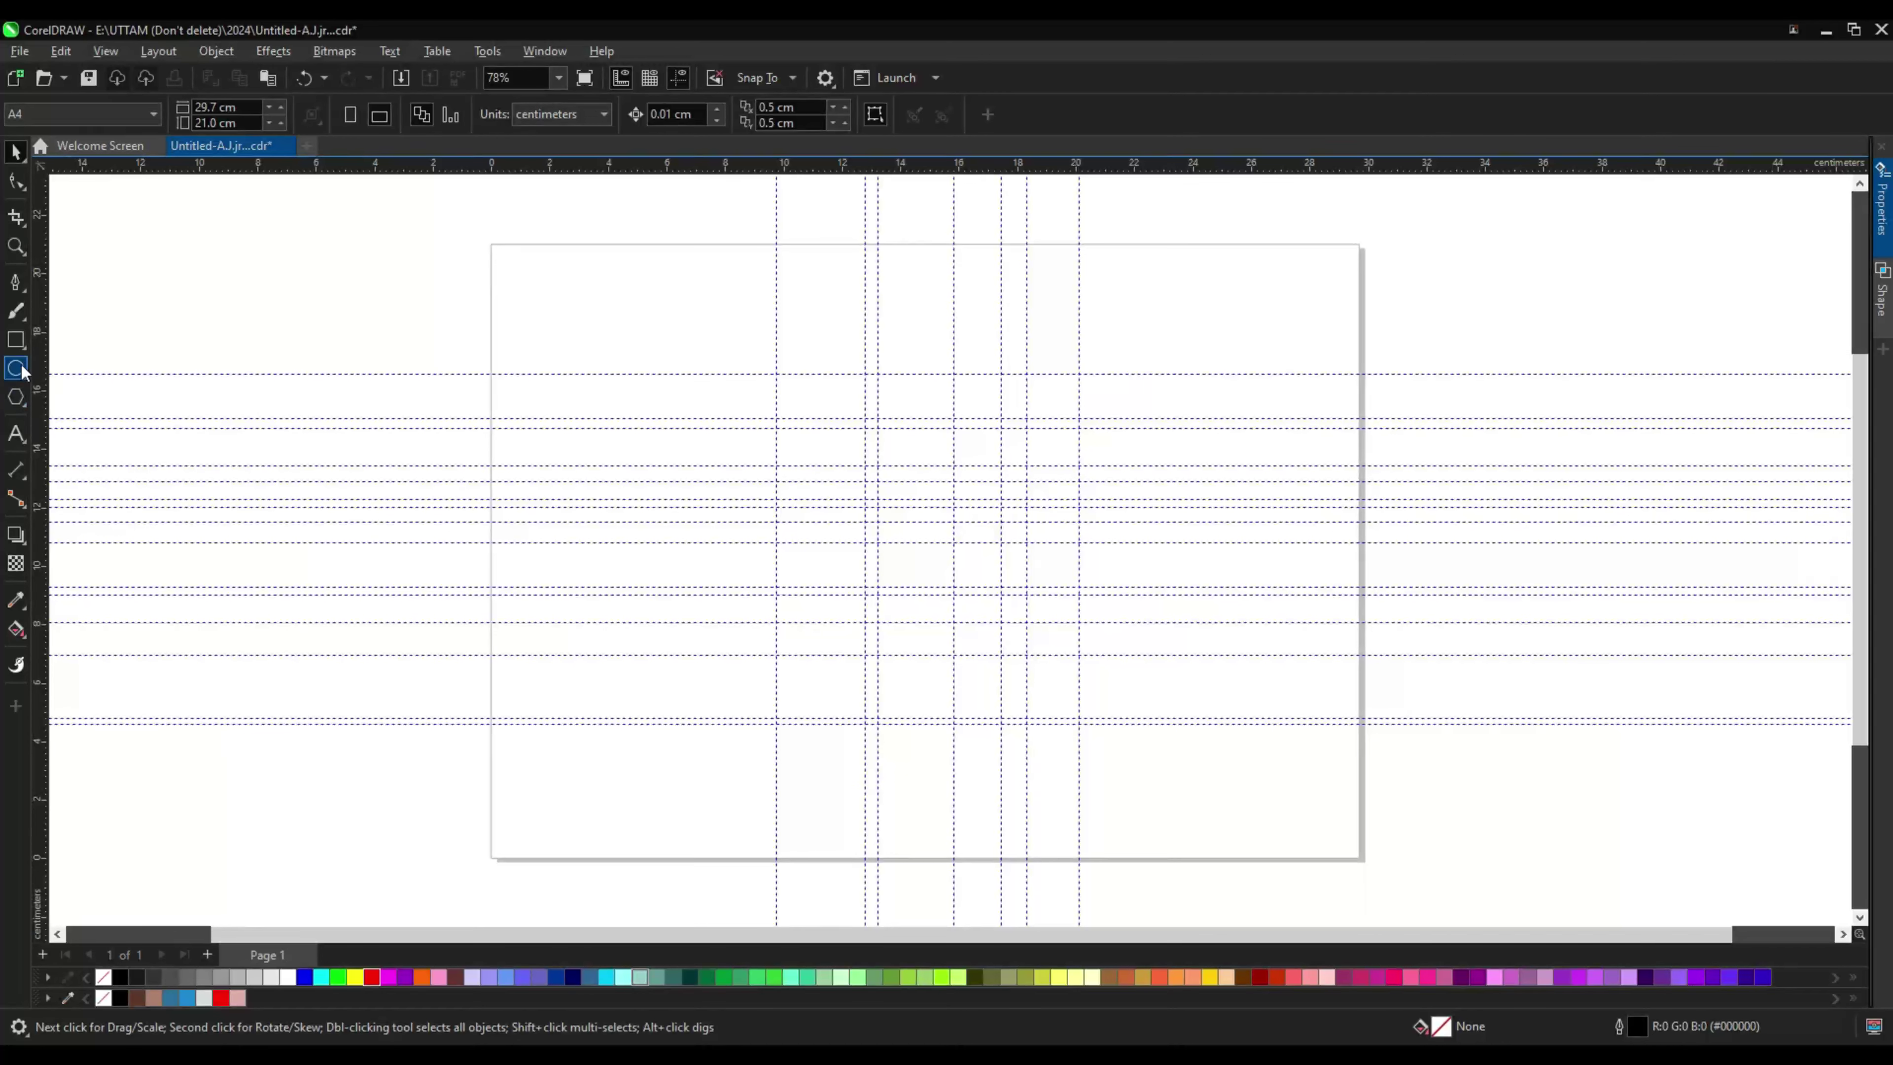
Step: Start a Bézier outline with a curve over the head top and around the right ear
left_click(15, 283)
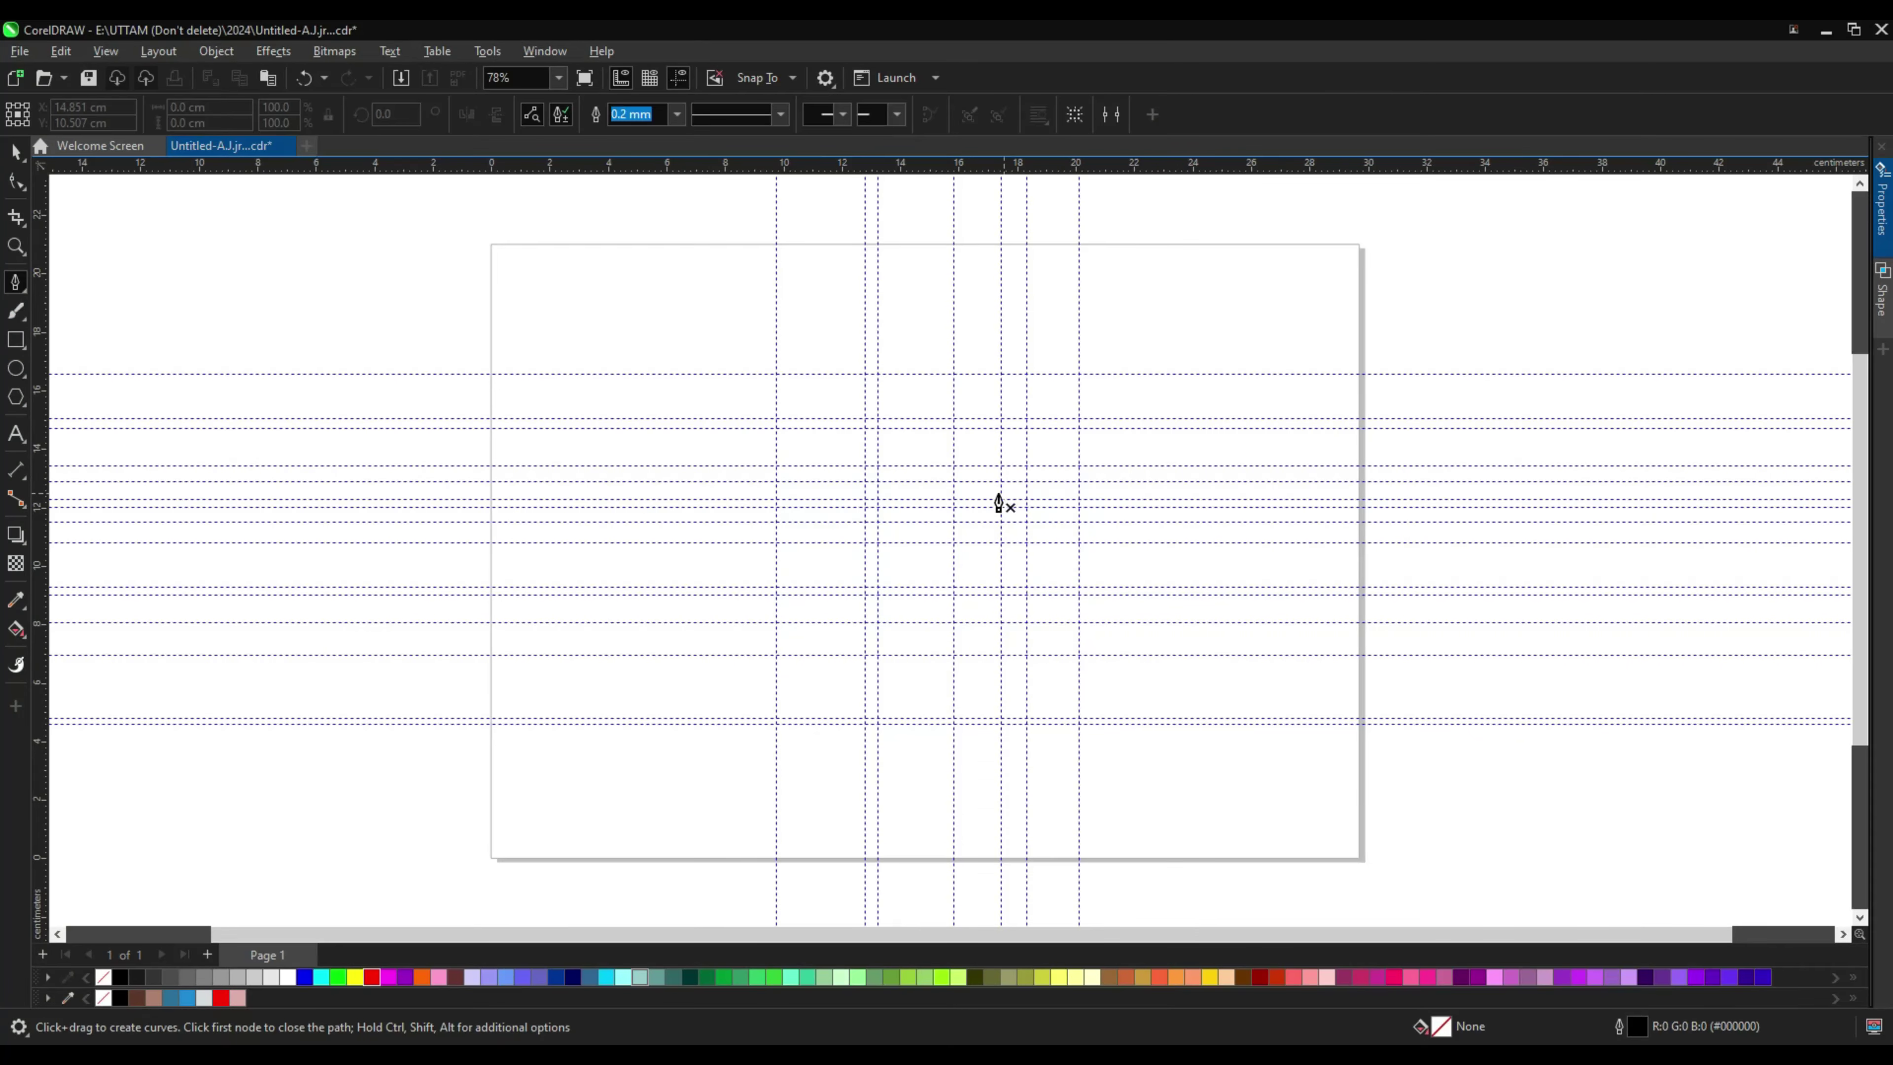
left_click(799, 506)
scroll(876, 395, "up", 2)
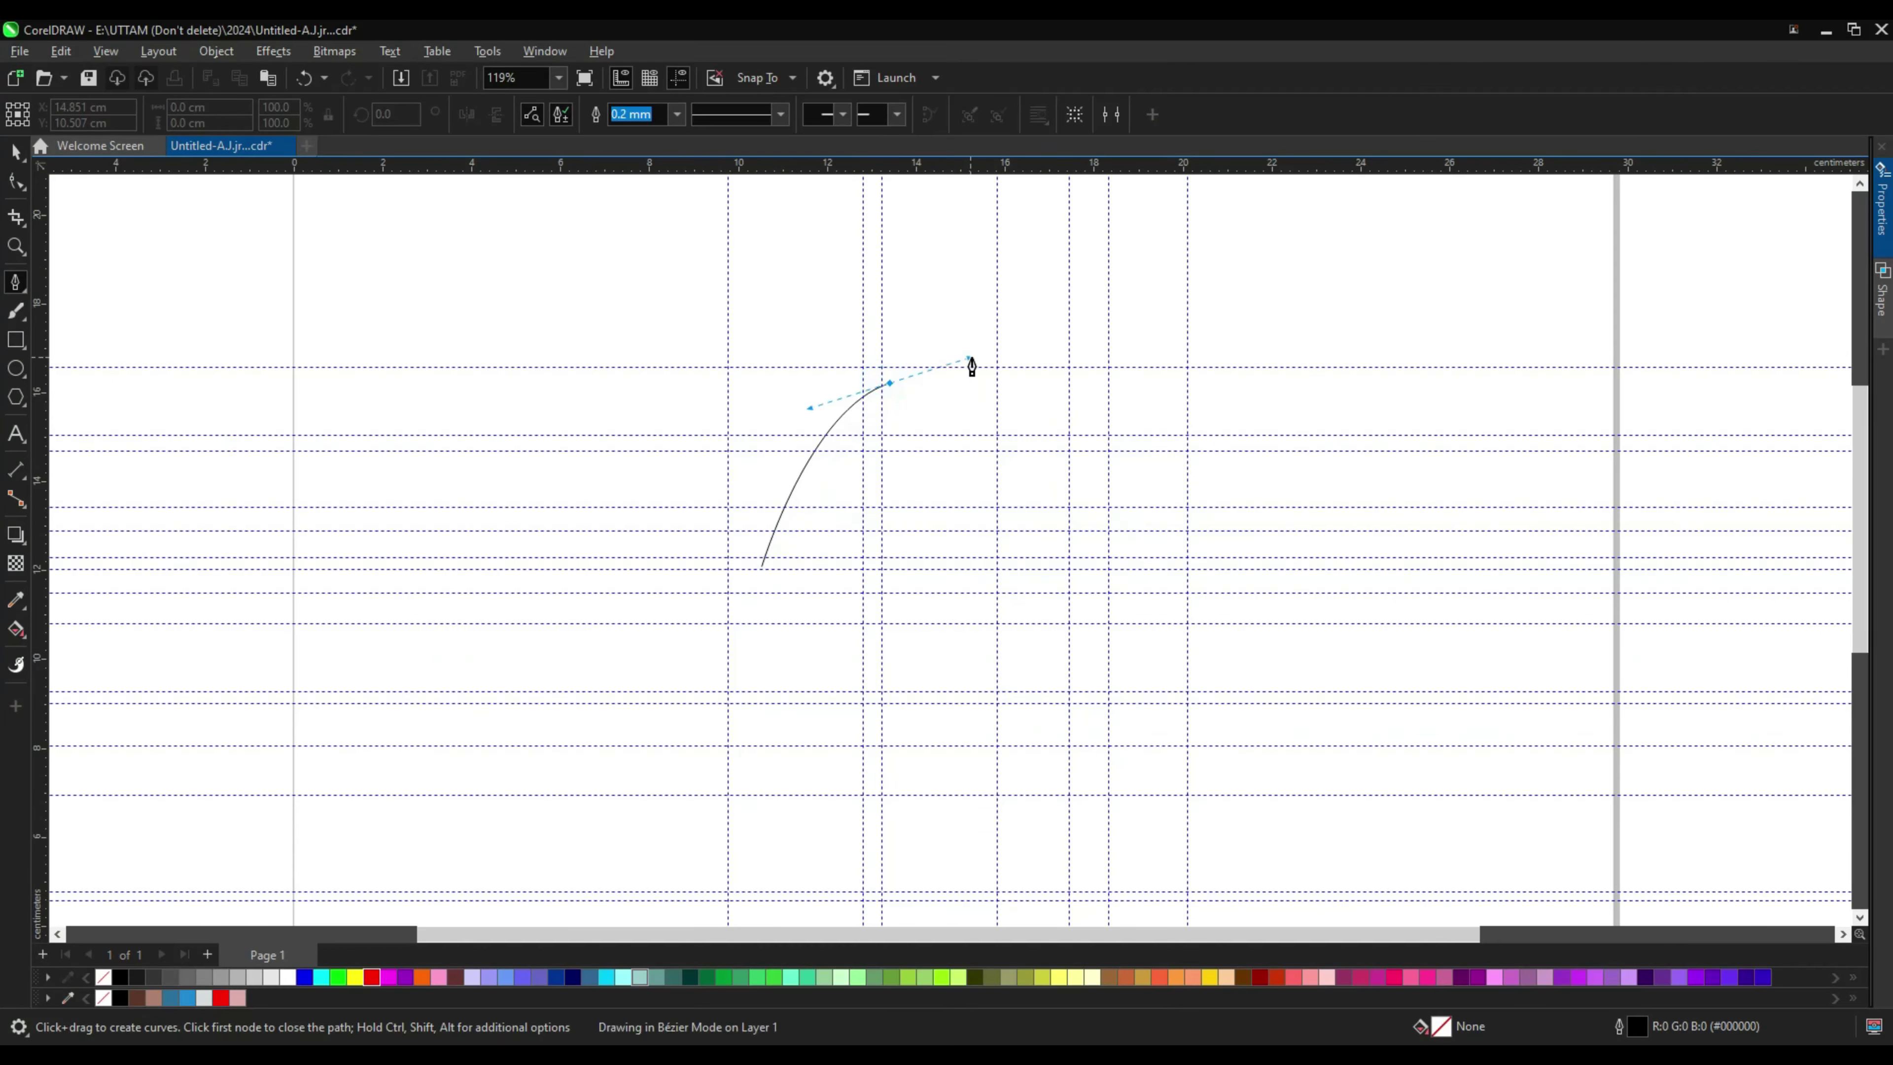
left_click_drag(971, 365, 1095, 383)
key("ctrl+z")
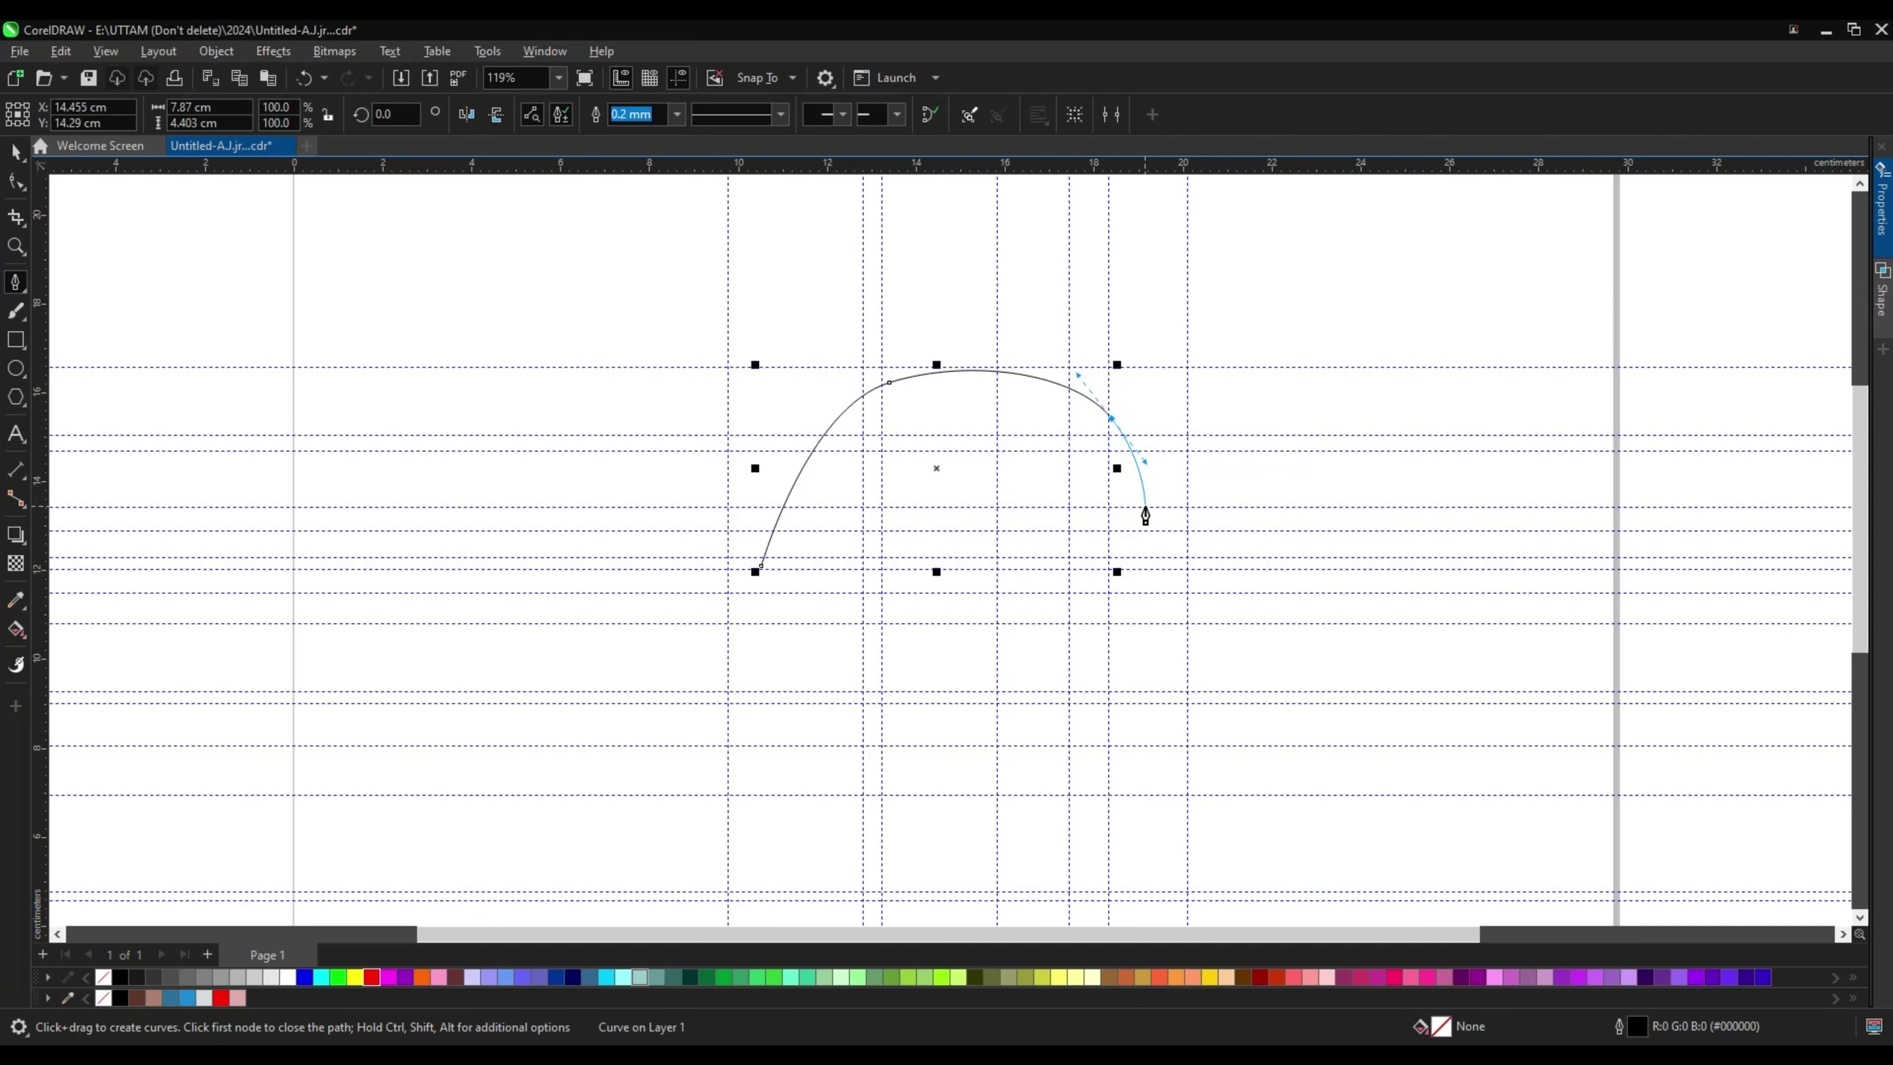
left_click(1146, 508)
mouse_move(1184, 544)
left_mouse_down()
mouse_move(1189, 583)
mouse_move(1113, 651)
left_mouse_up()
scroll(1160, 609, "up", 1)
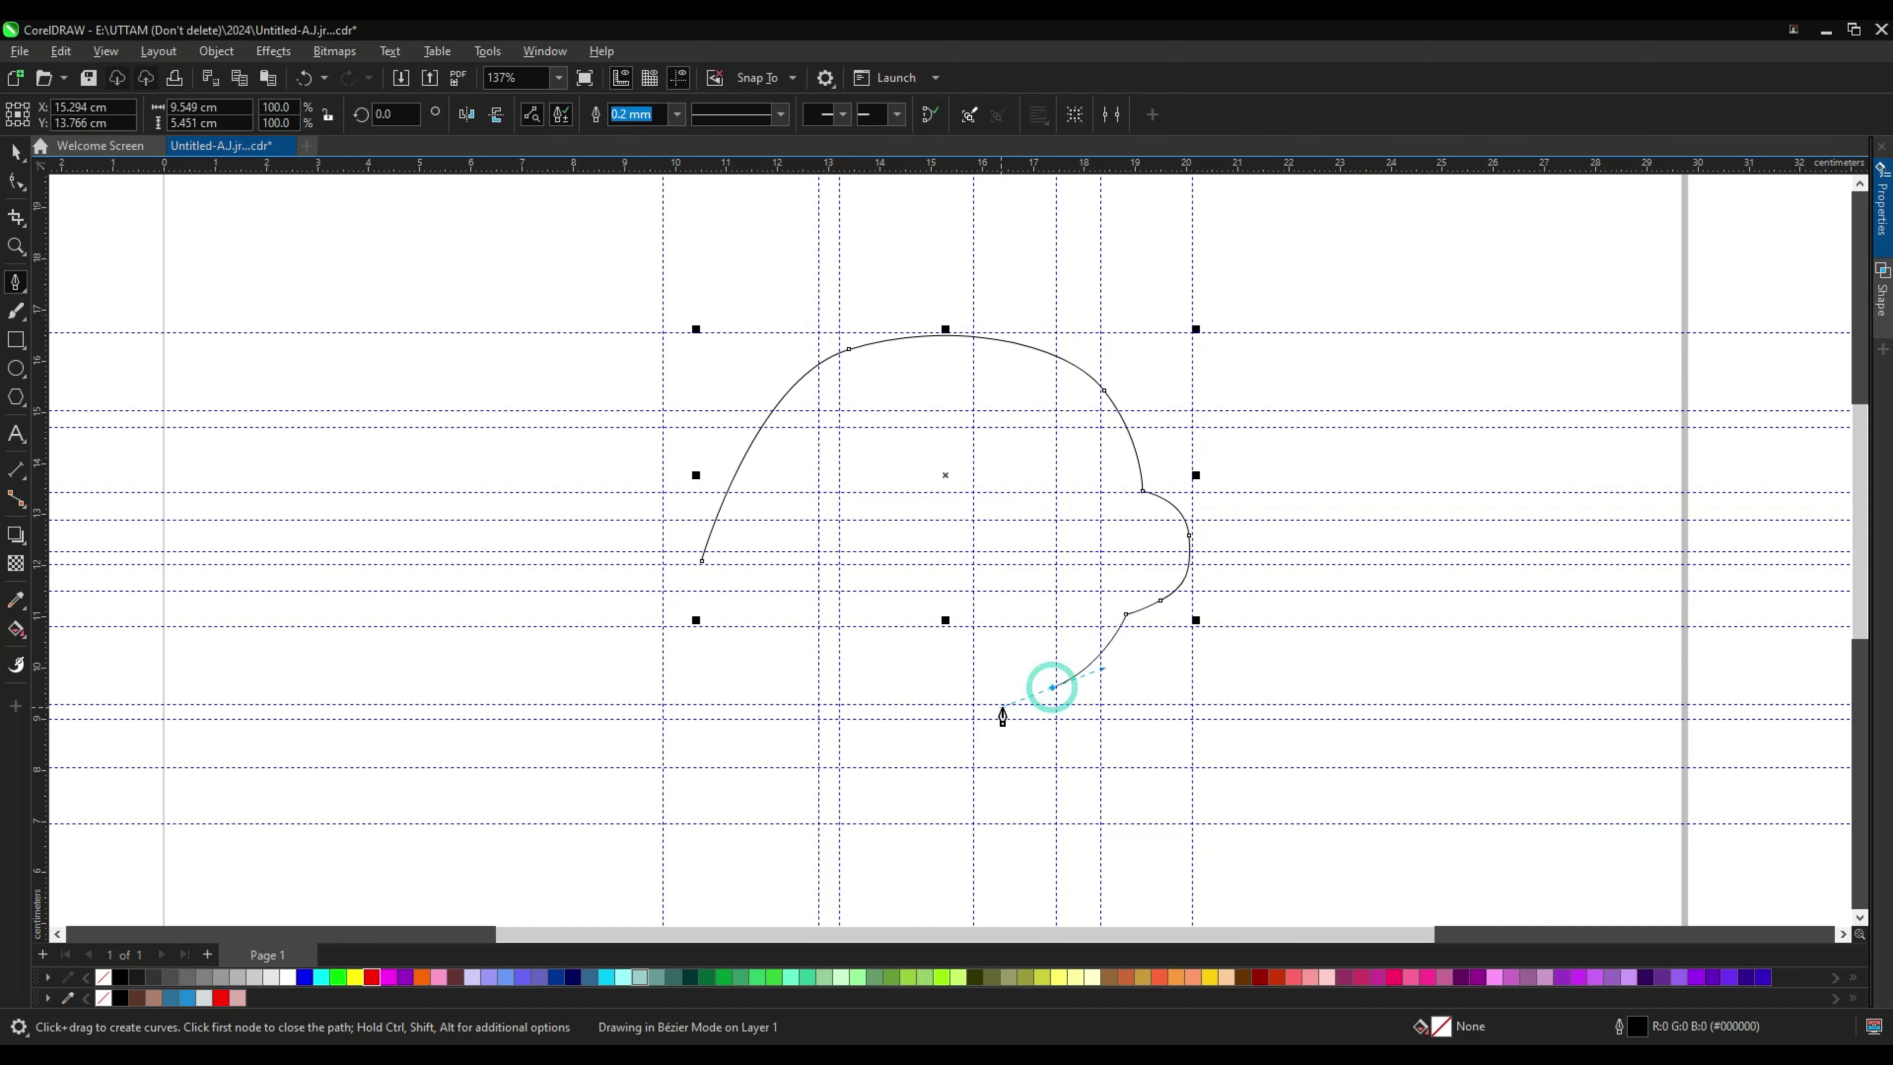
scroll(1044, 760, "down", 2)
scroll(1084, 693, "up", 2)
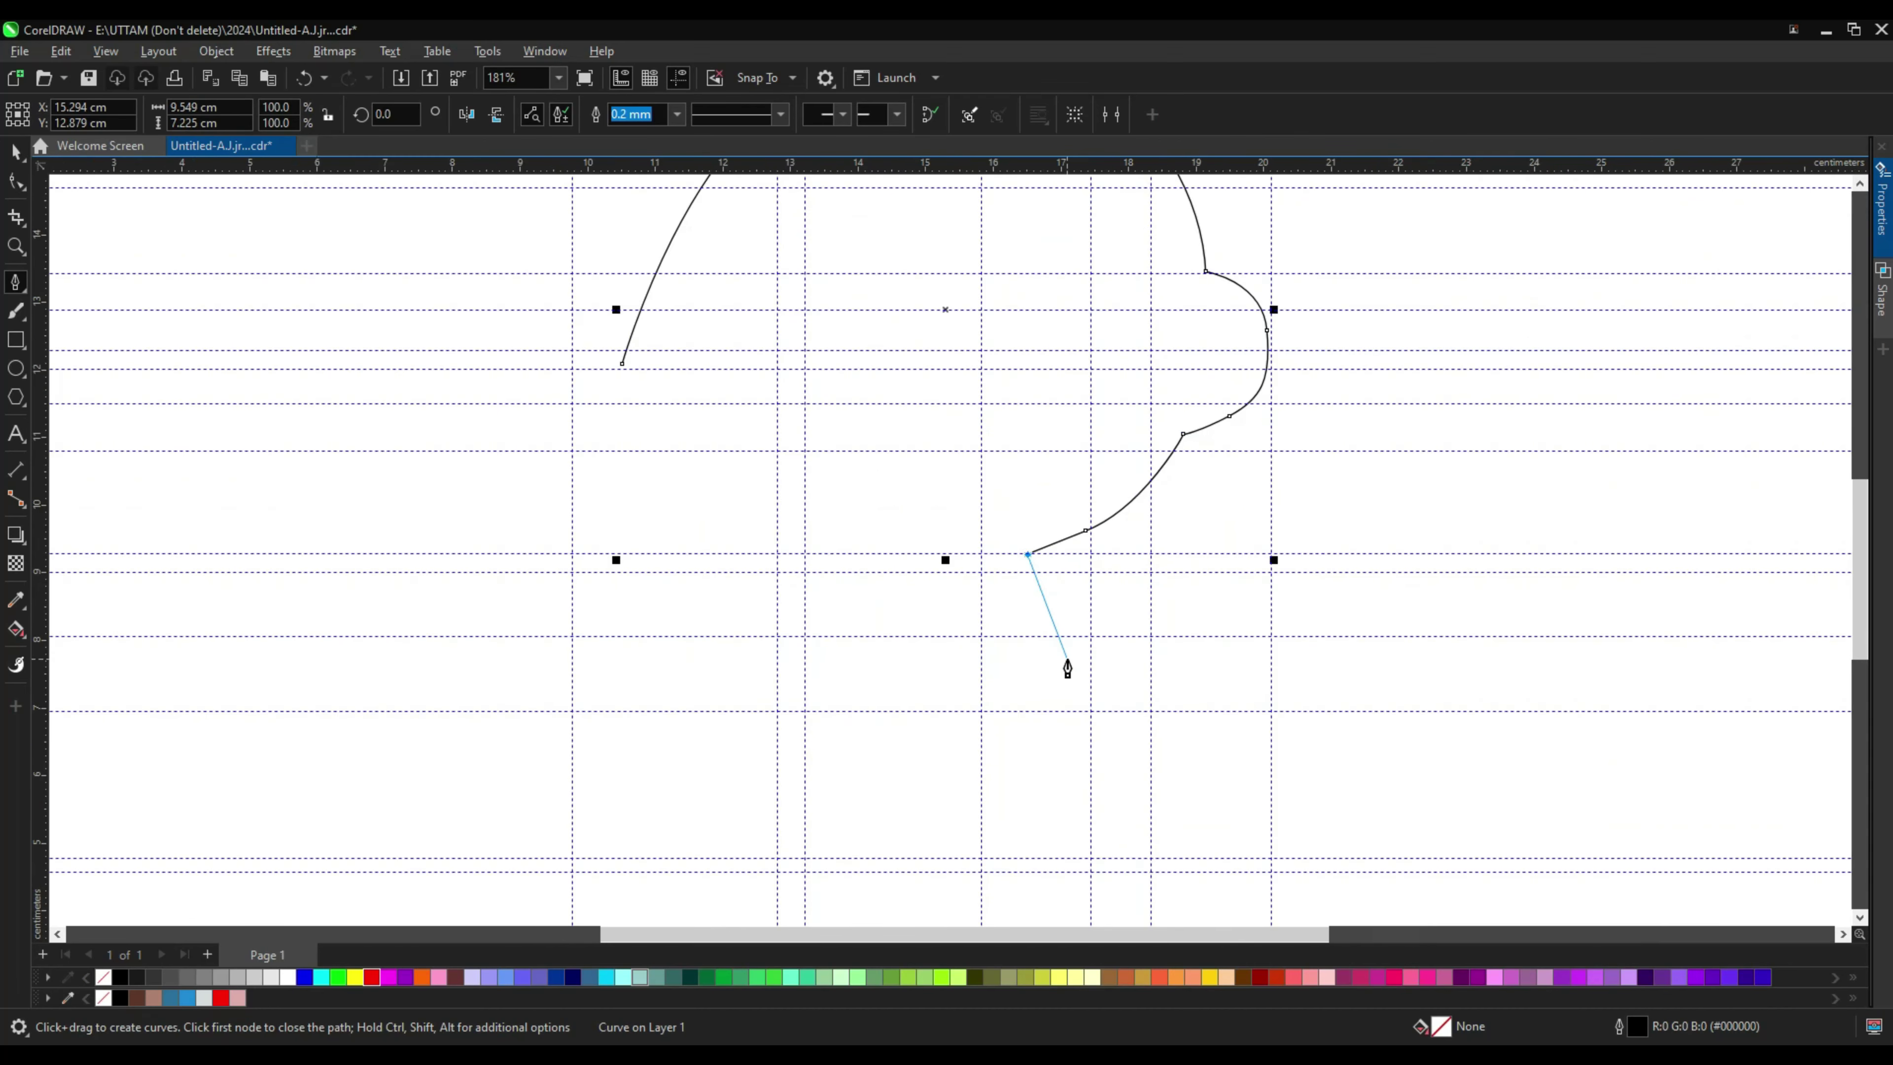
scroll(1063, 638, "up", 1)
Step: Continue the outline down the body's right side with a zigzag shirt edge
left_click_drag(1052, 605, 1060, 643)
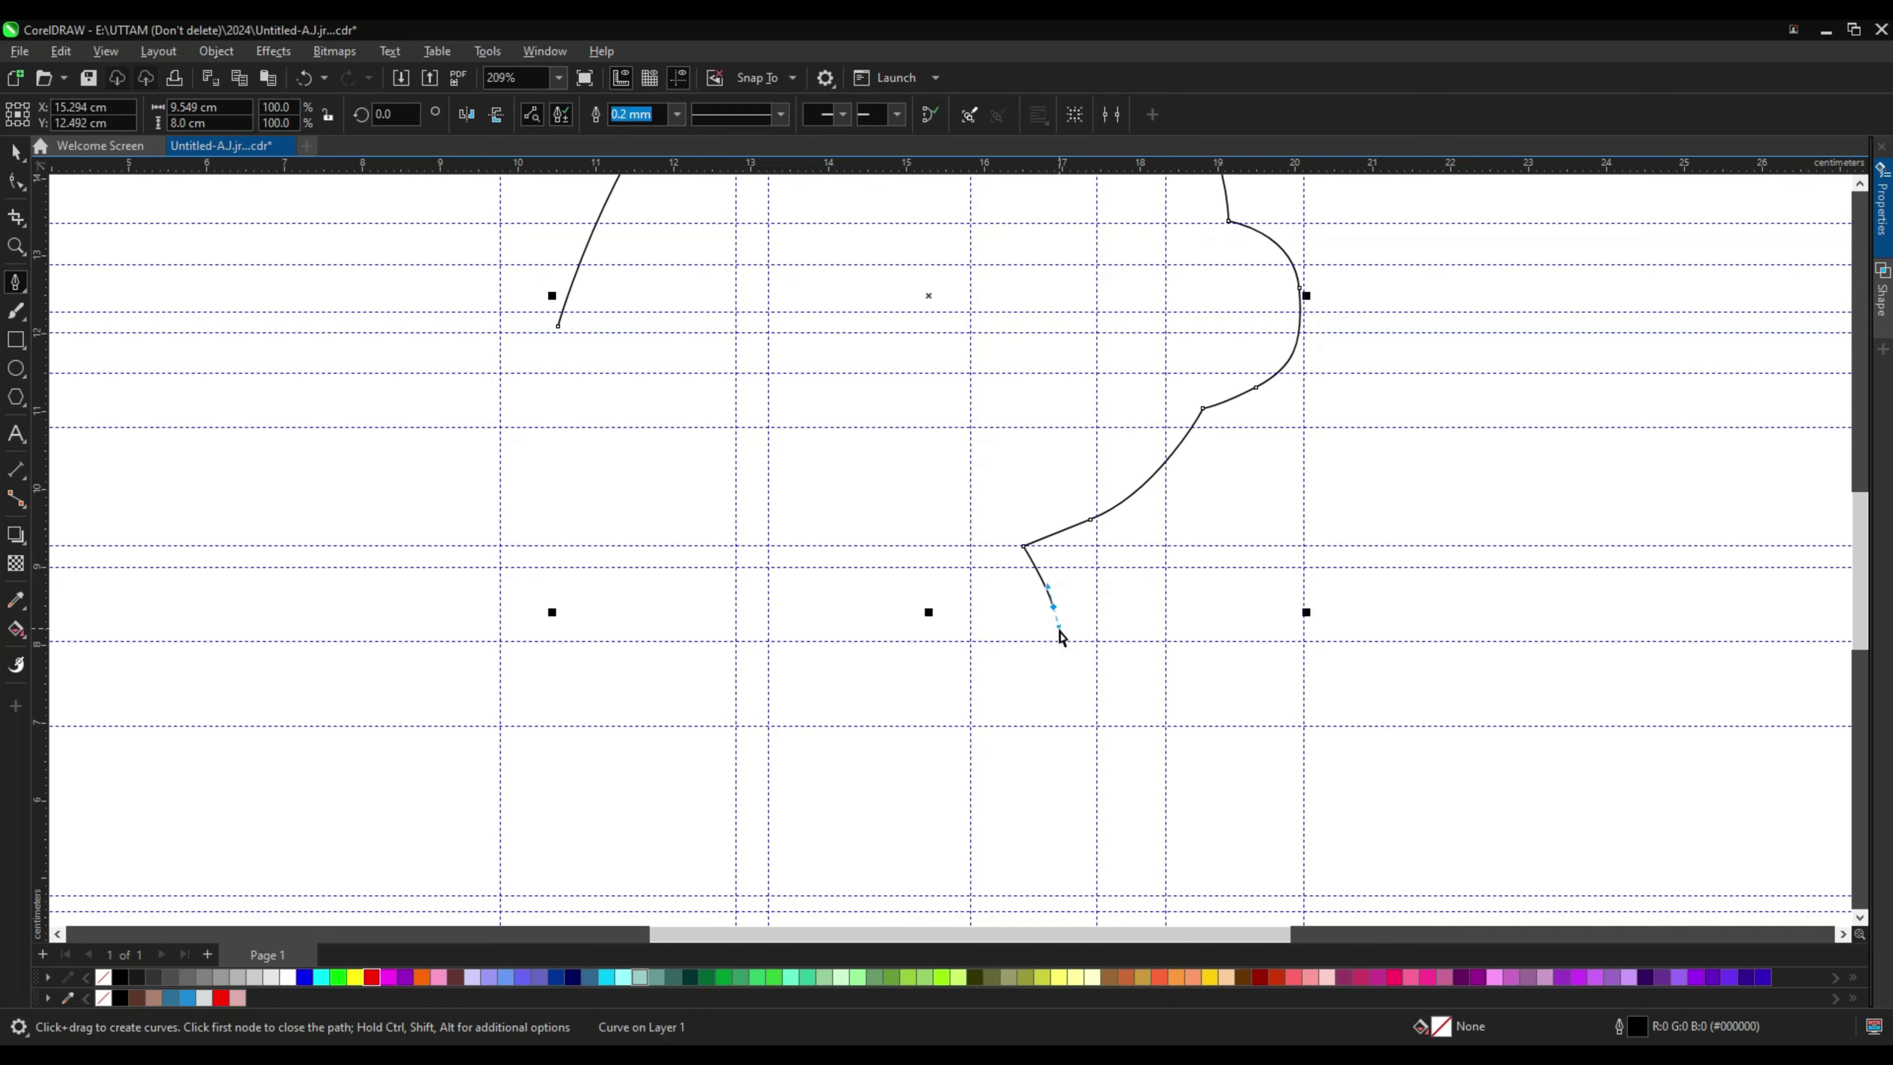
key("ctrl+z")
key("ctrl+z")
key("ctrl+z")
scroll(1094, 519, "up", 1)
left_click(1092, 519)
left_click(1043, 551)
scroll(1037, 596, "up", 1)
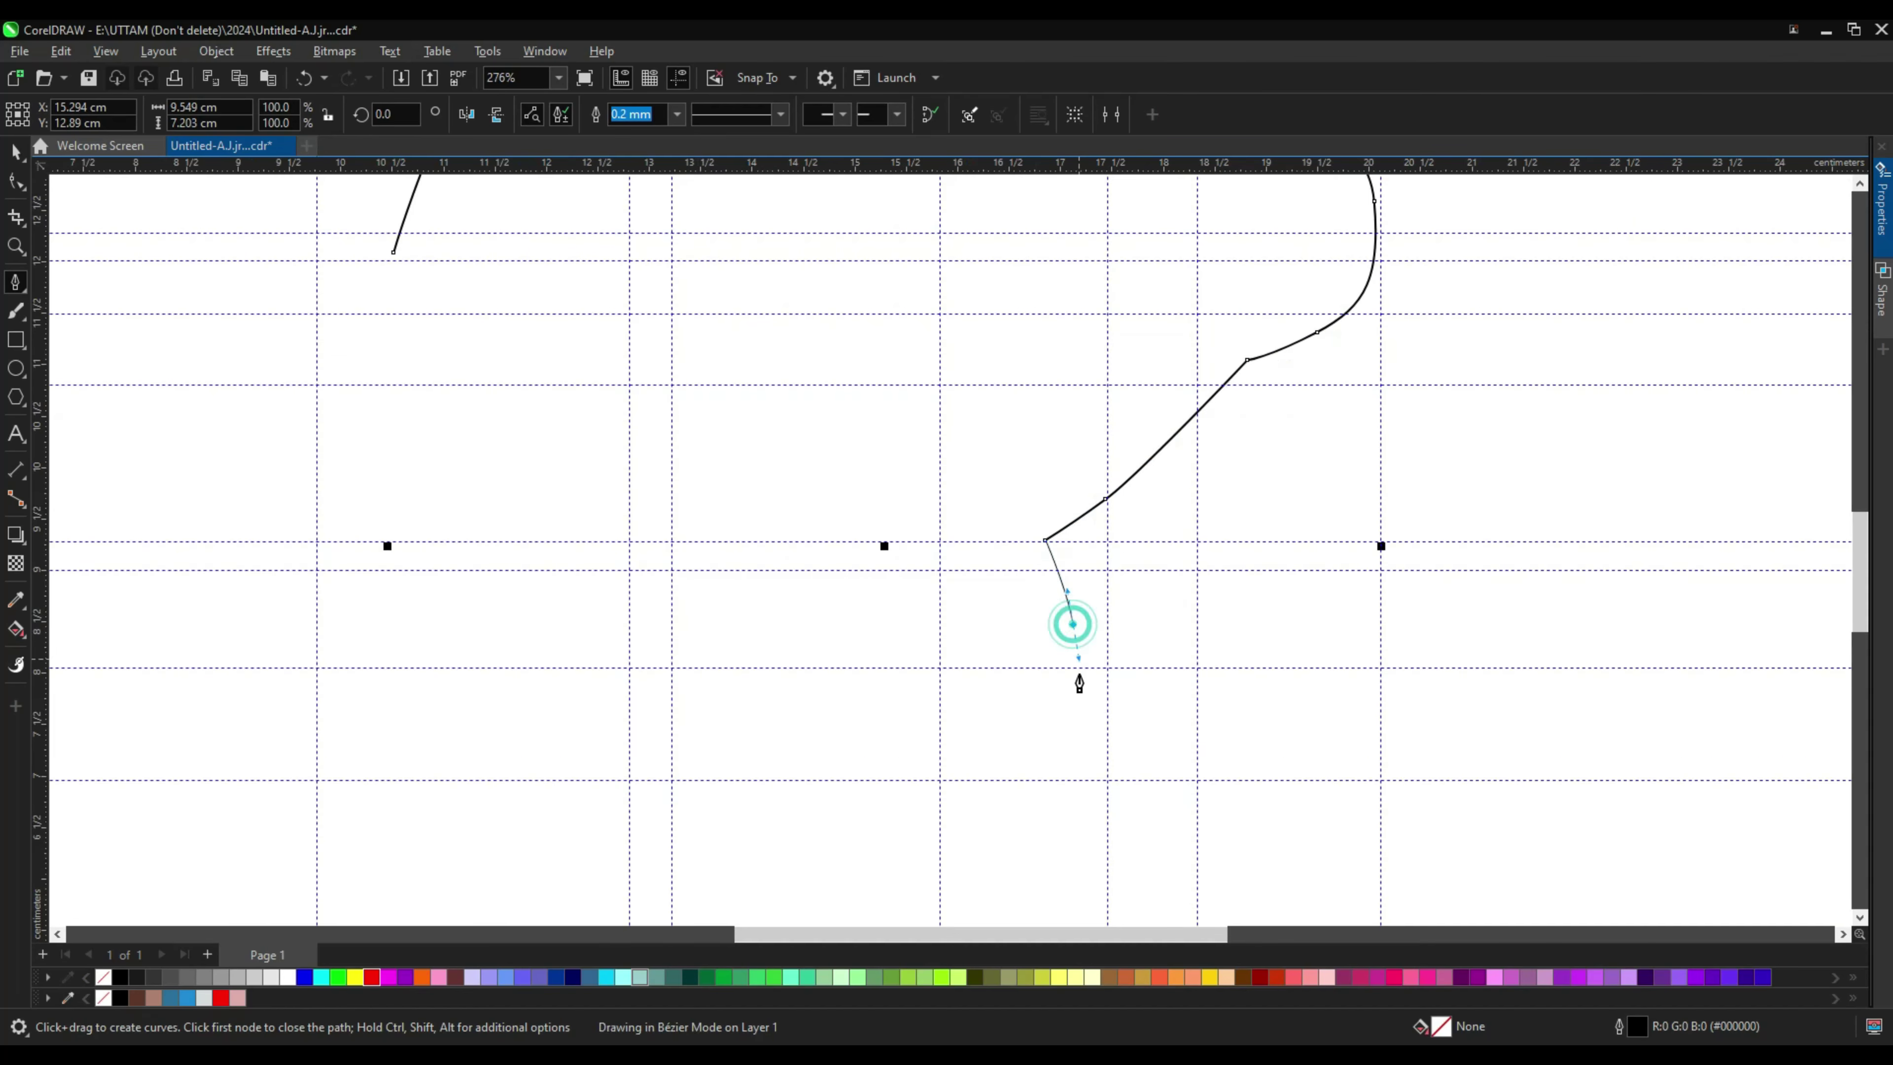
scroll(1081, 674, "up", 1)
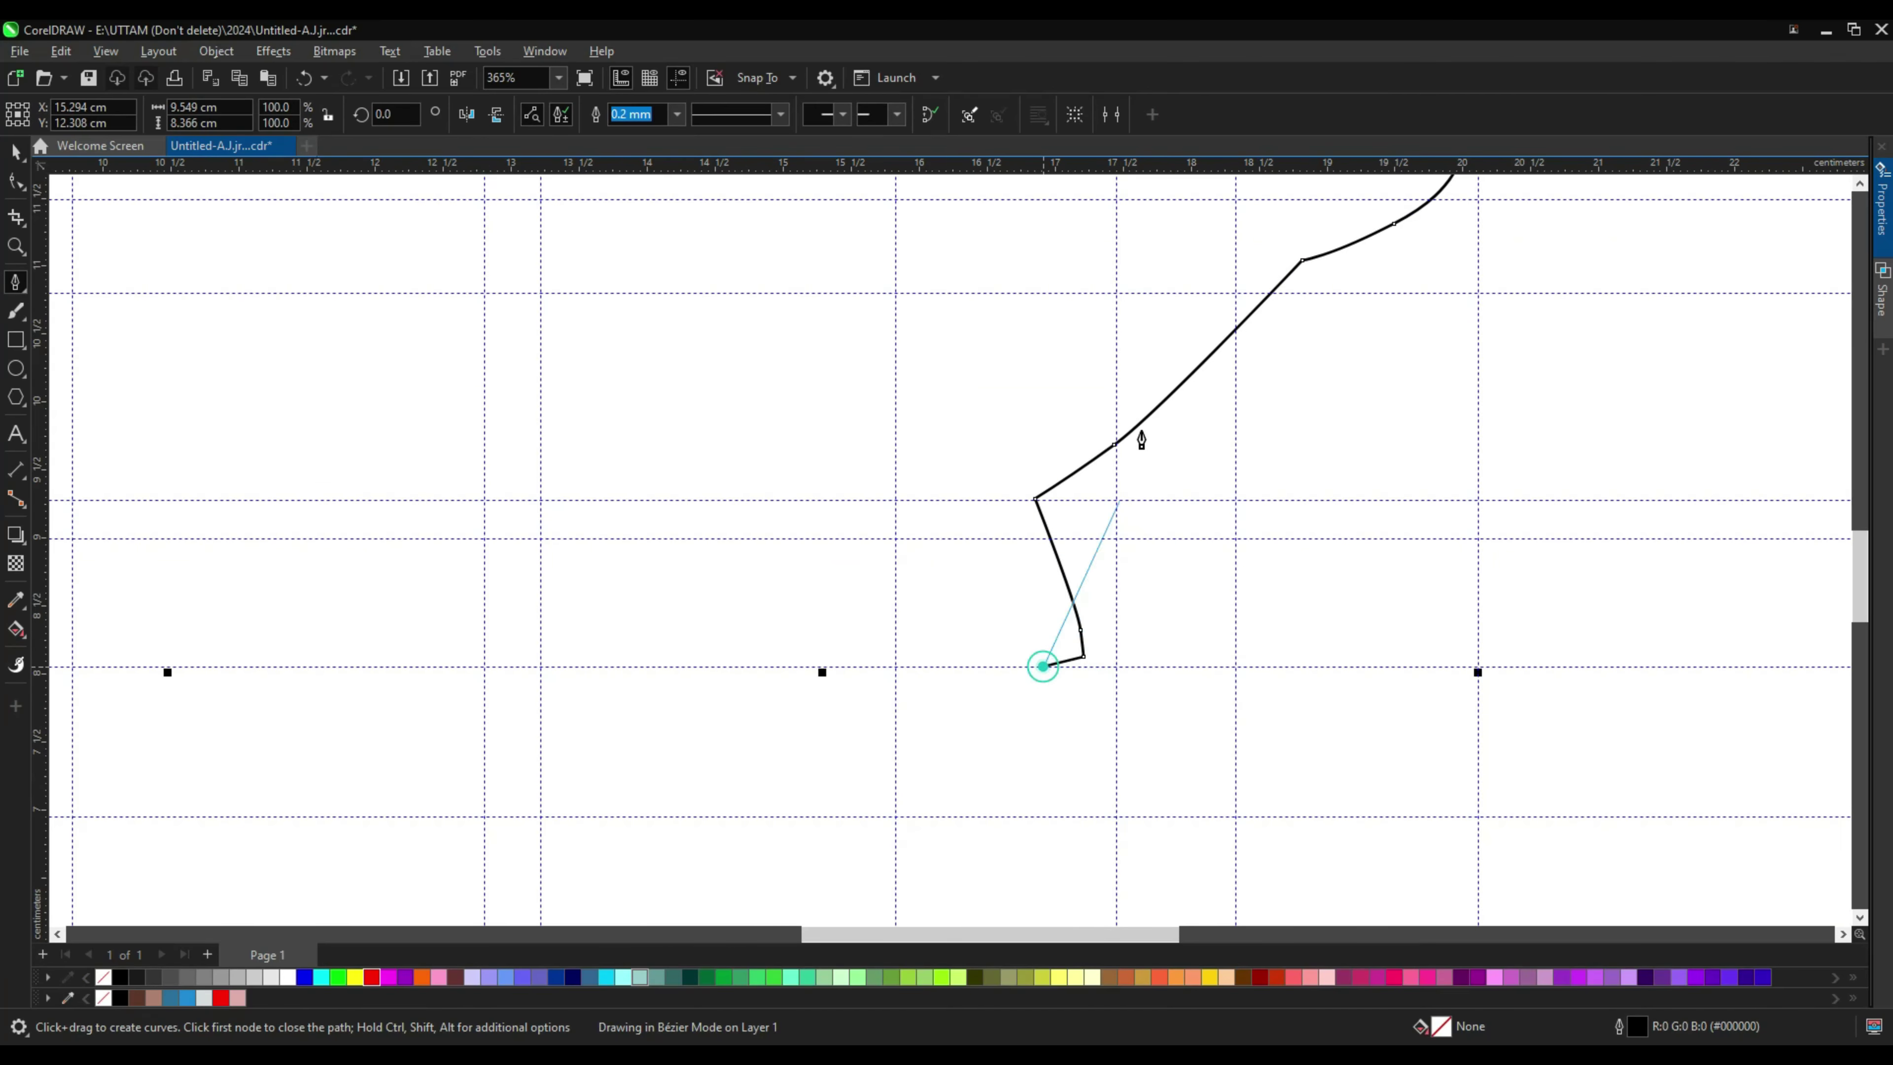
scroll(1141, 440, "down", 2)
left_click(1095, 677)
scroll(1094, 680, "up", 1)
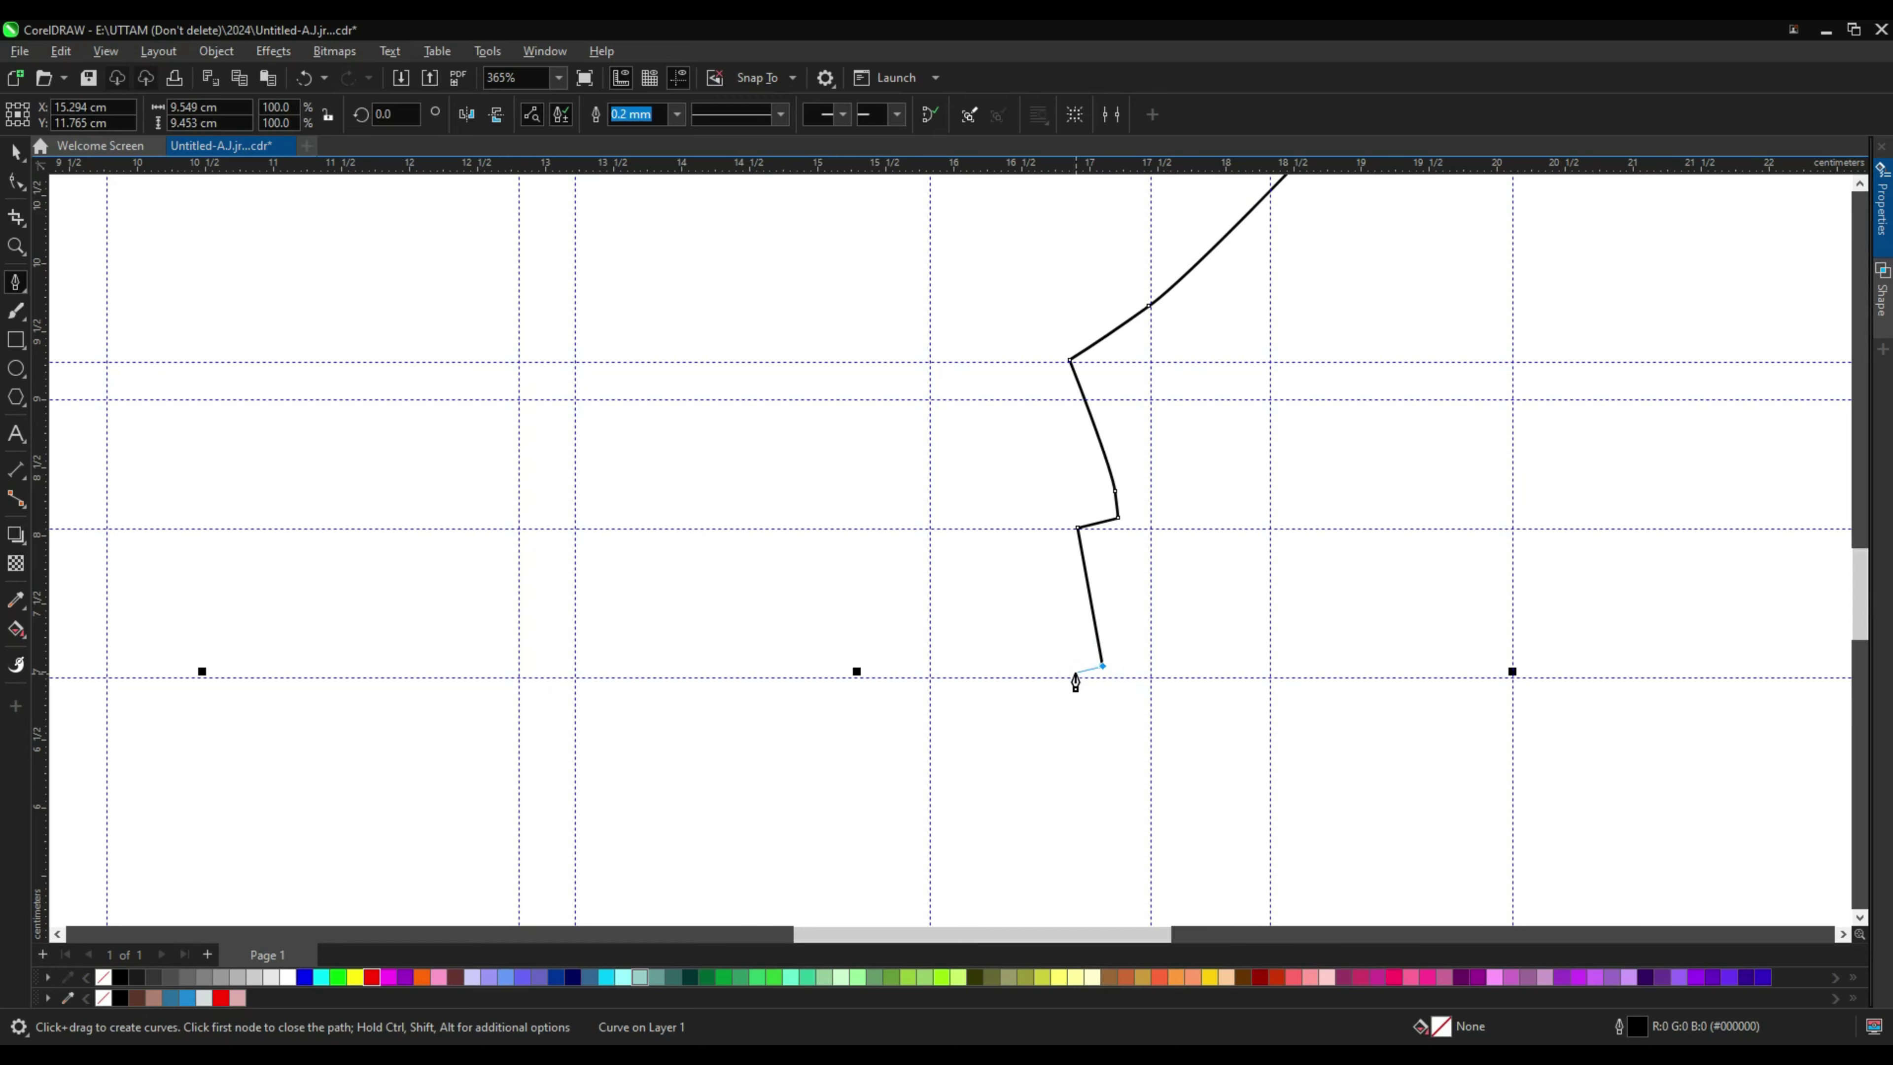
left_click(1075, 675)
scroll(1072, 701, "down", 3)
scroll(1111, 633, "up", 2)
left_click(1104, 623)
scroll(1144, 653, "up", 1)
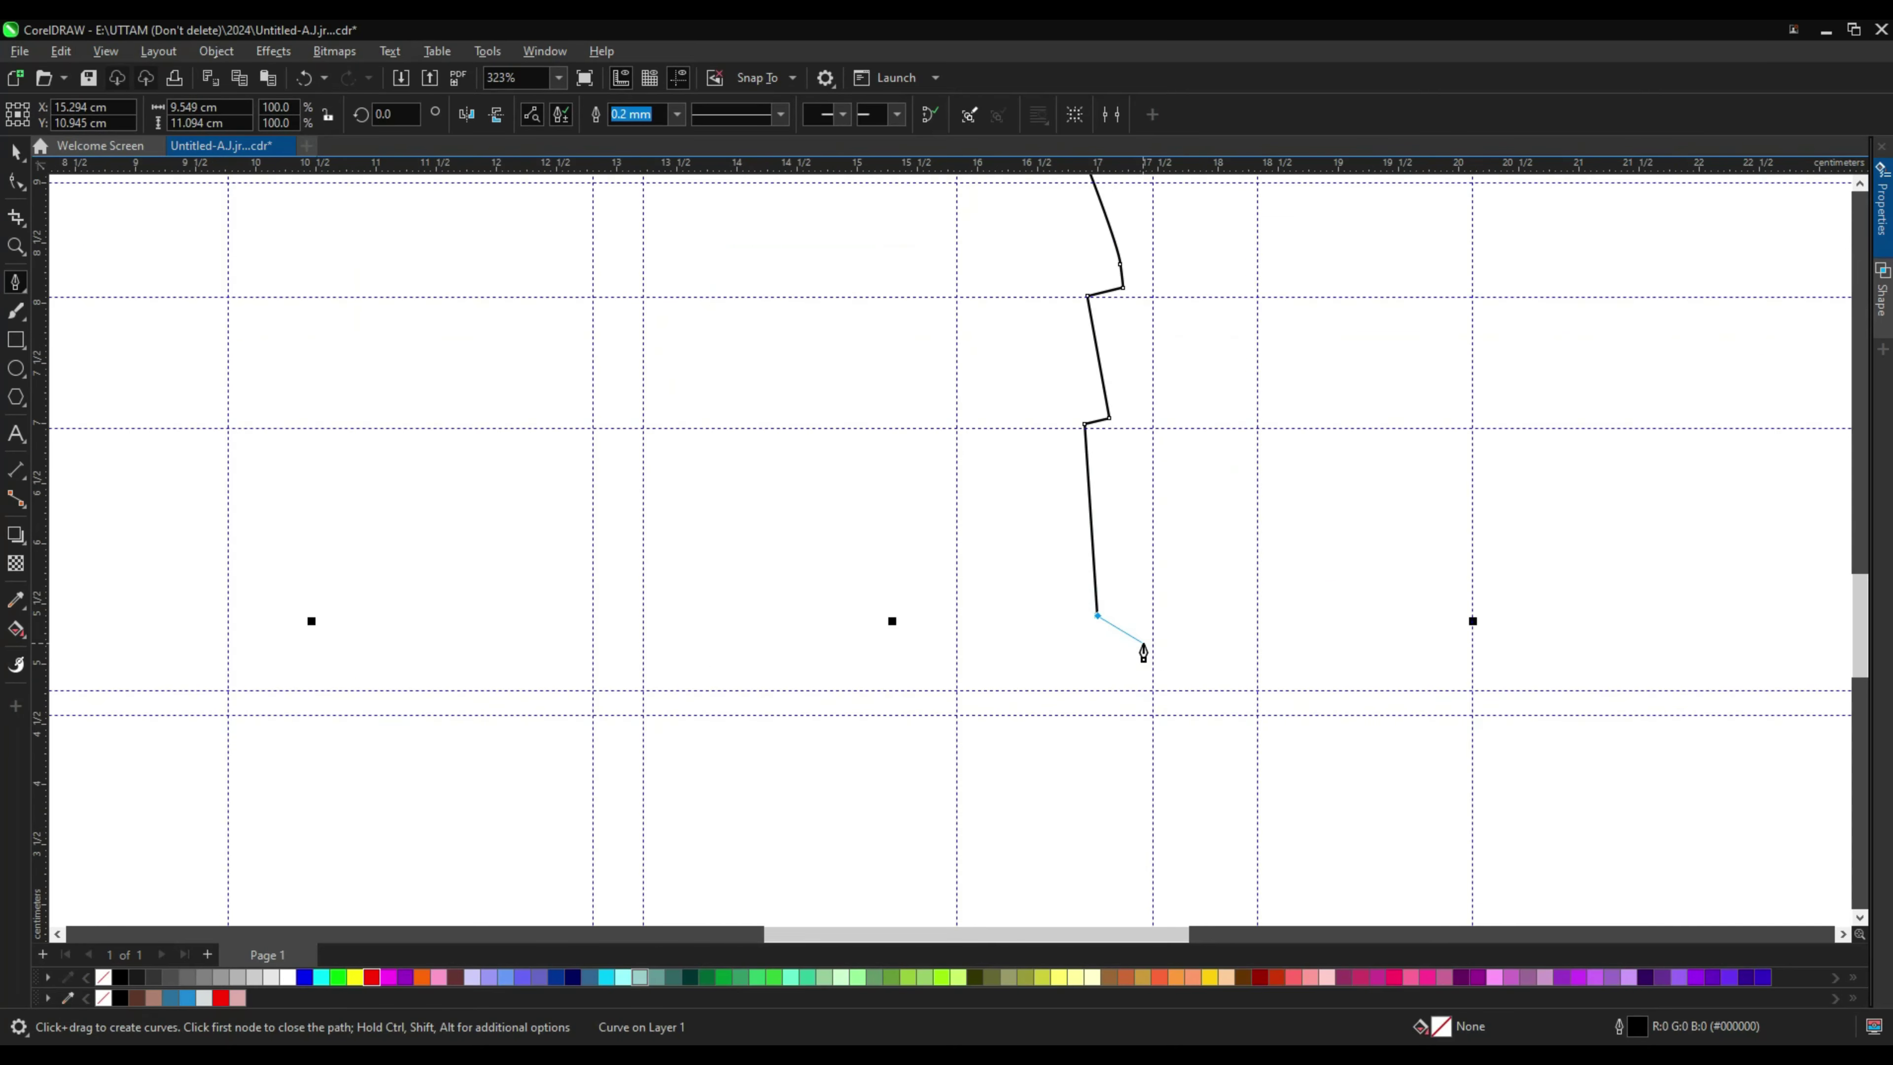
left_click(1106, 686)
scroll(1136, 691, "up", 1)
Step: Round the bottom-right corner and extend the outline left along the body's bottom edge
key("ctrl+z")
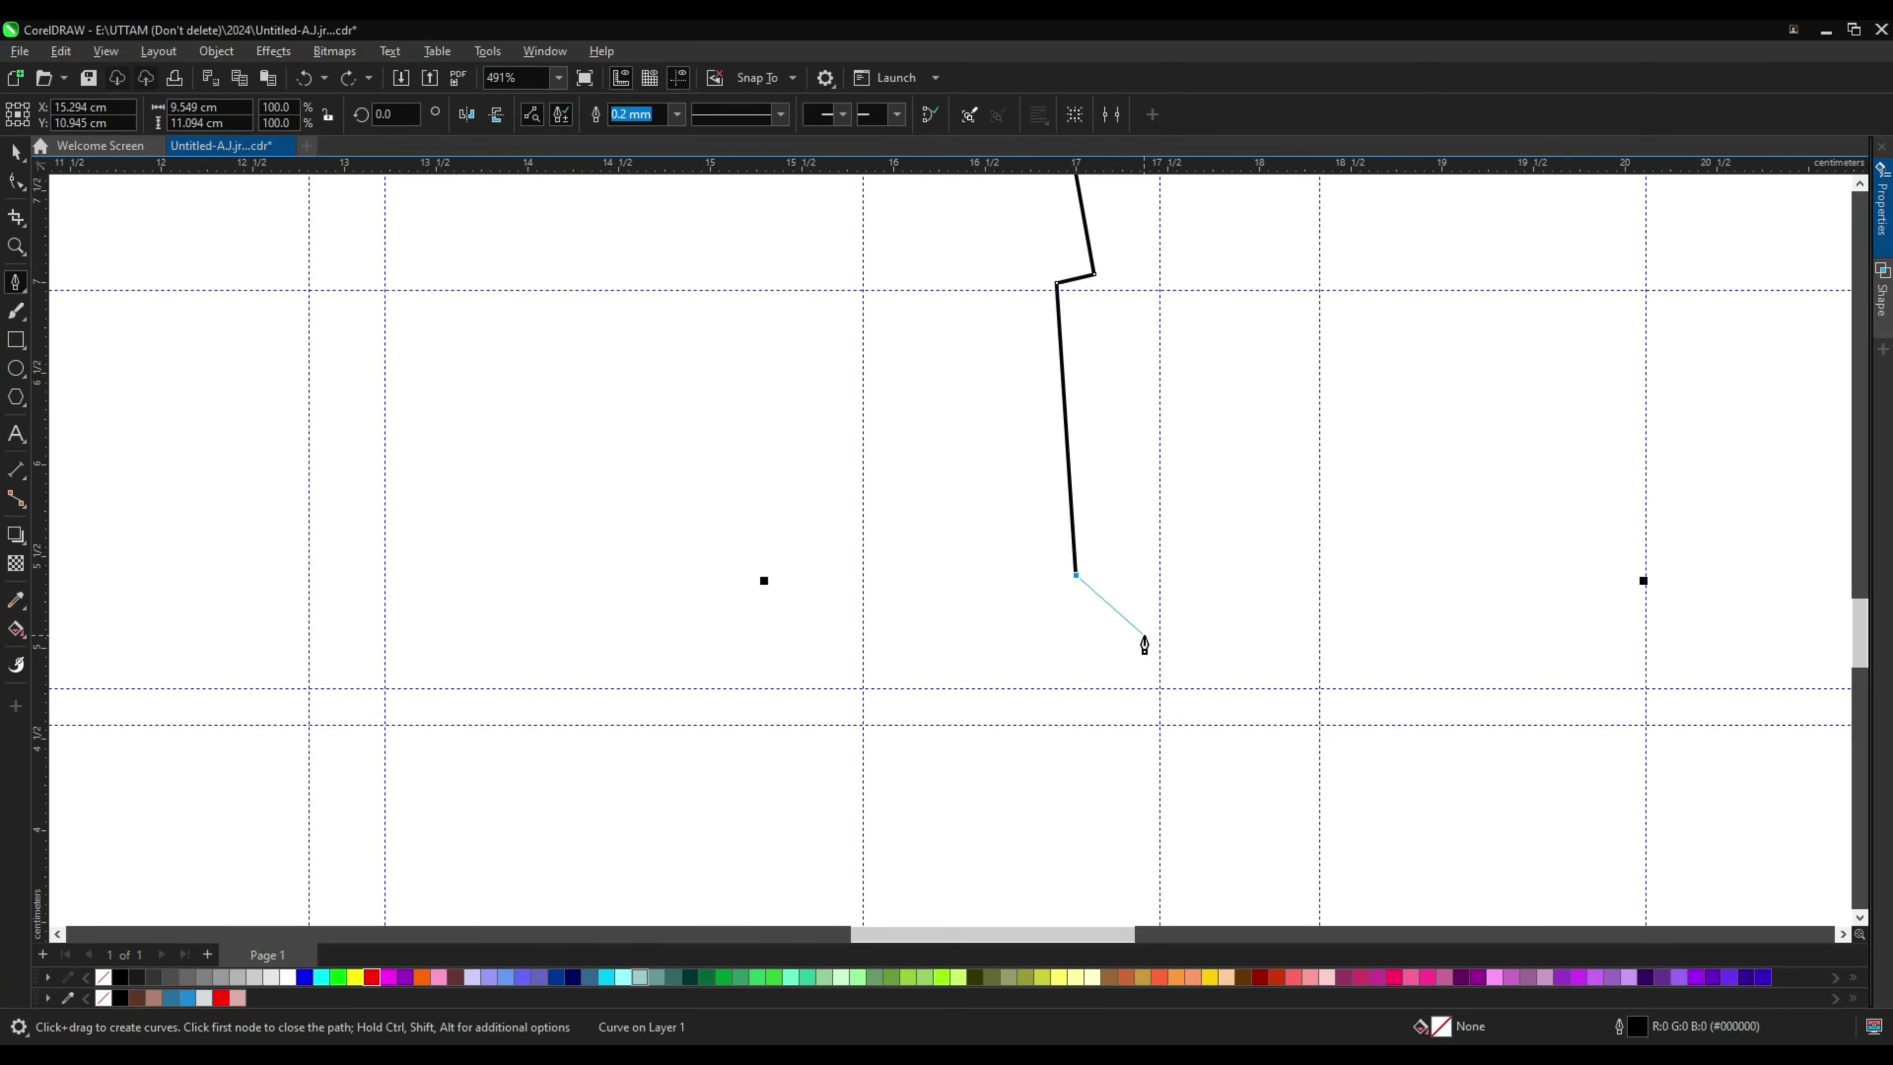
left_click_drag(1153, 634, 1102, 685)
left_click(1089, 683)
left_click_drag(831, 668, 733, 642)
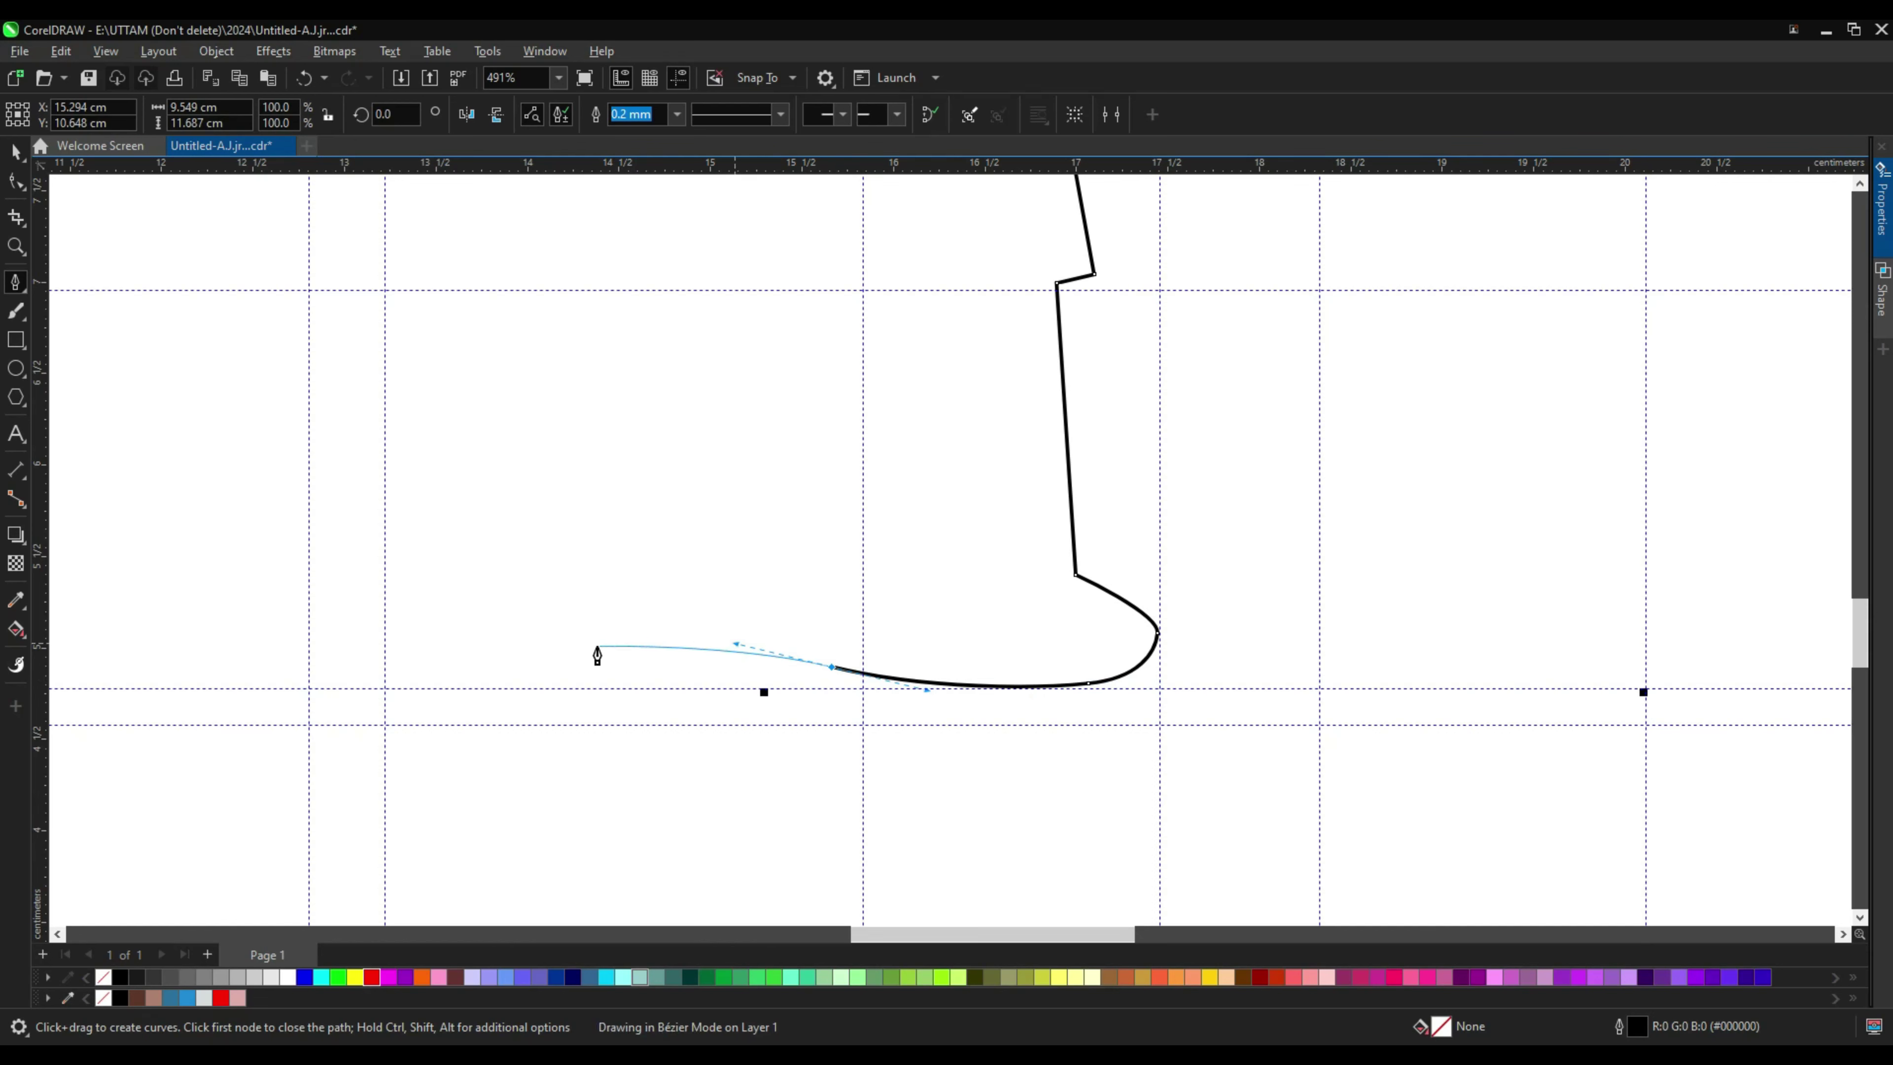
scroll(1160, 706, "up", 1)
key("ctrl+z")
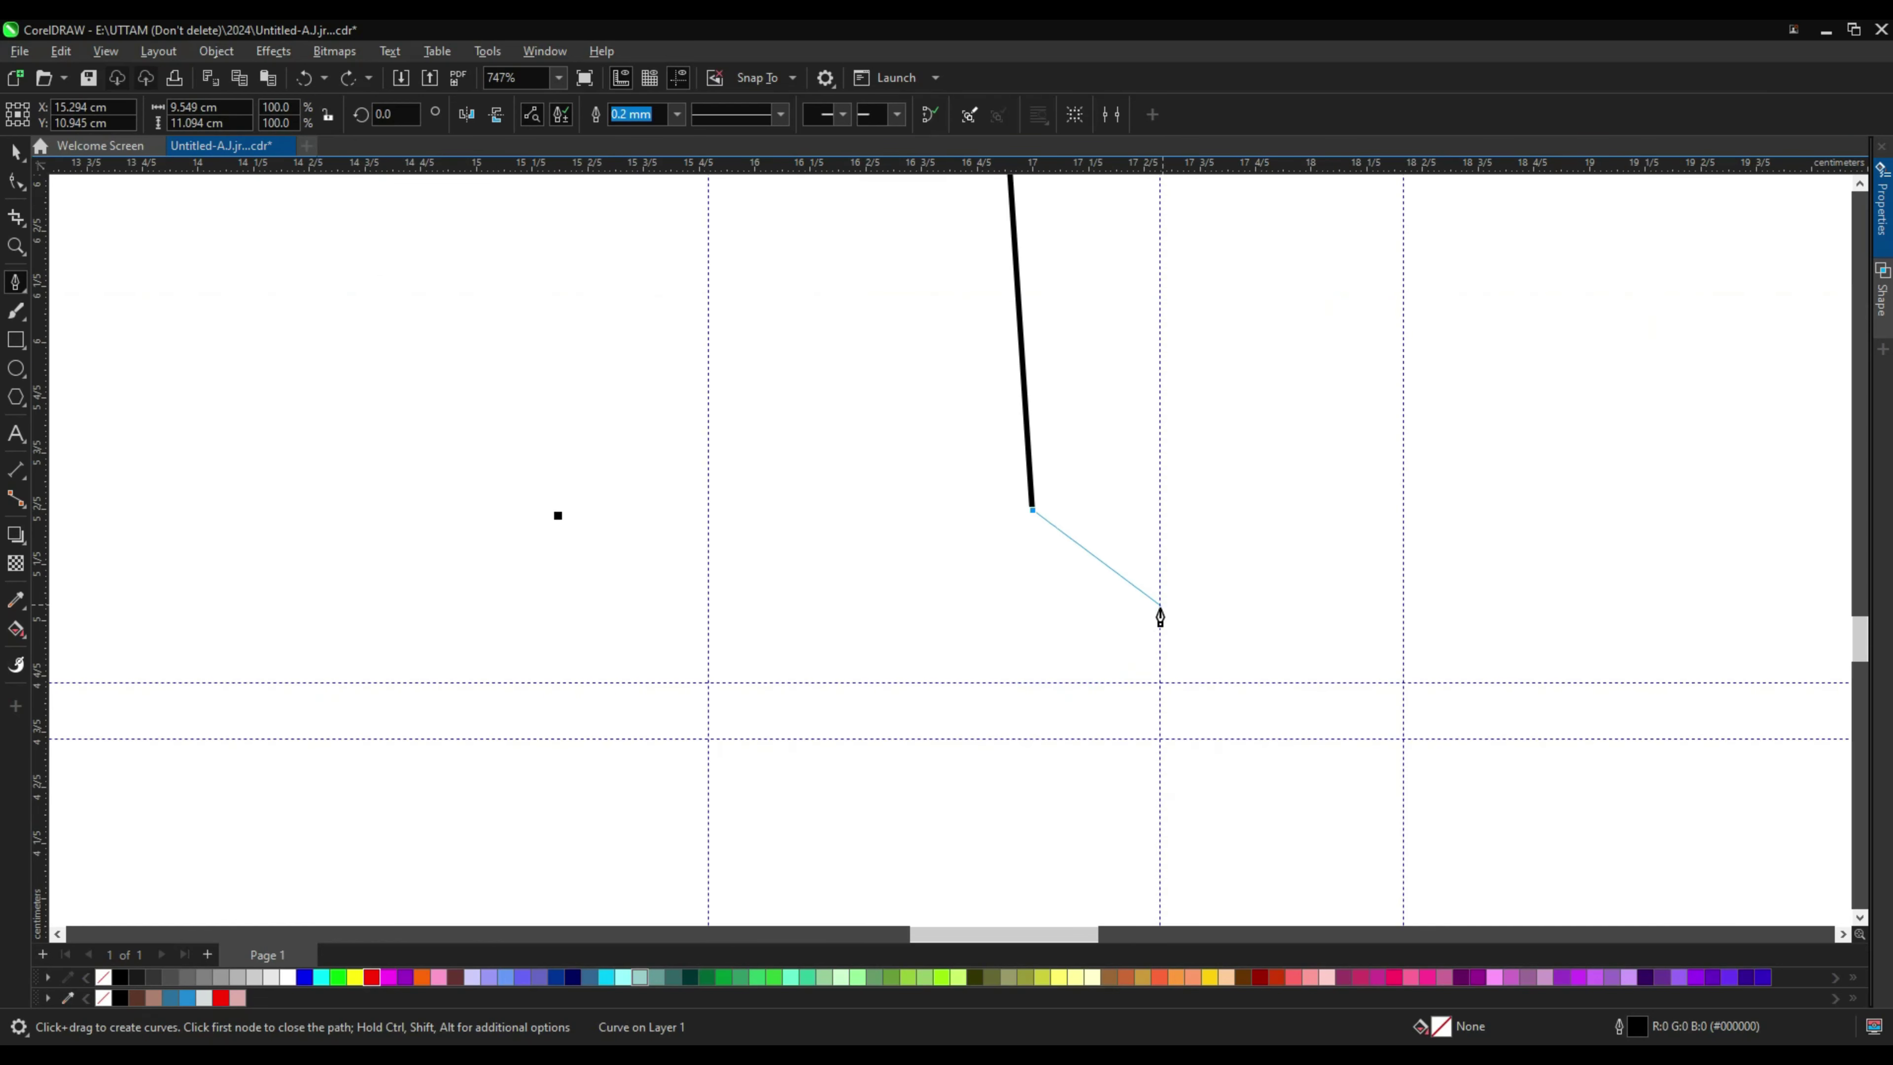
left_click_drag(1158, 613, 1151, 656)
left_click(1005, 676)
left_click_drag(651, 647, 783, 640)
scroll(1340, 661, "down", 1)
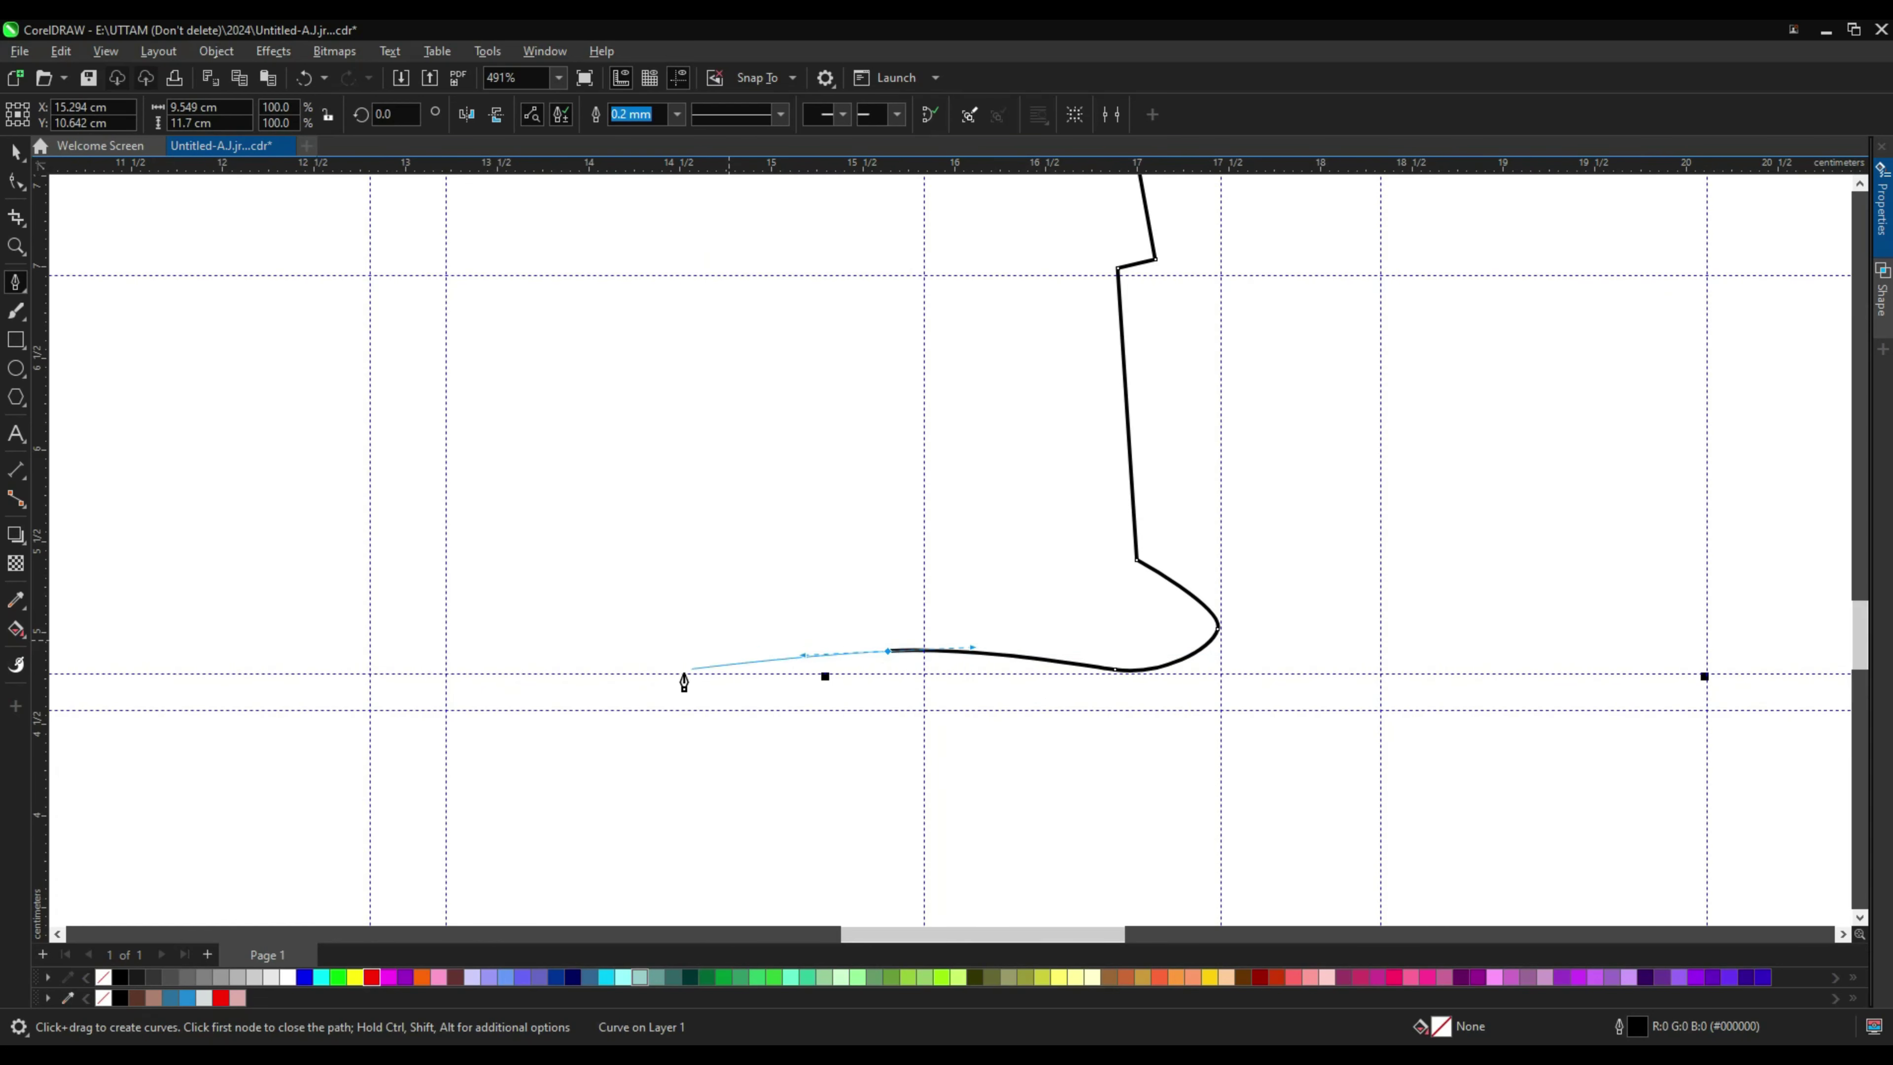
mouse_move(555, 706)
left_mouse_down()
mouse_move(468, 708)
mouse_move(457, 613)
left_mouse_up()
scroll(678, 678, "down", 1)
left_click(557, 595)
scroll(683, 412, "down", 1)
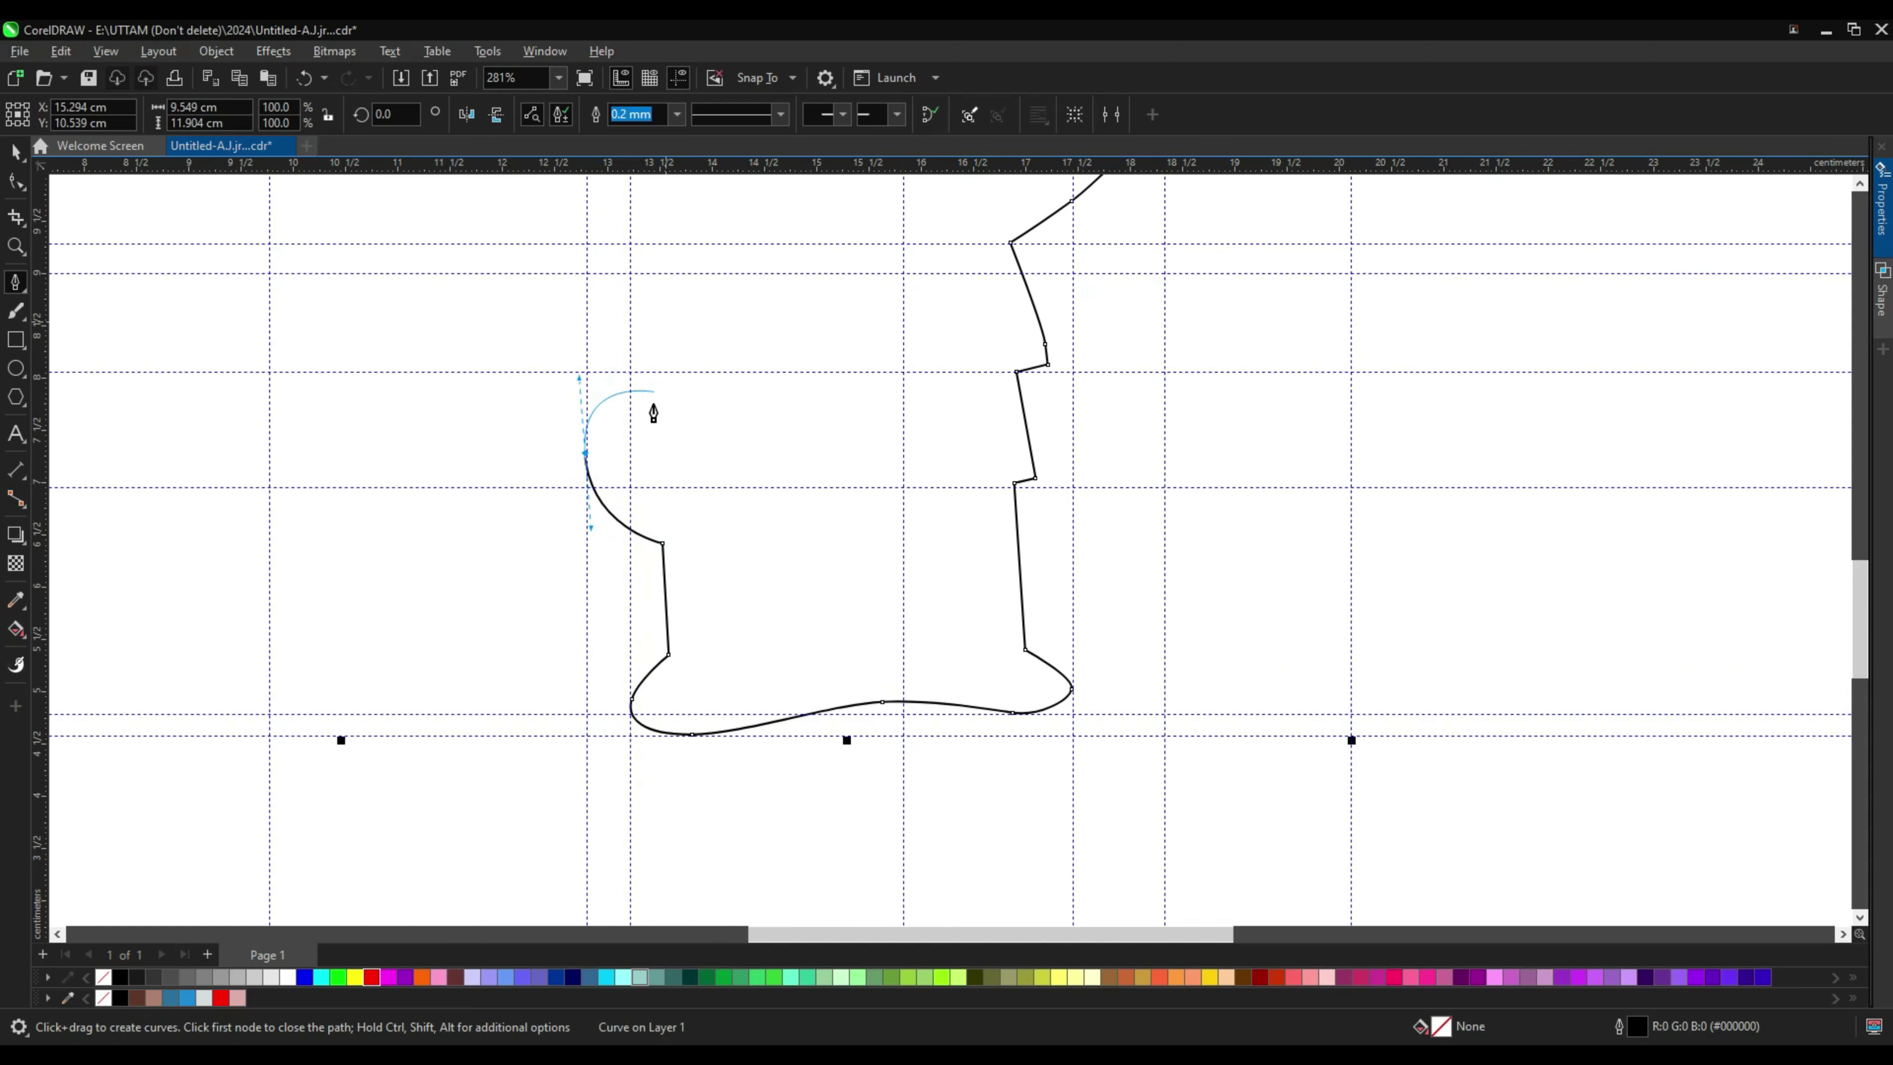
Step: Trace up the left side around the left ear and close the path at its start node
scroll(589, 477, "up", 1)
scroll(592, 487, "up", 1)
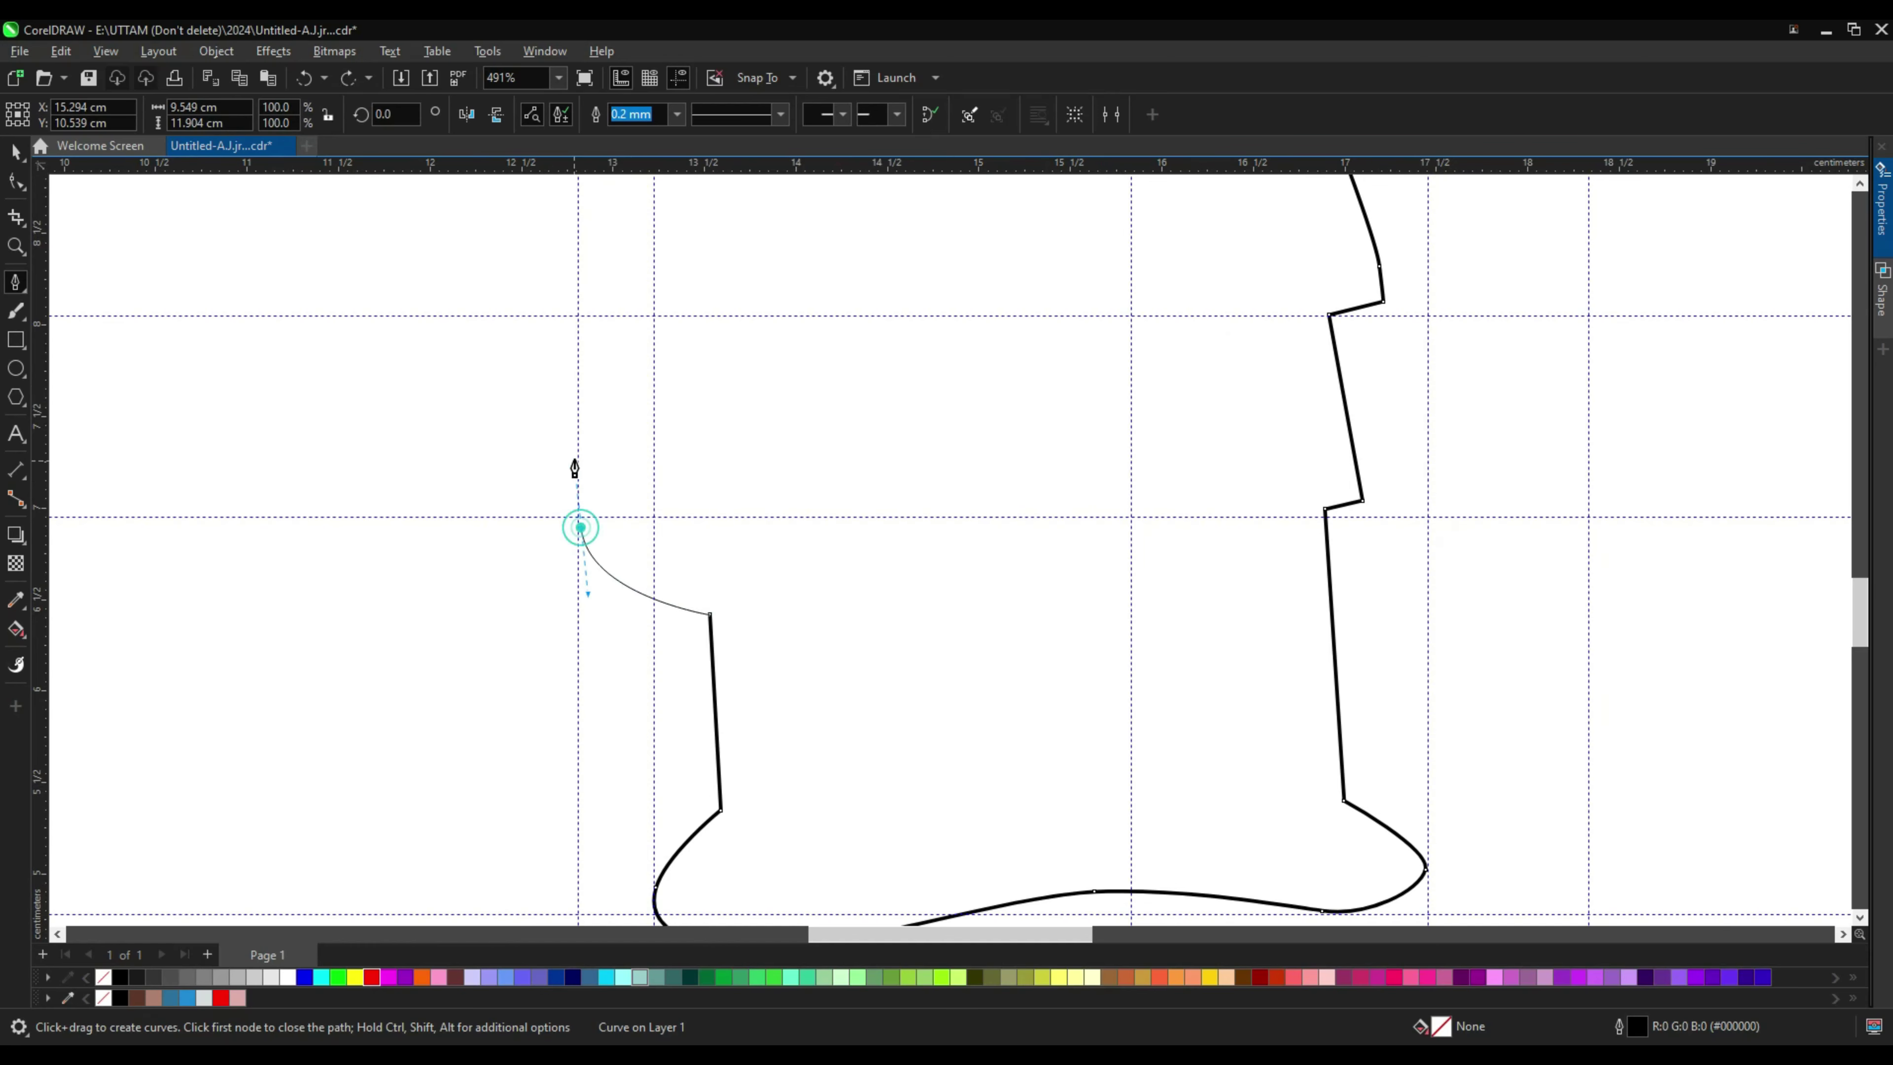
scroll(629, 389, "up", 1)
left_click_drag(649, 355, 734, 321)
scroll(727, 324, "up", 1)
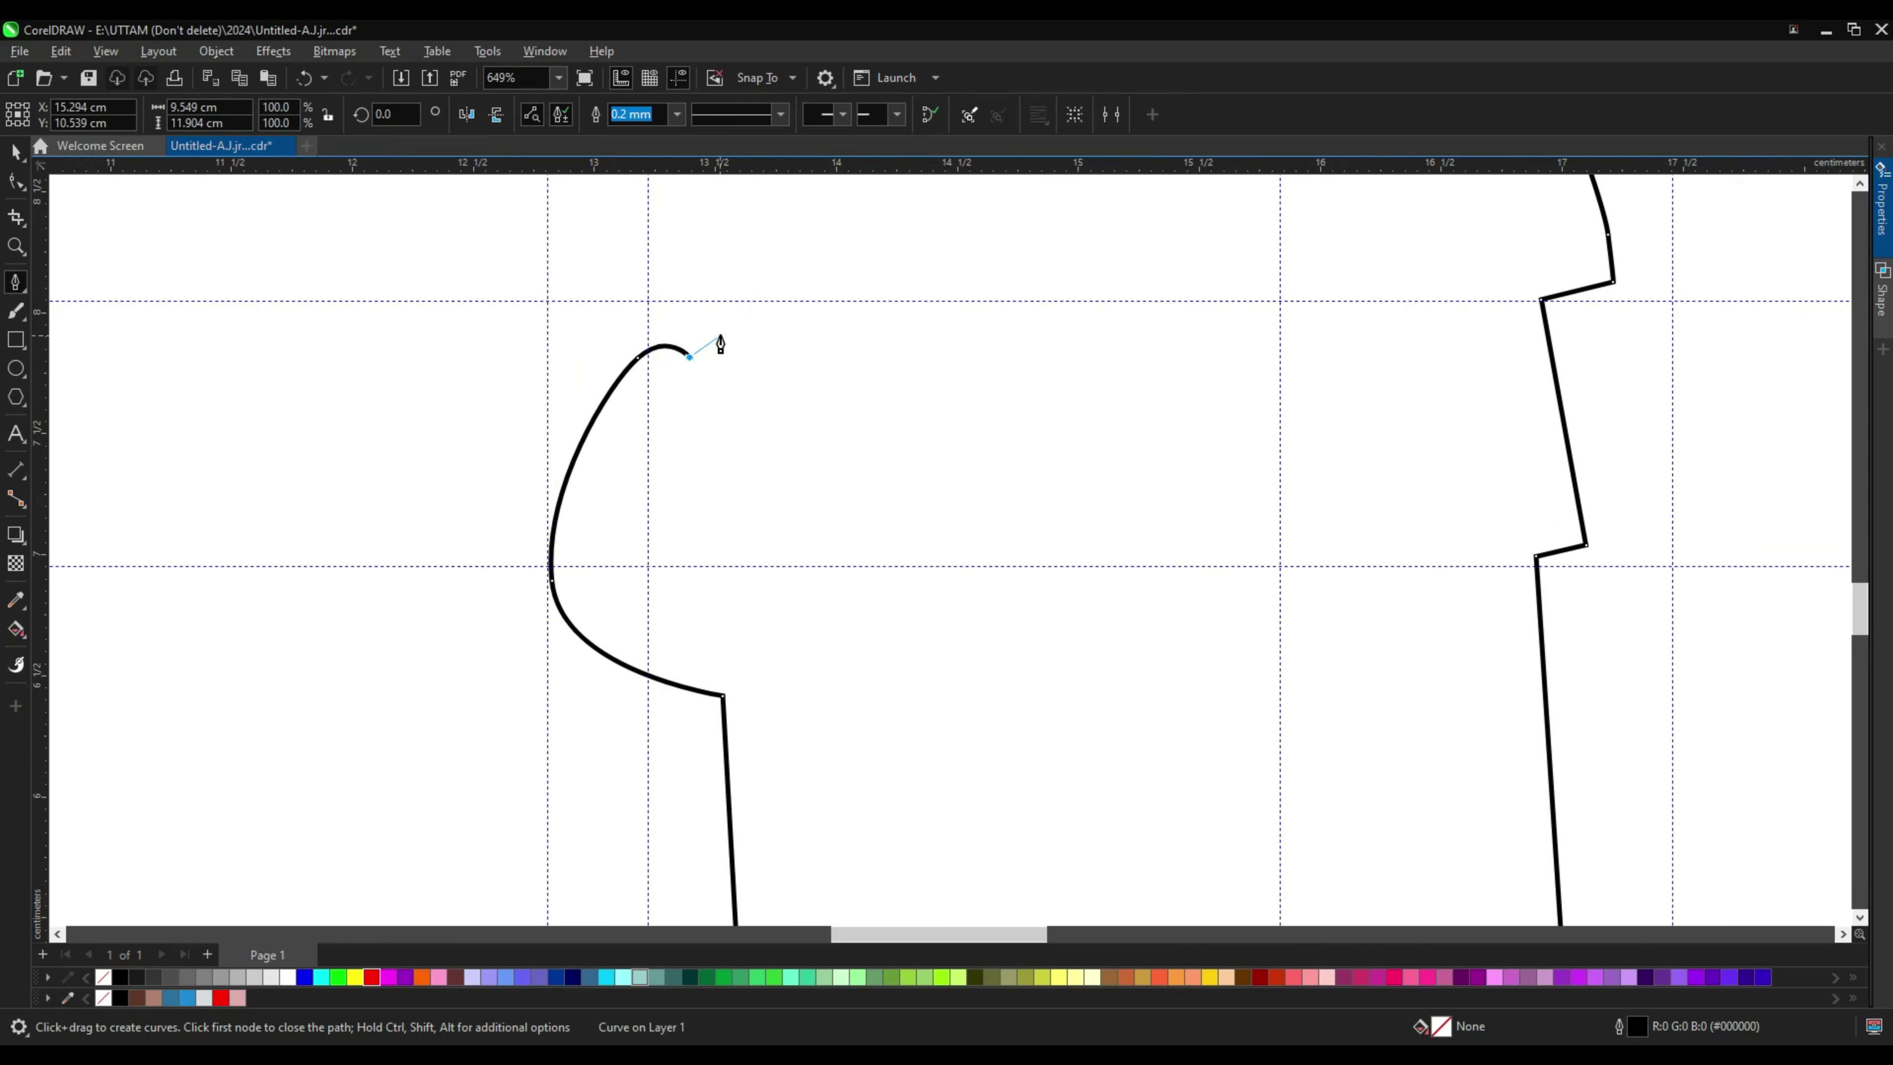
scroll(760, 682, "down", 3)
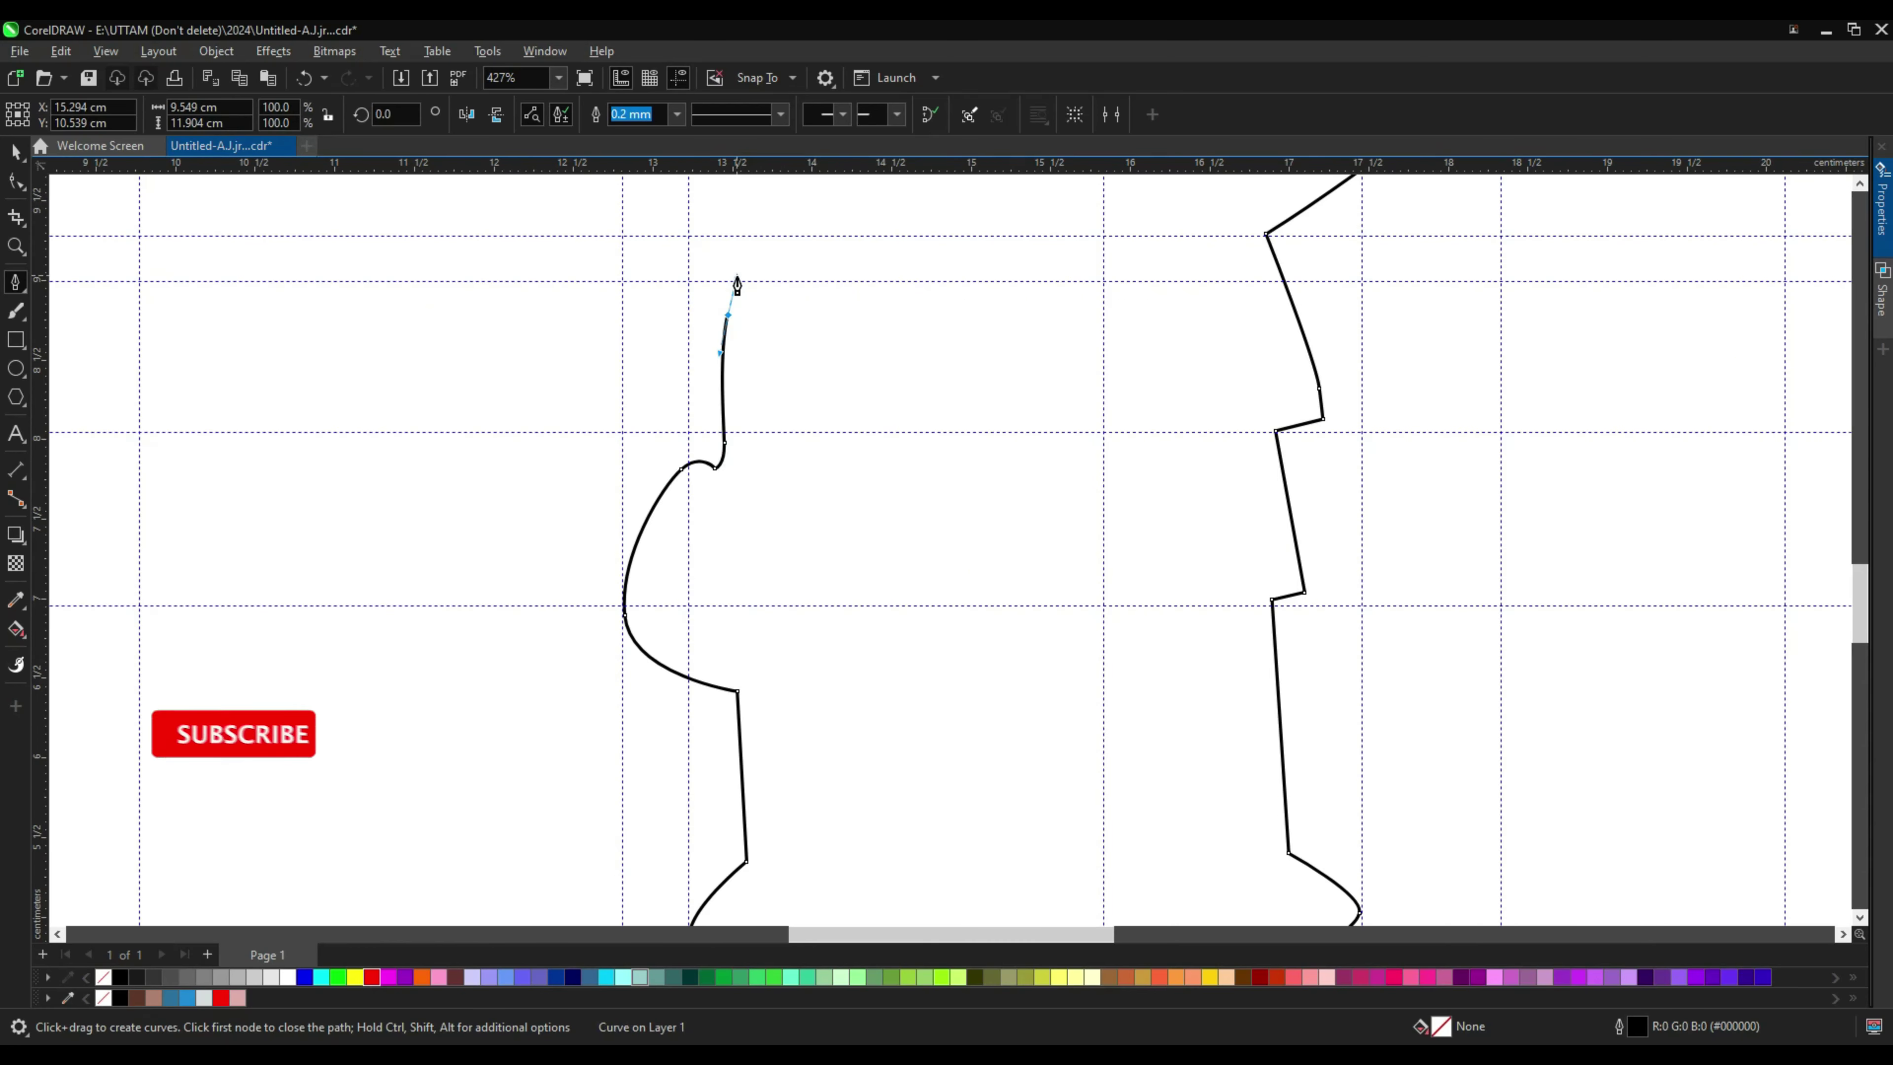
scroll(734, 287, "down", 5)
left_click_drag(751, 399, 692, 346)
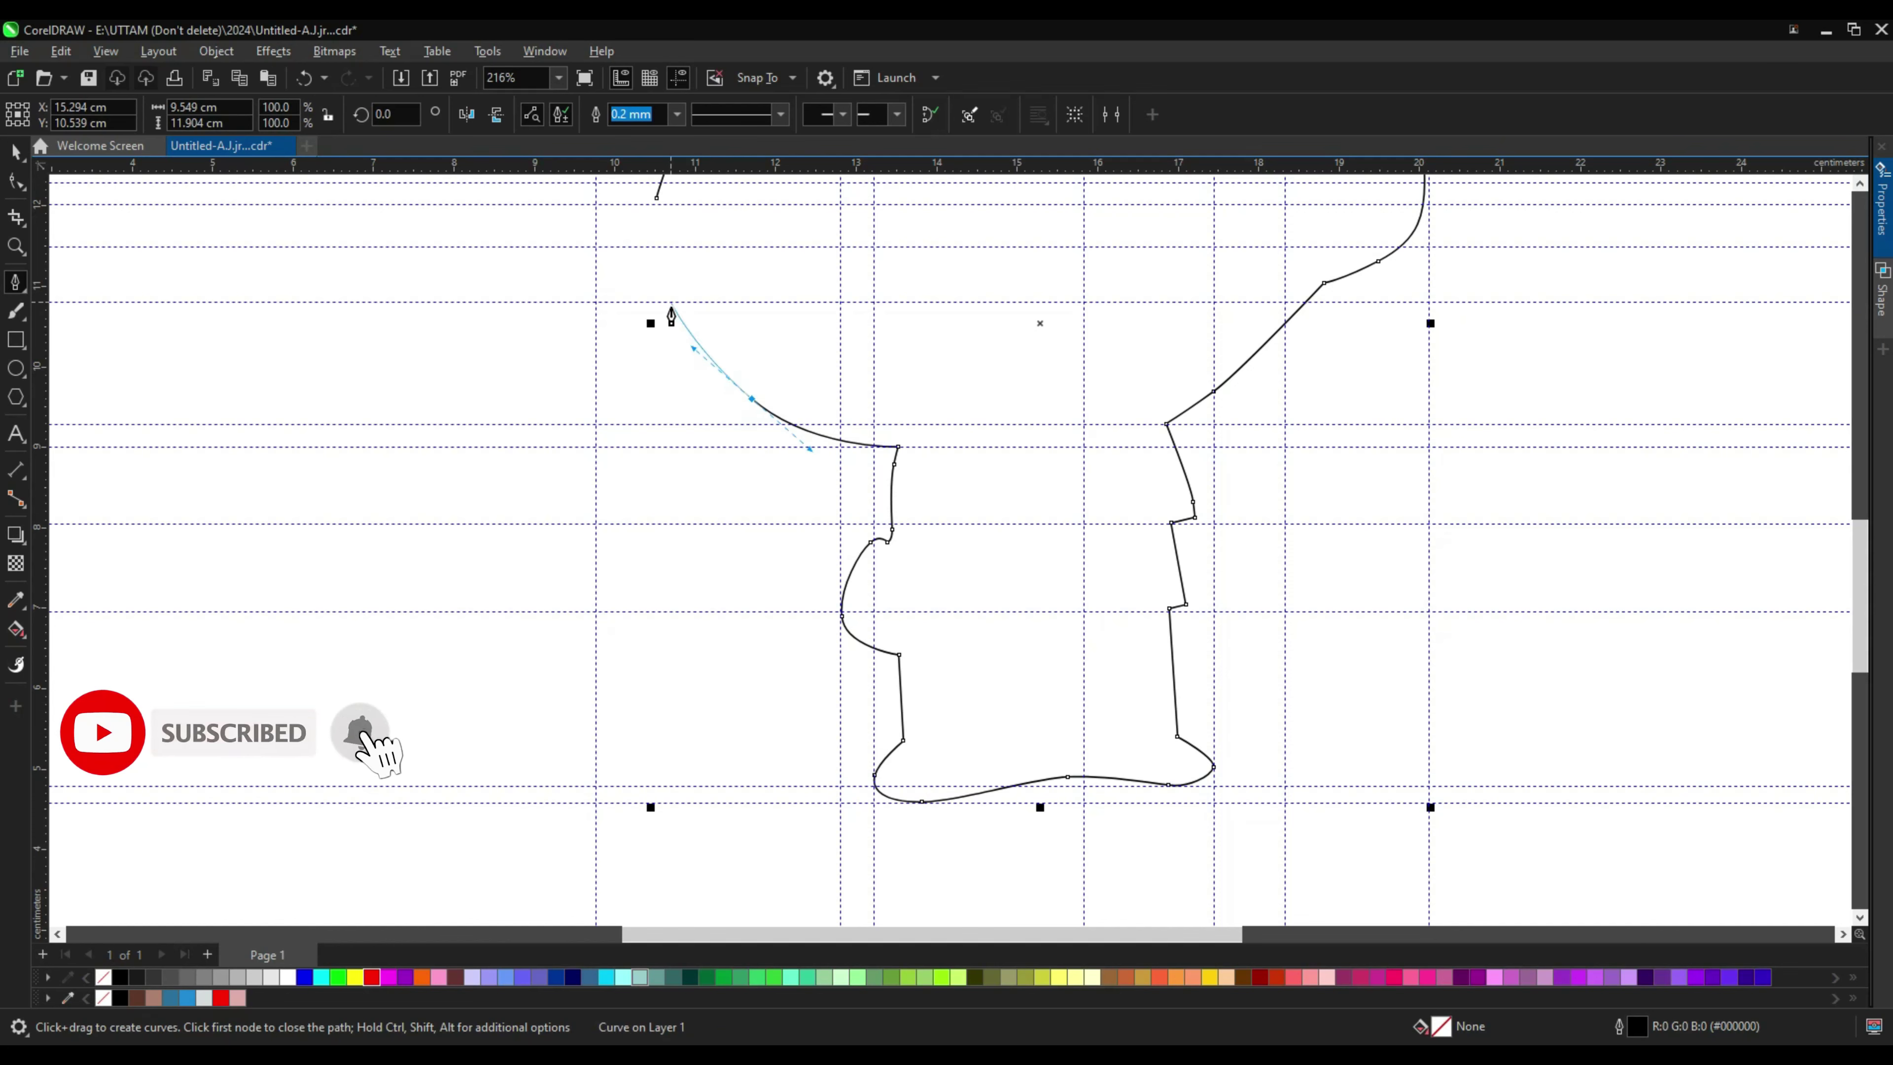
key("ctrl+z")
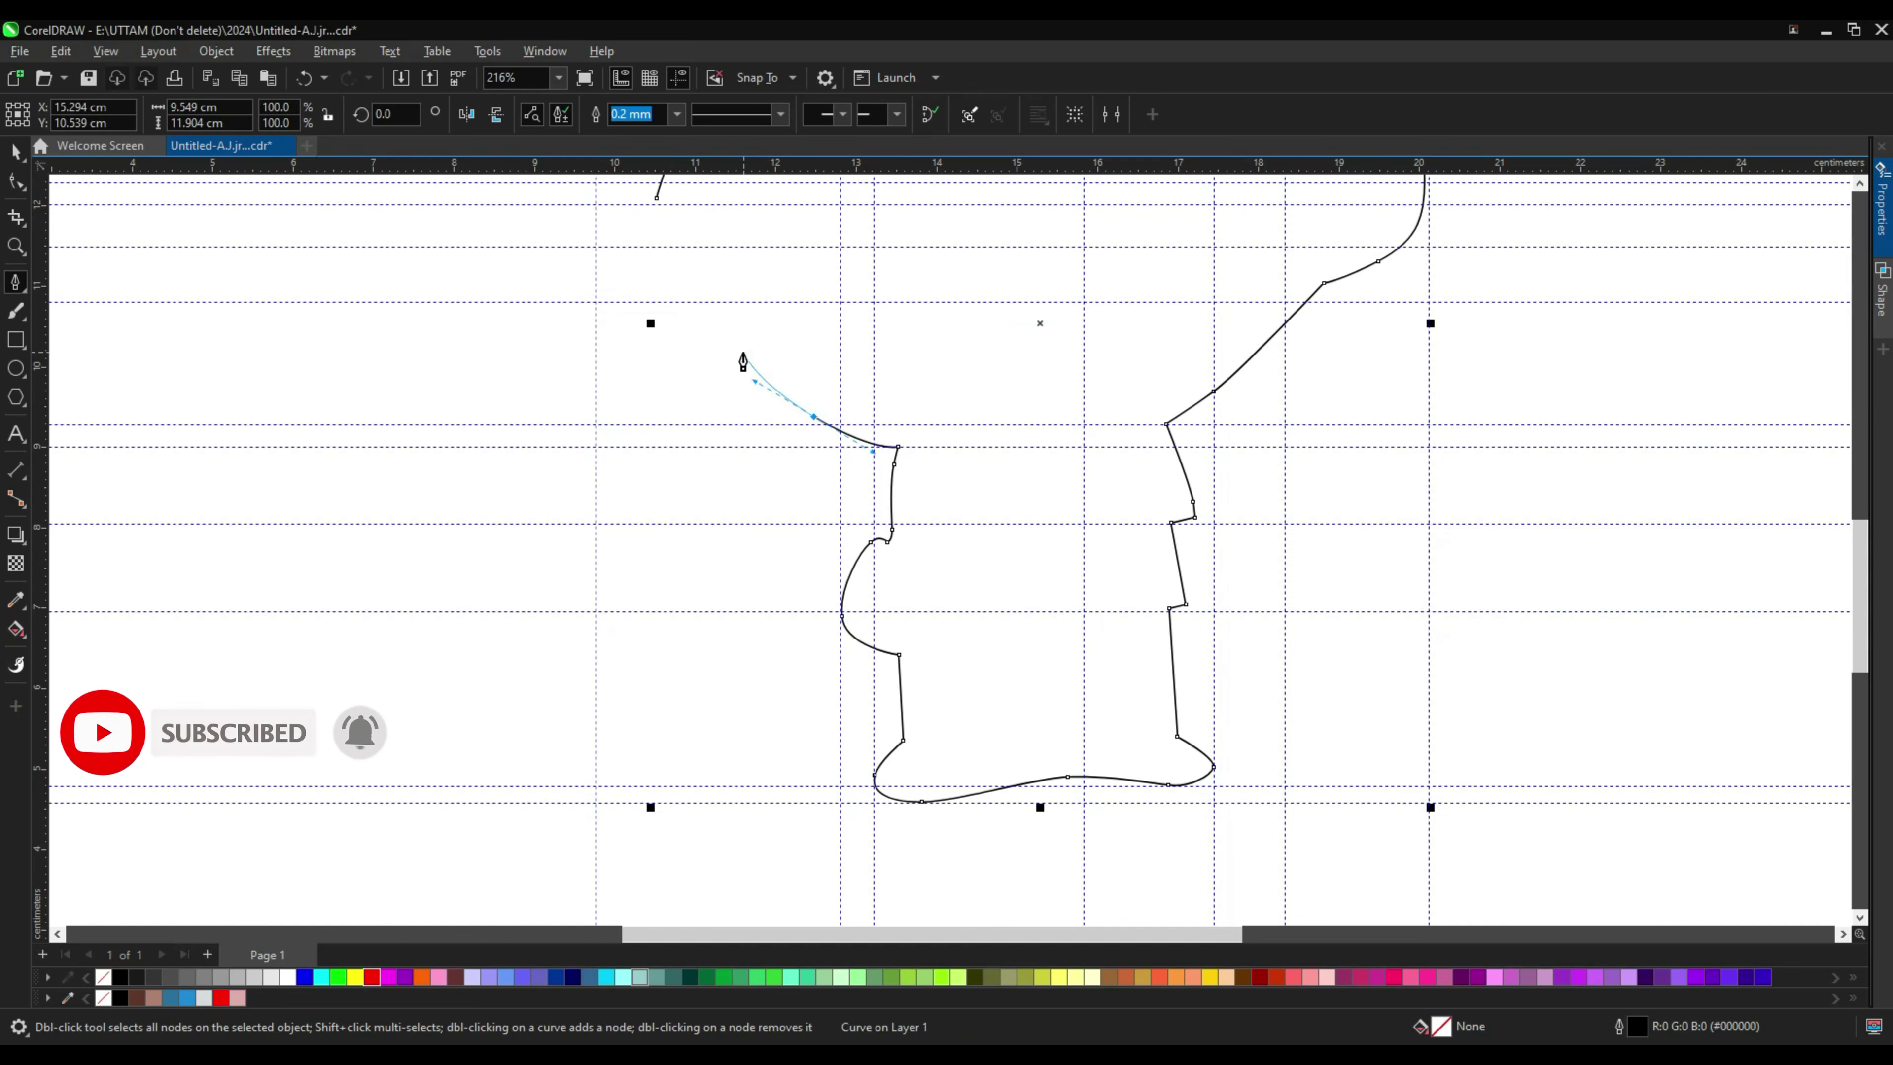
key("ctrl+z")
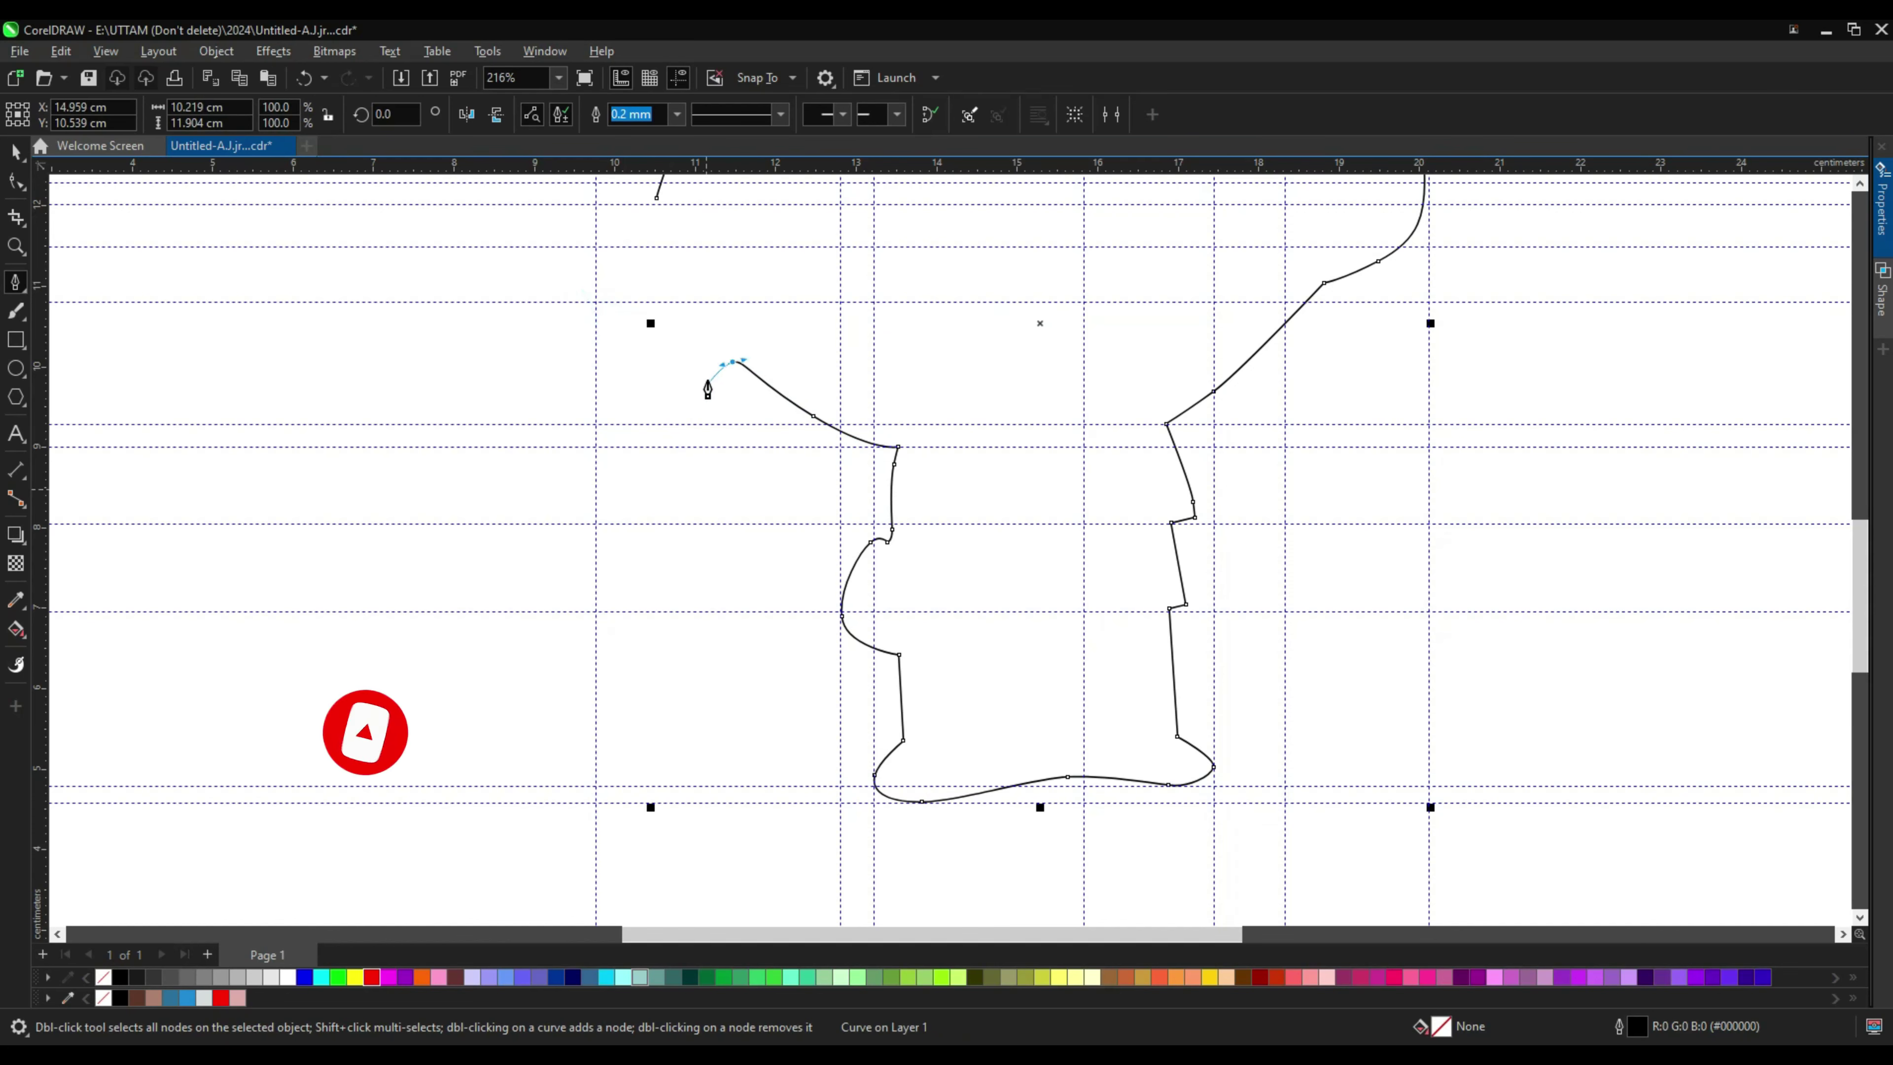
left_click_drag(600, 253, 596, 217)
scroll(600, 254, "down", 2)
scroll(646, 305, "up", 2)
left_click(697, 319)
scroll(697, 318, "up", 1)
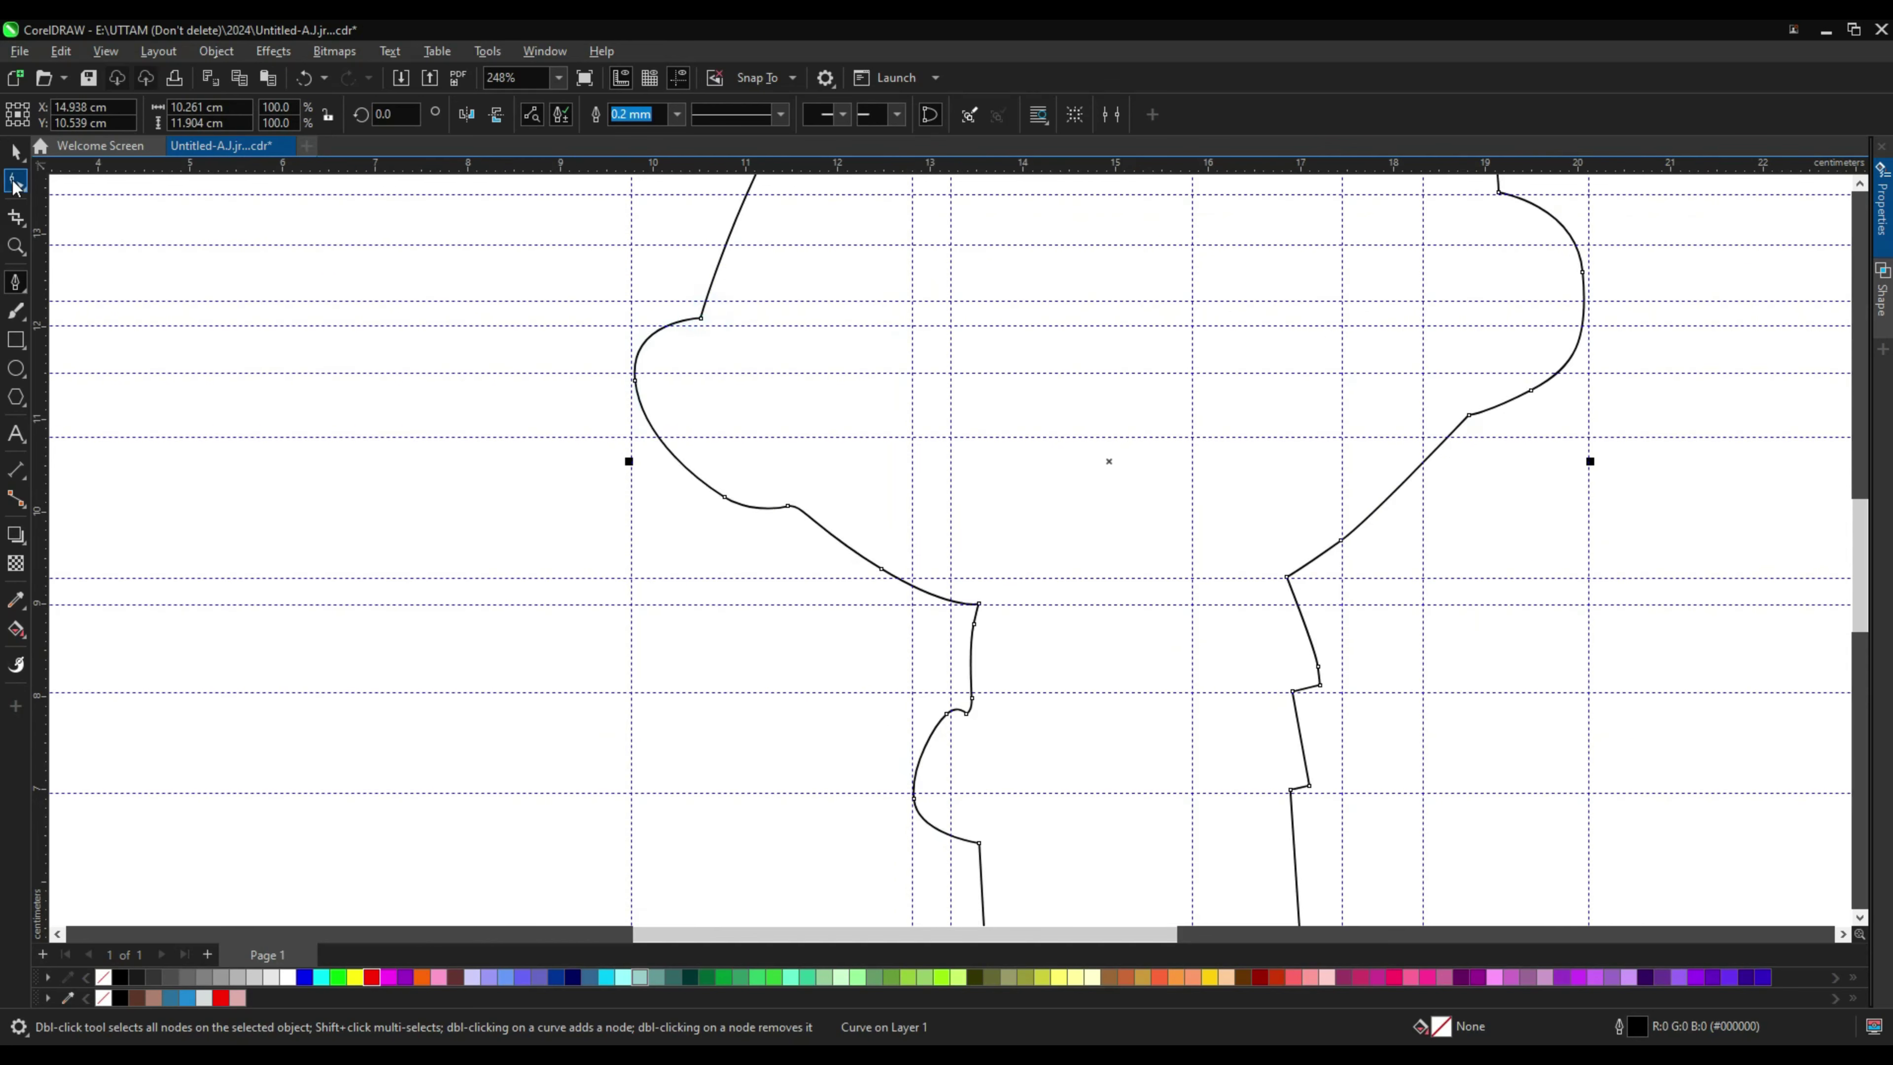
key("F10")
Step: Close the welcome page and select the boy's outline for node editing
left_click(680, 489)
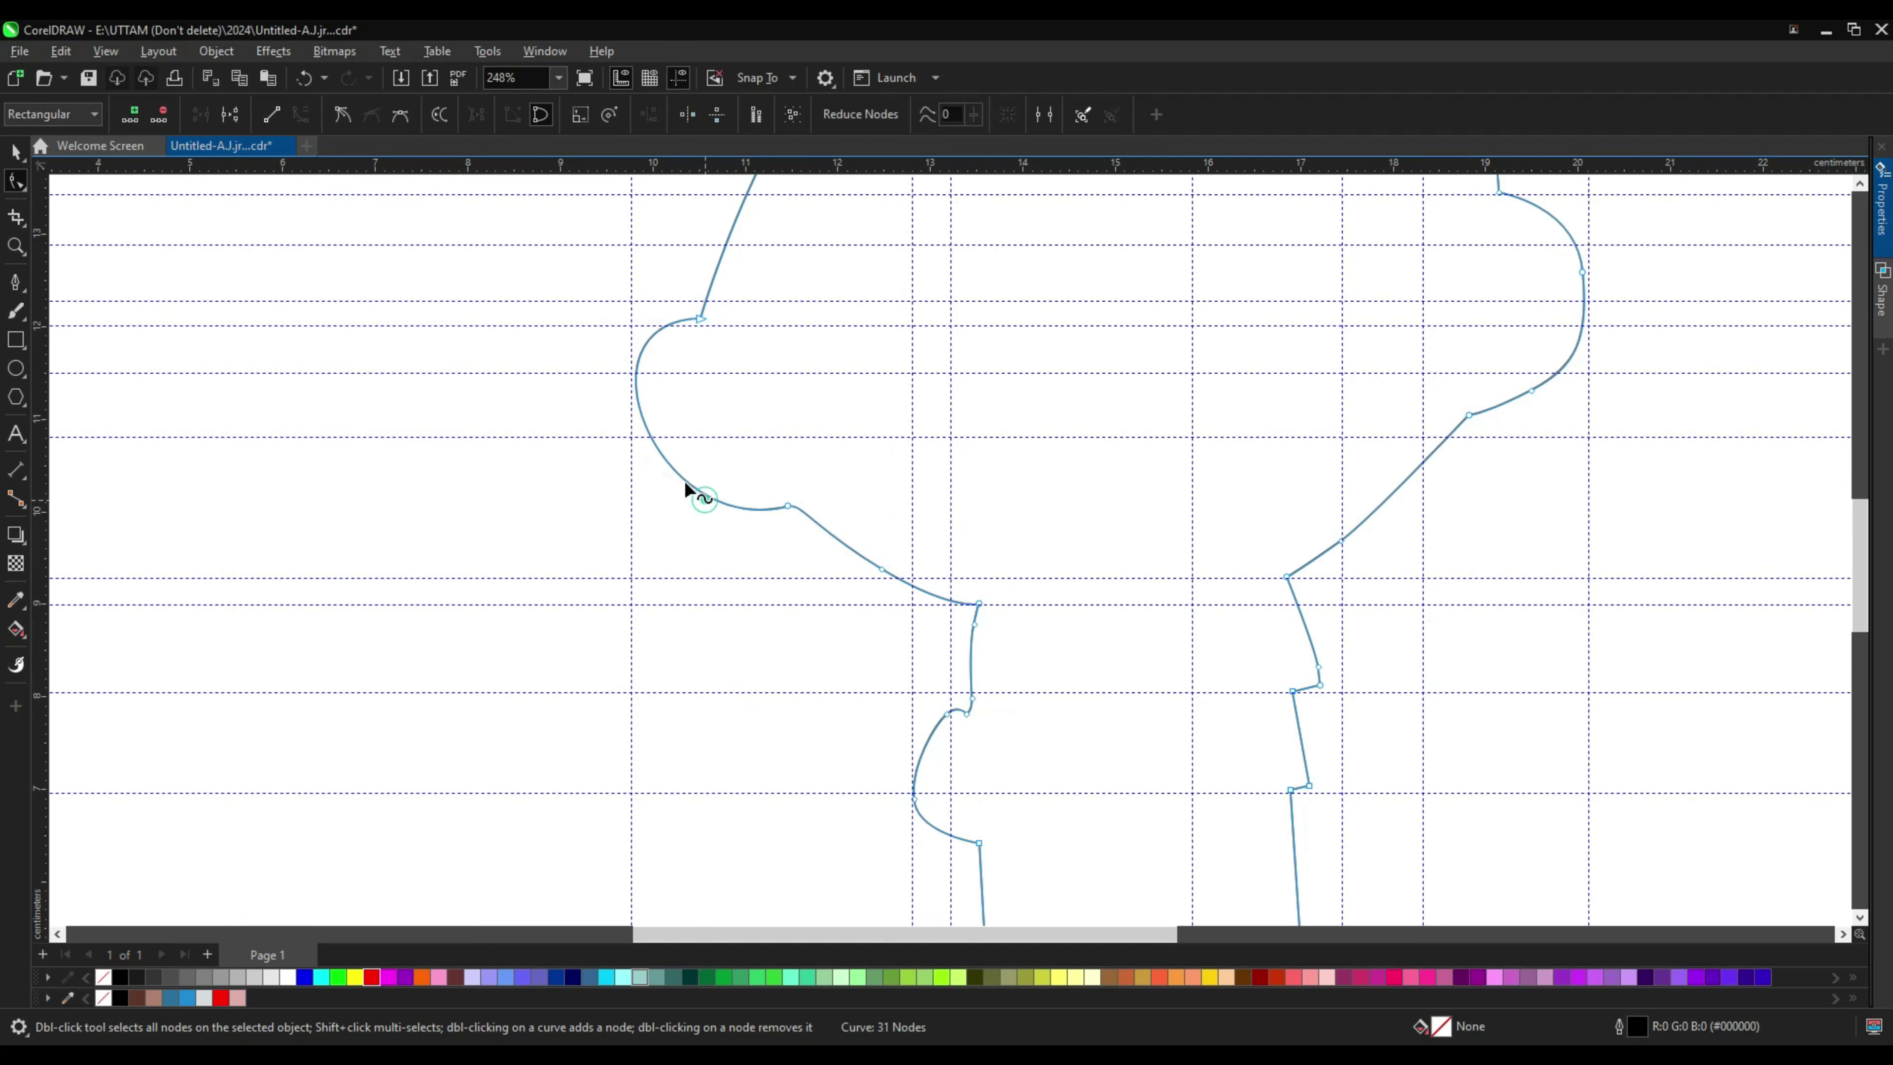
scroll(874, 507, "down", 4)
key("space")
scroll(815, 557, "down", 2)
scroll(815, 558, "up", 2)
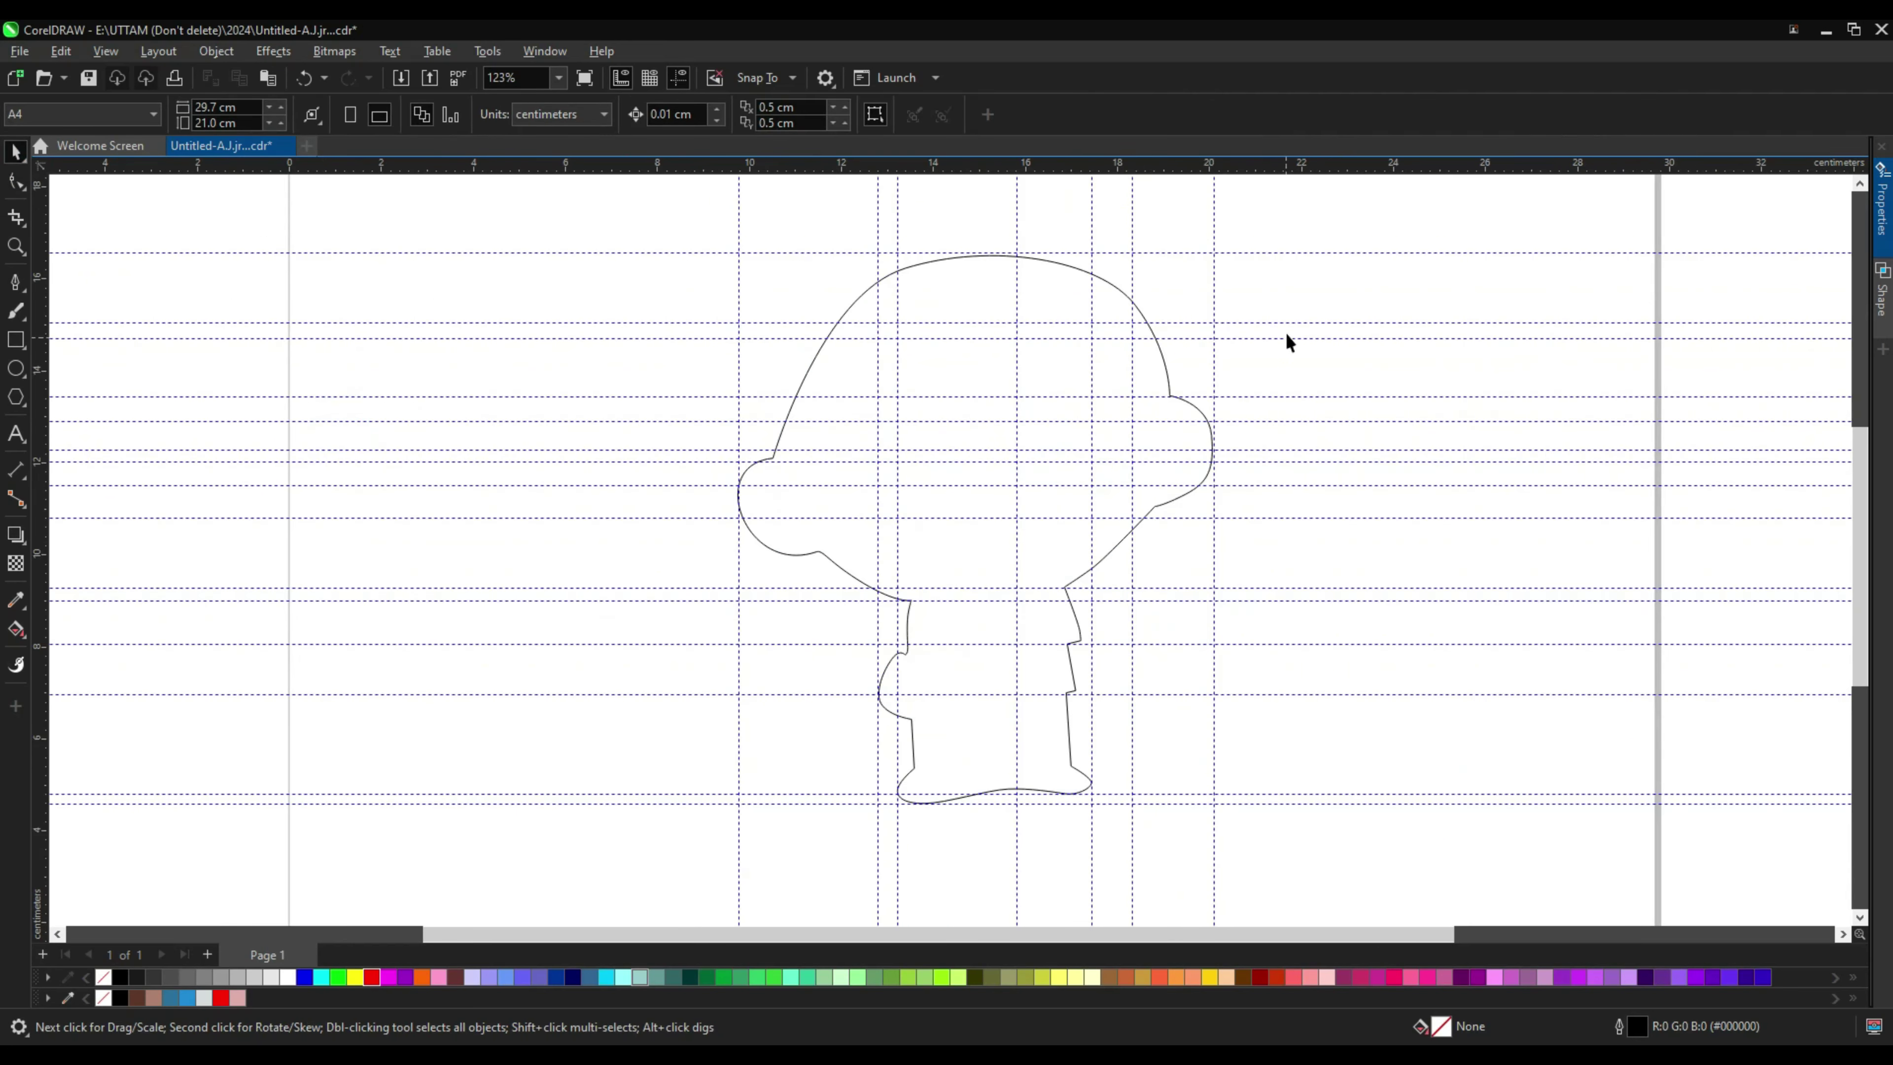
left_click(153, 145)
key("F10")
left_click(772, 455)
scroll(772, 456, "up", 2)
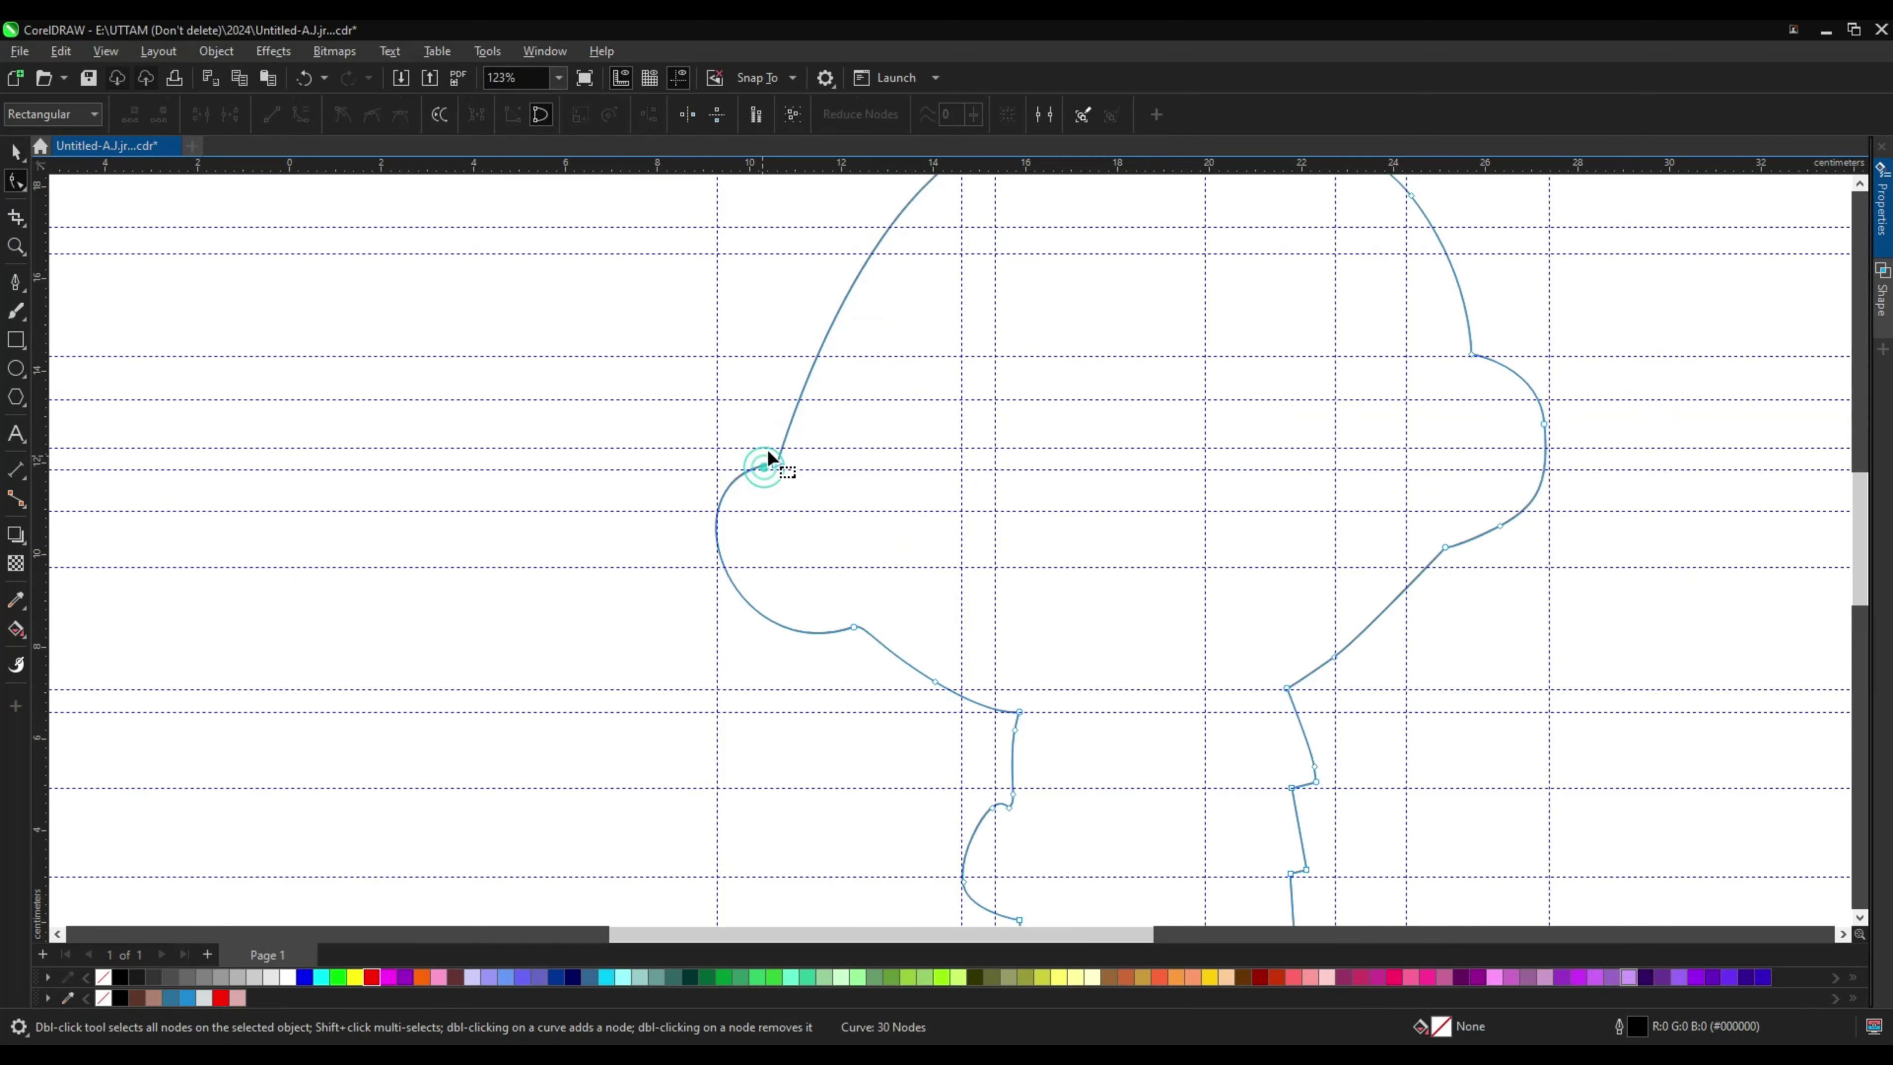
scroll(778, 467, "up", 3)
scroll(777, 467, "up", 2)
left_click(776, 466)
Step: Add nodes on the left ear and head top, then drag to round the head dome
double_click(655, 623)
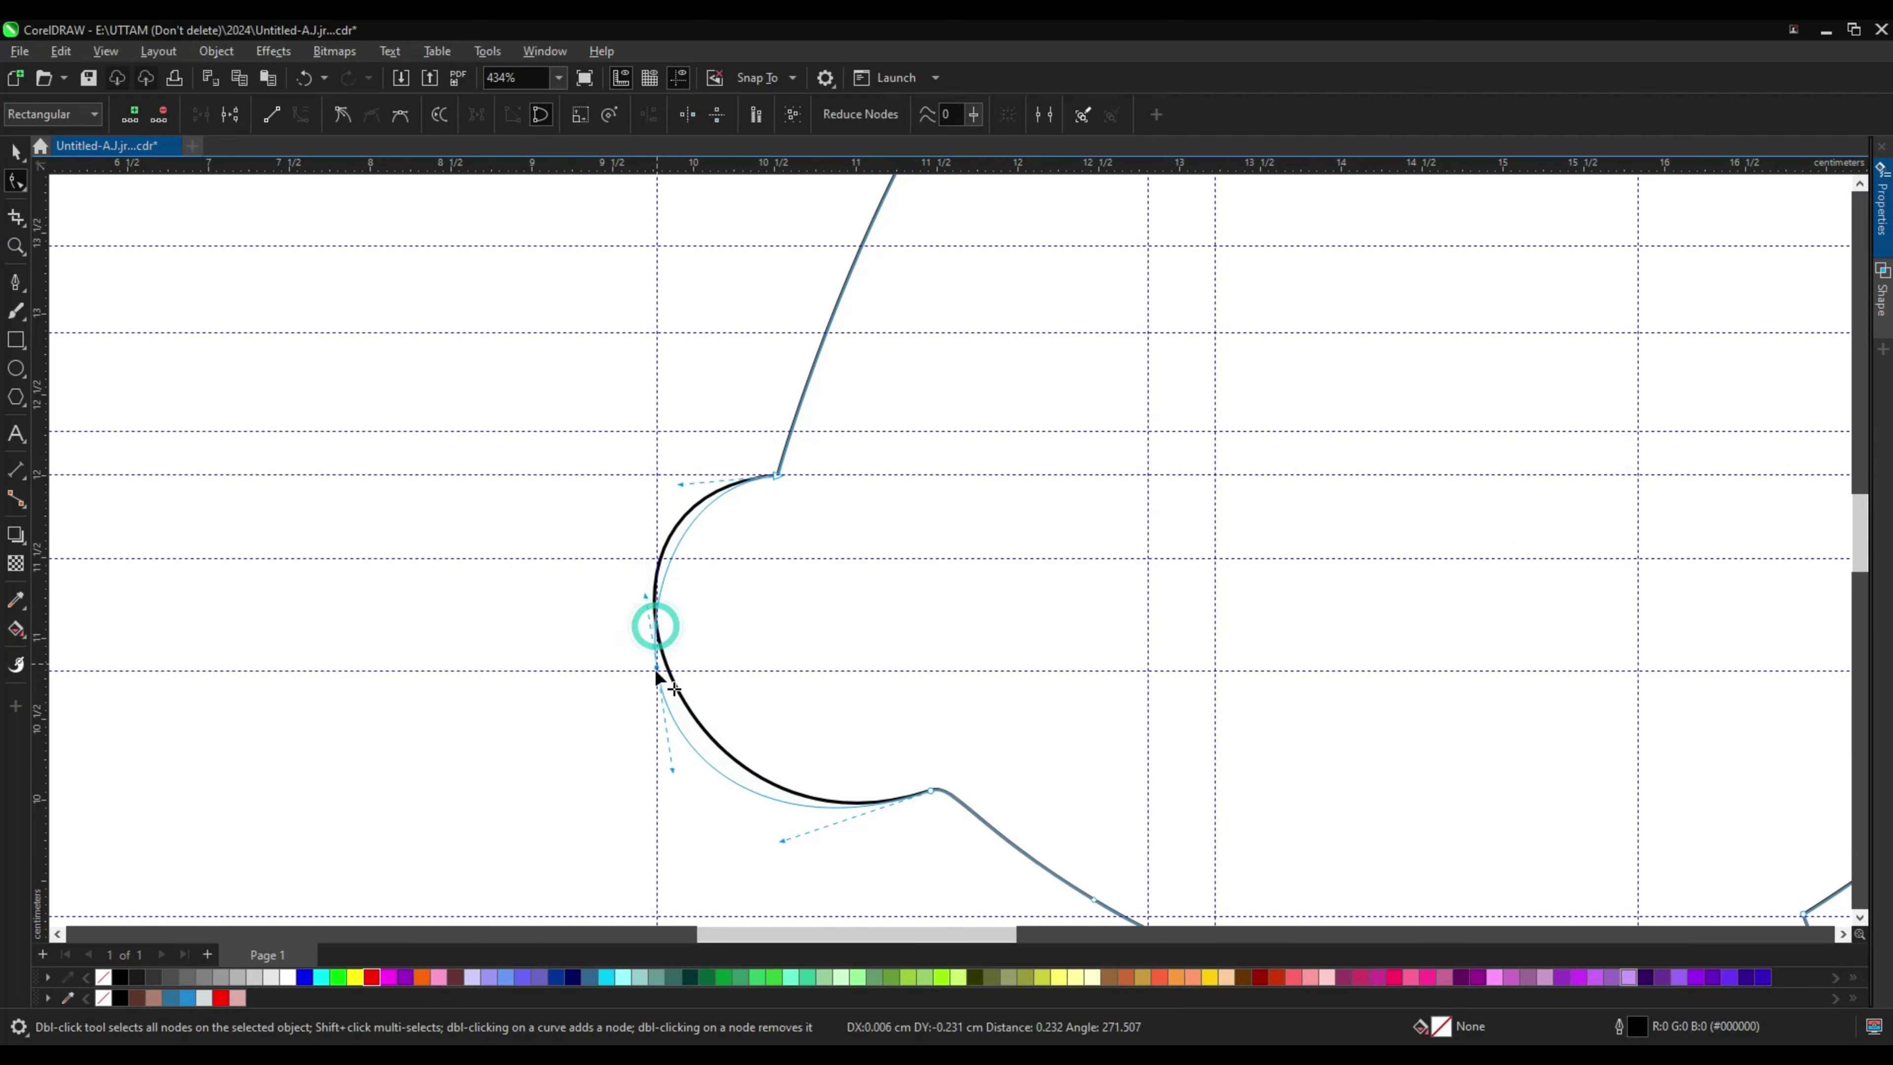
scroll(947, 669, "down", 3)
left_click(933, 727)
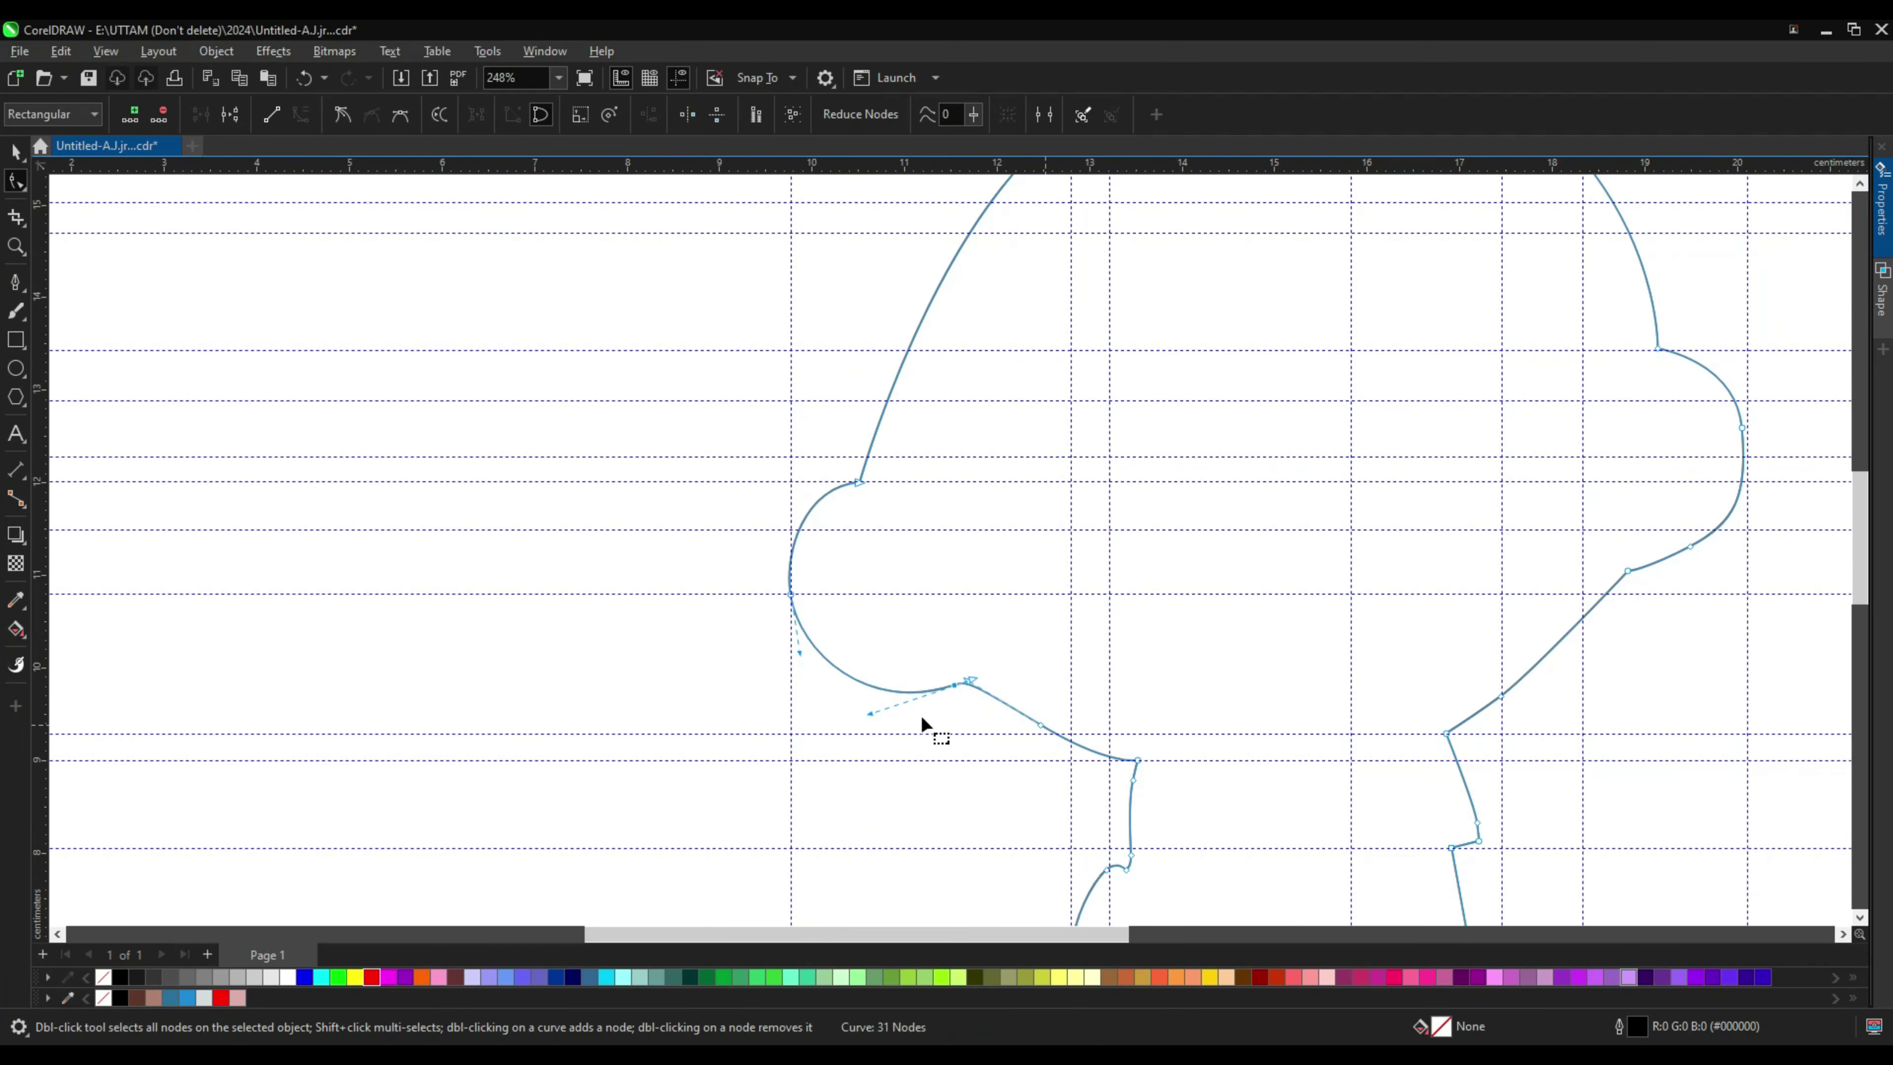
scroll(917, 435, "down", 2)
scroll(873, 543, "up", 3)
scroll(874, 543, "down", 2)
scroll(906, 615, "down", 3)
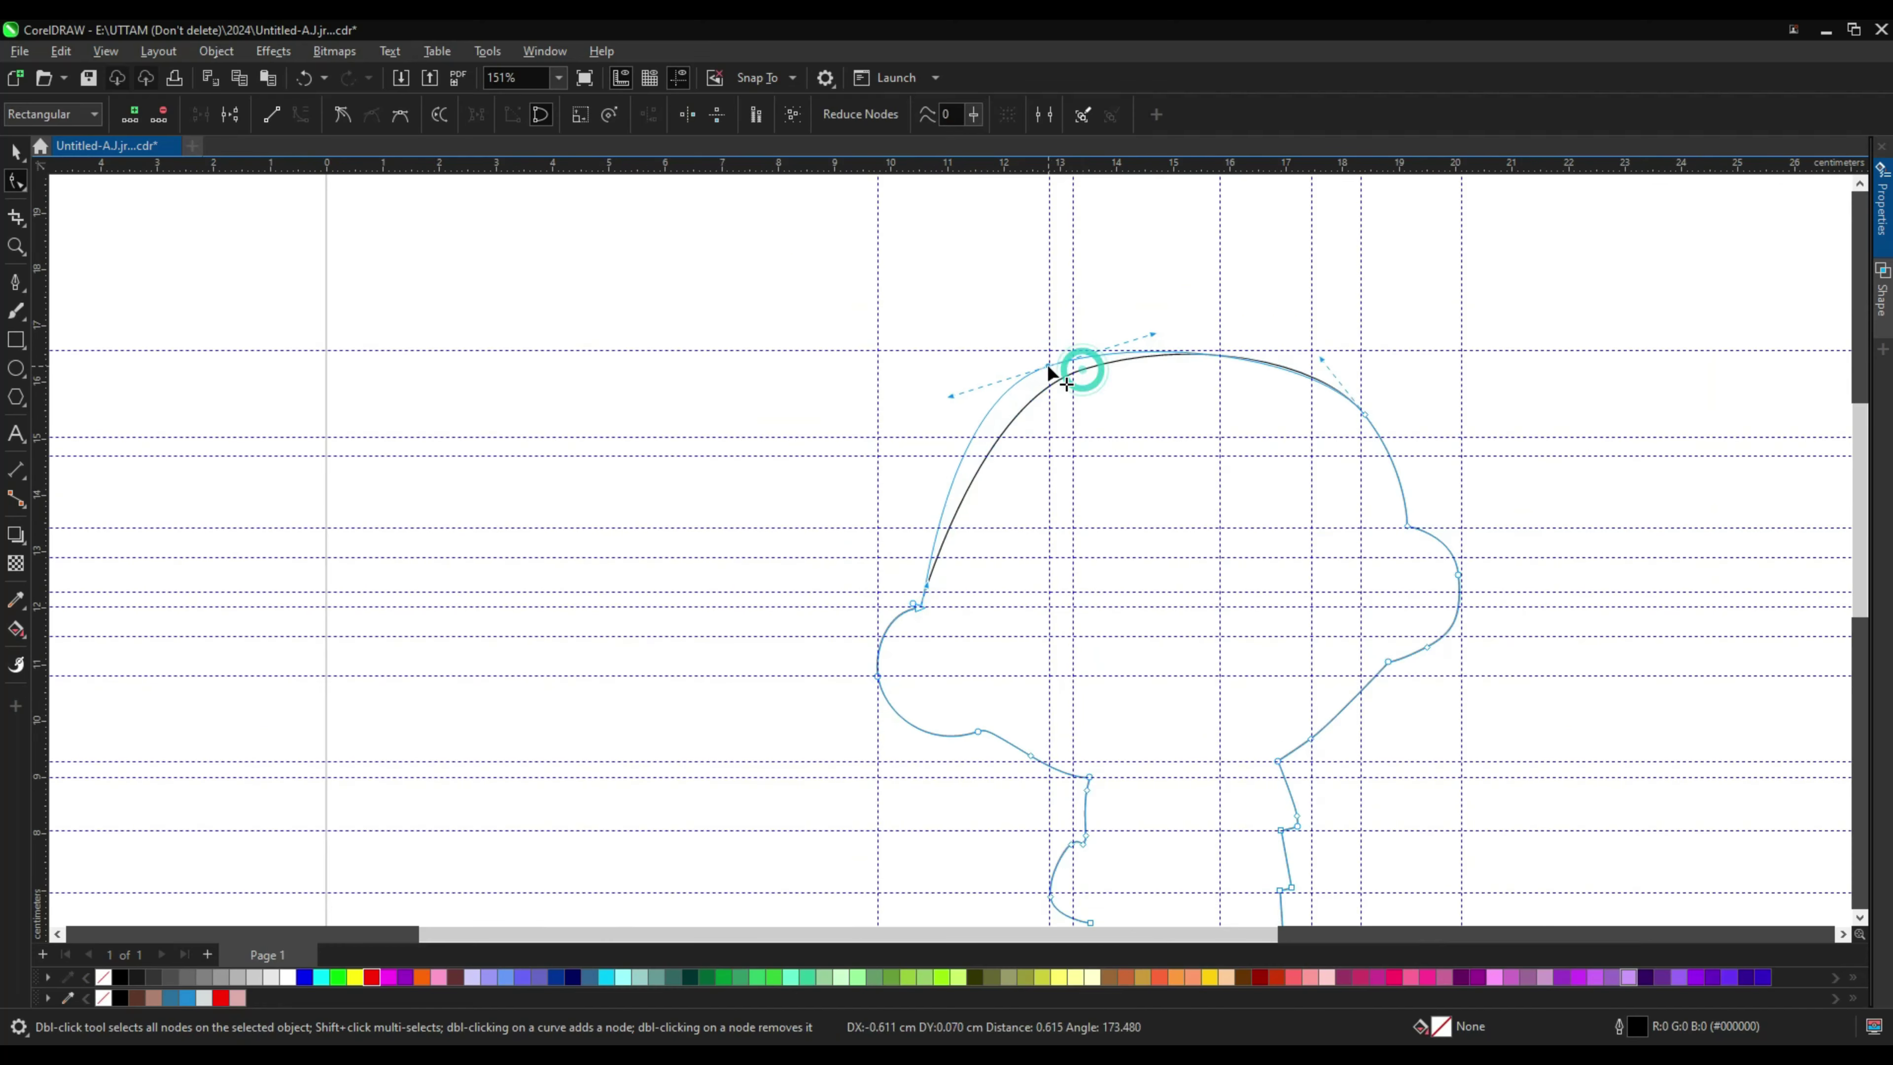
double_click(1053, 364)
scroll(1179, 340, "up", 5)
double_click(1179, 347)
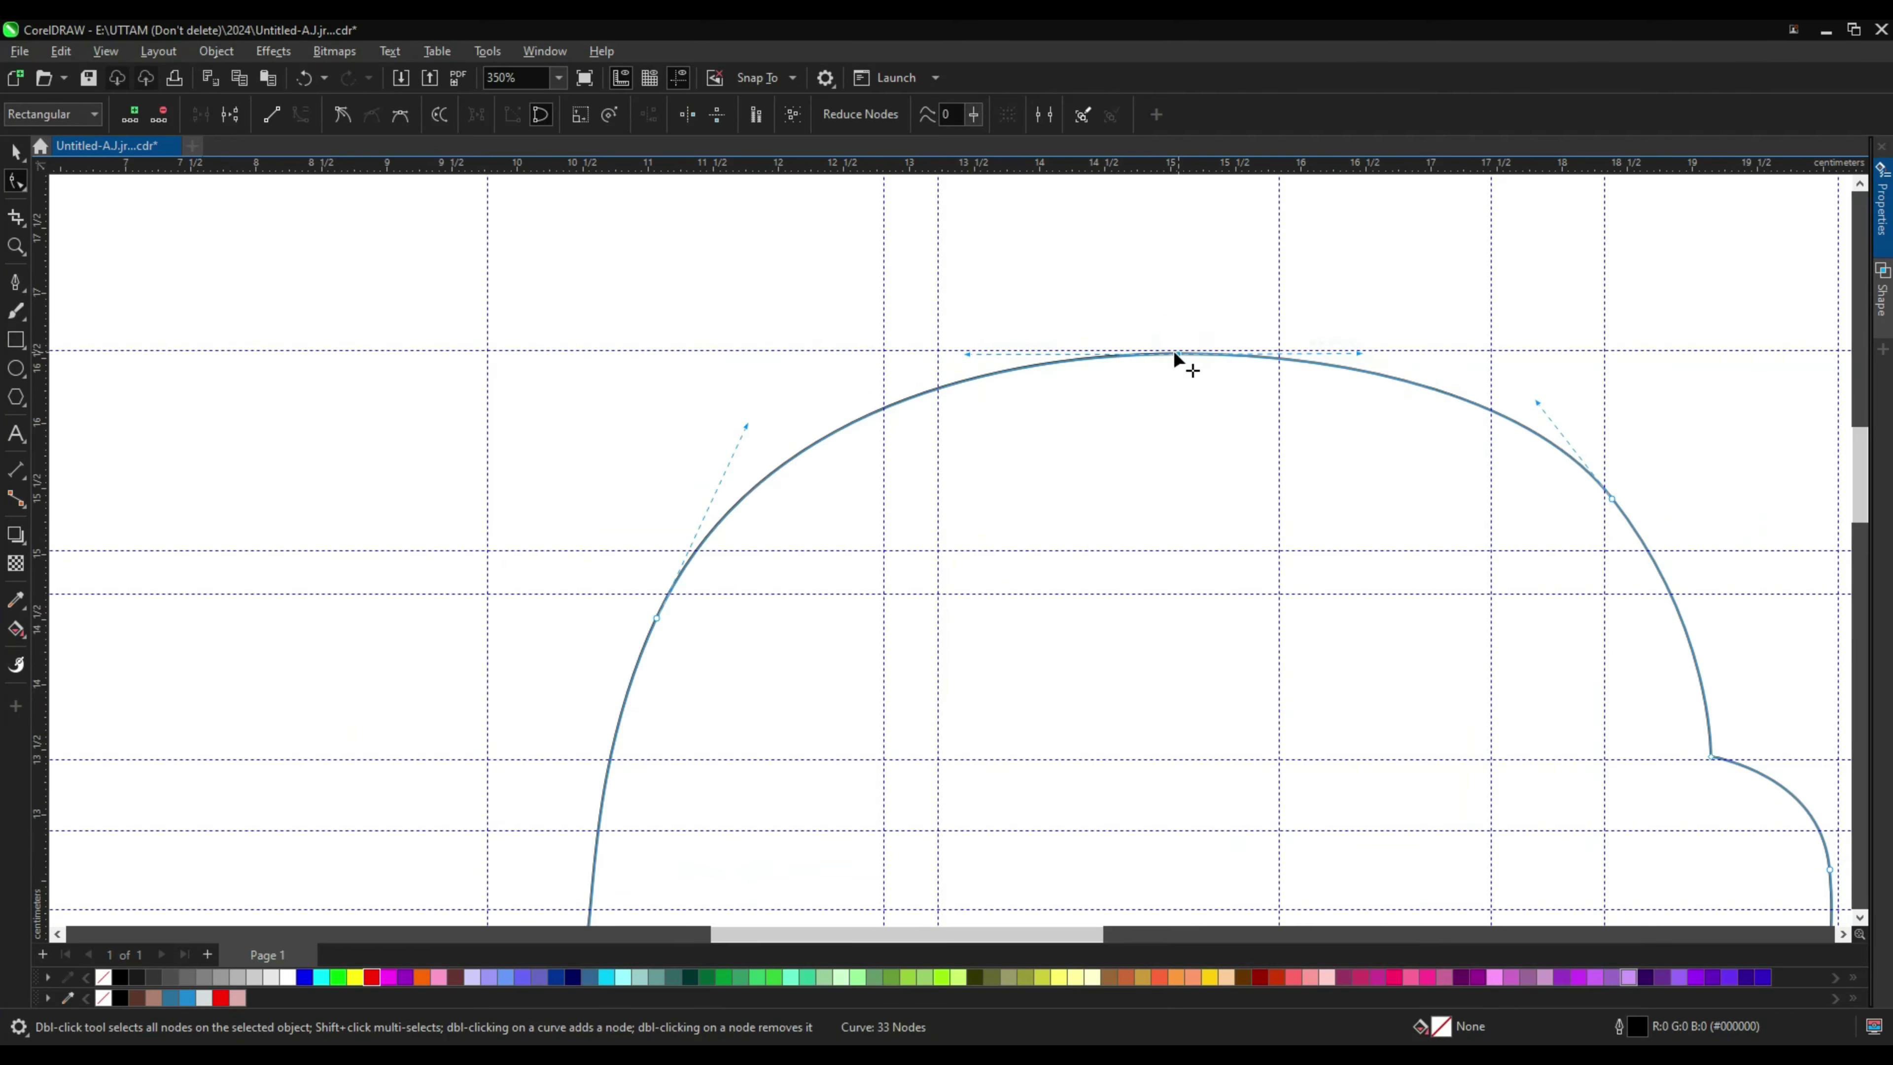
scroll(1179, 350, "down", 2)
left_click_drag(1436, 448, 1415, 454)
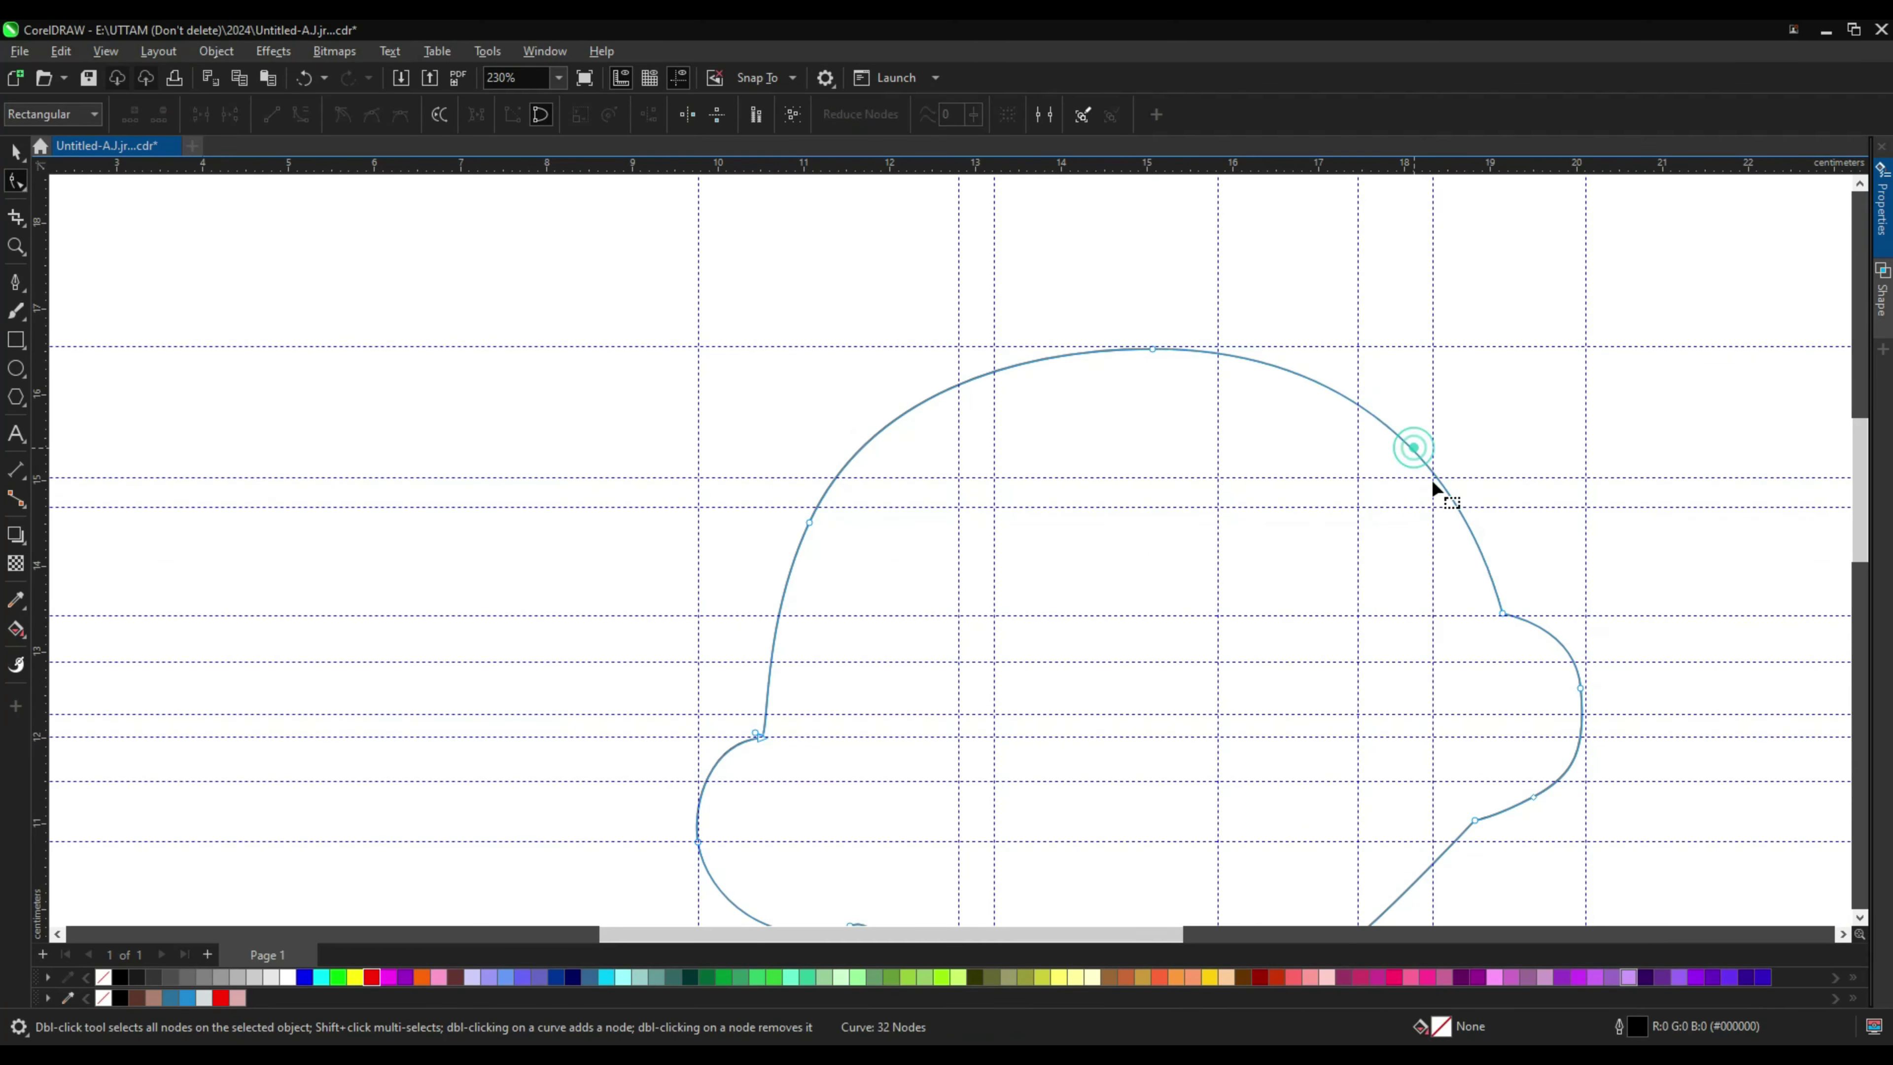
scroll(1469, 533, "up", 8)
scroll(1568, 783, "down", 7)
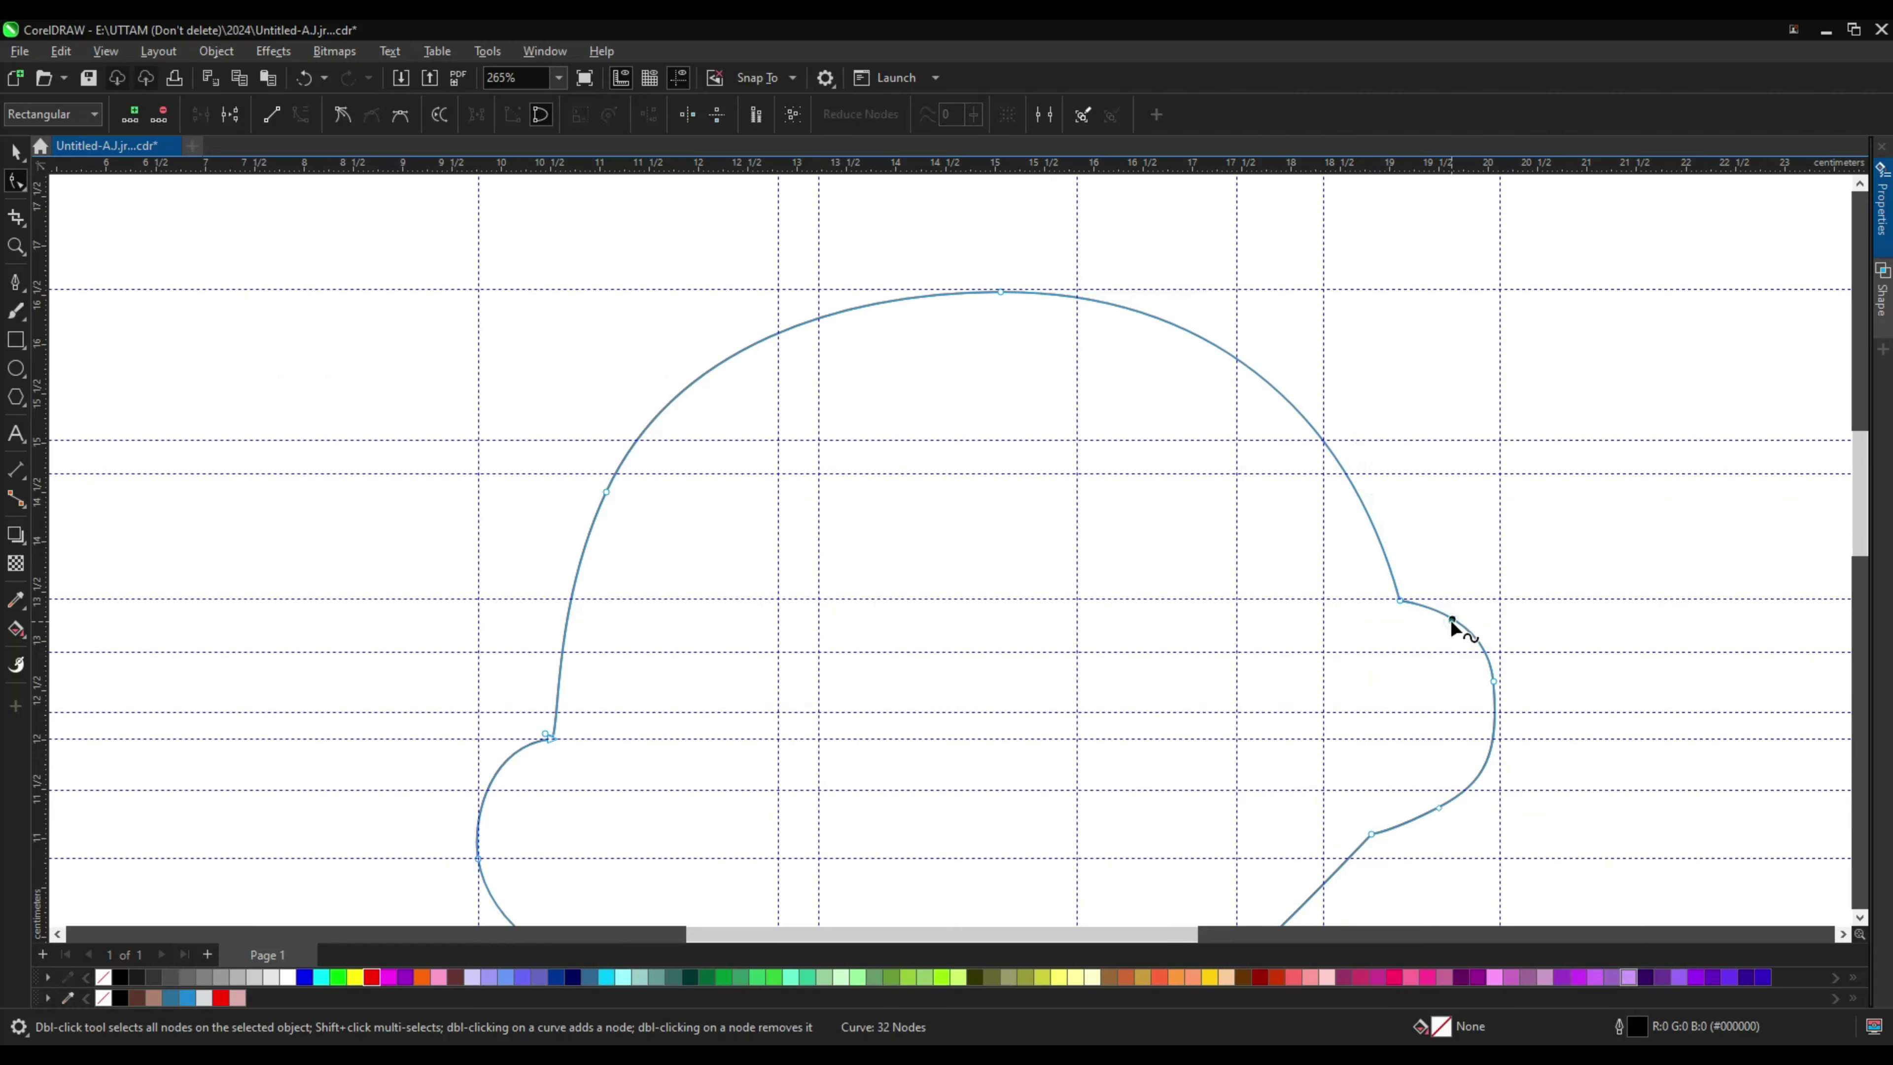
left_click(1492, 678)
Step: Delete the kinked node under the right ear and add a node on the curve below
scroll(1492, 678, "up", 5)
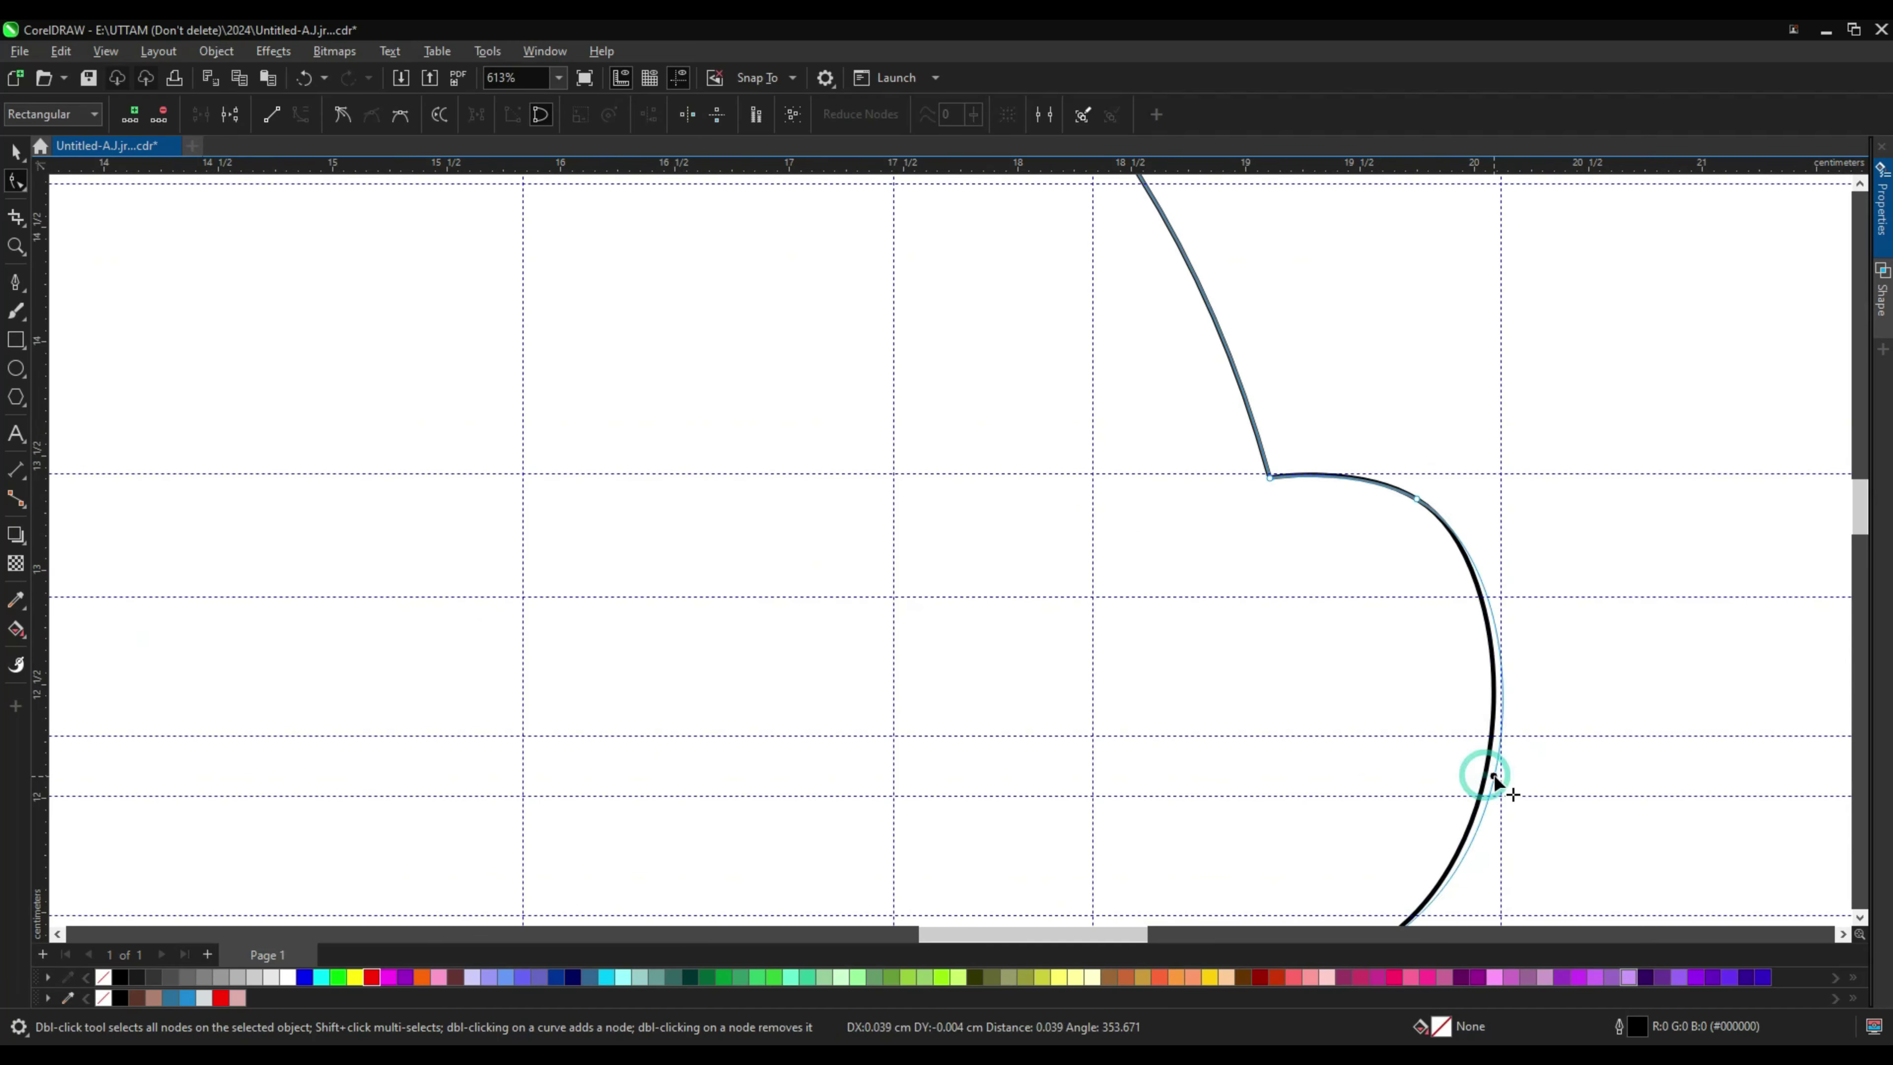
scroll(1494, 774, "down", 5)
scroll(1415, 707, "up", 3)
left_click(1305, 720)
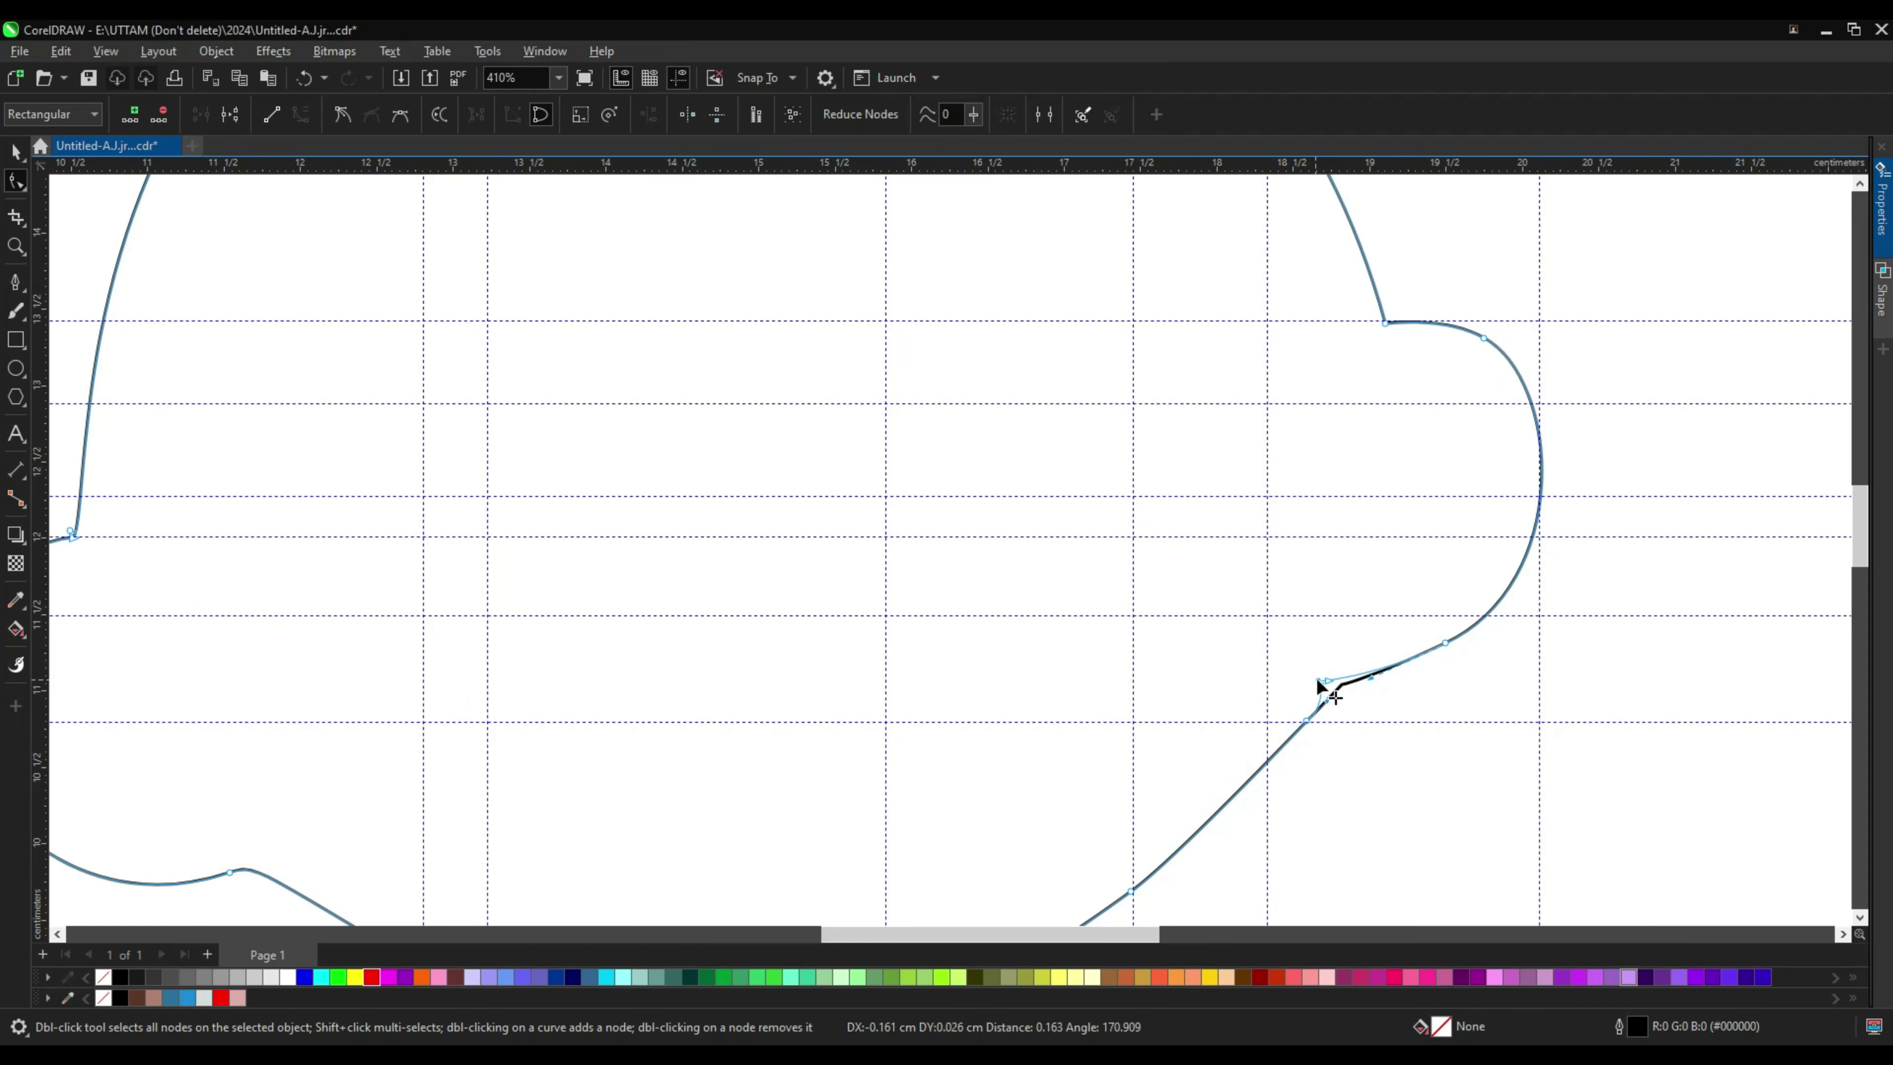
key("Delete")
scroll(1666, 476, "up", 1)
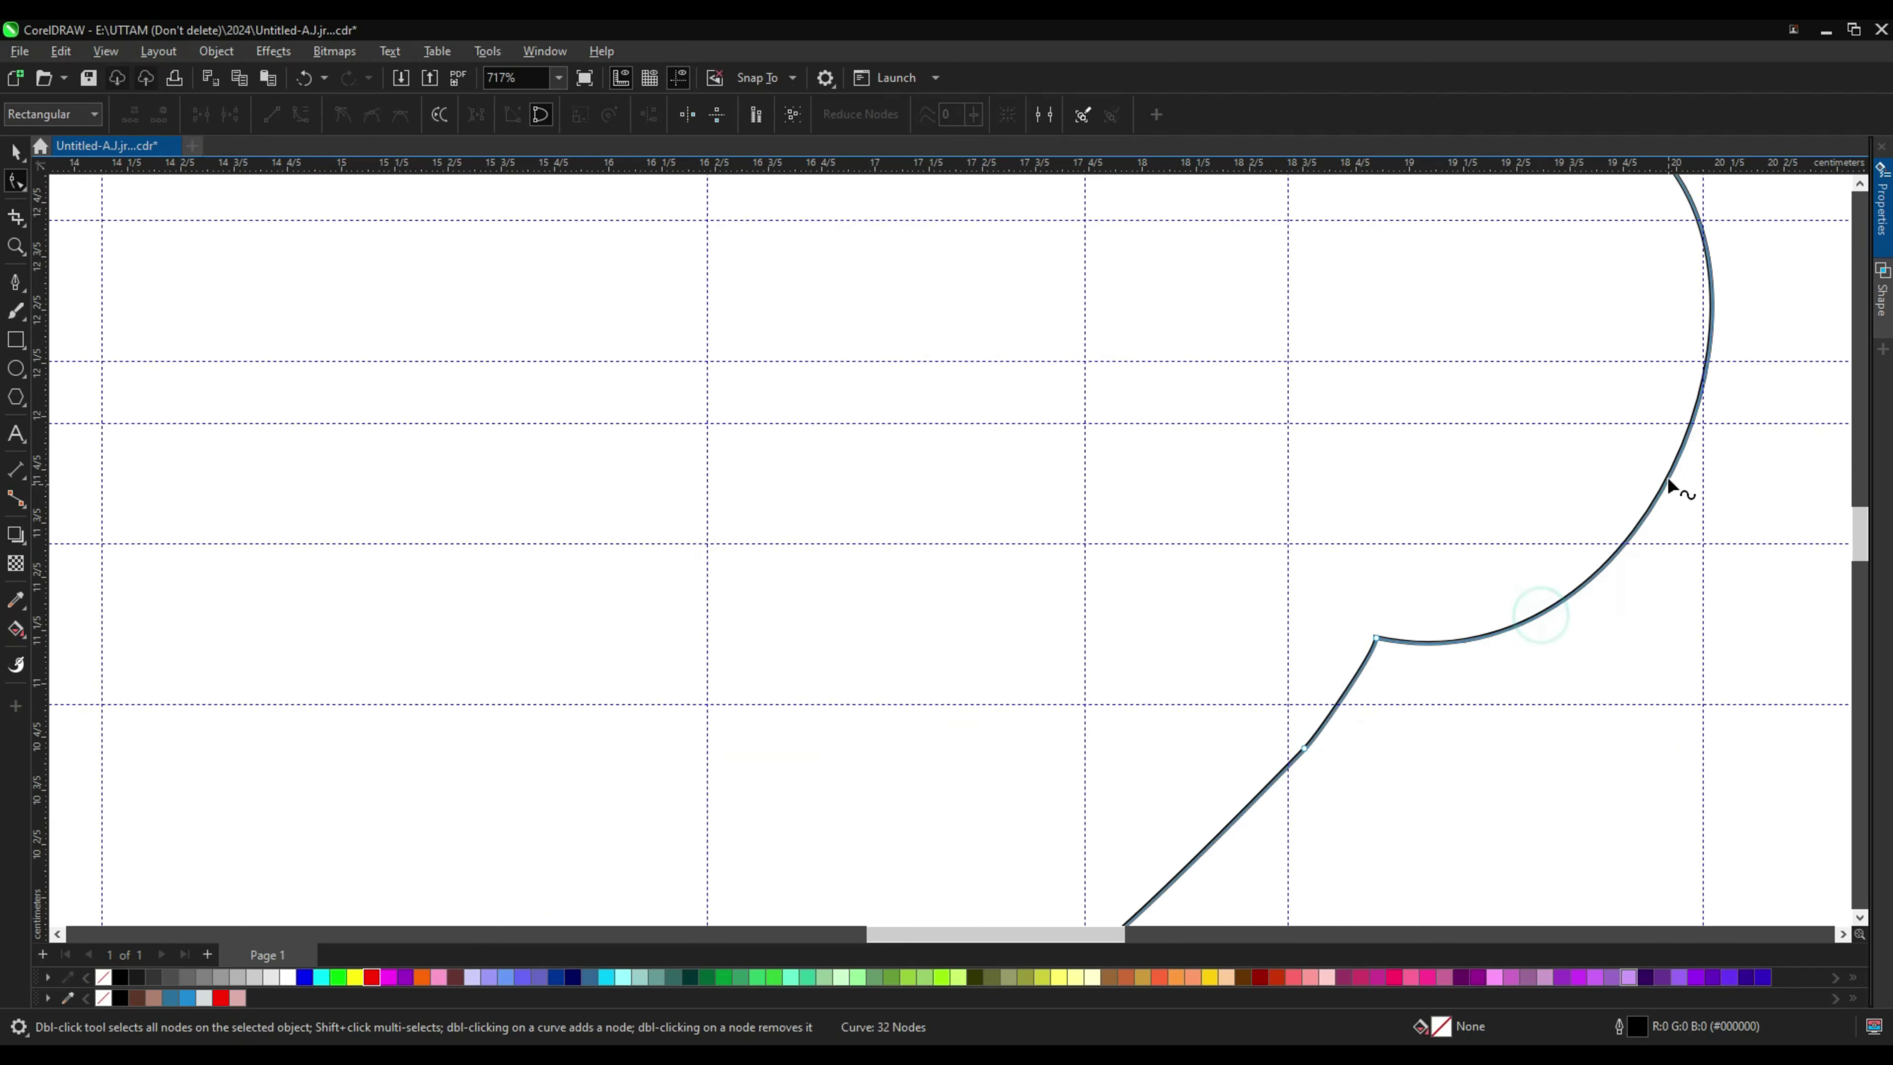
double_click(1585, 573)
scroll(1564, 516, "down", 3)
Step: Reshape the shoulder by moving its lower corner node below the left neck corner
scroll(1301, 740, "down", 2)
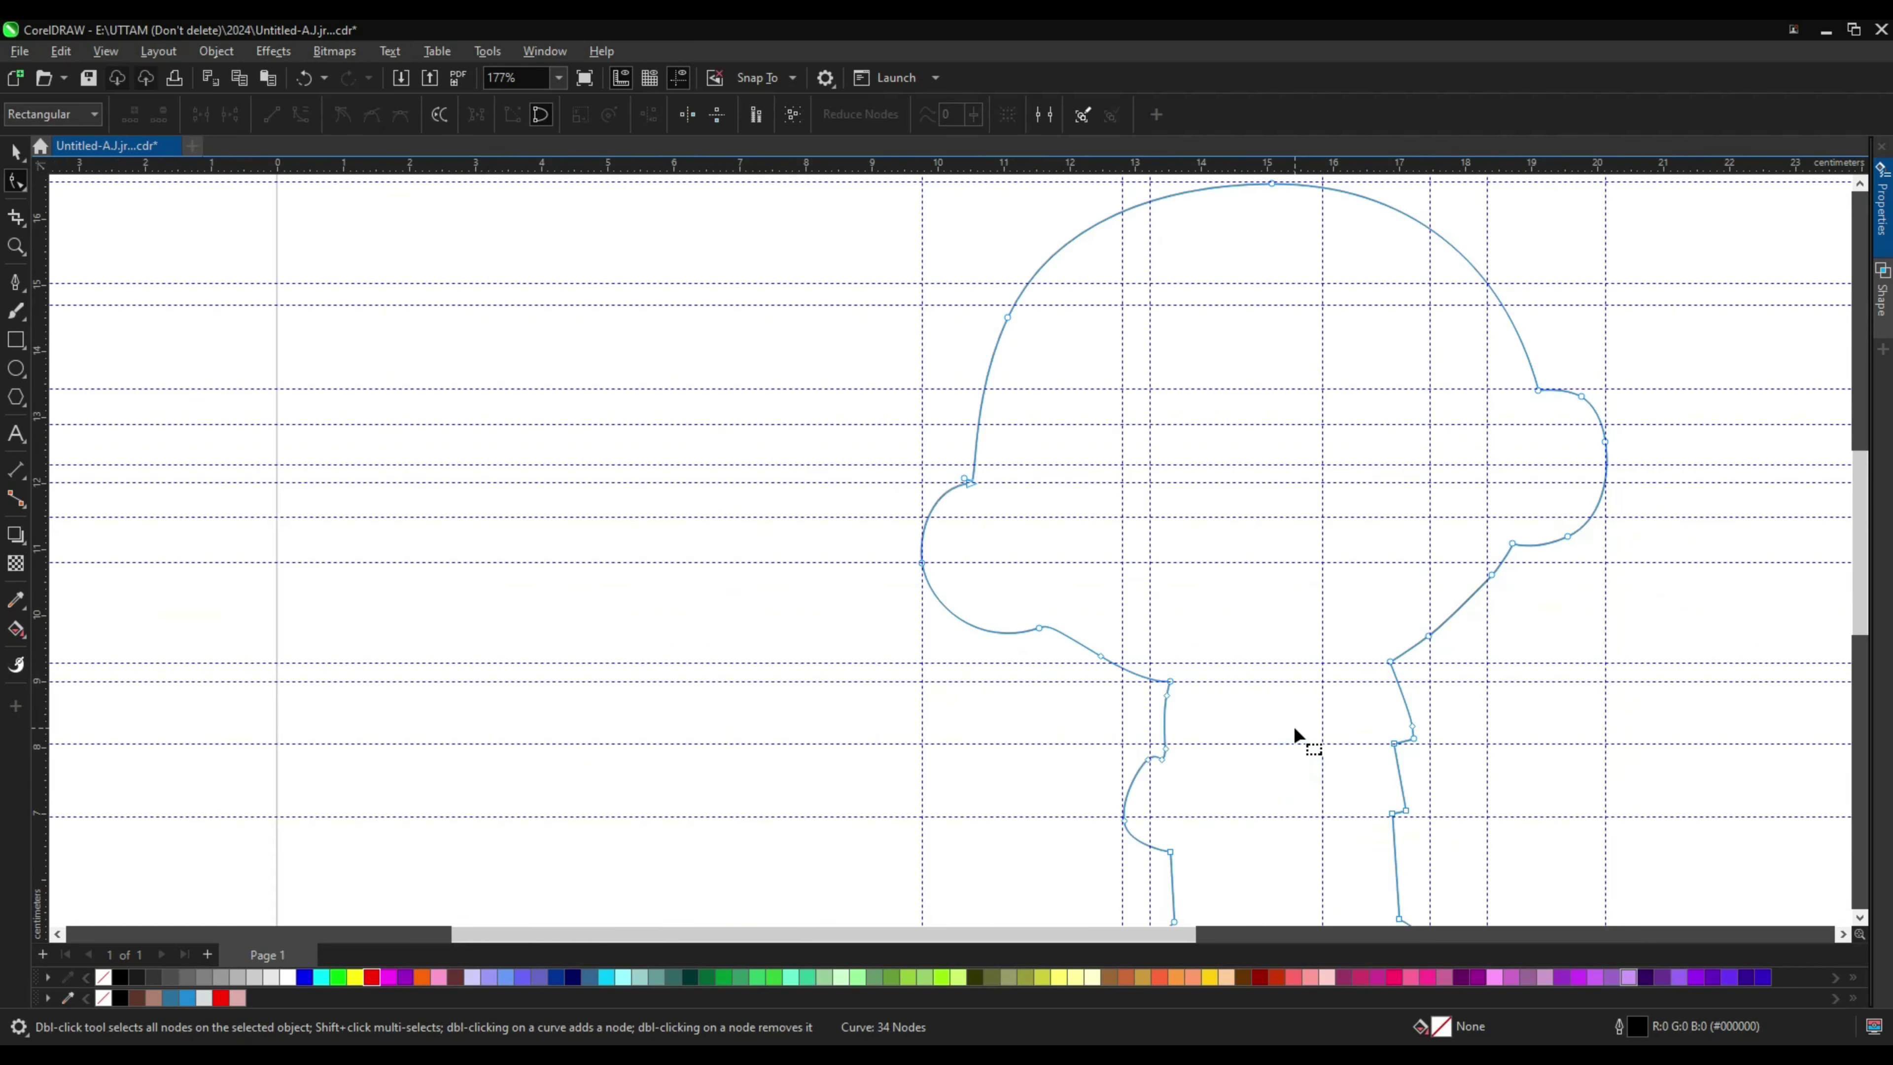
scroll(1144, 701, "up", 1)
scroll(1141, 691, "up", 2)
scroll(1148, 689, "up", 2)
left_click(1188, 714)
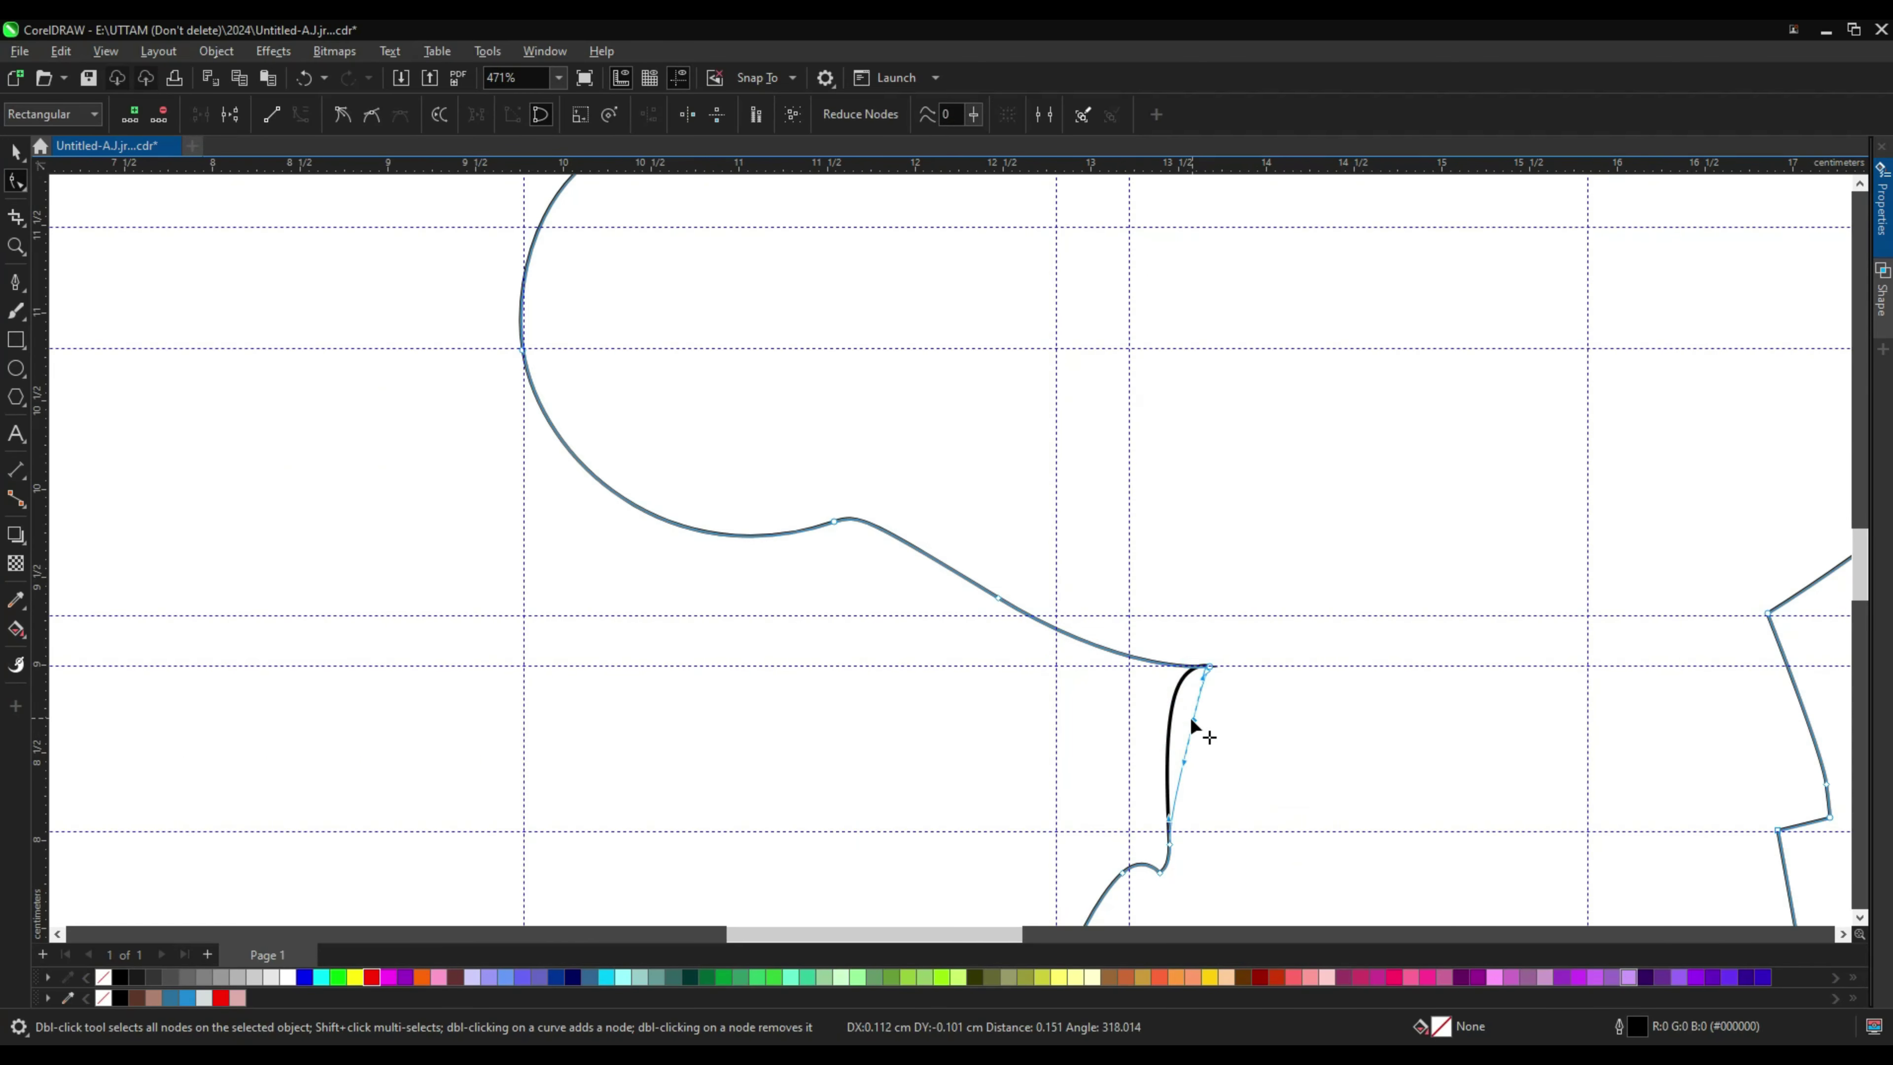
scroll(1170, 841, "up", 1)
scroll(1170, 857, "up", 1)
left_click(1169, 867)
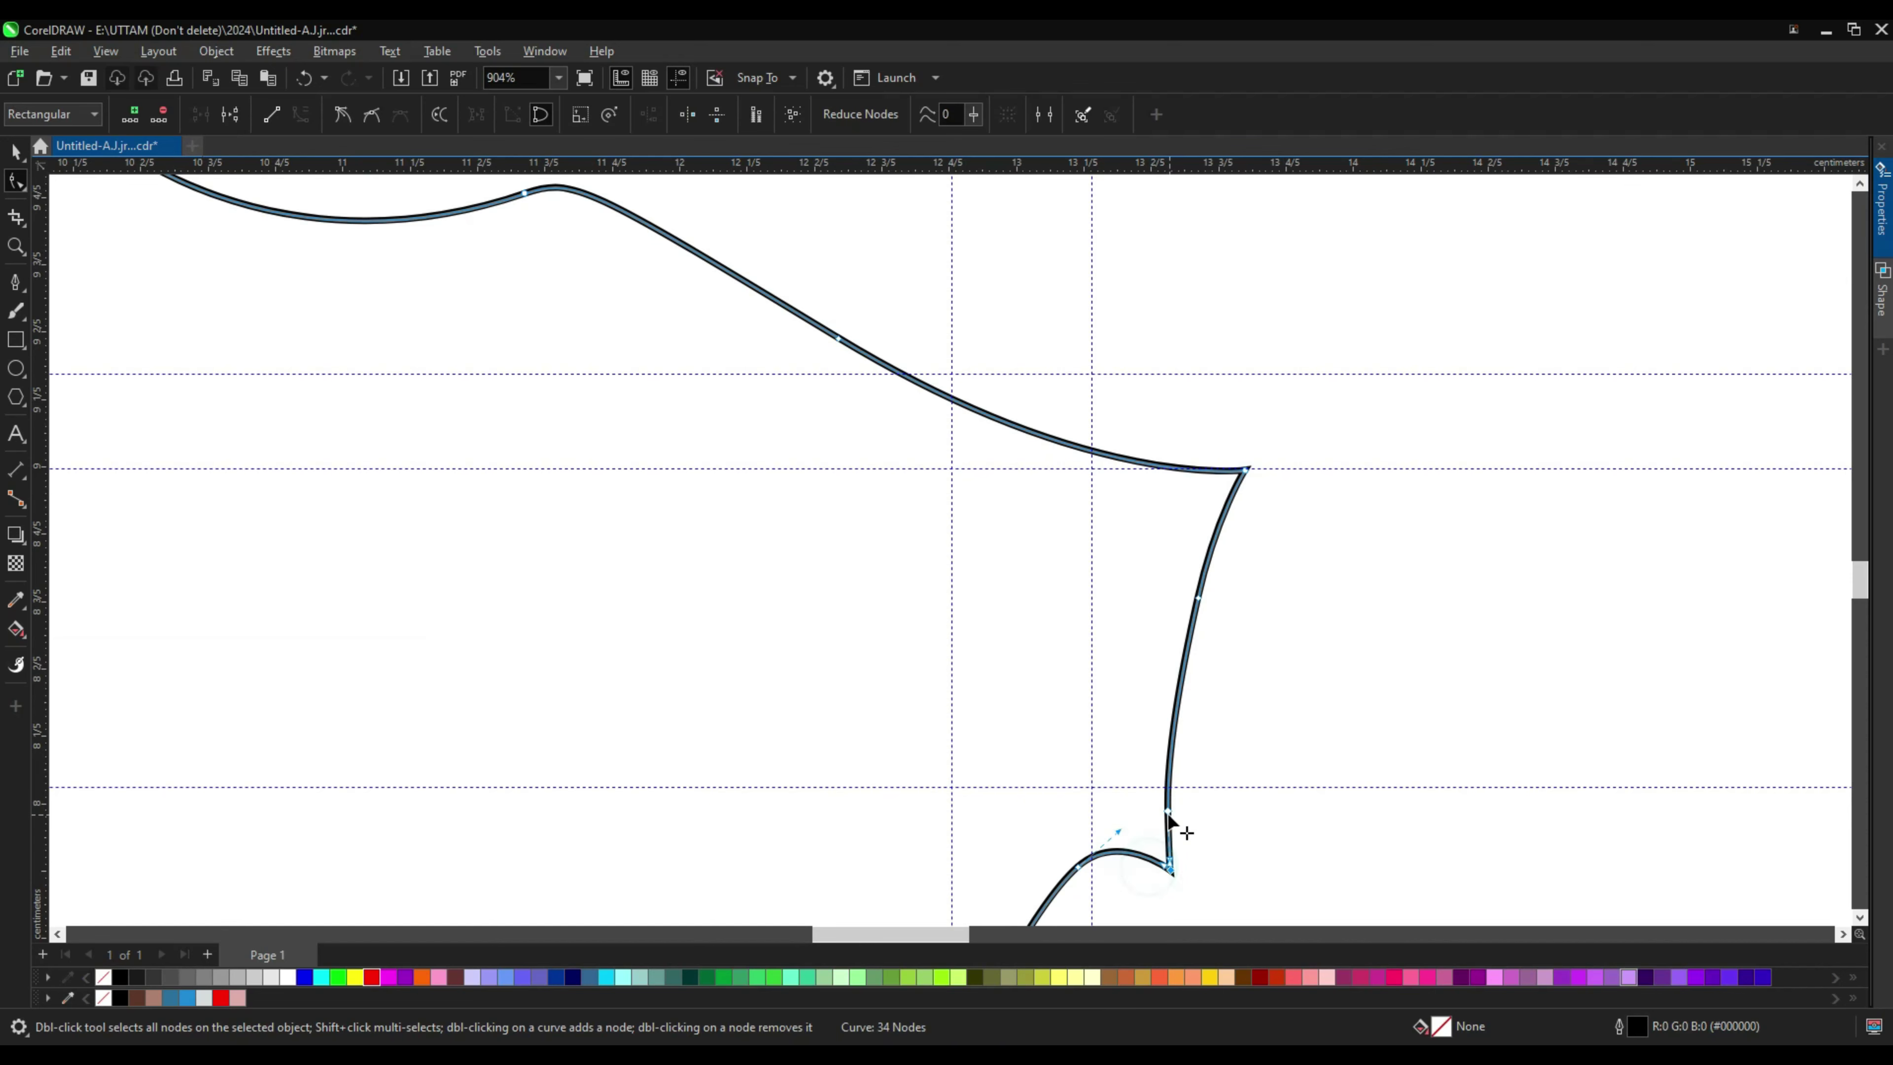
left_click_drag(1188, 789, 1208, 617)
Step: Round the lower-left arm curve, delete its extra node, and adjust the body's bottom-left corner
scroll(1035, 559, "down", 6)
scroll(1032, 671, "up", 3)
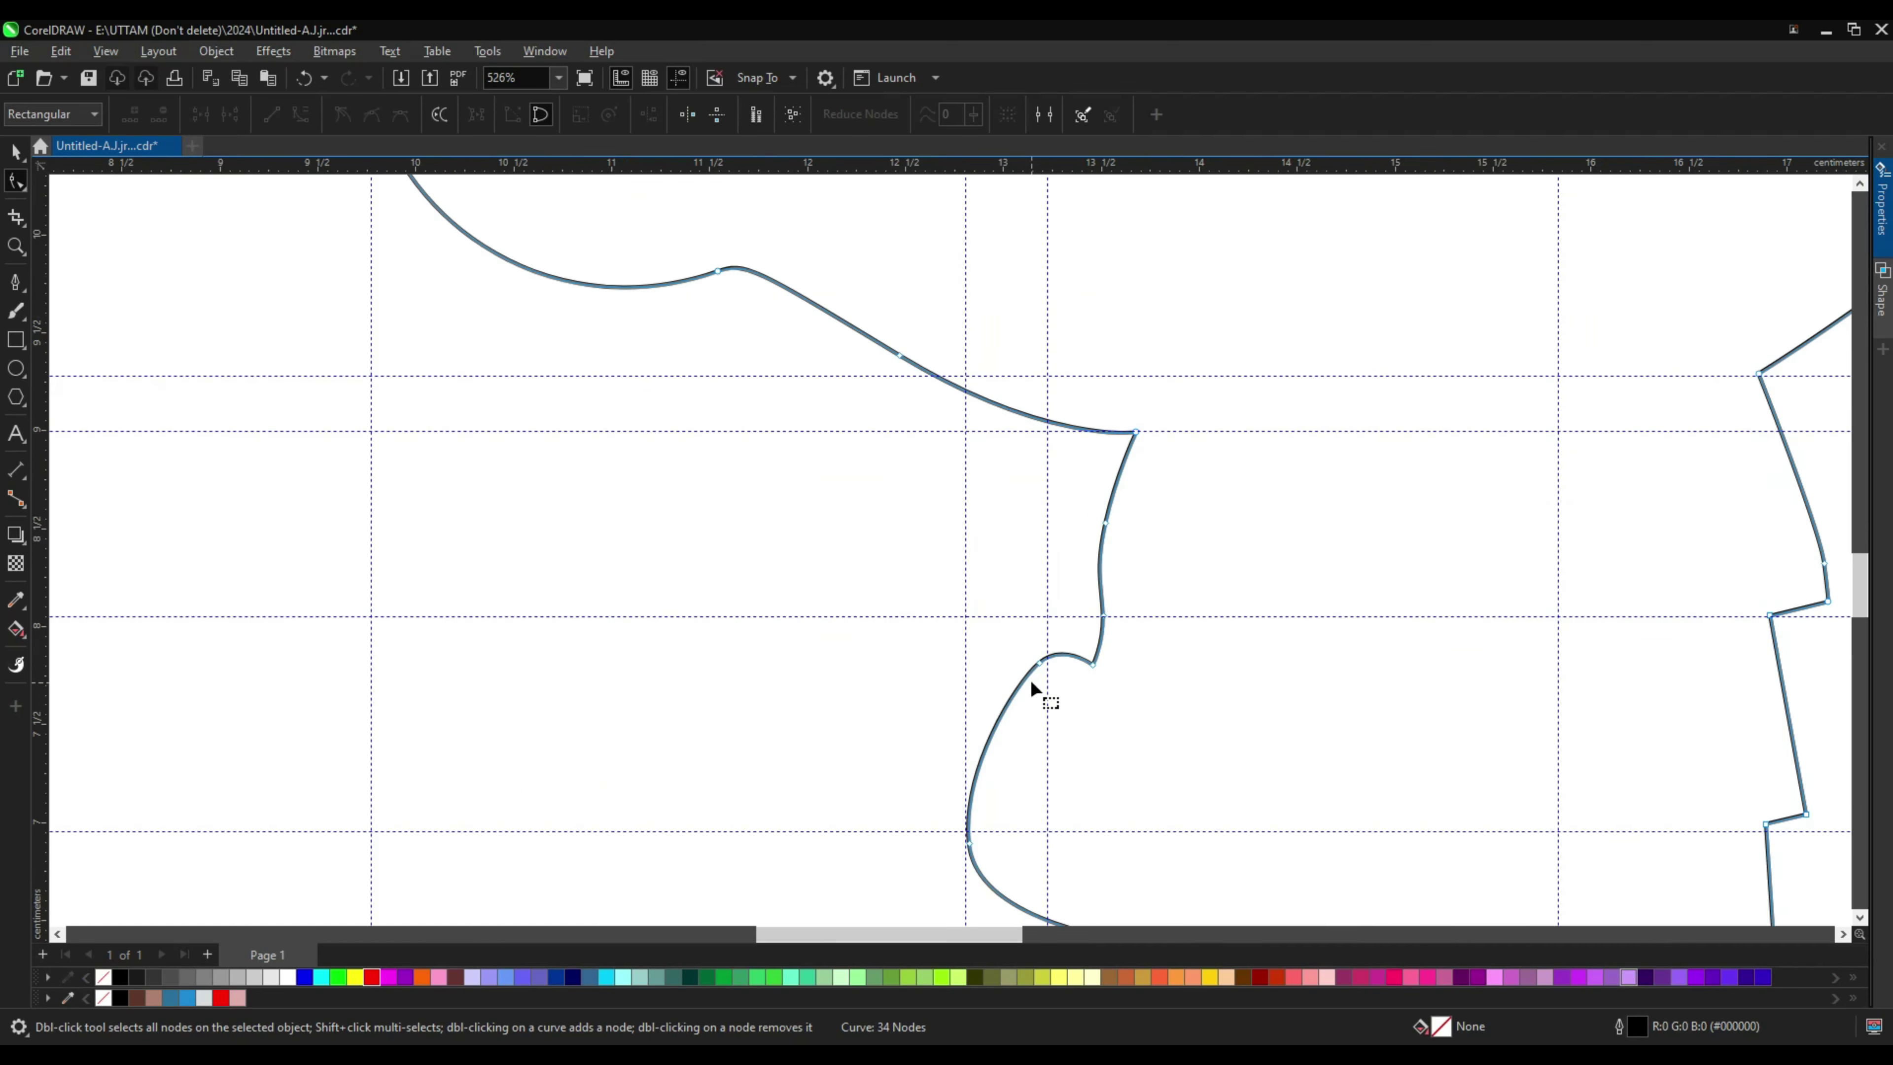
left_click(1036, 675)
left_click_drag(1033, 673, 1026, 641)
scroll(1027, 634, "down", 2)
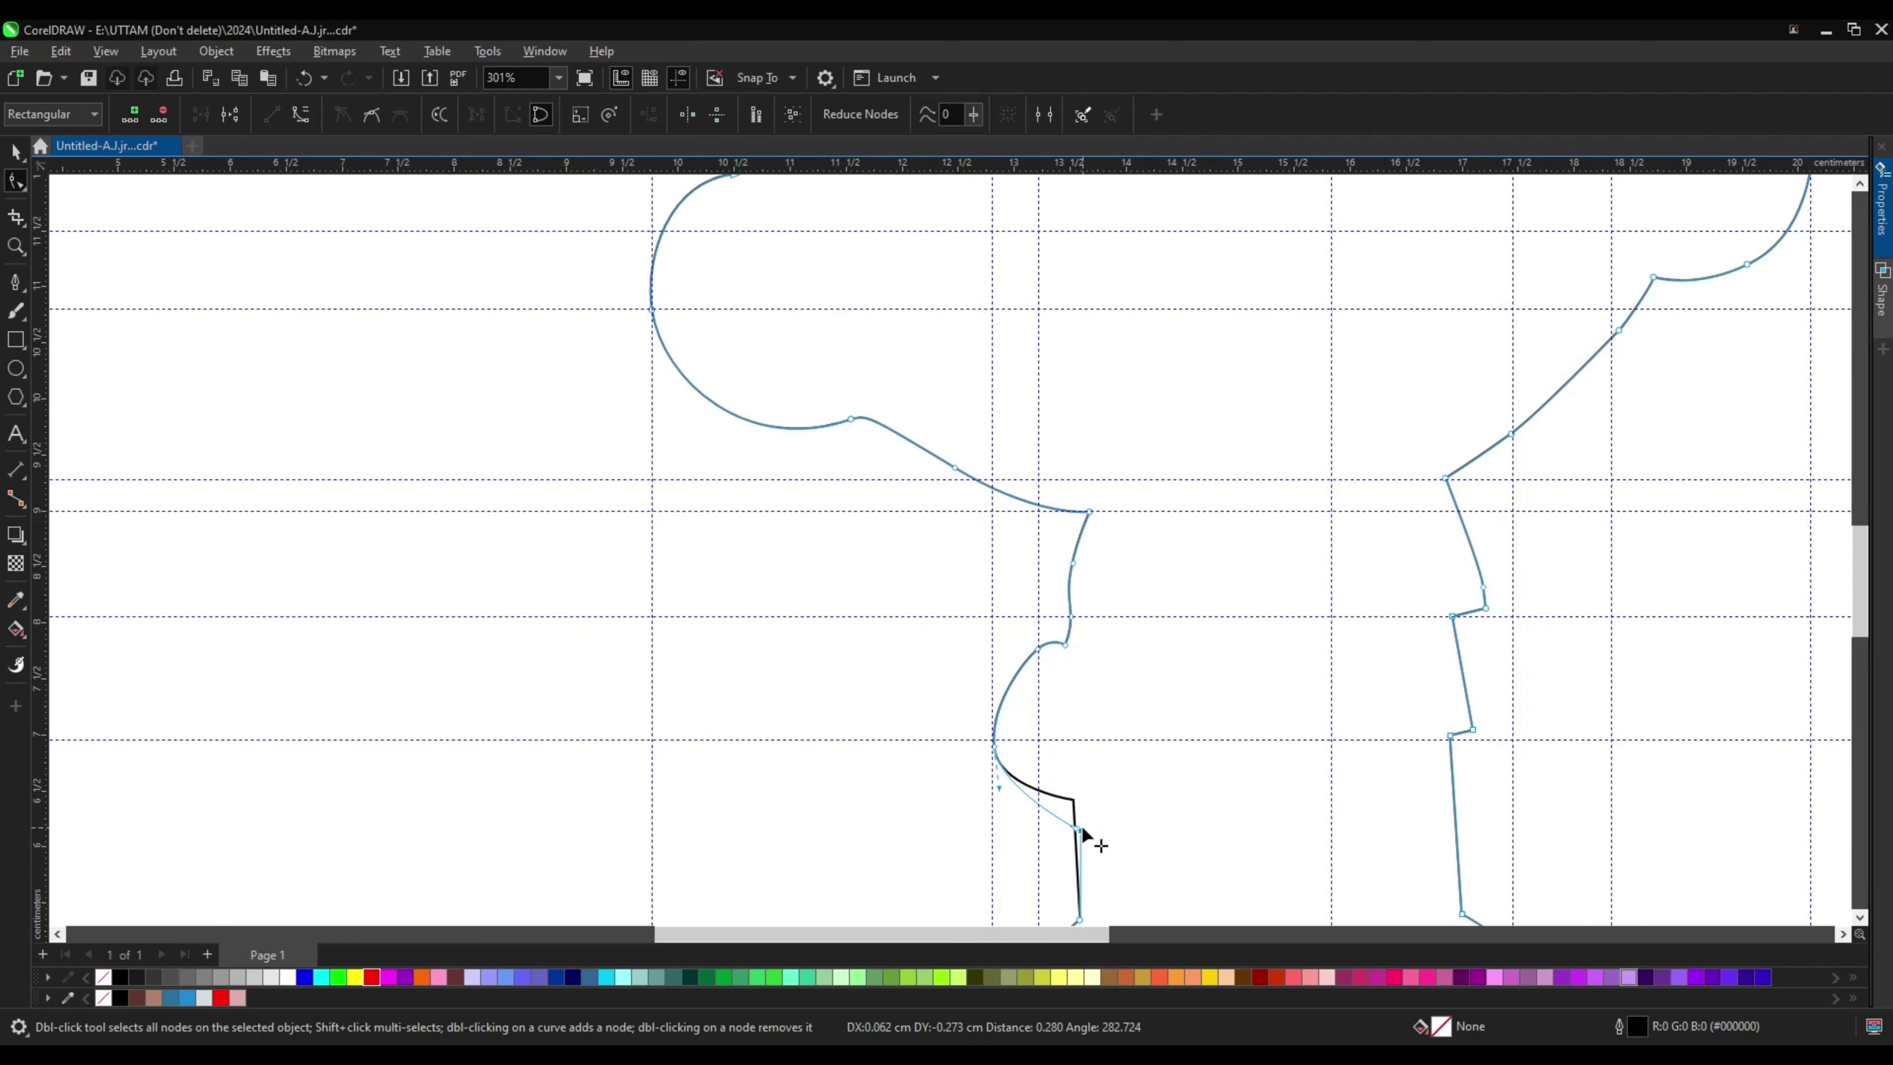
left_click(994, 747)
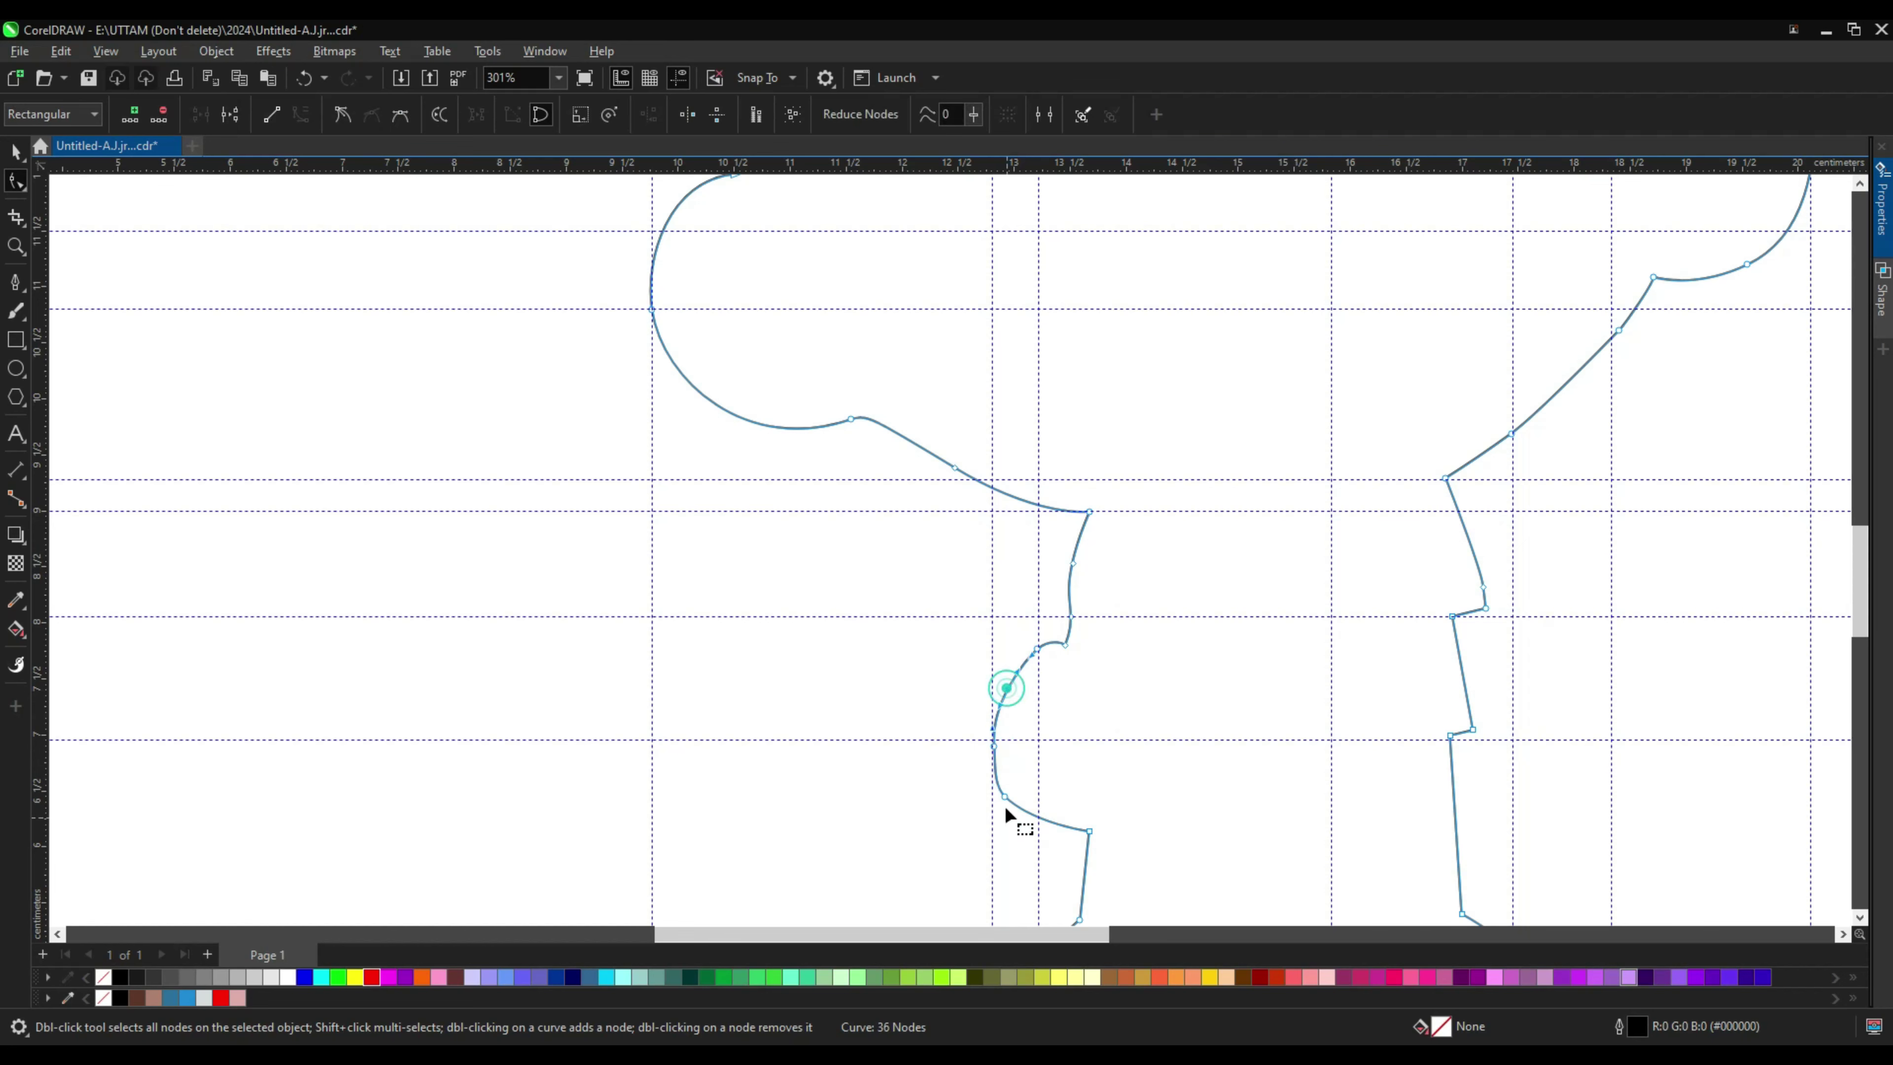
double_click(1007, 689)
scroll(1033, 770, "down", 2)
scroll(1069, 717, "up", 3)
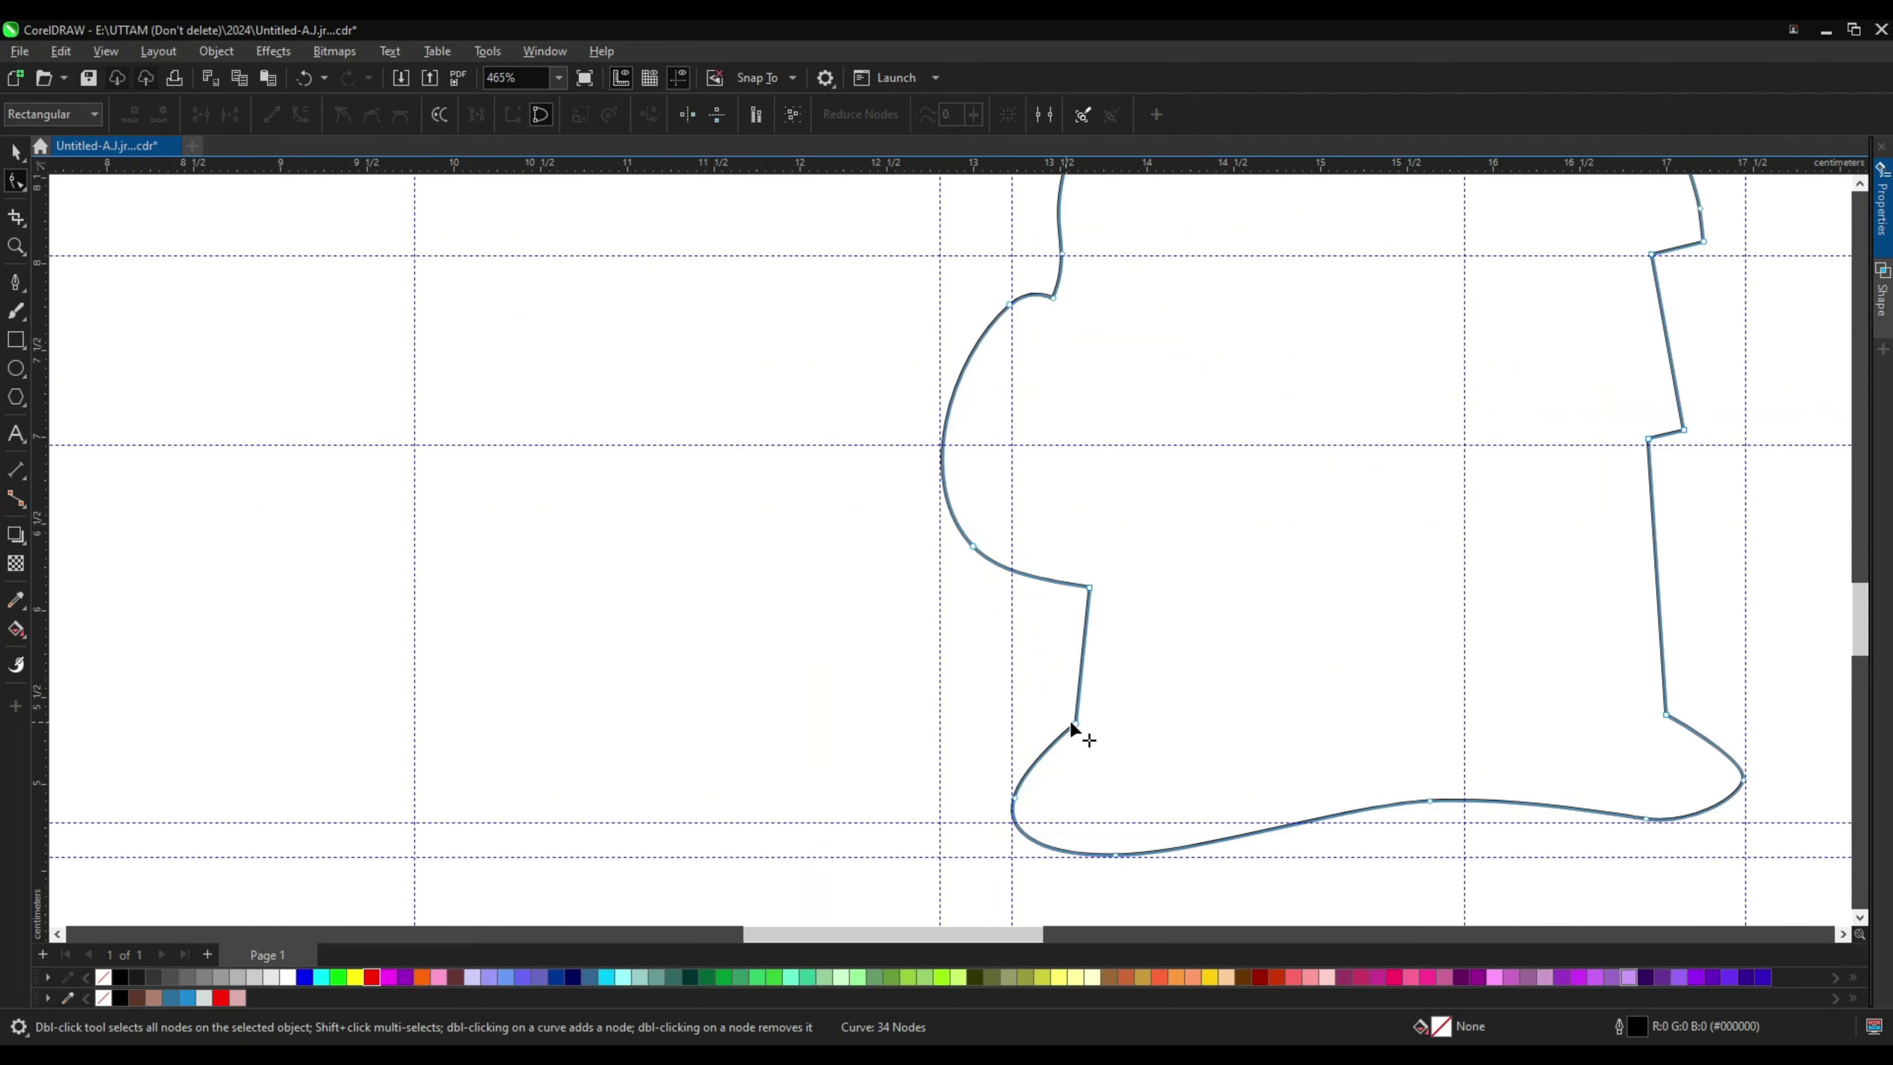
scroll(1078, 725, "up", 1)
left_click_drag(1087, 746, 1087, 744)
Step: Reshape the left side of the head and delete the node there
scroll(1571, 760, "up", 1)
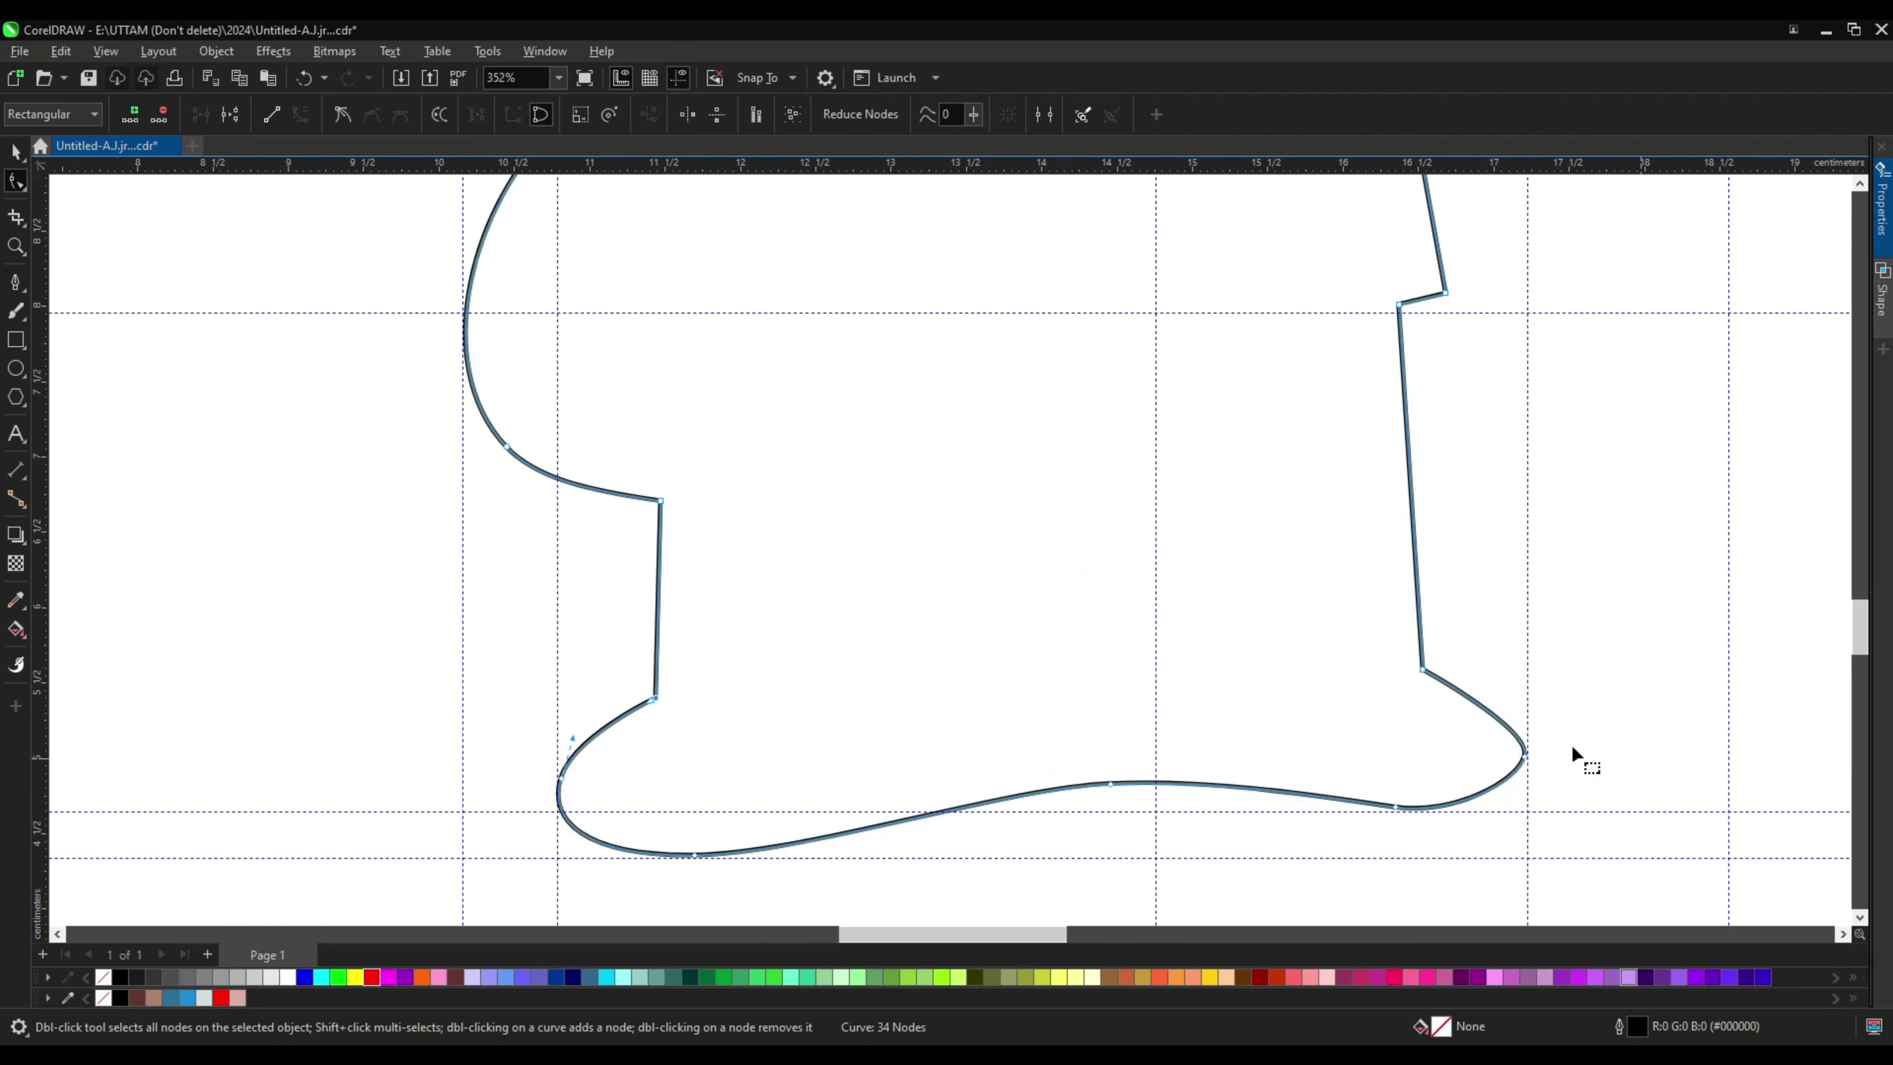
left_click(1500, 713)
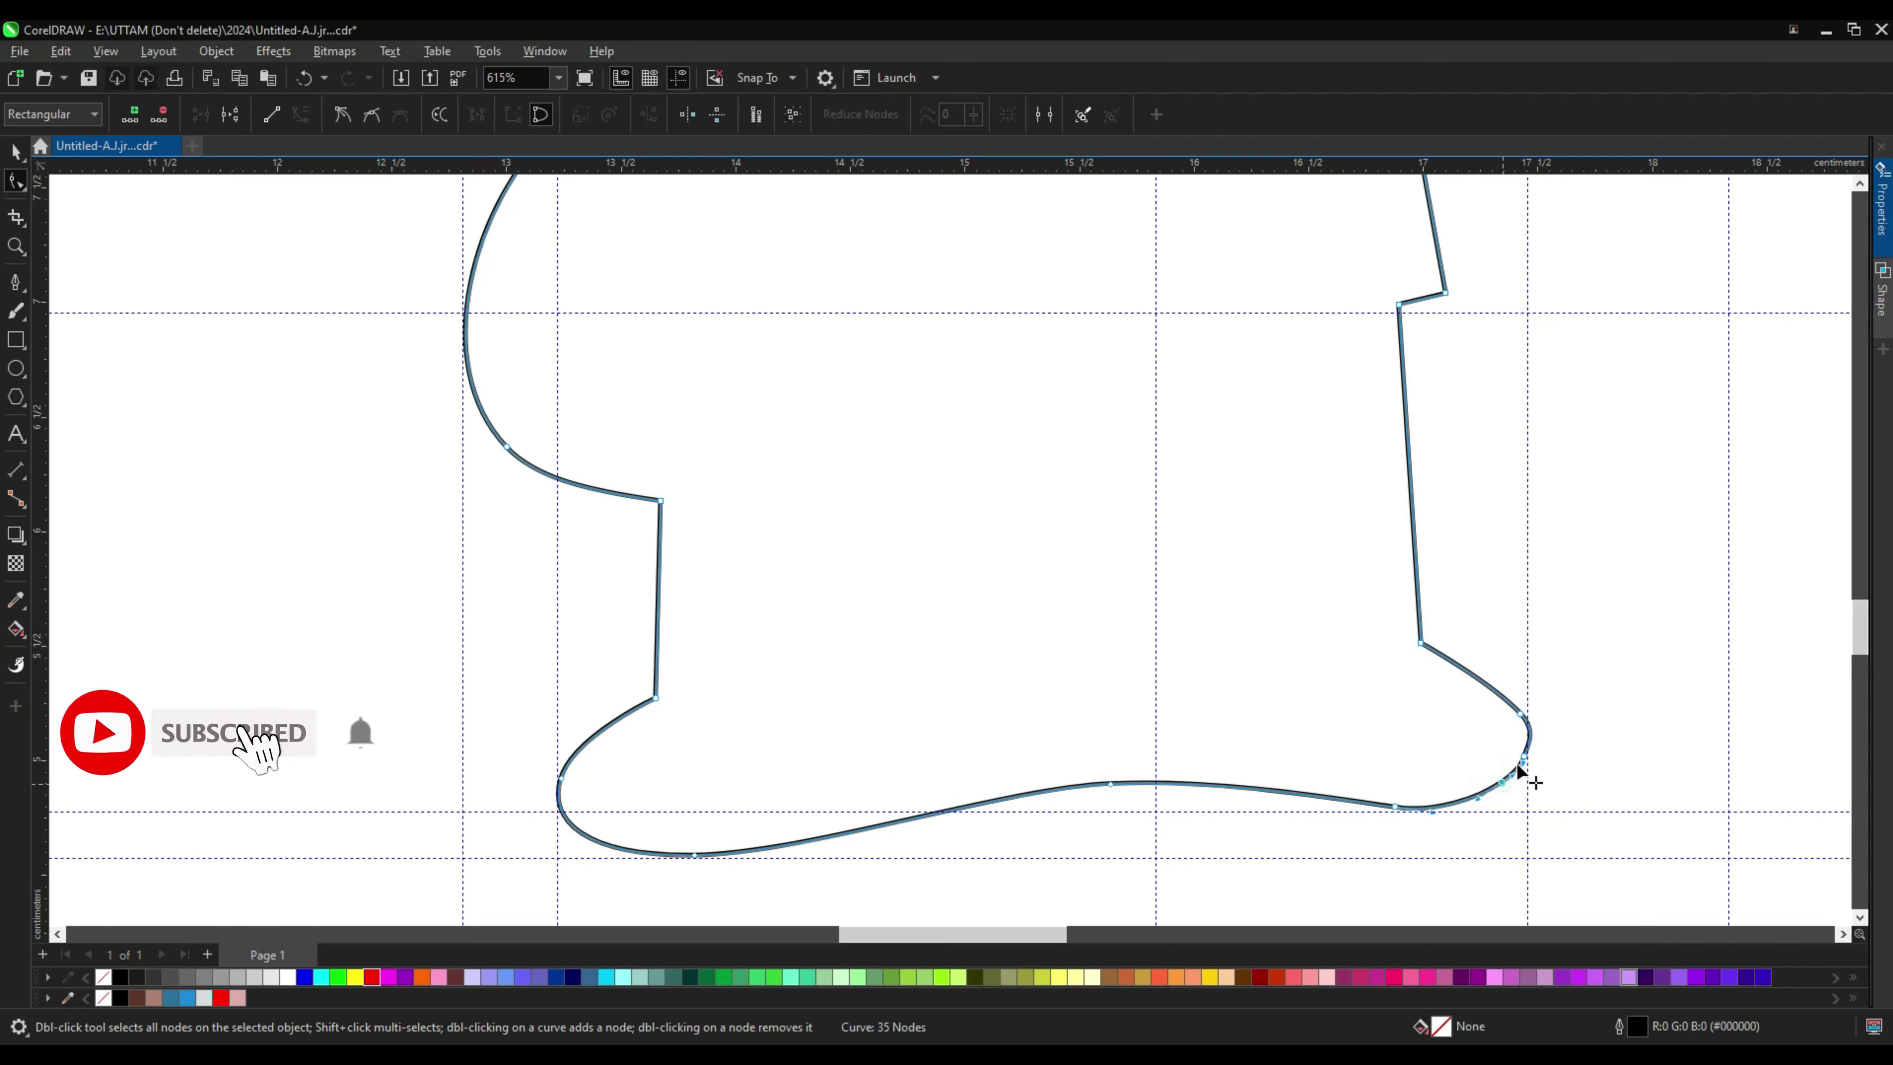
scroll(1513, 776, "up", 1)
scroll(1351, 697, "down", 4)
scroll(1331, 380, "up", 2)
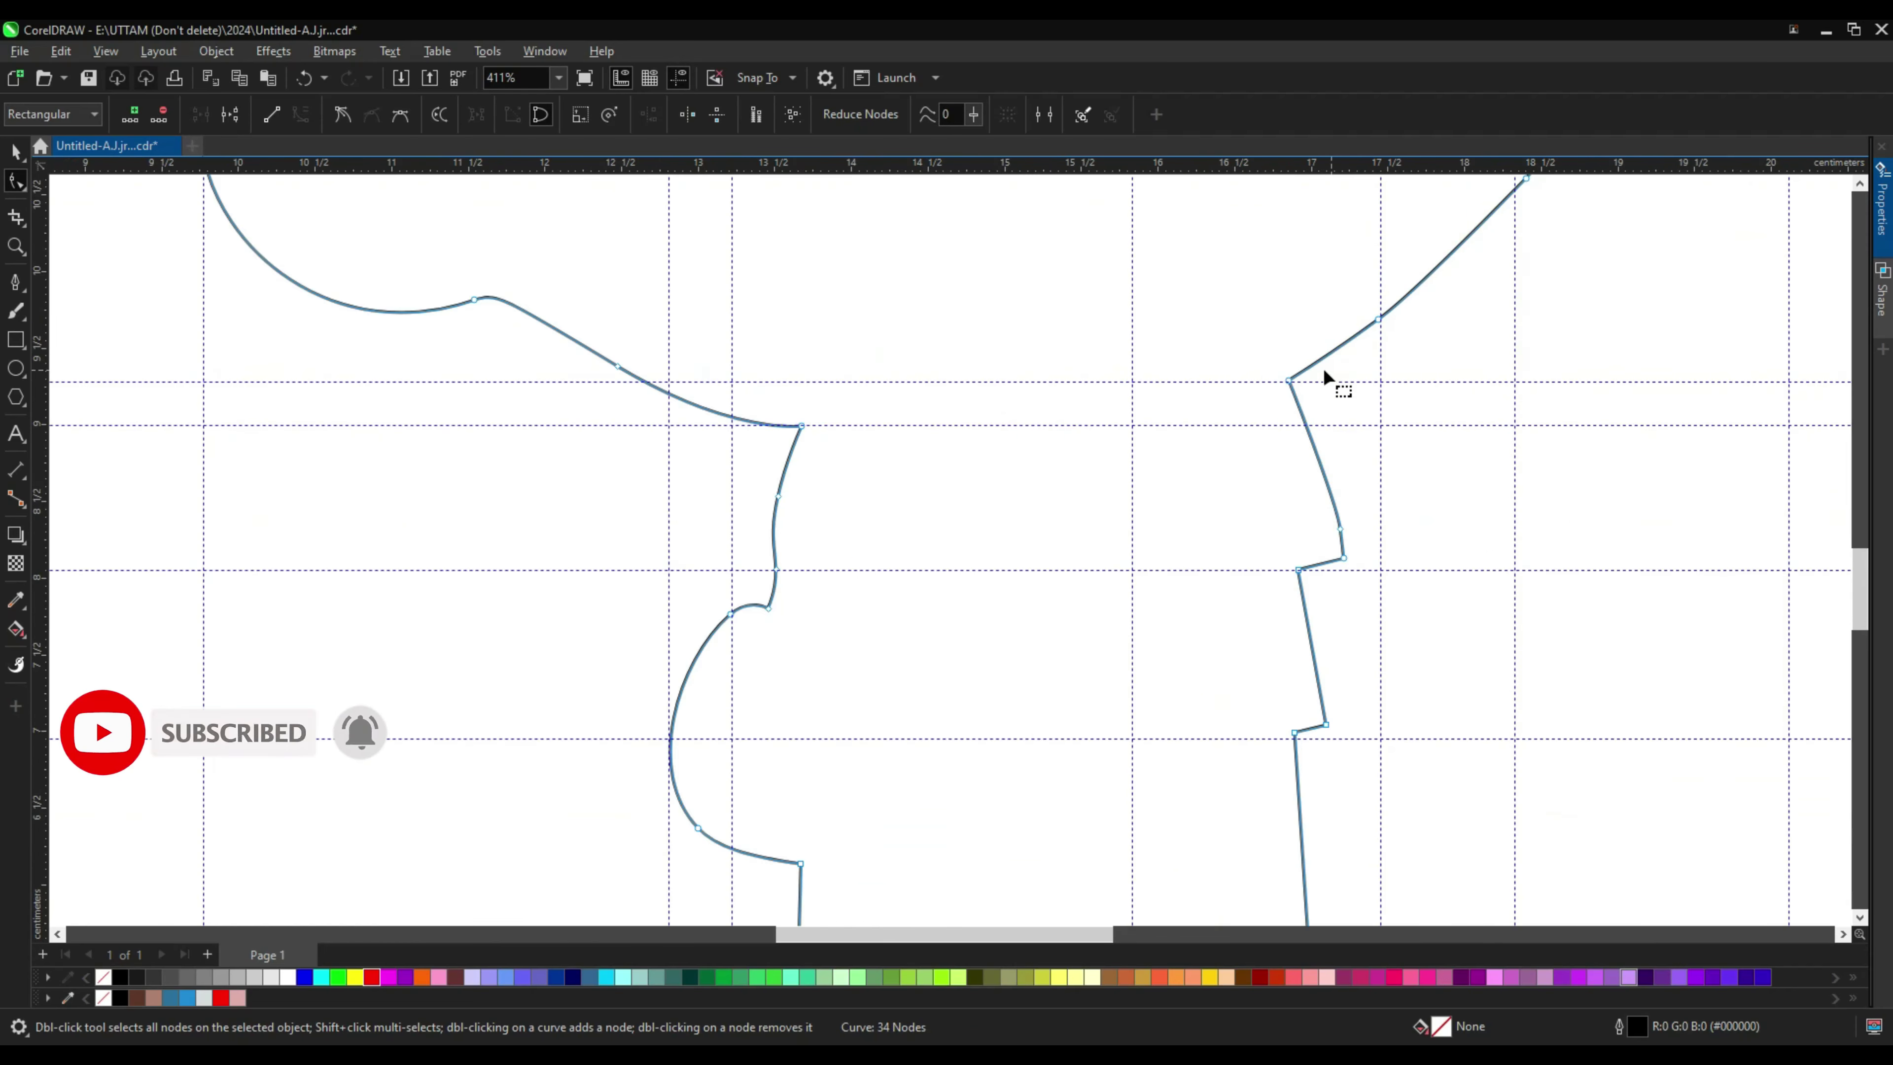
scroll(1274, 648, "down", 5)
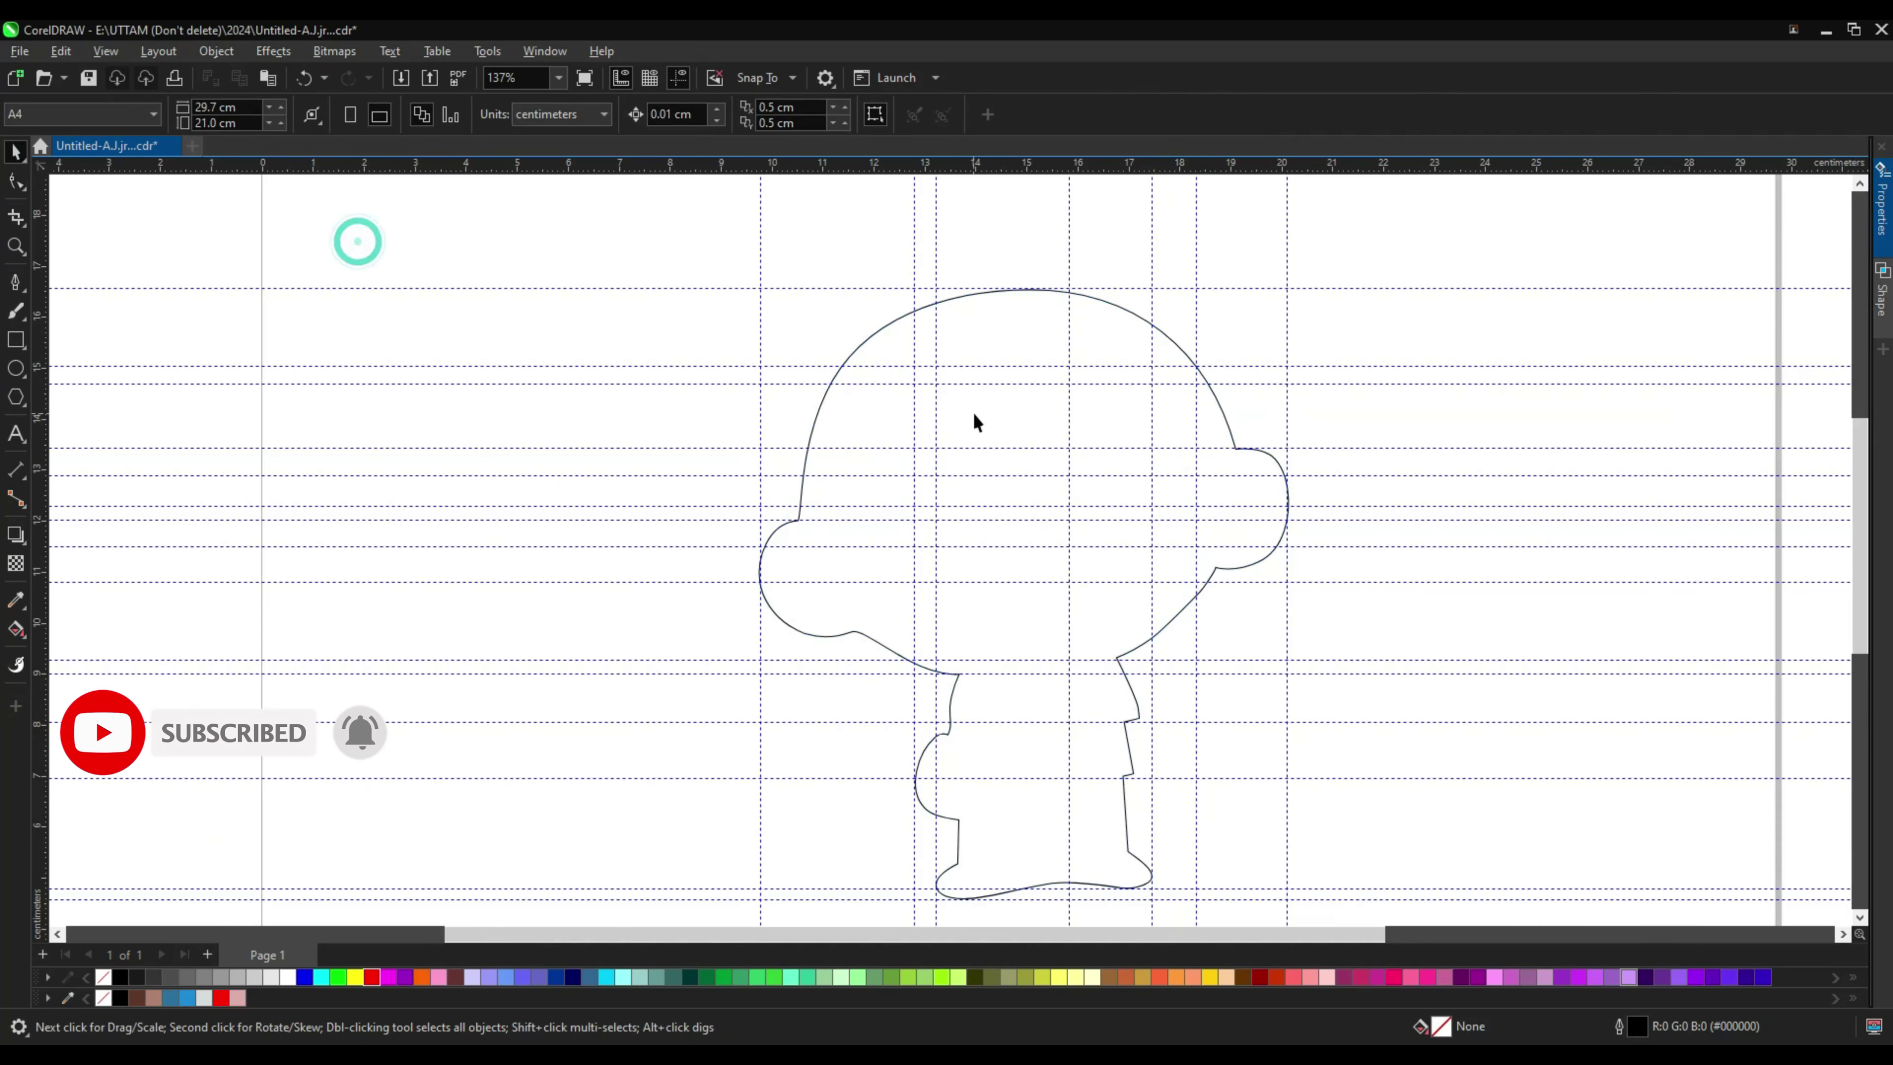
scroll(883, 350, "up", 3)
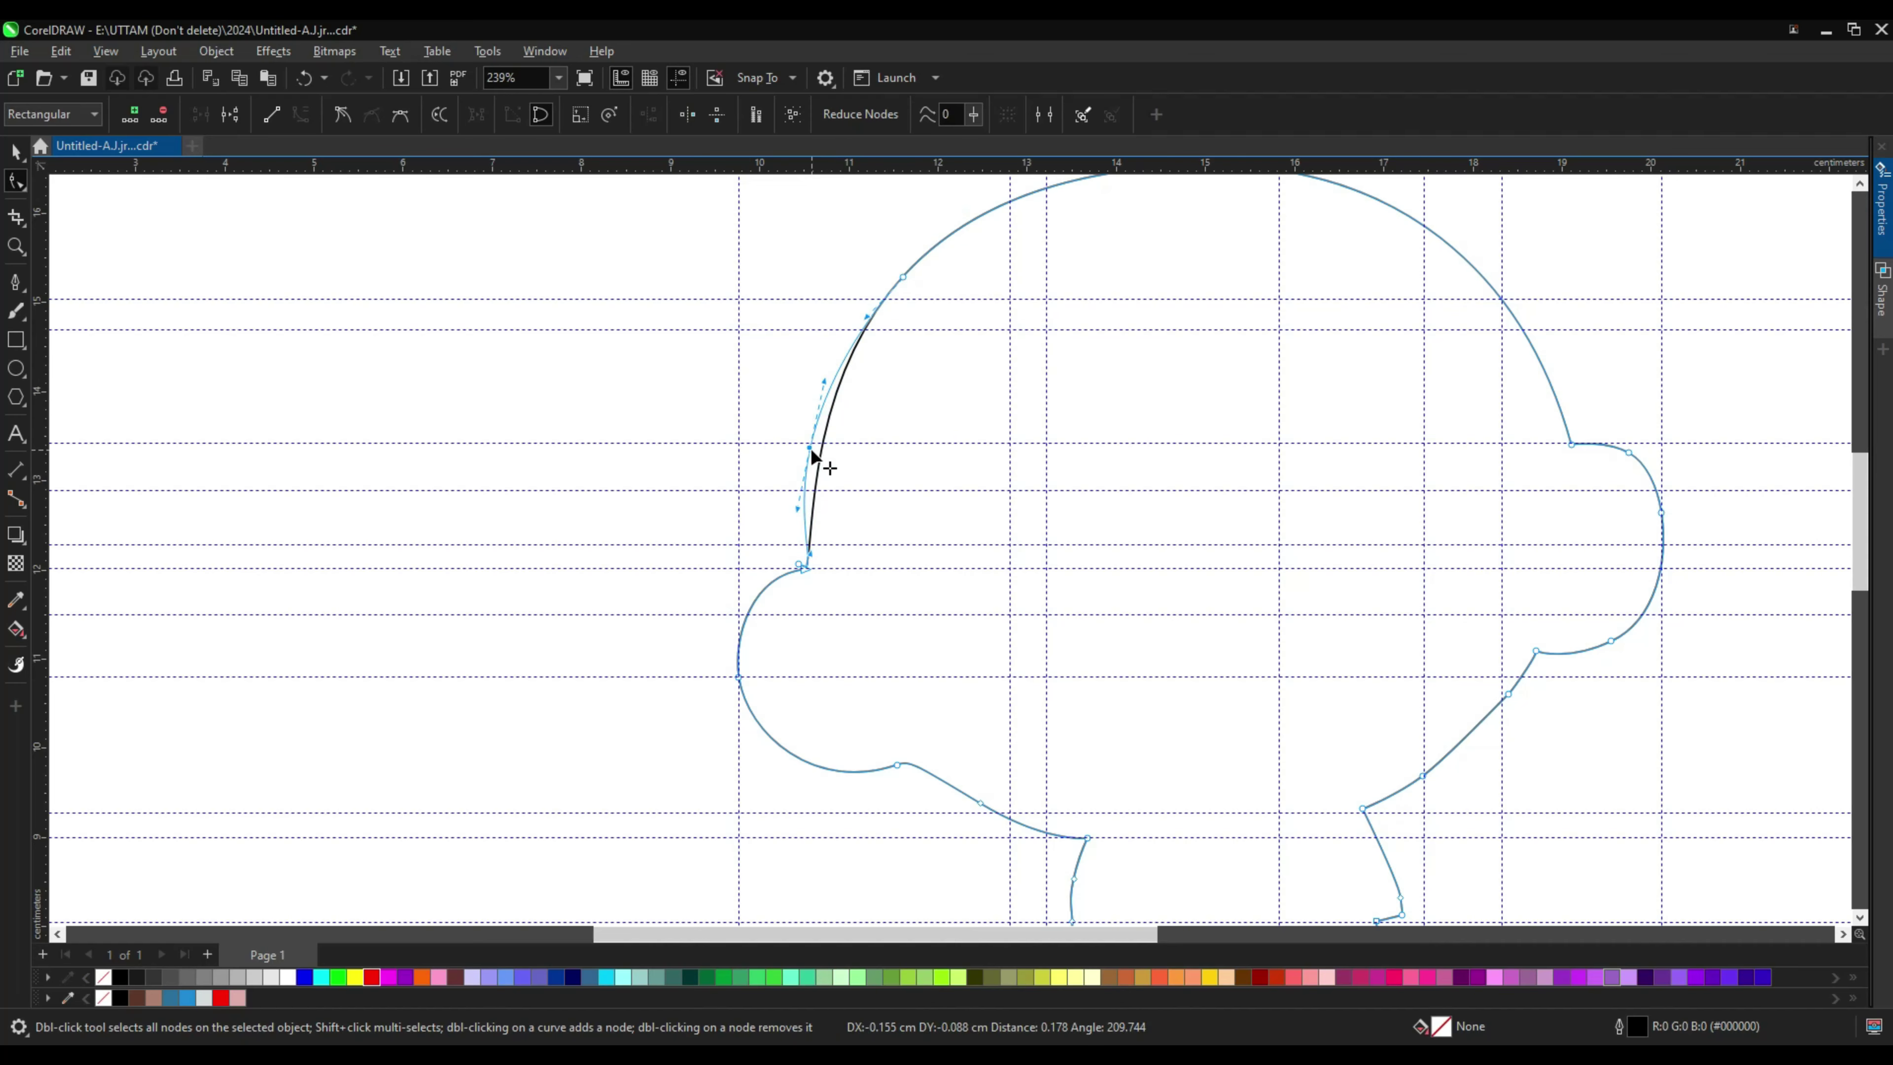
left_click_drag(816, 455, 792, 576)
scroll(801, 548, "up", 3)
scroll(813, 615, "down", 4)
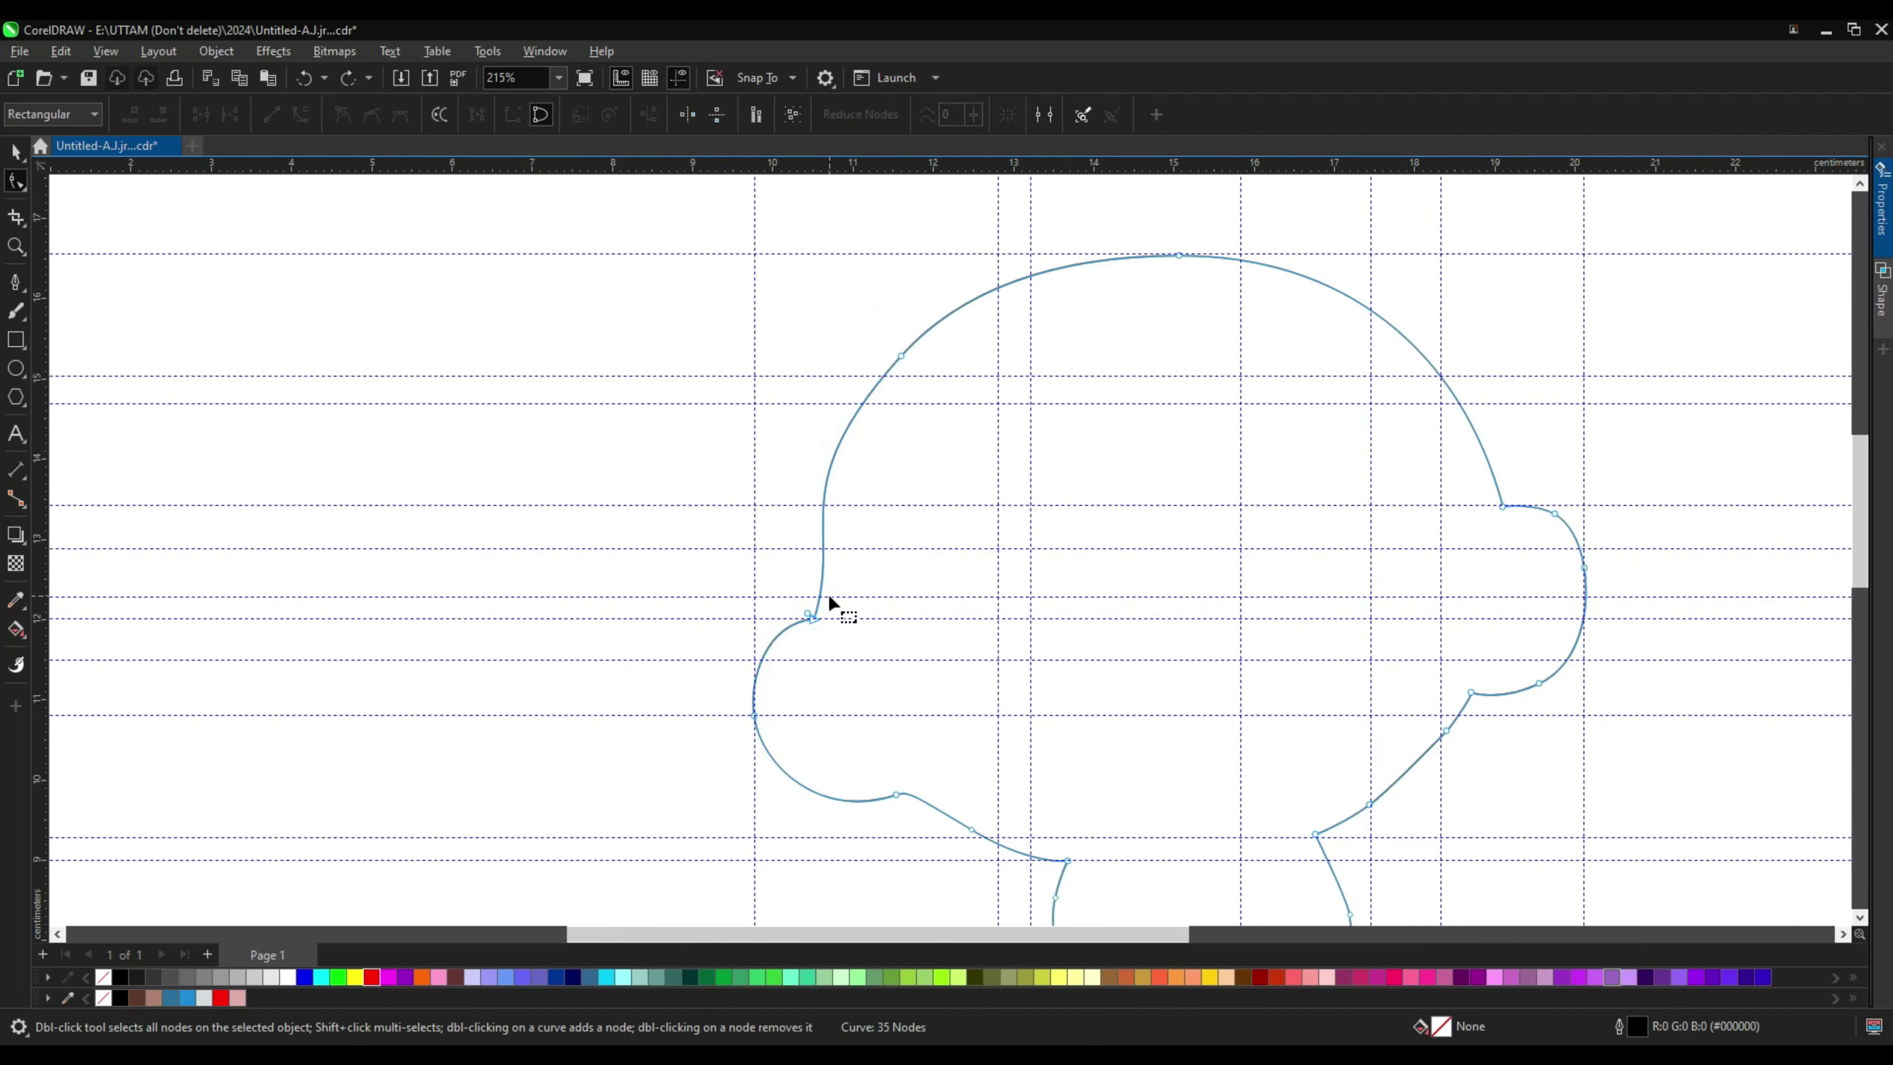
scroll(812, 618, "up", 3)
scroll(818, 667, "down", 3)
double_click(836, 504)
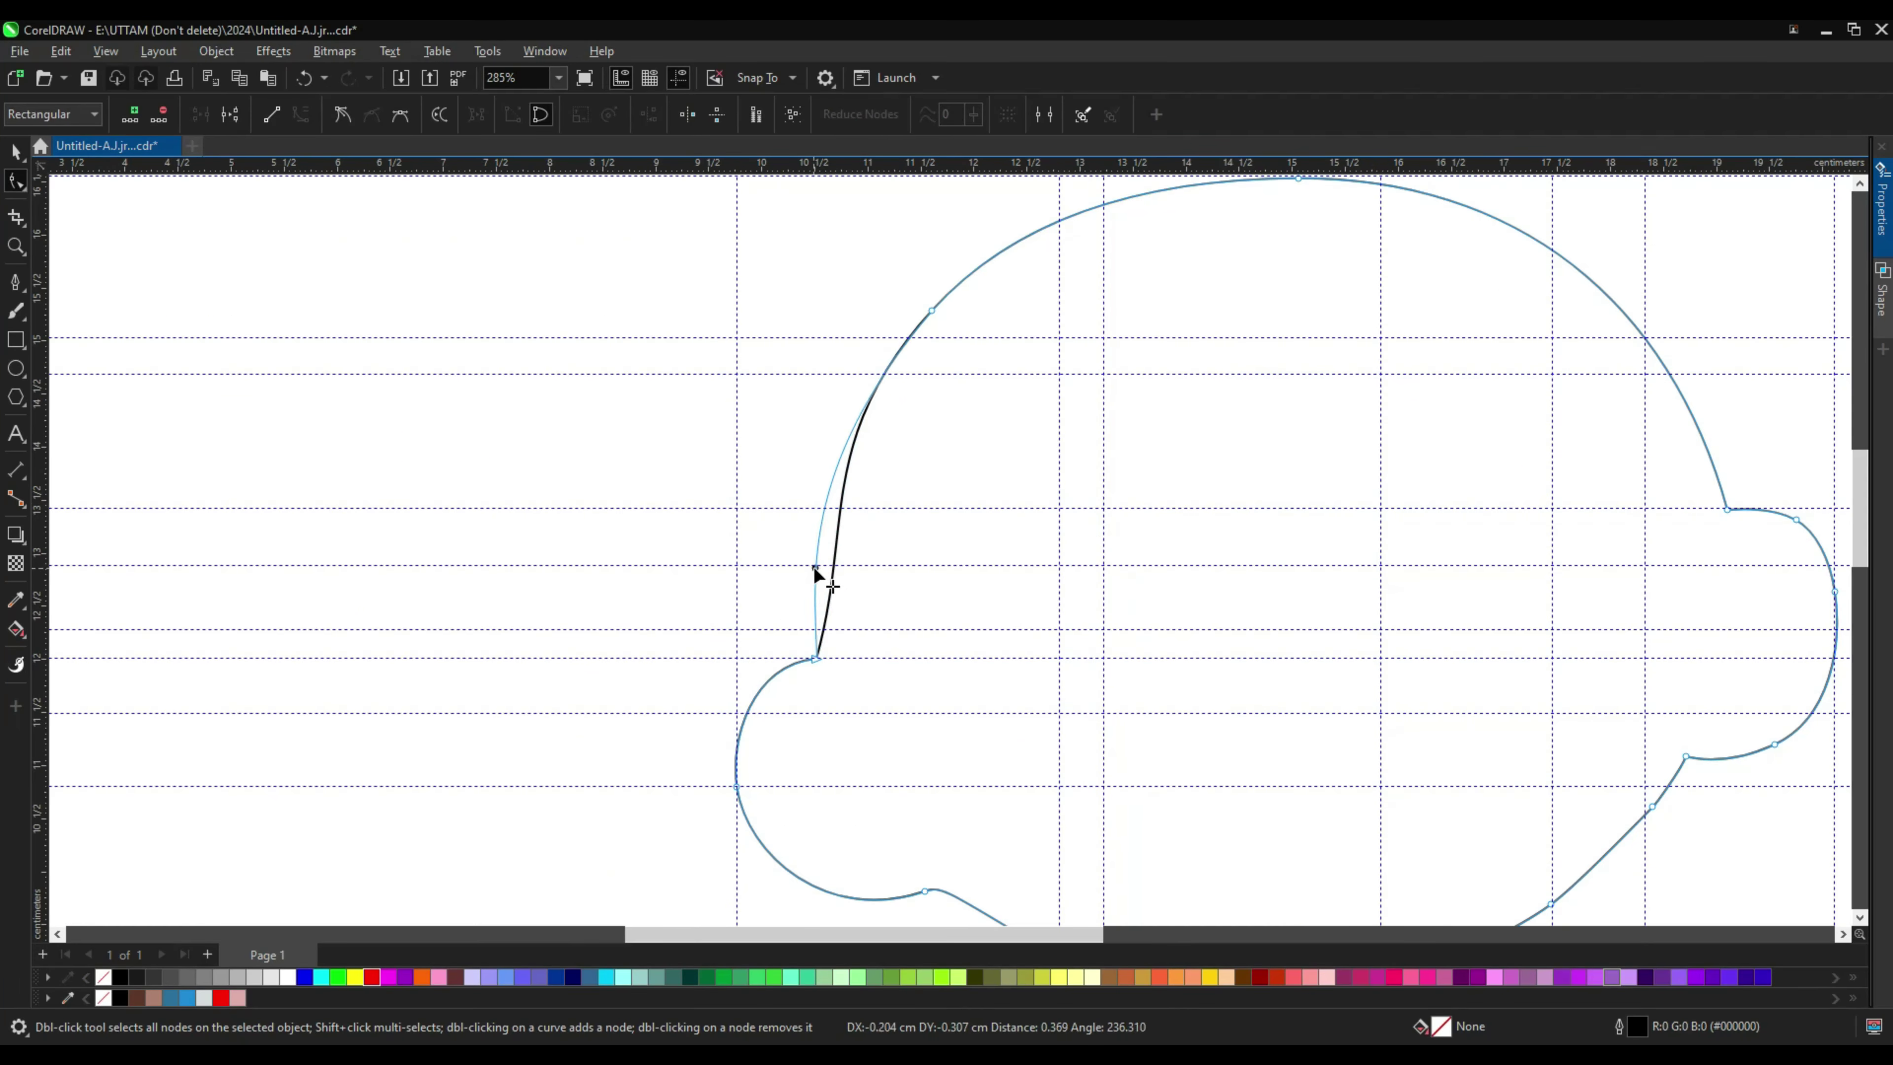
left_click(1010, 533)
scroll(929, 313, "down", 3)
scroll(746, 619, "up", 3)
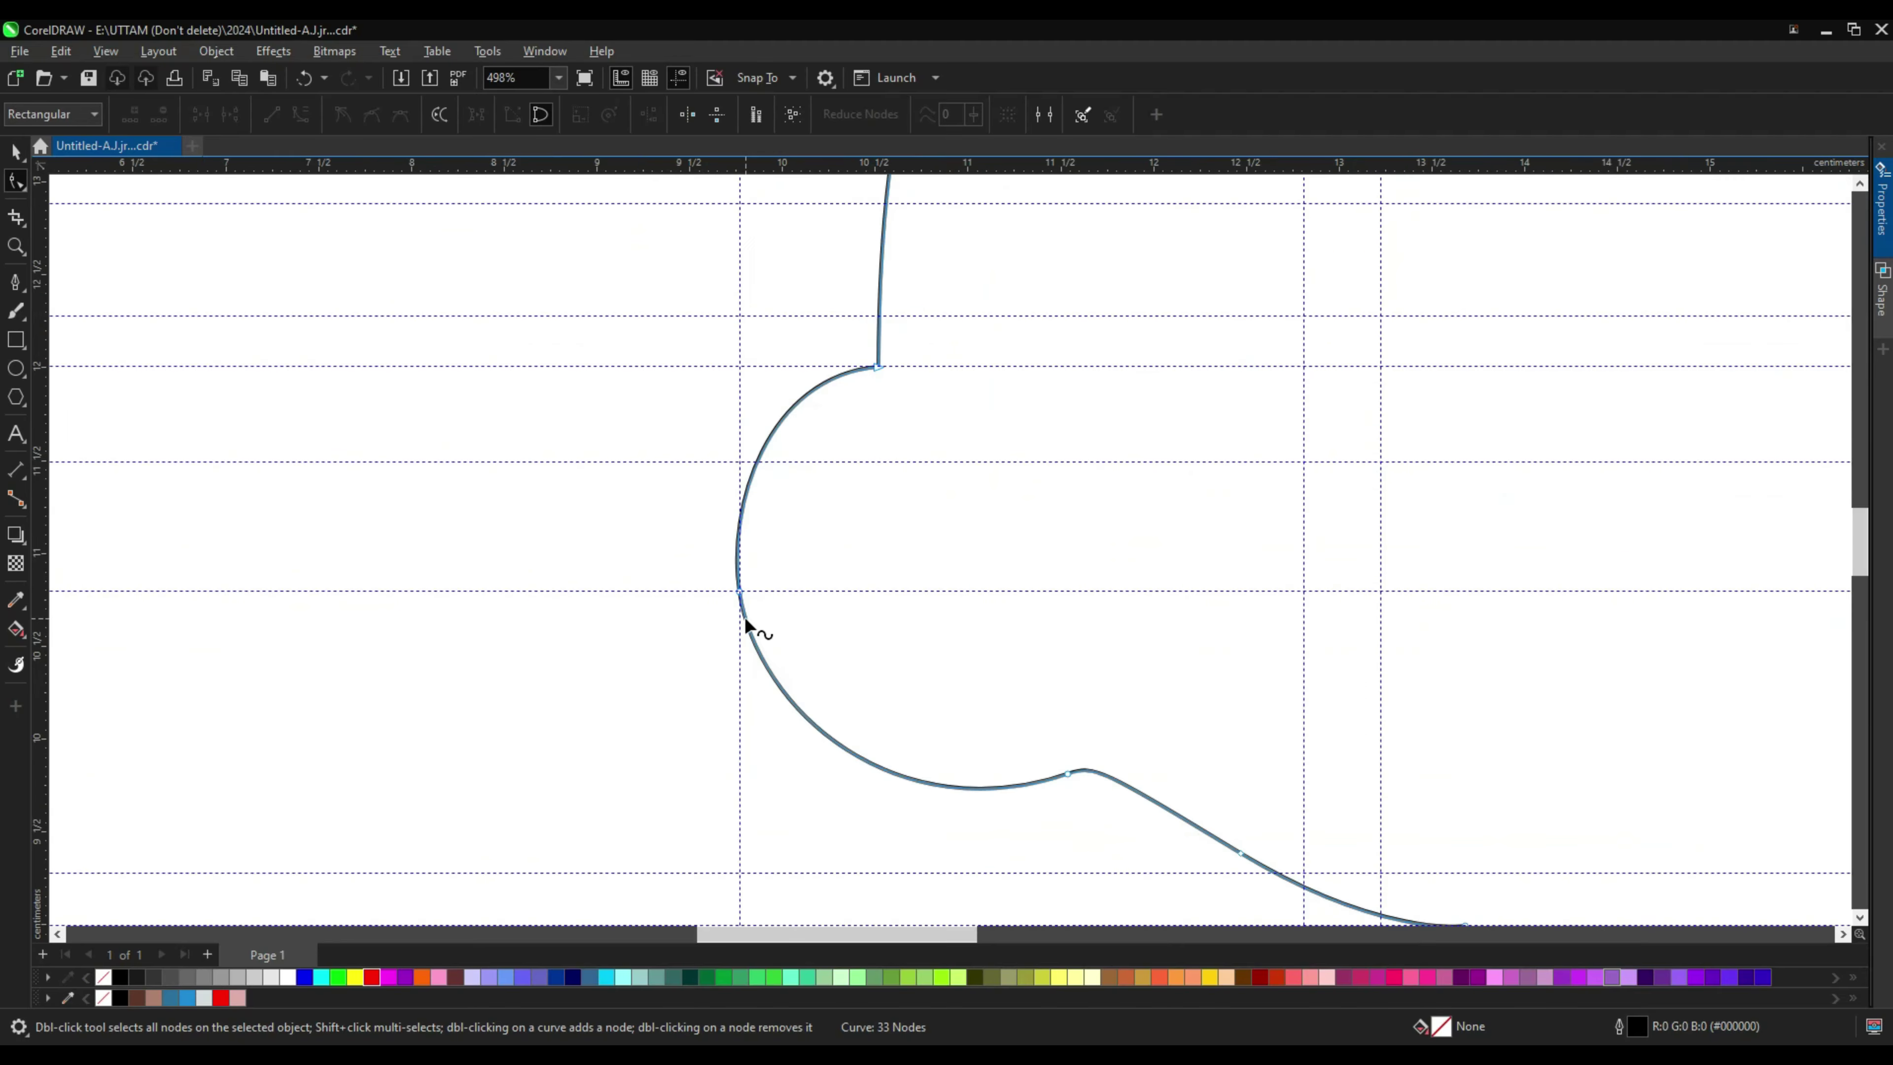
Step: Reshape the left ear curve and add a node on its lower curve
left_click_drag(747, 626, 753, 552)
scroll(1027, 706, "up", 2)
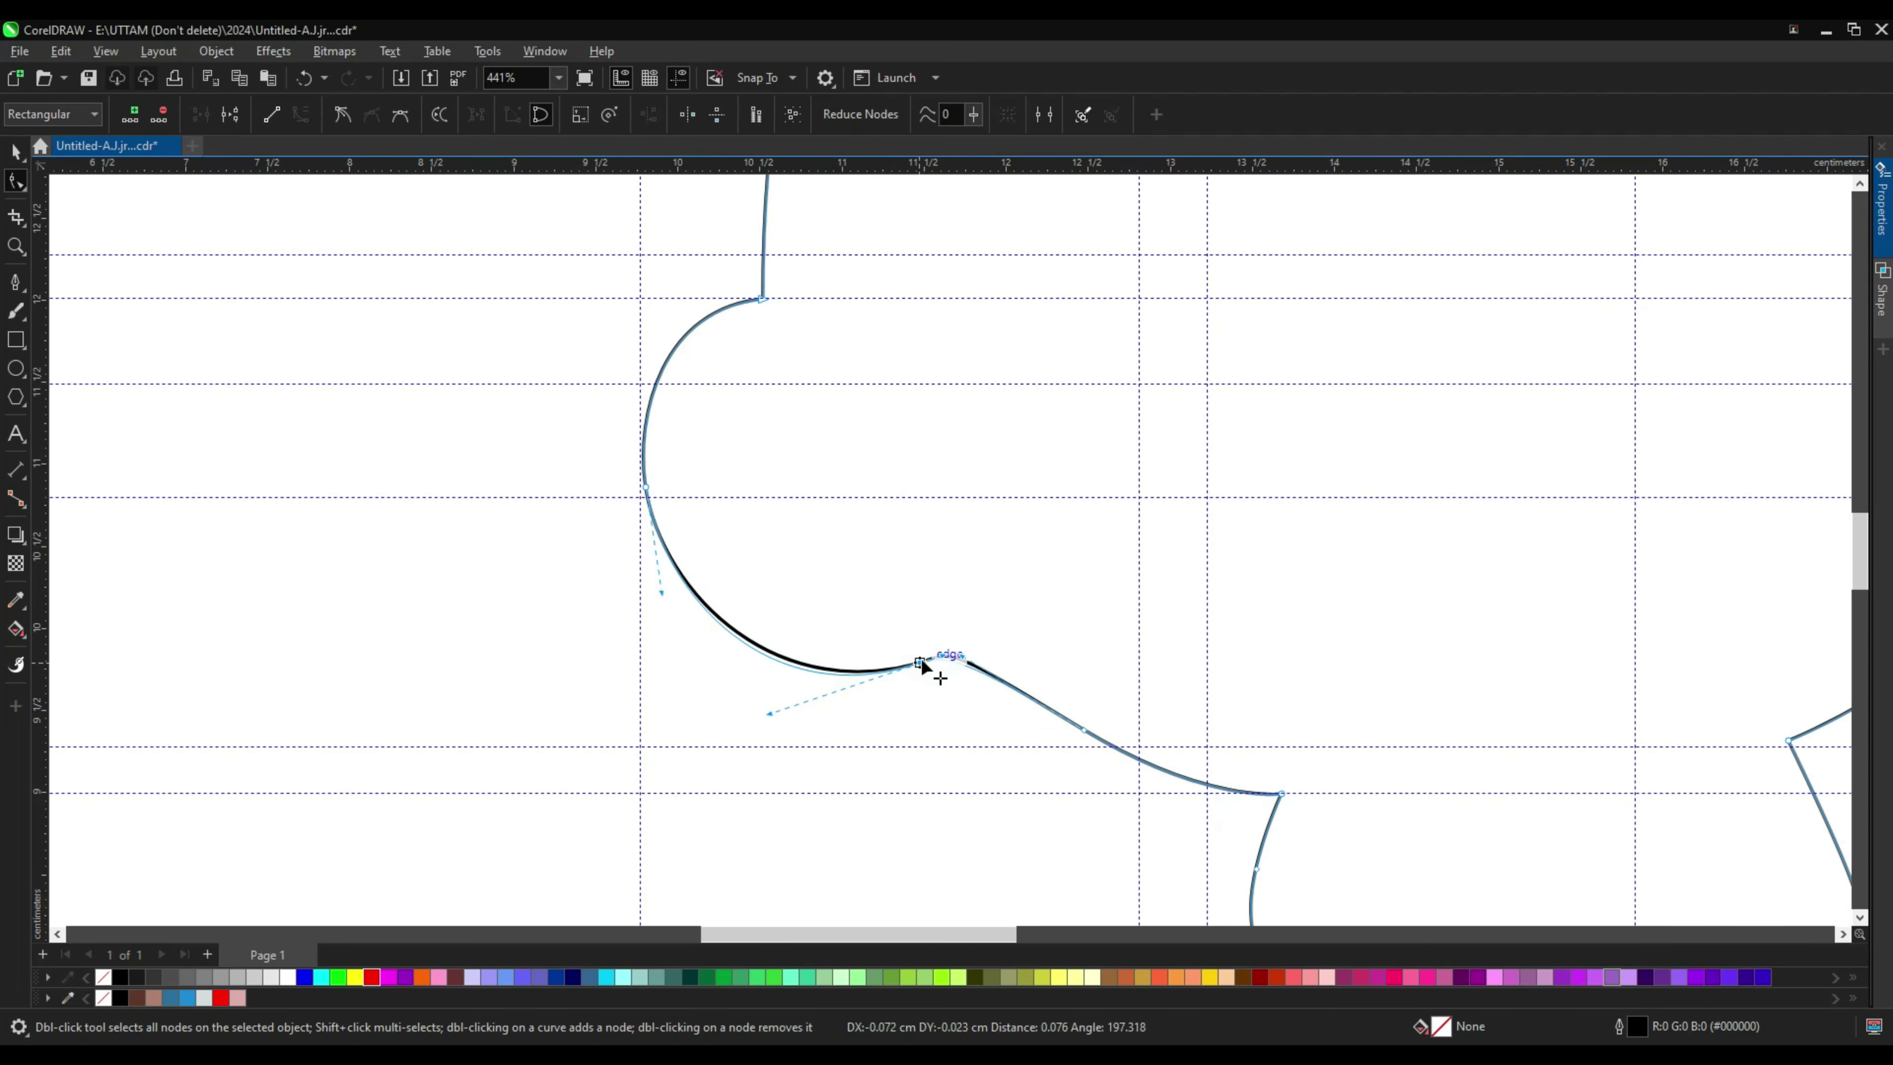
scroll(921, 659, "up", 2)
double_click(954, 667)
scroll(1121, 749, "up", 1)
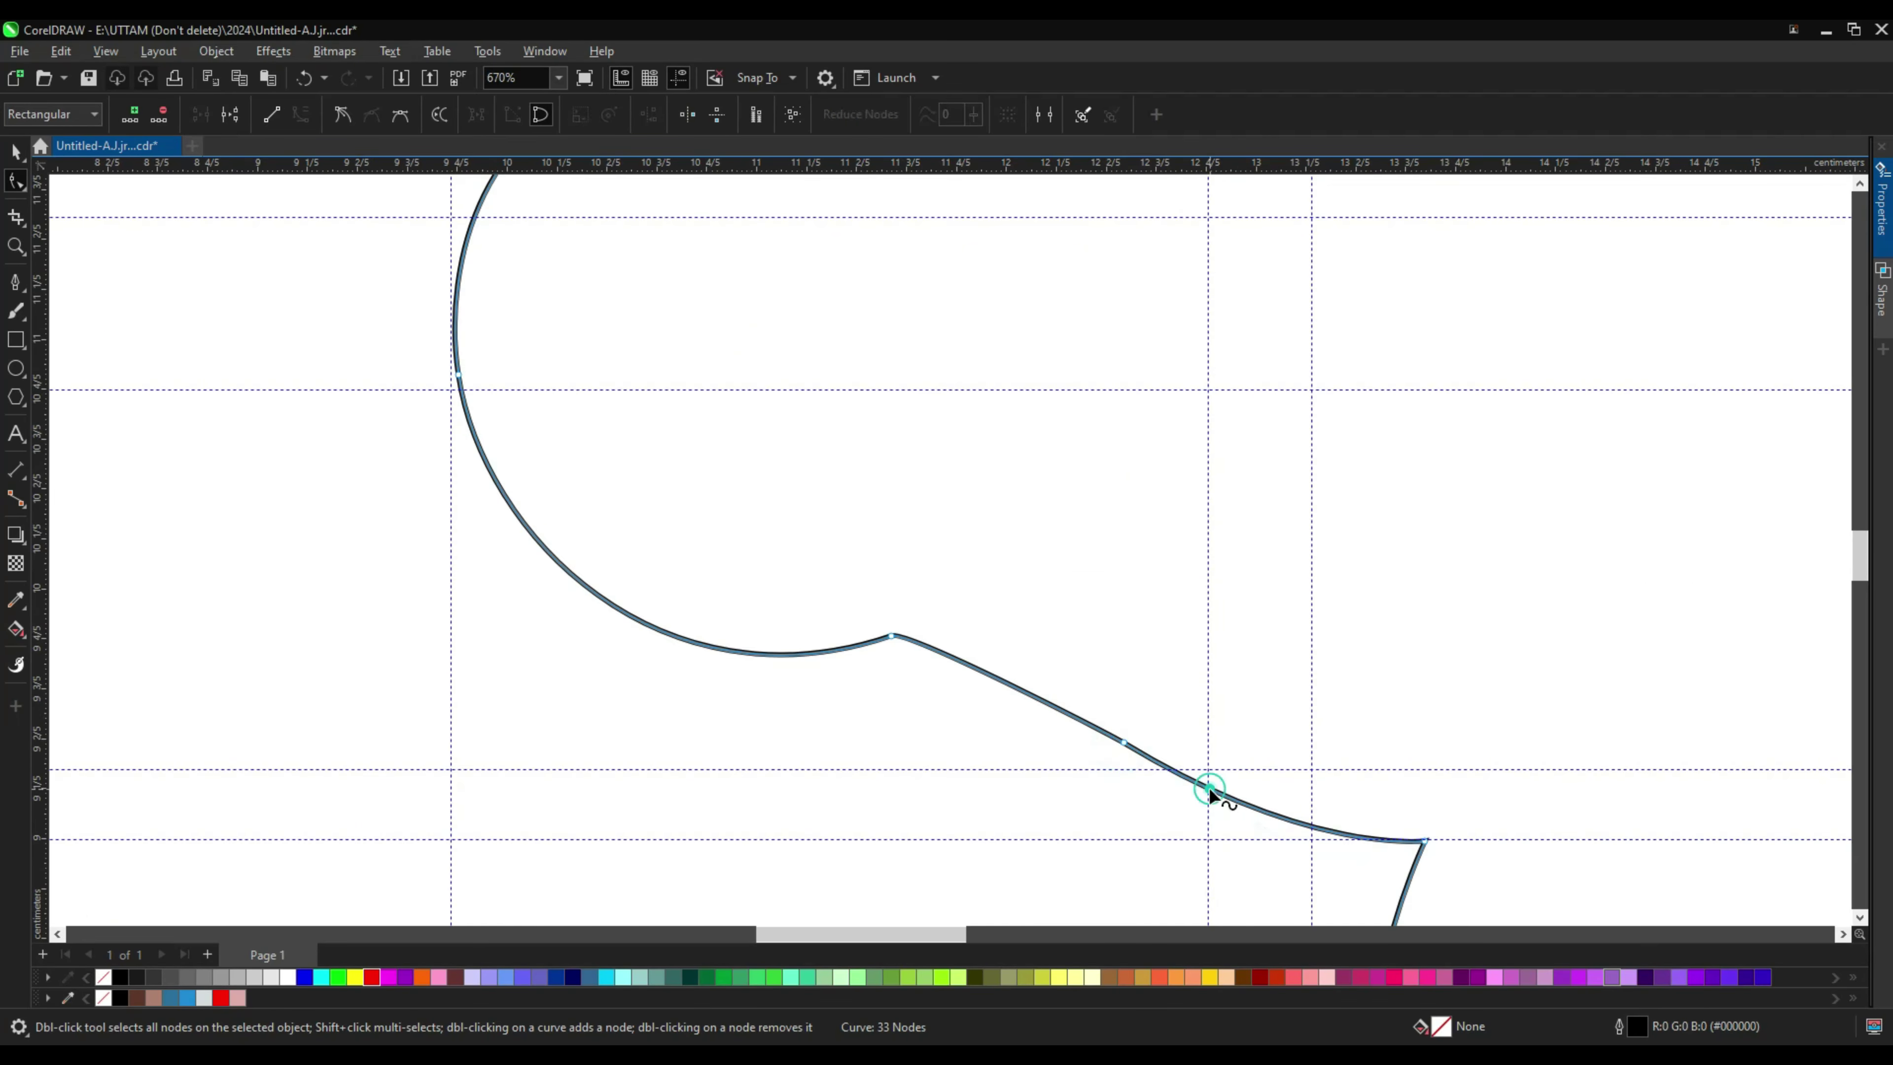
scroll(1192, 760, "down", 2)
scroll(1267, 813, "down", 2)
scroll(1221, 827, "up", 1)
Step: Select the left neck edge nodes and refine the left arm outline
left_click_drag(1219, 825, 1226, 839)
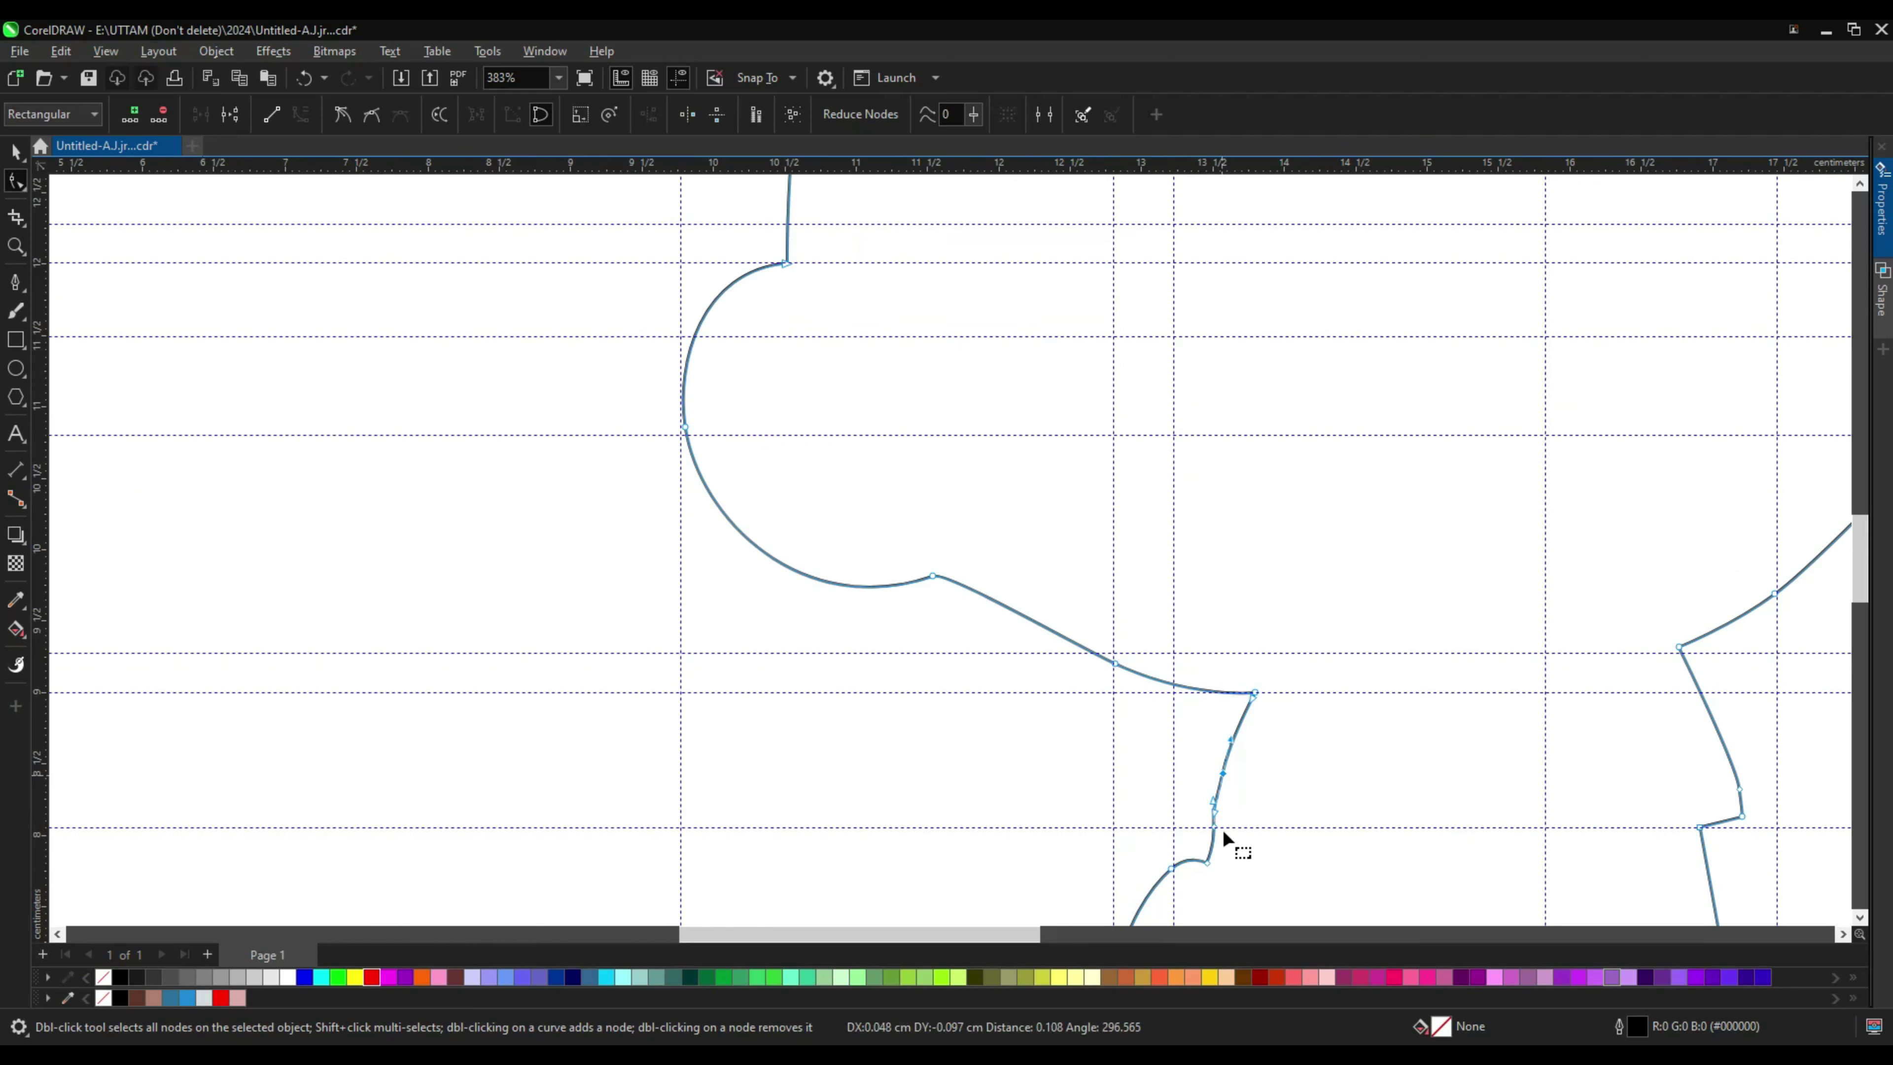
scroll(1223, 832, "up", 2)
scroll(1230, 768, "down", 7)
scroll(1159, 720, "up", 5)
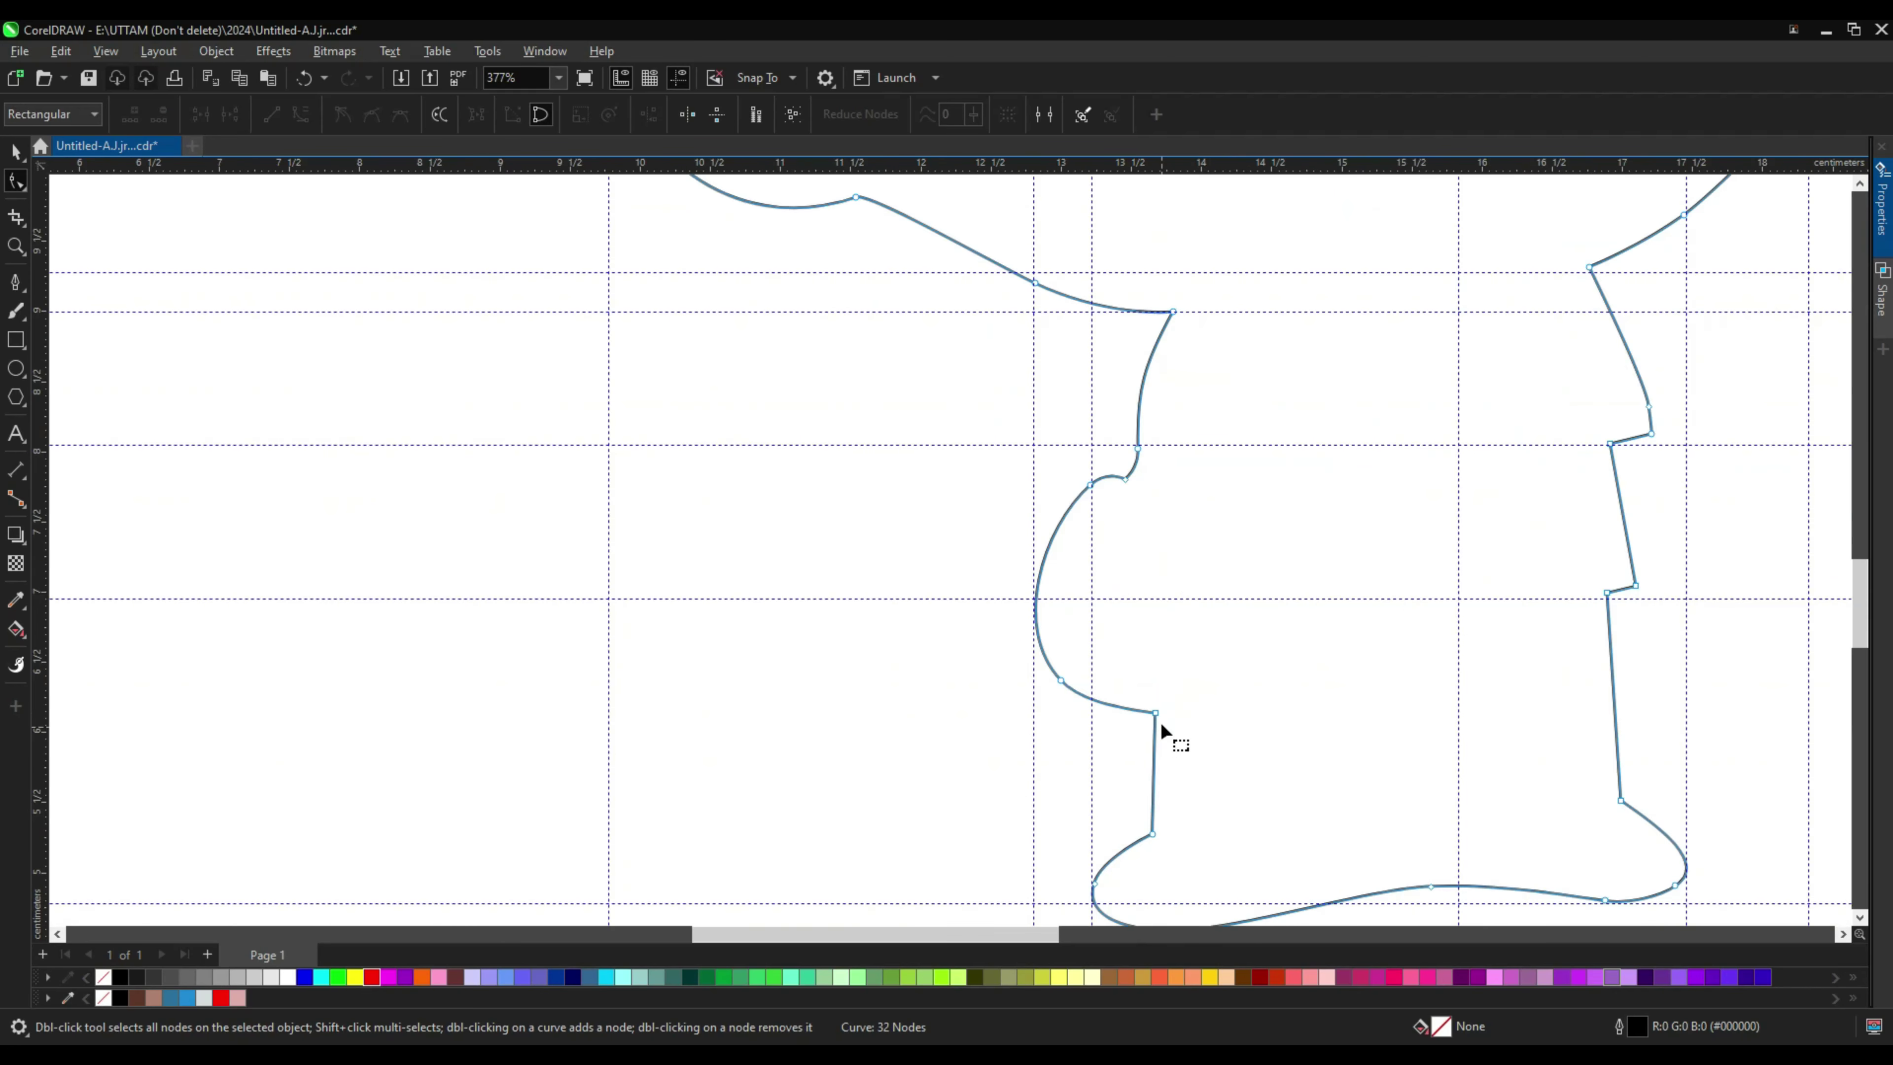
left_click_drag(1157, 715, 1167, 704)
left_click_drag(1063, 665, 1065, 661)
scroll(1140, 783, "down", 3)
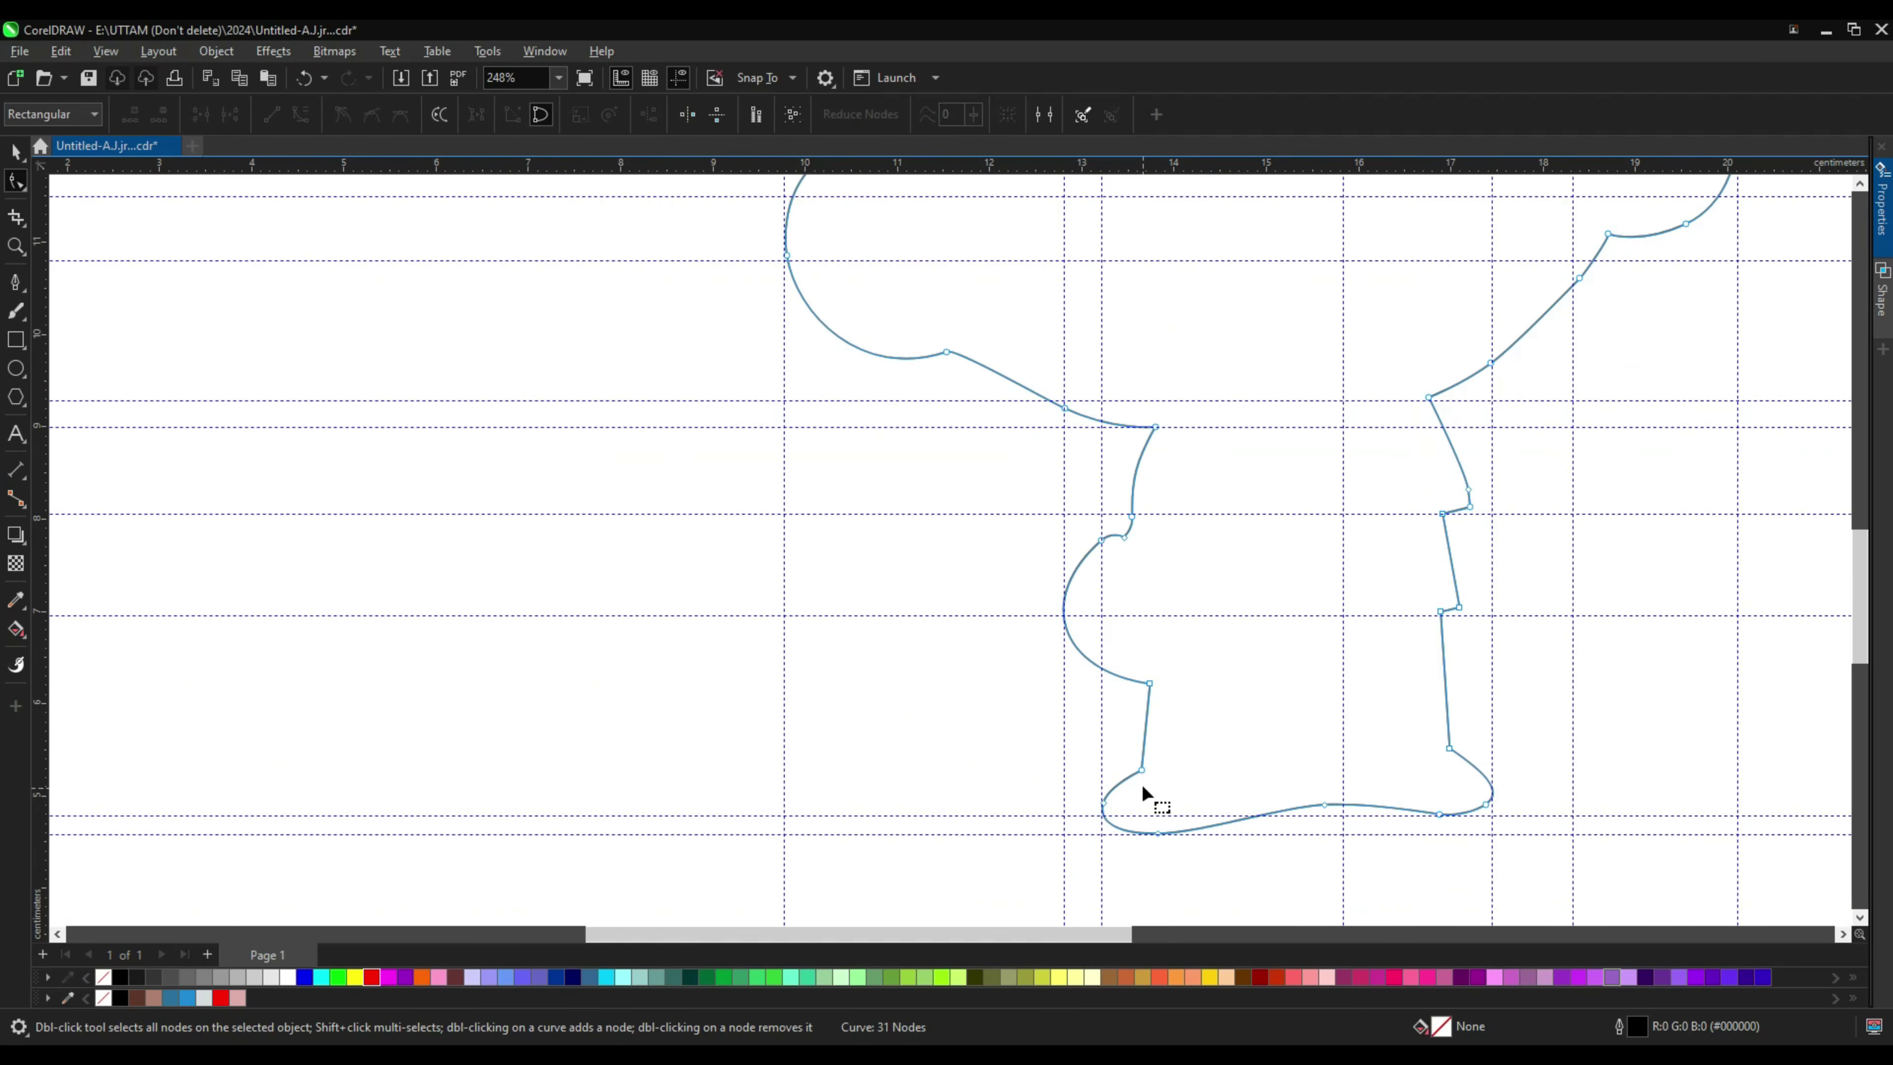
scroll(1115, 818, "up", 3)
scroll(1063, 844, "up", 5)
Step: Check the bottom-left body node, right-side notch node and lower-right curve segment
left_click(1061, 850)
scroll(1102, 746, "down", 3)
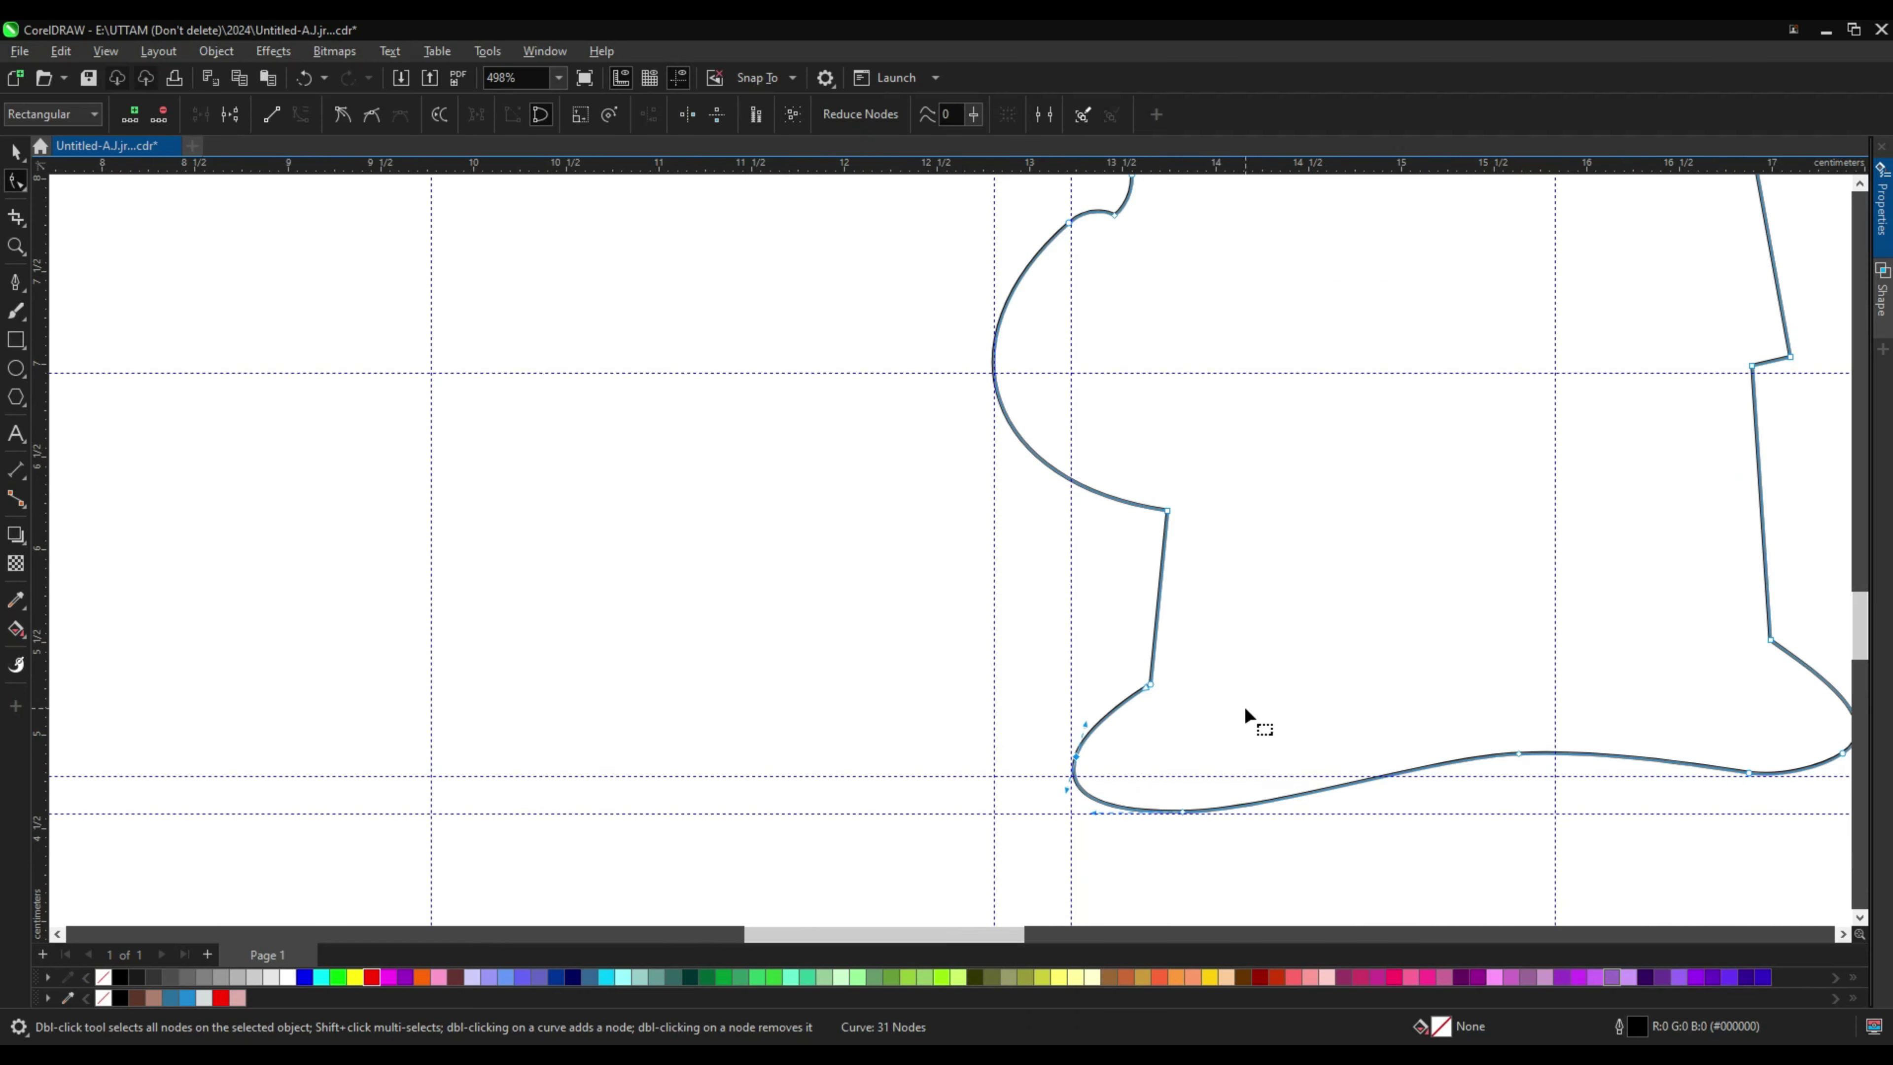
scroll(1490, 753, "down", 3)
scroll(1491, 765, "up", 2)
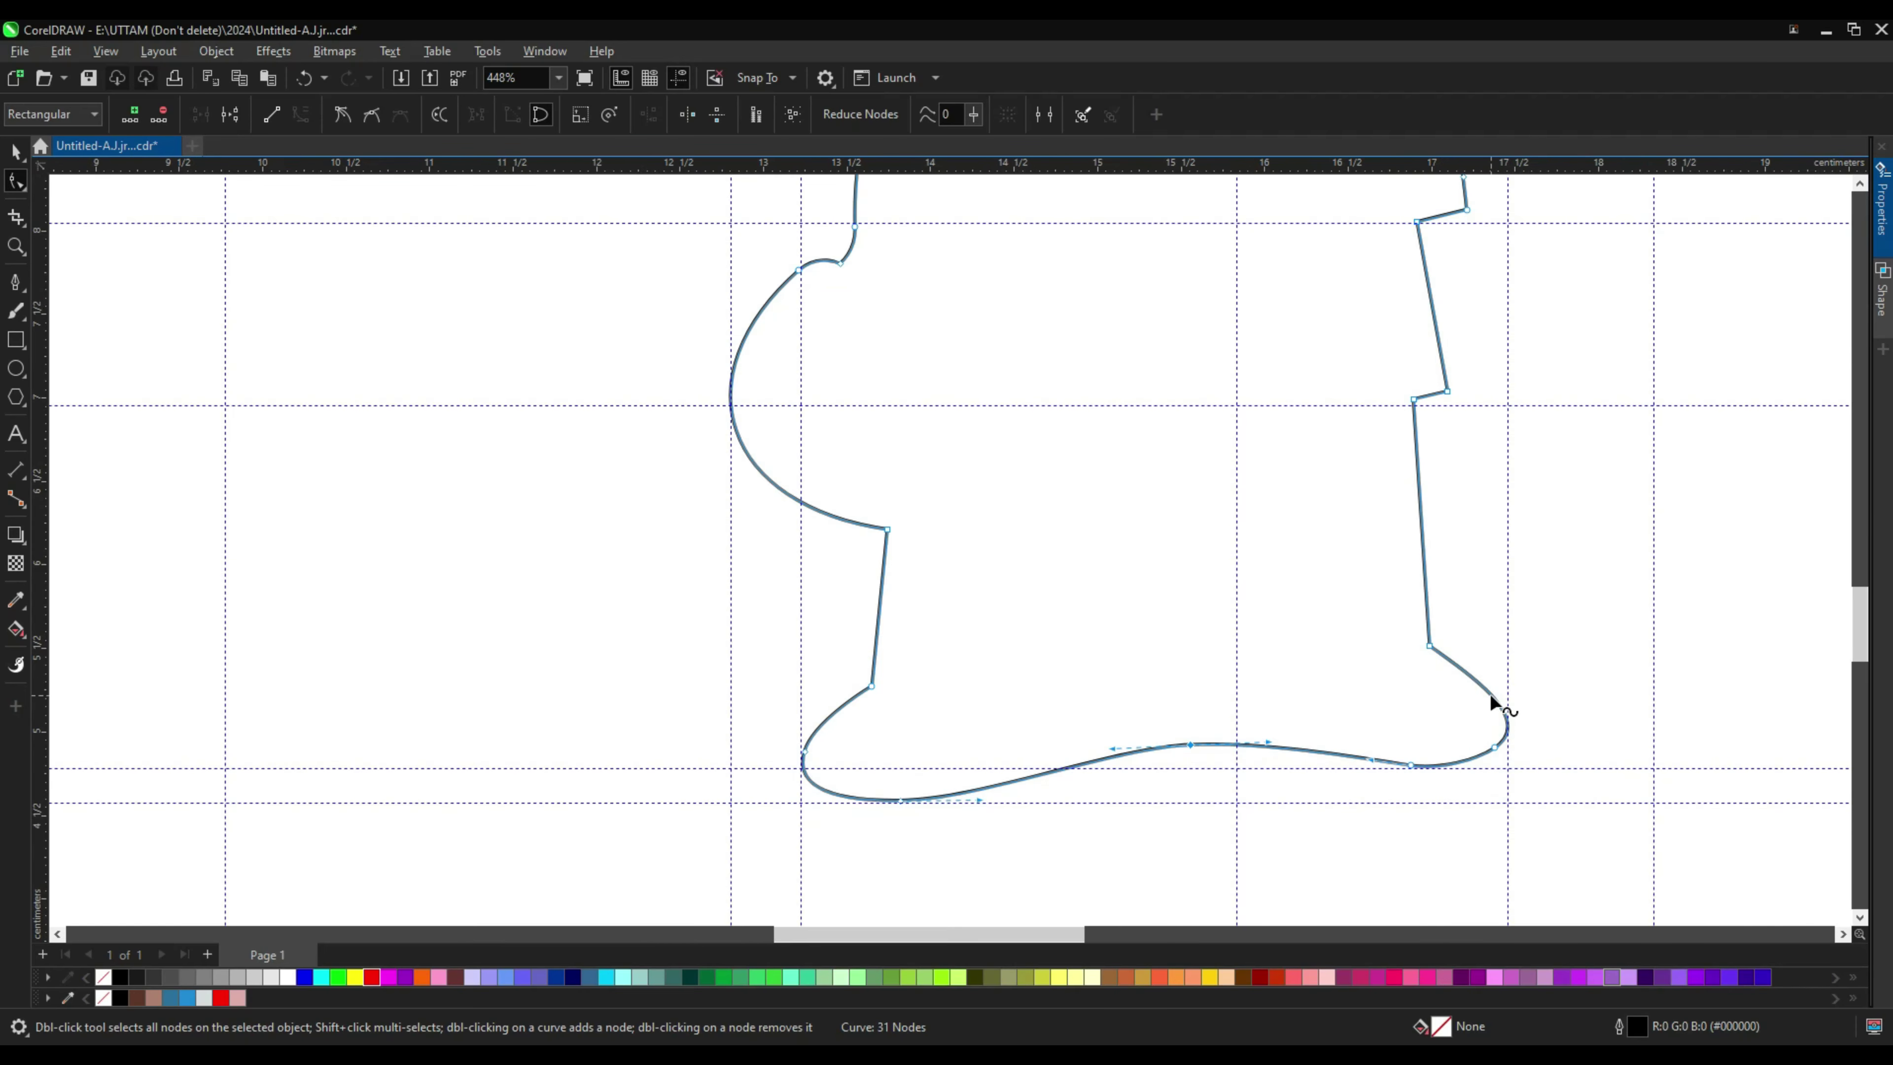
scroll(1489, 694, "up", 1)
scroll(1415, 372, "up", 4)
scroll(1407, 388, "up", 2)
left_click(1390, 365)
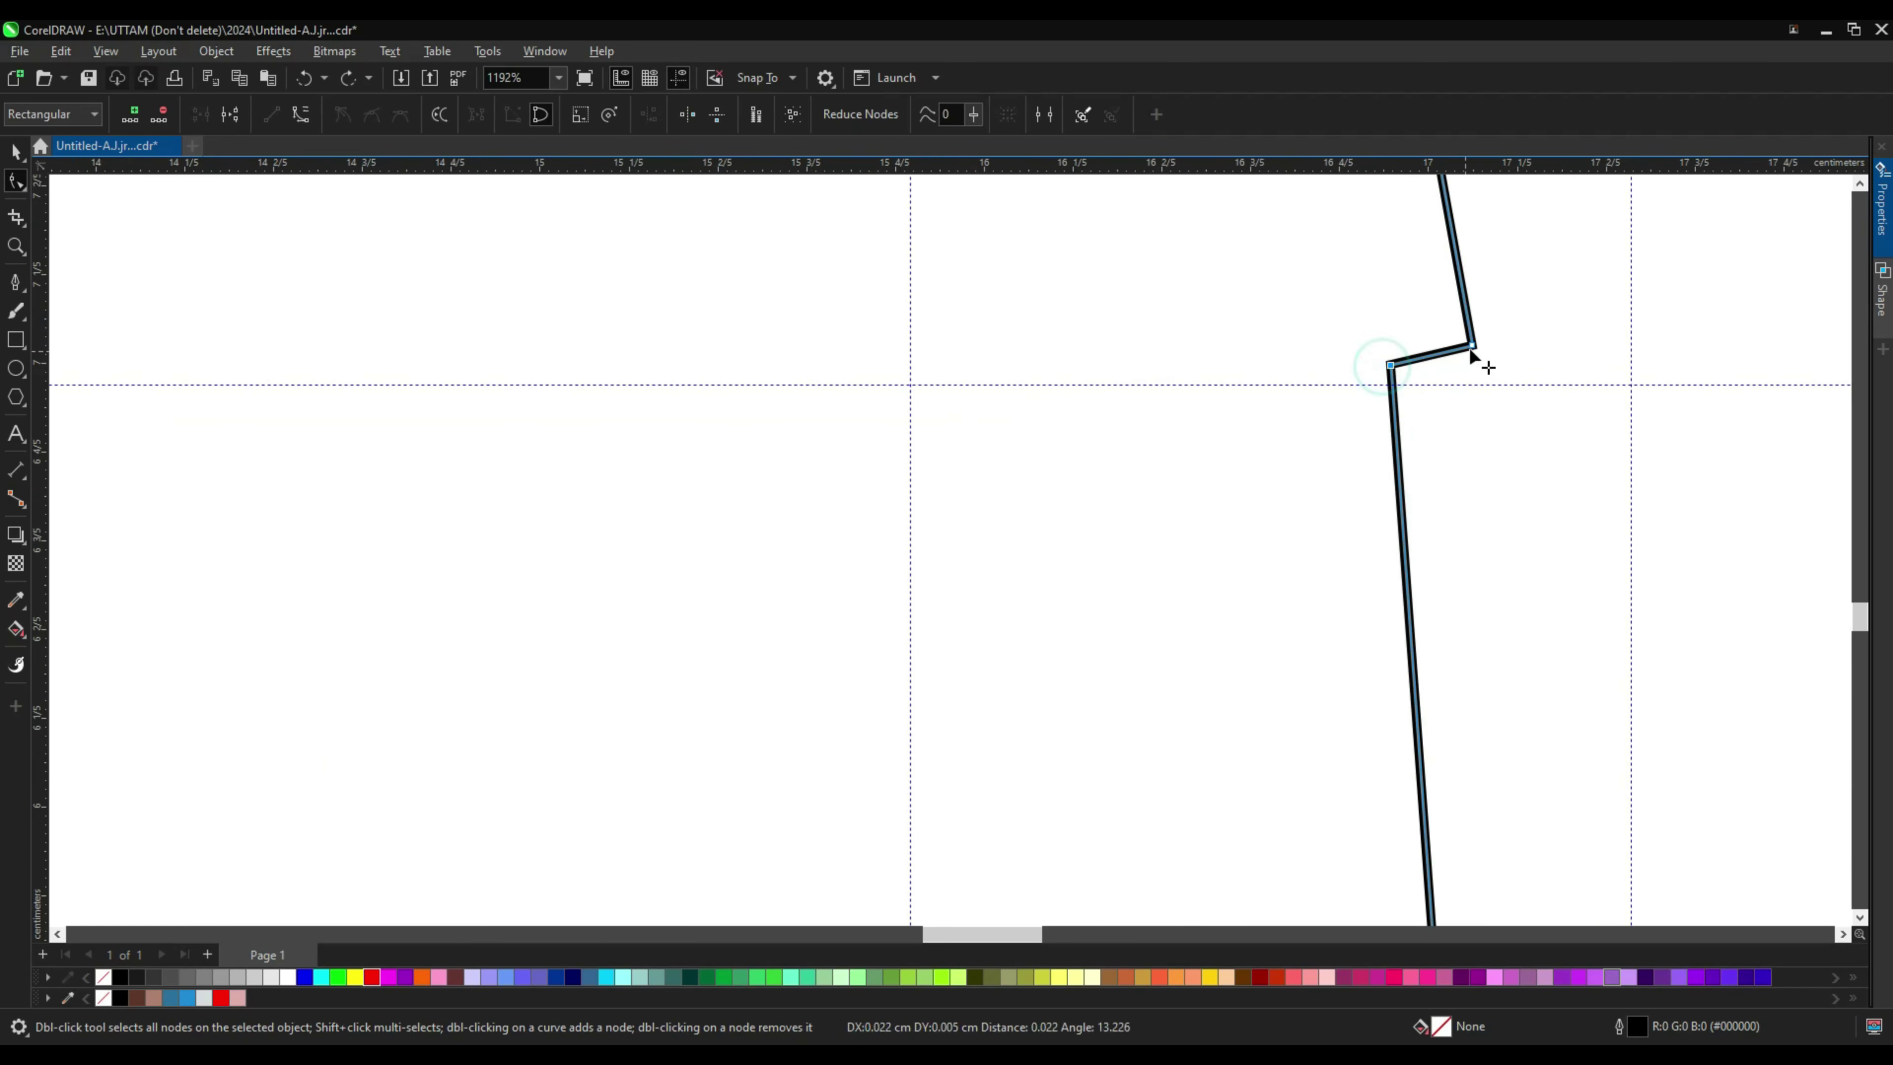
scroll(1471, 353, "down", 3)
left_click(1495, 778)
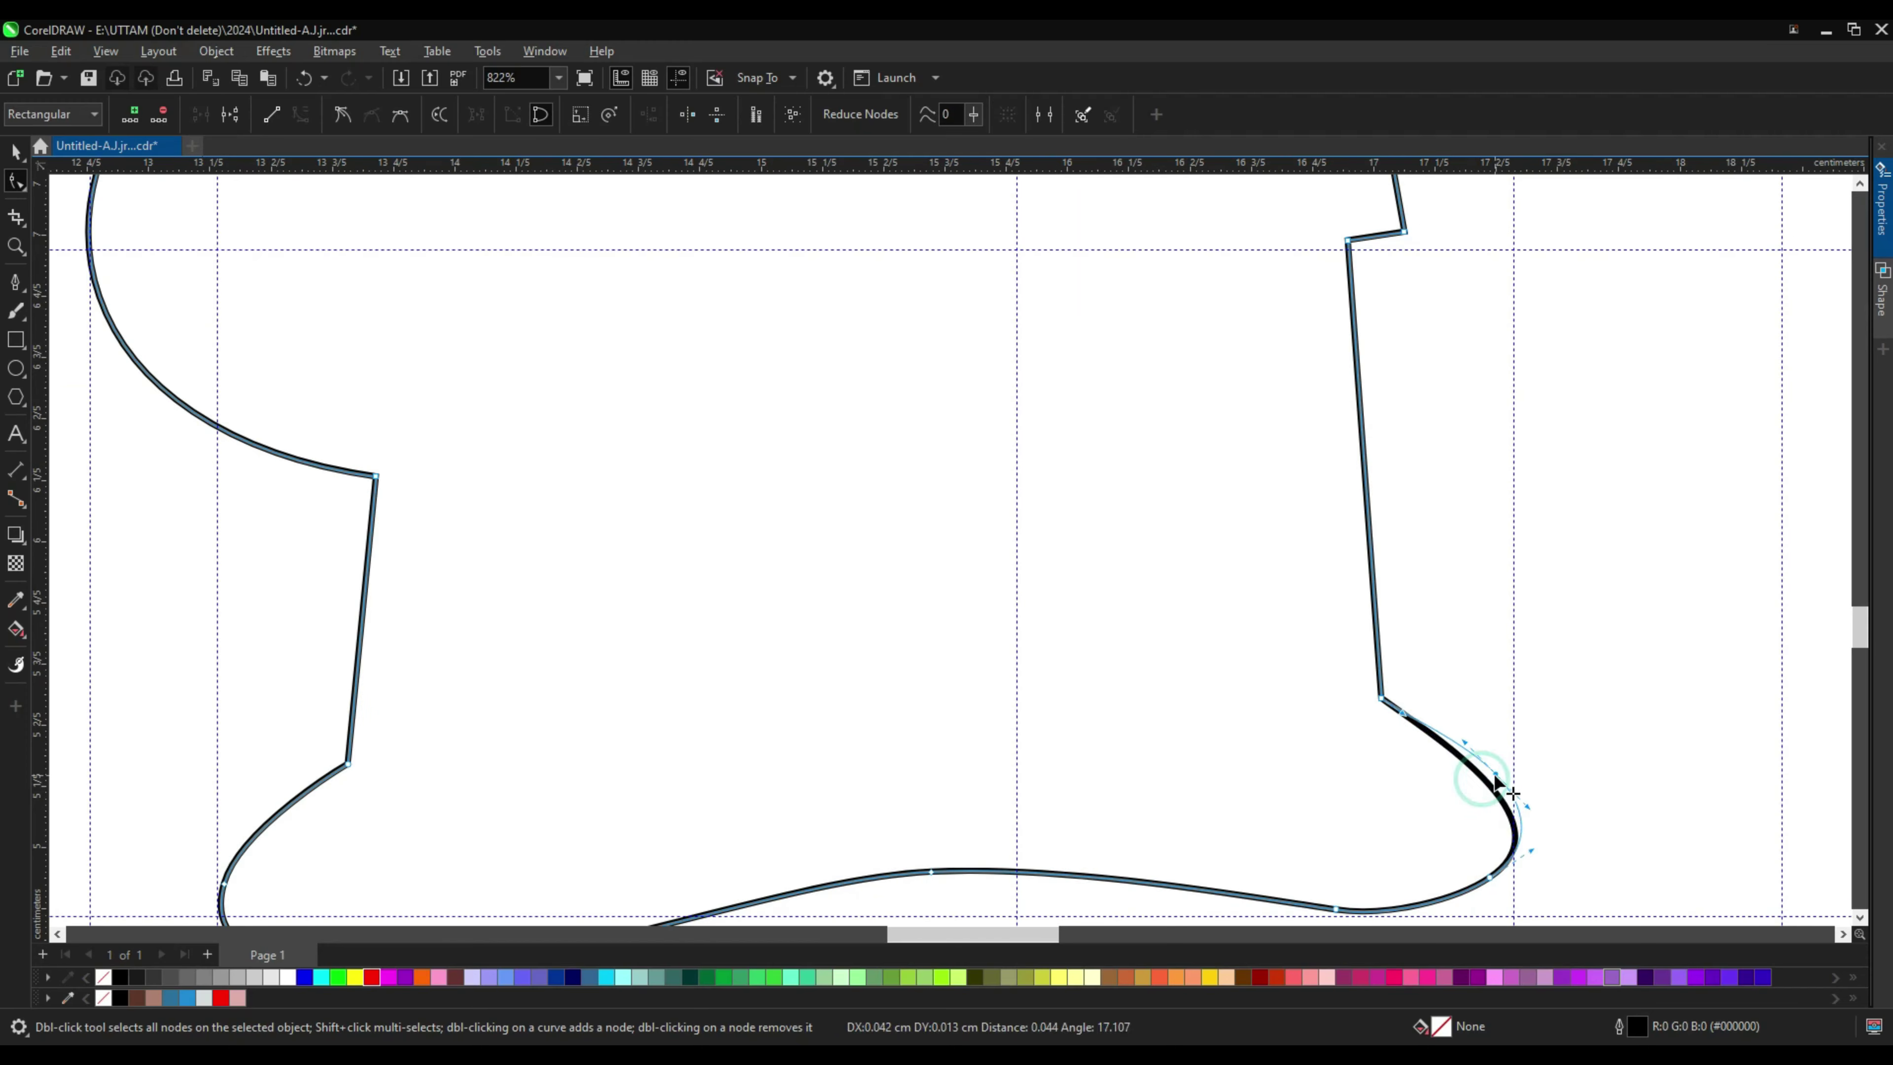
scroll(1495, 779, "down", 3)
scroll(1333, 418, "up", 2)
scroll(1302, 440, "up", 2)
scroll(1259, 388, "up", 1)
left_click(1259, 385)
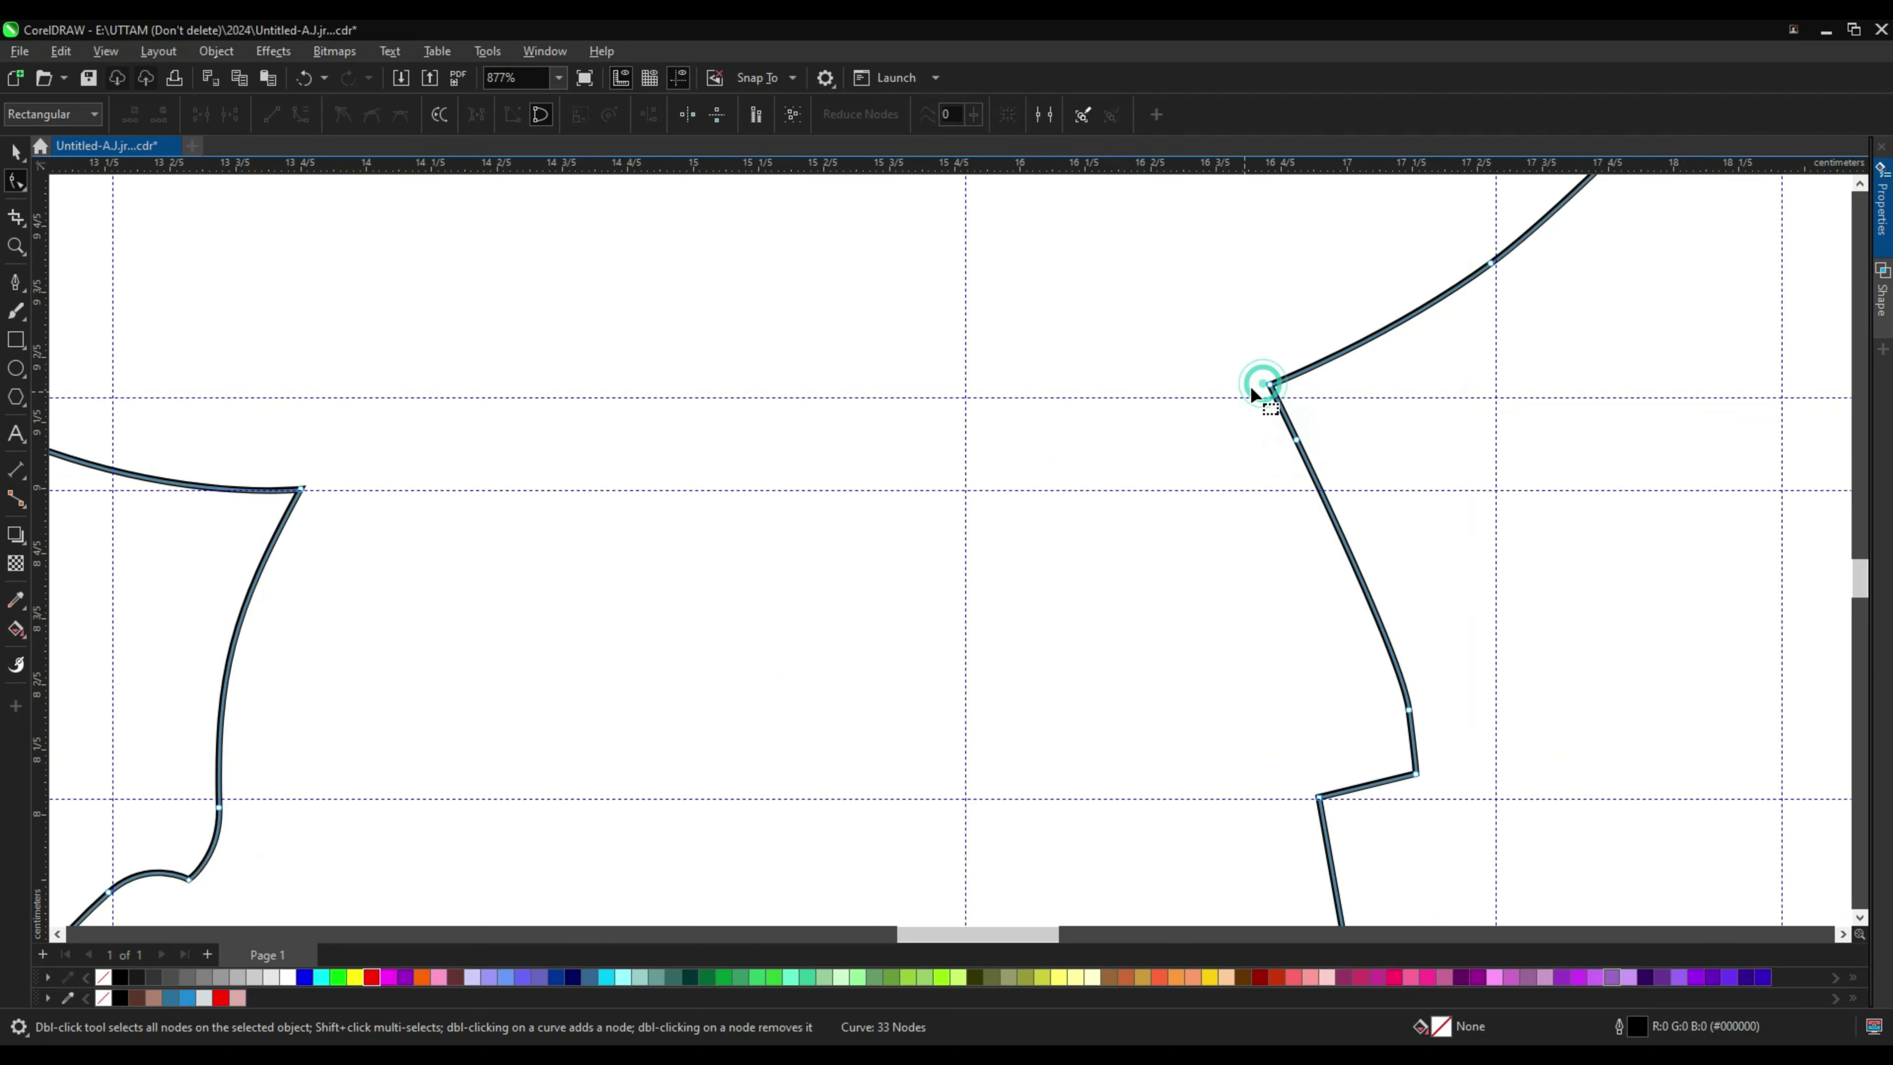
Step: Delete an extra node near the right shoulder, leaving a 31-node outline
left_click(1323, 501)
scroll(1311, 477, "up", 2)
scroll(1350, 619, "down", 3)
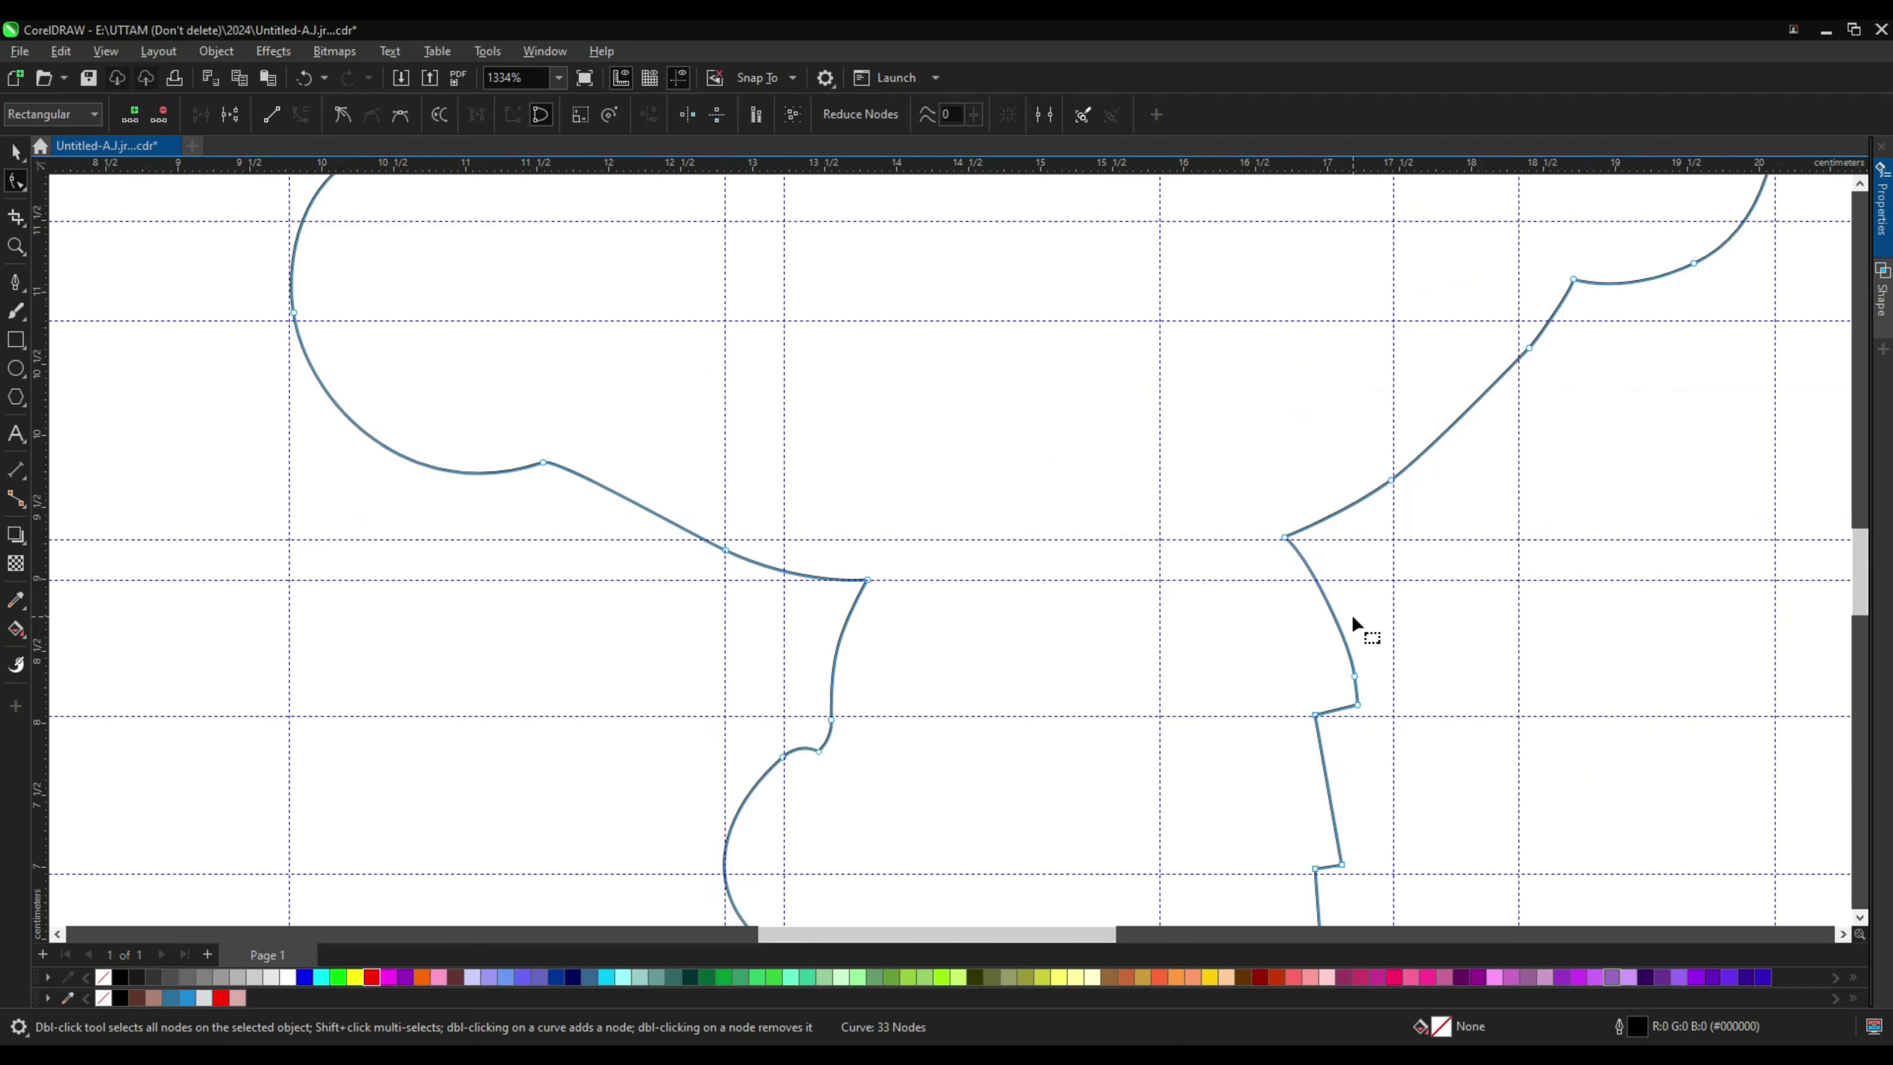
scroll(1561, 298, "down", 2)
scroll(1558, 328, "up", 3)
double_click(1556, 329)
scroll(1204, 664, "down", 3)
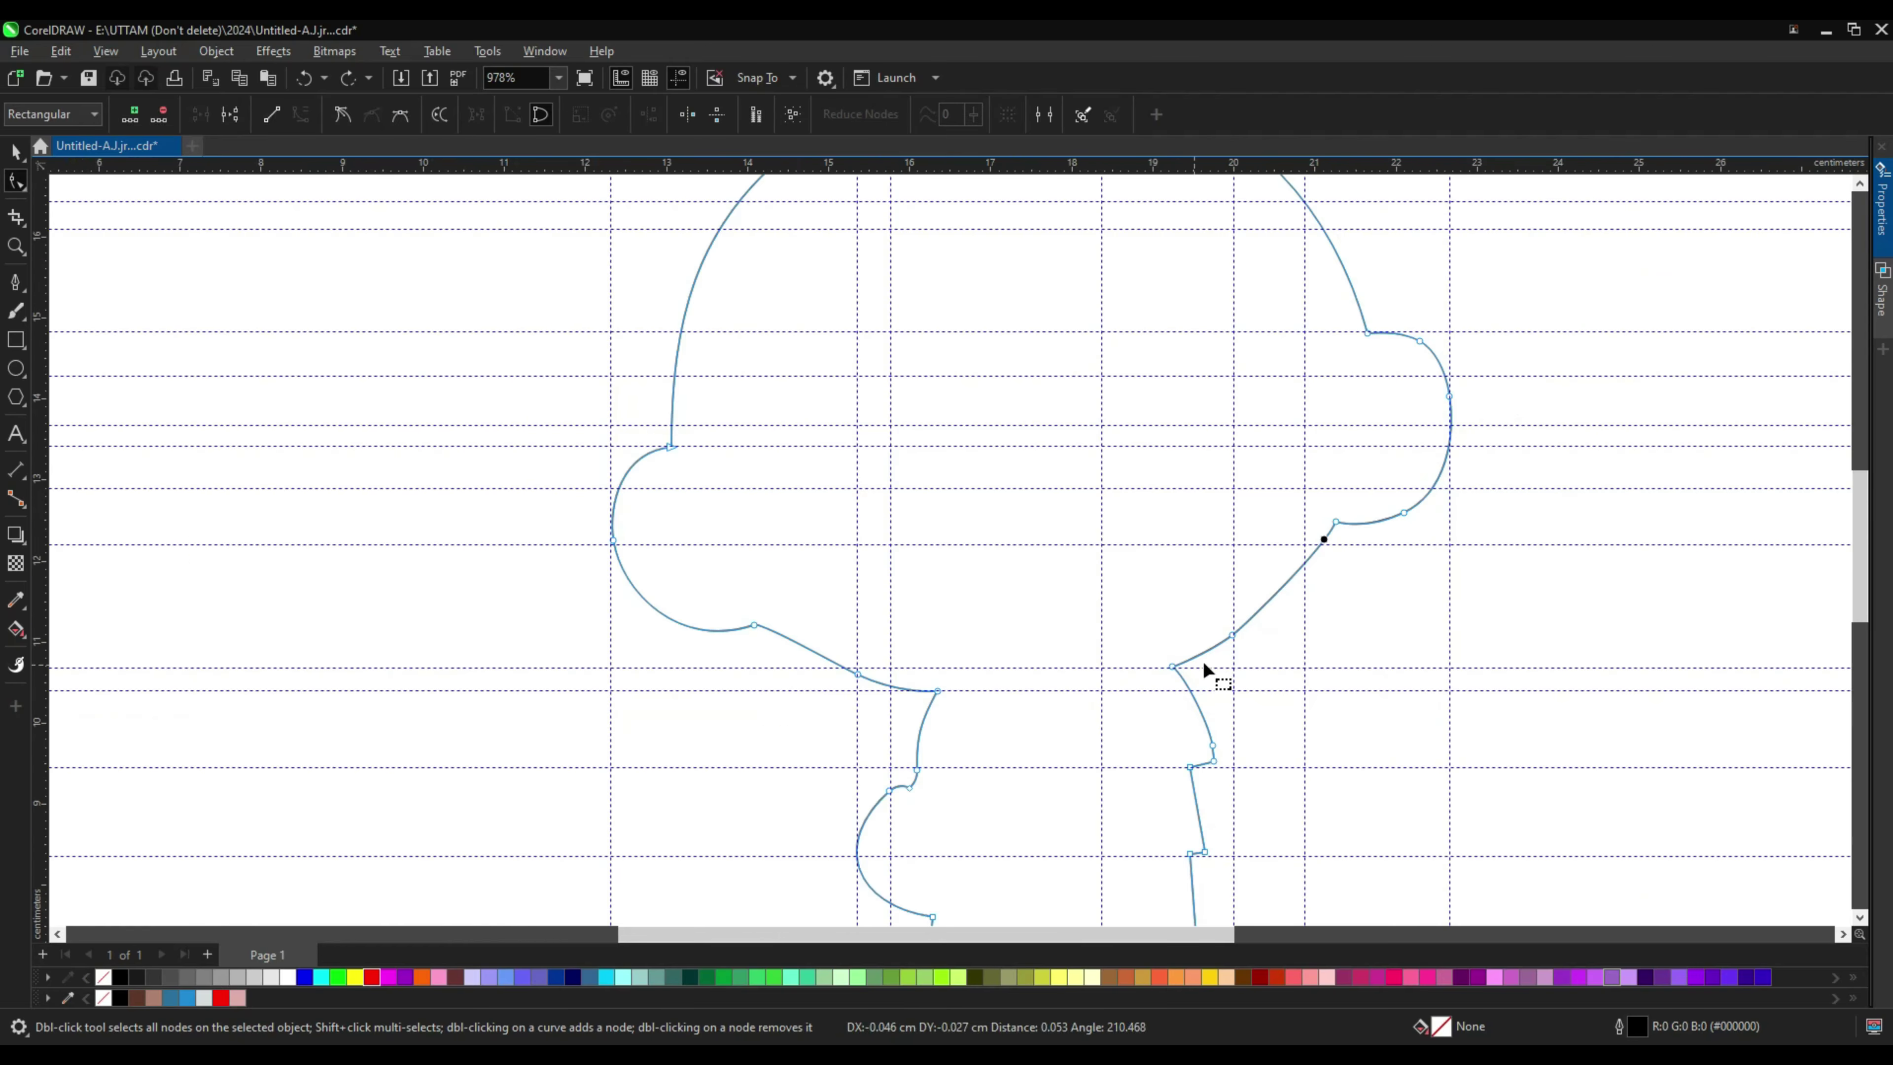
scroll(1361, 483, "up", 3)
scroll(1361, 483, "up", 1)
scroll(1542, 550, "down", 3)
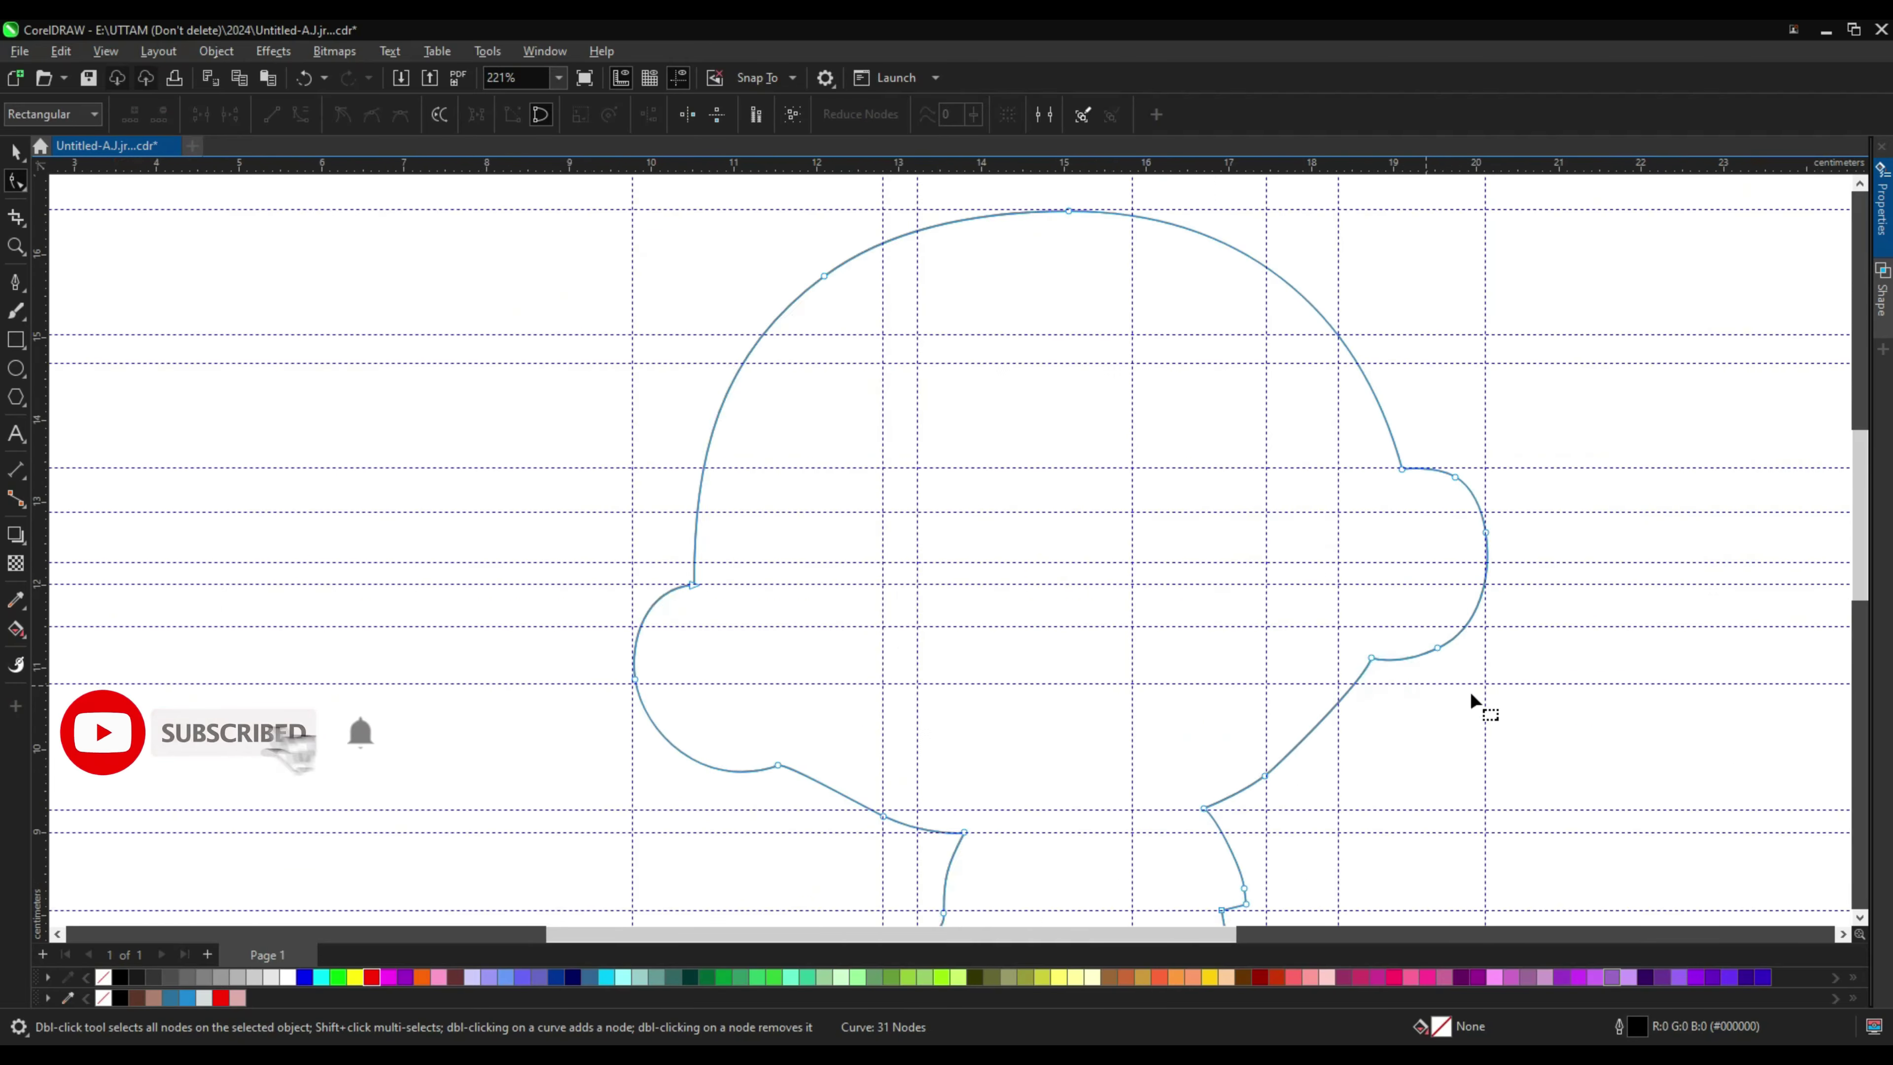
scroll(1478, 706, "down", 1)
left_click(1164, 328)
scroll(1165, 328, "up", 3)
scroll(1150, 336, "up", 2)
scroll(1150, 339, "down", 3)
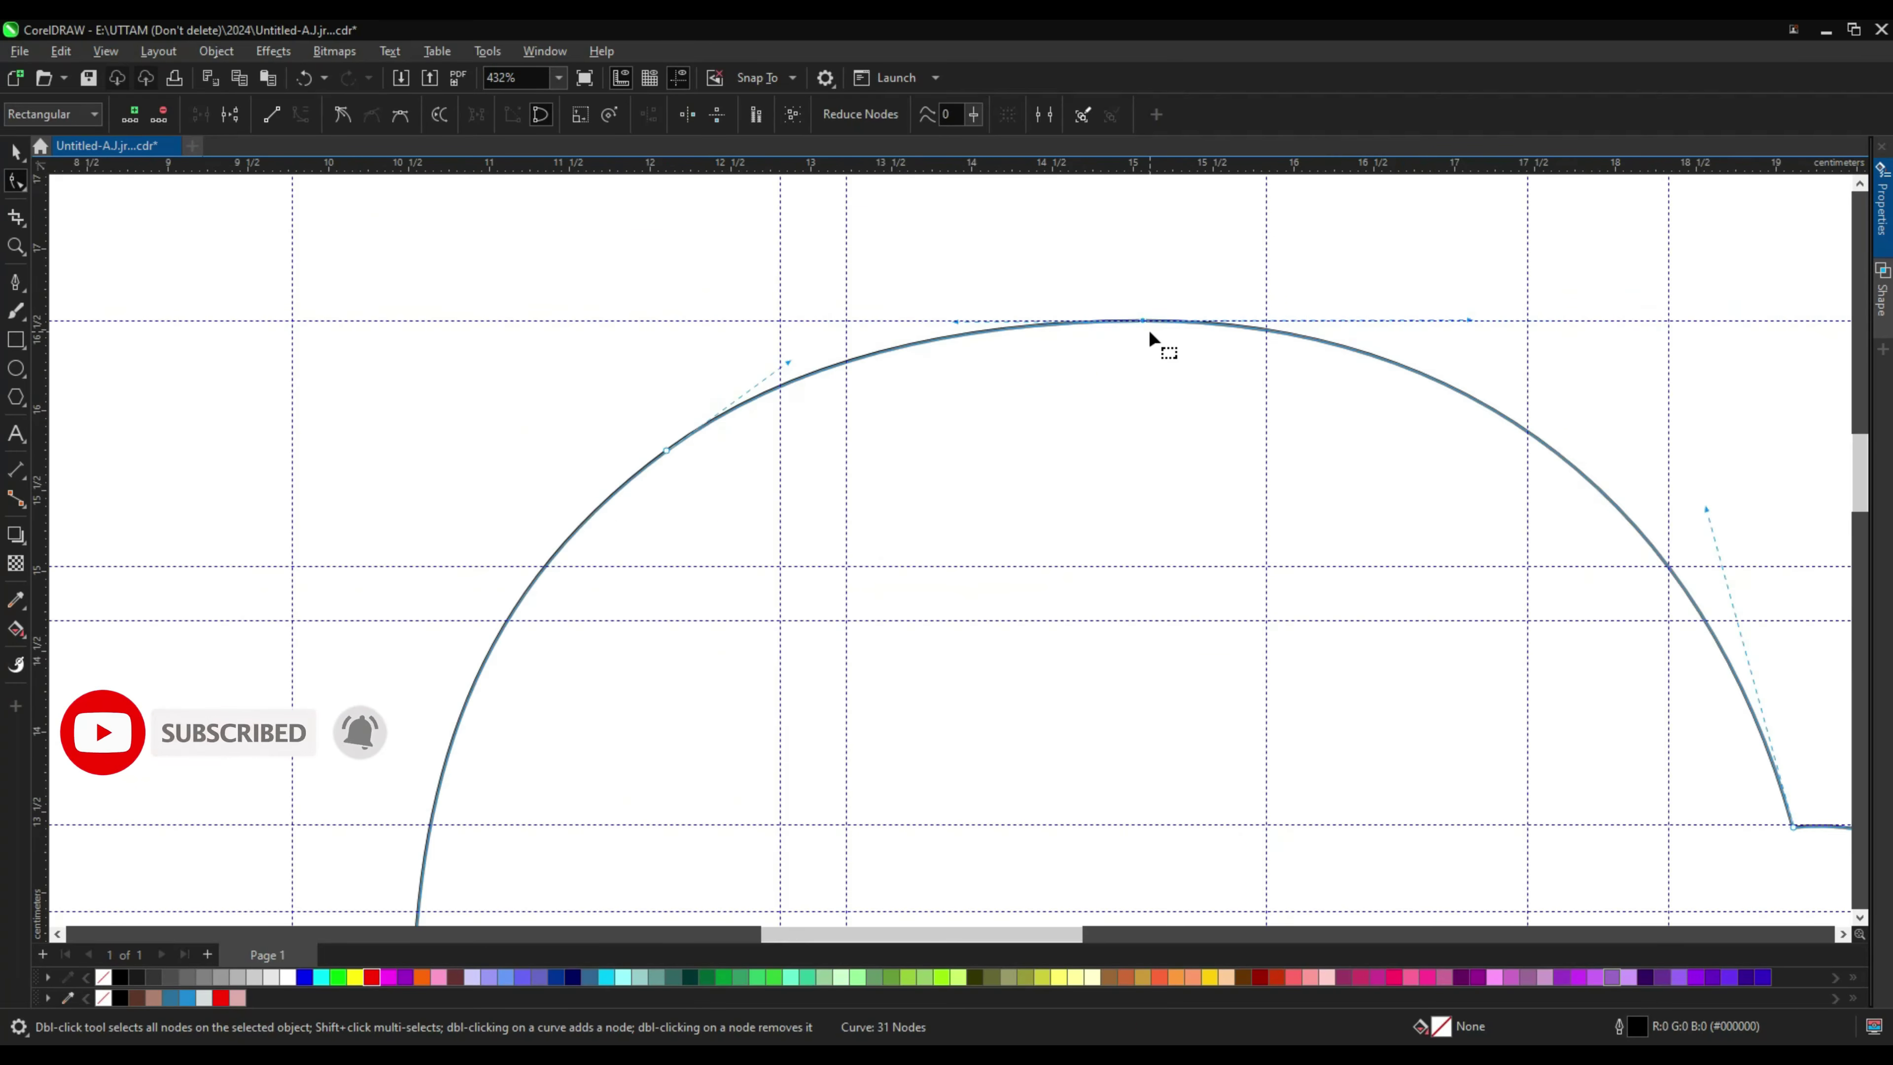
scroll(1150, 339, "down", 4)
scroll(1157, 524, "up", 2)
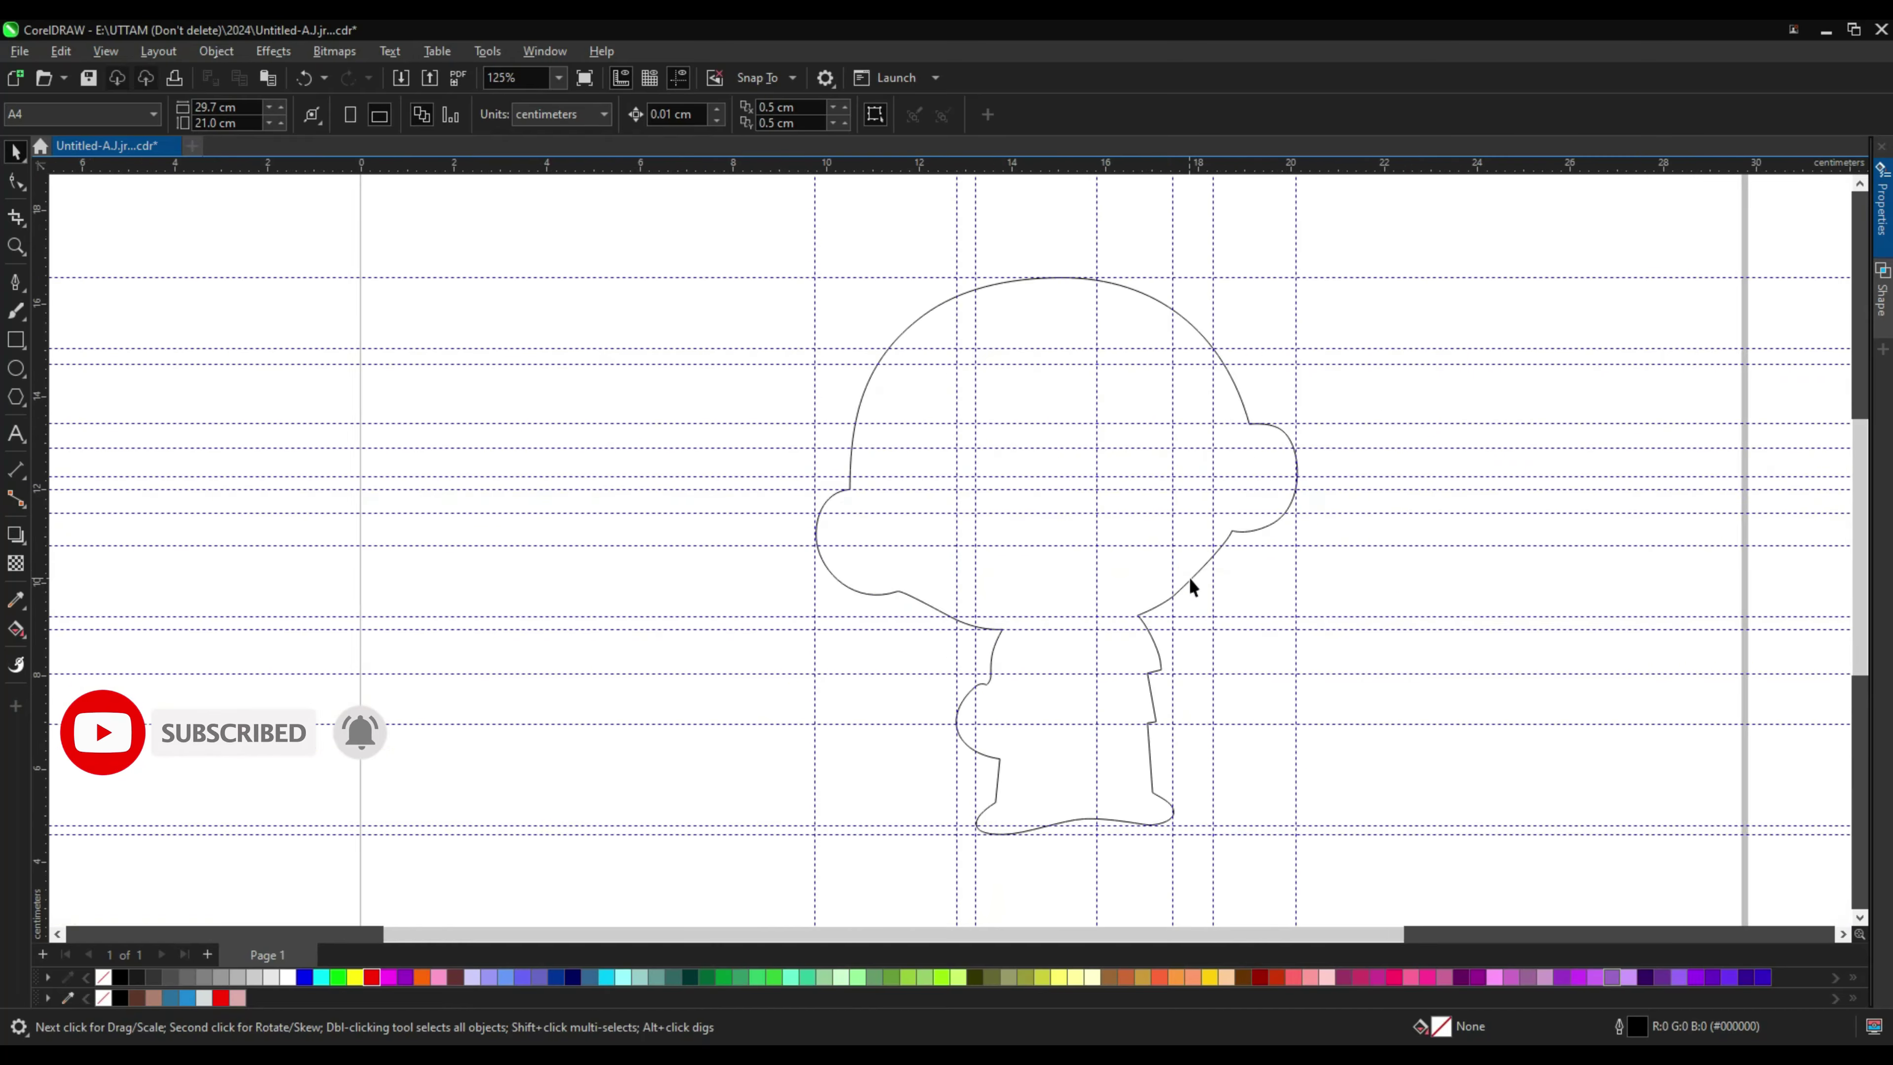
Step: Add, then remove, a node on the upper-left head curve
scroll(827, 445, "up", 2)
left_click(827, 446)
scroll(800, 515, "up", 2)
scroll(836, 487, "down", 2)
scroll(835, 487, "down", 1)
double_click(998, 288)
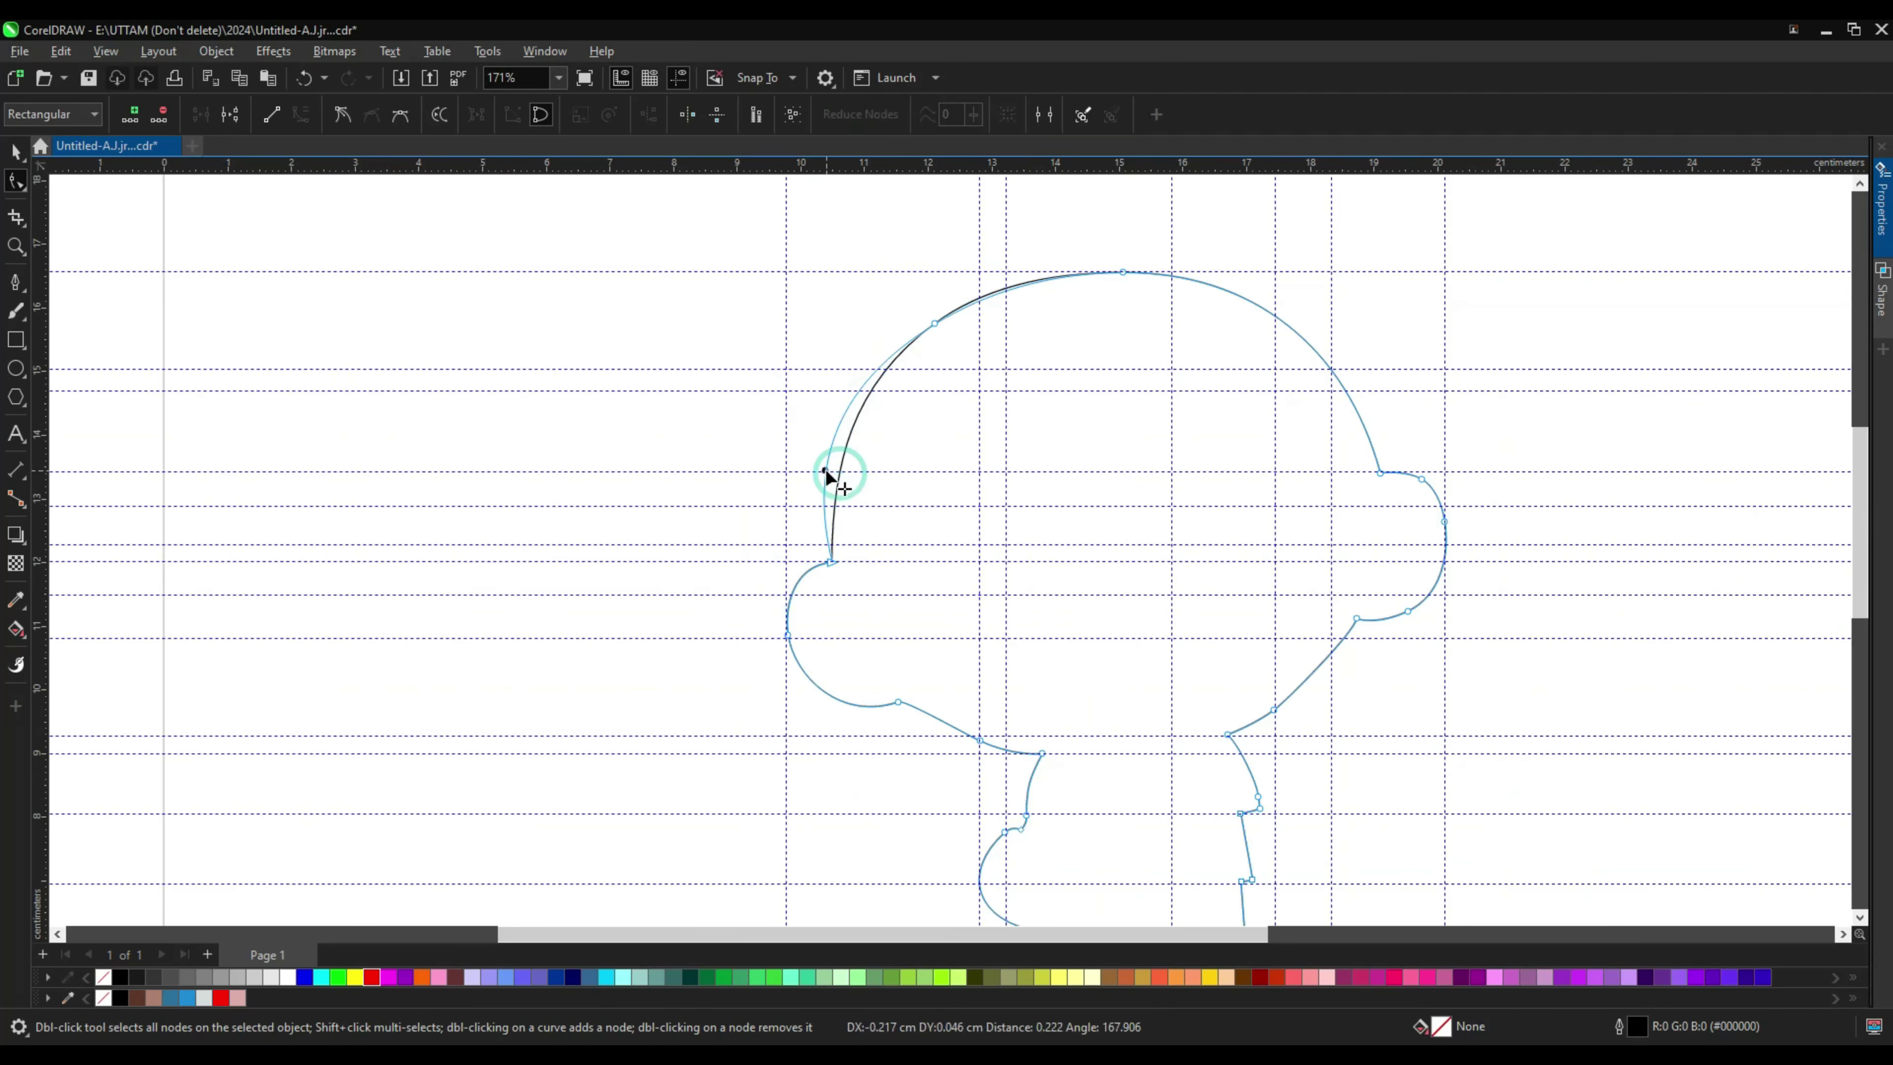
double_click(932, 324)
scroll(834, 507, "up", 1)
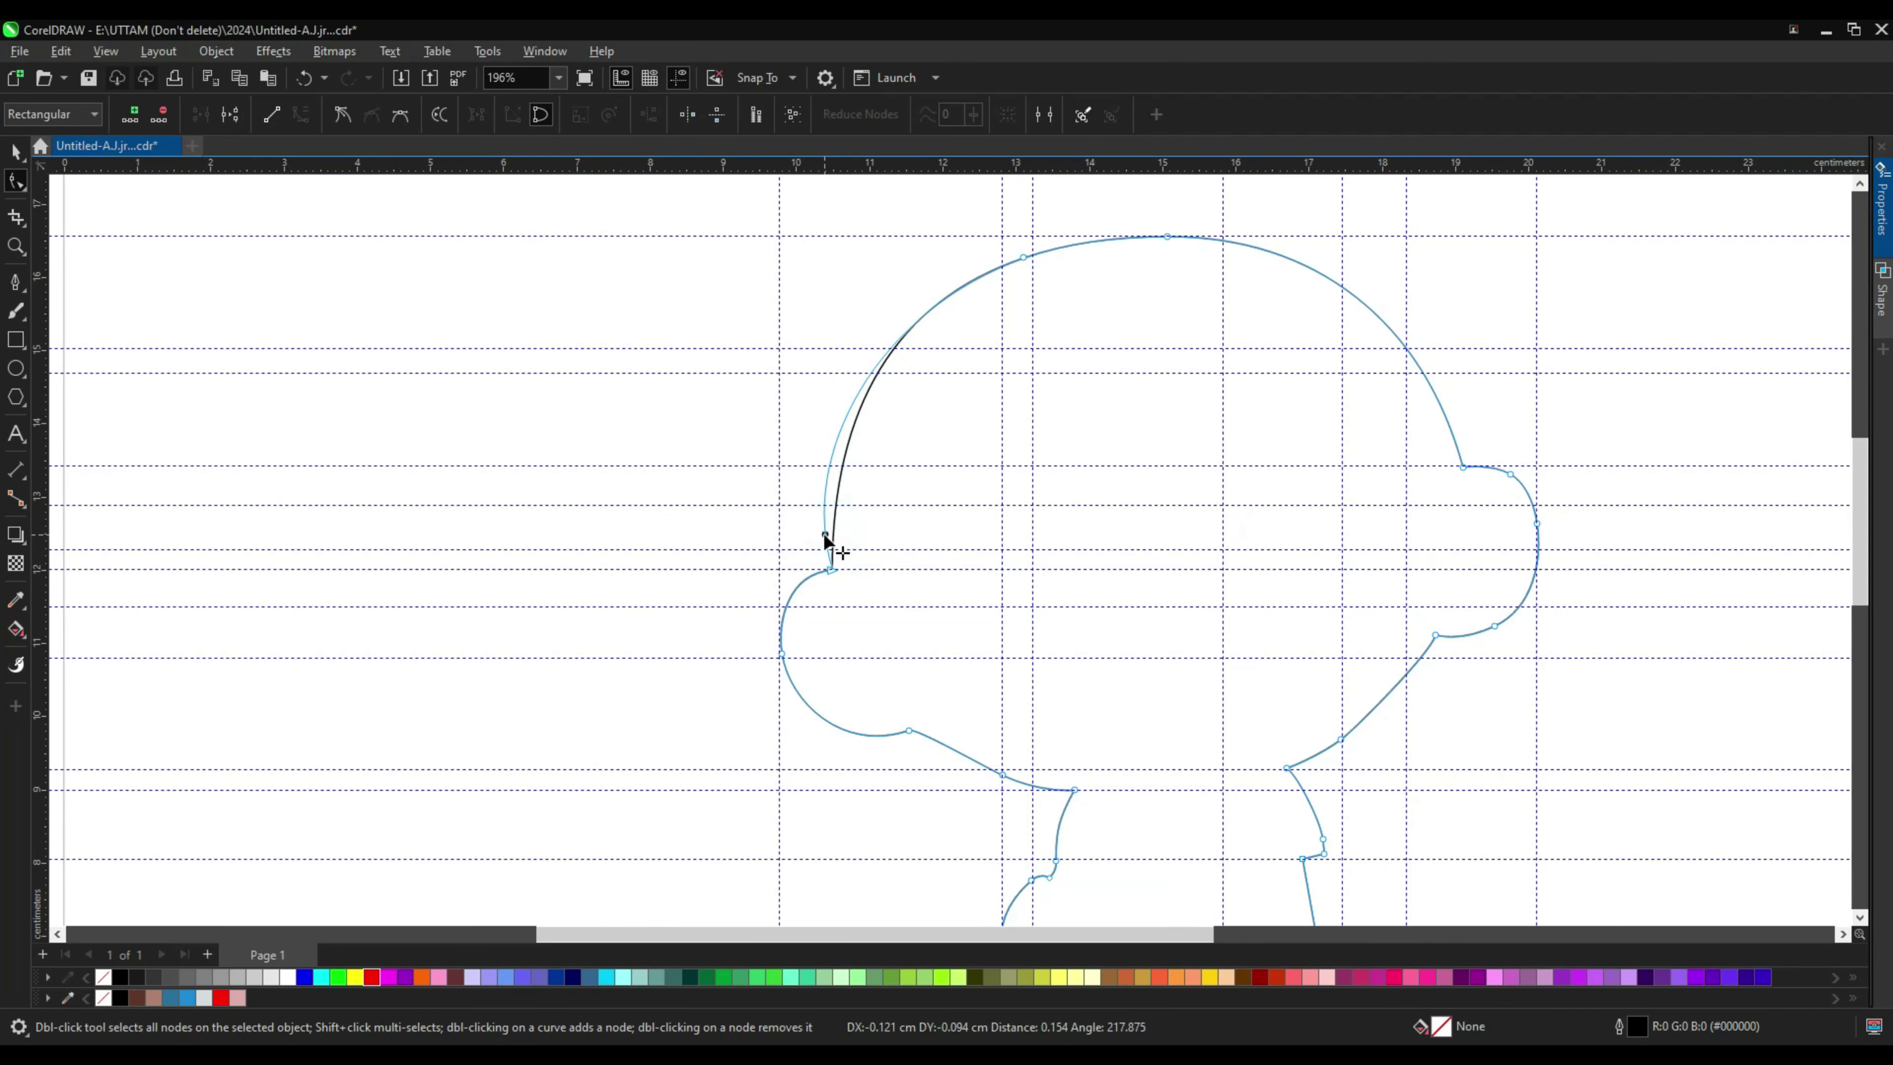
Step: Add a node on the curve above the left ear and finish node editing
scroll(823, 532, "up", 2)
scroll(831, 592, "up", 4)
scroll(869, 511, "up", 1)
double_click(870, 524)
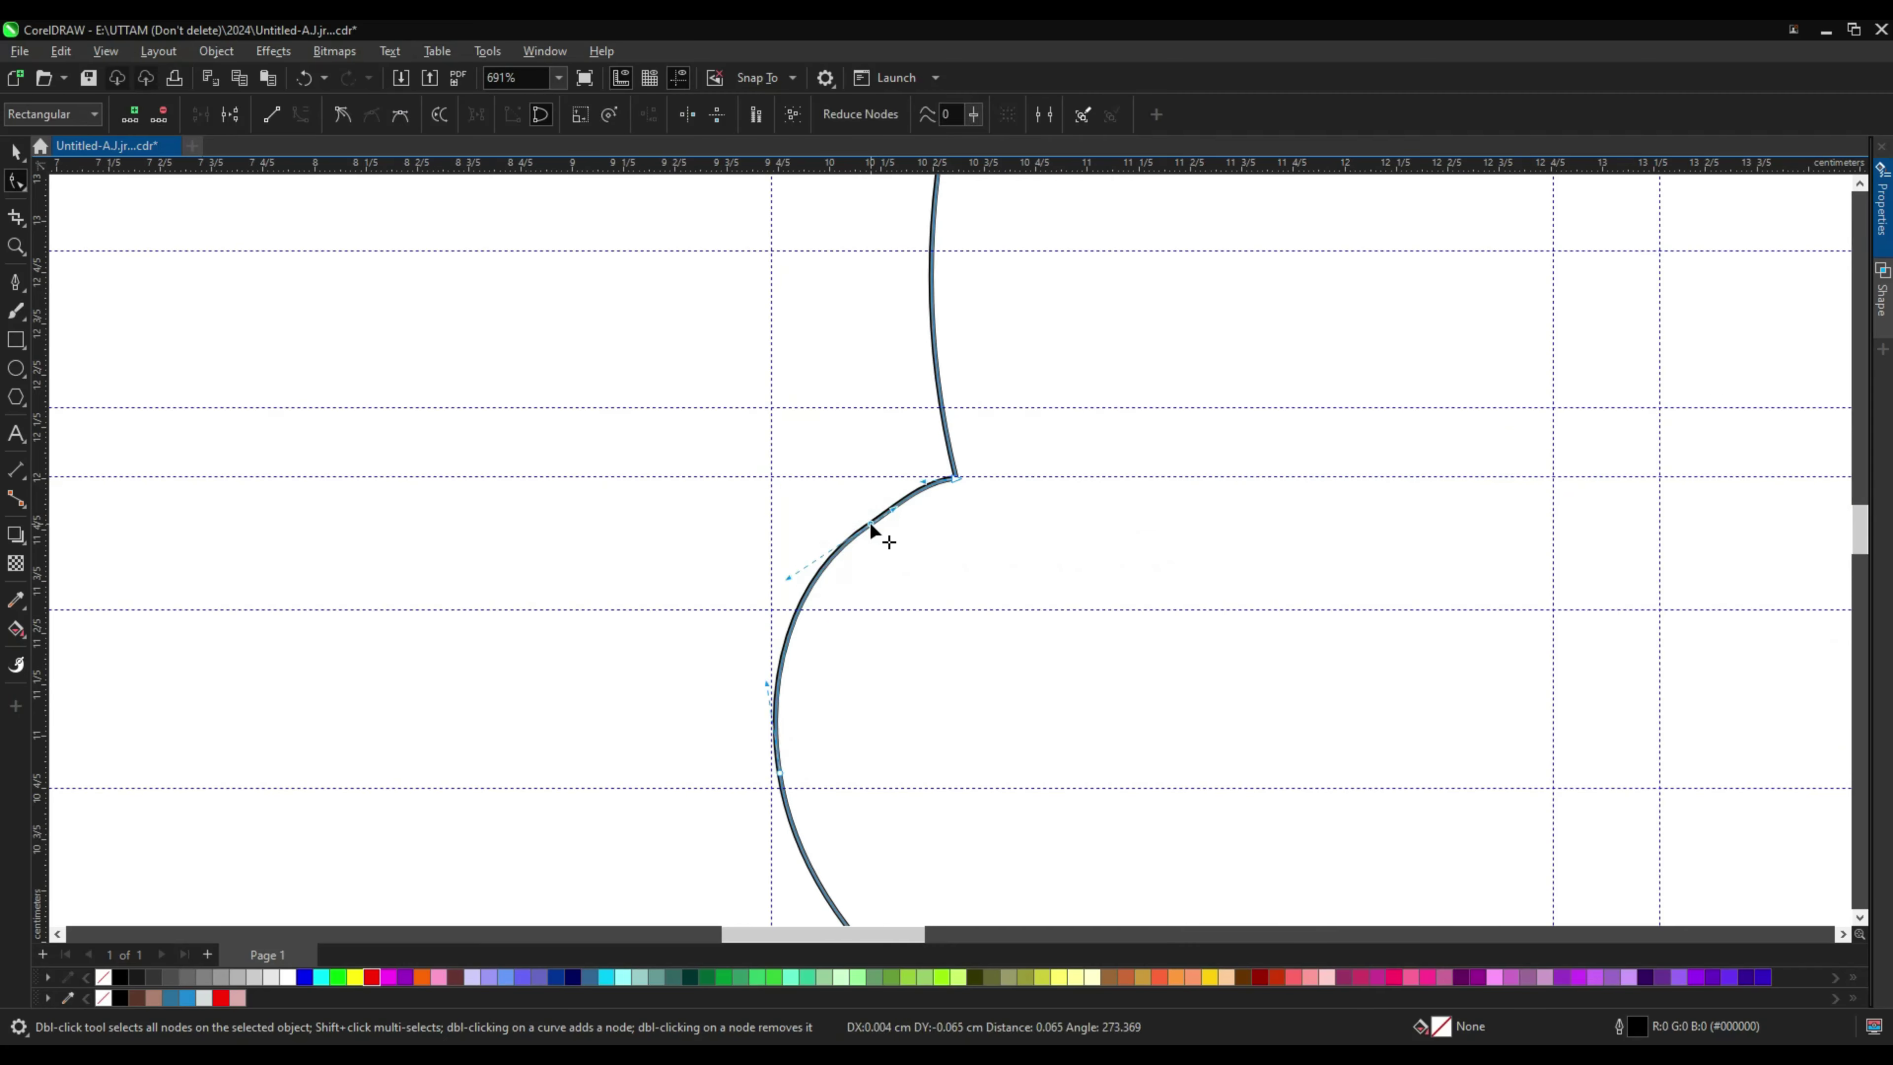
scroll(872, 514, "down", 3)
scroll(874, 508, "down", 4)
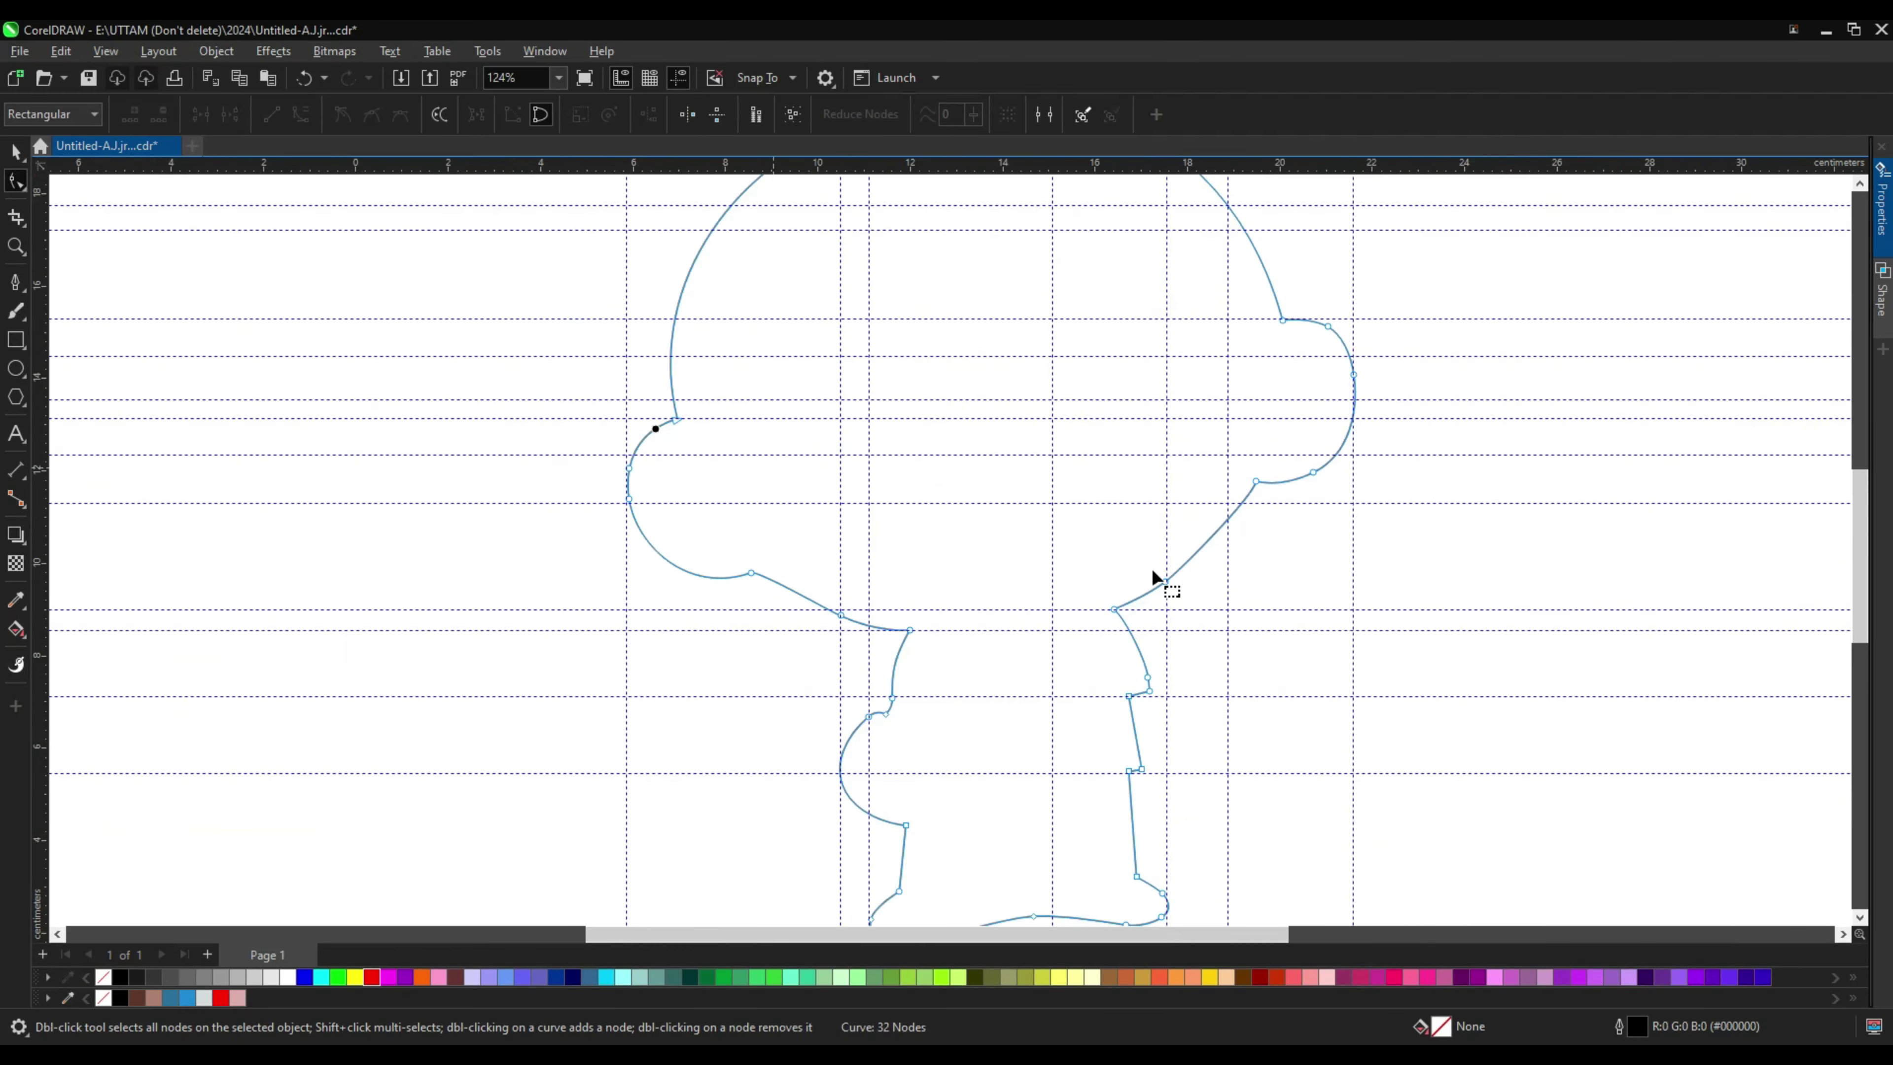
scroll(1152, 569, "up", 1)
scroll(1167, 579, "up", 2)
scroll(1167, 579, "down", 2)
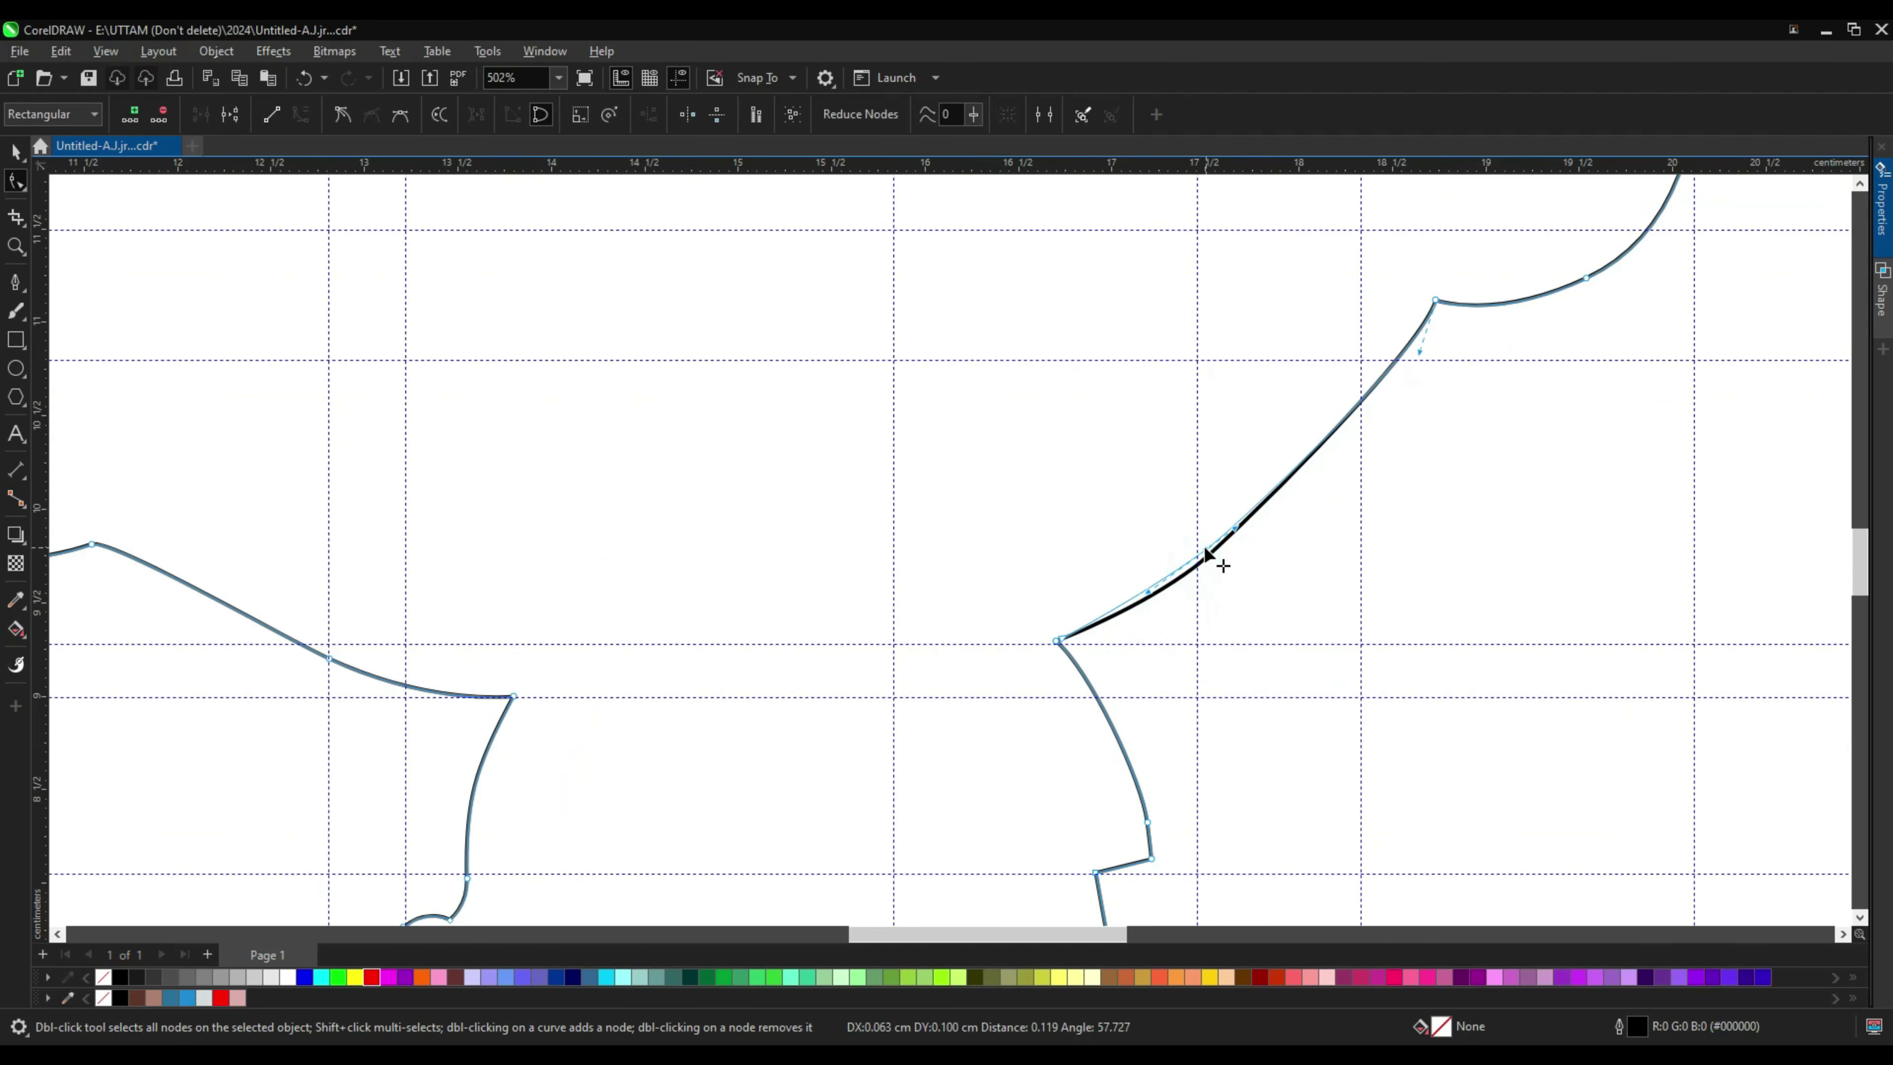
scroll(1217, 558, "down", 3)
key("space")
scroll(840, 486, "up", 1)
Step: Start a mouth outline with the Pen tool, then undo the first attempt
scroll(840, 486, "up", 1)
key("space")
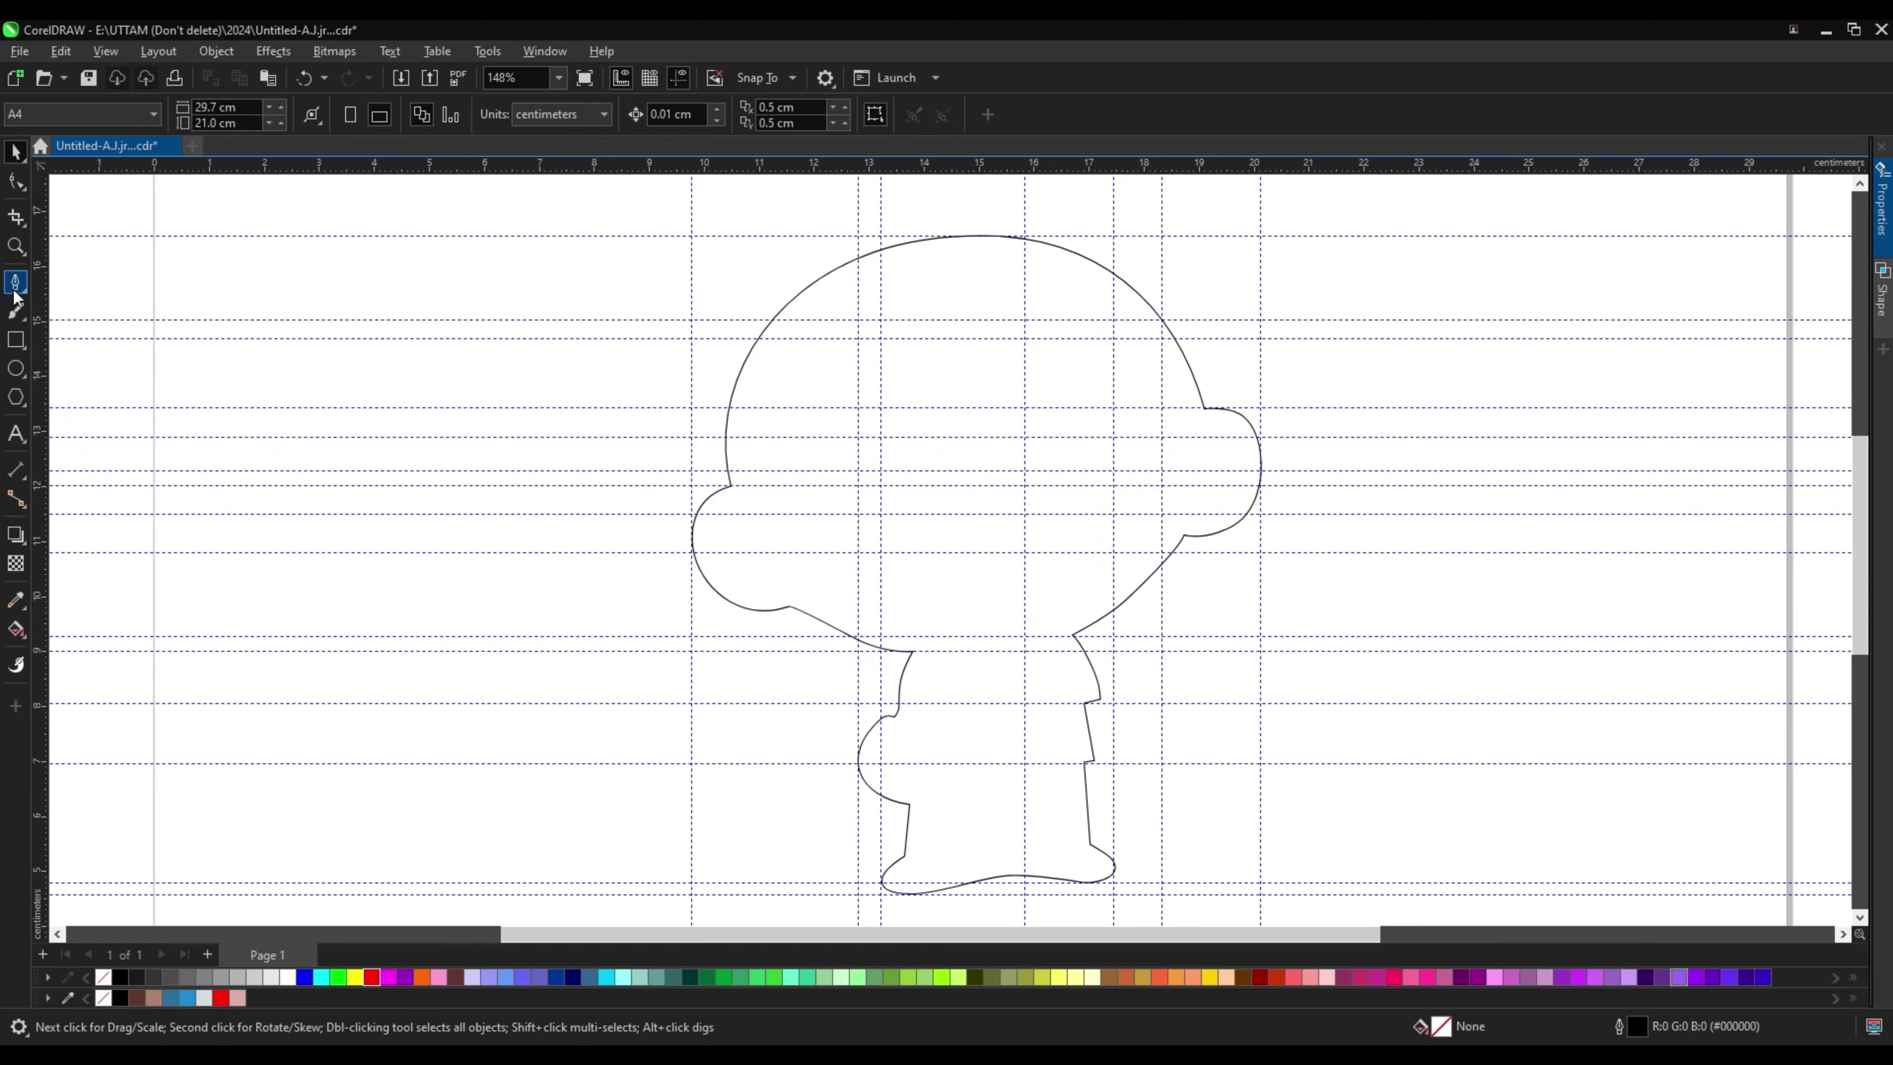
scroll(932, 544, "up", 1)
scroll(917, 529, "up", 1)
left_click(868, 490)
left_click(896, 523)
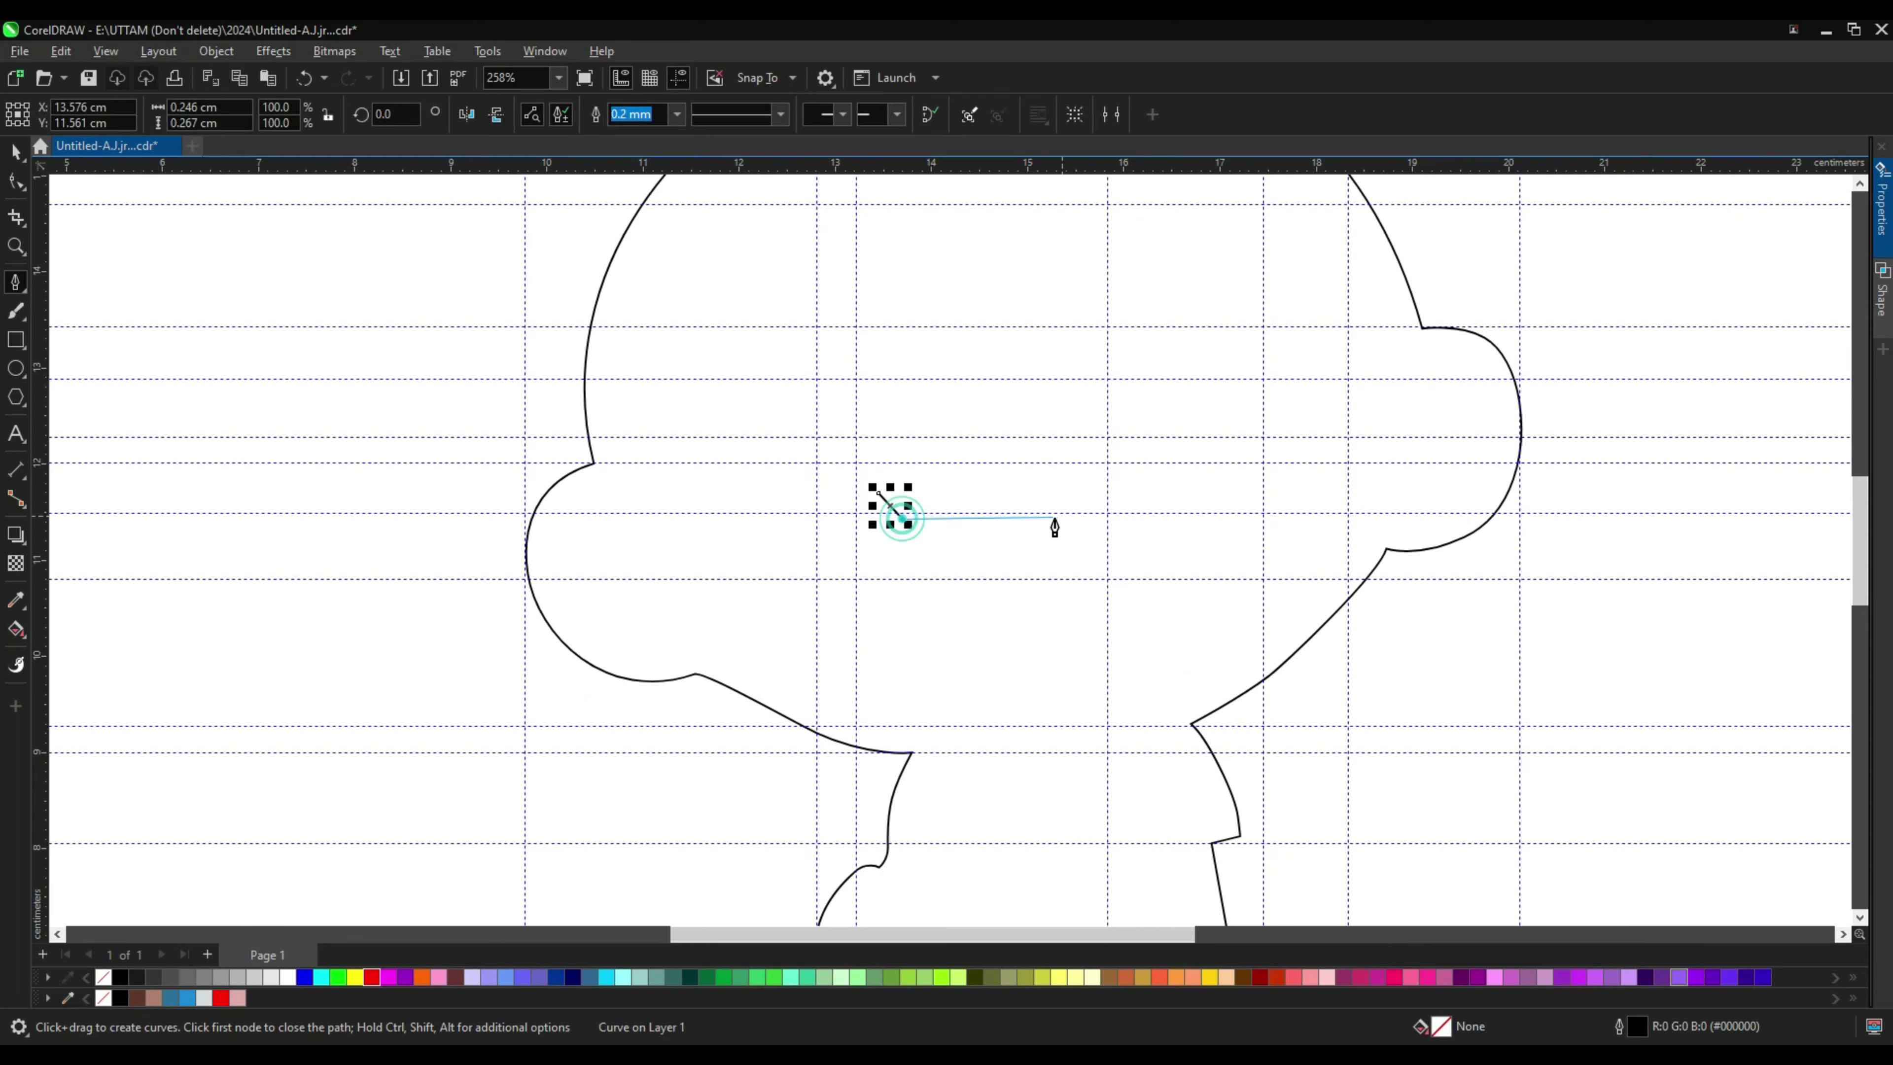
scroll(1052, 519, "up", 1)
left_click(1111, 520)
scroll(1103, 522, "up", 1)
scroll(1060, 555, "up", 1)
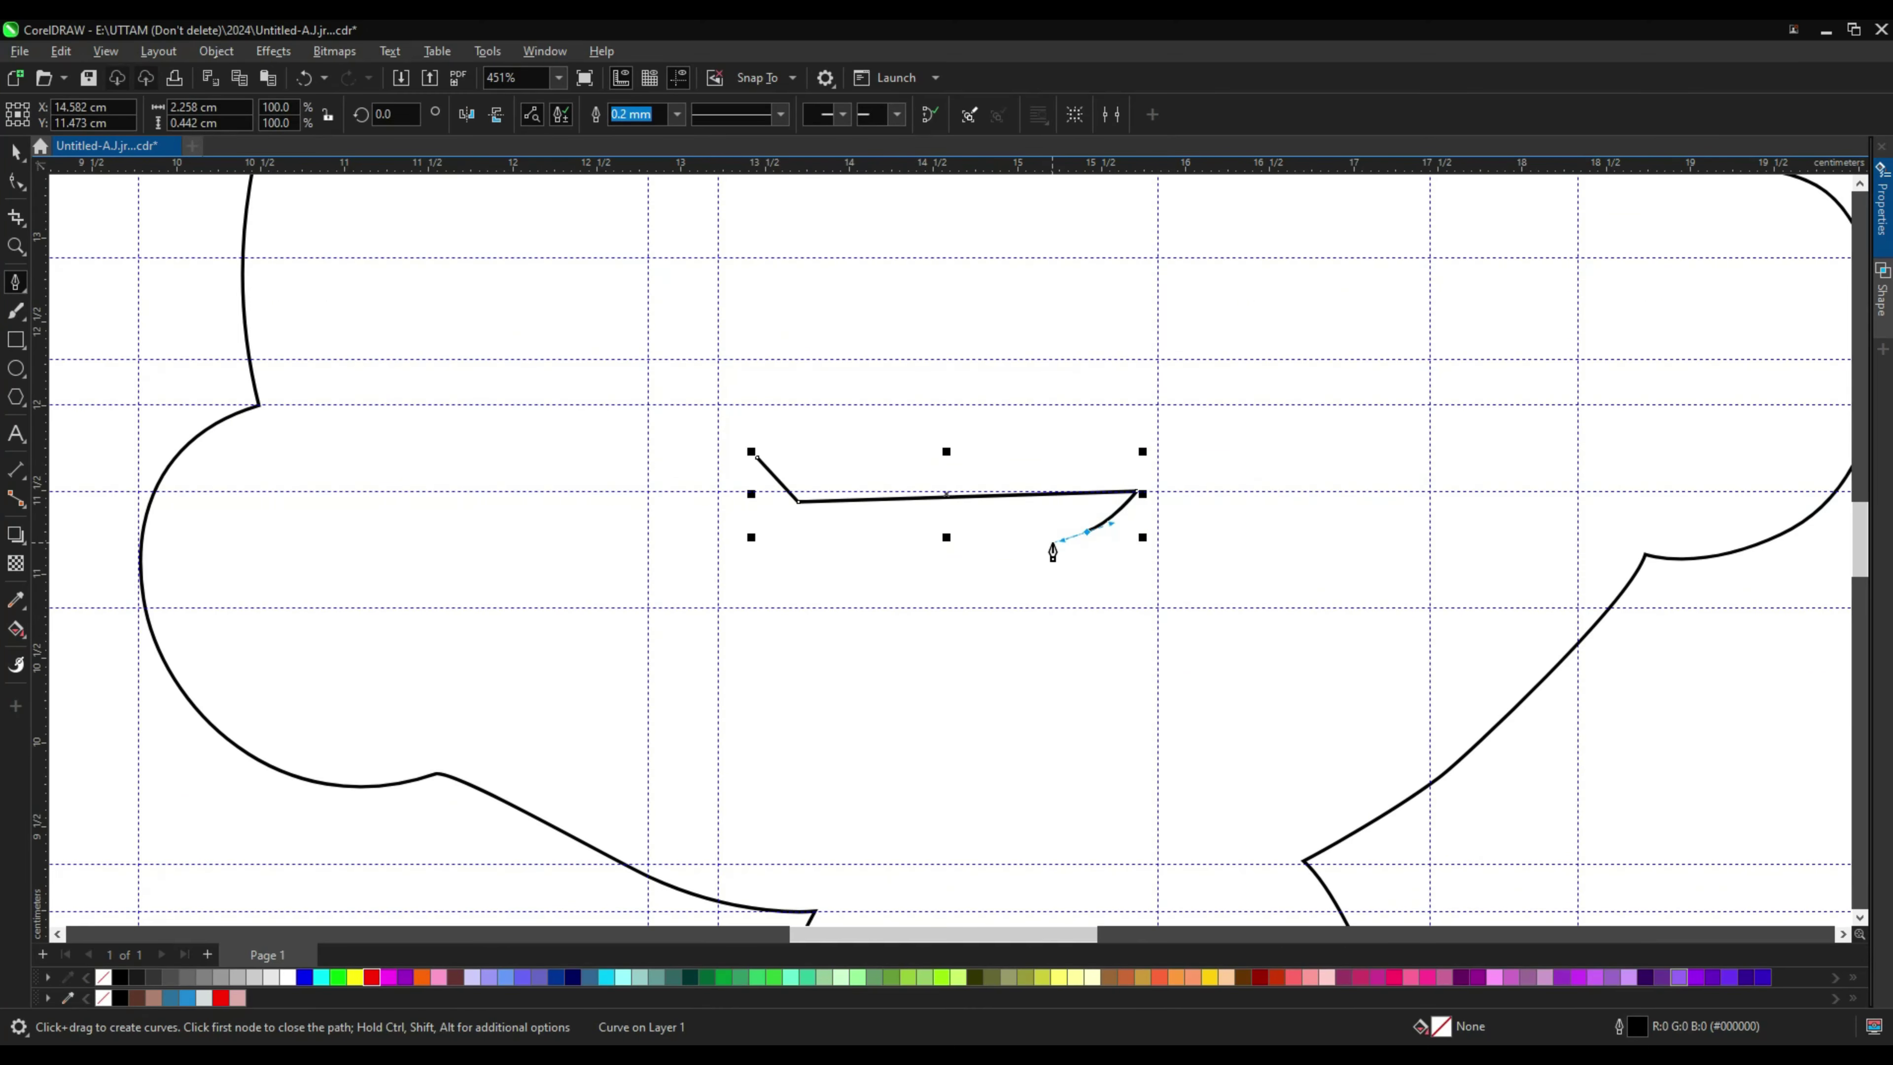
left_click(1014, 592)
scroll(900, 621, "up", 1)
key("ctrl+z")
key("ctrl+z")
key("ctrl+z")
key("ctrl+z")
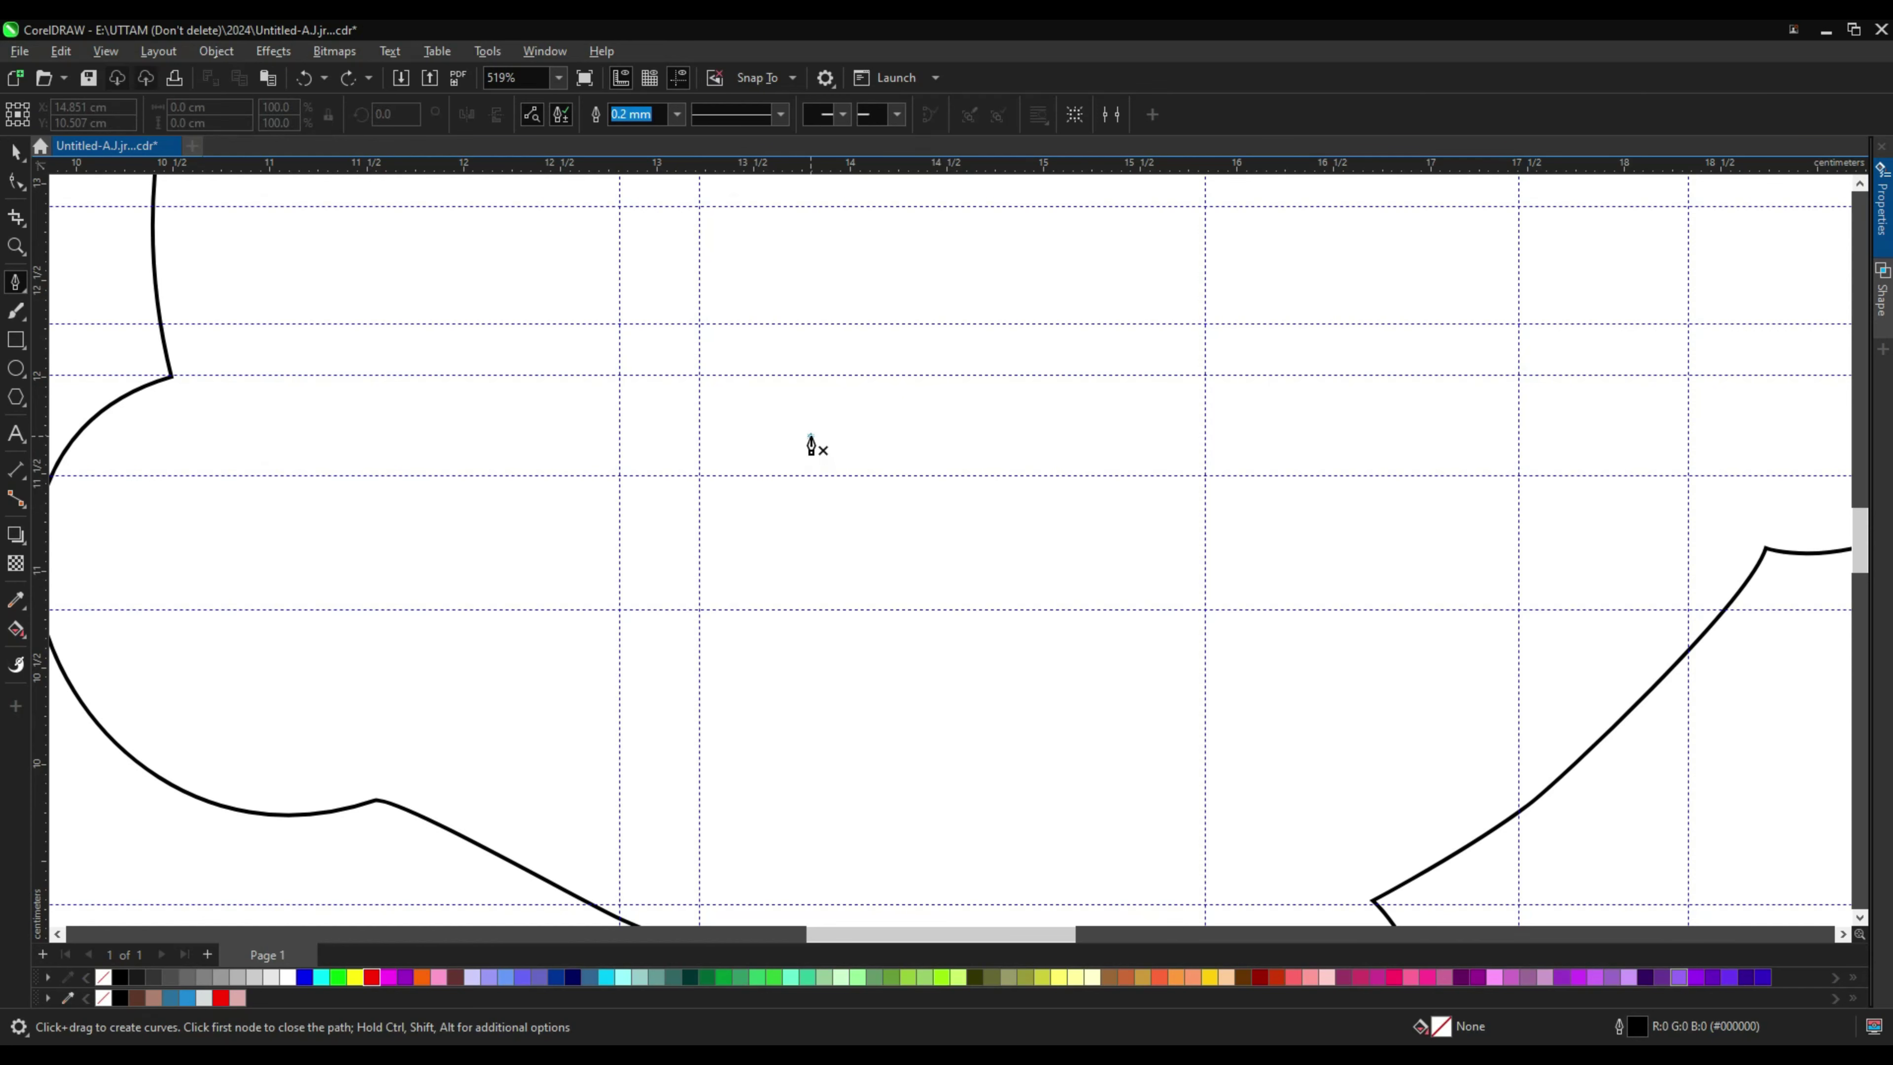
Step: Redraw the mouth as a closed shape with a pointed left tip and curved underside
left_click(858, 485)
left_click(1153, 478)
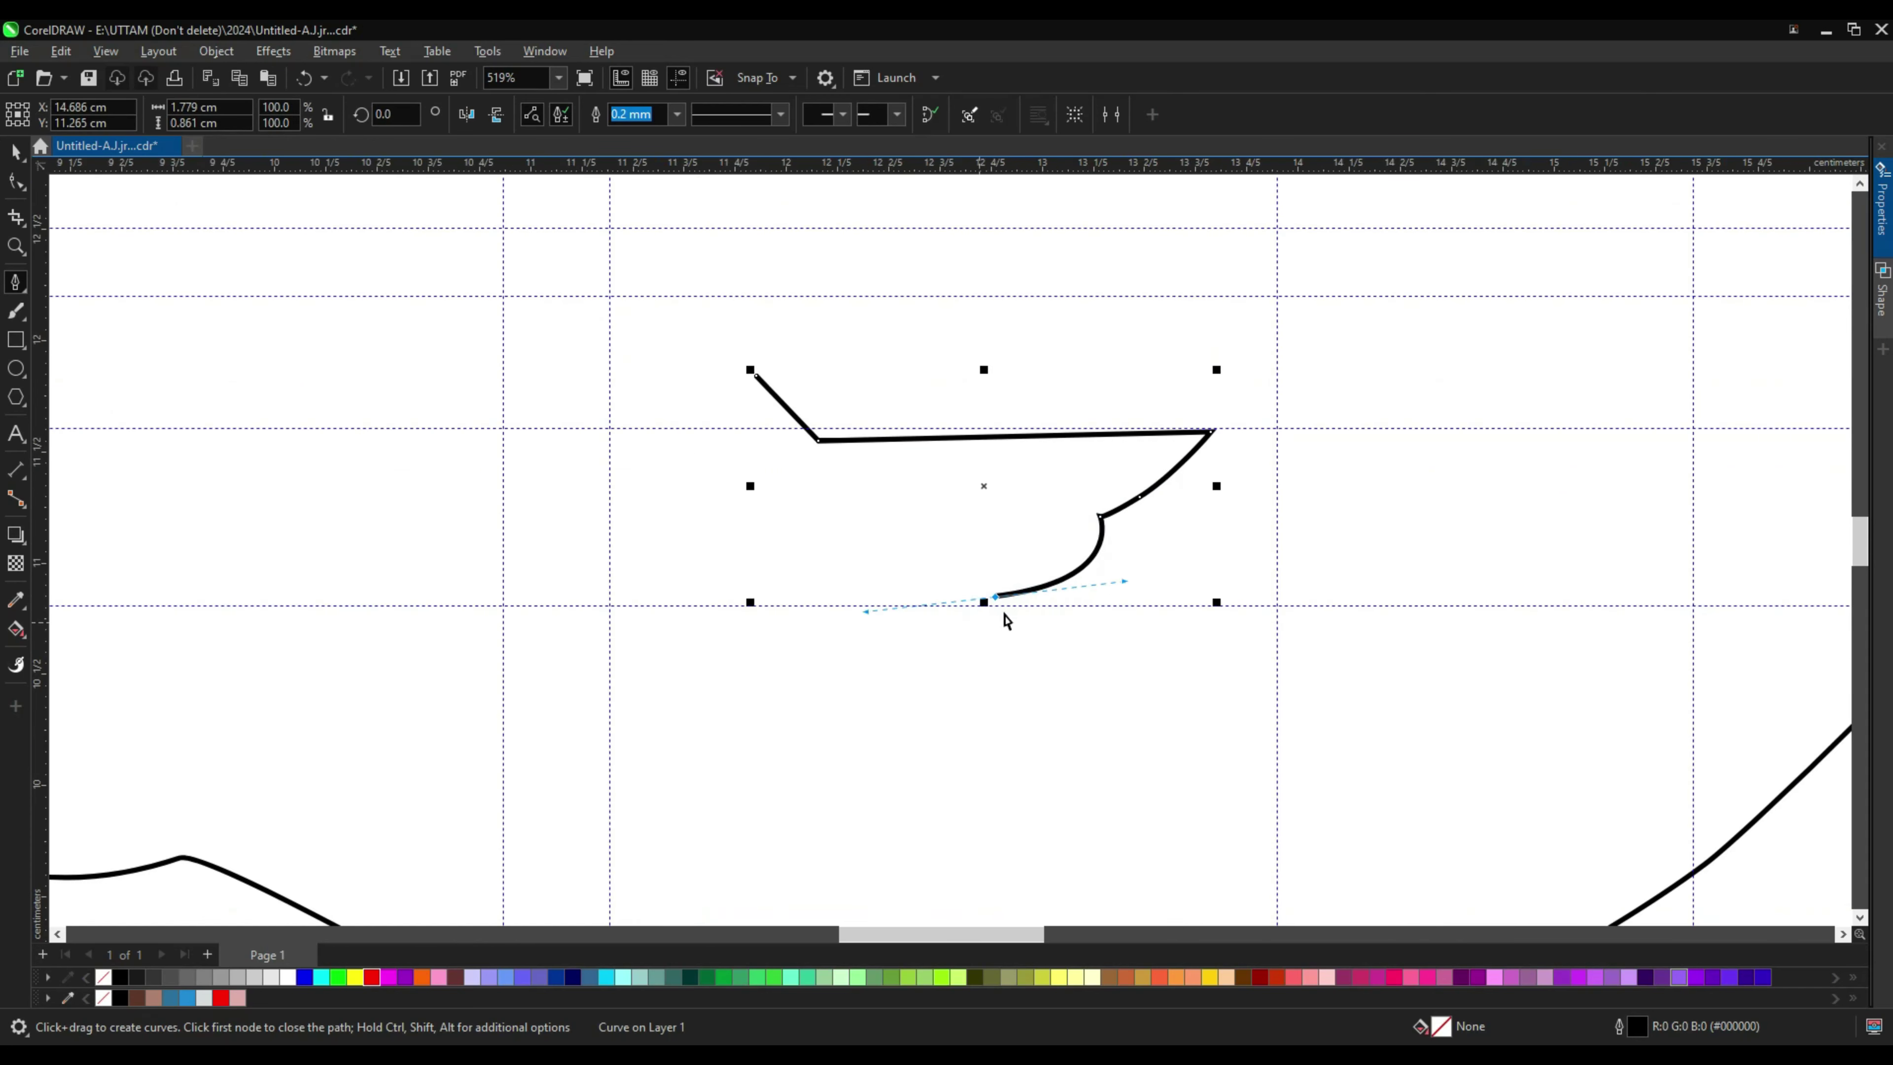
scroll(1001, 617, "up", 2)
scroll(942, 605, "up", 2)
mouse_move(1099, 496)
left_mouse_down()
mouse_move(1004, 613)
mouse_move(696, 499)
left_mouse_up()
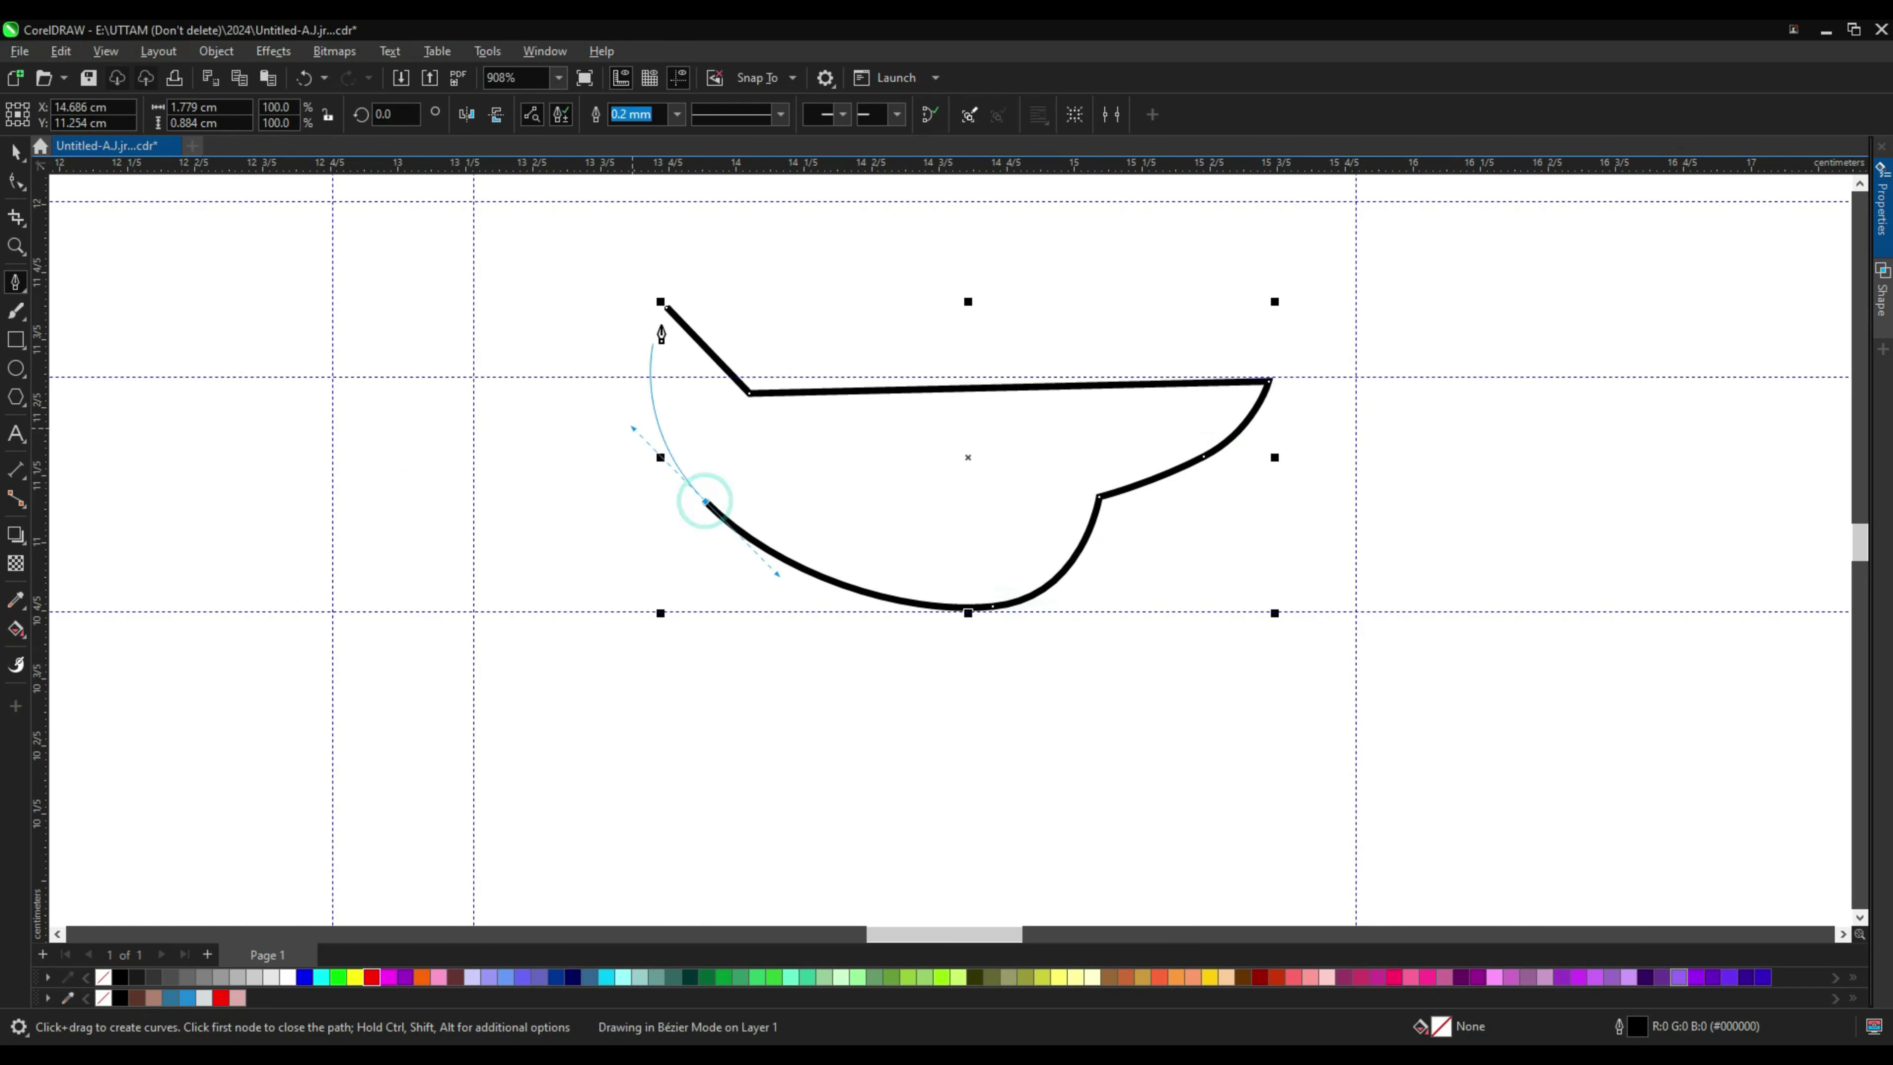
left_click(663, 305)
key("F10")
Step: Pull the mouth's bottom curve lower and add a node on its right curve
scroll(838, 555, "up", 2)
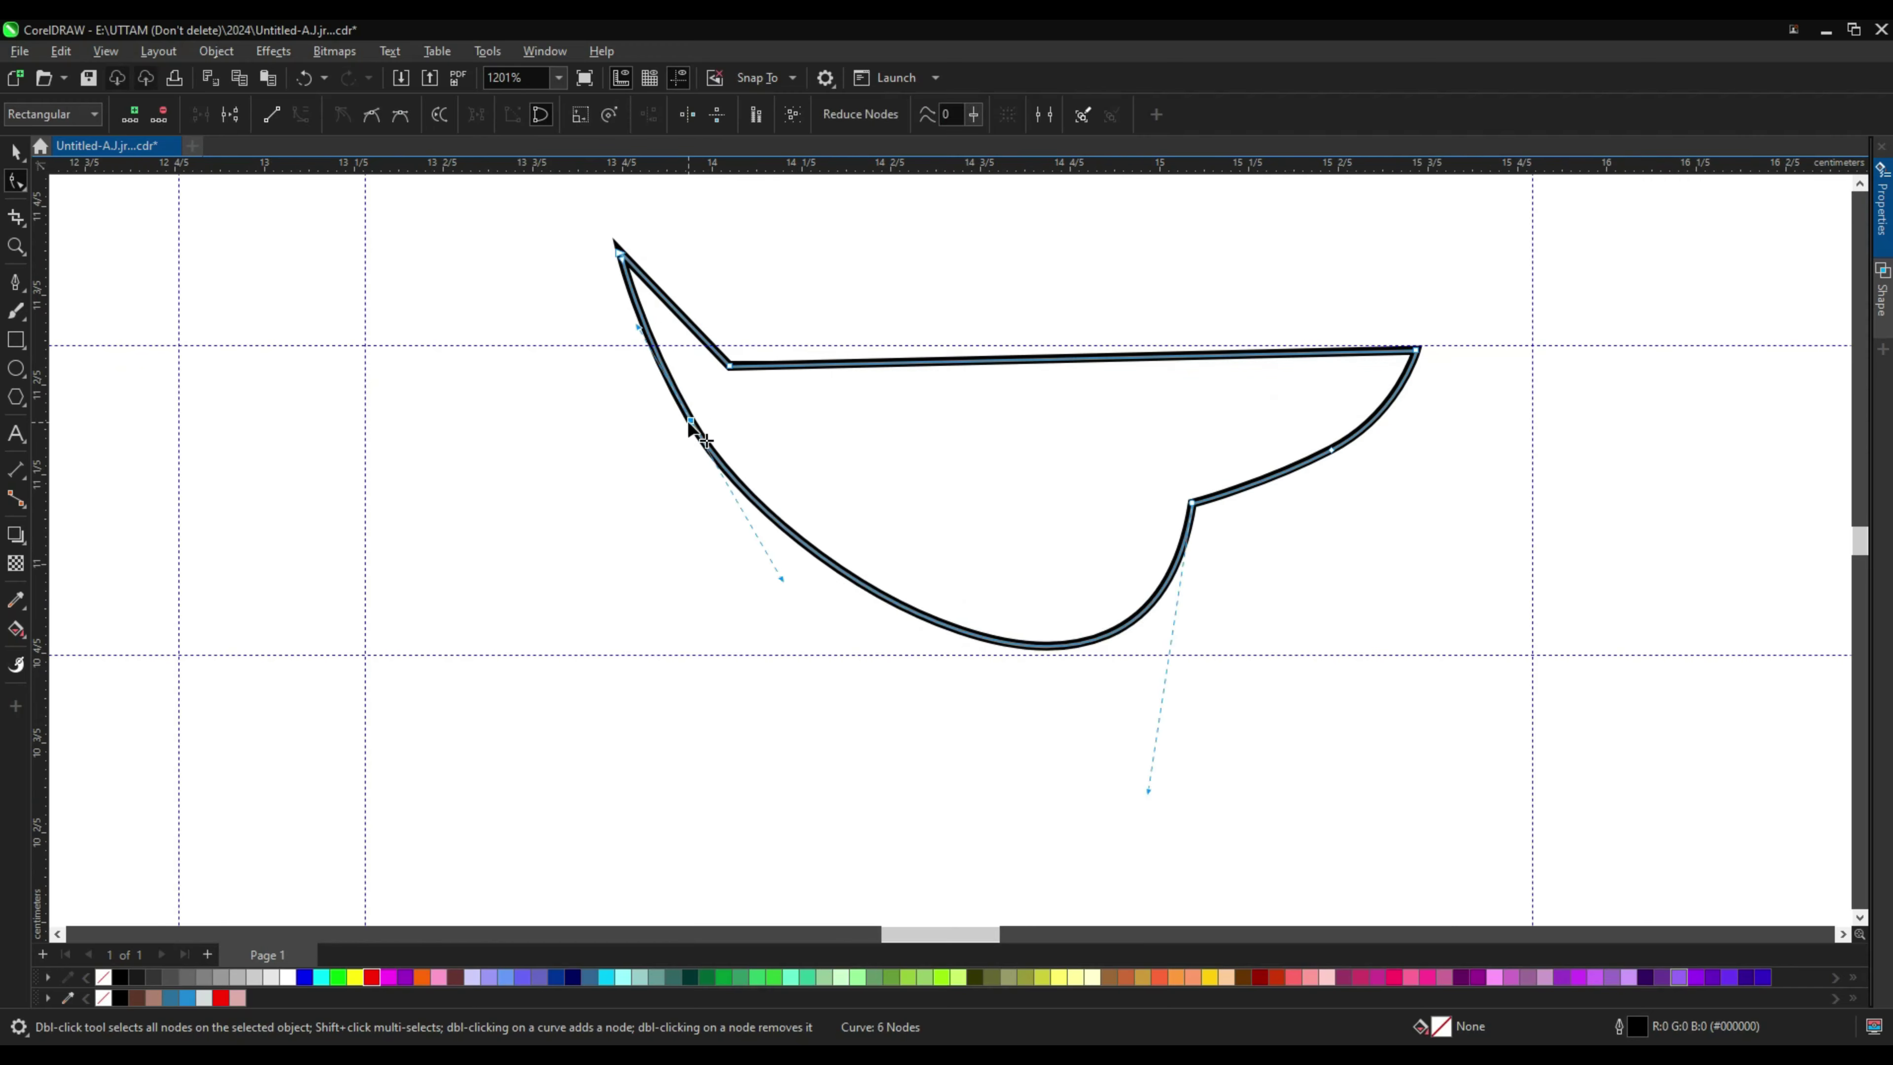
left_click_drag(689, 423, 823, 570)
left_click_drag(1089, 640, 1089, 652)
left_click(1333, 449)
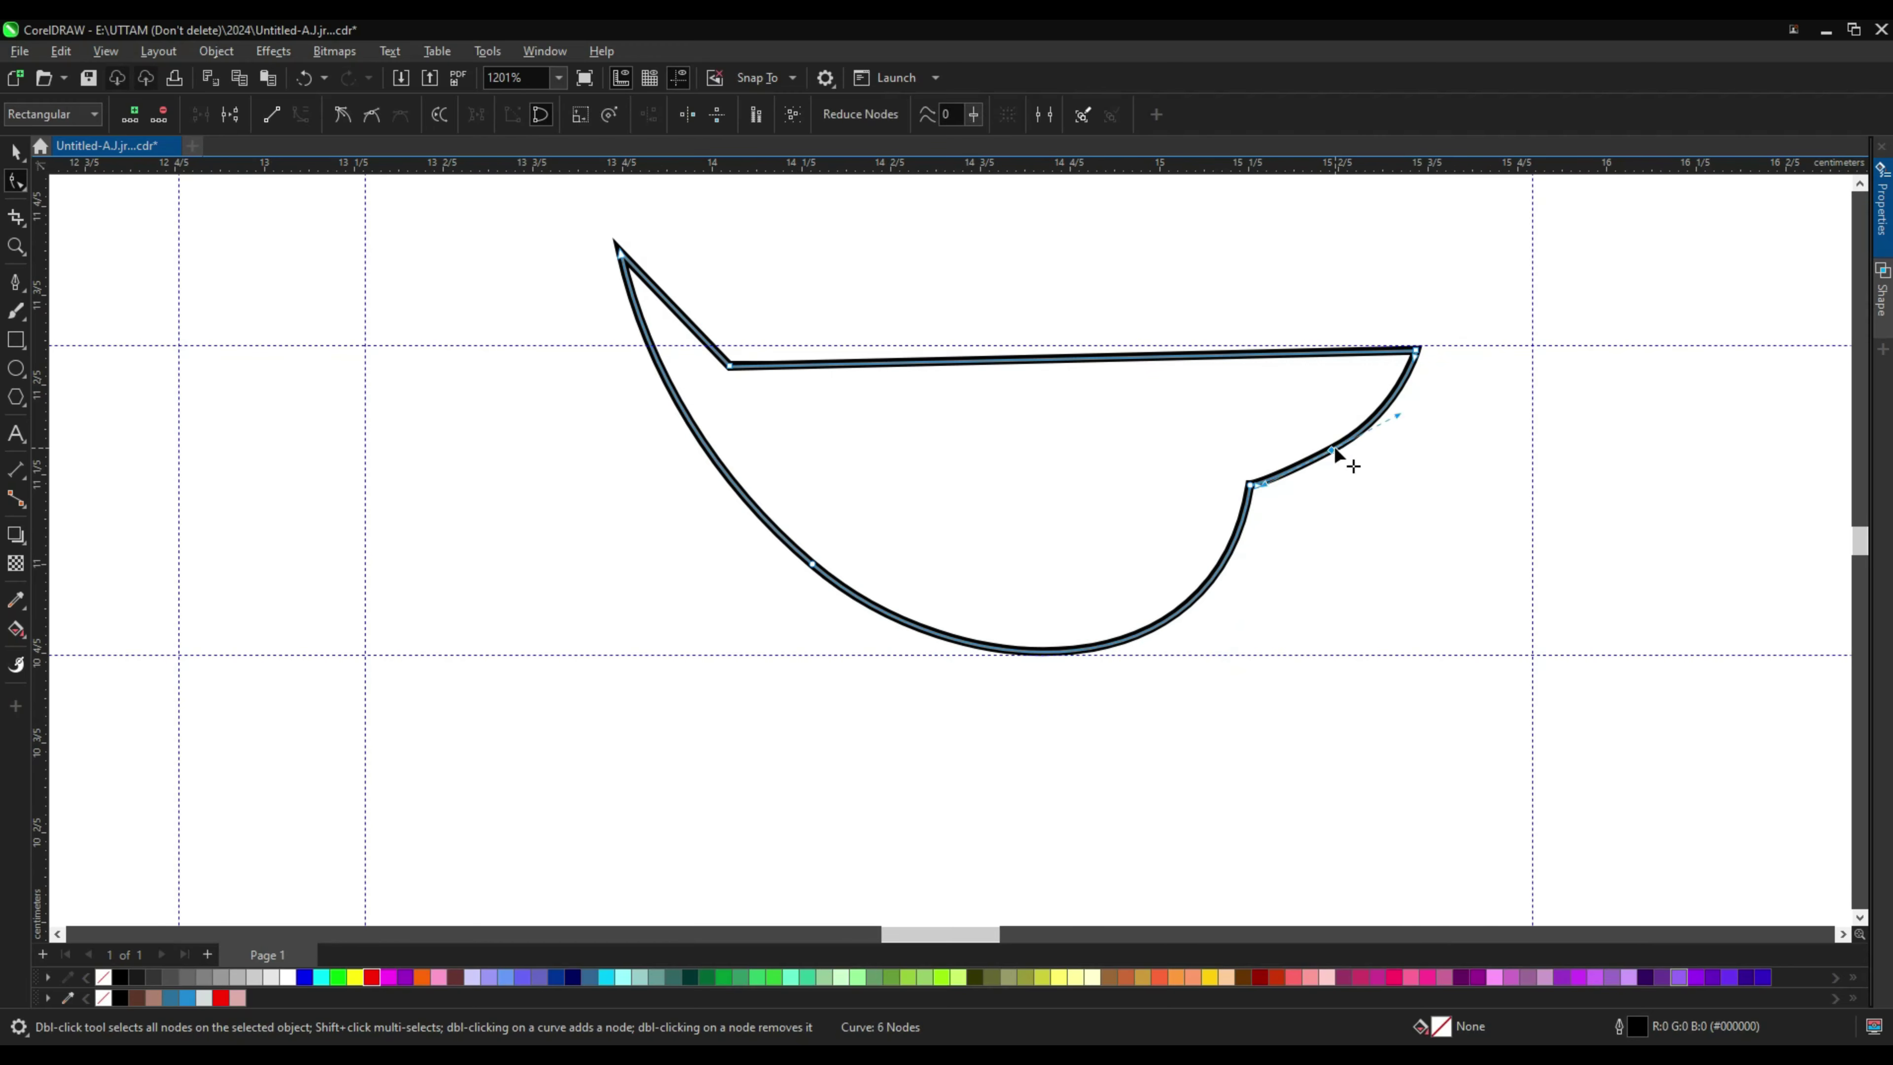
double_click(1247, 496)
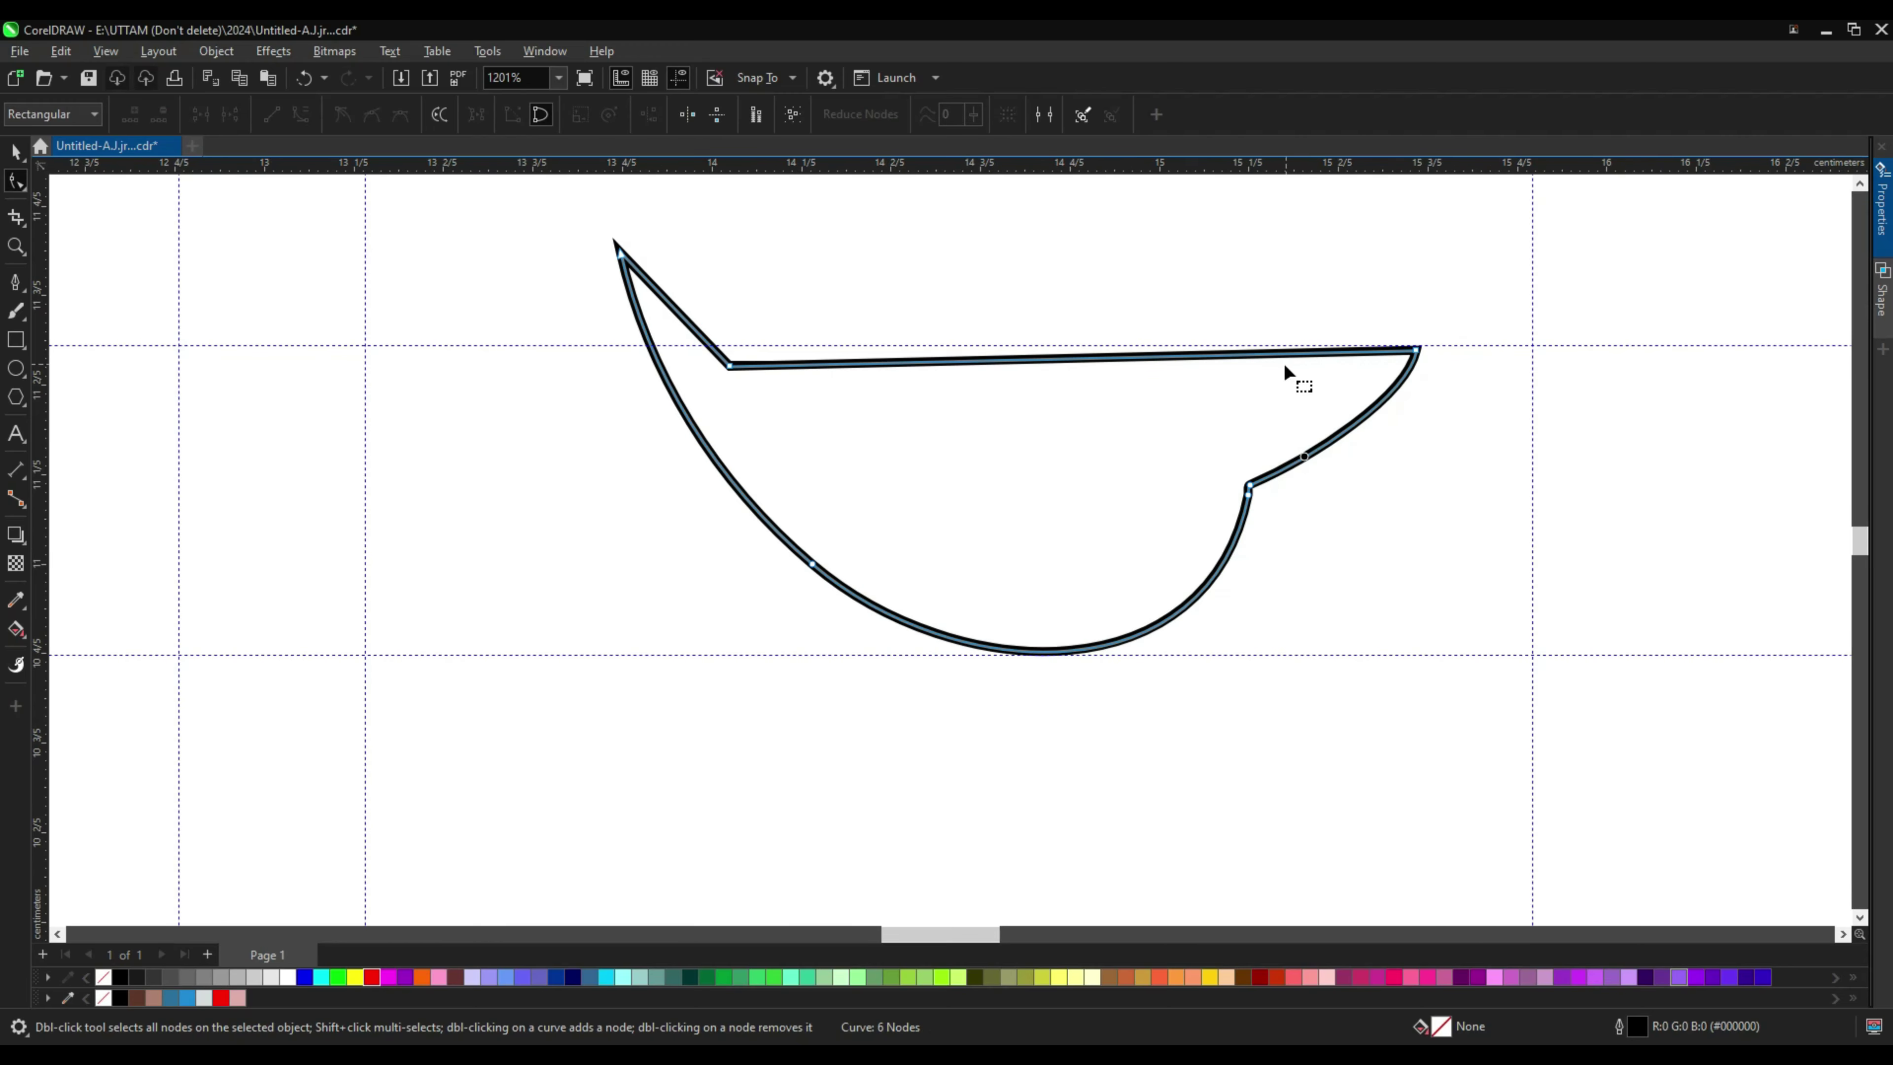
scroll(997, 613, "down", 1)
scroll(1014, 588, "down", 2)
scroll(1013, 588, "up", 1)
scroll(1013, 588, "down", 3)
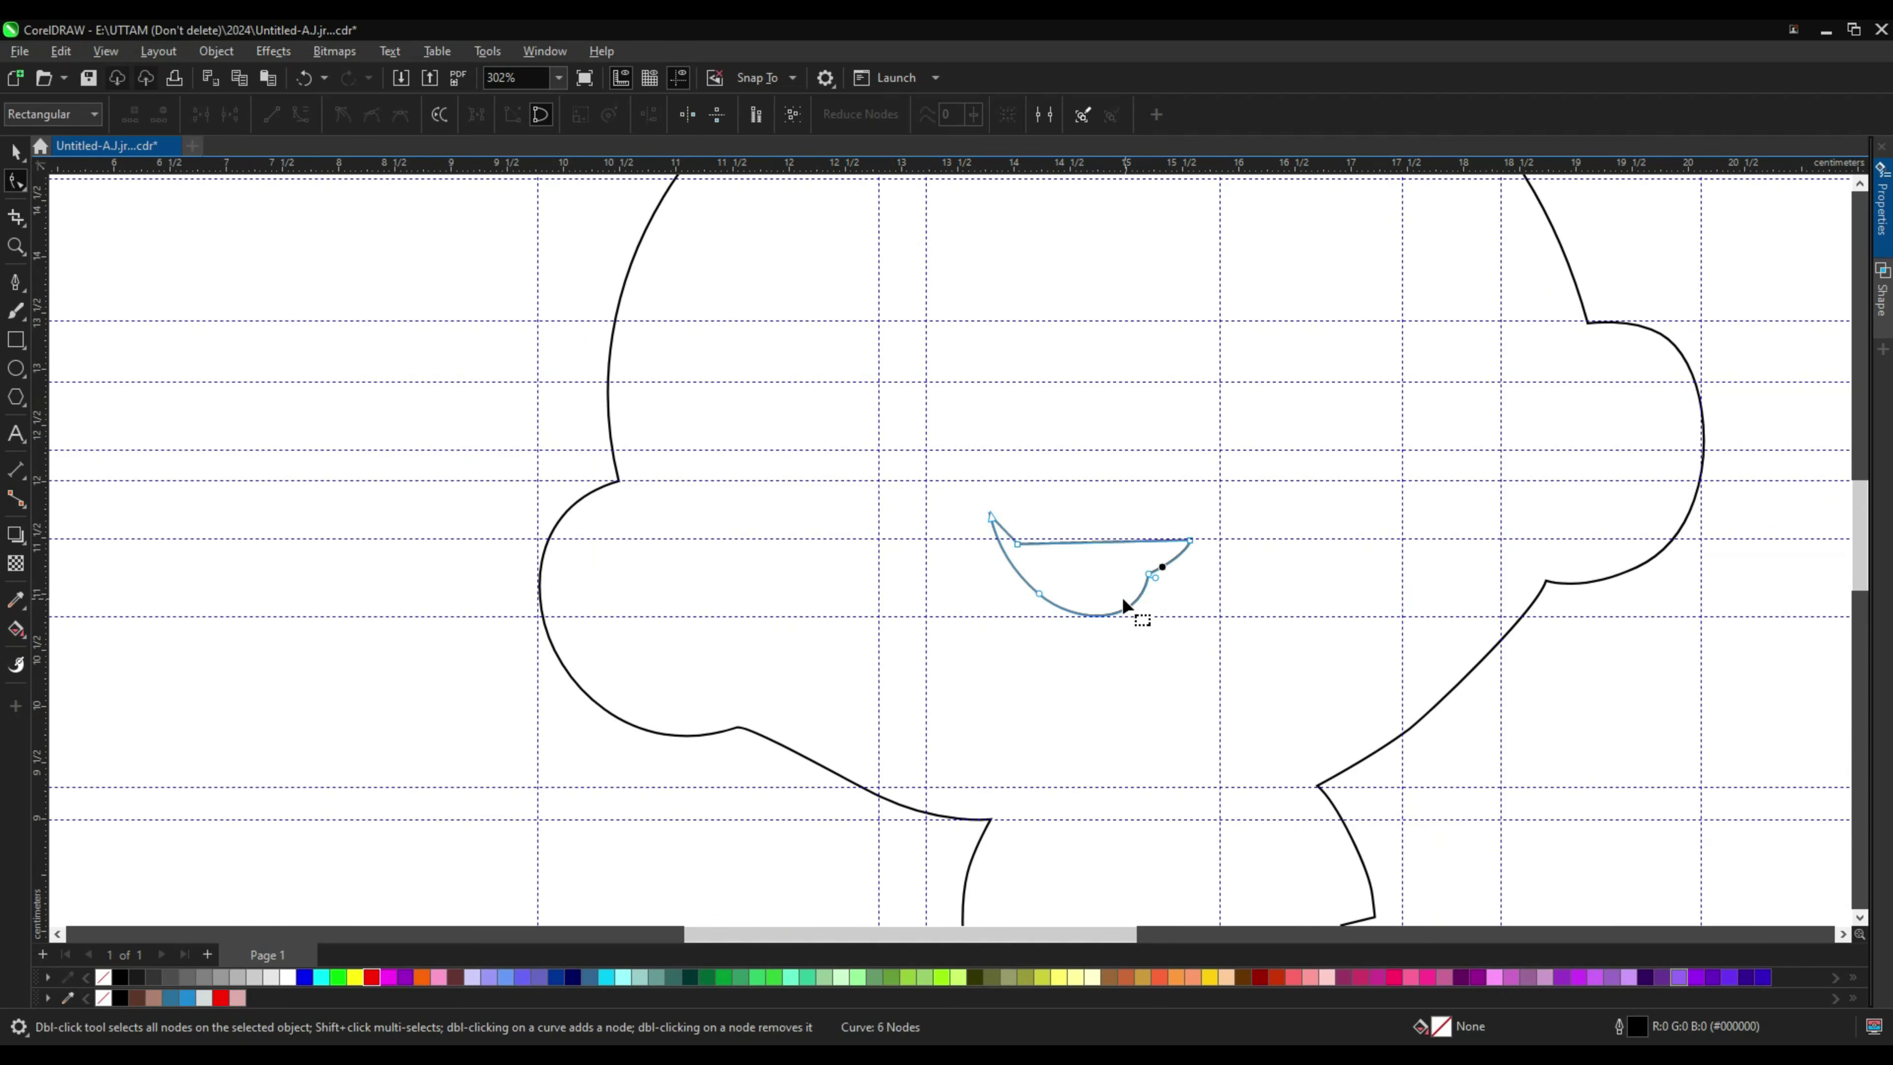
key("space")
Step: Try a wider, right-narrowed duplicate of the mouth, then delete it
scroll(618, 551, "down", 2)
scroll(896, 532, "up", 5)
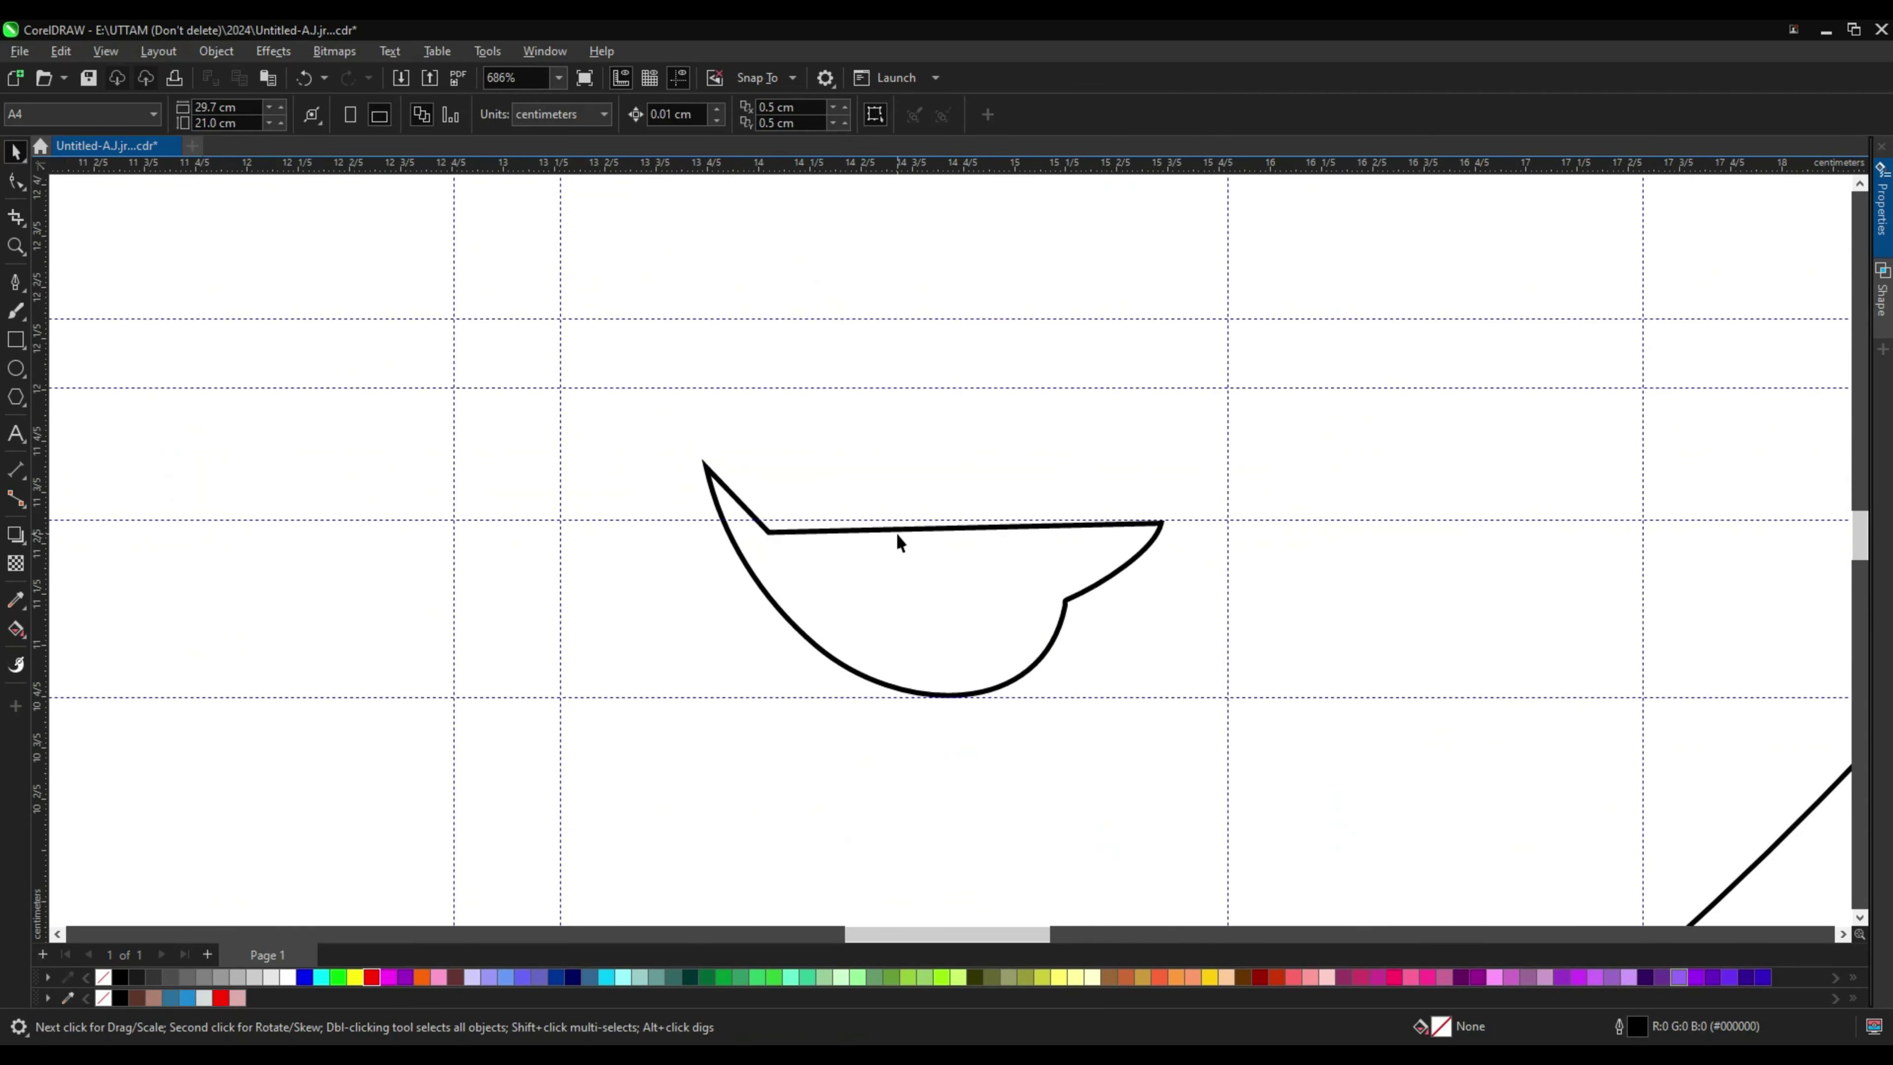
scroll(898, 532, "up", 1)
left_click(945, 527)
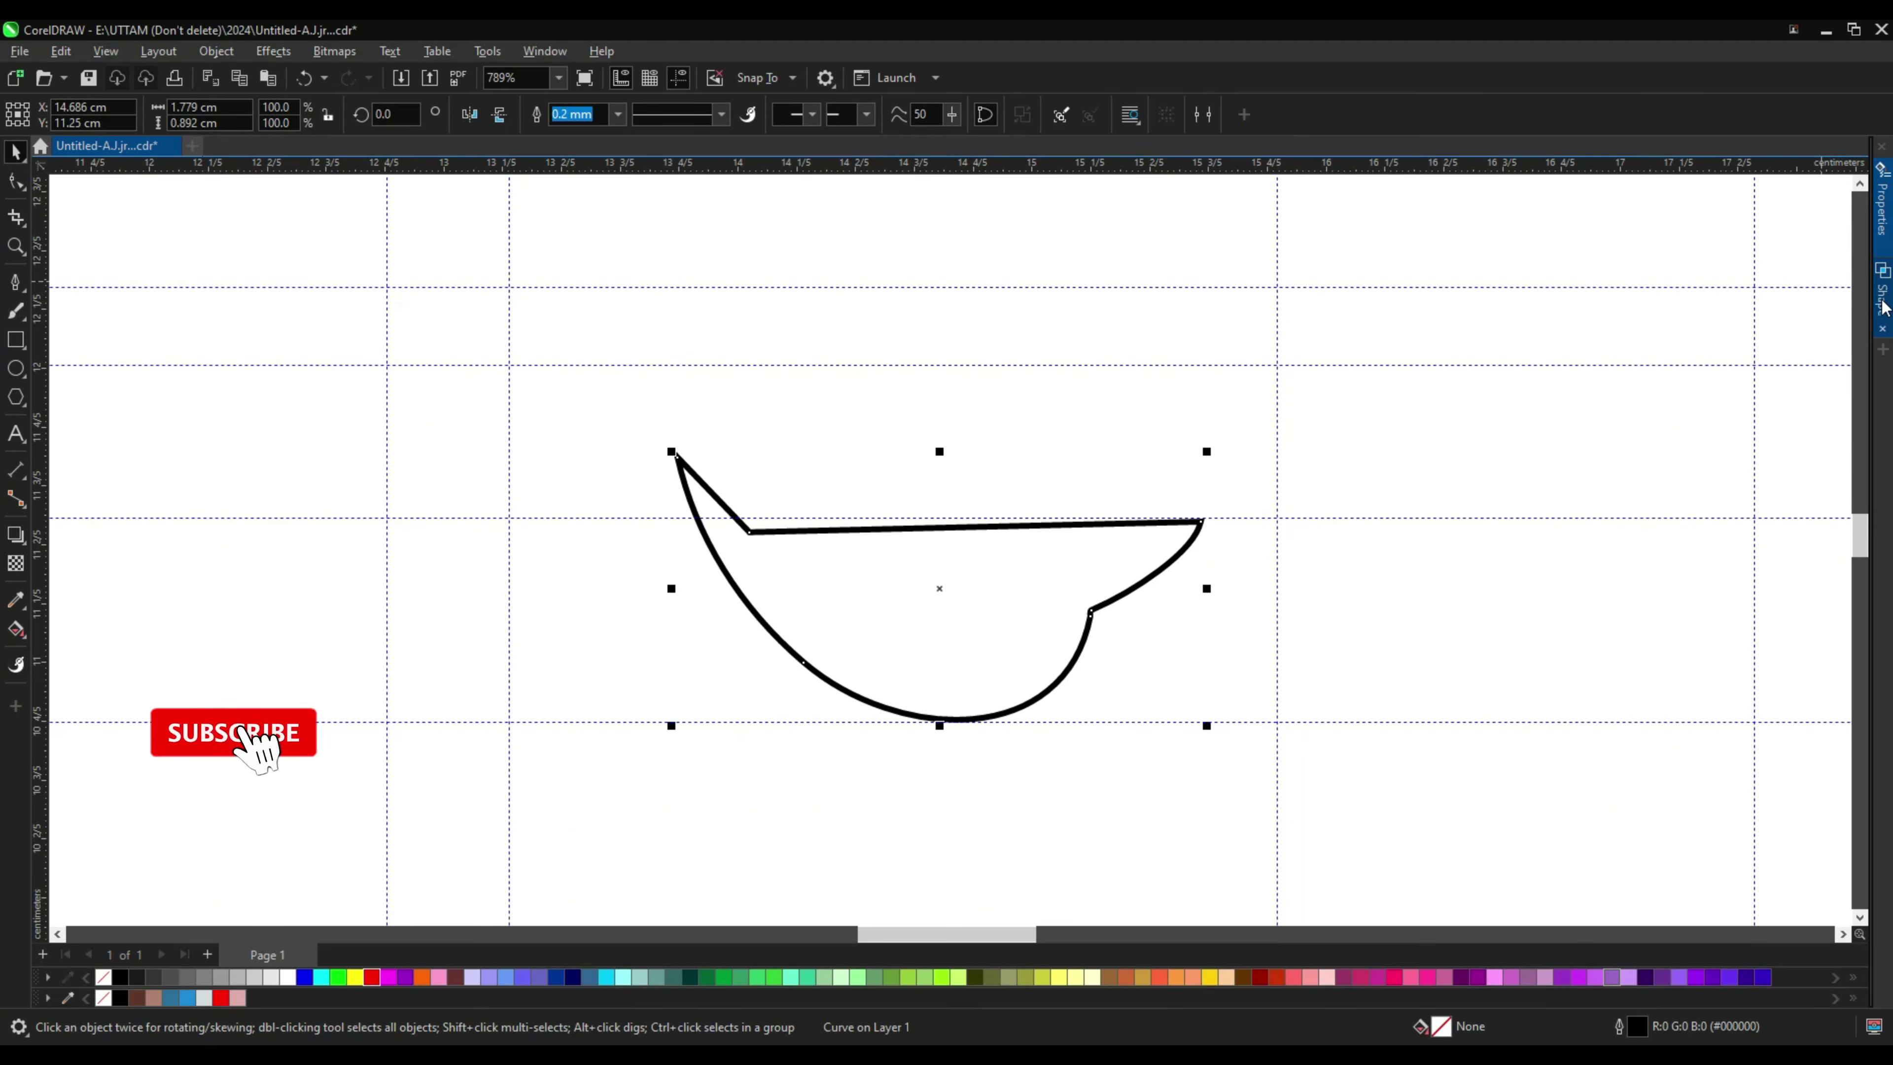
left_click(1883, 307)
scroll(1322, 652, "down", 2)
left_click_drag(829, 603, 792, 609)
left_click_drag(1233, 604, 1205, 605)
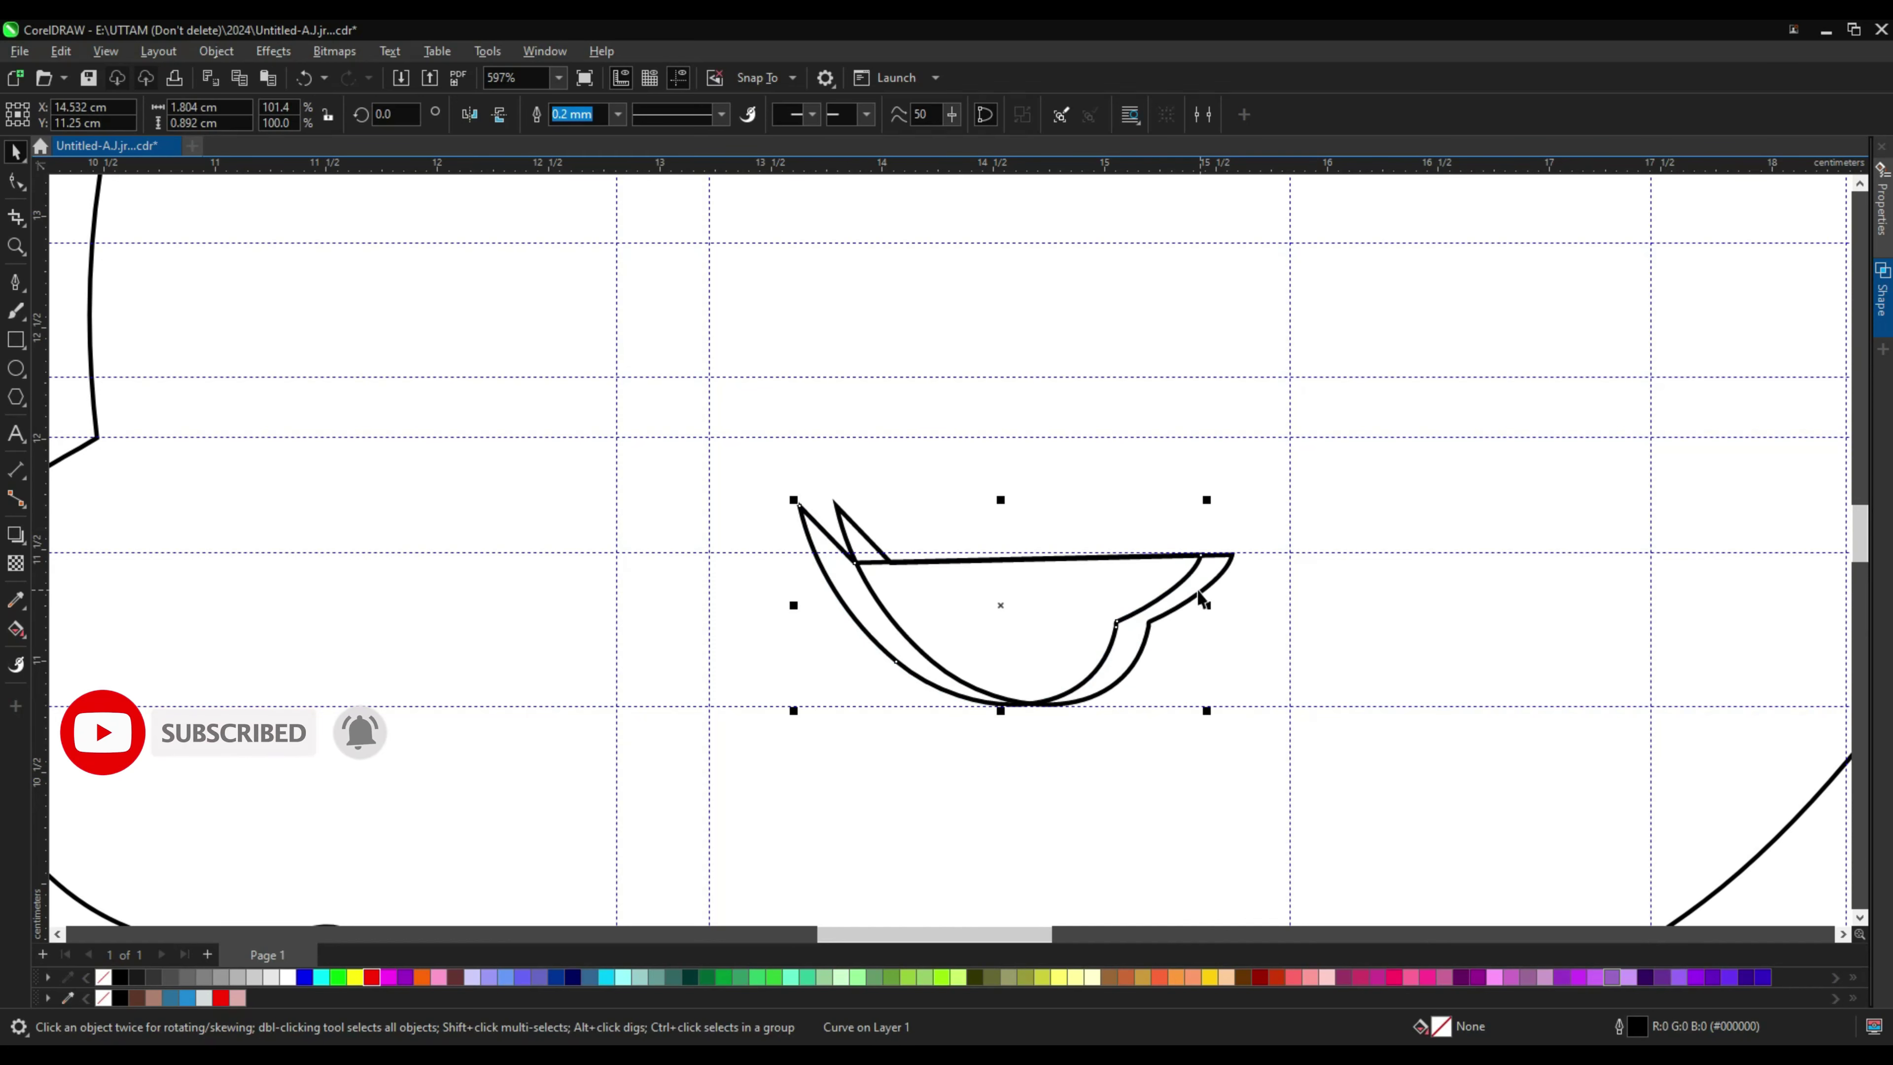
scroll(957, 634, "up", 2)
key("Delete")
scroll(1221, 612, "up", 2)
Step: Move an inner mouth node and pull the mouth's top tip to the left
key("F10")
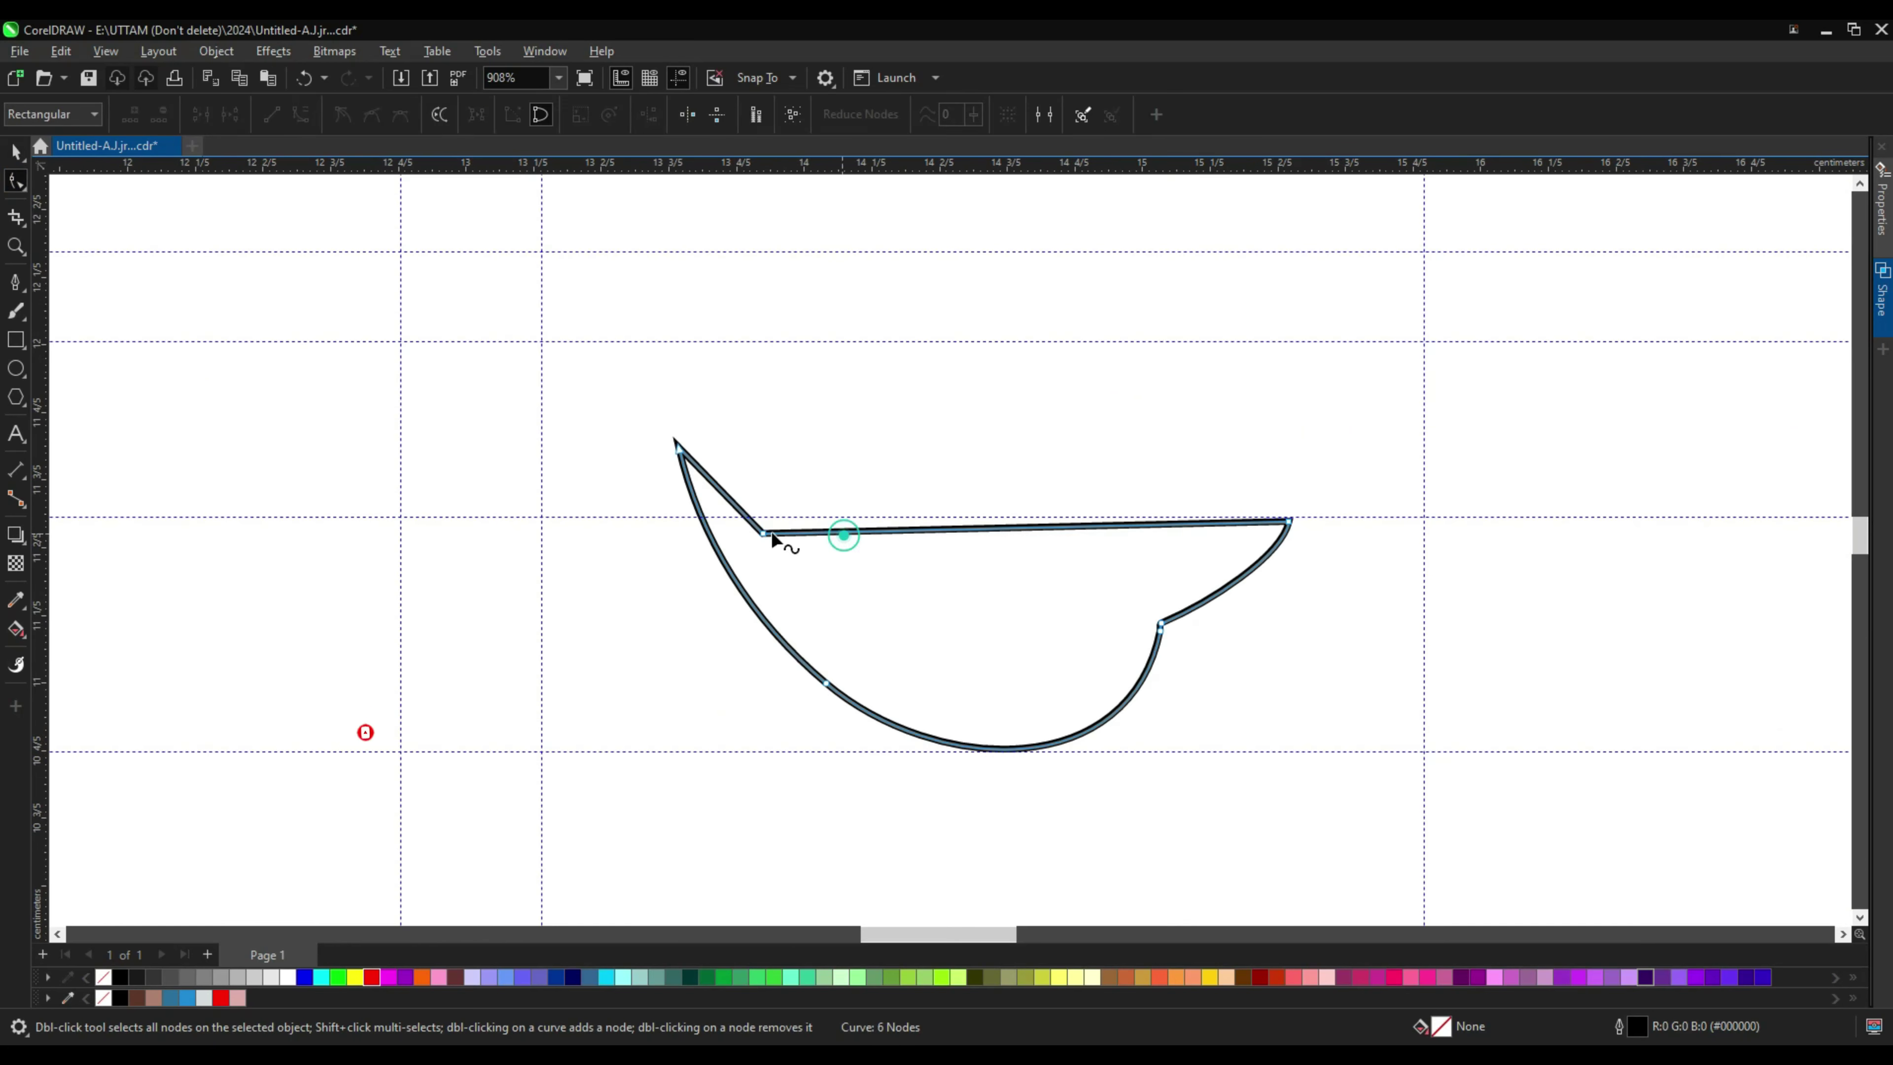
mouse_move(769, 533)
left_mouse_down()
mouse_move(792, 567)
mouse_move(779, 555)
left_mouse_up()
mouse_move(665, 430)
left_mouse_down()
mouse_move(635, 446)
mouse_move(645, 432)
left_mouse_up()
left_click(1039, 781)
left_click(847, 712)
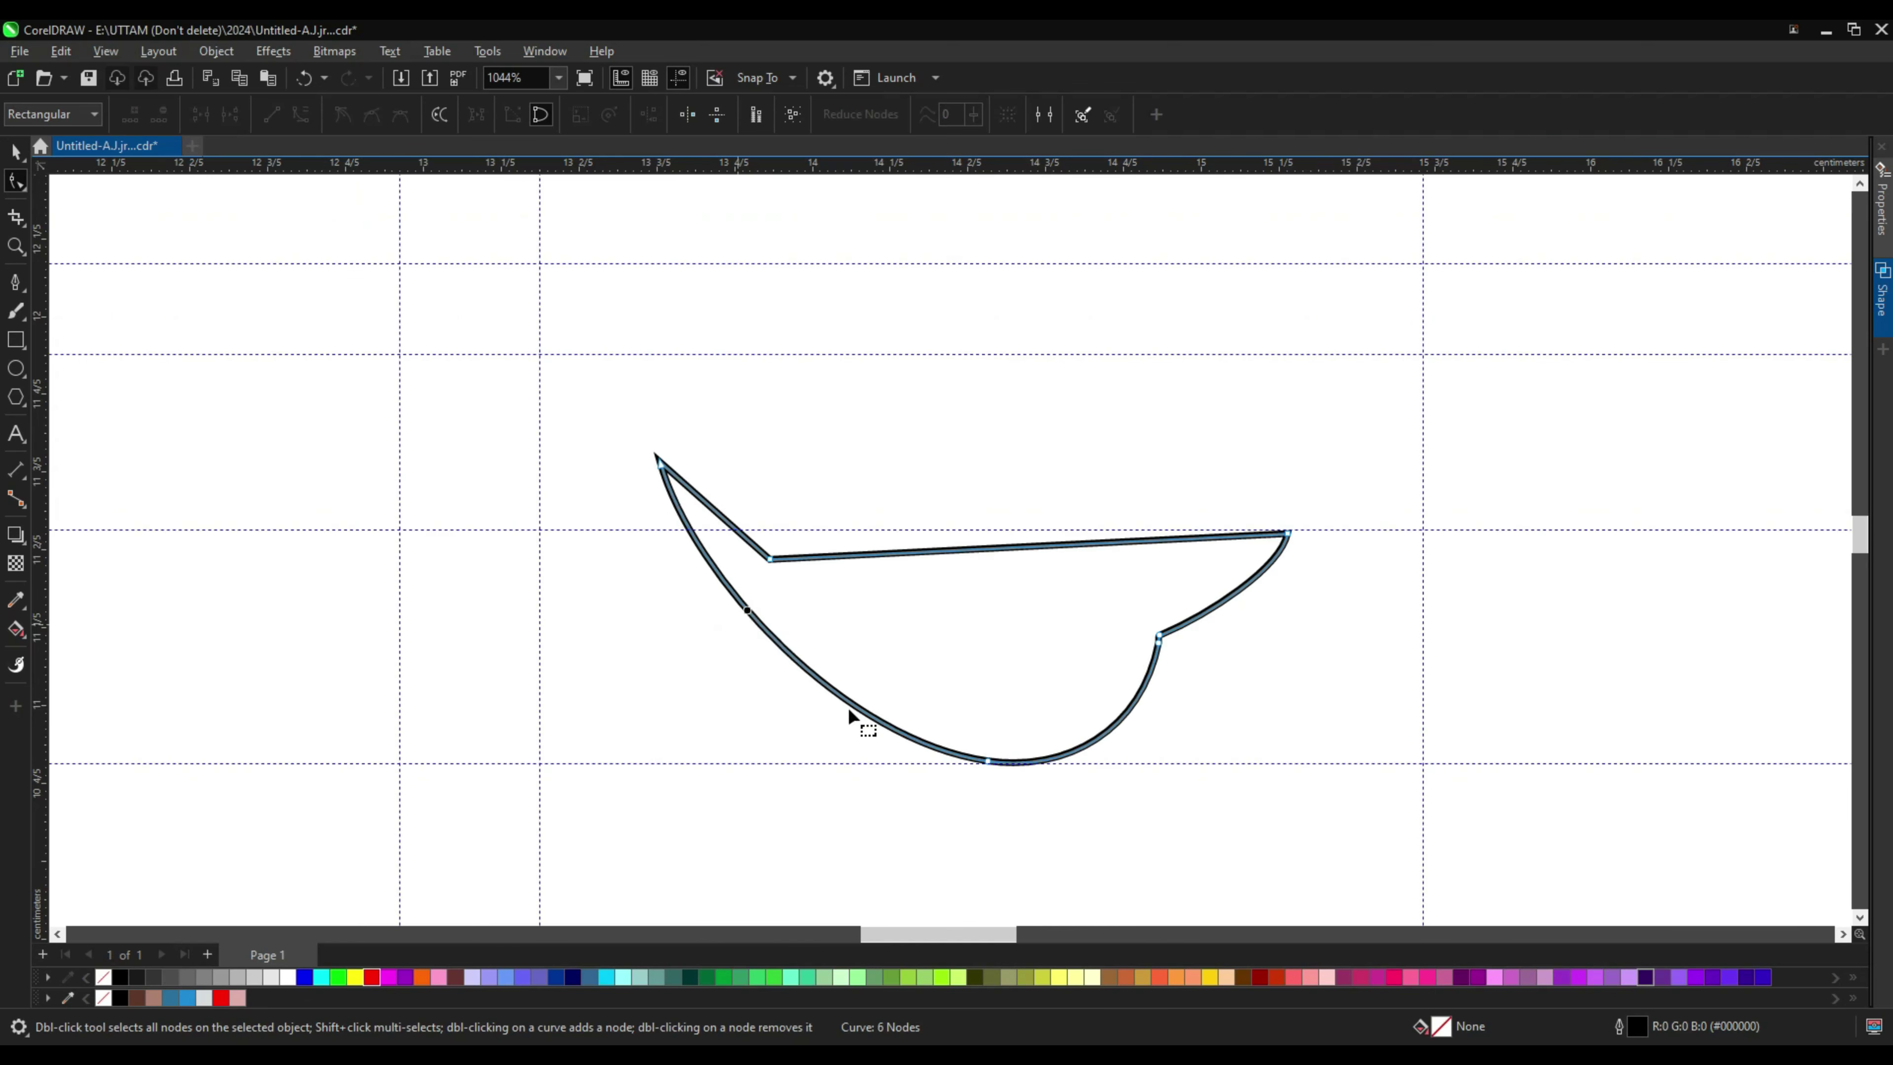
key("ctrl+z")
key("ctrl+shift+z")
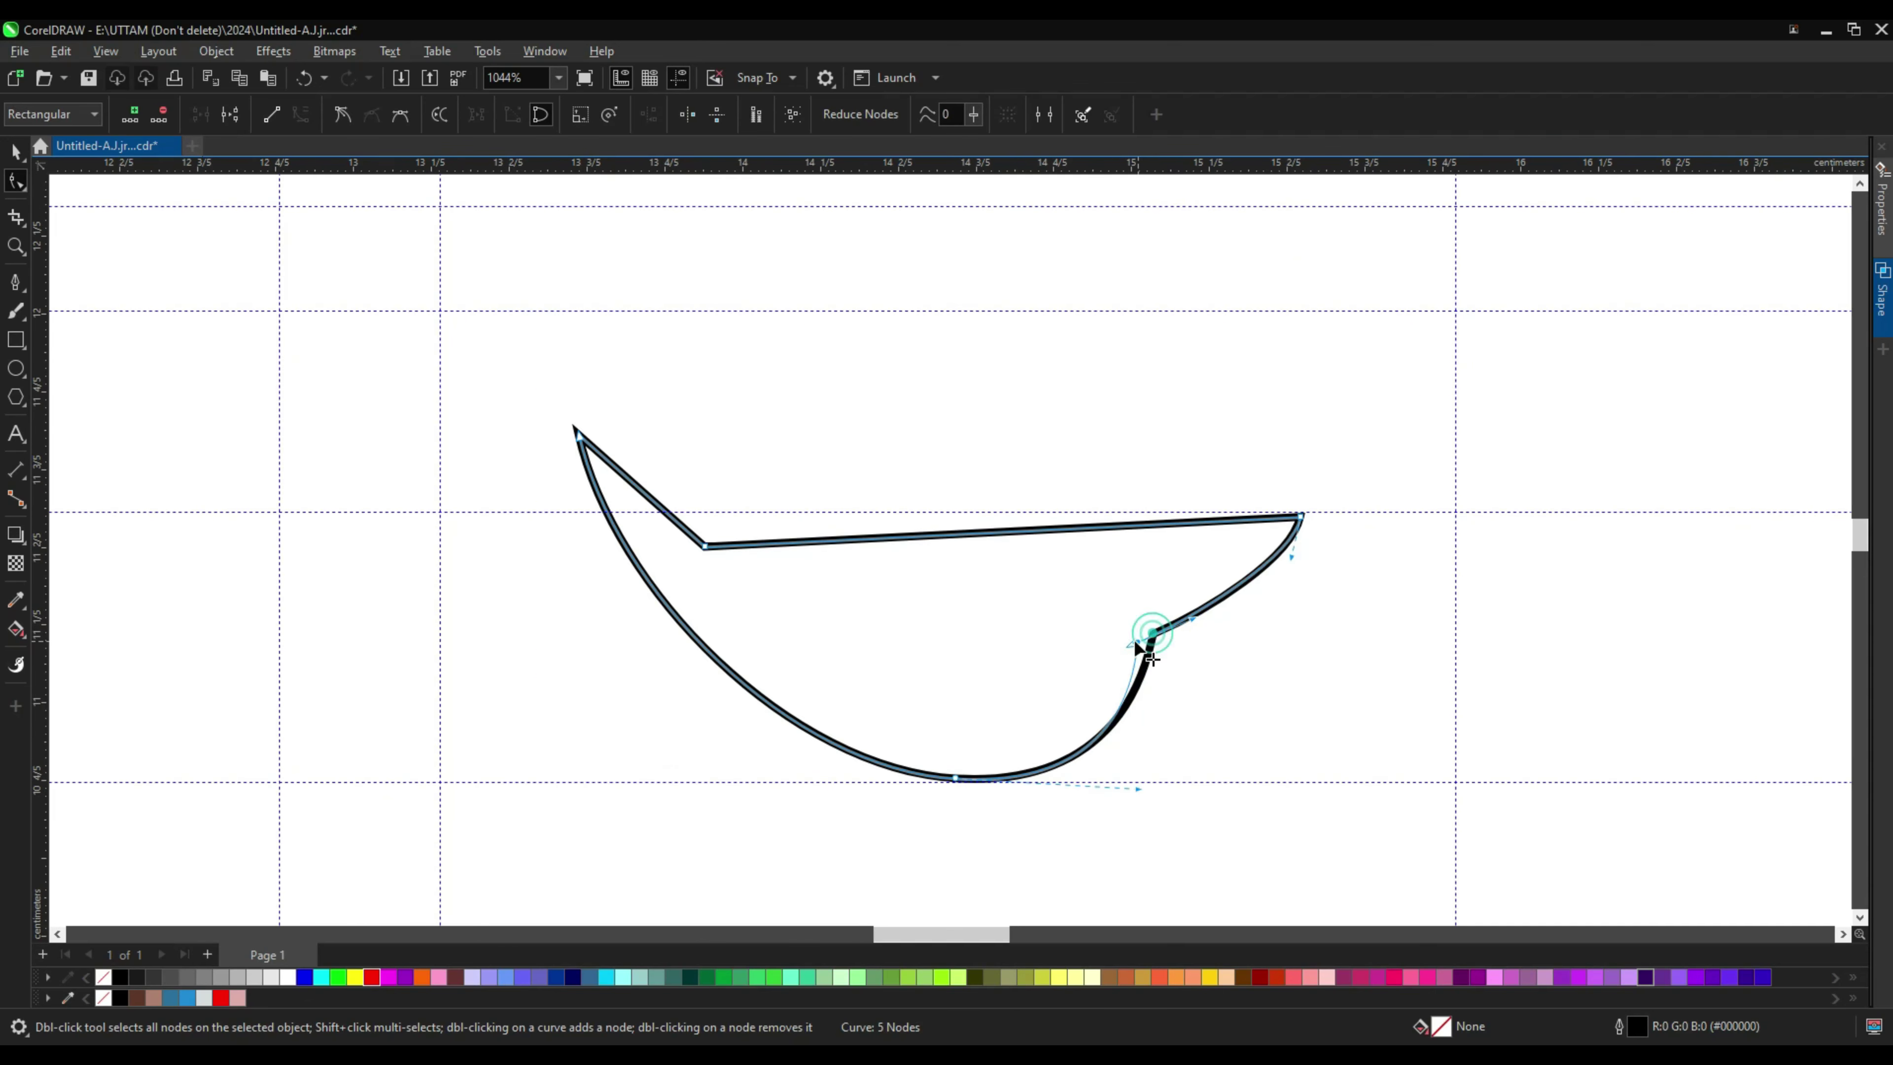
scroll(1281, 550, "up", 2)
scroll(1283, 550, "up", 2)
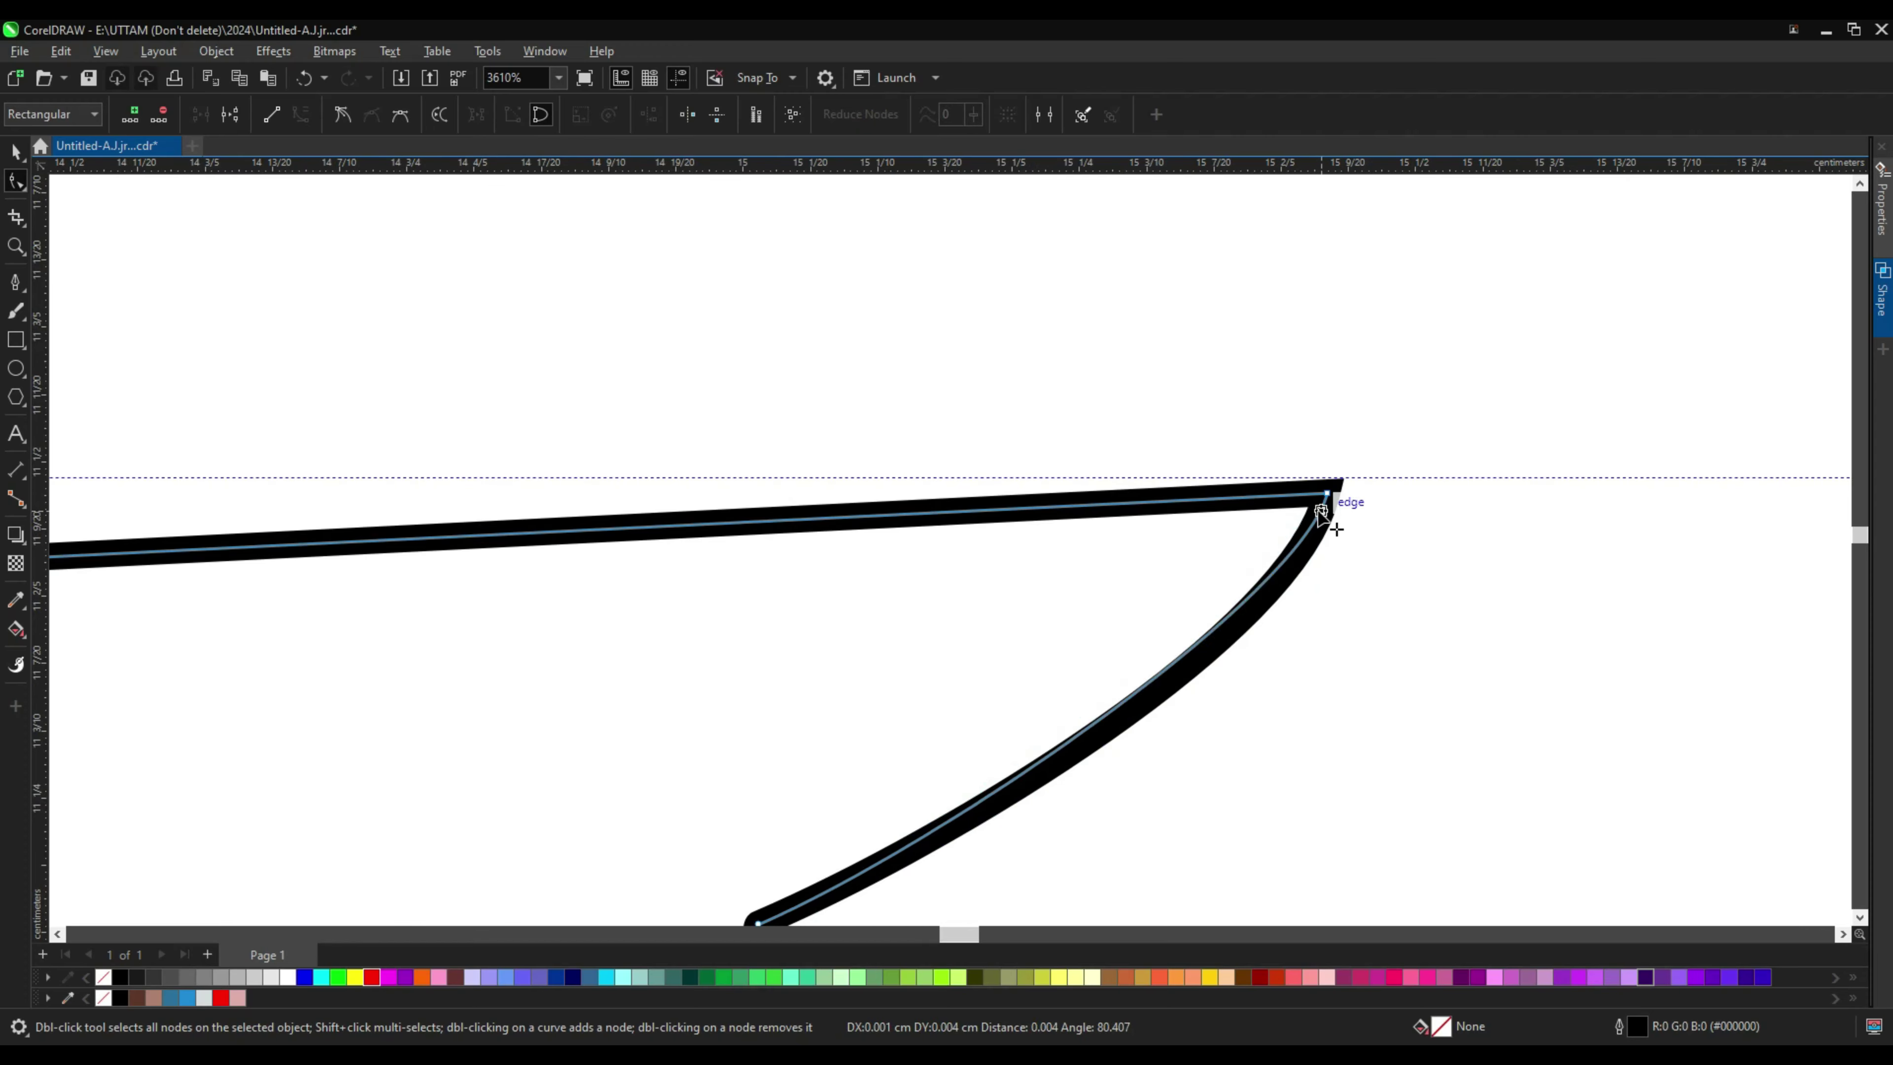
scroll(1332, 515, "down", 3)
scroll(676, 554, "down", 2)
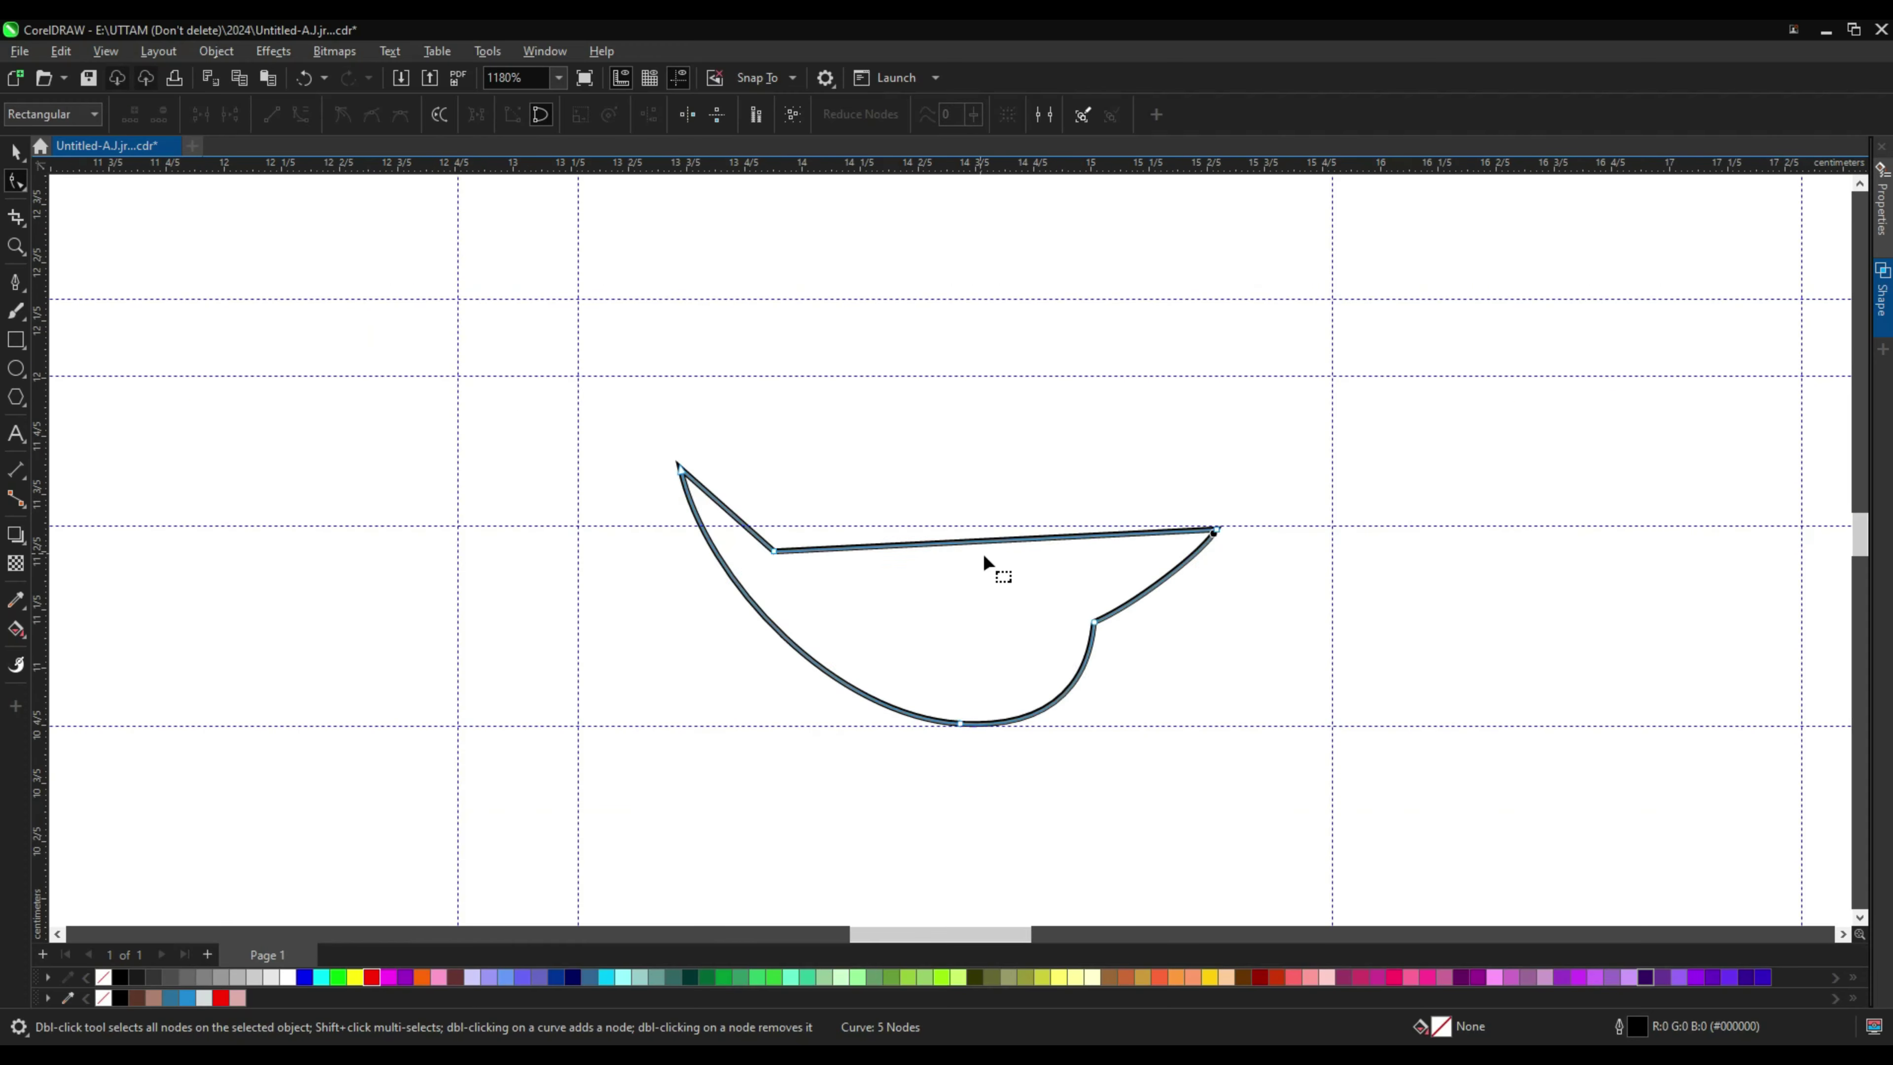
key("space")
left_click(898, 575)
scroll(898, 574, "down", 2)
Step: Add new nodes on the mouth's left edge and near its right corner
left_click(19, 190)
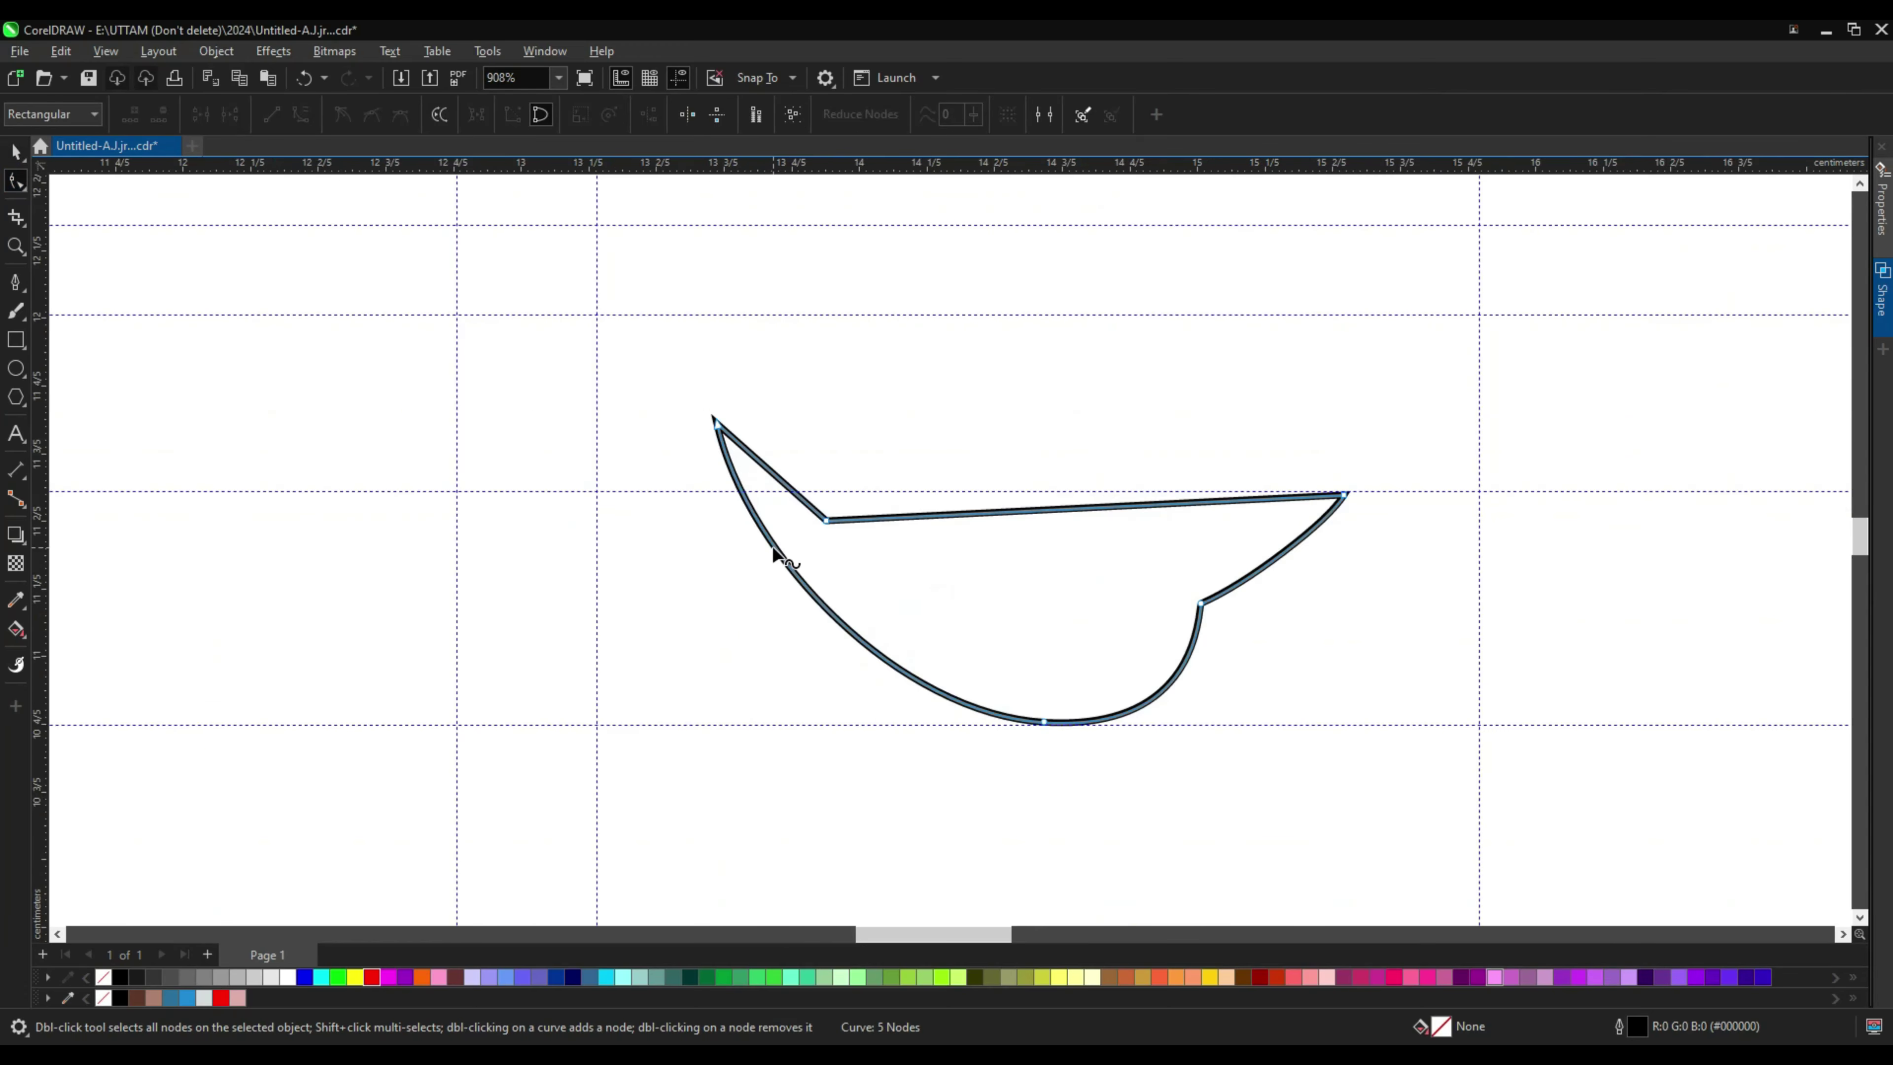
left_click(821, 604)
left_click_drag(754, 546, 773, 529)
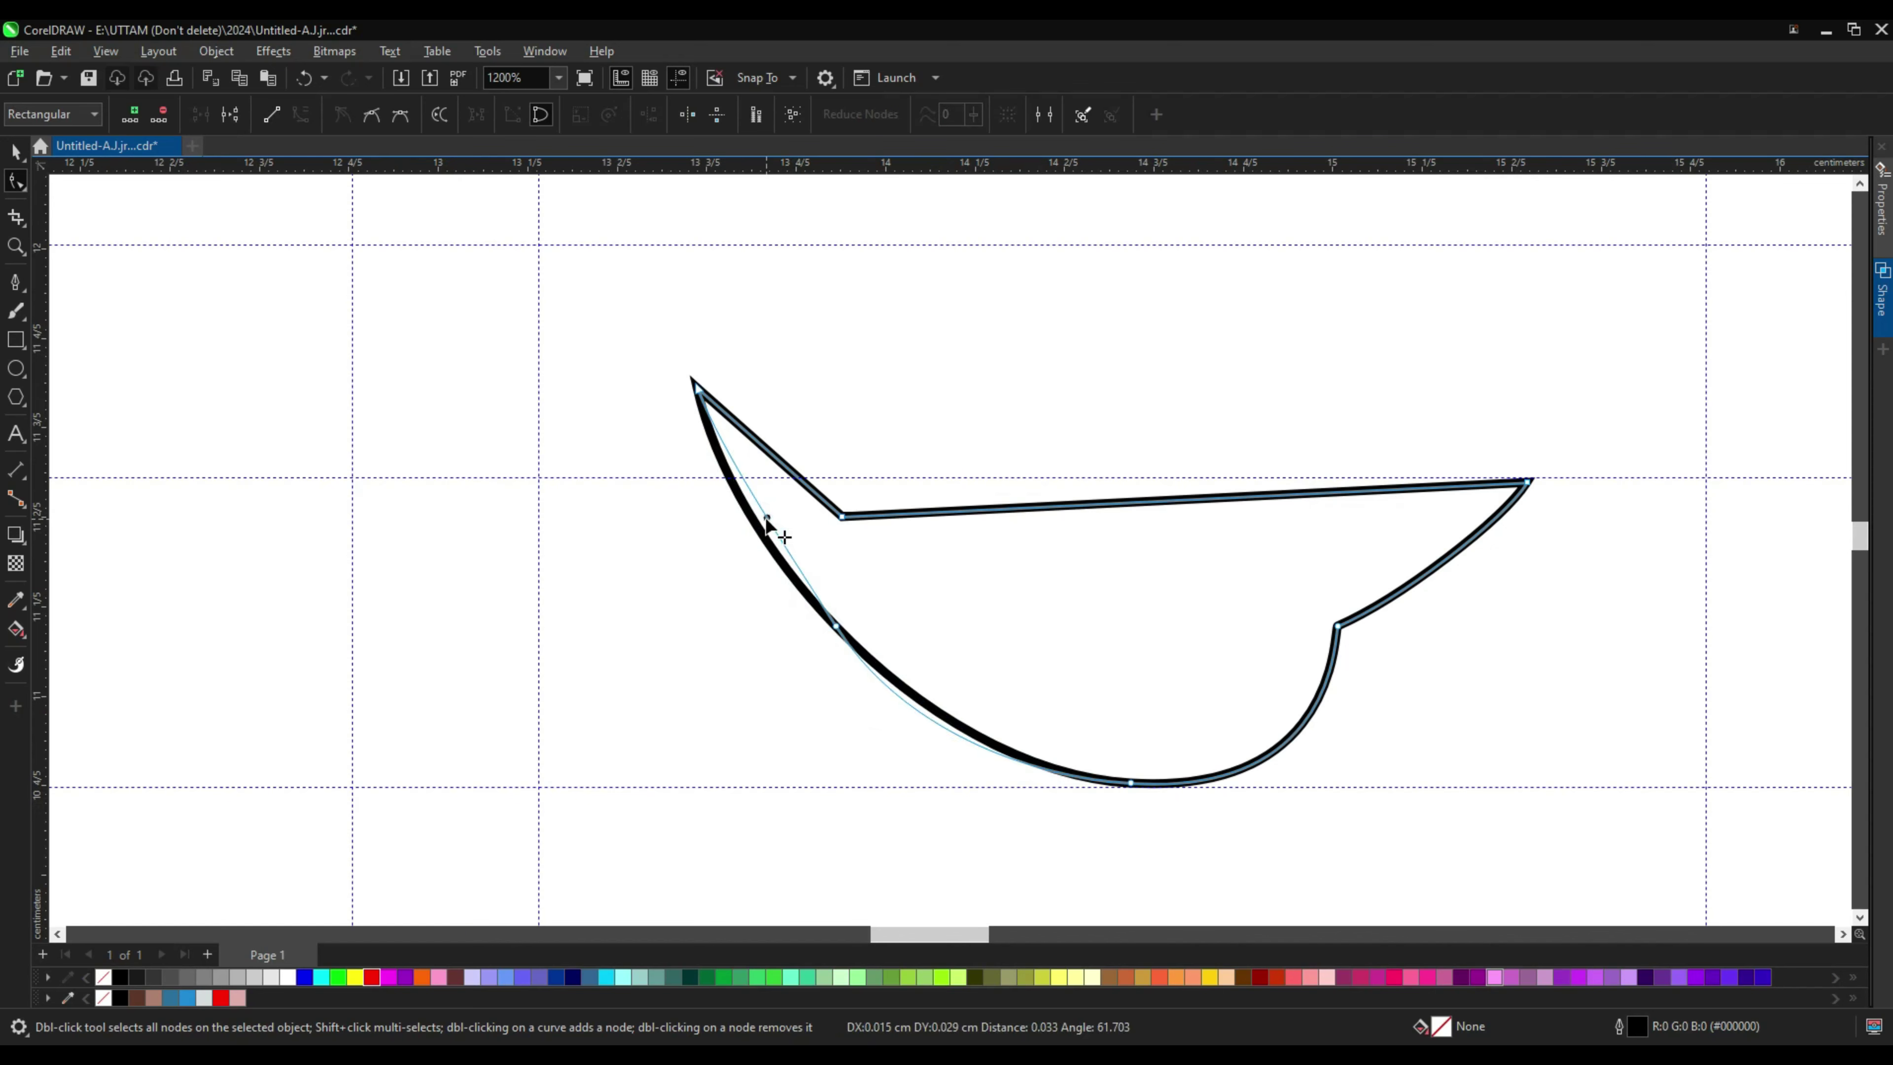
key("ctrl+z")
scroll(950, 727, "up", 1)
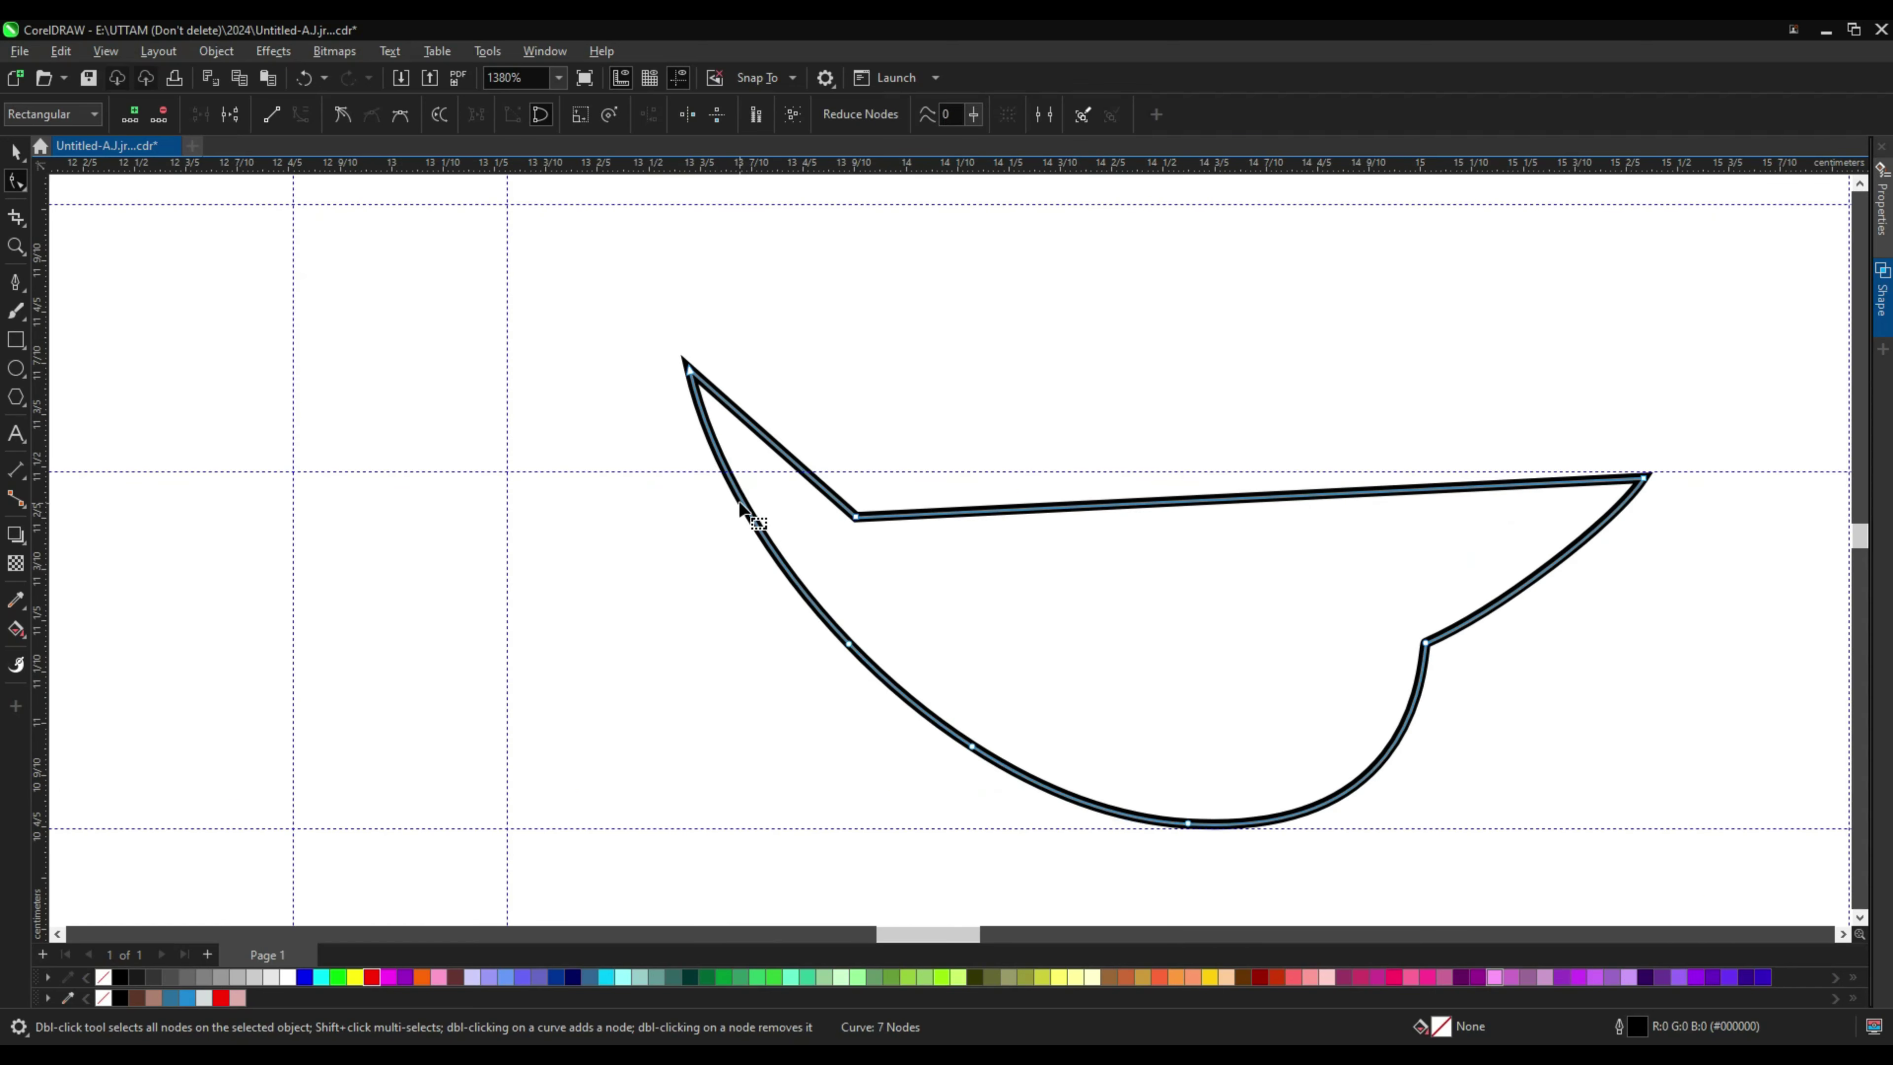
double_click(850, 645)
scroll(874, 628, "down", 3)
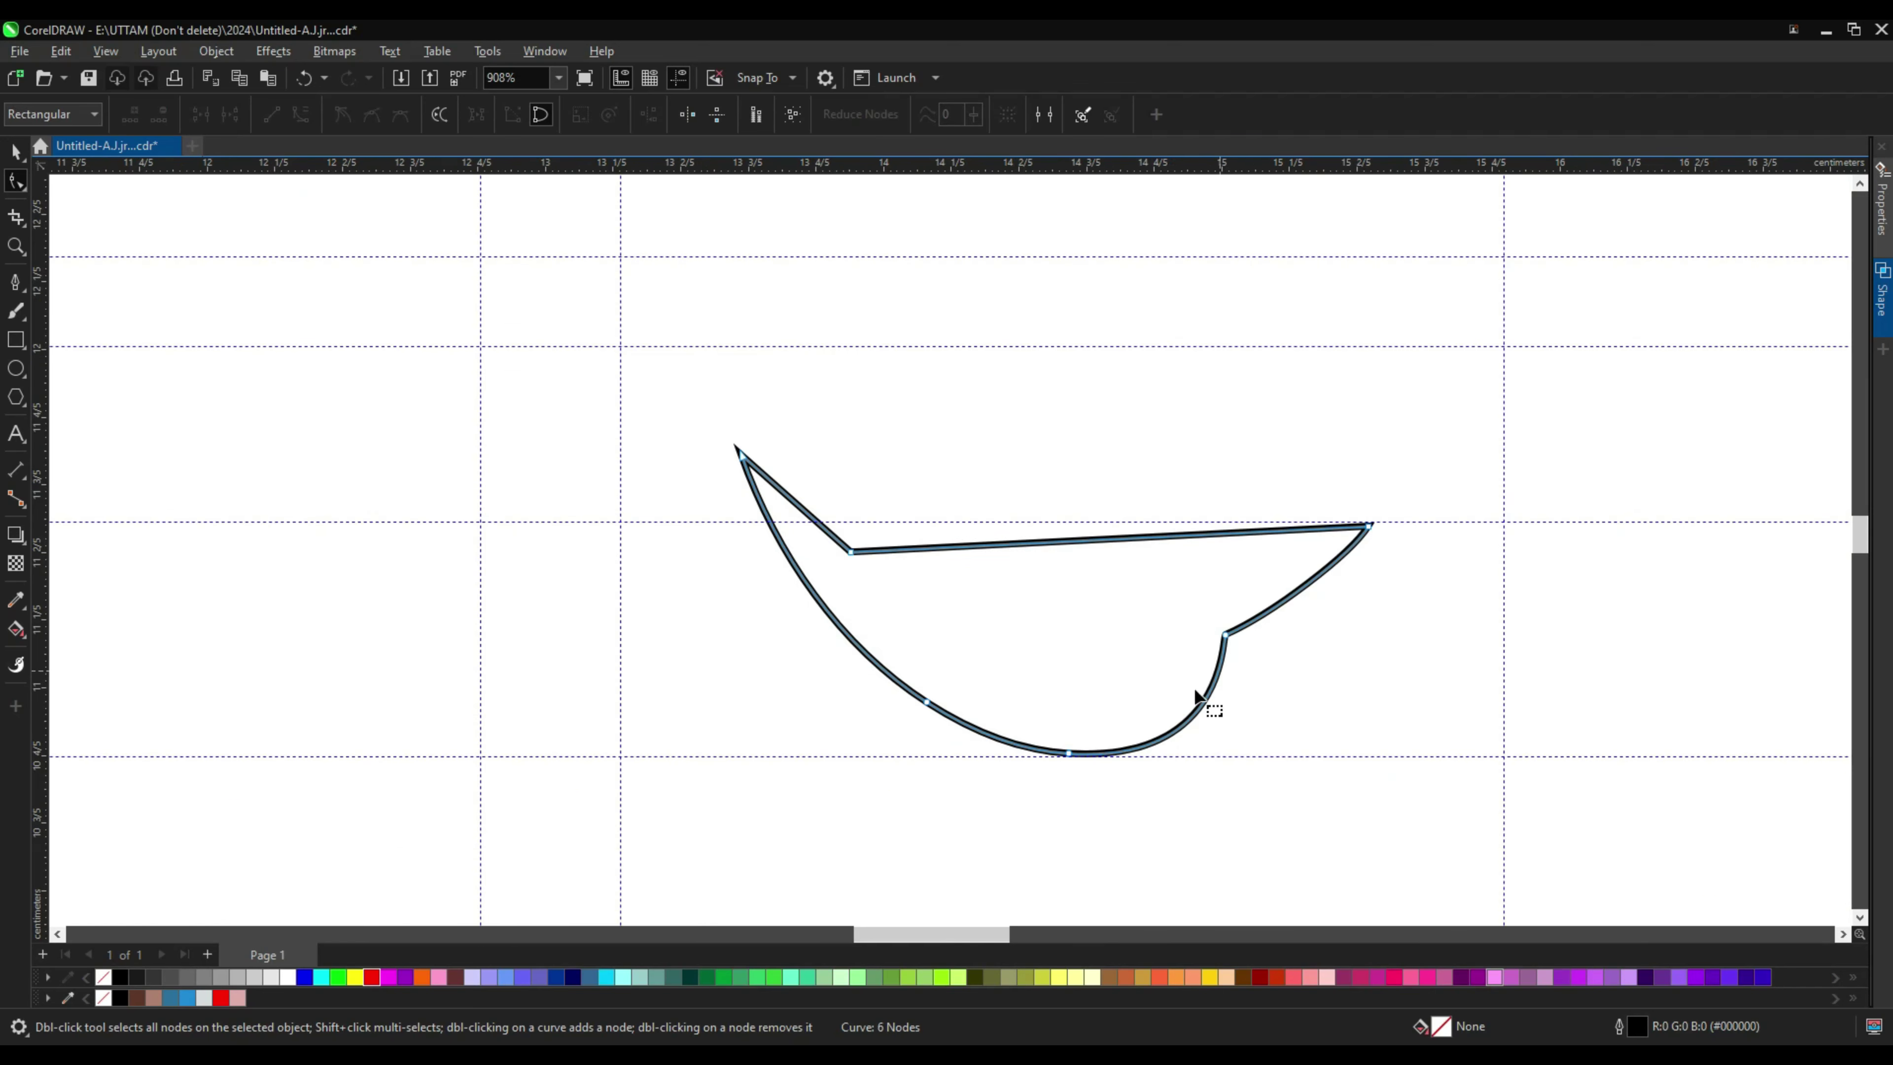
scroll(1194, 689, "up", 2)
double_click(1239, 615)
scroll(1222, 671, "up", 1)
scroll(1216, 698, "up", 1)
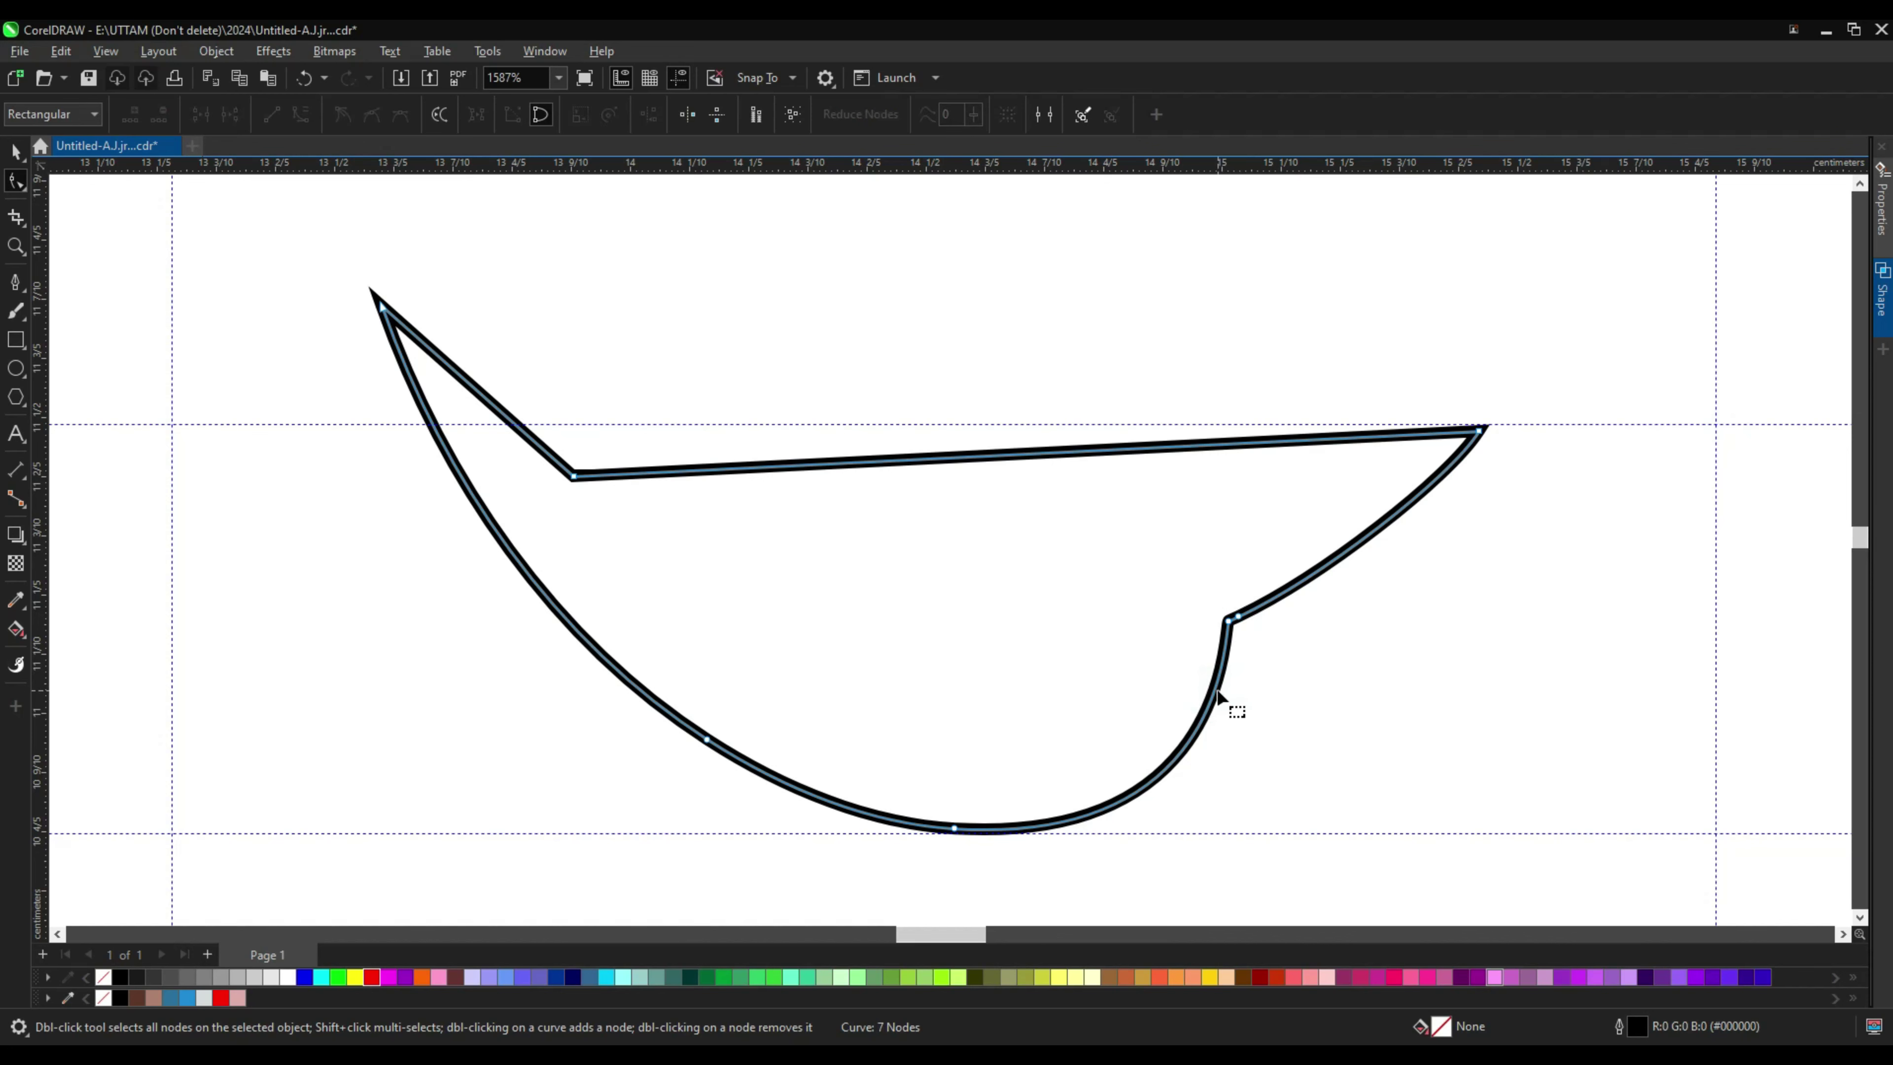
Step: Bulge the mouth's lower-right edge and deepen the bend below the corner node
left_click_drag(1215, 687, 1222, 688)
scroll(1233, 622, "up", 2)
left_click(1228, 656)
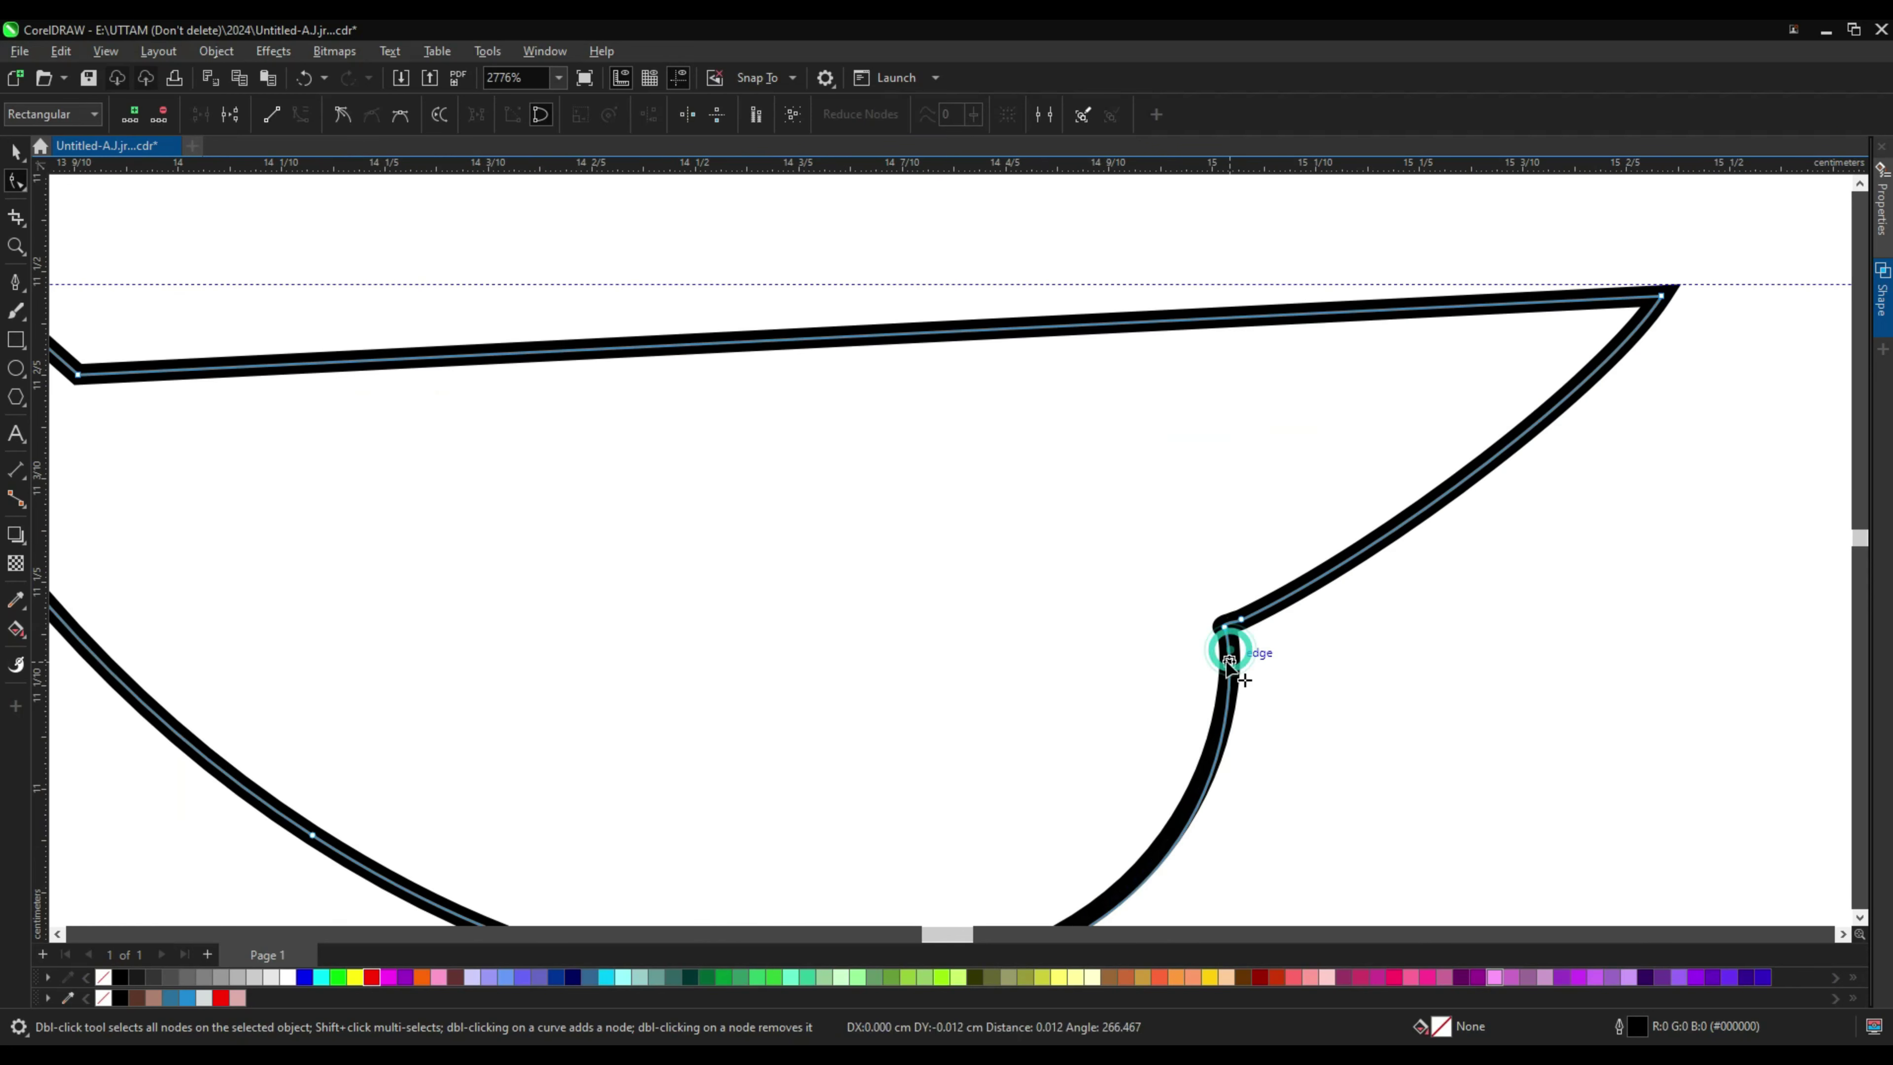
left_click_drag(1228, 668, 1285, 631)
scroll(1251, 689, "down", 2)
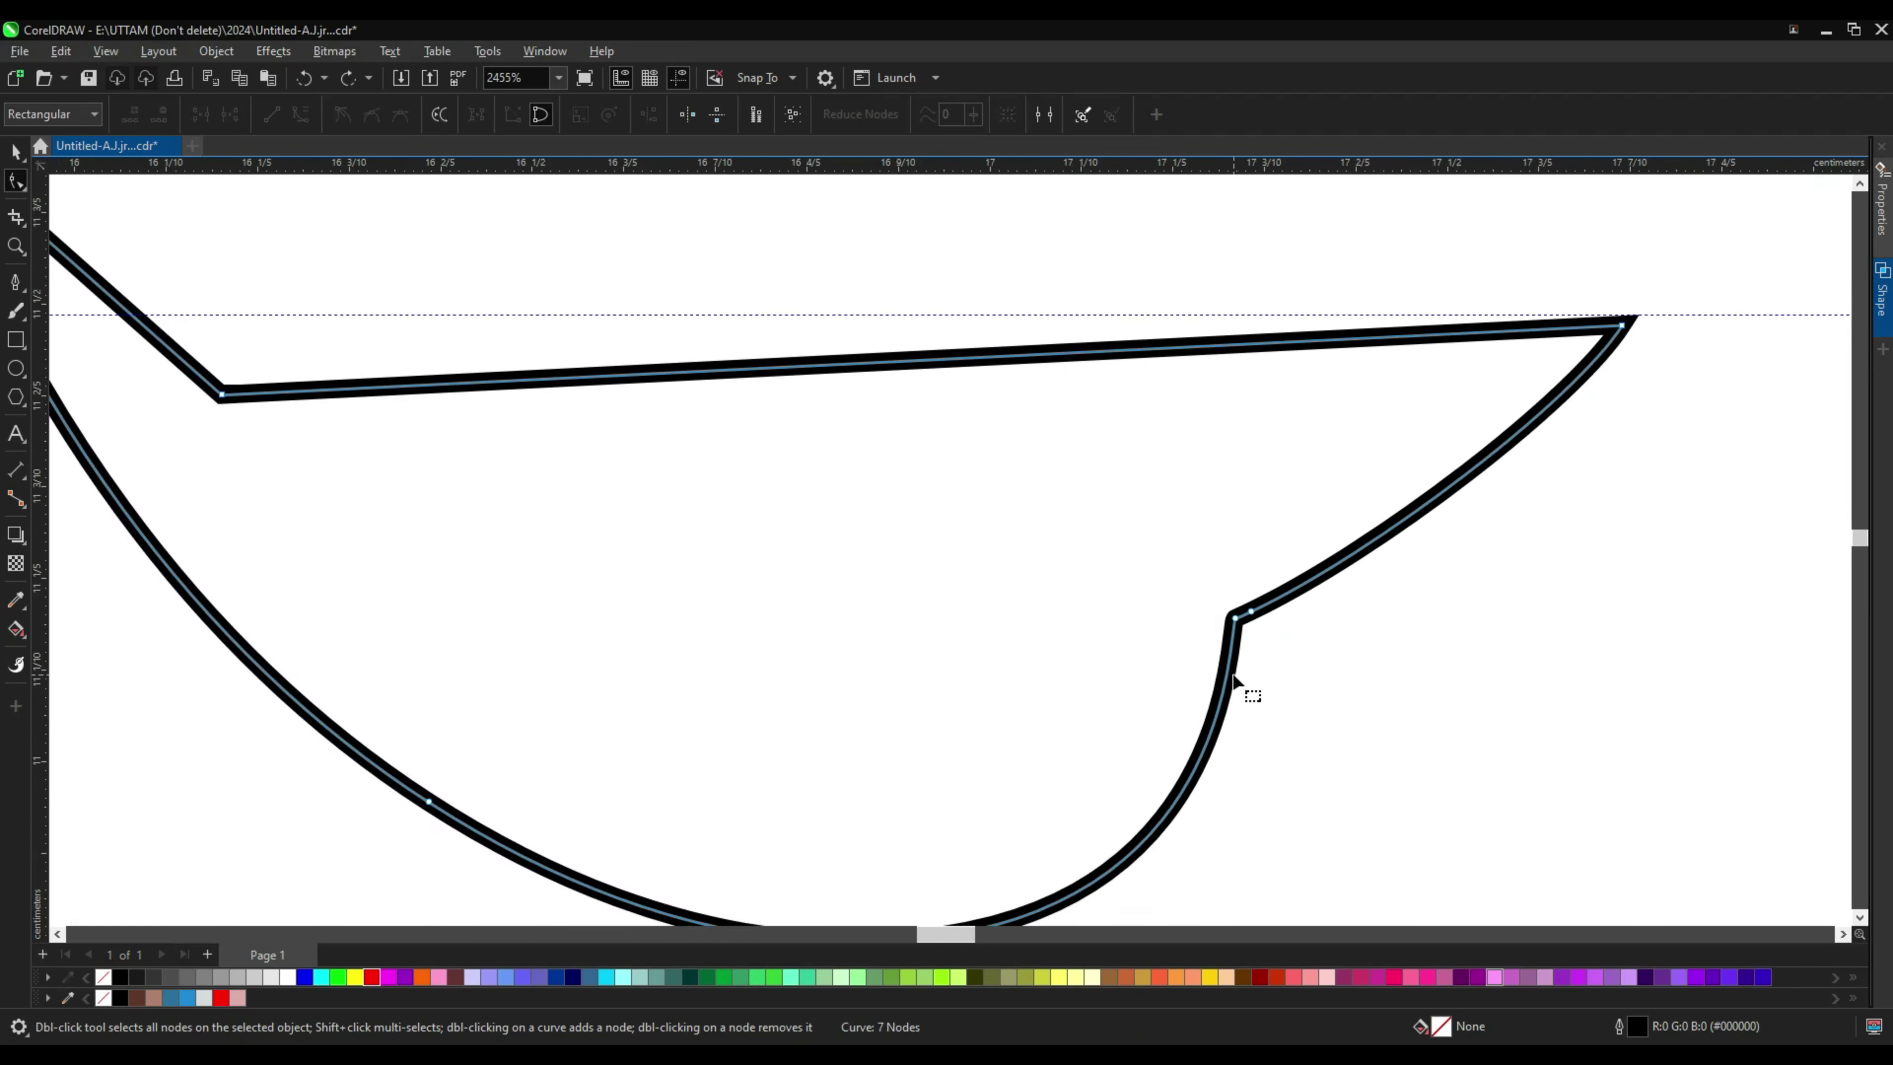
scroll(1242, 618, "up", 3)
scroll(1243, 617, "down", 2)
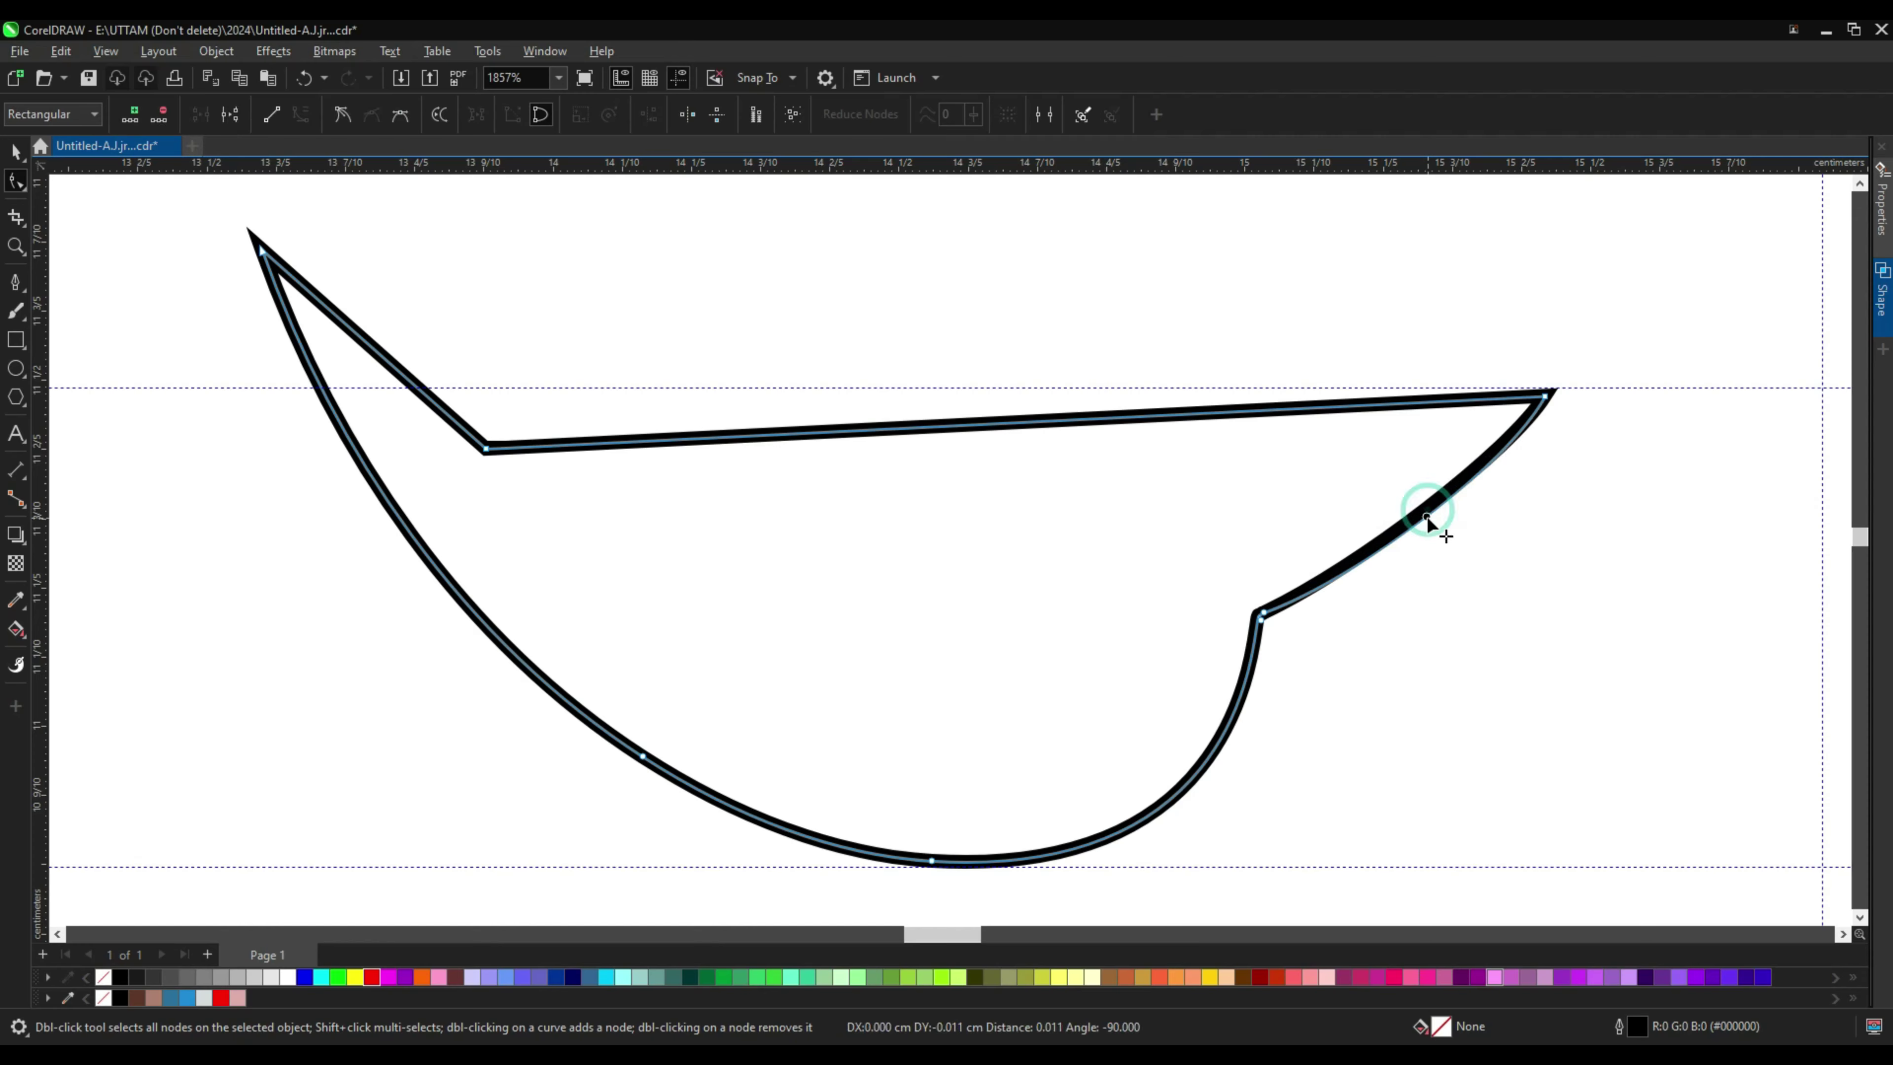
scroll(1449, 571, "down", 6)
scroll(921, 549, "down", 2)
key("space")
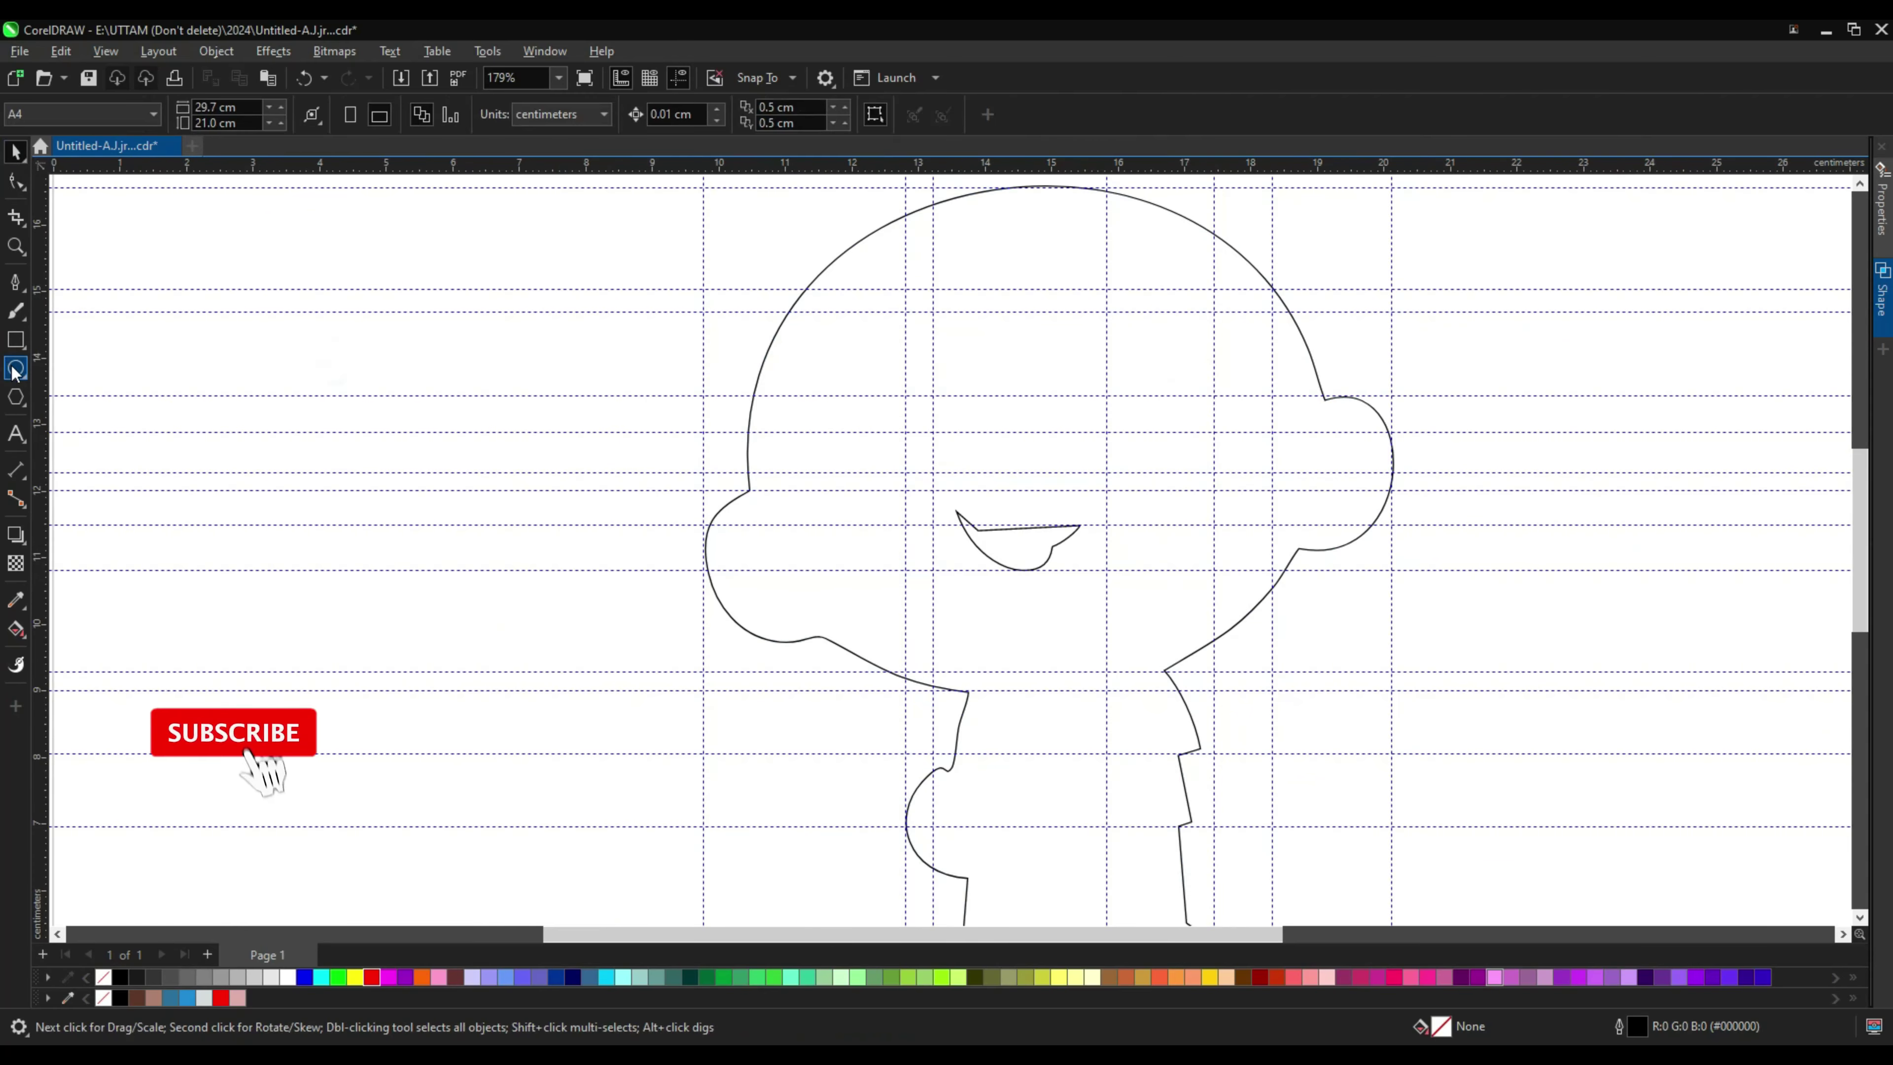
Step: Draw a thin rectangle eyebrow in the upper head and skew its sides
left_click(15, 368)
scroll(1048, 490, "up", 3)
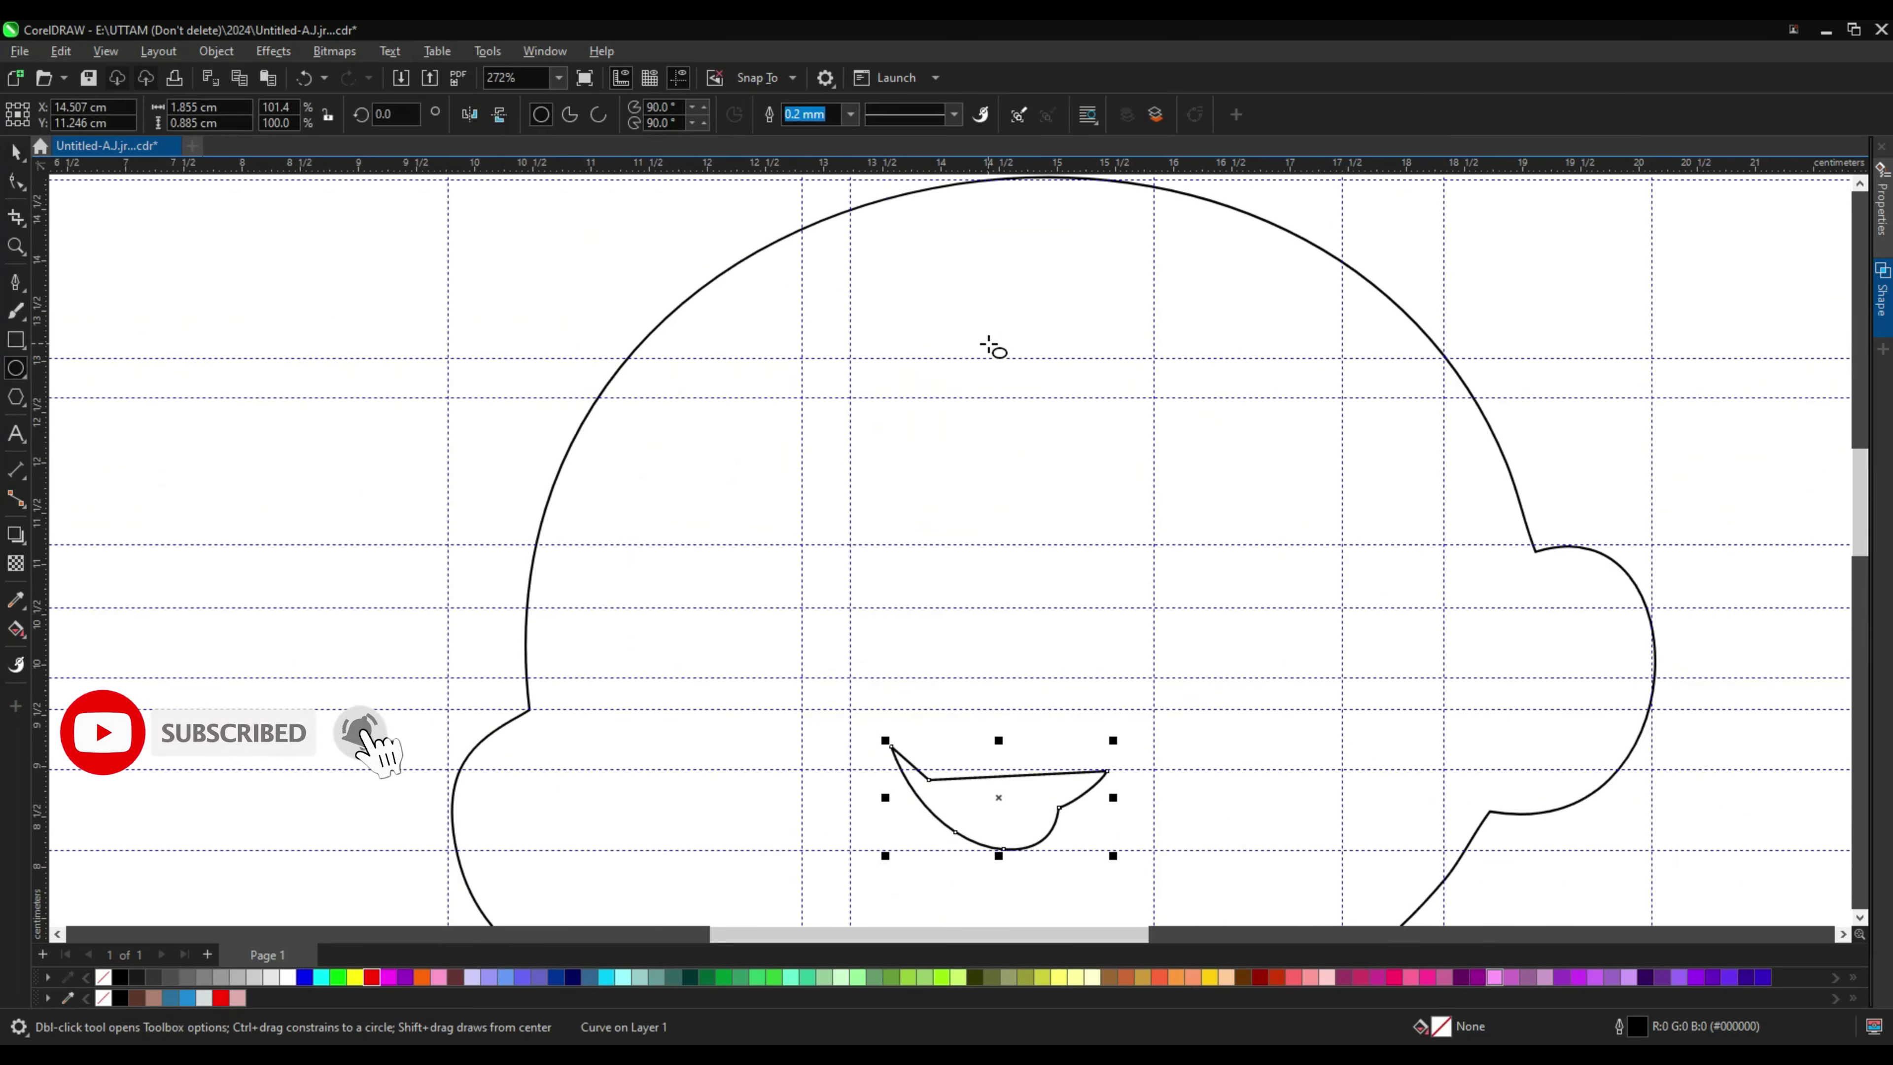
left_click(12, 343)
scroll(948, 535, "down", 2)
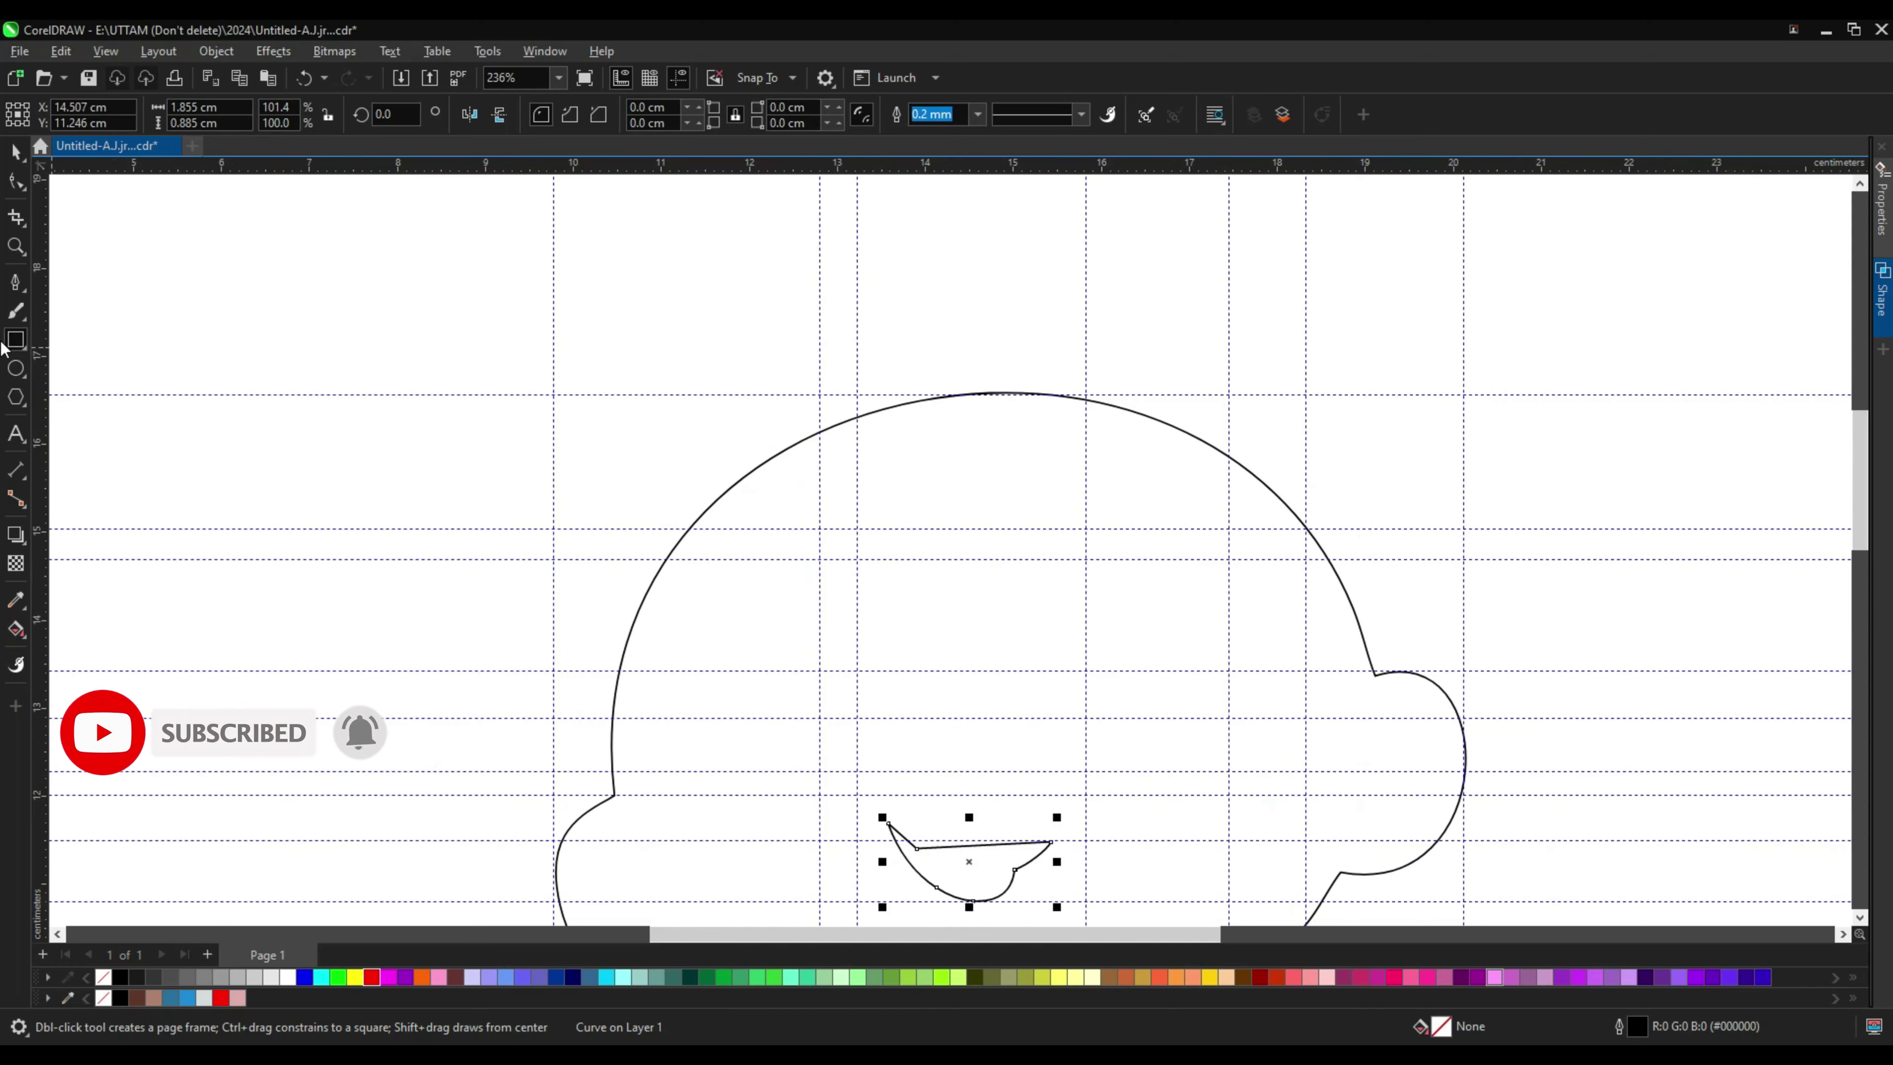
scroll(948, 535, "up", 2)
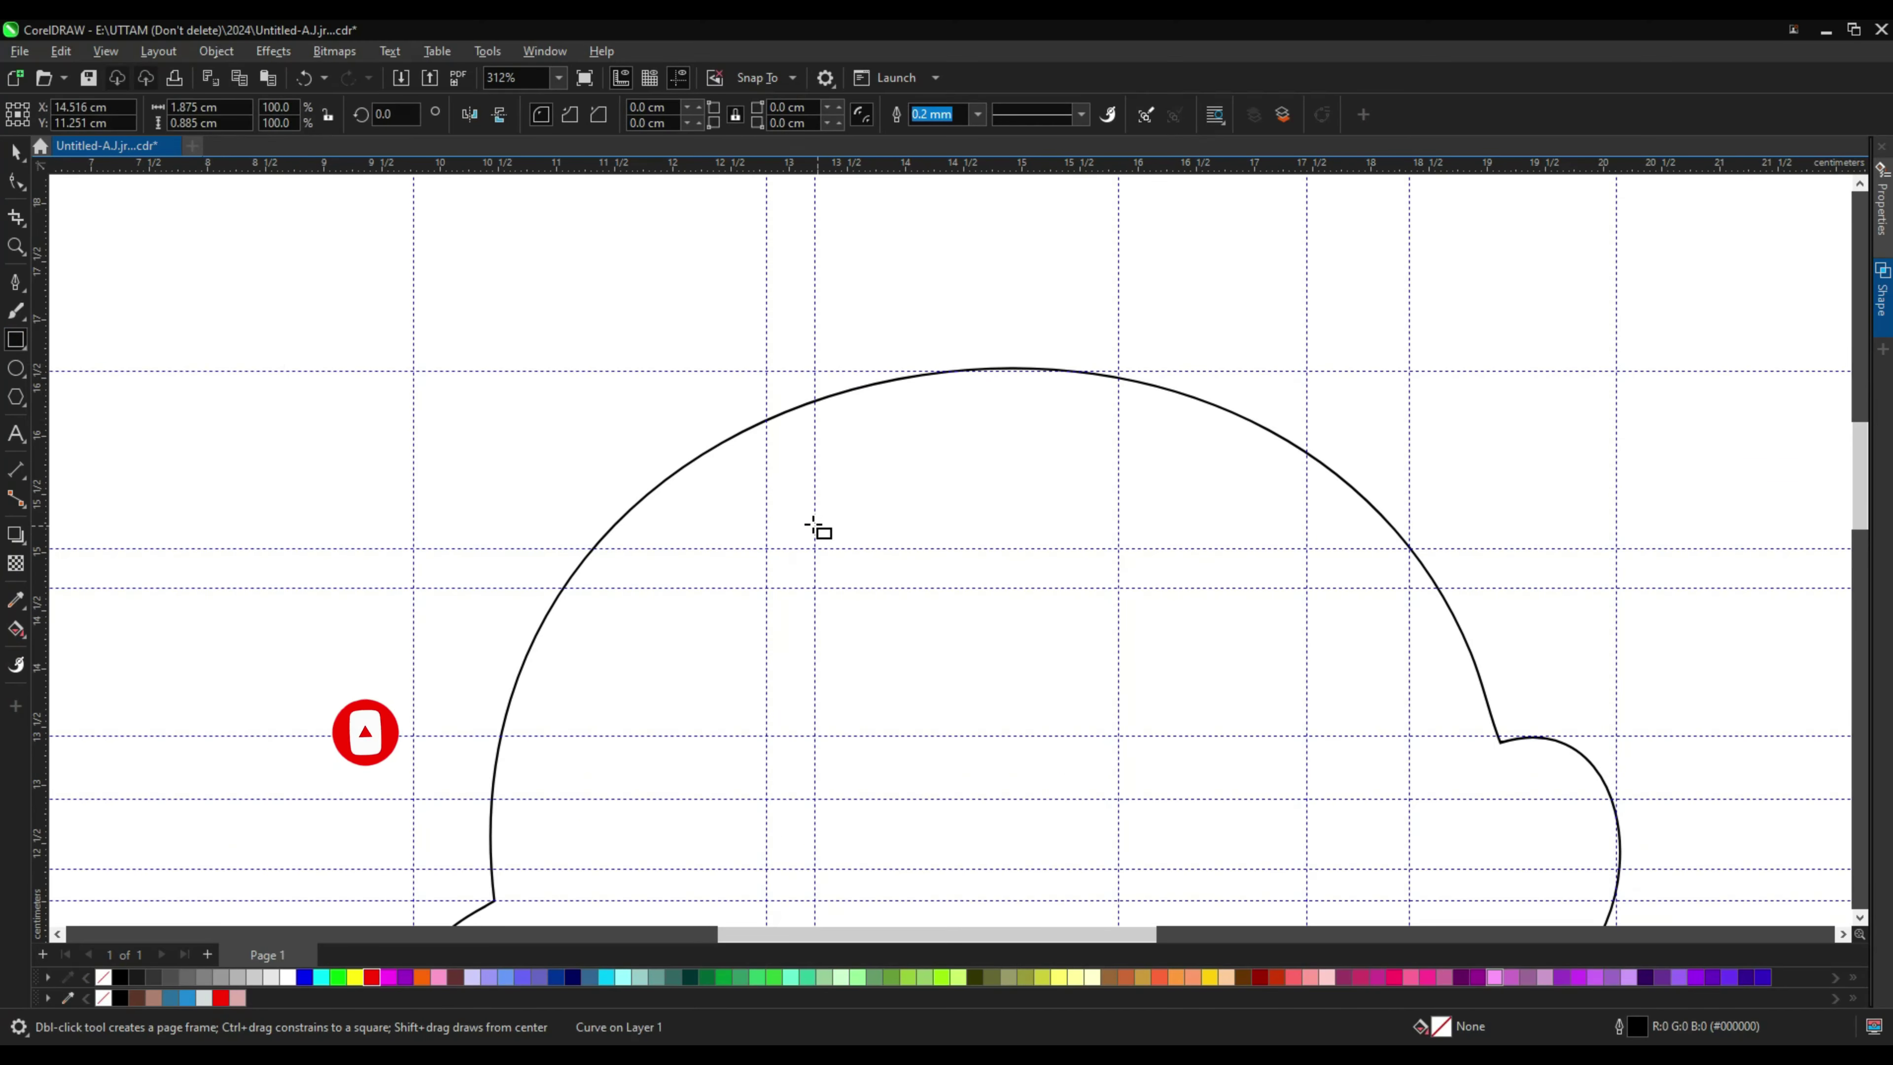
mouse_move(1063, 486)
left_mouse_down()
mouse_move(1303, 560)
mouse_move(1303, 542)
left_mouse_up()
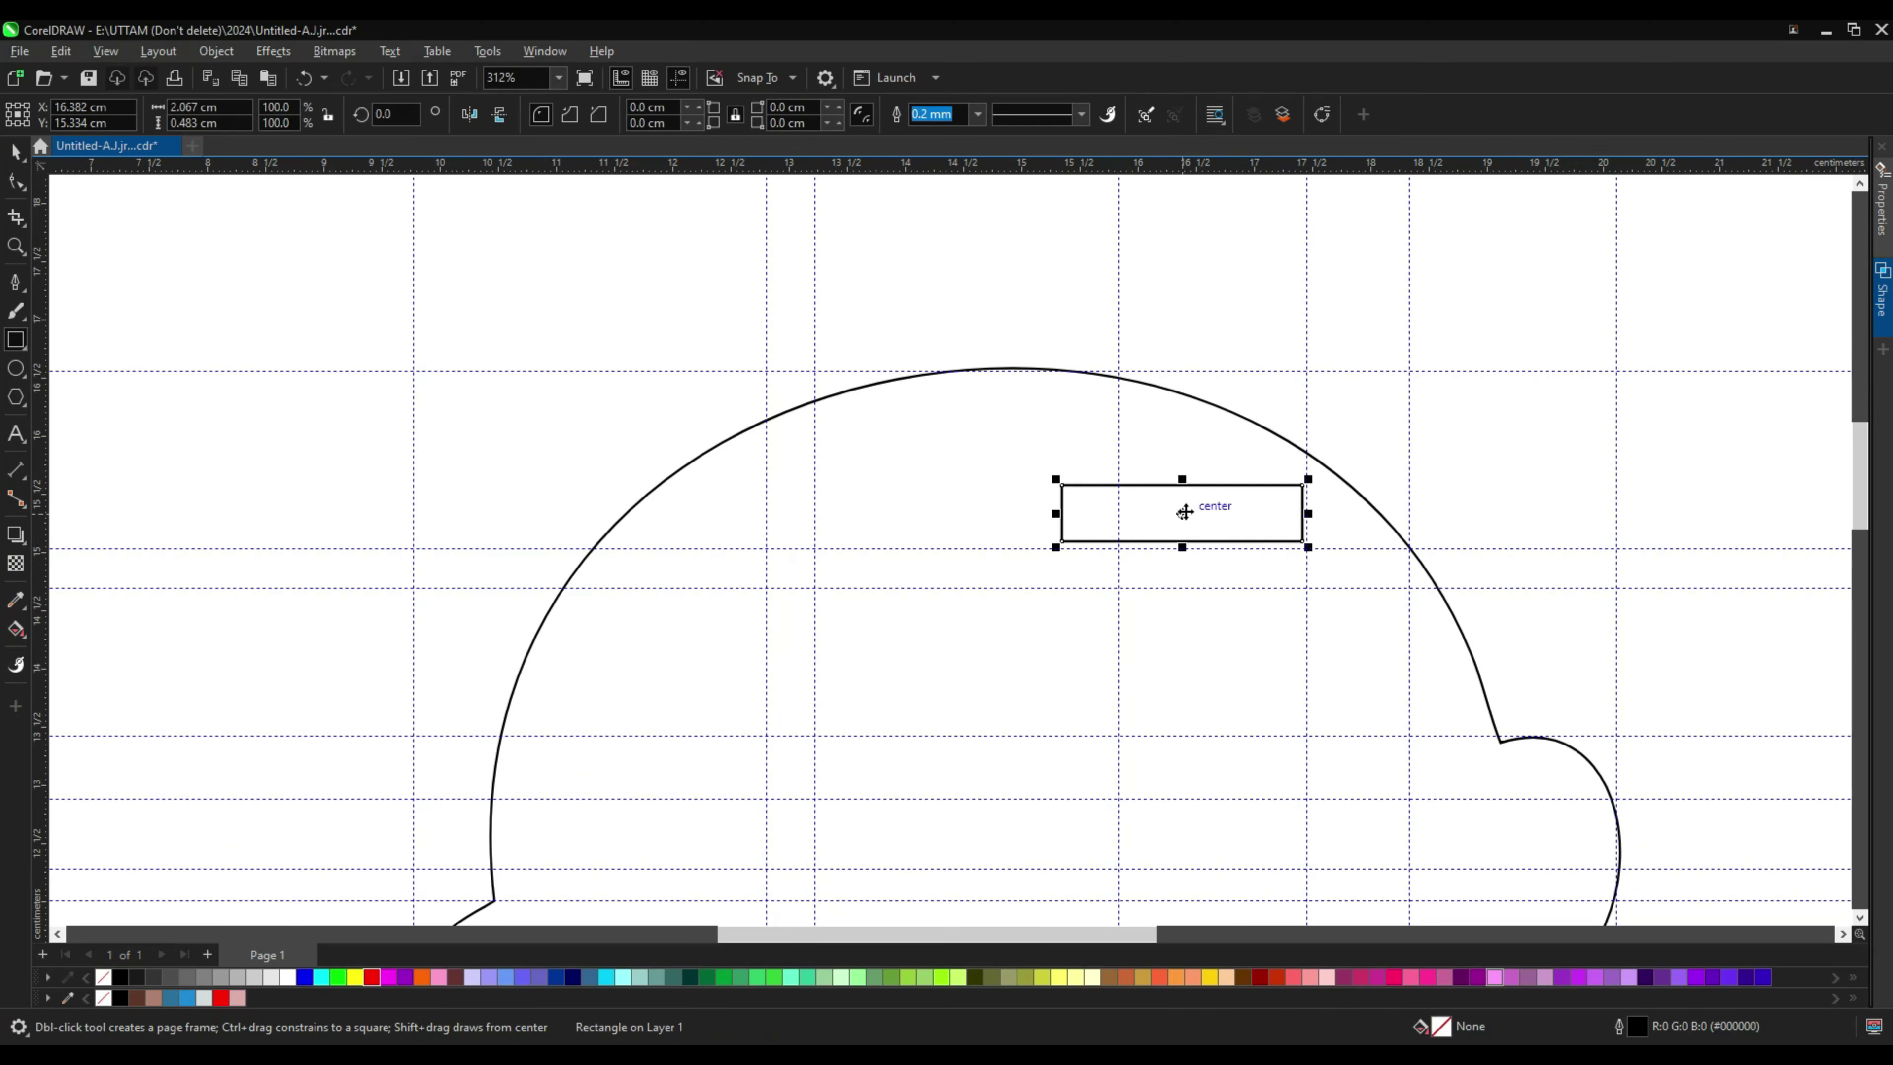
scroll(1171, 533, "up", 2)
left_click_drag(1190, 528, 1170, 537)
scroll(1364, 589, "up", 1)
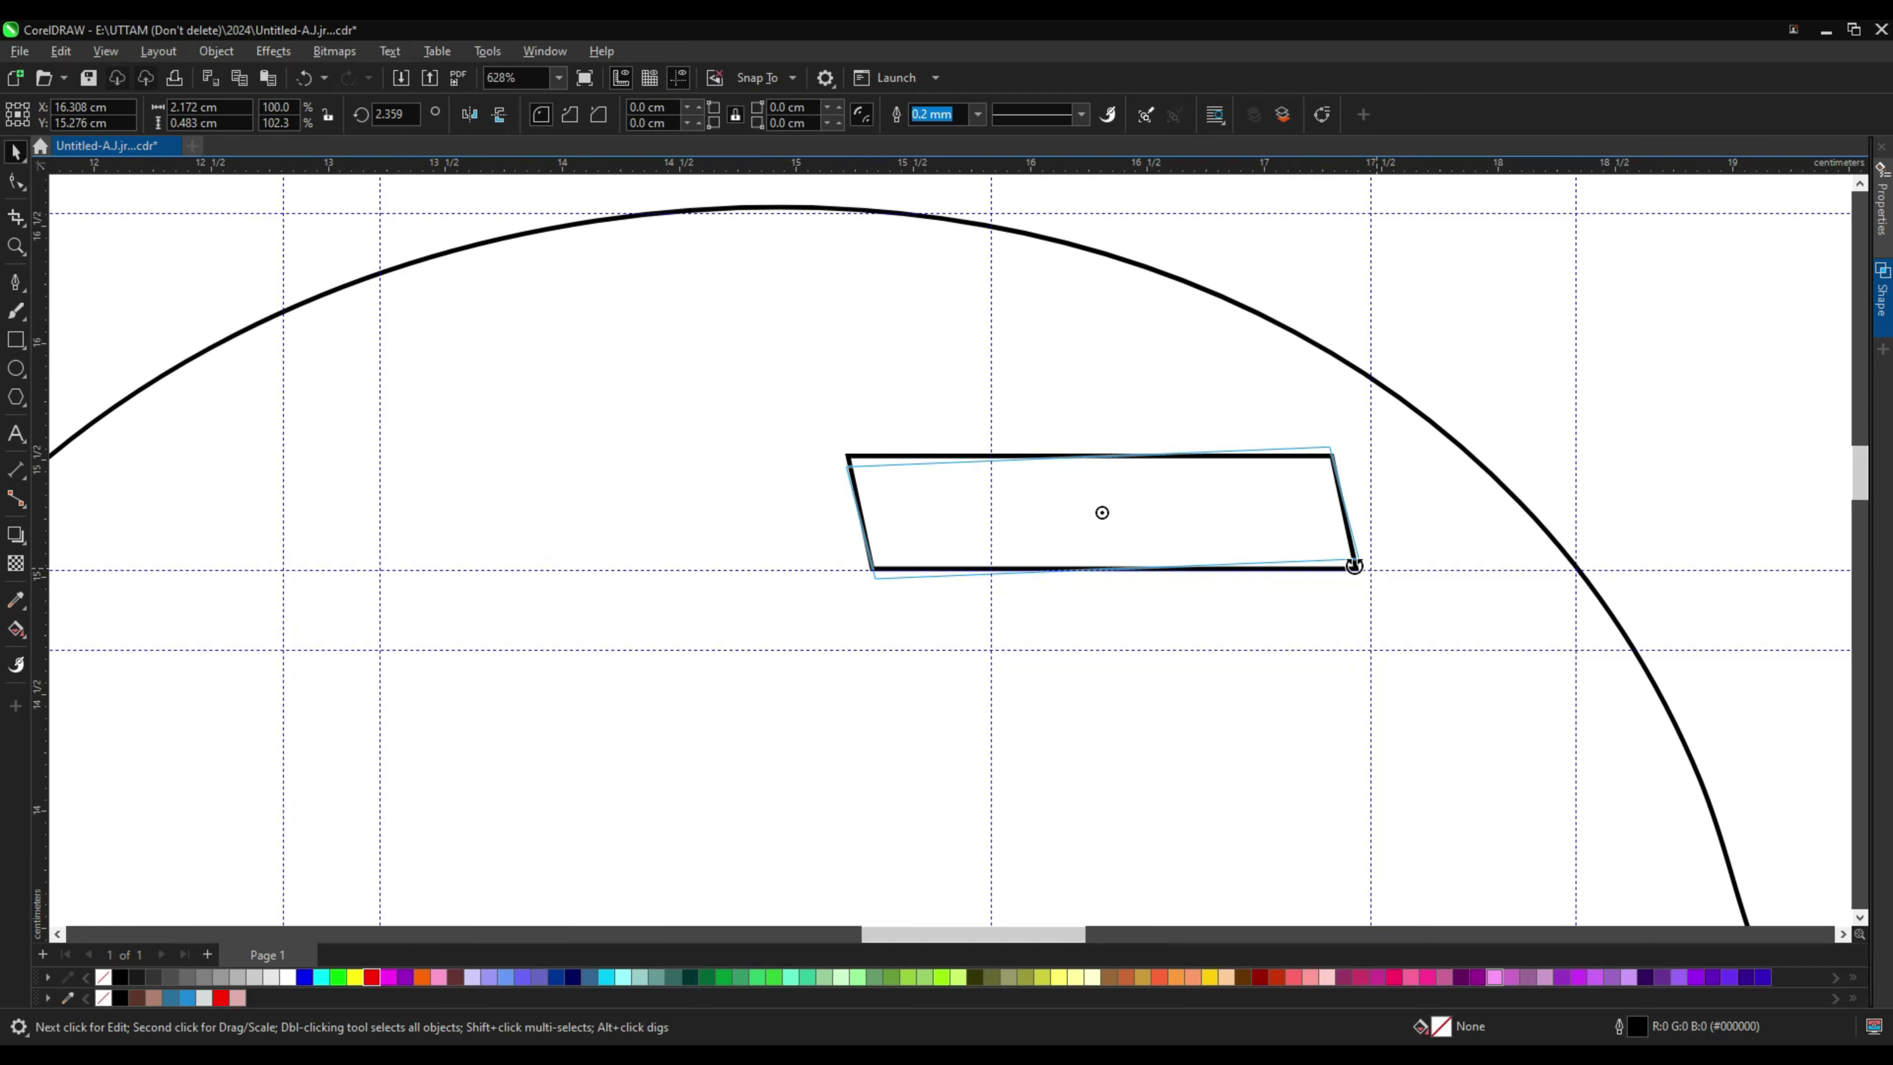
left_click_drag(1354, 566, 1353, 564)
Step: Copy the slanted eyebrow and rotate the copy about 38.6° into a steep left eyebrow
left_click(1124, 499)
scroll(1124, 499, "down", 1)
right_click(1131, 466)
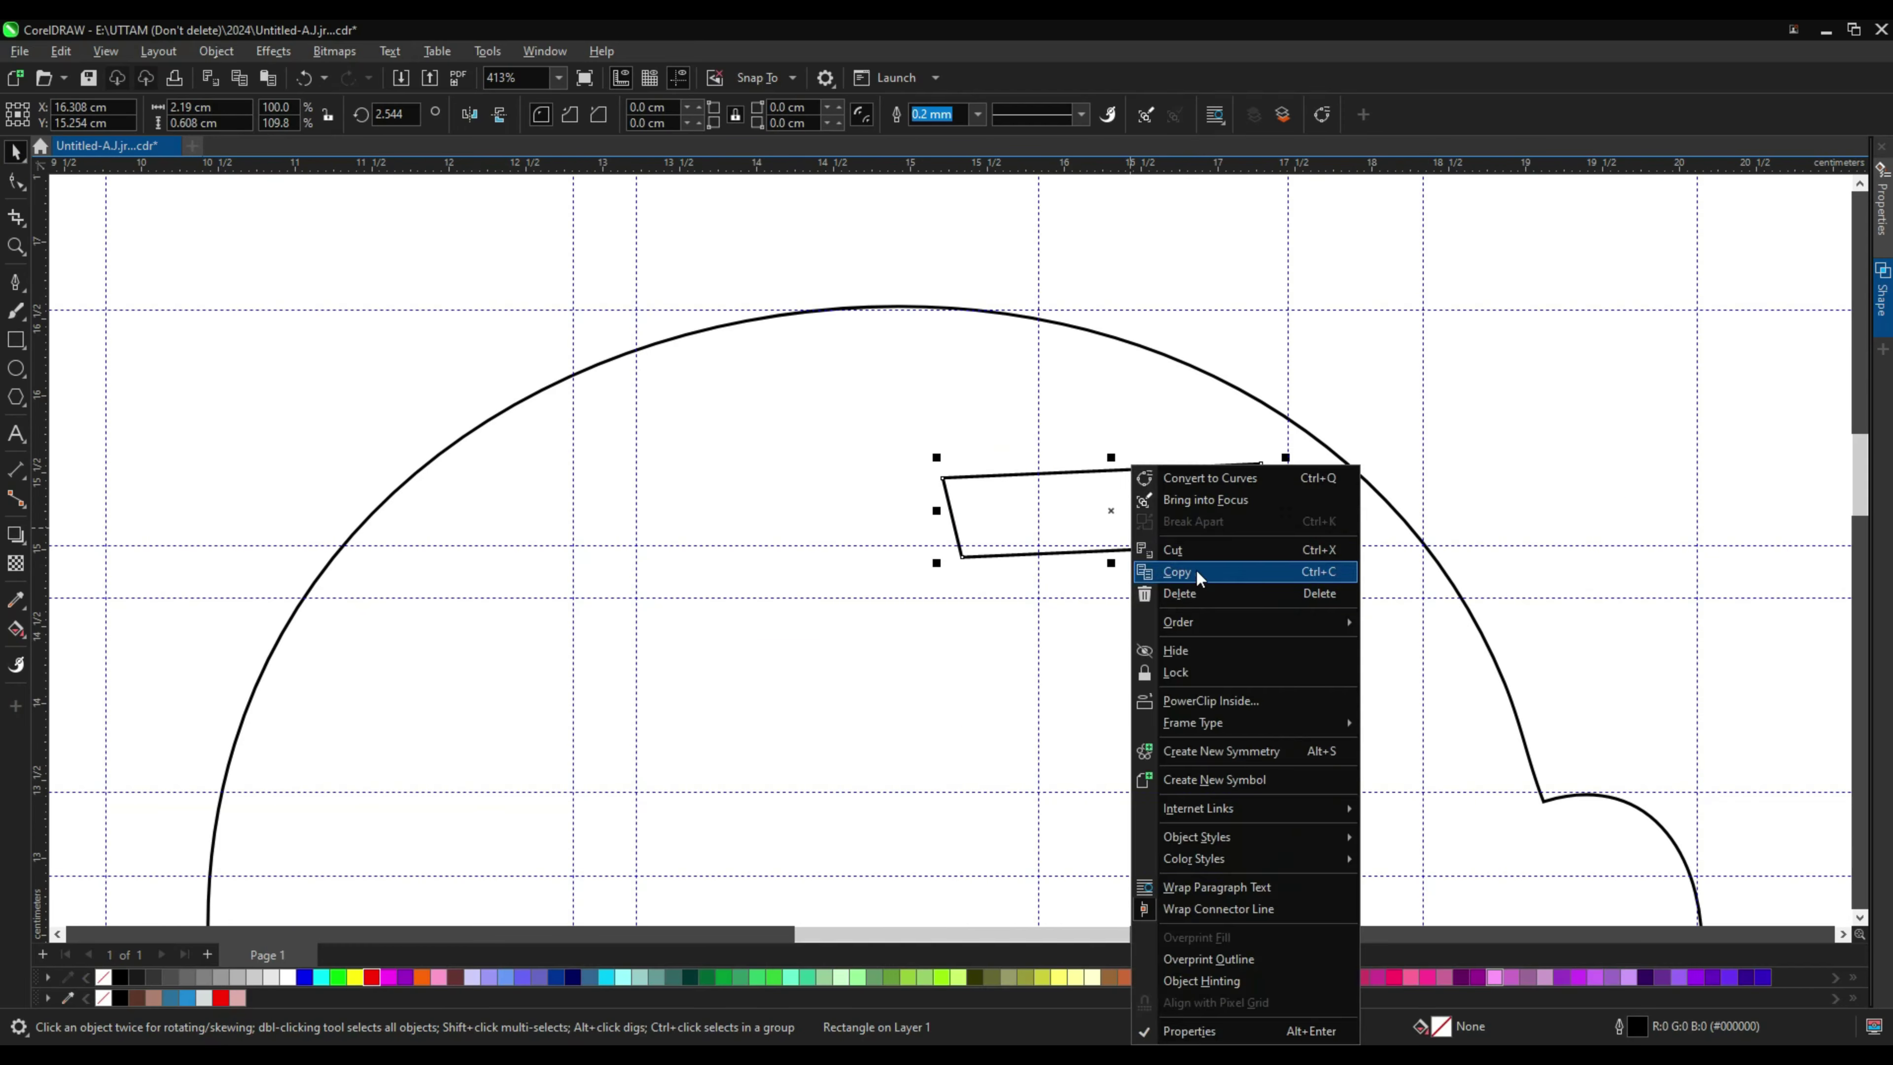
left_click(1378, 488)
left_click(622, 539)
left_click_drag(668, 496, 671, 548)
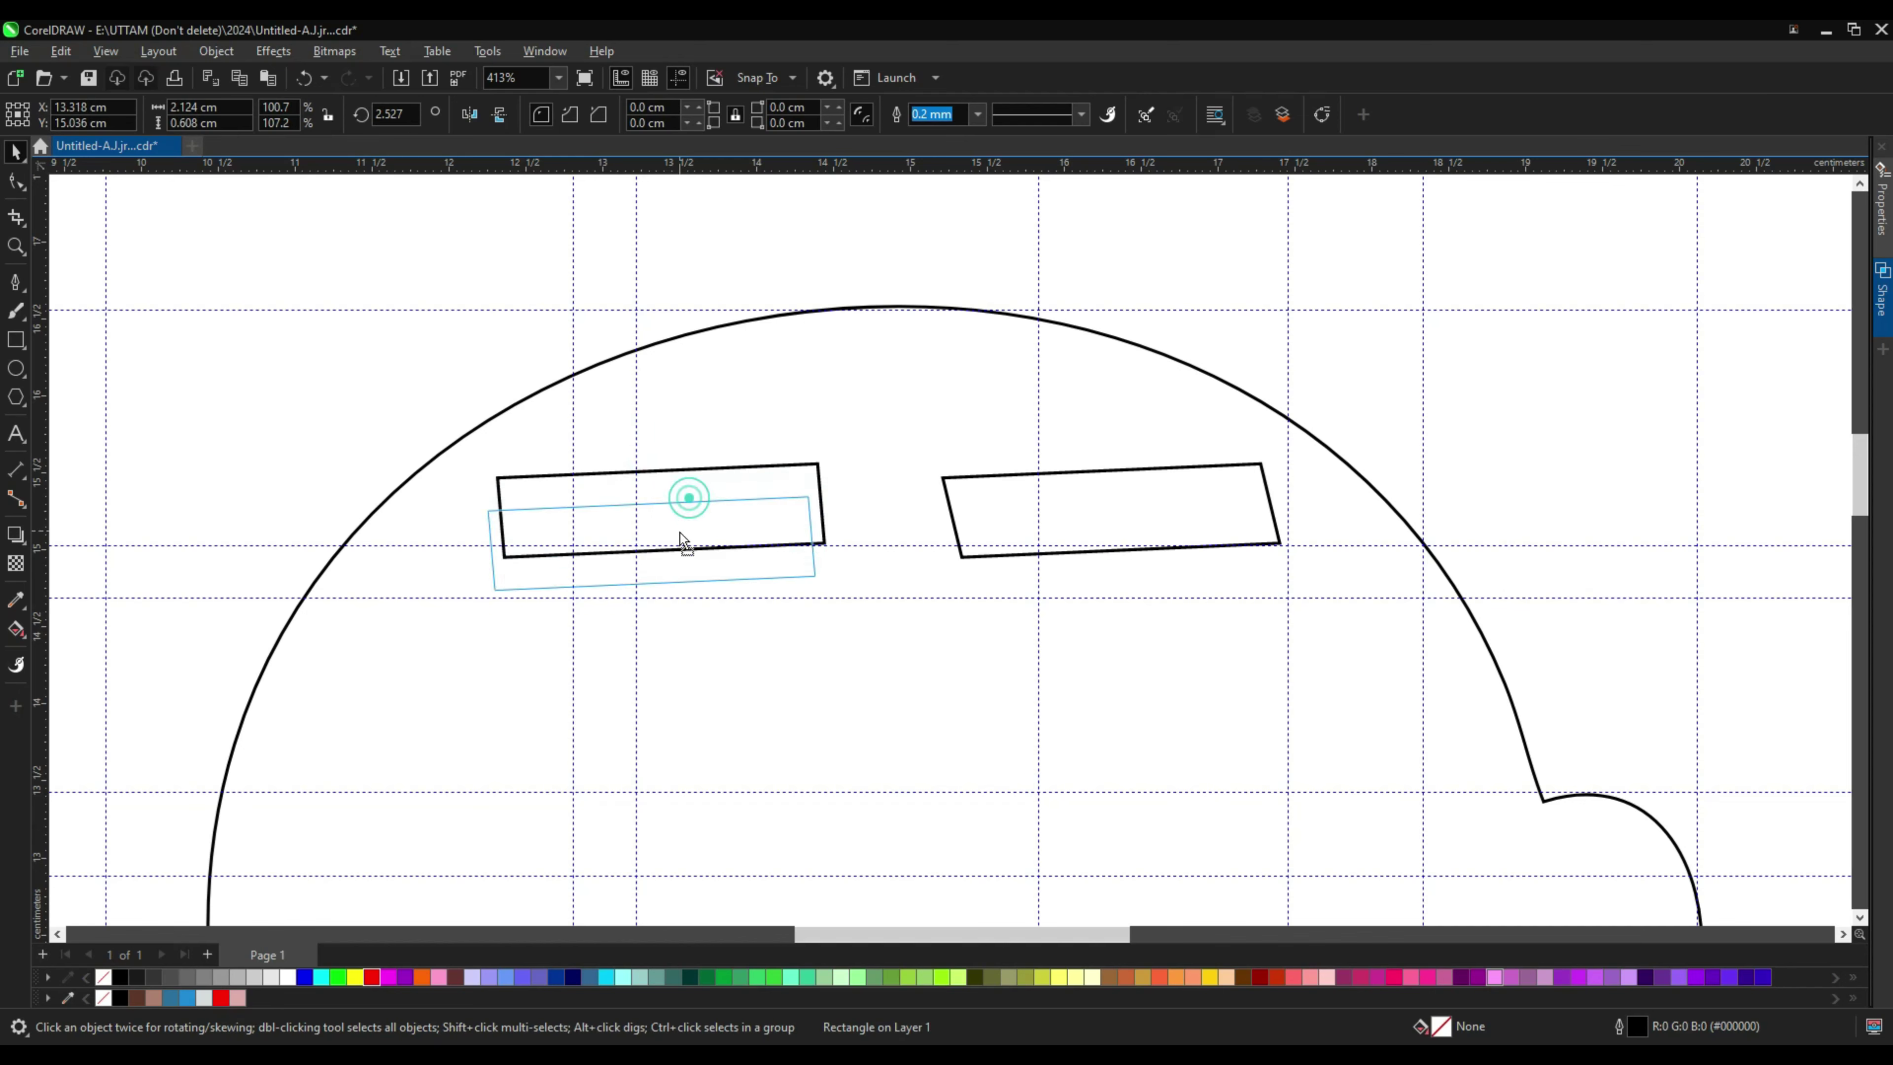
left_click_drag(863, 505, 859, 515)
scroll(588, 596, "up", 1)
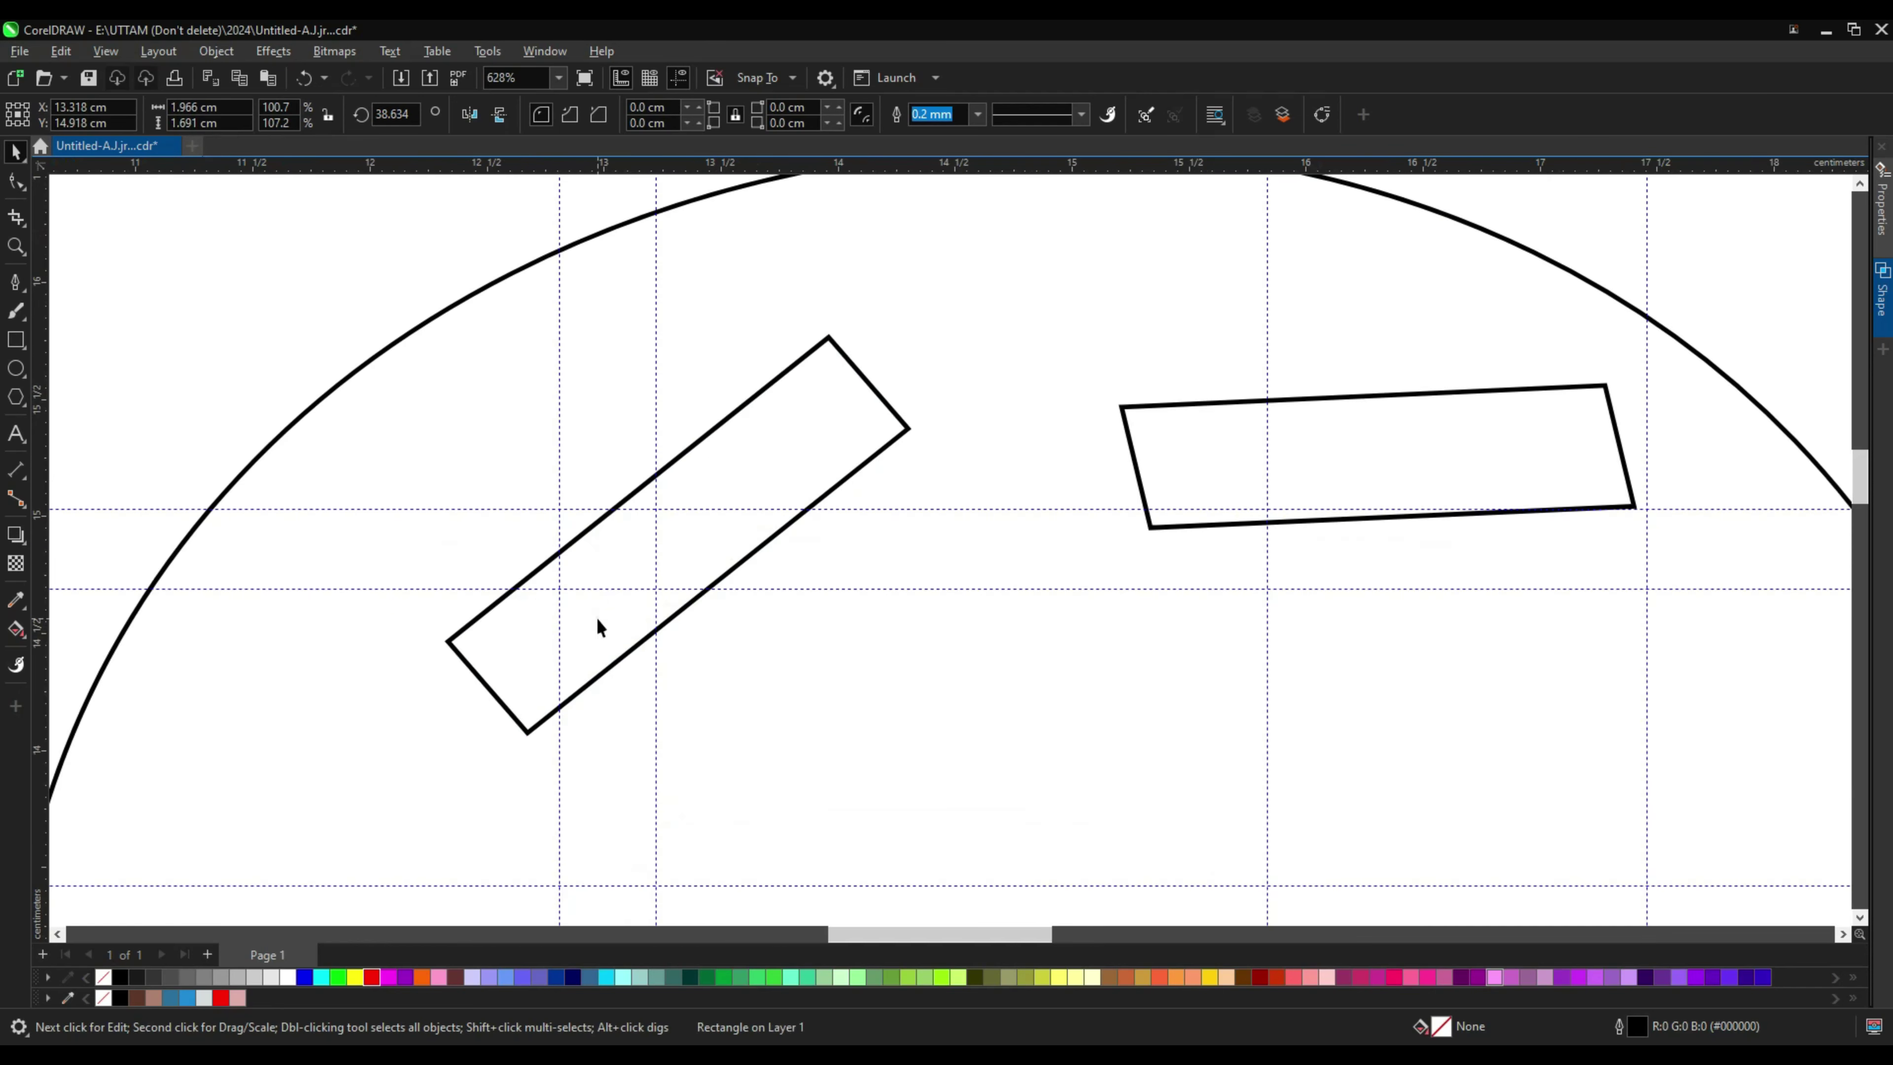
left_click(603, 644)
scroll(613, 638, "down", 2)
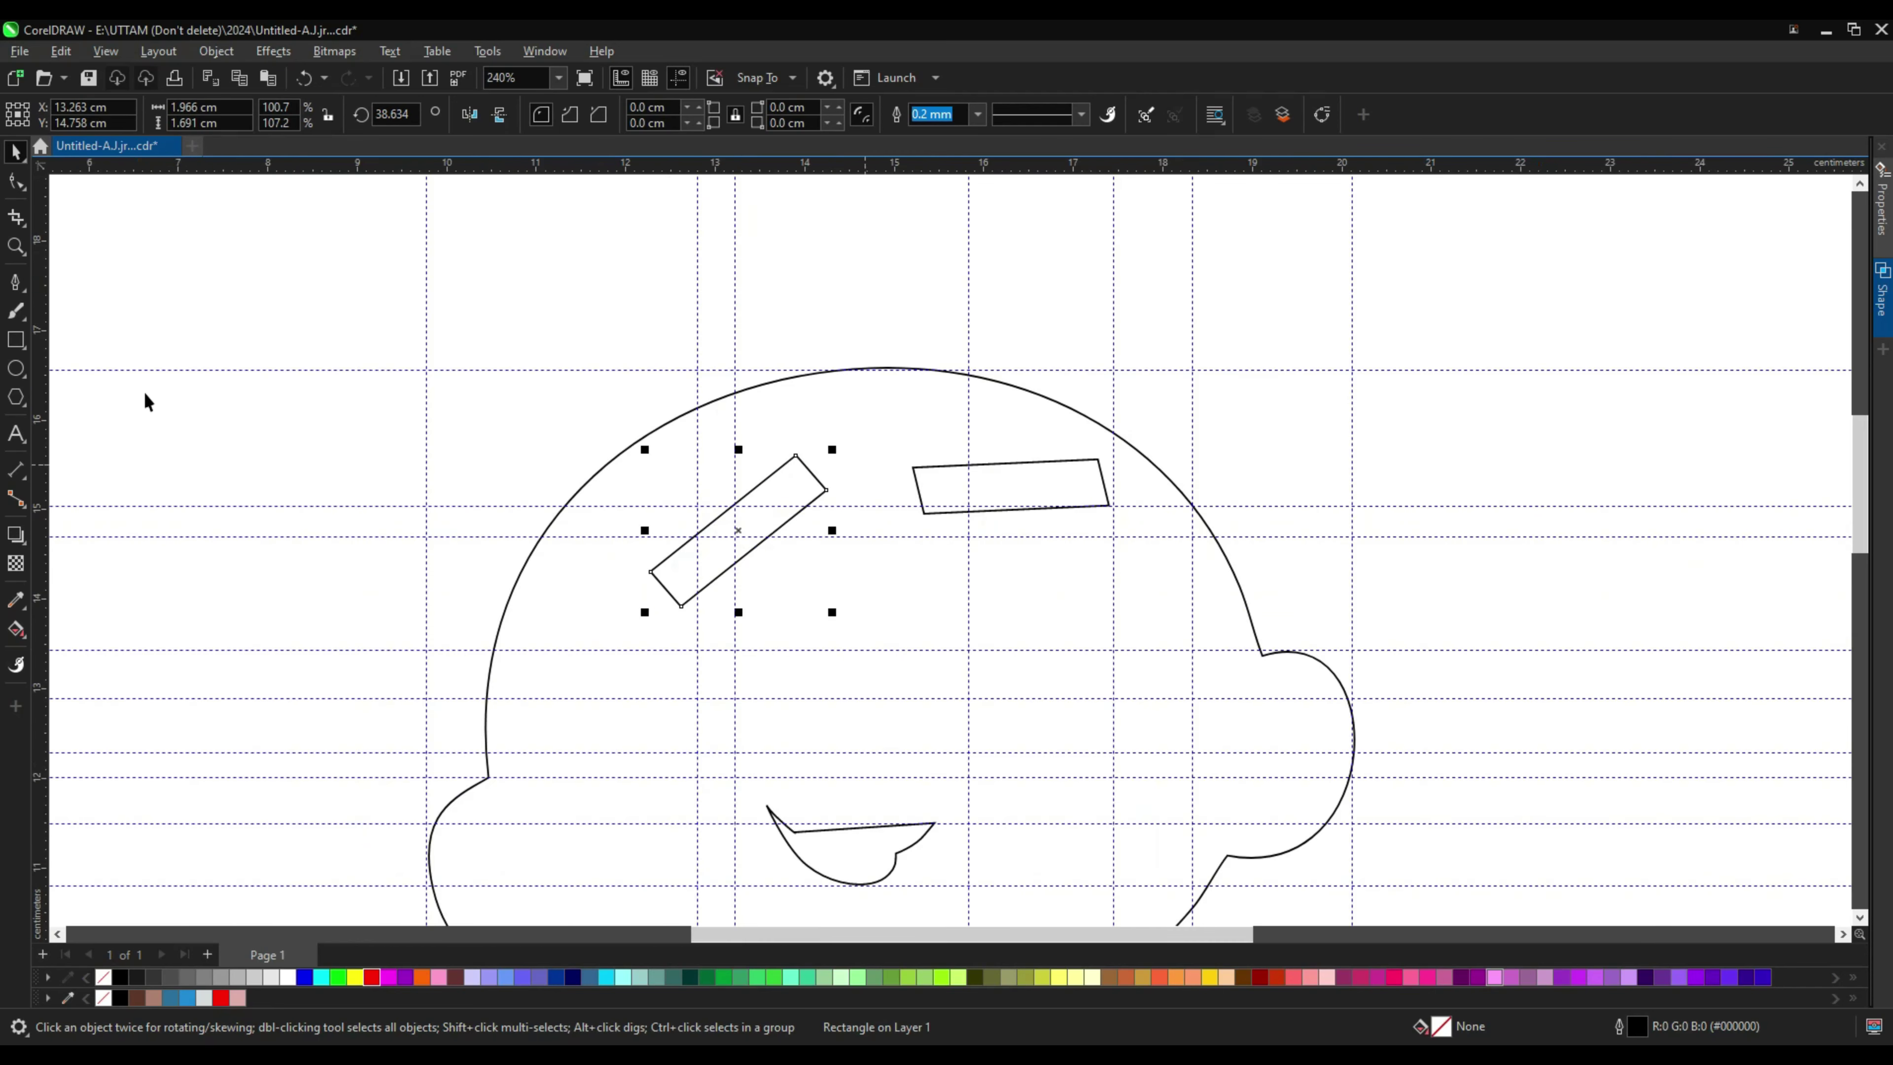
left_click(15, 368)
scroll(869, 575, "up", 1)
Step: Draw an oval eye below the eyebrows, tilt it about 20° and stretch it taller
mouse_move(626, 569)
left_mouse_down()
mouse_move(979, 798)
mouse_move(991, 850)
left_mouse_up()
scroll(1090, 499, "down", 1)
scroll(966, 544, "up", 1)
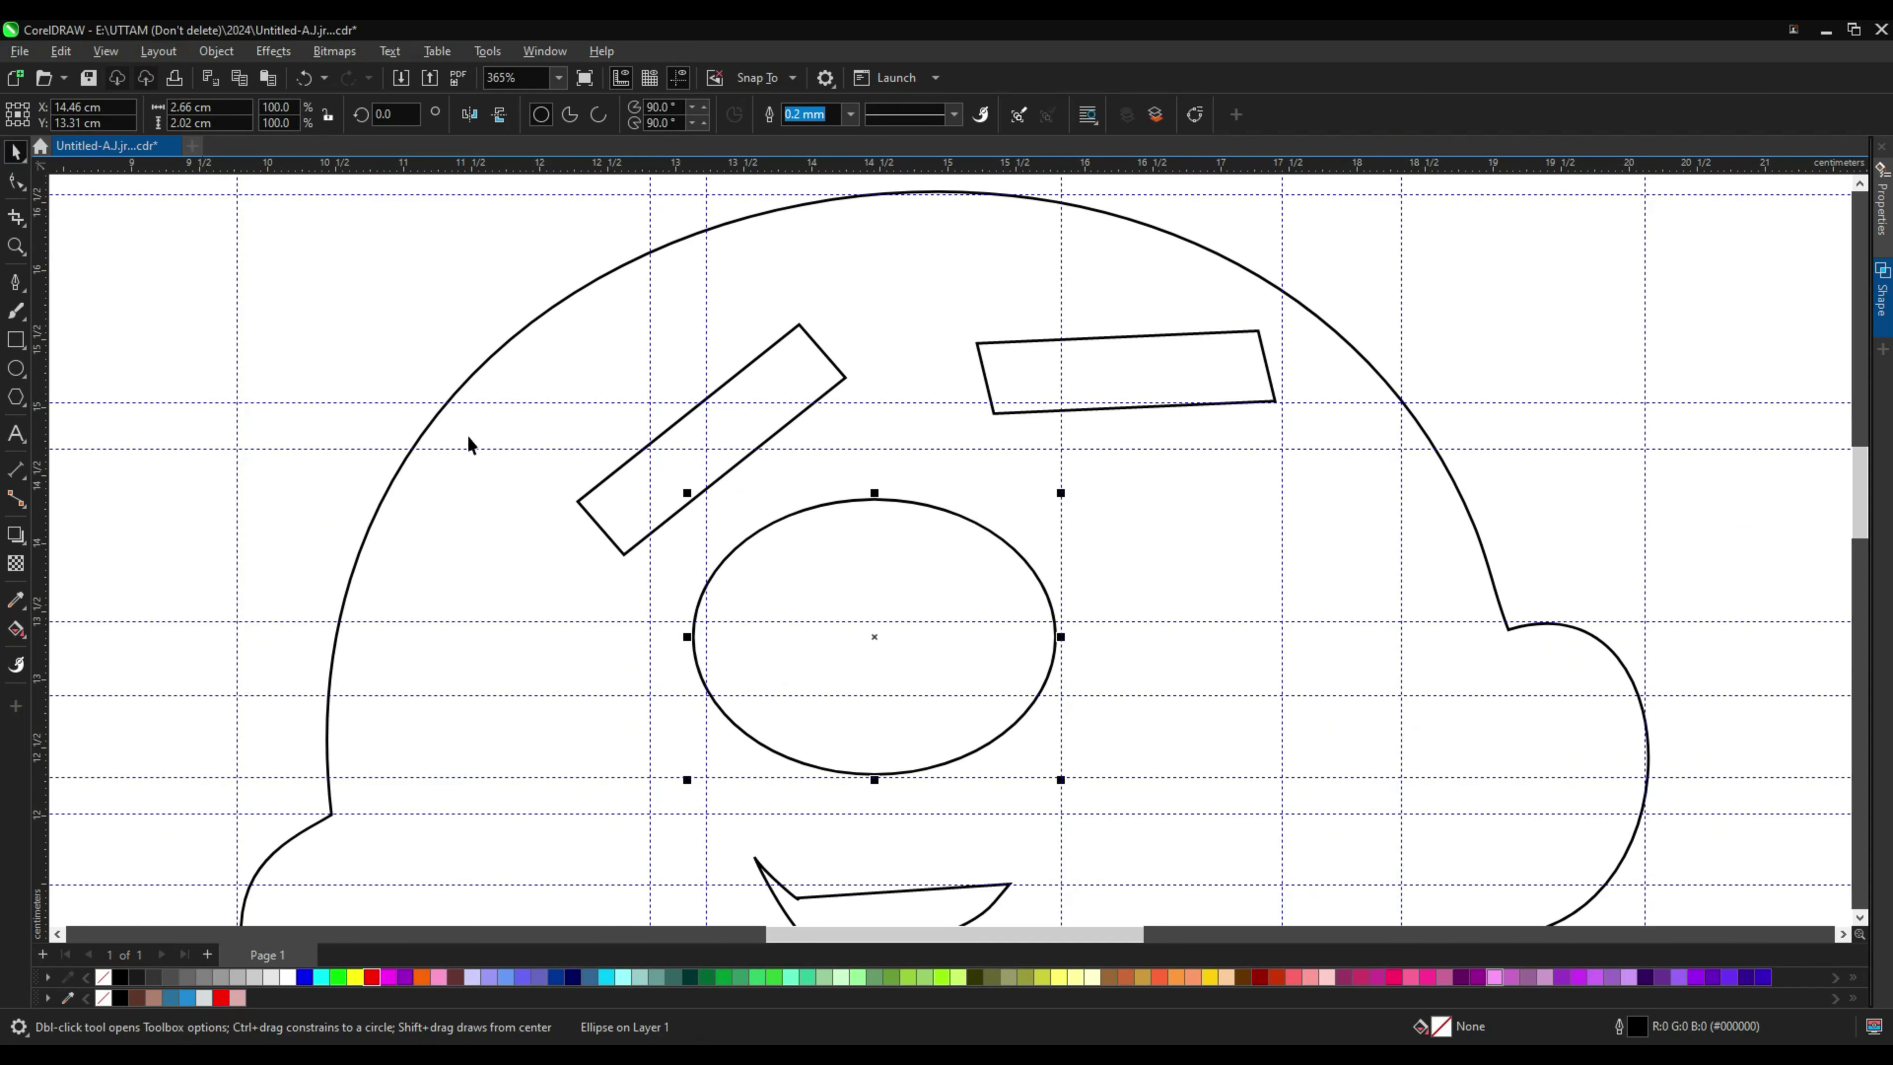
key("space")
scroll(748, 631, "up", 1)
left_click_drag(636, 656, 635, 656)
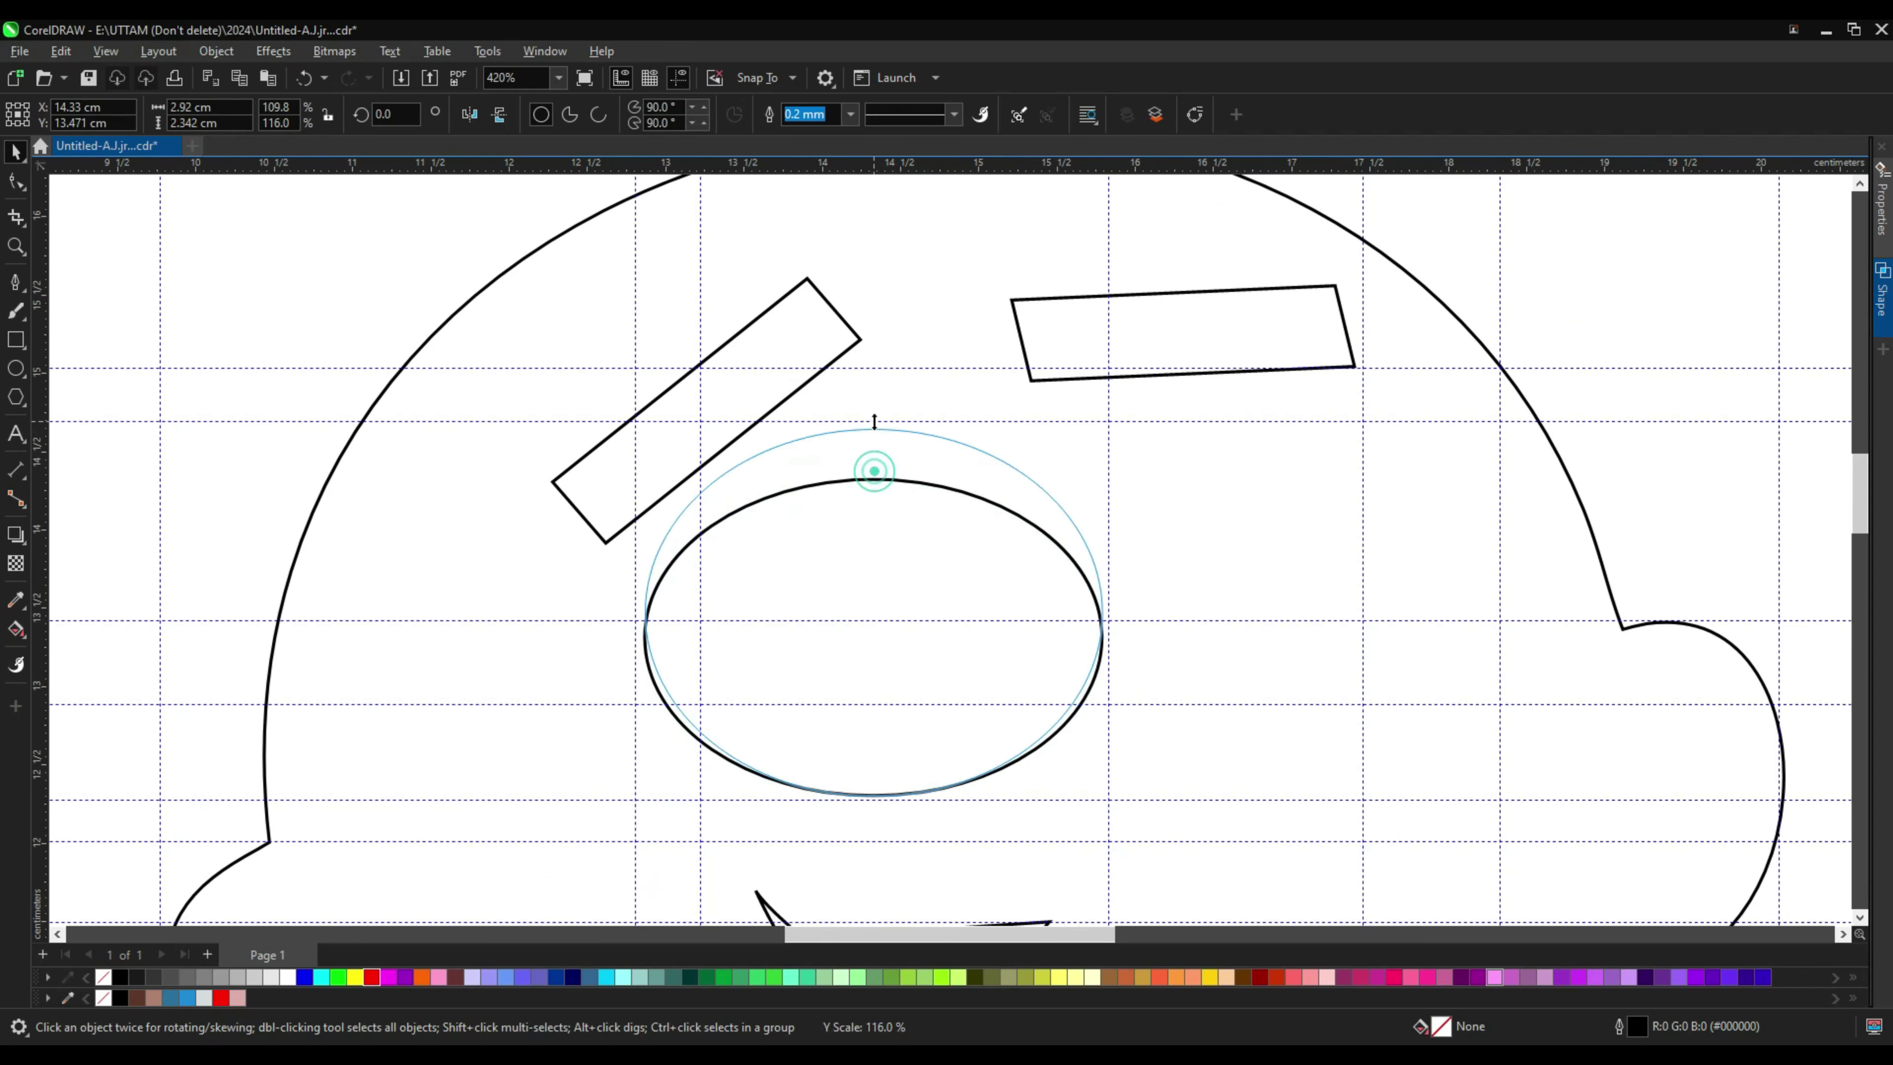
left_click_drag(873, 422, 874, 423)
key("ctrl+z")
left_click(1031, 748)
left_click(926, 703)
mouse_move(1107, 794)
left_mouse_down()
mouse_move(1146, 708)
mouse_move(1139, 656)
left_mouse_up()
scroll(905, 675, "up", 1)
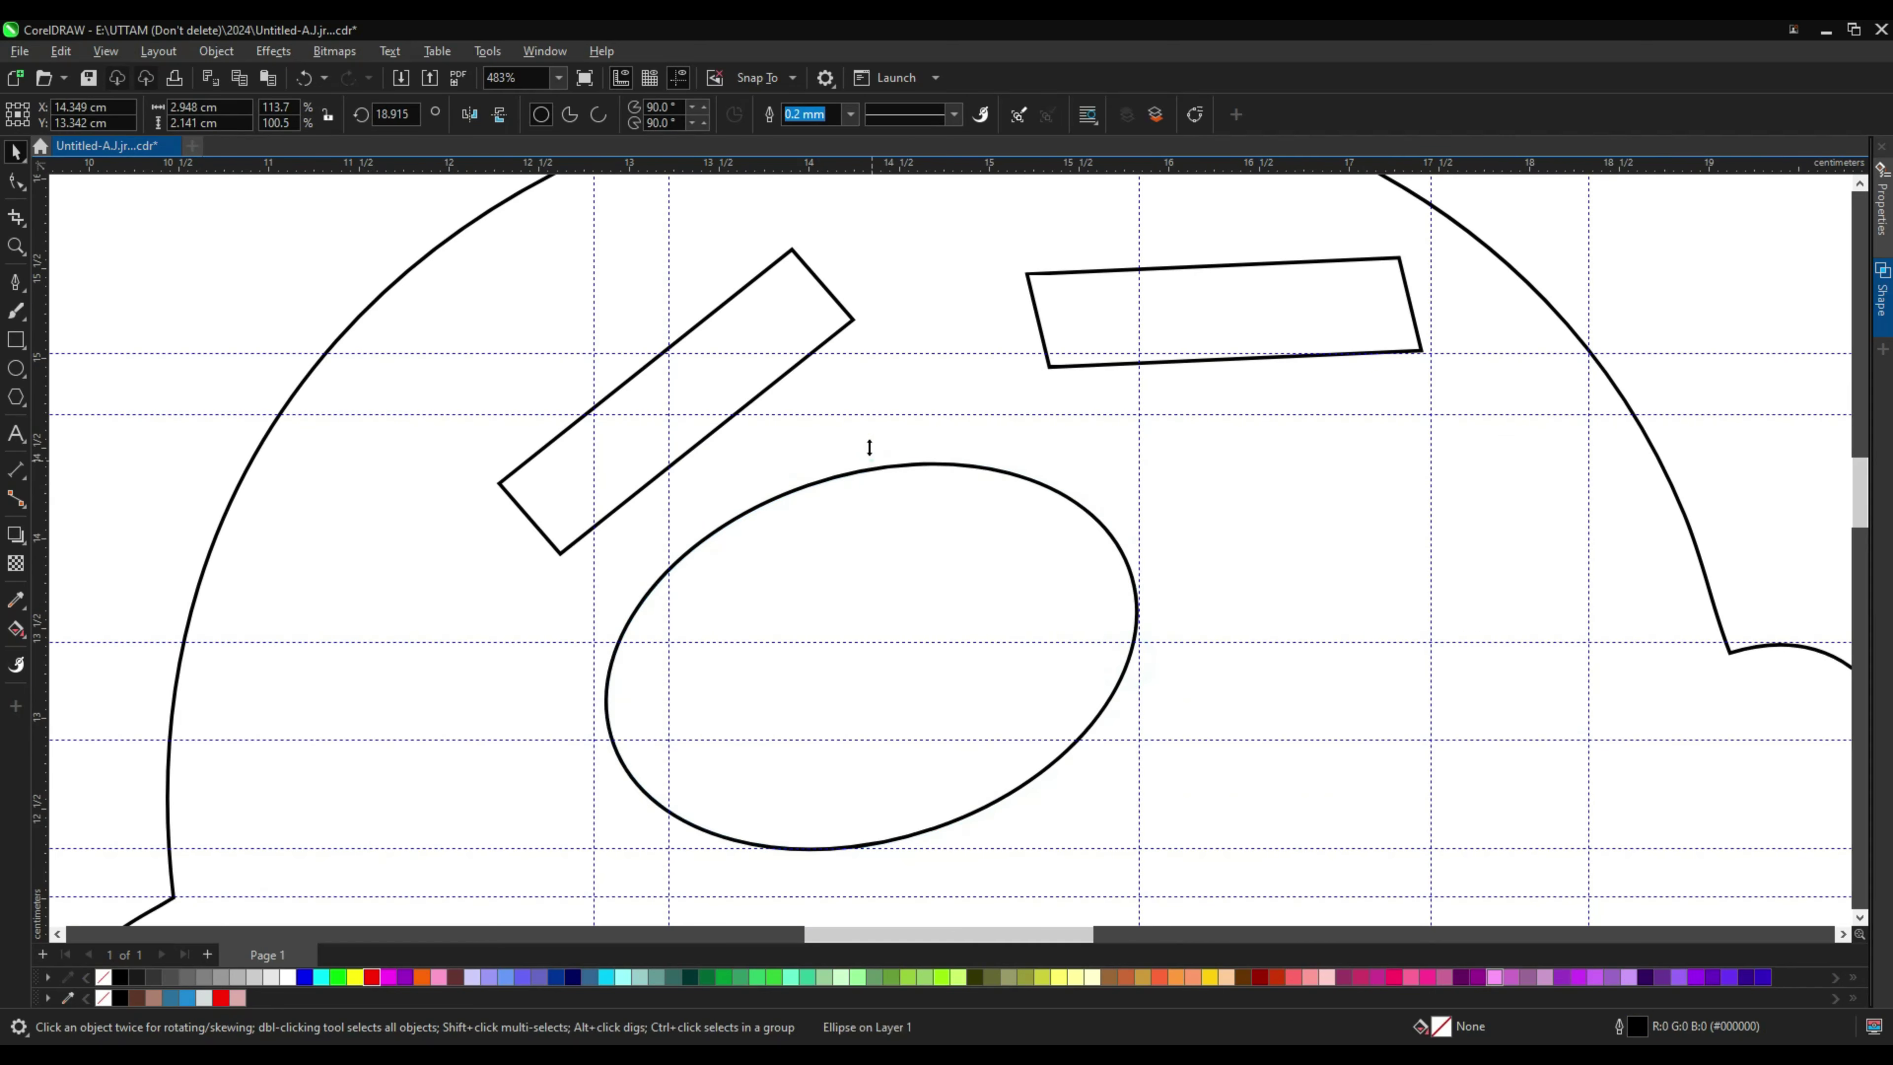
left_click_drag(869, 448, 862, 413)
Step: Nudge the oval eye slightly to the right
right_click(1006, 664)
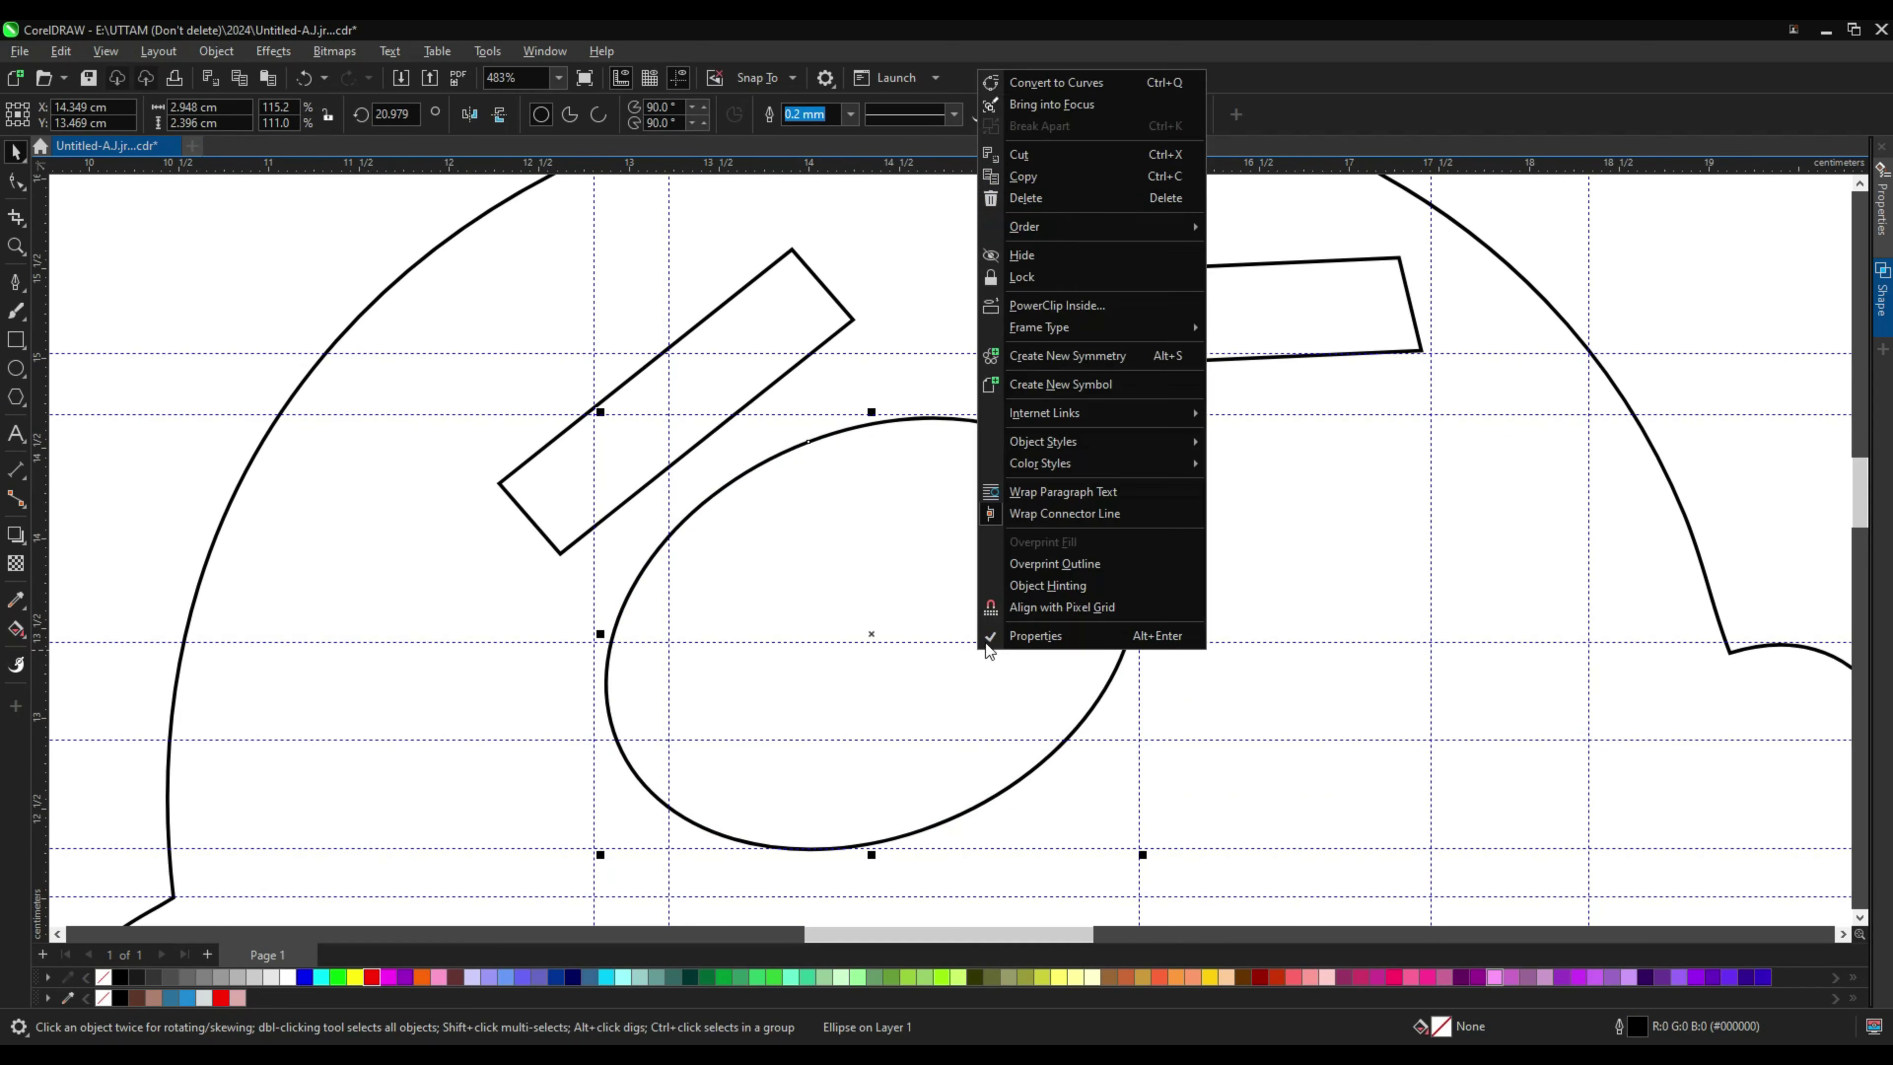
left_click(1043, 179)
right_click(1599, 258)
left_click_drag(728, 672, 779, 674)
scroll(604, 633, "up", 2)
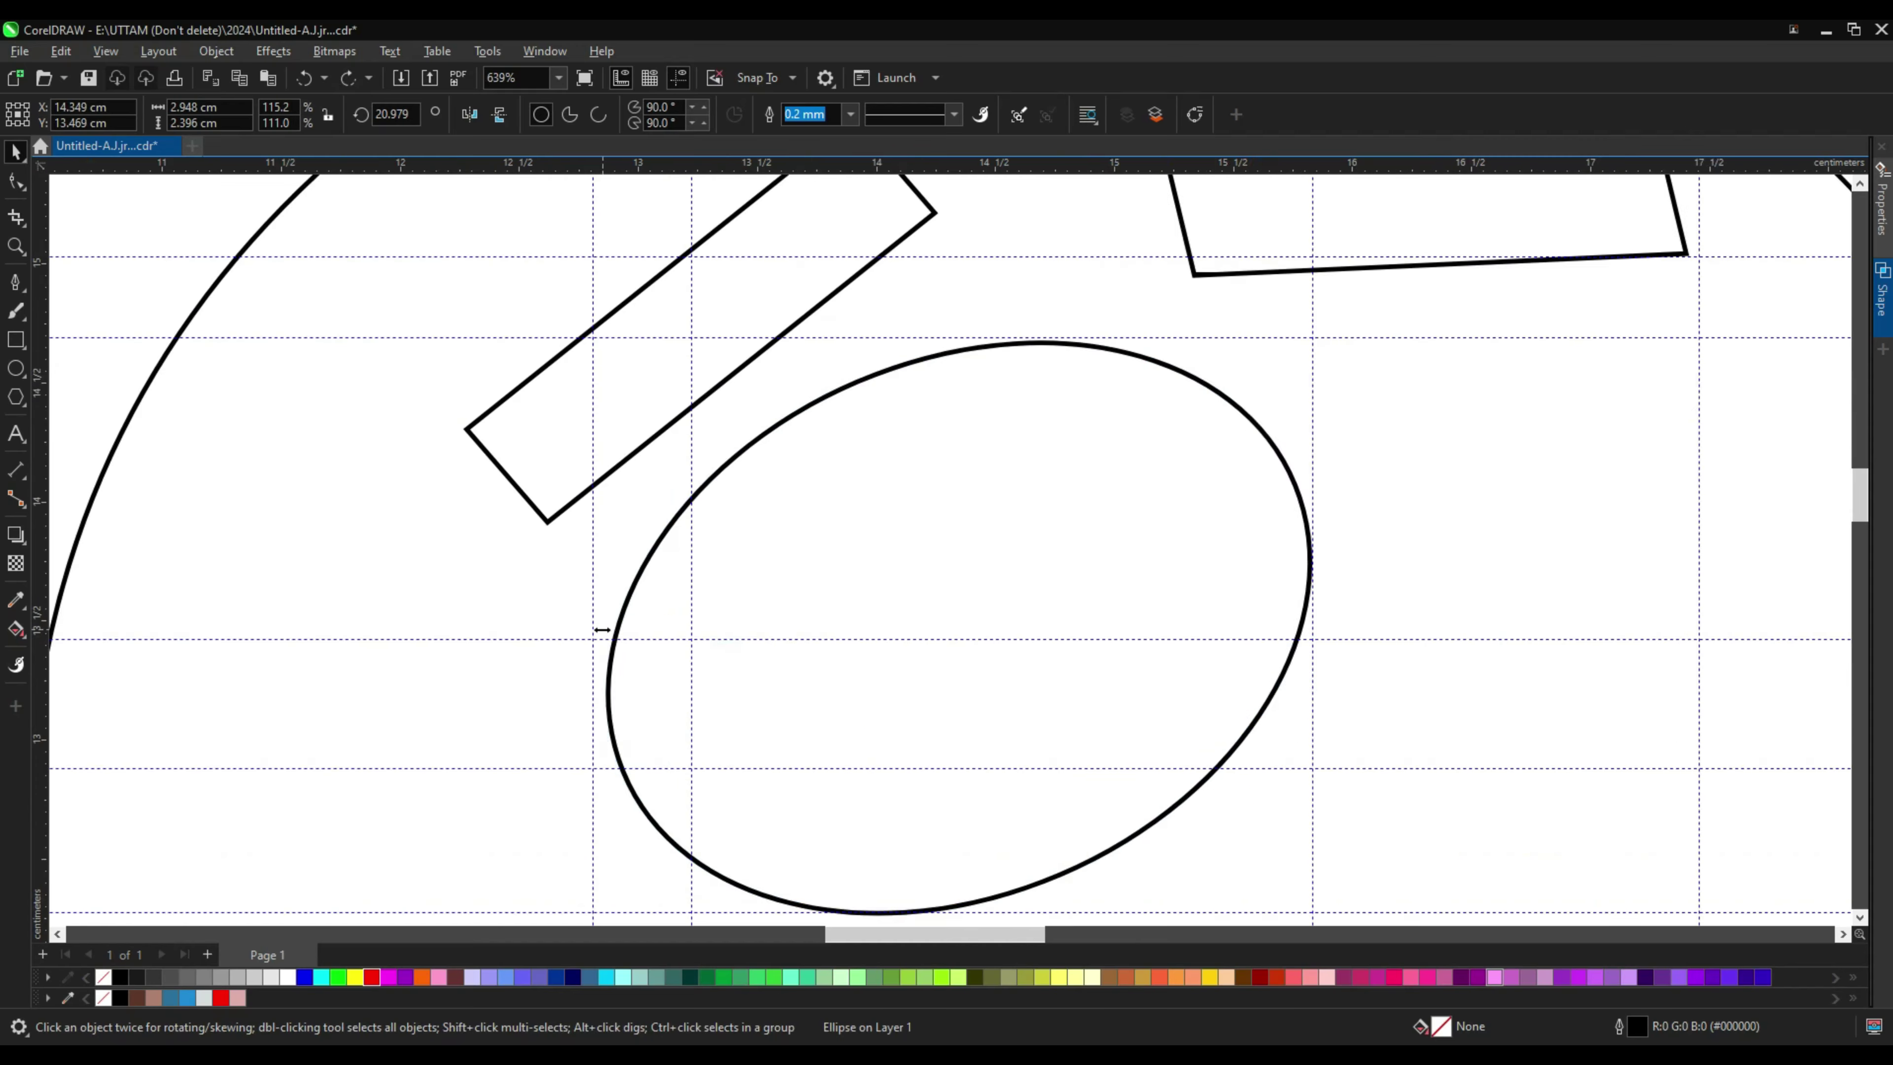
right_click(838, 630)
left_click(951, 220)
scroll(1660, 304, "down", 4)
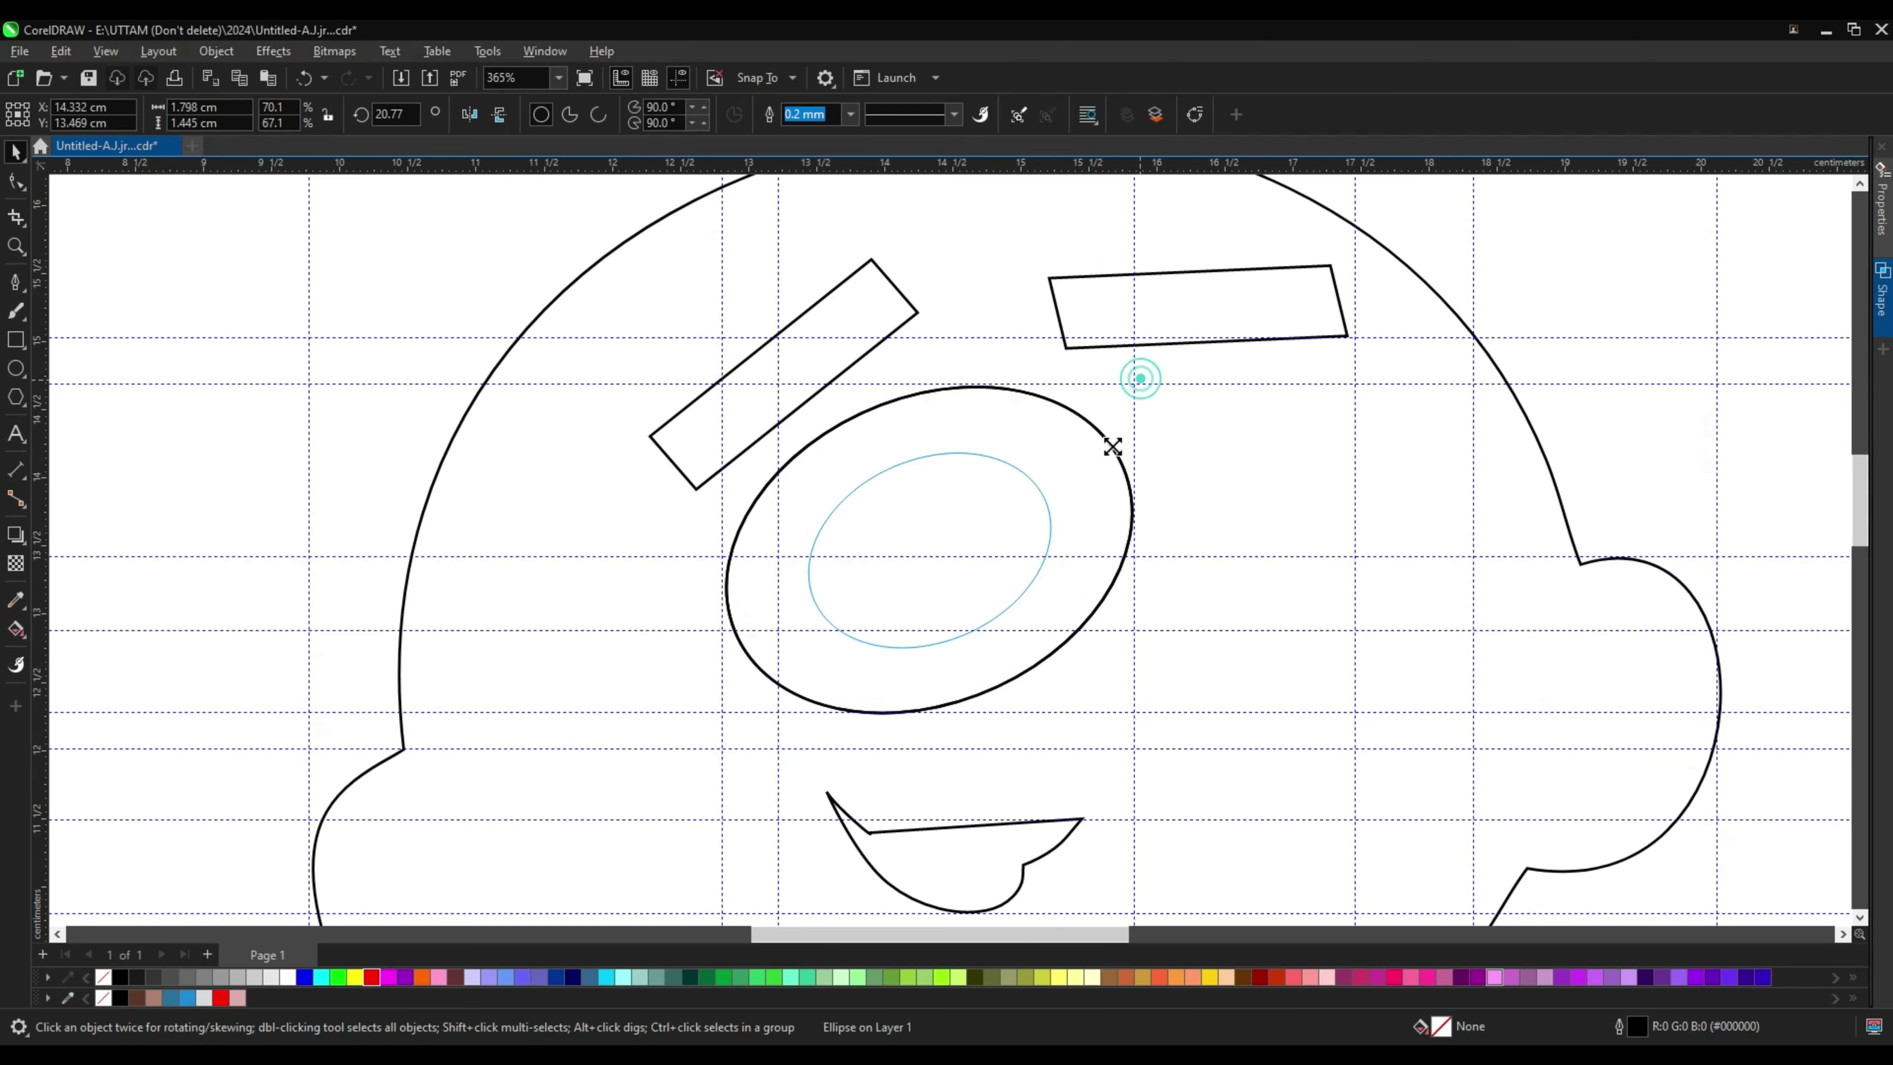
Step: Place a smaller, slightly tilted ellipse copy over the oval's right edge
left_click_drag(1112, 447, 1090, 458)
left_click_drag(942, 532, 1188, 538)
scroll(1222, 451, "up", 1)
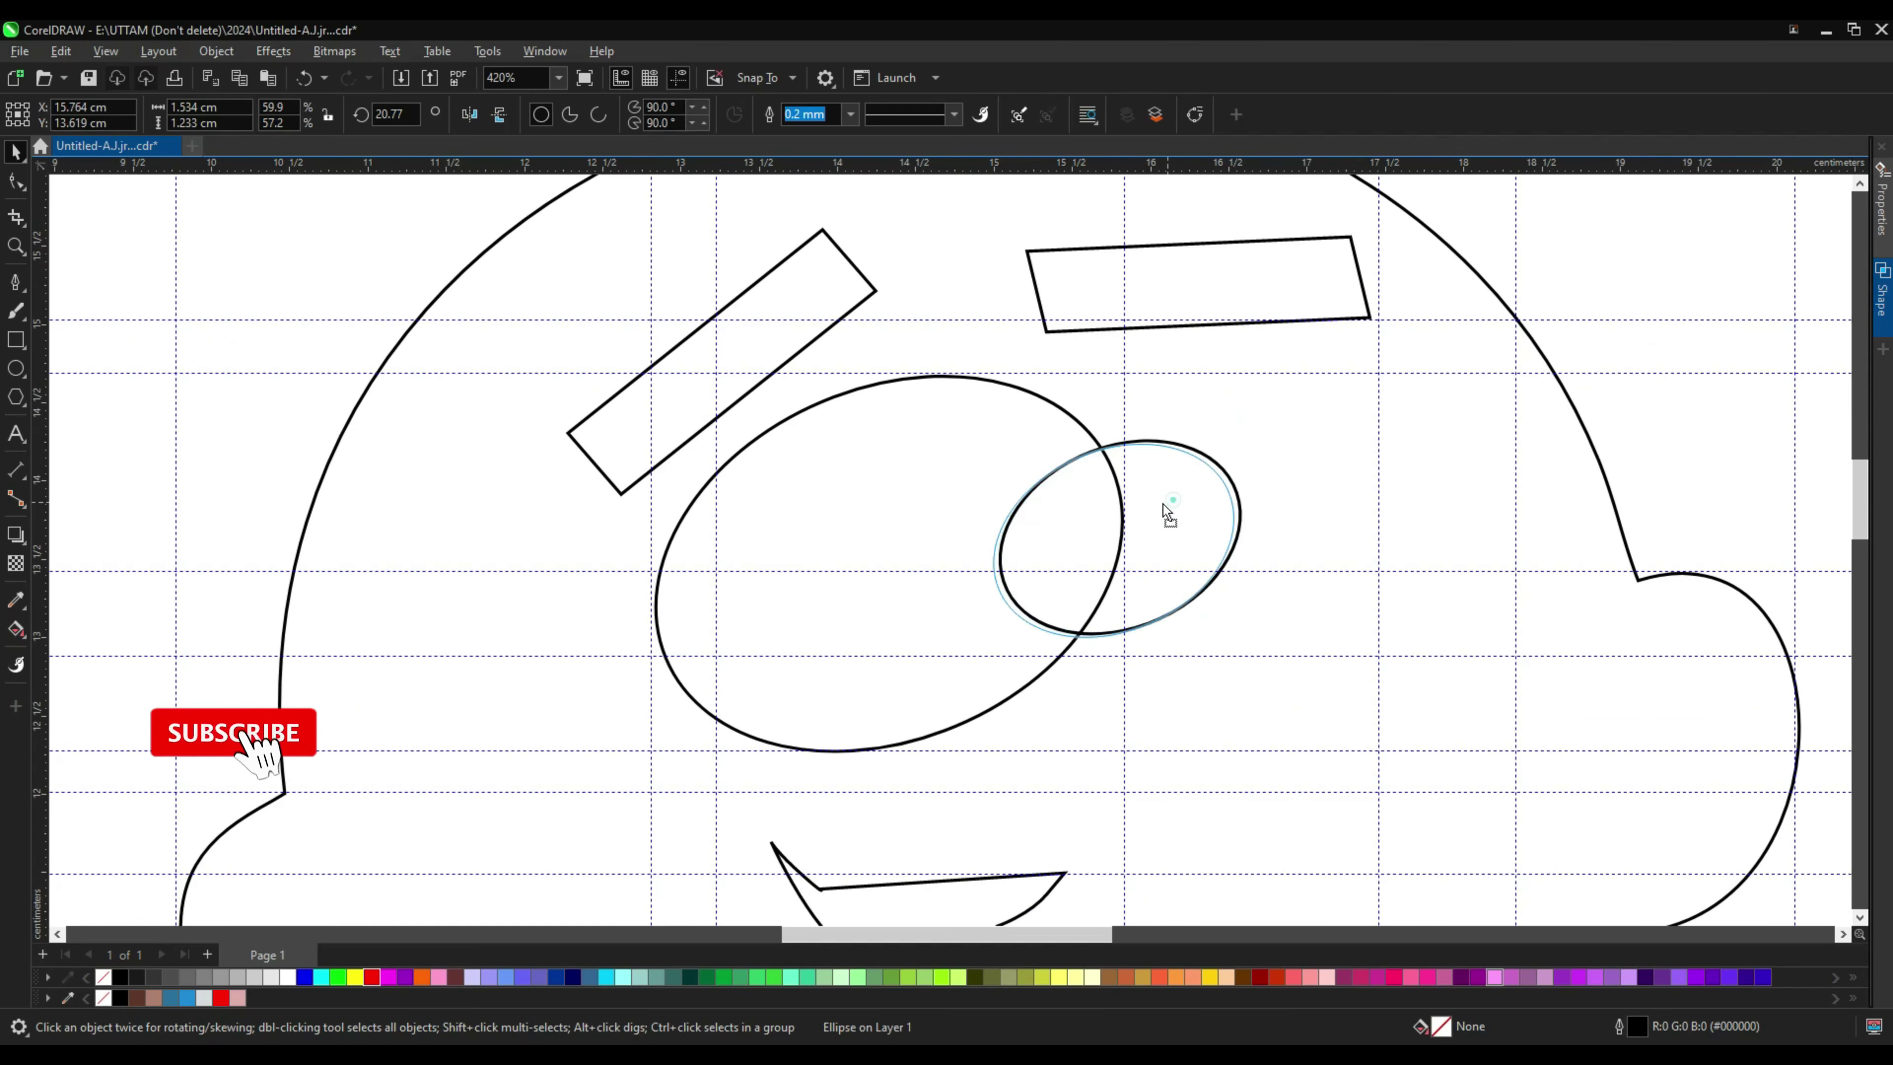
scroll(1161, 508, "up", 1)
left_click_drag(1251, 431, 1149, 532)
scroll(1148, 521, "up", 1)
double_click(1066, 675)
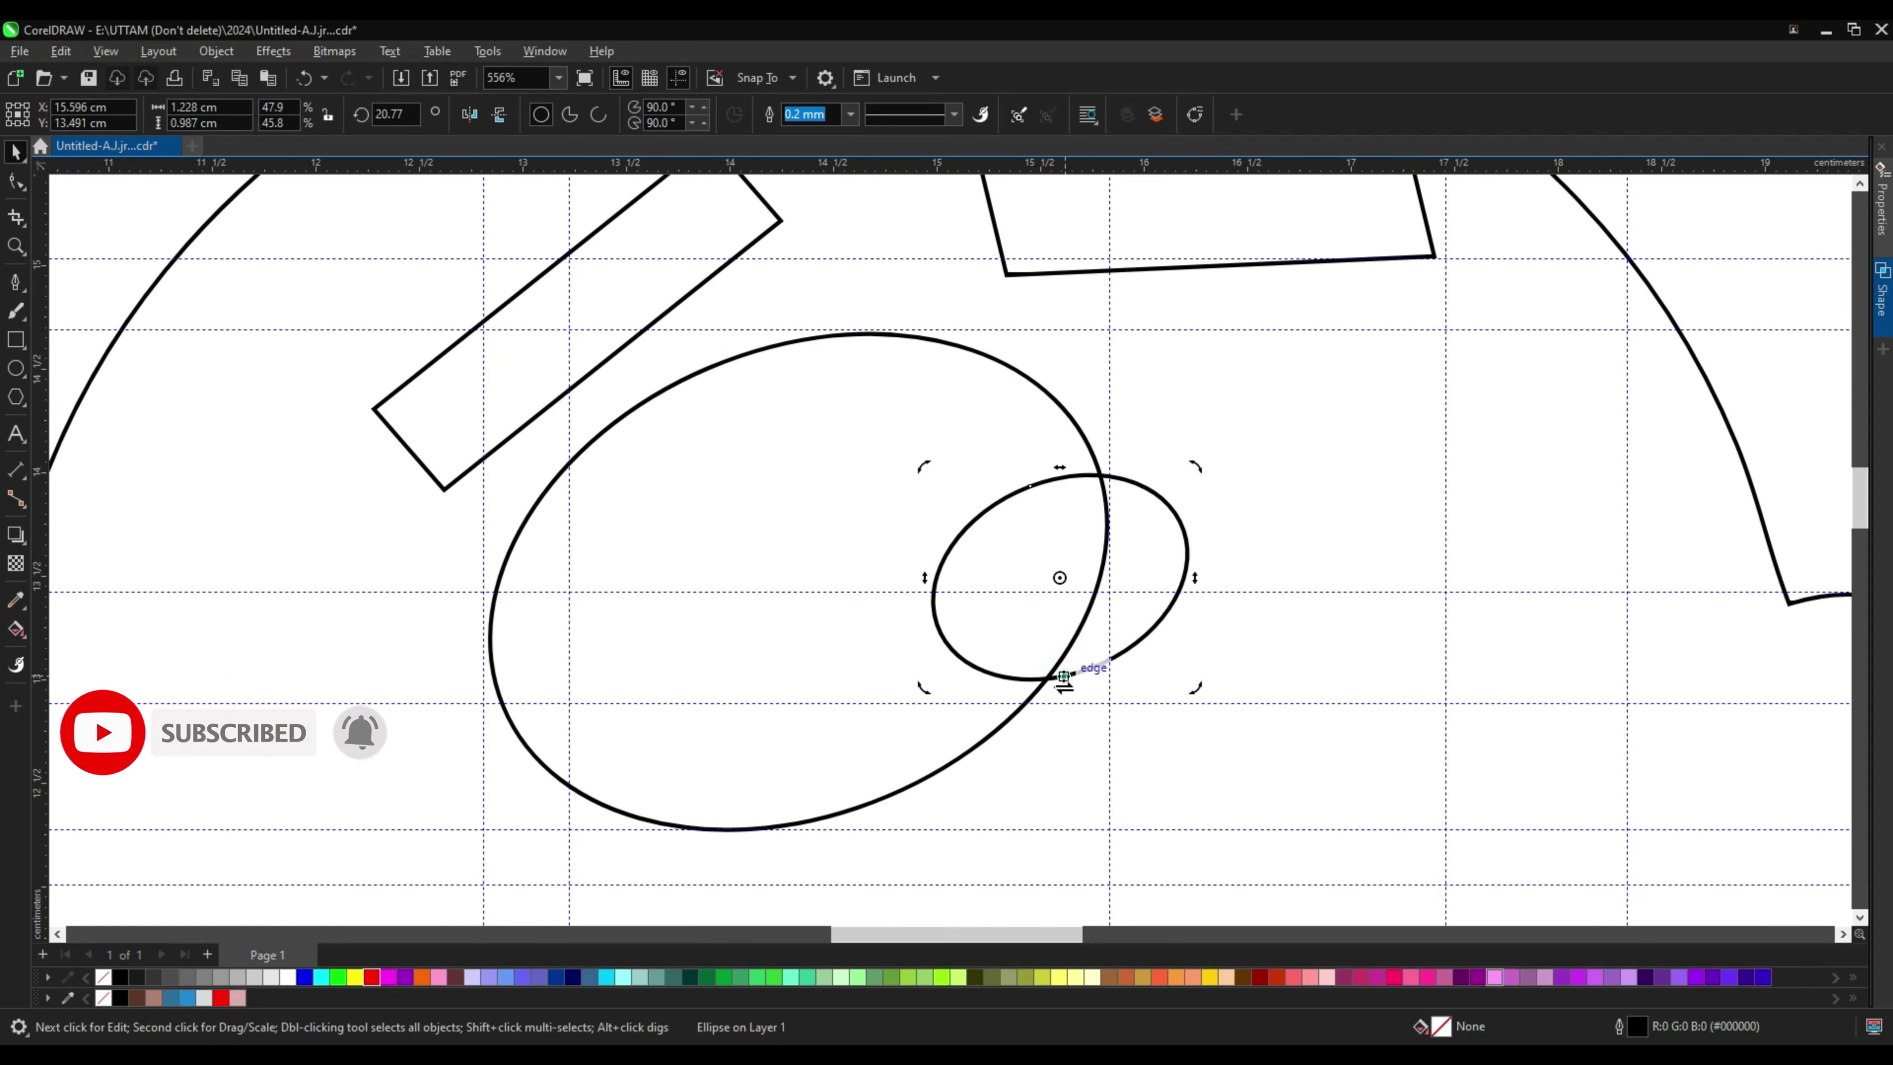
left_click_drag(1084, 669, 1058, 694)
left_click(994, 632)
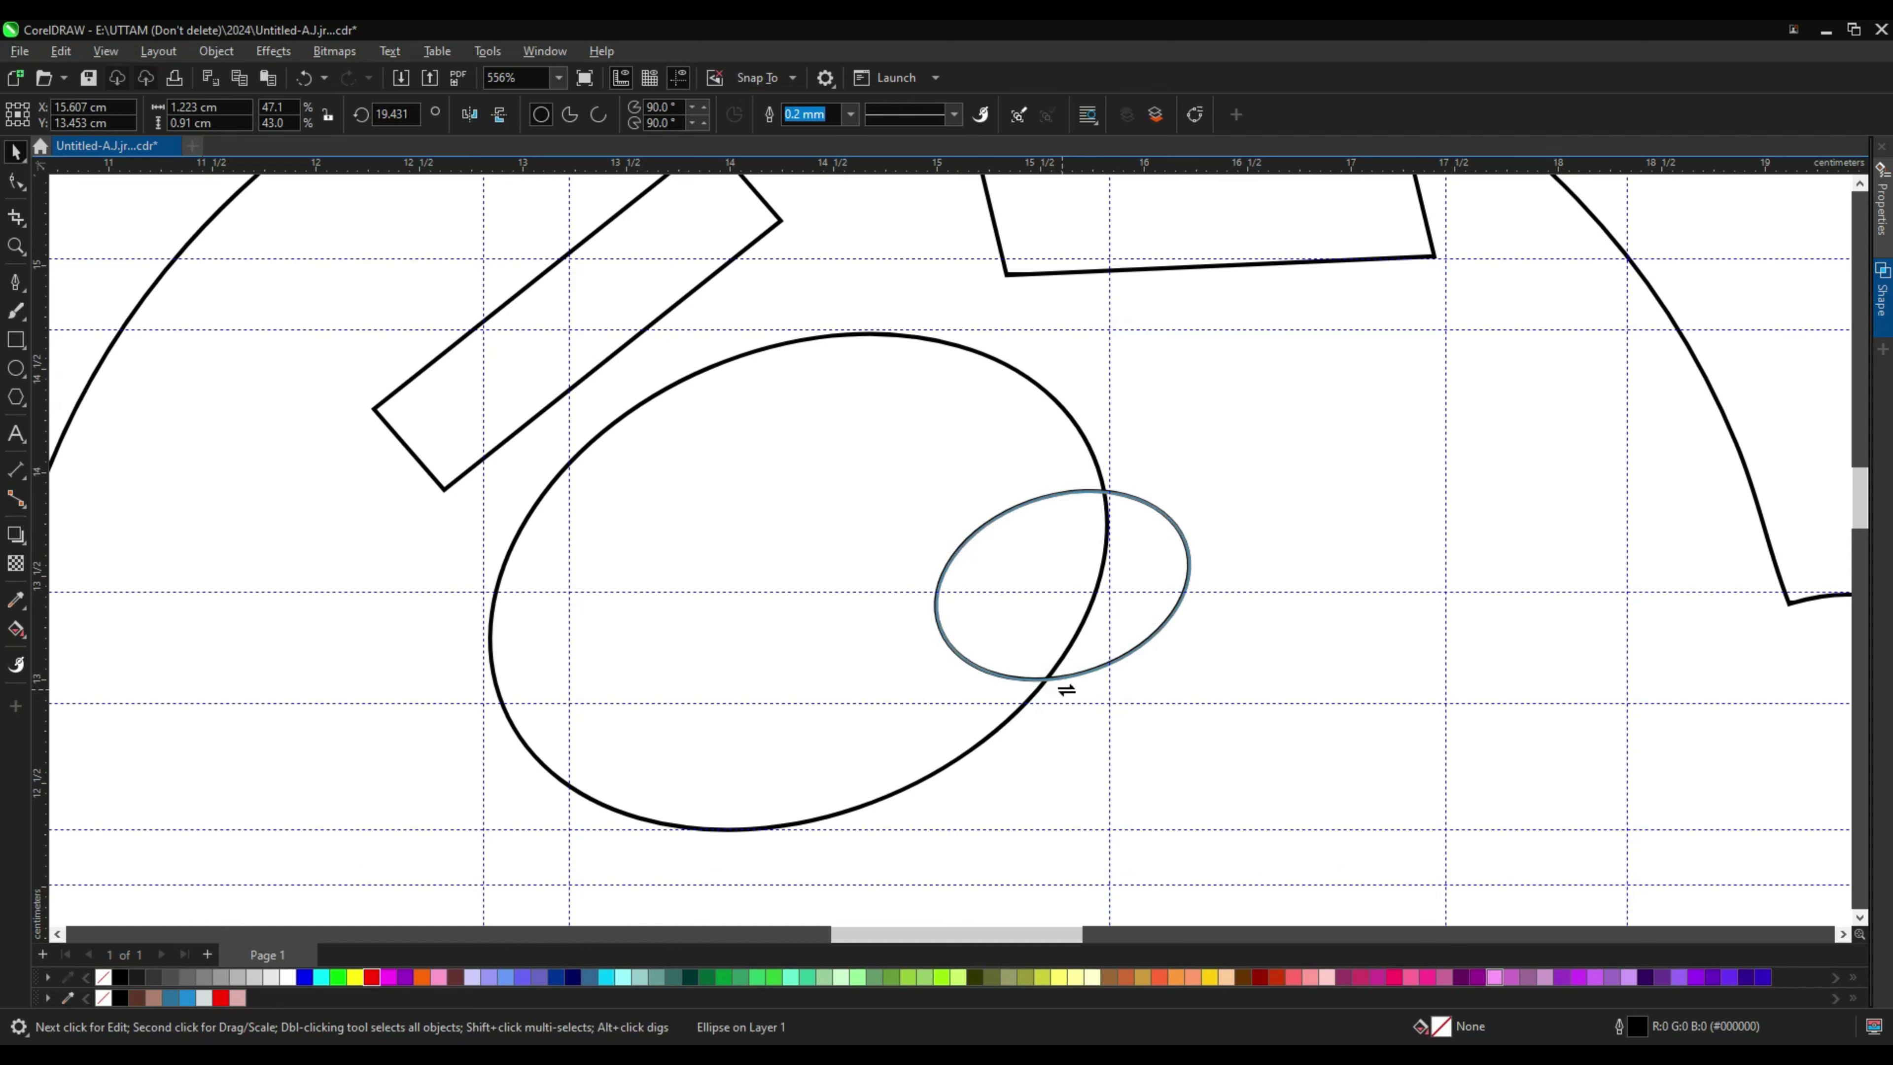
left_click(1191, 585)
left_click_drag(1191, 582, 1194, 581)
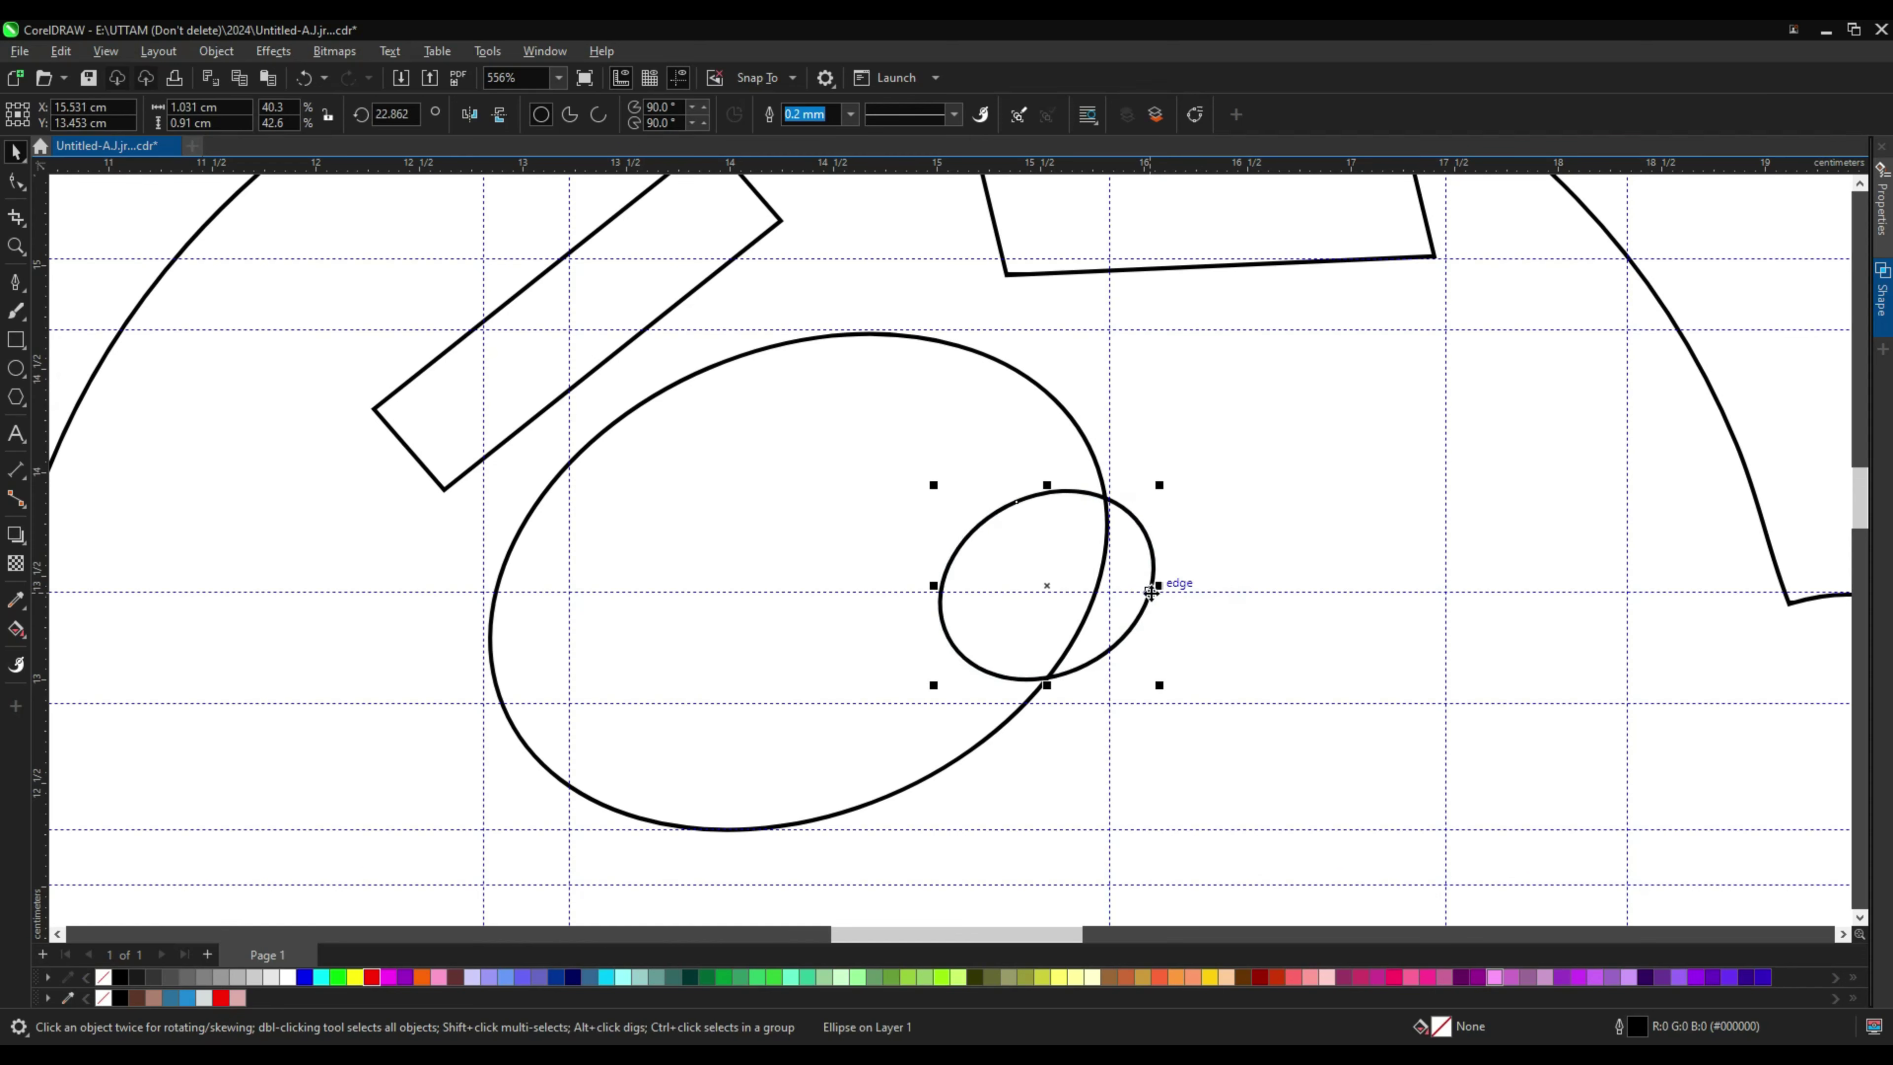
Step: Smart Fill the two ellipses' overlap grey-blue as the iris
left_click(18, 633)
left_click(82, 682)
left_click(1017, 596)
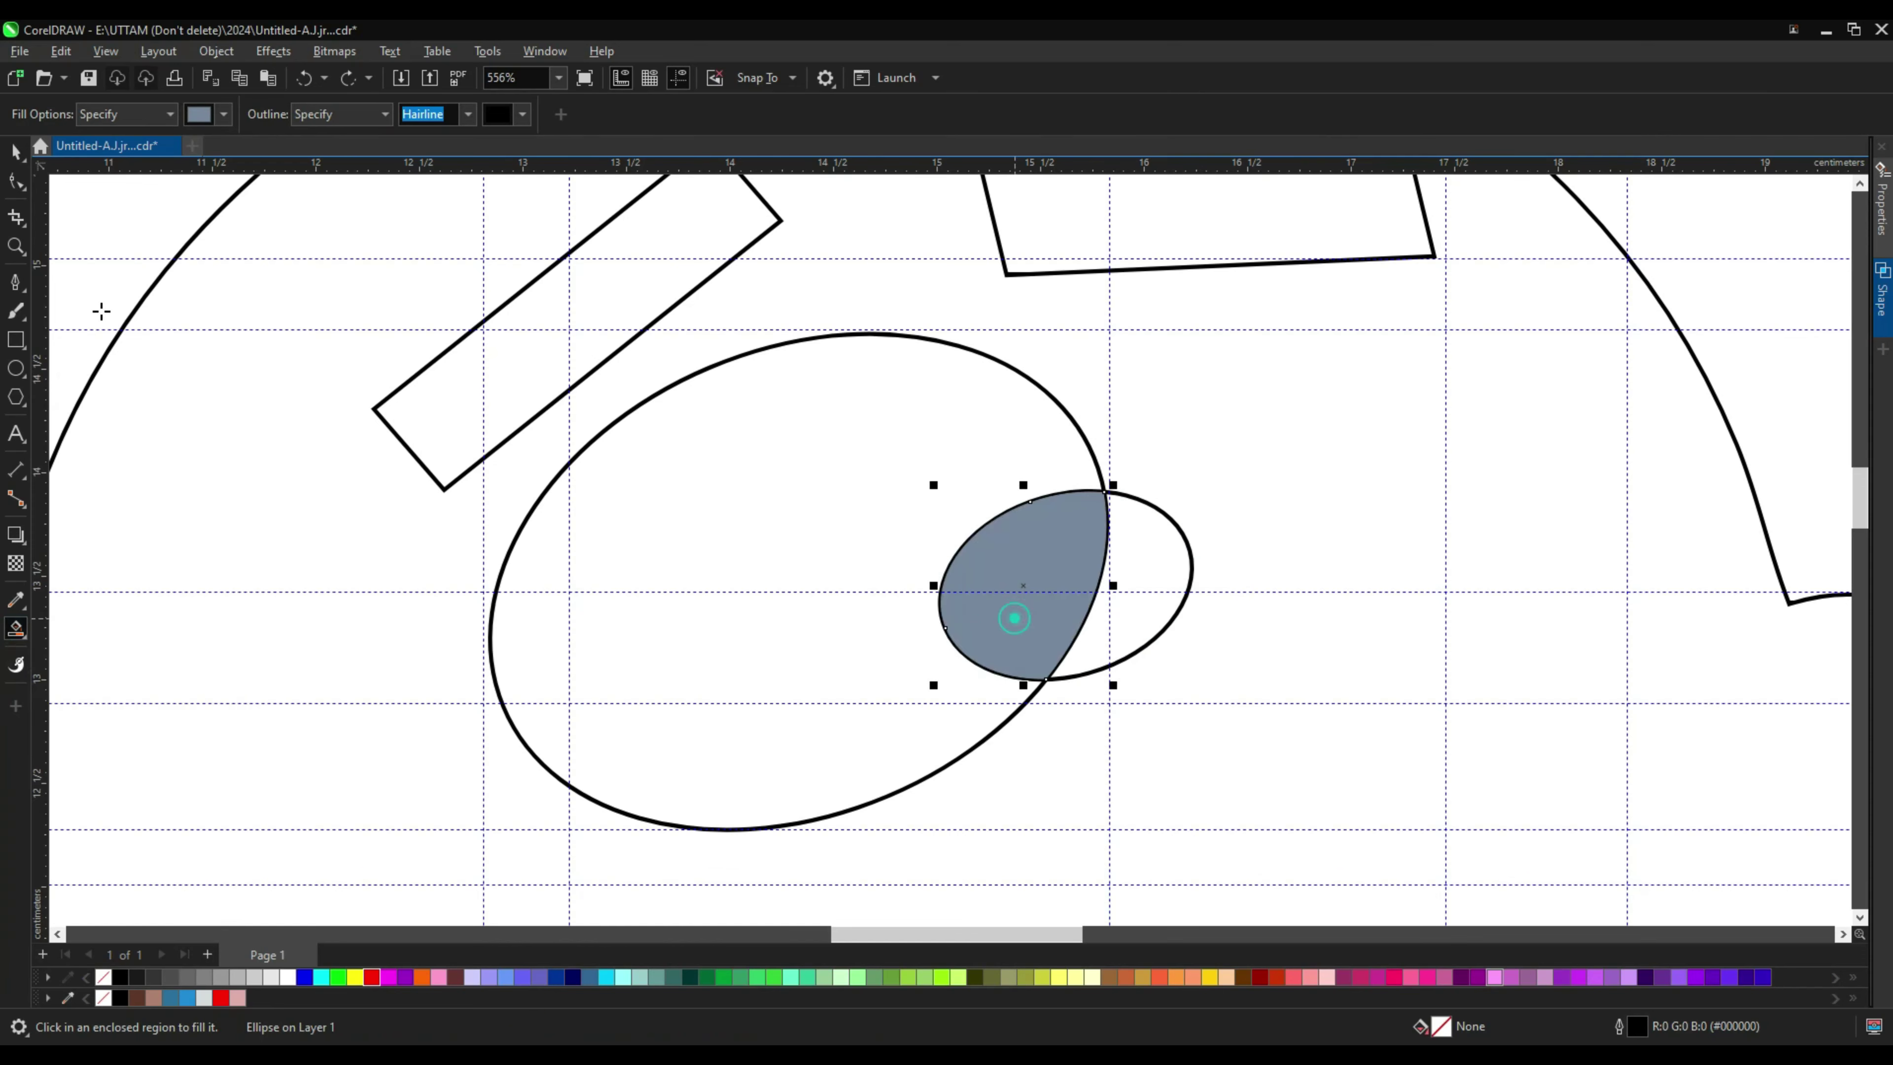
Step: Copy the eye outline and iris, paste, and move the copy right as the second eye
right_click(1184, 589)
scroll(1183, 589, "down", 2)
left_click(896, 550, "shift")
right_click(896, 549)
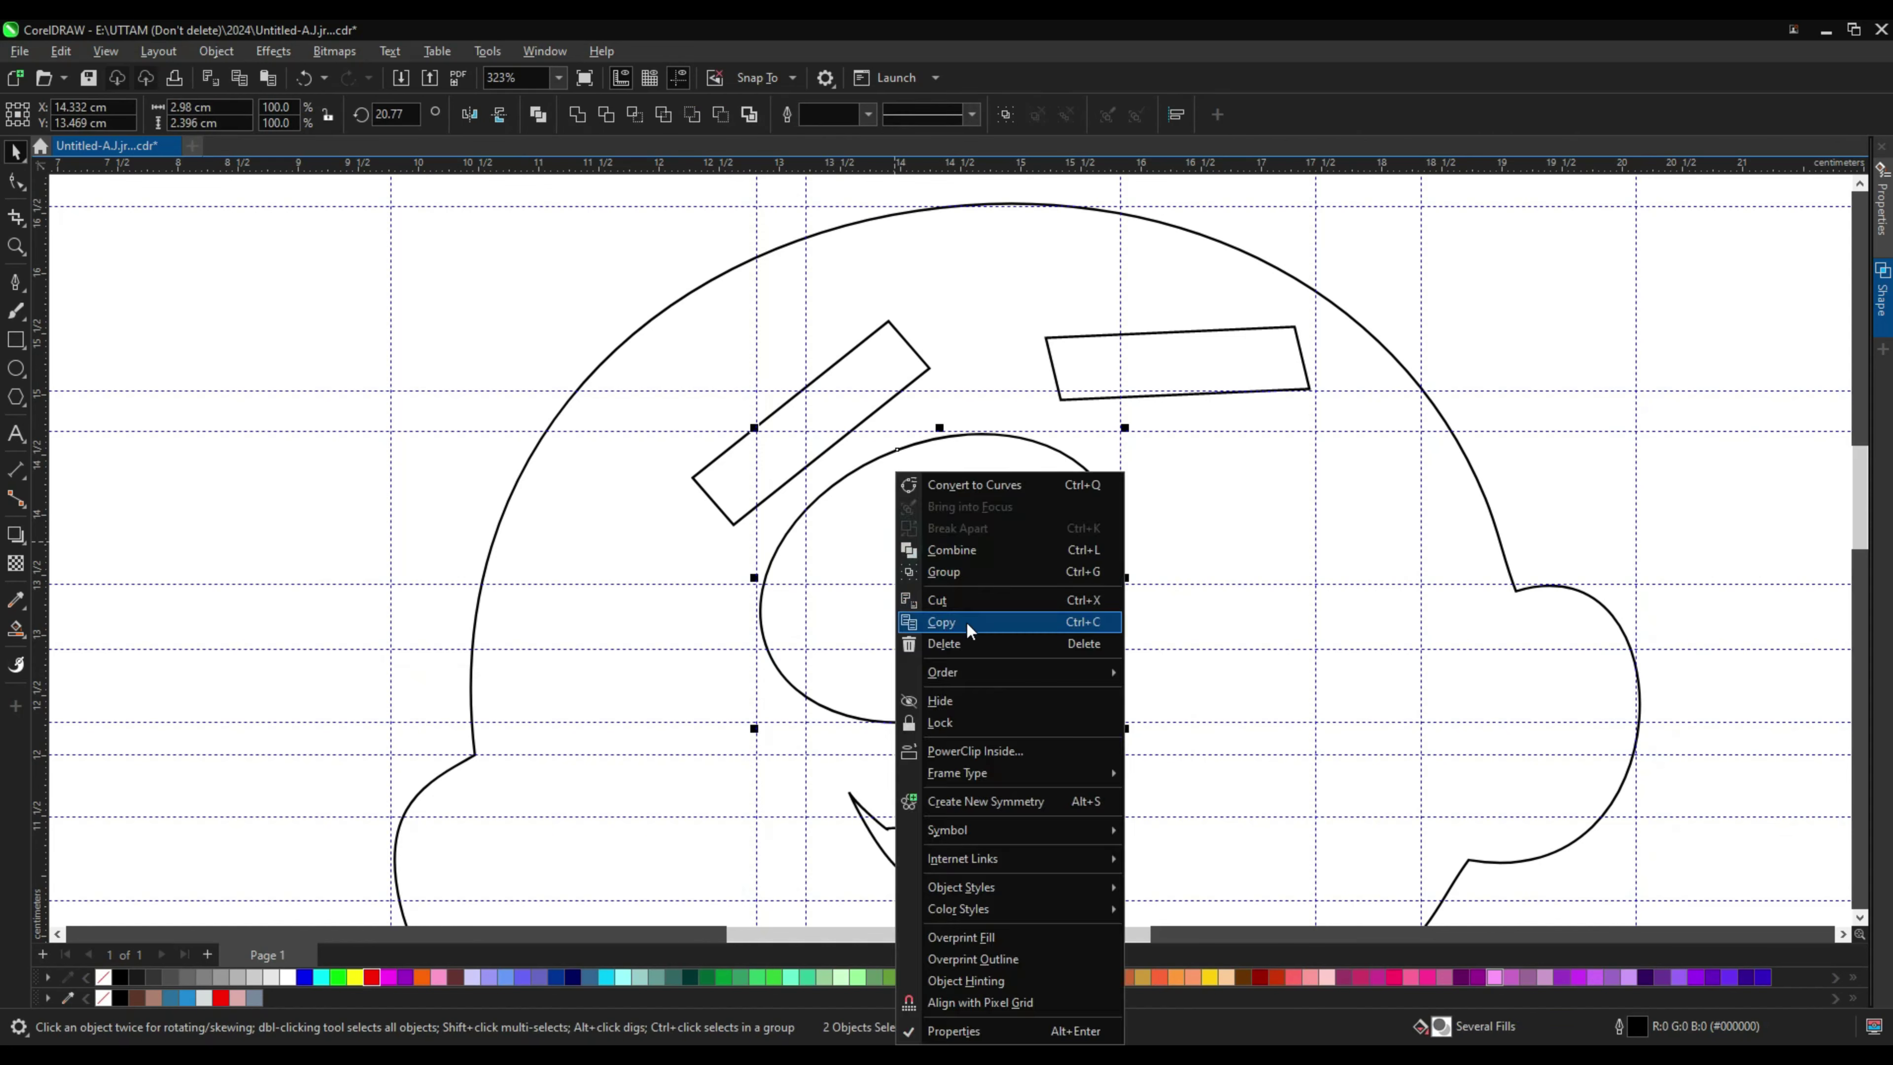
left_click(968, 630)
right_click(1529, 342)
left_click(1599, 481)
left_click_drag(1328, 532, 1311, 532)
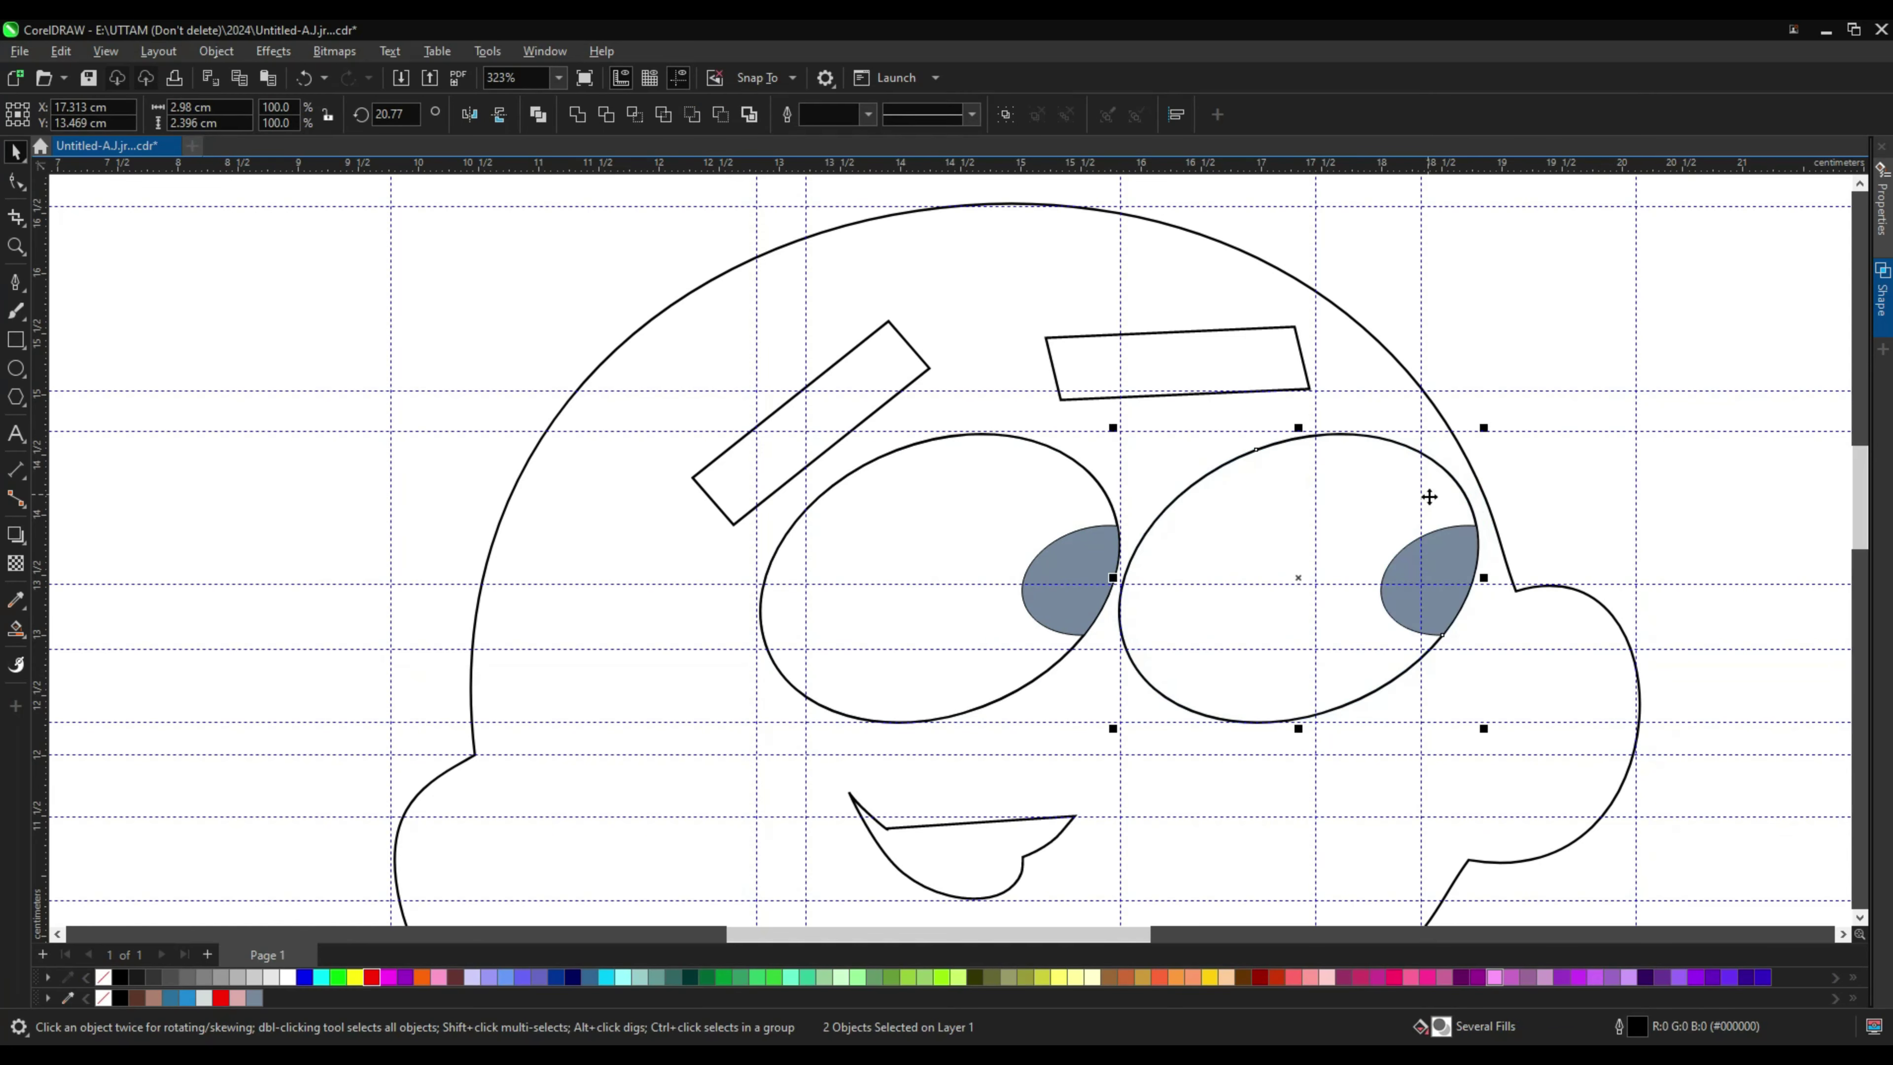
Step: Narrow and slightly tilt the second eye, then convert its outline to curves
scroll(1267, 528, "up", 1)
left_click_drag(1073, 546, 1082, 545)
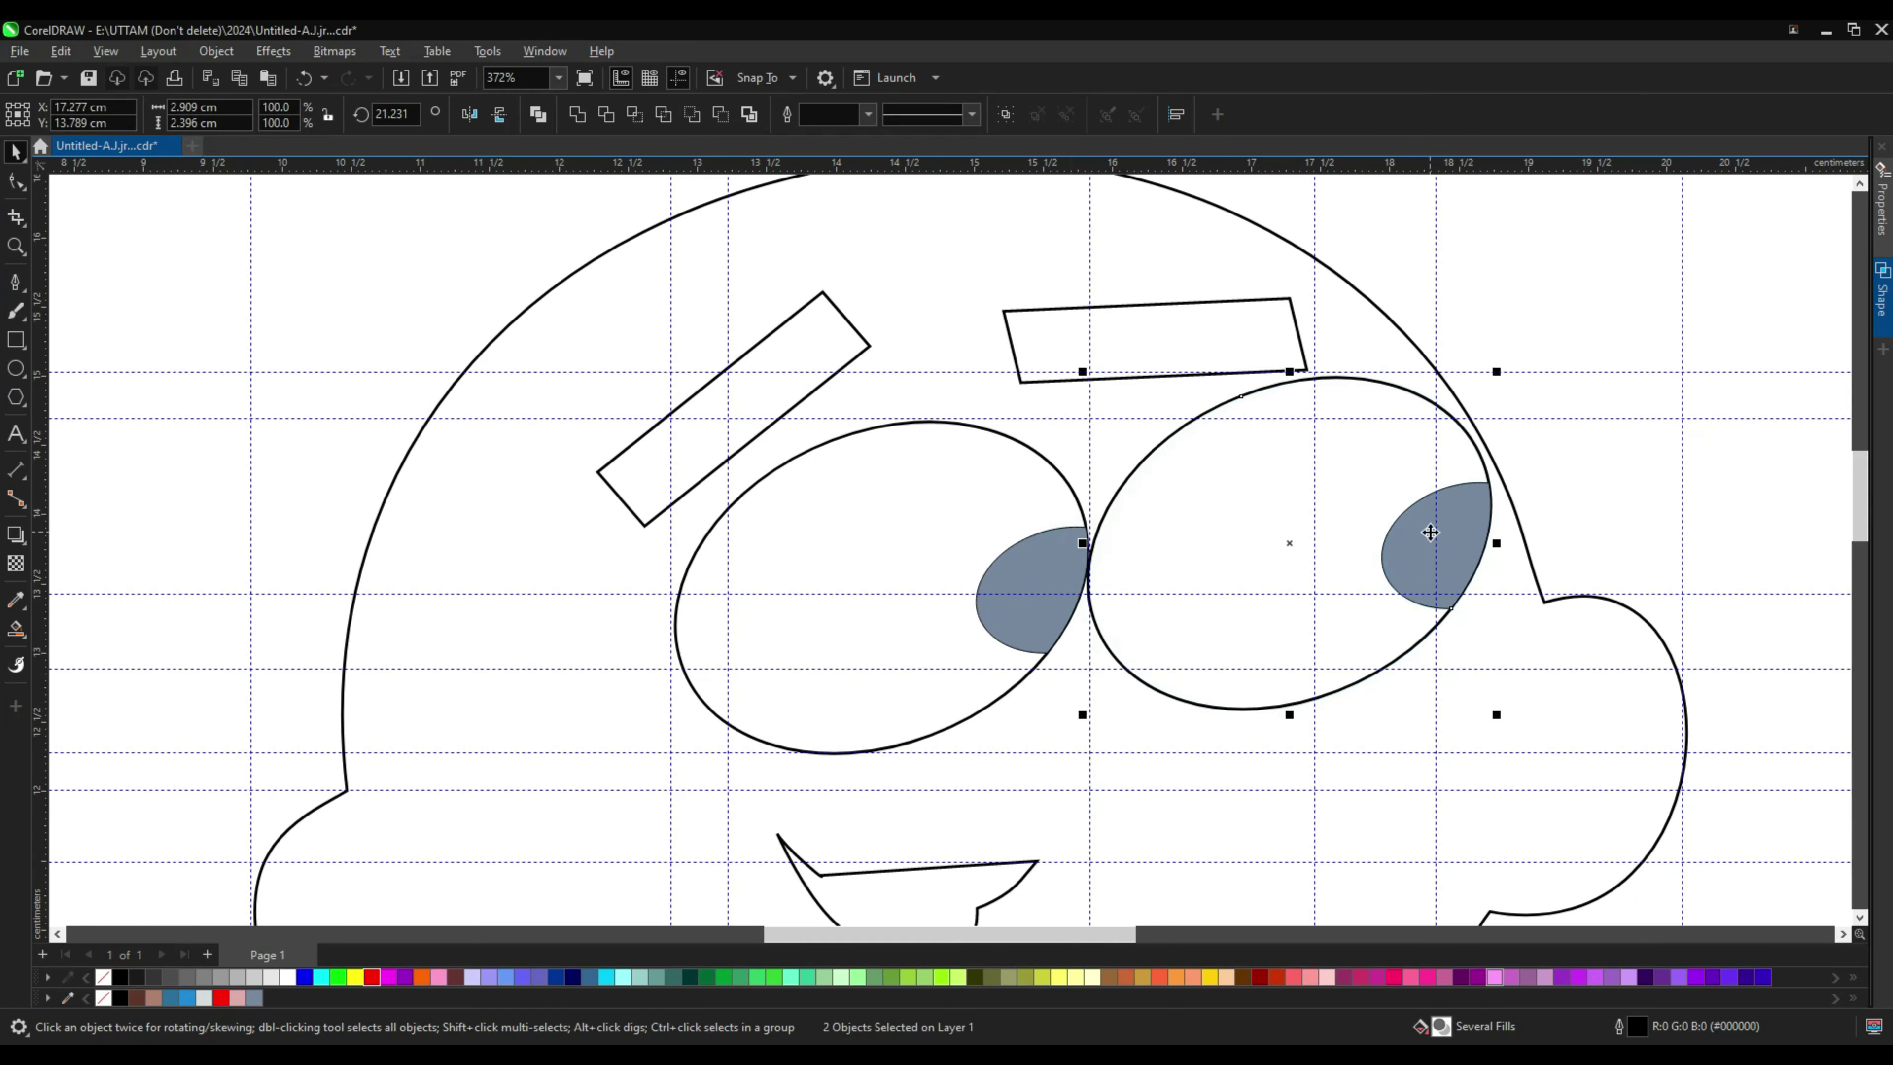
left_click_drag(1496, 371, 1441, 371)
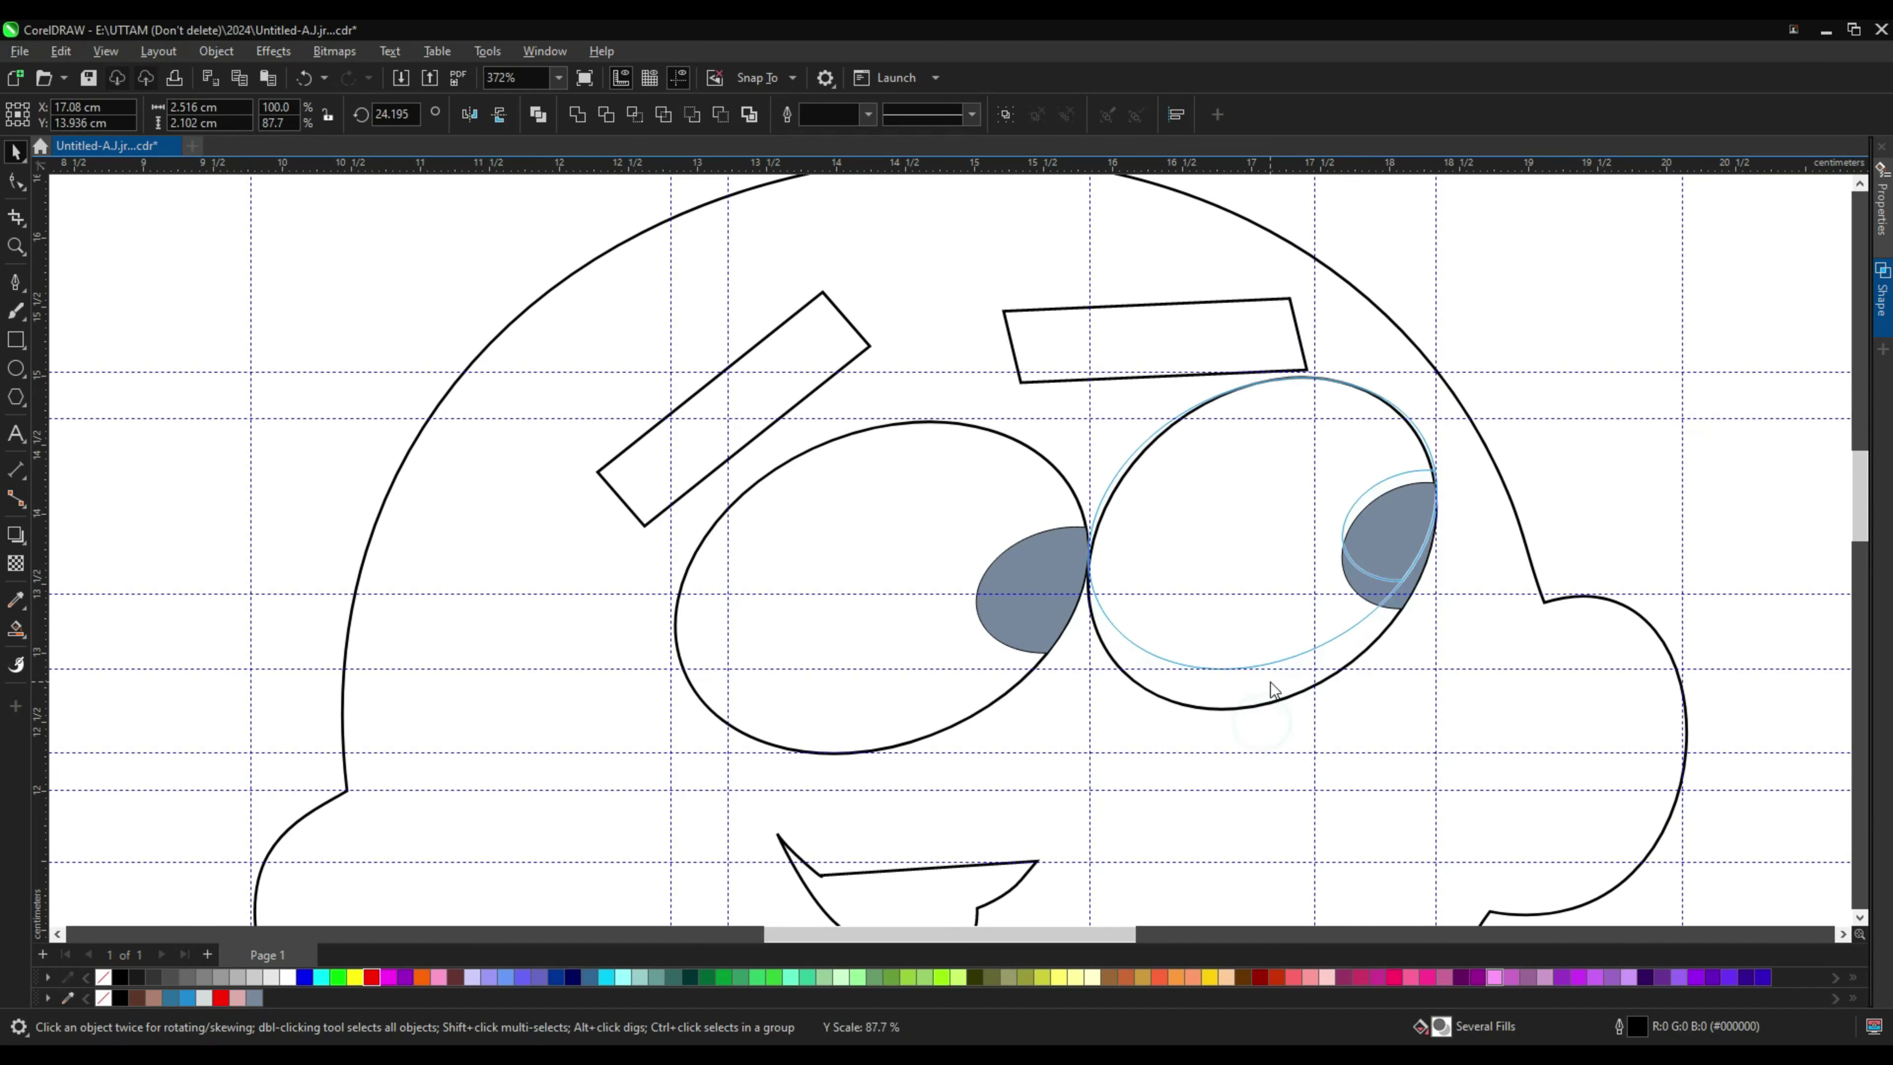
left_click_drag(1271, 690, 1294, 688)
scroll(1235, 706, "up", 2)
left_click_drag(1264, 335, 1254, 427)
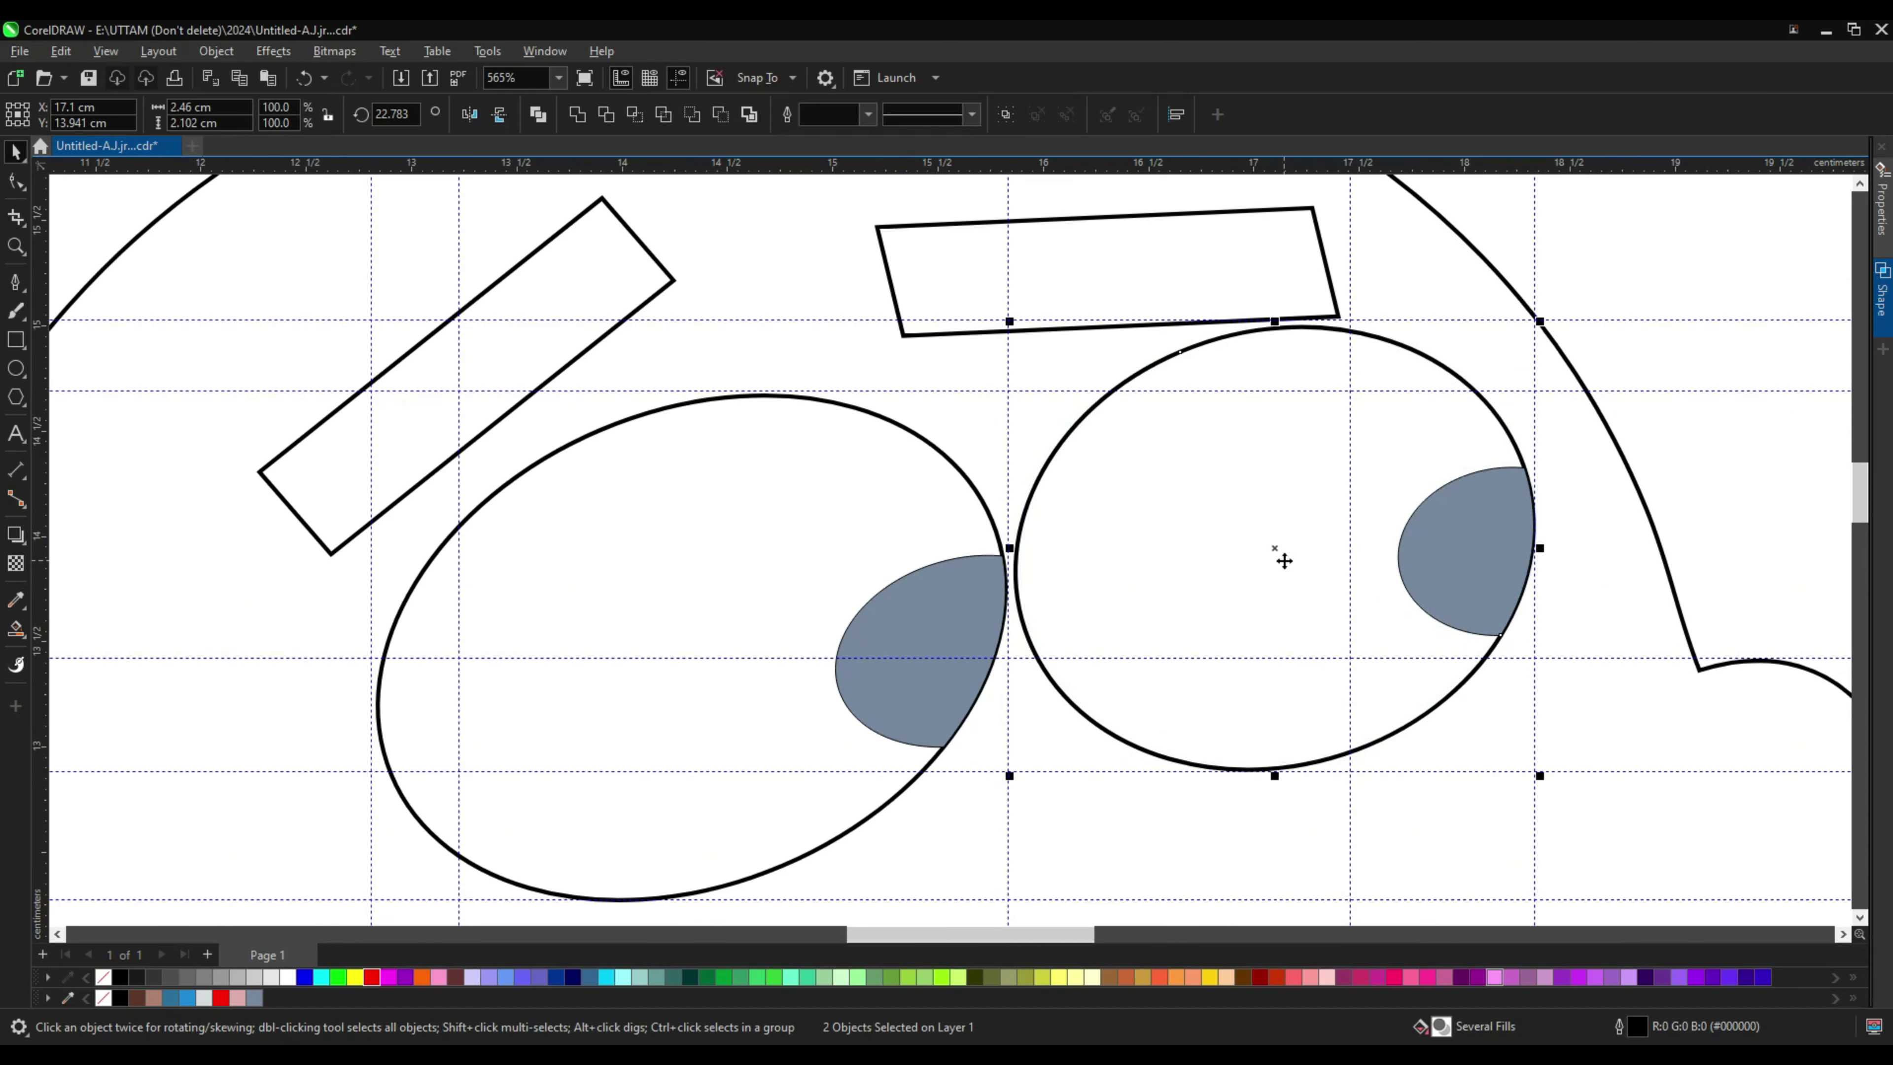
scroll(1024, 589, "up", 4)
scroll(915, 563, "down", 3)
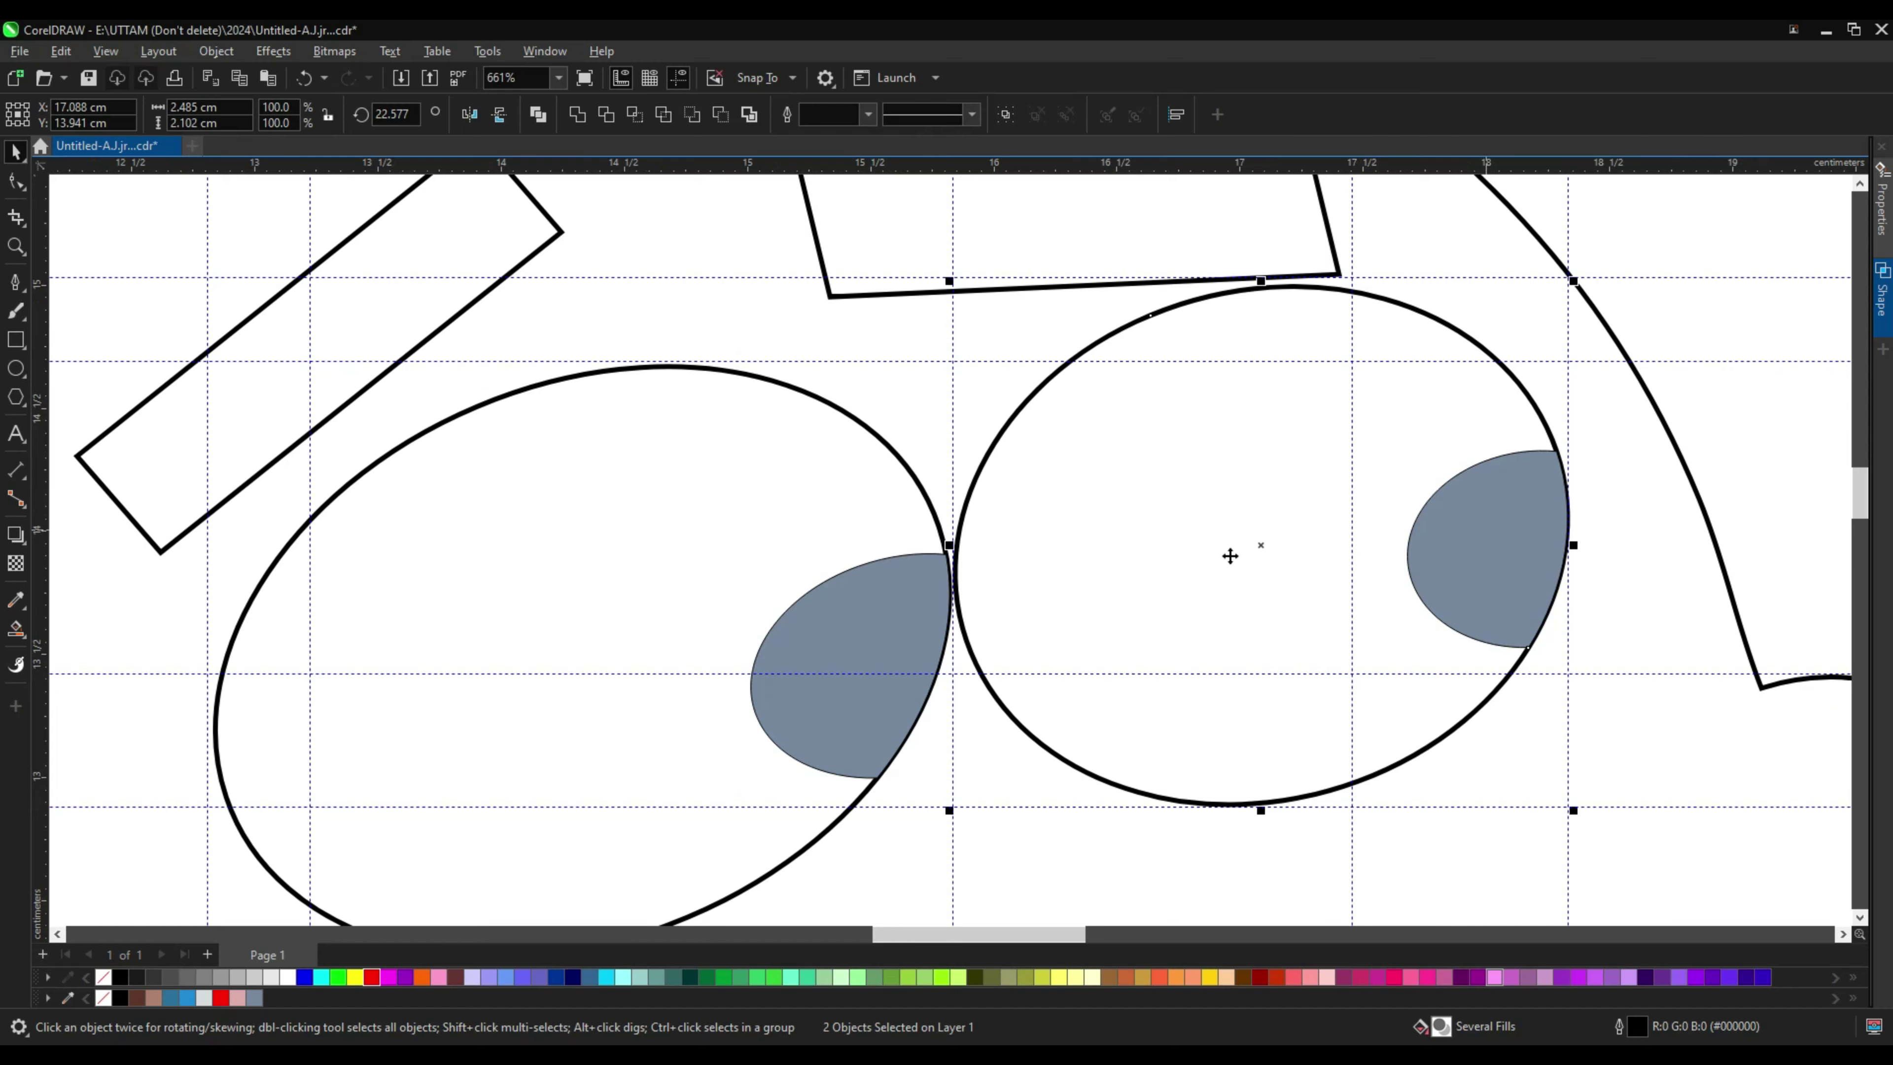
scroll(1229, 556, "down", 2)
right_click(1361, 471)
left_click(1356, 534)
right_click(1300, 468)
Step: Bulge the right side of the right eye outline outward by dragging its curve
left_click(1400, 478)
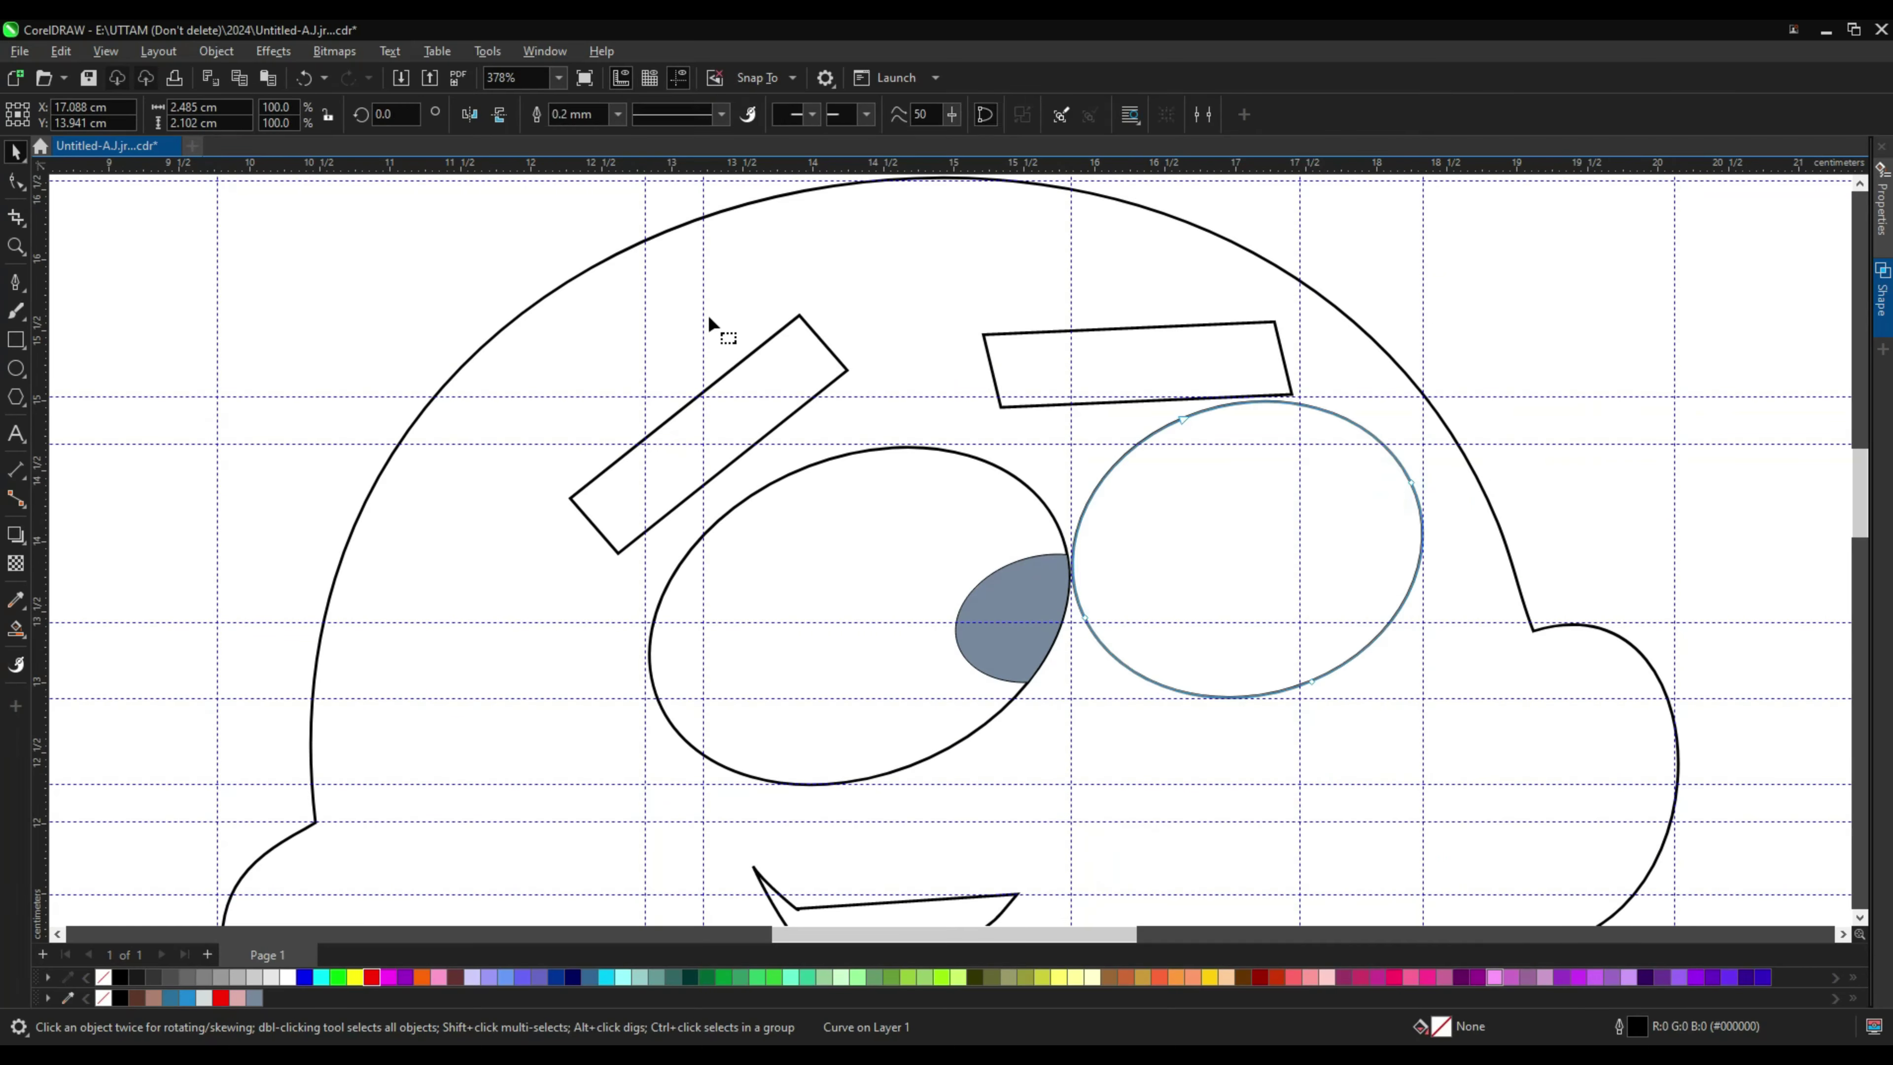
key("F10")
scroll(1296, 422, "up", 2)
scroll(1513, 538, "up", 1)
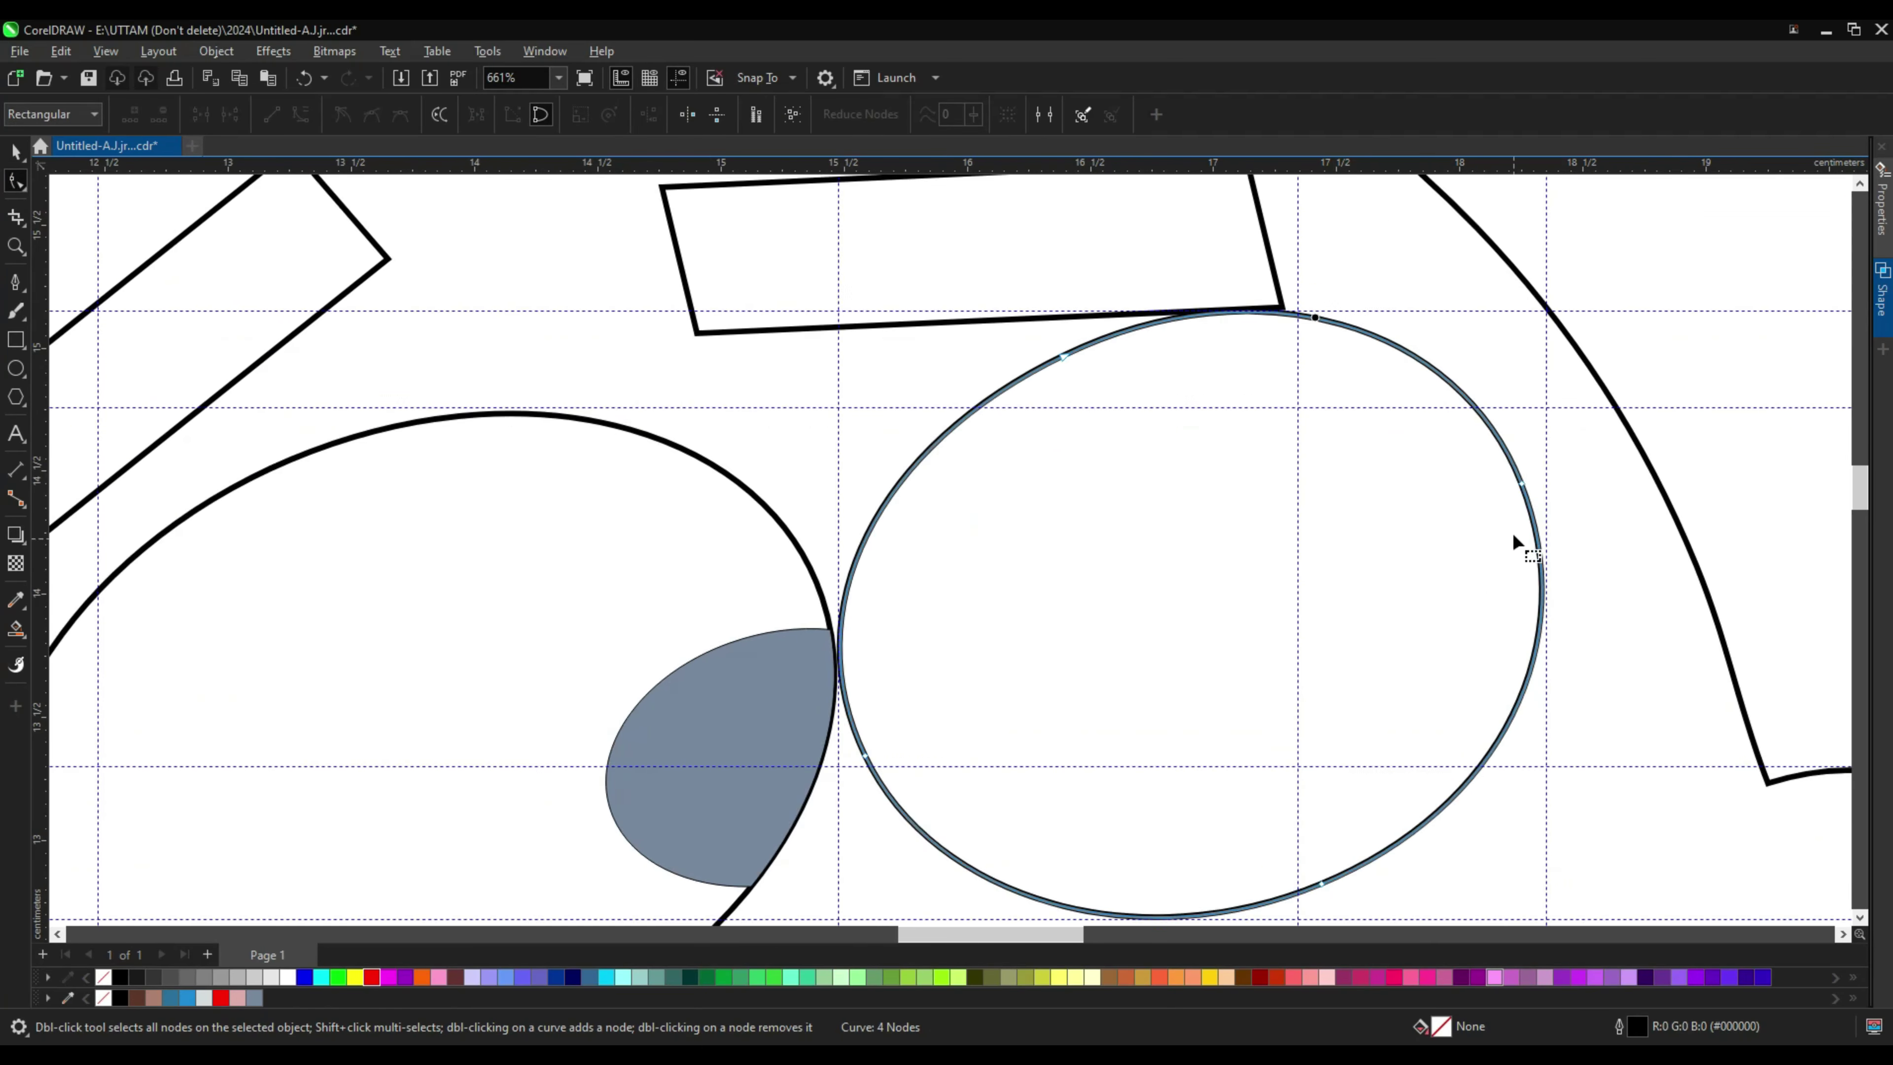
scroll(1512, 536, "up", 1)
left_click_drag(1528, 494, 1540, 675)
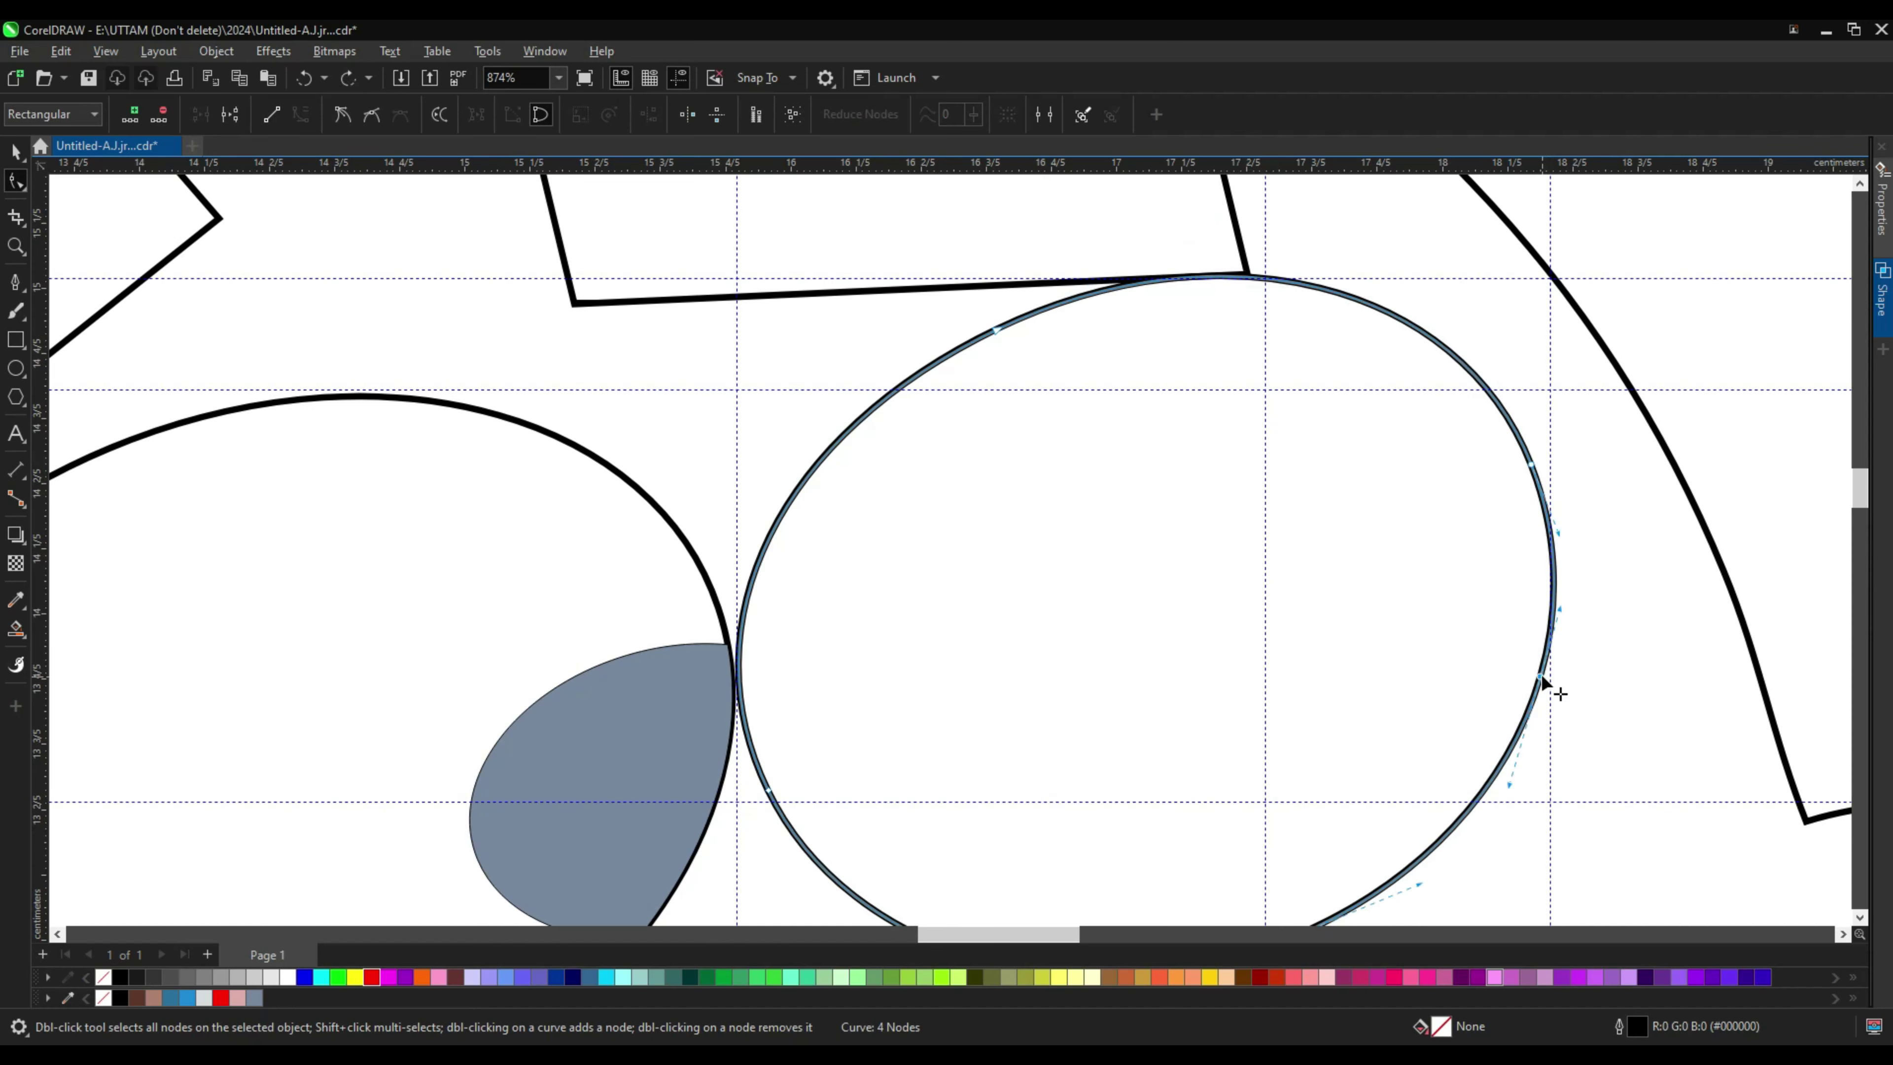
scroll(1369, 401, "down", 1)
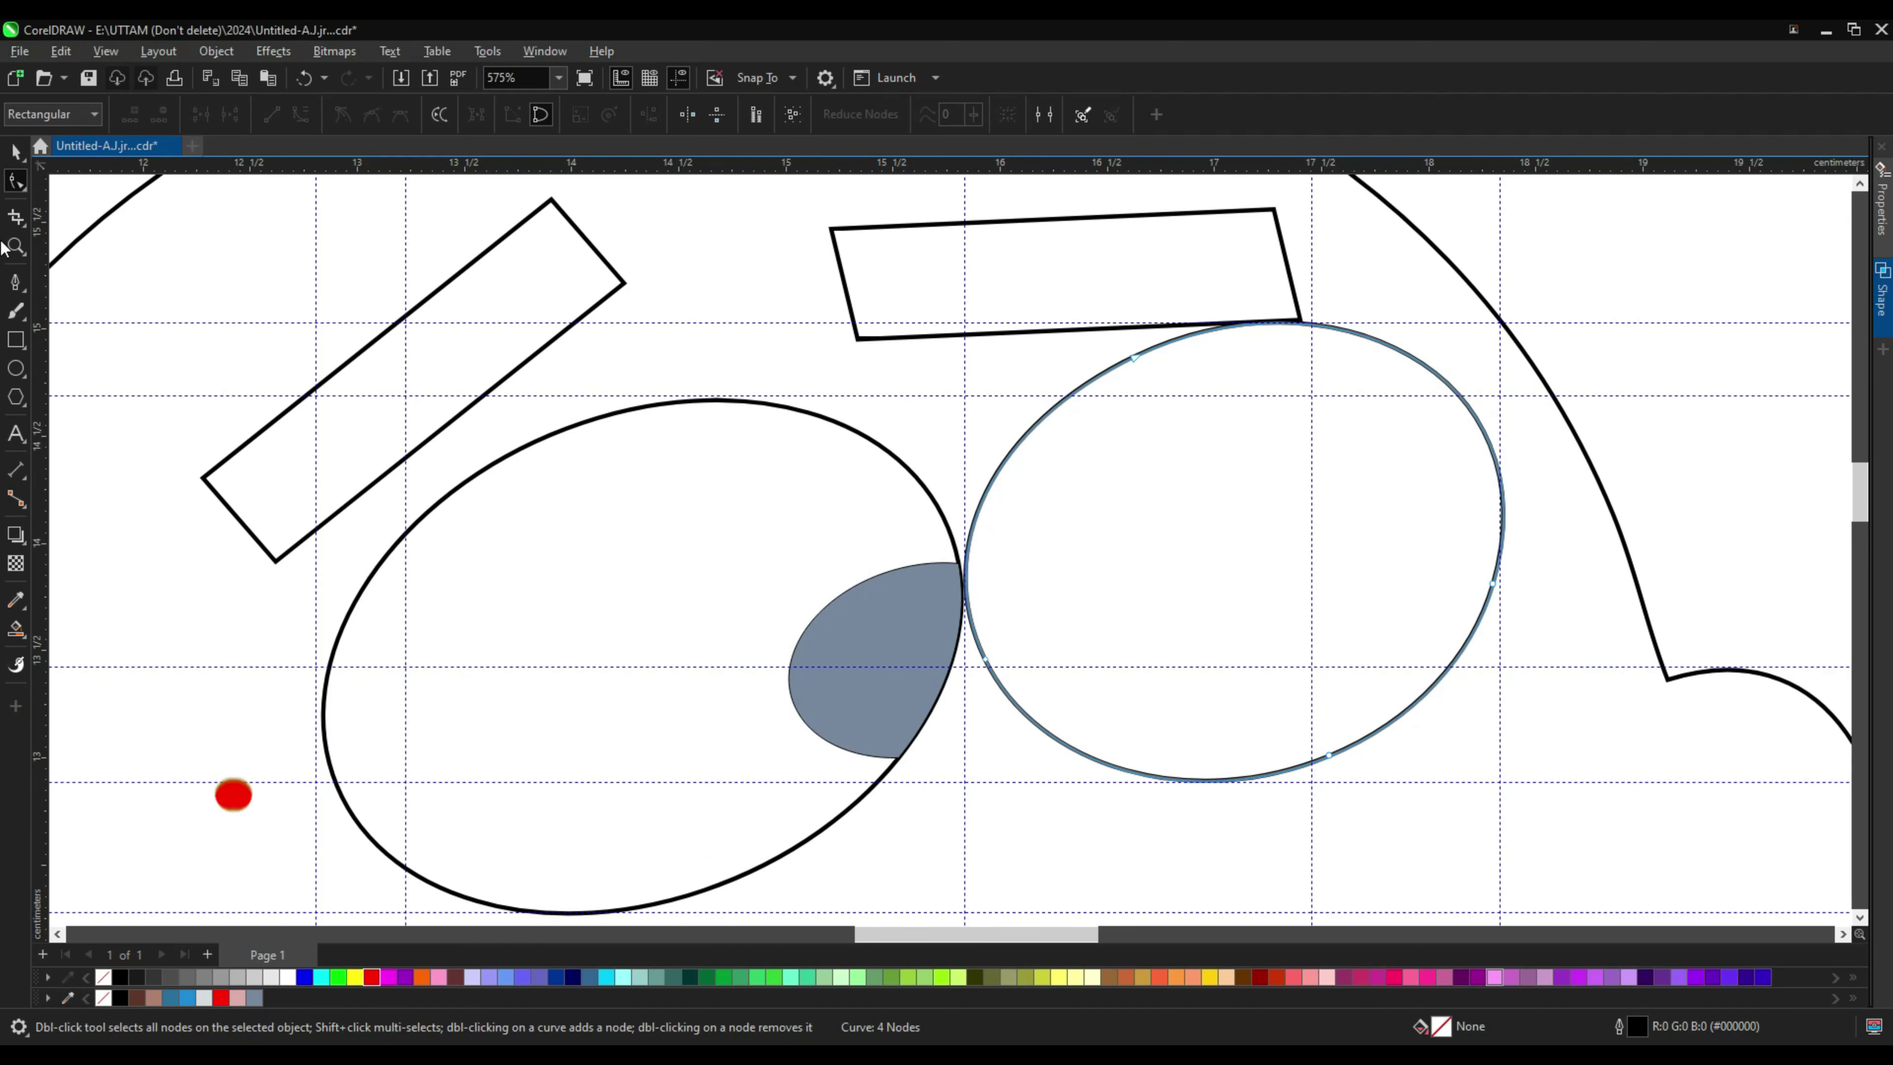
key("space")
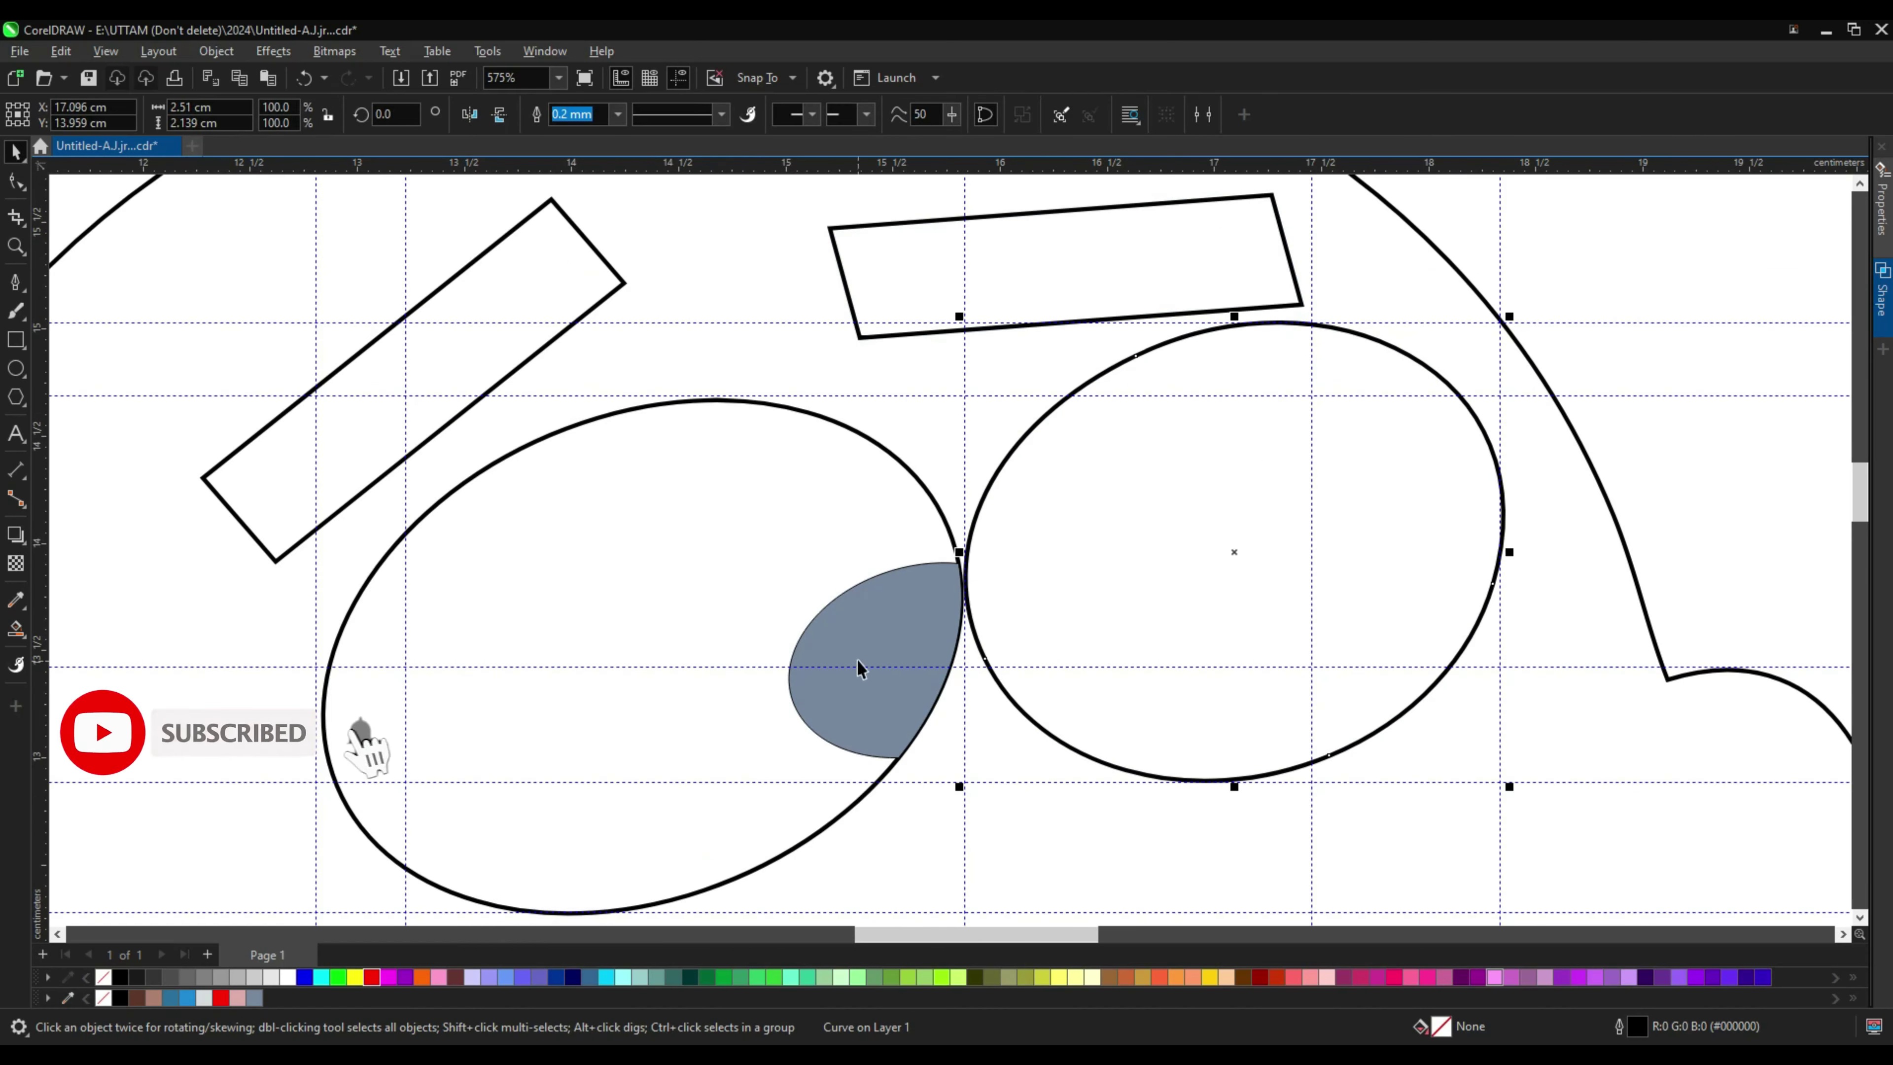
Step: Copy the right eye outline, then shrink, move and rotate it into a small ellipse inside the eye
right_click(1254, 463)
left_click(1306, 575)
right_click(1664, 243)
left_click(1727, 403)
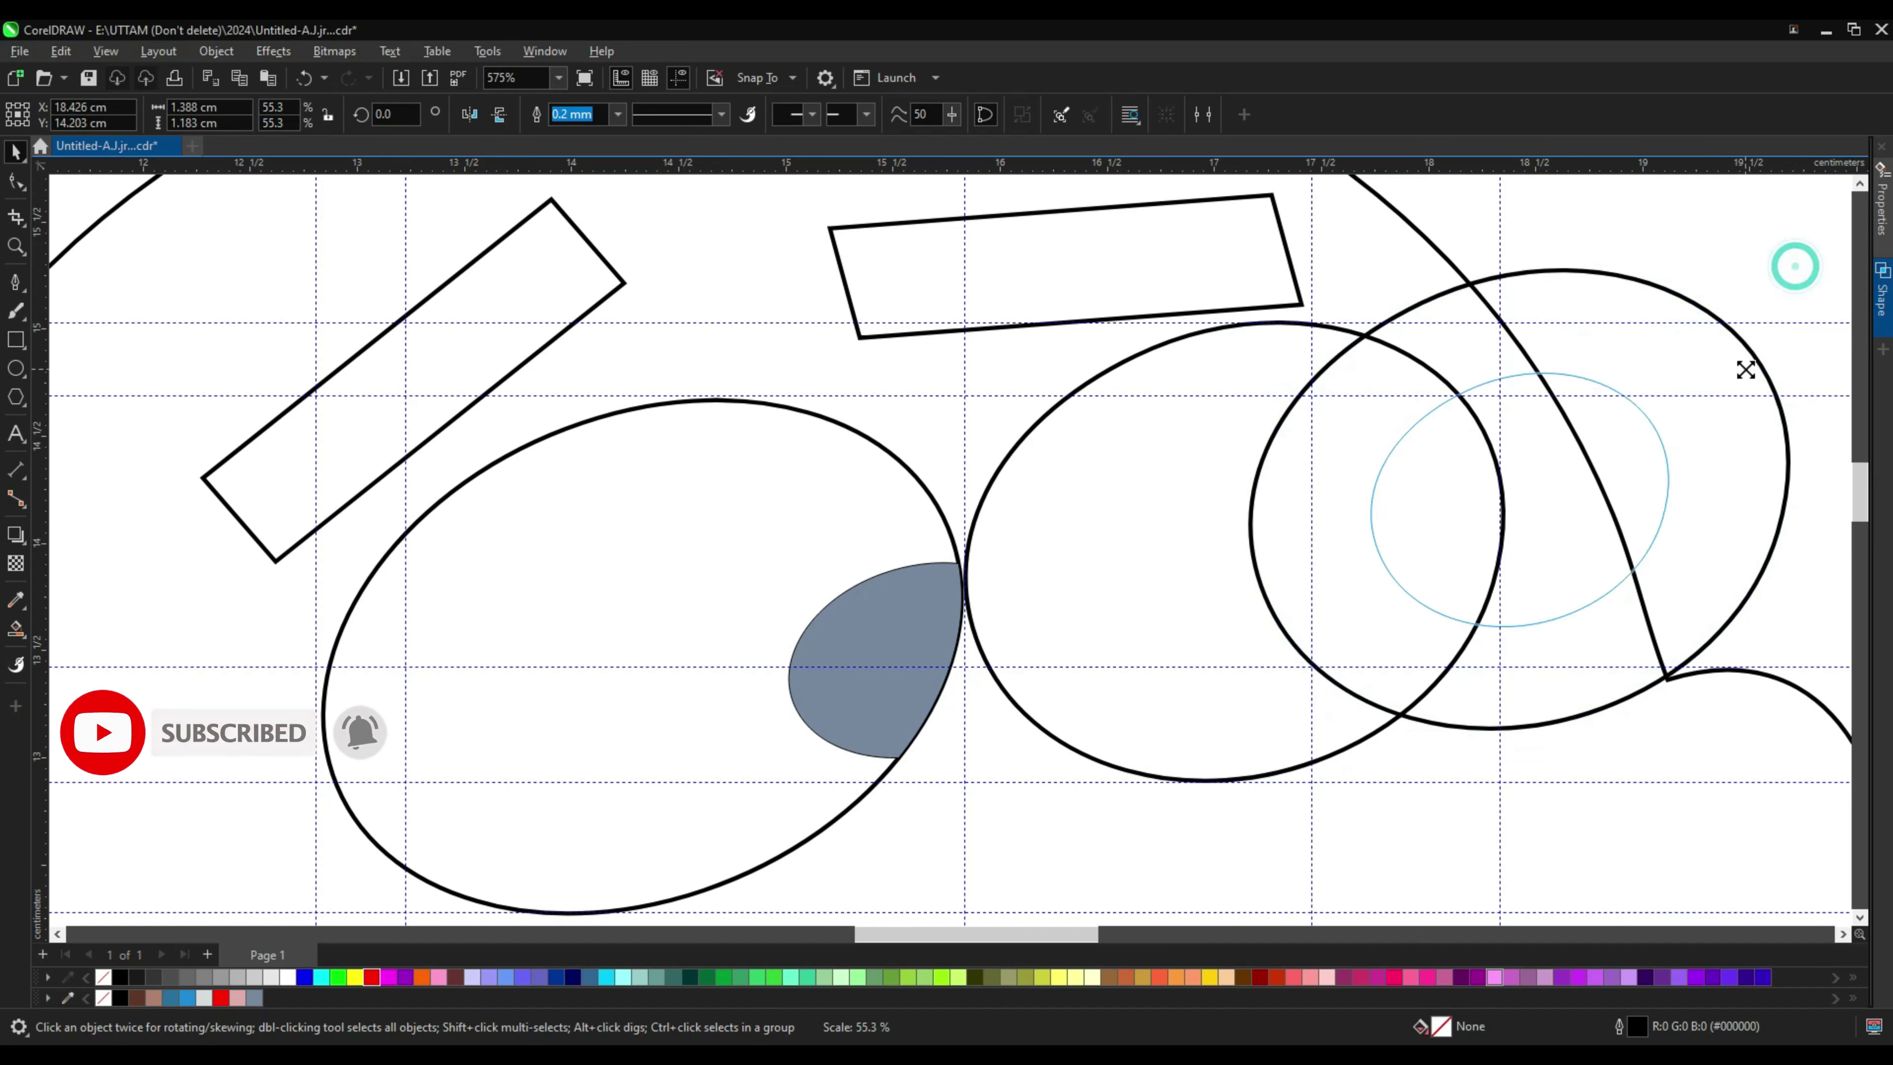
left_click_drag(1746, 370, 1628, 369)
left_click_drag(1575, 525, 1619, 638)
mouse_move(1546, 574)
left_mouse_down()
mouse_move(1291, 552)
mouse_move(1389, 552)
left_mouse_up()
left_click_drag(1449, 422, 1445, 463)
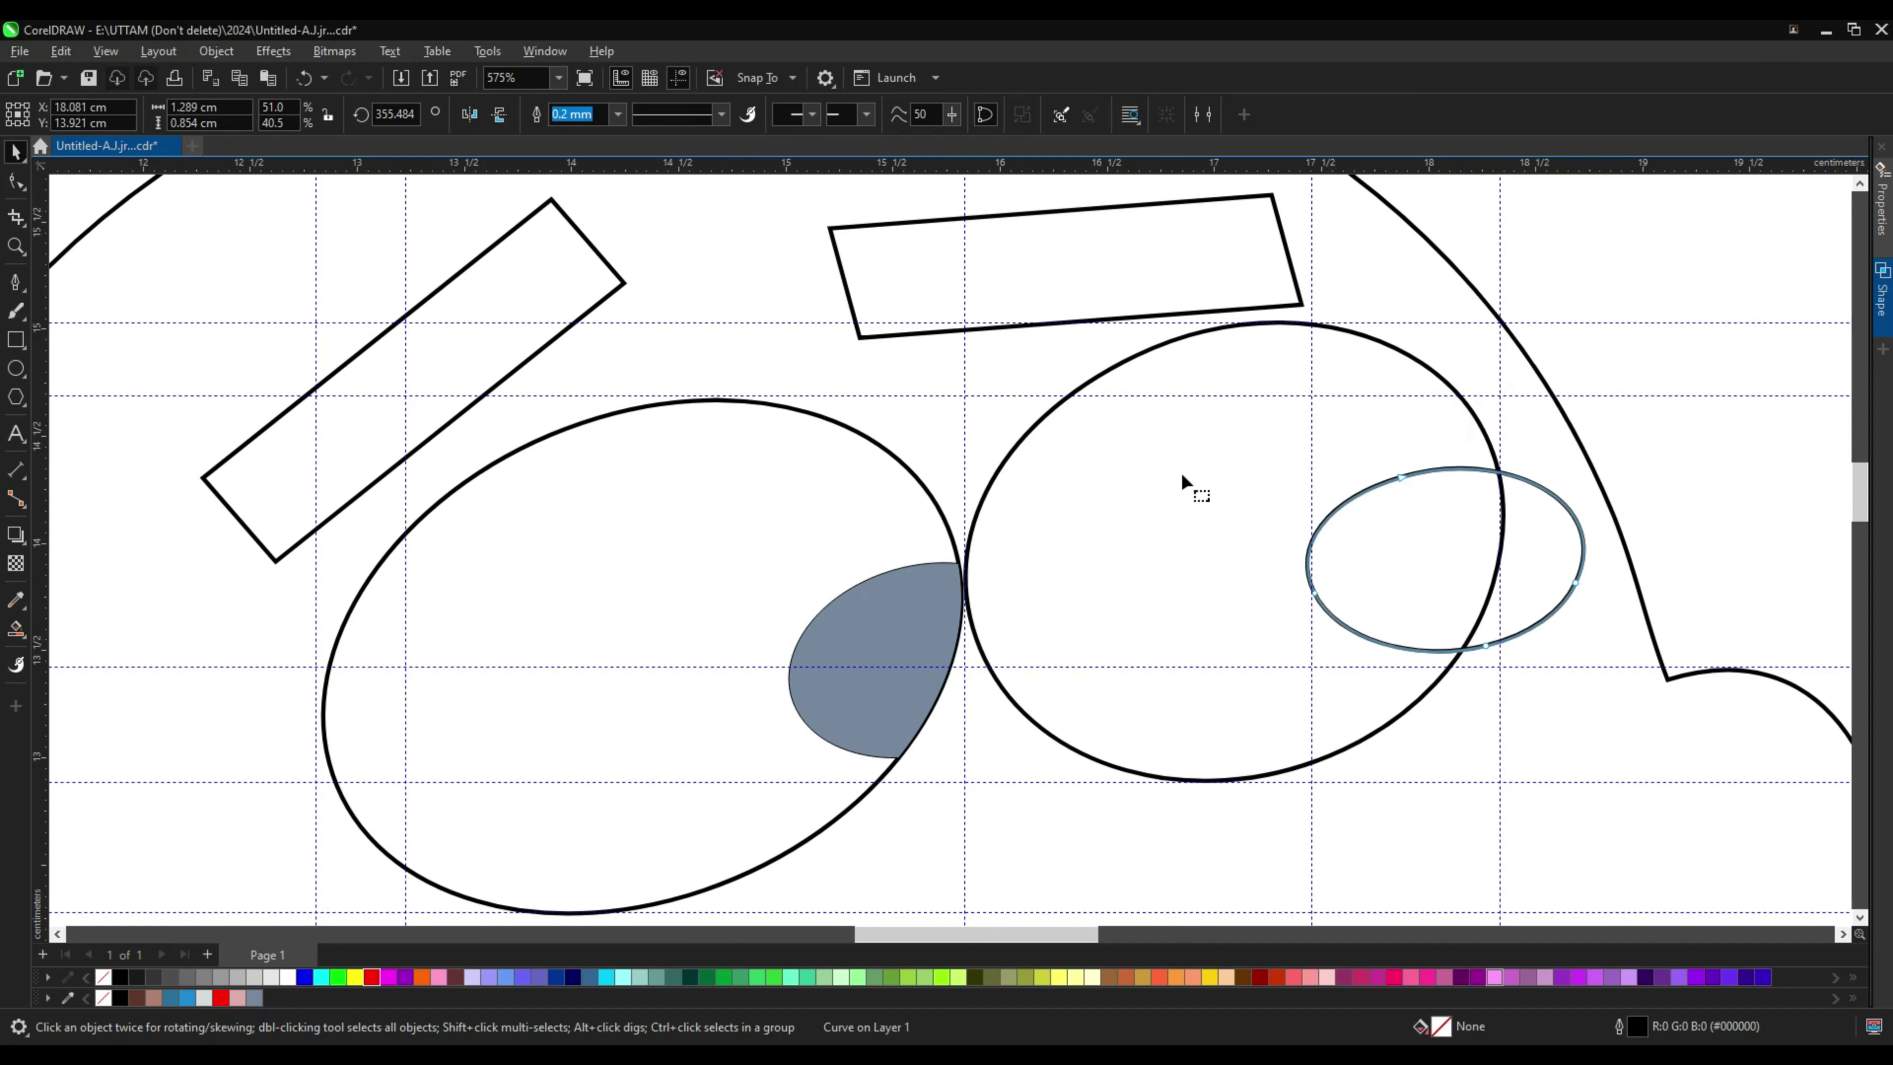
Step: Reshape the small ellipse by adding a node on its upper-left curve and pulling it
key("F10")
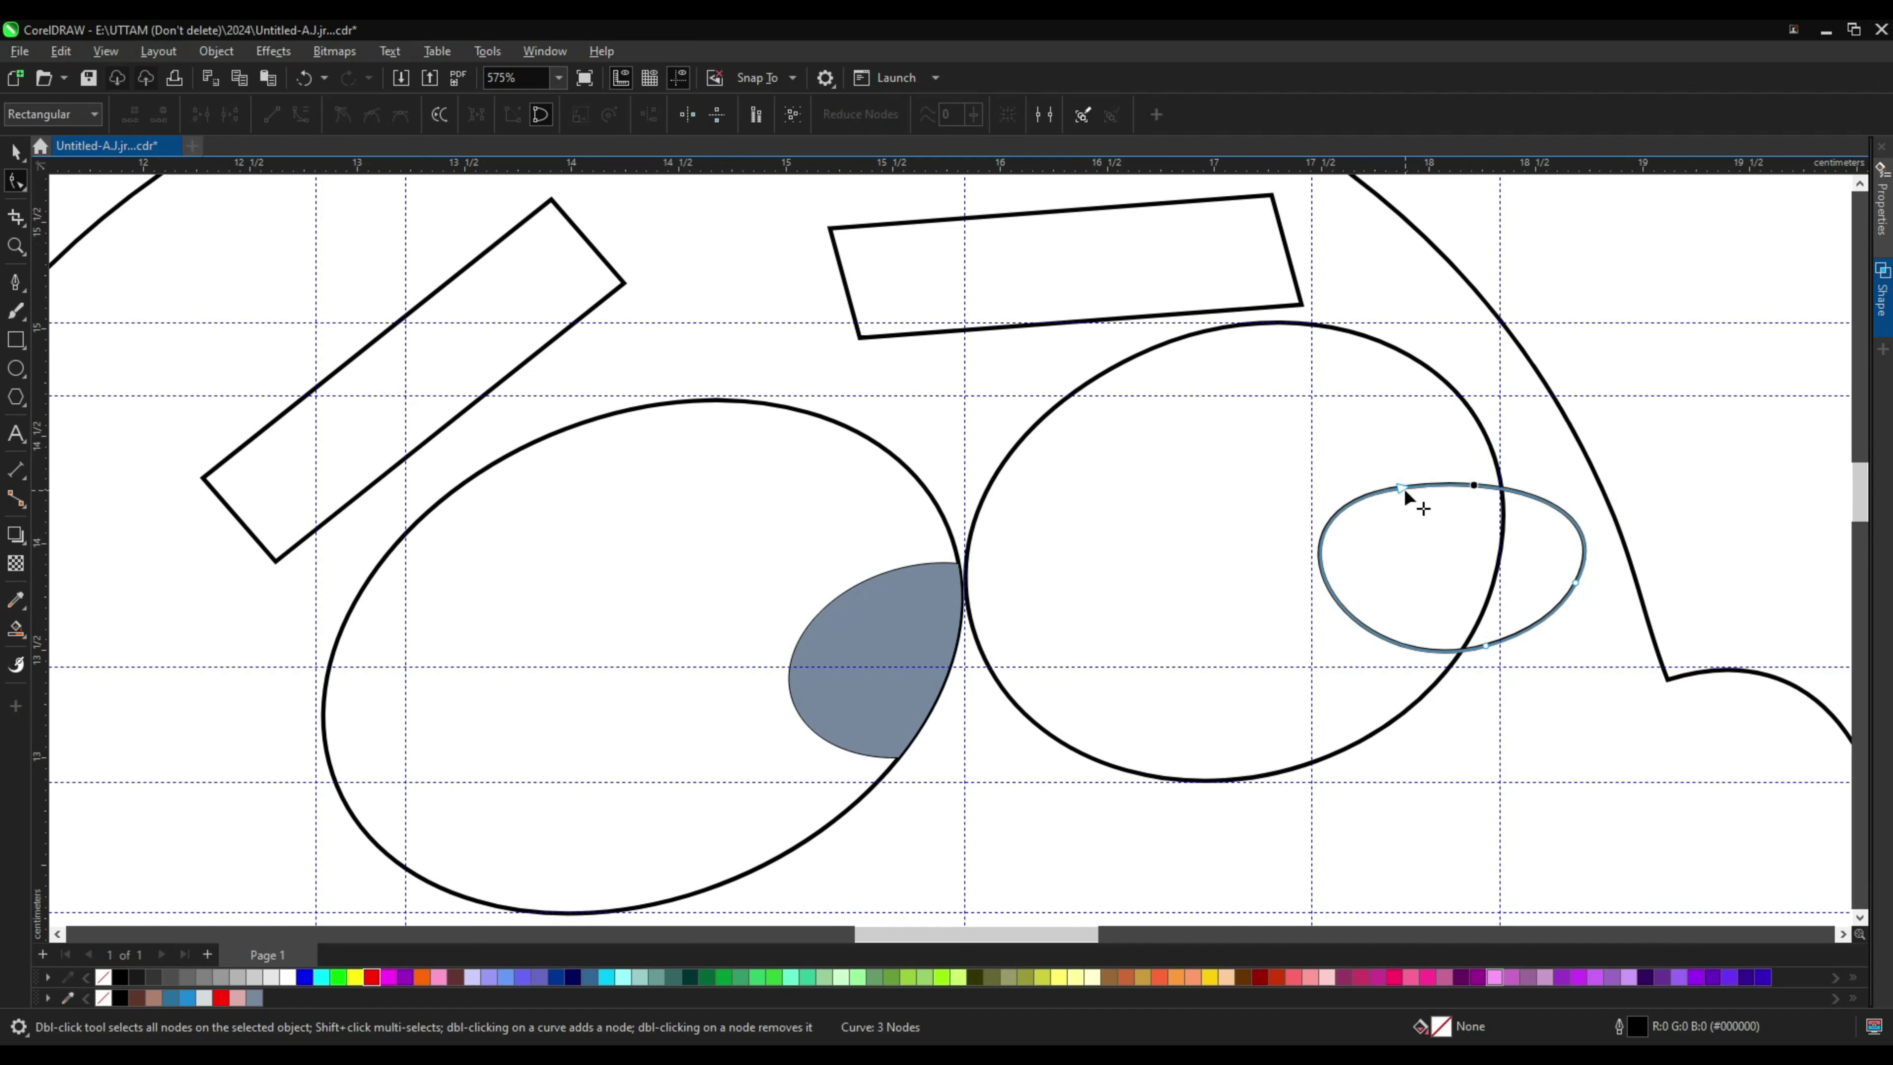
left_click(16, 152)
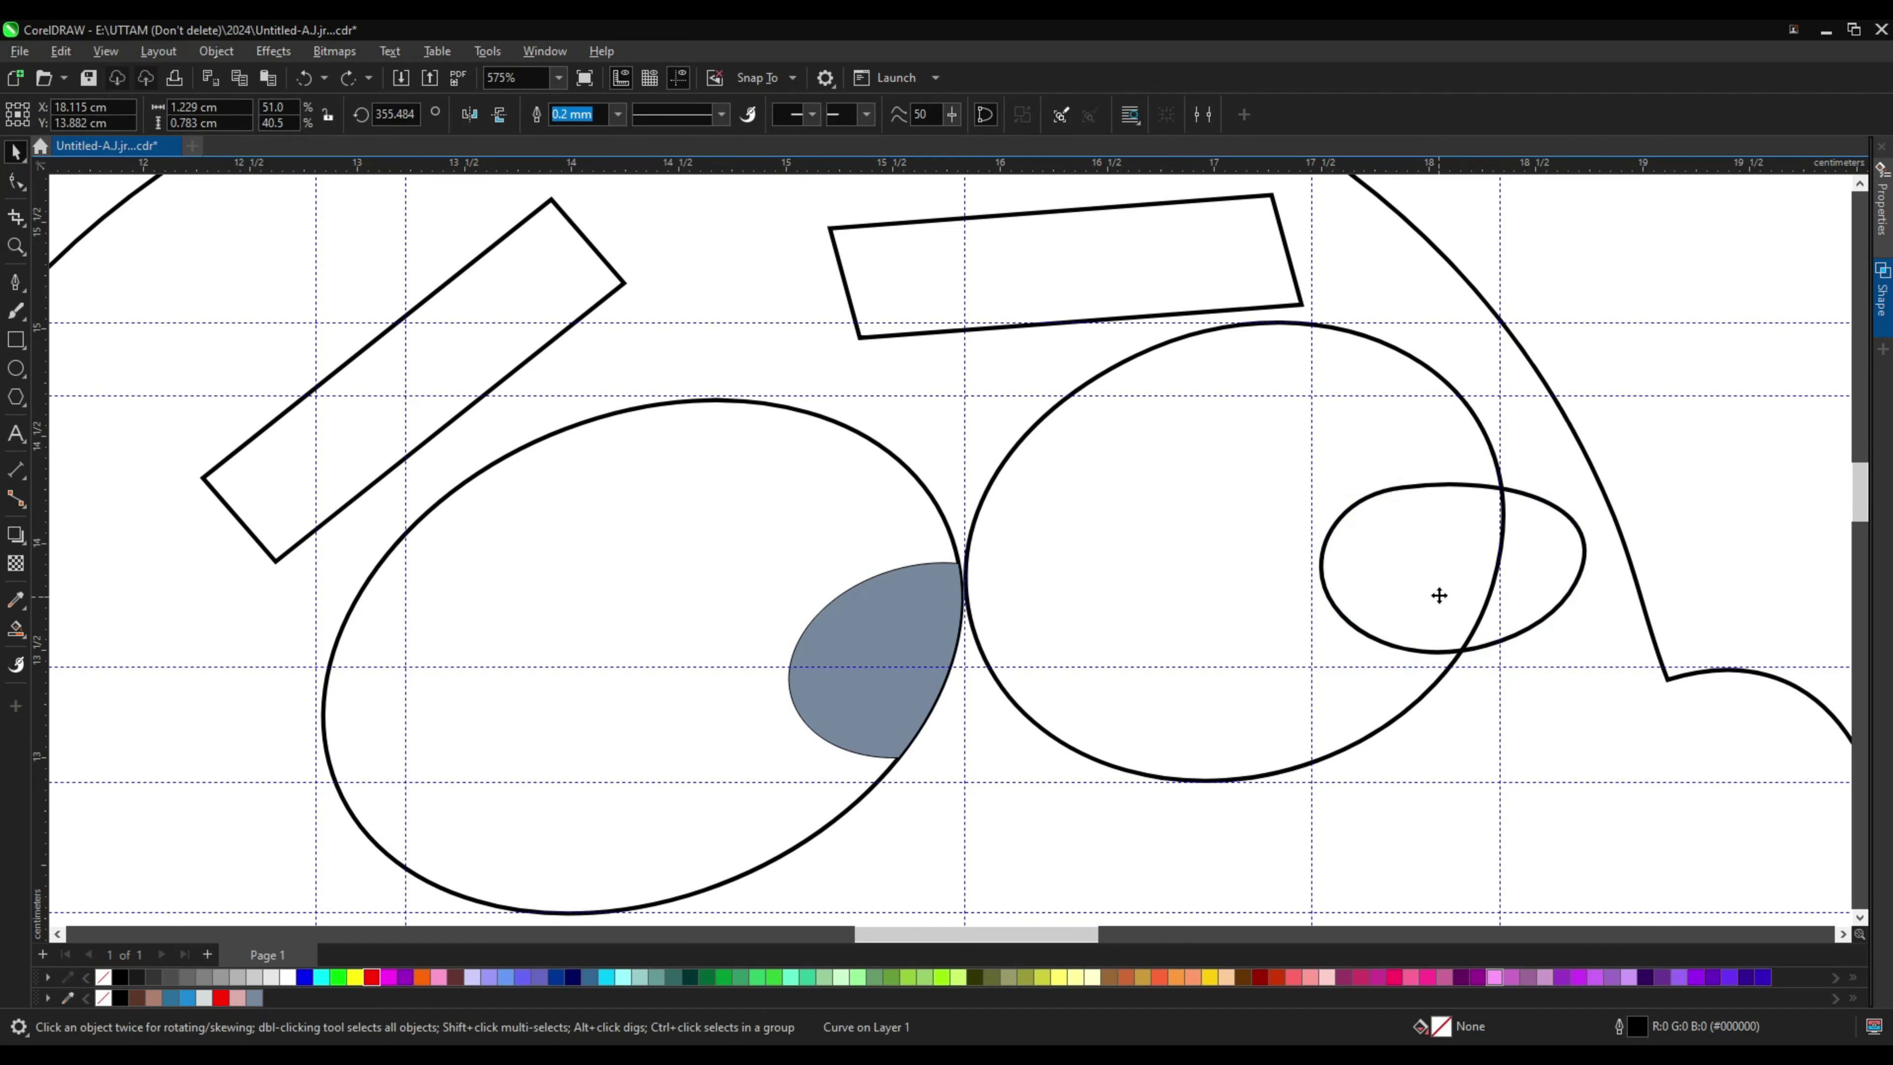
scroll(1326, 605, "up", 2)
left_click(1368, 541)
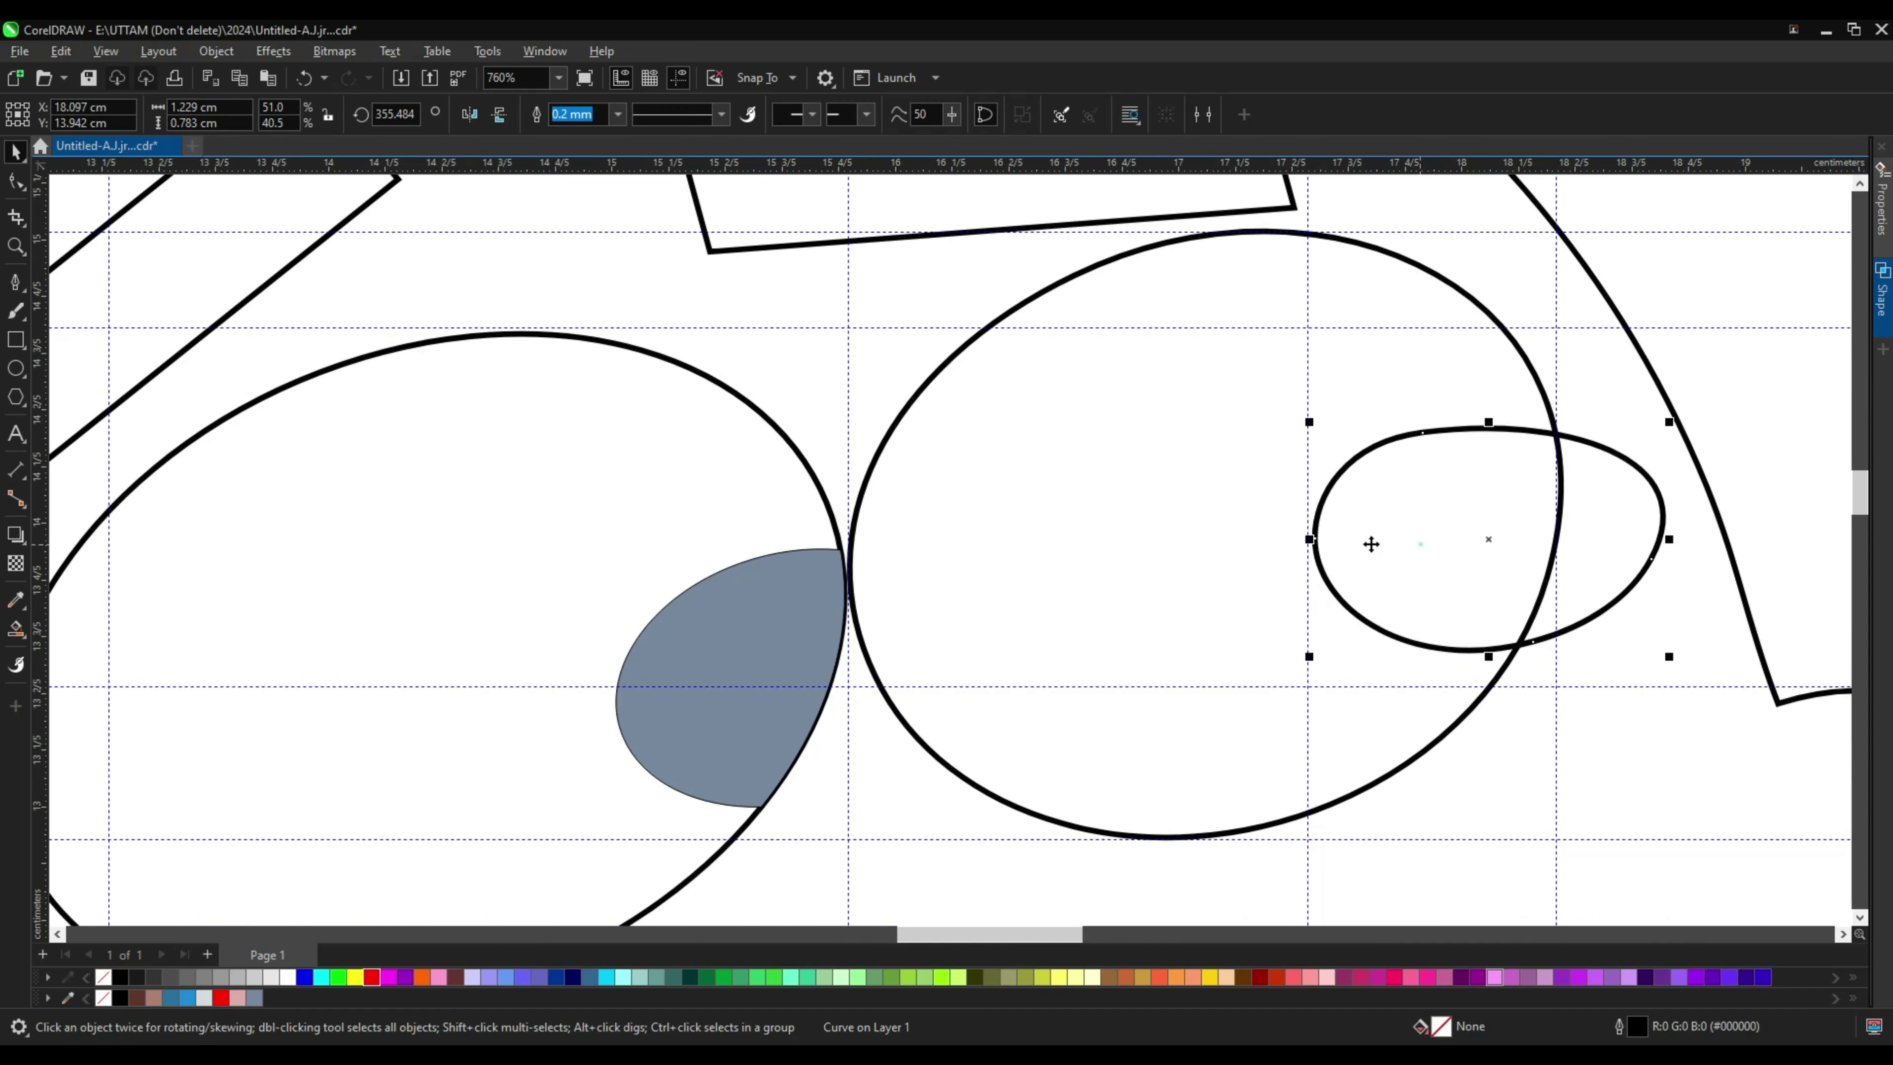
key("F10")
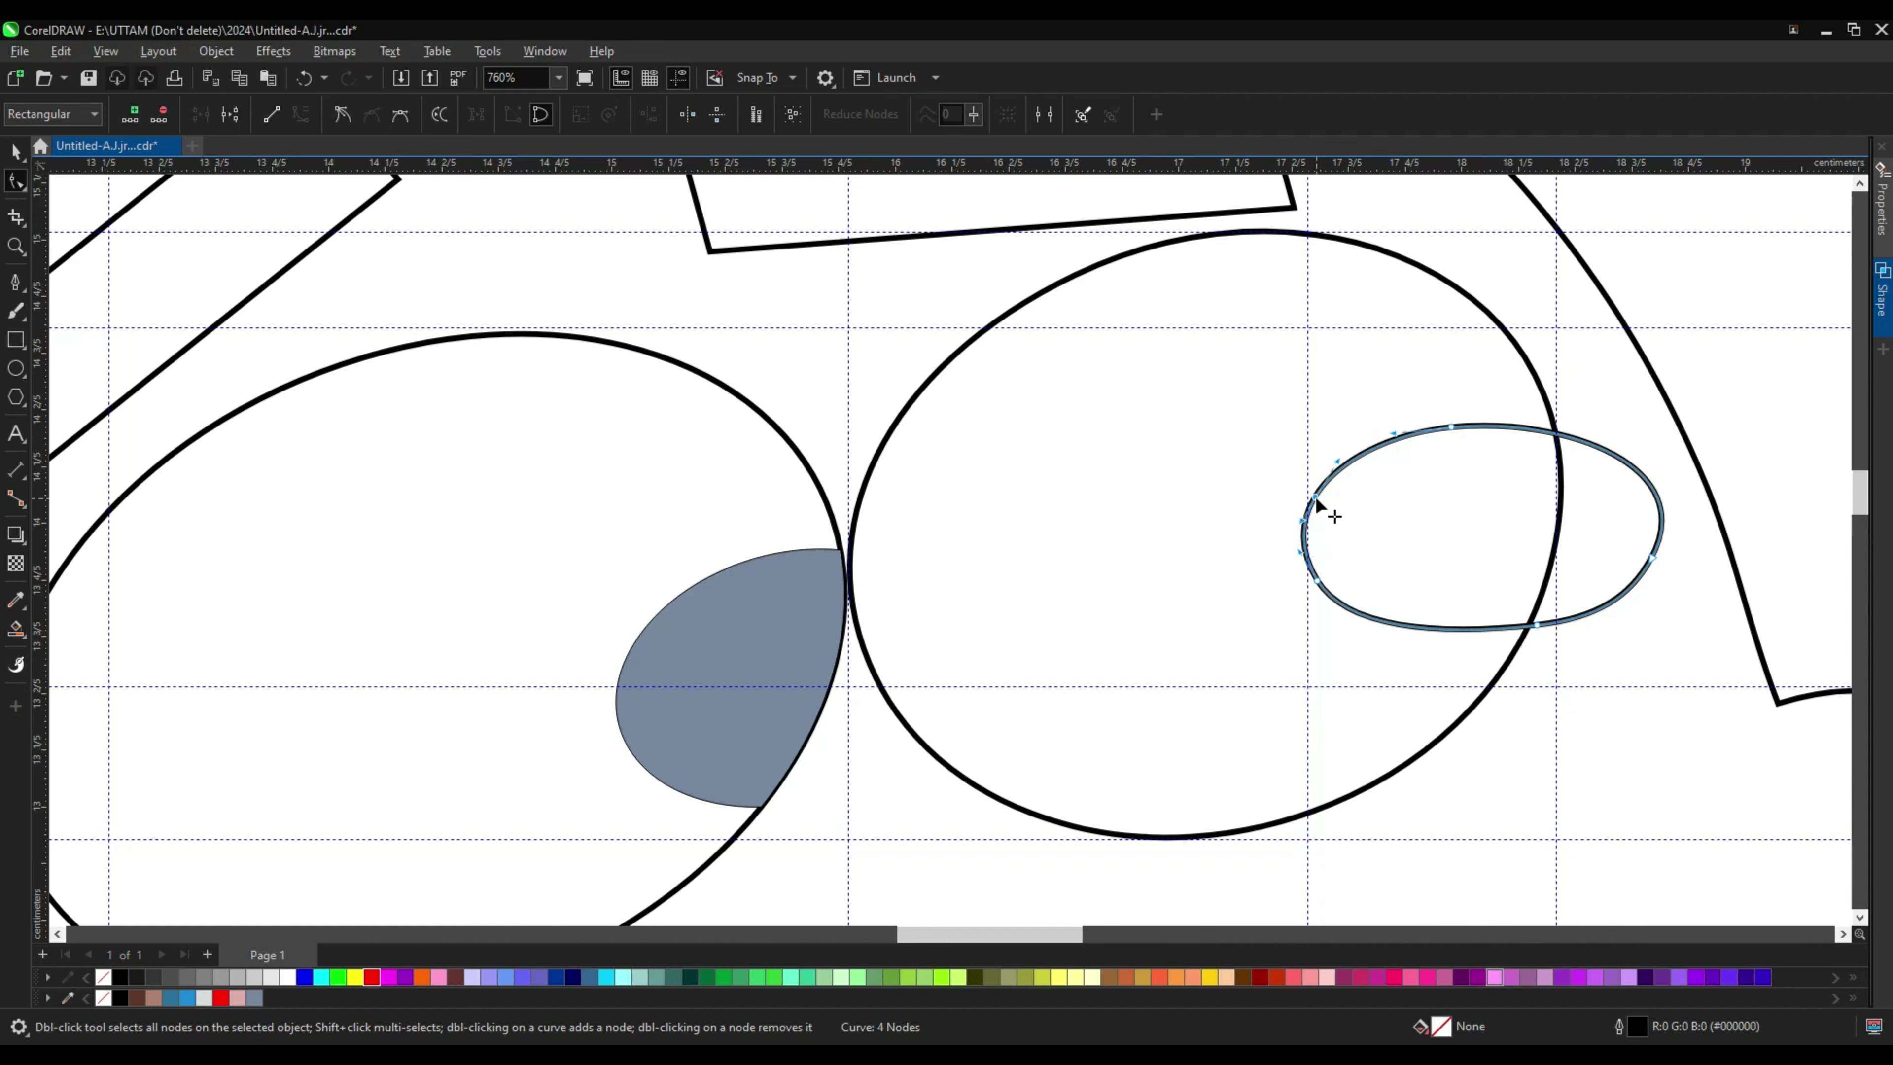
scroll(1320, 608, "up", 2)
left_click(1359, 616)
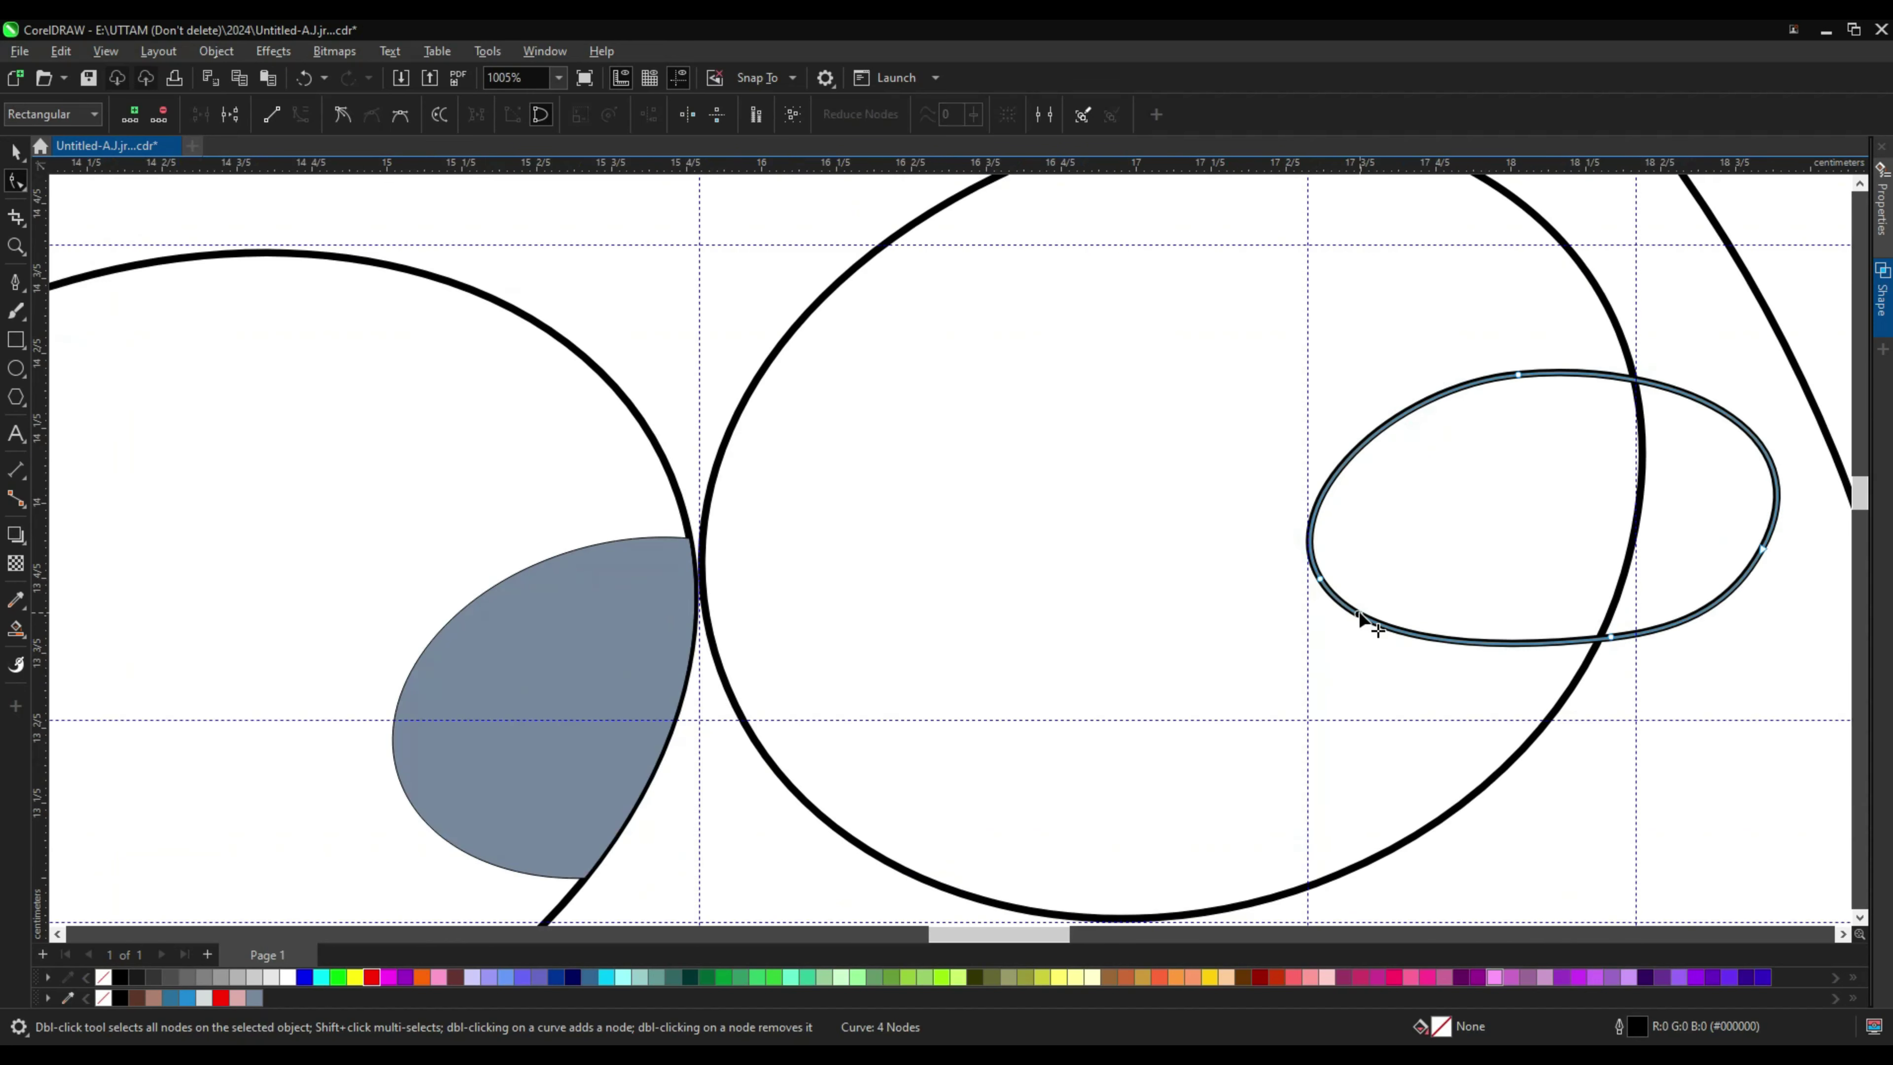
double_click(1336, 456)
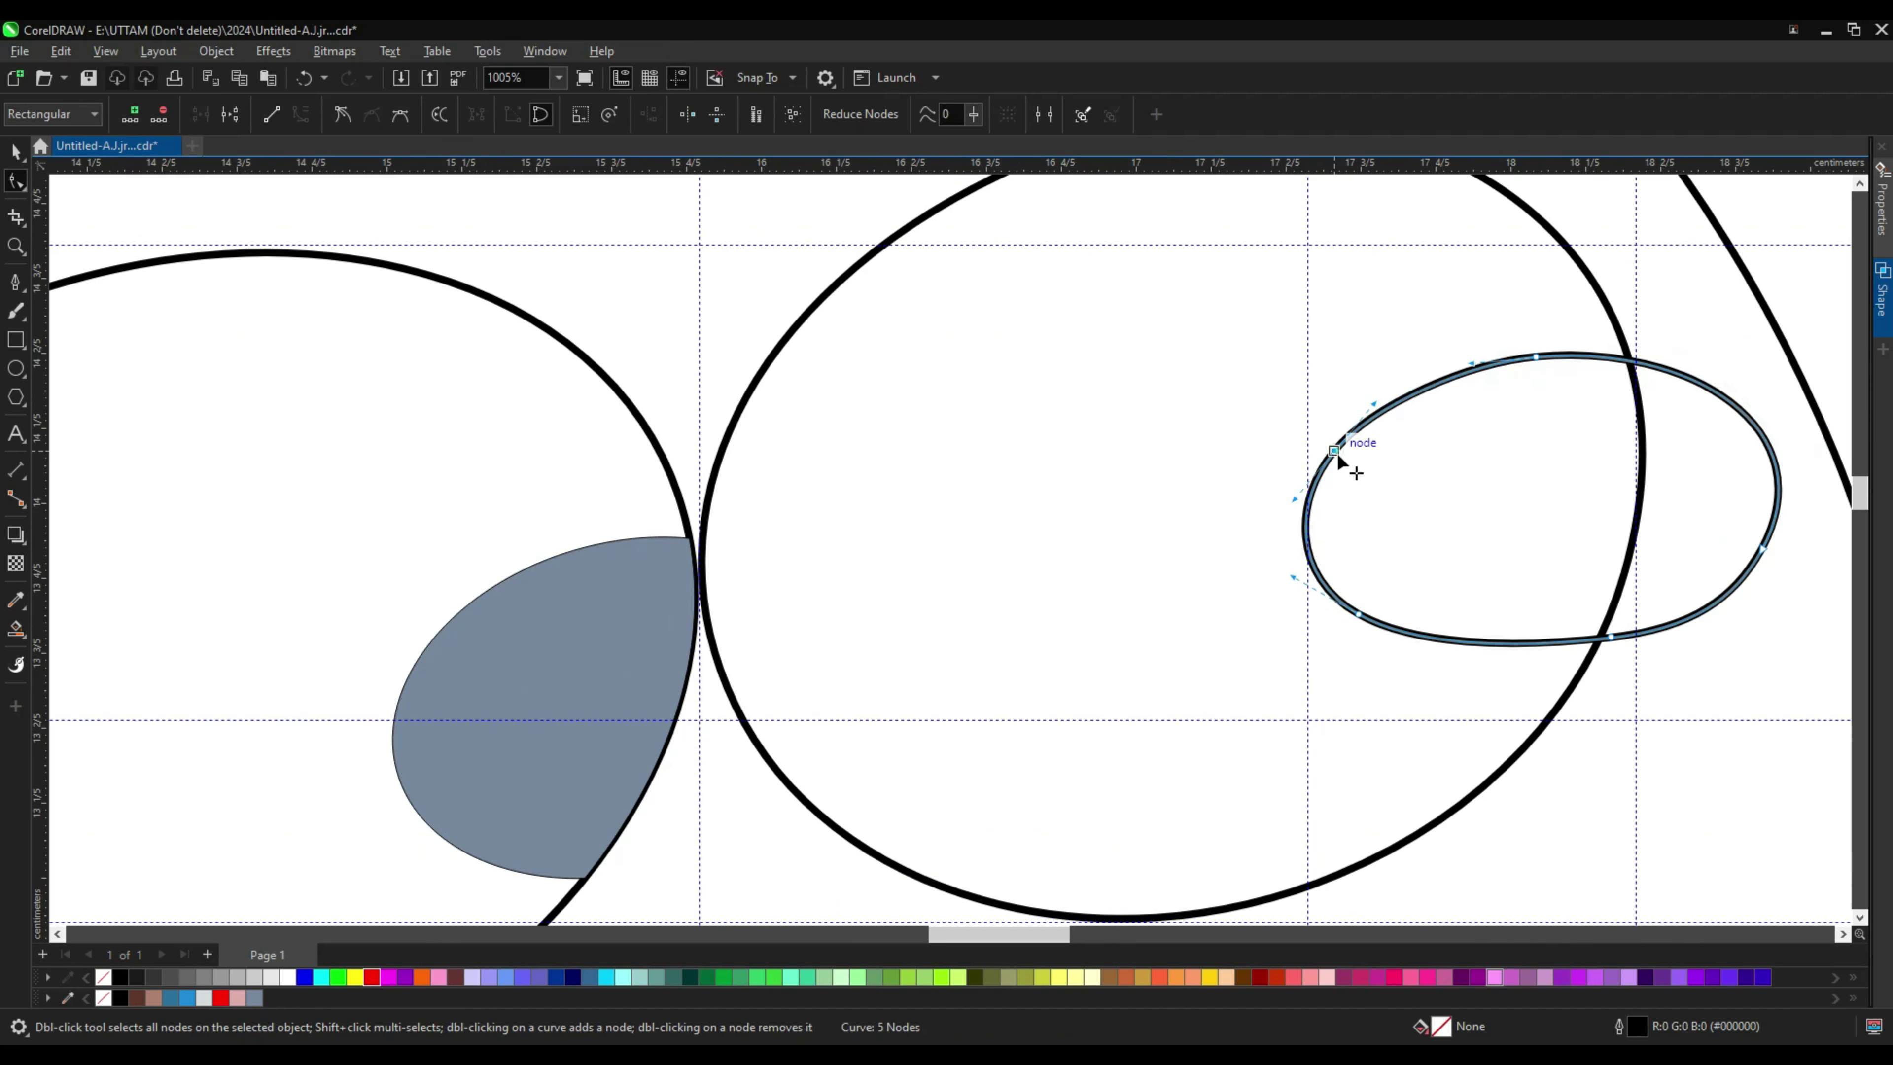
scroll(1340, 458, "down", 8)
scroll(1395, 448, "up", 5)
left_click_drag(1340, 459, 1436, 419)
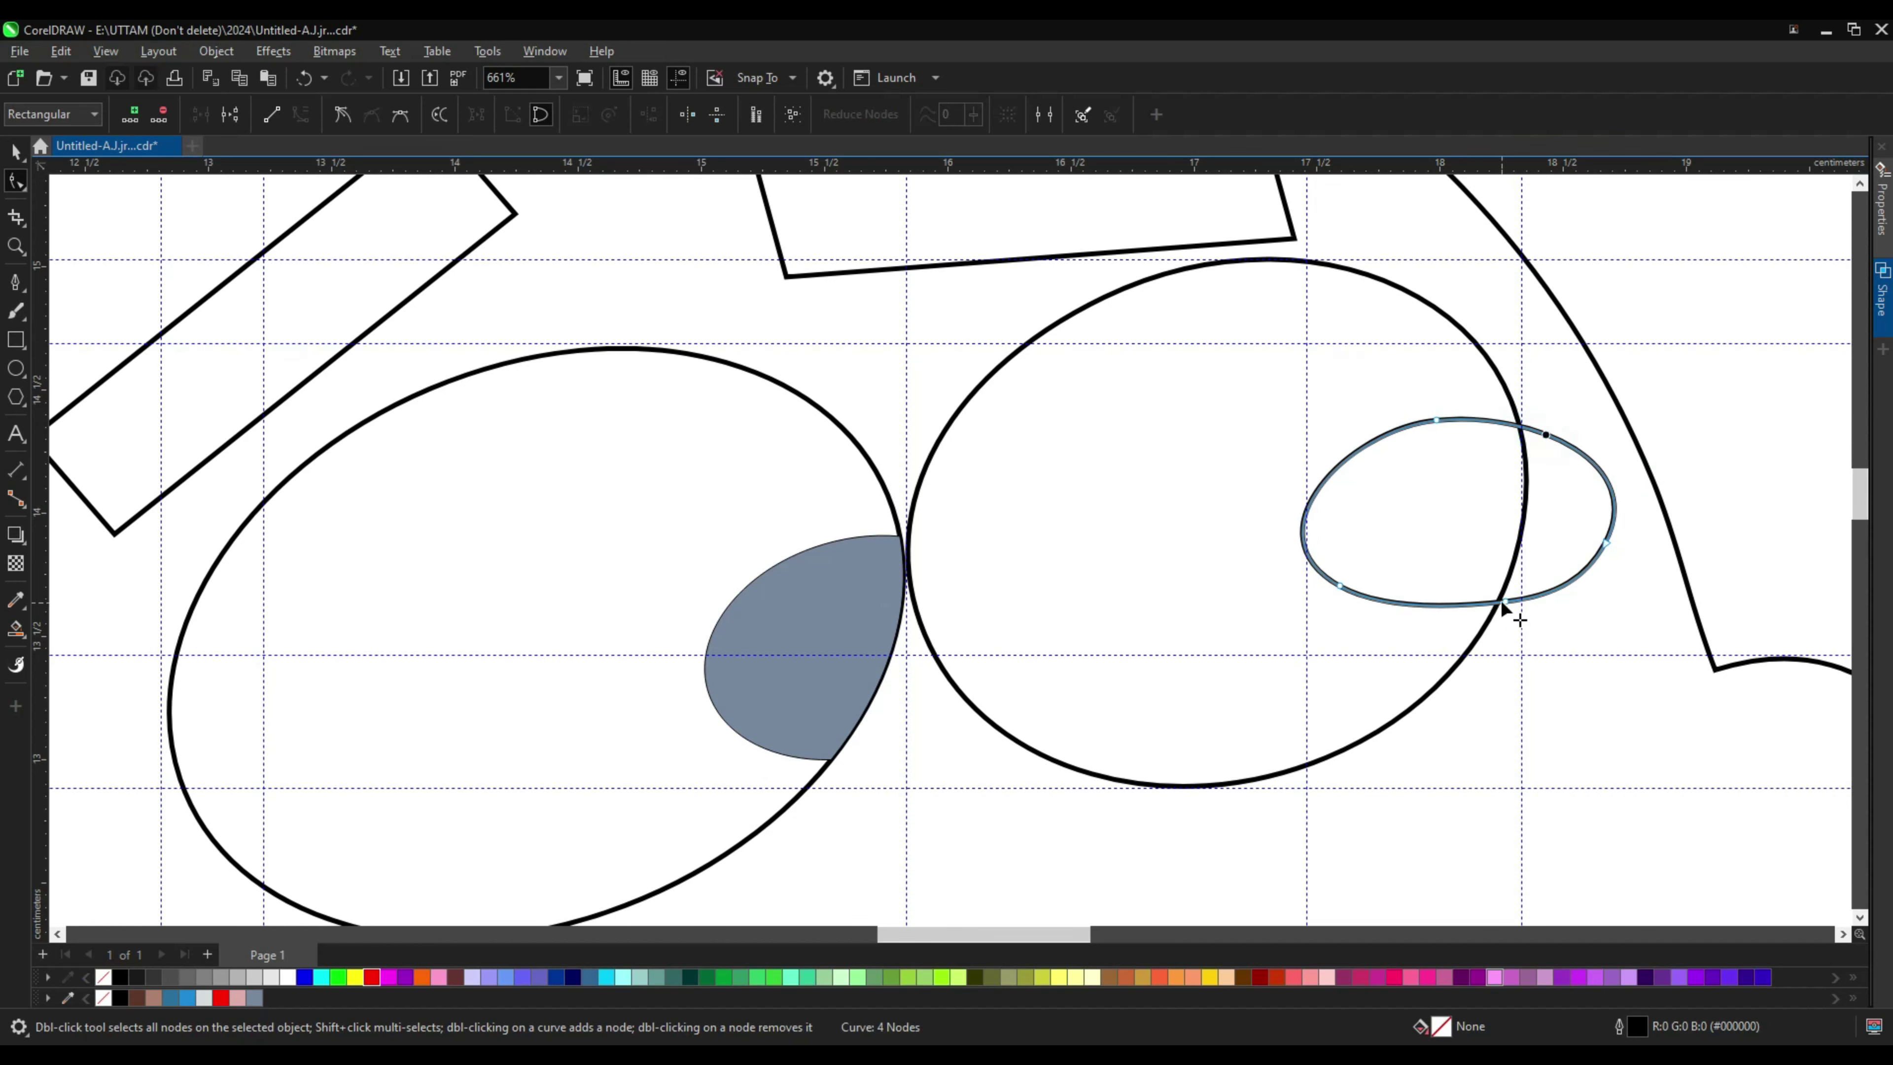
Step: Remove the small ellipse's left node and nudge the ellipse into place
double_click(1339, 585)
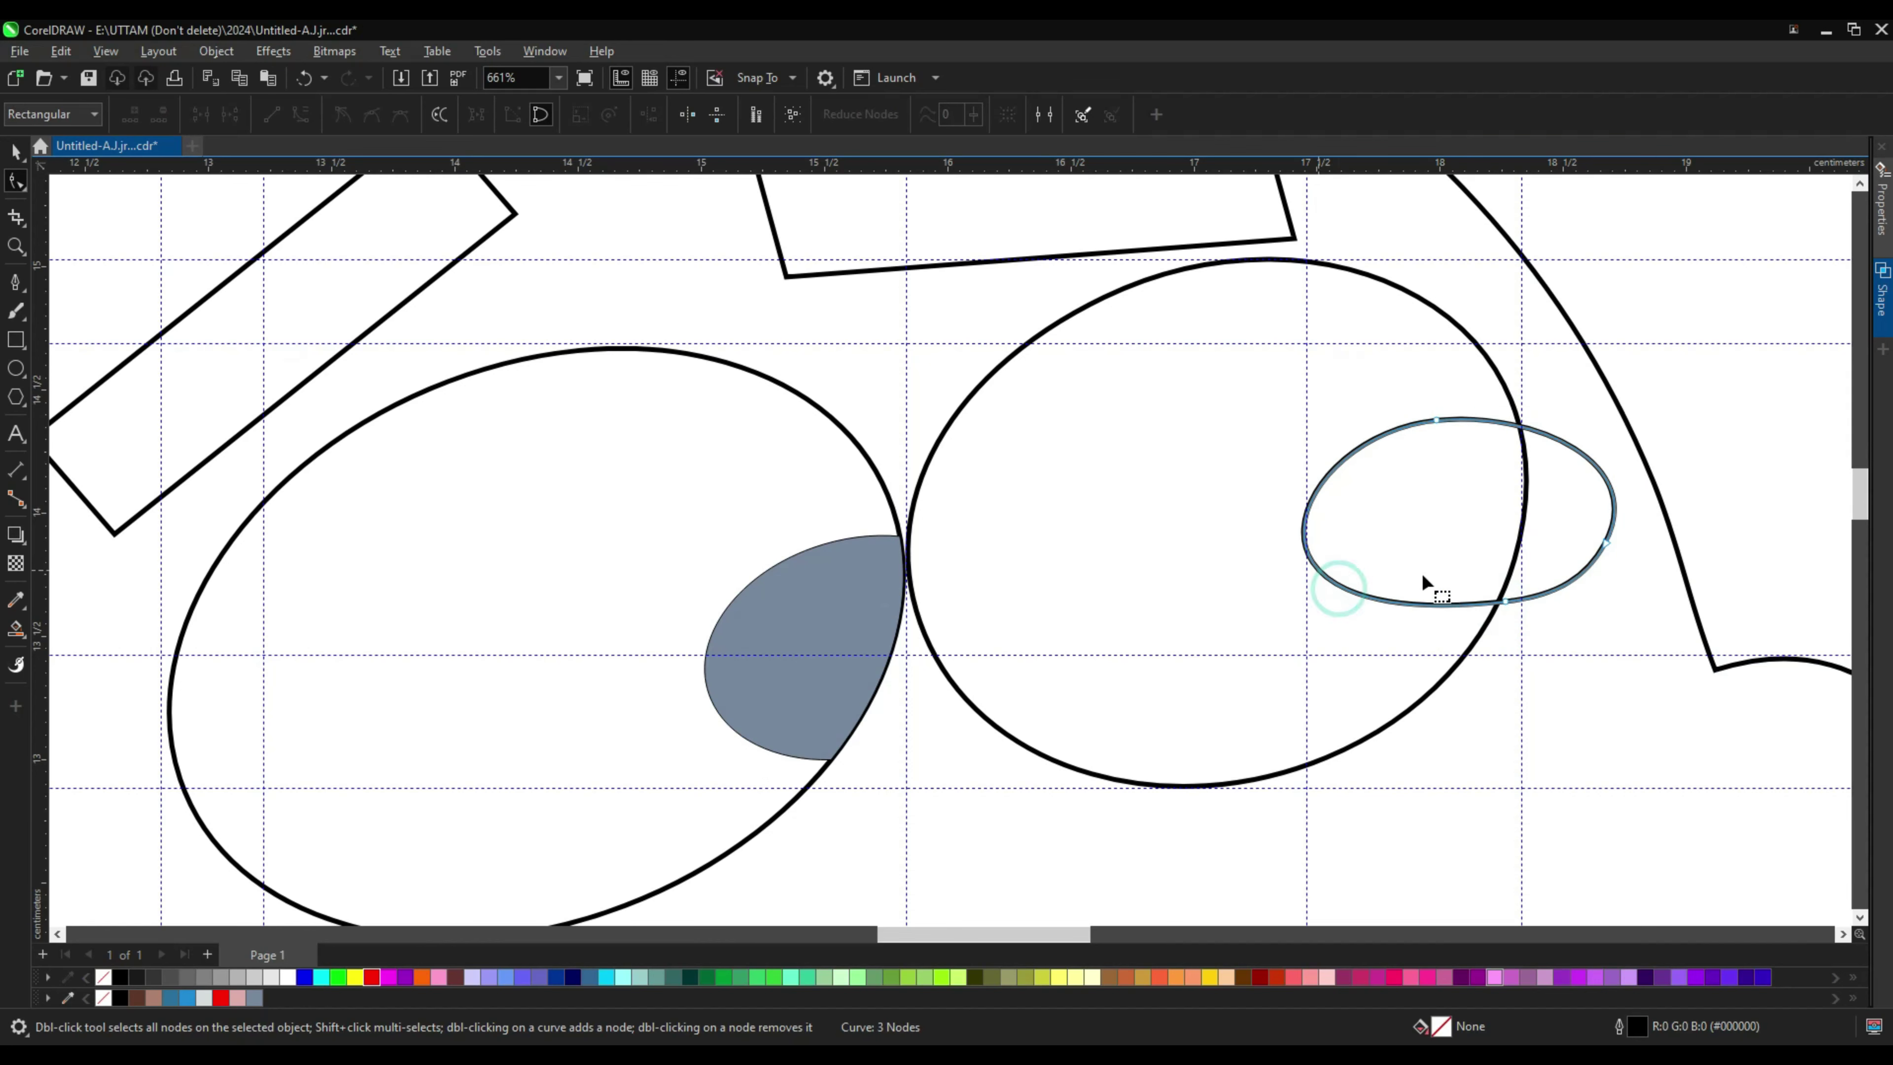
scroll(1424, 585, "down", 3)
left_click(15, 155)
scroll(1448, 518, "up", 1)
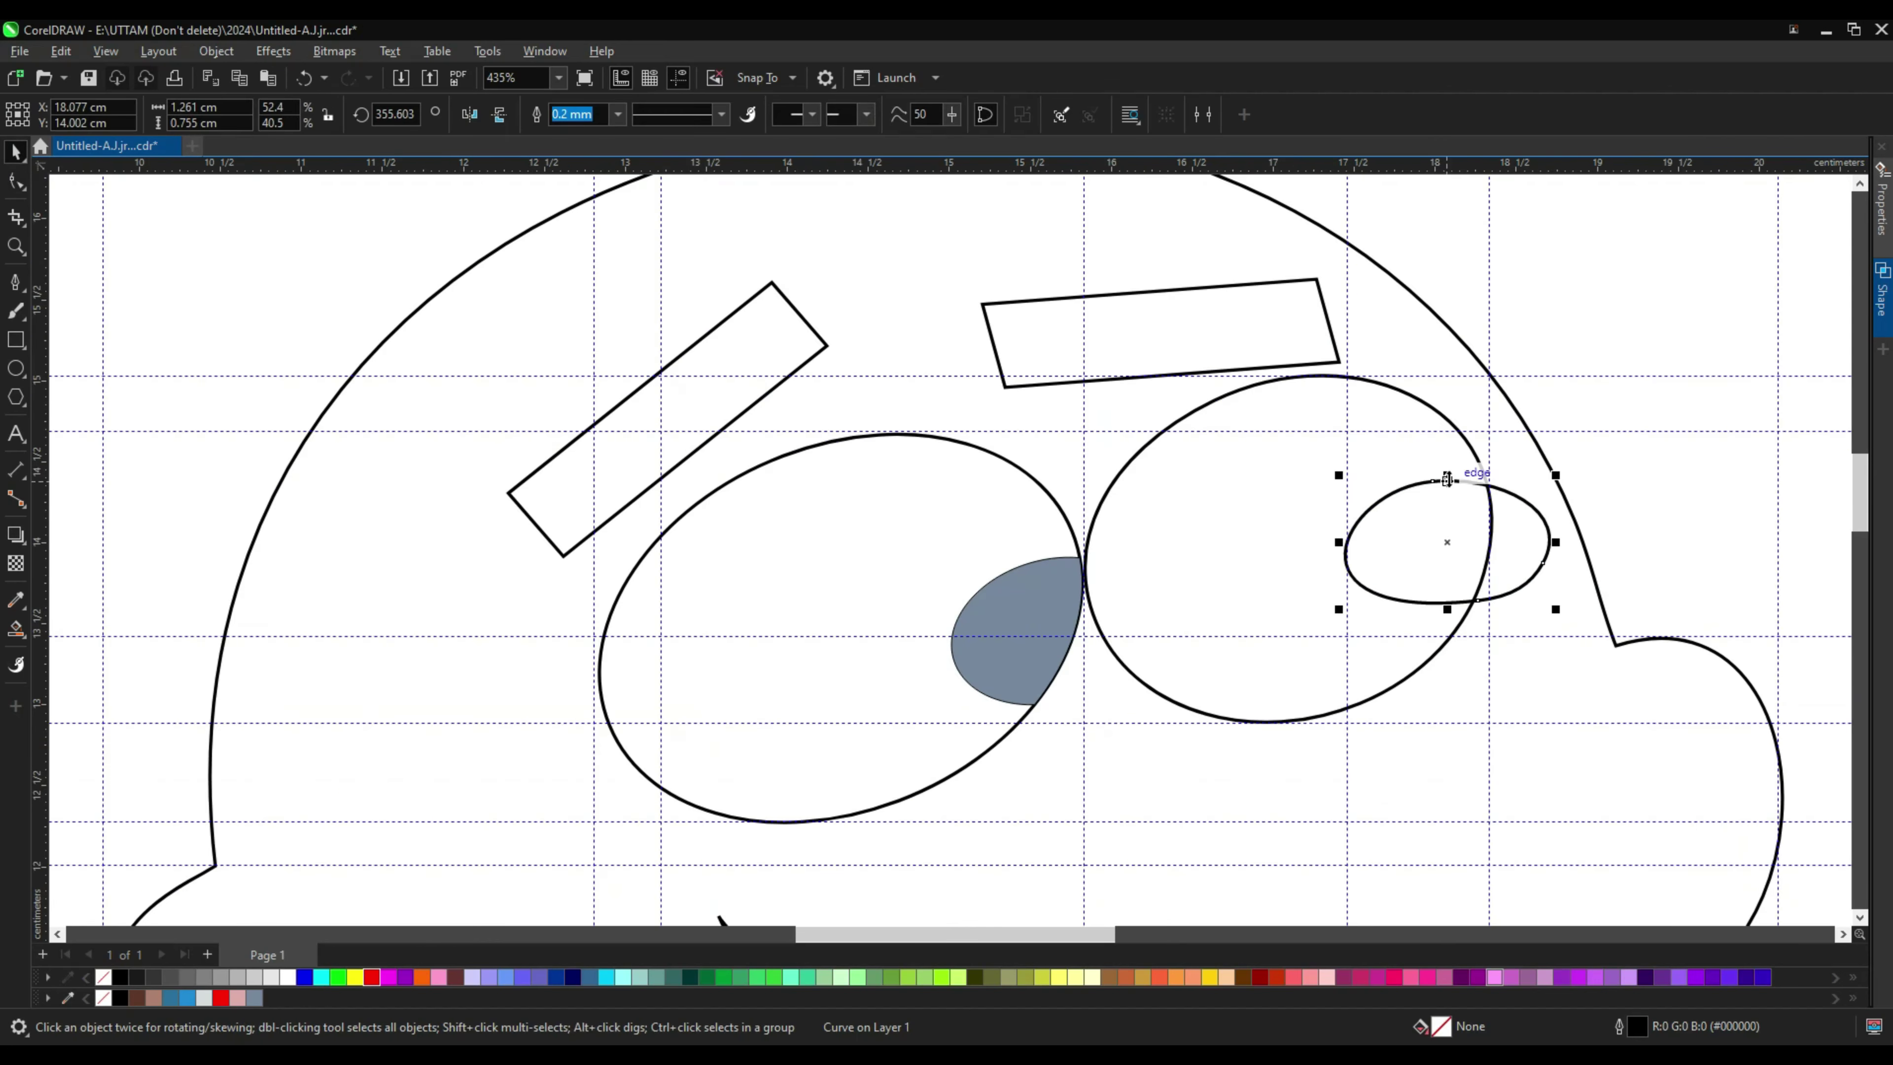
scroll(1416, 533, "up", 5)
left_click_drag(1326, 495, 1329, 494)
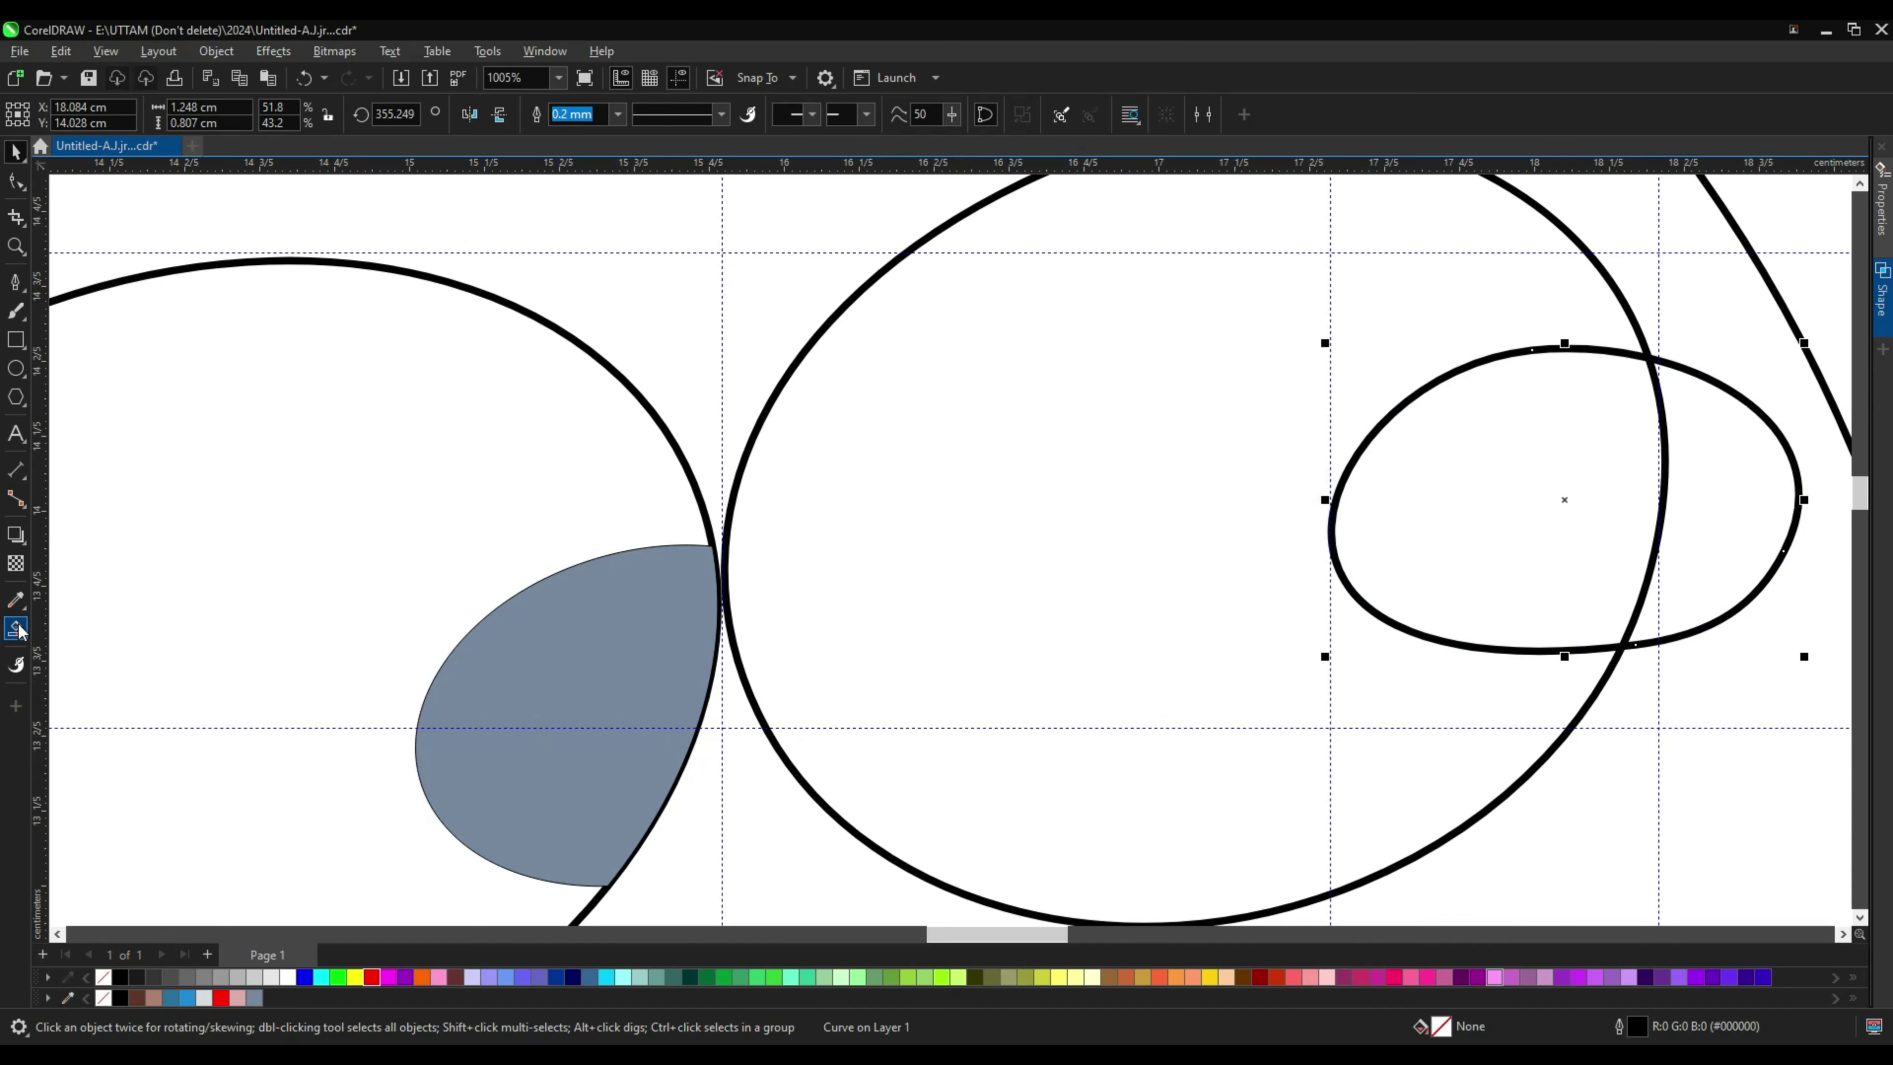
Step: Fill the overlap of the small ellipse and right eye as the right eye's iris
left_click(1527, 522)
right_click(1745, 592)
key("Escape")
scroll(1618, 601, "down", 5)
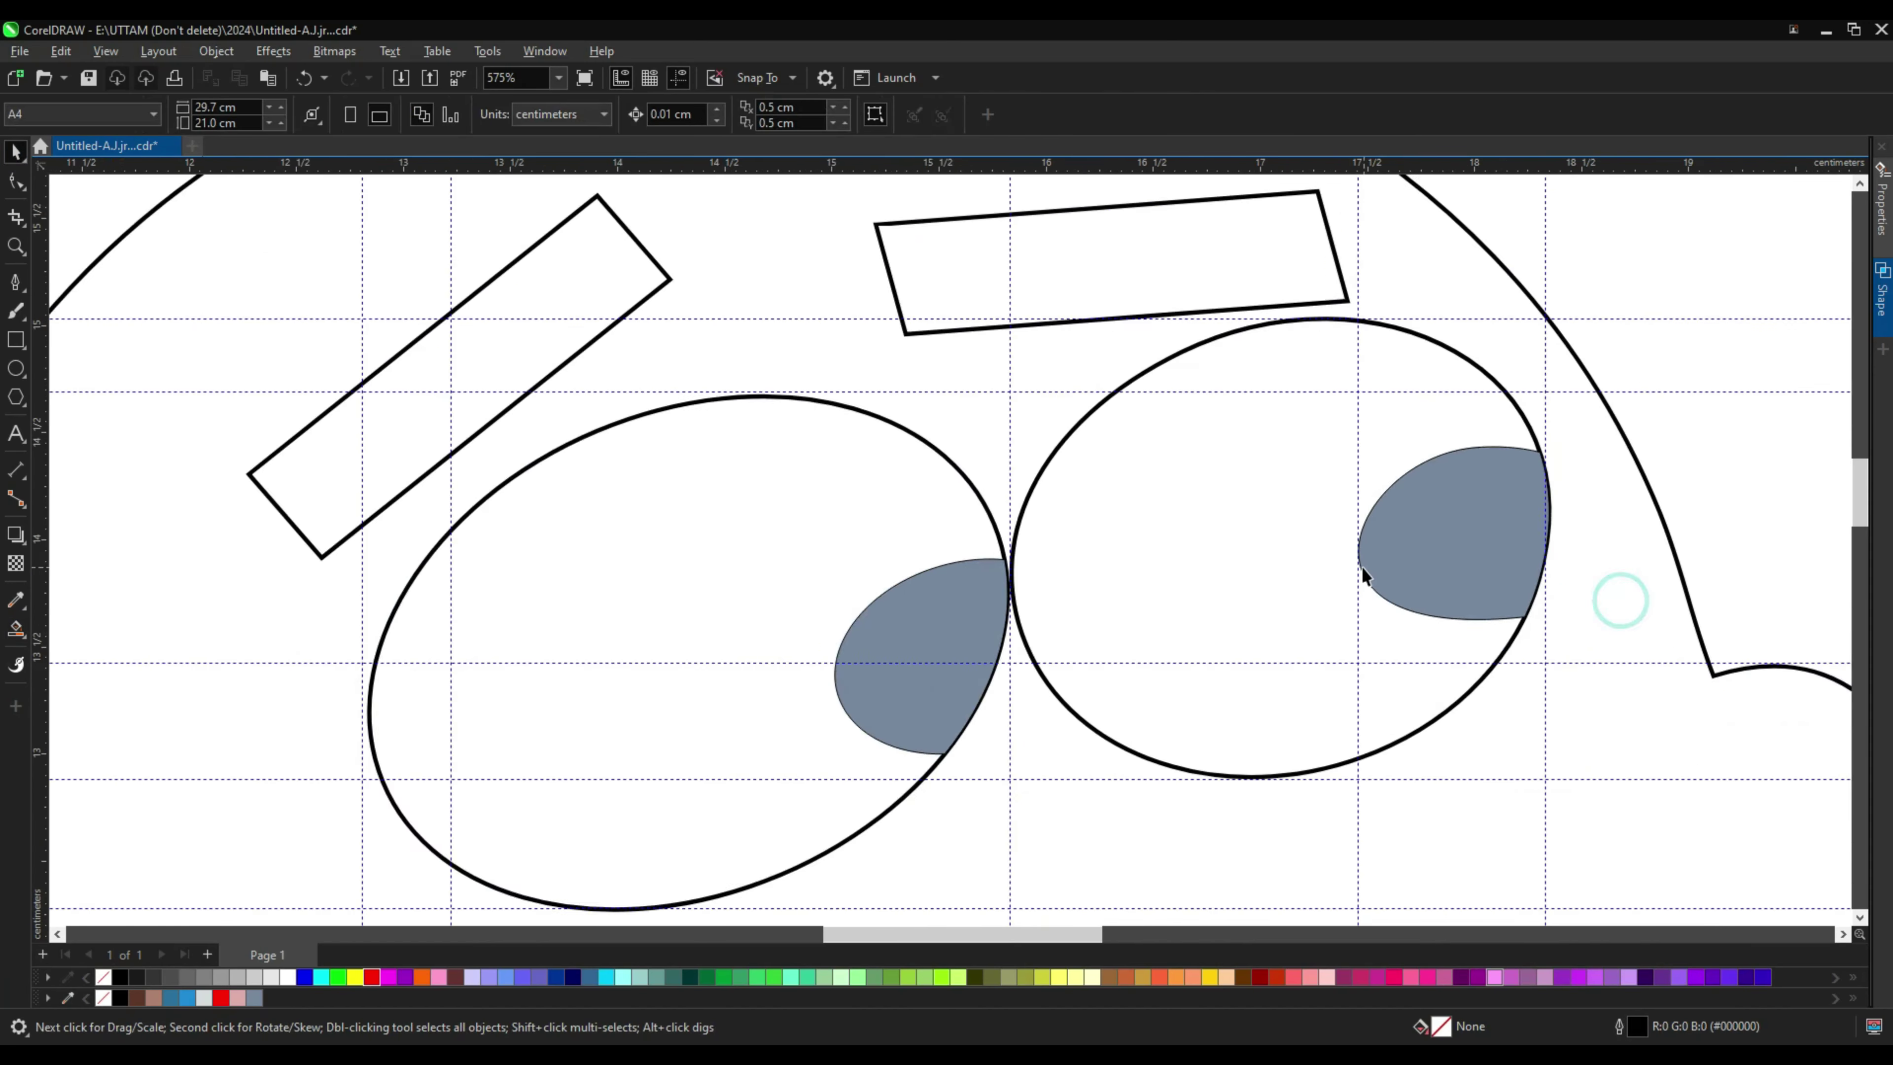
scroll(1341, 581, "down", 4)
key("space")
scroll(1191, 627, "up", 2)
left_click(1483, 533)
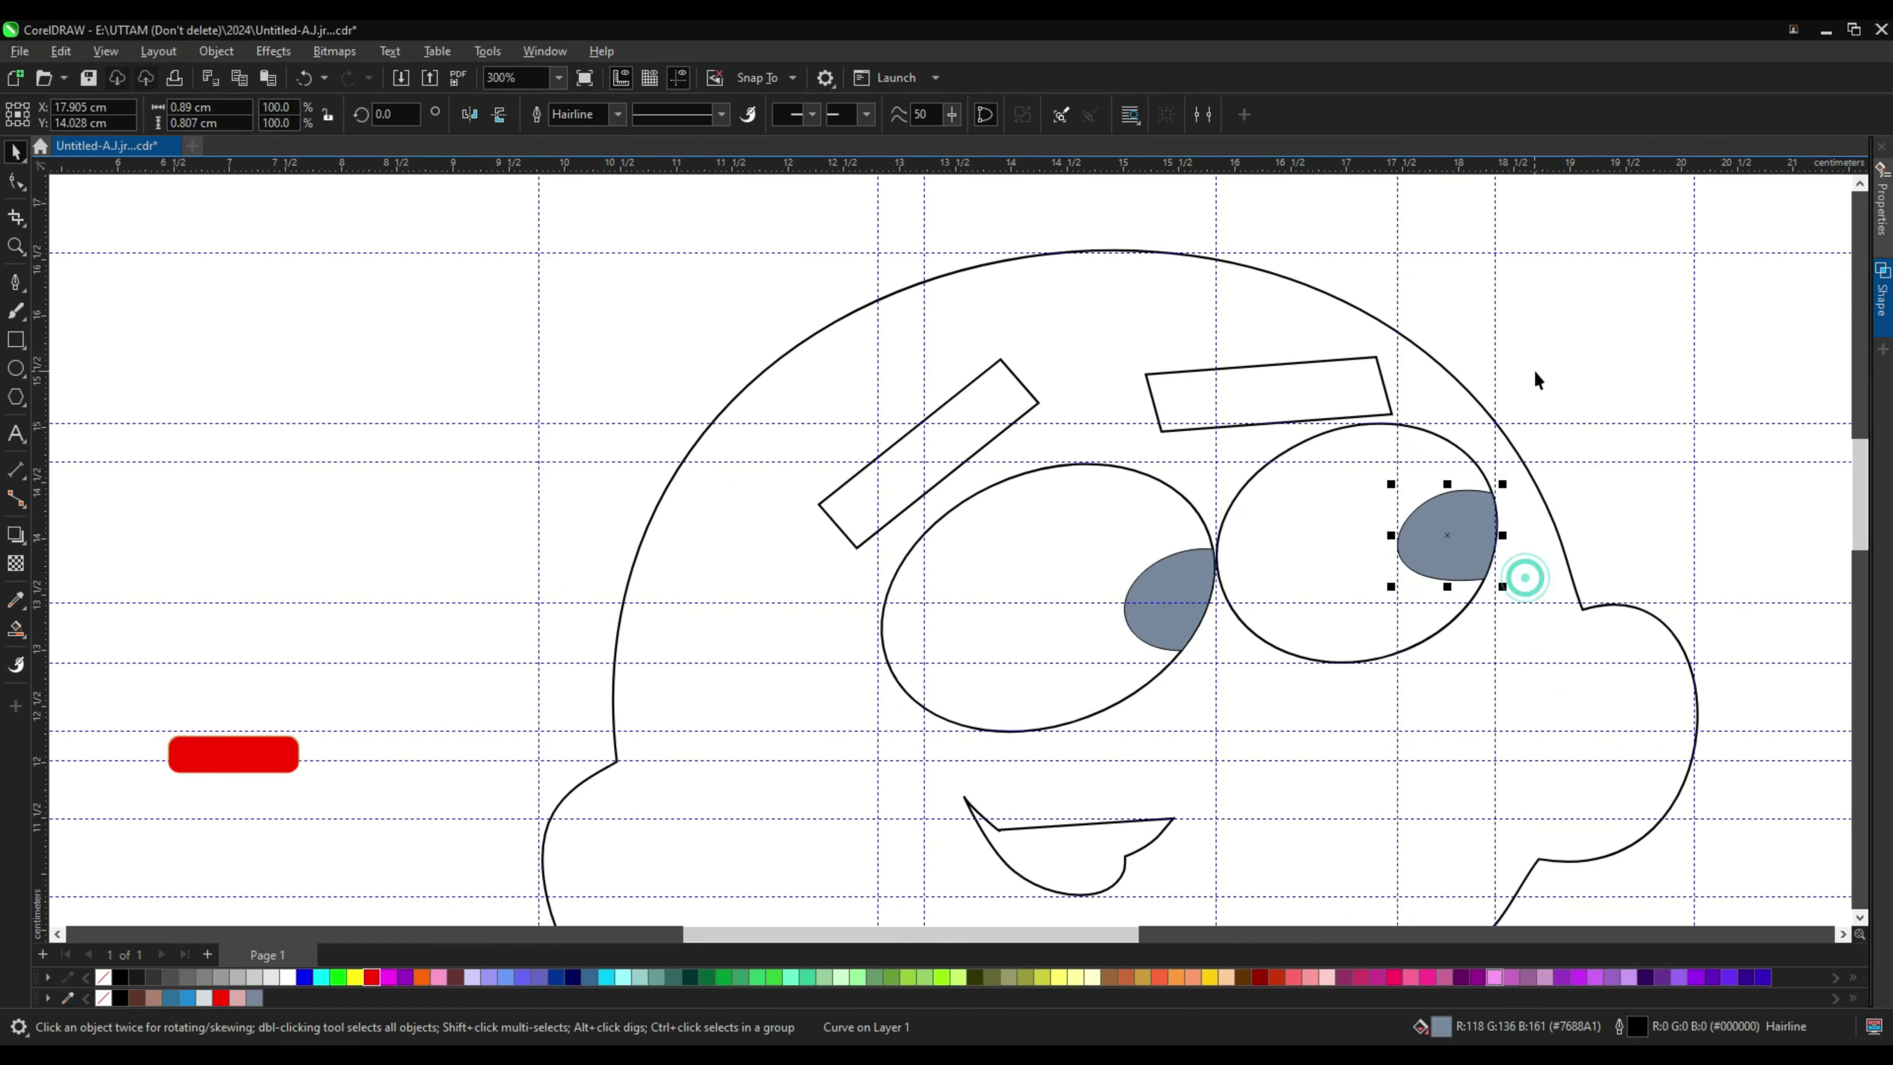
scroll(1185, 603, "up", 2)
Step: Enlarge the left iris slightly, shift it right and raise its bottom edge
left_click(1162, 602)
scroll(1163, 602, "up", 5)
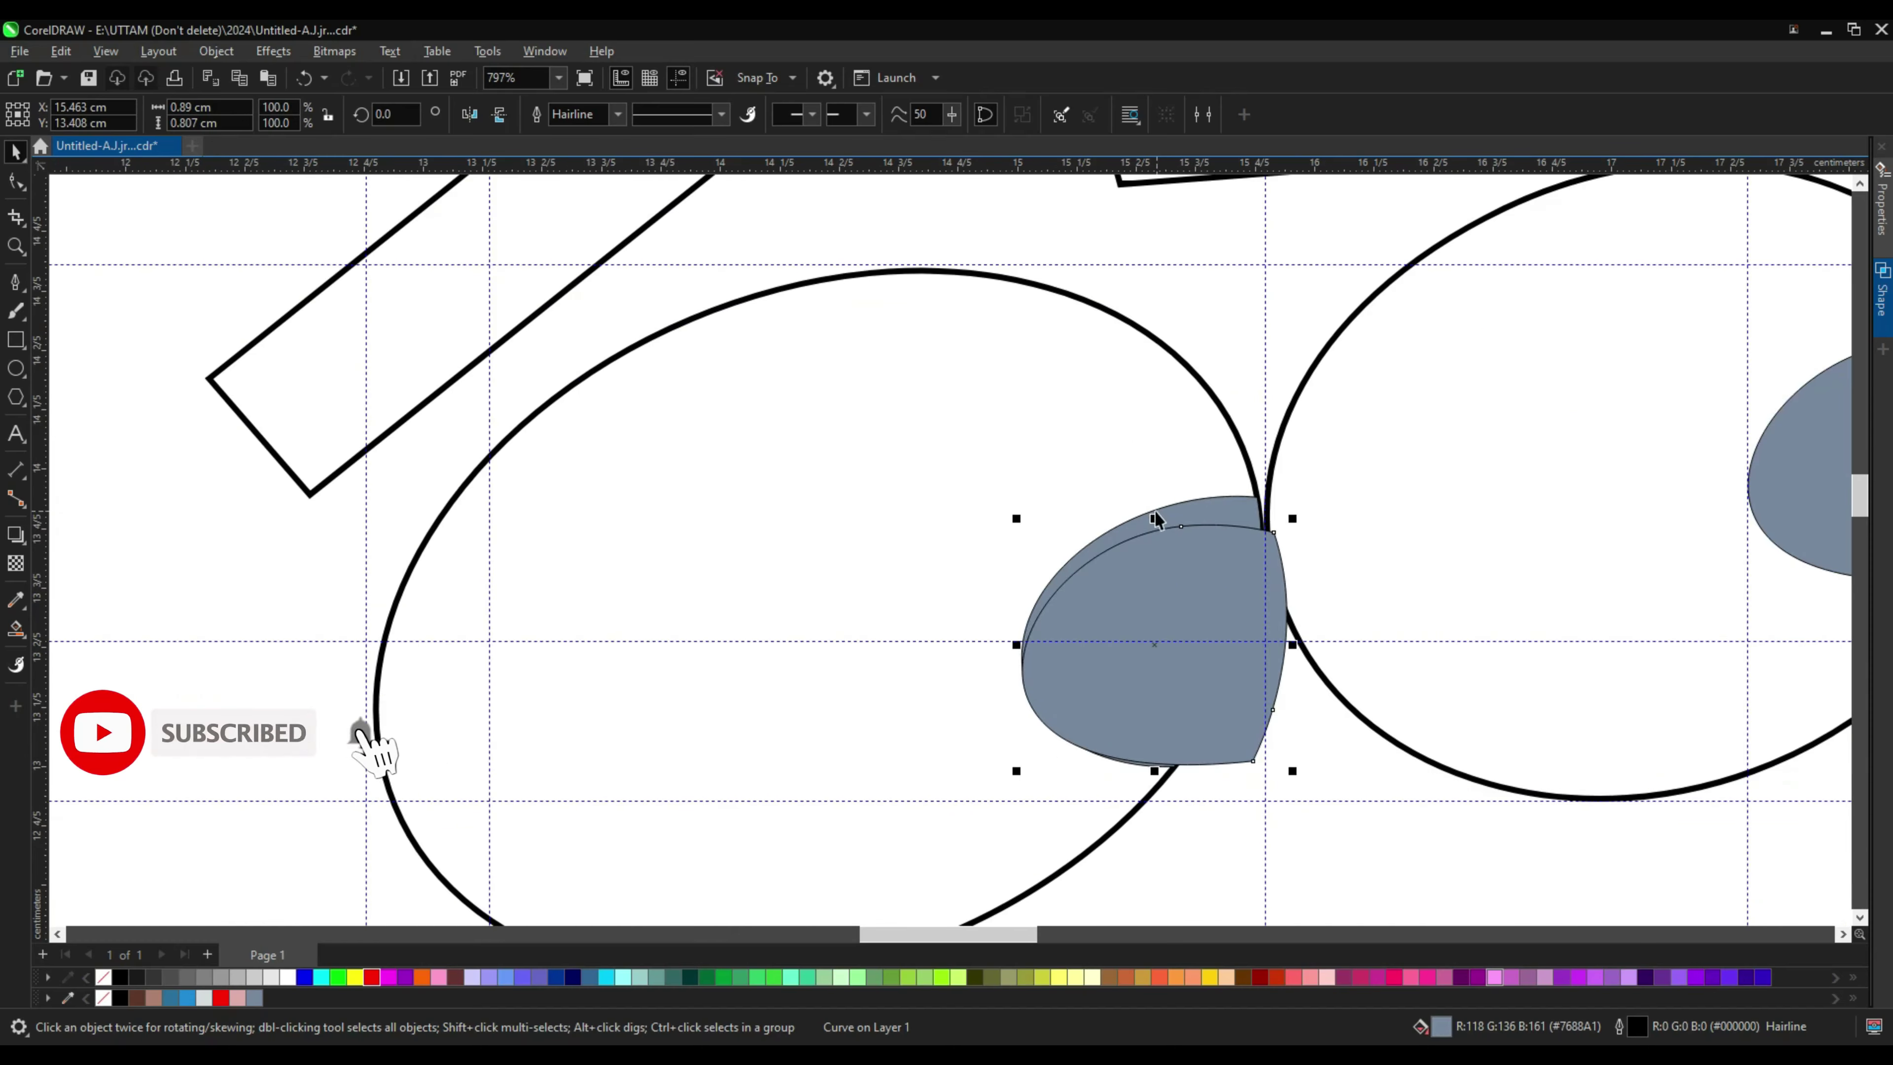
scroll(1287, 575, "up", 2)
left_click_drag(1288, 501, 1322, 501)
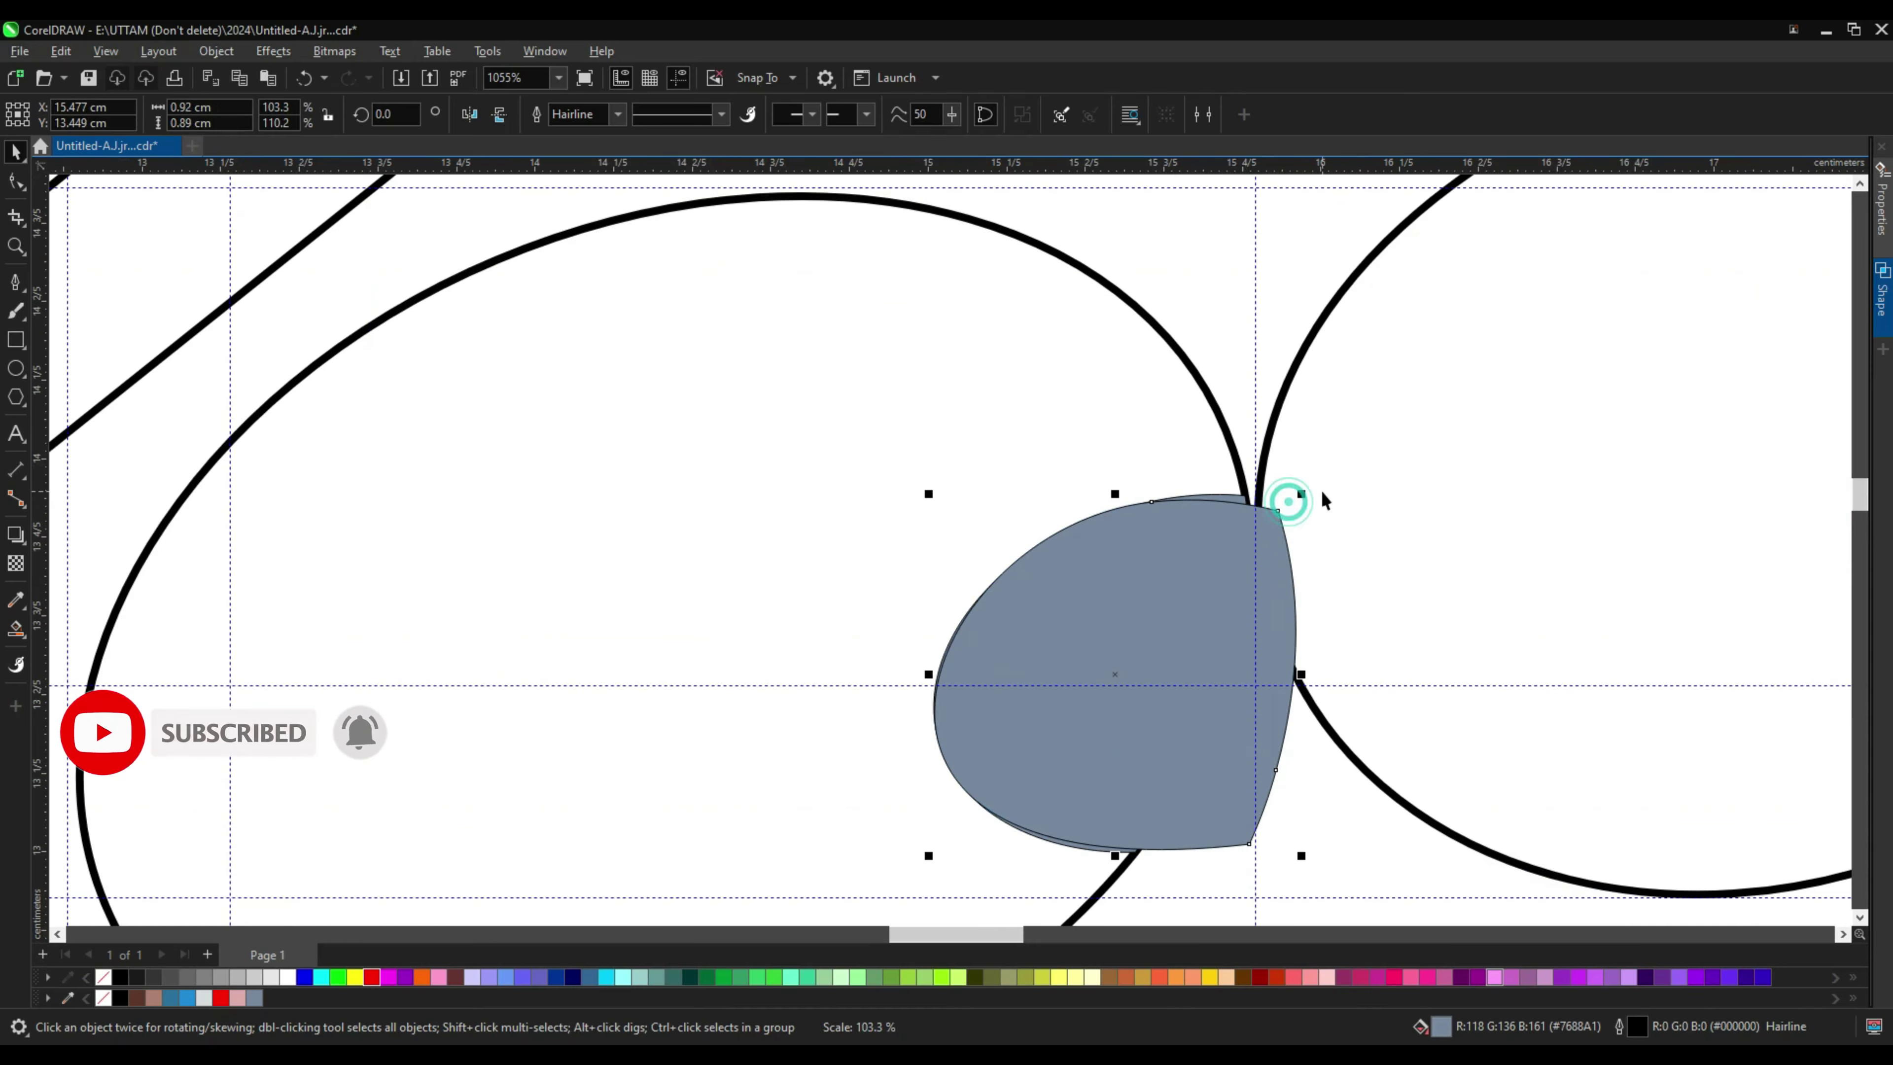
mouse_move(981, 683)
left_mouse_down()
mouse_move(1070, 684)
mouse_move(998, 656)
left_mouse_up()
right_click(931, 742)
right_click(976, 641)
key("Escape")
scroll(1099, 664, "down", 2)
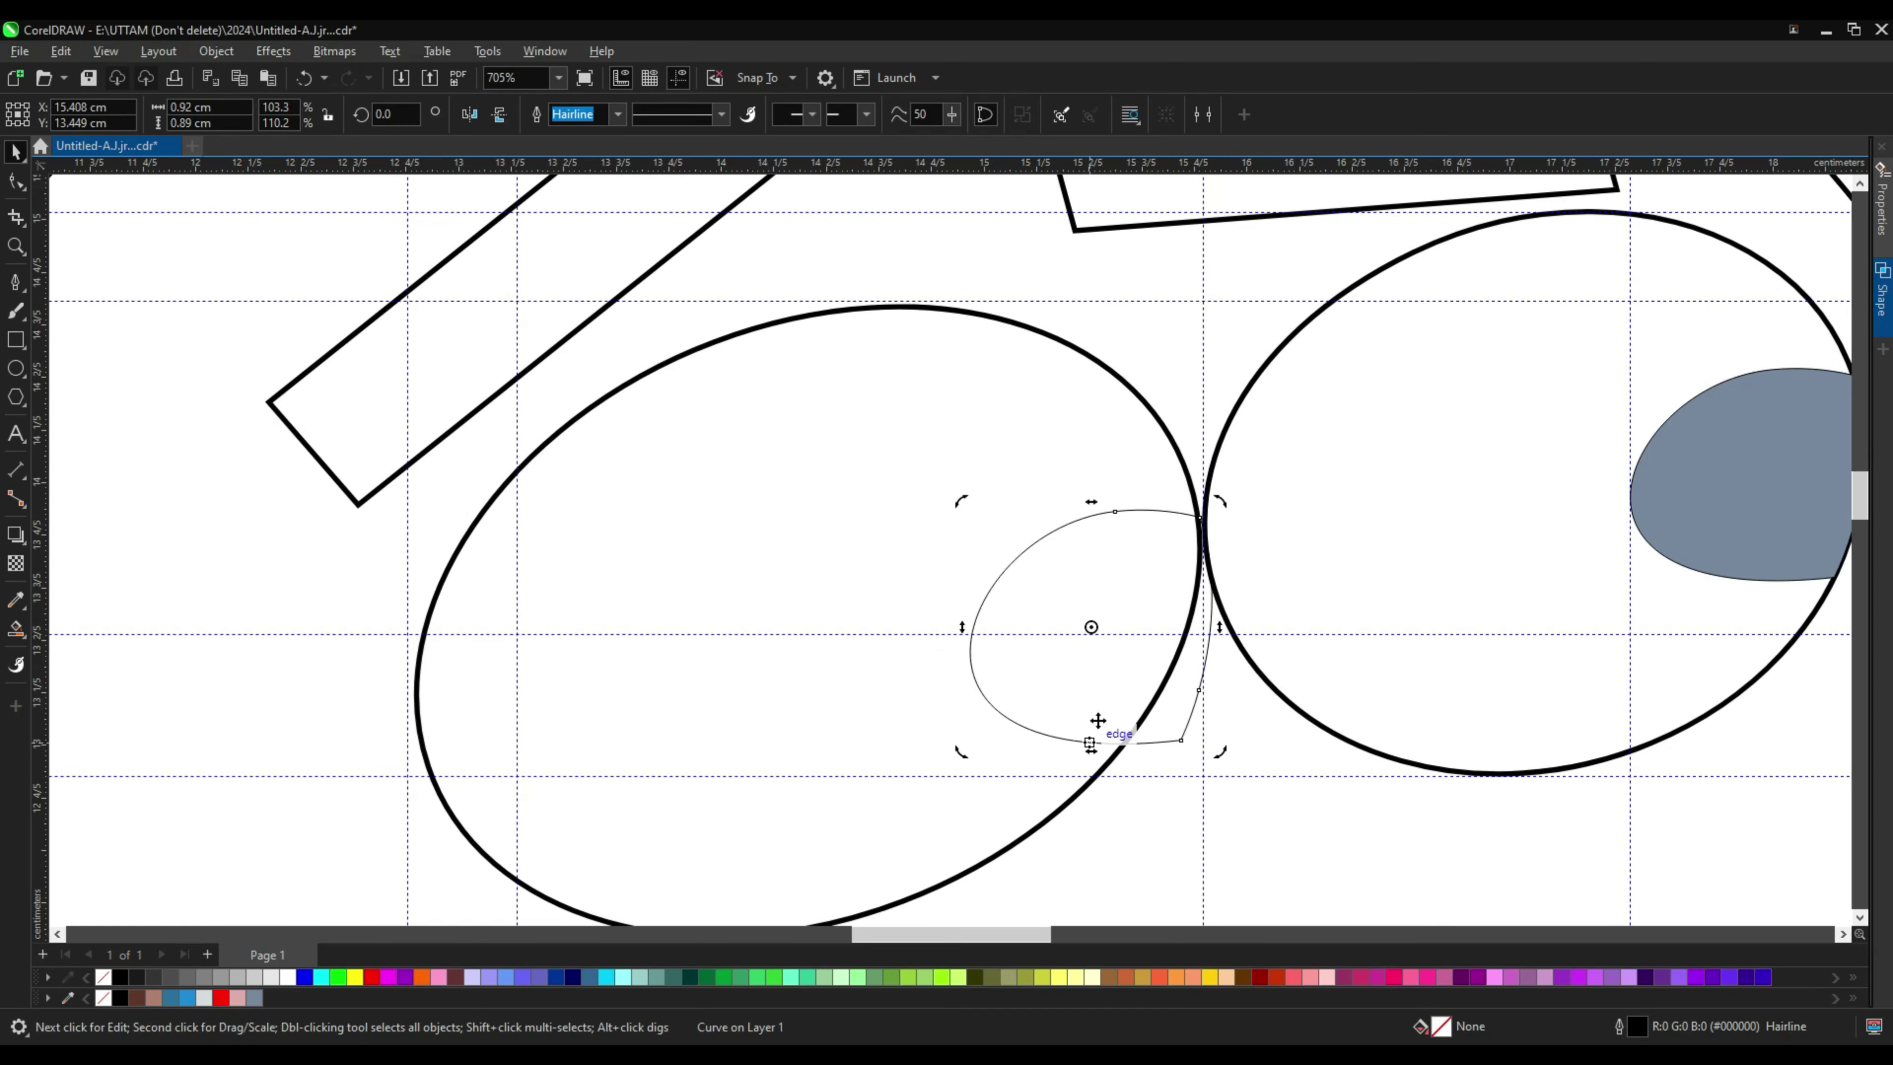
left_click_drag(1090, 744, 1090, 728)
Step: Smart-fill the left pupil region with the same grey-blue as the right pupil
left_click(10, 183)
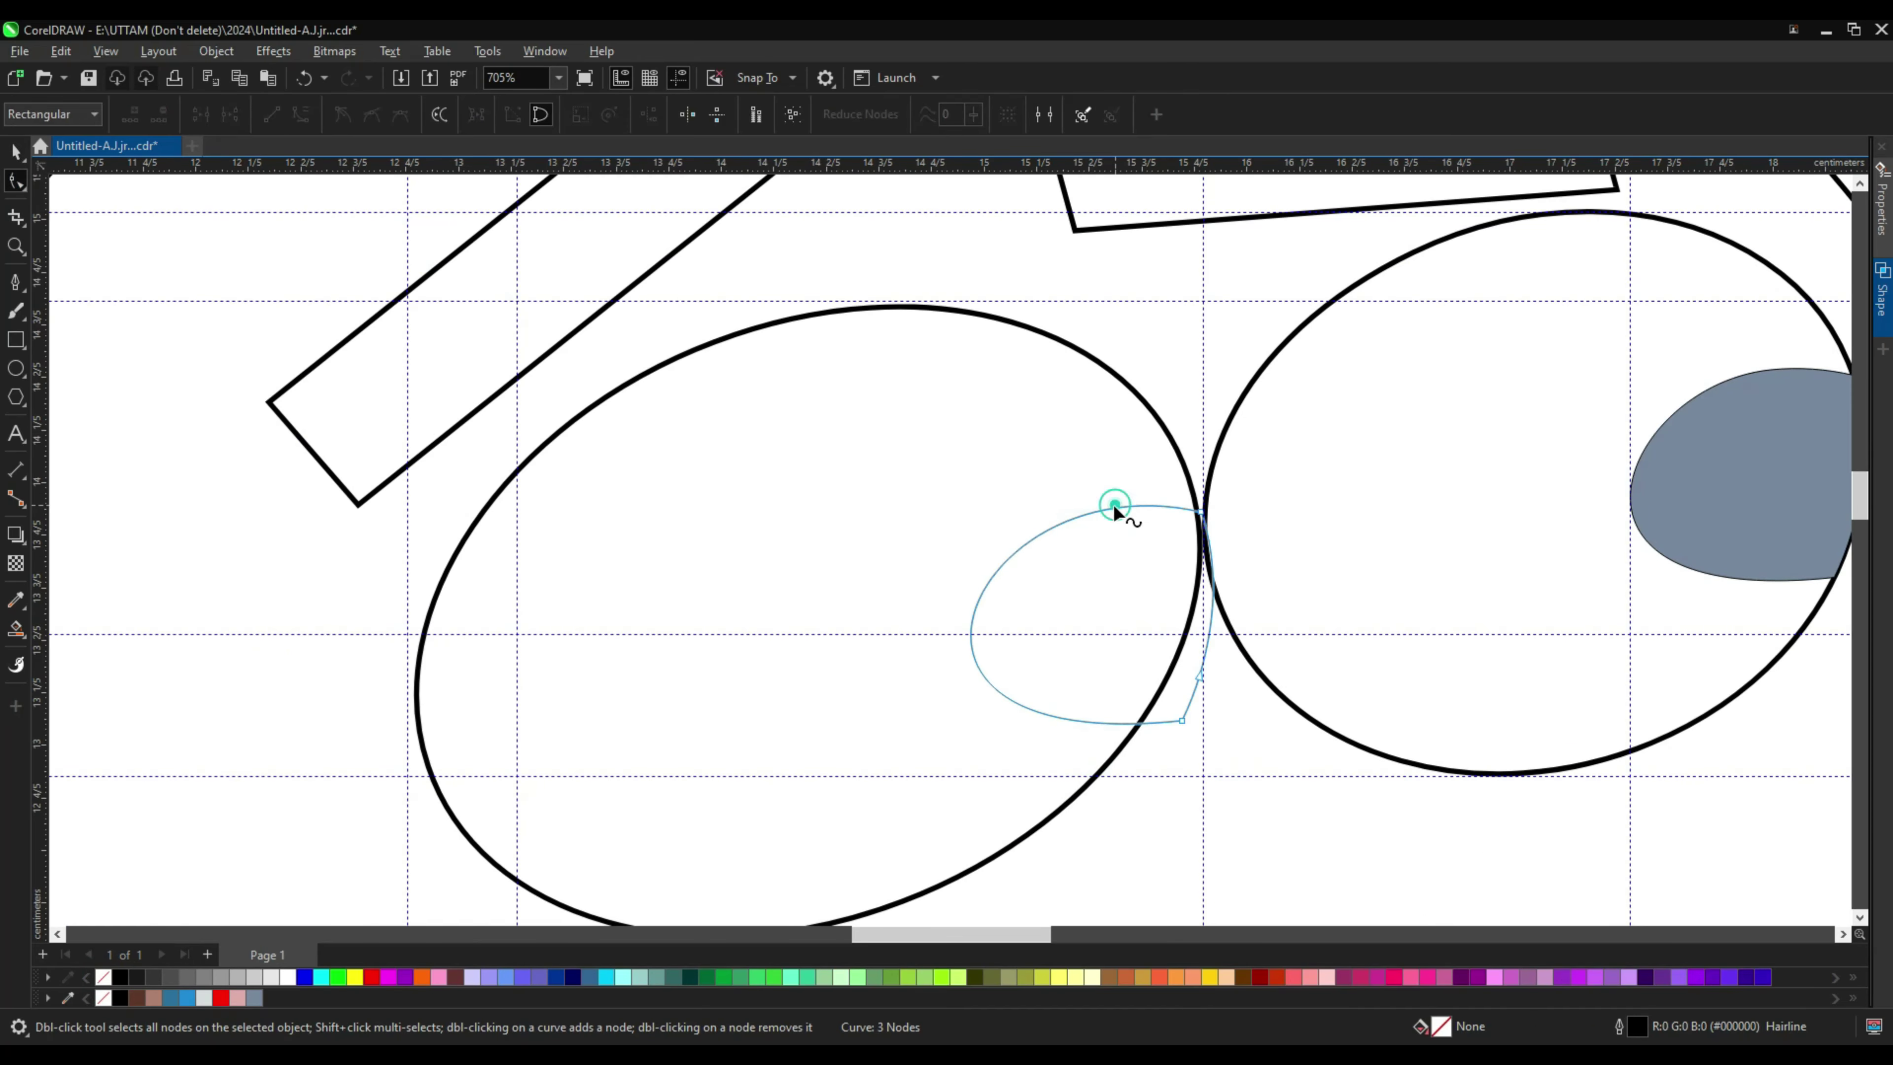
left_click(11, 632)
left_click(972, 664)
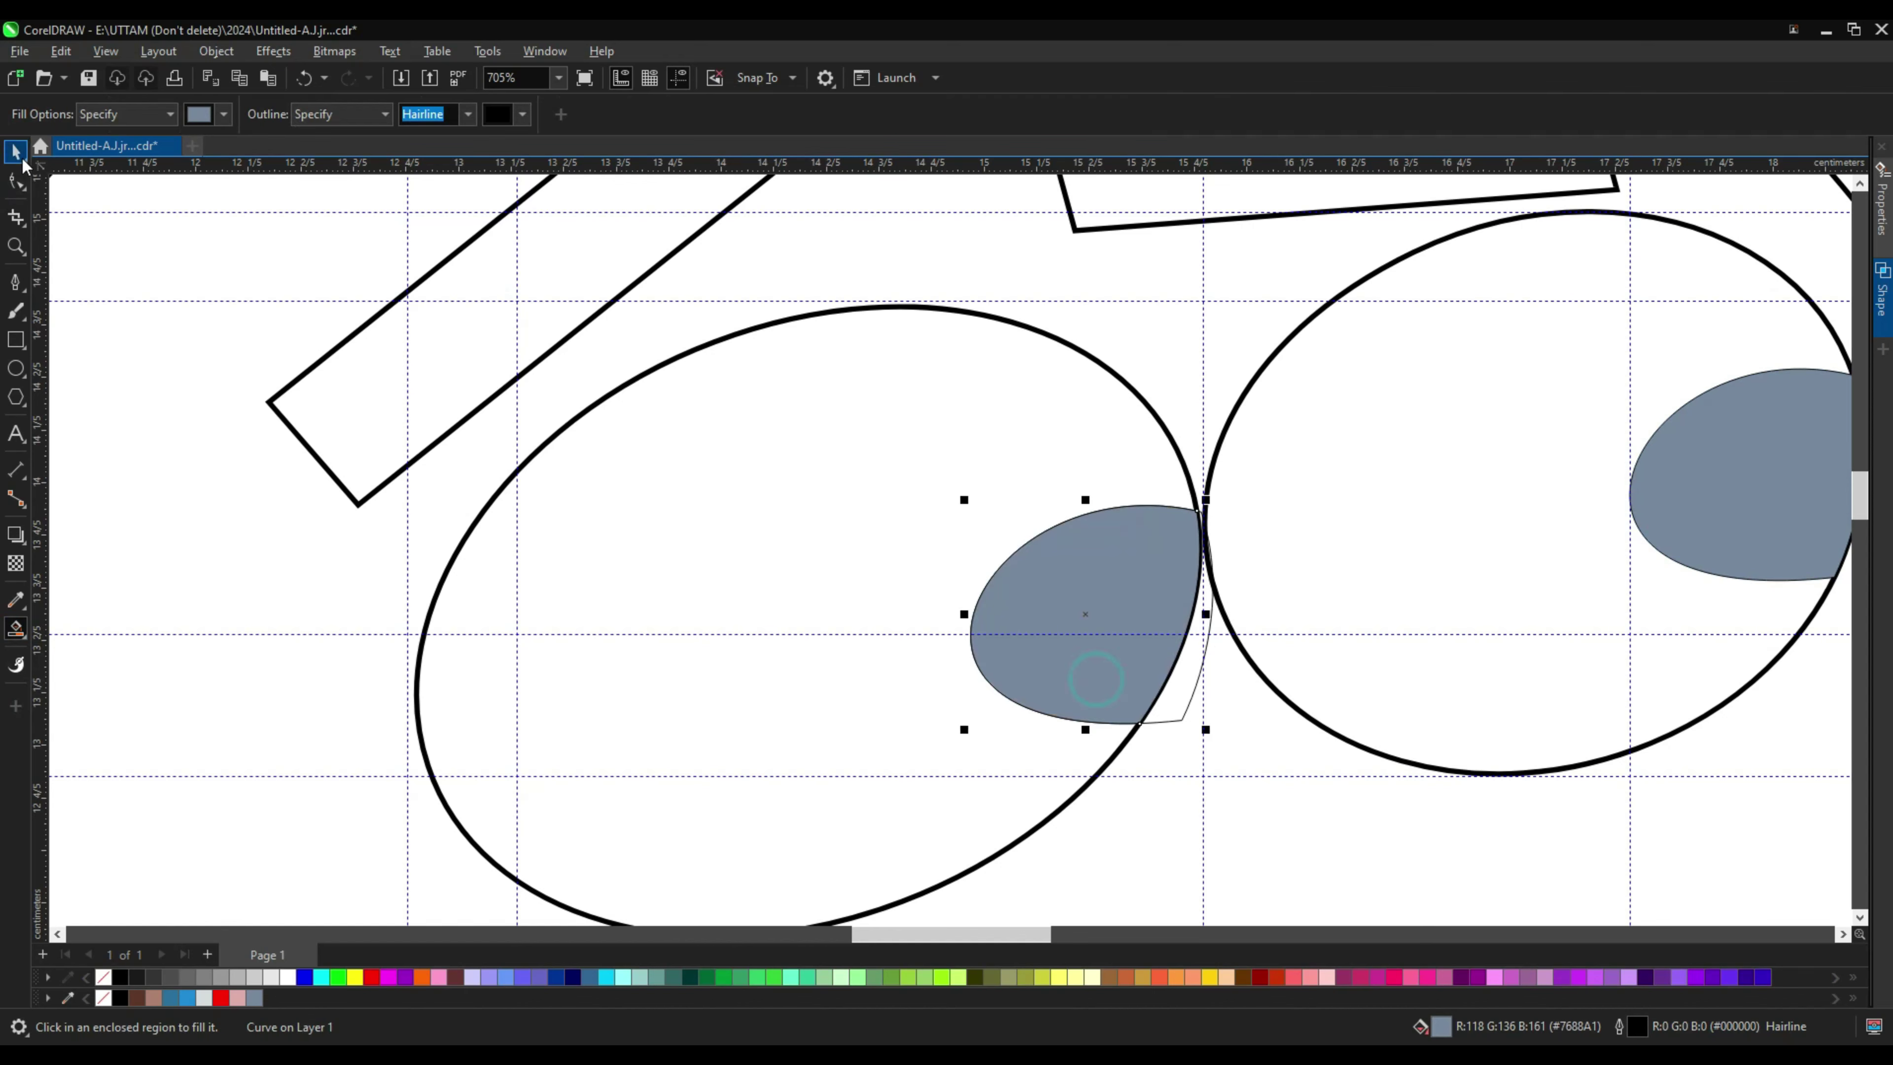
right_click(1204, 638)
left_click(1449, 406)
scroll(1051, 490, "down", 10)
scroll(1172, 636, "down", 5)
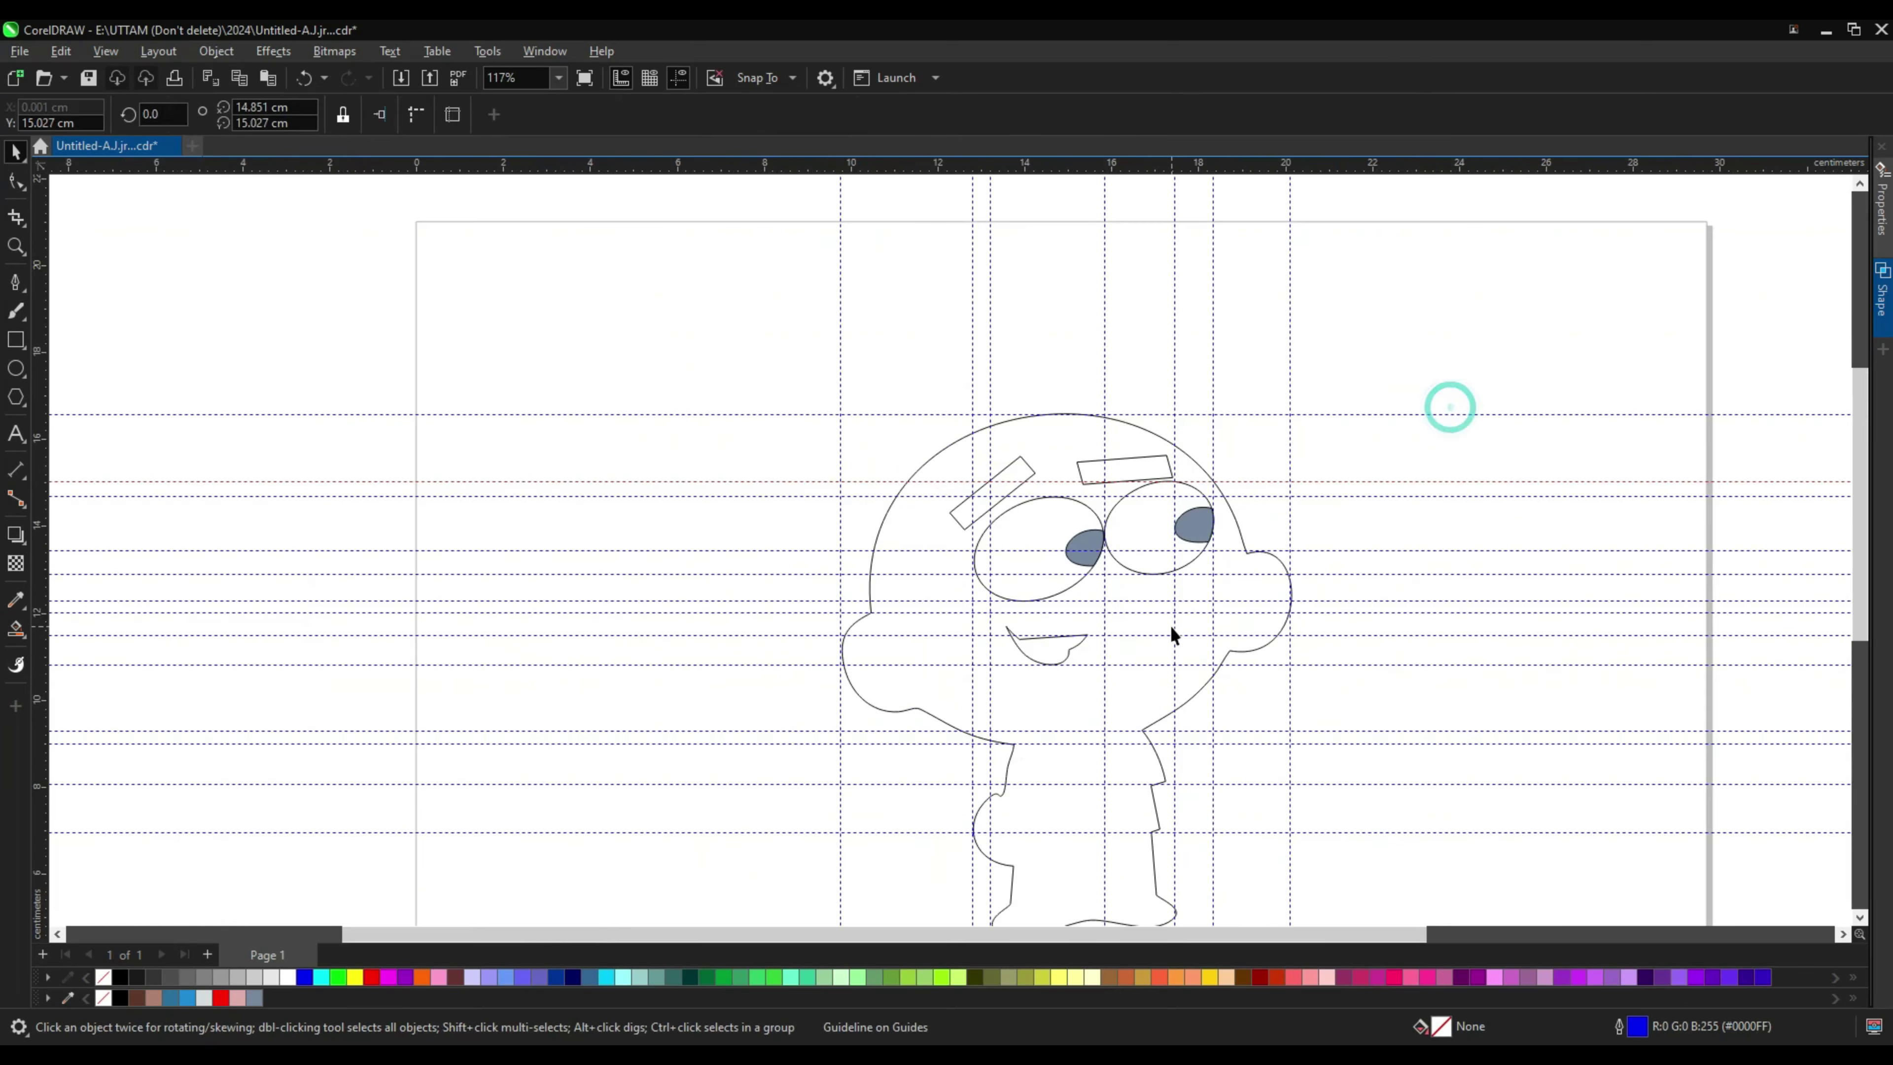
Step: Try enlarging the left pupil slightly, then undo the change
left_click(1095, 555)
scroll(1095, 555, "up", 10)
scroll(1090, 518, "up", 2)
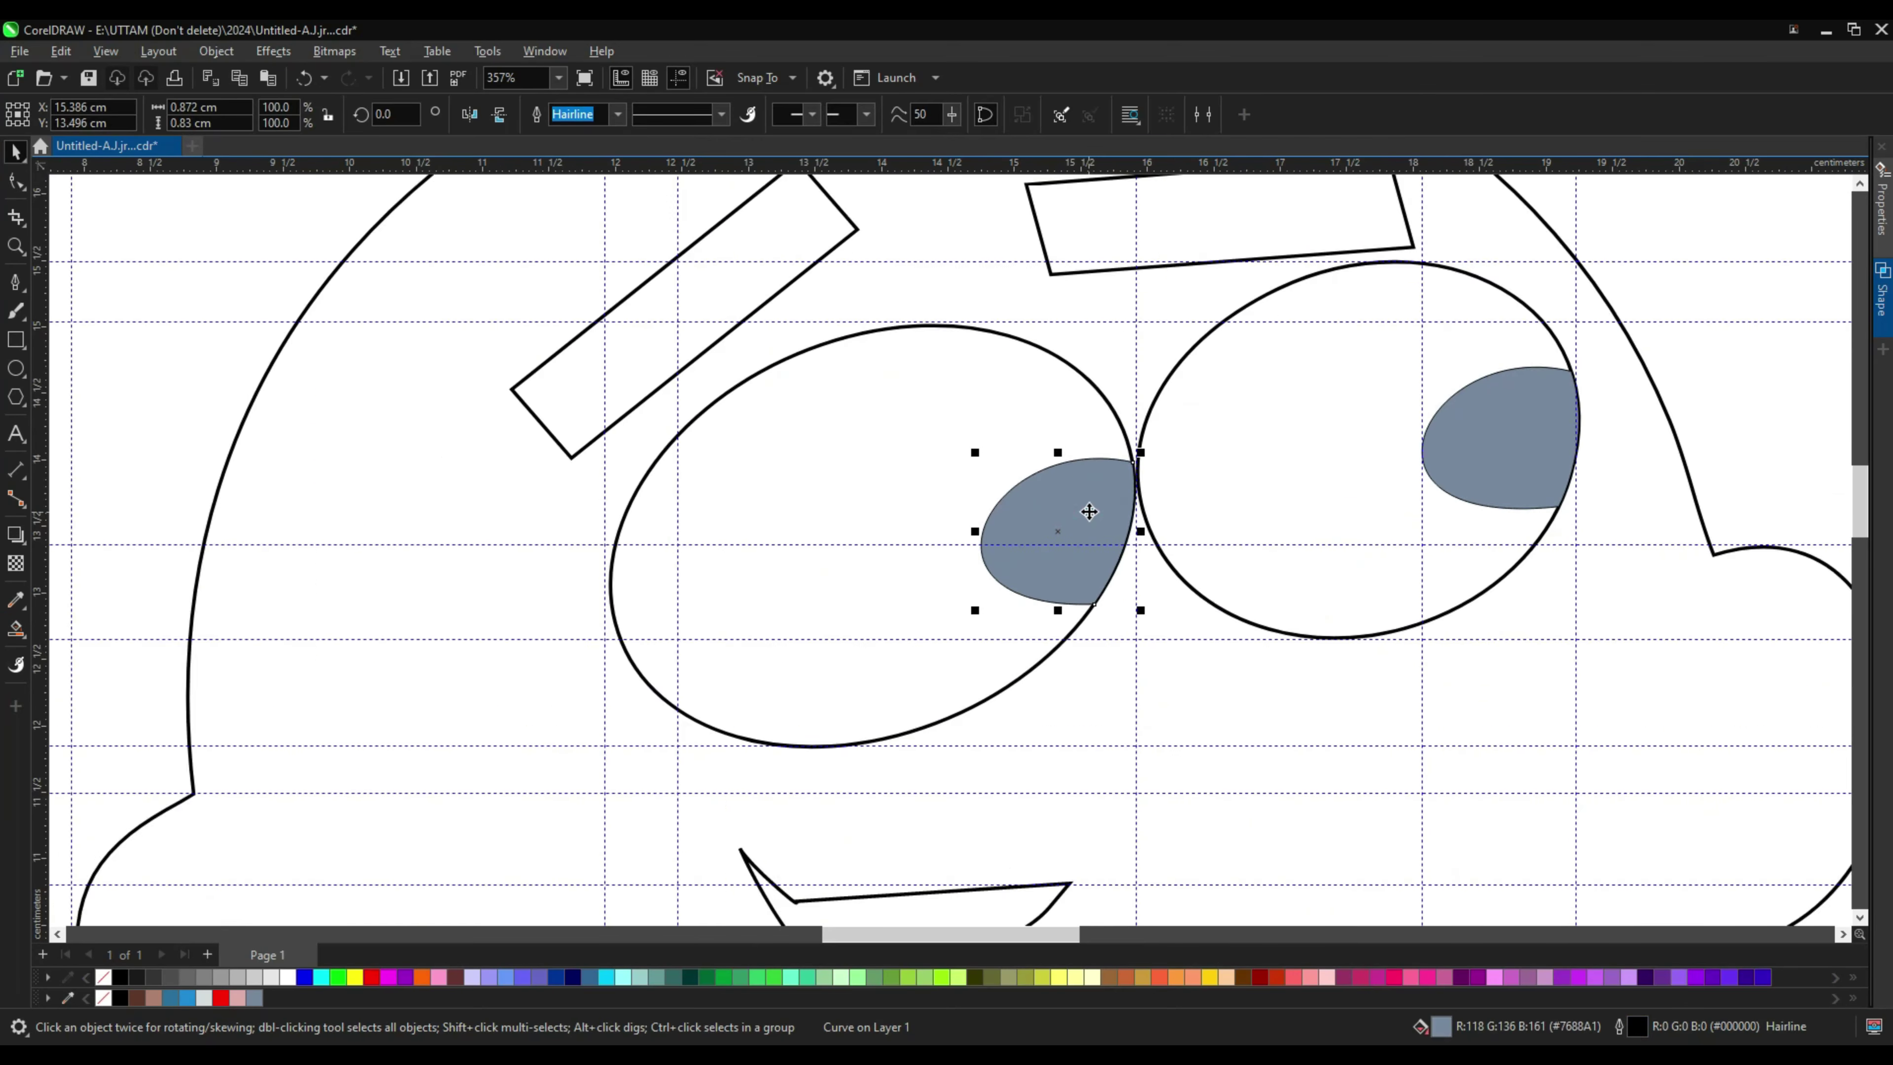
scroll(1073, 484, "up", 1)
left_click_drag(1058, 438, 1058, 438)
scroll(1140, 536, "up", 4)
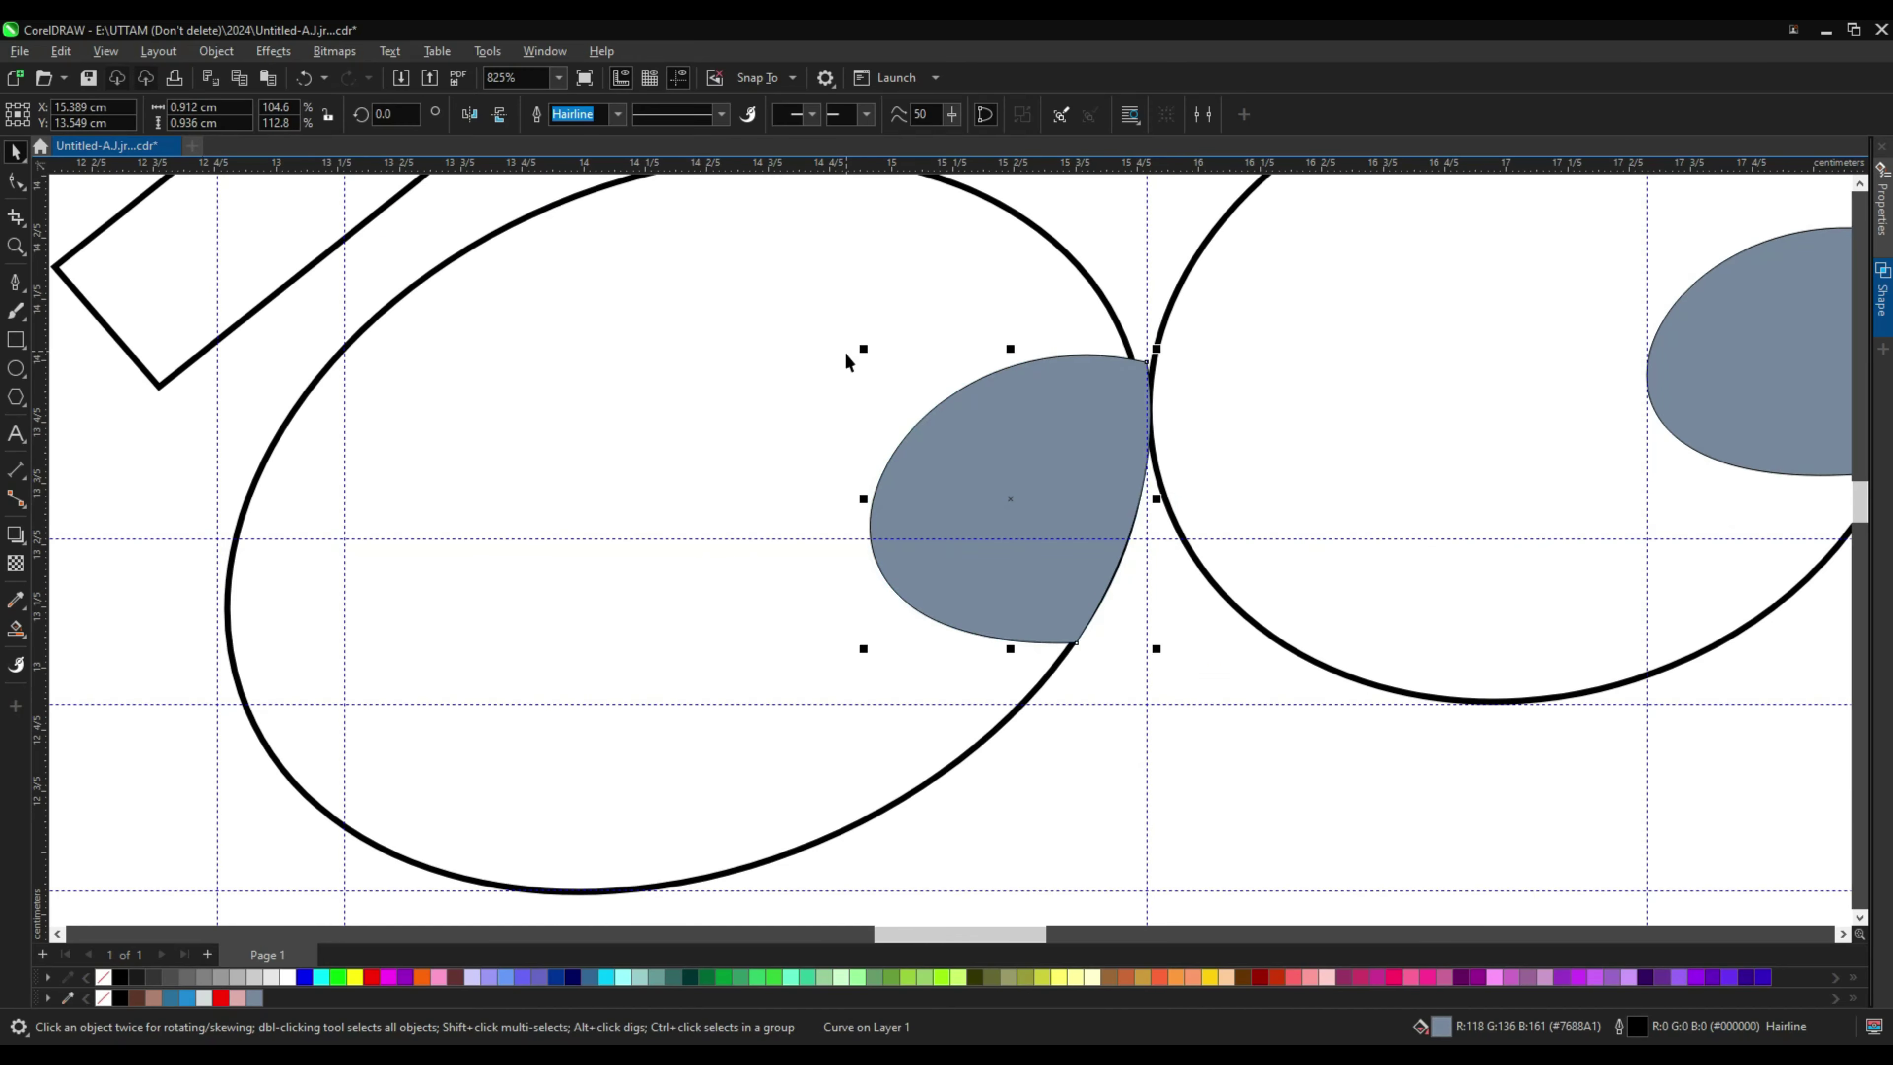
left_click(104, 977)
key("ctrl+z")
Step: Reposition the pupil with the Pick tool, cancel the move, and deselect it
right_click(1214, 349)
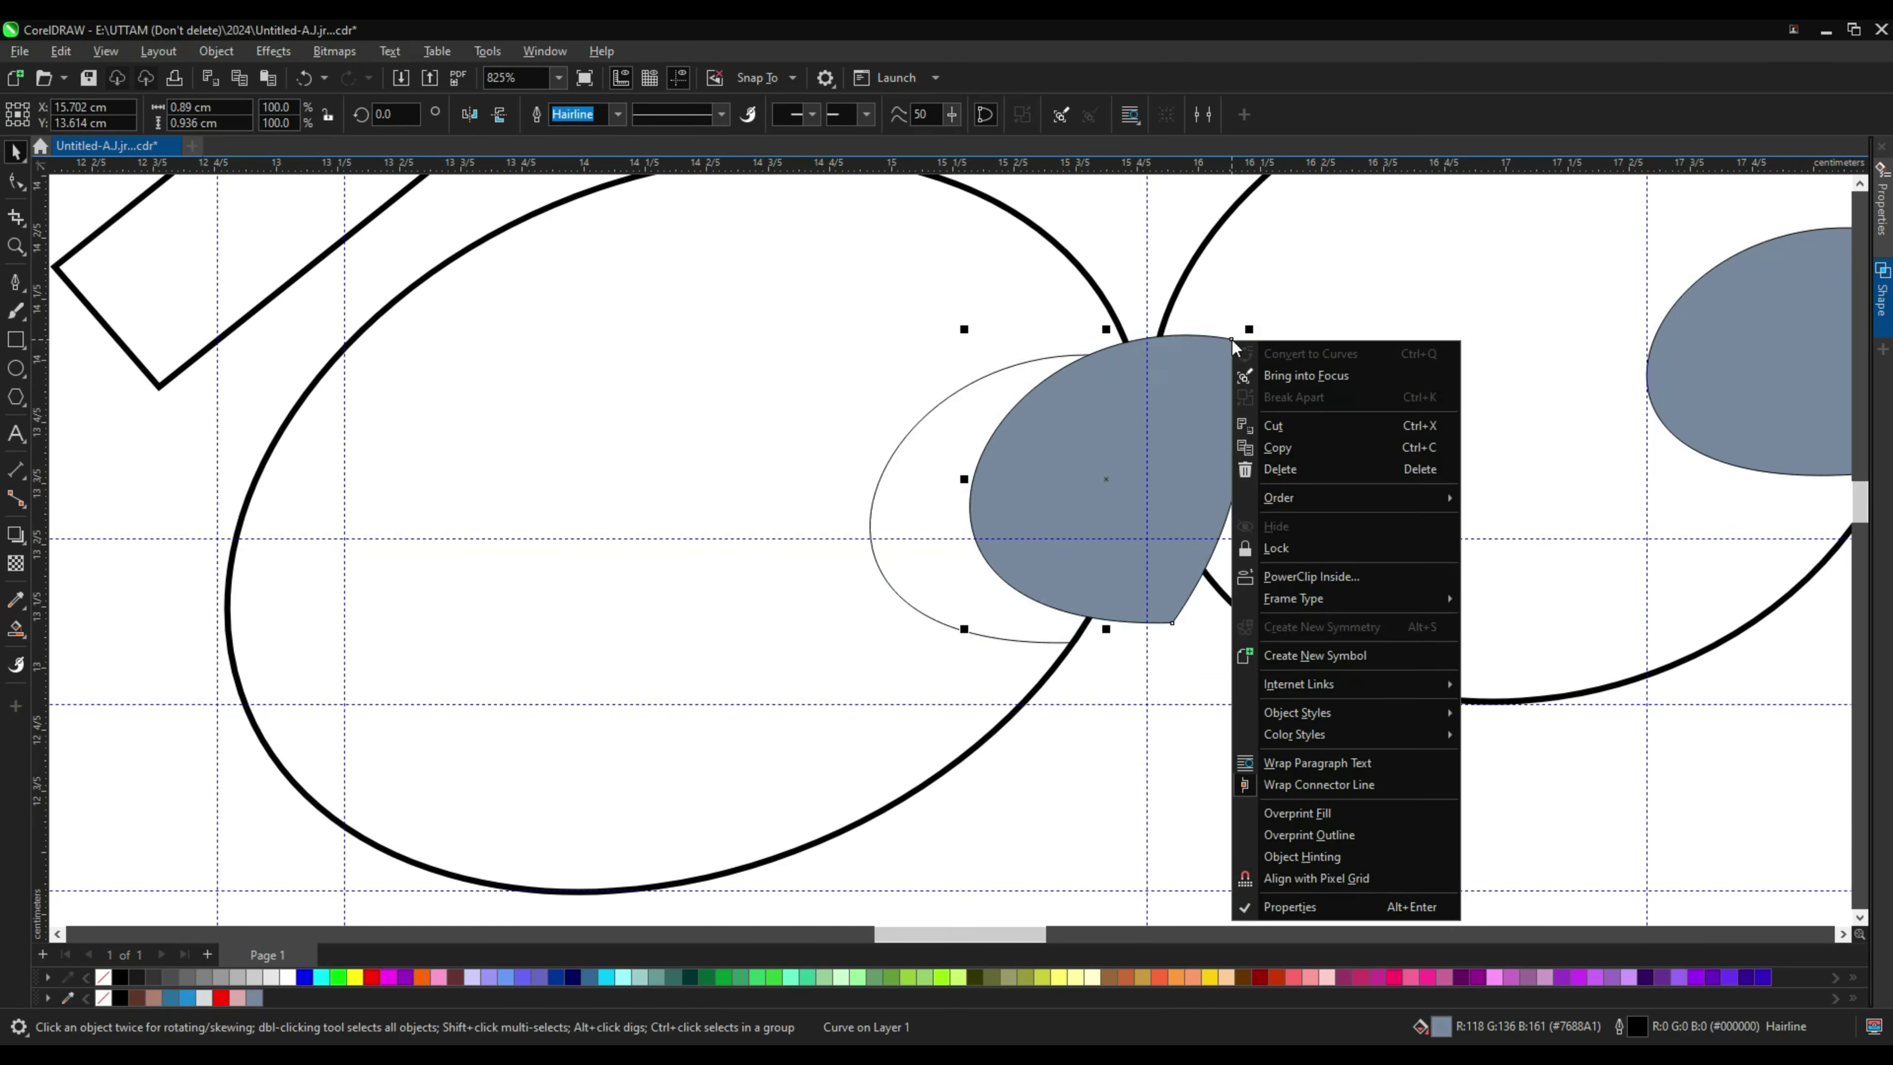
left_click(1132, 276)
right_click(1236, 358)
key("Escape")
scroll(1236, 358, "down", 3)
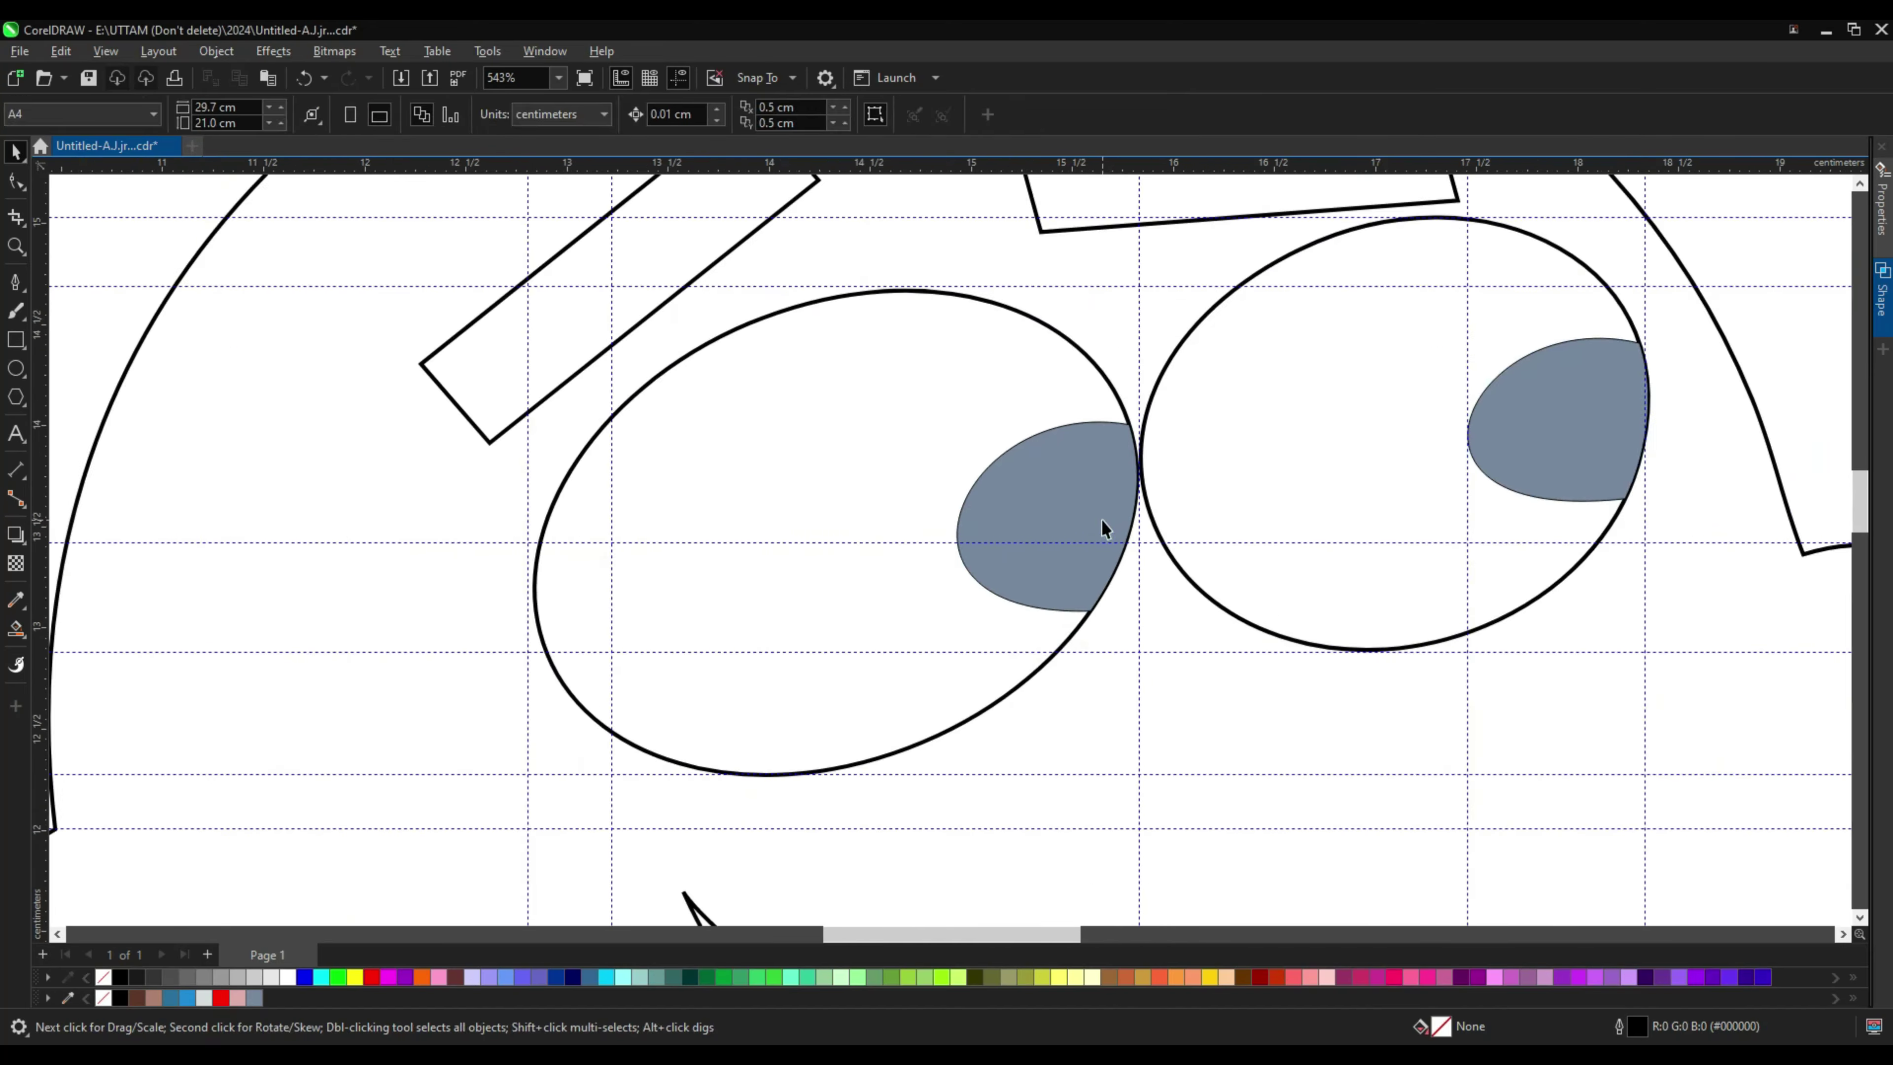
left_click(1503, 445)
scroll(1502, 444, "up", 3)
scroll(1512, 462, "up", 2)
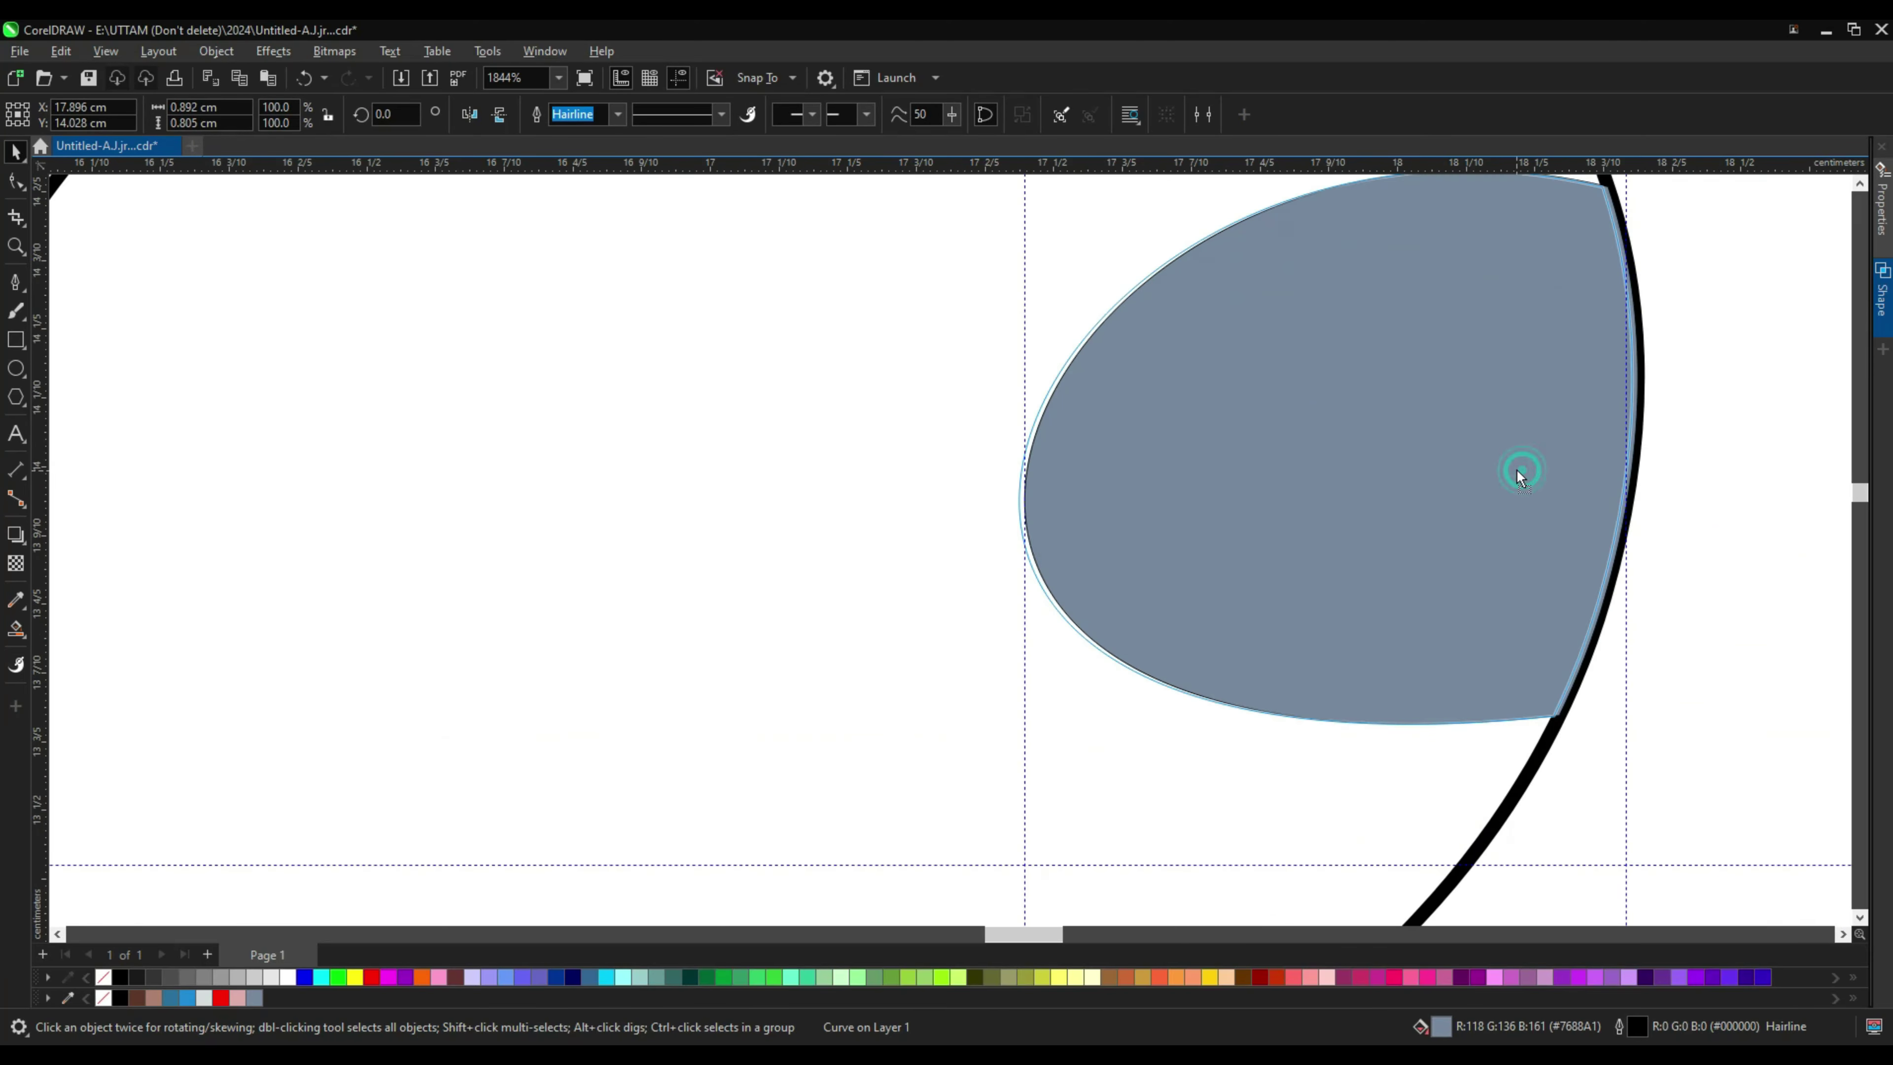
left_click(1516, 468)
scroll(1508, 465, "down", 4)
left_click(1173, 435)
scroll(1173, 435, "down", 5)
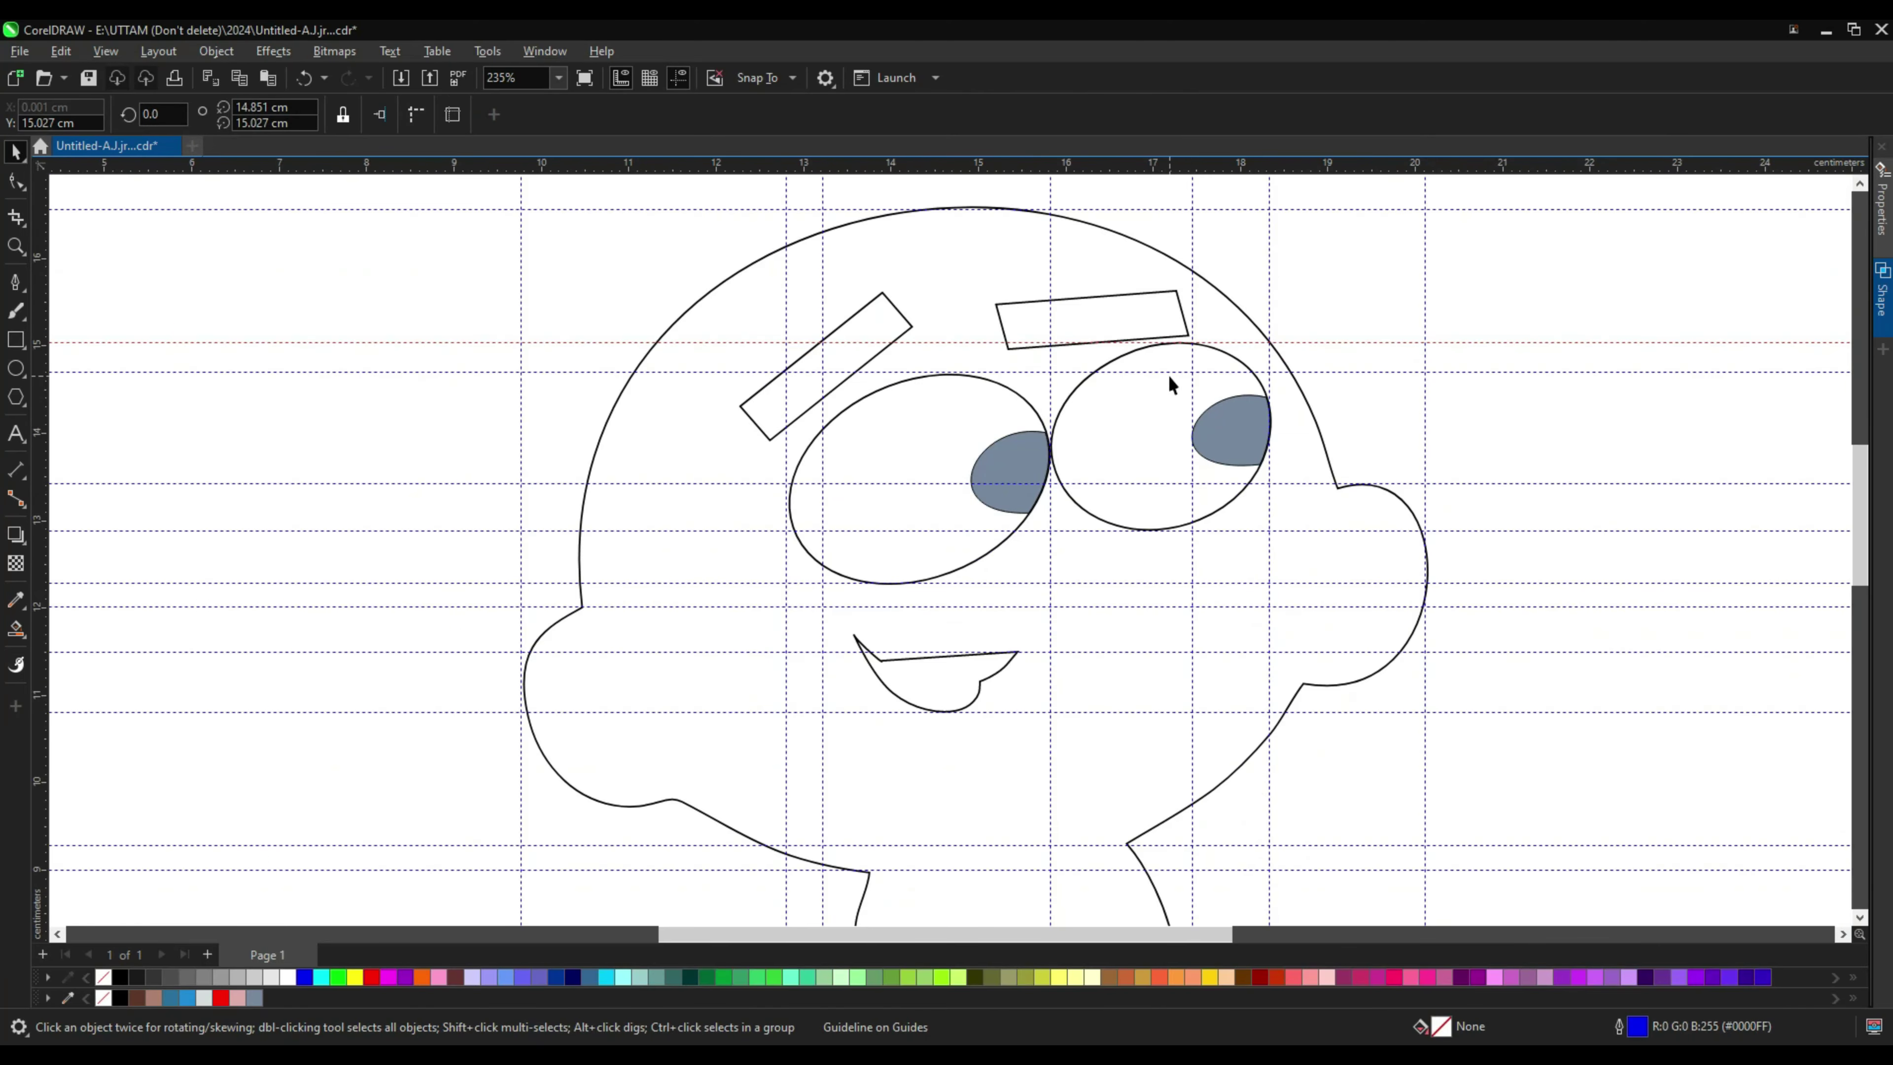
Step: Draw a Bézier curve from the mouth's left tip along the lip to its right corner
left_click(18, 278)
scroll(879, 660, "up", 3)
scroll(887, 663, "up", 1)
left_click(790, 573)
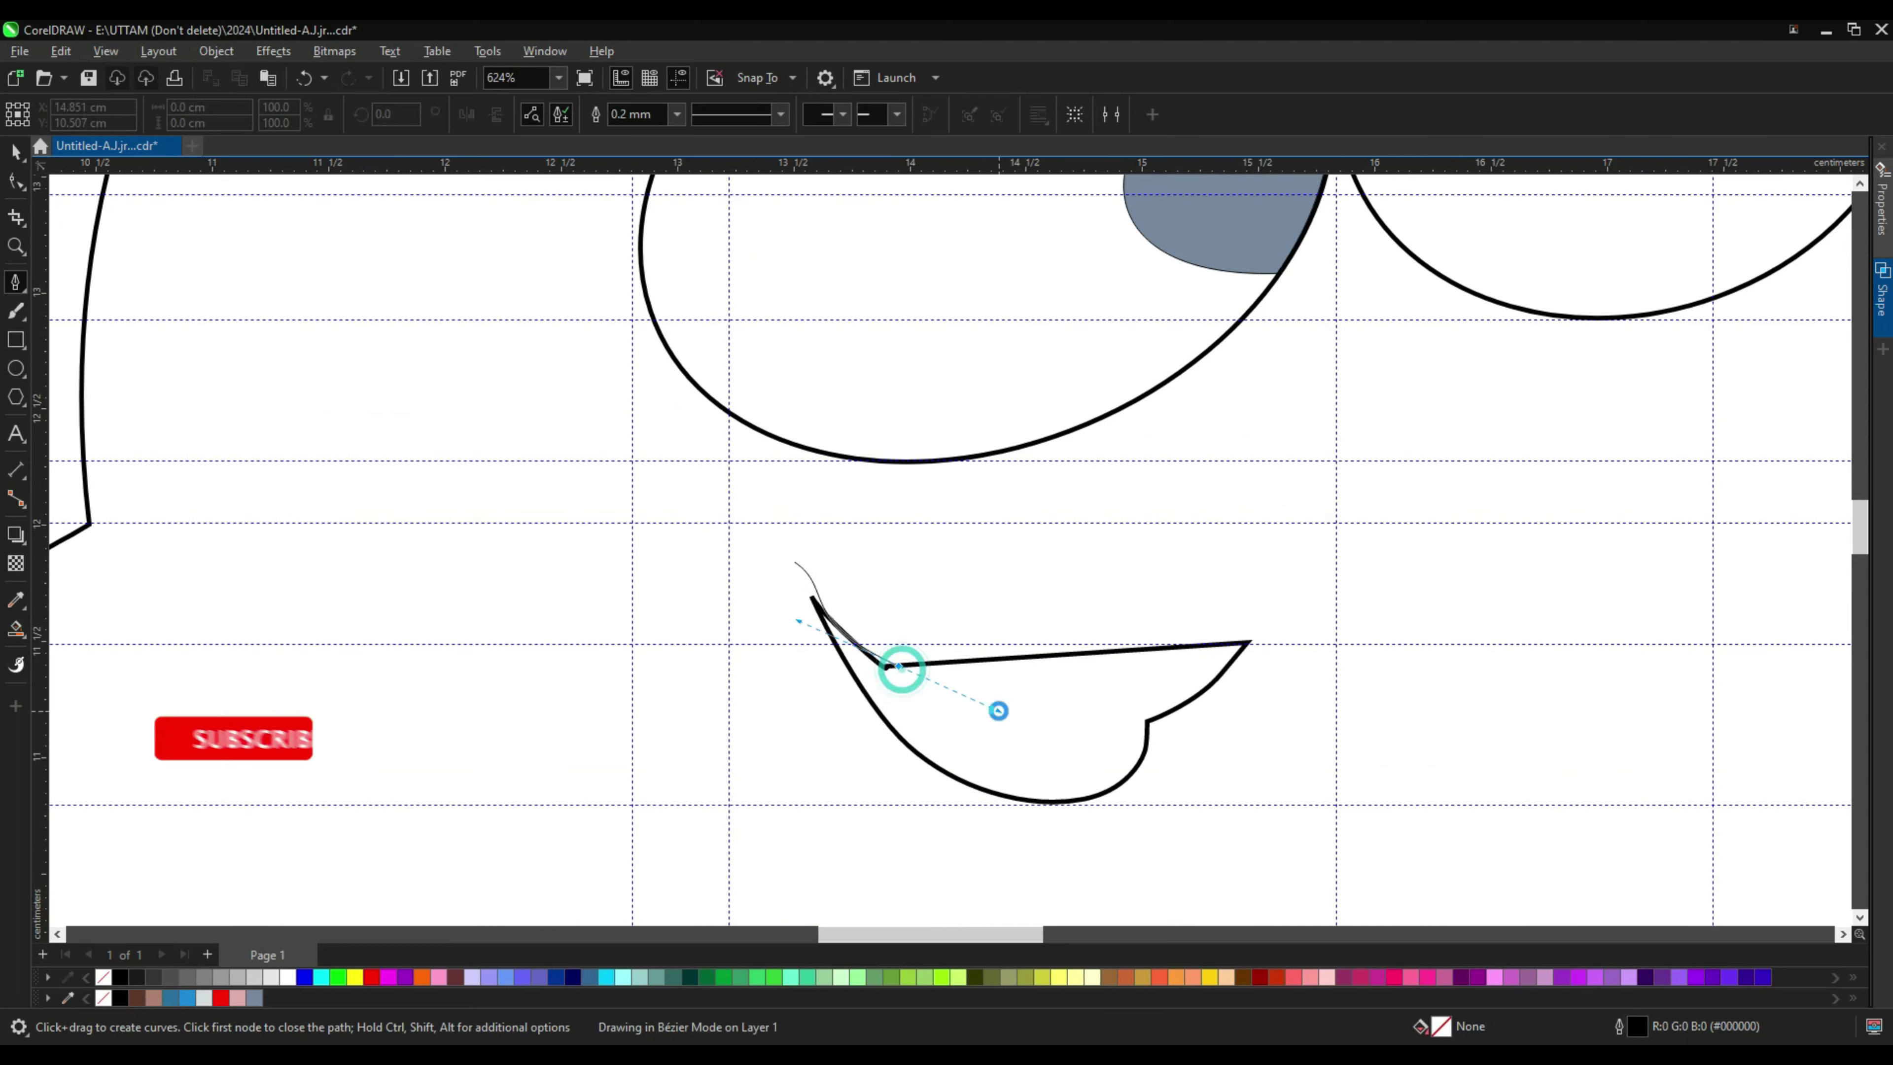
left_click_drag(932, 700, 994, 722)
left_click(1211, 707)
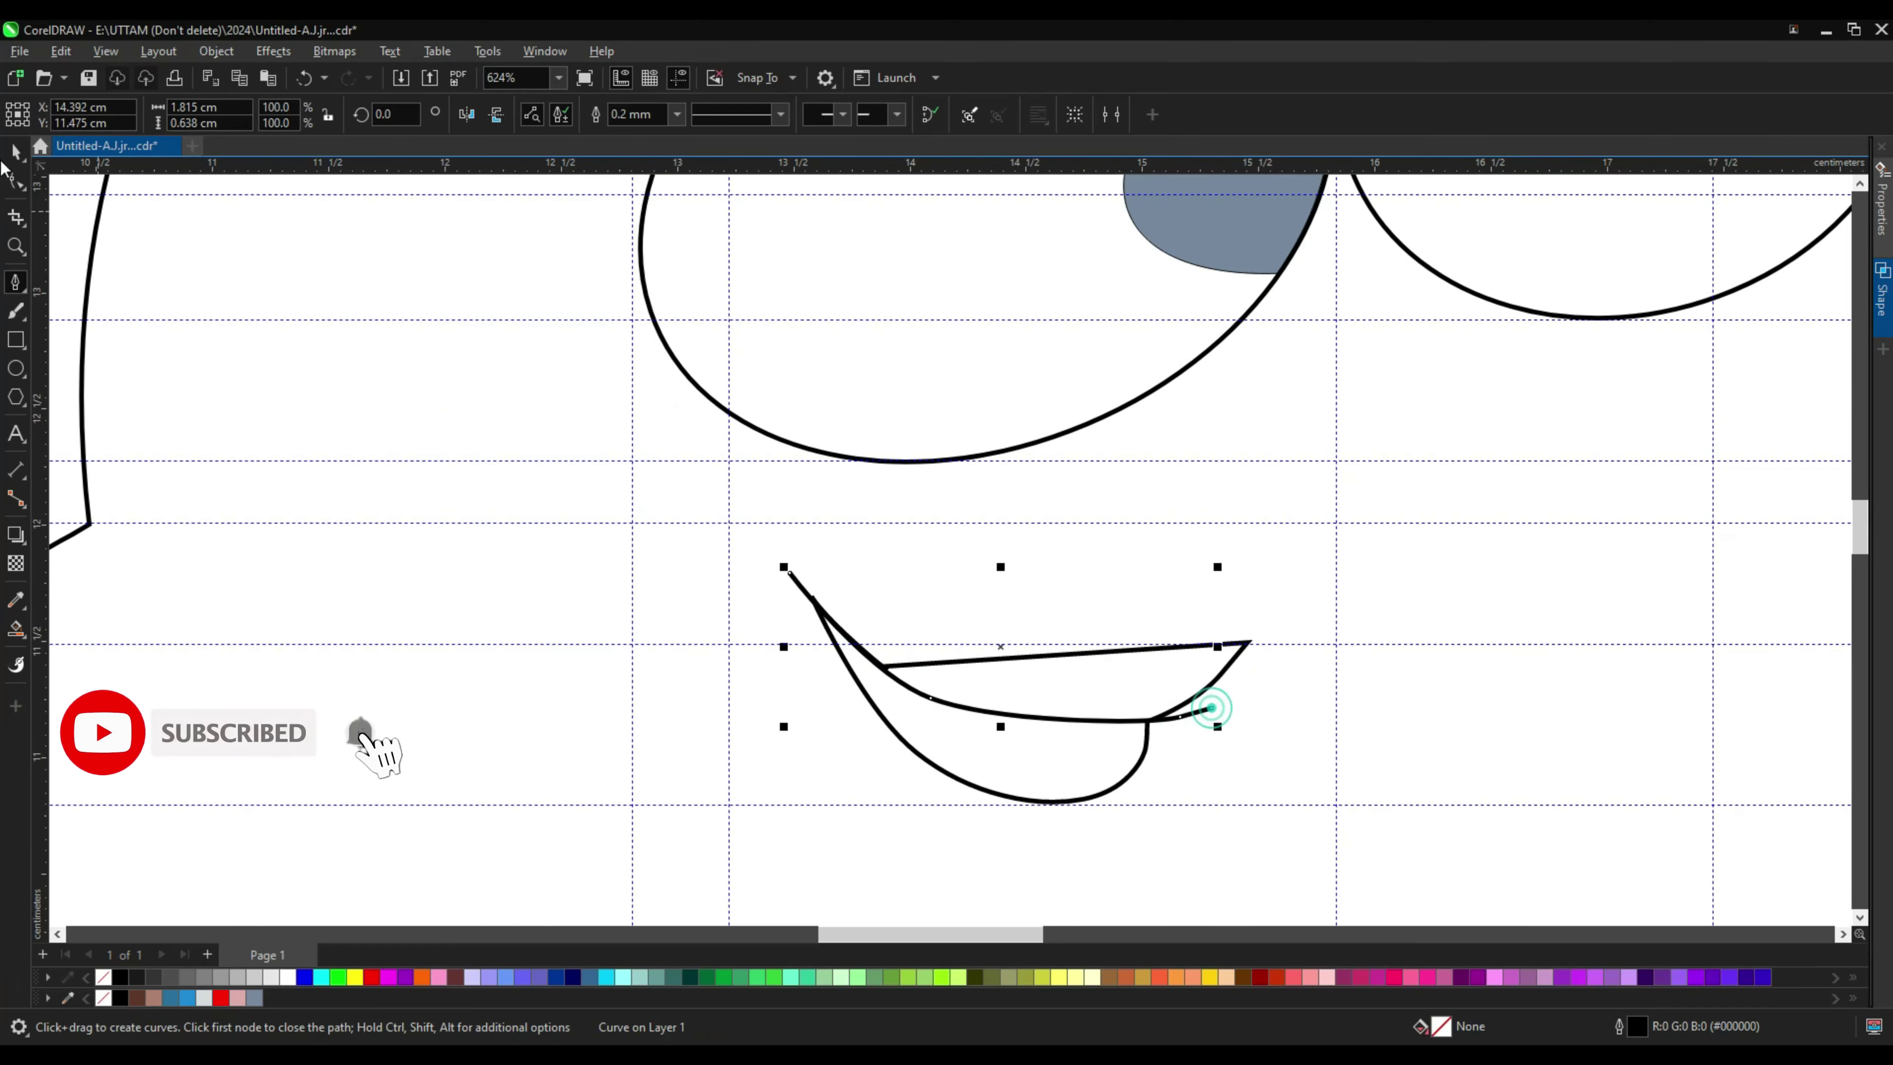
Step: Bend the lip curve downward and snap its end onto the mouth's right corner
key("F10")
scroll(883, 668, "up", 2)
scroll(721, 504, "up", 1)
scroll(738, 515, "down", 2)
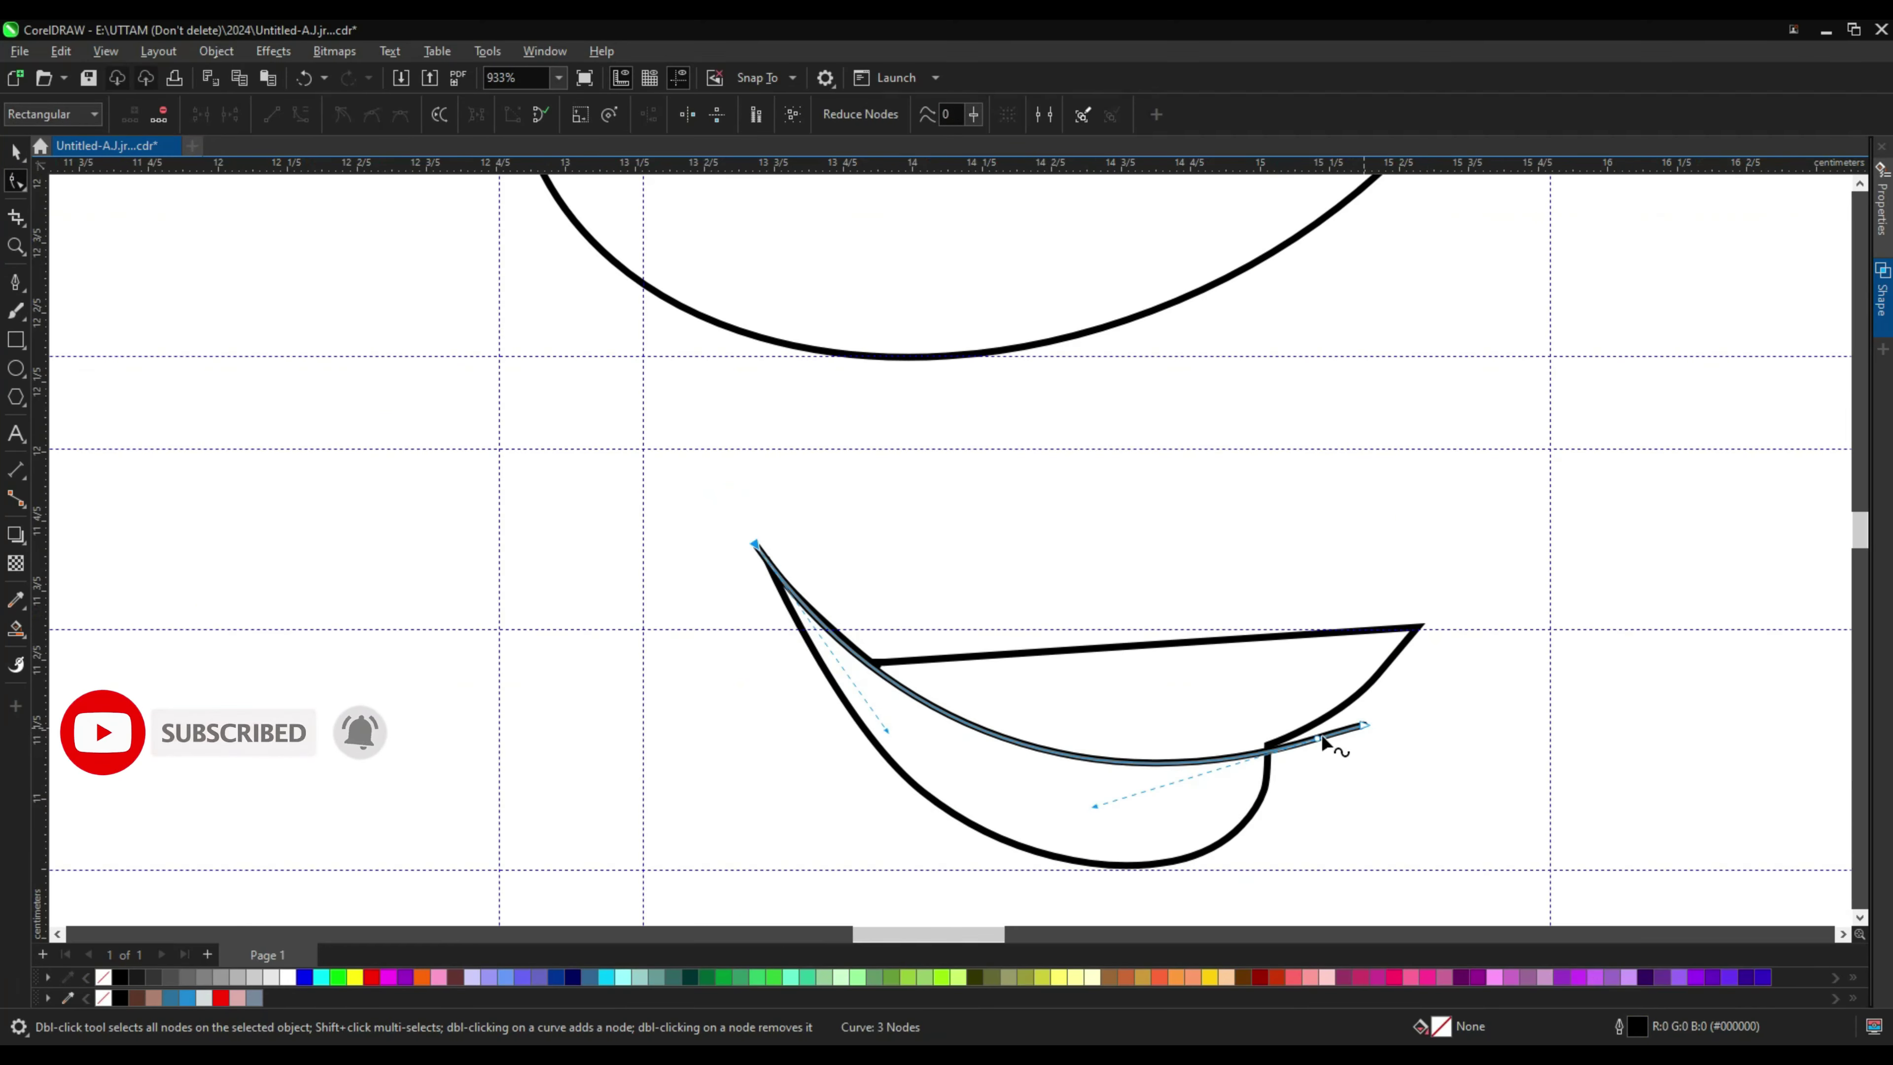
mouse_move(1331, 740)
left_mouse_down()
mouse_move(1132, 697)
mouse_move(1120, 759)
left_mouse_up()
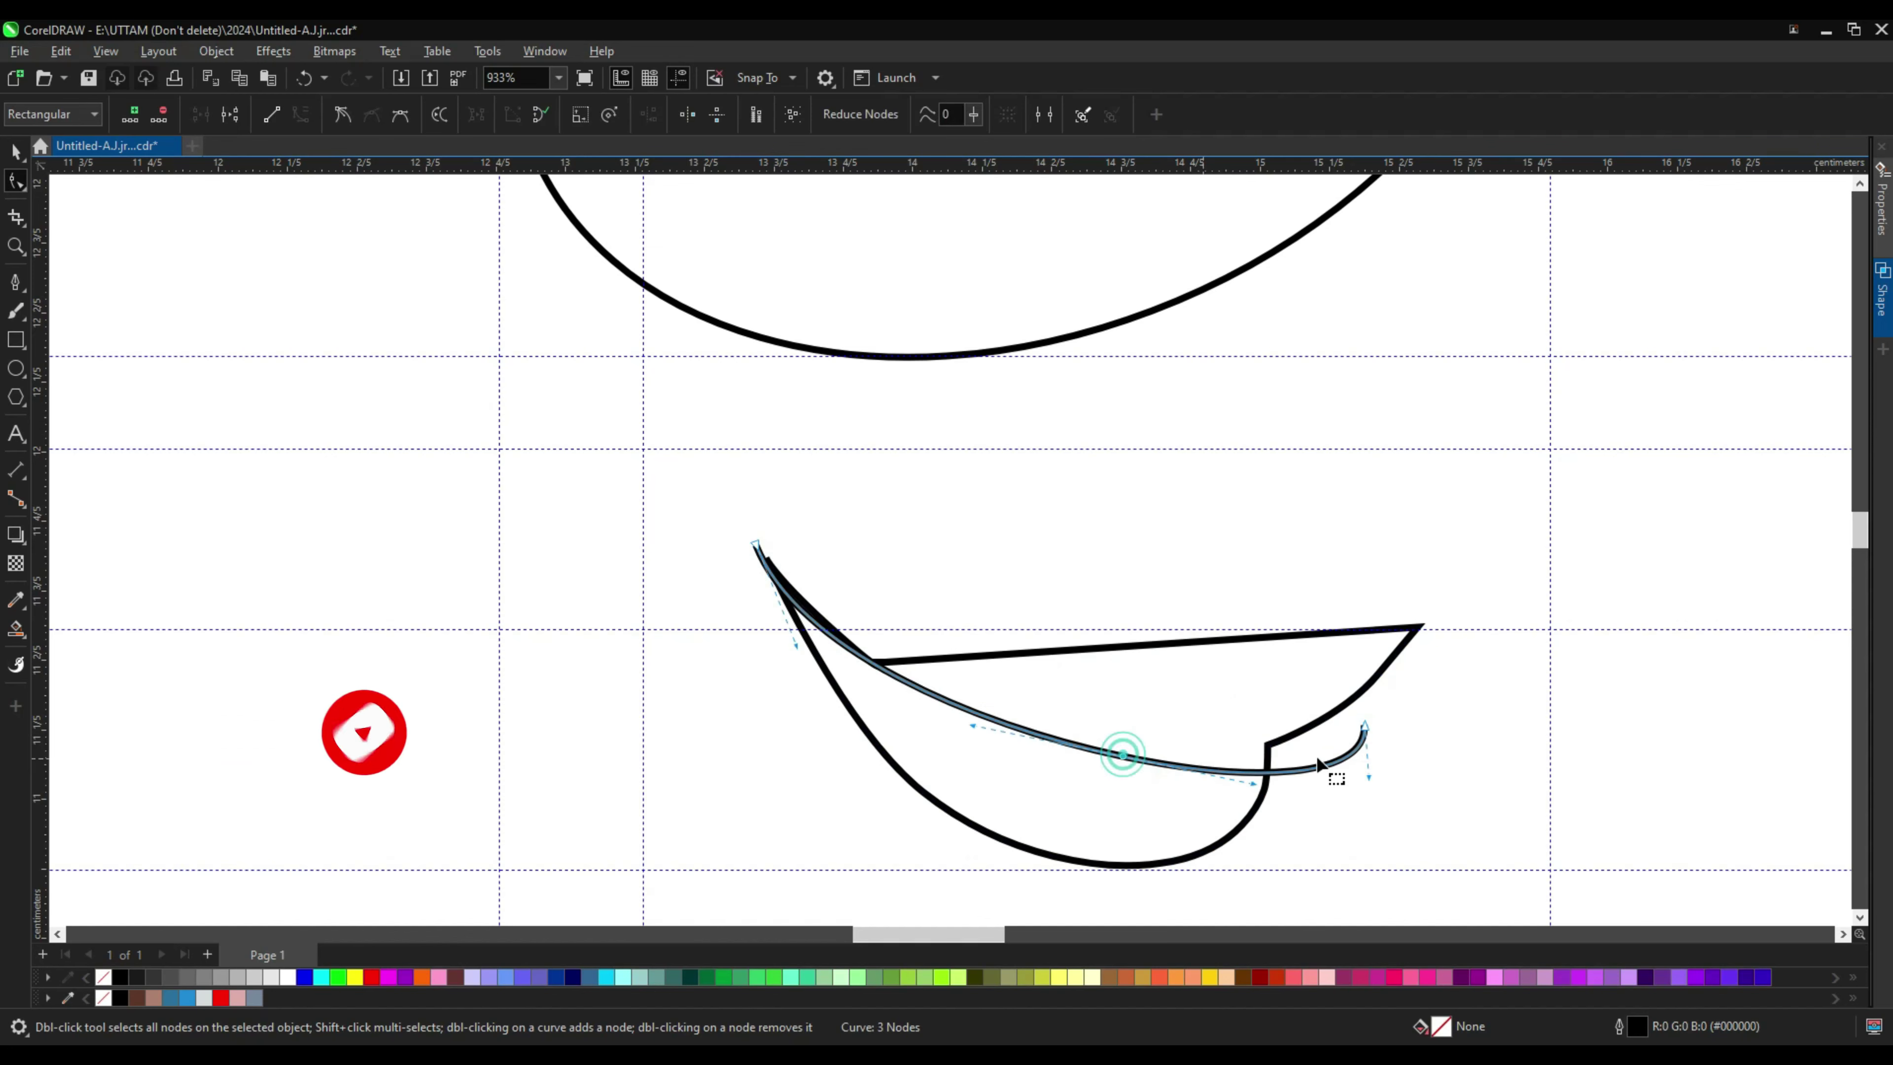
left_click_drag(1363, 726, 1419, 628)
left_click_drag(1377, 688, 1234, 768)
mouse_move(1119, 756)
left_mouse_down()
mouse_move(1225, 752)
mouse_move(1195, 765)
left_mouse_up()
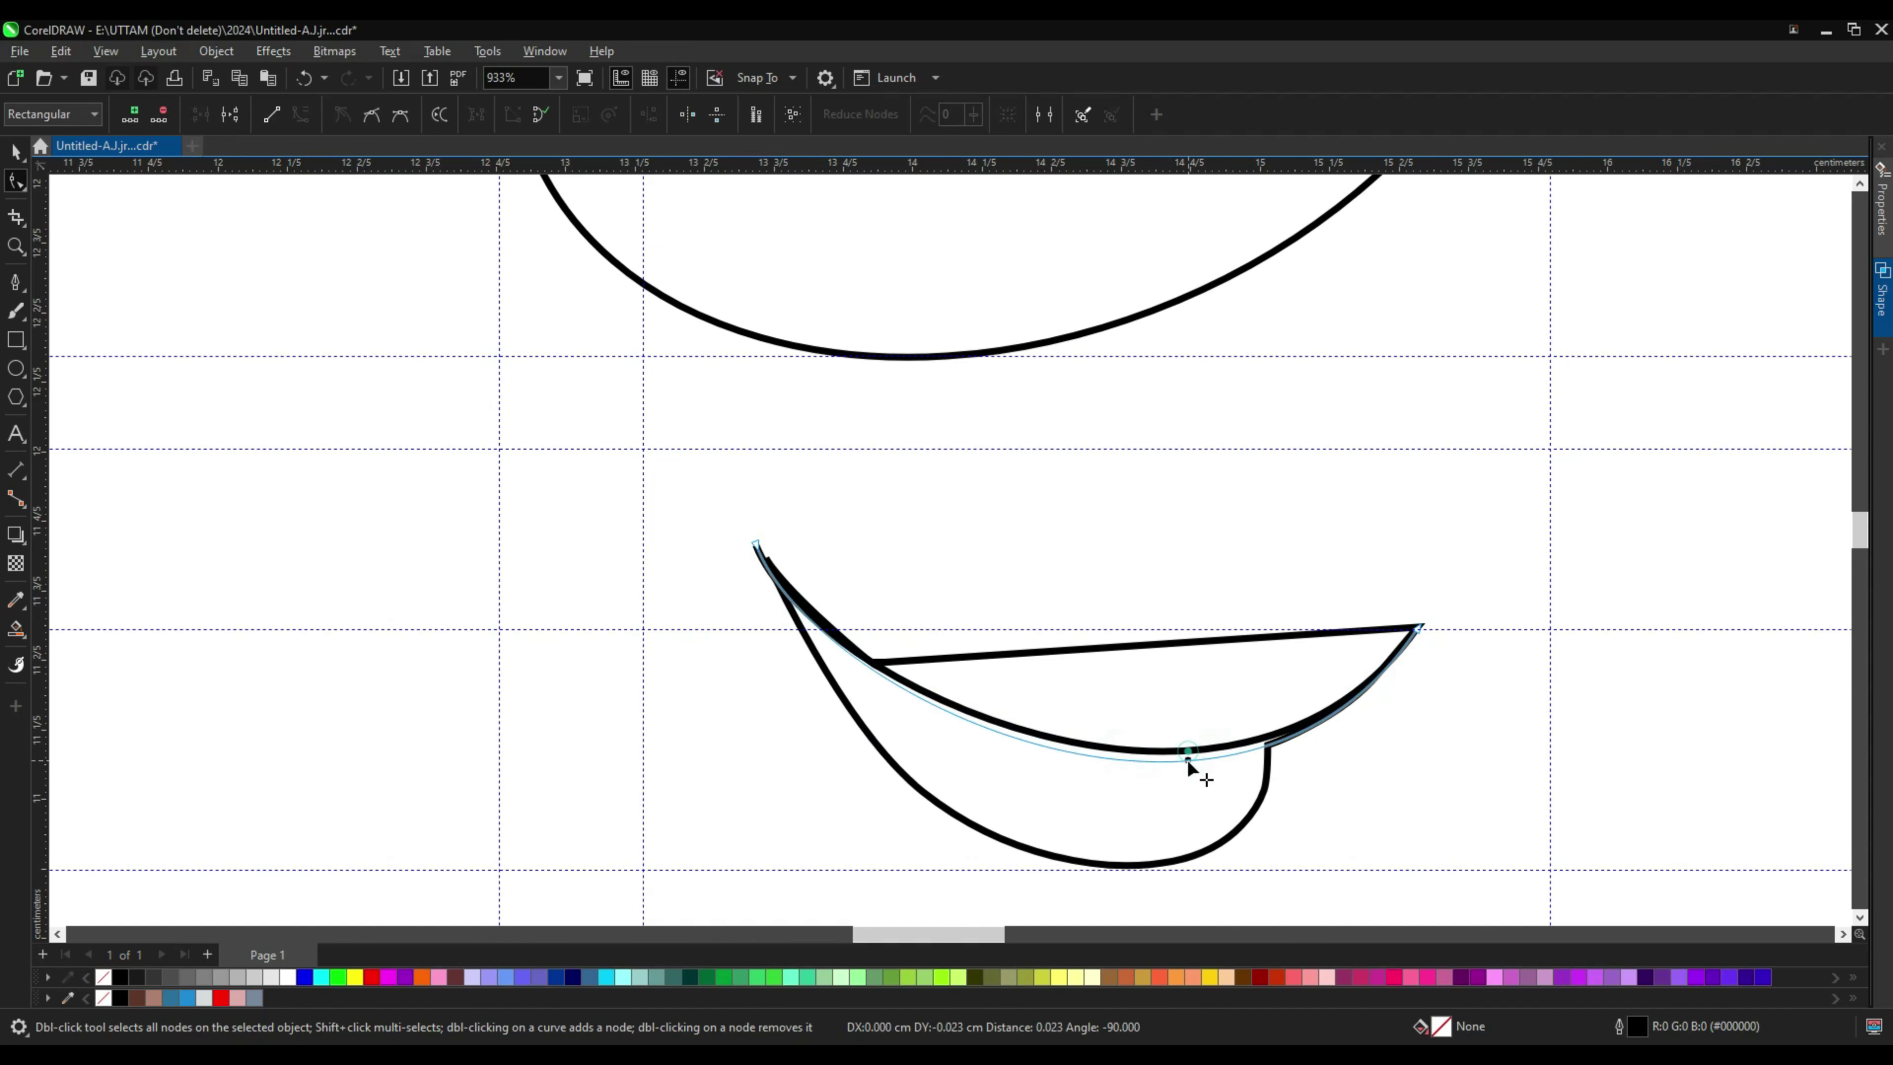
scroll(769, 570, "up", 2)
left_click_drag(775, 564, 802, 579)
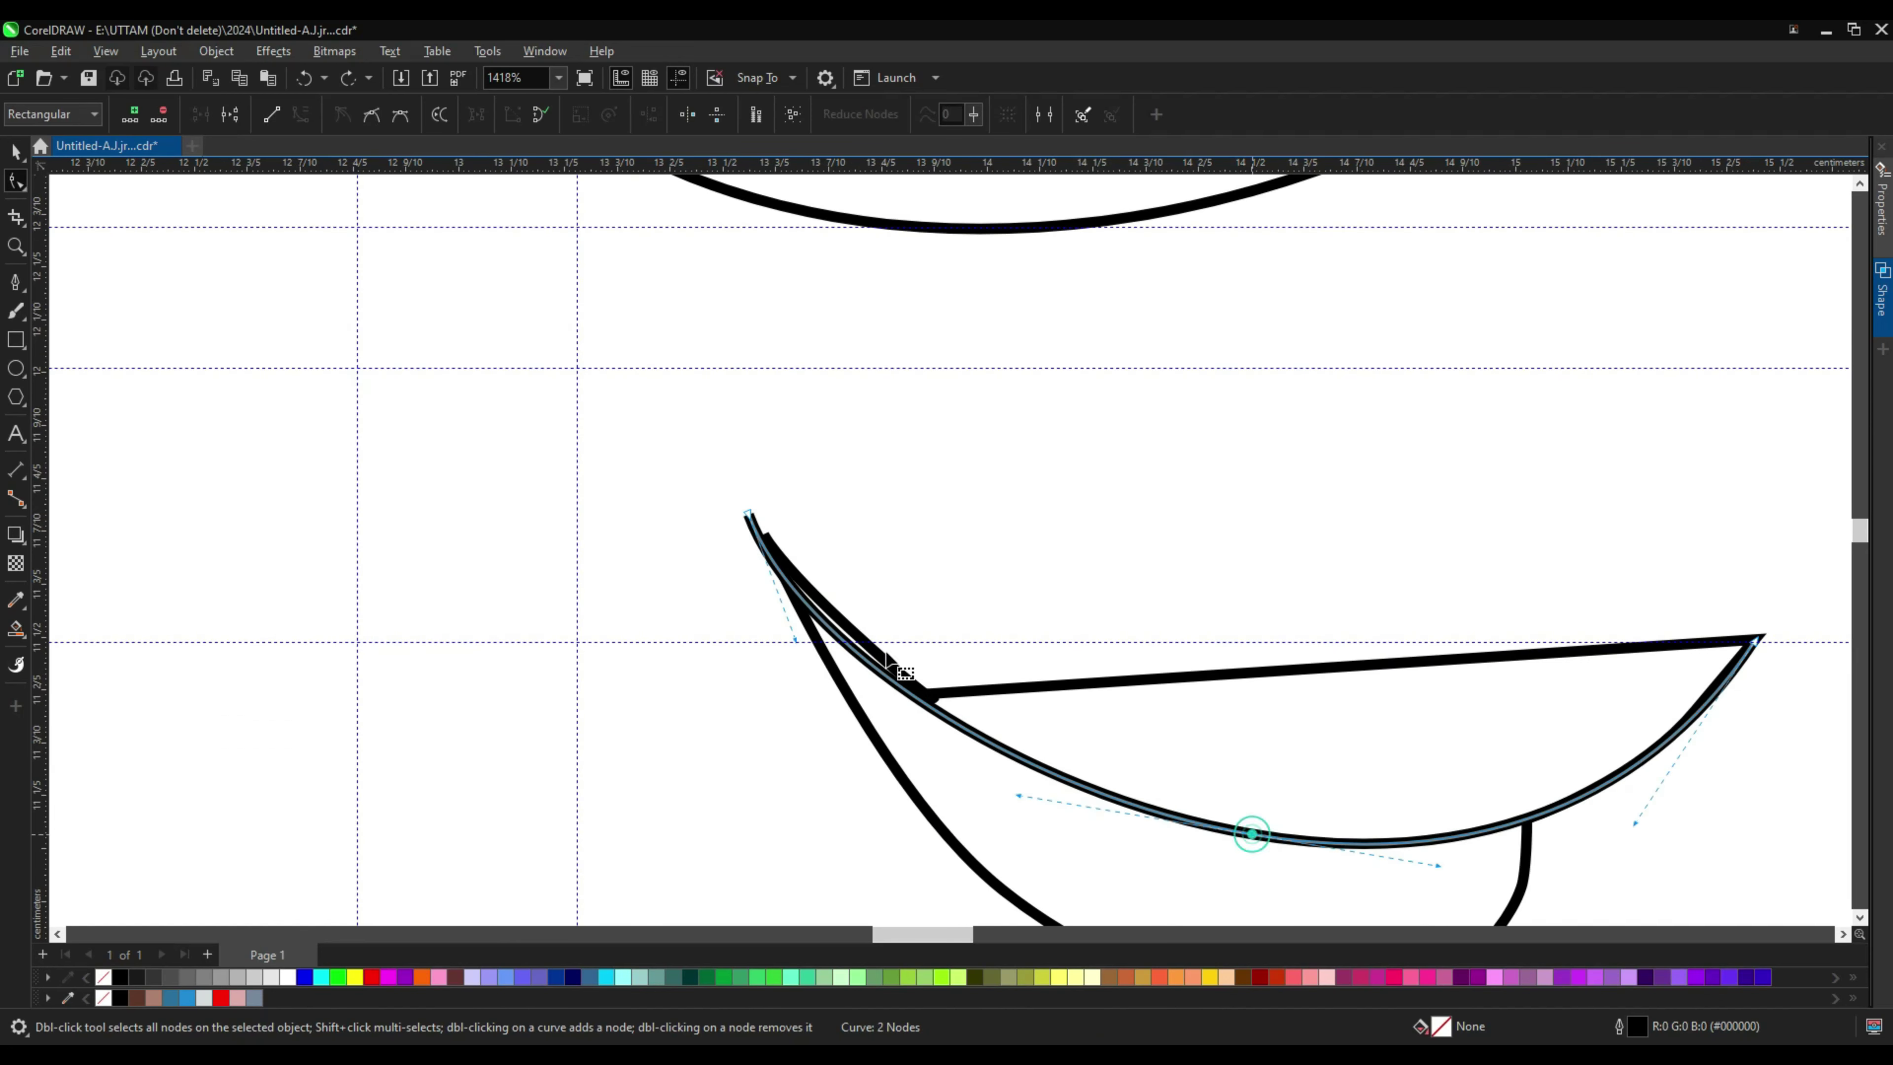
scroll(801, 589, "up", 2)
Step: Add a node to the lip curve near its left end, then select the curve
double_click(790, 600)
scroll(790, 589, "up", 2)
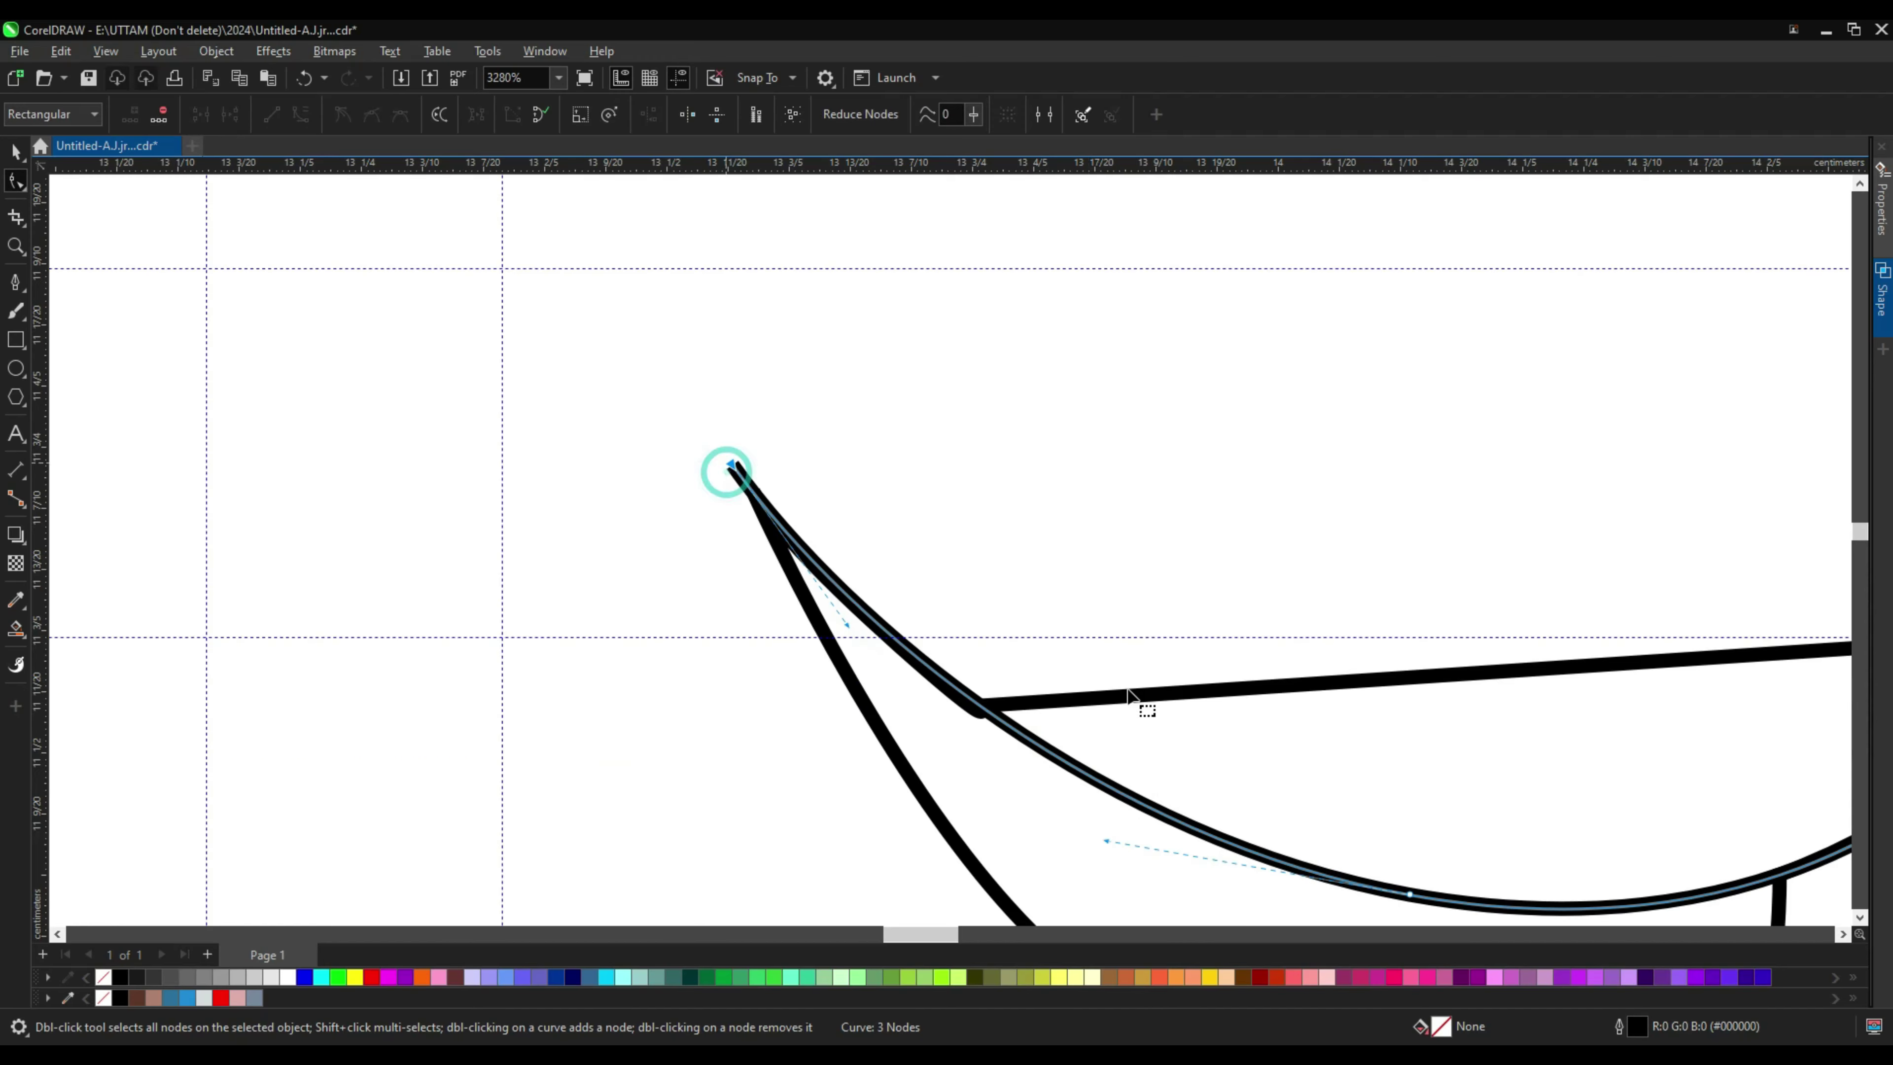
scroll(1401, 902, "down", 3)
scroll(1453, 839, "down", 3)
scroll(995, 573, "down", 2)
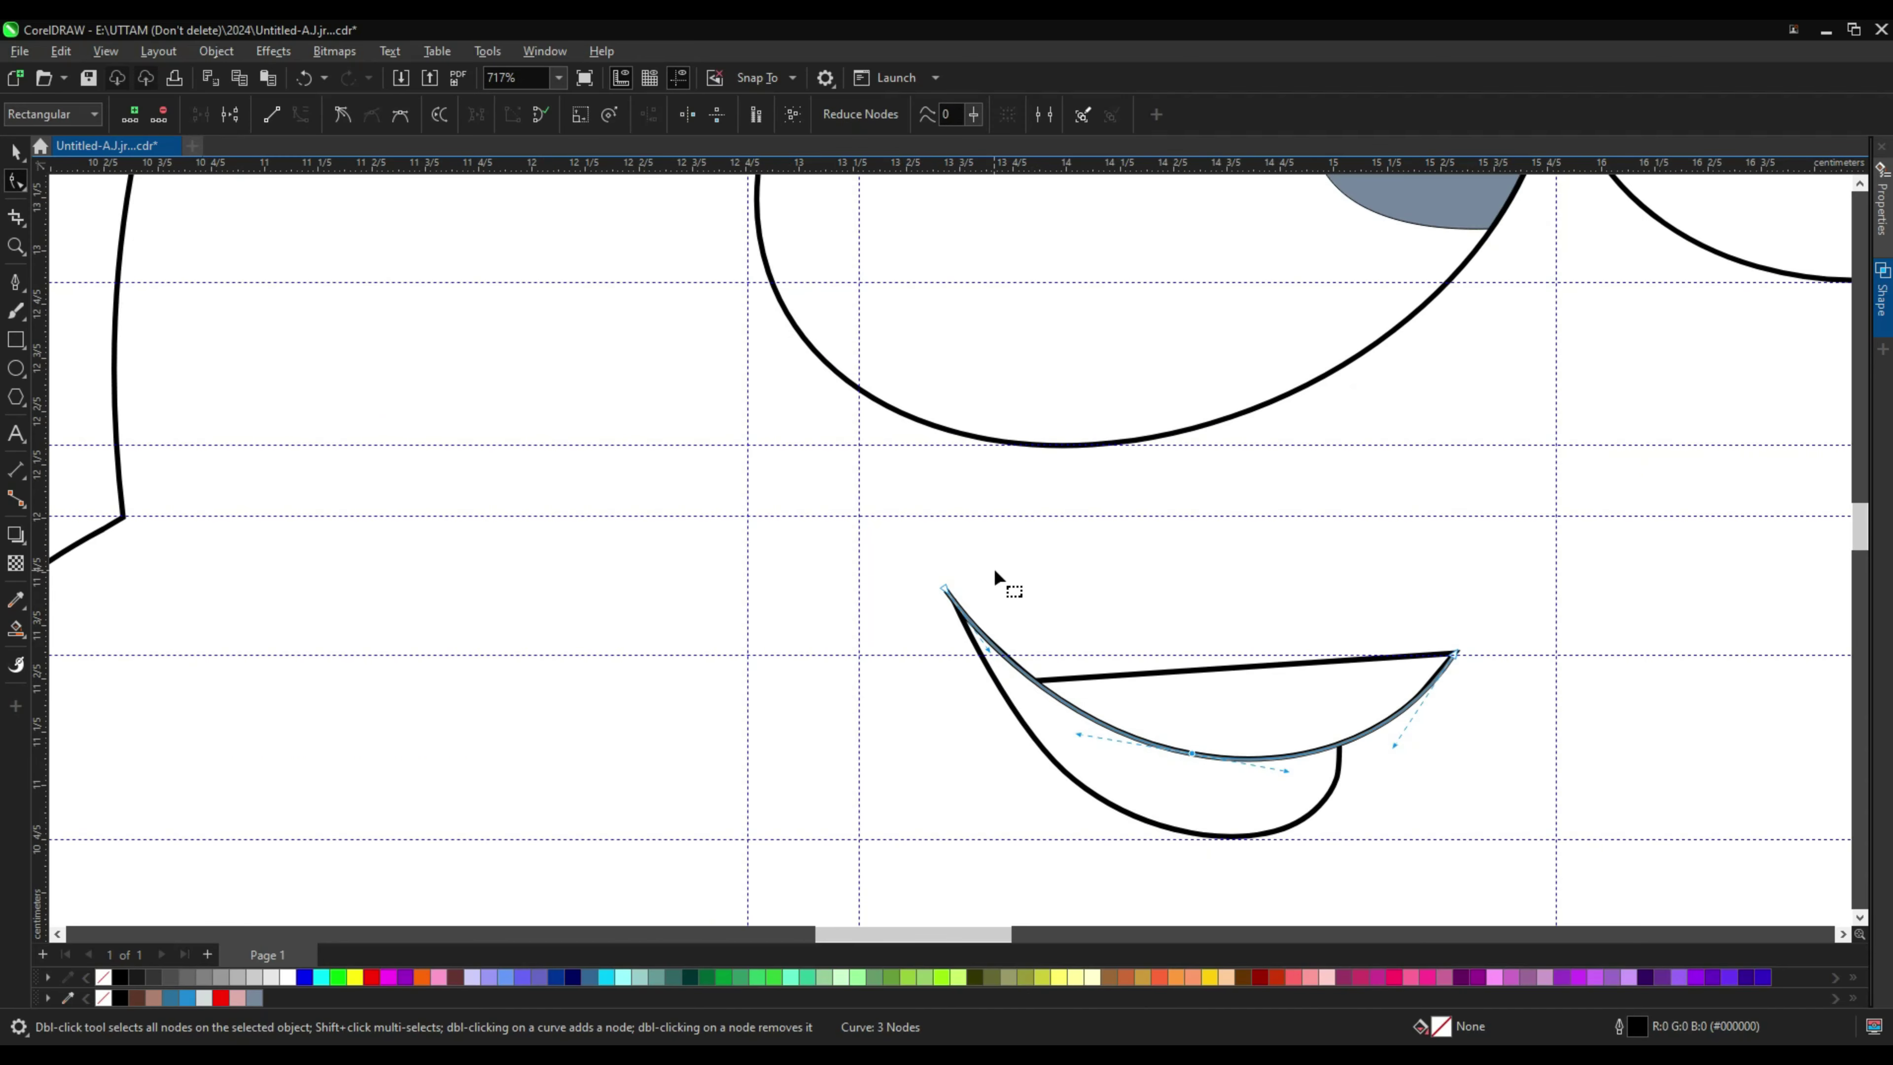
left_click(13, 152)
left_click(558, 78)
left_click(591, 186)
Step: Select the lip curve's right end and bottom nodes for further adjustment
scroll(1402, 773, "up", 1)
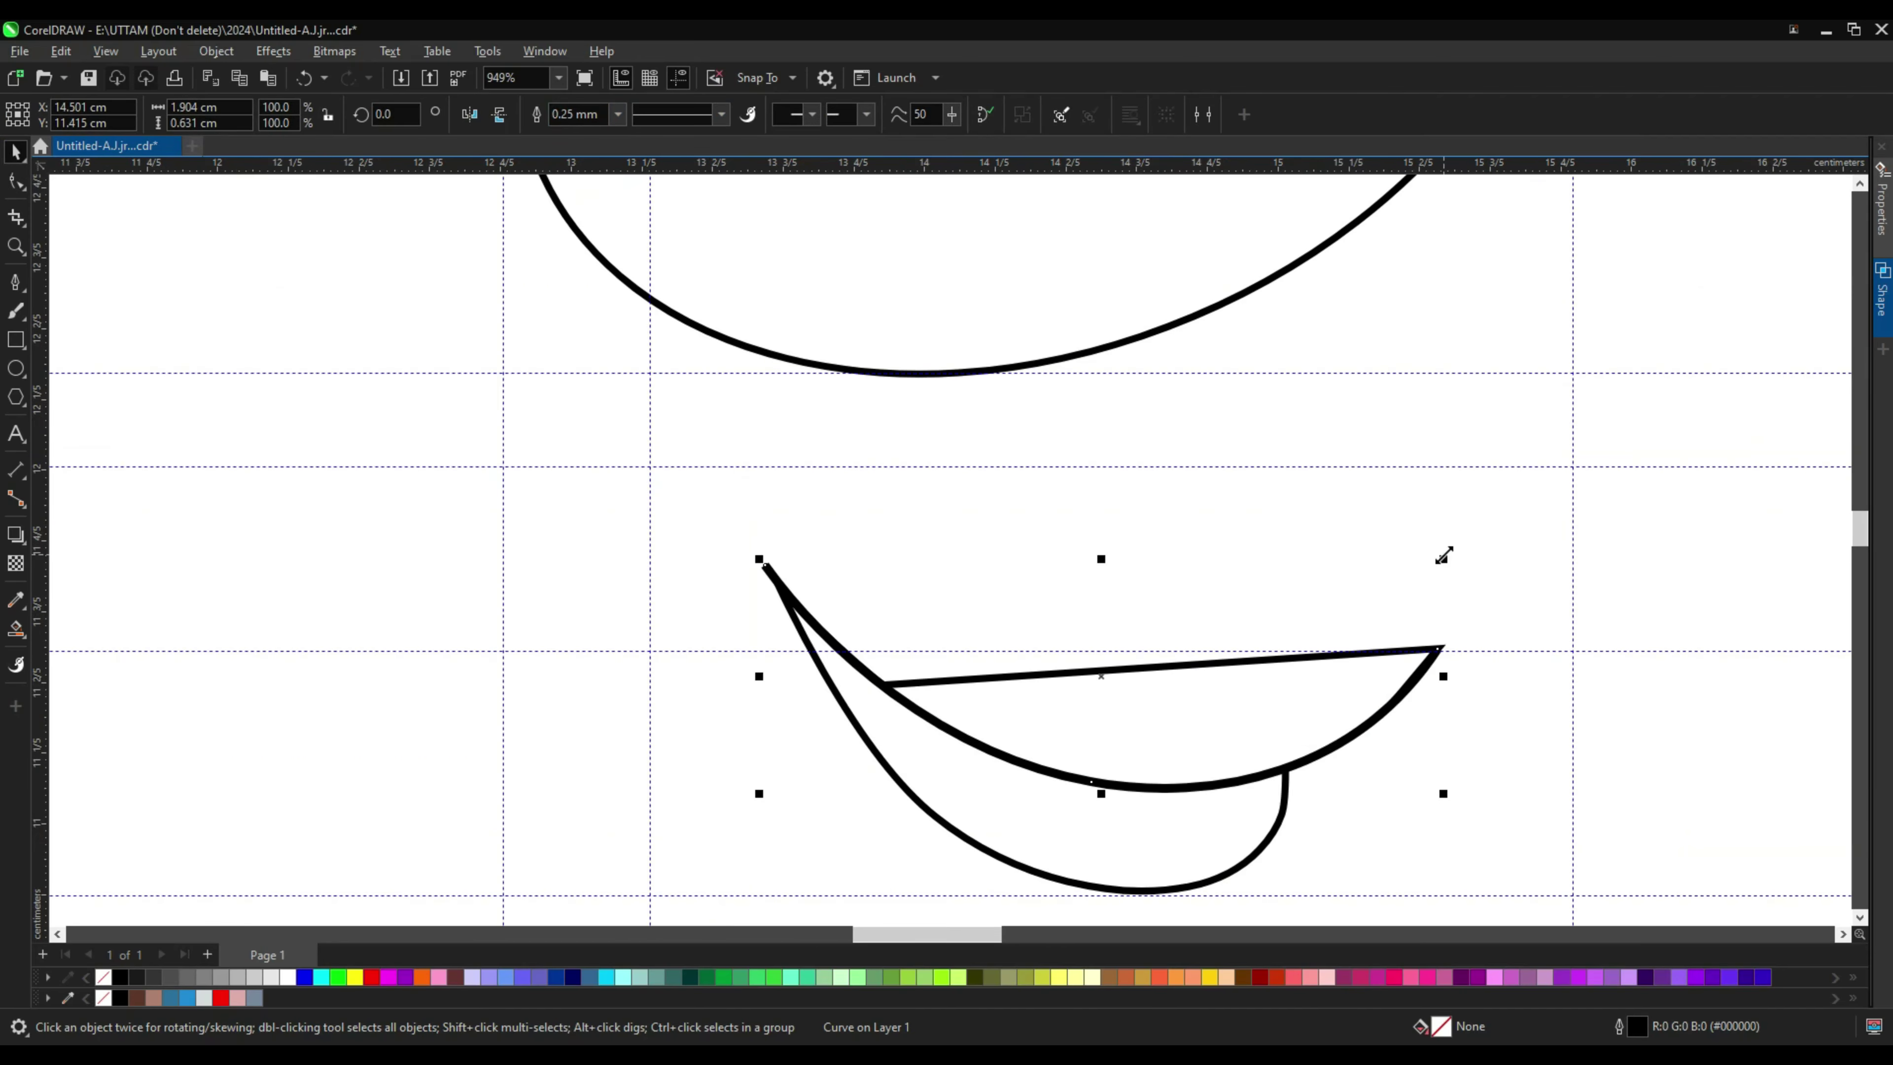
scroll(1443, 639, "up", 2)
scroll(1443, 639, "up", 2)
double_click(1428, 560)
left_click(1431, 557)
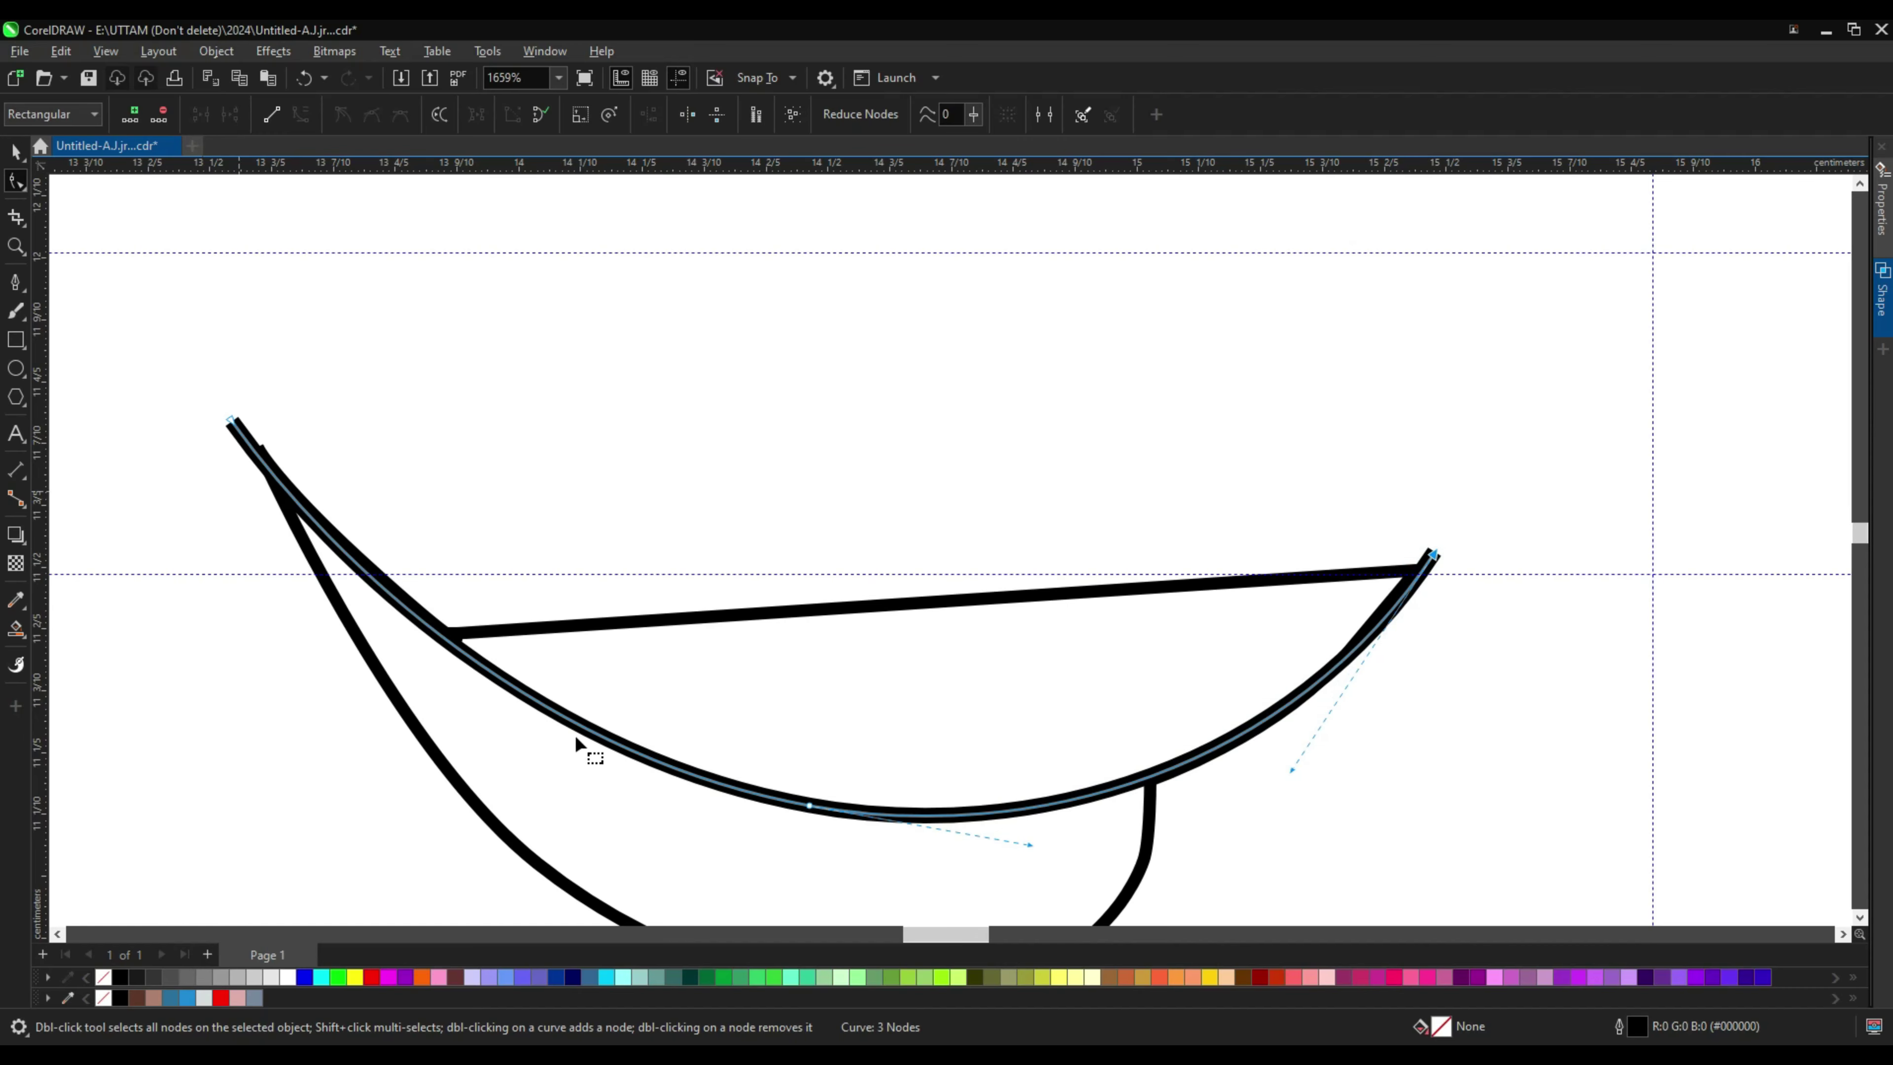
scroll(576, 738, "up", 1)
left_click(925, 833)
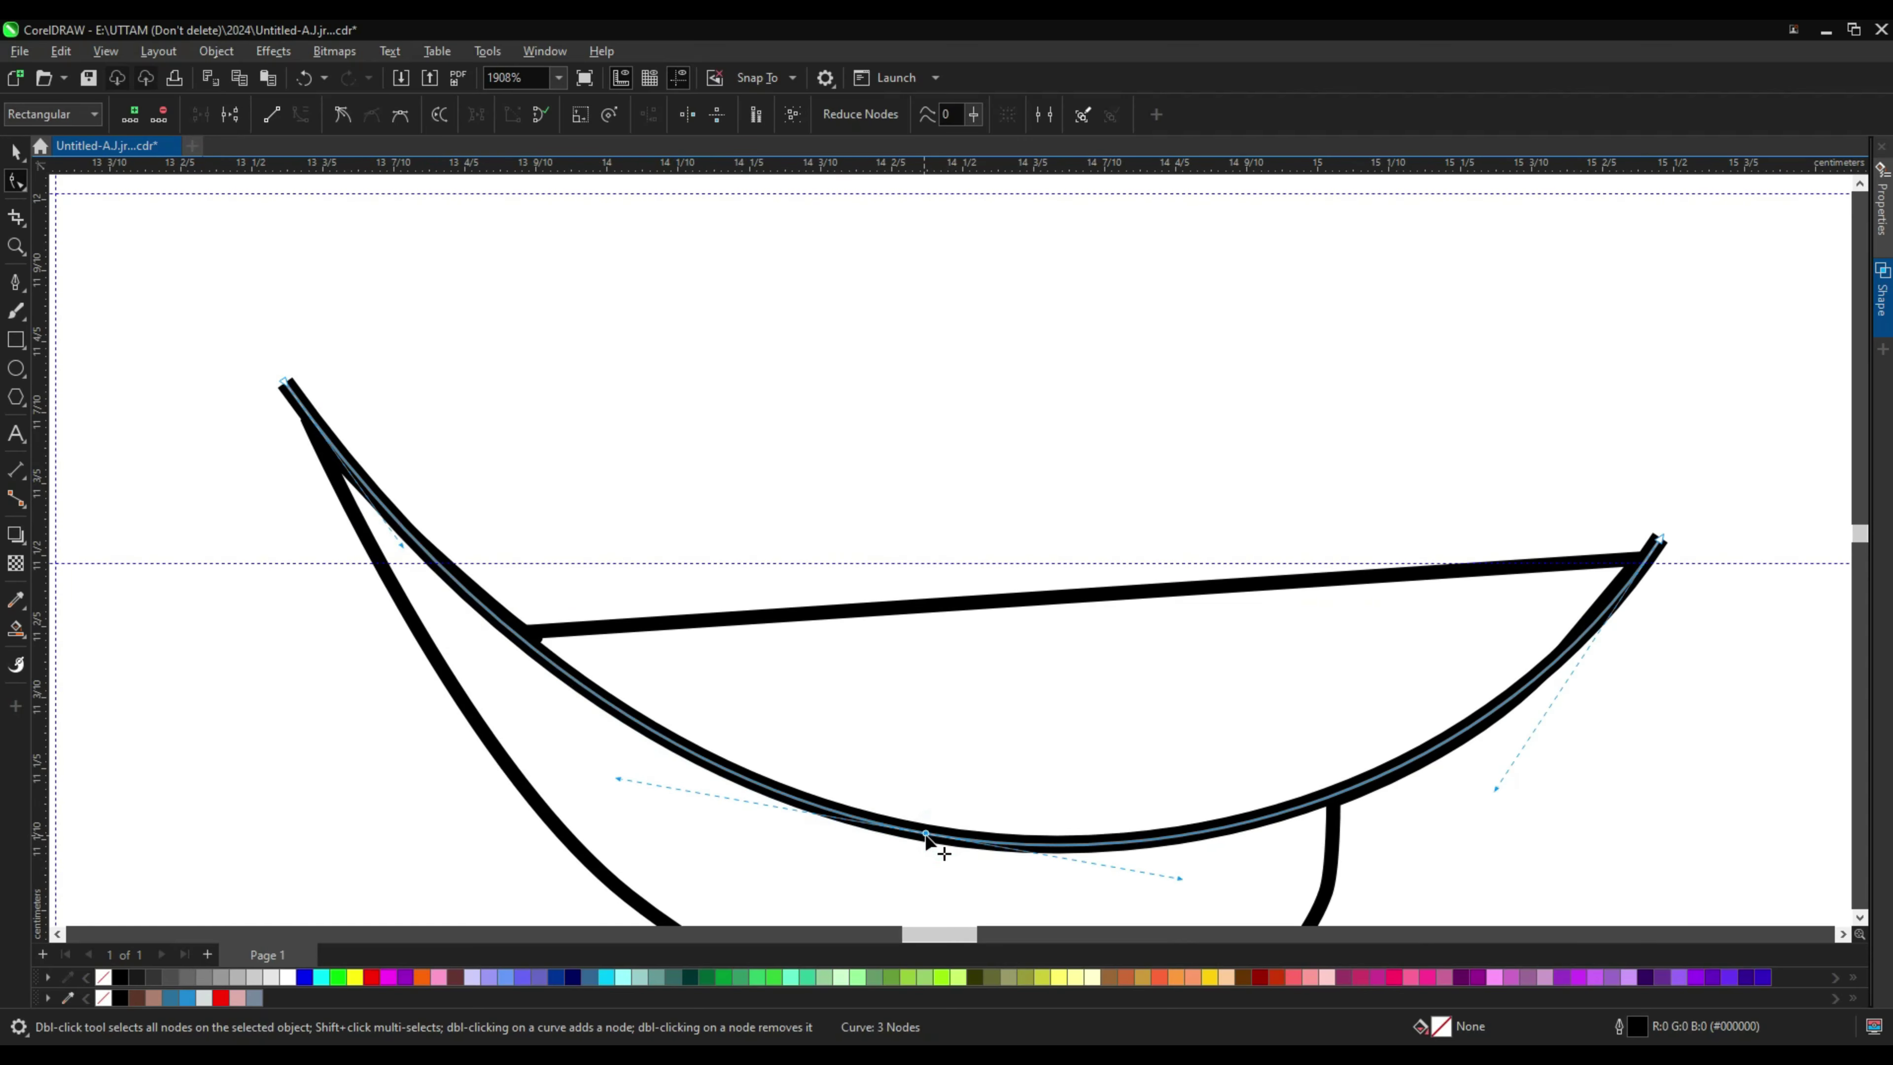
scroll(926, 836, "down", 2)
left_click(158, 51)
left_click(621, 497)
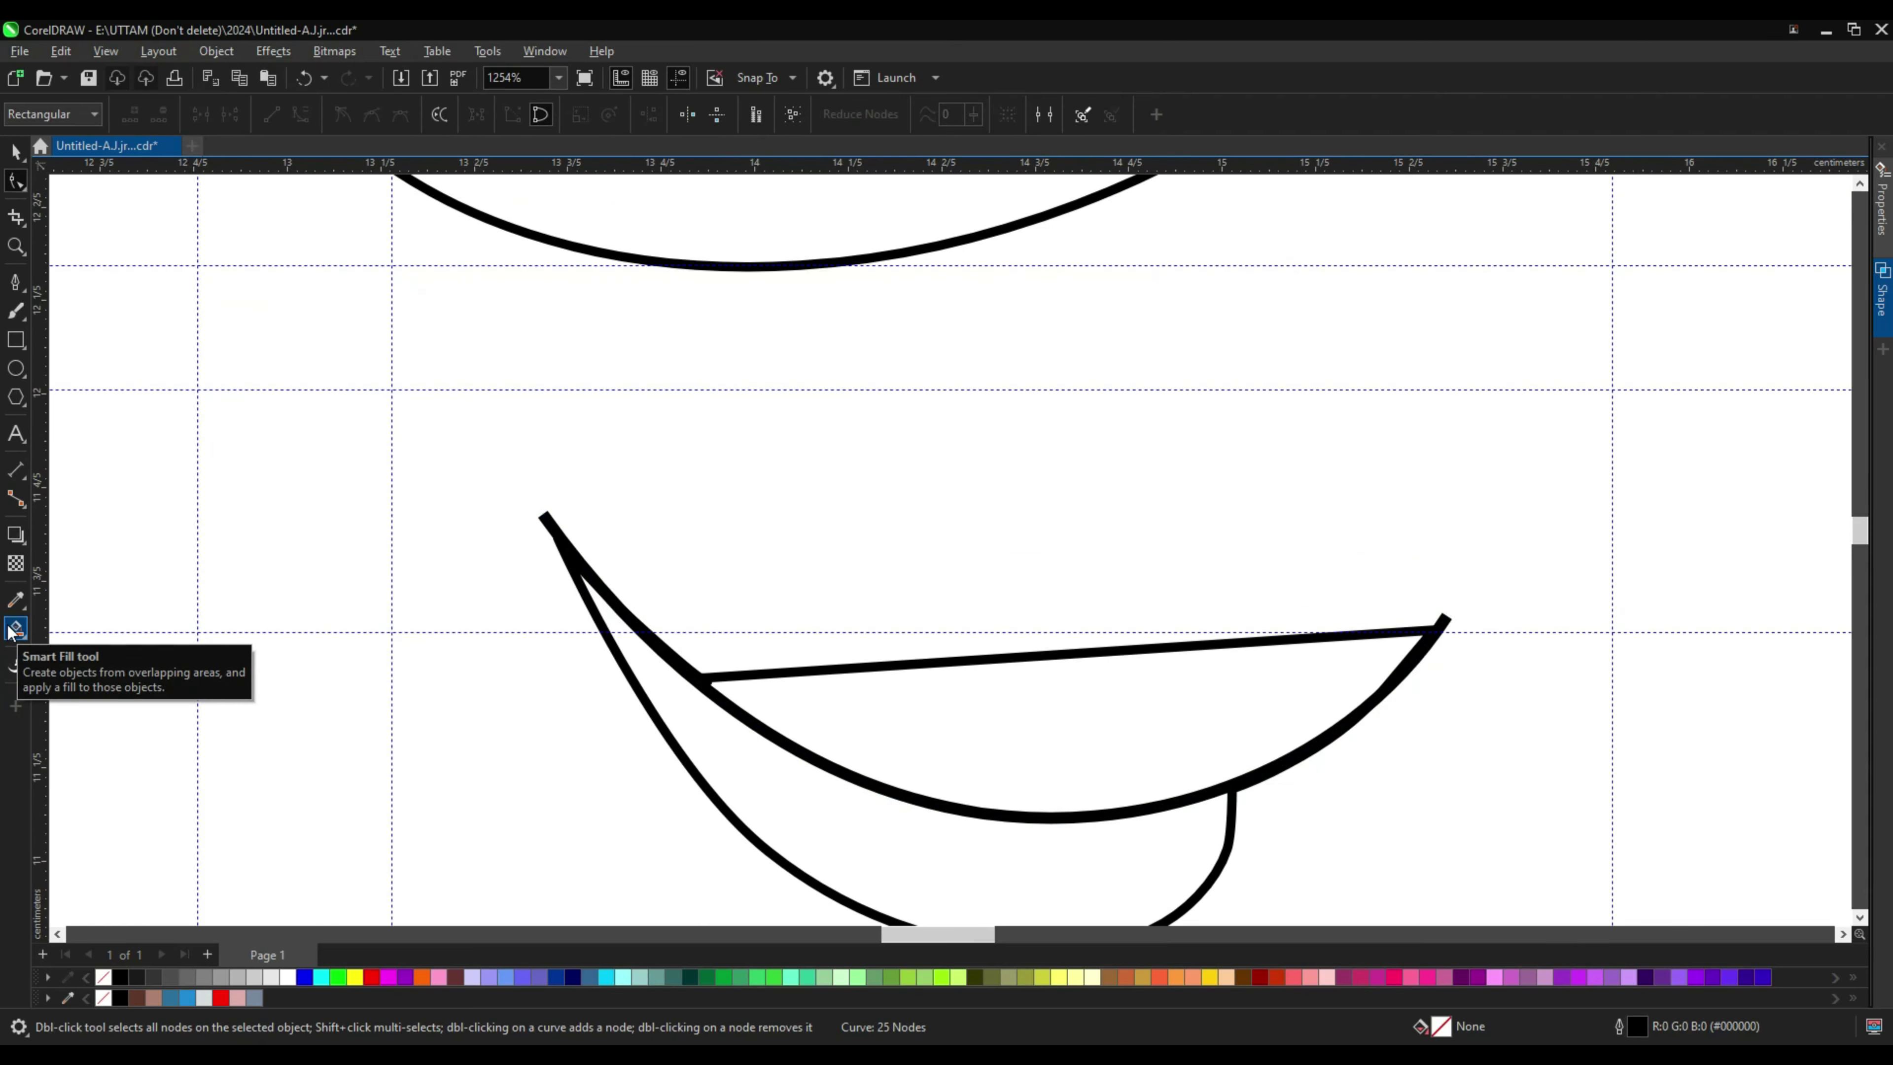
Step: Change the mouth curve's outline width, then undo two accidental grey-blue fills
left_click(15, 151)
left_click(609, 113)
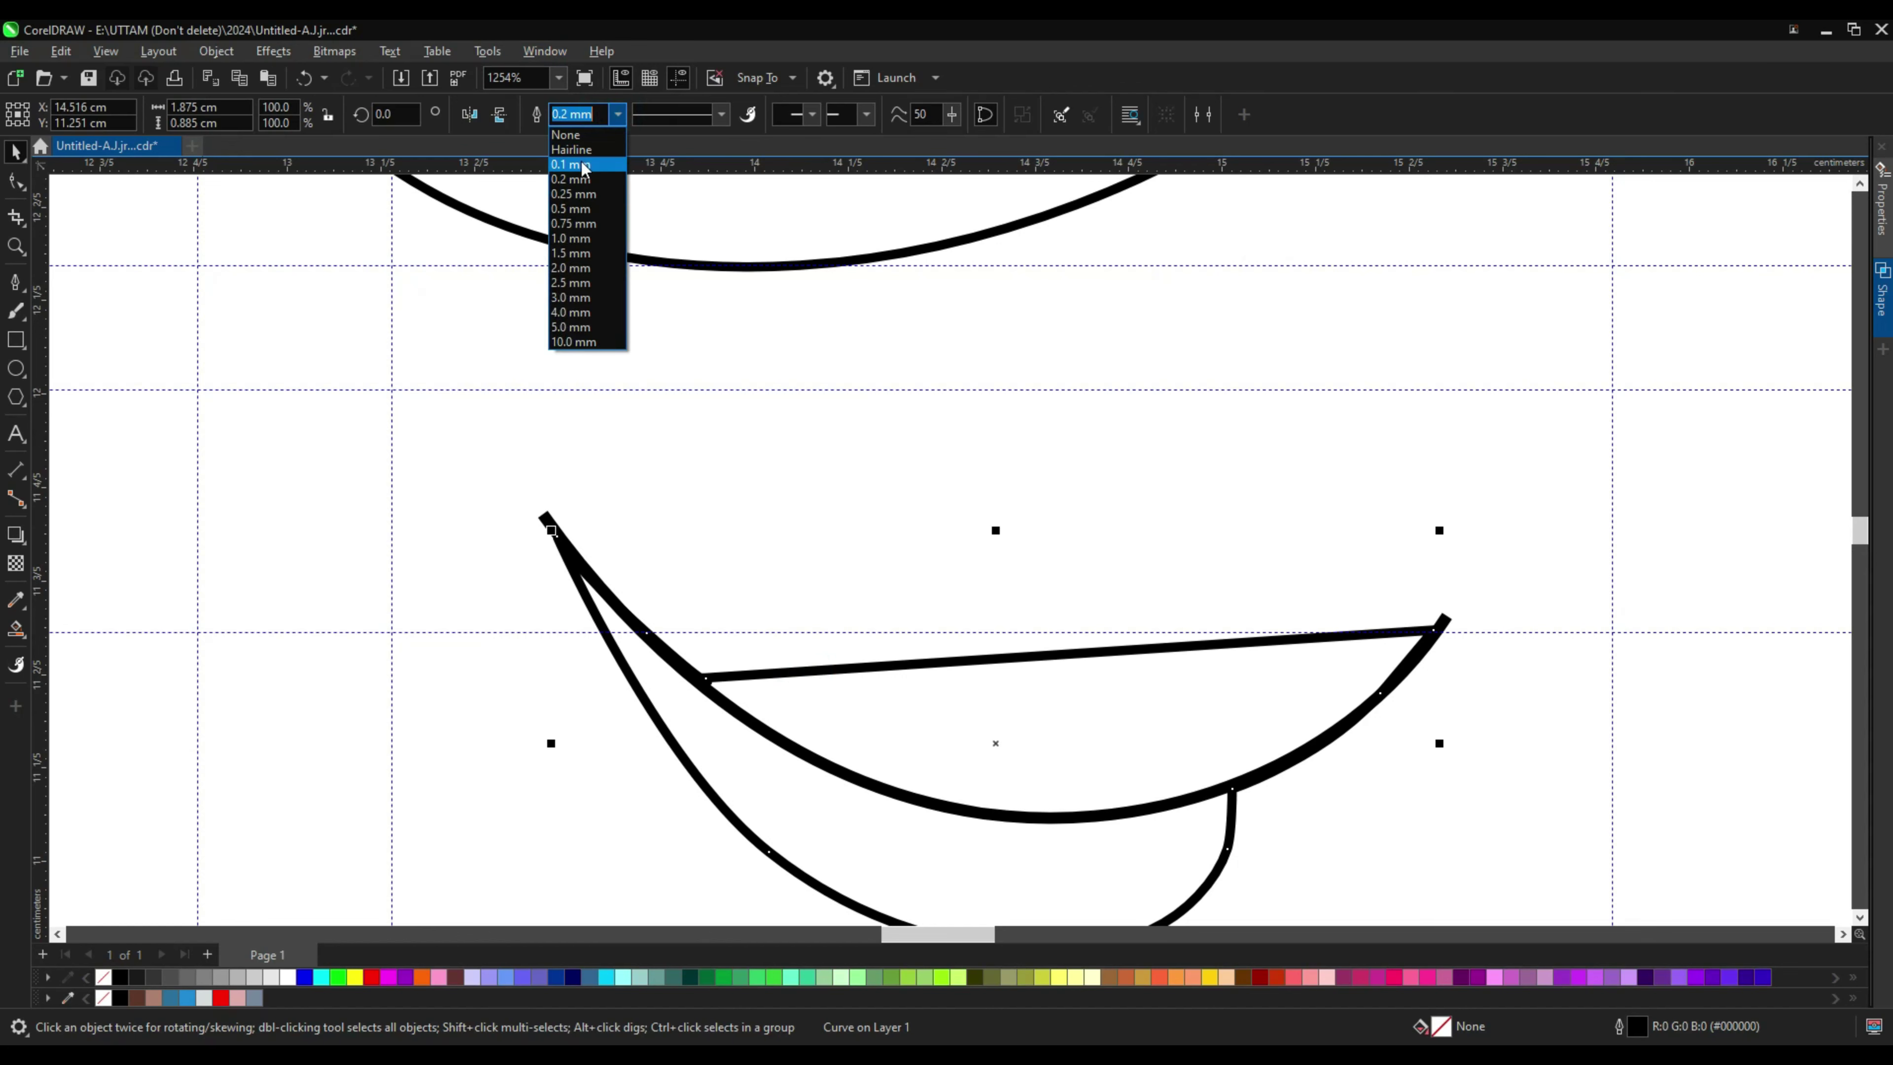
left_click(347, 410)
left_click(16, 628)
left_click(765, 790)
key("ctrl+z")
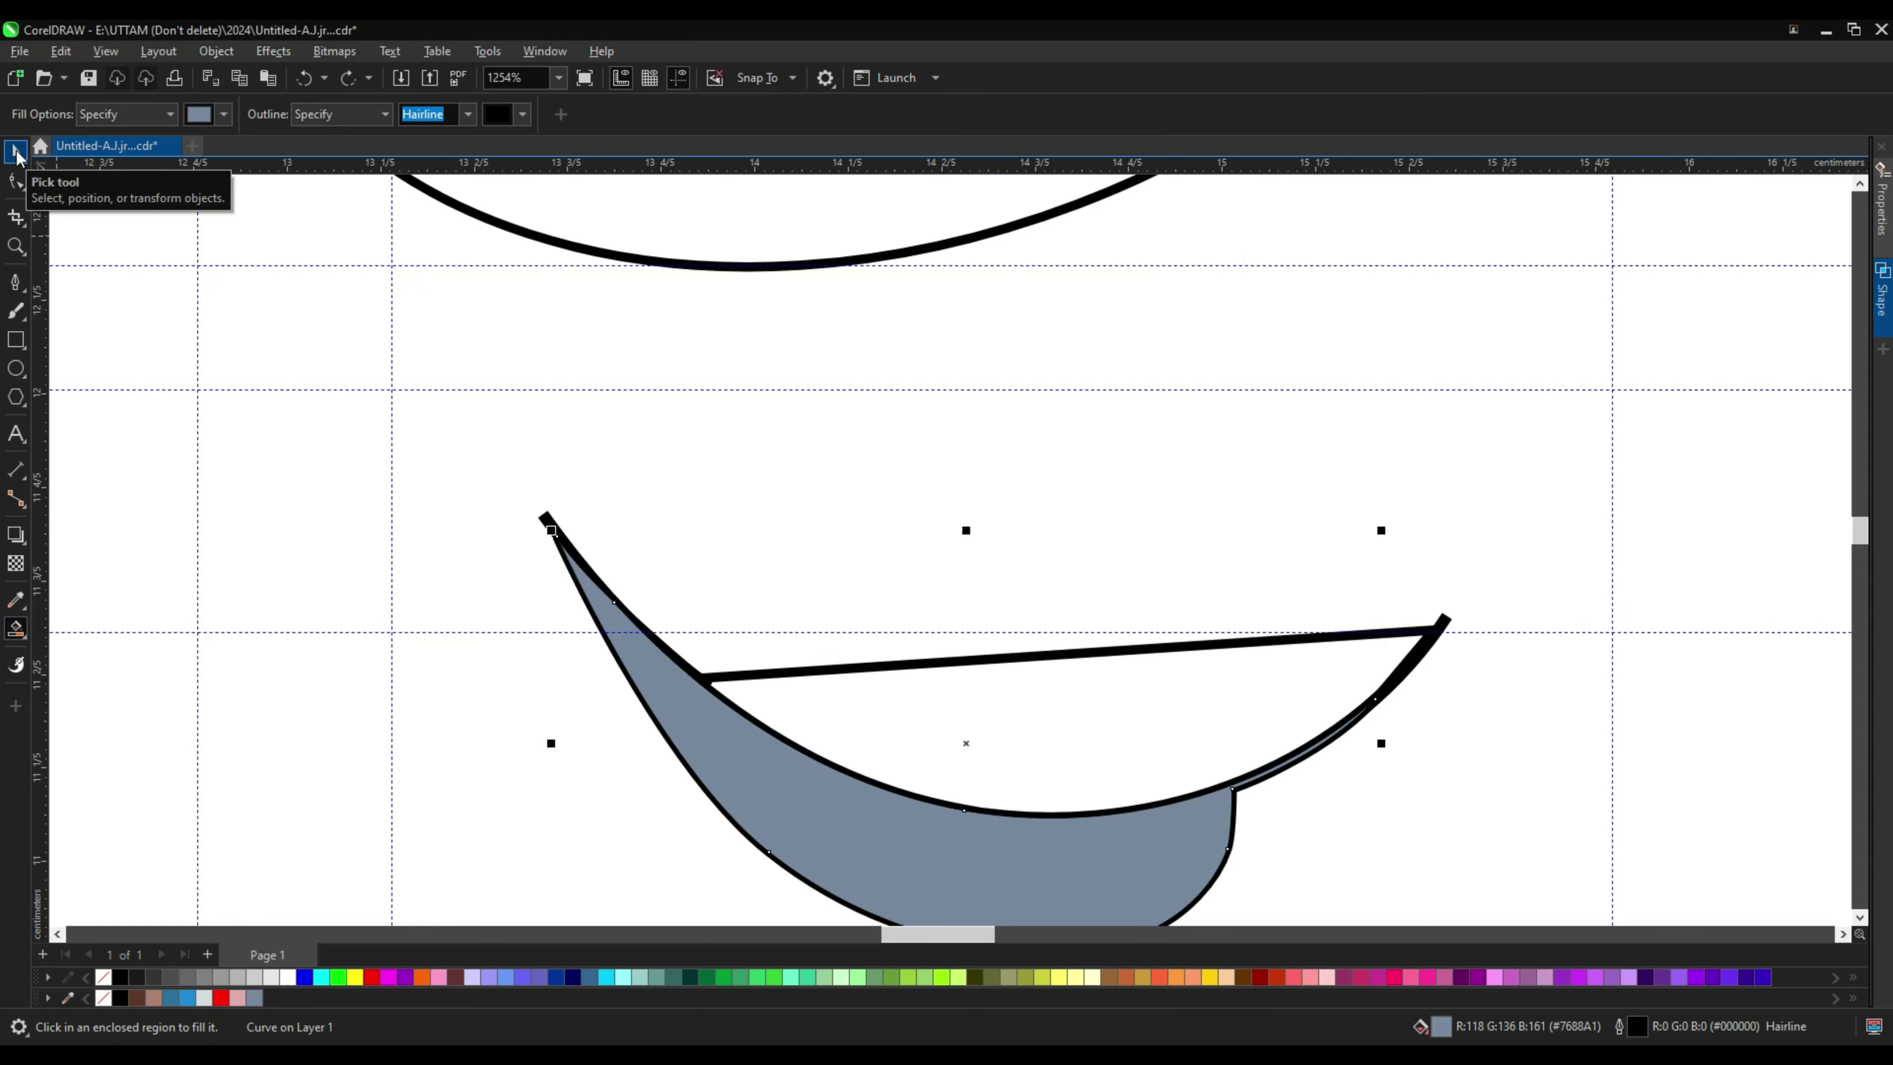
left_click(346, 494)
key("ctrl+z")
key("space")
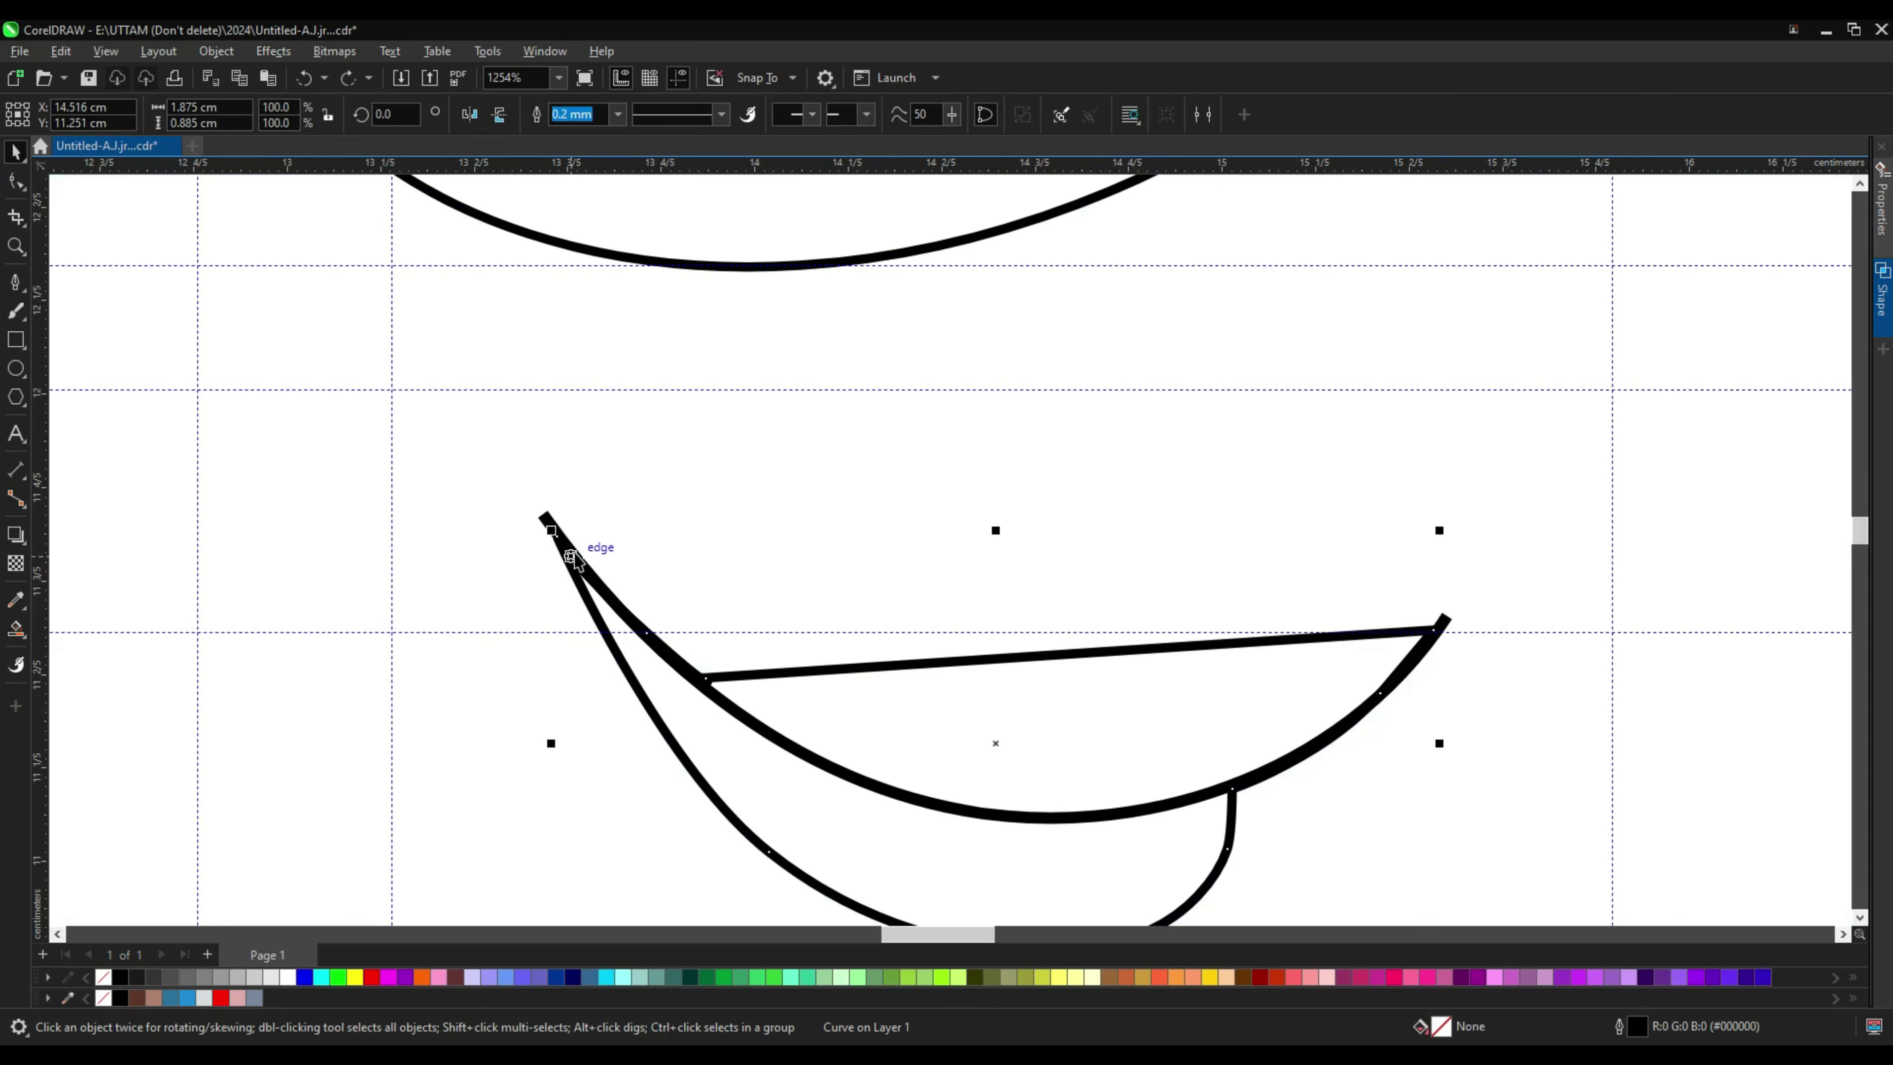
Step: Convert the mouth curve's outline into an object and add a node near its tip
left_click(216, 51)
left_click(339, 618)
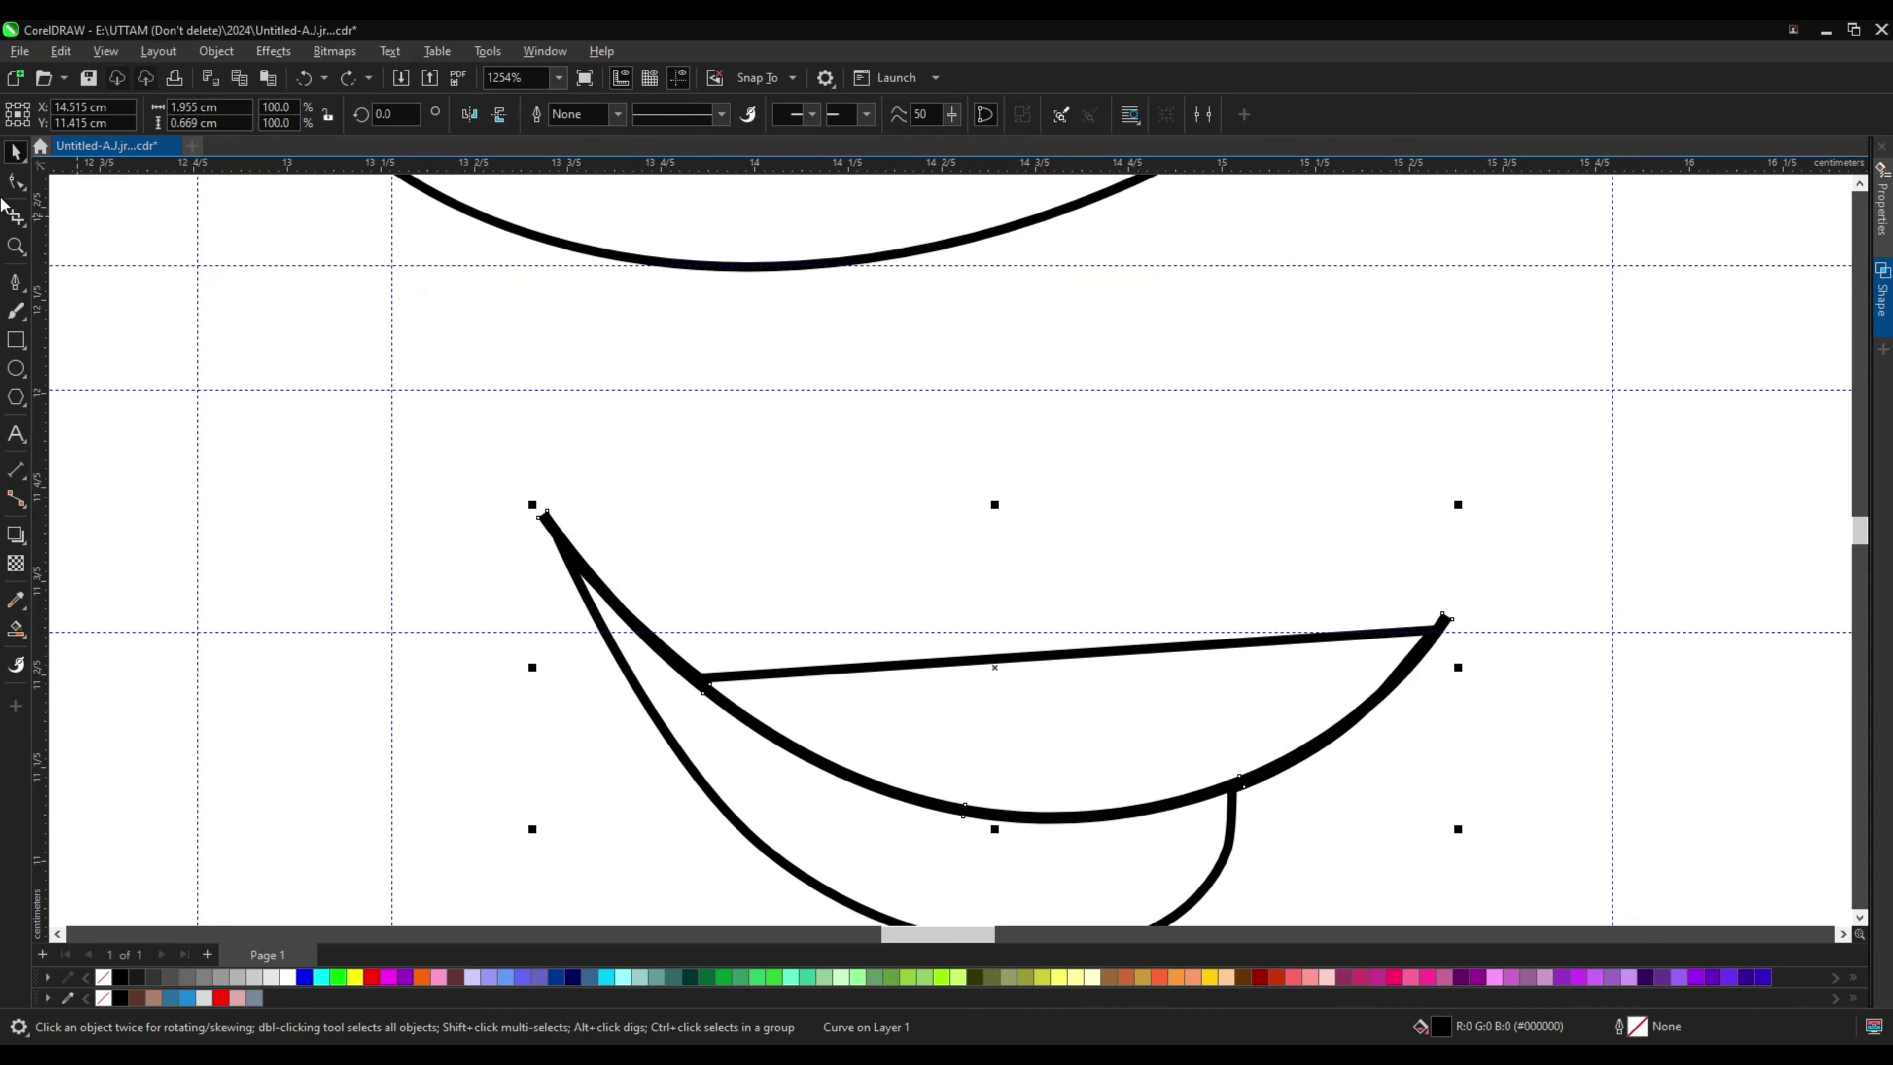
key("F10")
scroll(575, 570, "up", 2)
scroll(519, 486, "up", 1)
left_click(526, 510)
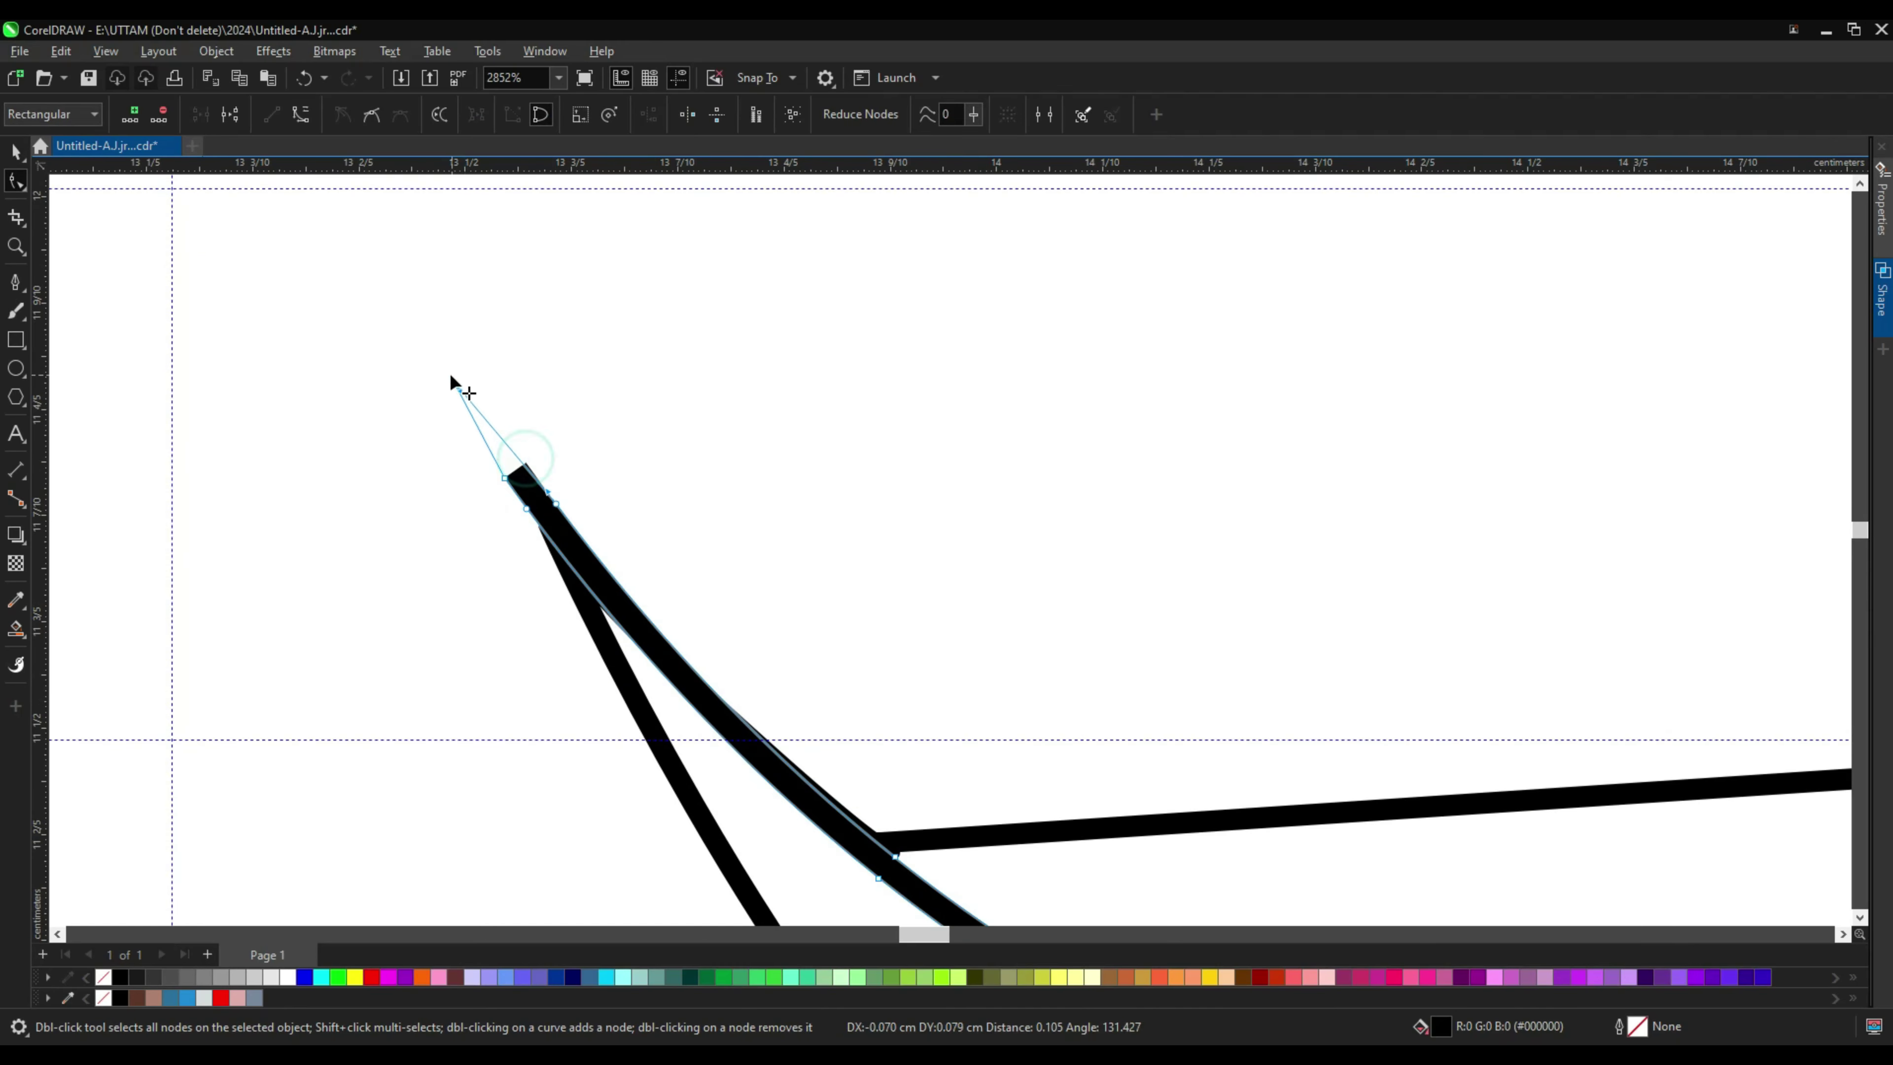
double_click(588, 543)
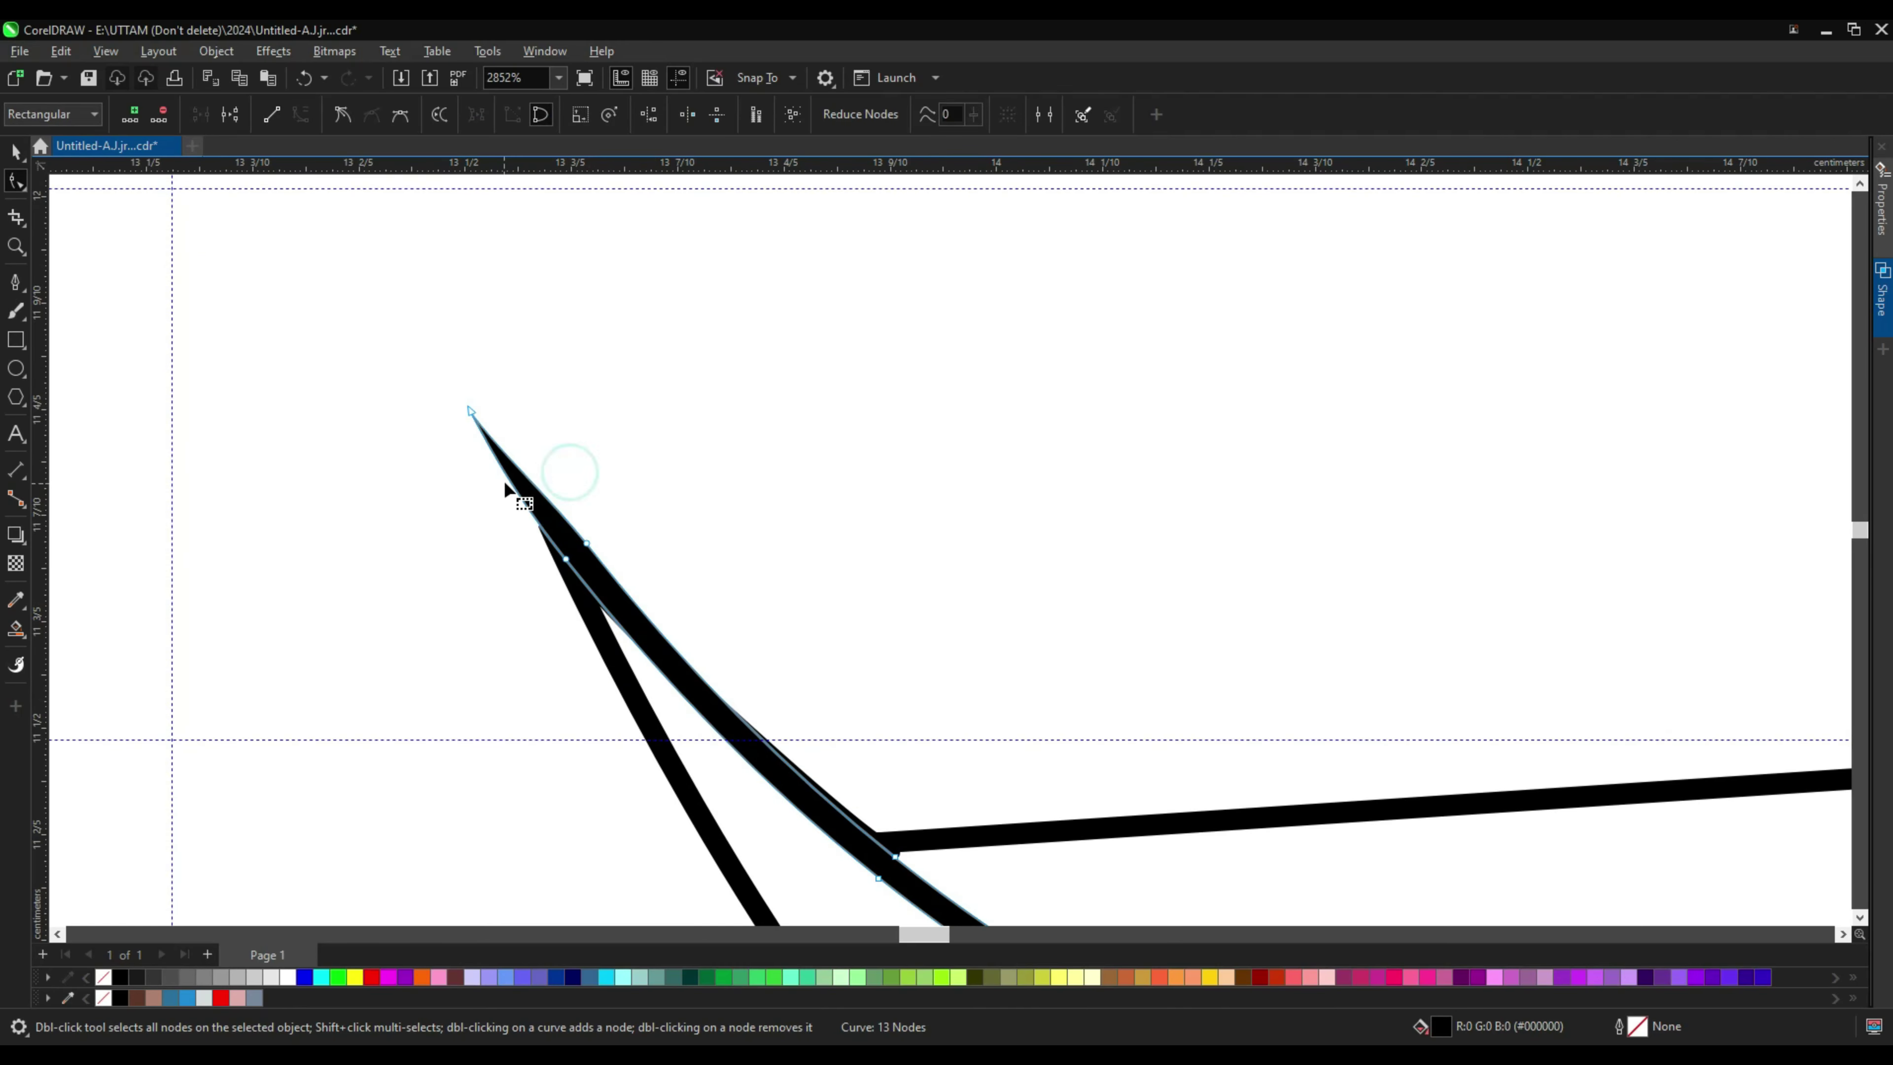
Step: Delete a node so the lip stroke tapers to a sharp point
scroll(514, 470, "up", 4)
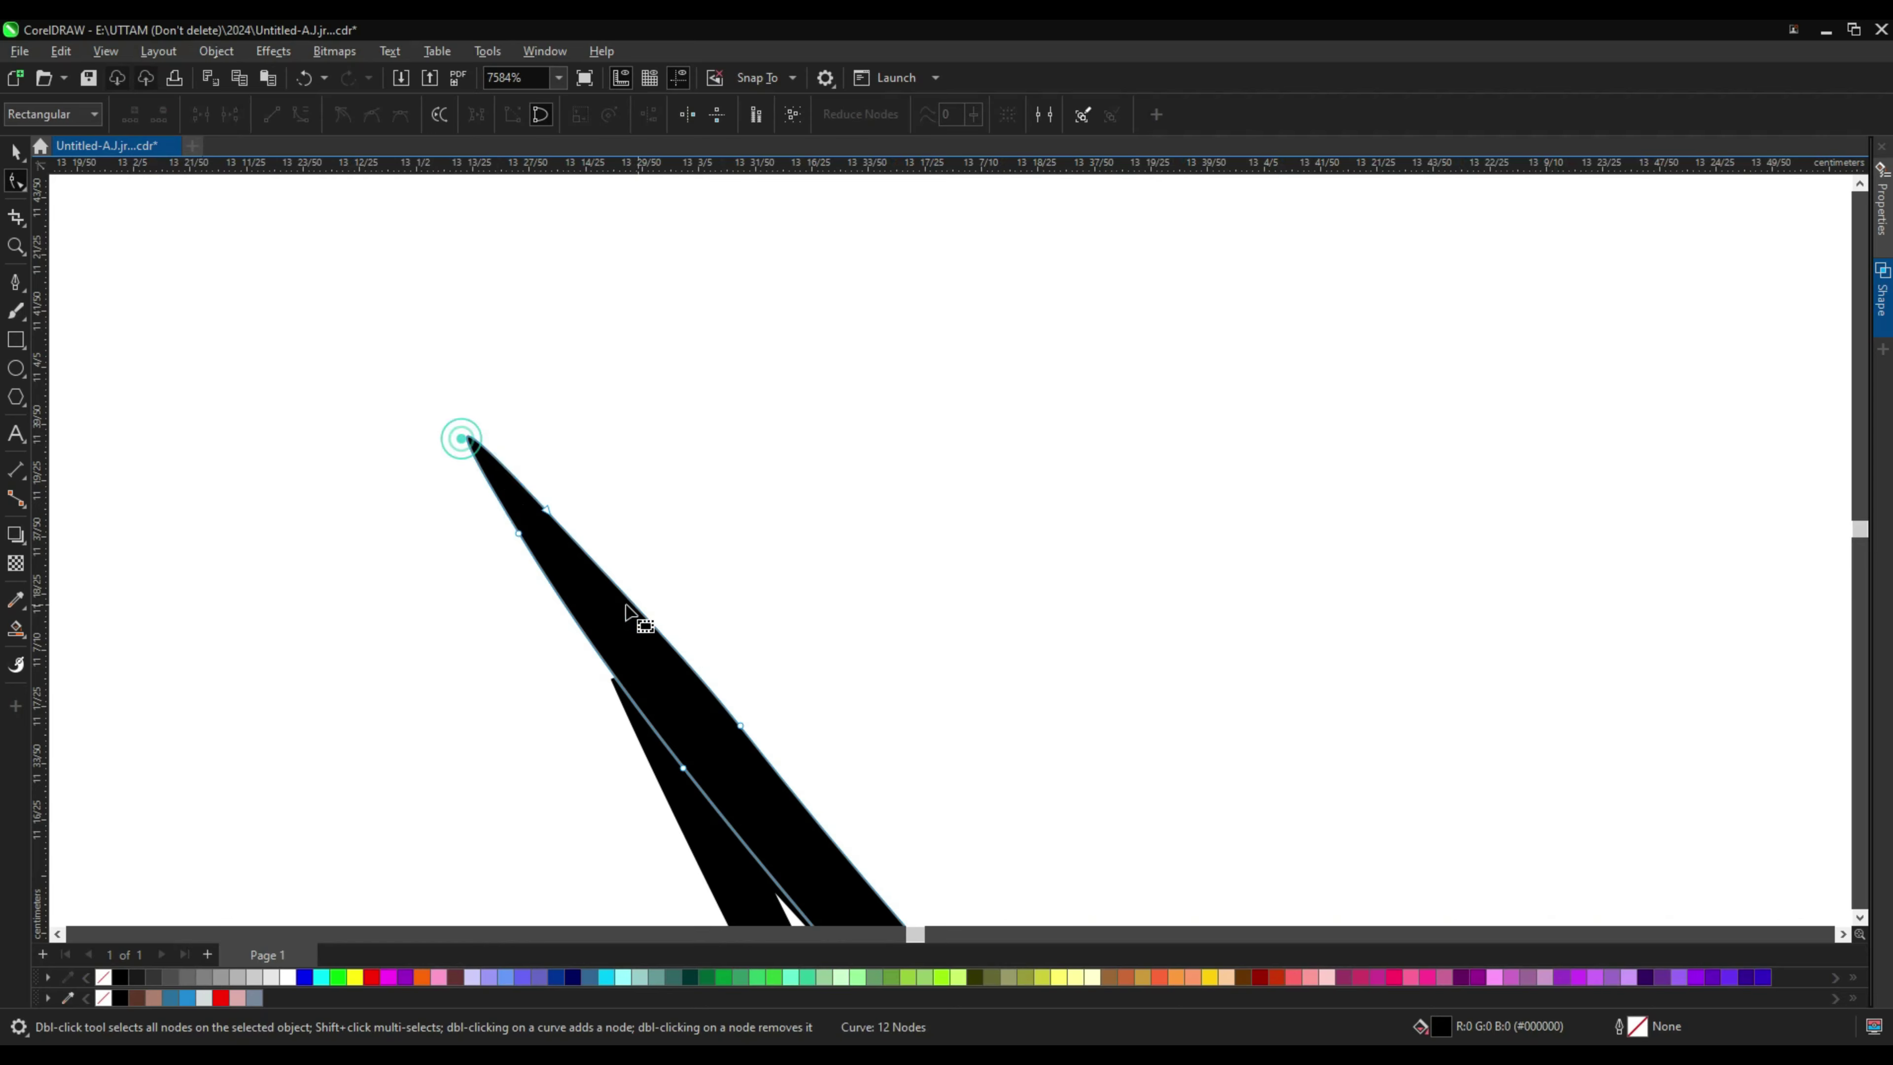
scroll(626, 613, "down", 1)
scroll(613, 634, "down", 3)
scroll(1350, 693, "up", 3)
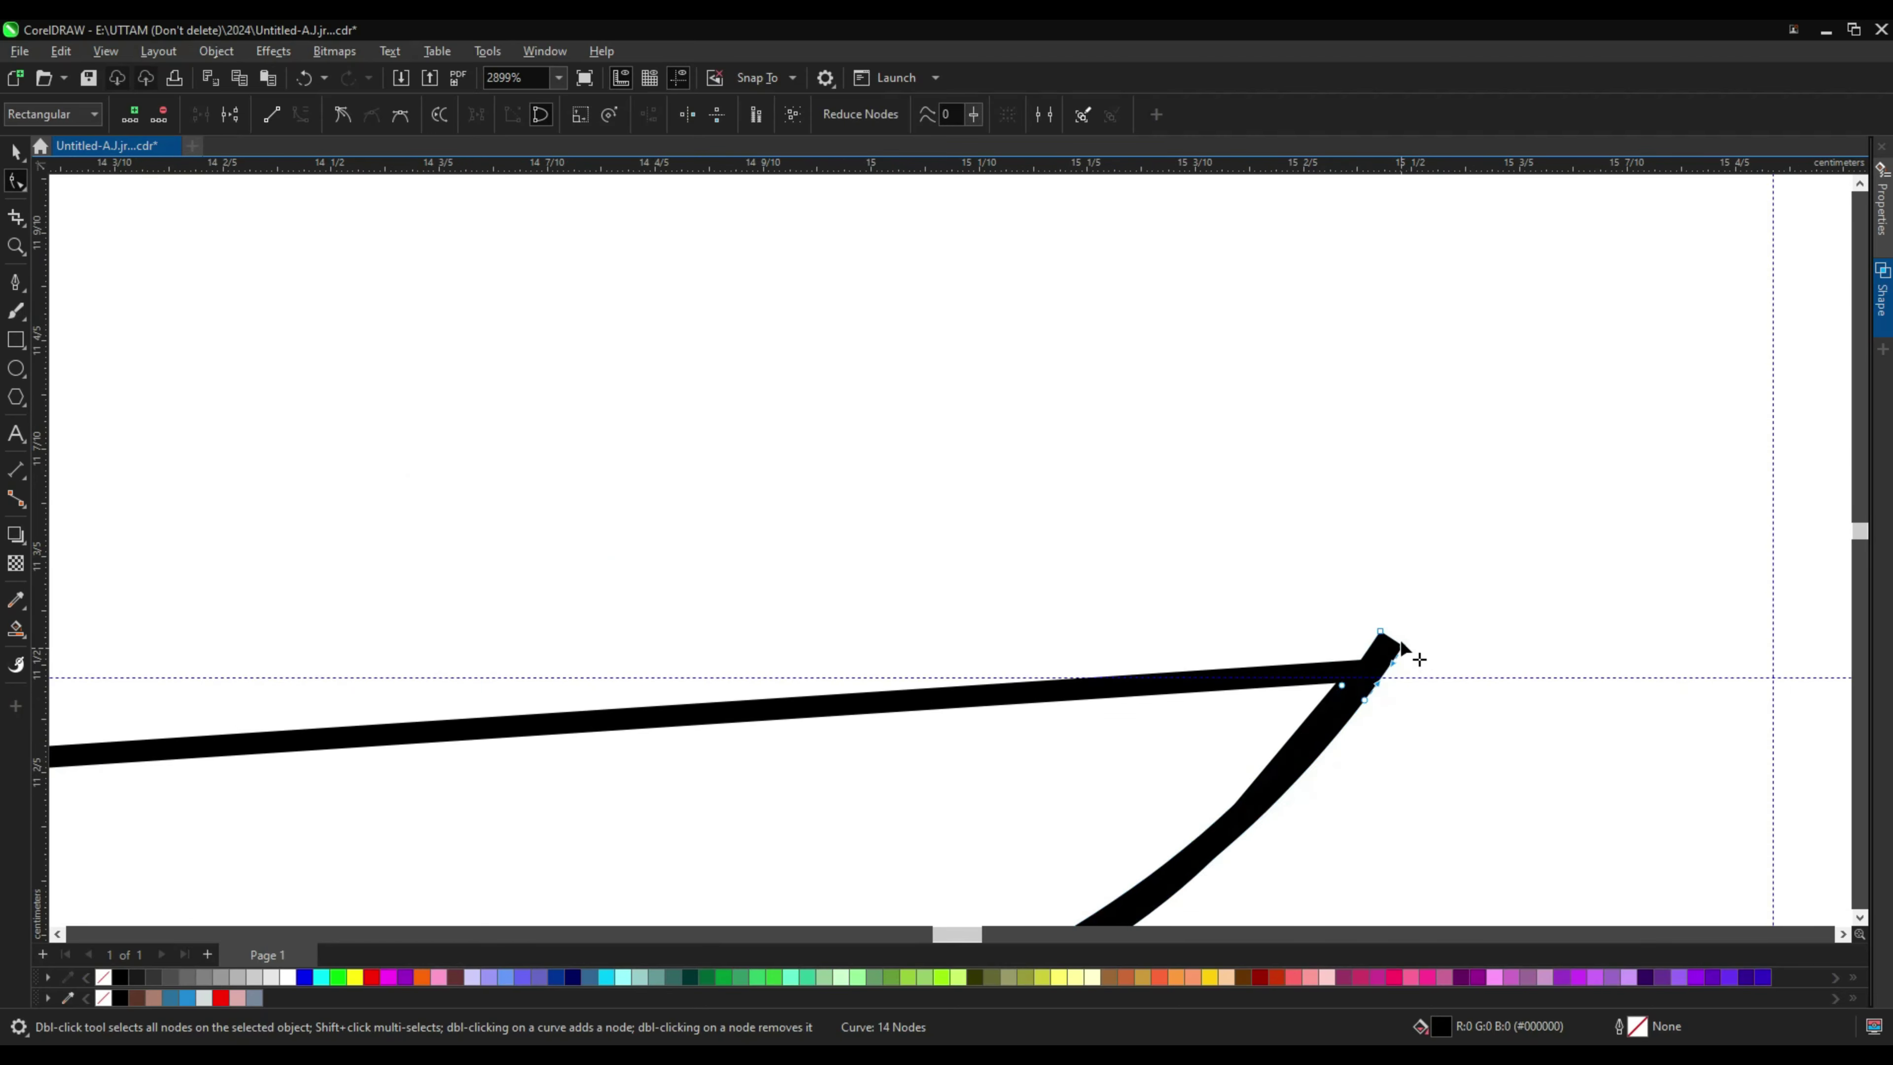
double_click(1376, 648)
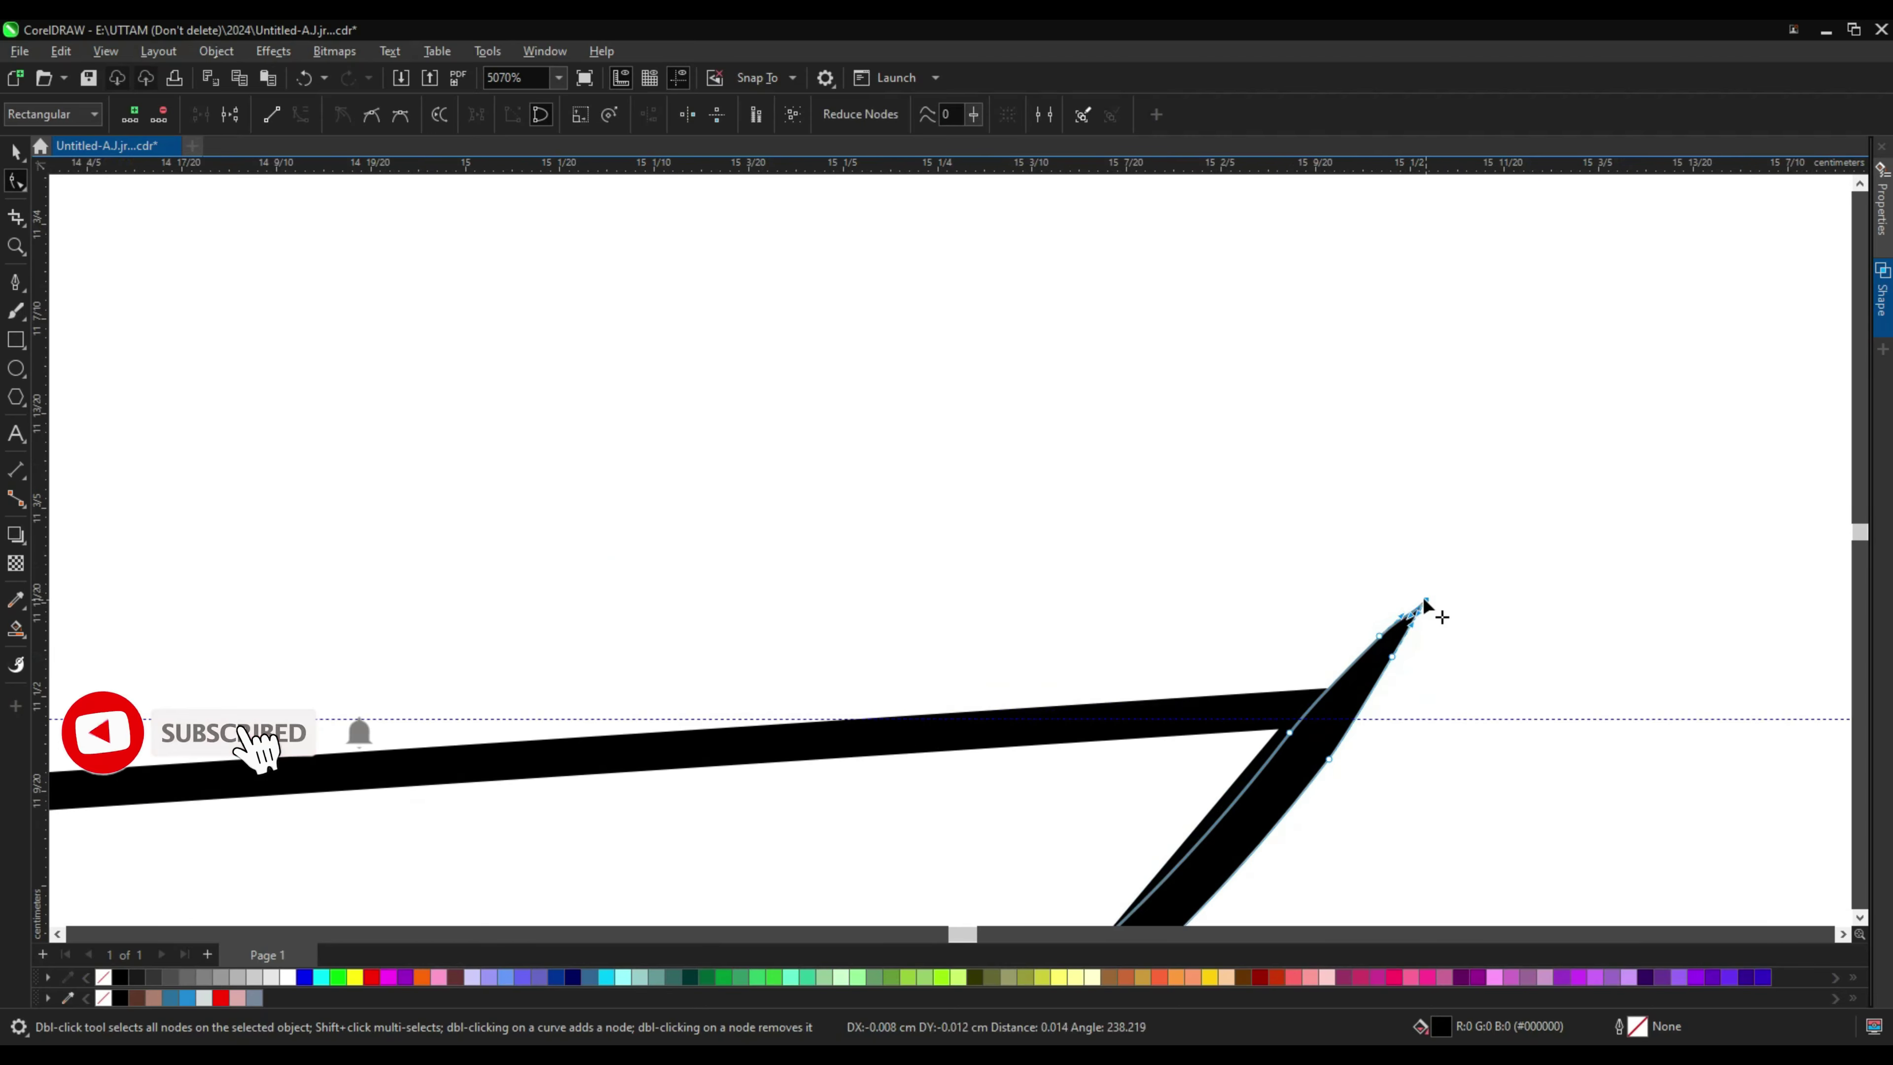
scroll(1423, 623, "down", 3)
left_click(1268, 704)
Step: Set the tongue outline curve's width from the outline width list
left_click(14, 149)
left_click(558, 78)
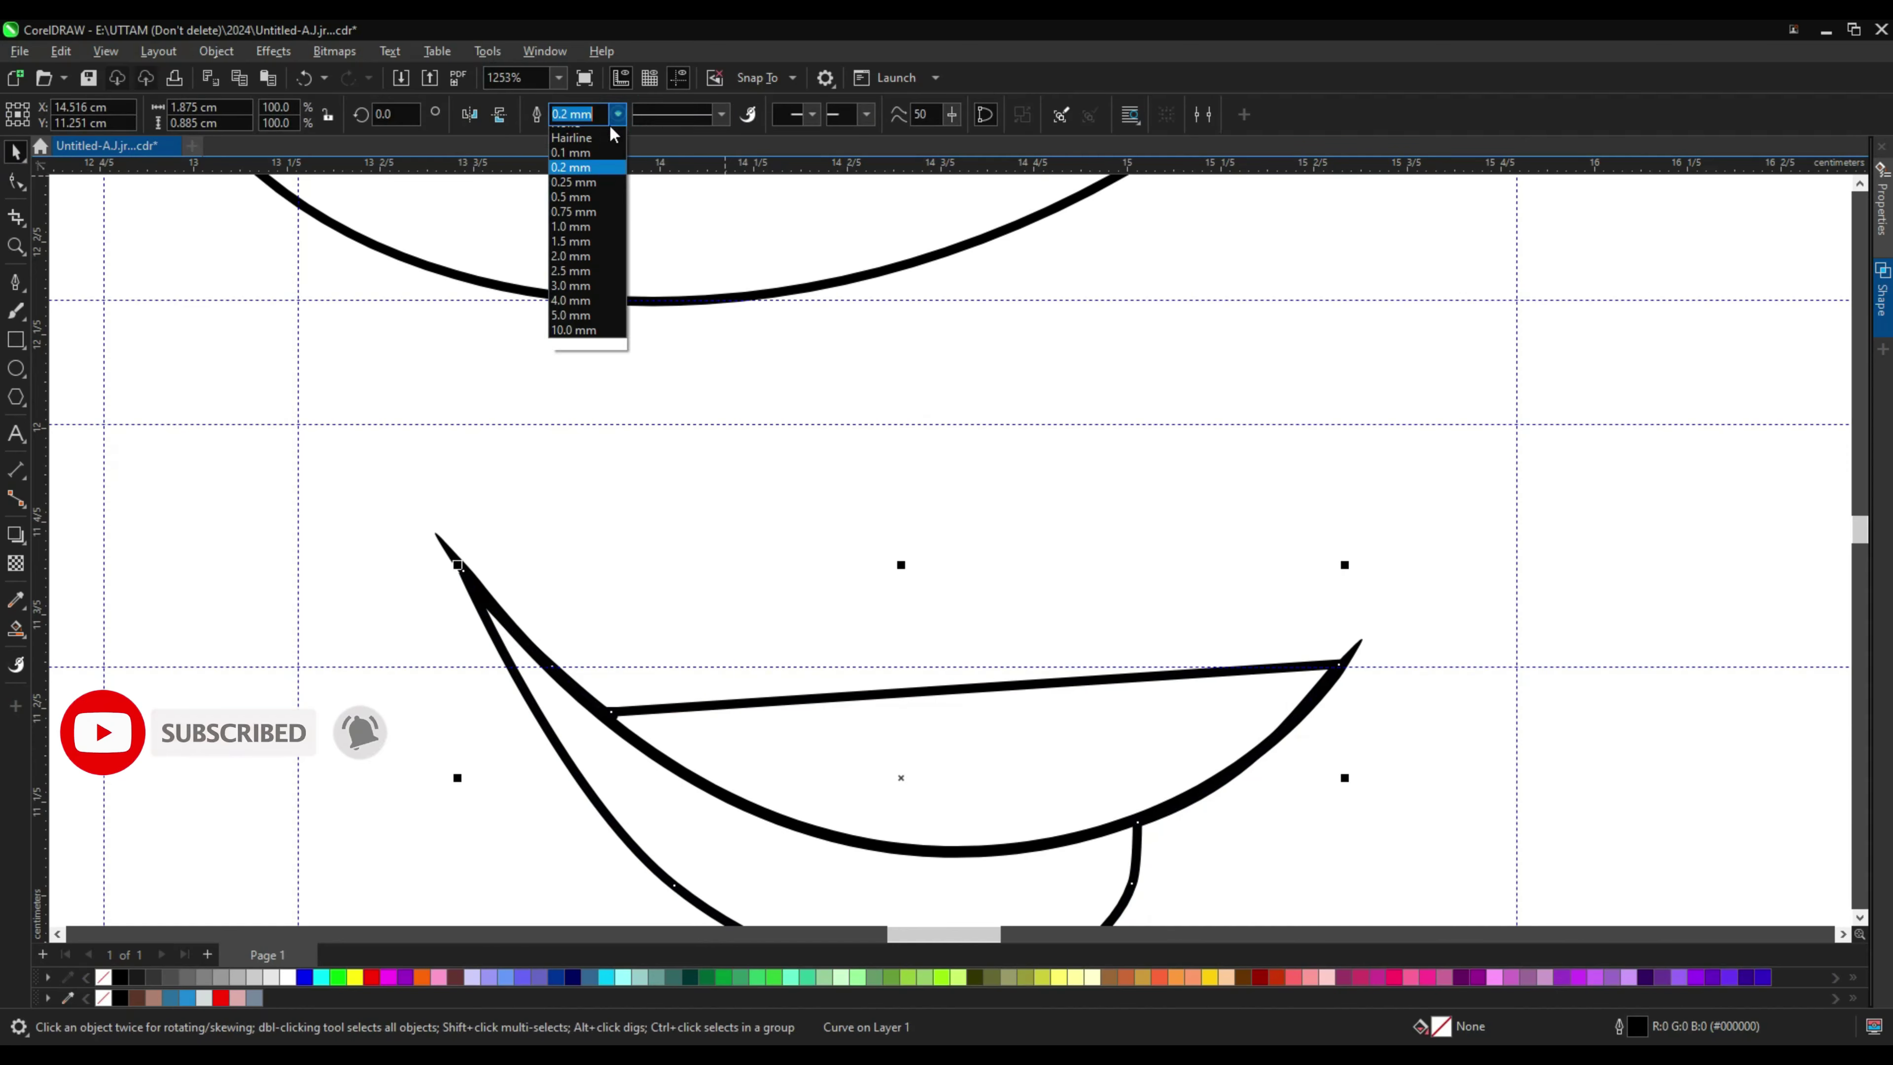
left_click(587, 157)
scroll(933, 634, "down", 2)
scroll(1077, 737, "down", 3)
Step: Bend the tongue curve around so it encloses the tongue area
key("F10")
scroll(1077, 736, "up", 3)
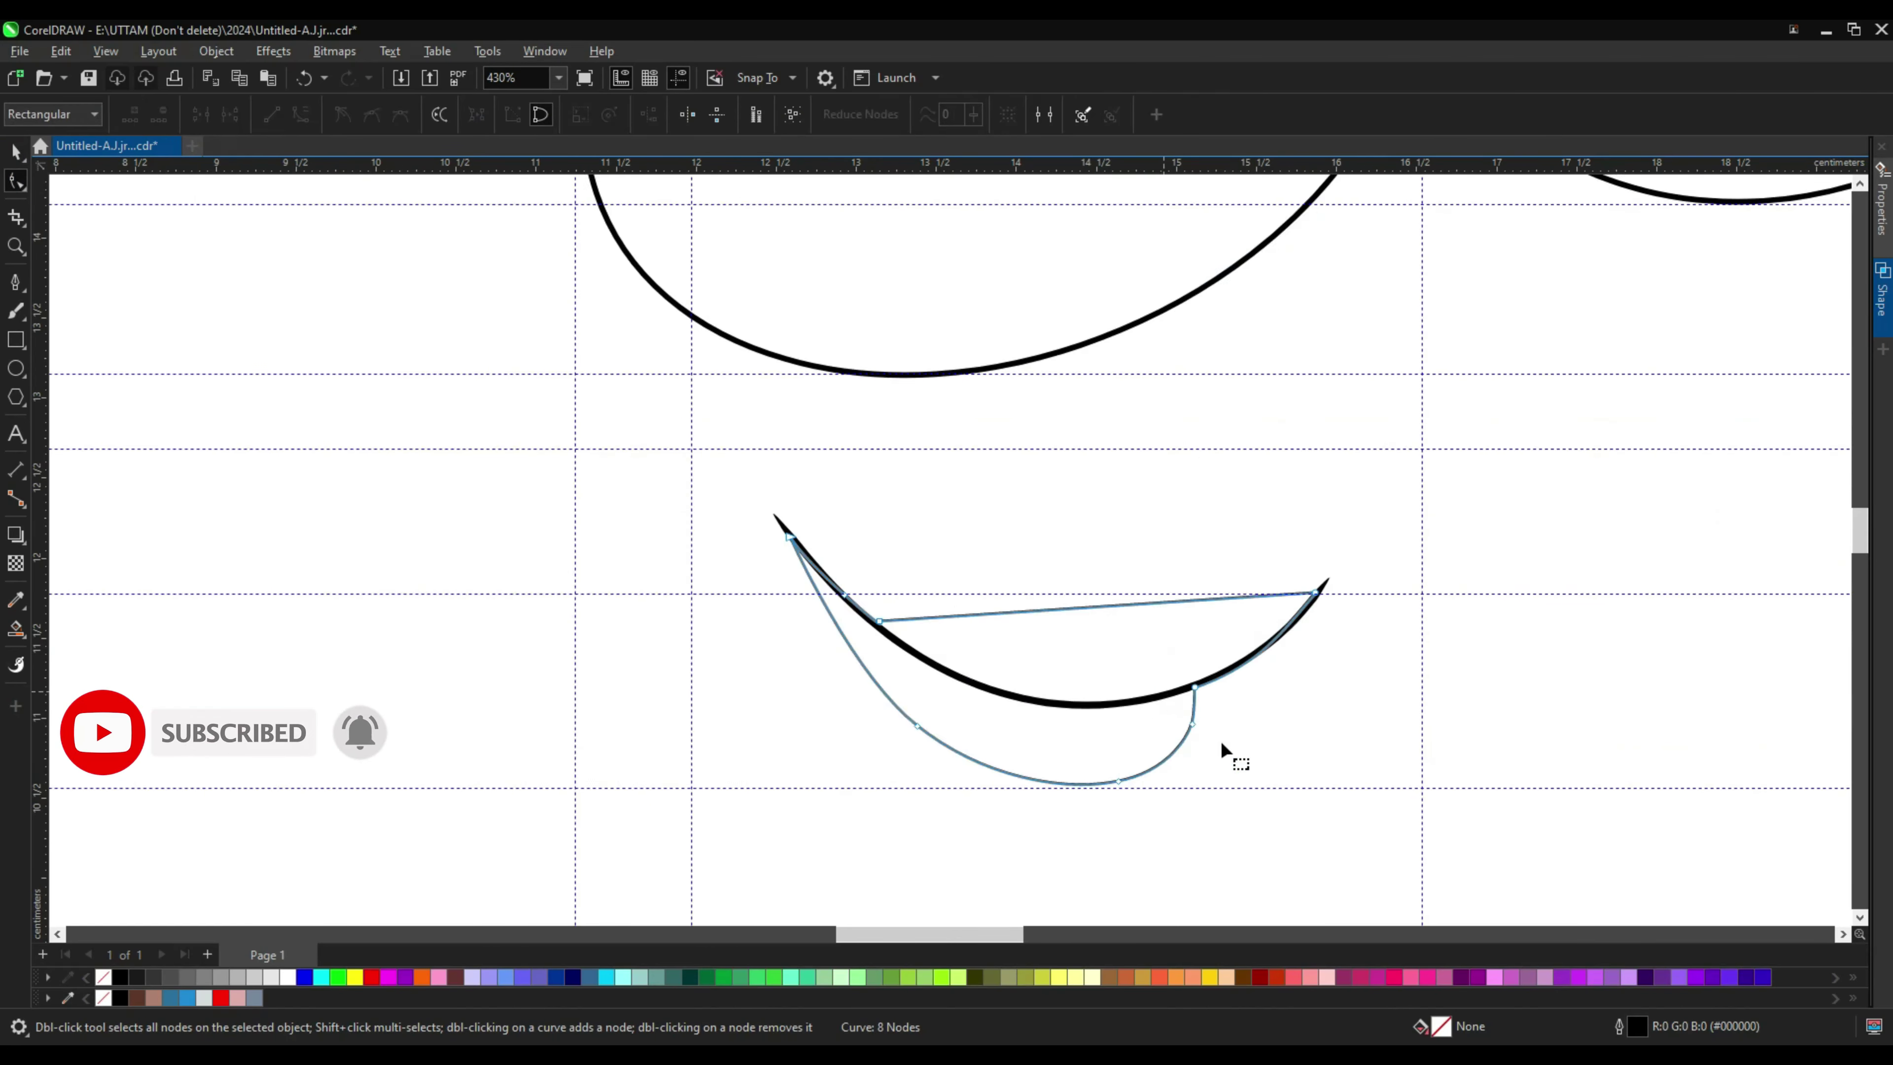
scroll(1225, 752, "up", 2)
scroll(1280, 625, "up", 3)
scroll(1174, 677, "up", 2)
left_click_drag(1093, 717, 1575, 494)
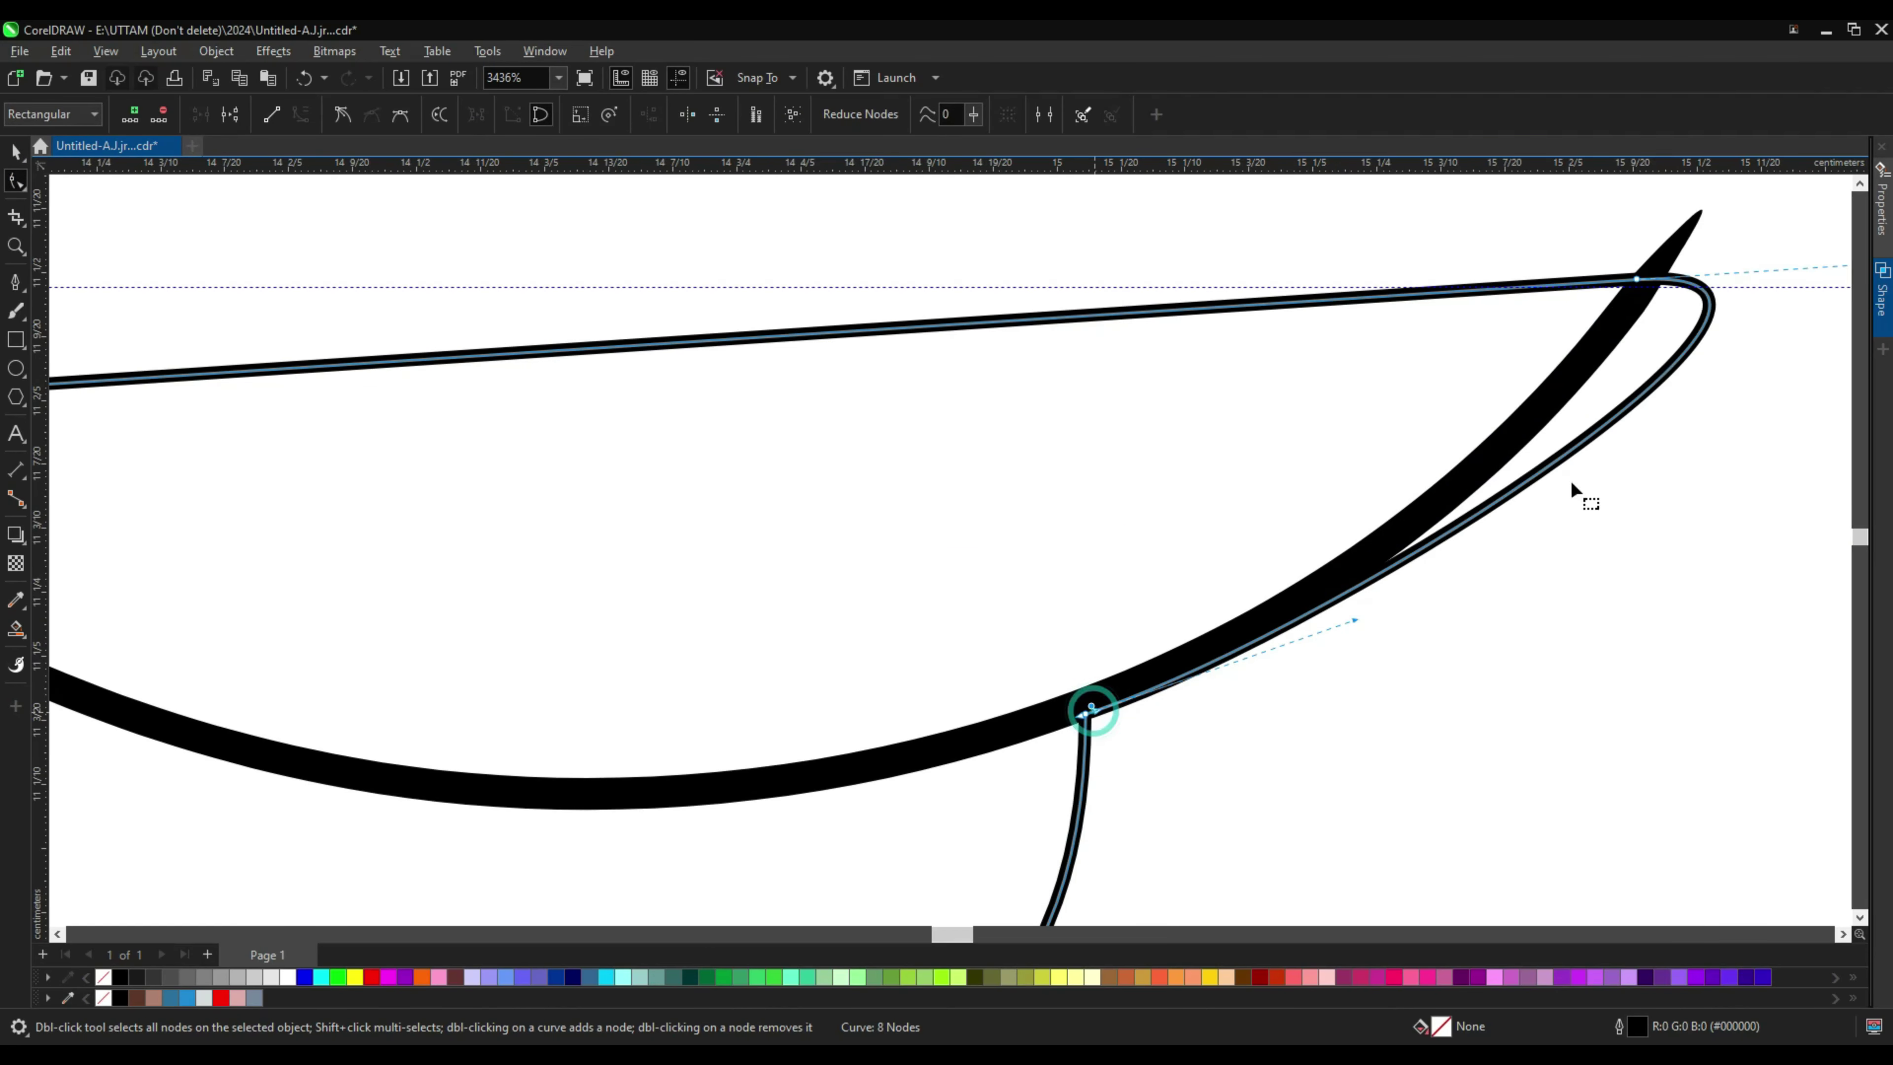
scroll(1597, 339, "down", 1)
Step: Smart Fill the tongue areas blue-grey and delete the leftover looped outline
left_click(16, 628)
scroll(309, 395, "up", 3)
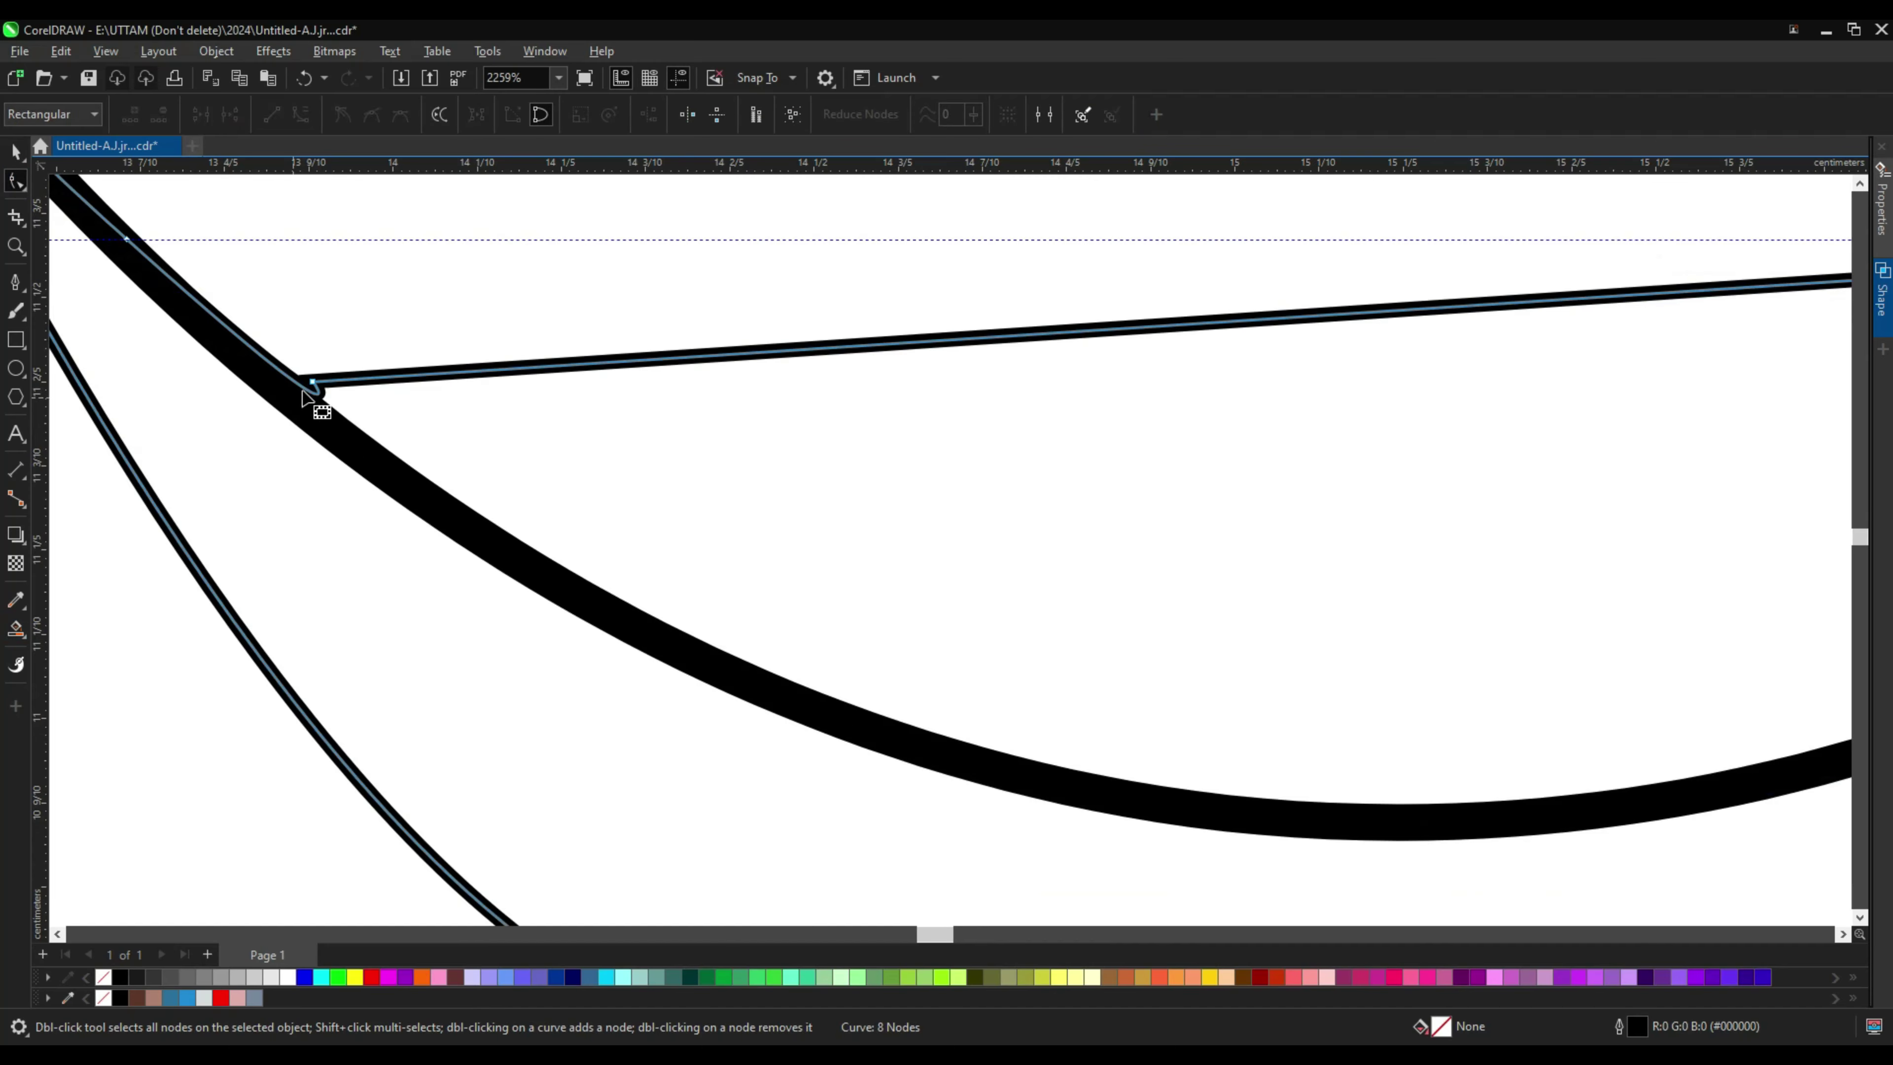
scroll(422, 380, "down", 4)
left_click(486, 545)
key("space")
left_click(1537, 372)
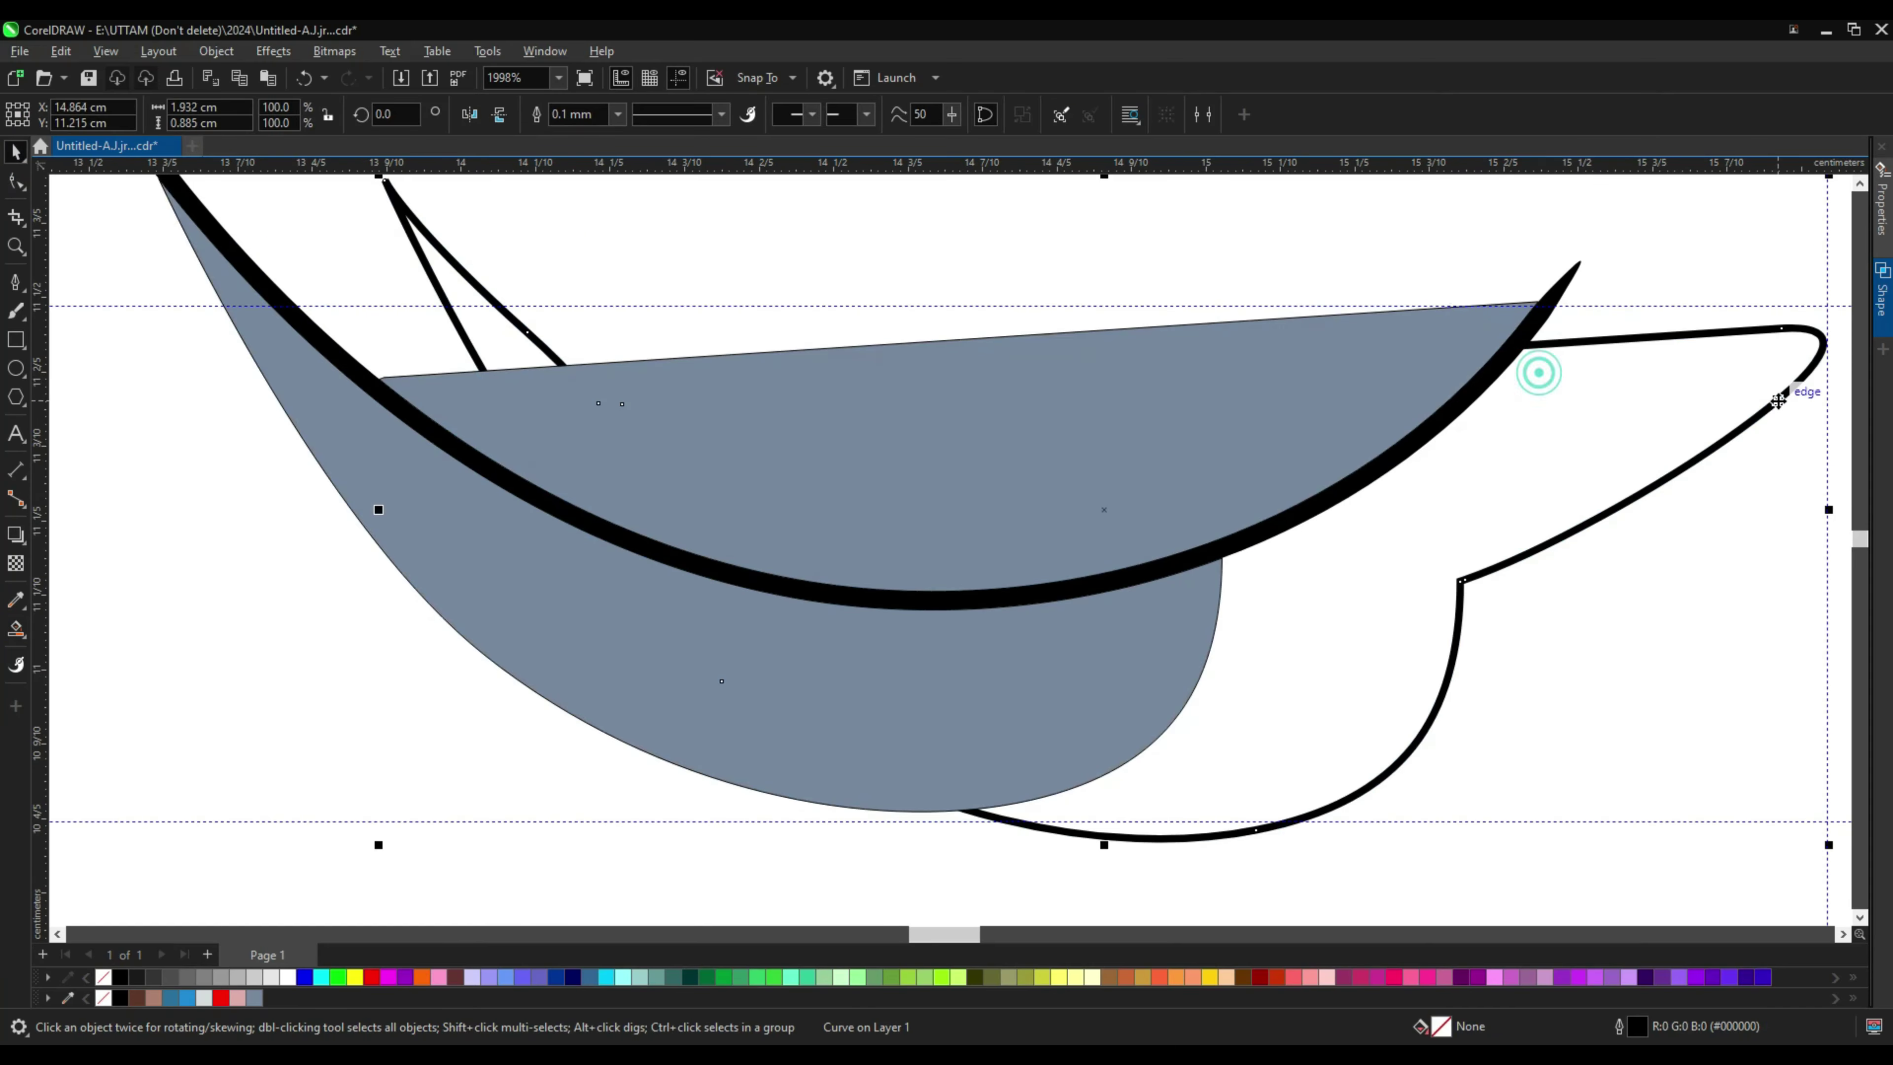
right_click(1668, 403)
left_click(1692, 562)
left_click(1175, 416)
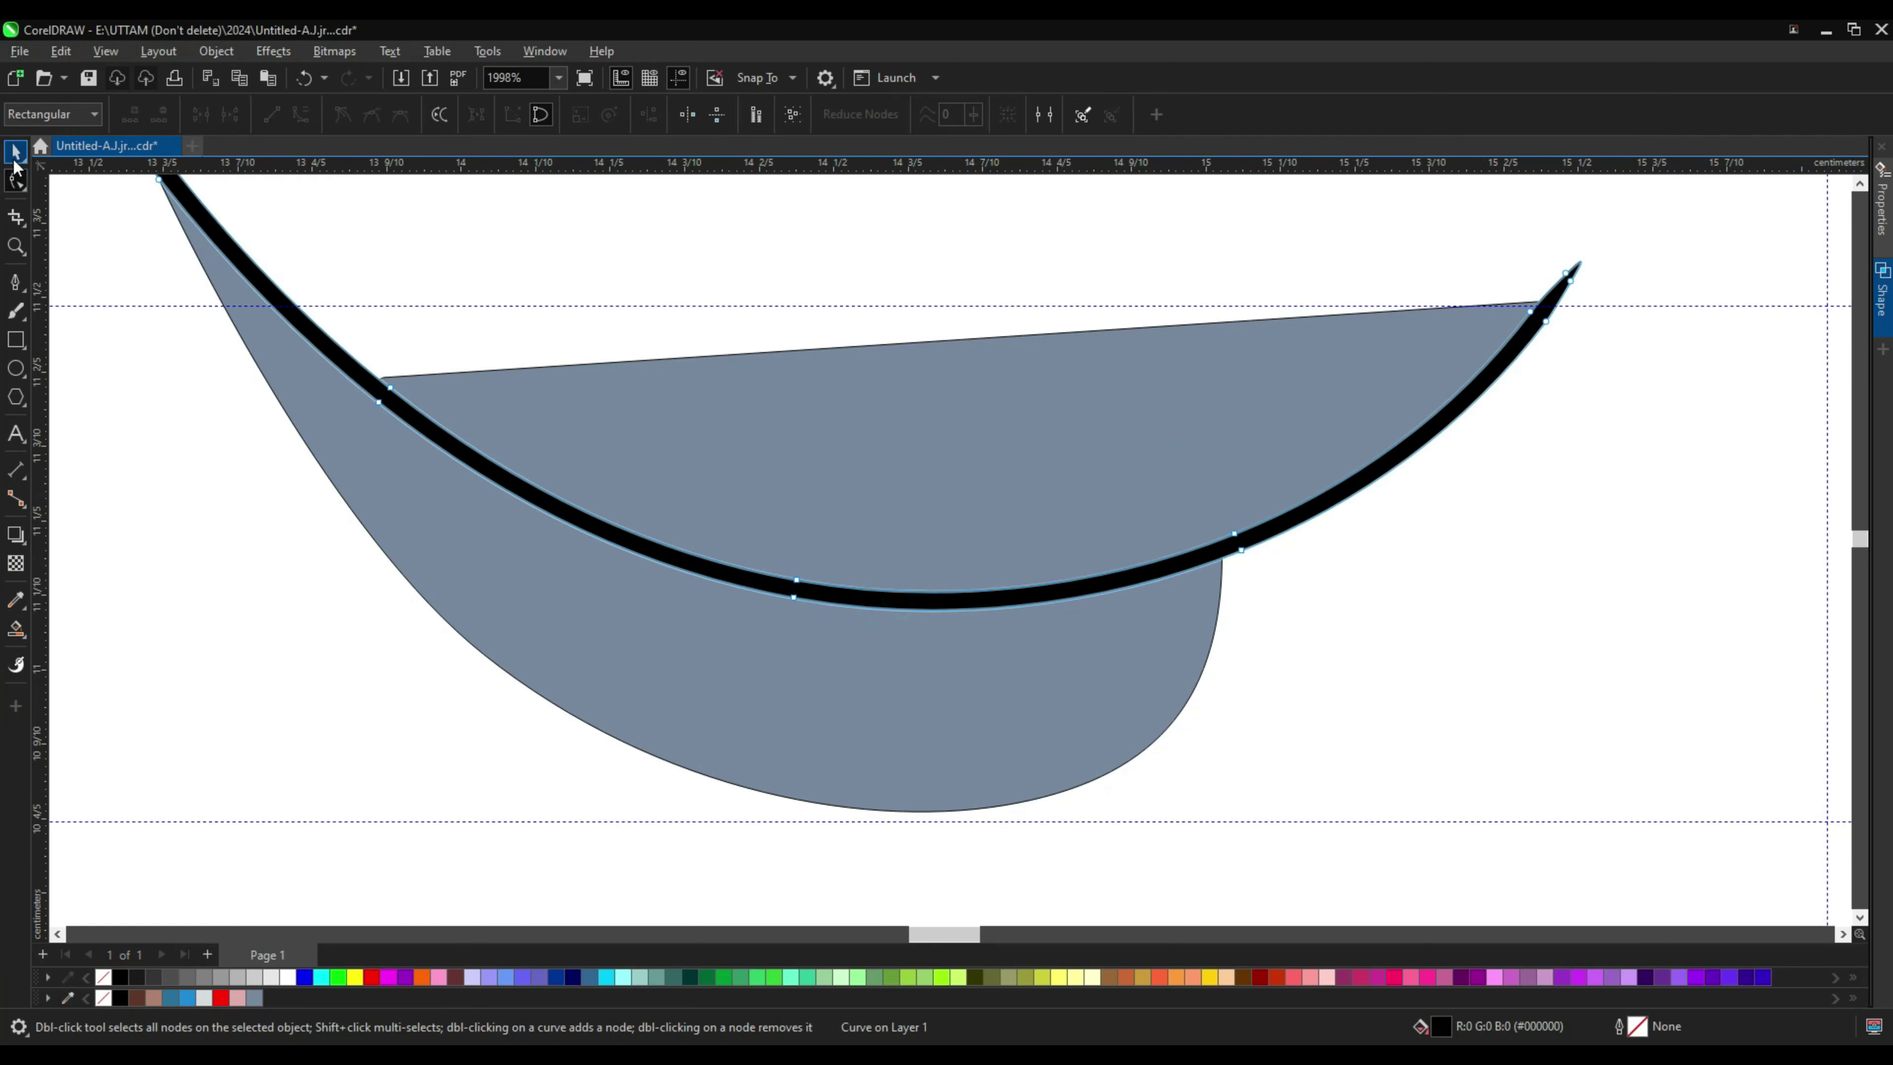
Step: Change the stacking order of the filled tongue shape
left_click(15, 153)
left_click(744, 611)
right_click(738, 465)
left_click(1141, 621)
Step: Reshape the tongue pieces' edges along the mouth by dragging and adding nodes
key("F10")
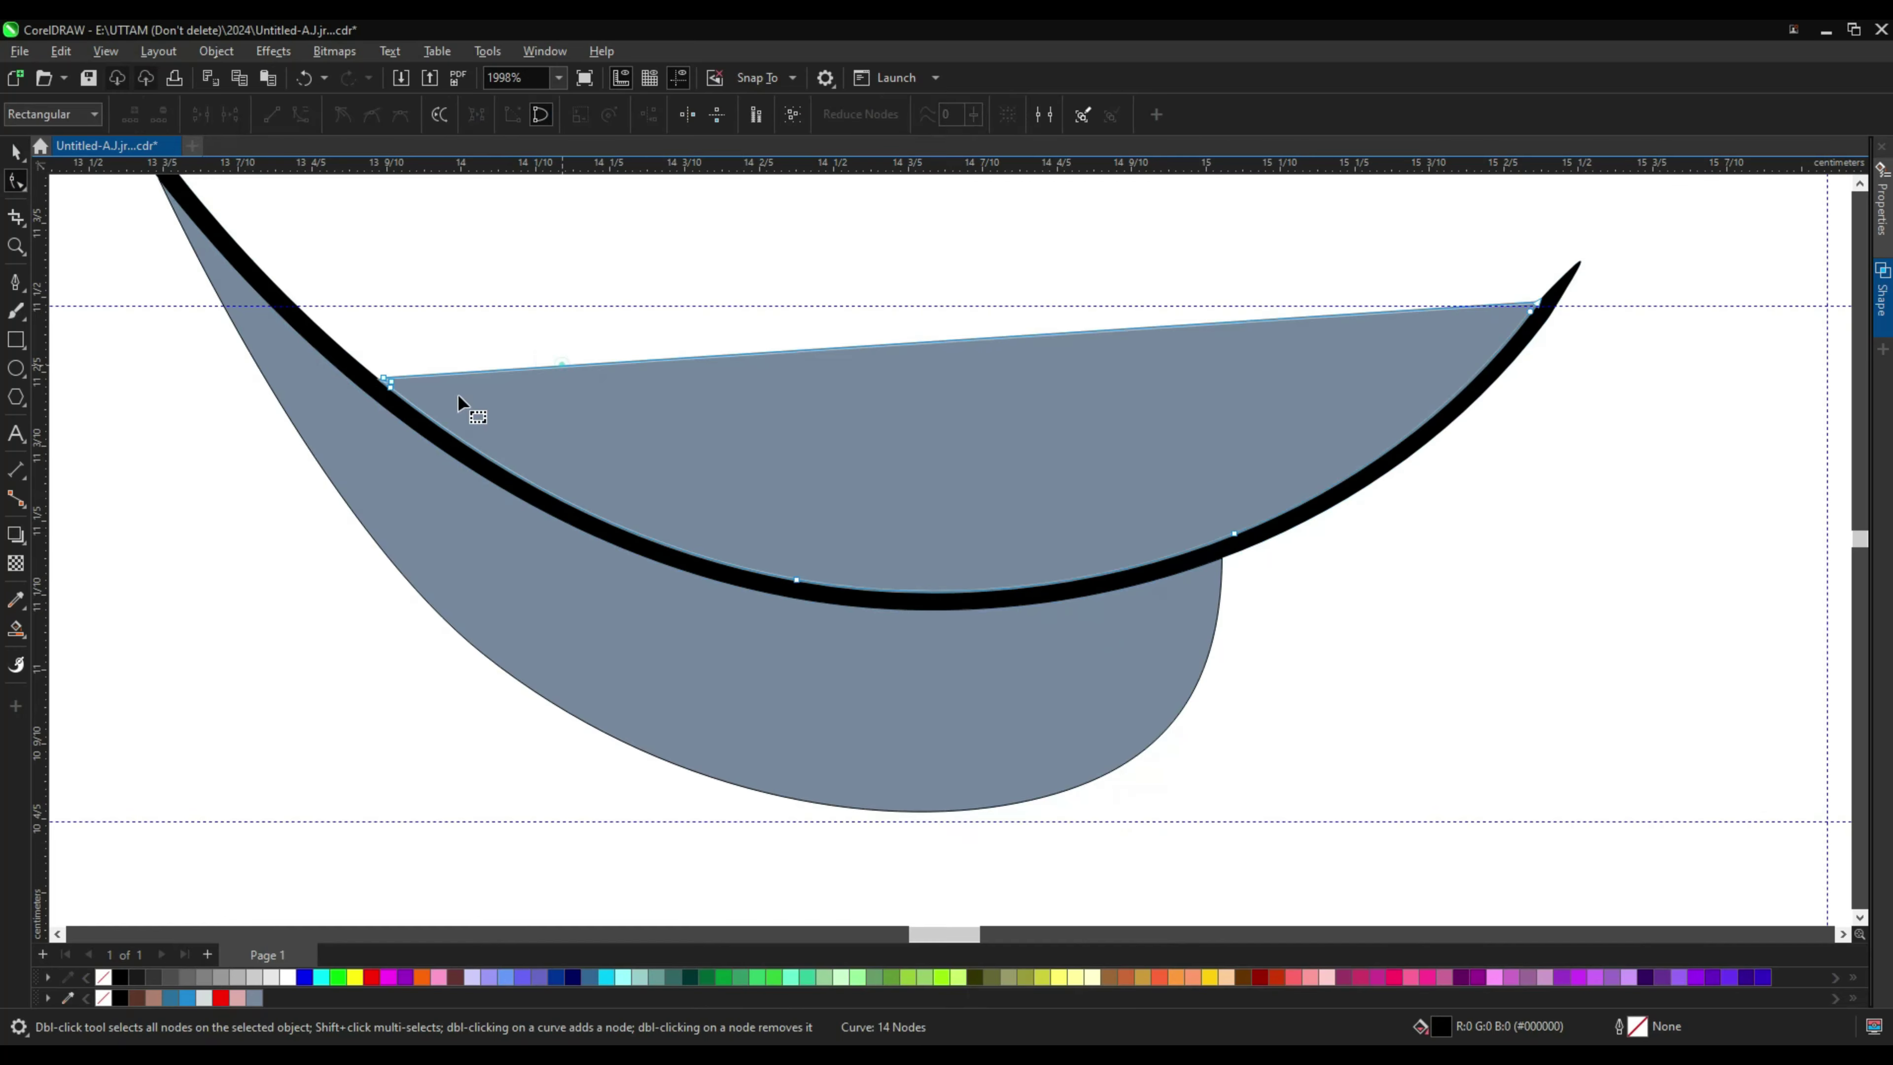
scroll(383, 377, "up", 3)
left_click_drag(380, 368, 268, 423)
scroll(267, 423, "down", 2)
left_click_drag(937, 679, 1488, 629)
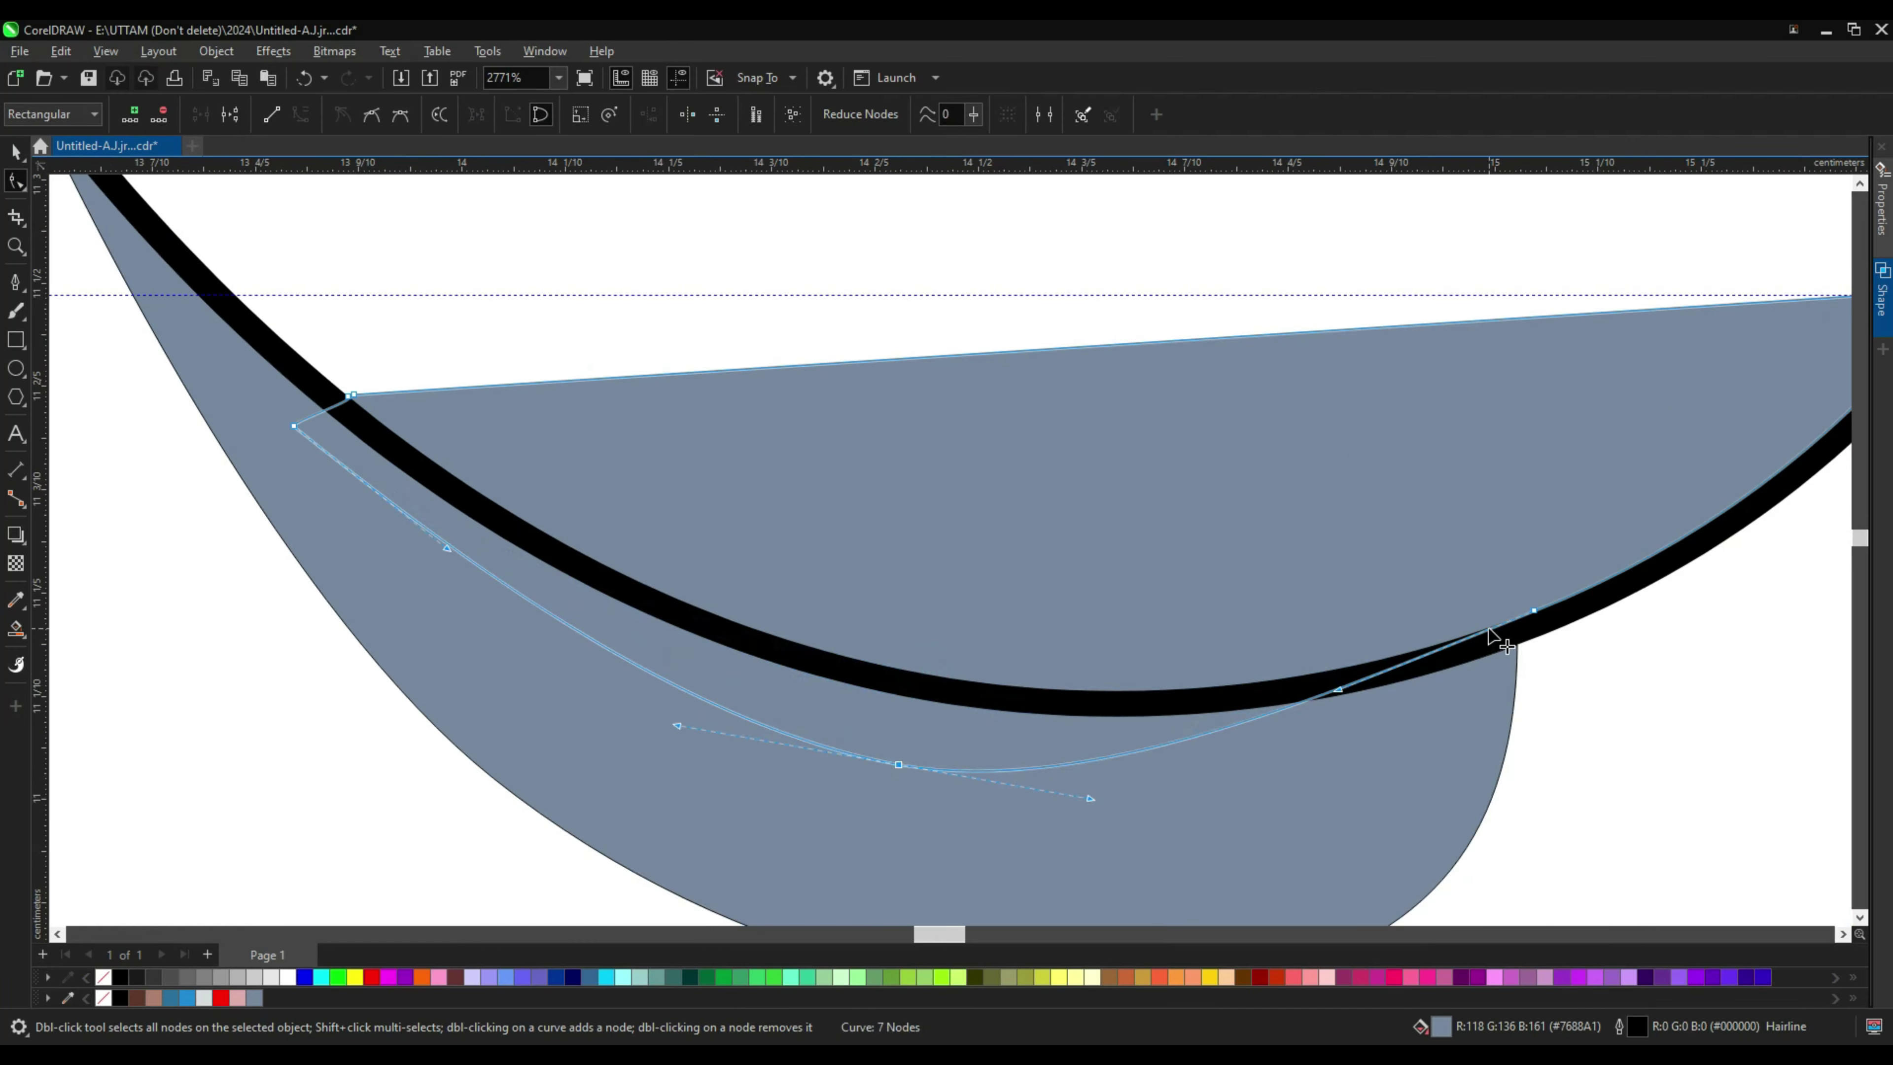
double_click(1493, 674)
scroll(1493, 677, "up", 5)
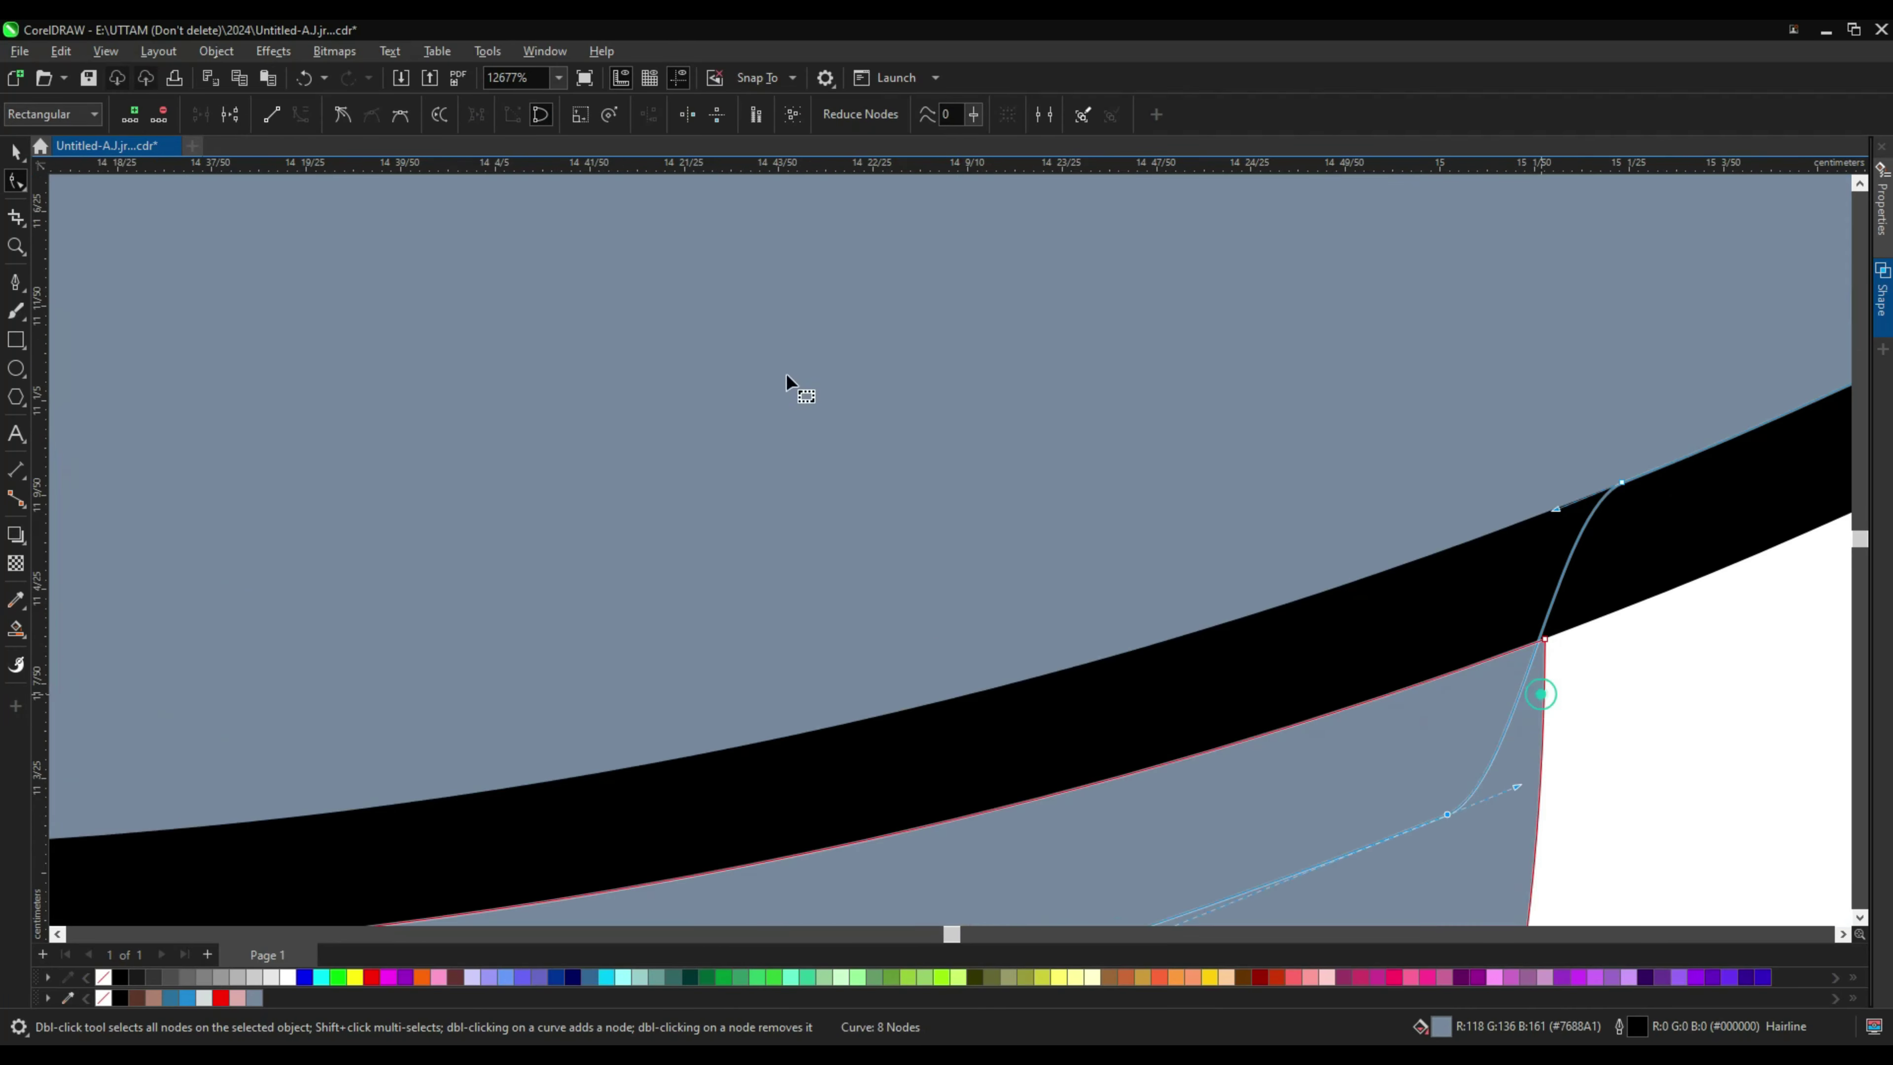
scroll(787, 380, "down", 5)
Step: Weld the two blue-grey tongue pieces into one shape
key("space")
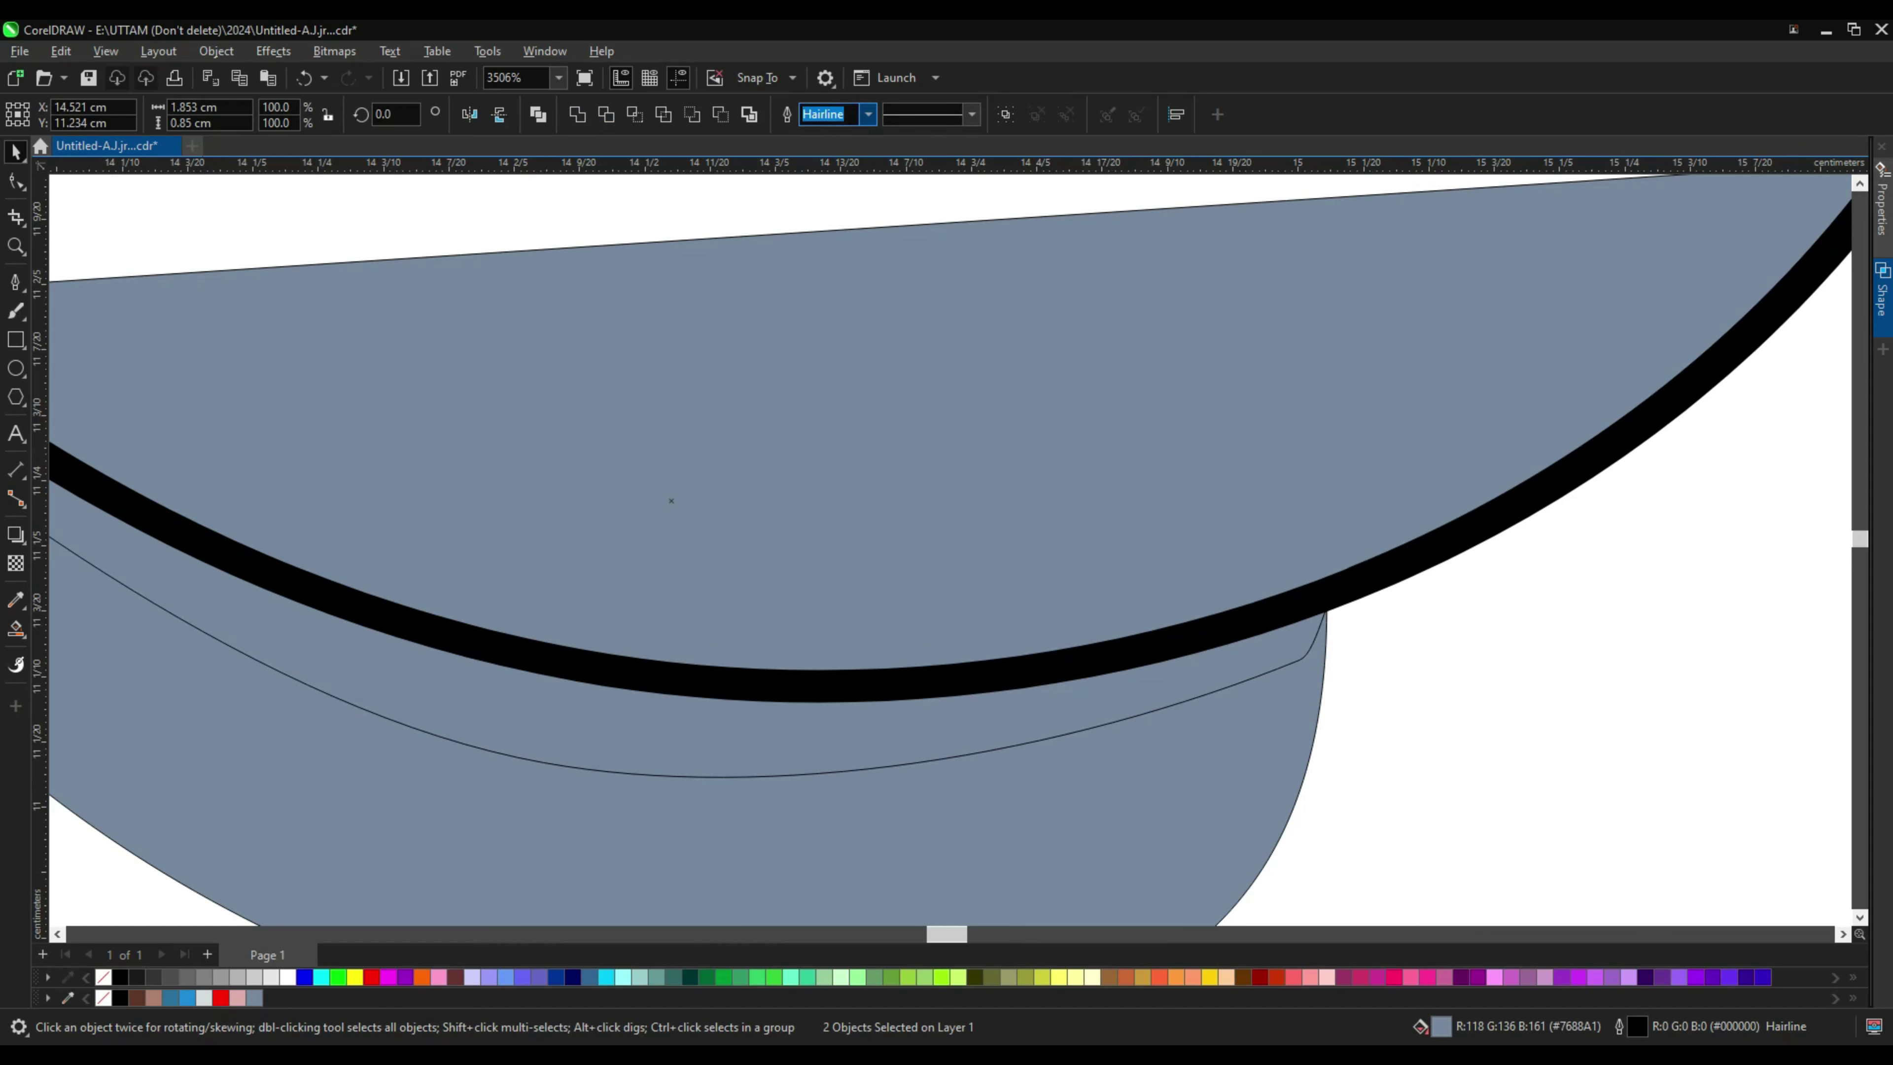
left_click(587, 122)
scroll(1119, 697, "down", 5)
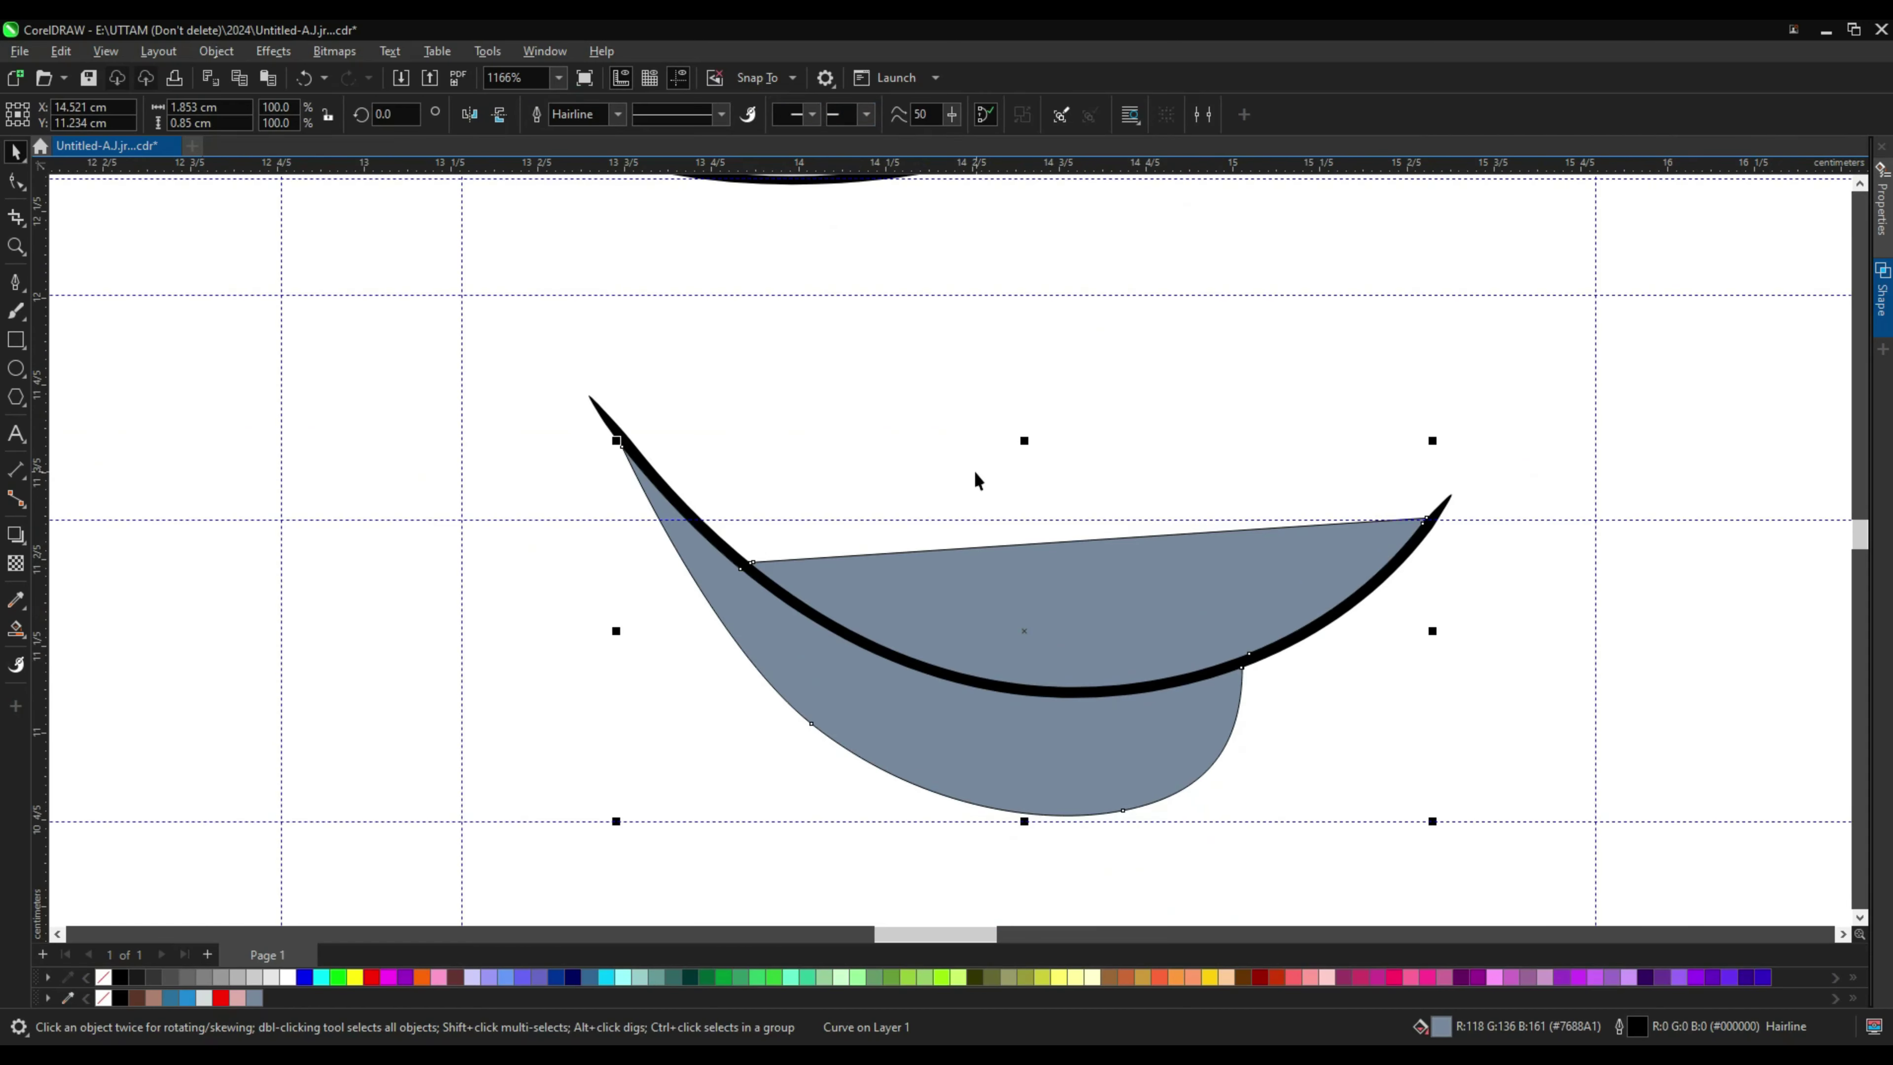
scroll(974, 470, "down", 2)
scroll(1117, 589, "down", 4)
Step: Inspect the head outline's nodes, then clear the selection
left_click(17, 182)
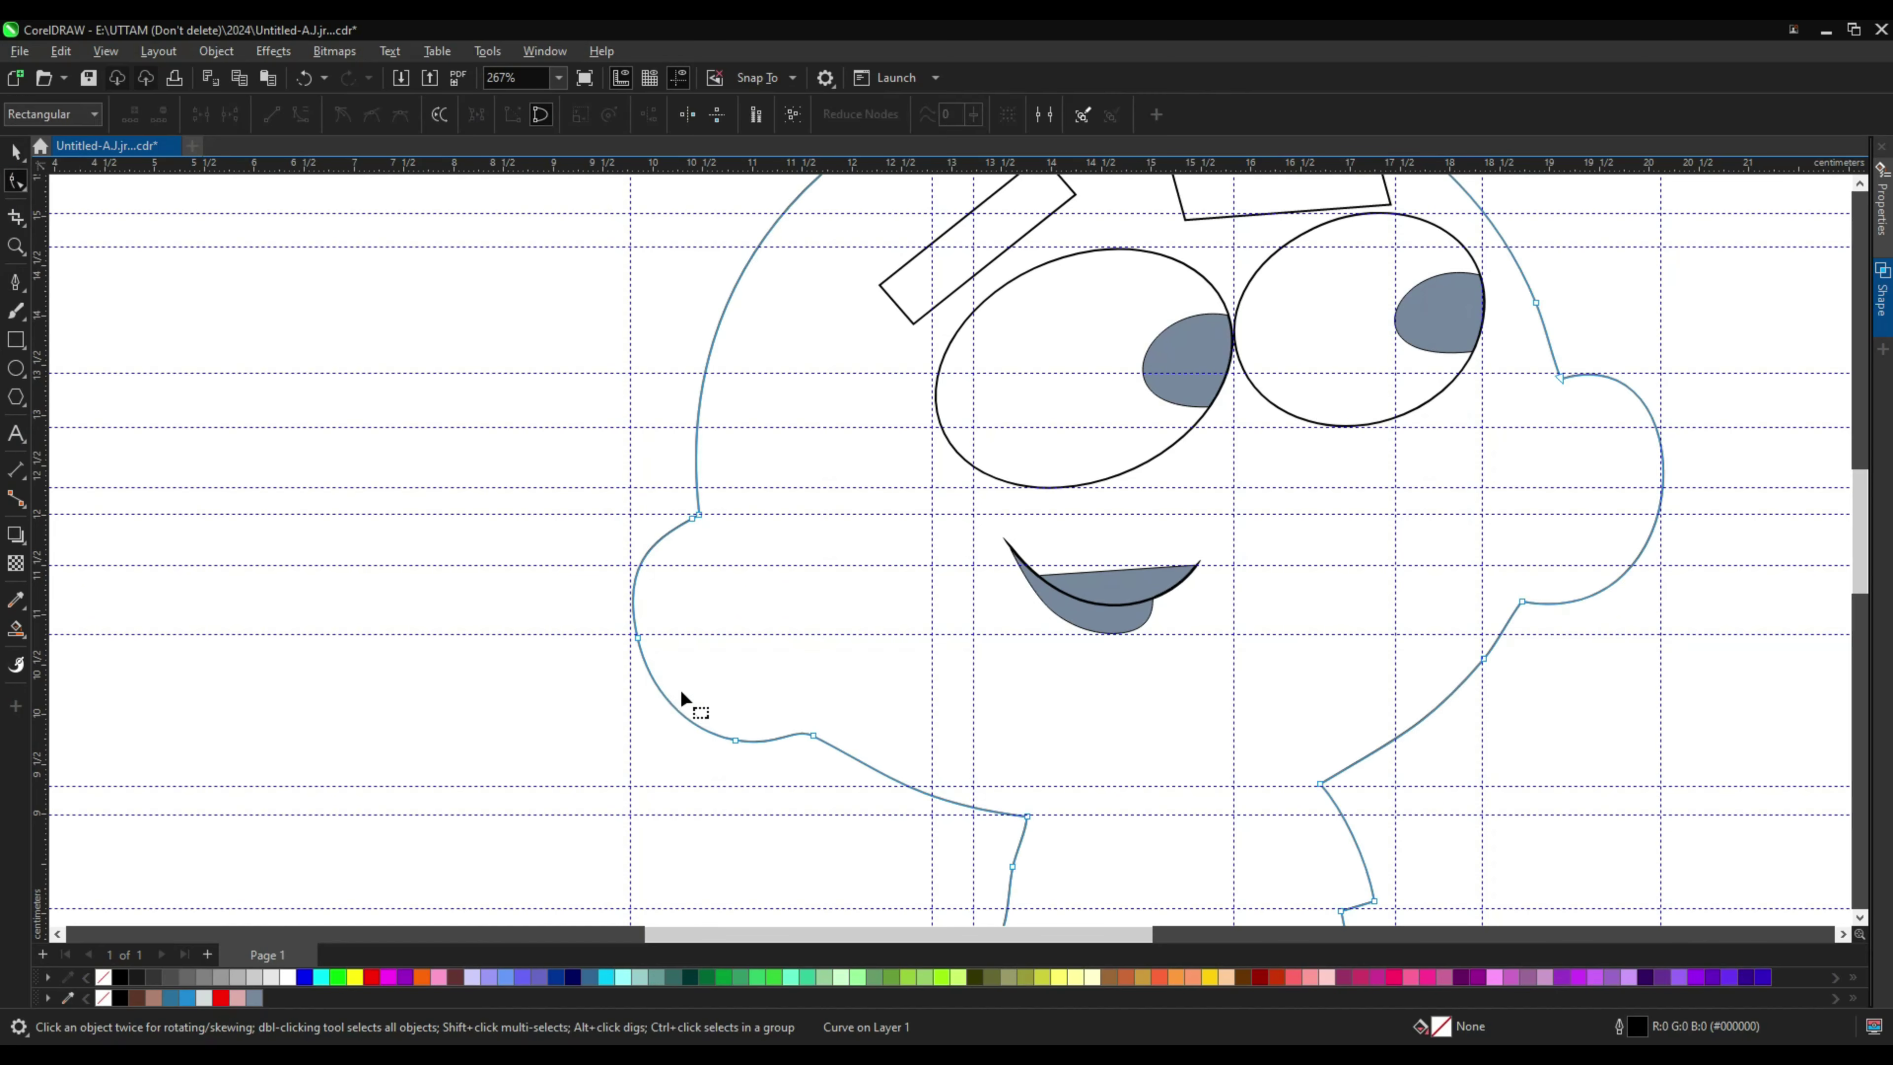
scroll(693, 714, "up", 4)
scroll(820, 746, "down", 2)
key("Escape")
key("space")
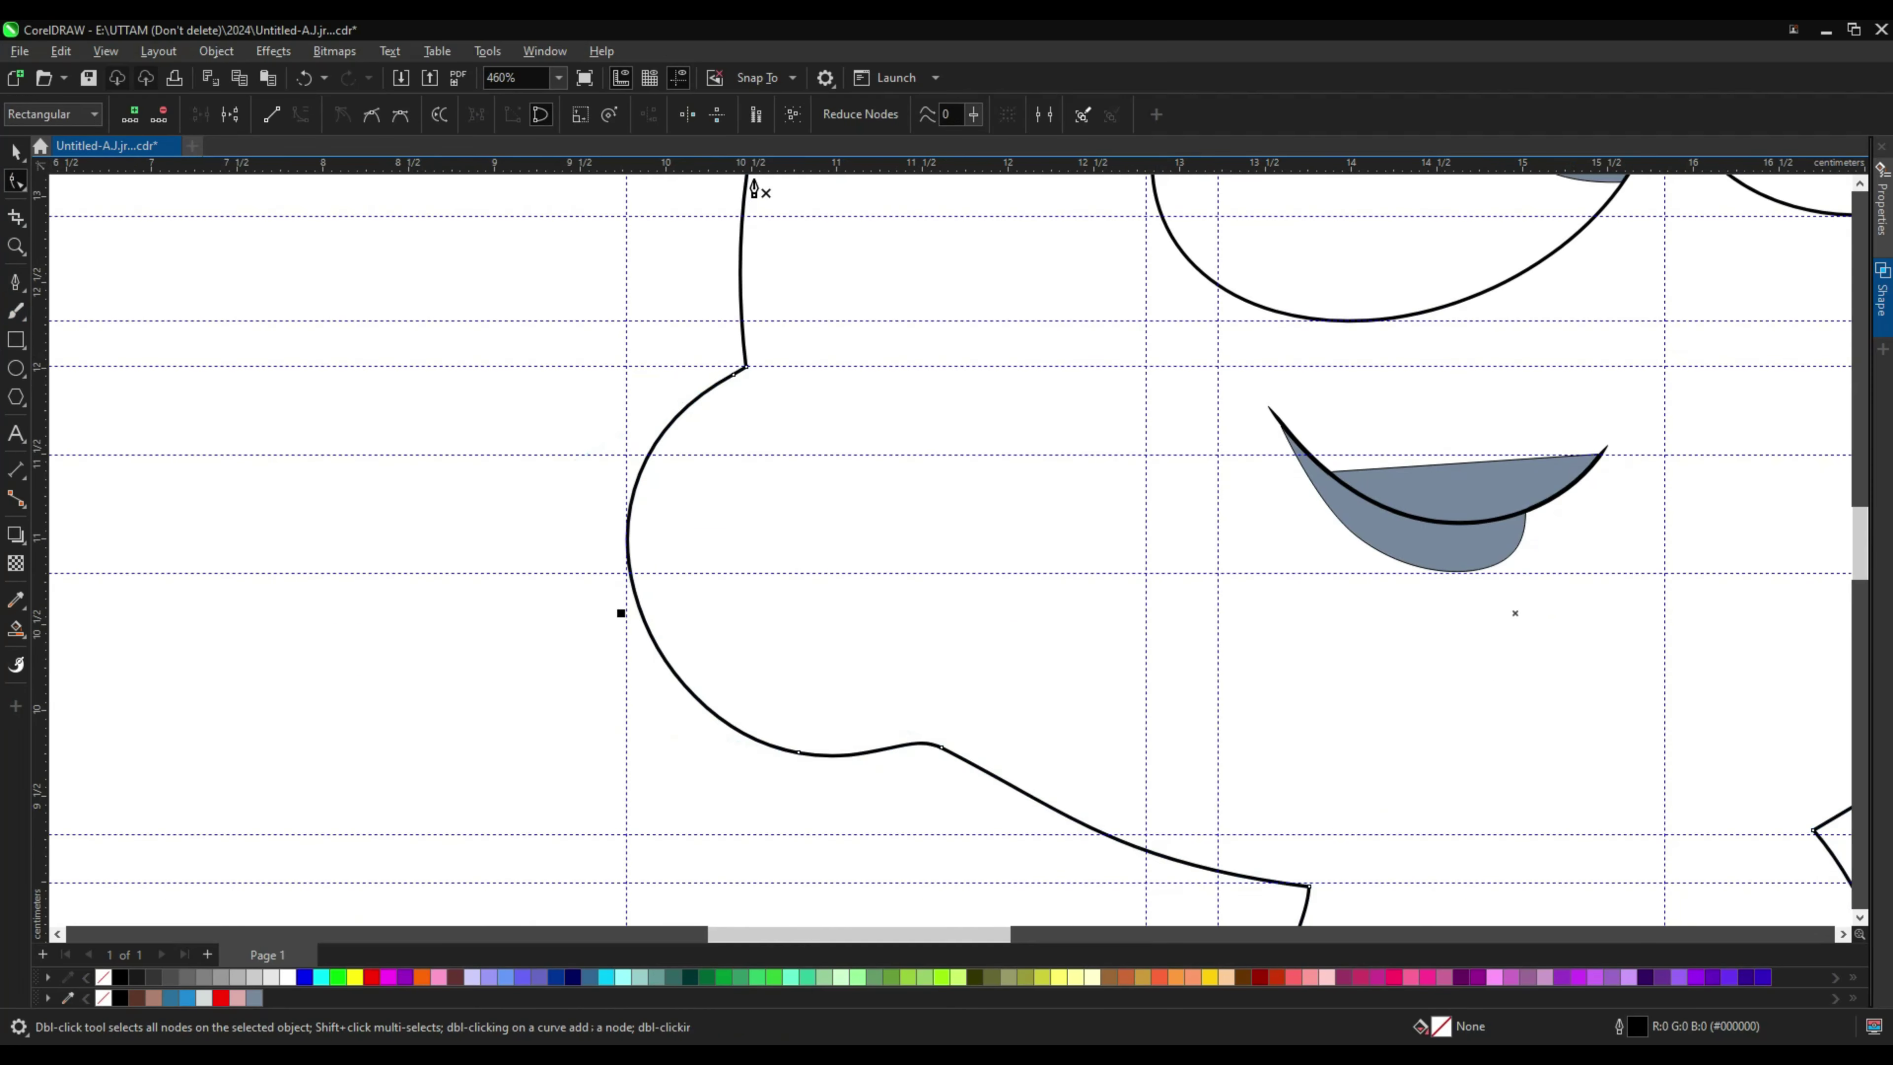
Step: Draw the left cheek curve from the head's edge down to the jaw at 0.1 mm
left_click(14, 282)
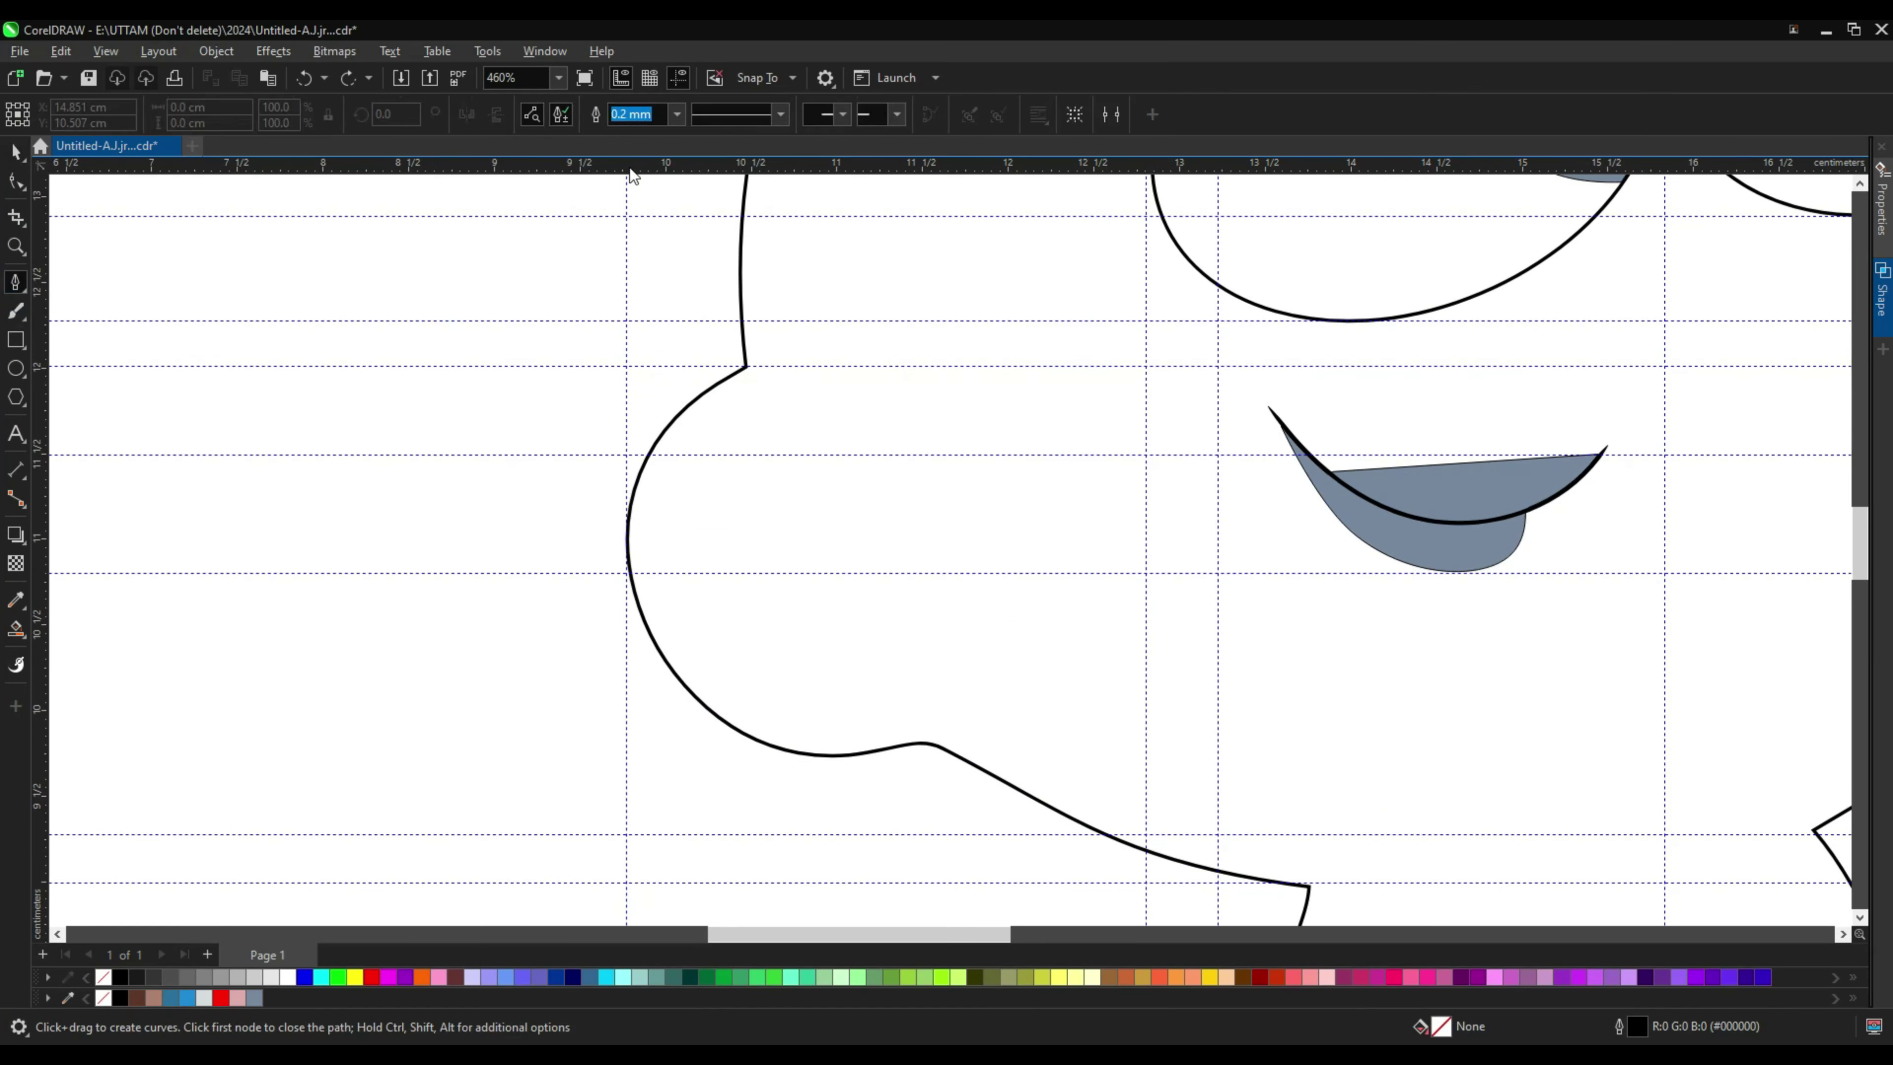
left_click(676, 114)
left_click(634, 186)
left_click(748, 365)
left_click_drag(802, 563, 857, 686)
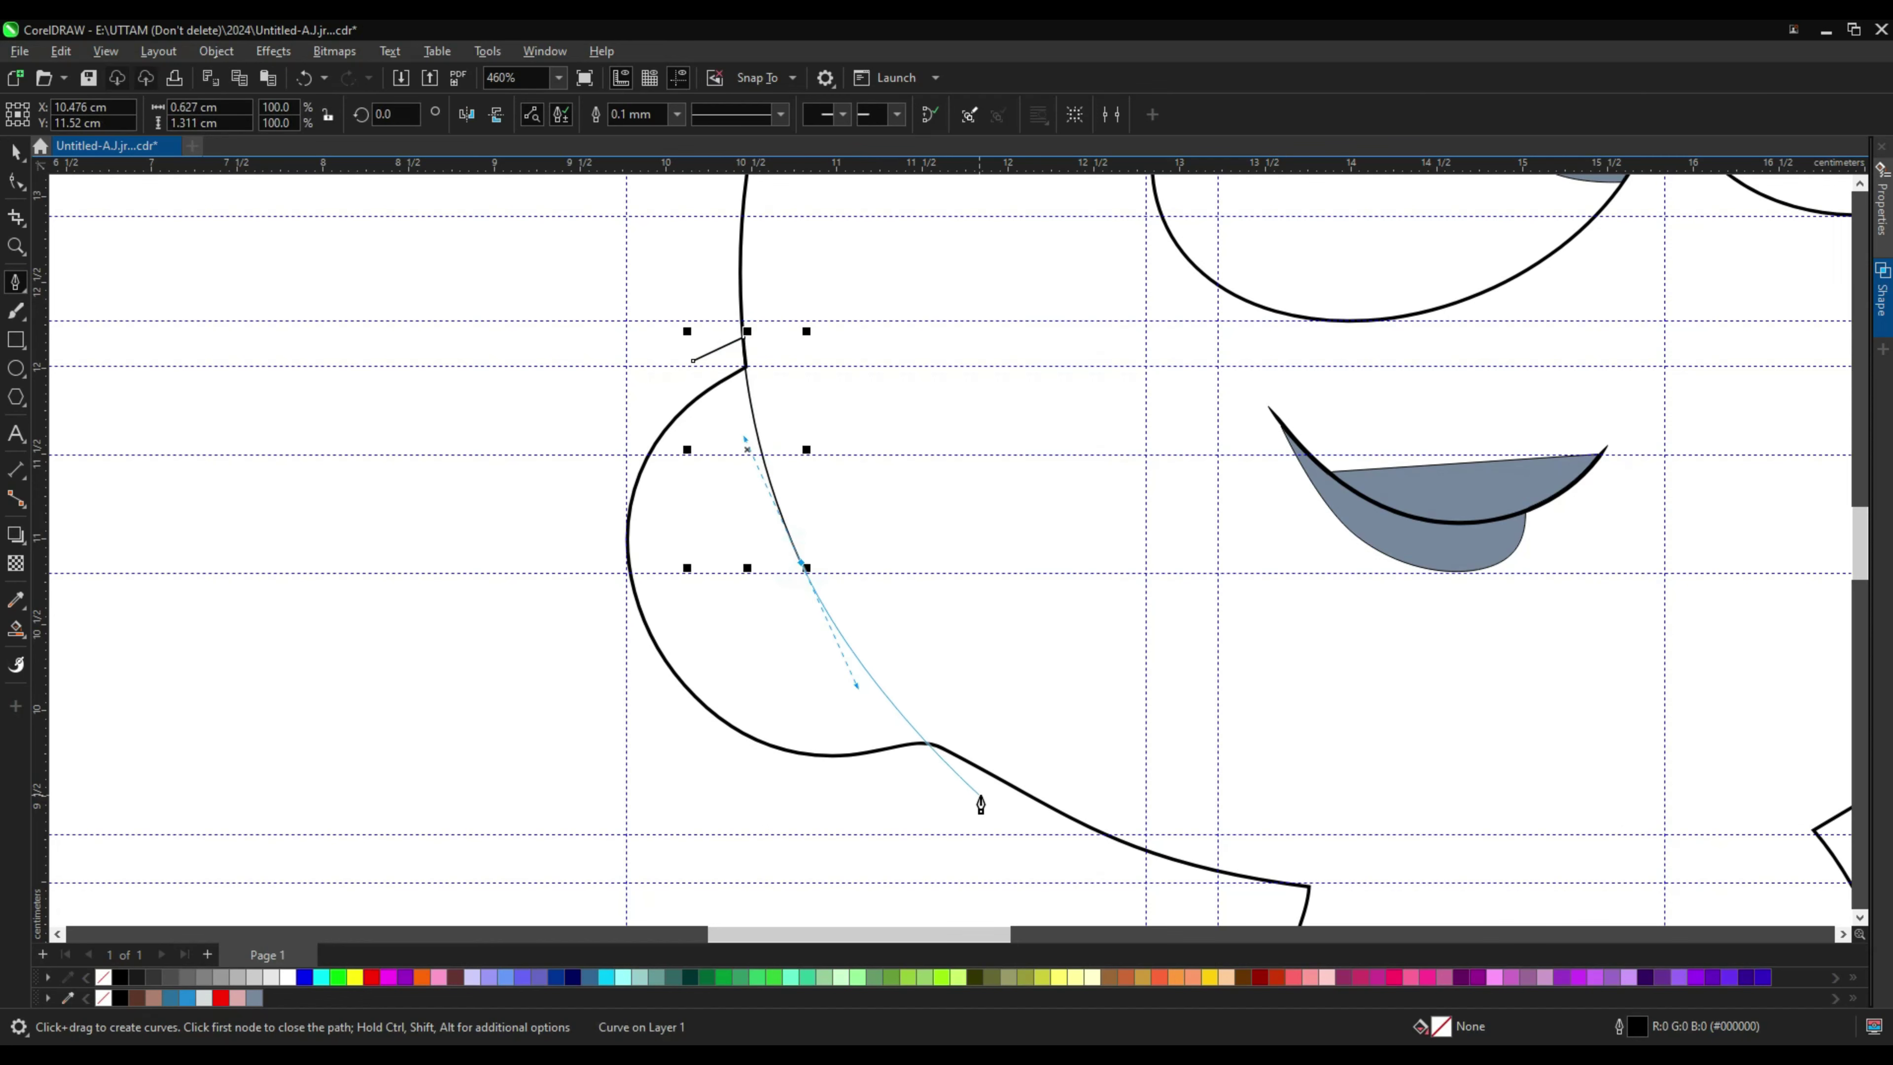
left_click_drag(868, 751, 881, 779)
scroll(894, 746, "up", 4)
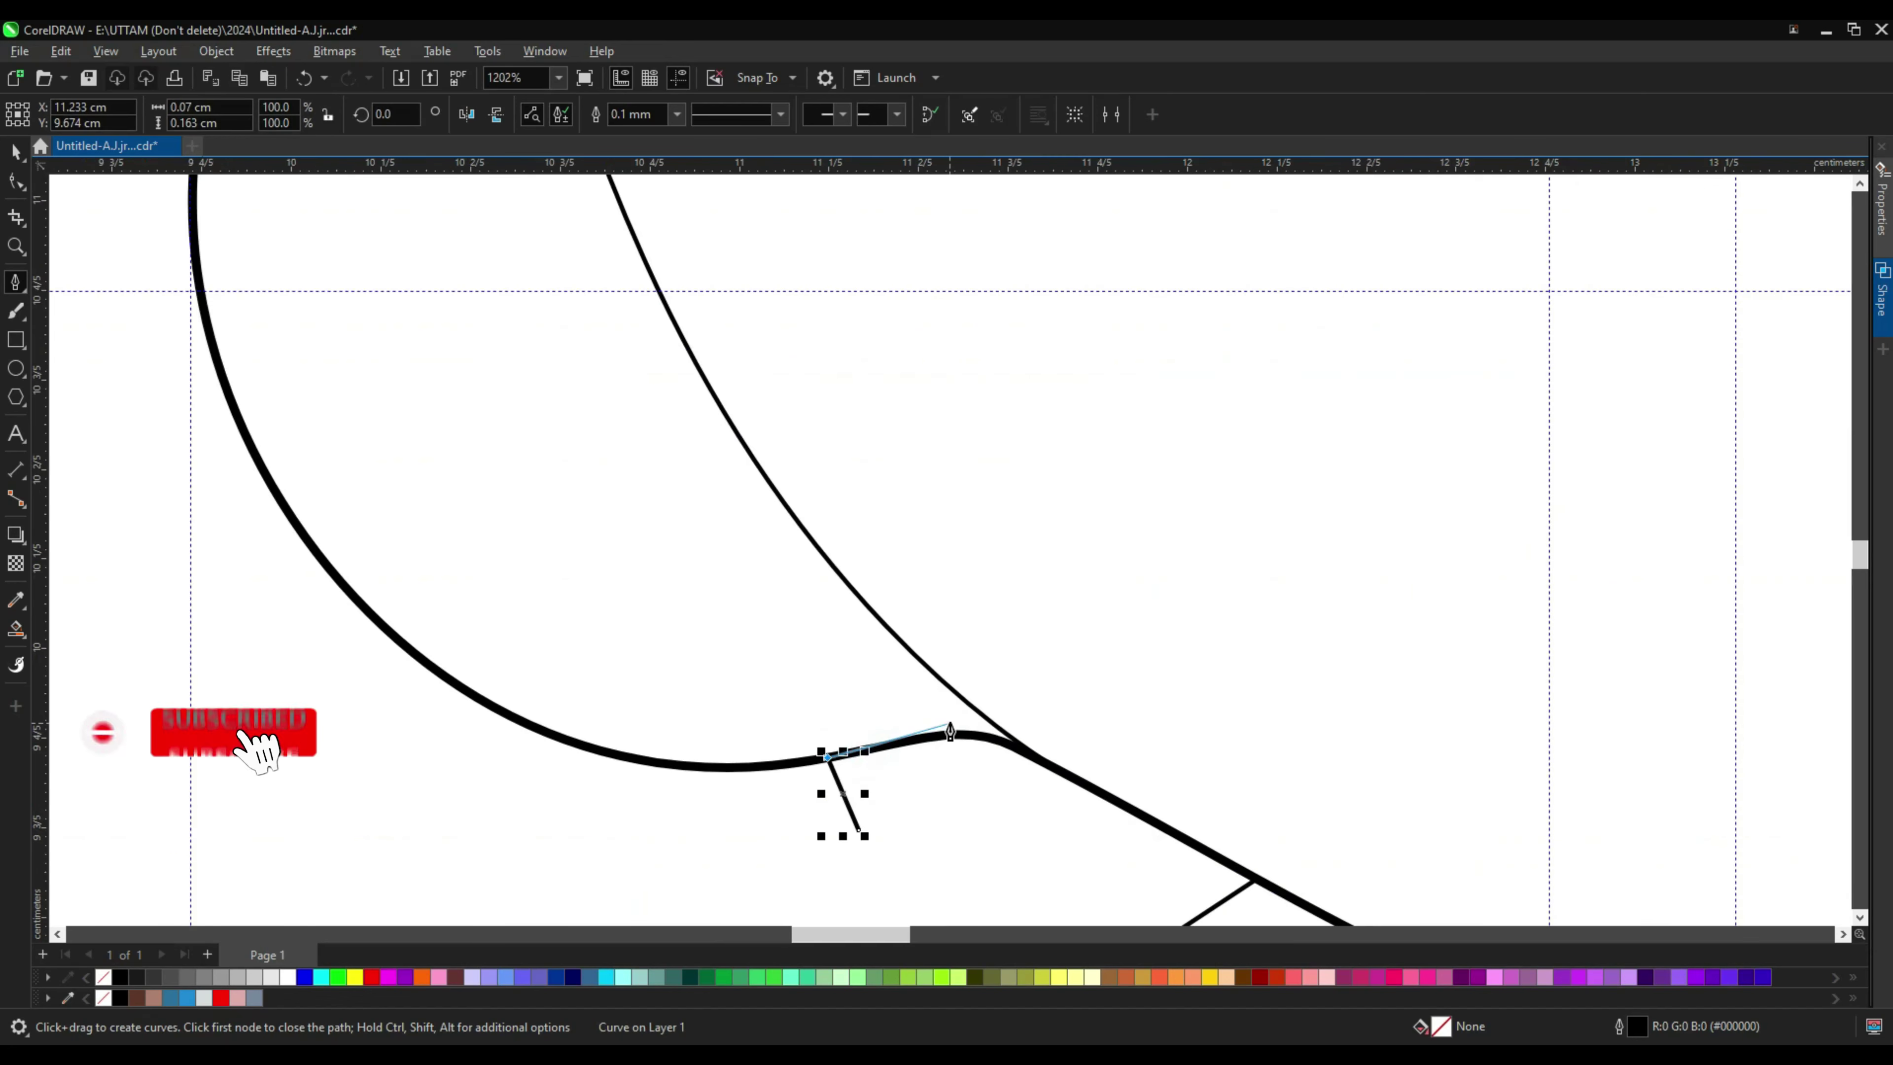
left_click(1012, 690)
Step: Draw the chin line to the right shoulder and bend it into a smooth curve
scroll(820, 656, "down", 3)
scroll(820, 656, "down", 2)
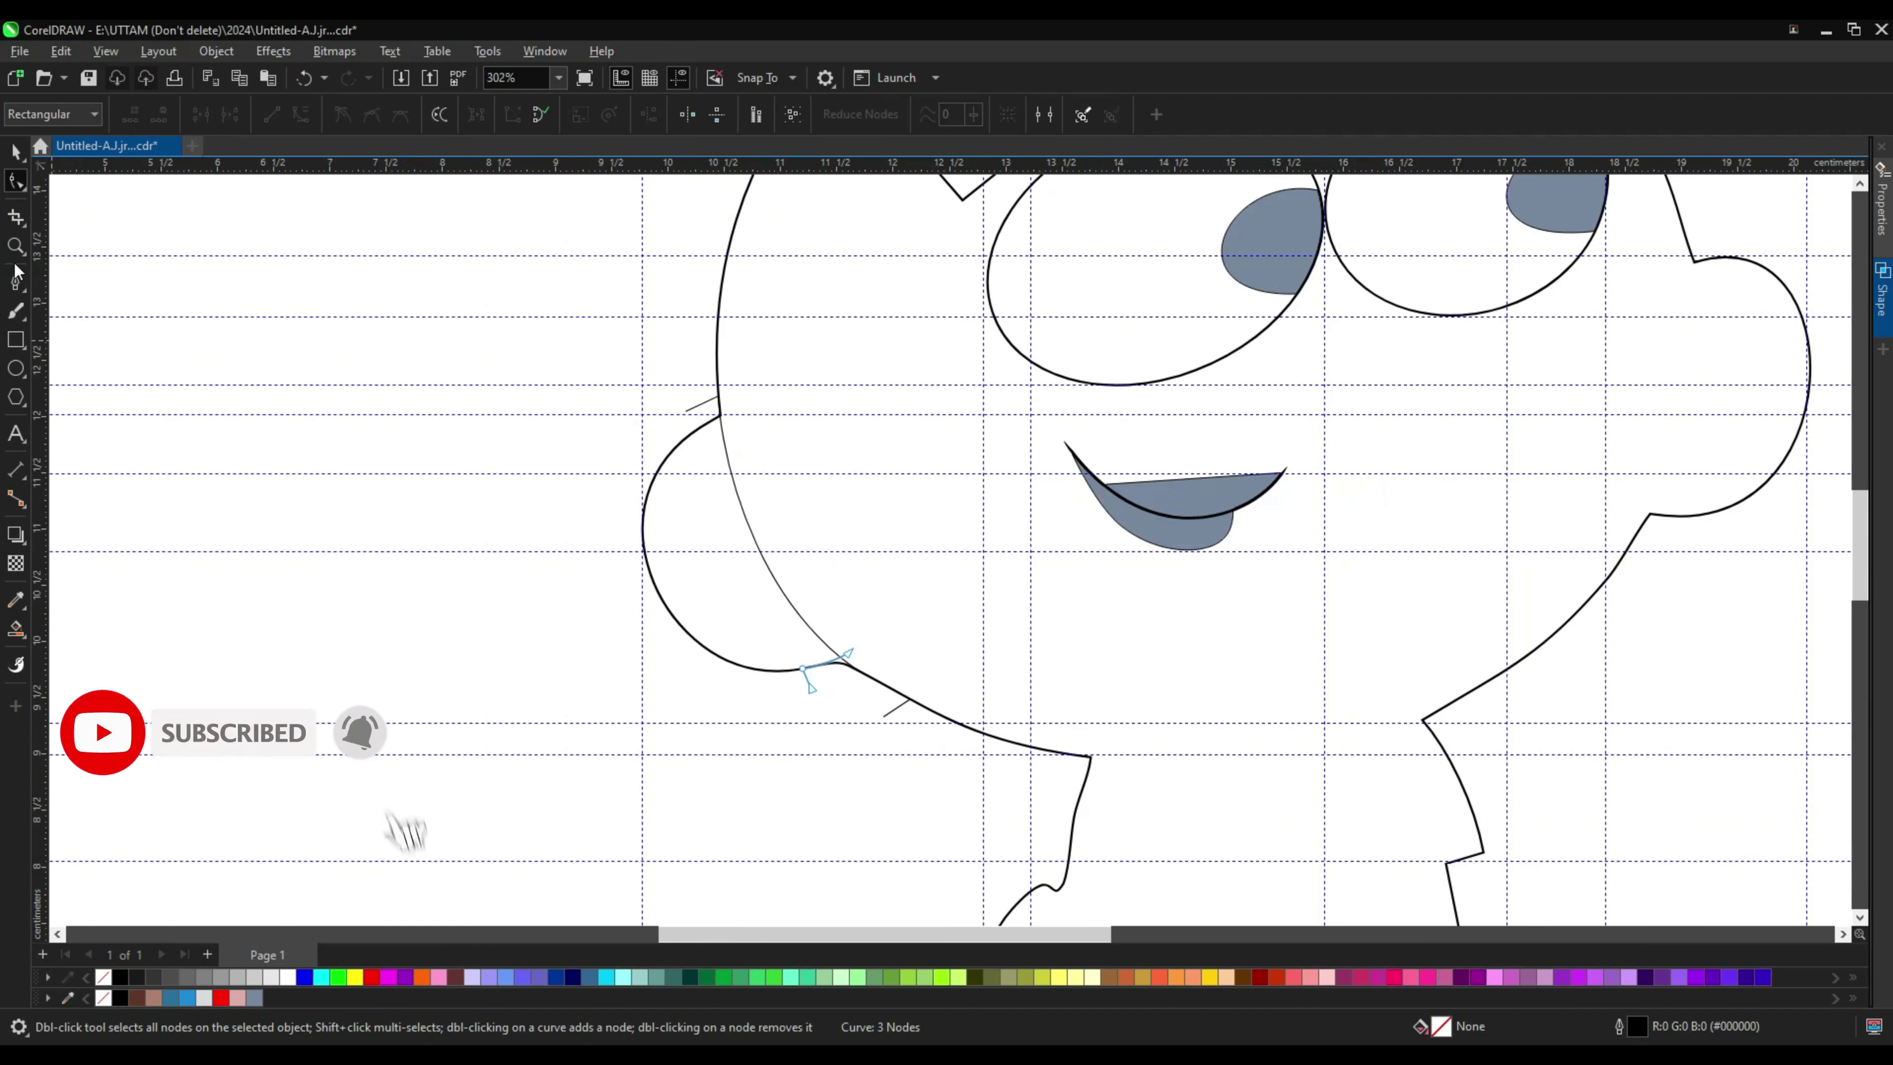
scroll(1049, 756, "up", 1)
left_click(1564, 691)
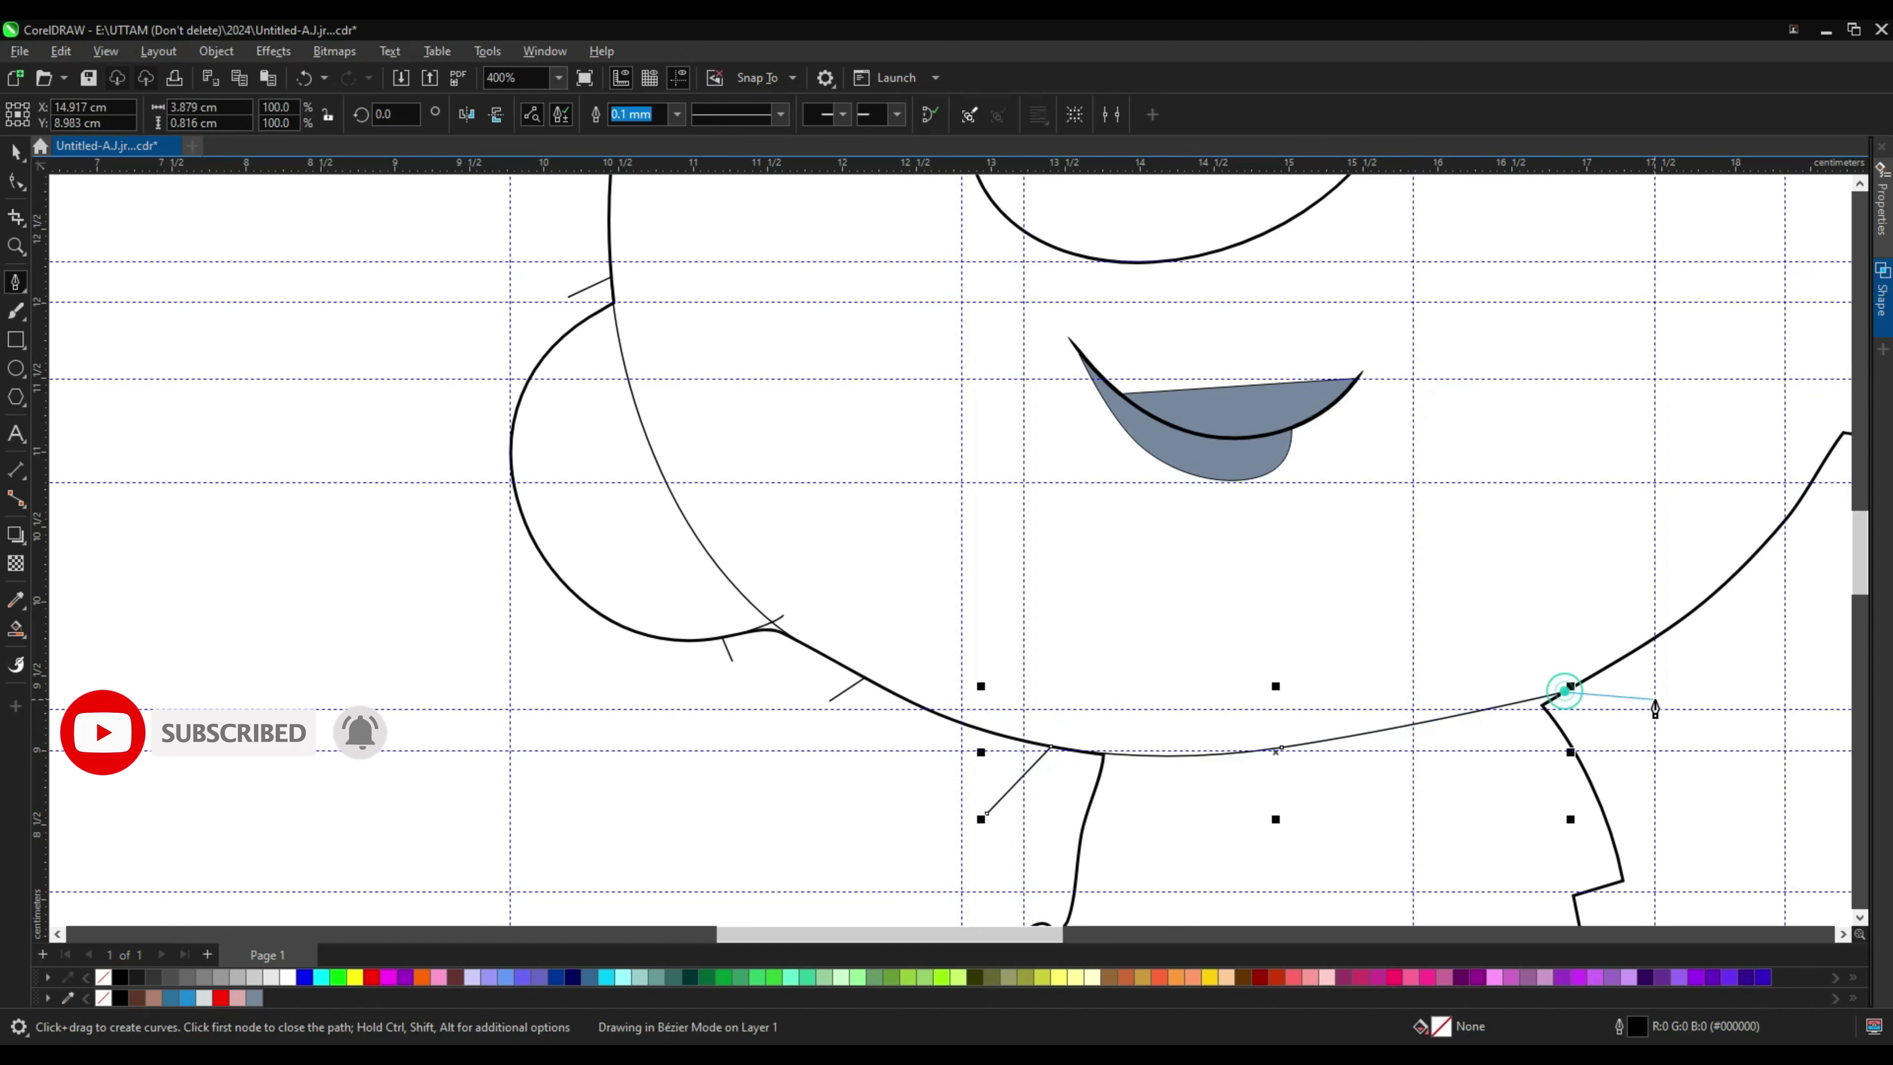
key("F10")
scroll(1494, 701, "up", 2)
left_click(1474, 717)
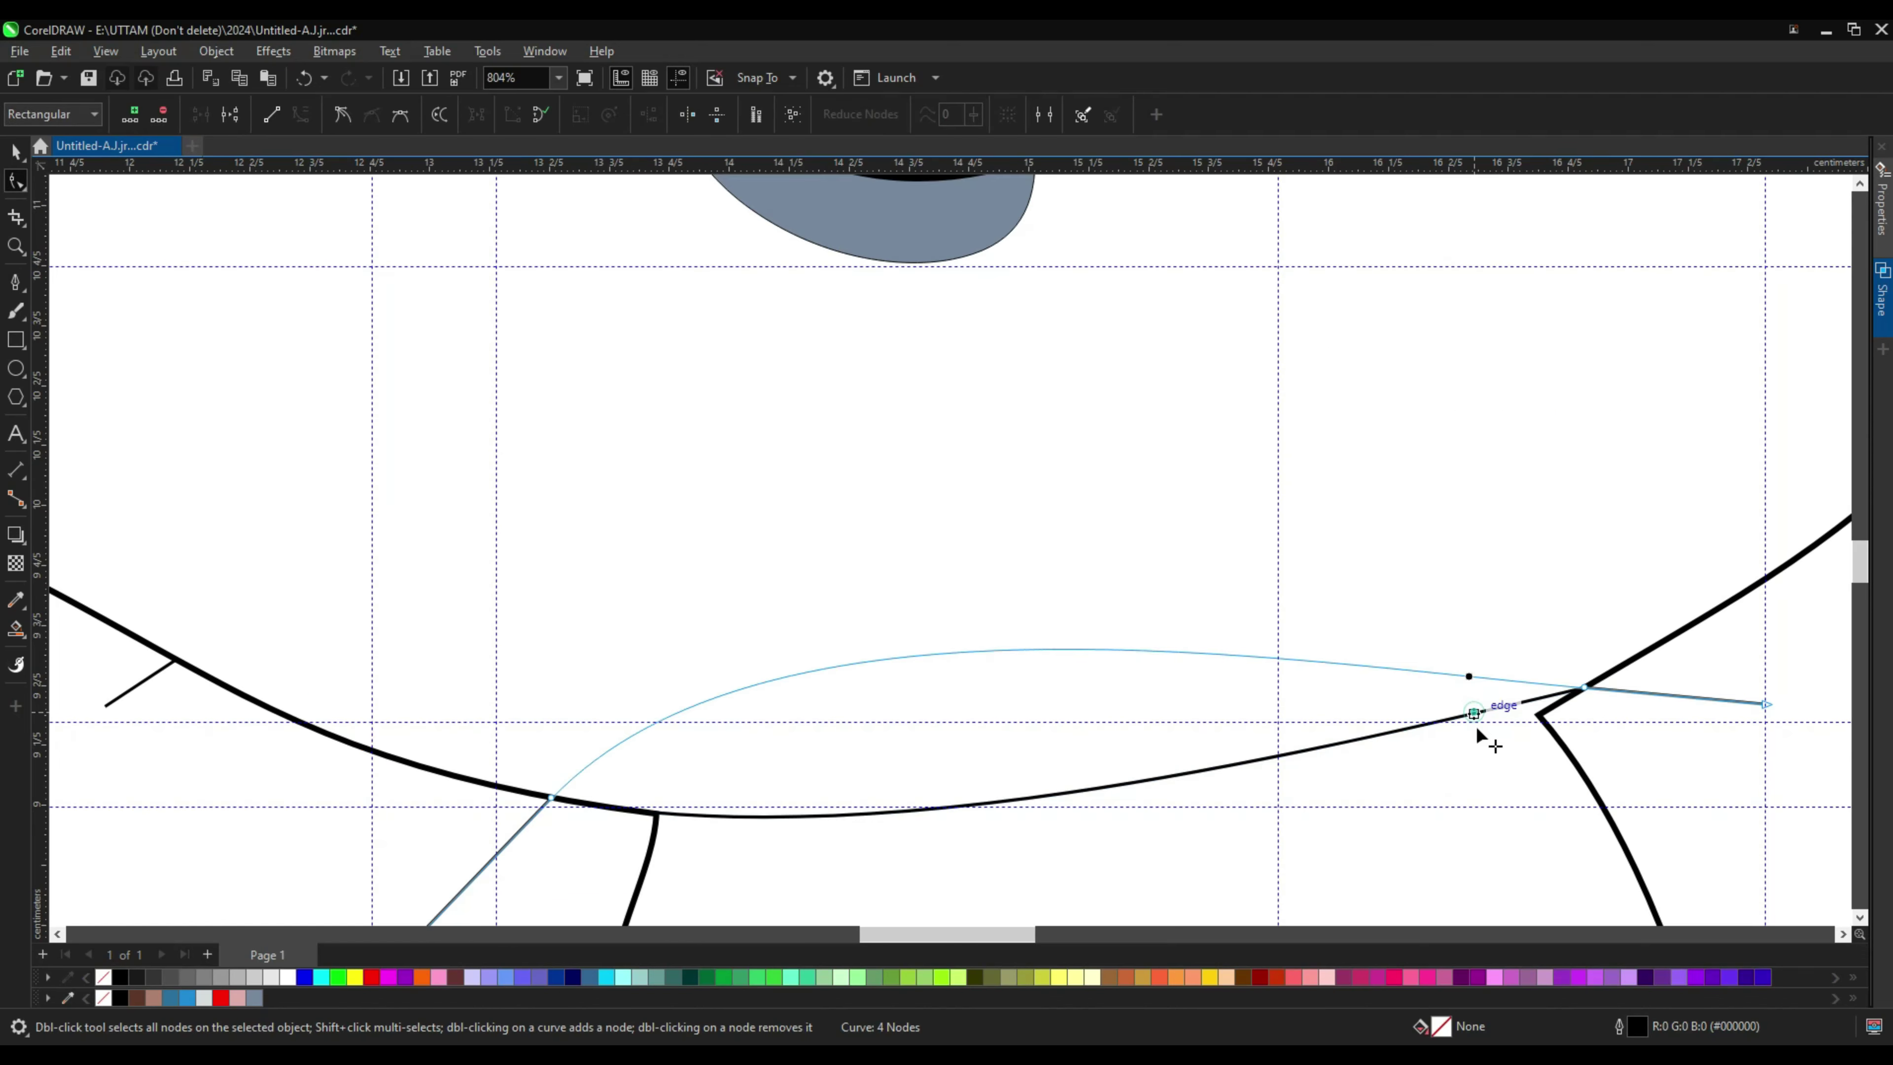
left_click_drag(1428, 724, 1382, 794)
Step: Tidy the chin line's nodes, adding one at the neck corner and removing extras
scroll(551, 796, "up", 1)
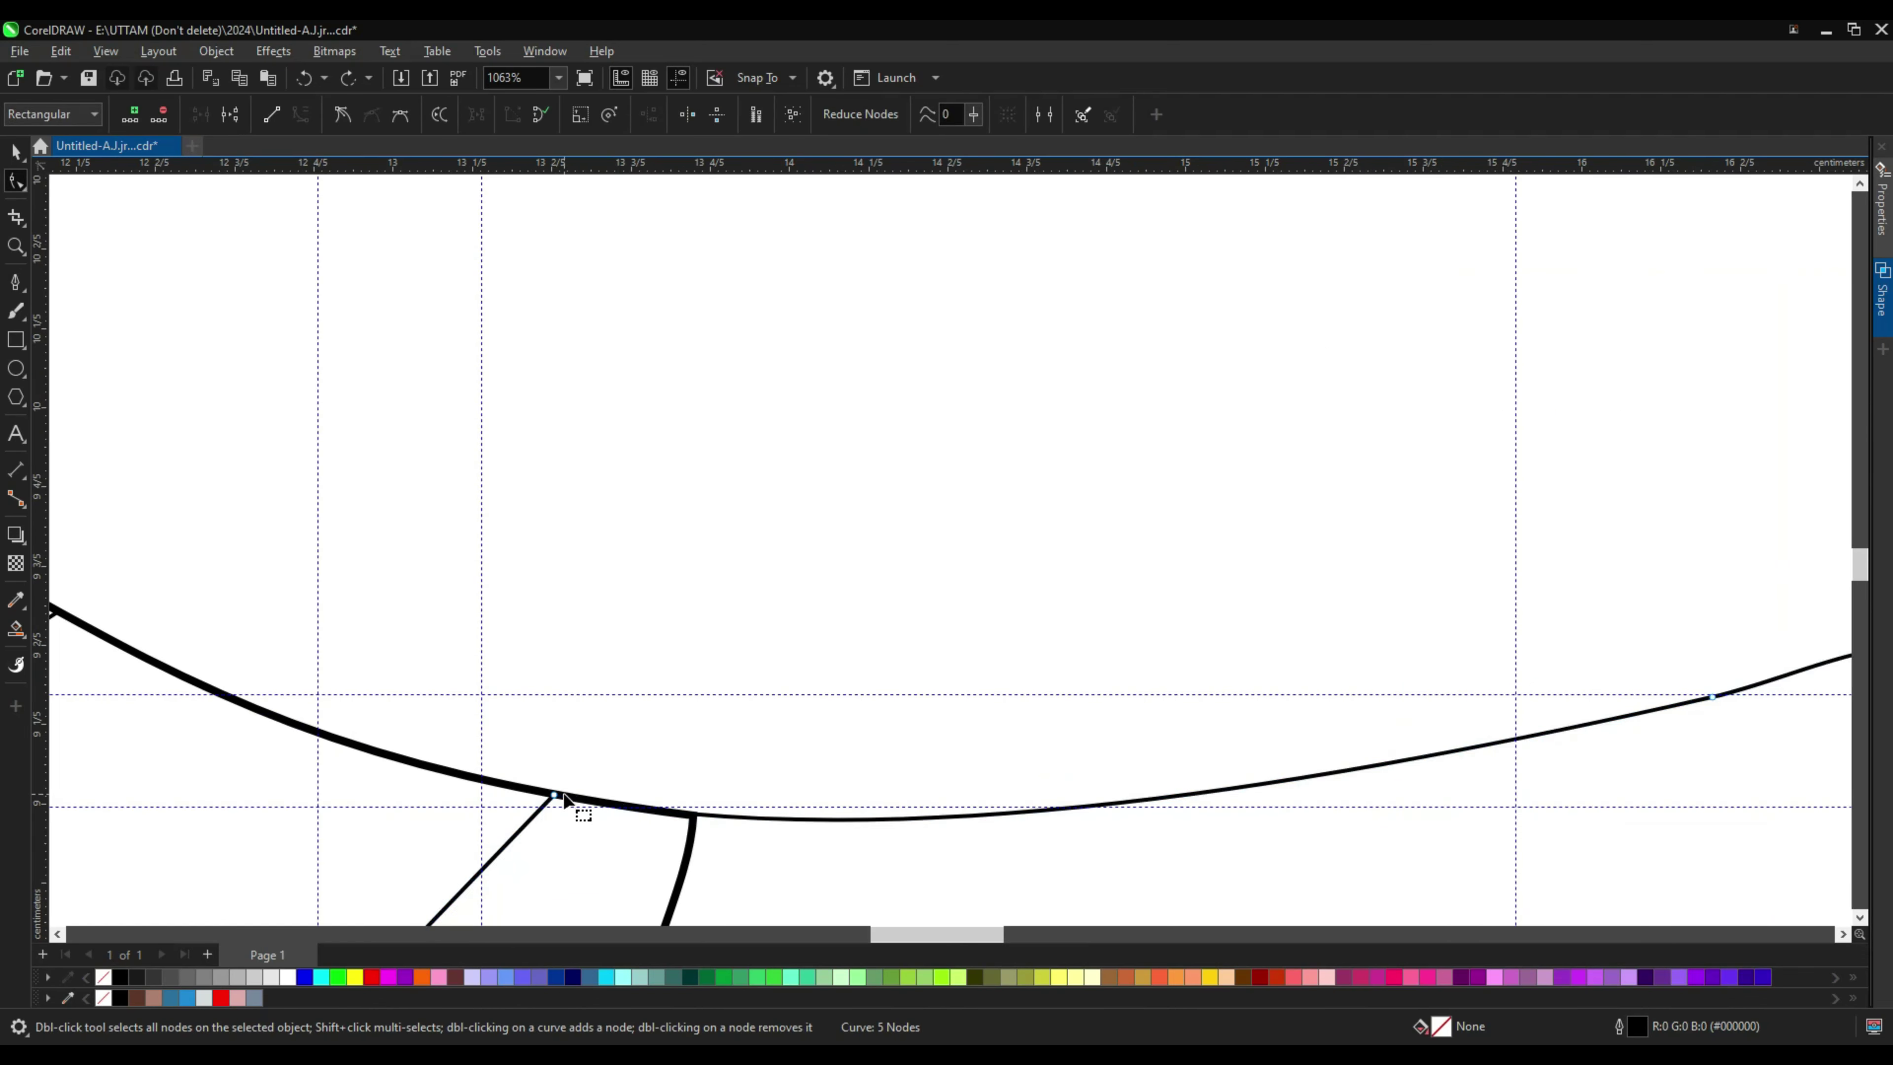
double_click(553, 796)
scroll(553, 796, "down", 2)
double_click(1184, 687)
scroll(1184, 687, "up", 2)
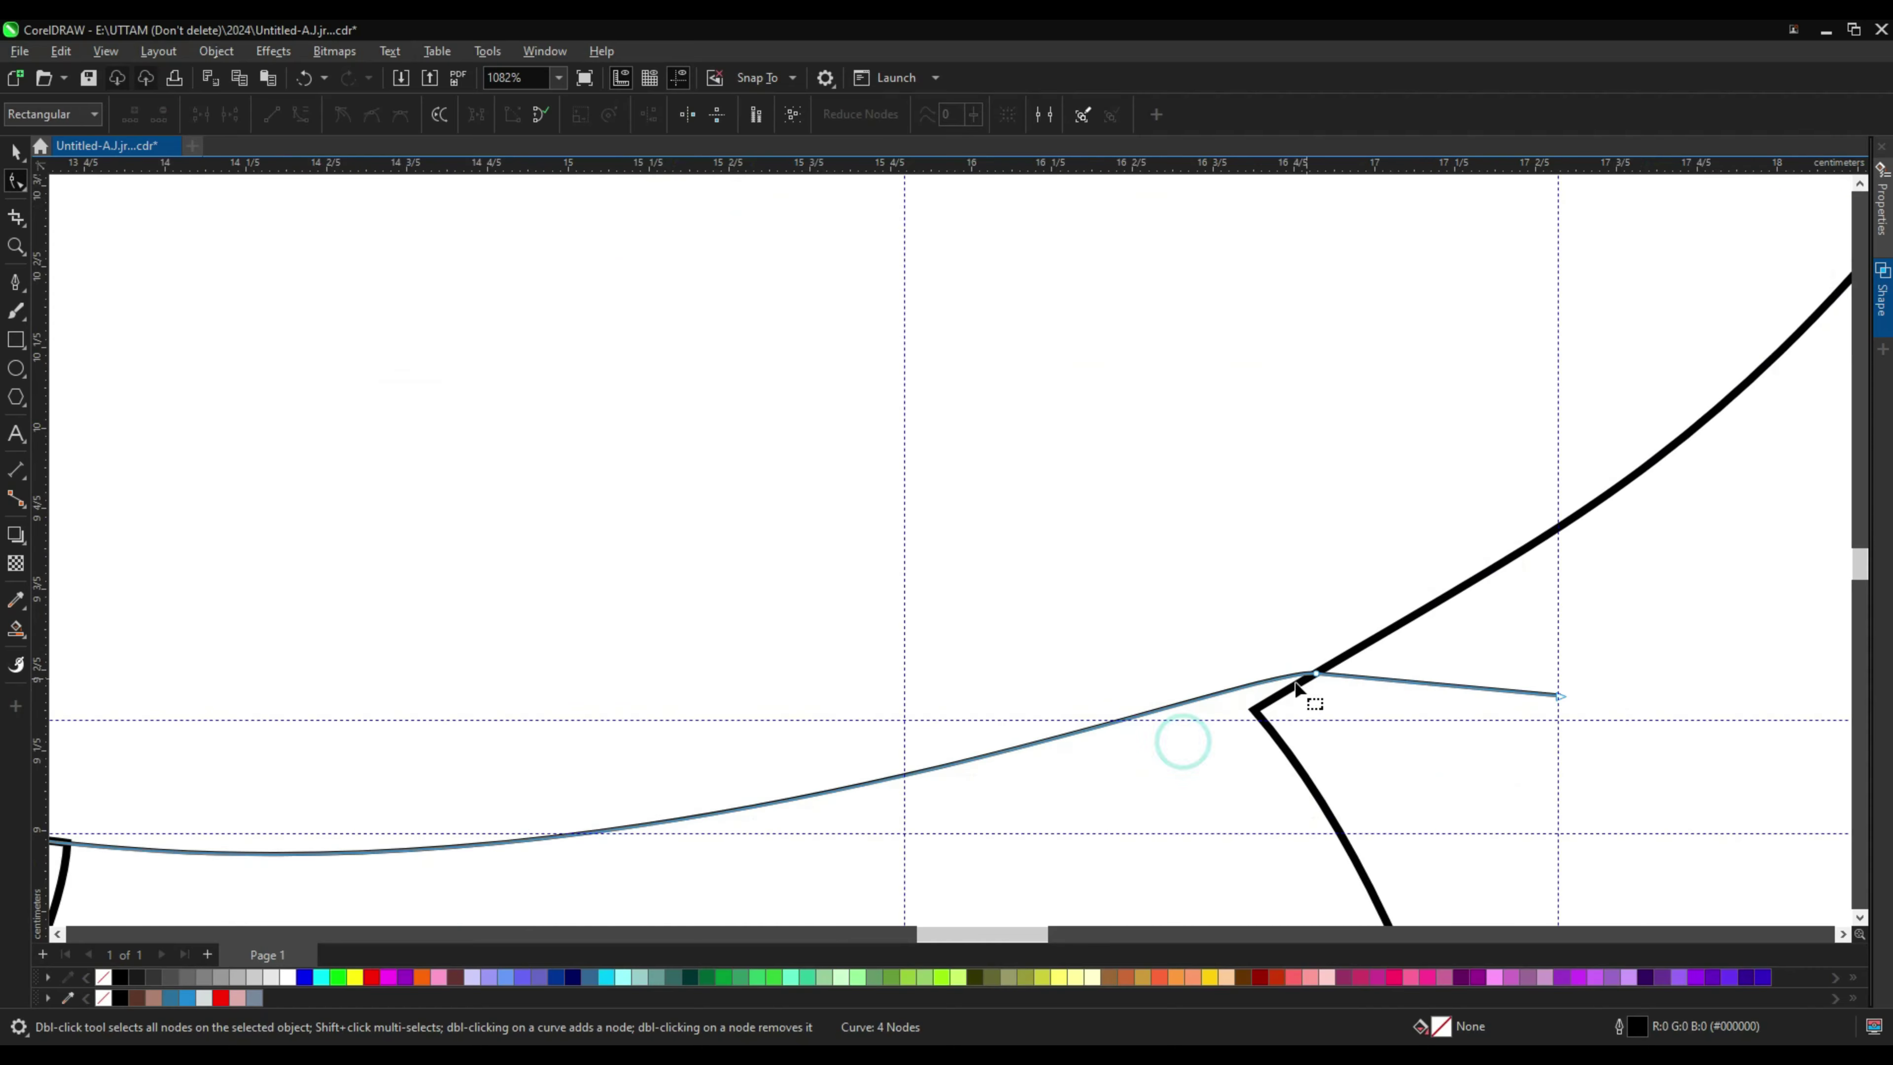
left_click(1307, 686)
double_click(1168, 720)
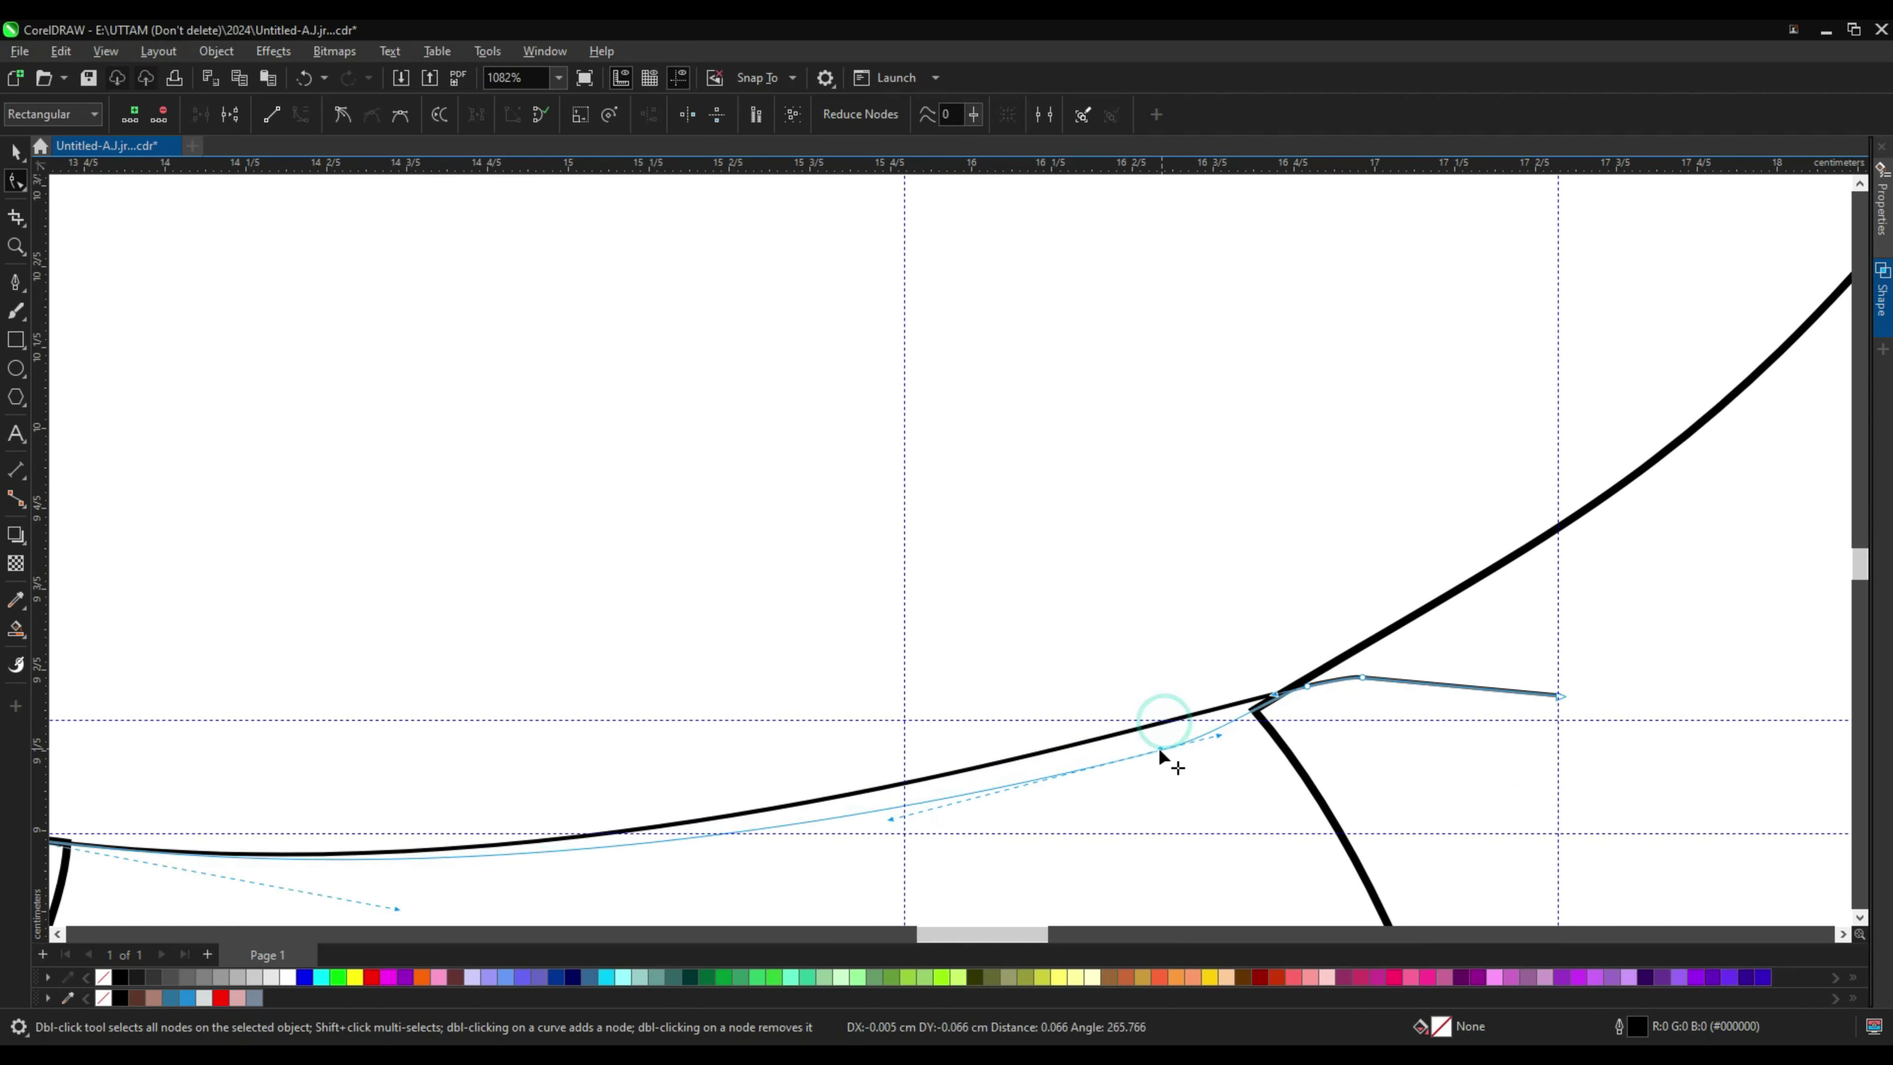
scroll(1170, 734, "down", 2)
double_click(1201, 732)
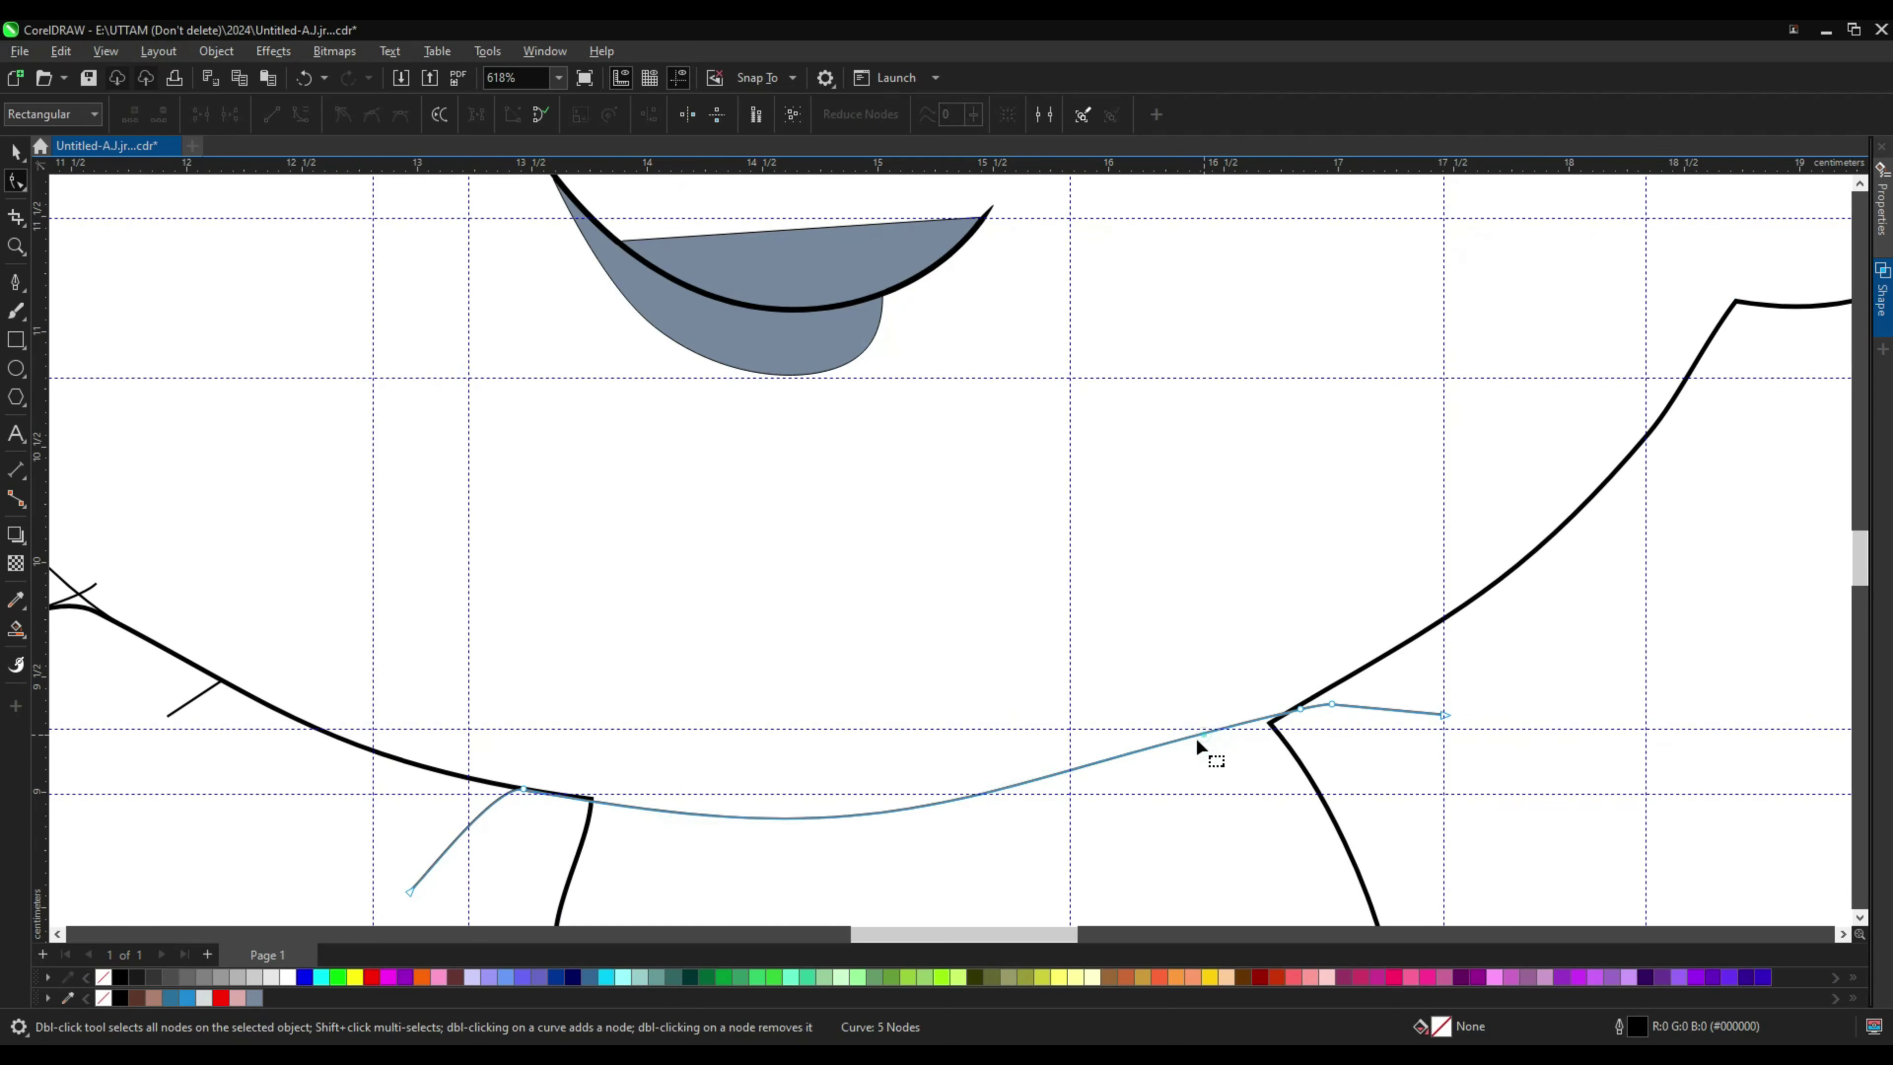
scroll(1194, 735, "up", 1)
scroll(1282, 742, "down", 3)
Step: Draw a cheek line from near the right ear down to the jaw
scroll(1292, 742, "down", 2)
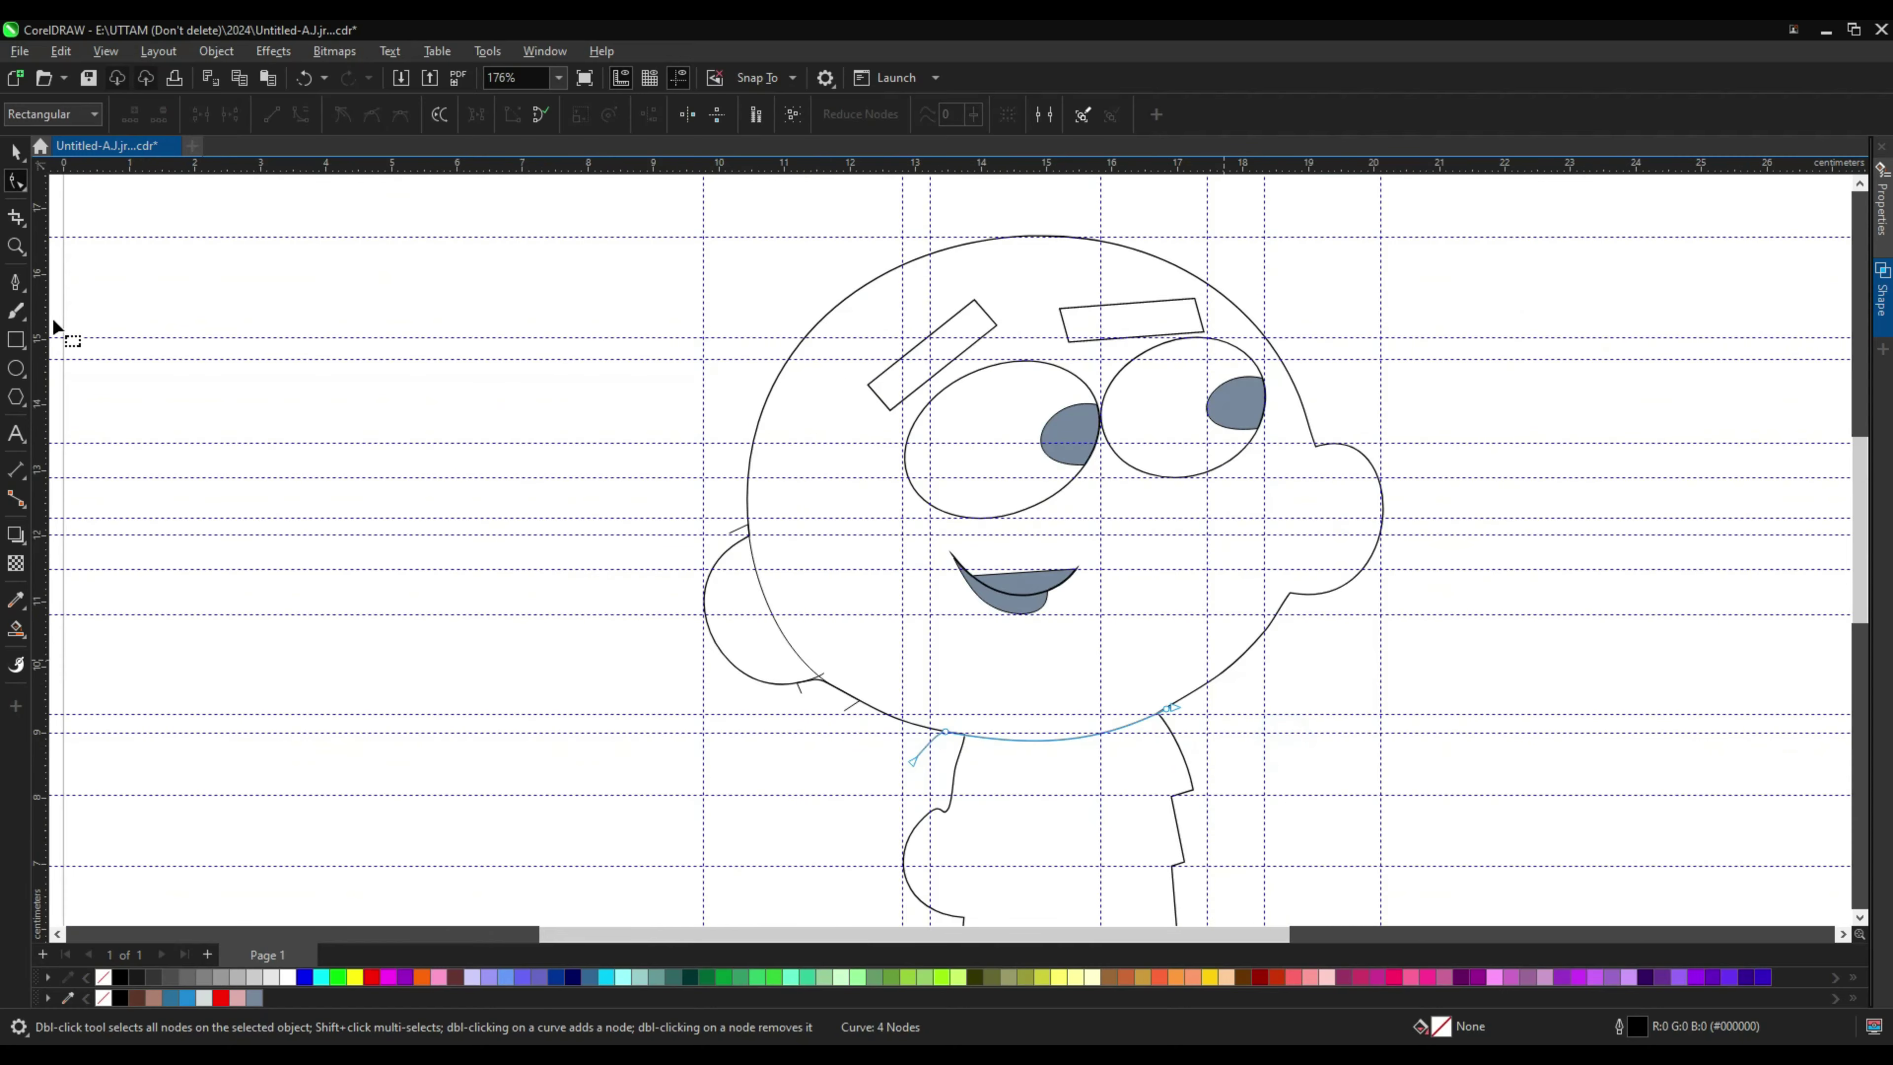
left_click(14, 282)
left_click(1354, 382)
left_click(1311, 426)
scroll(1319, 448, "up", 2)
left_click(1321, 498)
scroll(1275, 712, "up", 1)
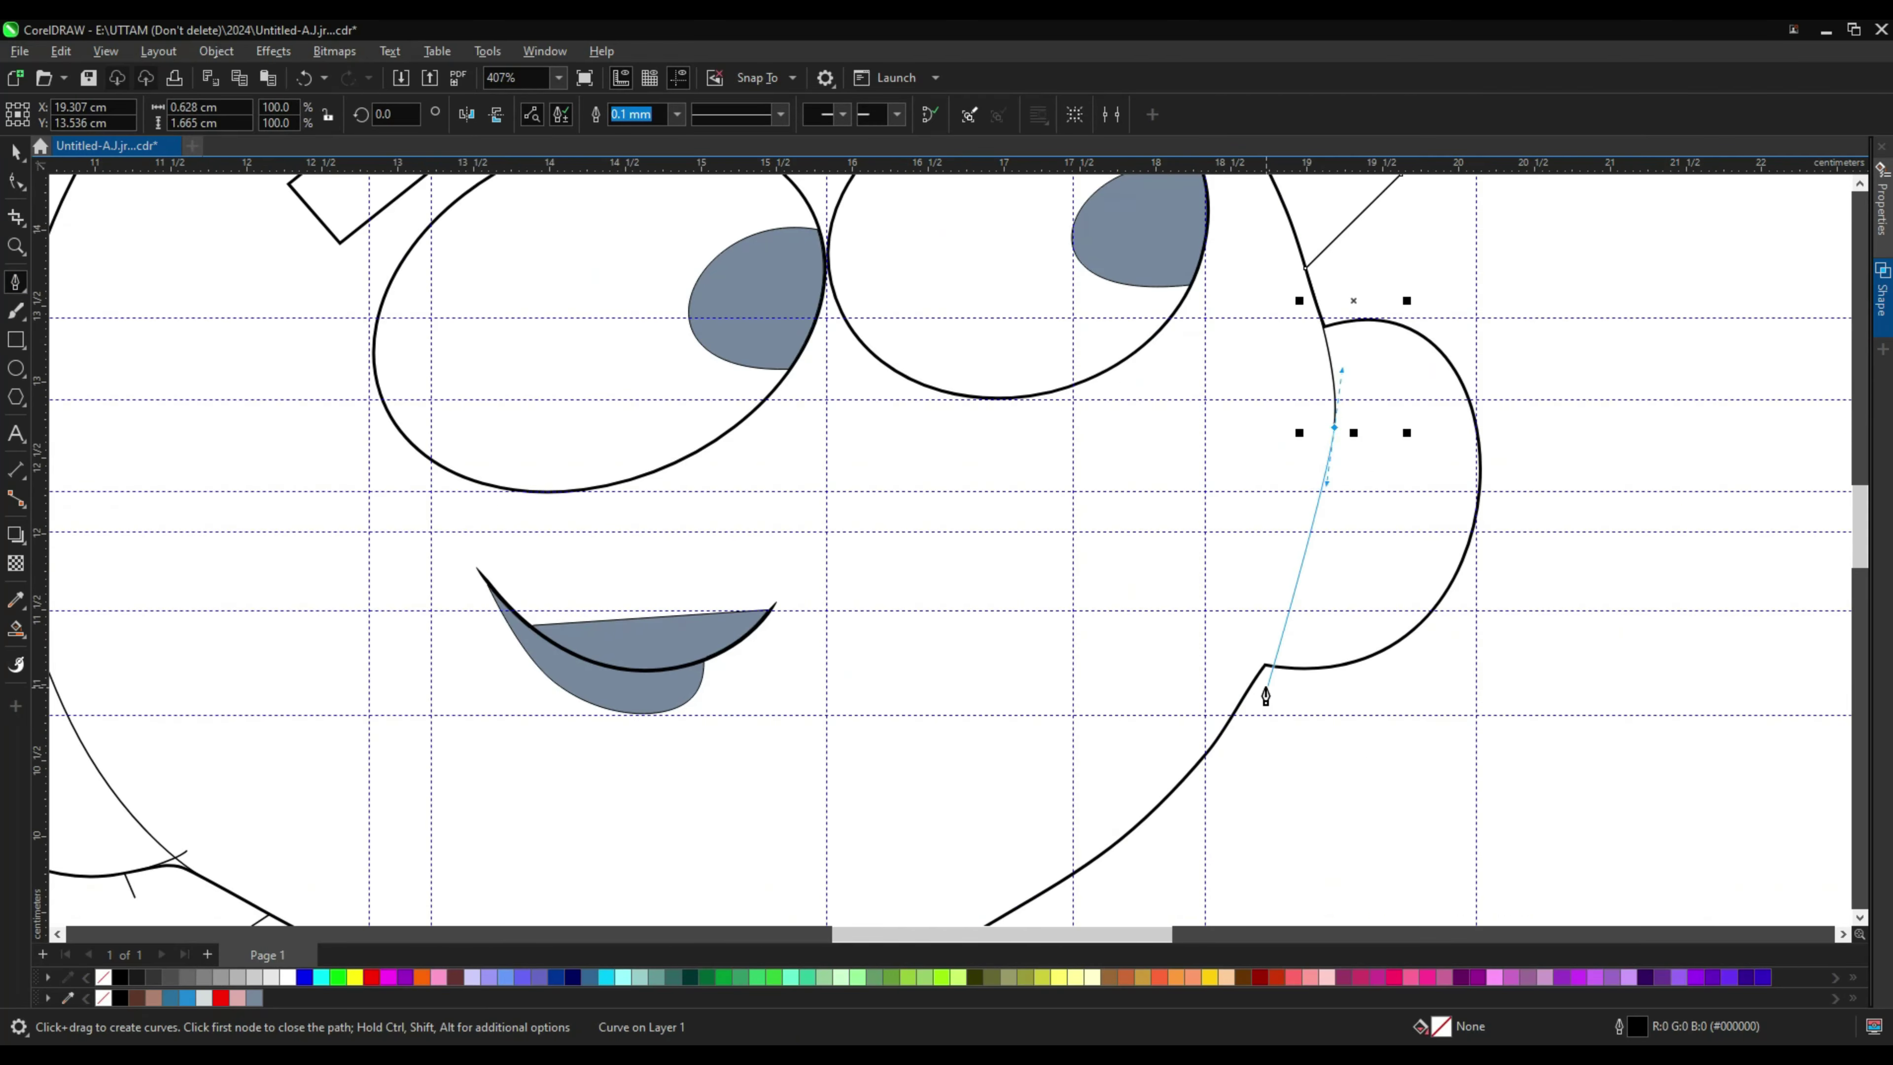
scroll(1249, 729, "up", 1)
left_click_drag(1303, 586, 1262, 663)
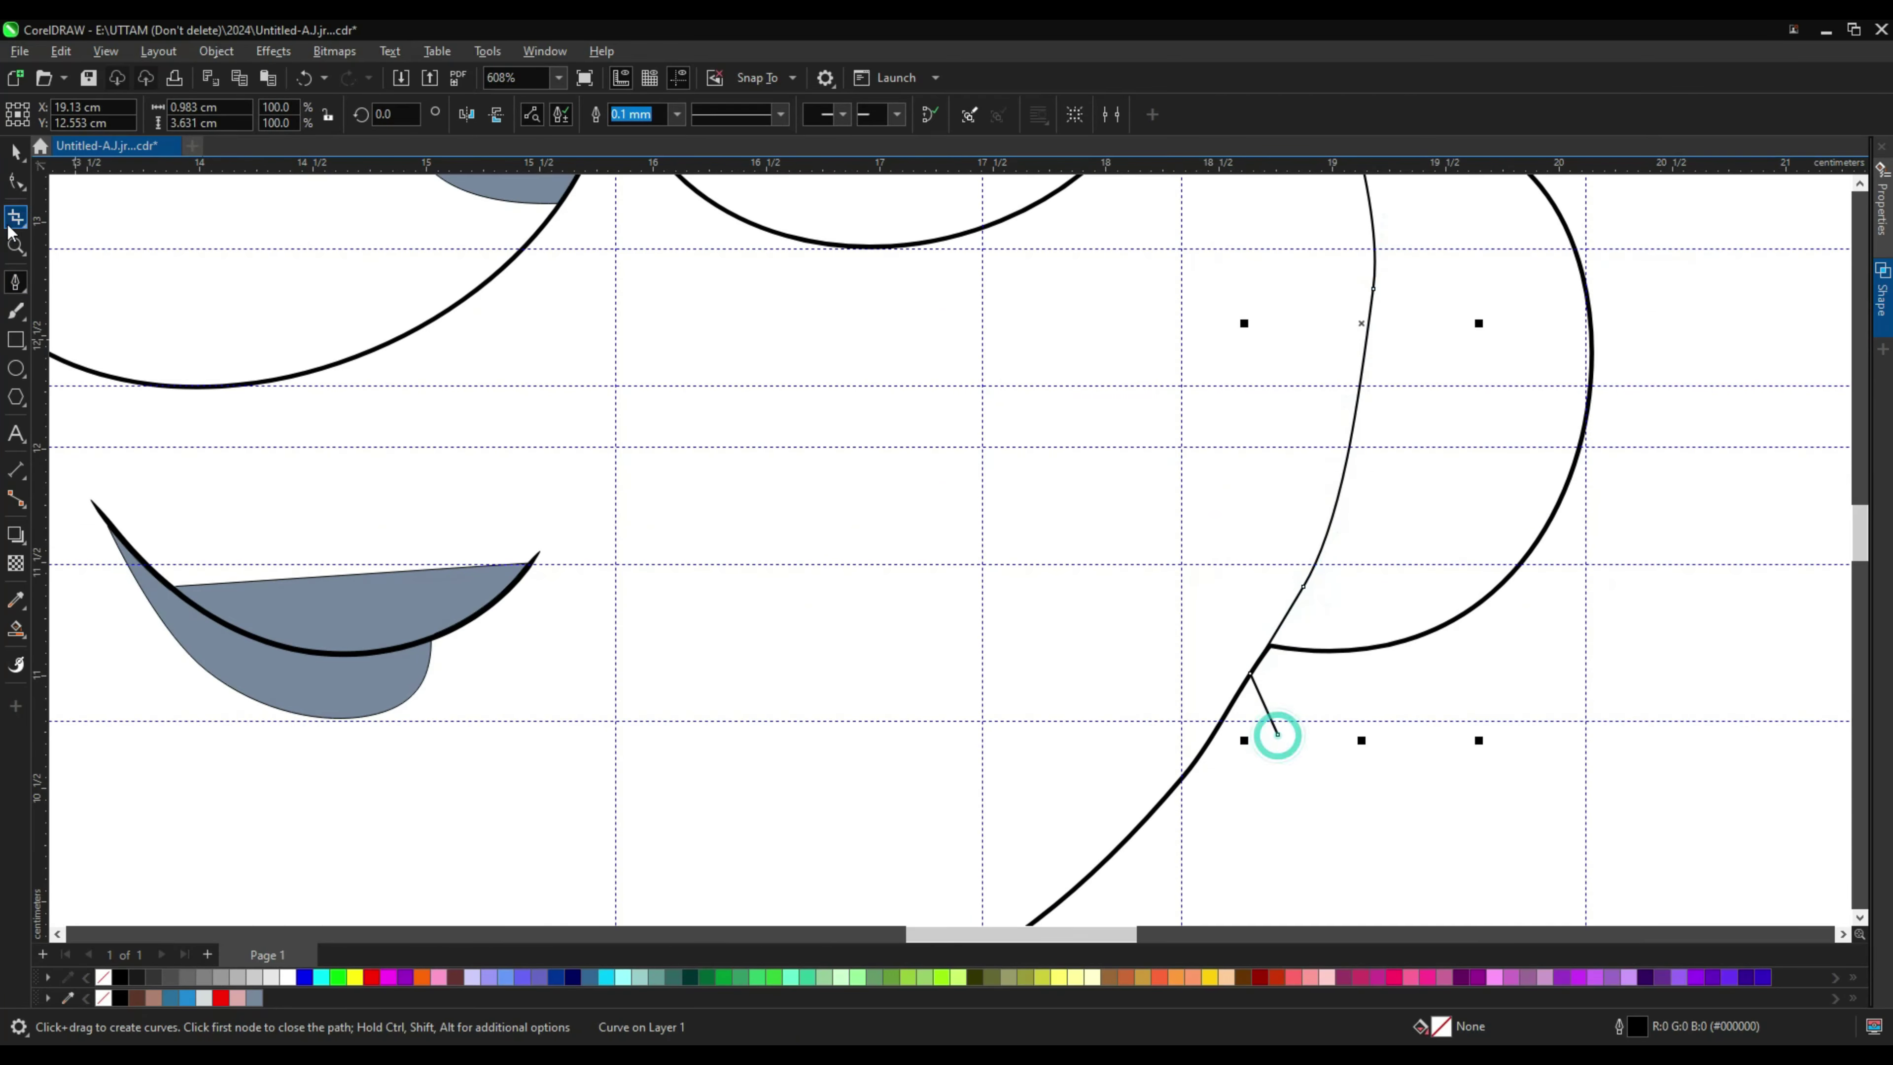
Step: Try bending the right cheek line with the Shape tool, then undo it
left_click(16, 181)
scroll(1297, 364, "down", 2)
scroll(1314, 412, "up", 2)
scroll(1319, 367, "up", 2)
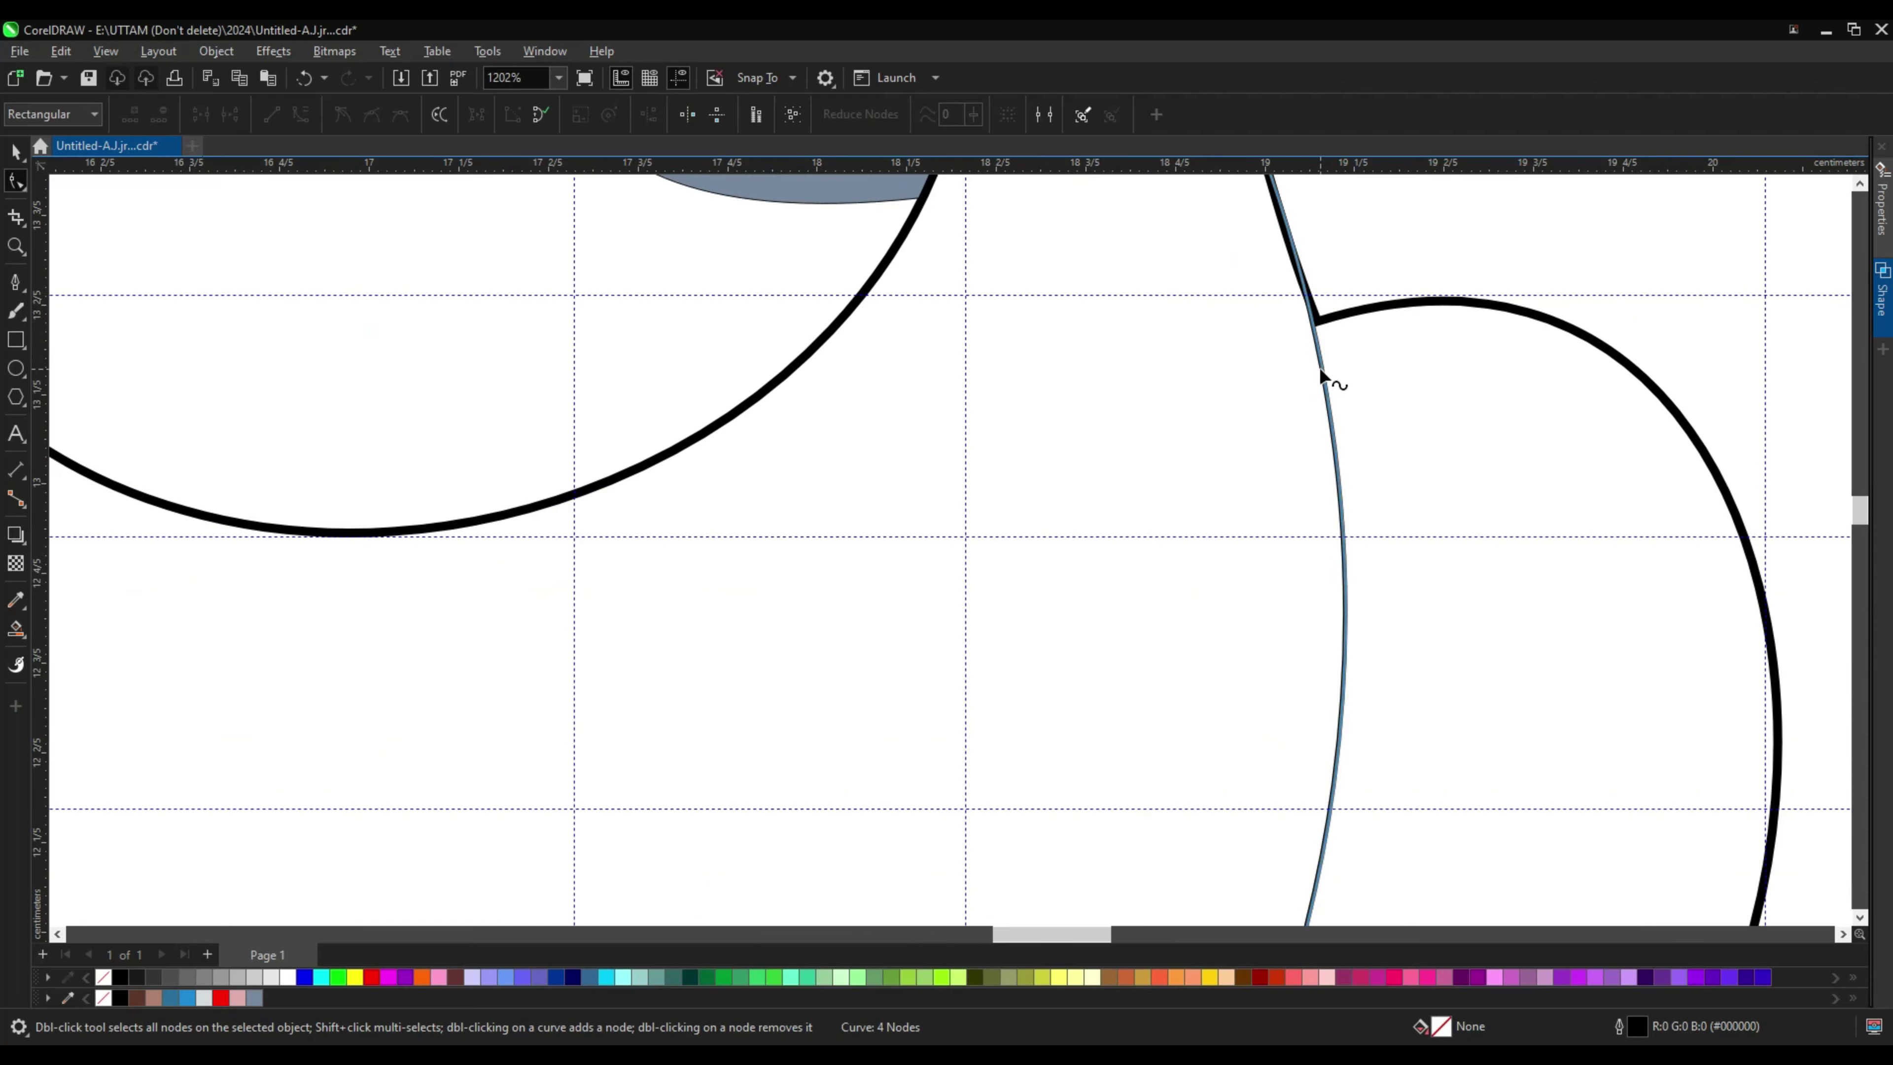
left_click_drag(1319, 372, 1162, 388)
key("ctrl+z")
Step: Add a node on the curve's right arc and adjust its top node
scroll(1341, 725, "down", 2)
scroll(1406, 803, "up", 2)
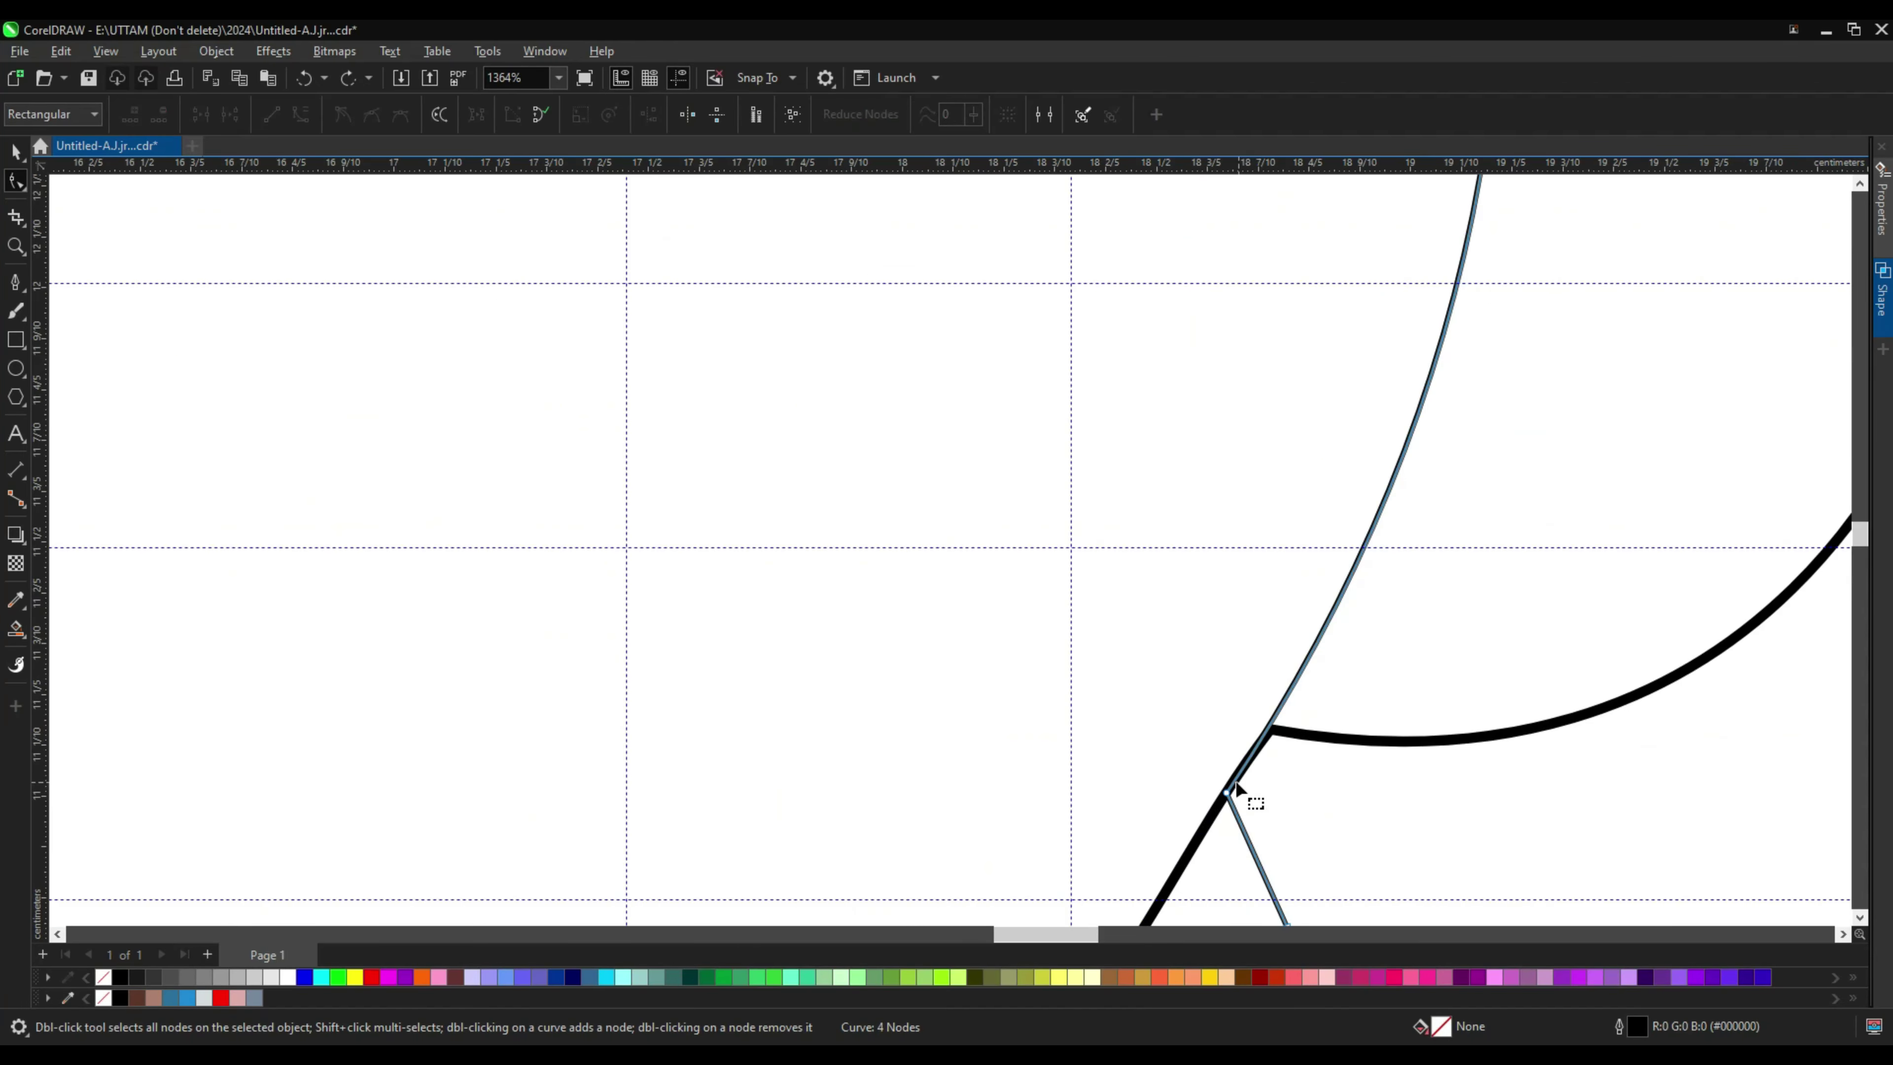
scroll(1235, 785, "down", 3)
double_click(1436, 489)
scroll(1438, 489, "up", 1)
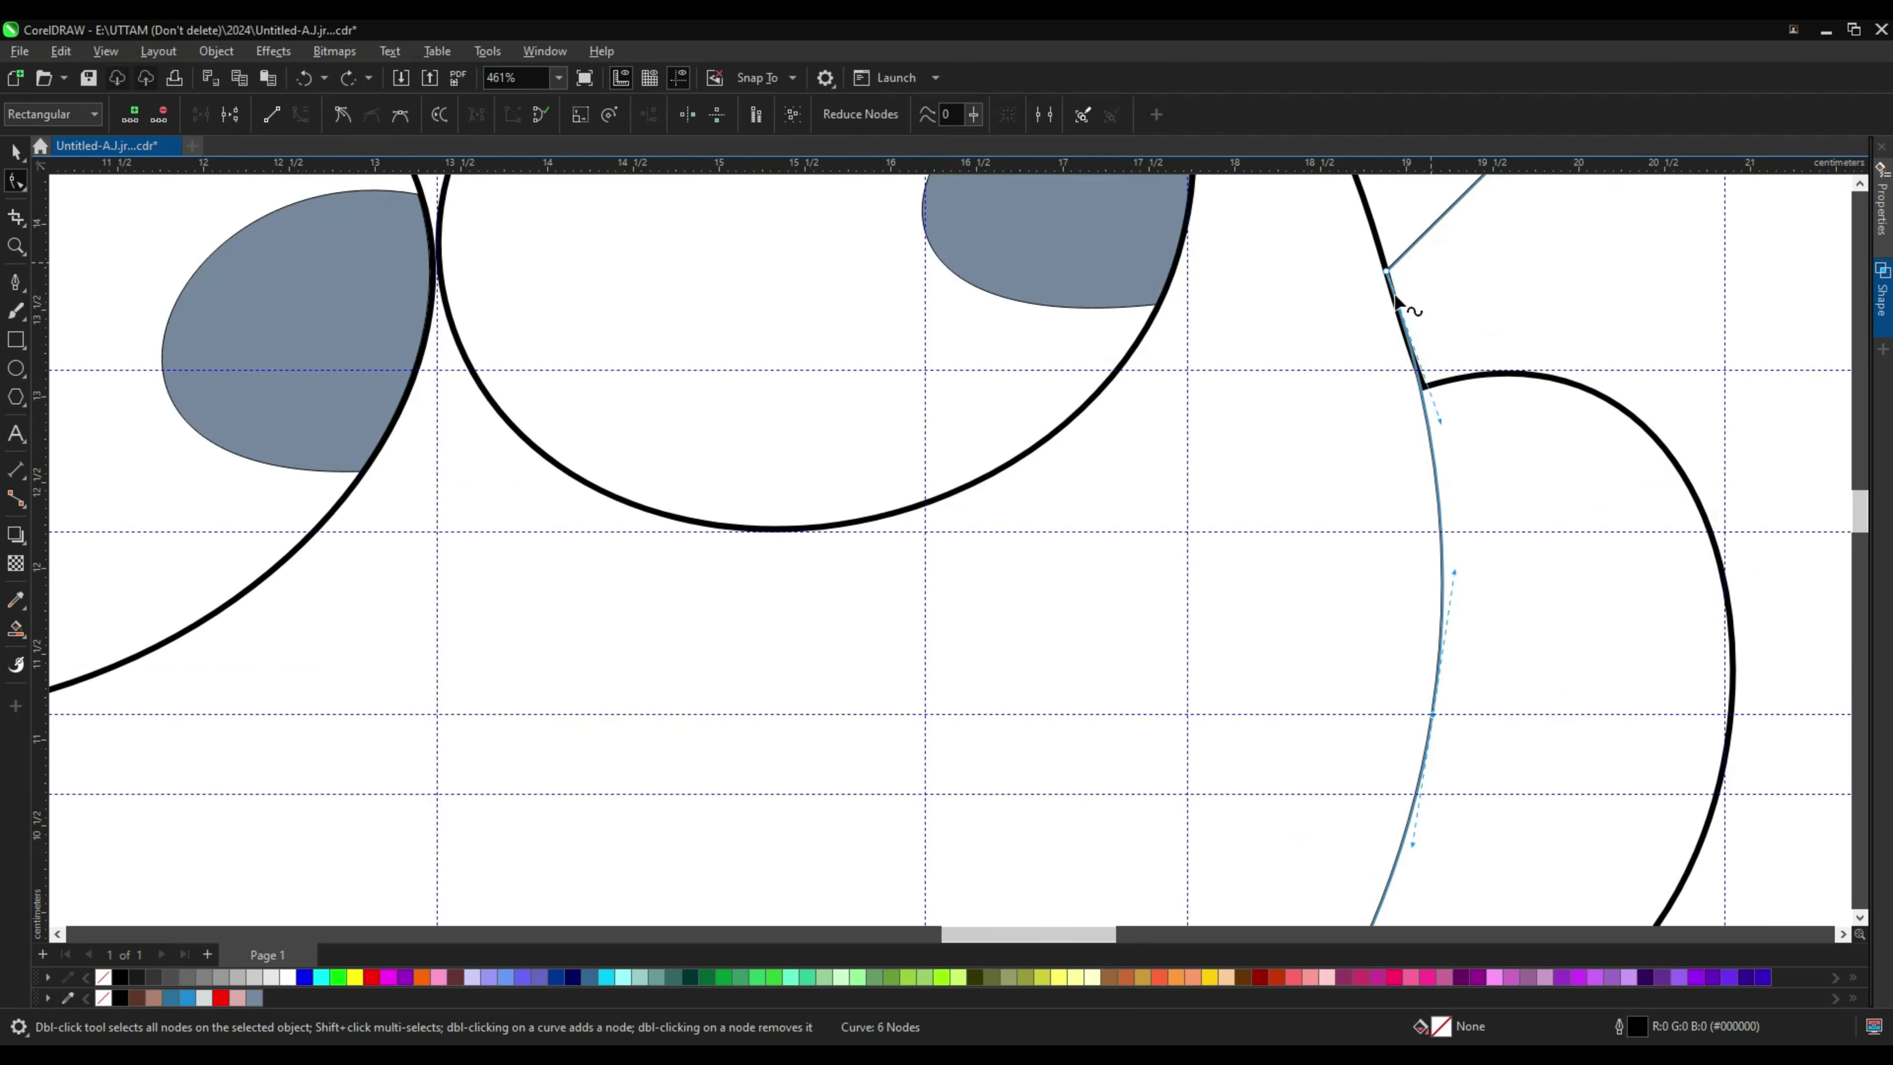
left_click(1386, 272)
scroll(1419, 443, "up", 1)
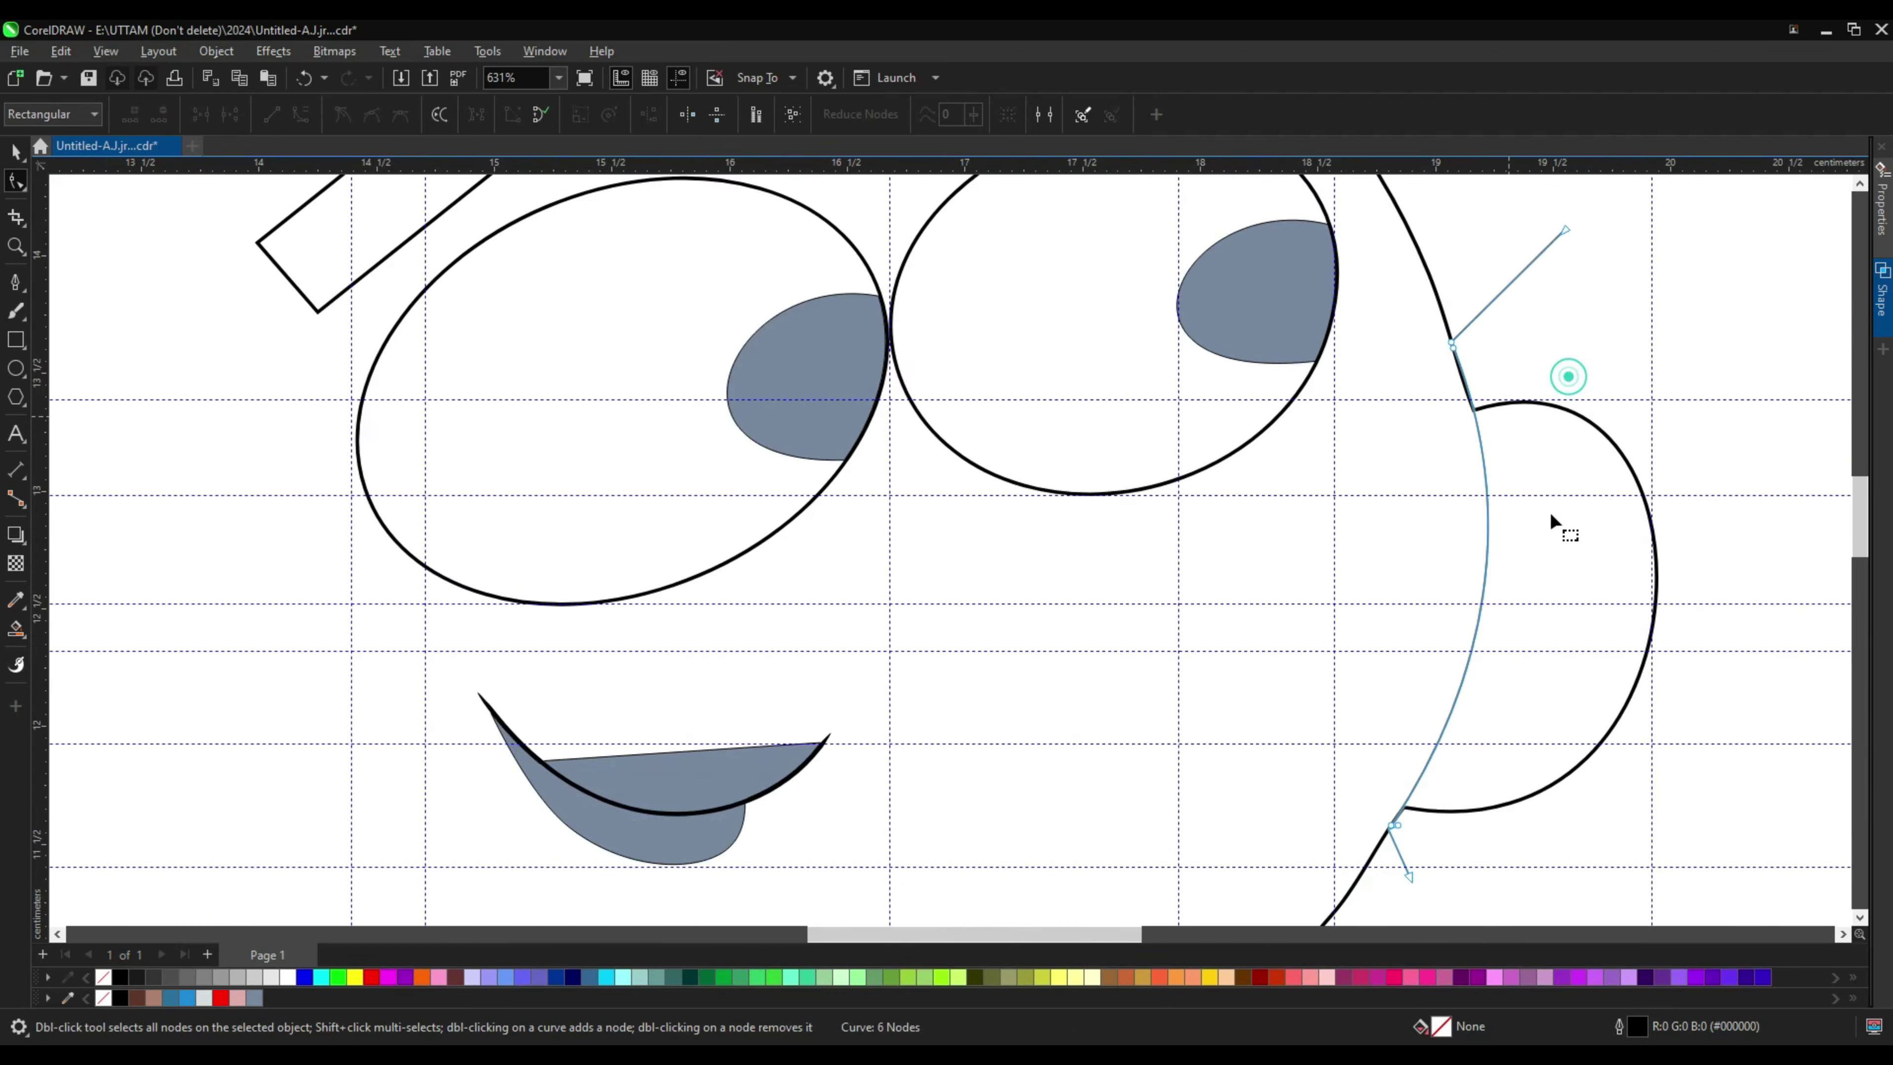
scroll(1329, 466, "down", 3)
Step: Duplicate the left eye ellipse to use as the nose
left_click(16, 151)
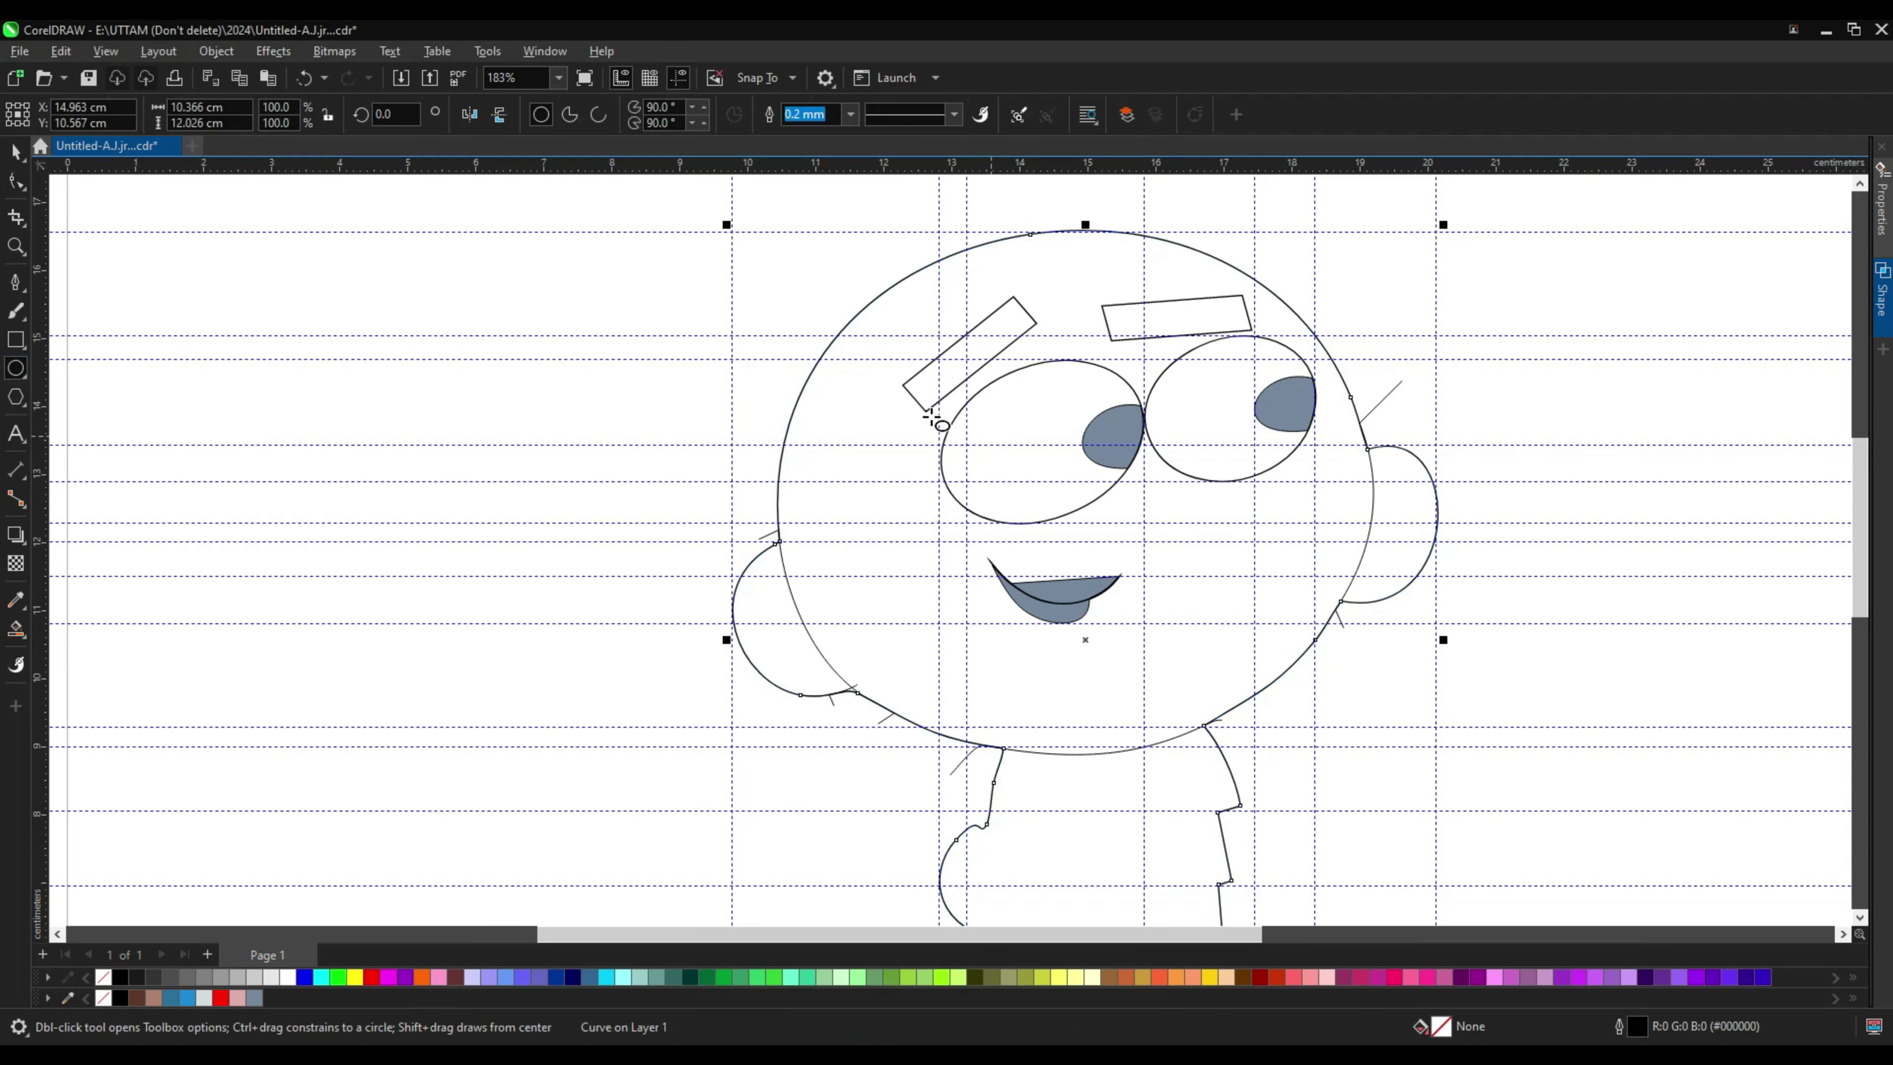
left_click(1003, 436)
left_click(1053, 538)
right_click(1492, 366)
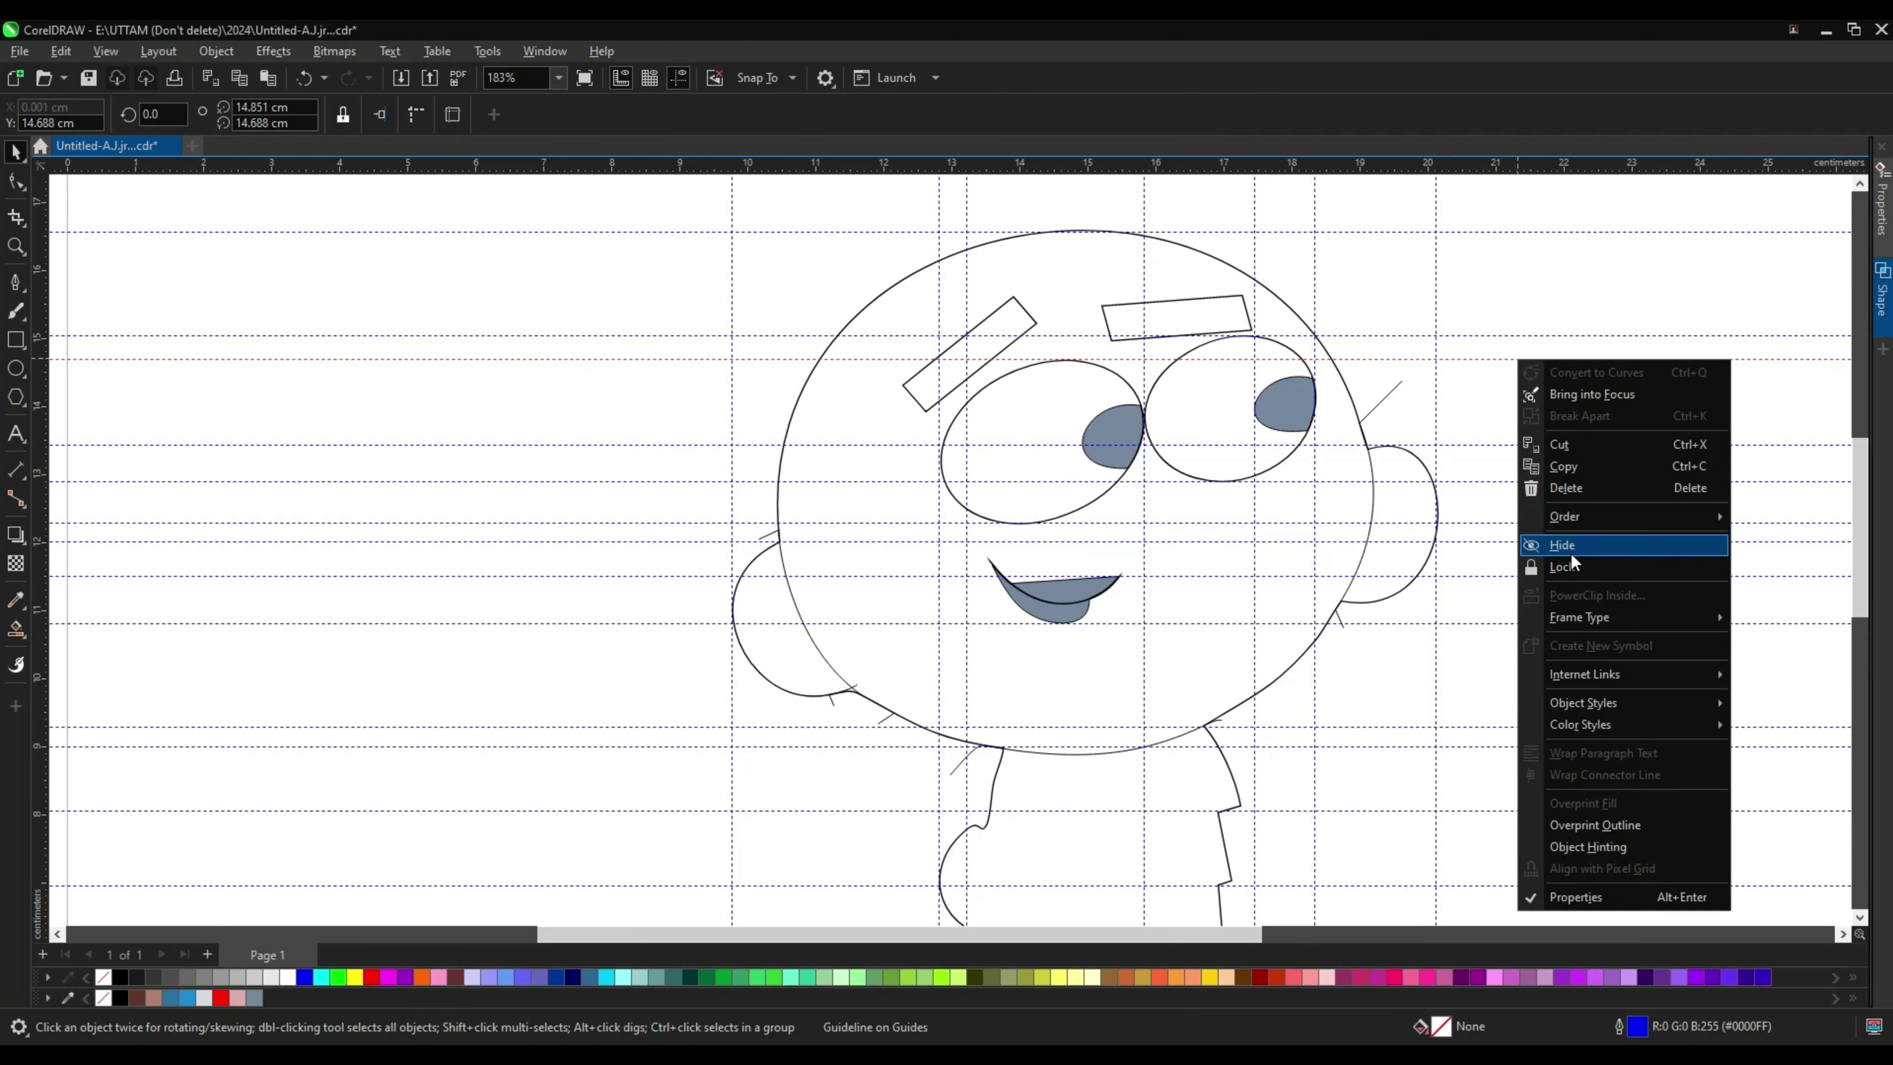
left_click(1546, 541)
right_click(1475, 403)
left_click(1542, 528)
Step: Shrink the copy into a small nose oval and tilt it slightly
scroll(1185, 533, "up", 1)
left_click_drag(1184, 533, 1267, 466)
scroll(1267, 466, "up", 2)
left_click(1123, 568)
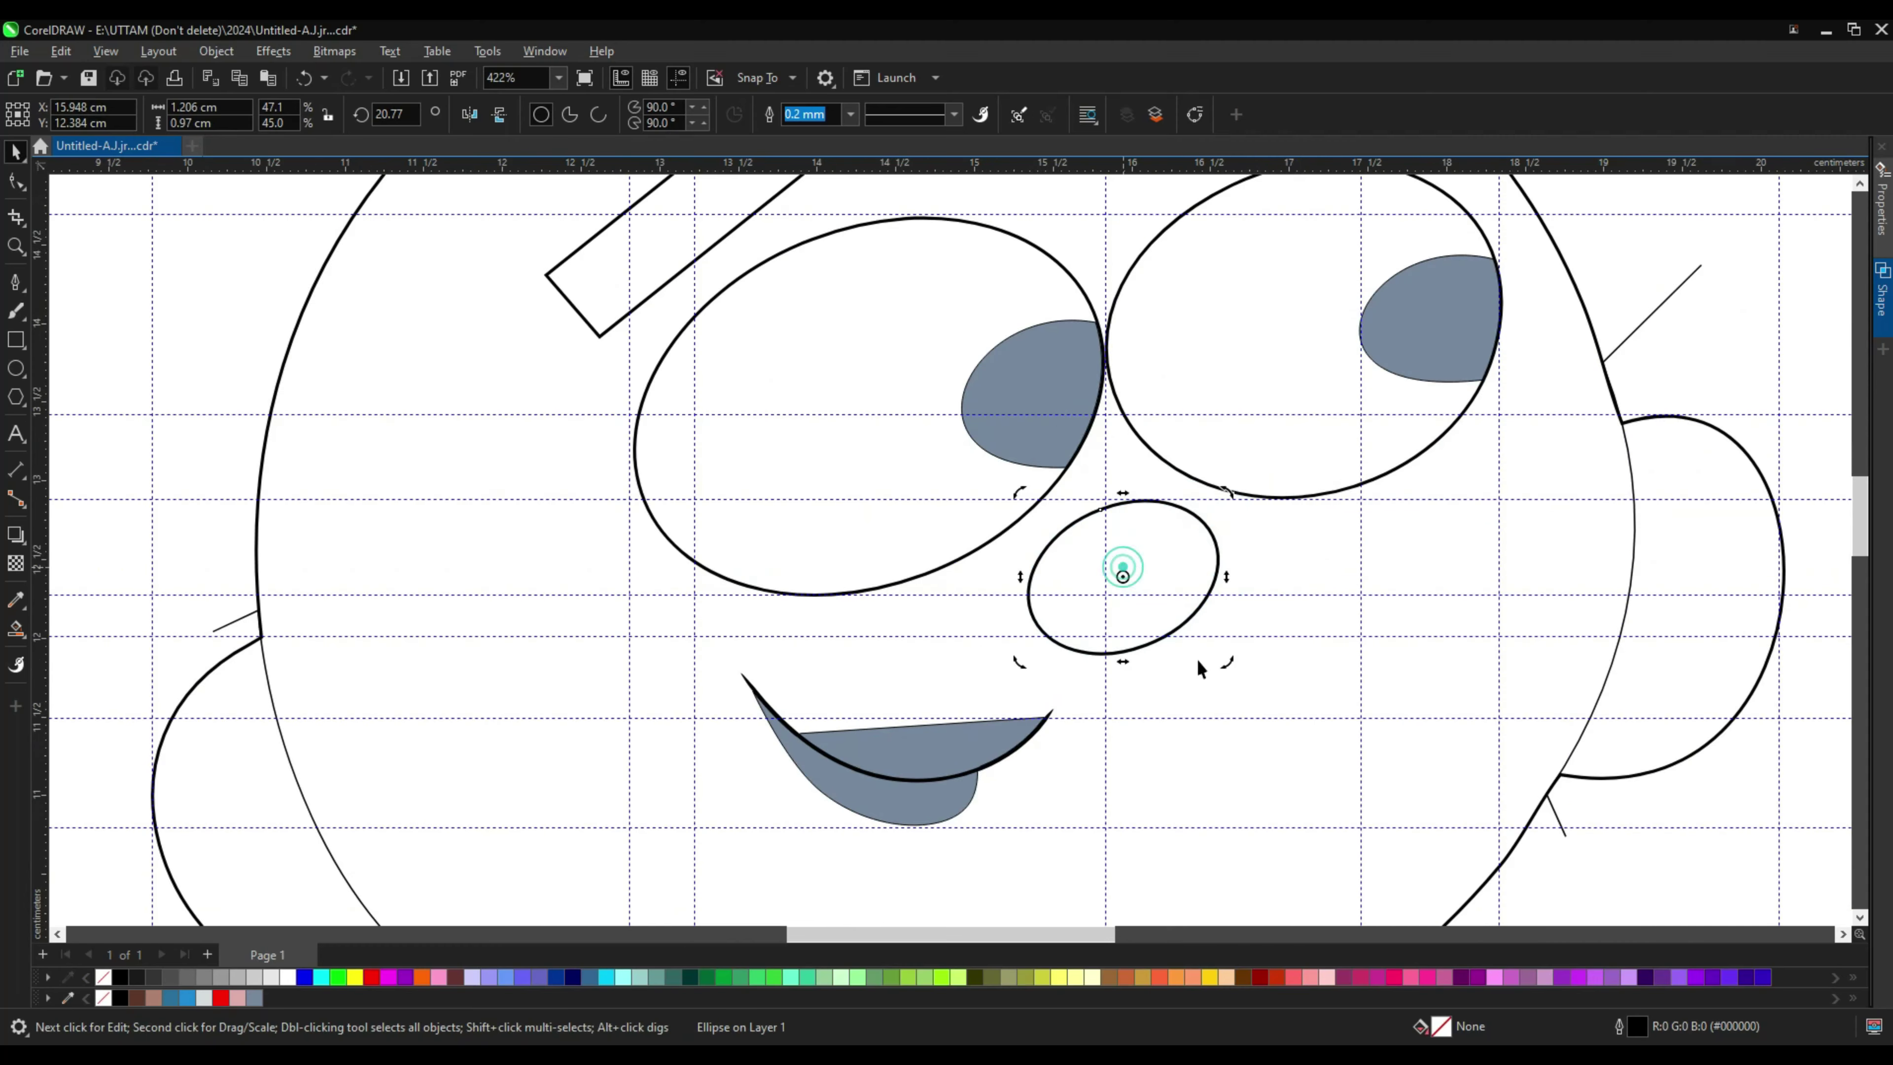
left_click_drag(1217, 671, 1206, 681)
left_click(1183, 562)
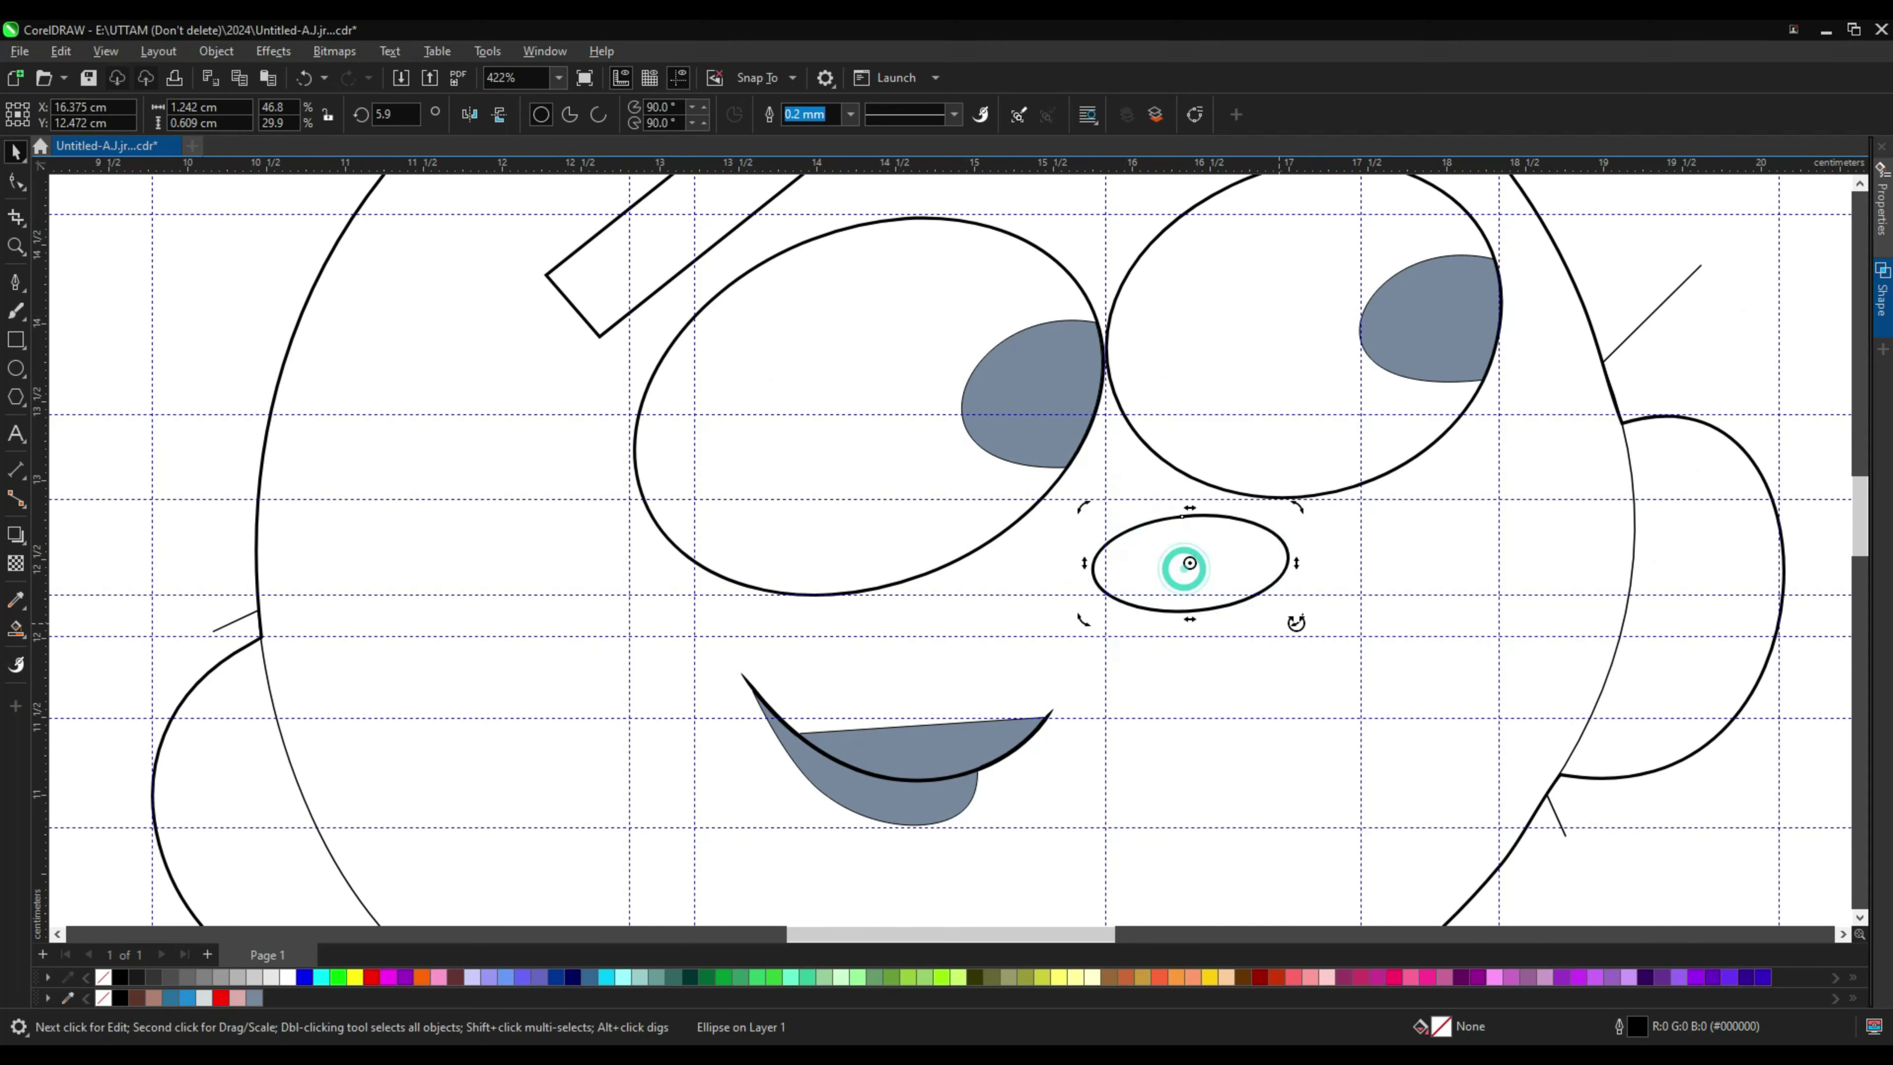
Step: Stretch the nose oval wider, lower and taller, then rotate it slightly
scroll(1127, 566, "up", 3)
left_click(1066, 612)
left_click_drag(947, 579, 857, 605)
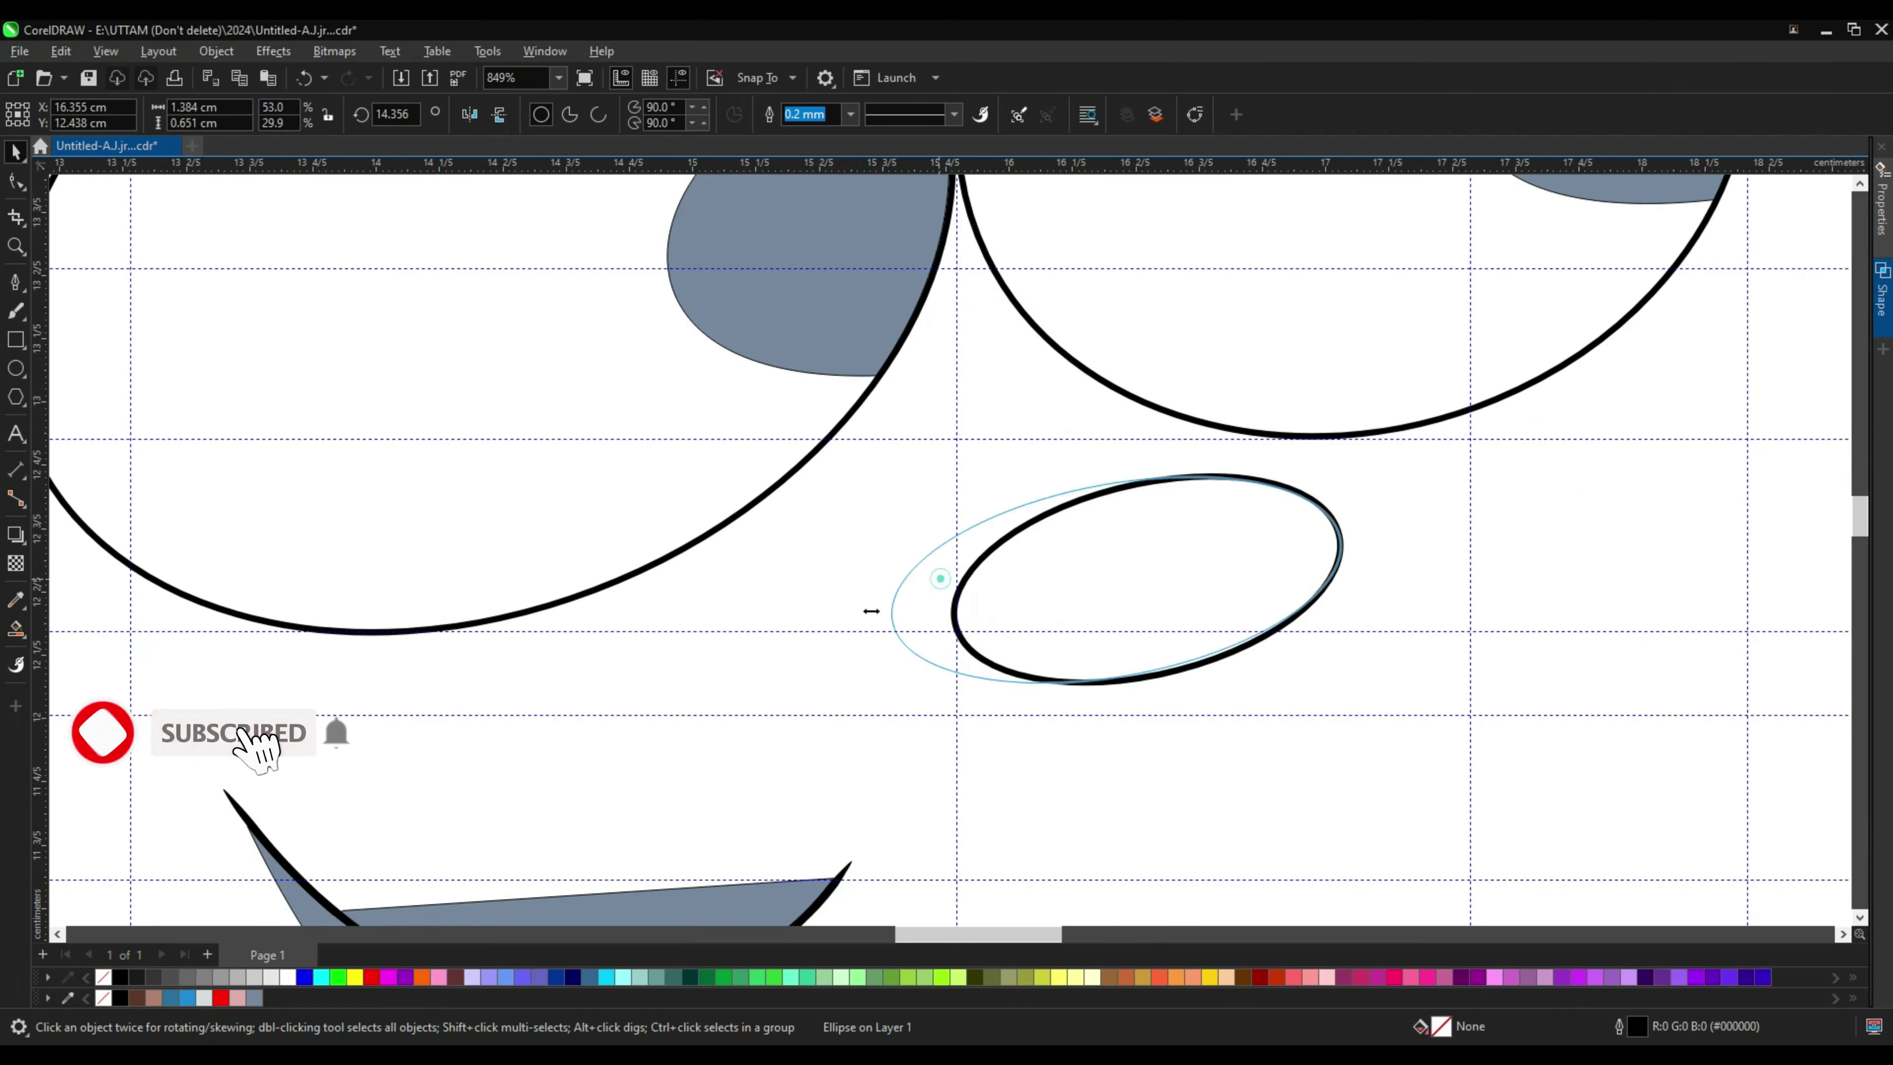
left_click_drag(1091, 687, 1090, 712)
left_click_drag(1091, 470, 1094, 439)
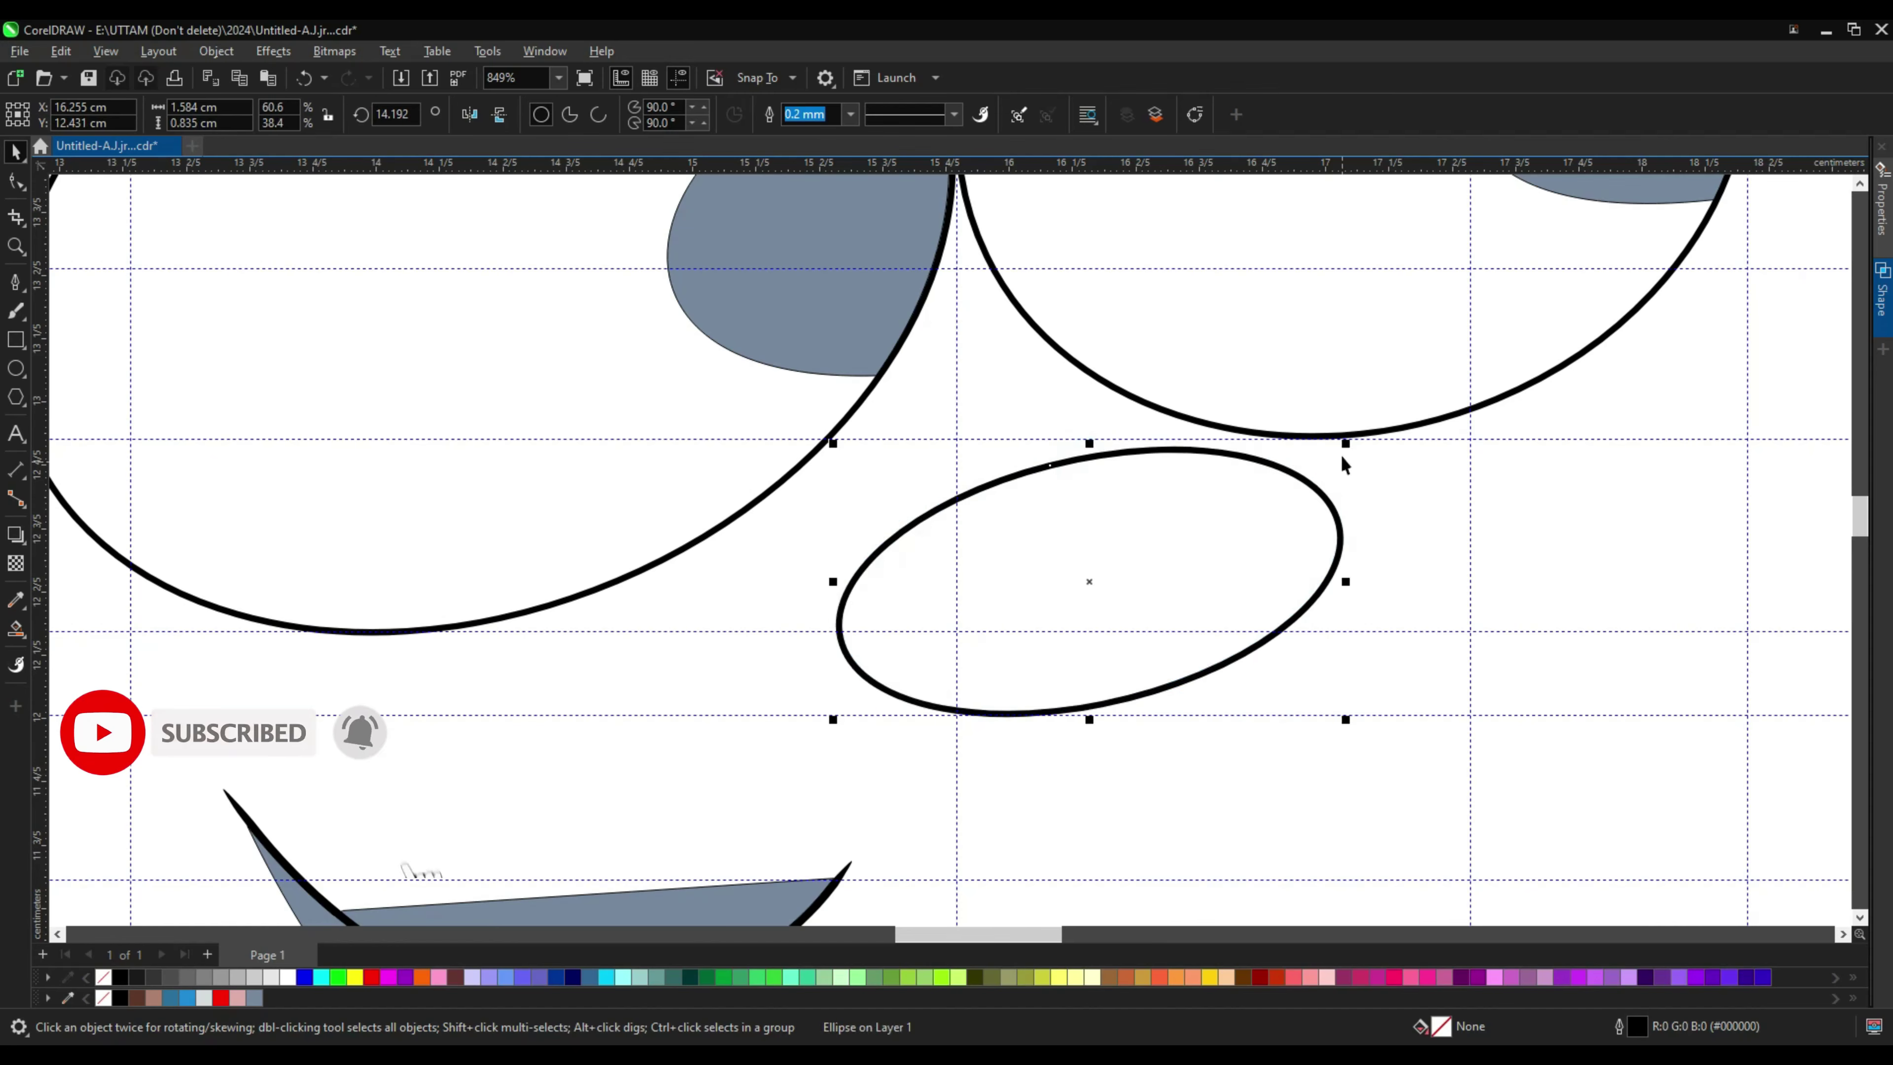
scroll(1205, 433, "down", 1)
left_click(1145, 528)
left_click_drag(1318, 445, 1318, 435)
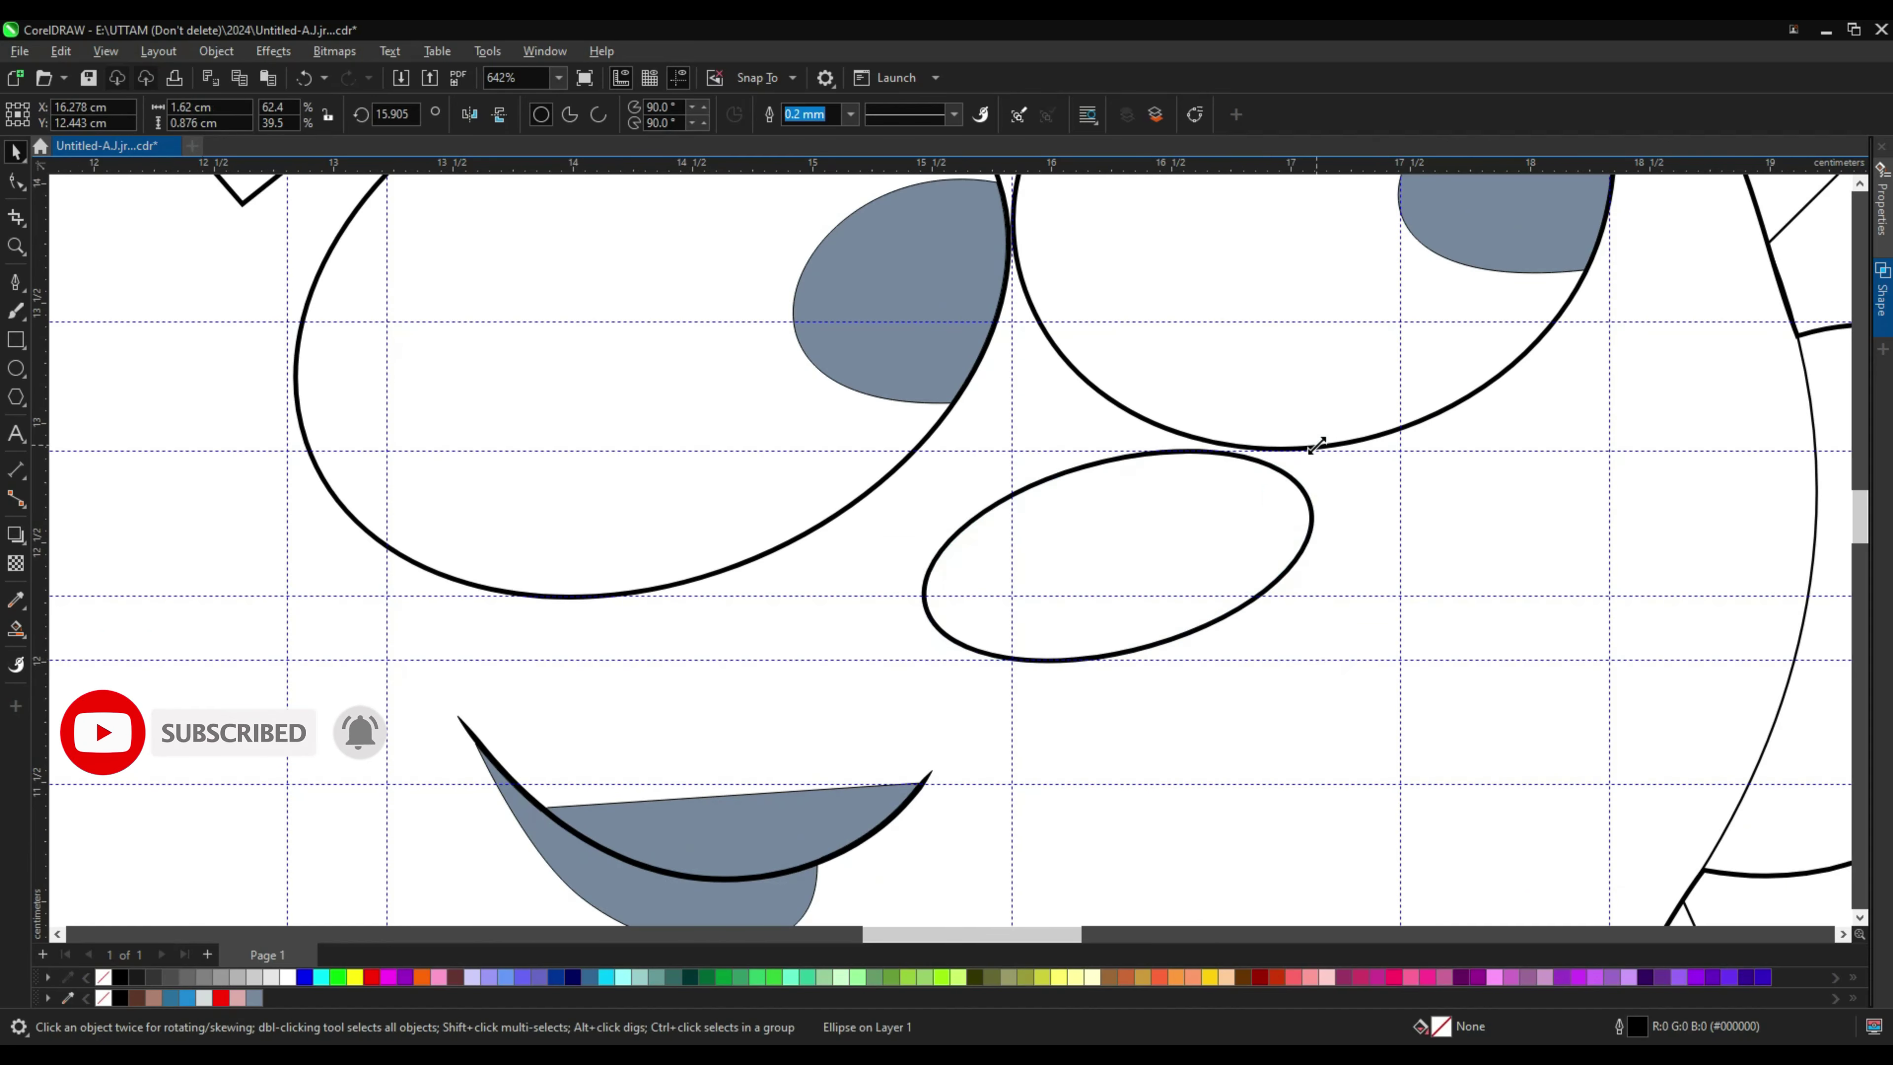
left_click(1043, 567)
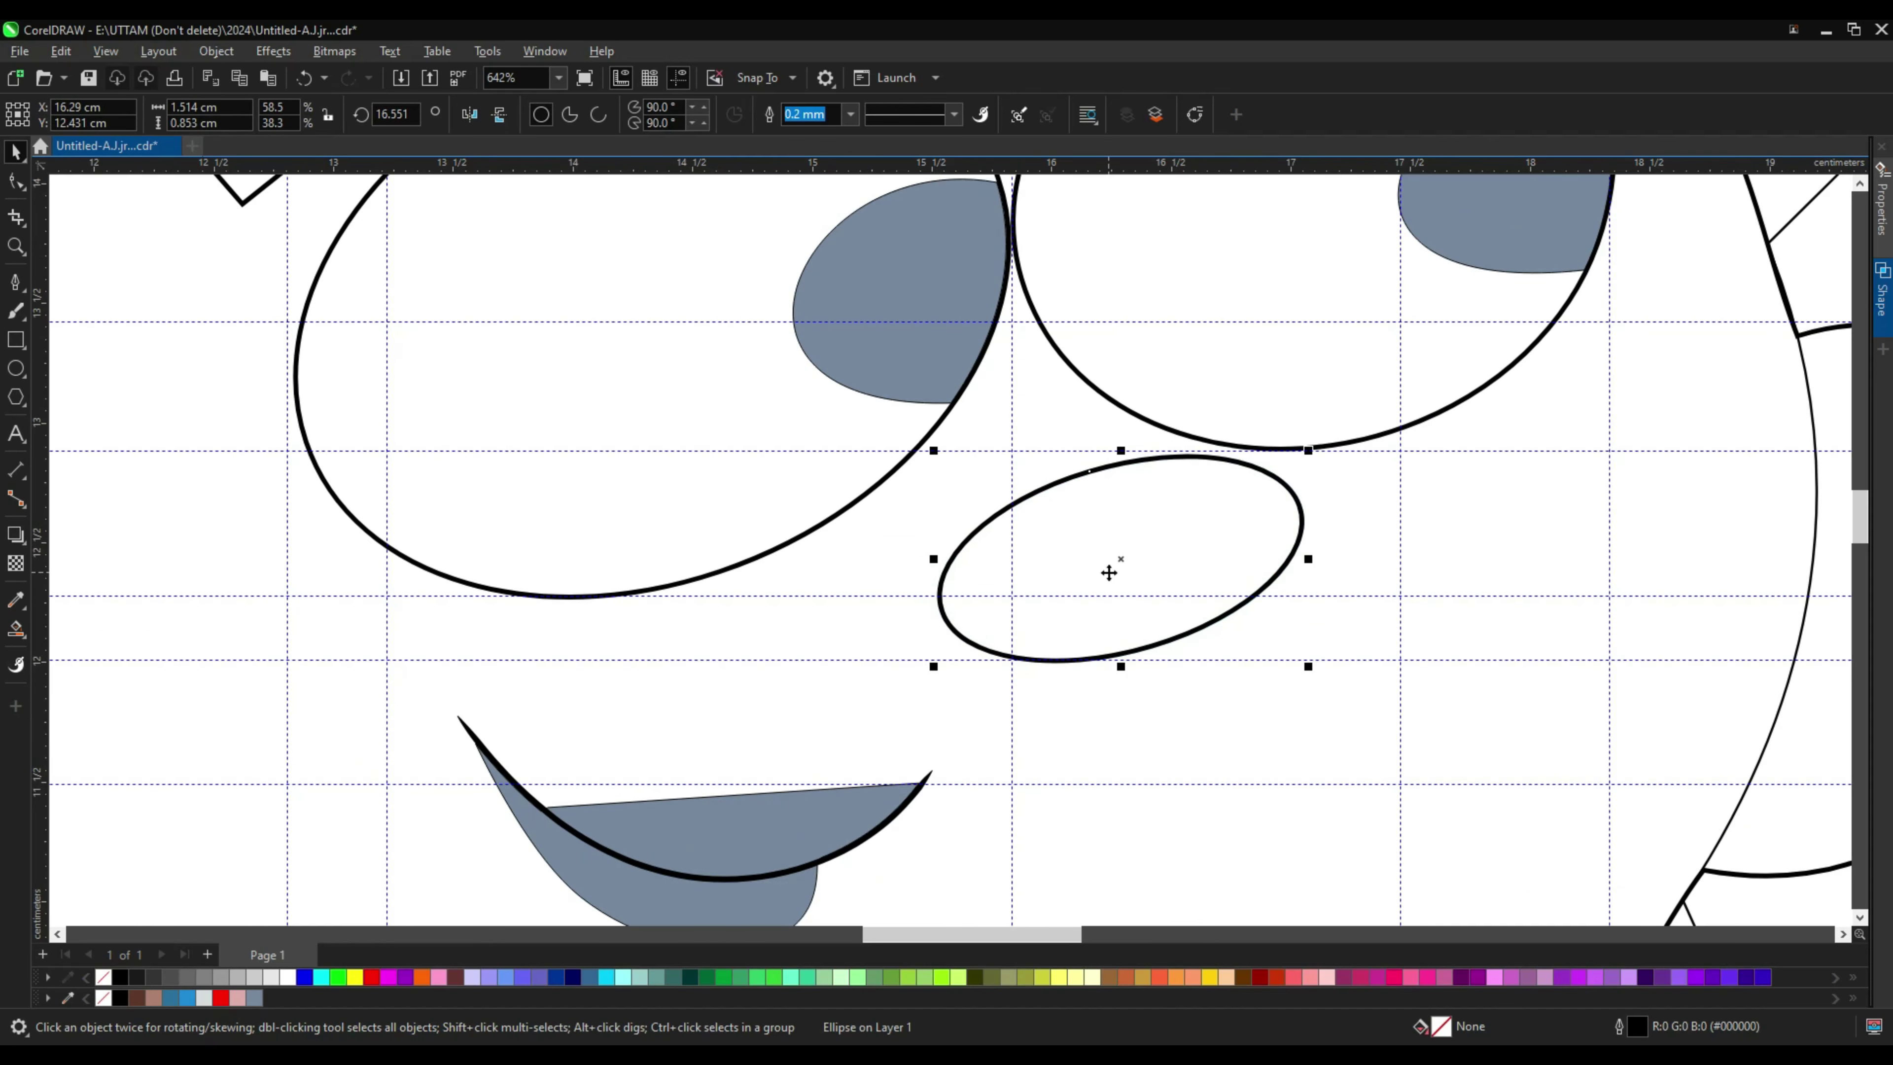
Step: Add a smaller copy inside the nose, rotated upright as a nostril
right_click(1108, 571)
left_click(1141, 567)
scroll(1108, 572, "down", 1)
right_click(1655, 338)
left_click(1690, 478)
left_click_drag(1160, 590, 1067, 708)
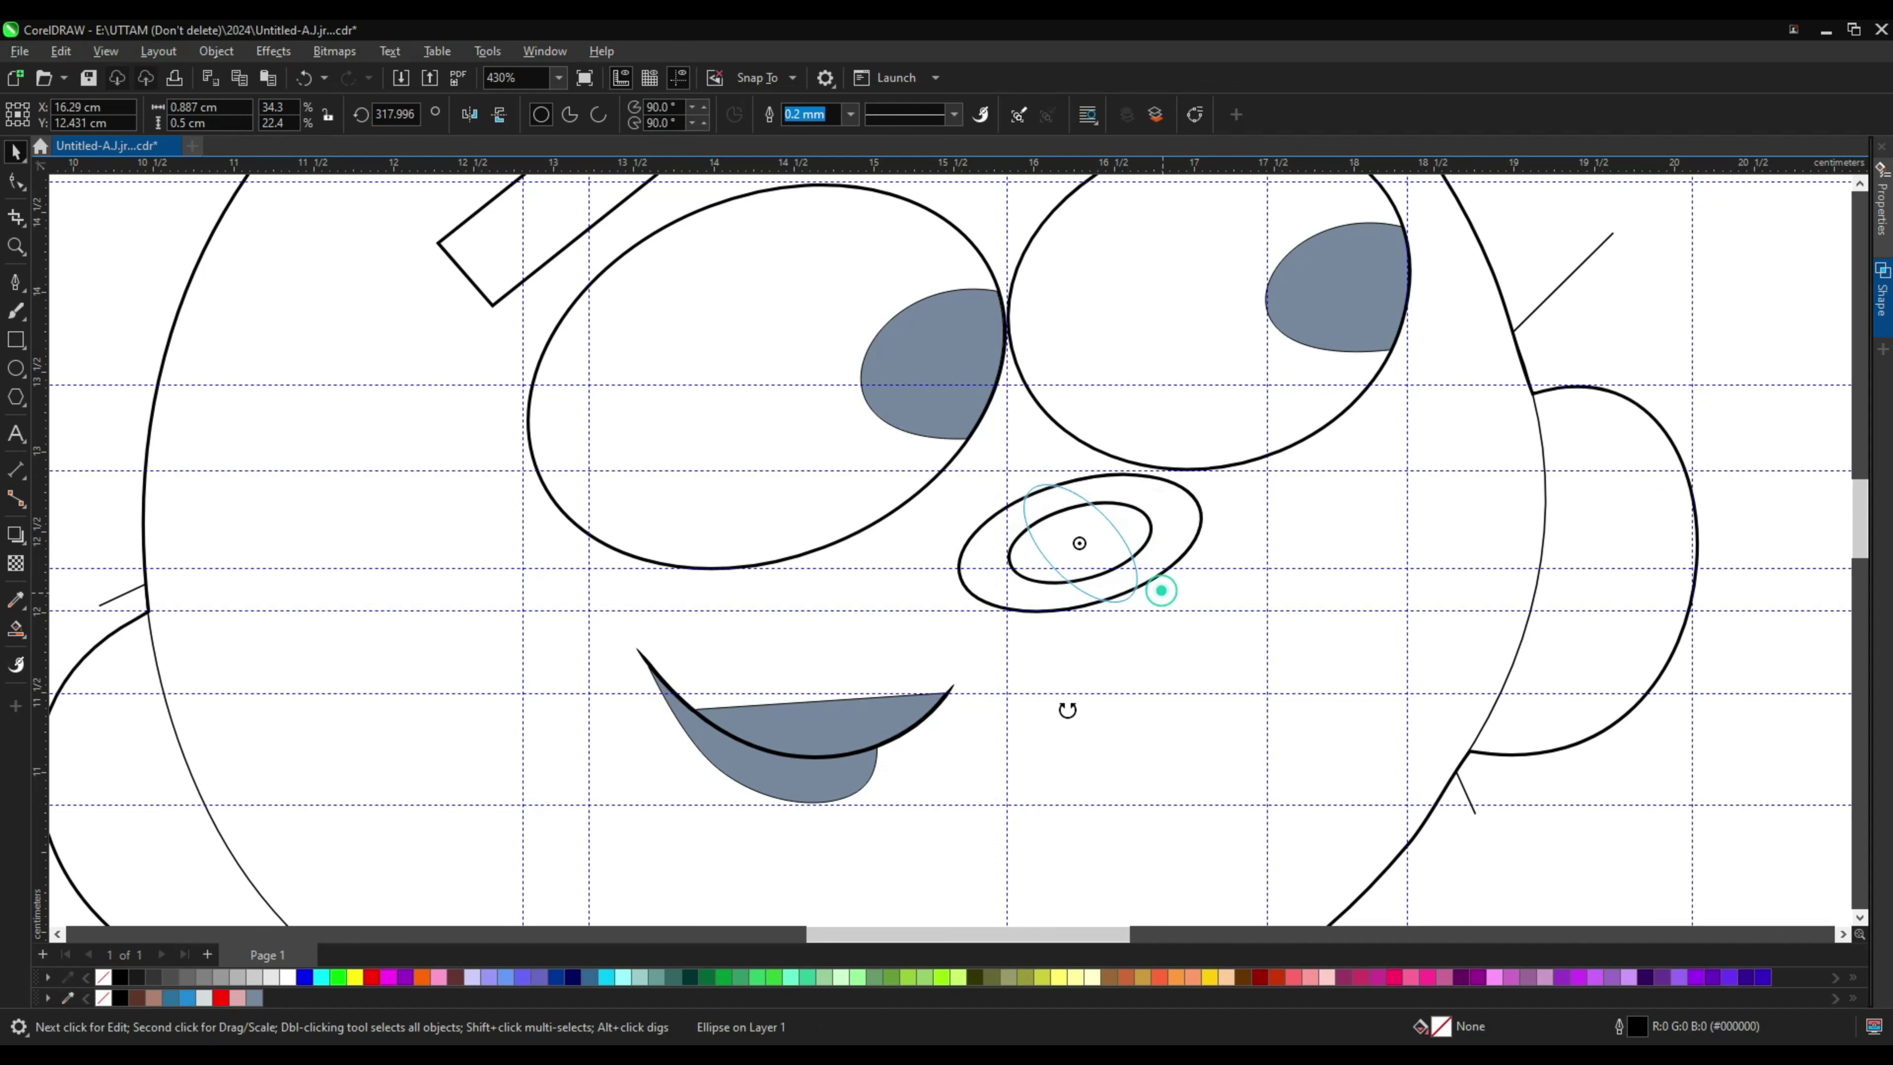
left_click_drag(952, 603, 952, 603)
Step: Convert the nostril oval to curves and nudge the loop slightly upward
scroll(1057, 576, "up", 2)
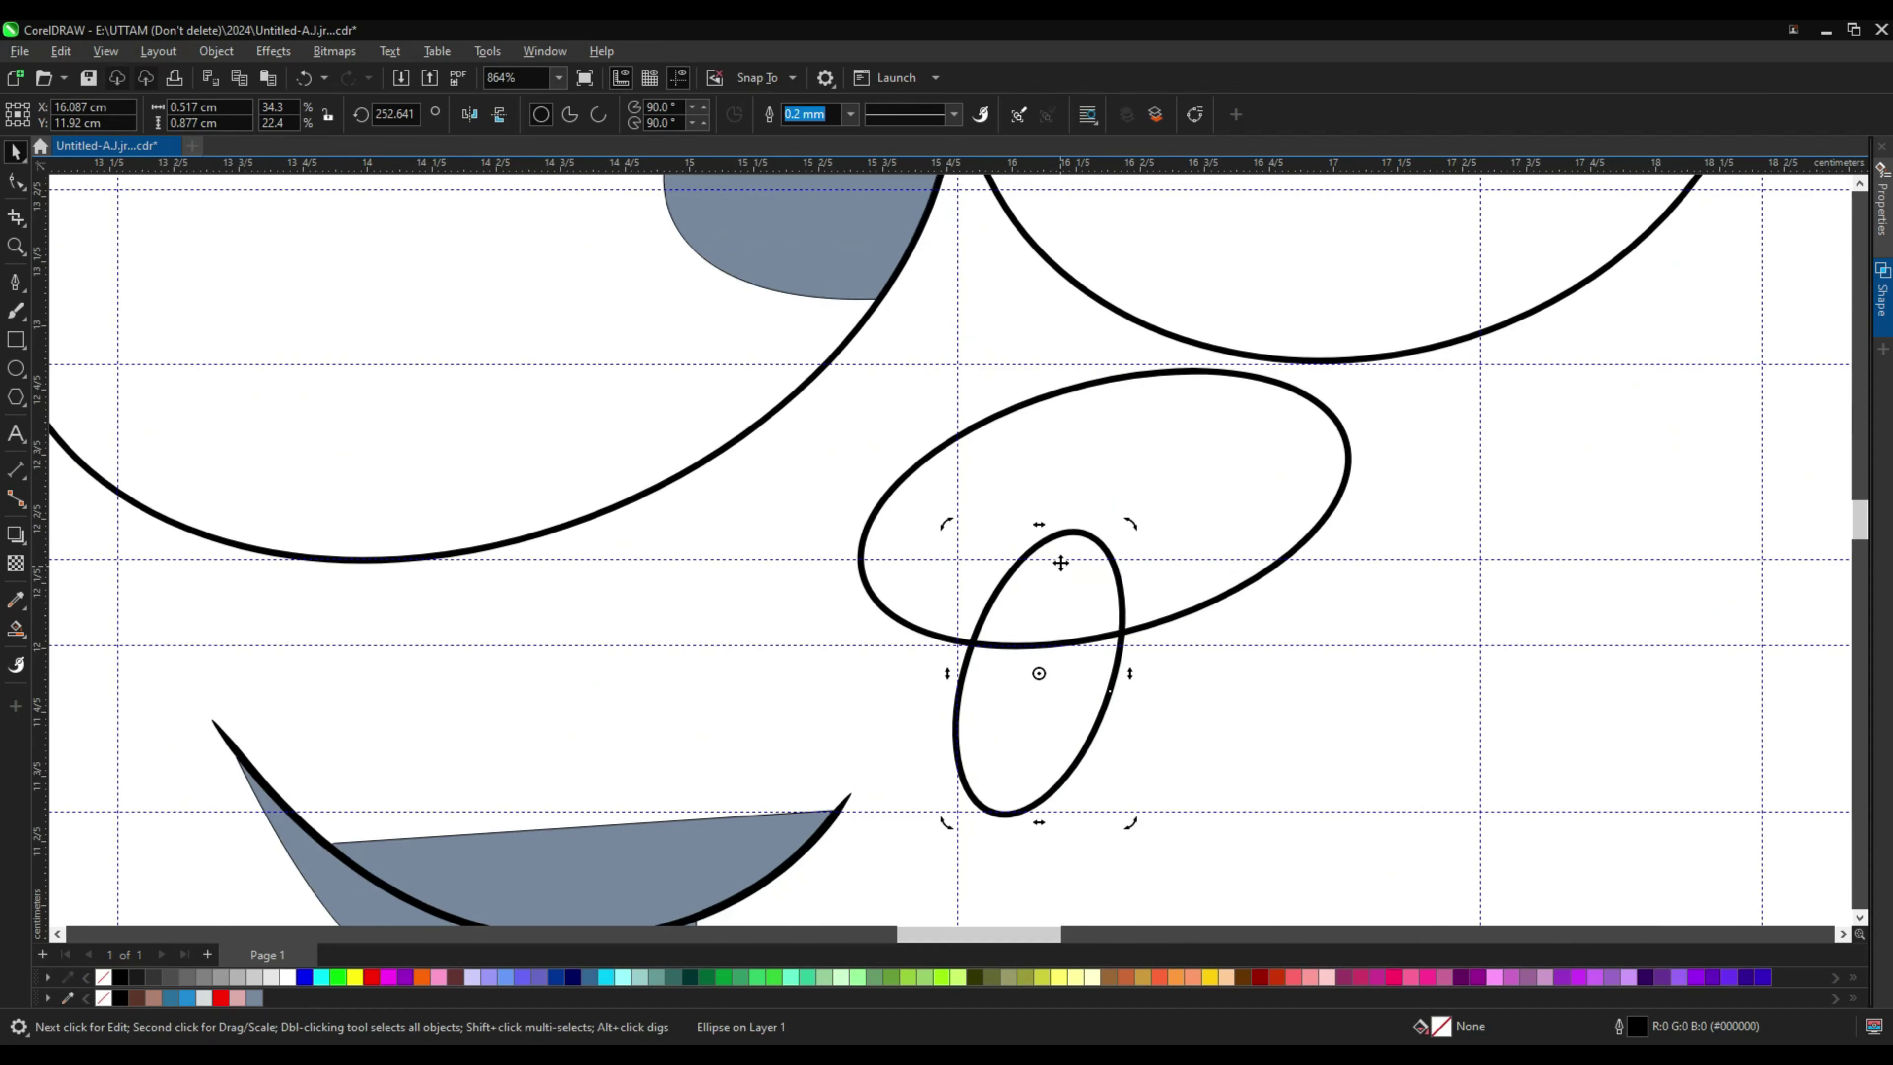
key("F10")
right_click(1083, 477)
left_click(1132, 477)
left_click(1110, 691)
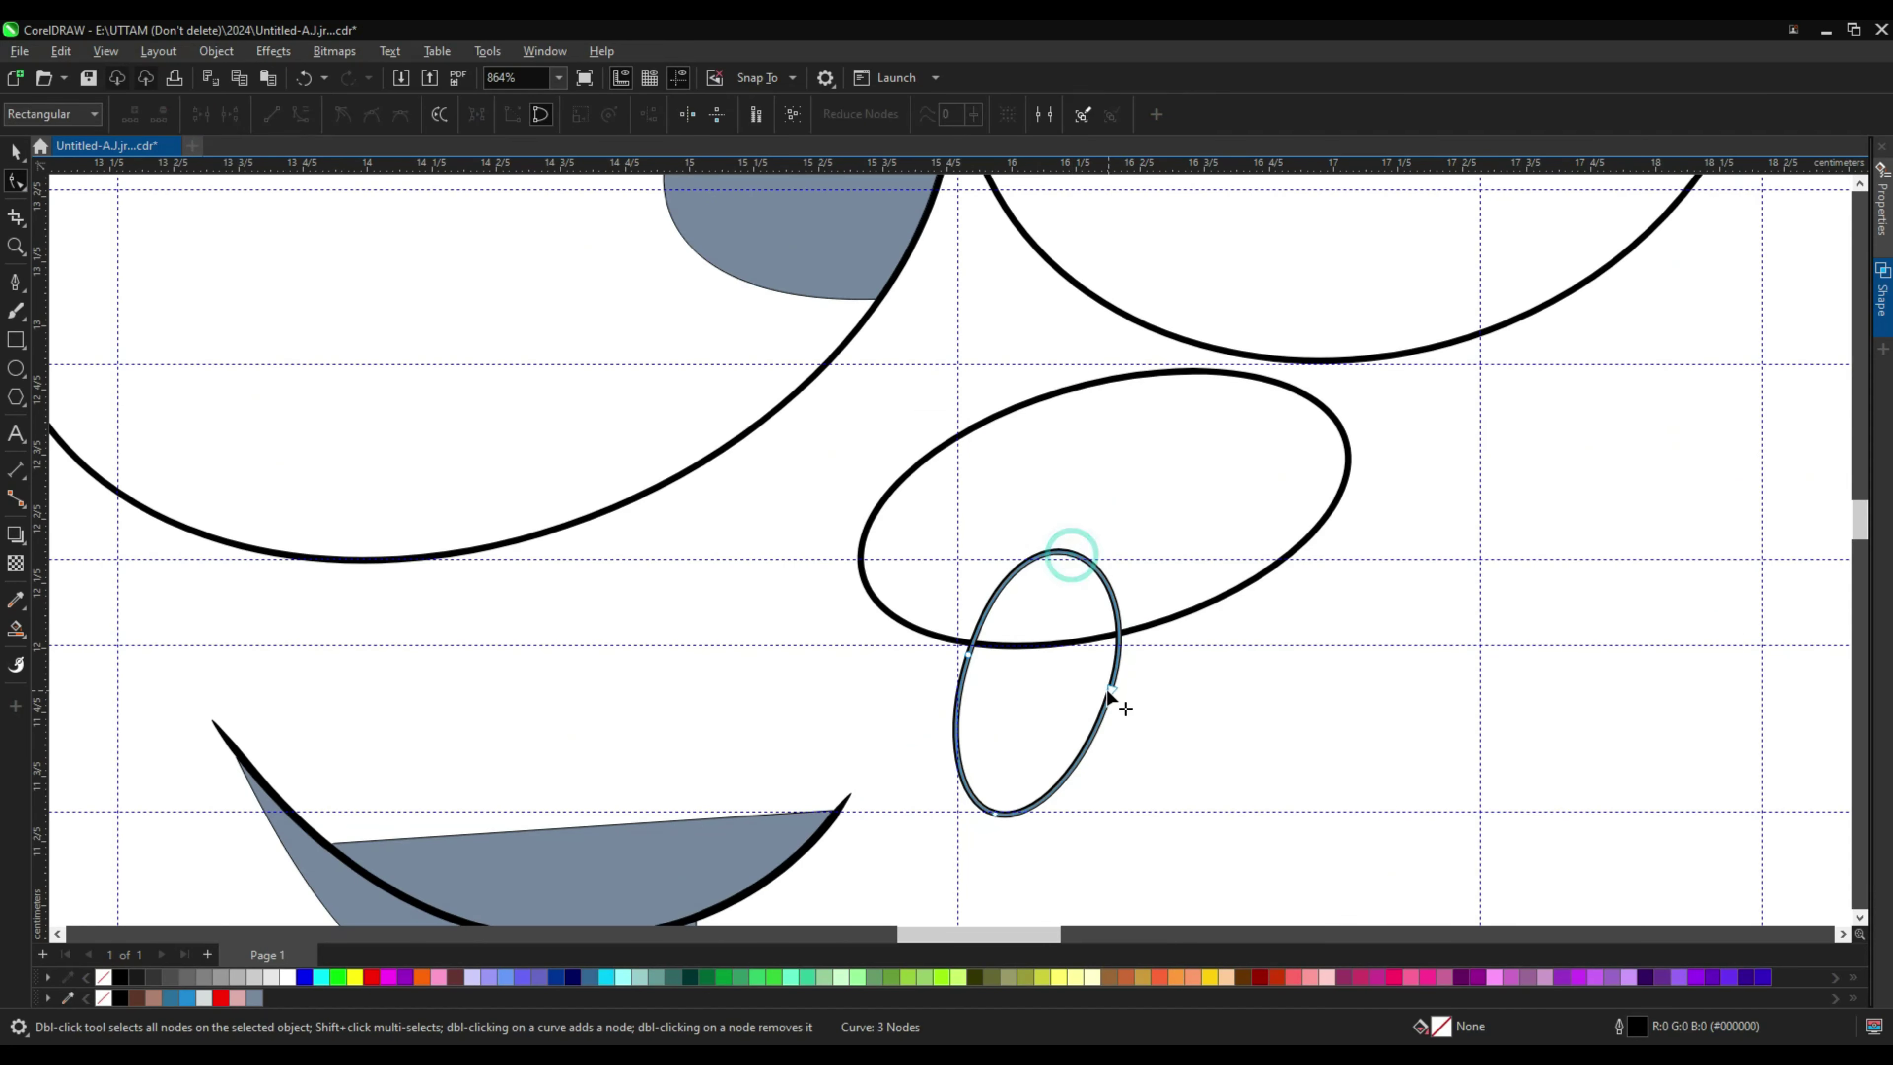
scroll(968, 686, "up", 1)
key("space")
left_click_drag(1081, 563, 1073, 544)
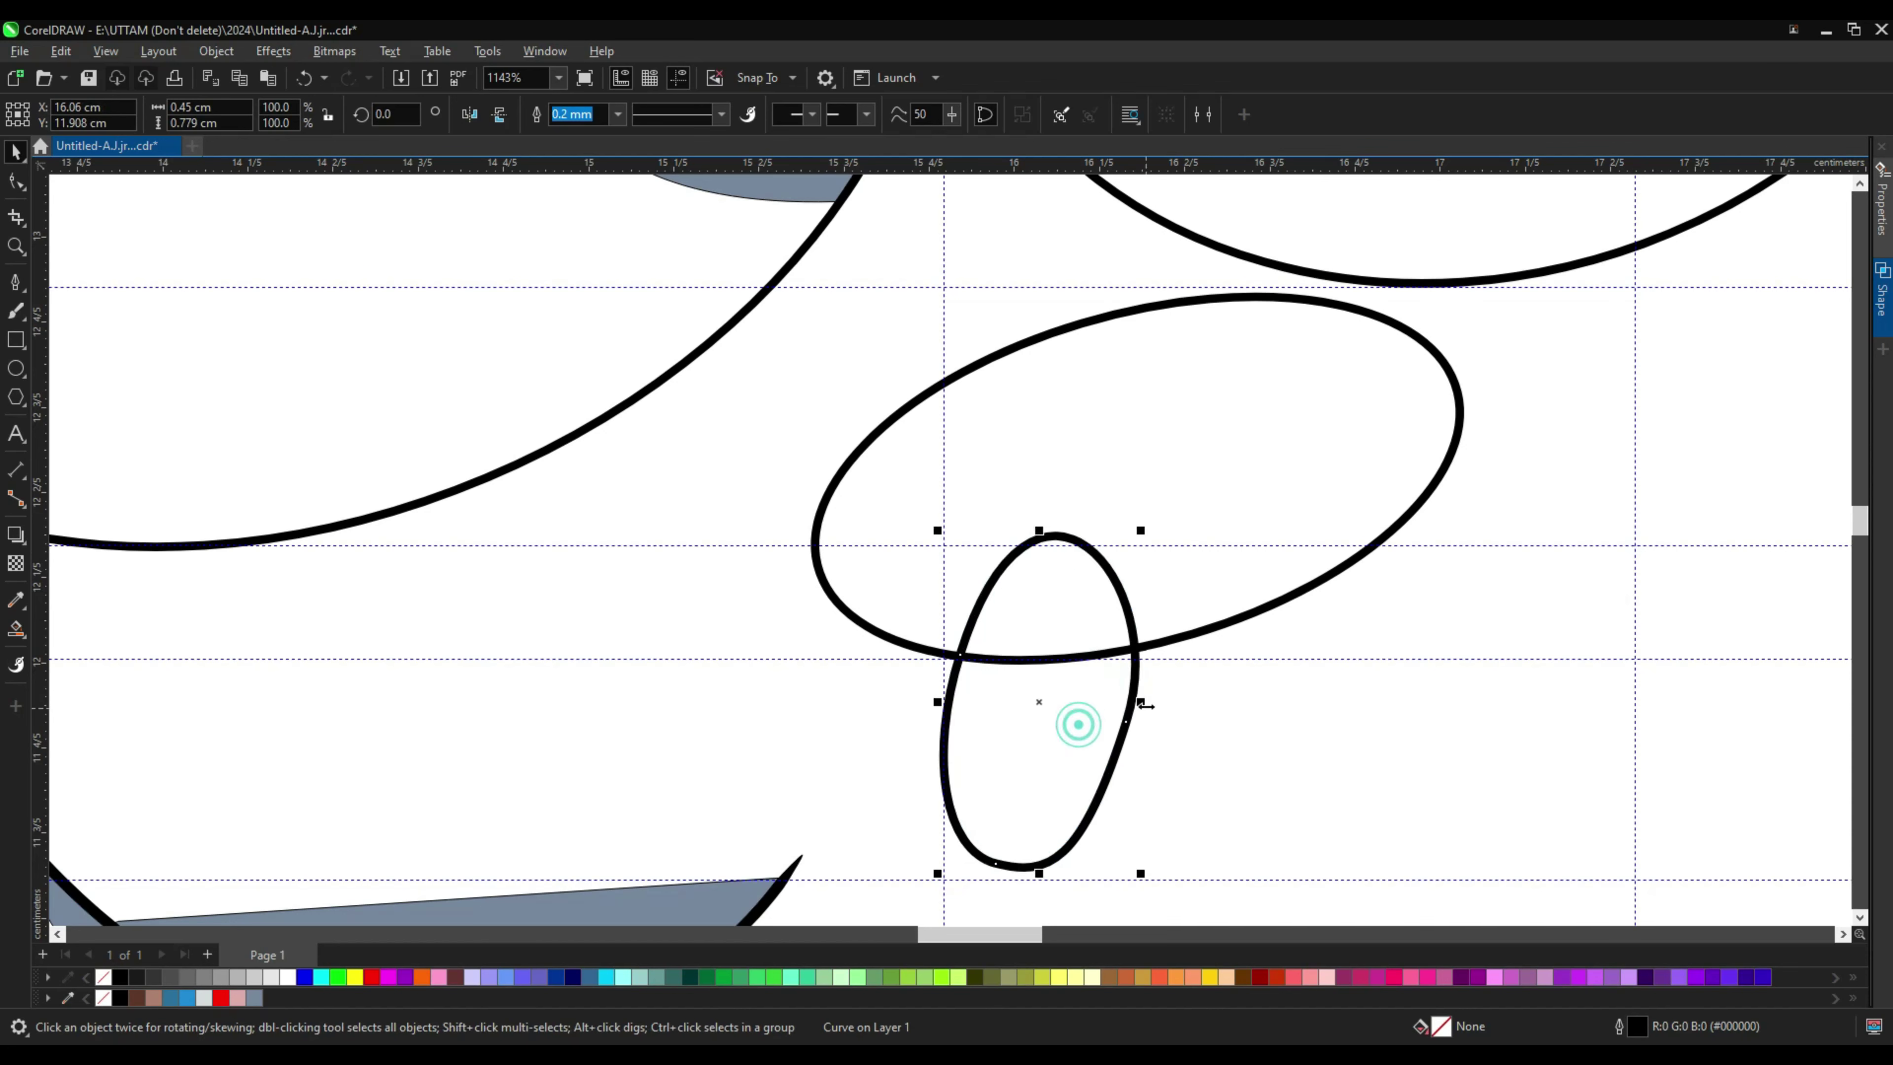
Step: Add a node to the nostril loop, duplicate it rightward, and adjust both loops' positions
left_click(1069, 637)
key("space")
double_click(1110, 704)
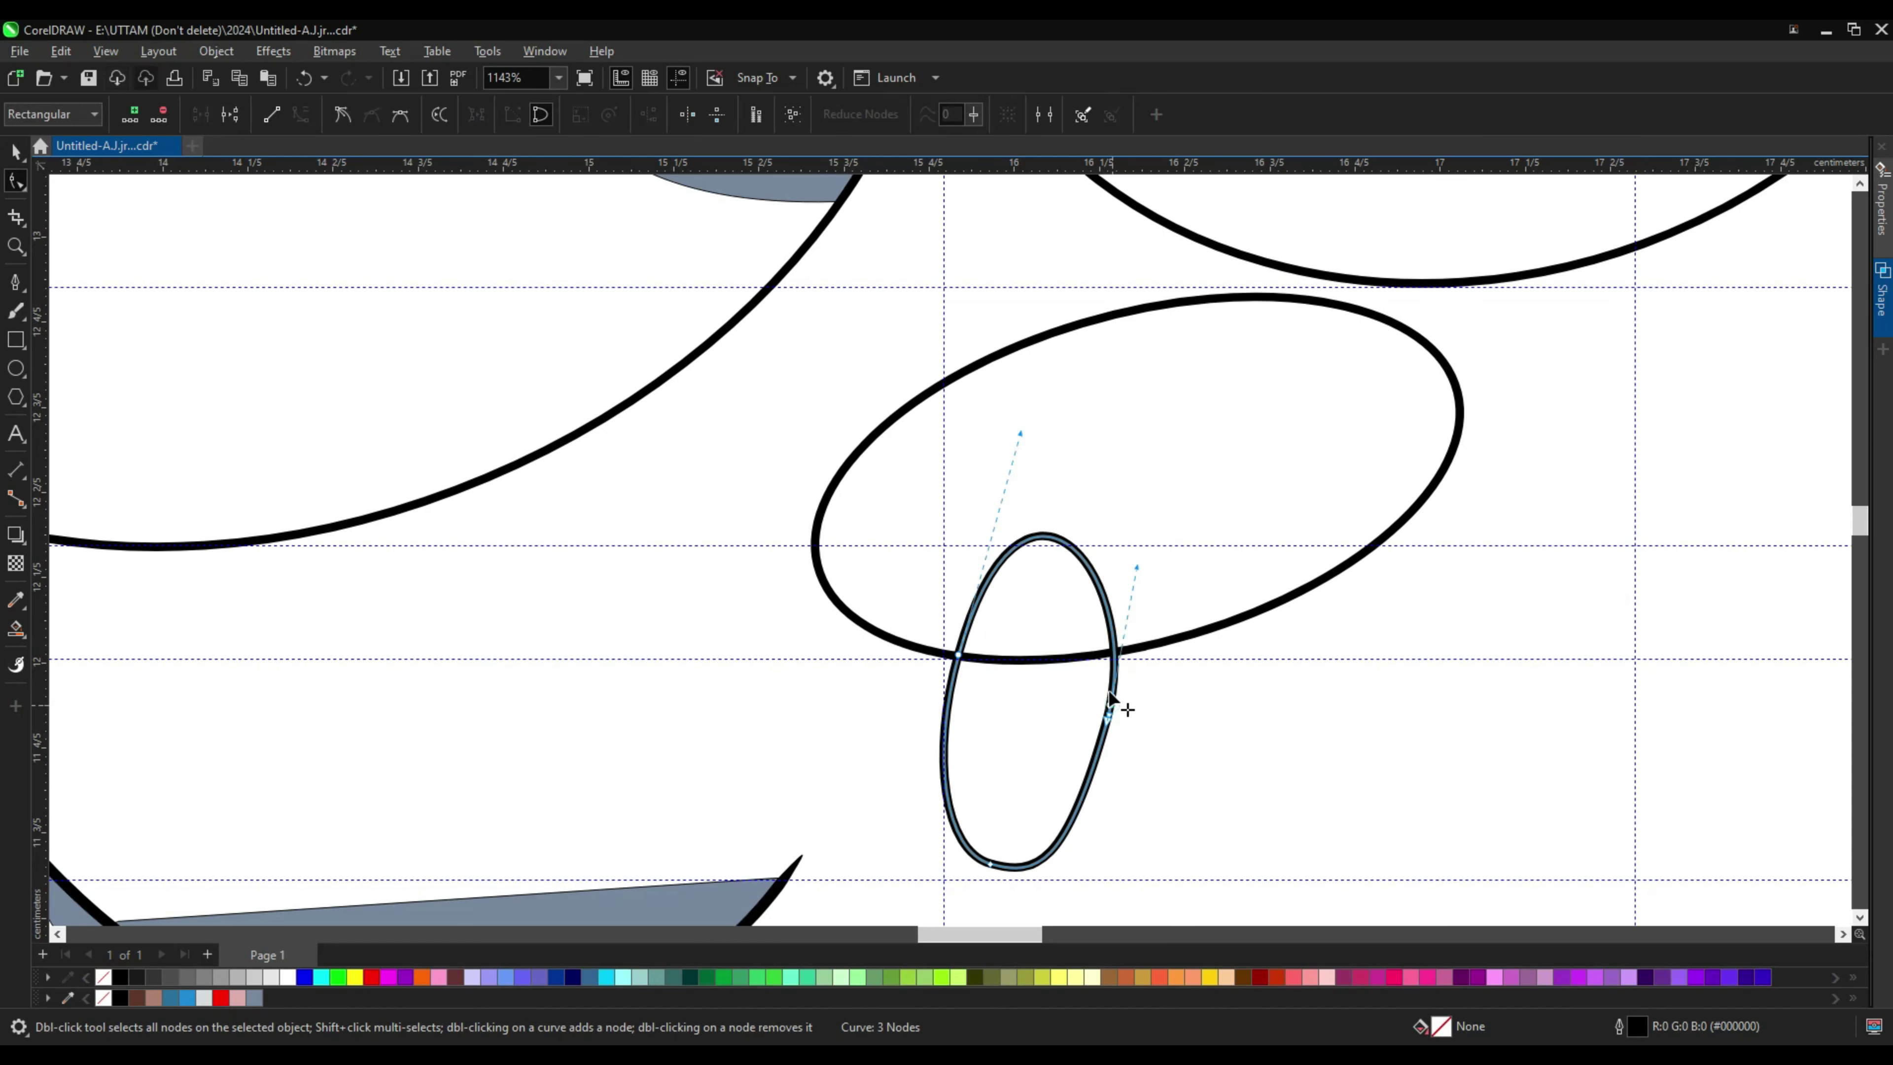
key("space")
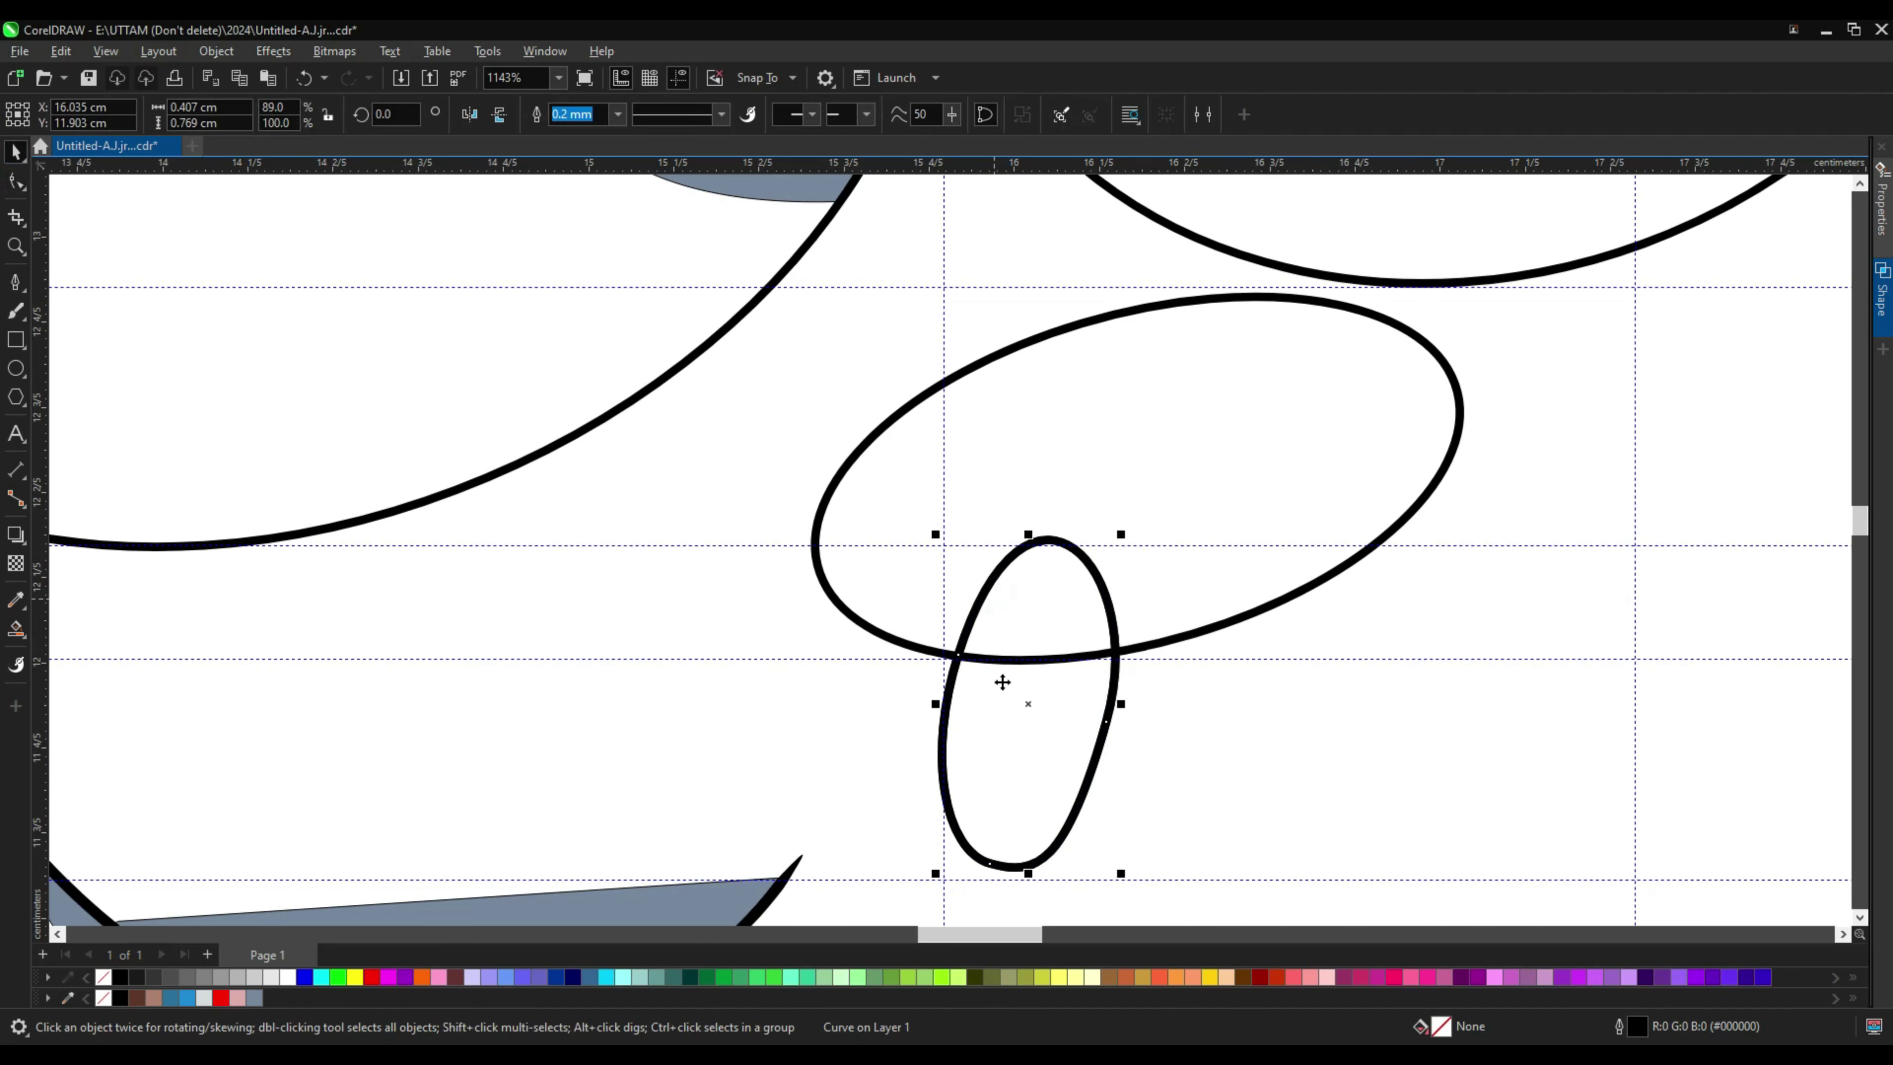
mouse_move(1000, 676)
left_mouse_down()
mouse_move(1225, 631)
mouse_move(1289, 652)
left_mouse_up()
left_click(1069, 690)
left_click(1029, 723)
left_click_drag(1122, 707, 1167, 746)
Step: Smart Fill both nostril tops grey-blue and delete the leftover loop outlines
left_click(16, 628)
left_click(1035, 596)
left_click(1232, 597)
key("space")
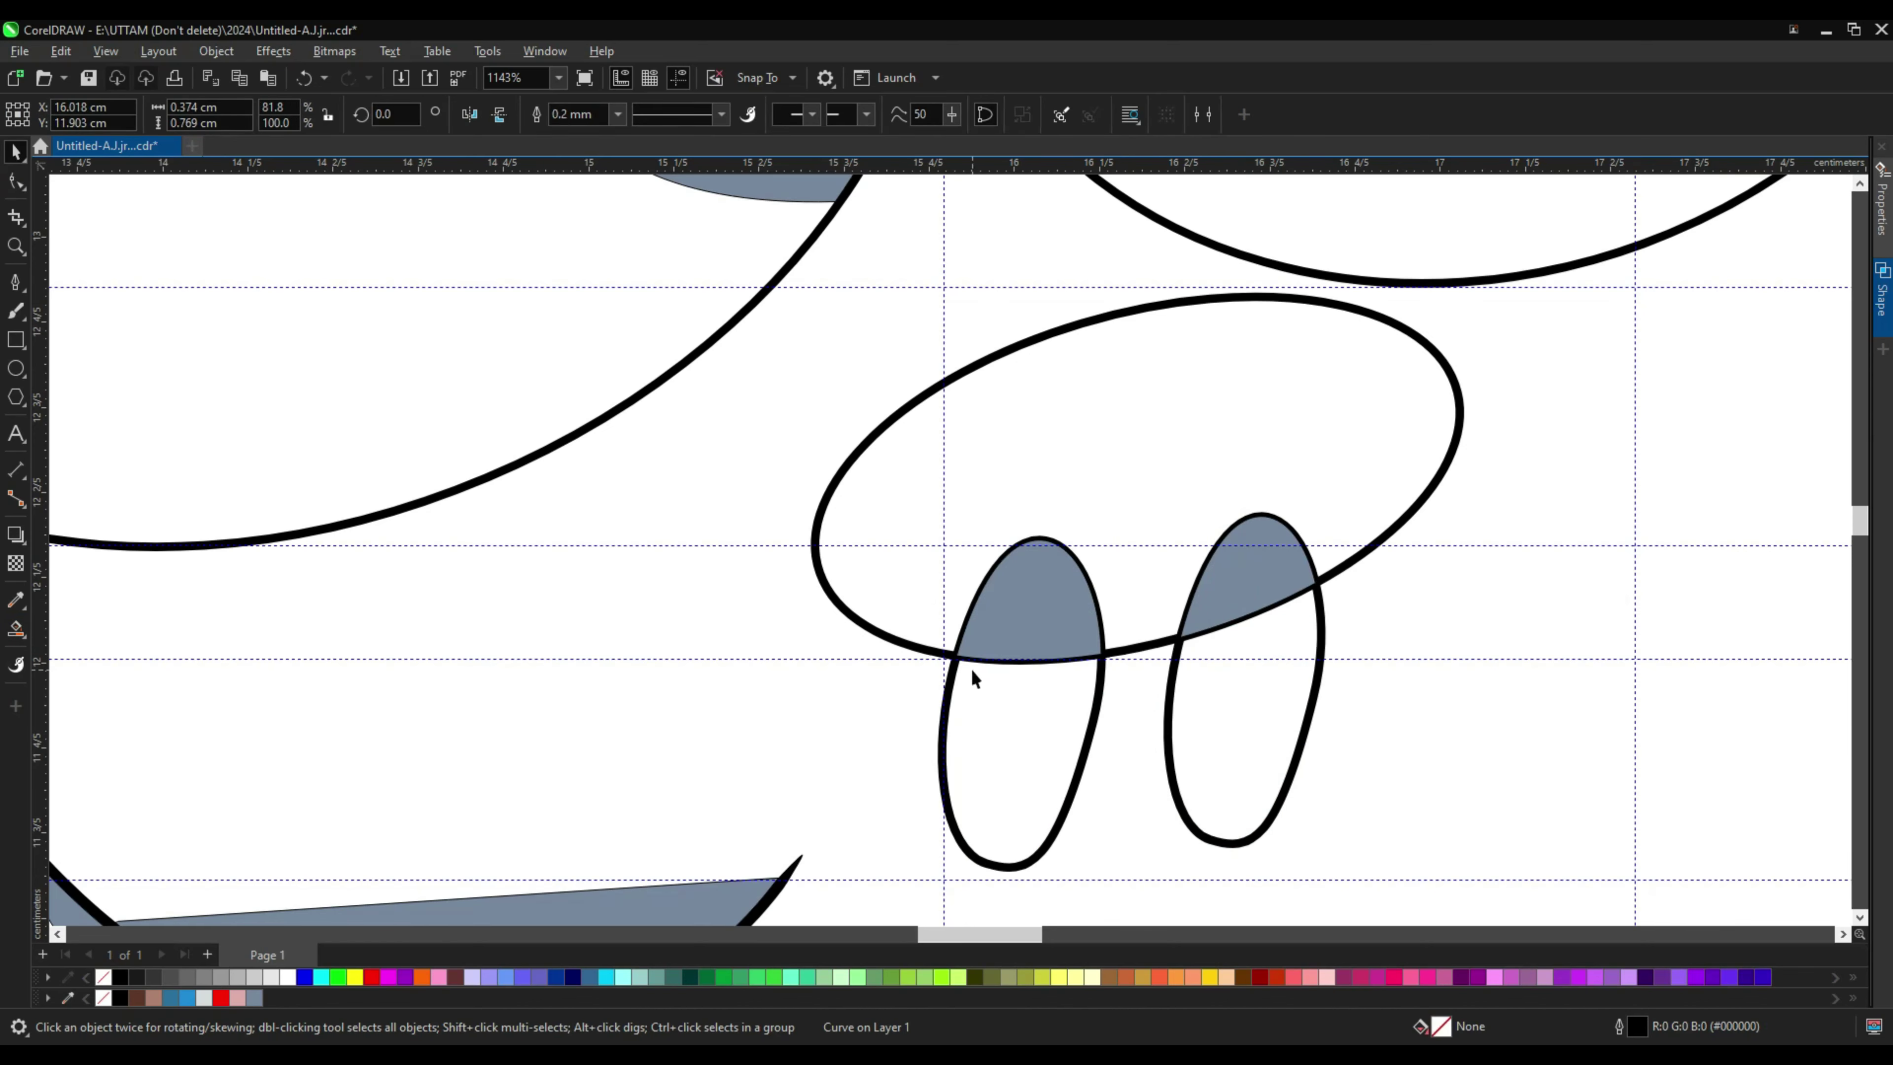
right_click(1275, 152)
left_click(1377, 346)
Step: Narrow the left grey nostril slightly to match the right one
scroll(1271, 620, "up", 4)
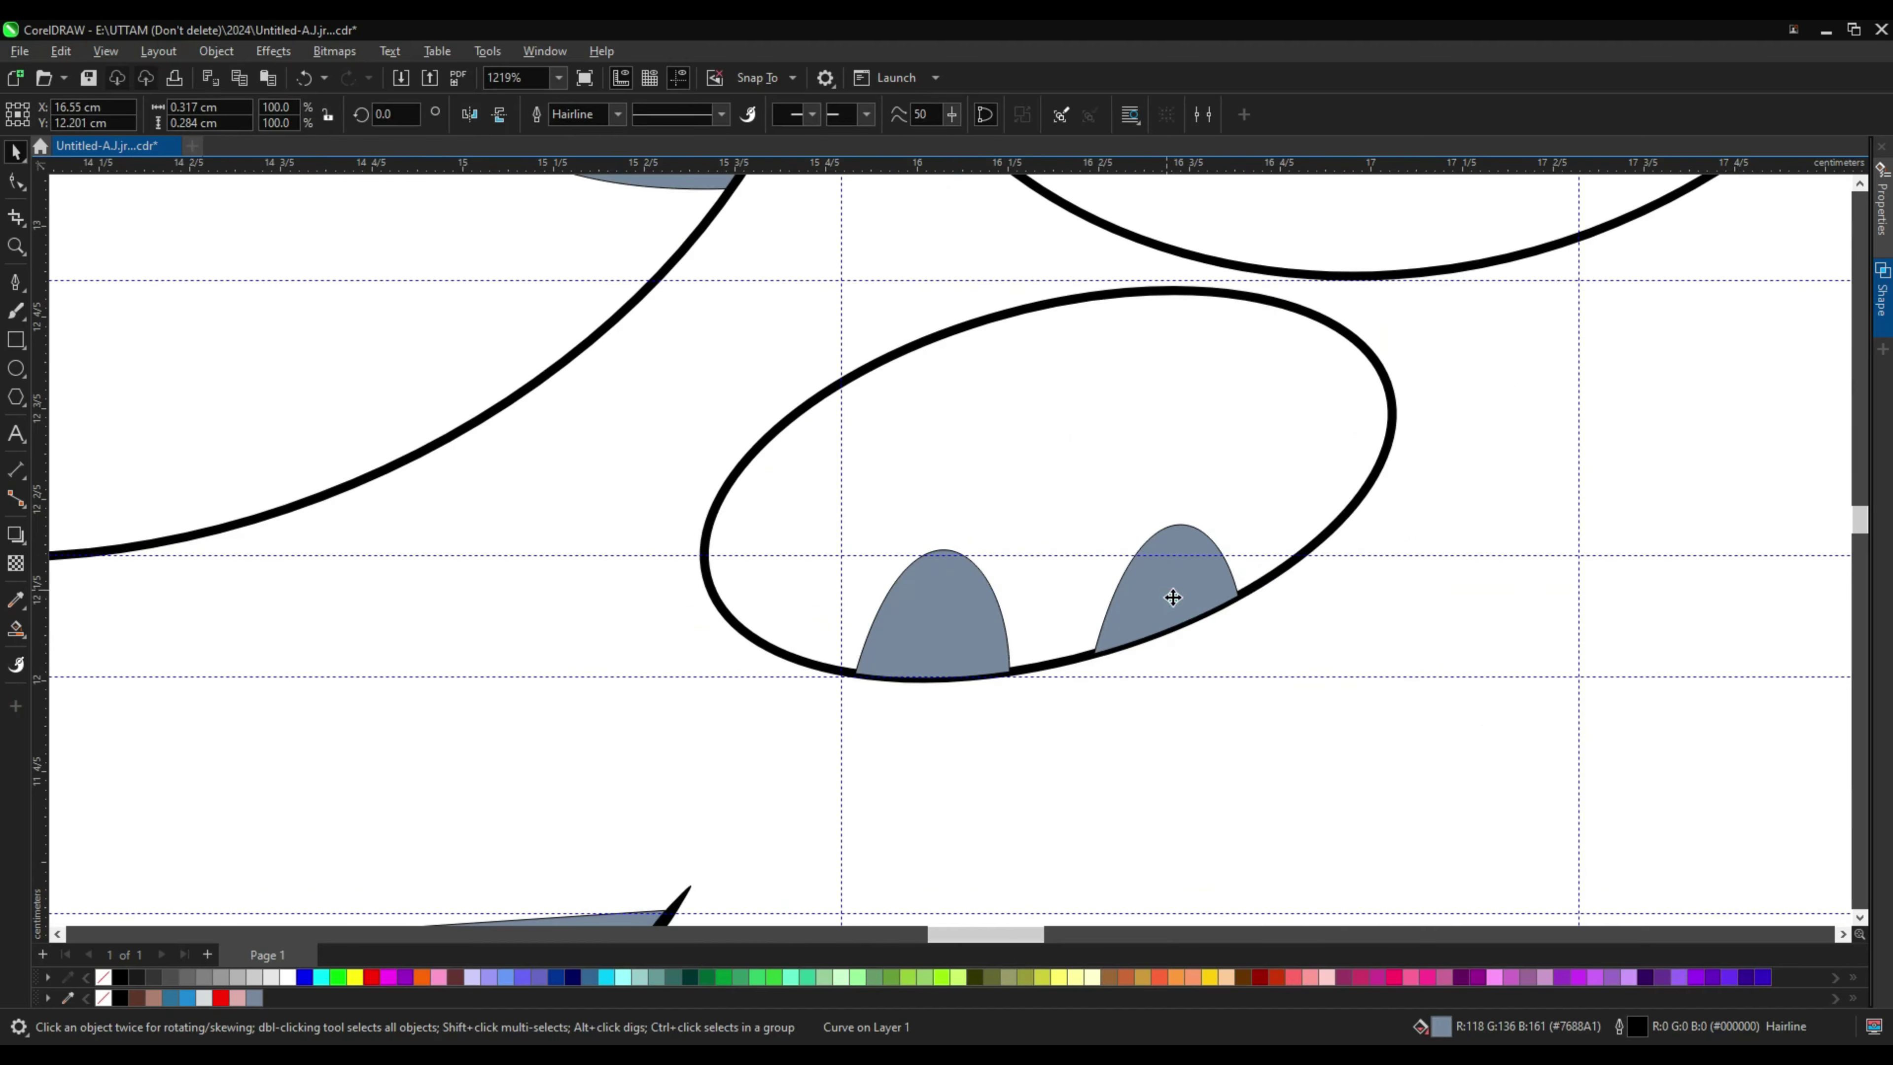
scroll(1193, 576, "up", 1)
scroll(1268, 647, "down", 2)
left_click(1196, 631)
scroll(1196, 632, "down", 1)
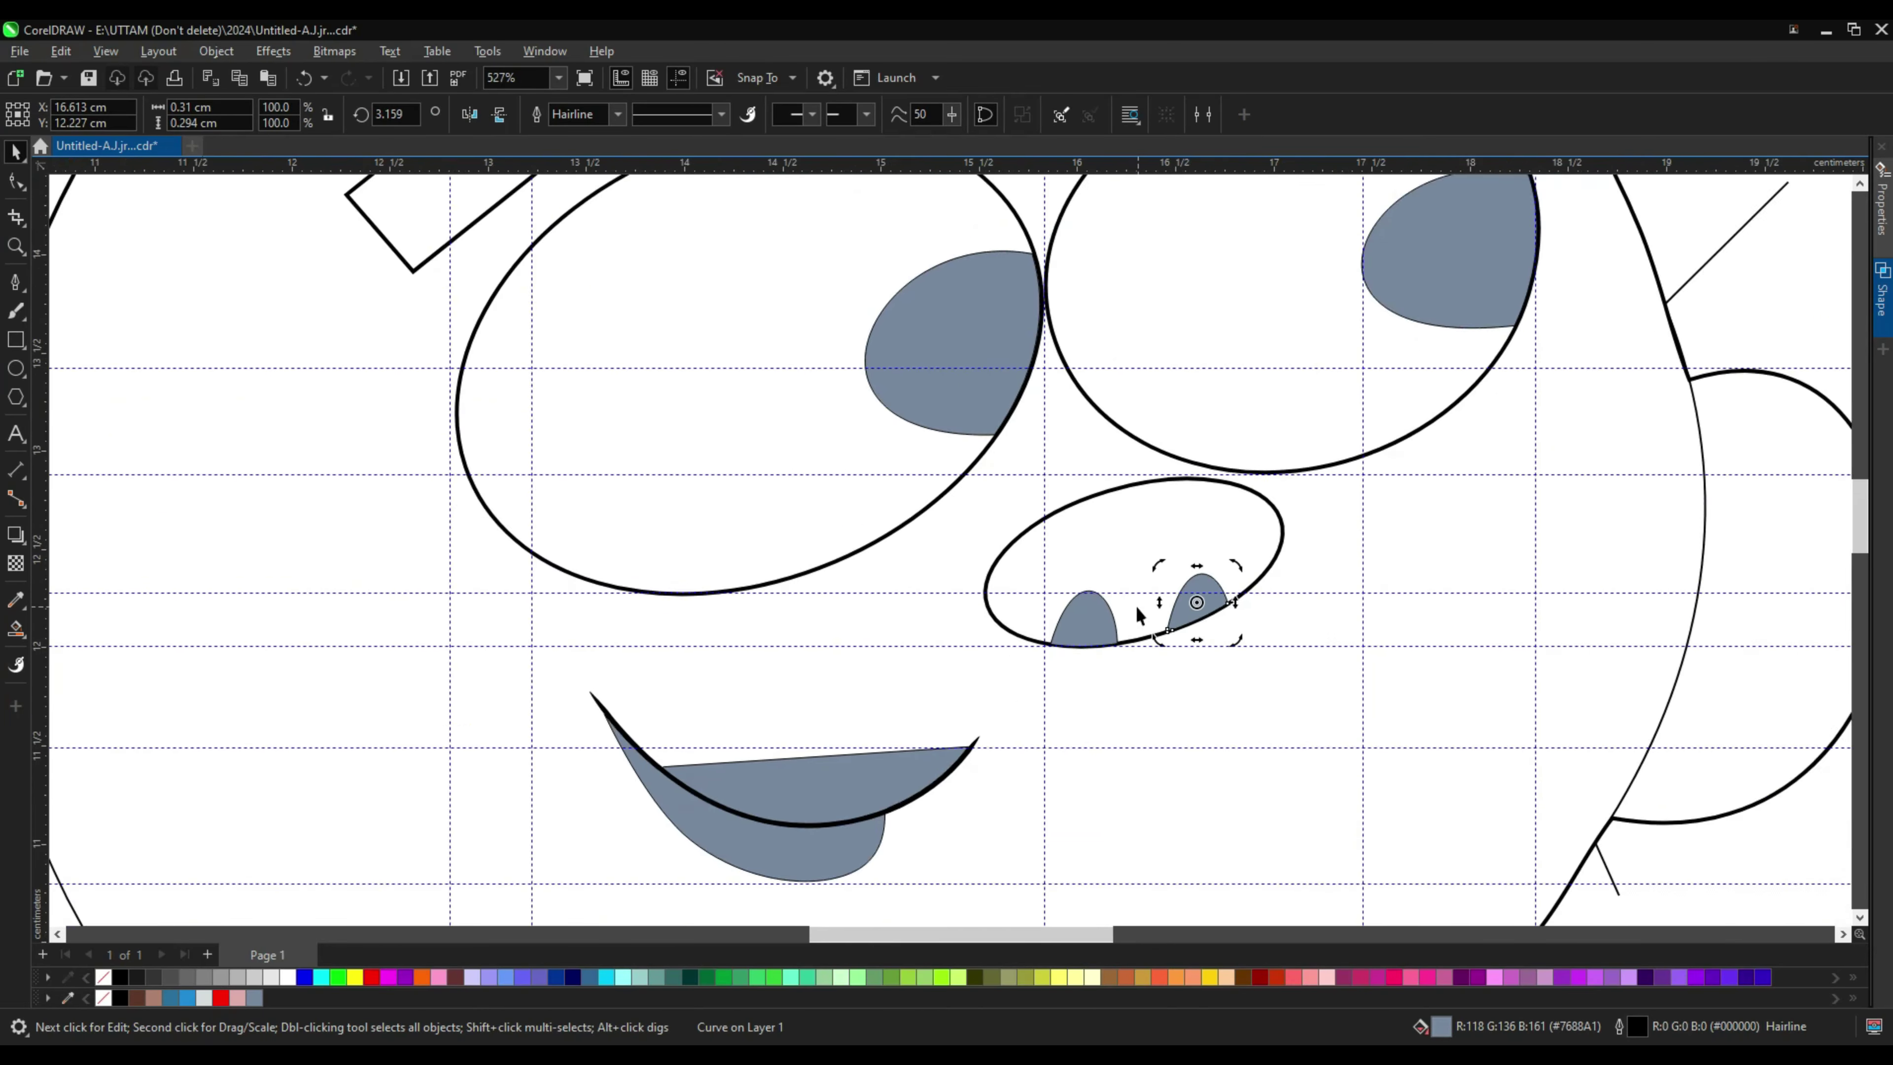
scroll(1134, 604, "down", 1)
scroll(1134, 604, "up", 1)
left_click(1054, 595)
scroll(1054, 595, "up", 3)
left_click_drag(1000, 582, 1020, 582)
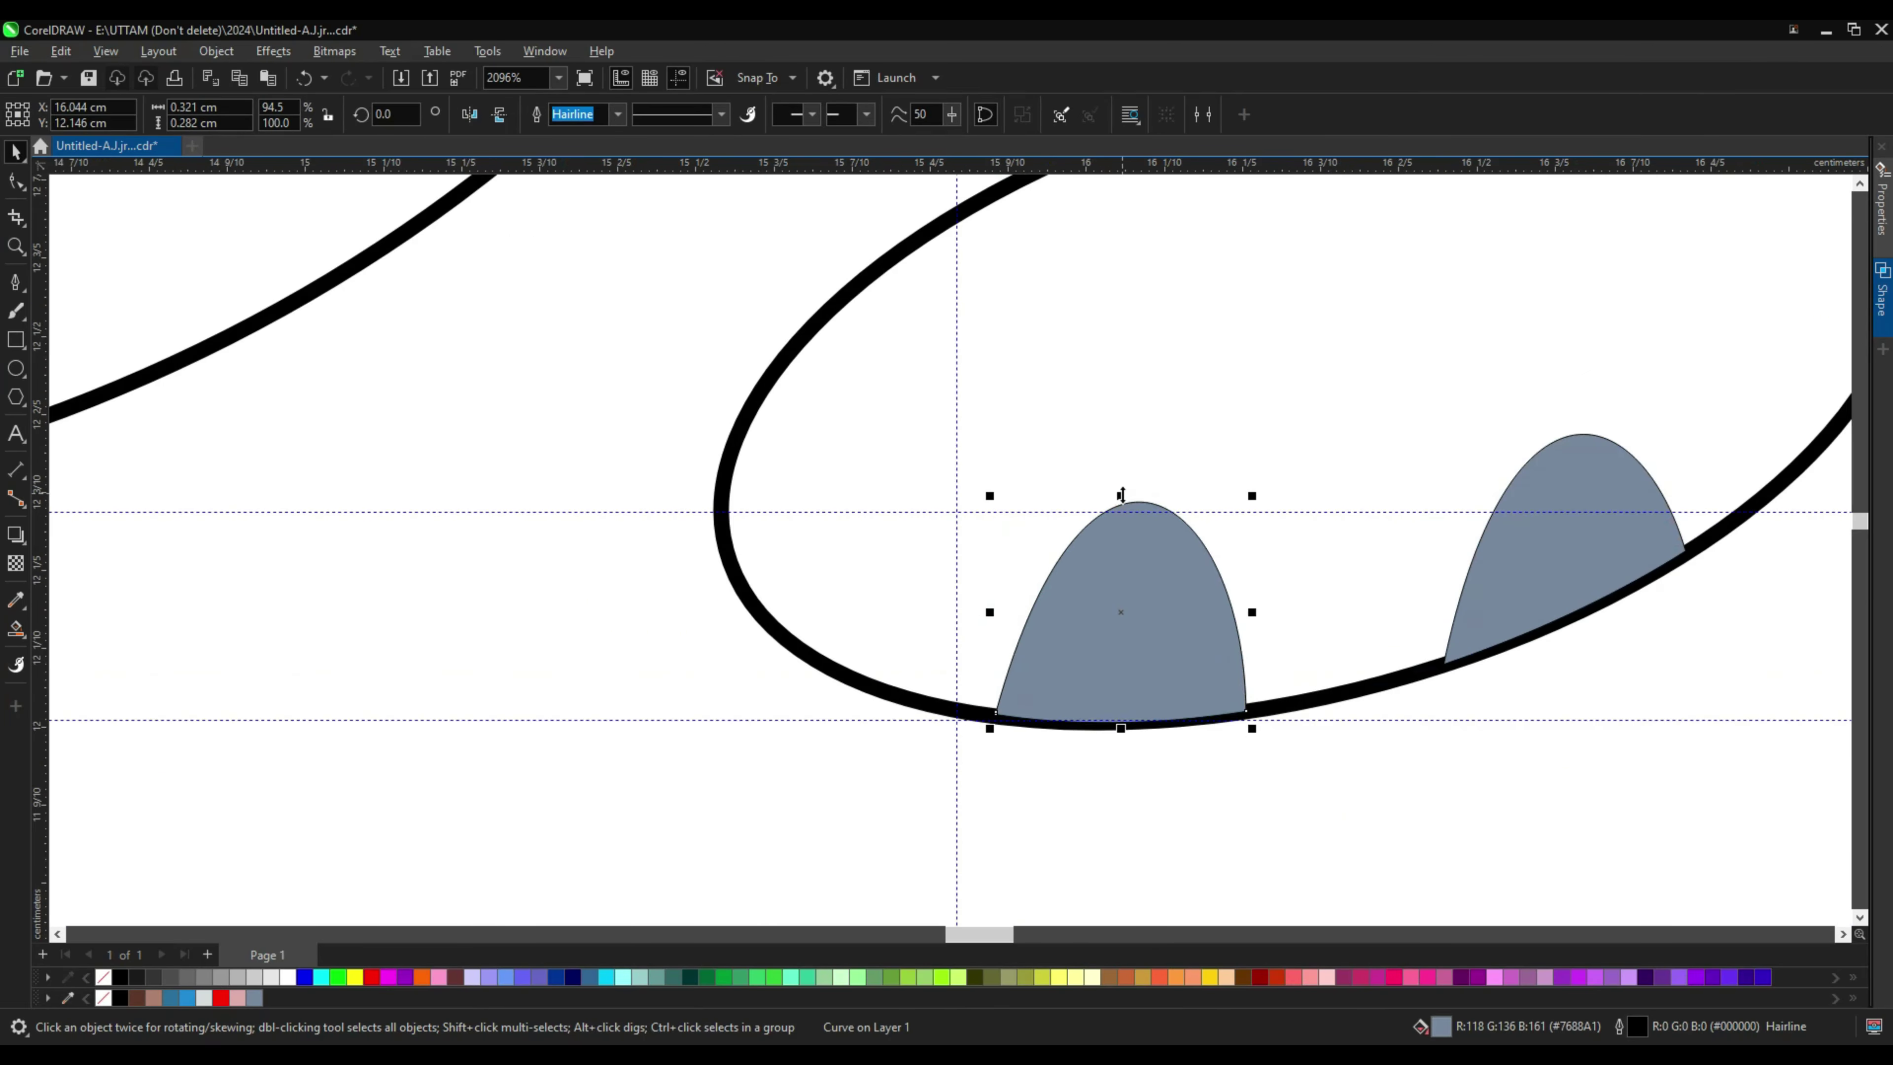
scroll(1020, 582, "down", 2)
scroll(1118, 522, "down", 3)
key("Escape")
scroll(1085, 476, "down", 2)
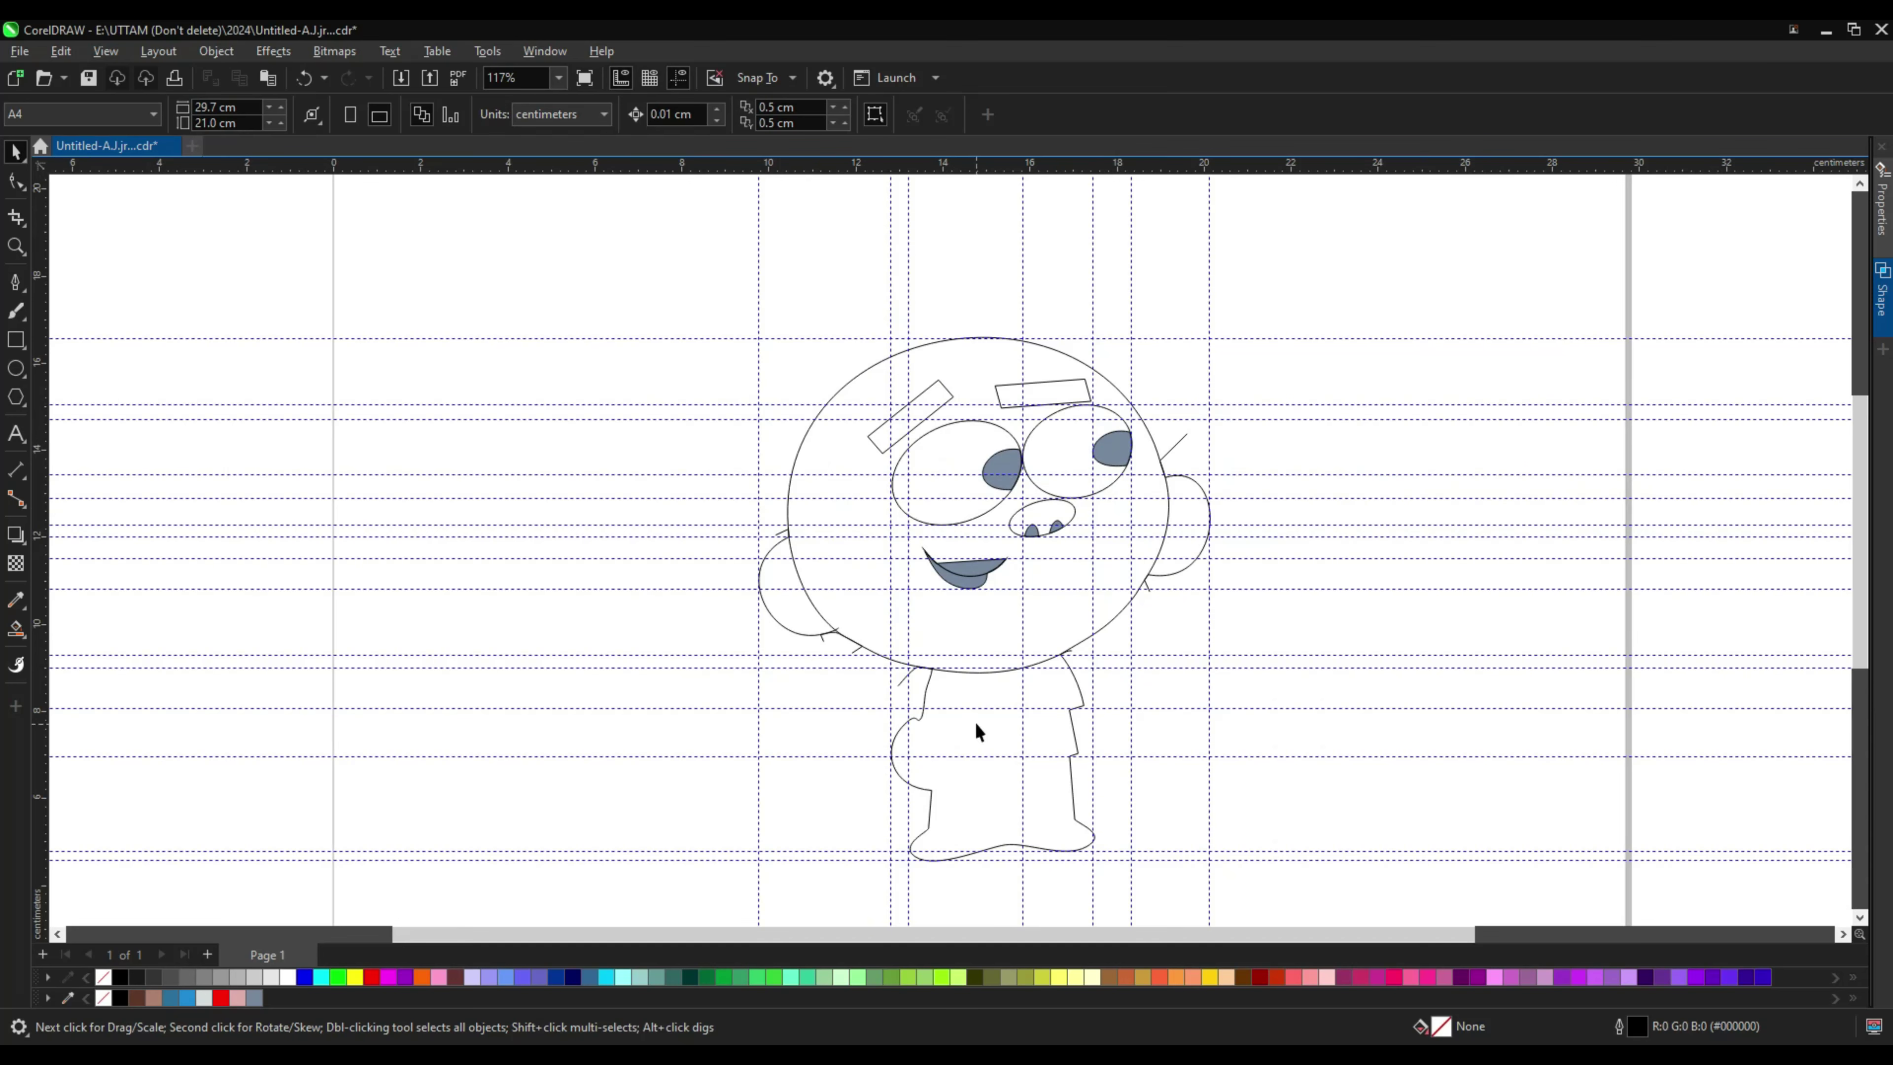
Step: Draw the arm line with the Pen tool over the shirt's left side
left_click(14, 280)
scroll(747, 617, "up", 3)
left_click_drag(928, 703, 1005, 826)
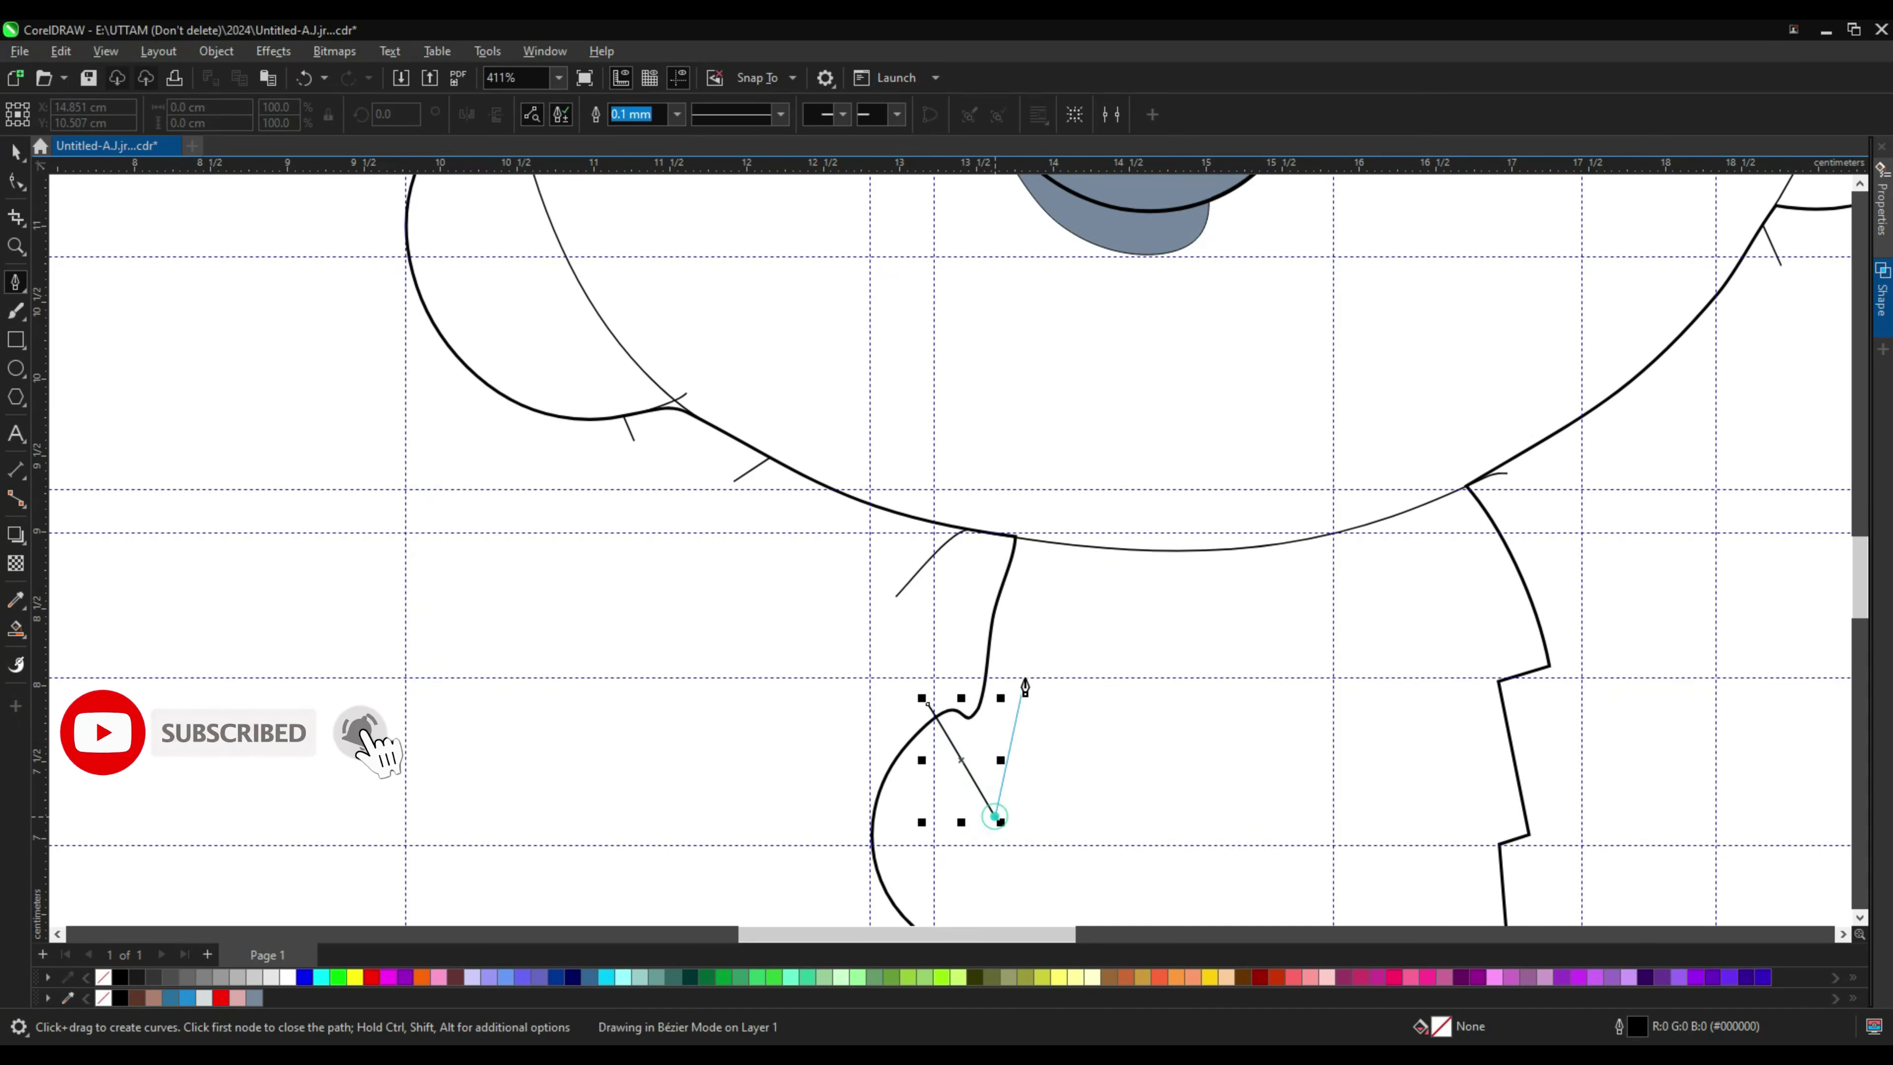
key("Escape")
left_click(1055, 708)
scroll(1052, 712, "down", 2)
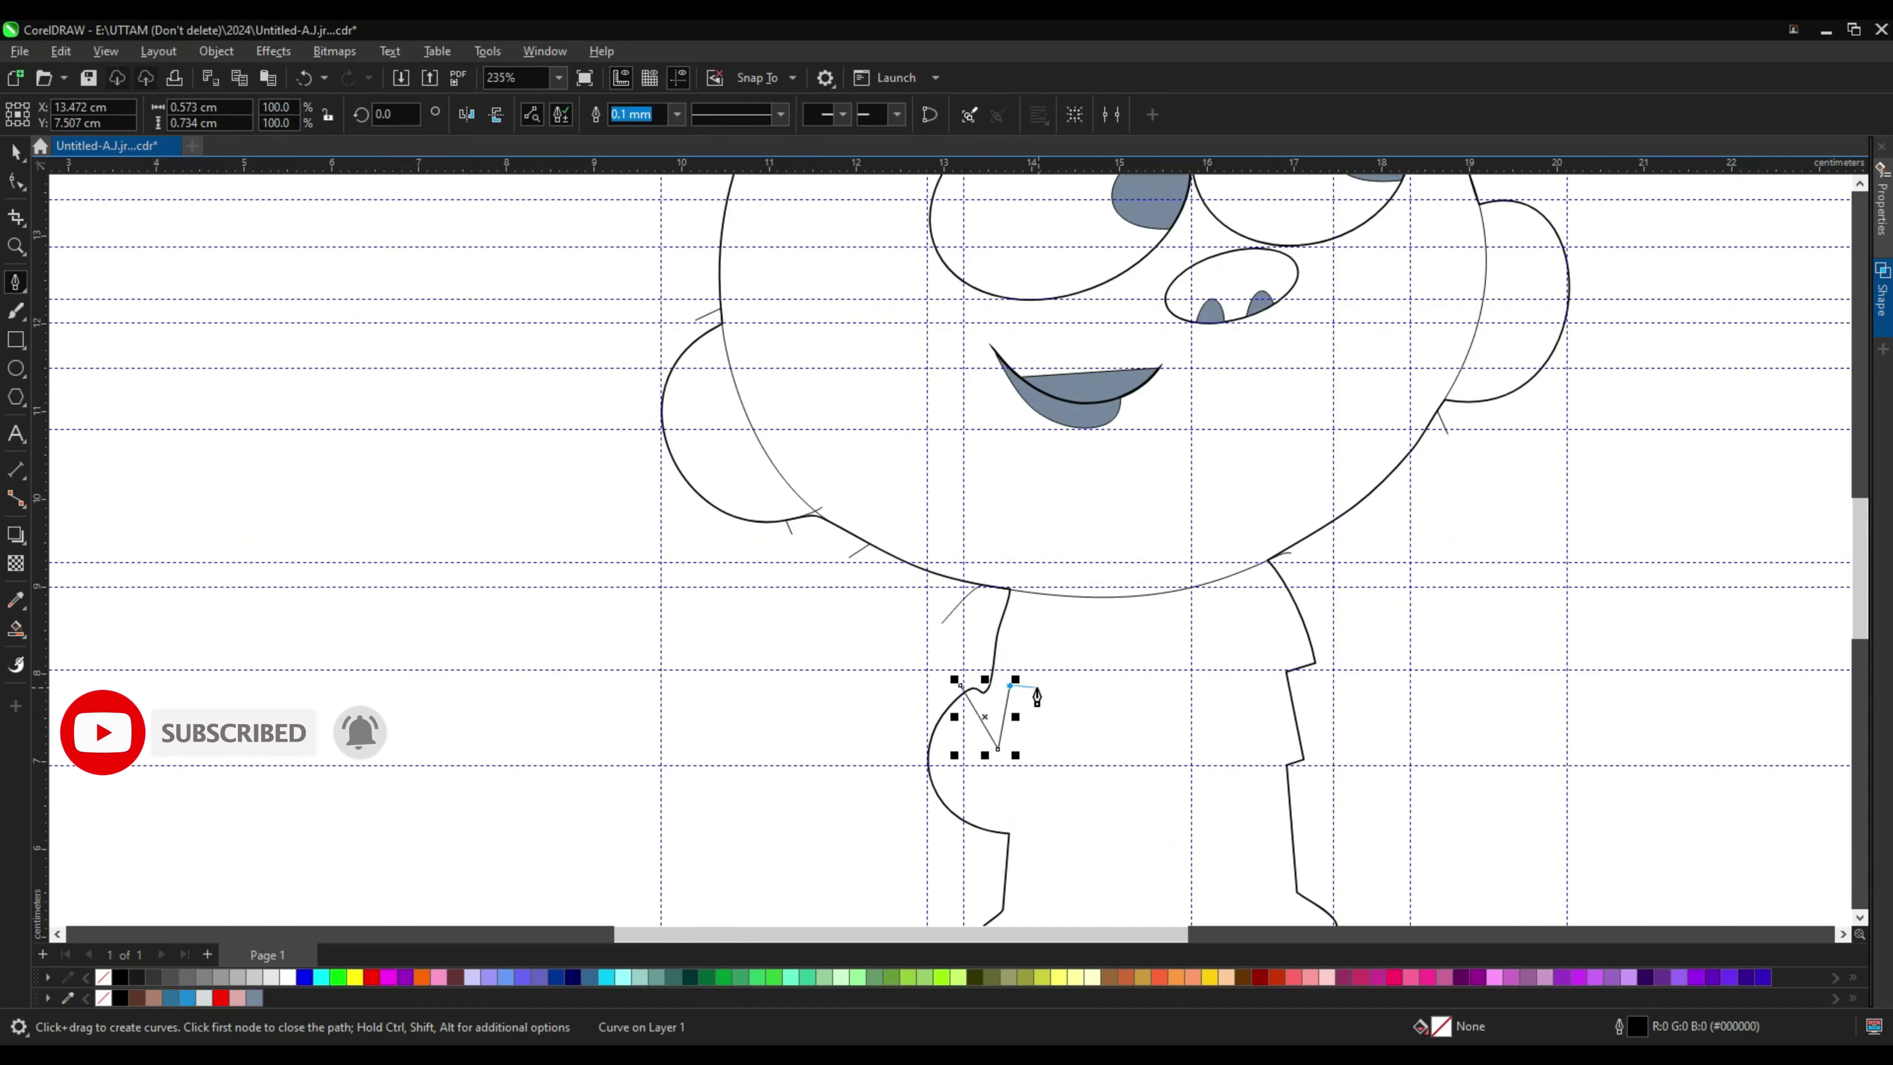
scroll(1021, 880, "up", 2)
scroll(1030, 800, "up", 1)
left_click(1044, 780)
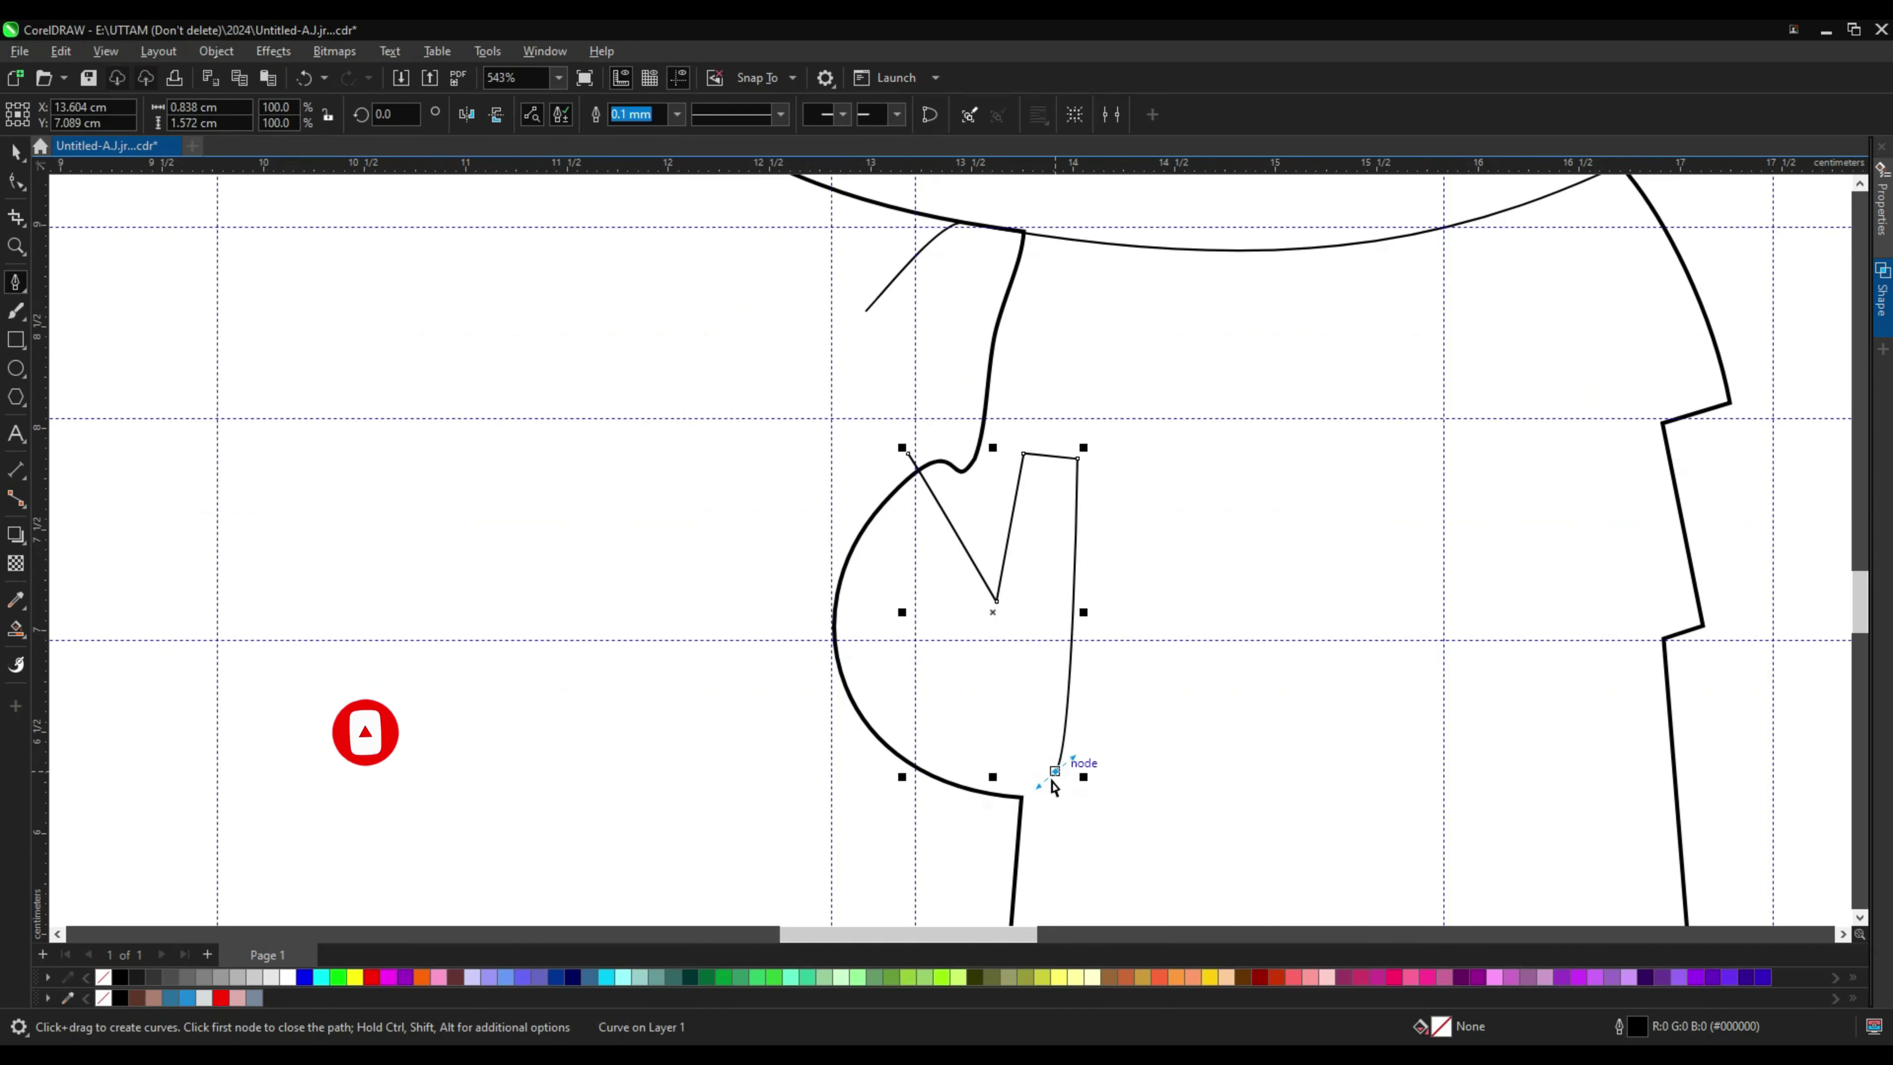
scroll(1031, 800, "up", 1)
Step: Sharpen the arm line's bottom bend into a corner with the Shape tool
left_click(17, 182)
scroll(1021, 801, "up", 2)
scroll(1021, 801, "up", 1)
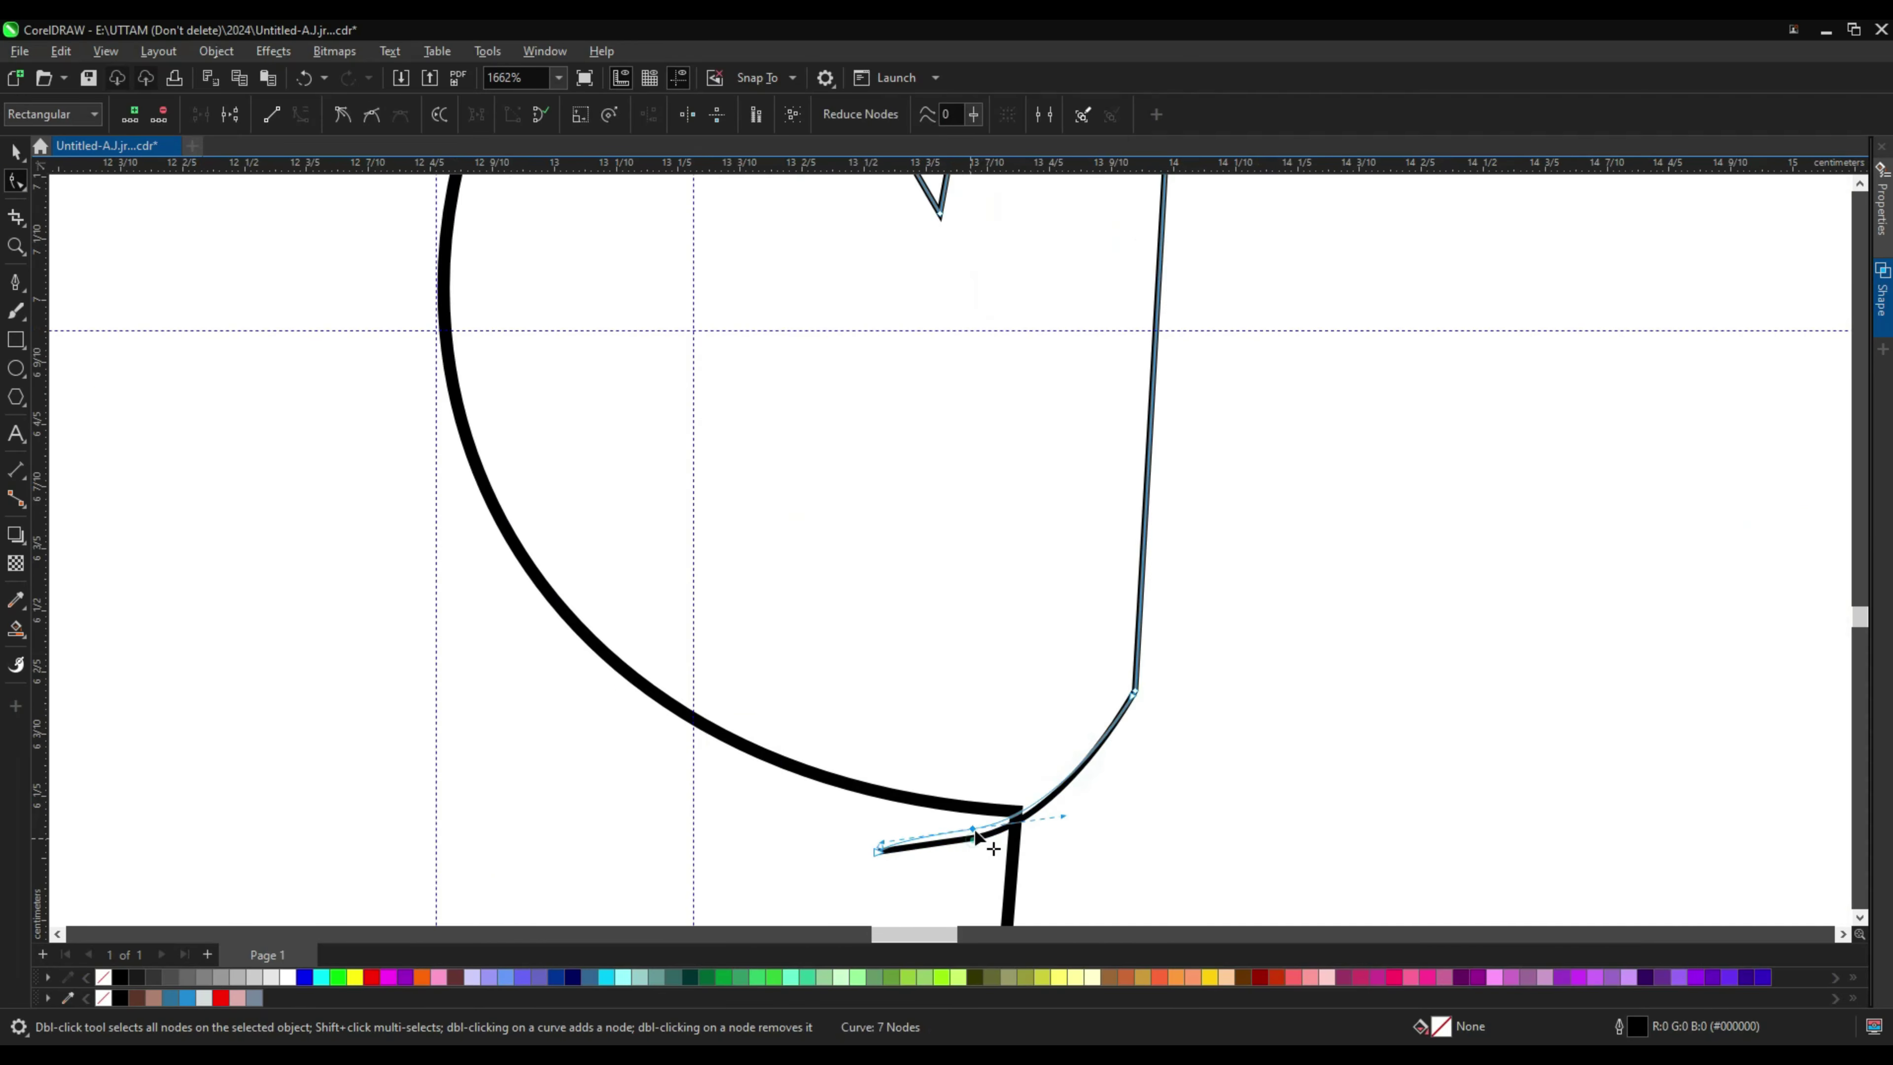
scroll(1137, 693, "down", 3)
left_click_drag(1119, 759, 1113, 735)
scroll(1114, 735, "up", 1)
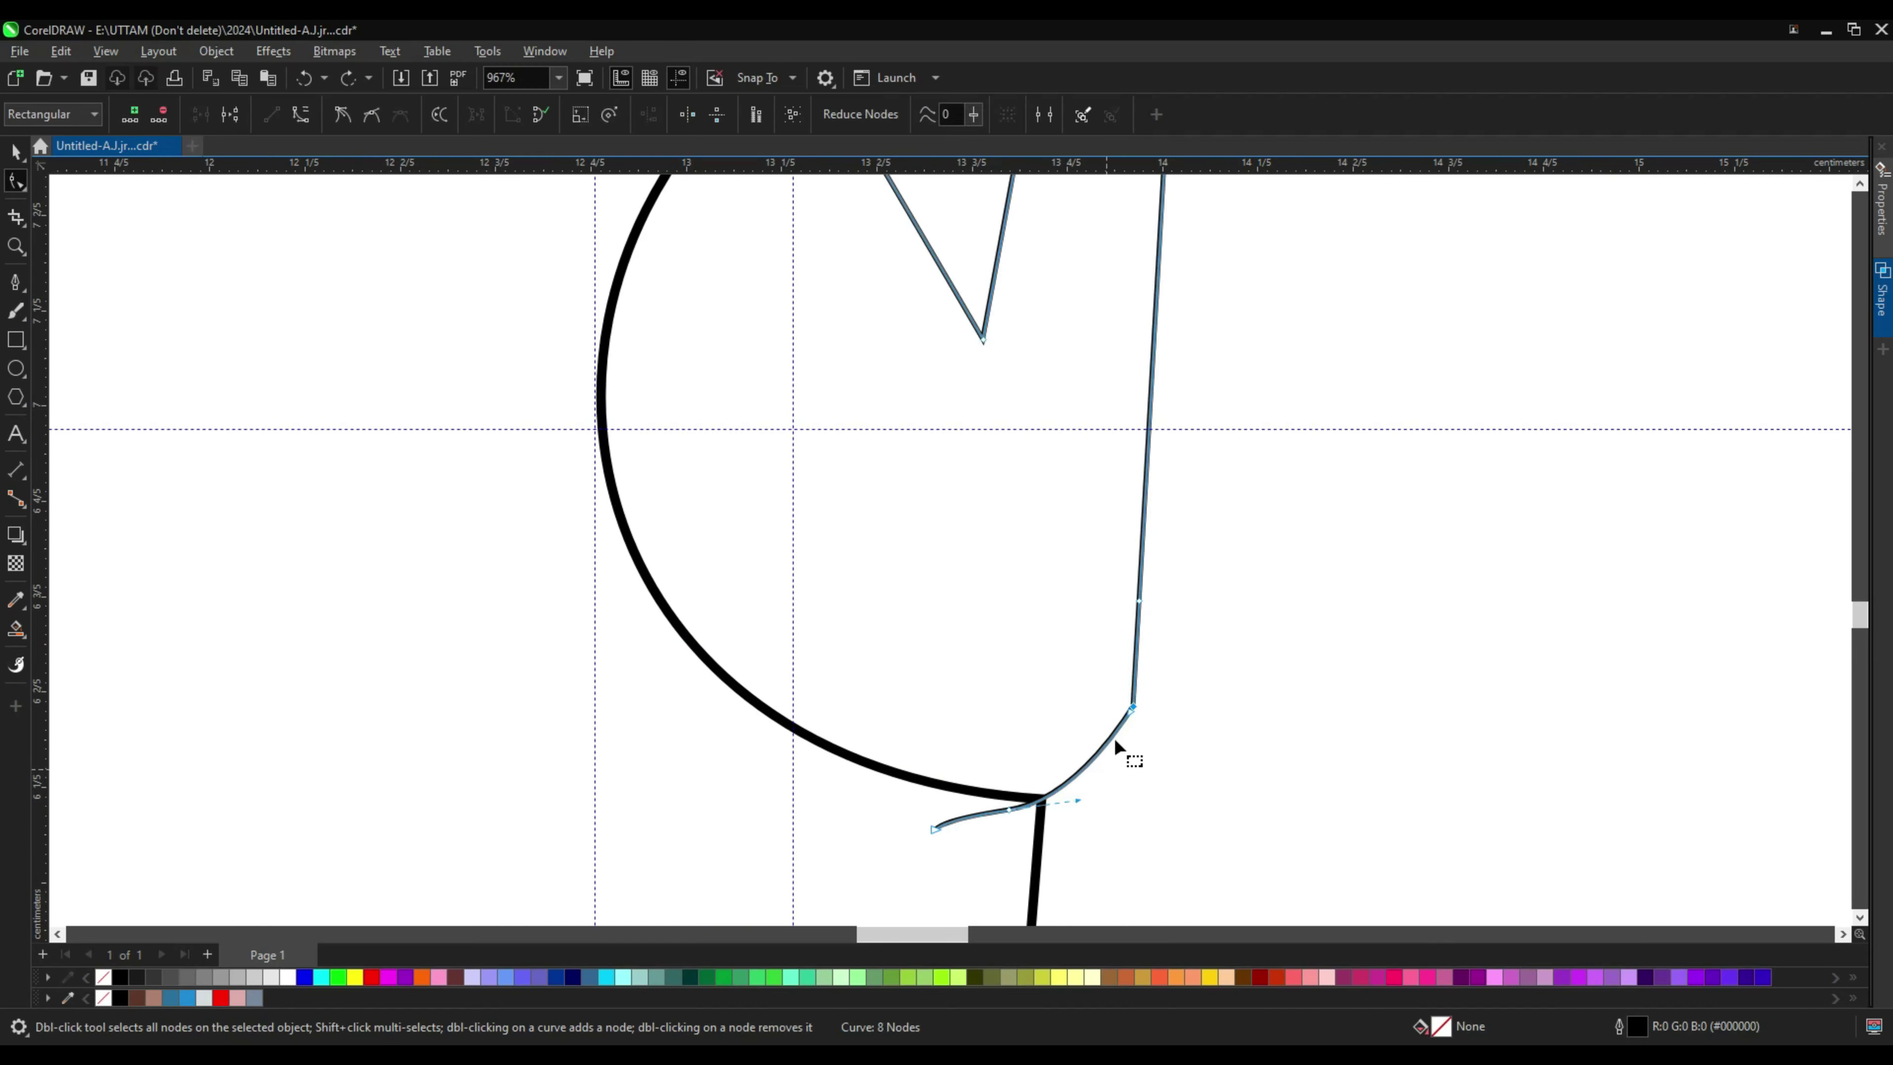
scroll(1131, 703, "up", 1)
scroll(1131, 703, "up", 1)
scroll(998, 840, "down", 3)
Step: Begin a new pen curve at the neckline just below the chin
left_click(16, 282)
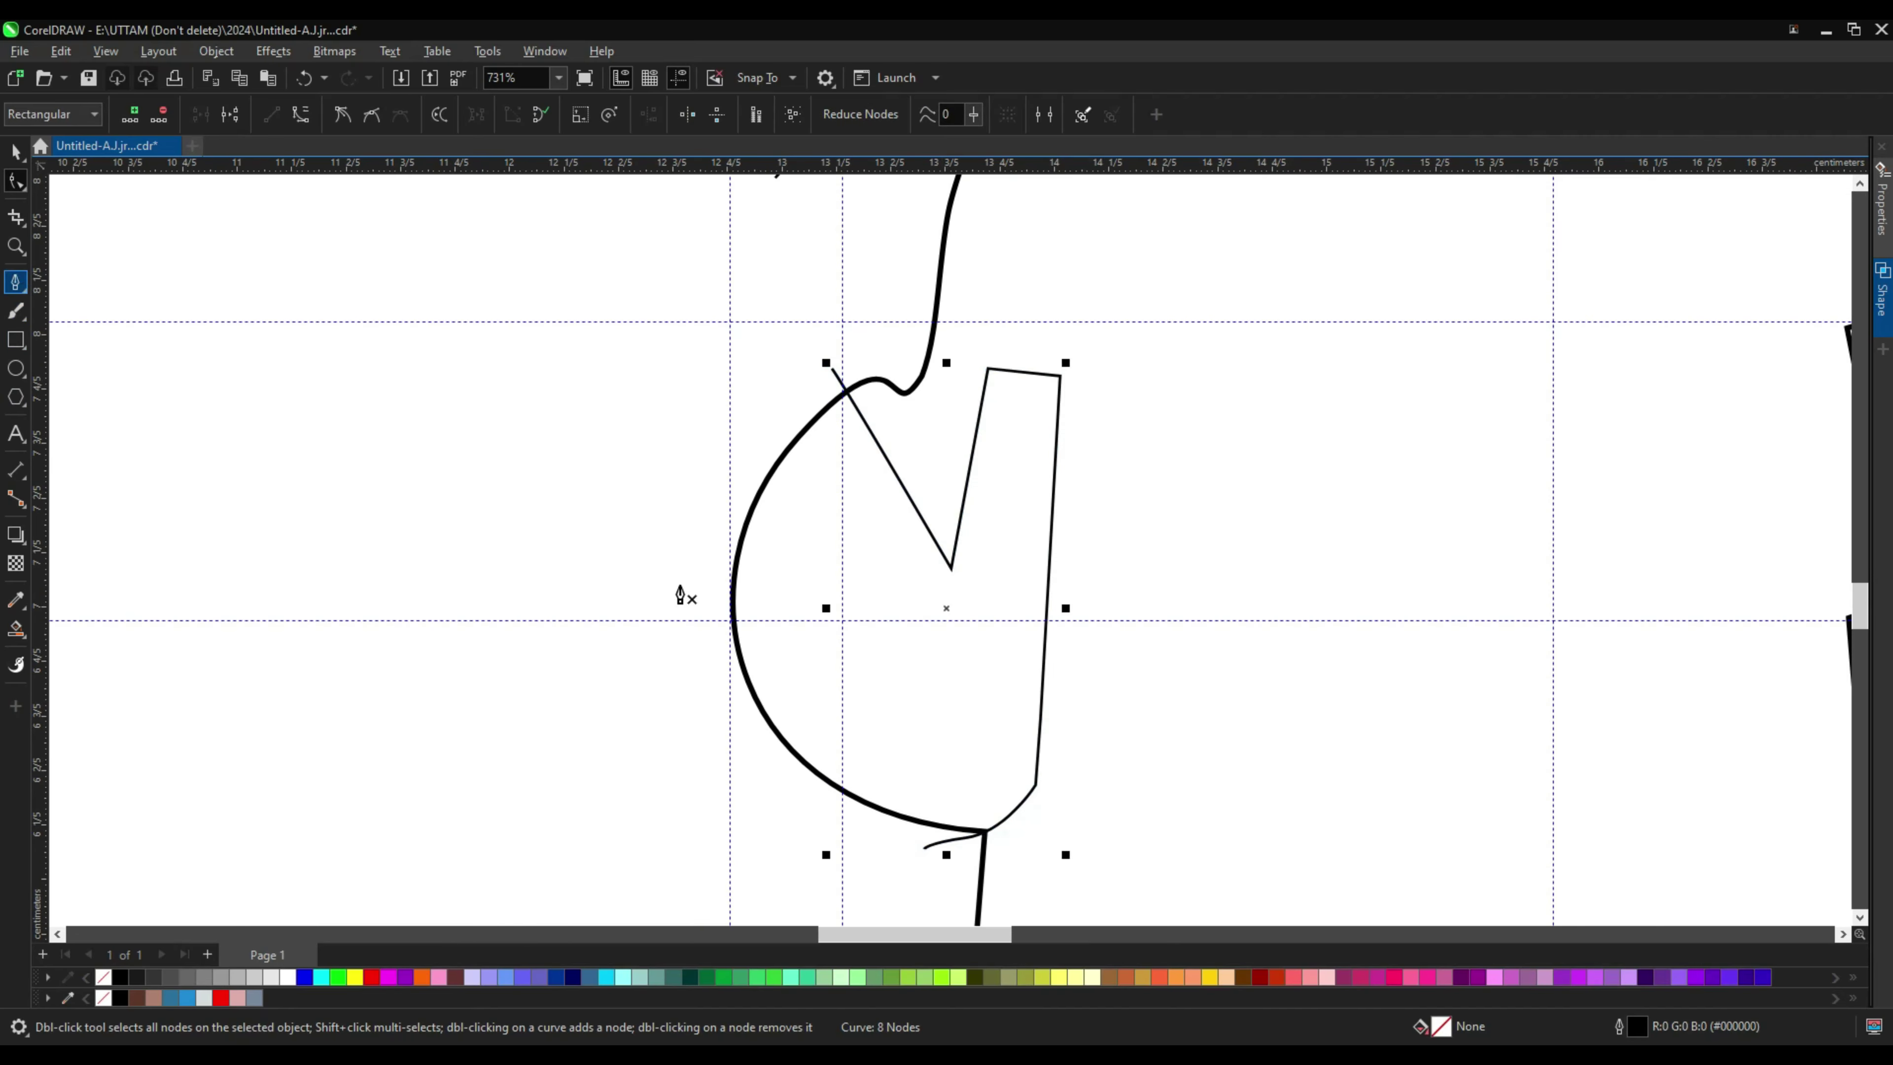
scroll(680, 592, "down", 1)
scroll(1108, 266, "up", 1)
left_click(1002, 277)
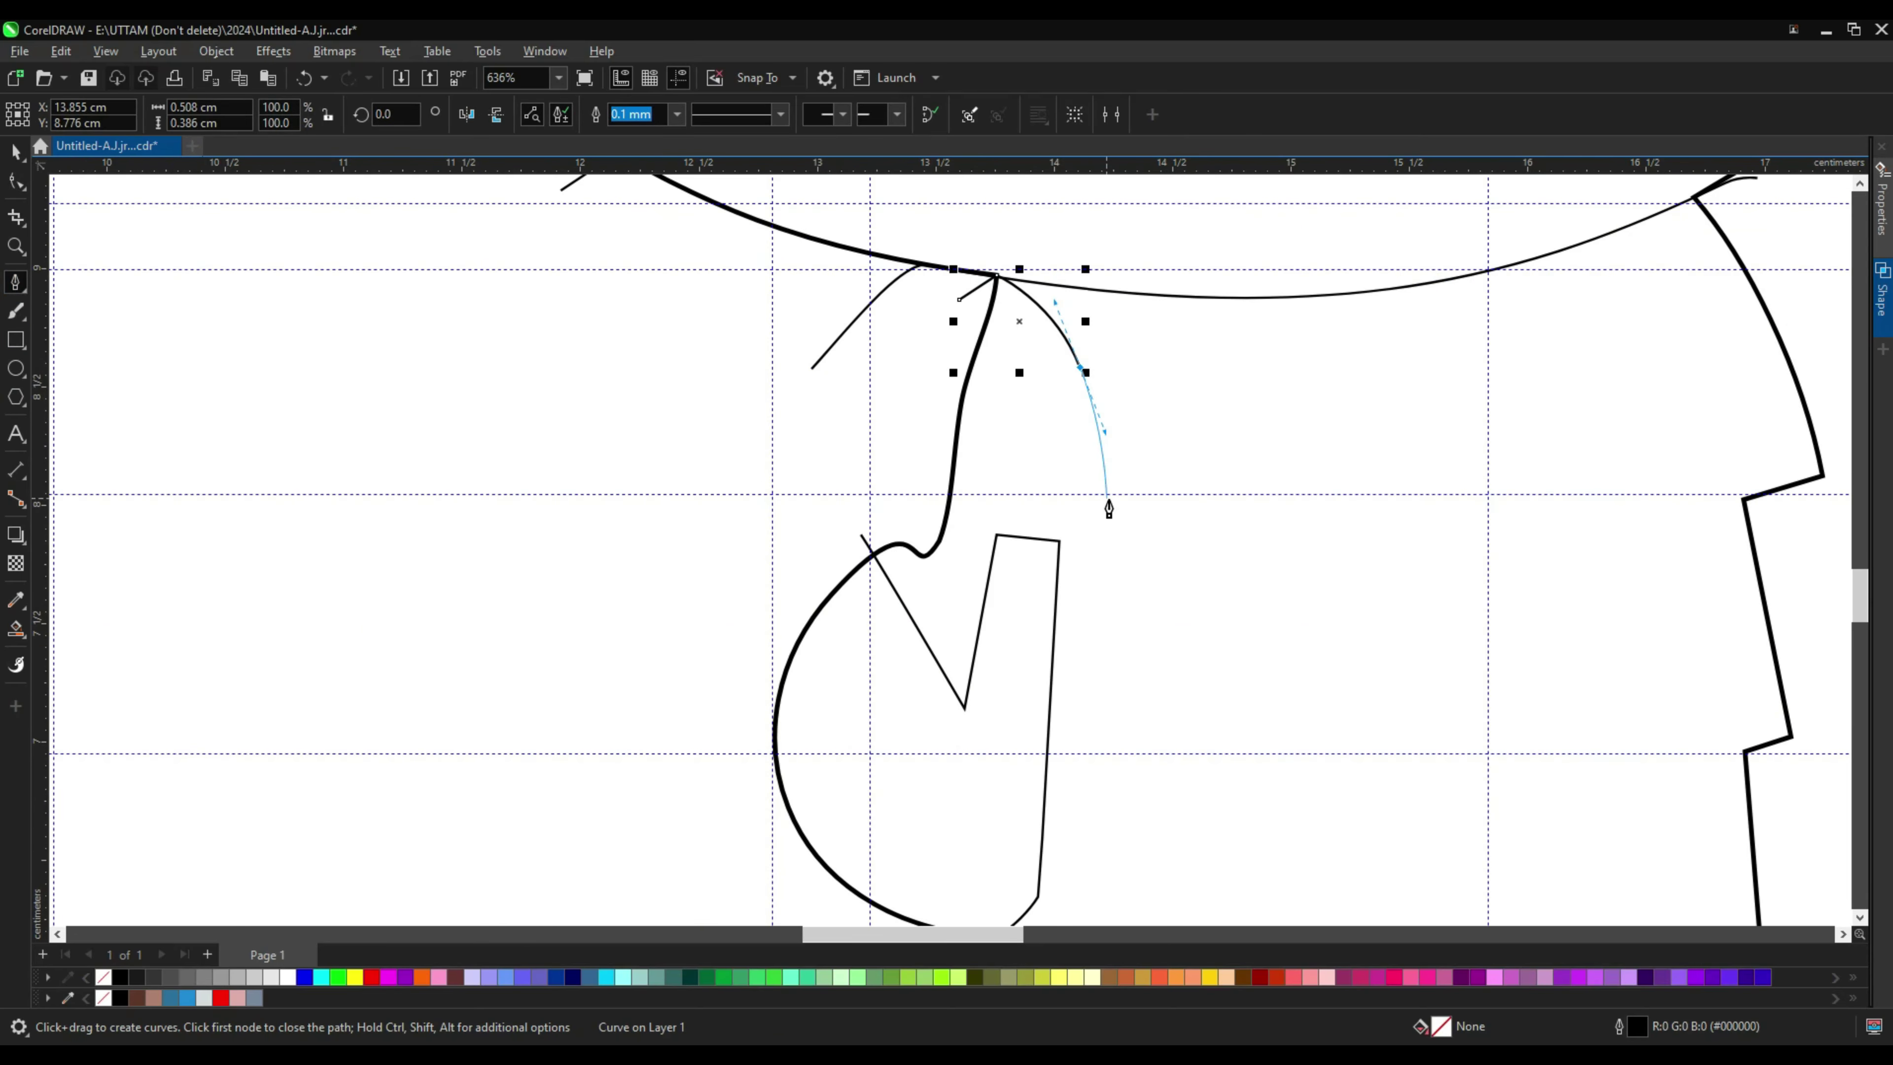
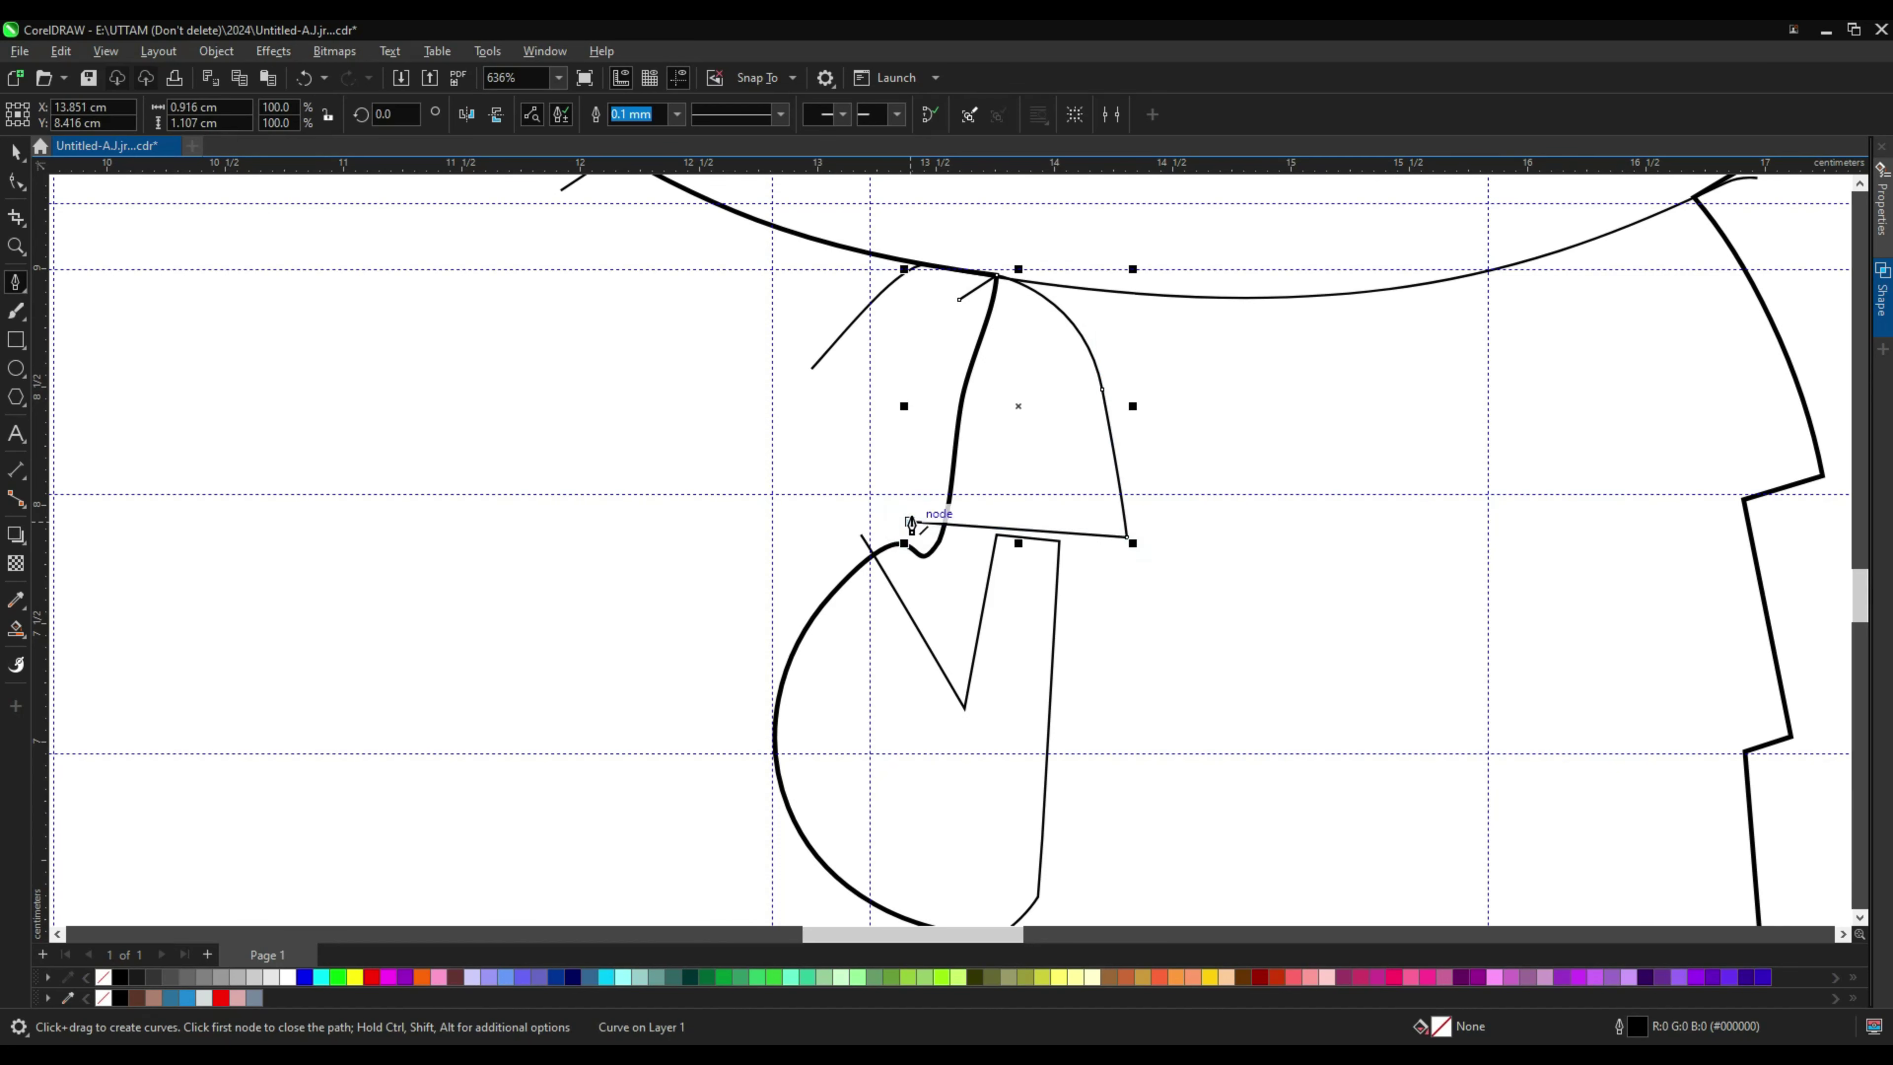
Step: Finish the sleeve outline path and select the character's body outline
double_click(911, 524)
key("F10")
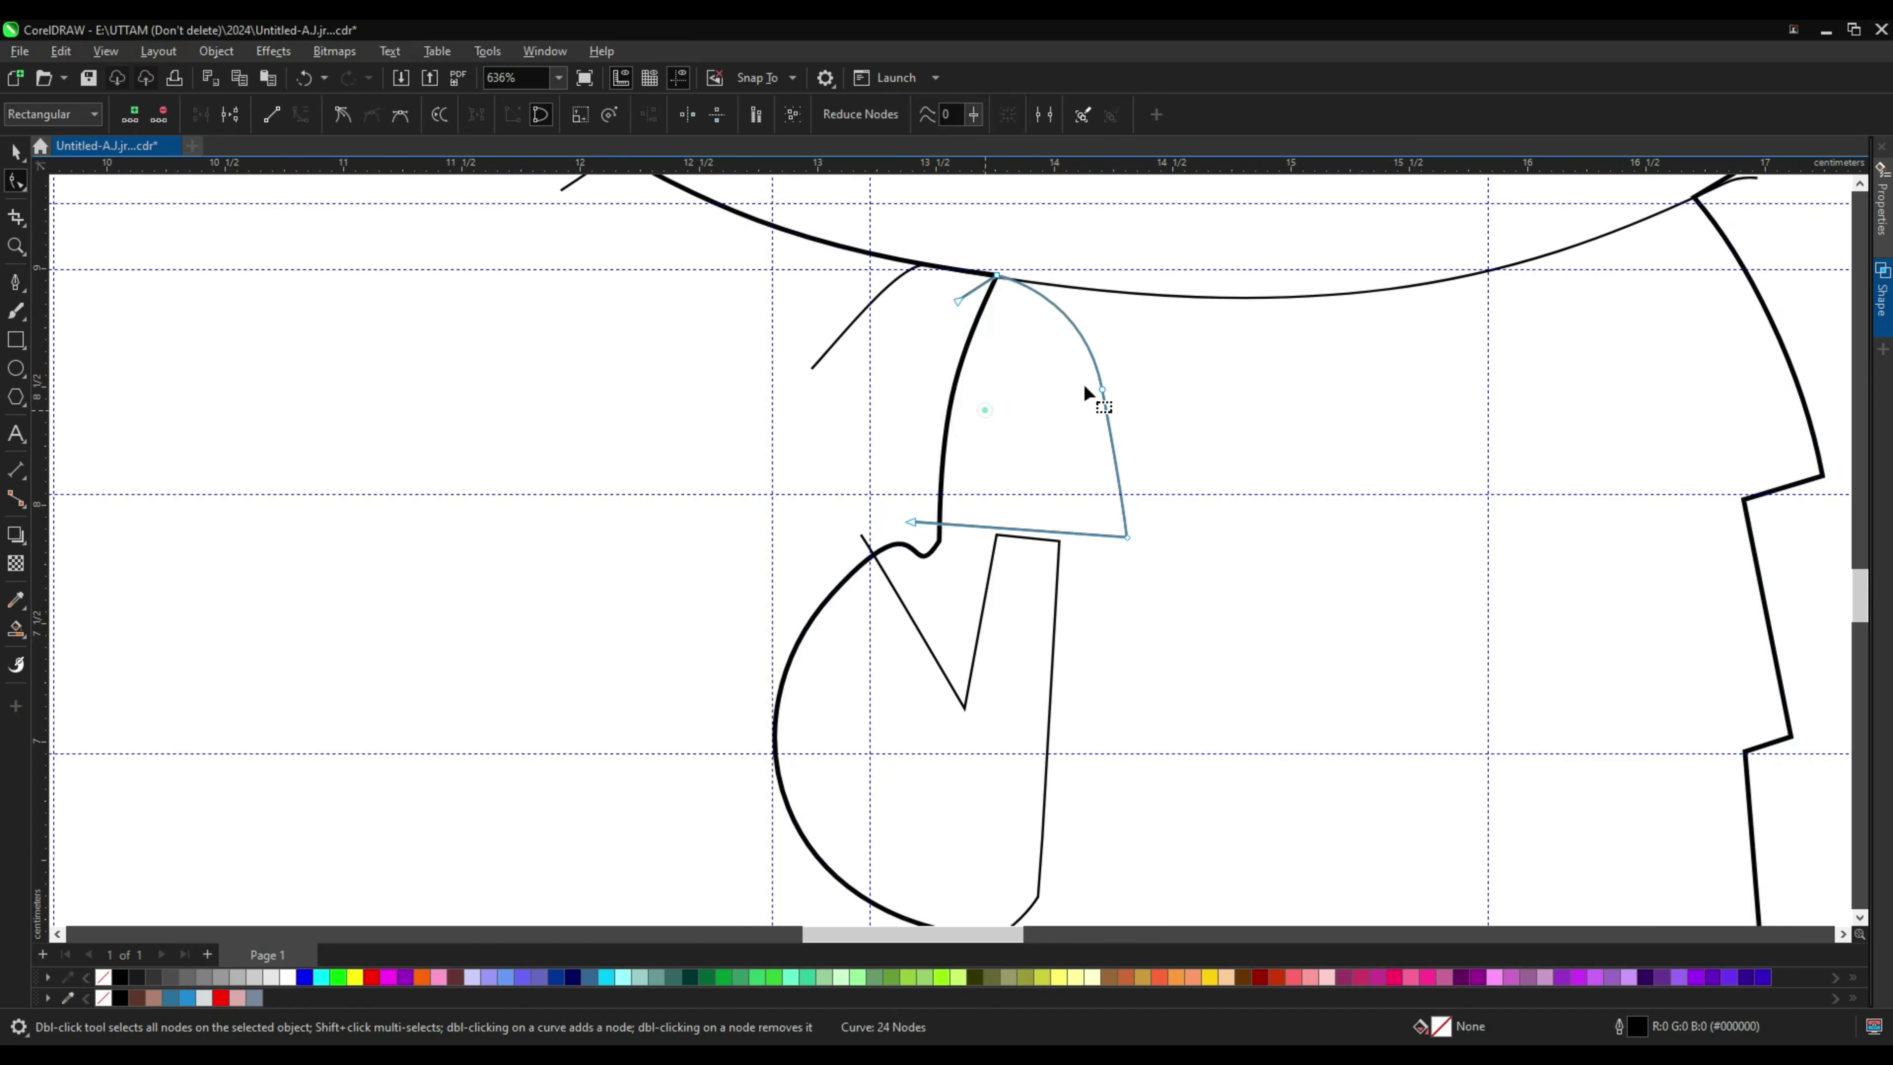
left_click(997, 534)
scroll(769, 588, "down", 2)
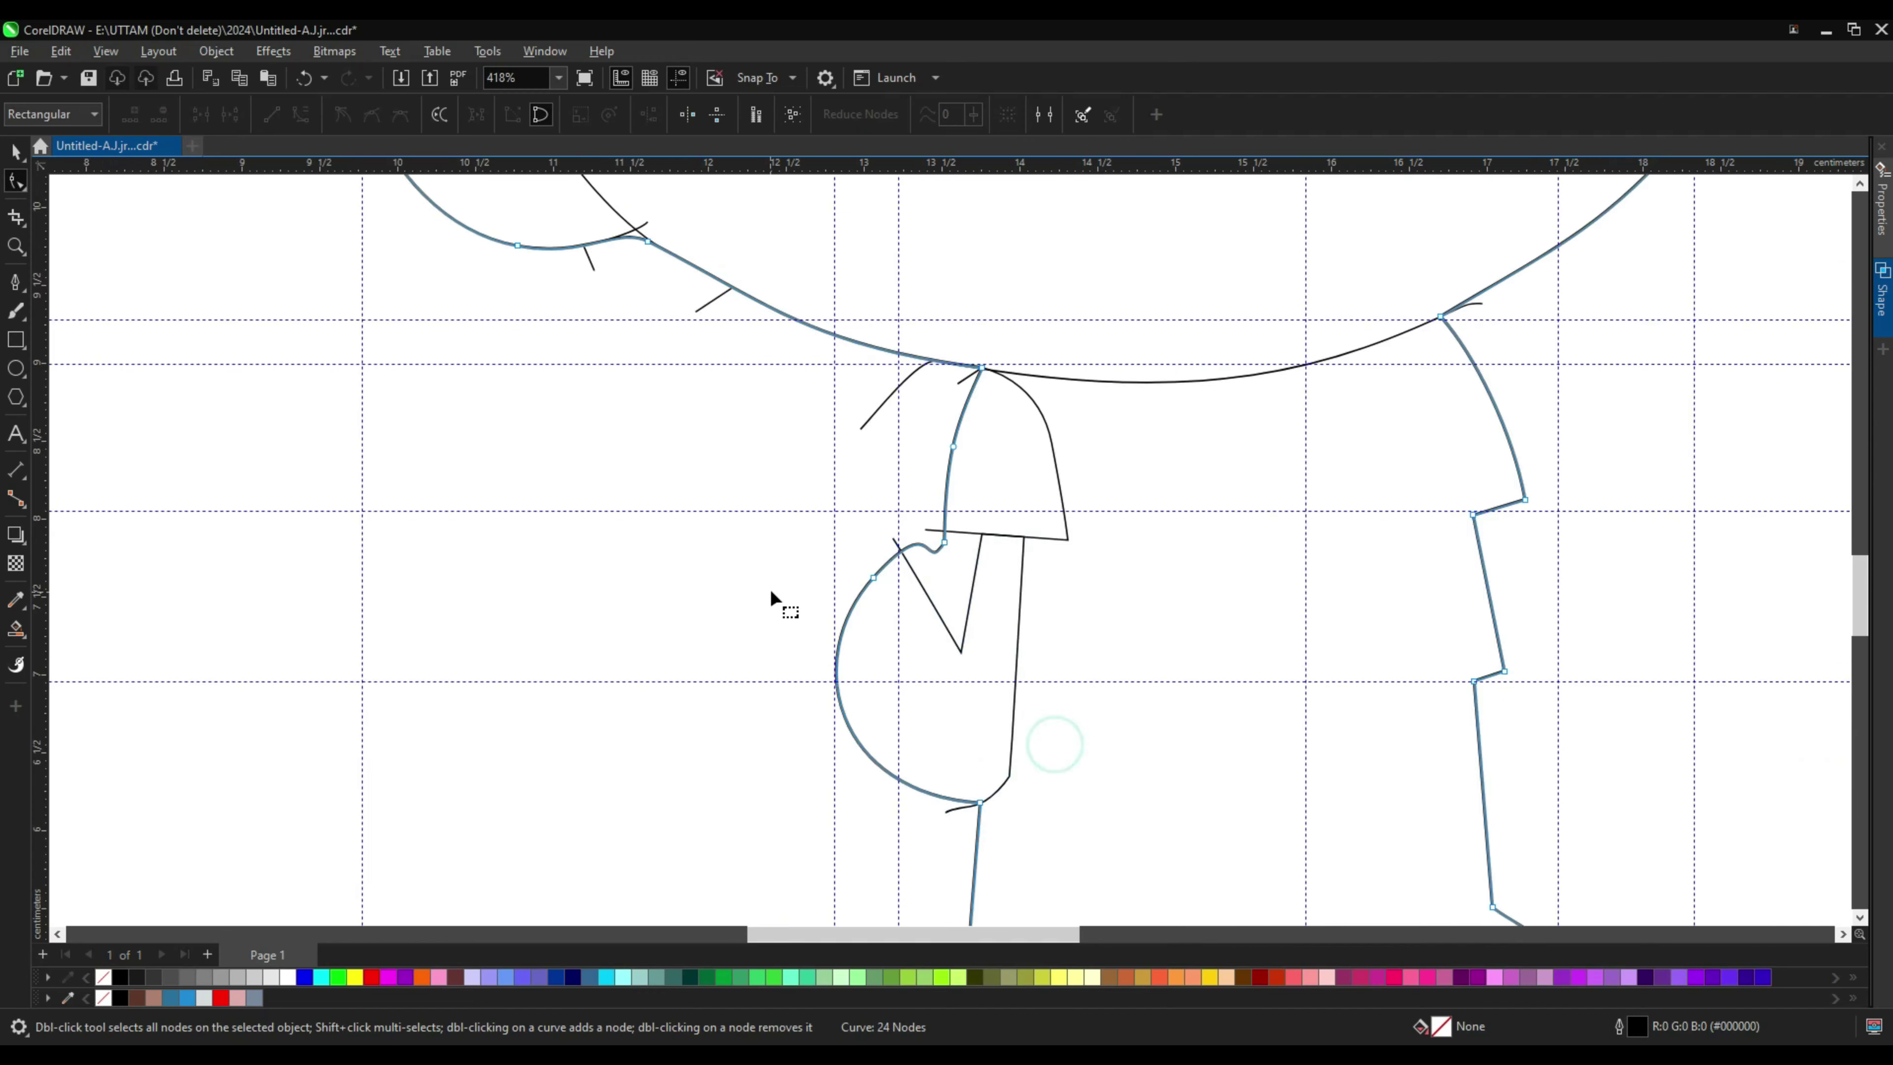
Step: Draw a curved shirt hem line across the body from left to right side
left_click(15, 282)
scroll(868, 663, "down", 1)
scroll(868, 664, "up", 2)
left_click(868, 663)
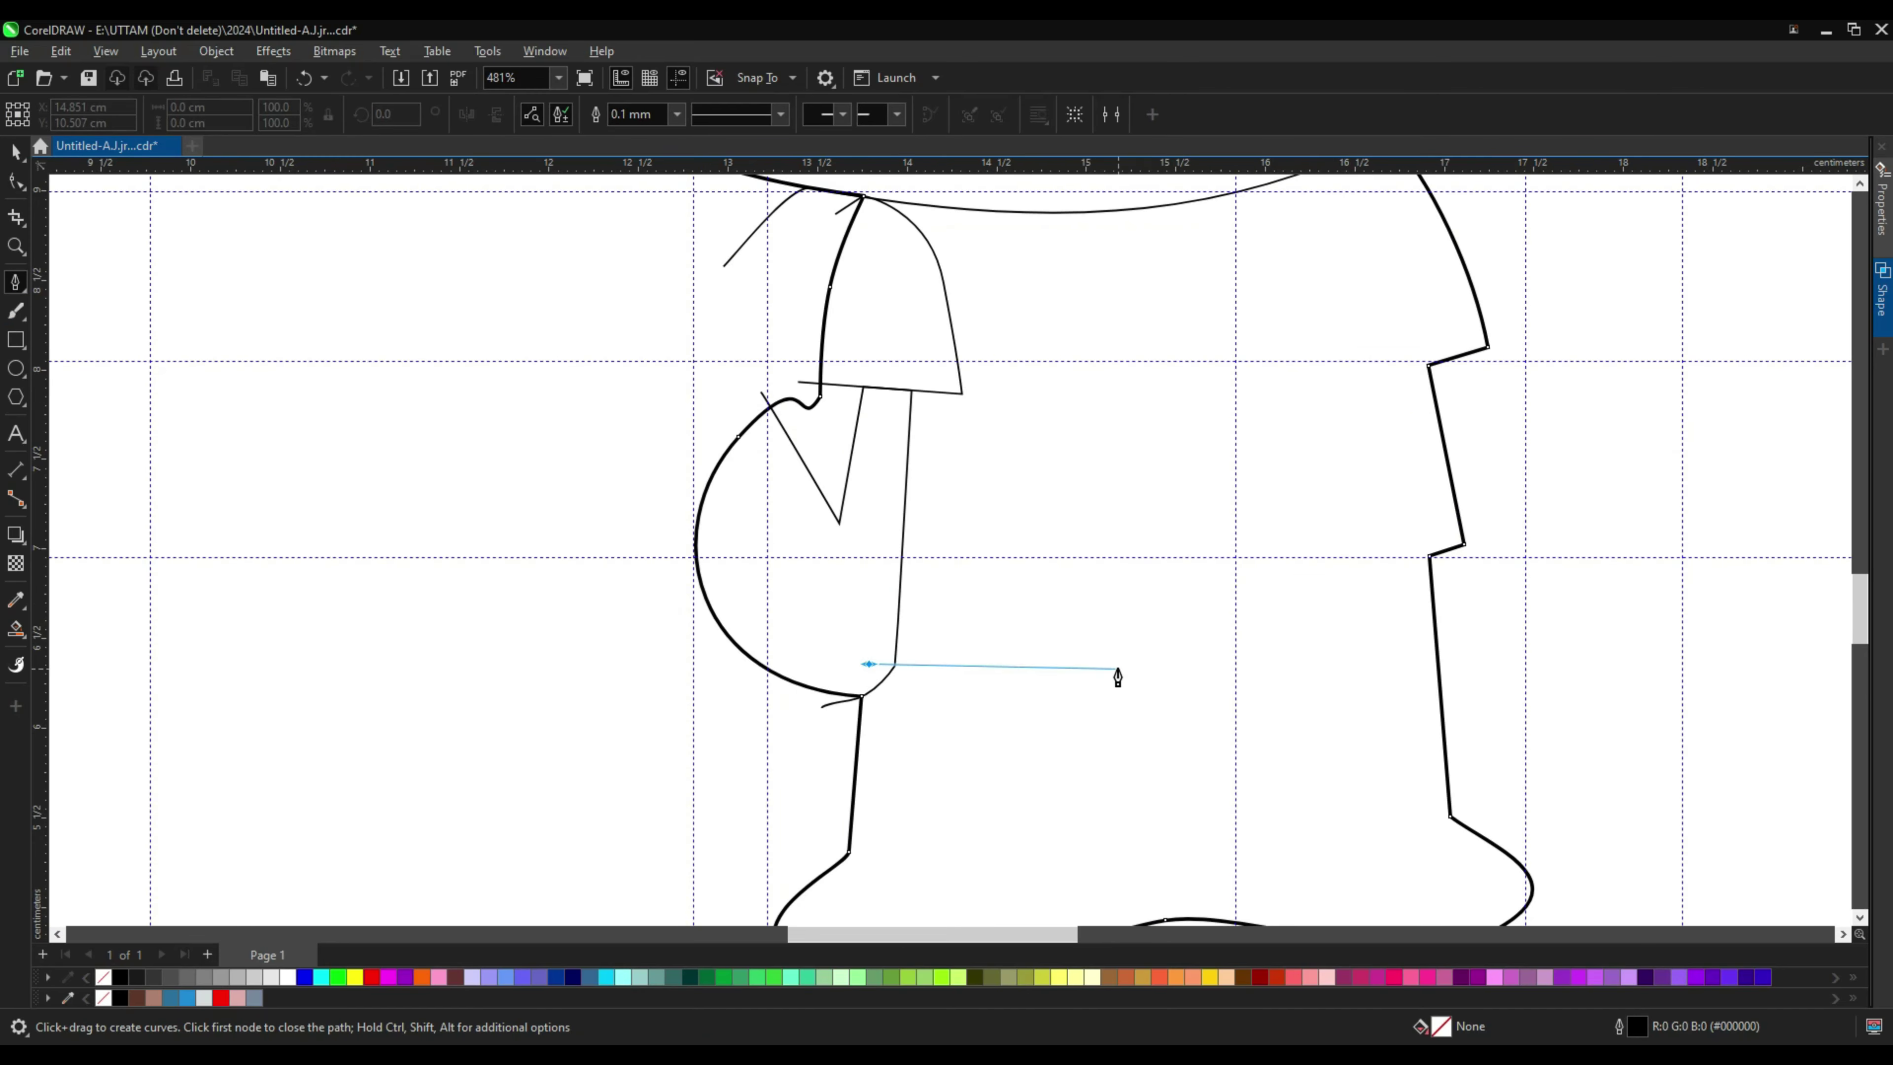
left_click_drag(1151, 642, 1266, 618)
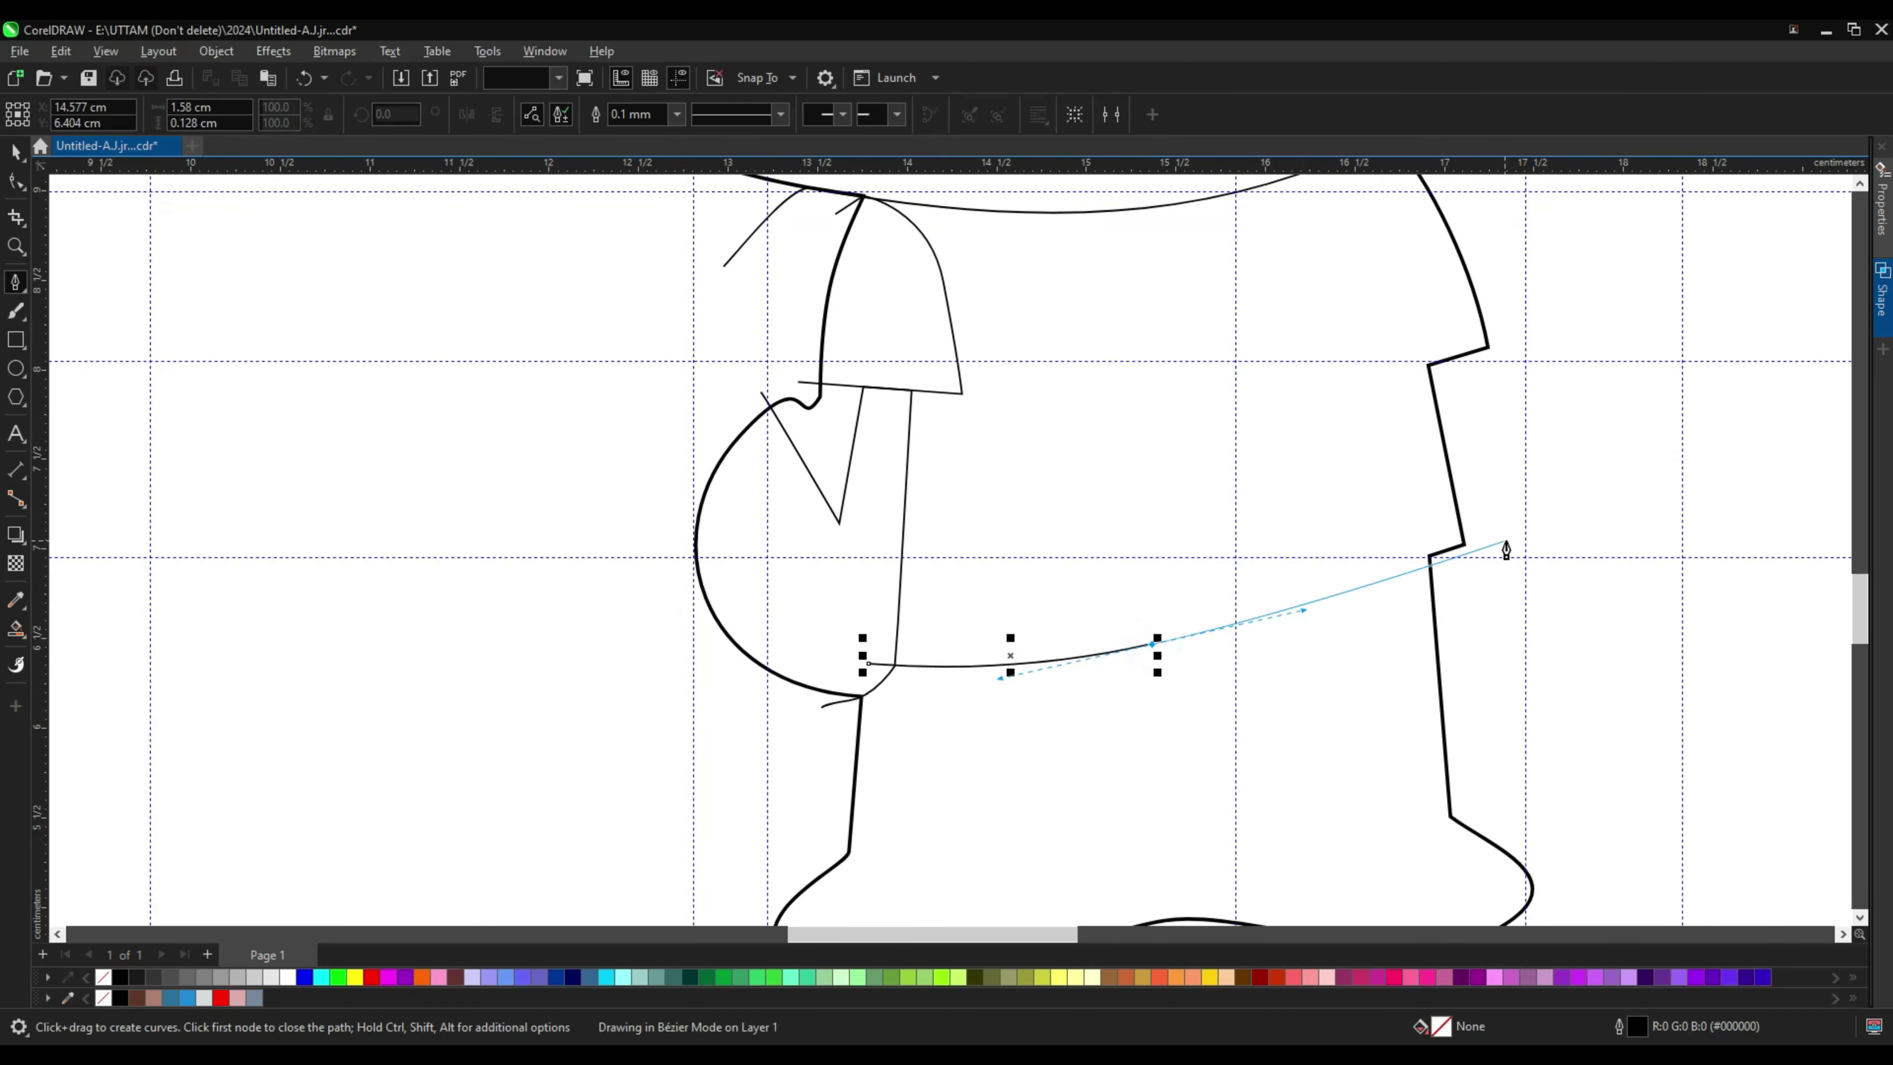
left_click_drag(1430, 556, 1484, 574)
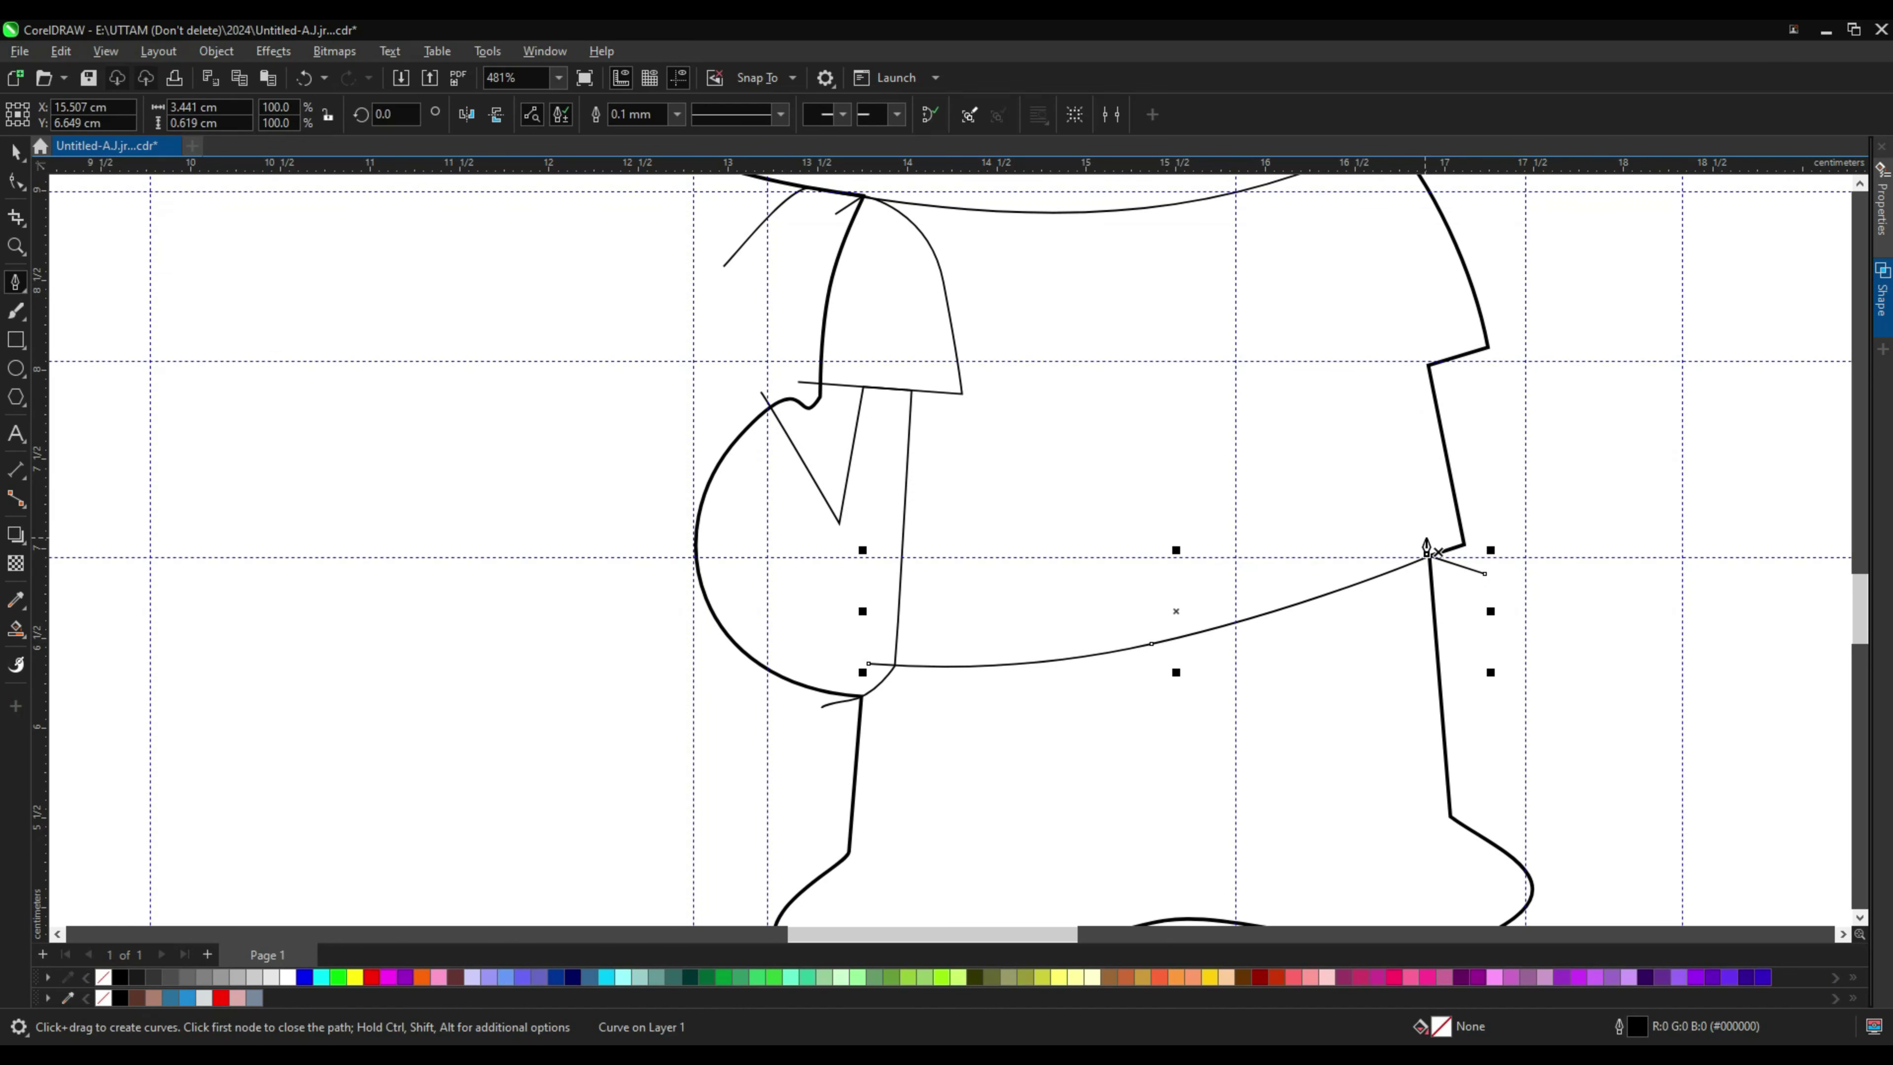
scroll(1426, 550, "down", 1)
Step: Draw the right sleeve edge line down to the hem, plus a short corner line
left_click(1347, 250)
left_click(1428, 516)
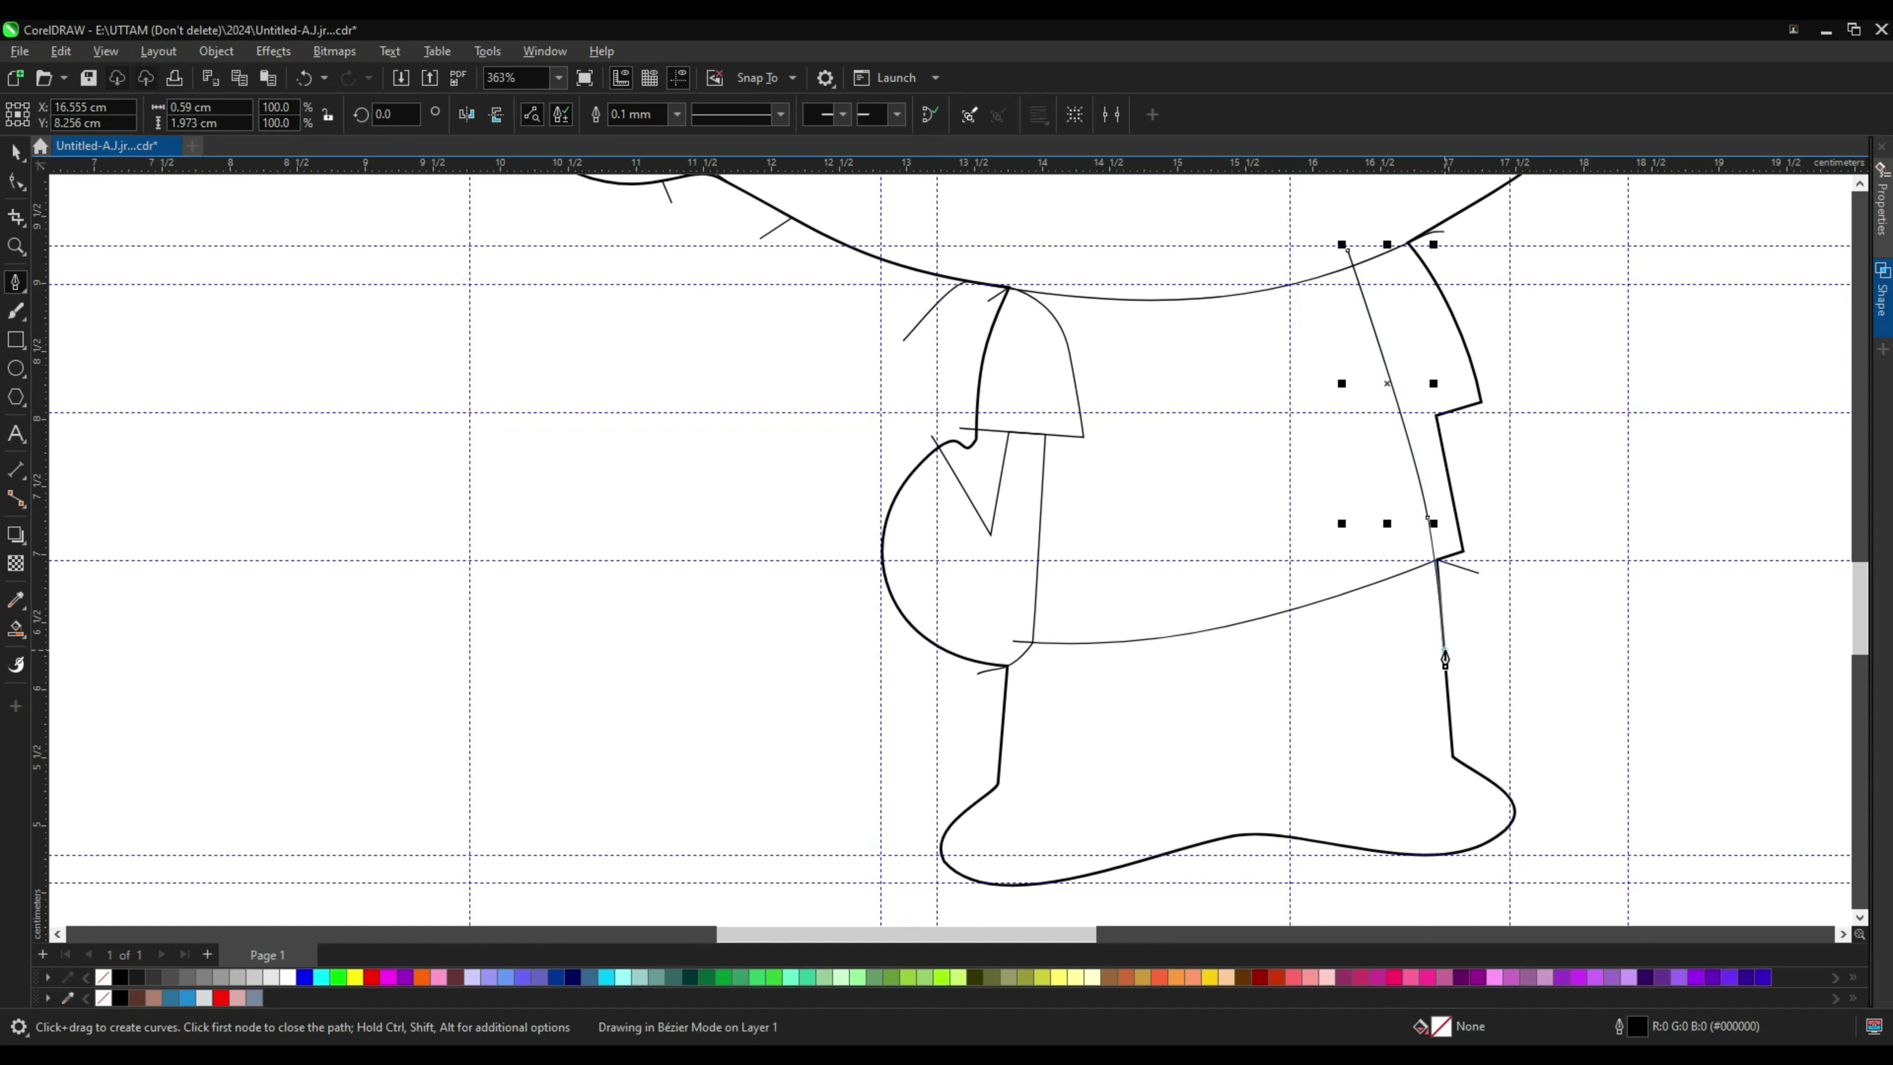
left_click(16, 182)
scroll(1427, 541, "up", 3)
scroll(1359, 561, "down", 2)
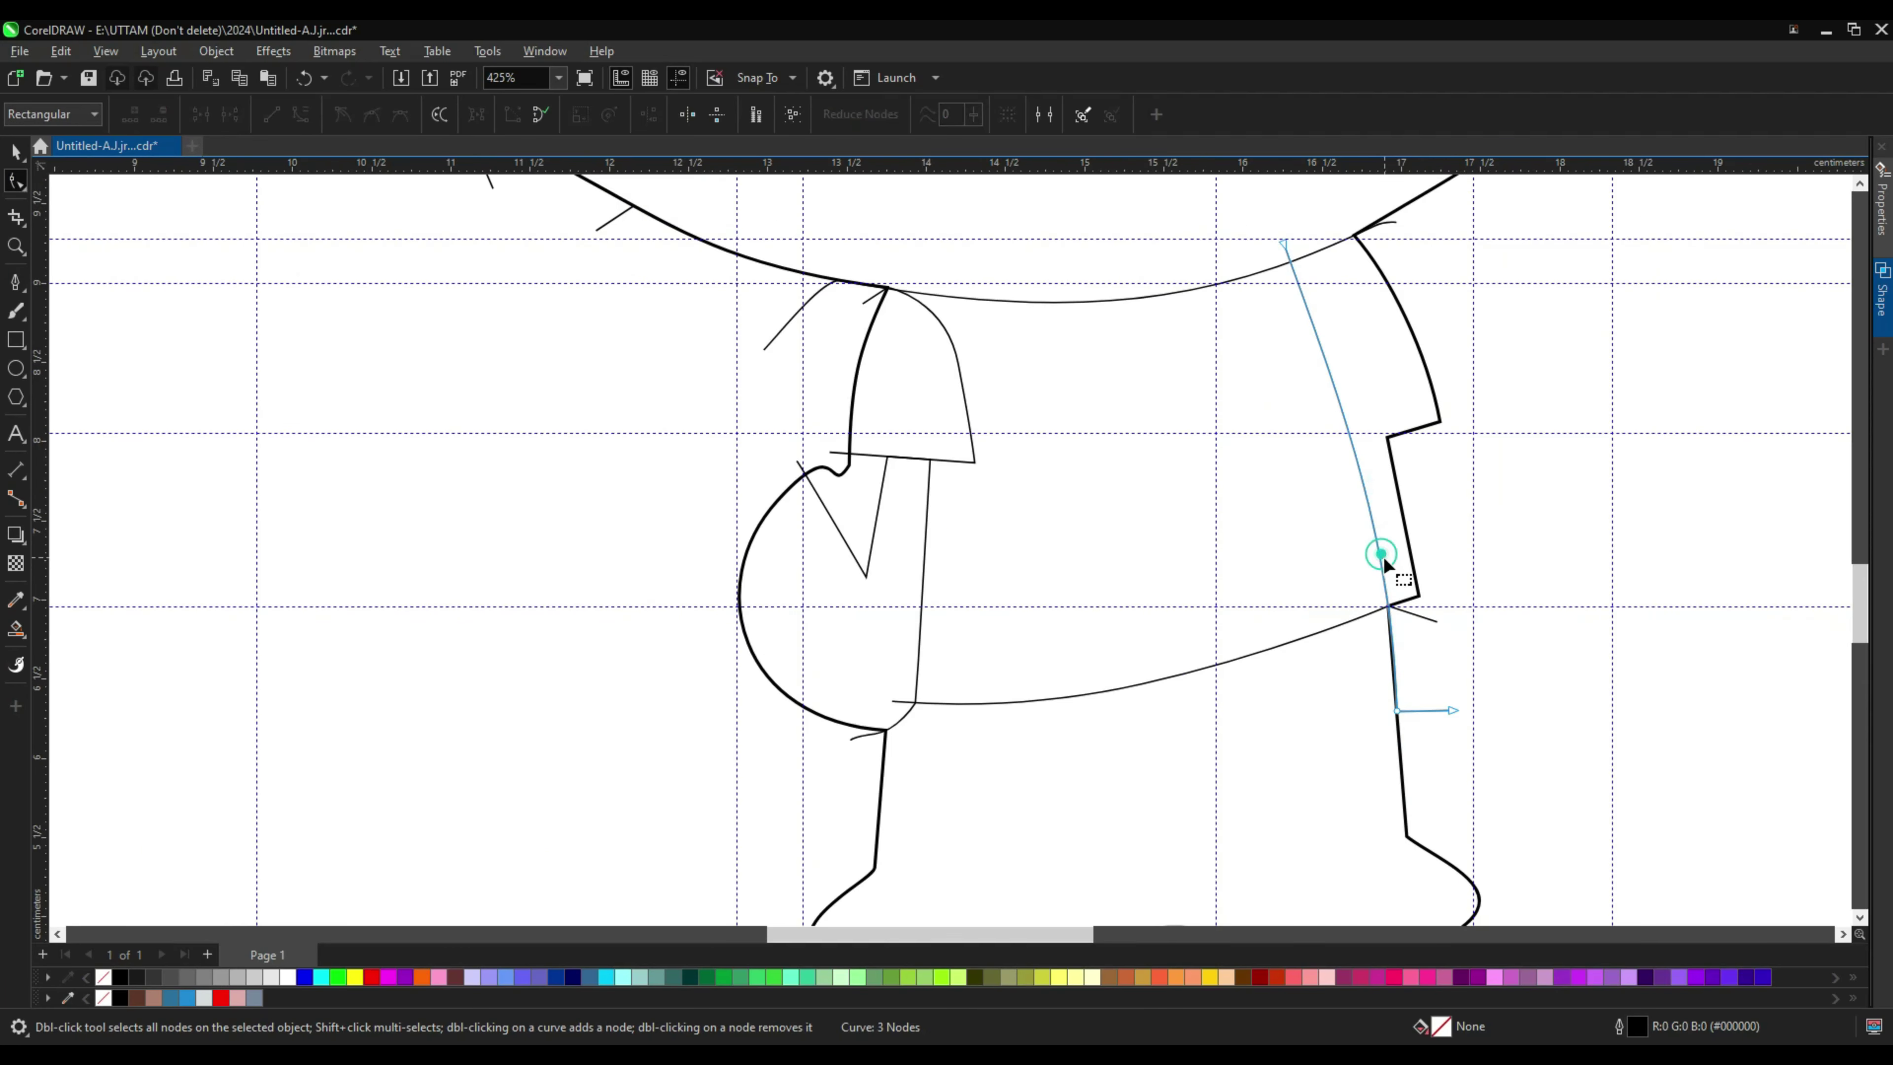
left_click(15, 282)
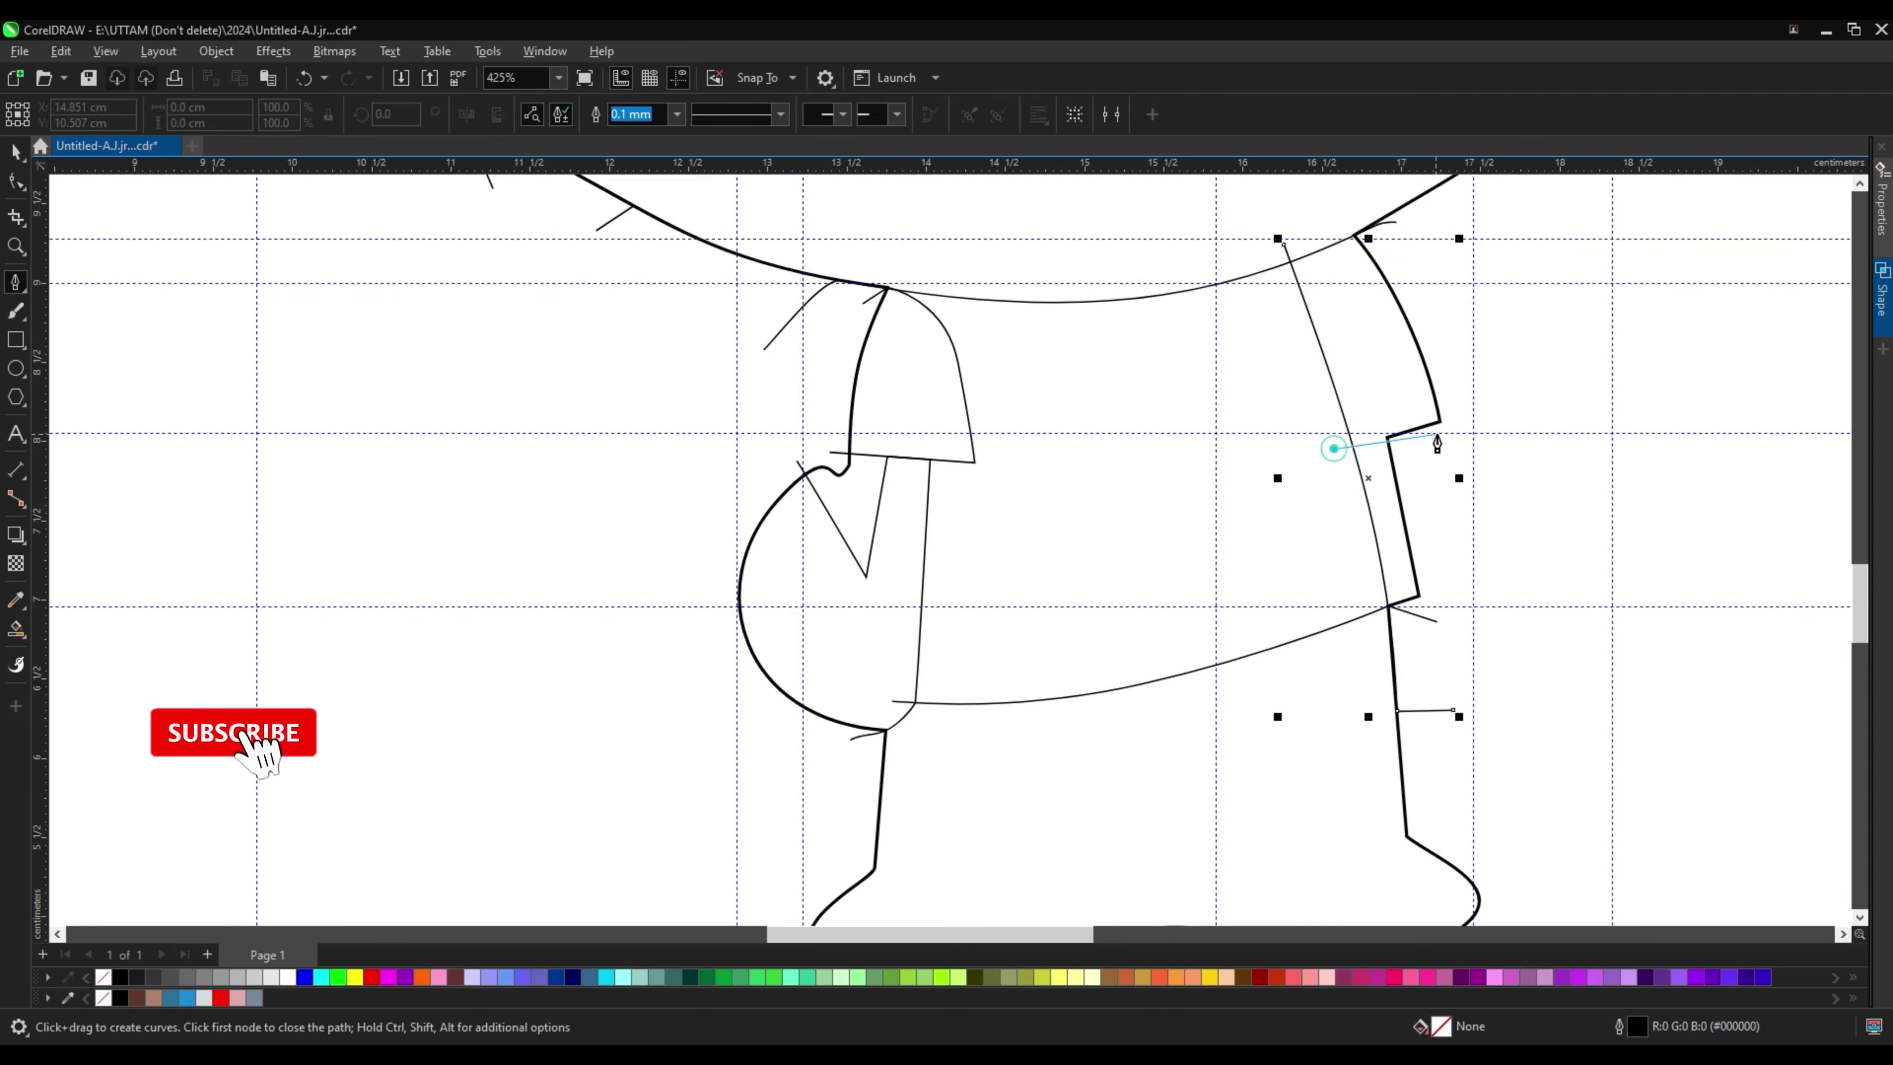
left_click(1350, 445)
double_click(1460, 416)
scroll(1124, 468, "down", 2)
Step: Draw the trouser cuff line above the shoes and bend it downward at a middle node
left_click(973, 692)
scroll(972, 696, "up", 1)
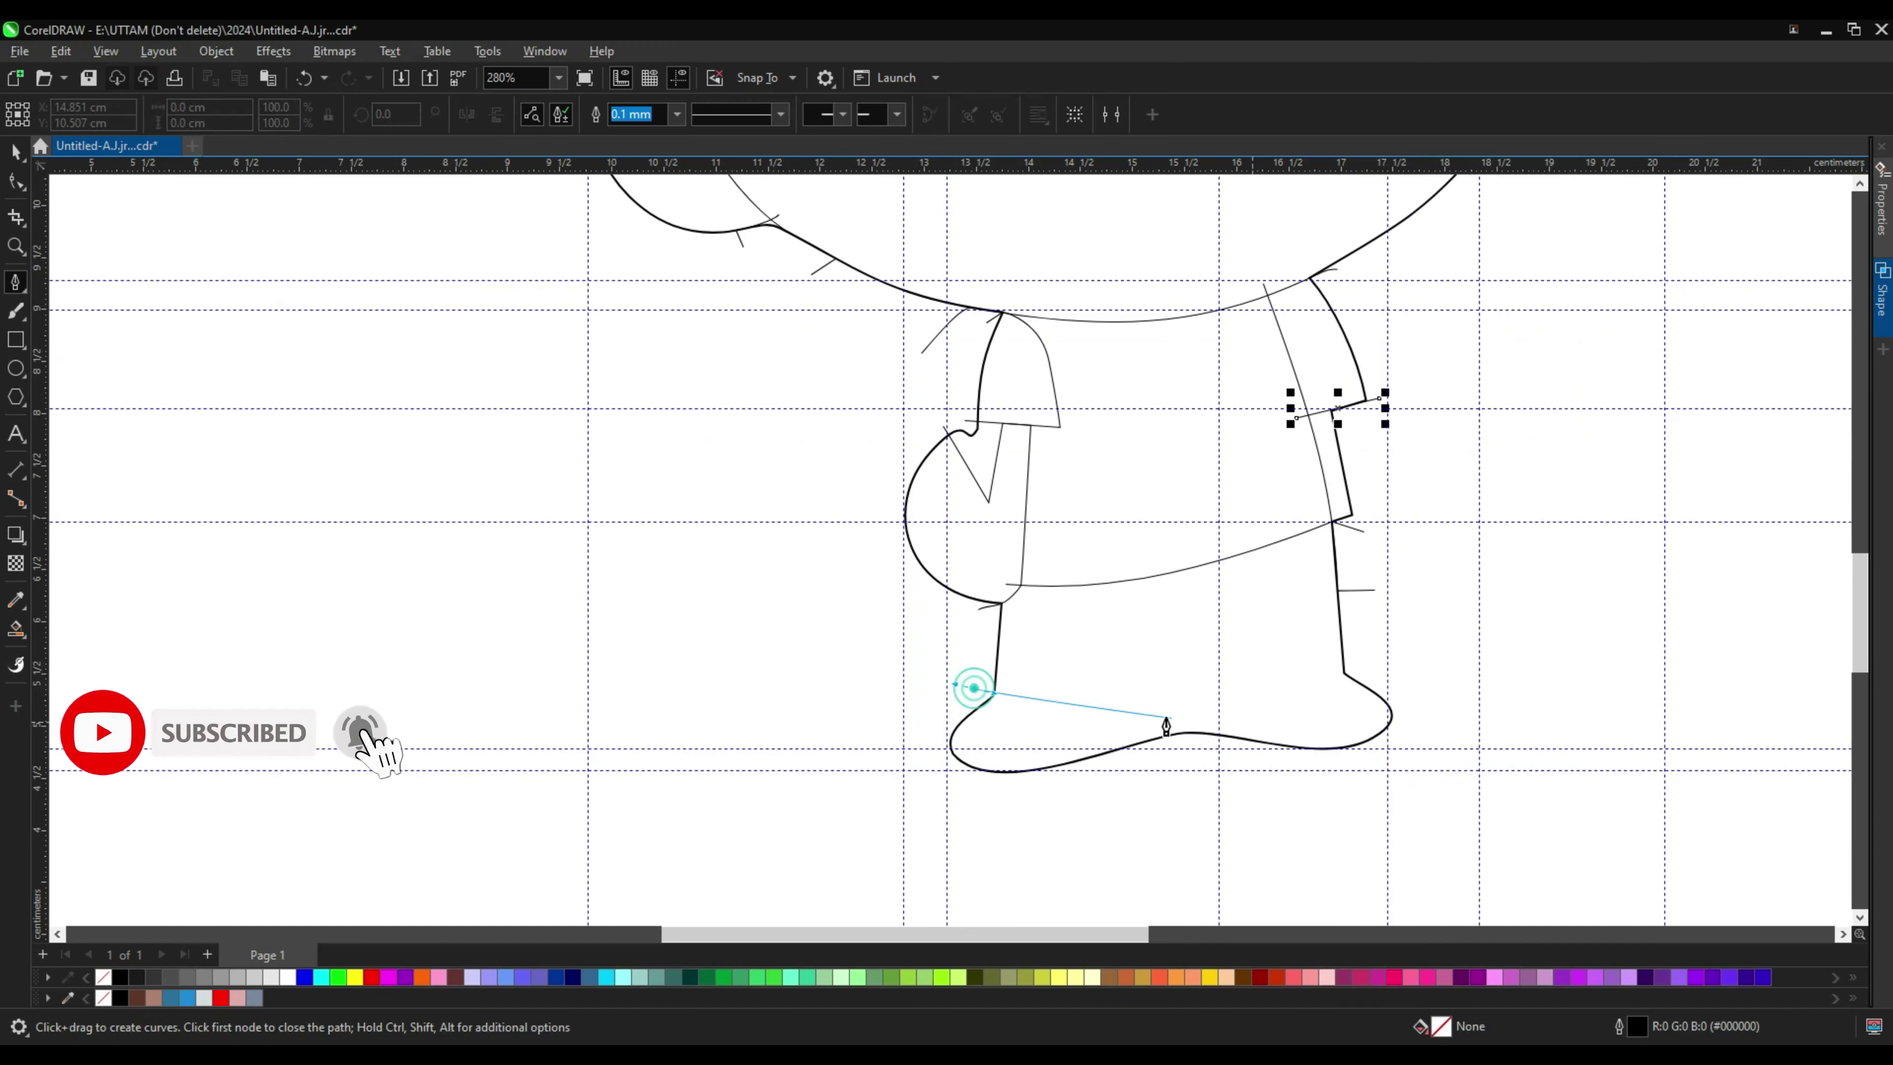
double_click(1358, 672)
left_click(16, 181)
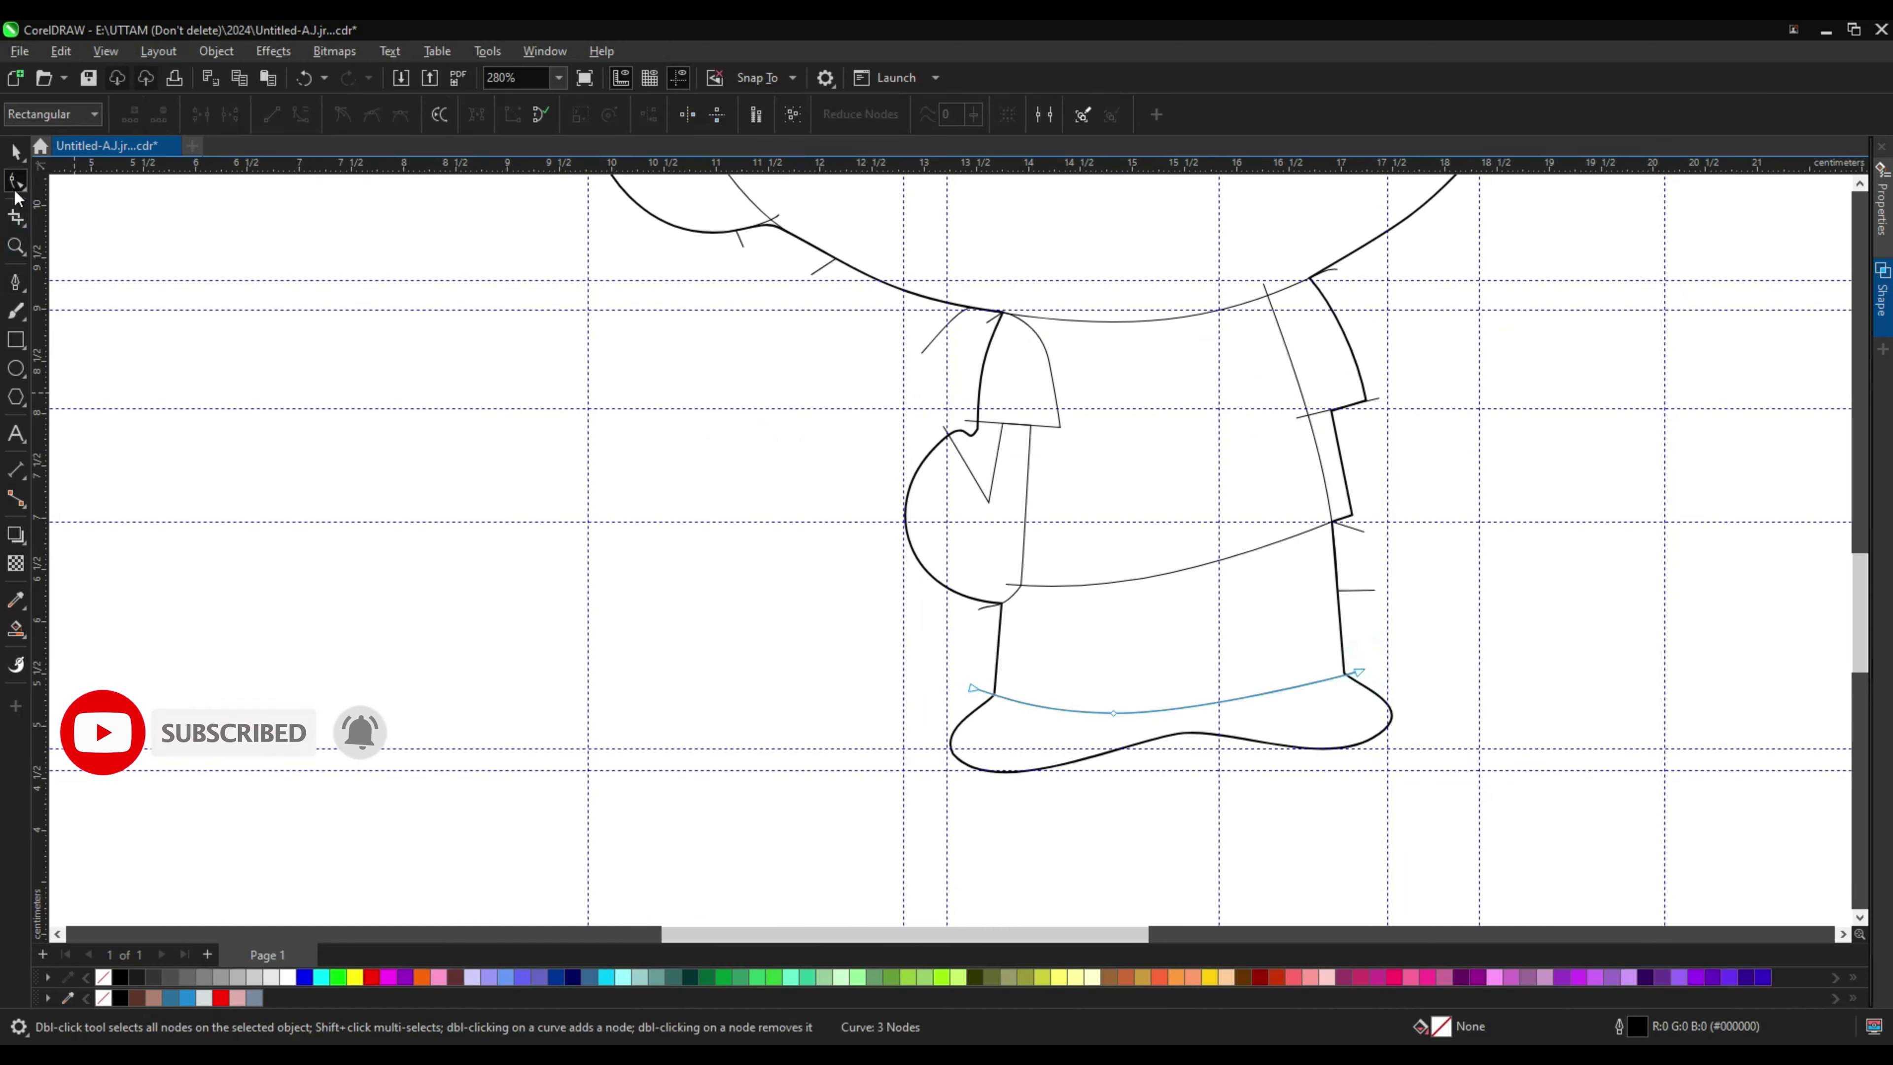
scroll(1112, 717, "up", 3)
scroll(1270, 631, "down", 1)
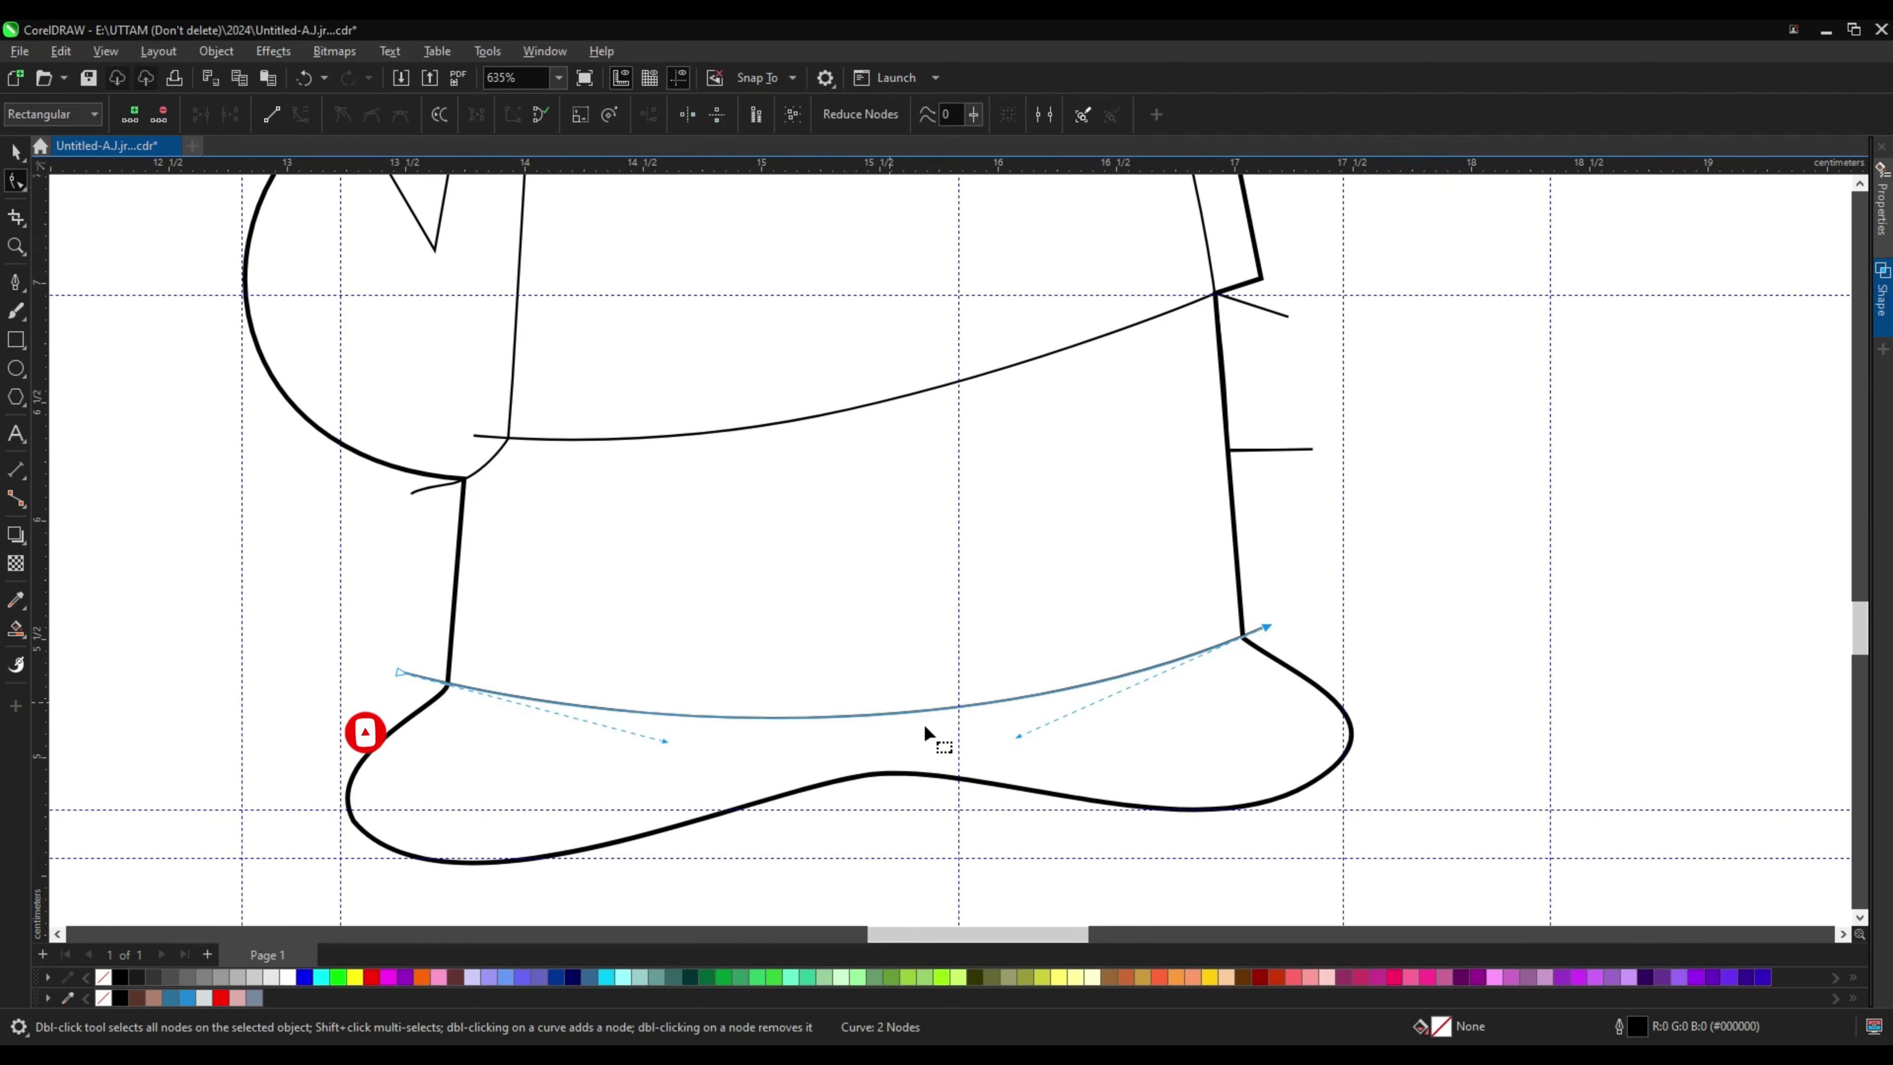
scroll(929, 739, "up", 1)
double_click(894, 708)
left_click_drag(894, 709, 903, 756)
scroll(903, 756, "up", 2)
scroll(1016, 687, "down", 3)
scroll(1020, 669, "down", 1)
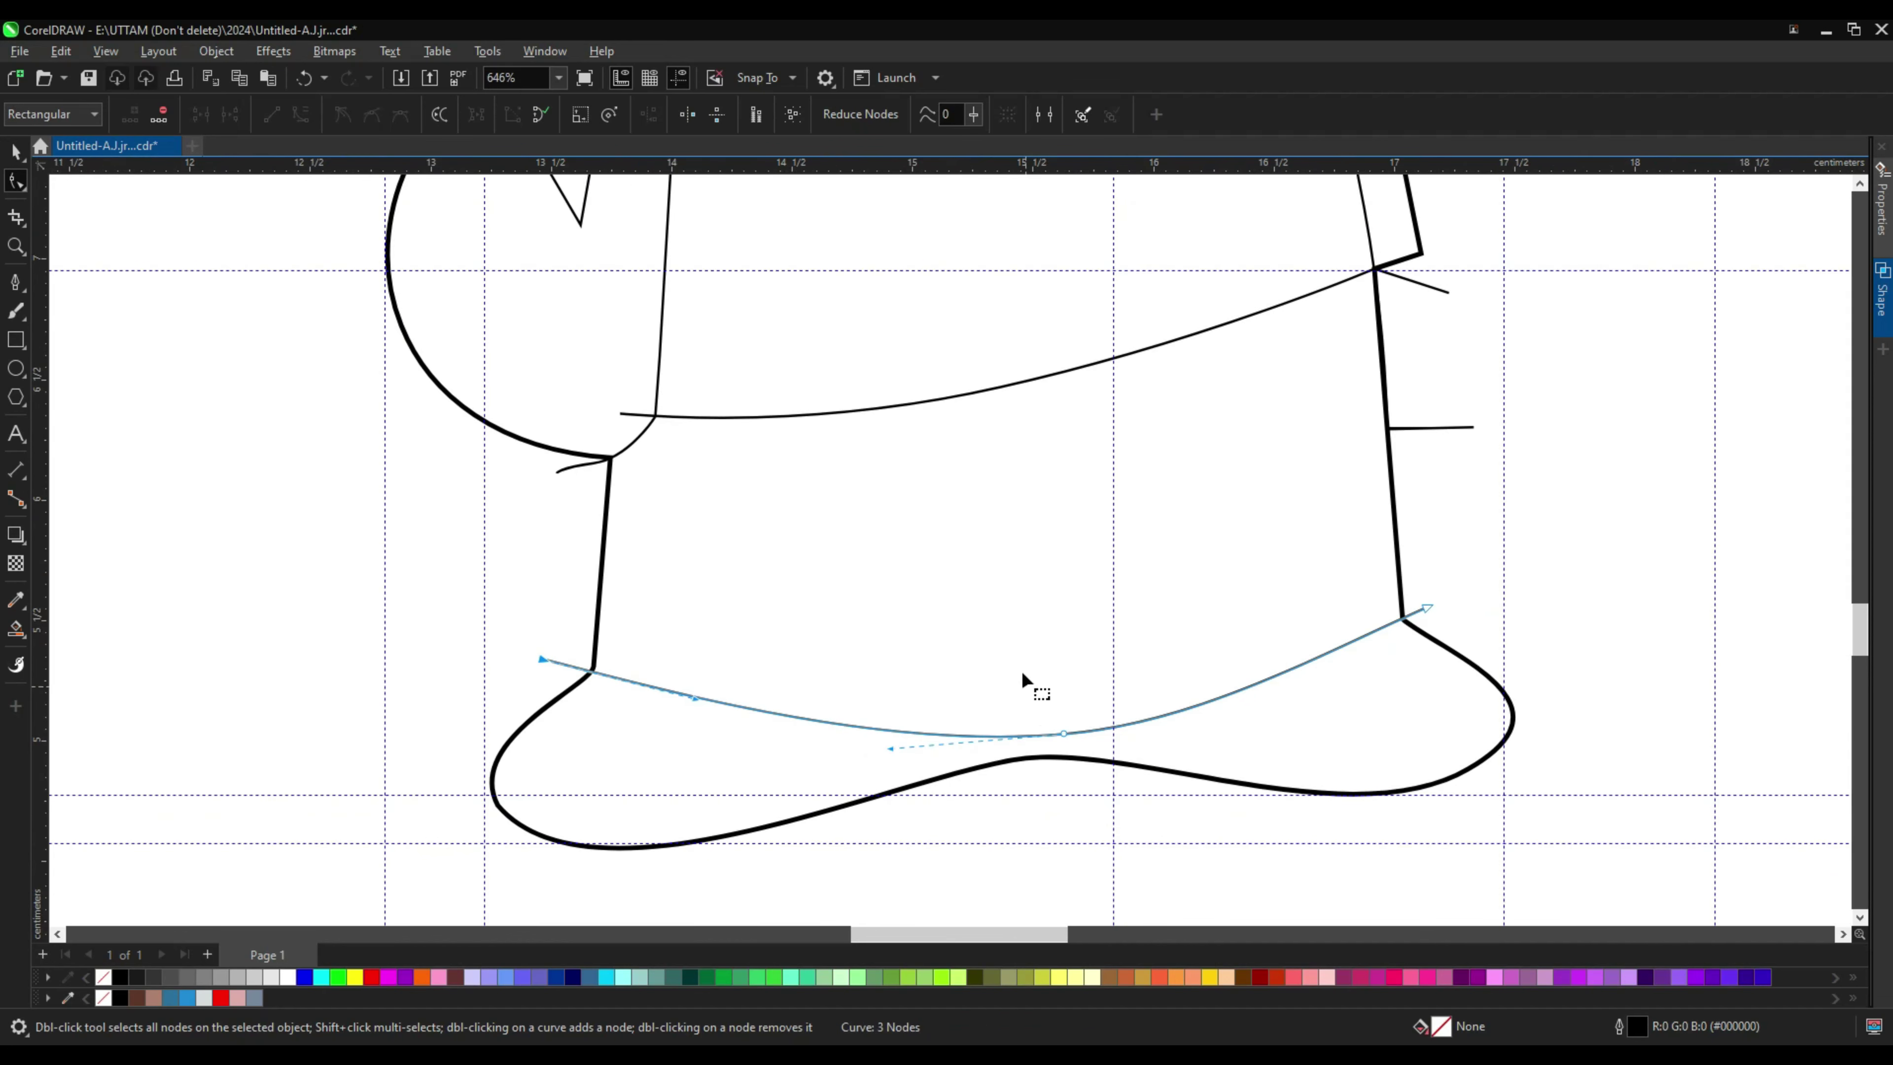
Step: Draw a closed, angled pocket outline on the trousers
left_click(15, 282)
scroll(1022, 752, "up", 2)
left_click(1053, 750)
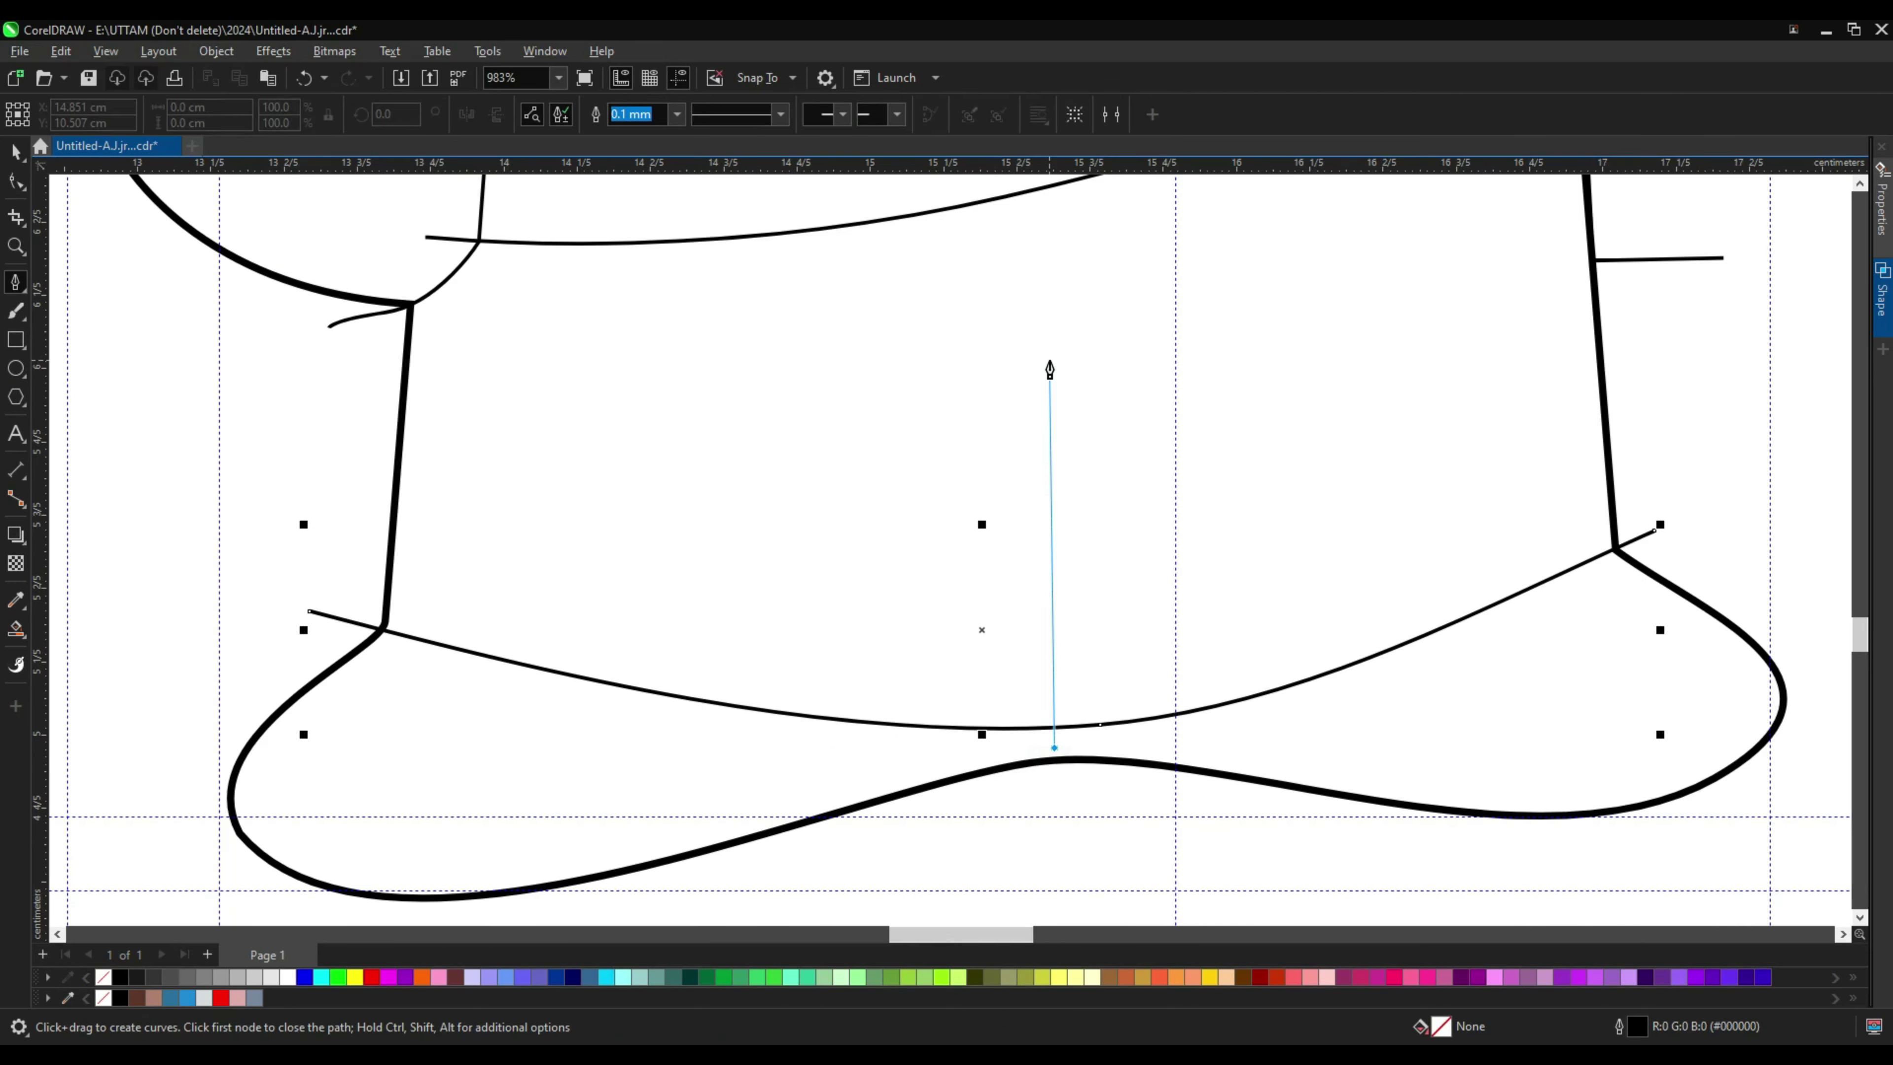
left_click(1042, 366)
left_click(1277, 295)
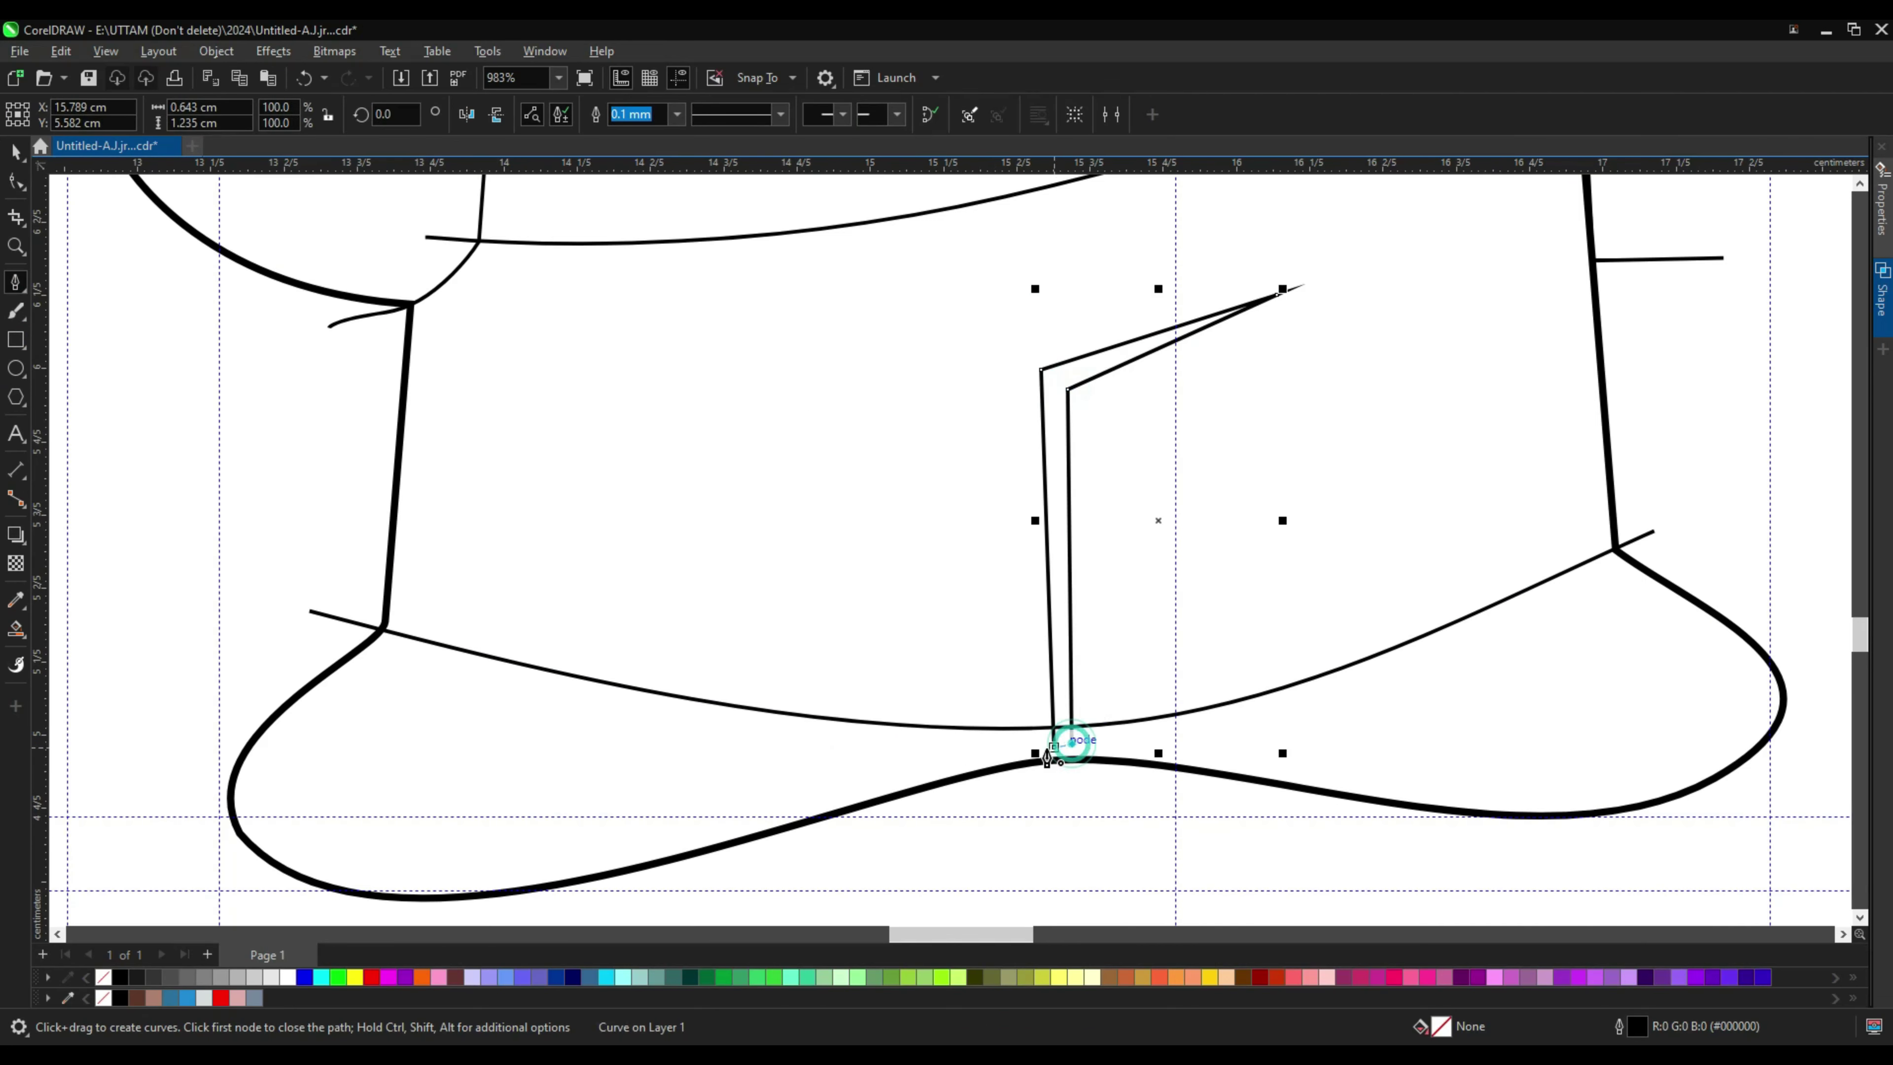
left_click(1047, 755)
key("F10")
scroll(1098, 765, "down", 5)
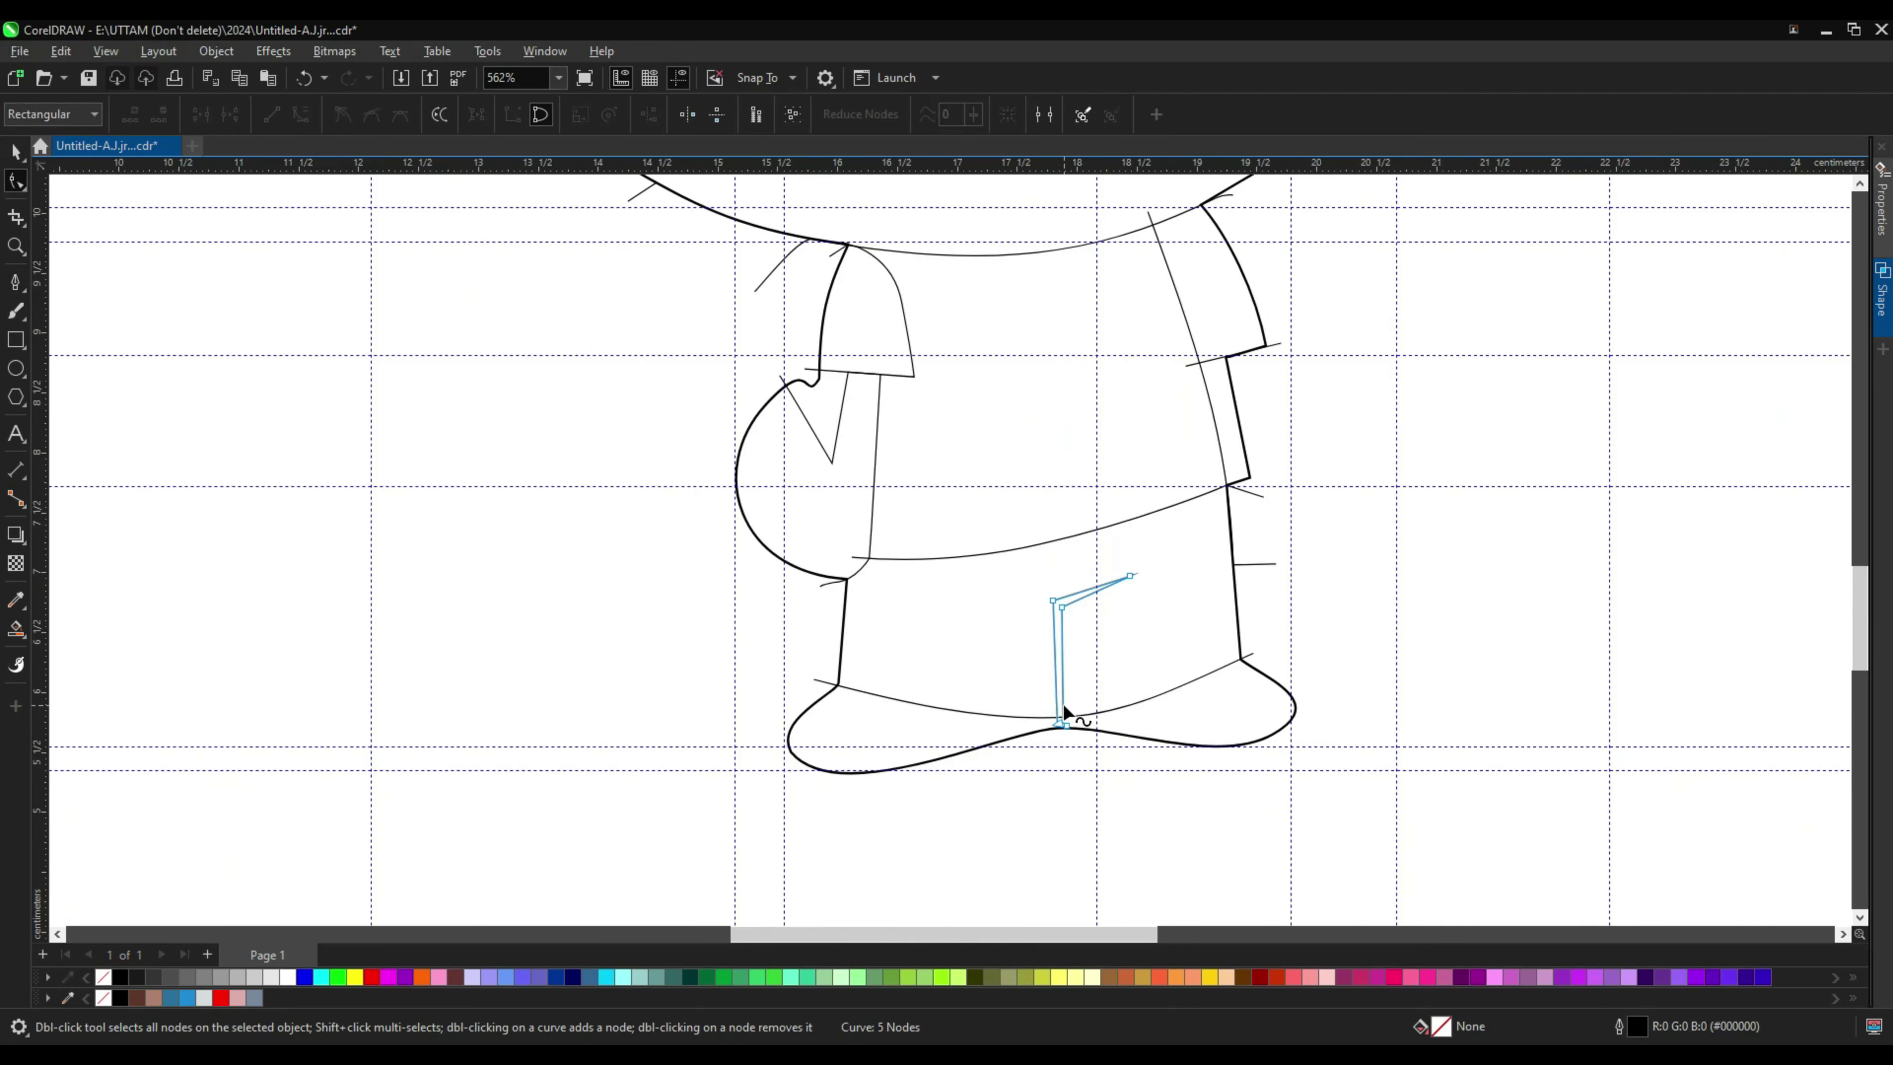
Step: Draw a V-shaped collar at the neckline and adjust its bottom point
left_click(16, 282)
scroll(1016, 402, "down", 1)
scroll(956, 305, "up", 1)
left_click(977, 301)
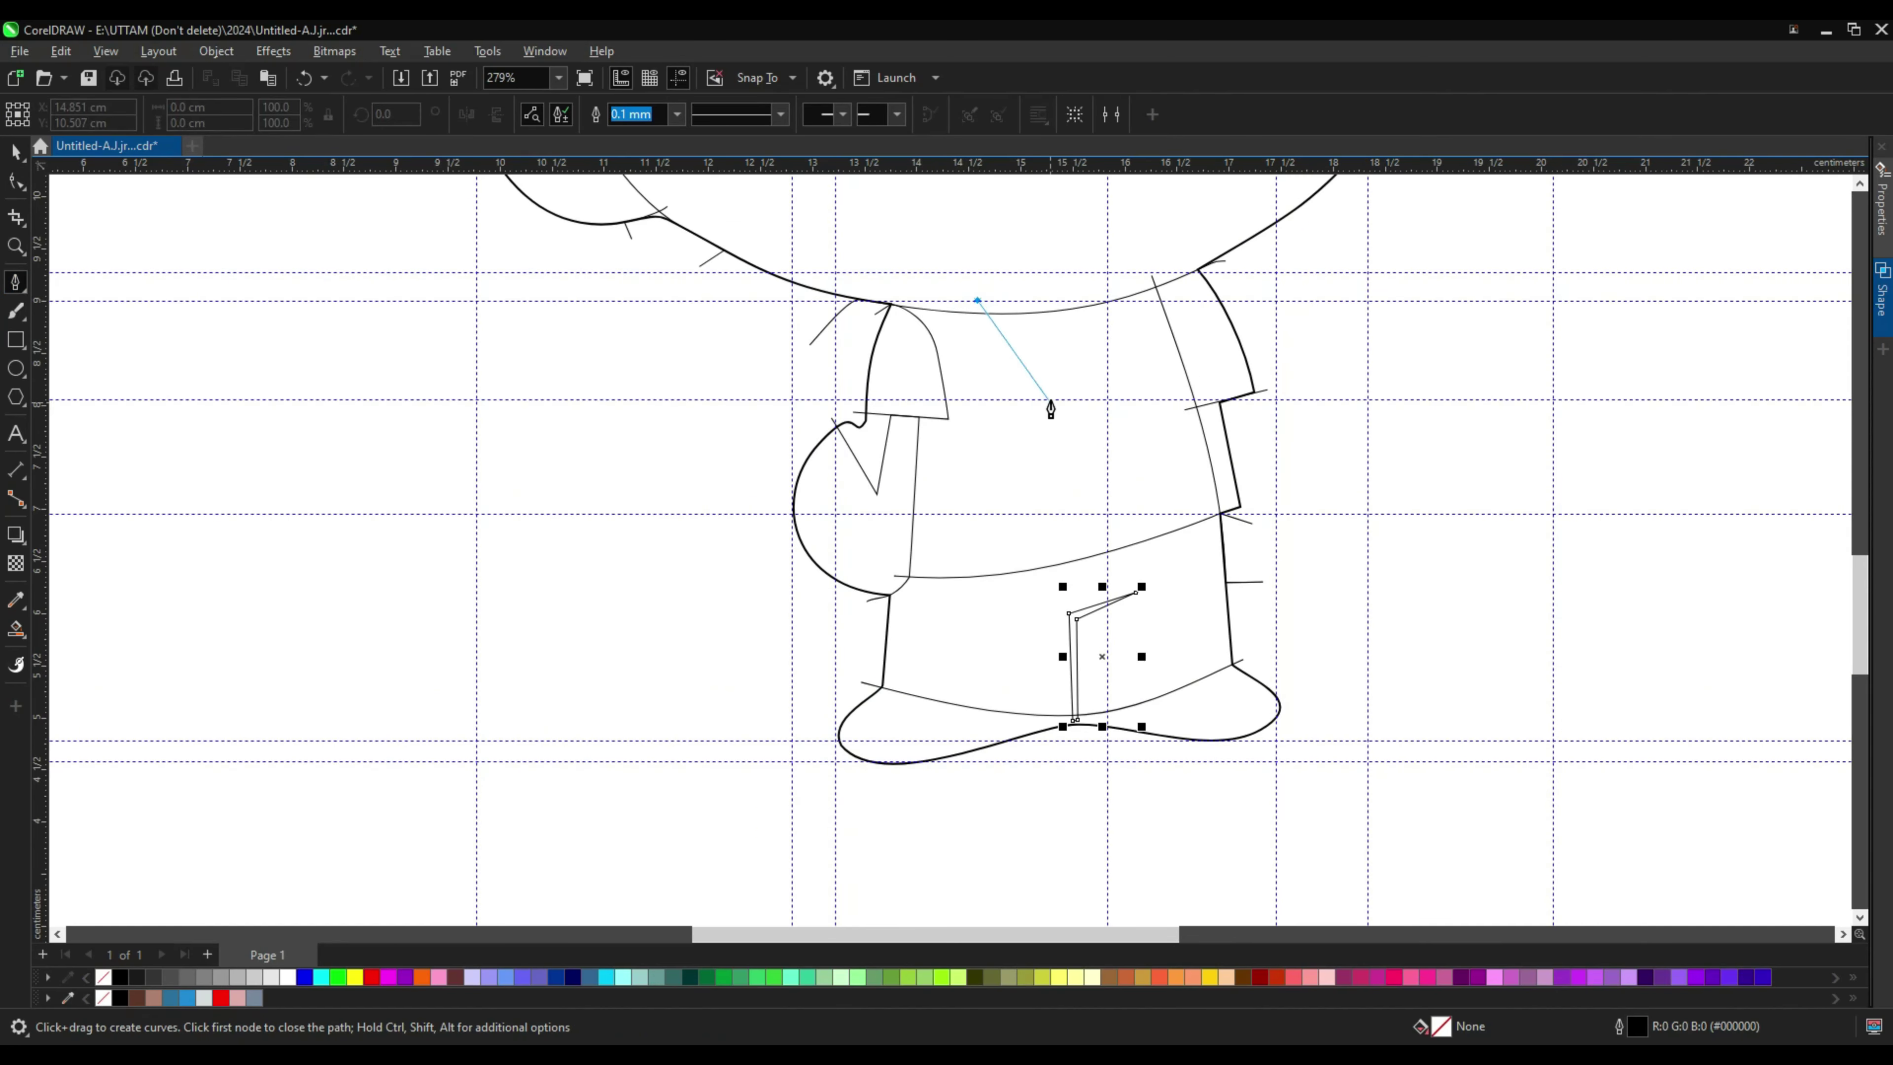
left_click(1046, 371)
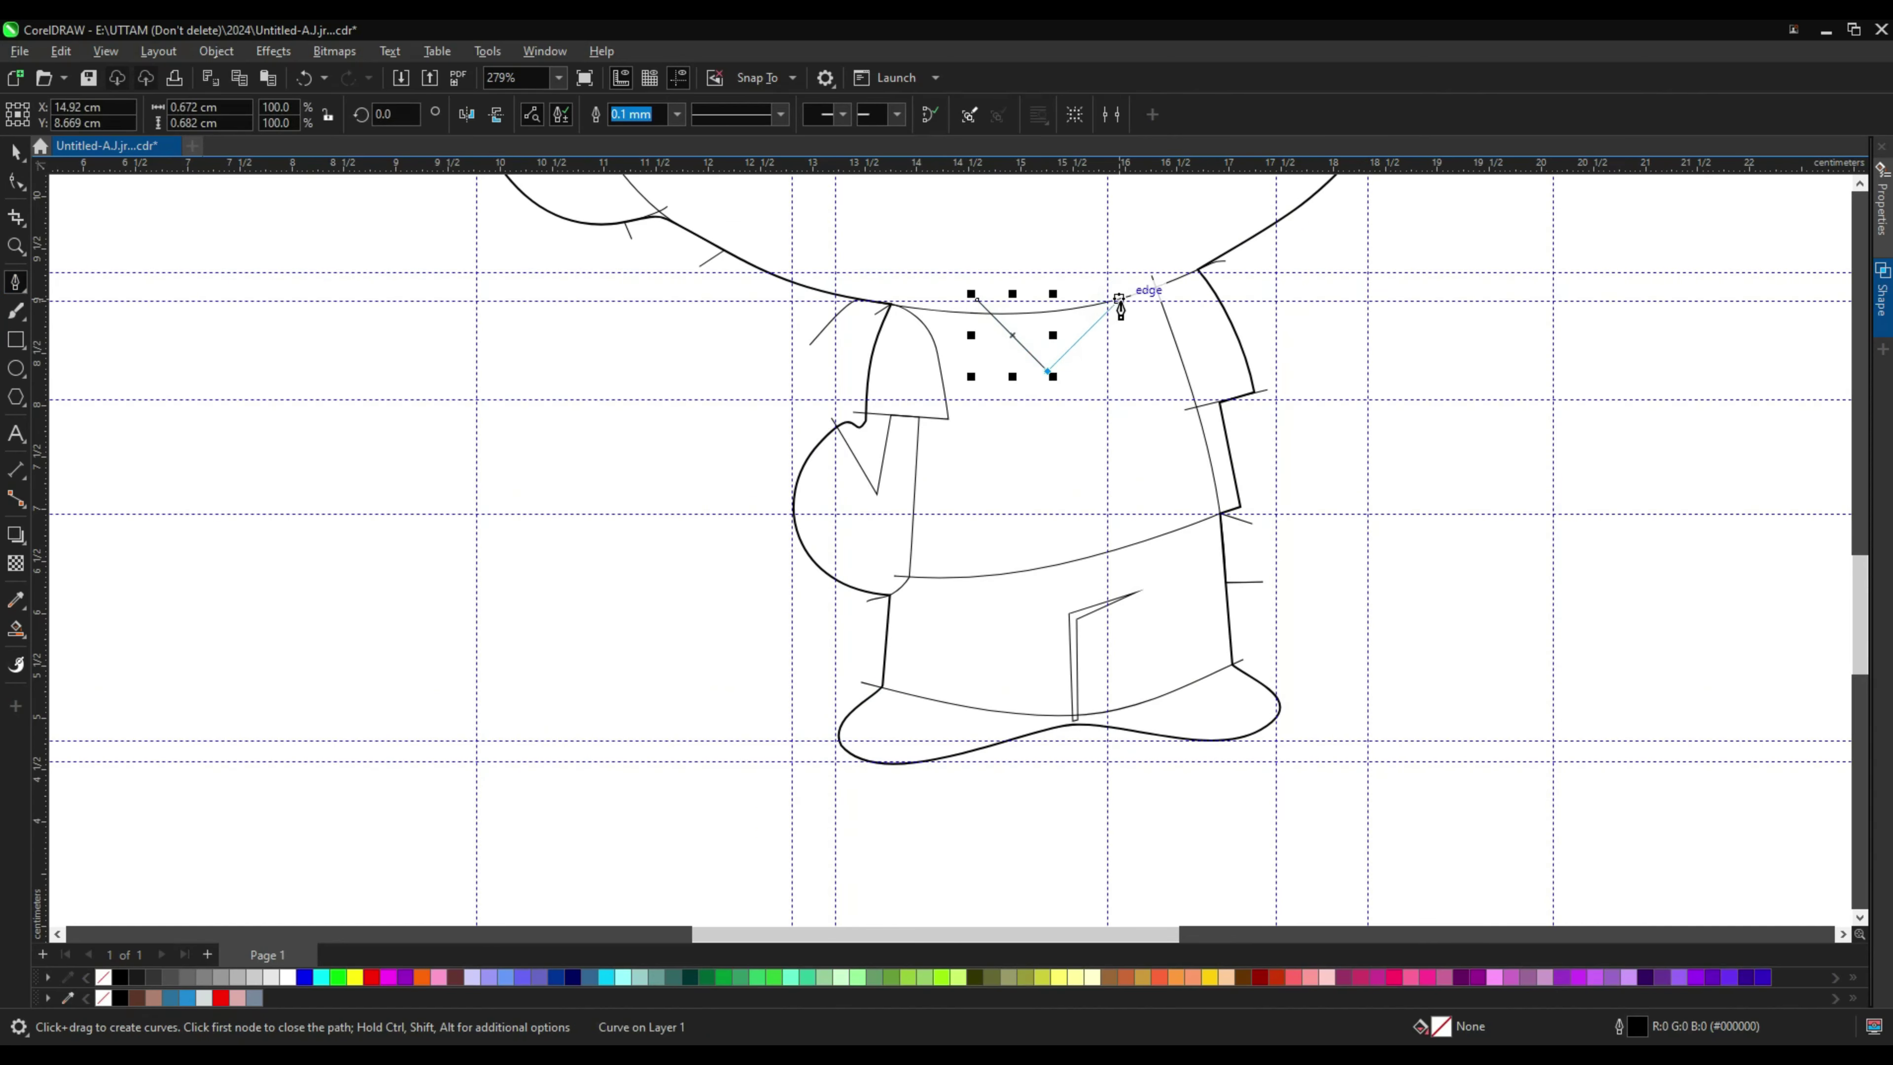
double_click(1120, 300)
key("space")
key("F10")
scroll(1032, 354, "up", 2)
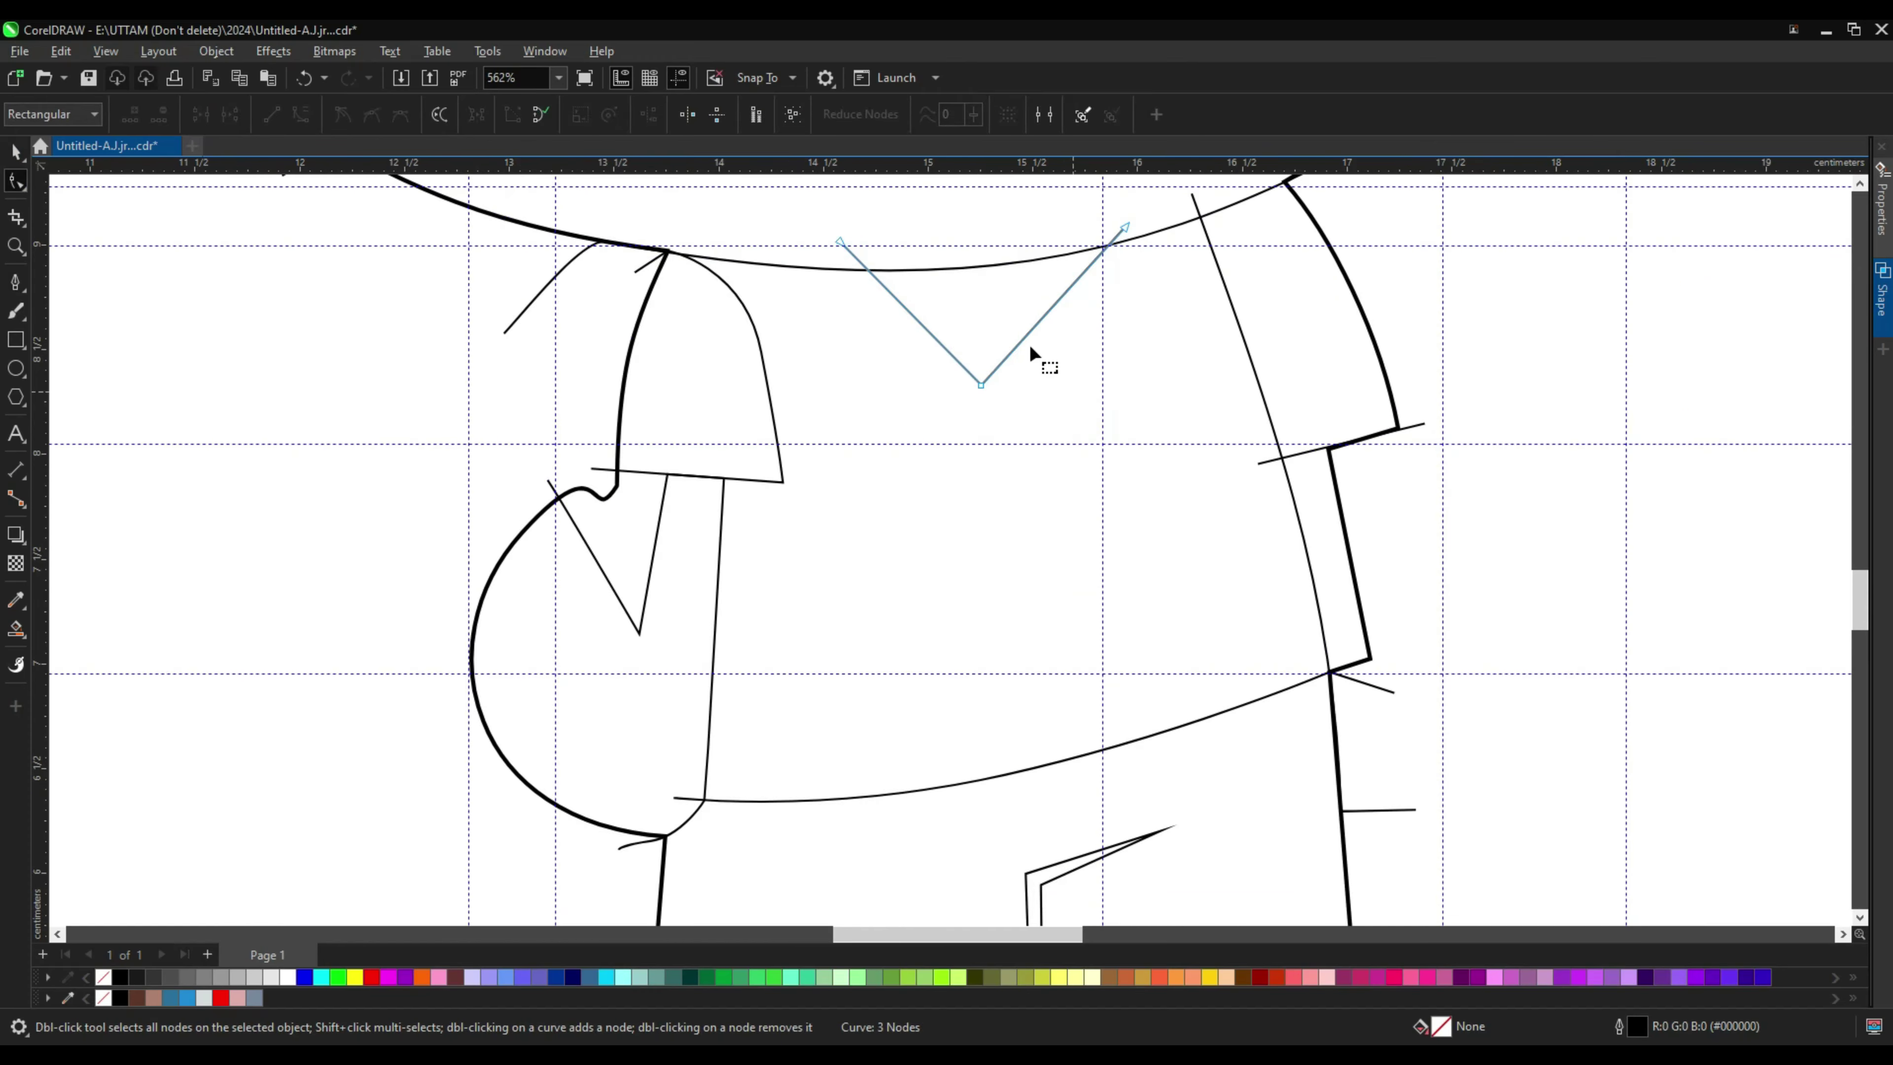
left_click_drag(981, 385, 1000, 379)
Step: Select the body outline, then return to the Pick tool and clear the selection
scroll(1098, 320, "down", 2)
left_click(1107, 322)
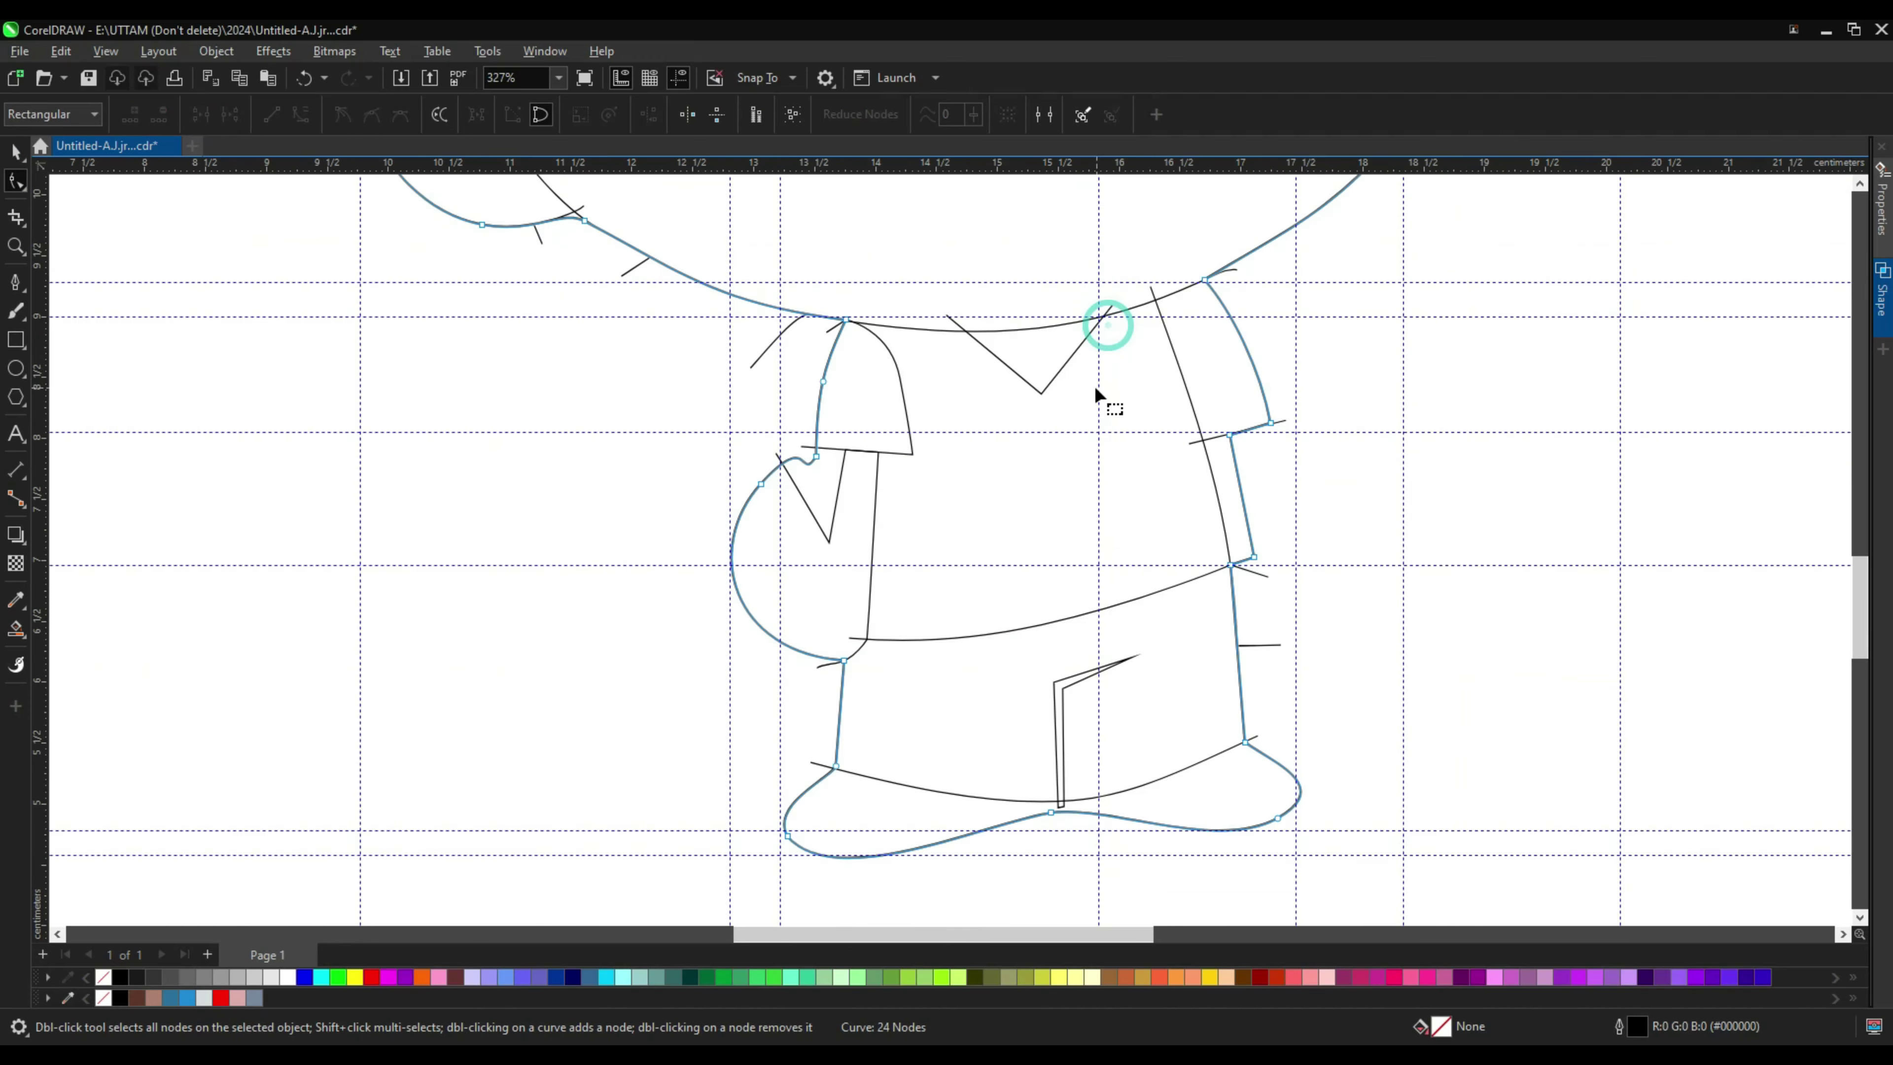
scroll(1092, 388, "down", 4)
scroll(1128, 365, "up", 1)
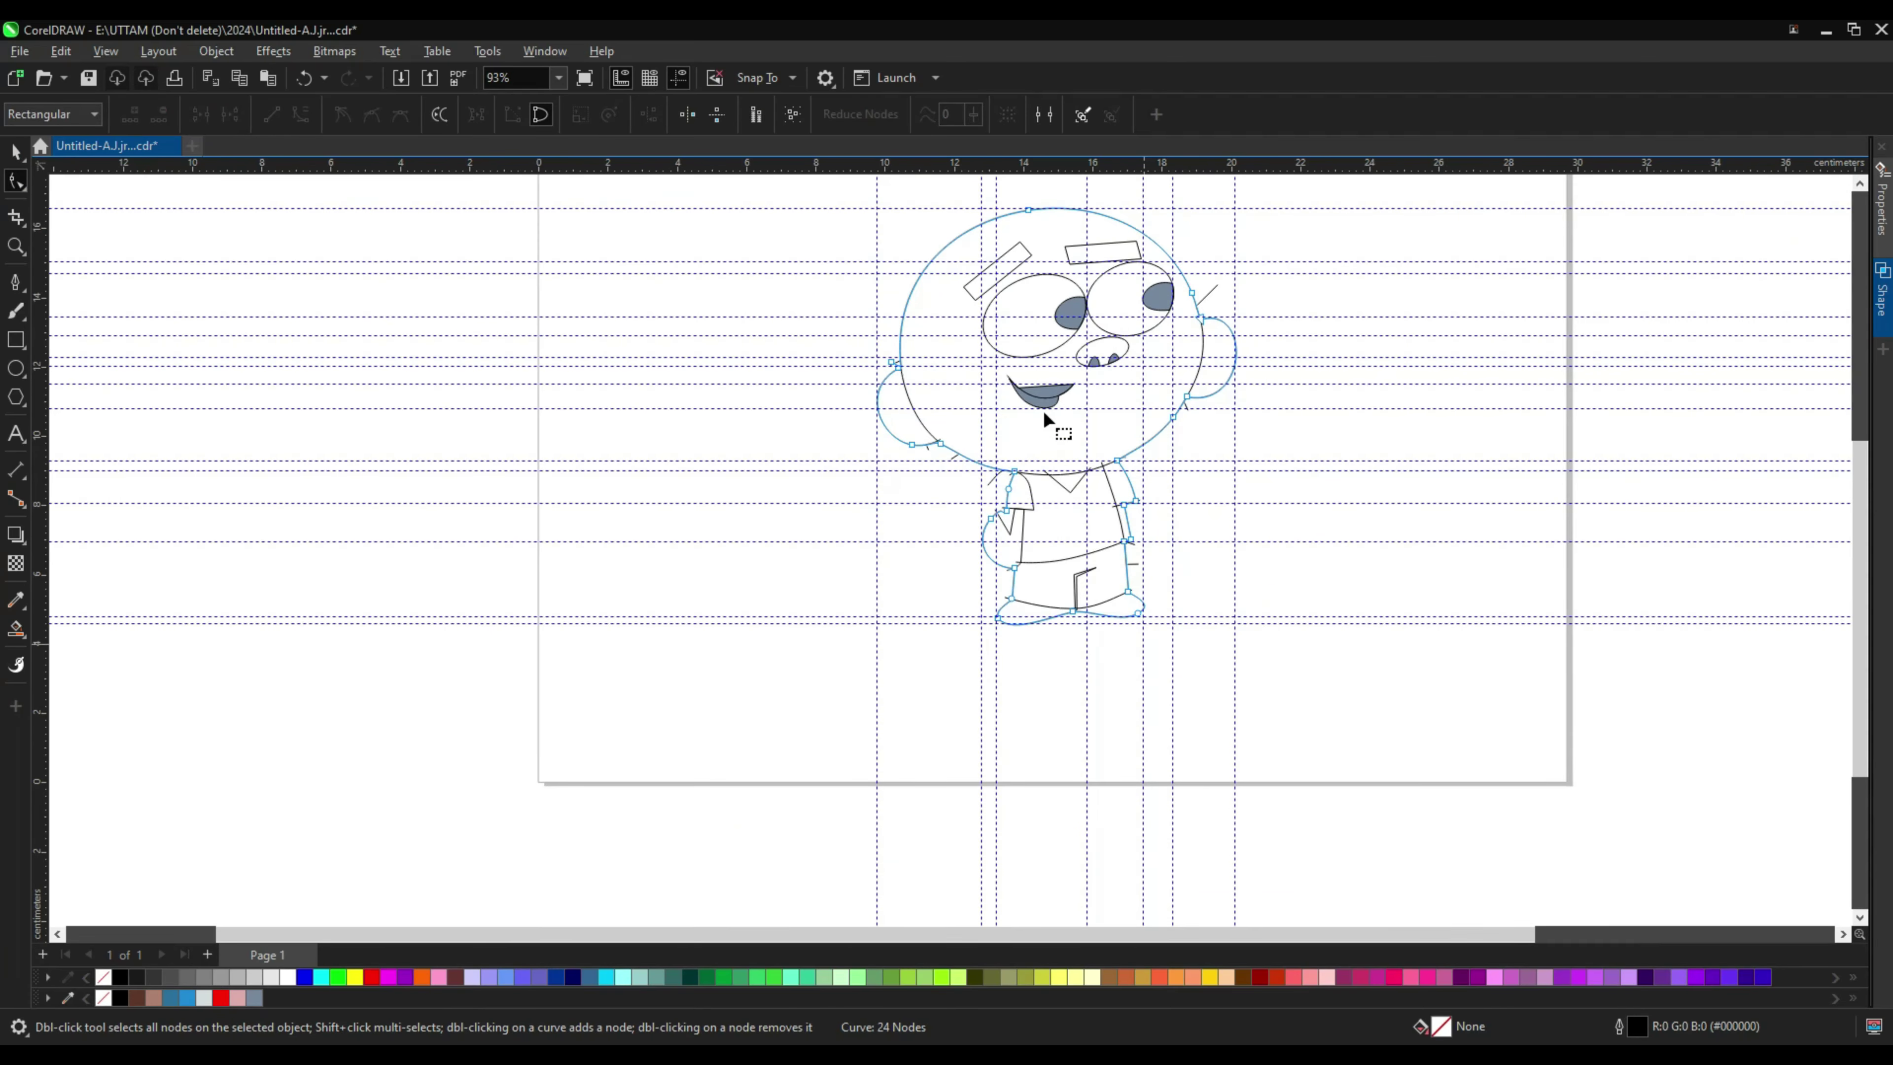
key("space")
left_click(833, 630)
scroll(1051, 369, "up", 1)
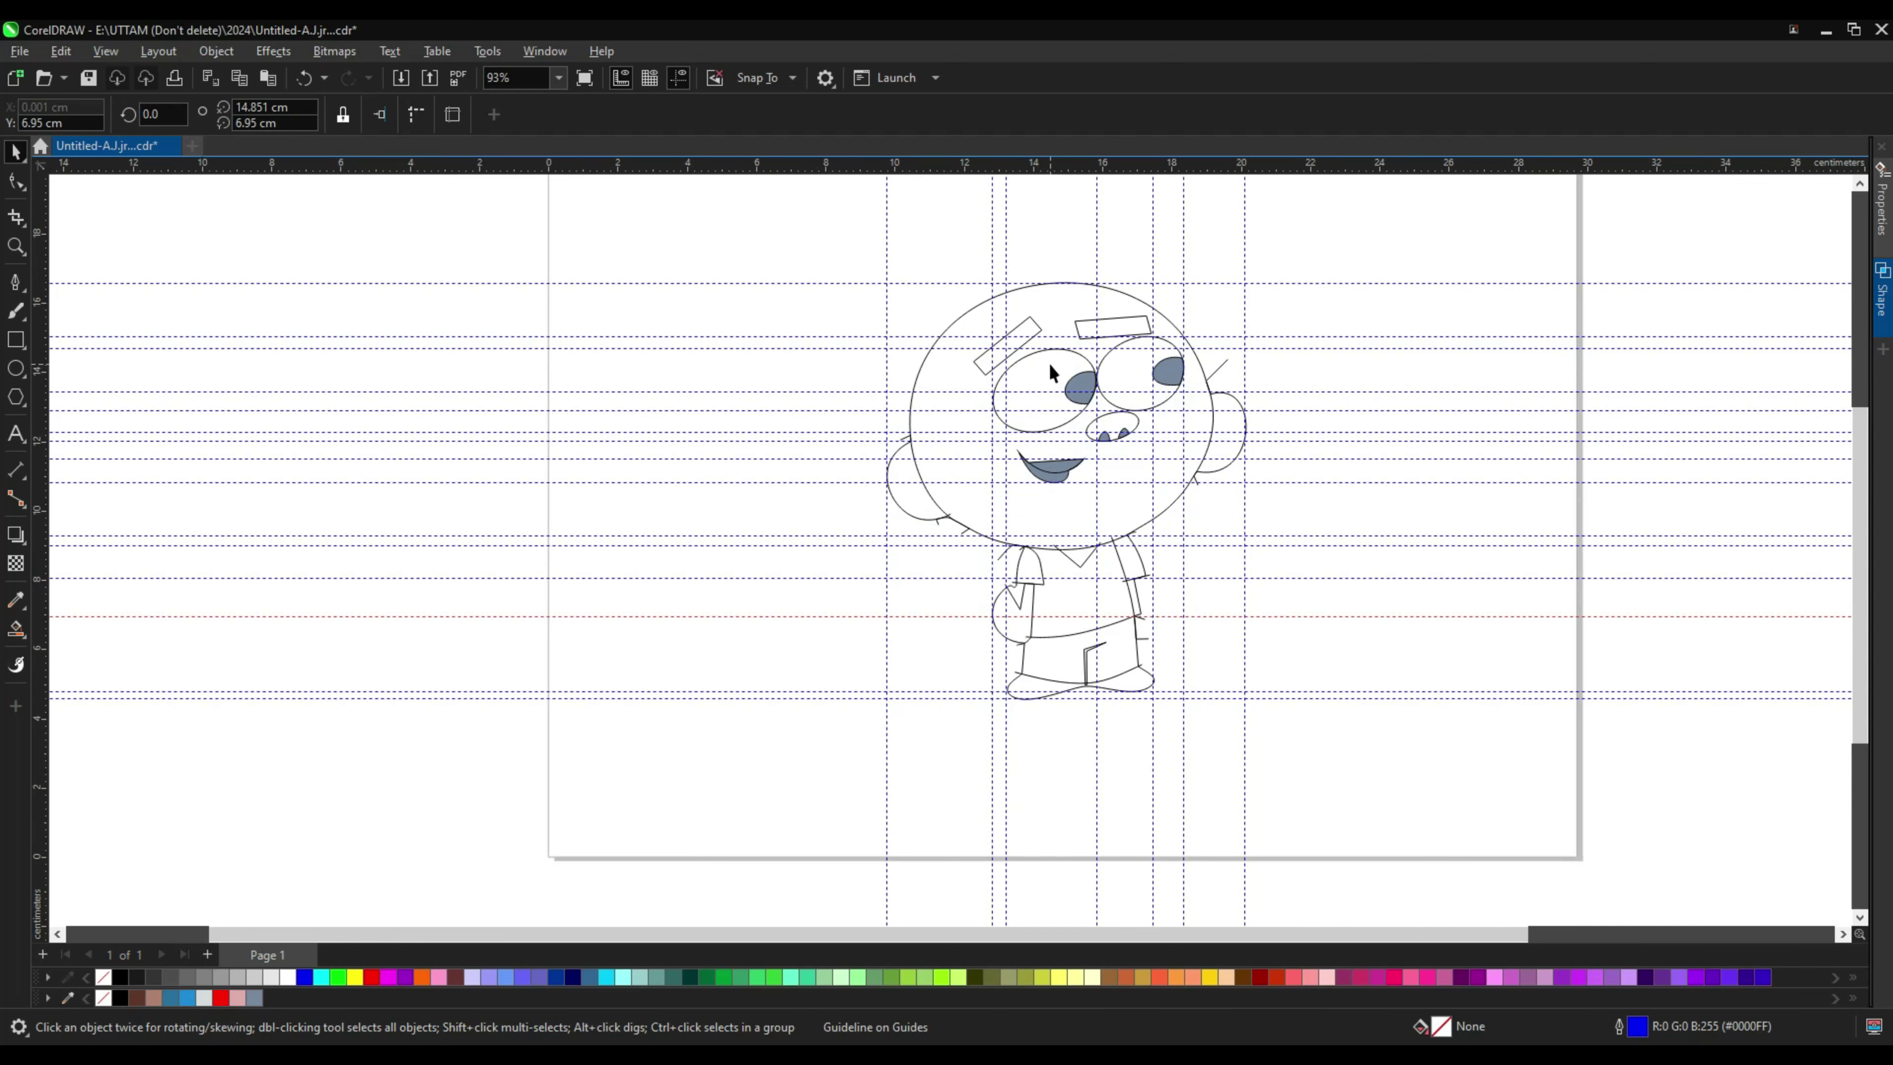
Step: Rotate and resize the left nostril inside the nose
left_click(922, 476)
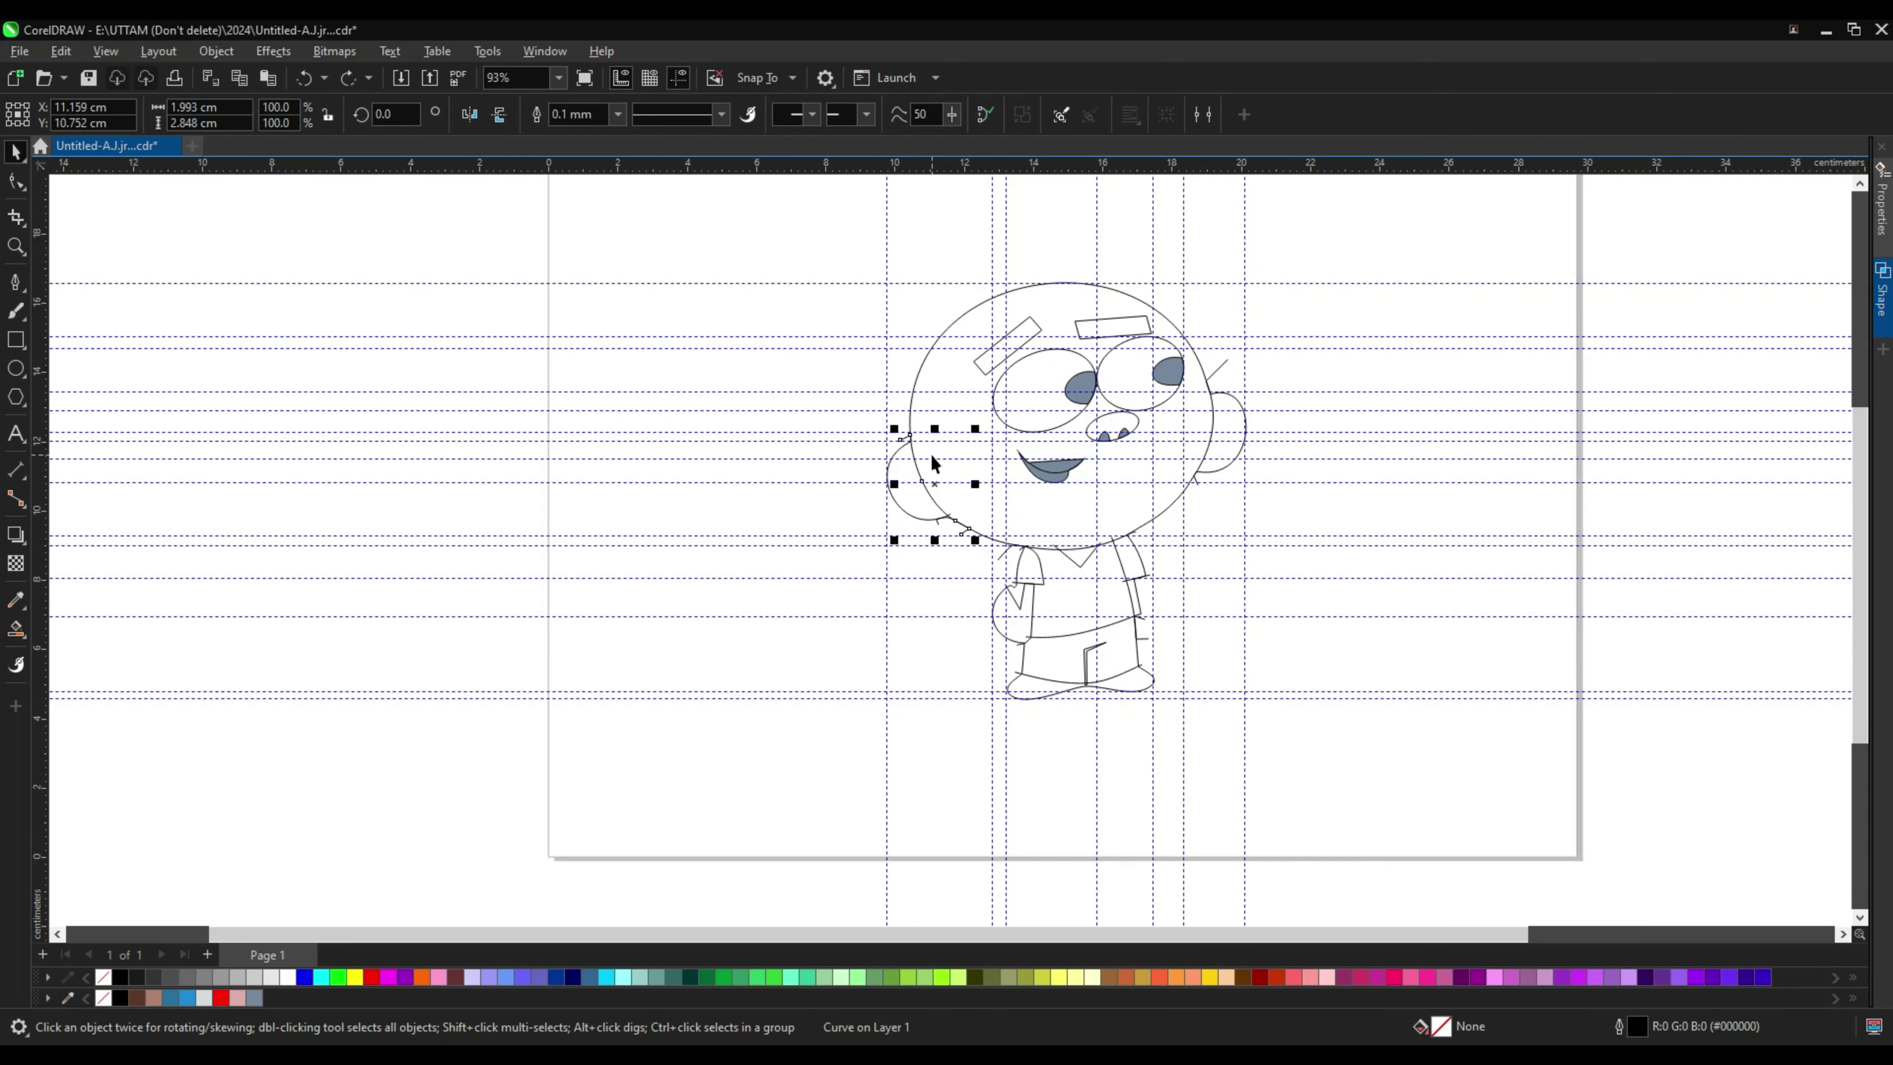
scroll(1128, 431, "up", 3)
left_click(1037, 446)
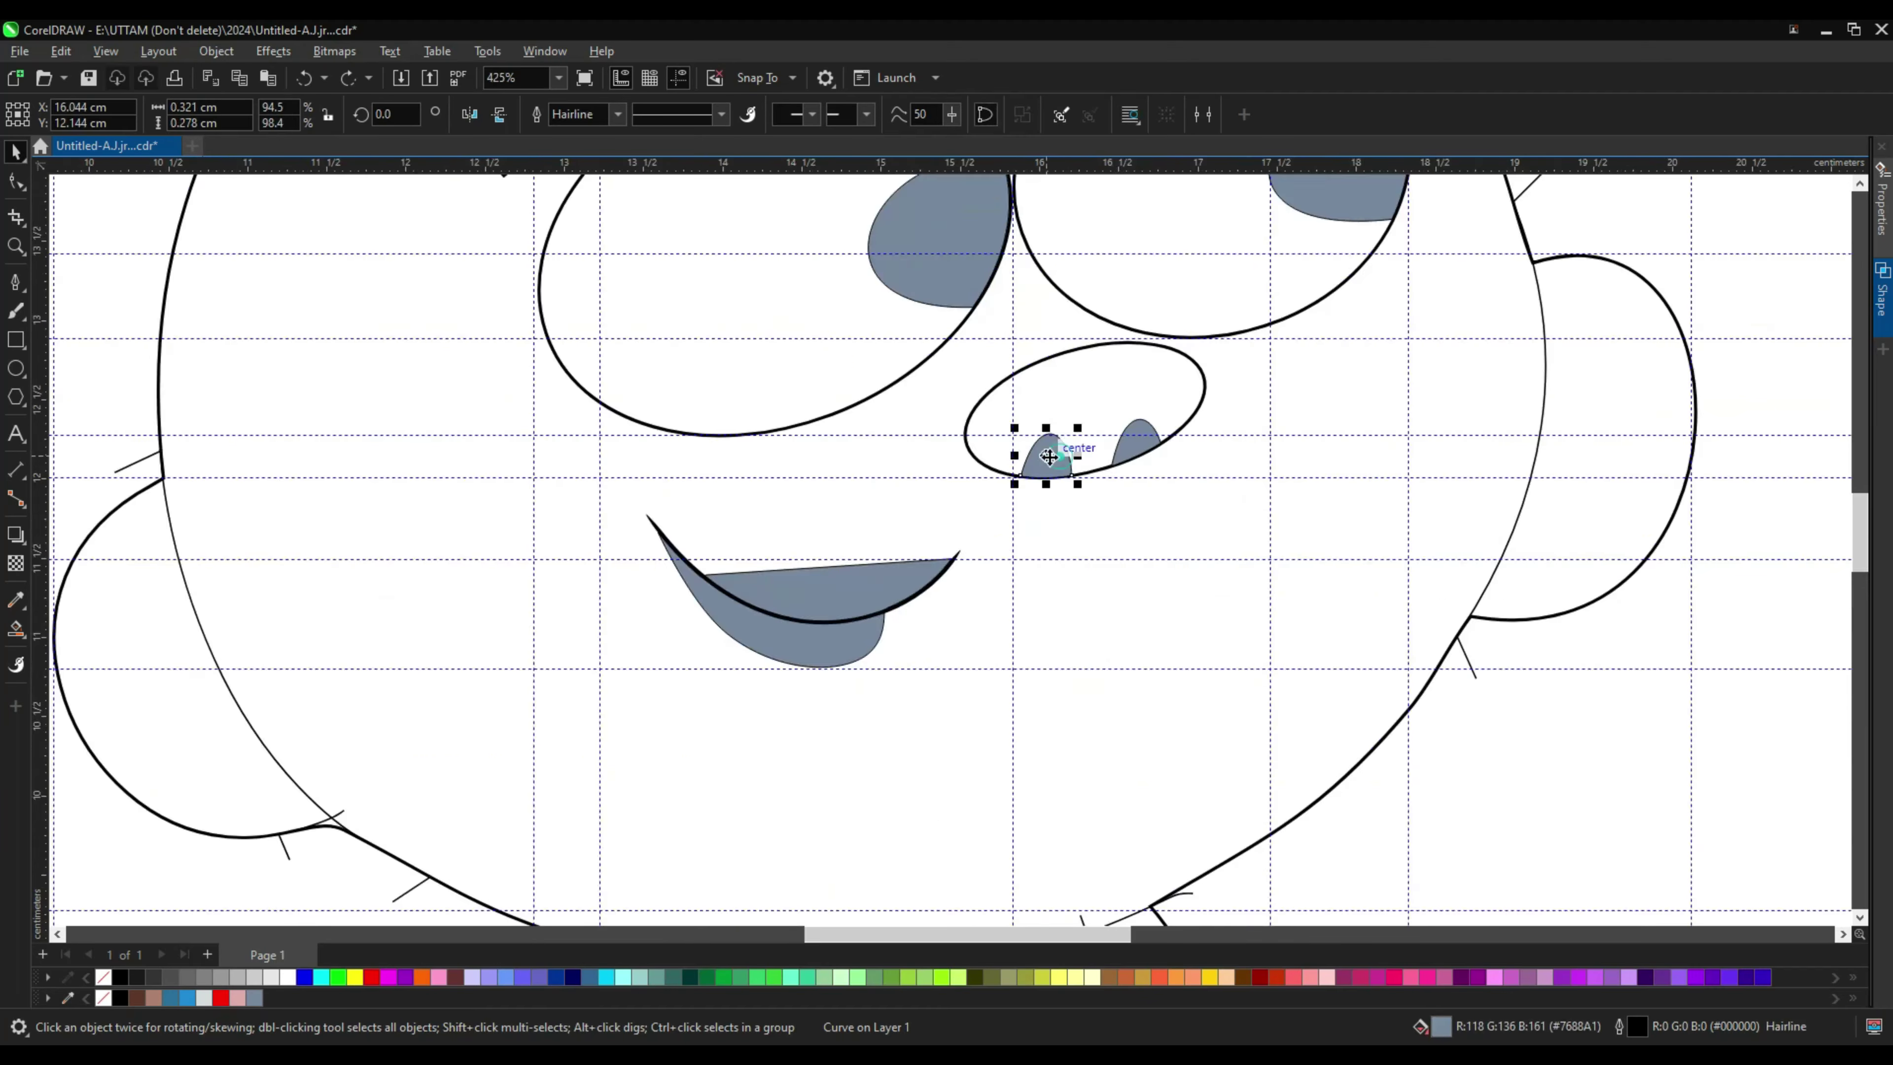
scroll(1043, 455, "up", 2)
left_click_drag(1088, 468, 1068, 465)
scroll(1068, 464, "up", 2)
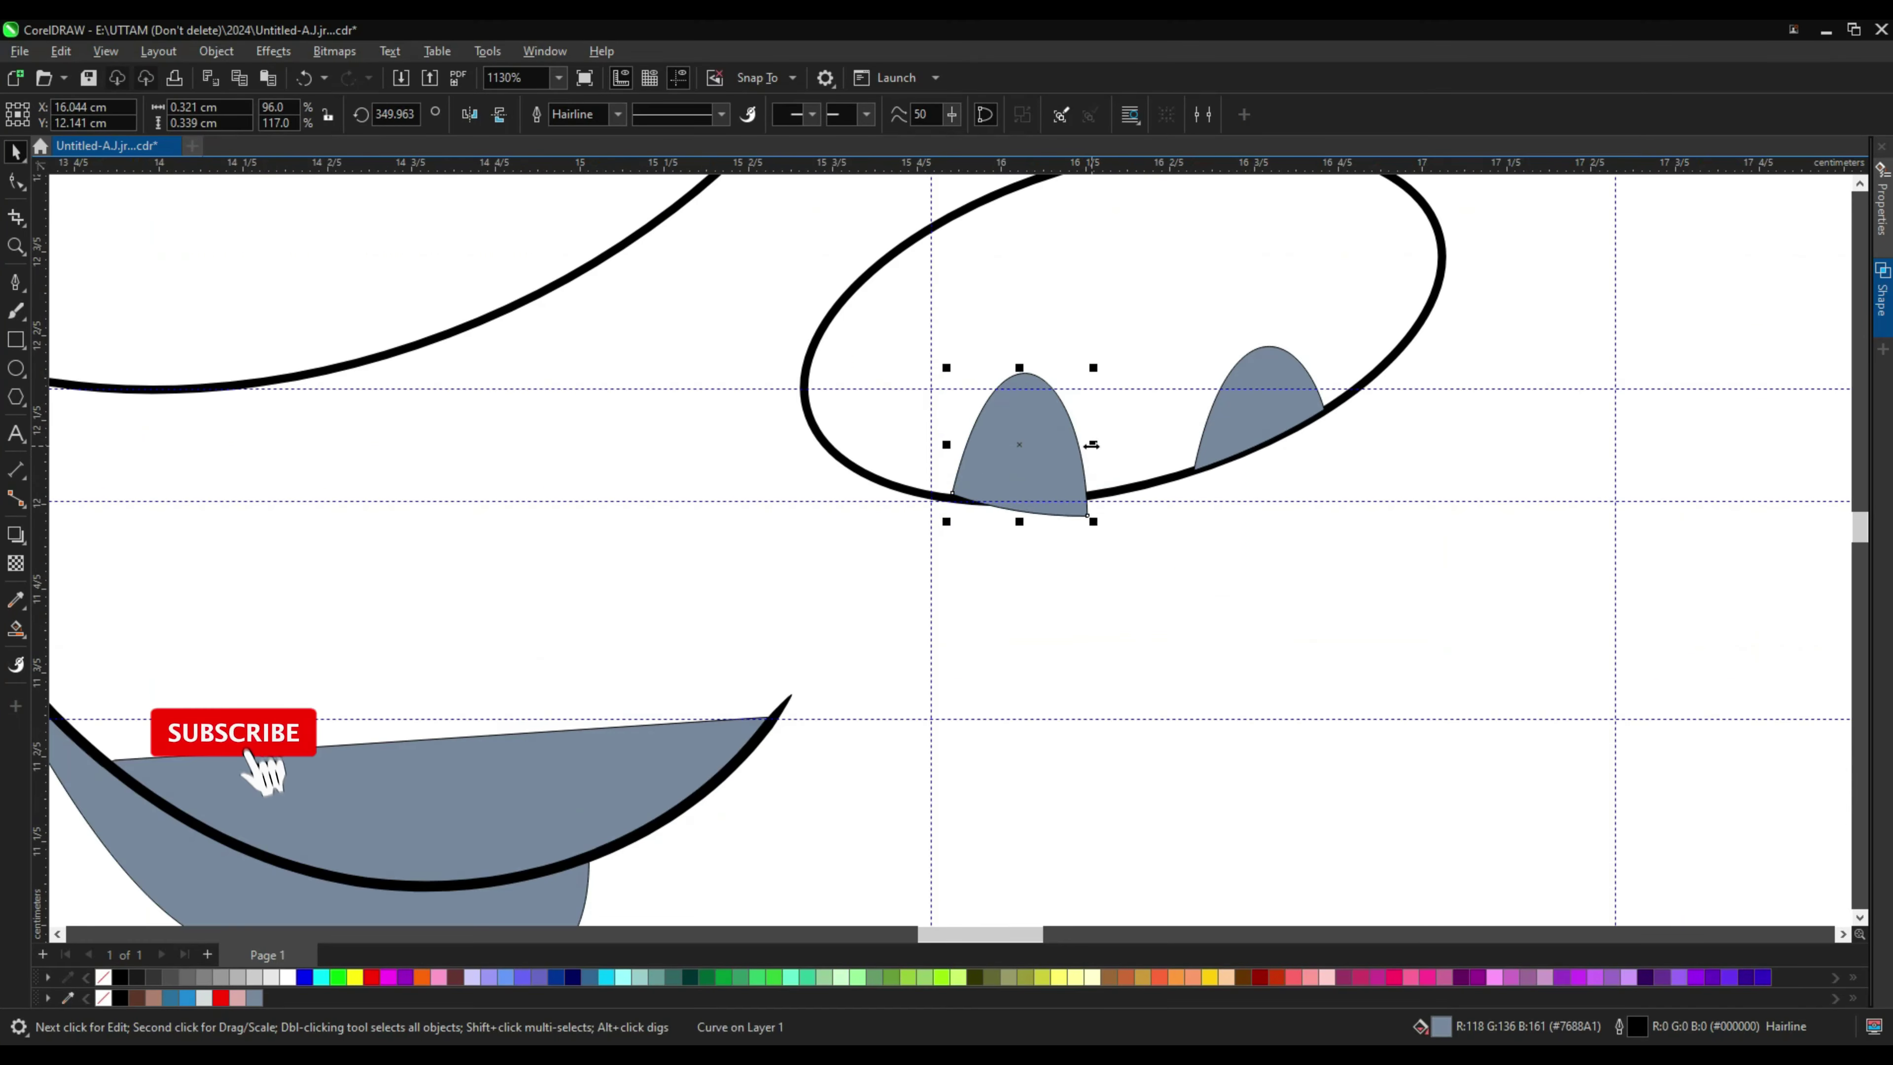
Step: Remove two extra nodes from the right nostril and reshape its top edge
left_click(11, 185)
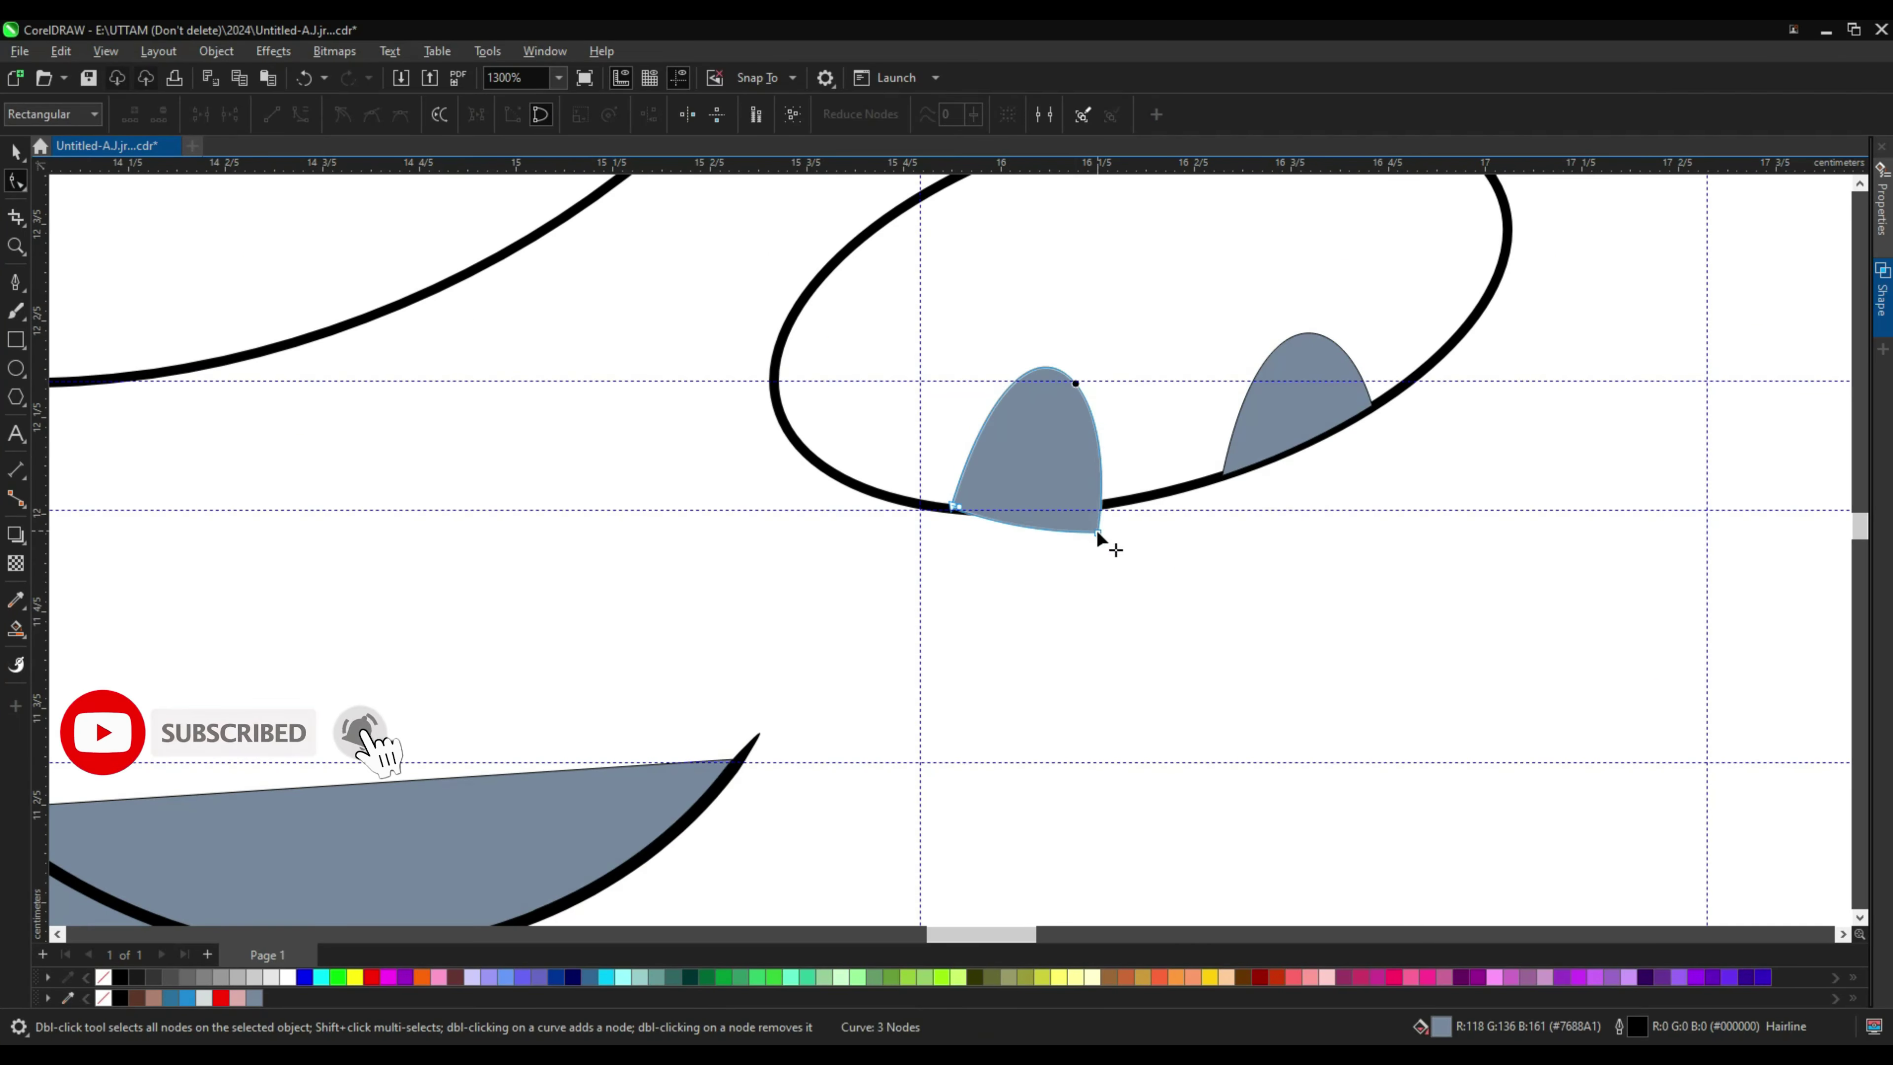
left_click(1266, 417)
double_click(1226, 467)
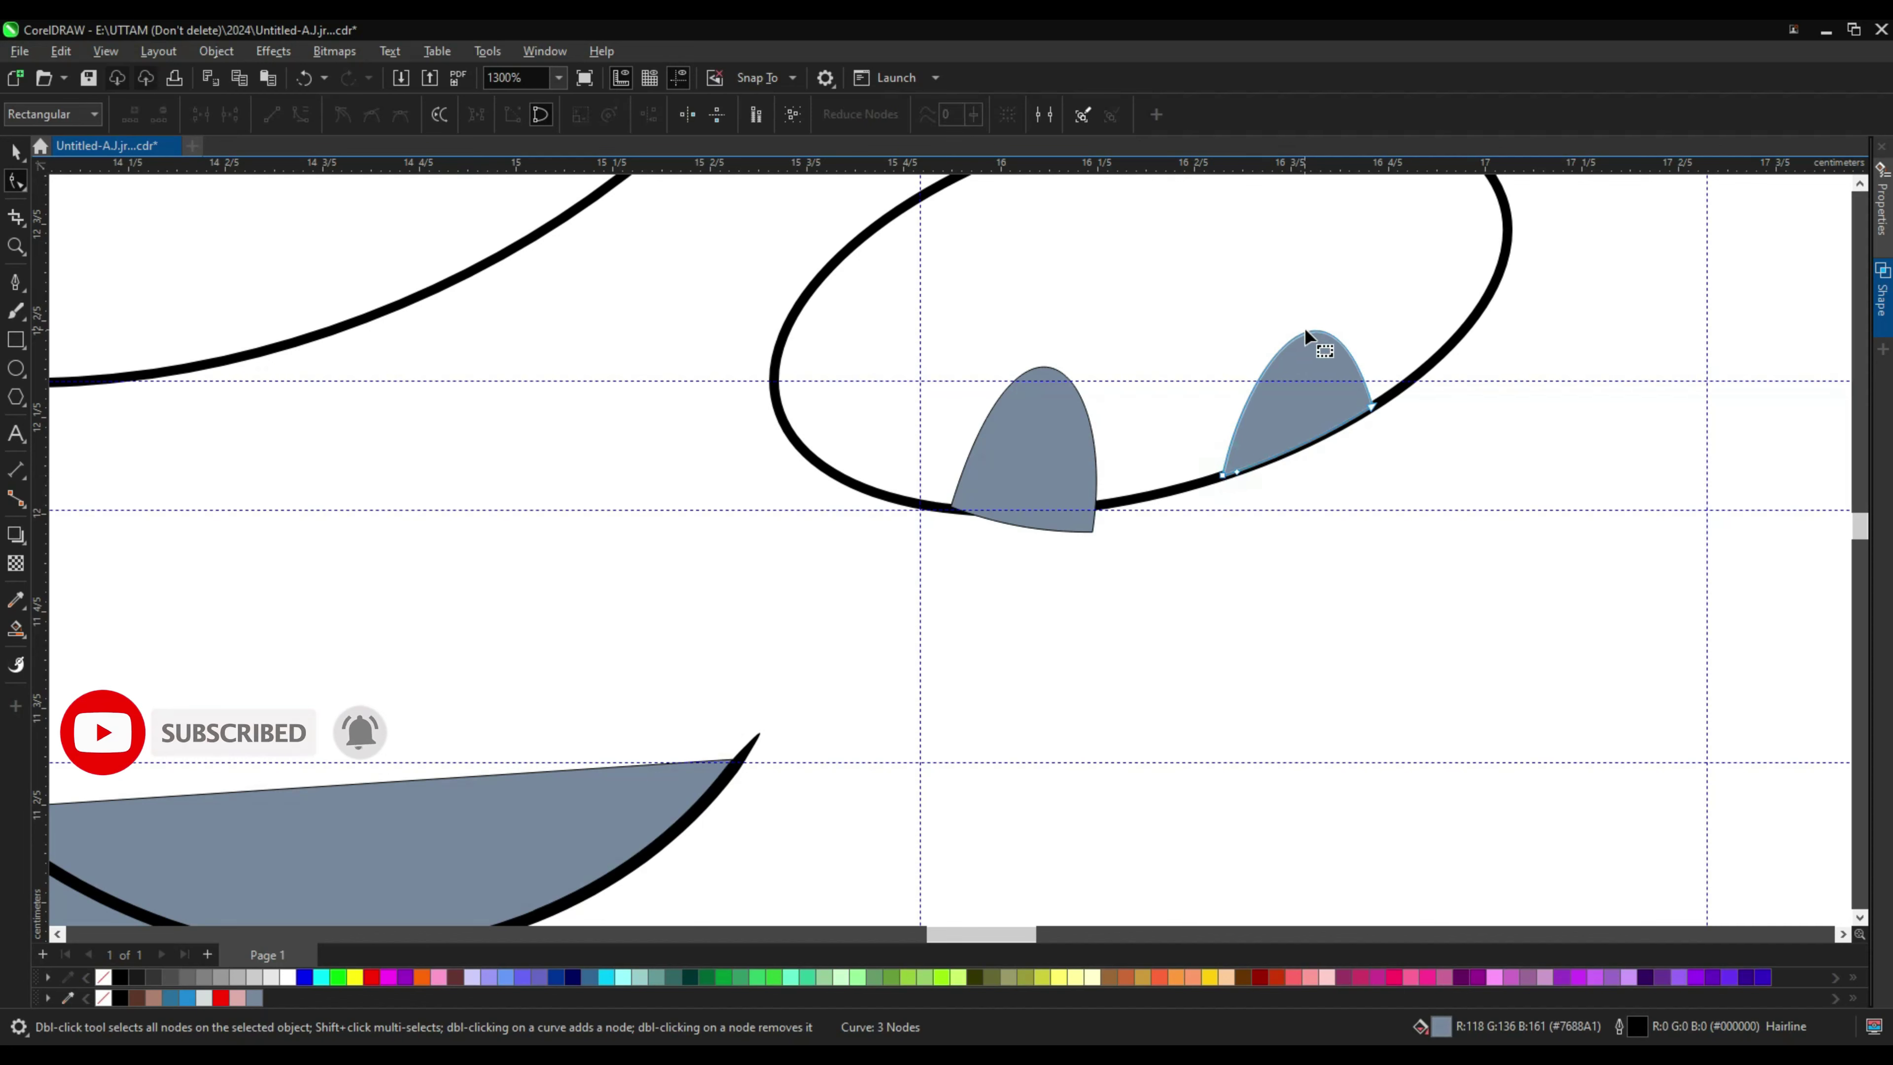
scroll(1350, 403, "up", 1)
double_click(1225, 485)
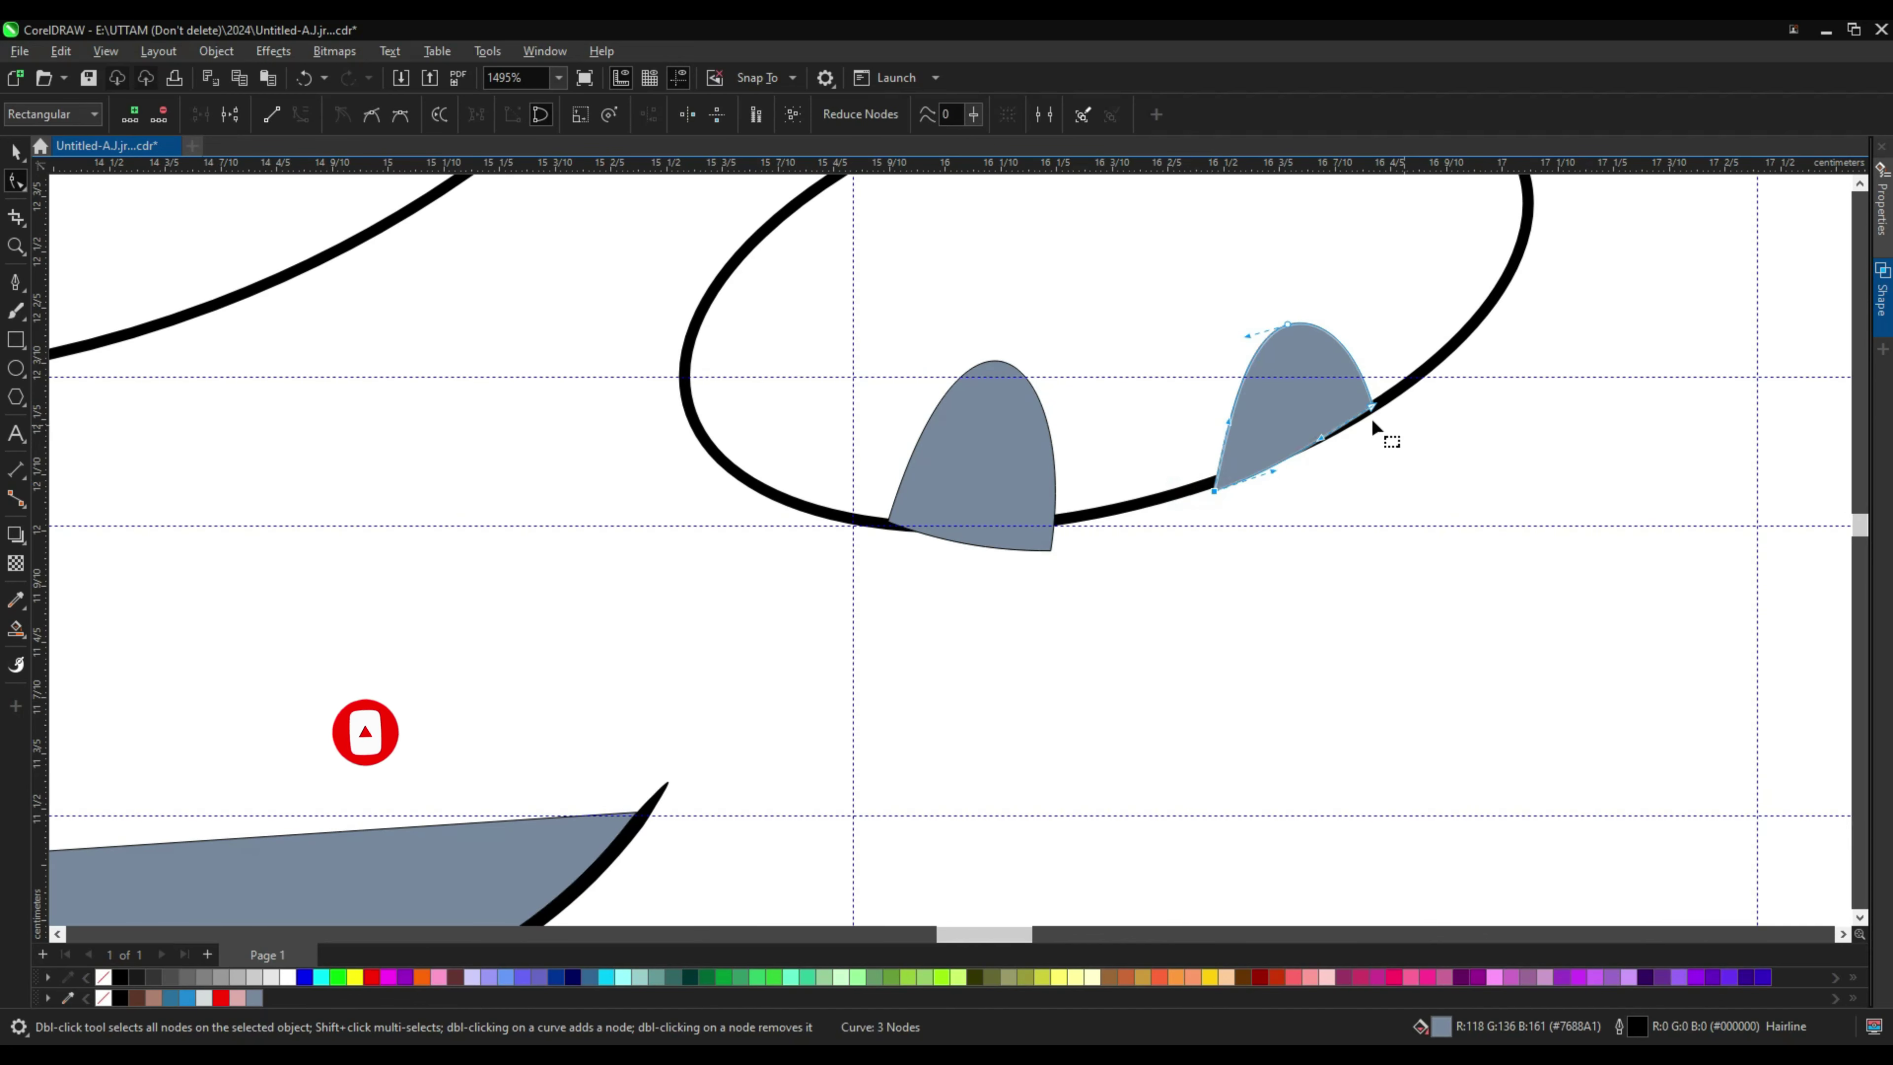
scroll(1345, 358, "up", 1)
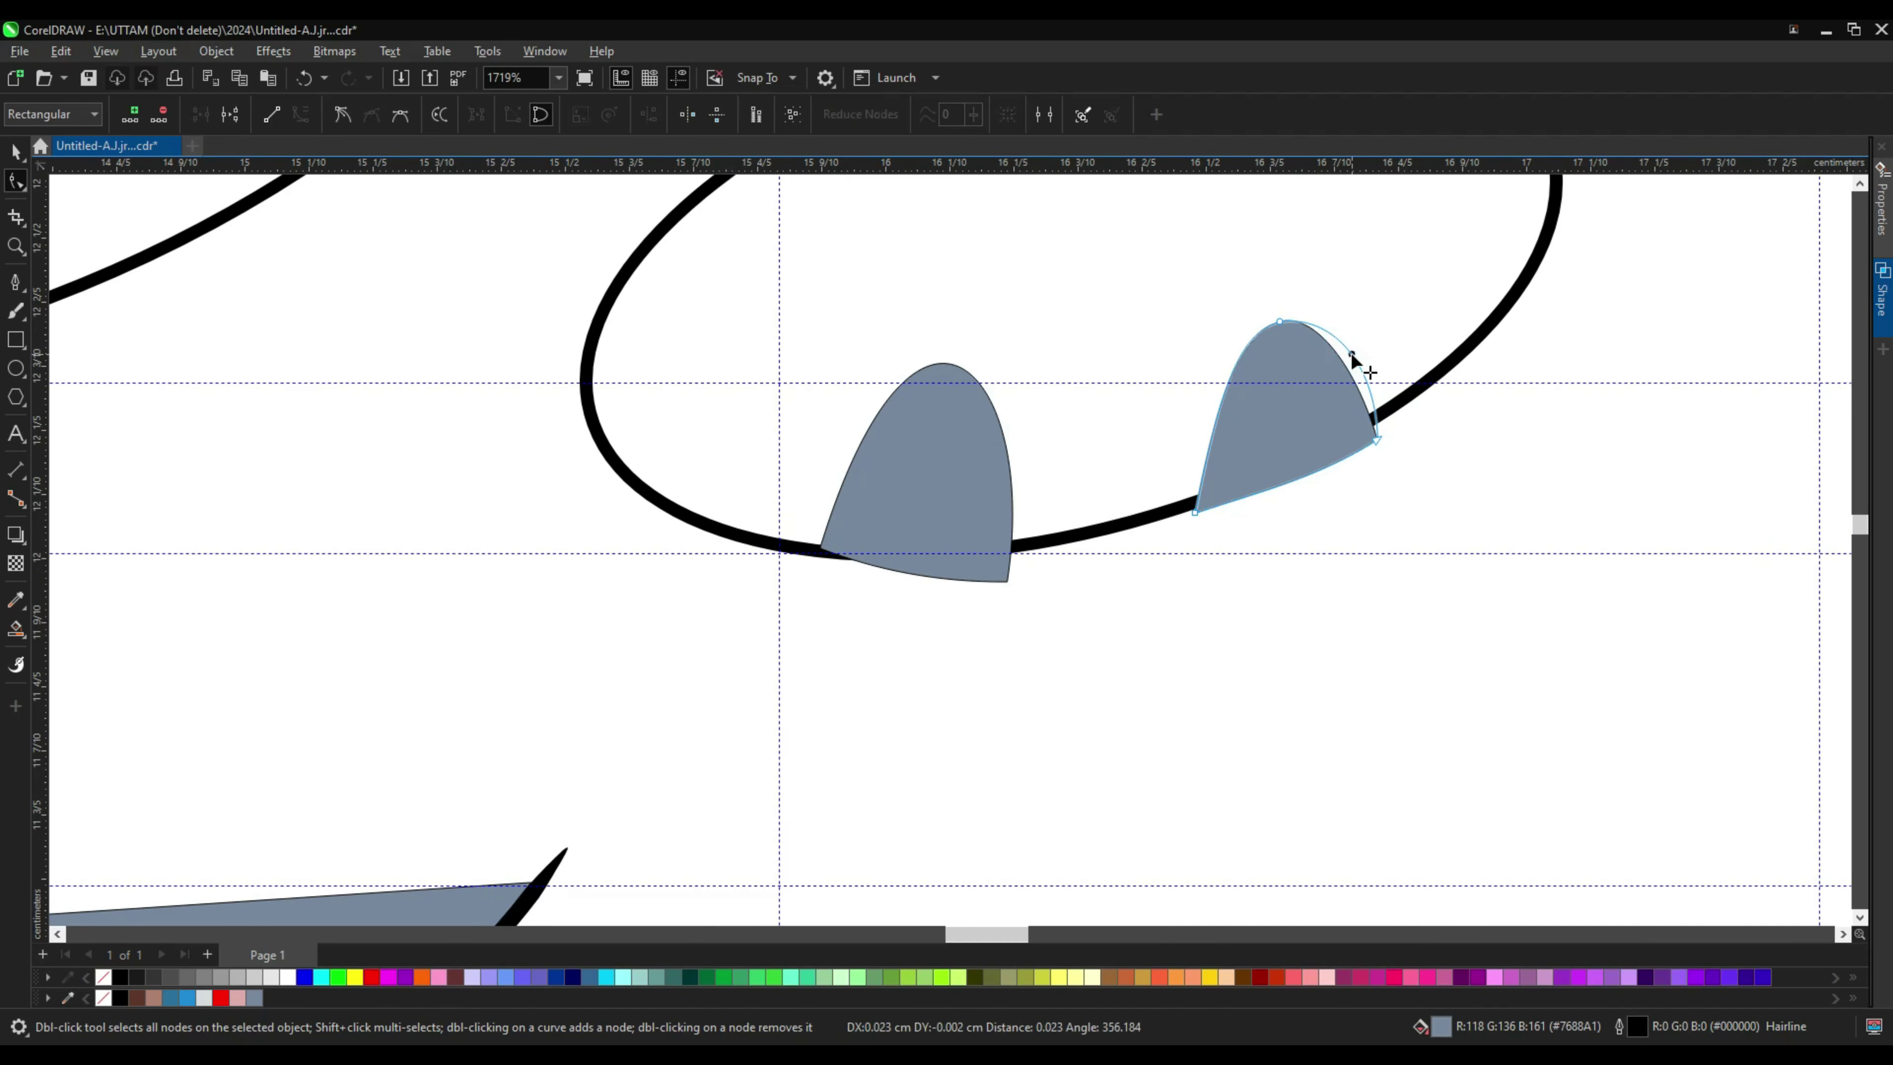
left_click_drag(1287, 321, 1289, 328)
Step: Smart Fill the insides of both nostrils blue-grey
left_click(979, 464)
left_click(1233, 427, "shift")
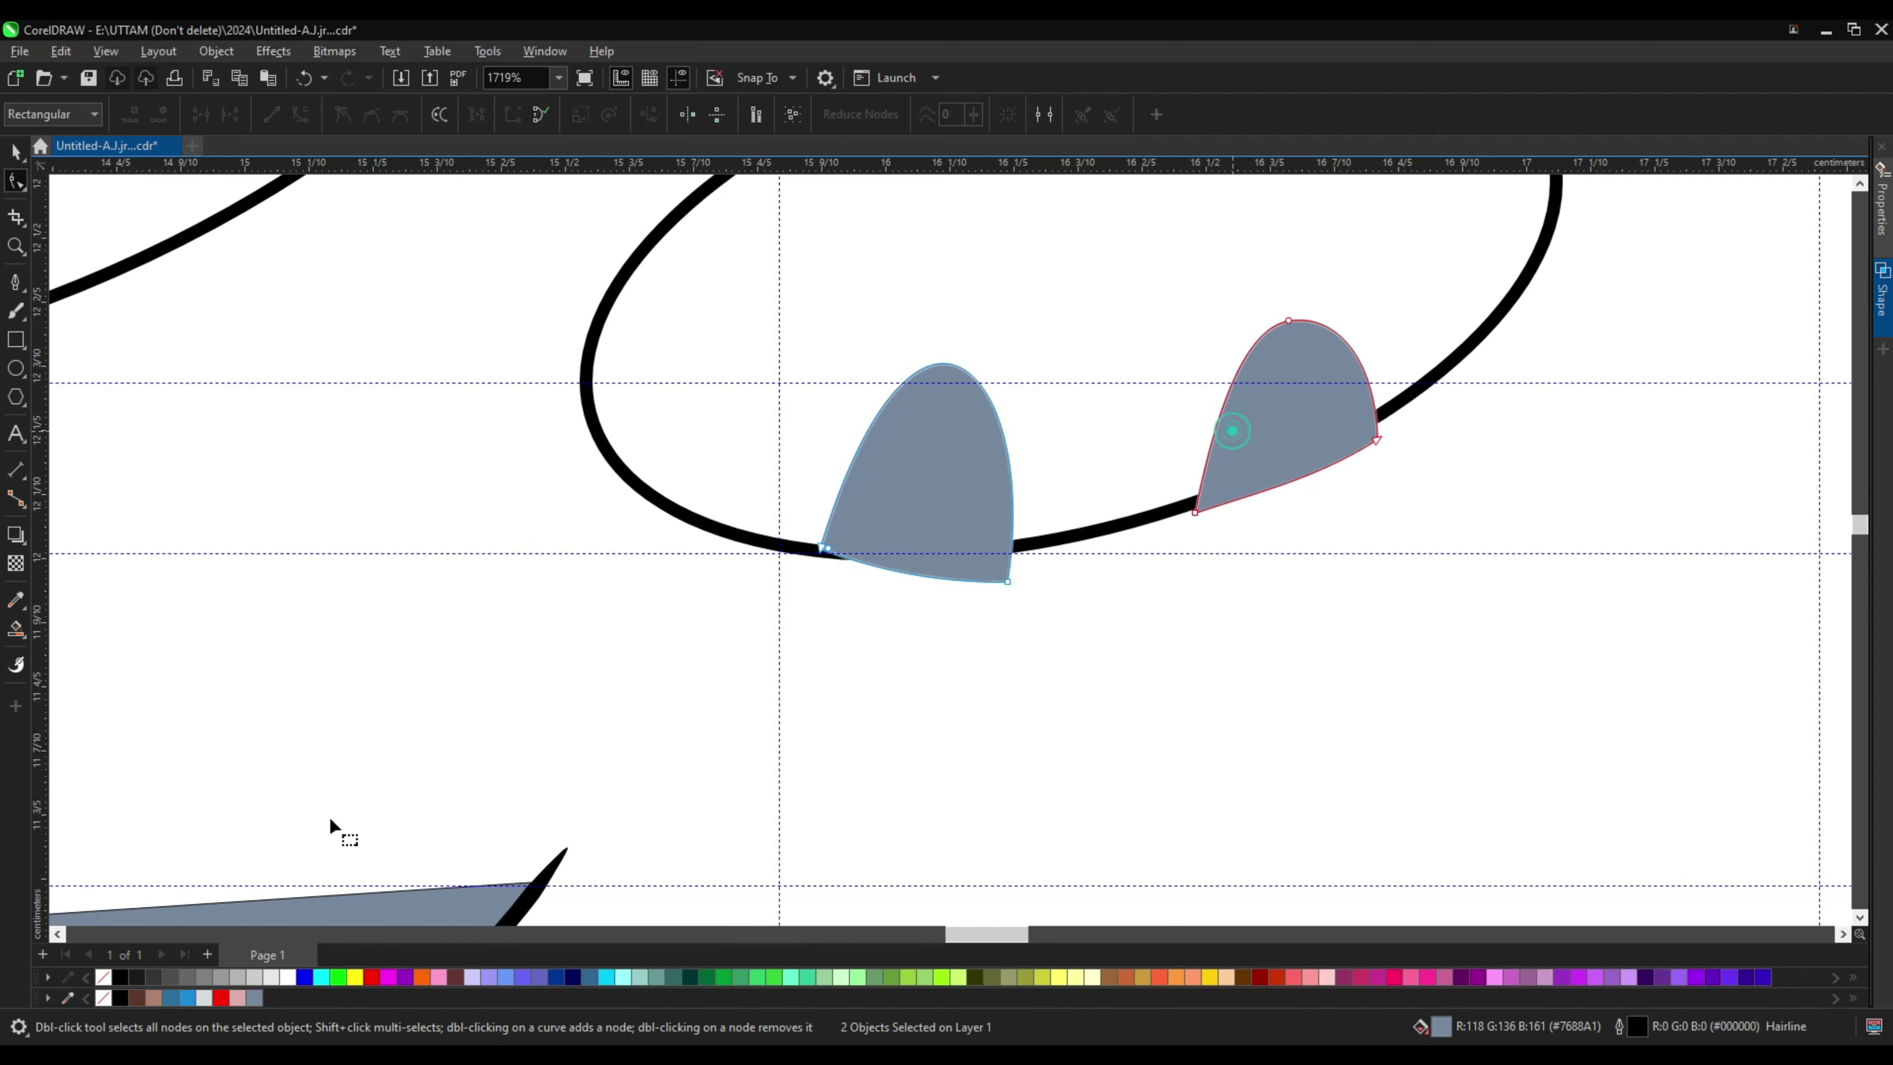
left_click(103, 998)
left_click(16, 628)
left_click(925, 467)
left_click(1338, 393)
key("space")
left_click(1006, 580)
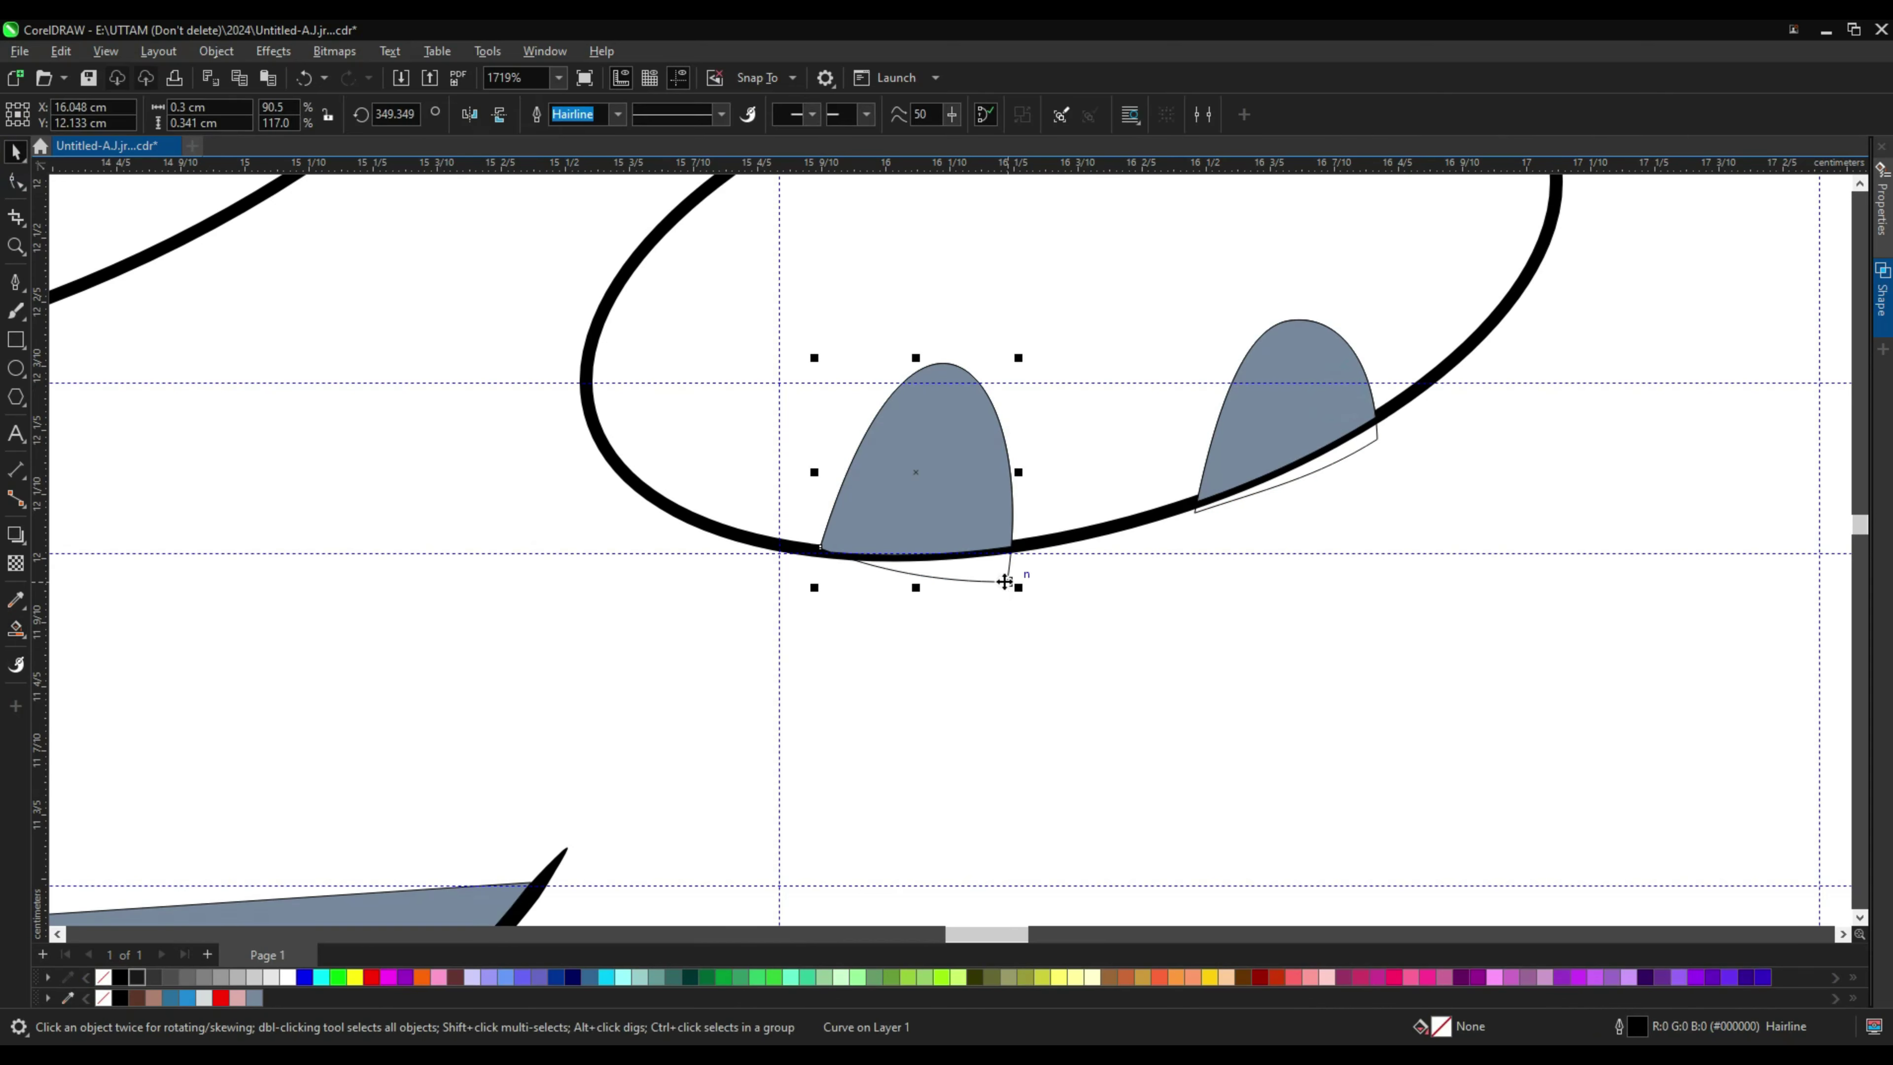
Step: Select both nostril shapes, open their context menu, then dismiss it and deselect
right_click(1186, 496)
left_click(1022, 528)
left_click(1278, 484, "shift")
right_click(1005, 580)
left_click(1068, 634)
scroll(1069, 633, "down", 3)
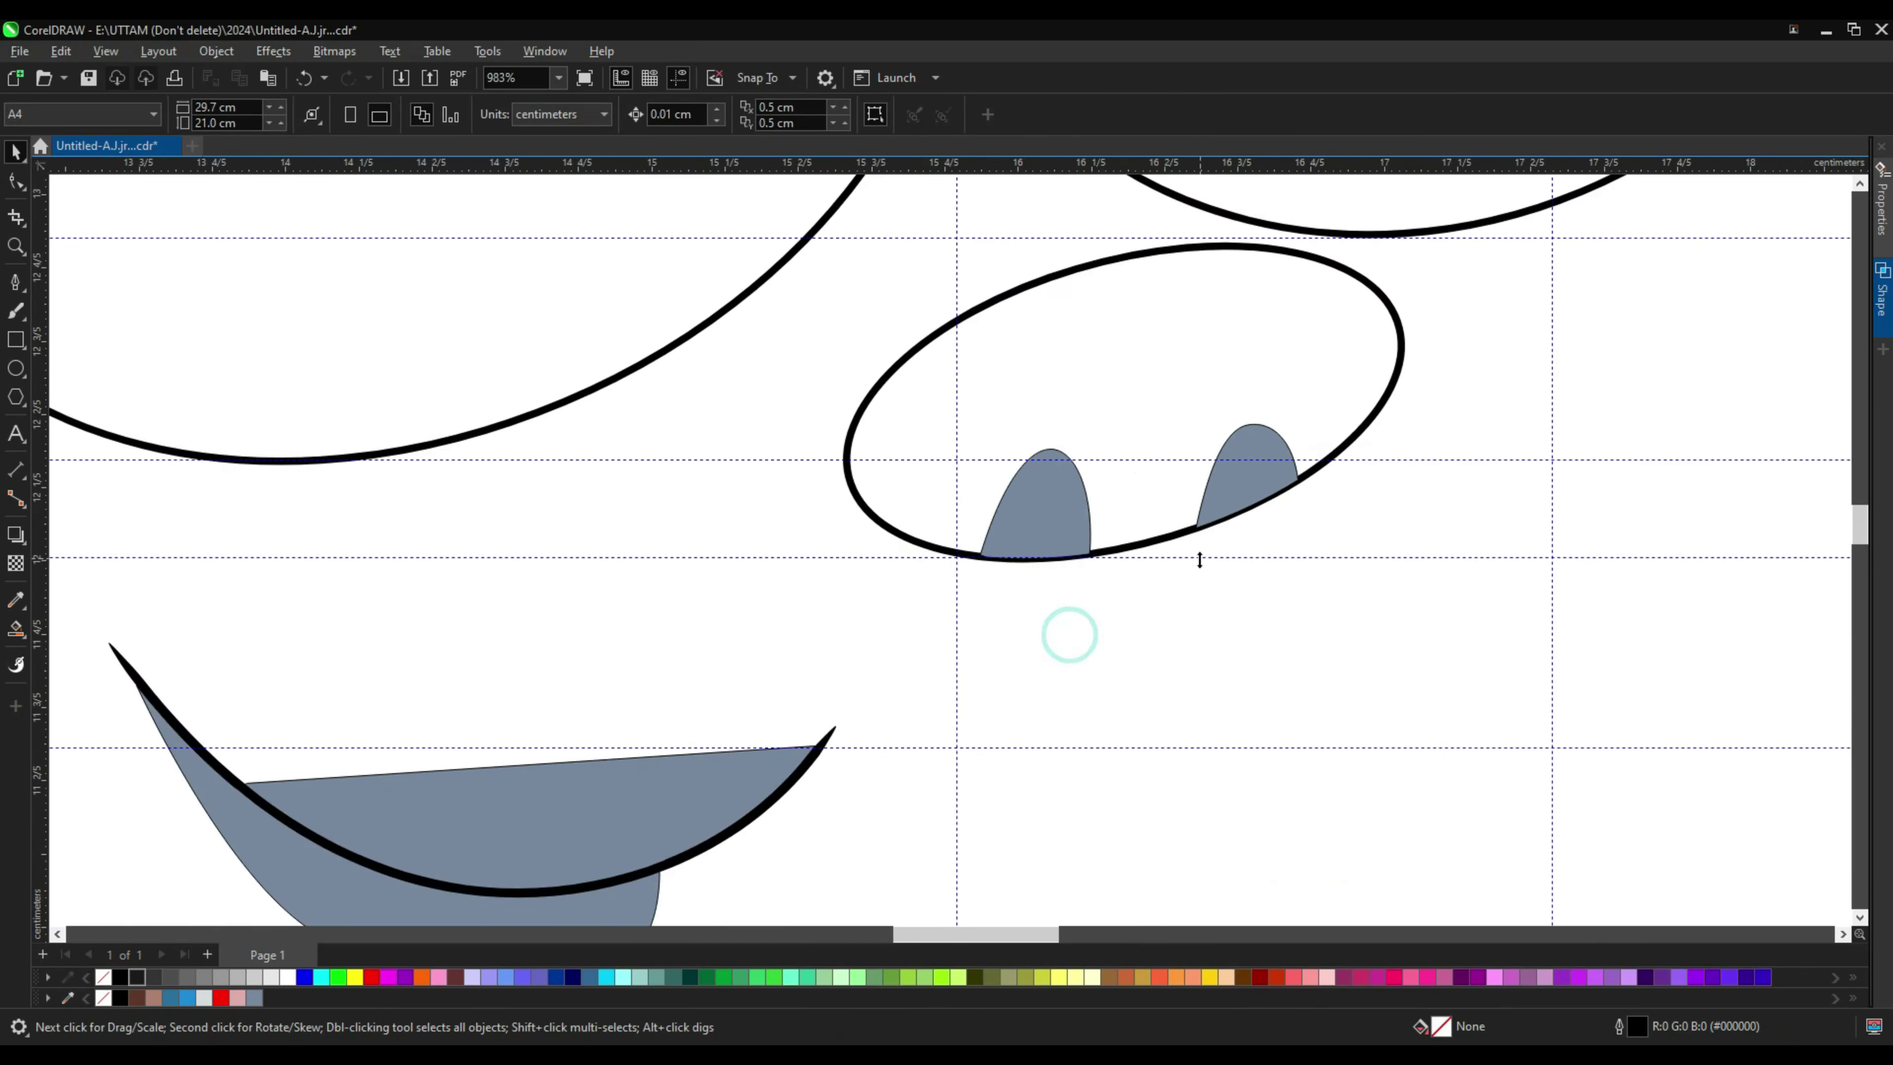
scroll(1134, 571, "down", 2)
scroll(1137, 548, "up", 1)
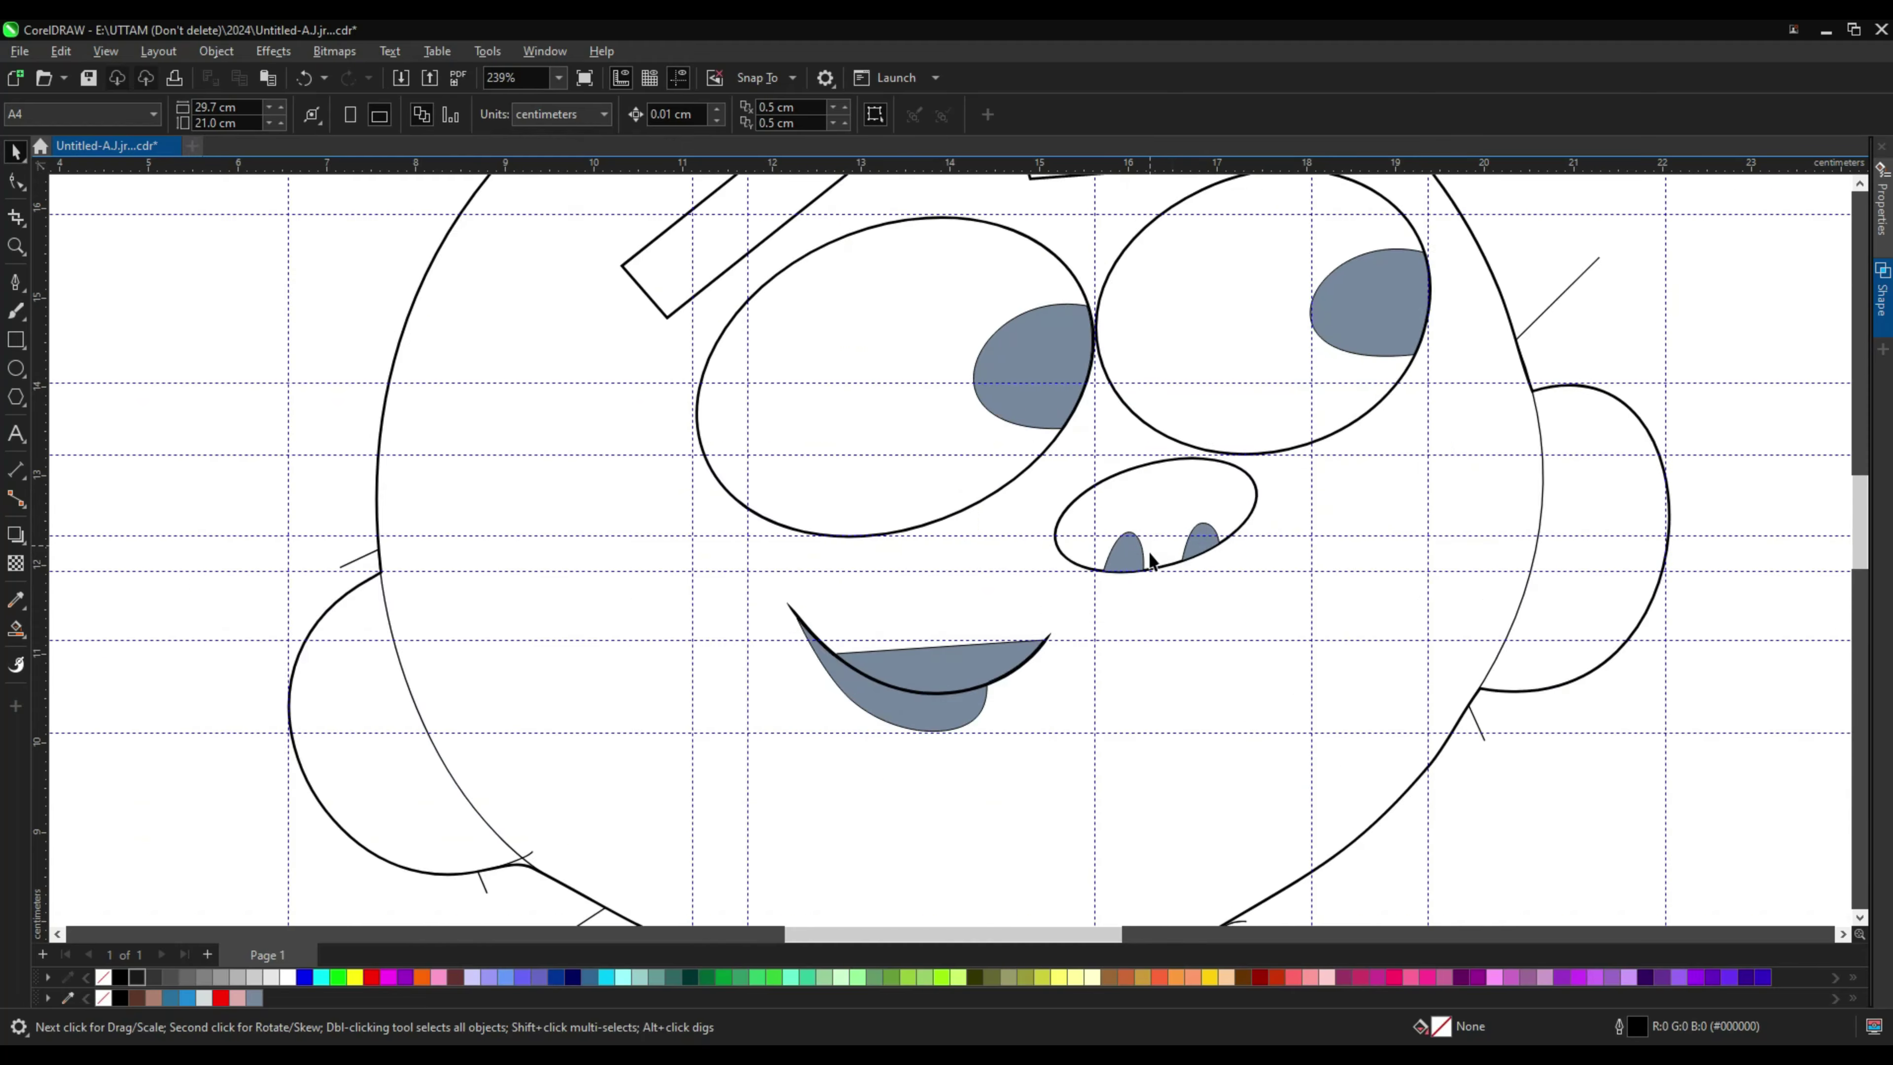
Step: Select the left nostril shape and switch to editing its nodes
left_click(1110, 541)
scroll(1111, 541, "up", 2)
scroll(1133, 582, "up", 1)
scroll(1159, 615, "up", 1)
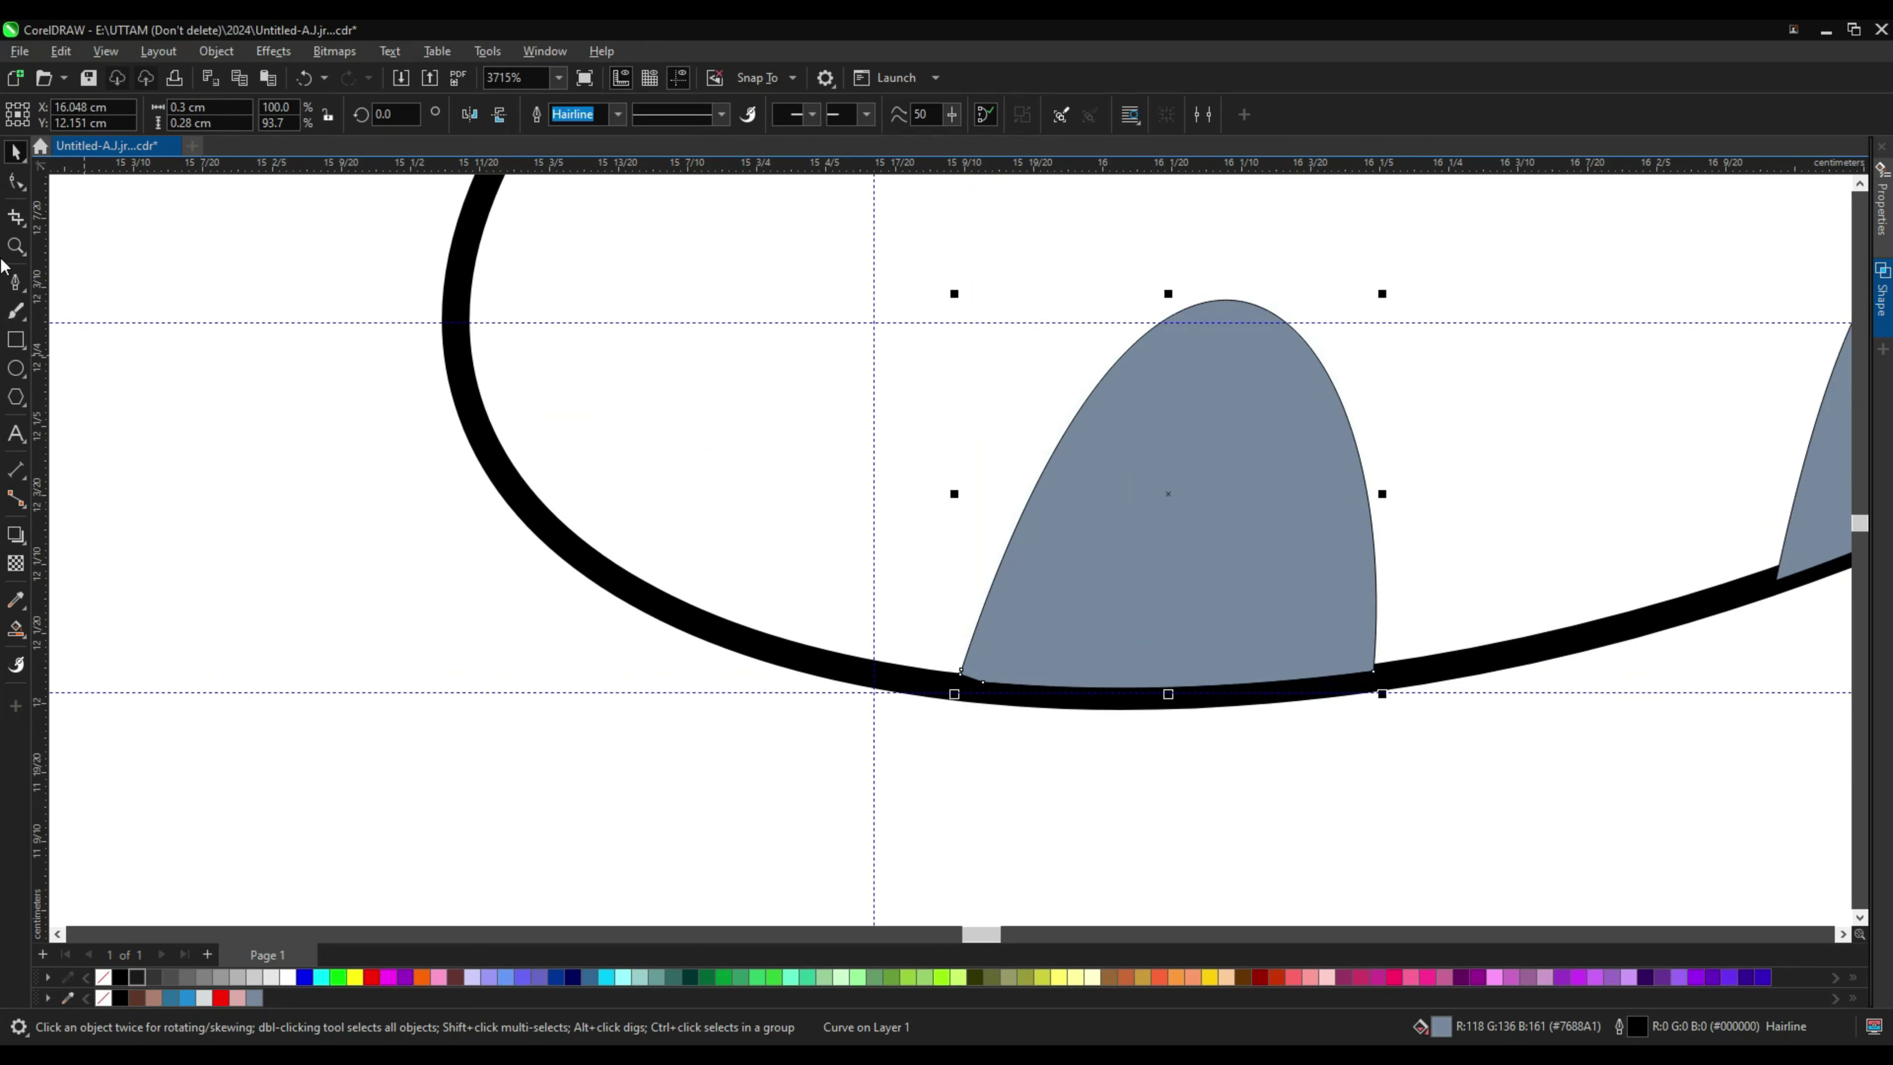
key("F10")
scroll(1147, 694, "down", 2)
scroll(1155, 697, "down", 2)
Step: Draw a small oval freckle on the left cheek
key("space")
scroll(1088, 622, "down", 3)
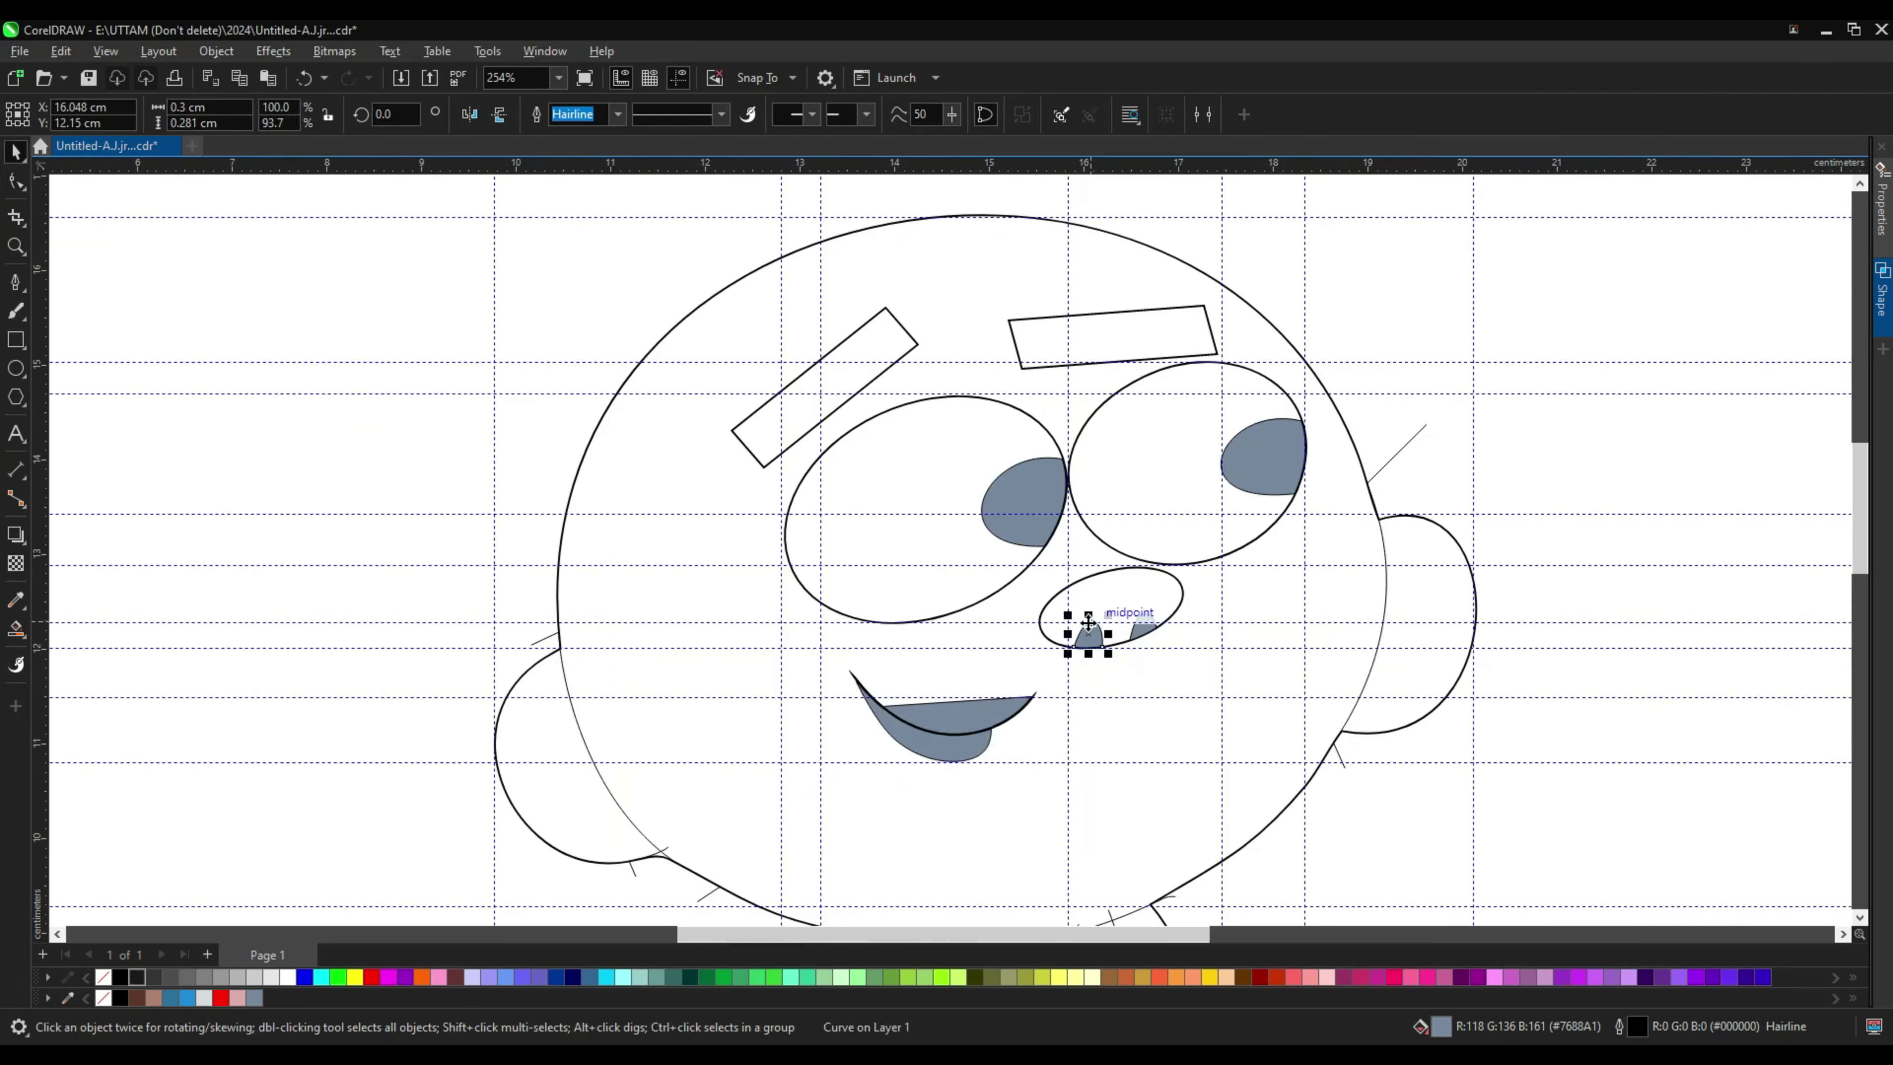
left_click(16, 367)
scroll(512, 607, "up", 1)
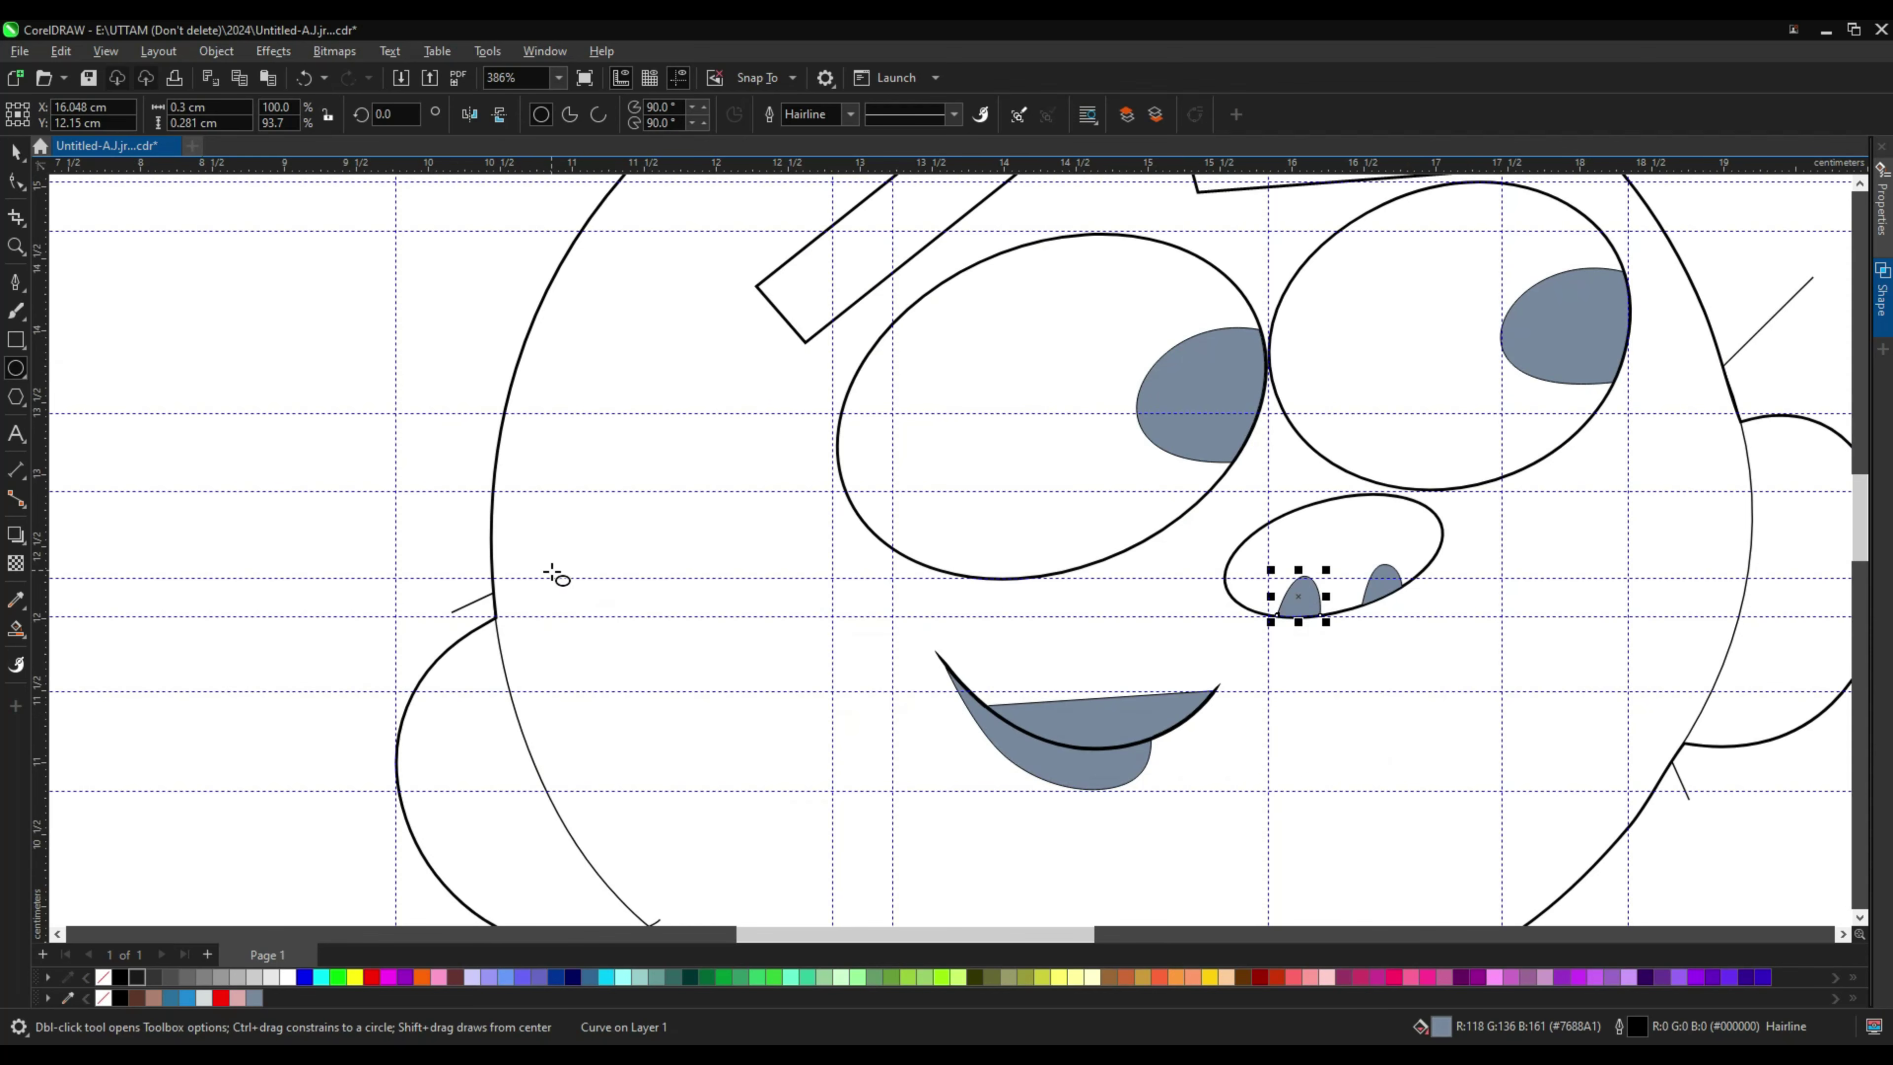
left_click_drag(552, 571, 581, 619)
scroll(581, 618, "up", 3)
key("space")
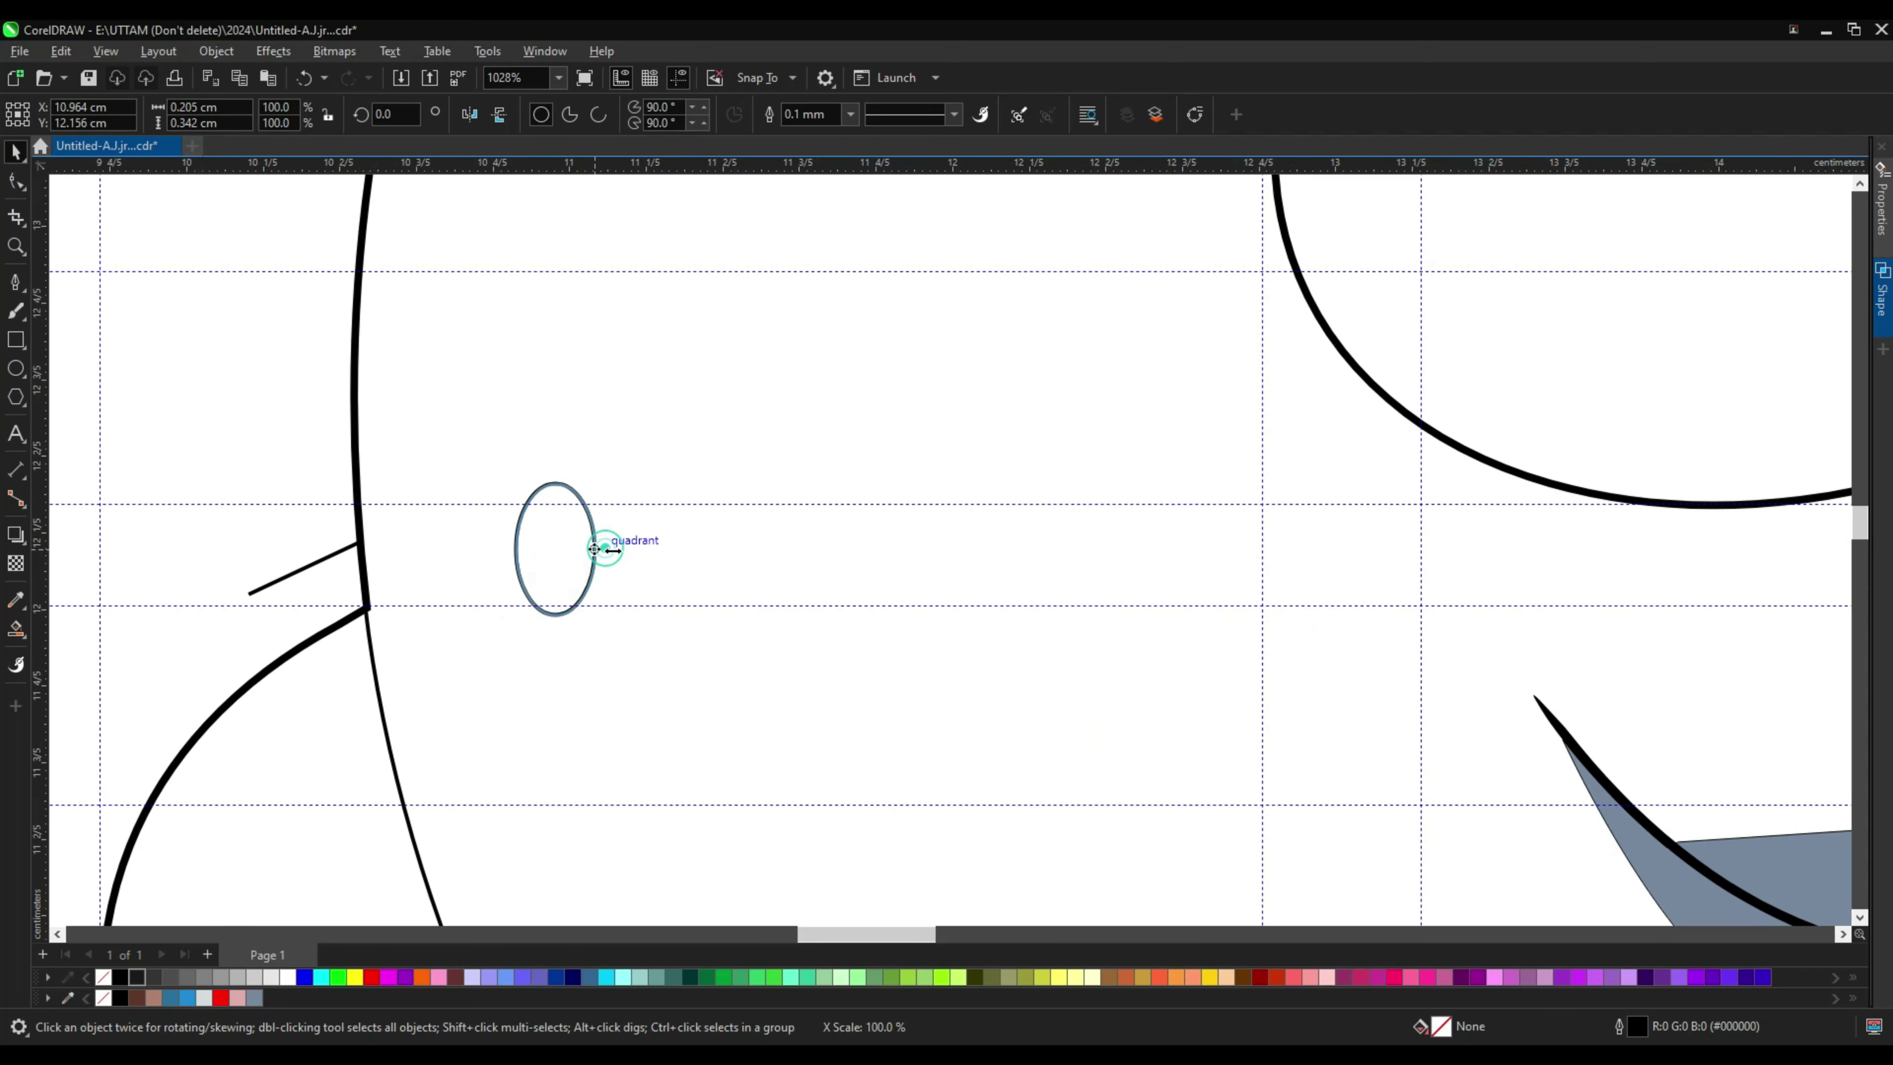
Step: Widen the oval slightly and tilt it about 21 degrees
left_click_drag(594, 549, 607, 548)
left_click(562, 545)
left_click_drag(624, 477, 642, 504)
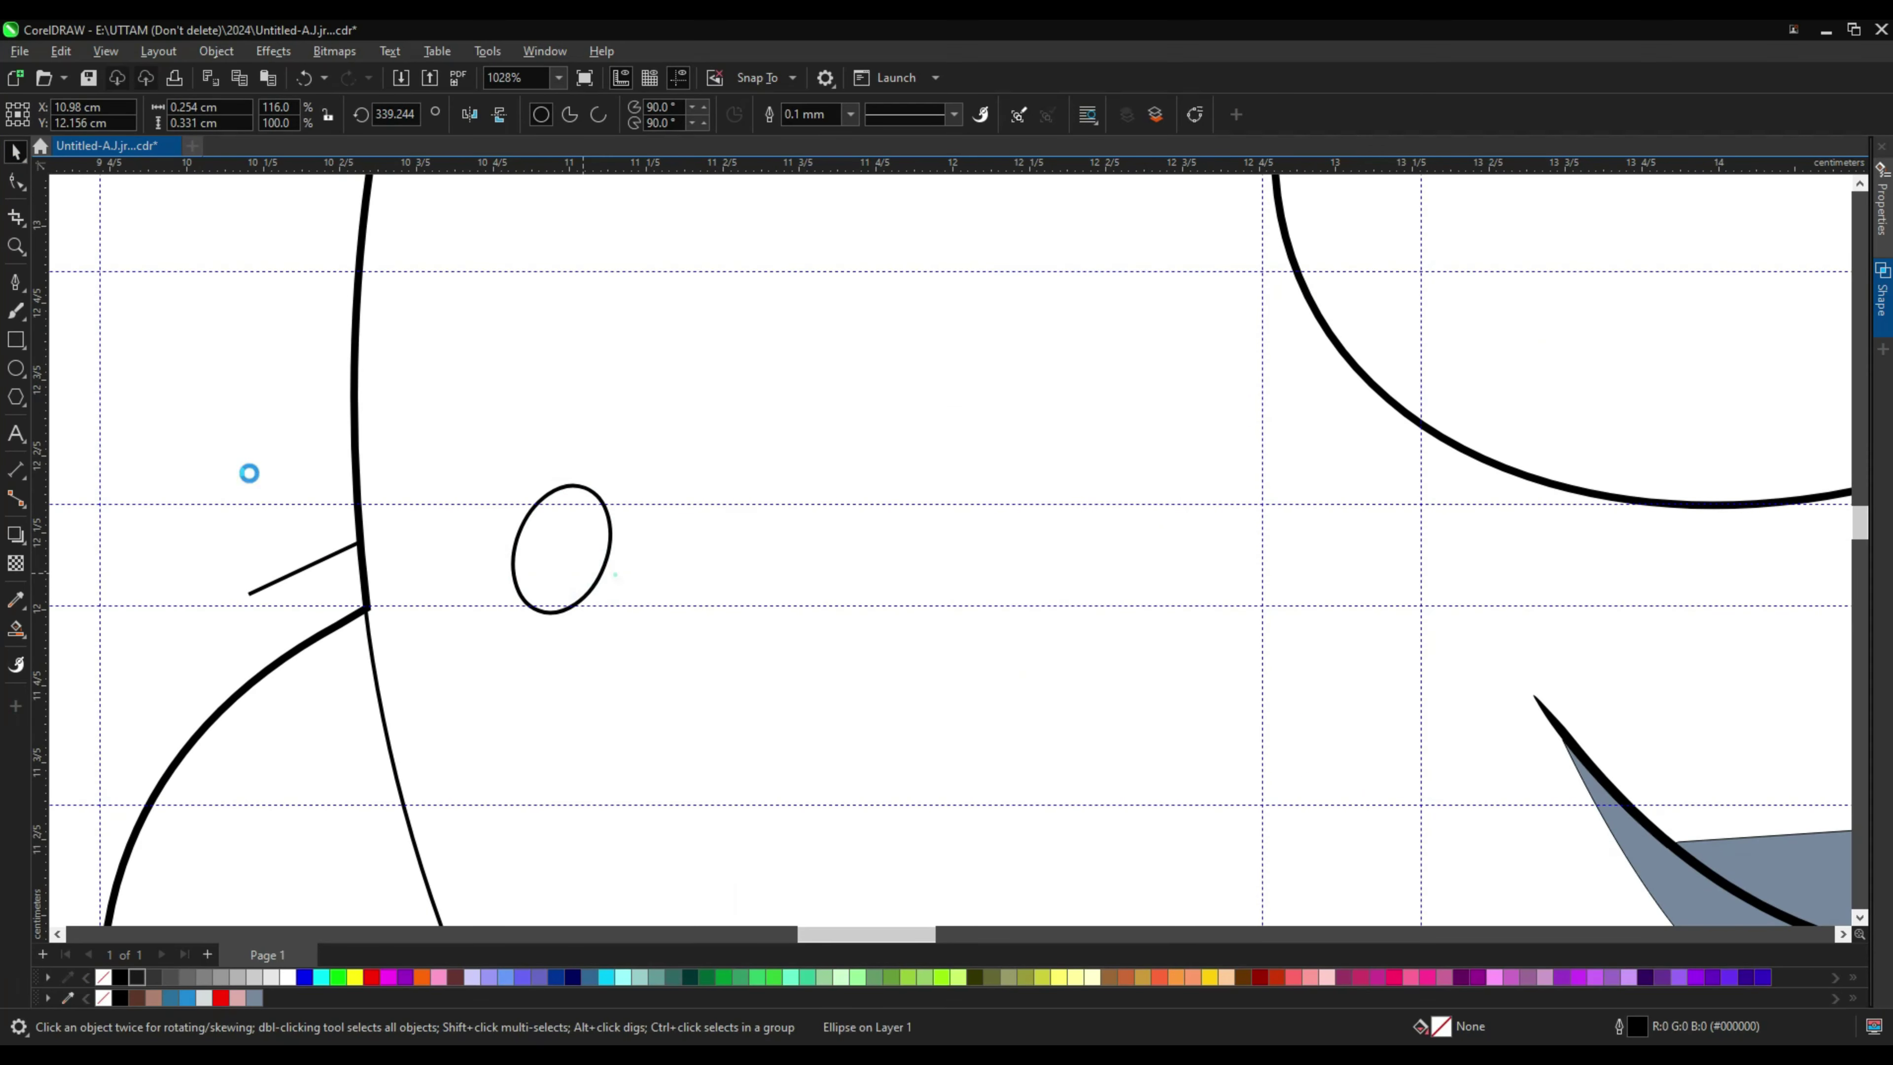
left_click(614, 546)
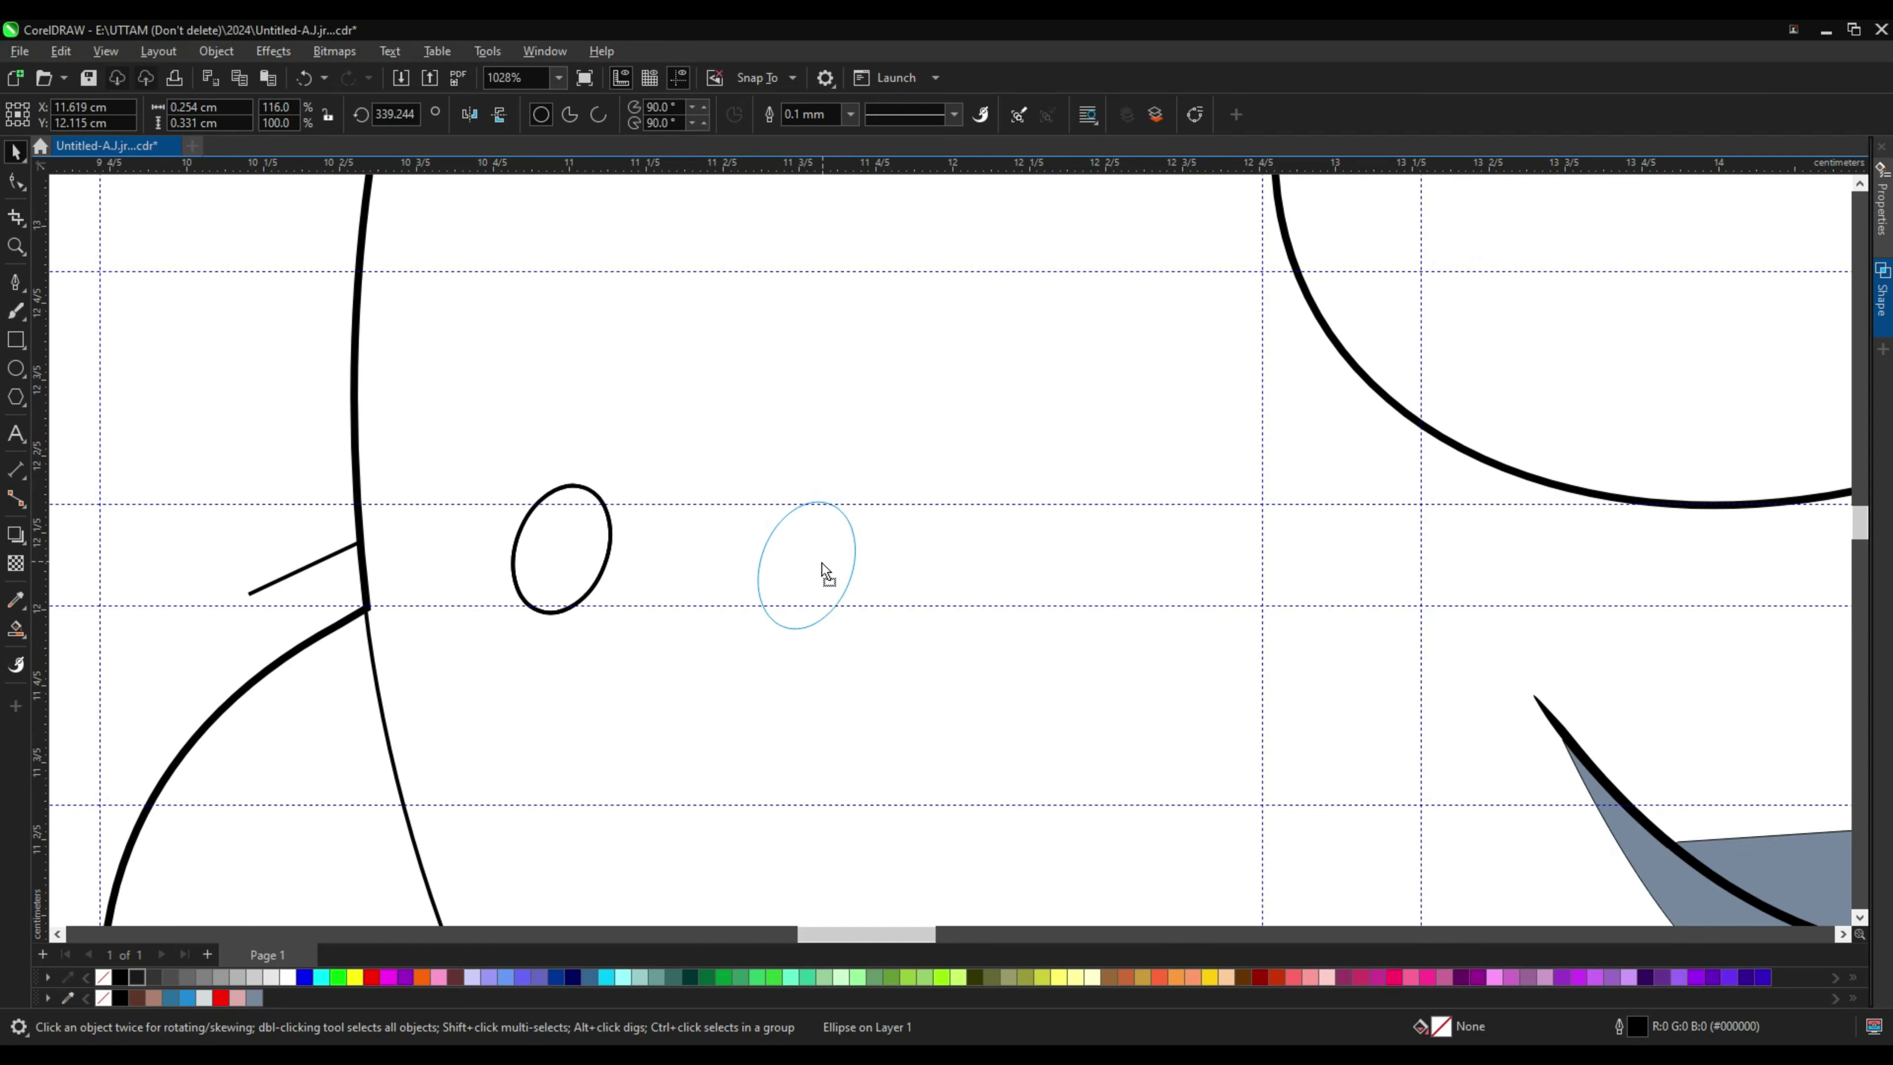
Step: Make two copies of the oval, group all three freckles, and give them a 0.1 mm outline
left_click_drag(831, 555, 822, 571)
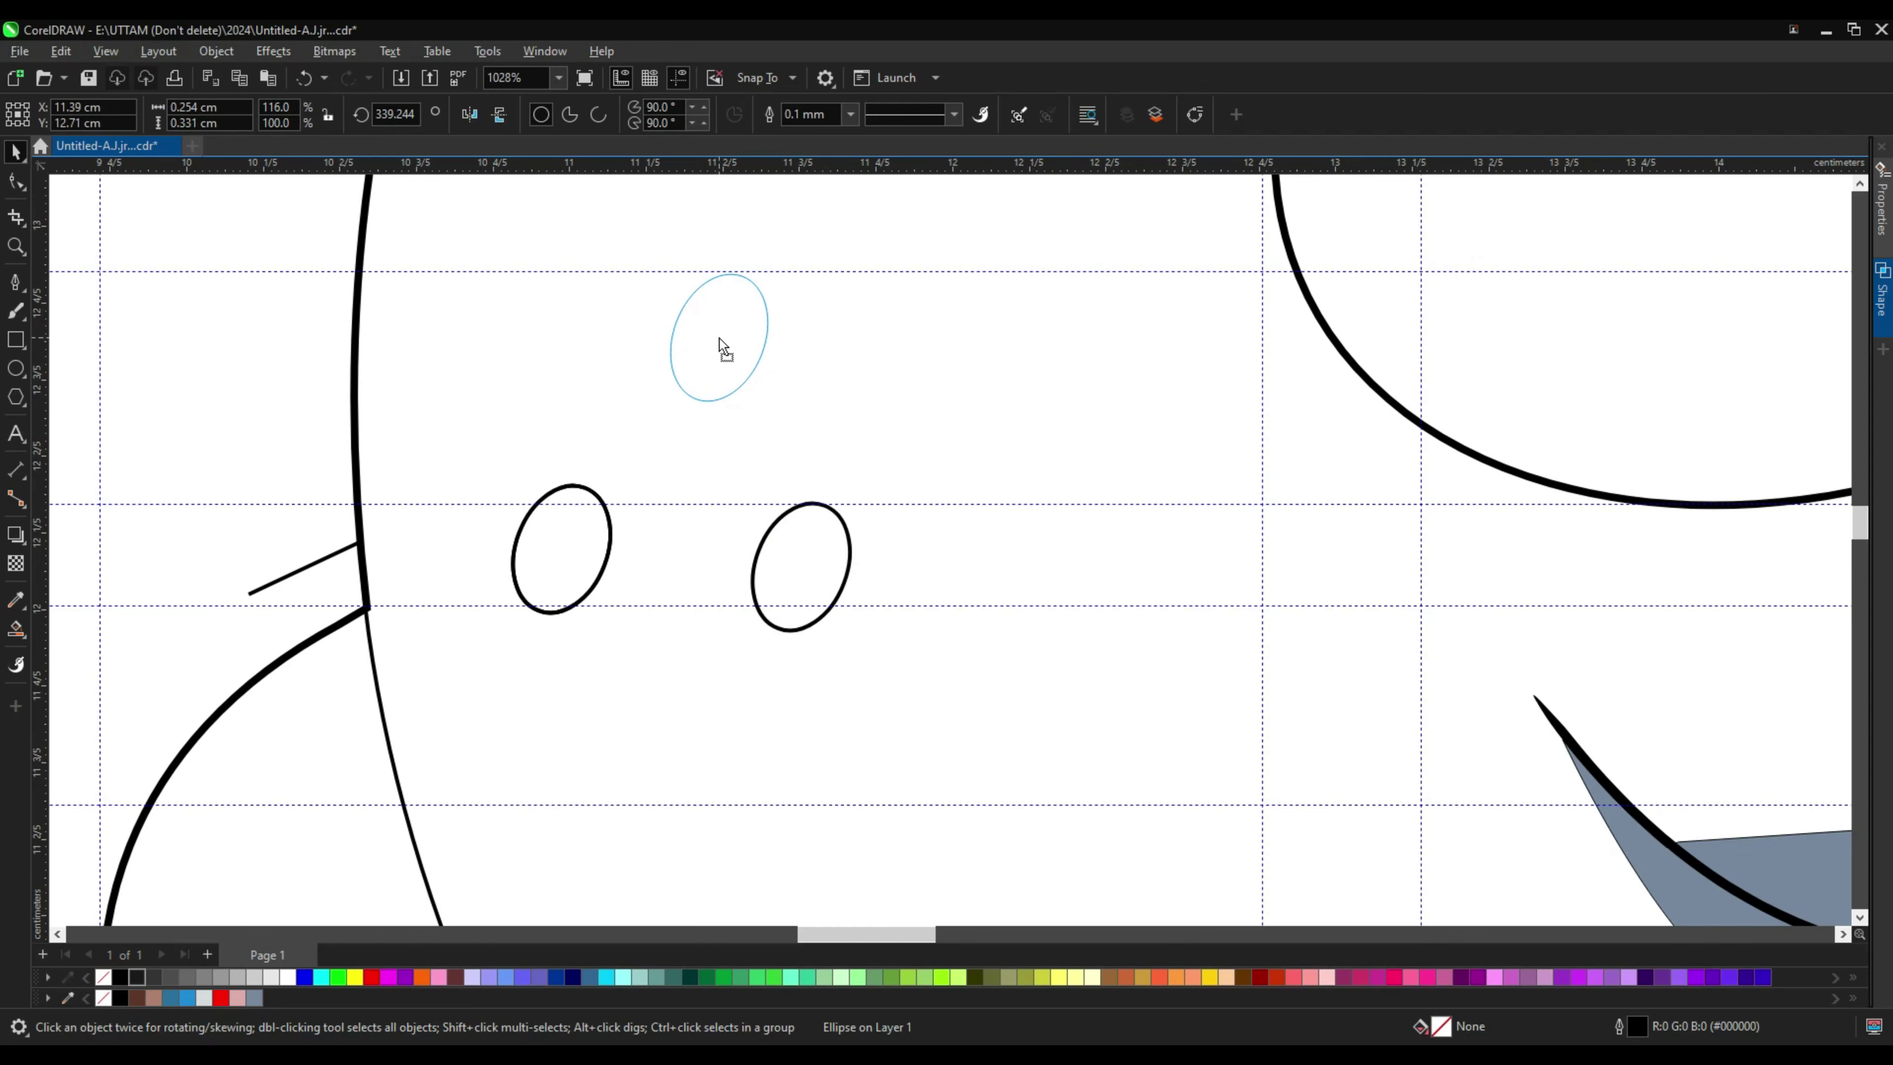
left_click_drag(718, 339, 718, 338)
scroll(692, 529, "down", 3)
left_click_drag(456, 334, 772, 589)
key("ctrl+g")
left_click(619, 114)
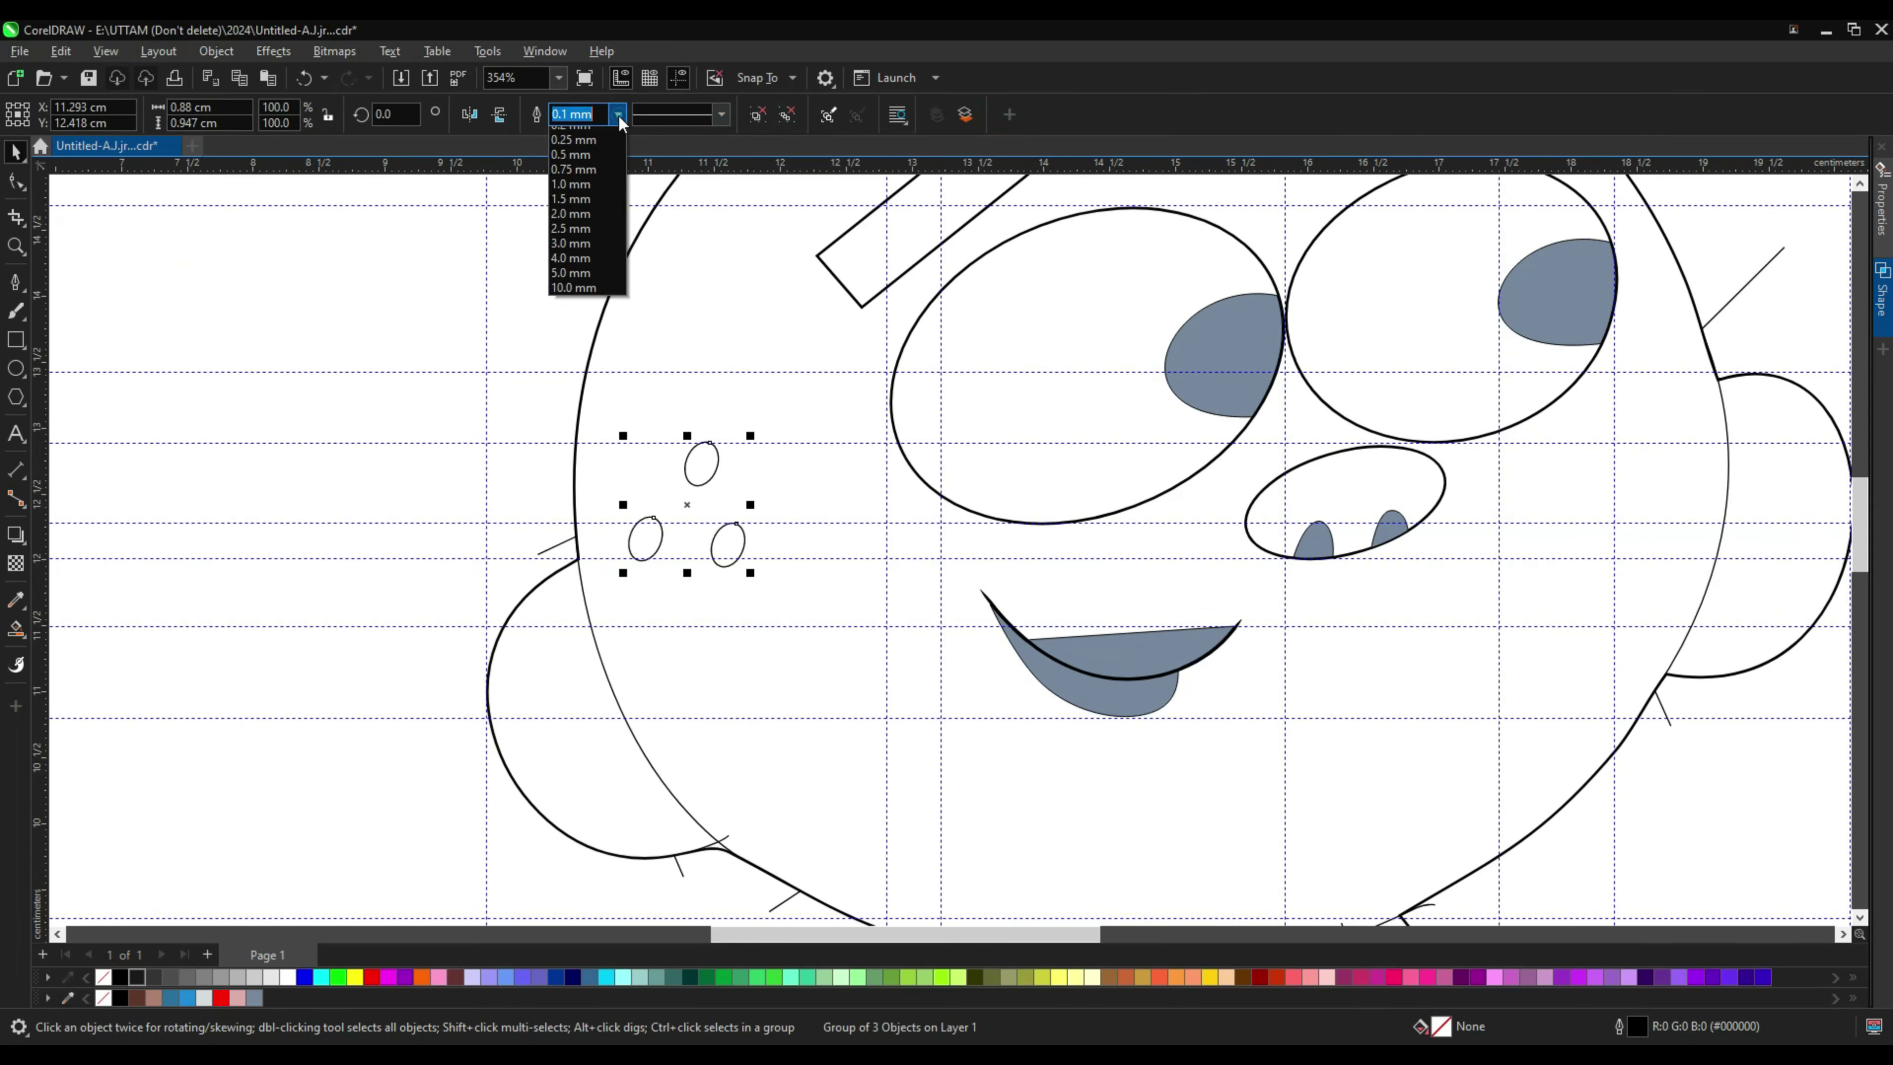
left_click(780, 482)
Step: Smart Fill the right ear blue-grey and return to the Pick tool
scroll(783, 490, "down", 3)
scroll(1044, 515, "up", 2)
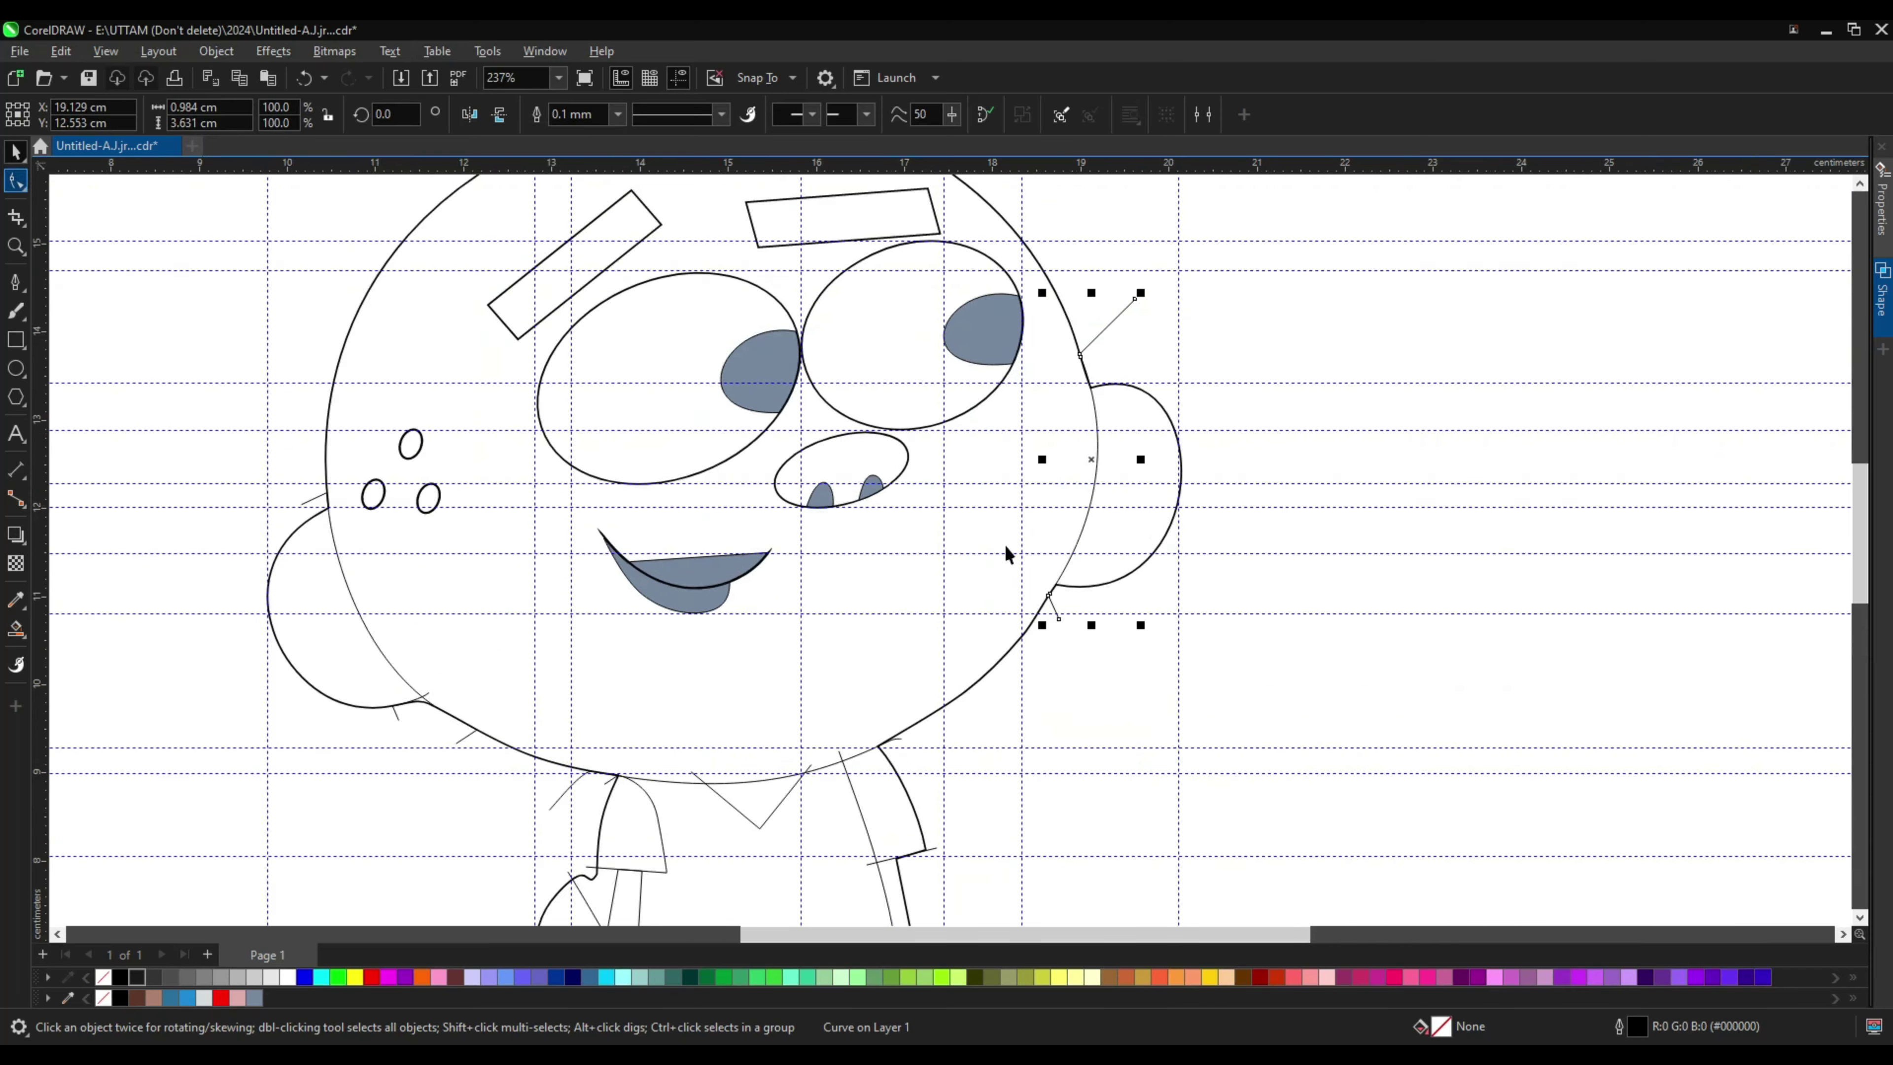
scroll(1006, 550, "down", 1)
left_click(16, 629)
left_click(1112, 486)
scroll(1113, 486, "down", 2)
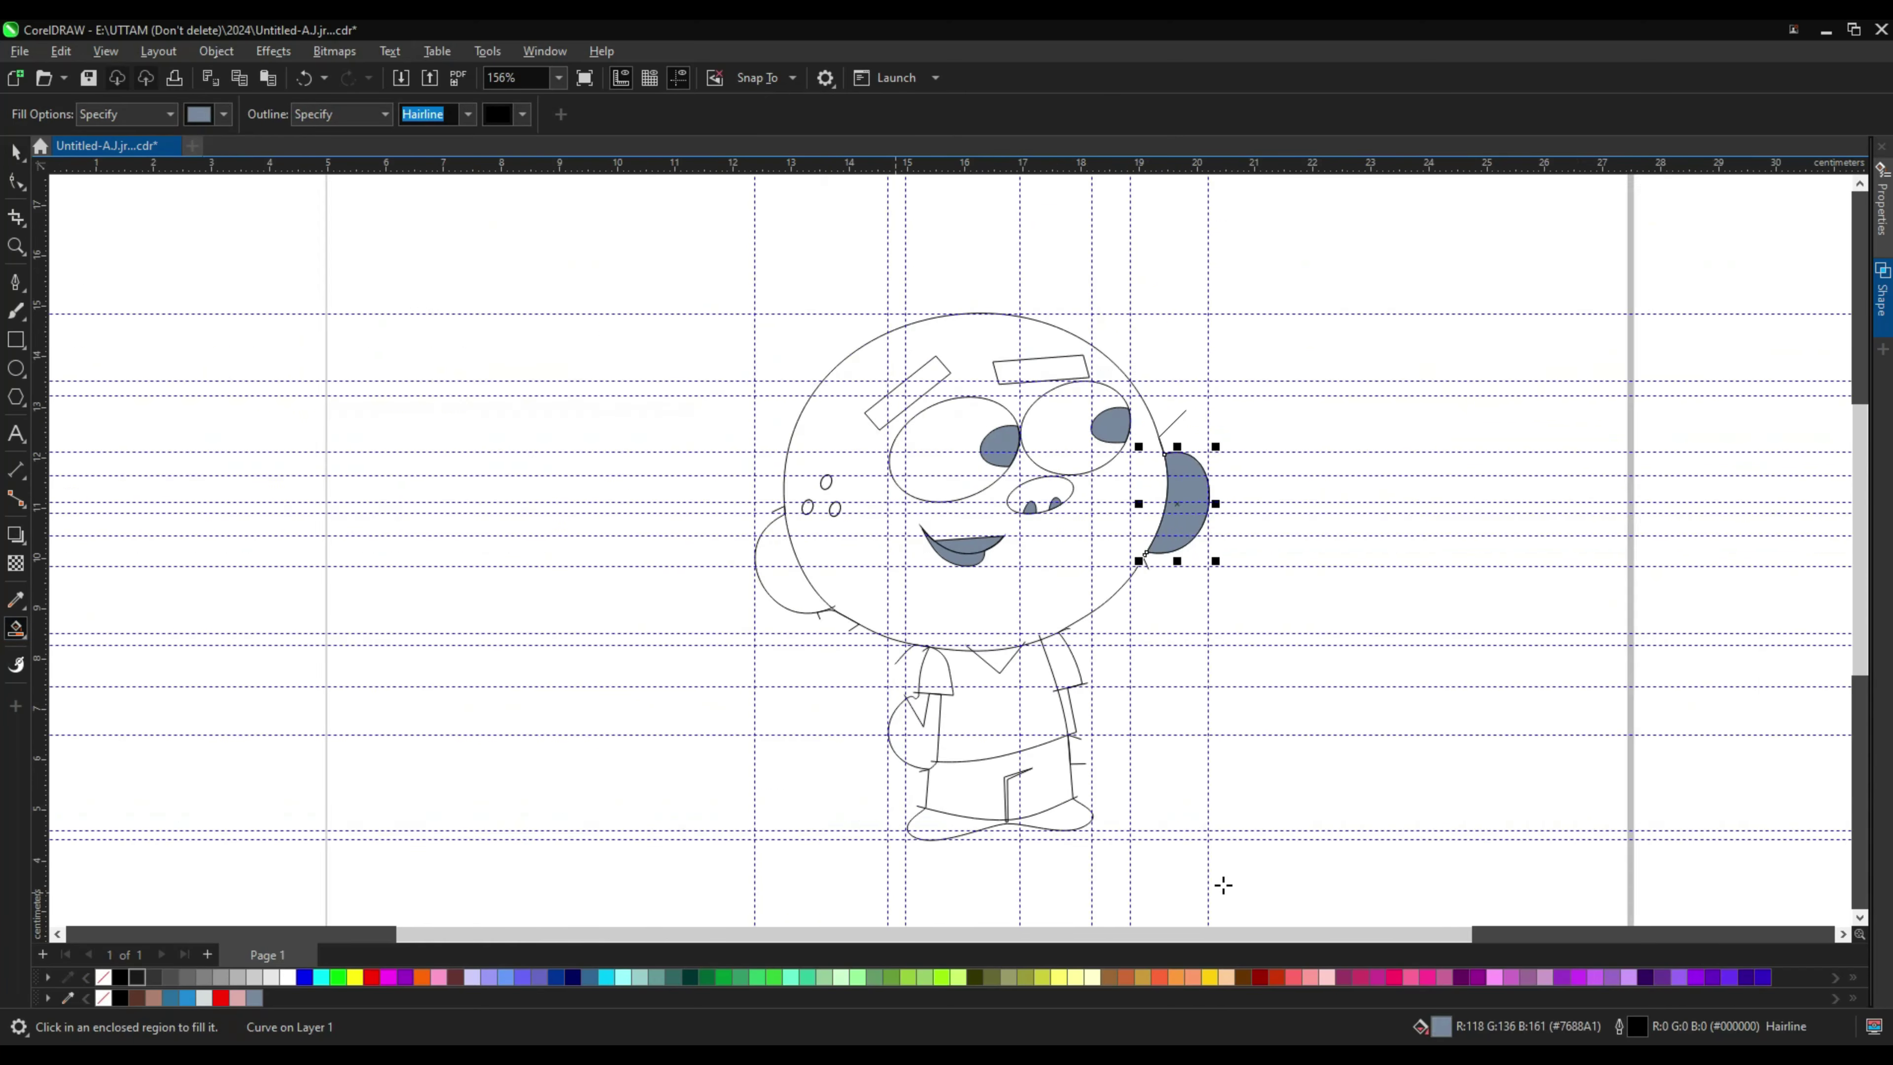
scroll(739, 546, "up", 1)
left_click(16, 151)
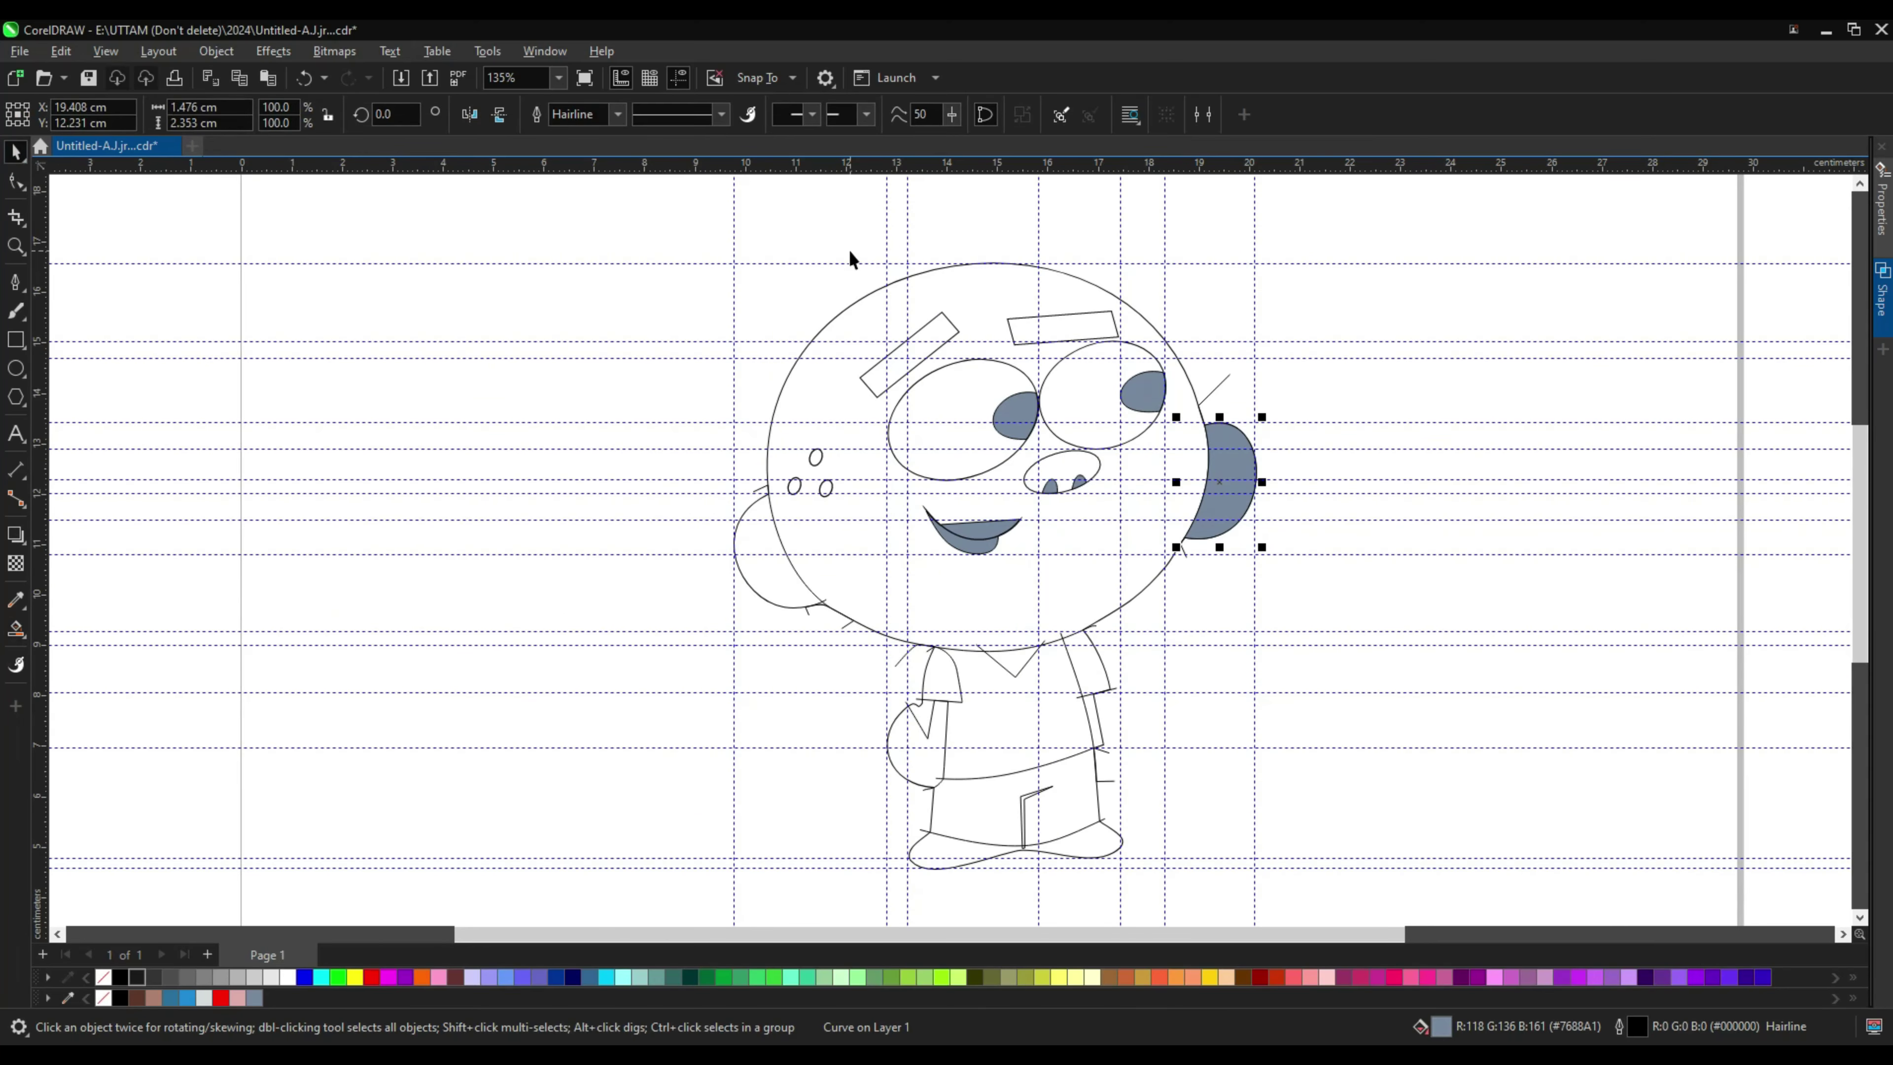
Step: Move the eyebrows, eyes, nose, mouth and freckles to the right of the head
left_click_drag(852, 259, 1176, 587)
left_click_drag(961, 418, 1362, 417)
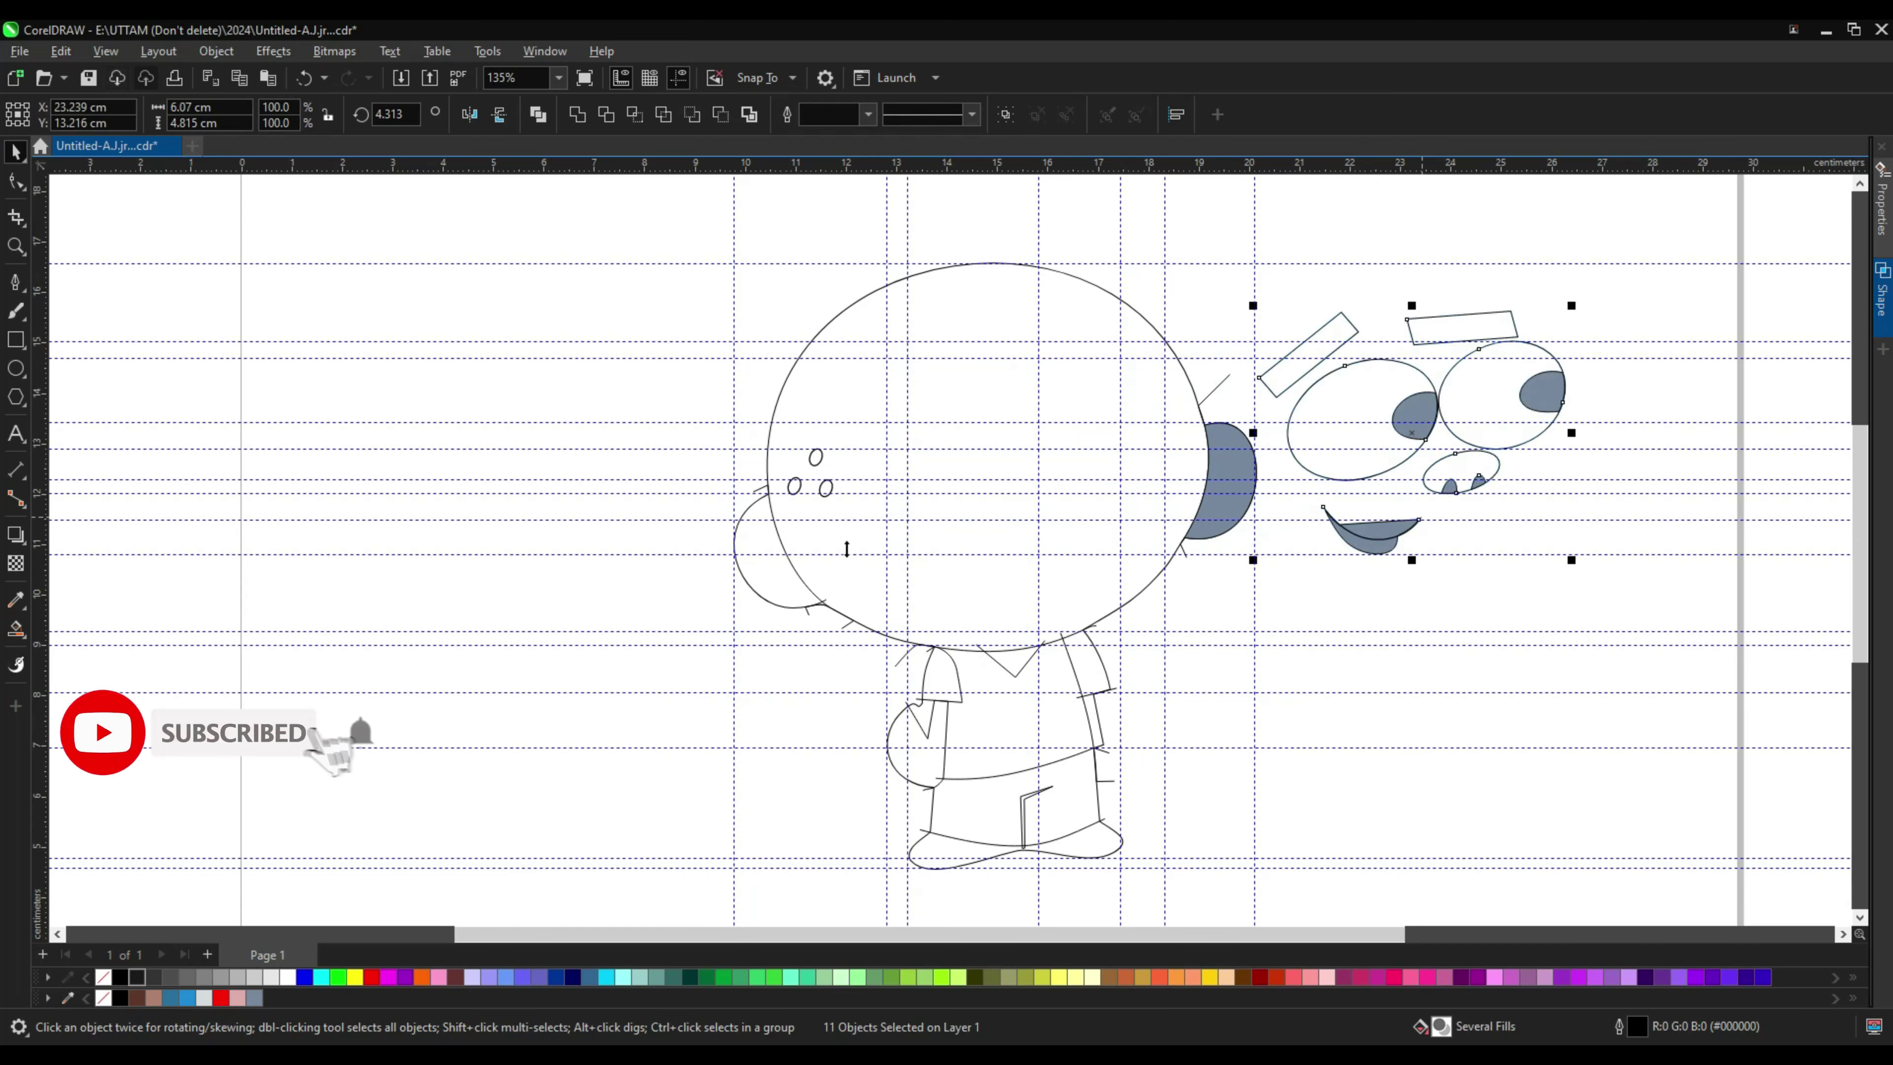
key("ctrl+z")
left_click(815, 456, "shift")
left_click_drag(972, 515, 1449, 514)
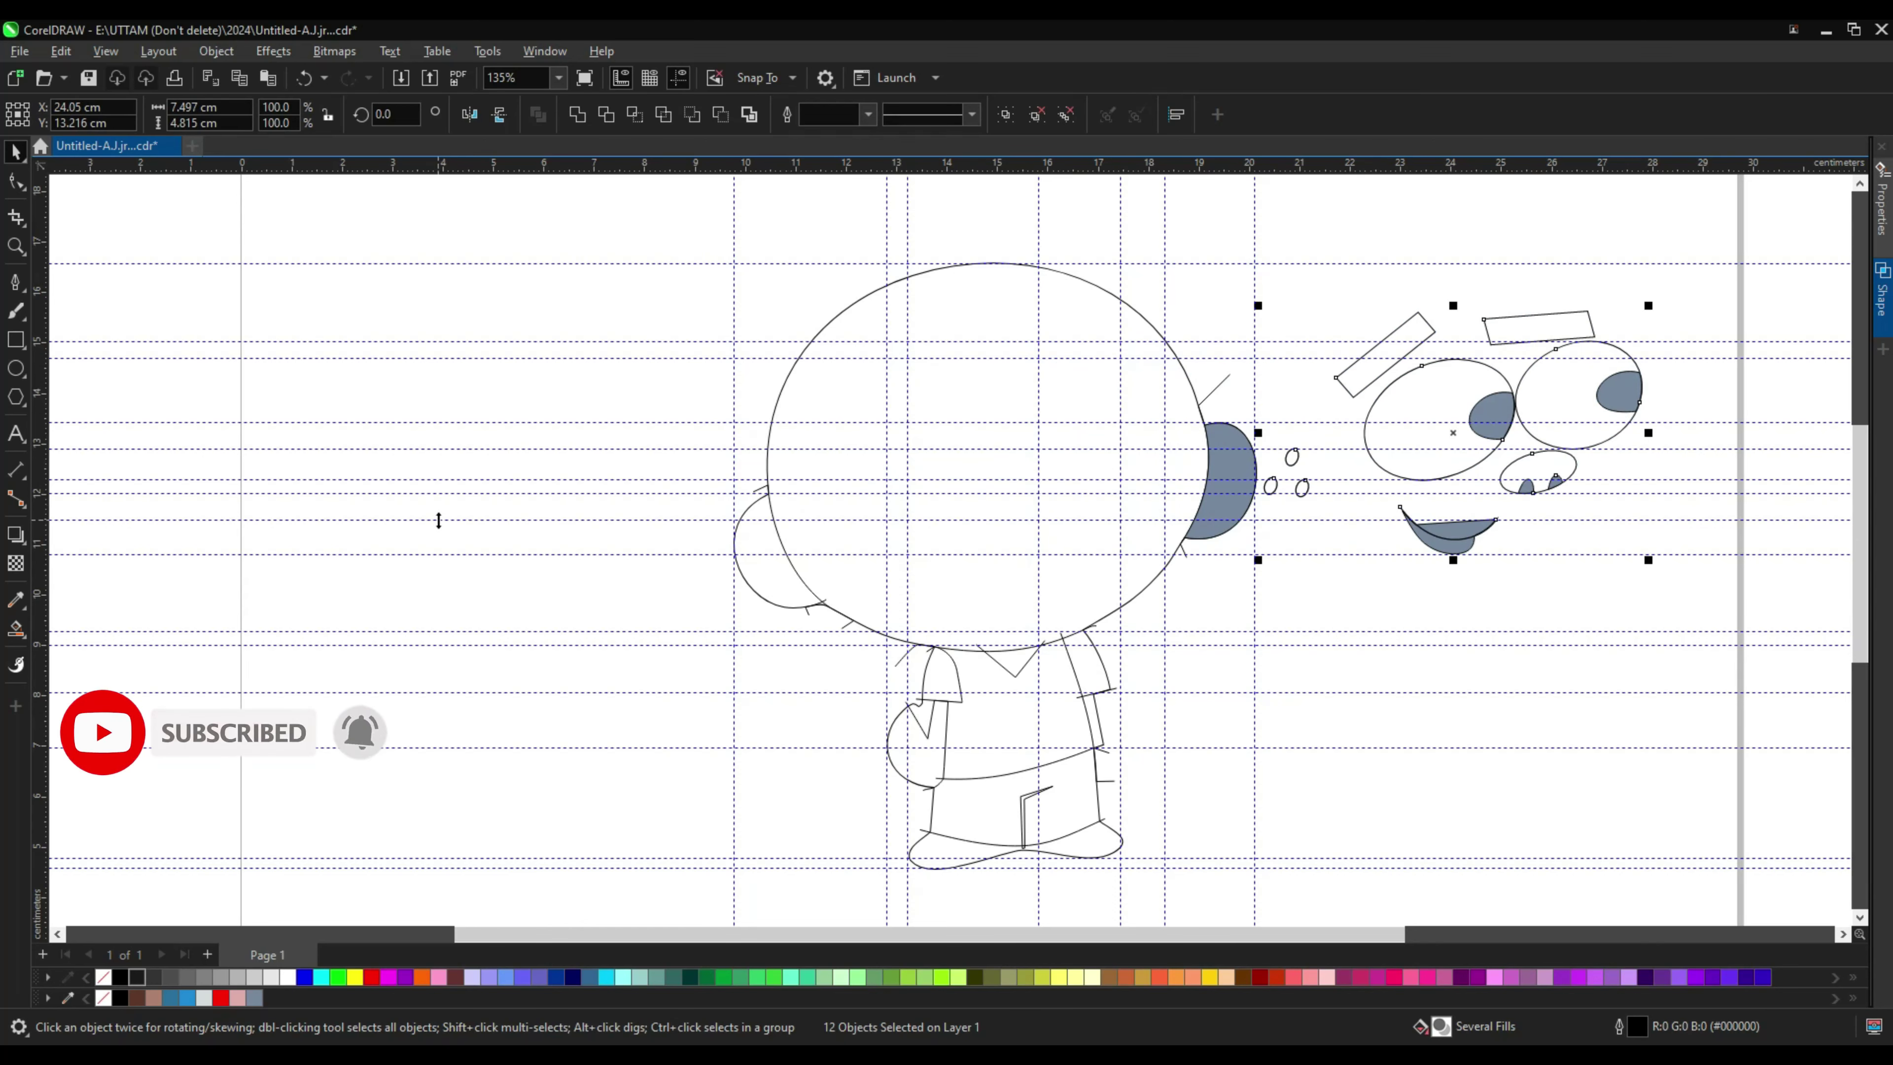
Step: Smart Fill the head, left ear, hand, sleeves, collar, shirt and shoes blue-grey
left_click(16, 628)
left_click(945, 473)
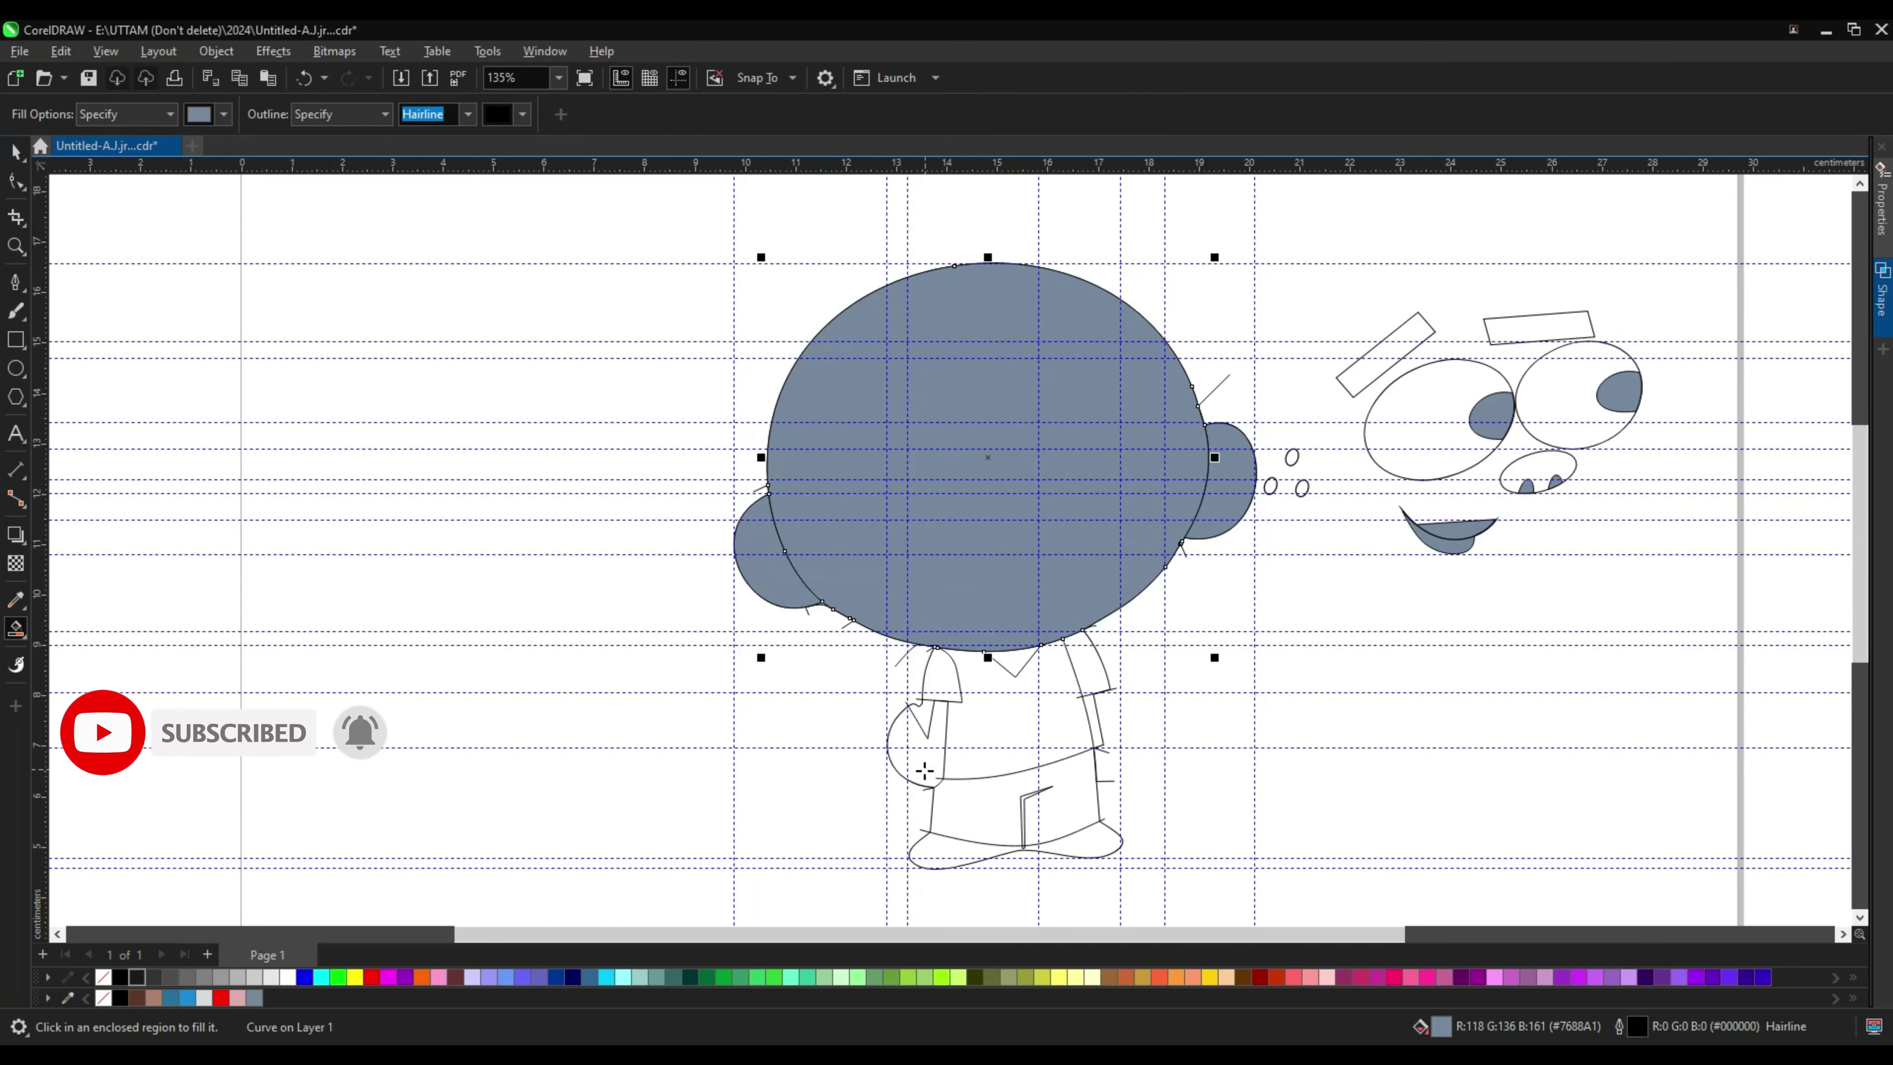
left_click(924, 770)
left_click(1090, 667)
left_click(940, 671)
left_click(1013, 656)
left_click(1013, 723)
left_click(1070, 844)
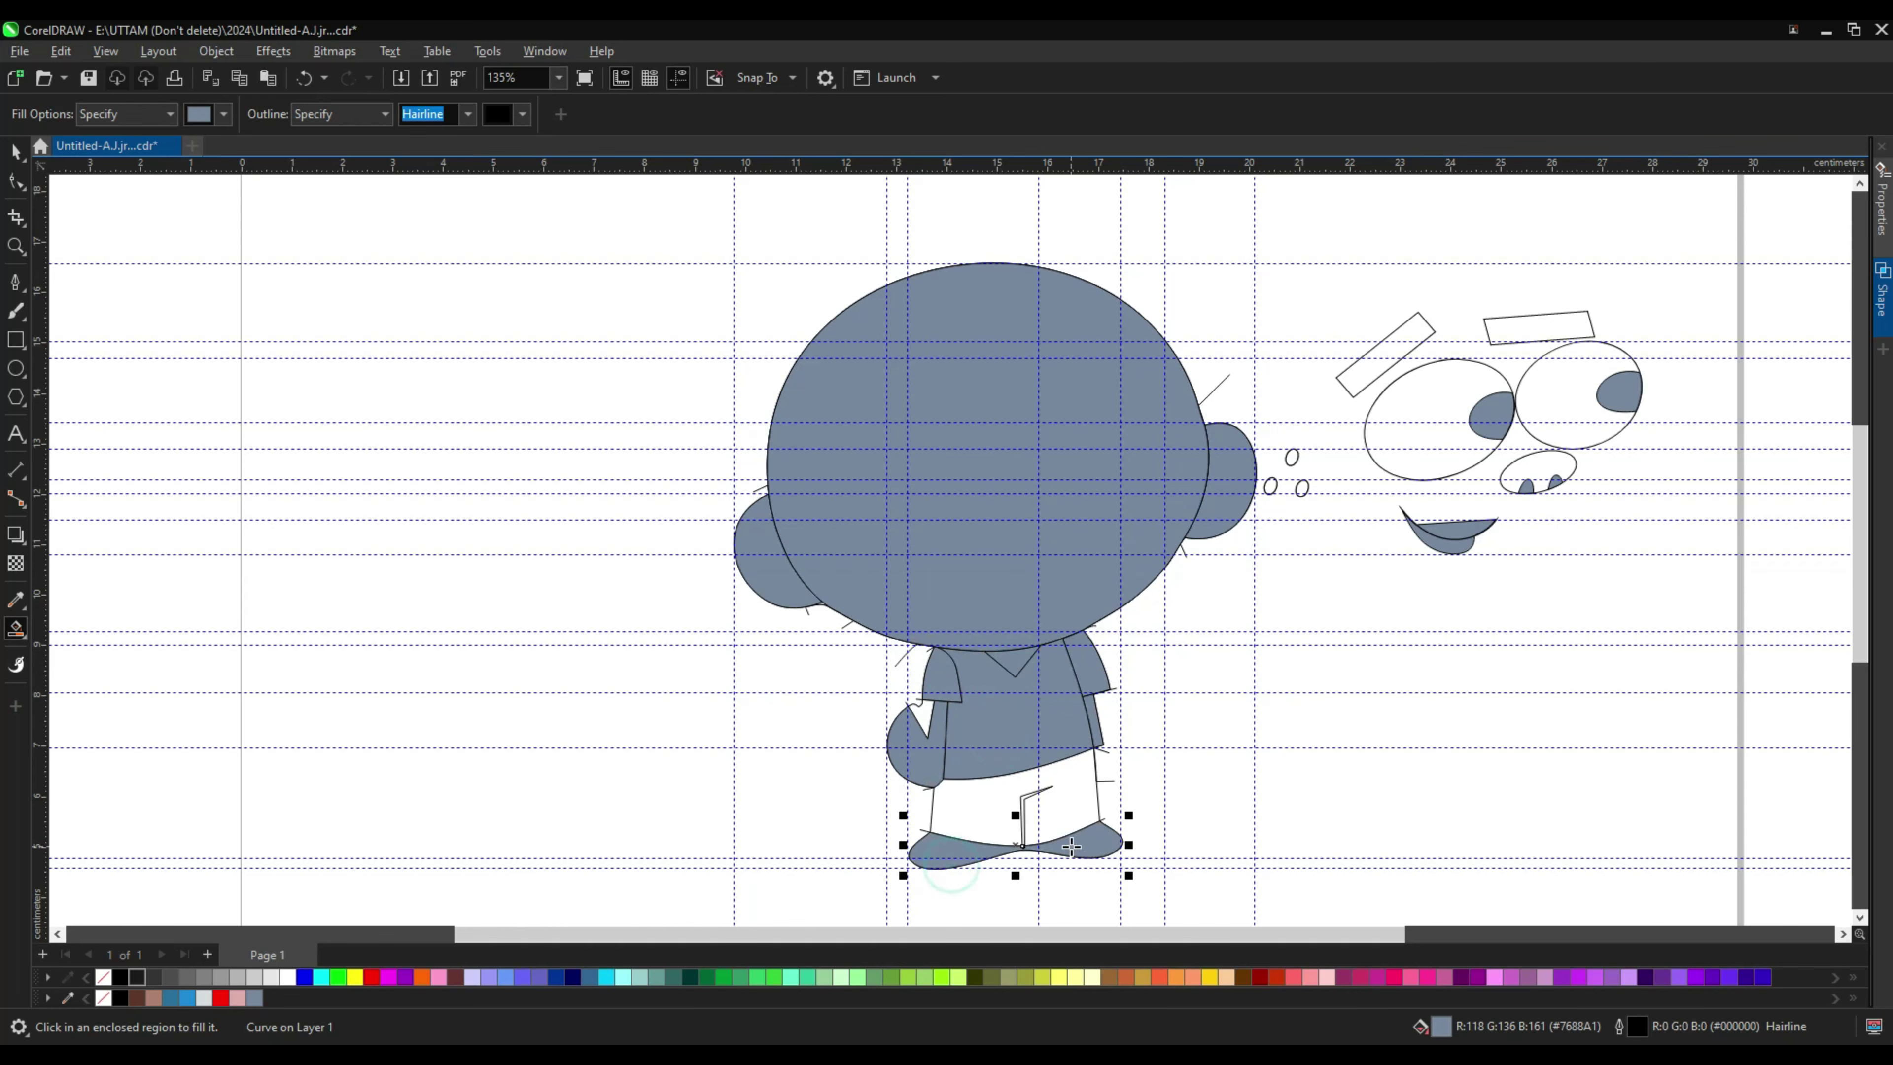
Step: Move the pocket line off the pants, fill the pants blue-grey, and reselect the pocket line
left_click(16, 151)
left_click_drag(1018, 803, 1236, 803)
left_click(15, 628)
left_click(969, 805)
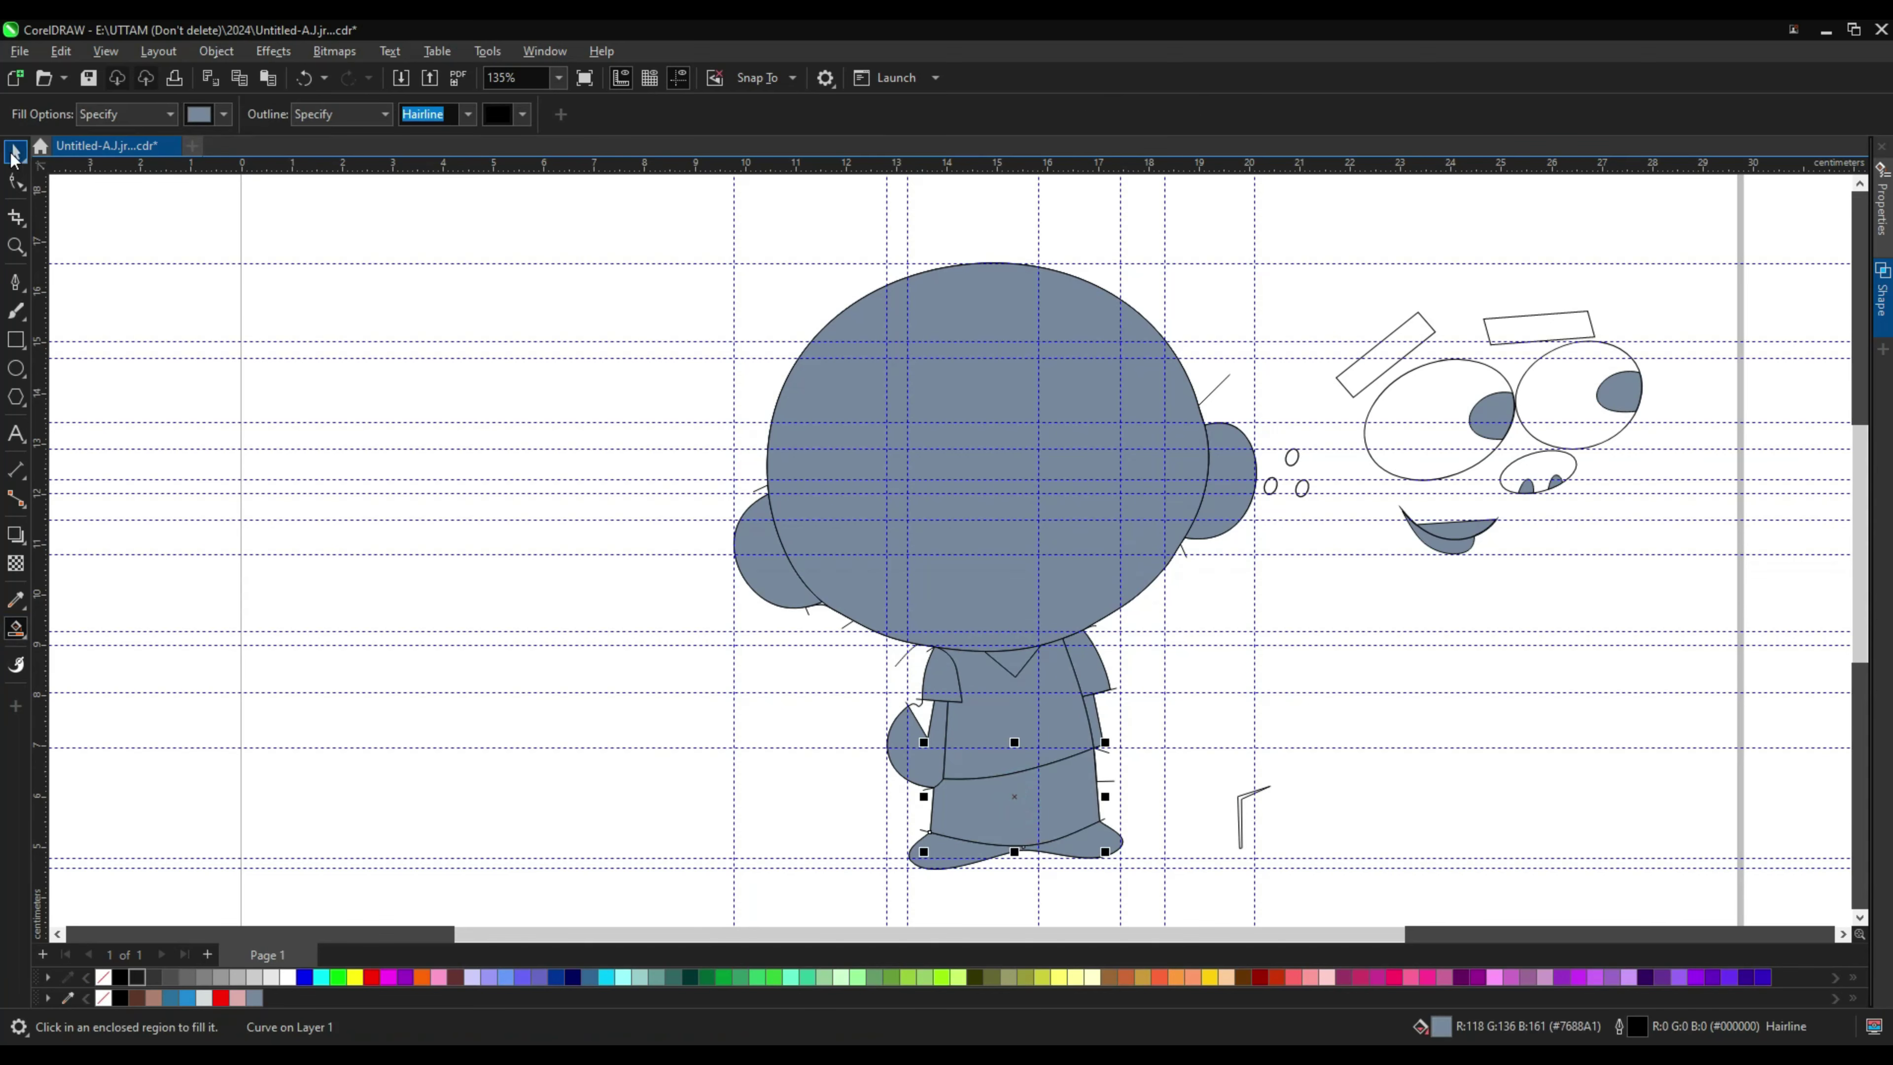
left_click(15, 153)
left_click(1243, 797)
Step: Nudge the pocket line back onto the pants and select both pocket pieces
left_click_drag(1039, 832, 1038, 829)
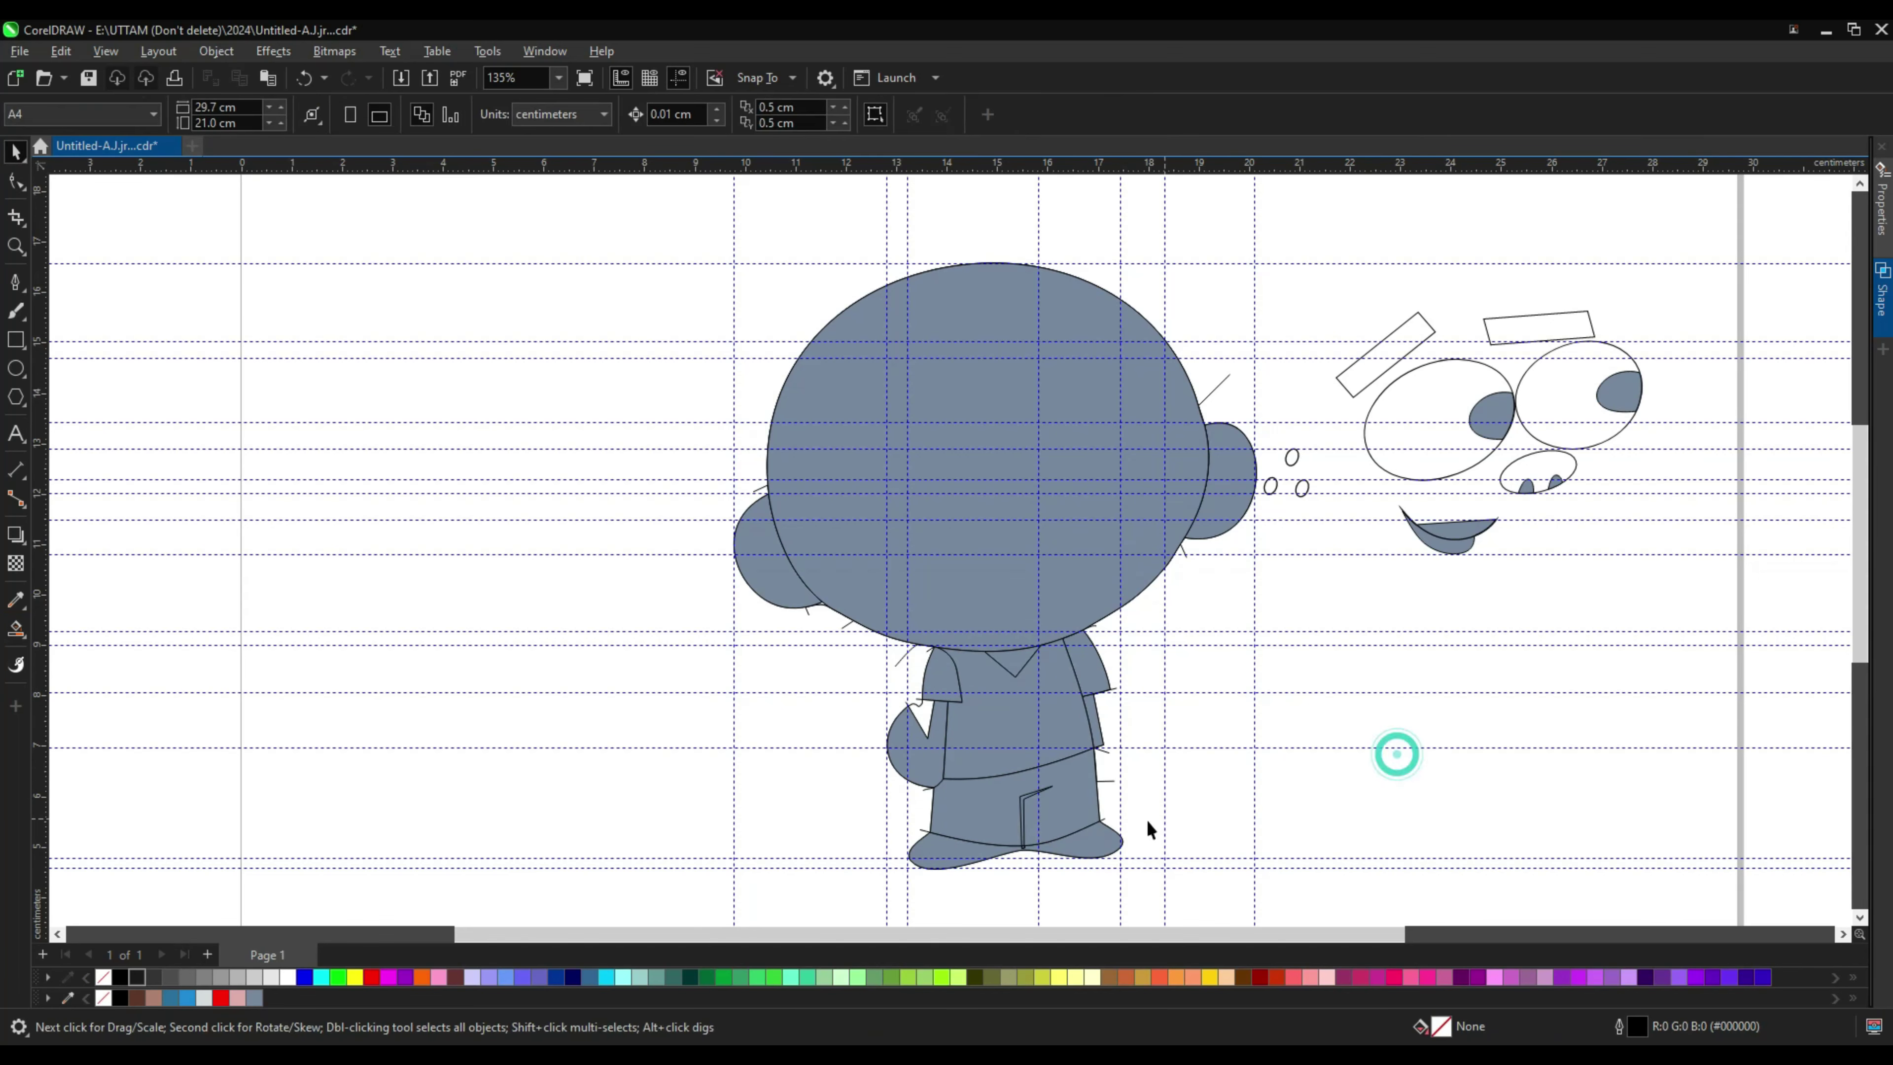
scroll(1039, 828, "up", 6)
left_click(10, 154)
left_click(992, 507)
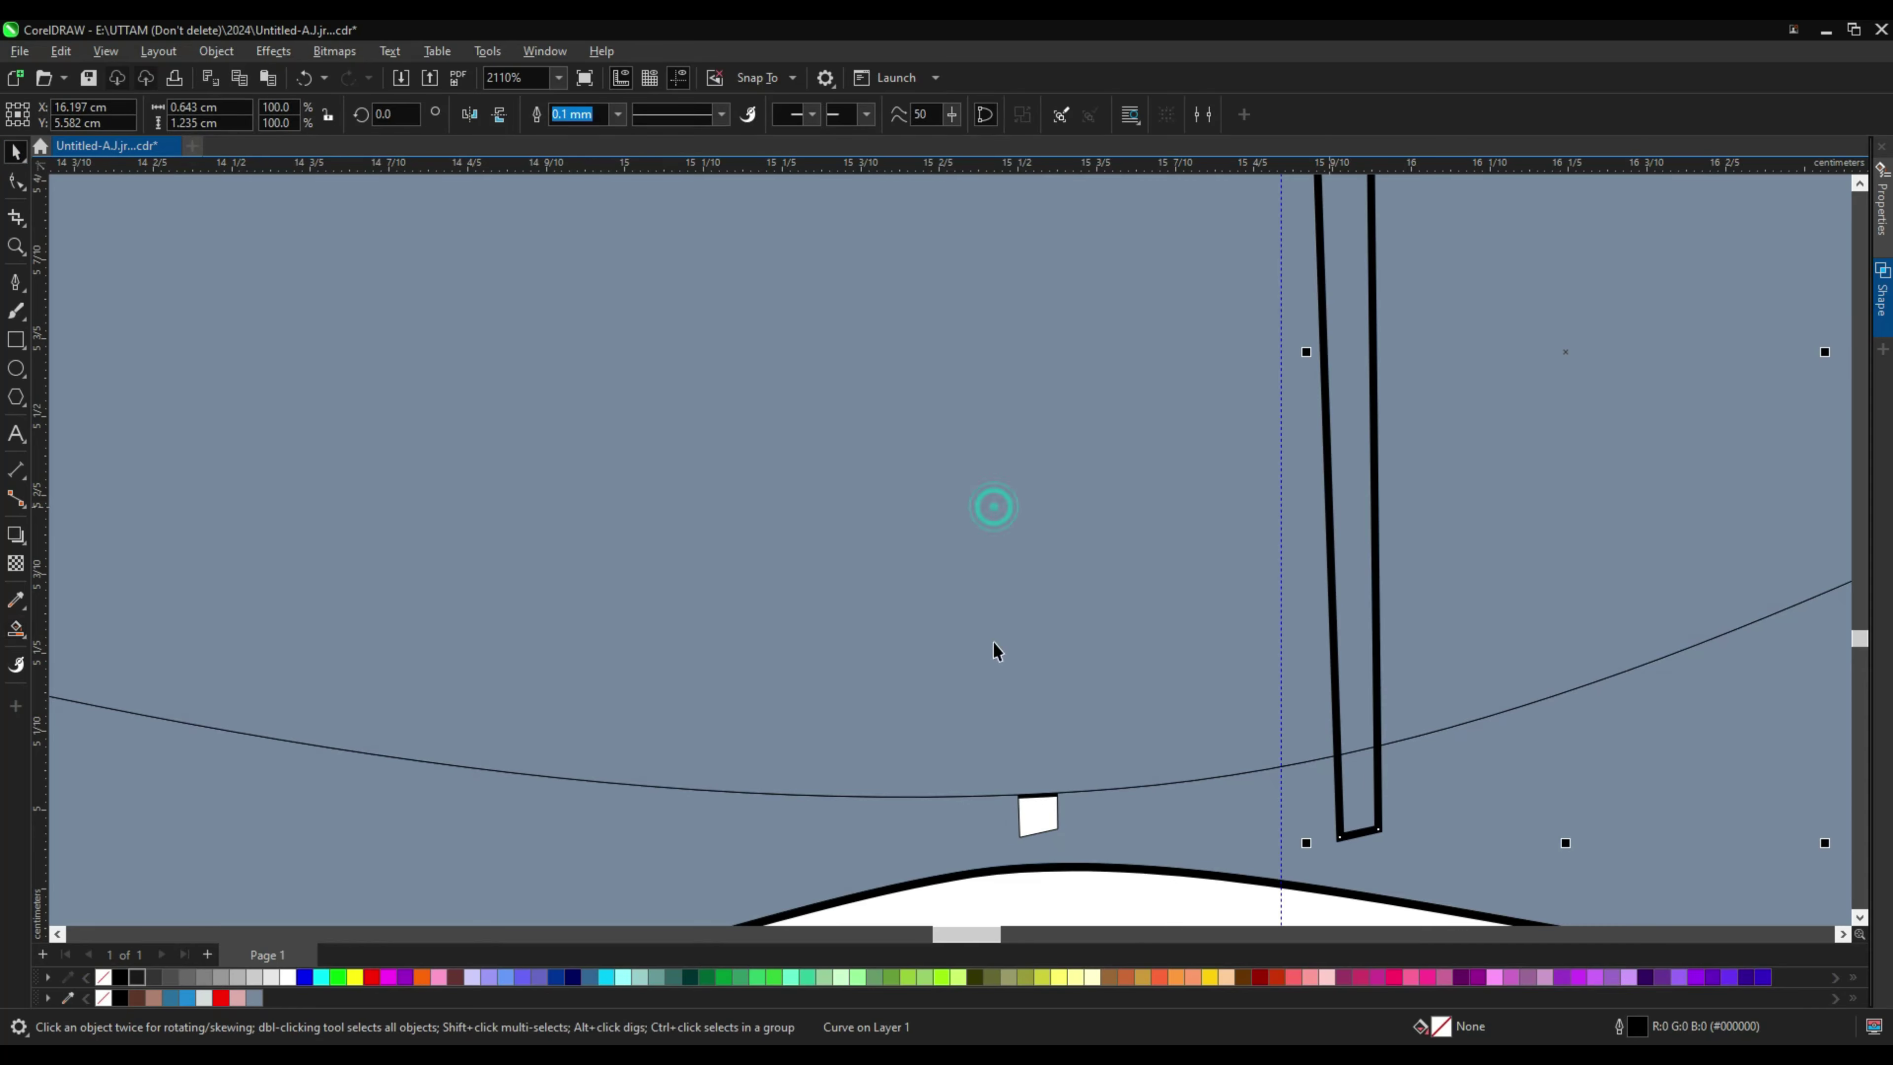
left_click(1035, 811, "shift")
left_click(578, 113)
Step: Select the small curve beside the head and check the head's context actions
scroll(1147, 701, "down", 3)
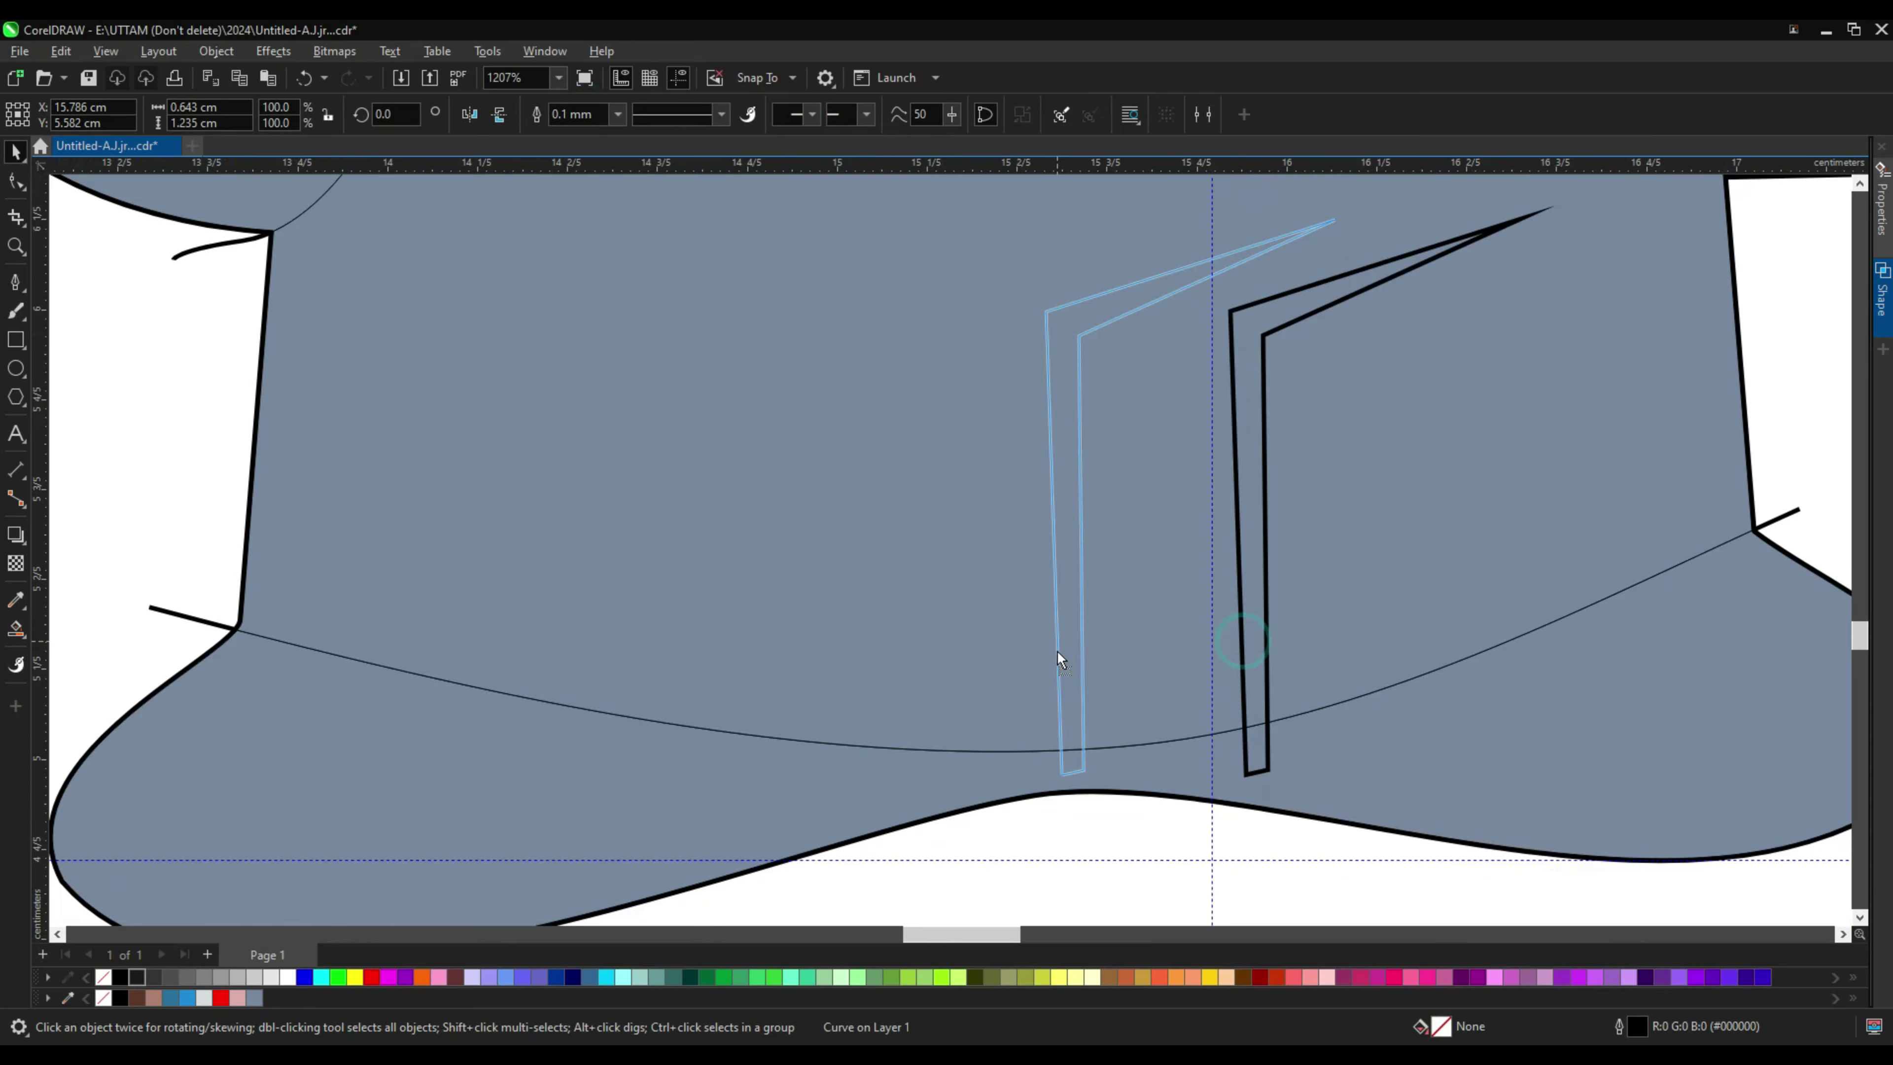
scroll(1125, 704, "down", 2)
scroll(1106, 710, "down", 2)
left_click(1130, 525)
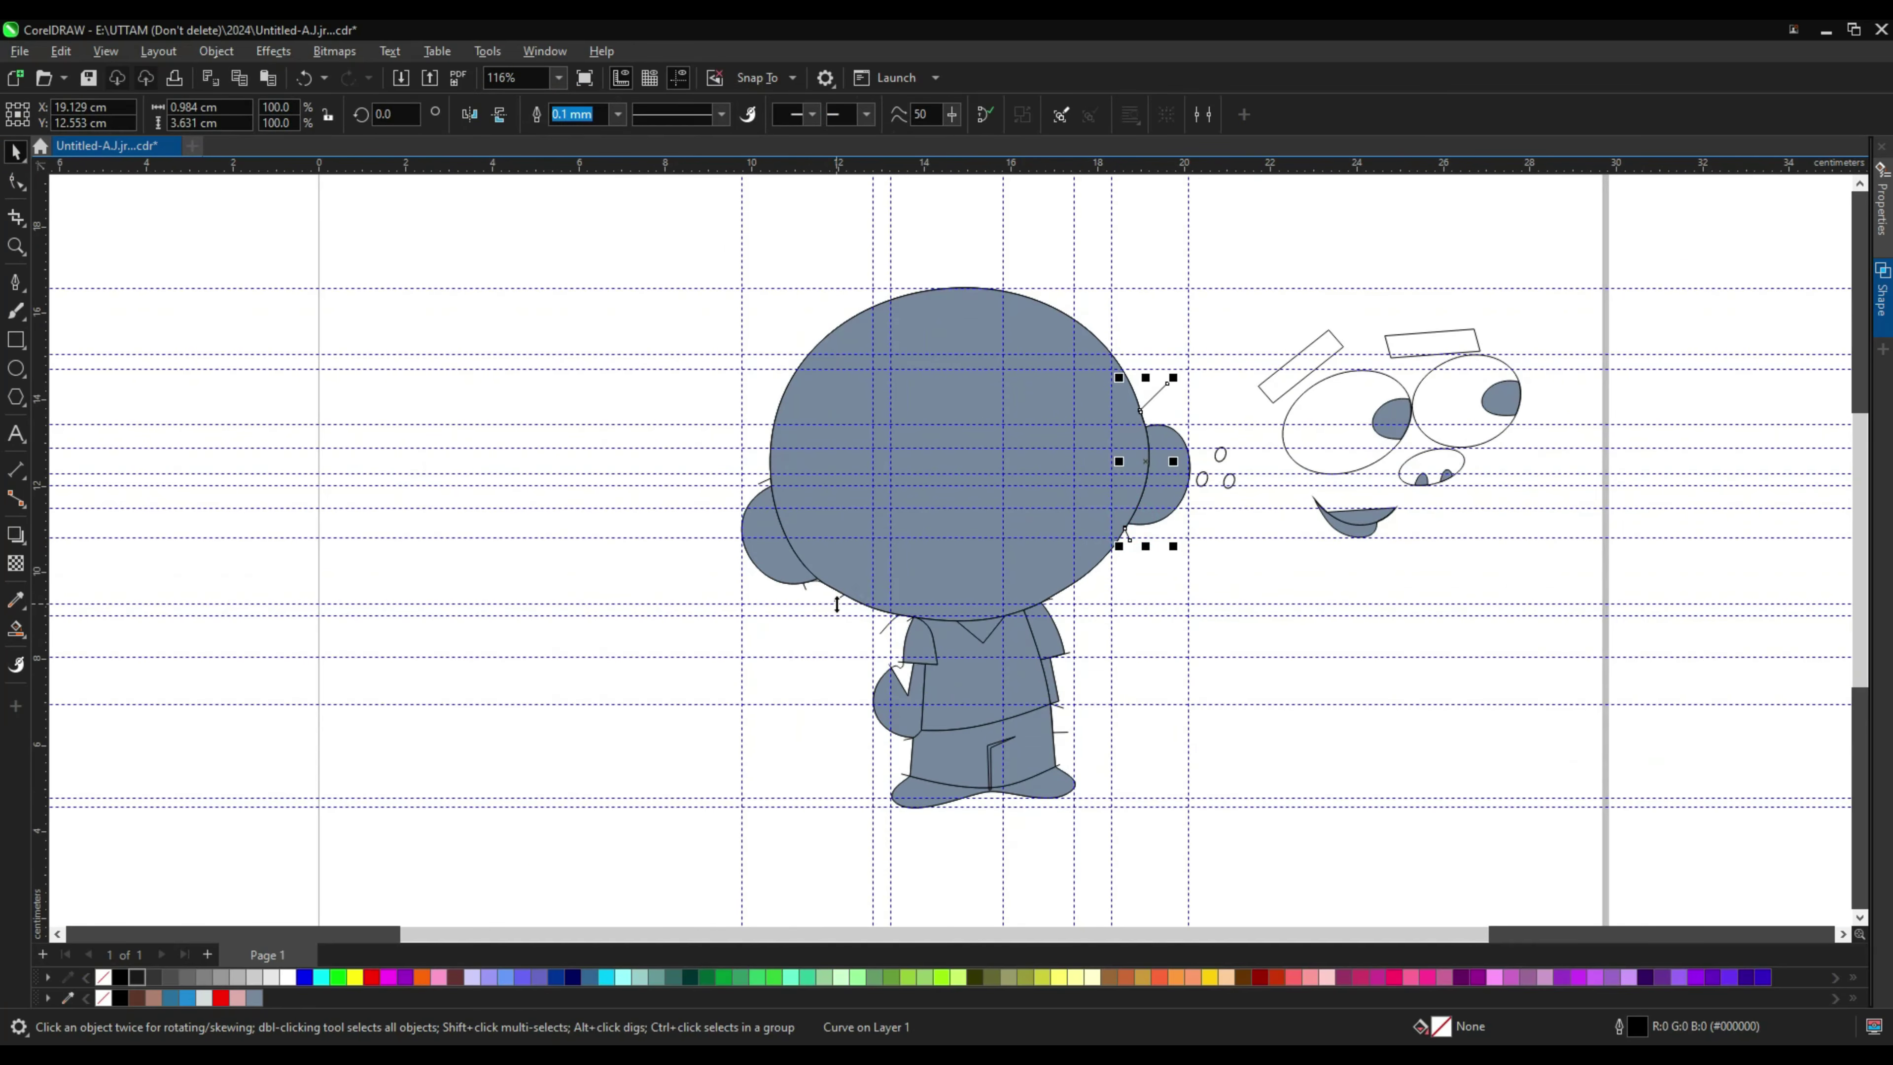
scroll(891, 538, "up", 2)
left_click(1003, 249)
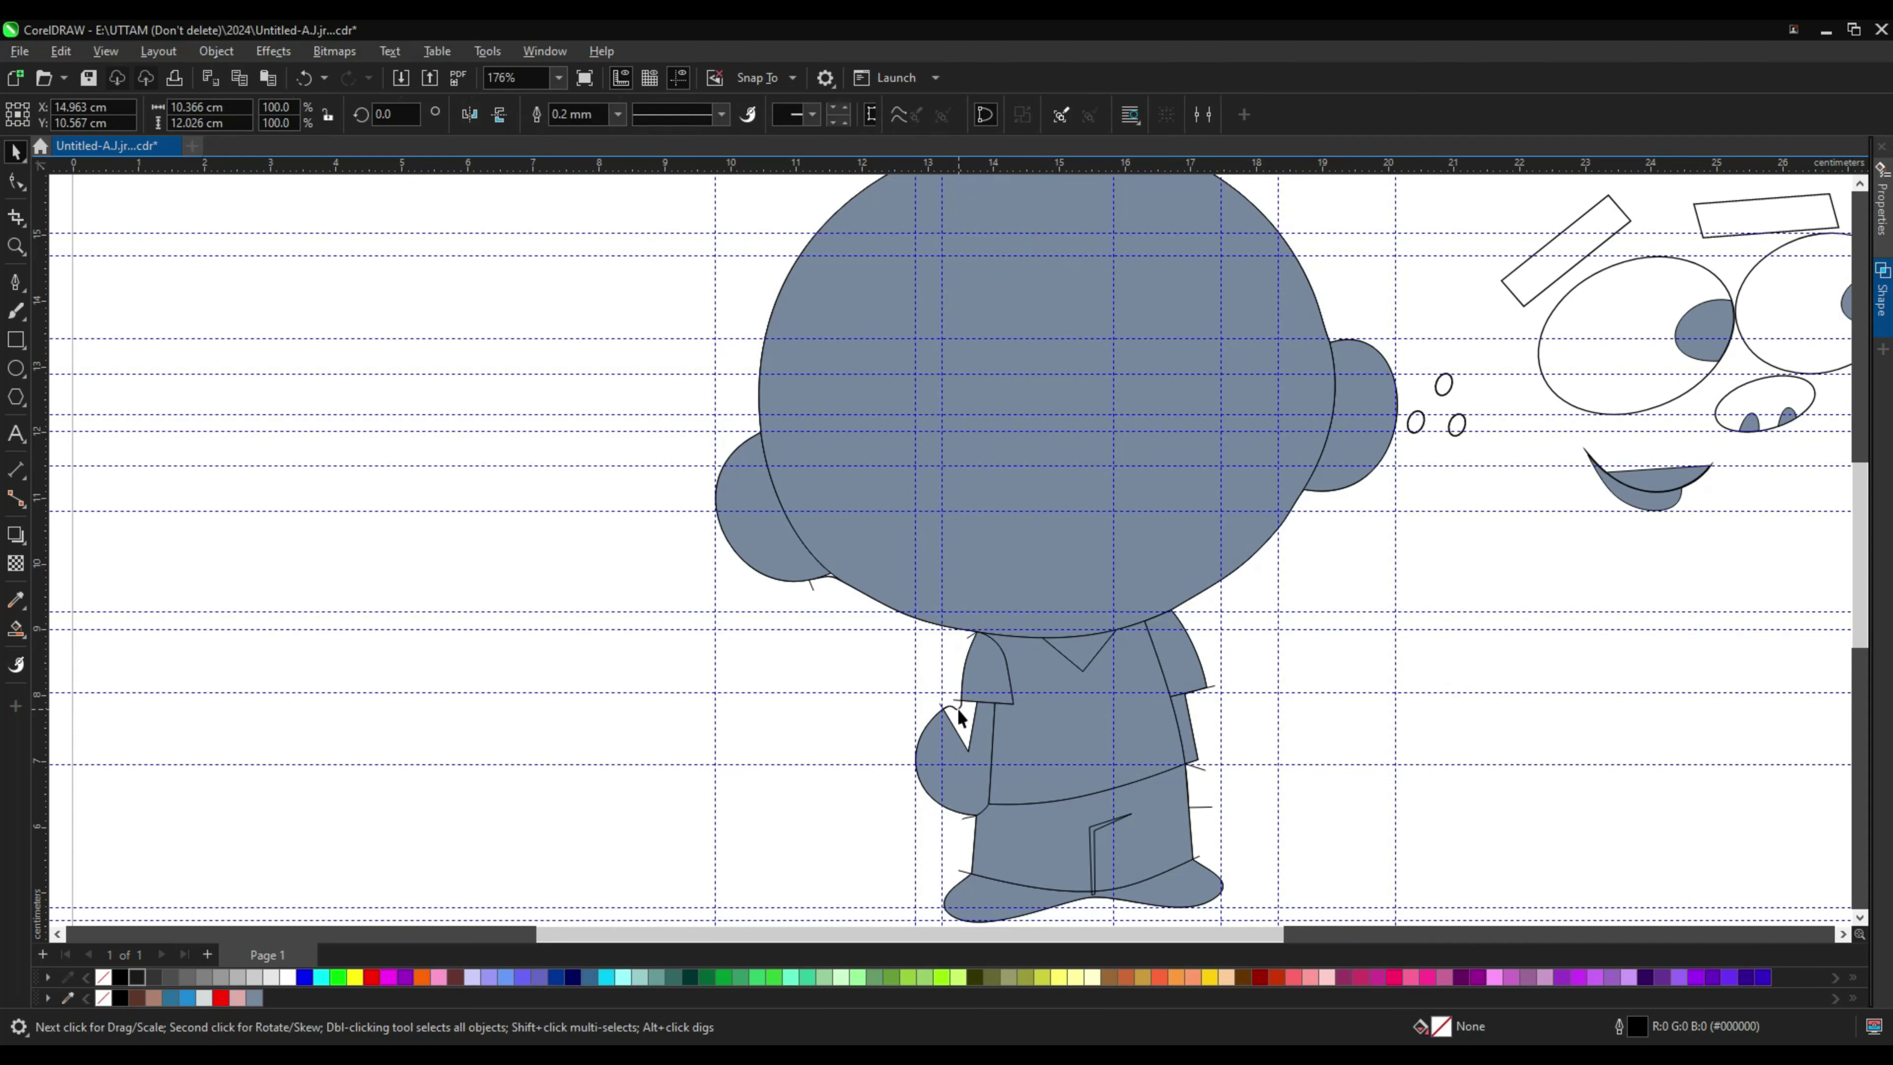
right_click(950, 130)
key("Escape")
key("Escape")
Step: Adjust the hand shape's nodes, then return to whole-object selection
scroll(991, 766, "up", 3)
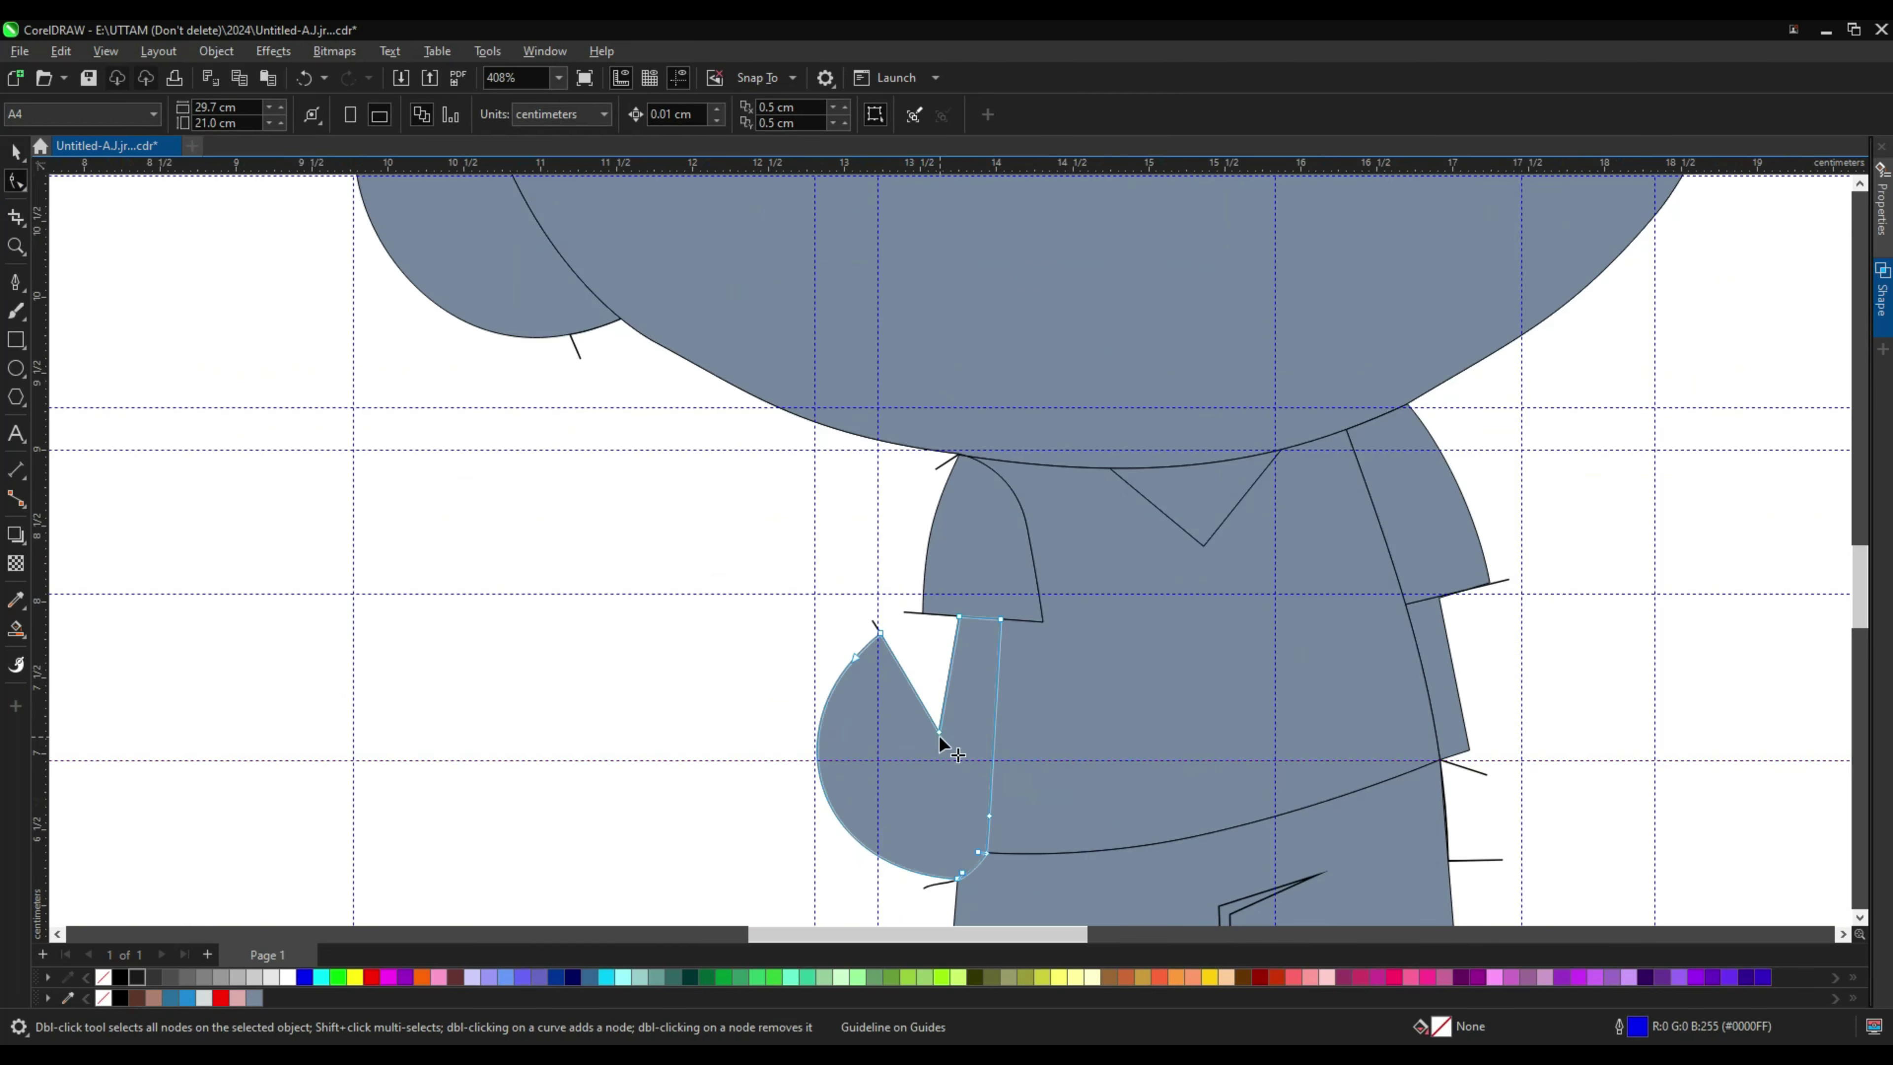
left_click(932, 734)
scroll(967, 786, "up", 1)
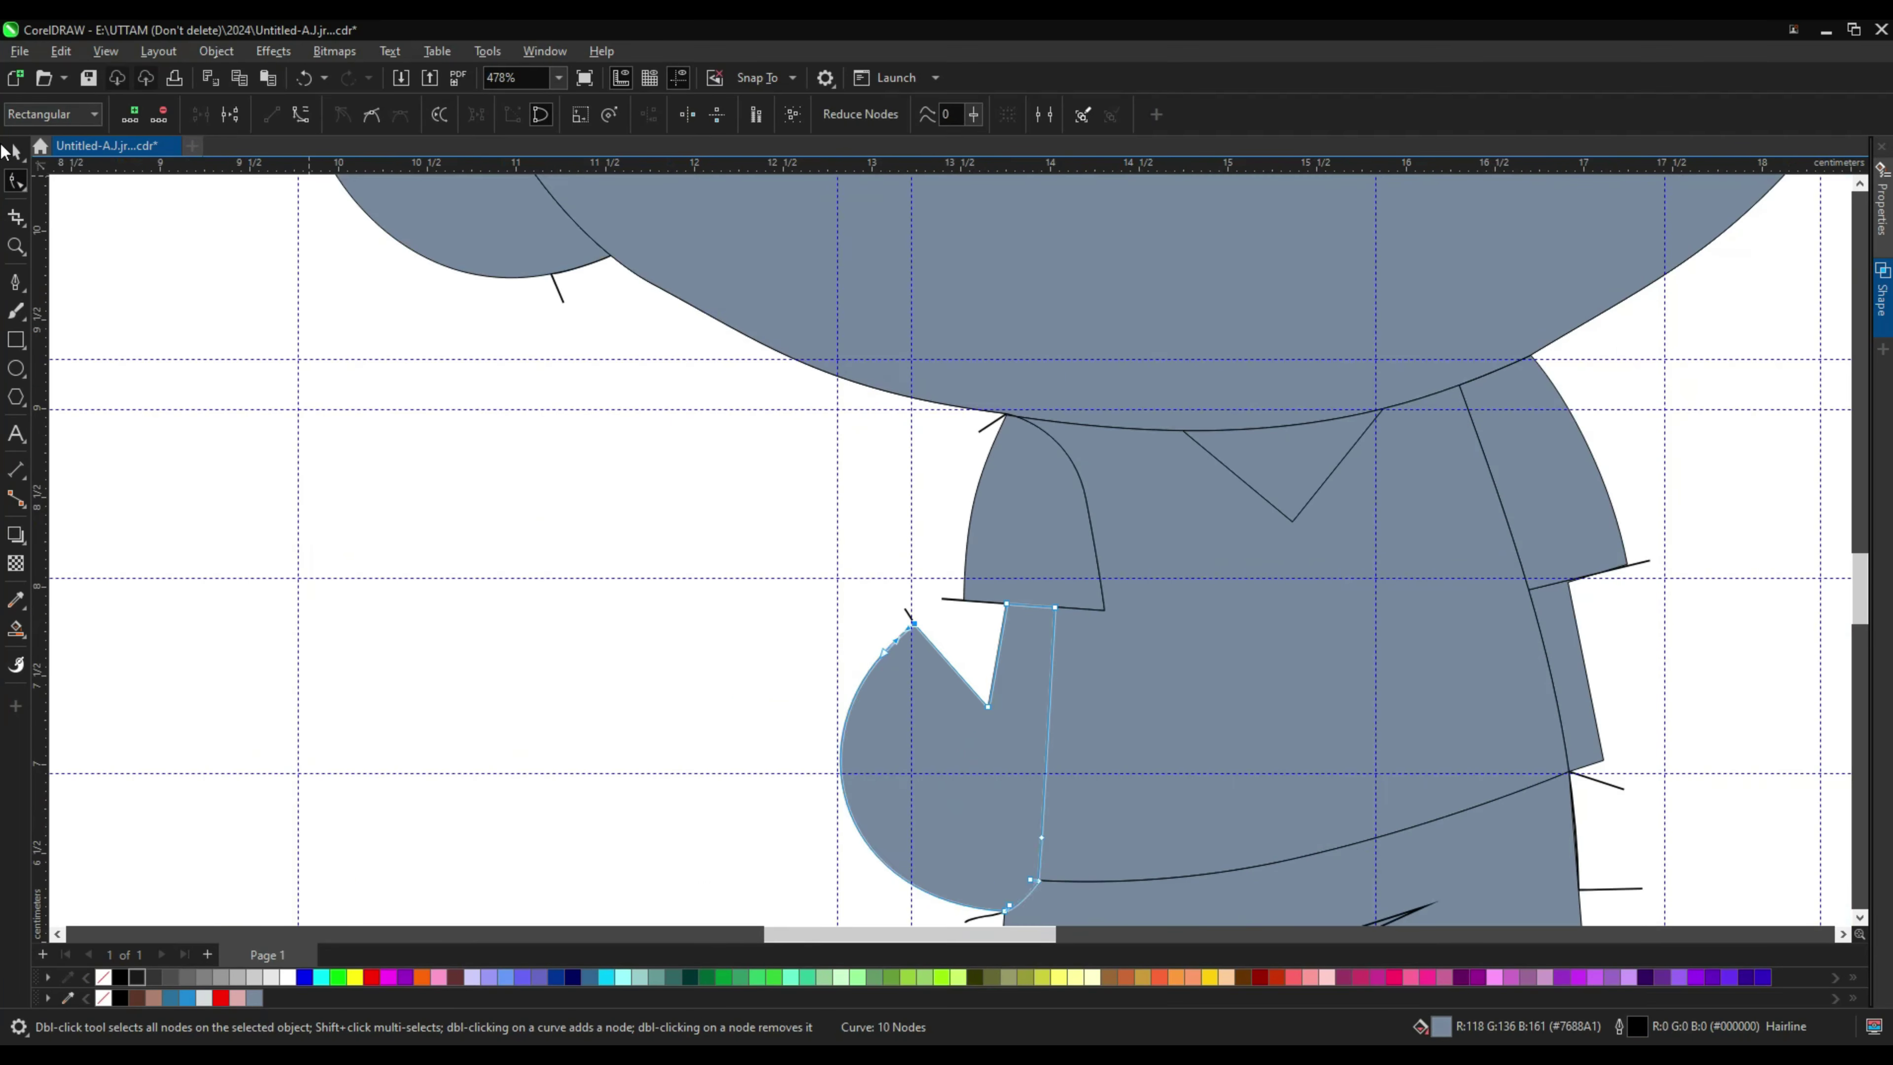
key("space")
Step: Delete the stray line fragment near the sleeve
left_click(984, 430)
right_click(985, 431)
left_click(1035, 592)
right_click(559, 297)
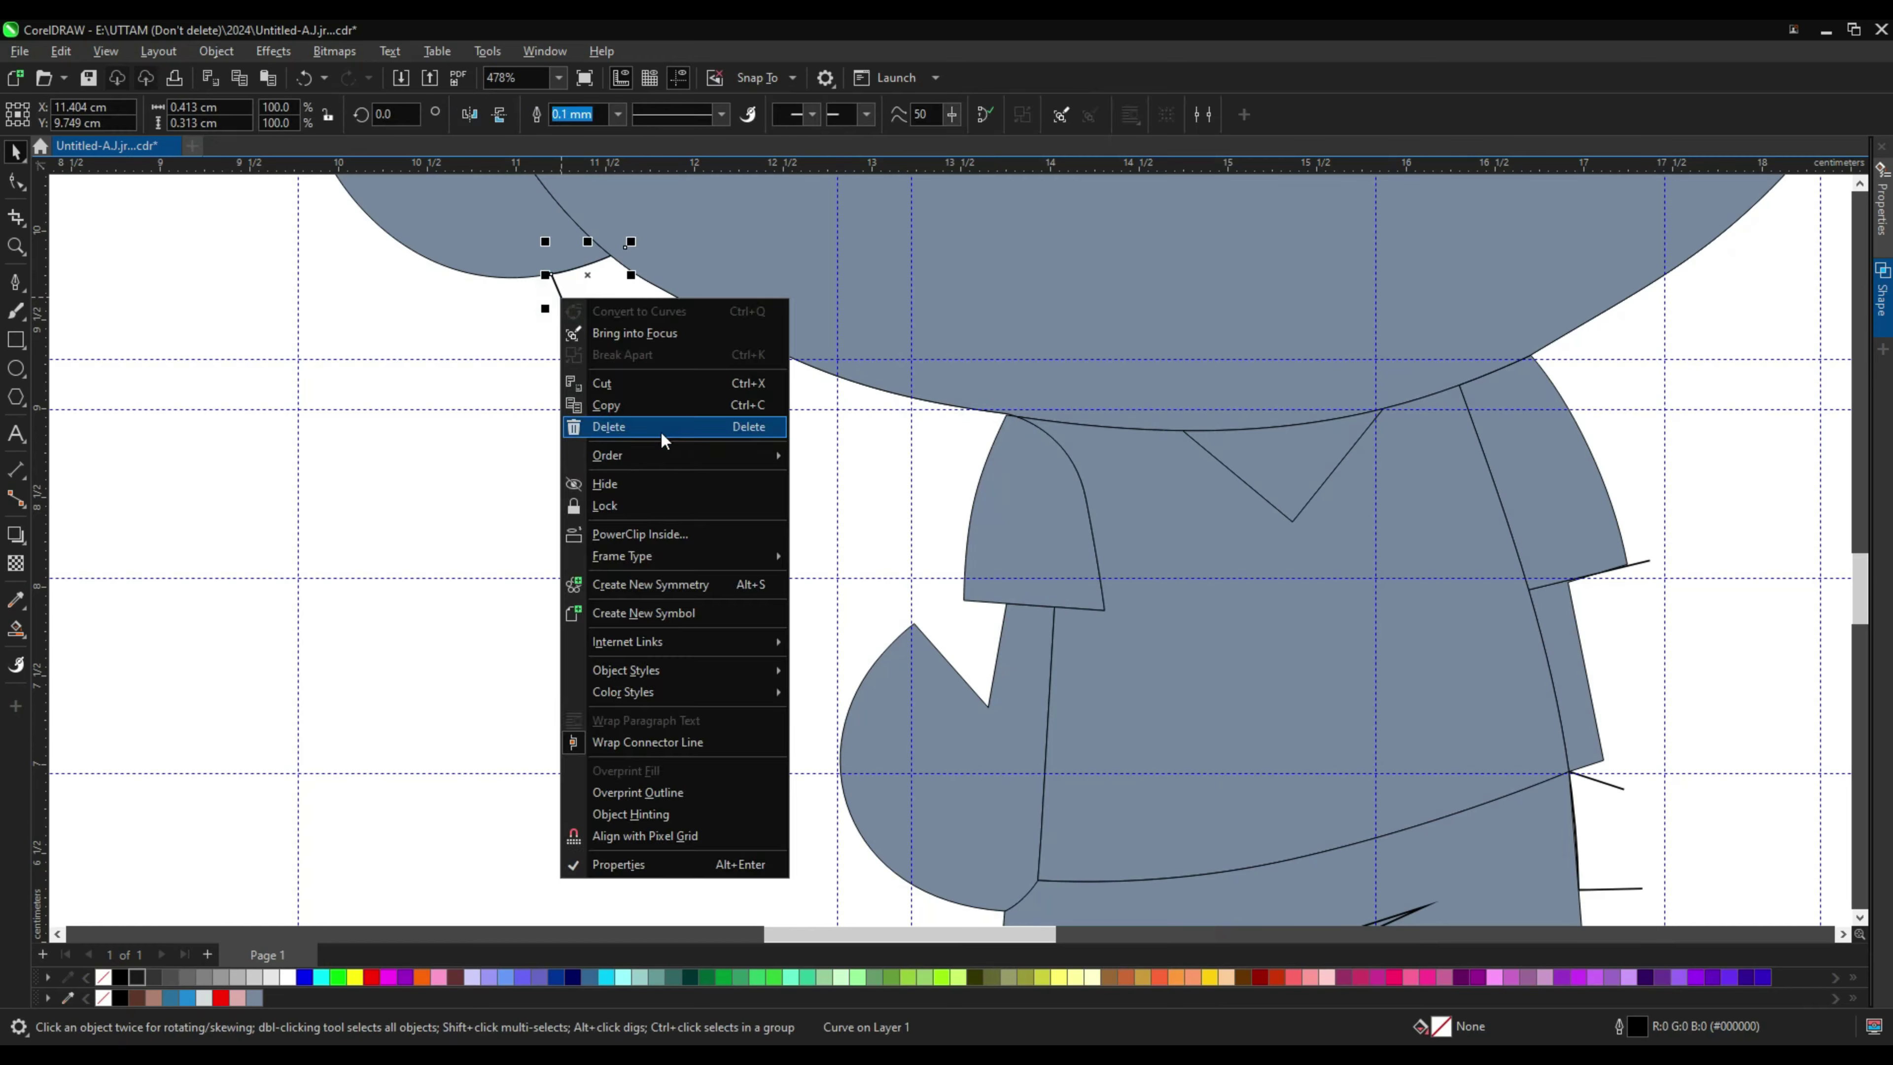
left_click(659, 430)
Step: Delete the stray curve beside the pants
scroll(1237, 746, "down", 3)
left_click(1224, 716)
right_click(1240, 800)
left_click(1319, 355)
scroll(1234, 634, "down", 2)
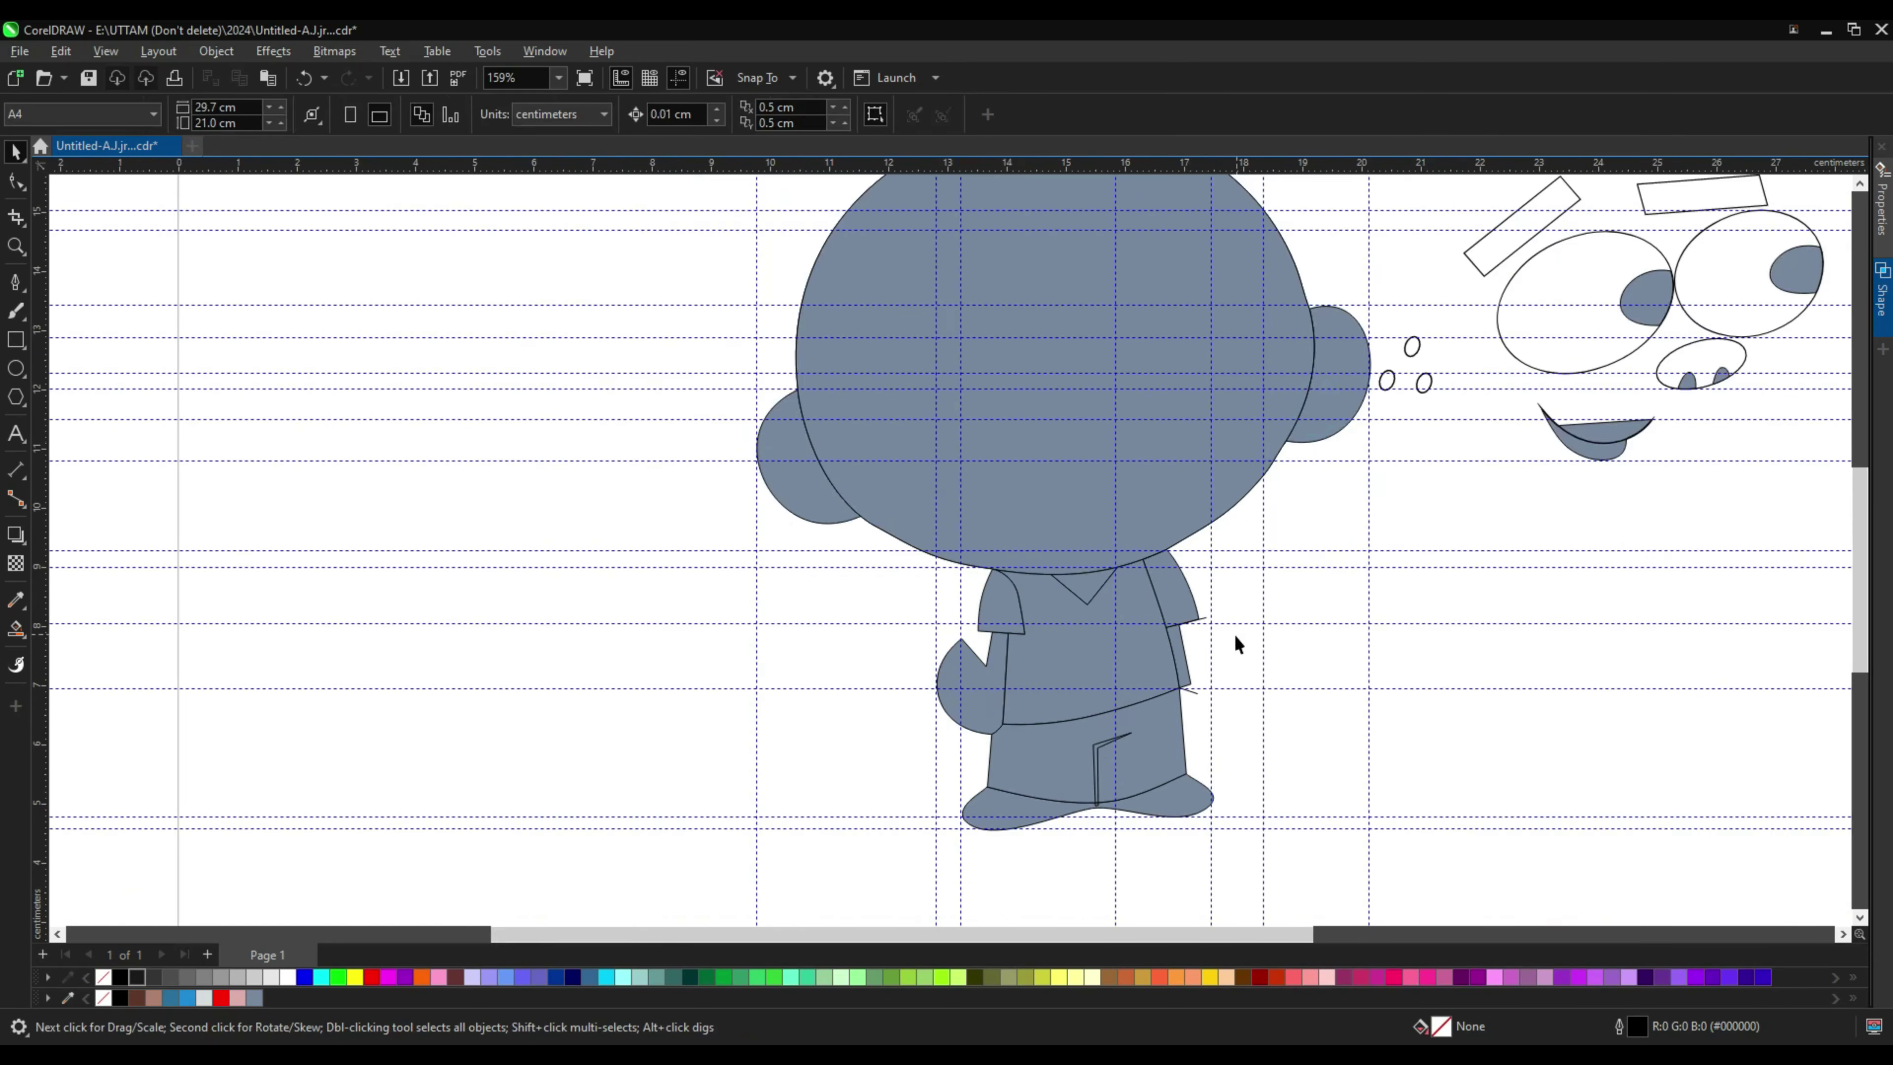
scroll(1170, 727, "up", 2)
Step: Select the head outline for node editing
left_click(1229, 646)
scroll(1230, 645, "down", 1)
right_click(1232, 639)
left_click(1246, 643)
scroll(1205, 385, "down", 2)
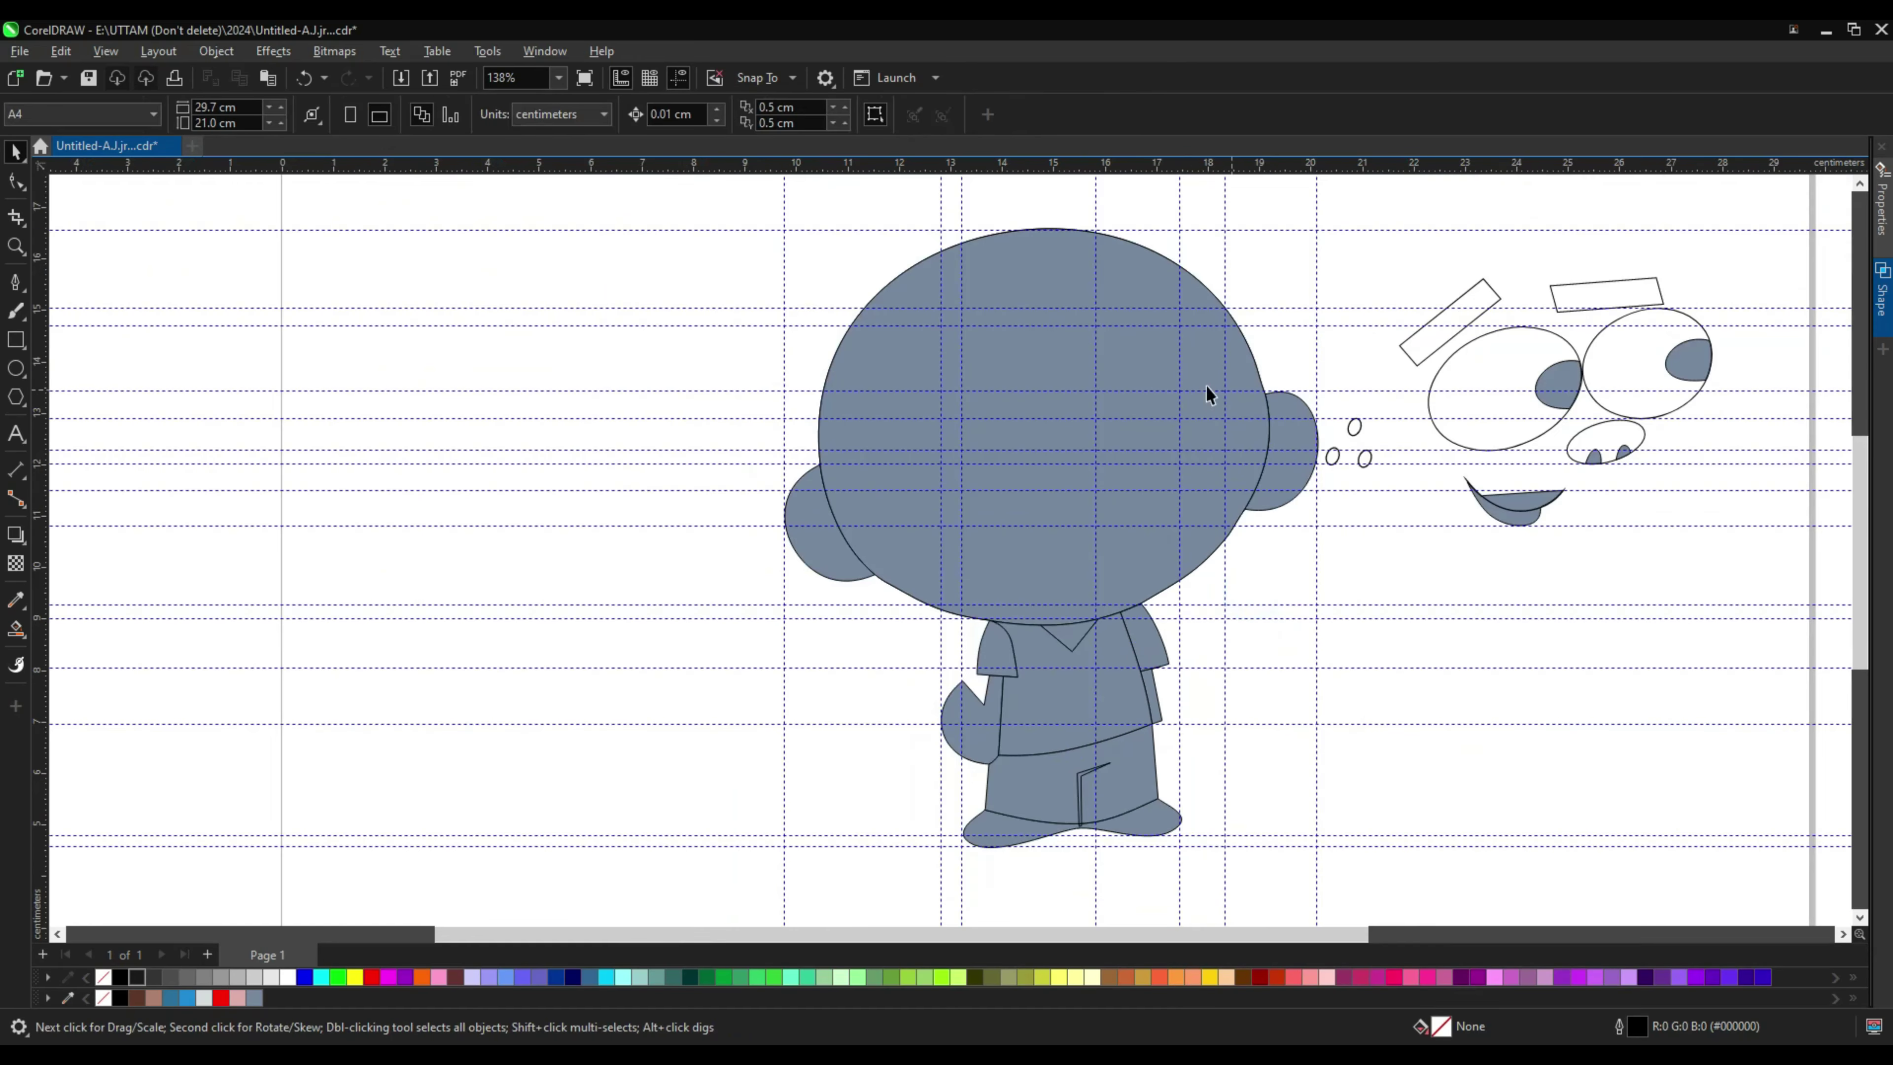
left_click(1205, 385)
key("F10")
Step: Trim the left sleeve against the head, then undo the trim
scroll(929, 554, "up", 2)
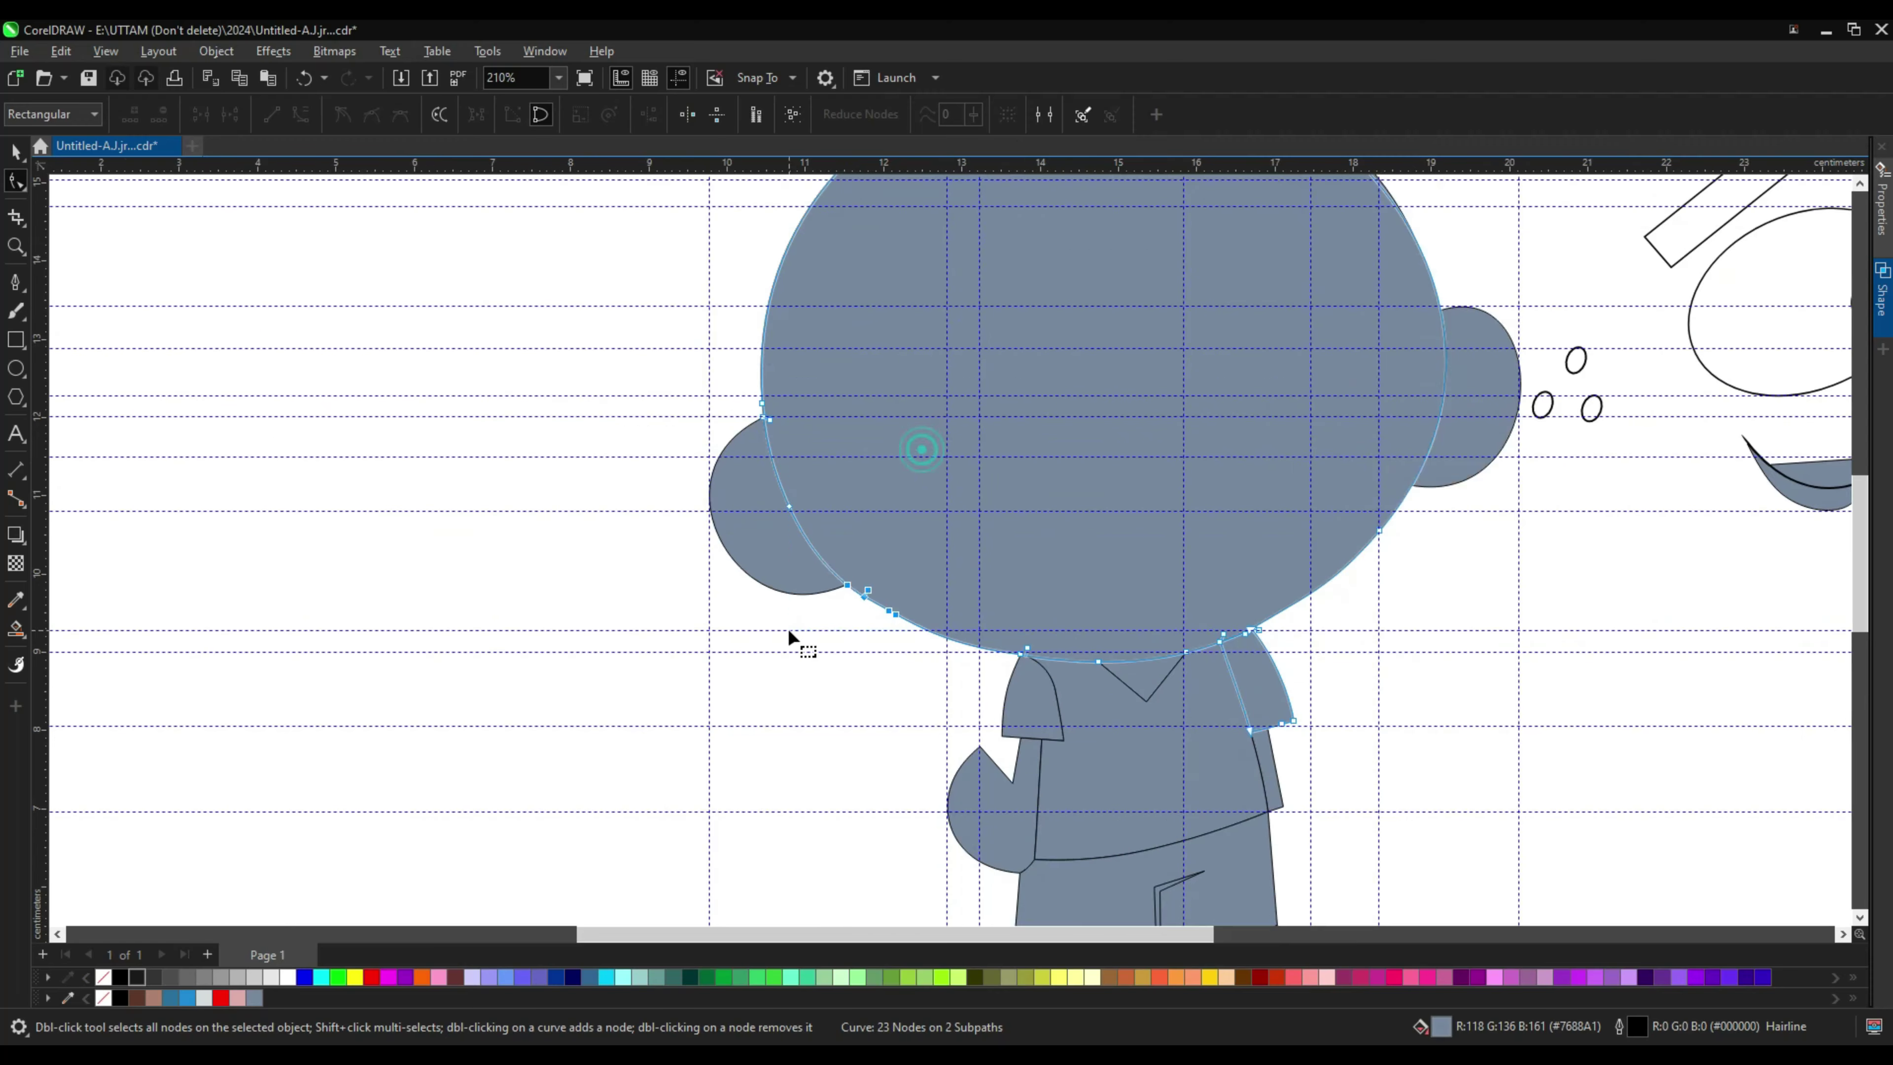
left_click(13, 152)
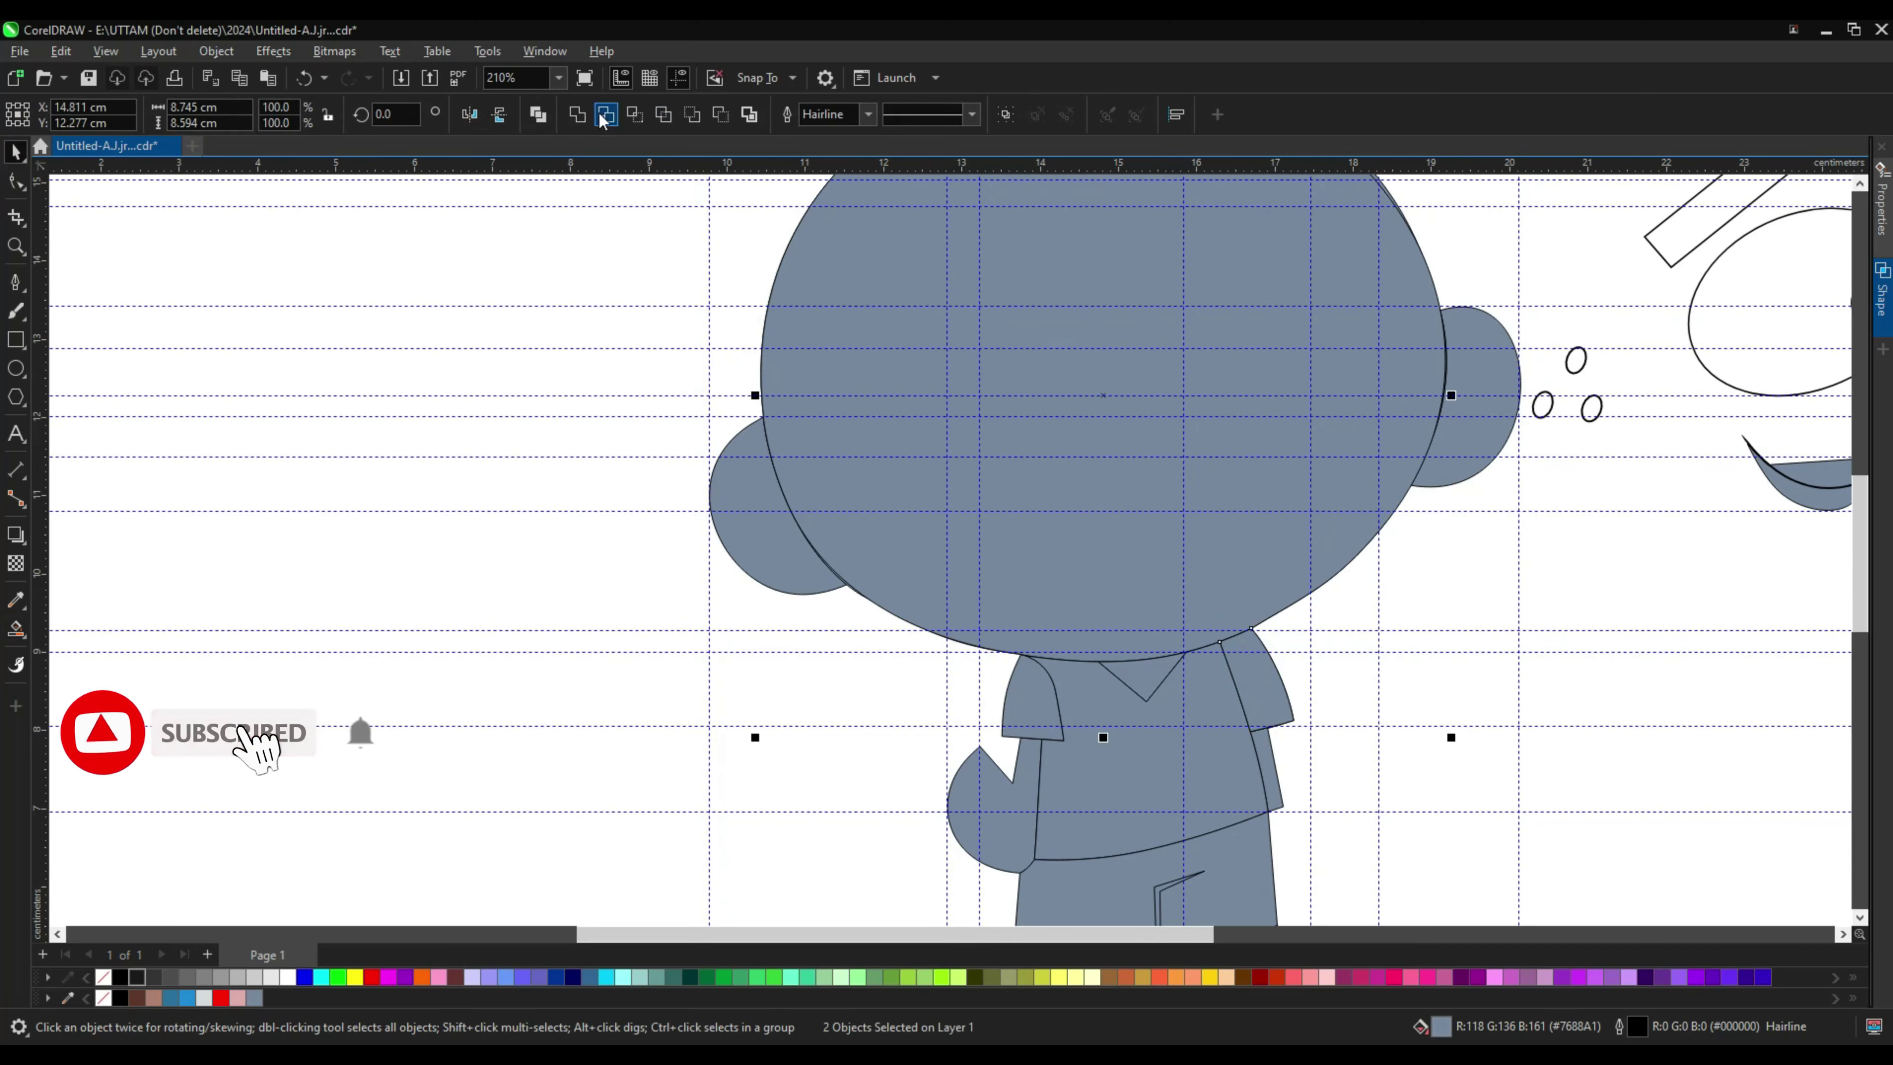
left_click(1258, 681)
left_click(1218, 551, "shift")
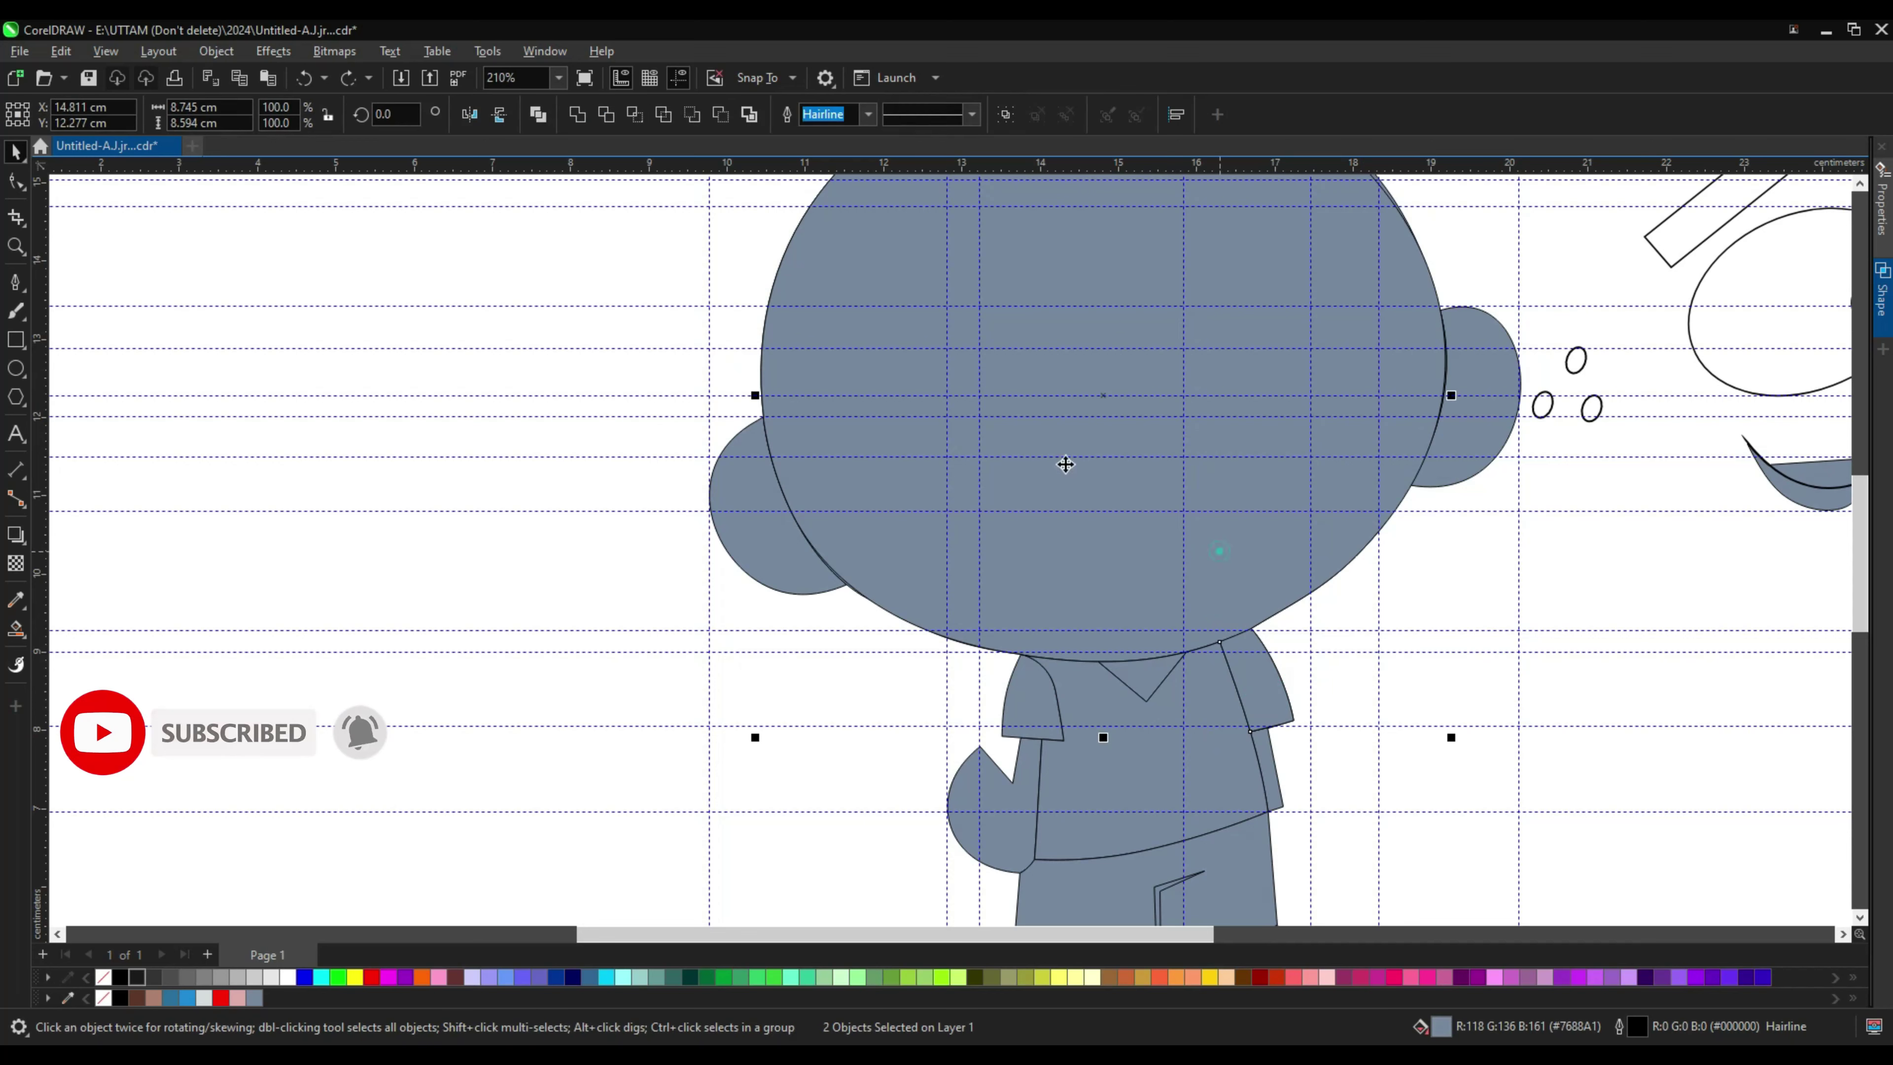
left_click(1110, 562)
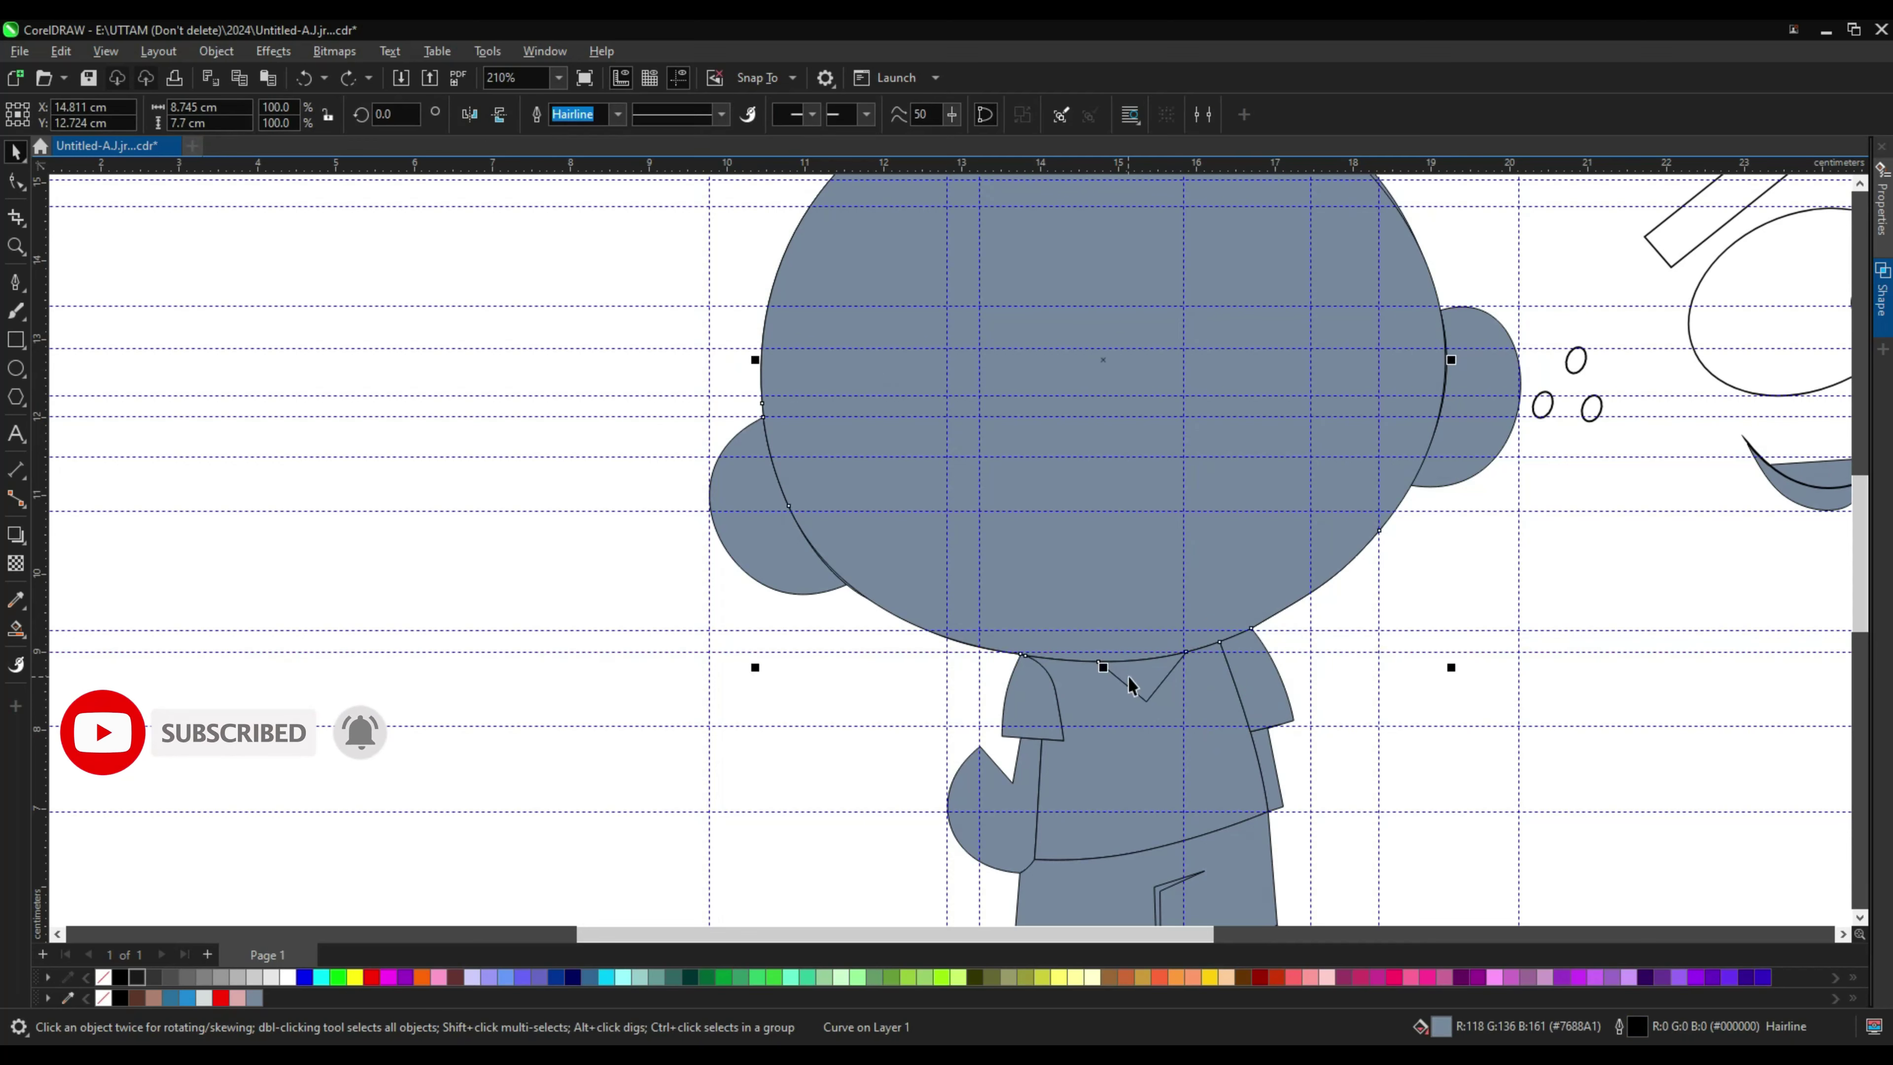
left_click(1444, 443)
key("ctrl+z")
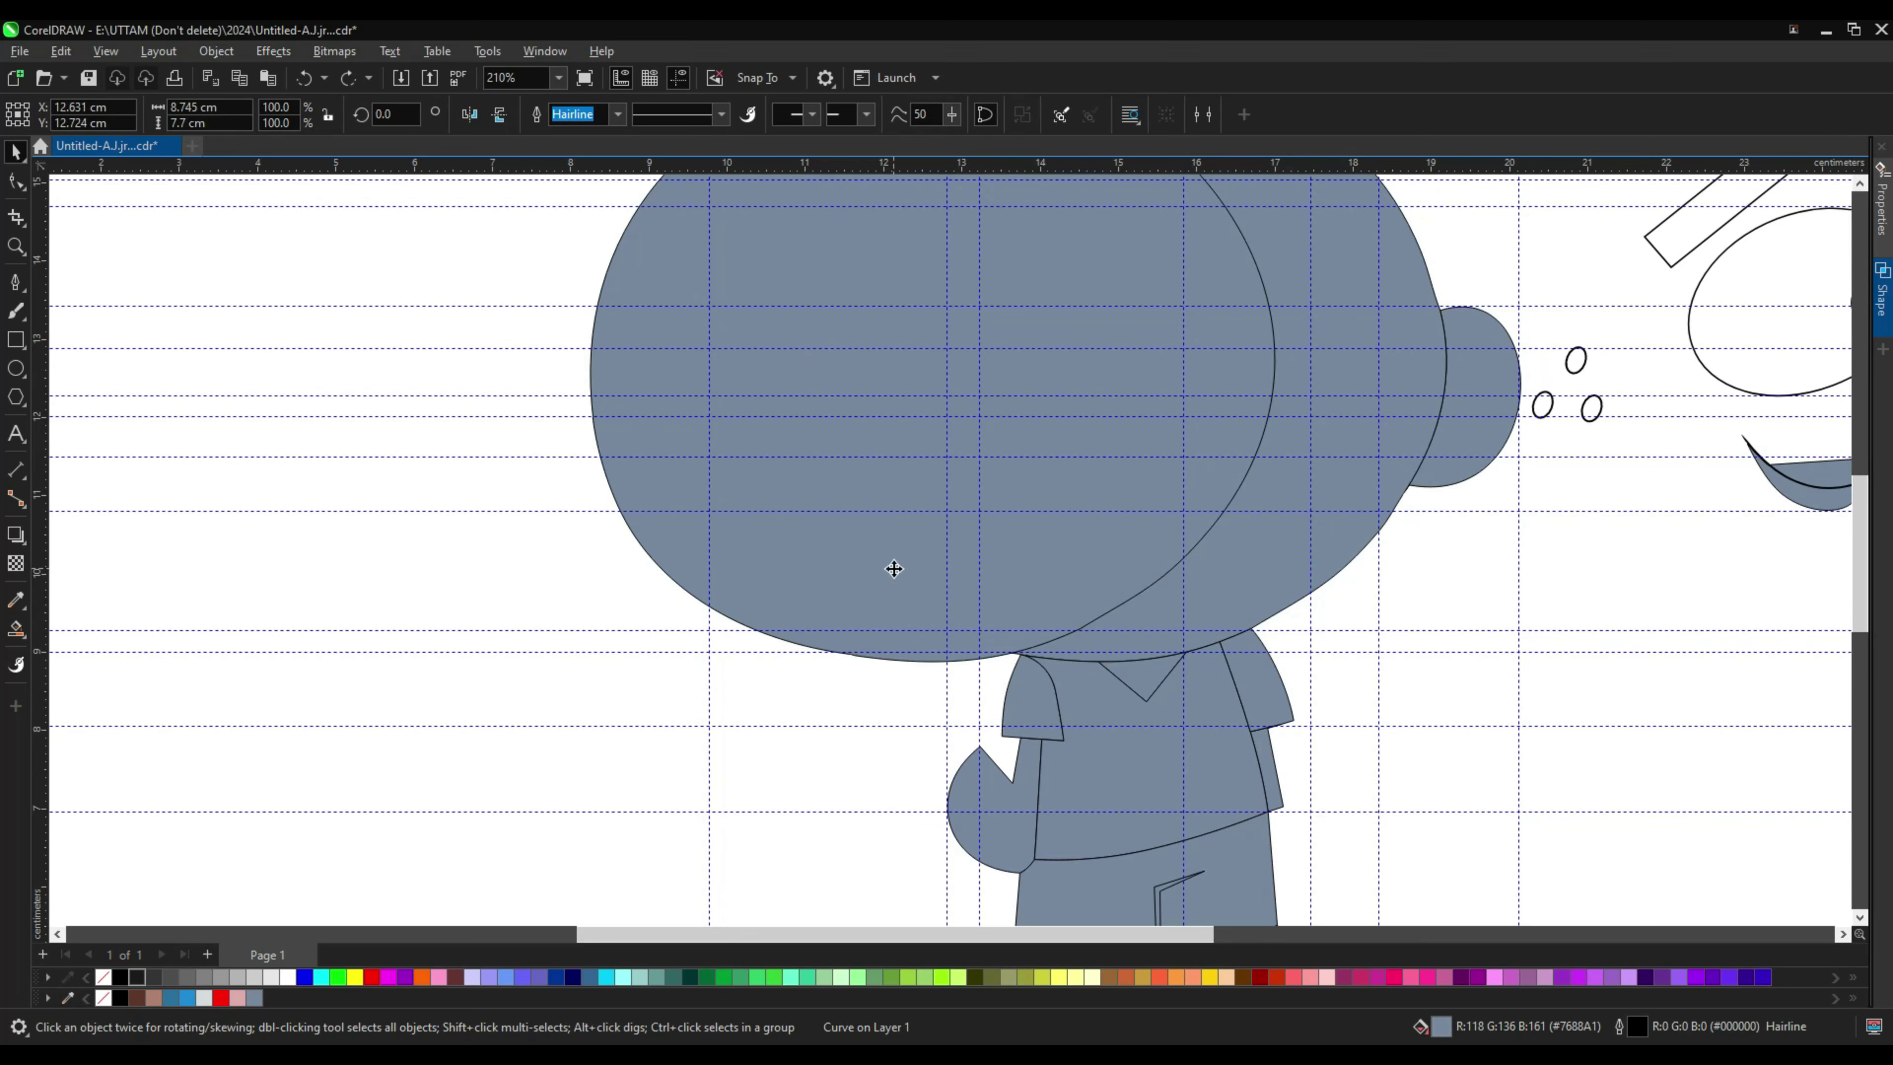
Step: Delete a group of extra nodes from the head outline
right_click(891, 562)
left_click(964, 591)
key("F10")
left_click_drag(1287, 431, 1405, 553)
key("Delete")
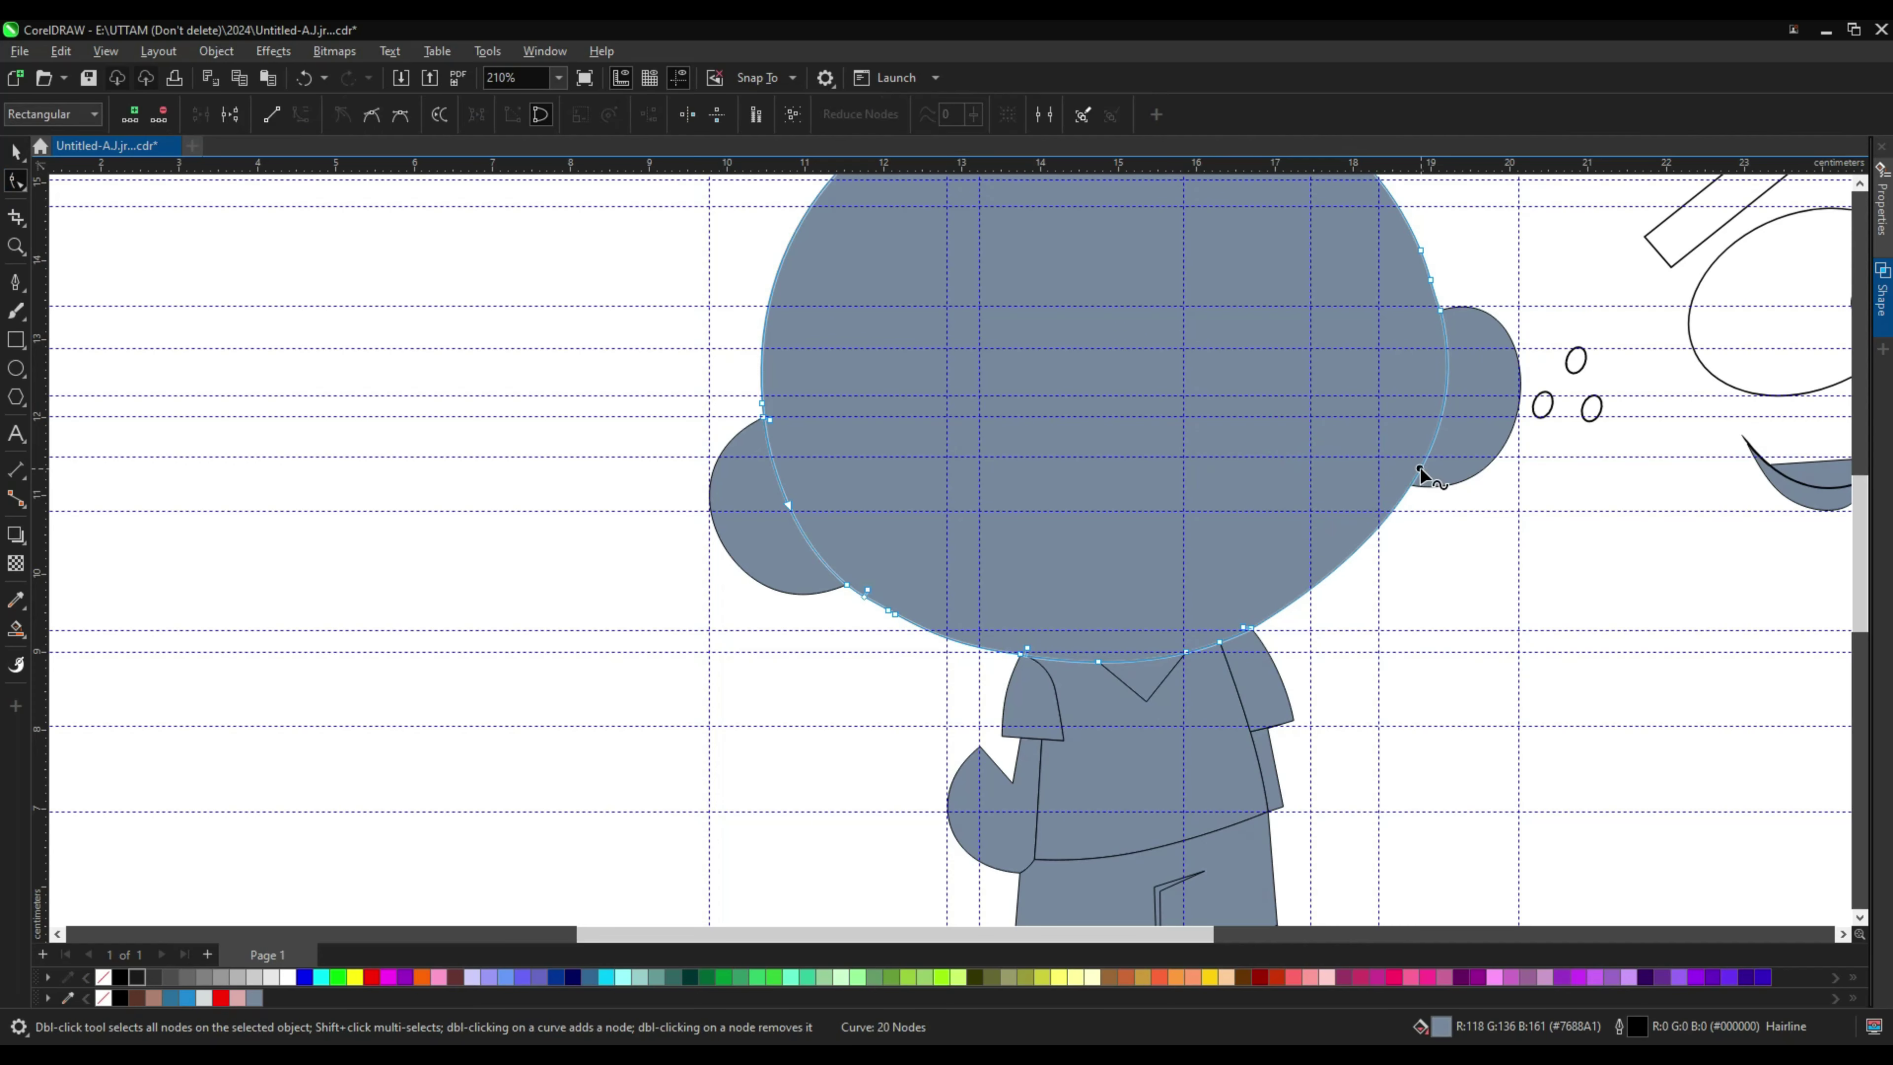
scroll(1402, 343, "down", 2)
left_click_drag(1110, 460, 924, 517)
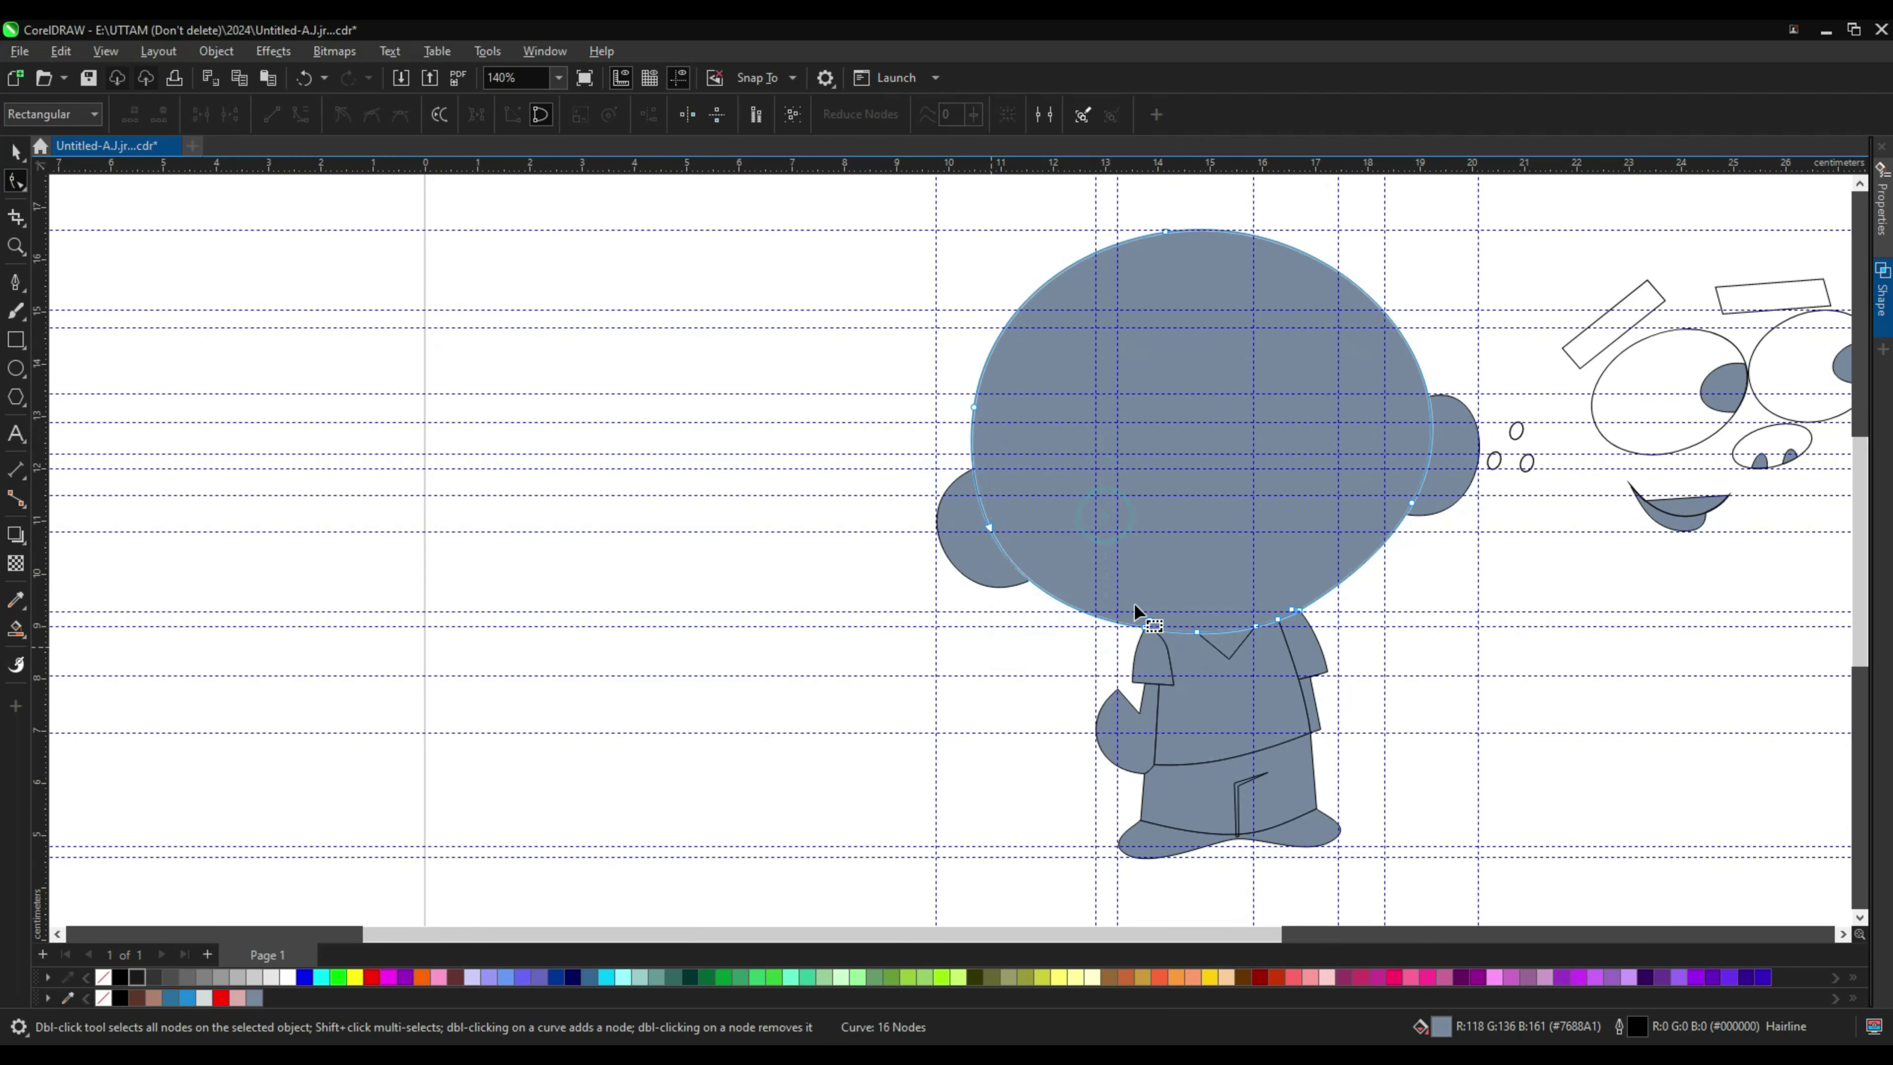
scroll(1240, 647, "up", 5)
key("ctrl+z")
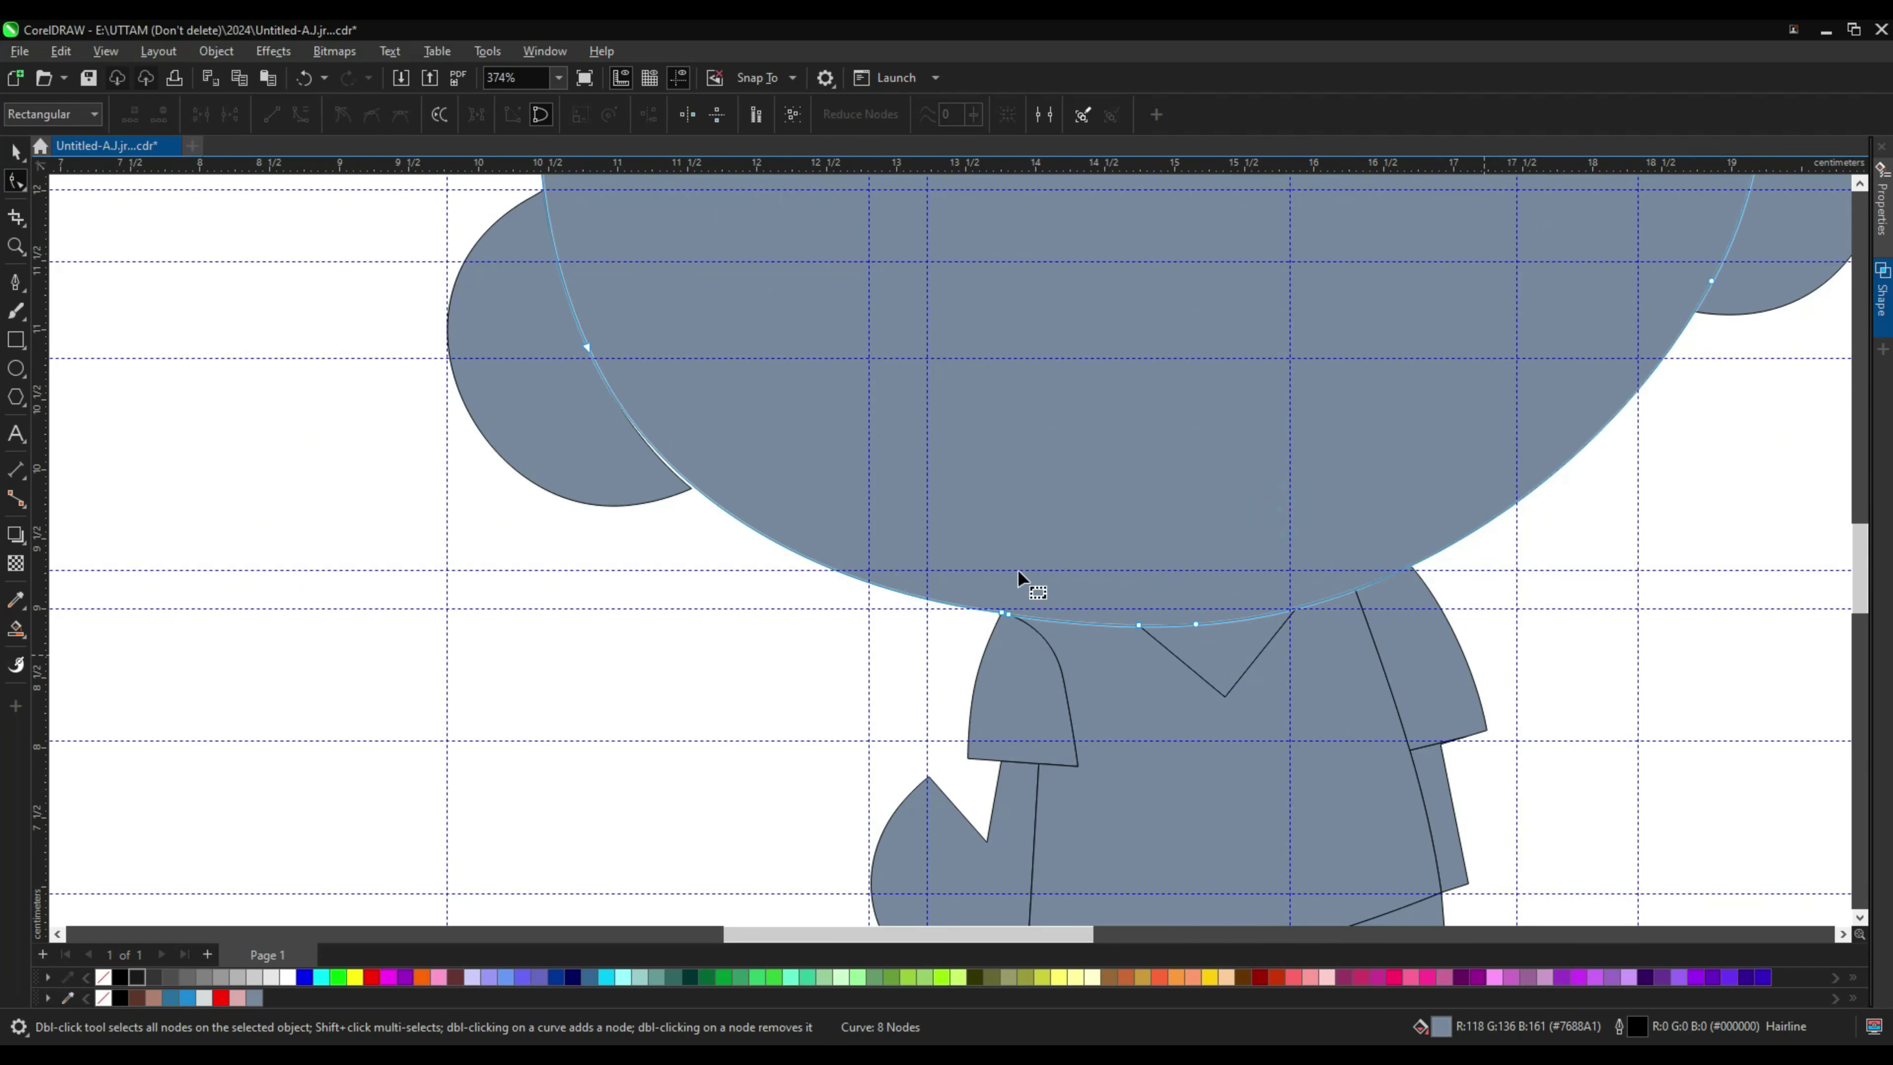
Step: Bring the shirt body in front of the head with the Order menu
scroll(1436, 507, "down", 3)
key("space")
left_click(1109, 637)
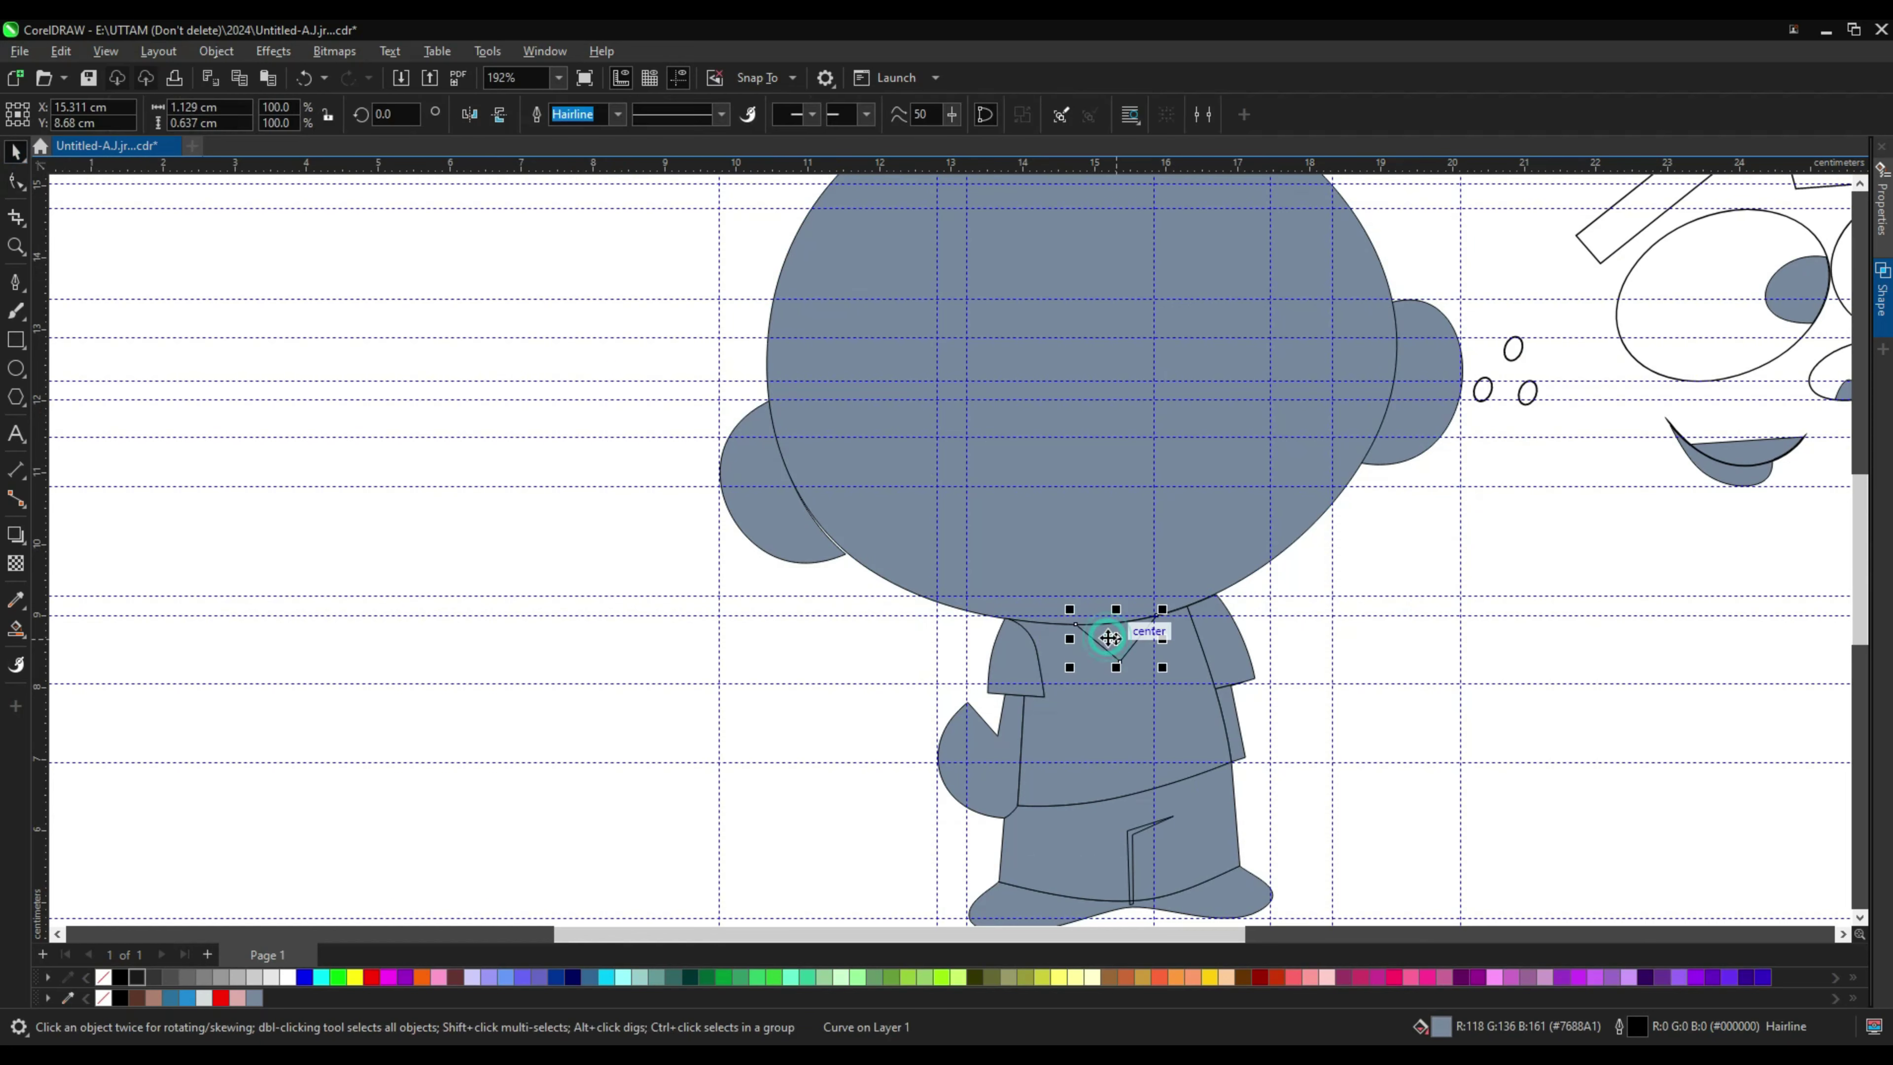
left_click(1083, 728)
right_click(1079, 693)
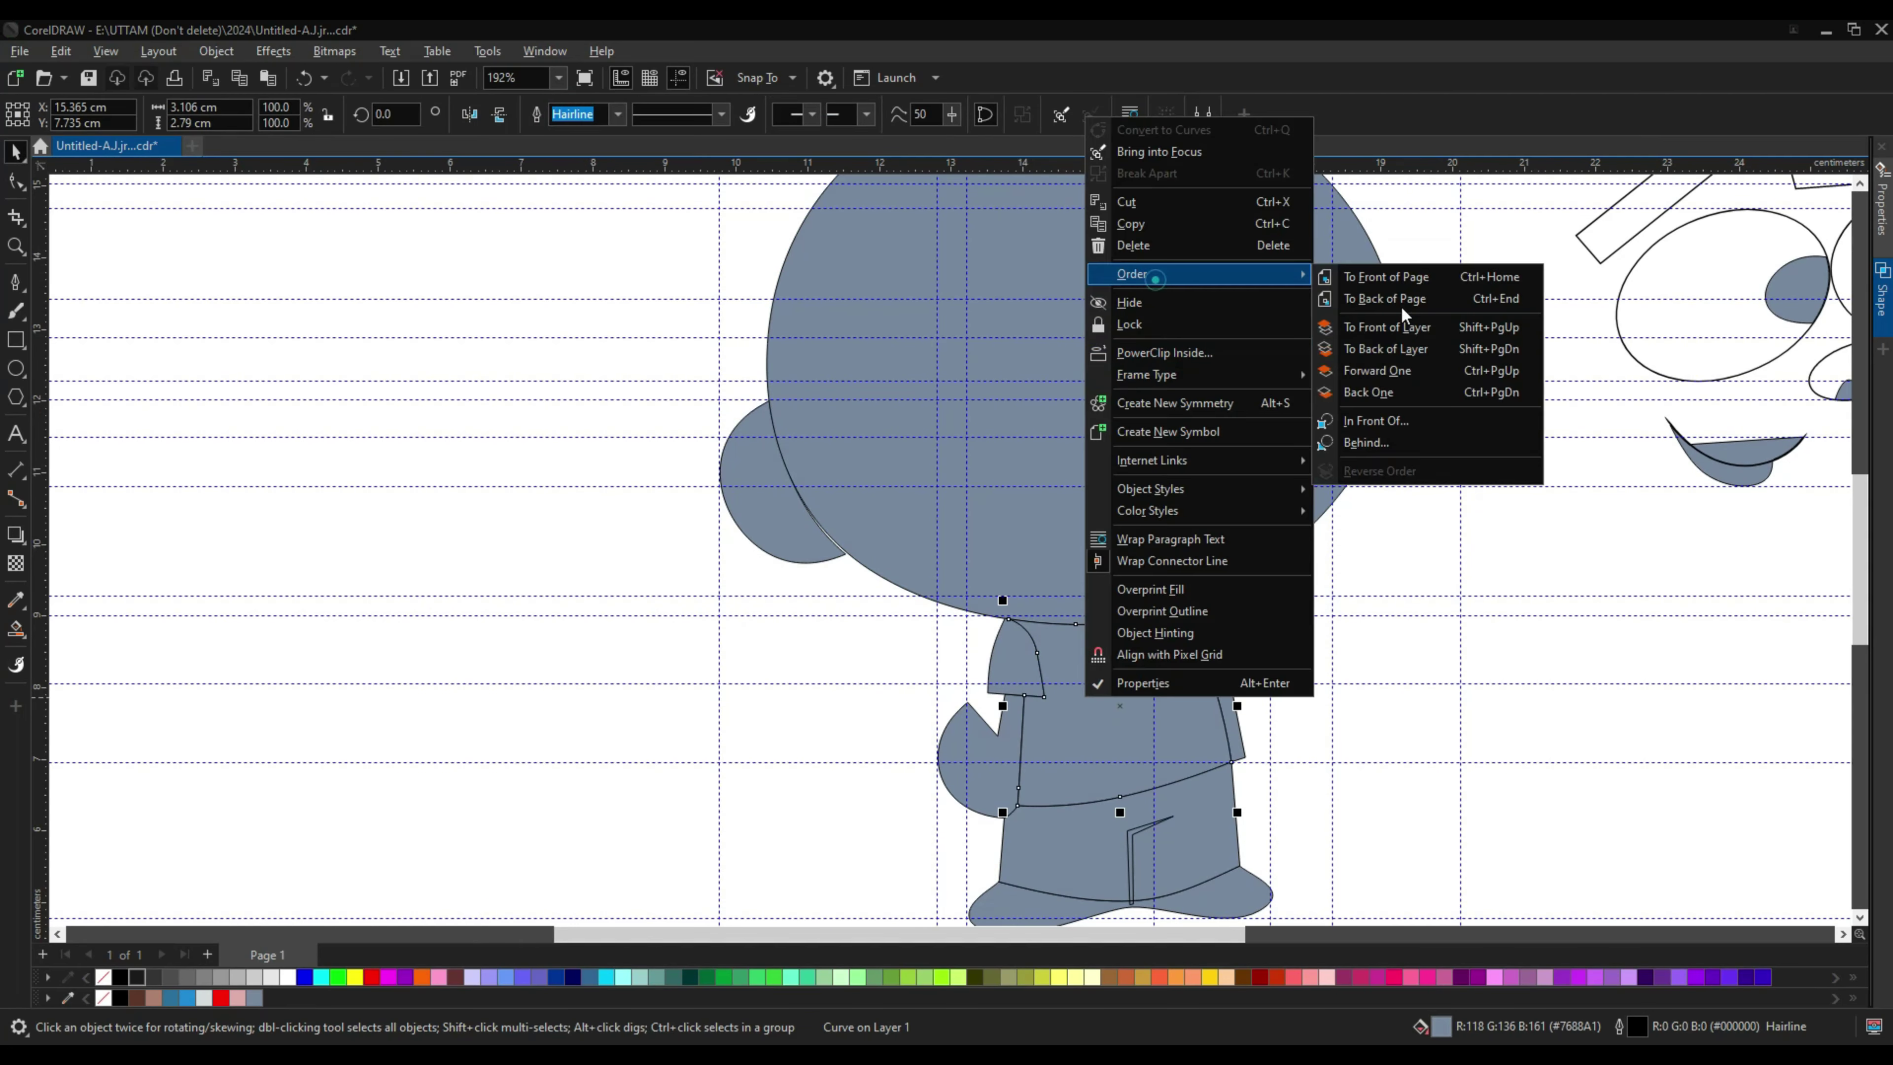
left_click(1398, 371)
key("Escape")
scroll(1162, 752, "up", 2)
scroll(932, 587, "up", 1)
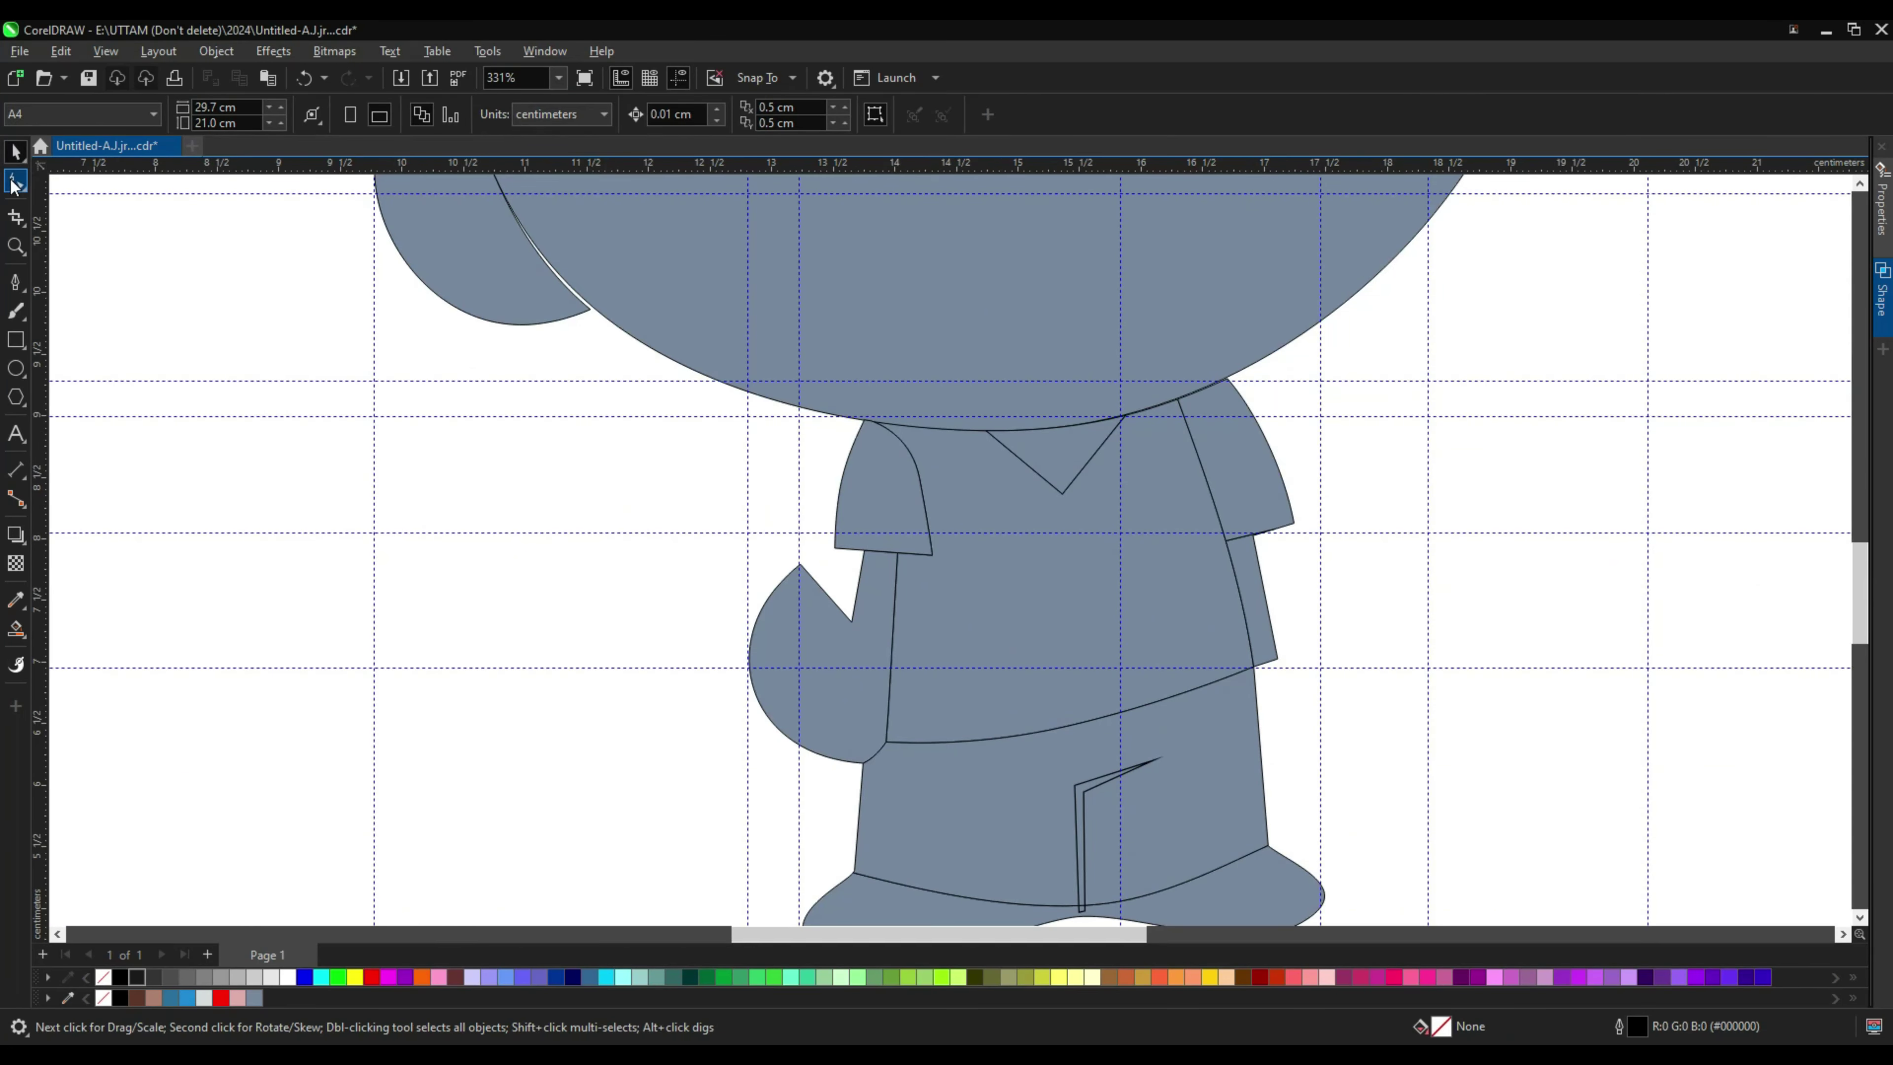
Step: Reshape the shirt body by dragging its sleeve-corner and lower-left nodes
left_click(15, 185)
scroll(891, 537, "up", 1)
left_click(940, 560)
left_click_drag(940, 561, 891, 444)
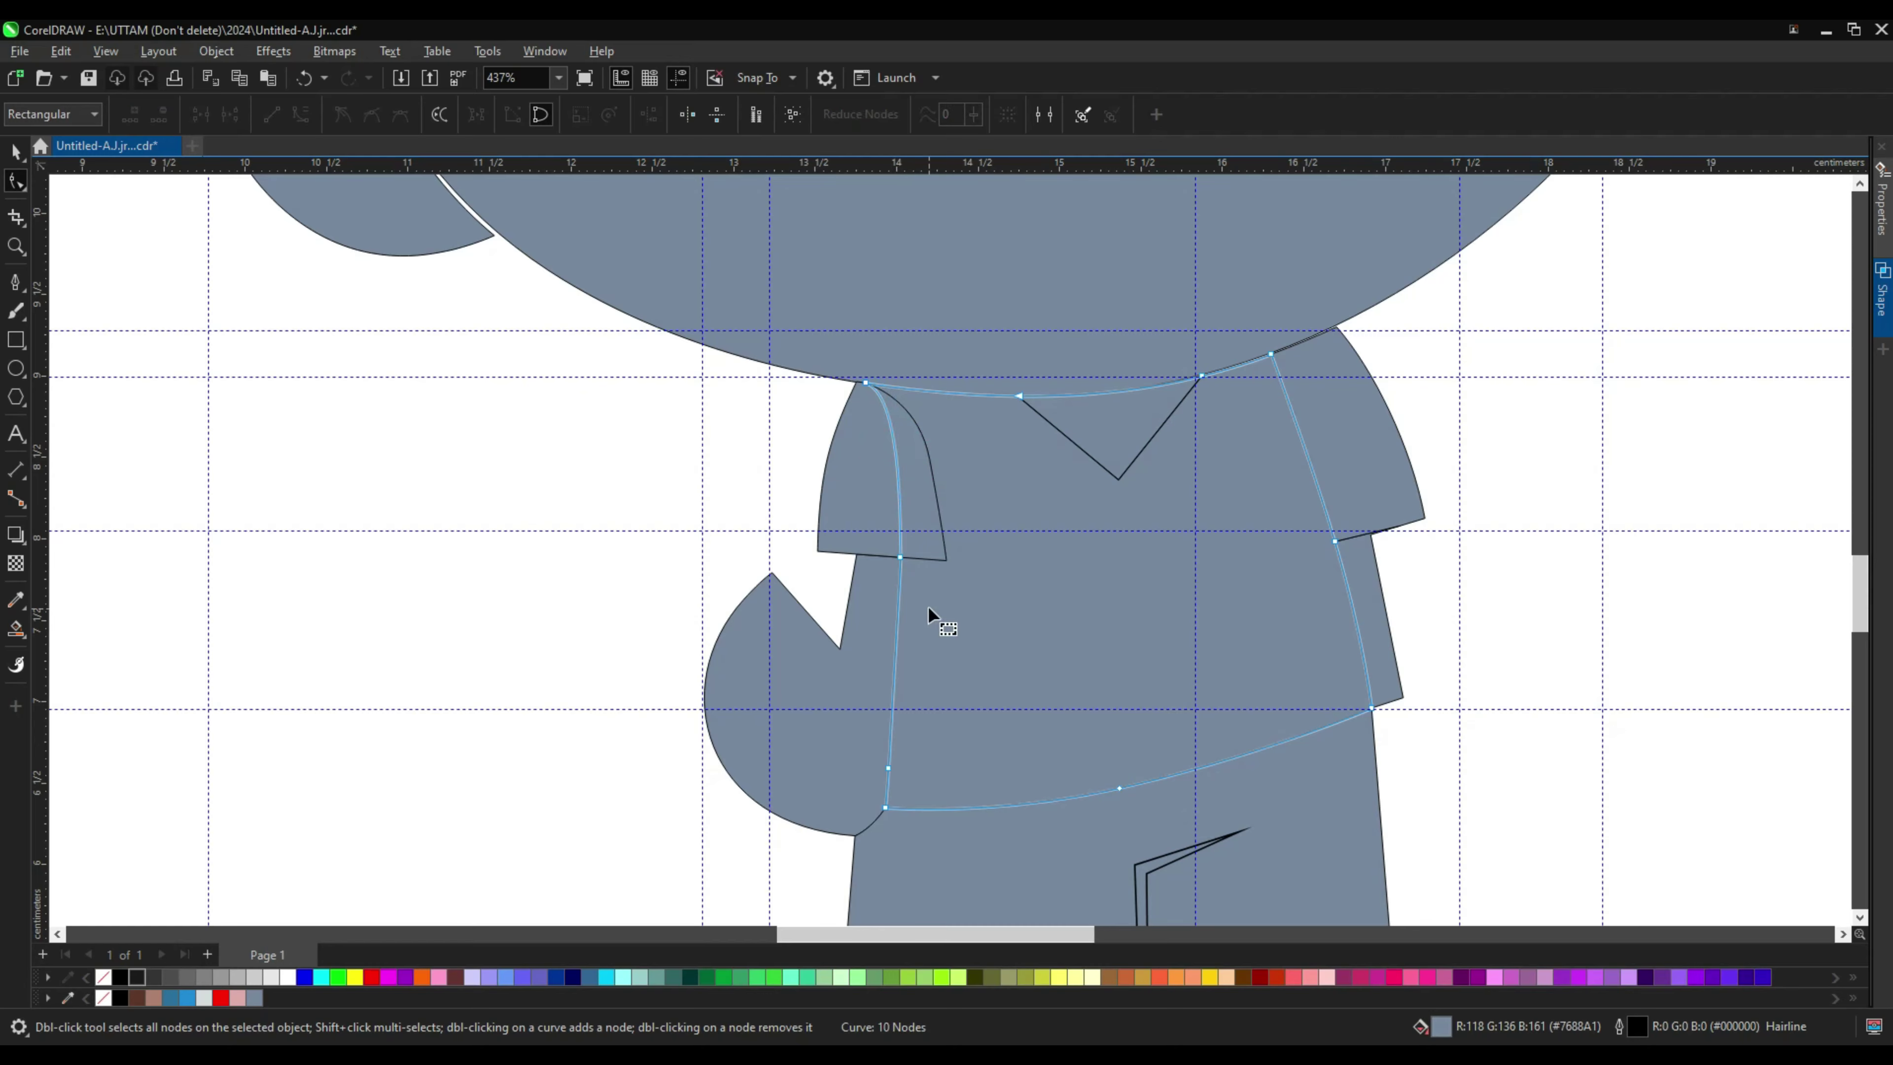
scroll(1026, 752, "up", 1)
scroll(1025, 712, "up", 1)
left_click_drag(1002, 694, 969, 718)
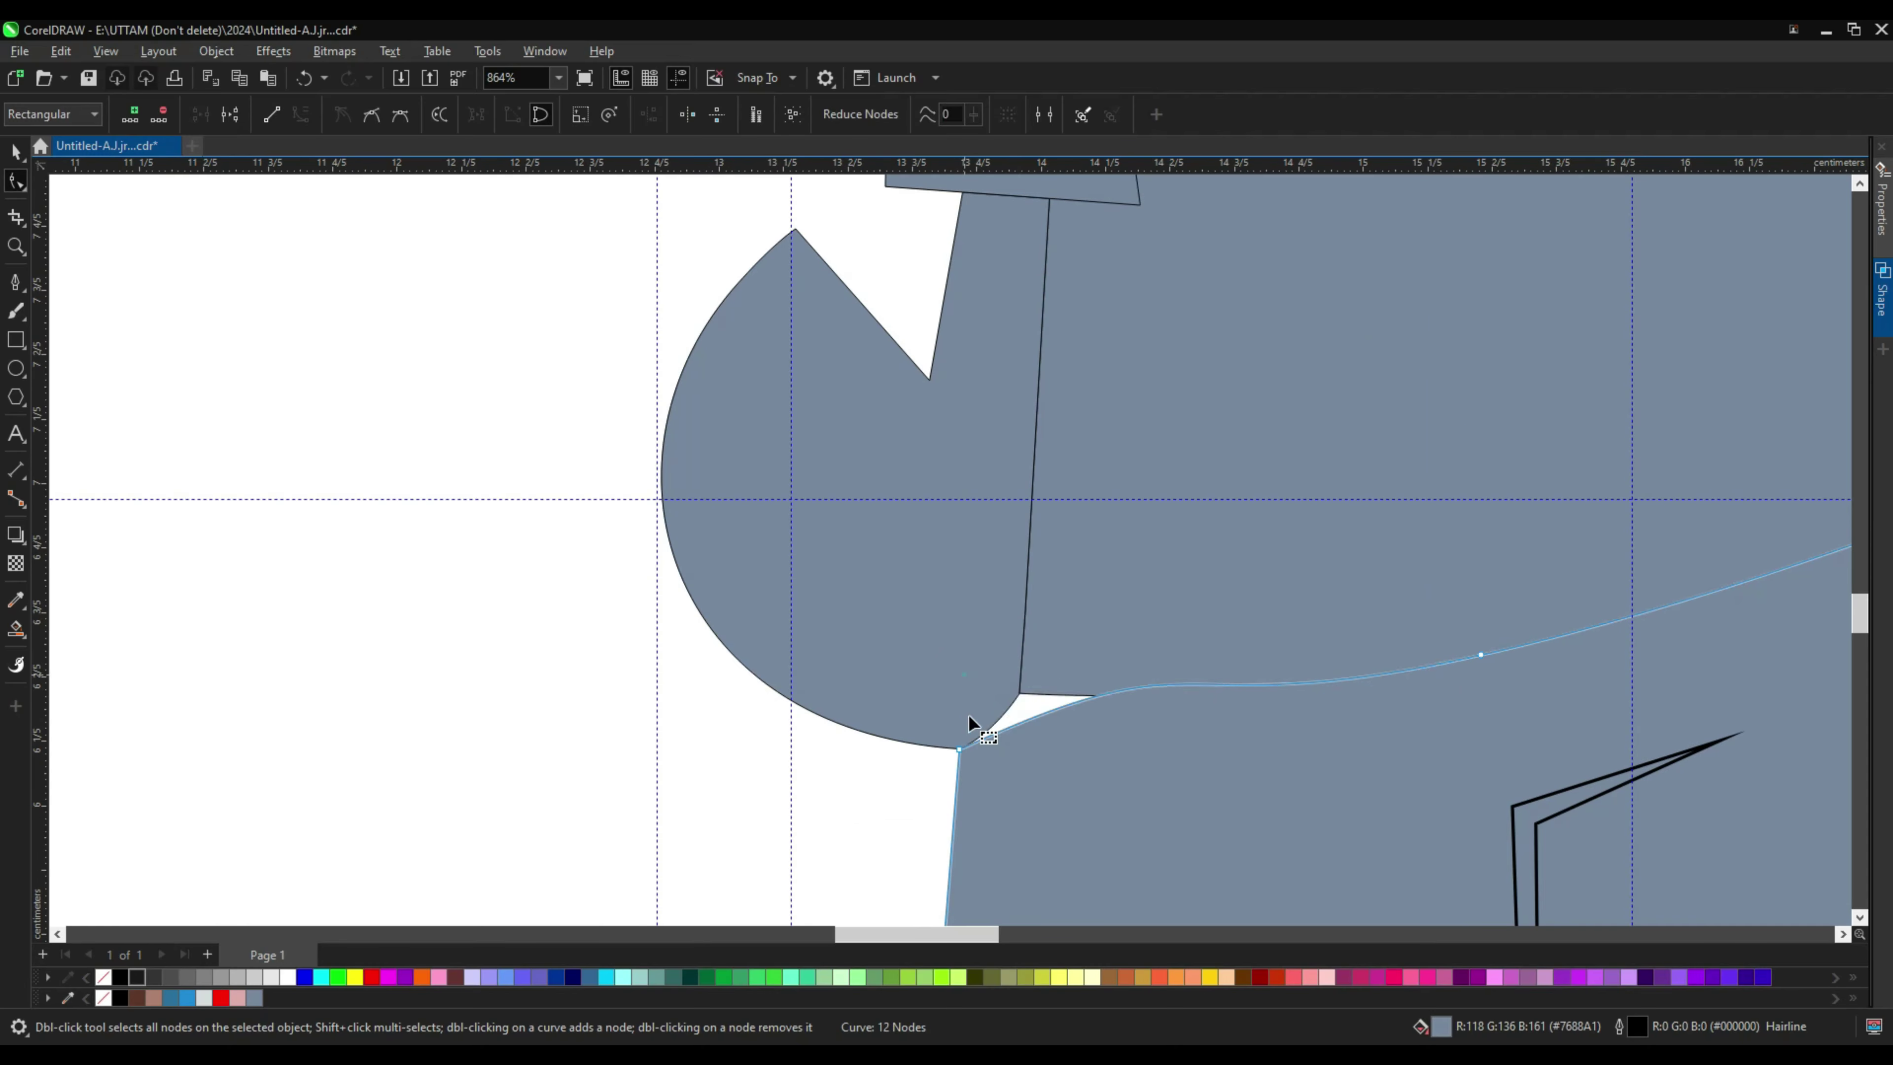
Step: Send the sleeve to the back of the layer and straighten the shirt's lower edge
right_click(1055, 733)
left_click(1334, 390)
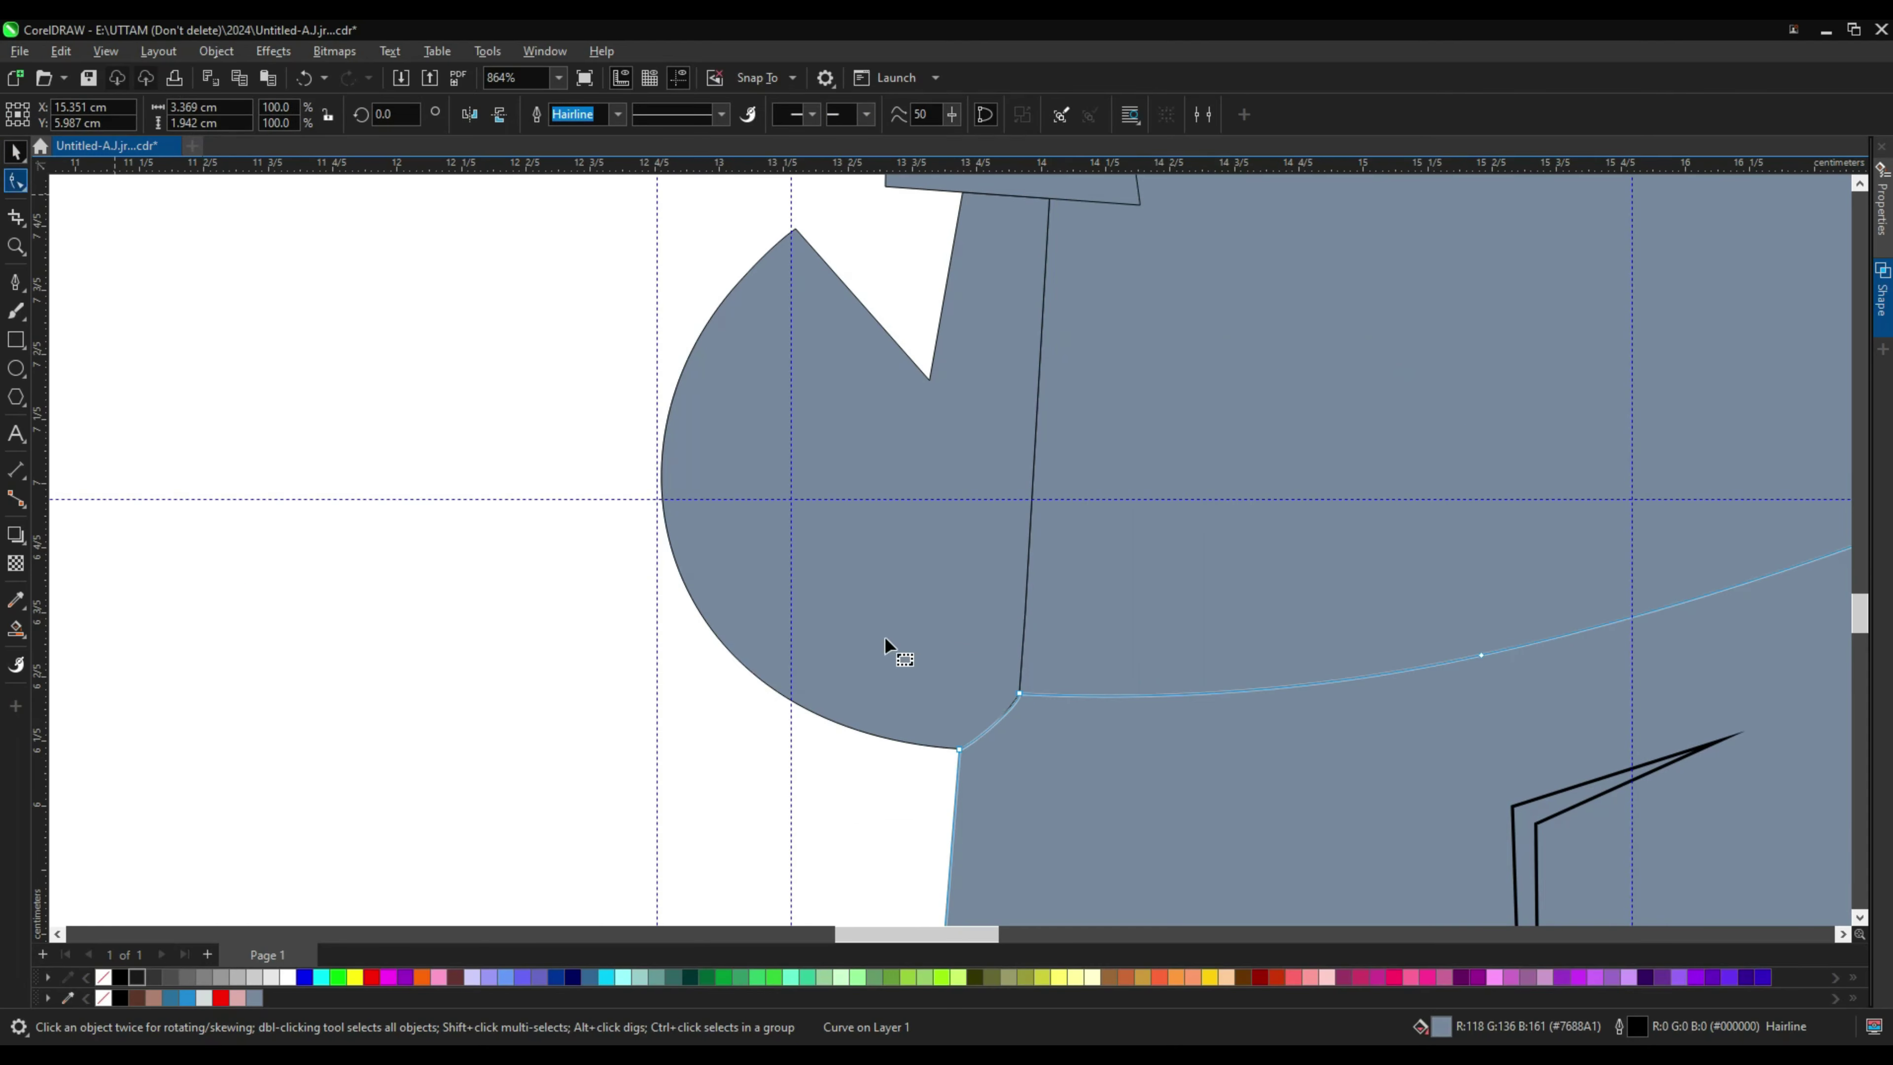
scroll(982, 675, "up", 1)
left_click_drag(1002, 689, 943, 643)
scroll(932, 782, "down", 3)
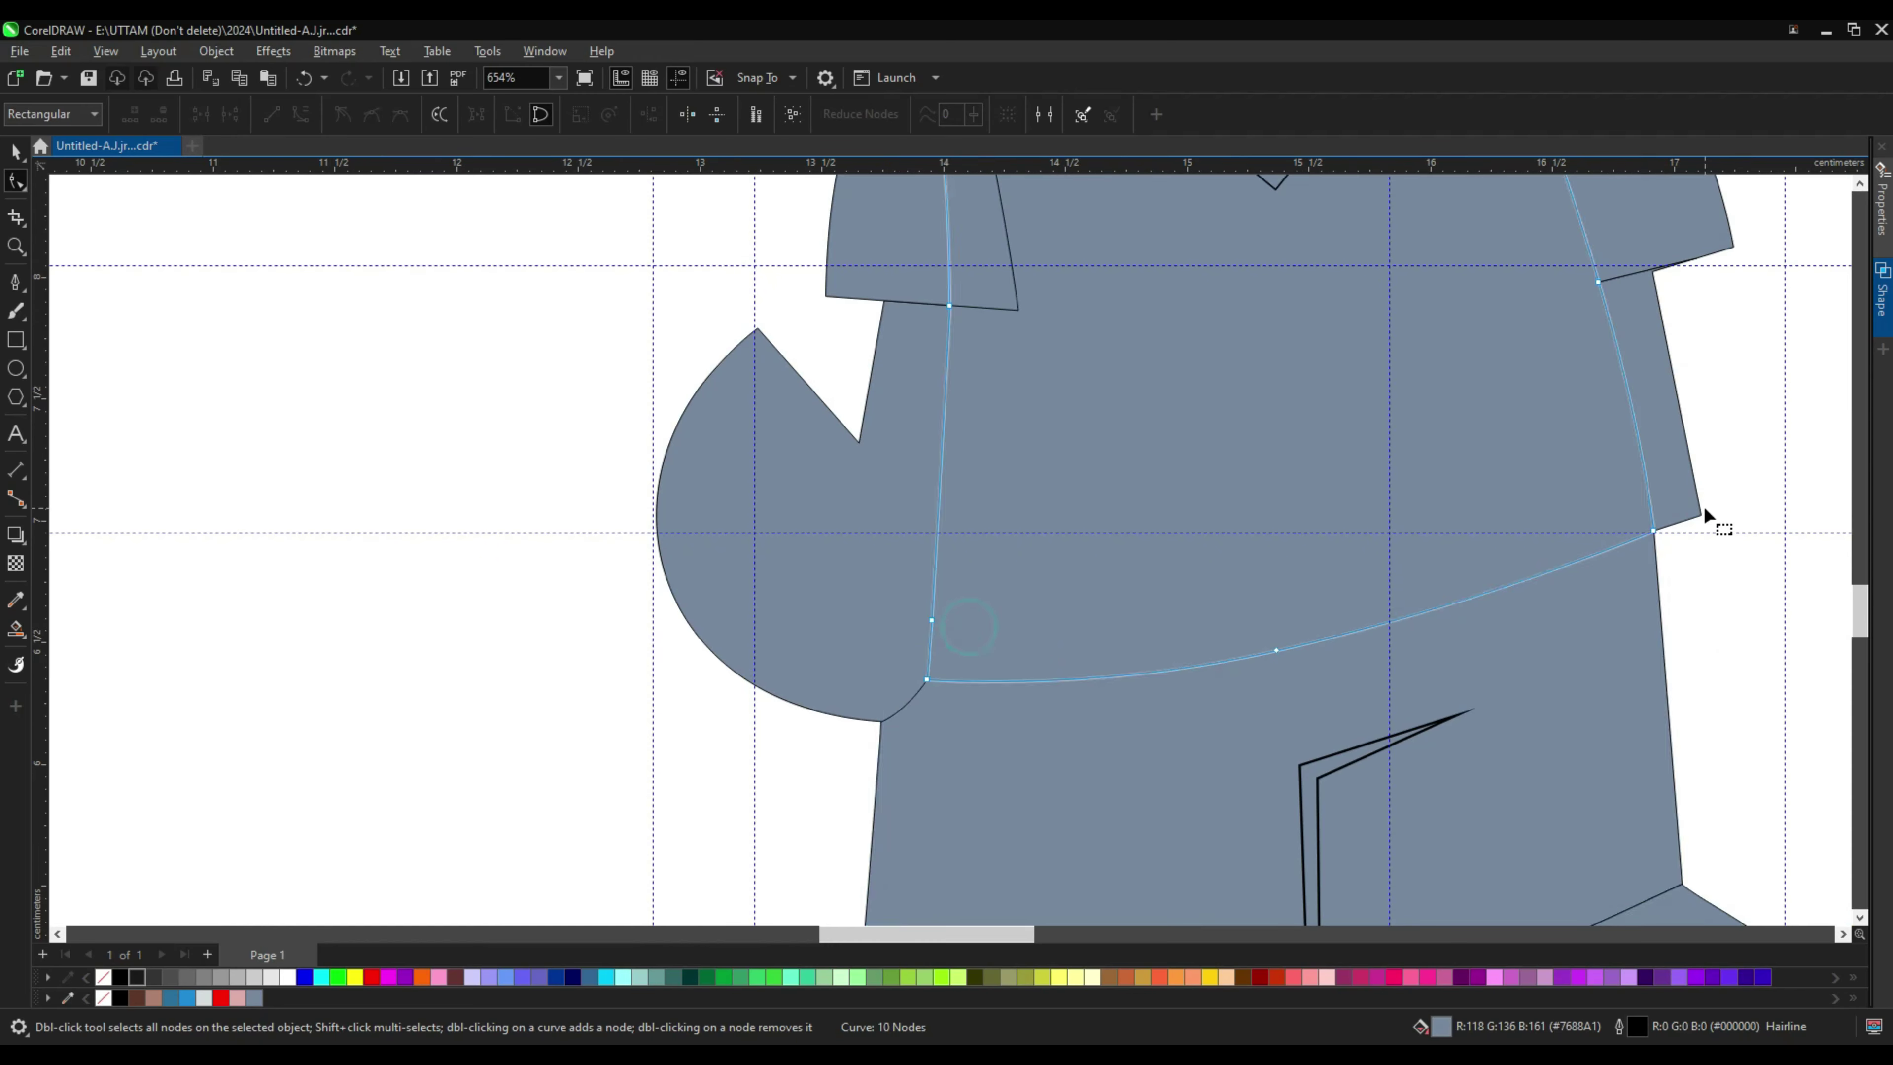
scroll(1651, 533, "up", 1)
left_click_drag(1652, 534, 1655, 484)
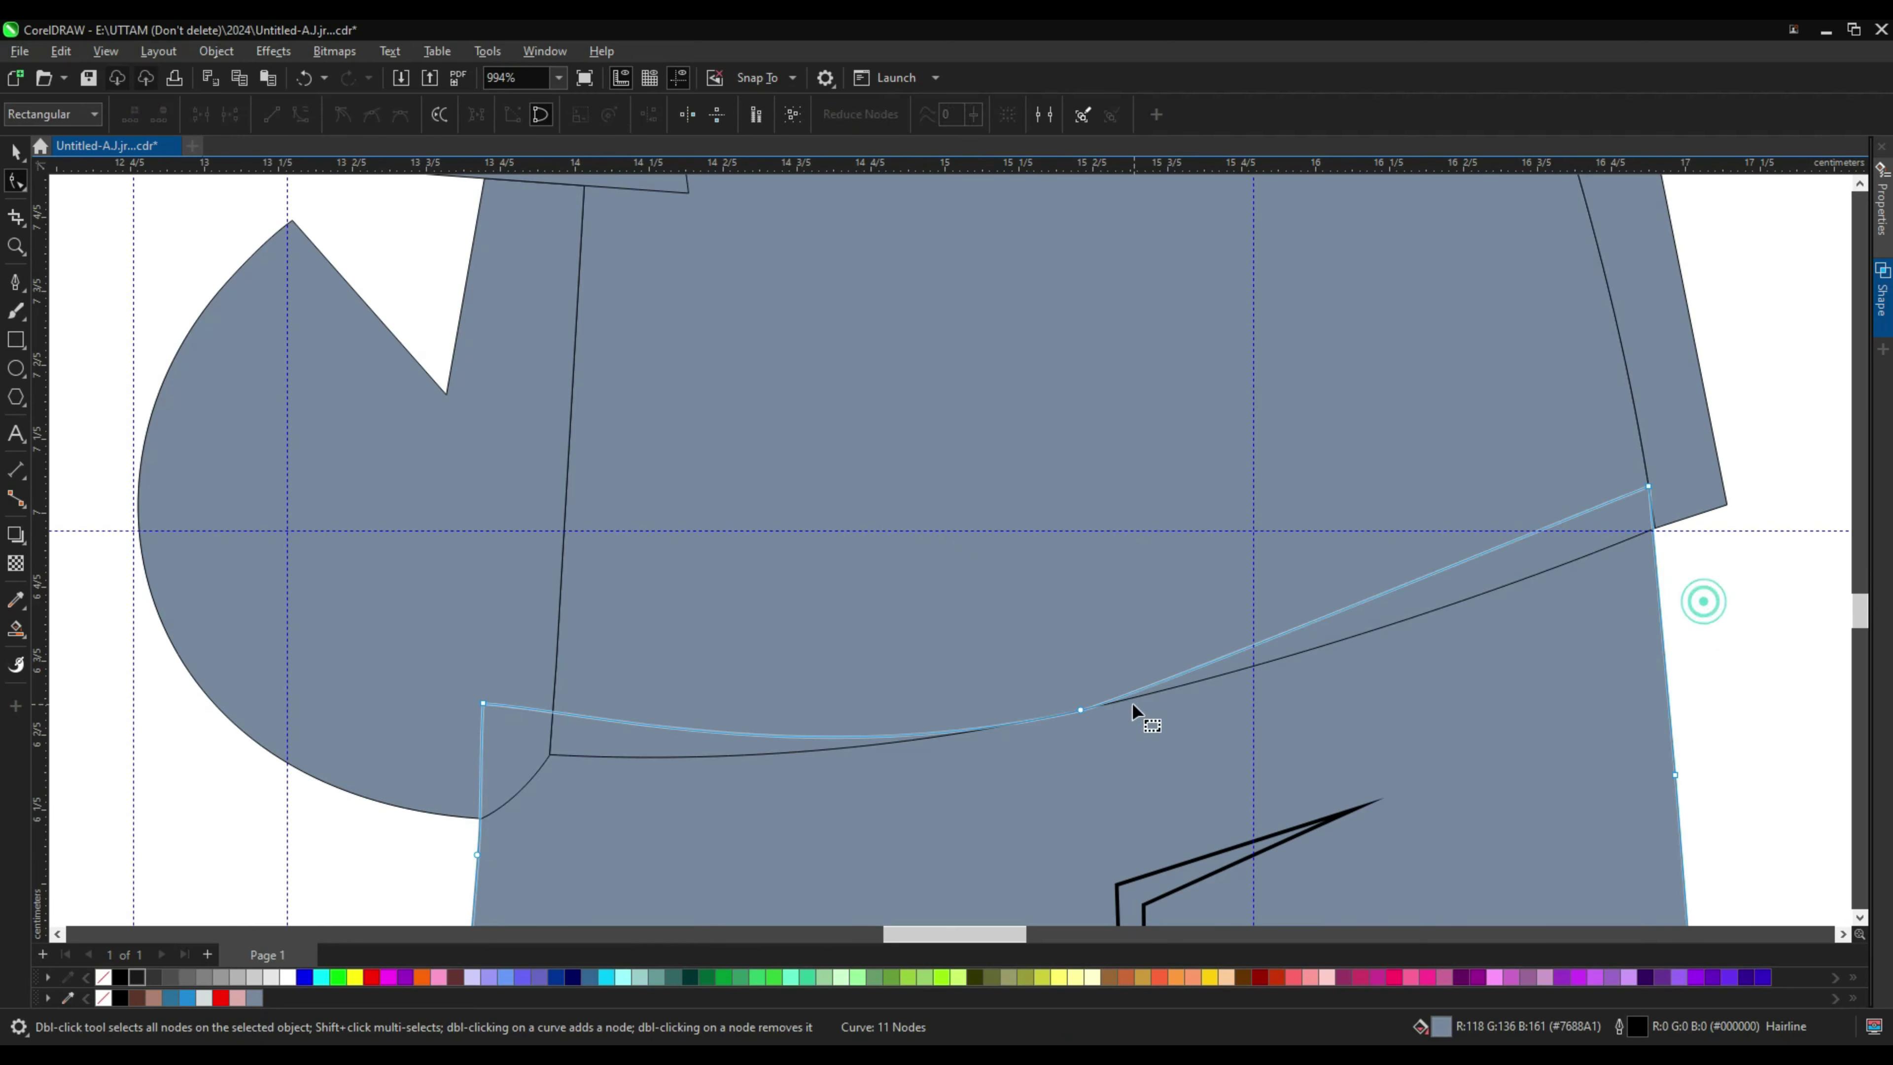
Step: Remove extra nodes from the shirt hem and pants bottom edges
double_click(1081, 709)
scroll(1125, 591, "down", 2)
scroll(1188, 765, "up", 3)
scroll(1118, 708, "down", 3)
scroll(521, 656, "up", 3)
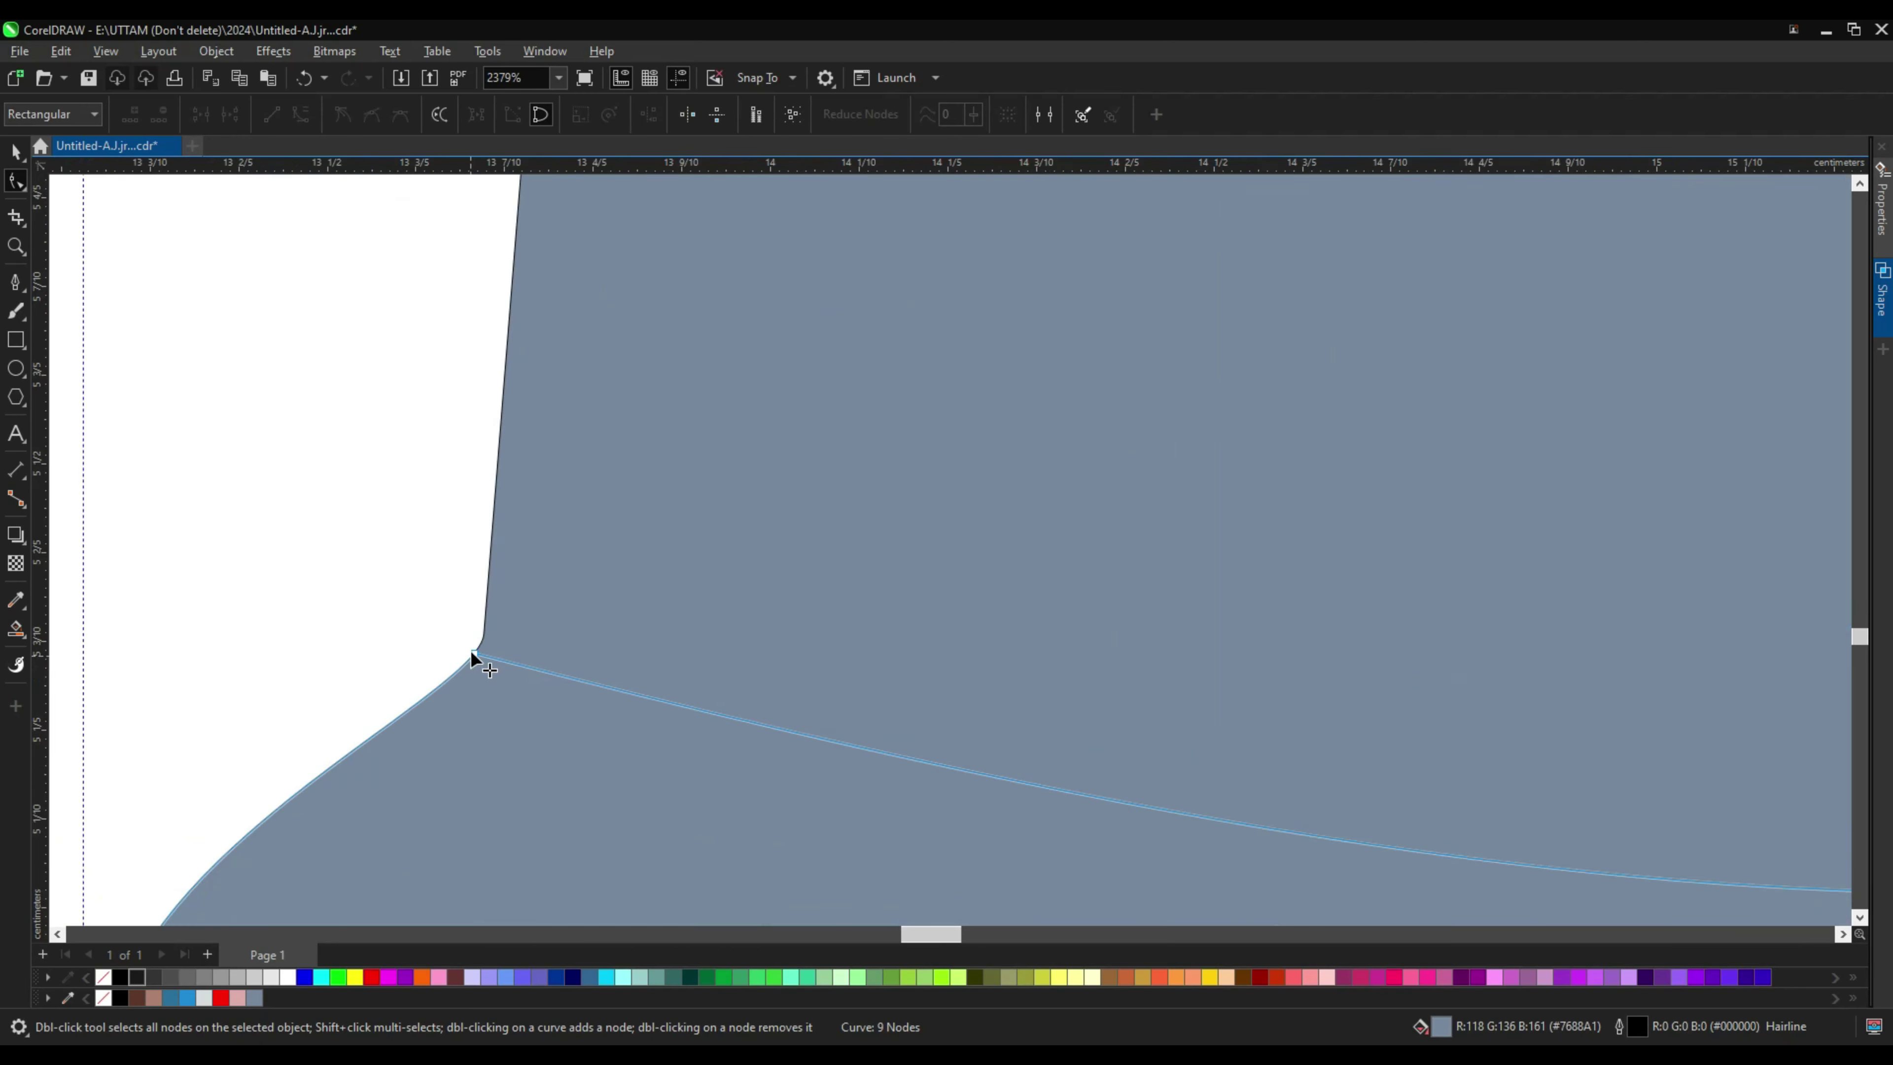
double_click(799, 686)
scroll(800, 686, "down", 1)
scroll(800, 686, "down", 2)
double_click(1335, 760)
scroll(1592, 607, "down", 1)
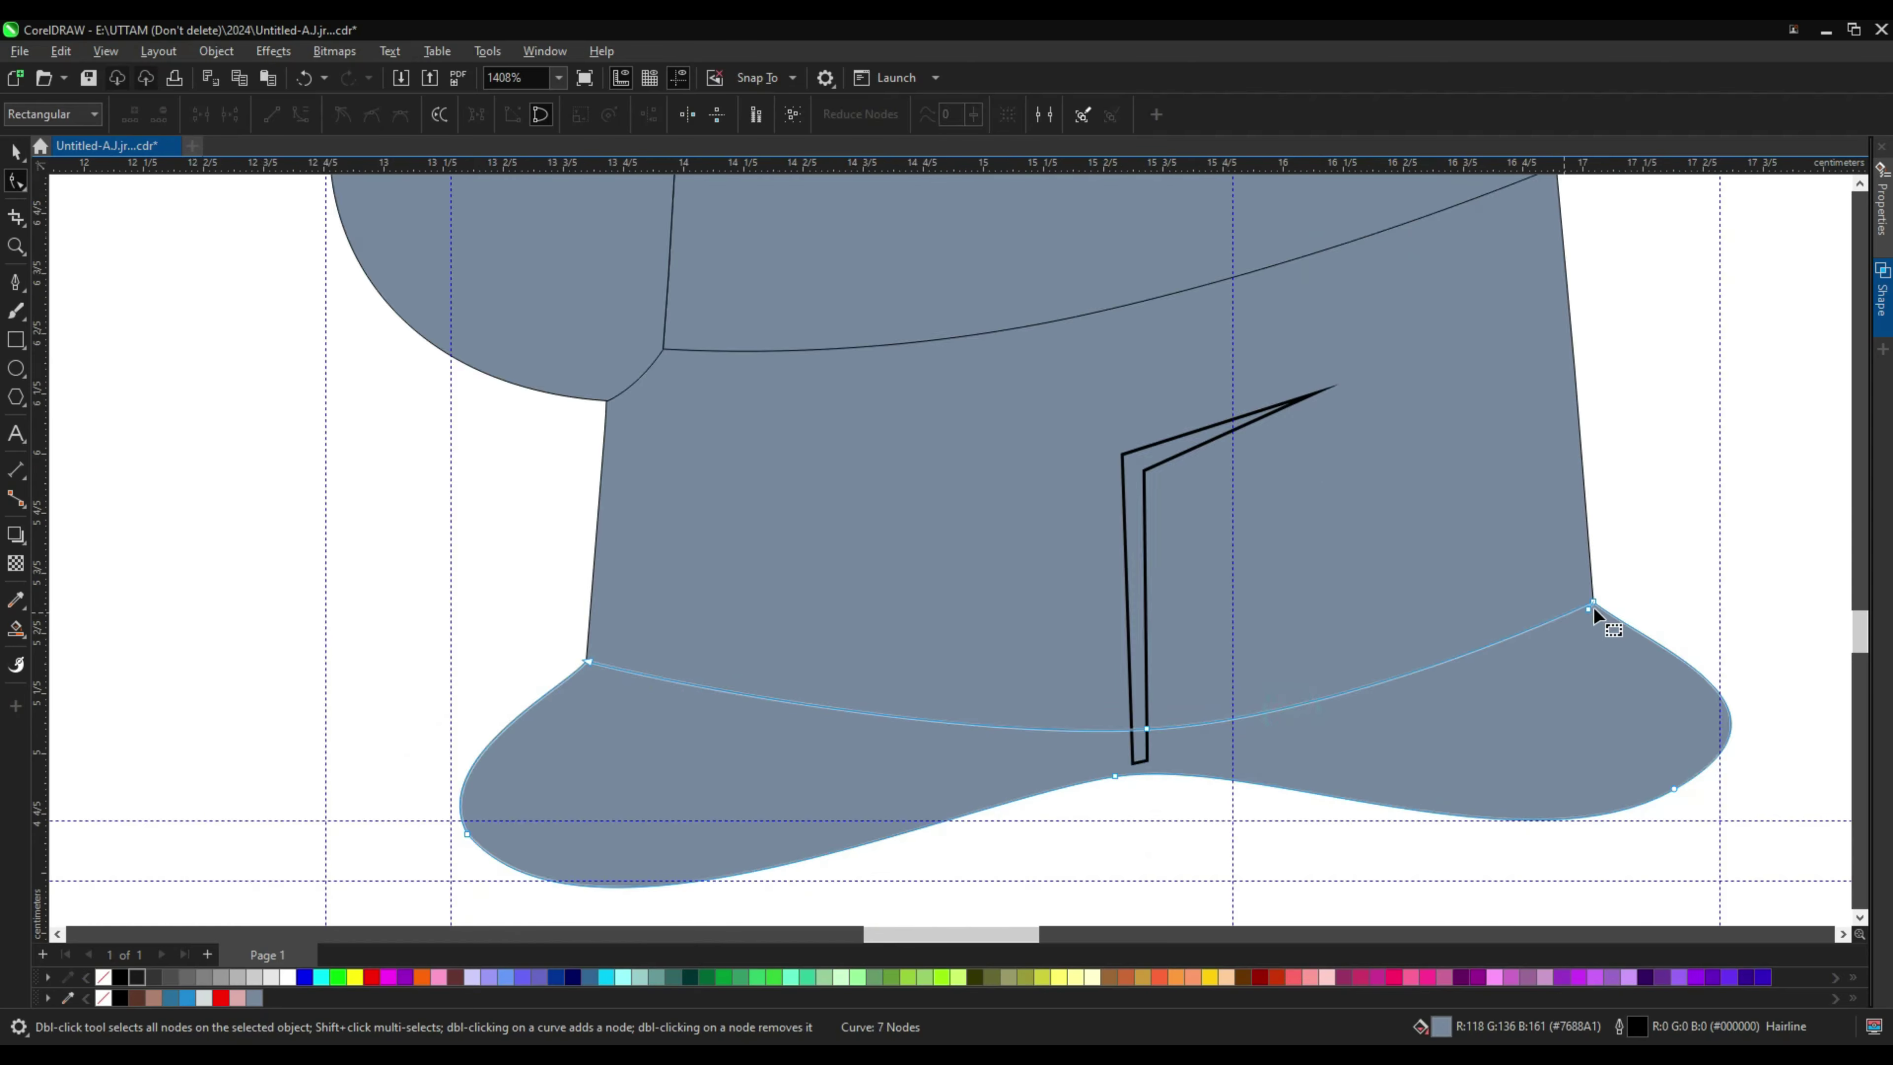
scroll(1586, 608, "up", 3)
scroll(1575, 564, "down", 5)
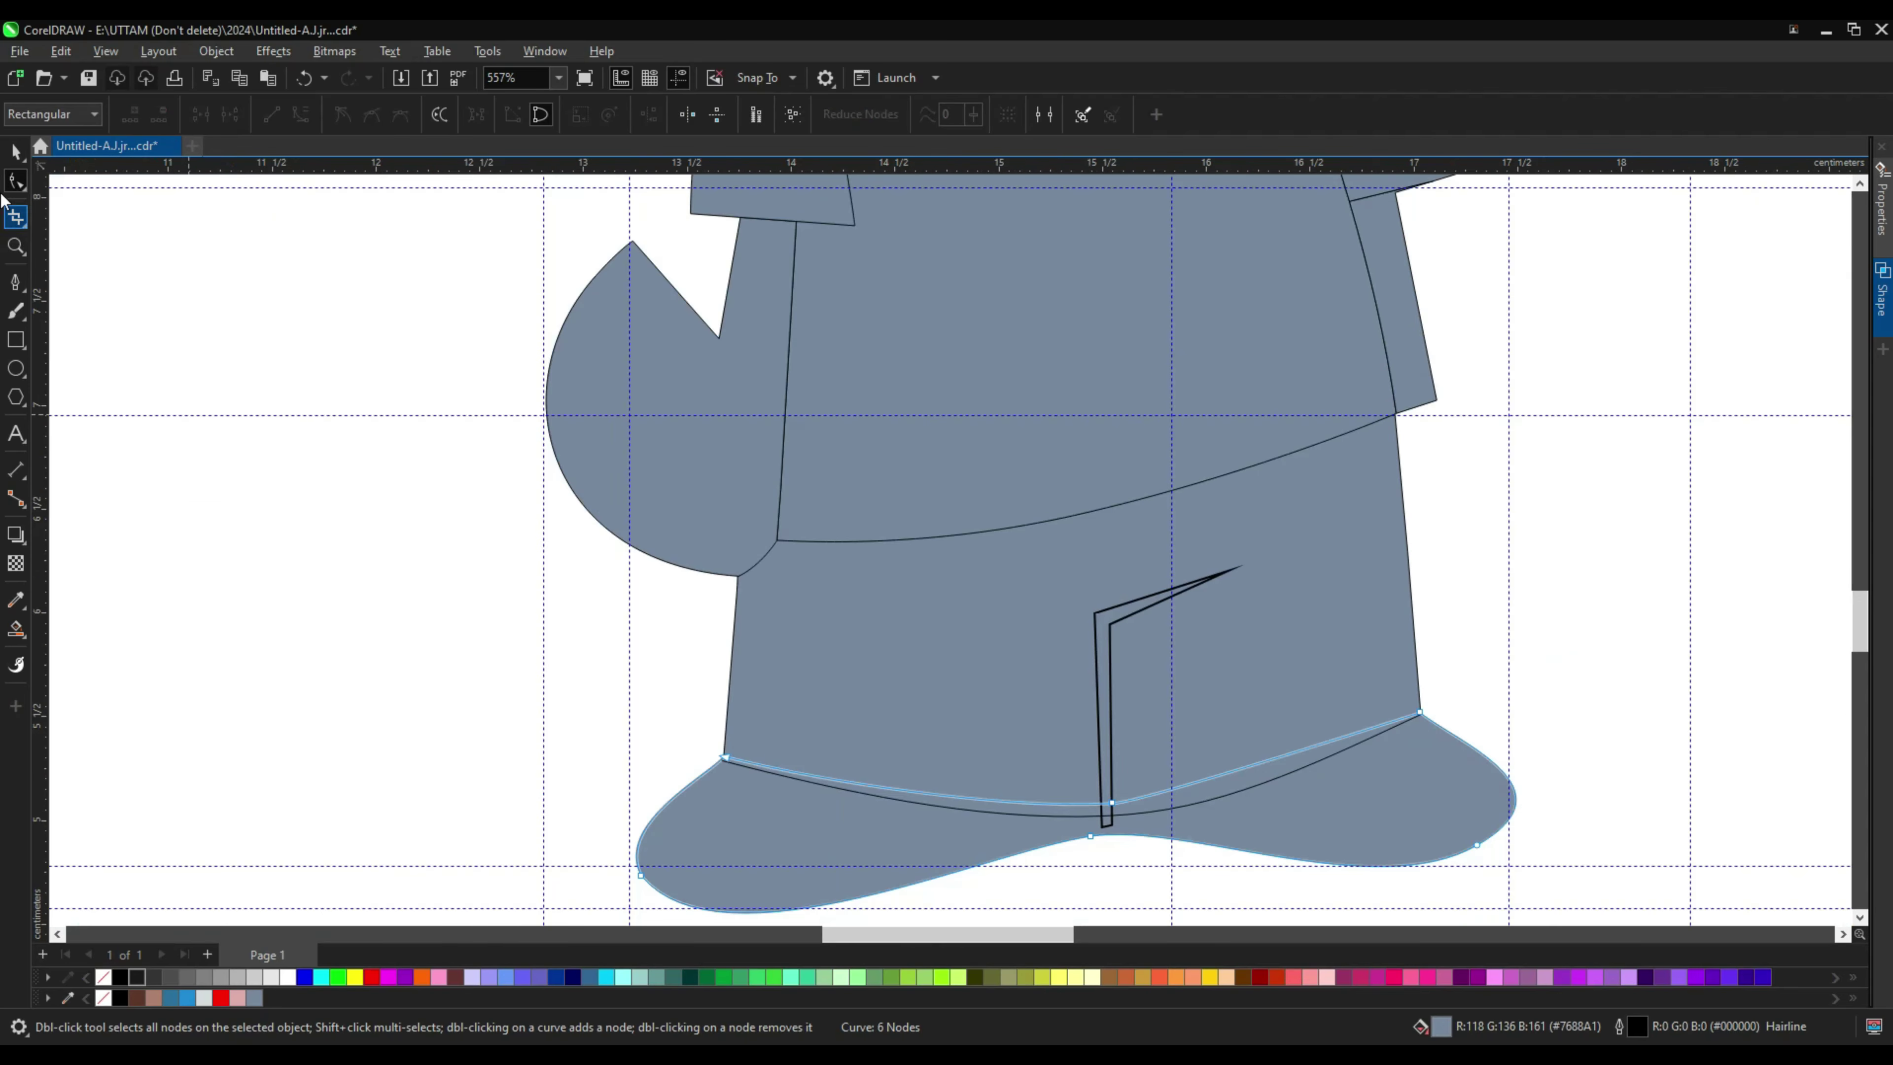
key("space")
left_click(189, 436)
scroll(1041, 630, "down", 2)
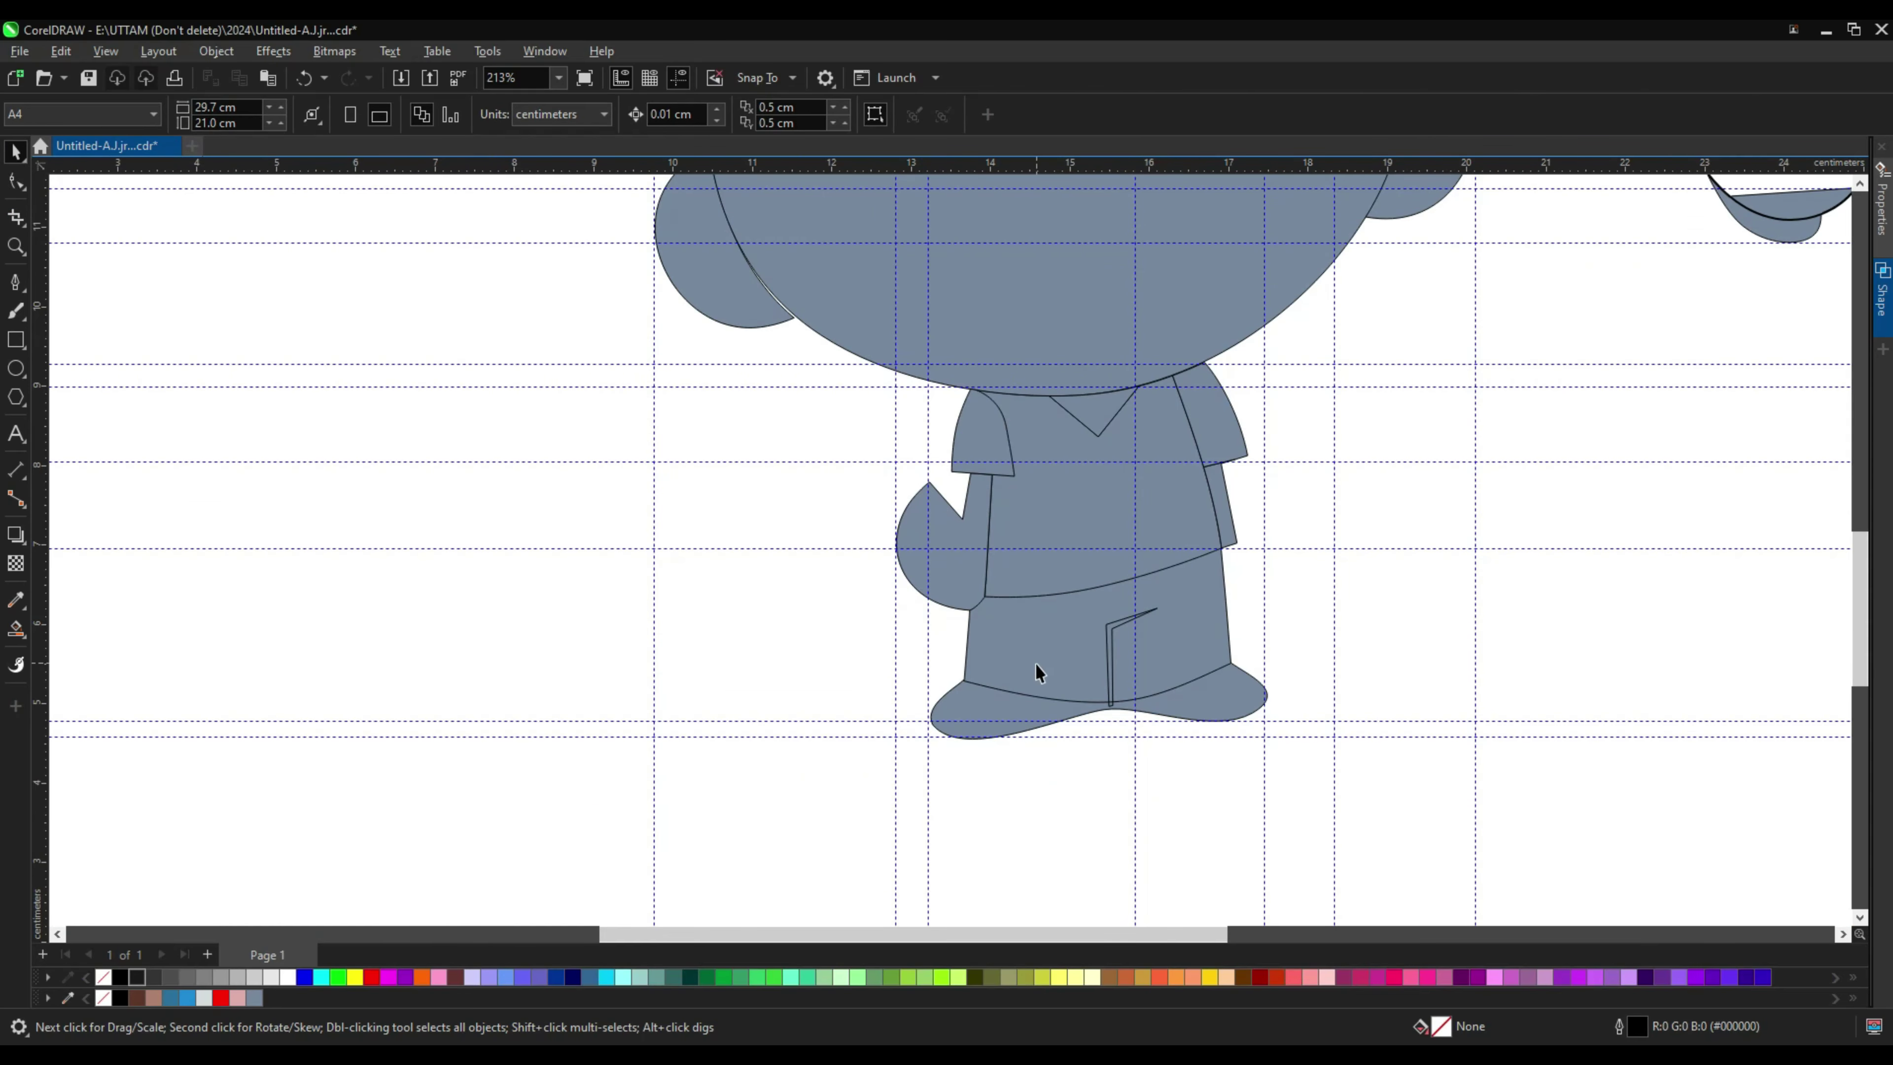
Step: Remove the sleeve's top-left and left-side nodes, undoing a trial top-node reshape
scroll(971, 513, "up", 2)
left_click(971, 453)
scroll(972, 452, "up", 3)
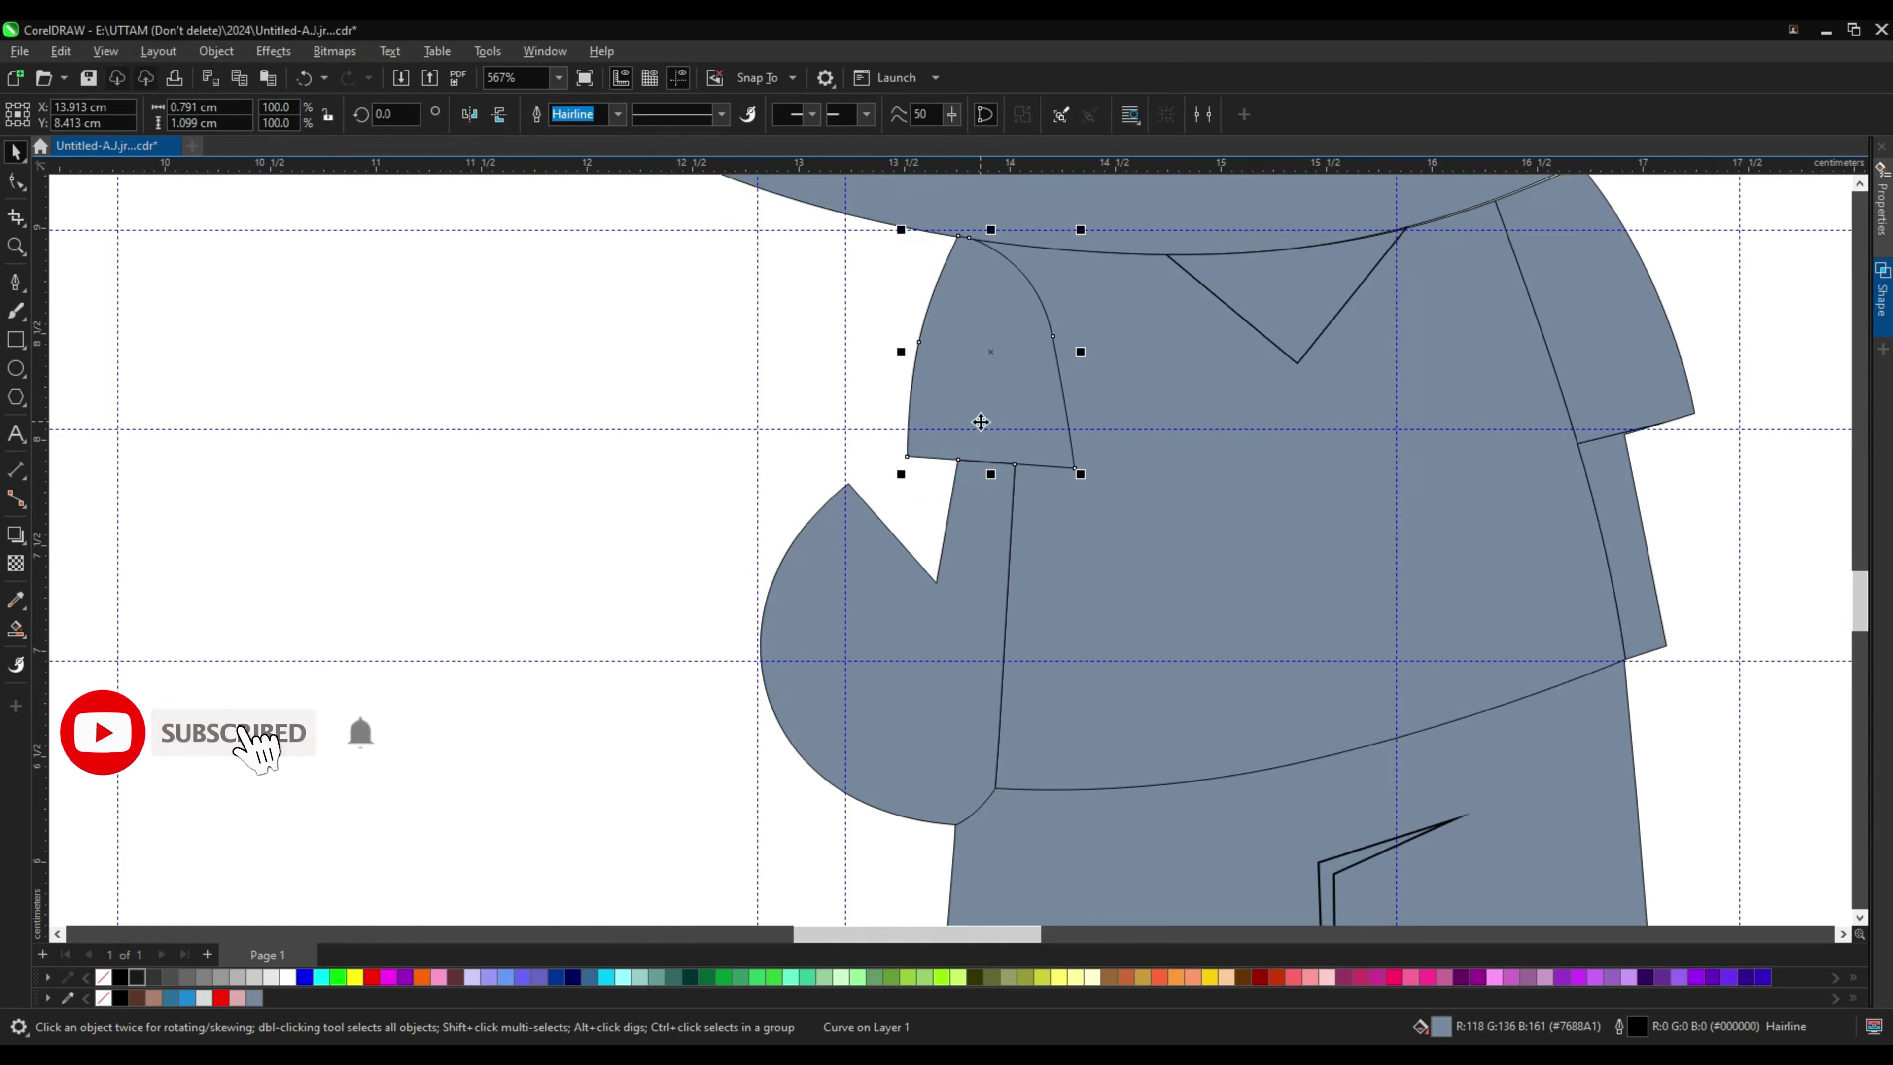
key("F10")
scroll(1028, 235, "up", 3)
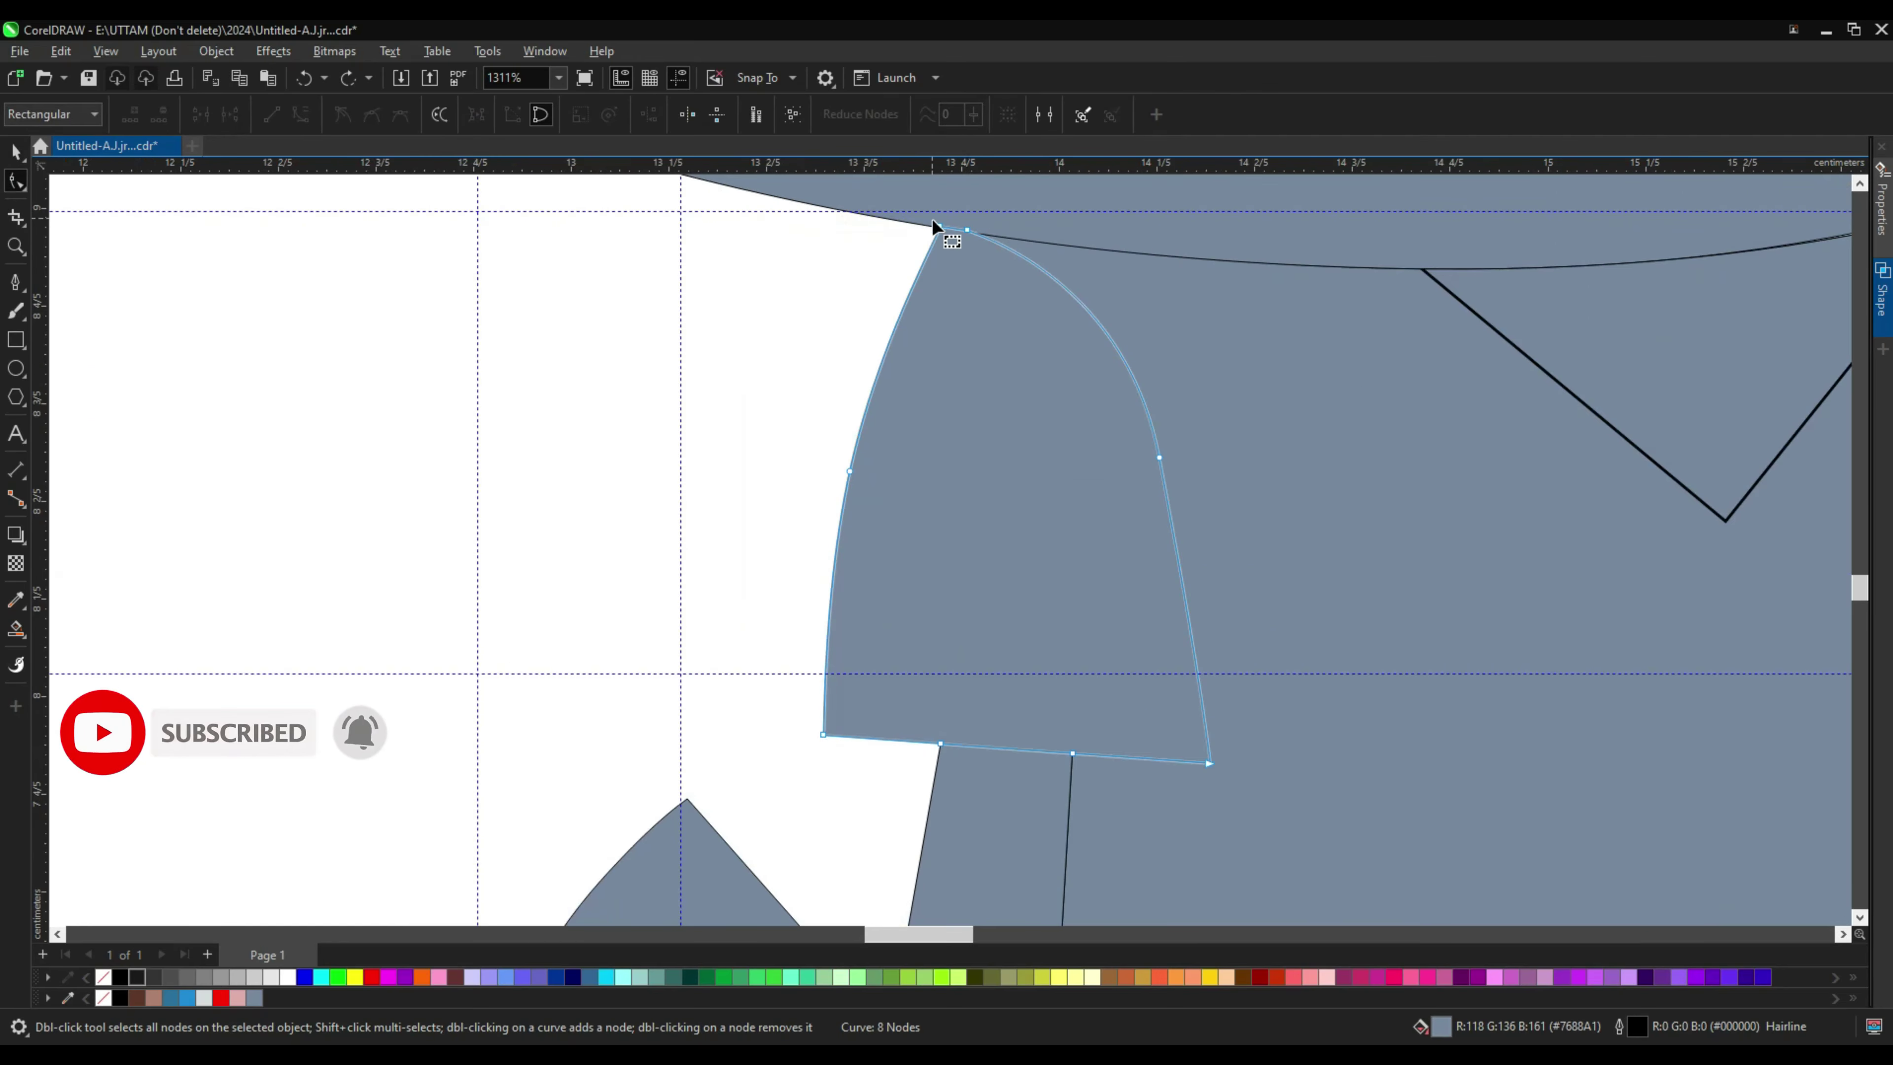
double_click(937, 235)
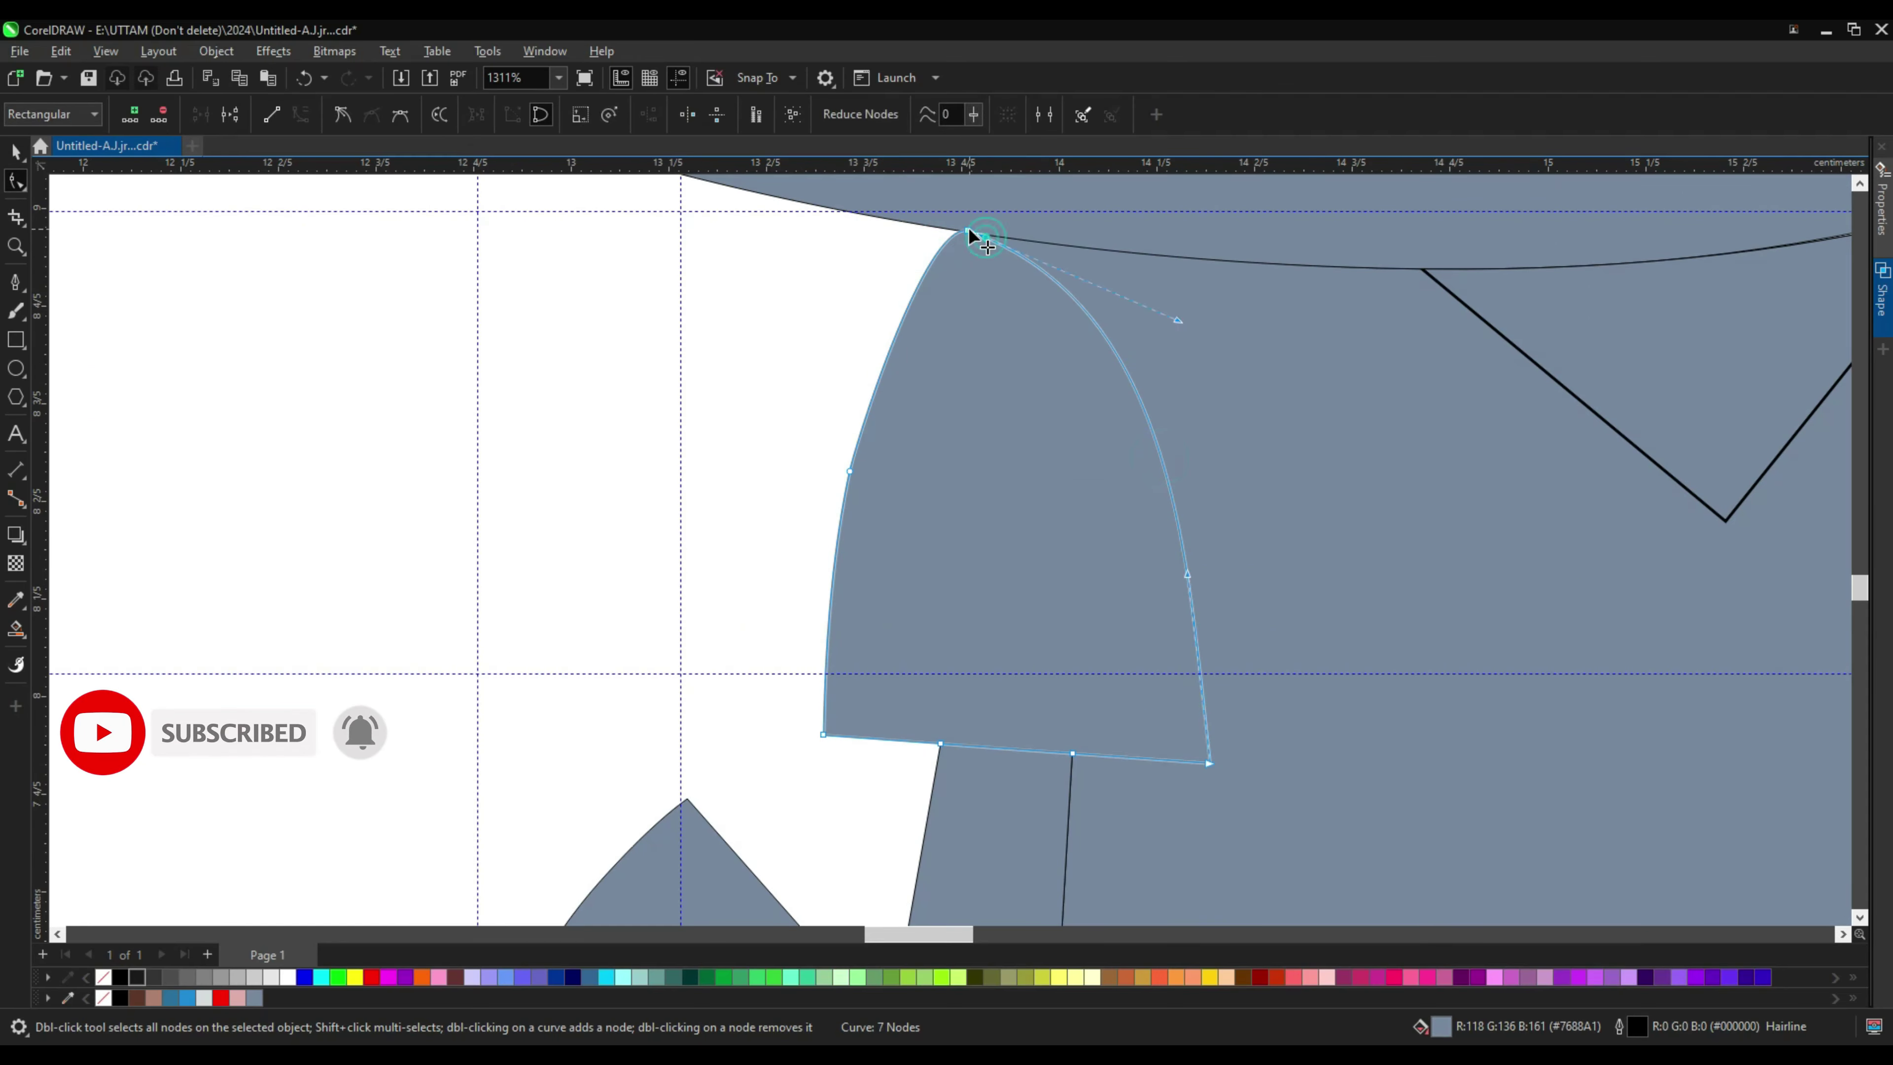
double_click(849, 471)
scroll(938, 257, "up", 2)
scroll(1014, 254, "up", 1)
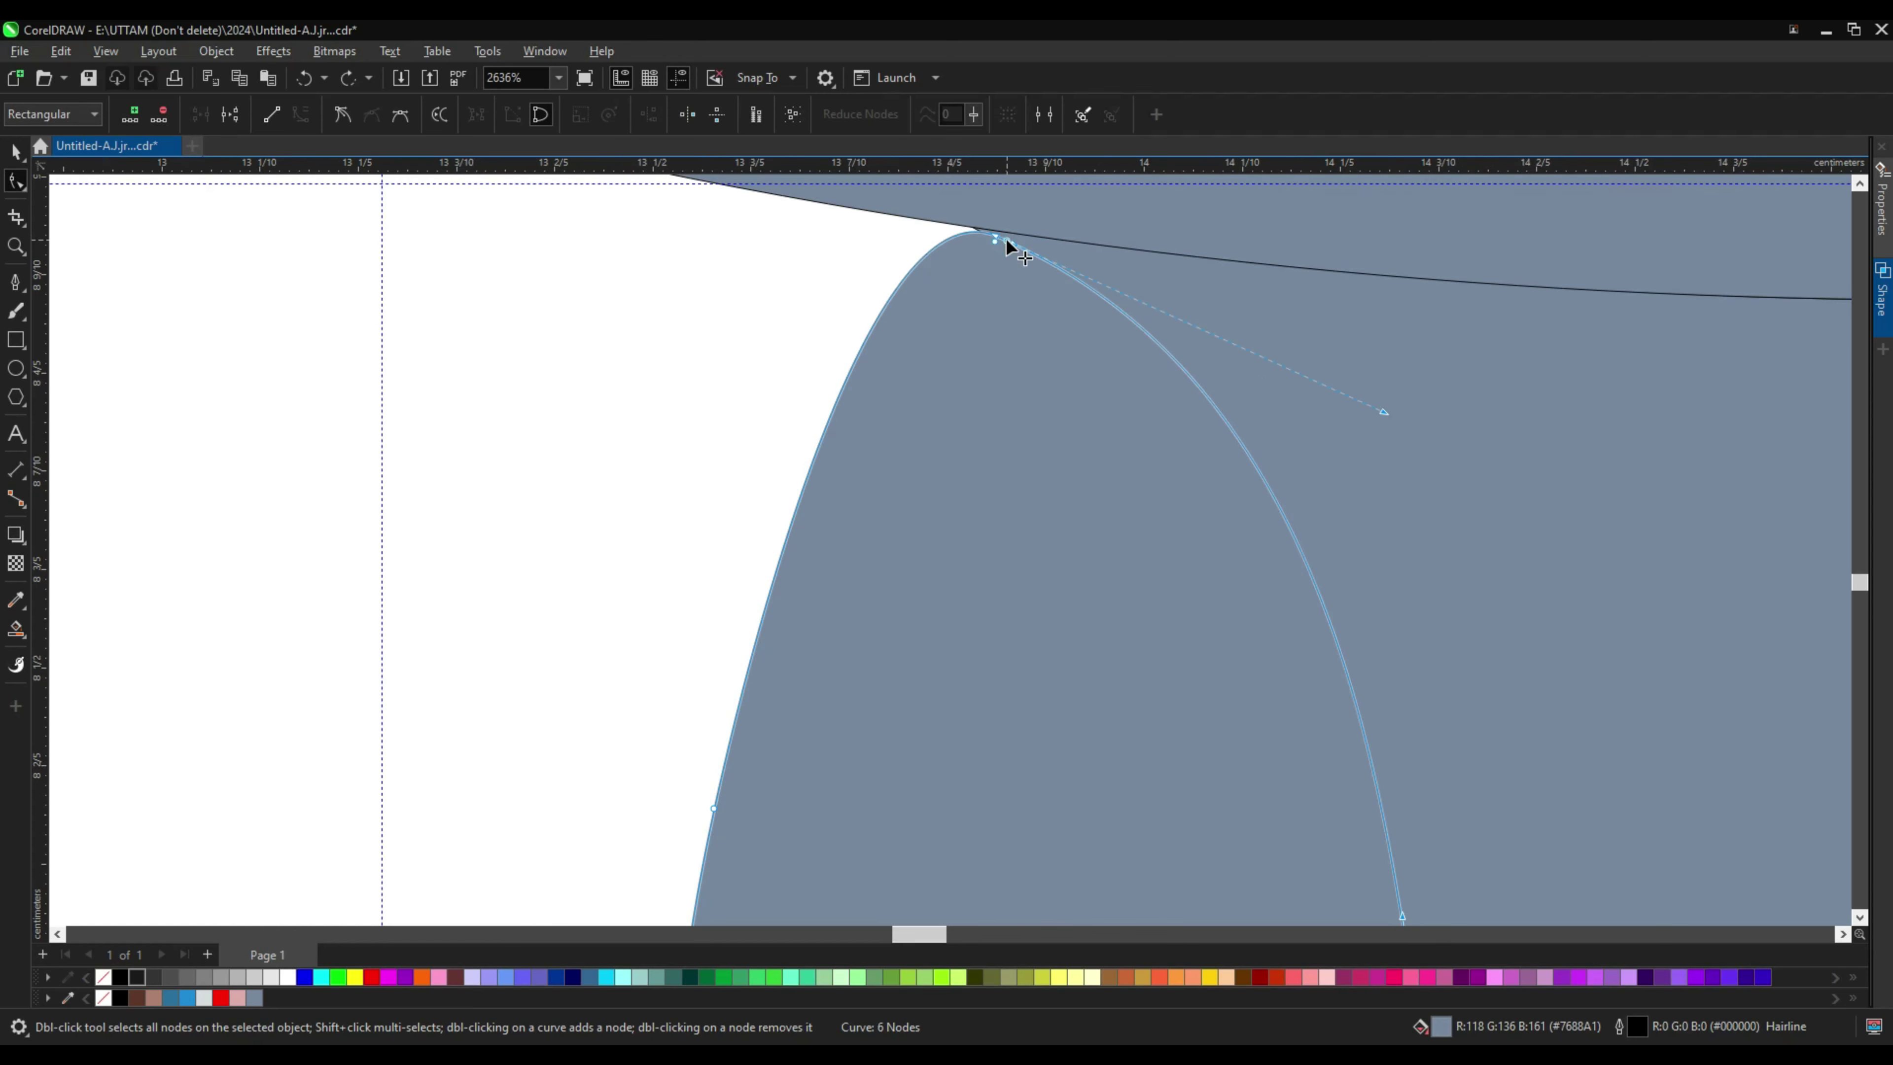
mouse_move(1006, 242)
left_mouse_down()
mouse_move(998, 226)
mouse_move(1062, 265)
mouse_move(968, 221)
left_mouse_up()
key("ctrl+z")
scroll(1043, 286, "up", 4)
scroll(1044, 285, "down", 2)
key("ctrl+z")
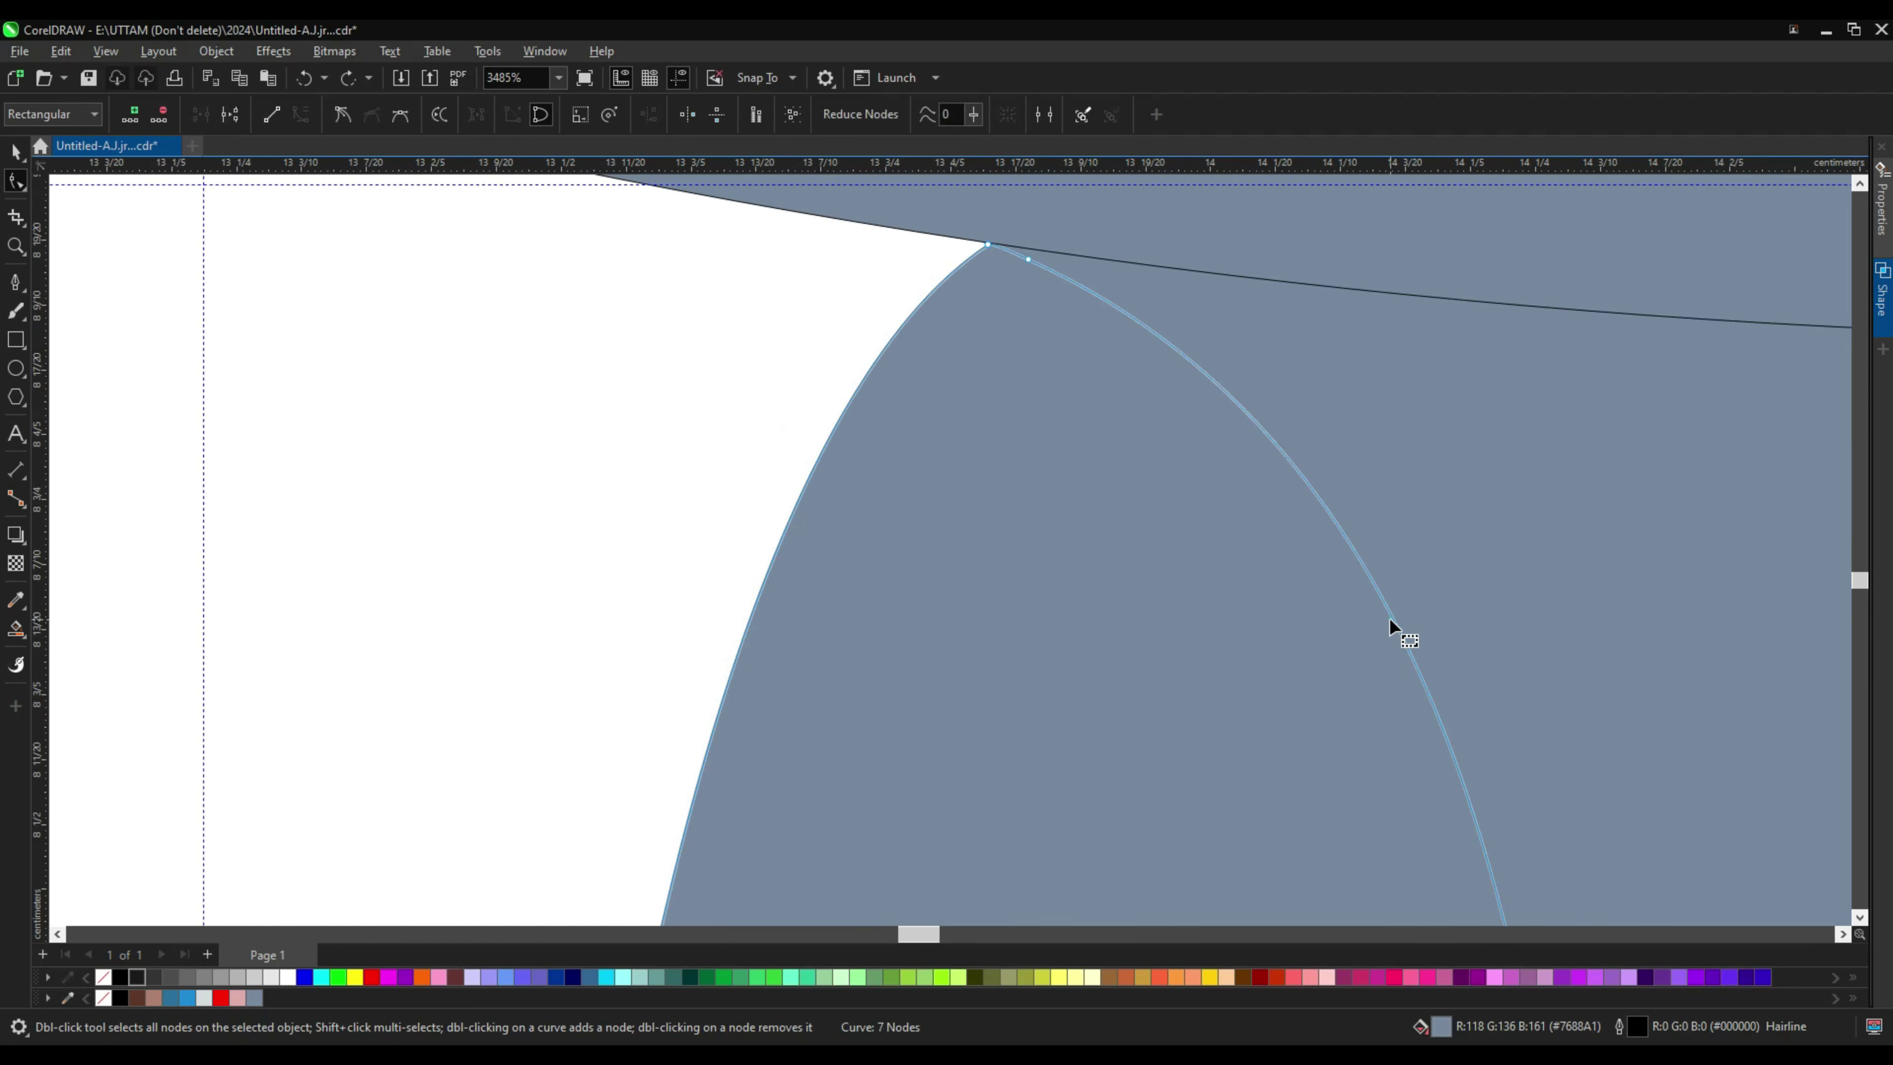
Step: Shape the sleeve cap into a rounded arch by straightening and re-curving its segments
left_click(1021, 253)
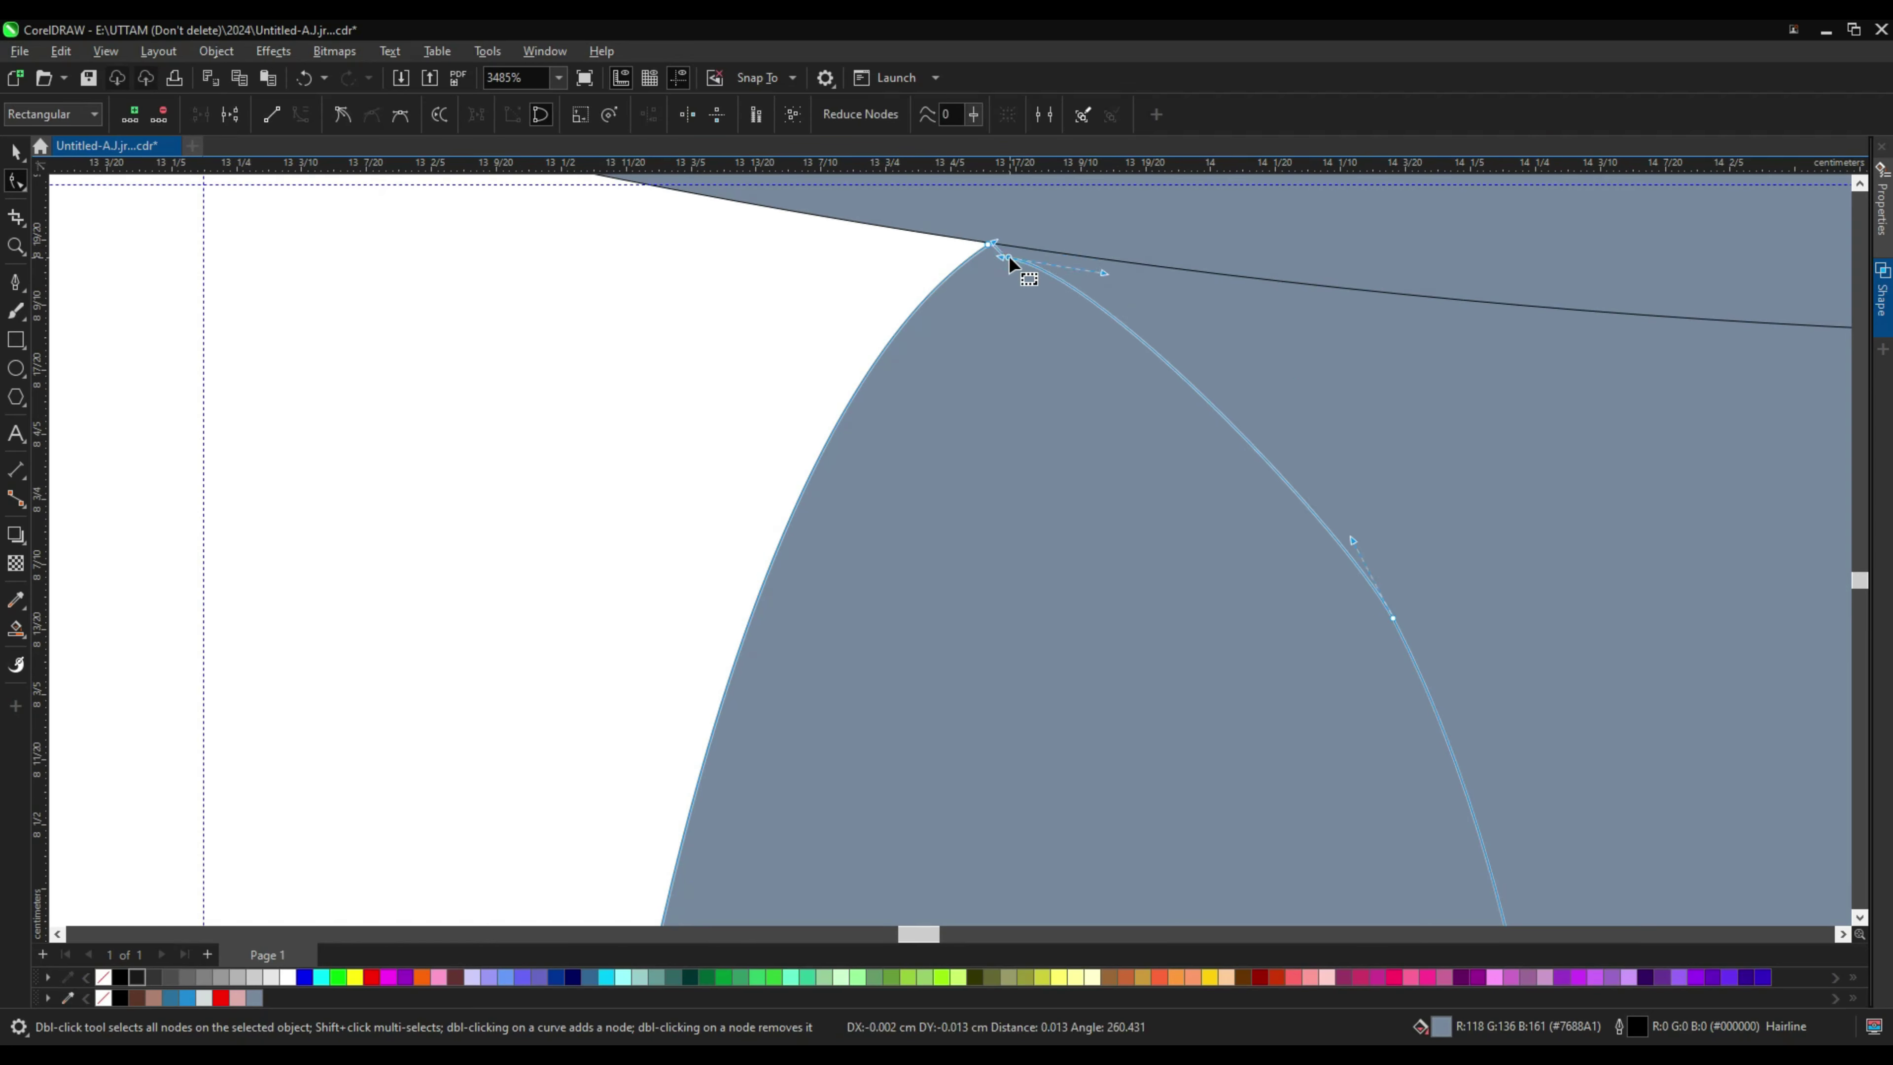
scroll(1162, 343, "down", 4)
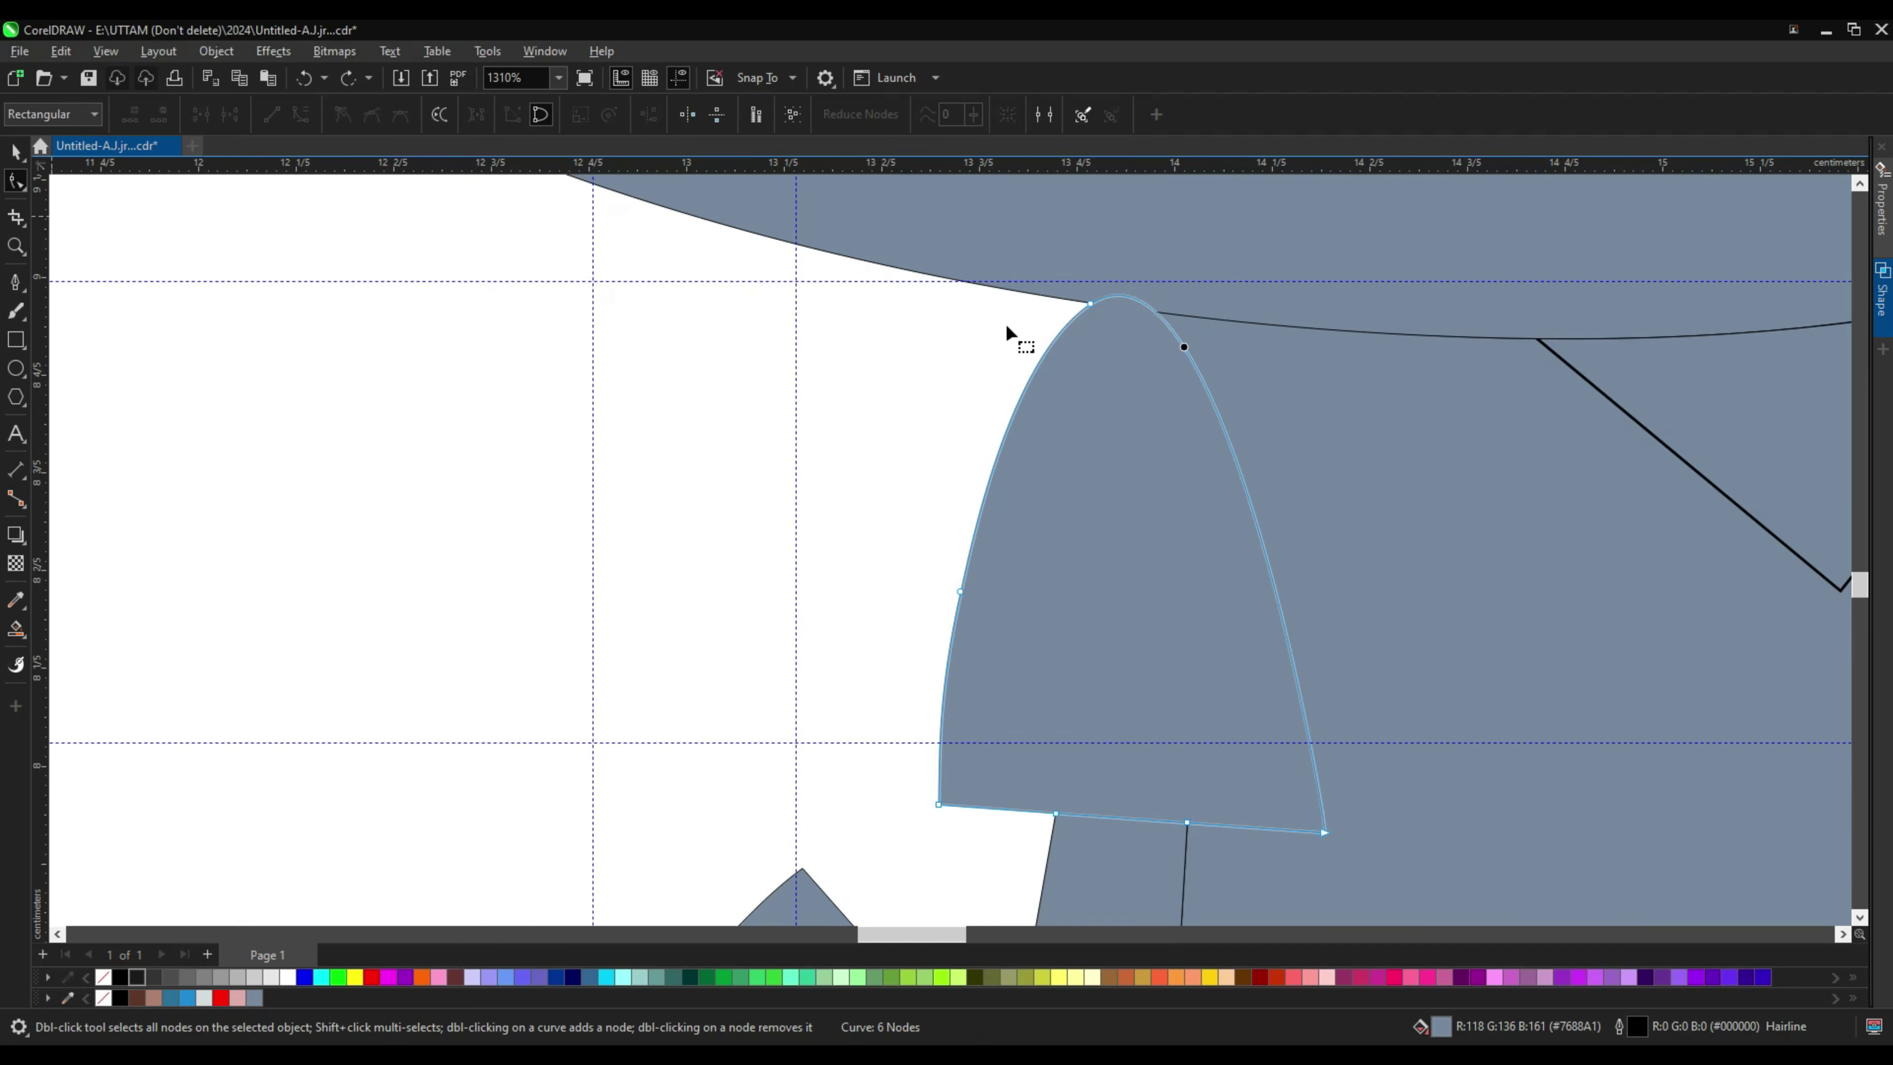
right_click(1058, 330)
left_click(1126, 383)
right_click(1192, 401)
left_click(1266, 516)
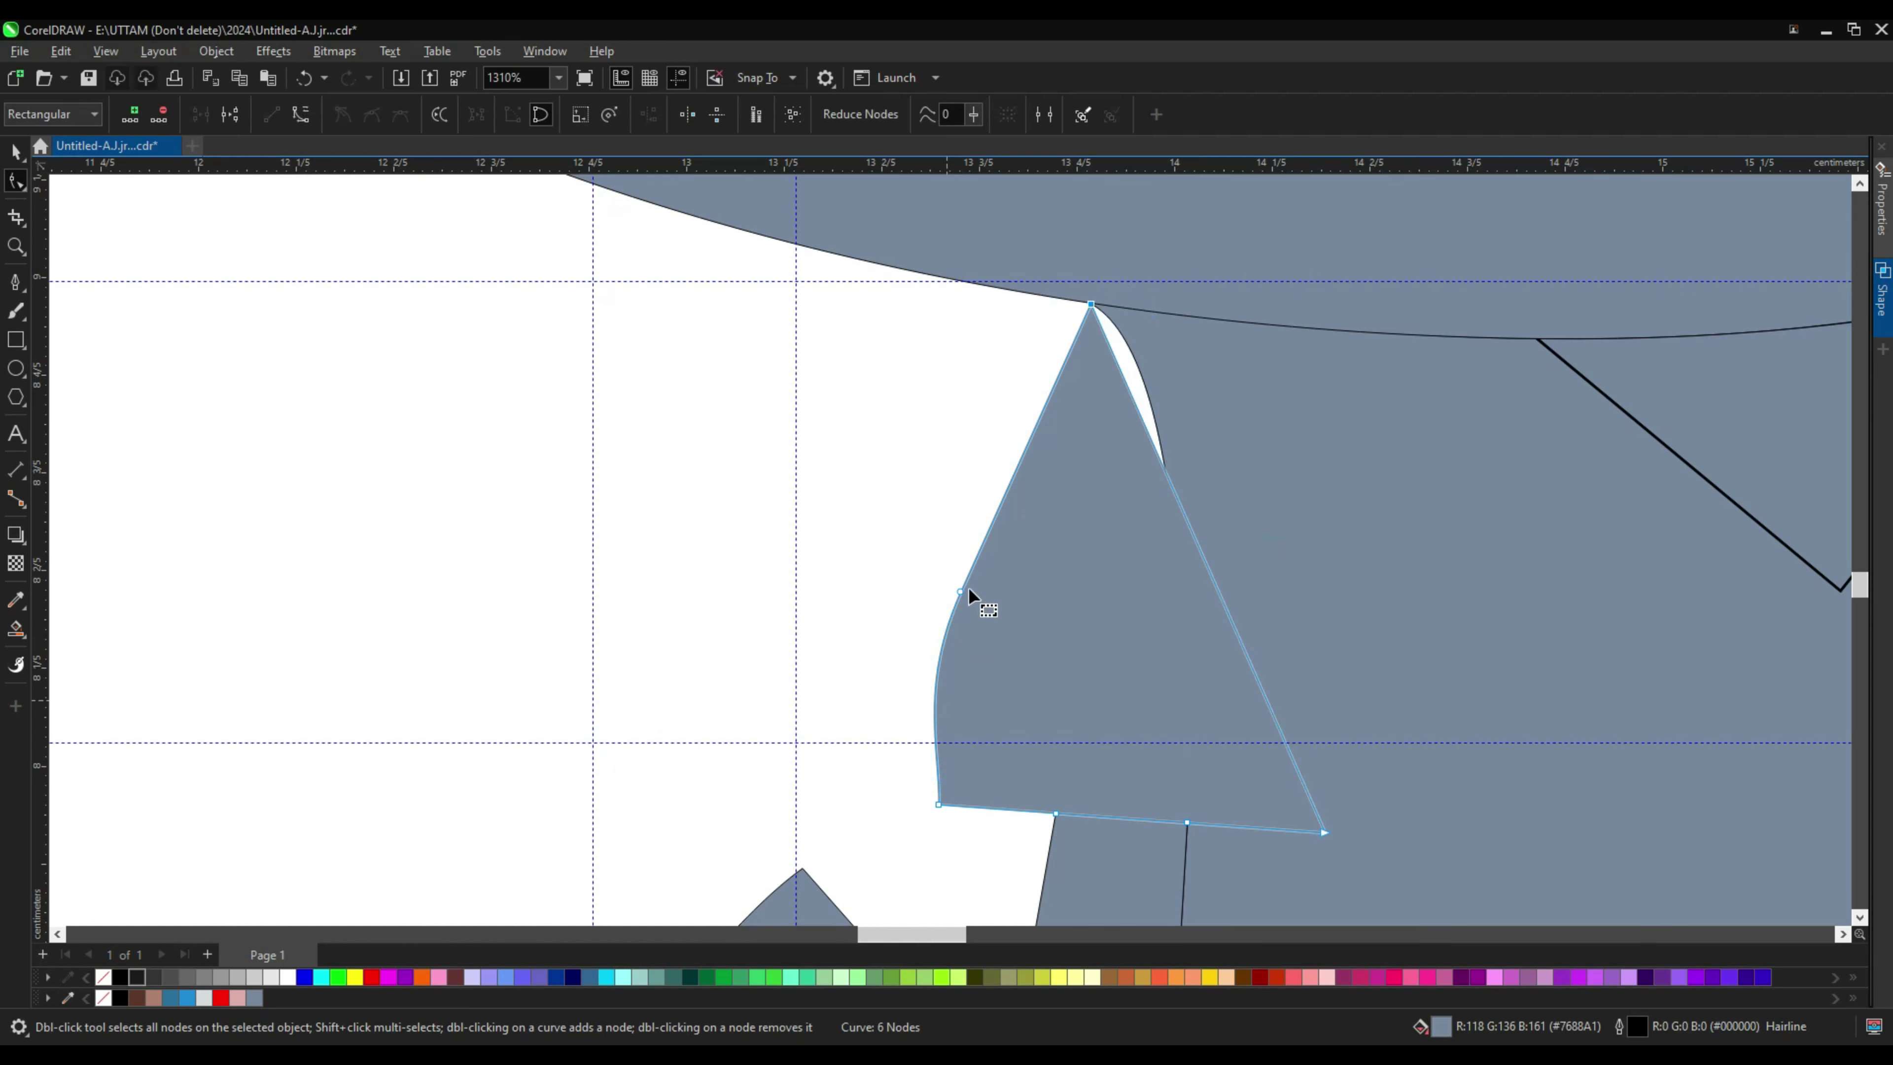
double_click(960, 591)
right_click(1199, 551)
left_click(1255, 688)
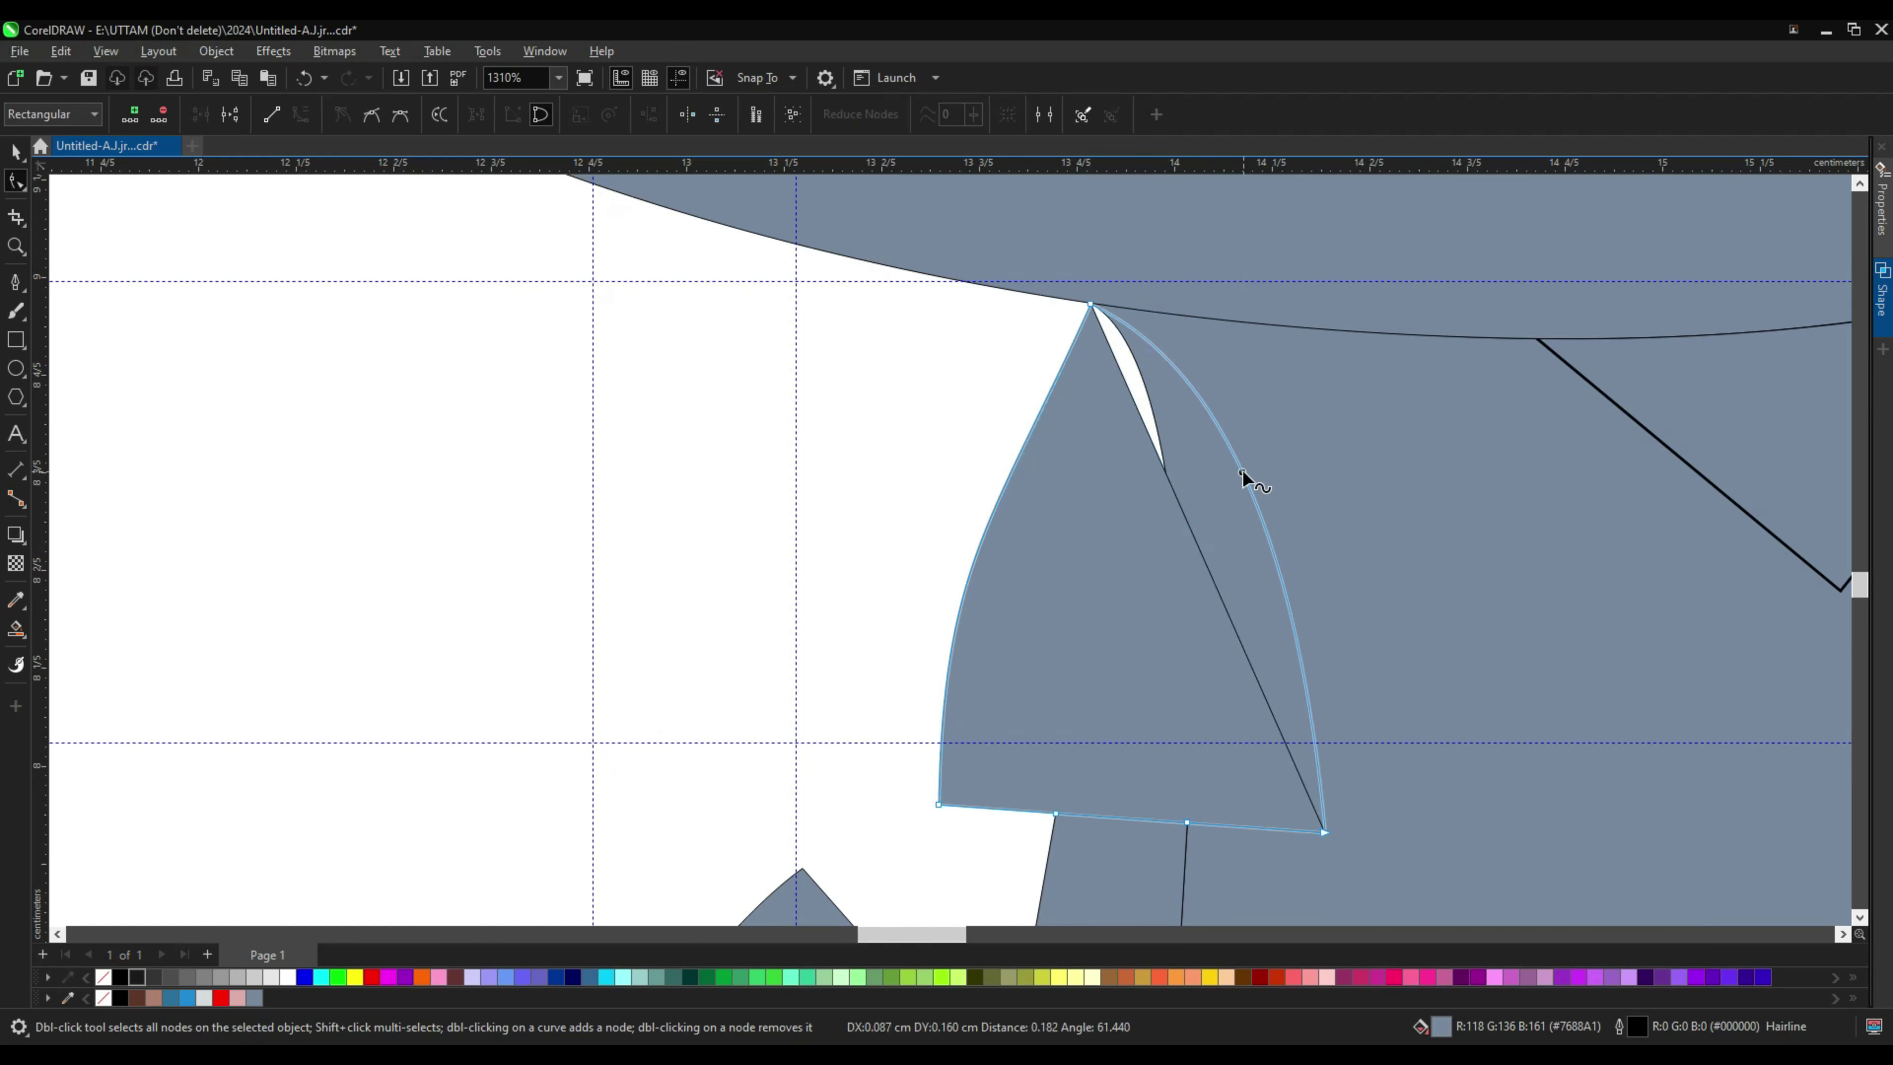
left_click_drag(1029, 433, 1031, 386)
scroll(1205, 528, "down", 1)
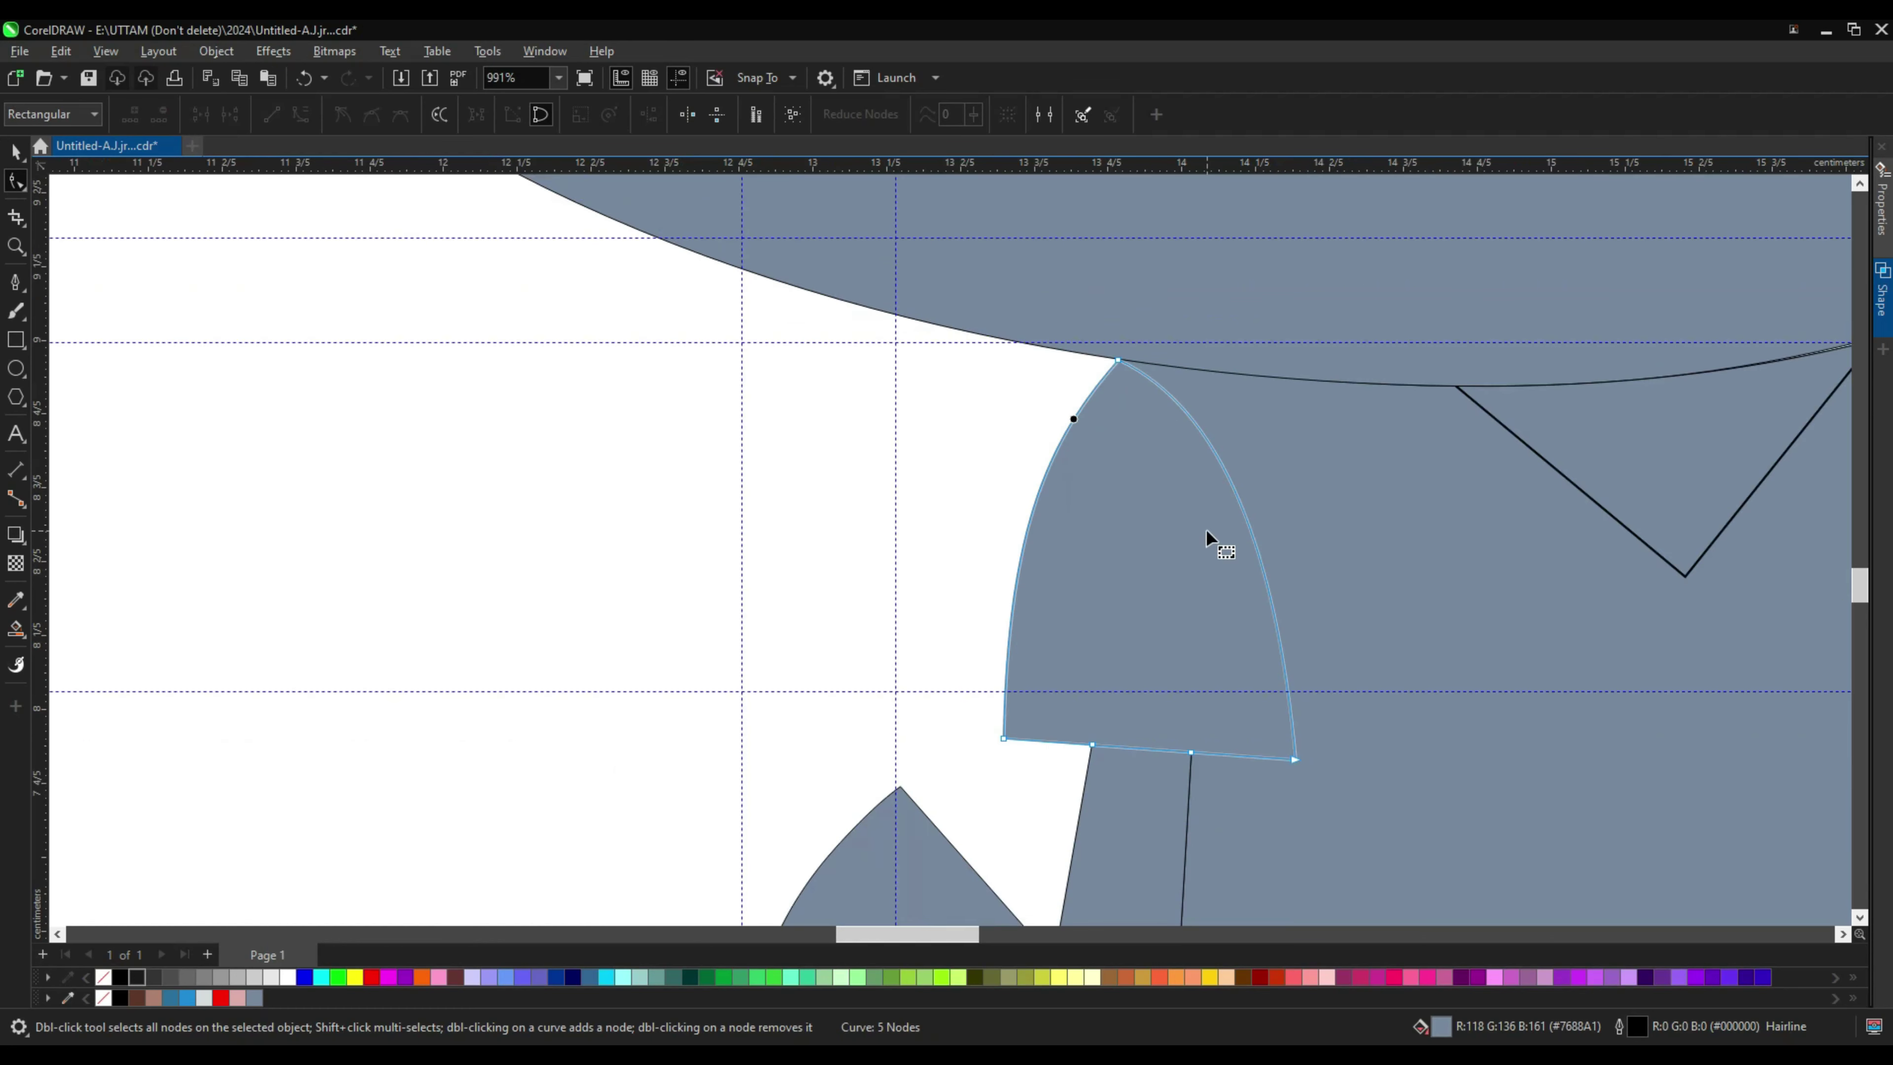
Step: Move the lower arm's top-left node and select the hand shape's outline
left_click(1098, 752)
mouse_move(1092, 744)
left_mouse_down()
mouse_move(1095, 726)
mouse_move(1193, 731)
left_mouse_up()
scroll(1207, 652, "down", 1)
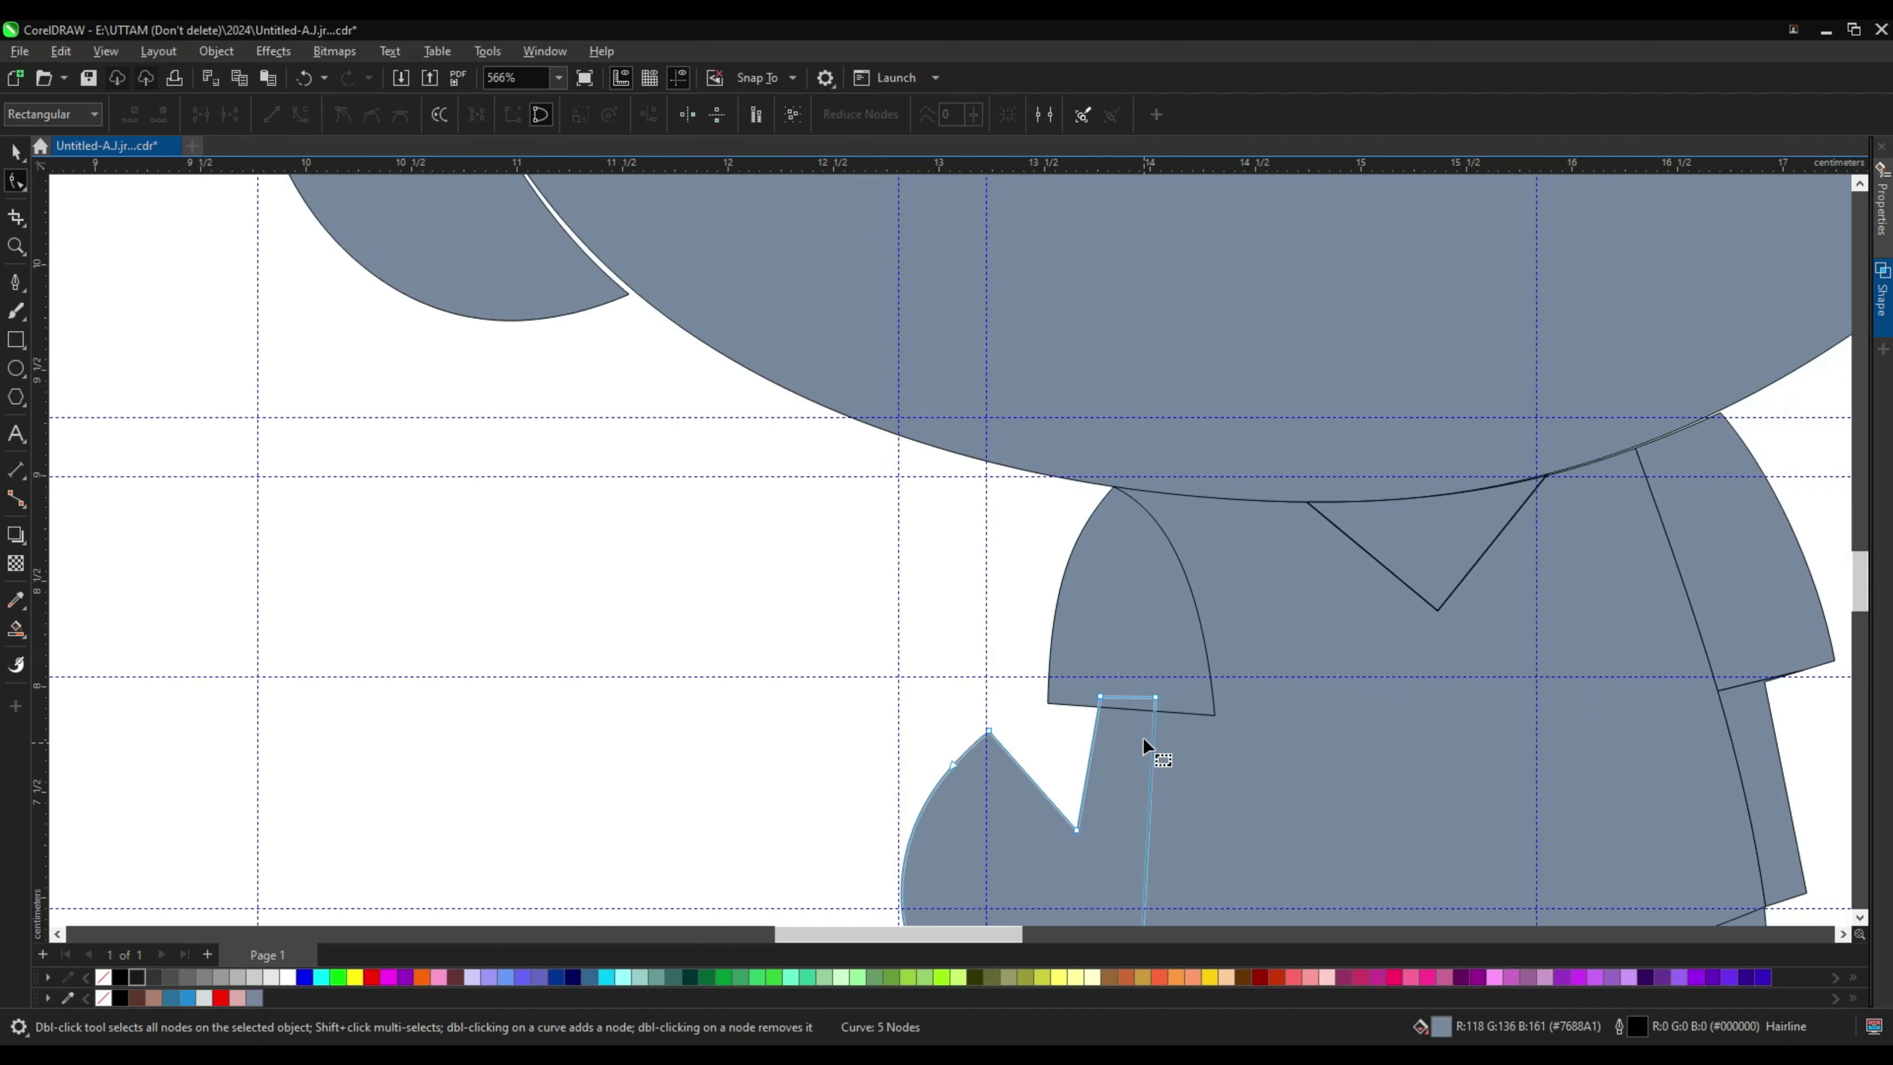
scroll(1143, 736, "up", 3)
scroll(1185, 596, "up", 2)
scroll(1133, 622, "down", 4)
scroll(1077, 686, "down", 5)
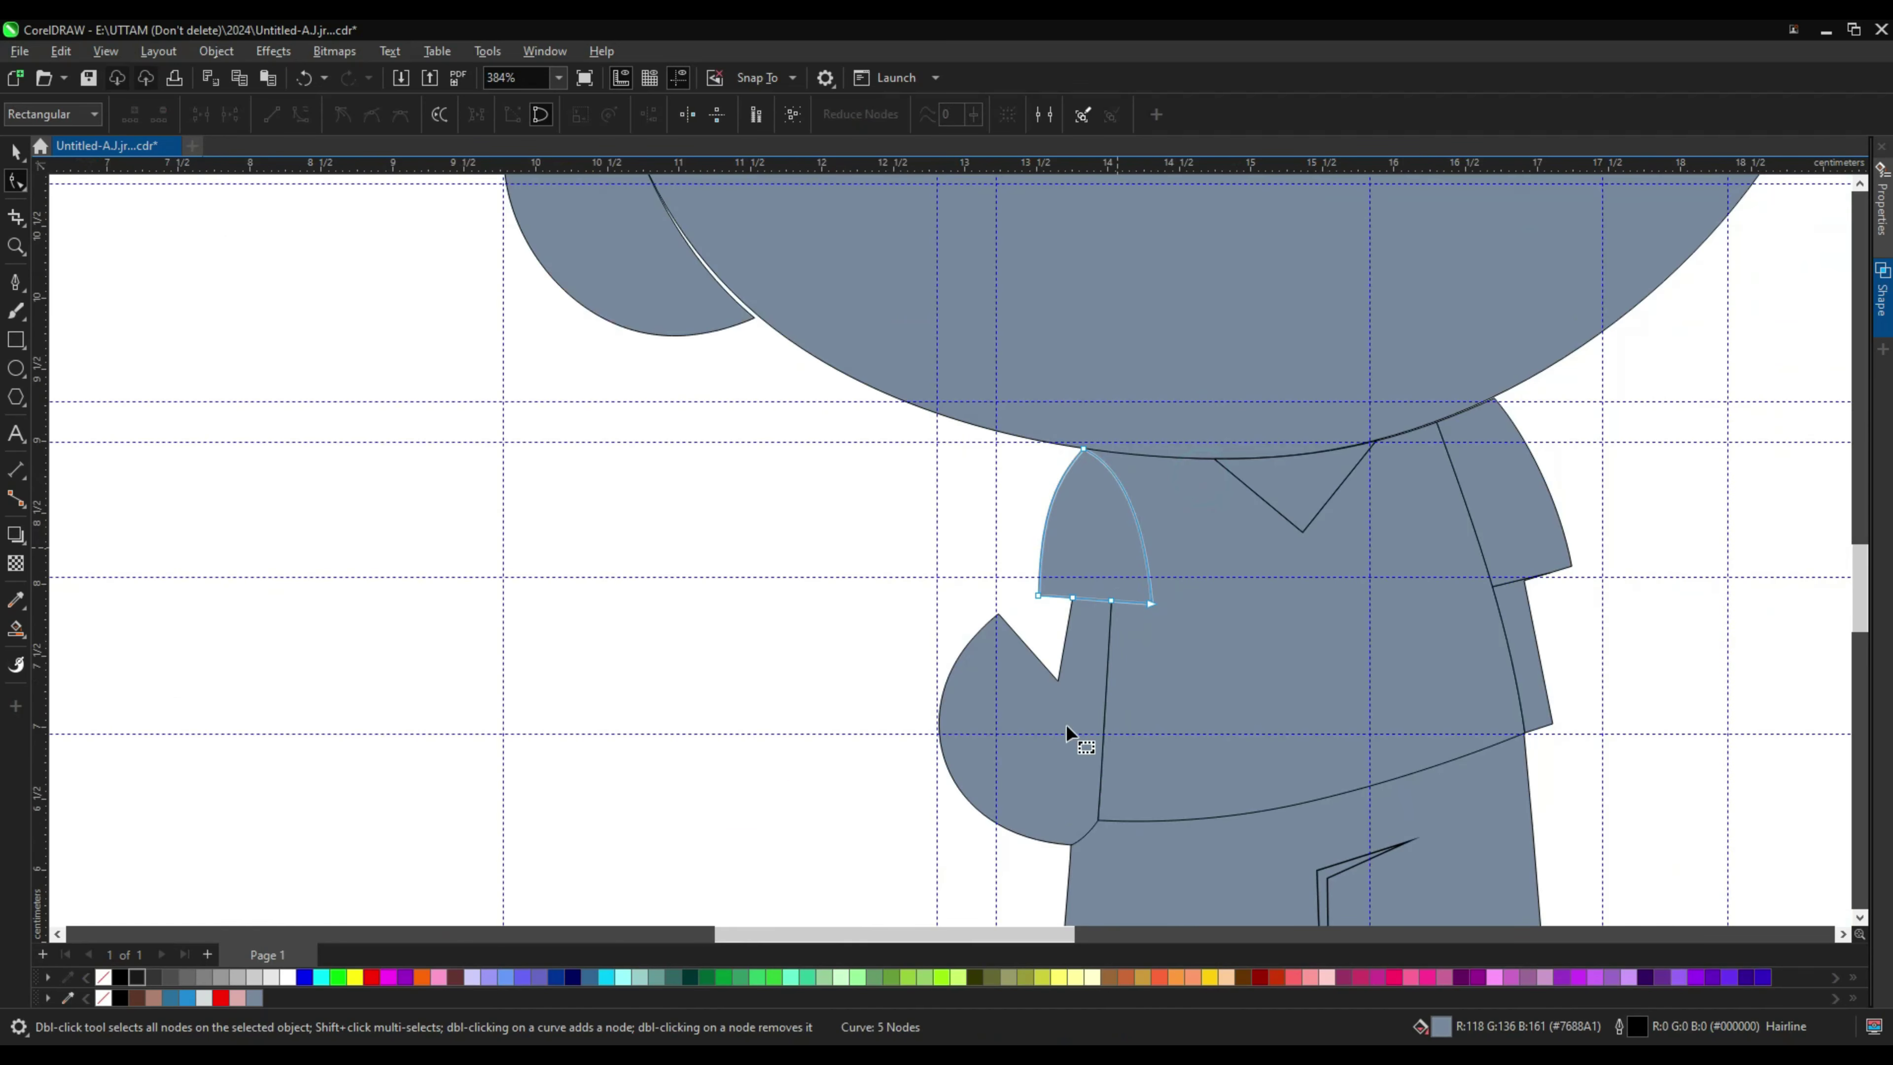
scroll(1011, 804, "up", 1)
left_click(971, 802)
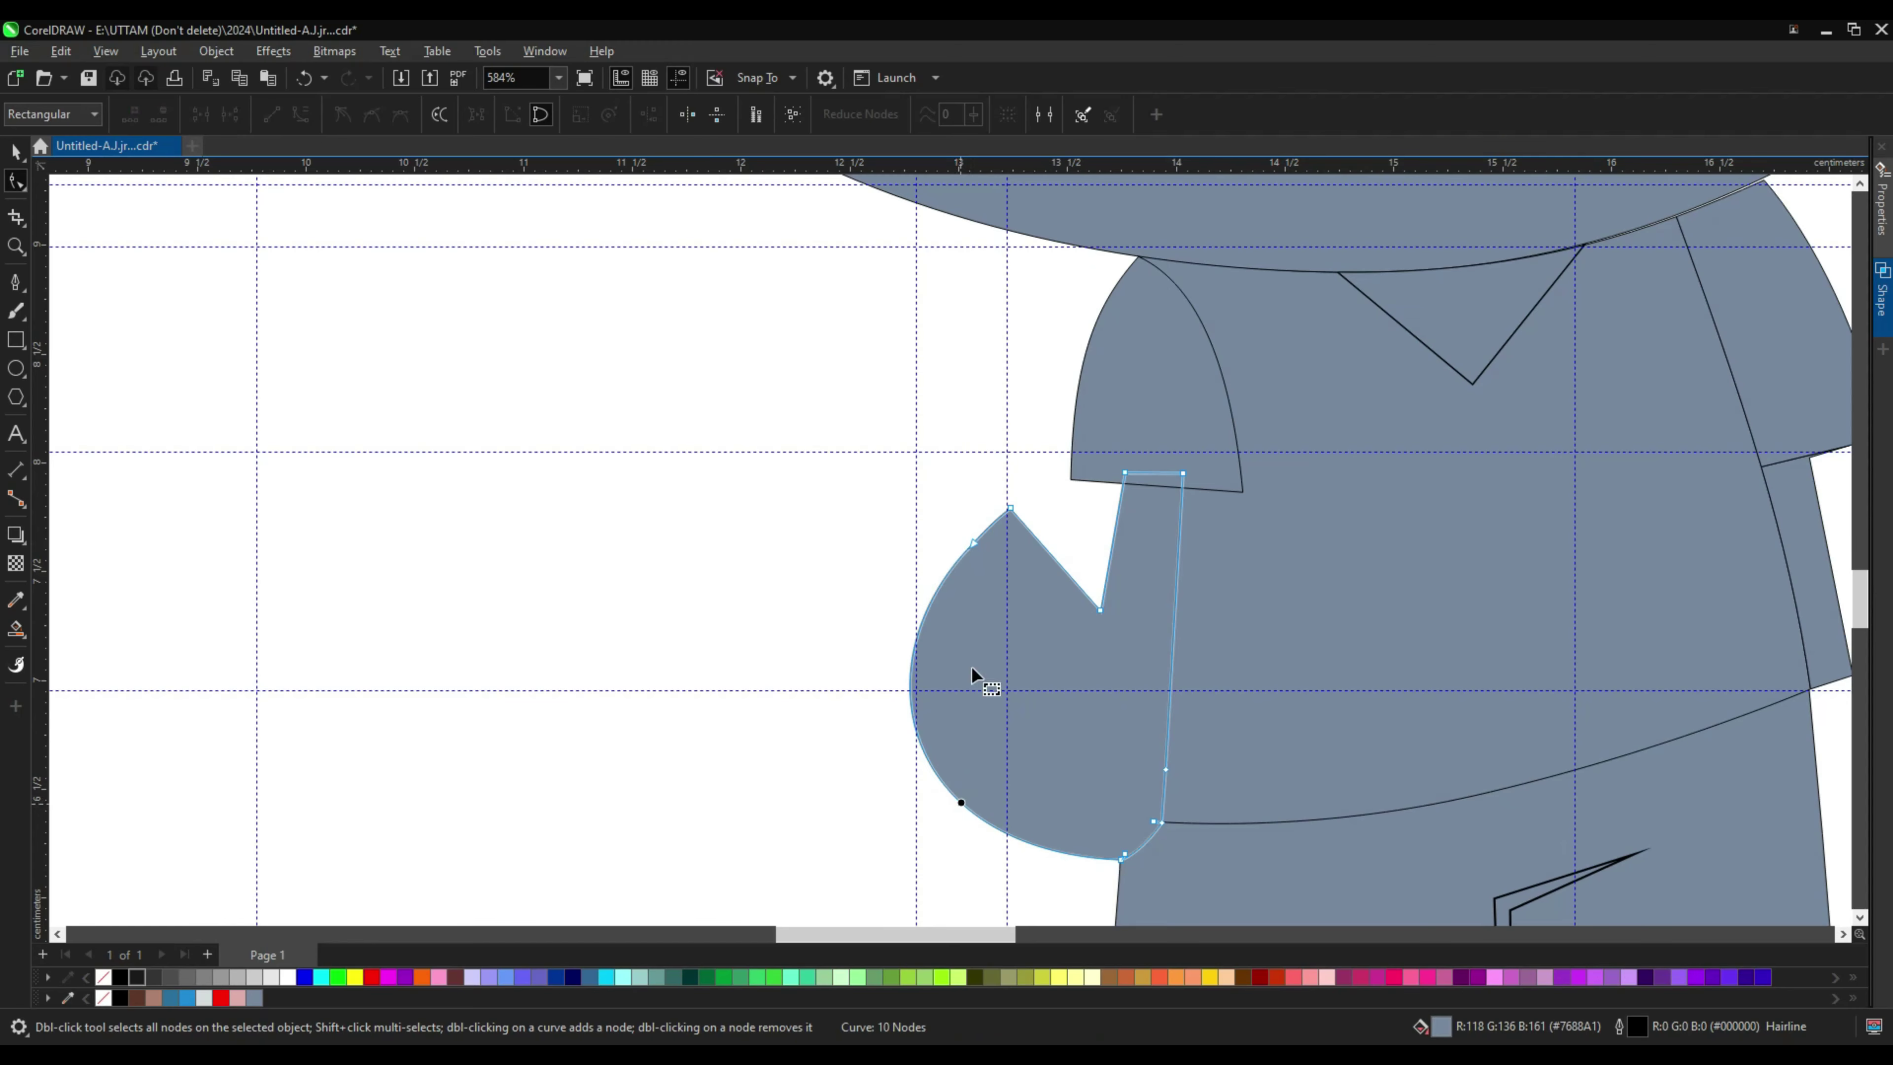
left_click(970, 543)
scroll(782, 328, "down", 3)
scroll(853, 296, "up", 3)
Step: Select the left ear and the head, combine them into one curve, and check its nodes
scroll(845, 376, "down", 4)
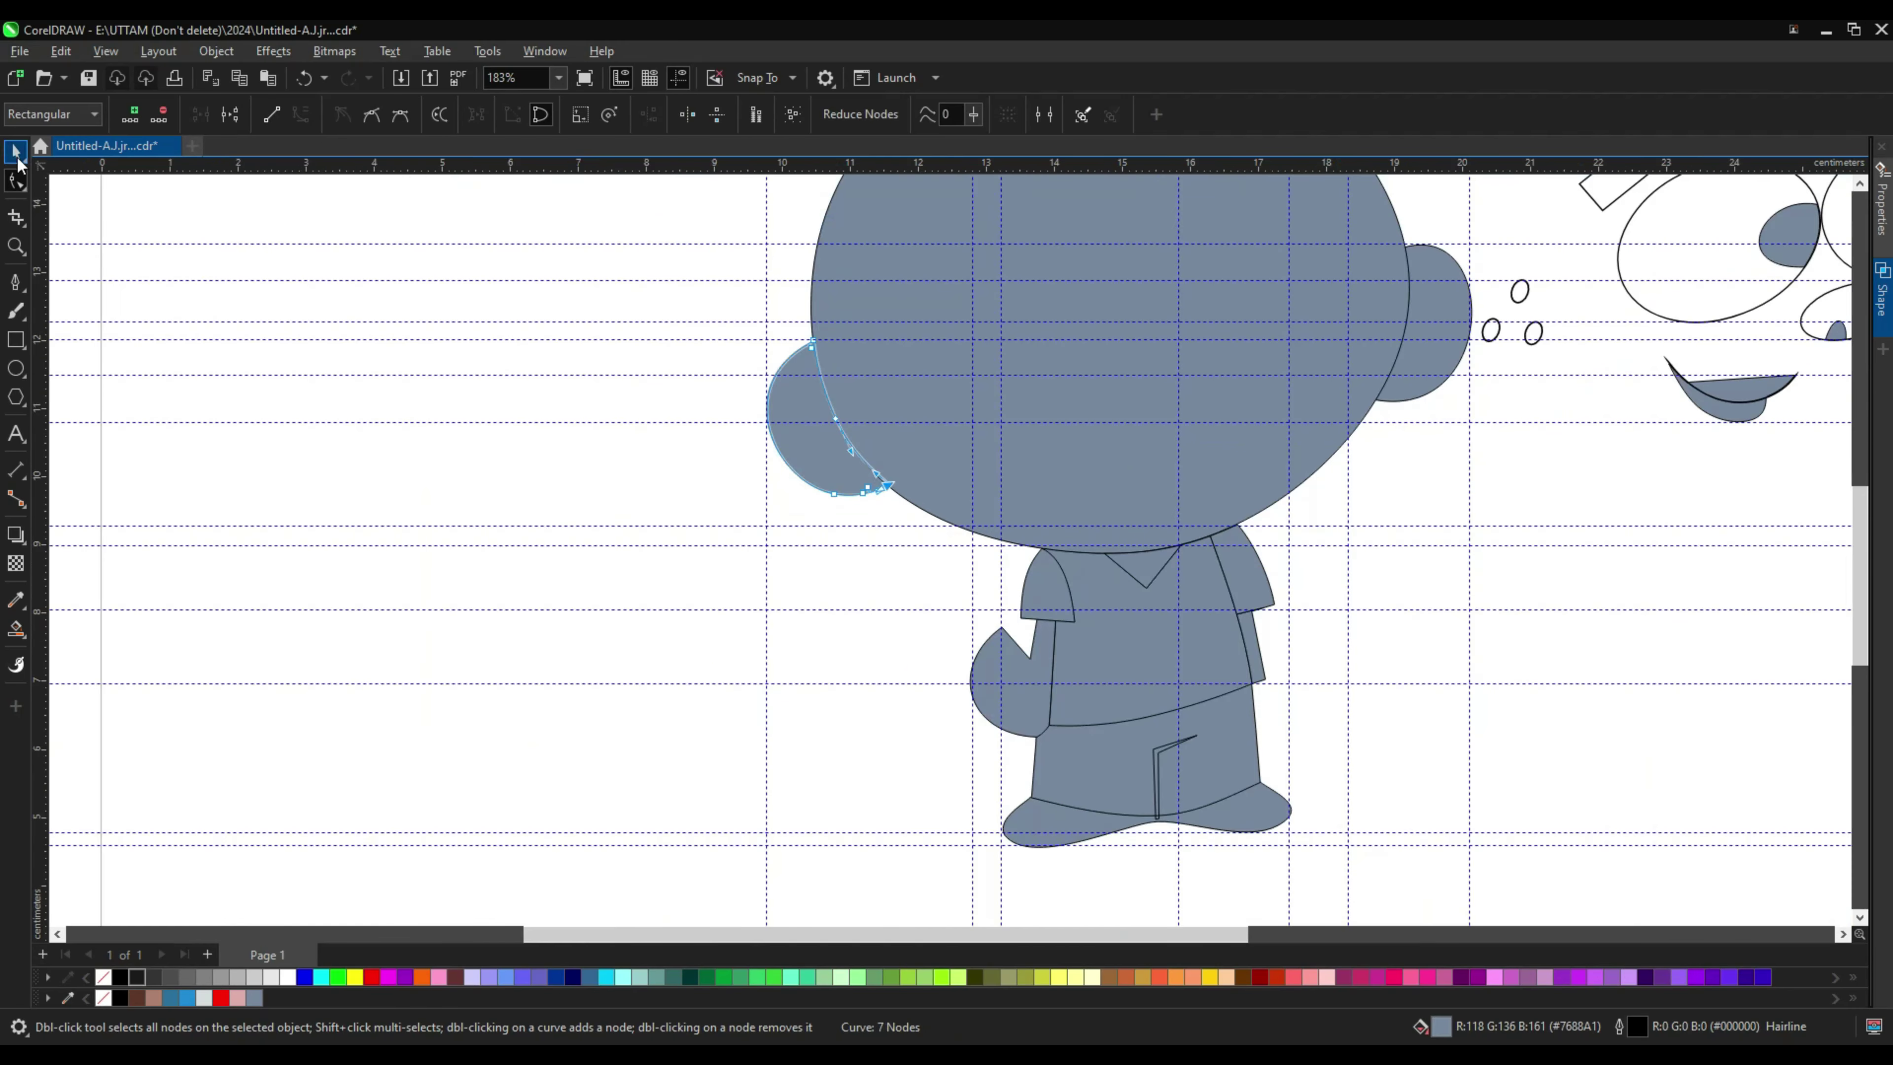
key("space")
left_click(844, 378)
scroll(845, 379, "down", 3)
left_click(584, 116)
key("F10")
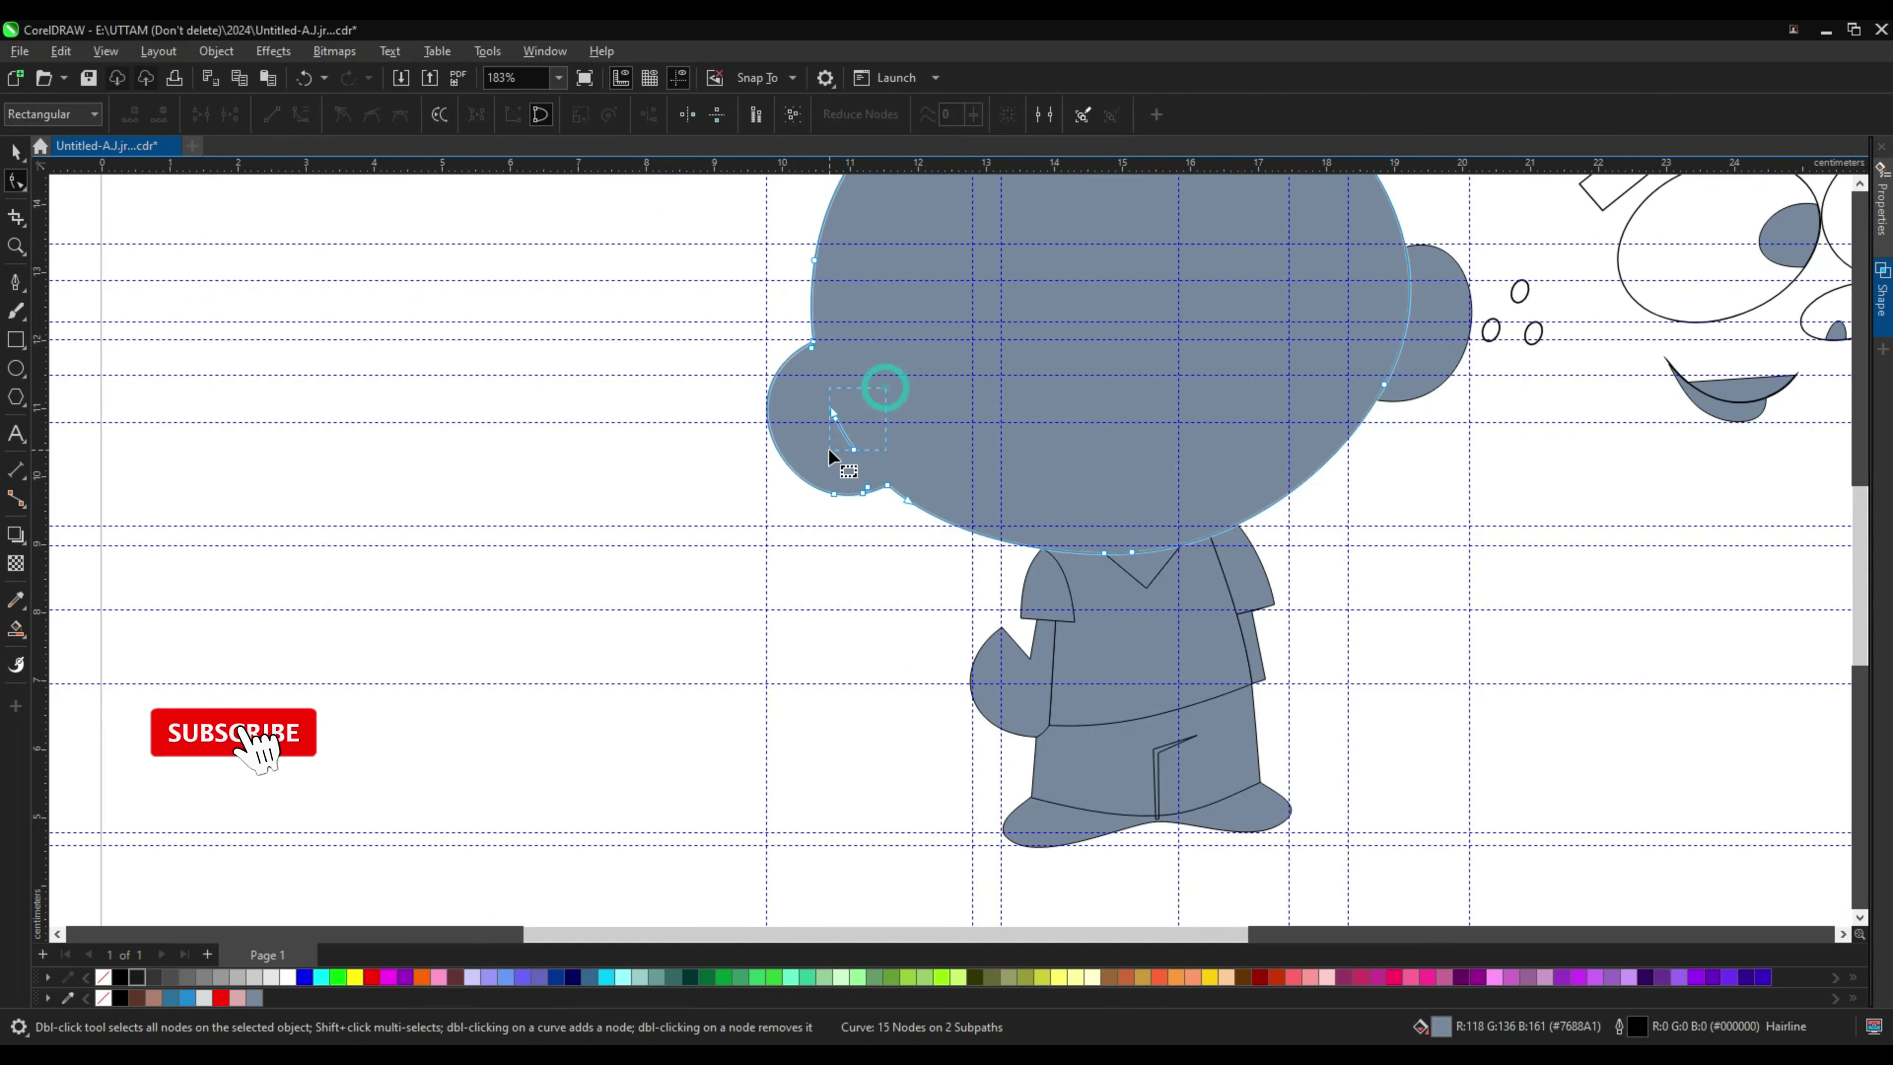
left_click(1069, 438)
Step: Deselect the combined head and select the pocket line on the pants
left_click(16, 151)
left_click(1299, 320)
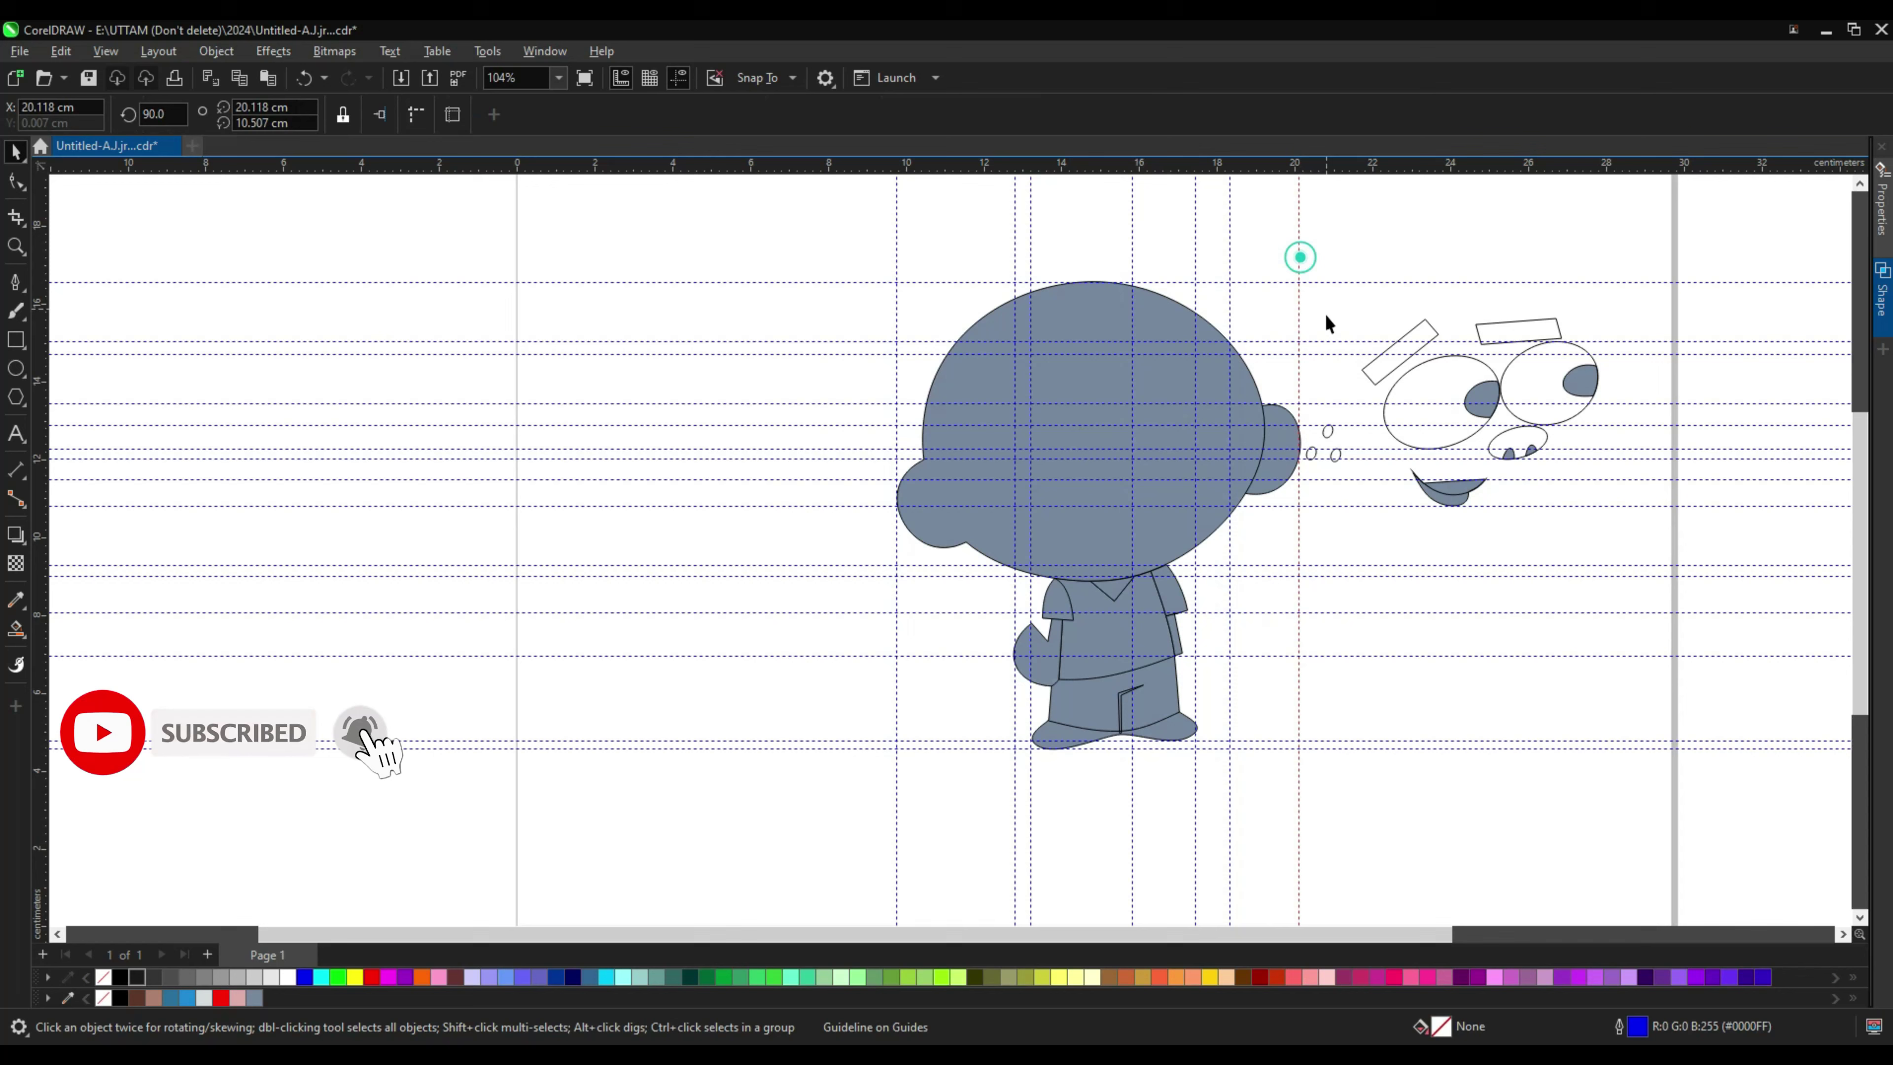
left_click(1121, 732)
scroll(1124, 734, "up", 2)
scroll(1121, 730, "up", 3)
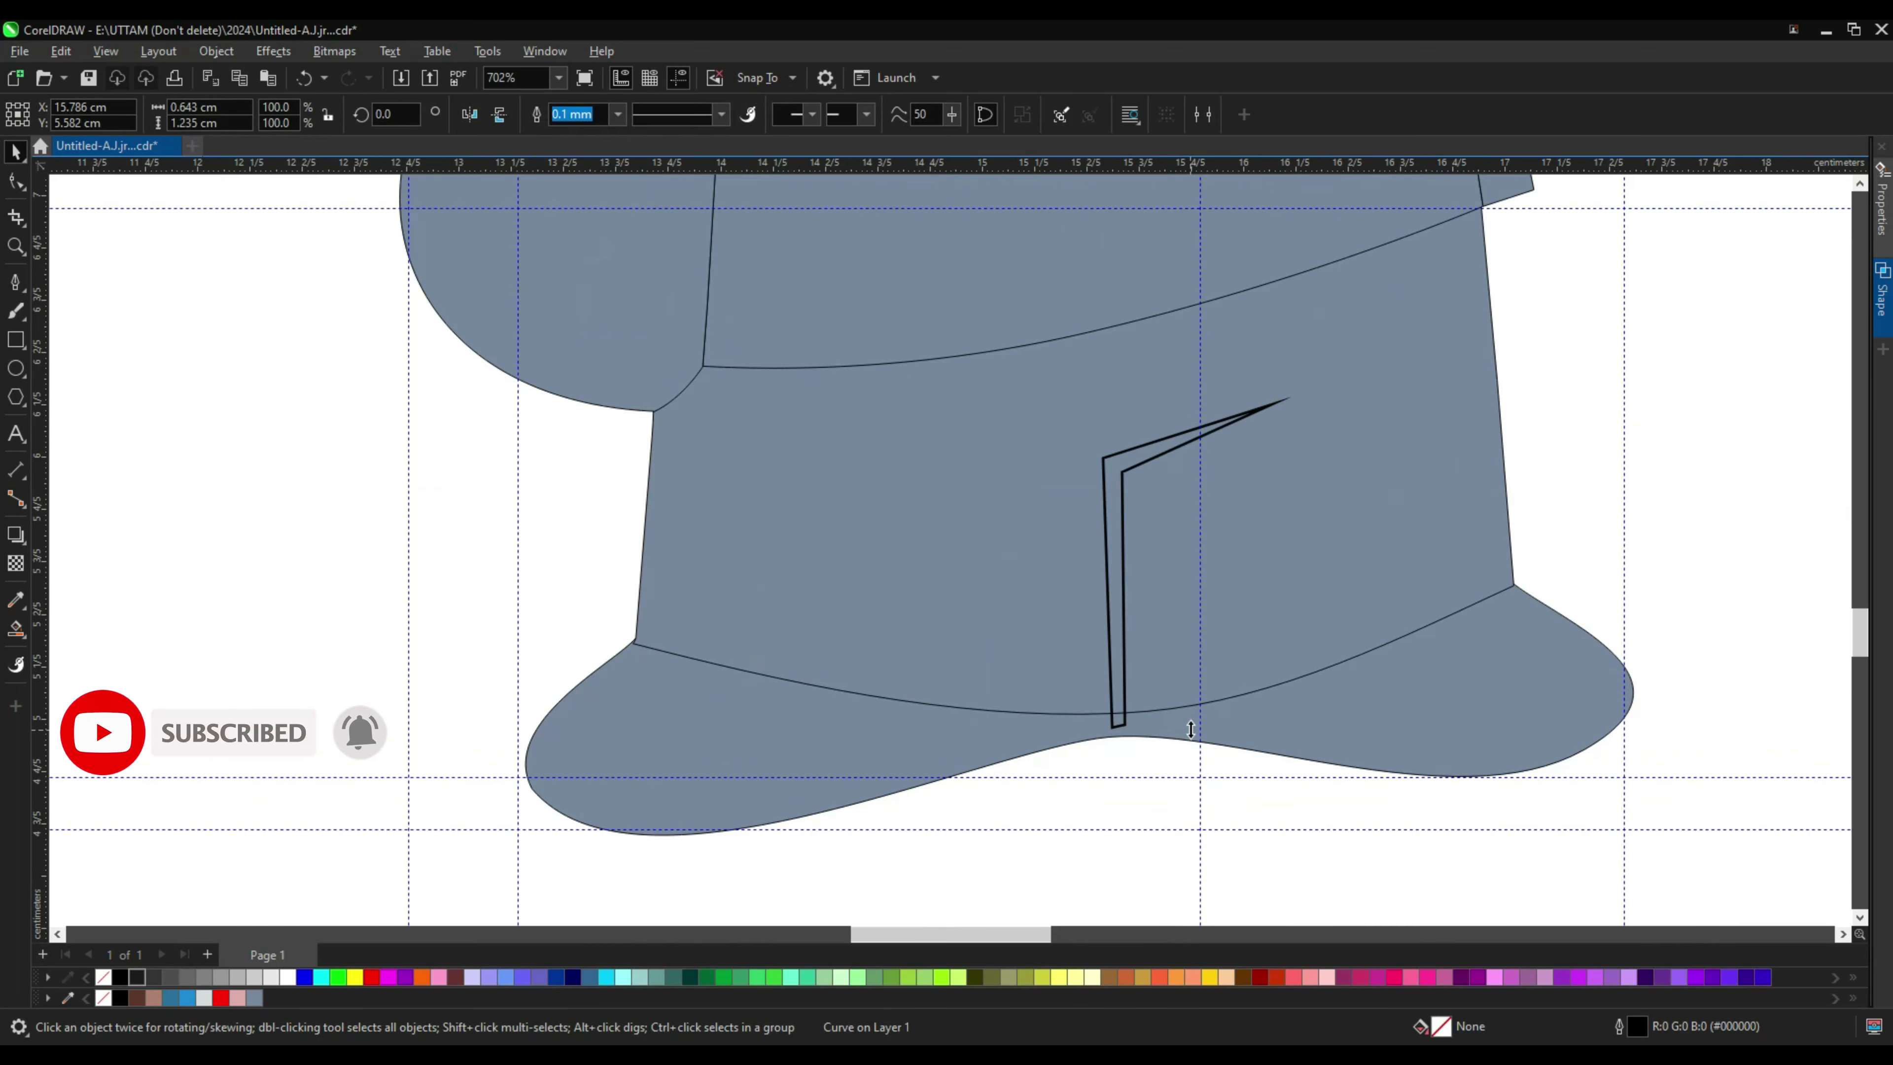
scroll(1189, 717, "down", 3)
scroll(1189, 717, "down", 2)
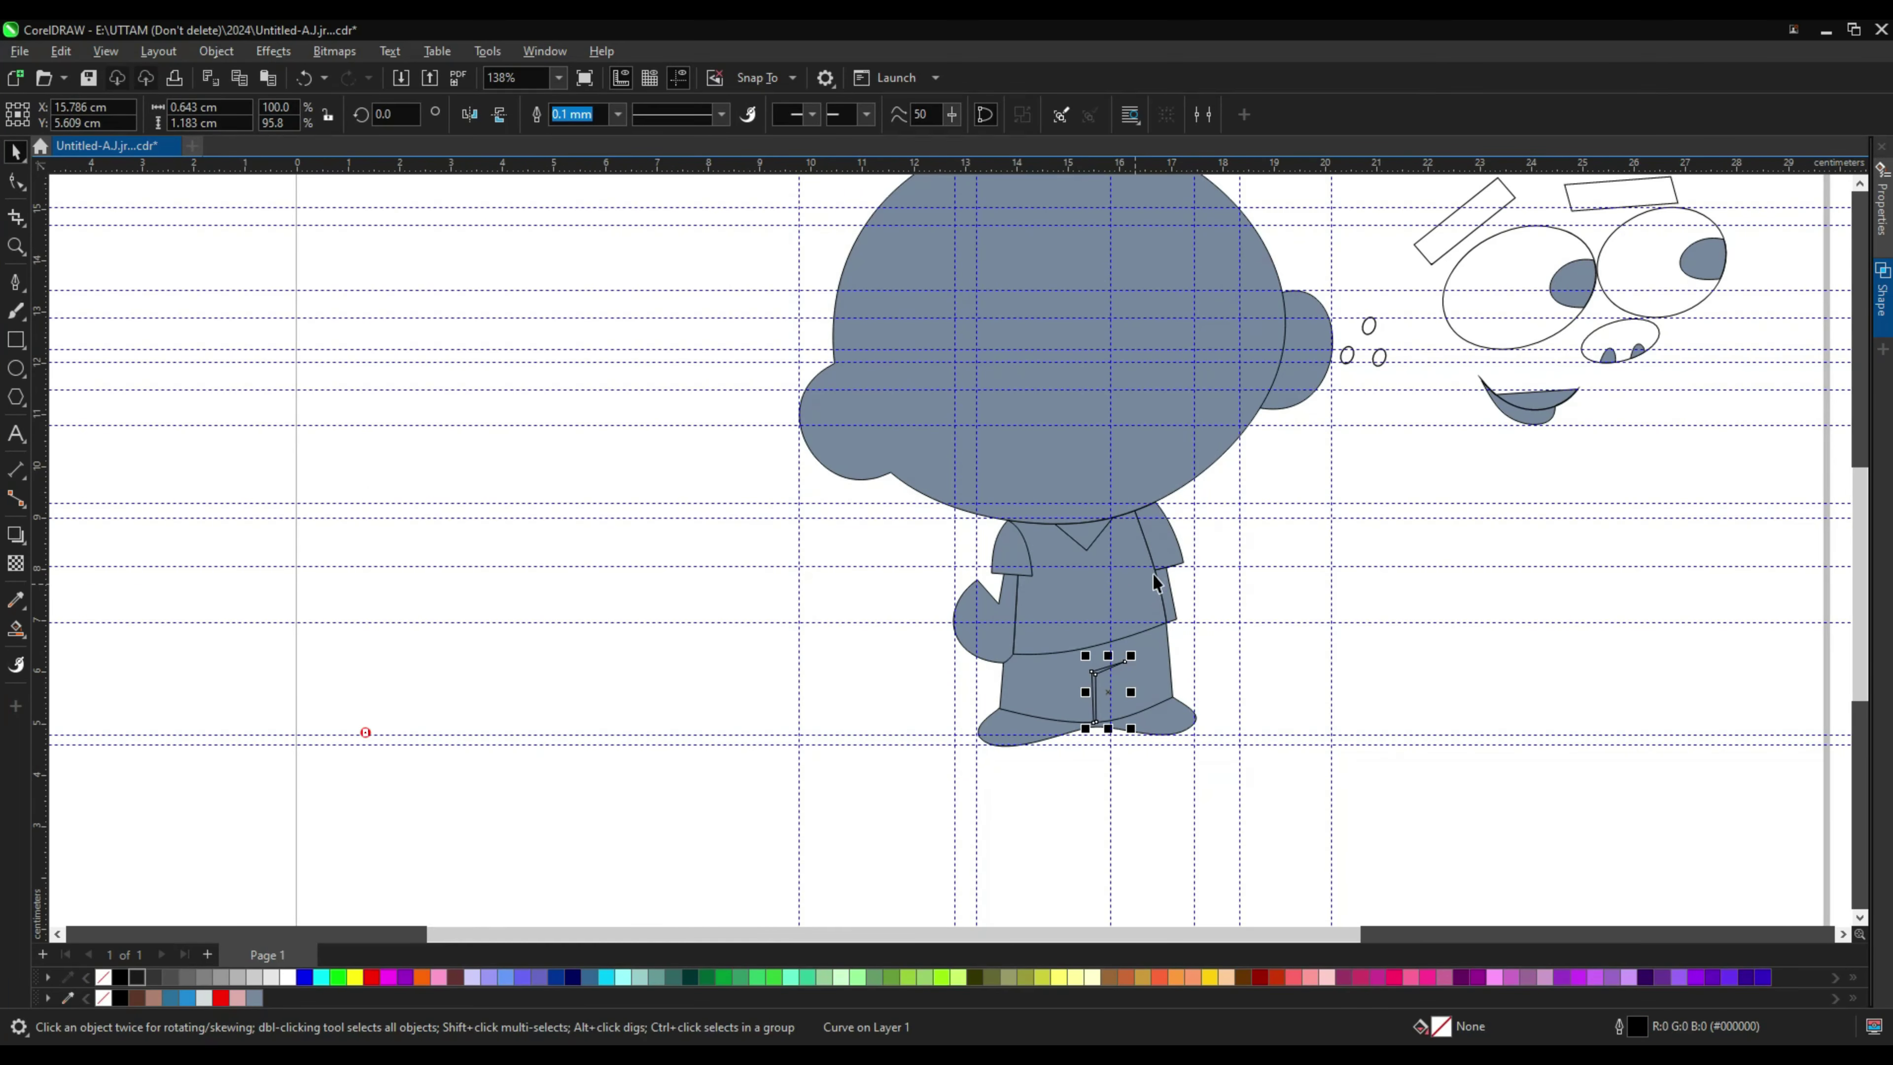
Step: Inspect the sleeve and collar V line nodes, then select the pants and hem pieces
key("Tab")
key("F10")
scroll(1140, 558, "up", 3)
scroll(1220, 520, "up", 2)
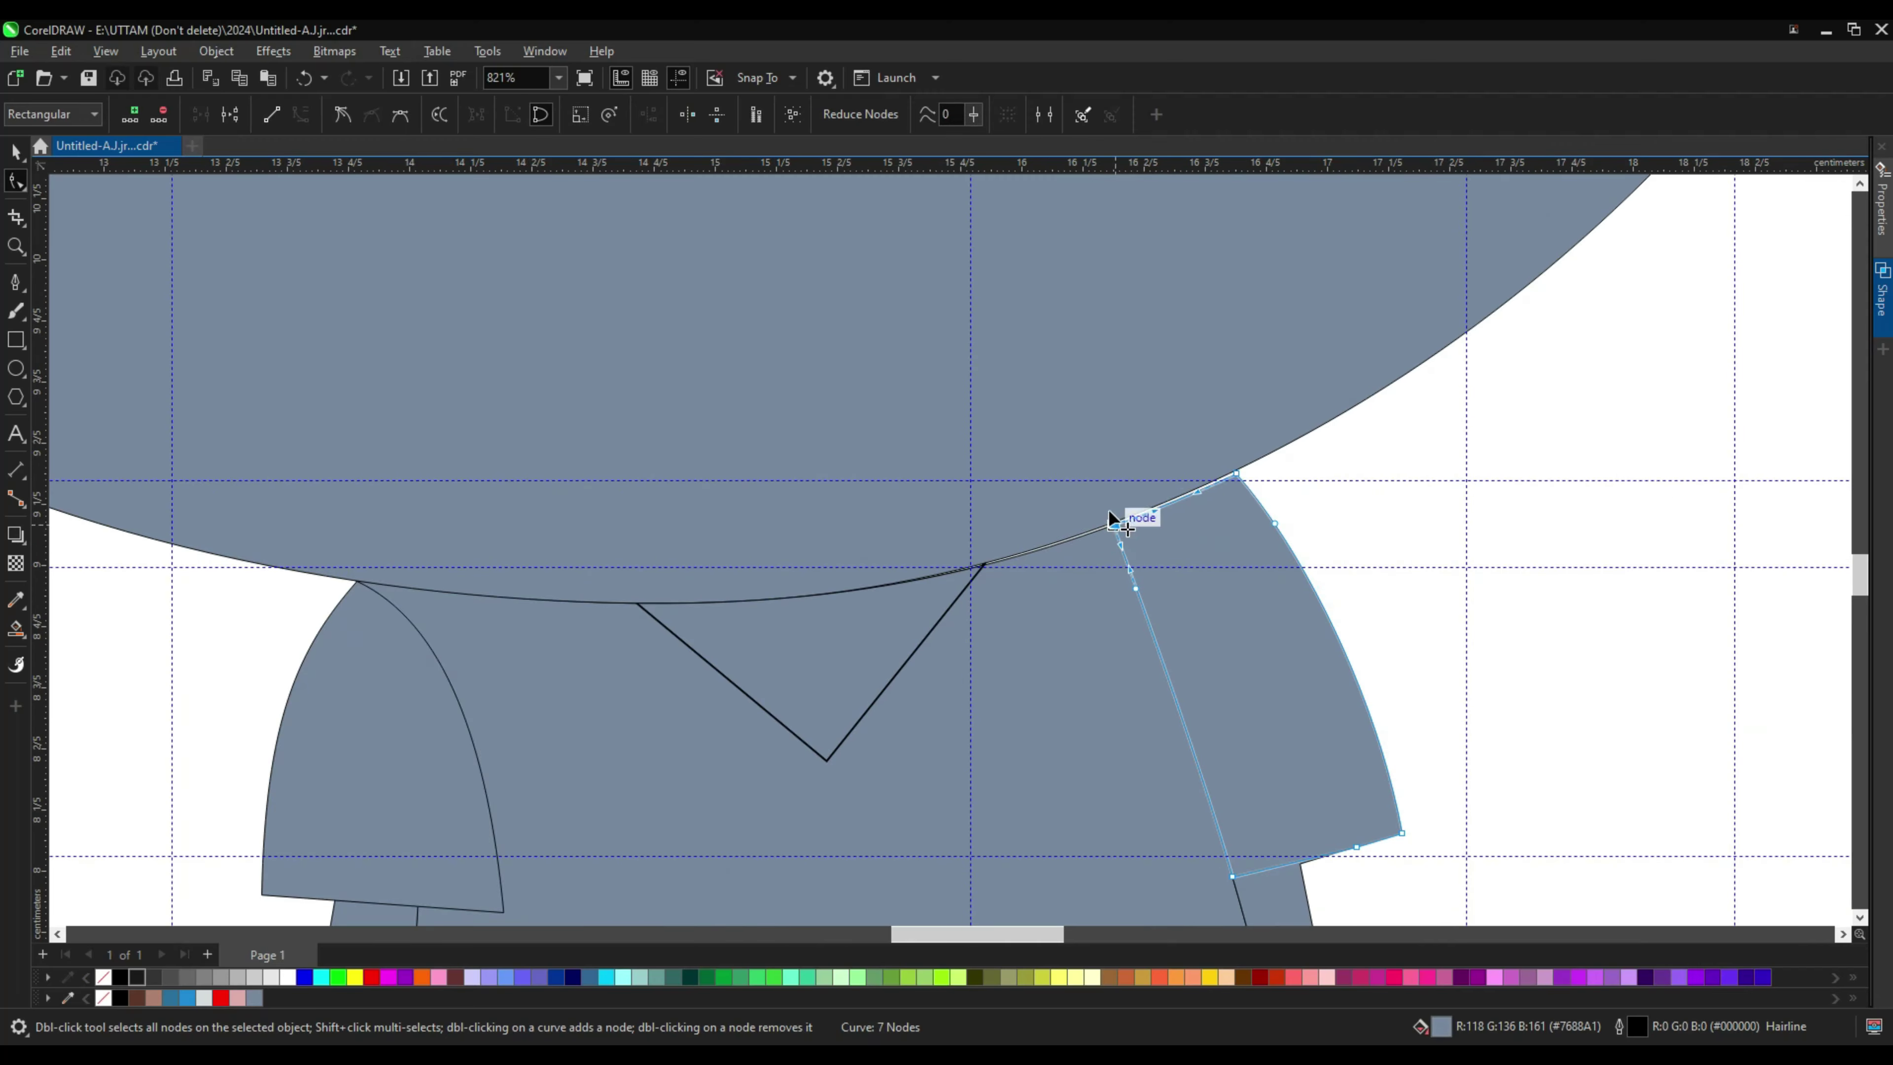
scroll(1203, 513, "up", 3)
left_click(1202, 520, "shift")
scroll(802, 676, "down", 3)
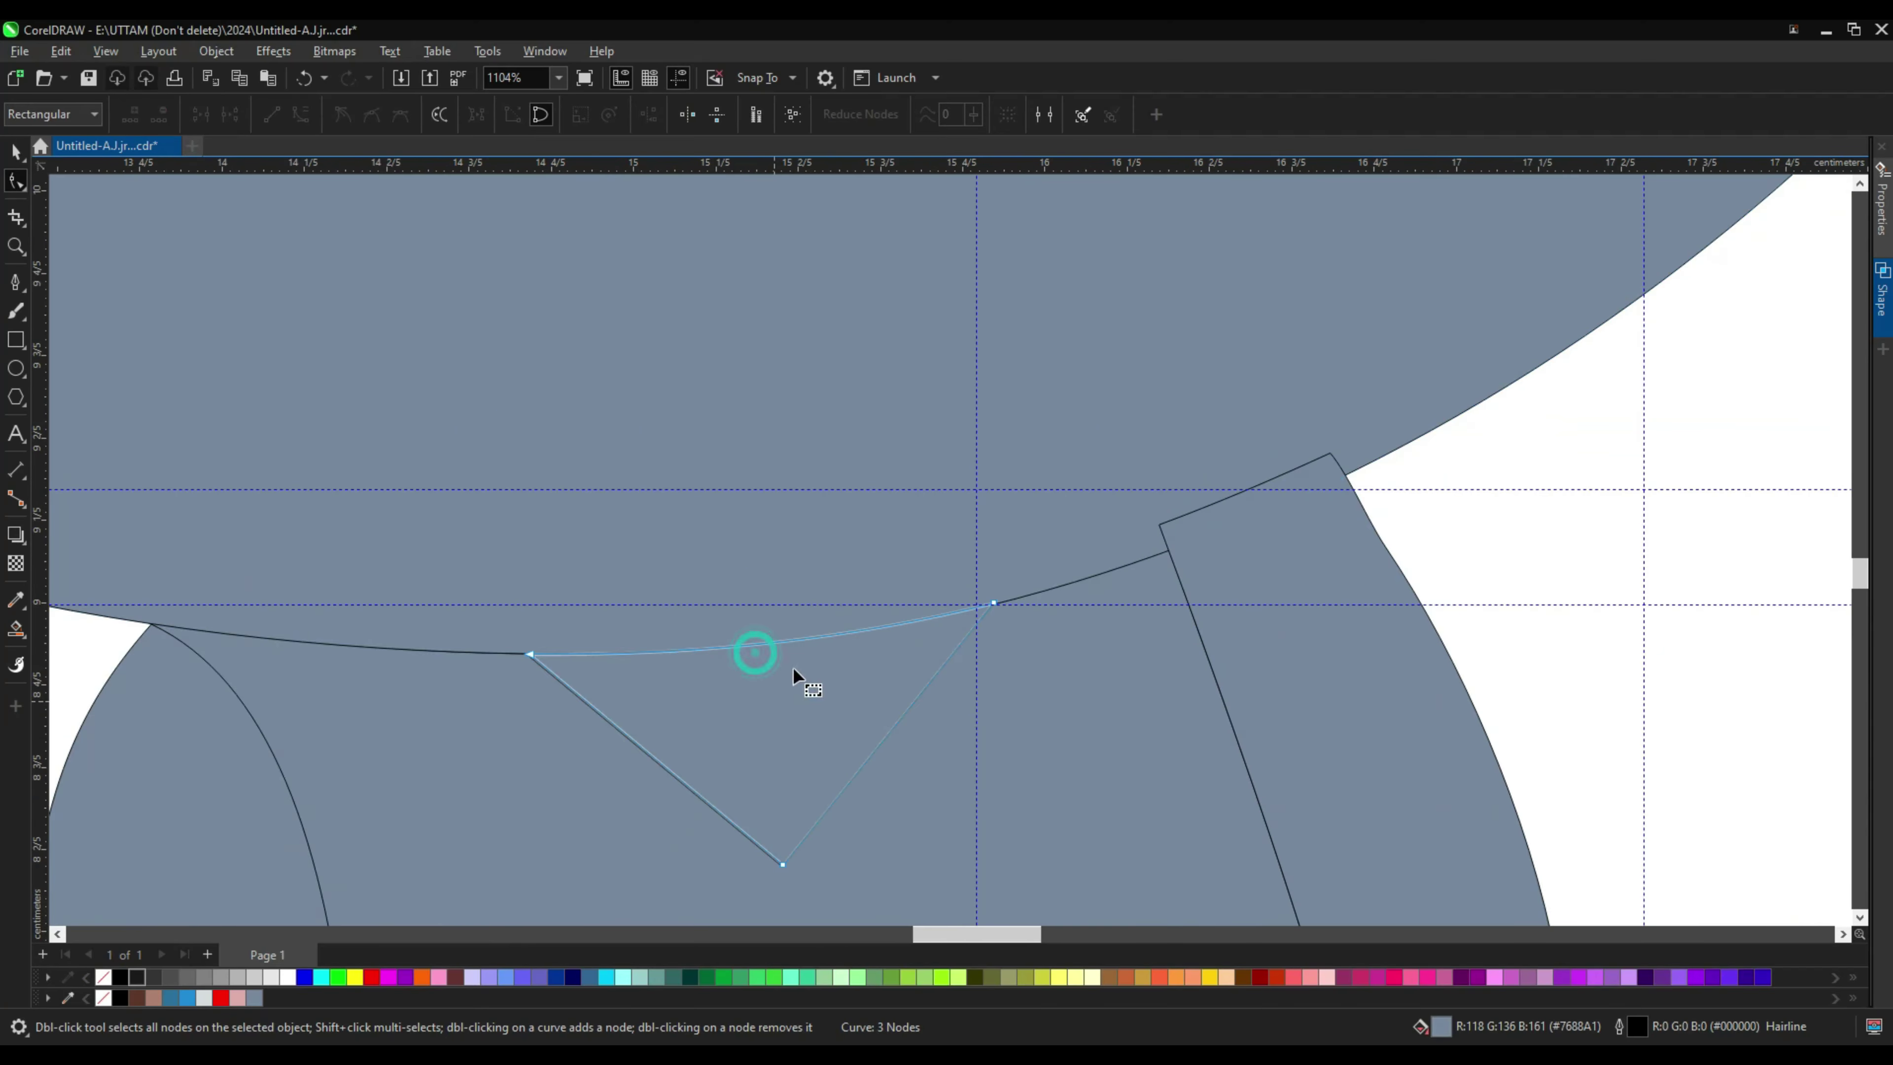
scroll(773, 717, "down", 2)
scroll(774, 717, "down", 4)
left_click(919, 875)
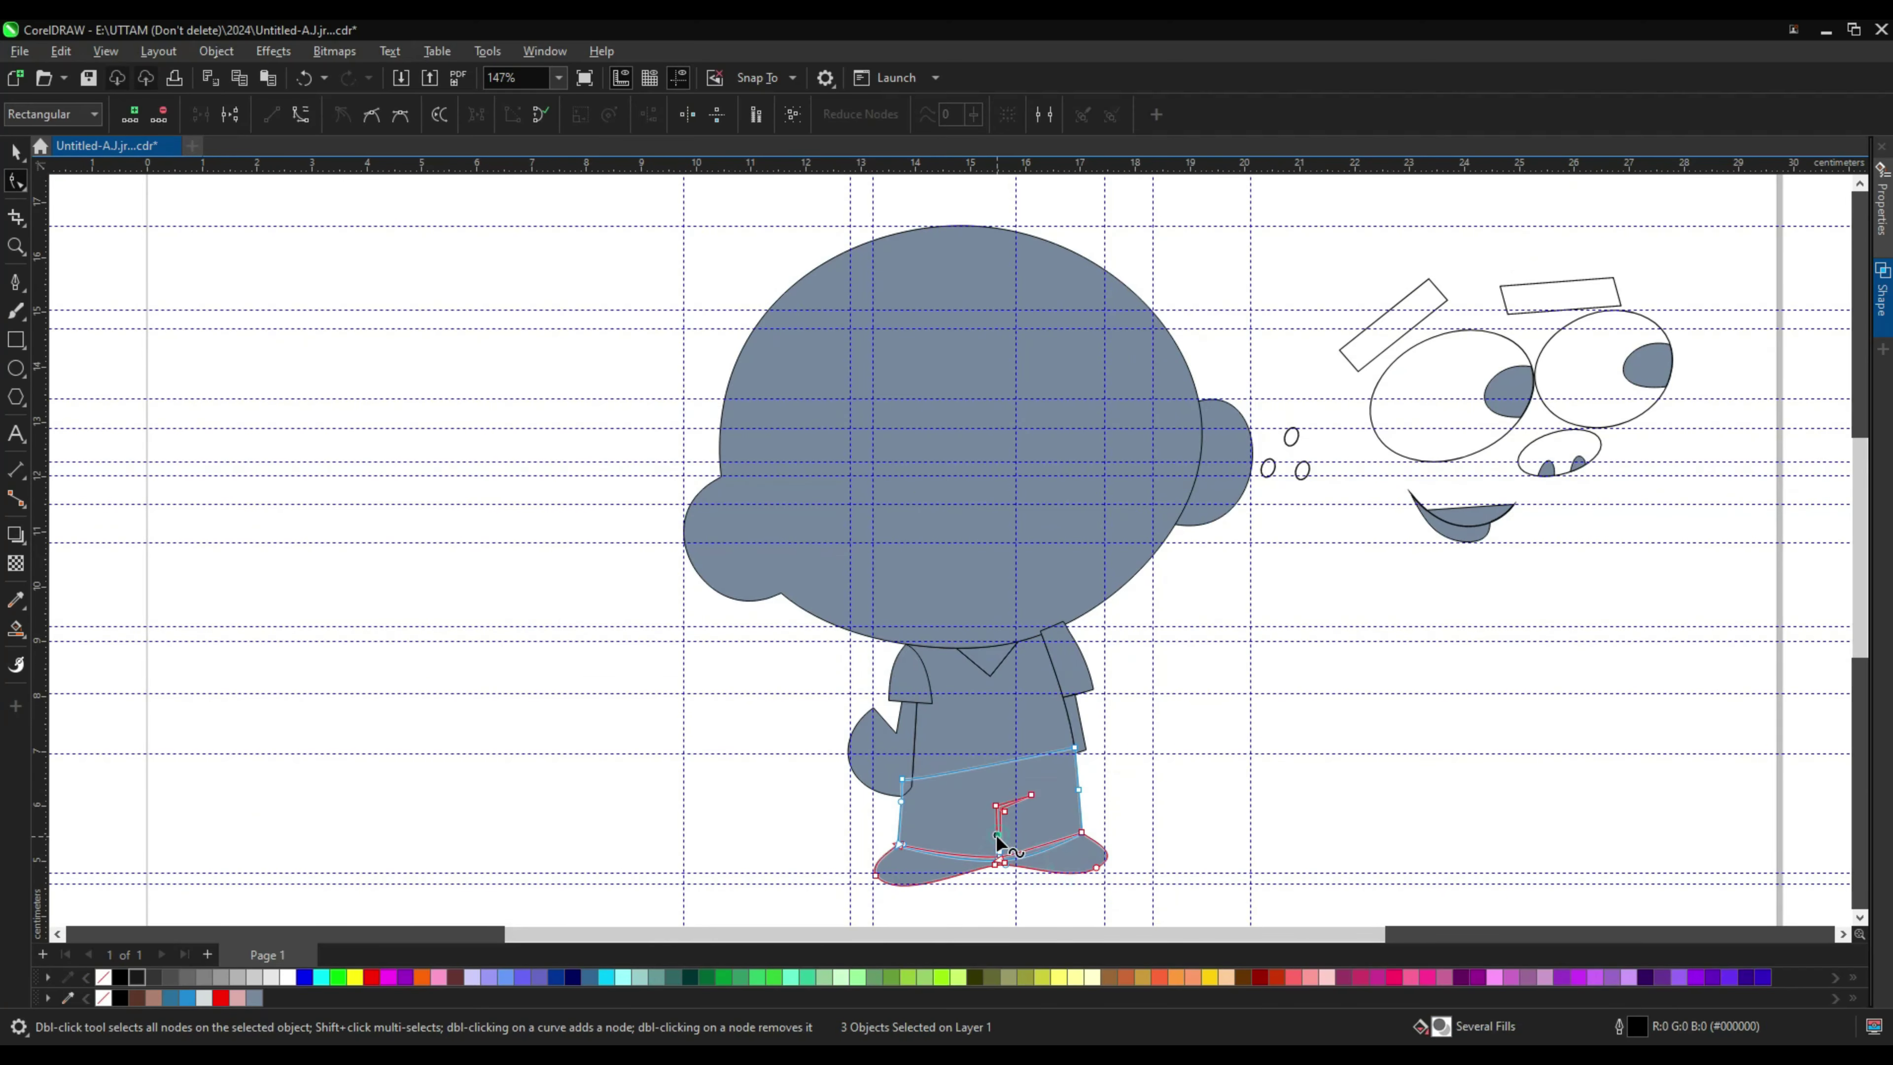
Step: Send the pants to the back of the layer, behind the other body pieces
key("space")
right_click(976, 820)
left_click(1052, 440)
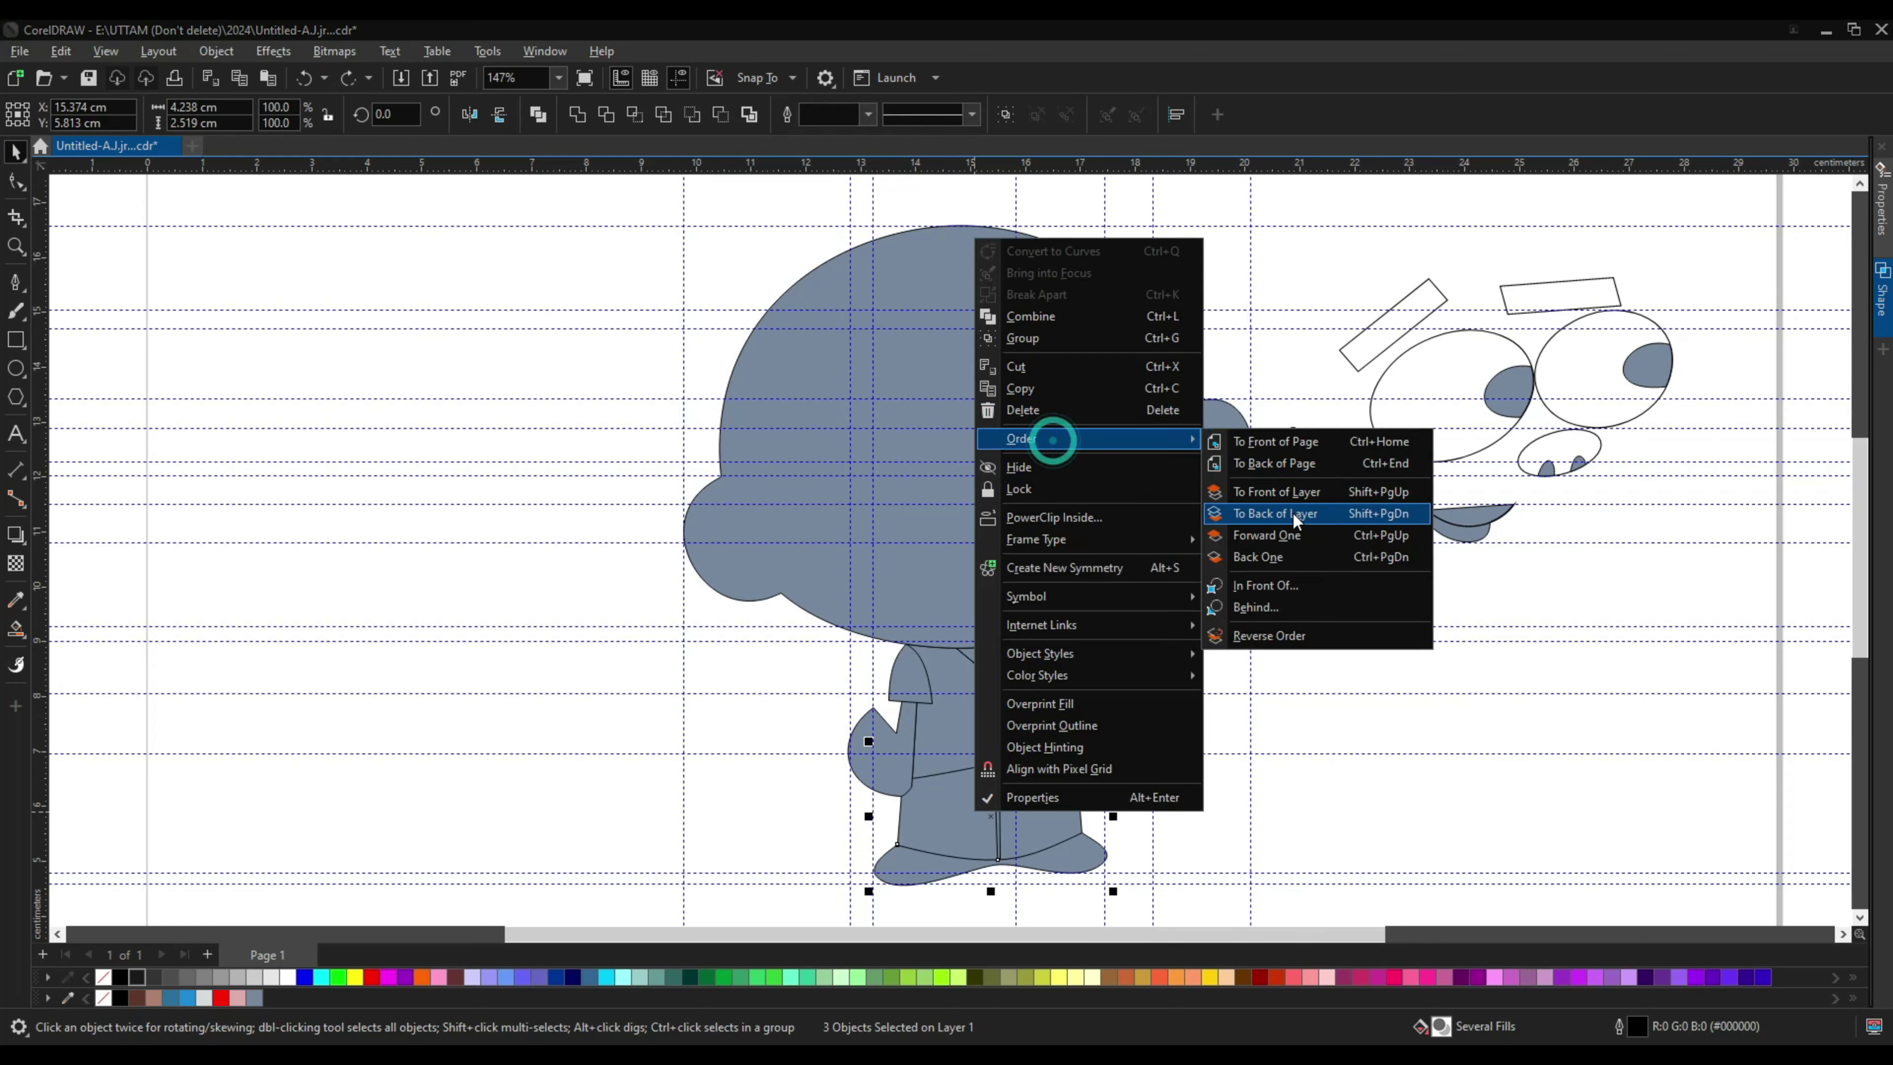
left_click(1294, 513)
left_click(1326, 742)
scroll(1326, 741, "down", 2)
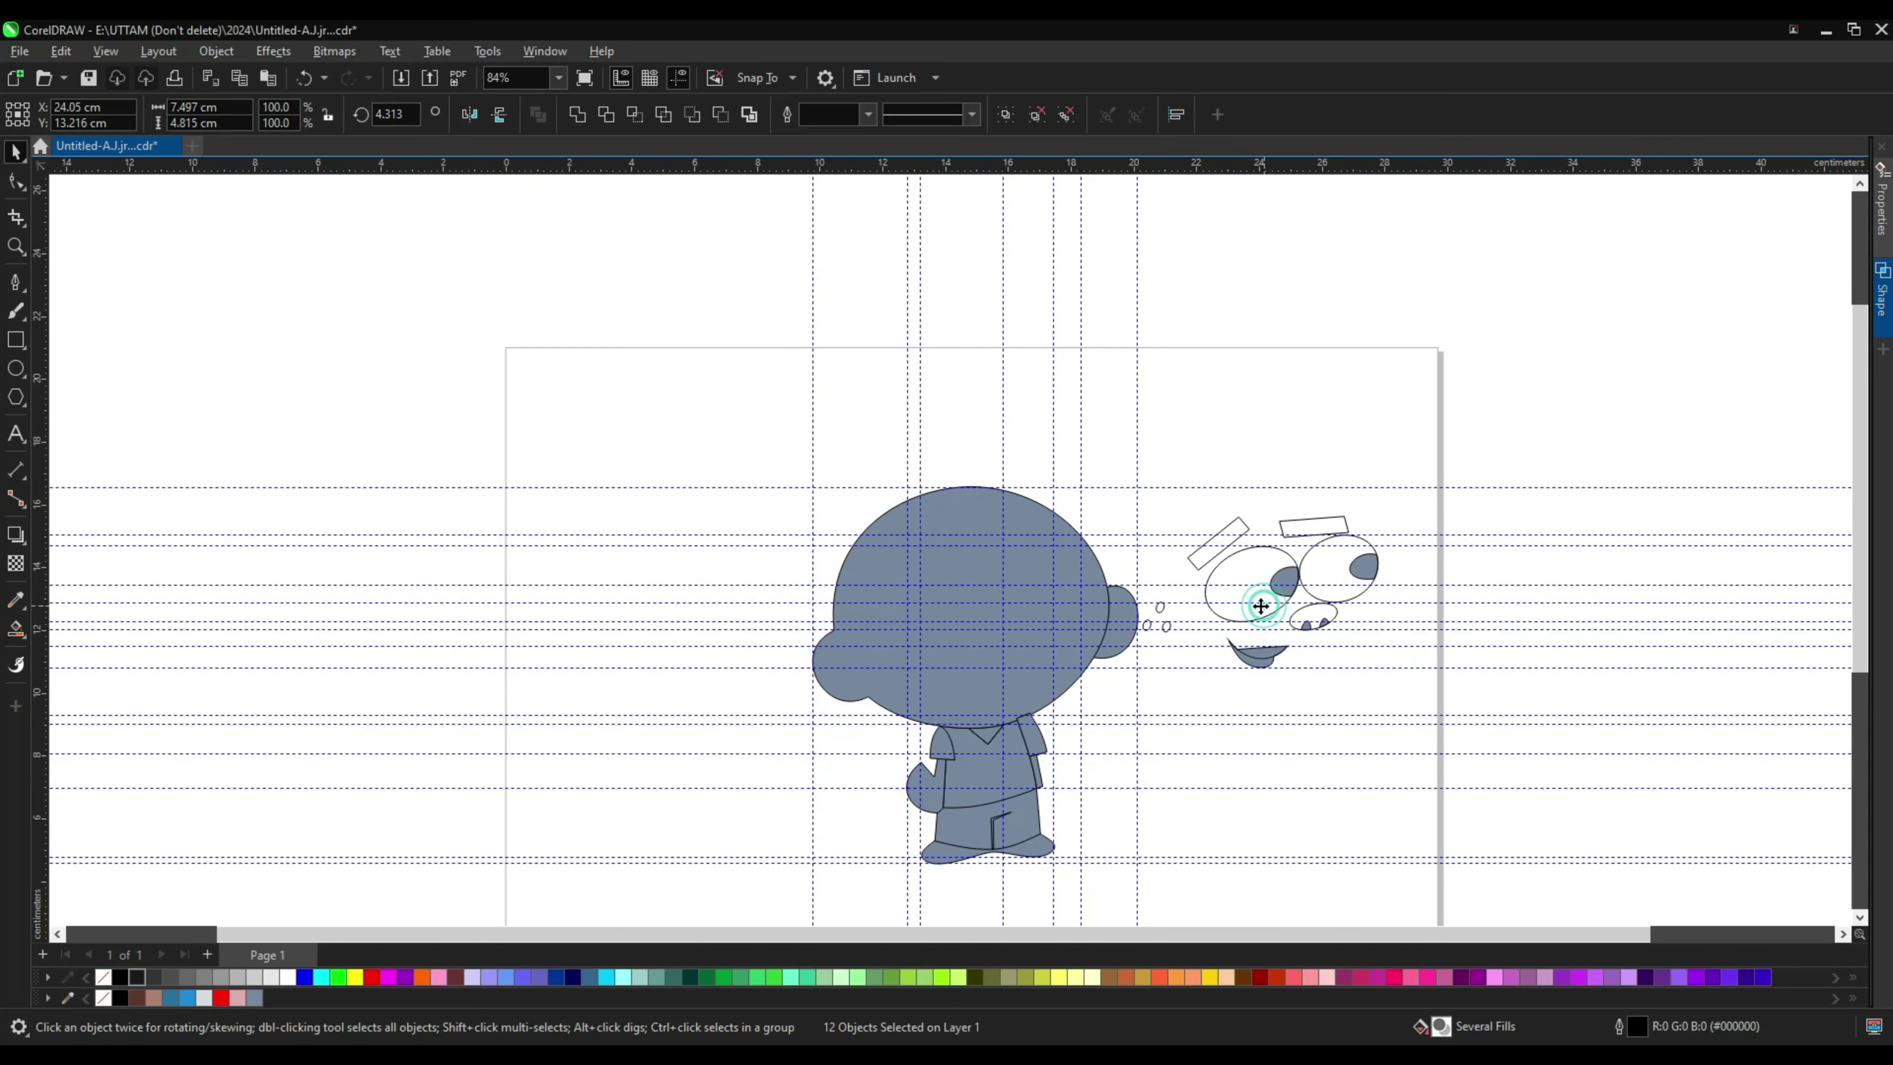
Step: Move the eyes, eyebrows, nose, mouth and freckles group onto the head
left_click_drag(1259, 605, 962, 659)
scroll(901, 654, "up", 1)
scroll(902, 654, "up", 2)
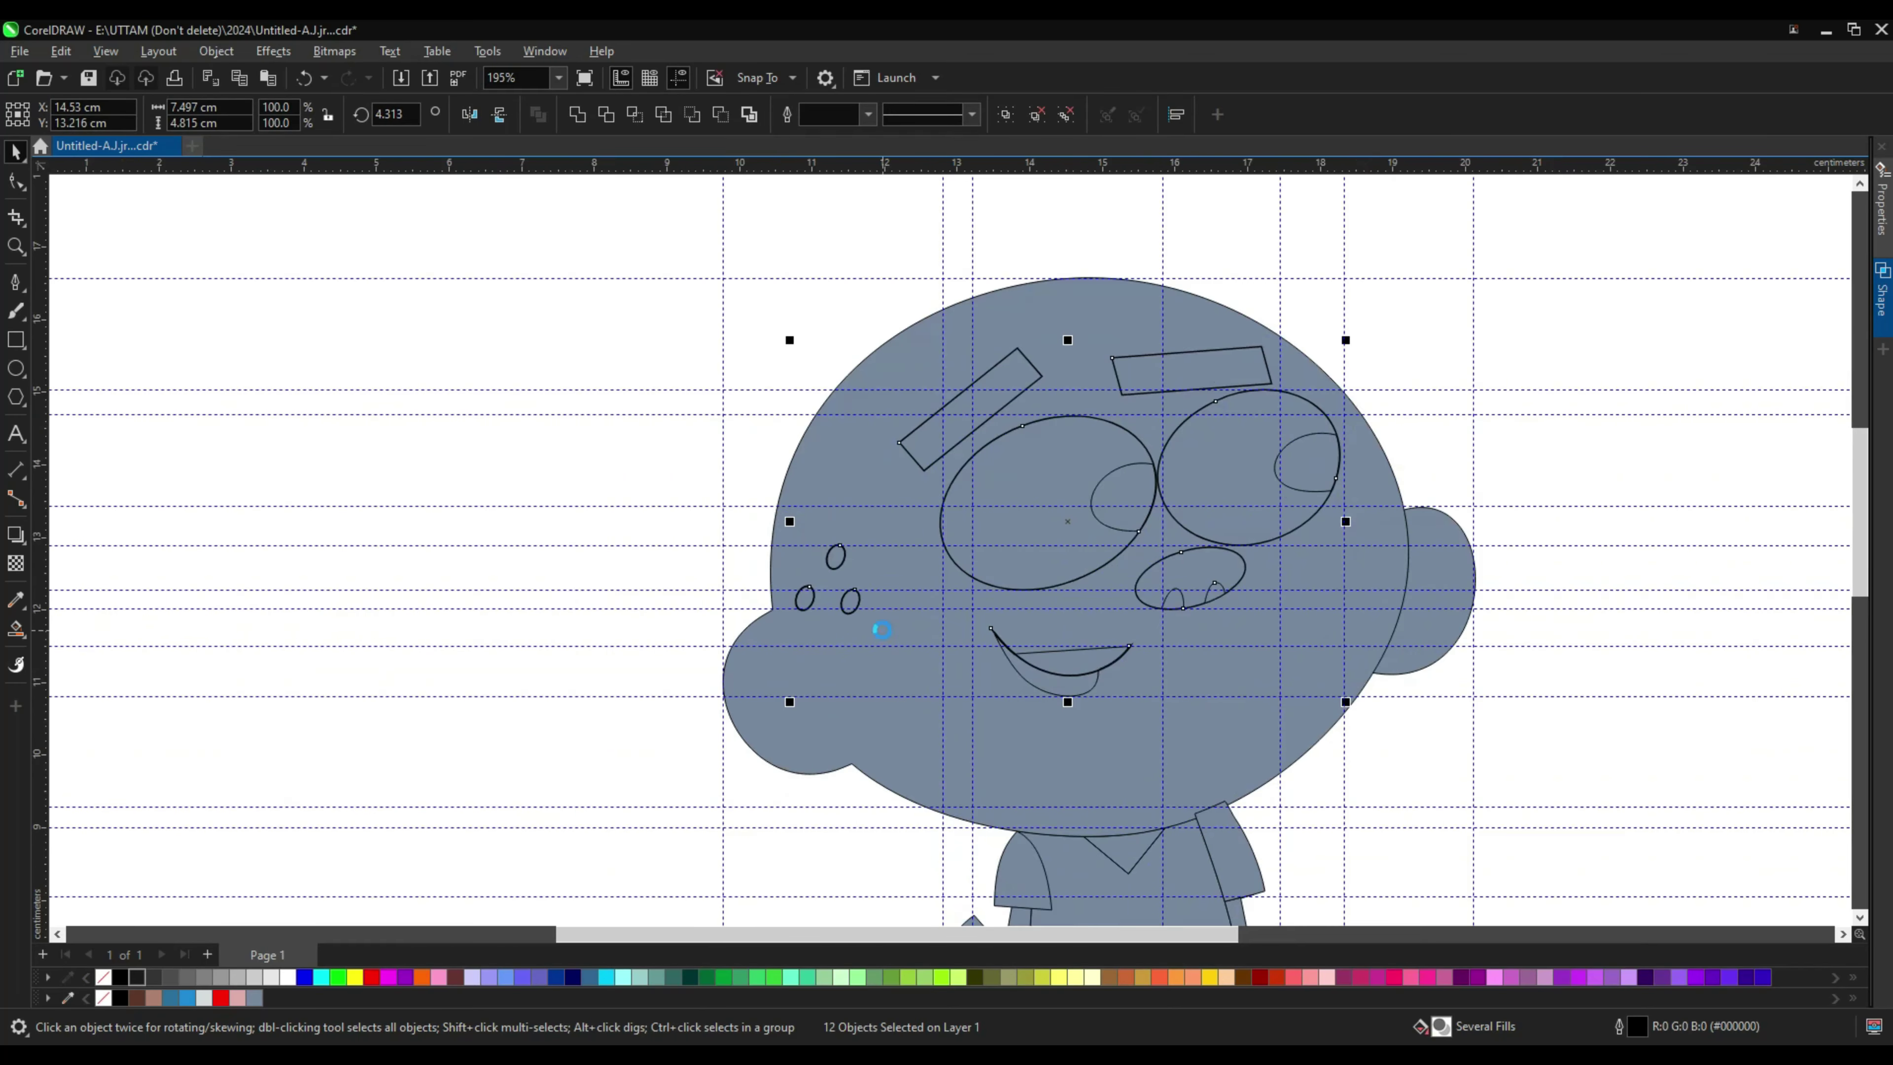
scroll(1229, 440, "down", 1)
left_click(1266, 420)
scroll(1200, 447, "down", 1)
scroll(1199, 447, "left", 1)
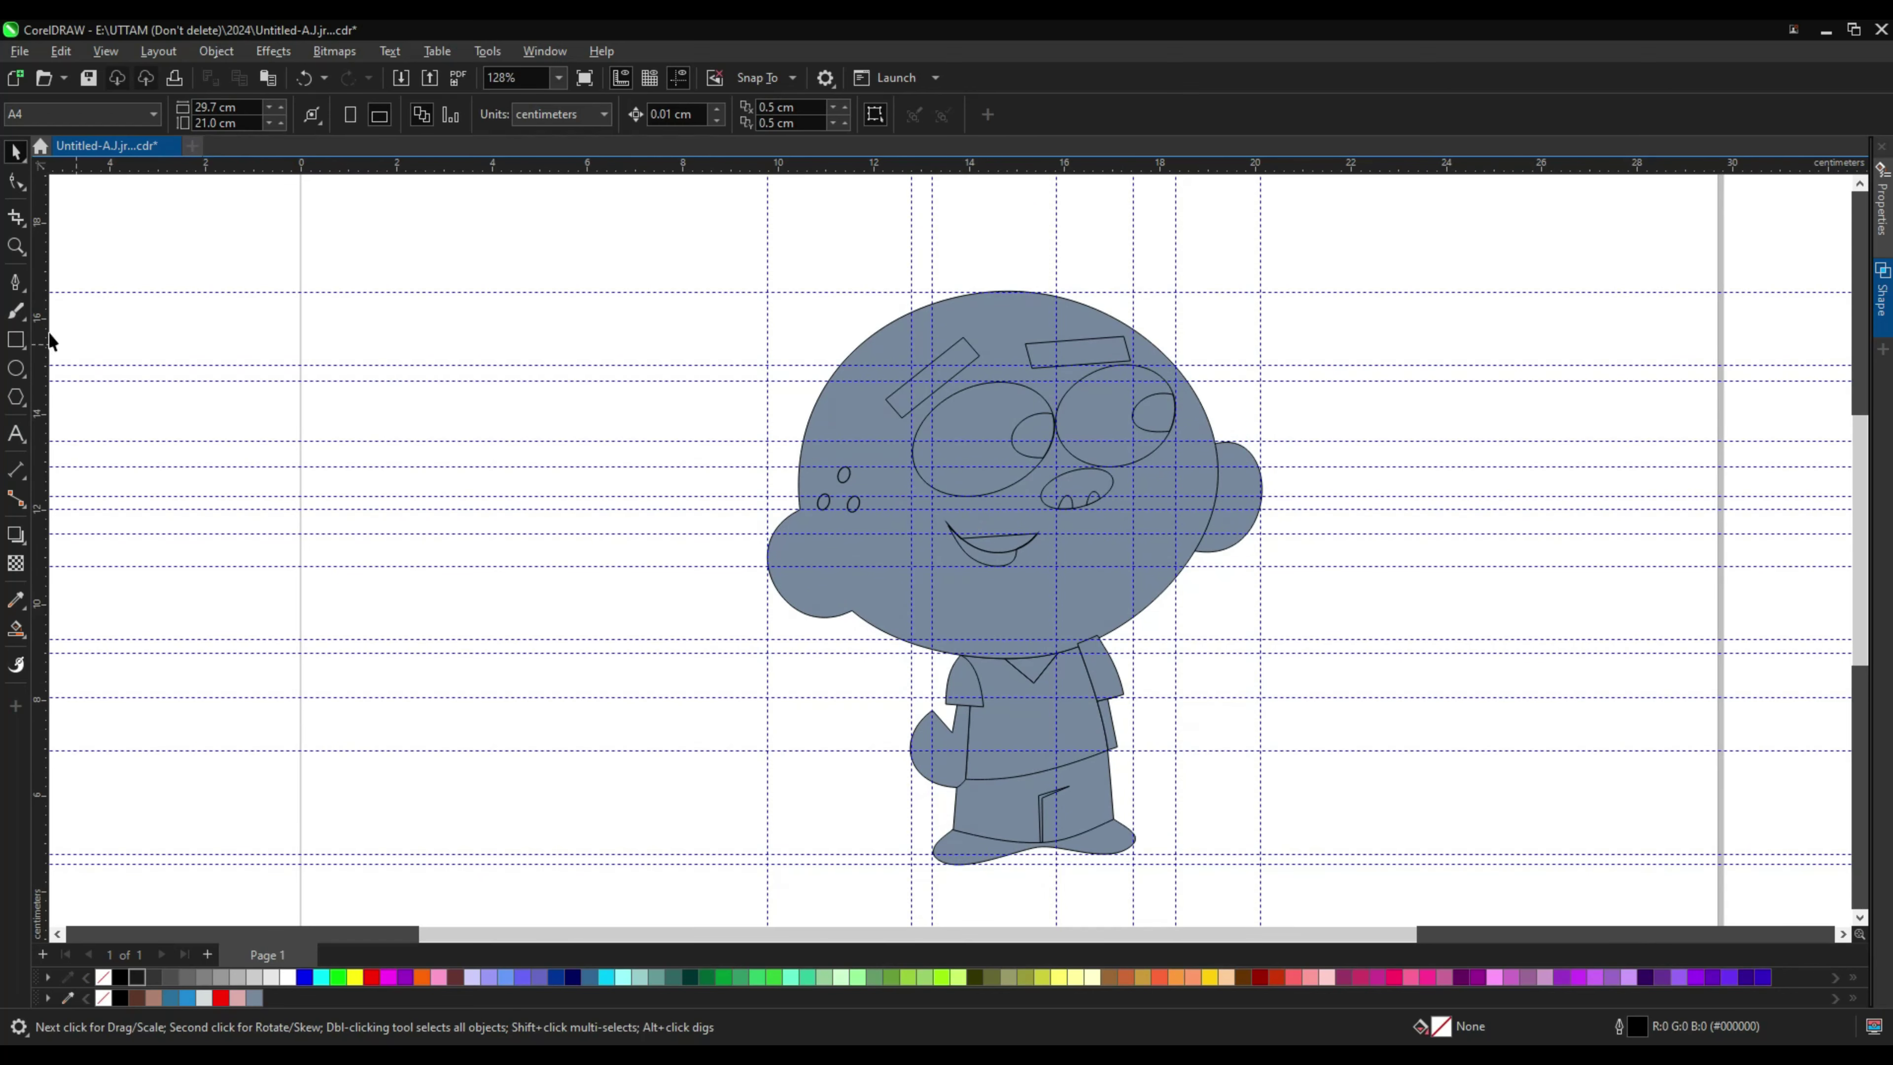
Step: Draw a short three-point Bézier cheek line ending on the head outline
left_click(16, 281)
scroll(782, 490, "up", 2)
left_click(761, 484)
left_click(825, 481)
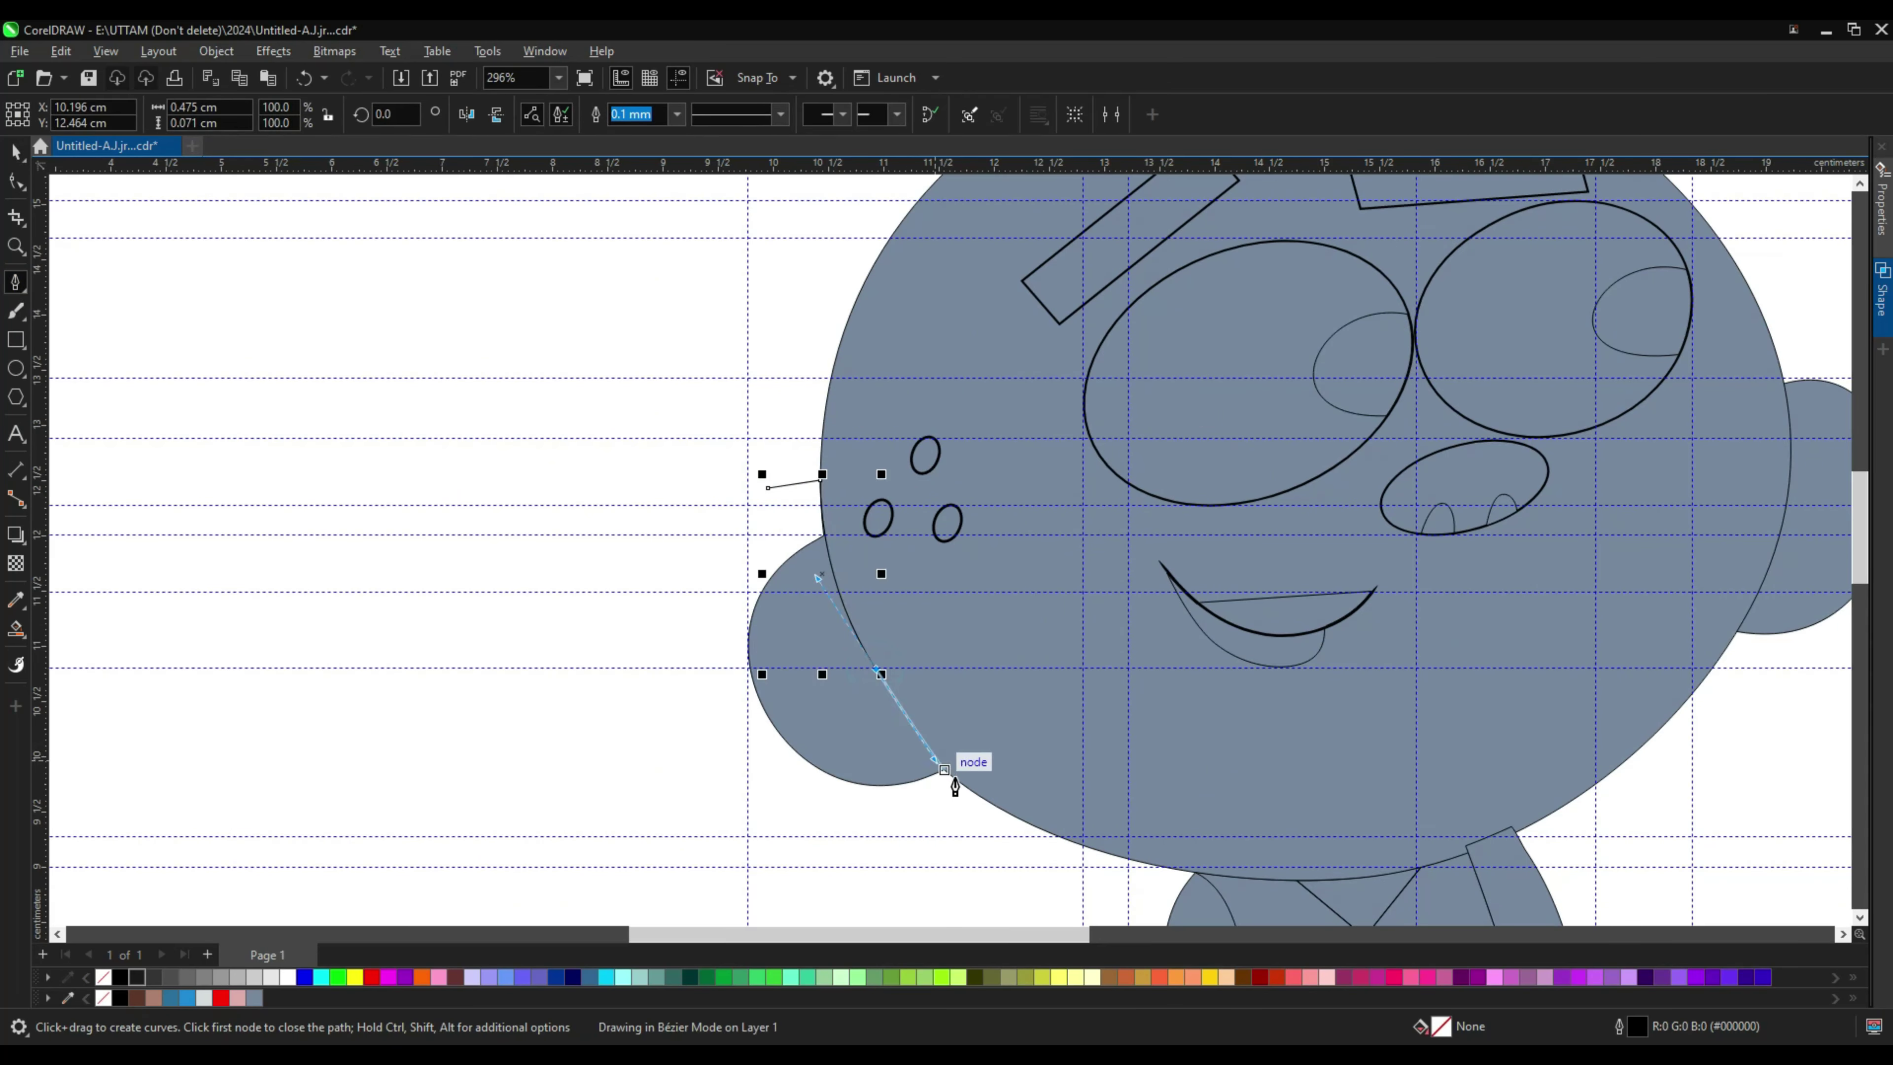
double_click(943, 769)
key("F10")
scroll(853, 511, "up", 1)
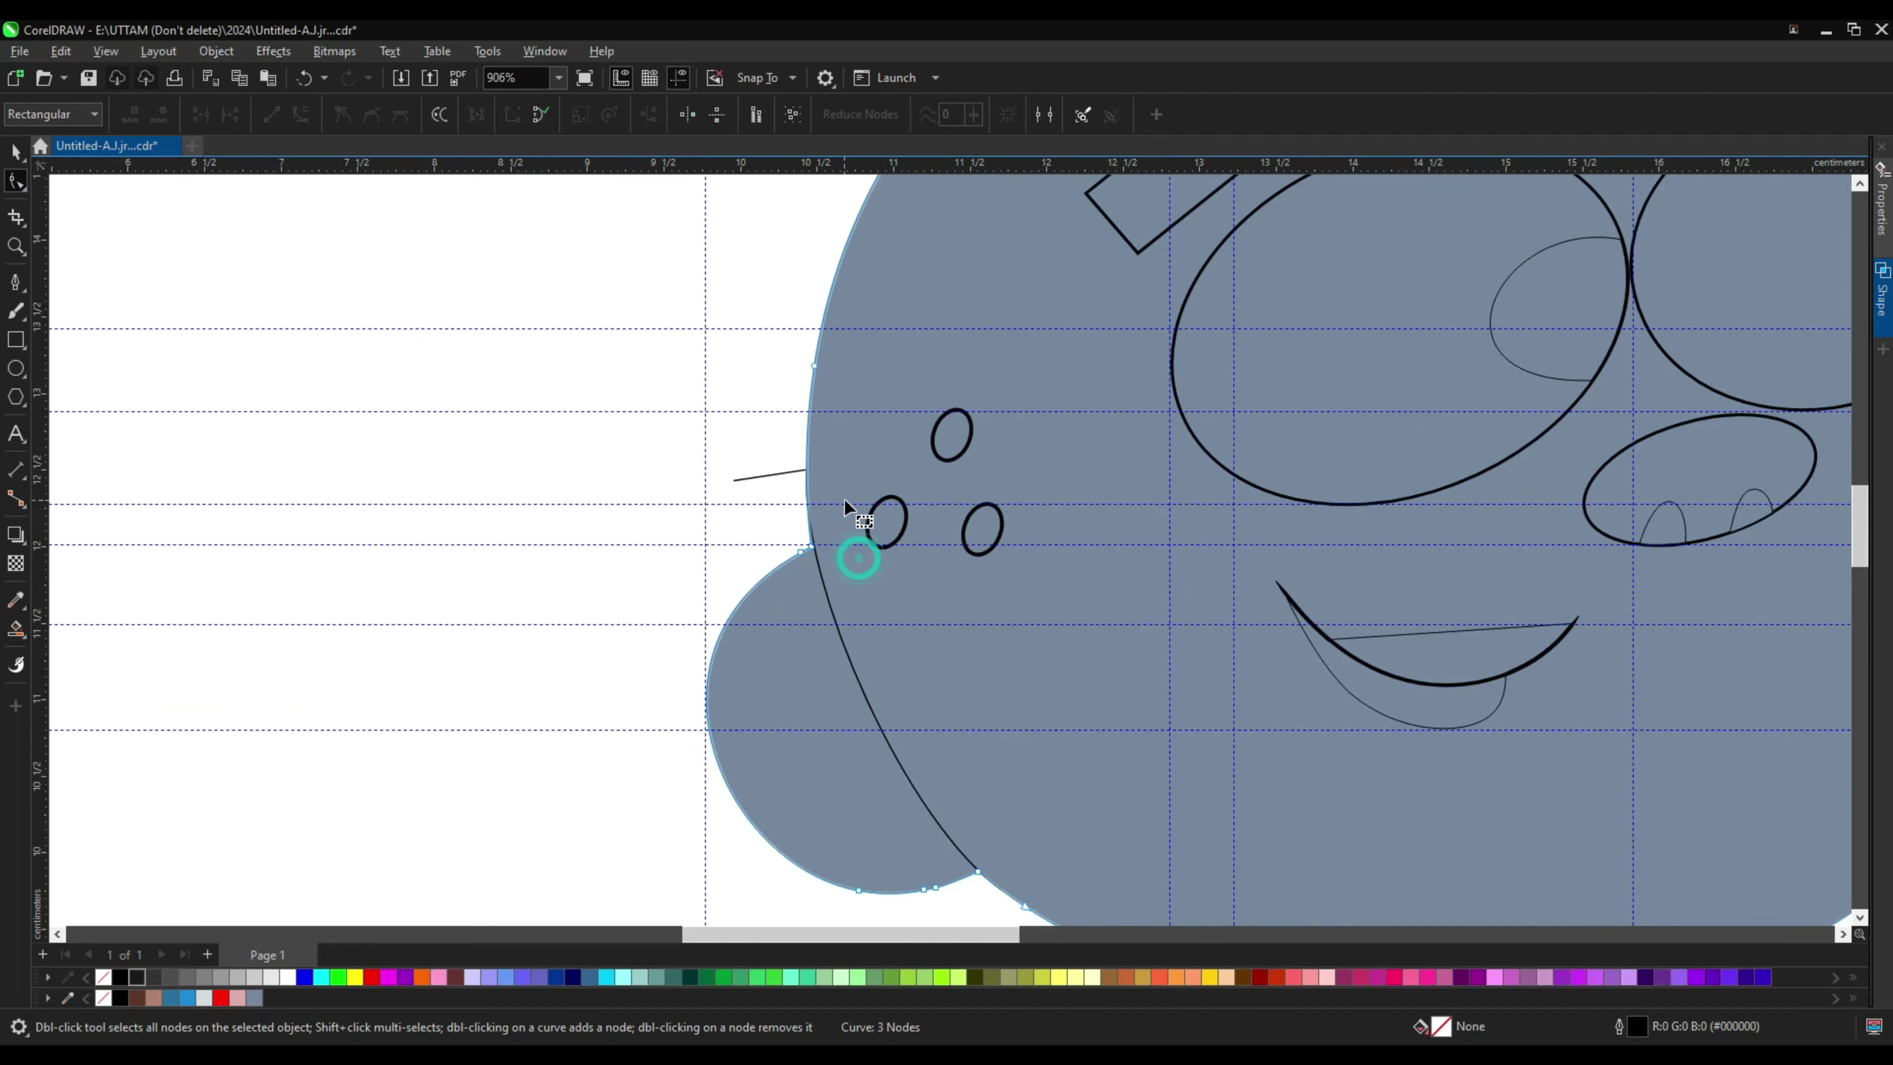
scroll(846, 507, "down", 3)
scroll(846, 507, "down", 2)
Step: Give the head, ears, shirt and other body pieces a thicker outline width
key("space")
left_click(1069, 674)
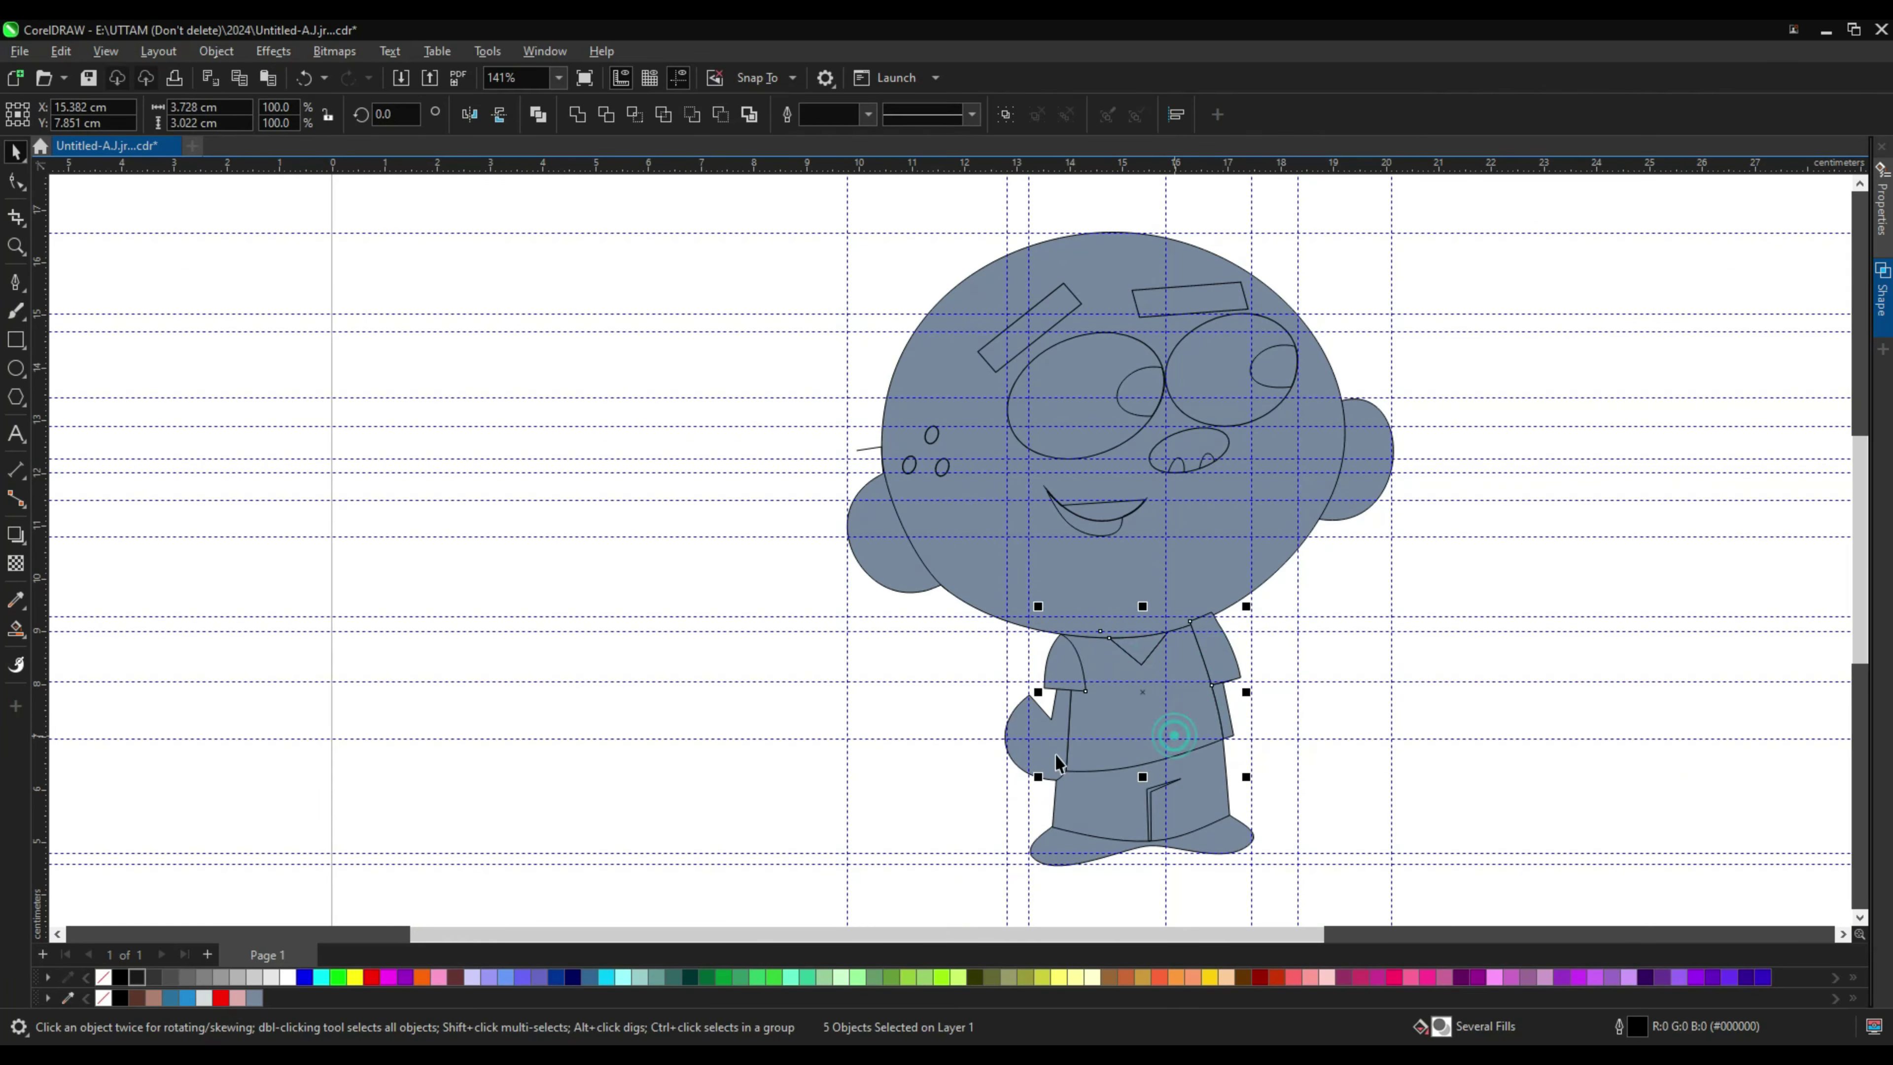
left_click(1371, 432)
left_click(1032, 249, "shift")
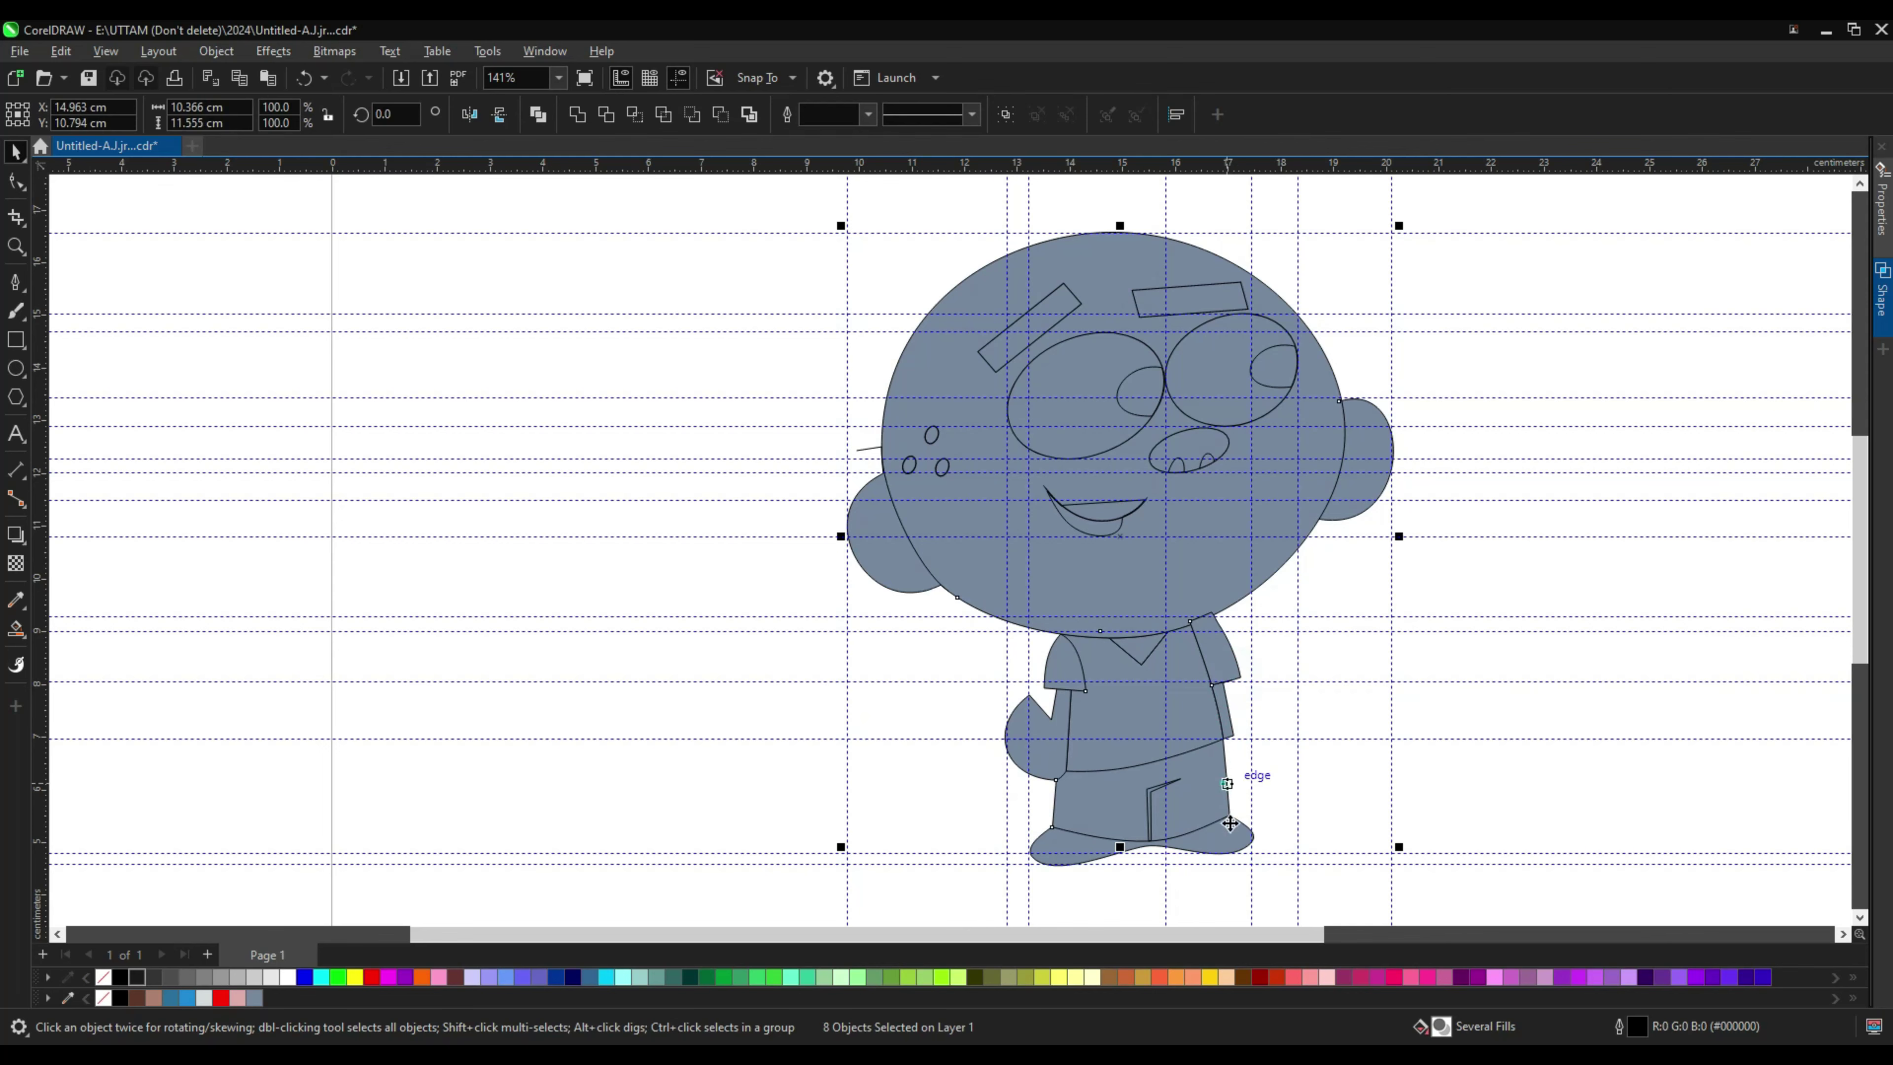
left_click(867, 114)
left_click(827, 215)
Step: Set the shirt, sleeve and ear outlines to 0.5 mm
left_click(1487, 532)
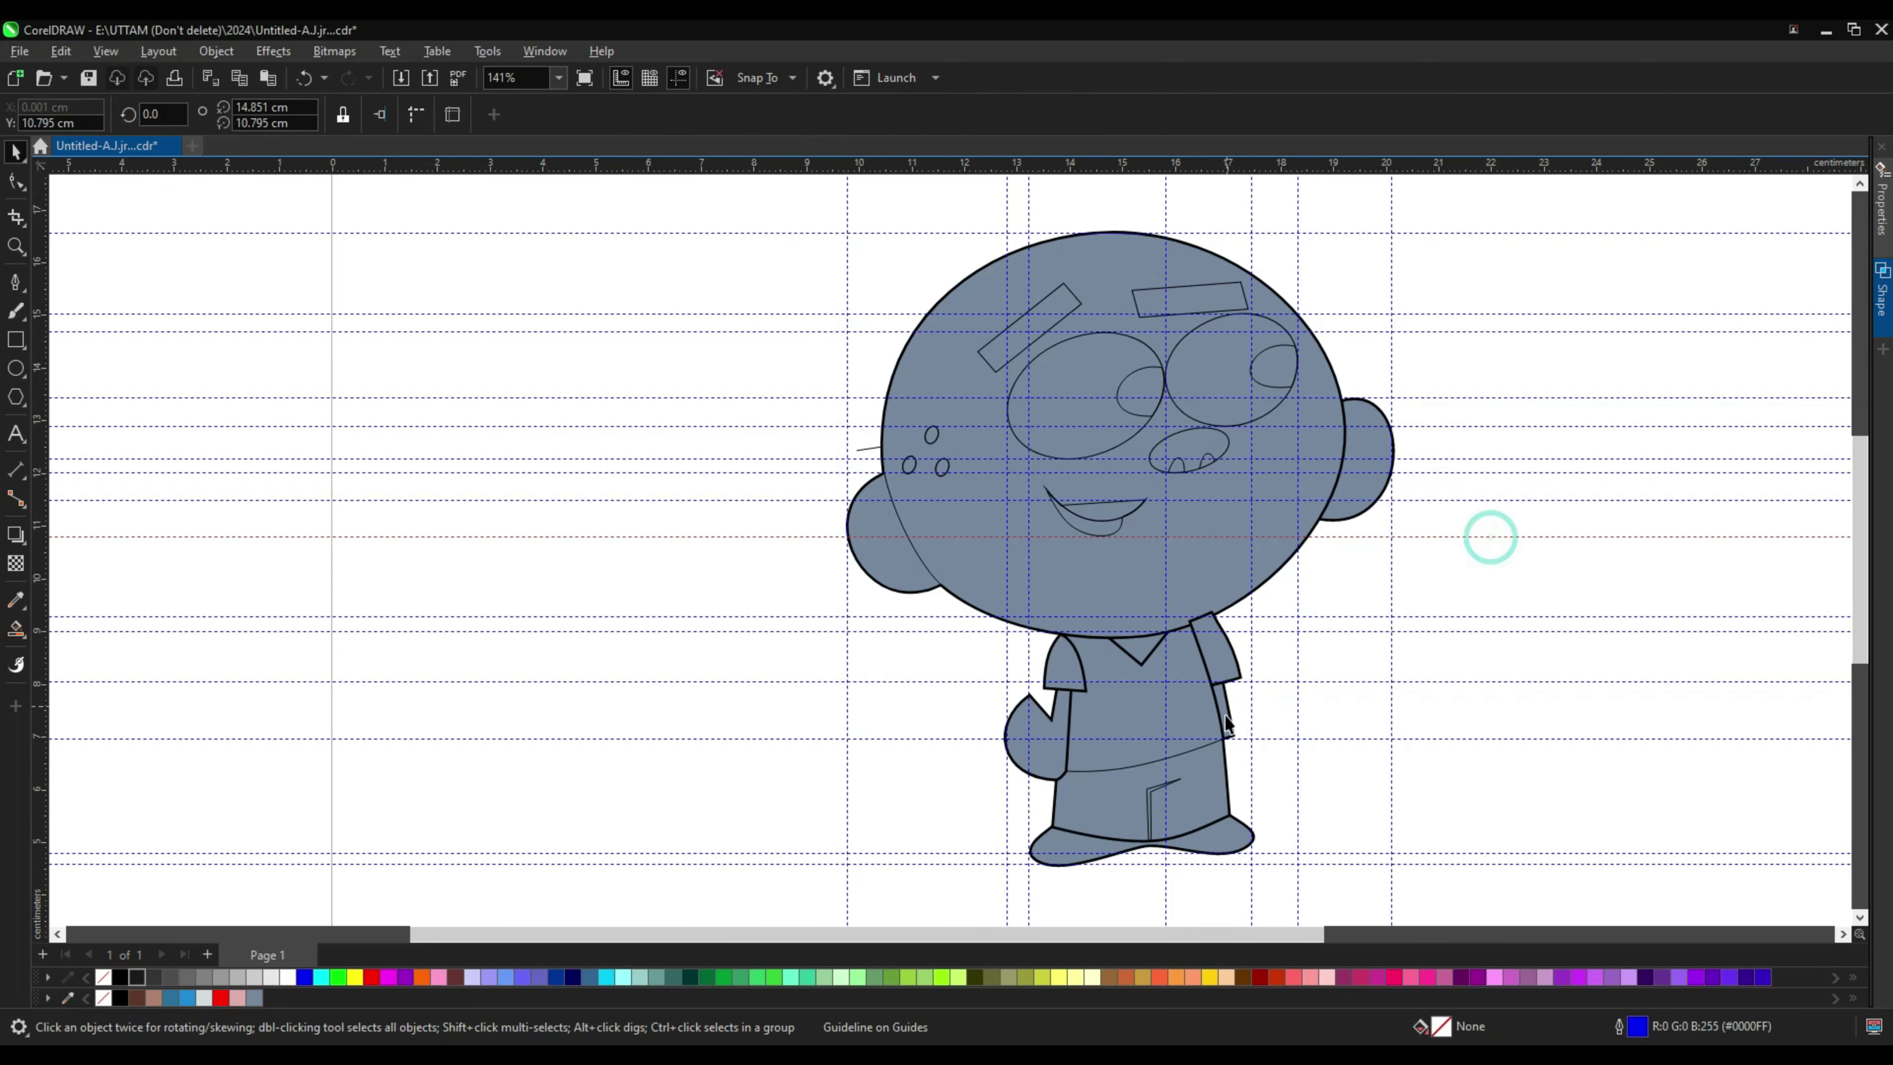
key("Tab")
left_click(617, 114)
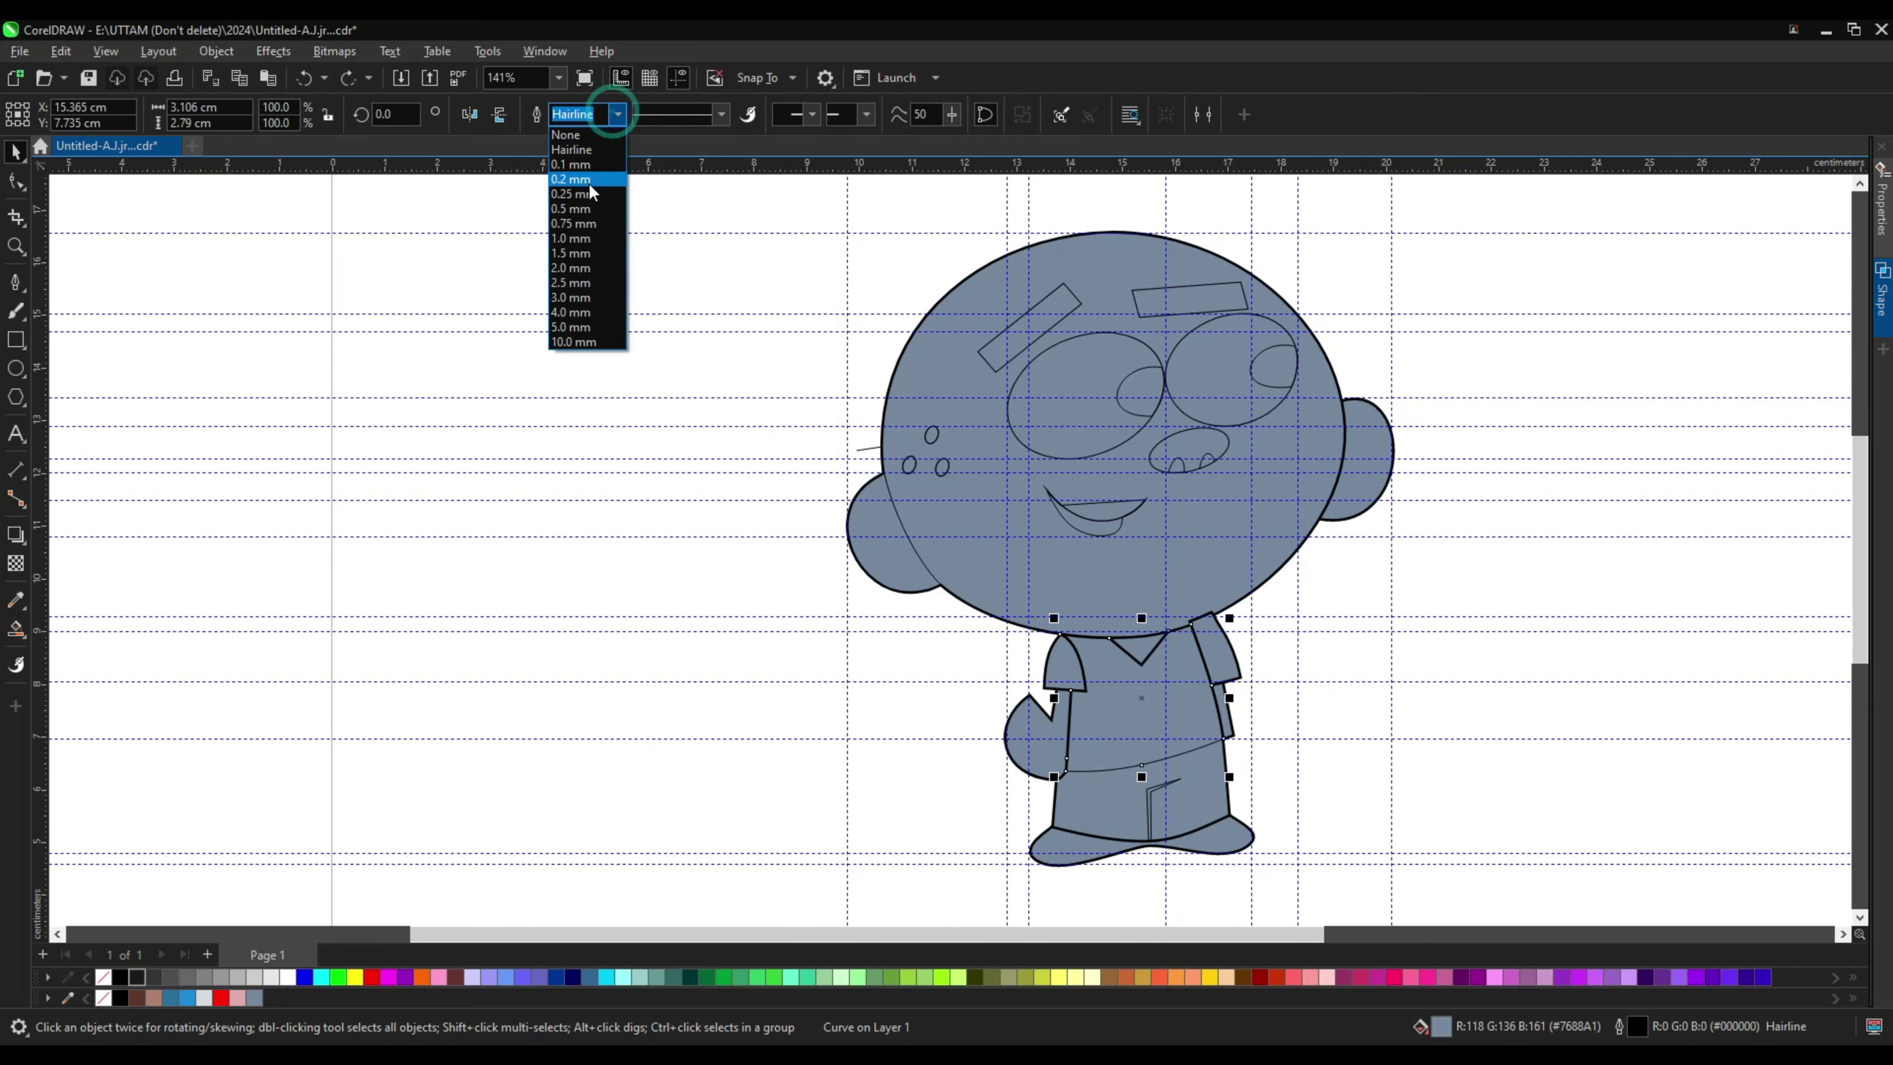
left_click(578, 211)
scroll(879, 491, "up", 1)
left_click(913, 551)
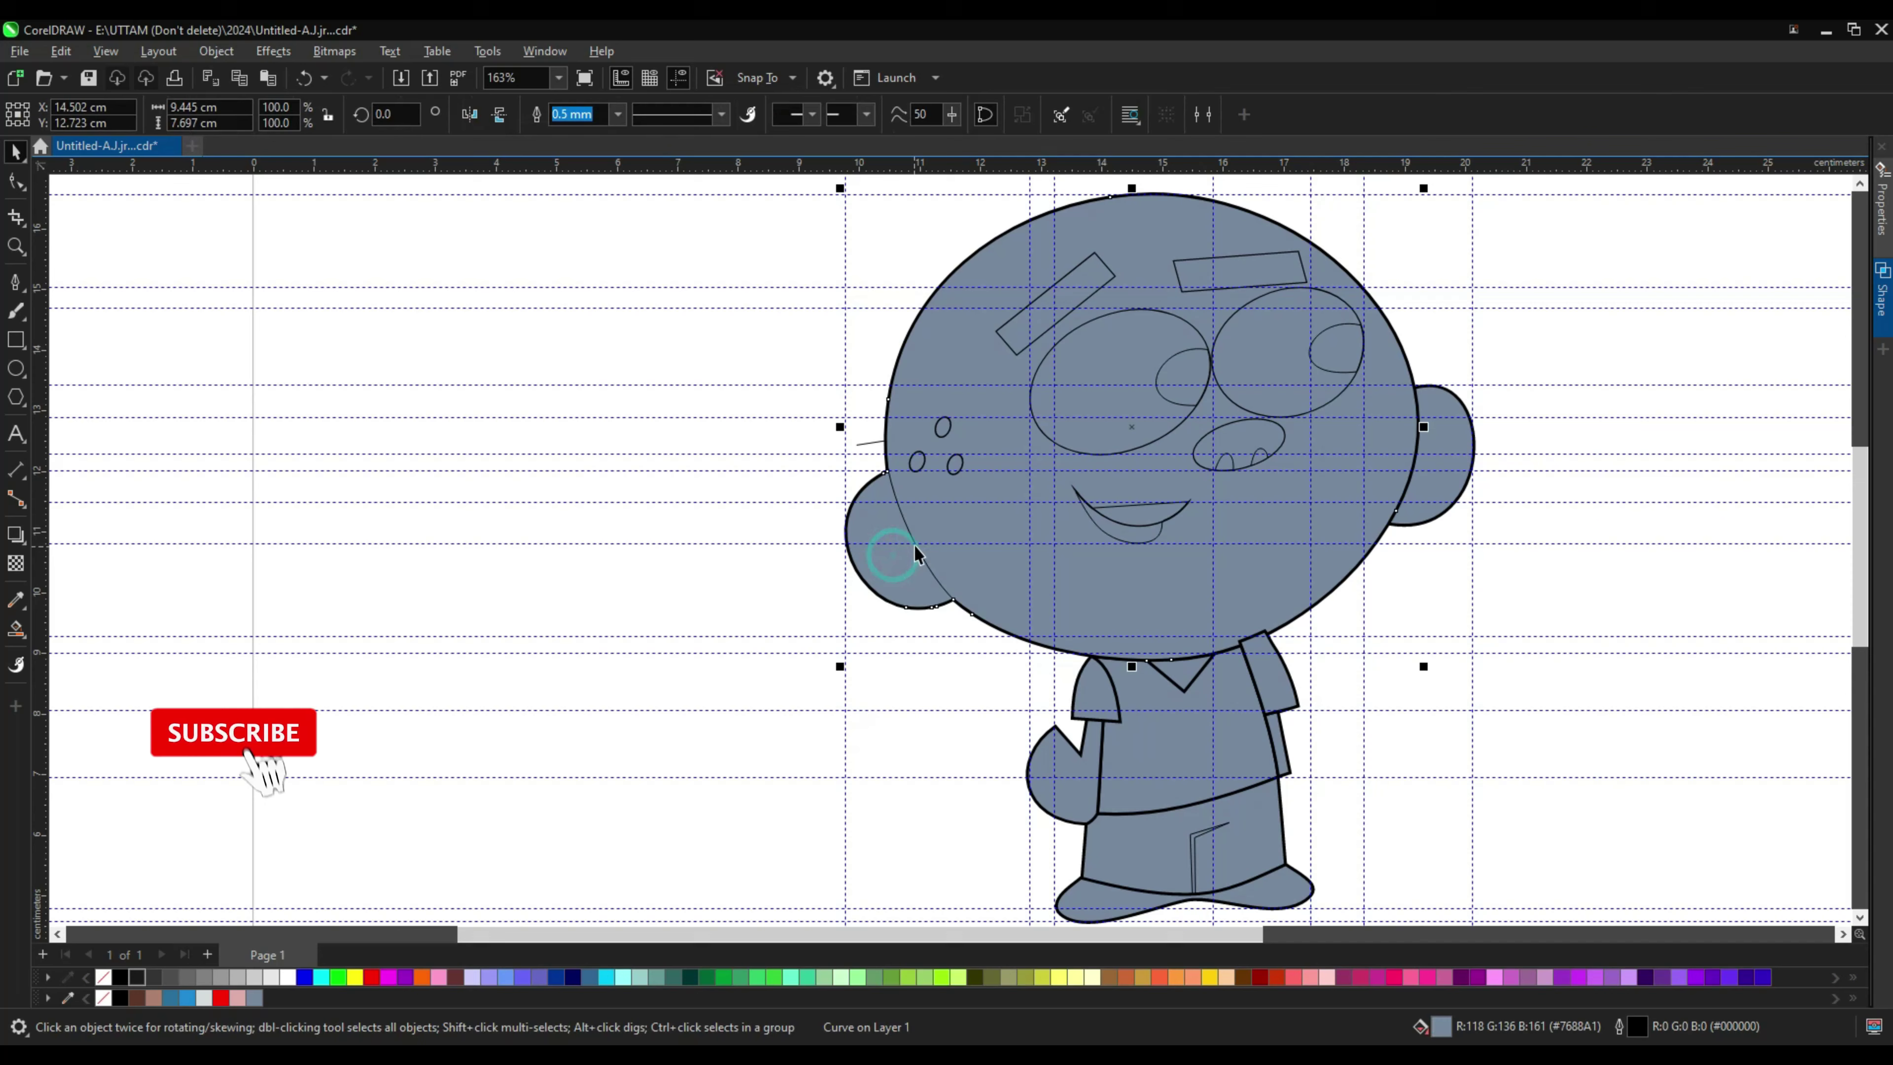
left_click(617, 113)
left_click(578, 211)
Step: Pull the cheek line's end node up onto the head outline
scroll(930, 631, "up", 4)
left_click(18, 183)
left_click(97, 181)
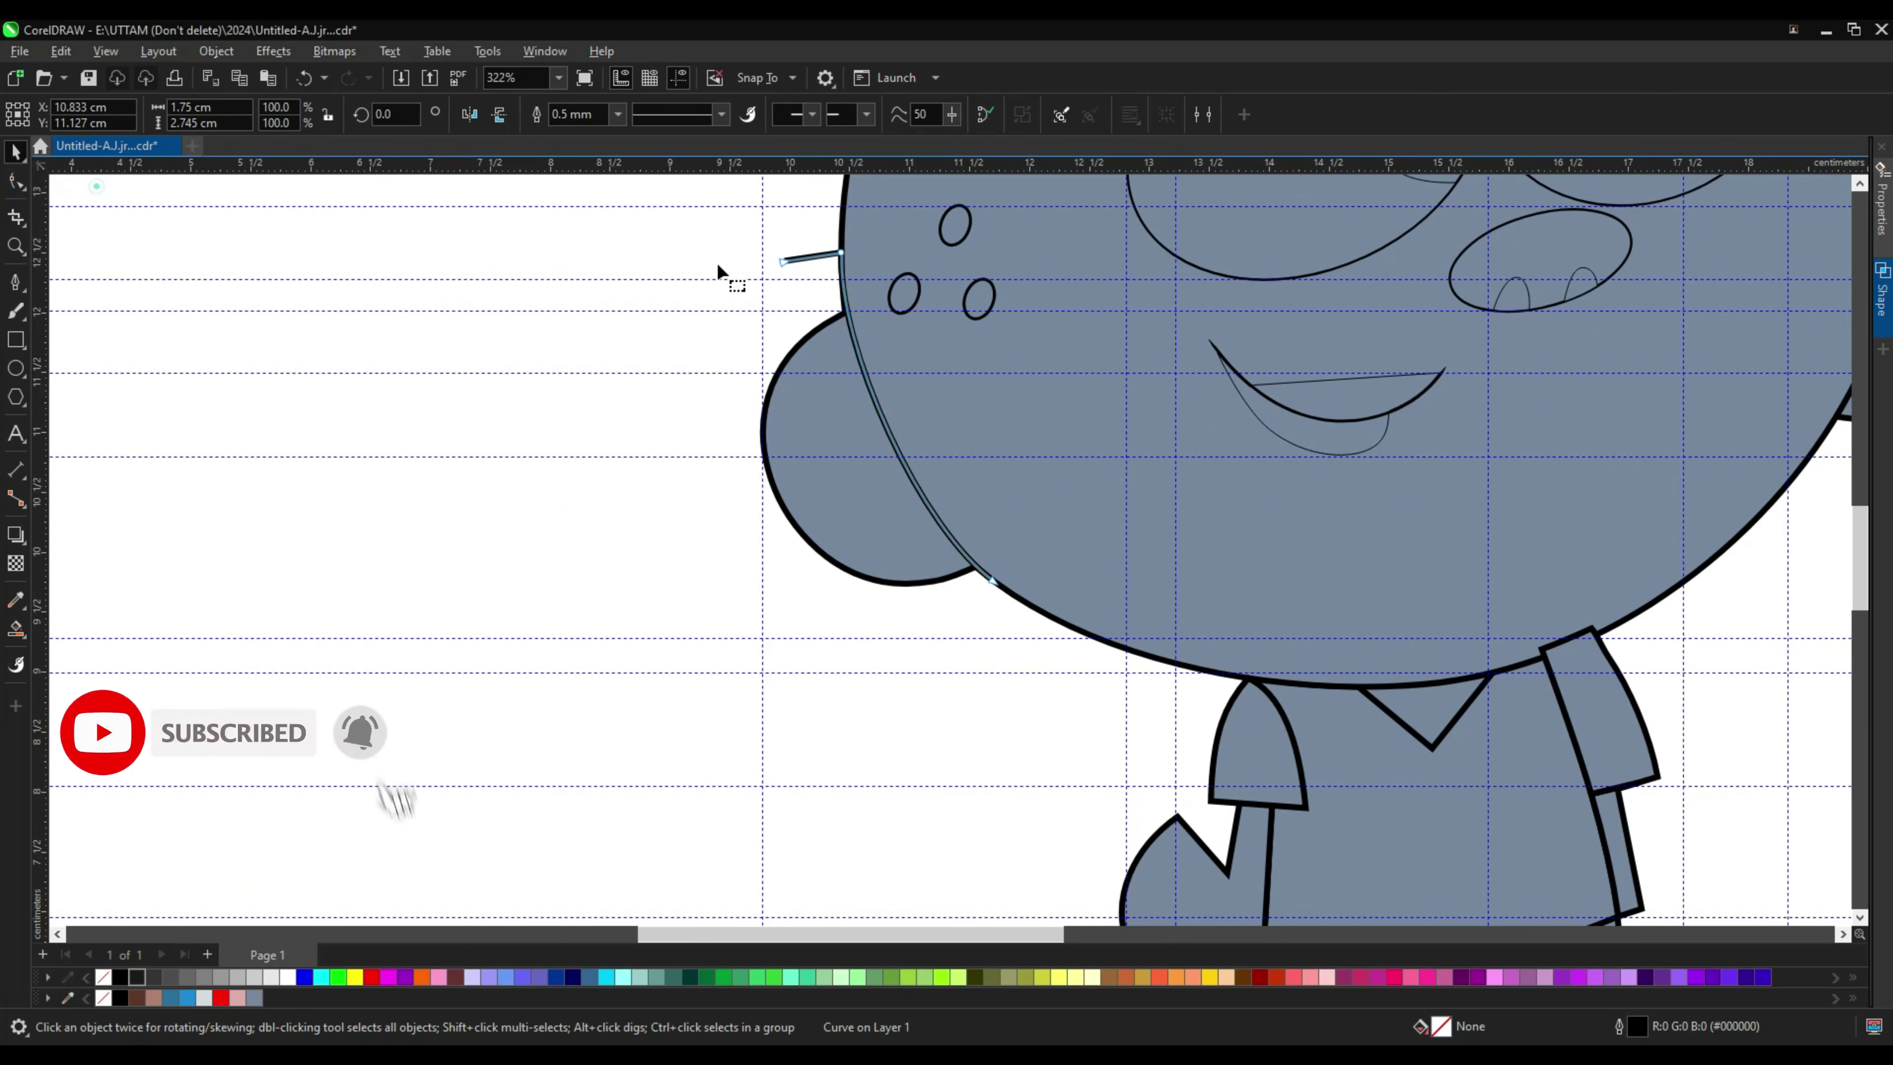
scroll(975, 521, "up", 1)
scroll(969, 567, "up", 1)
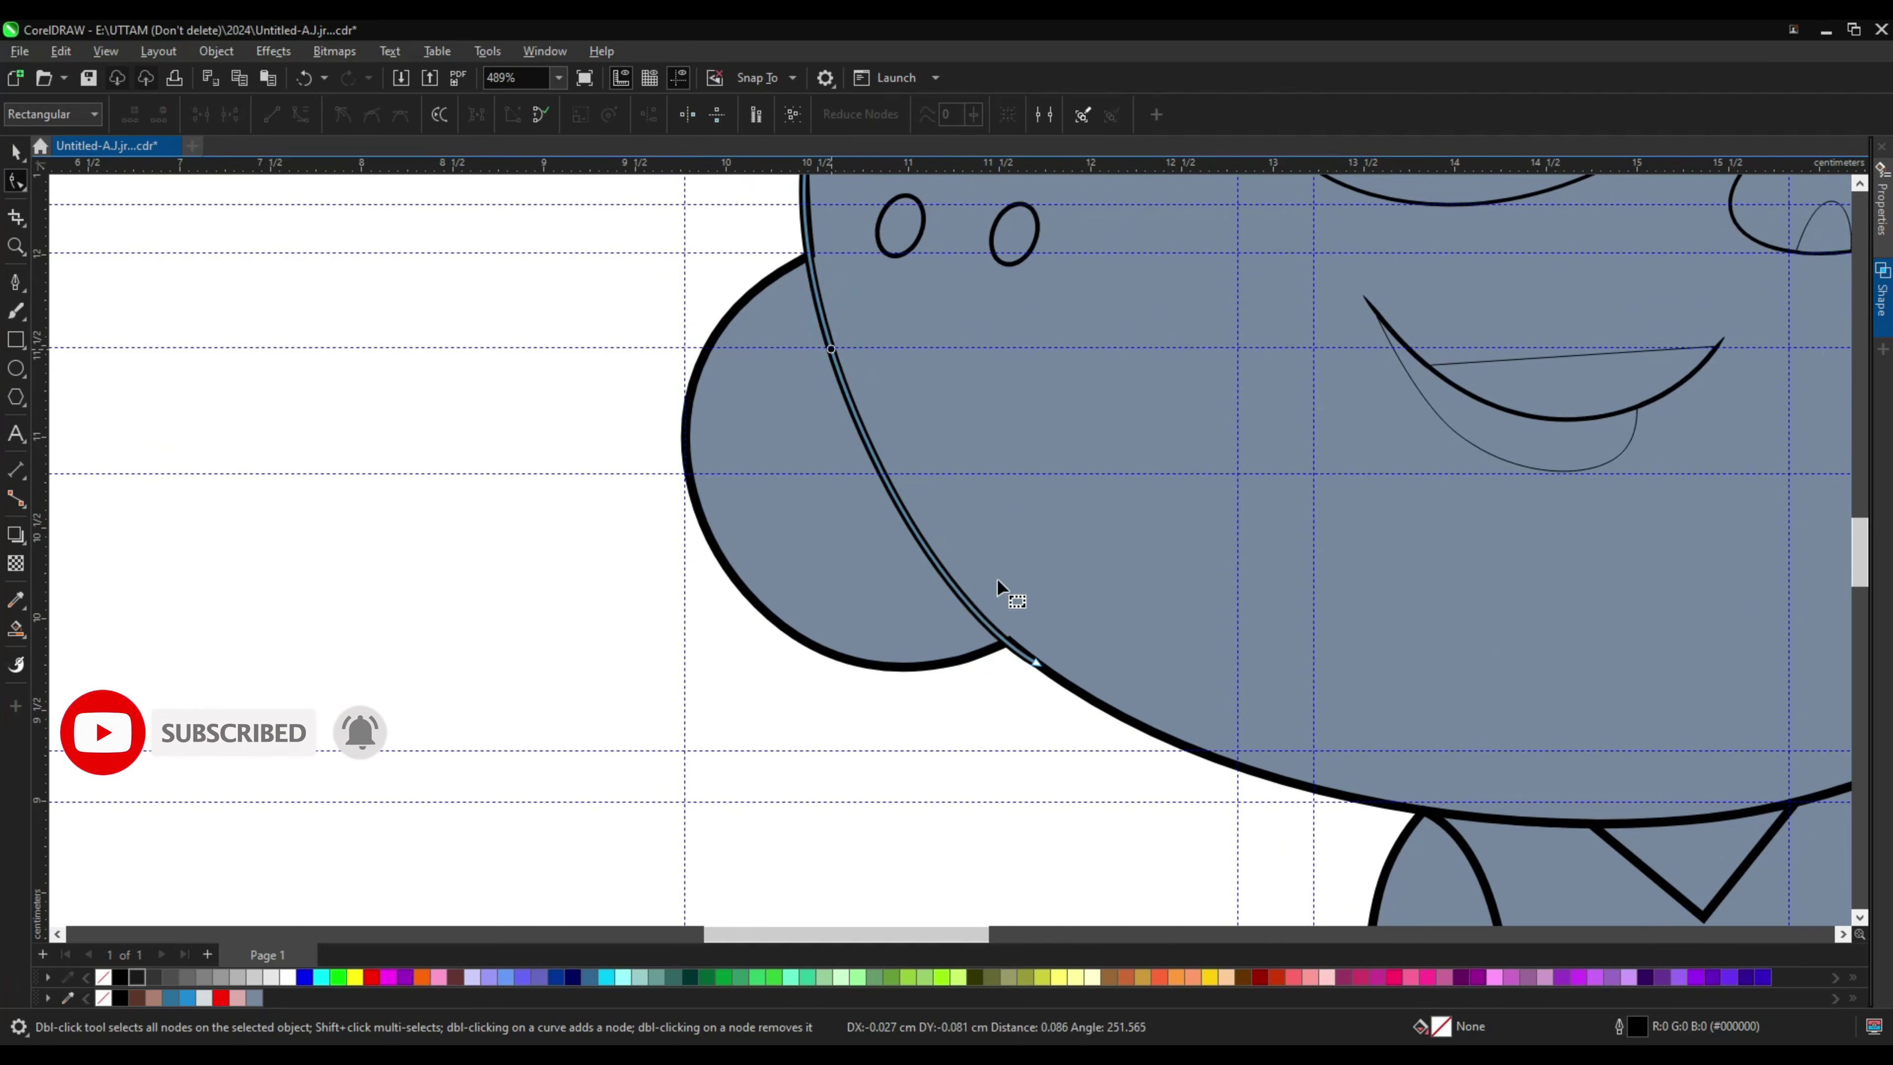
scroll(1001, 592, "up", 3)
scroll(976, 633, "down", 2)
scroll(968, 596, "up", 1)
left_click_drag(842, 325, 842, 287)
scroll(849, 275, "up", 3)
scroll(849, 274, "up", 2)
scroll(850, 222, "down", 4)
Step: Convert the cheek line's outline to an object and merge it into the head outline
scroll(862, 524, "up", 3)
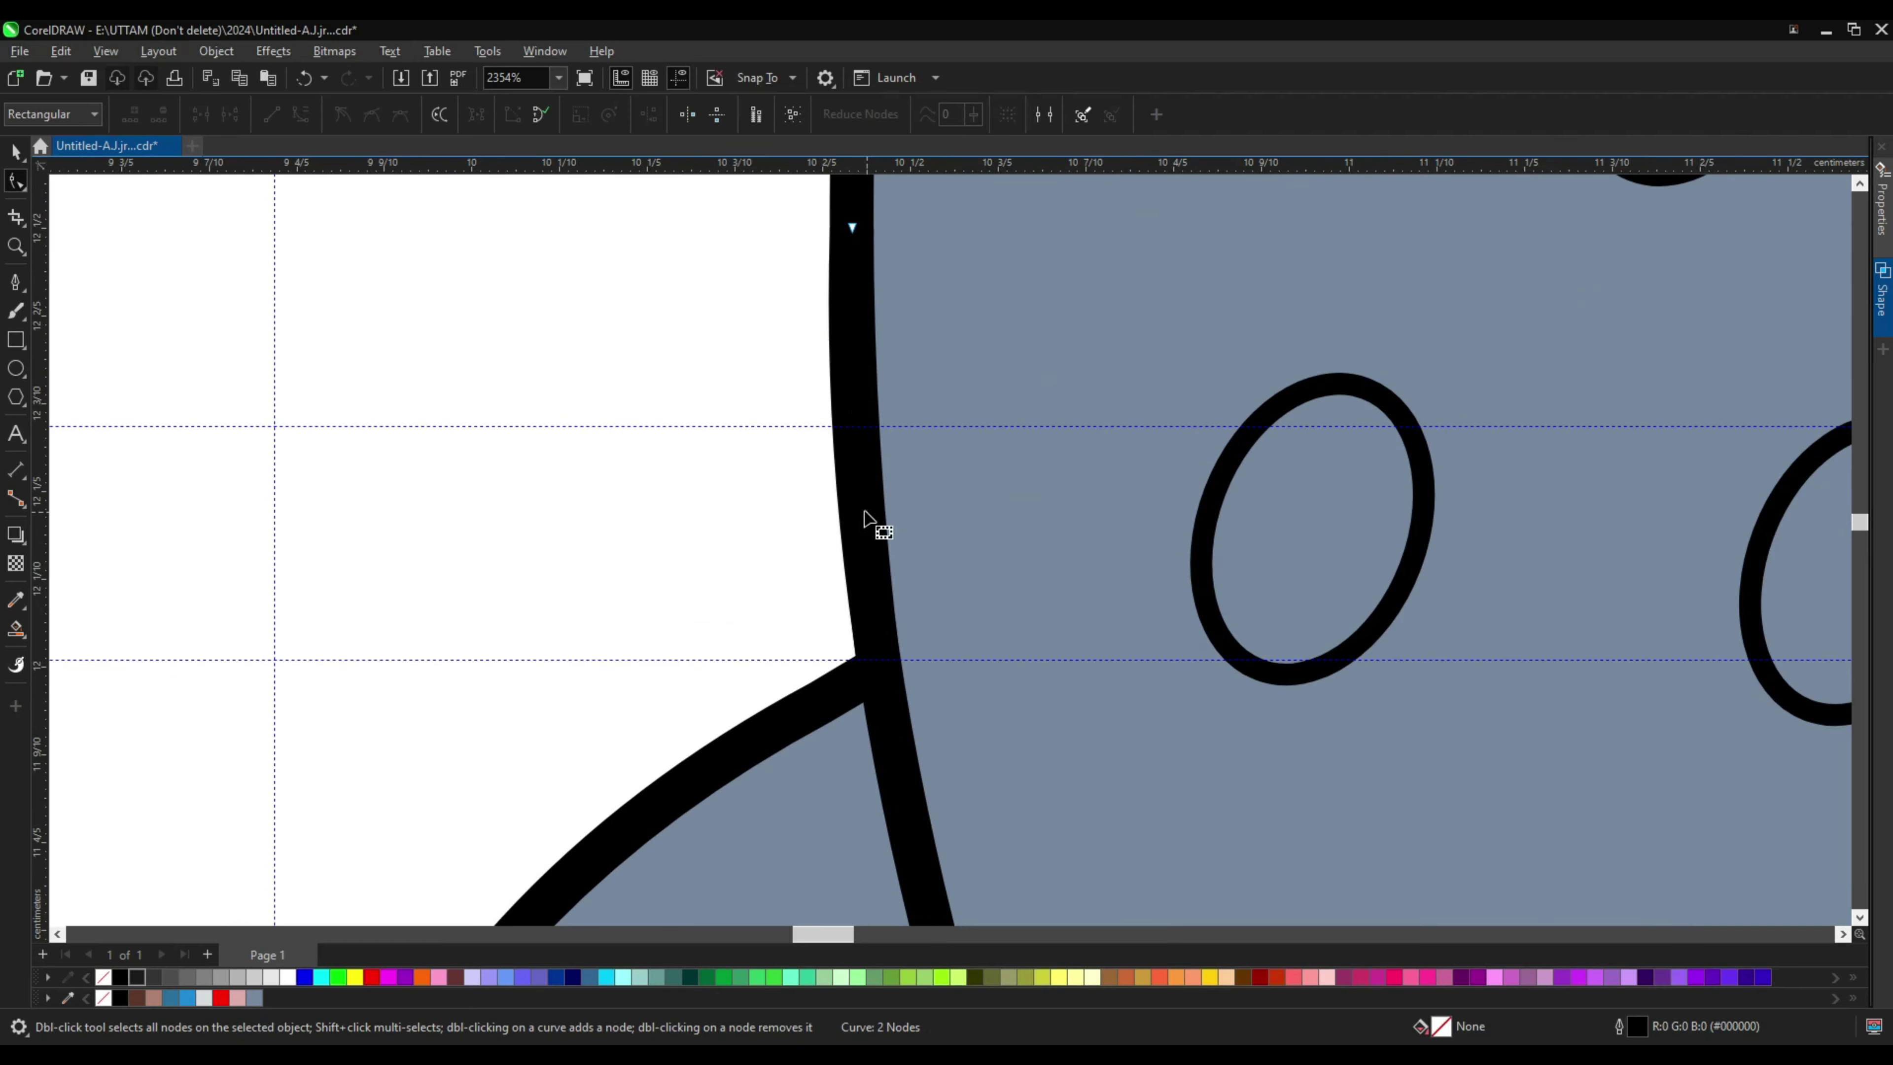
scroll(883, 452, "down", 3)
scroll(882, 452, "down", 3)
left_click(215, 50)
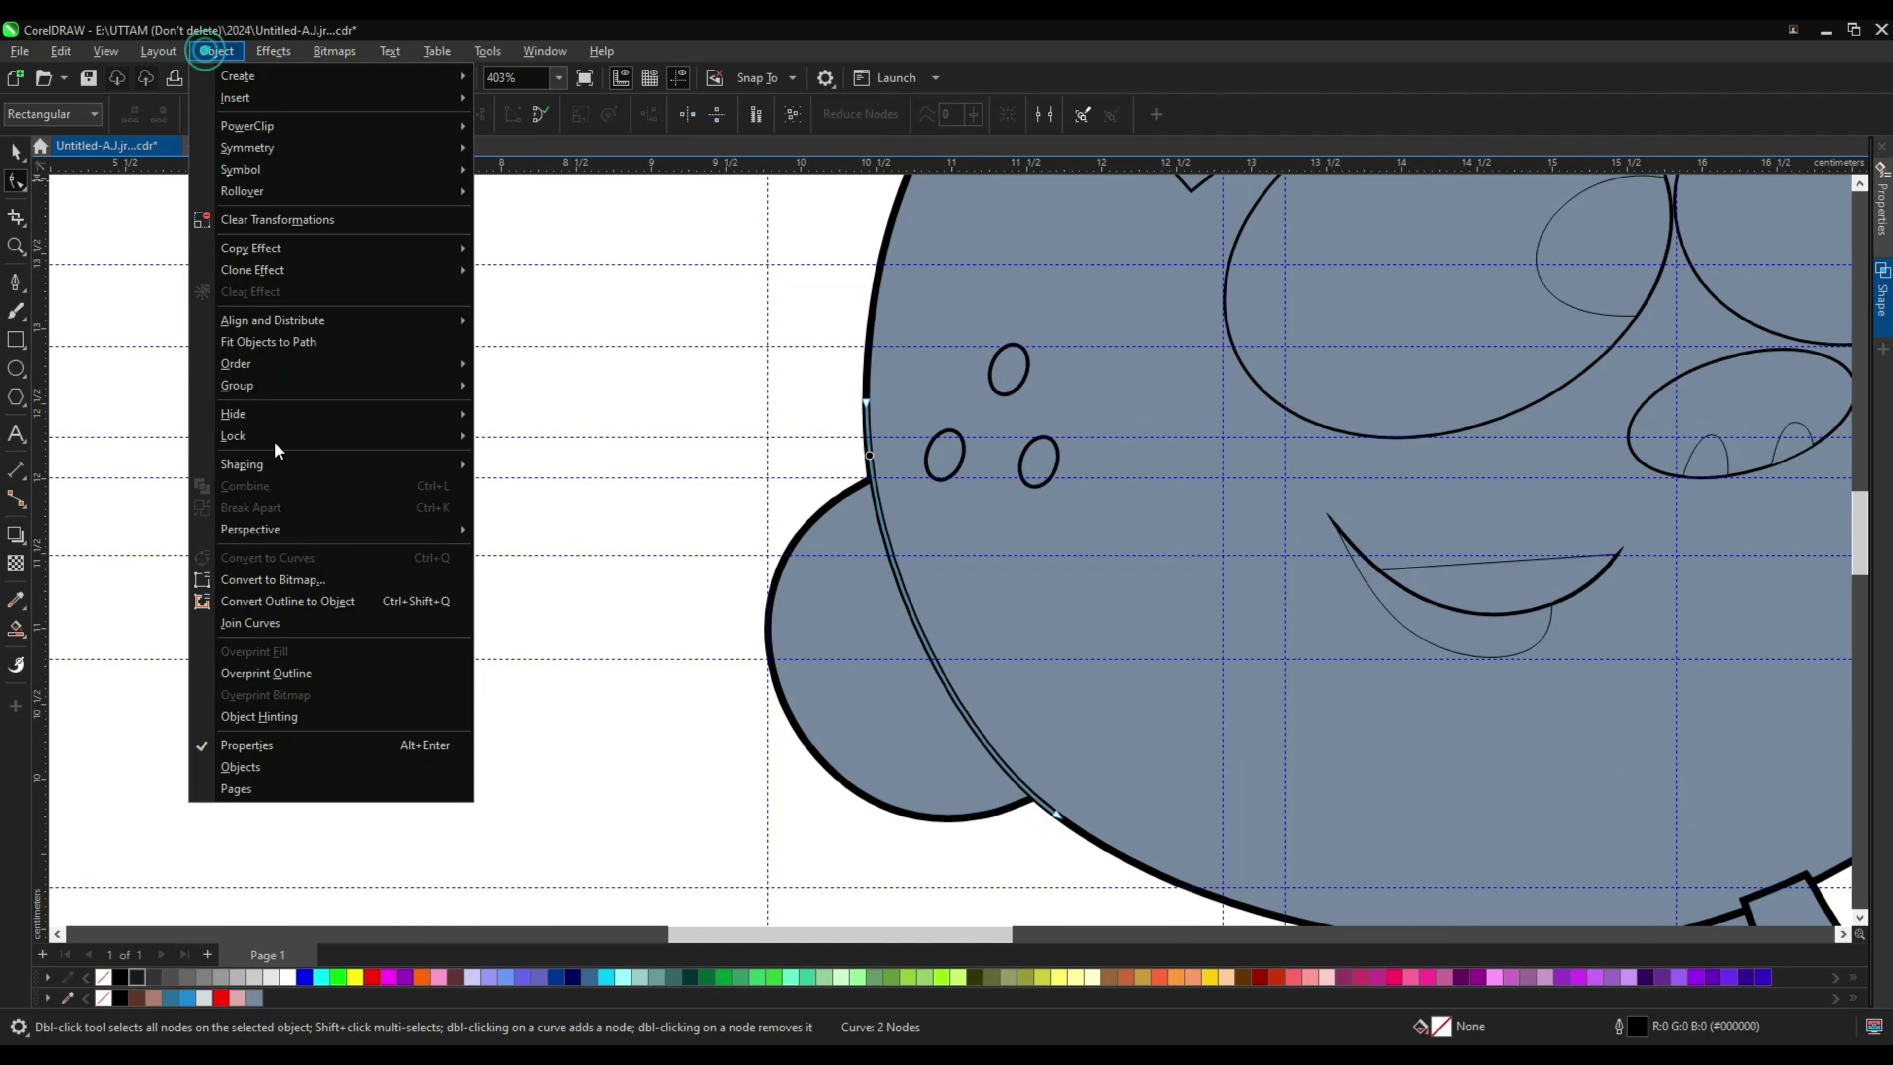
left_click(299, 601)
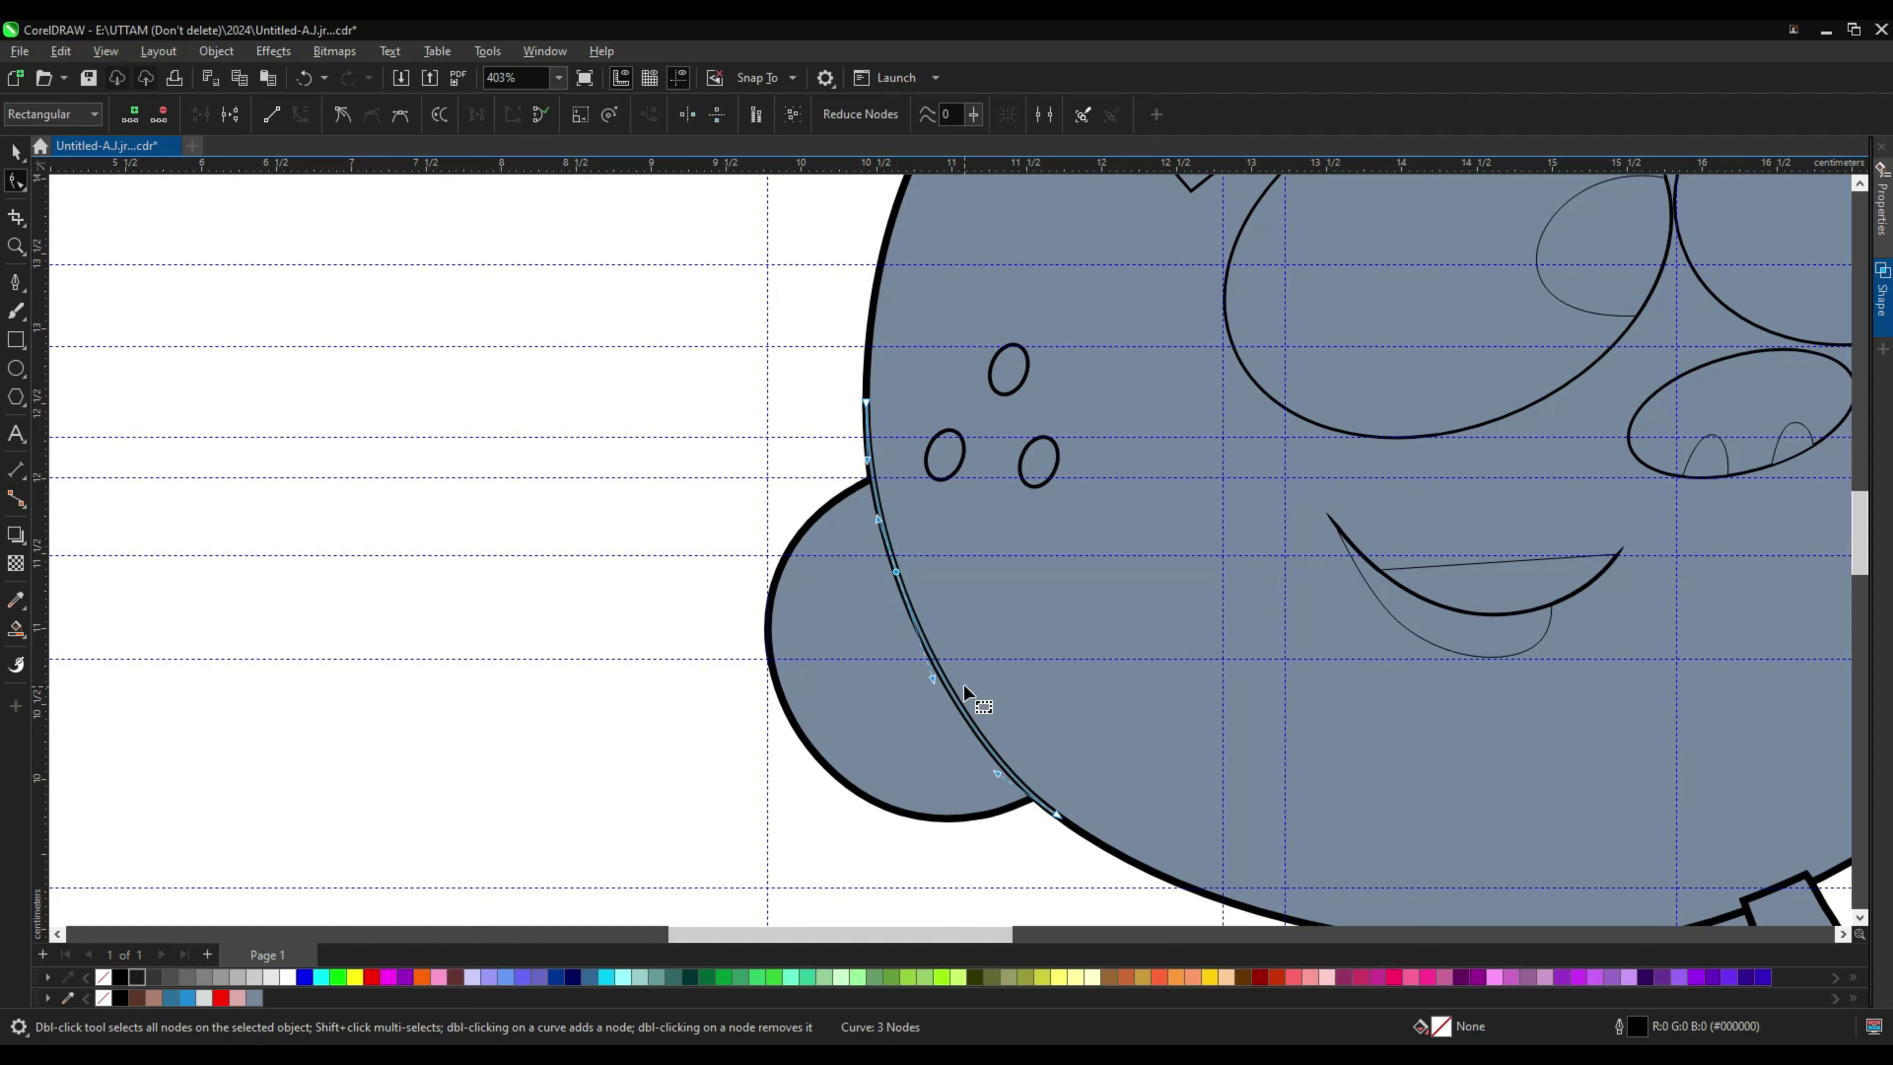
key("space")
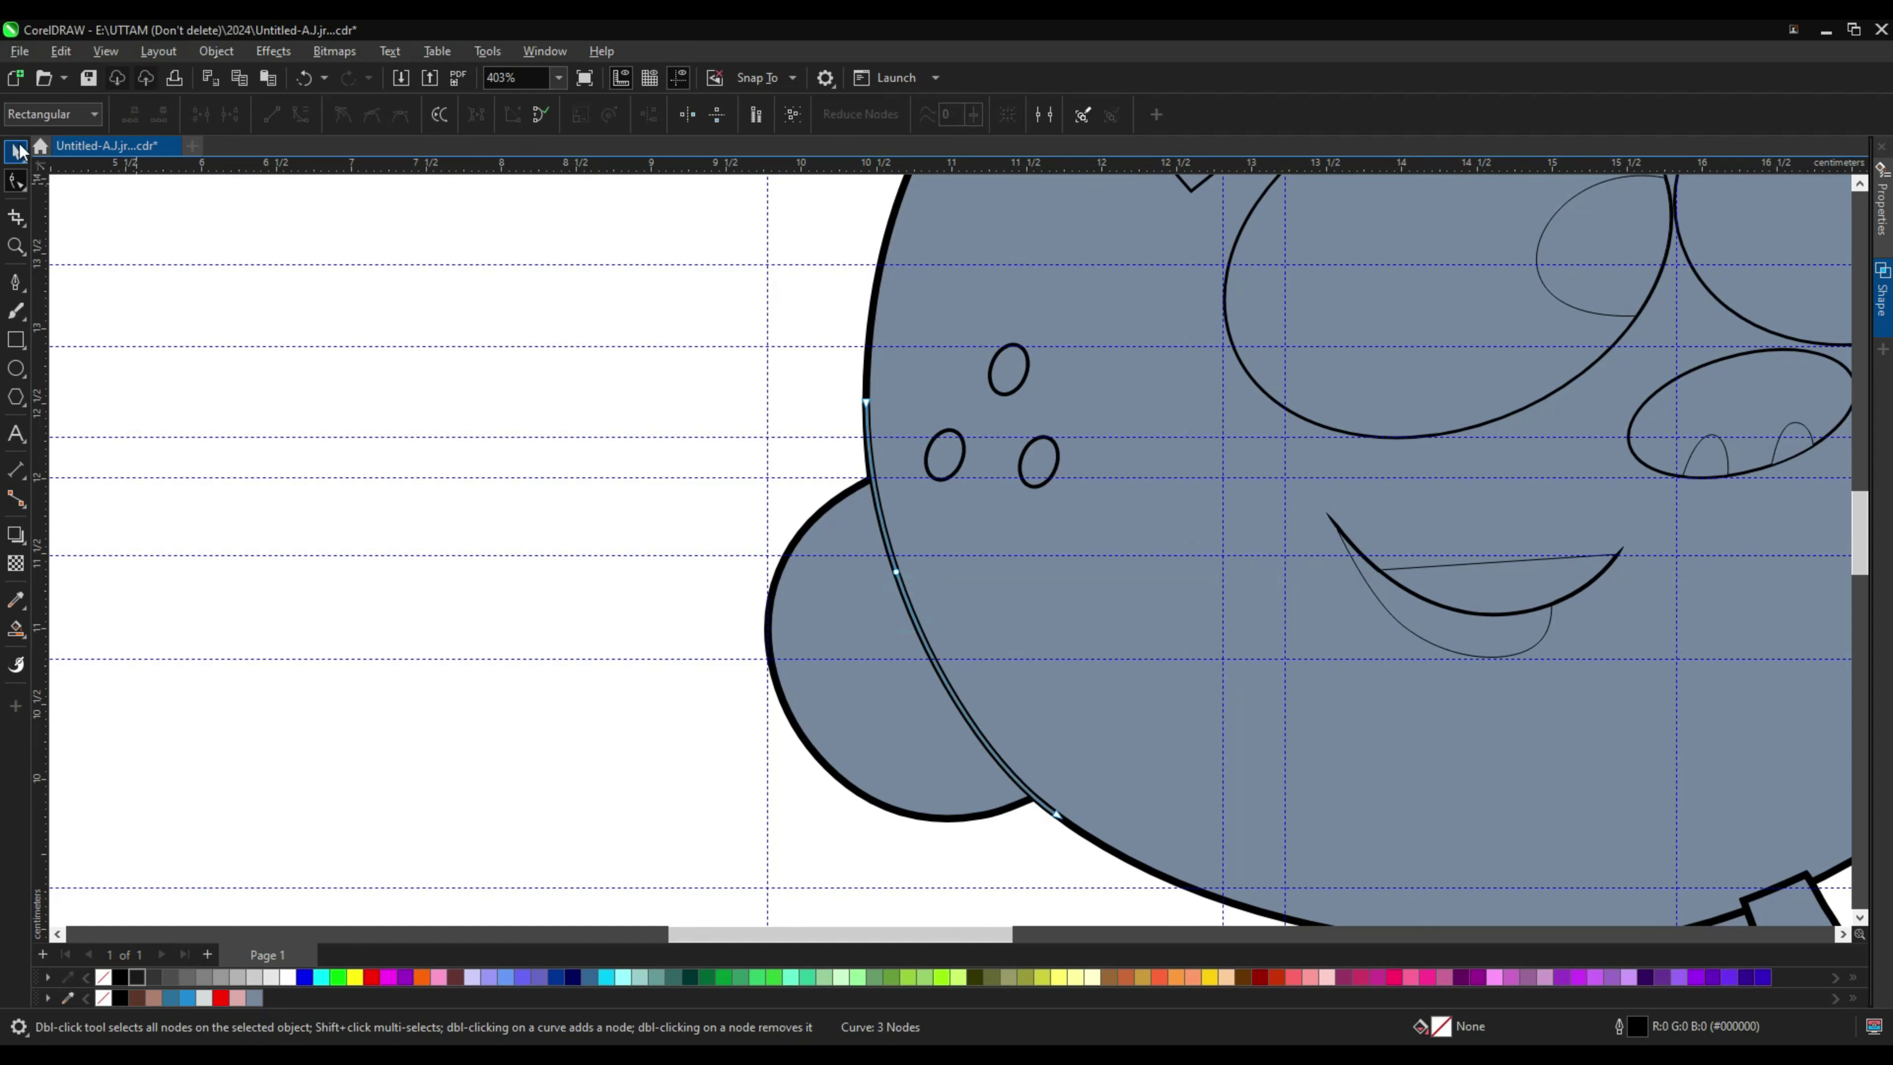
left_click(513, 653)
left_click(887, 549)
left_click(963, 596, "shift")
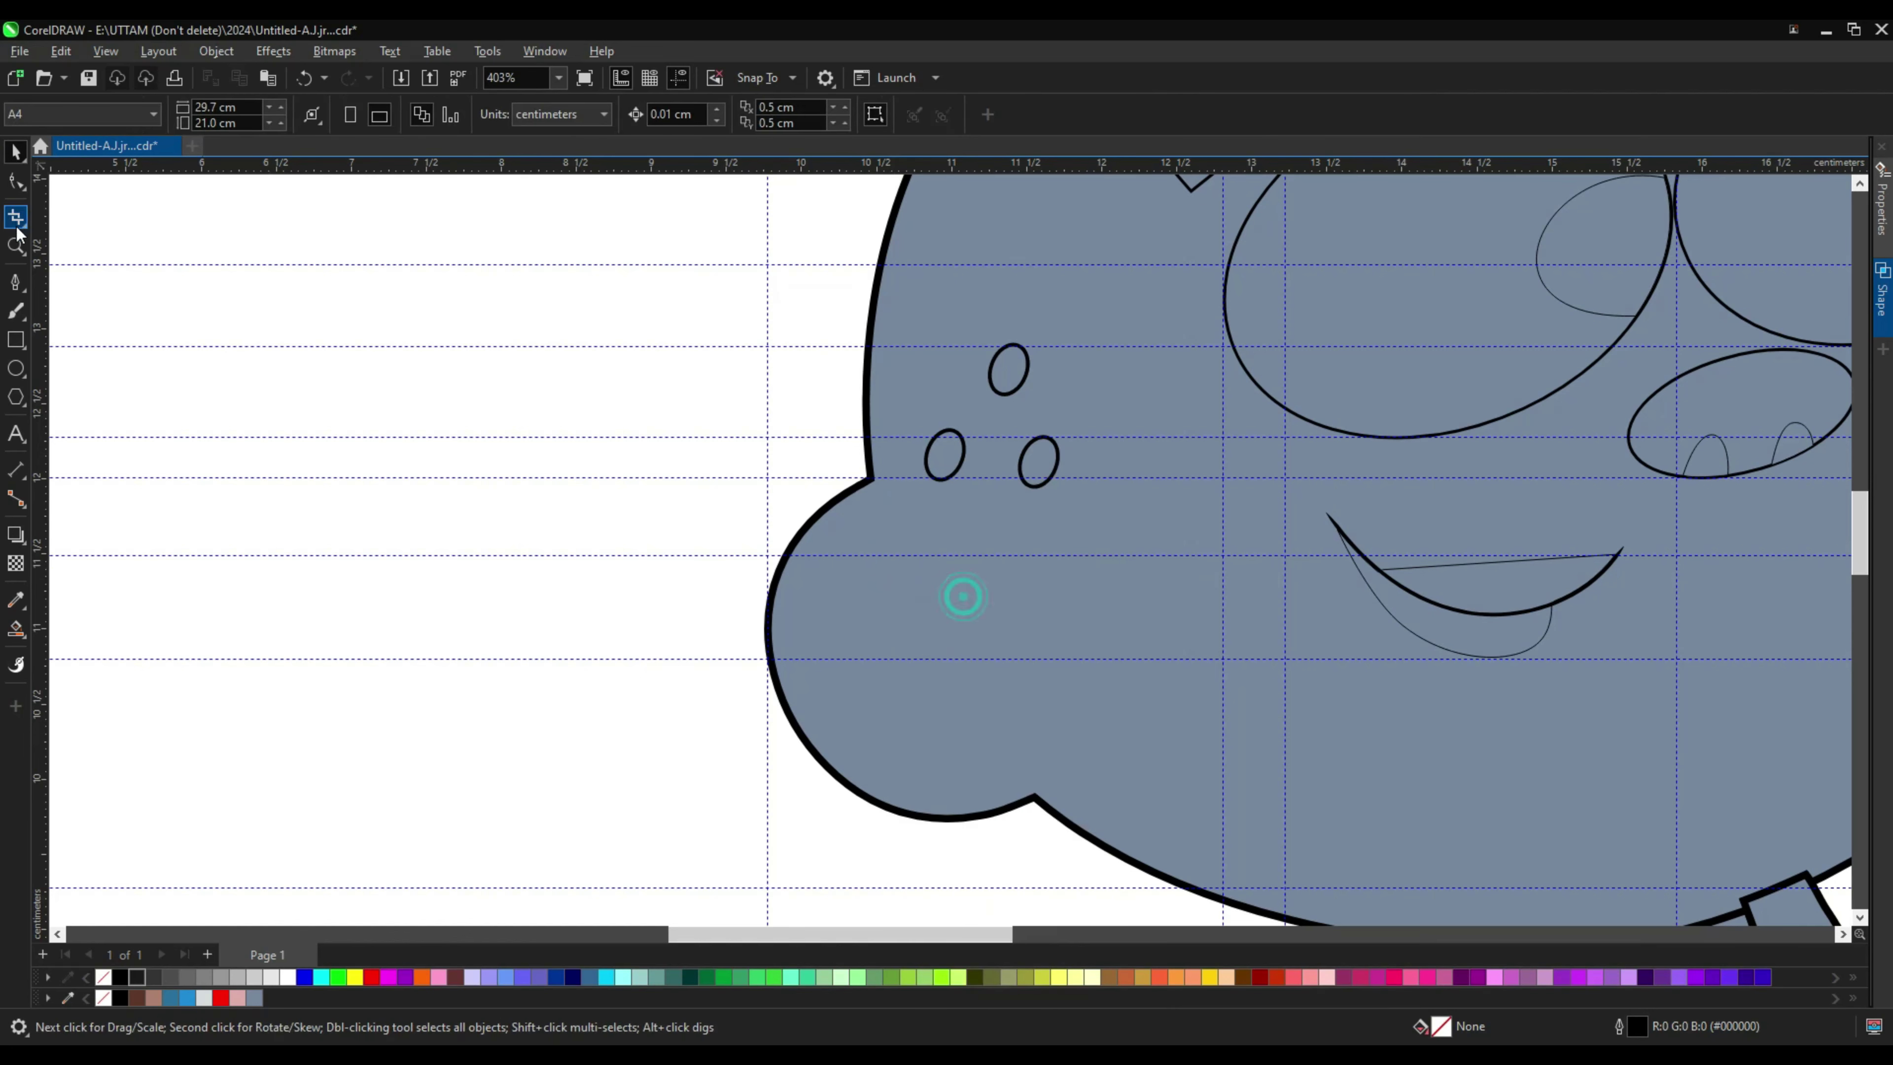
Step: Draw a curved cheek line across the face and bend it into a rounded arc
left_click(810, 517)
scroll(819, 492, "up", 1)
left_click_drag(886, 481, 959, 517)
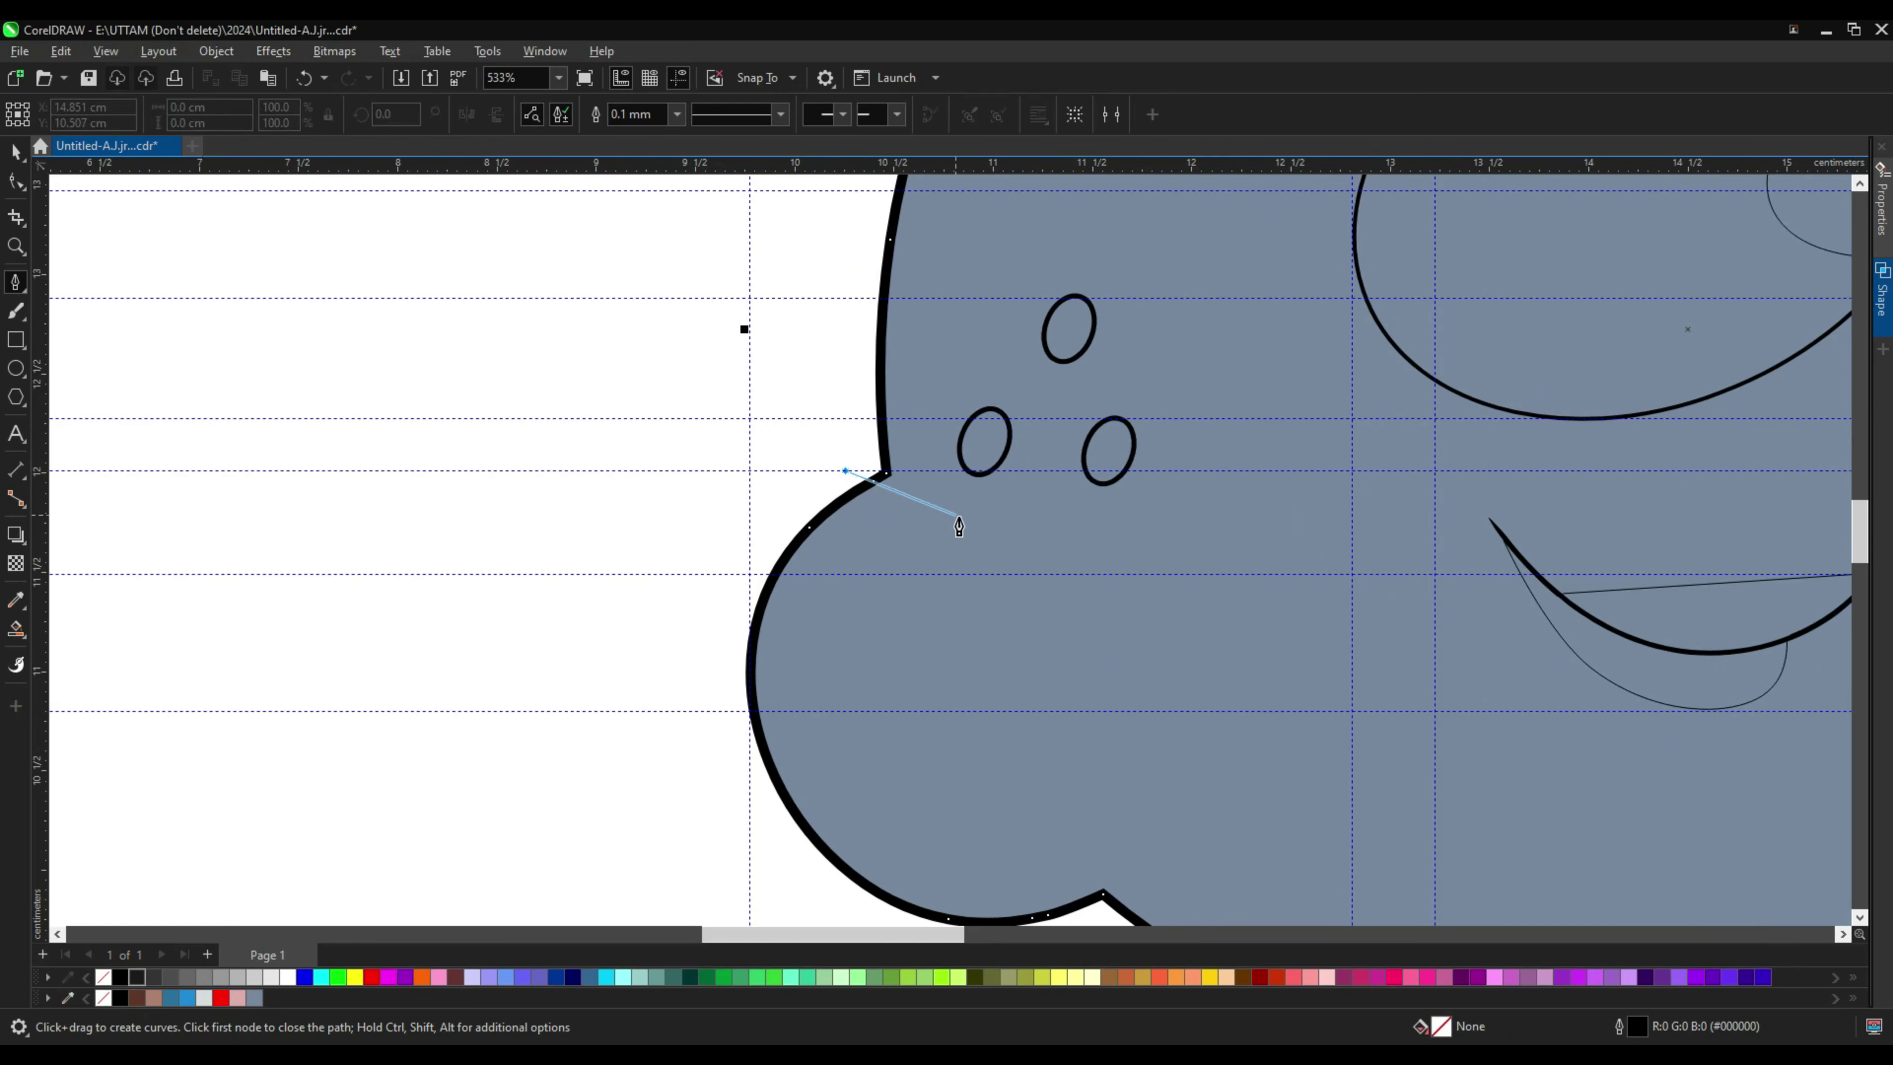
left_click_drag(1144, 787, 1144, 789)
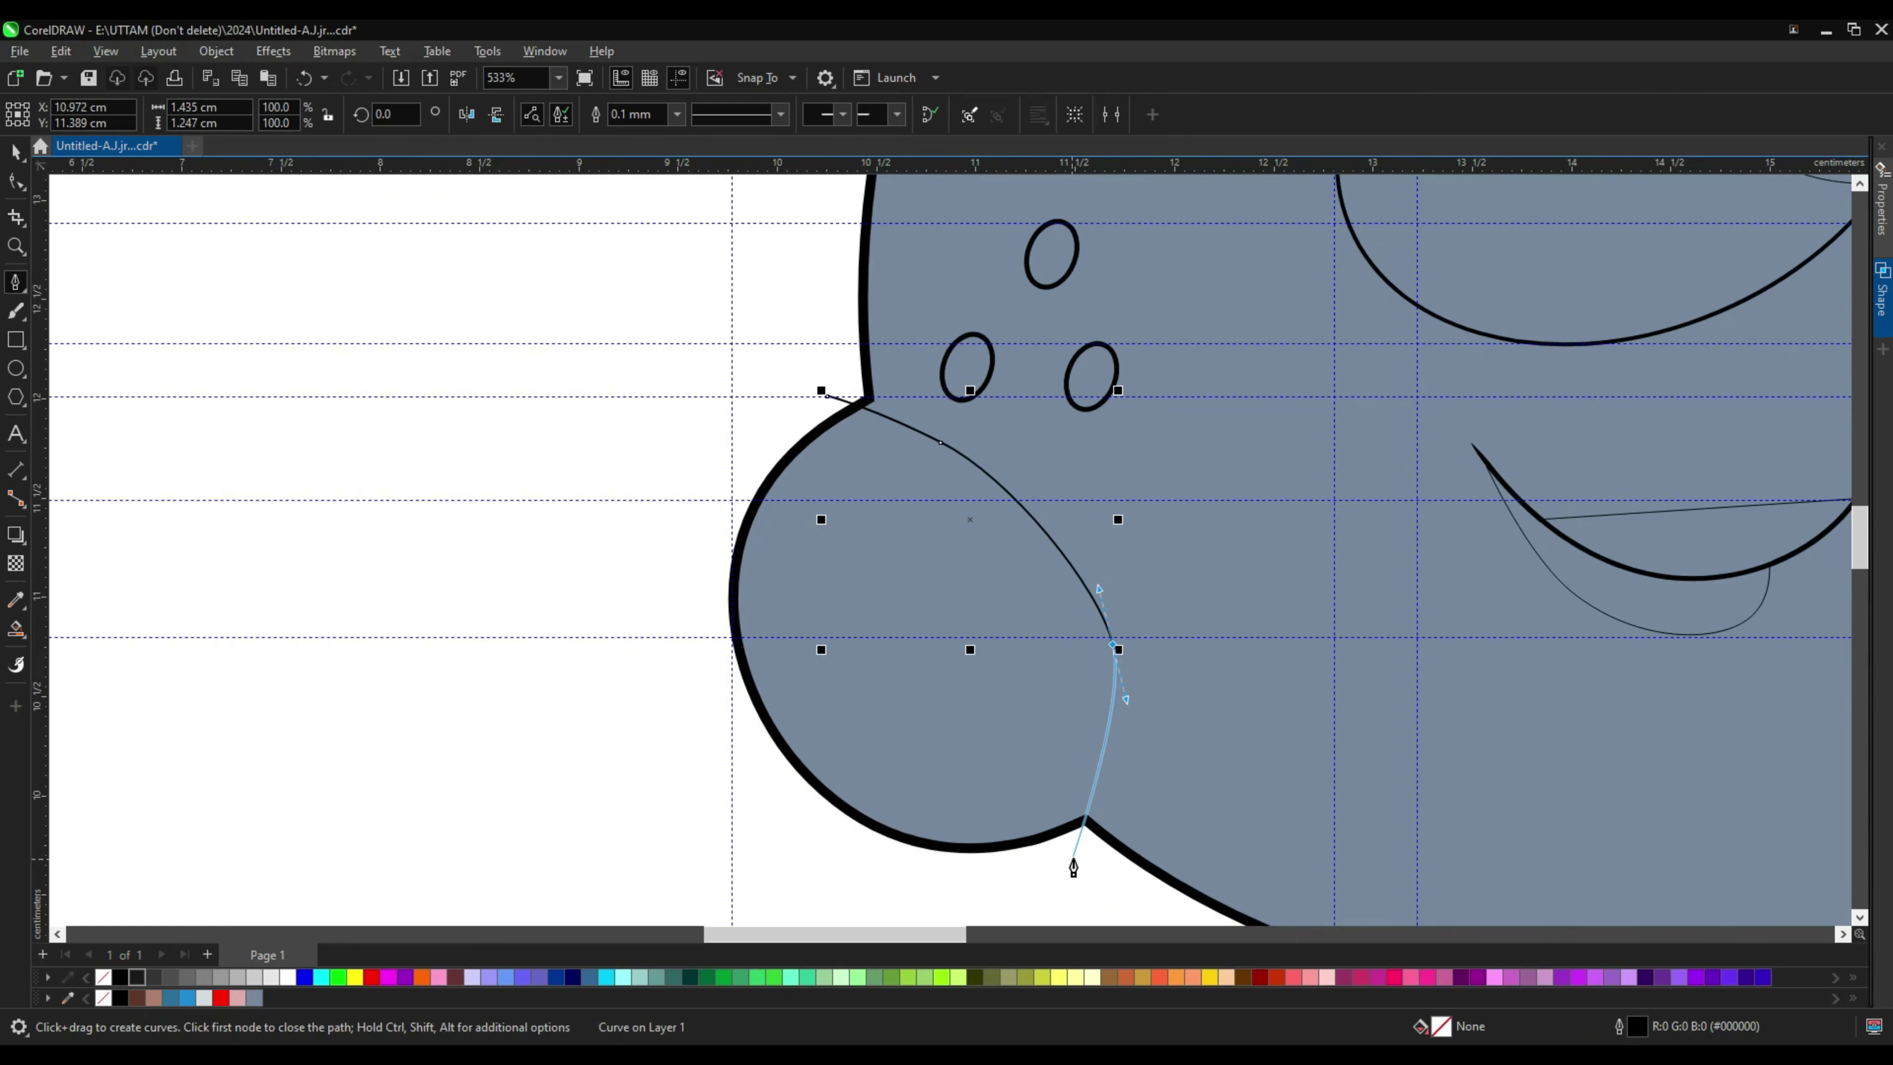
left_click(20, 188)
left_click_drag(940, 442, 1115, 660)
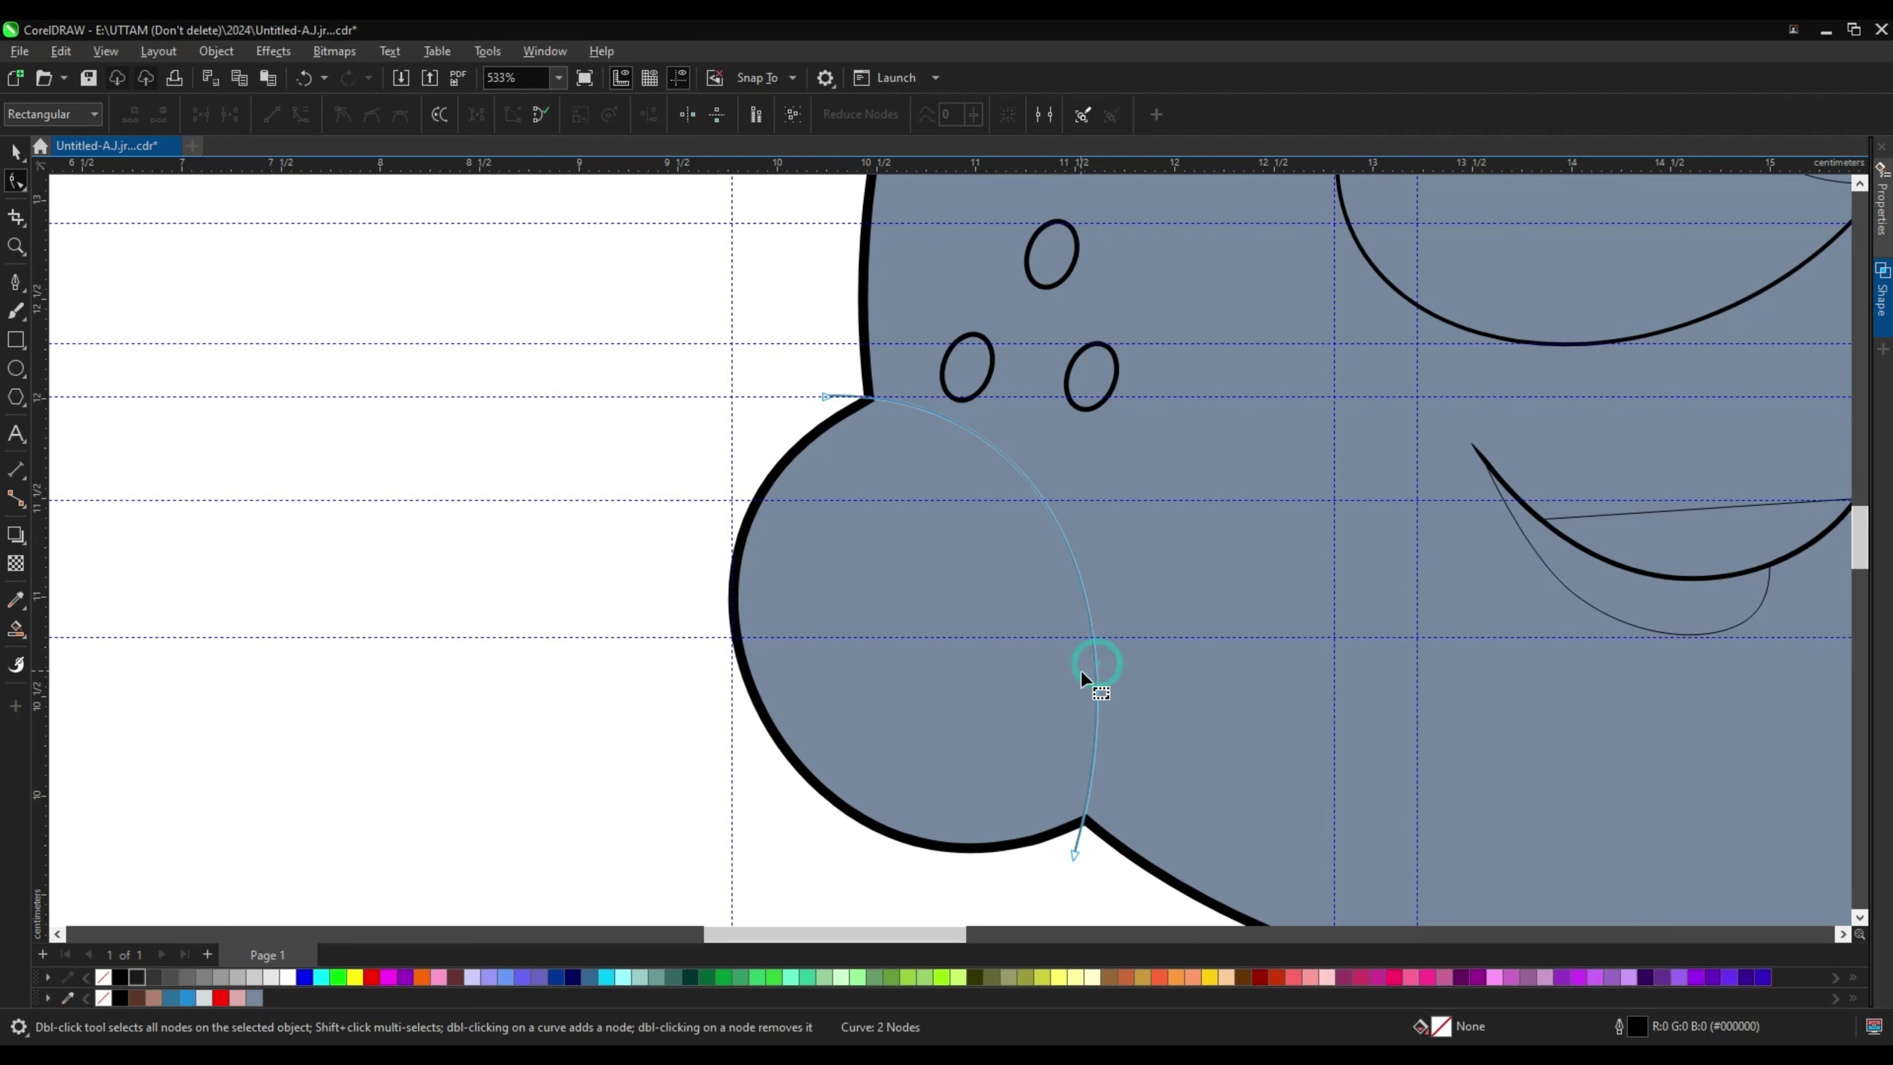
left_click(1092, 745)
scroll(1056, 781, "up", 2)
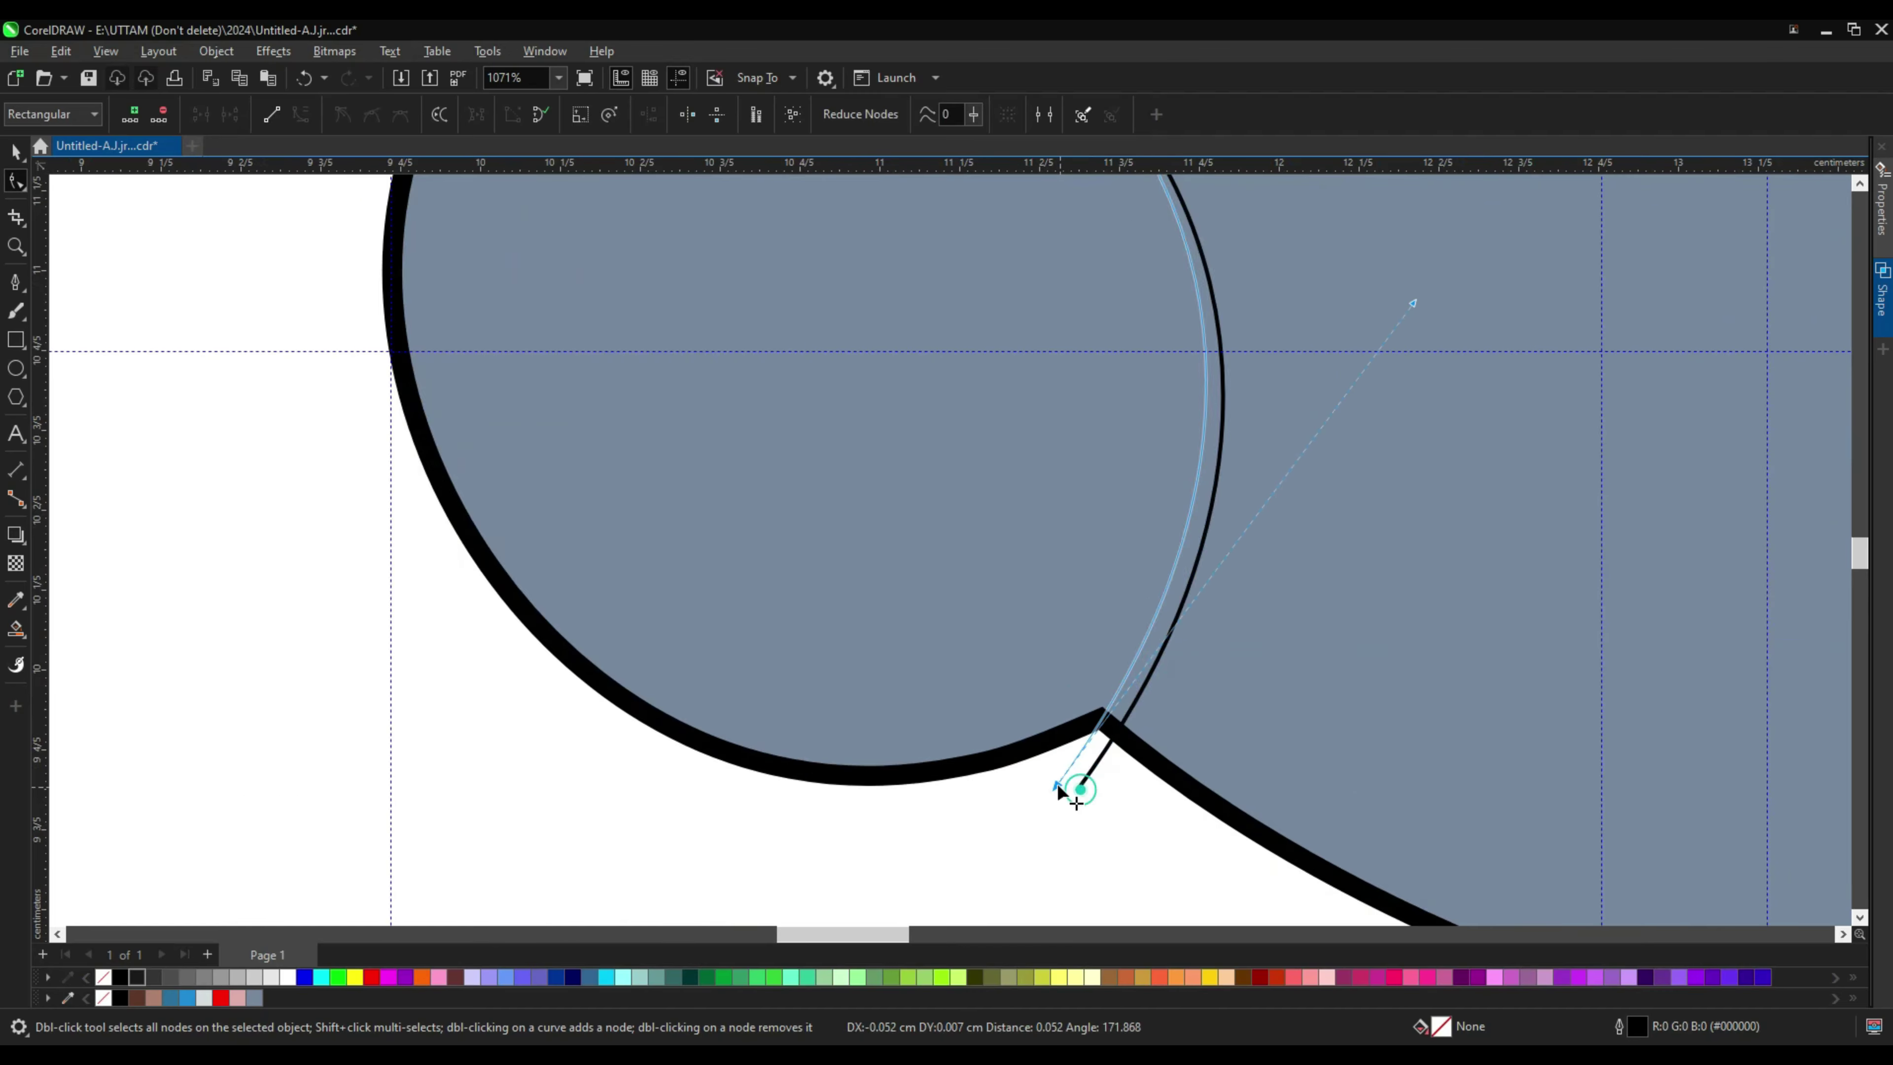
scroll(1056, 782, "down", 2)
scroll(1154, 611, "down", 2)
scroll(961, 377, "up", 2)
scroll(999, 376, "down", 2)
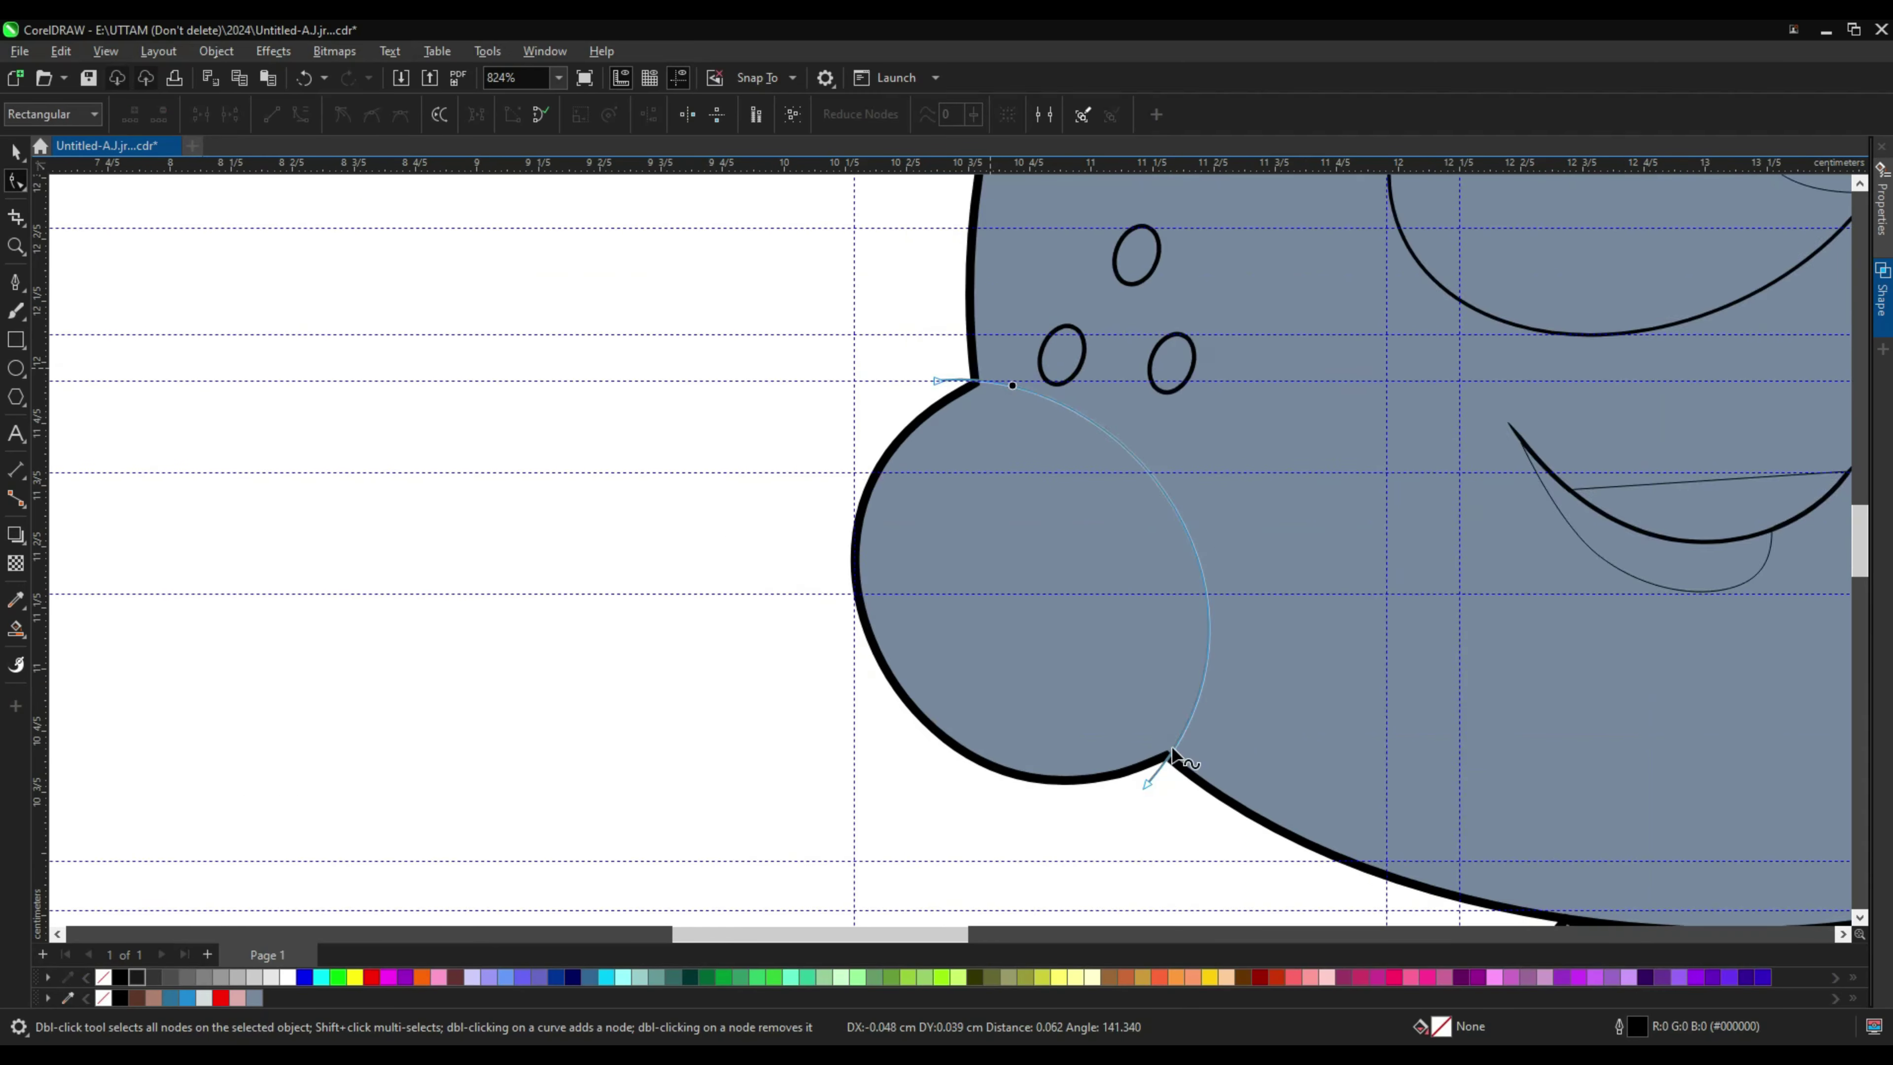
scroll(1143, 782, "up", 2)
Step: Thicken the cheek arc's outline and nudge the three nostril ovals to the right
key("space")
left_click(617, 114)
left_click(589, 202)
scroll(936, 275, "down", 2)
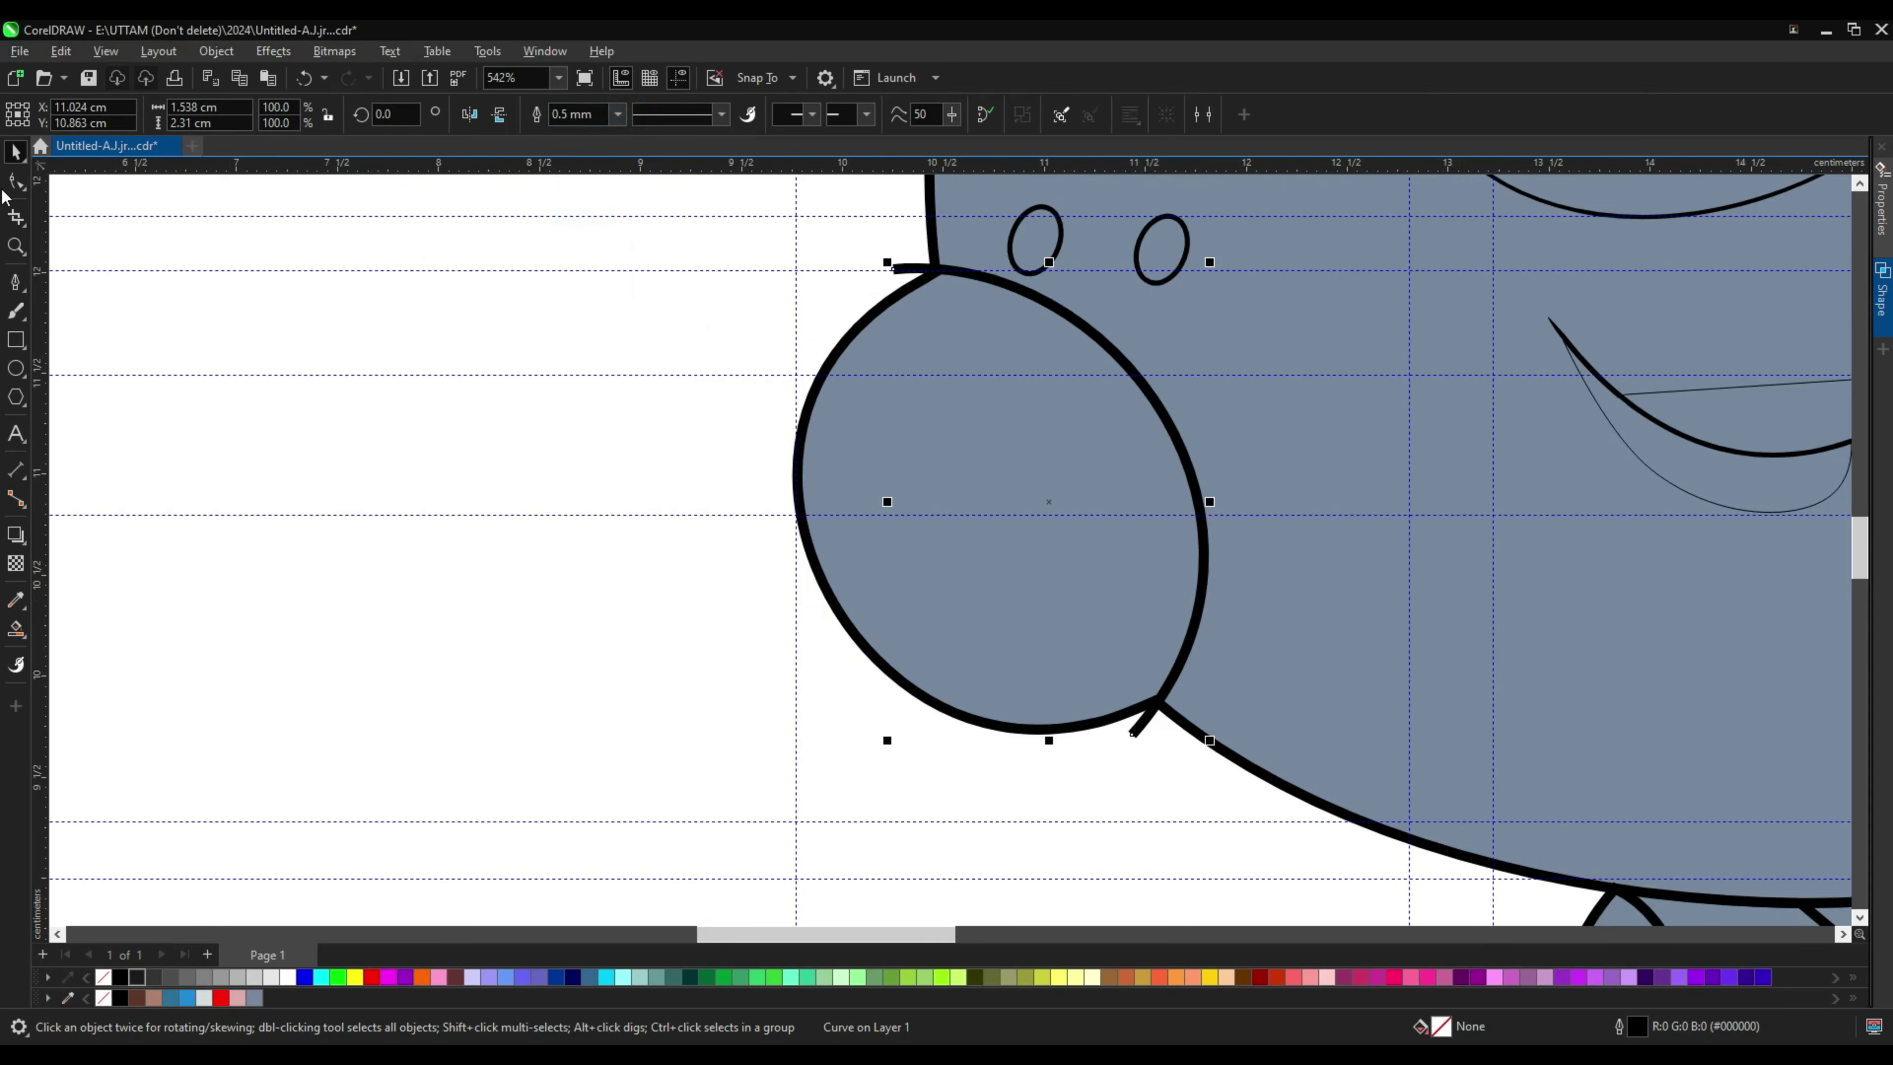
key("F10")
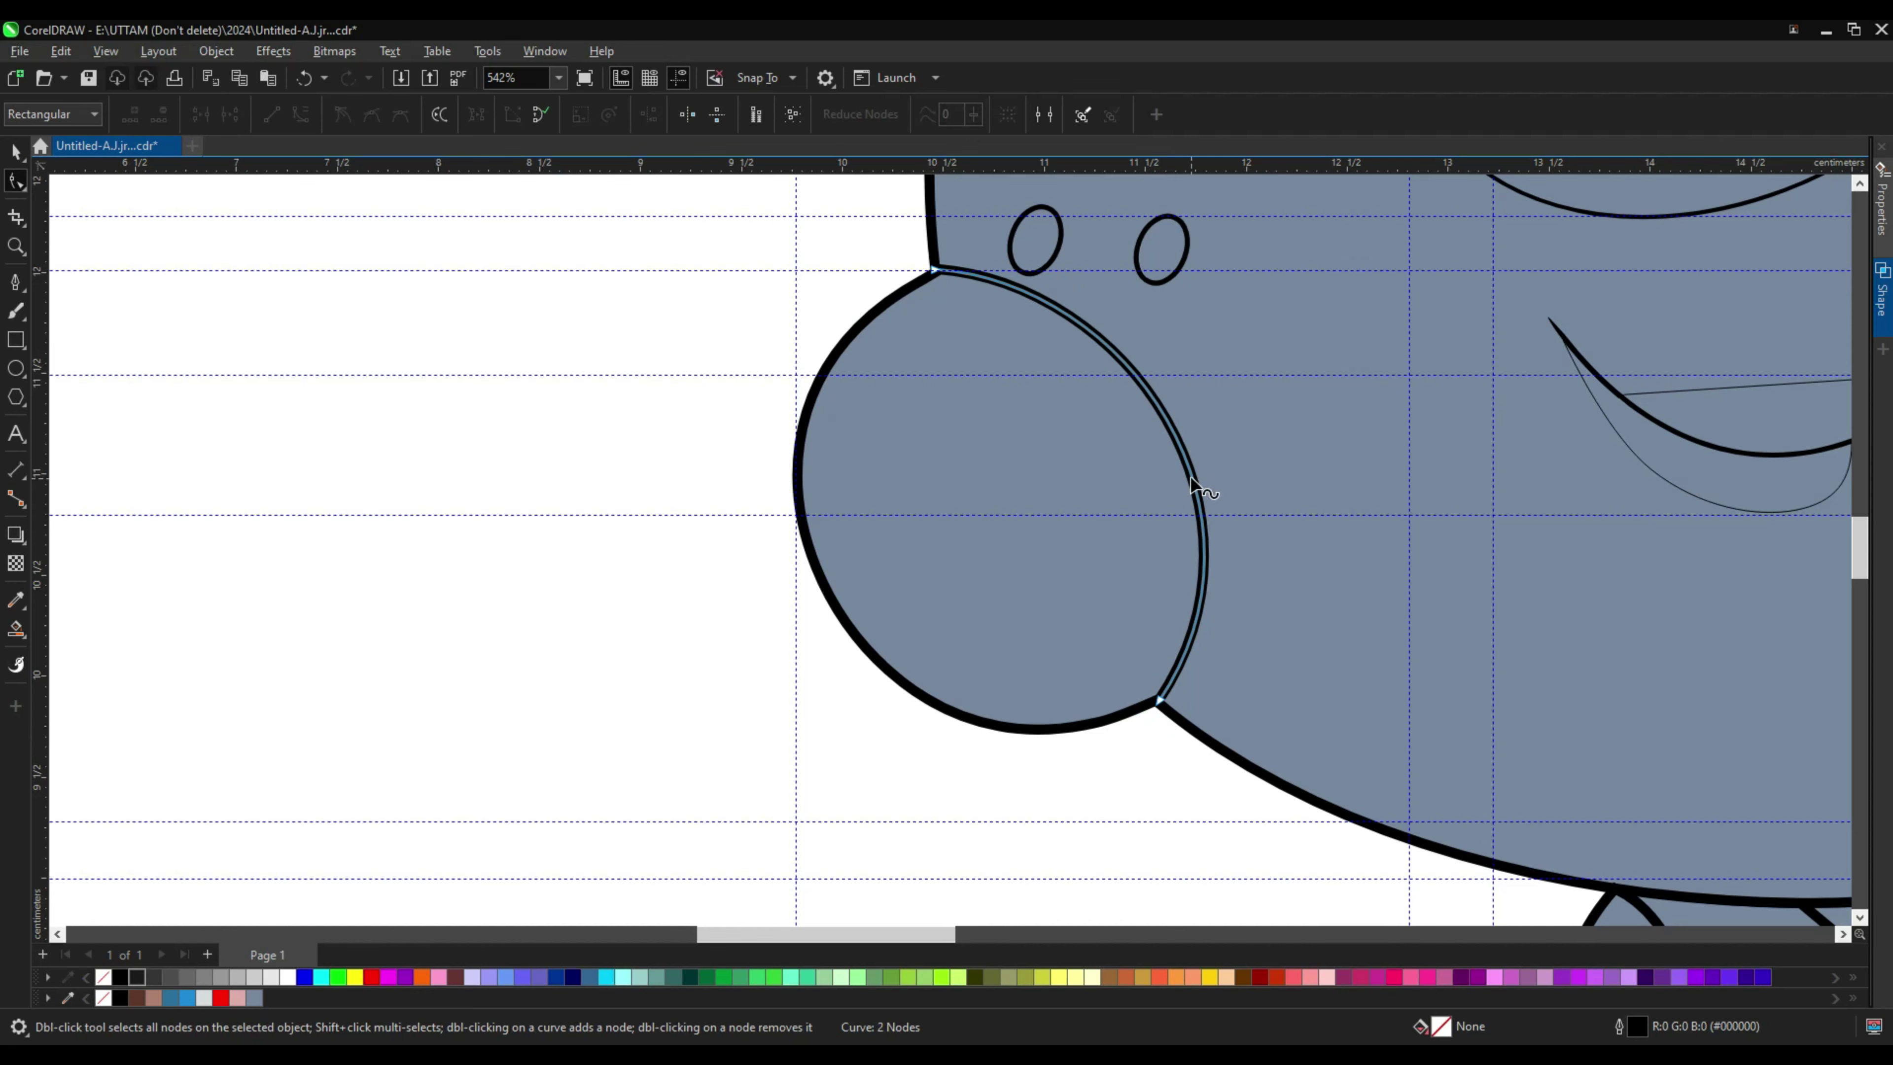
scroll(1082, 510, "down", 1)
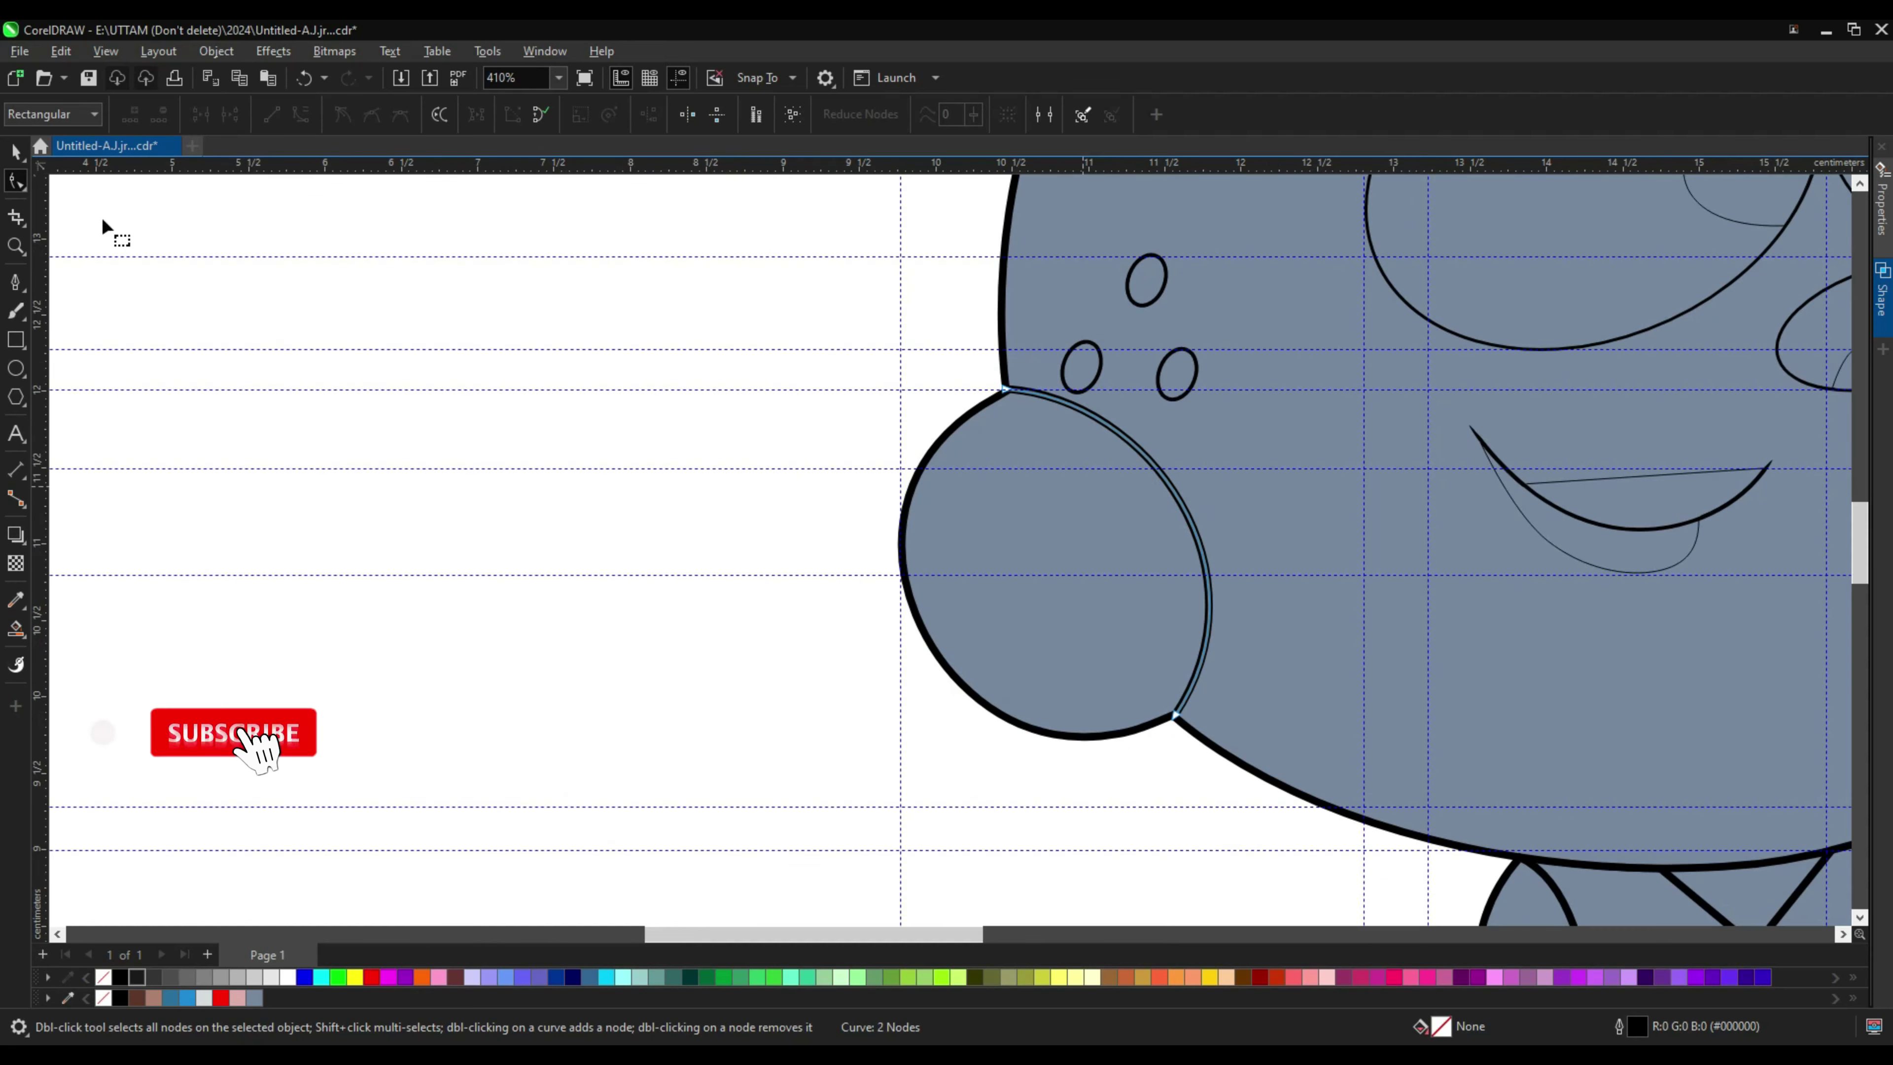
key("space")
left_click_drag(1058, 231, 1288, 435)
key("Right")
key("Right")
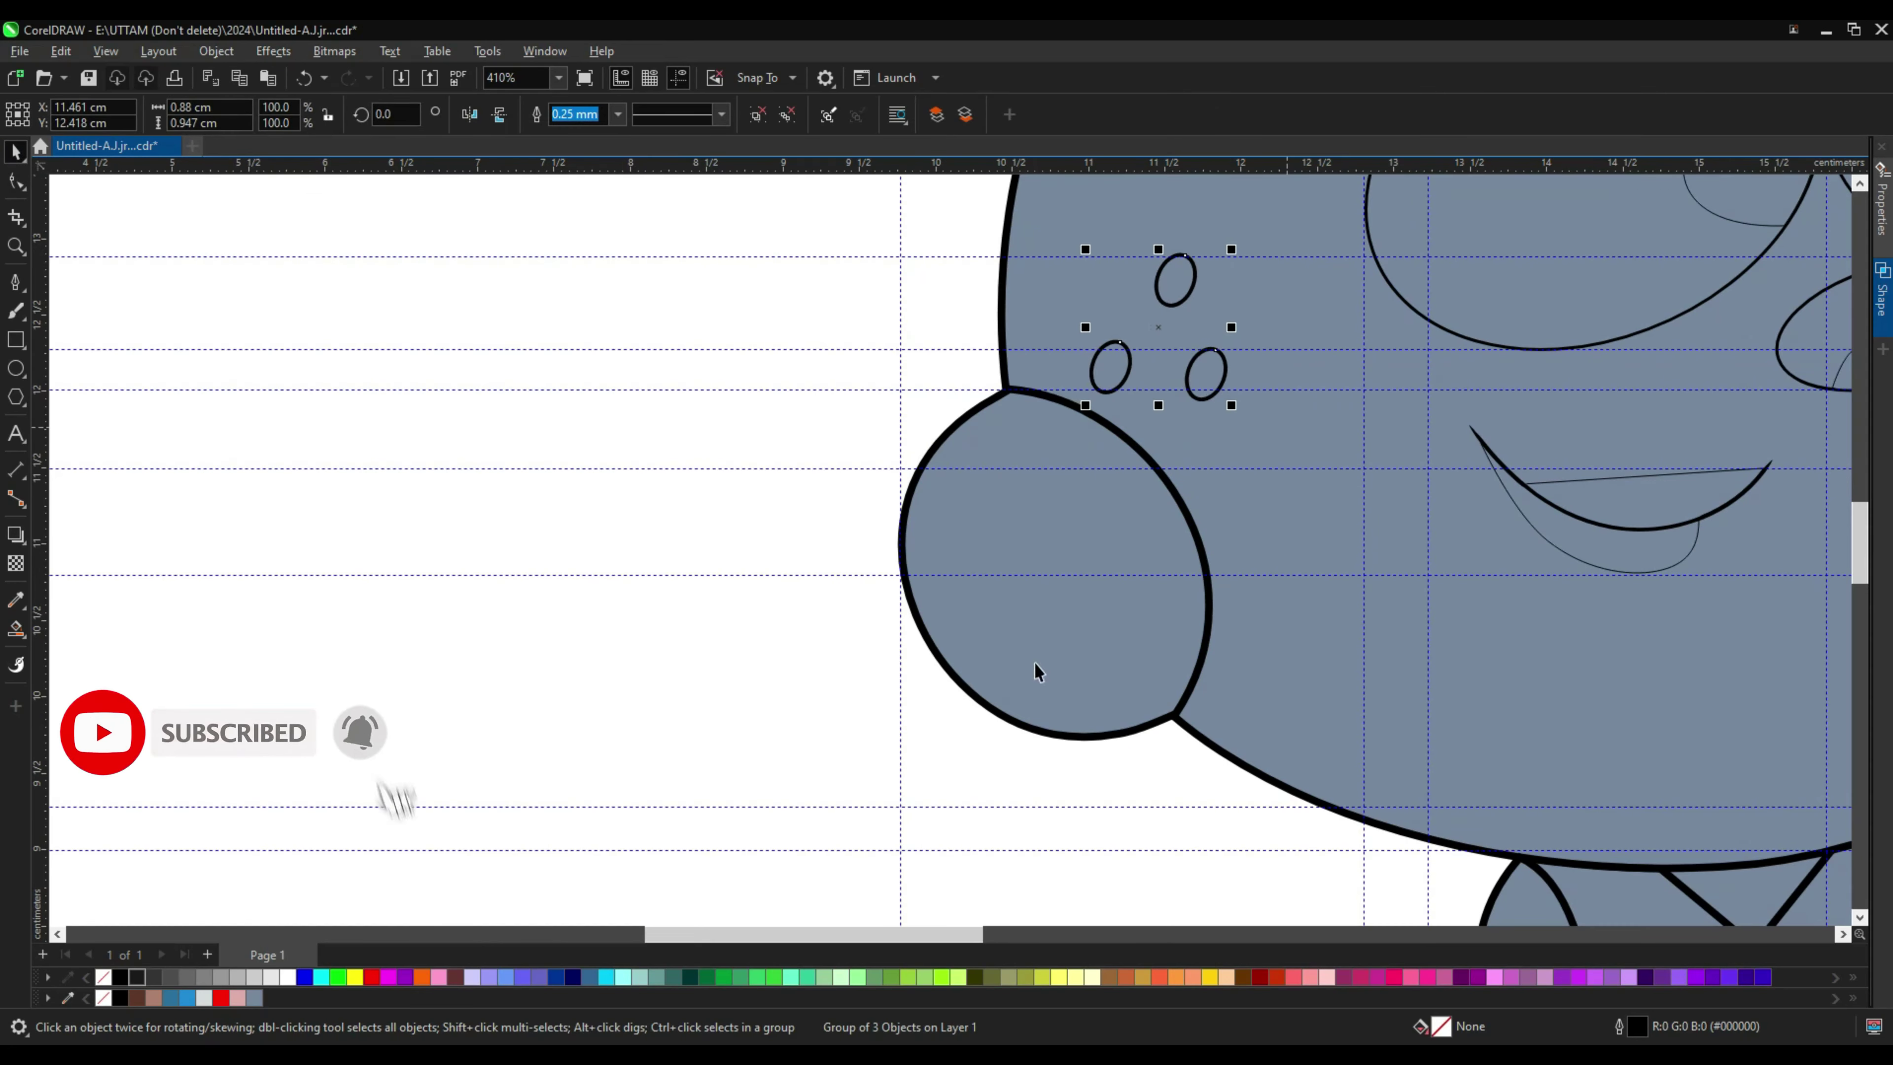
Step: Break the cheek arc at a node, convert its stroke to a filled shape, and adjust its upper points
left_click(1038, 671)
key("F10")
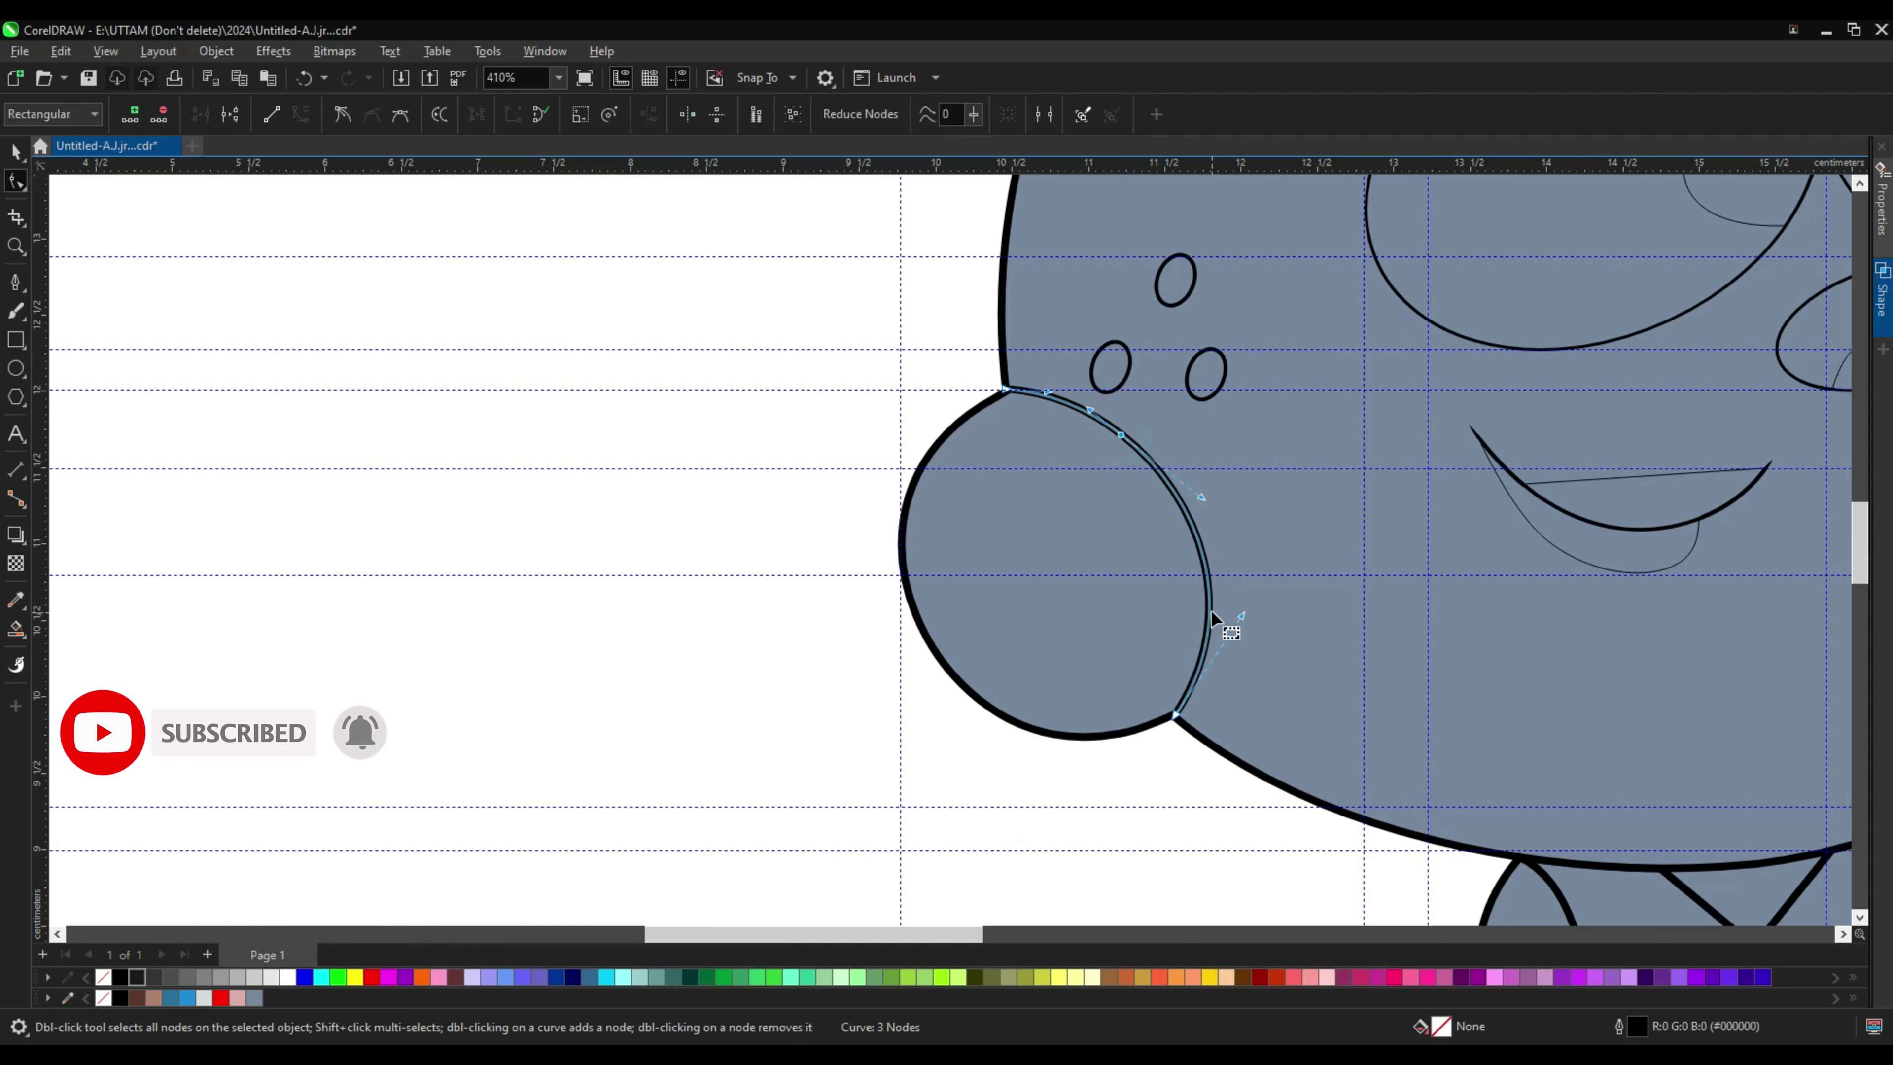
right_click(1185, 519)
left_click(1254, 542)
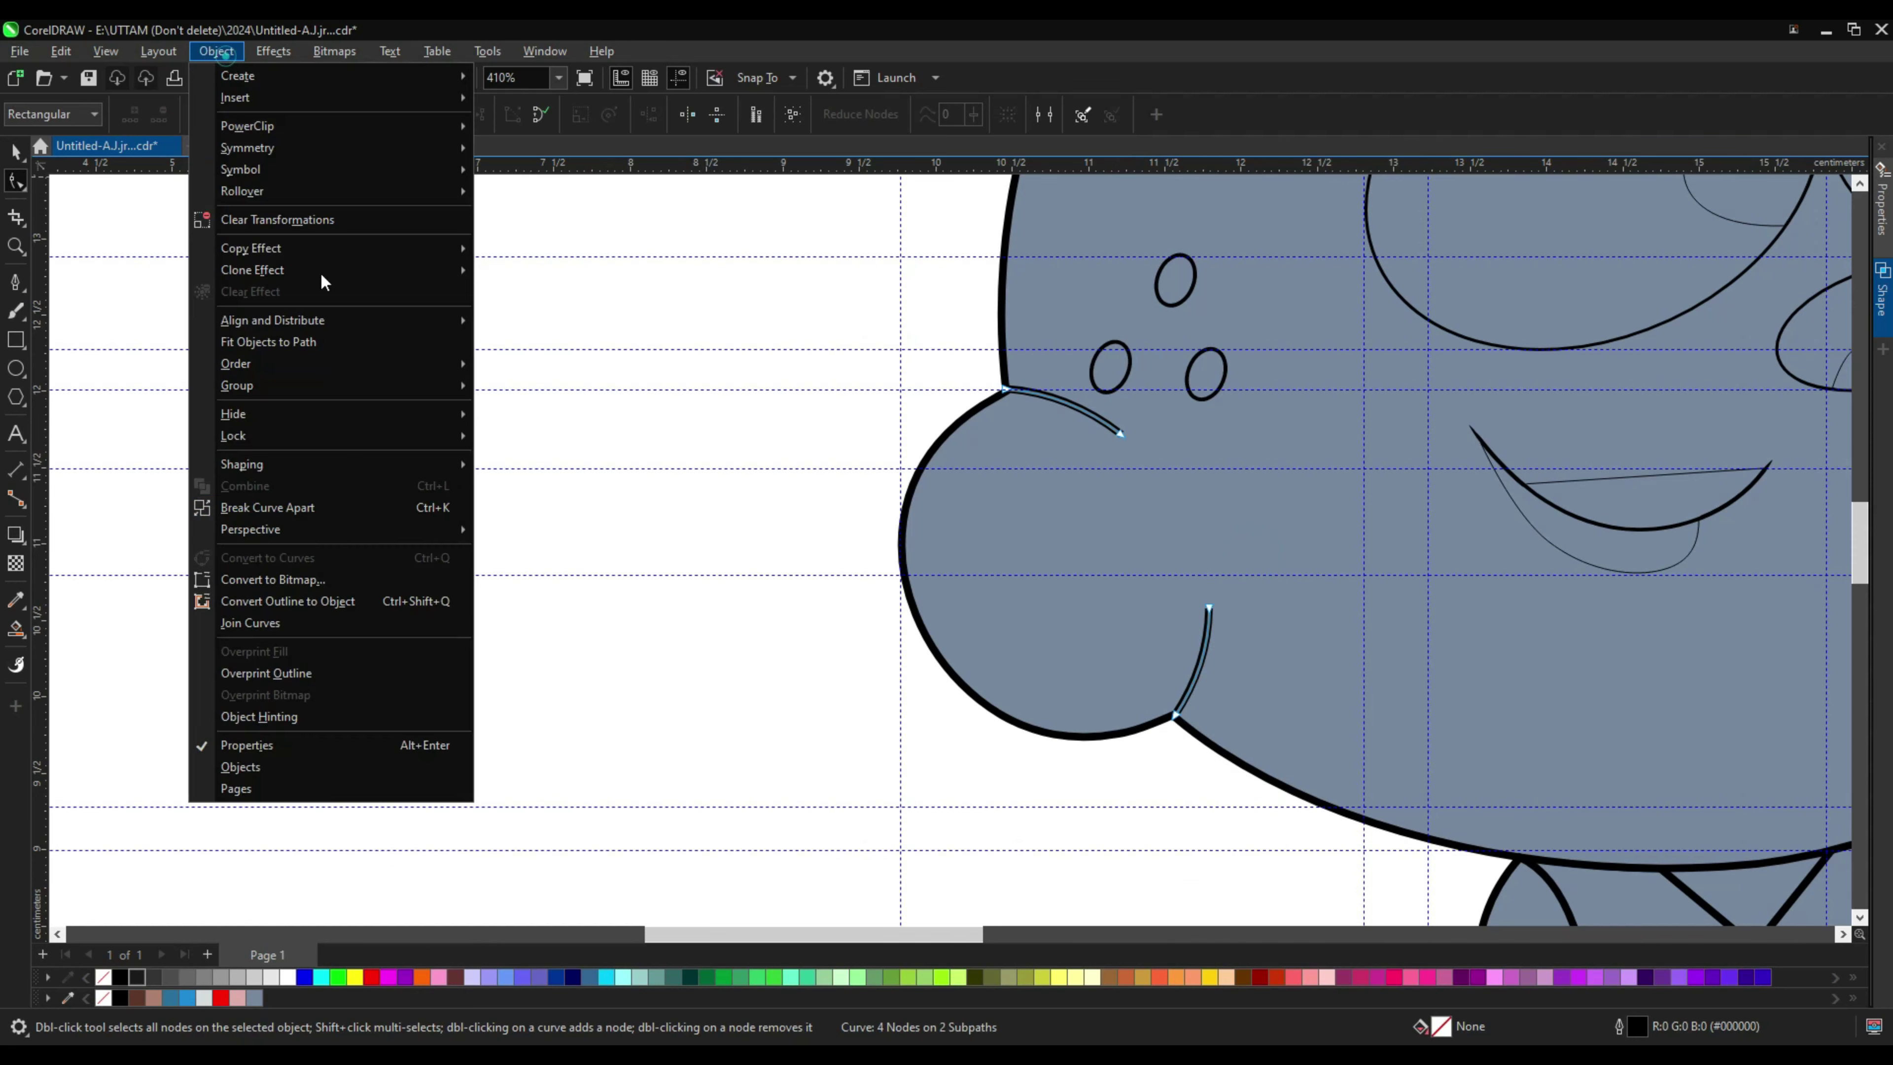
scroll(1022, 394, "up", 5)
key("ctrl+shift+q")
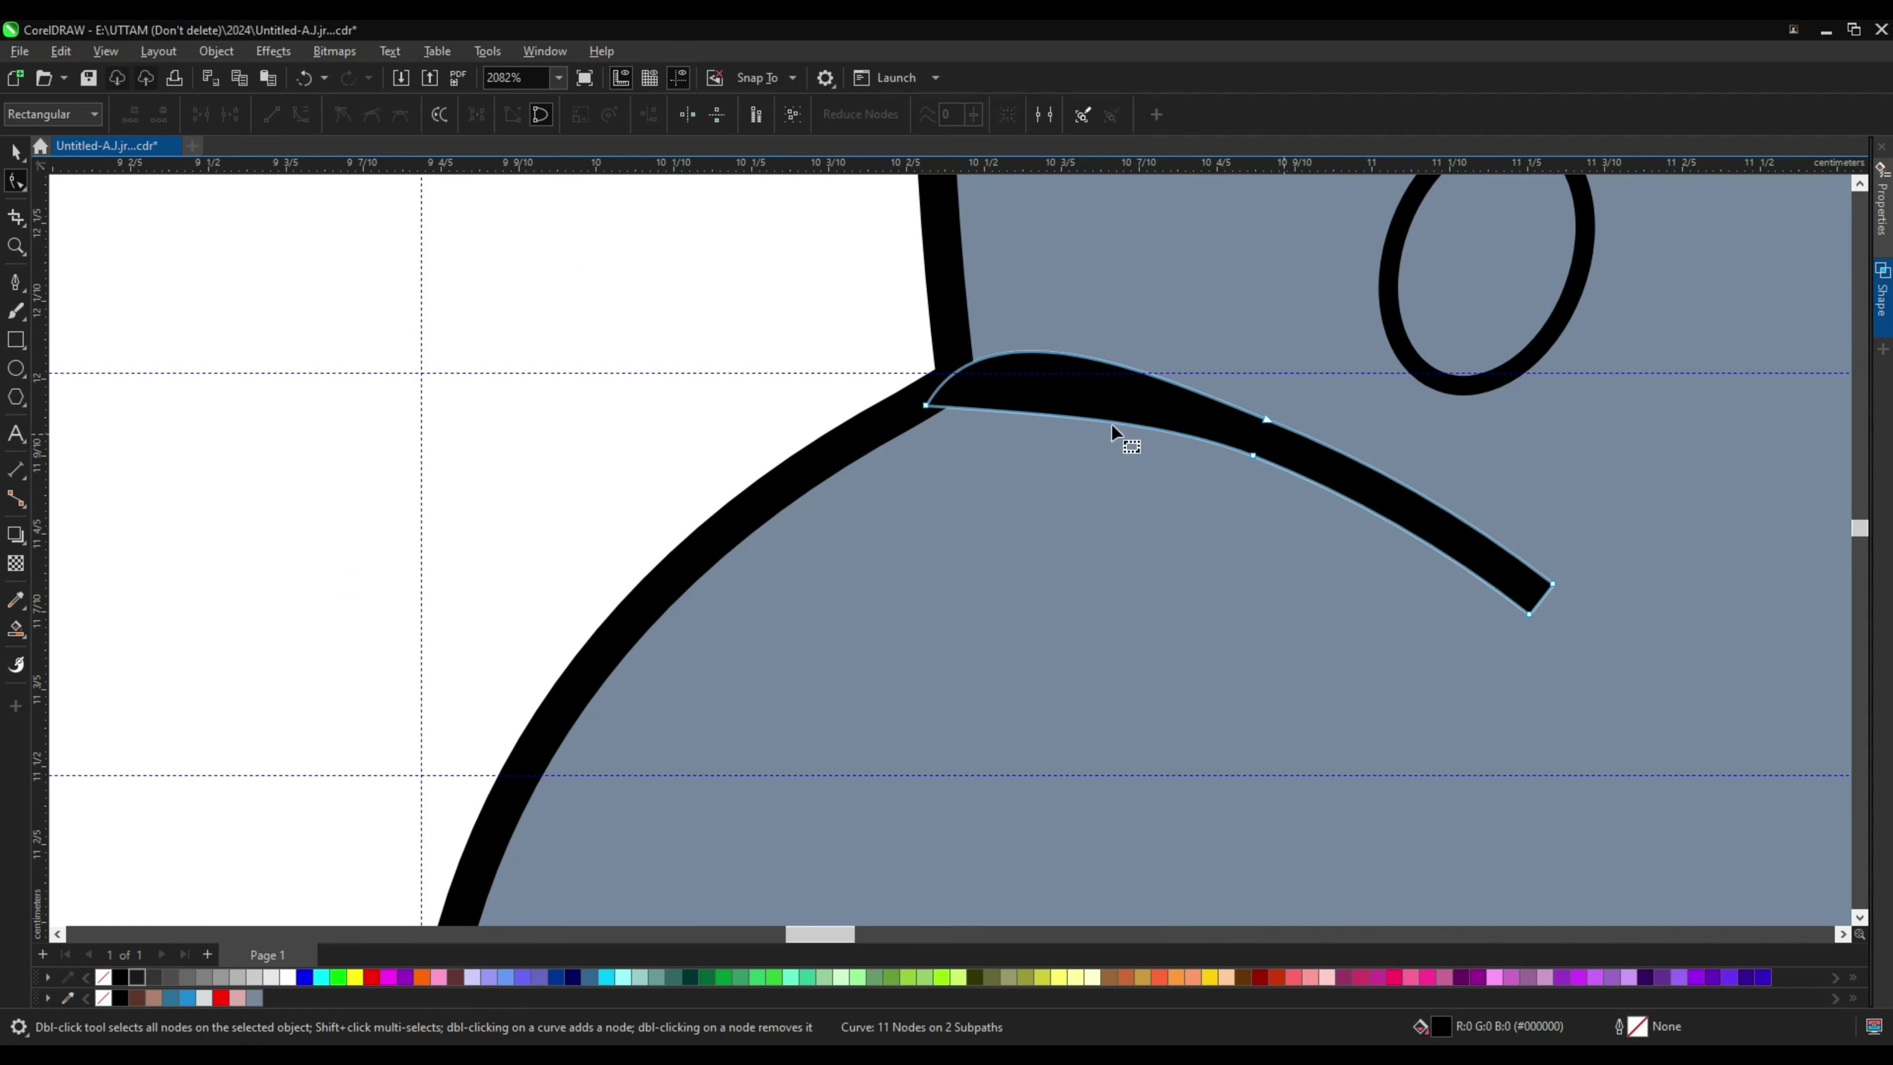
double_click(956, 350)
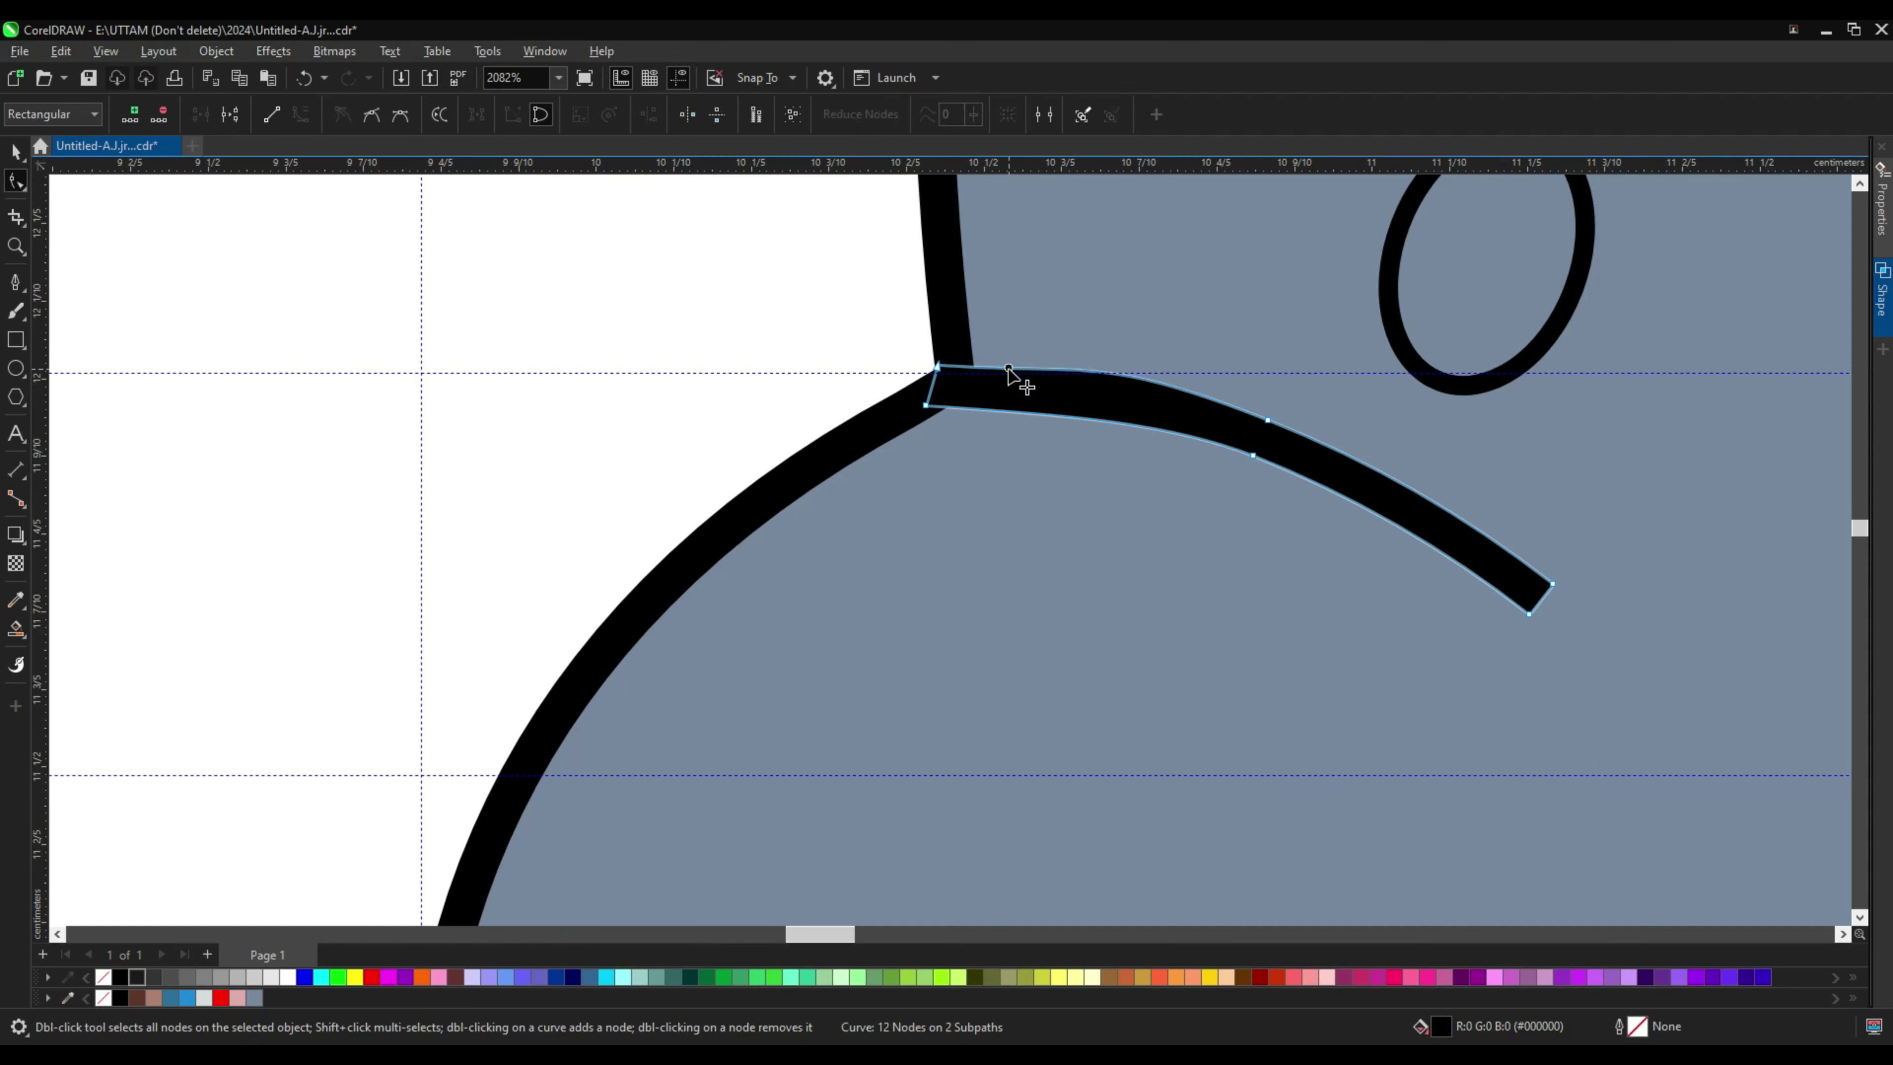
double_click(1033, 357)
scroll(1005, 365, "down", 4)
Step: Undo back to the whole cheek arc and add a point at its top
key("ctrl+z")
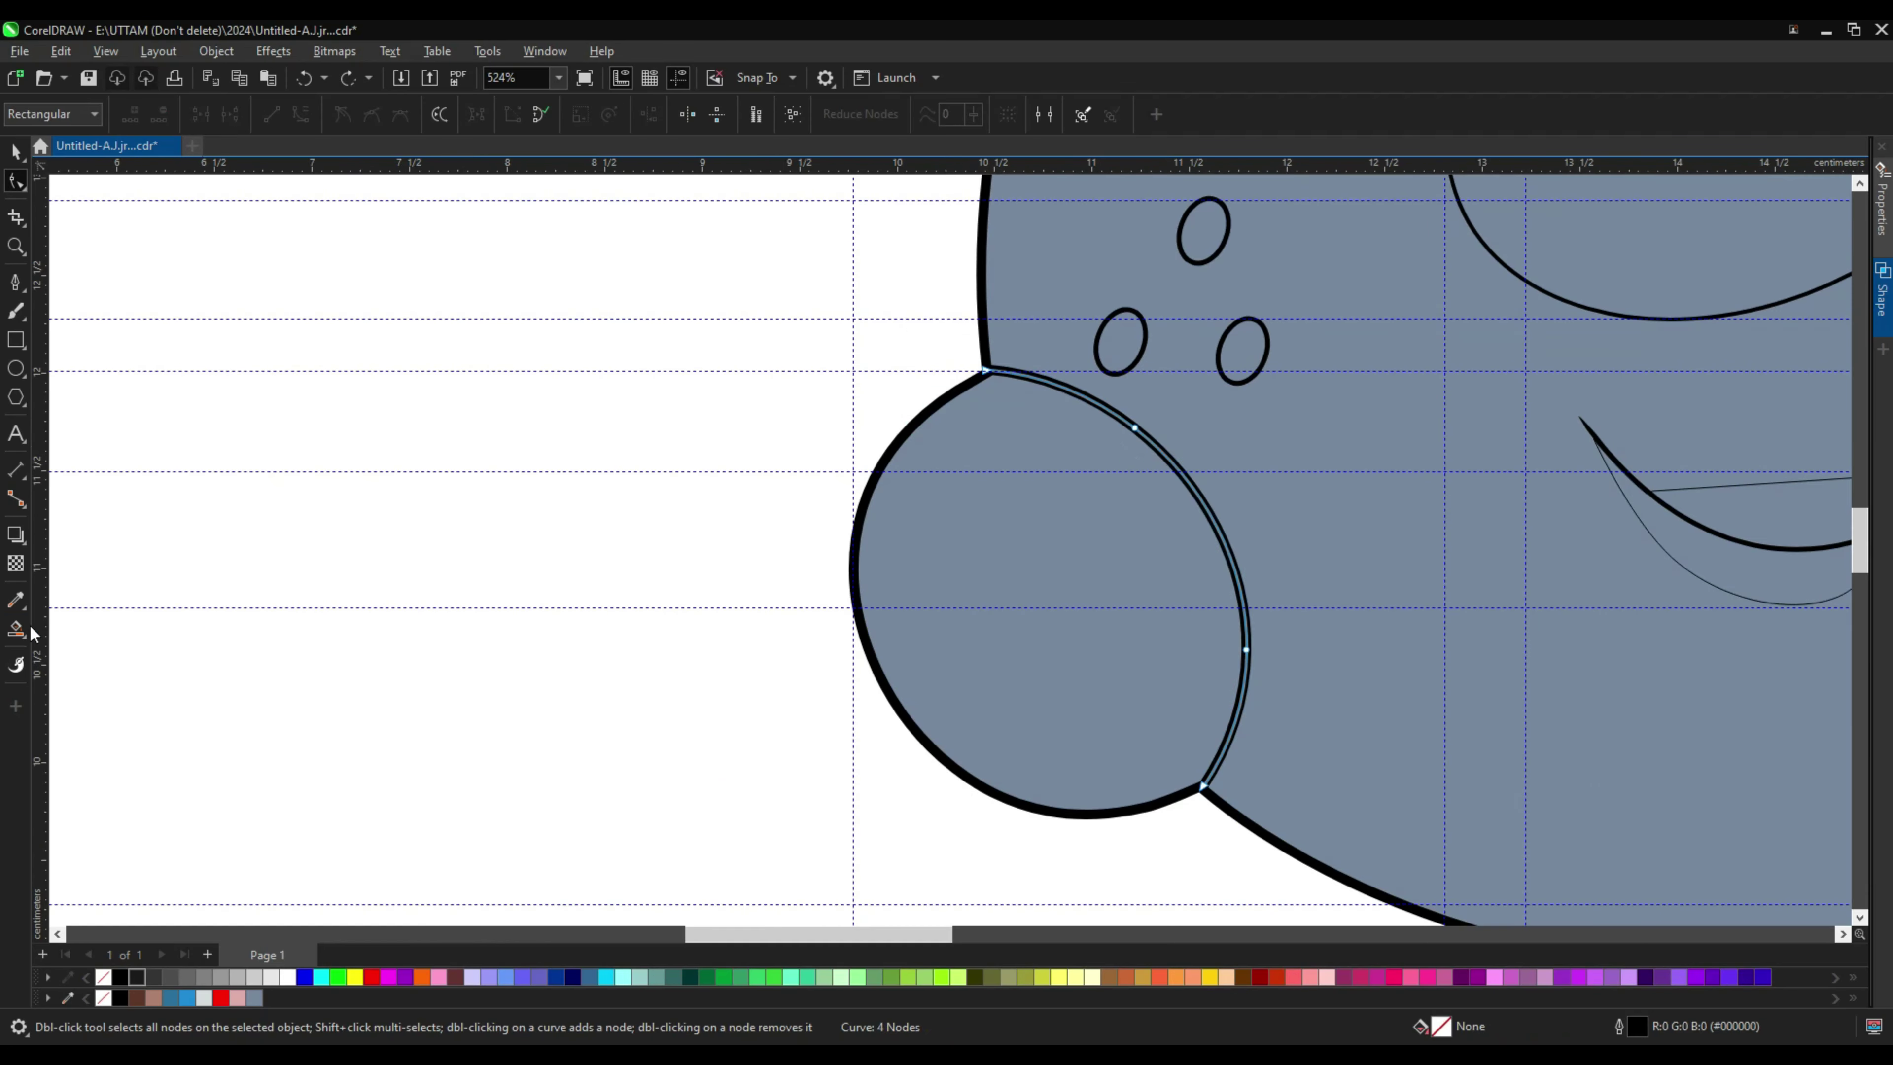
key("ctrl+z")
key("ctrl+z")
scroll(1001, 377, "up", 2)
double_click(1045, 375)
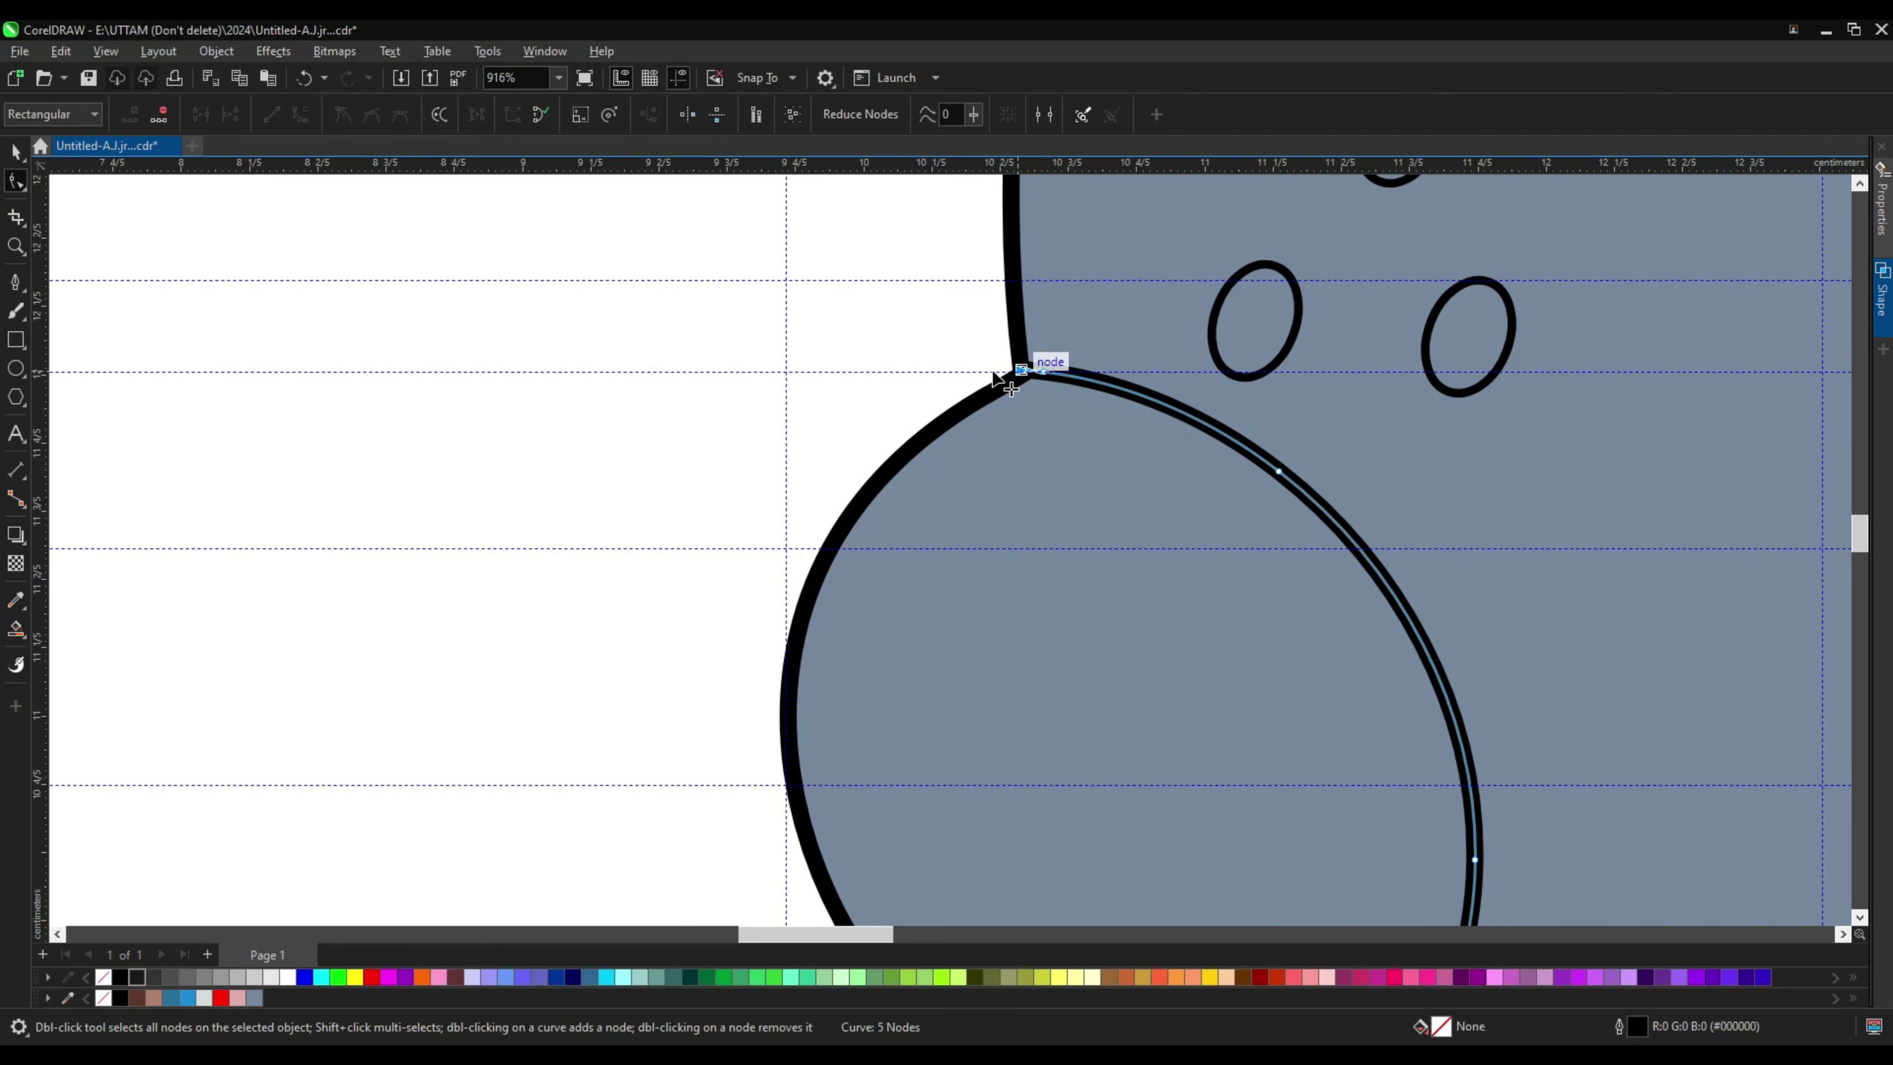
scroll(1118, 552, "down", 2)
Step: Fill the enclosed cheek area as a new shape, delete the old arc, and bulge its right side outward
key("space")
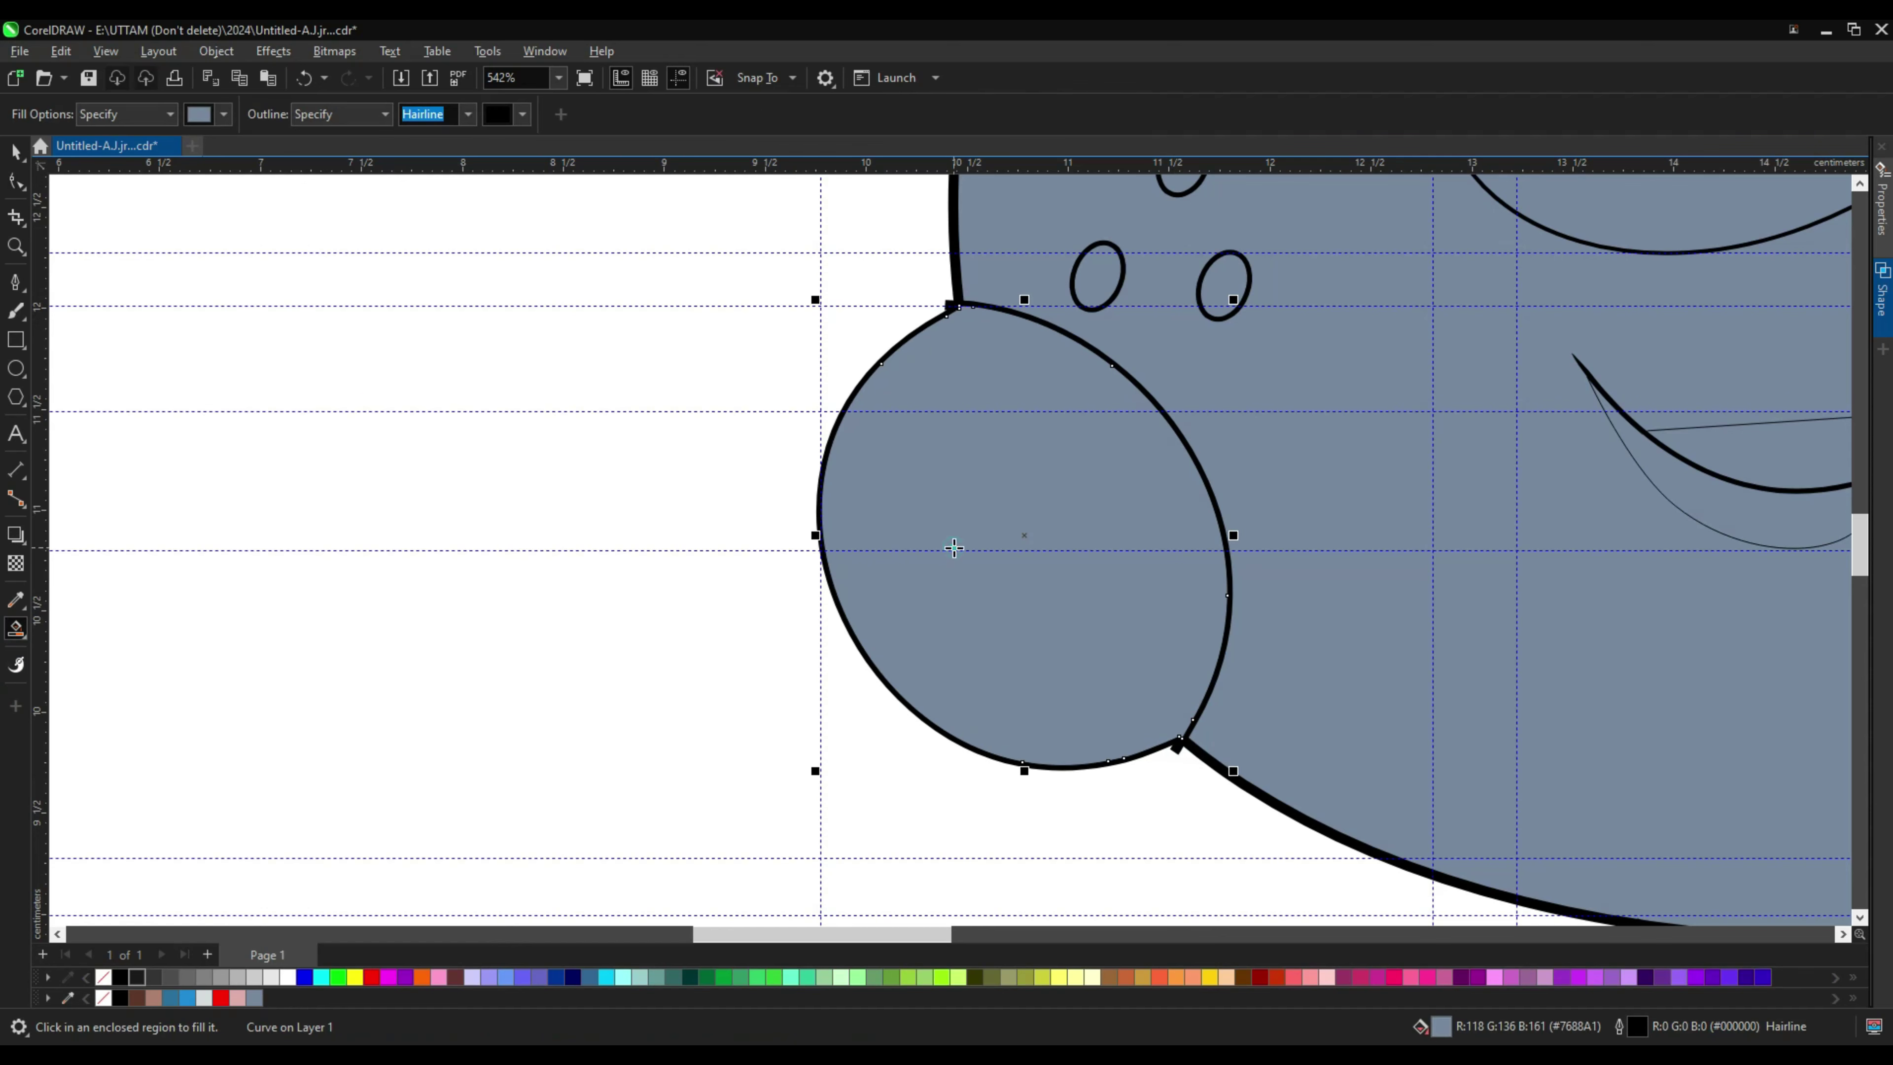
left_click_drag(945, 300, 767, 302)
left_click(1044, 457)
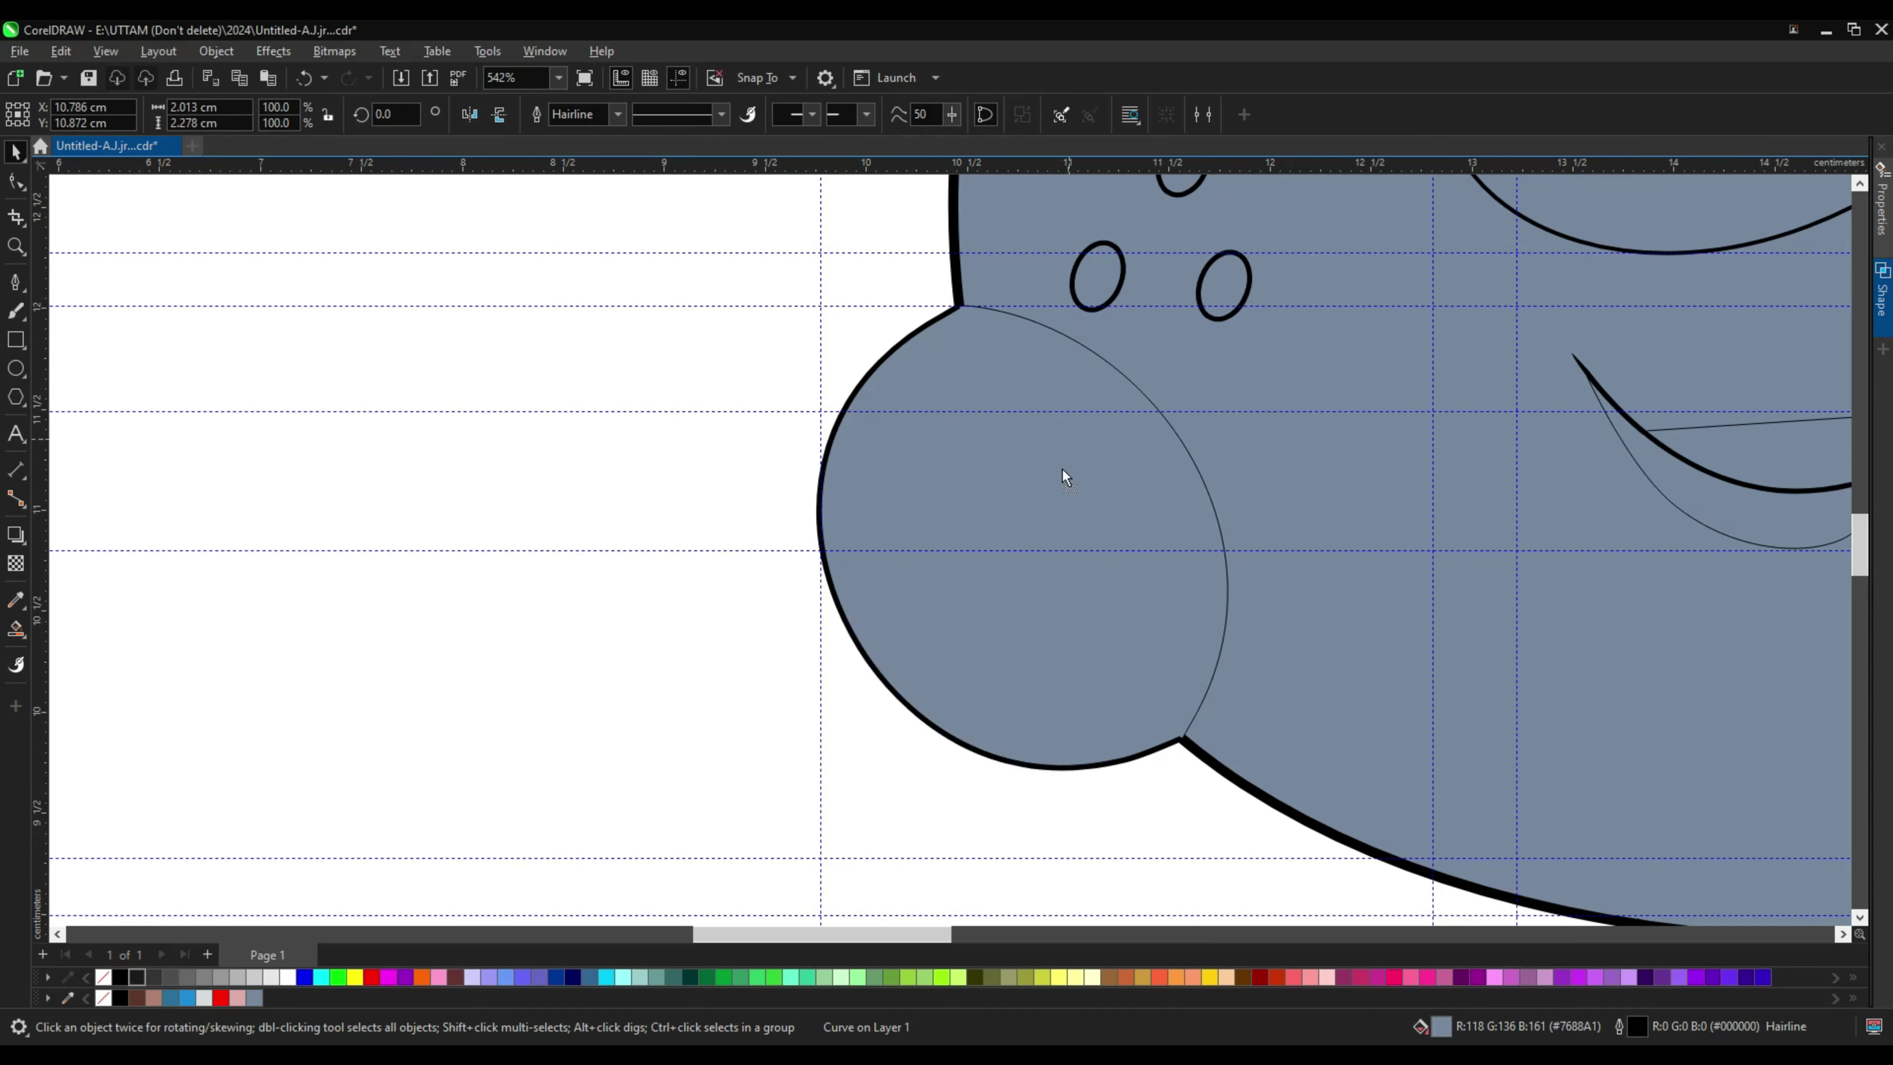
key("F10")
left_click(937, 343)
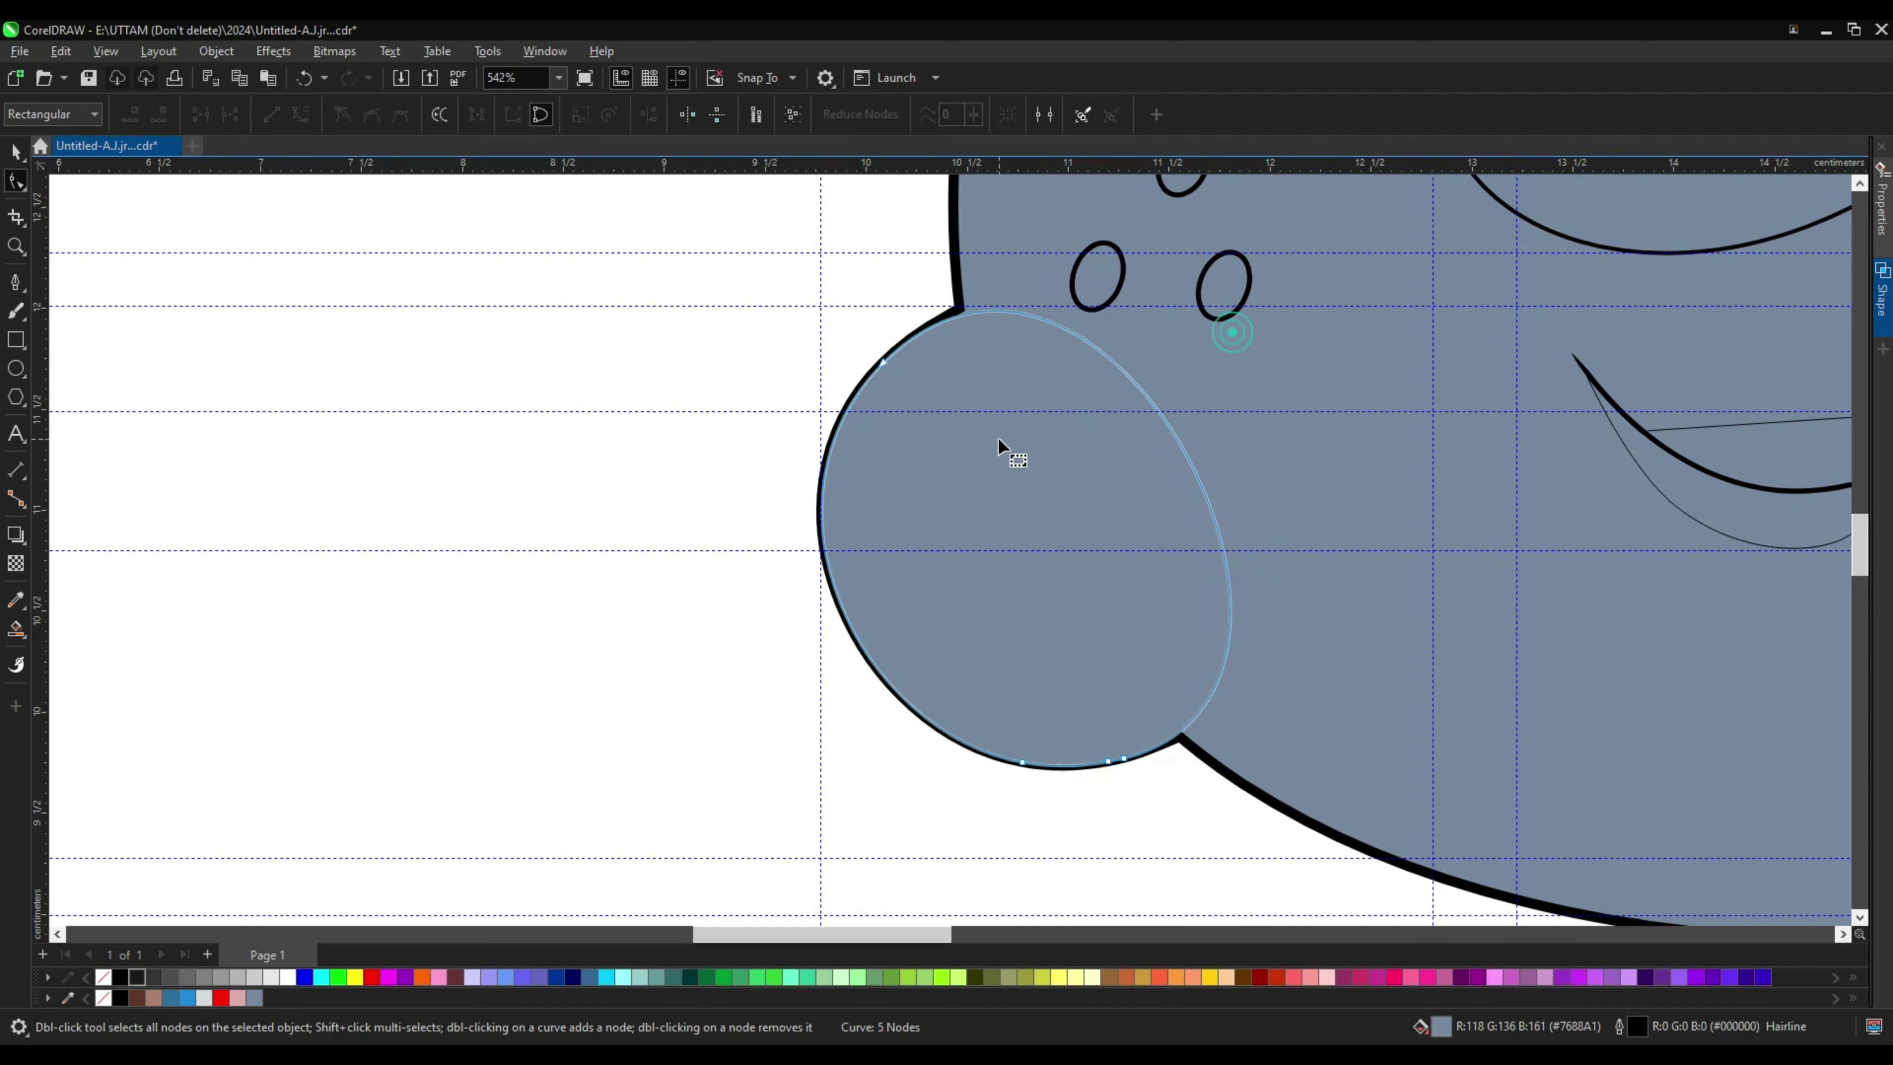
scroll(995, 324, "up", 2)
left_click(1172, 396)
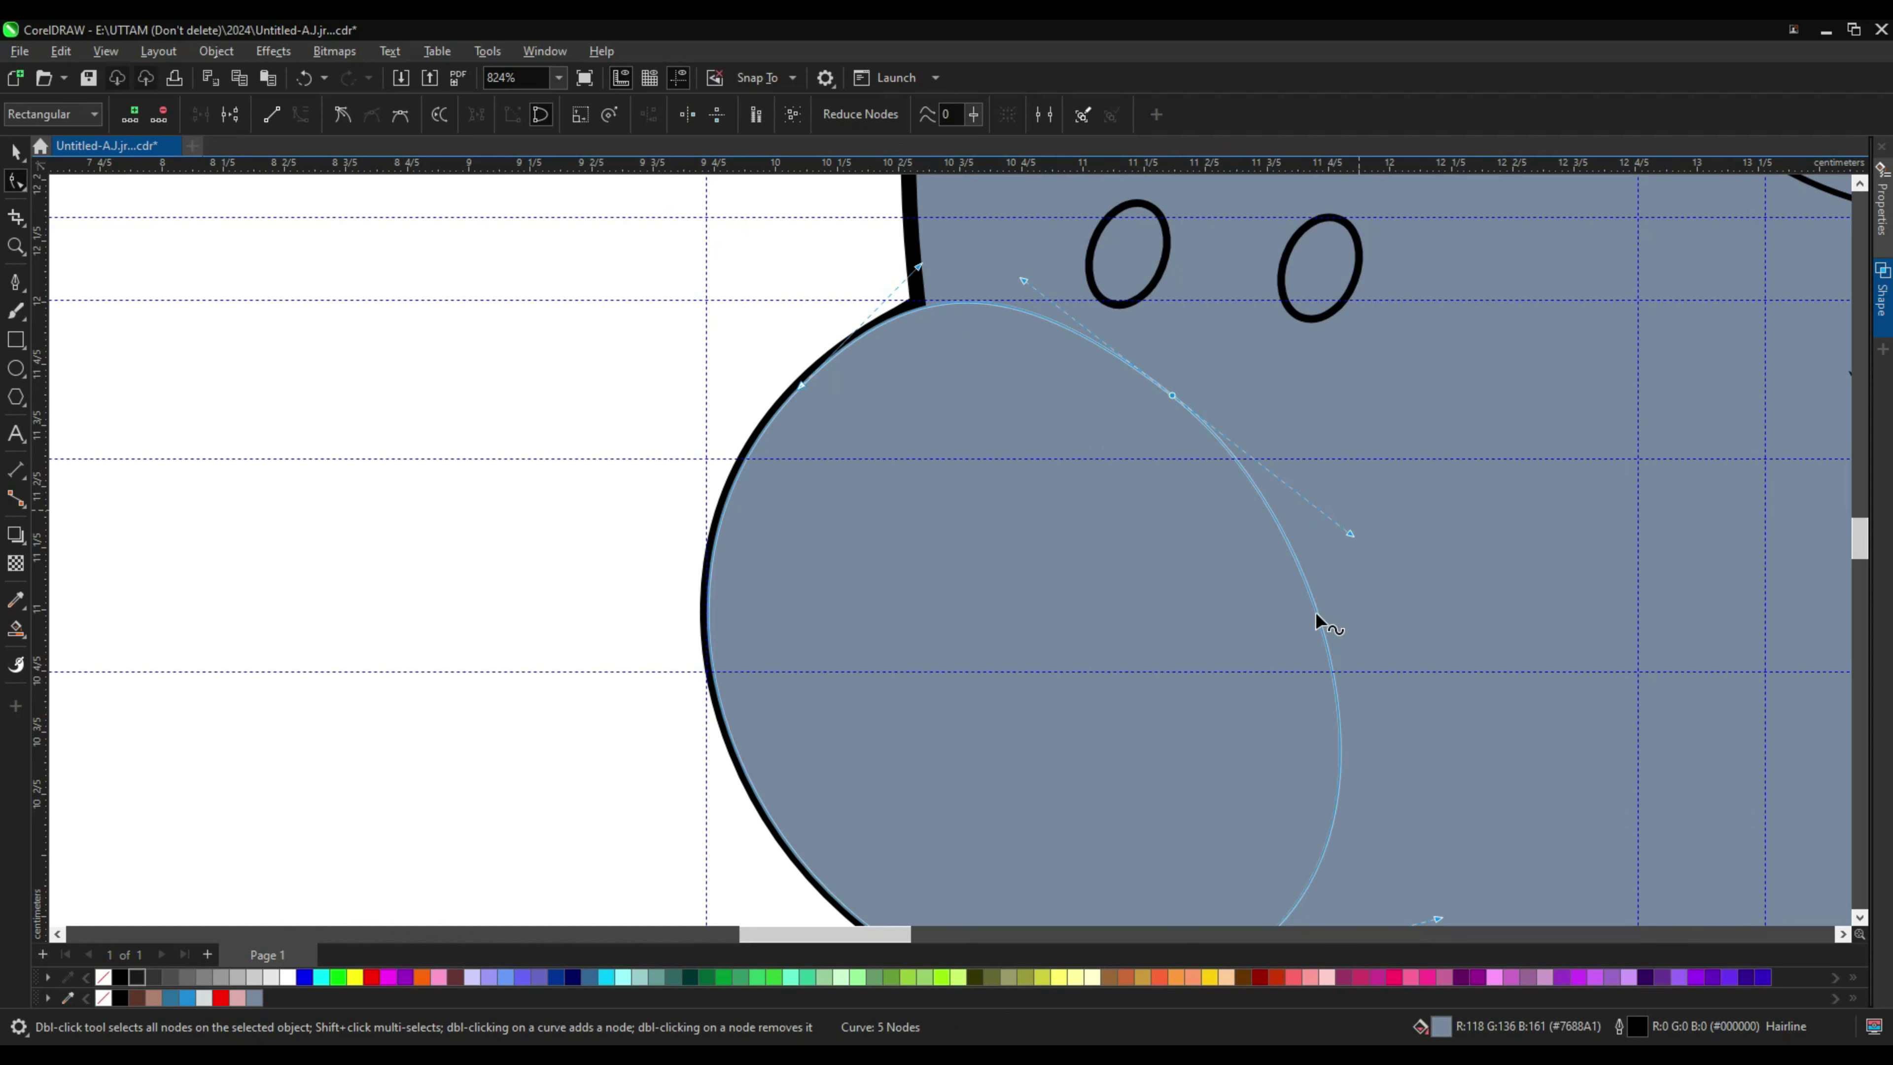
left_click_drag(1316, 621, 1321, 768)
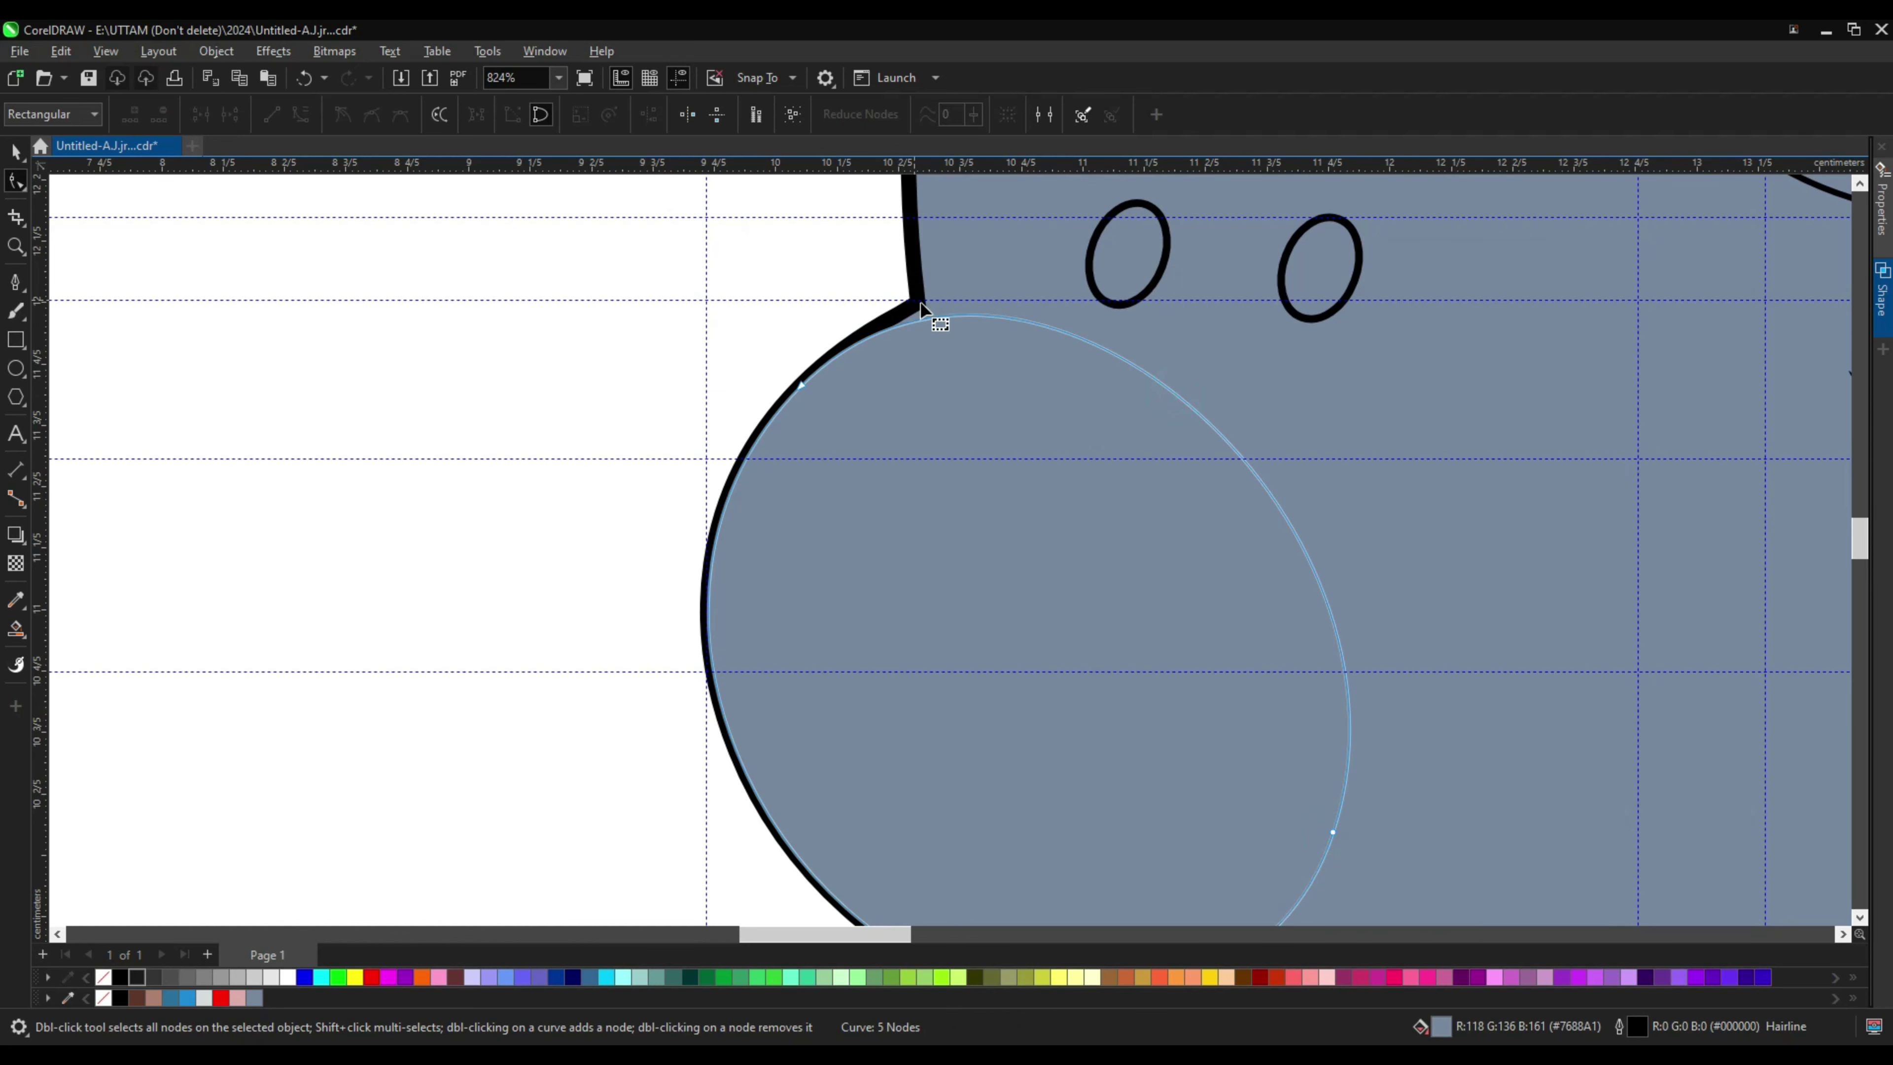
scroll(919, 300, "down", 2)
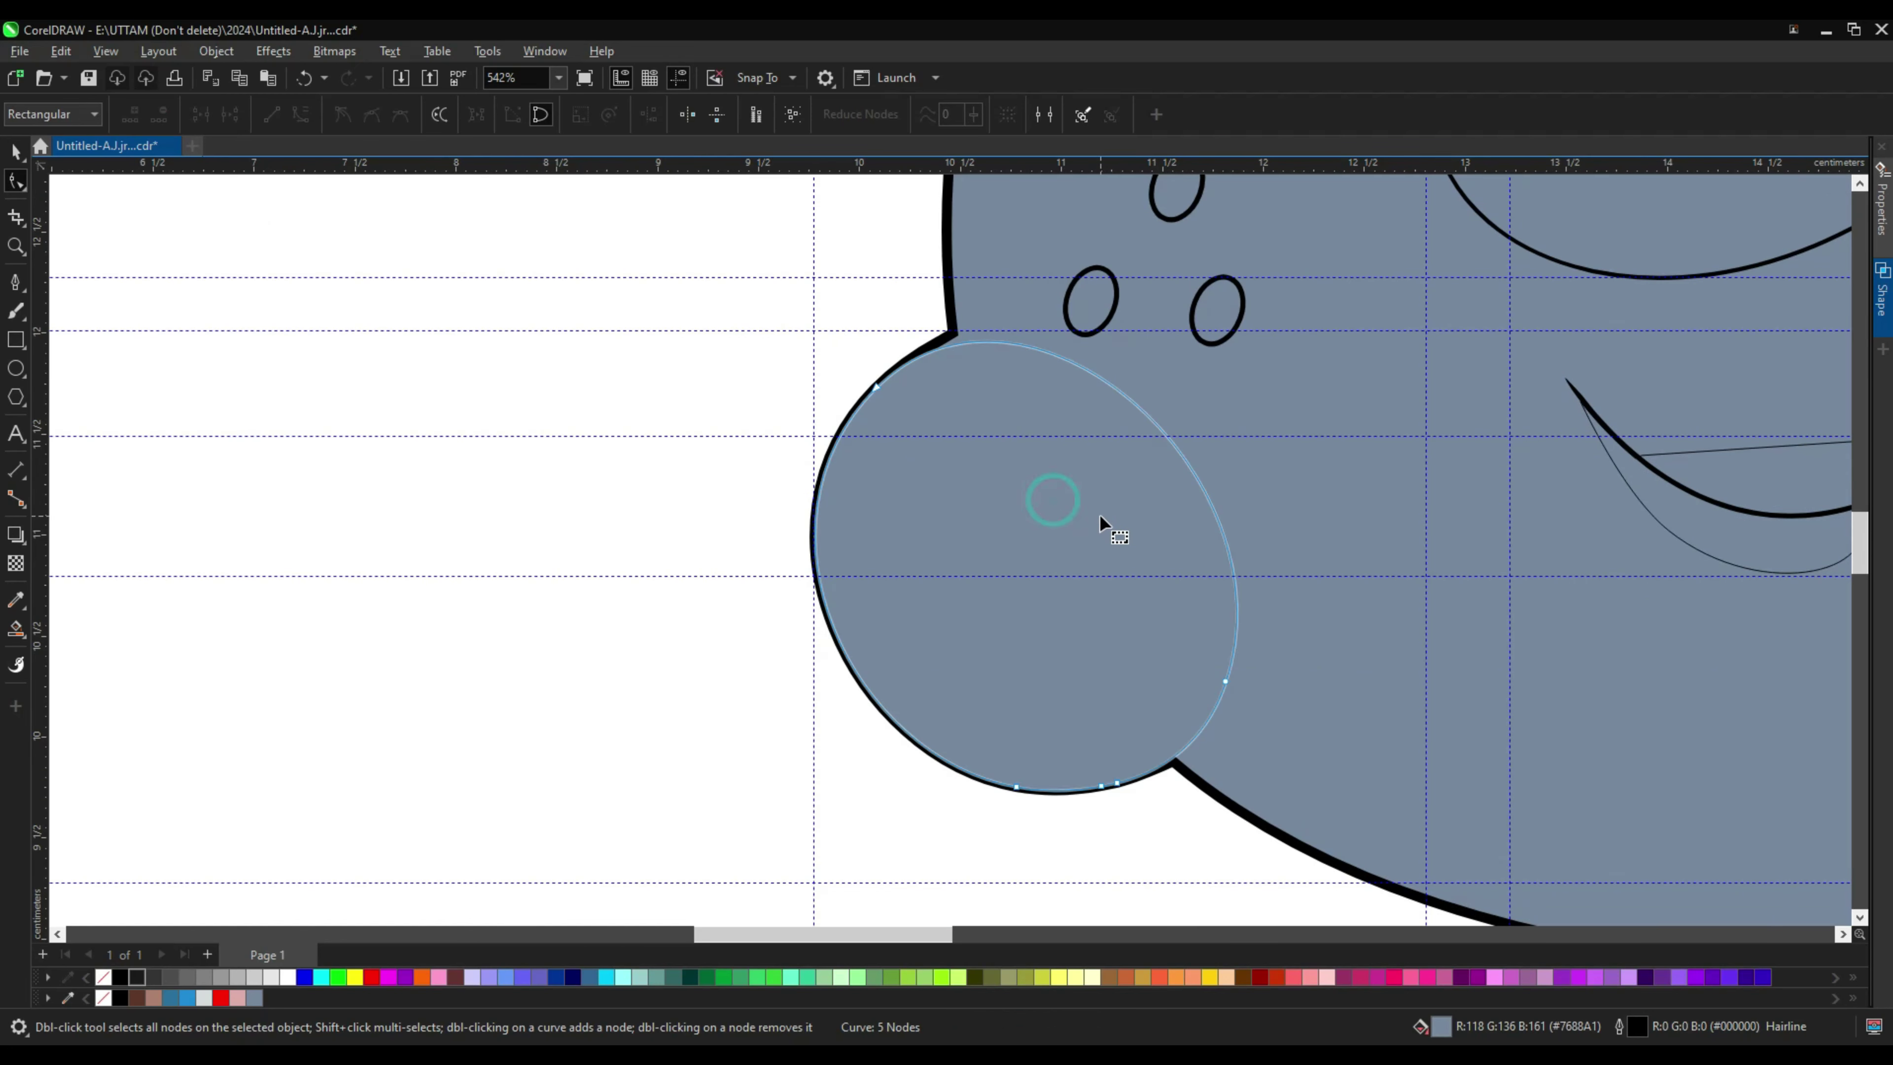
Step: Tilt the cheek shape slightly and inspect the nodes along the bottom of the face outline
key("space")
left_click(965, 548)
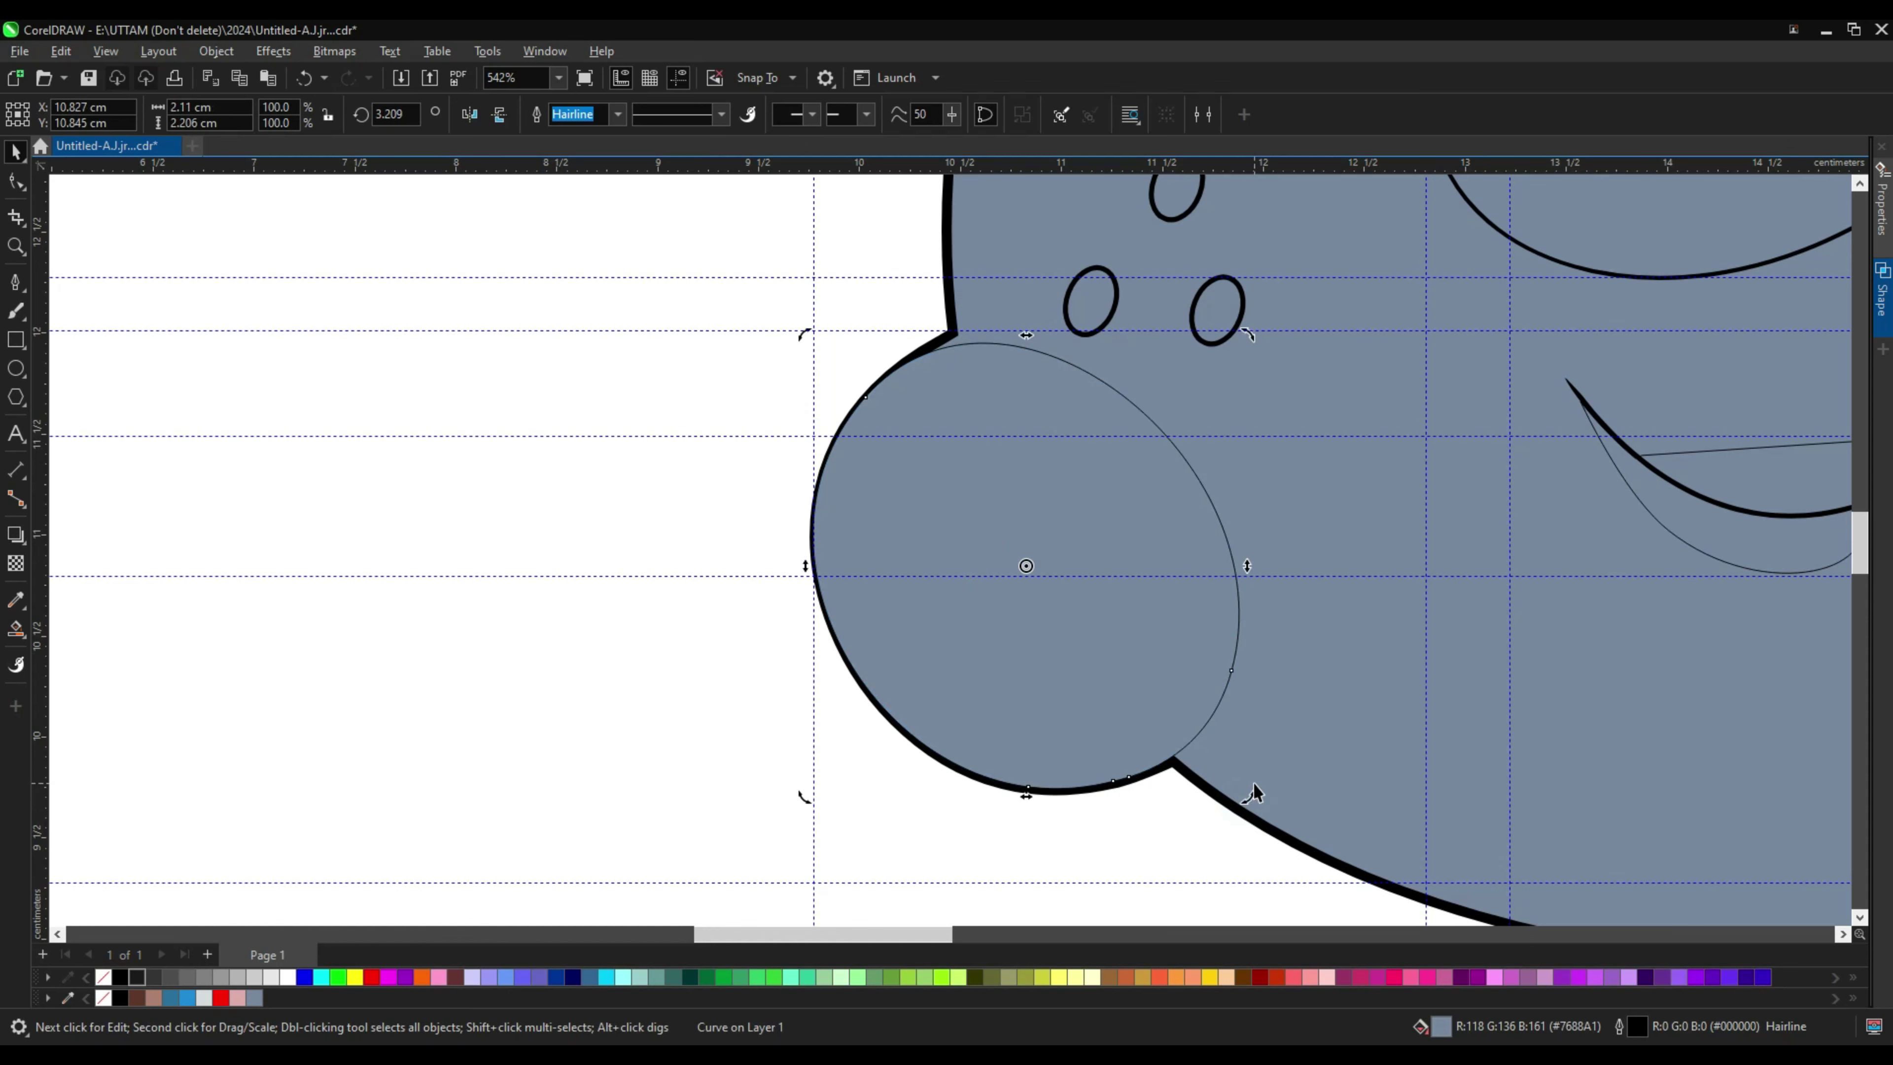
key("space")
left_click(1160, 767)
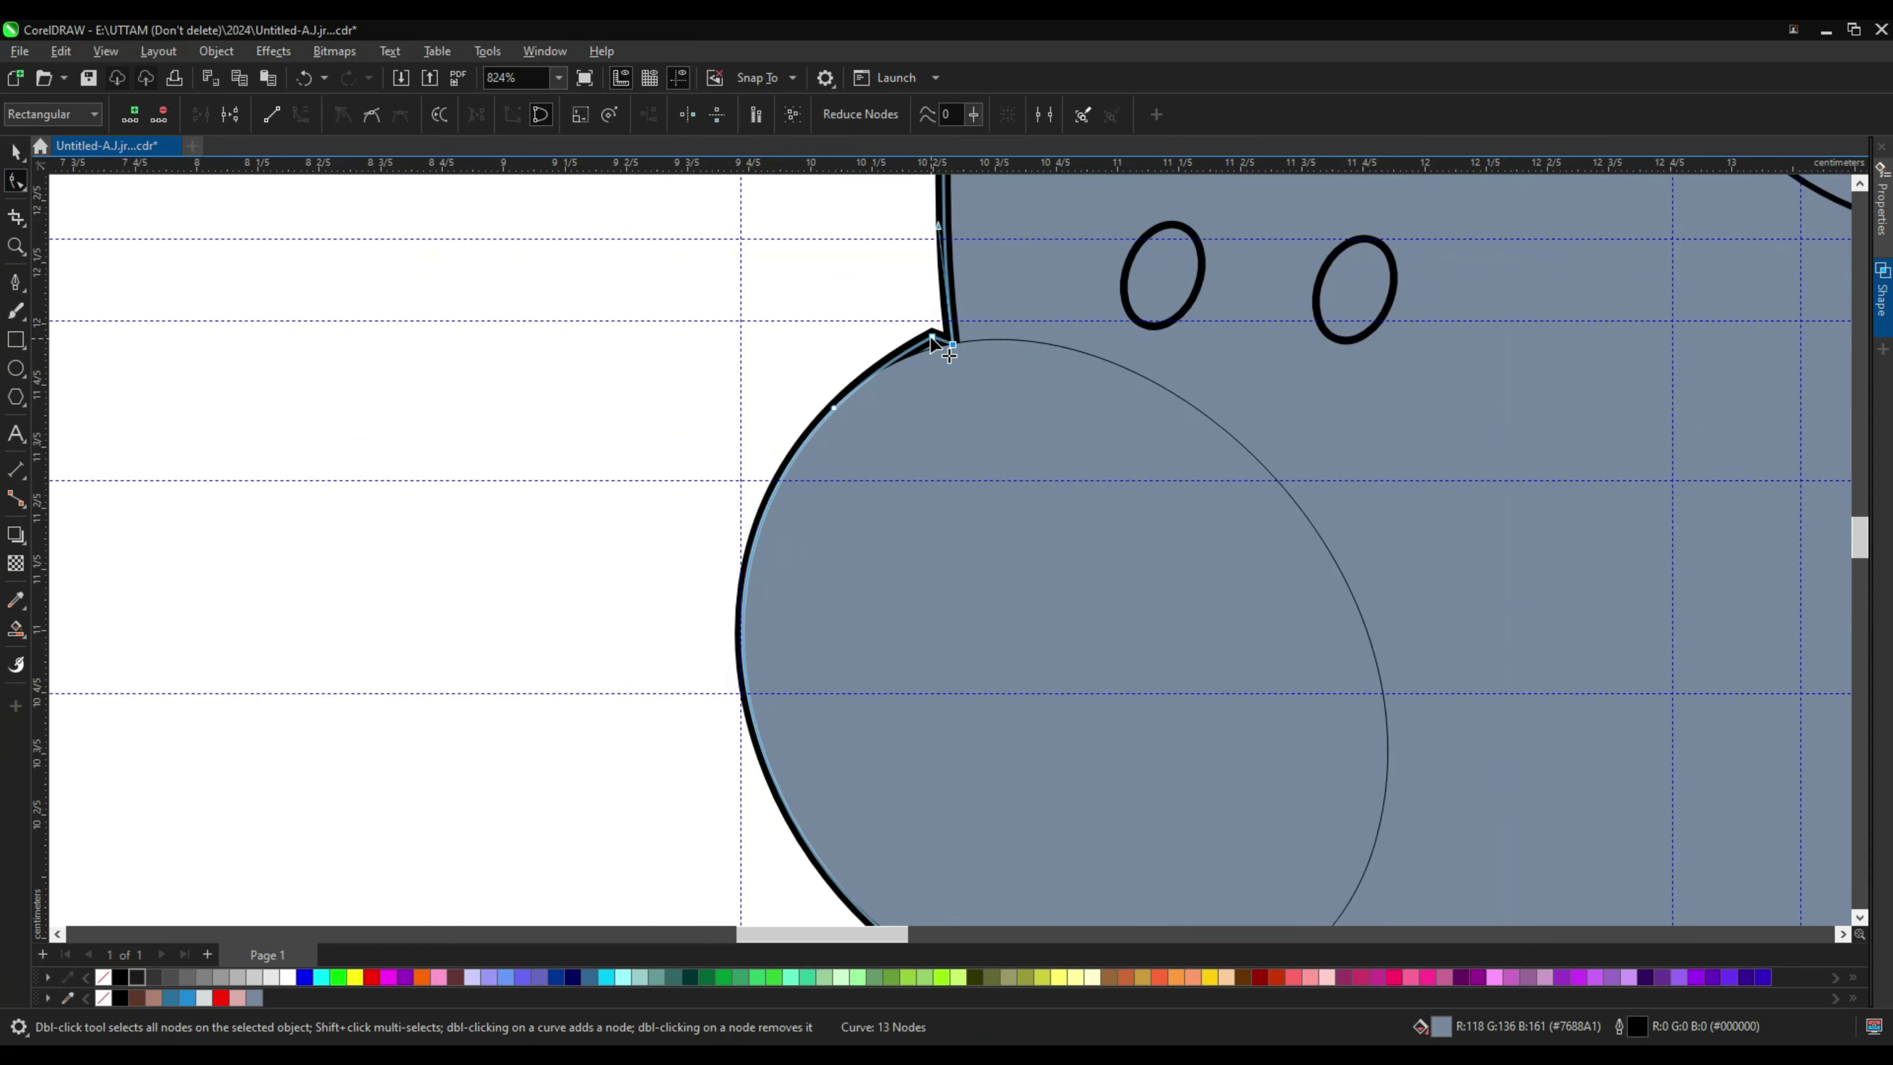
scroll(1154, 772, "up", 2)
scroll(1159, 772, "up", 2)
scroll(1159, 775, "down", 3)
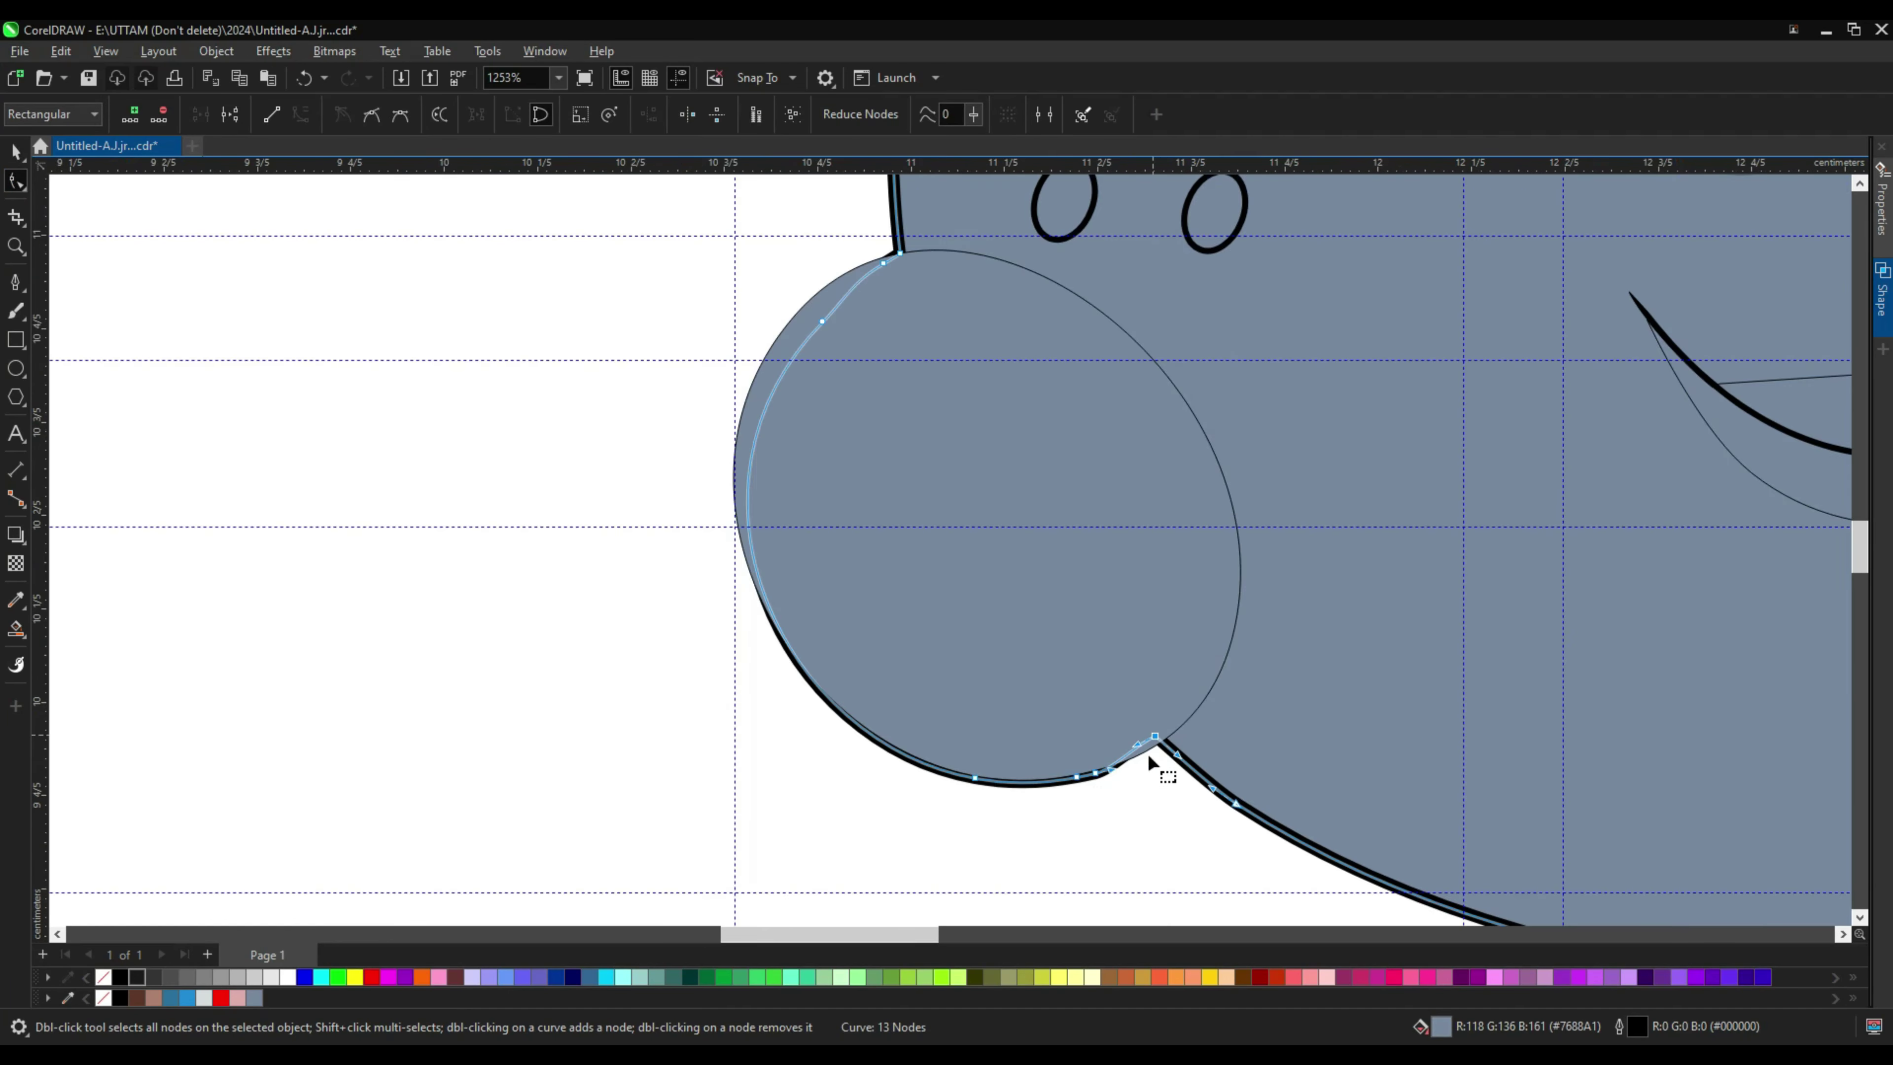
left_click(974, 775)
scroll(1101, 693, "down", 3)
Step: Try merging the cheek into the head shape, then undo to keep the cheek separate
key("space")
left_click(984, 490)
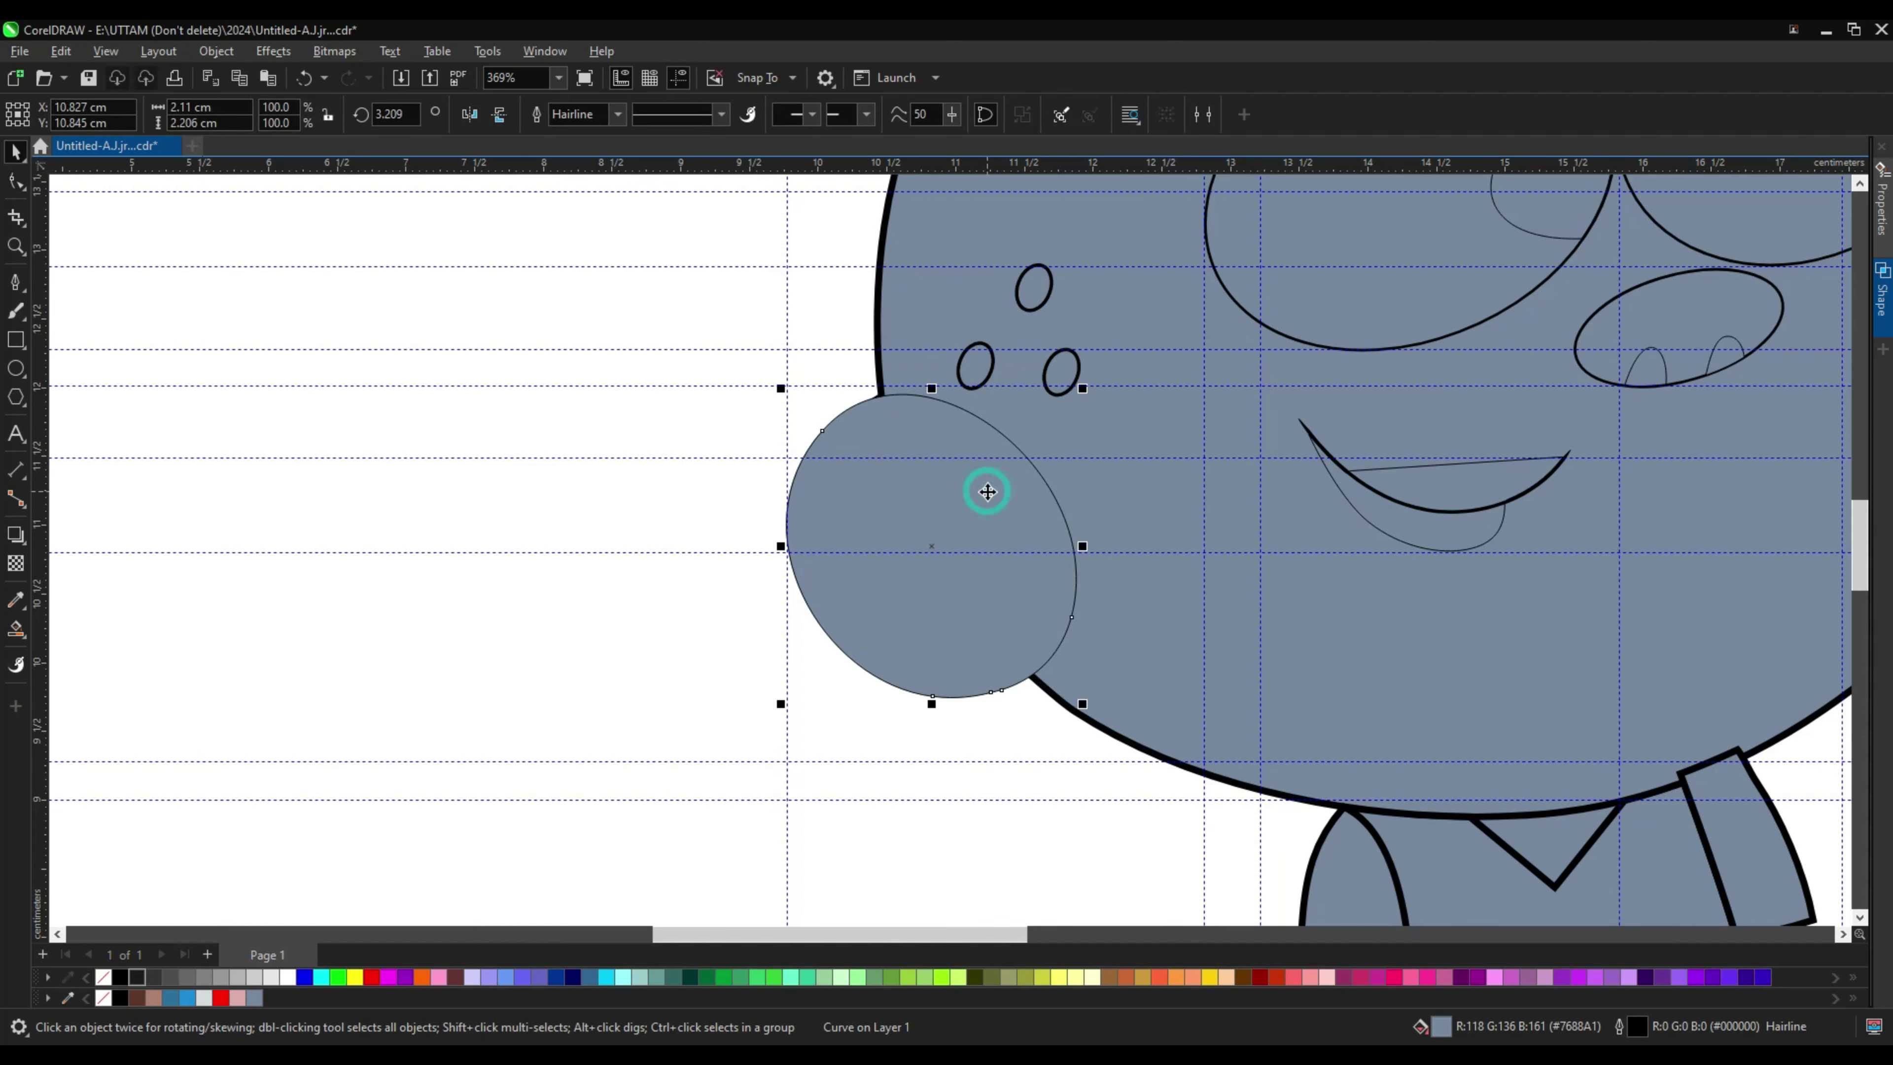
key("space")
scroll(888, 399, "up", 3)
scroll(888, 398, "up", 2)
scroll(908, 431, "down", 2)
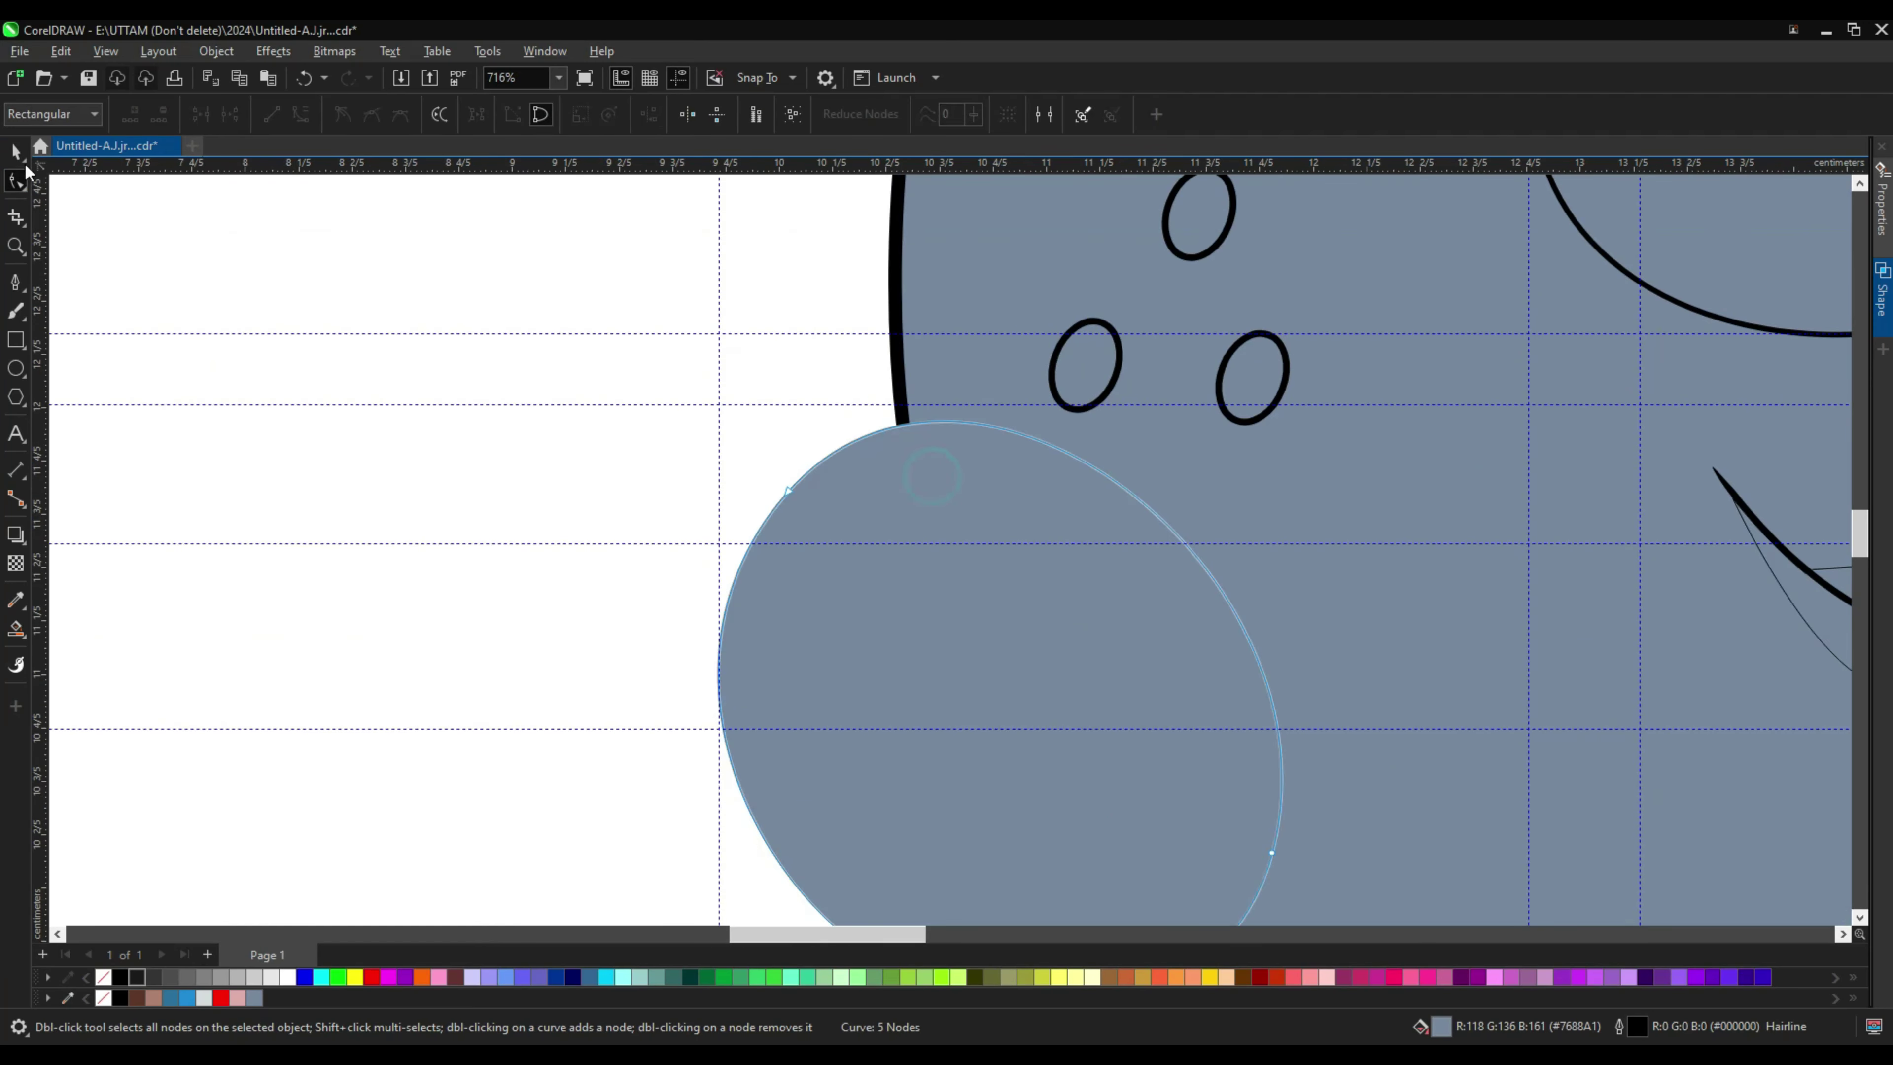
key("space")
left_click(972, 303, "shift")
left_click(577, 114)
right_click(558, 317)
left_click(601, 445)
scroll(601, 445, "down", 2)
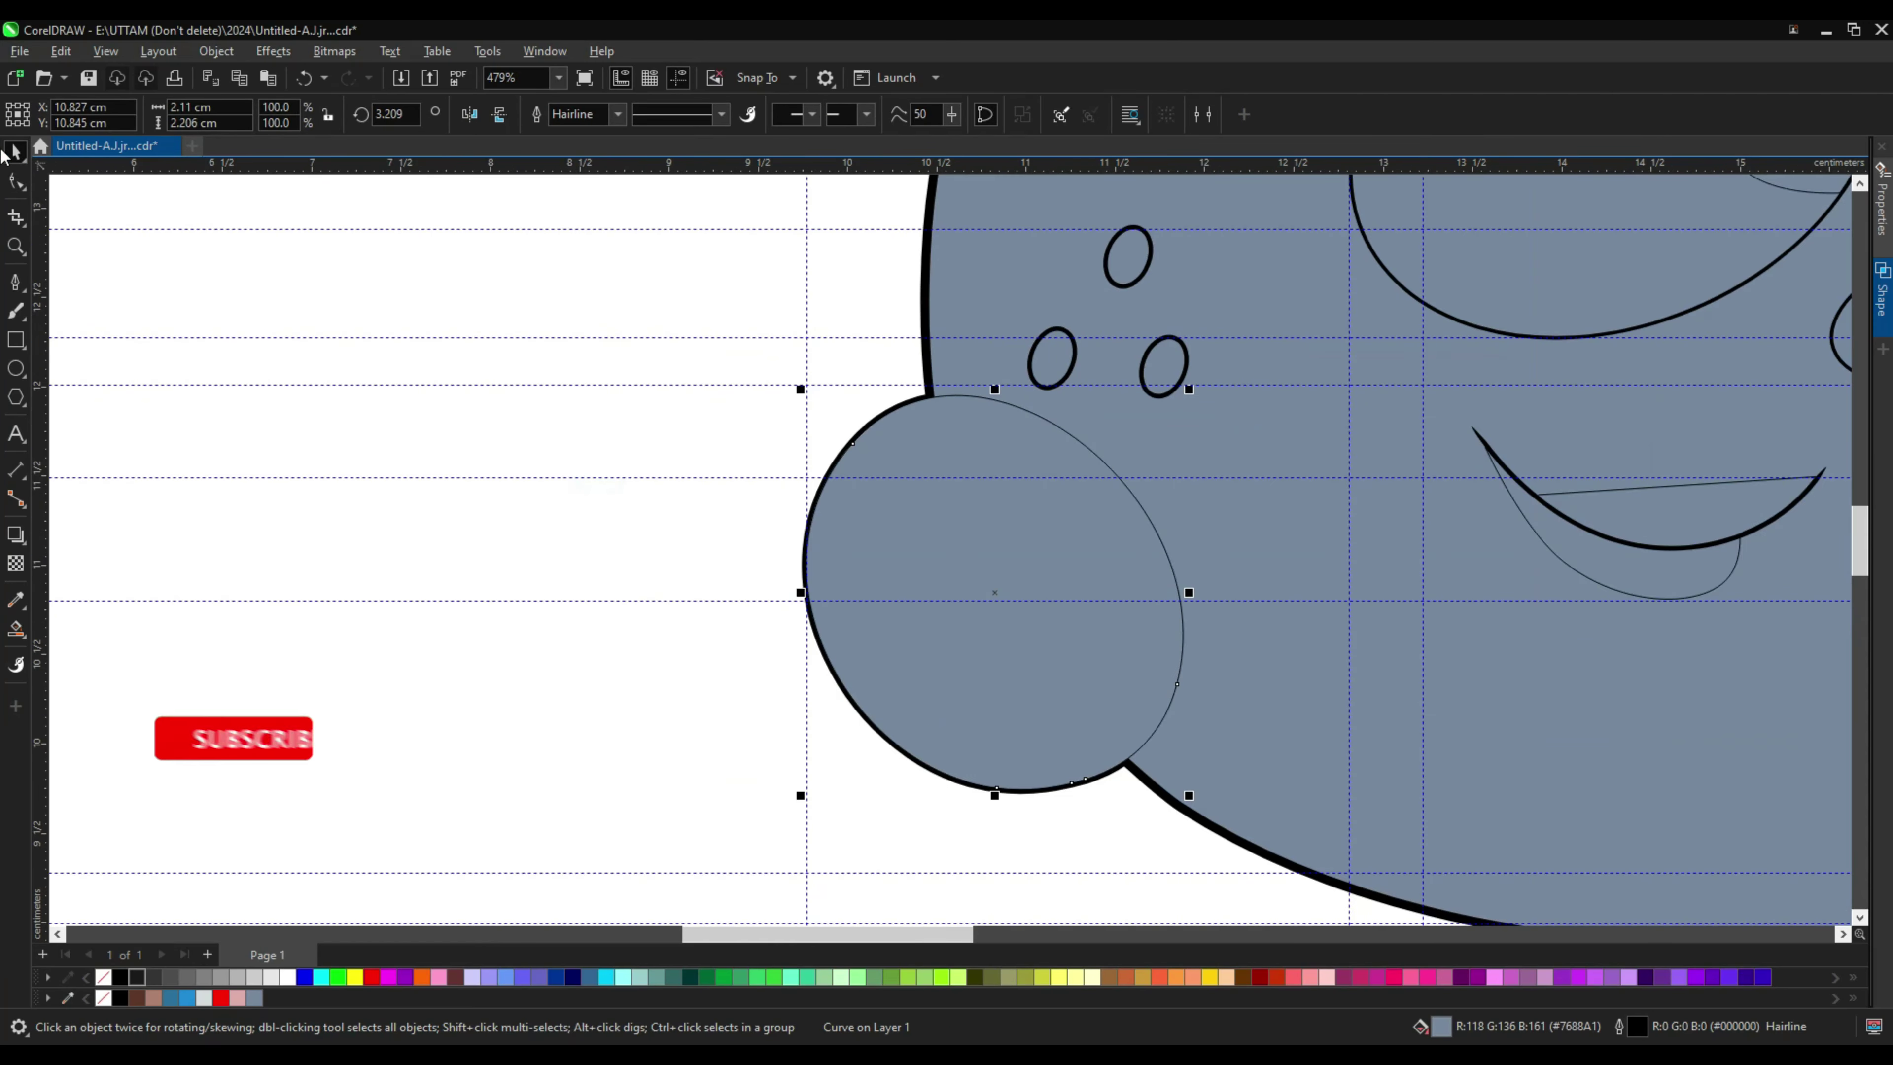
Step: Break the cheek outline at a node and delete its right arc segment
key("space")
left_click(953, 533)
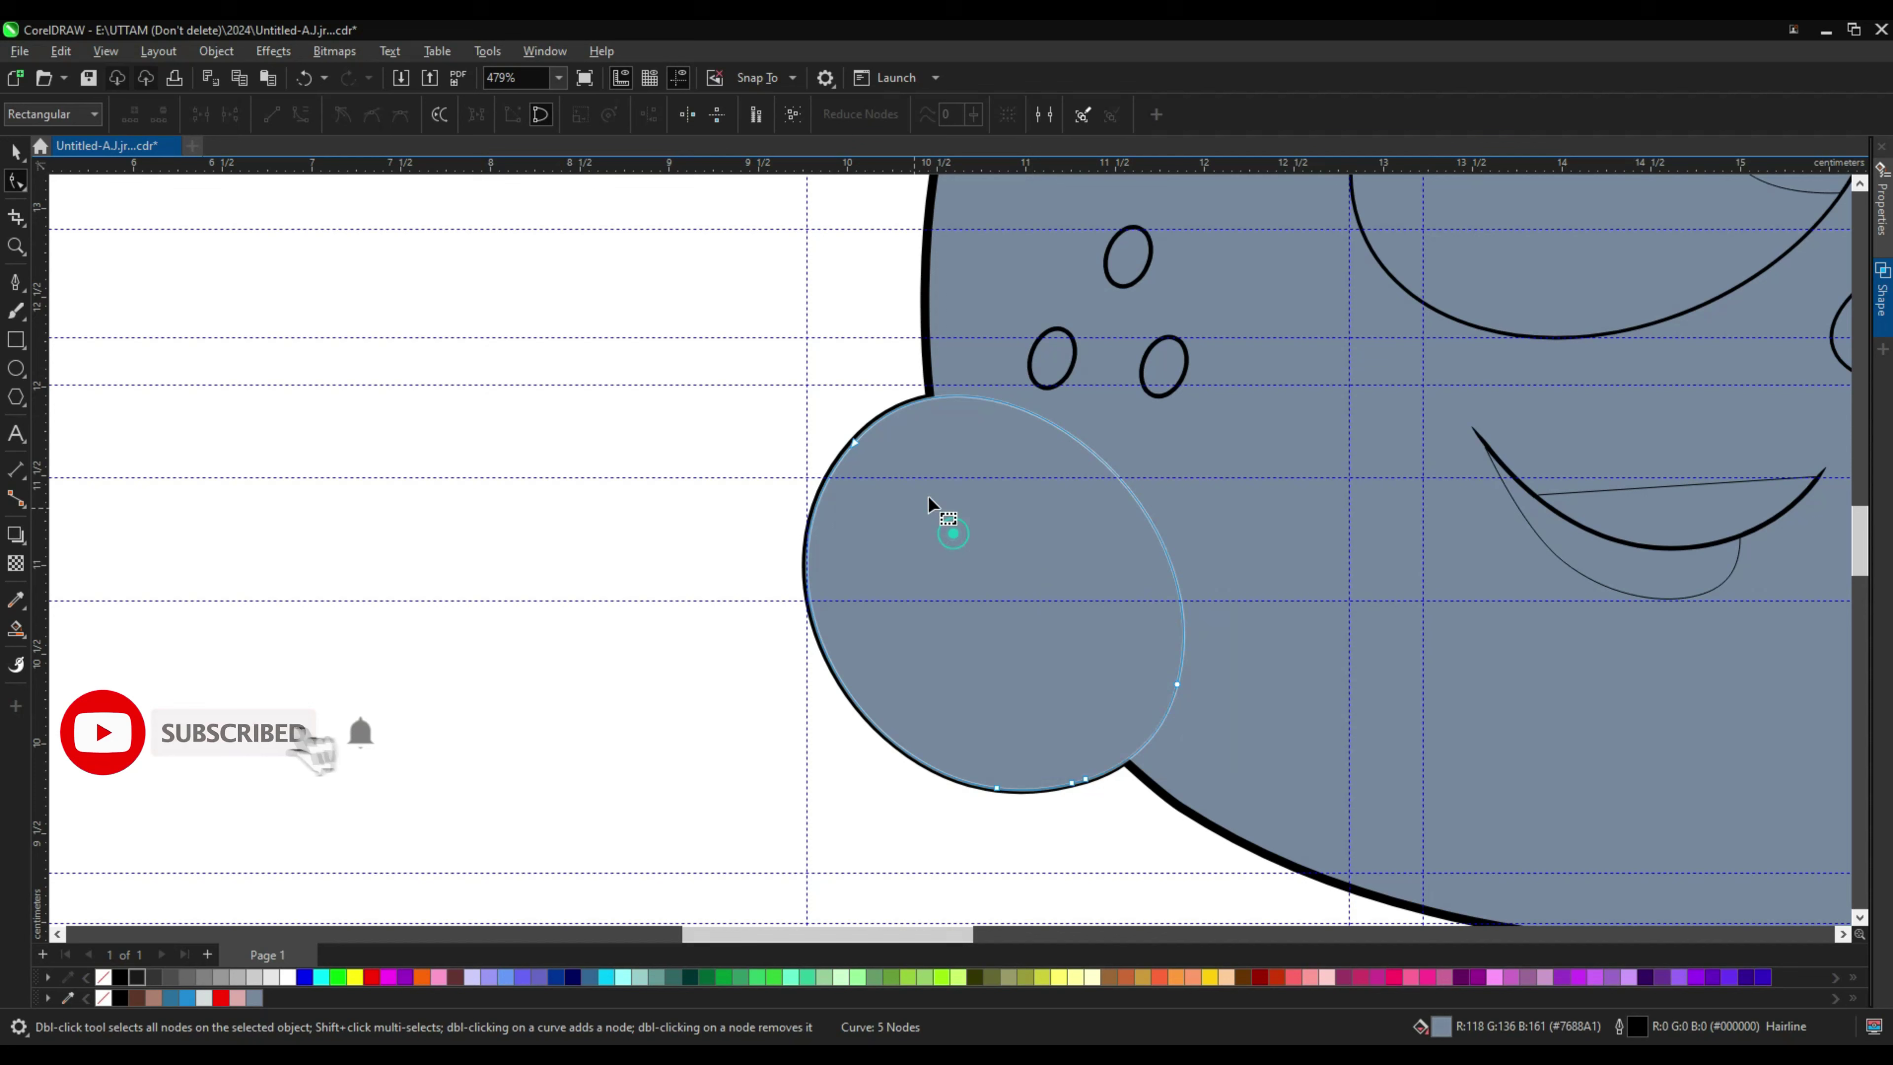
right_click(822, 489)
left_click(872, 573)
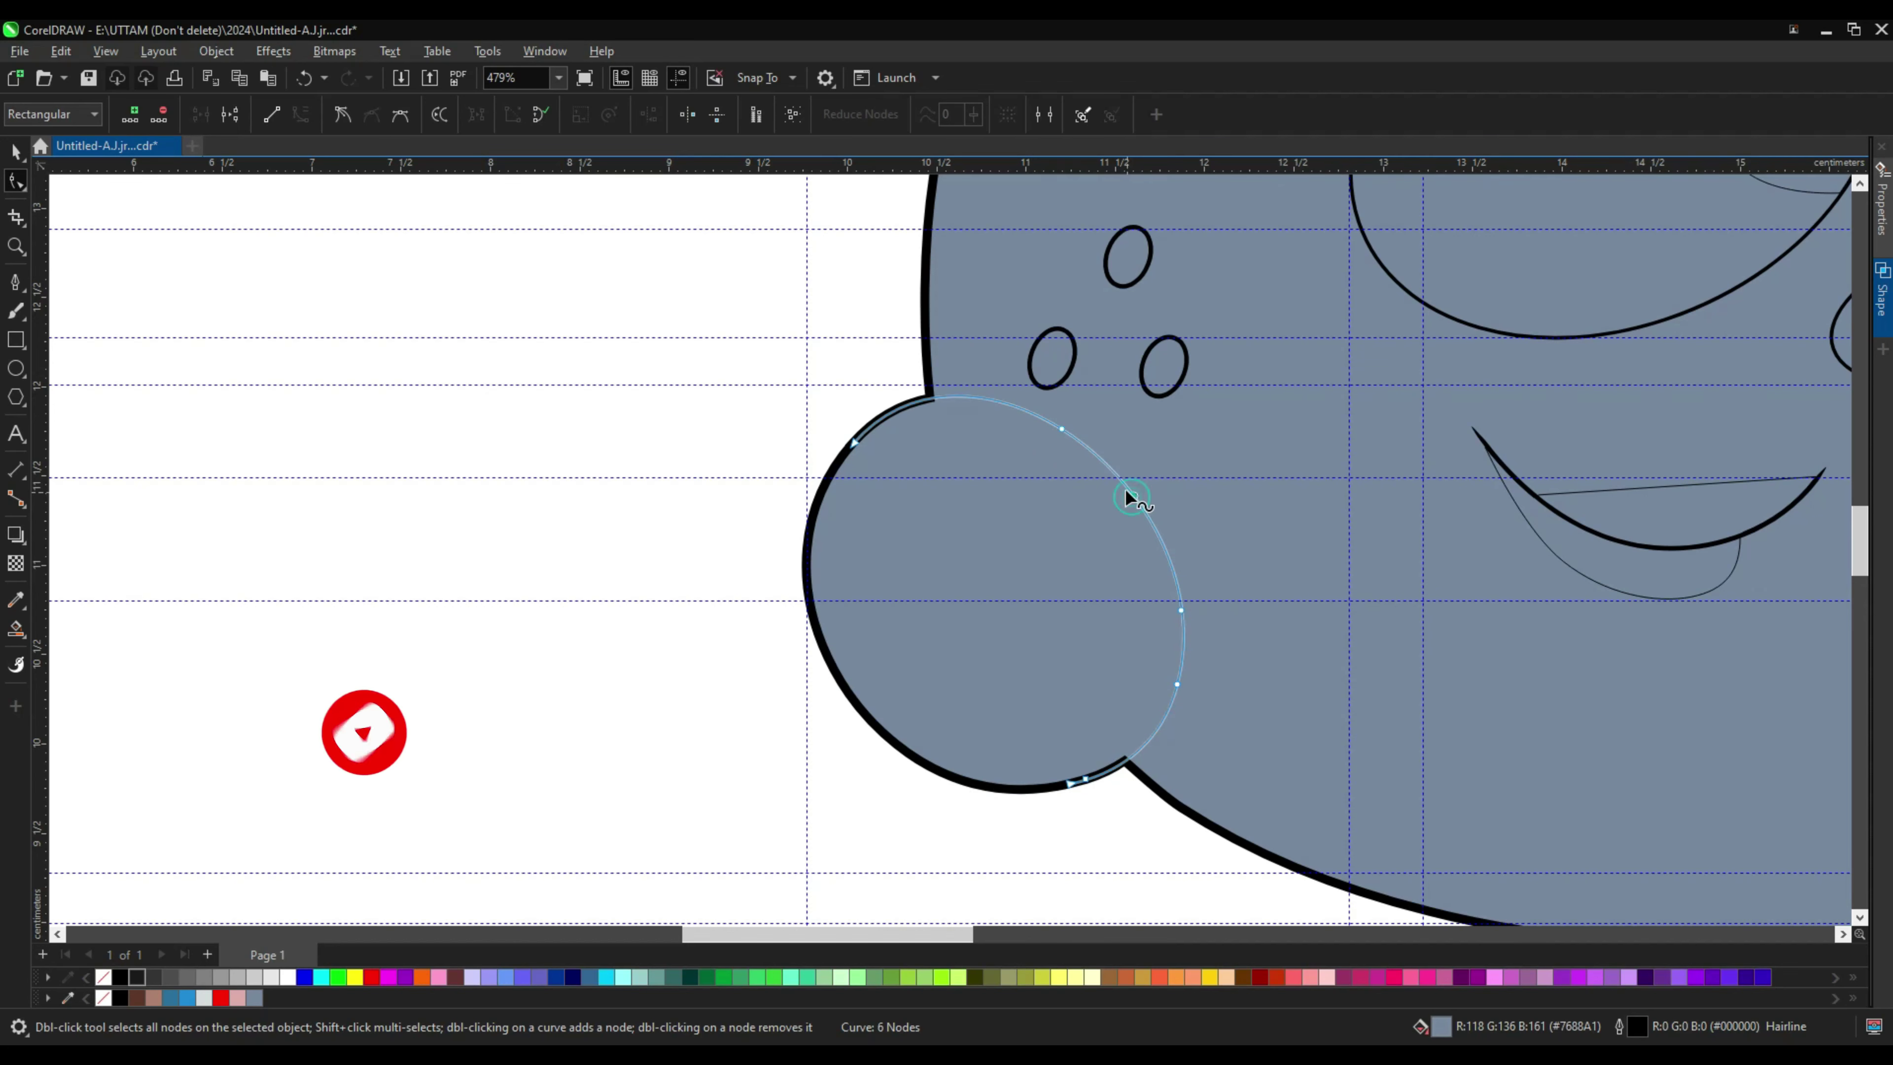
left_click(1140, 516)
key("Delete")
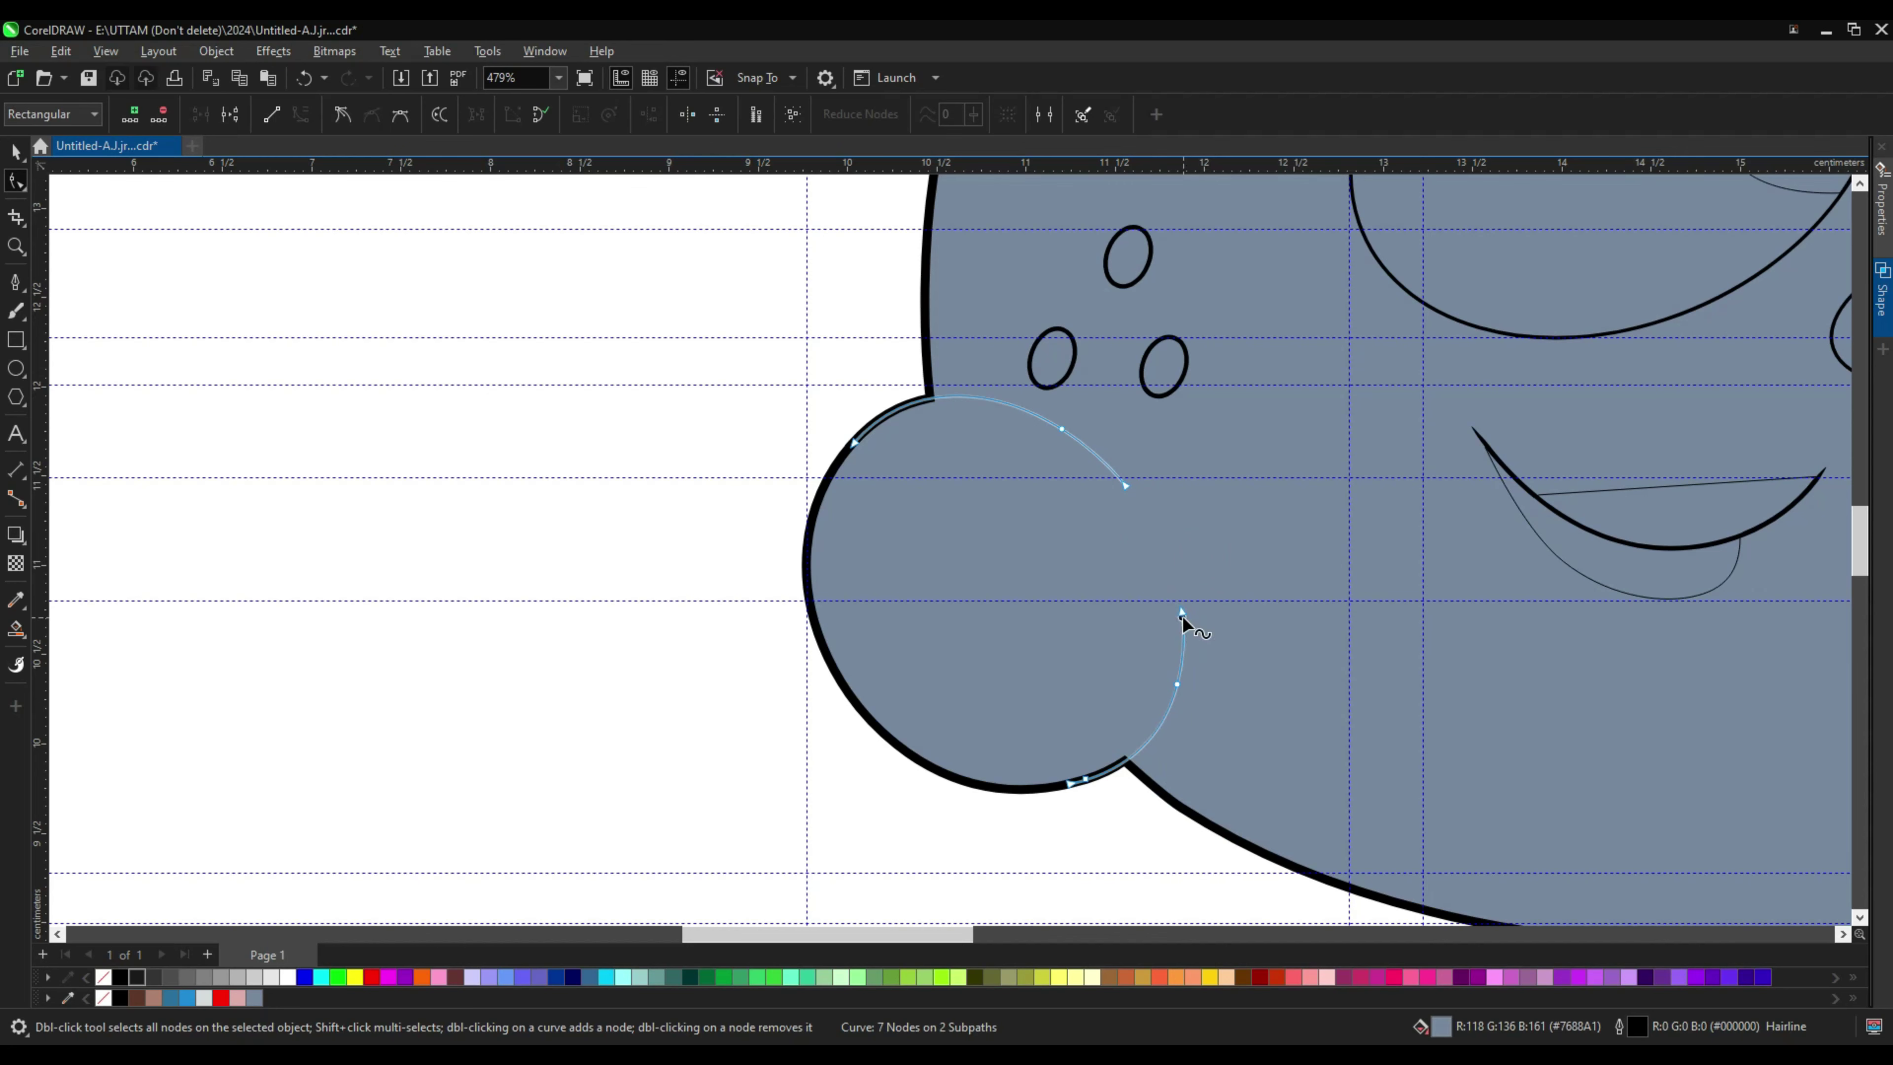
Step: Give the cheek arc a 0.5 mm outline and convert the outline to a filled object
left_click(15, 151)
left_click(618, 114)
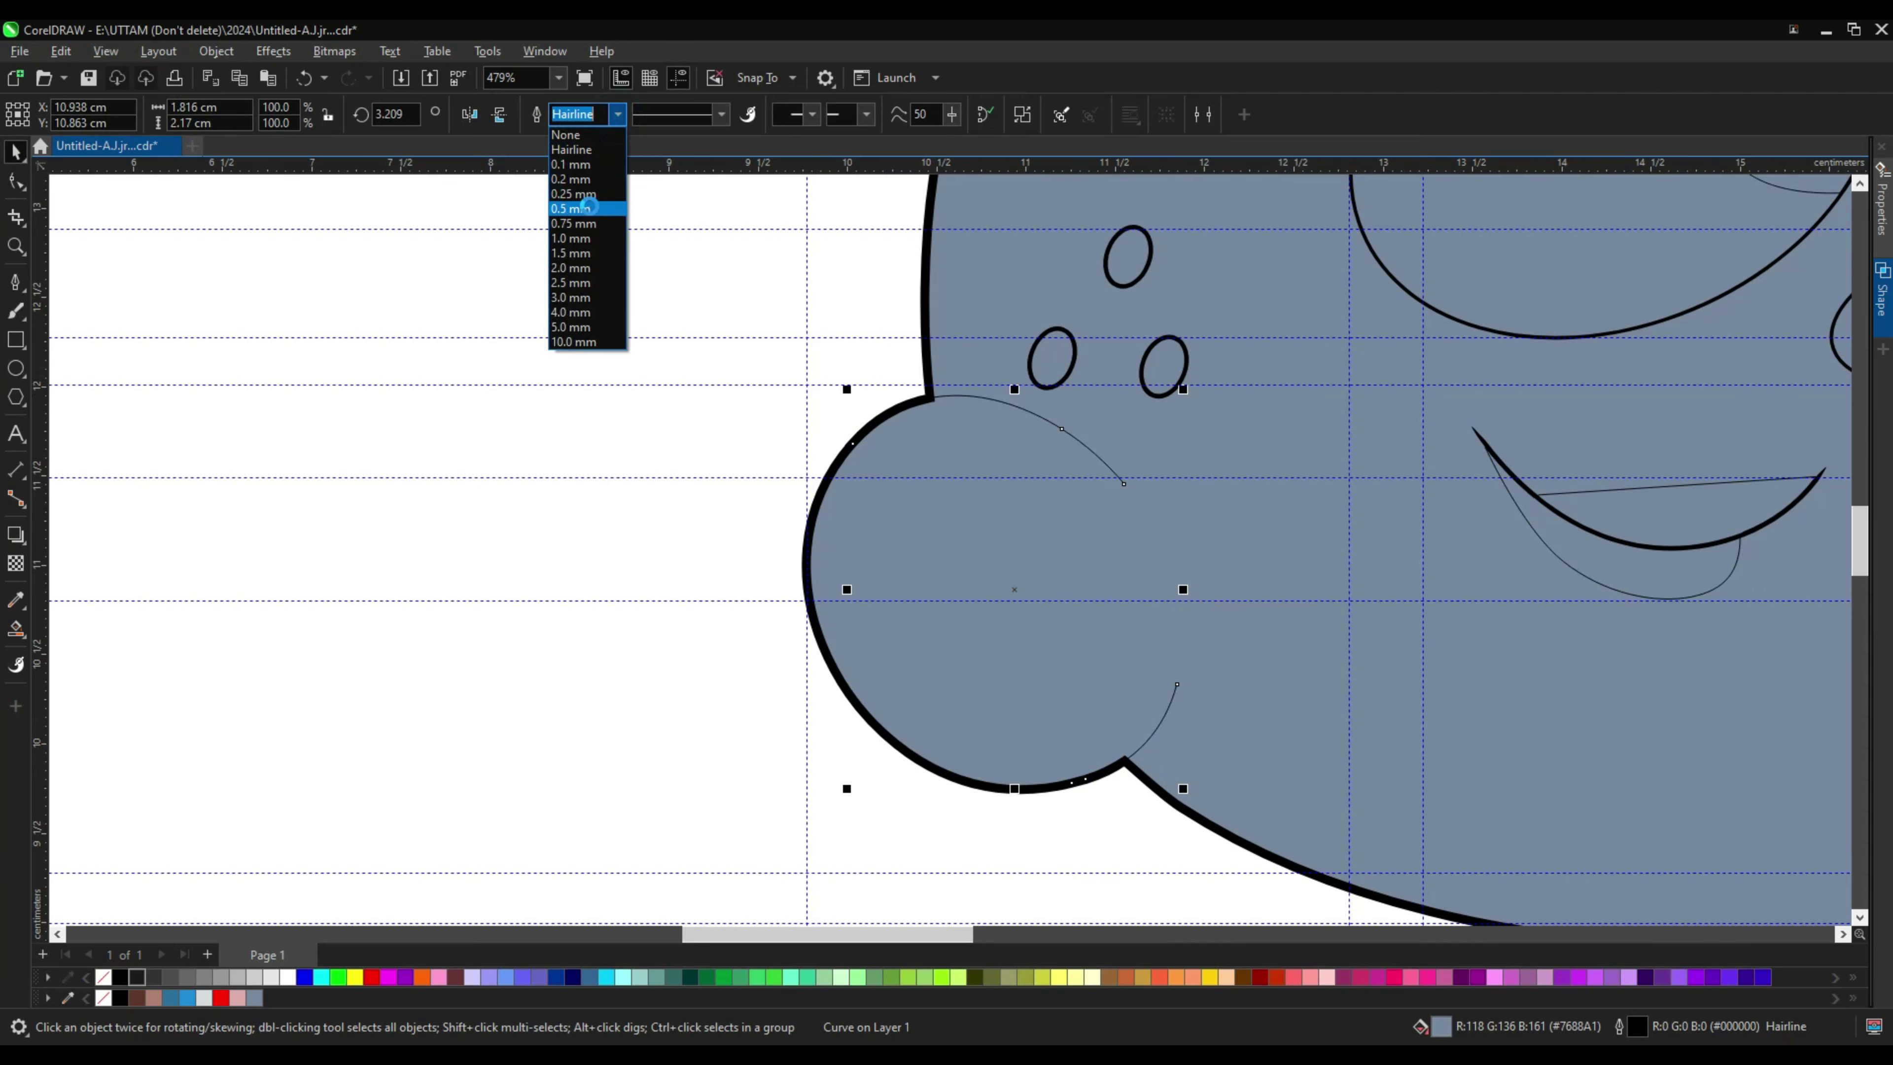
left_click(585, 195)
left_click(215, 50)
left_click(352, 601)
Step: Delete the surplus nodes on the tapered ear arc, including the one at its upper end
key("F10")
scroll(1133, 500, "up", 5)
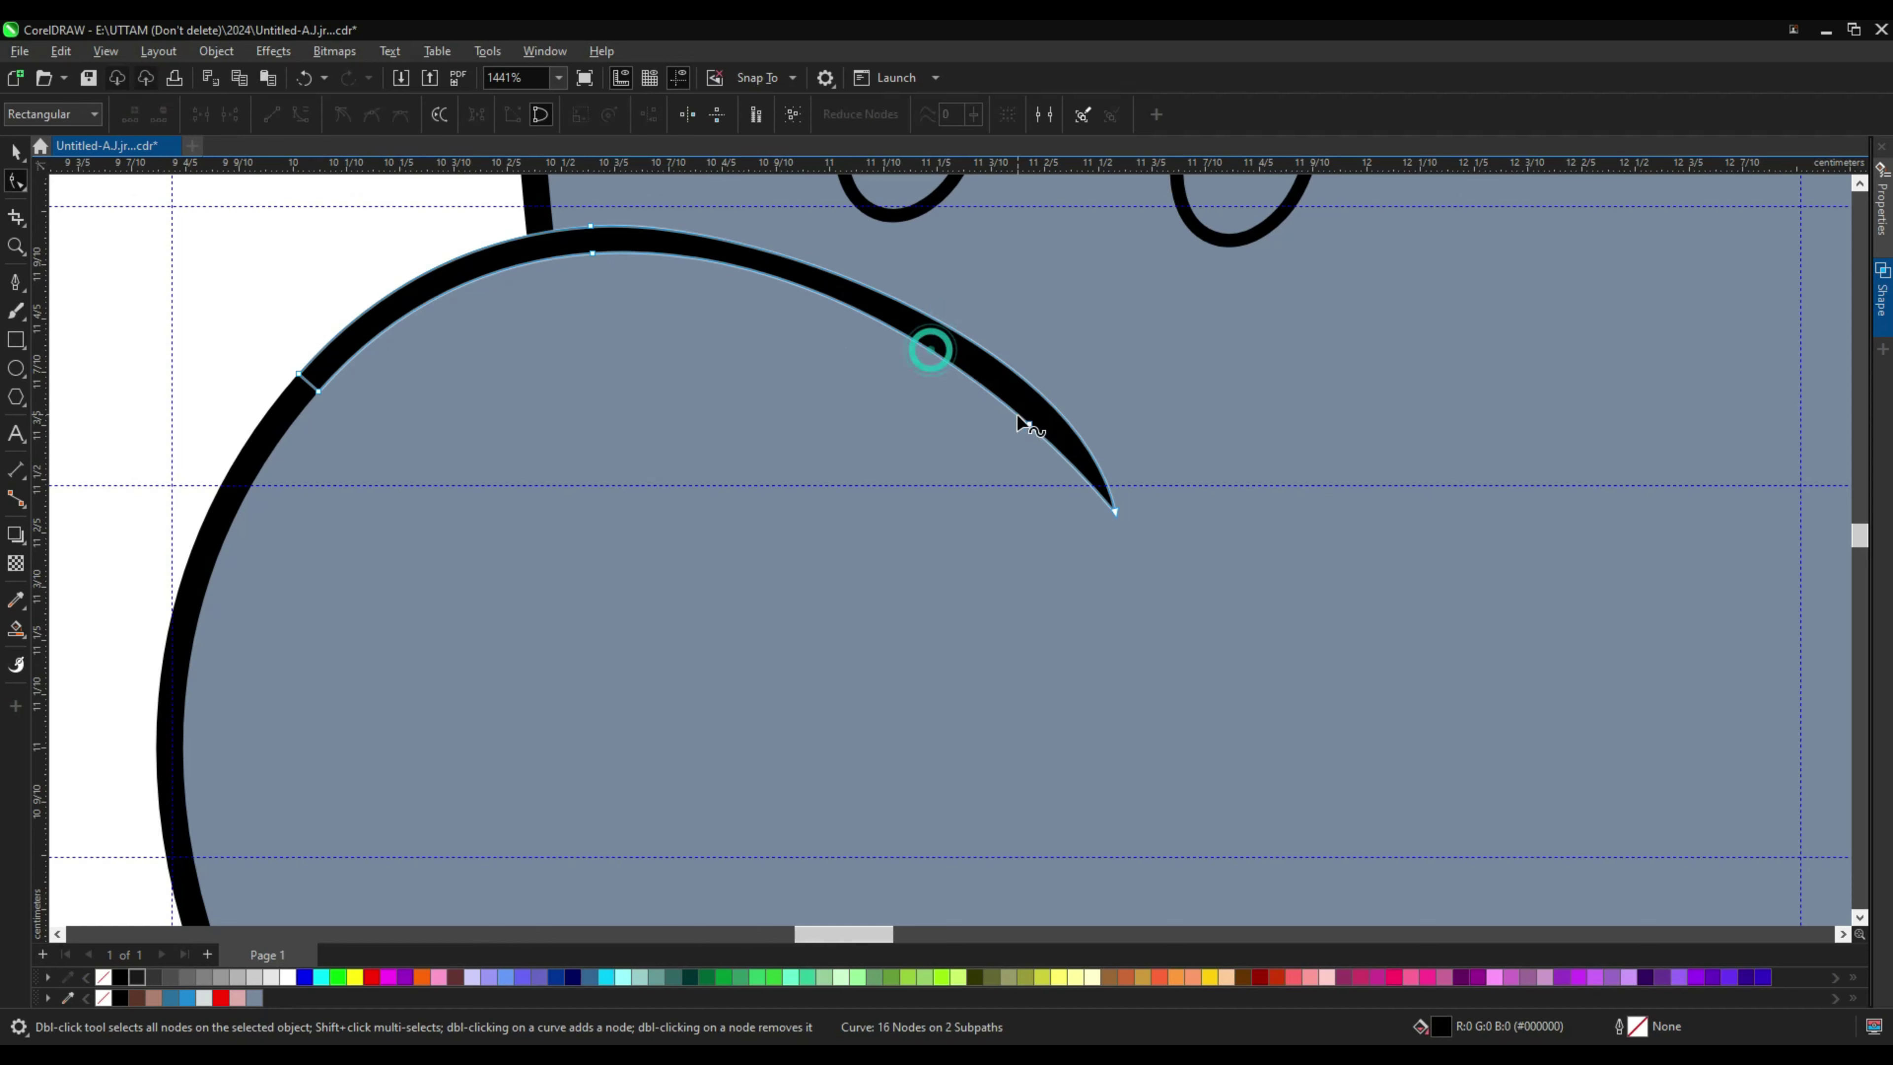
scroll(592, 253, "up", 2)
double_click(592, 254)
scroll(746, 336, "down", 1)
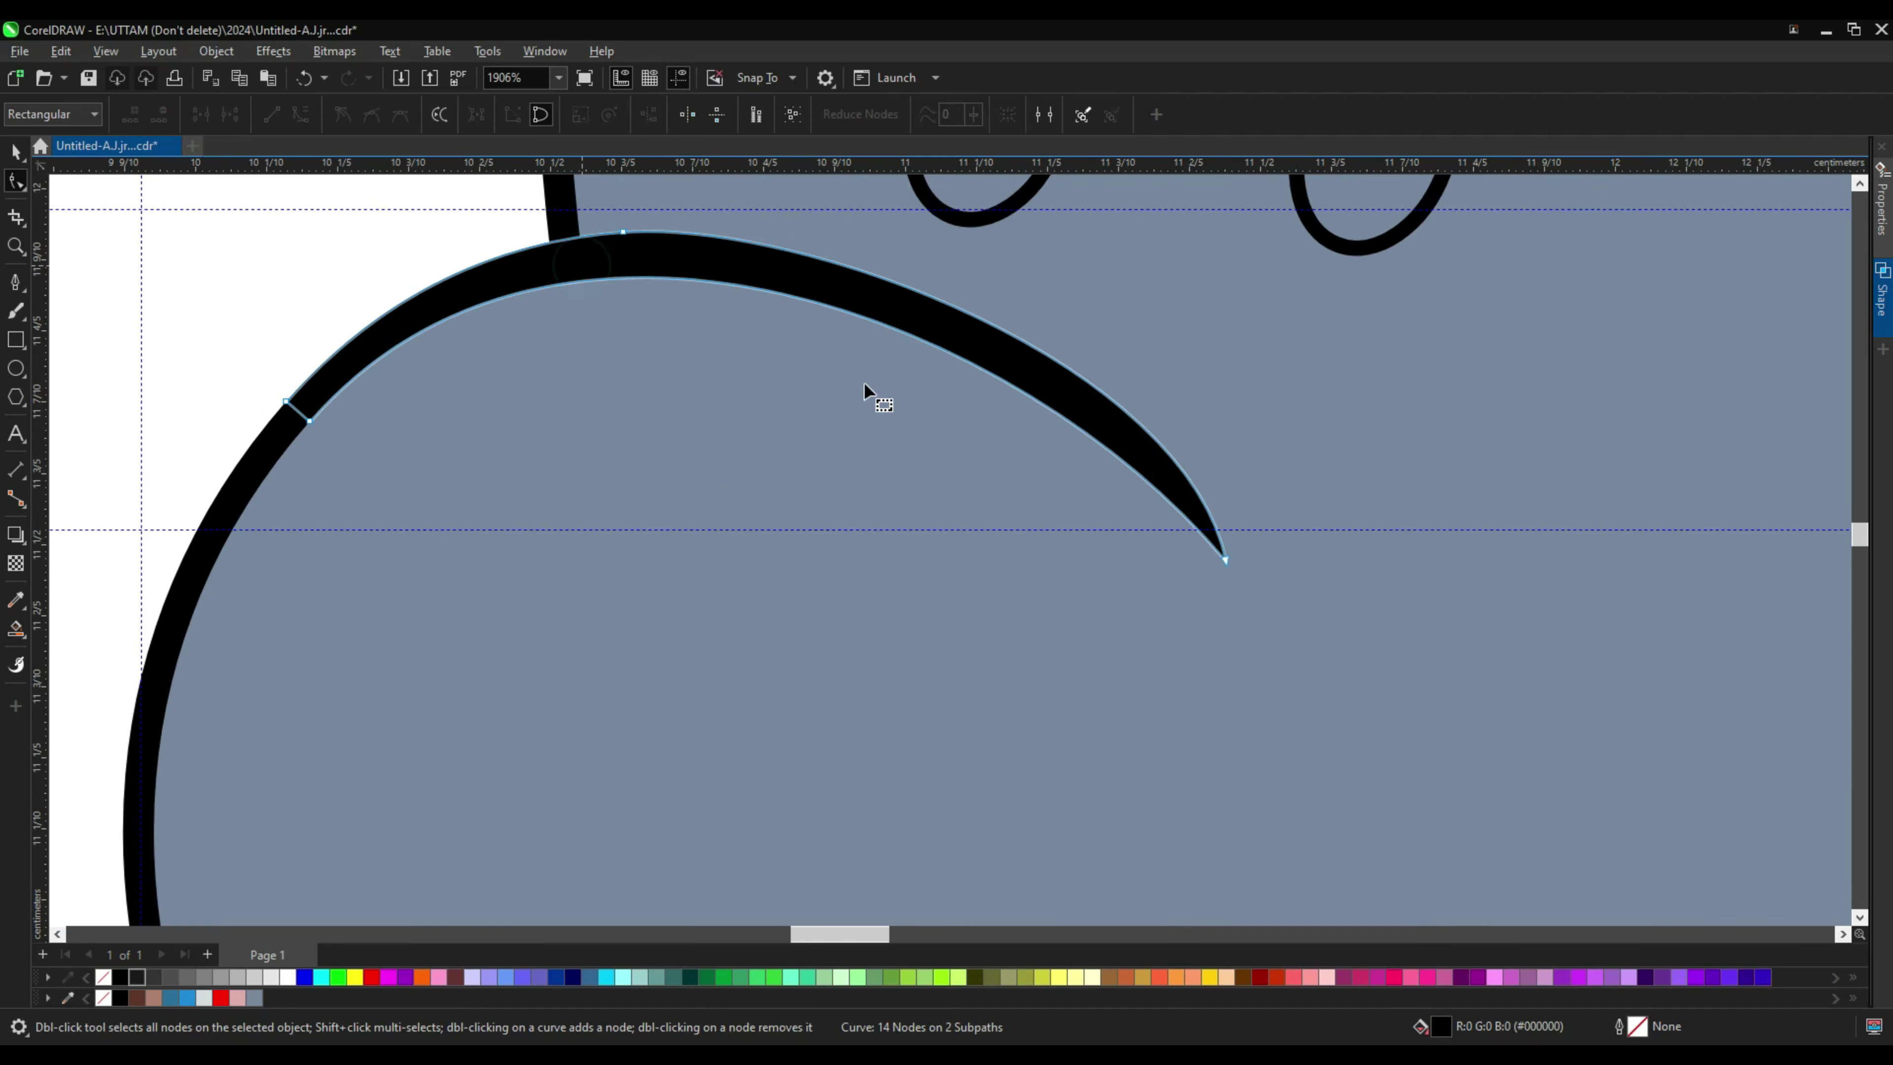
scroll(864, 381, "down", 2)
scroll(560, 394, "down", 2)
double_click(1059, 646)
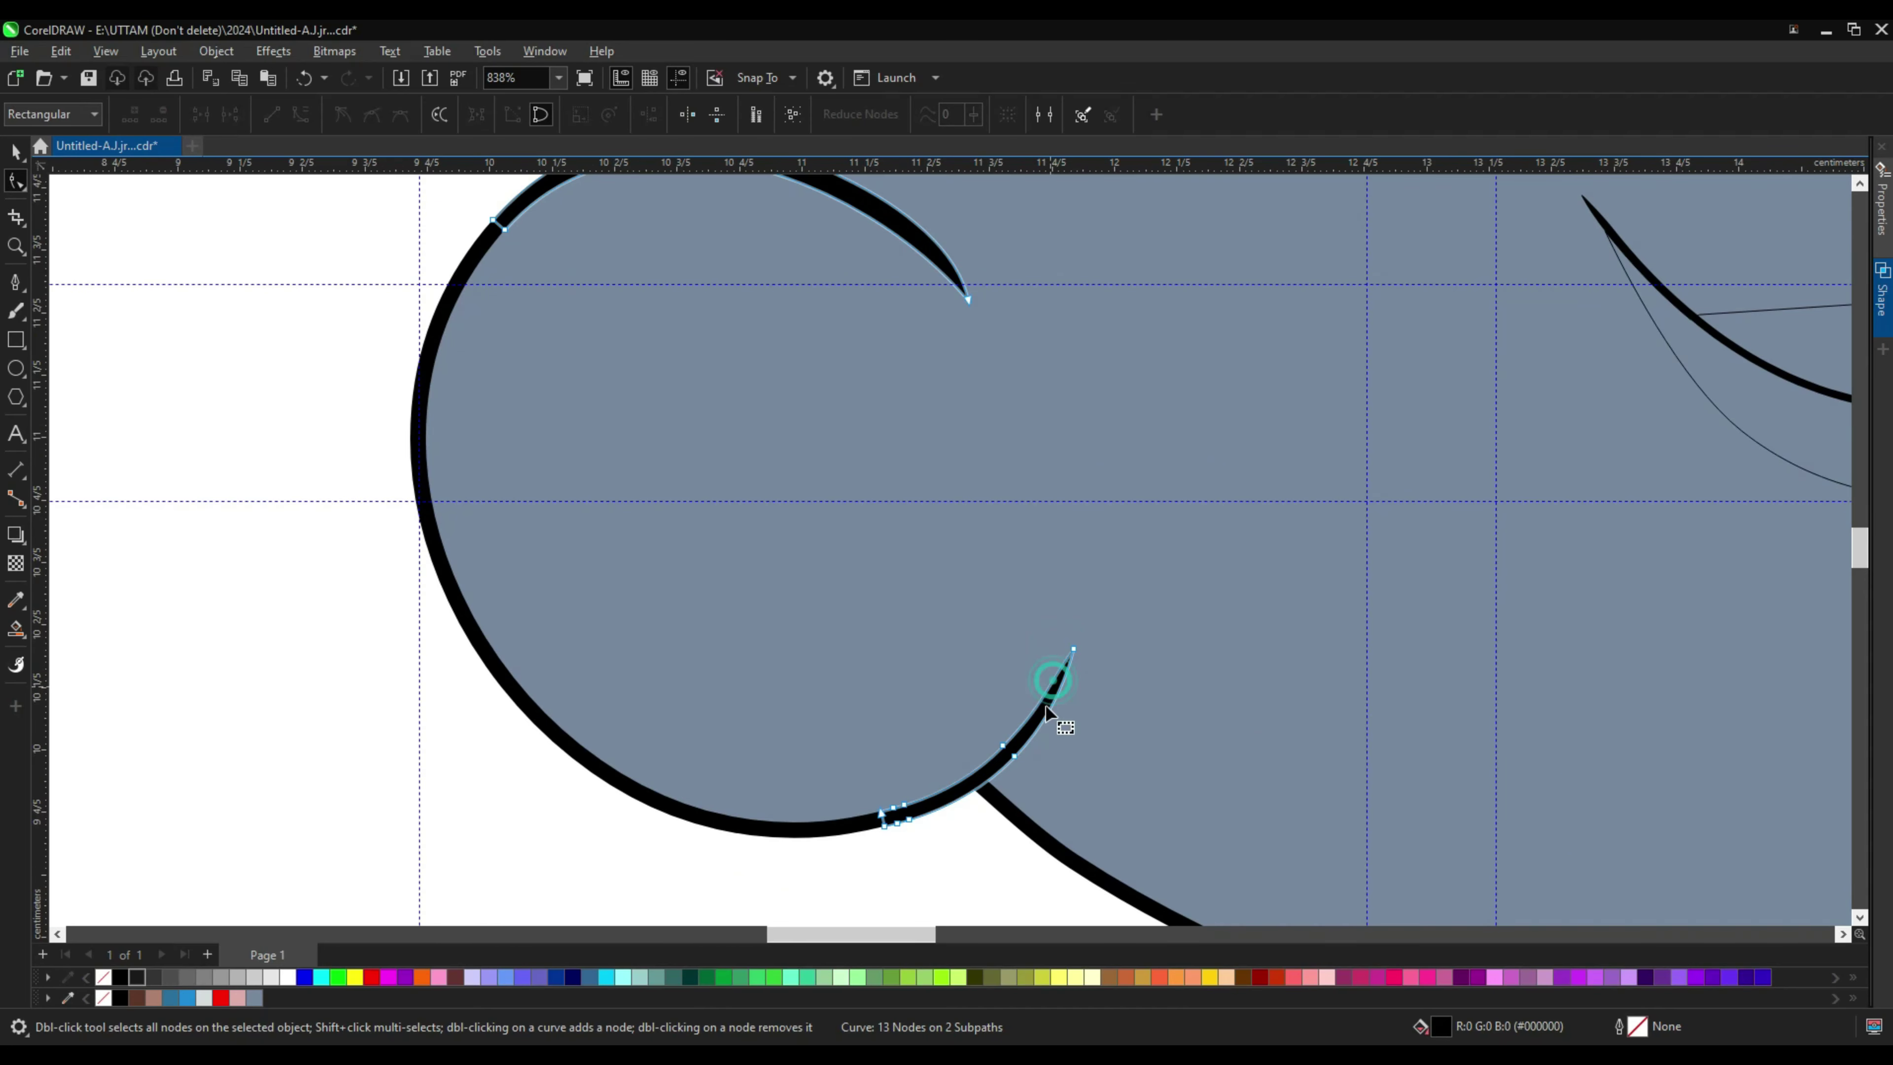
scroll(880, 786, "up", 1)
scroll(1086, 670, "down", 2)
Step: Finish editing the ear arc and draw a small spiral on the left ear
left_click(14, 156)
scroll(669, 630, "down", 4)
left_click(669, 630)
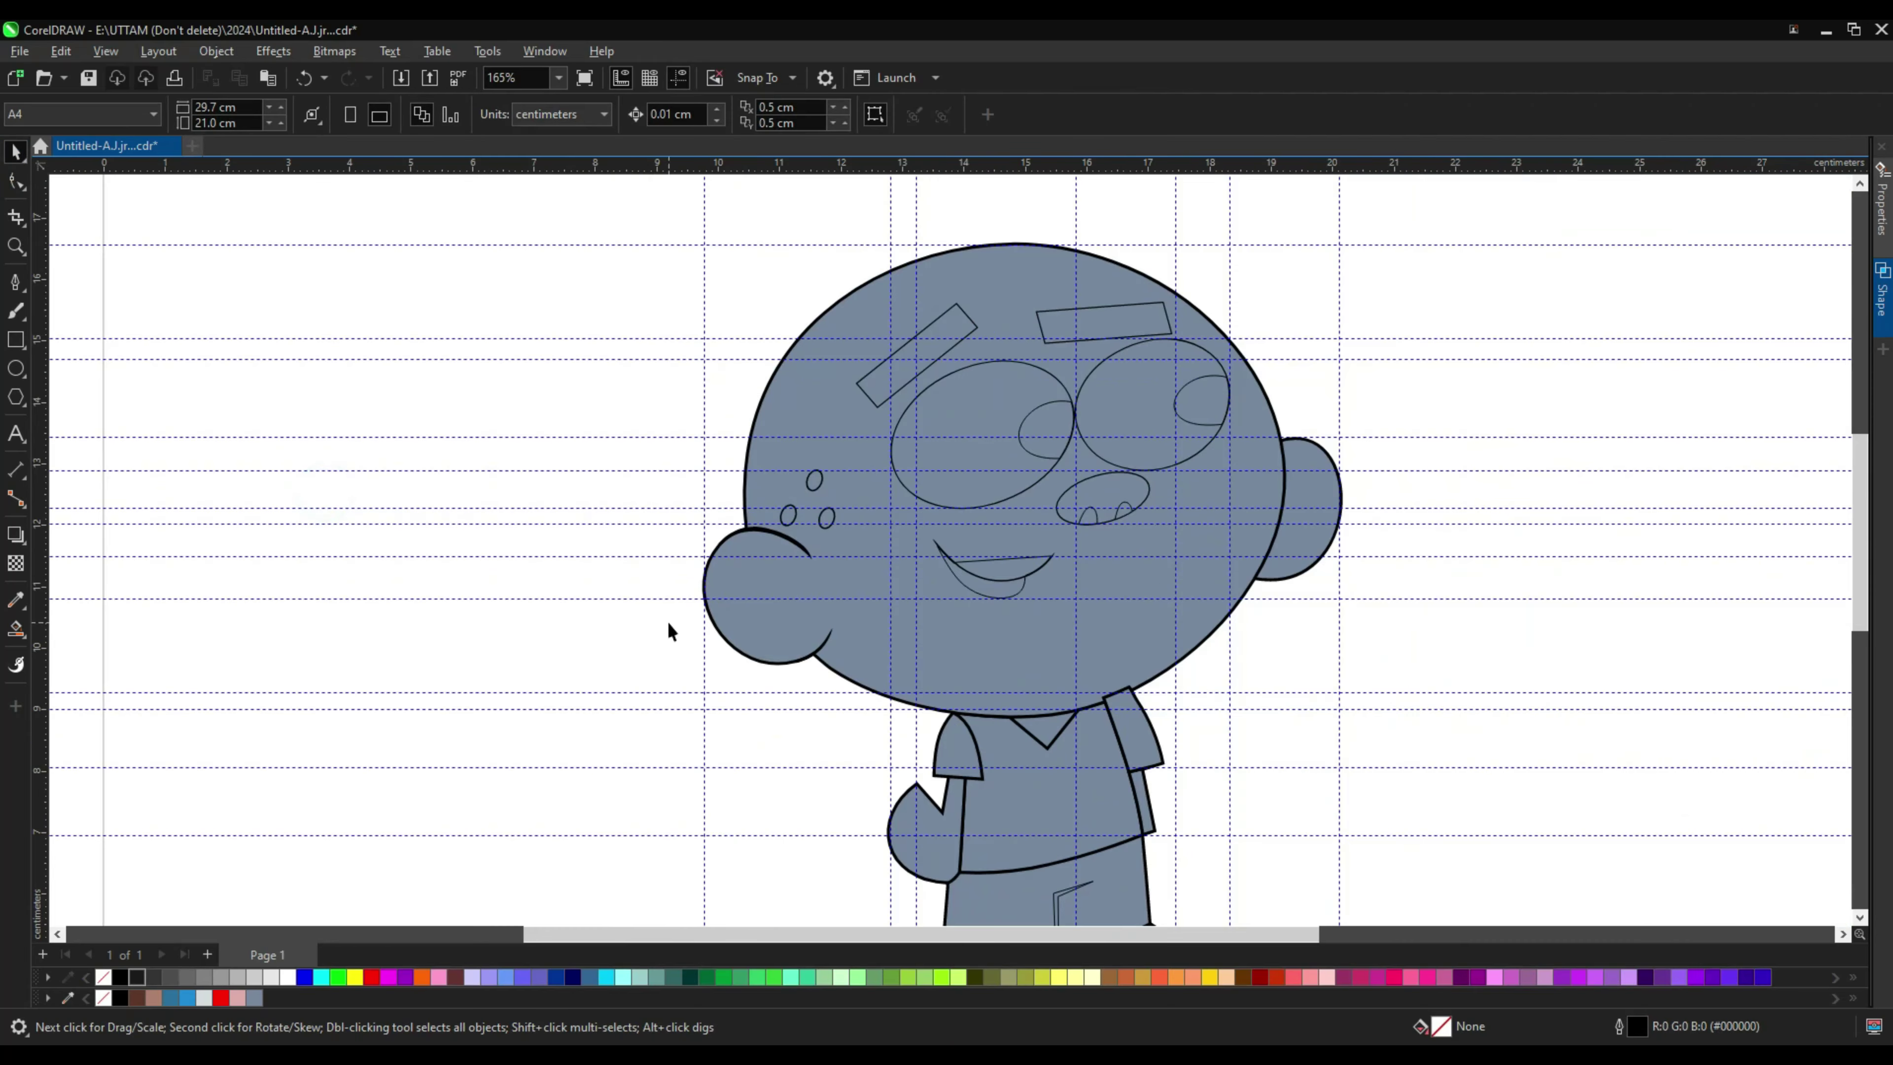
left_click(29, 382)
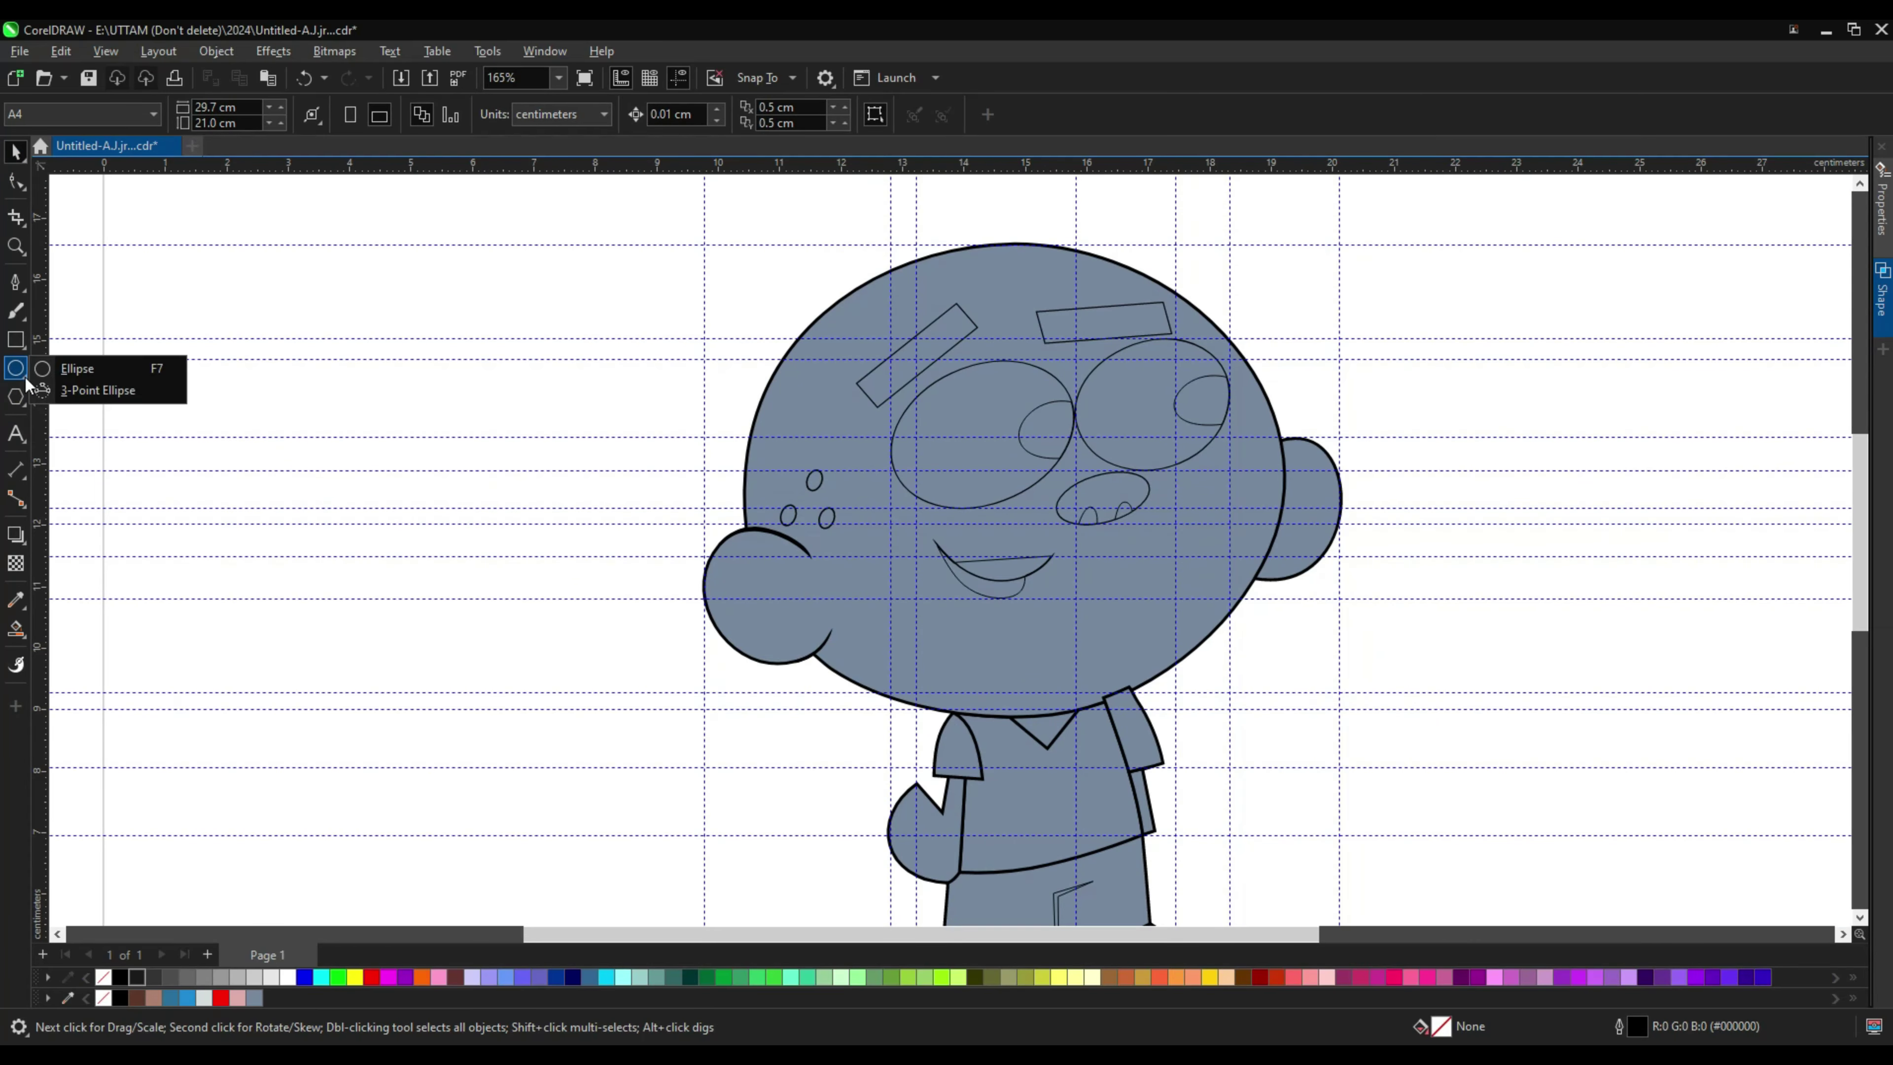
left_click(27, 406)
left_click(97, 486)
scroll(738, 555, "up", 2)
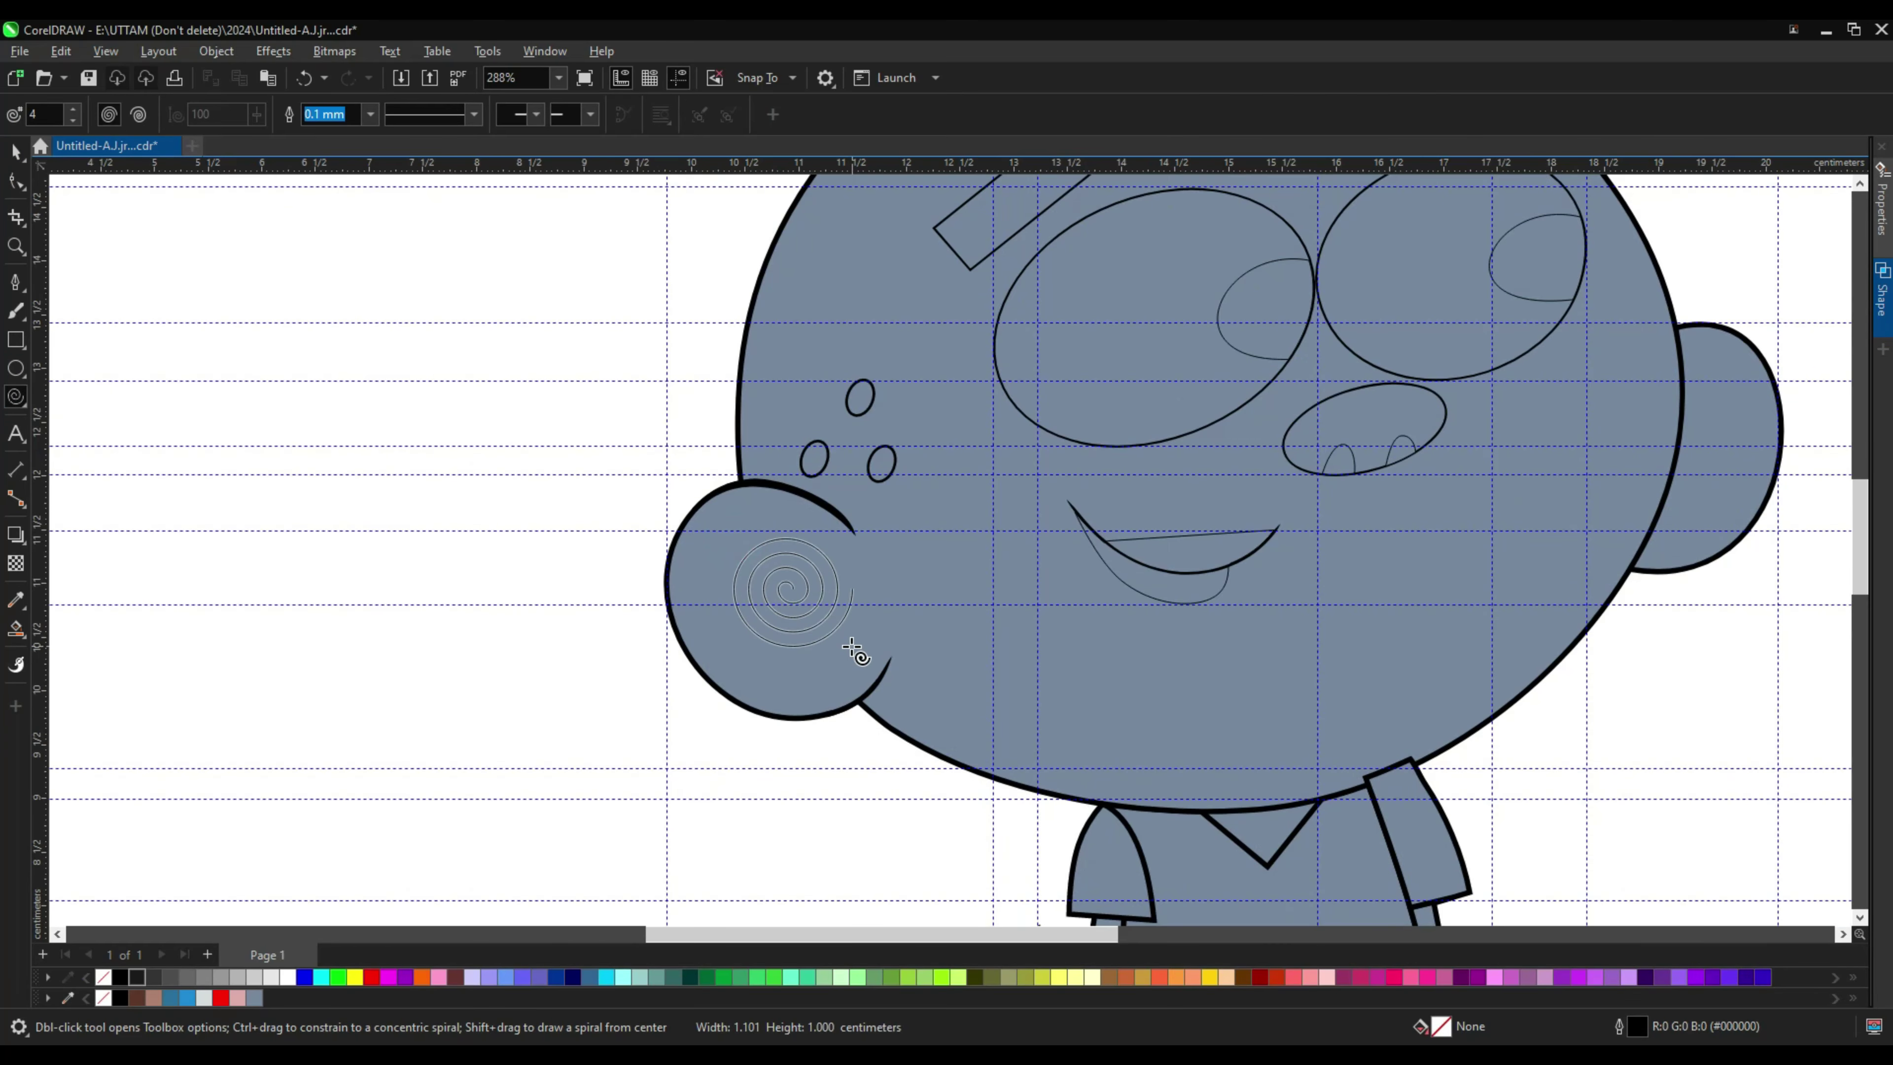
left_click_drag(853, 649, 851, 650)
Step: Remove a surplus node from the new spiral
right_click(792, 593)
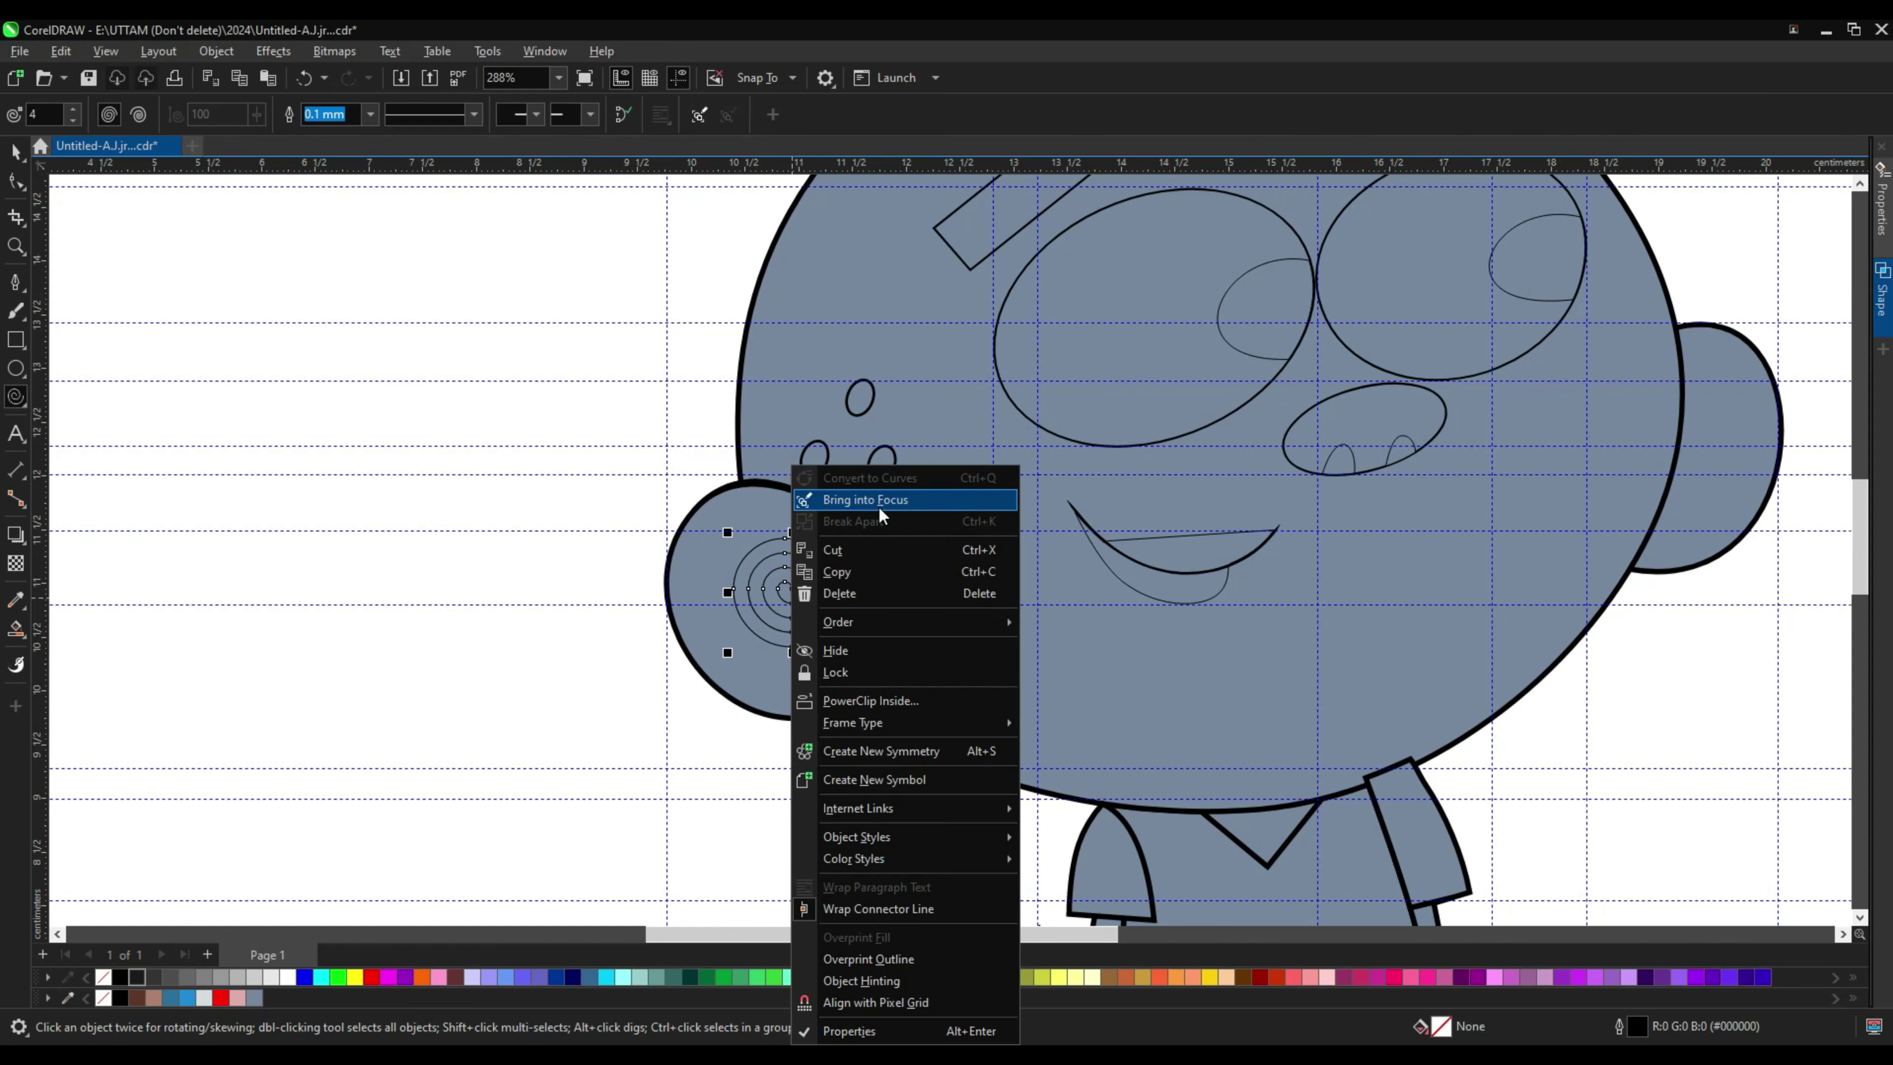
left_click(223, 241)
left_click(747, 591)
right_click(747, 591)
key("Escape")
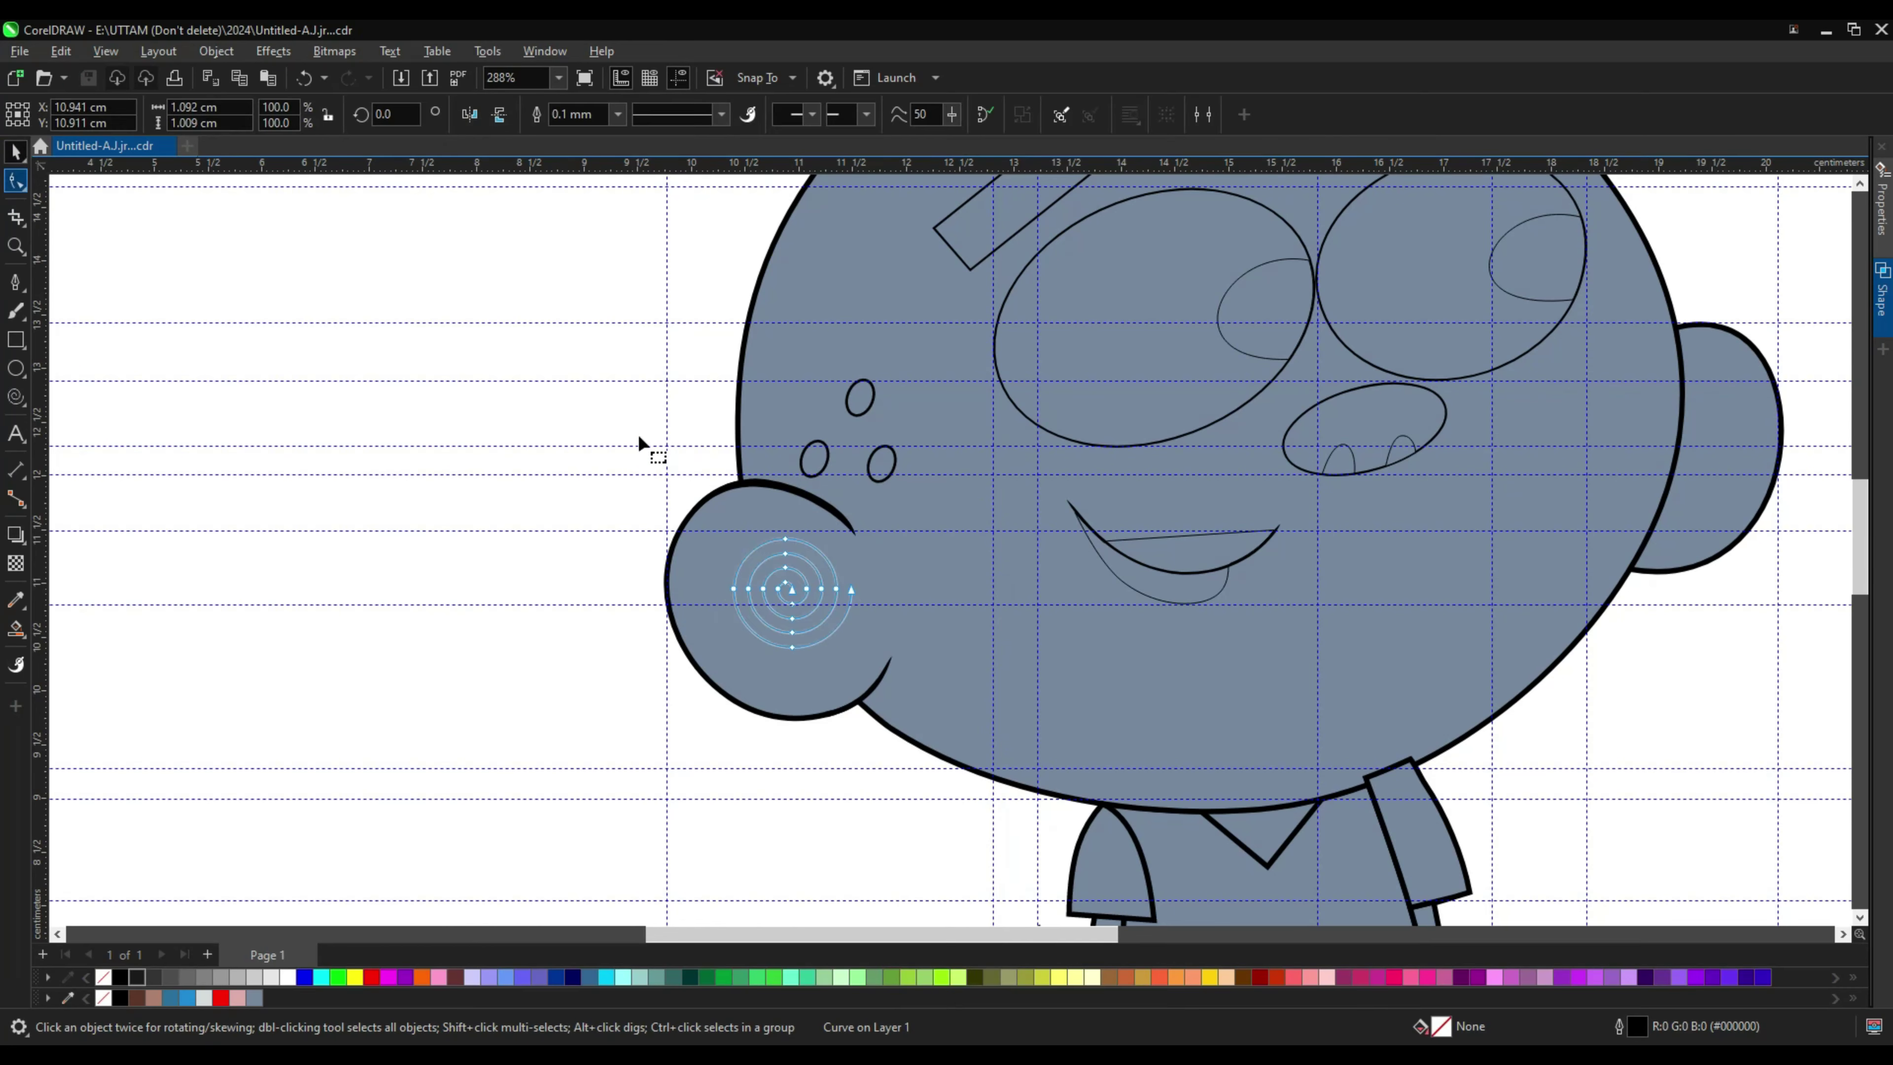
key("F10")
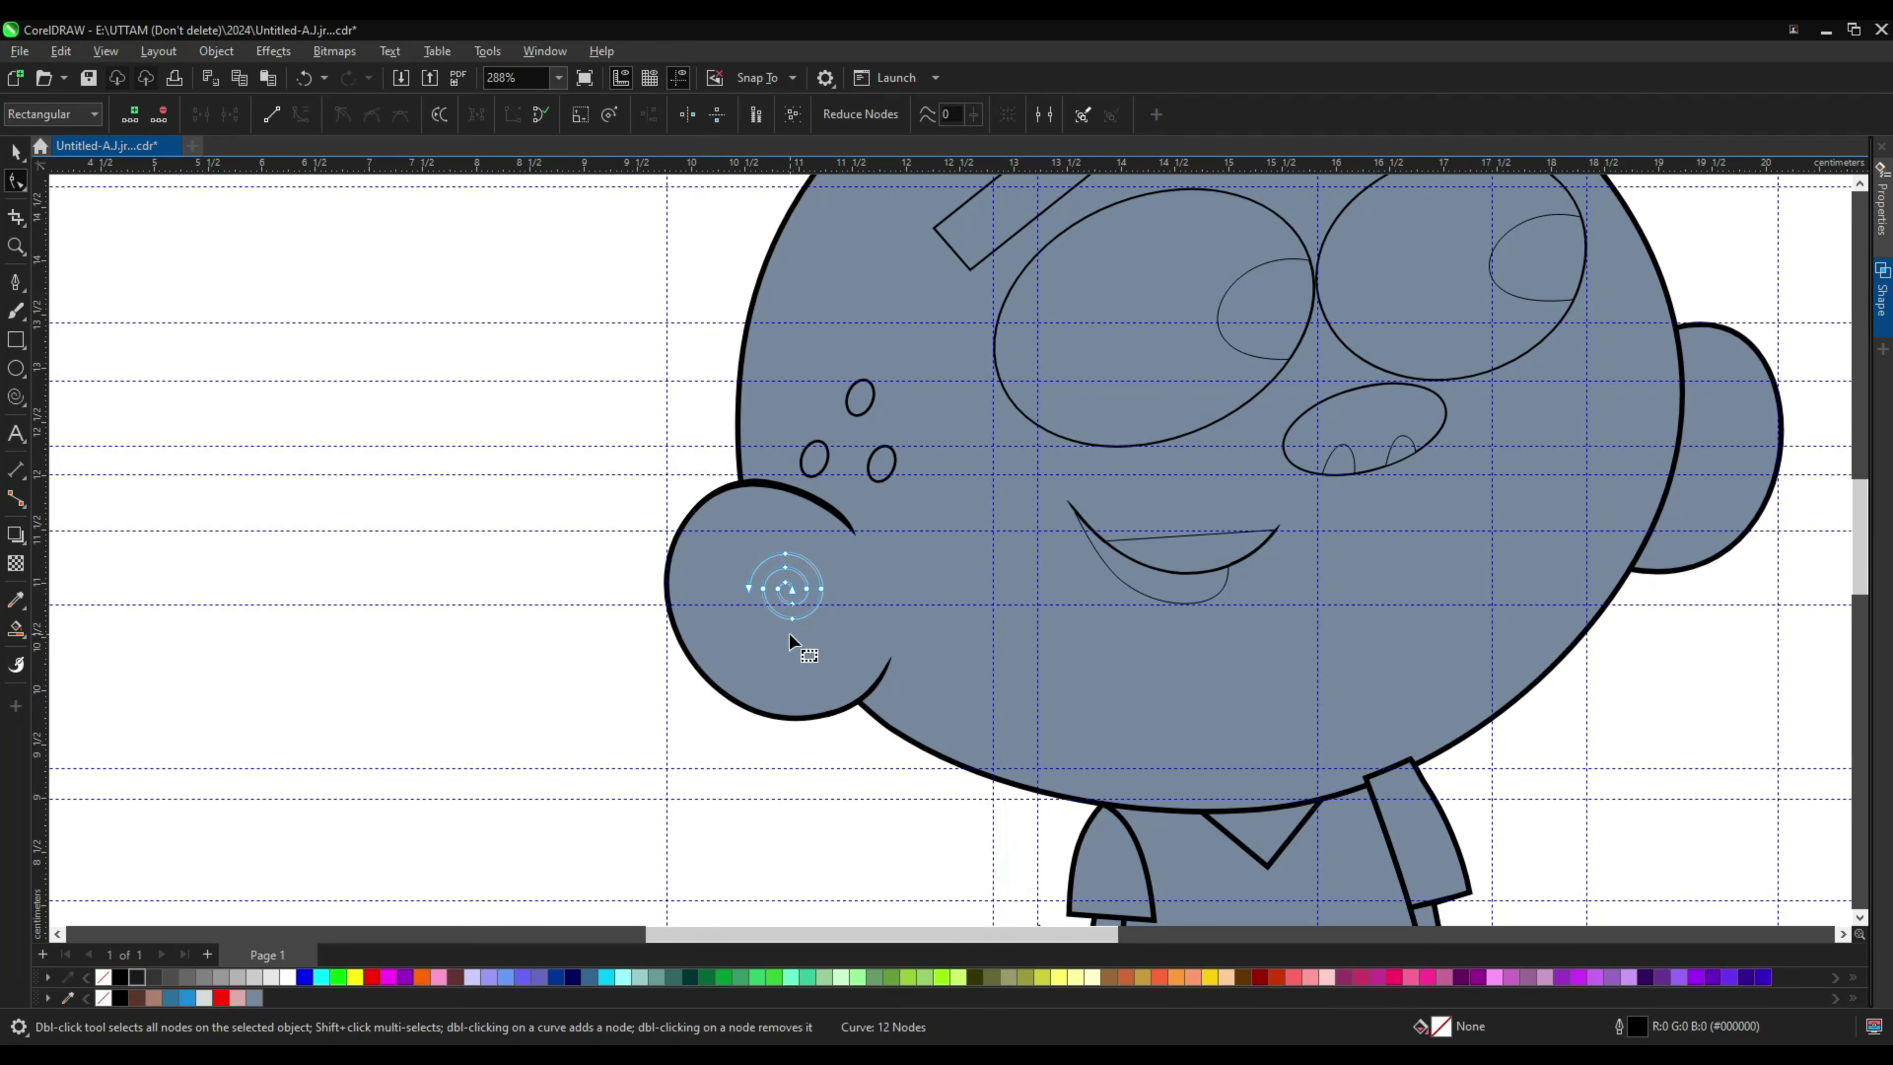
double_click(797, 568)
scroll(805, 589, "up", 3)
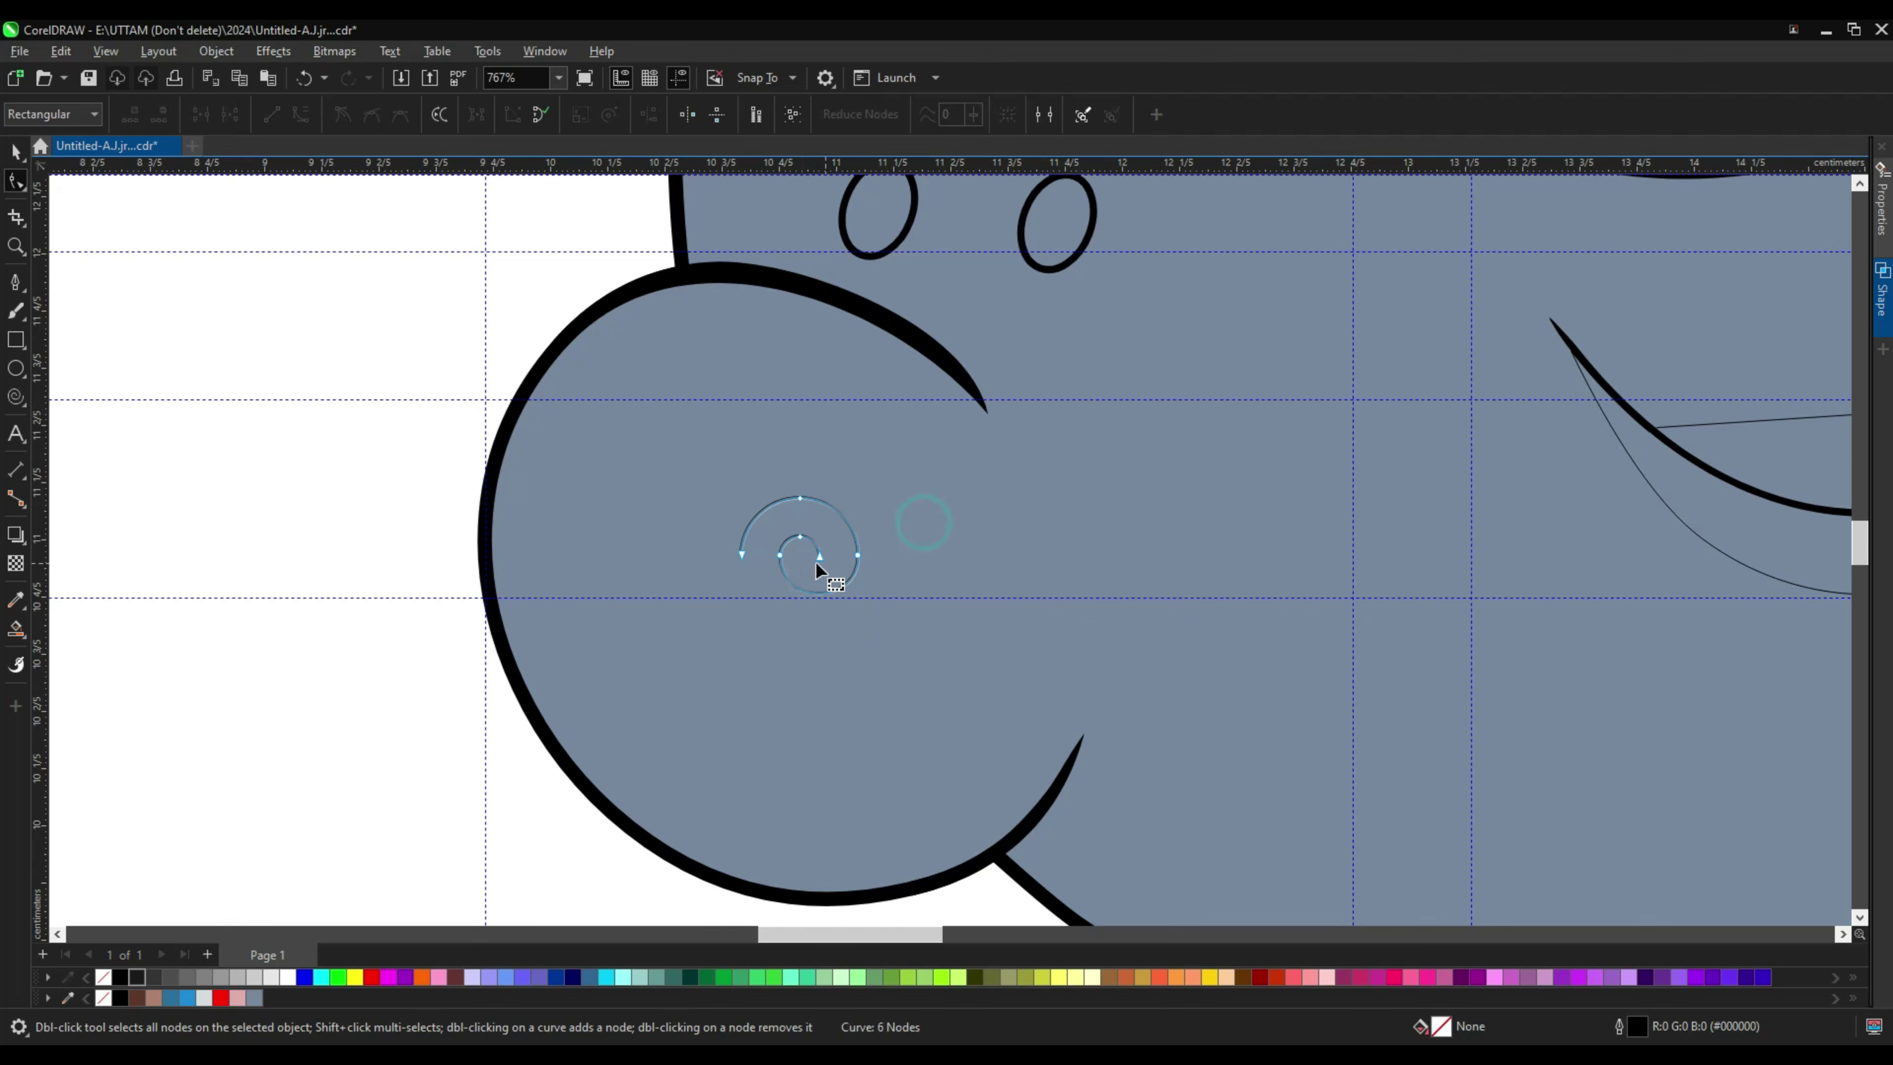
Step: Enlarge the spiral to fill the left ear, position it inside, and smooth its curve
key("space")
left_click_drag(865, 594, 983, 761)
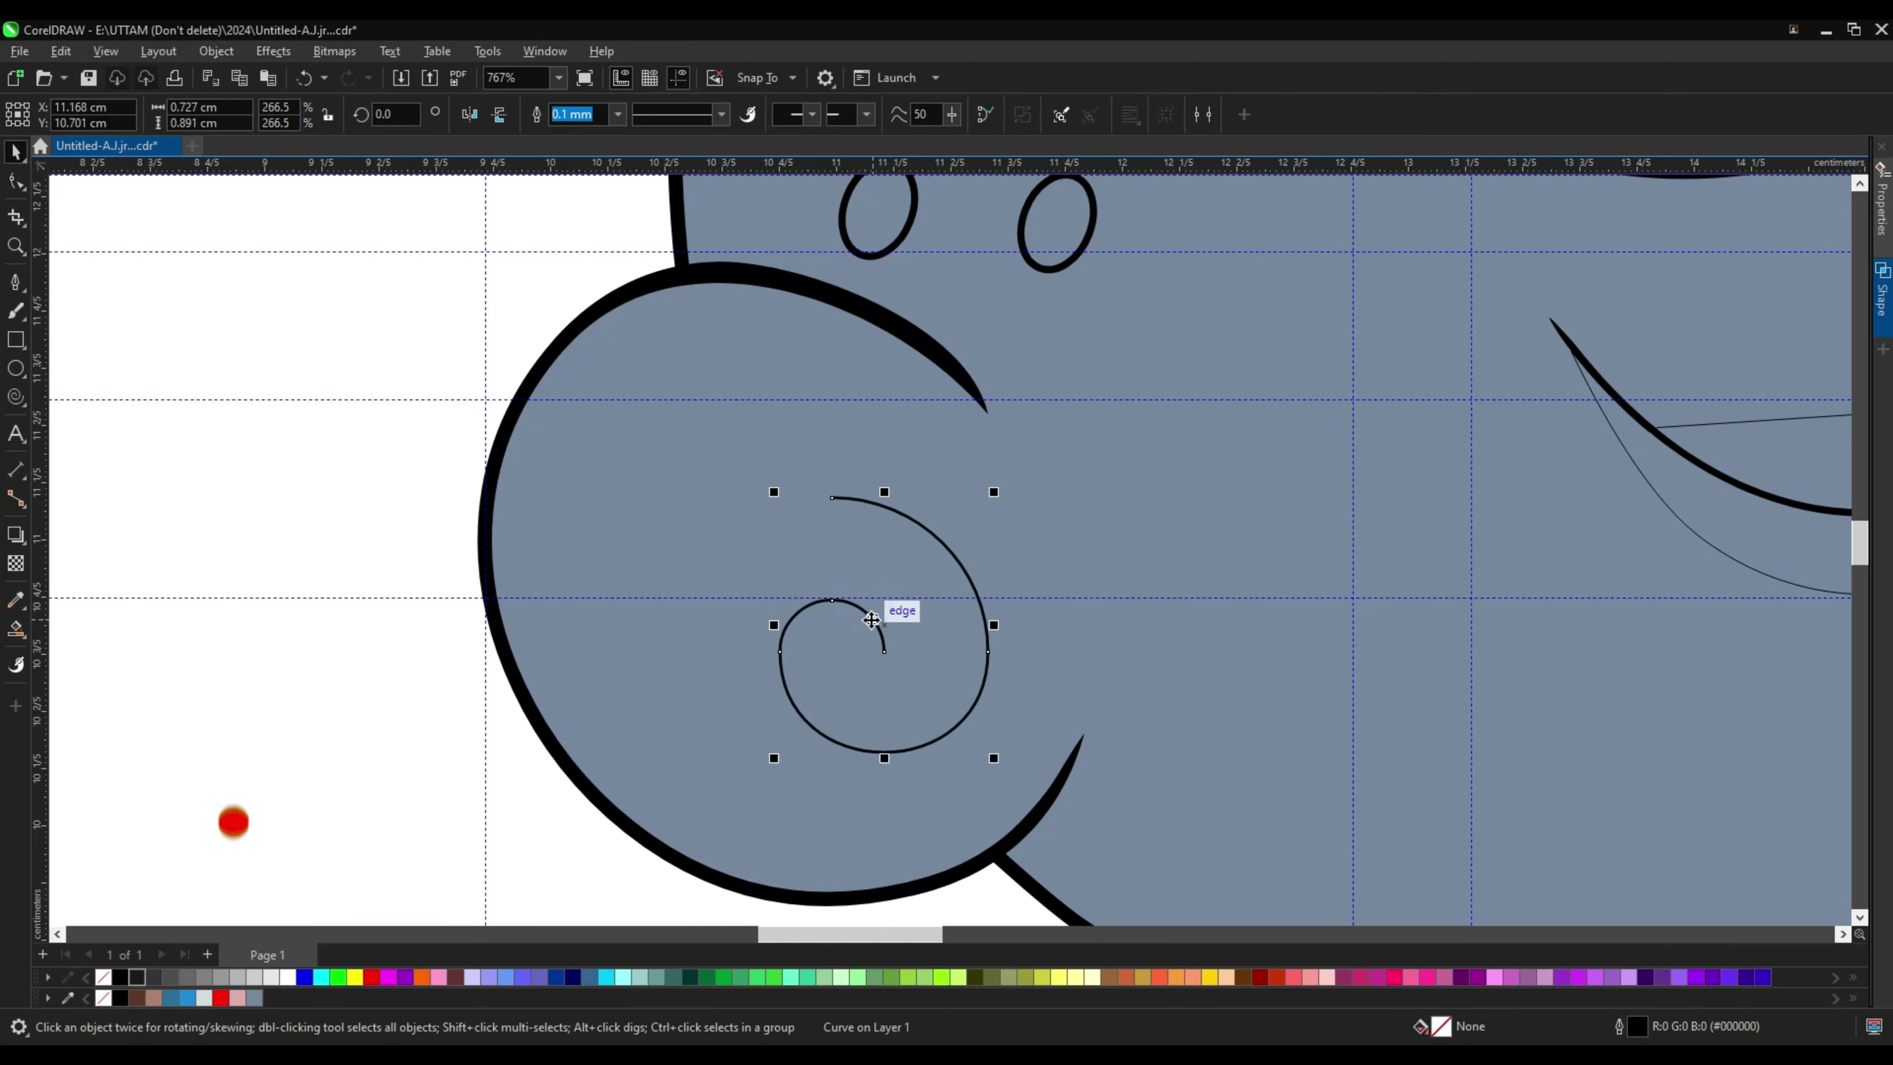
left_click_drag(880, 626, 799, 576)
right_click(788, 464)
left_click(30, 205)
left_click(97, 212)
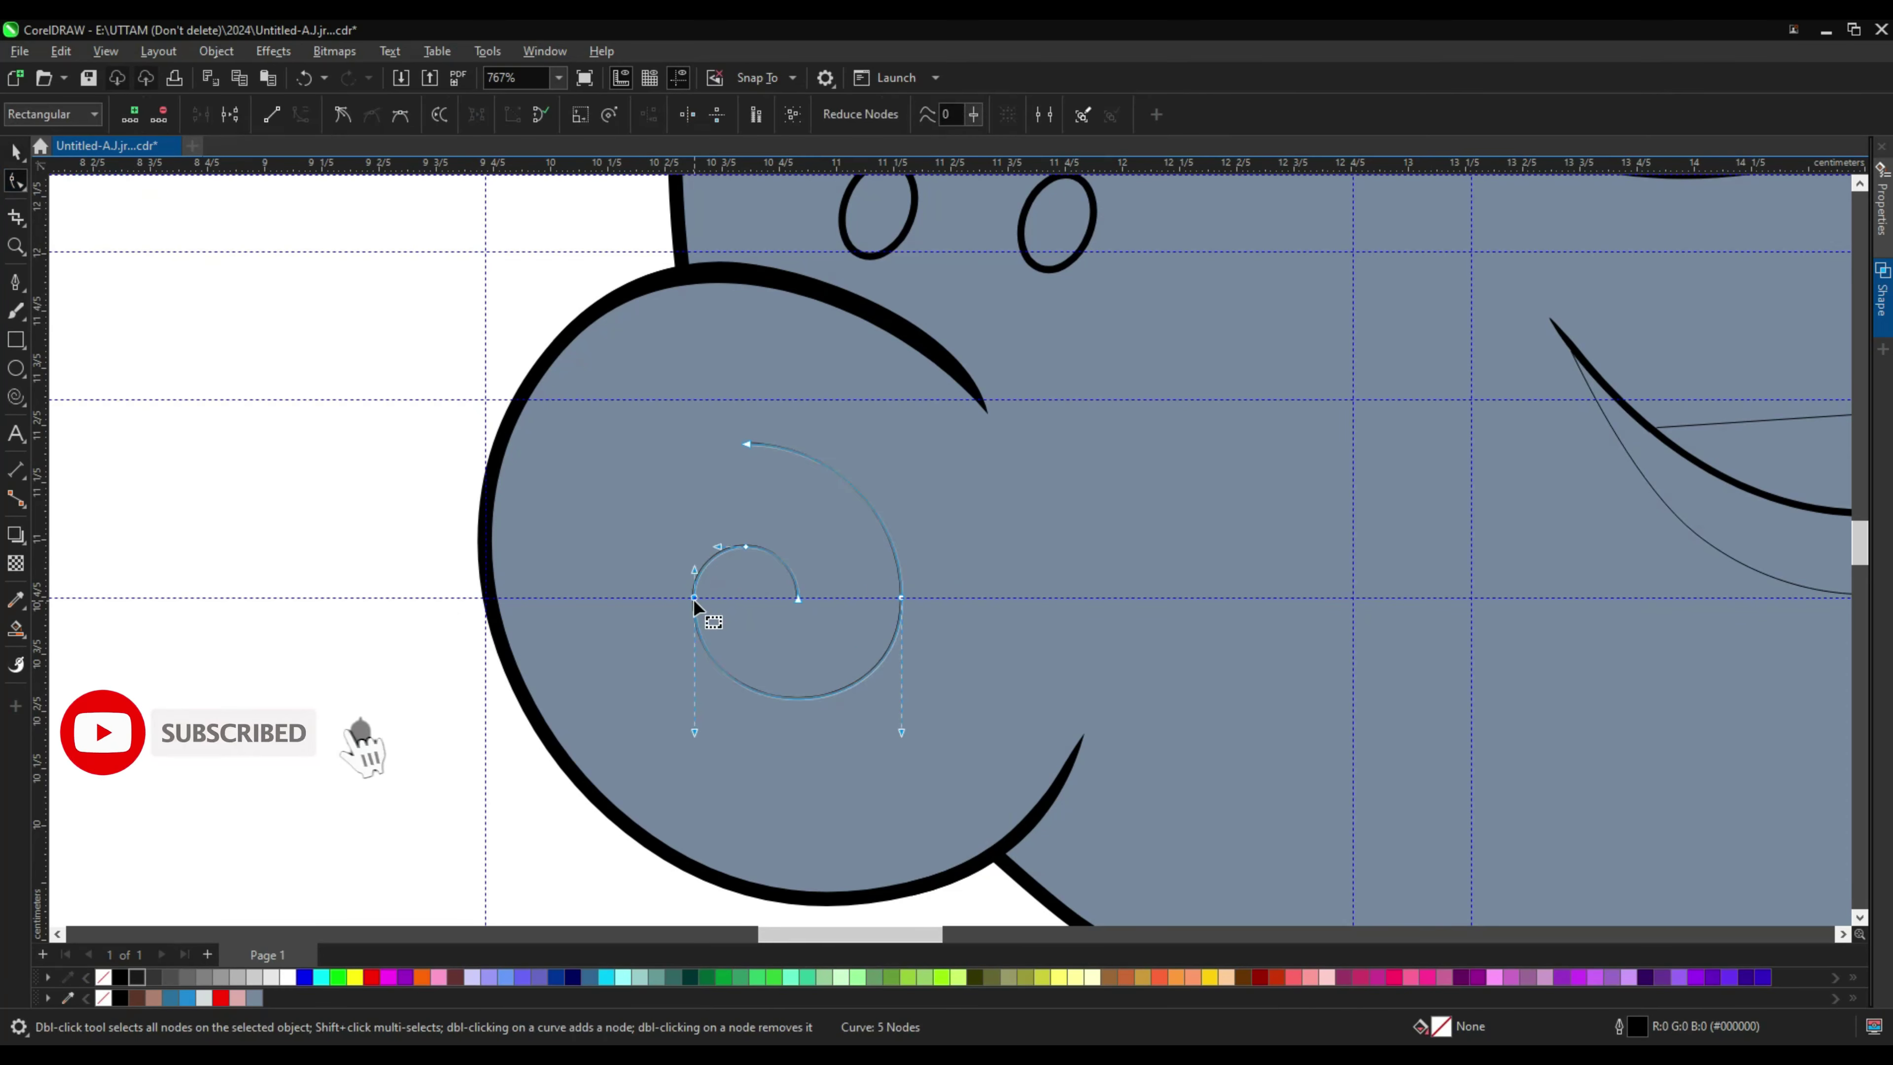
key("space")
Step: Set the spiral's outline to 0.5 mm and rotate it slightly inside the ear
left_click(618, 113)
left_click(587, 190)
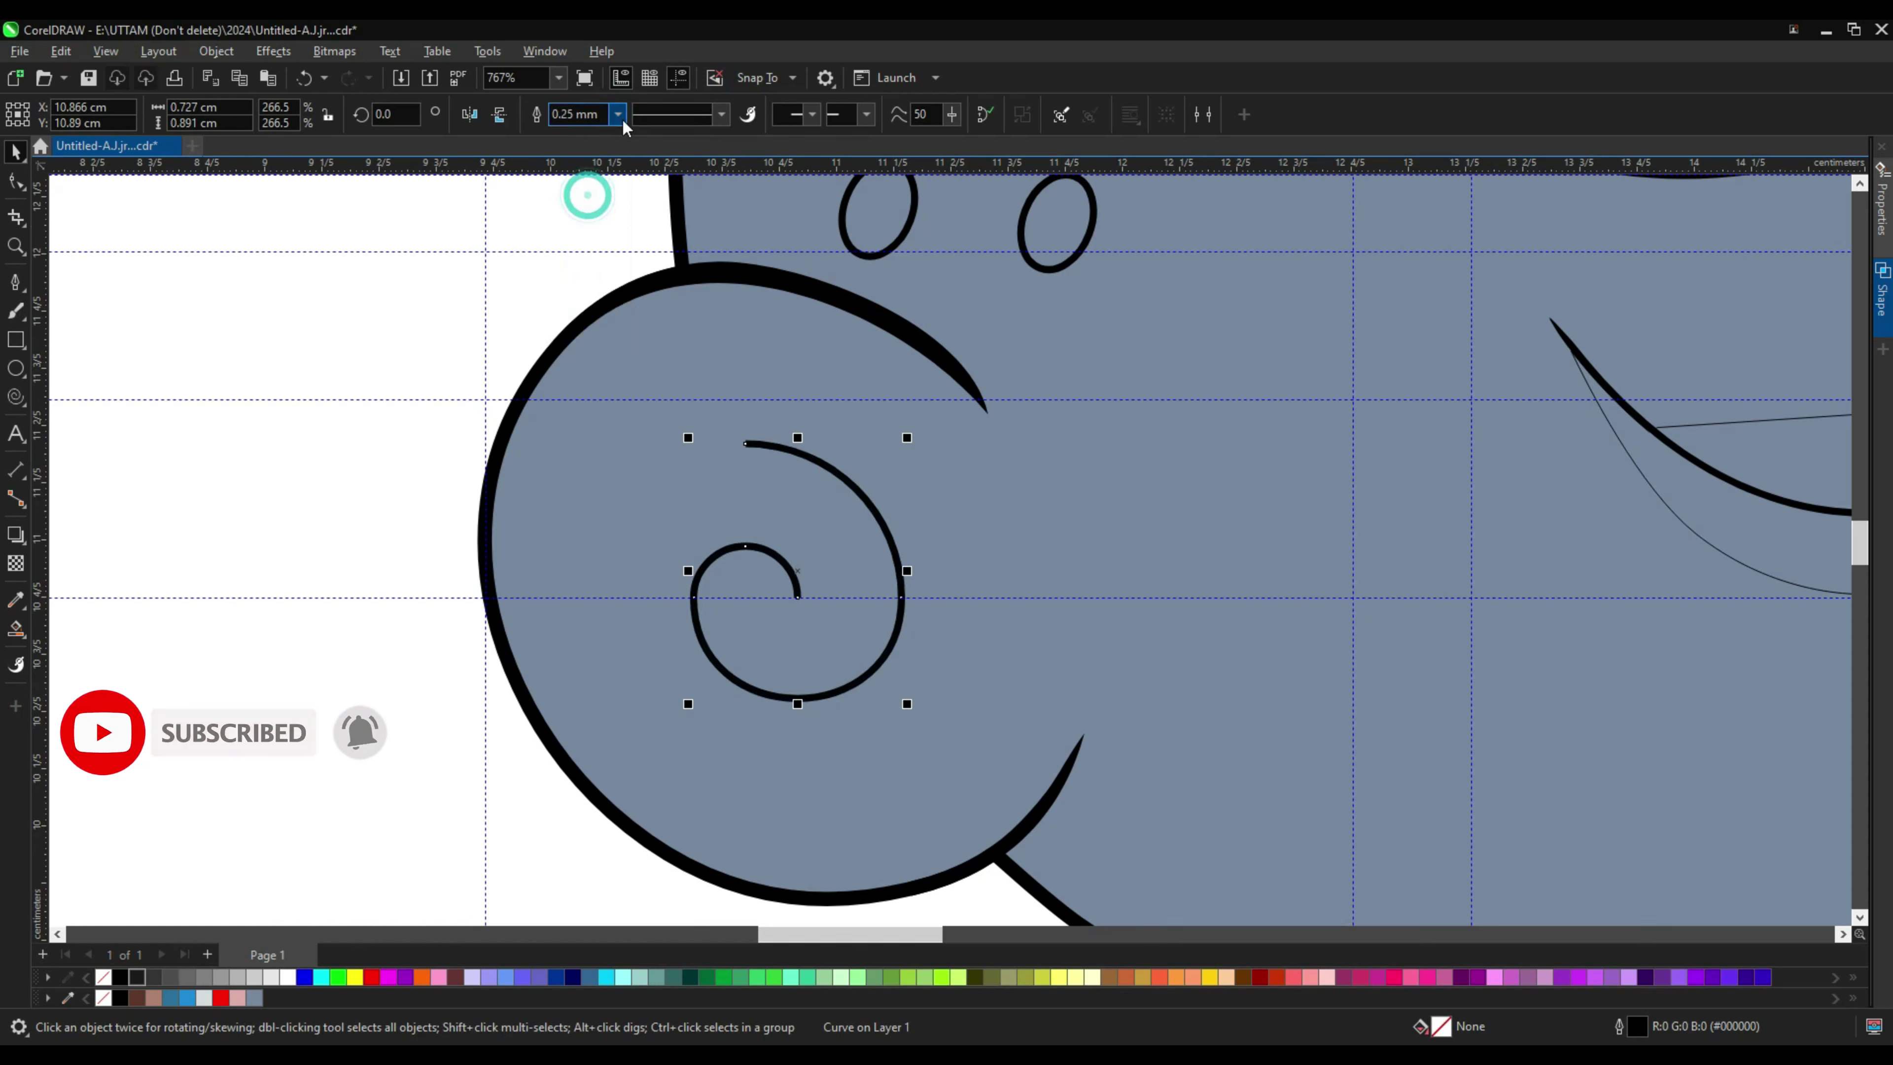
left_click(617, 114)
left_click(584, 210)
left_click_drag(937, 740, 941, 741)
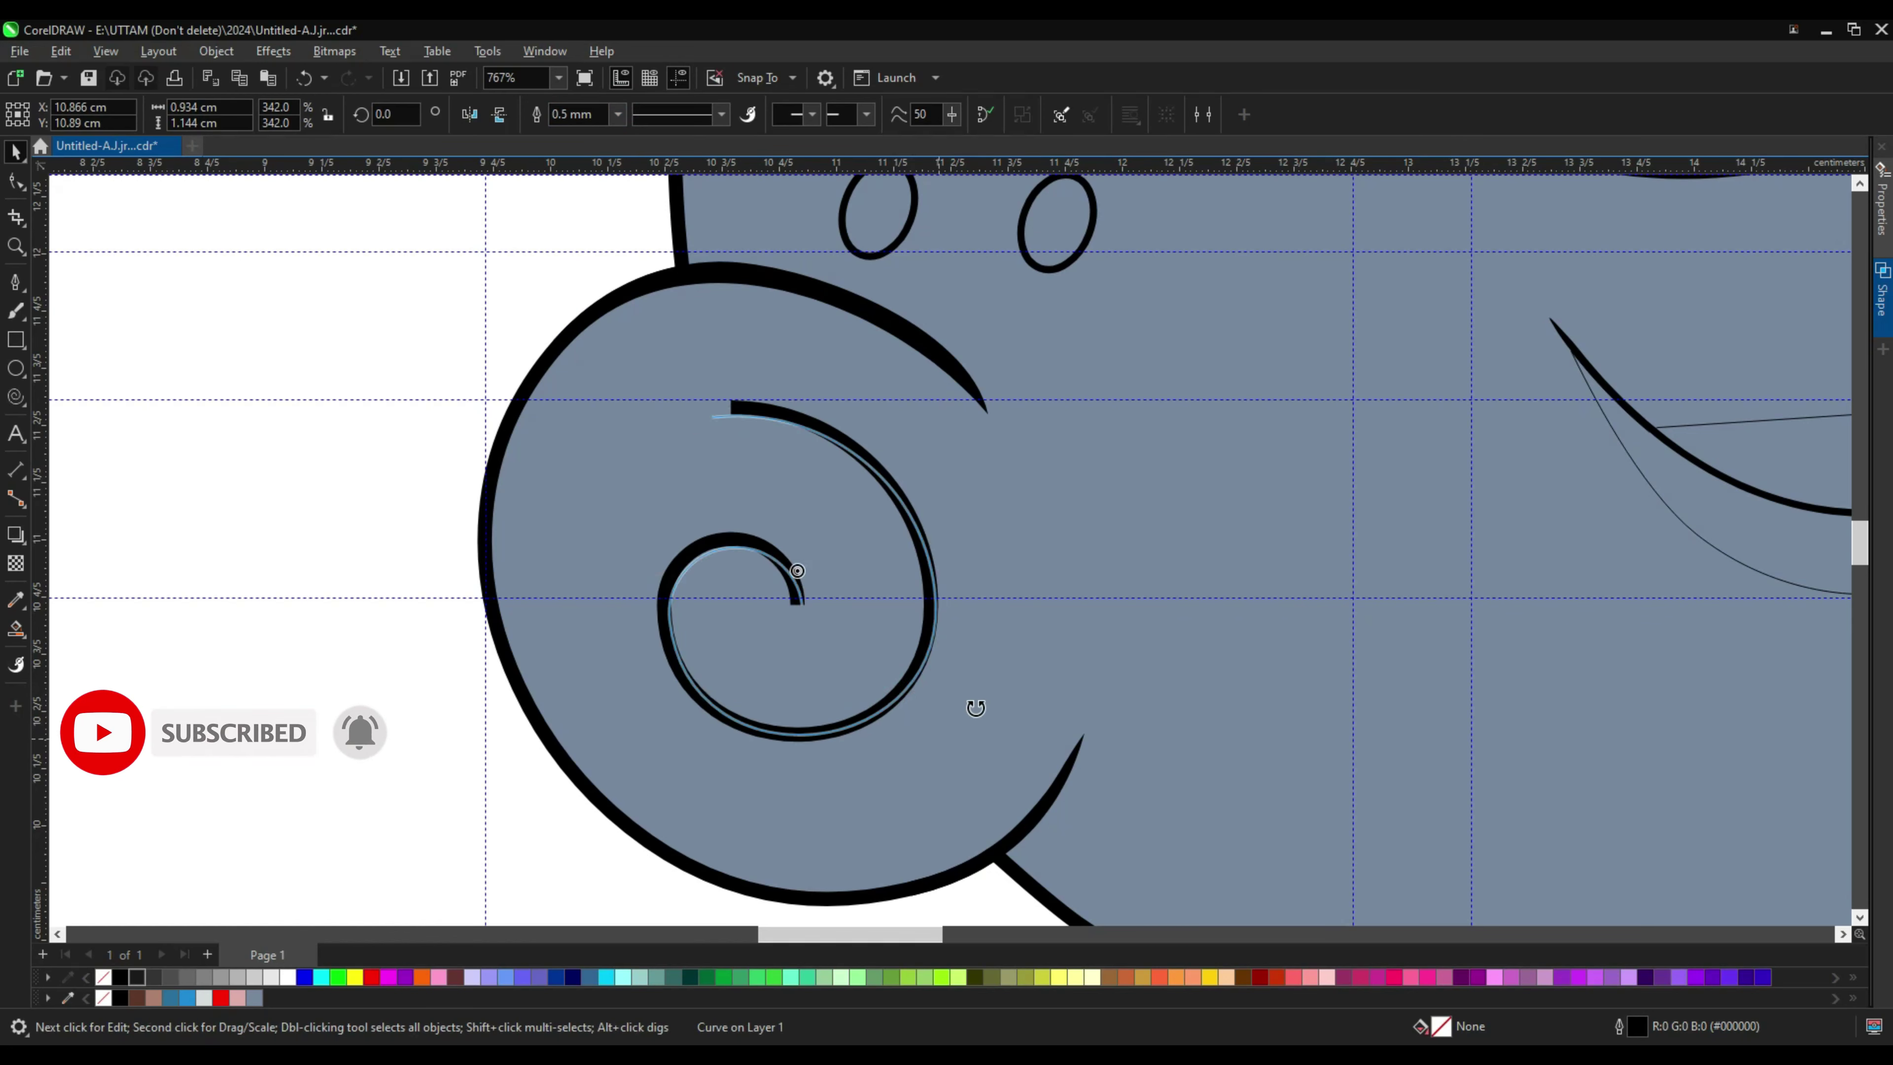
Step: Reshape the spiral's nodes, convert its outline to a filled shape, and taper the outer end
left_click(18, 183)
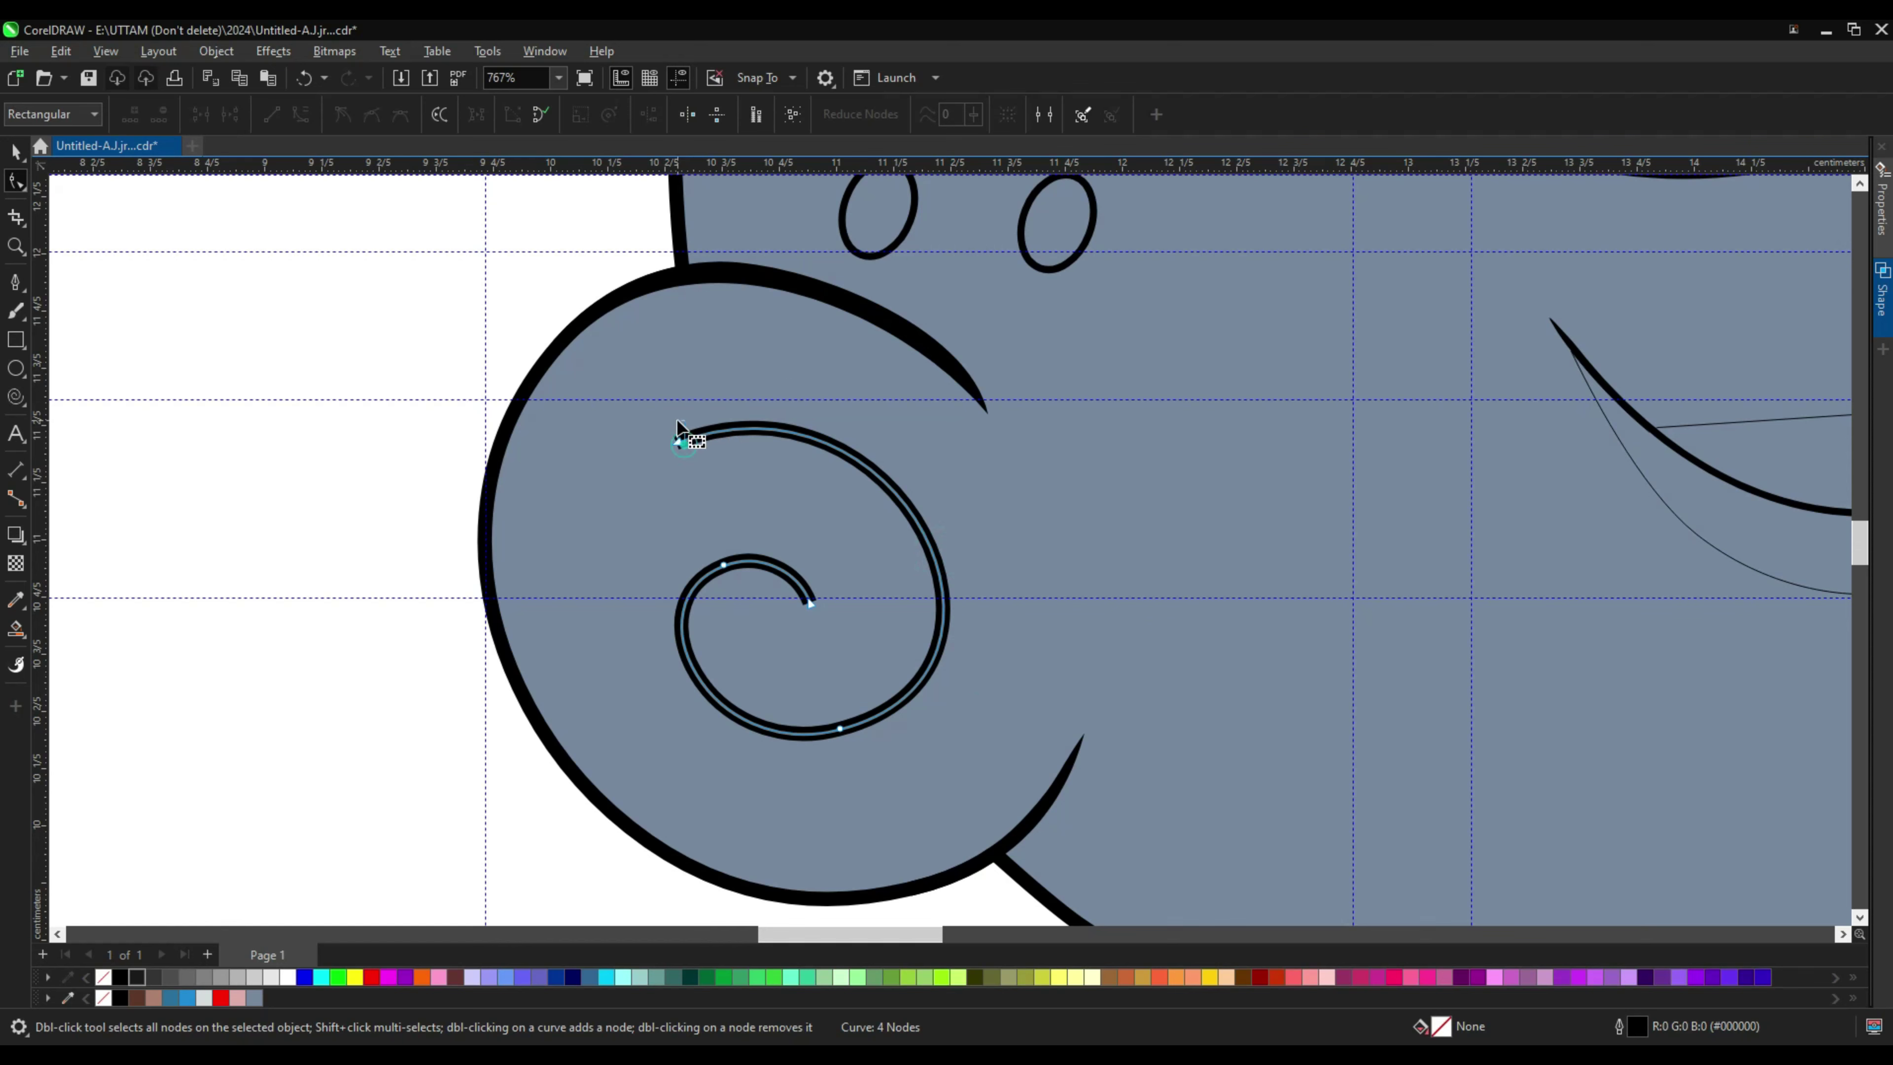
left_click_drag(676, 422, 674, 421)
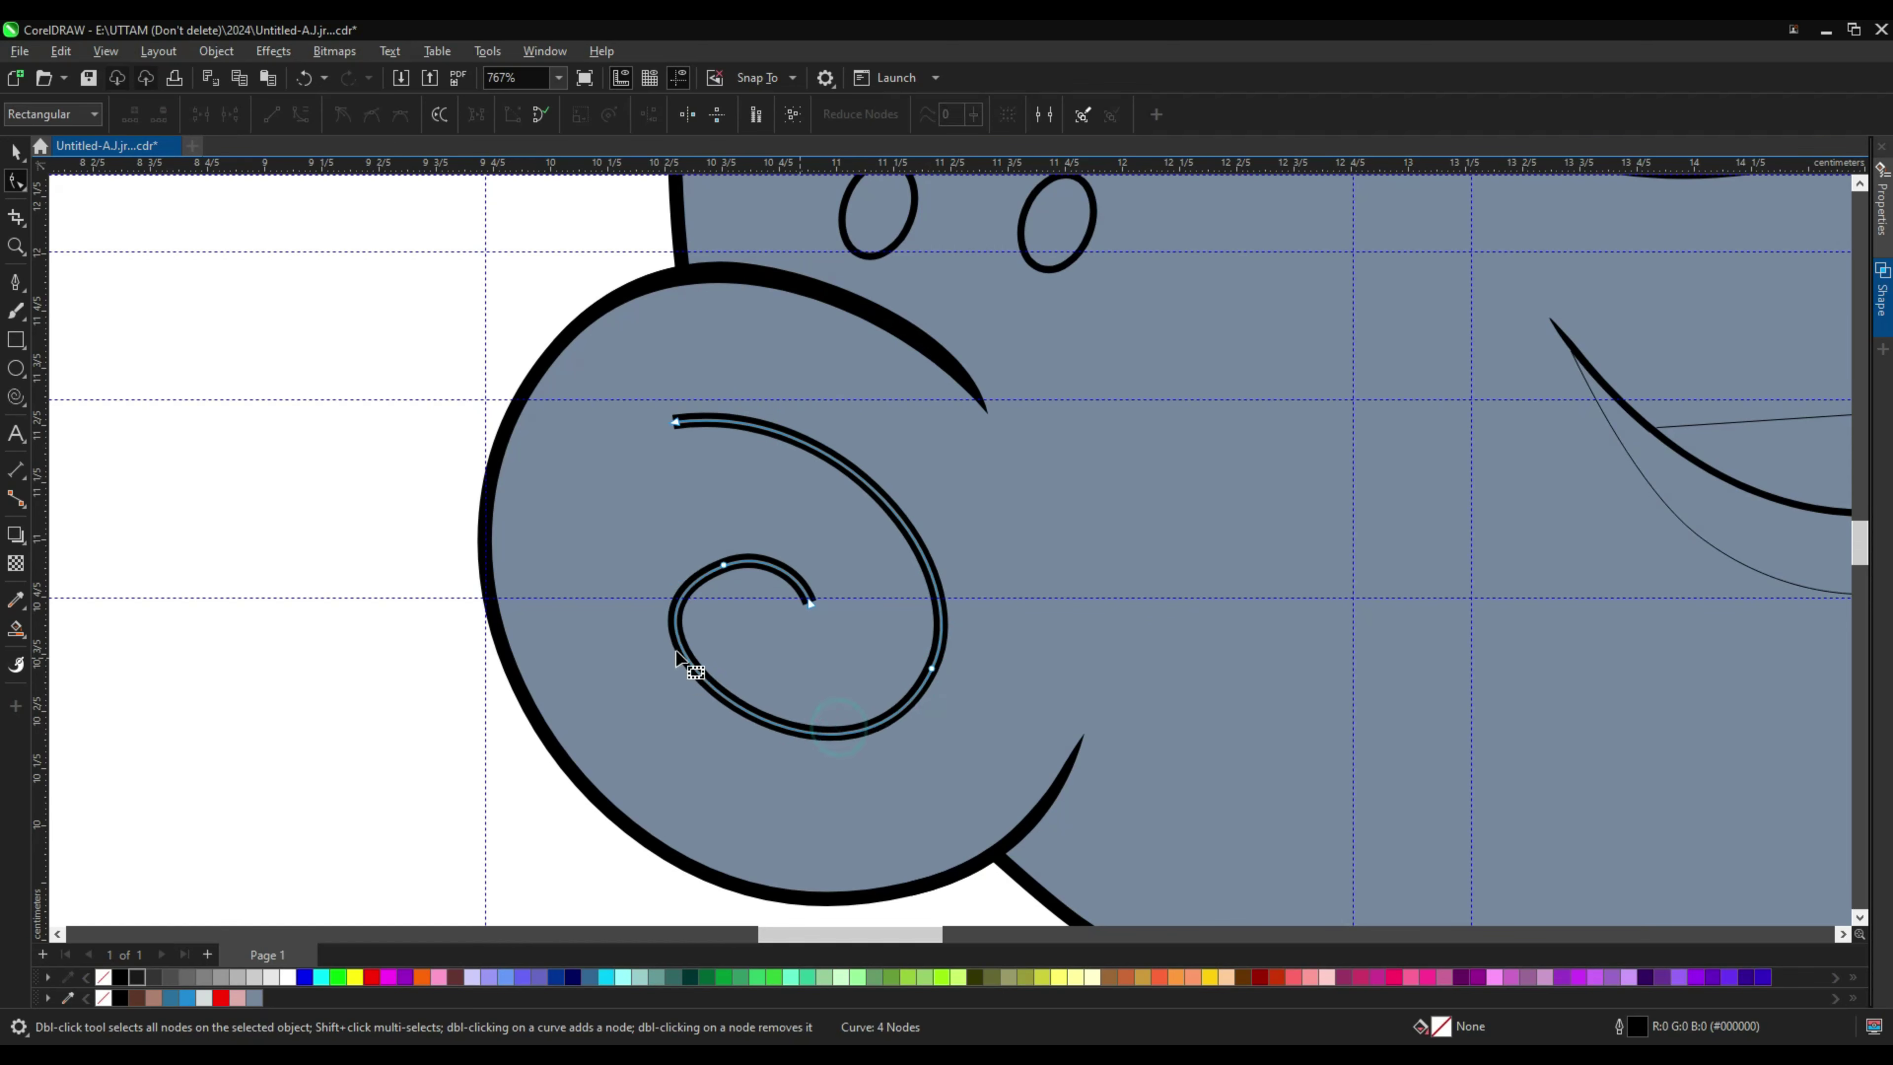
double_click(681, 629)
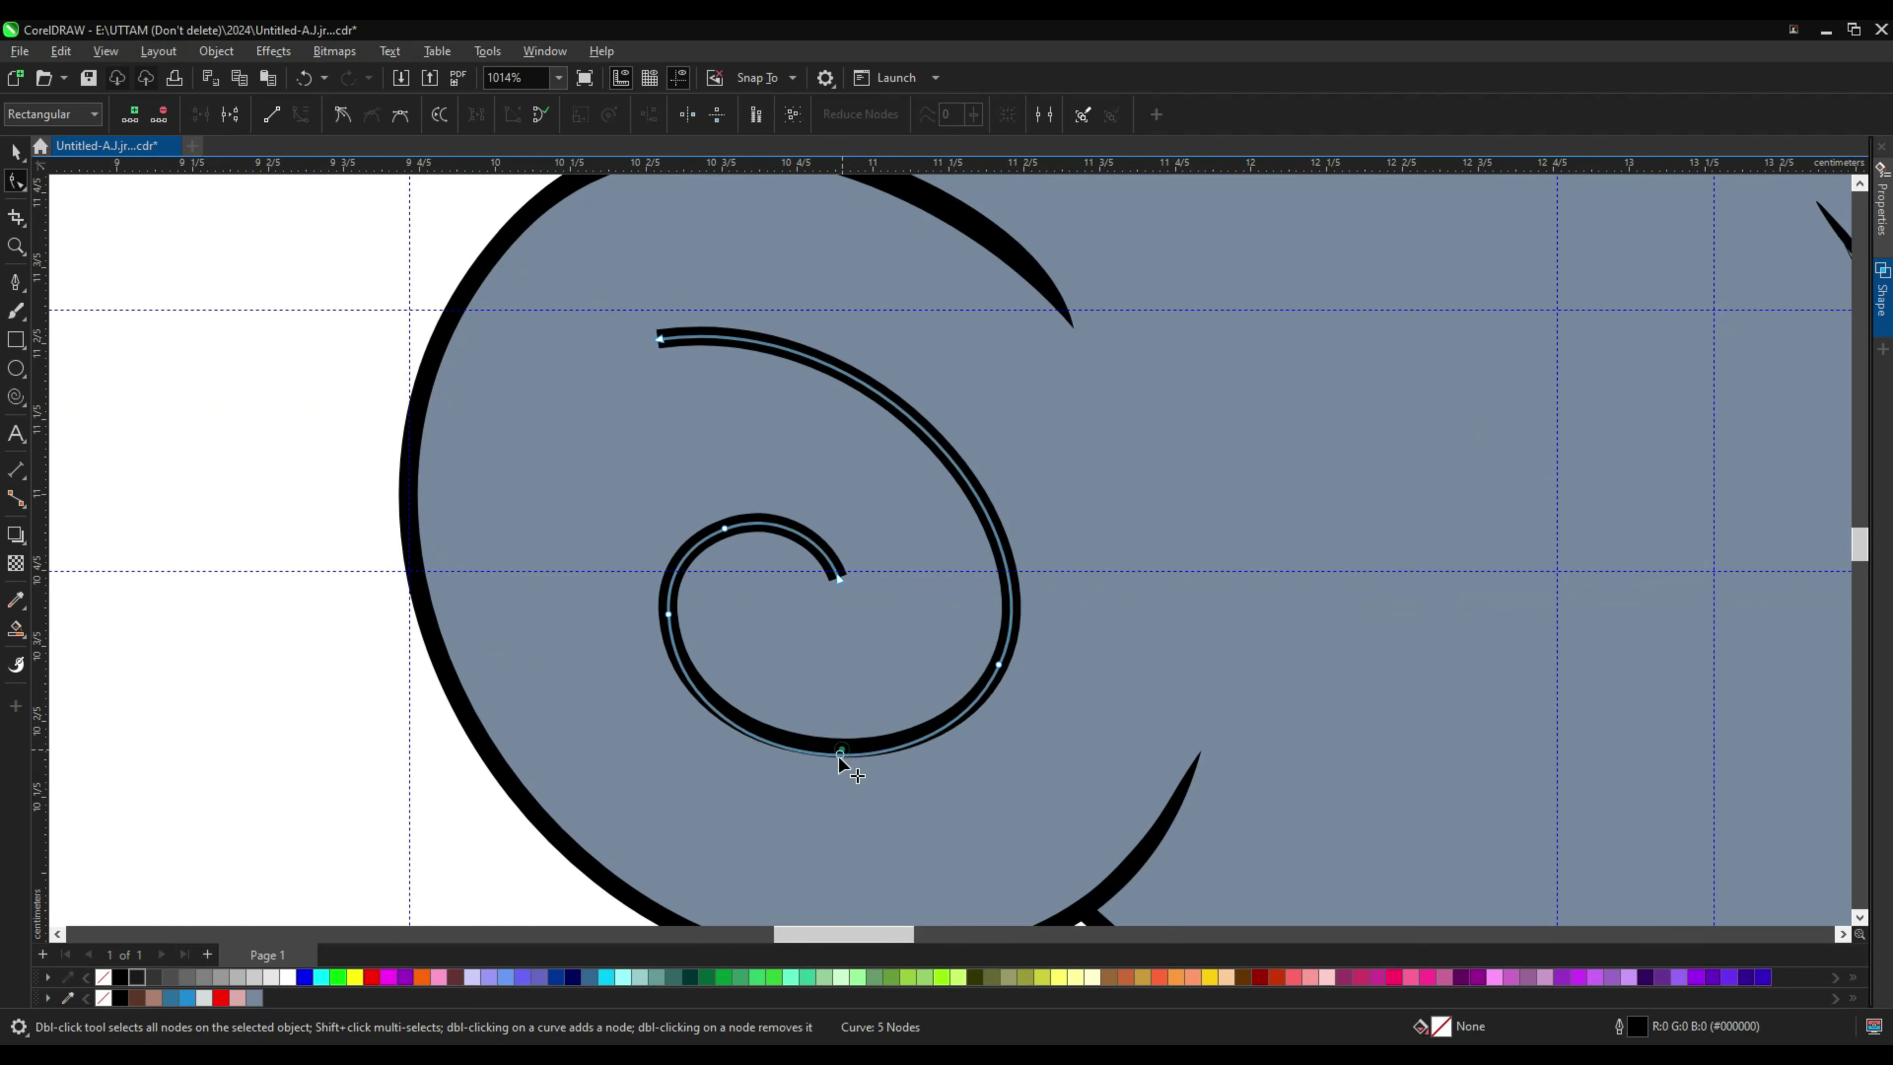
scroll(1025, 854, "down", 1)
left_click(216, 50)
left_click(295, 600)
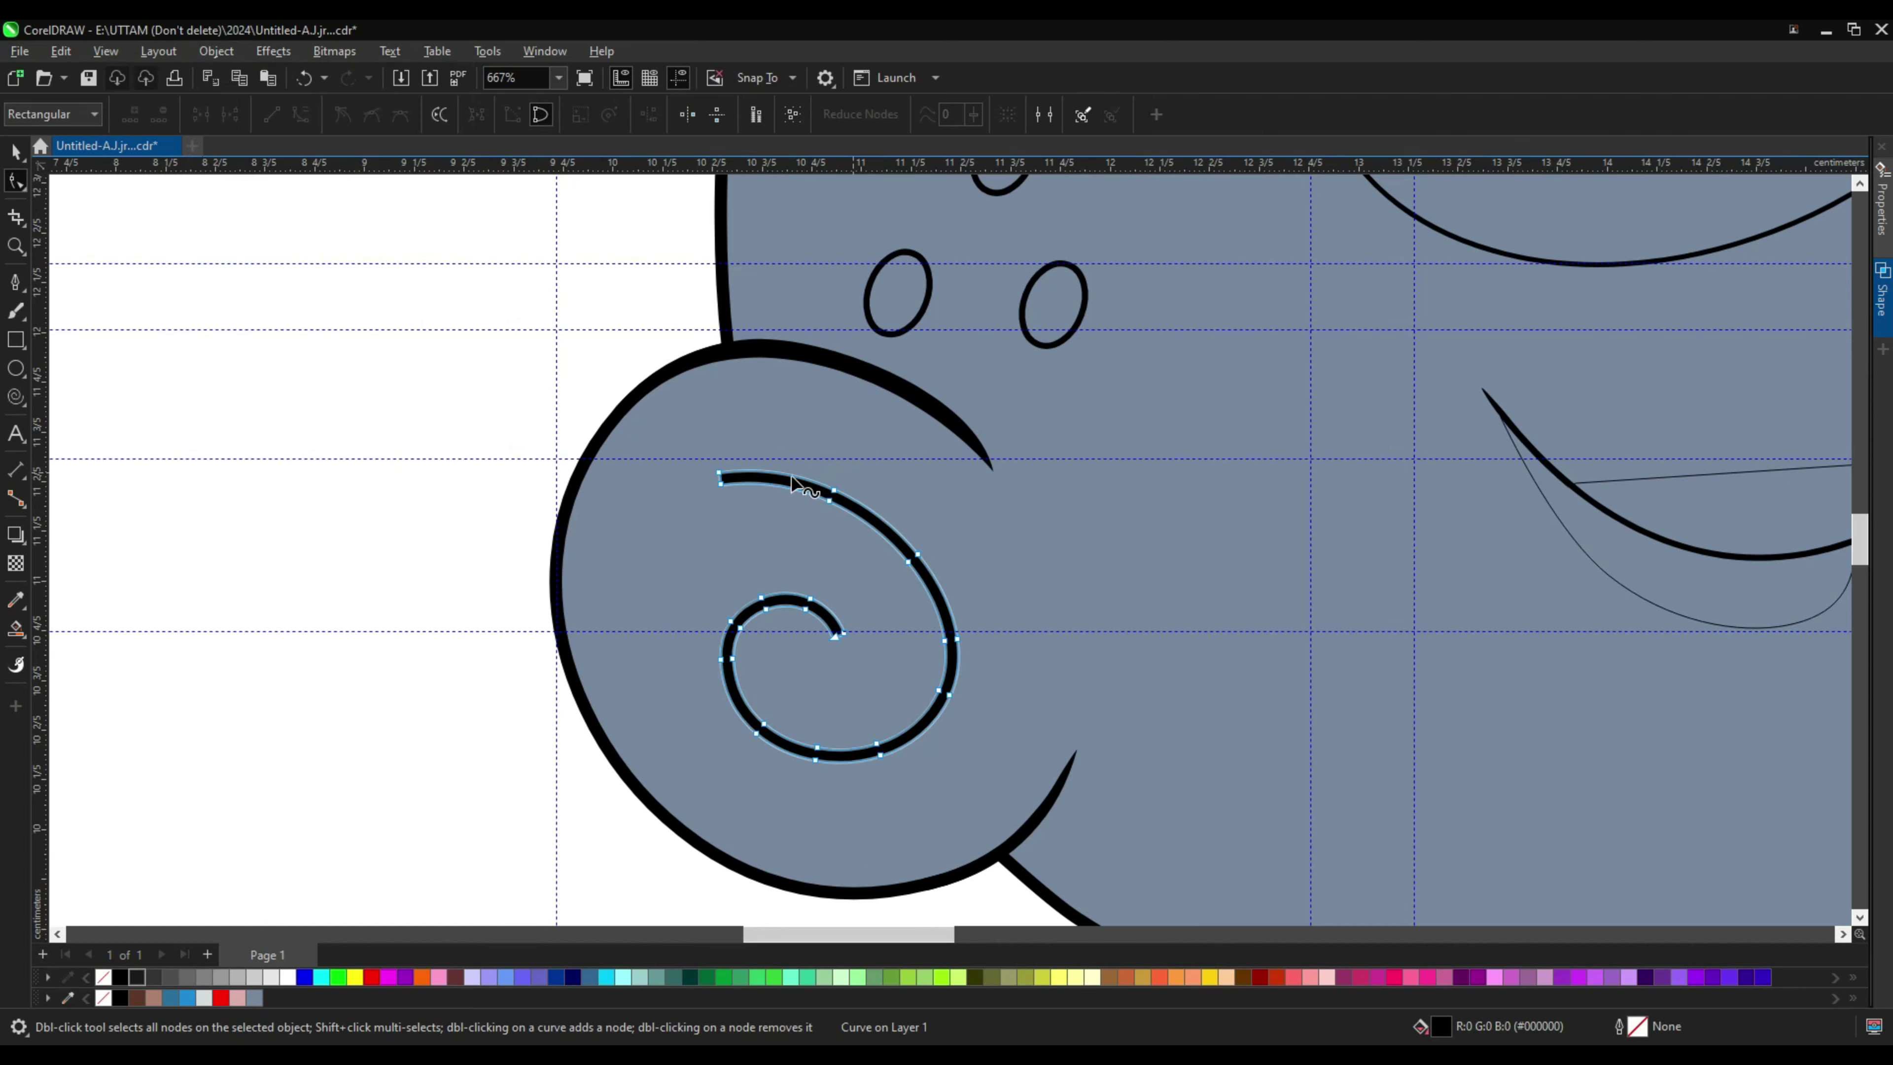
left_click_drag(721, 483, 719, 473)
Step: Mirror a copy of the spiral onto the right ear
scroll(857, 675, "up", 1)
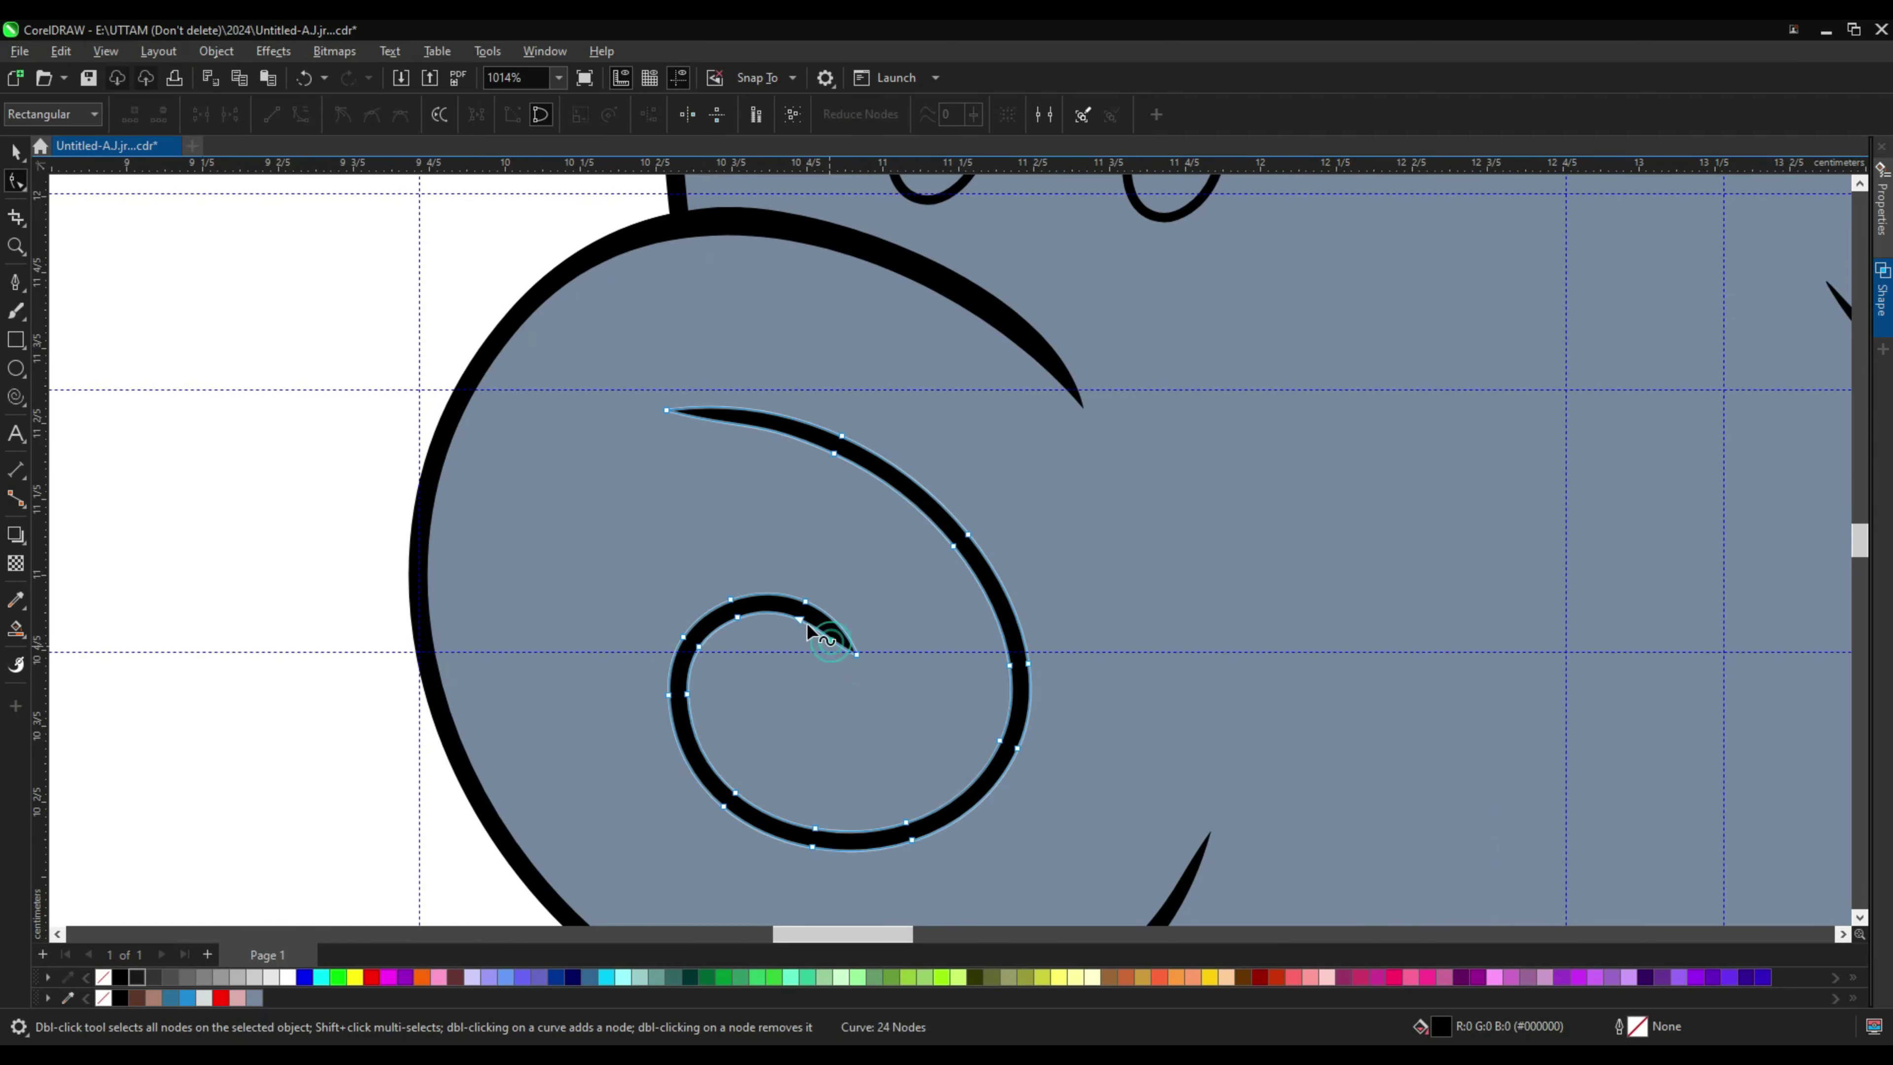
scroll(1035, 685, "down", 4)
key("space")
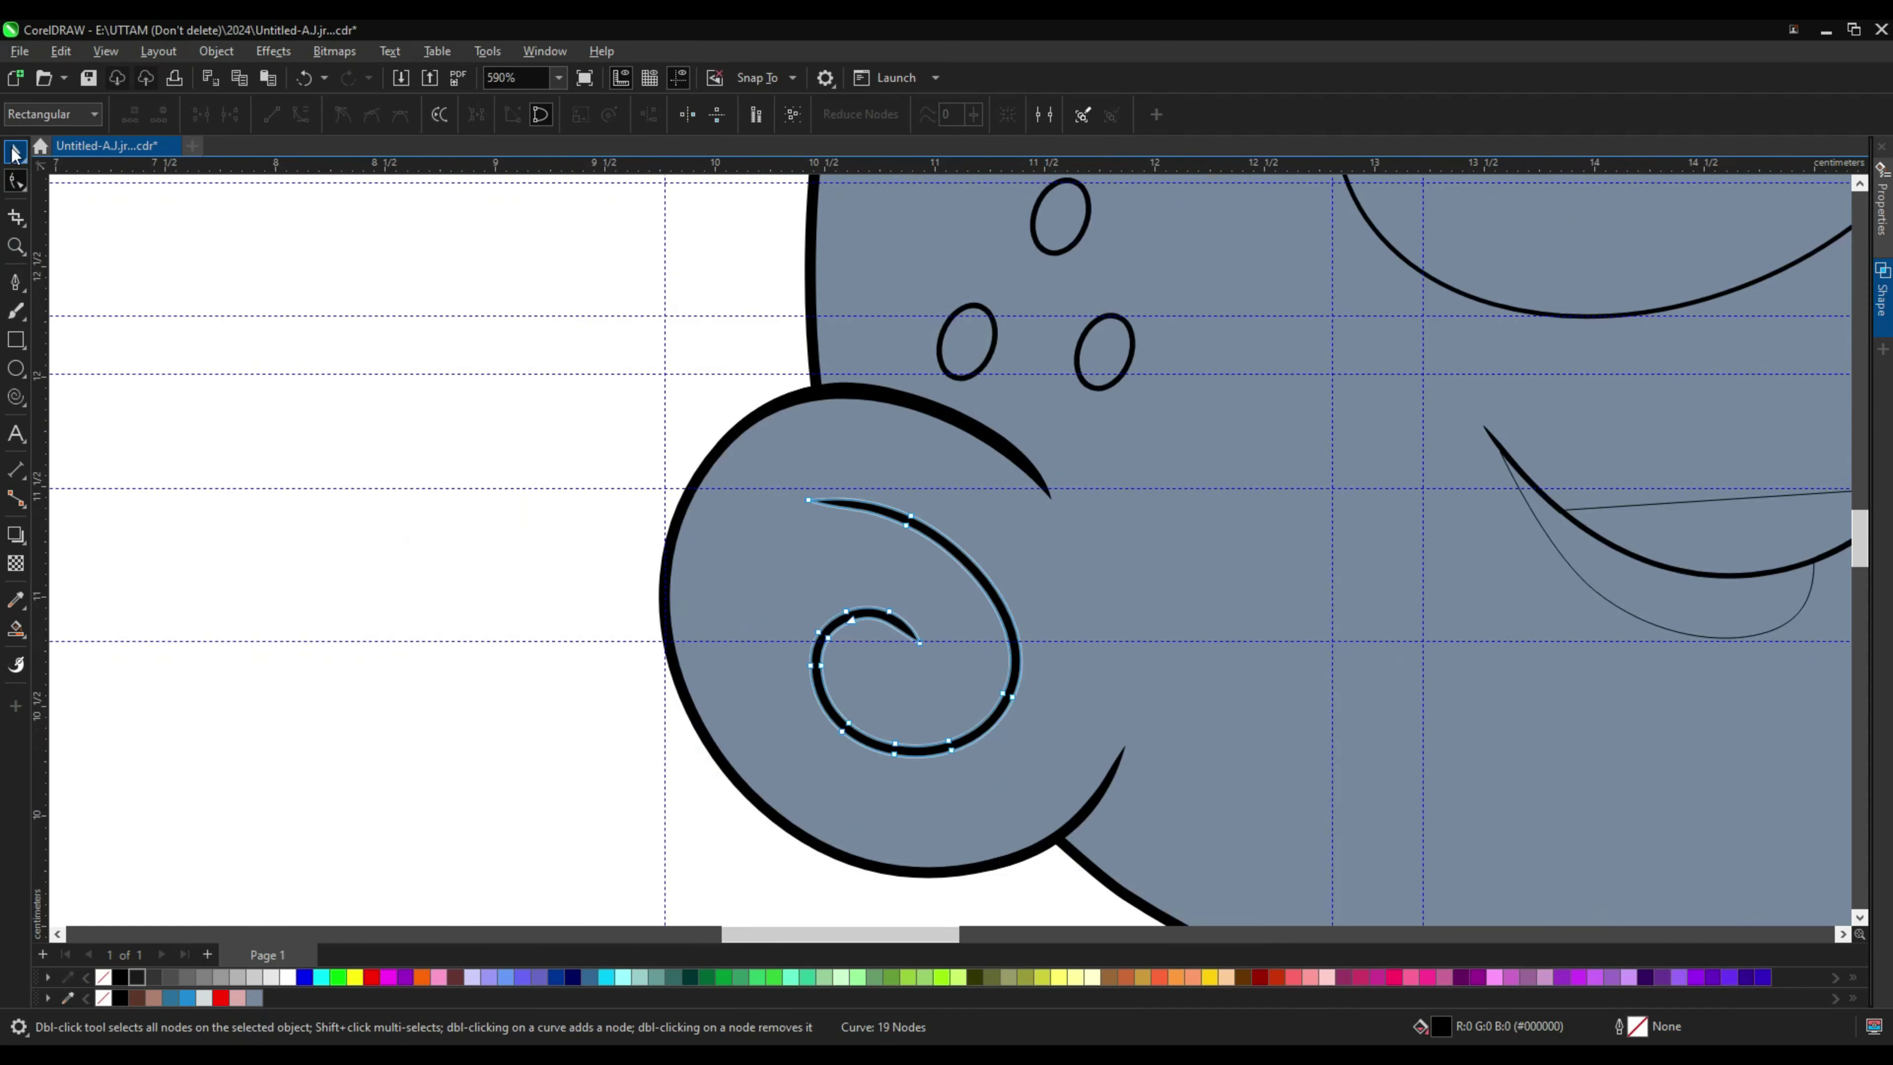
scroll(1035, 685, "down", 4)
right_click(909, 674)
scroll(668, 681, "down", 3)
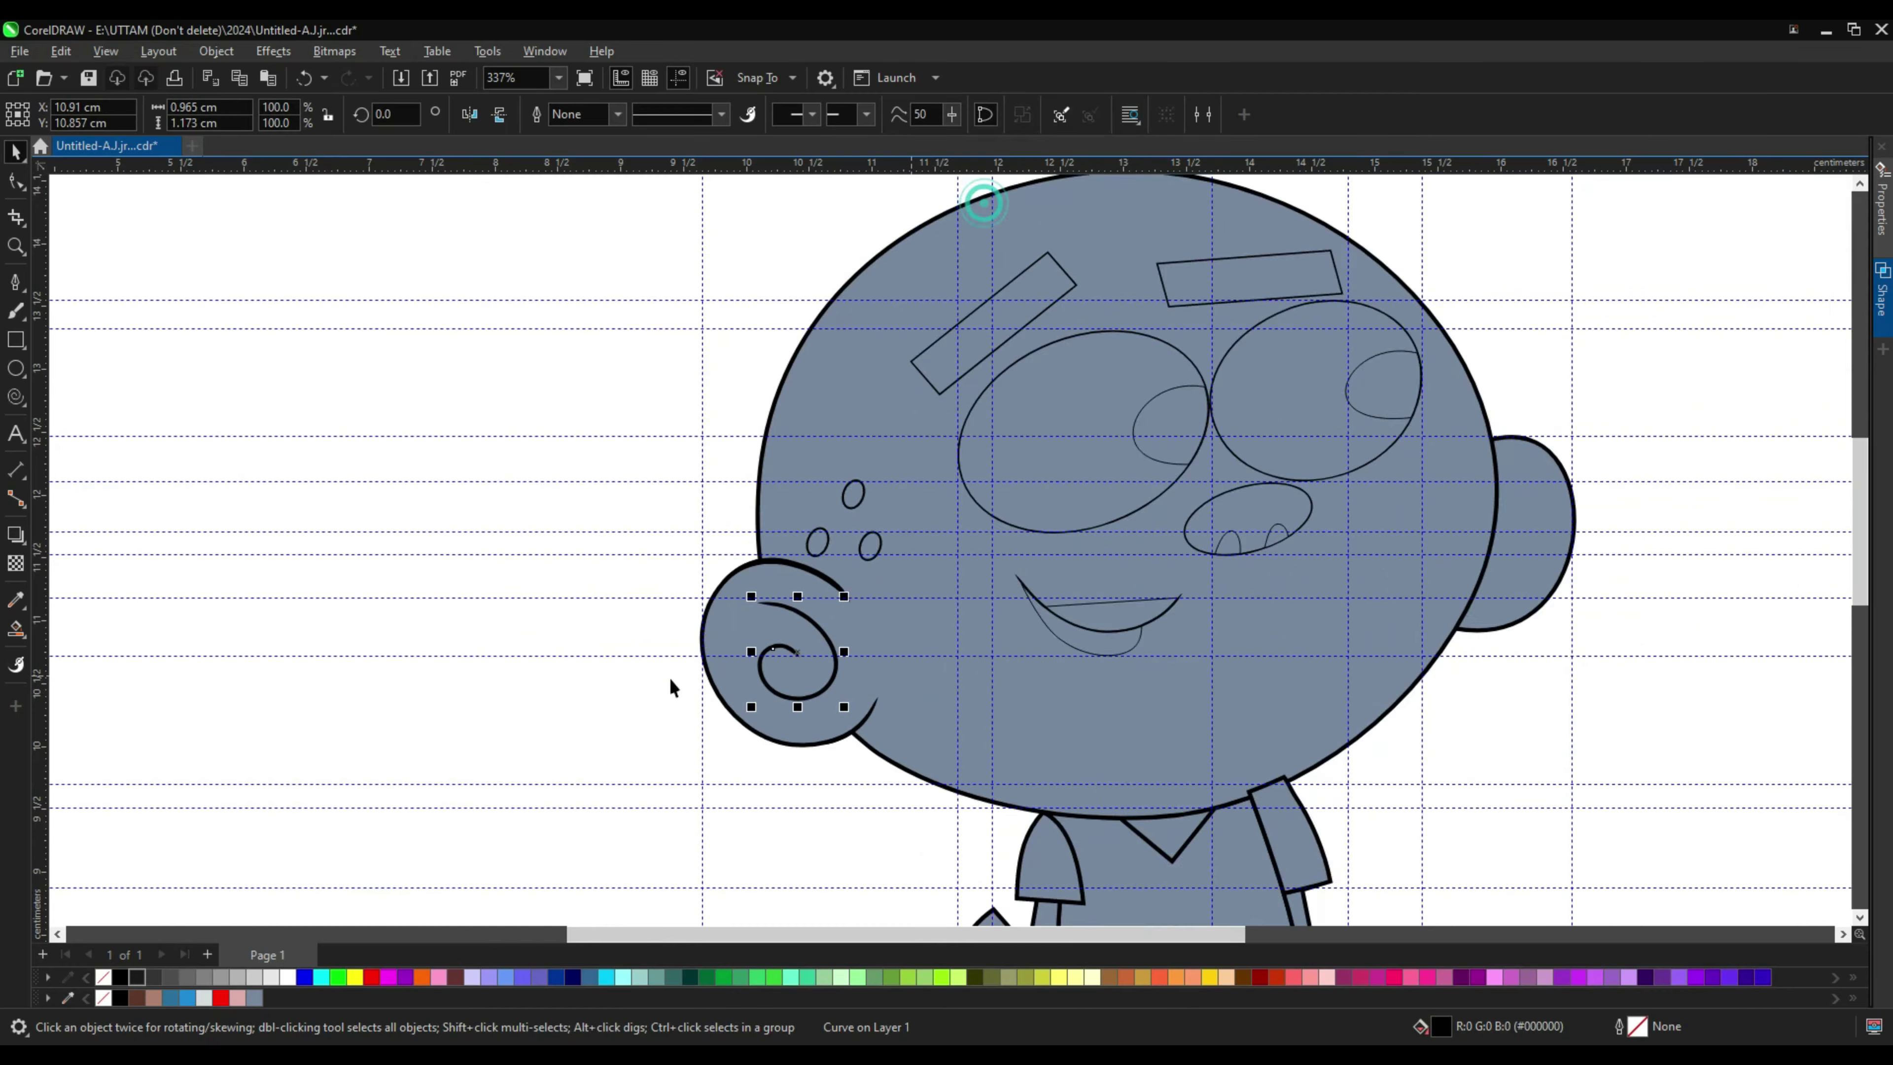
scroll(668, 681, "down", 3)
right_click(1345, 496)
left_click(1388, 645)
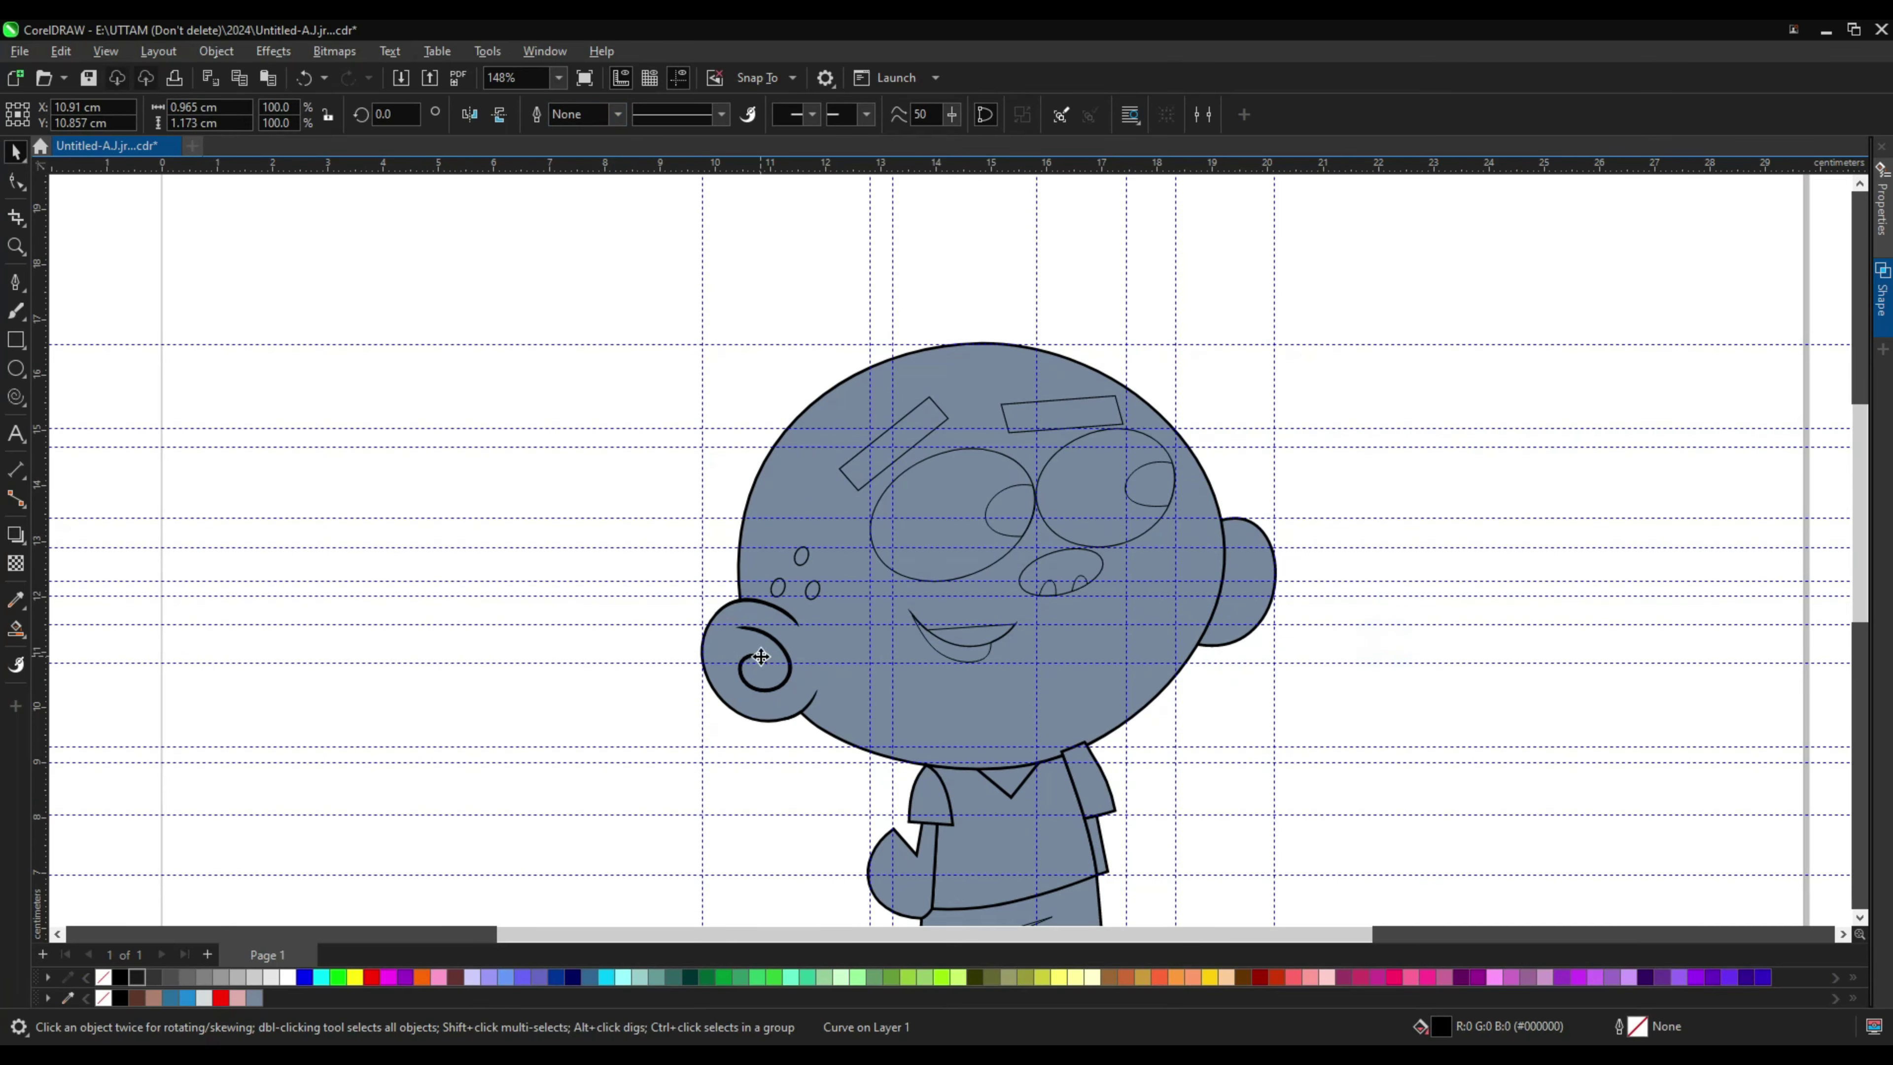
left_click(467, 115)
Step: Give the right ear spiral a 0.25 mm outline and convert it to a filled shape
scroll(1250, 668, "up", 2)
scroll(1225, 552, "up", 2)
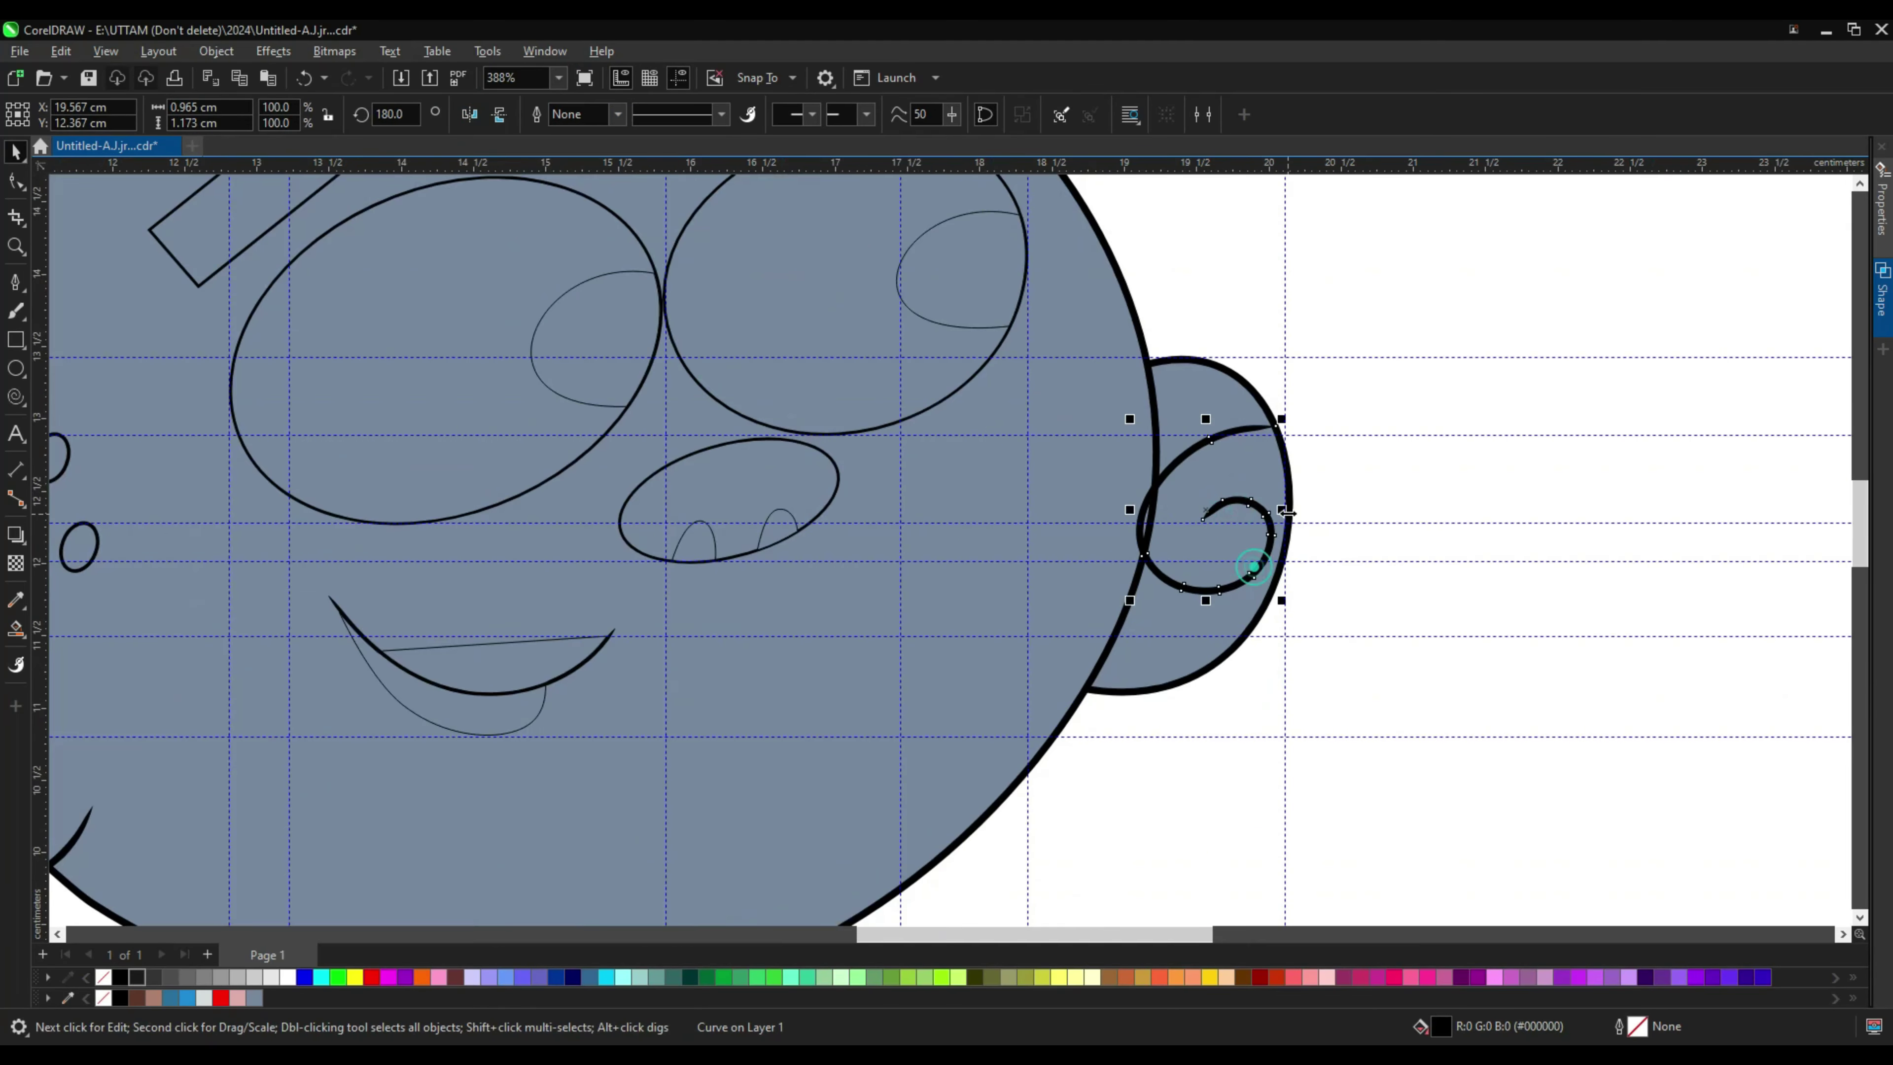
scroll(1225, 574, "up", 2)
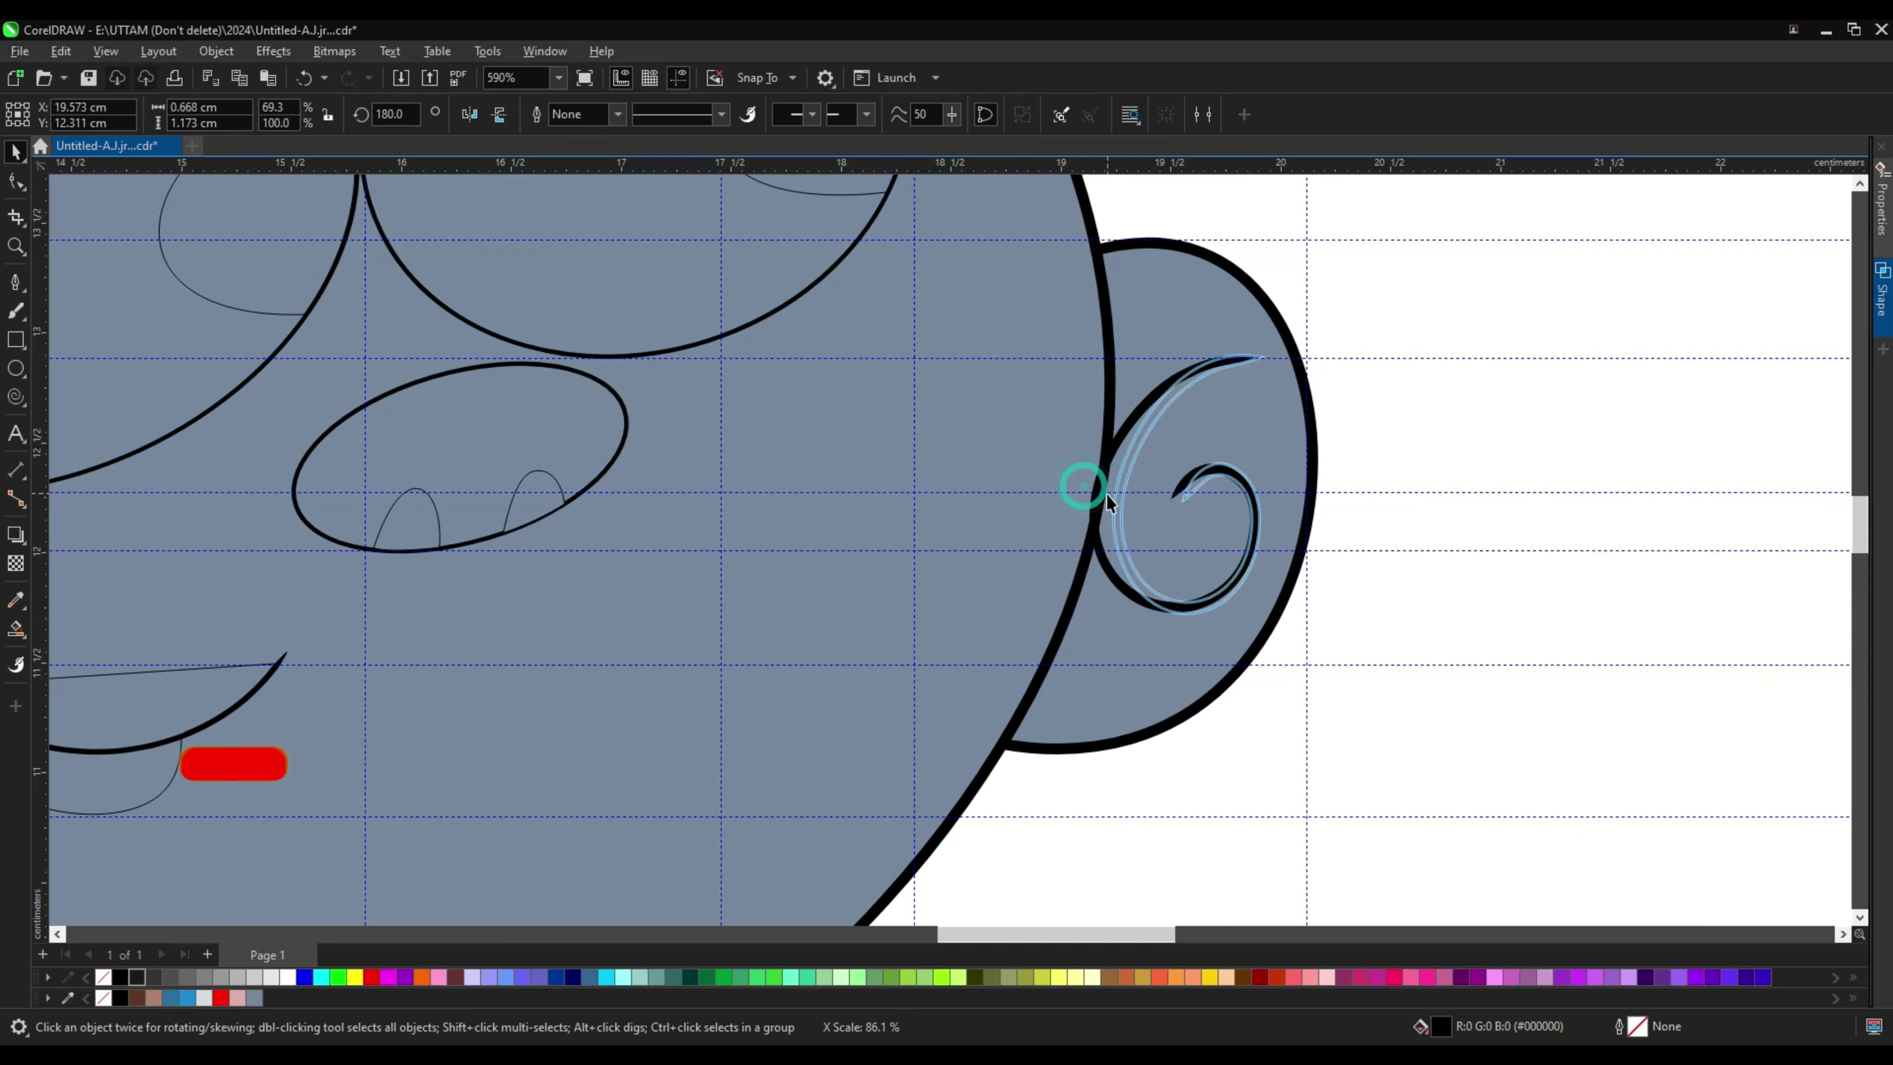
scroll(1205, 604, "up", 2)
left_click(1310, 622)
left_click(618, 114)
left_click(588, 190)
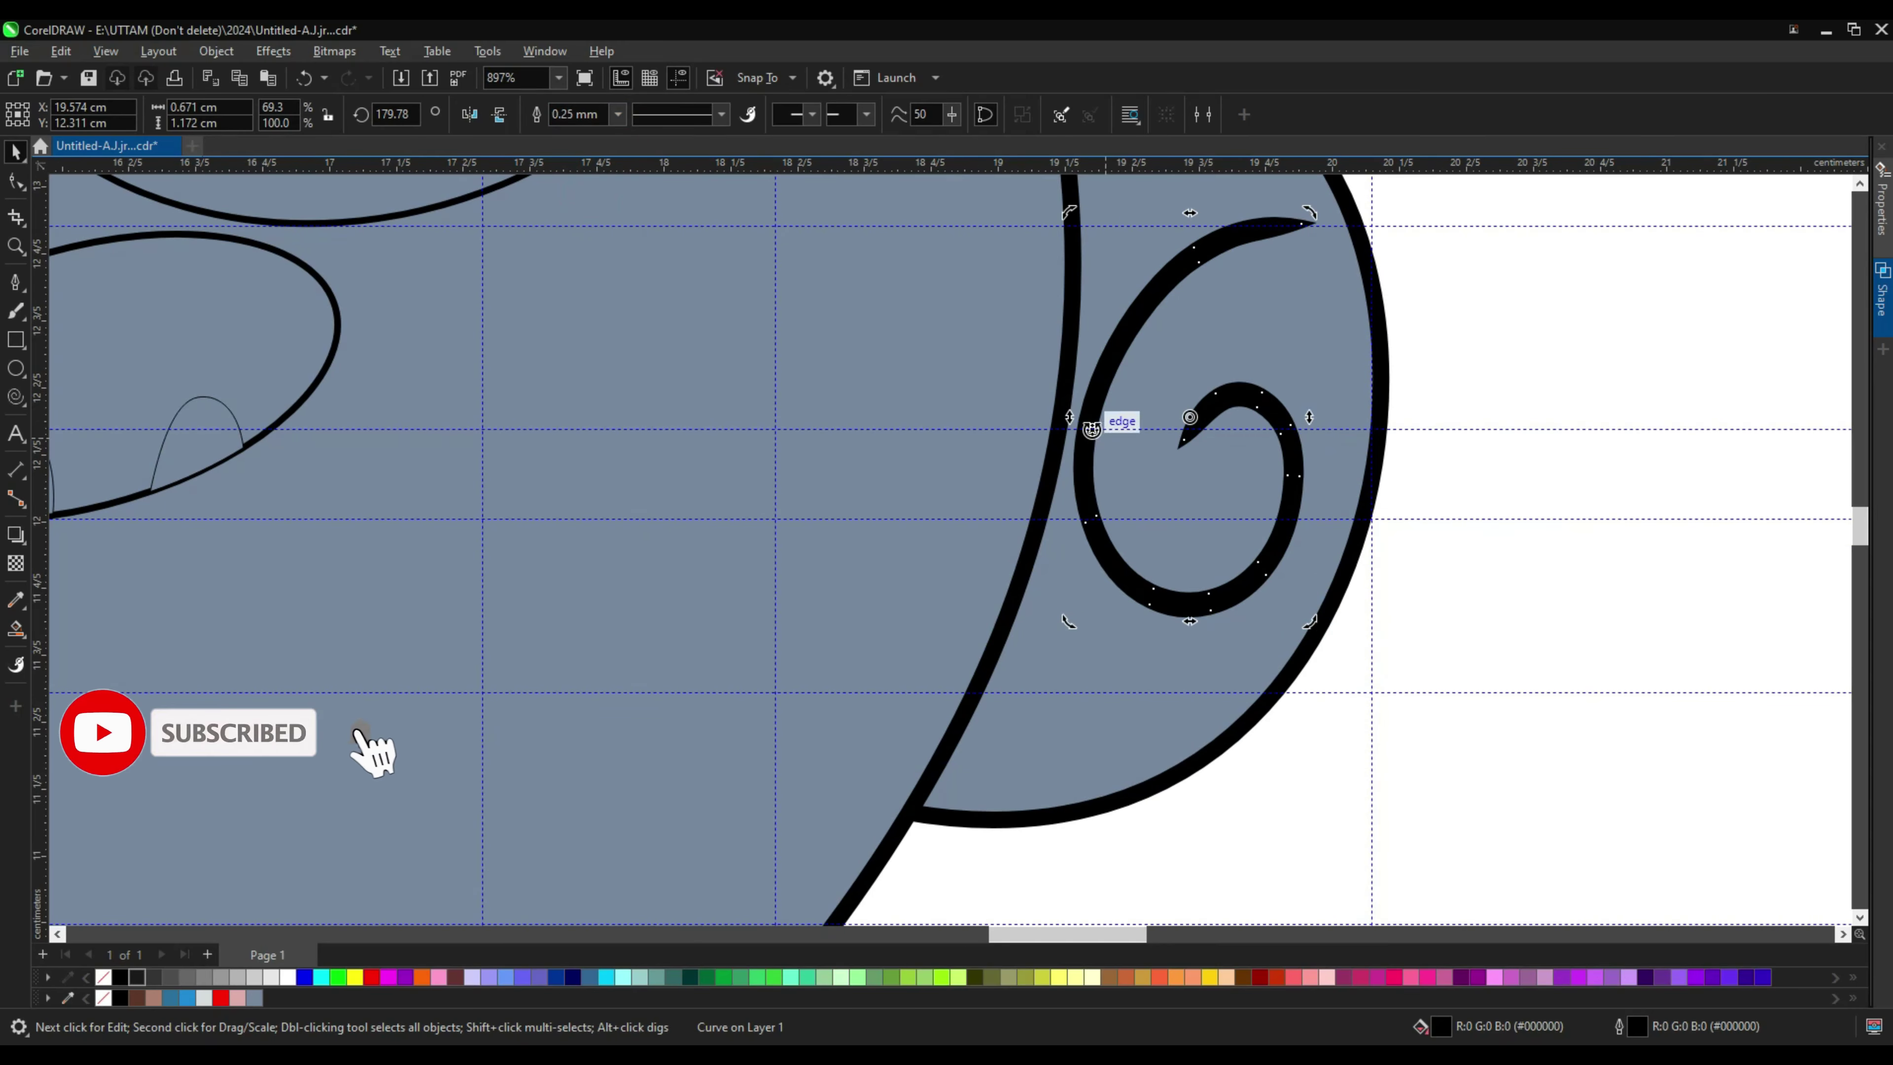
left_click(273, 50)
left_click(313, 601)
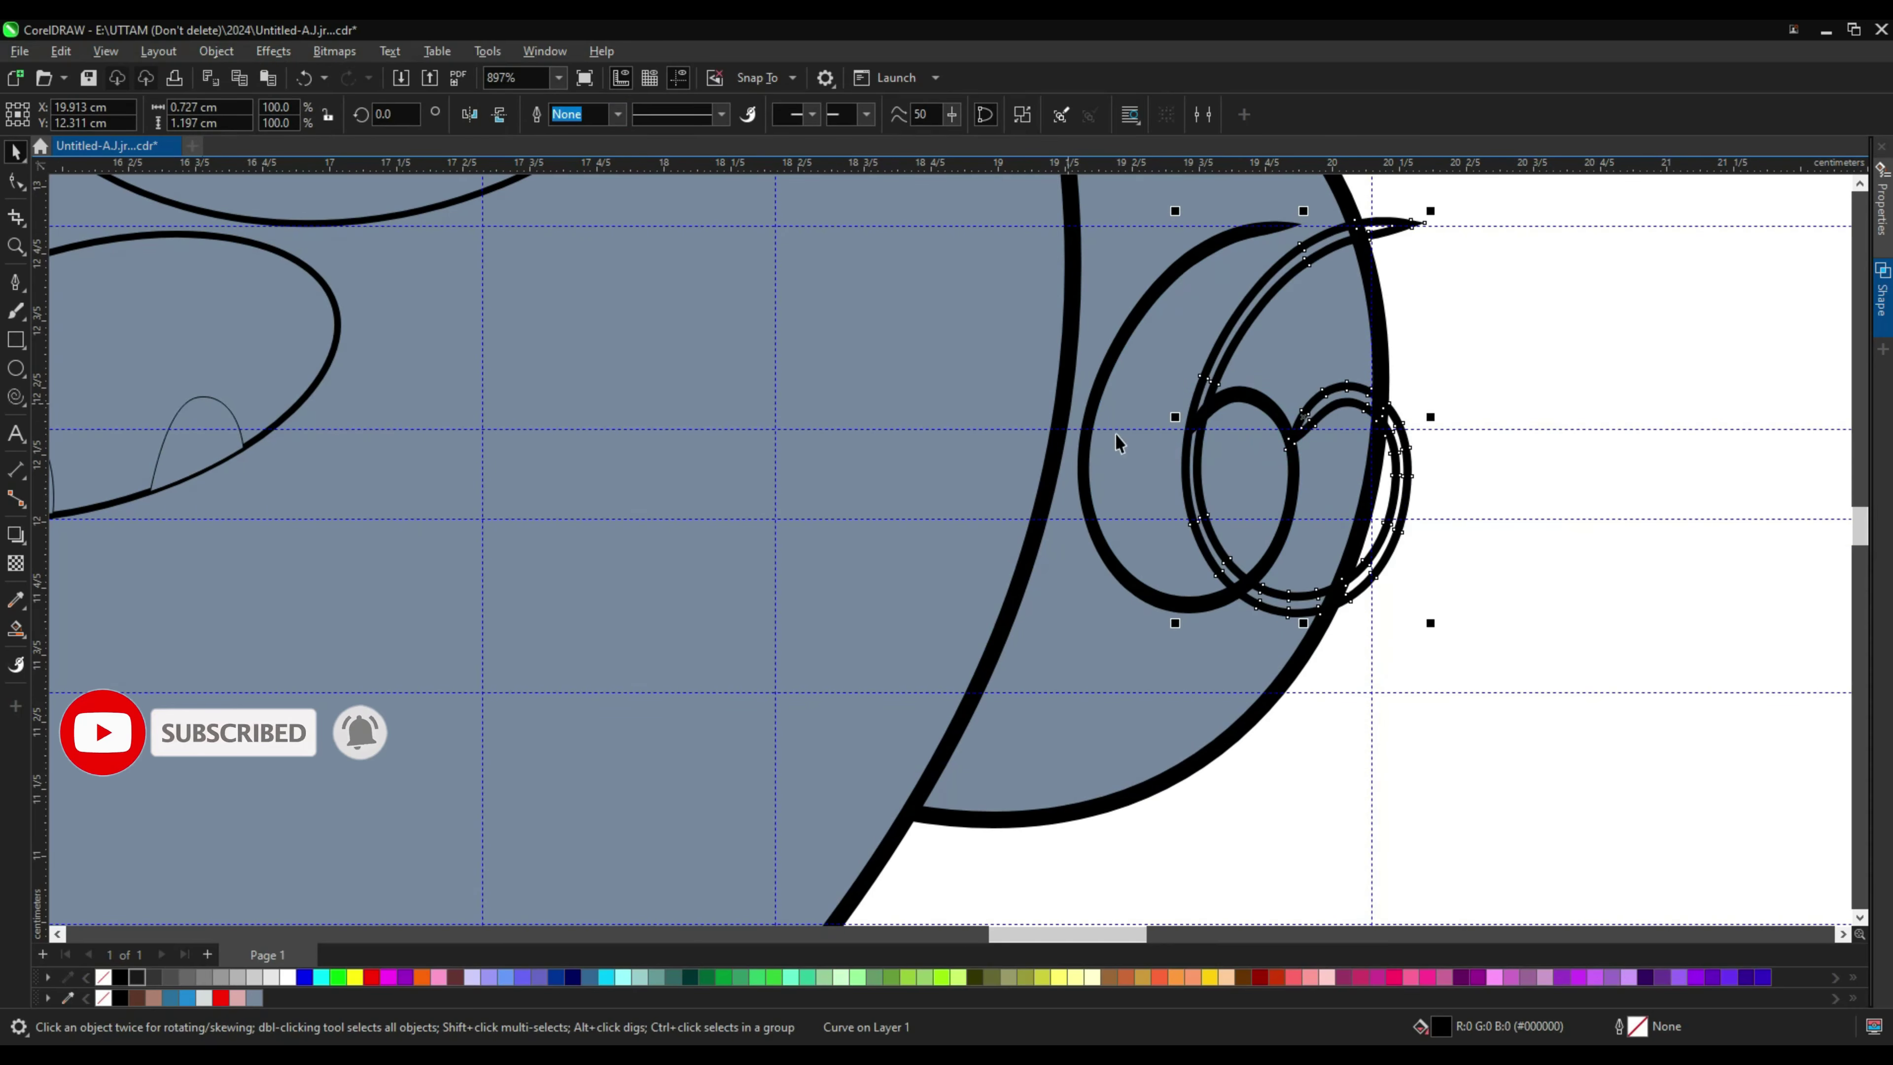
Step: Edit the right ear spiral's nodes to pull its inner tip into a sharp point
left_click_drag(1545, 185, 974, 626)
key("F10")
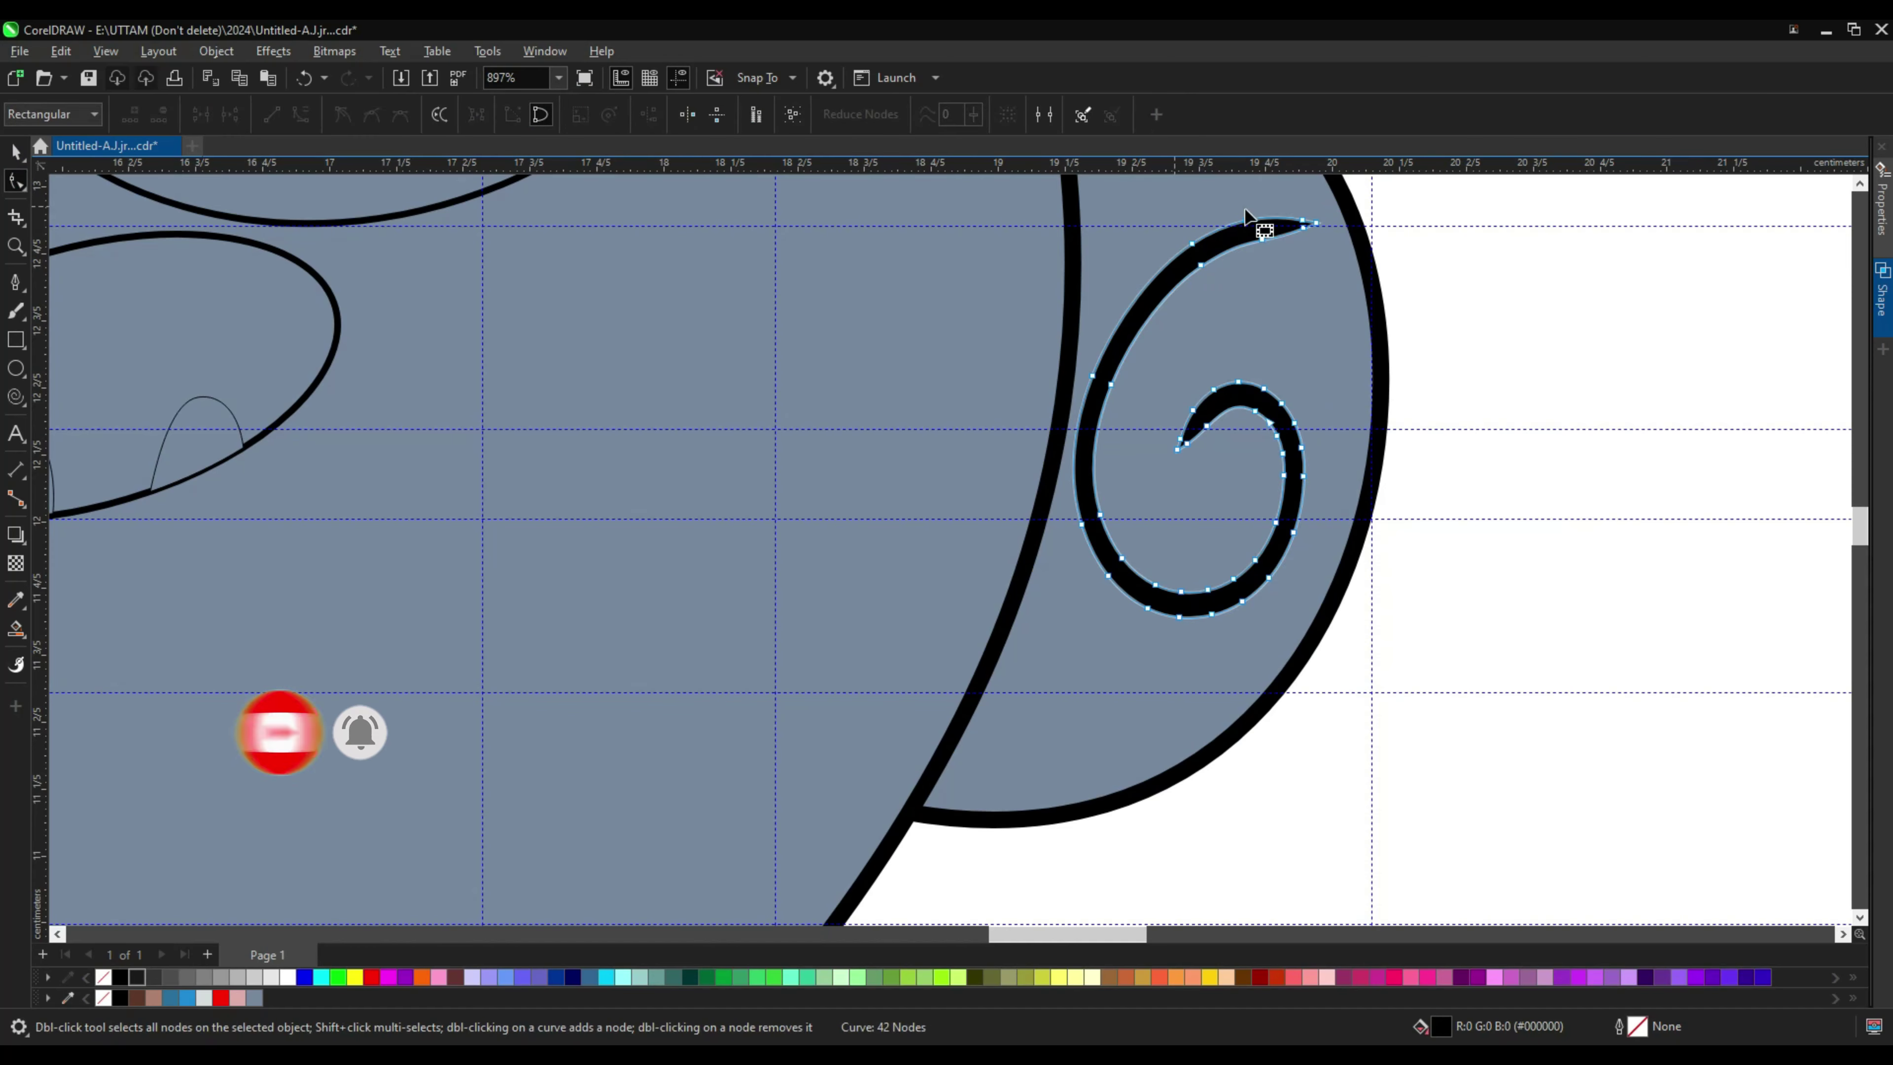
scroll(1219, 253, "up", 3)
scroll(1277, 234, "up", 2)
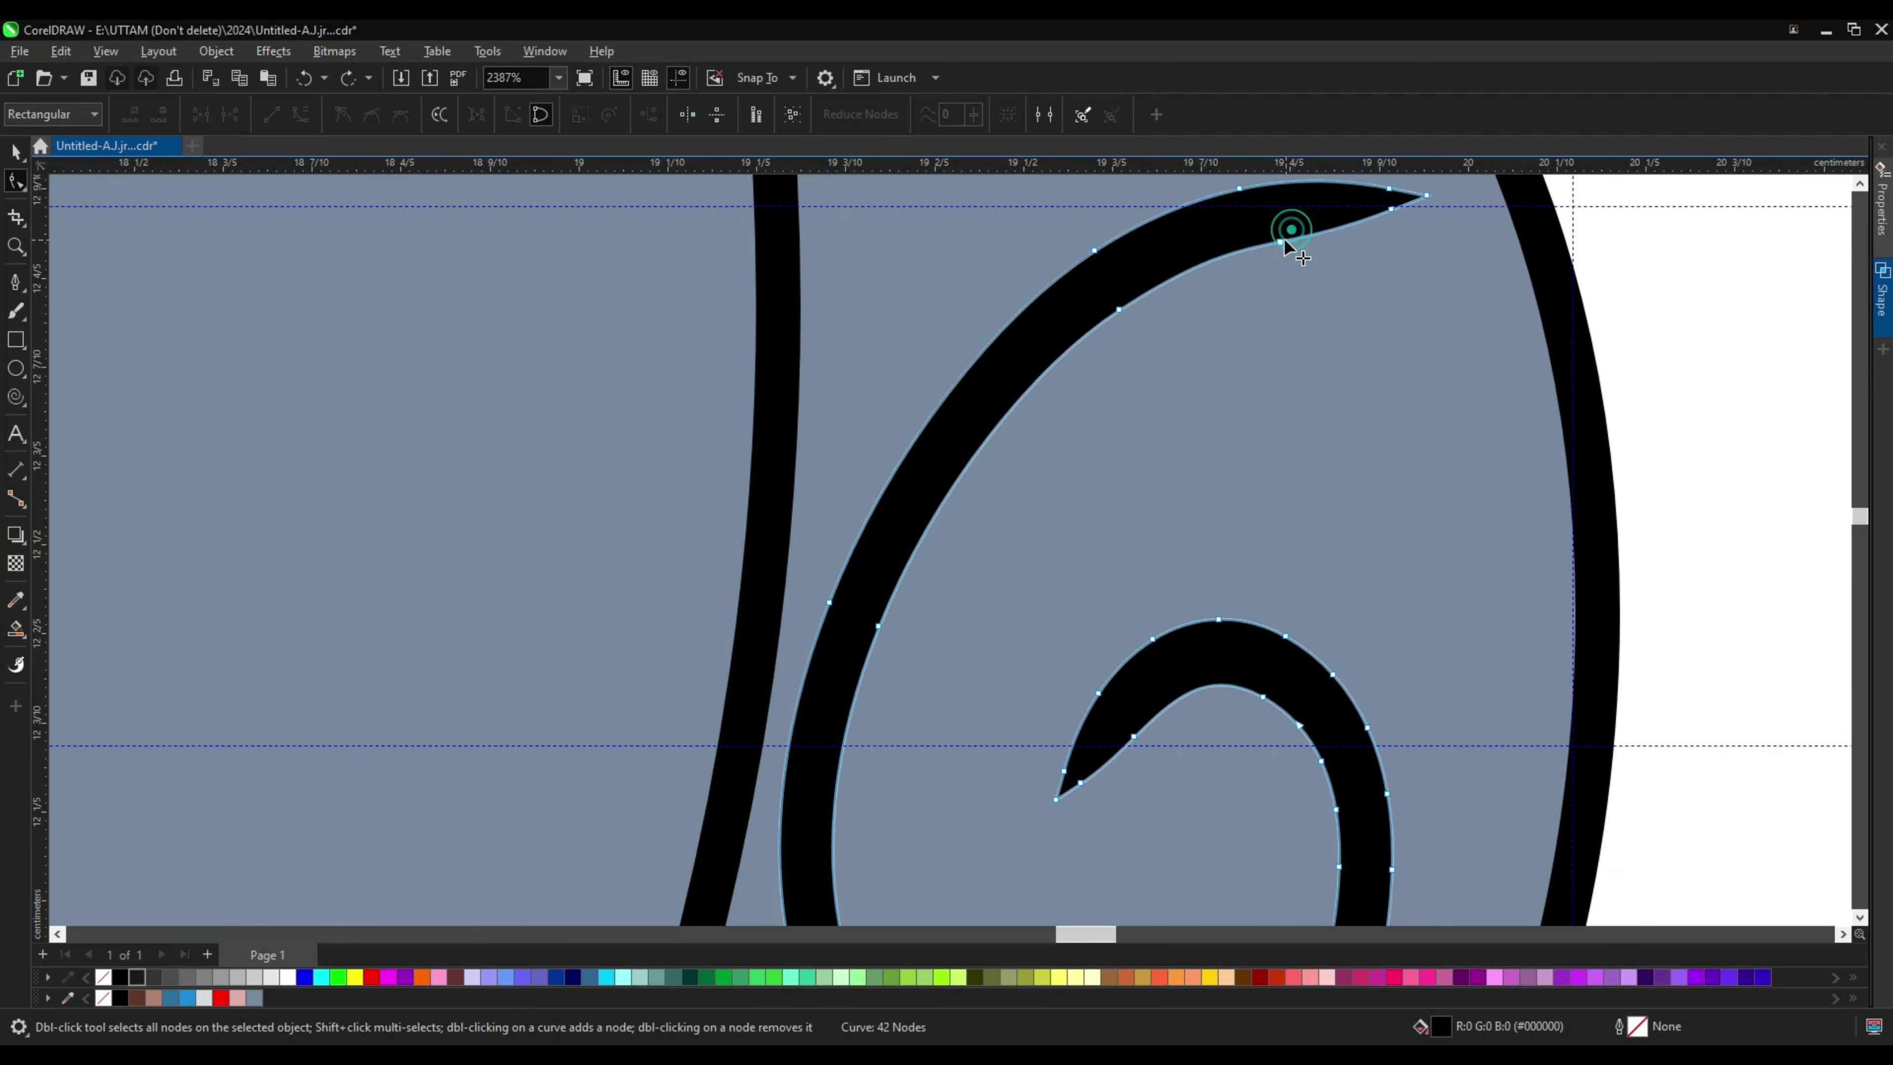
left_click(1390, 211)
scroll(1190, 563, "down", 2)
scroll(1190, 562, "up", 1)
left_click_drag(1137, 557, 1134, 597)
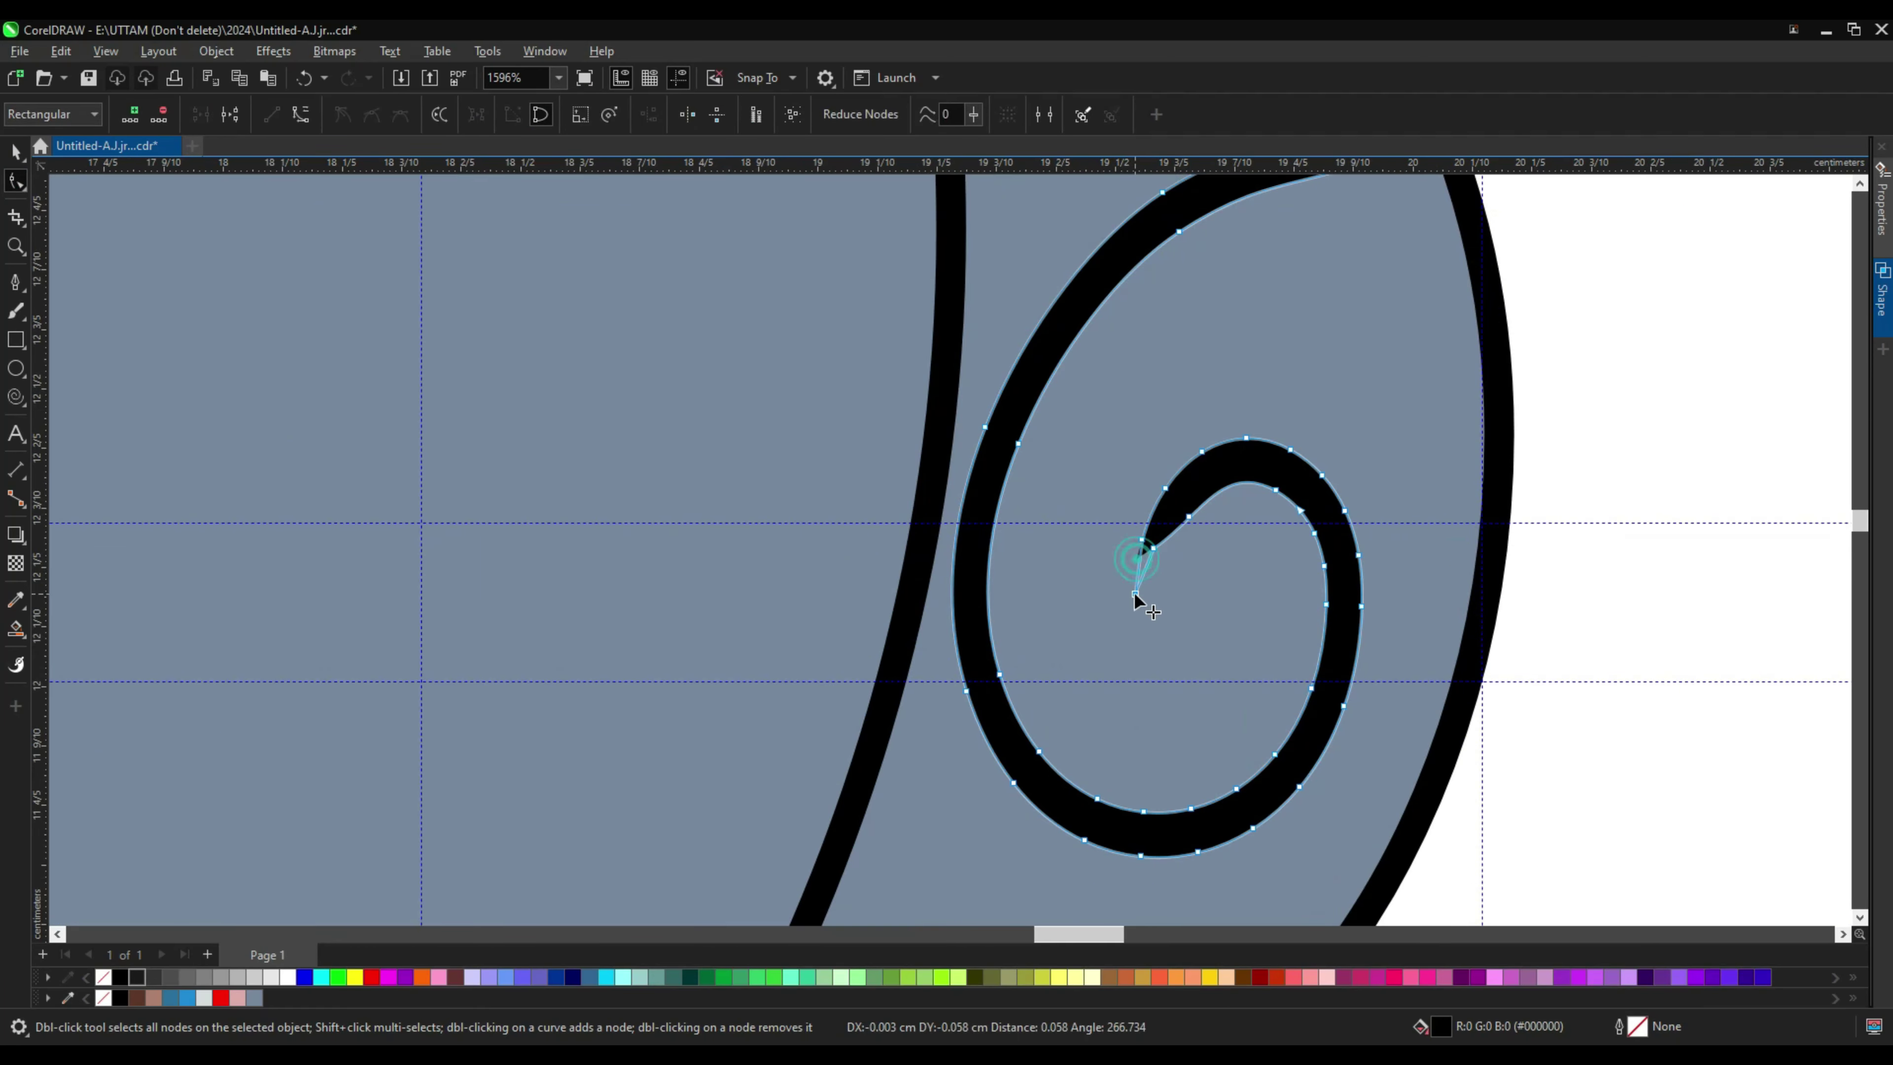
scroll(1259, 514, "down", 4)
key("space")
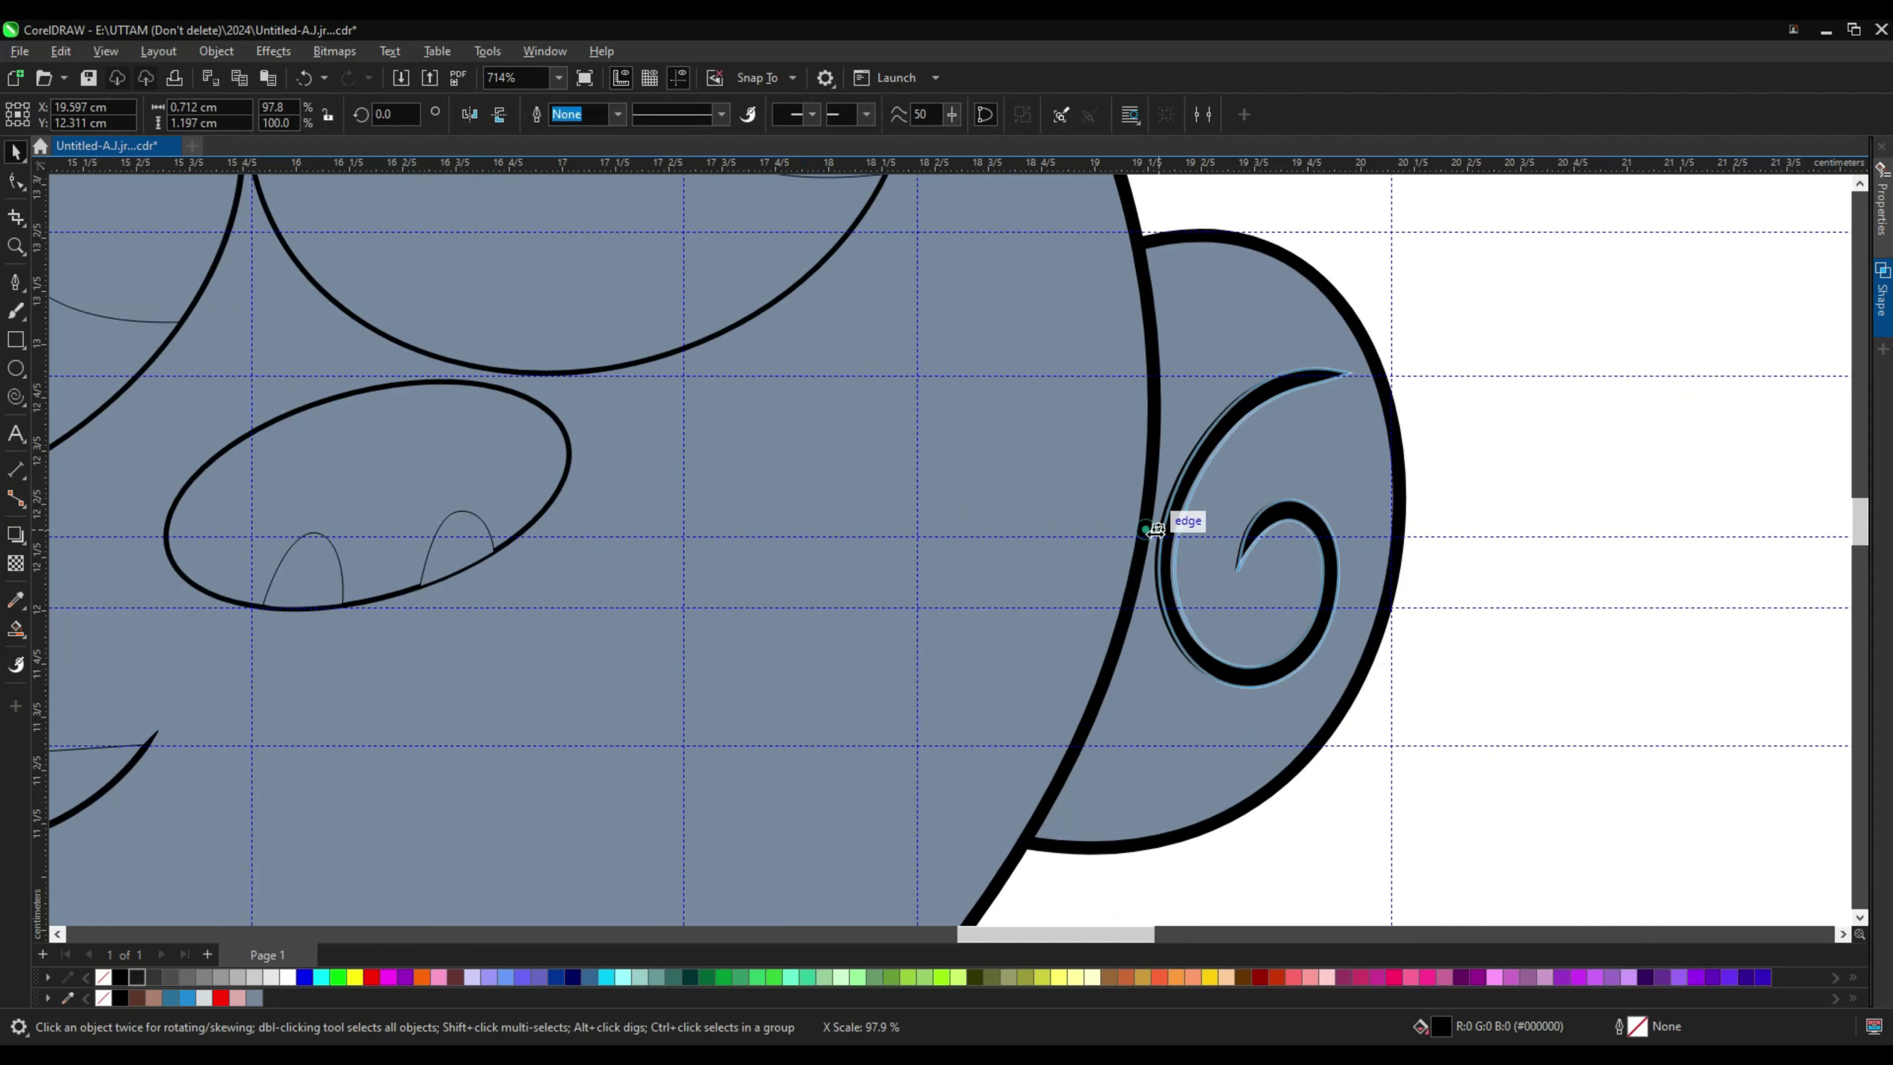
scroll(1175, 516, "down", 2)
scroll(1313, 483, "up", 2)
Step: Make the right ear spiral narrower and taller
left_click(1338, 582)
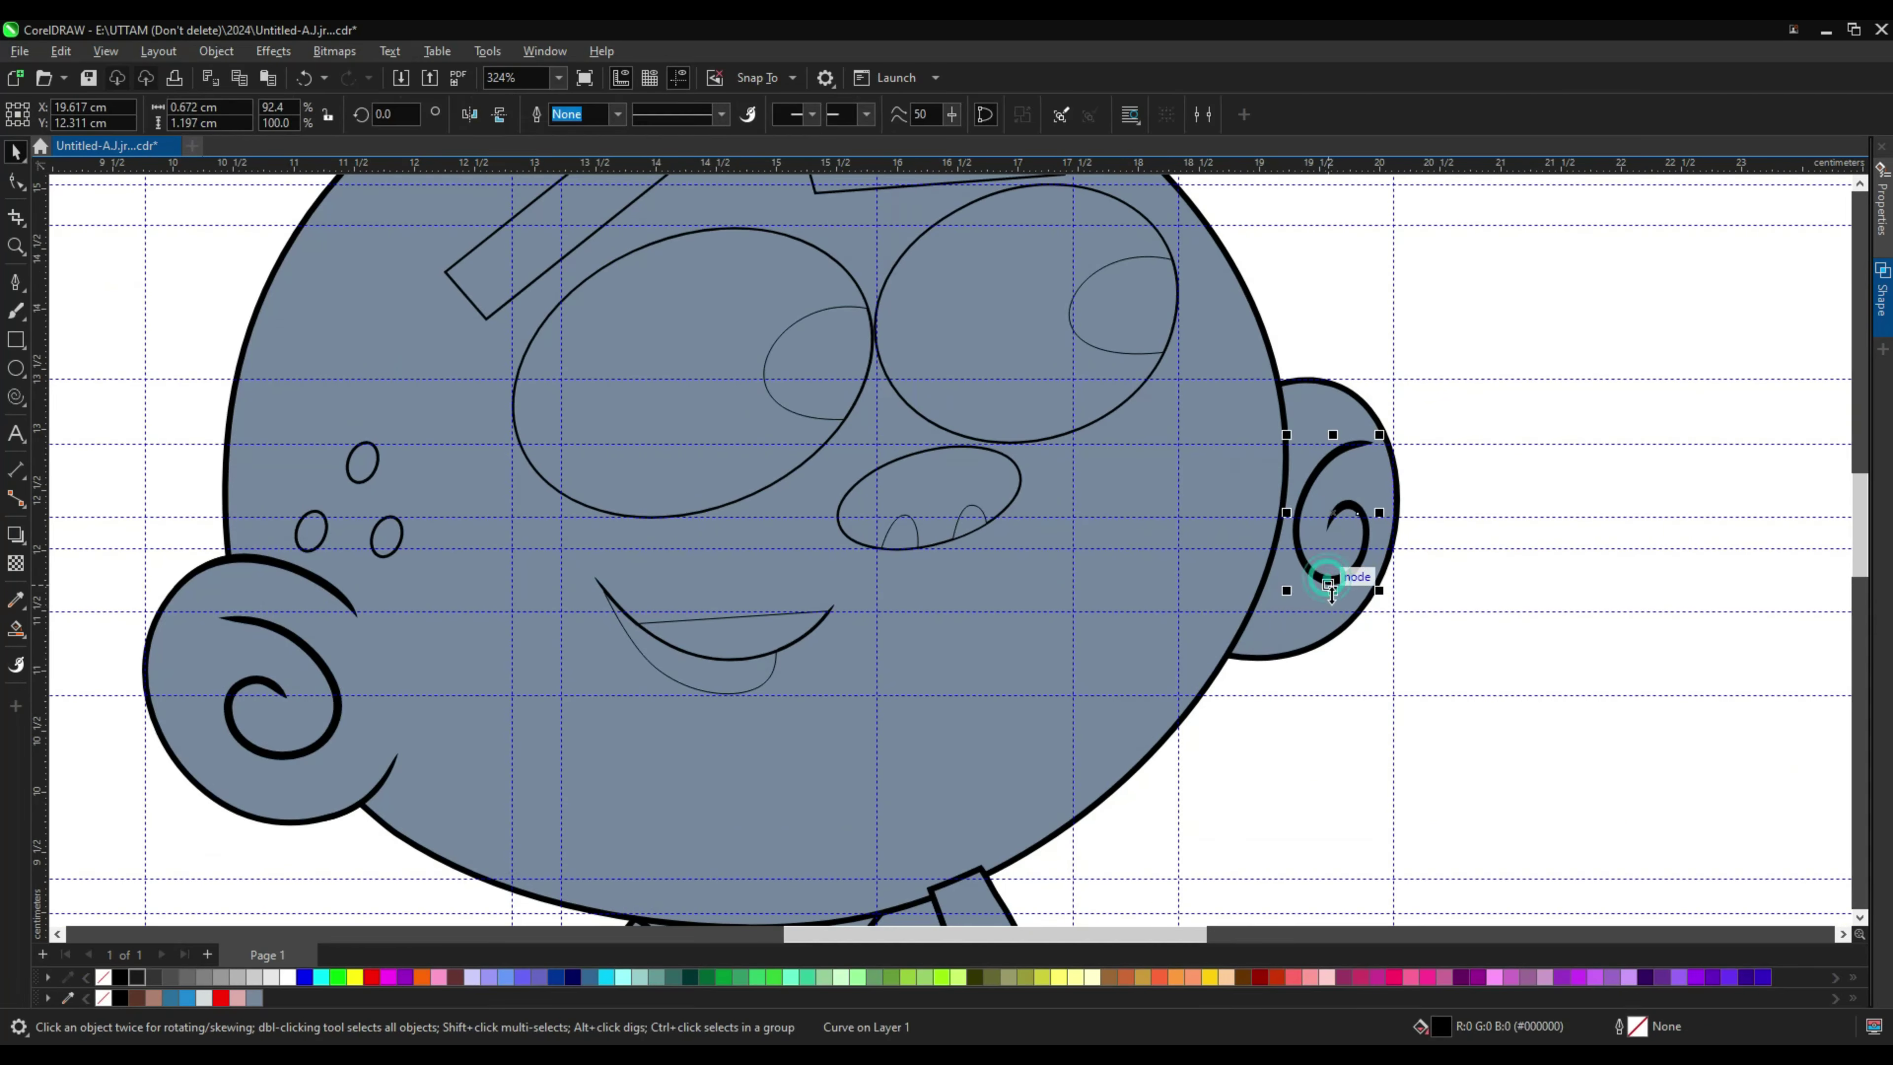
scroll(1337, 578, "up", 3)
left_click_drag(1273, 496, 1297, 496)
scroll(1341, 574, "up", 1)
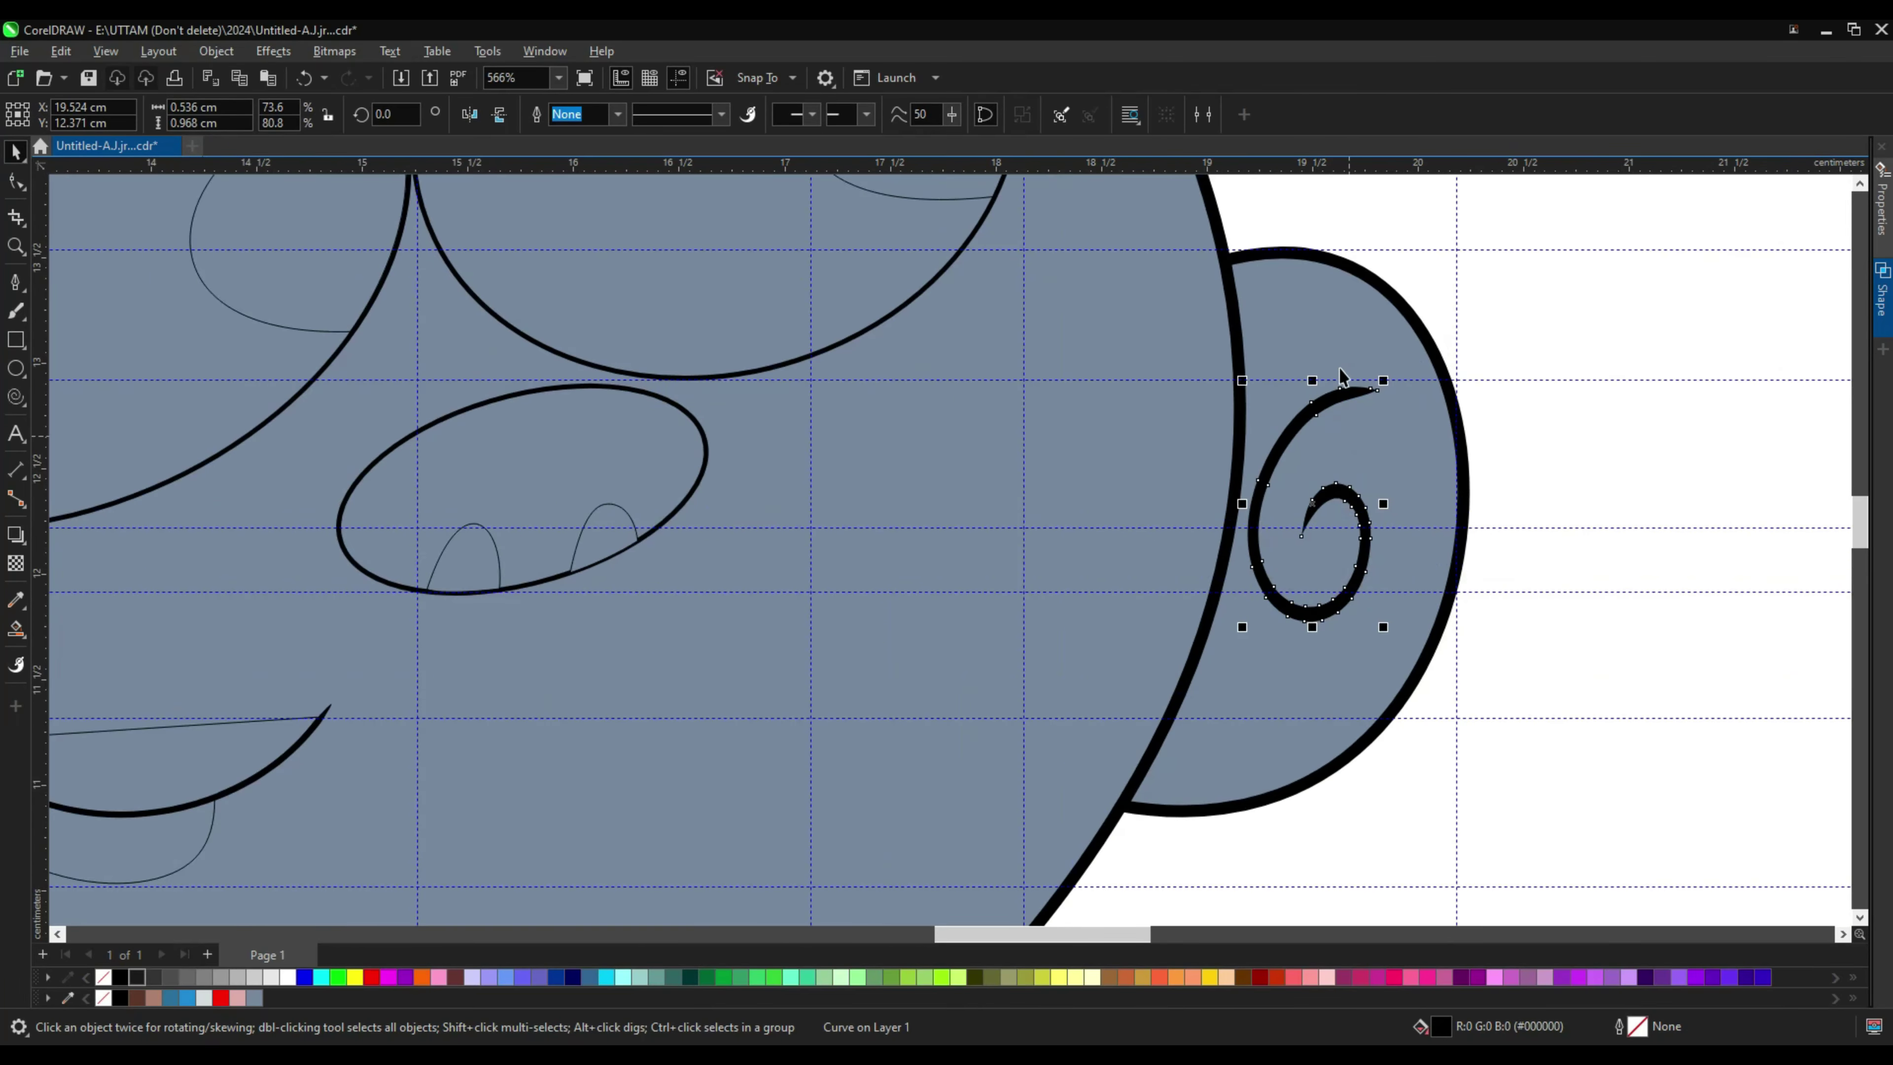
left_click_drag(1323, 382, 1323, 370)
scroll(1407, 516, "down", 3)
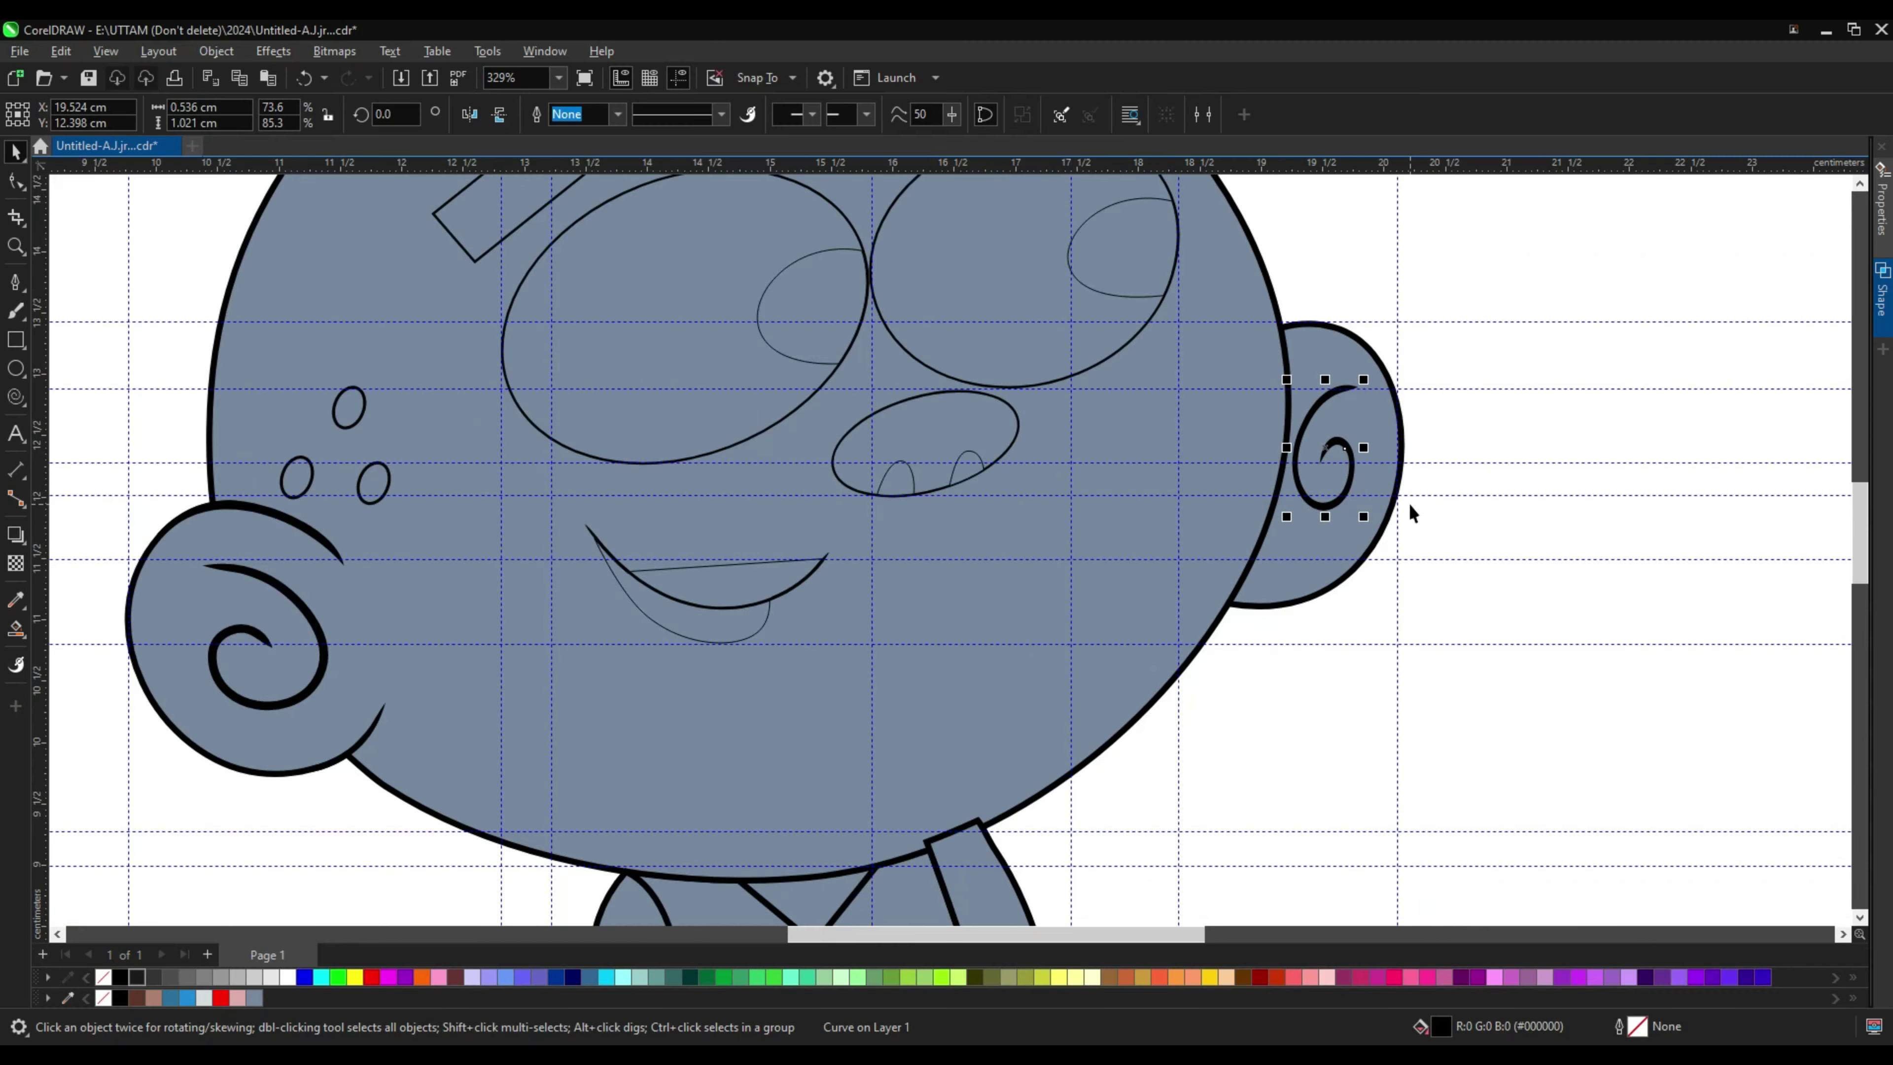
scroll(1393, 515, "up", 2)
scroll(1384, 504, "down", 2)
scroll(1346, 487, "up", 1)
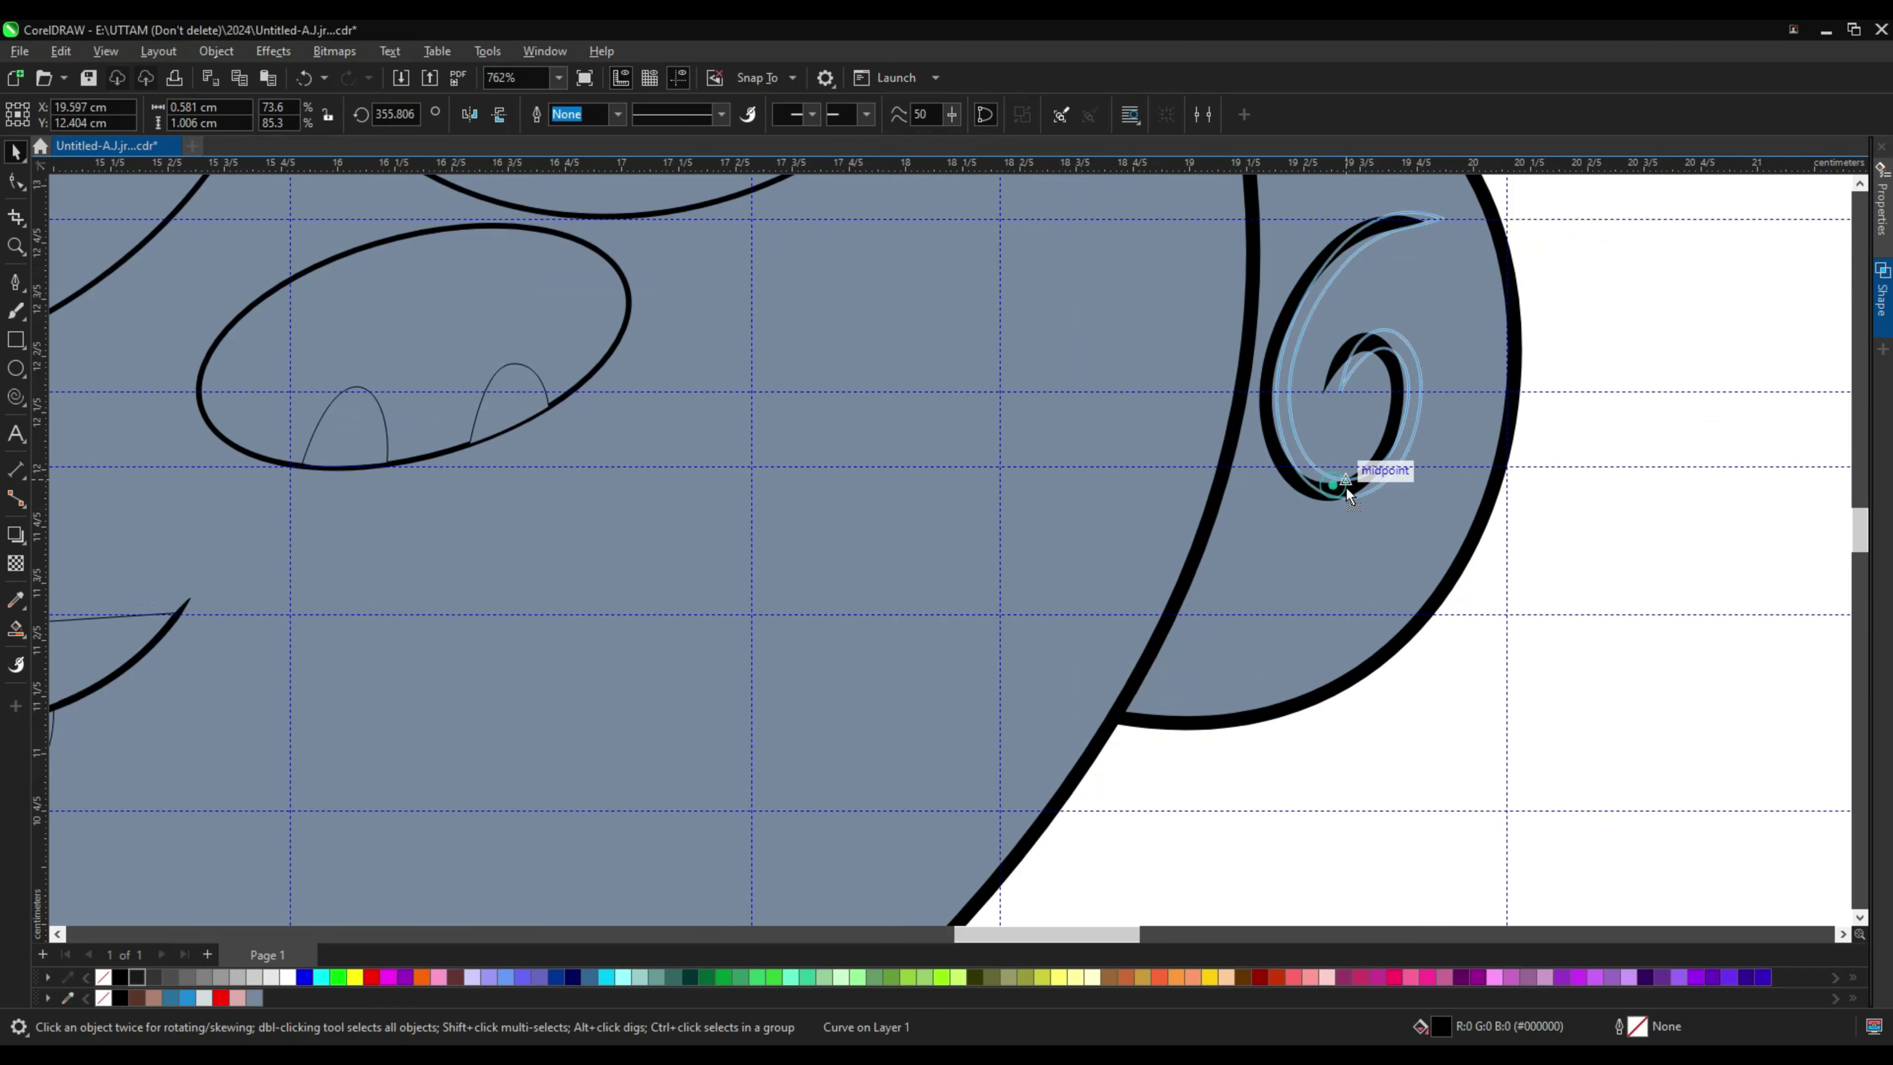
scroll(1345, 487, "down", 3)
scroll(1403, 508, "up", 1)
Step: Give the cheek spiral a 0.5 mm outline and convert that outline into a filled shape
left_click(578, 649)
left_click(618, 113)
left_click(573, 223)
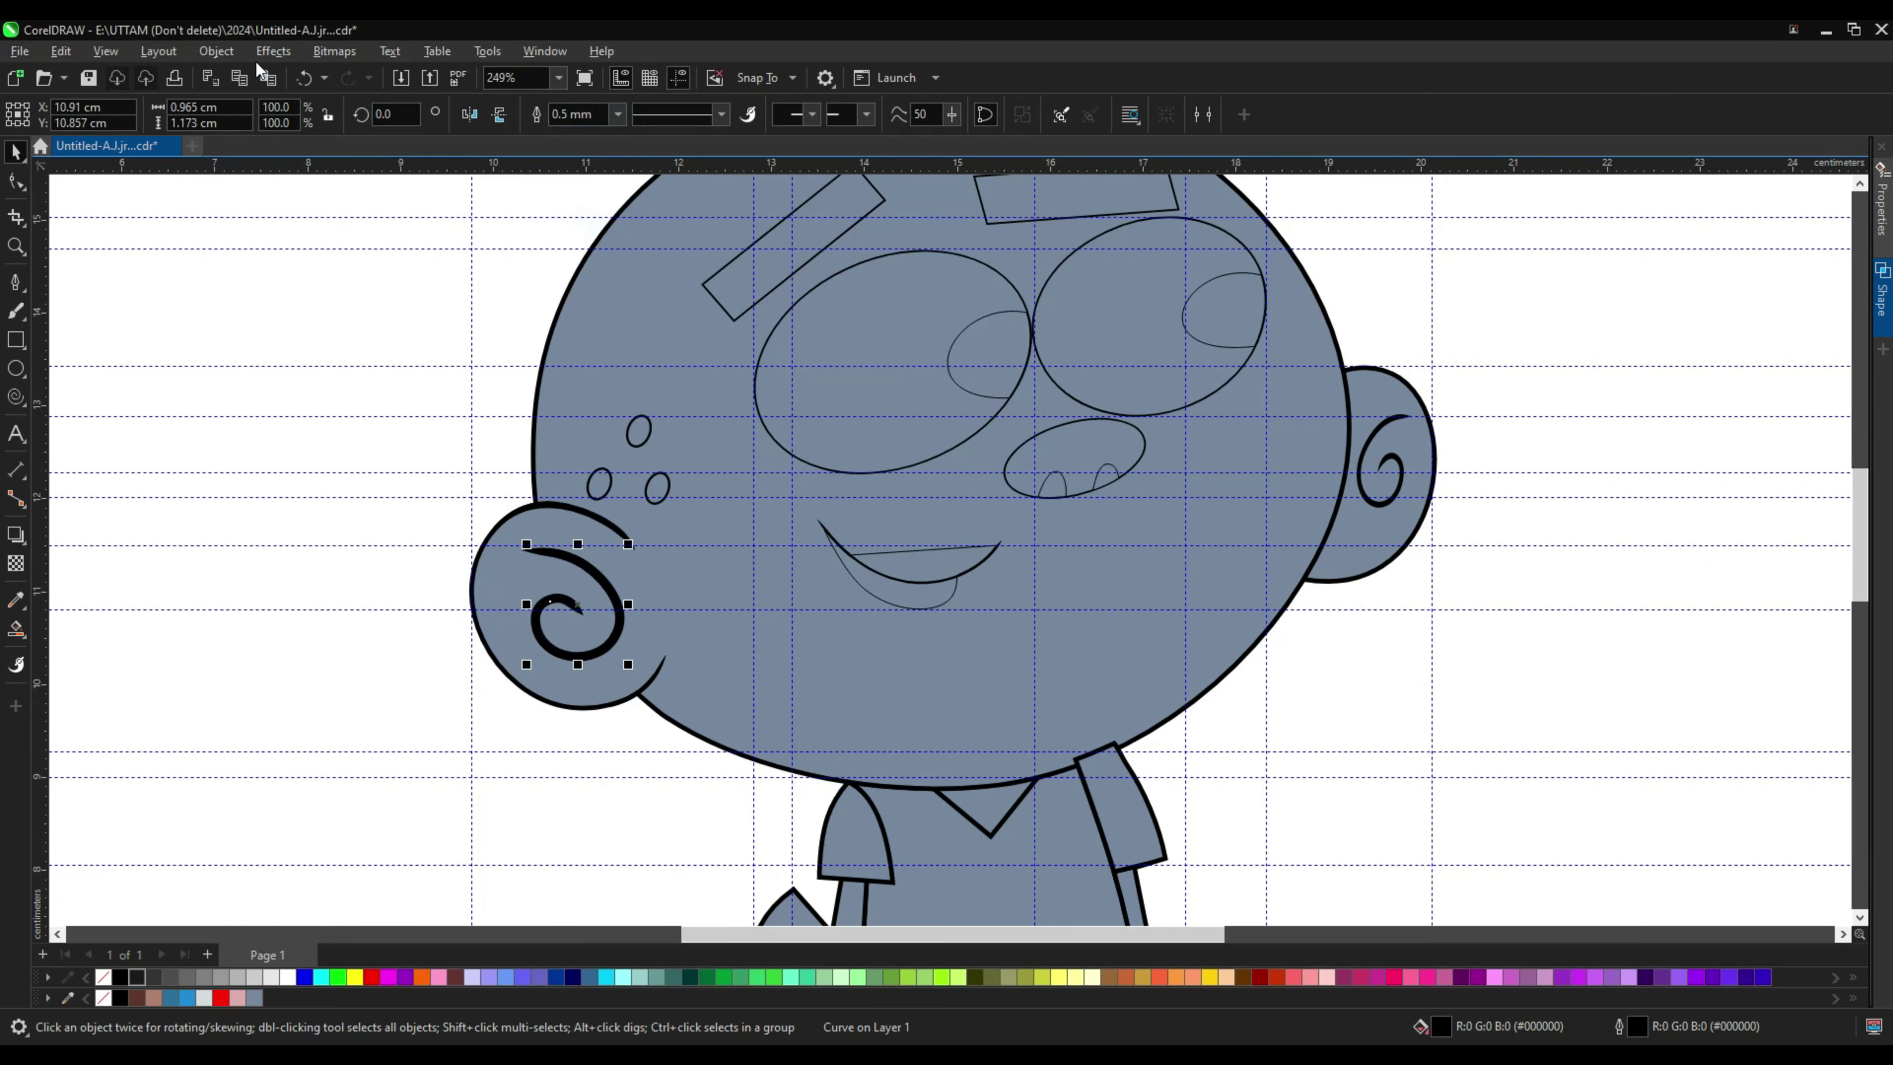
left_click(216, 51)
left_click(320, 608)
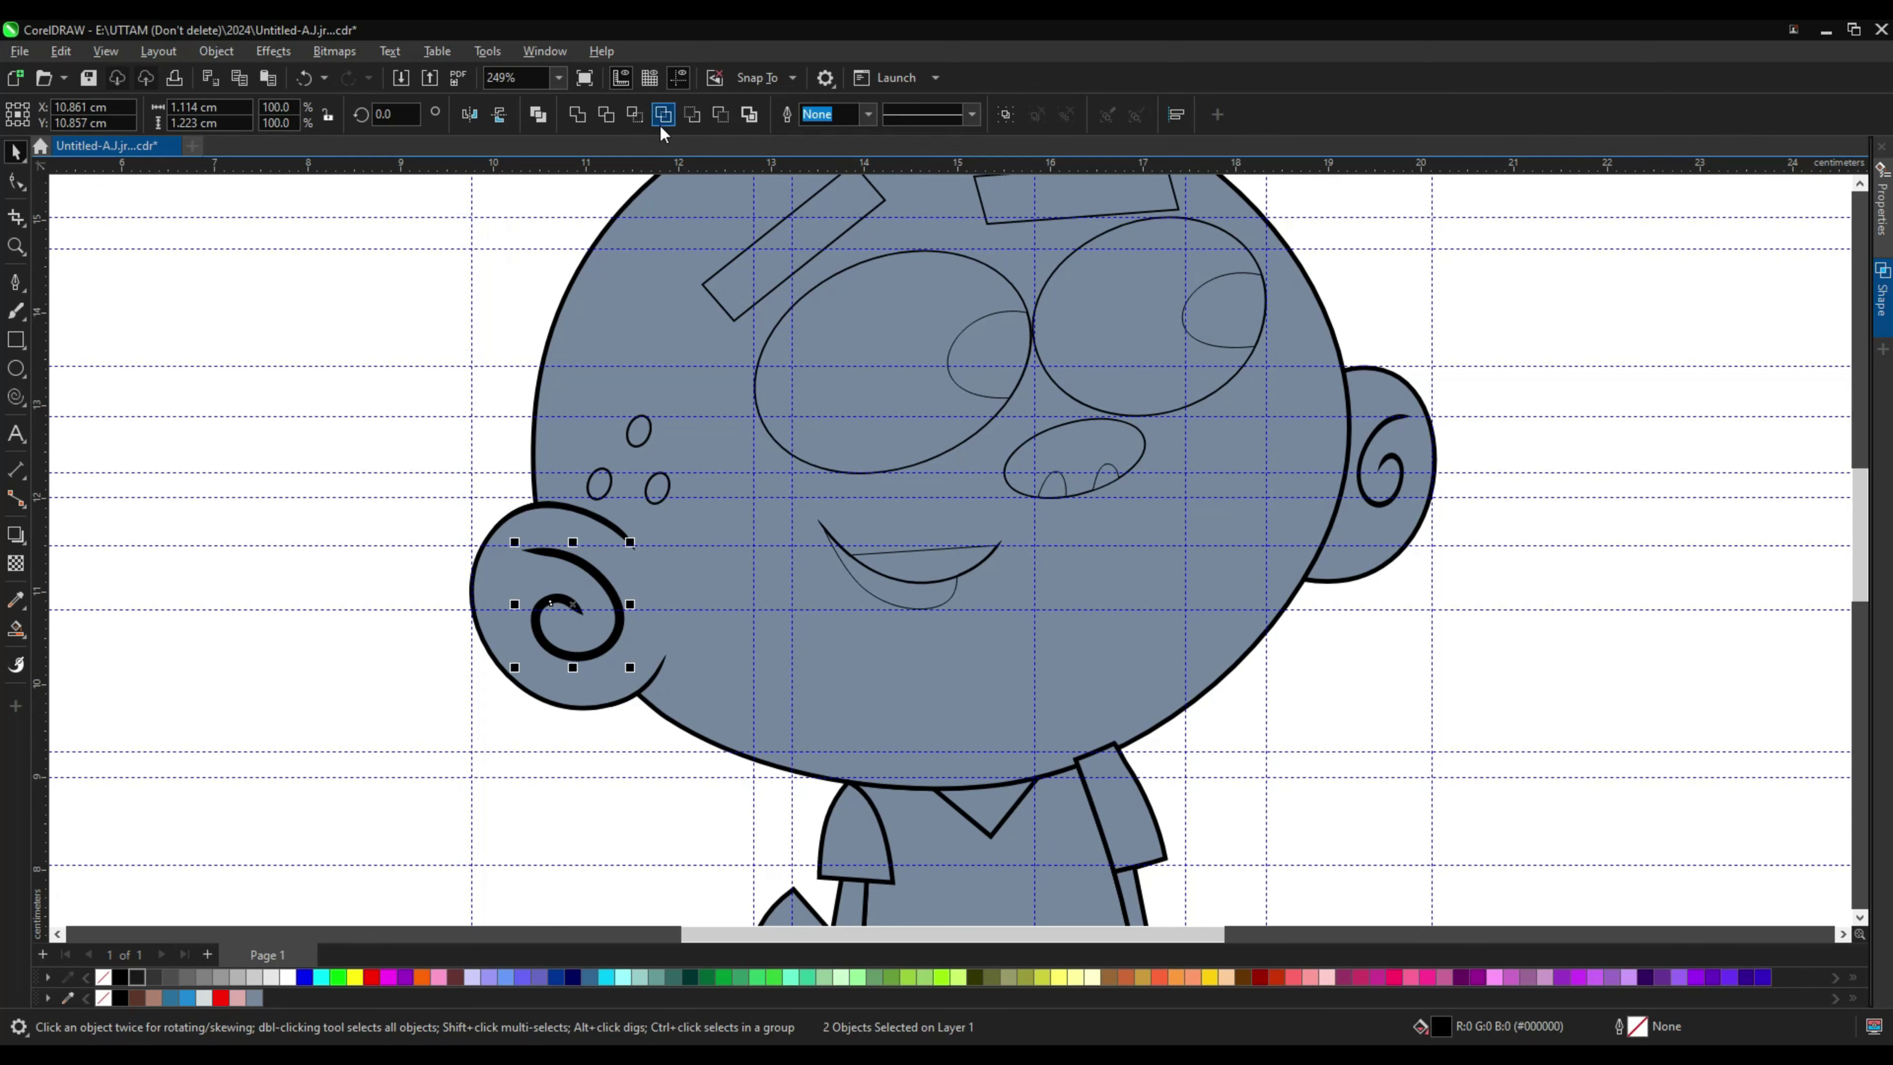
key("ctrl+z")
left_click(618, 114)
left_click(581, 201)
left_click(216, 50)
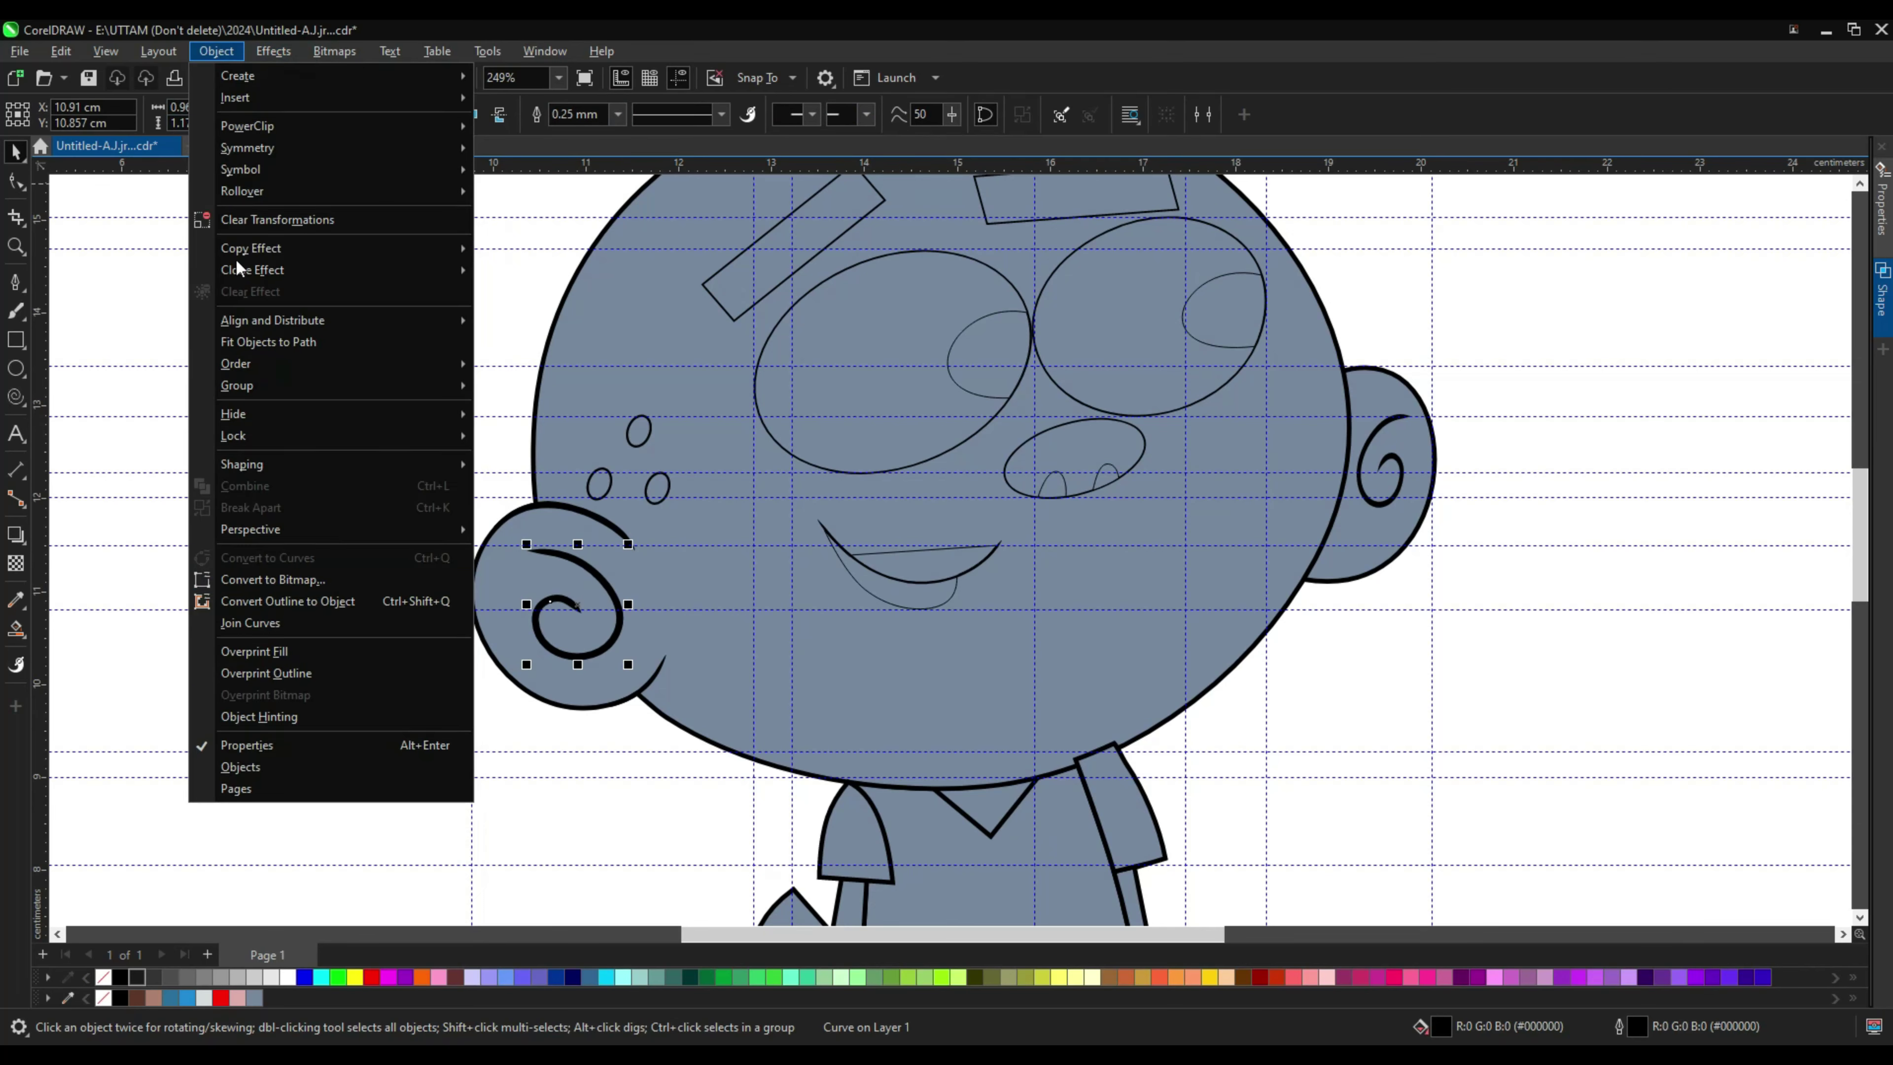
left_click(329, 601)
left_click(372, 536)
Step: Draw two straight finger lines running into the boy's hand
key("shift+F4")
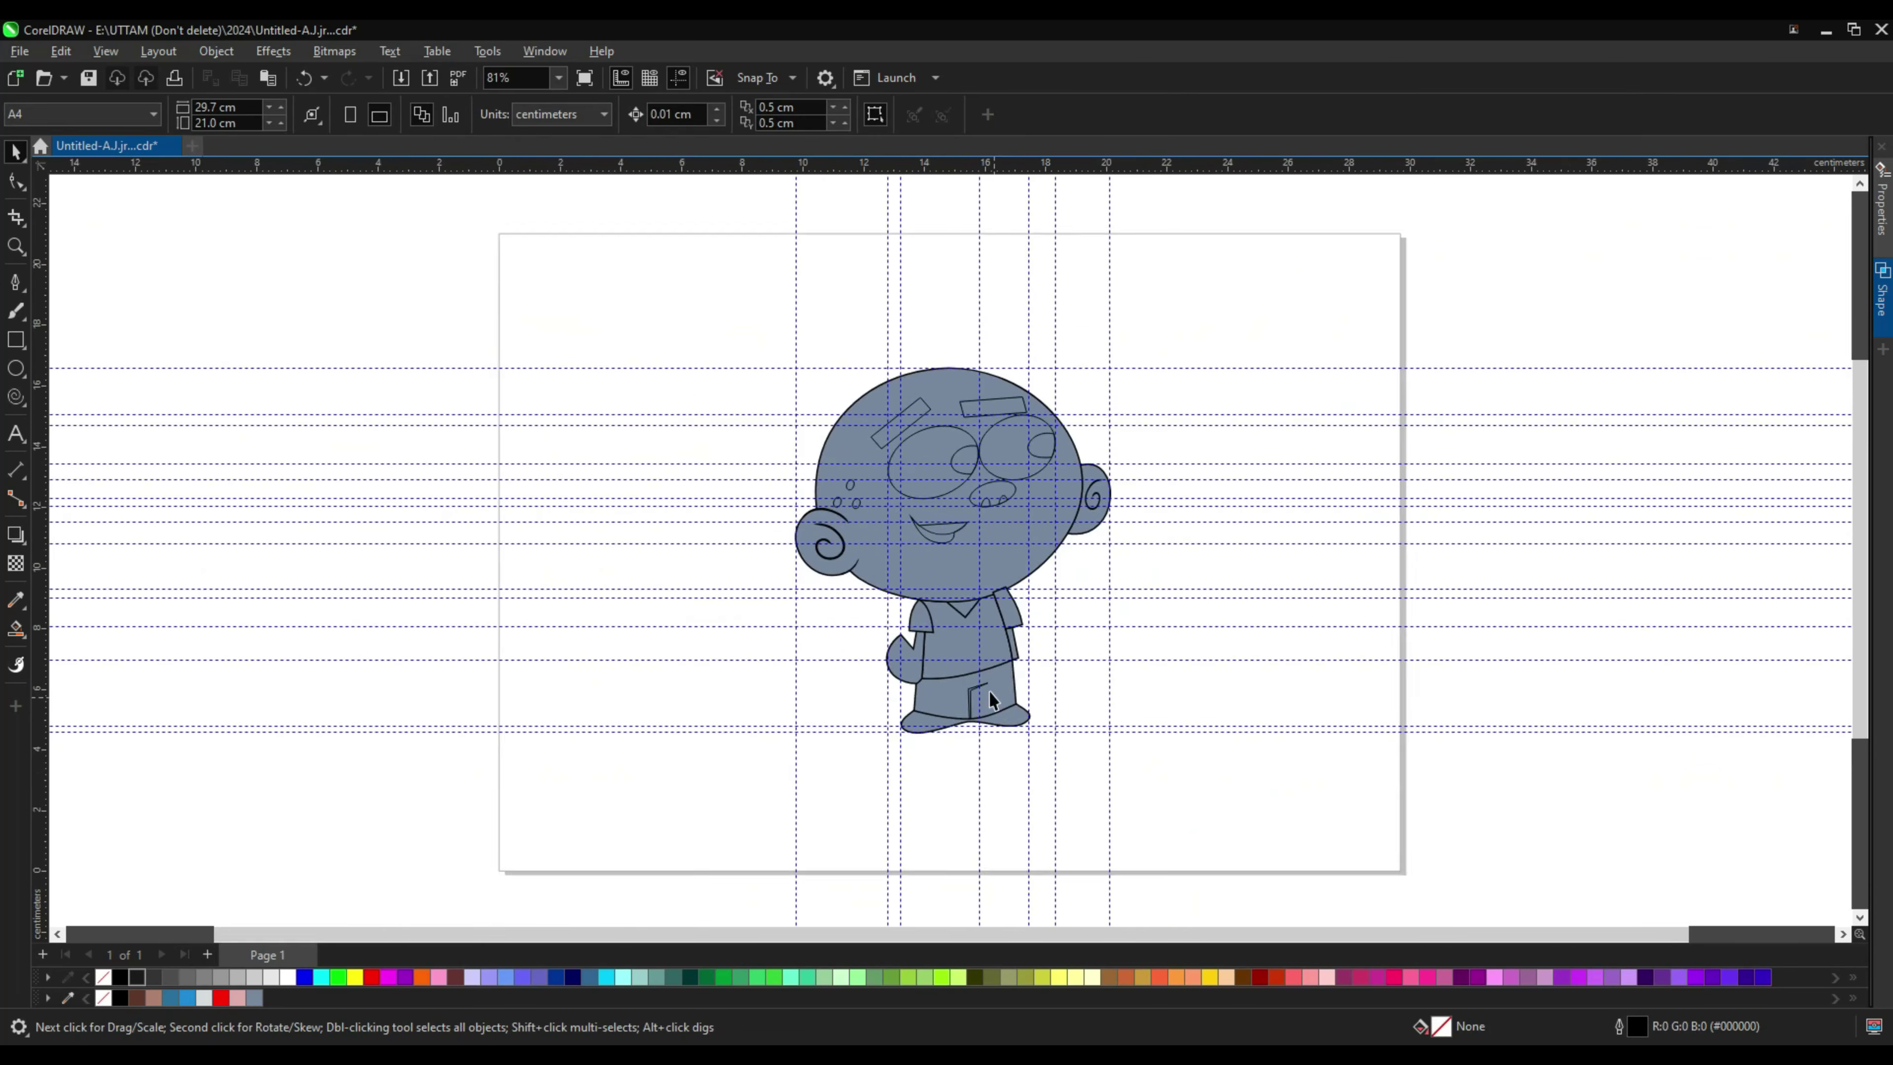
left_click(15, 282)
scroll(922, 644, "up", 5)
scroll(859, 796, "up", 2)
left_click(749, 674)
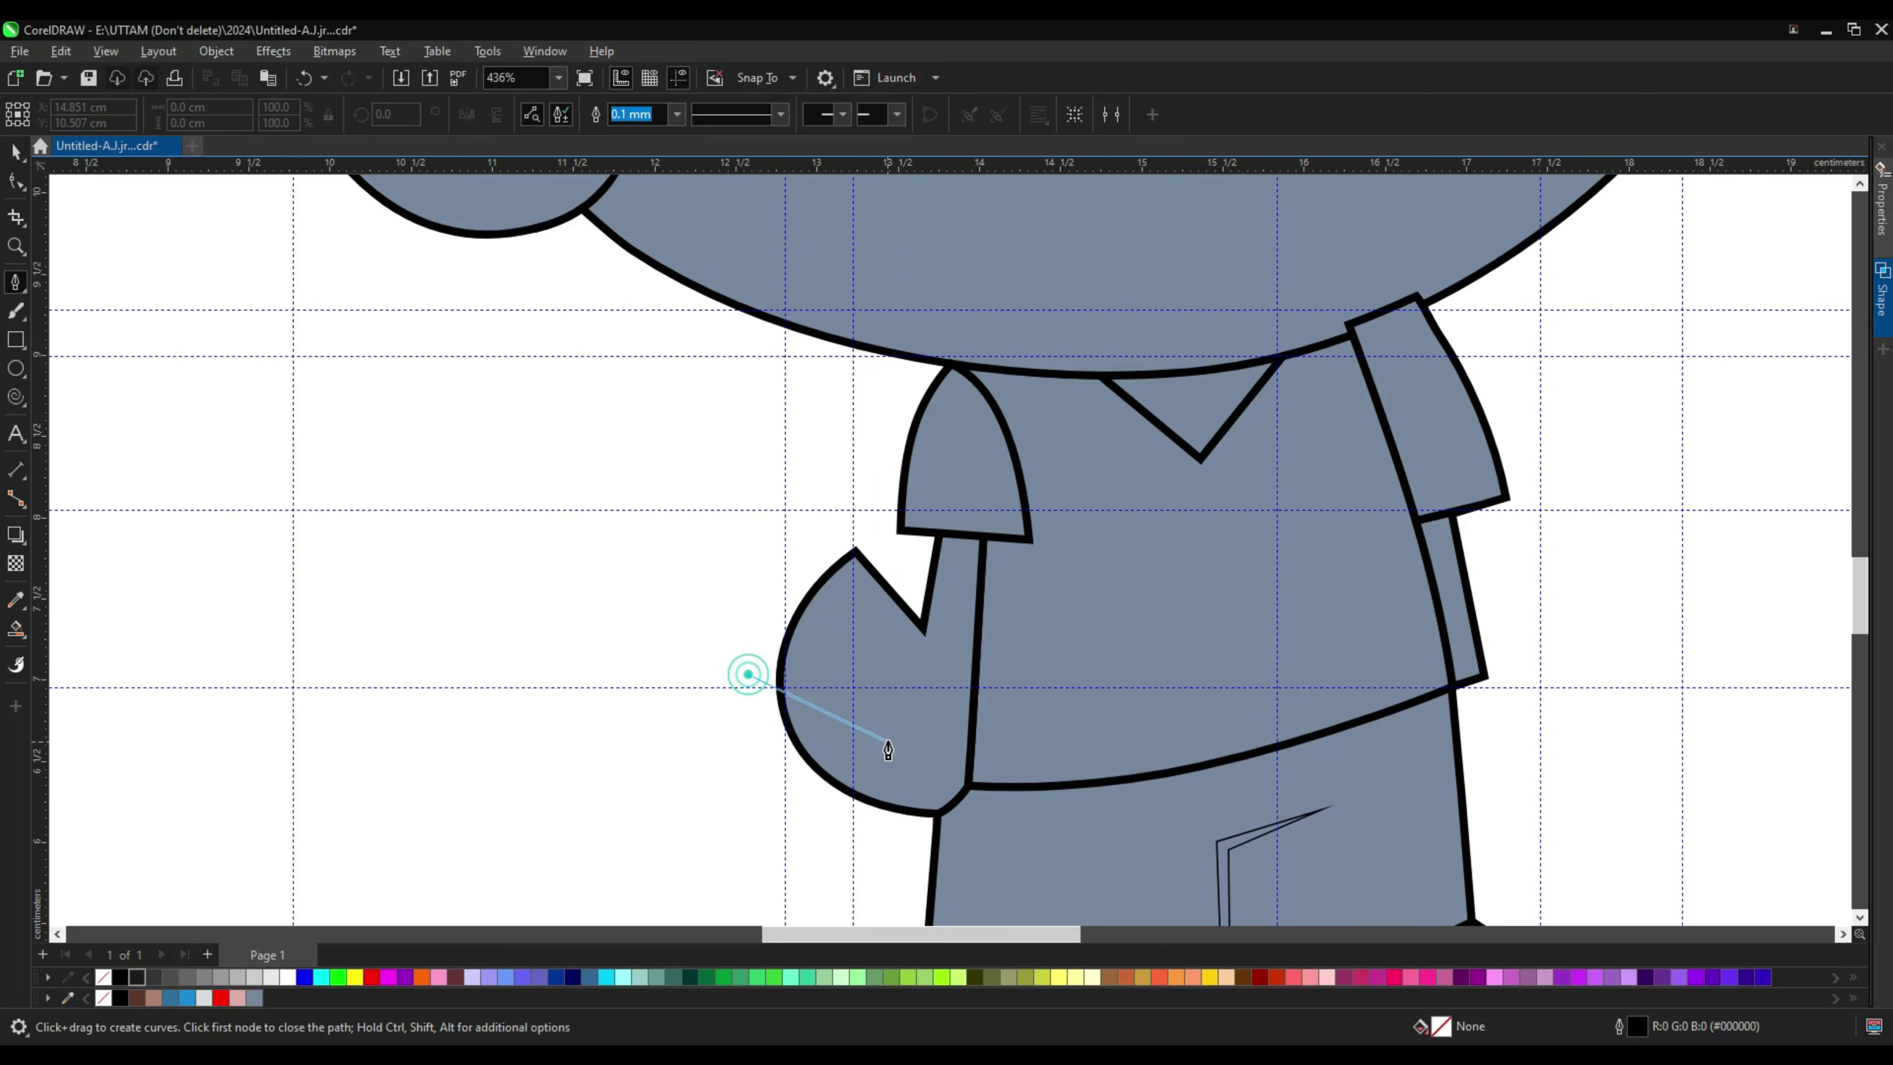
double_click(900, 728)
left_click(801, 573)
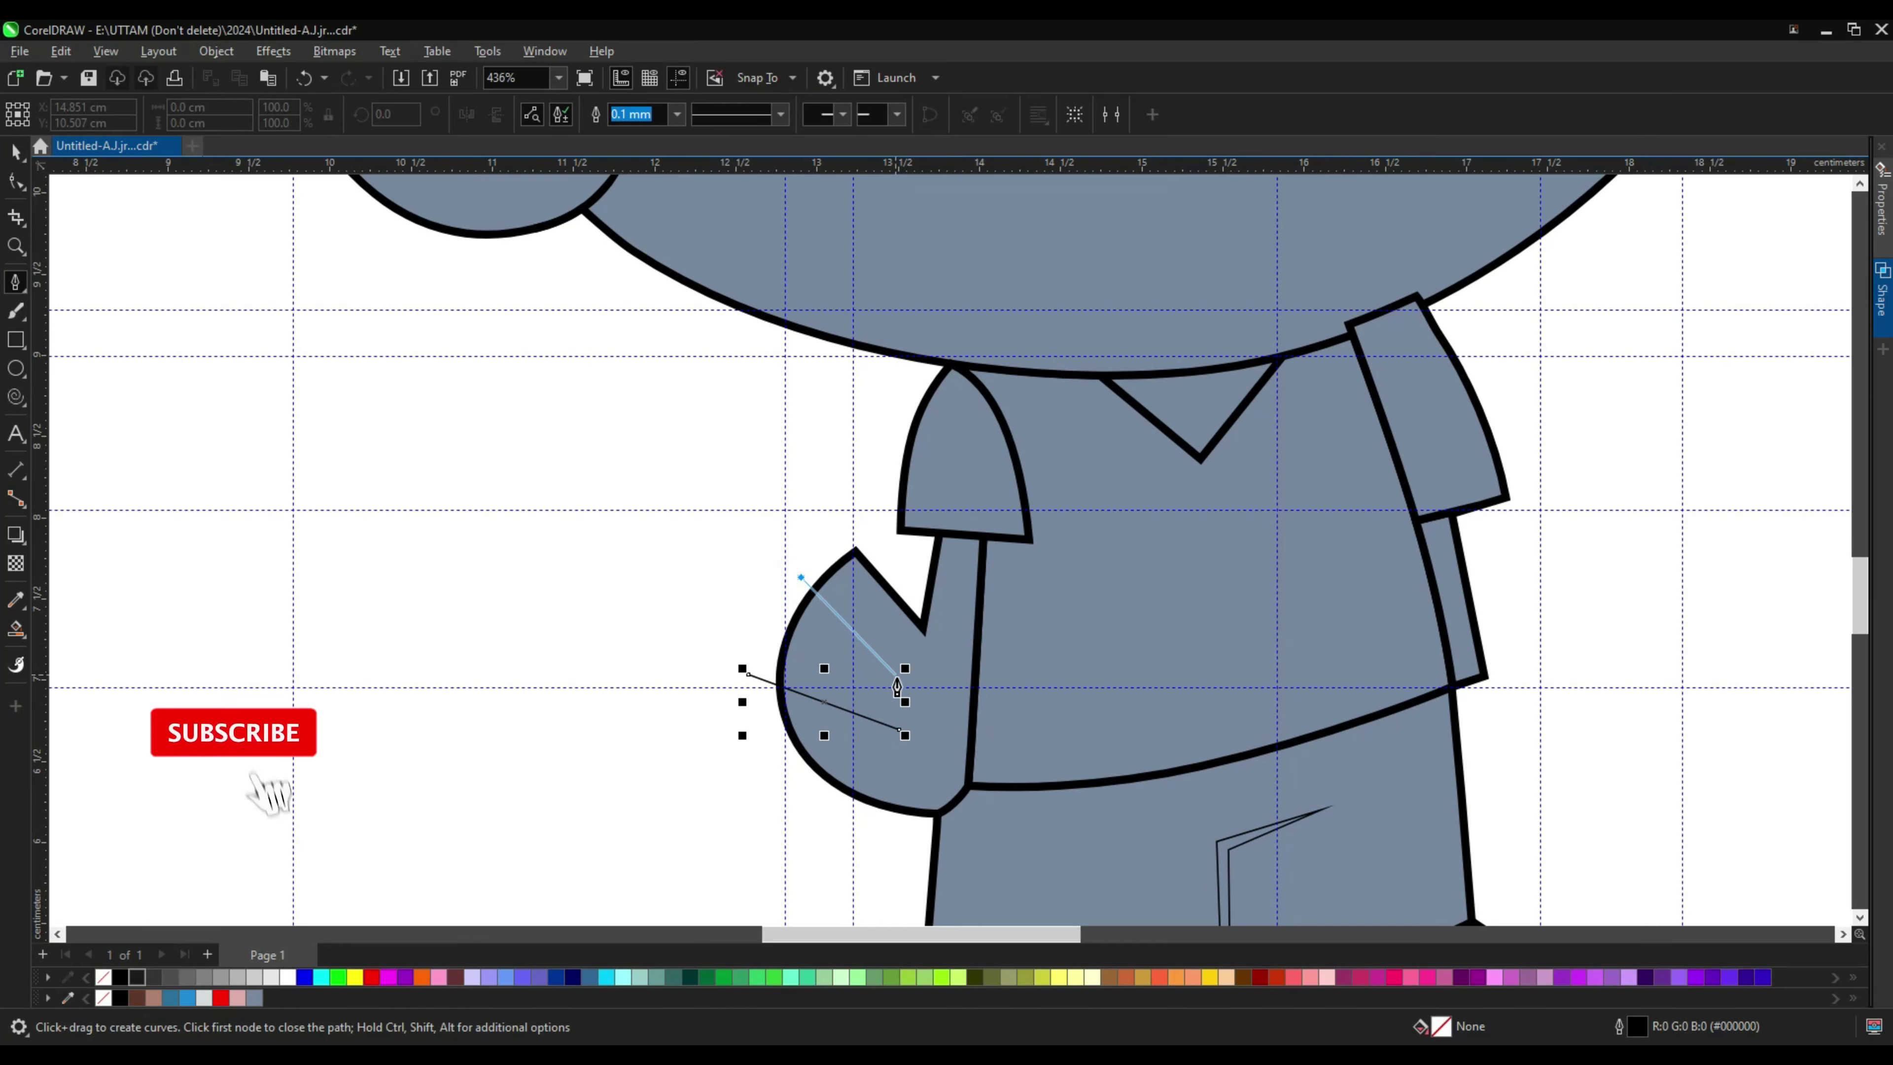
double_click(908, 689)
Step: Delete the extra node on the hand outline
scroll(907, 691, "up", 2)
left_click(900, 453)
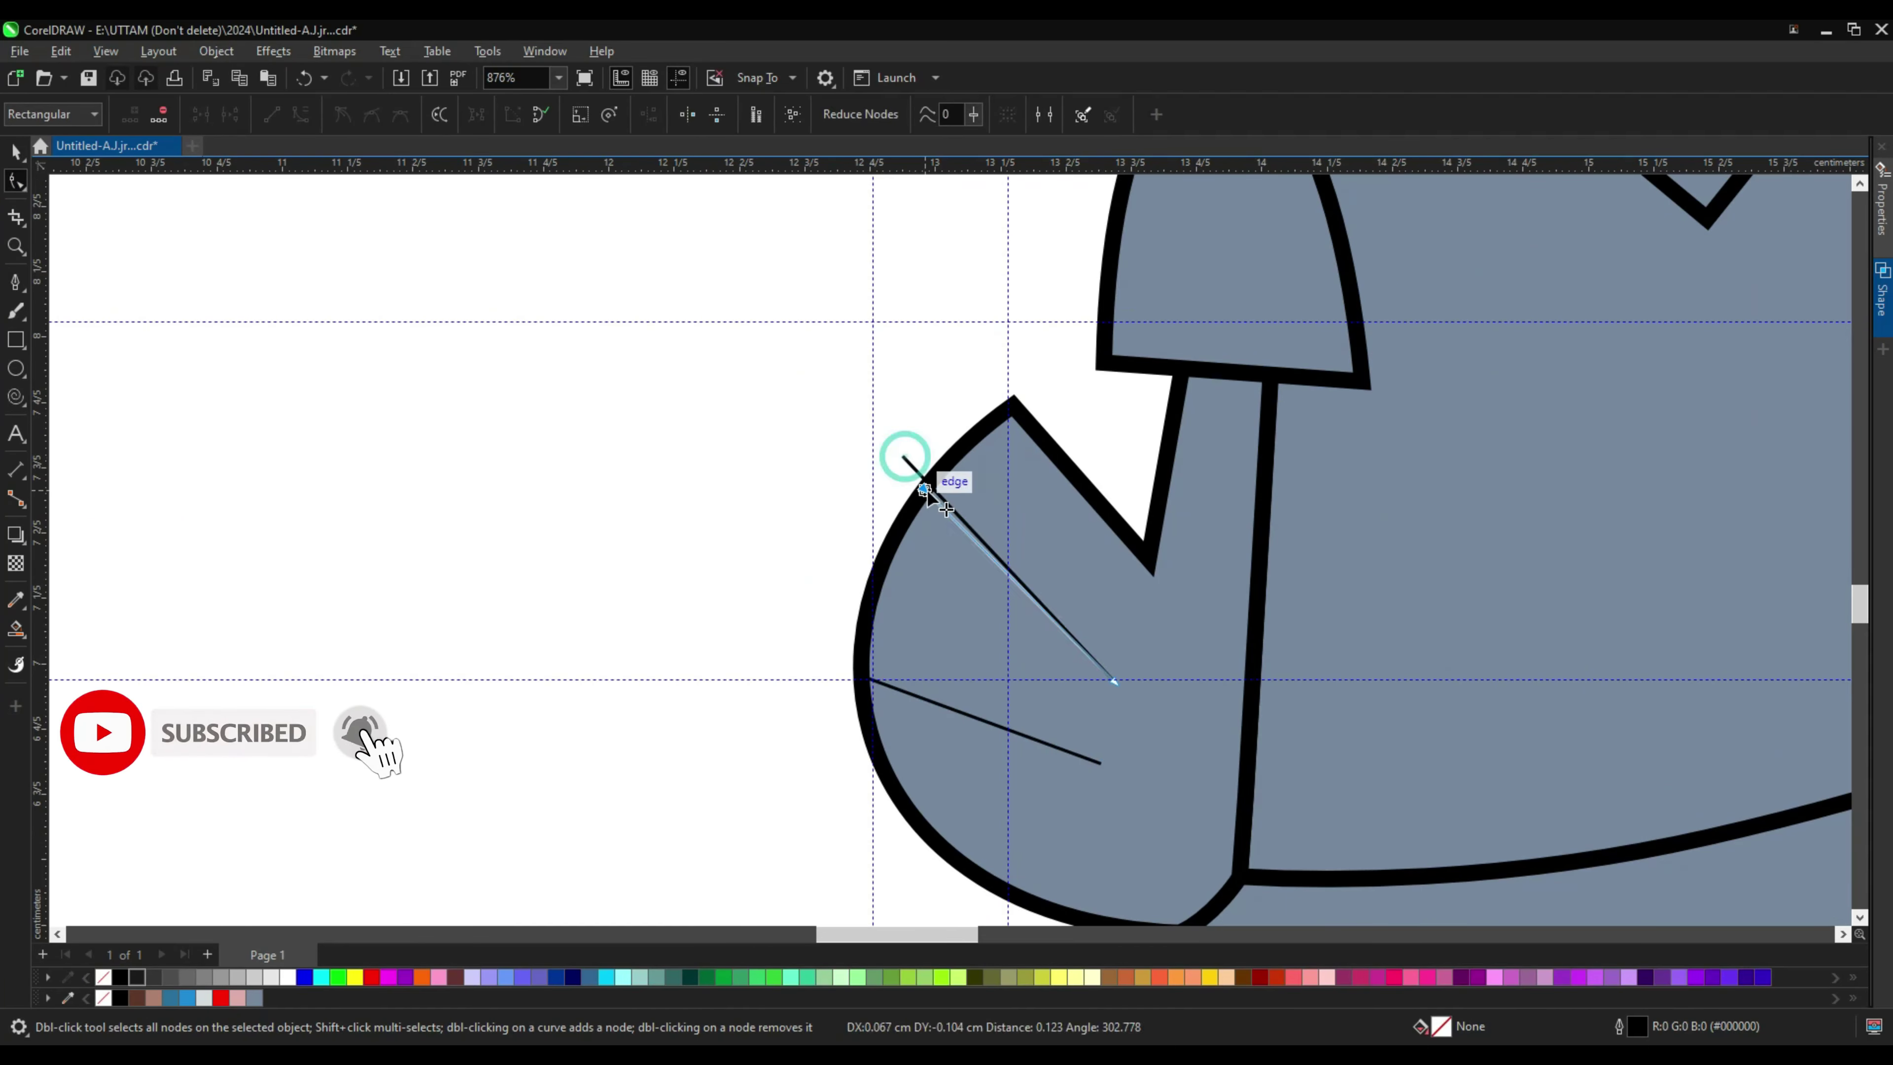
key("F10")
scroll(1031, 556, "down", 1)
left_click(1029, 538)
left_click(1115, 528)
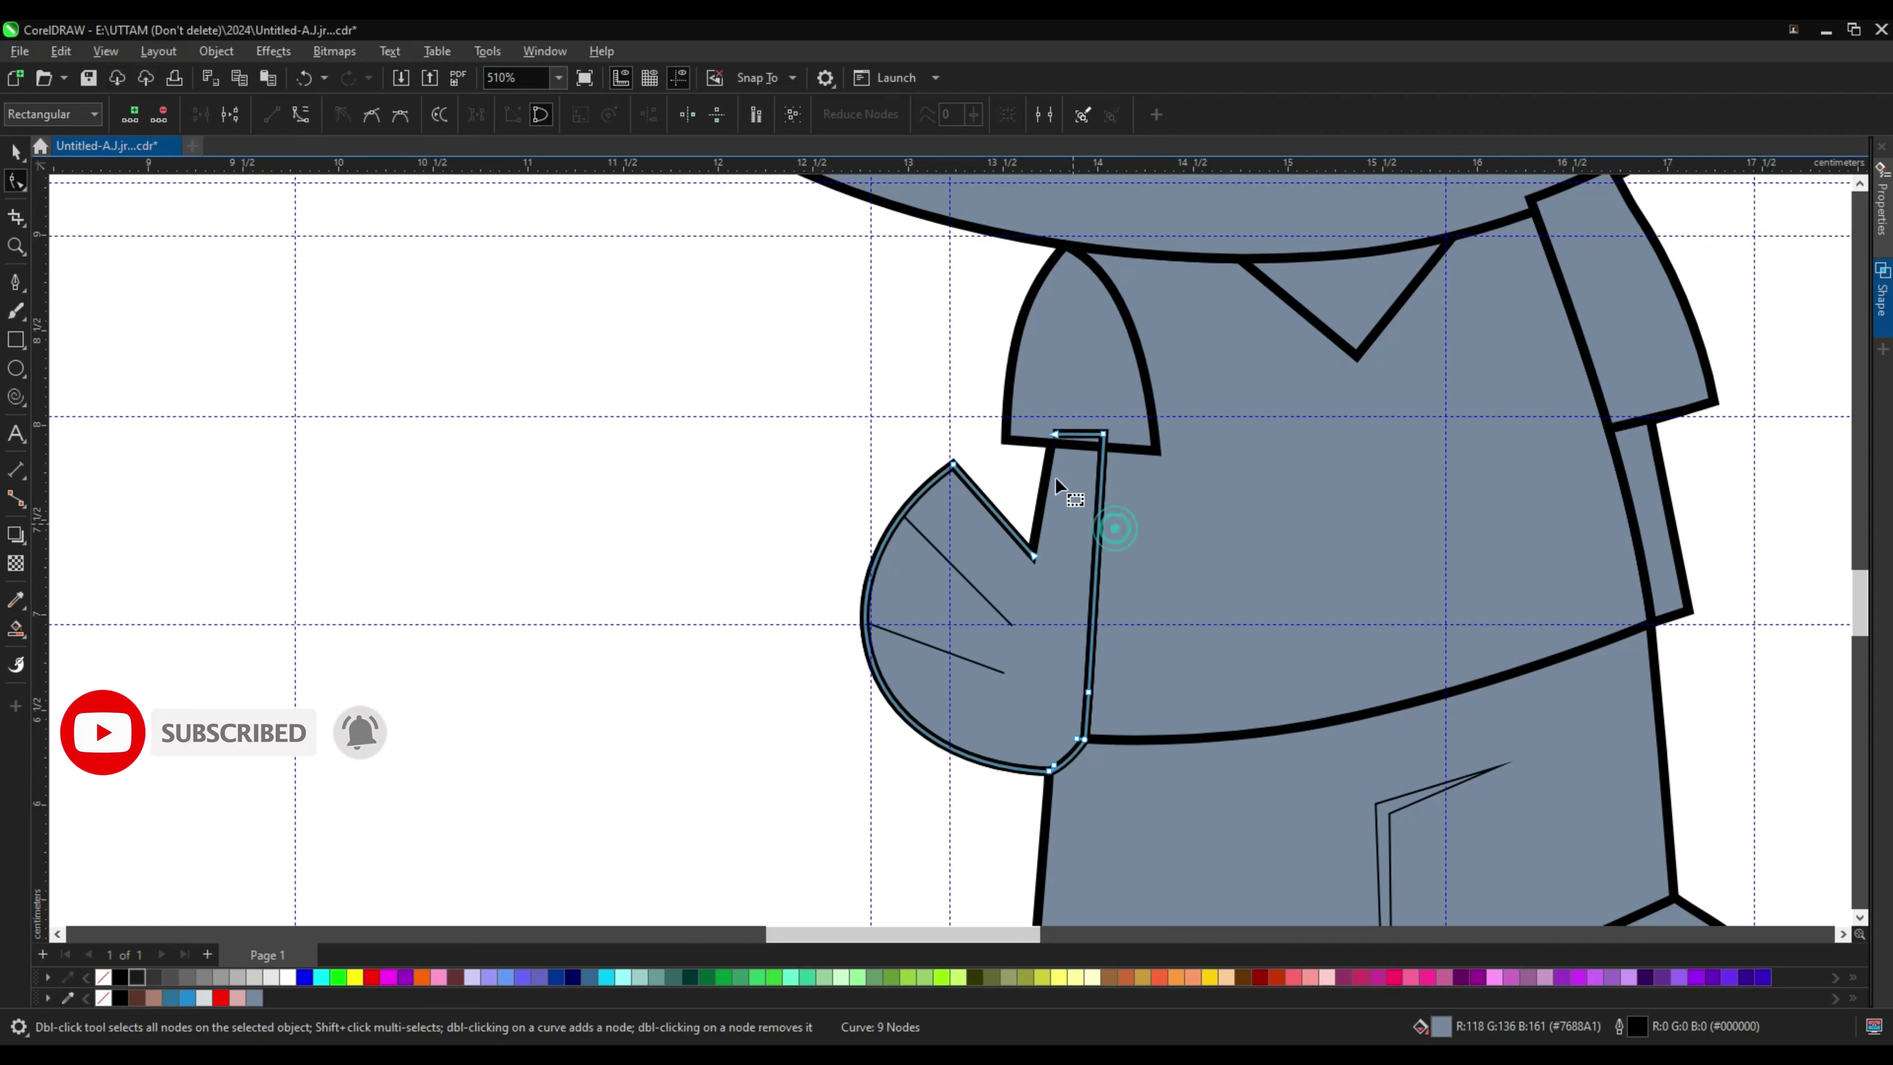
key("Delete")
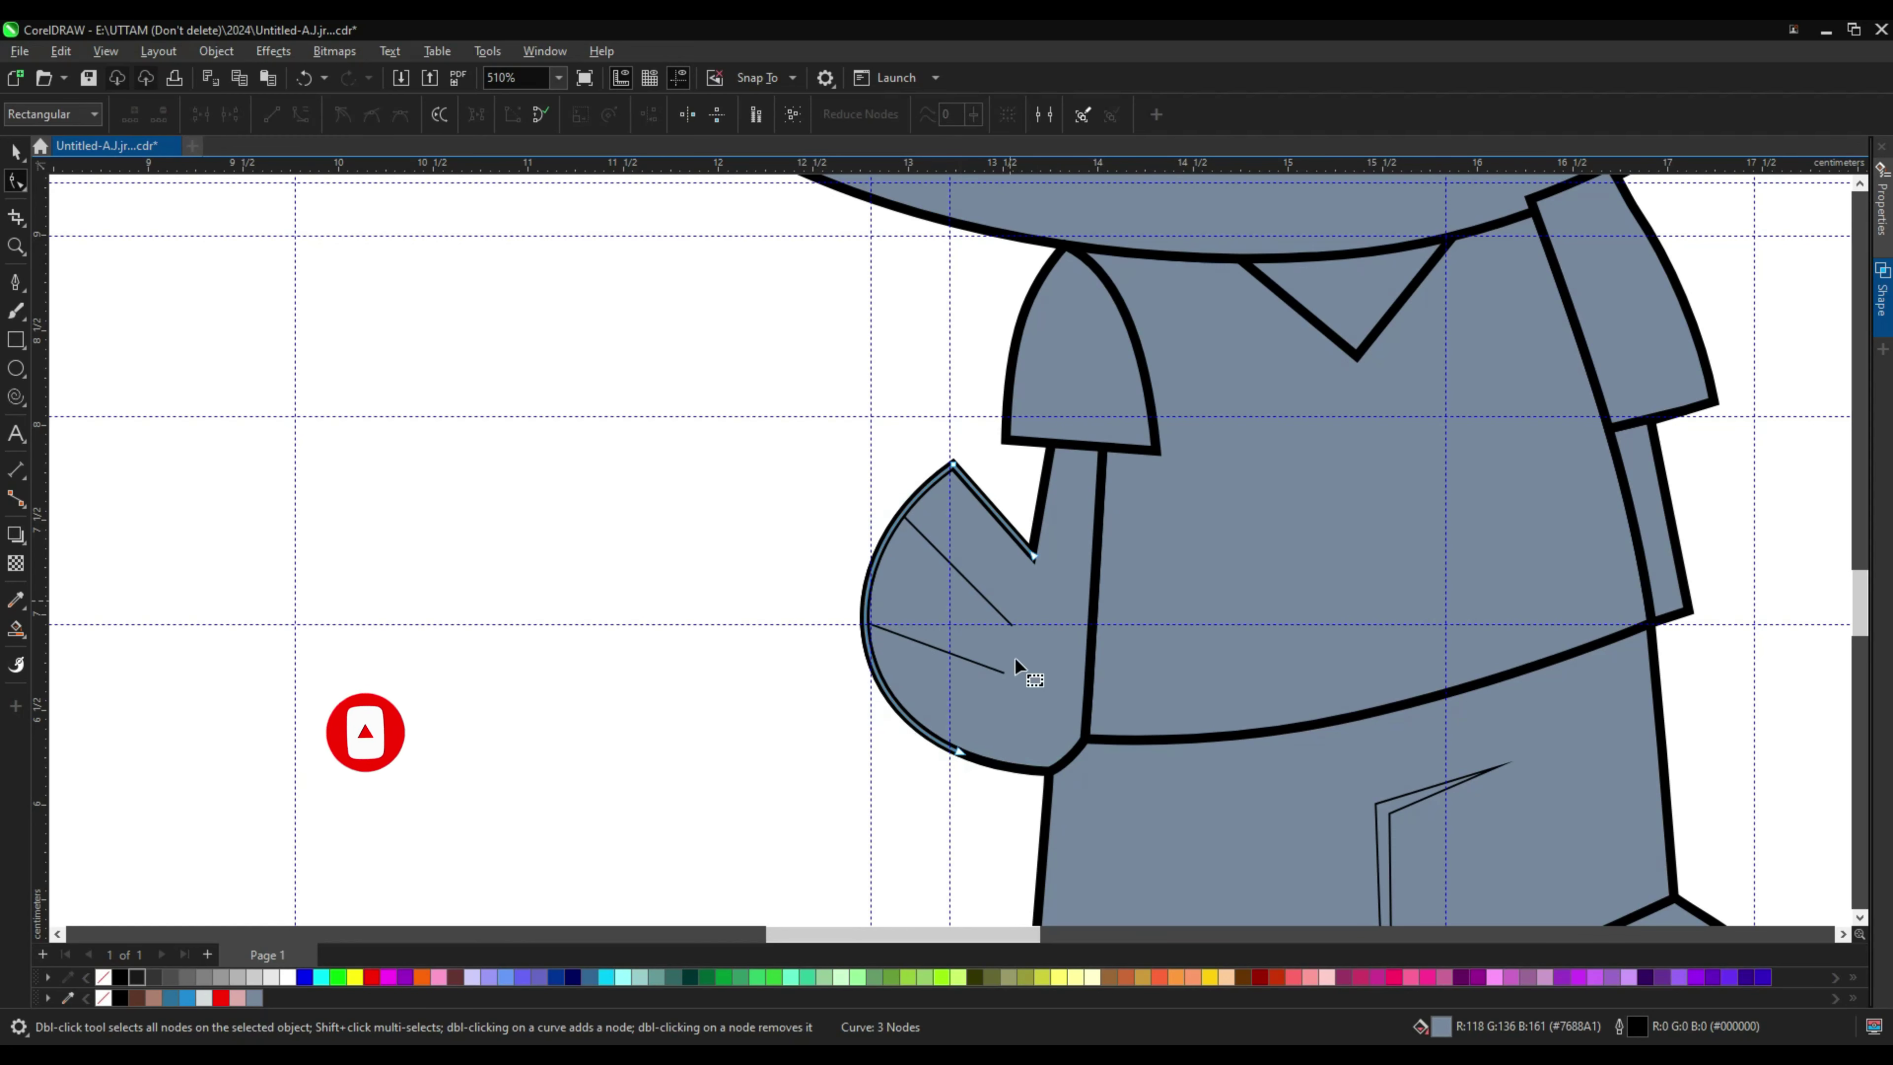
Step: Reposition the finger lines' ends onto the hand edge and inside the palm, then select all three
left_click_drag(714, 401, 1056, 724)
scroll(995, 691, "up", 2)
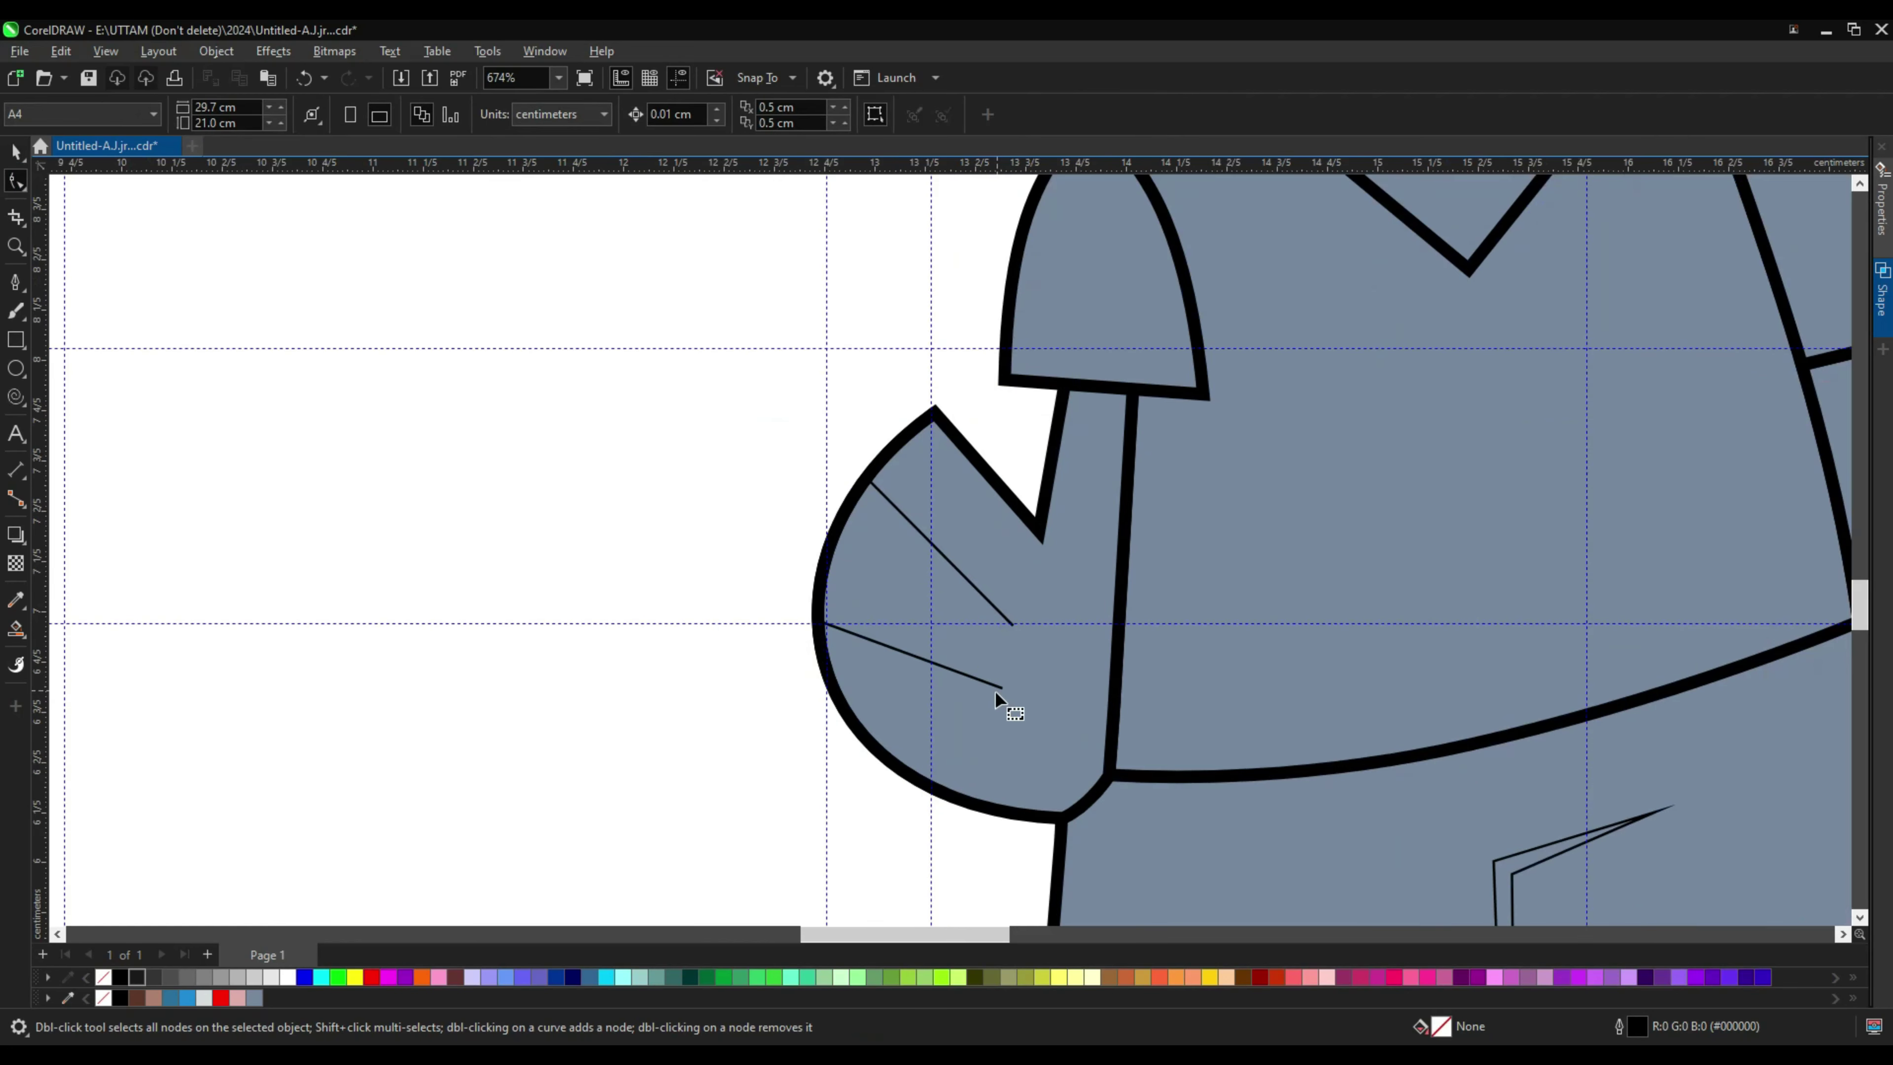
left_click(994, 687)
scroll(977, 653, "up", 1)
scroll(1019, 622, "up", 2)
scroll(894, 563, "down", 3)
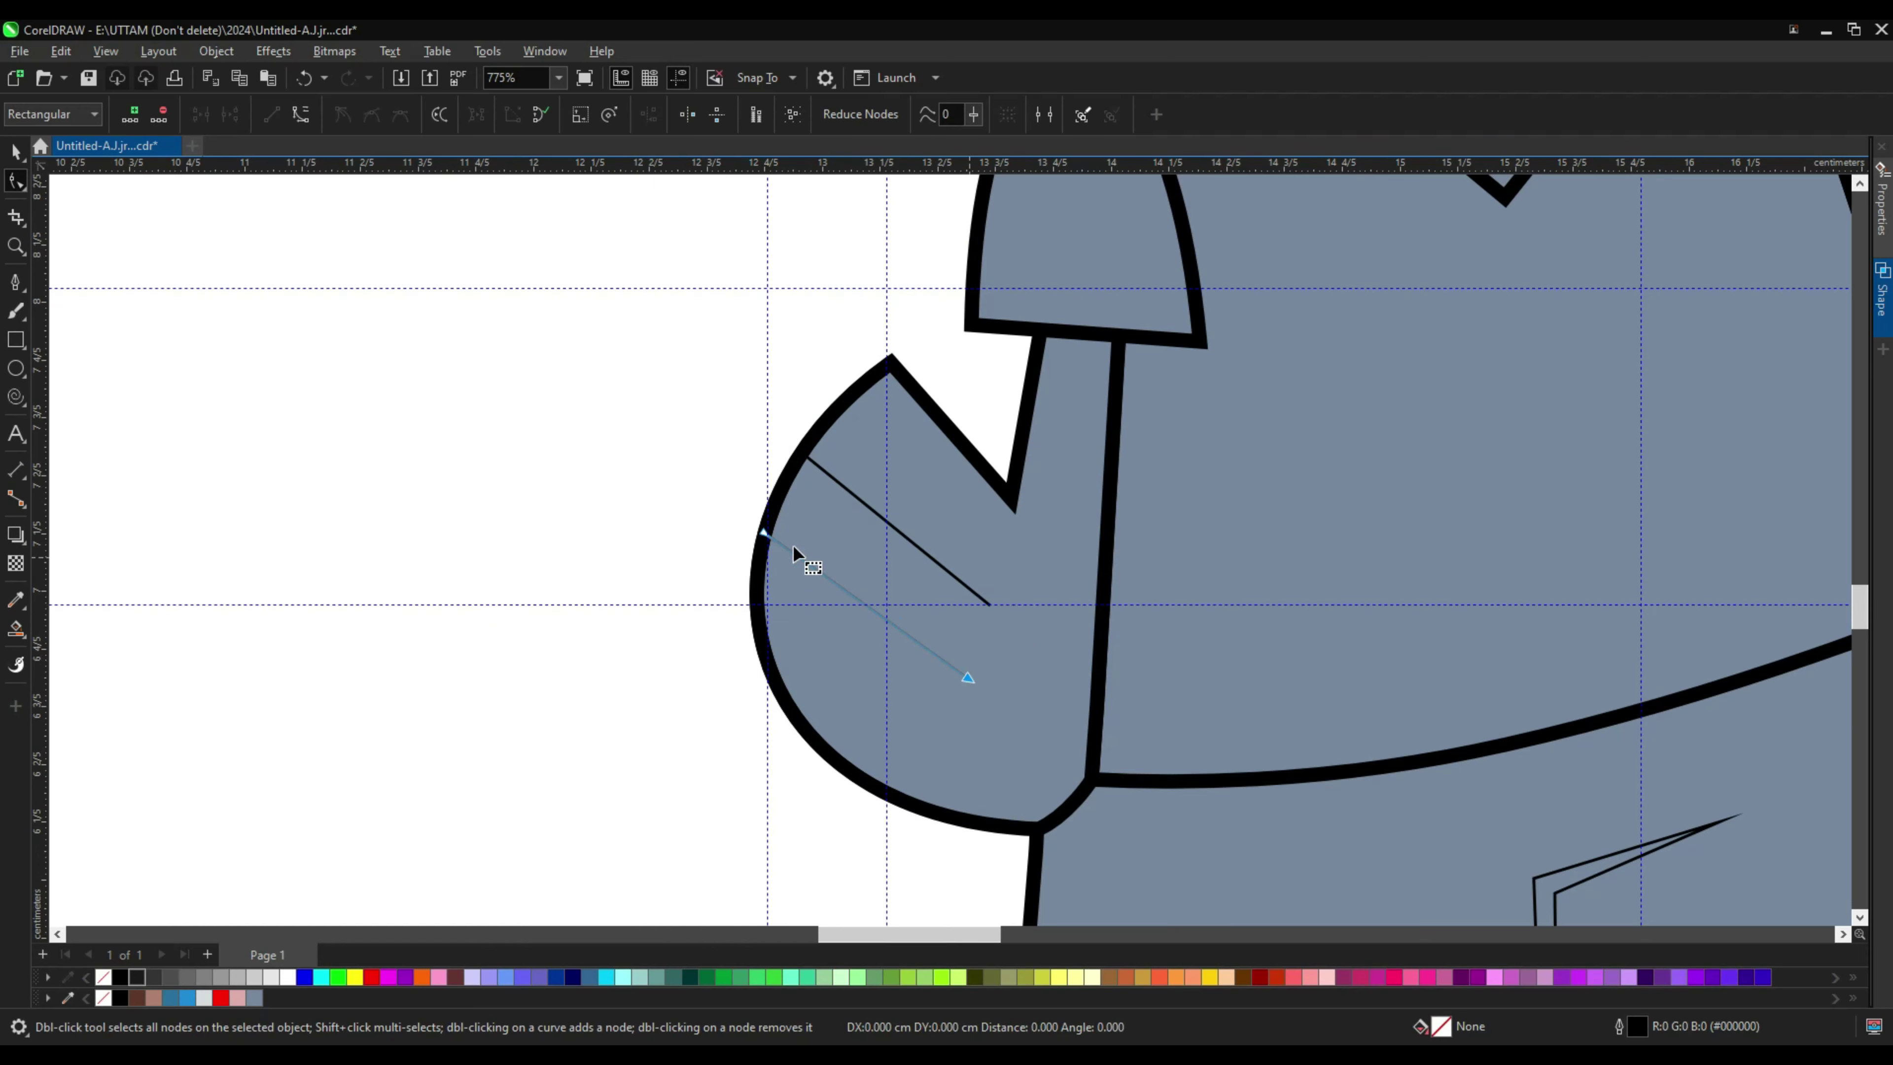
mouse_move(967, 678)
left_mouse_down()
mouse_move(987, 659)
mouse_move(974, 715)
left_mouse_up()
left_click_drag(758, 558, 754, 580)
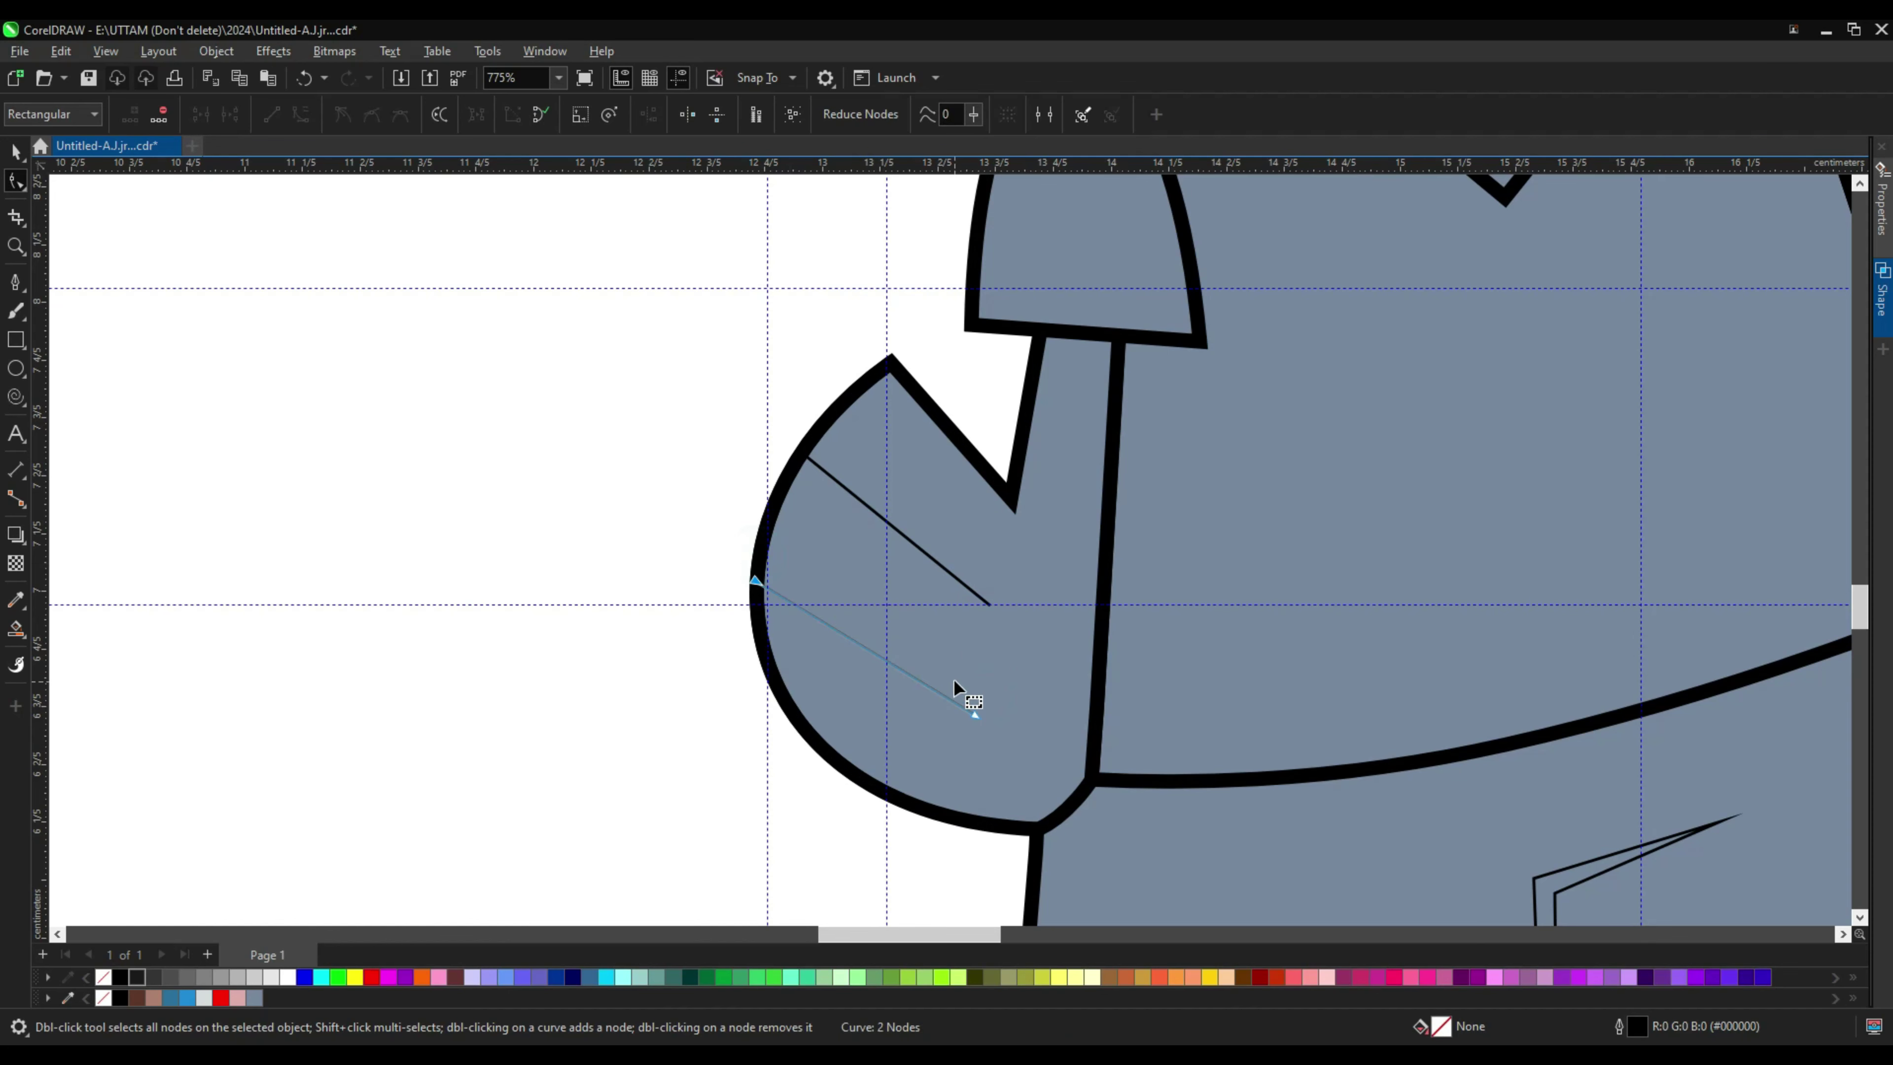
left_click_drag(961, 704, 971, 717)
left_click_drag(989, 604, 993, 629)
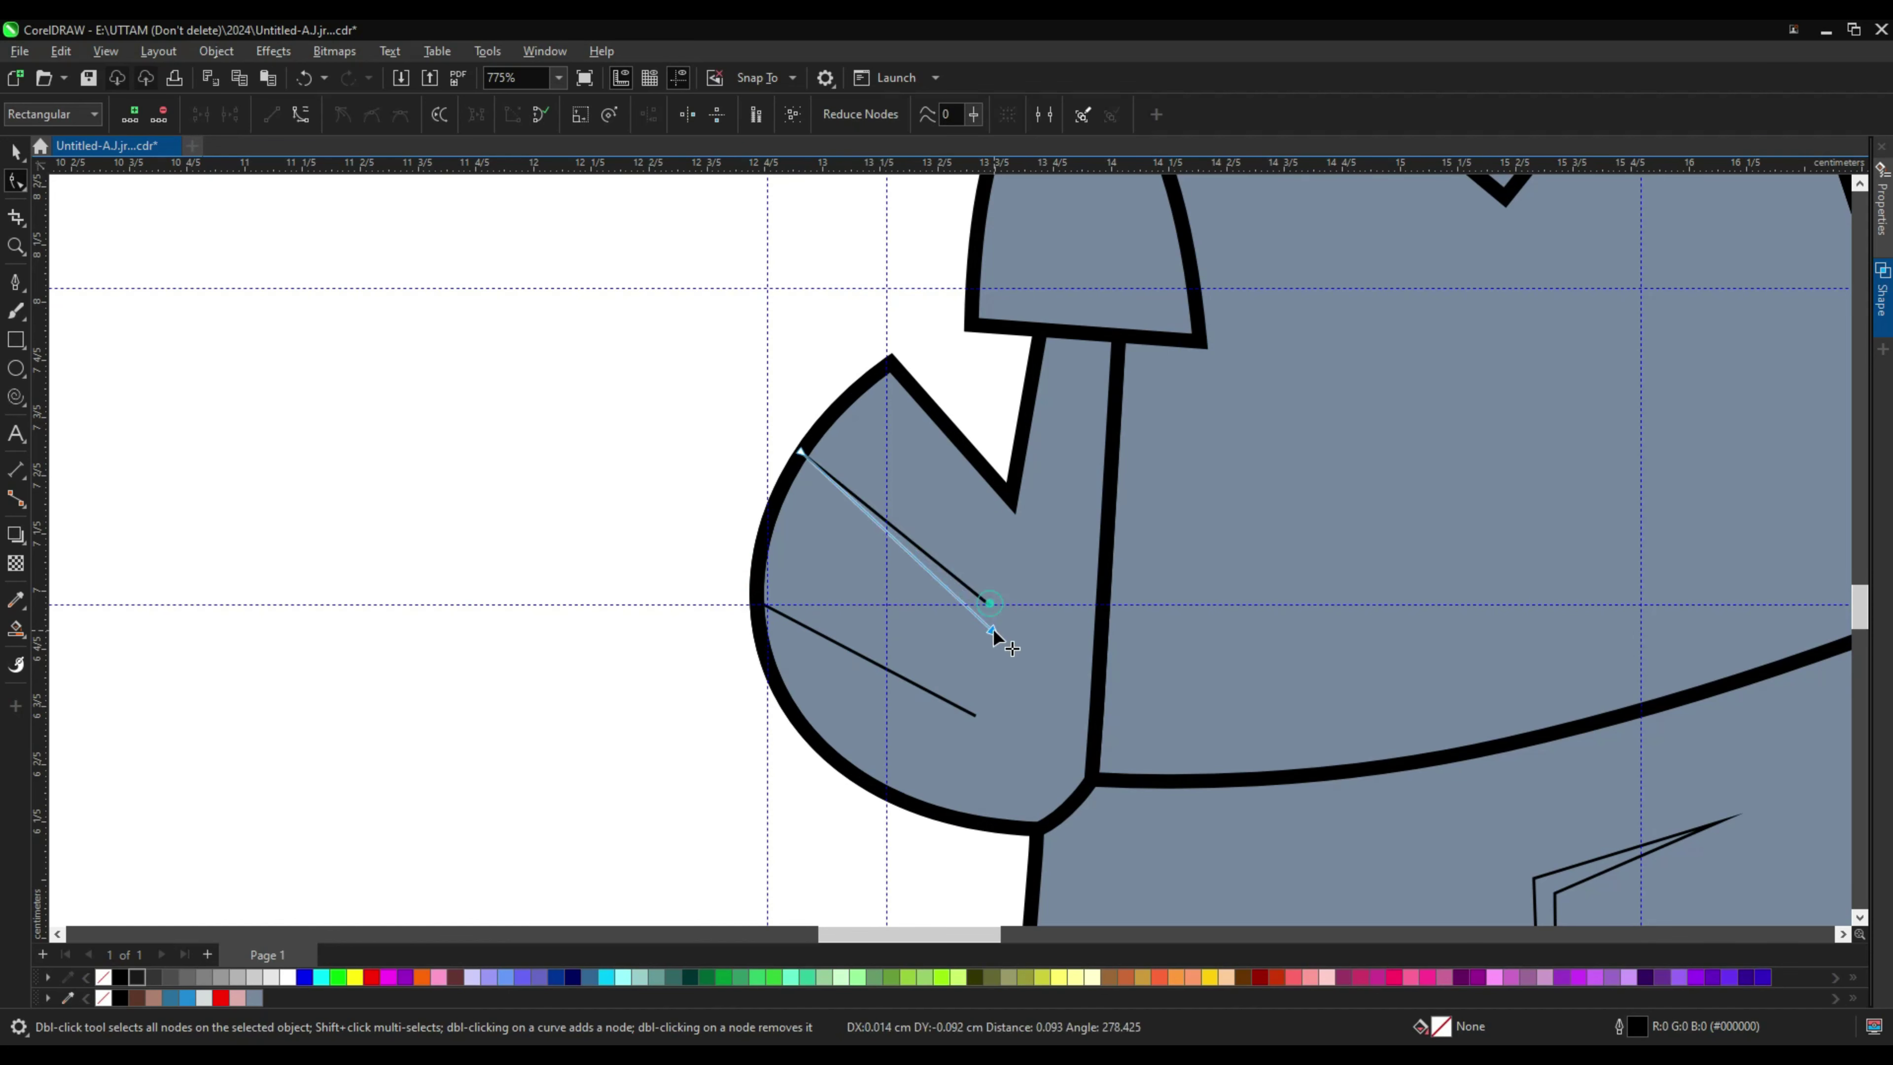
left_click_drag(808, 458, 802, 443)
scroll(841, 659, "down", 1)
key("space")
left_click_drag(581, 417, 976, 787)
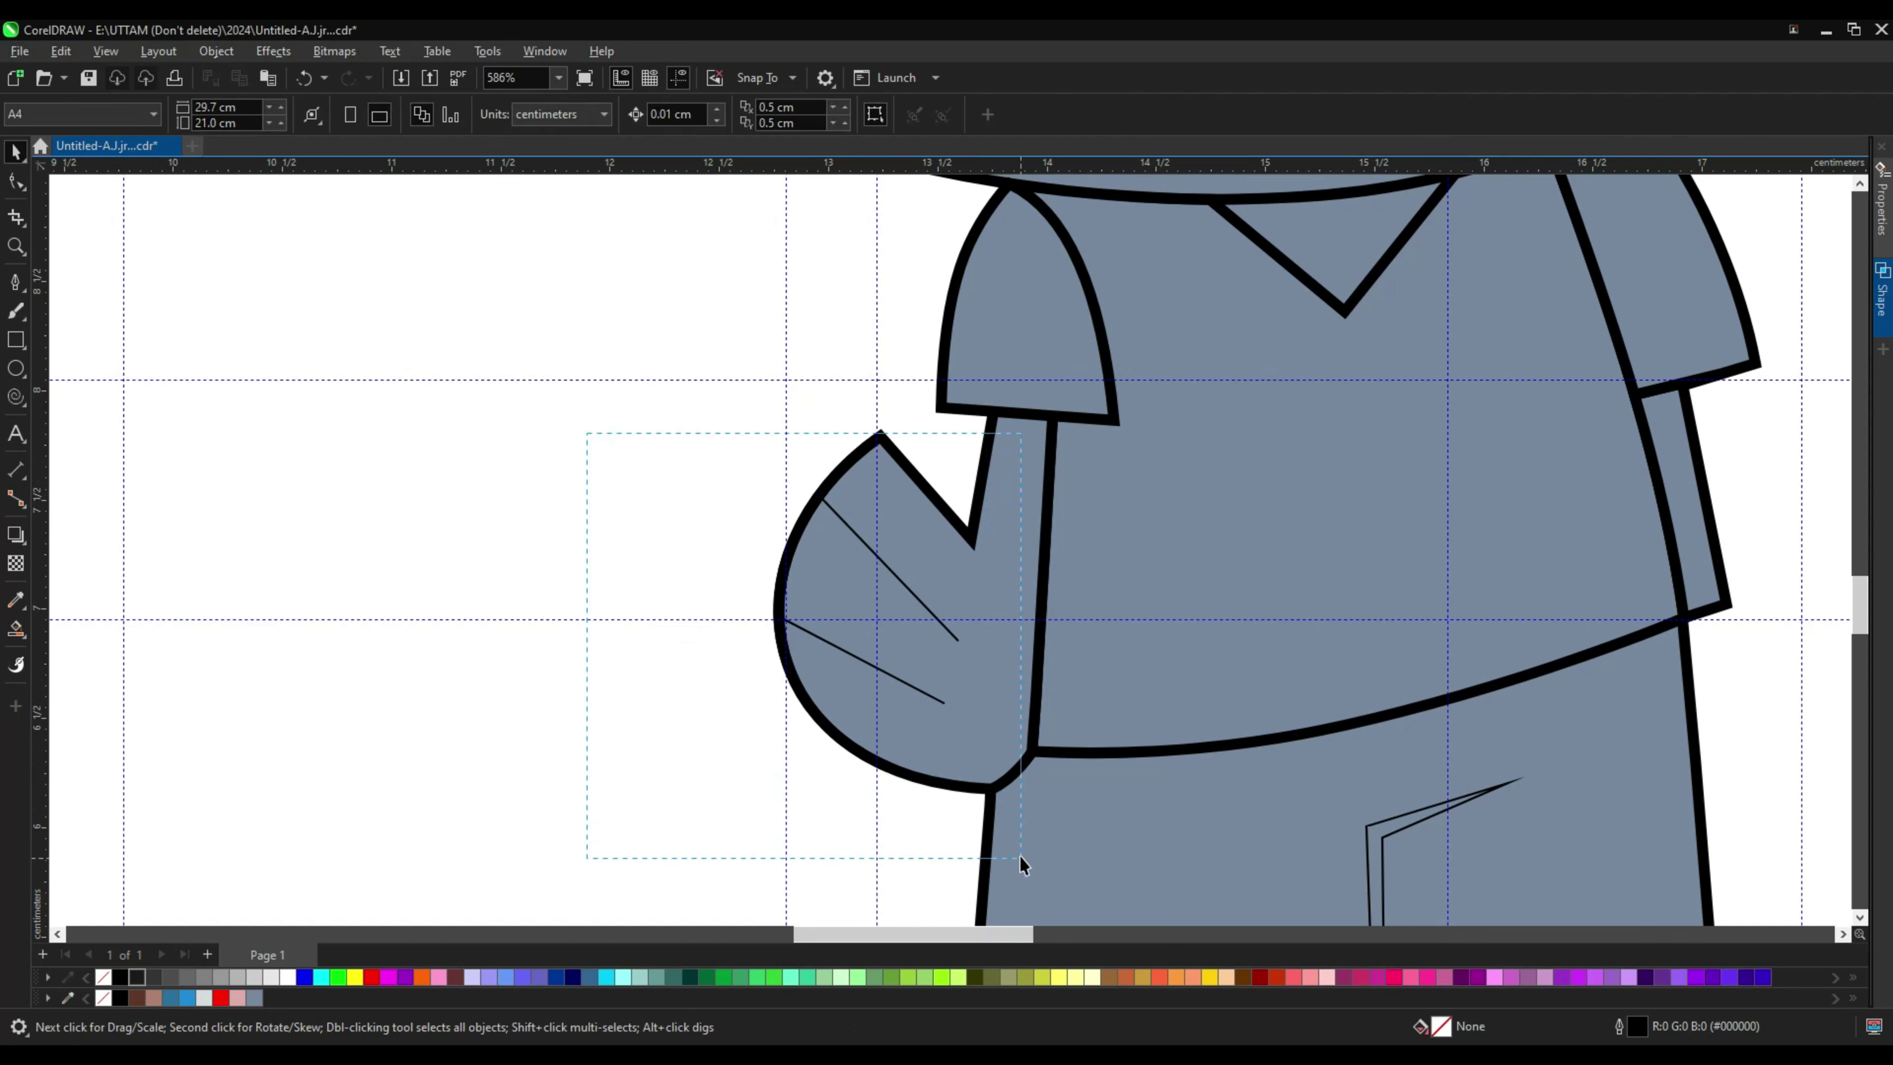
Step: Combine the hand and finger lines into one curve with a 0.5 mm outline
key("ctrl+l")
scroll(905, 593, "up", 1)
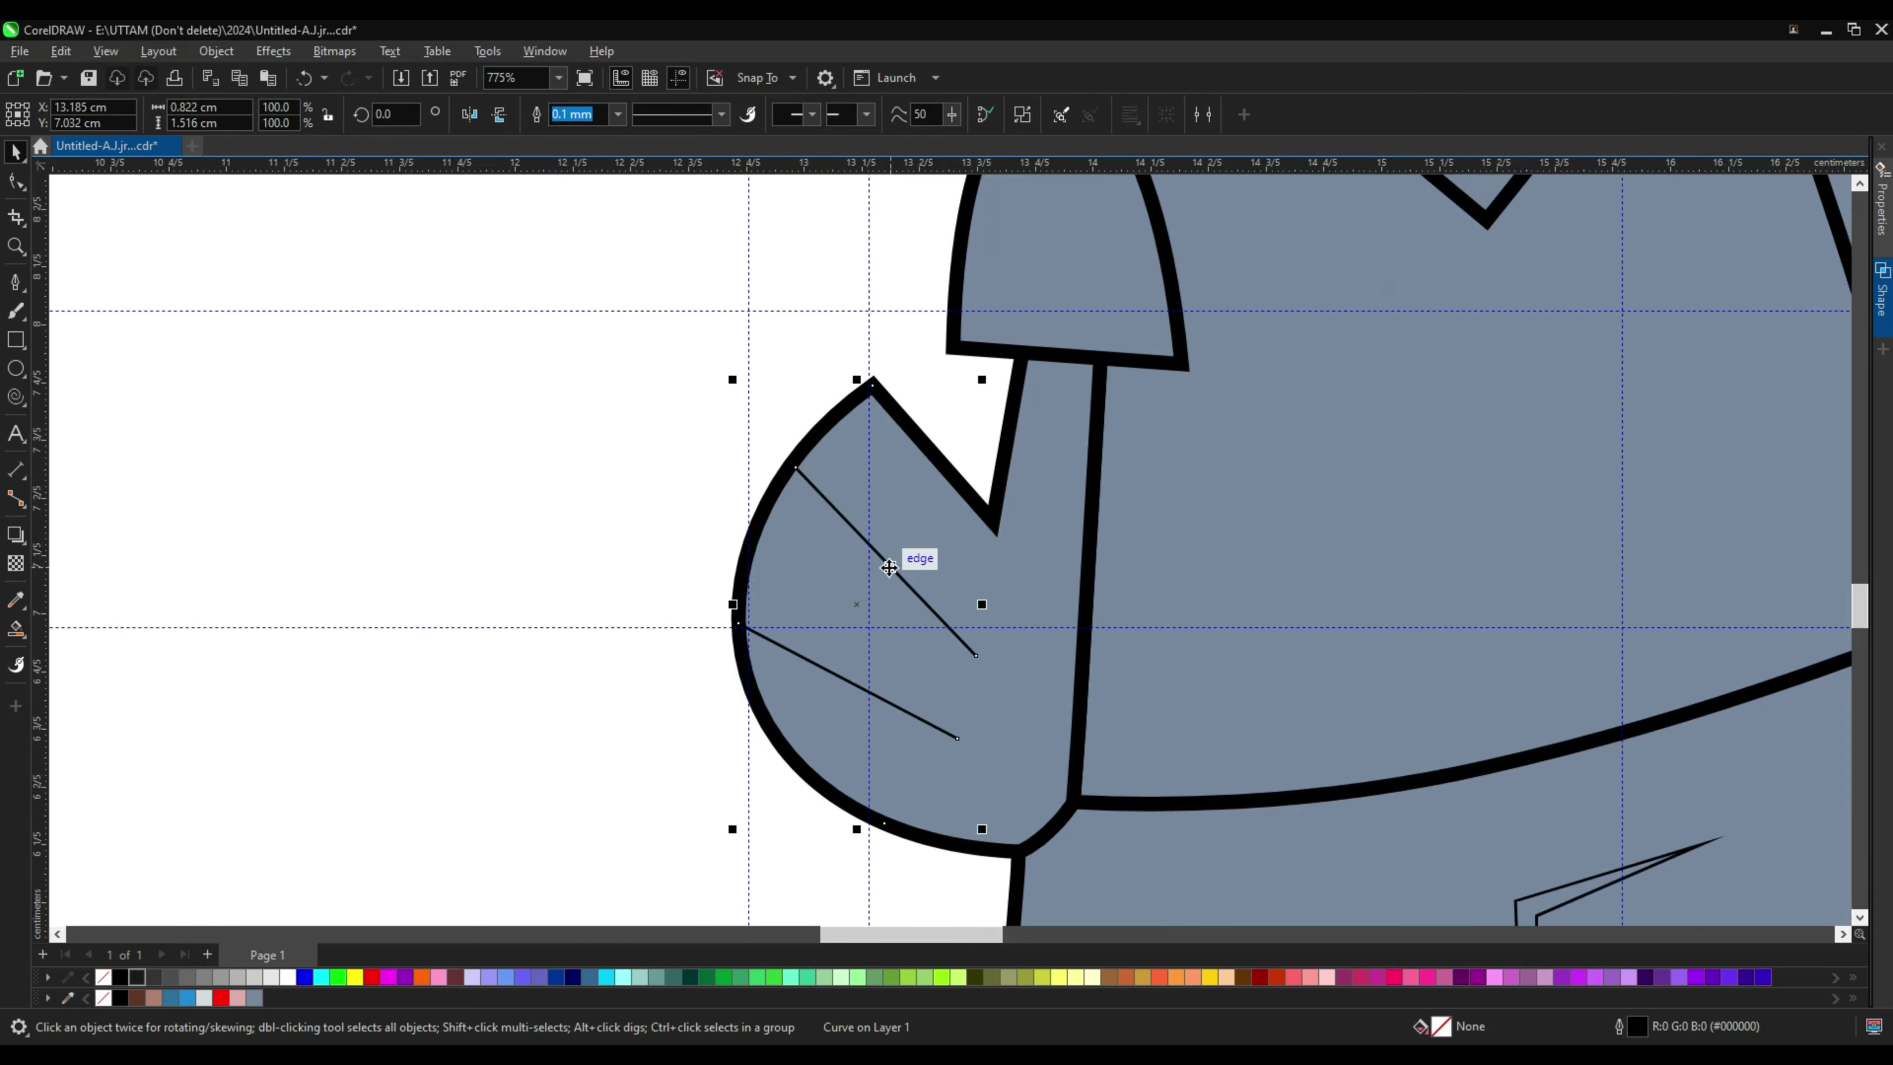
left_click(617, 114)
left_click(589, 187)
left_click(616, 115)
left_click(618, 154)
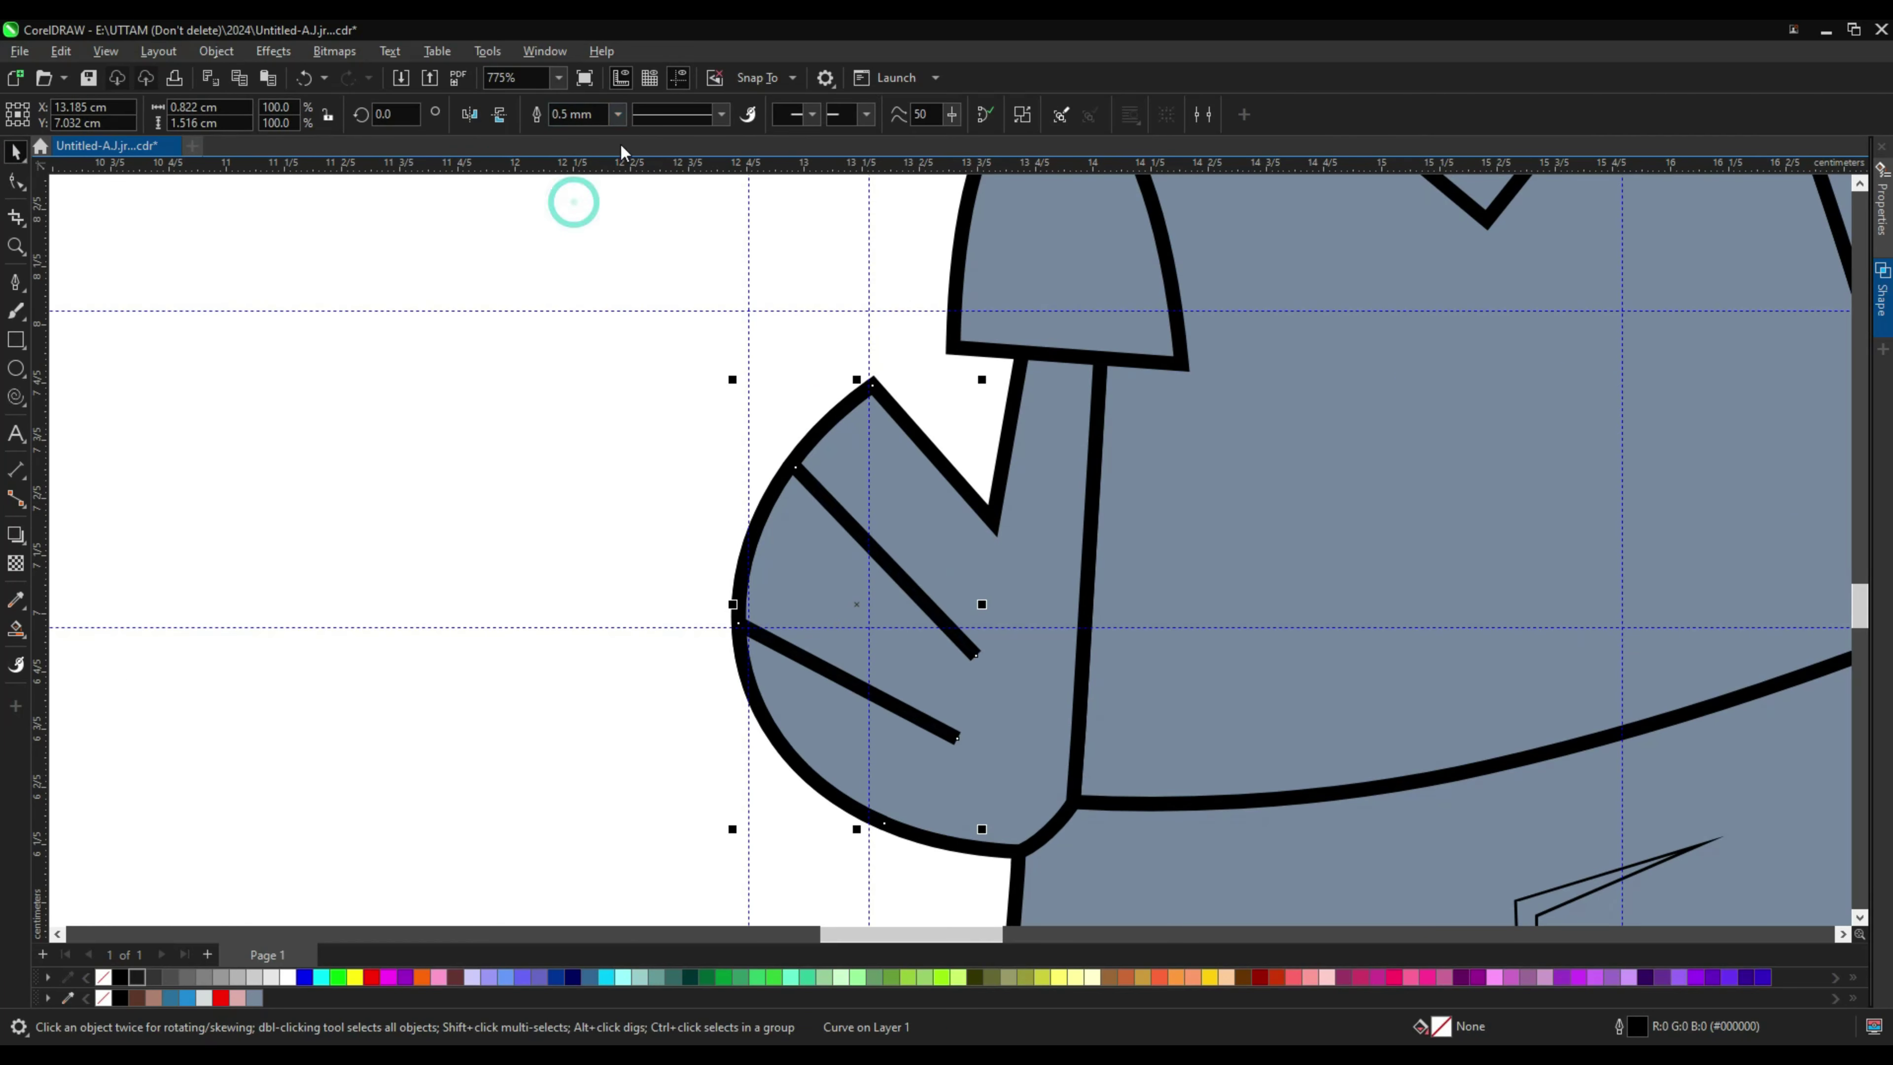
Step: Convert the hand outline to filled shapes and taper the middle and lower finger strokes
left_click(233, 52)
left_click(296, 605)
key("F10")
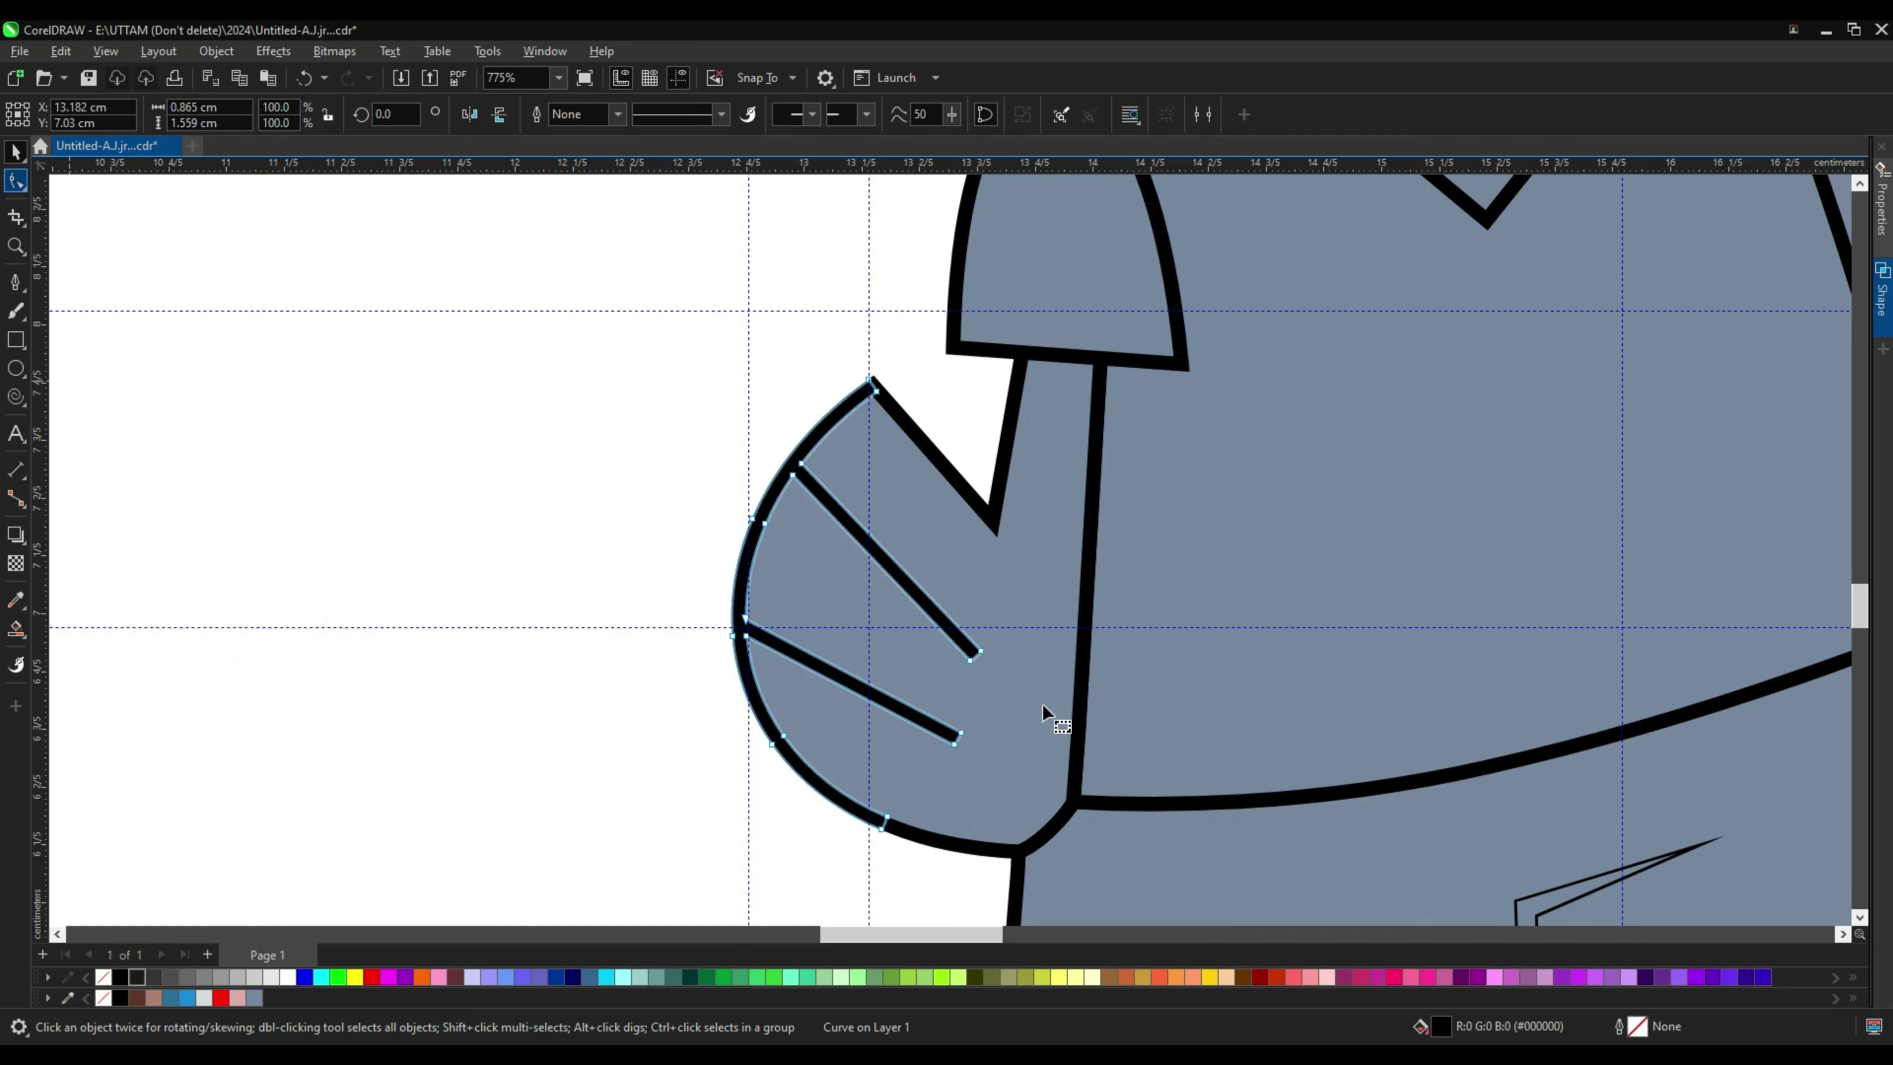
scroll(1043, 703, "up", 2)
left_click(1002, 664)
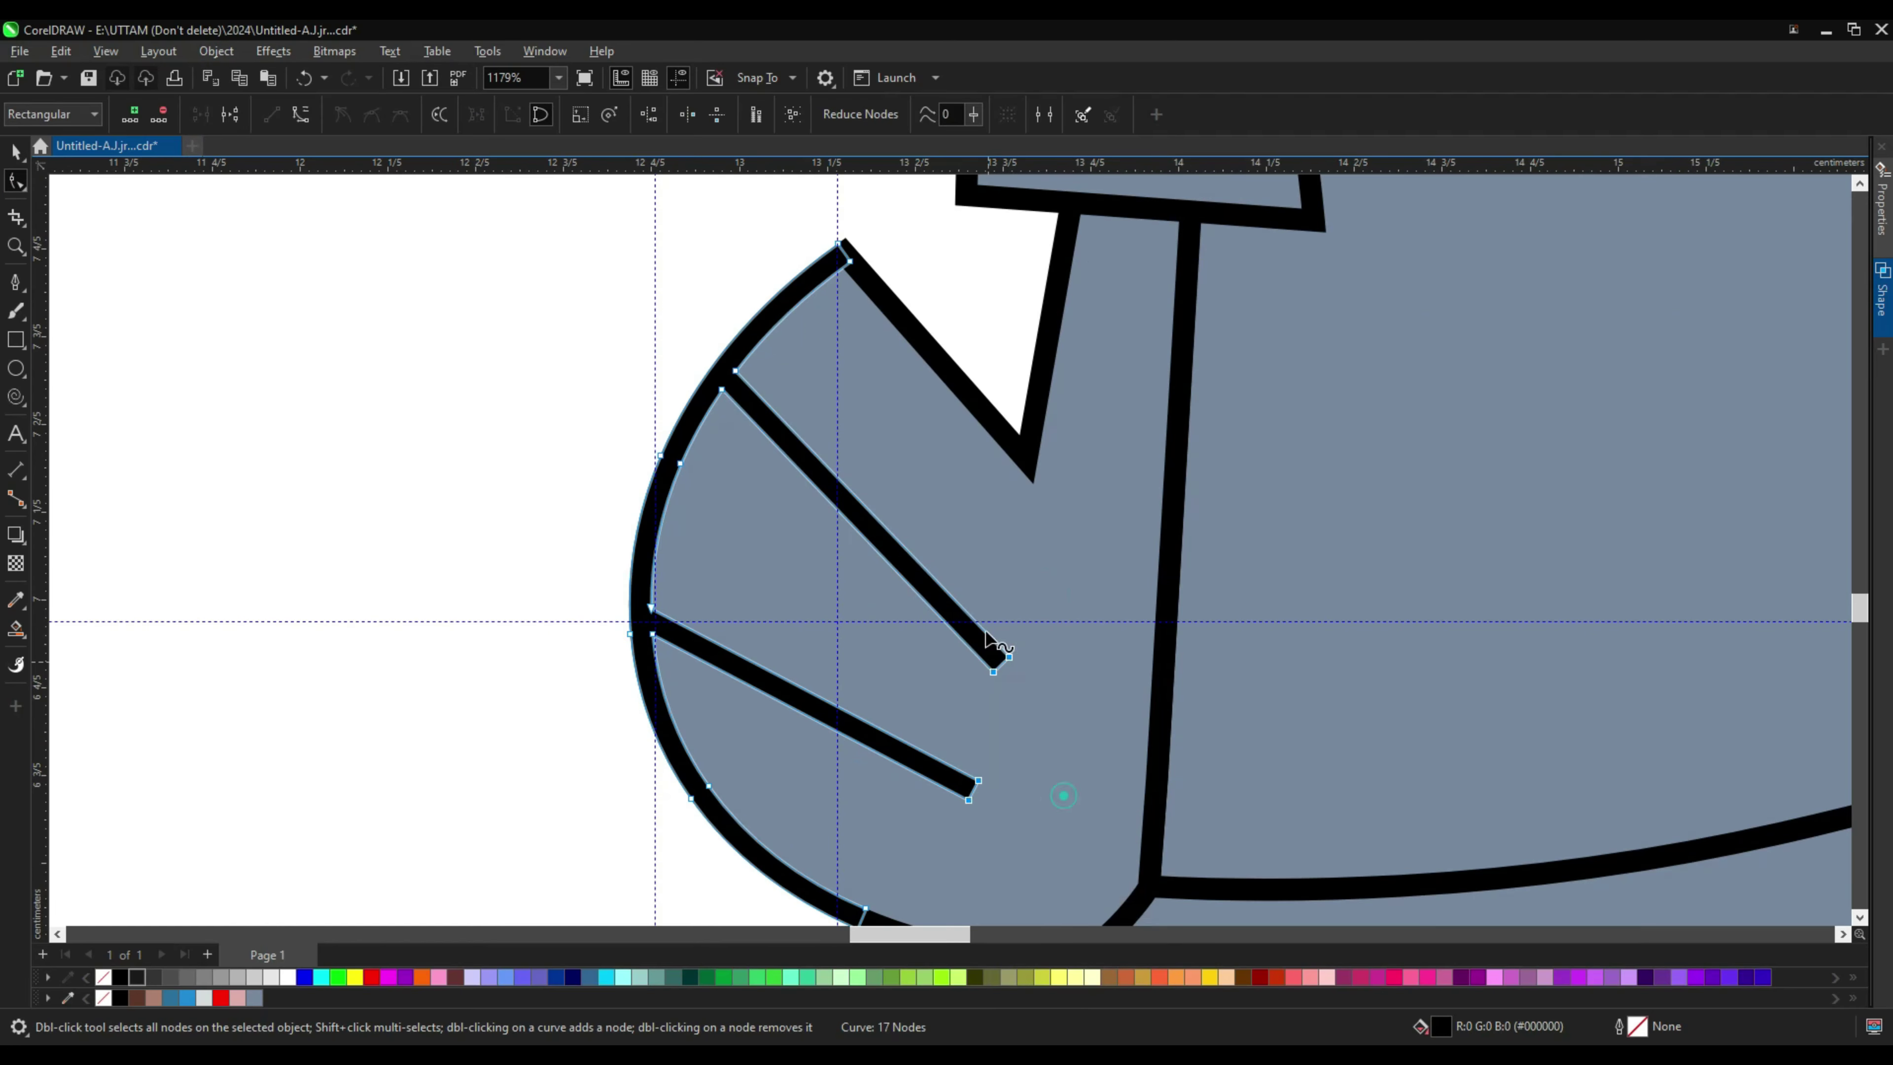
scroll(991, 659, "down", 2)
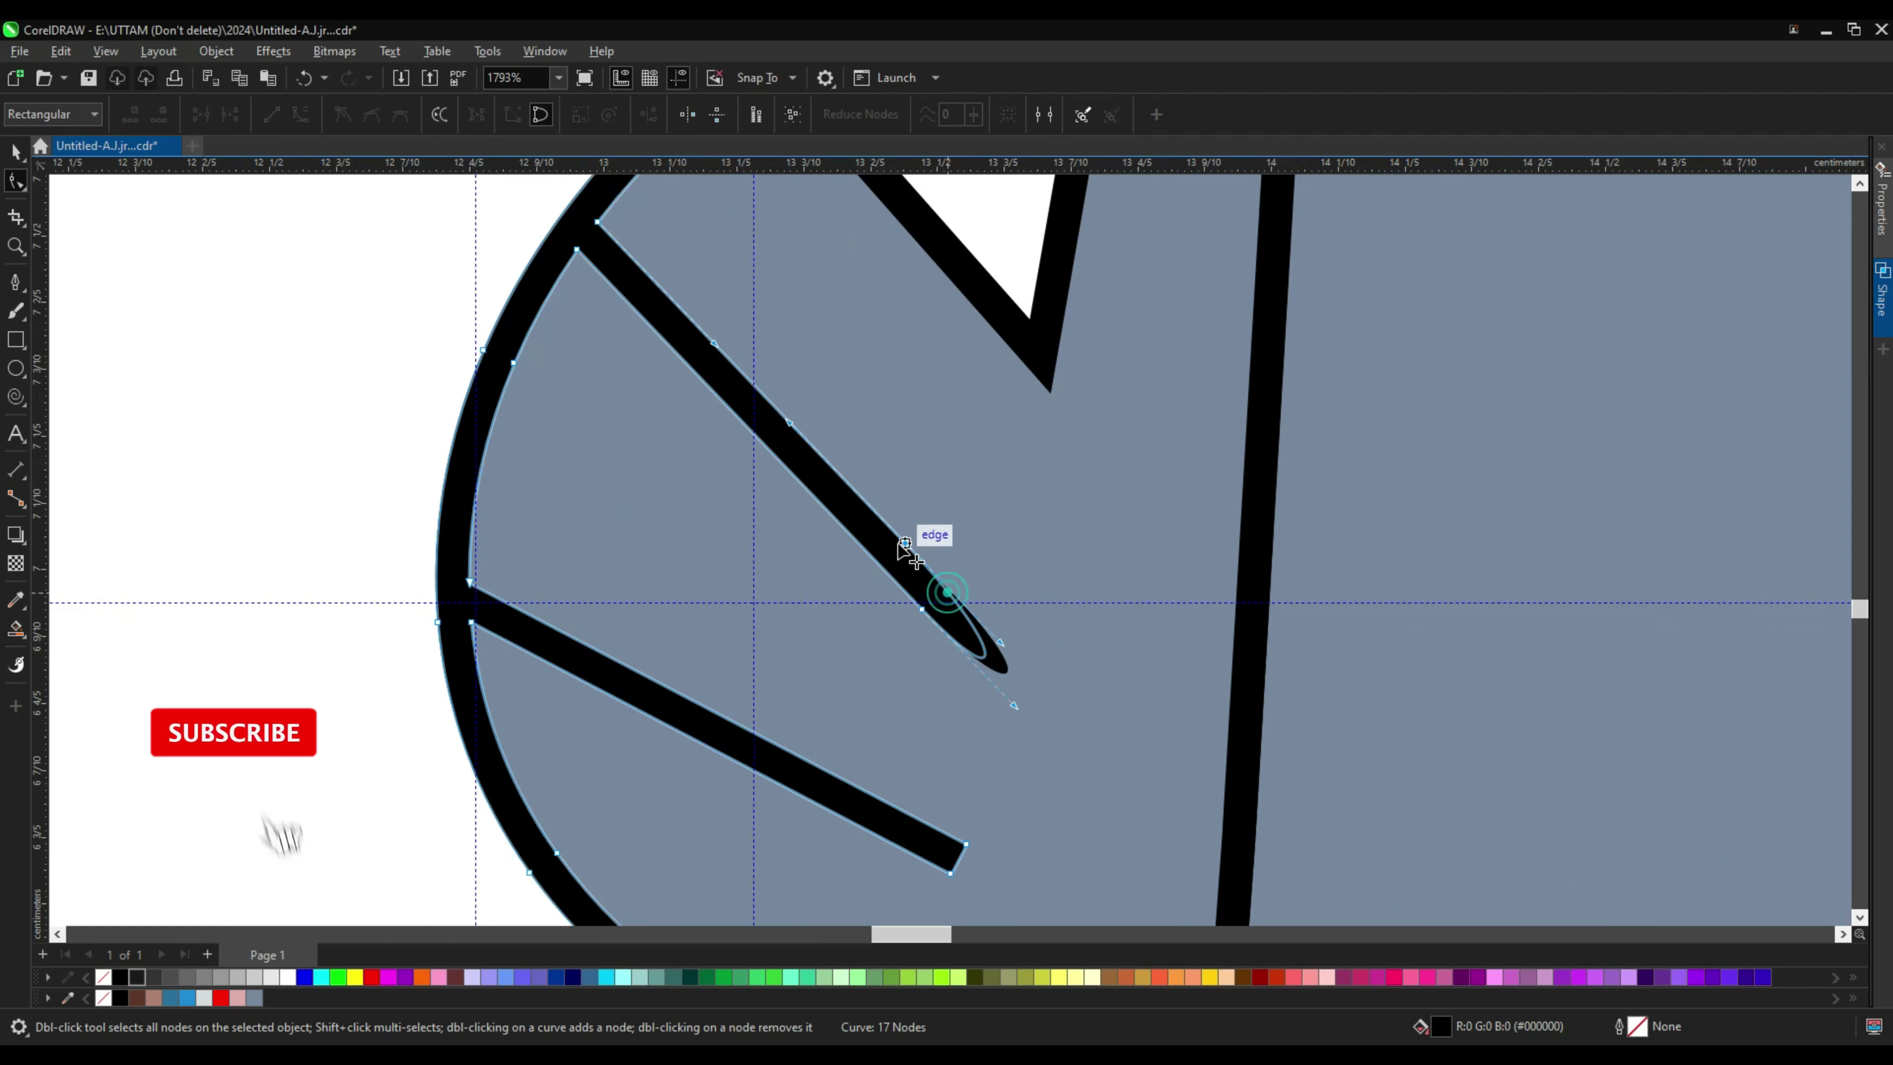
left_click_drag(938, 562, 980, 660)
scroll(953, 659, "up", 3)
scroll(954, 658, "down", 1)
mouse_move(993, 776)
left_mouse_down()
mouse_move(962, 774)
mouse_move(969, 800)
left_mouse_up()
Step: Delete the extra nodes at the black stroke's tip and add a node on its edge
scroll(961, 790, "up", 4)
scroll(957, 787, "up", 2)
scroll(1117, 627, "down", 7)
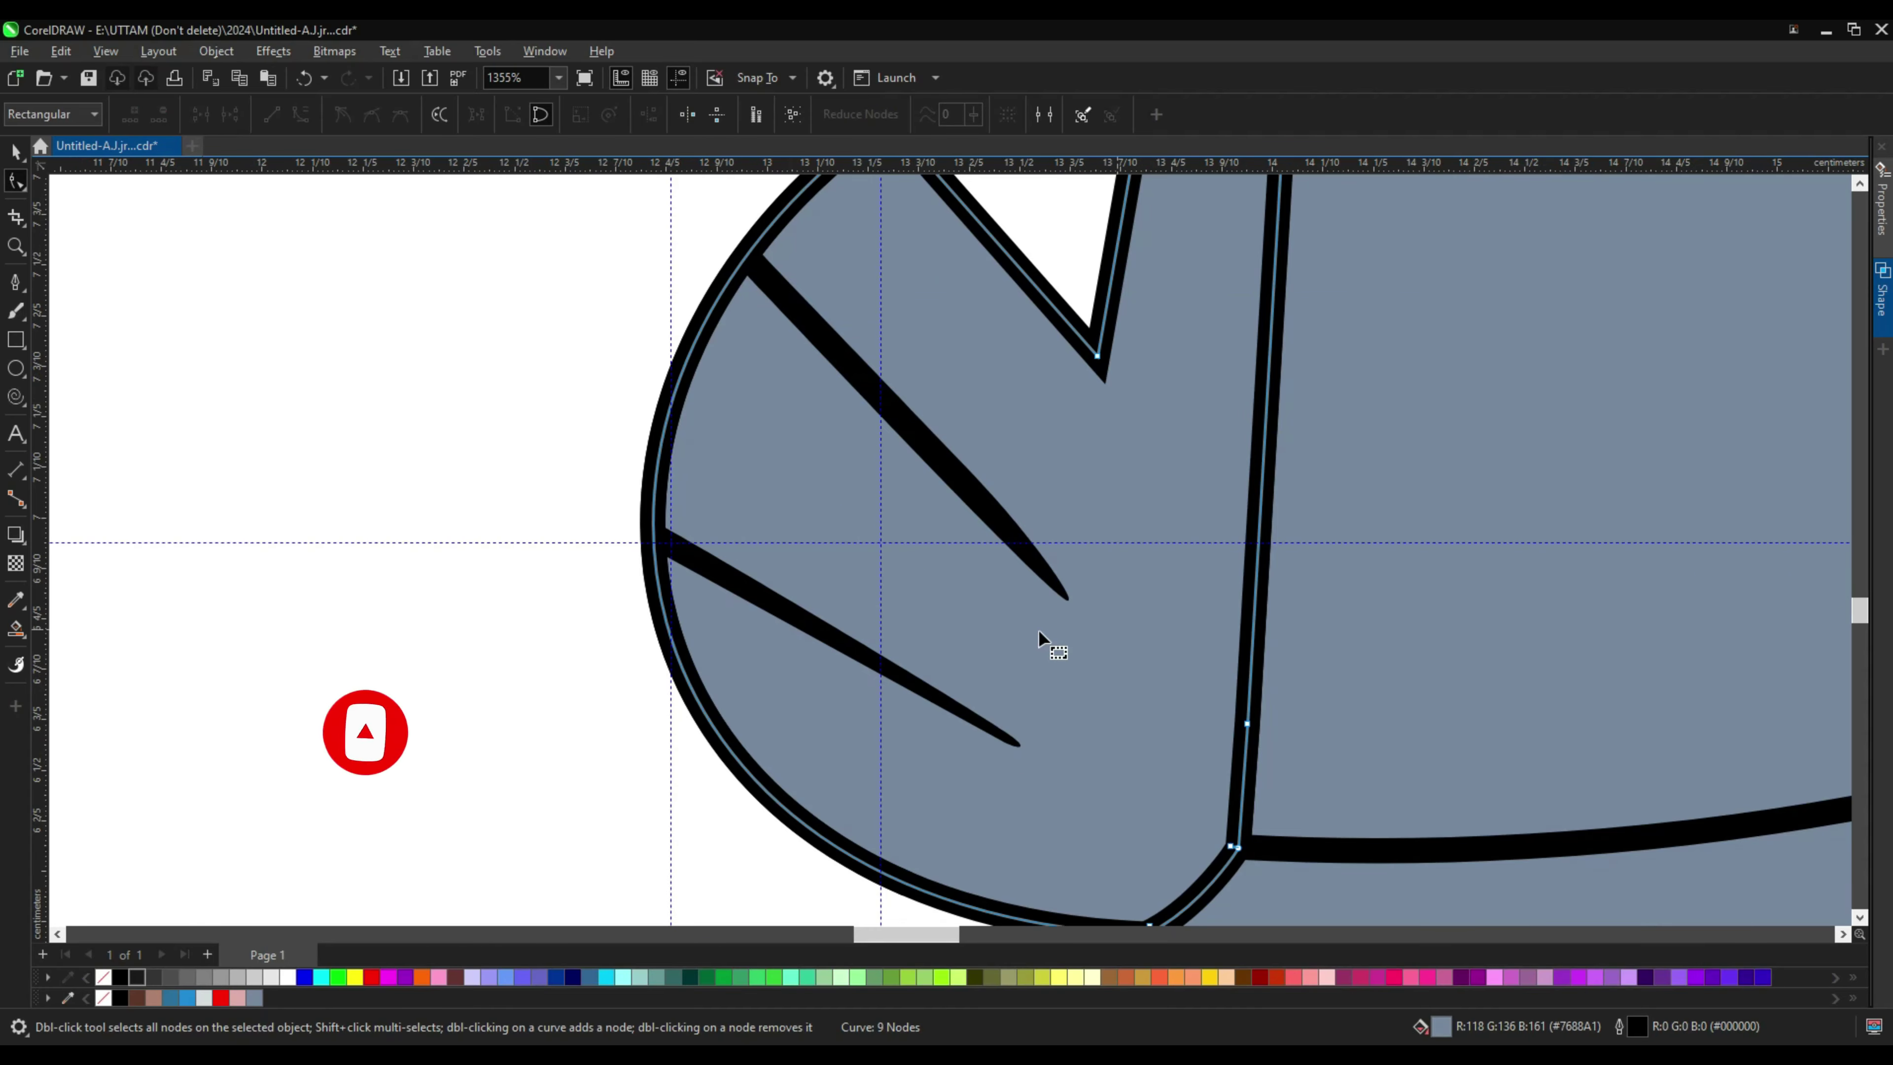
left_click(701, 574)
scroll(671, 544, "up", 3)
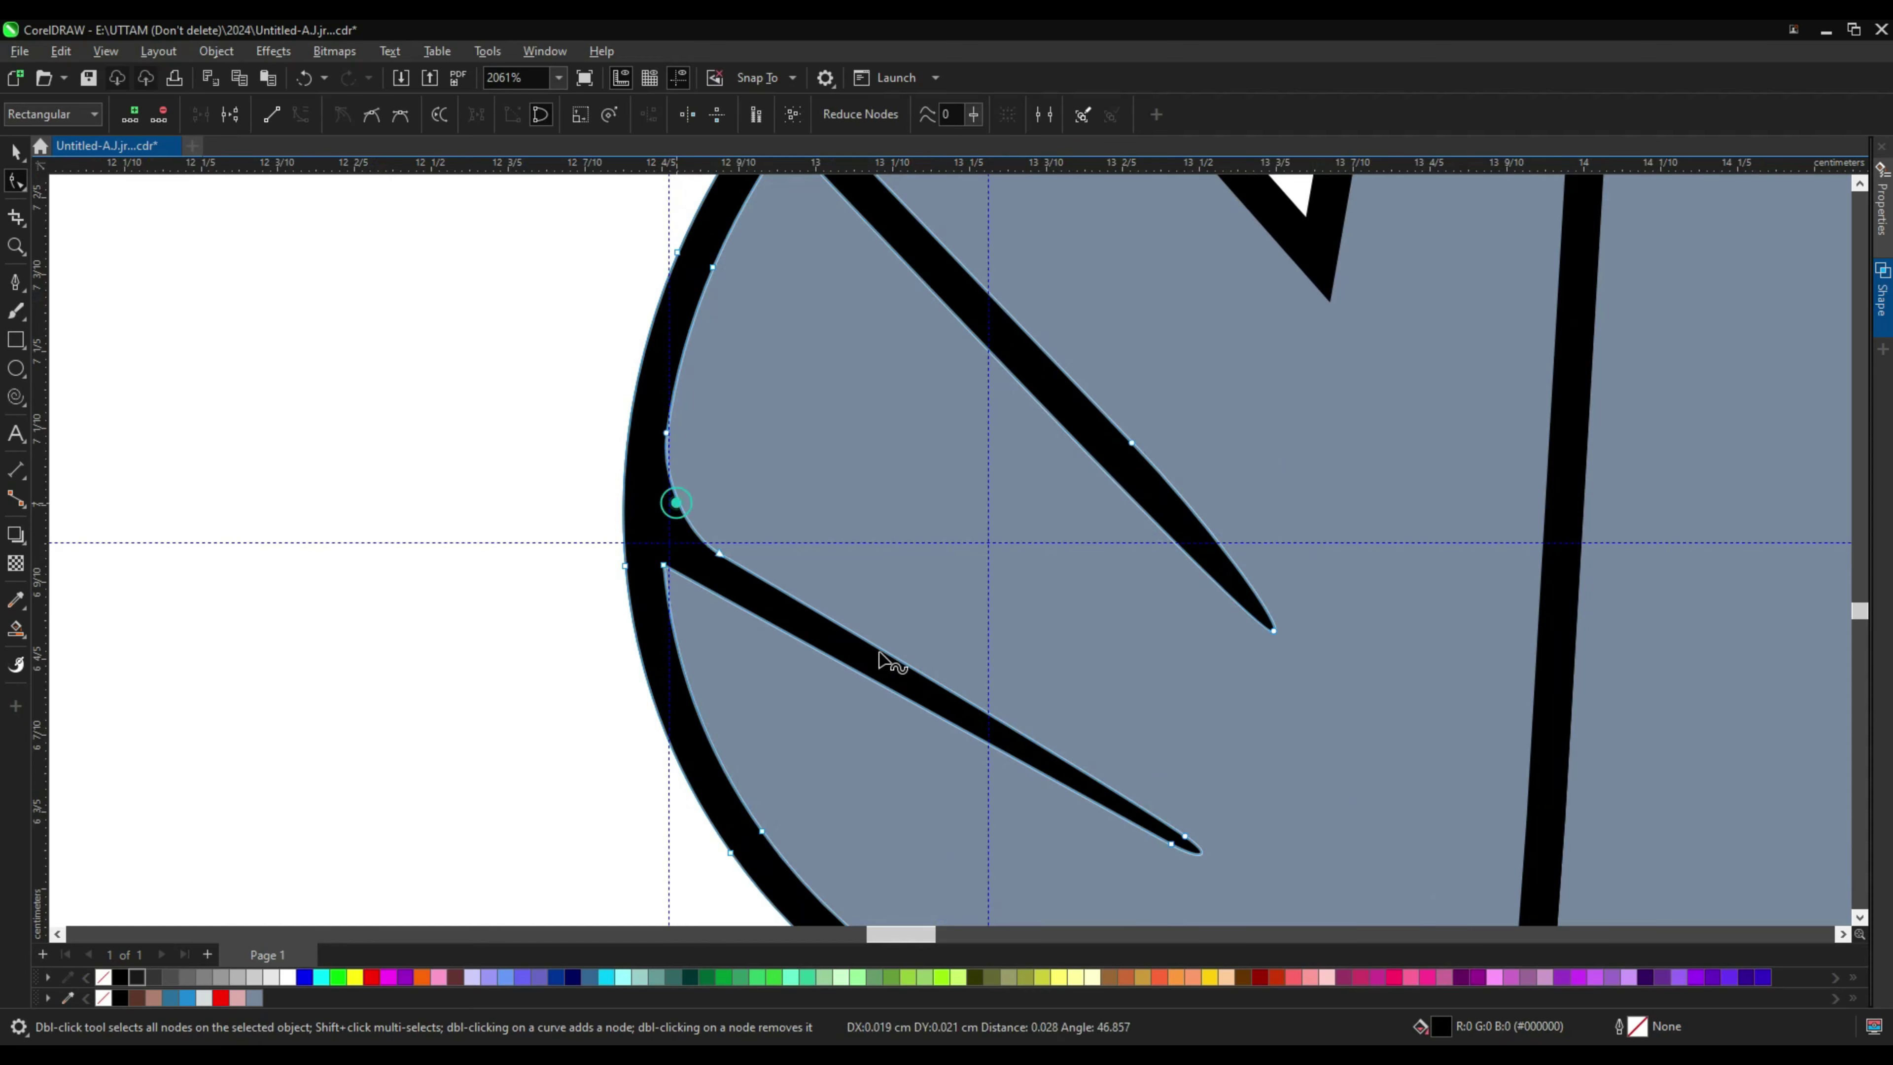
scroll(857, 484, "down", 3)
scroll(813, 349, "up", 2)
scroll(767, 370, "up", 2)
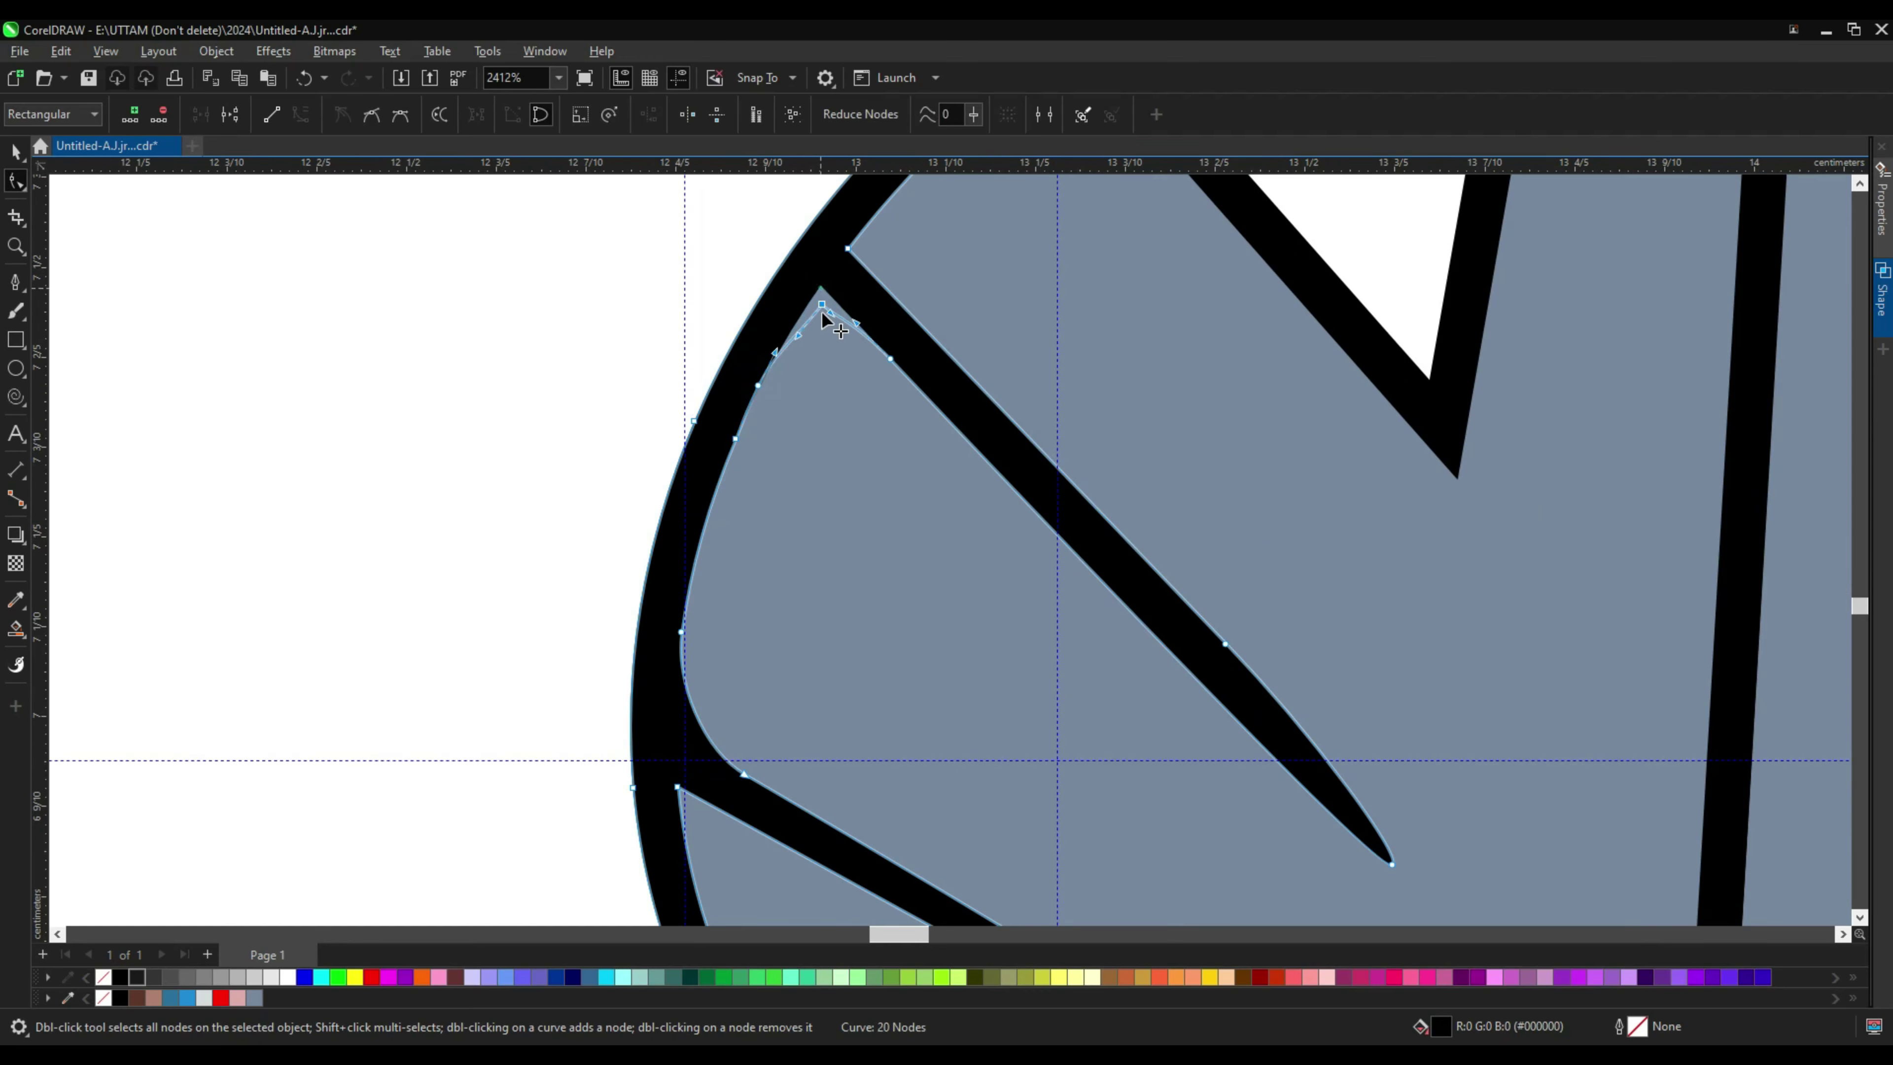
key("Delete")
scroll(772, 485, "down", 2)
scroll(798, 447, "up", 1)
scroll(827, 373, "up", 1)
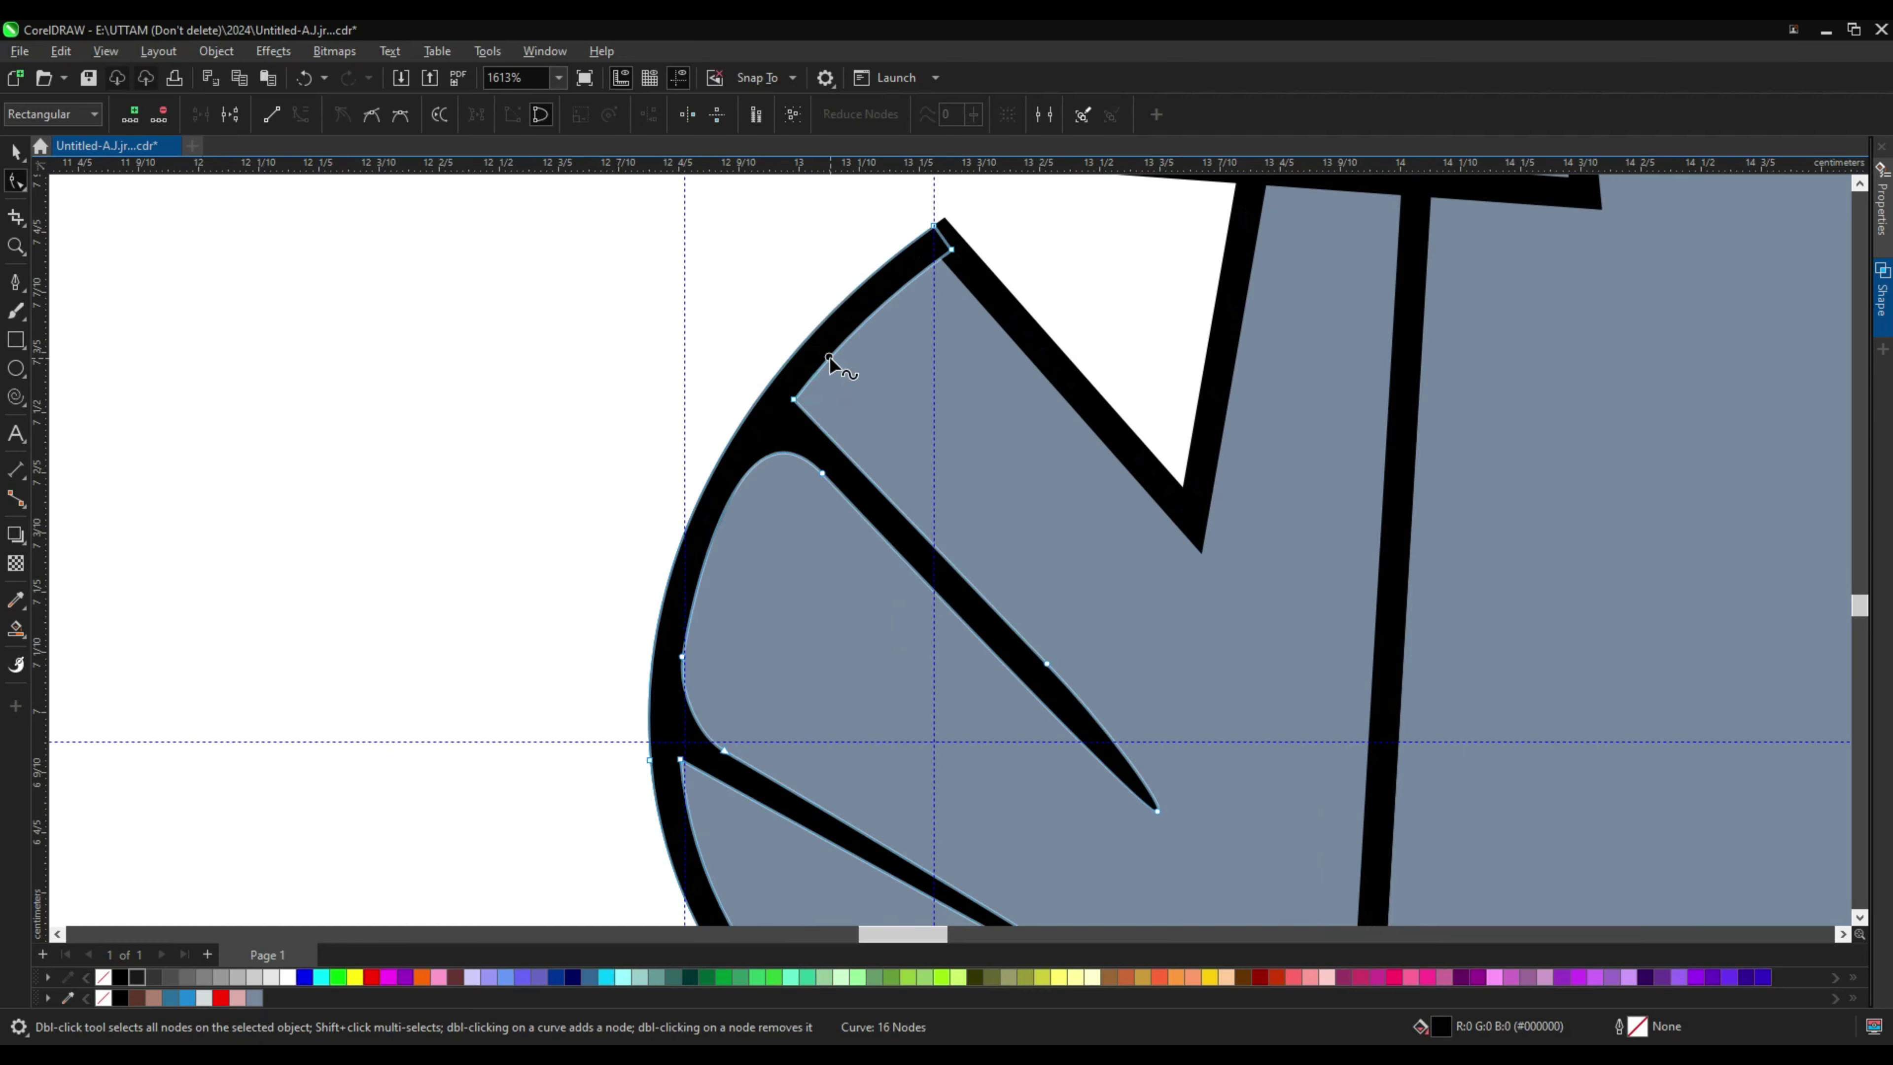
scroll(830, 357, "up", 1)
double_click(816, 423)
Step: Reshape the black stroke's top corner, adding and then removing a node there
left_click(1026, 254)
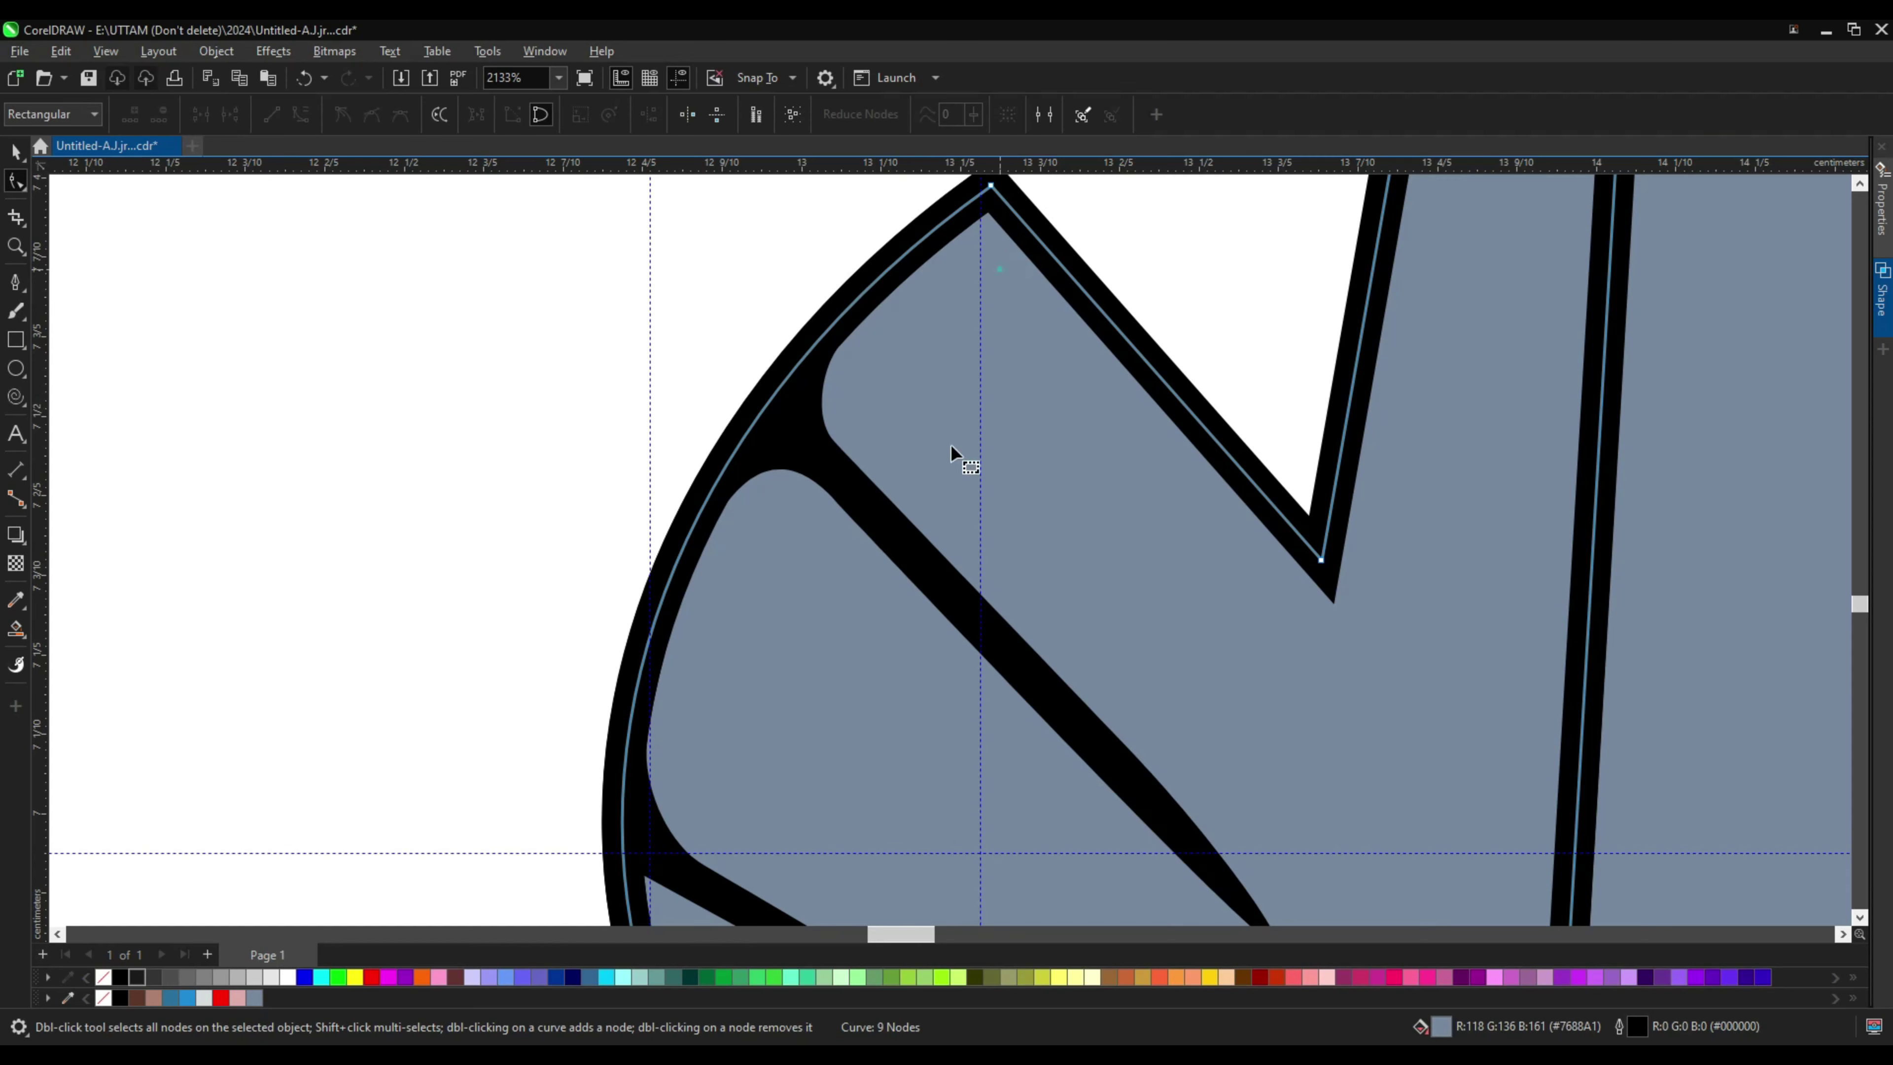
scroll(951, 446, "down", 2)
left_click(858, 465)
scroll(946, 380, "up", 1)
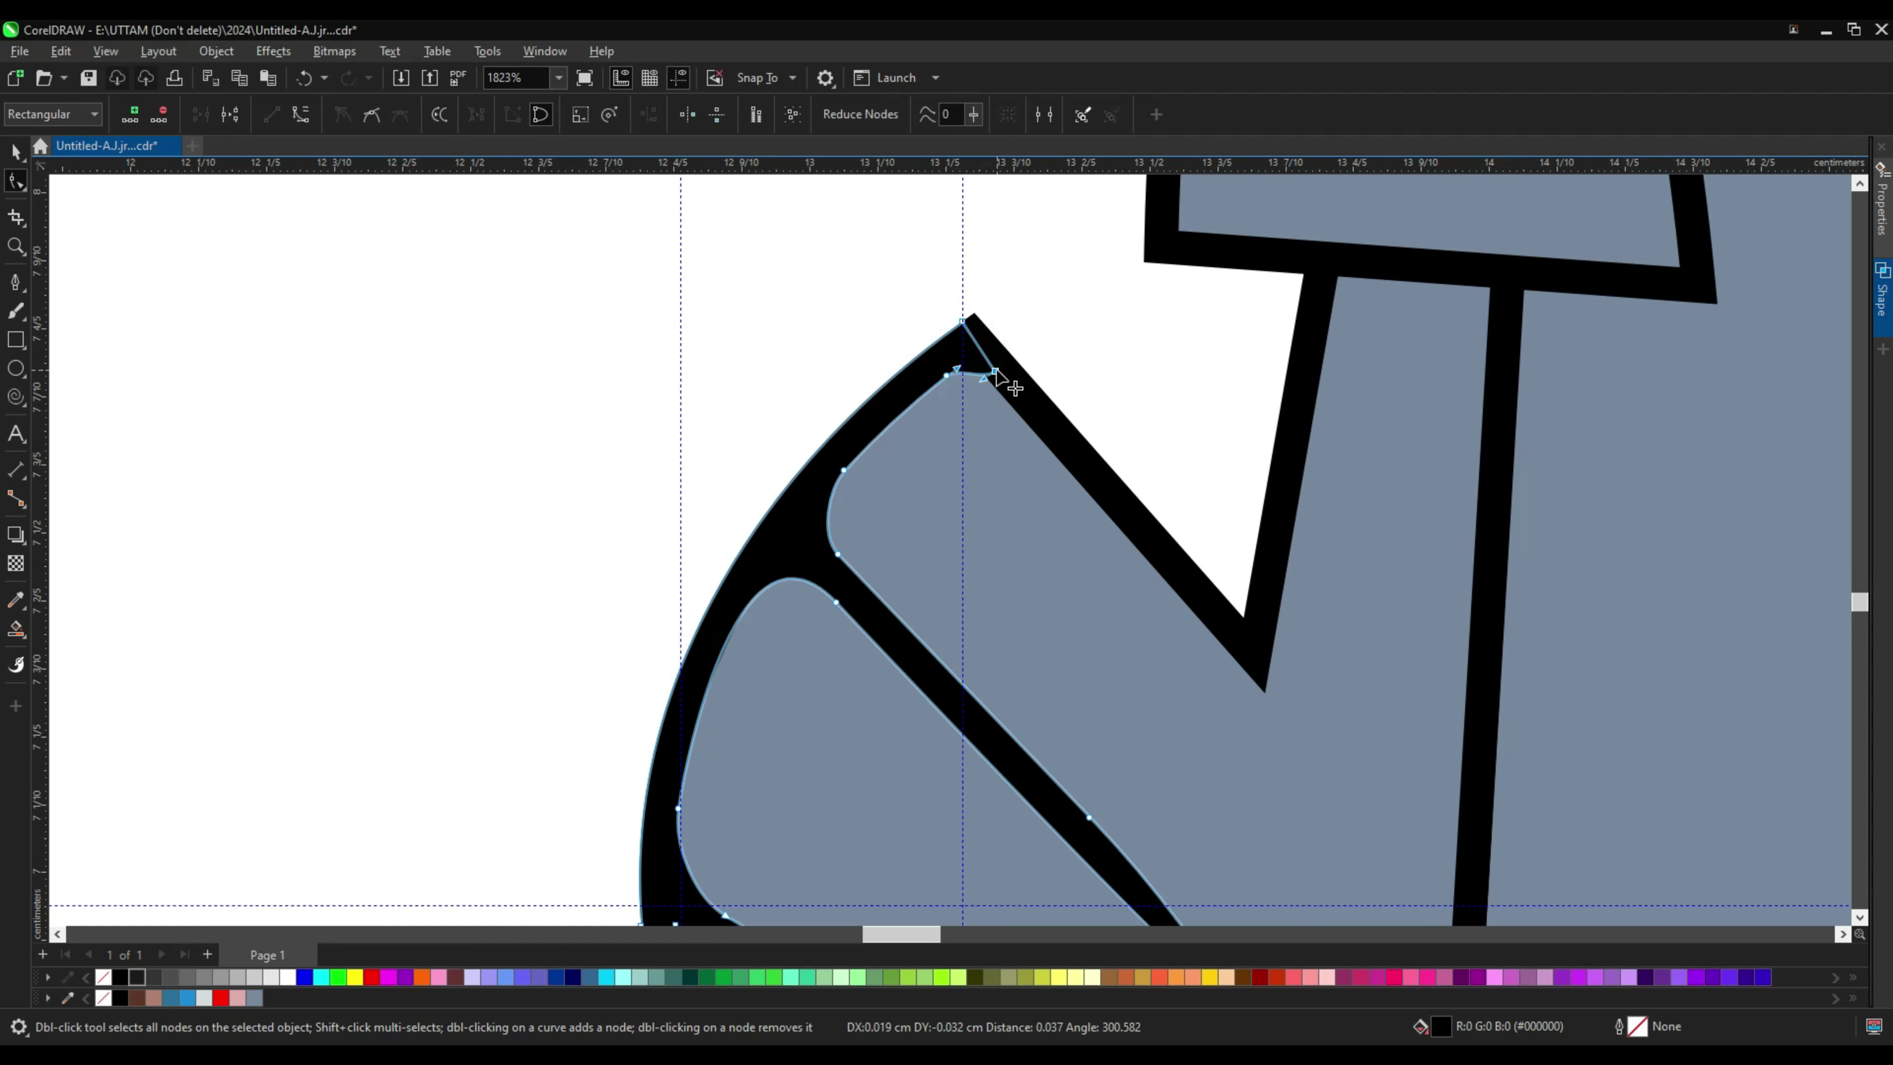
scroll(997, 376, "up", 1)
double_click(941, 377)
left_click_drag(969, 391, 990, 406)
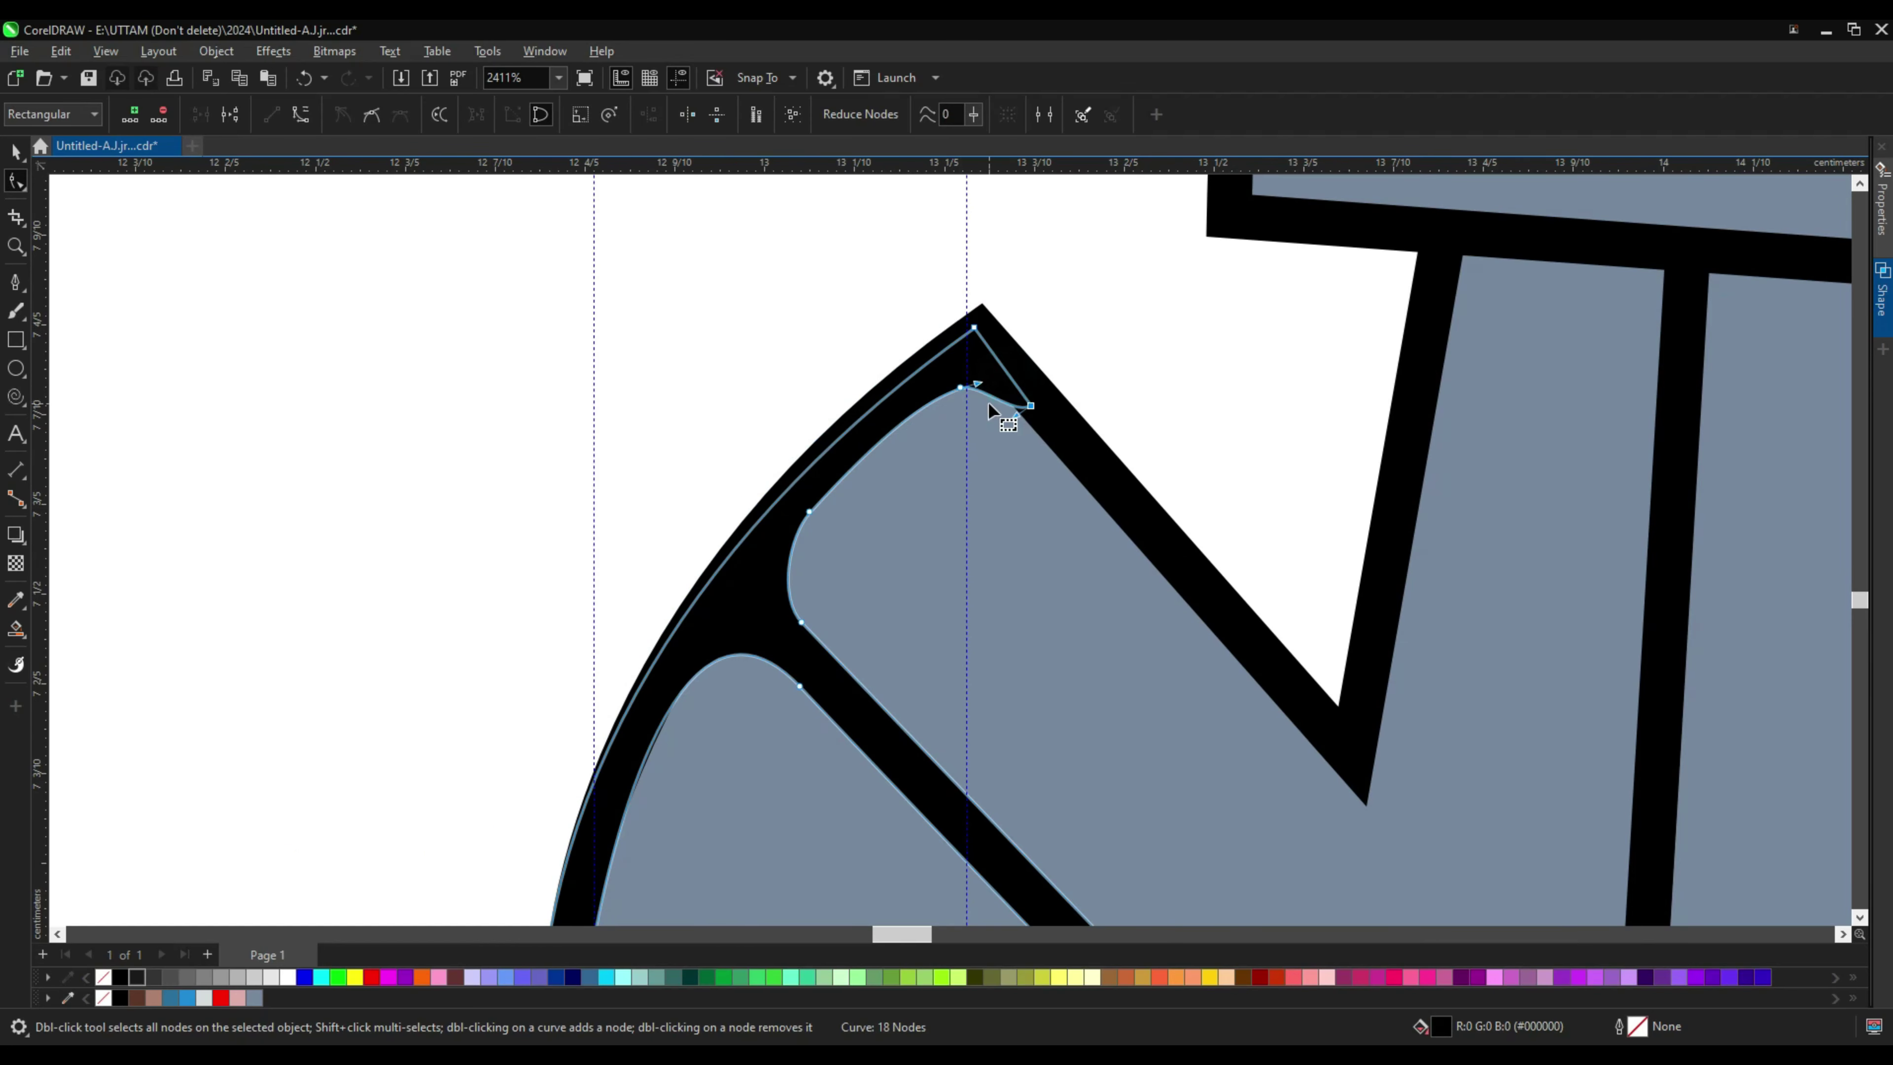
scroll(988, 405, "up", 1)
left_click(990, 395)
scroll(1040, 406, "down", 1)
double_click(991, 377)
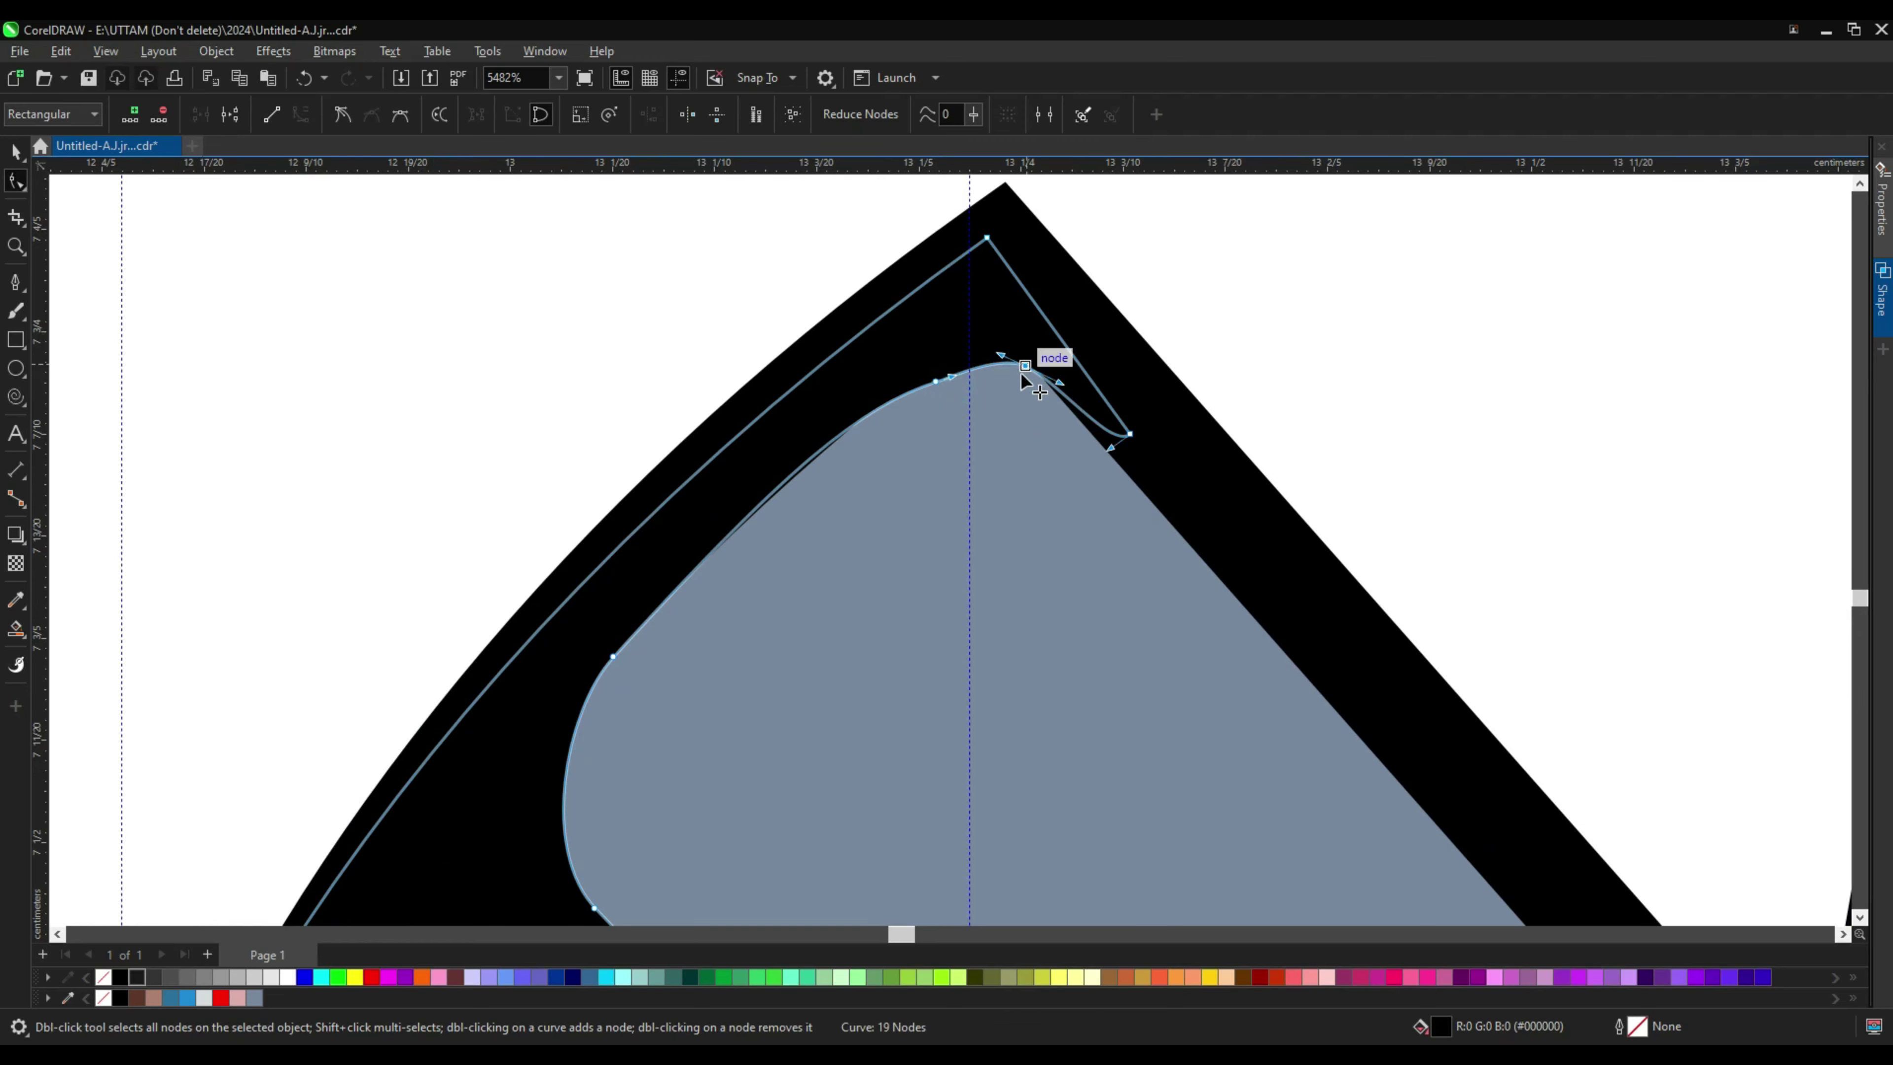
scroll(1026, 380, "down", 2)
Step: Merge a finger line's node into the hand outline's edge
left_click(16, 155)
scroll(924, 629, "down", 2)
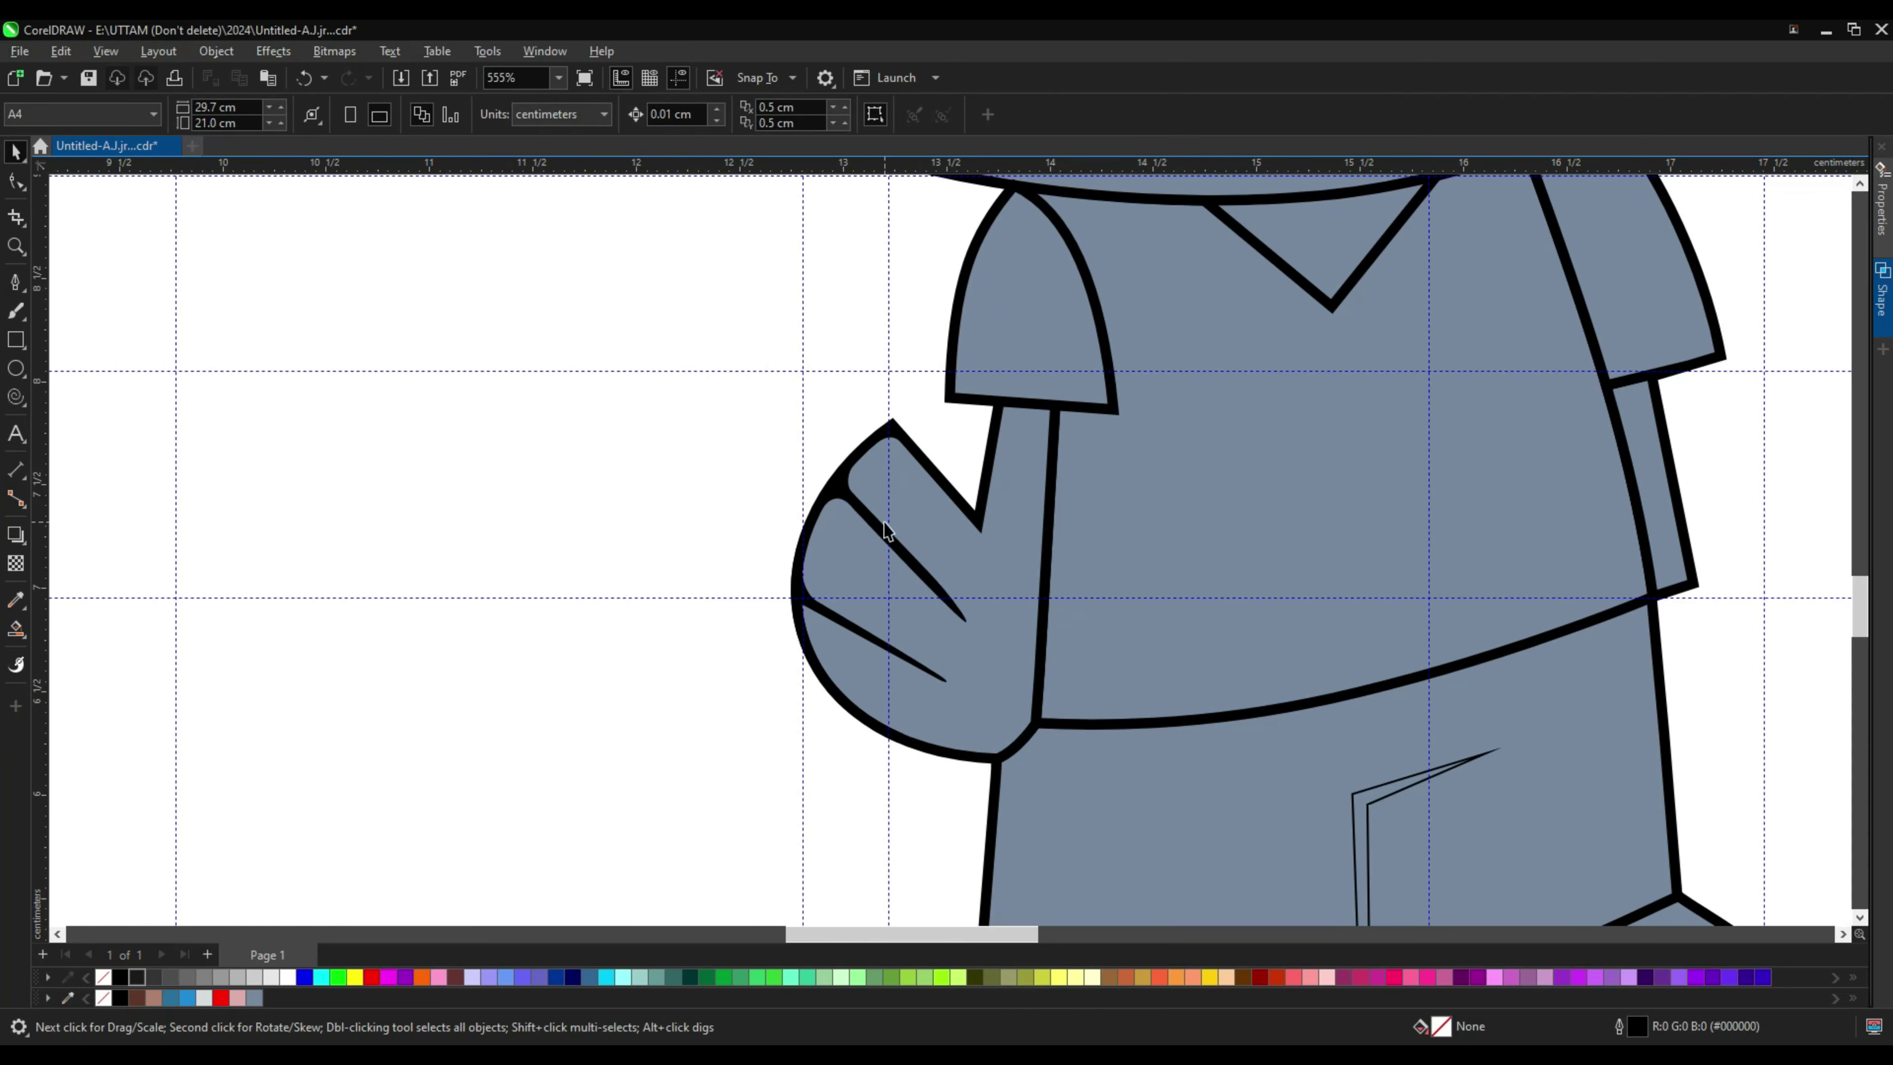
scroll(885, 531, "down", 1)
left_click(898, 634)
key("F10")
scroll(880, 299, "up", 2)
scroll(859, 279, "up", 1)
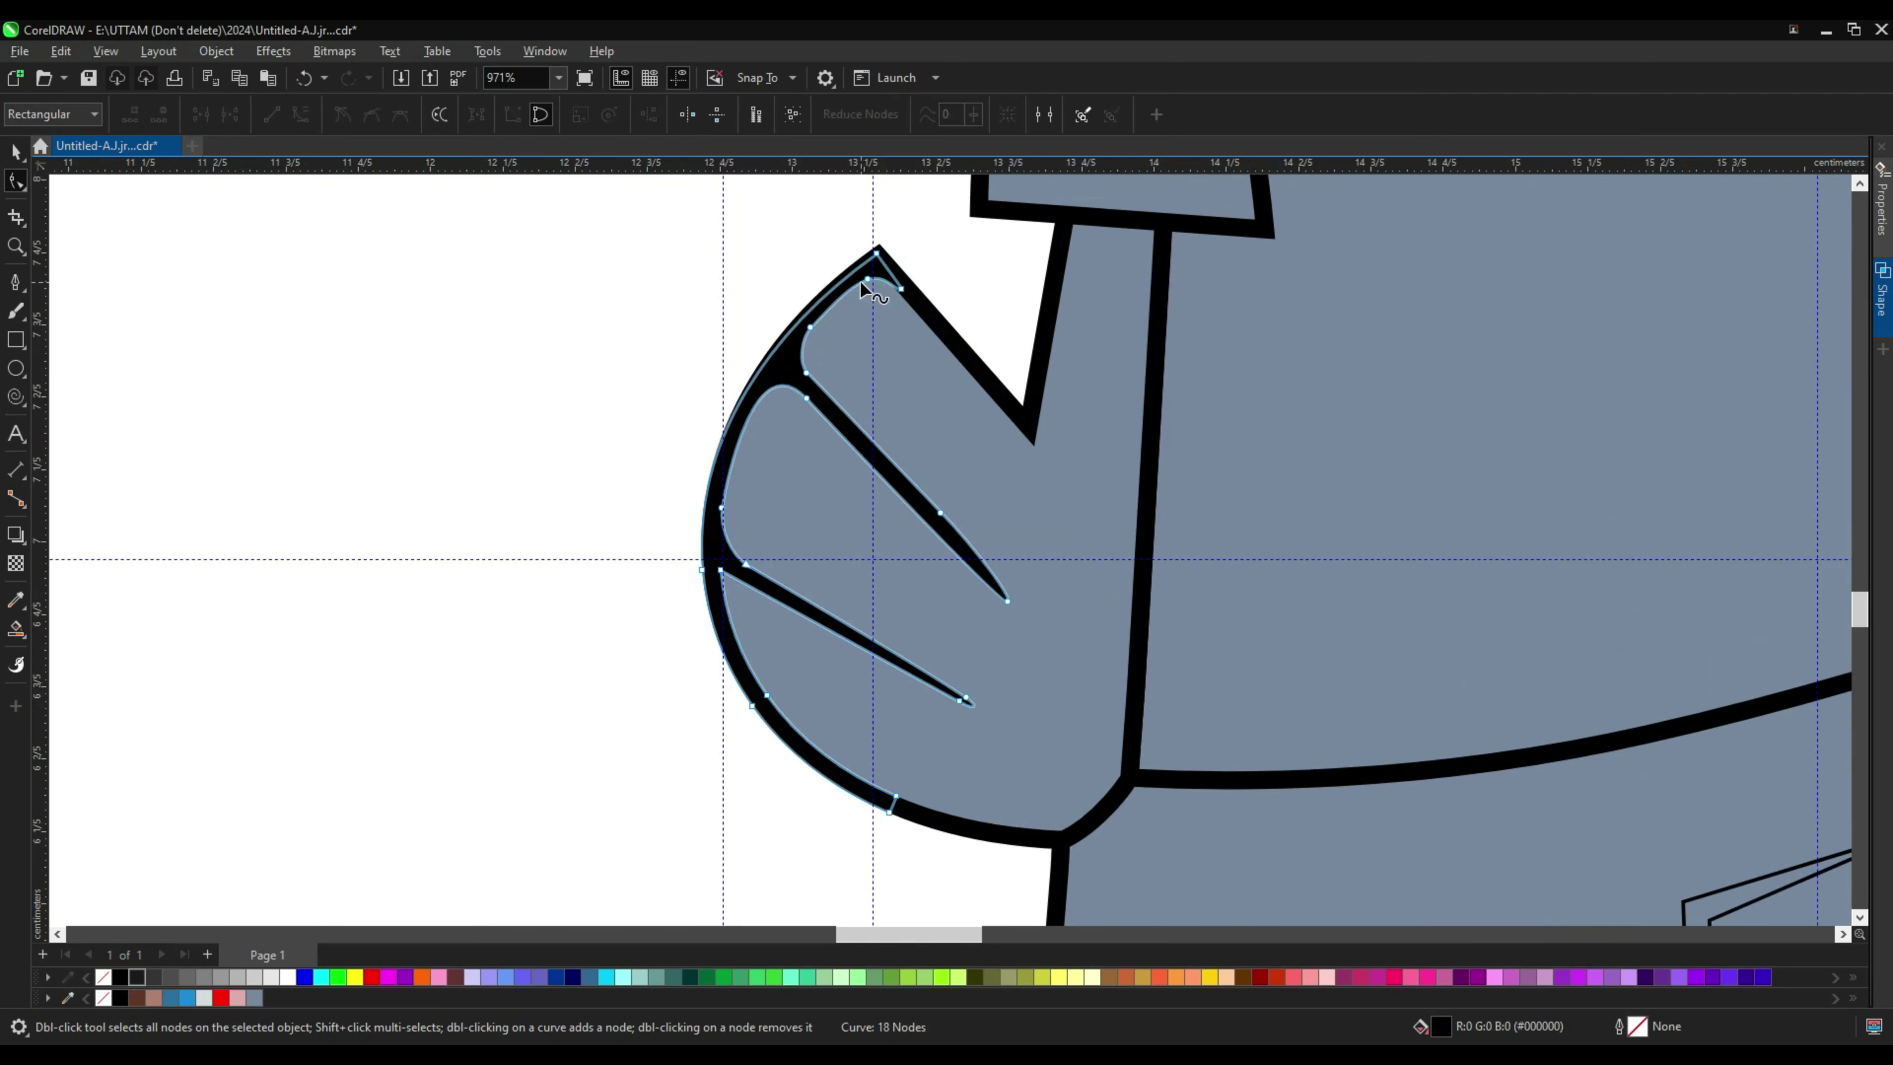
scroll(859, 279, "up", 2)
left_click(883, 282)
scroll(972, 317, "down", 2)
left_click(549, 532)
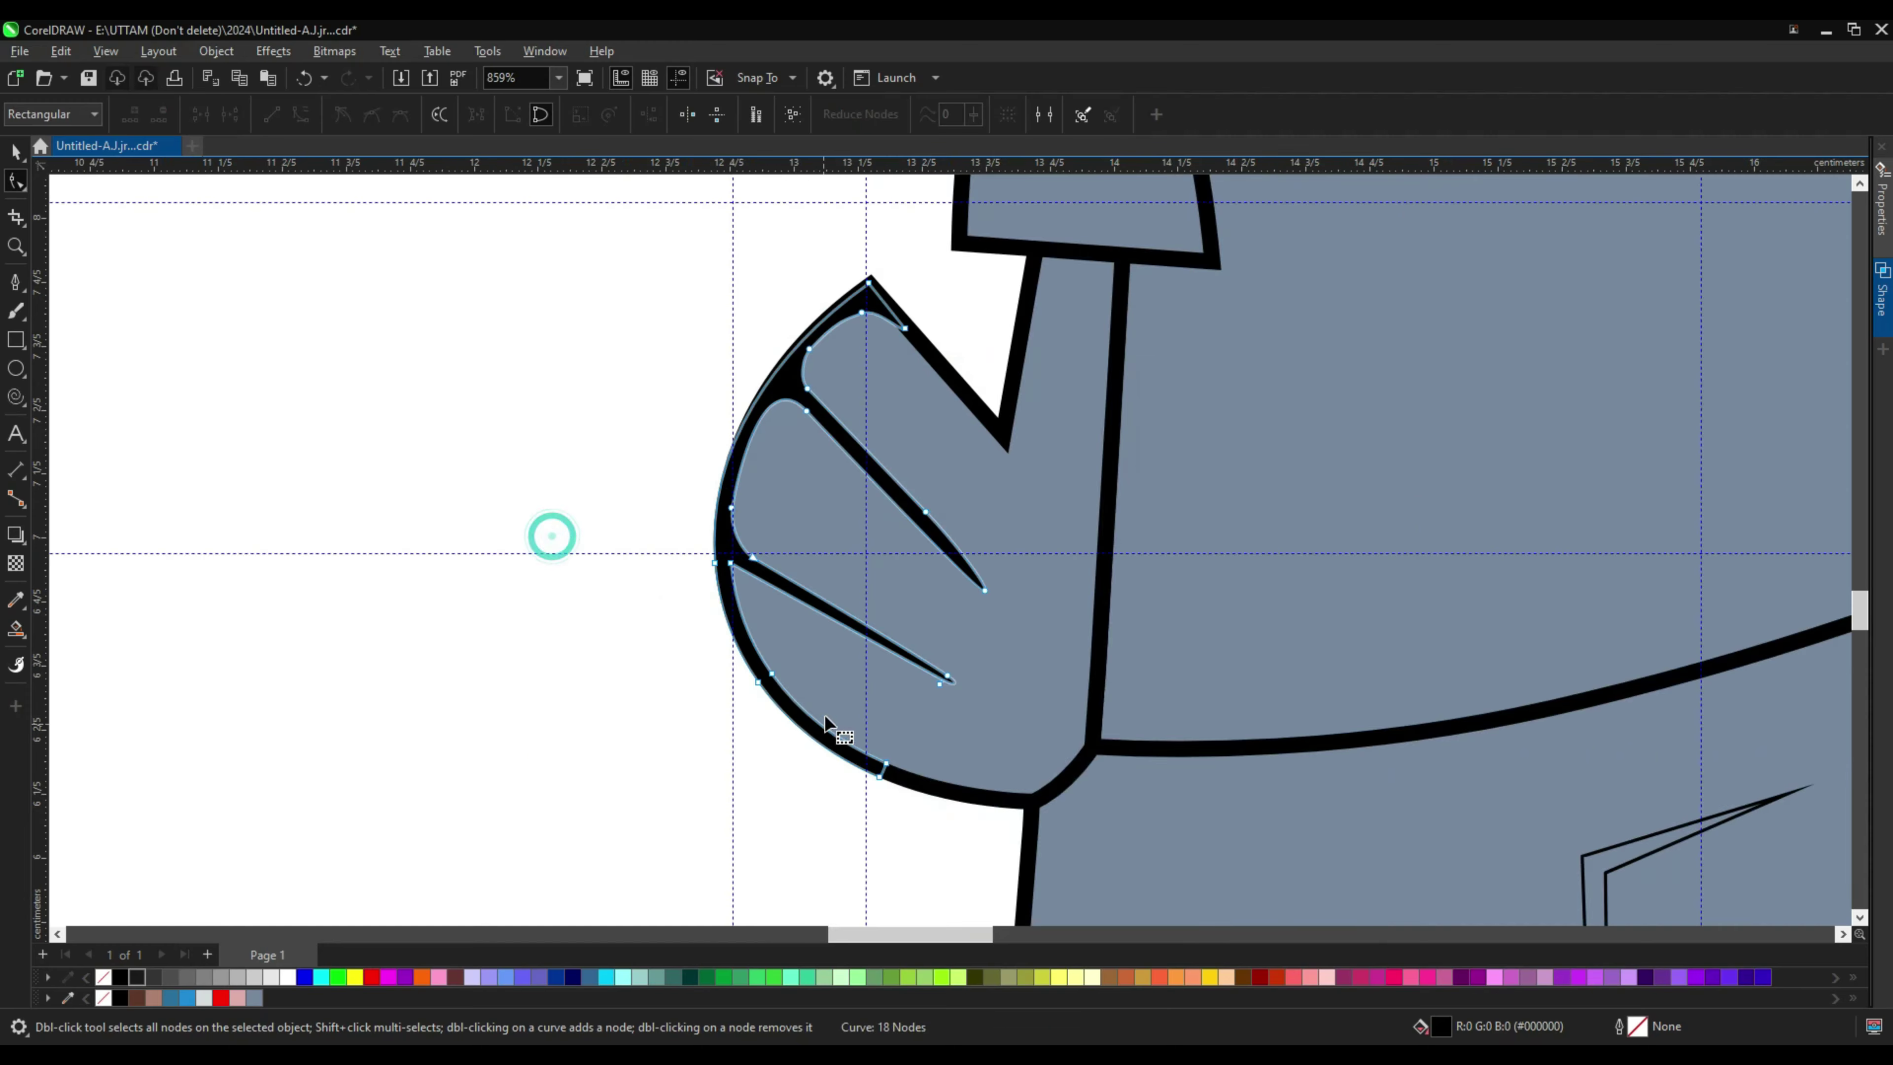
scroll(745, 544, "up", 2)
scroll(756, 551, "up", 2)
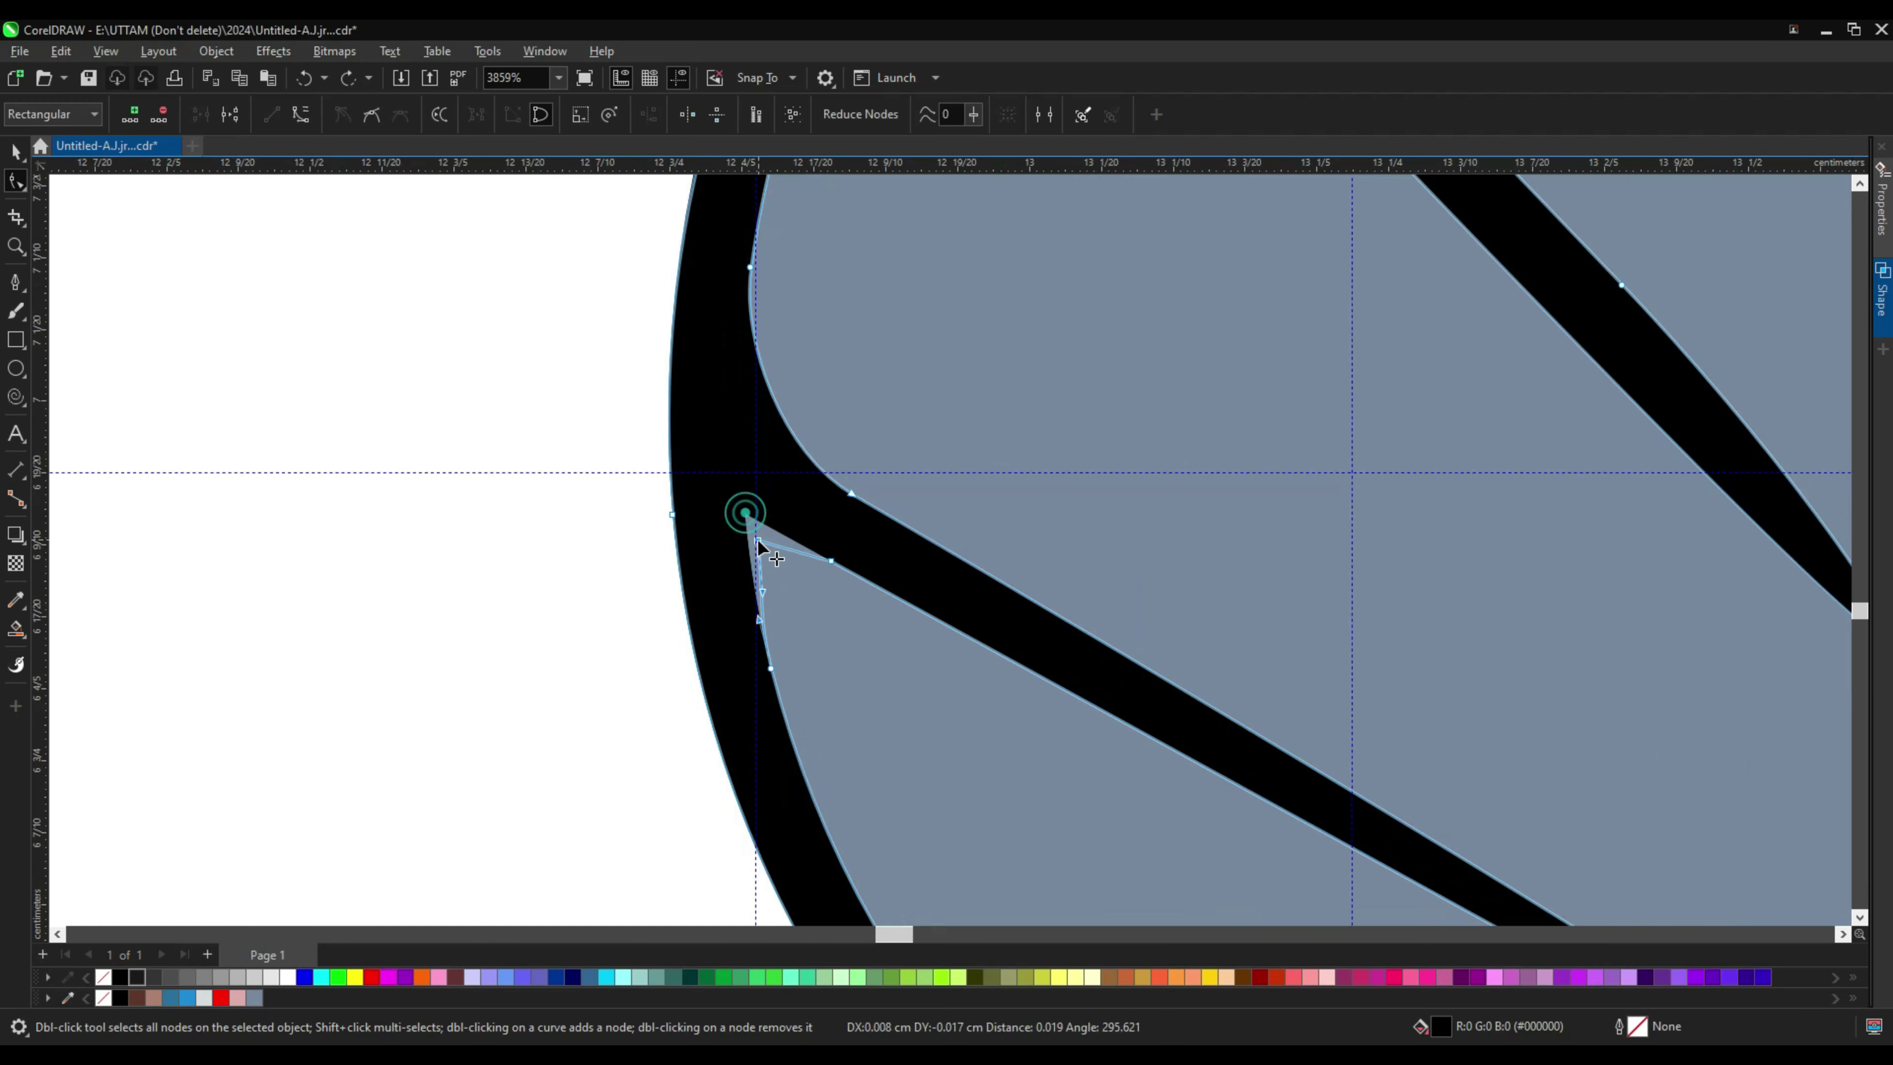
left_click_drag(757, 540, 757, 540)
scroll(757, 540, "down", 5)
scroll(991, 525, "up", 2)
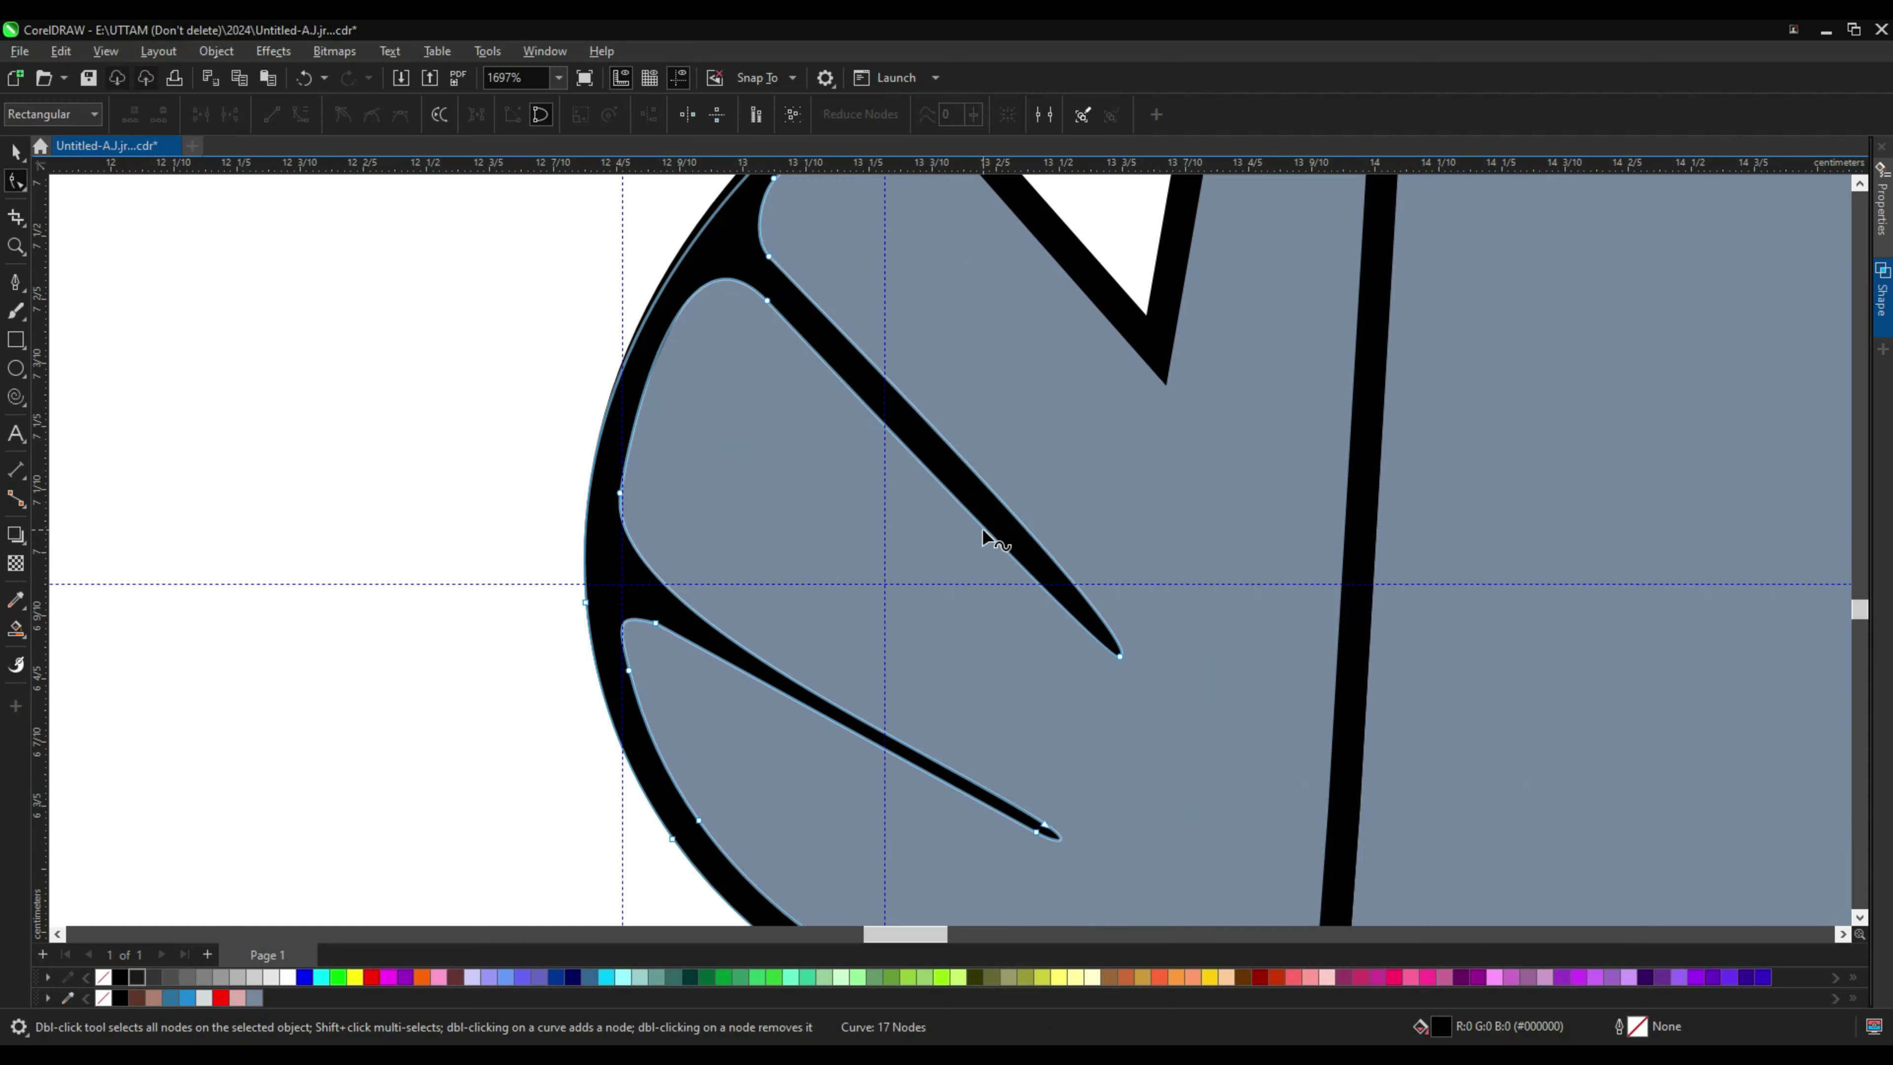
scroll(984, 515, "up", 1)
scroll(991, 597, "down", 5)
Step: Set the nose ellipse's outline width to 0.5 mm
left_click(11, 154)
scroll(1252, 522, "down", 3)
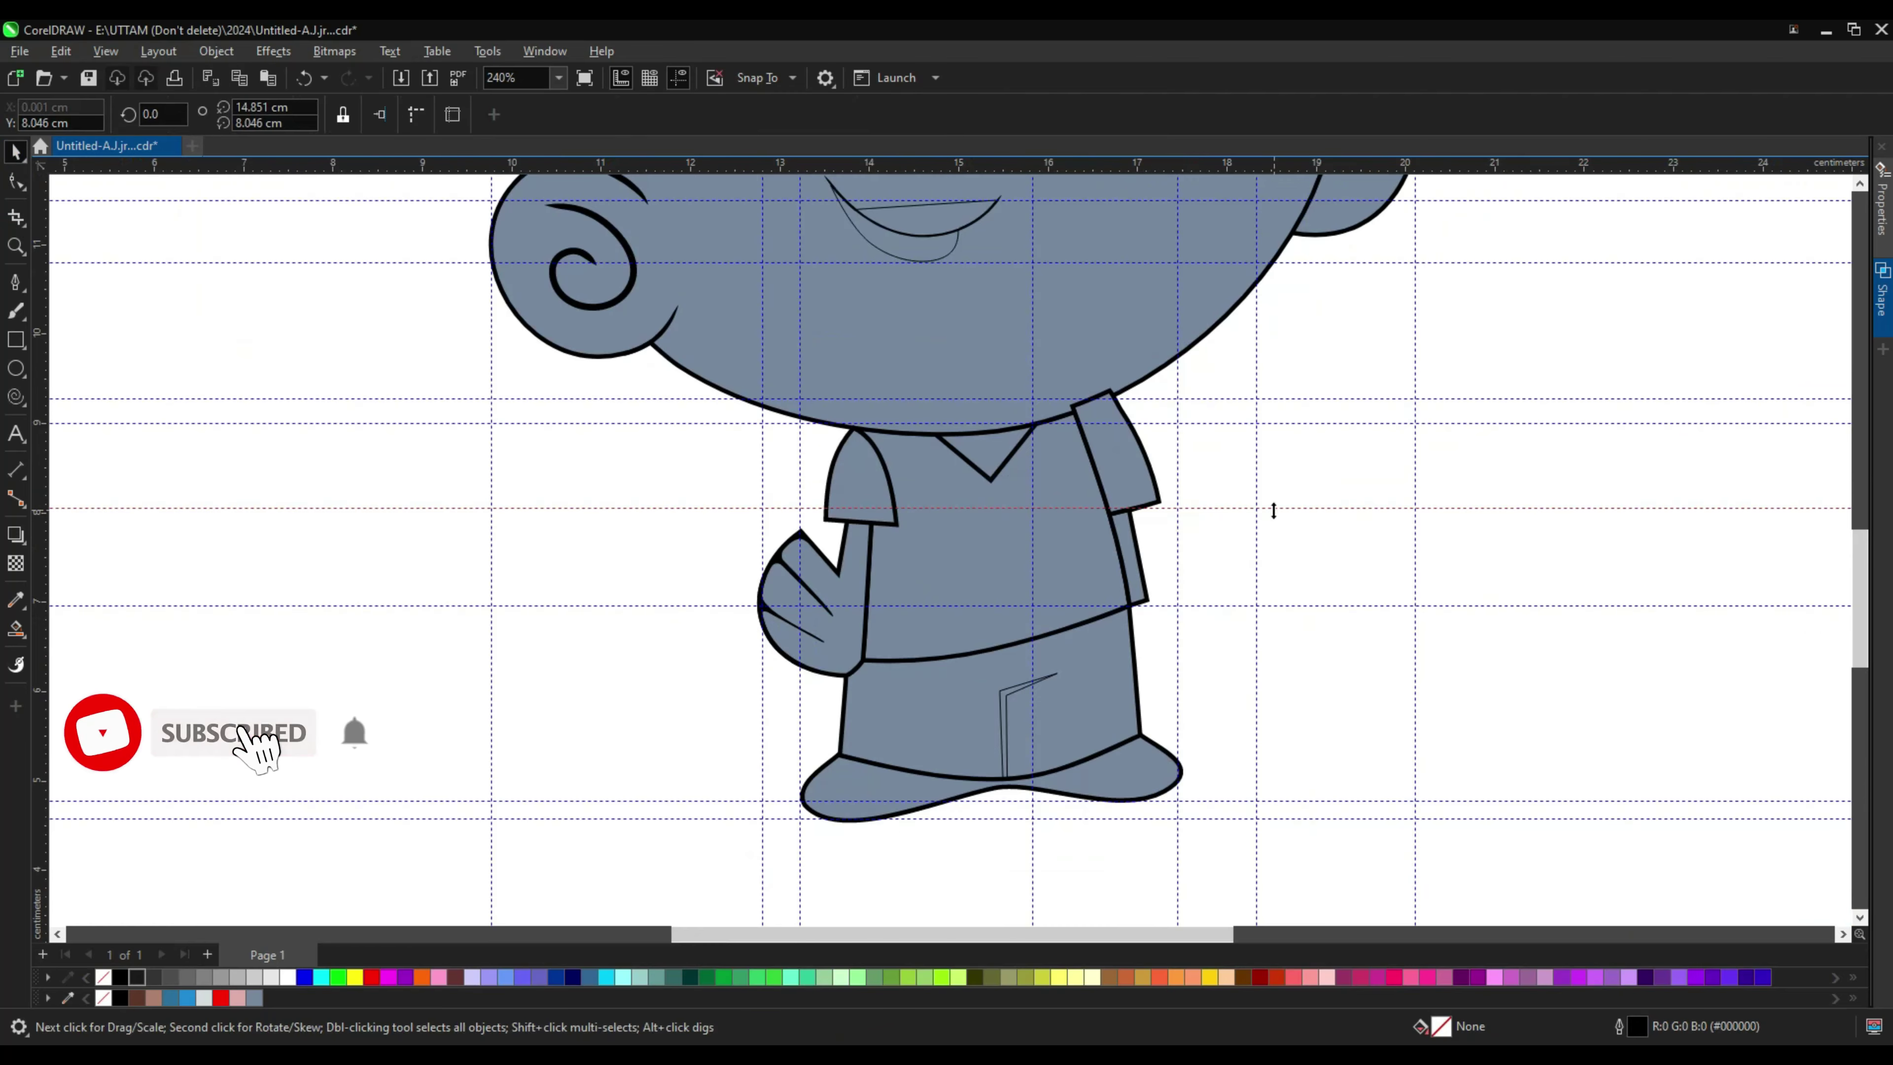
left_click(1006, 690)
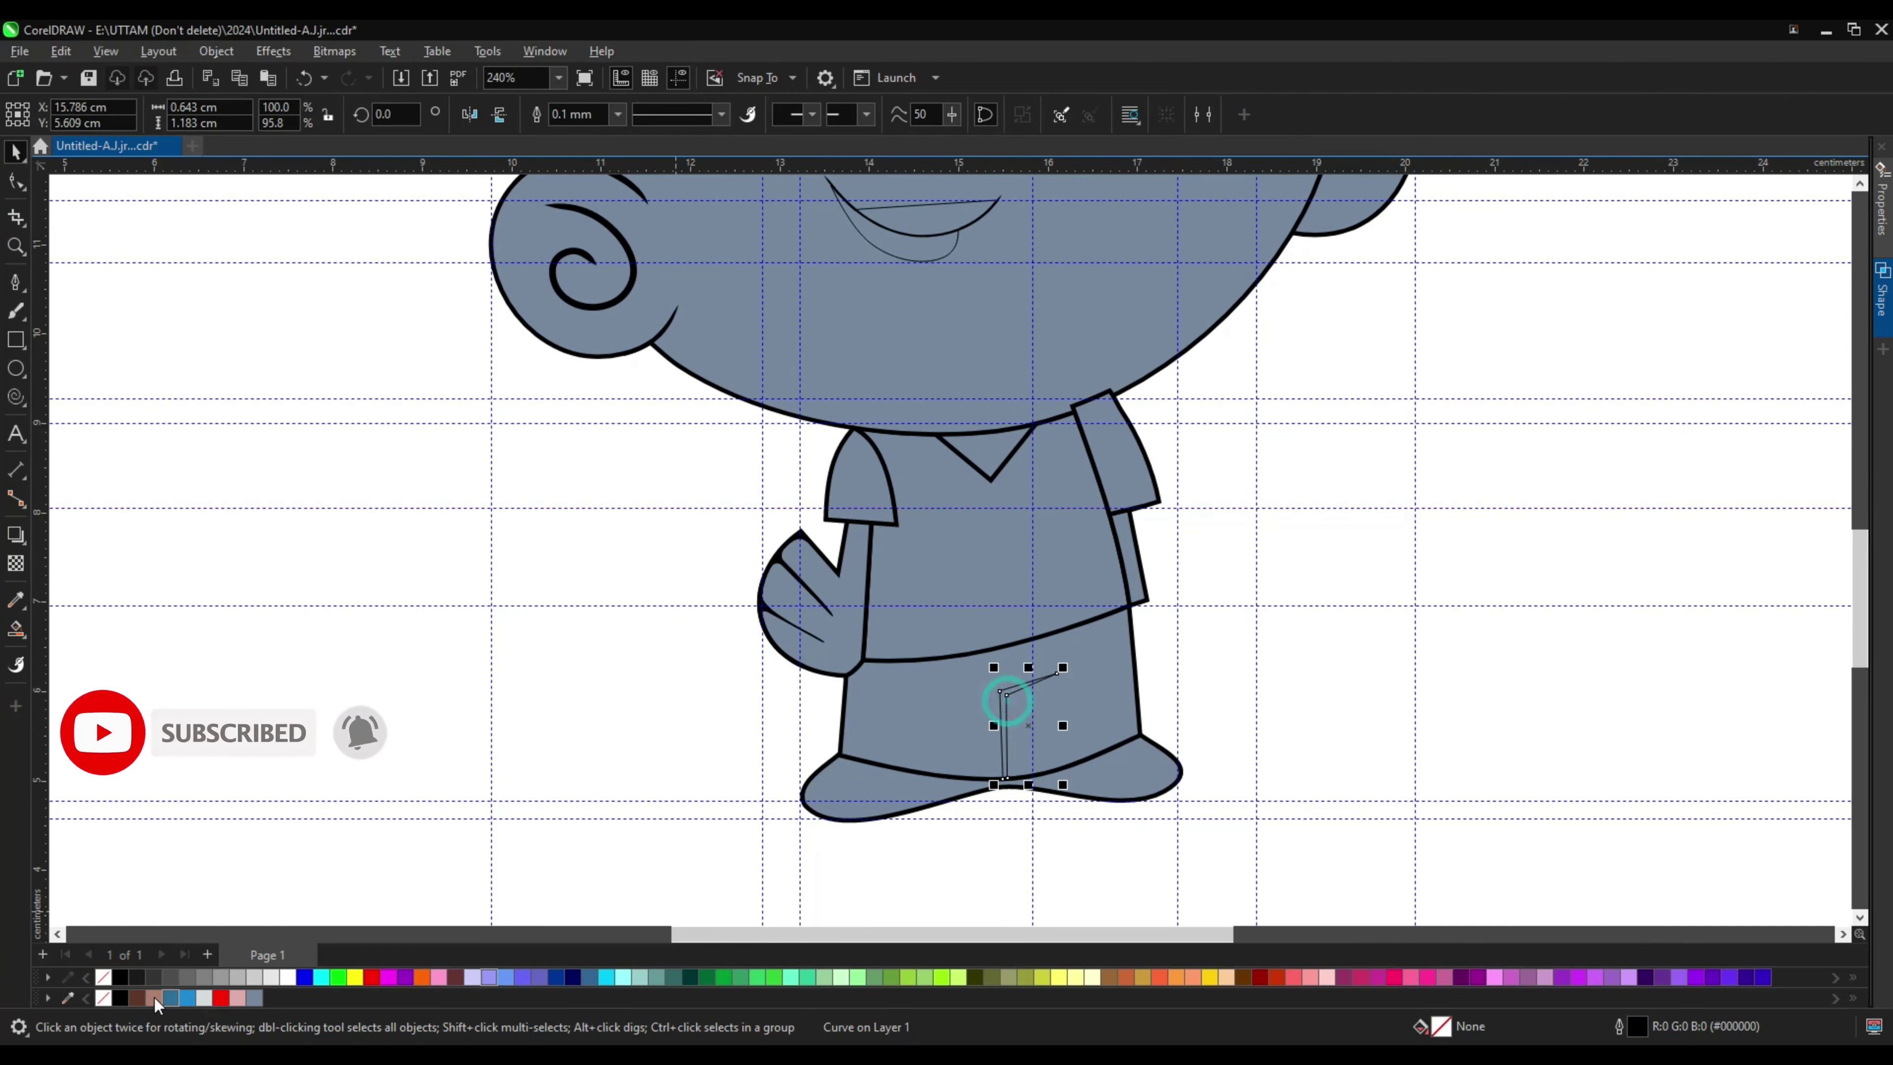
scroll(998, 821, "down", 2)
scroll(998, 820, "down", 2)
left_click(1044, 494)
left_click(868, 113)
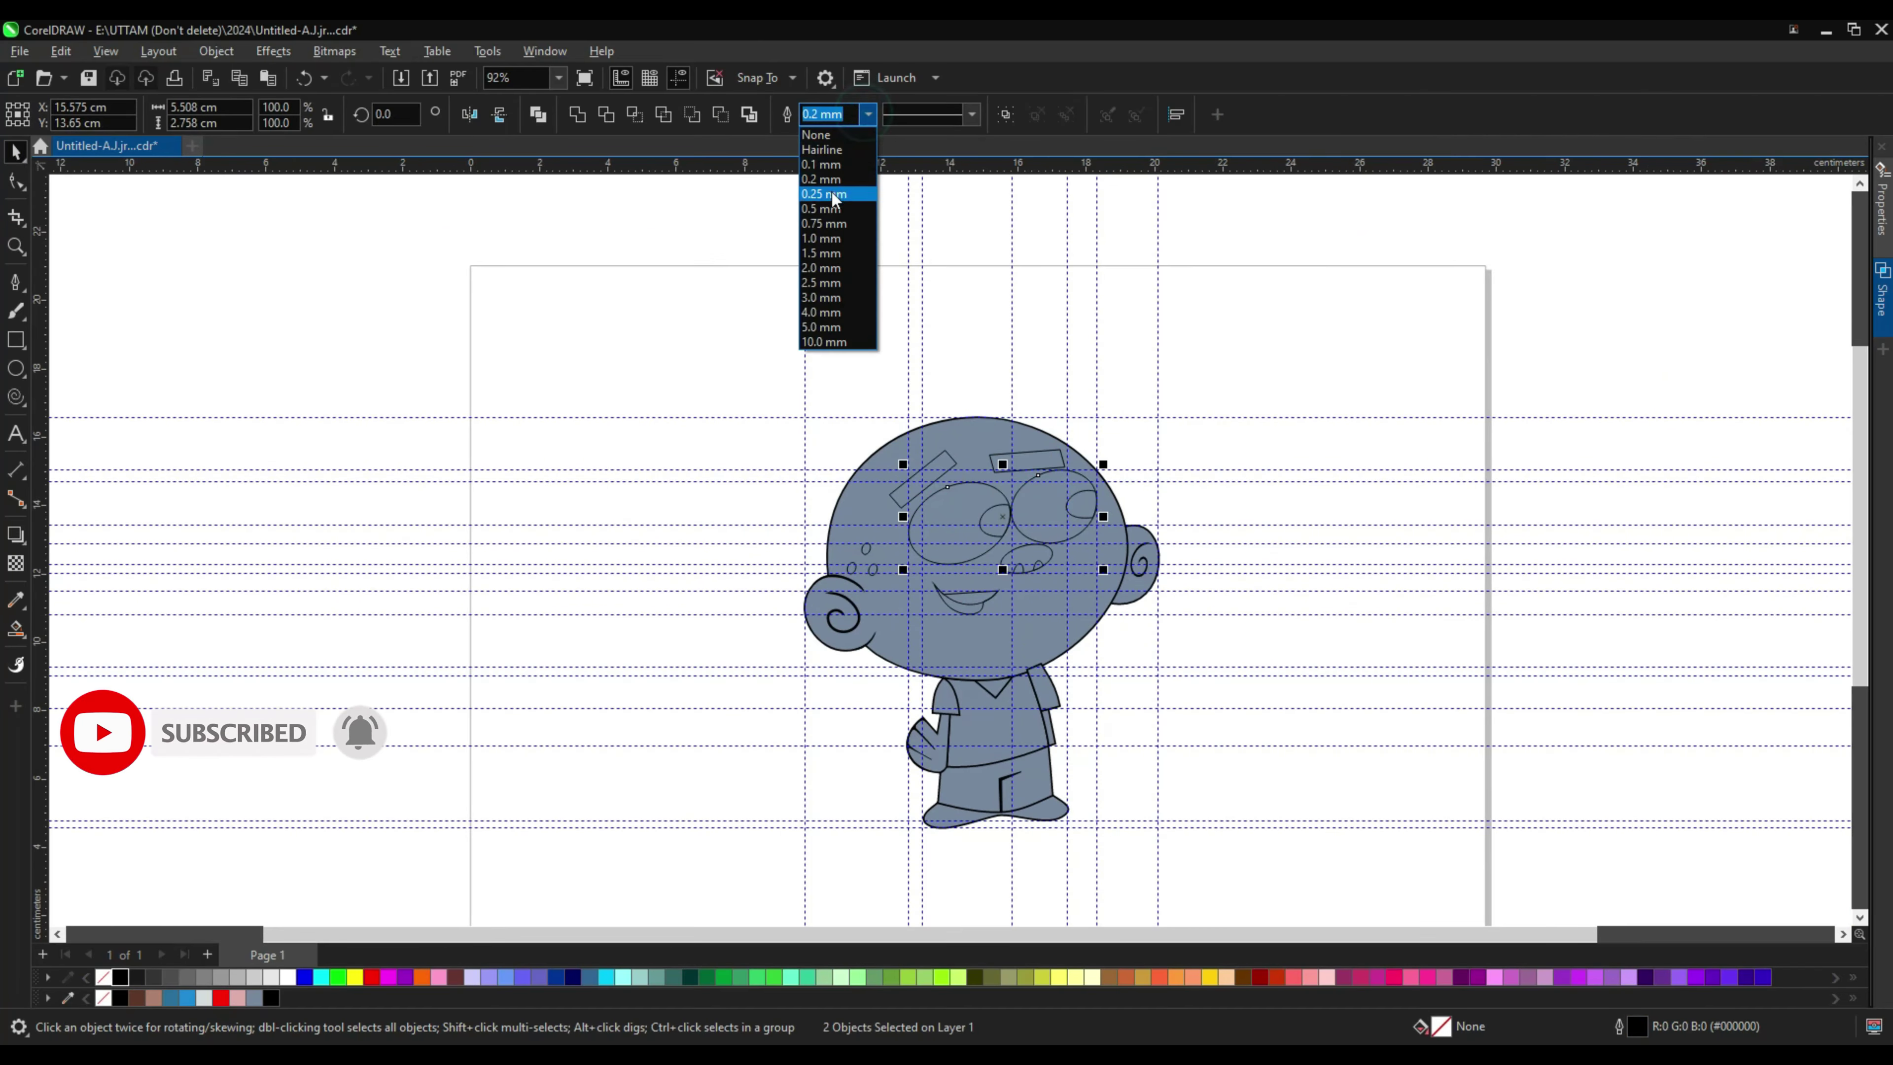
left_click(1024, 558)
scroll(1035, 559, "up", 3)
left_click(852, 118)
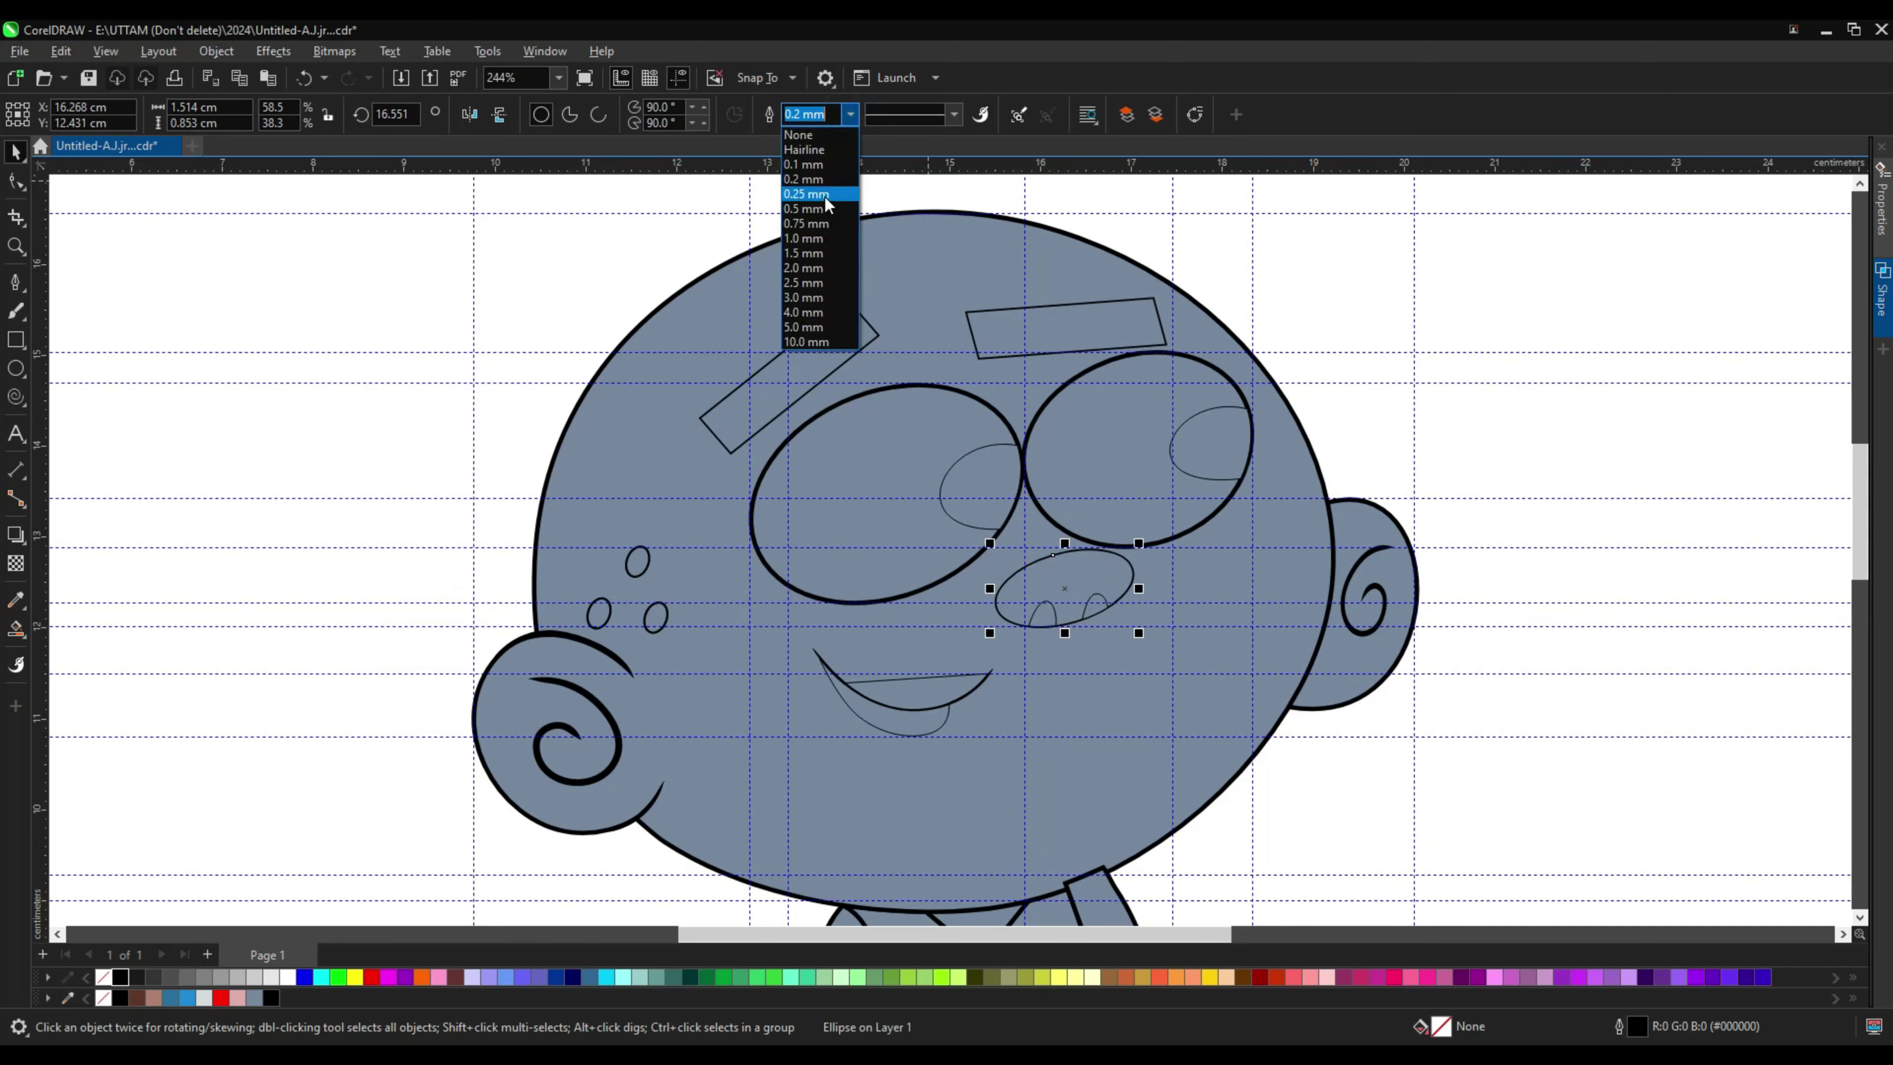
left_click(827, 195)
Step: Set both nostril curves' outline width to 0.2 mm
scroll(1097, 596, "up", 2)
left_click(1097, 596)
scroll(1099, 593, "up", 2)
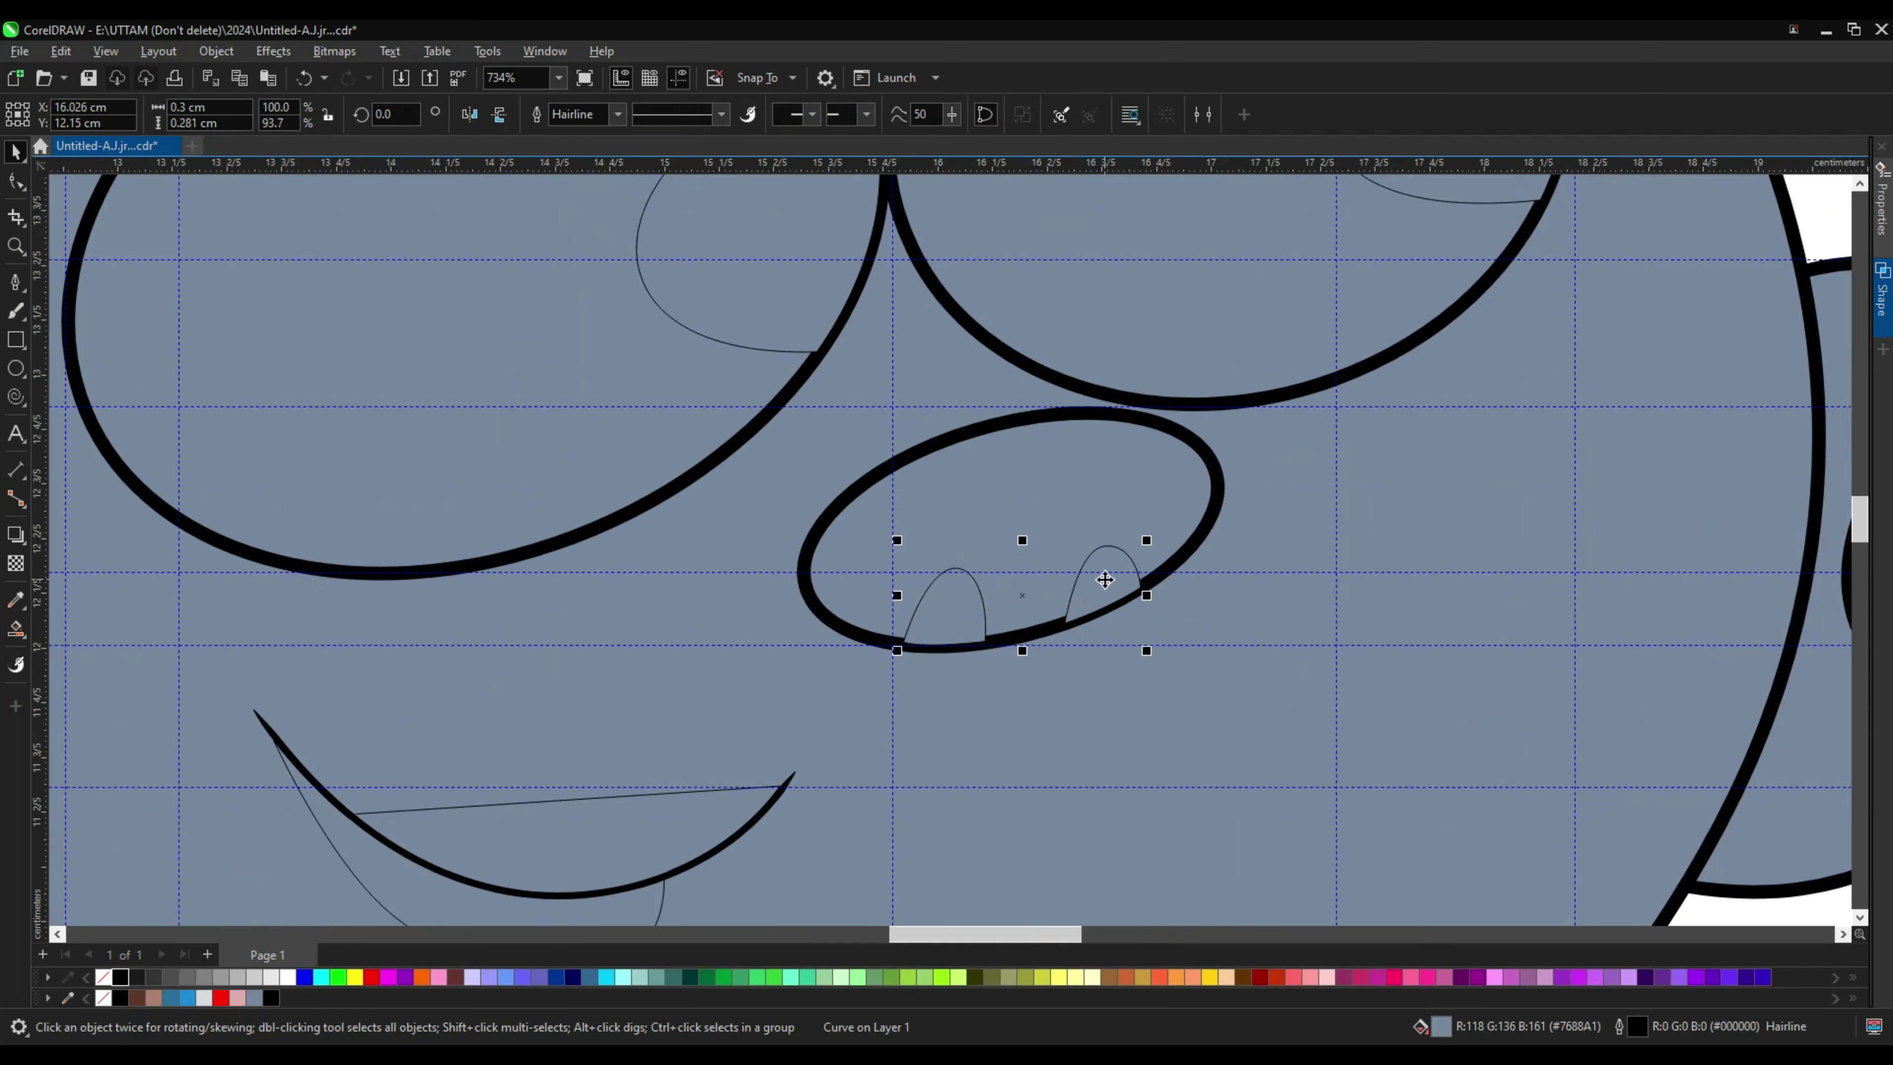
scroll(1106, 579, "down", 1)
scroll(1107, 579, "down", 1)
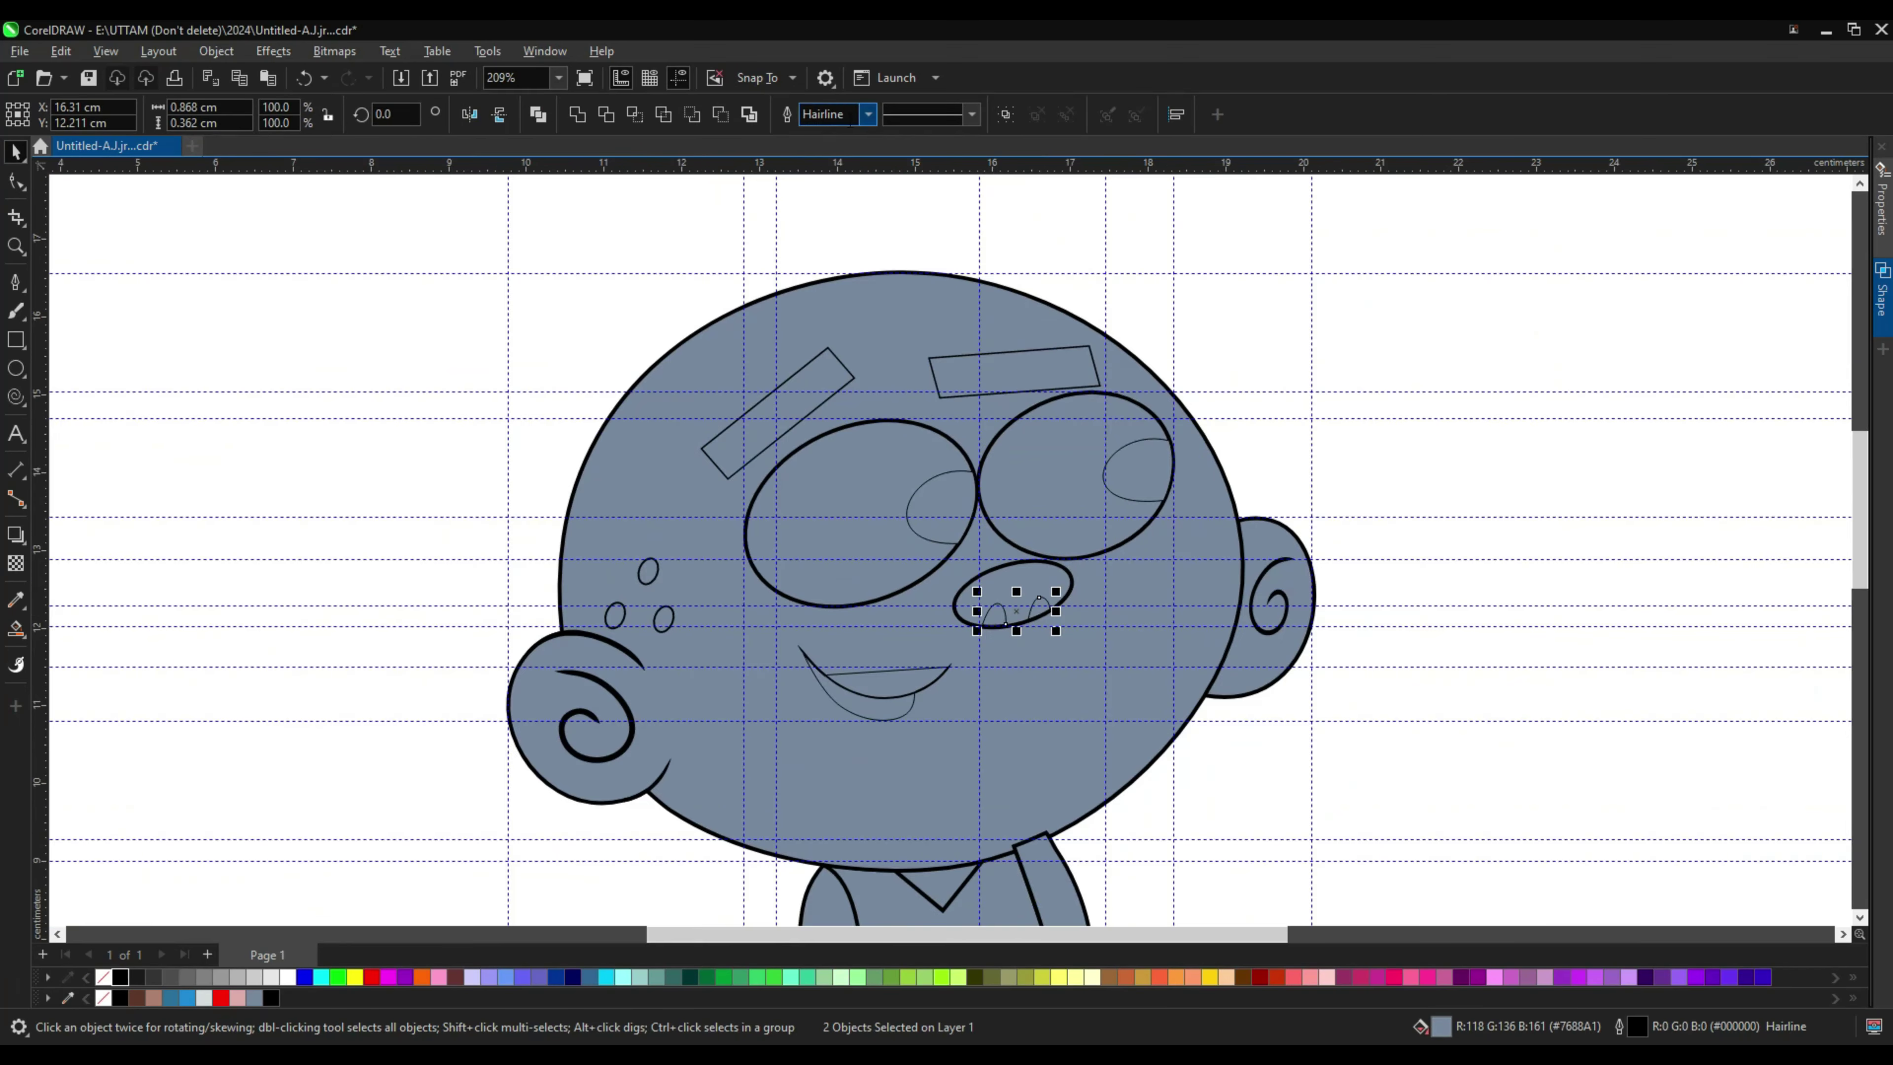
left_click(866, 114)
left_click(819, 179)
left_click(866, 114)
left_click(828, 194)
scroll(932, 646, "down", 1)
Step: Create a boundary outline around all of the boy's objects
scroll(932, 646, "down", 1)
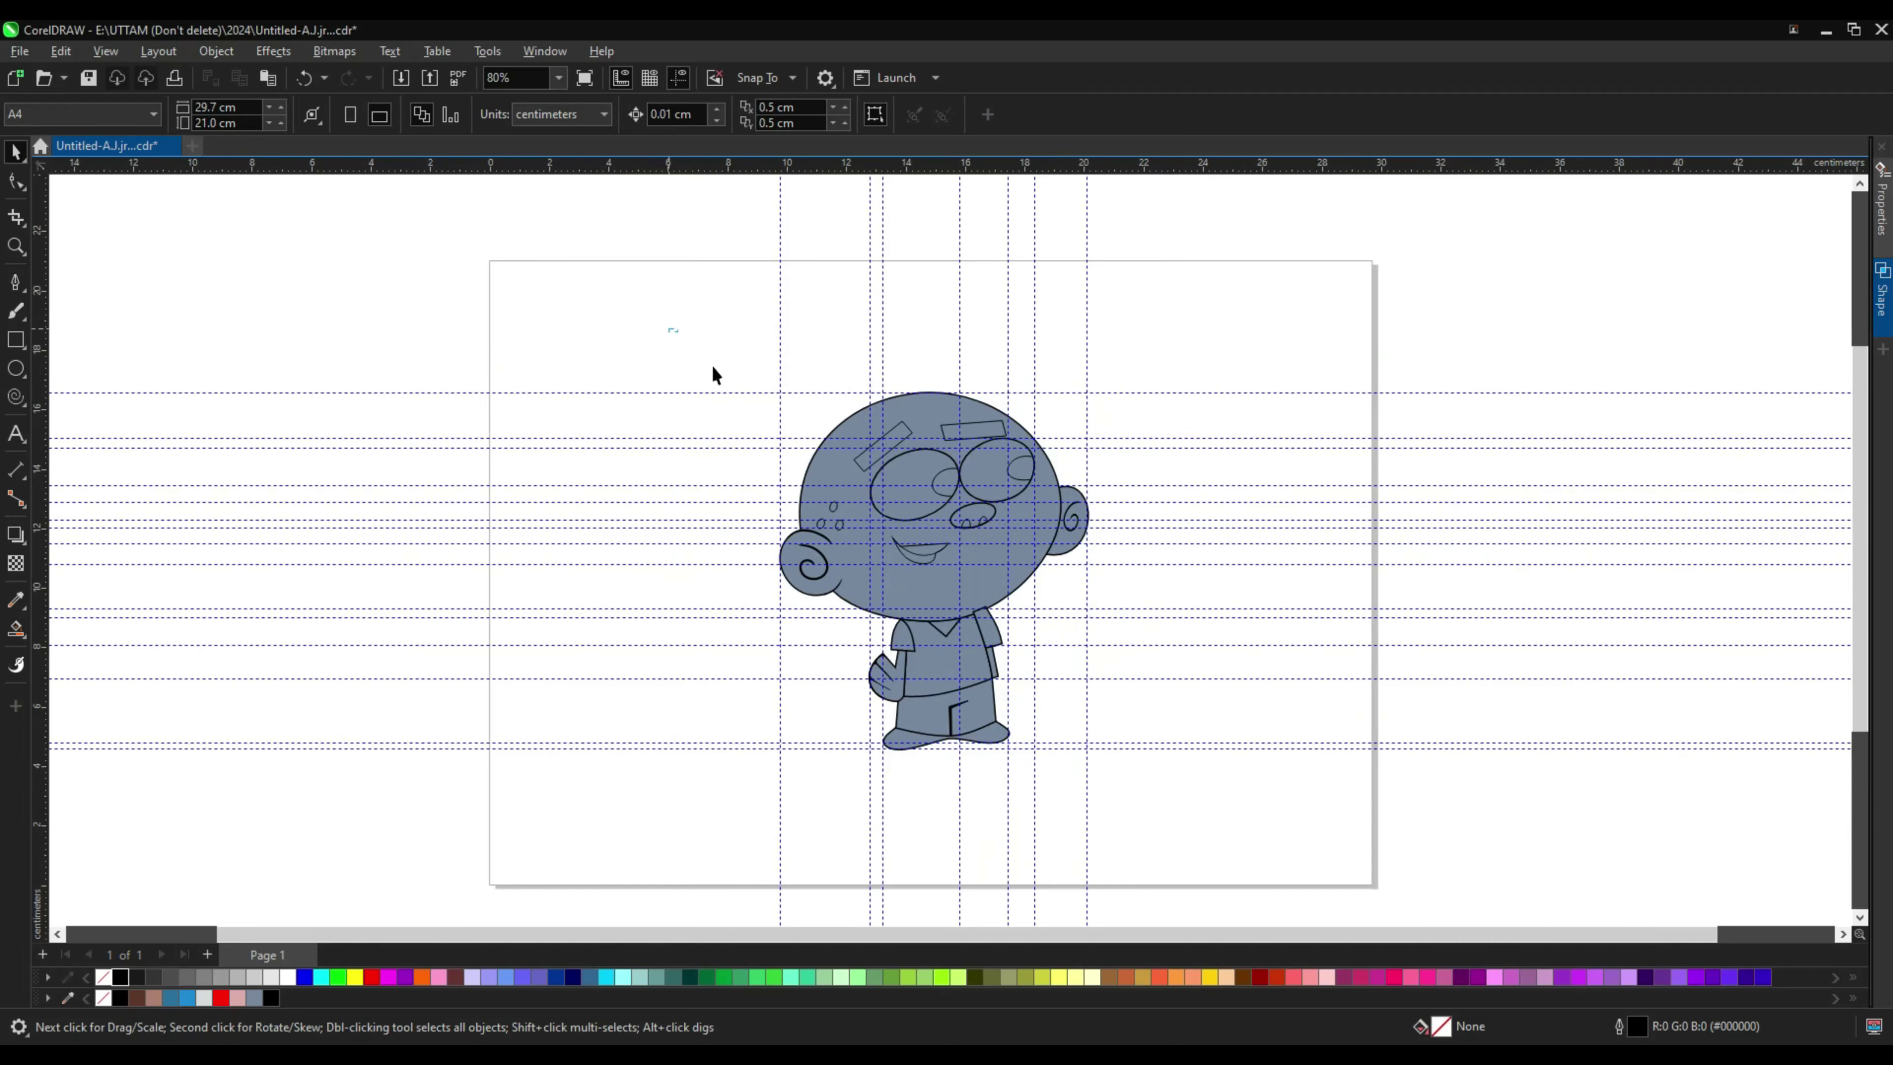
key("ctrl+a")
left_click(1882, 291)
left_click(1829, 369)
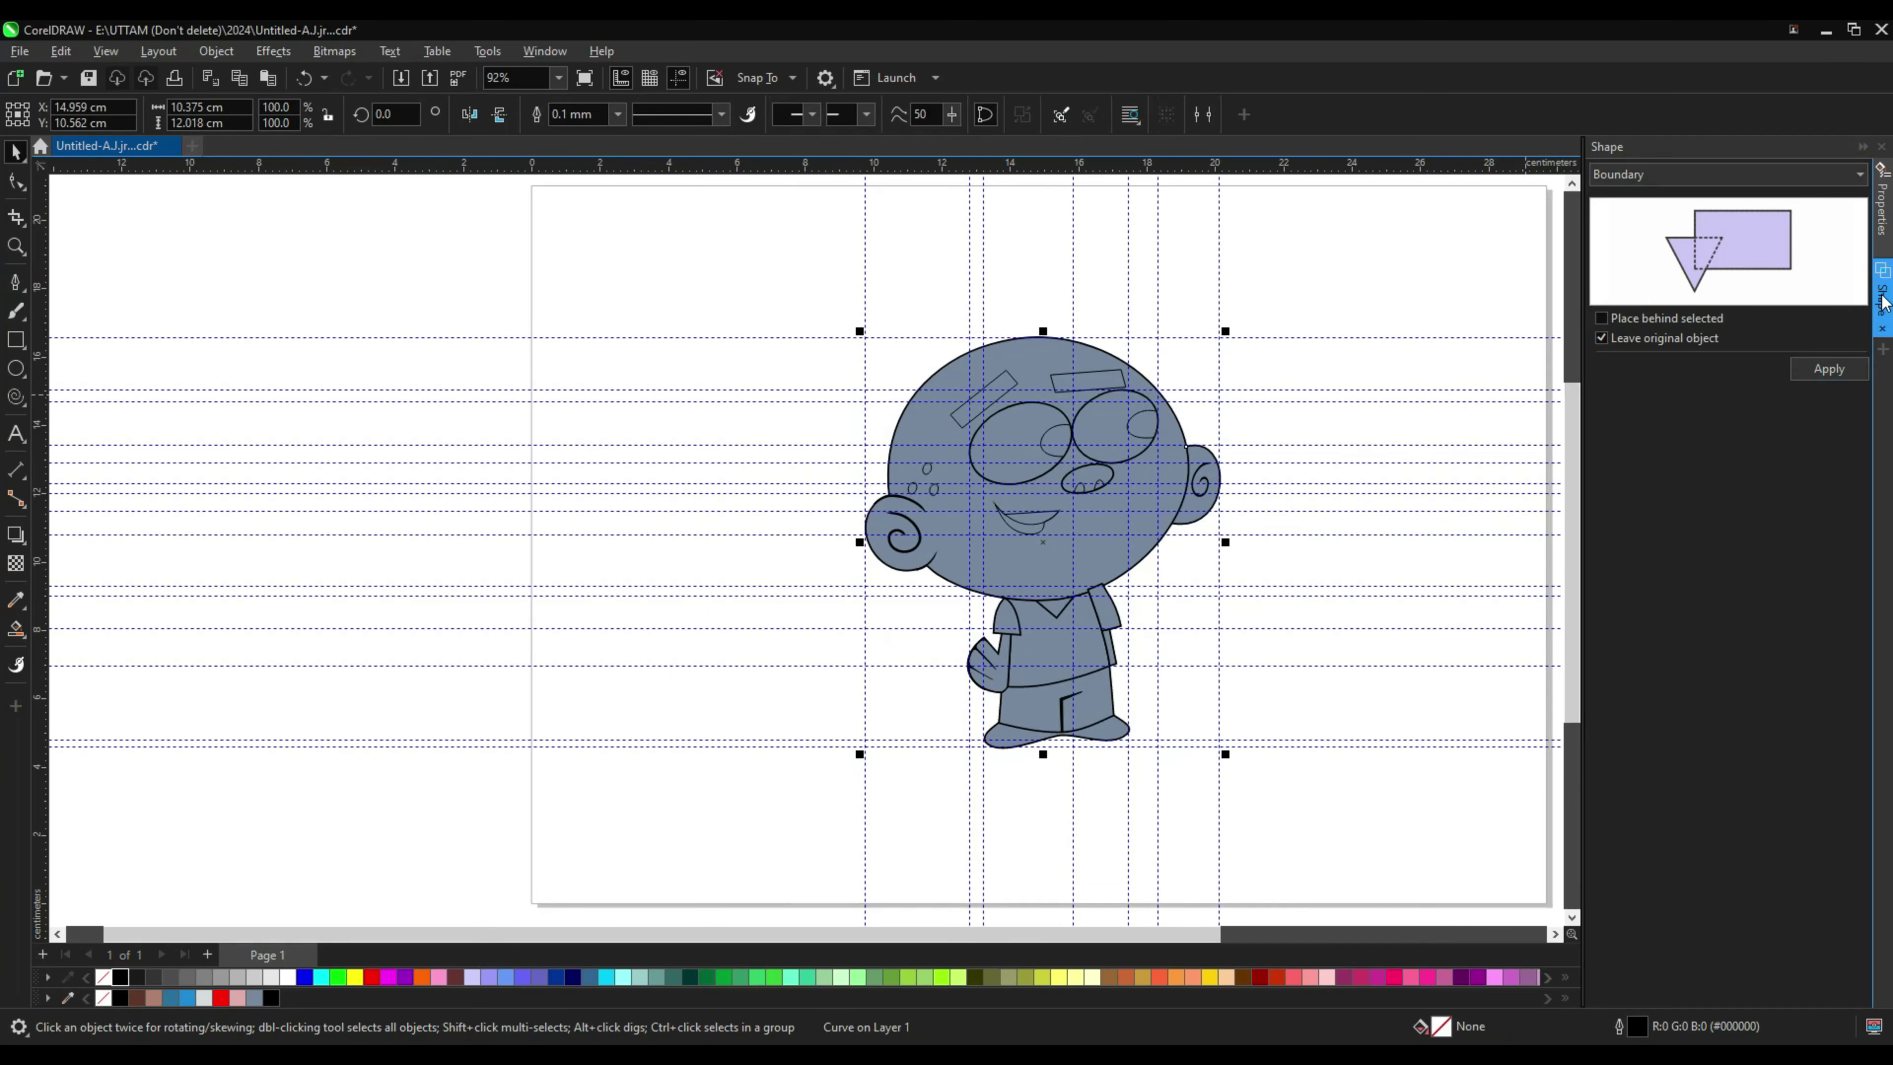
scroll(1128, 535, "down", 1)
right_click(1128, 535)
left_click(1432, 689)
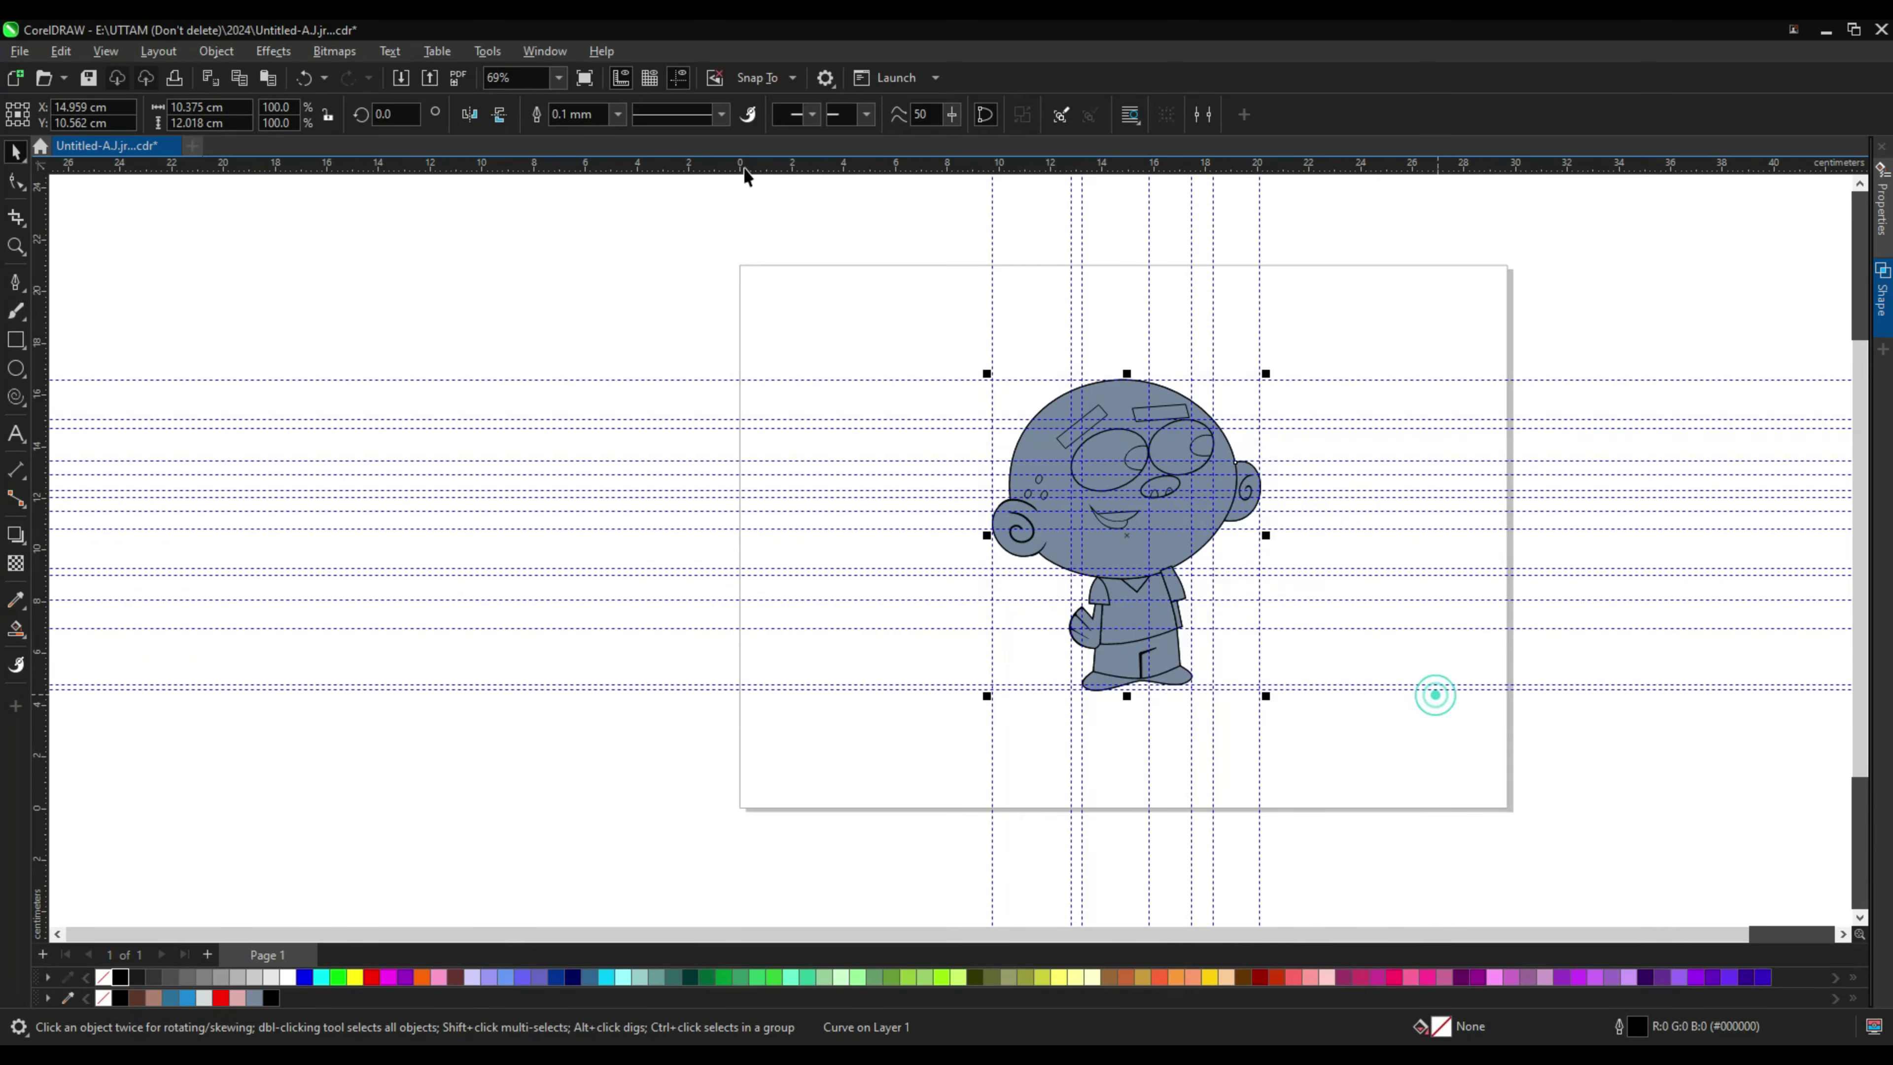
Step: Set the boundary outline width to 1.5 mm, undoing an accidental move
left_click(617, 114)
left_click(572, 233)
scroll(1195, 526, "up", 4)
left_click(618, 113)
left_click(575, 248)
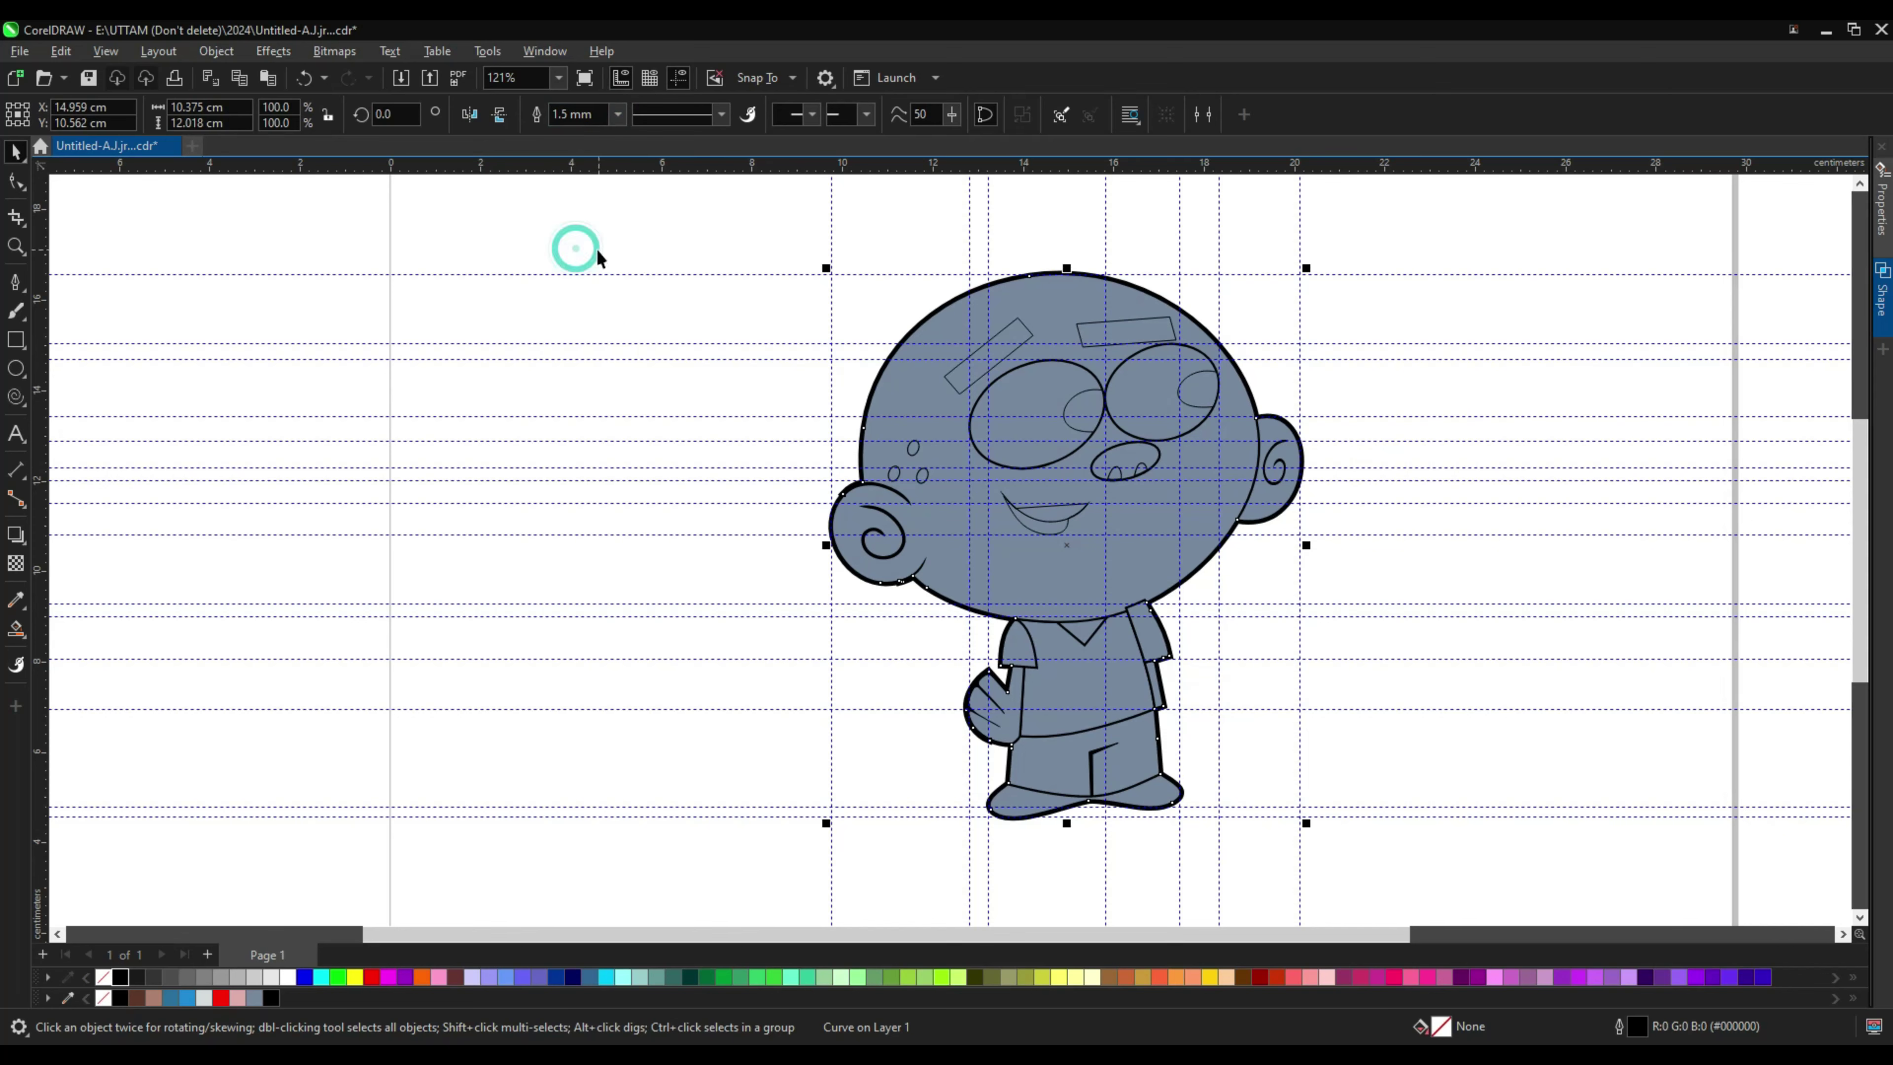
left_click_drag(1019, 623, 1238, 550)
key("ctrl+z")
scroll(773, 486, "down", 2)
key("Escape")
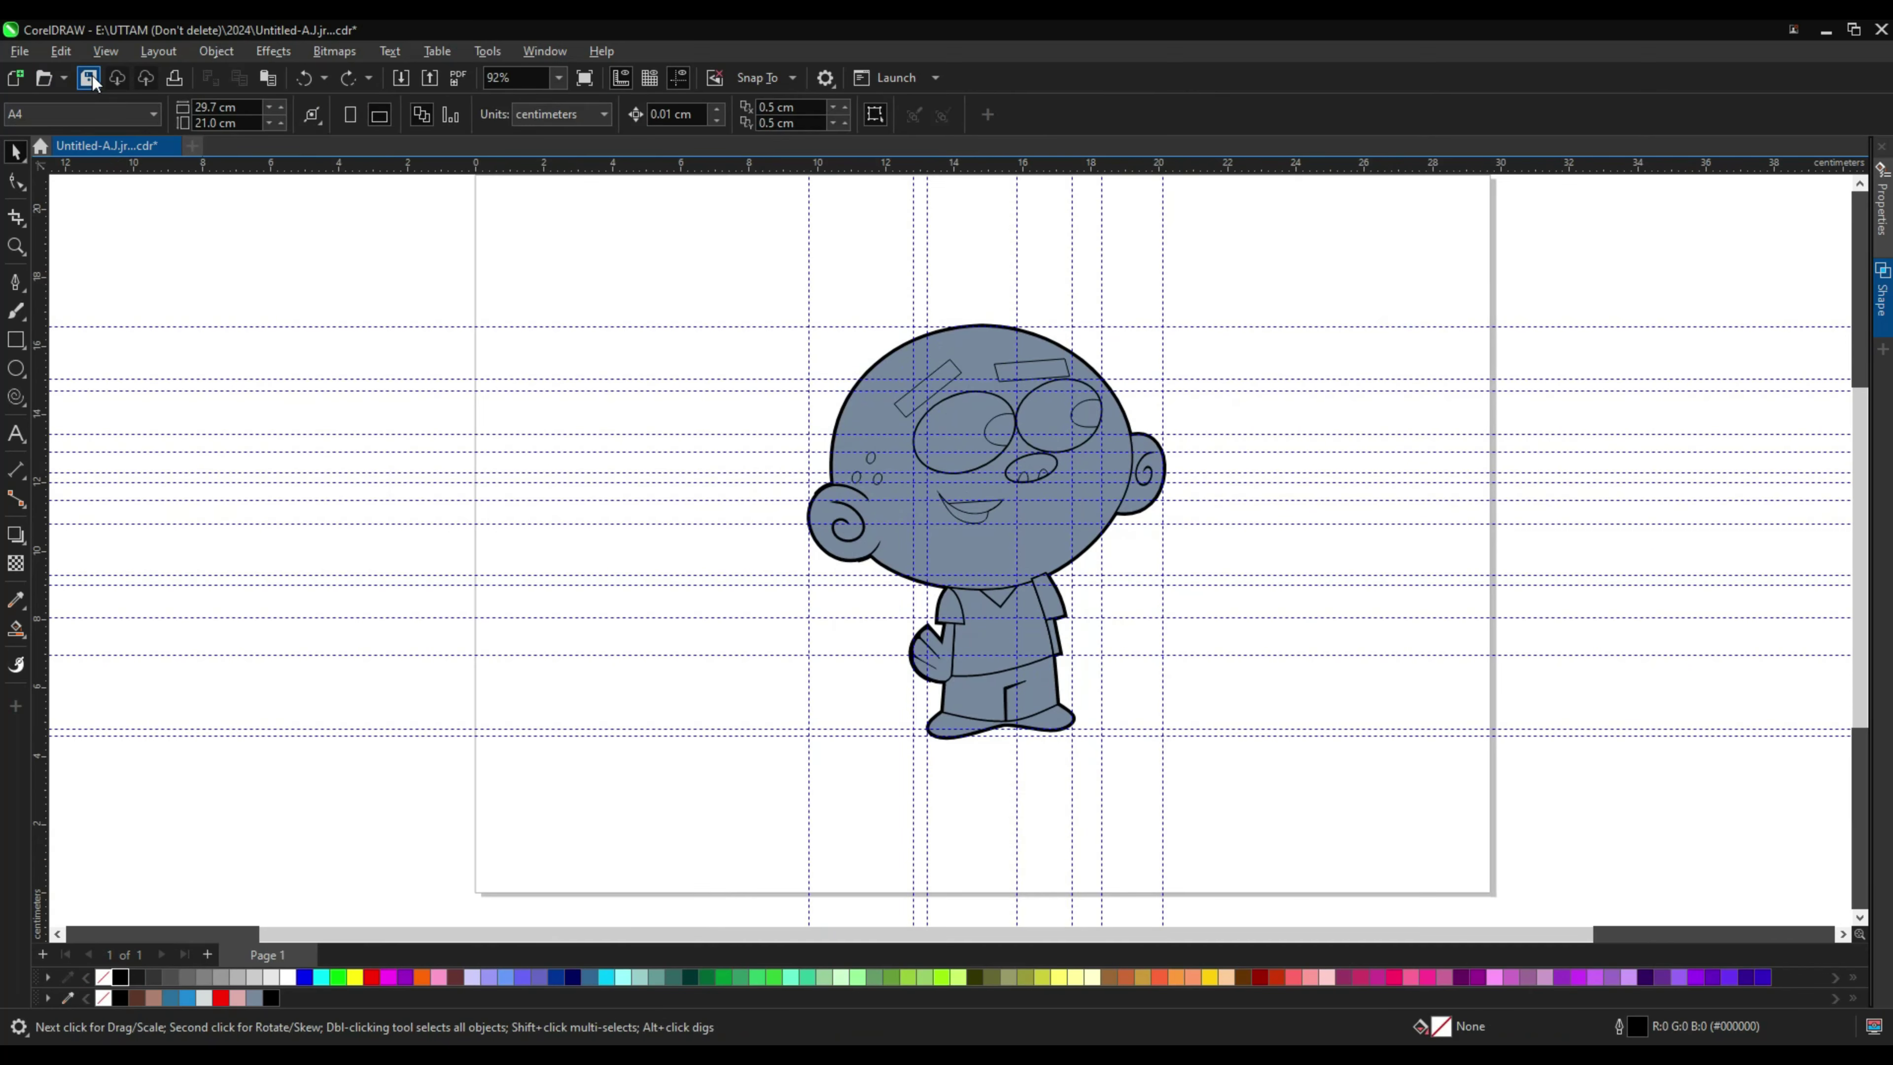
Step: Bring the head to the front, in front of the shirt
scroll(1227, 299, "up", 5)
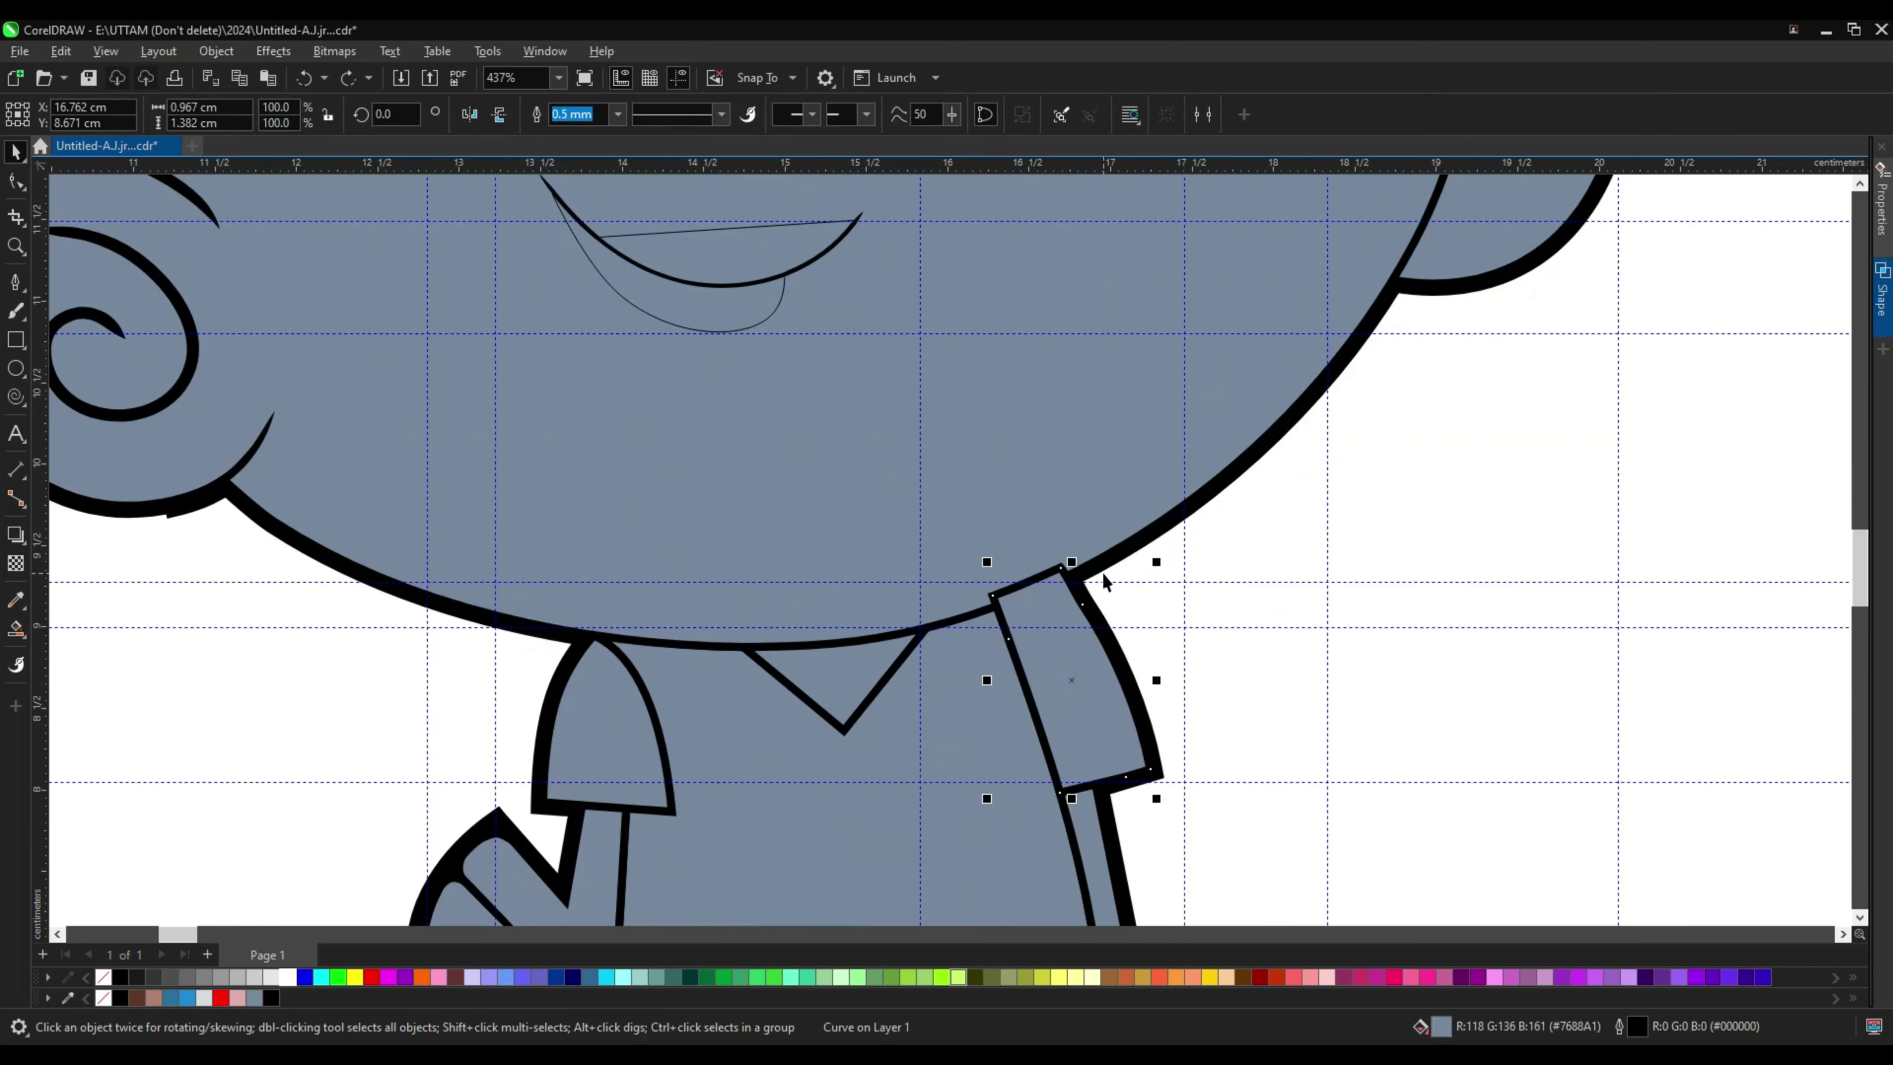
right_click(1107, 478)
left_click(1438, 745)
scroll(862, 616, "down", 2)
scroll(670, 627, "up", 2)
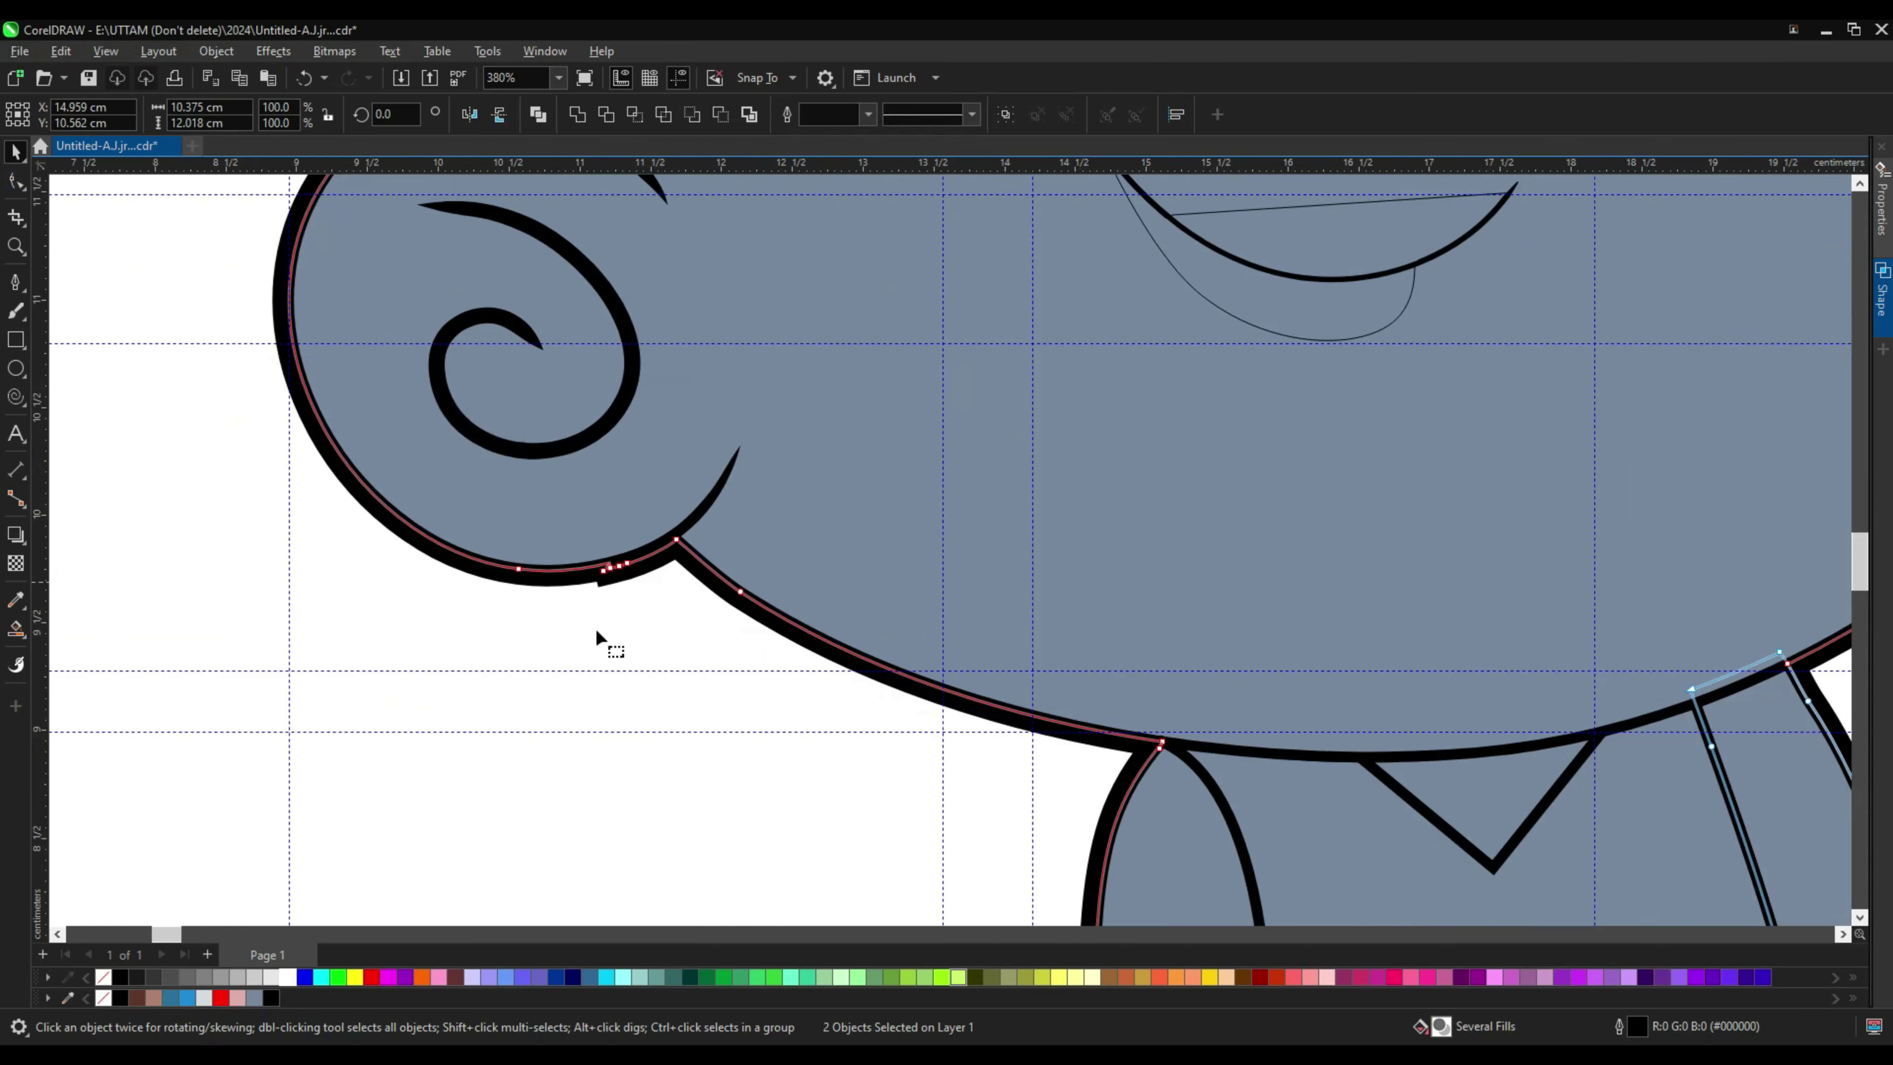
Step: Adjust a node near the cheek on the head's outer outline with the Shape tool
key("F10")
scroll(498, 410, "down", 2)
scroll(399, 463, "up", 1)
scroll(412, 425, "up", 2)
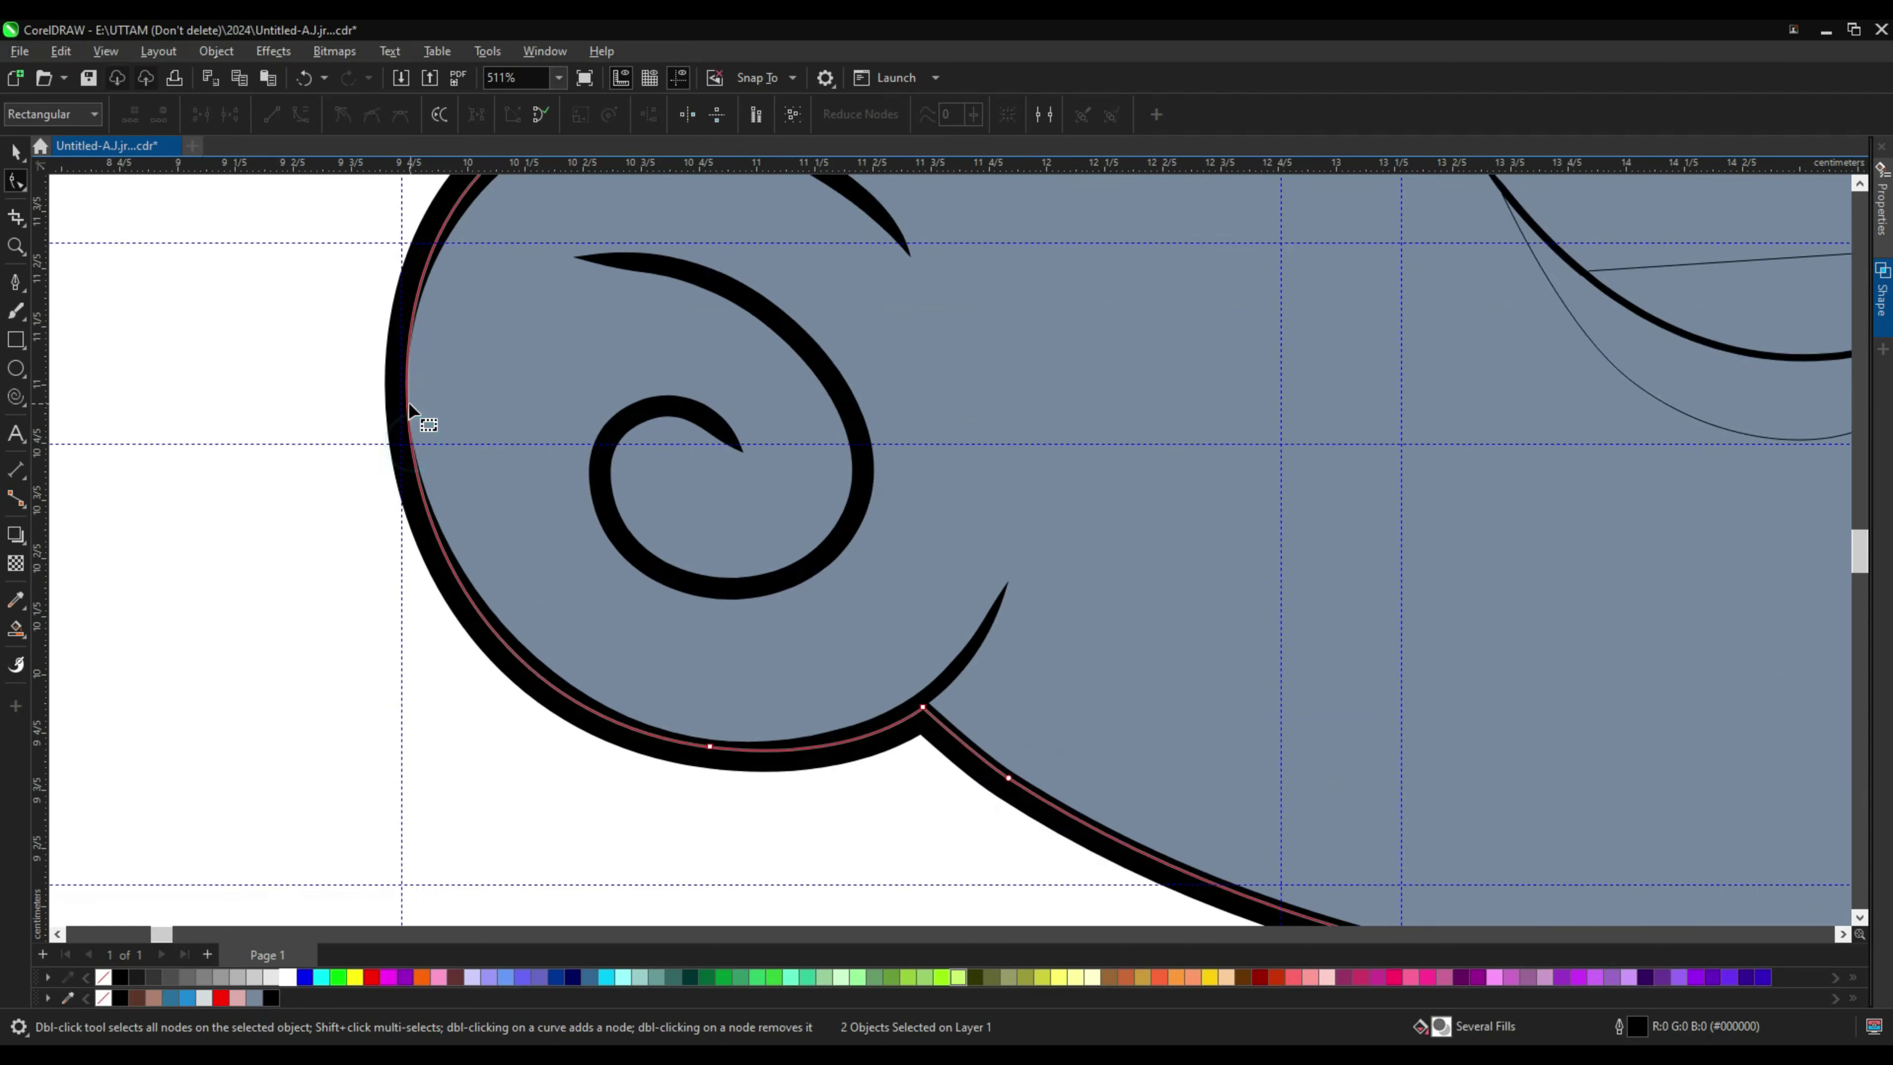
scroll(415, 306, "down", 2)
left_click(540, 612)
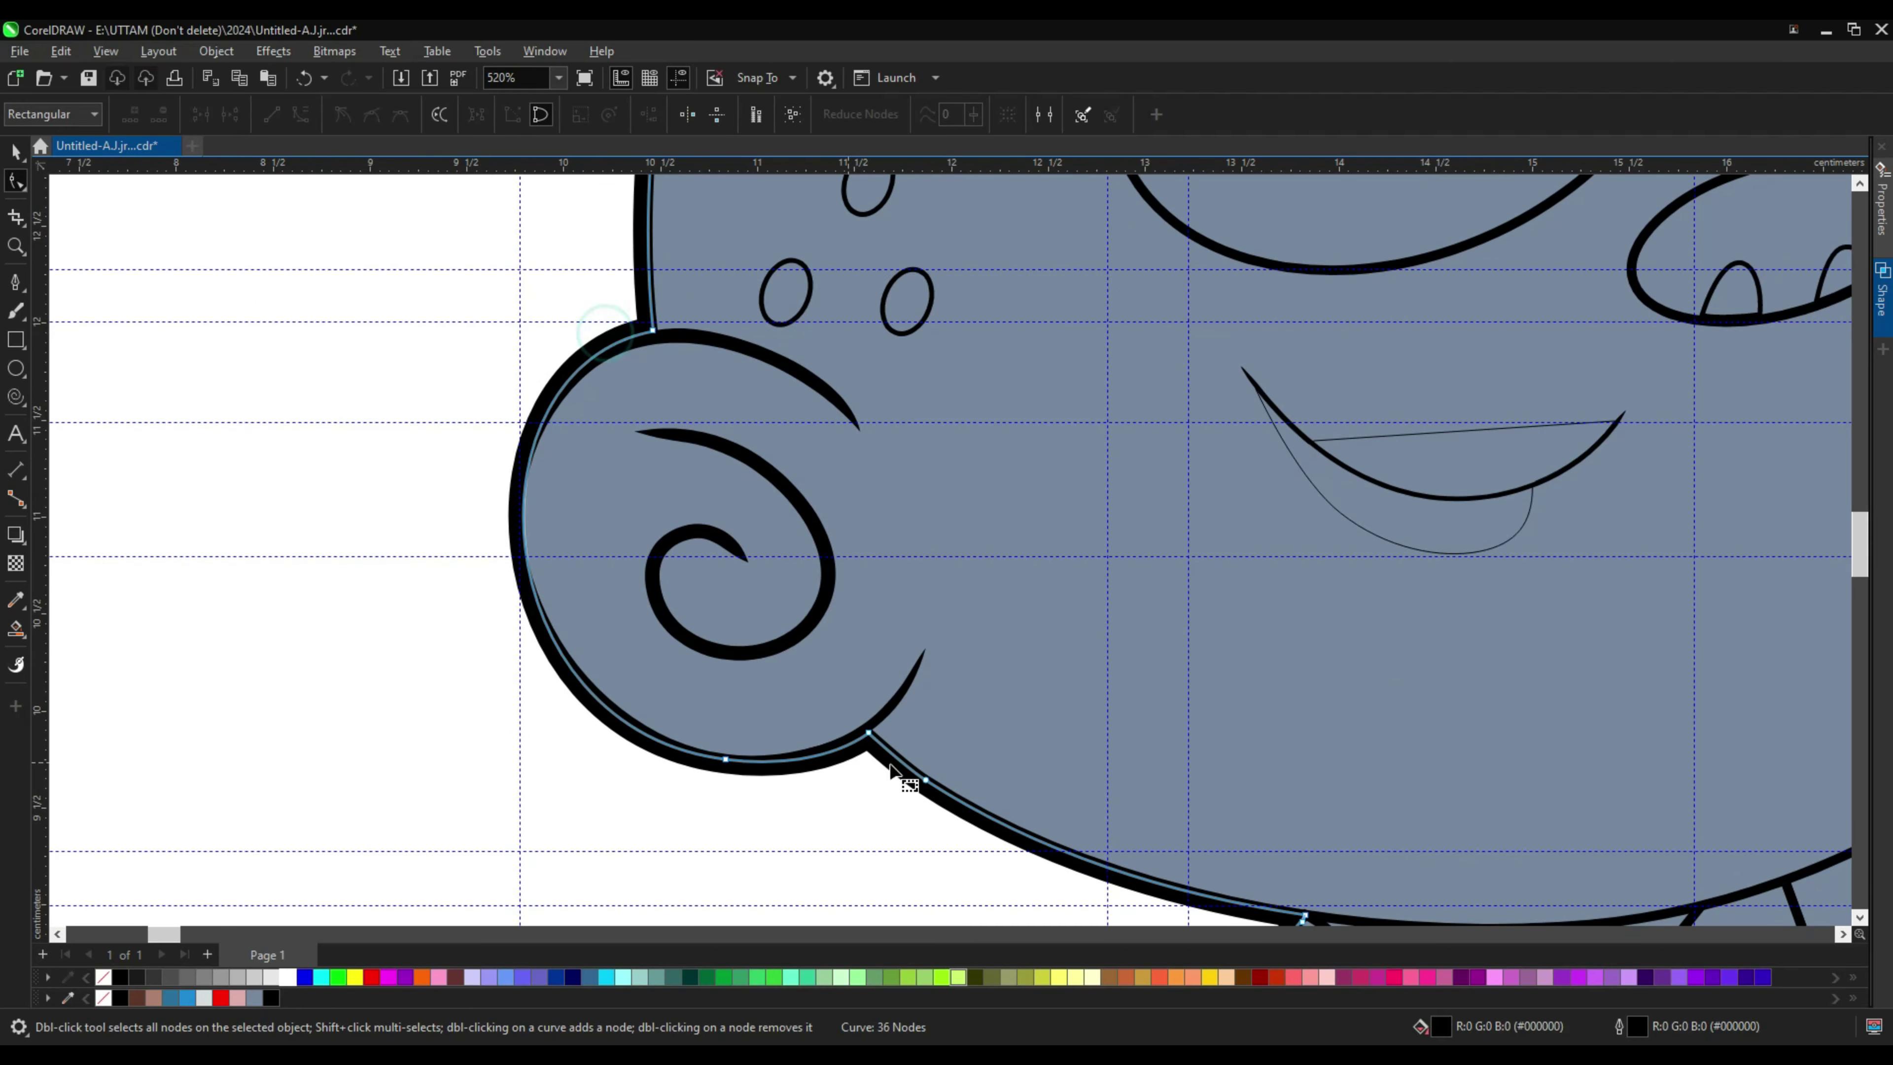
scroll(892, 768, "down", 2)
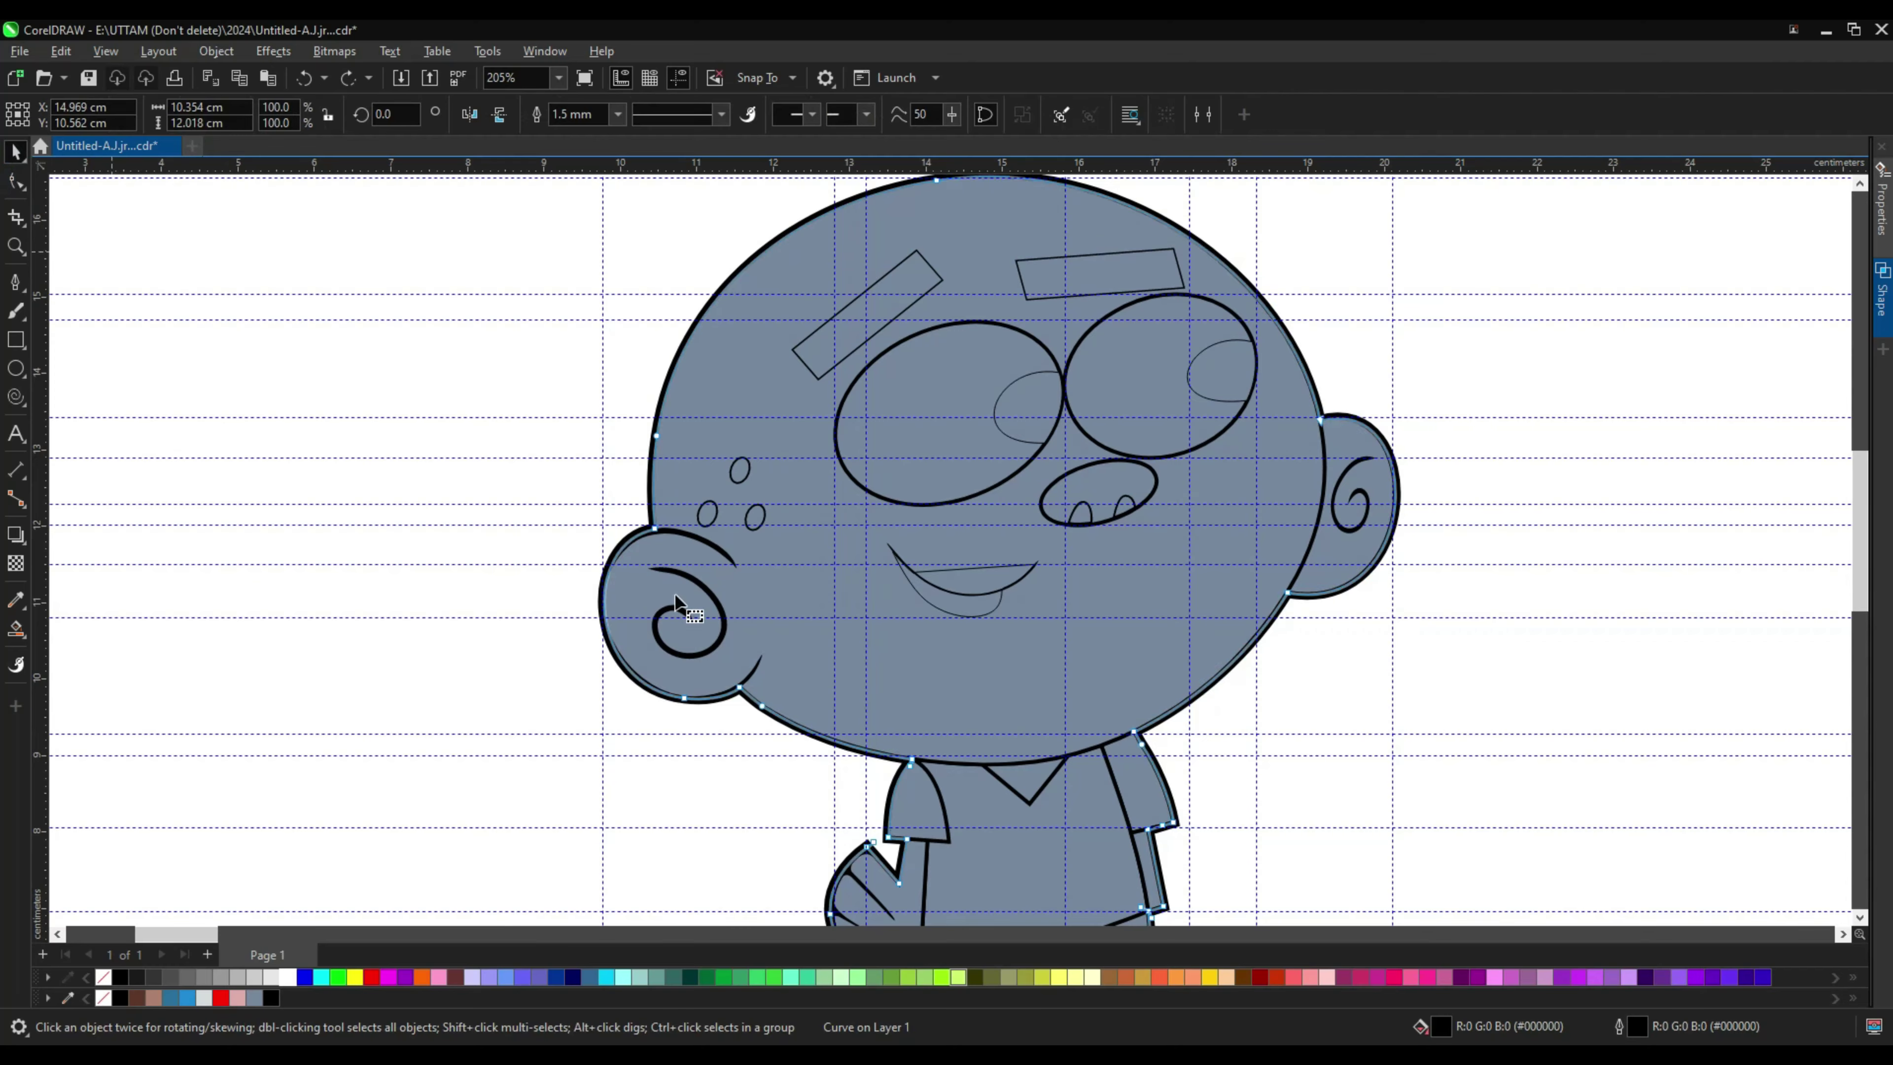
scroll(656, 656, "up", 2)
scroll(756, 753, "up", 1)
left_click_drag(760, 757, 761, 774)
scroll(761, 775, "down", 2)
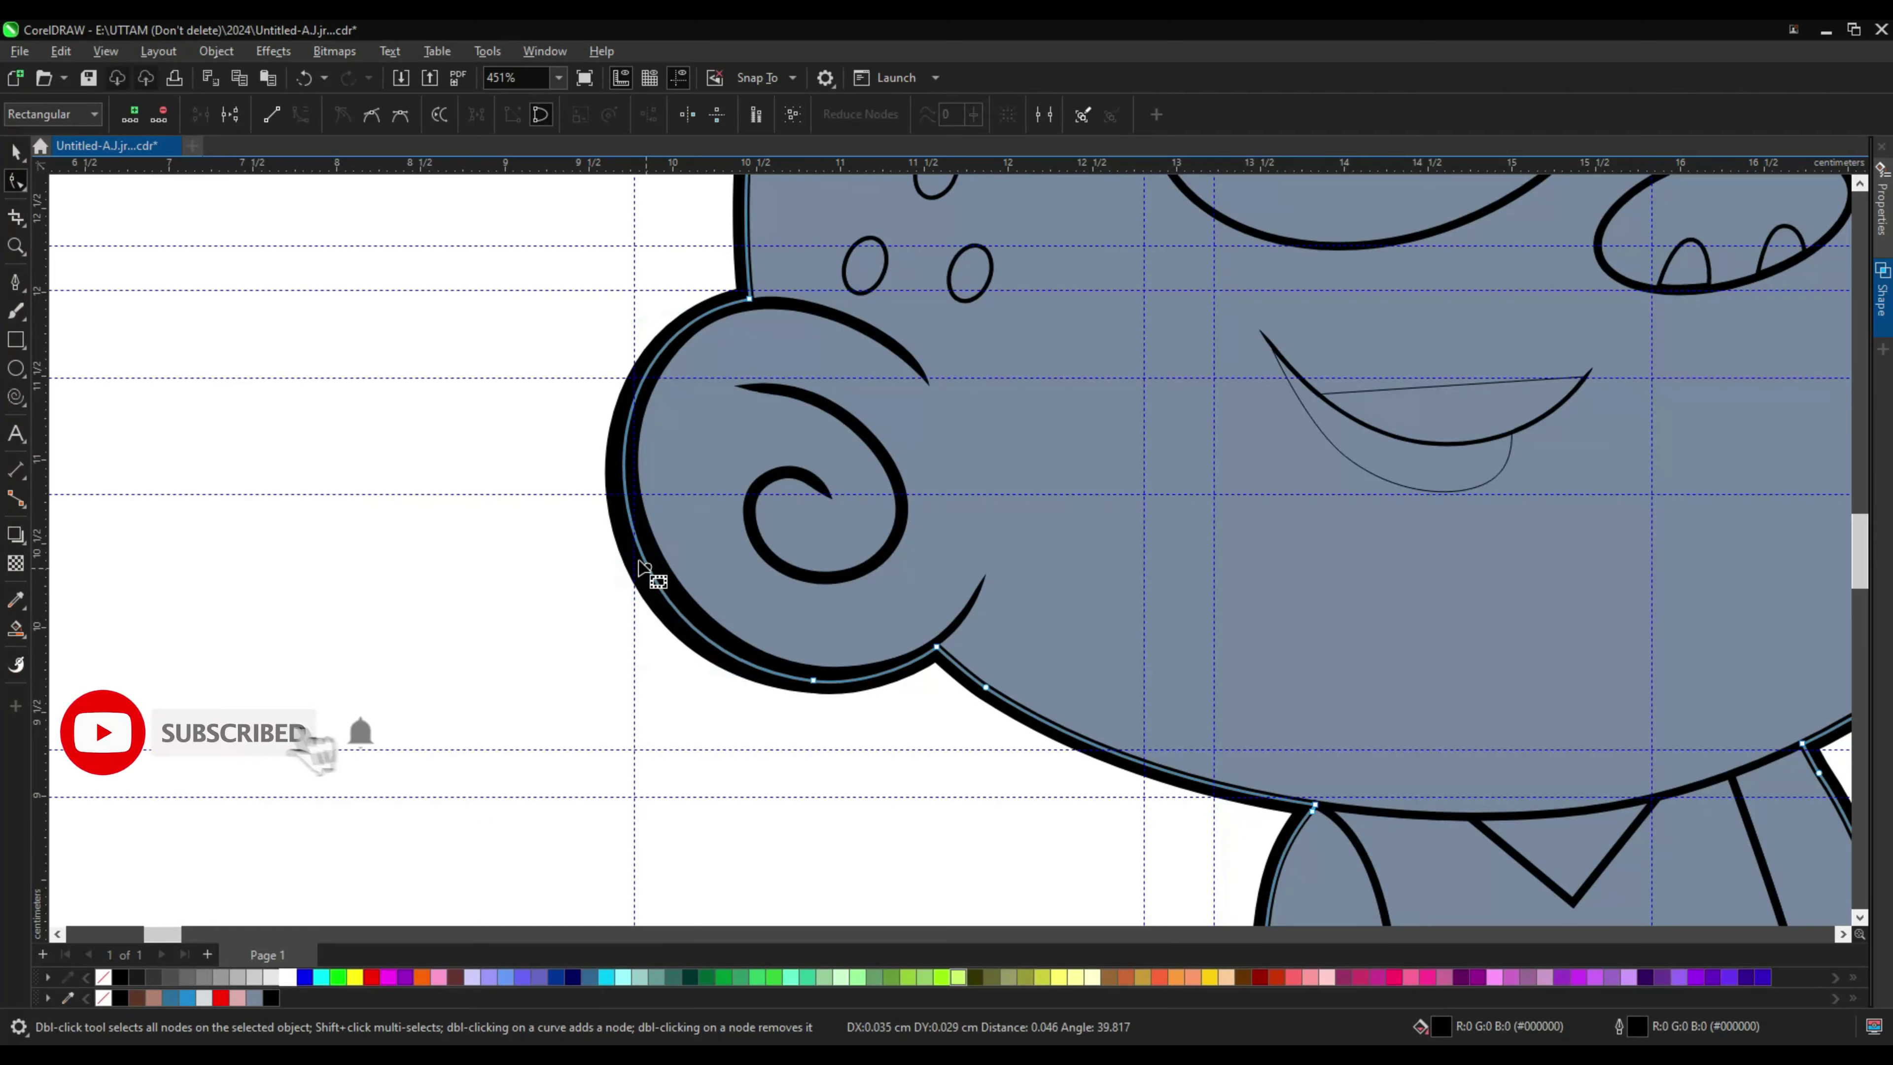
scroll(1098, 676, "down", 3)
scroll(1086, 522, "up", 6)
scroll(1085, 522, "down", 4)
scroll(1064, 605, "down", 3)
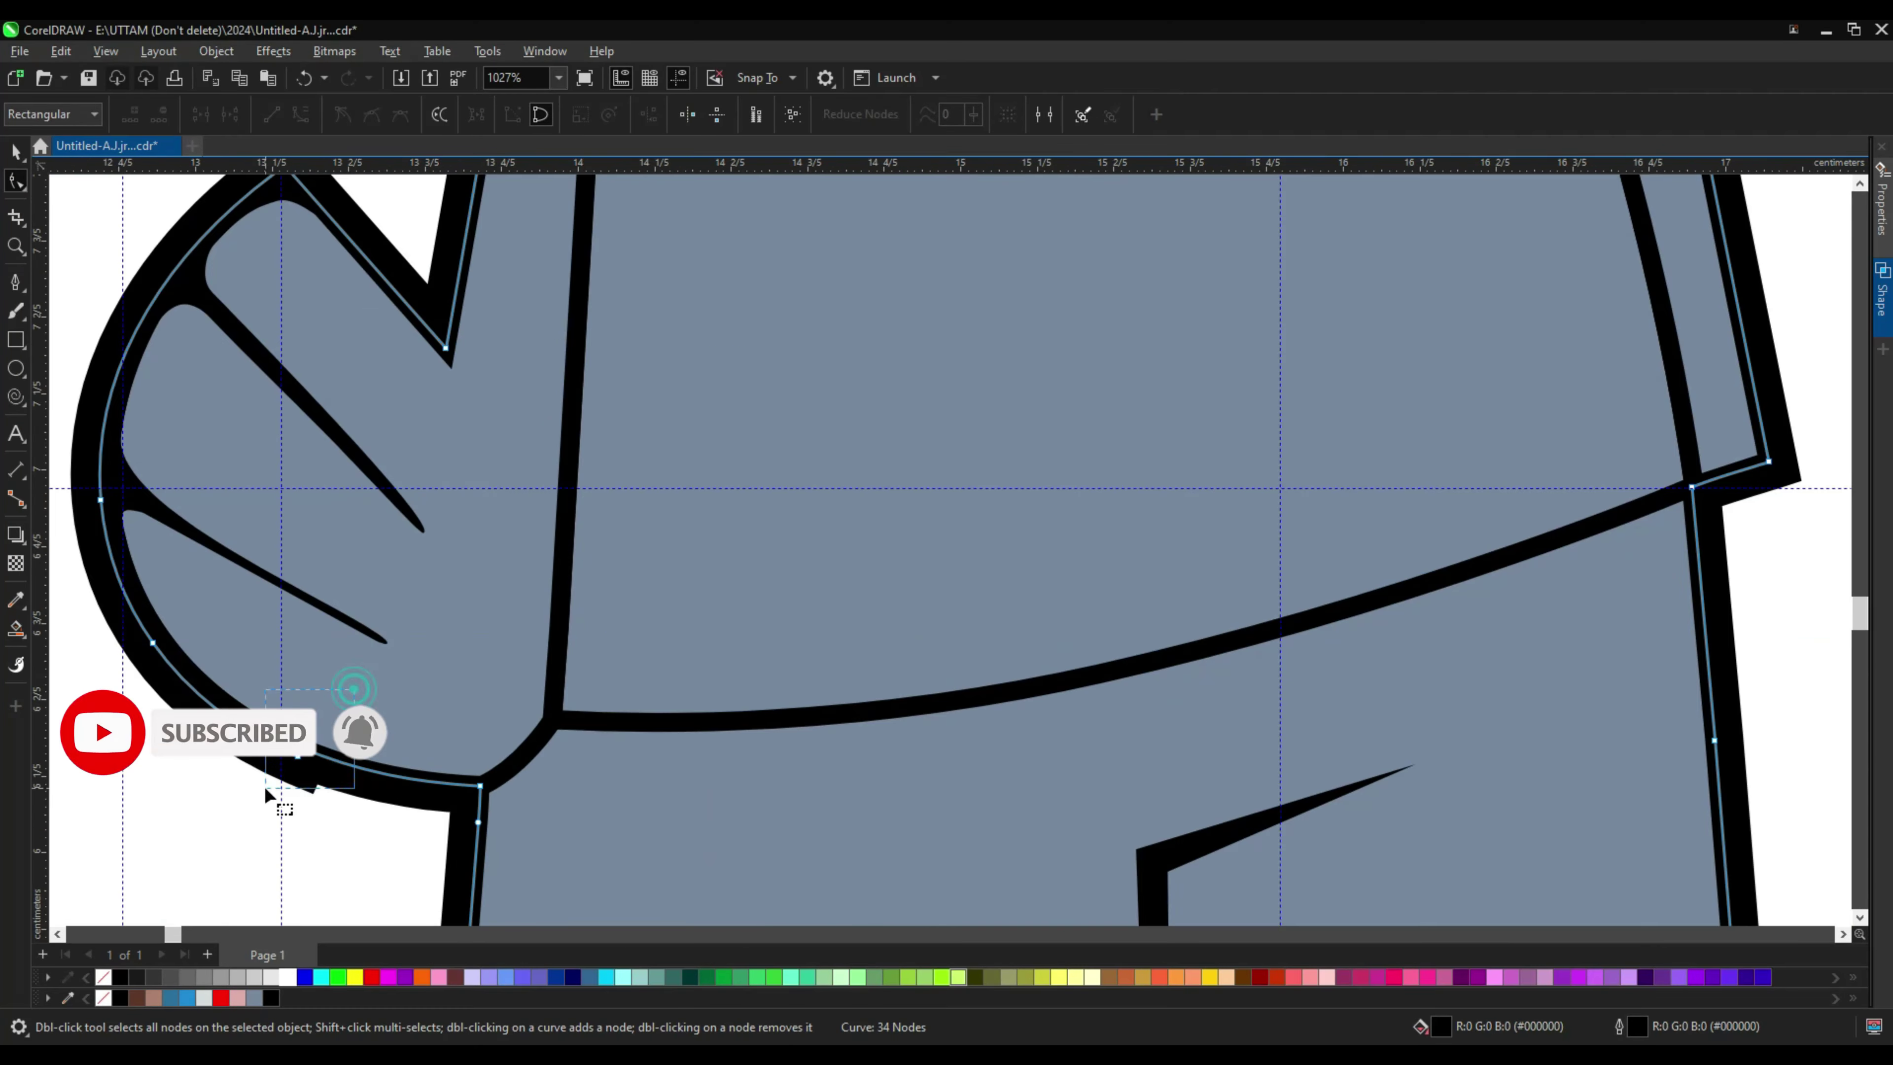
scroll(1029, 491, "down", 3)
scroll(1028, 492, "up", 2)
Step: Thicken the V collar line's outline to 0.5 mm
key("space")
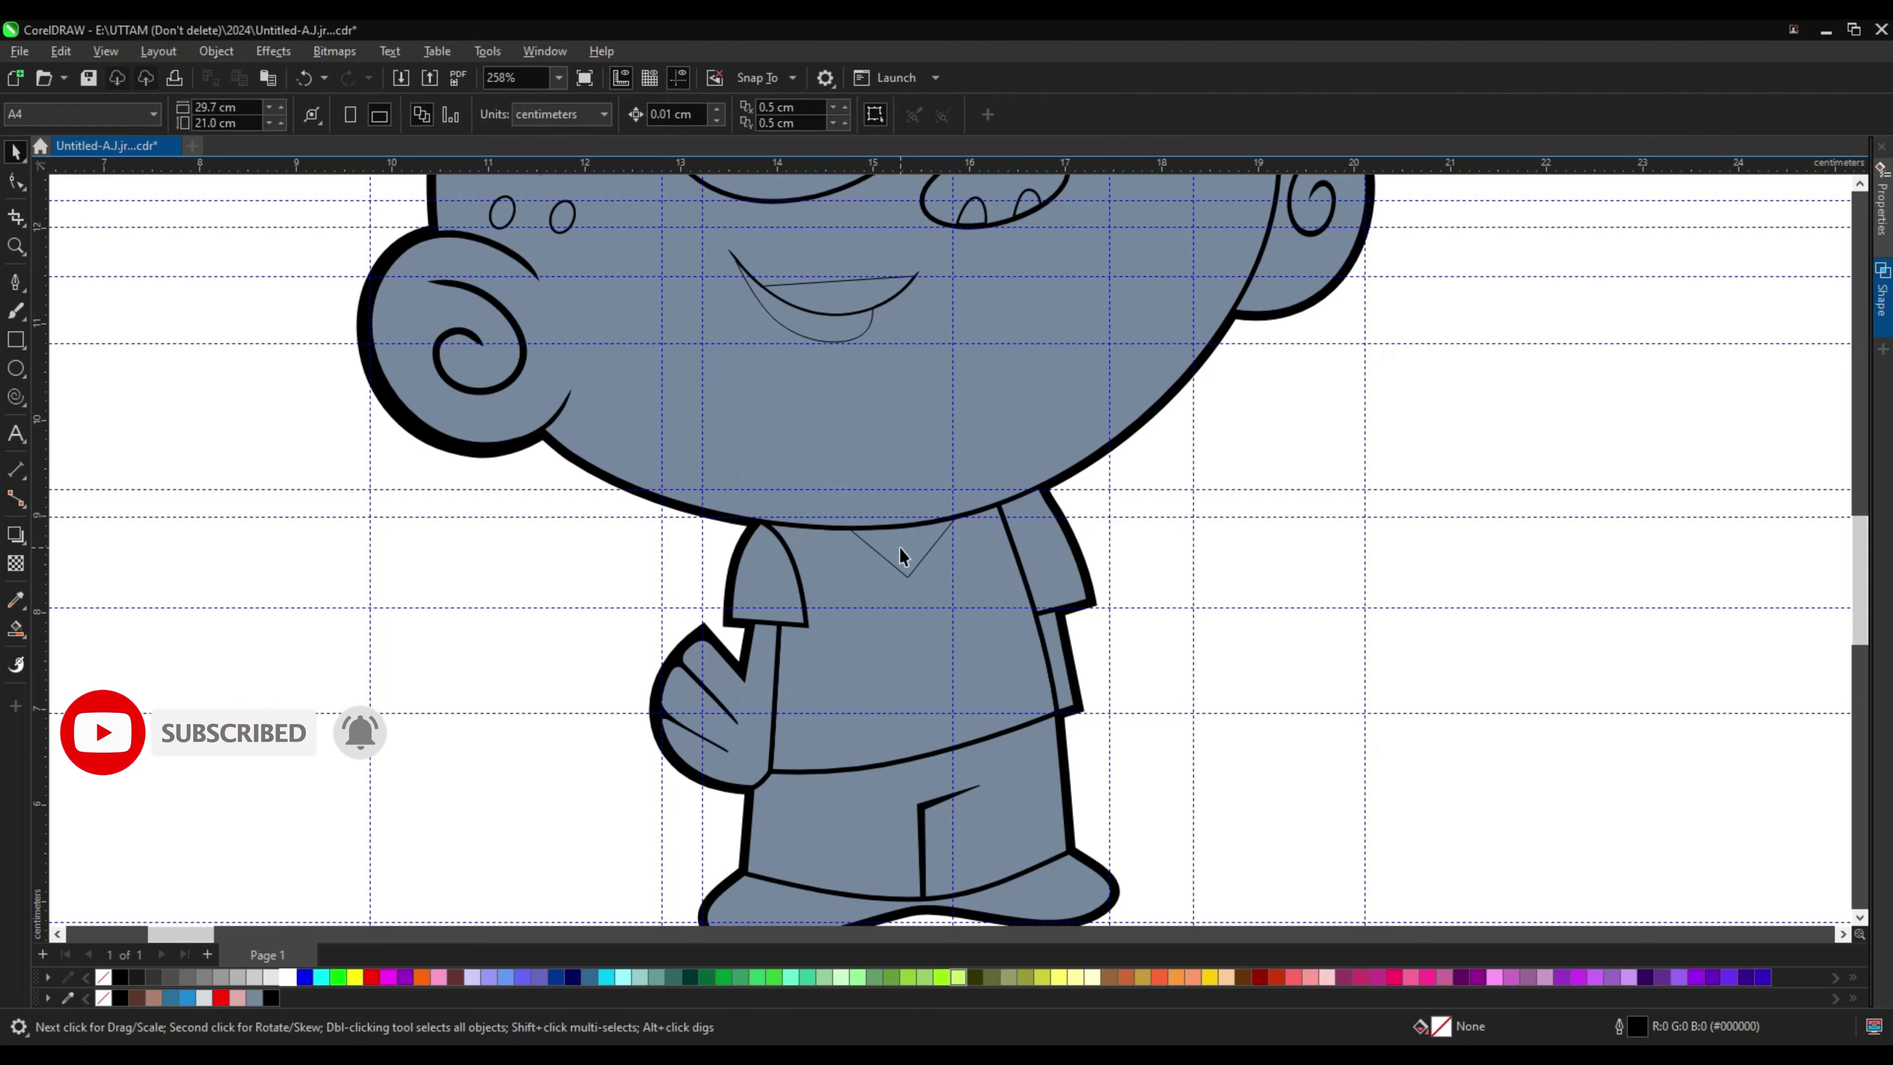
left_click(618, 114)
left_click(572, 209)
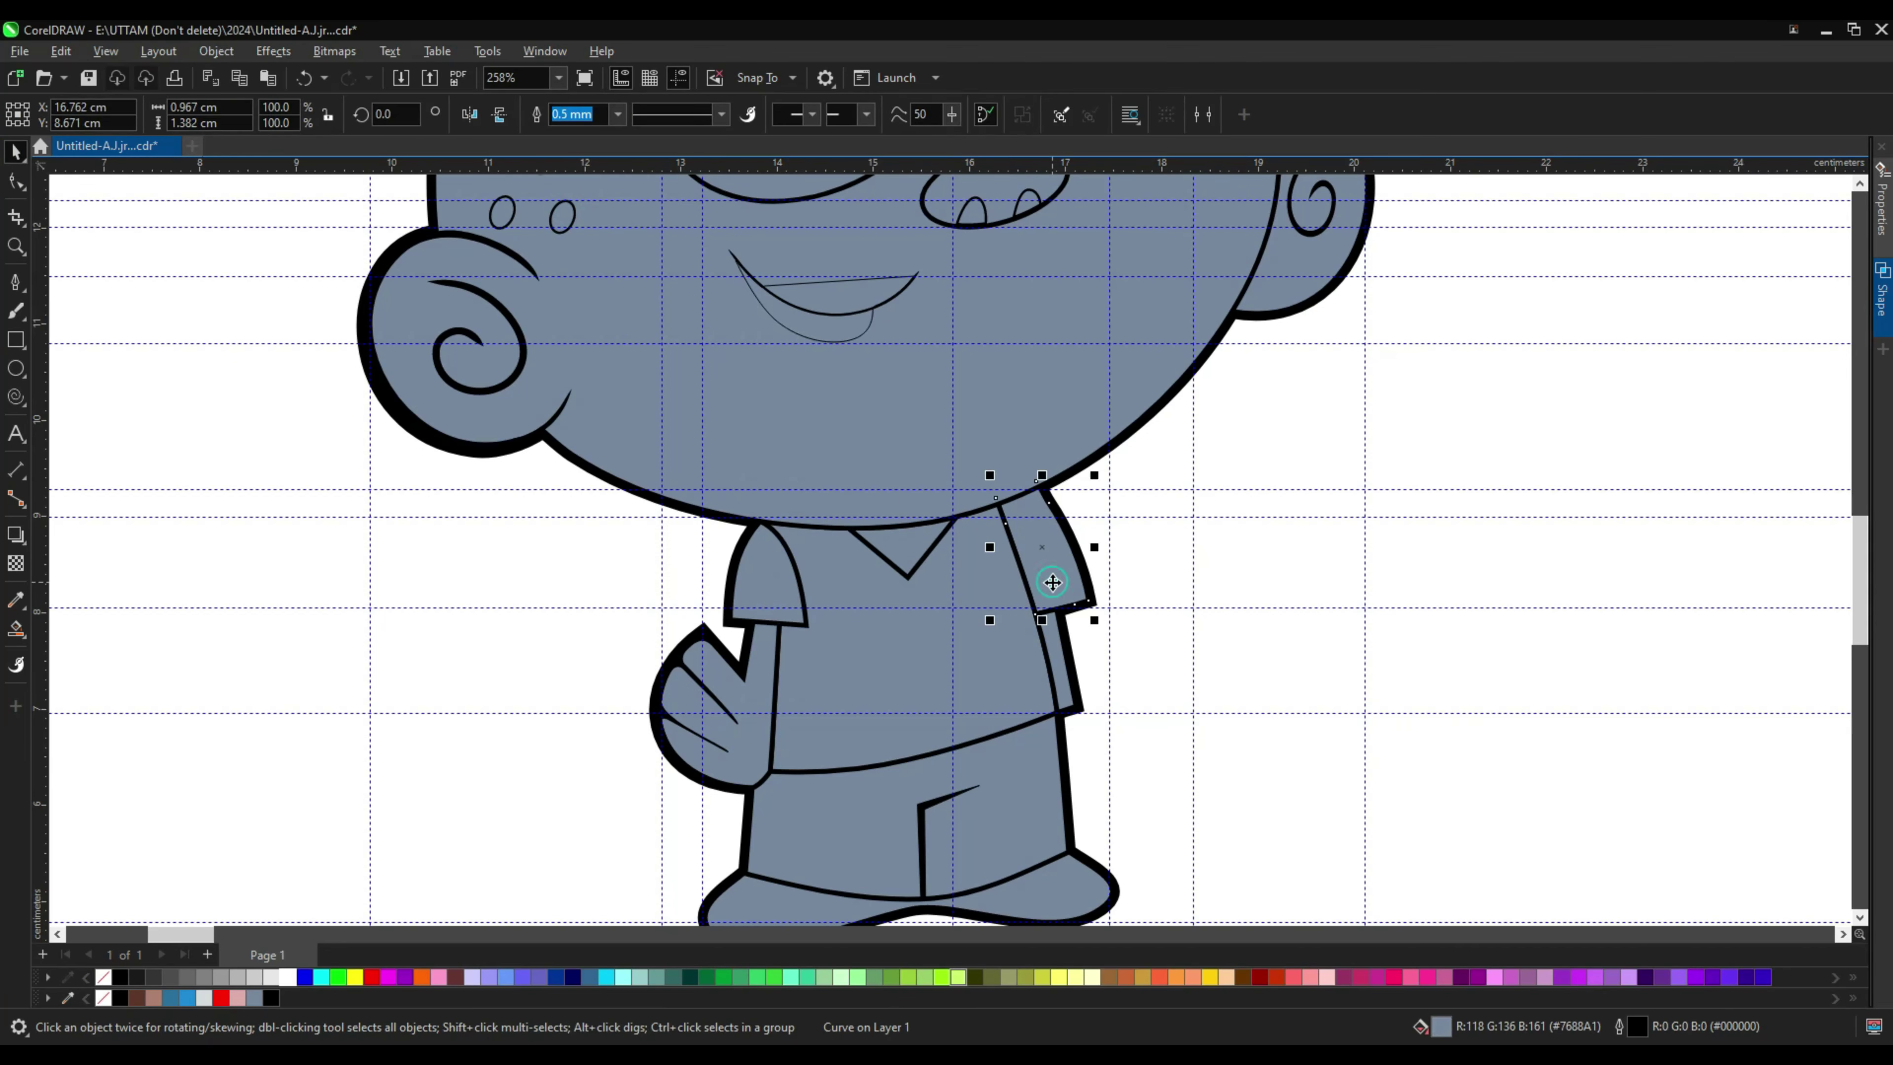
scroll(1052, 581, "down", 2)
scroll(1118, 522, "up", 1)
Step: Give the ear spiral a 0.5 mm outline
left_click(1211, 366)
left_click(617, 113)
left_click(570, 209)
left_click(617, 114)
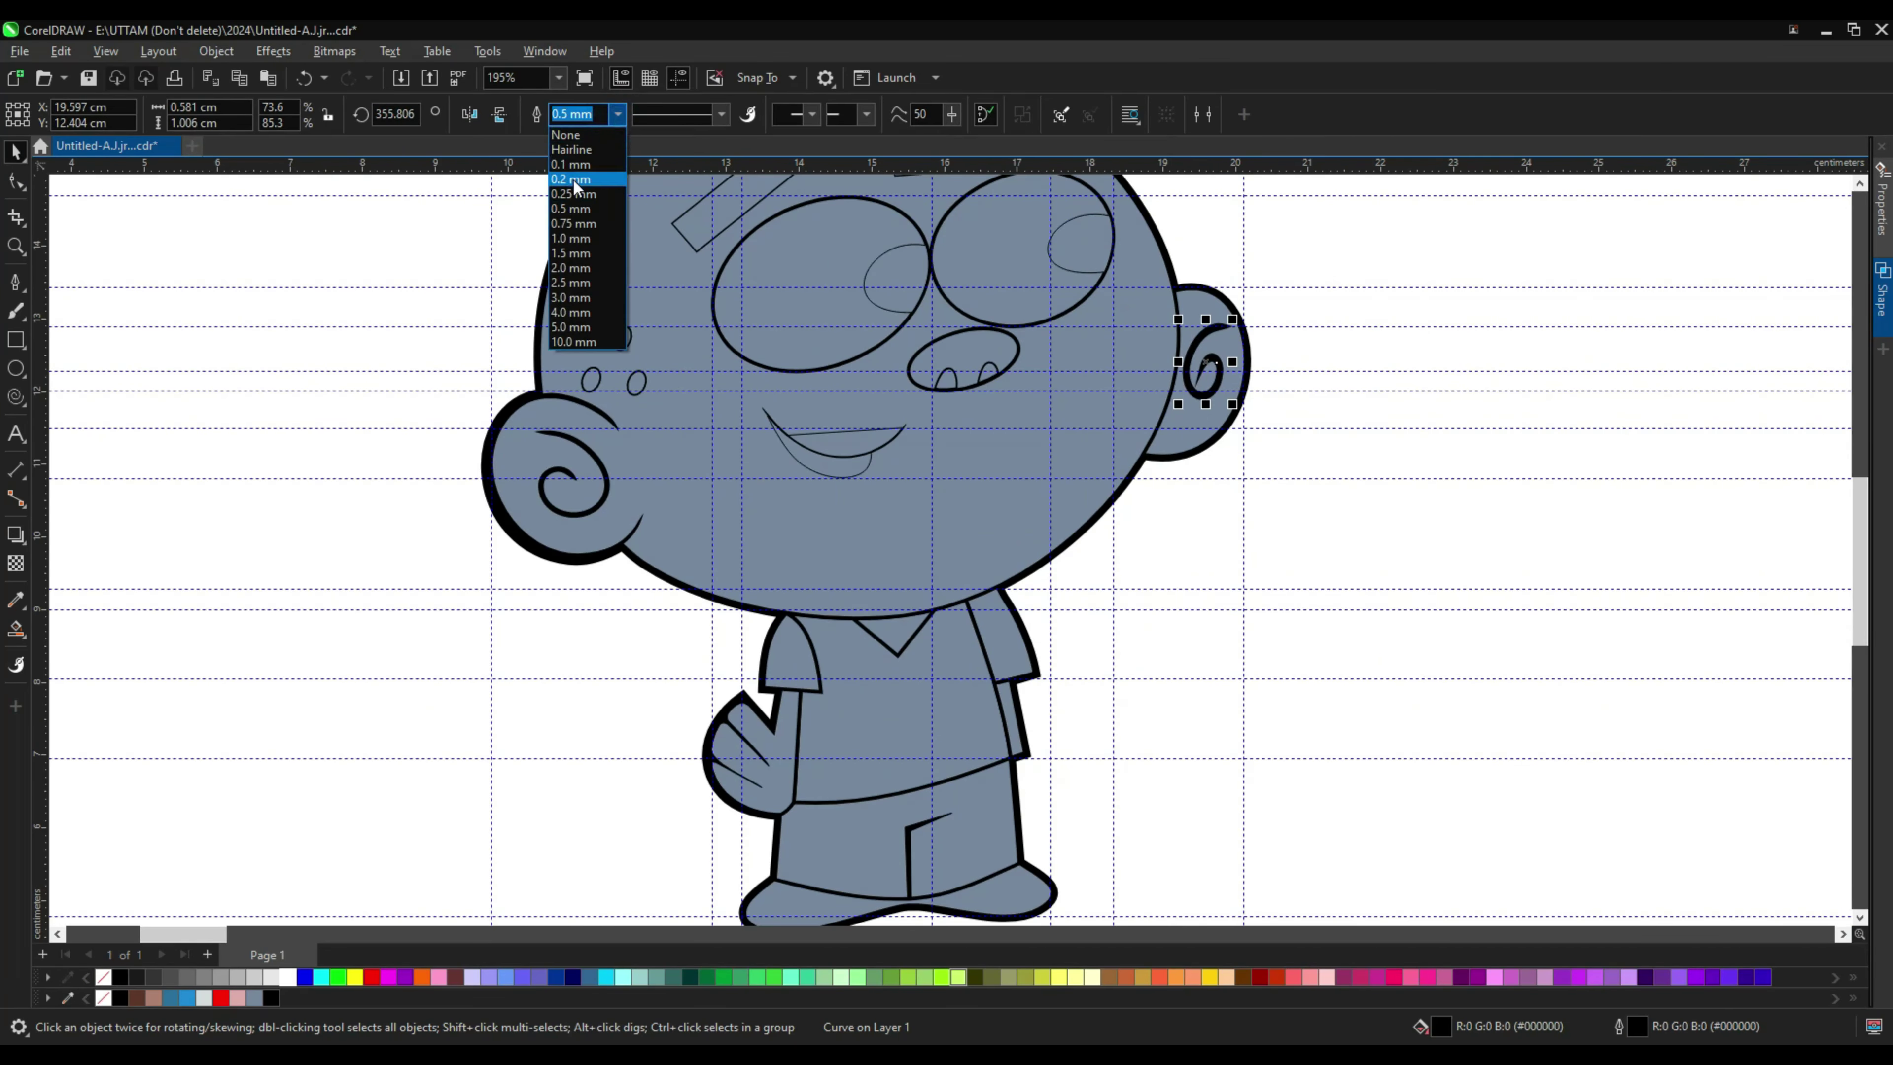
left_click(216, 51)
key("Escape")
scroll(275, 495, "up", 2)
scroll(811, 417, "down", 1)
Step: Give the mouth curve a 0.5 mm outline
left_click(811, 301)
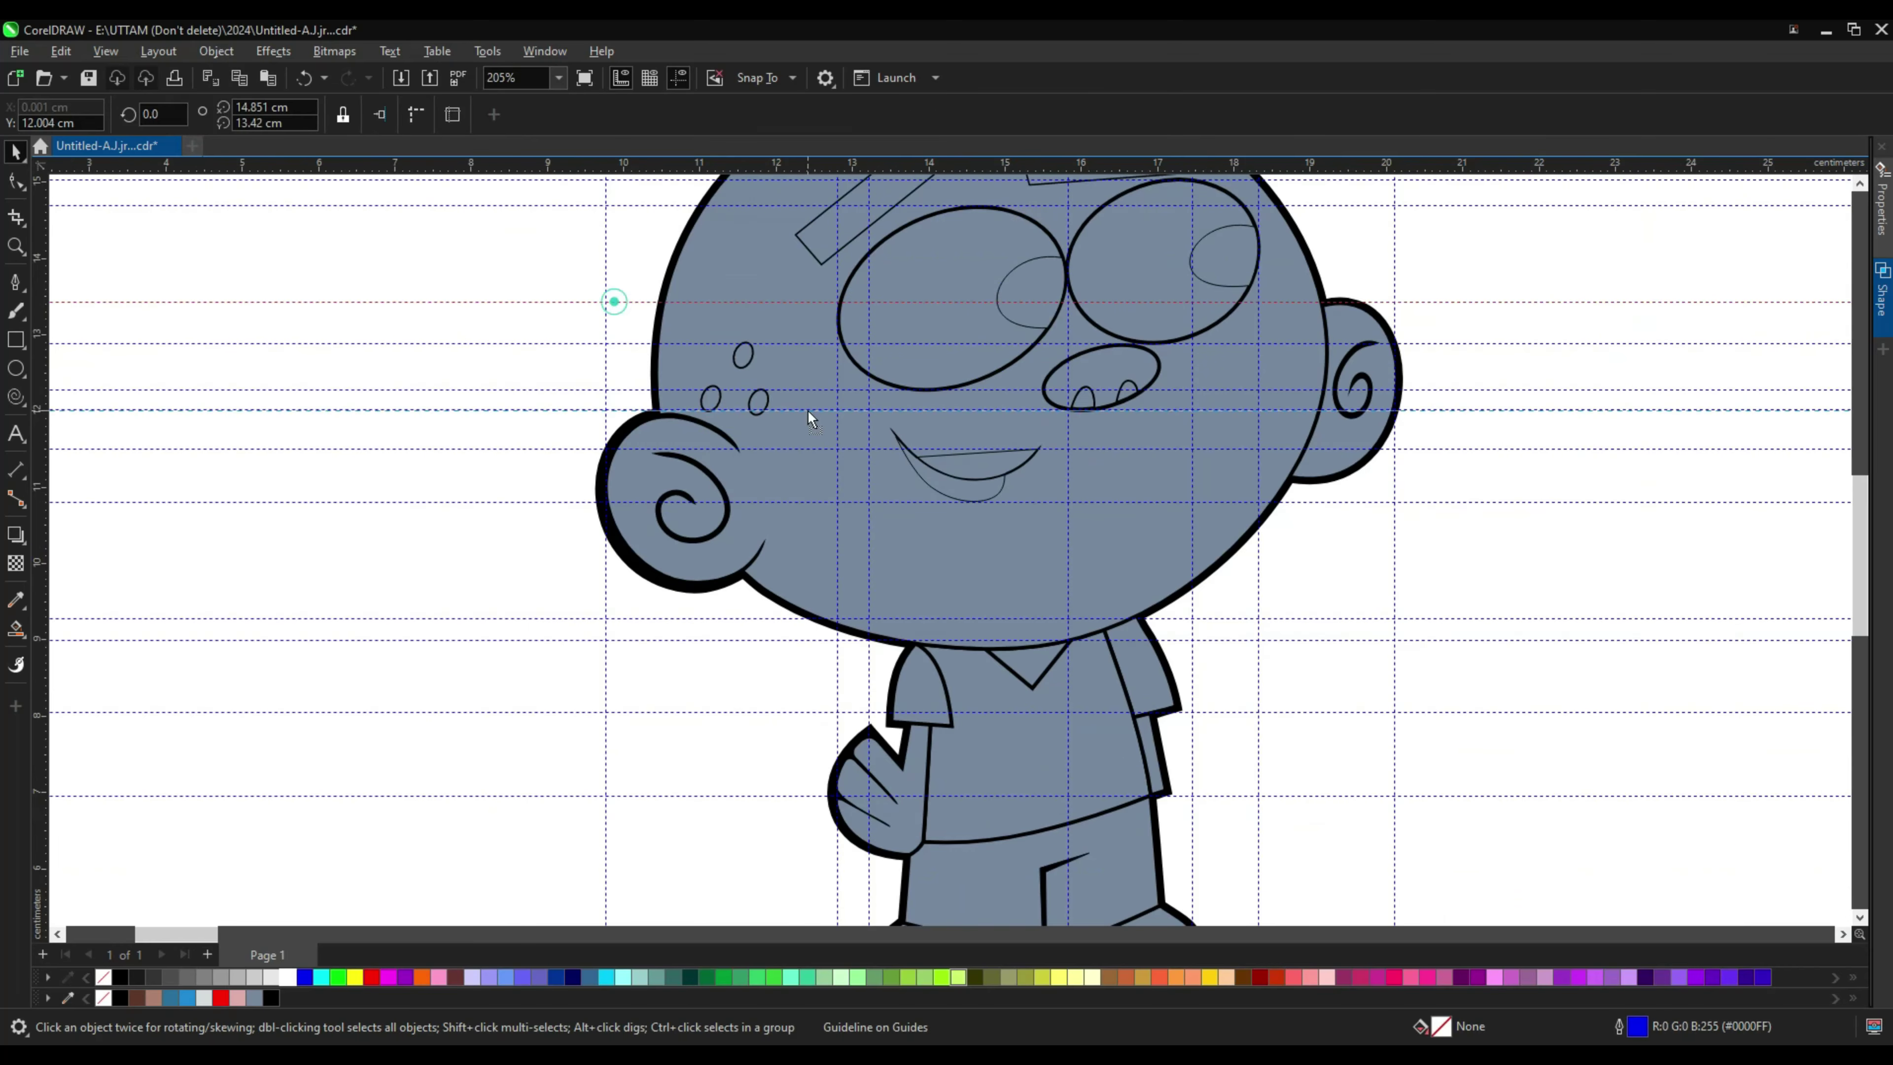
left_click(758, 403)
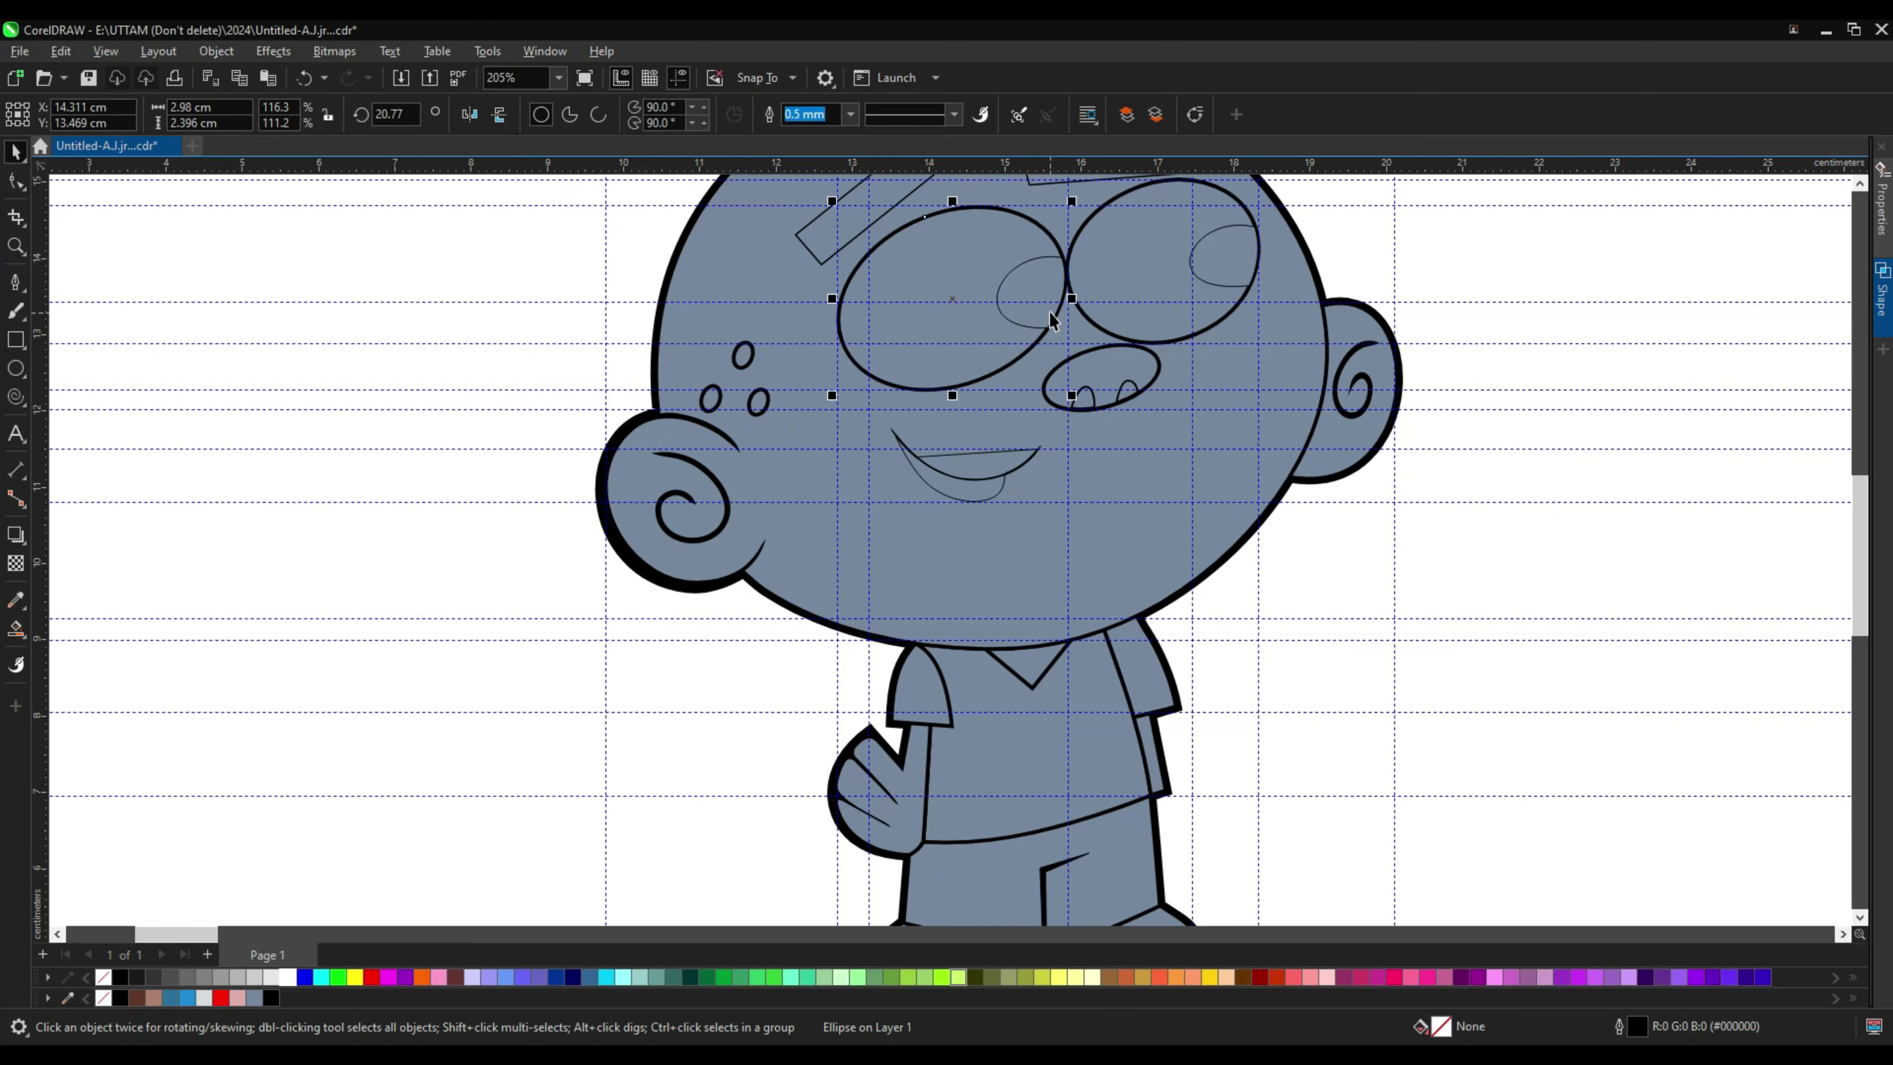
left_click(1000, 457)
left_click(618, 114)
left_click(571, 209)
scroll(976, 430, "up", 2)
left_click(617, 114)
scroll(850, 436, "down", 3)
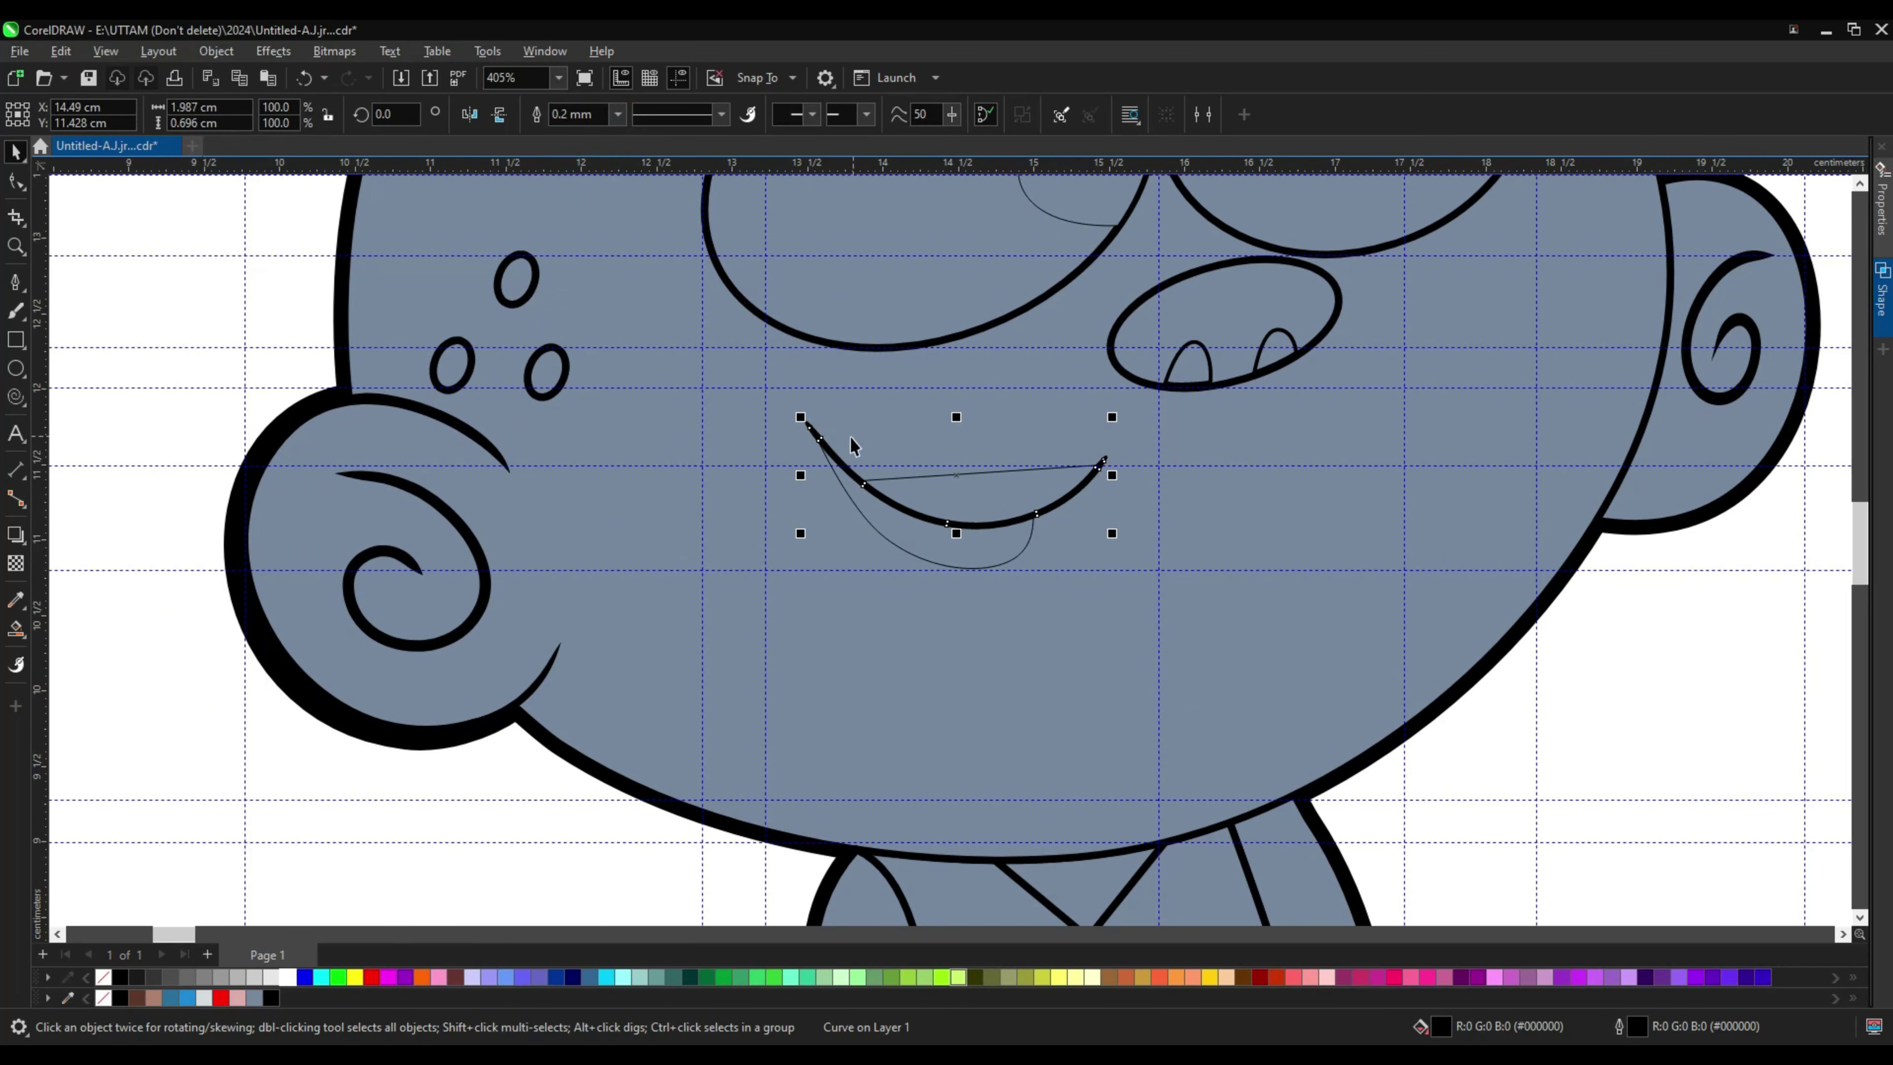
scroll(850, 436, "down", 4)
left_click(608, 352)
Step: Select all of the boy's shapes for the base fill
left_click_drag(1213, 810, 1213, 811)
left_click(1252, 250)
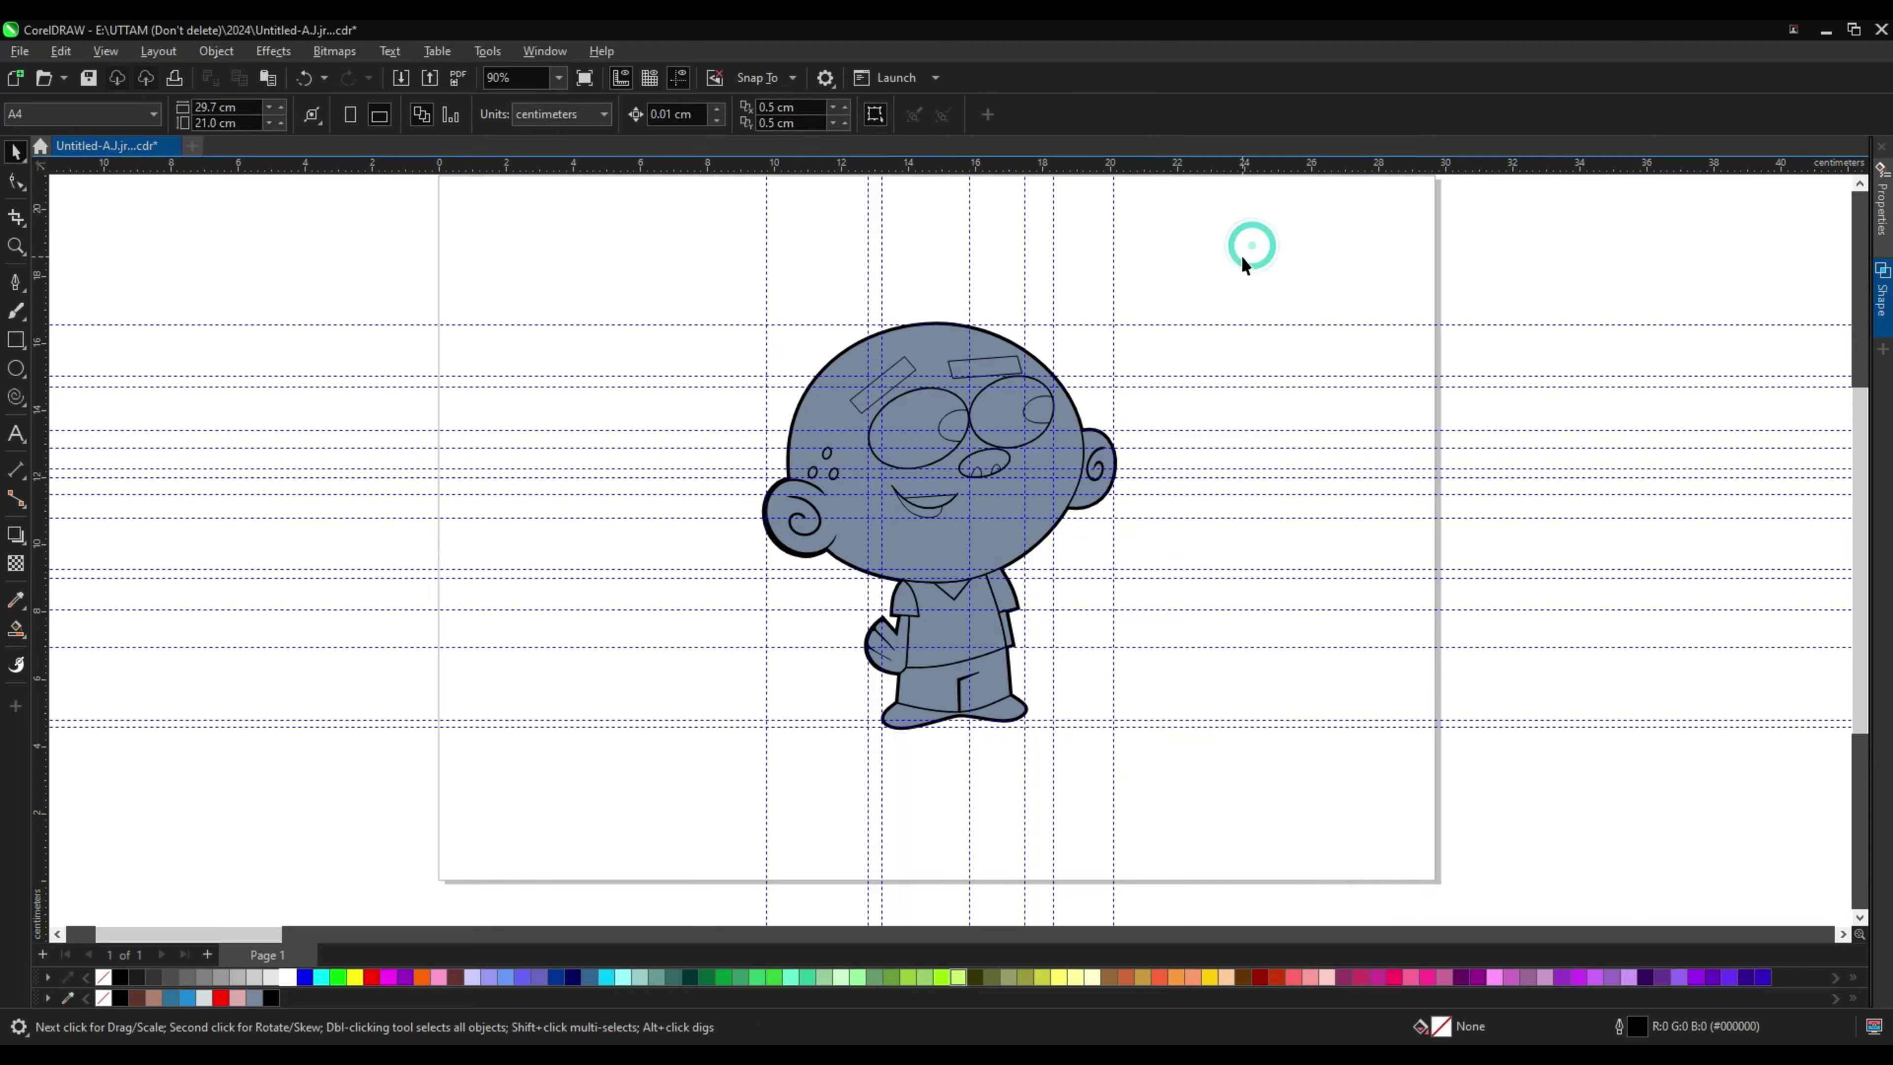
scroll(924, 372, "up", 3)
left_click_drag(1866, 505, 1866, 745)
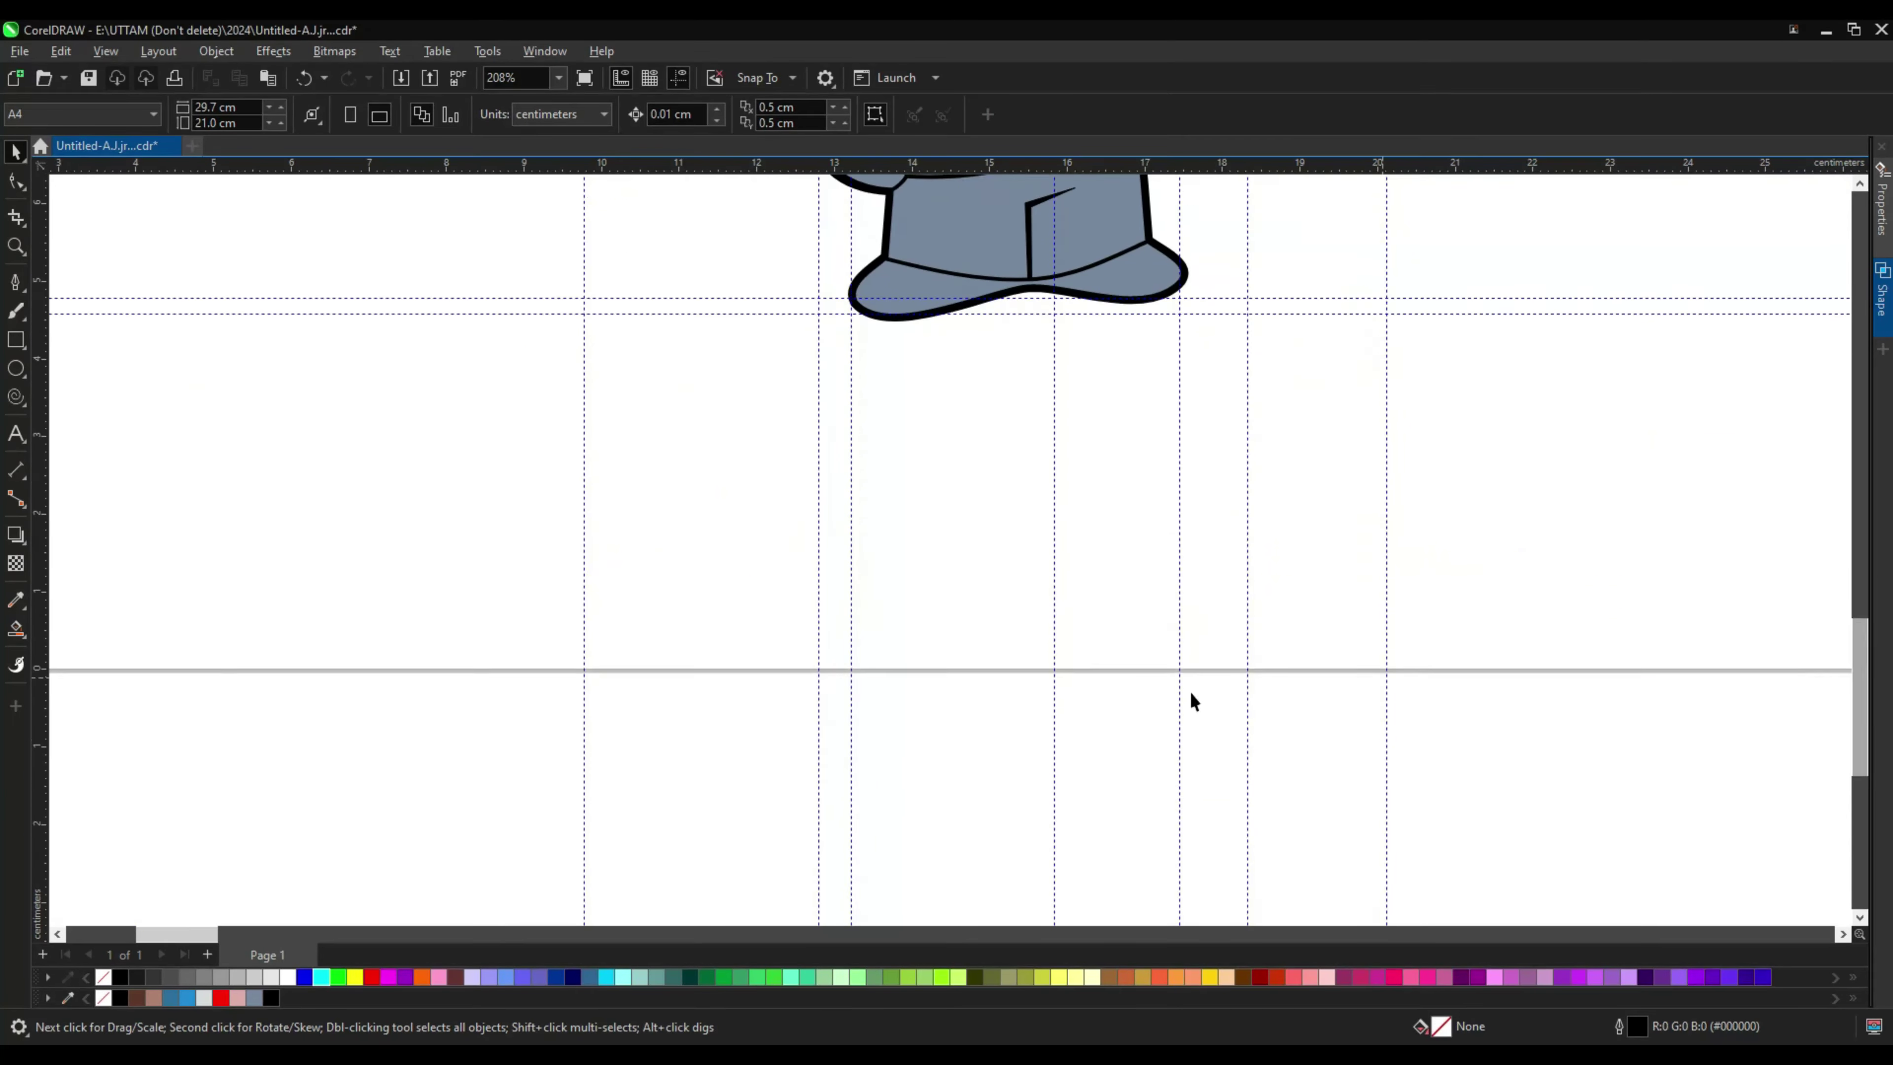
scroll(997, 744, "down", 3)
scroll(950, 518, "up", 2)
scroll(950, 518, "up", 1)
left_click(950, 518)
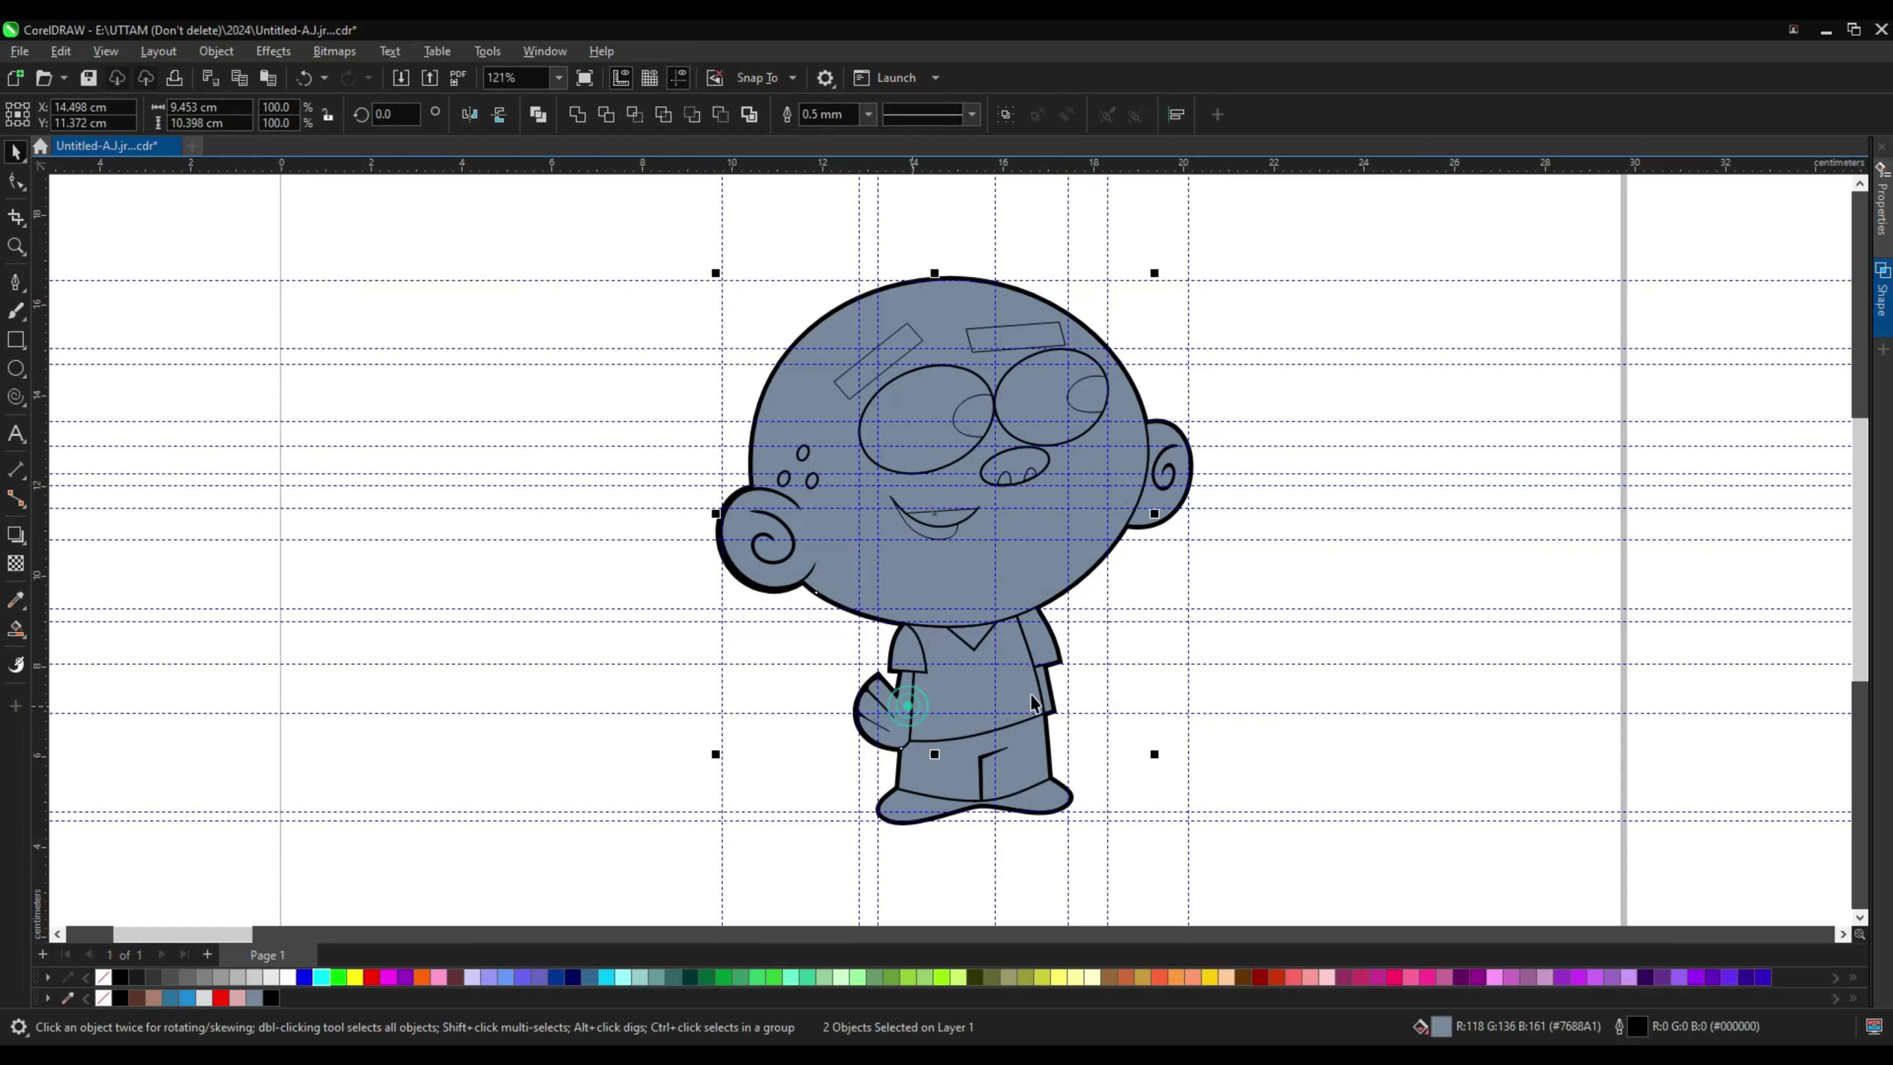
Step: Fill the eyes, collar V and sleeves white
left_click(925, 418)
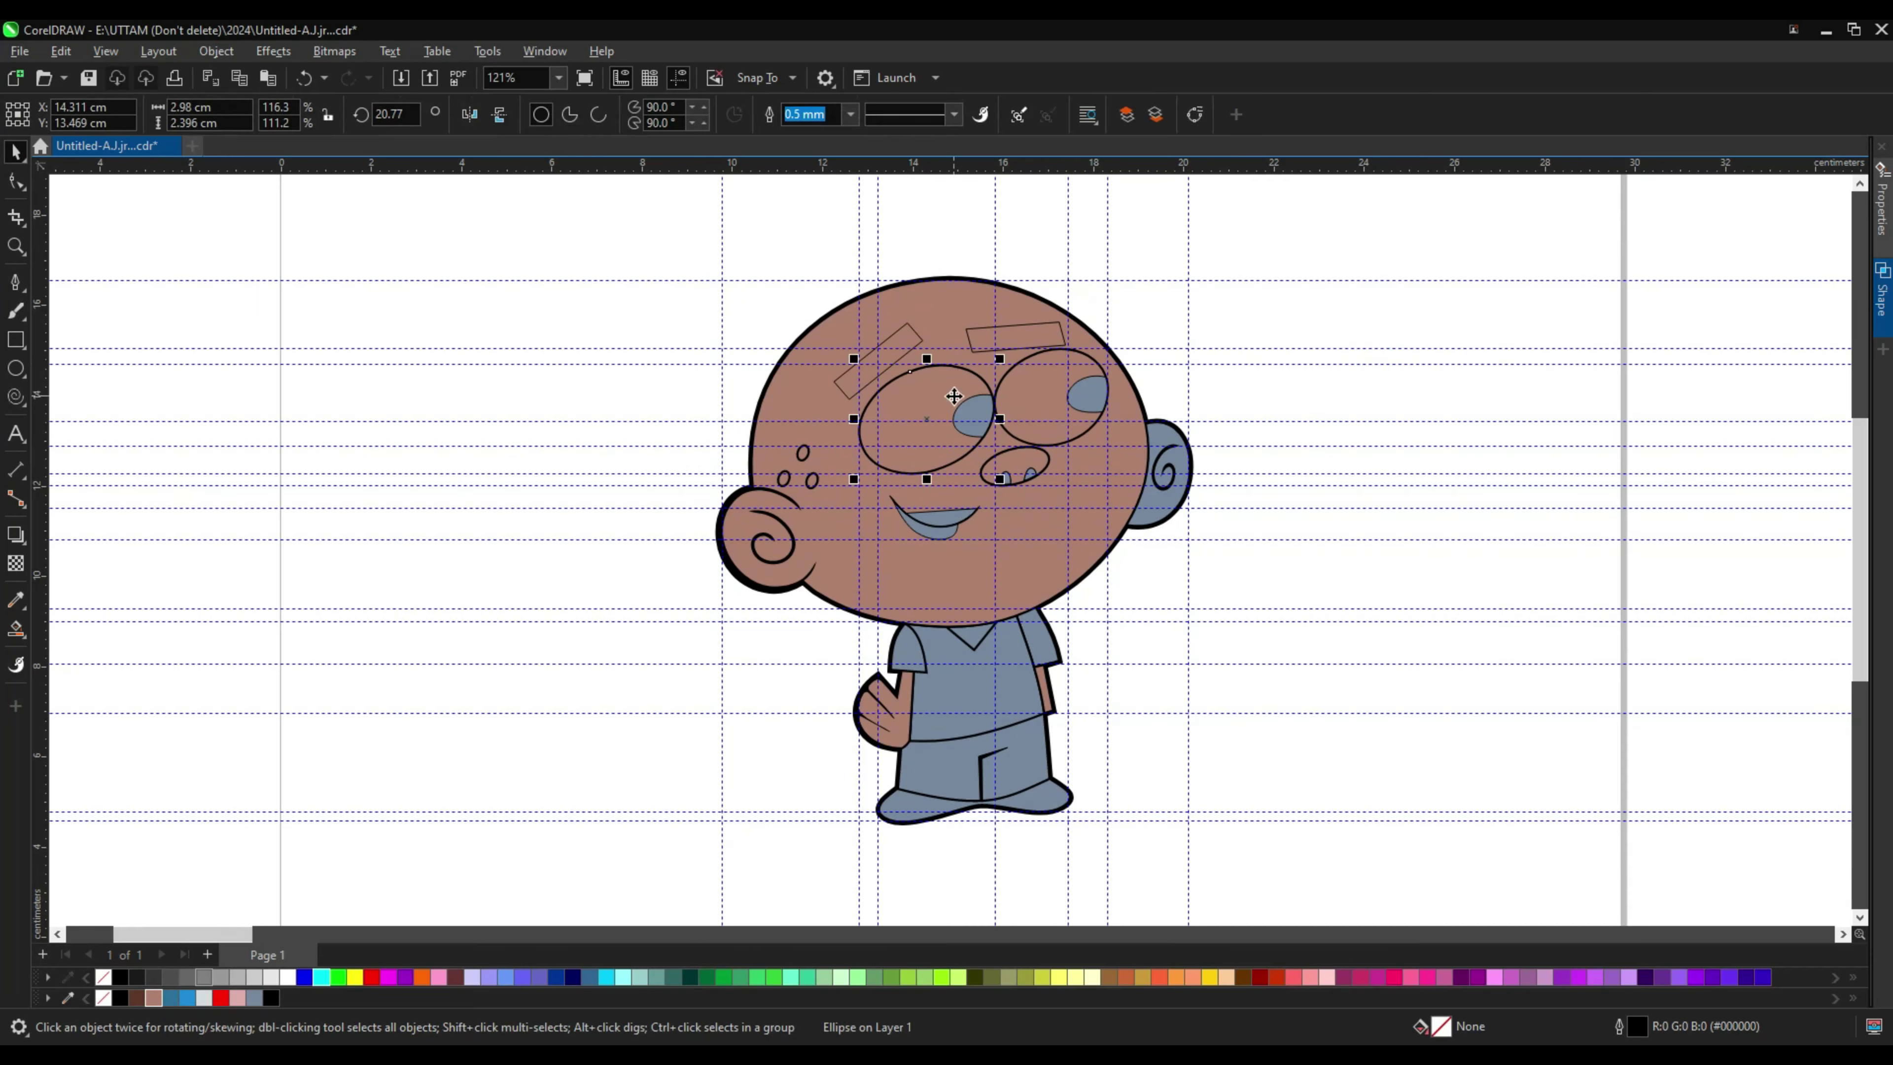
left_click(288, 977)
left_click(973, 637)
left_click(287, 998)
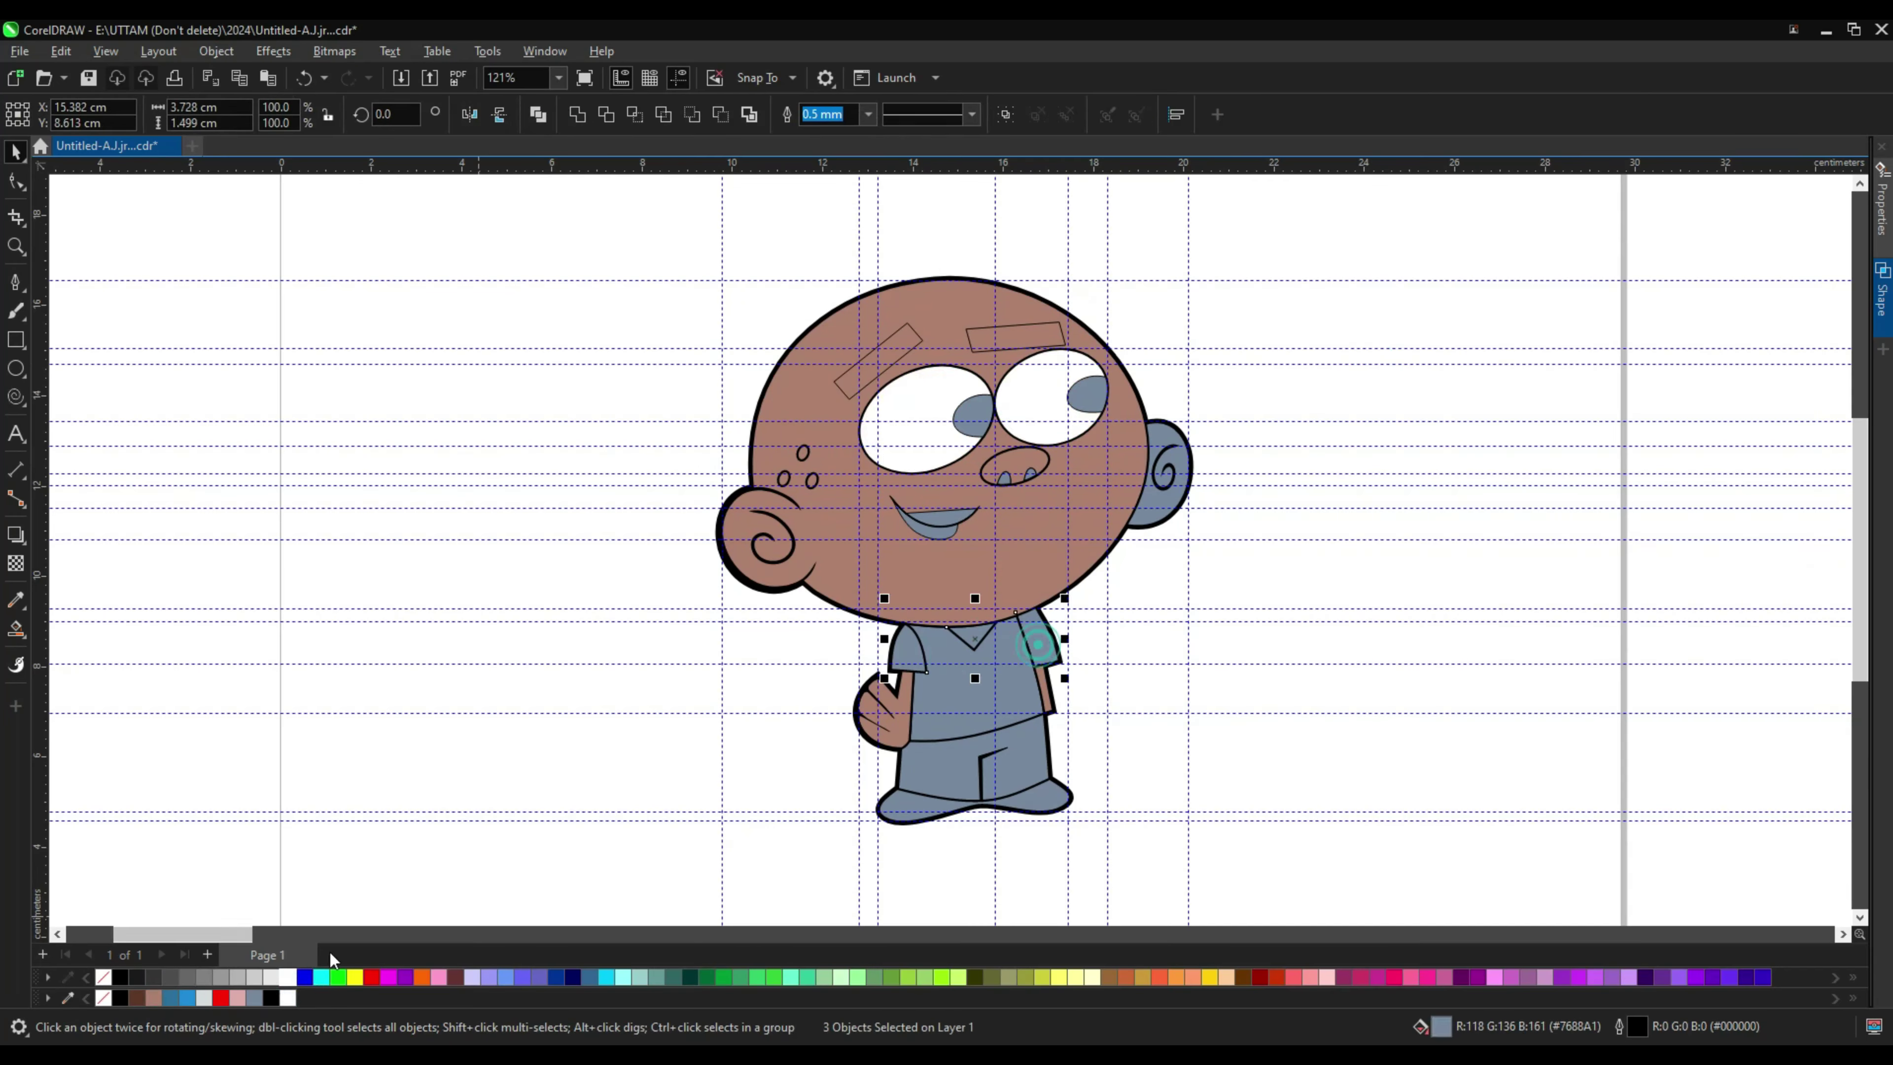
left_click(1043, 649)
left_click(288, 997)
Step: Fill the right ear brown and the shirt bright blue
left_click(968, 775)
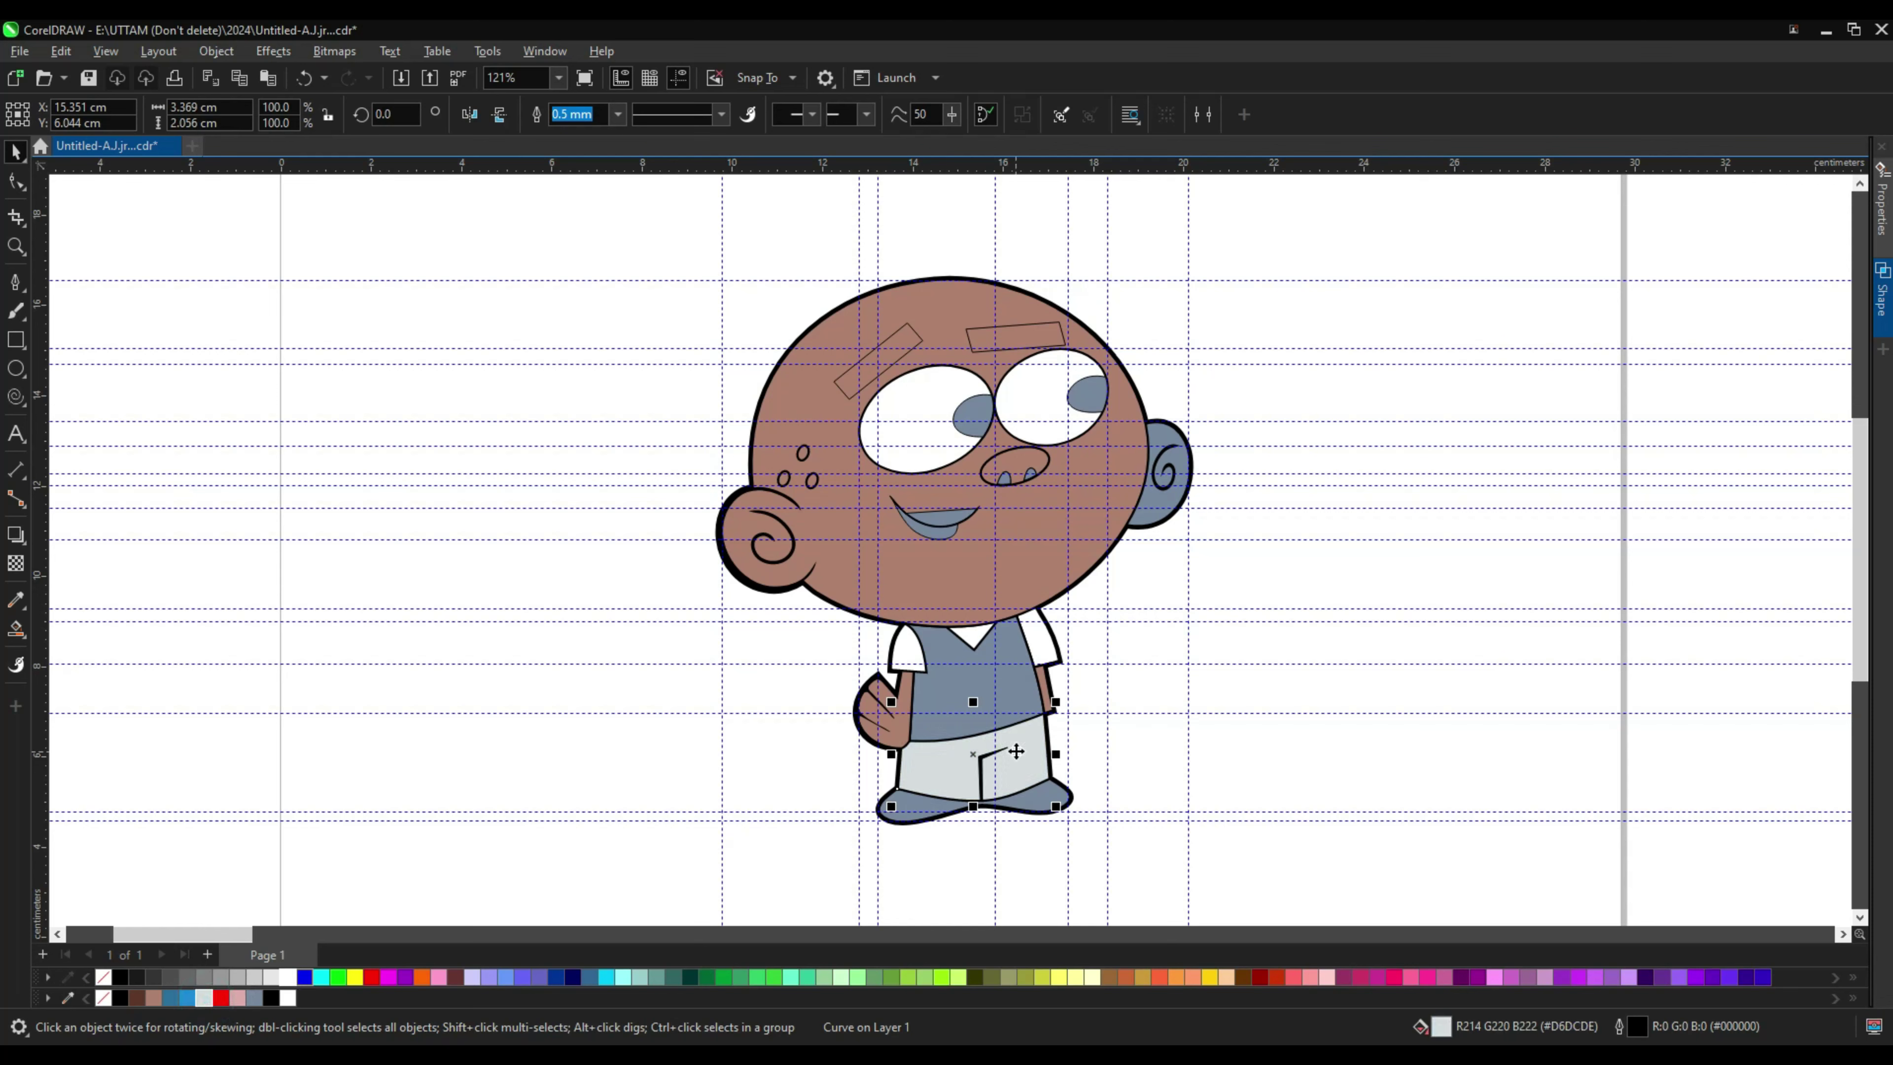
left_click(968, 811)
left_click(1004, 341)
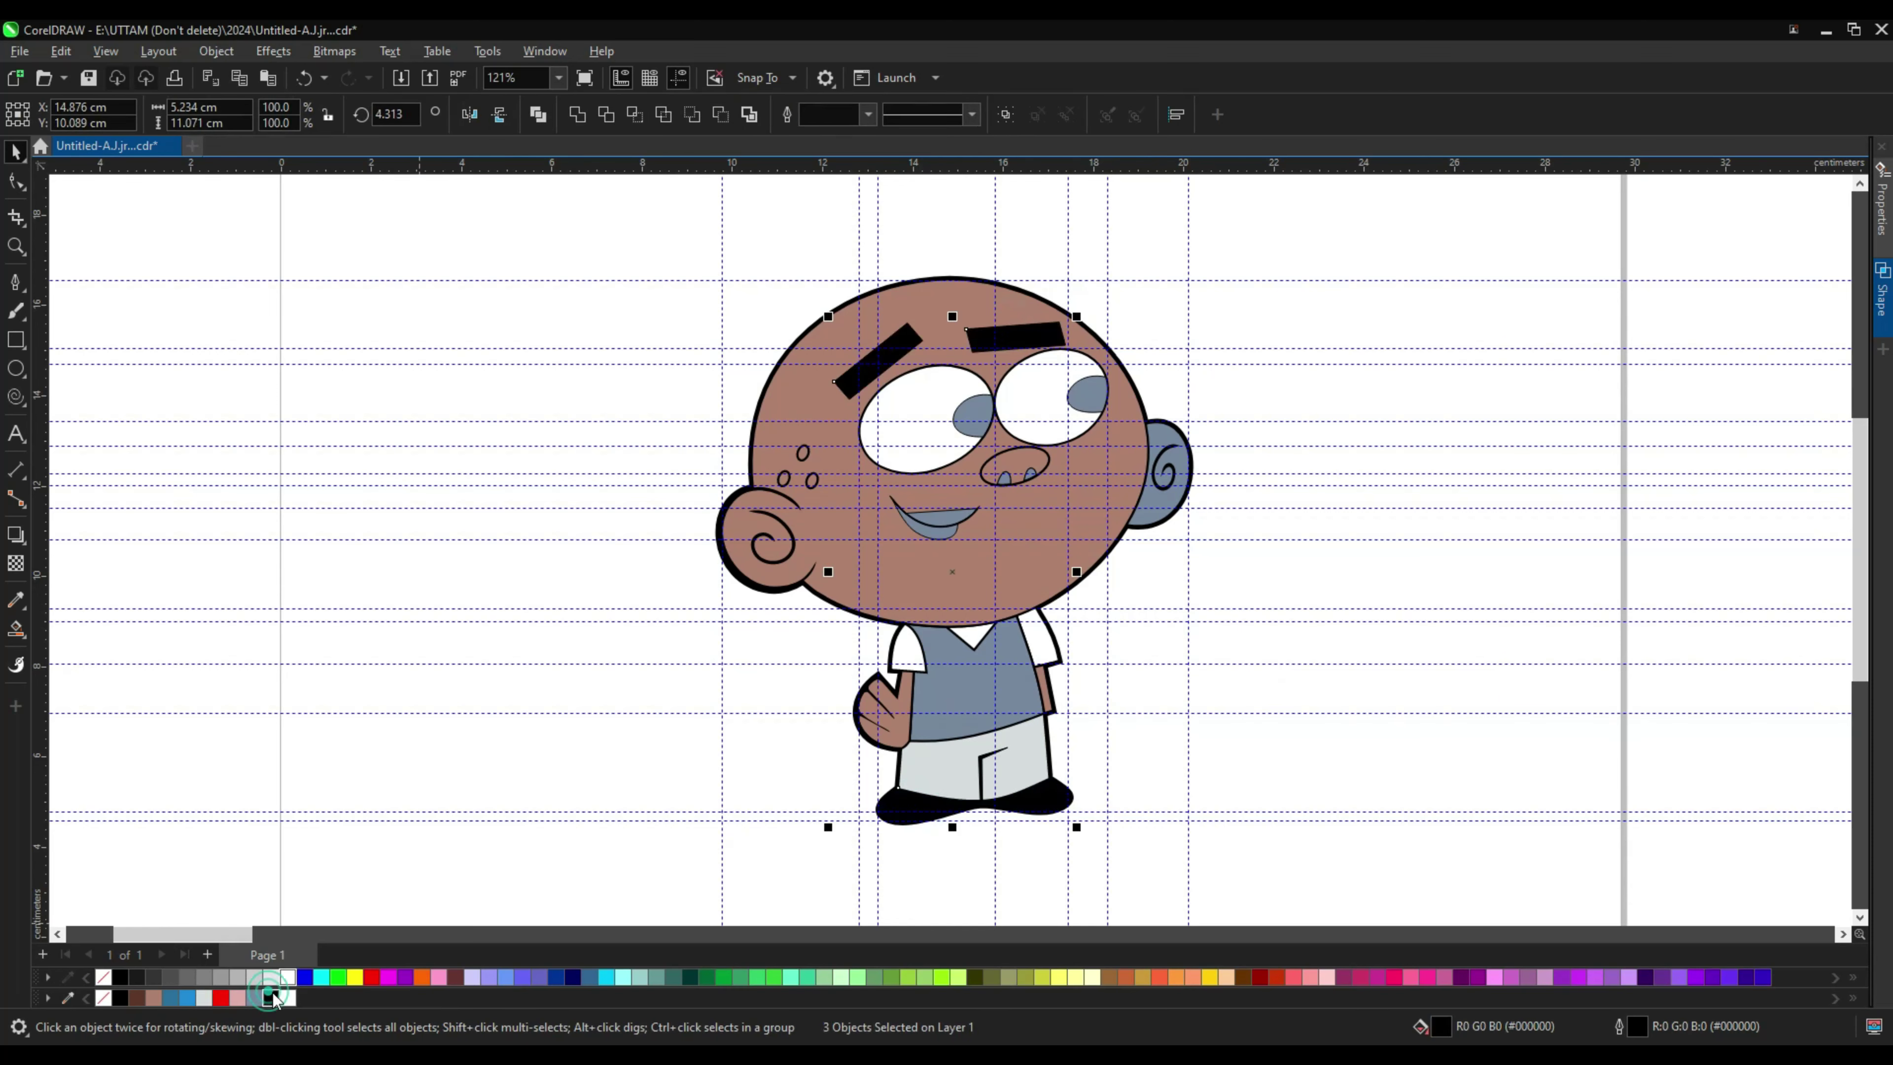
left_click(1185, 496)
left_click(153, 998)
left_click(972, 678)
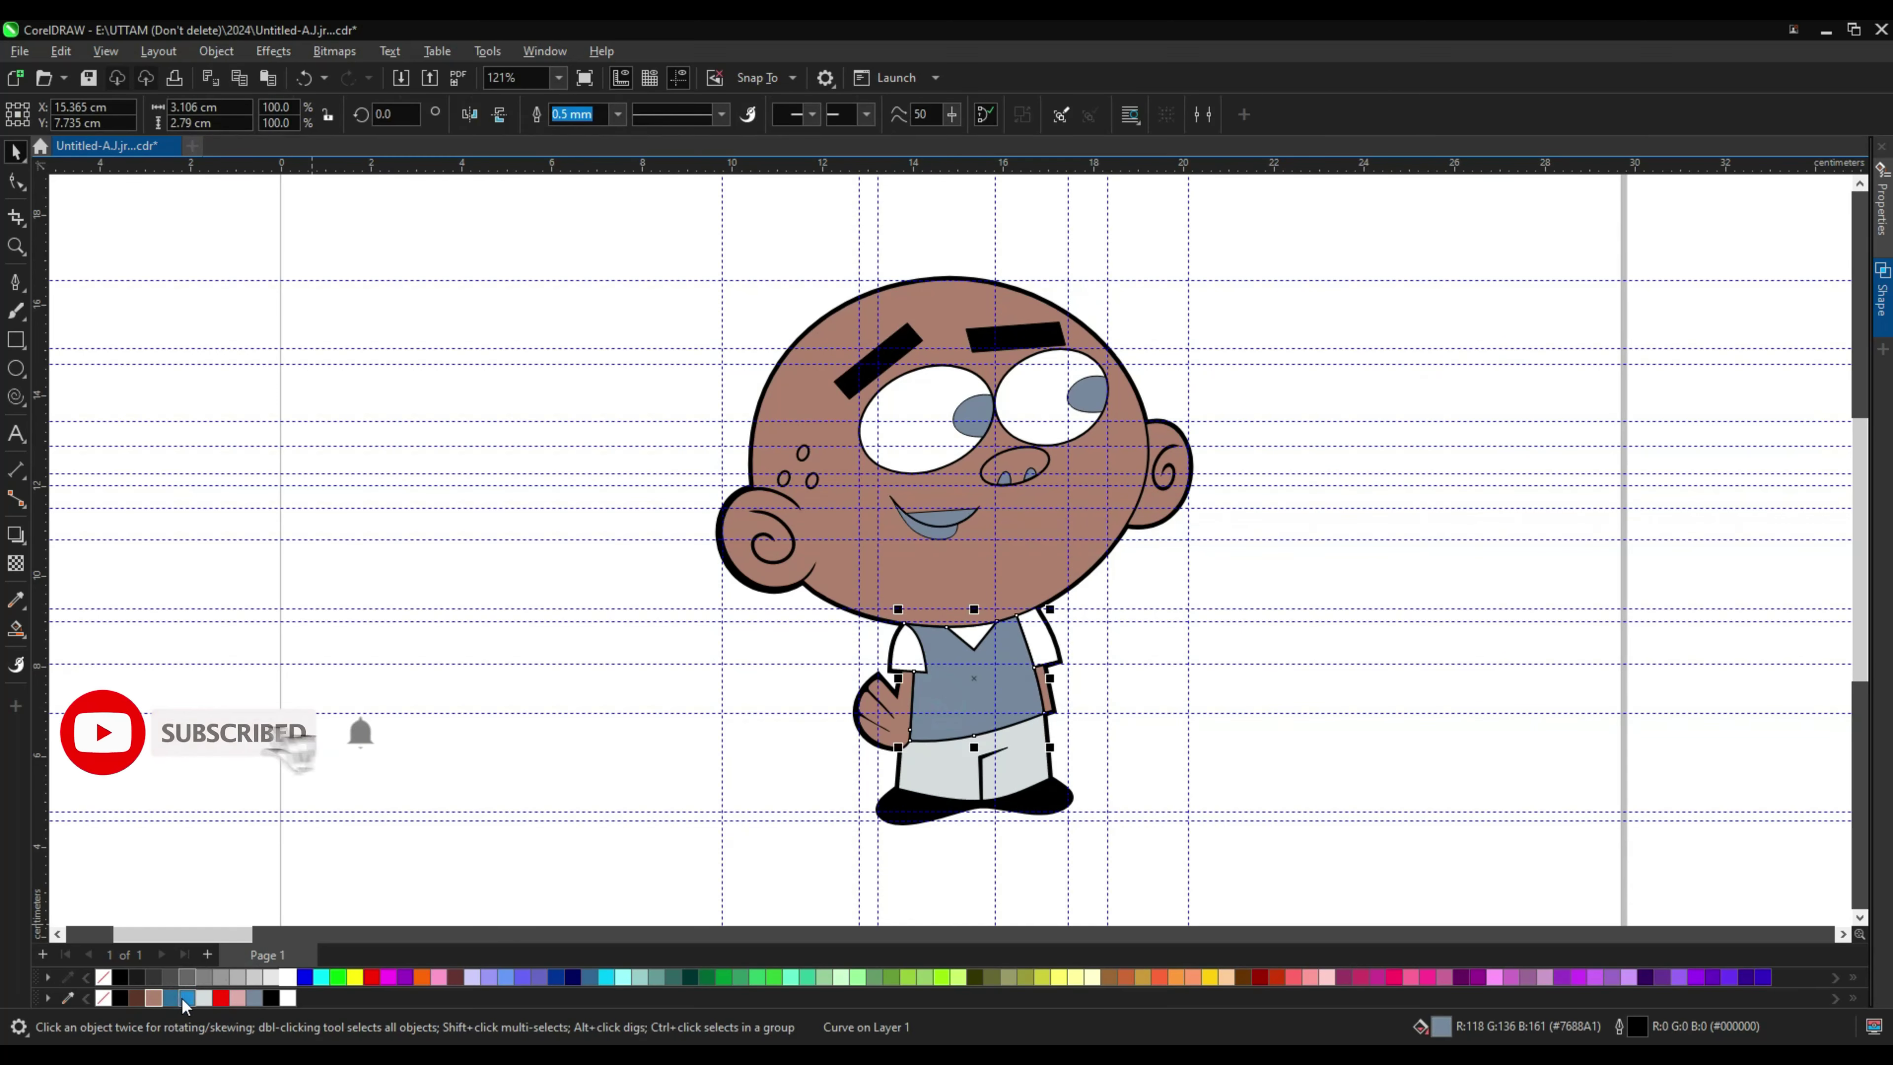
left_click(187, 998)
Step: Fill both pupils a darker blue, then select the nose and nostrils
left_click(972, 414)
left_click(1086, 394, "shift")
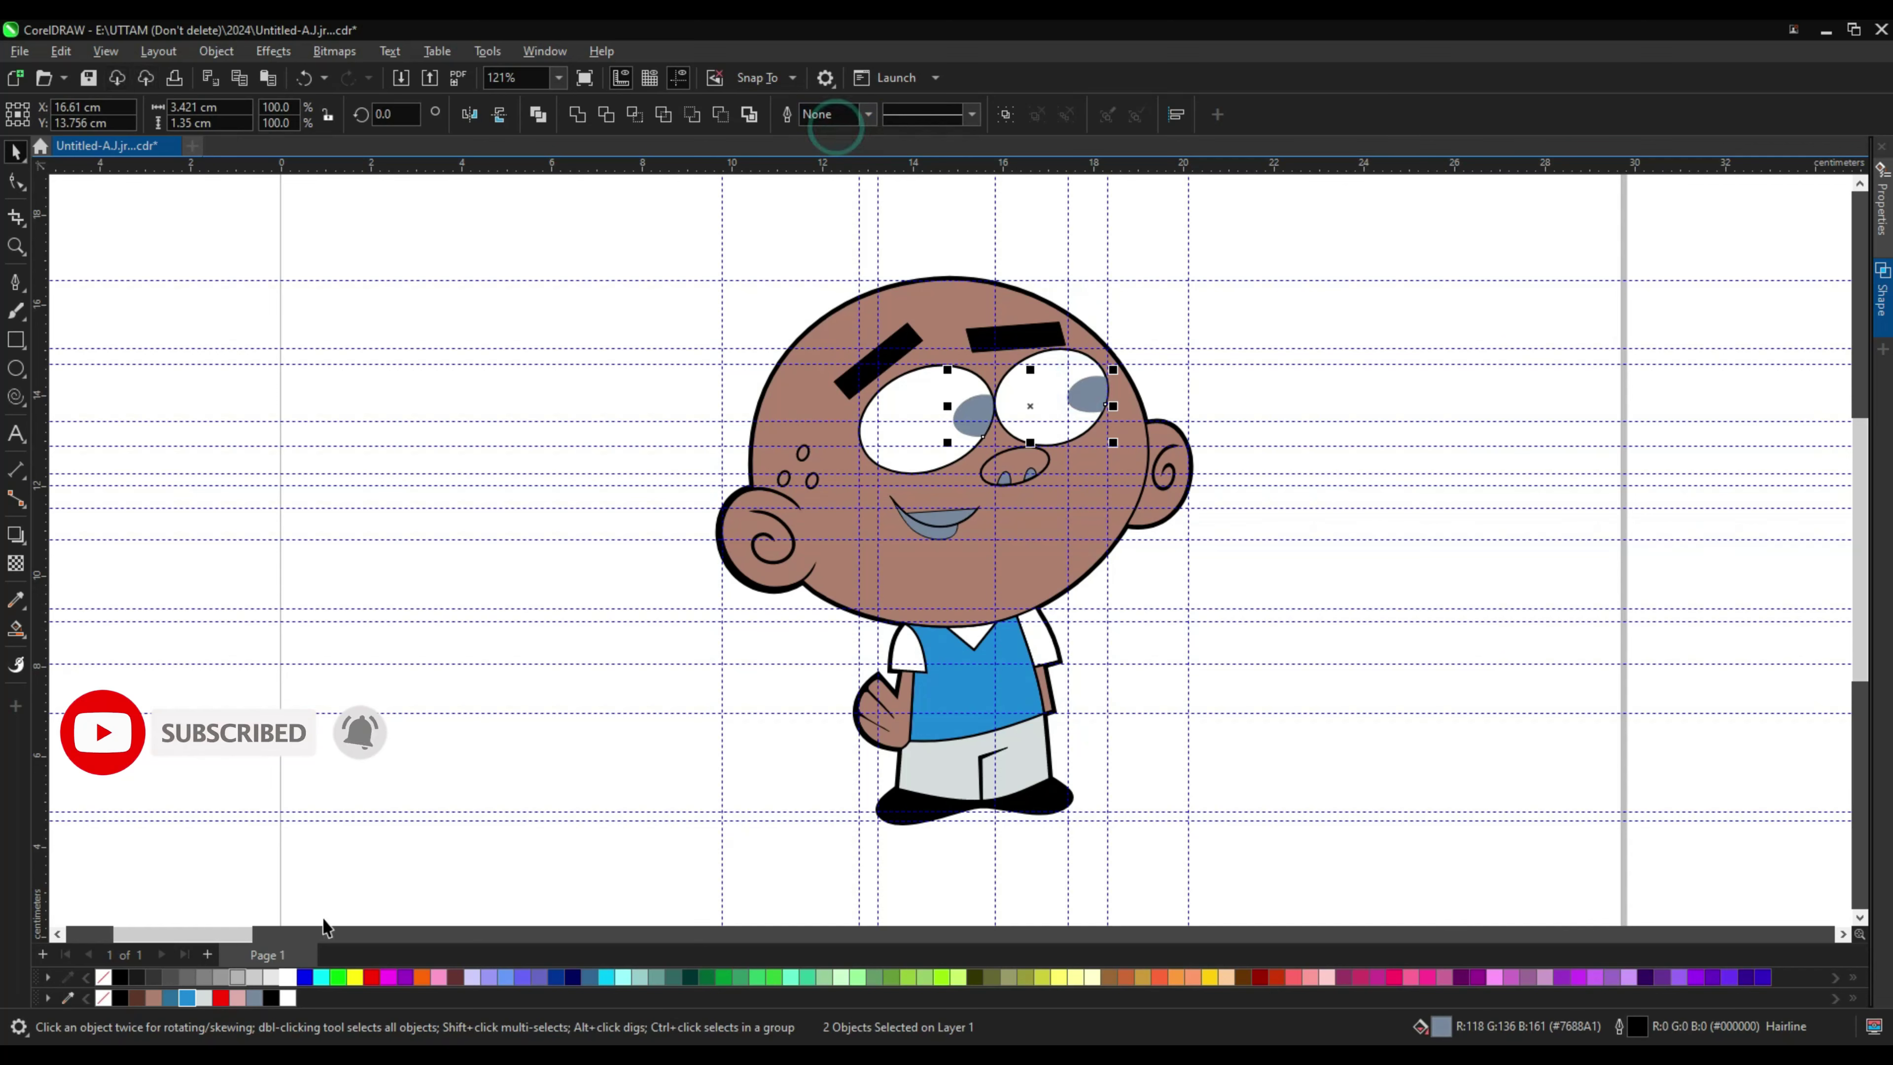
left_click(170, 997)
left_click(1018, 466)
scroll(1031, 467, "up", 2)
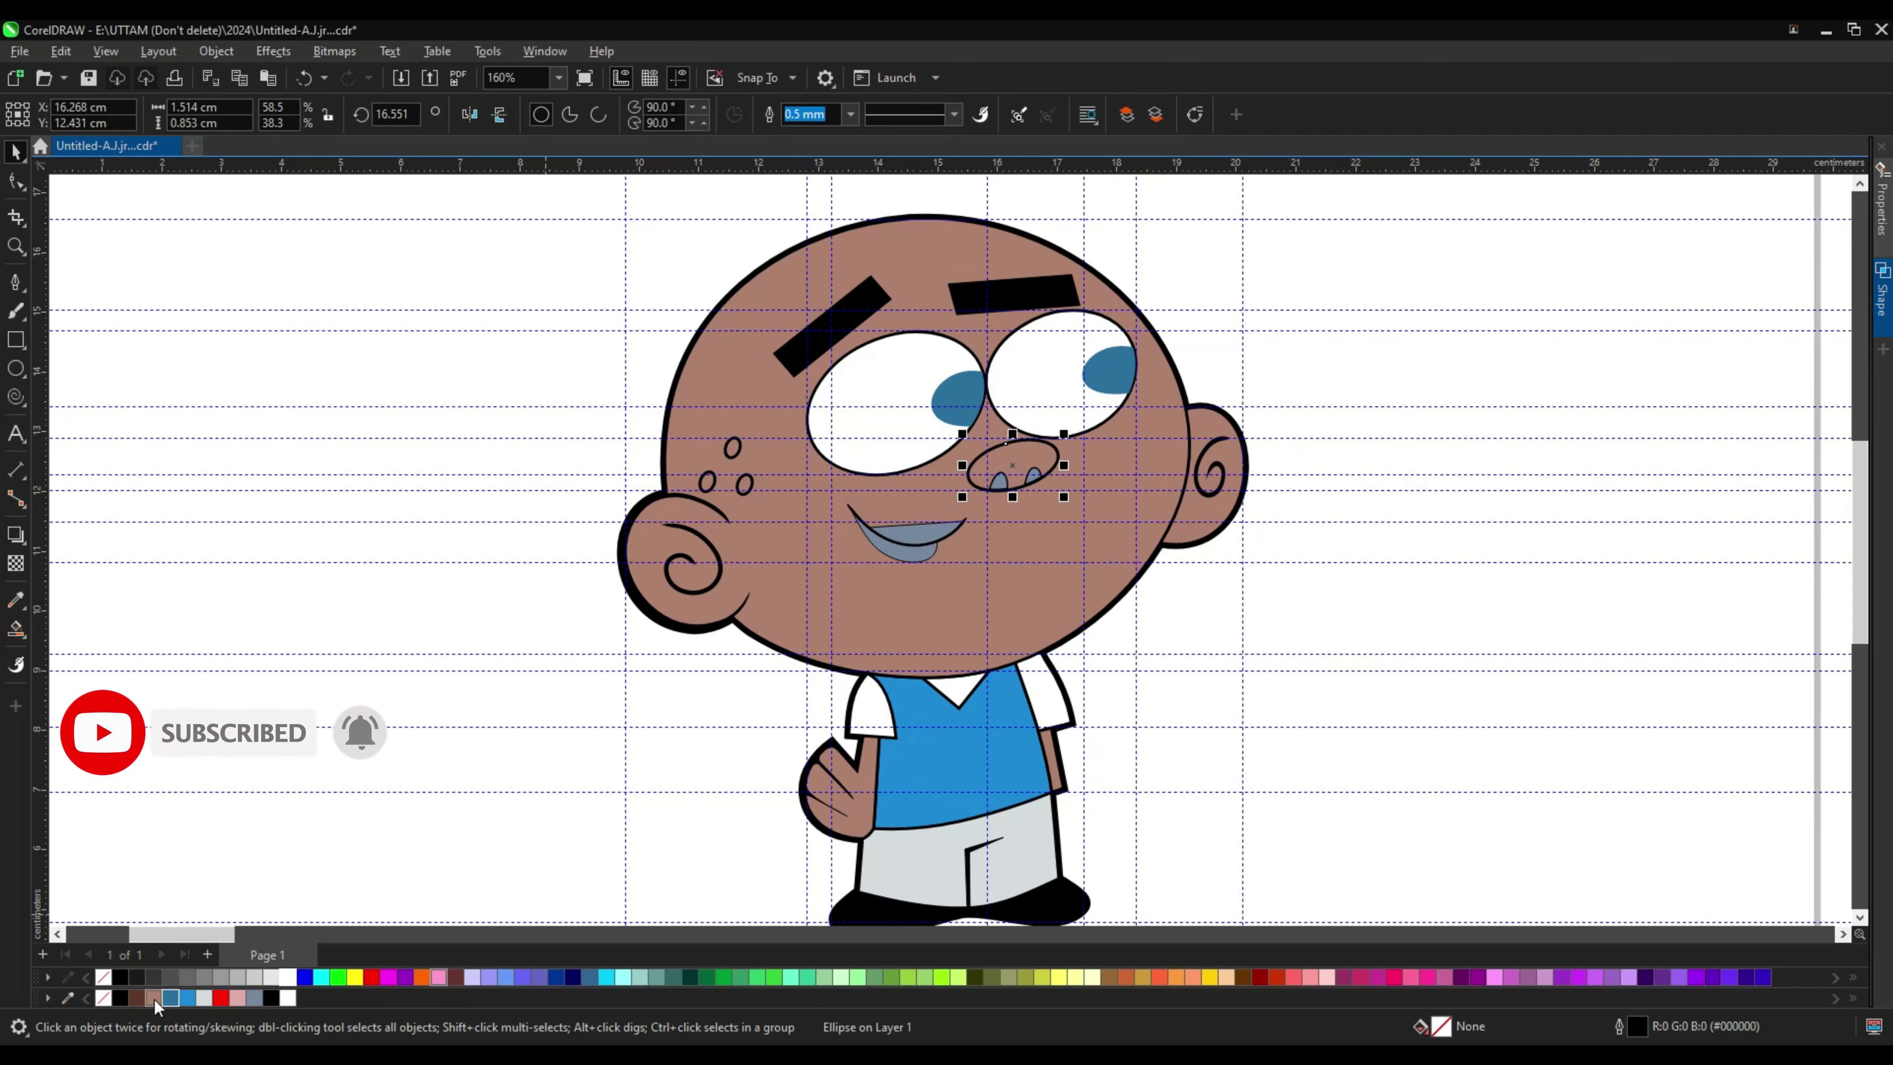
left_click(999, 481)
left_click(1036, 472, "shift")
Step: Give the tongue a 0.25 mm outline in a colour sampled with the eyedropper
left_click(905, 566)
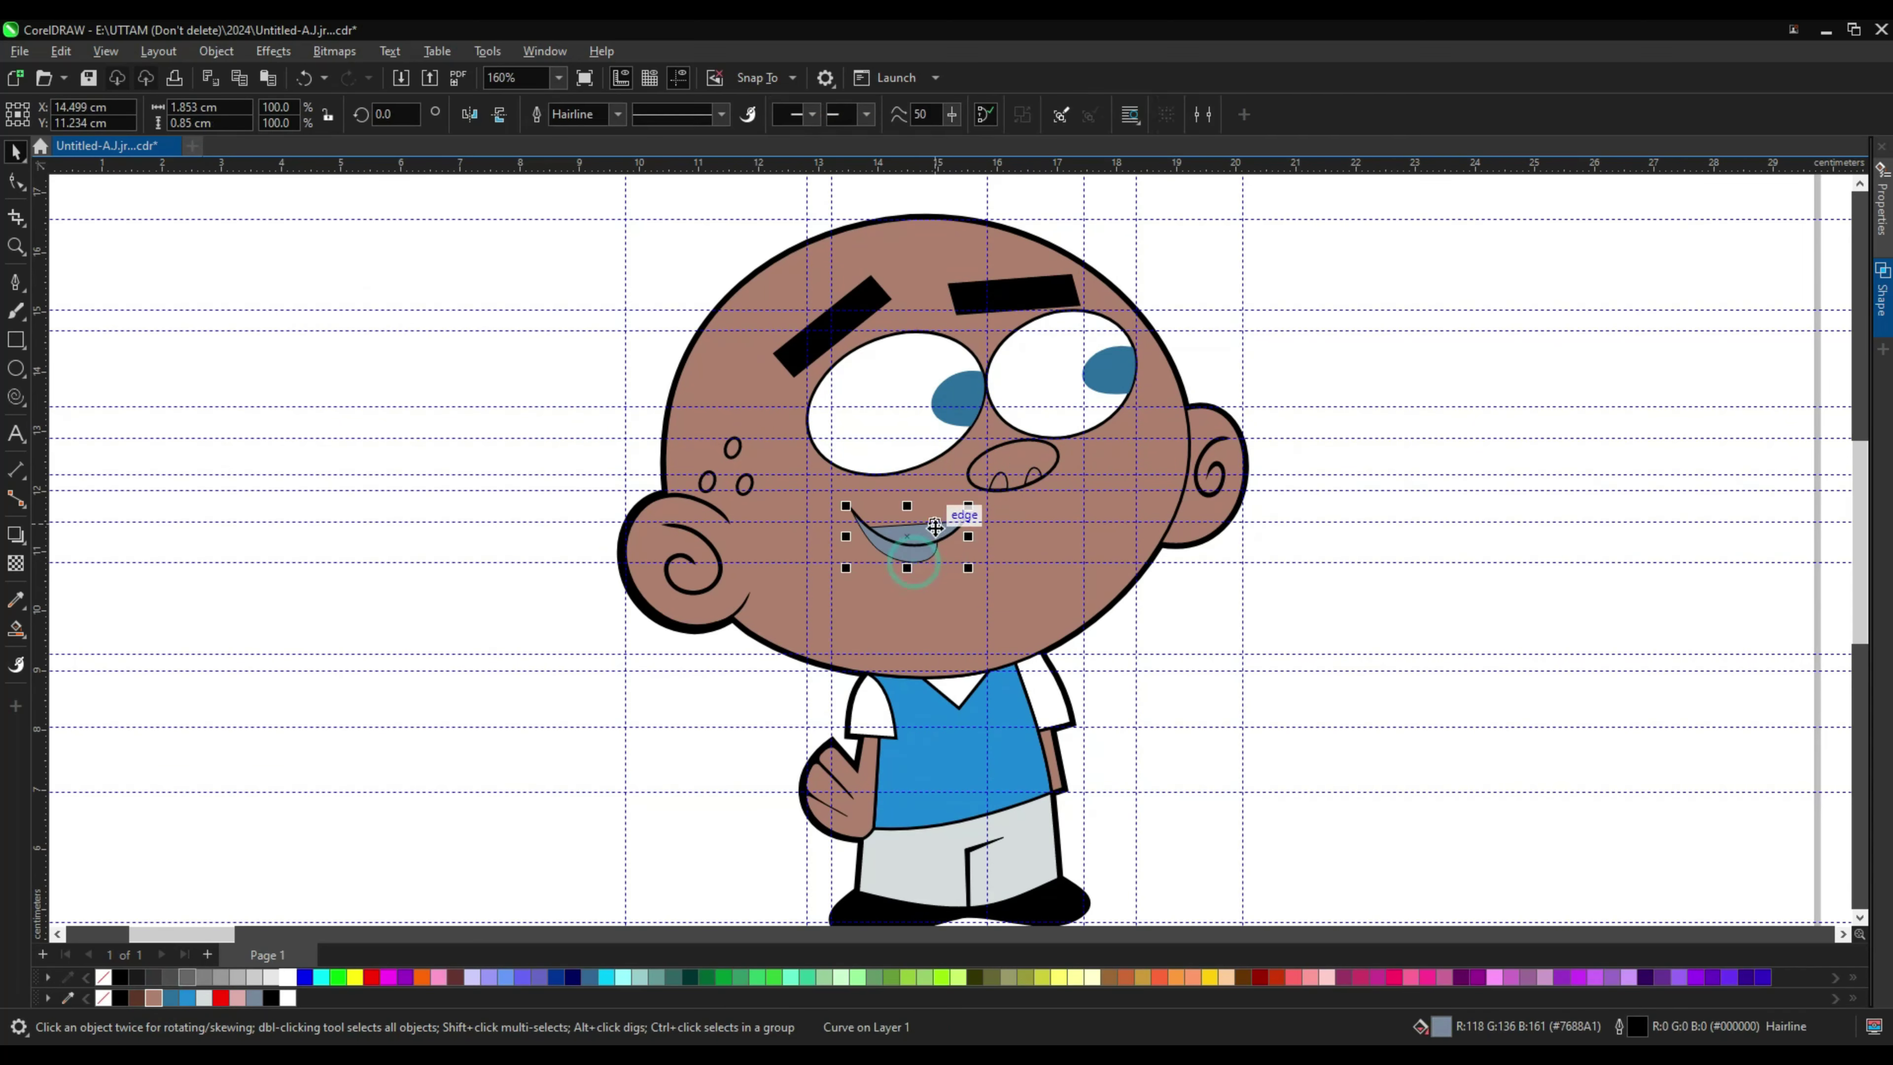
left_click(618, 114)
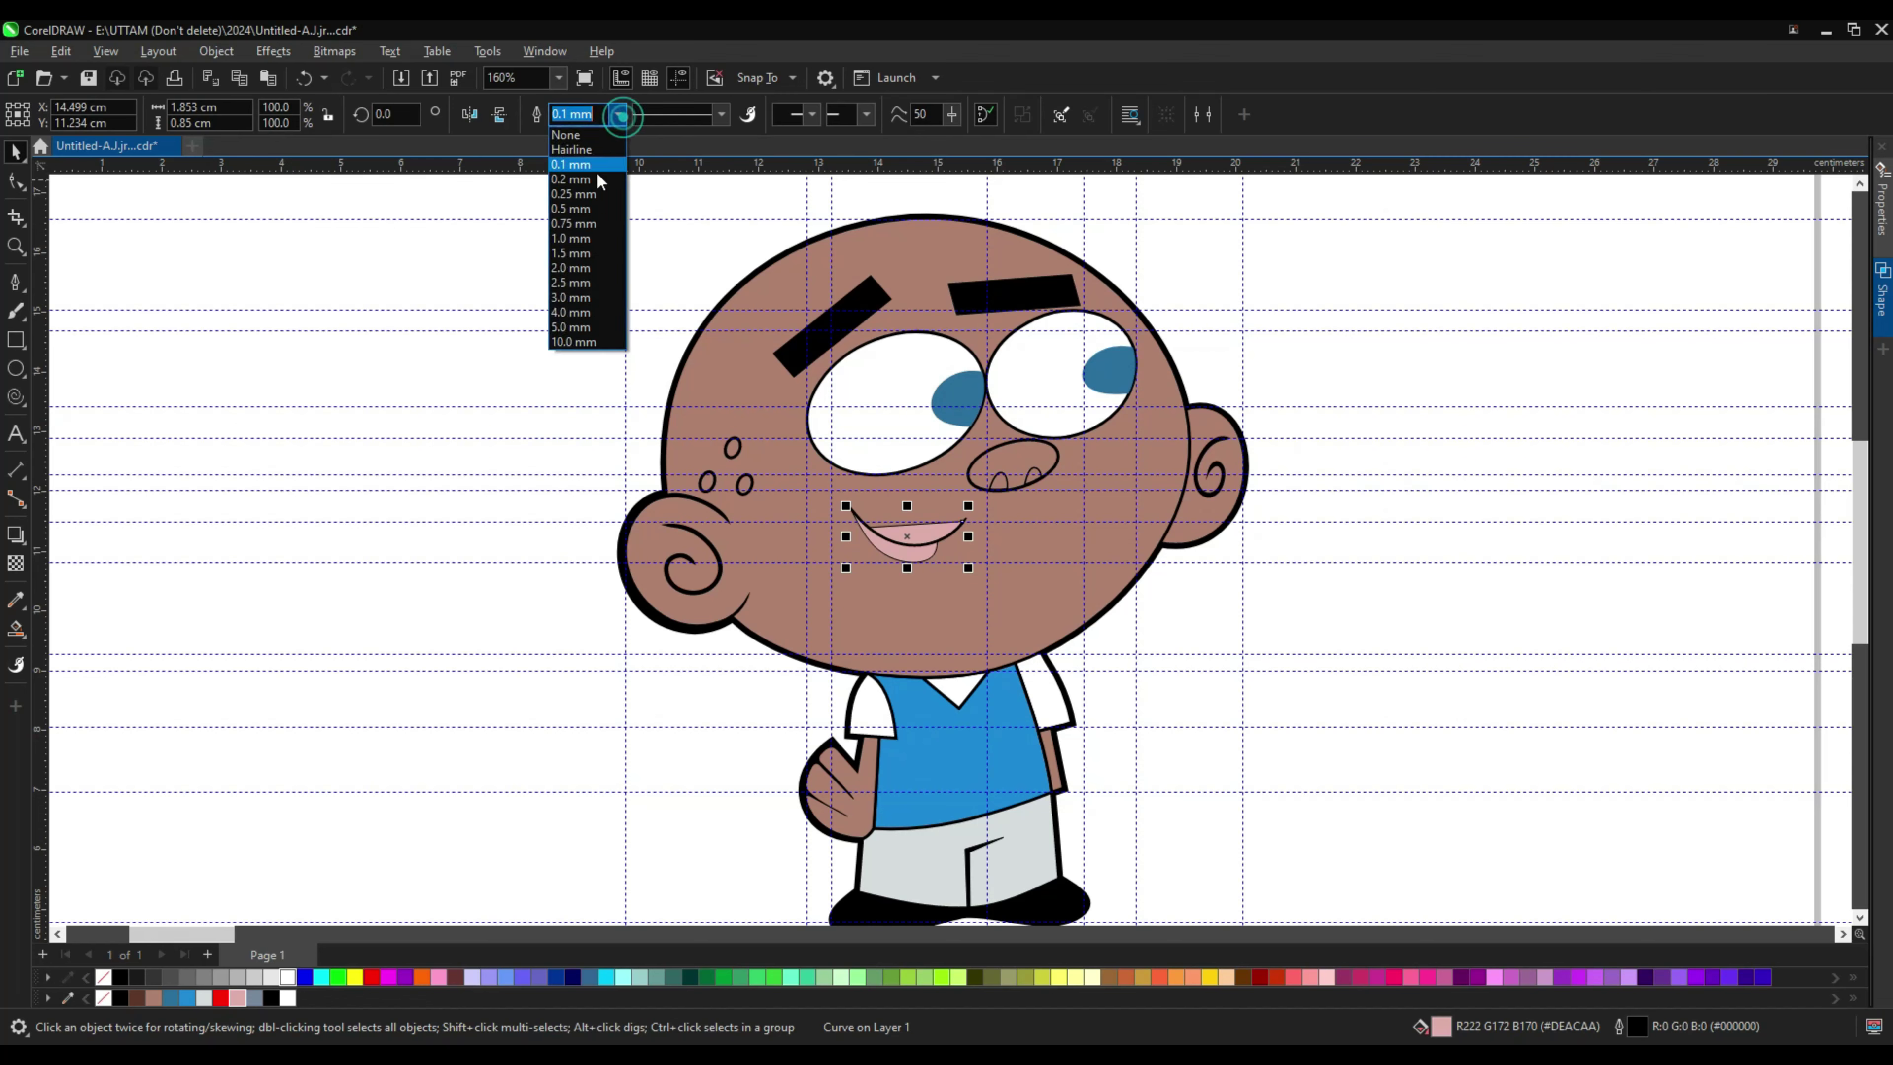
left_click(586, 189)
double_click(1637, 1026)
left_click_drag(969, 305, 1478, 298)
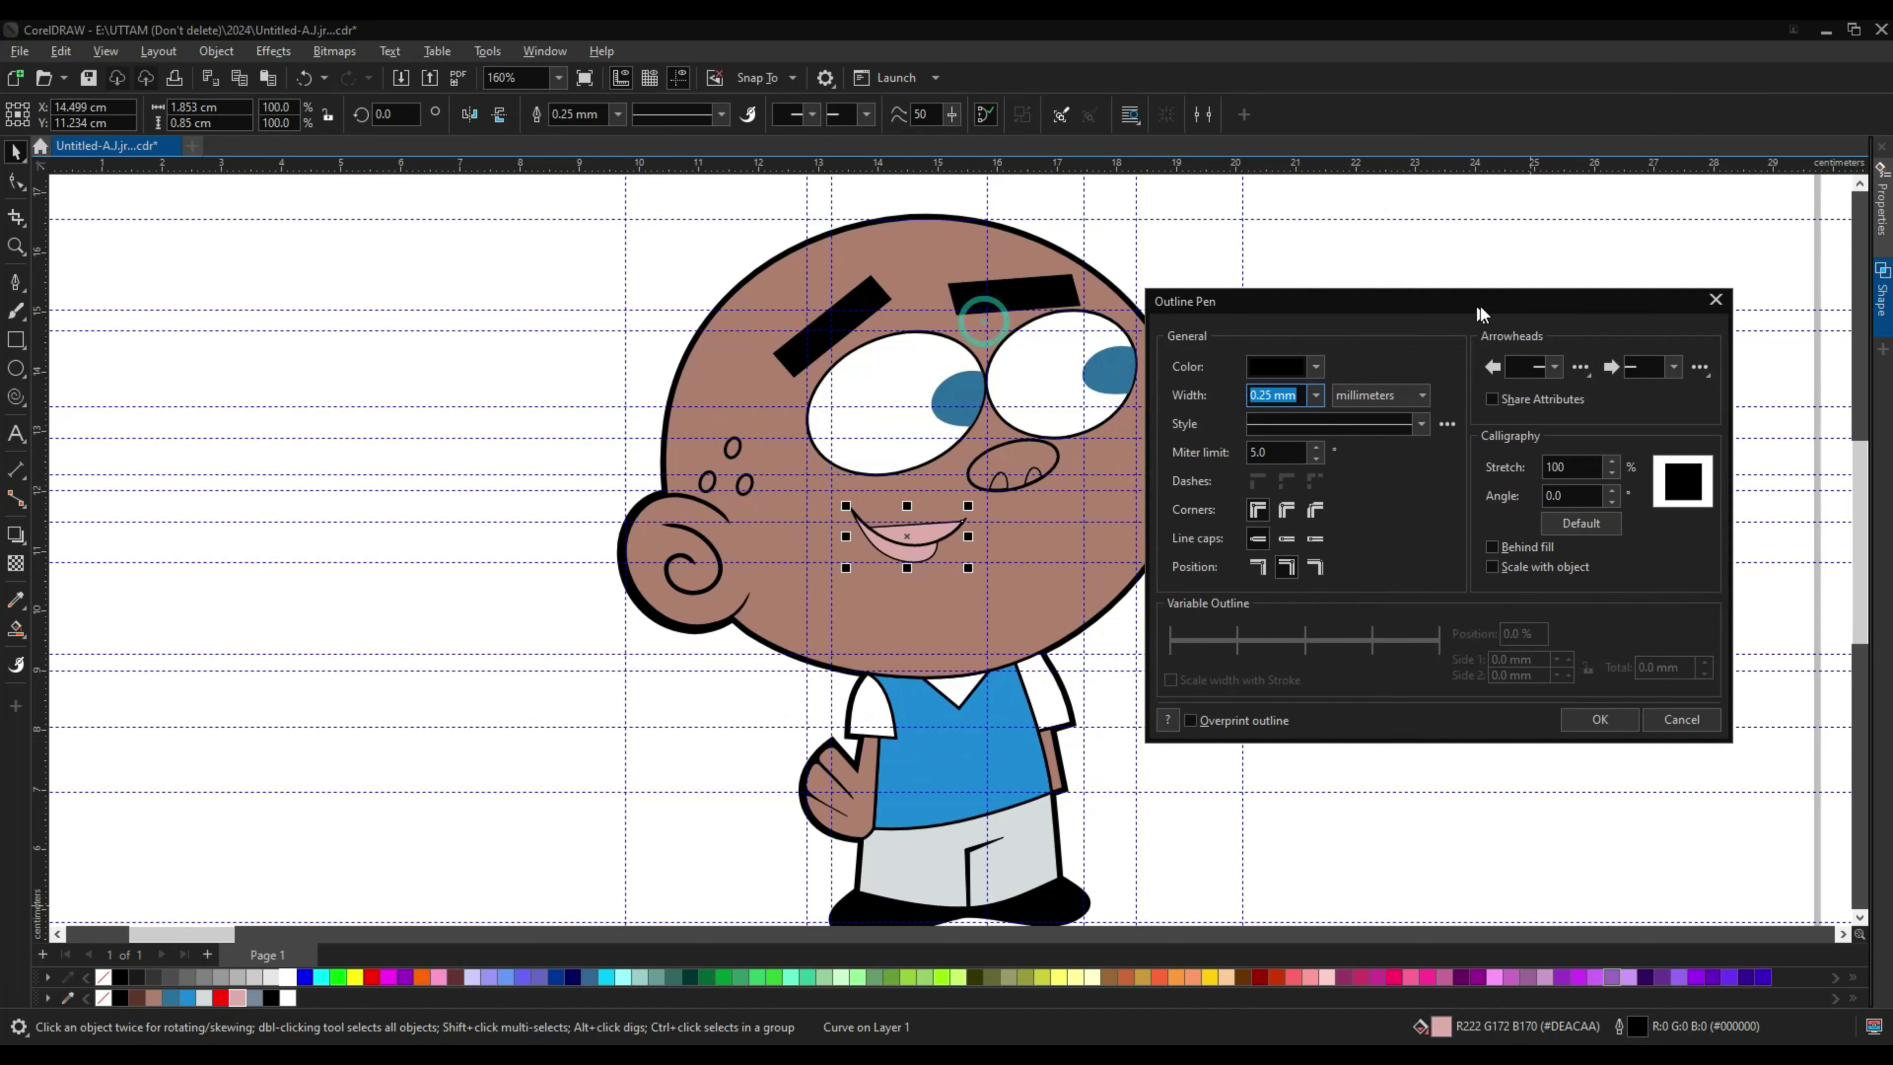
left_click(1416, 366)
left_click(1545, 655)
left_click(128, 1000)
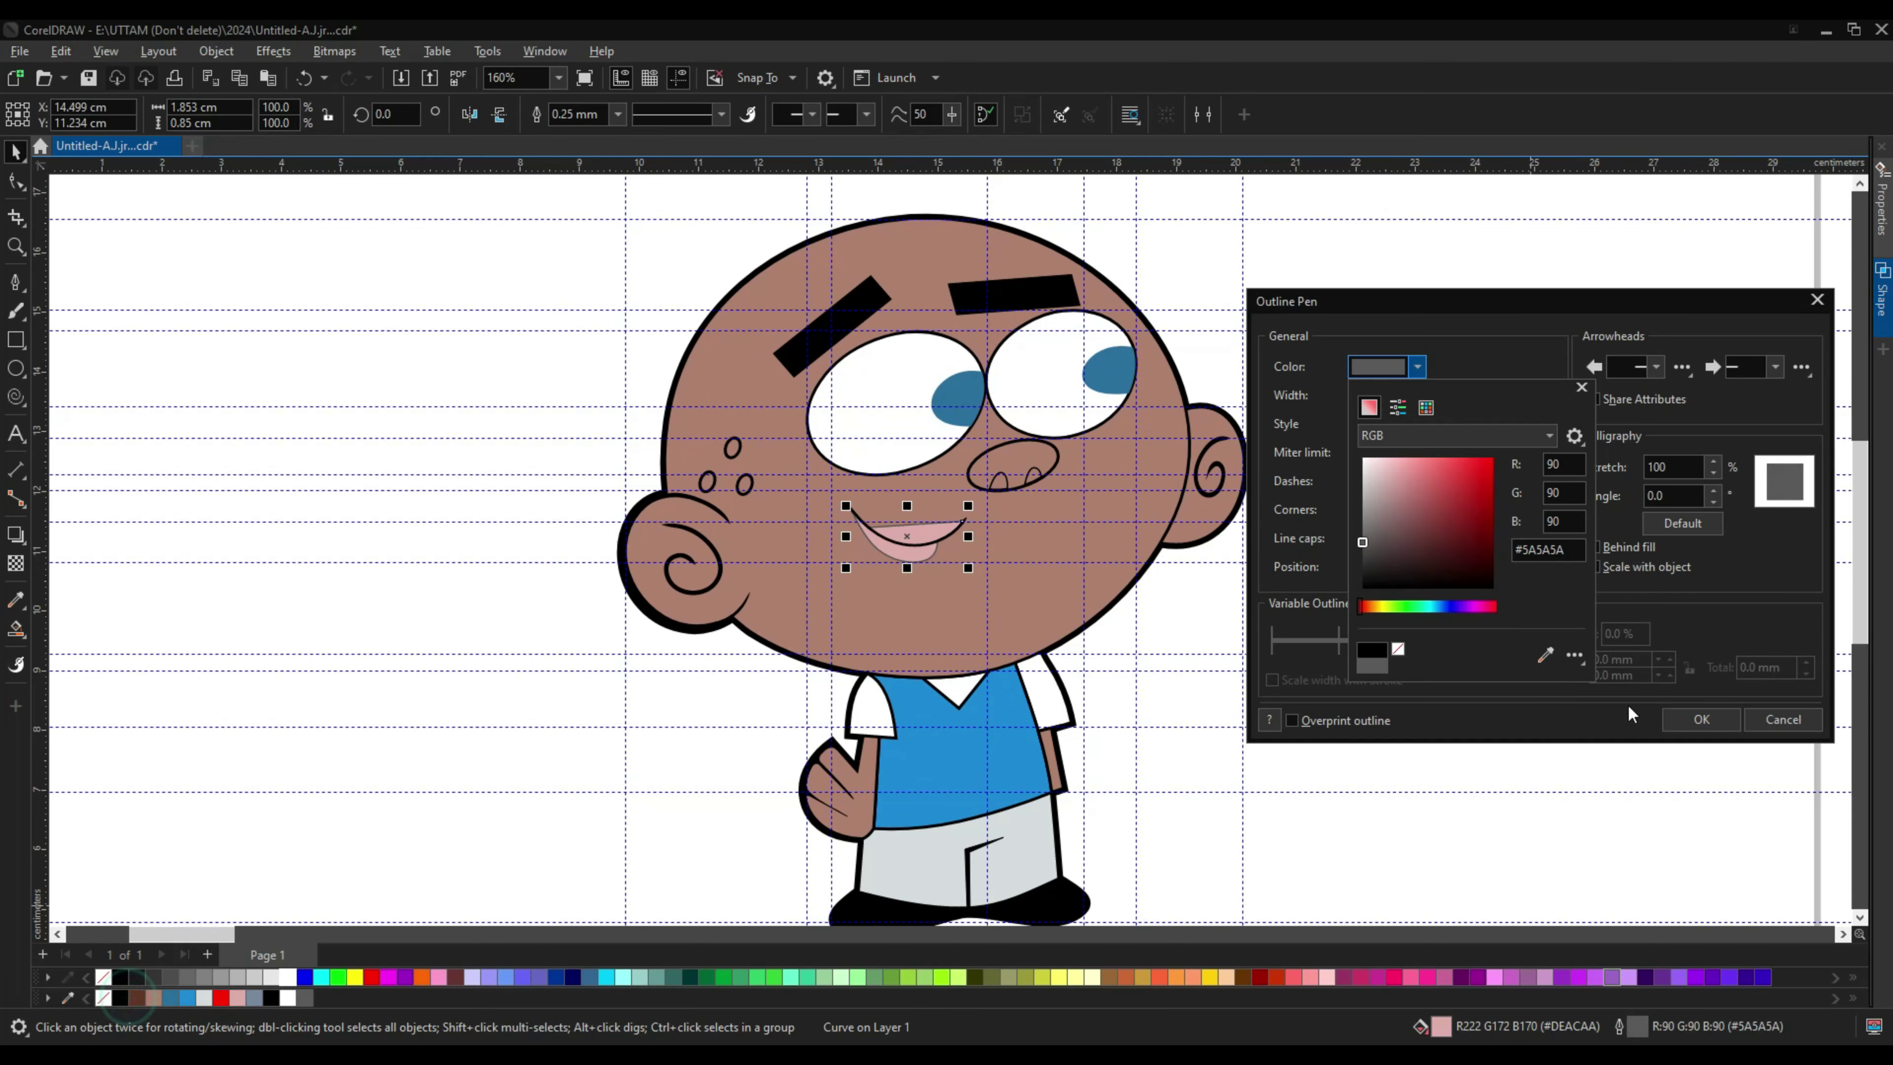
left_click(1701, 718)
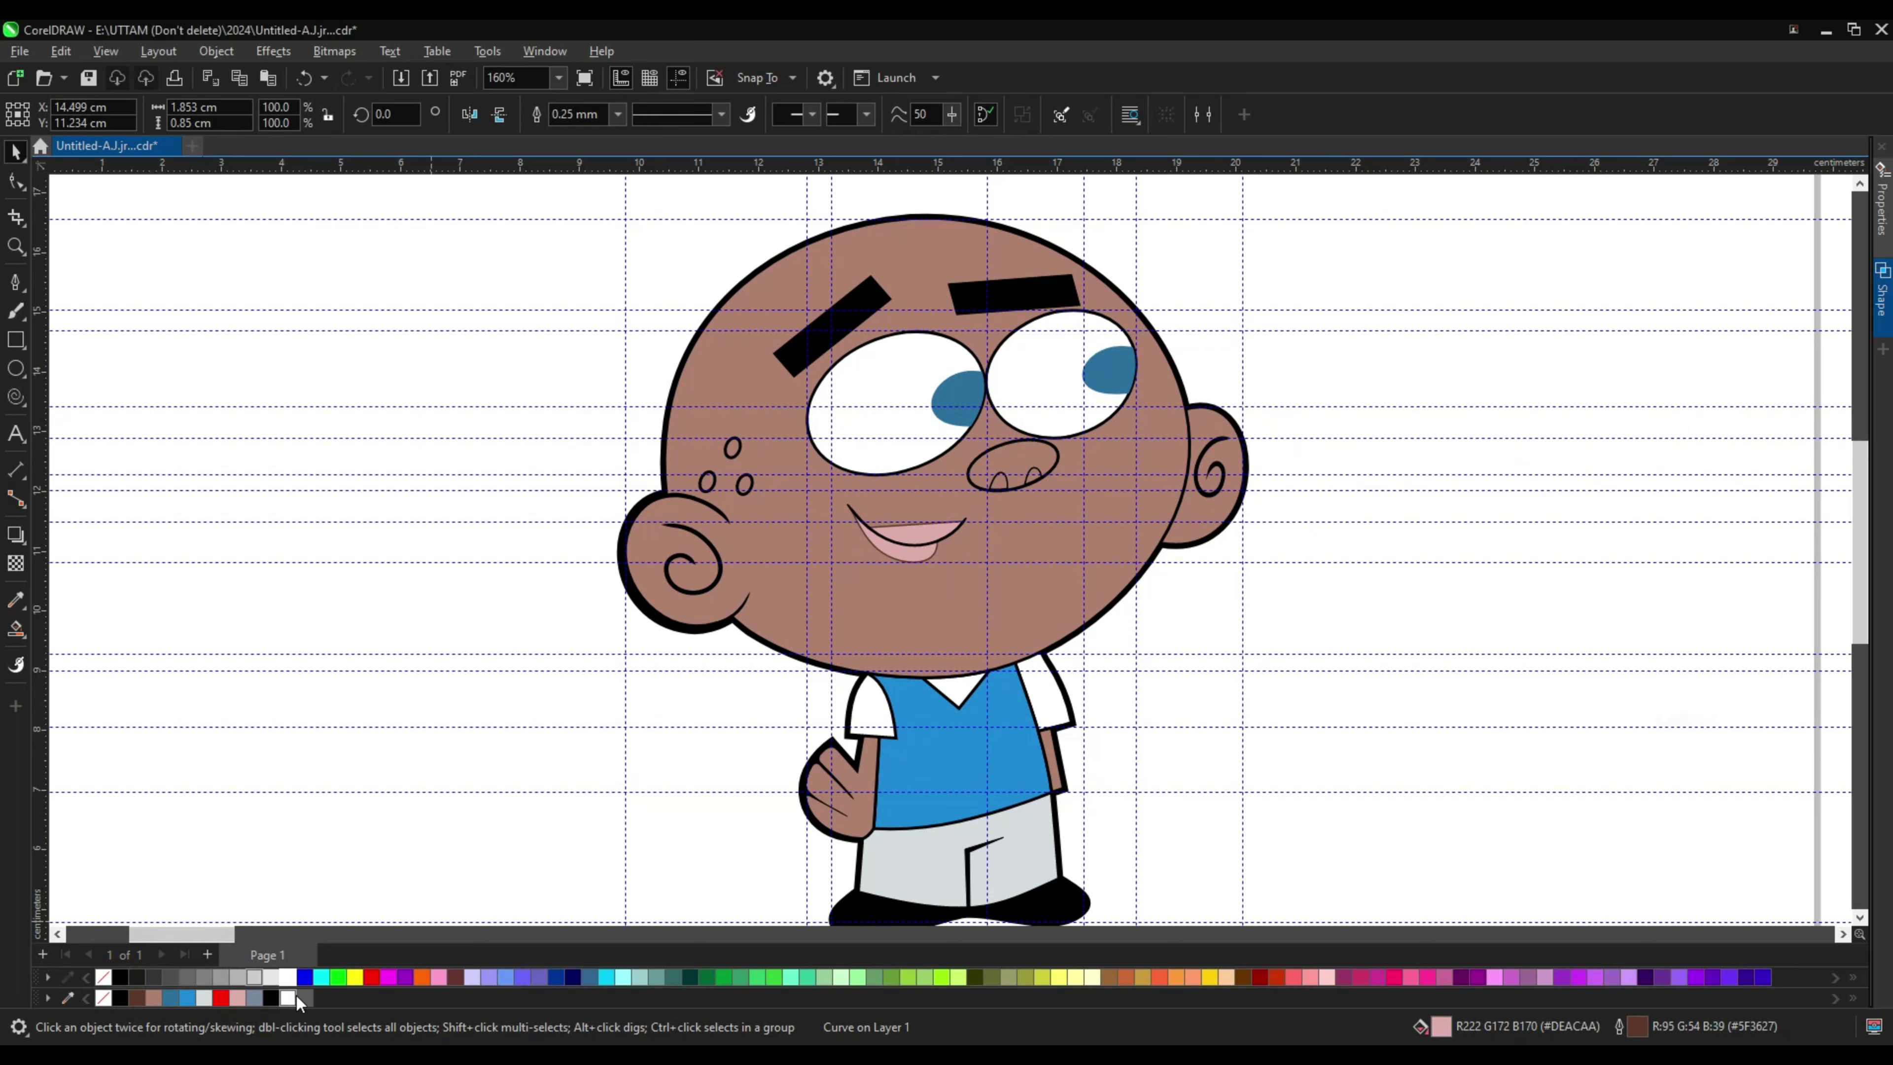
Step: Remove the stray grey palette swatch and select the ear swirls, freckles and nose
right_click(50, 999)
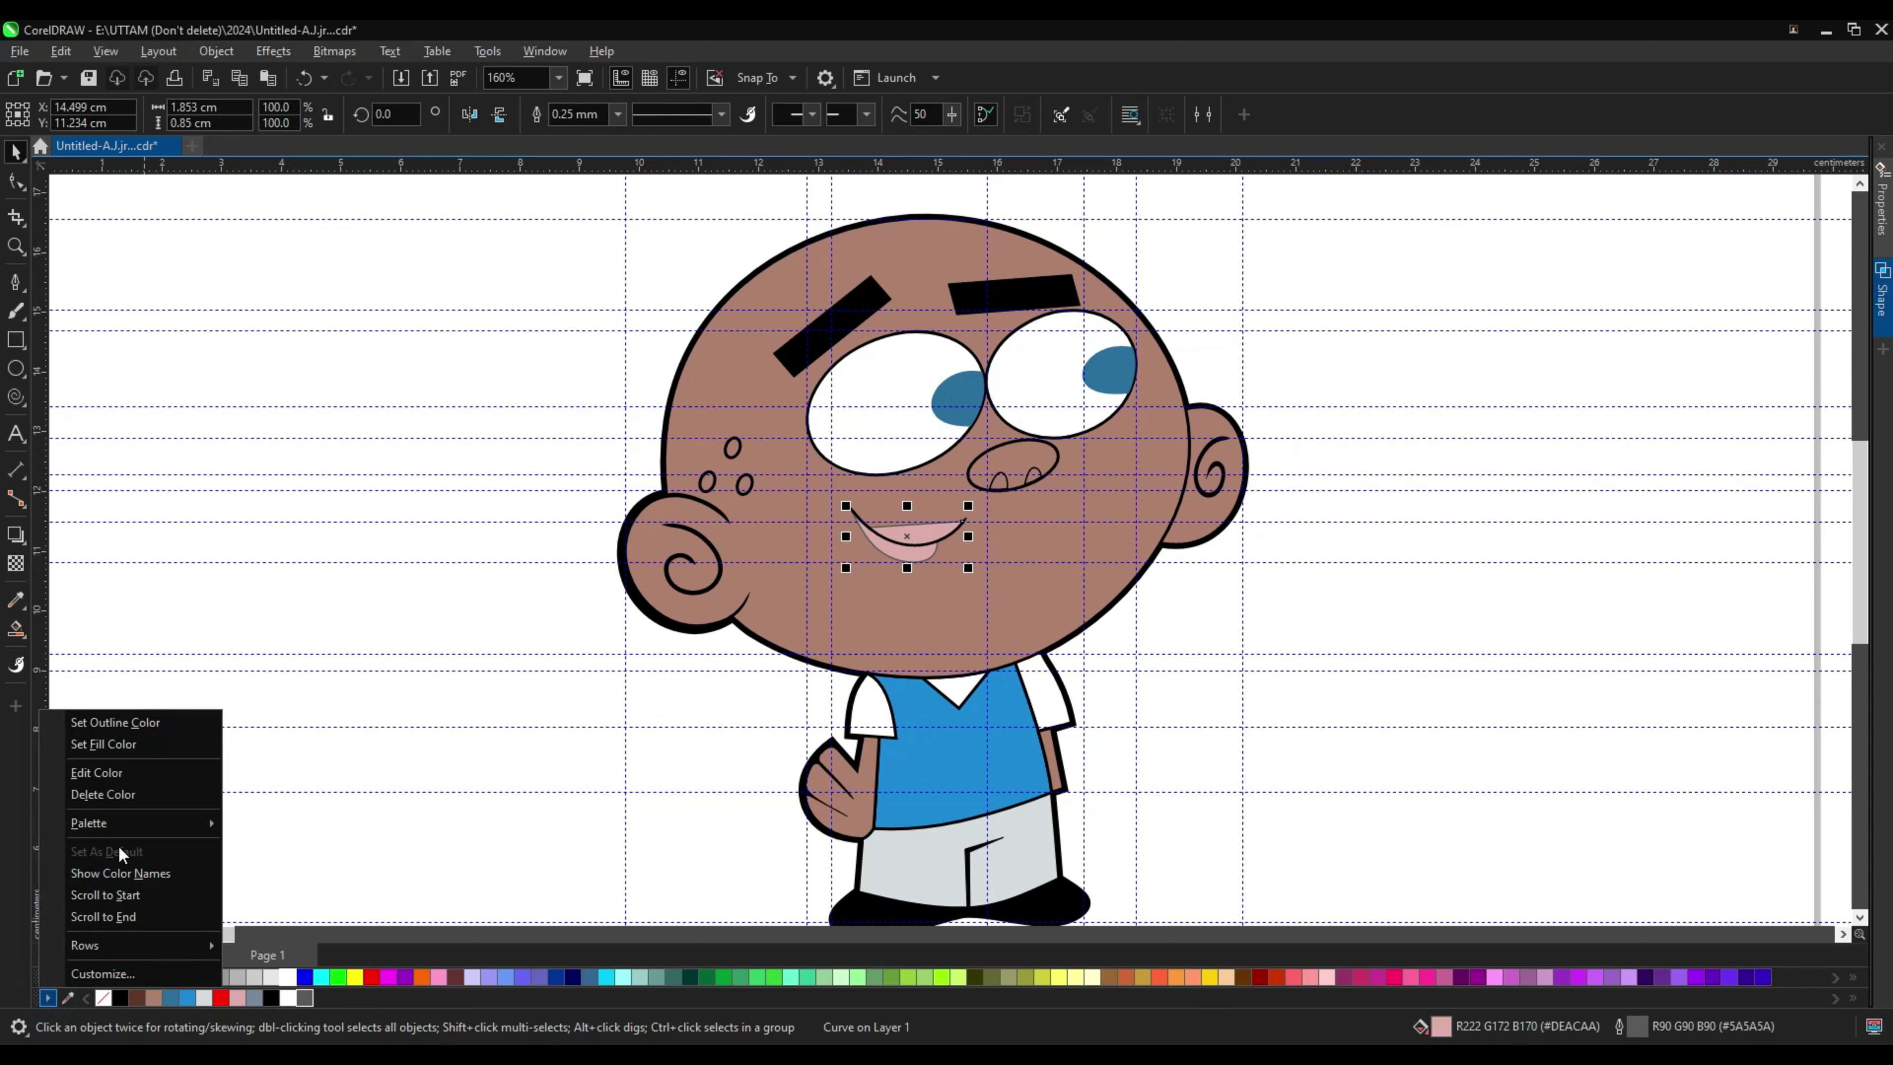
left_click(129, 794)
left_click(1193, 470, "shift")
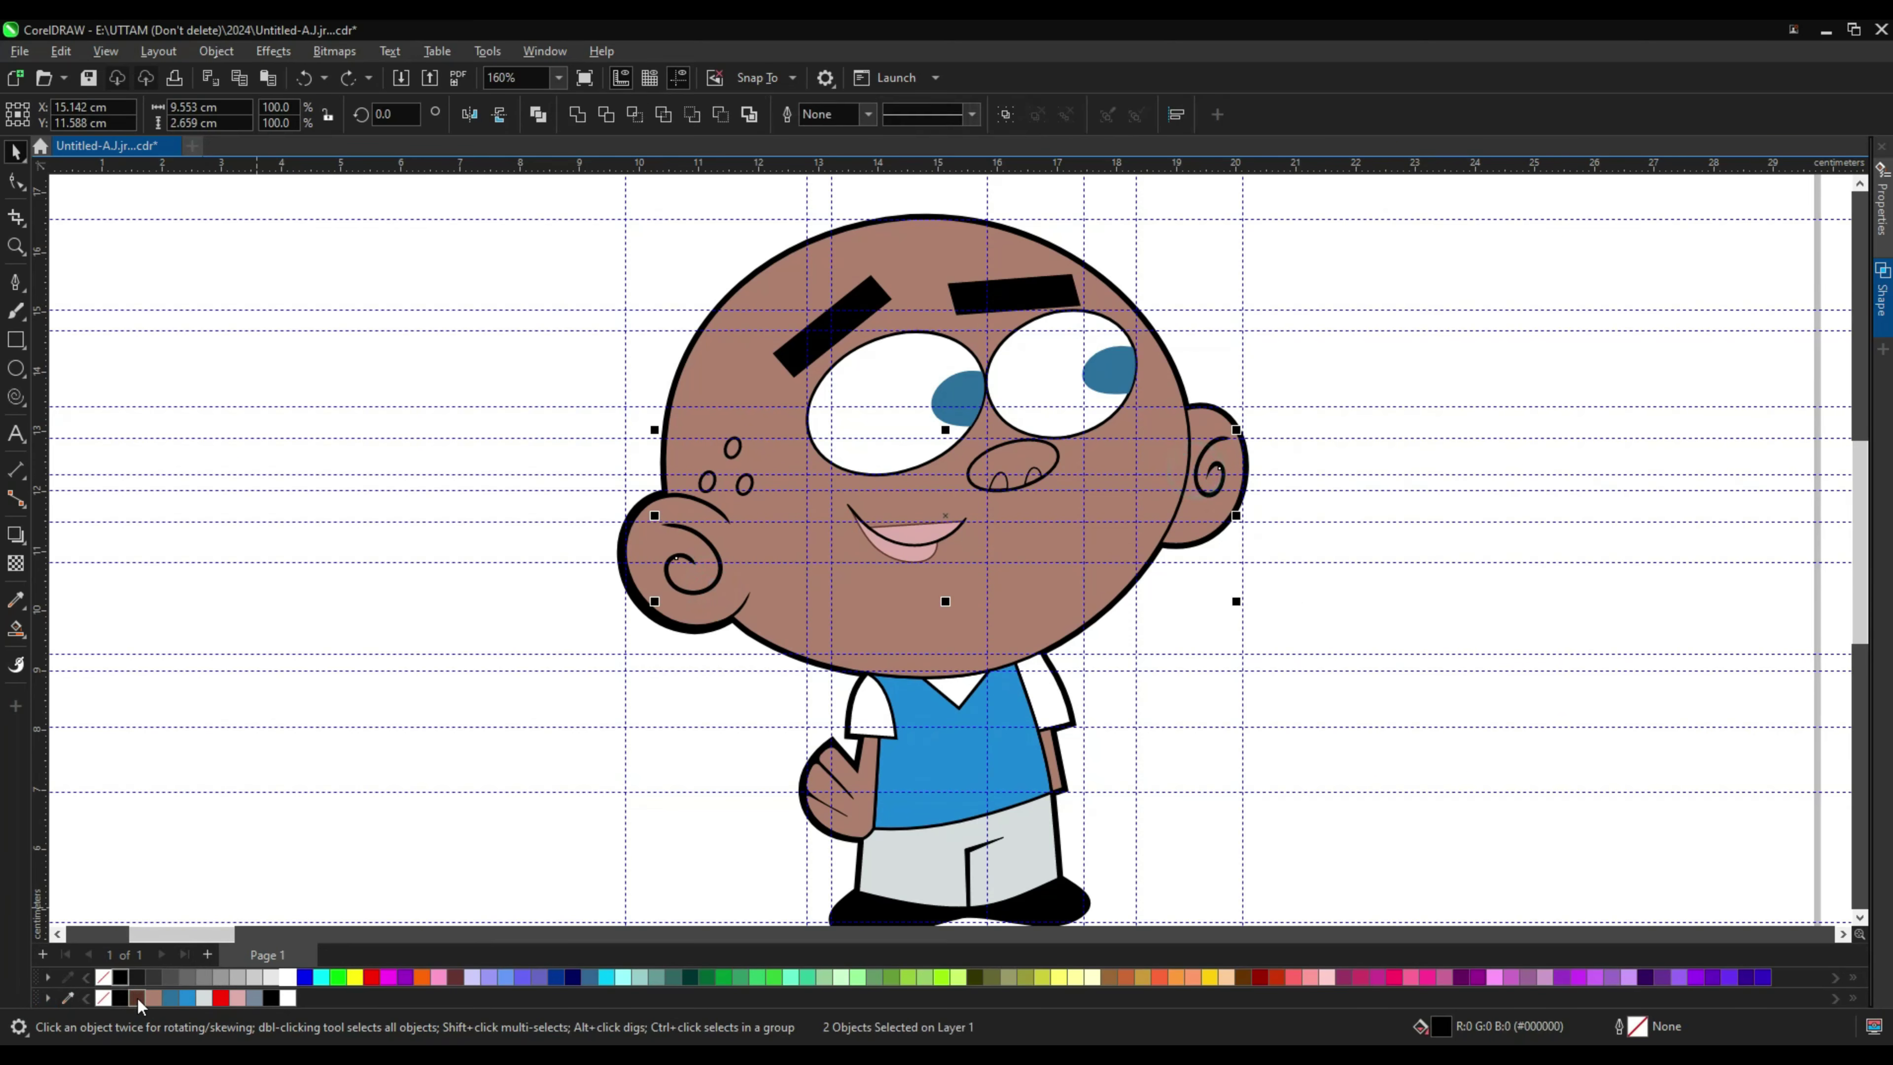
left_click_drag(571, 377, 822, 526)
left_click(991, 477, "shift")
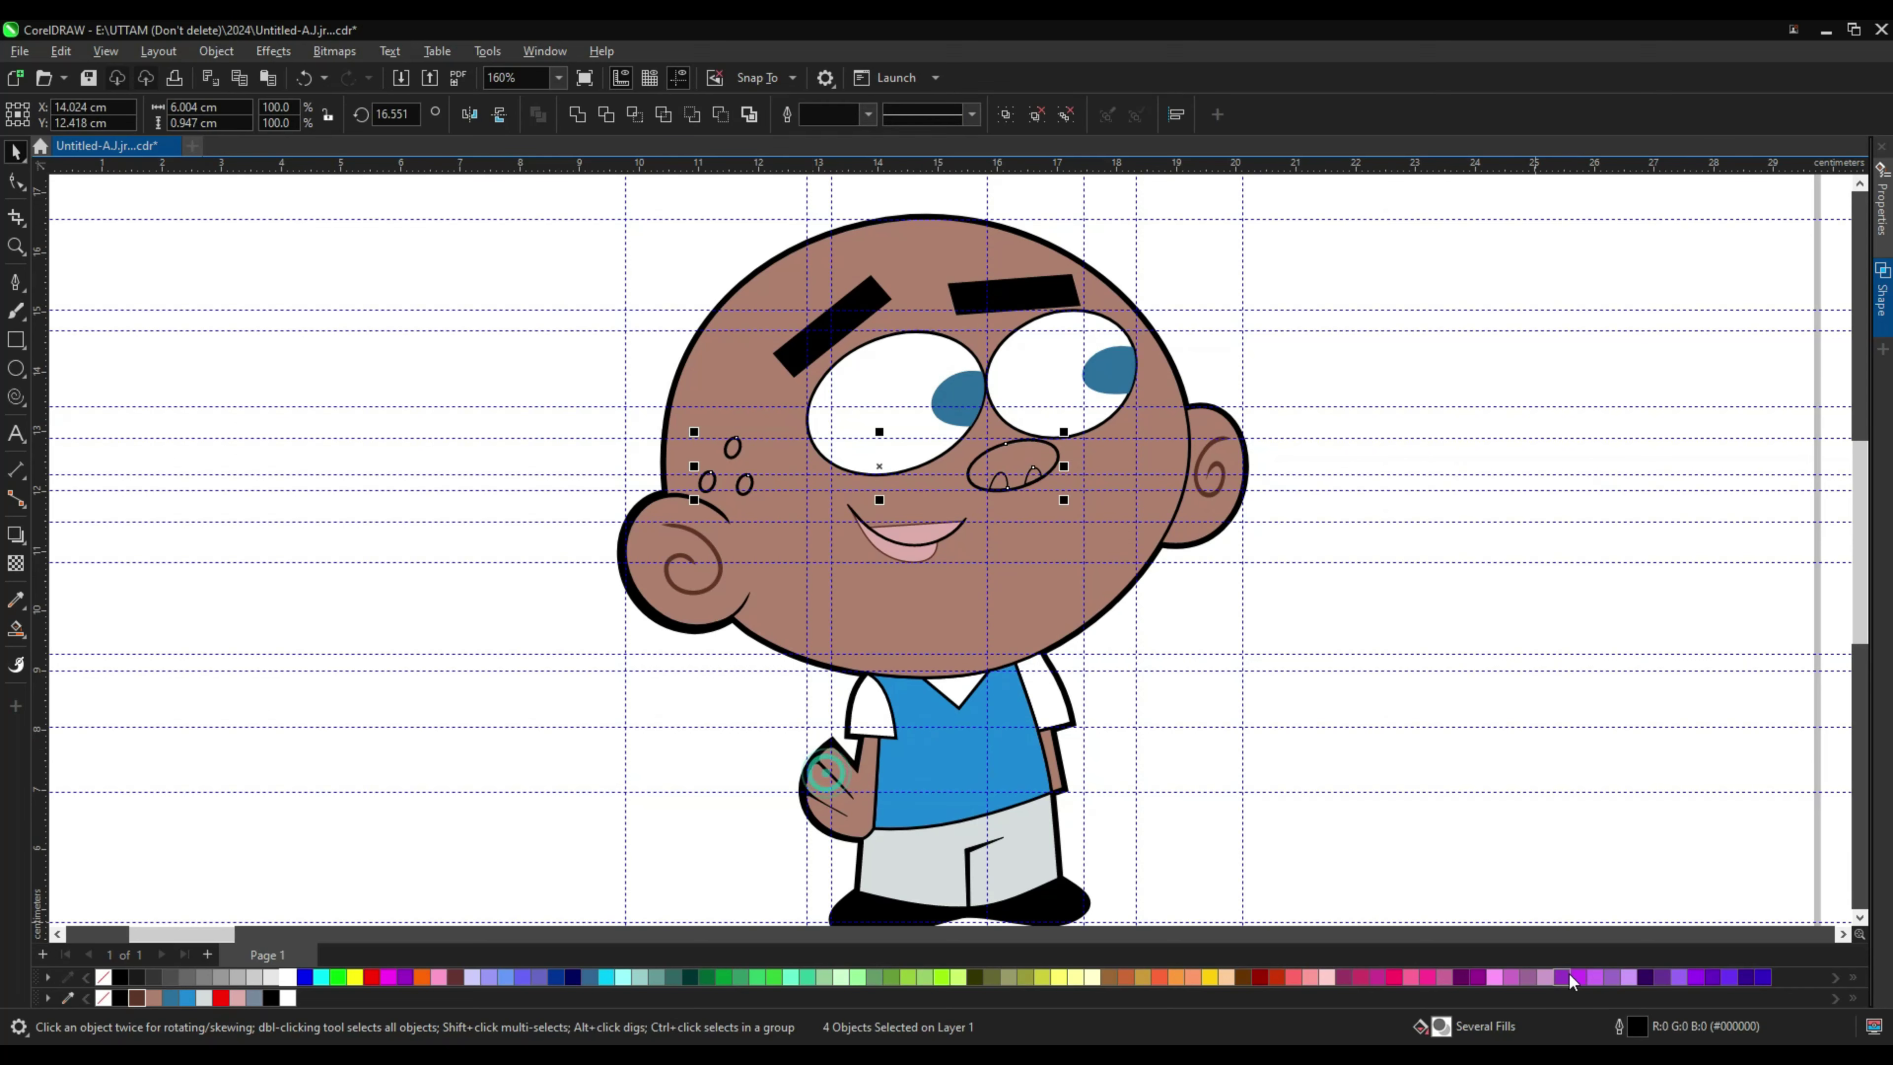
Step: Set the selection's outline colour to brown sampled from the ear swirl
key("F12")
left_click_drag(910, 323, 1432, 333)
left_click(1341, 385)
left_click(724, 570)
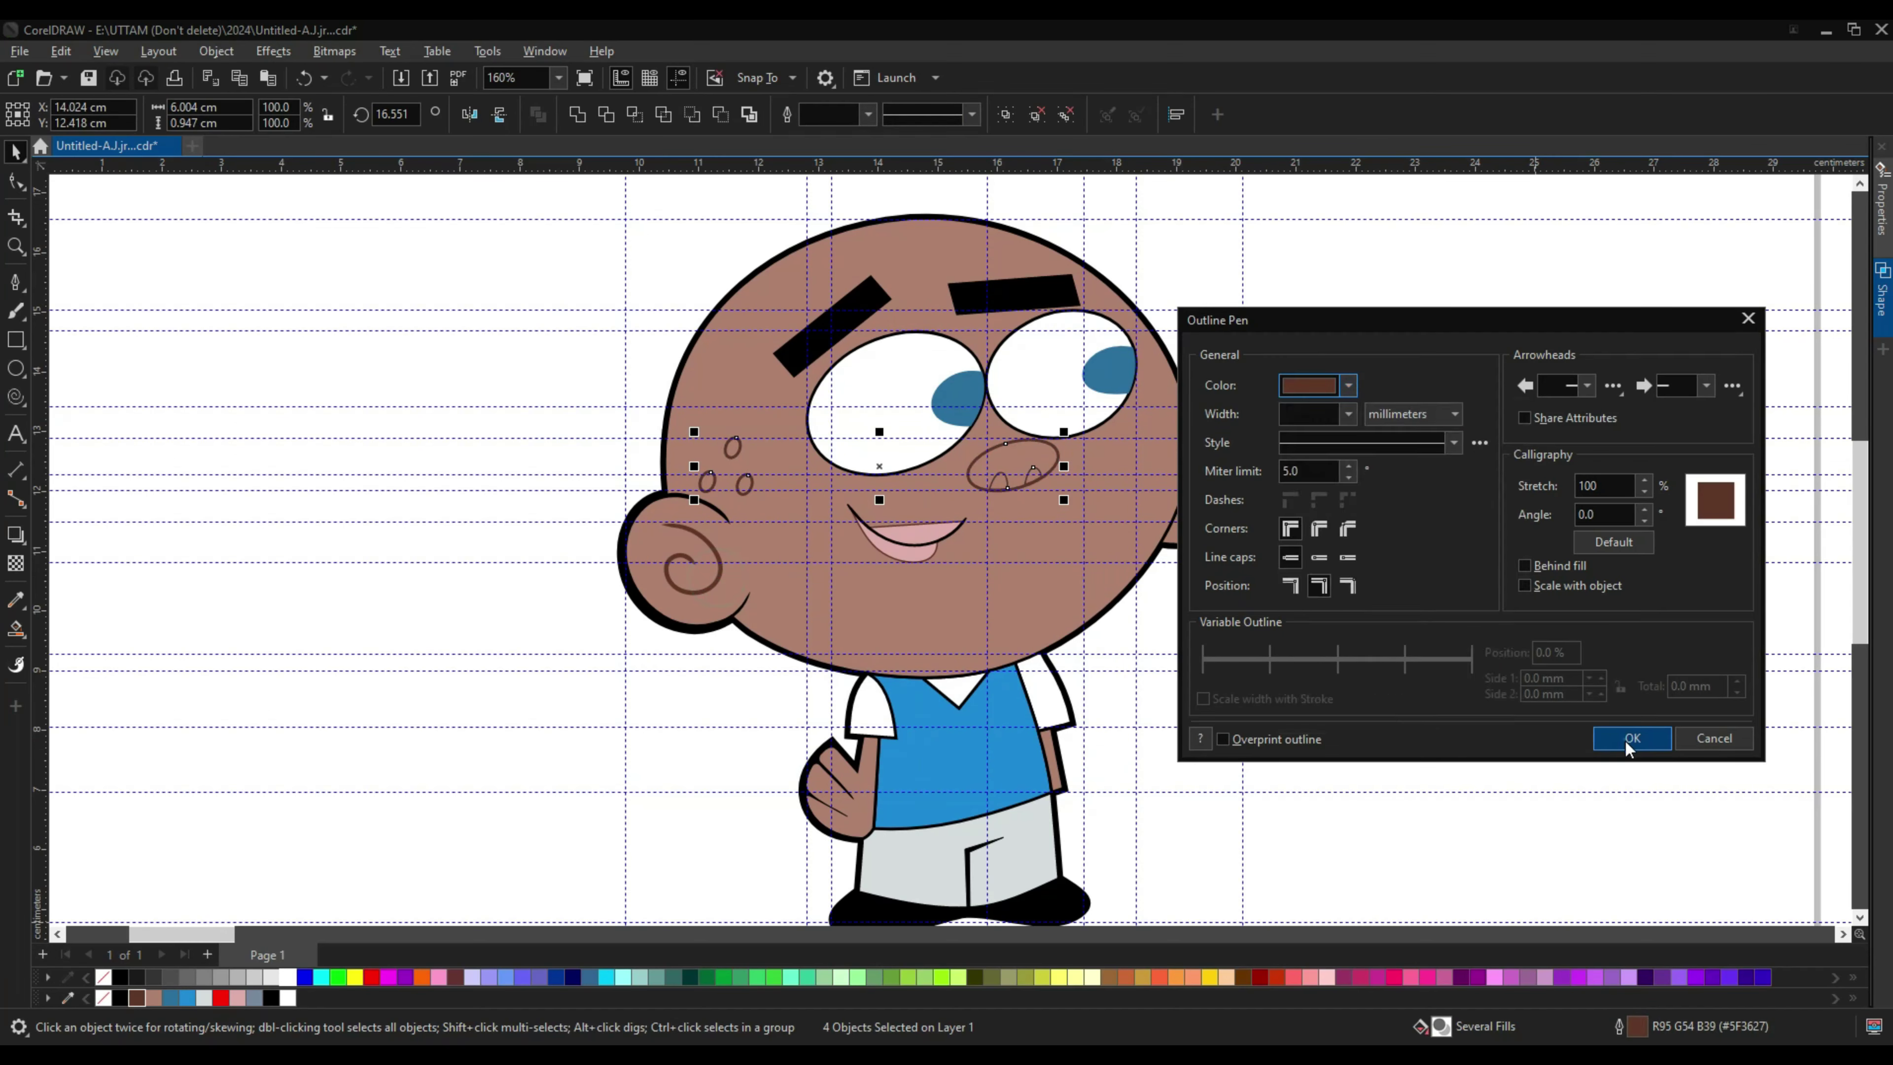
left_click(1631, 738)
left_click(1014, 471)
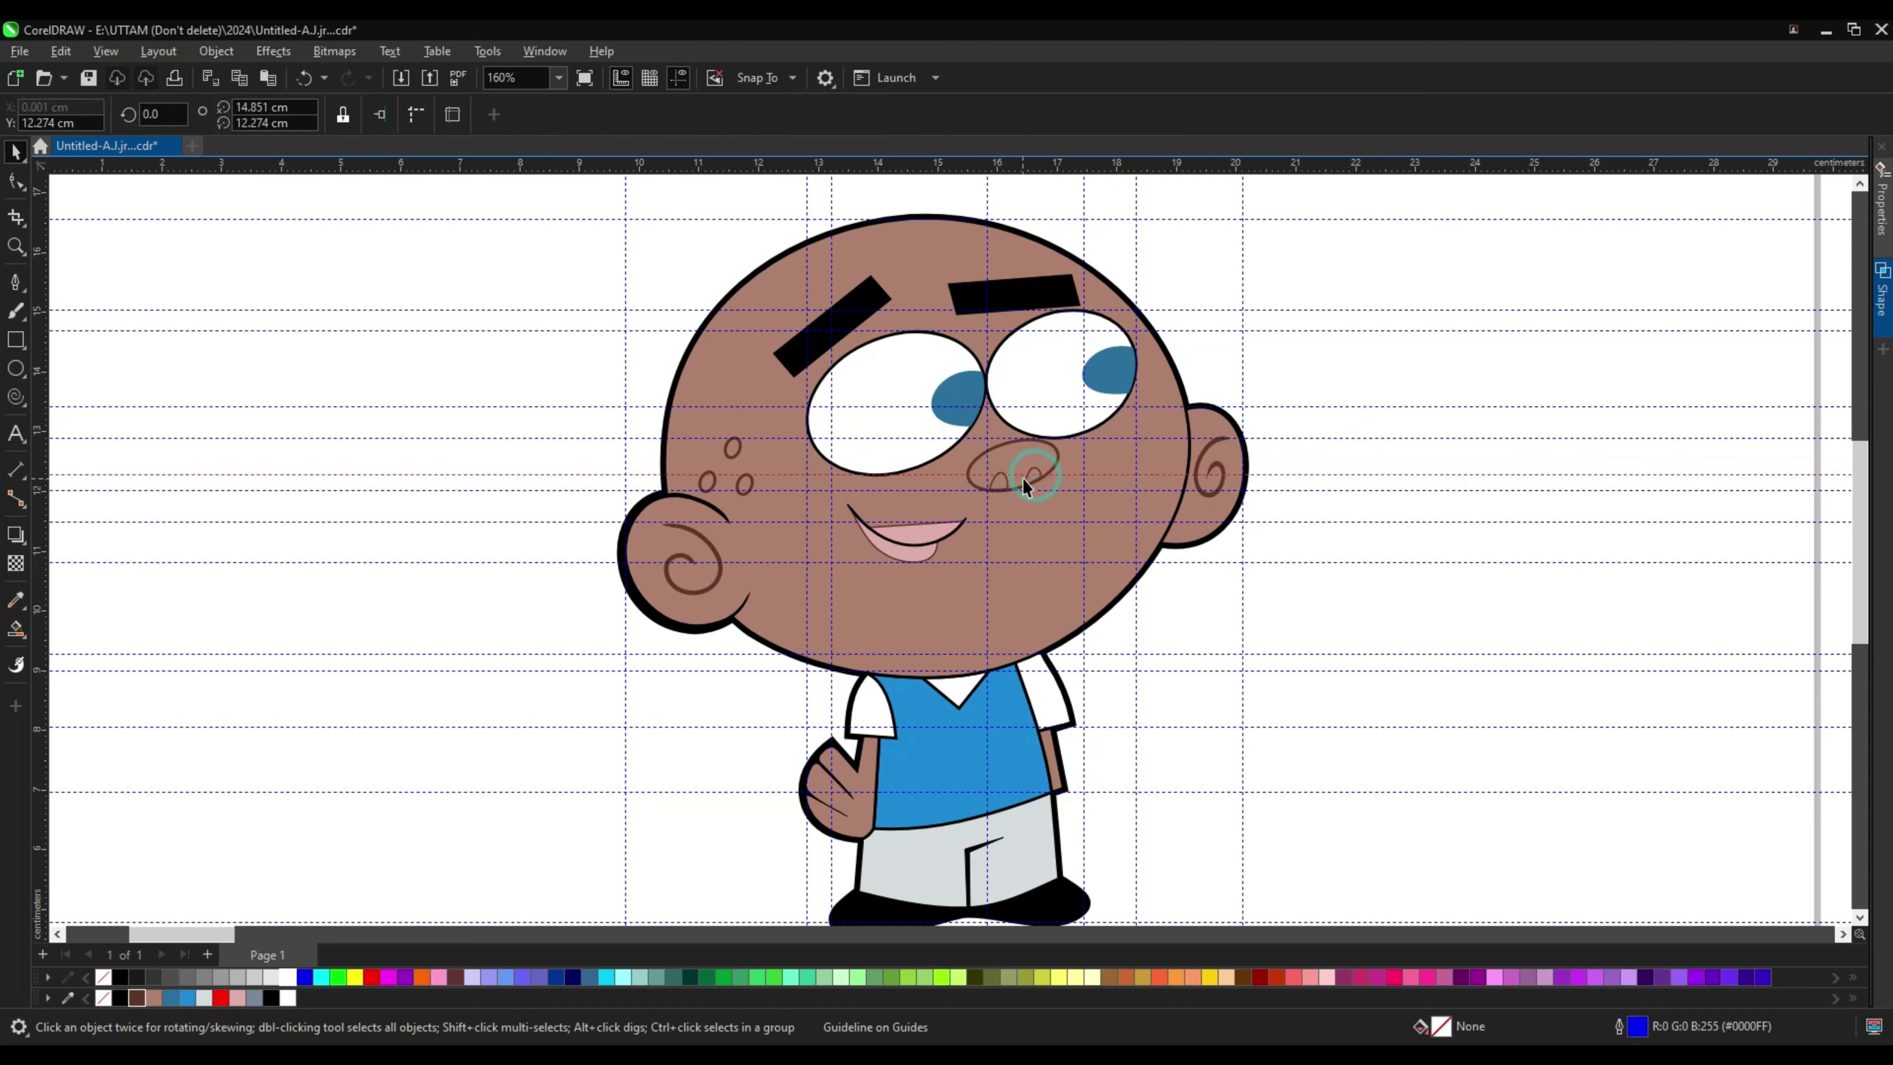
Step: Zoom in close on the mouth and select the black smile line
left_click(868, 113)
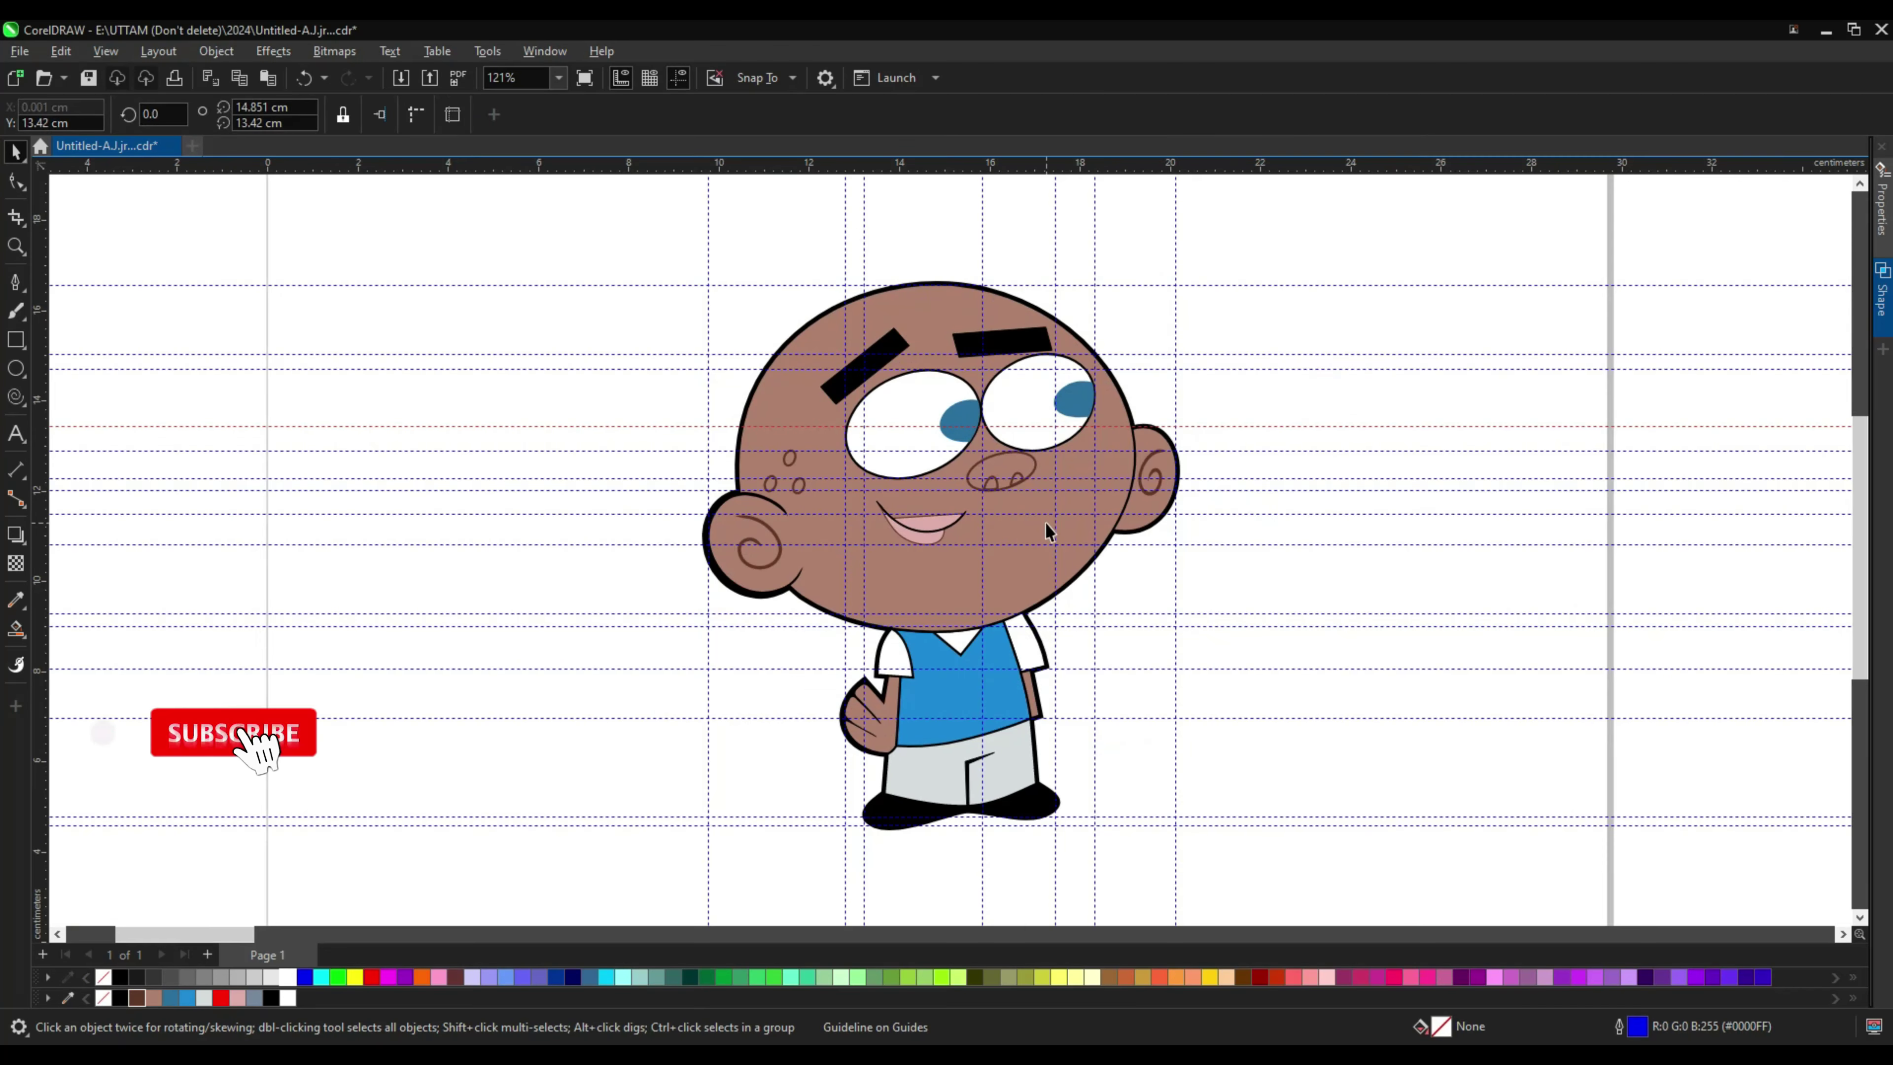
left_click(924, 518)
left_click(558, 77)
left_click(571, 203)
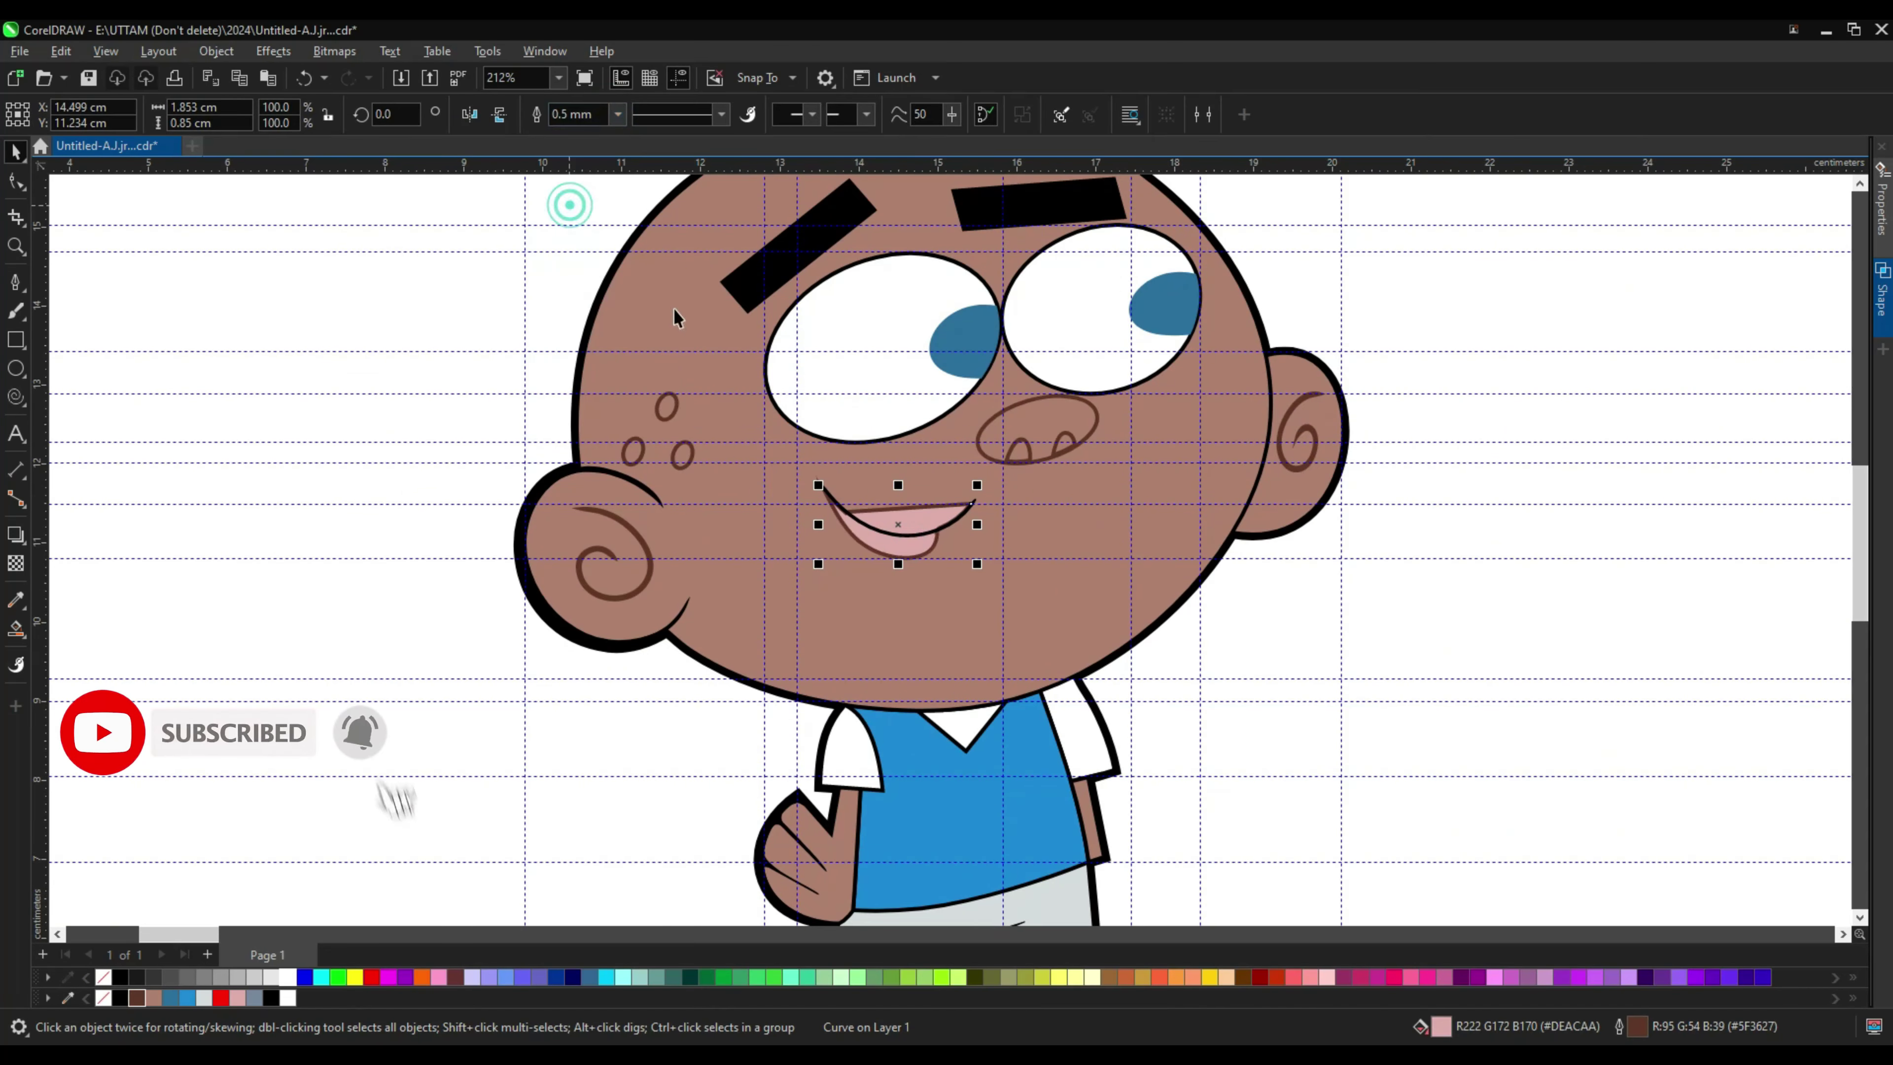
left_click(917, 550)
scroll(917, 550, "up", 2)
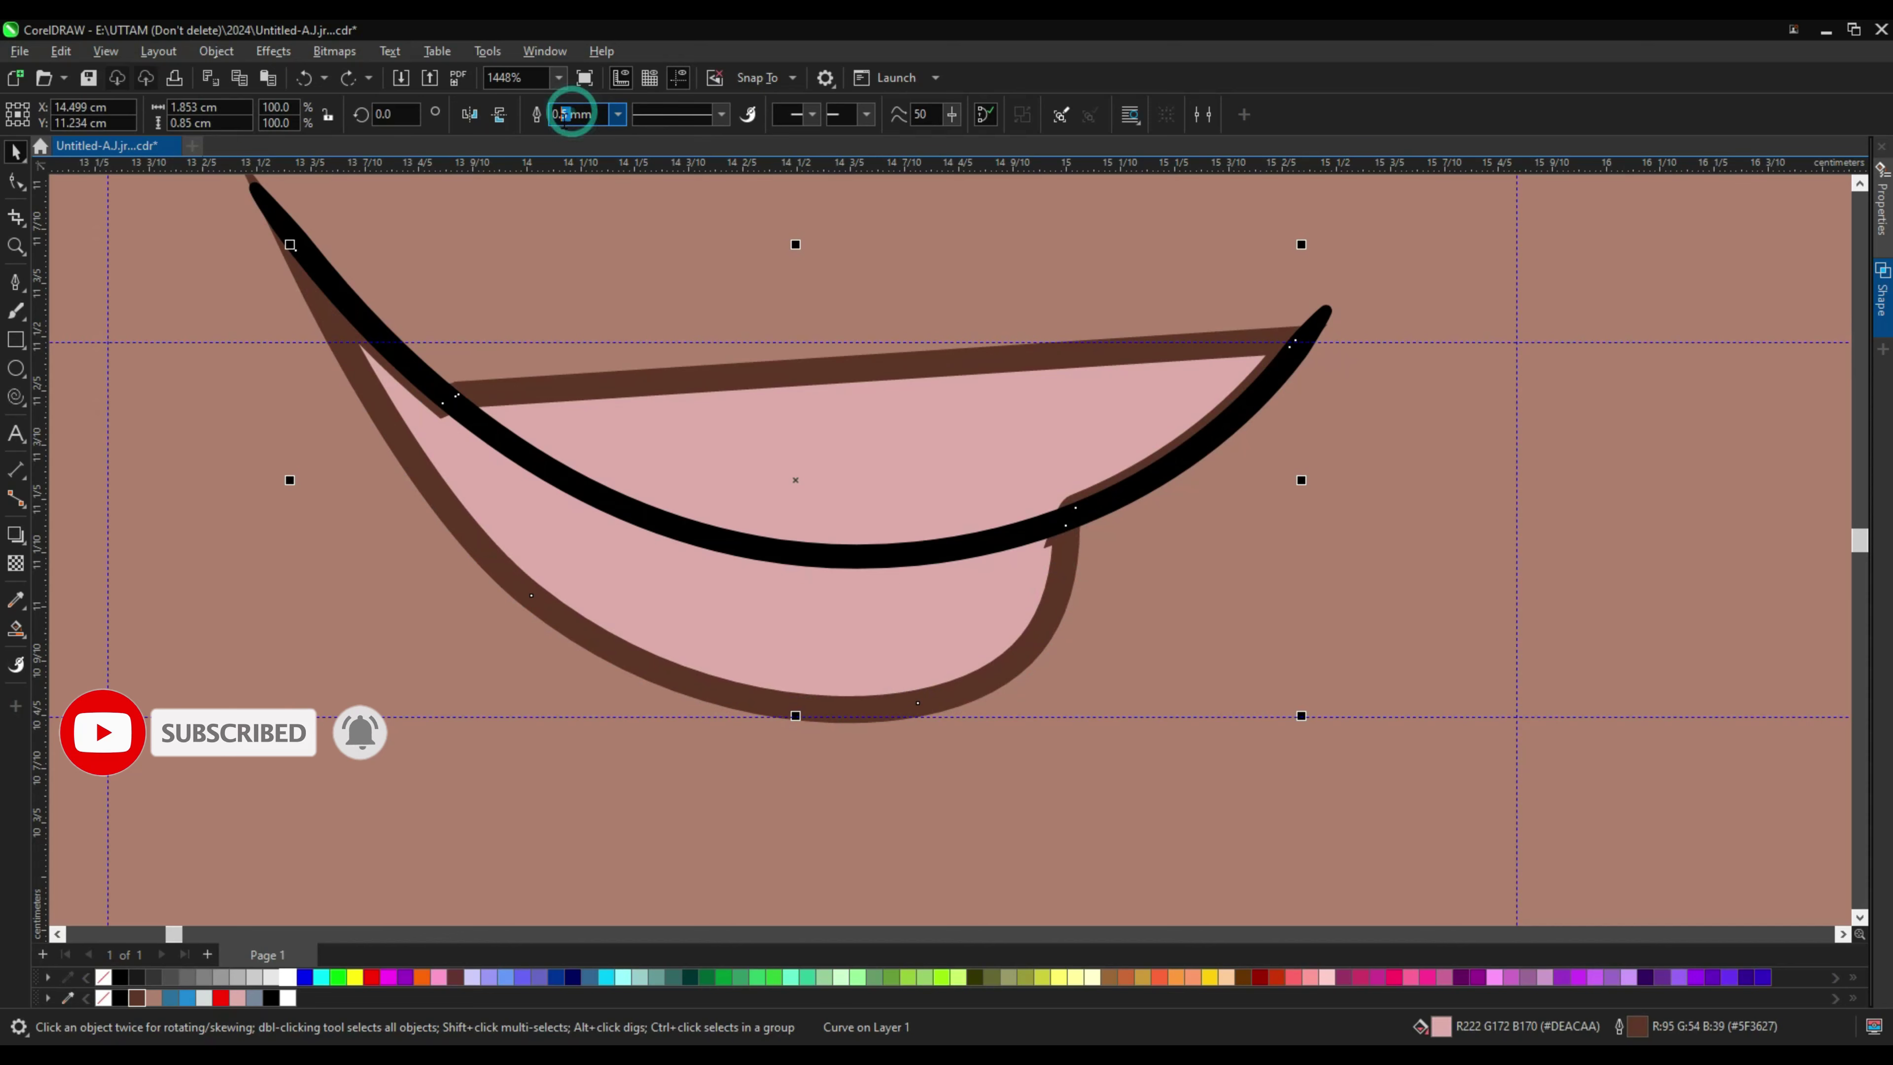
Step: Delete the smile line's surplus nodes and move its left corner node into place
key("F10")
scroll(1078, 519, "up", 1)
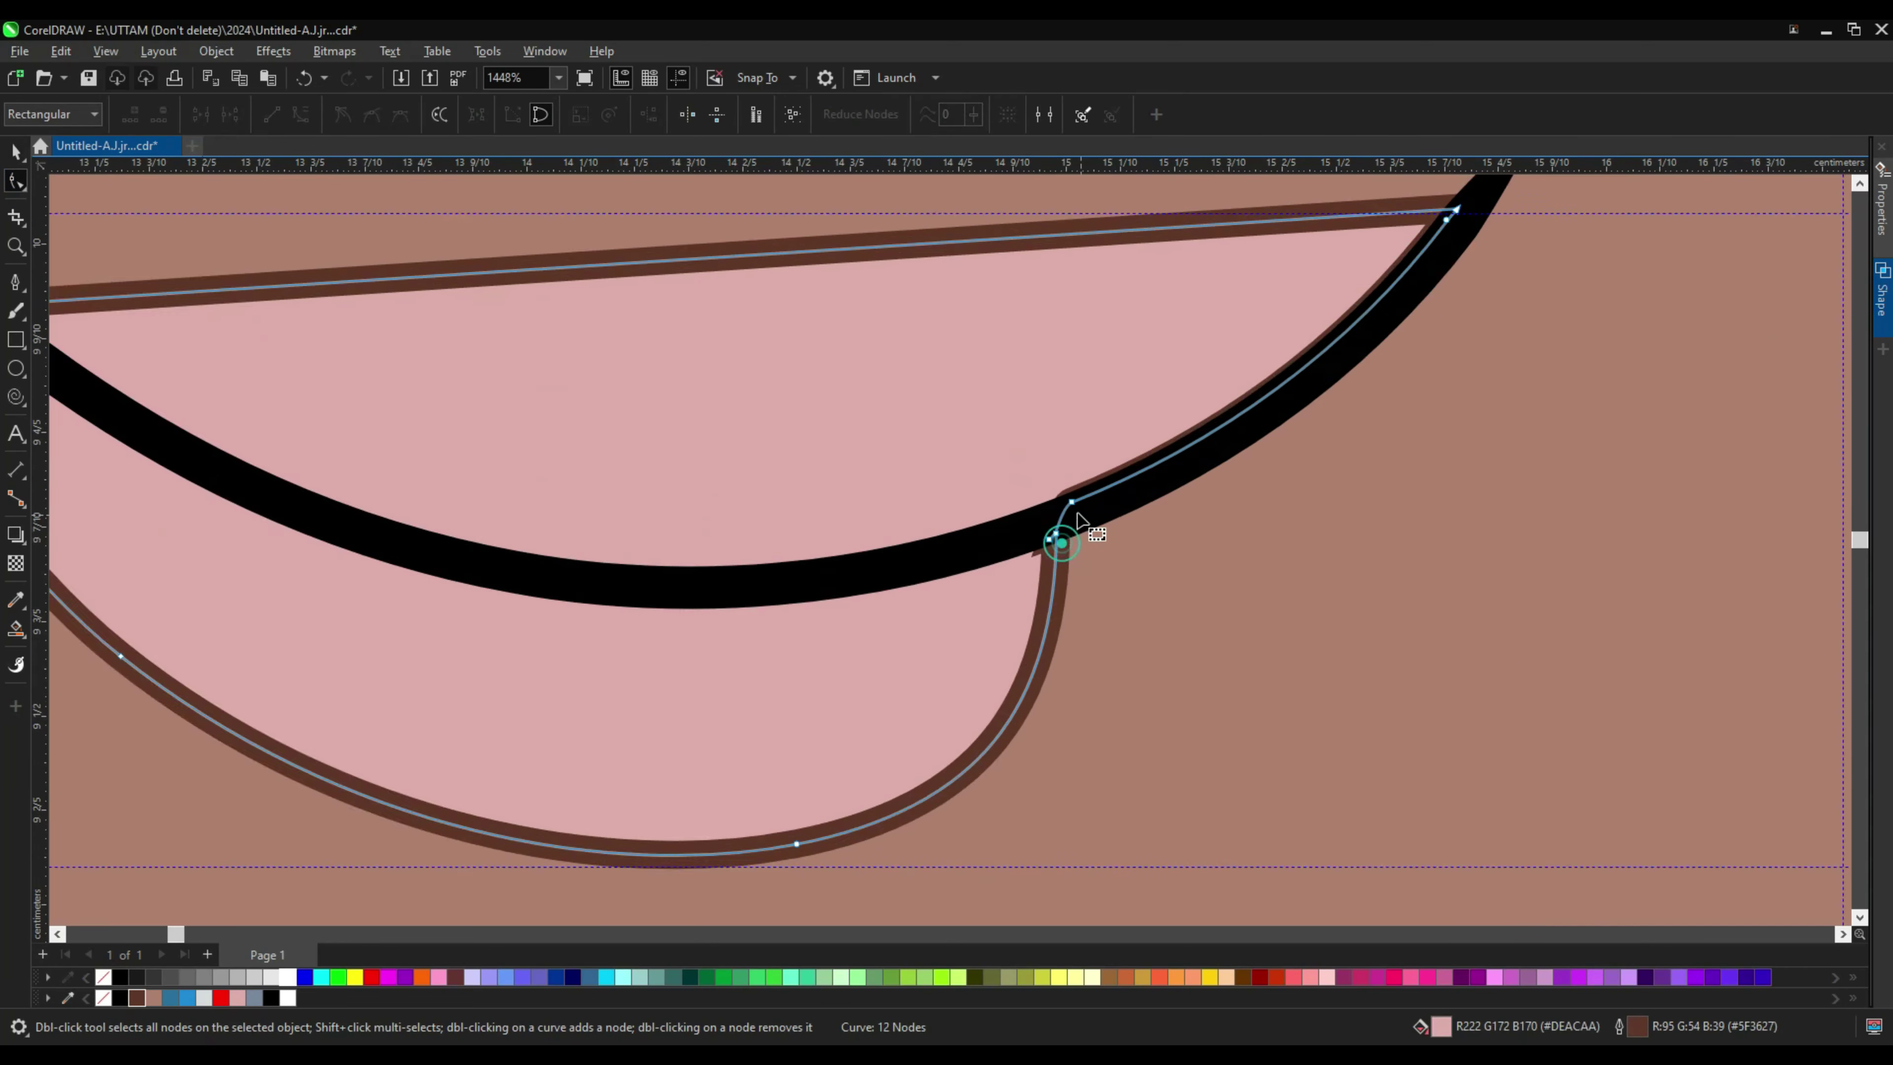
scroll(1079, 519, "up", 3)
double_click(1054, 561)
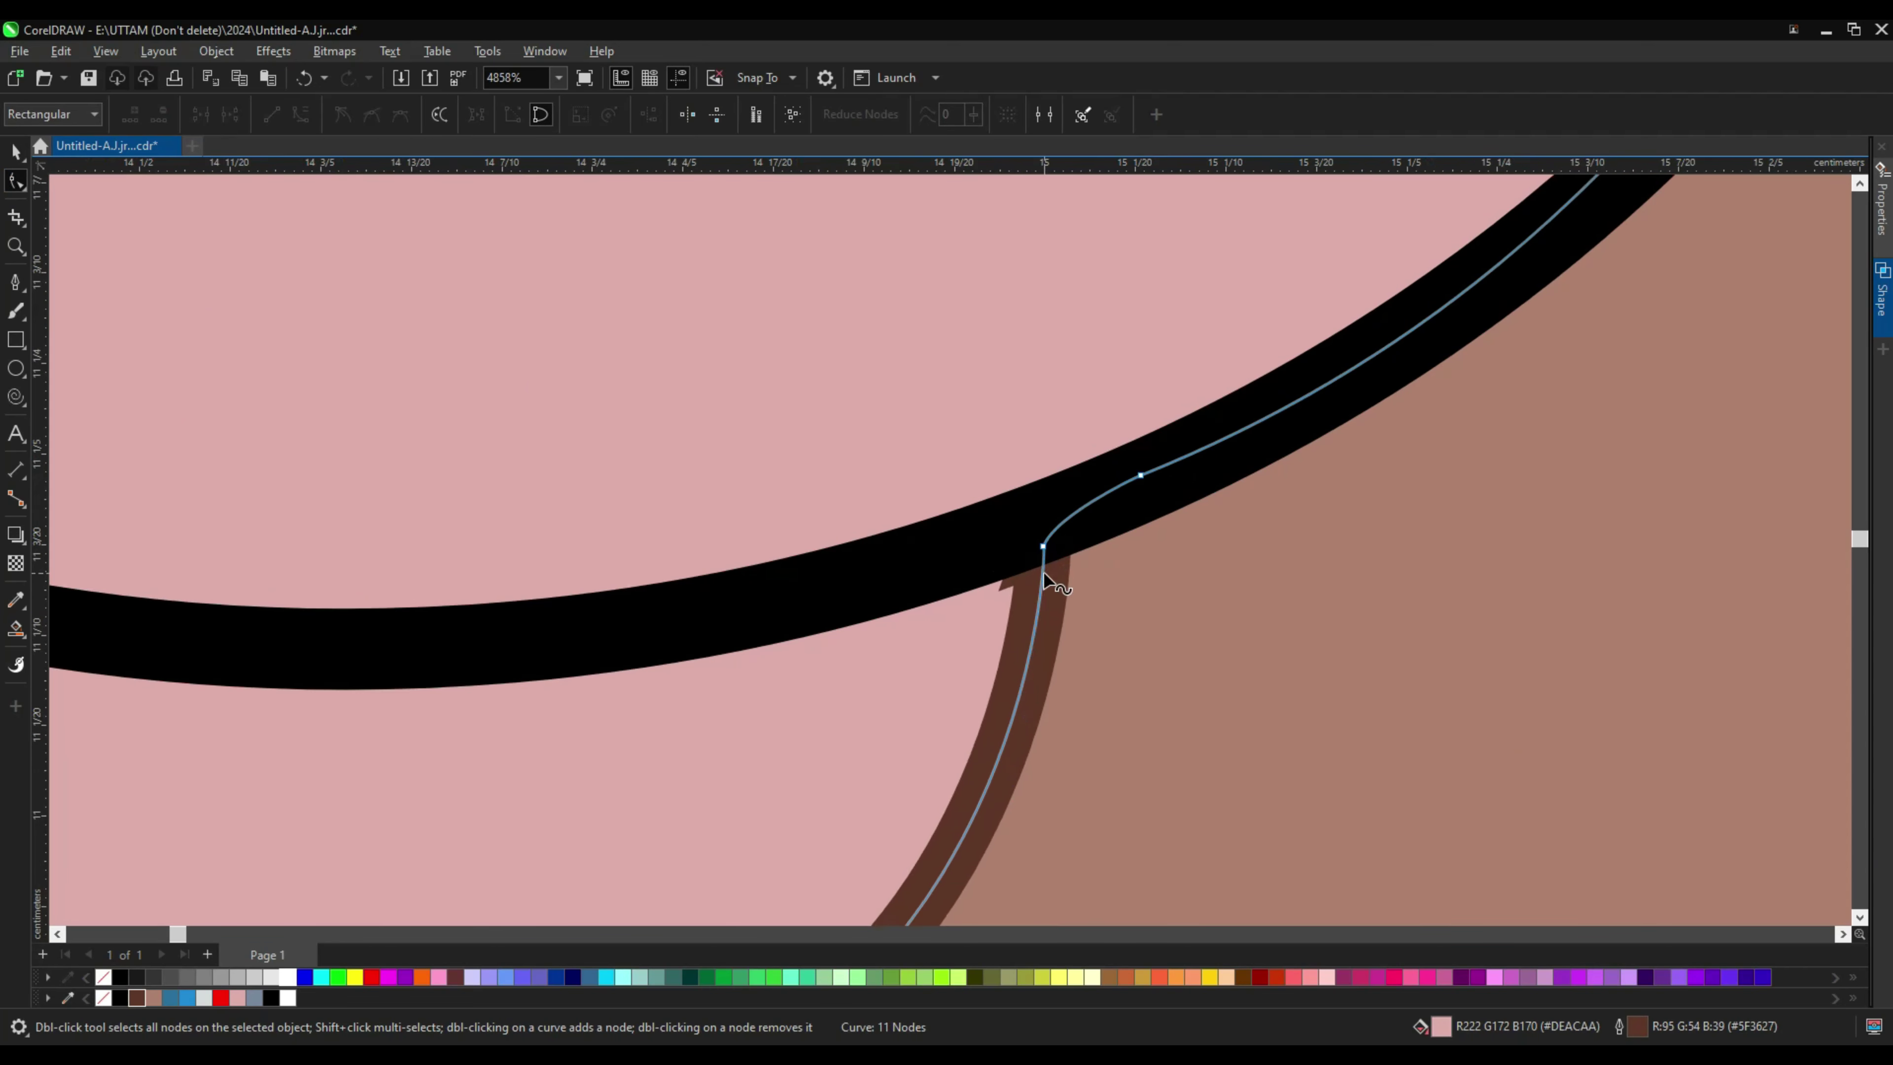
scroll(1046, 552, "down", 4)
scroll(417, 395, "up", 5)
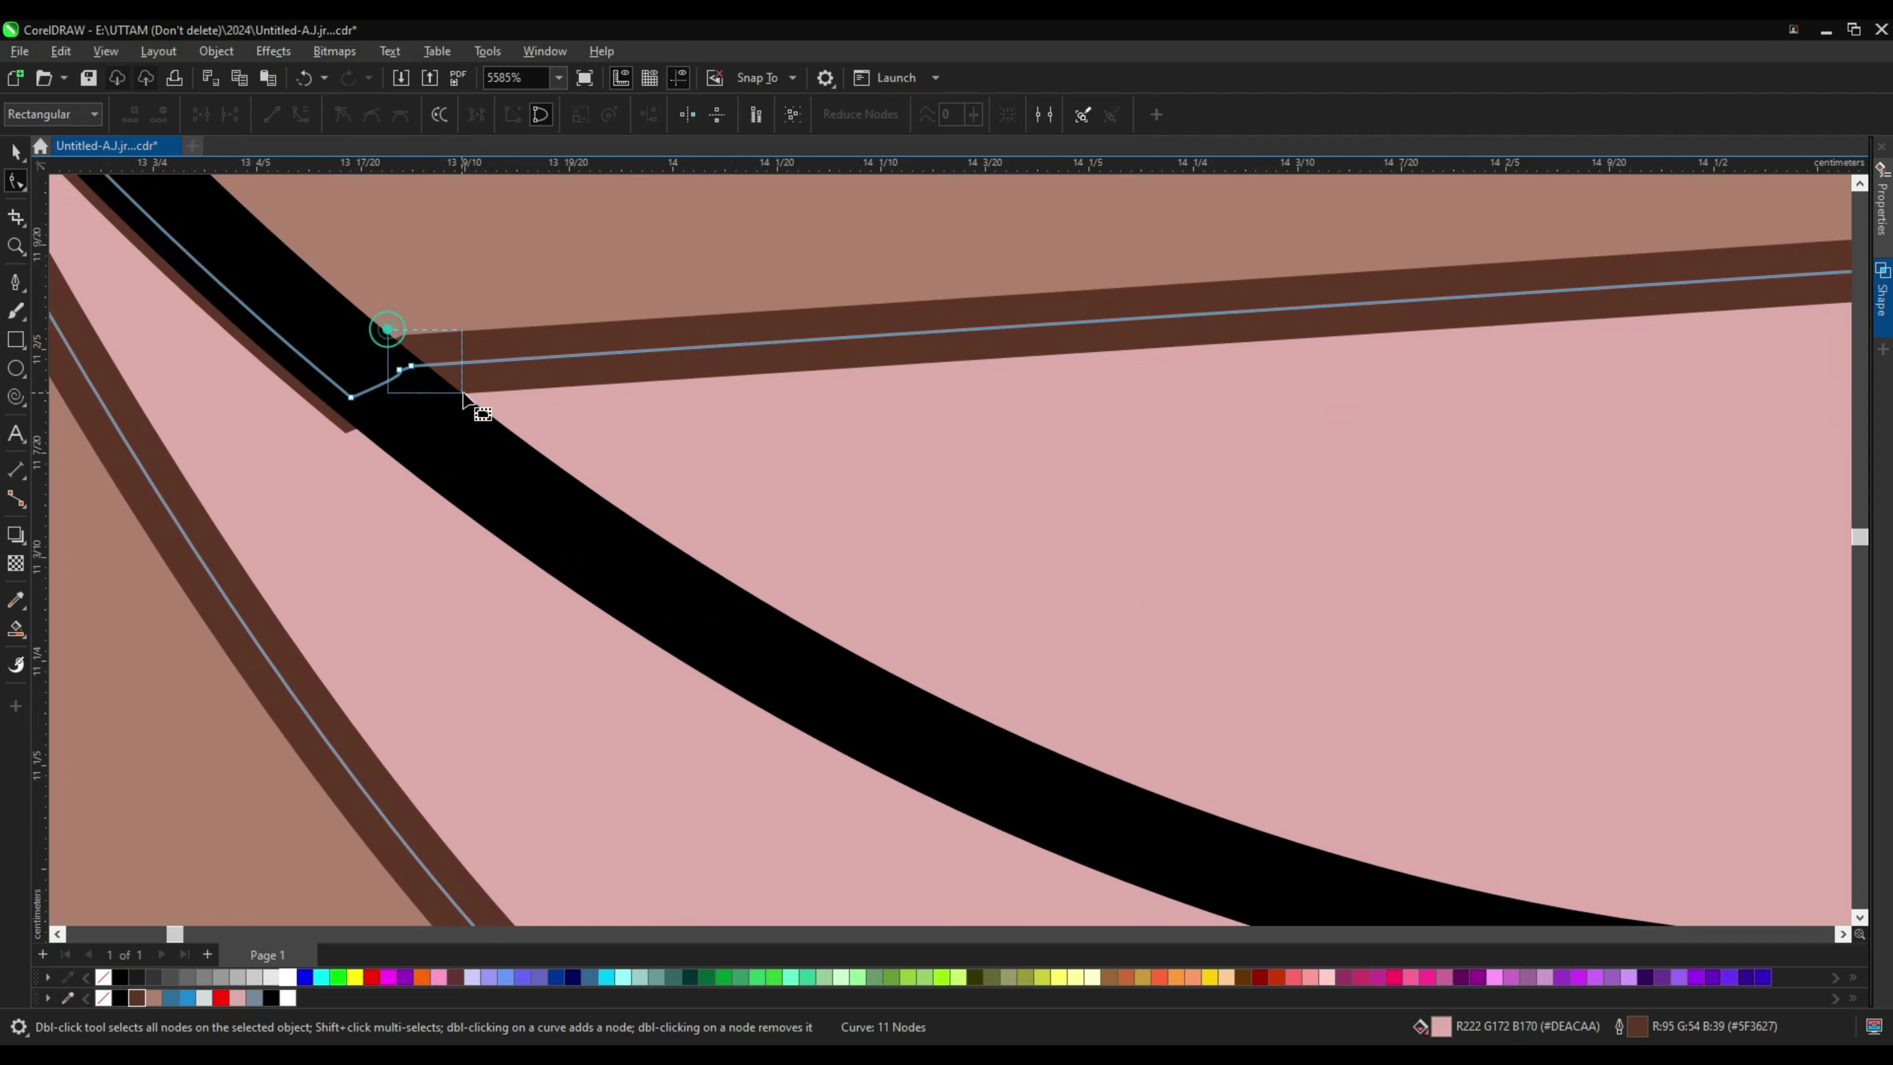
left_click_drag(351, 377, 350, 392)
key("Delete")
scroll(538, 326, "down", 2)
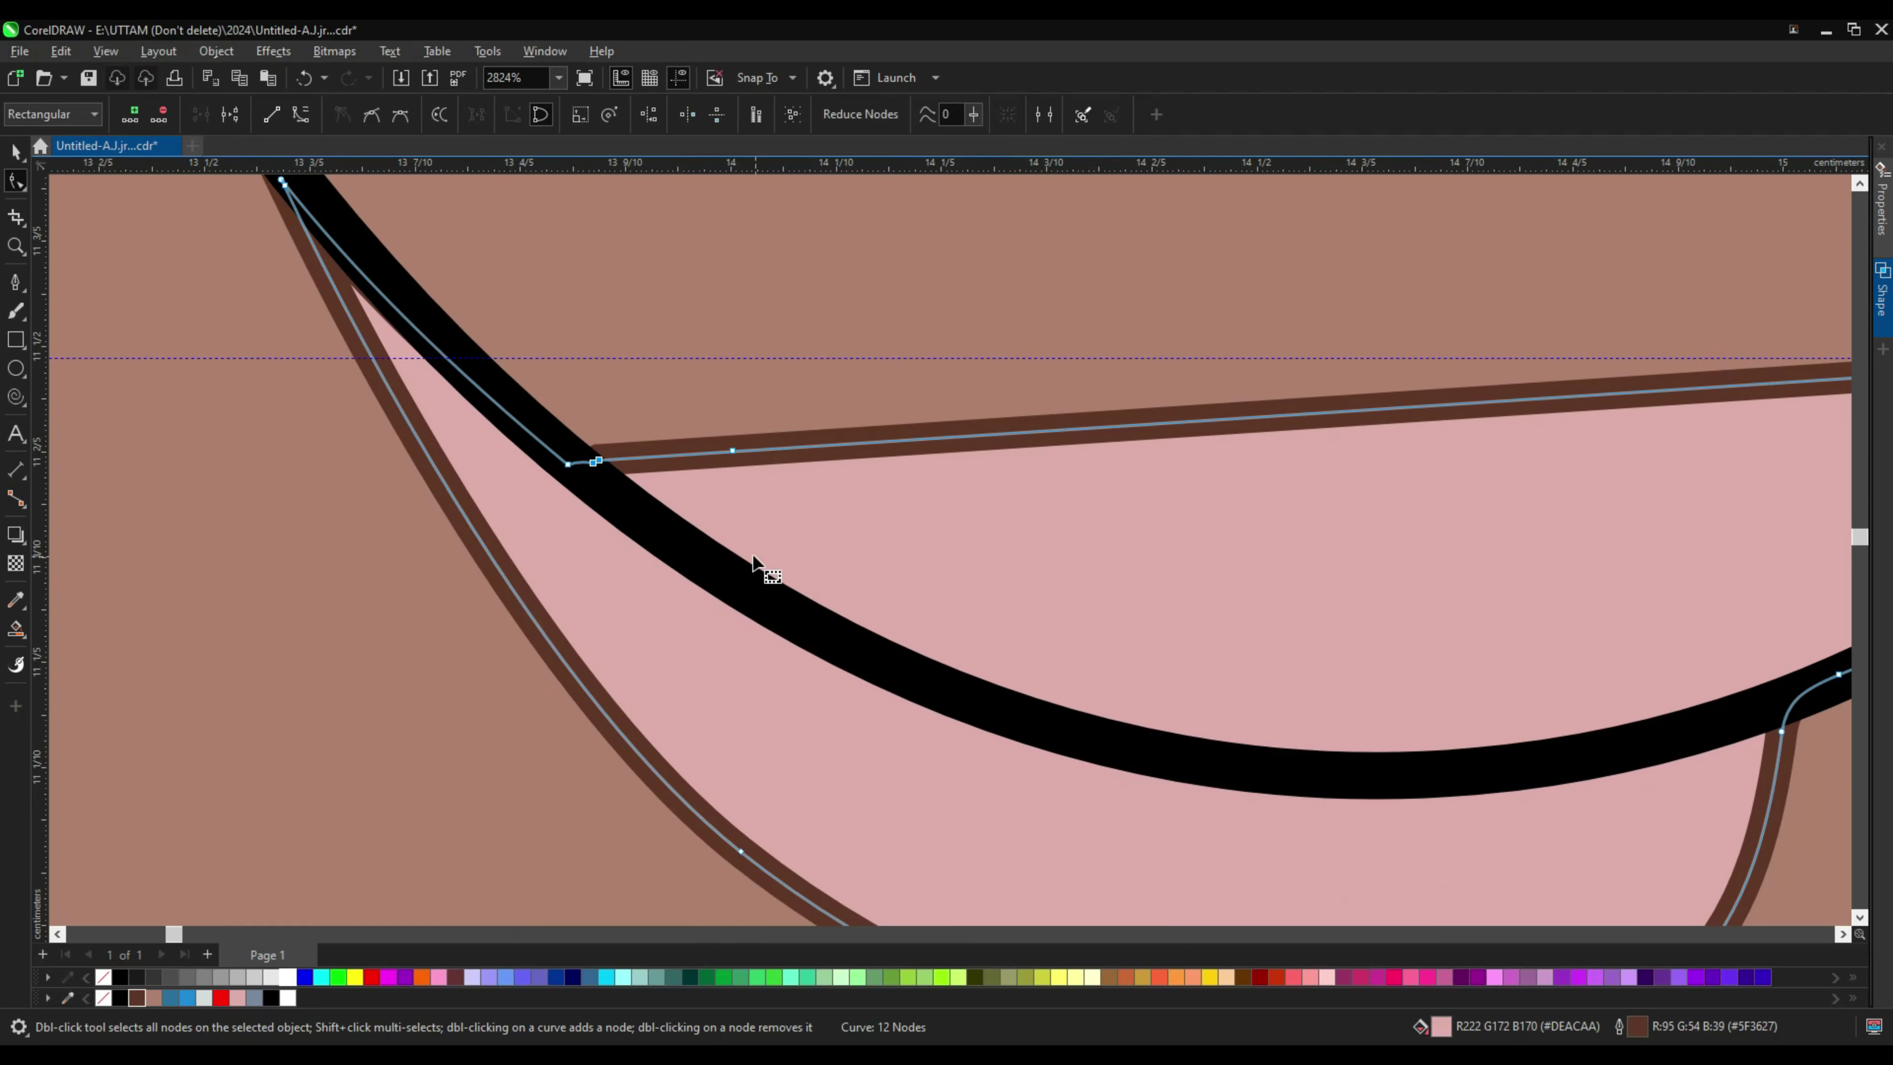
scroll(760, 562, "down", 2)
left_click(1419, 477)
Step: Convert the smile line's outline into a filled object
key("space")
left_click(618, 113)
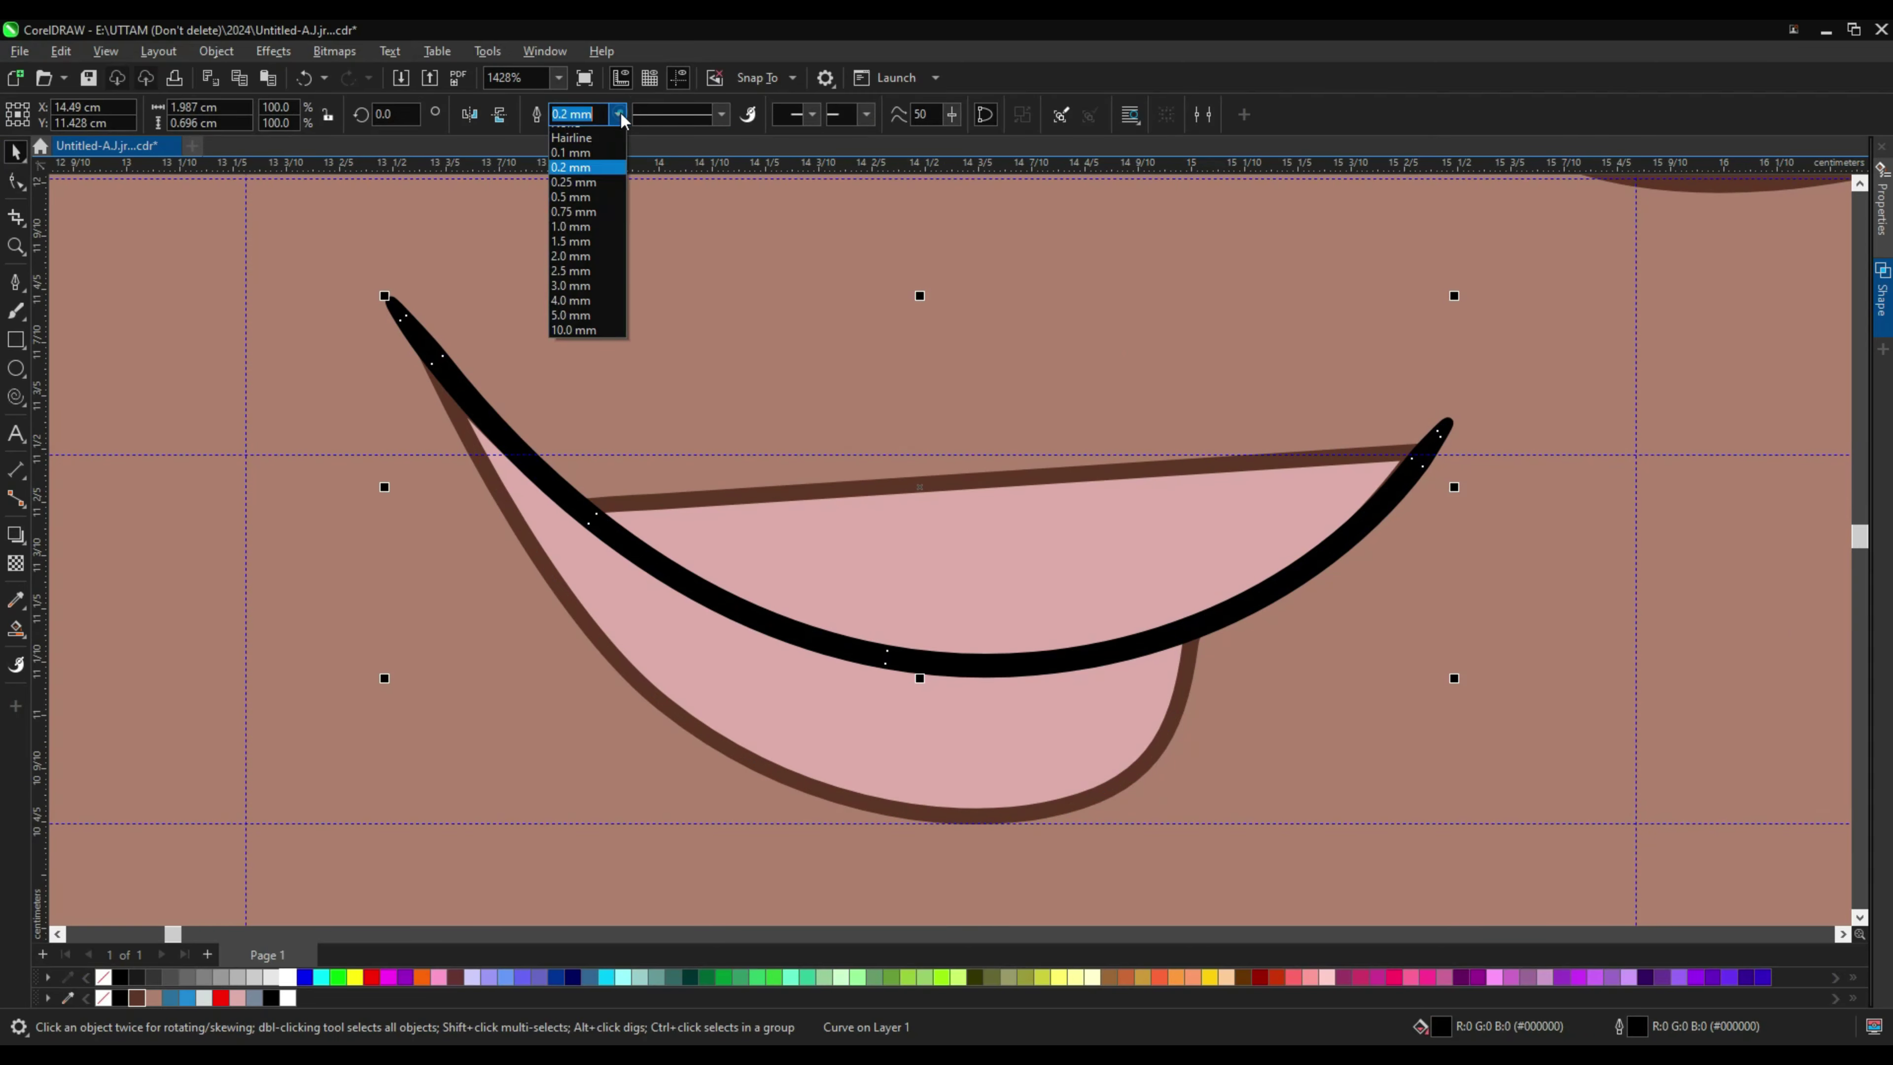
left_click(596, 186)
left_click(216, 50)
left_click(287, 601)
Step: Combine the two mouth pieces into a single curve
scroll(295, 592, "down", 1)
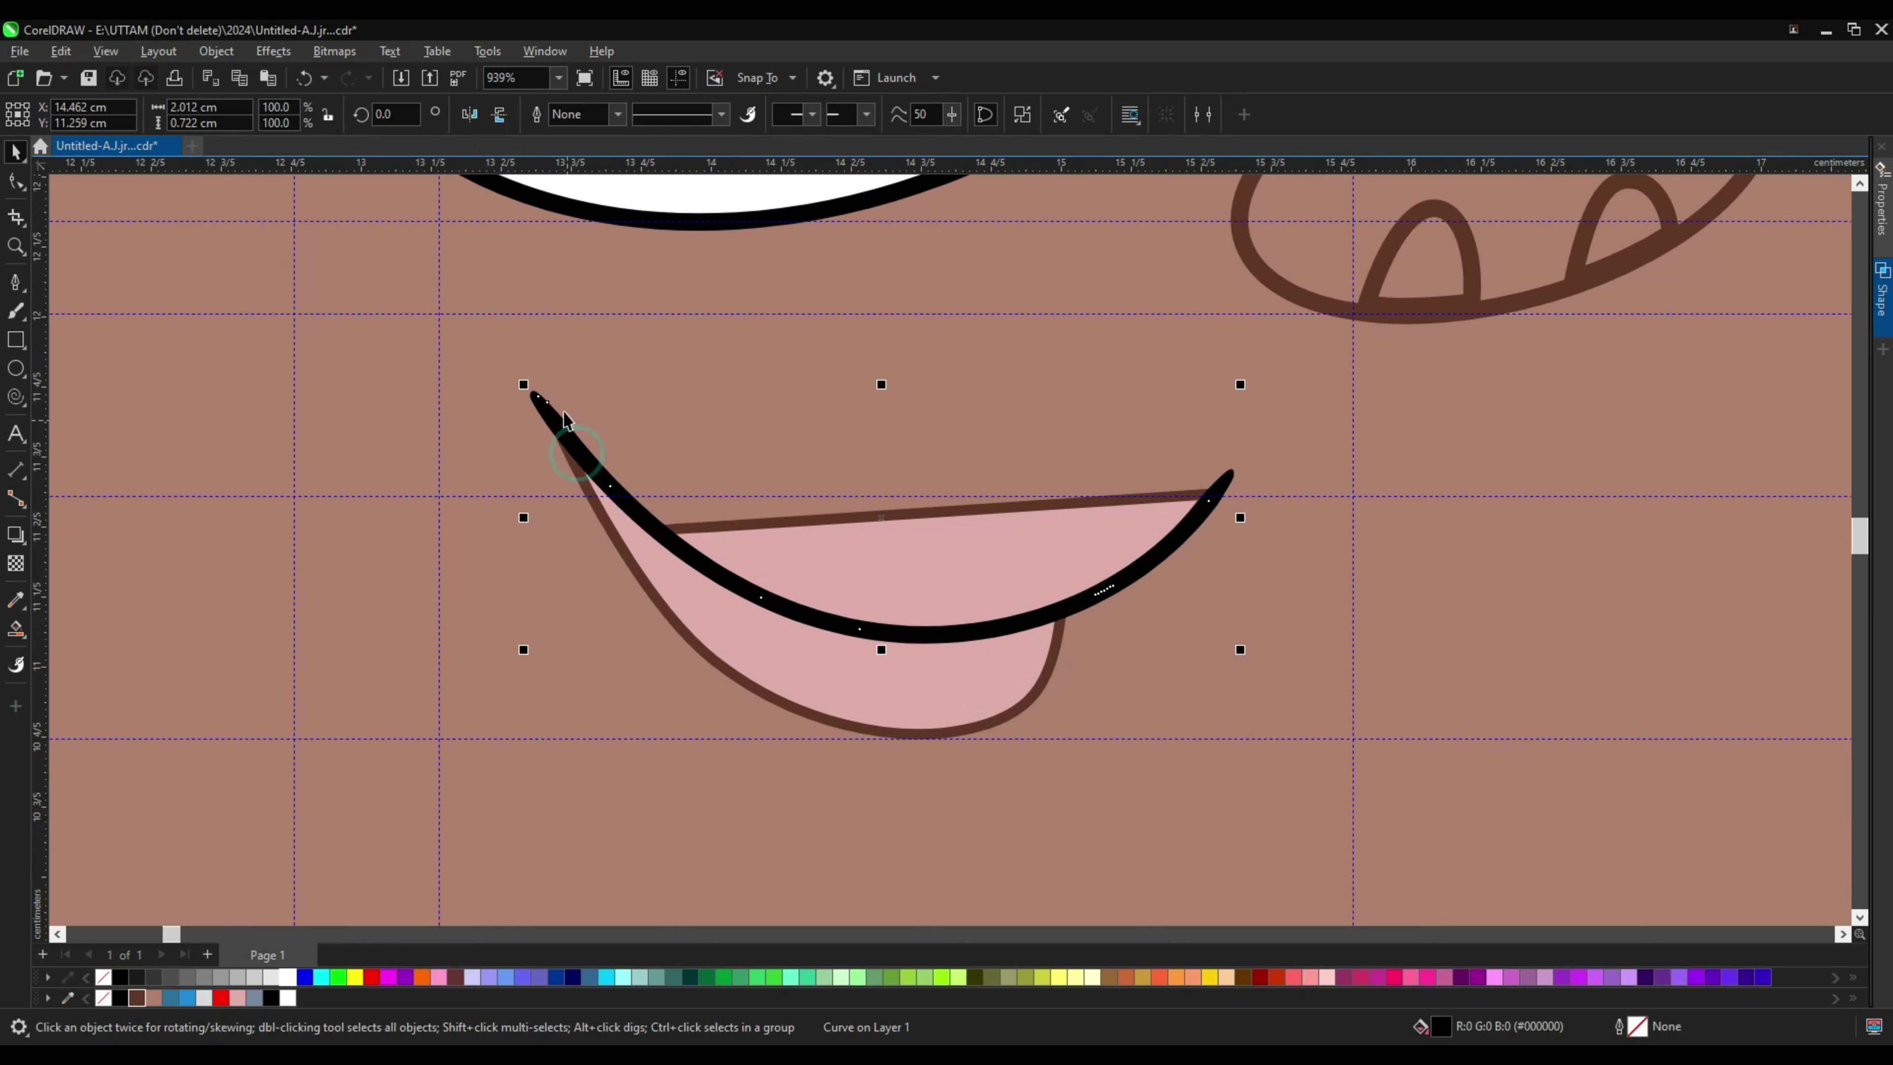
scroll(1157, 561, "down", 3)
left_click_drag(477, 477, 1221, 596)
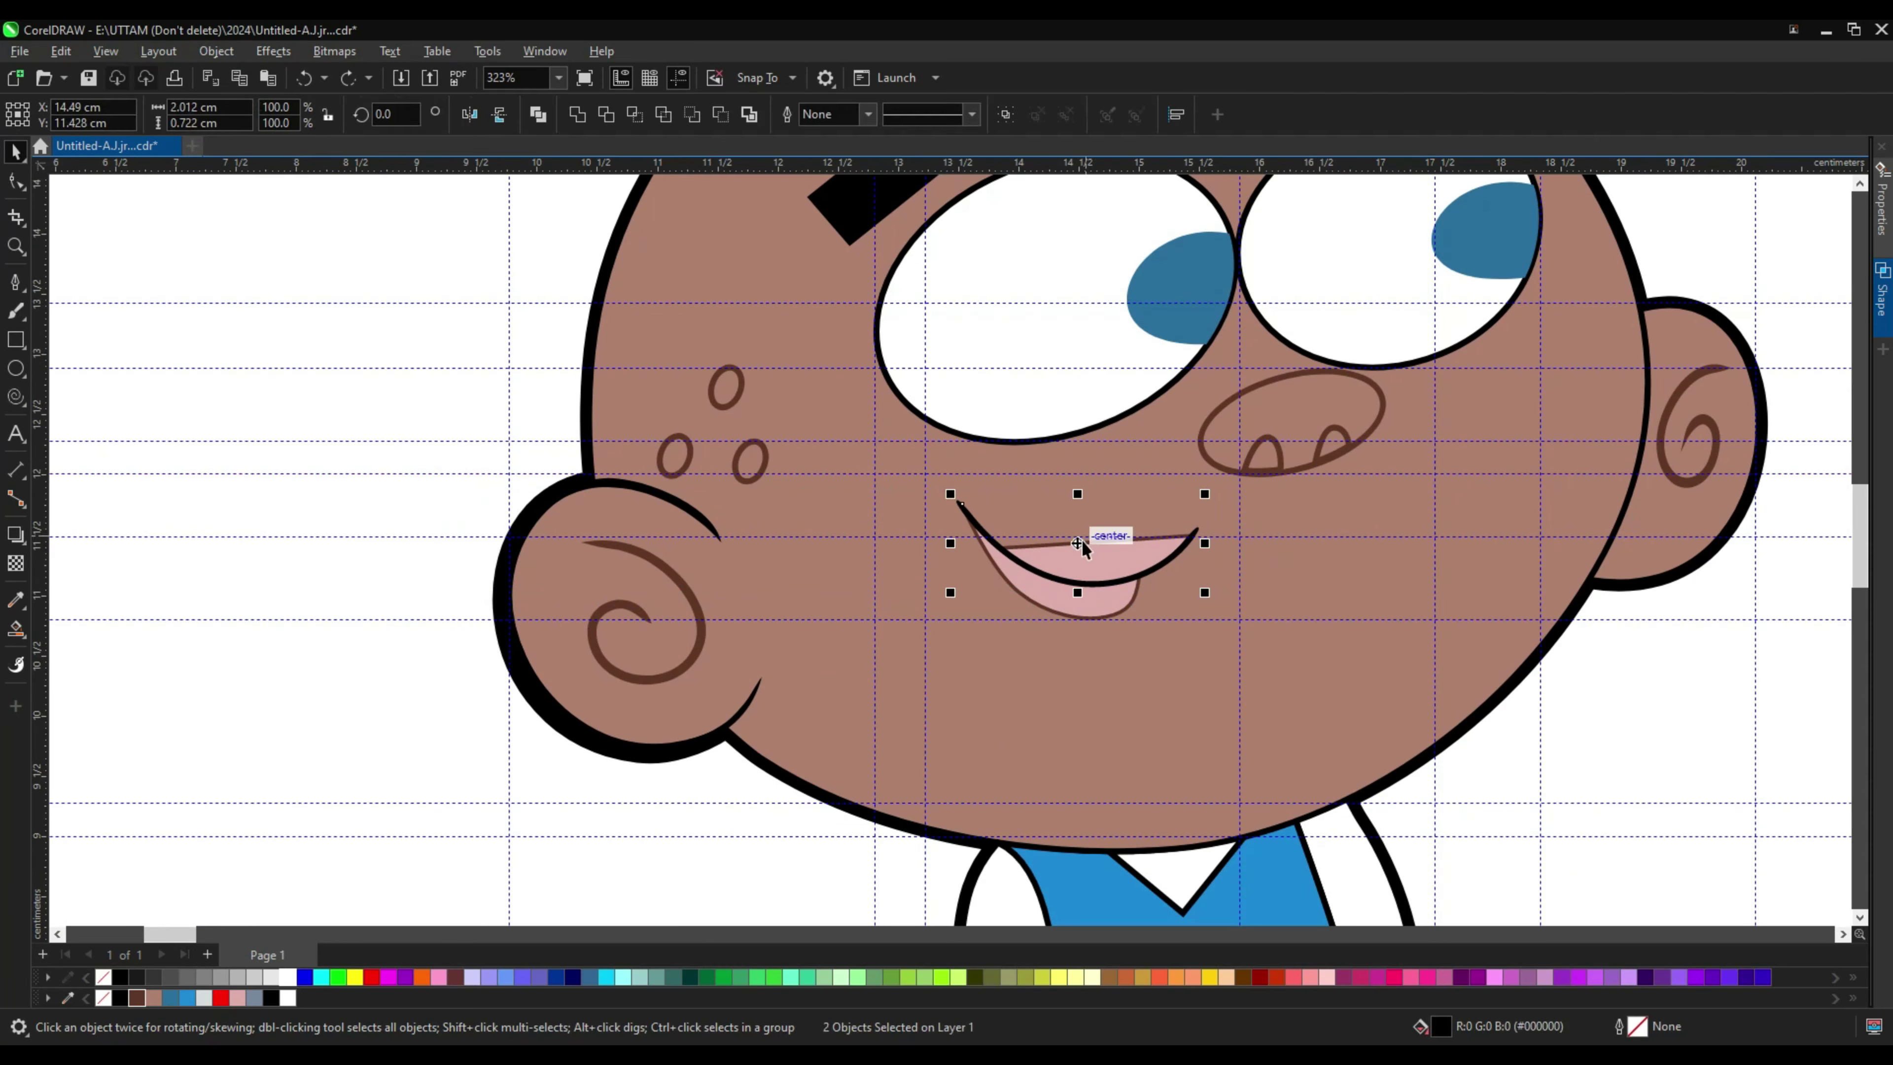
left_click(576, 114)
Step: Delete the extra nodes near the smile's tips so they taper to points
key("F10")
scroll(1068, 545, "up", 2)
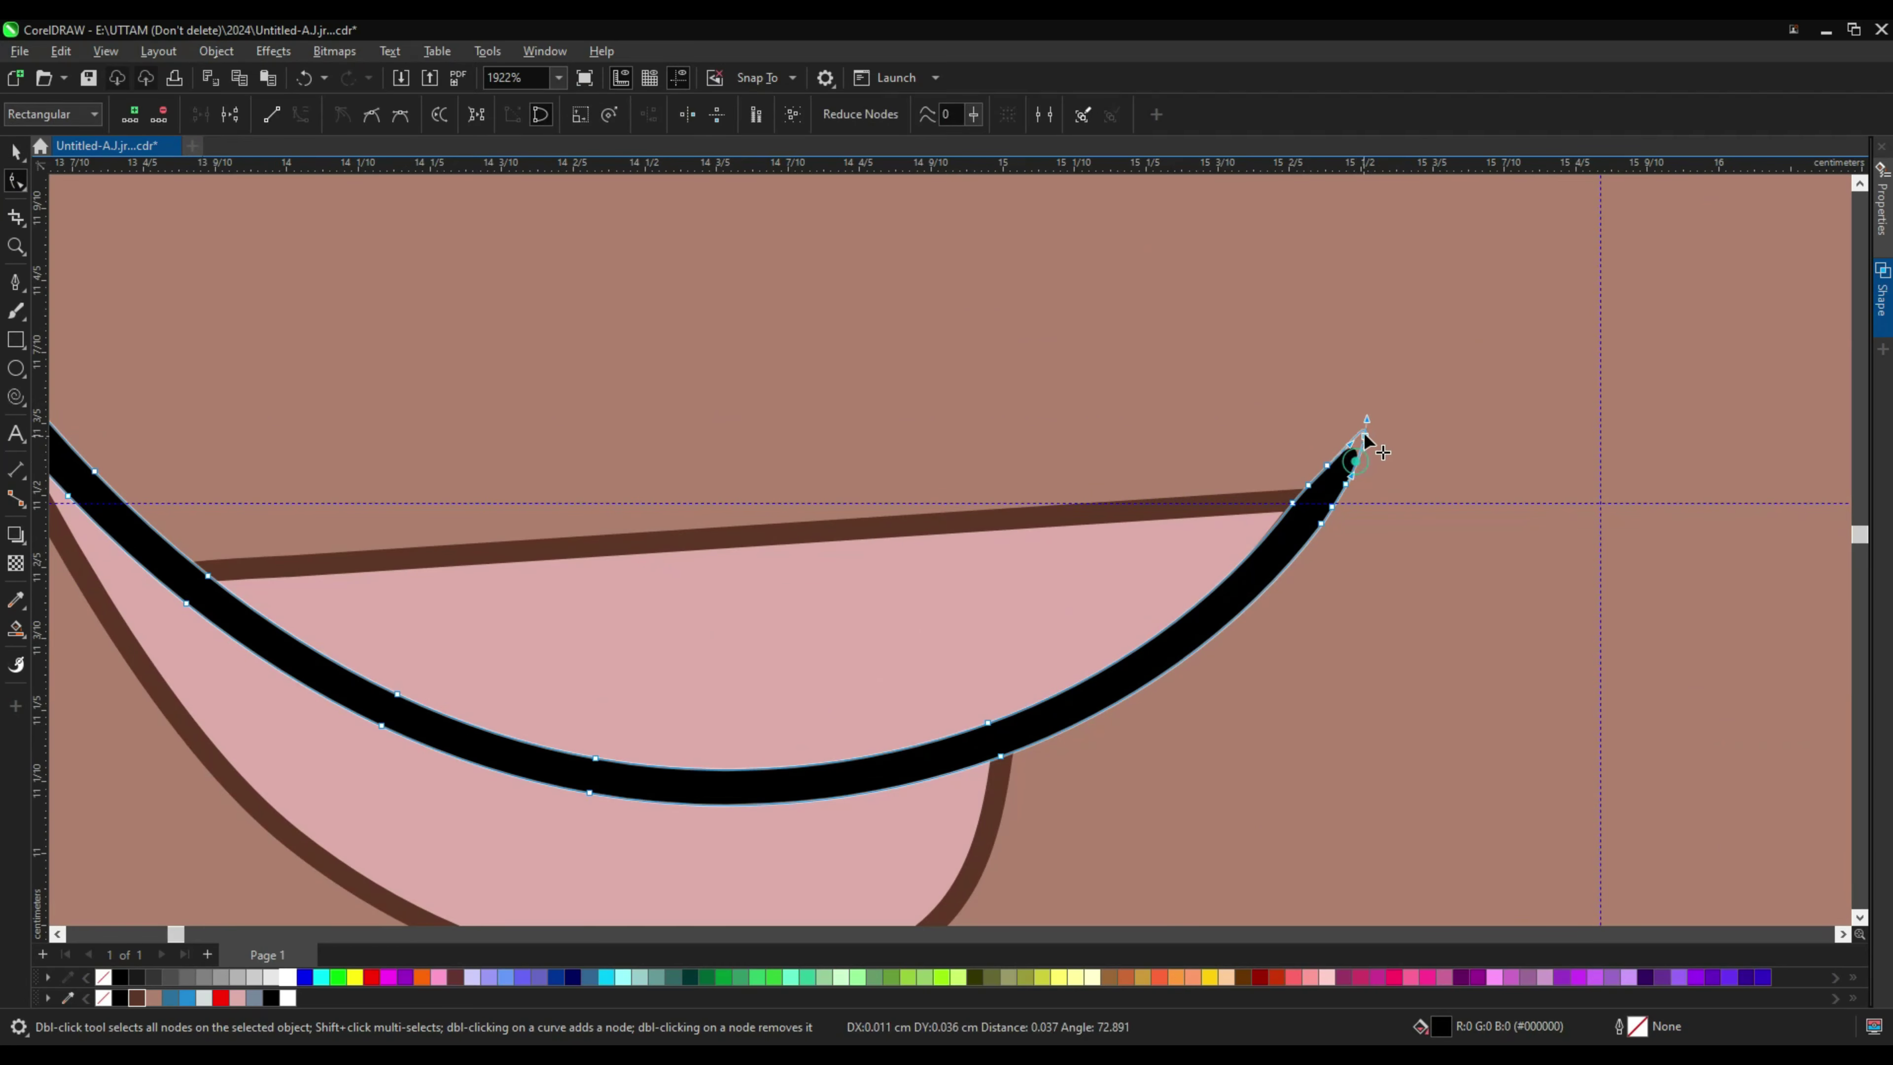
key("Delete")
scroll(1301, 538, "down", 3)
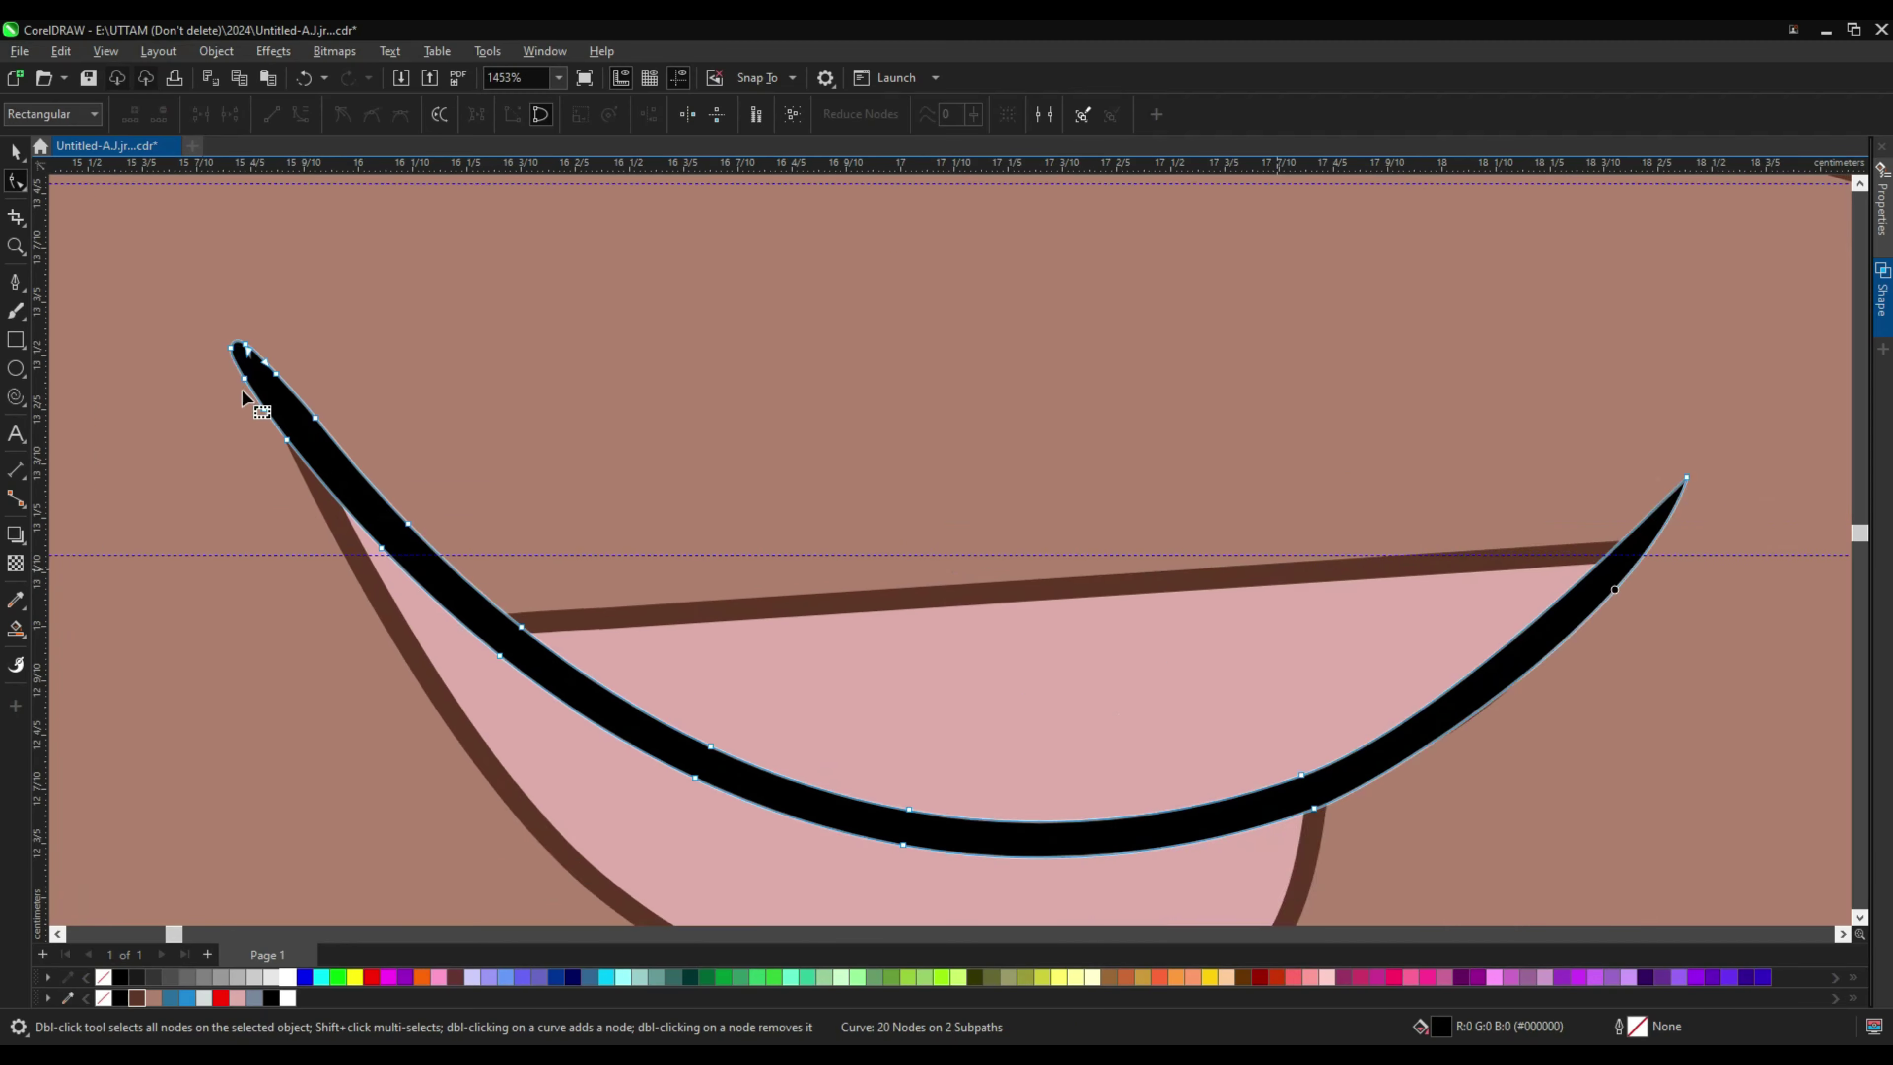
scroll(216, 329, "up", 3)
left_click(205, 313)
scroll(247, 321, "up", 1)
key("Delete")
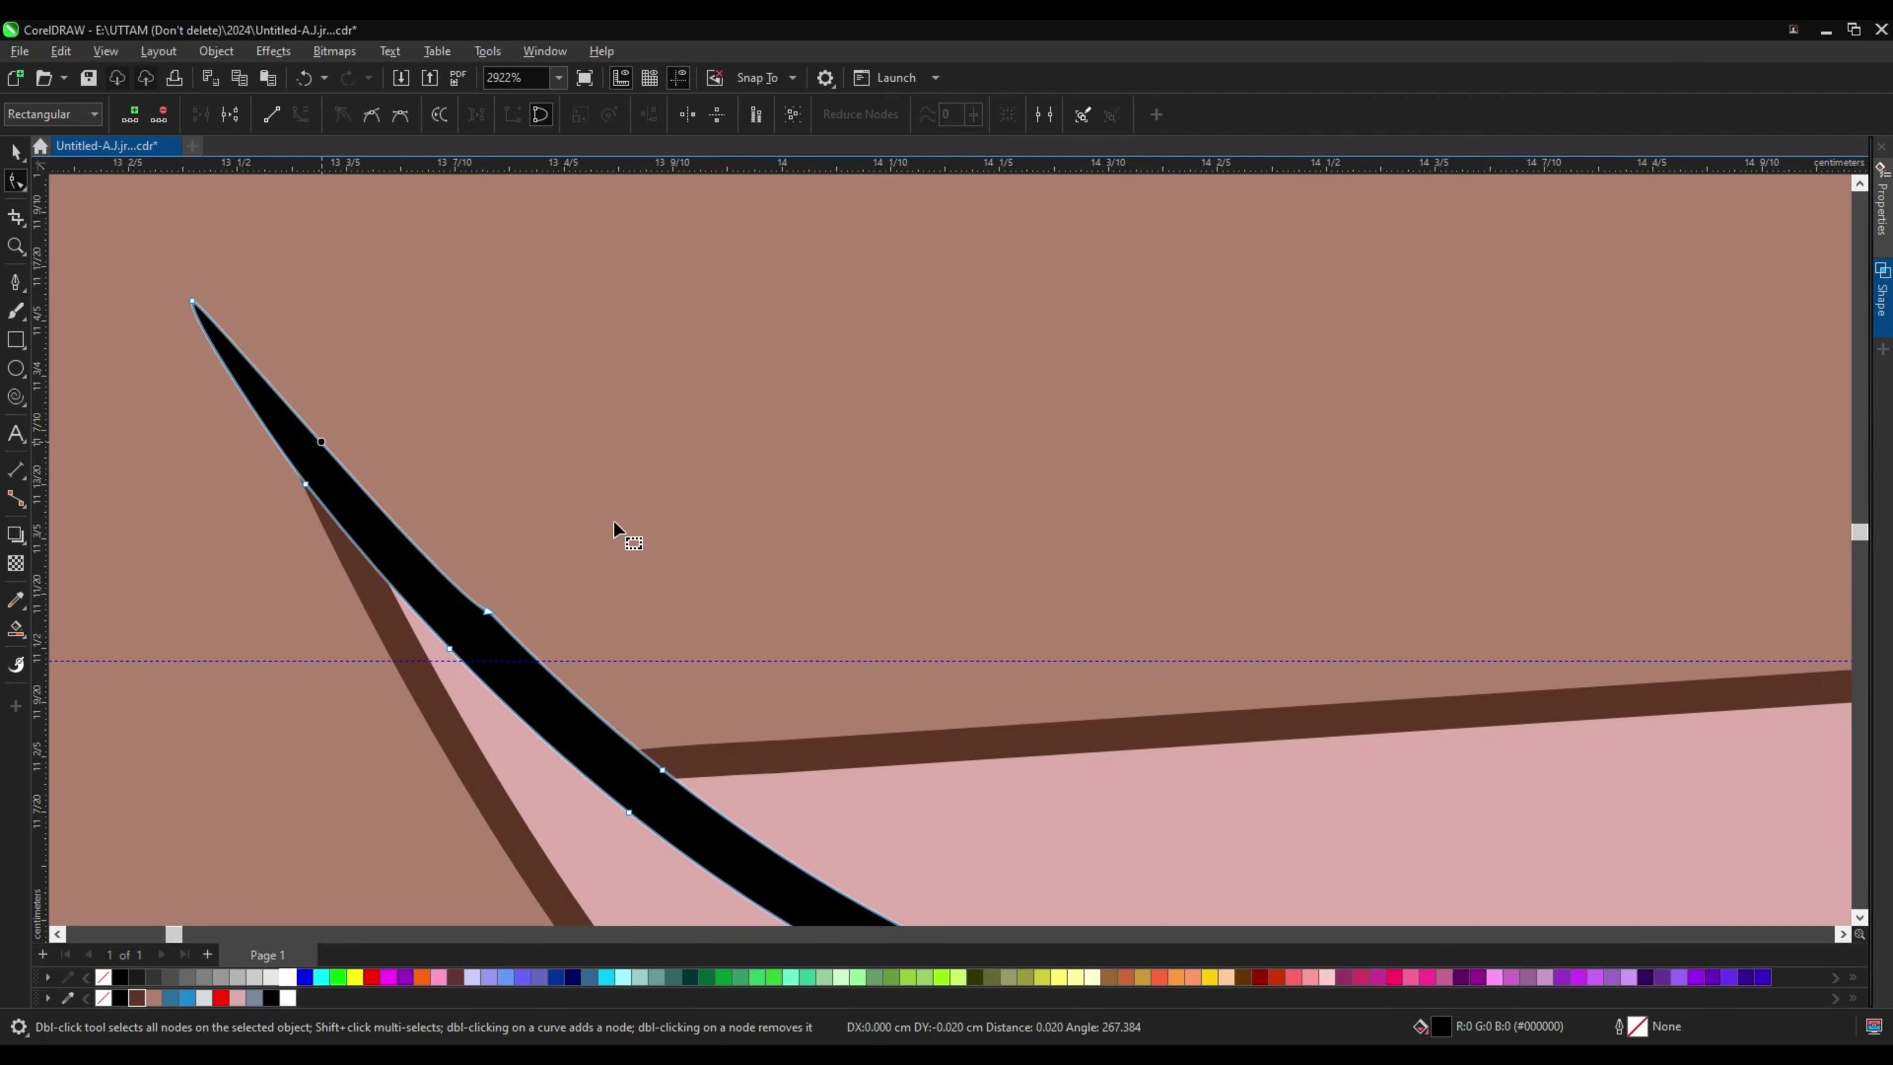
Step: Undo the last node deletion on the smile curve
scroll(815, 549, "down", 4)
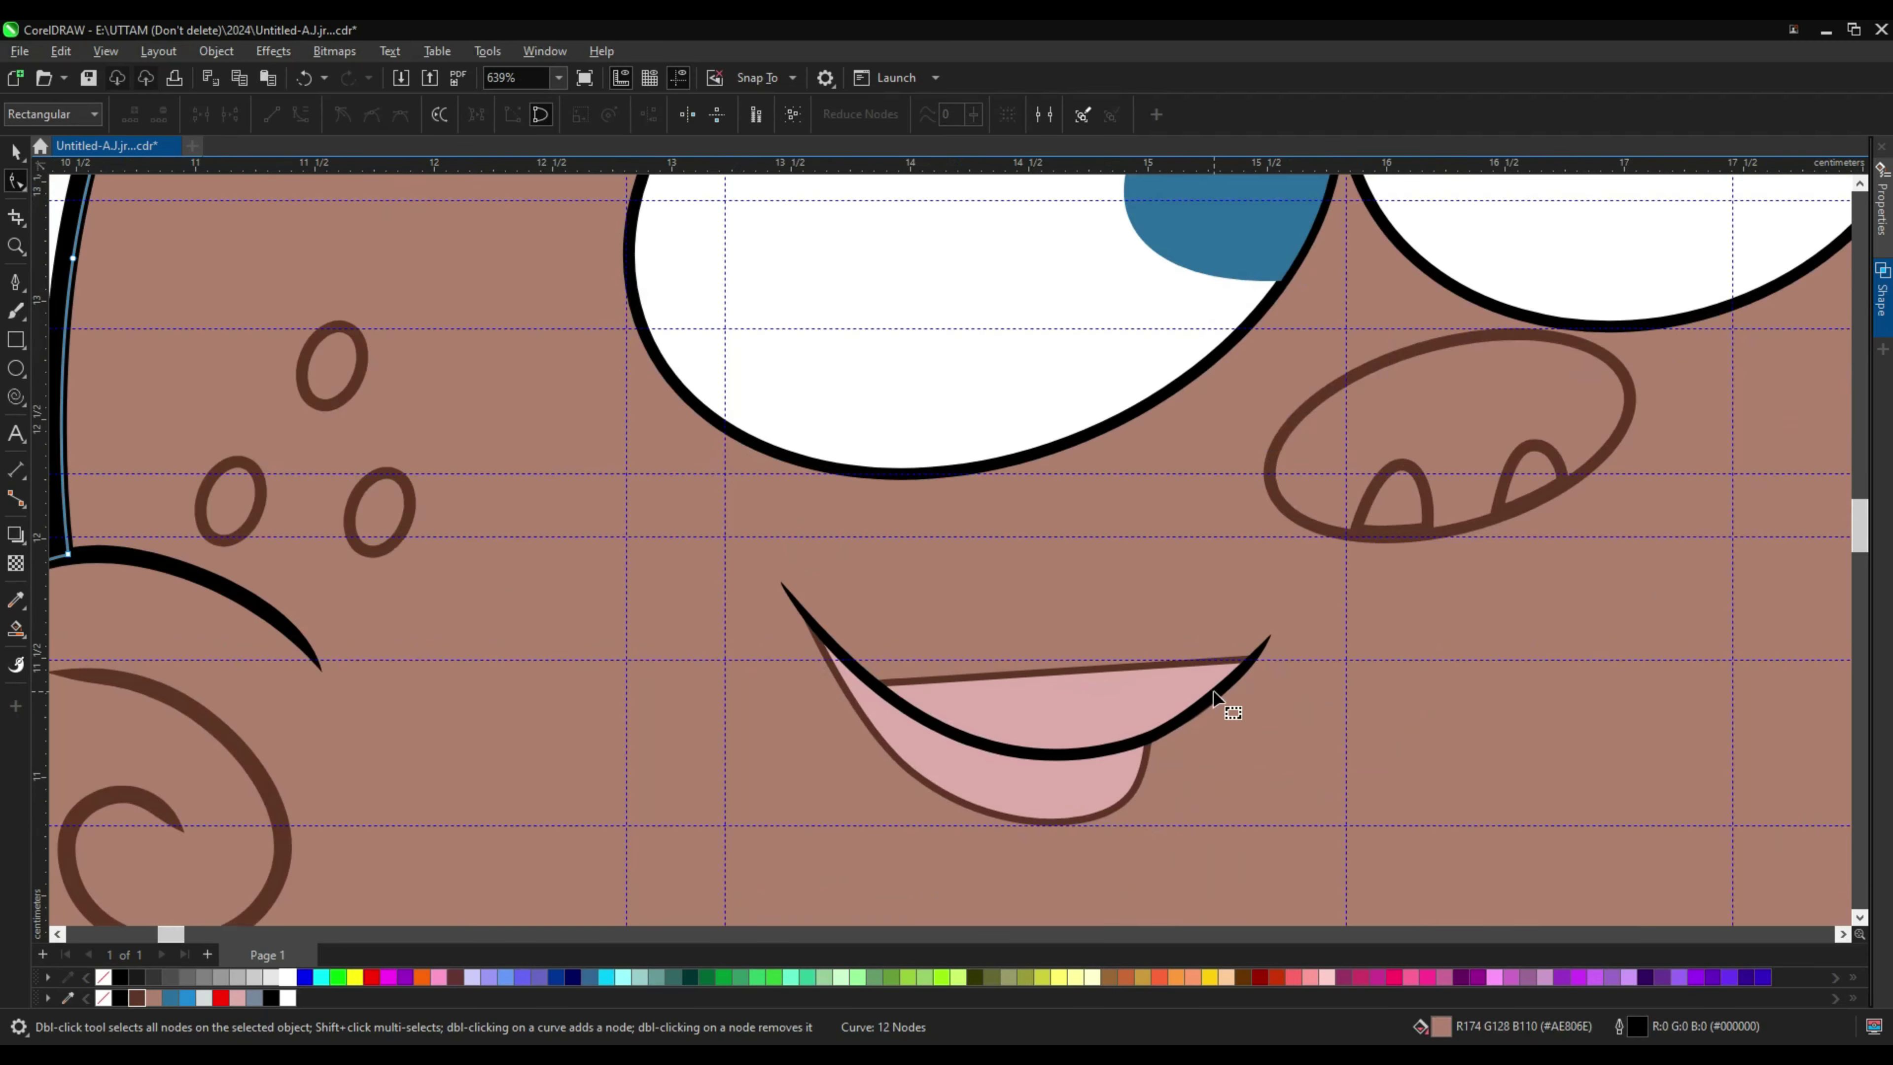
scroll(1158, 702, "down", 1)
left_click(1151, 729)
scroll(1178, 728, "up", 2)
key("ctrl+z")
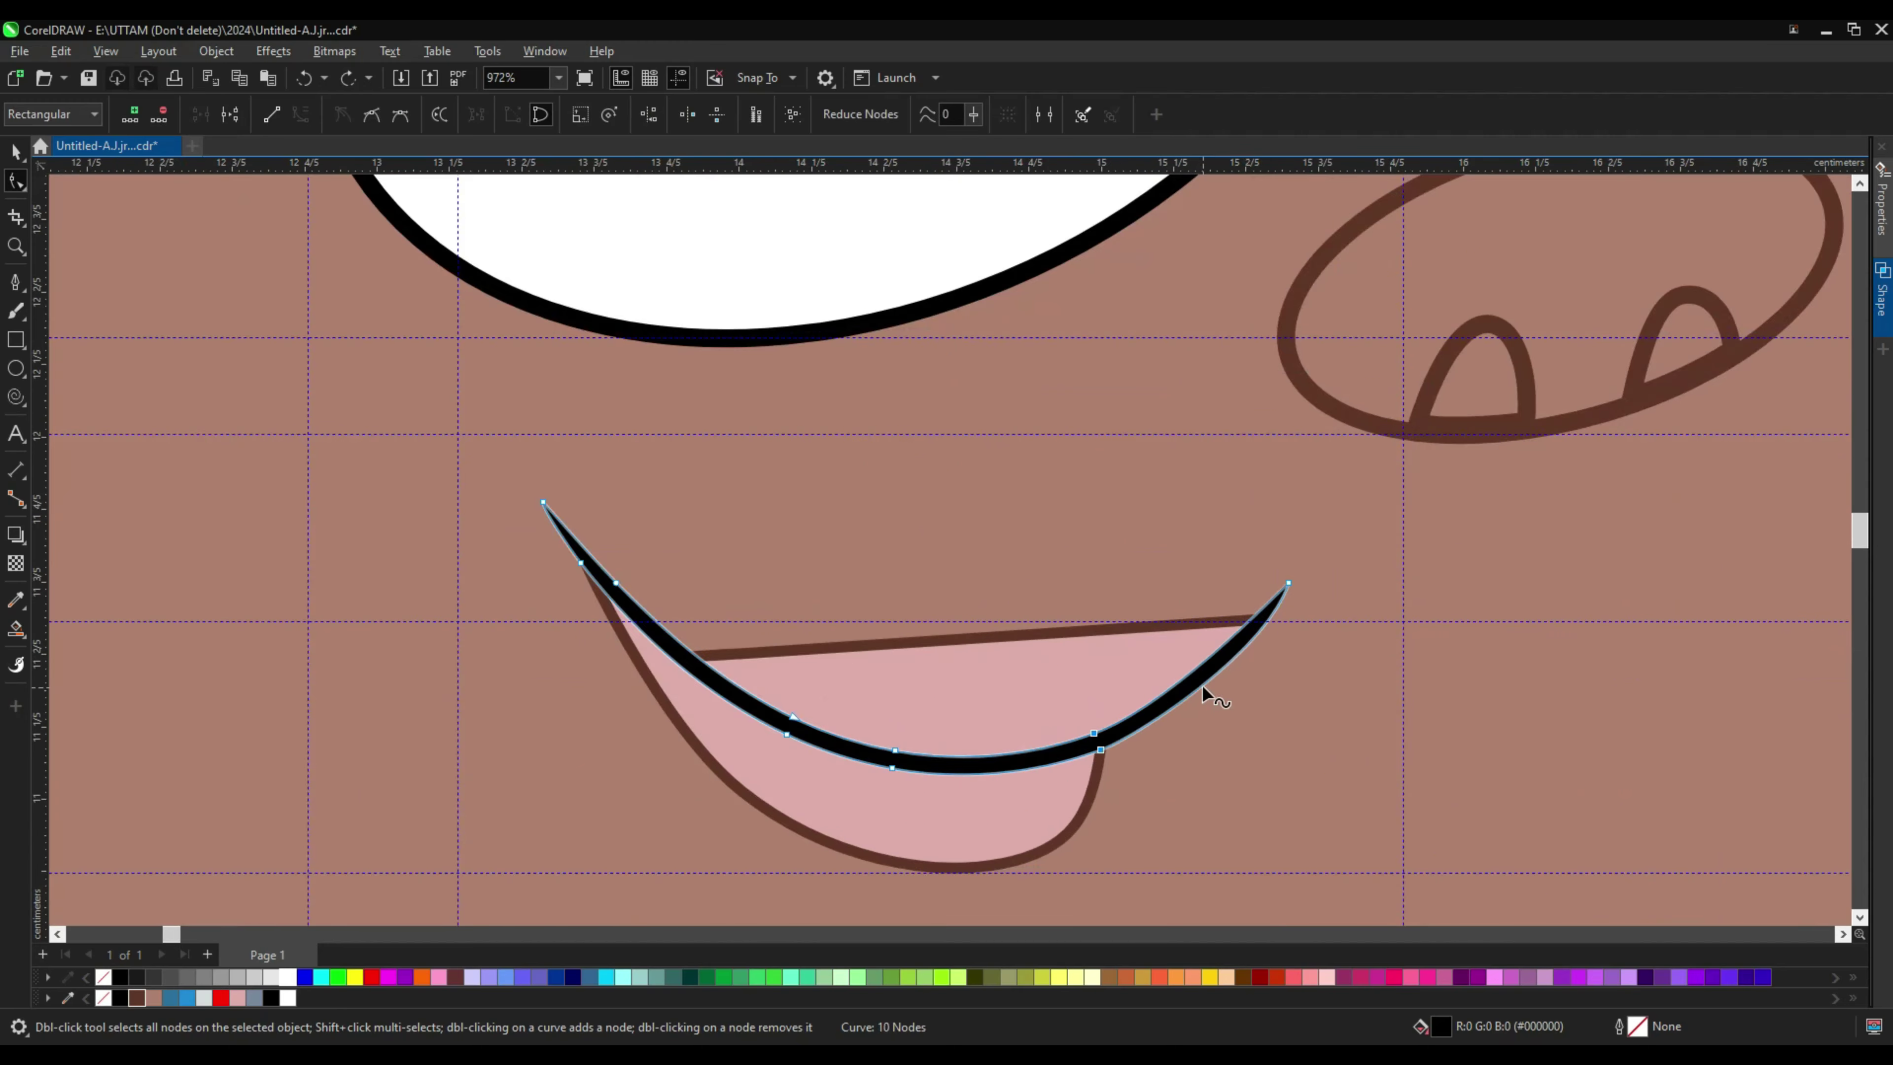
scroll(1044, 723, "down", 2)
Step: Give the head and cheek outlines the ear swirl's brown colour, sampled with the eyedropper
key("space")
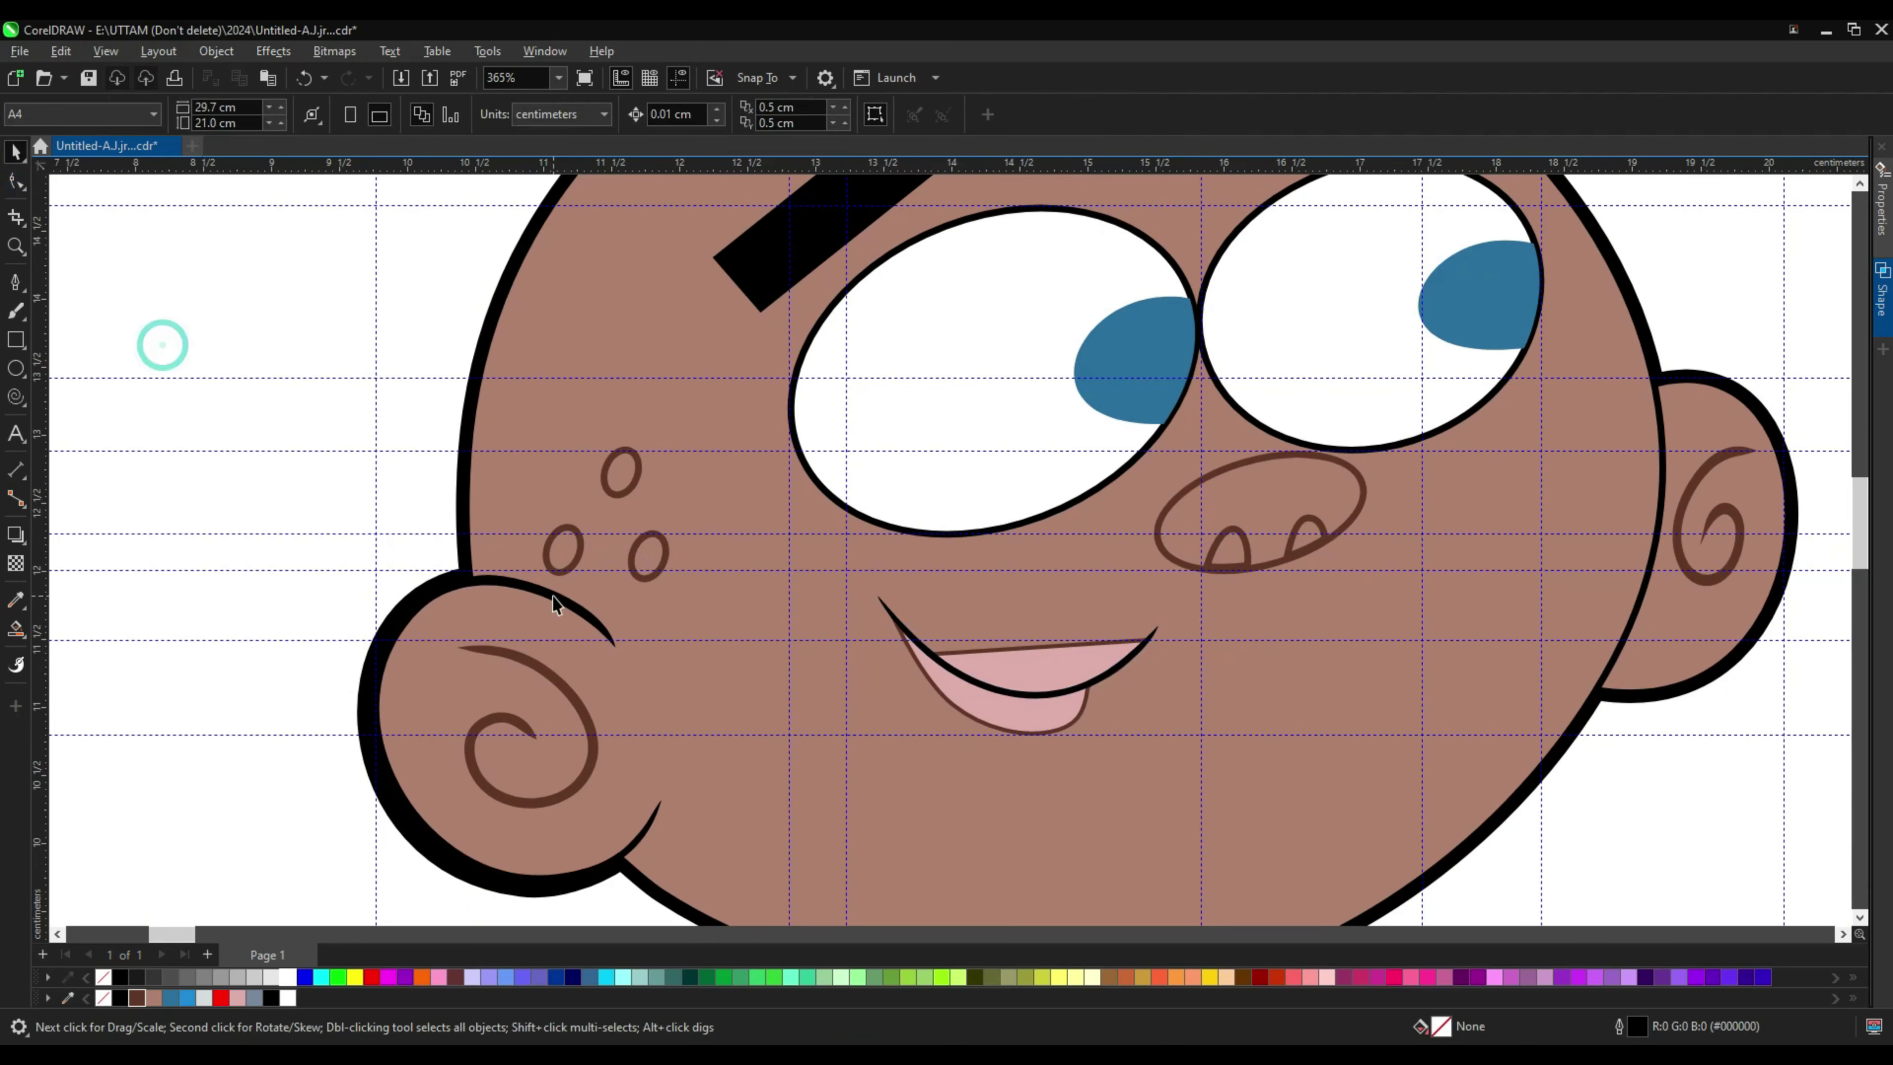
left_click(551, 595)
left_click(519, 416, "shift")
scroll(867, 570, "down", 1)
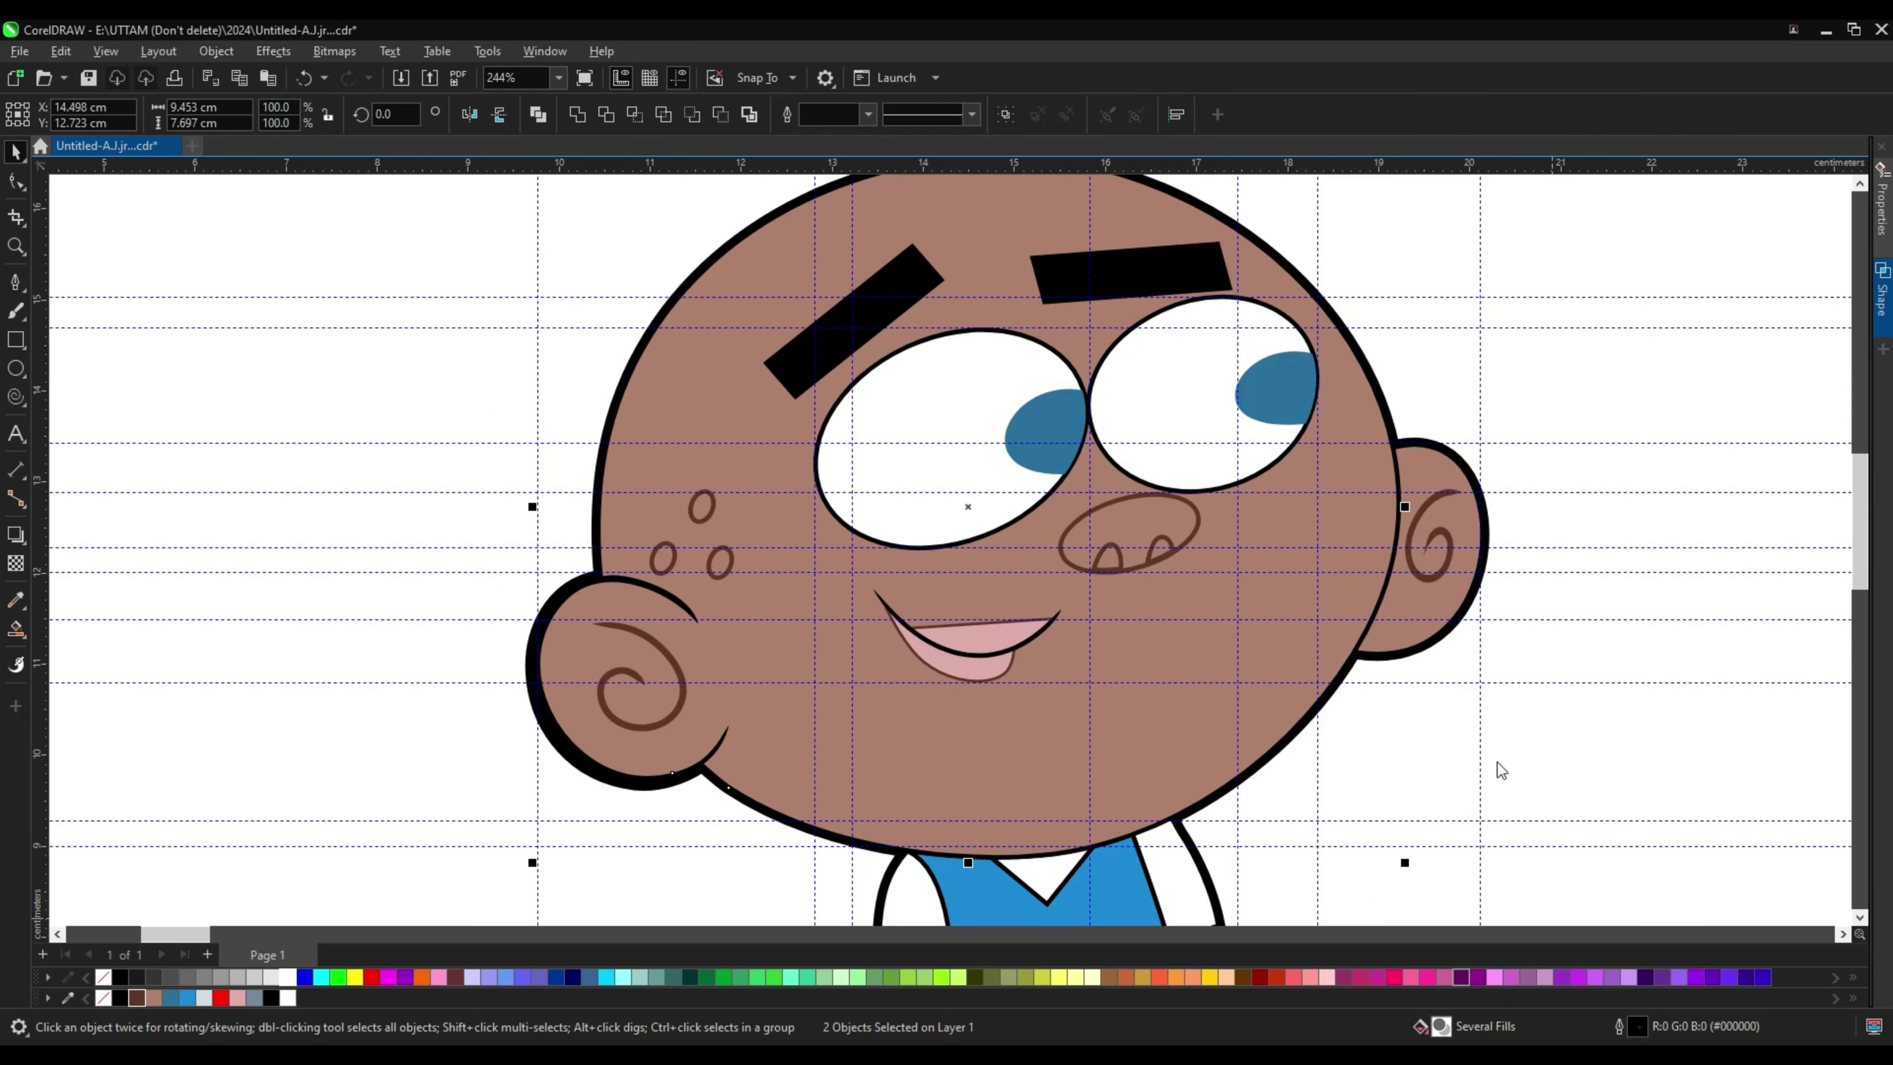
key("F12")
left_click(1146, 380)
left_click(1281, 669)
left_click(675, 697)
left_click(1414, 730)
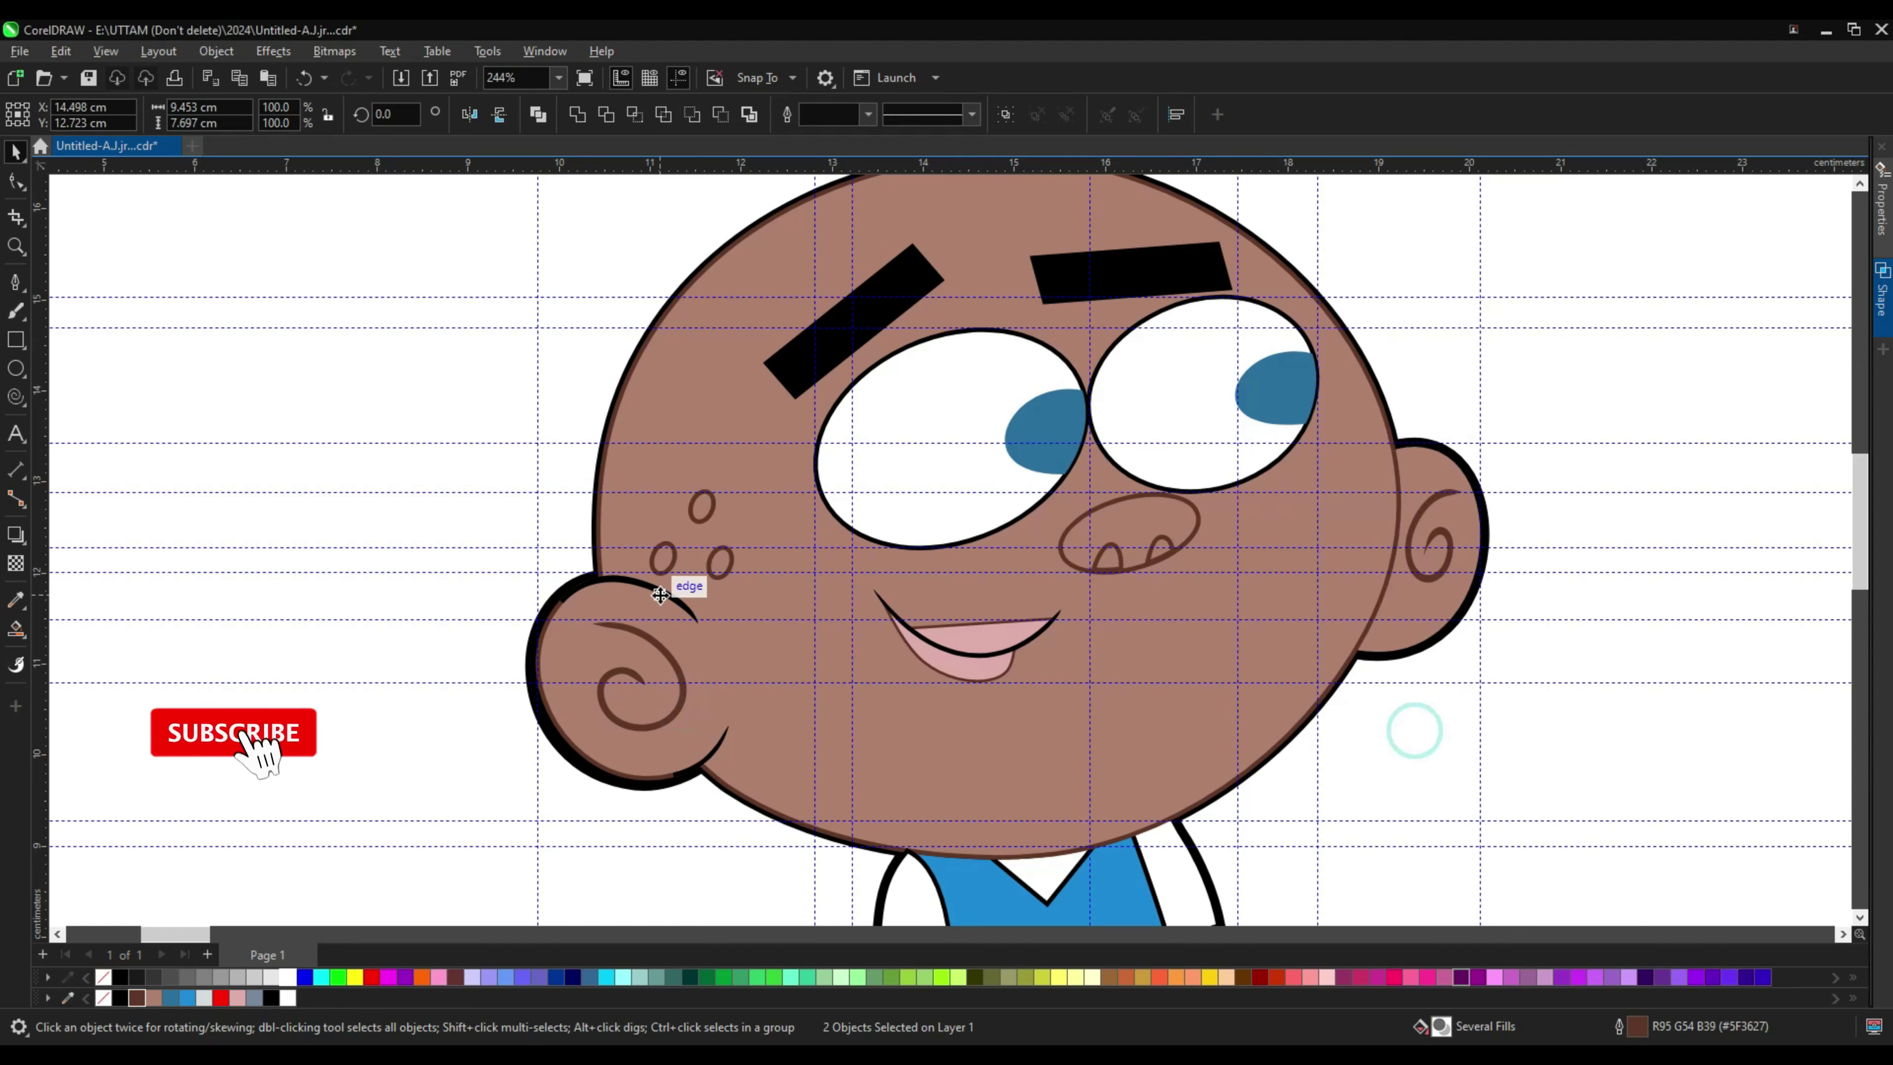
left_click(656, 589)
left_click(378, 591)
scroll(985, 521, "down", 2)
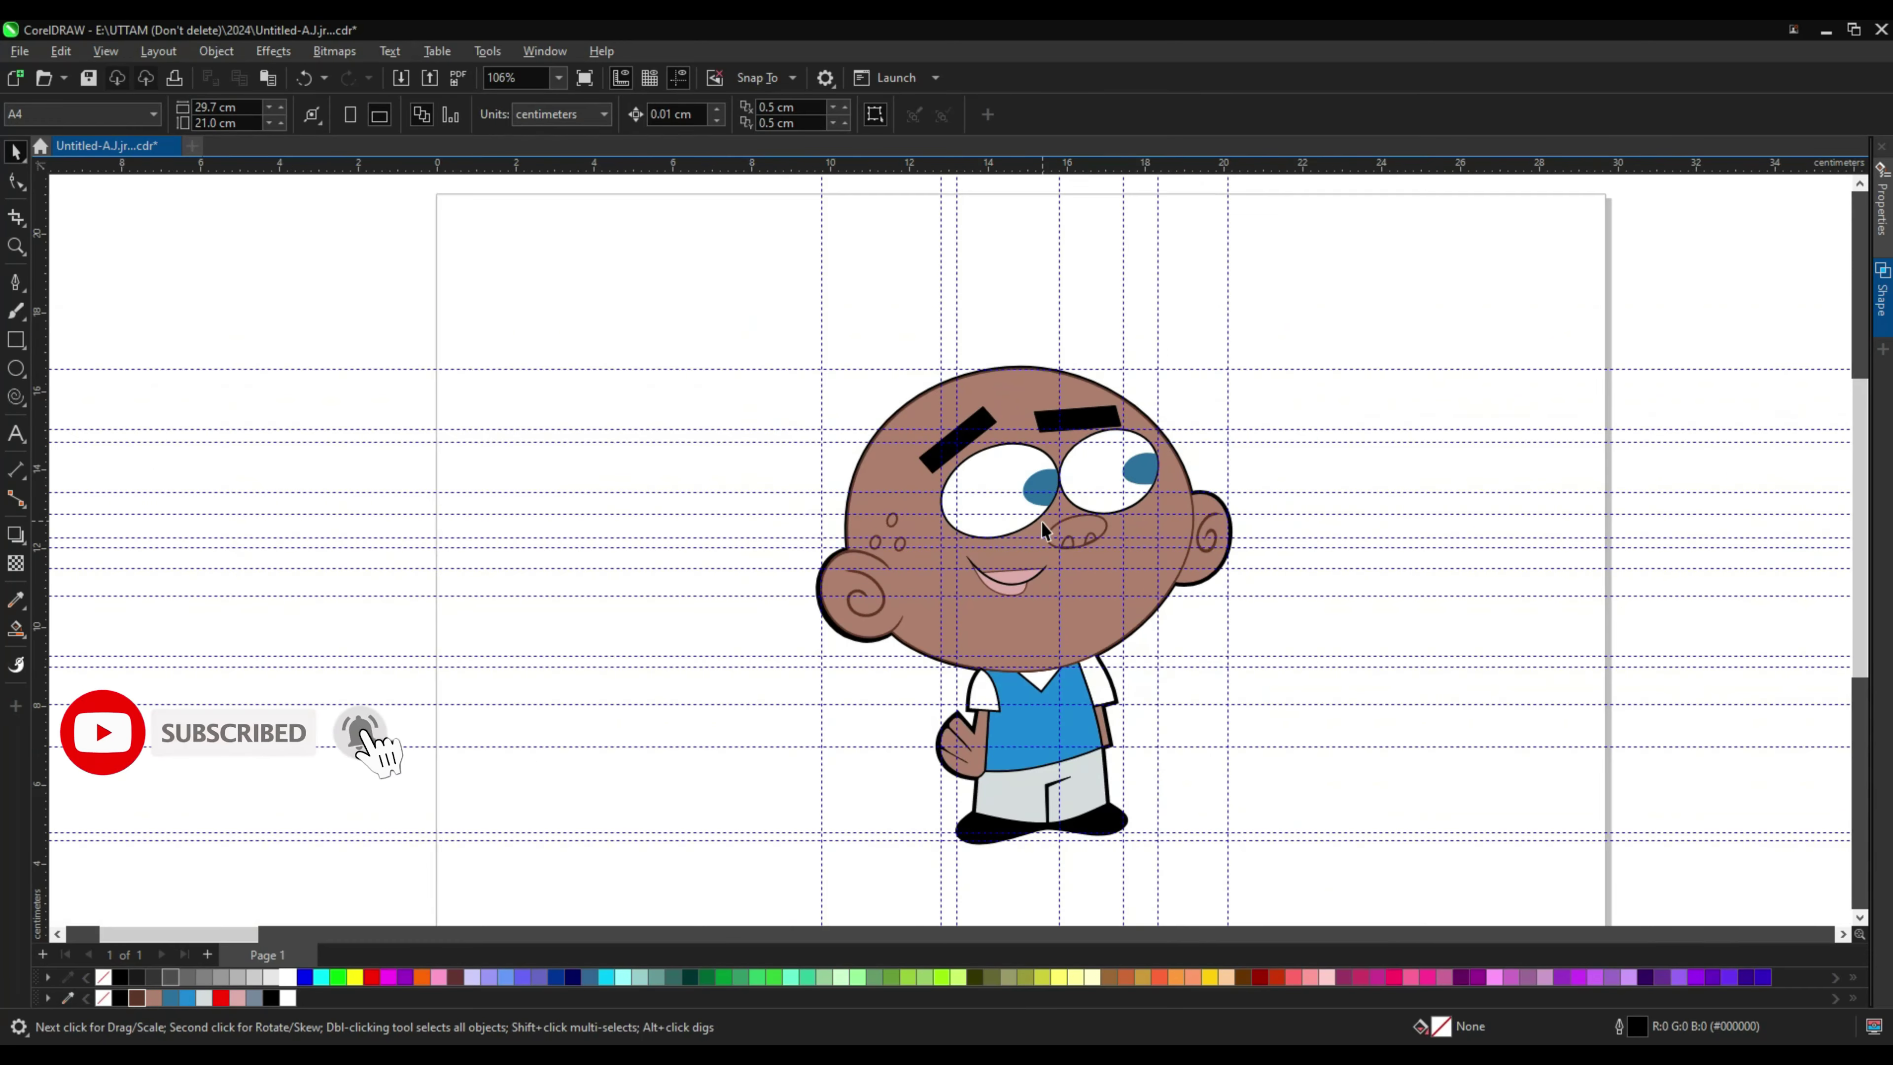
scroll(874, 605, "up", 1)
Step: Set the ear swirl's outline to 0.5 mm and convert the outline to an object
left_click(874, 605)
scroll(873, 605, "up", 3)
scroll(900, 600, "up", 1)
left_click(617, 114)
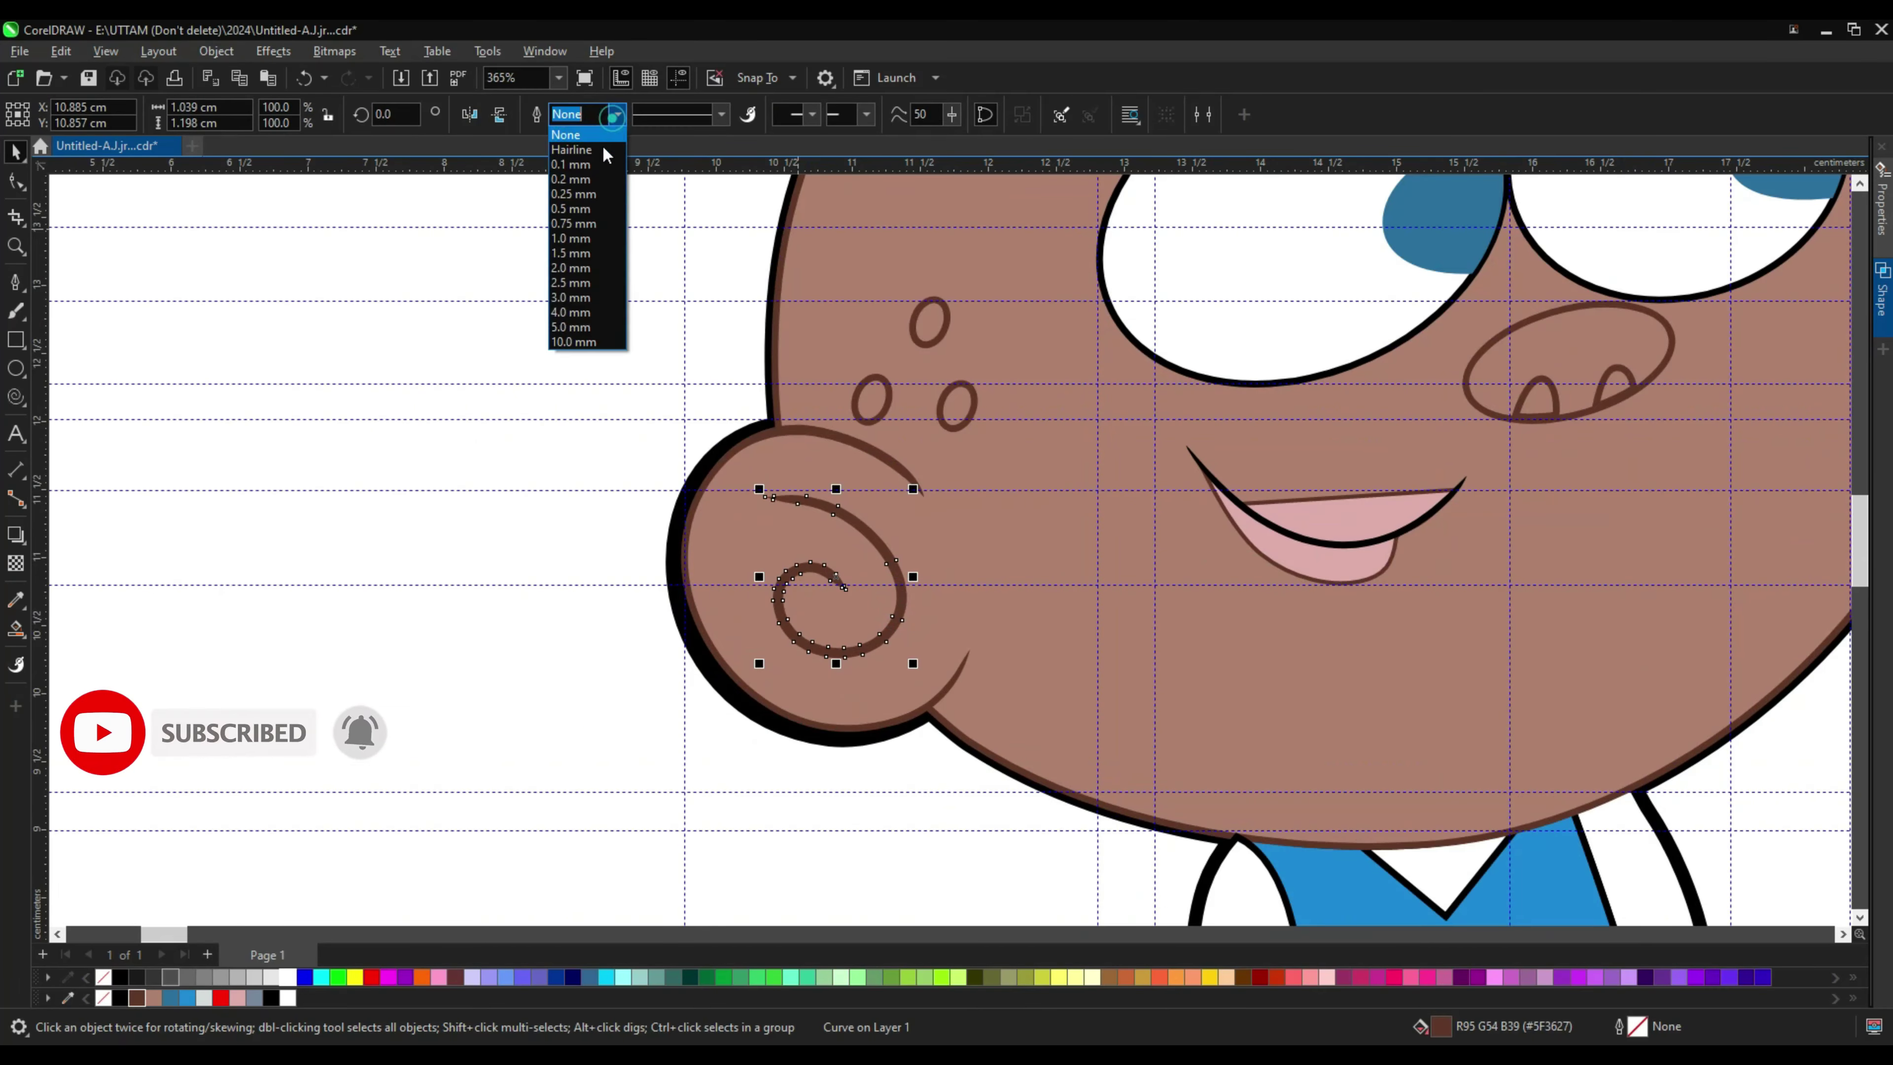
left_click(589, 211)
left_click(216, 51)
left_click(298, 604)
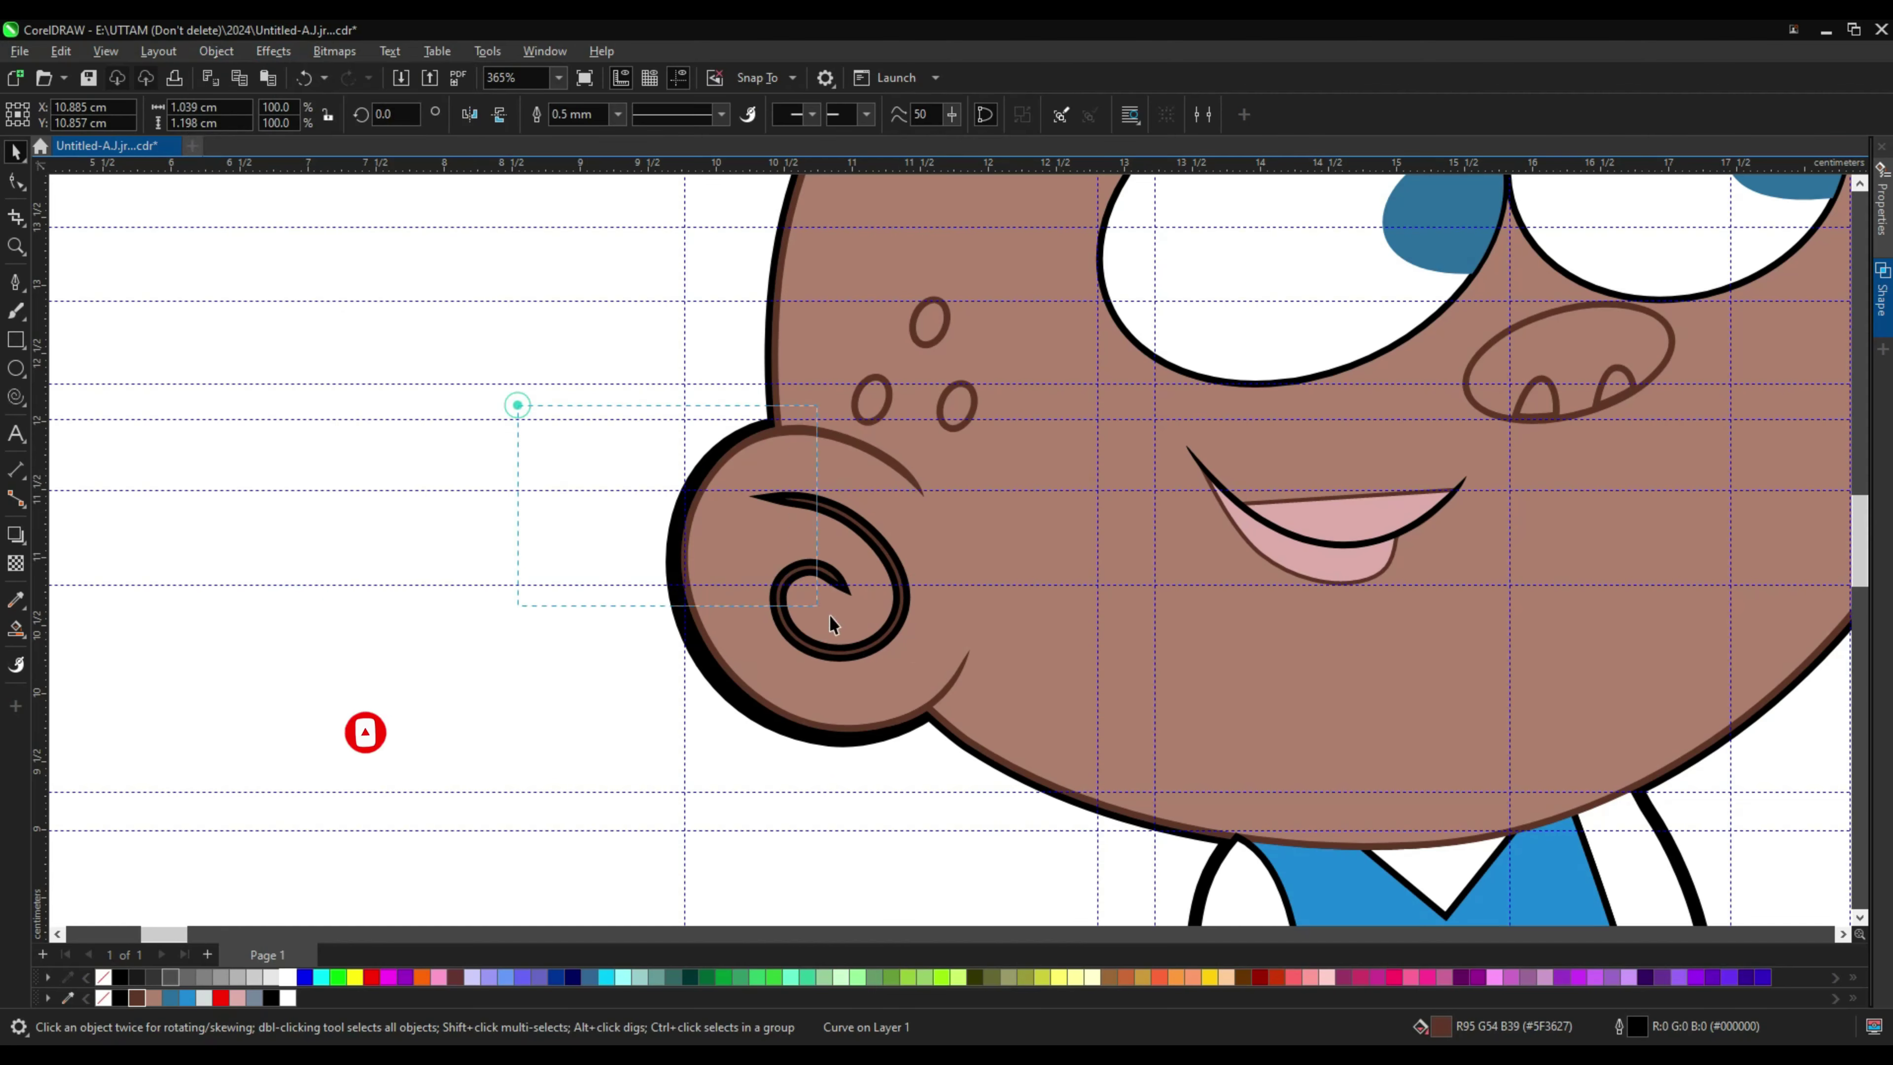
Step: Deselect the swirl and select the black smile curve
left_click(574, 569)
scroll(574, 569, "down", 3)
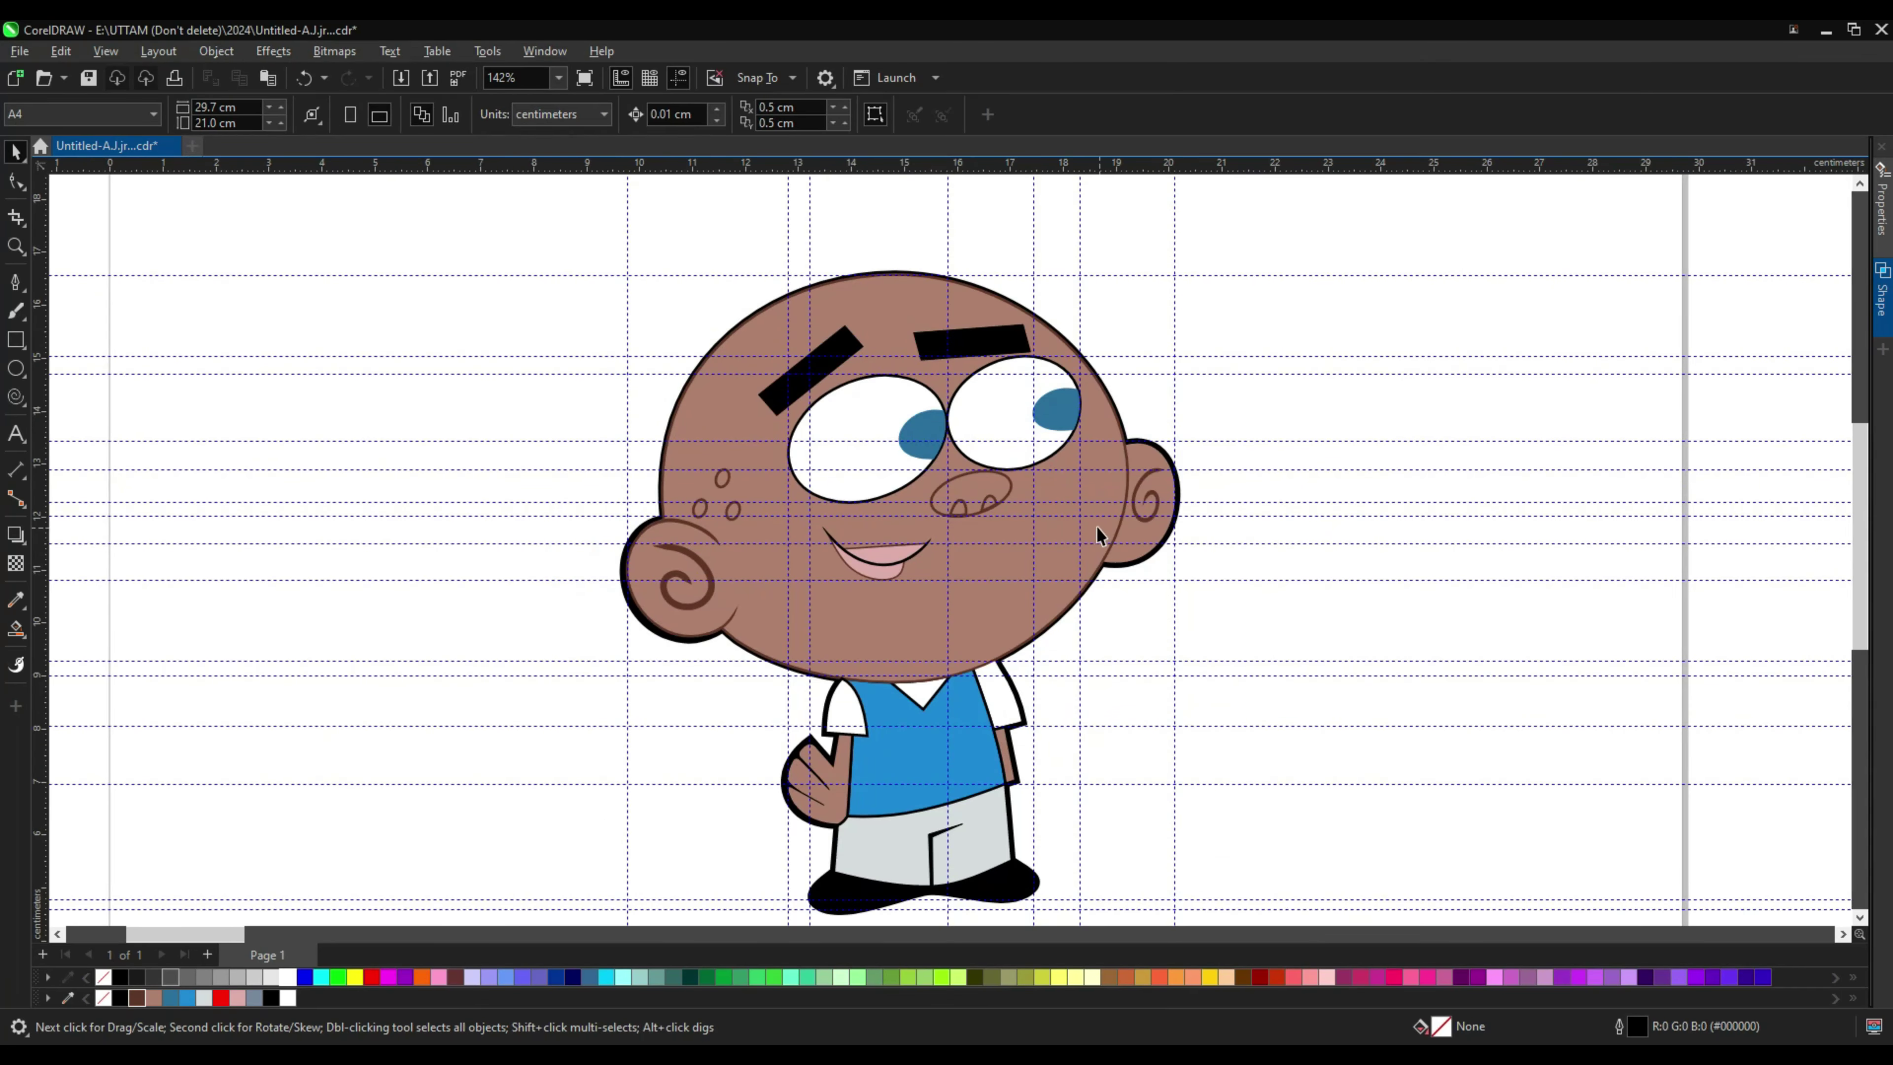
scroll(969, 530, "up", 2)
scroll(975, 524, "up", 2)
scroll(984, 547, "up", 2)
left_click(984, 547)
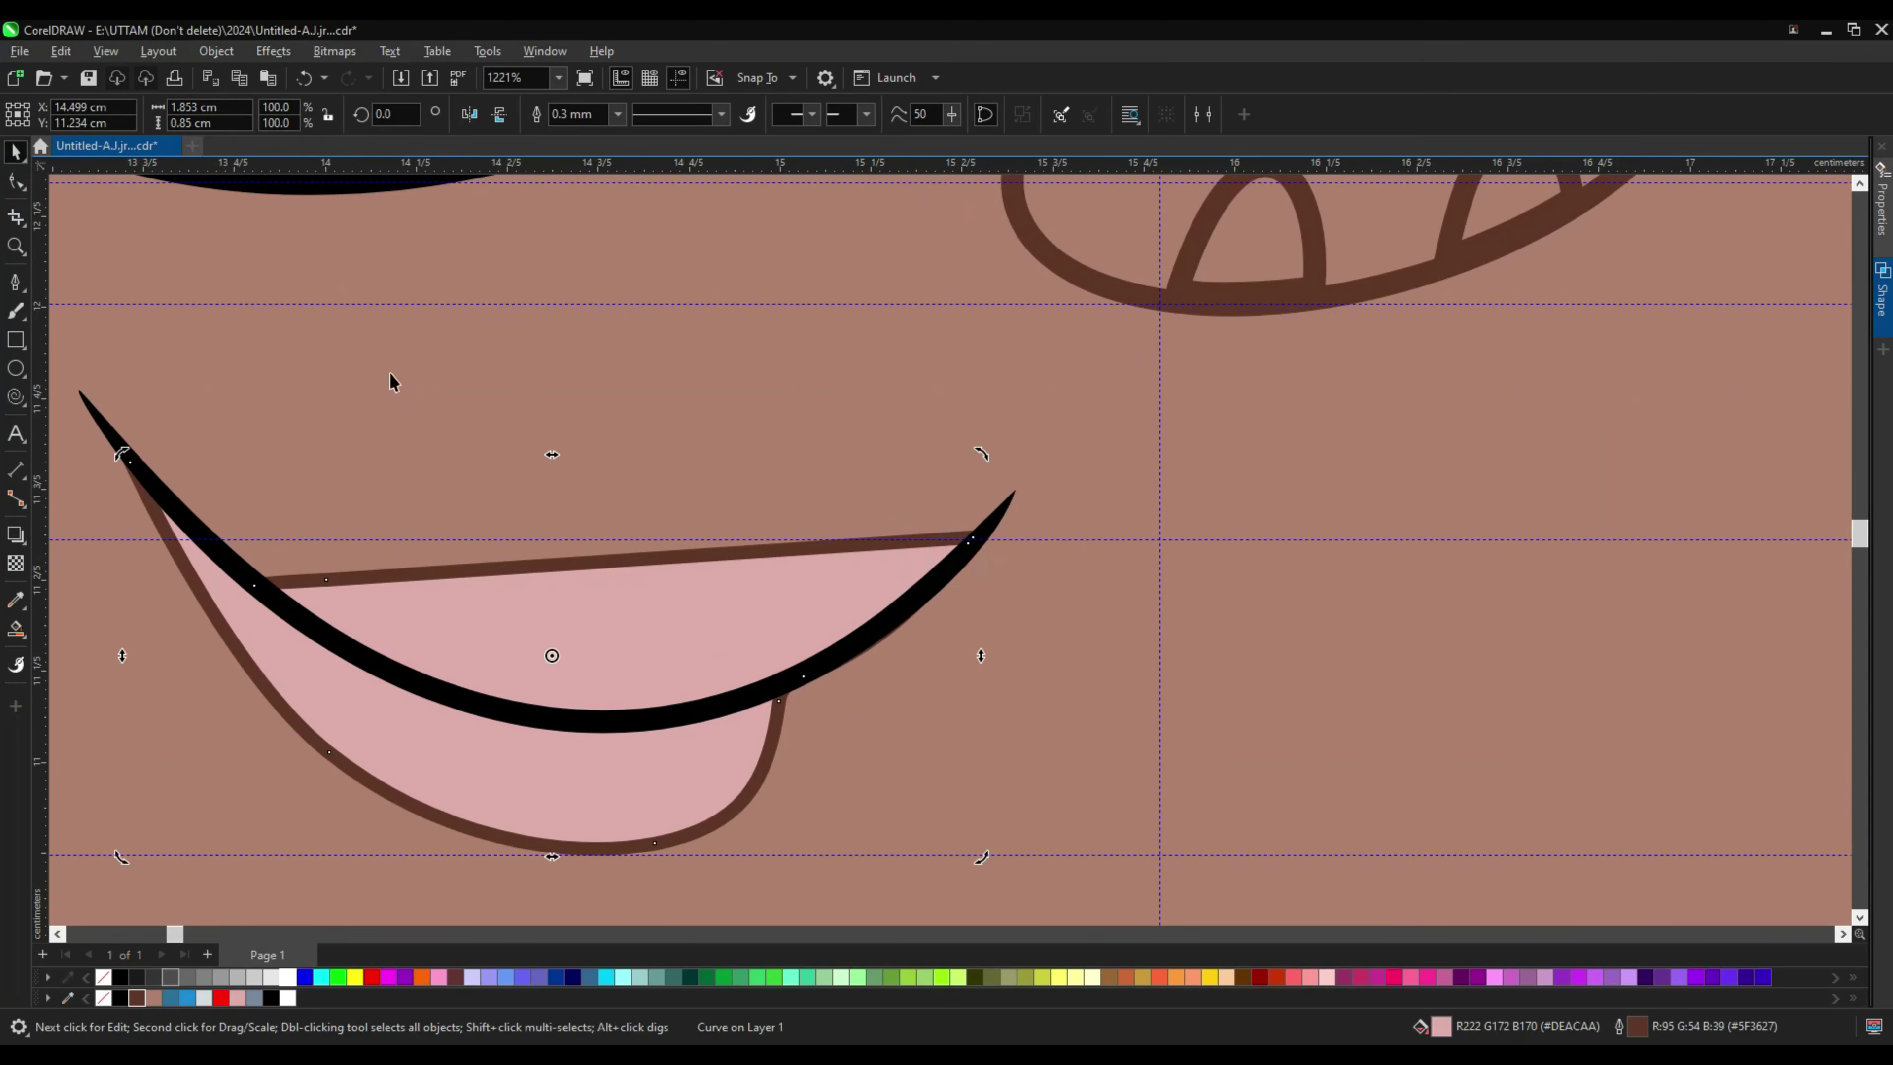
Step: Narrow the smile curve and move its right tip to the pink mouth's right corner
left_click_drag(974, 569, 1023, 558)
scroll(1023, 559, "up", 1)
left_click(16, 182)
scroll(971, 509, "up", 1)
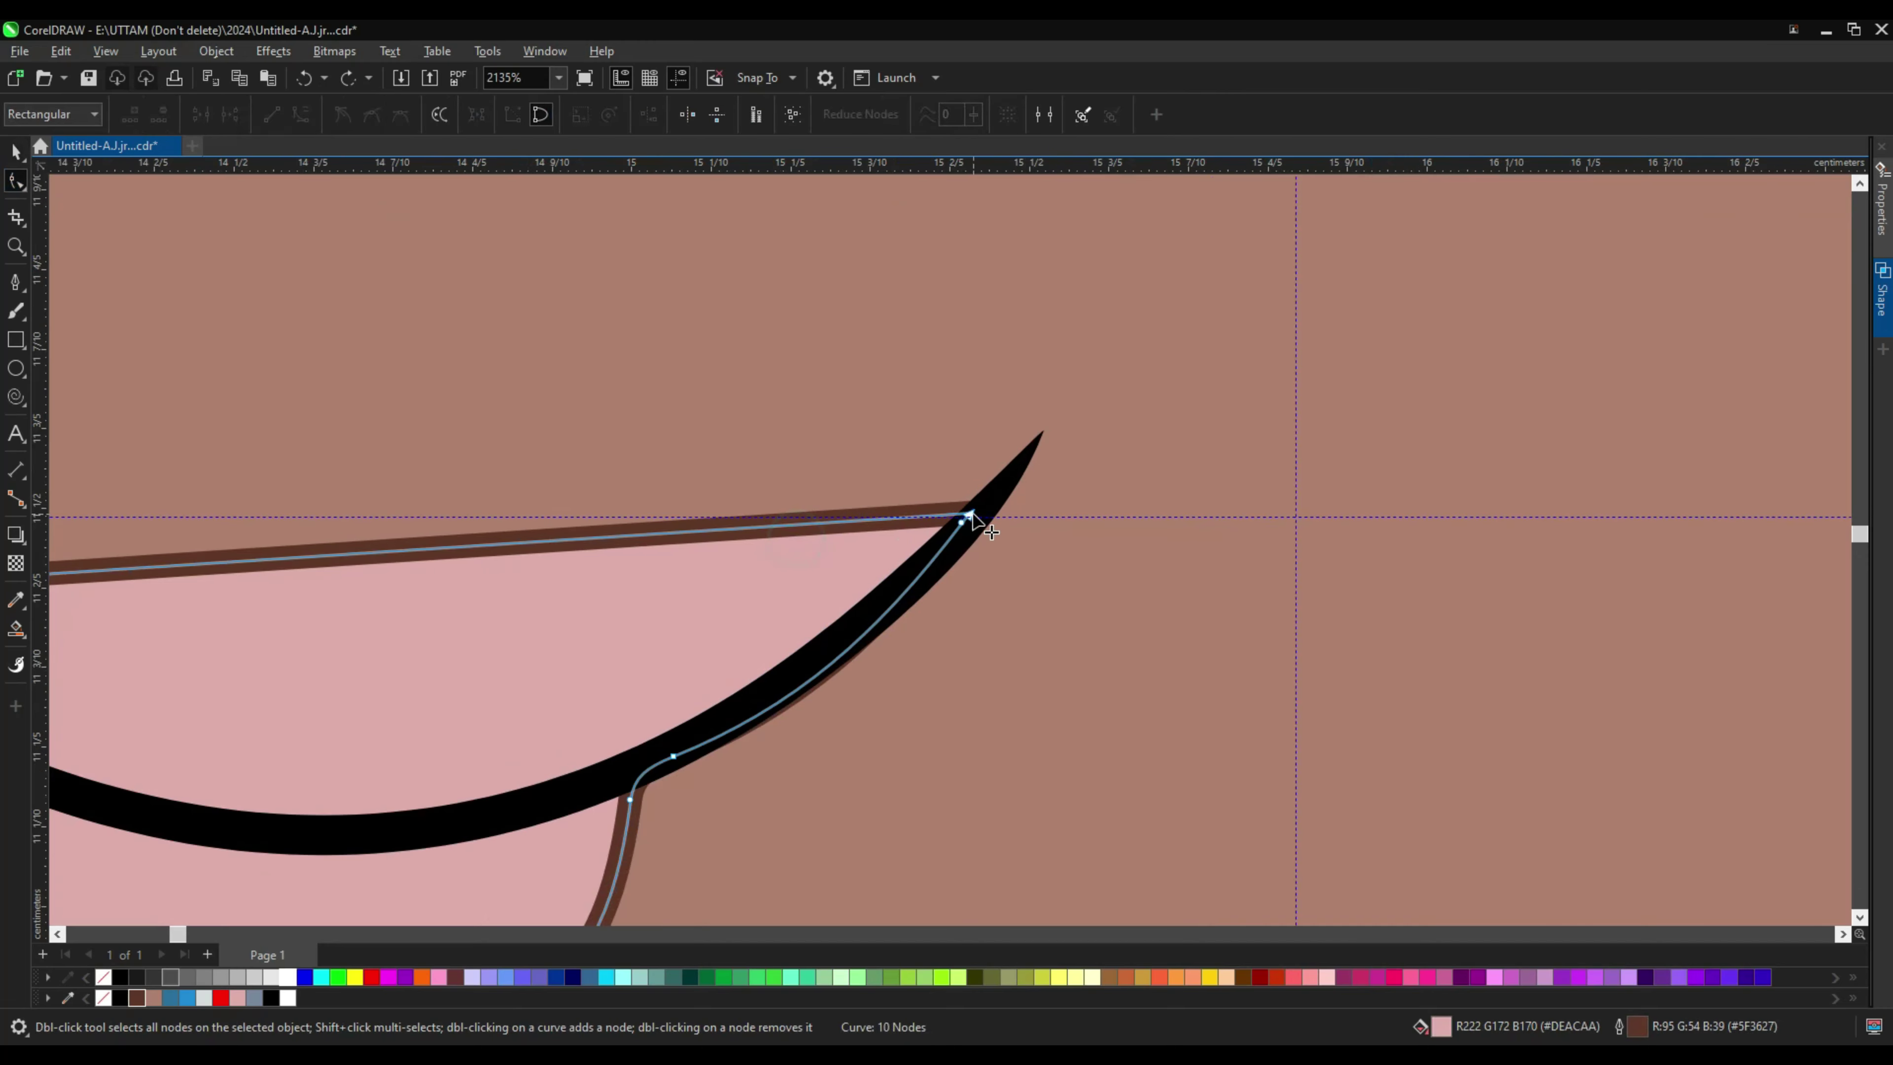
left_click(917, 495)
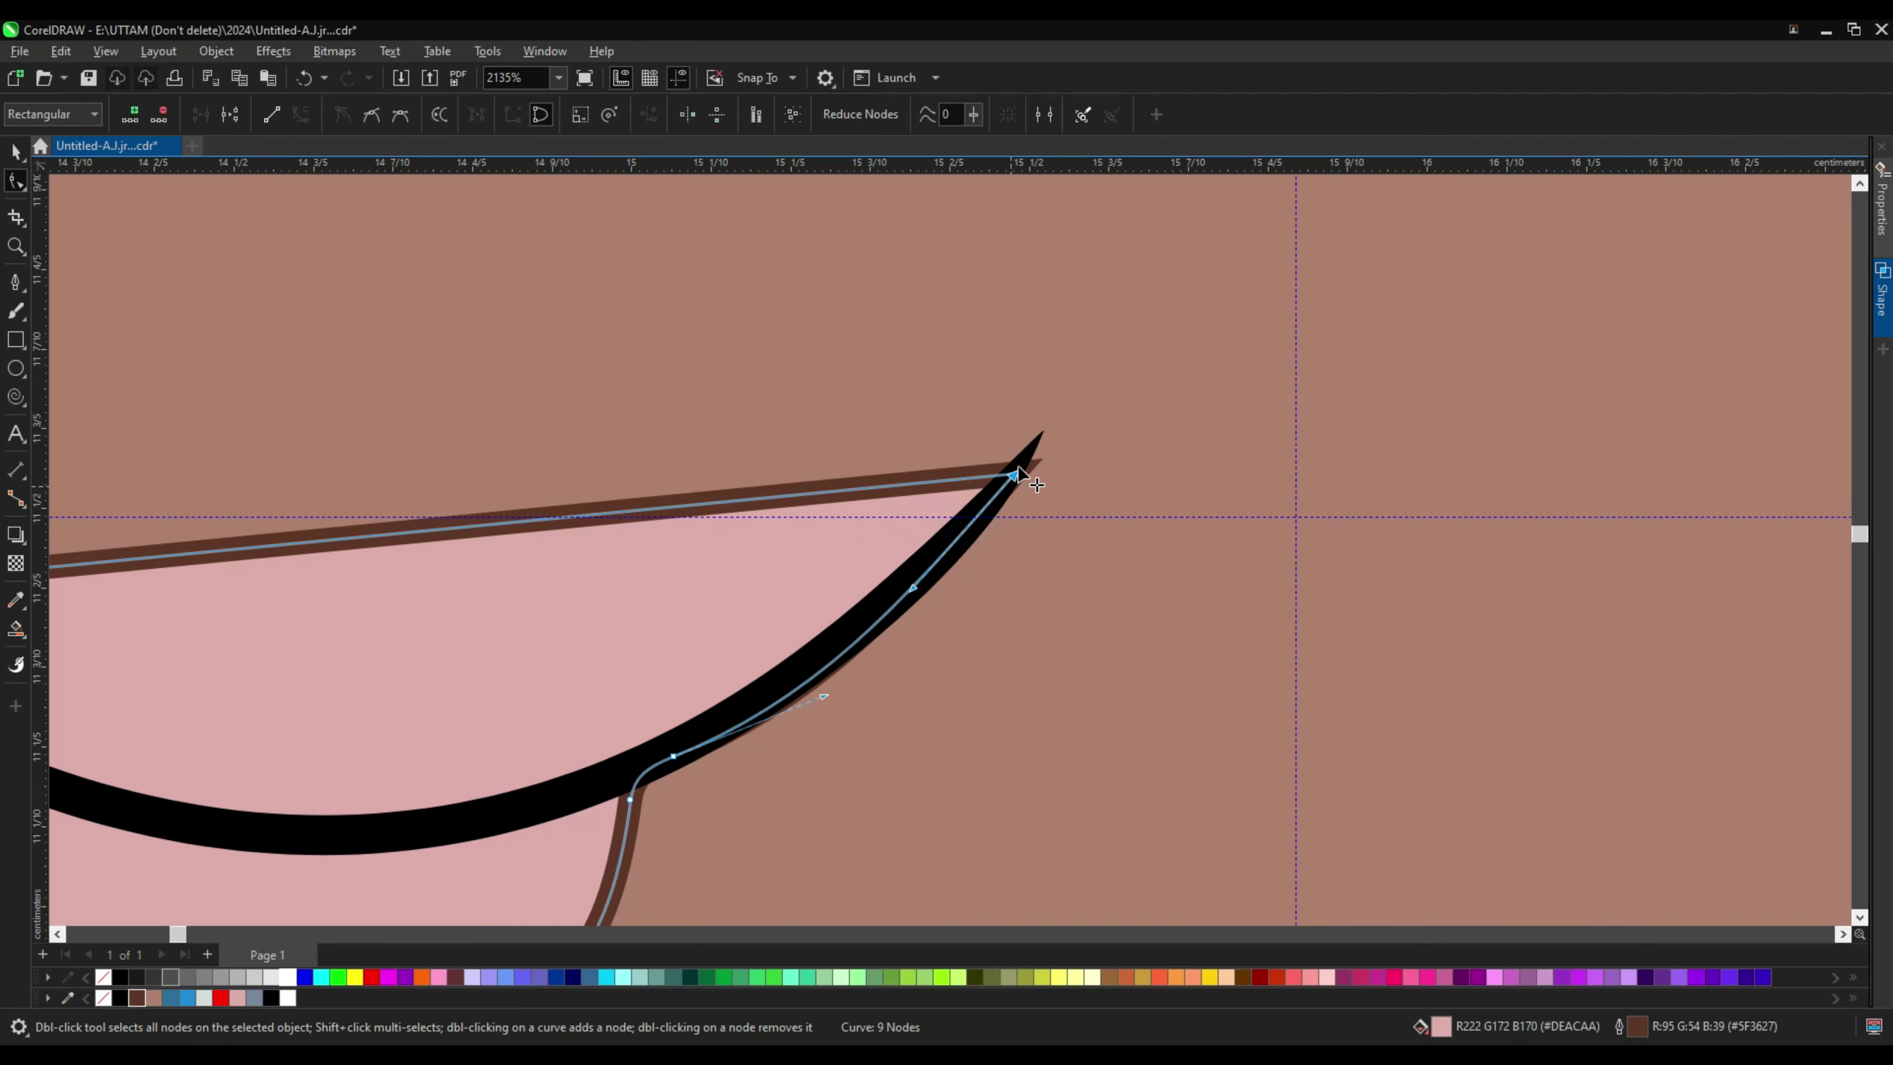
left_click(1027, 458)
left_click_drag(992, 489, 1025, 489)
Step: Snap the pink mouth's corner node onto the smile's right tip
scroll(988, 512, "up", 1)
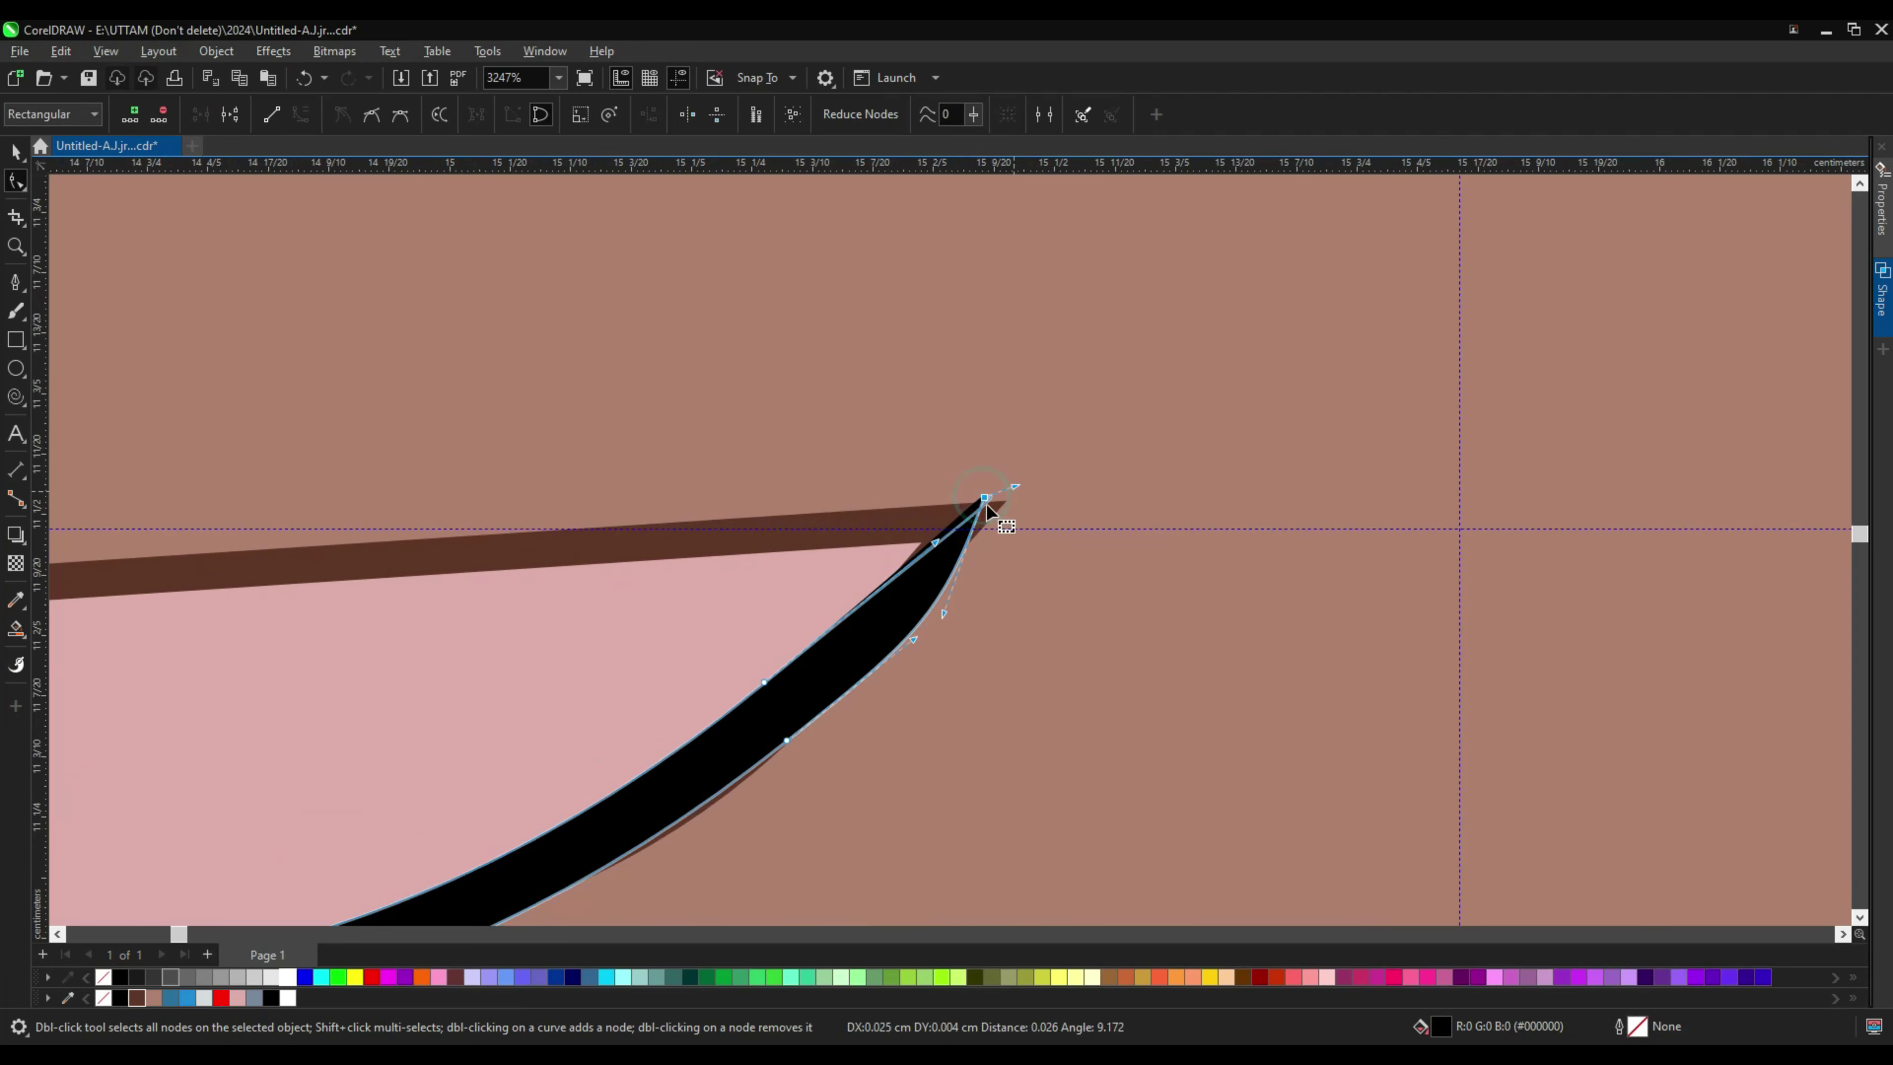
scroll(987, 504, "up", 2)
scroll(846, 721, "down", 2)
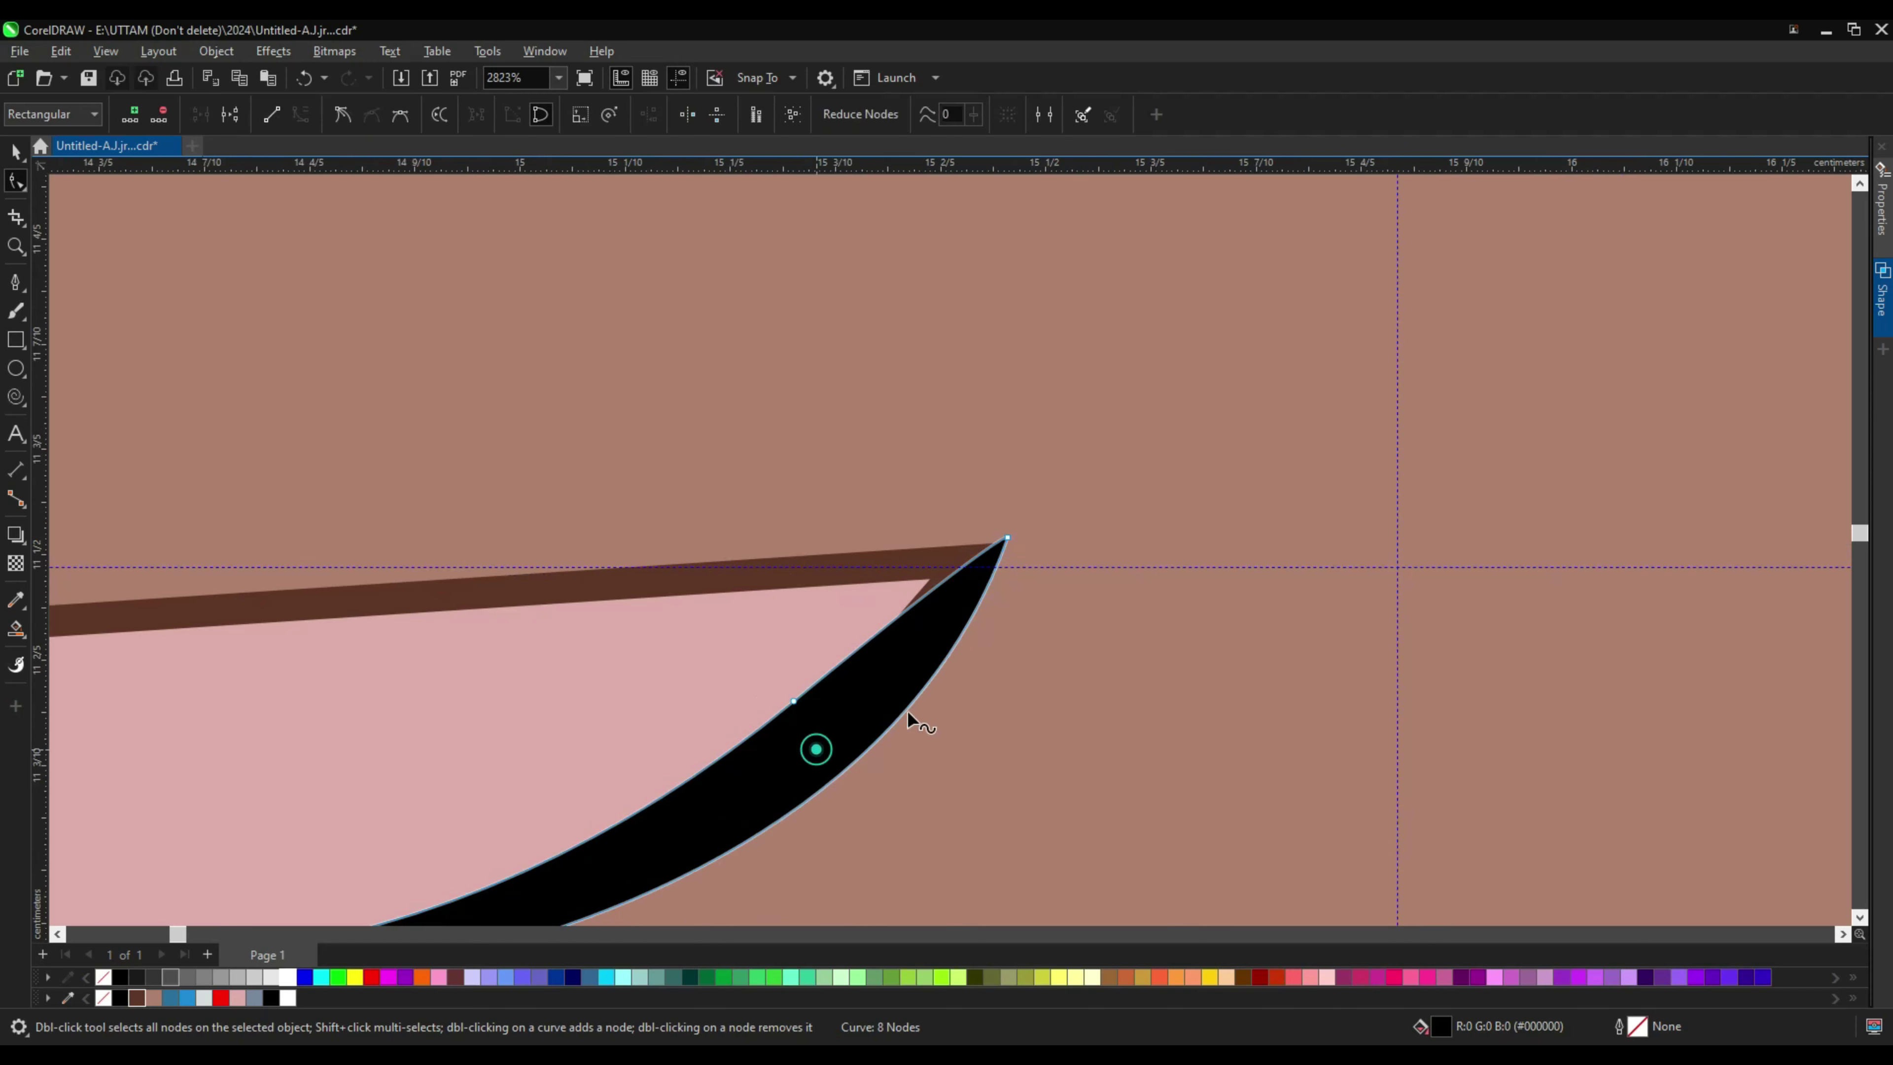
scroll(906, 710, "down", 1)
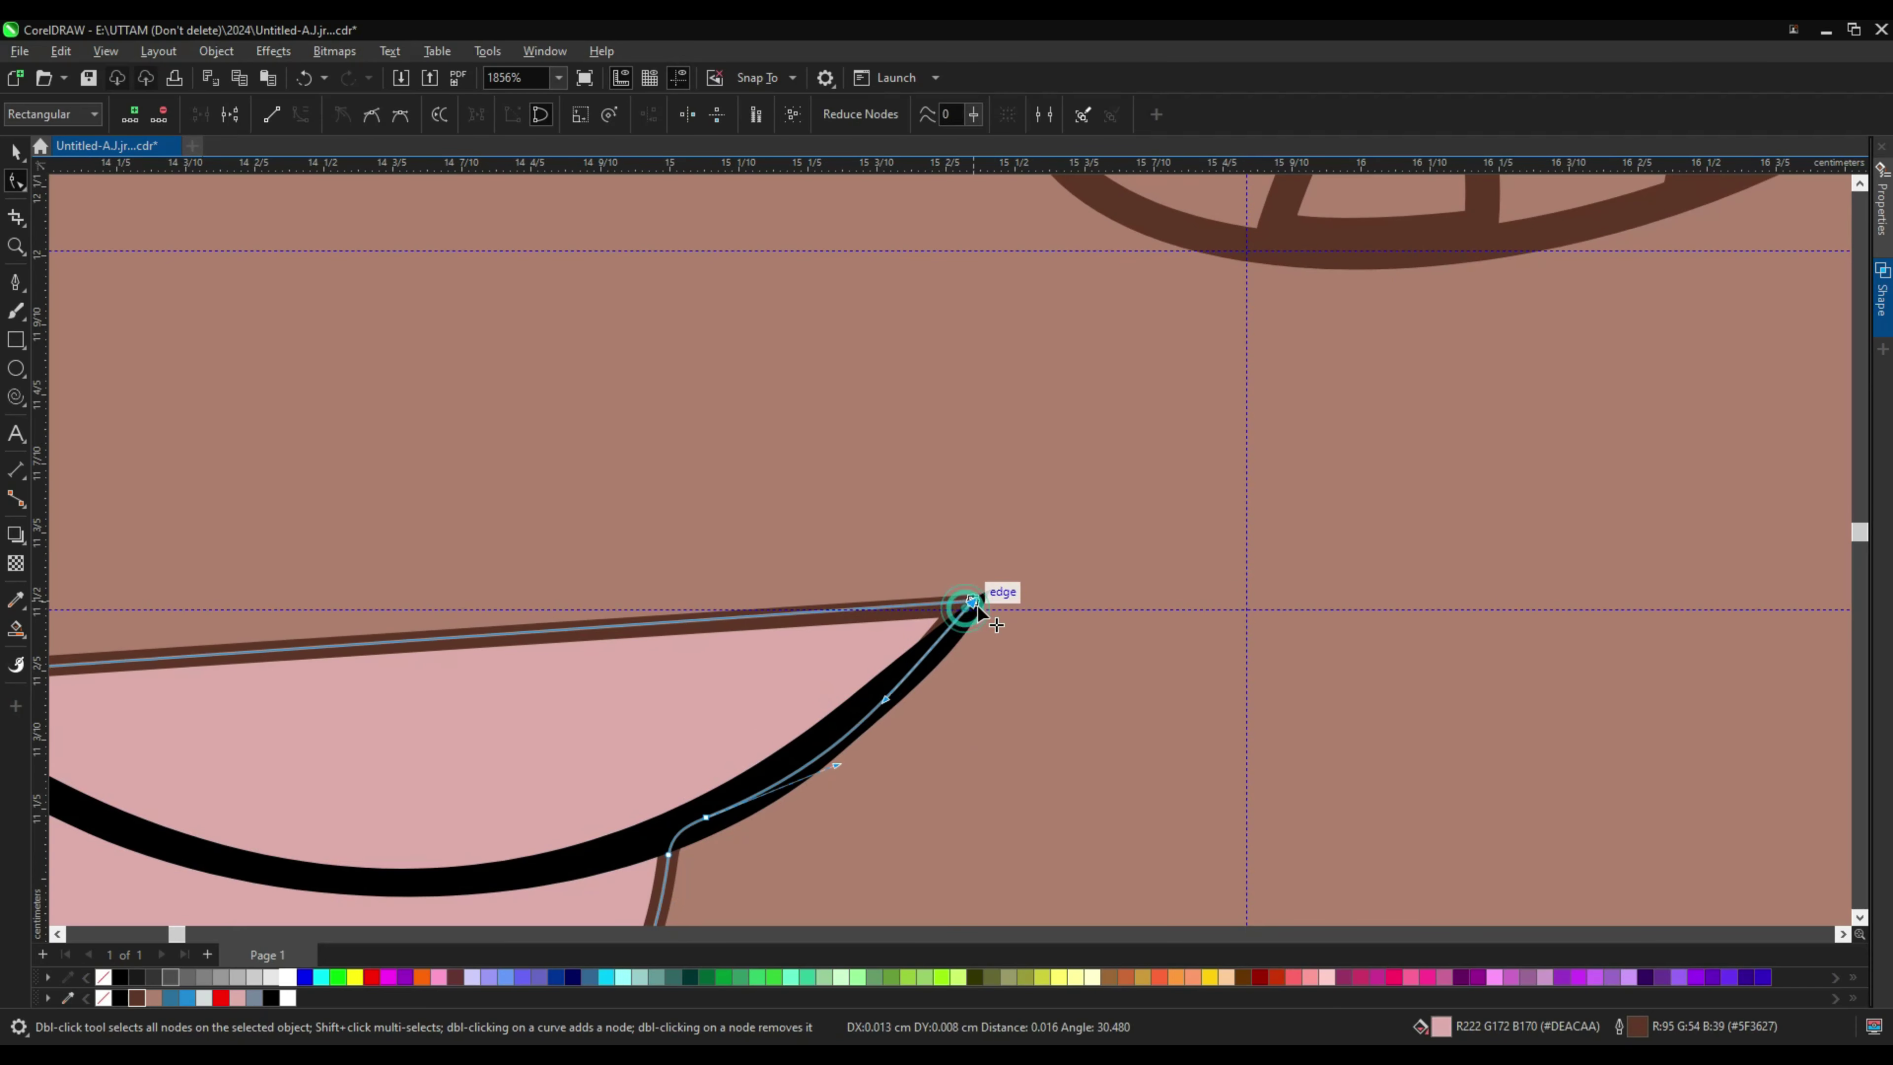
left_click_drag(842, 753, 971, 606)
scroll(1026, 550, "up", 3)
left_click(1028, 538)
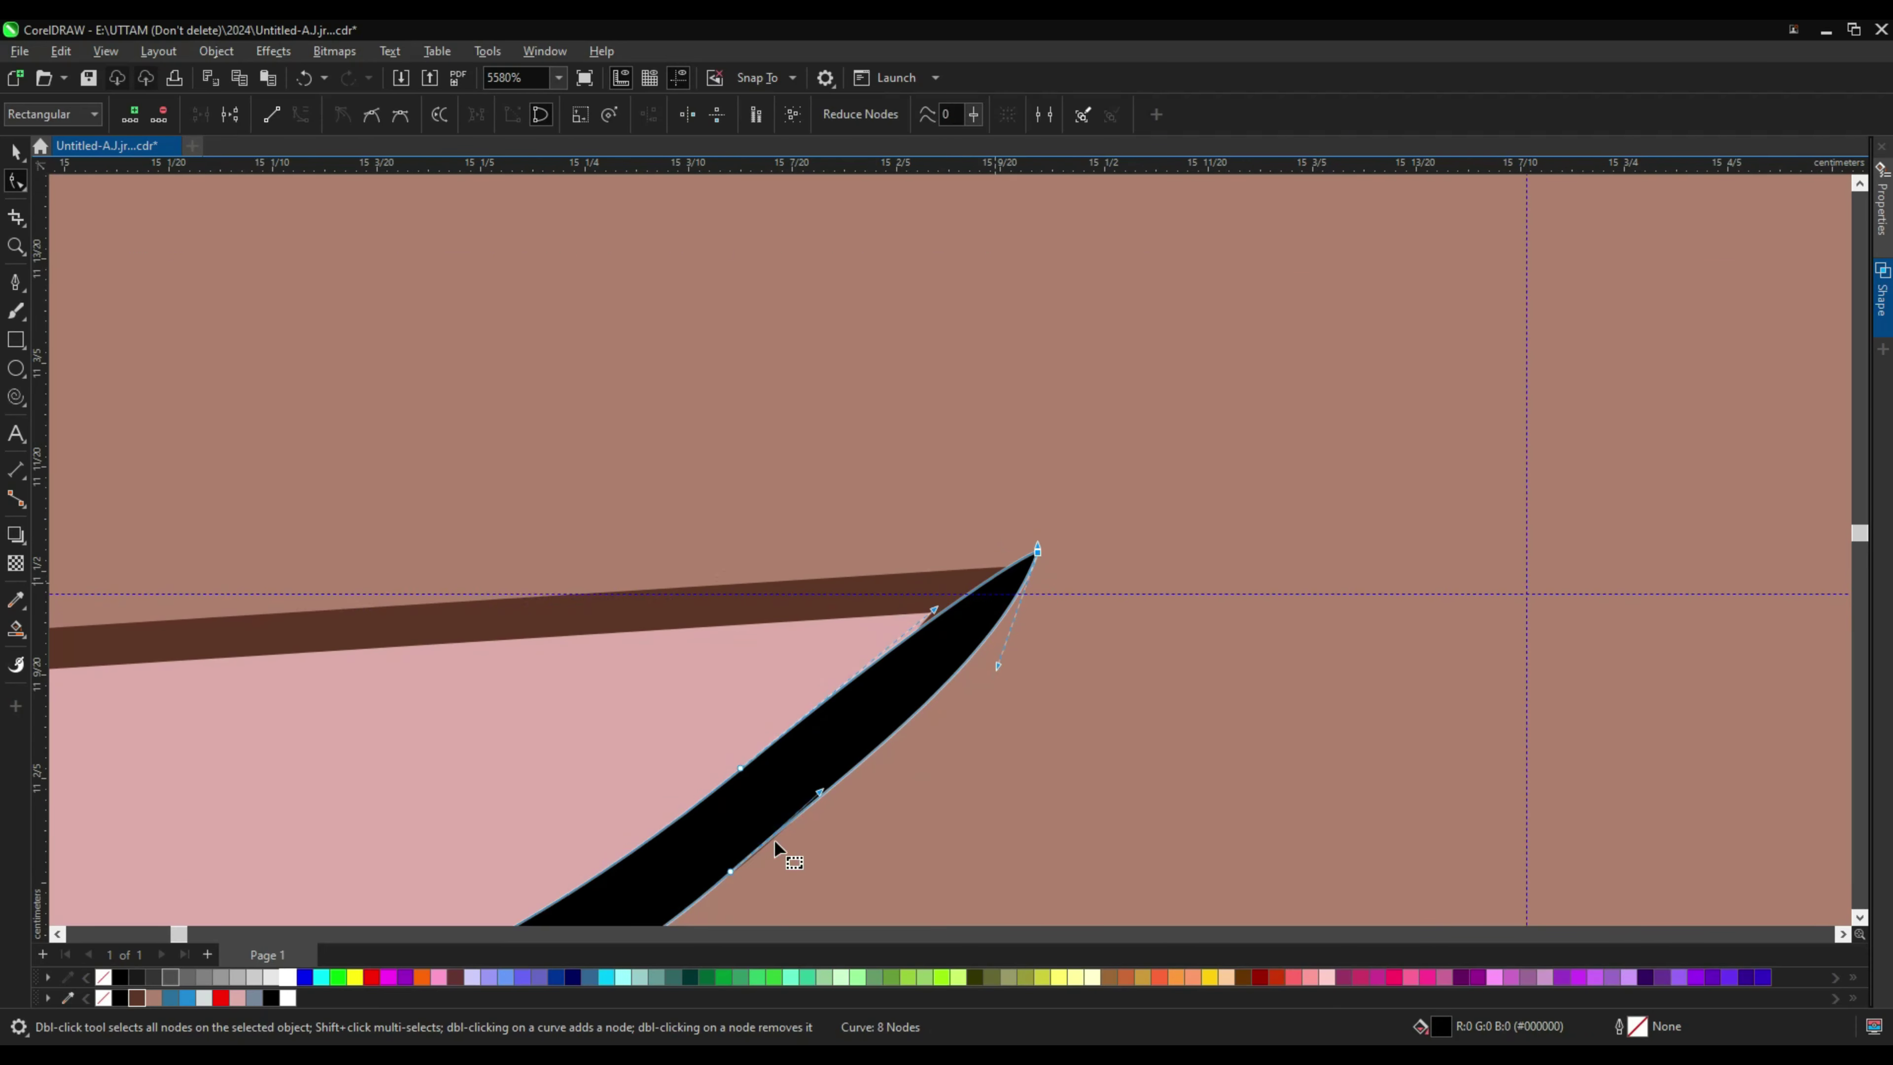
Step: Add a node to the smile curve and adjust the nodes along it
double_click(932, 695)
scroll(969, 671, "down", 1)
scroll(993, 646, "down", 1)
scroll(878, 728, "down", 1)
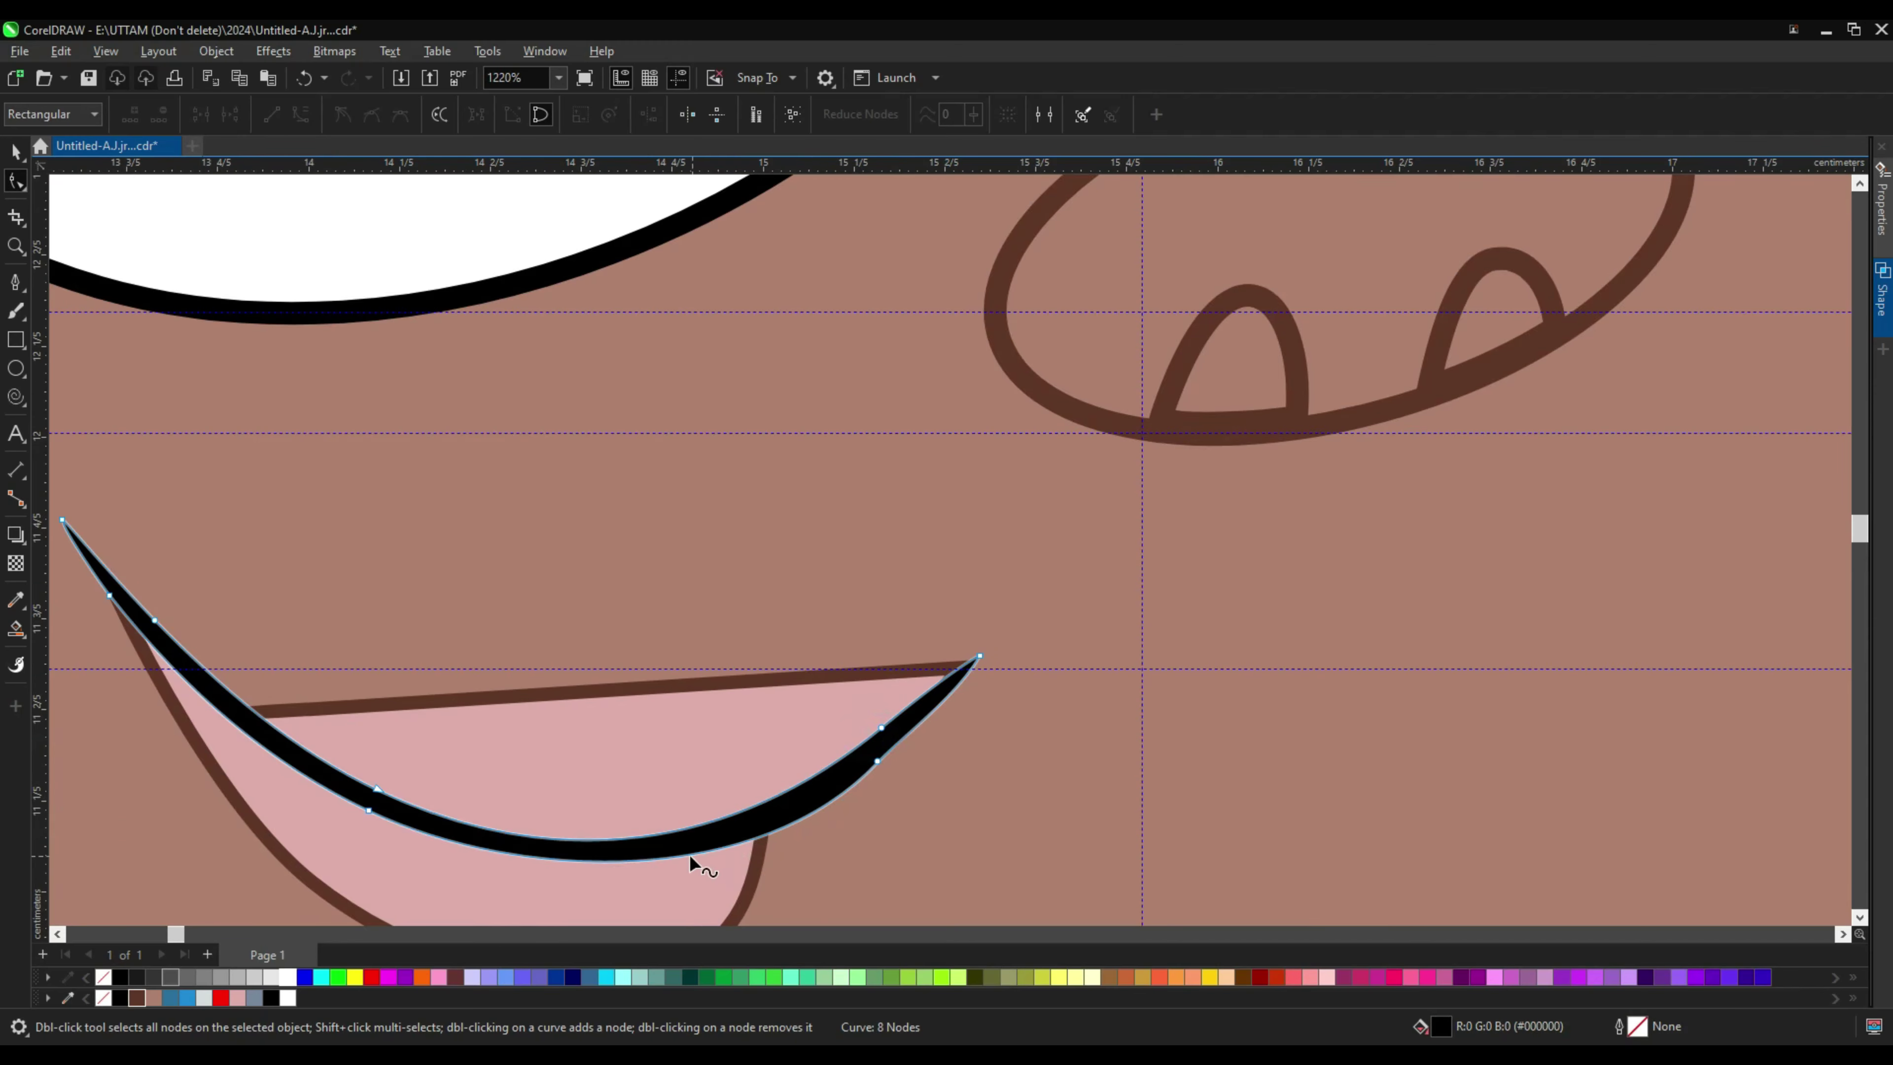
left_click_drag(774, 720, 906, 812)
left_click(935, 689)
scroll(936, 690, "up", 1)
left_click(969, 681)
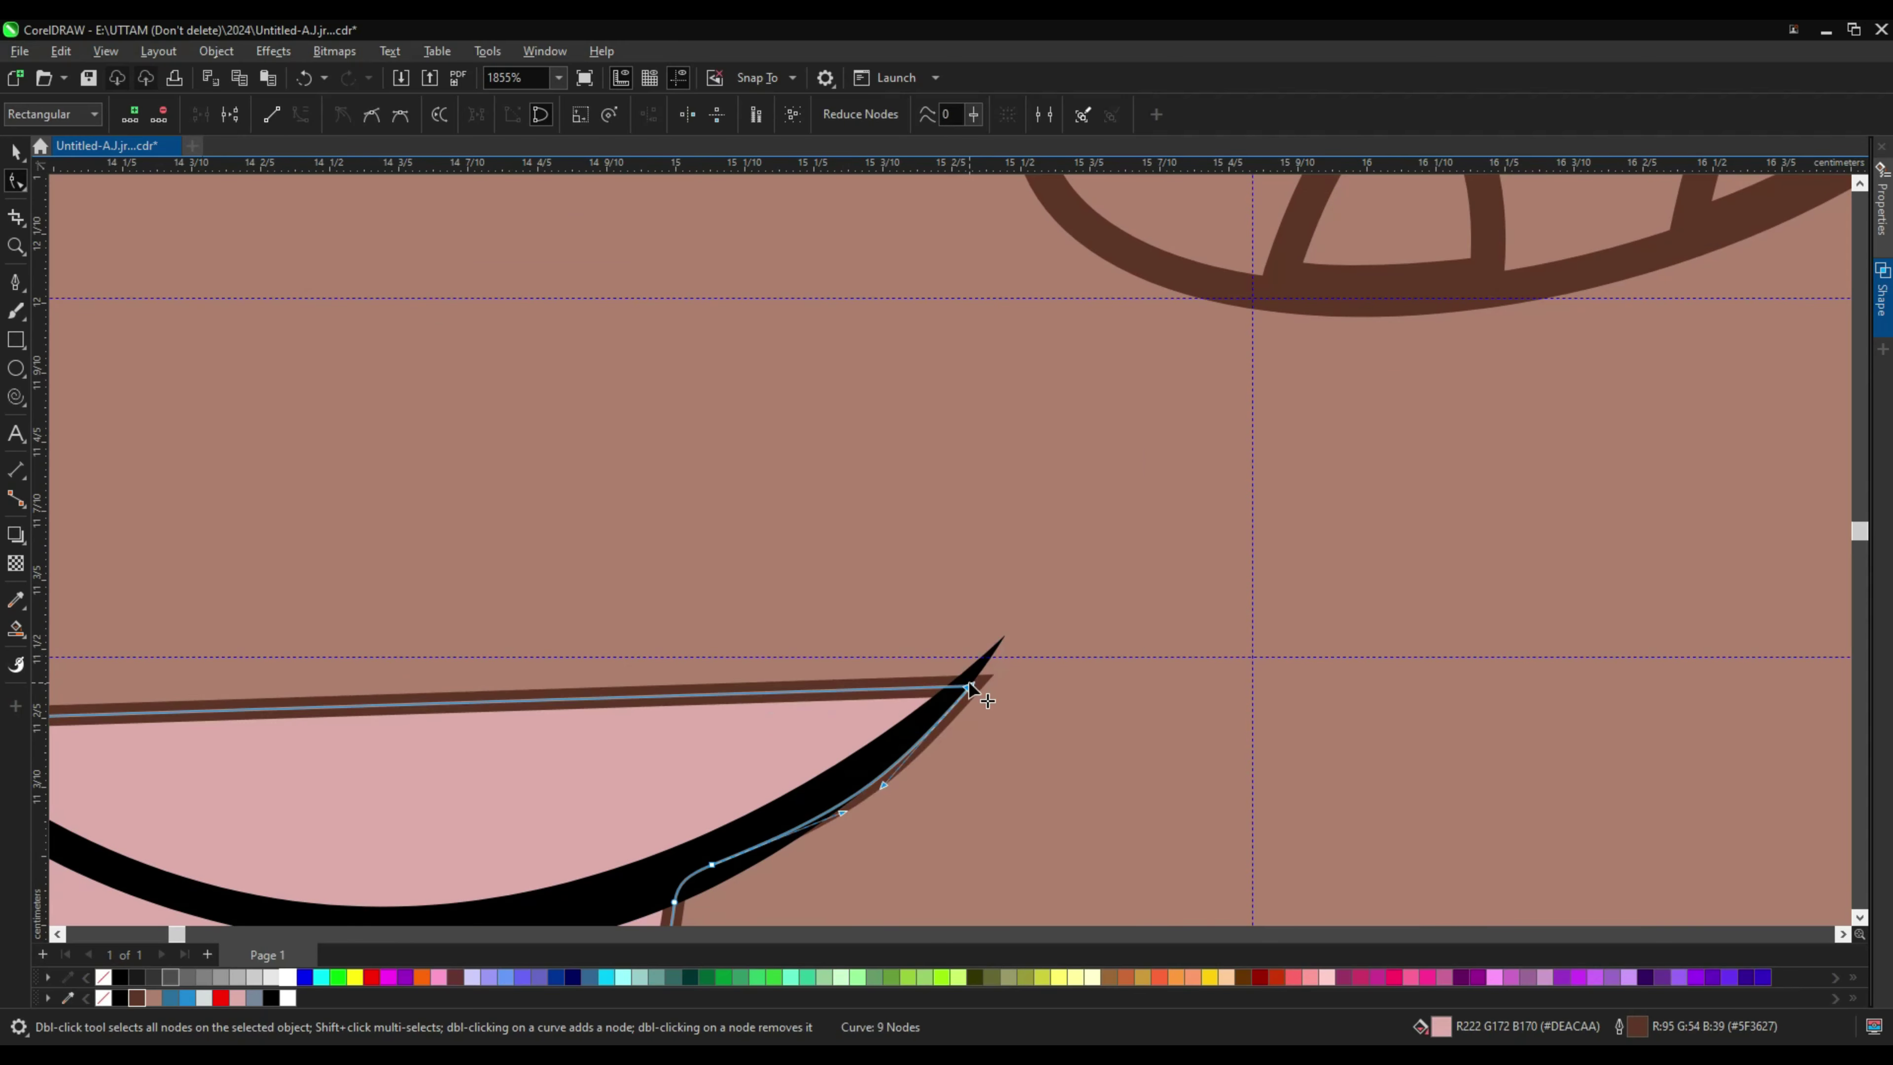
Step: Move the smile's left end node into place, then deselect the smile
scroll(820, 693, "down", 2)
scroll(857, 693, "up", 1)
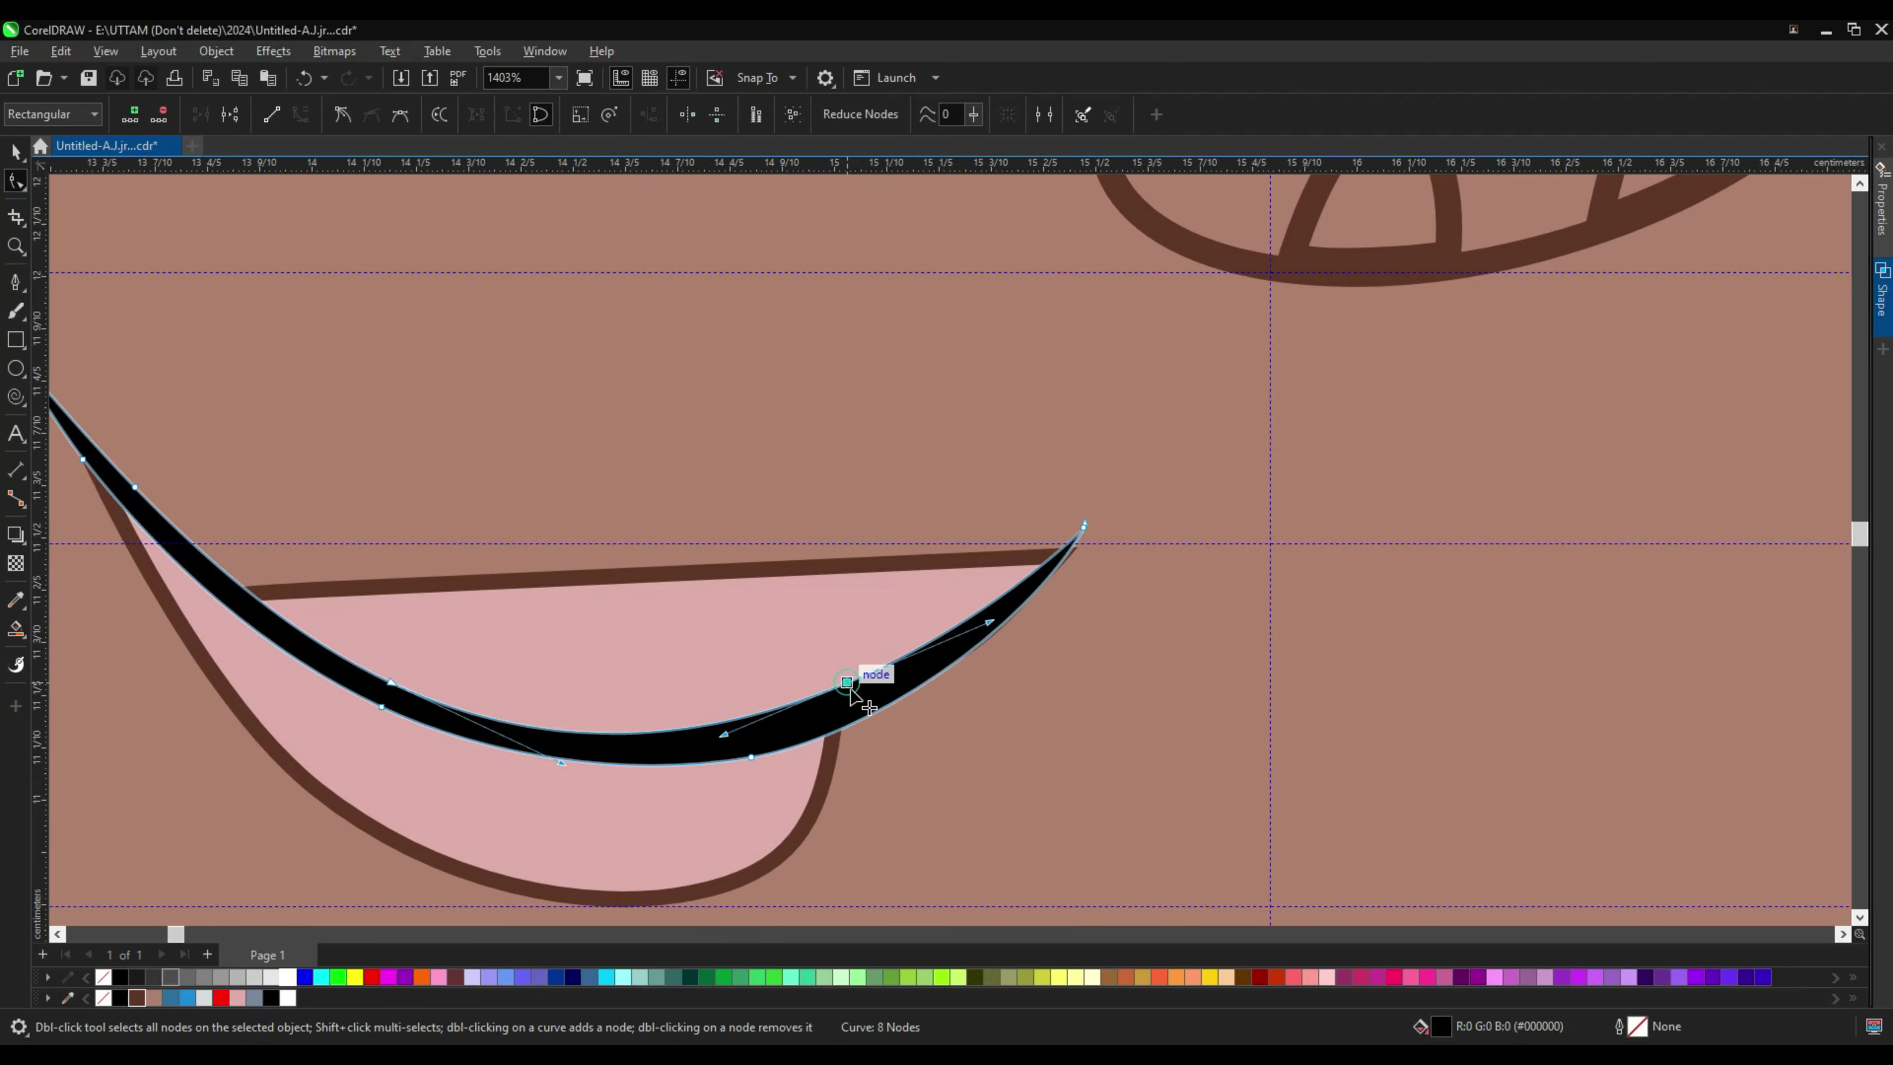
scroll(1070, 536, "down", 2)
scroll(456, 431, "up", 3)
left_click_drag(419, 468, 442, 513)
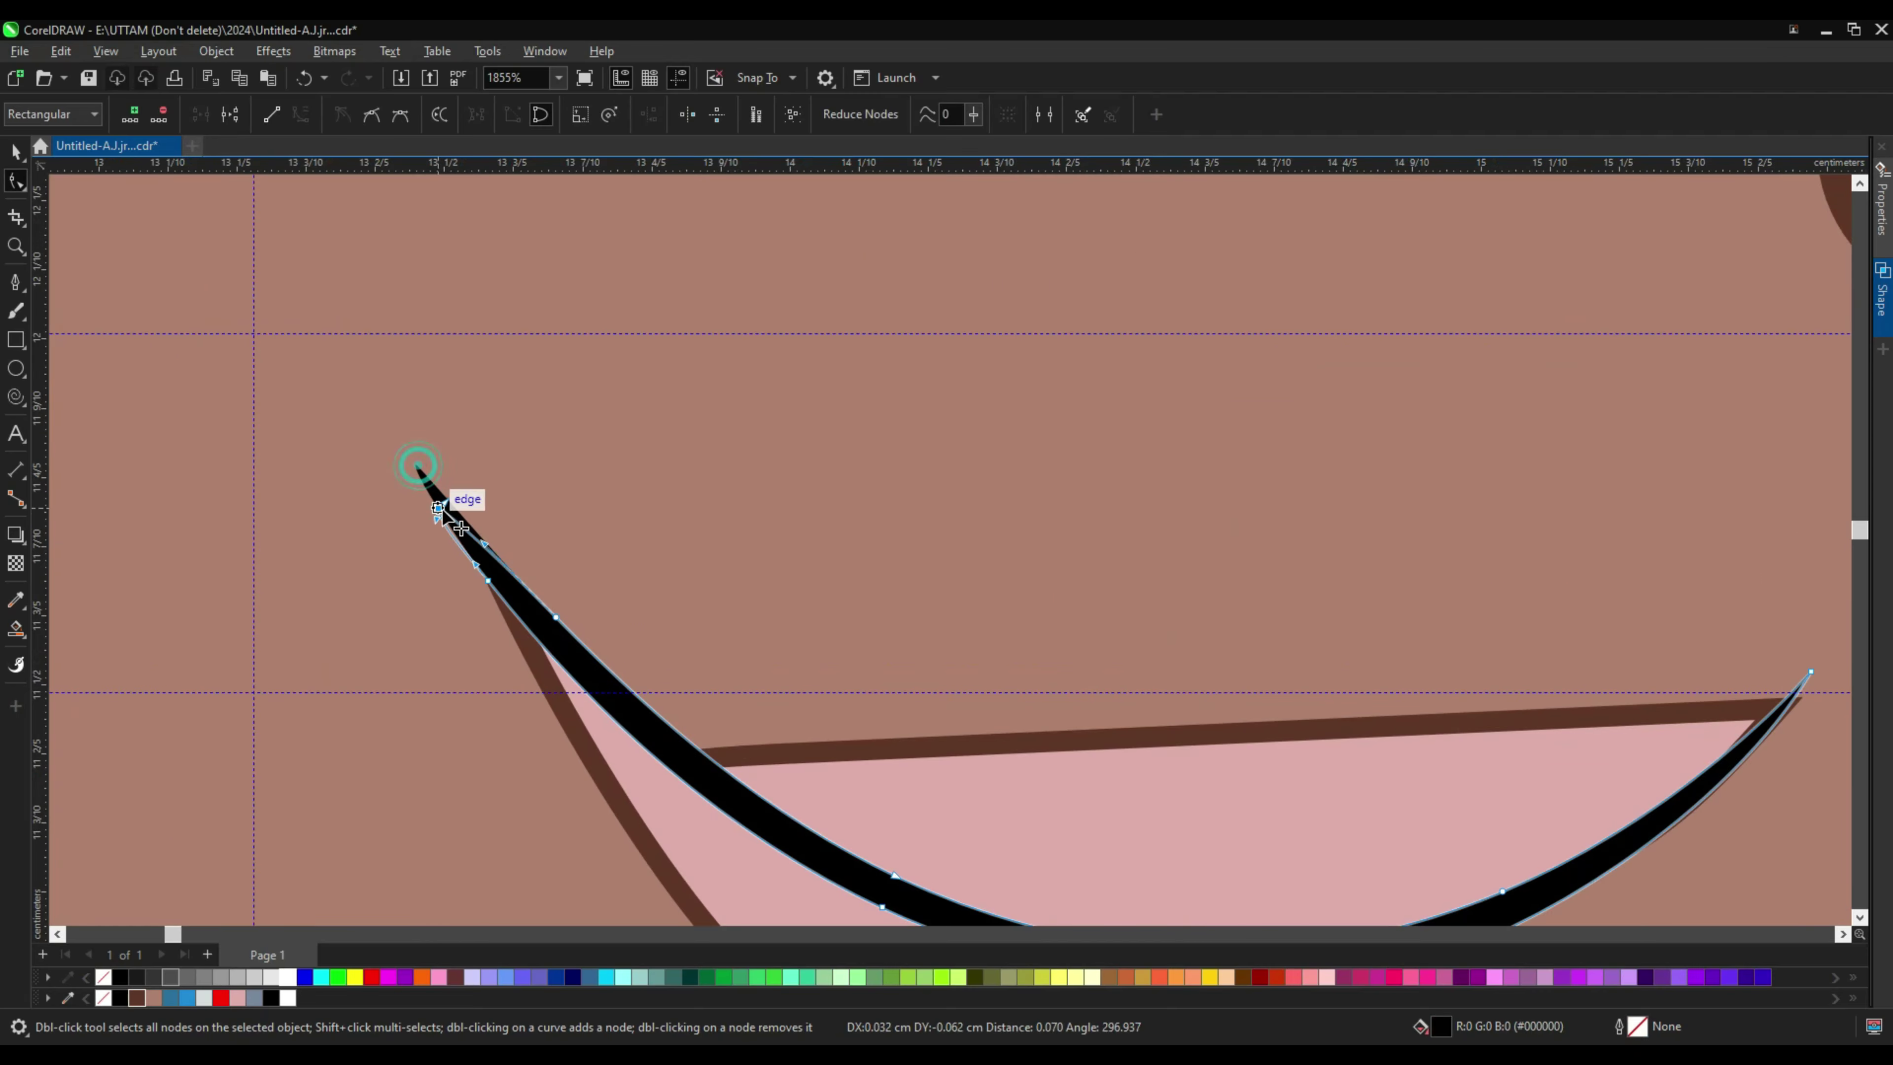
scroll(456, 522, "up", 1)
scroll(1508, 740, "down", 2)
scroll(1393, 626, "up", 3)
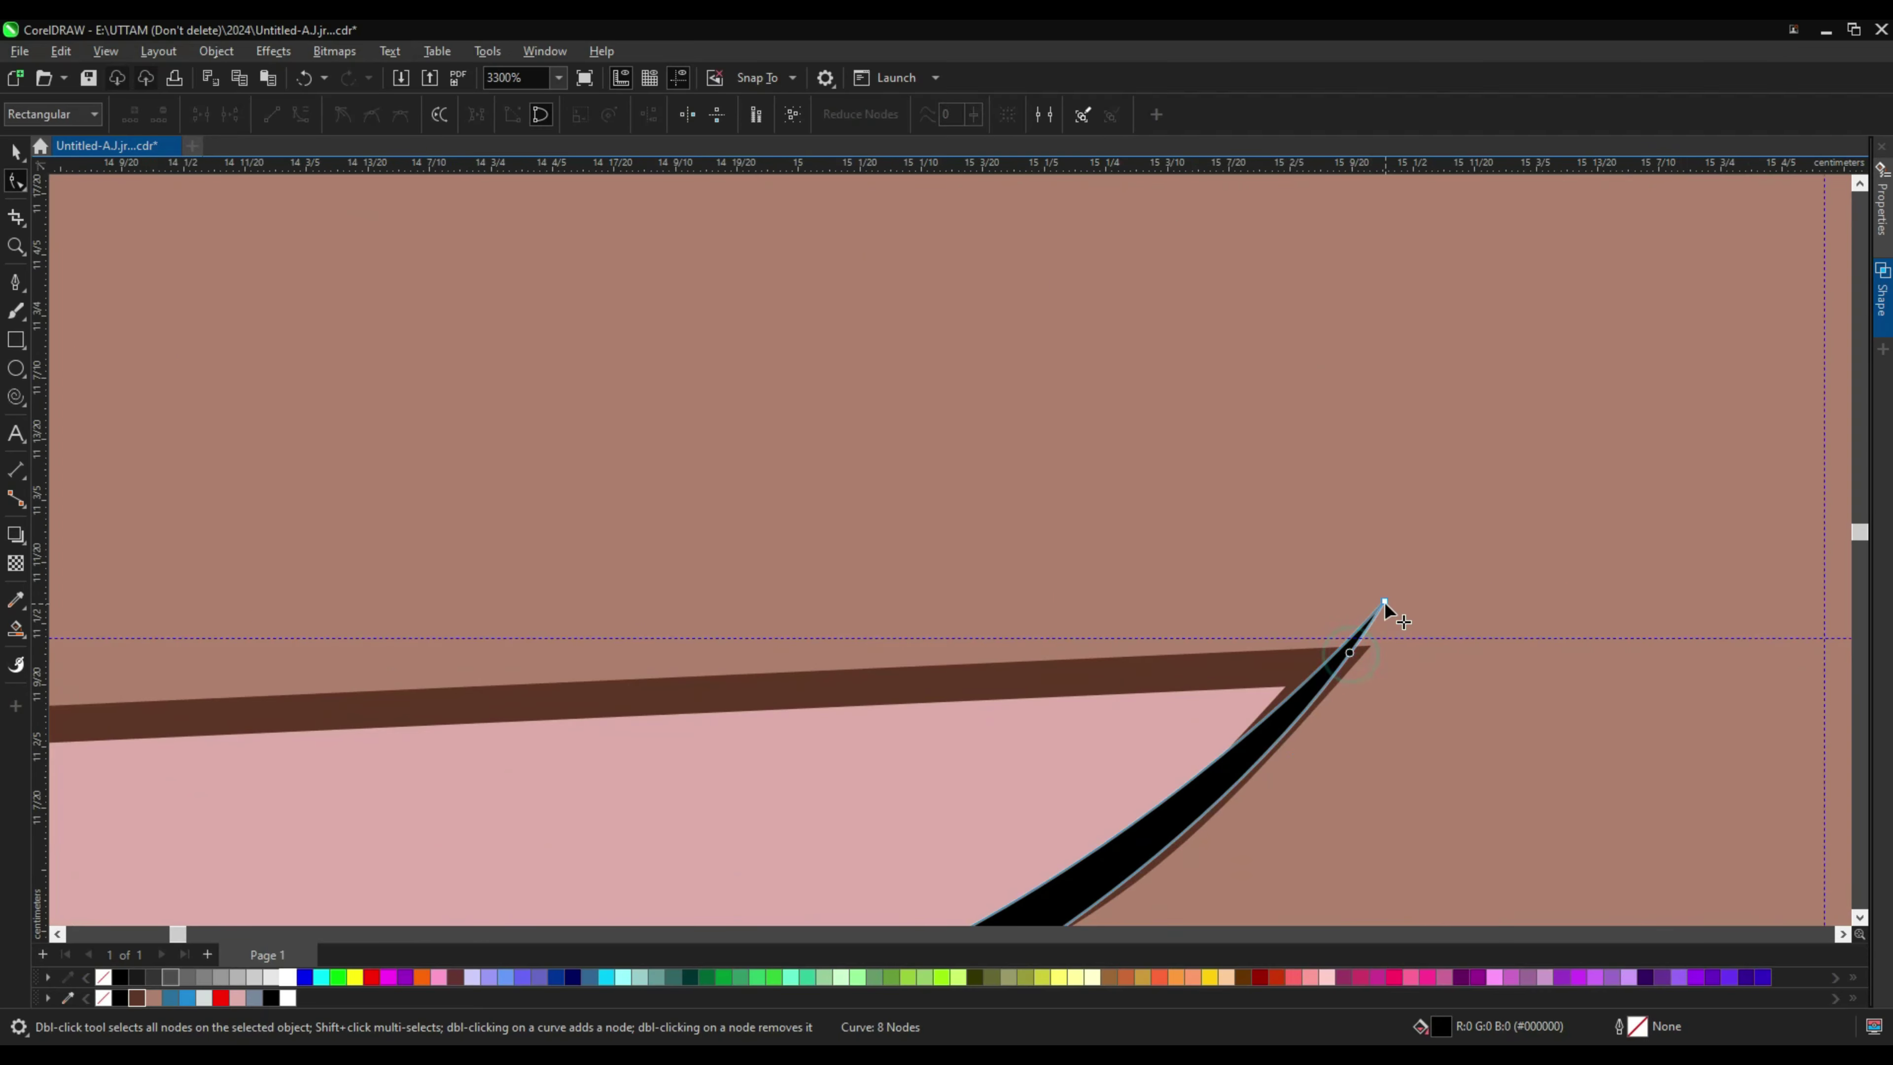
scroll(1379, 642, "down", 3)
scroll(1306, 683, "down", 2)
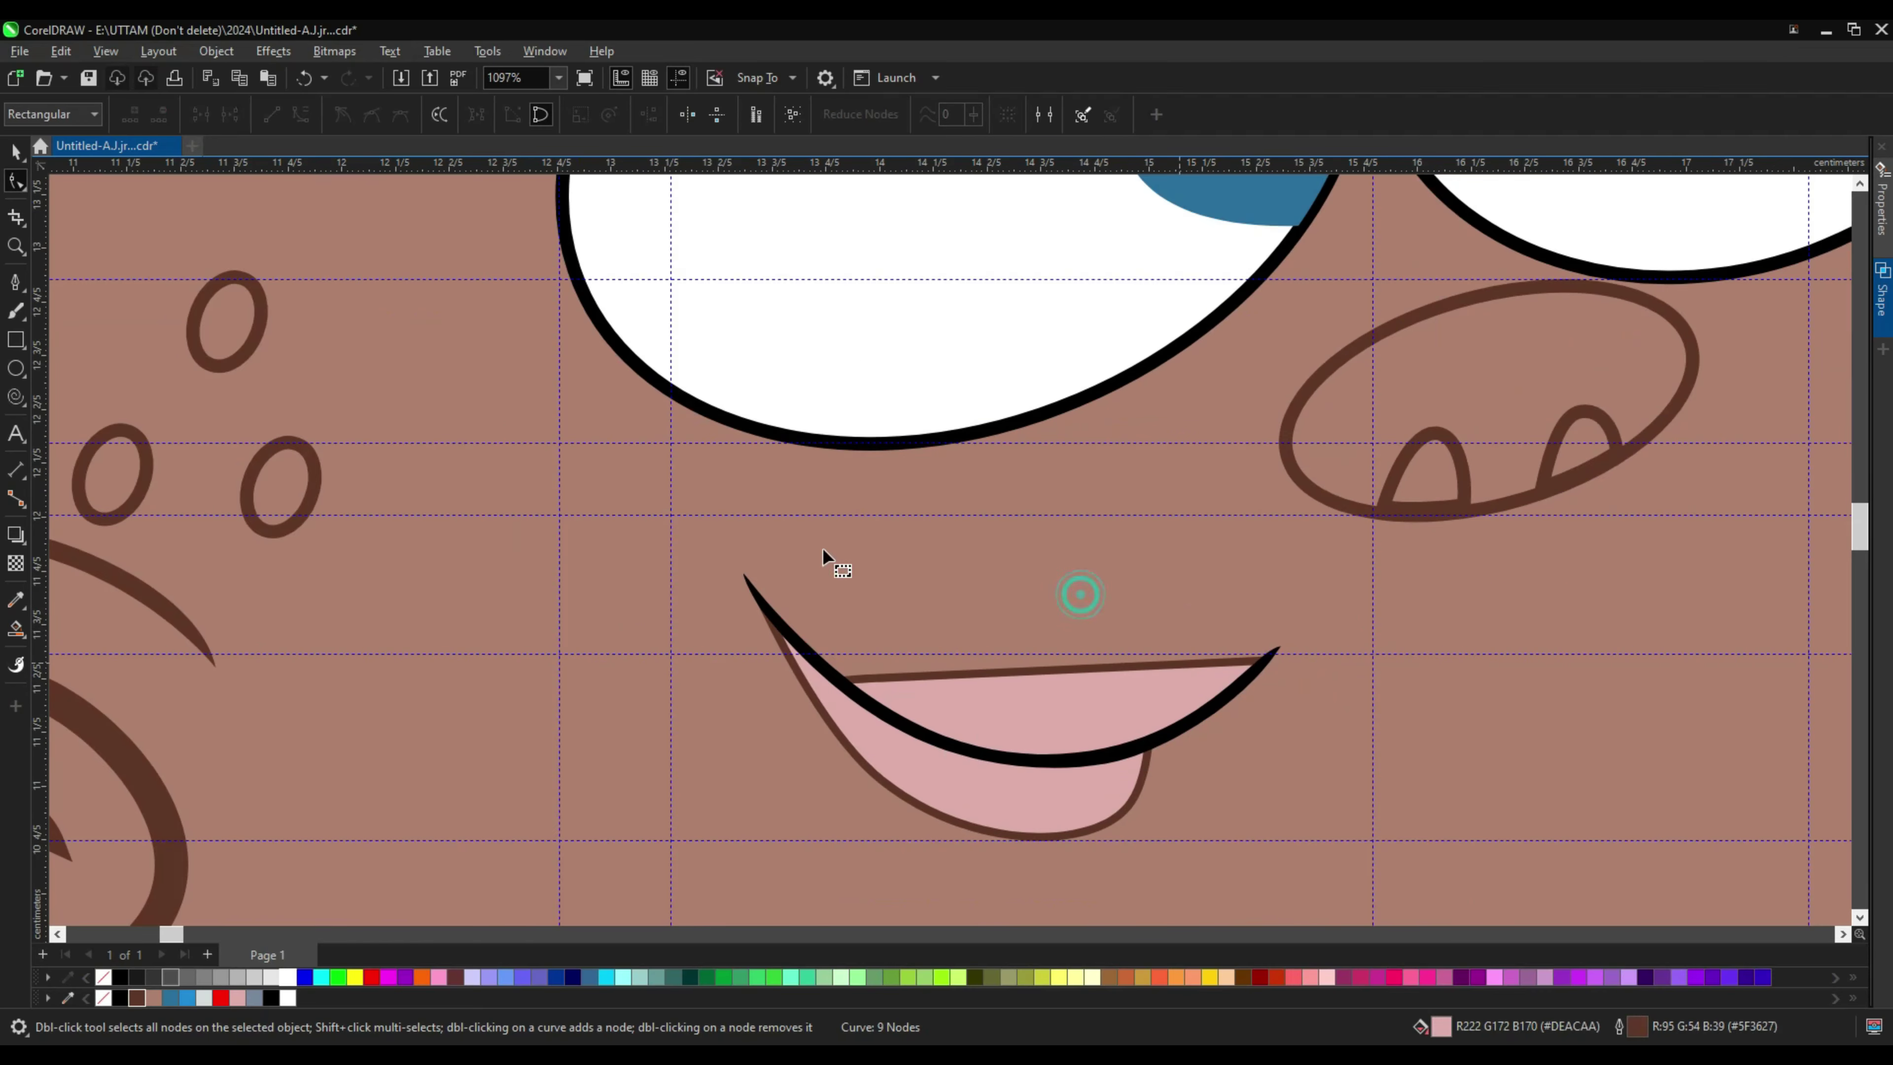
scroll(822, 547, "down", 2)
key("space")
left_click(110, 339)
scroll(793, 652, "down", 1)
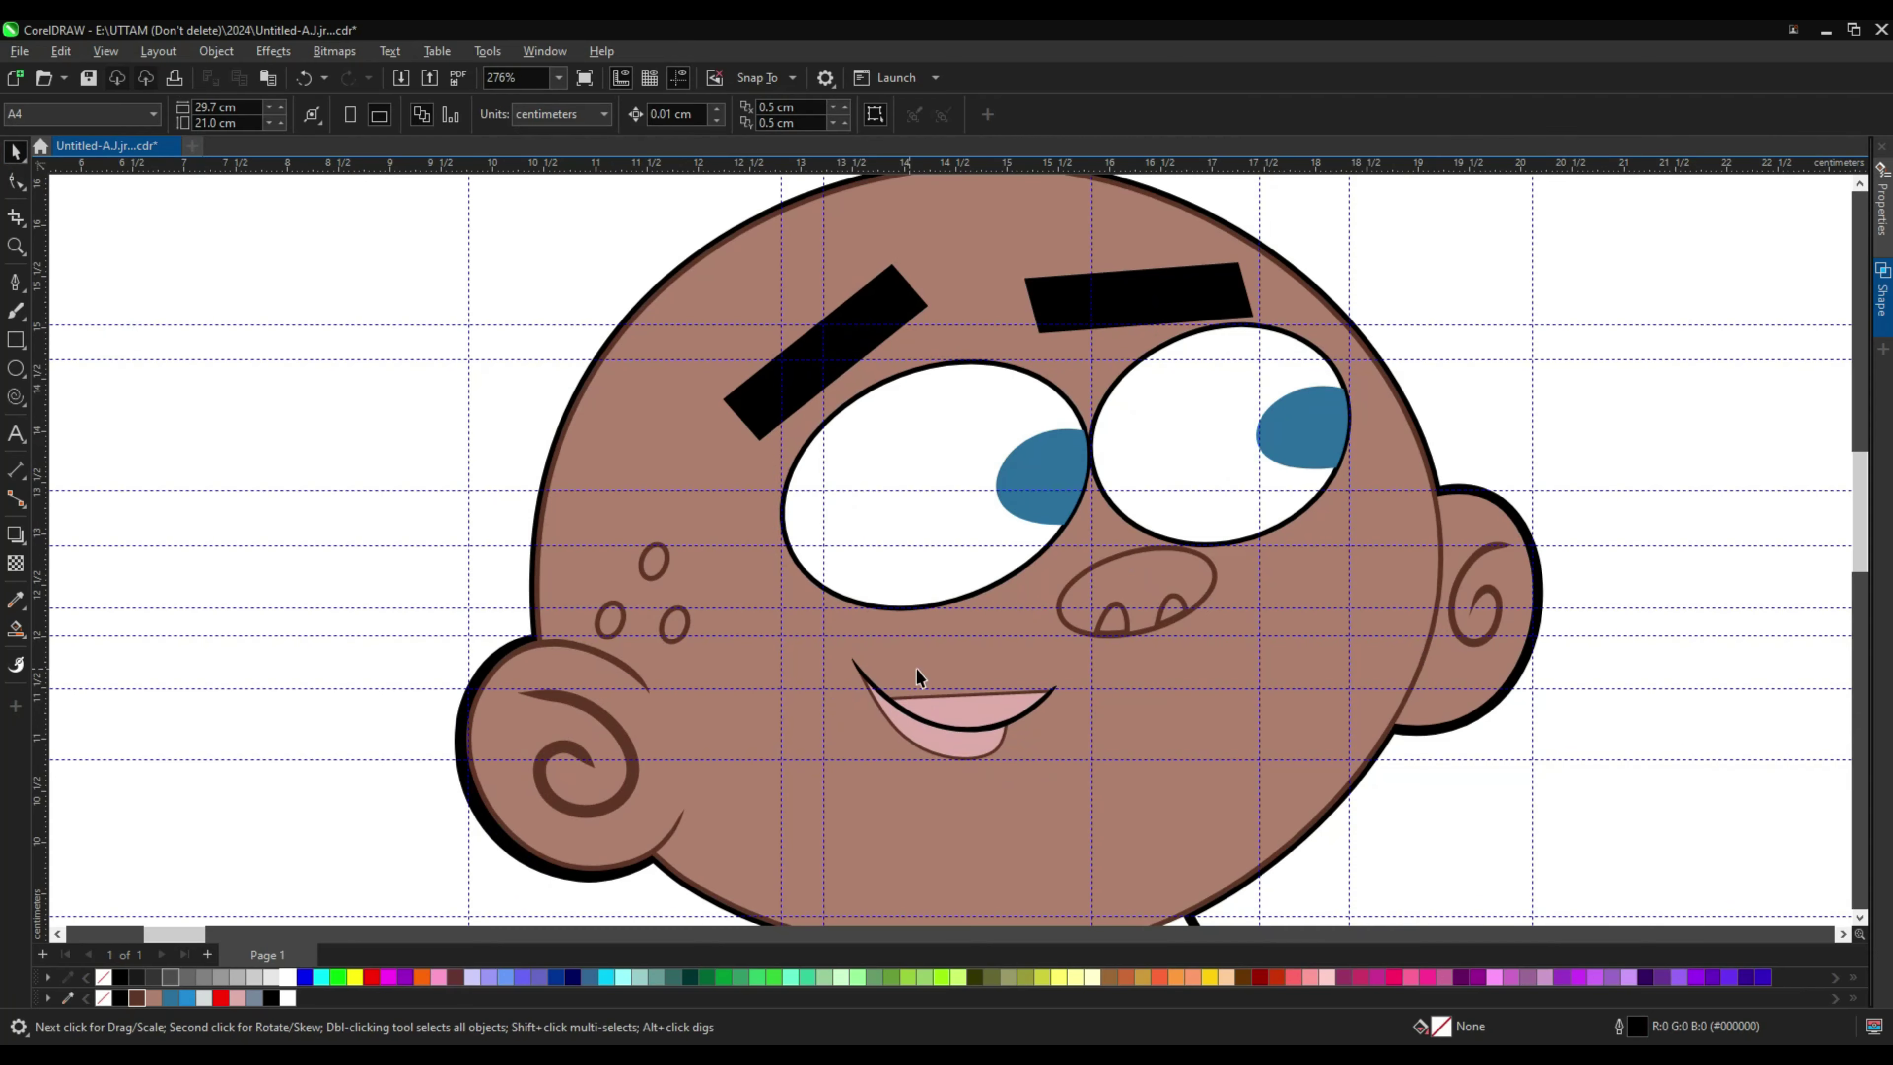
scroll(917, 675, "down", 1)
left_click(945, 724)
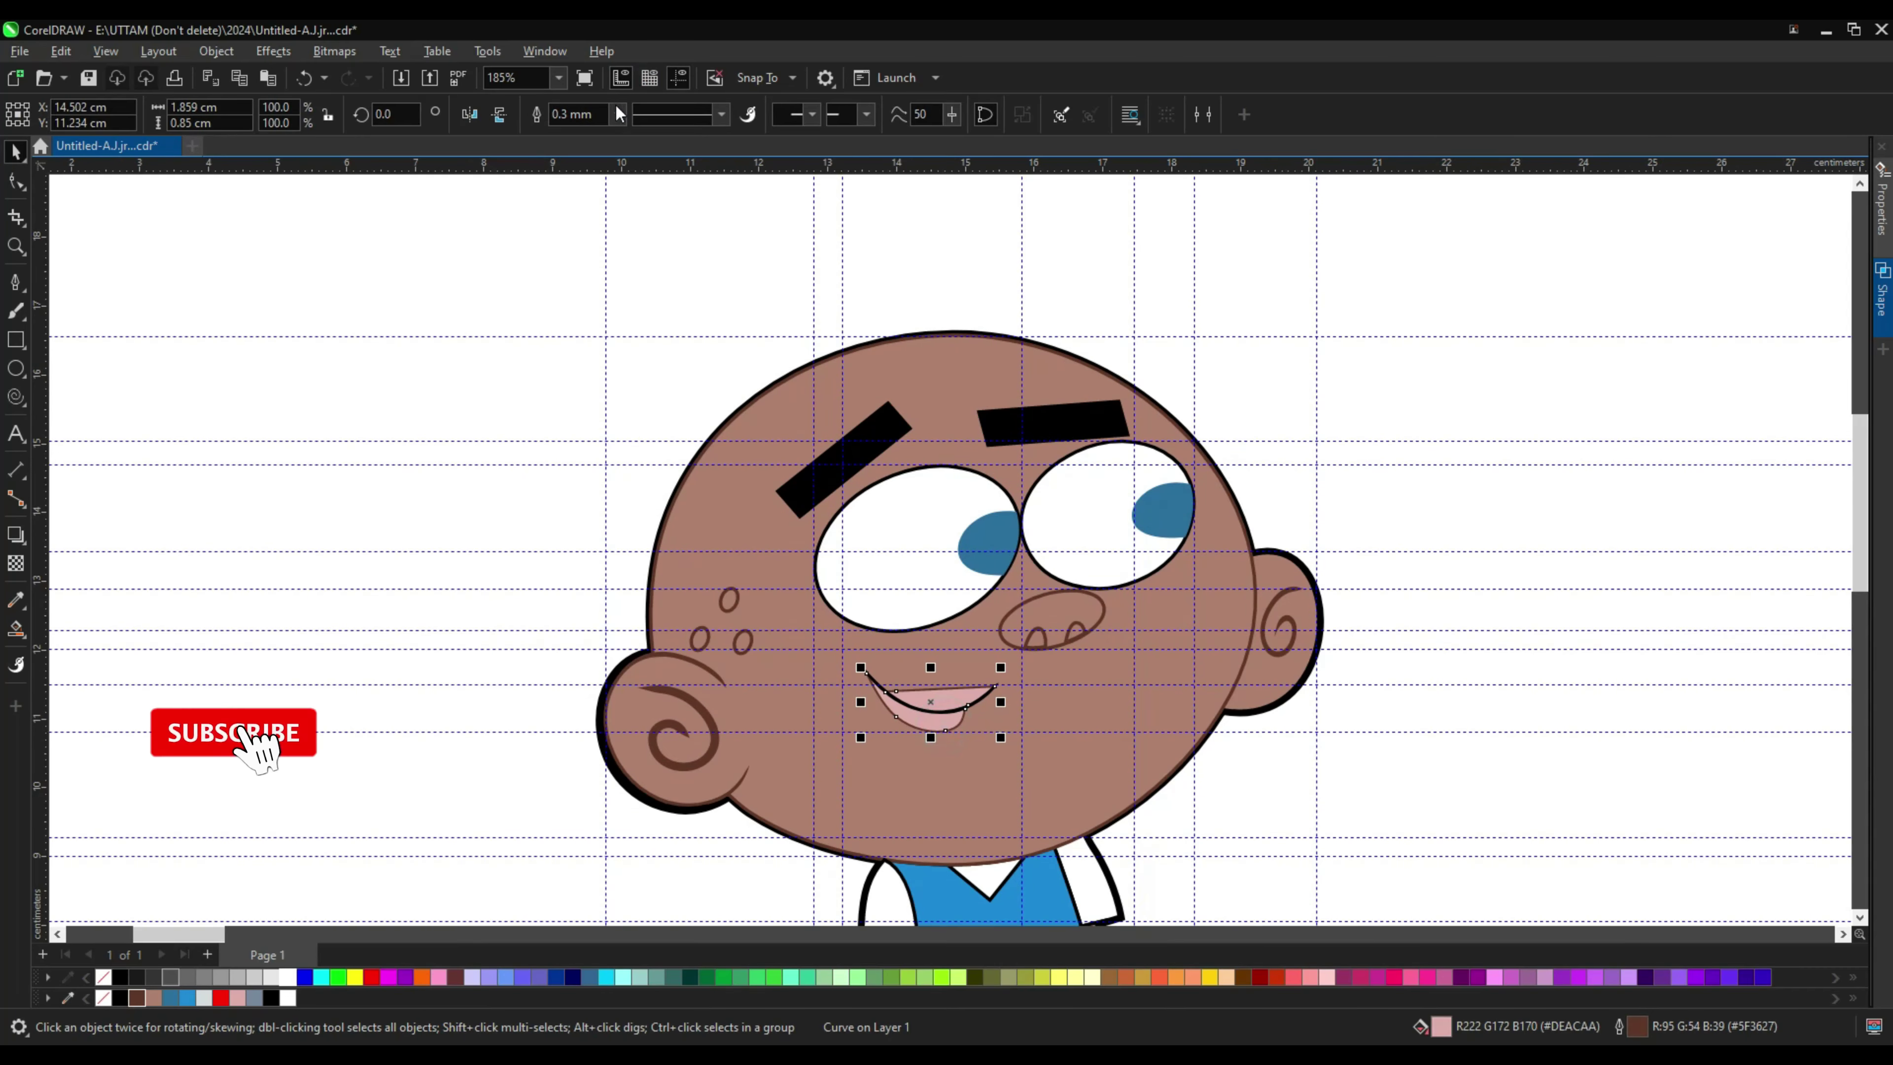
scroll(1237, 363, "down", 1)
left_click(1060, 450)
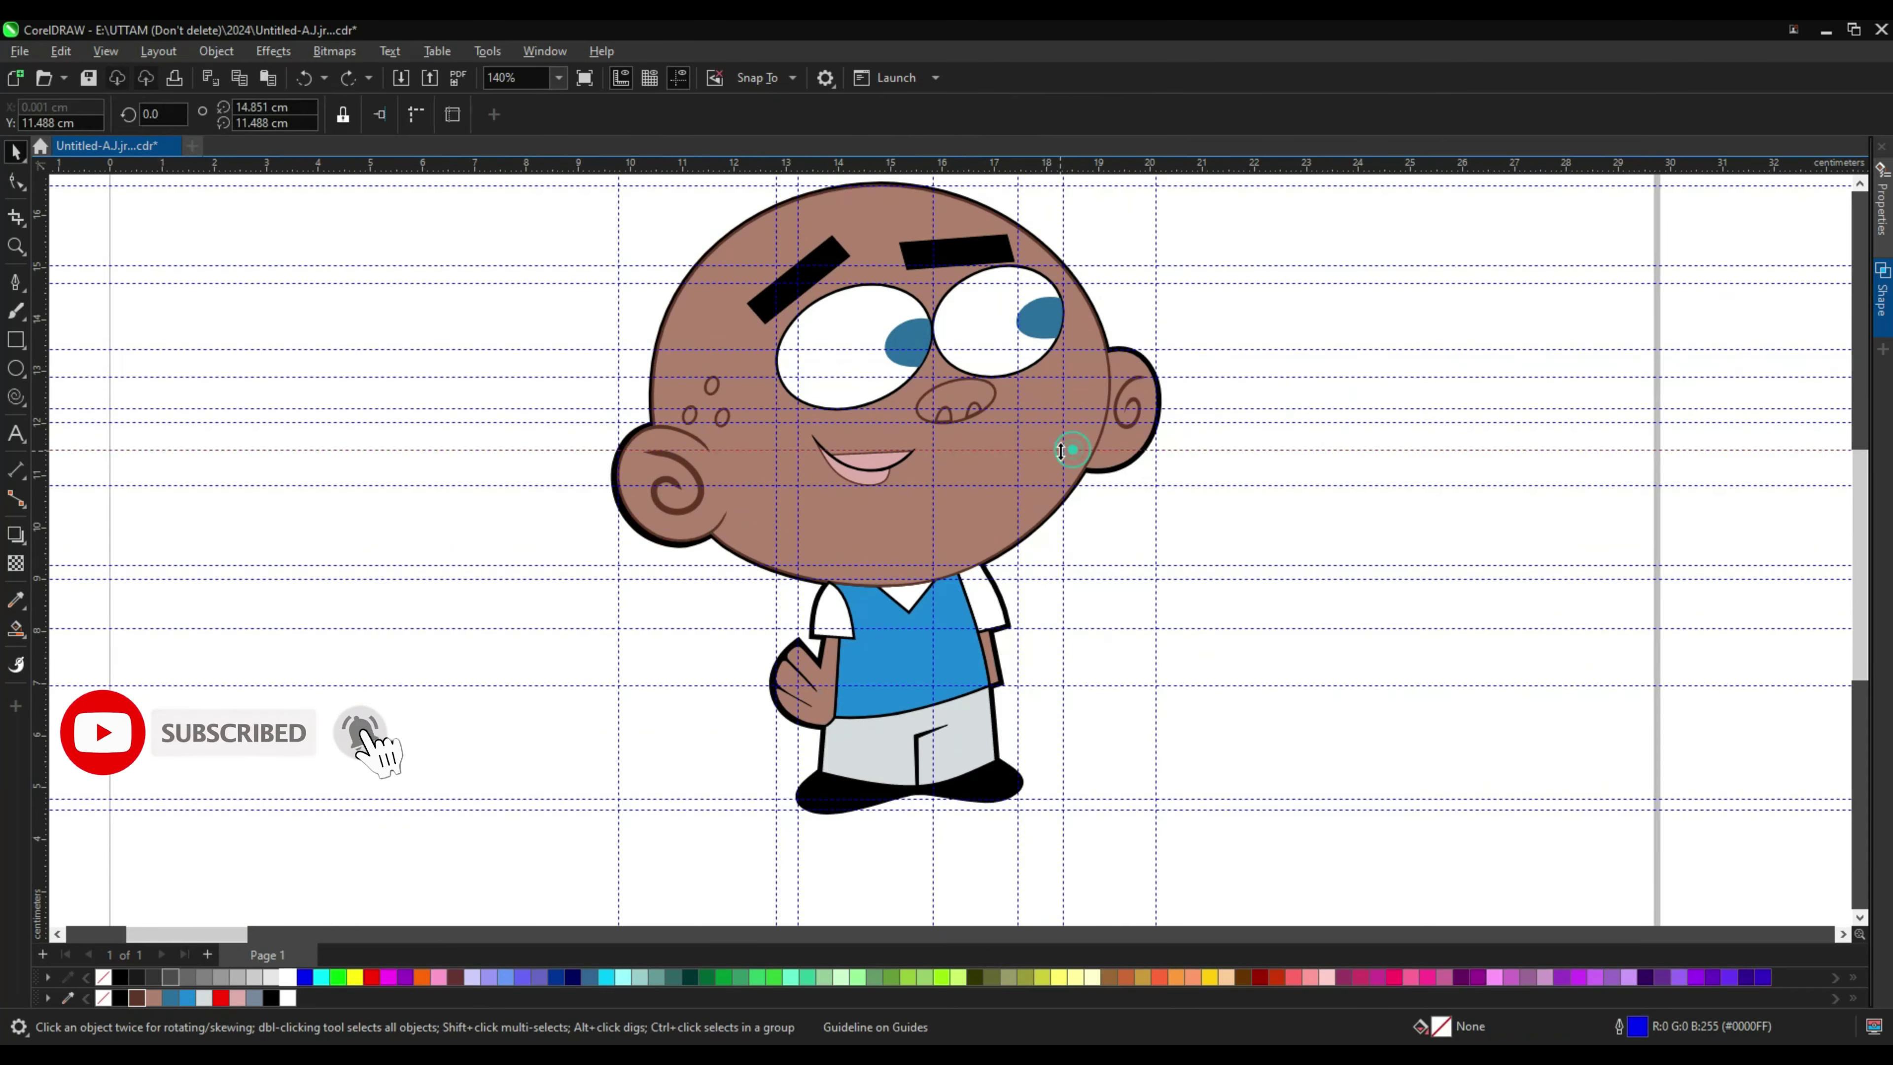
left_click(618, 113)
left_click(570, 113)
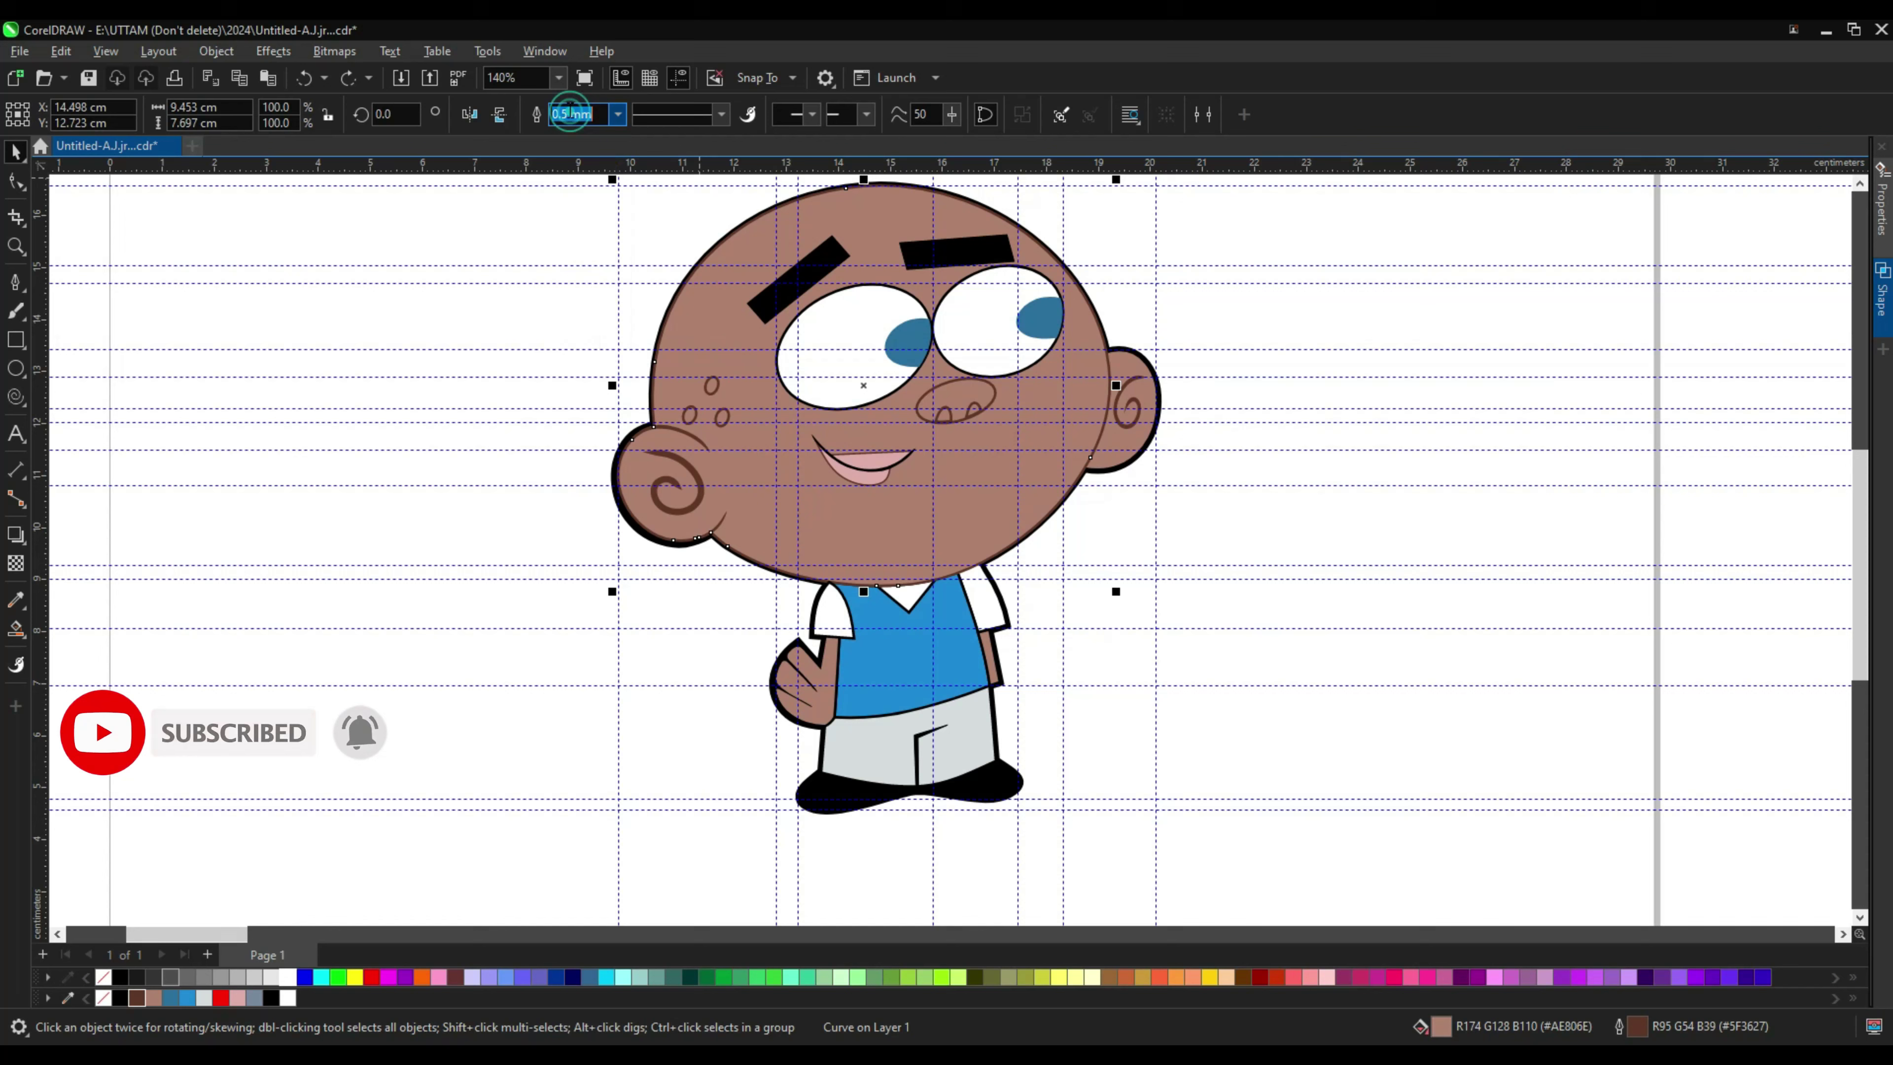
left_click(1143, 322)
scroll(1019, 507, "up", 1)
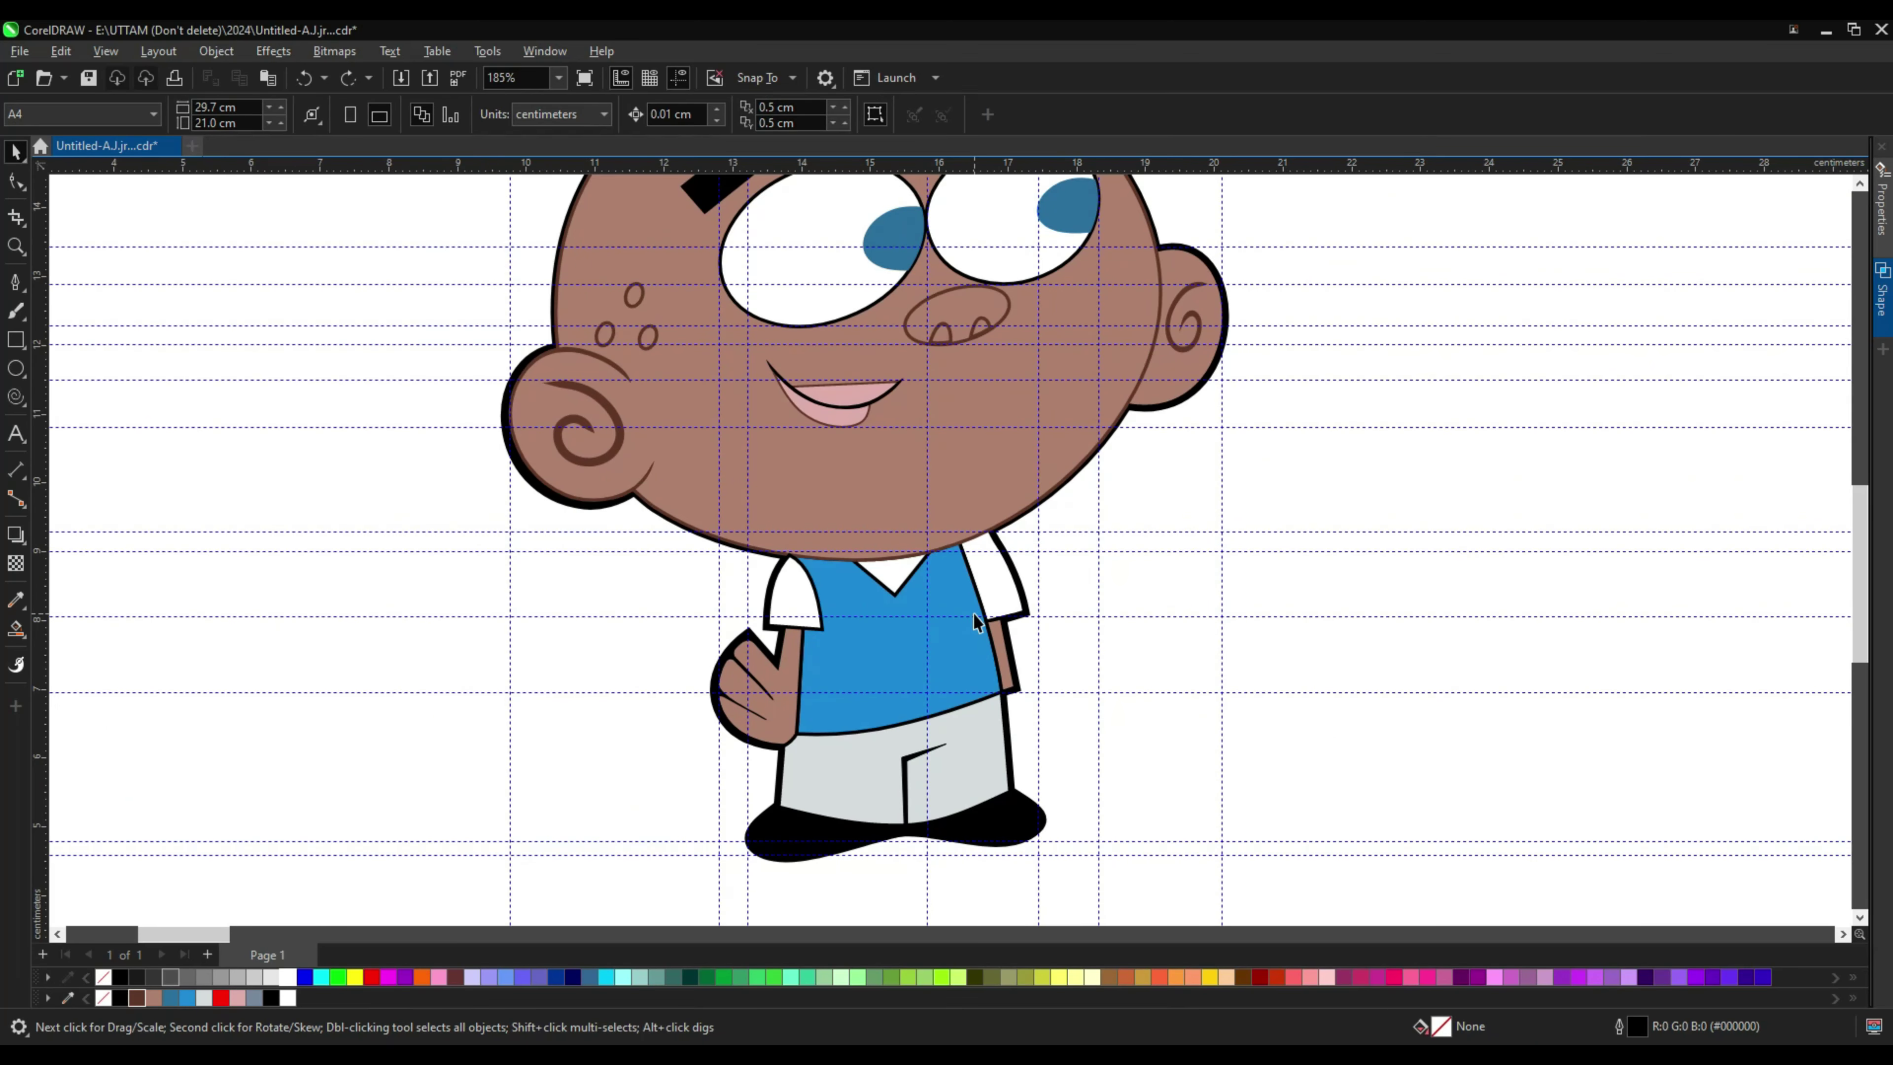
Step: Recolour the shoe's outline with a colour eyedropped from the drawing
left_click(800, 820)
double_click(1631, 1029)
left_click(1182, 379)
left_click(1305, 673)
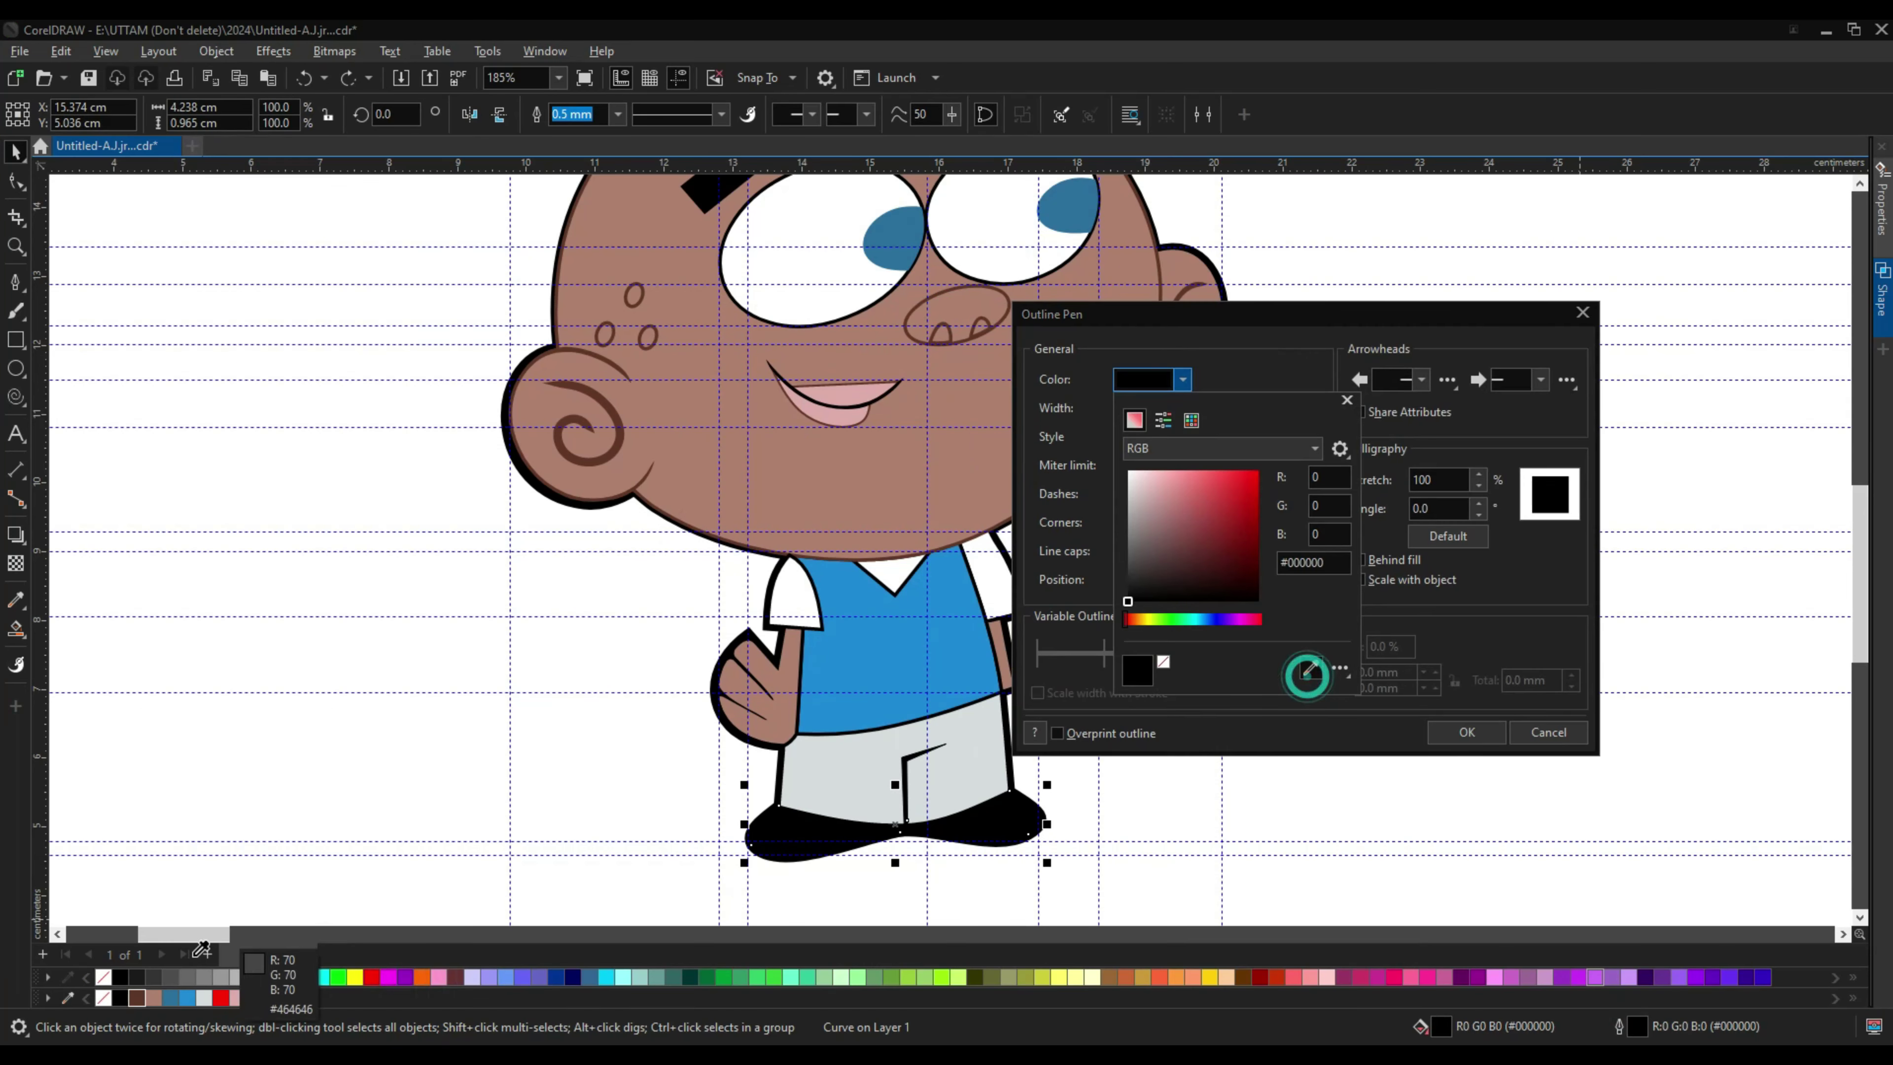
left_click(157, 985)
left_click(1466, 731)
left_click(1185, 602)
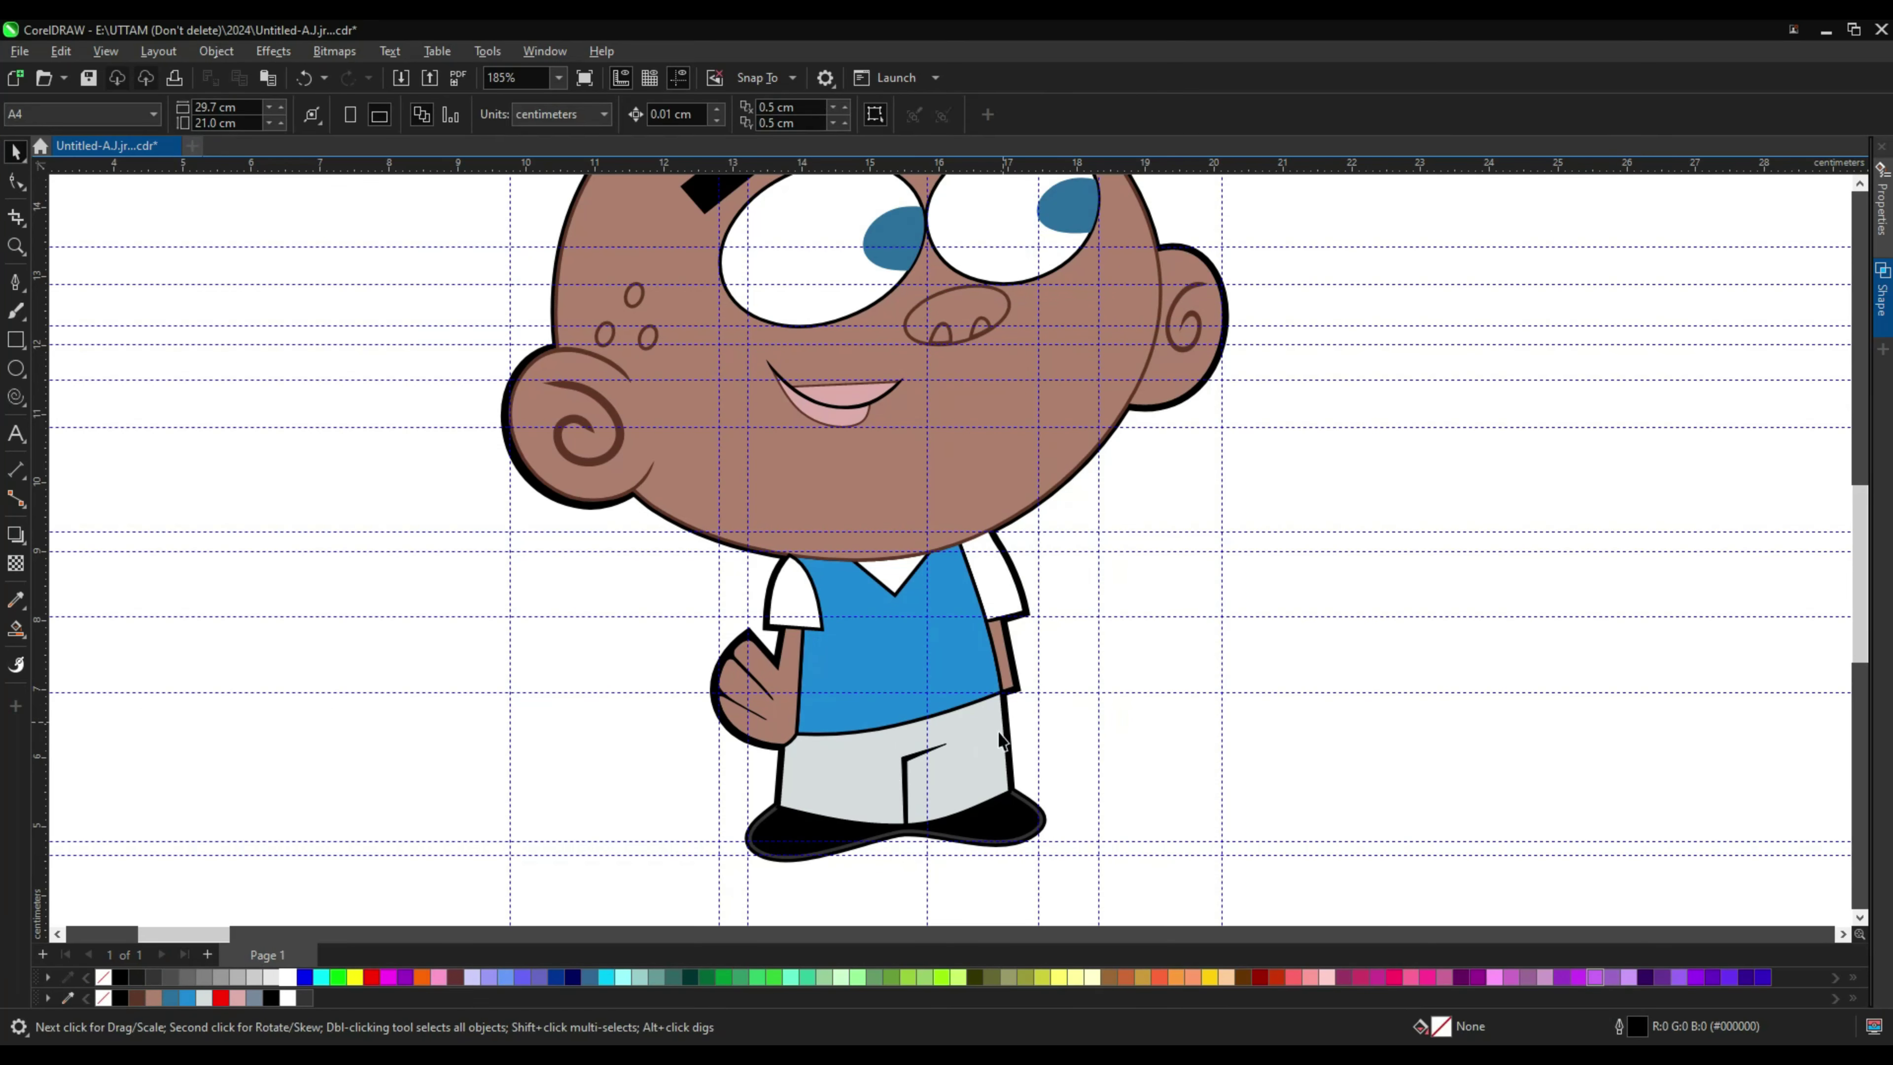
Step: Select the left eye and cheek freckles, toggling the freckles between rotate and resize handles
scroll(1000, 740, "down", 2)
left_click(867, 409)
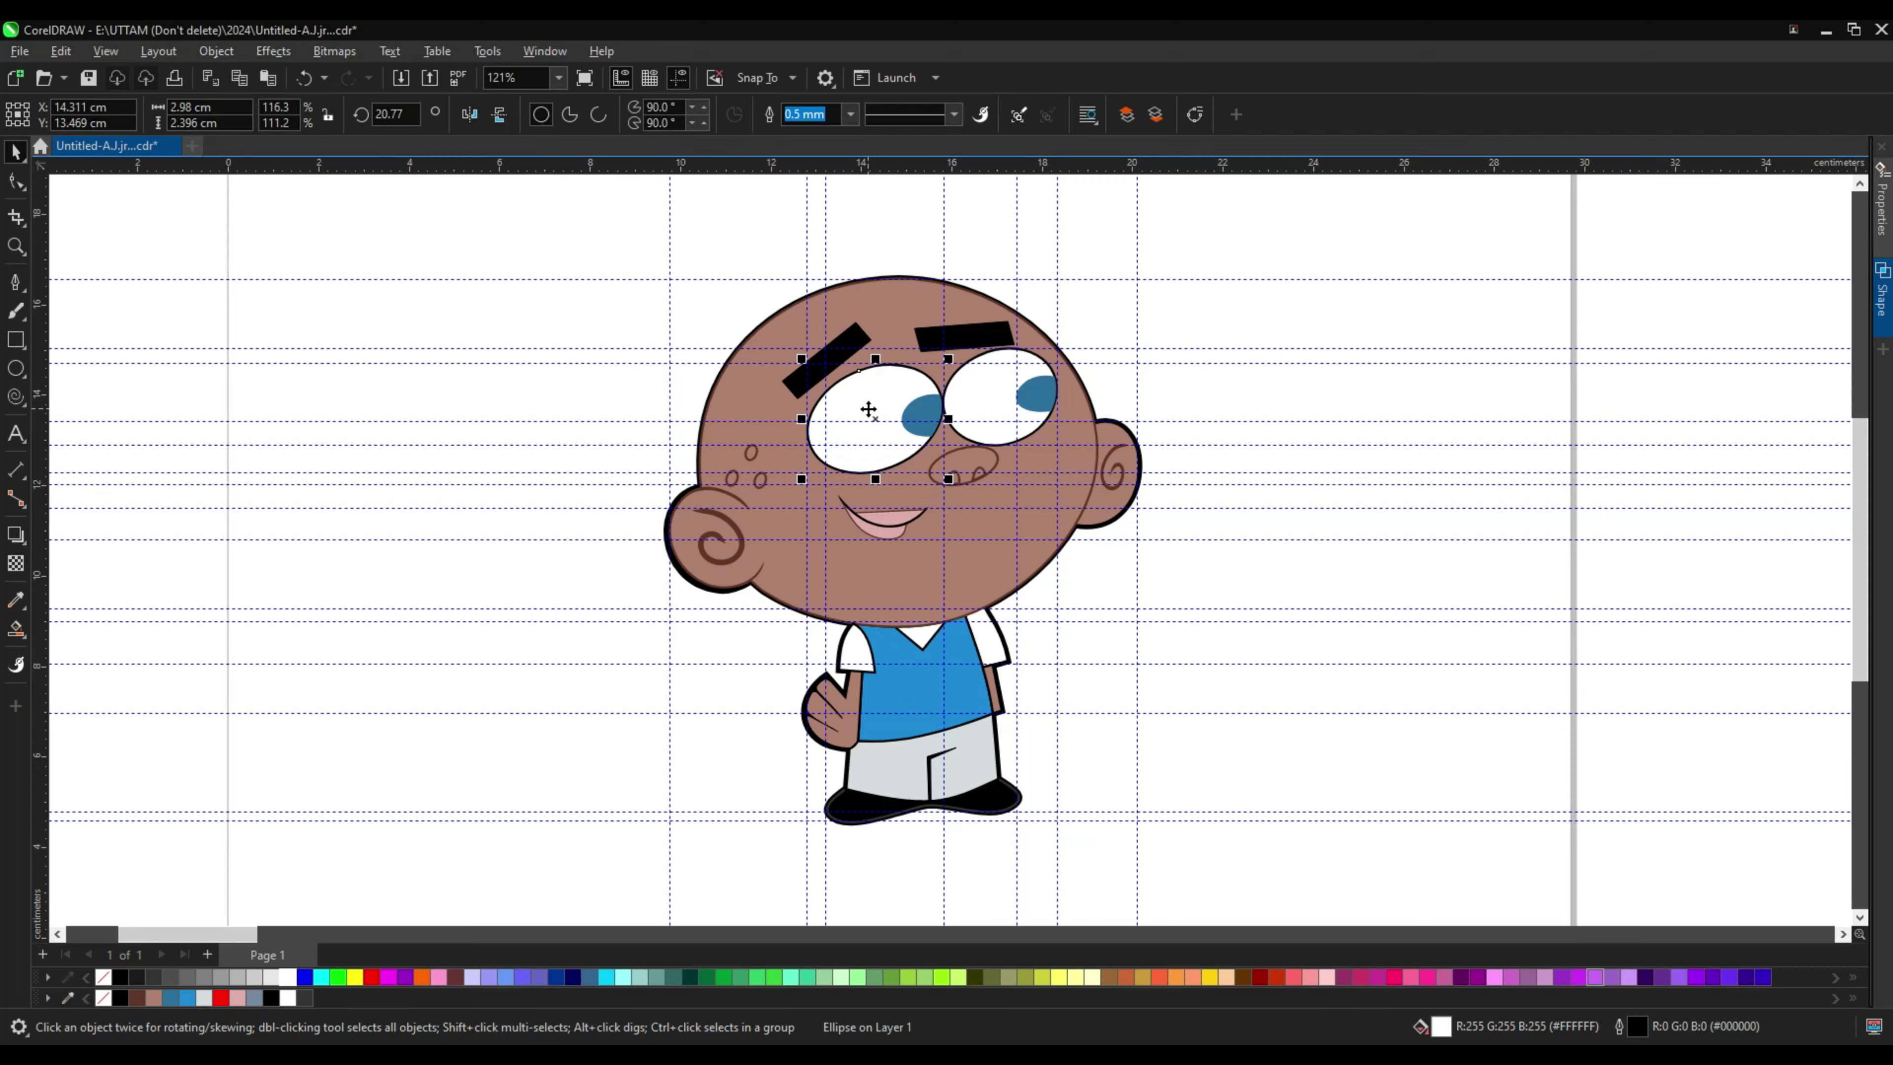
left_click(750, 452)
scroll(820, 447, "up", 4)
left_click(866, 402)
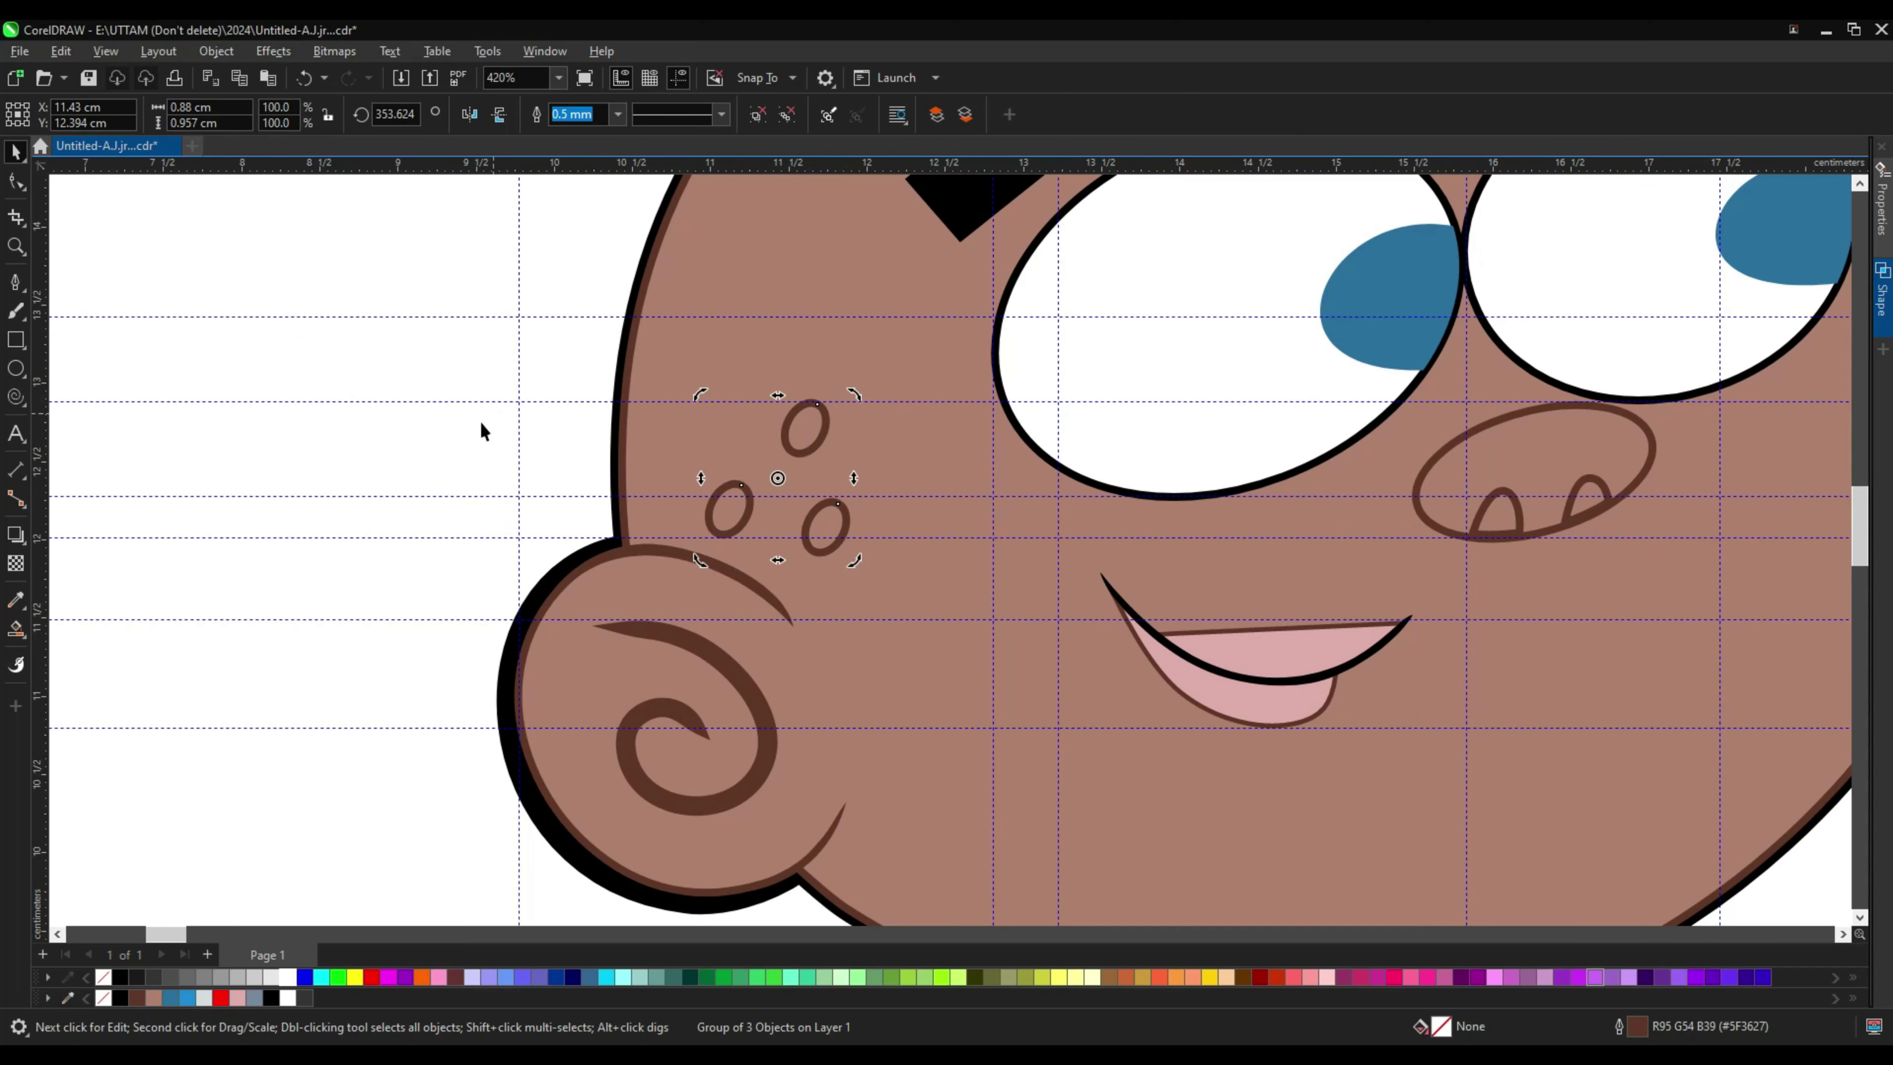
scroll(865, 559, "up", 2)
left_click(801, 543)
scroll(795, 550, "down", 3)
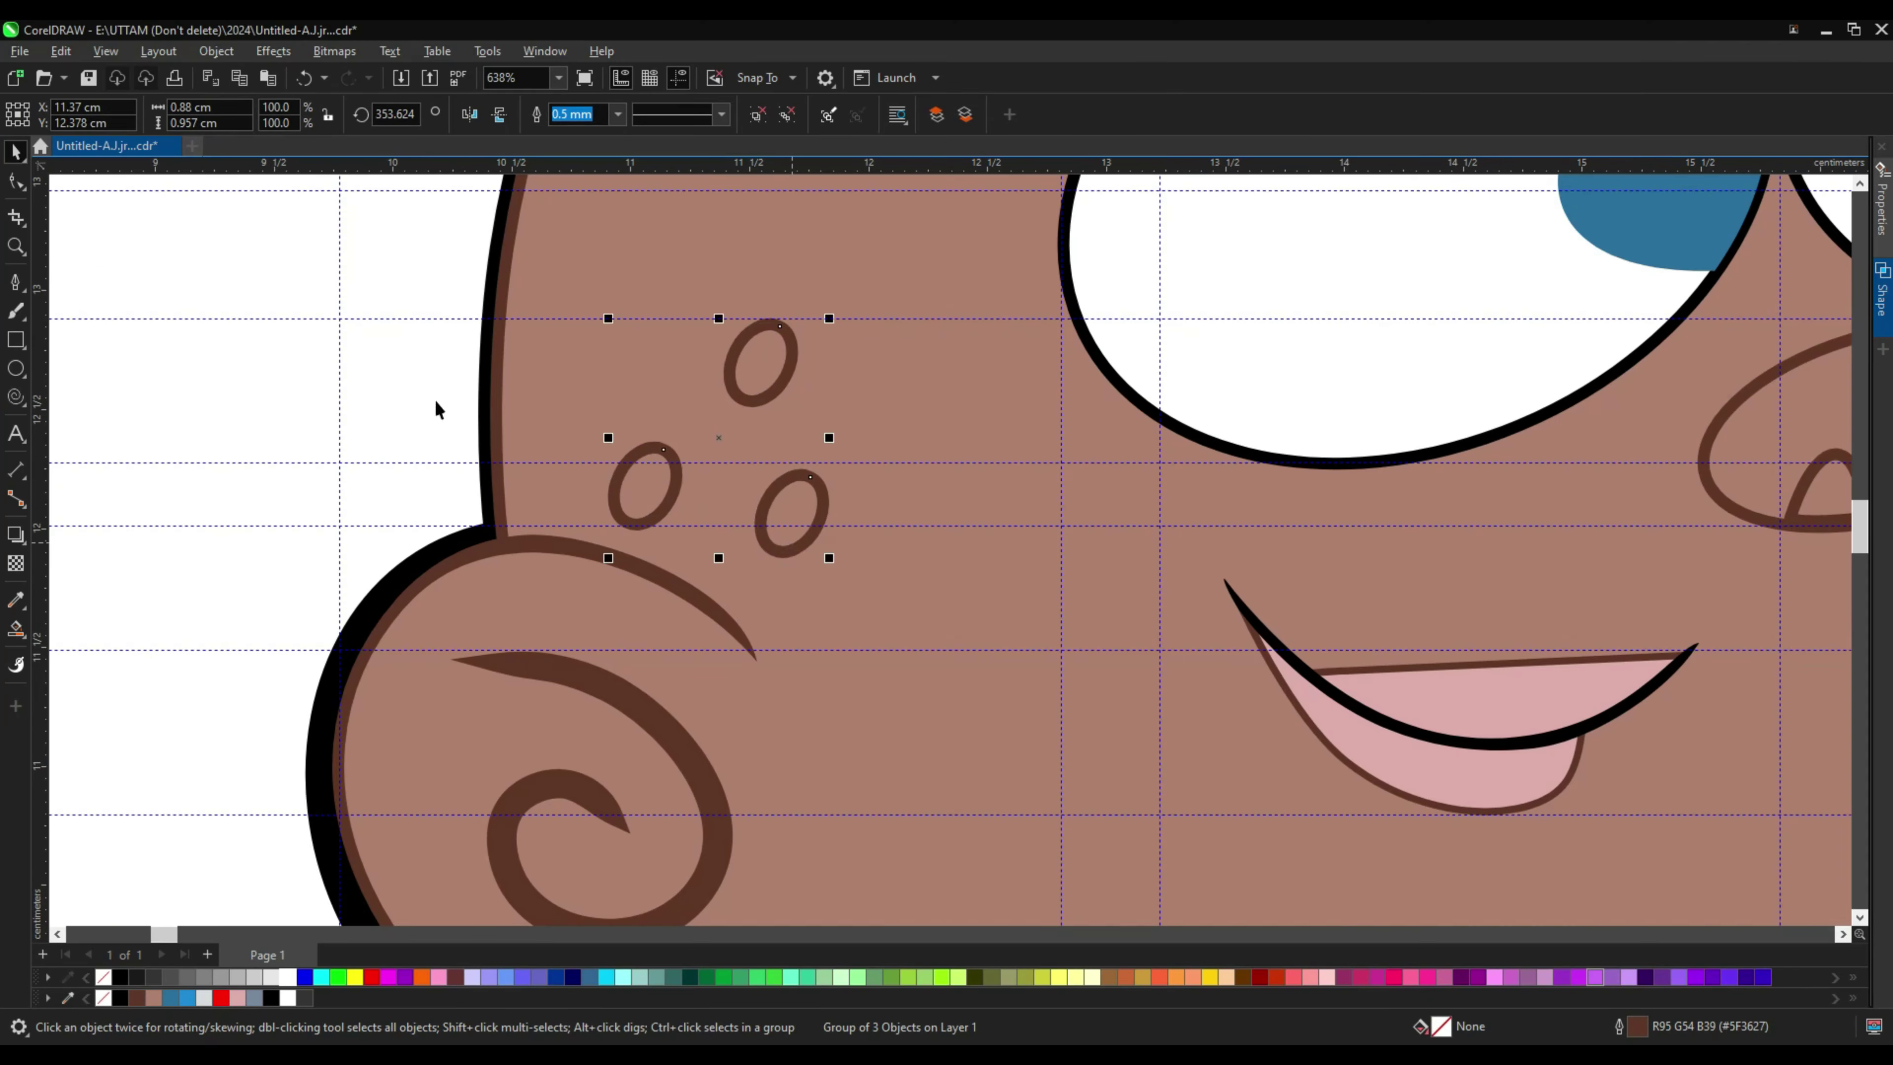
scroll(436, 410, "down", 4)
Step: Convert the left and right eyebrow rectangles to curves
left_click_drag(1239, 718, 1255, 803)
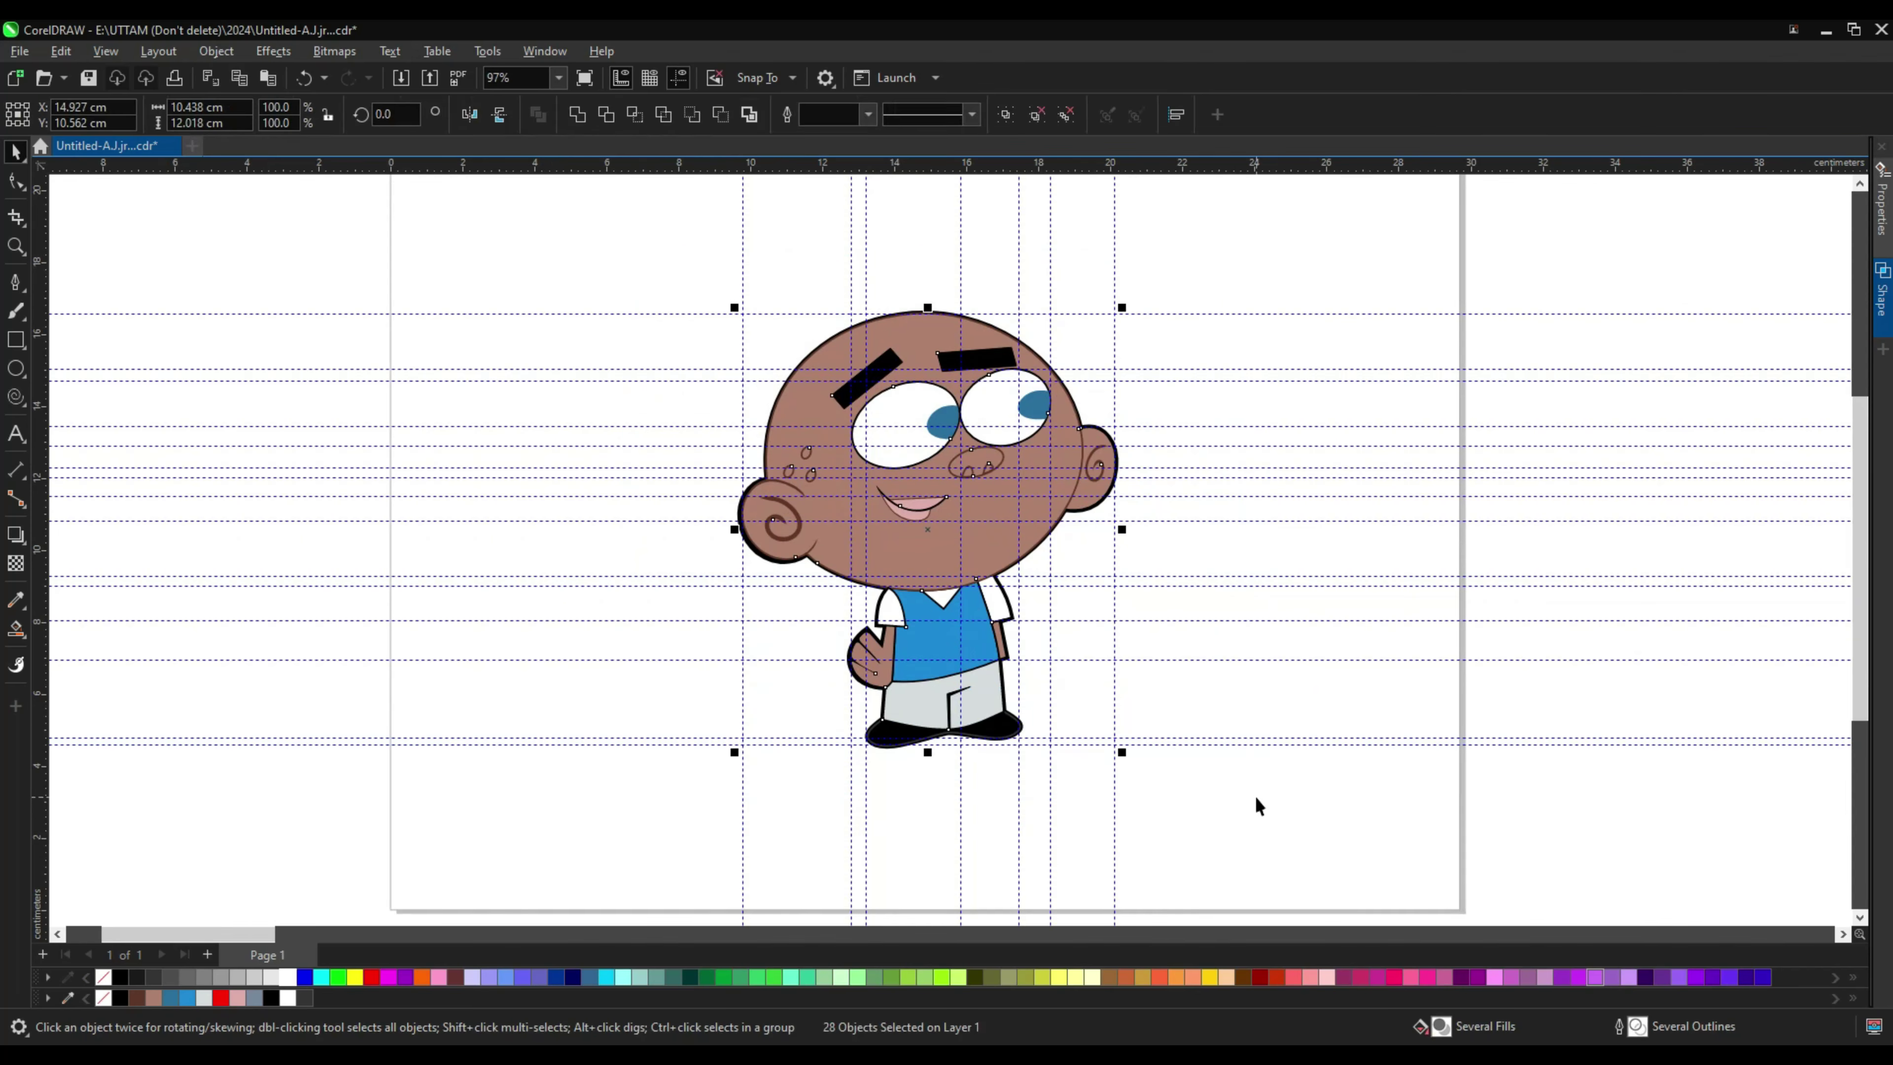
key("F10")
left_click(864, 377)
scroll(864, 376, "up", 2)
scroll(842, 343, "up", 2)
right_click(842, 343)
left_click(886, 354)
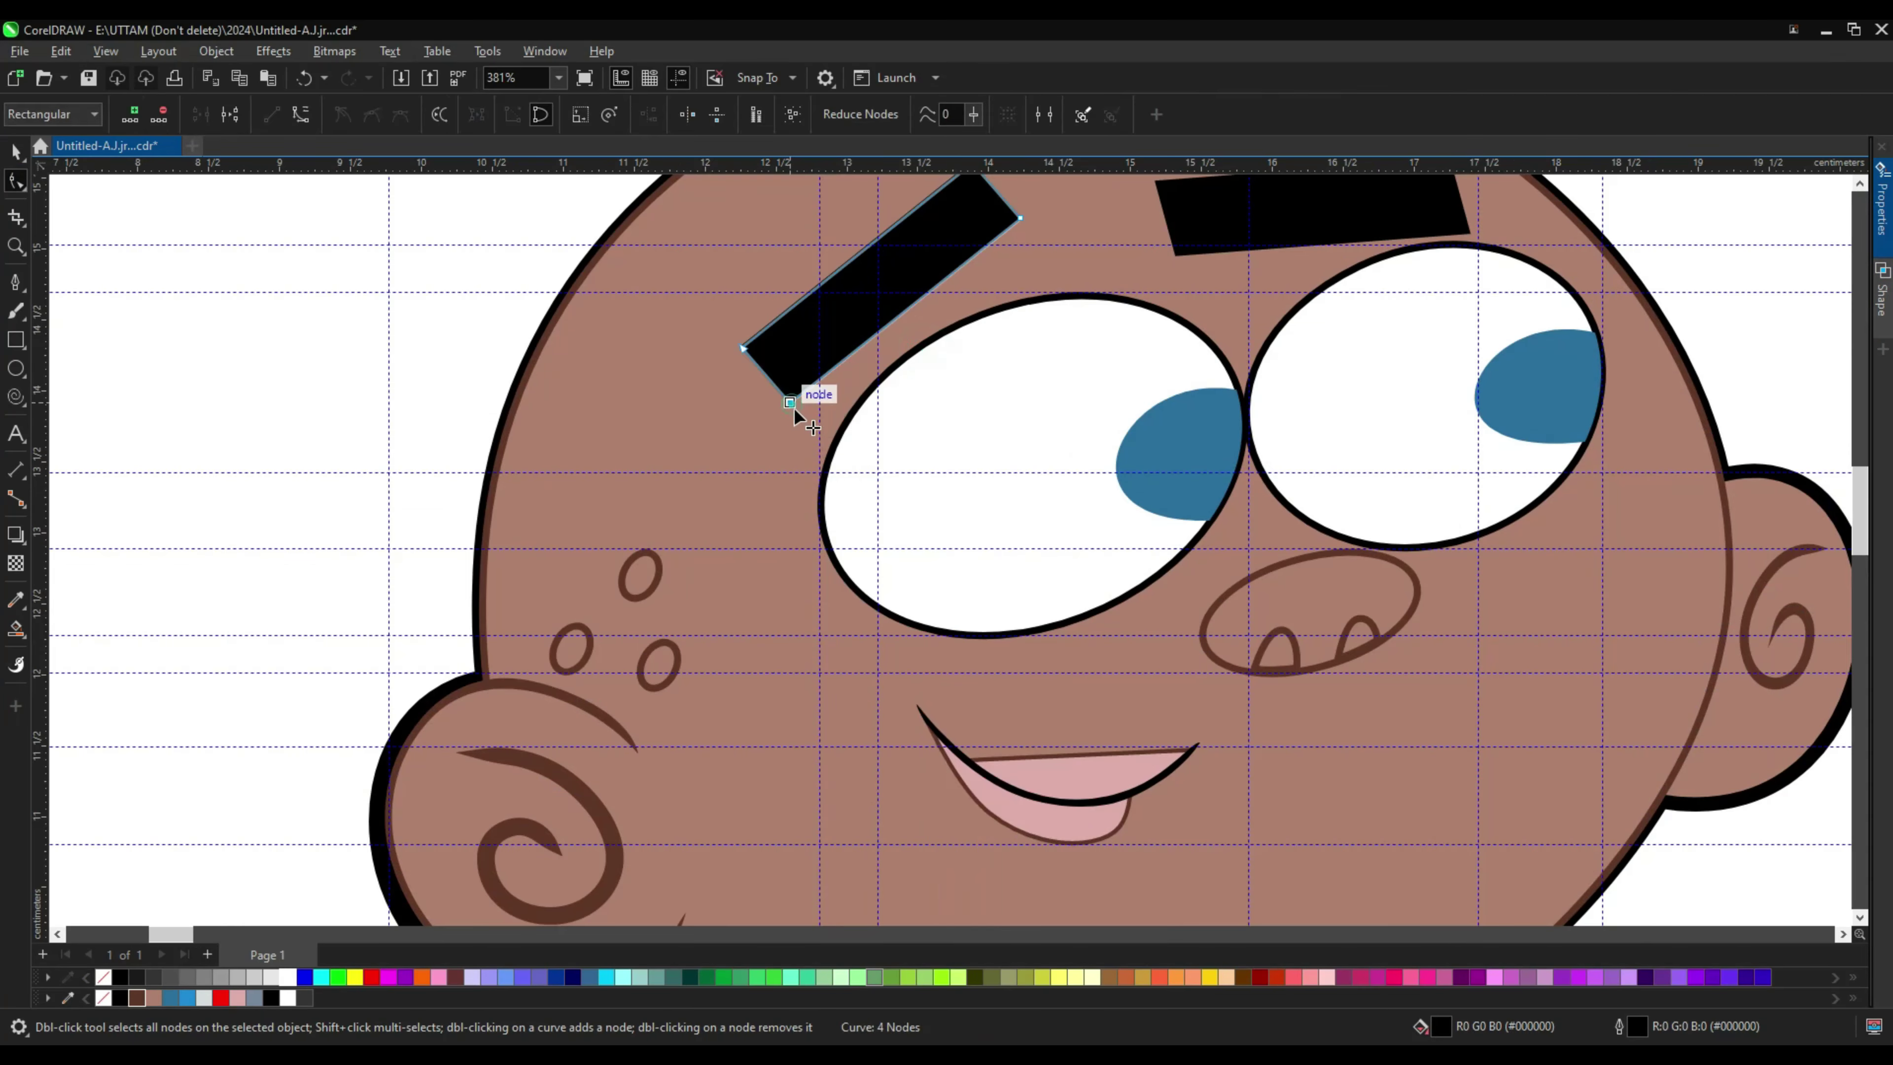
scroll(1029, 233, "down", 2)
right_click(1270, 265)
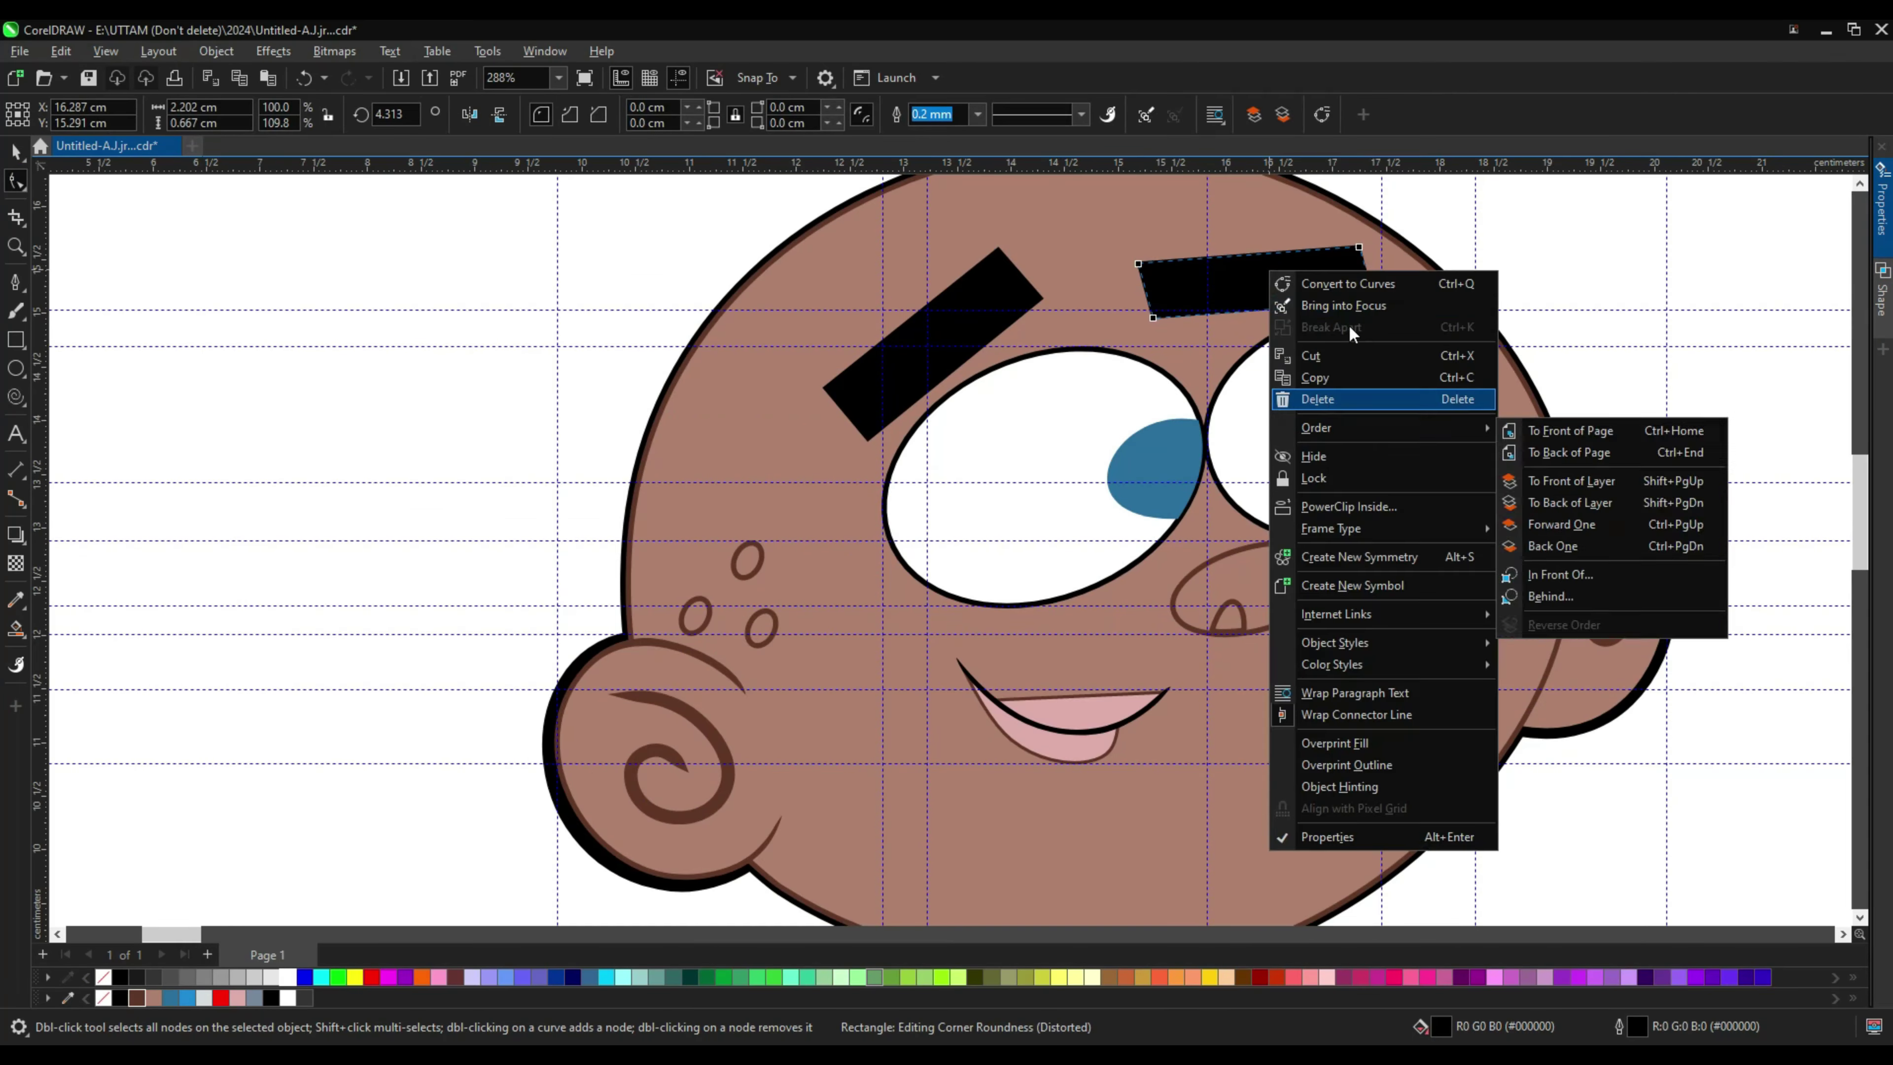
left_click(1304, 282)
Step: Pick the left eyebrow's nodes with the Shape tool, then select the right ear swirl
scroll(1092, 280, "up", 3)
left_click(734, 417)
scroll(456, 689, "up", 1)
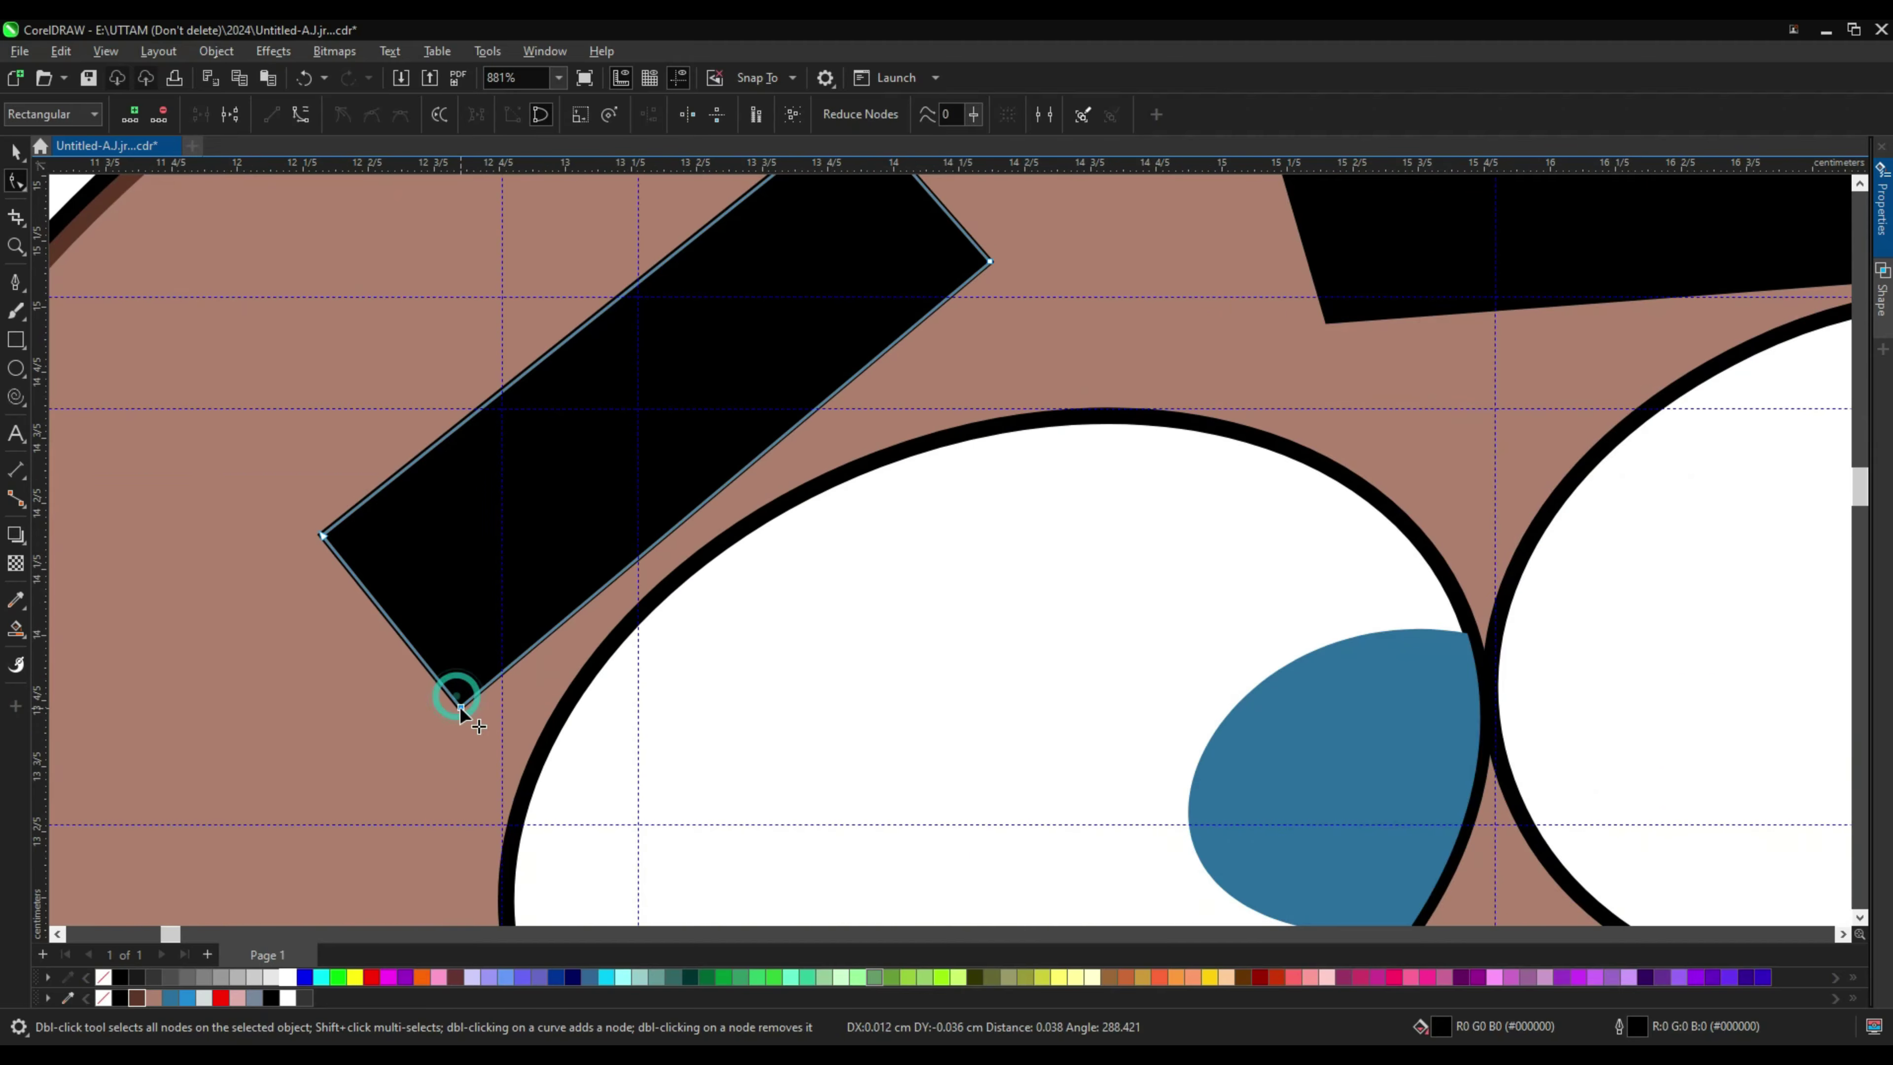
scroll(895, 348, "up", 2)
scroll(906, 353, "down", 4)
key("space")
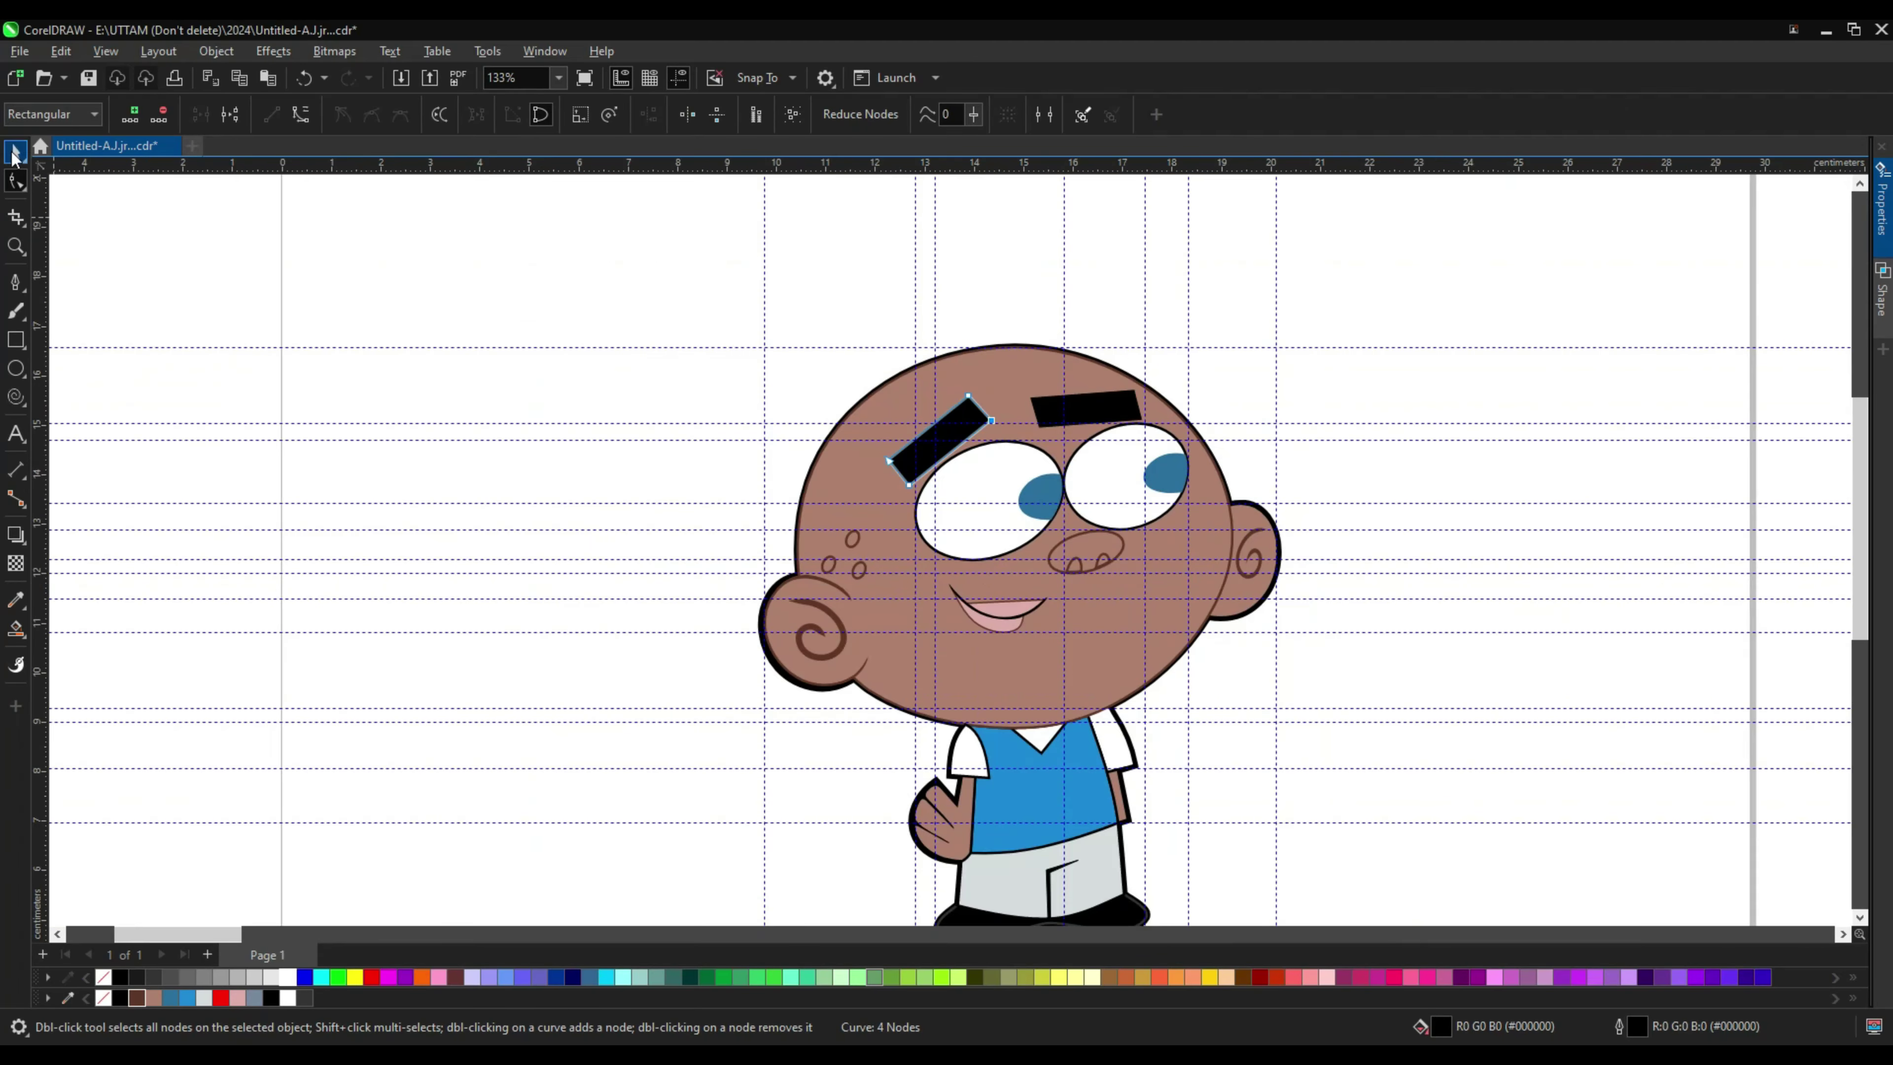
left_click(1233, 578)
scroll(1233, 578, "up", 3)
Step: Select the swirl inside the right ear with the Pick tool
scroll(1199, 621, "up", 1)
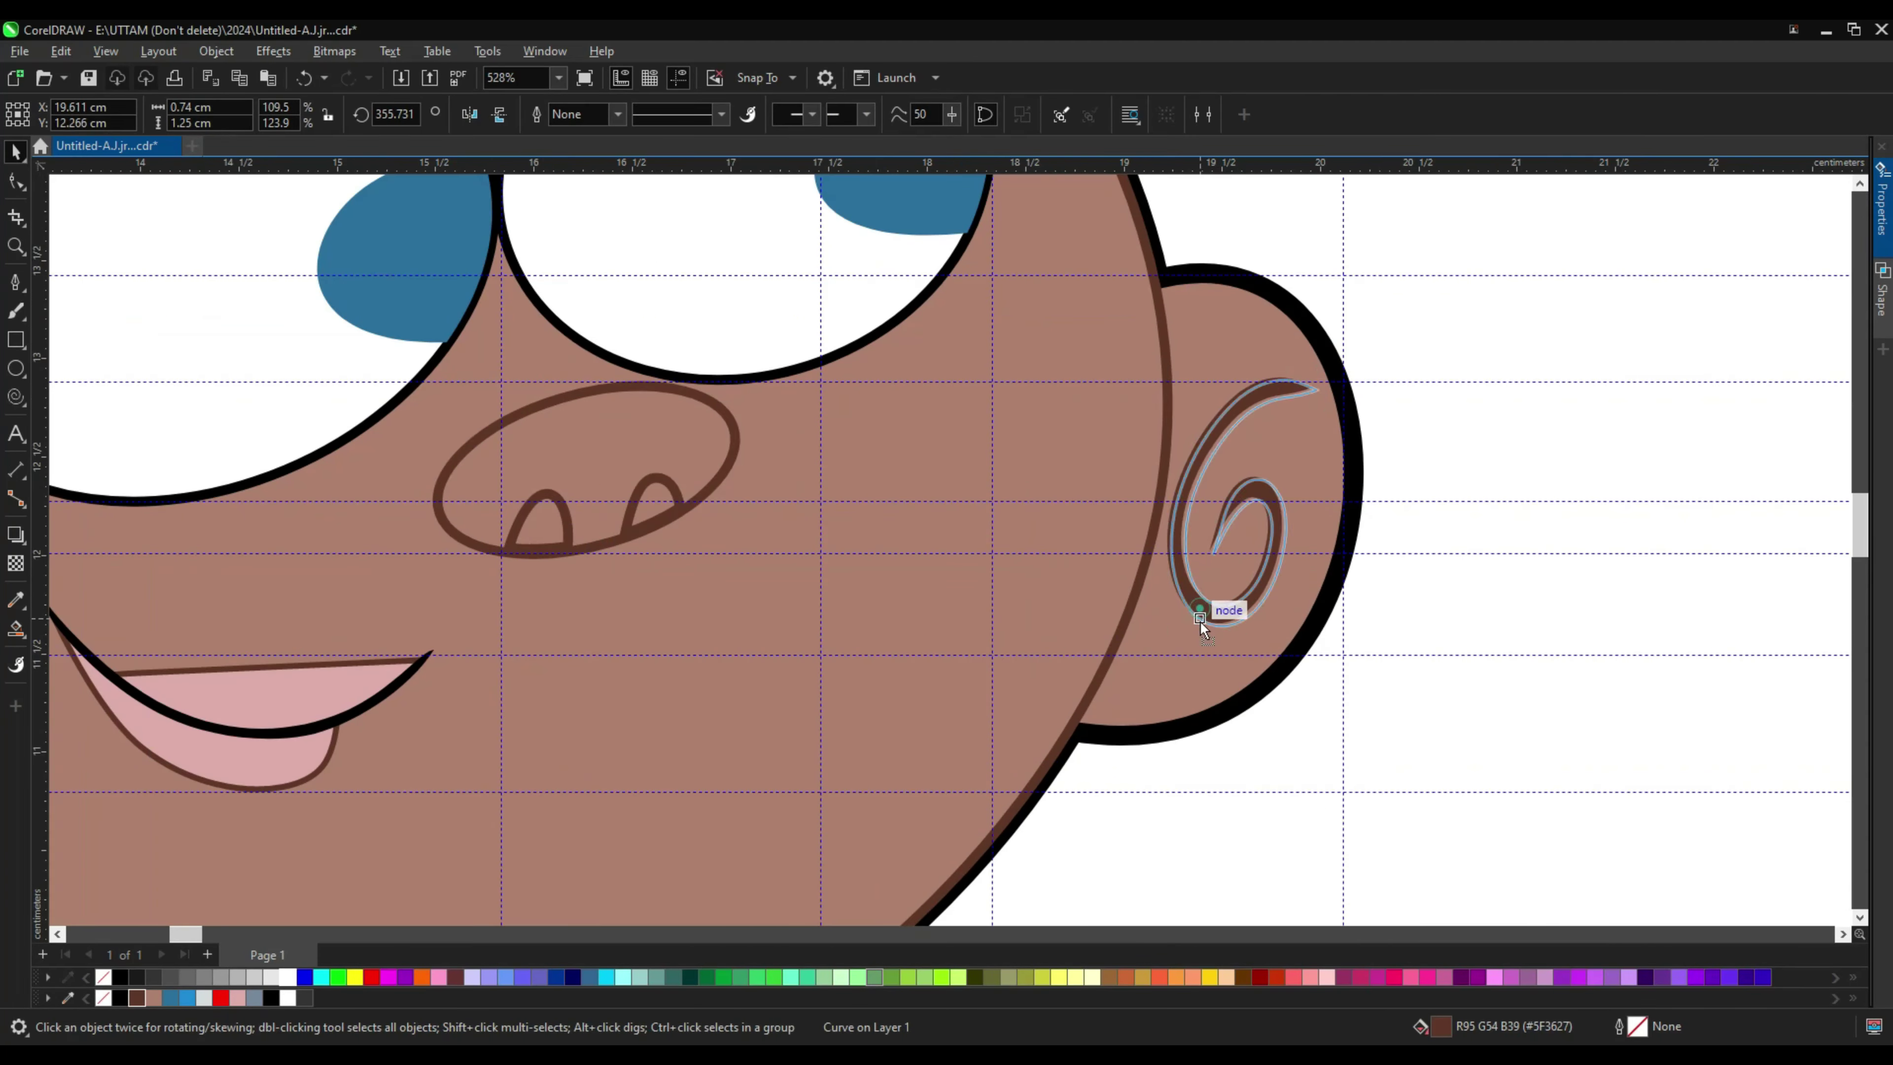
left_click(1199, 621)
key("i")
key("space")
scroll(1222, 551, "down", 3)
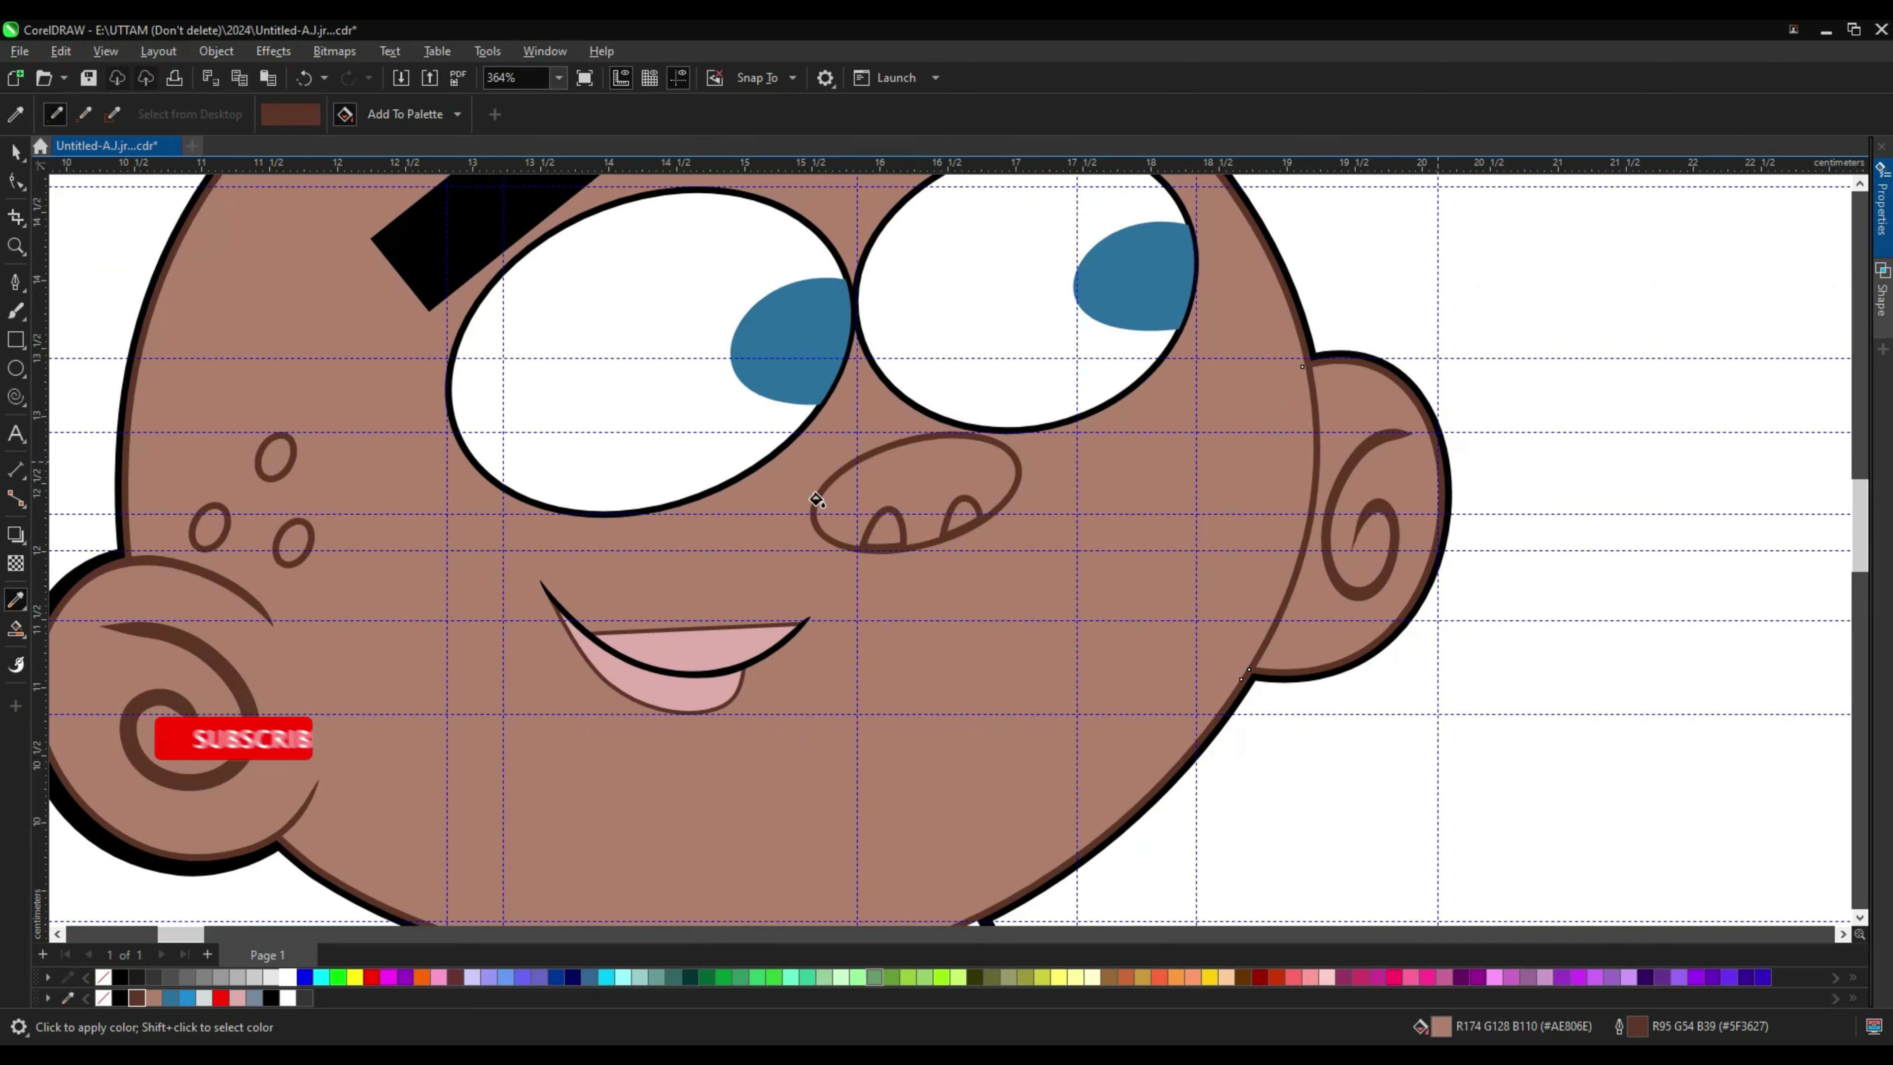
scroll(1222, 552, "down", 1)
left_click(1229, 551)
scroll(1224, 543, "up", 2)
Step: Inspect the ear swirl's nodes in the Shape tool before returning to whole-object selection
left_click(1233, 533)
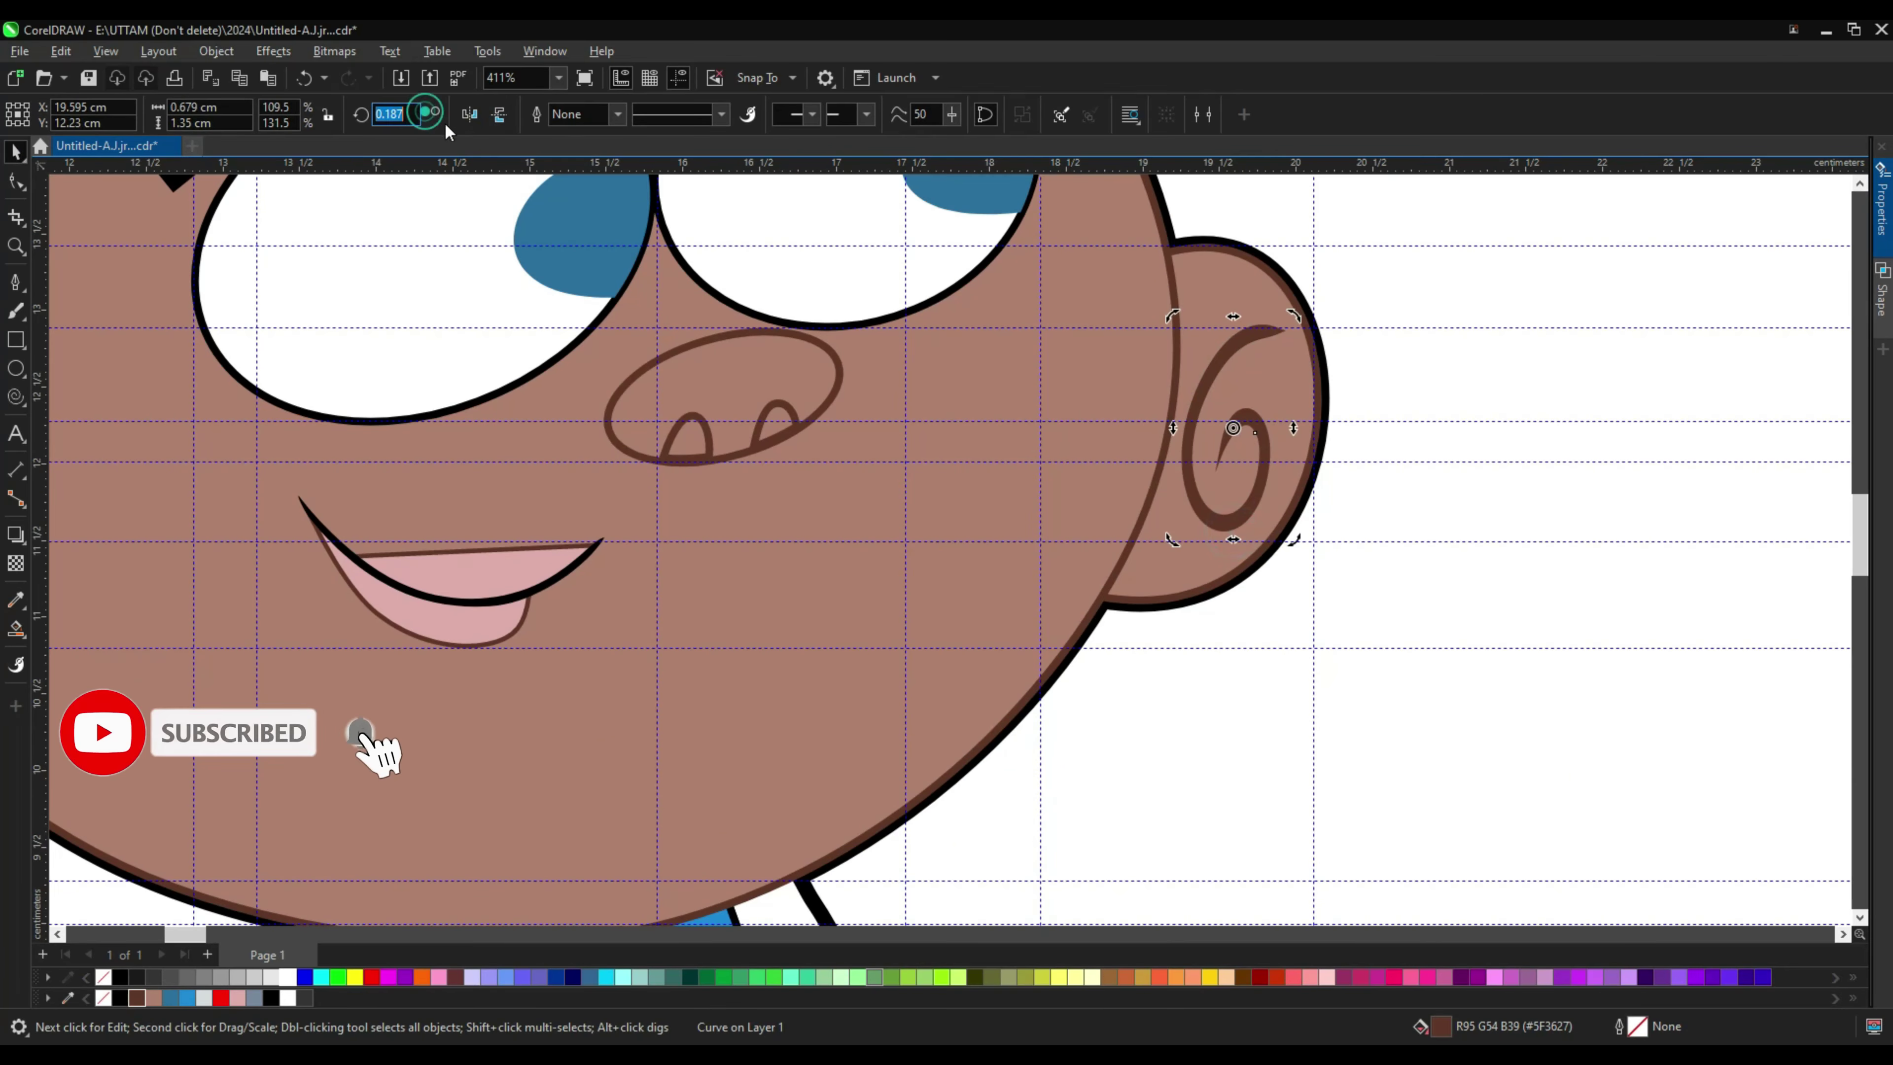
key("F10")
scroll(1267, 335, "up", 3)
scroll(1317, 332, "up", 3)
scroll(1318, 333, "up", 3)
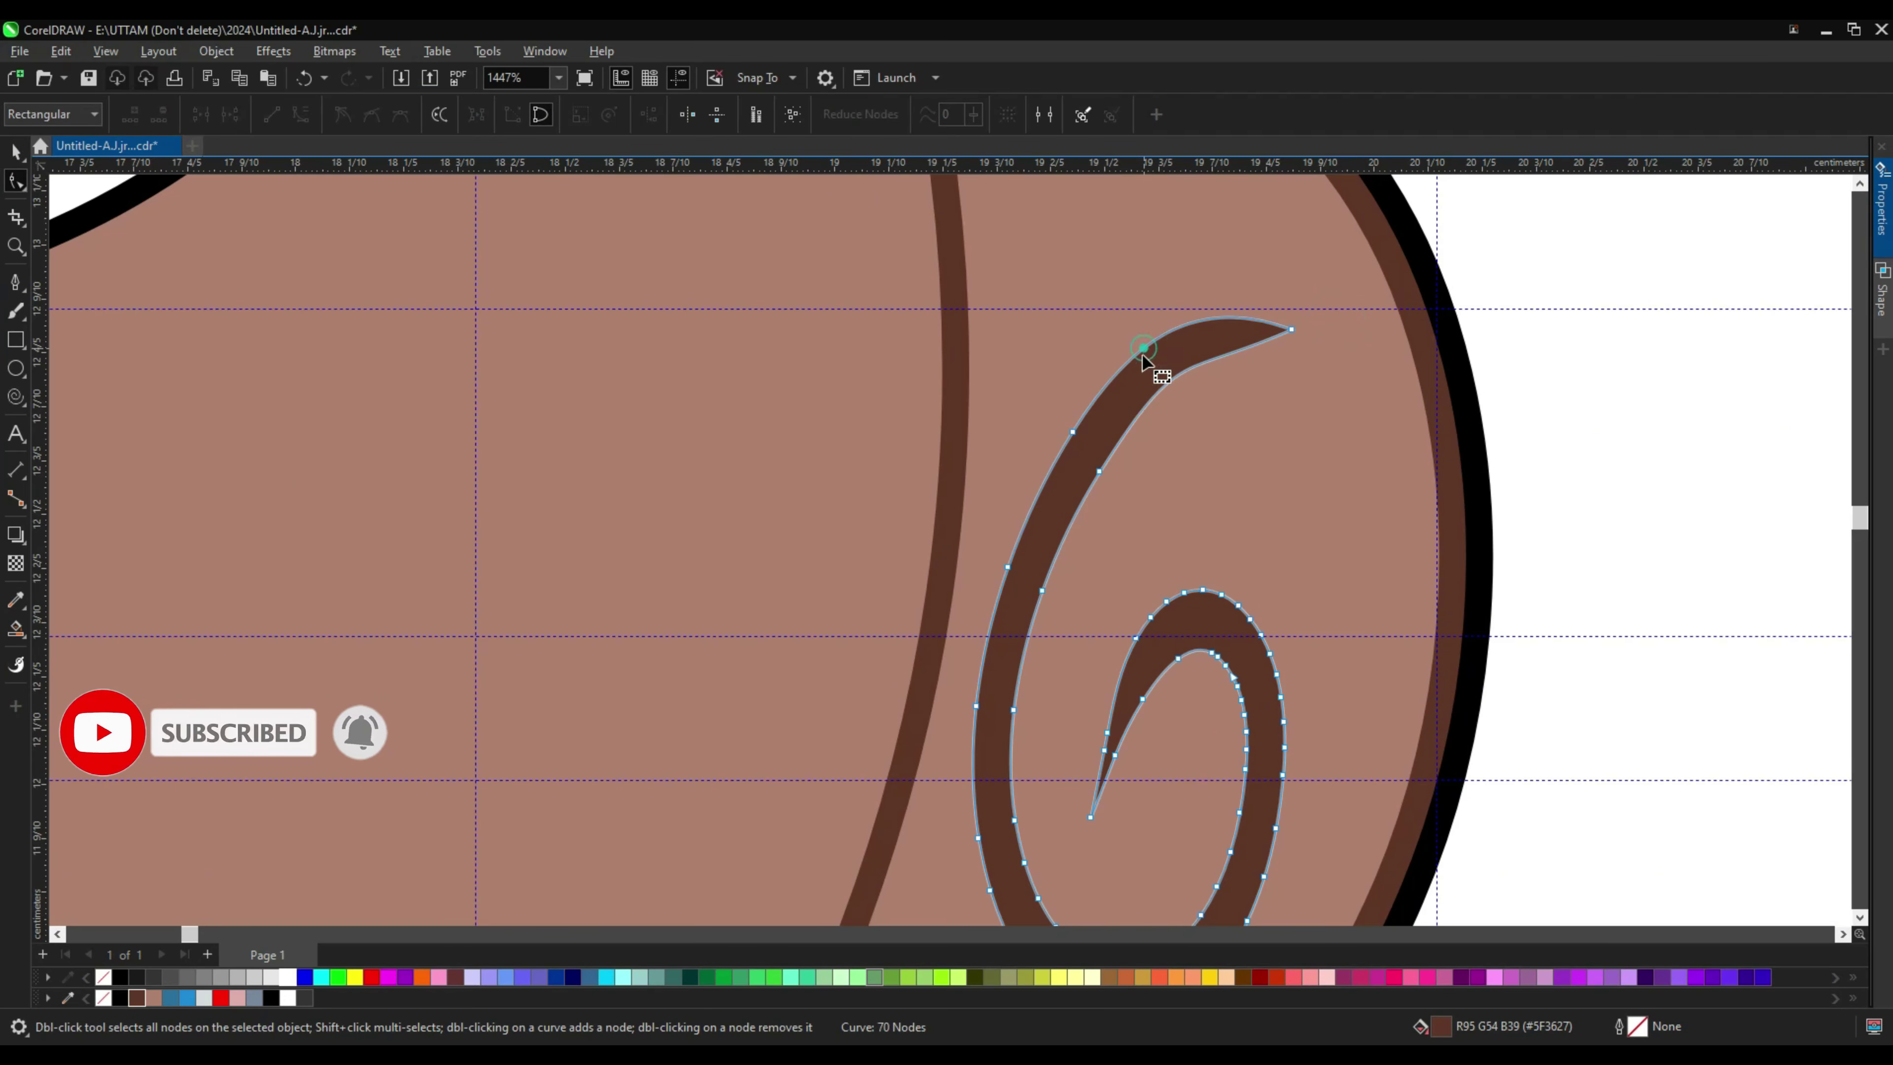
scroll(1063, 451, "down", 9)
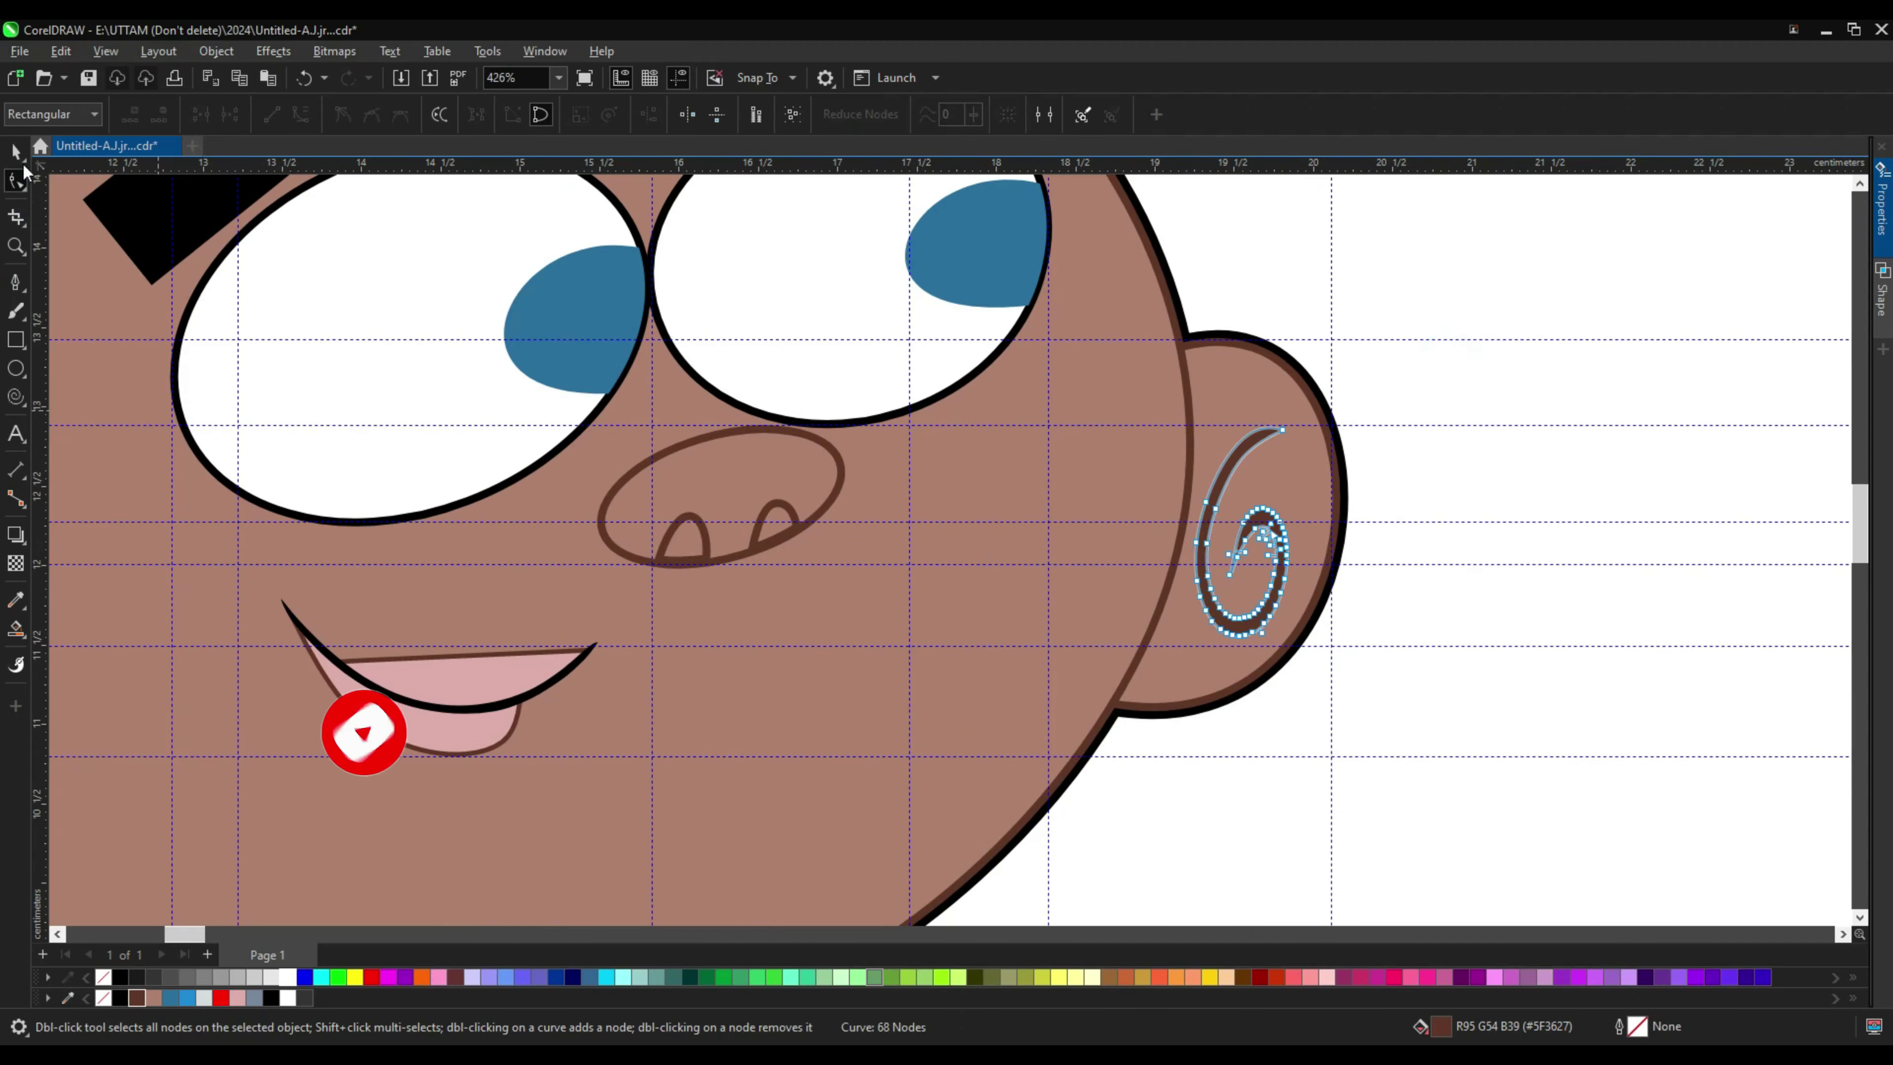
key("space")
scroll(1432, 549, "down", 5)
Step: Set the right ear swirl's outline width to None
left_click(682, 597)
left_click(1245, 537)
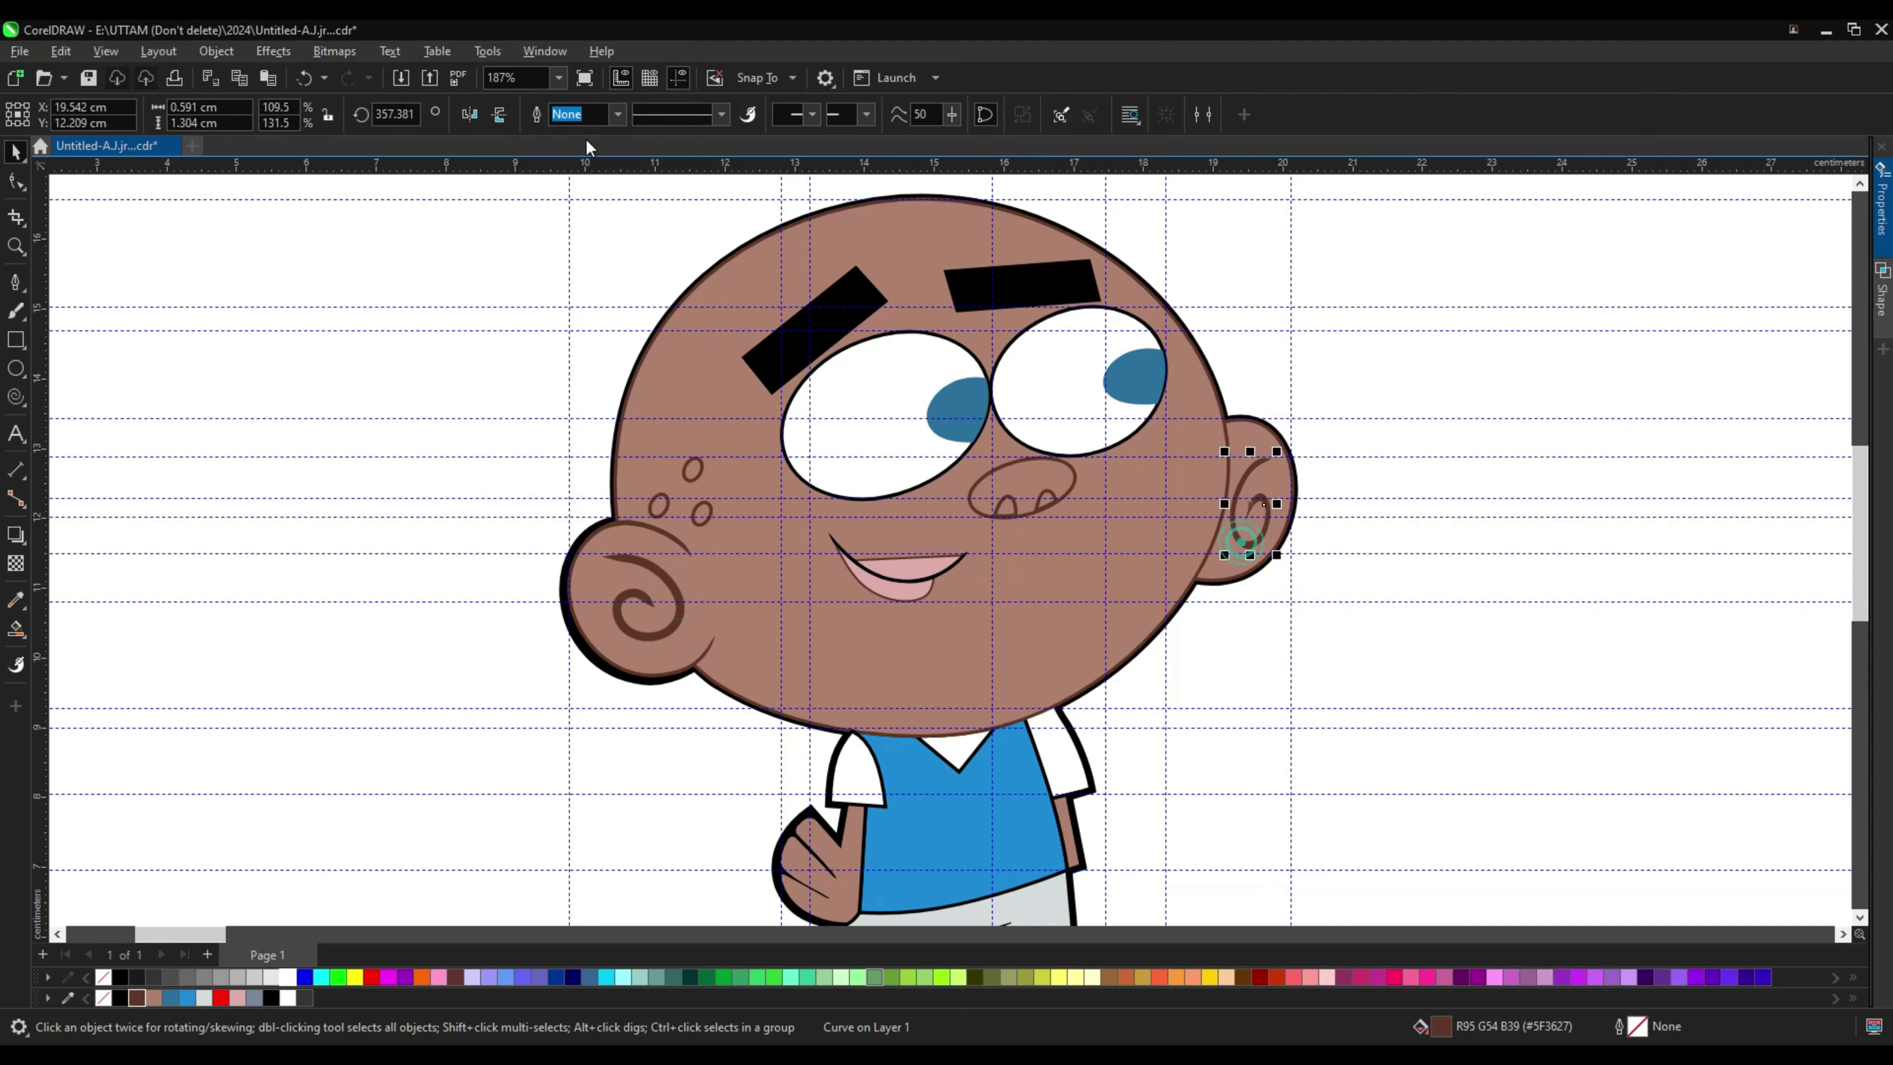
left_click(617, 114)
scroll(1371, 527, "up", 3)
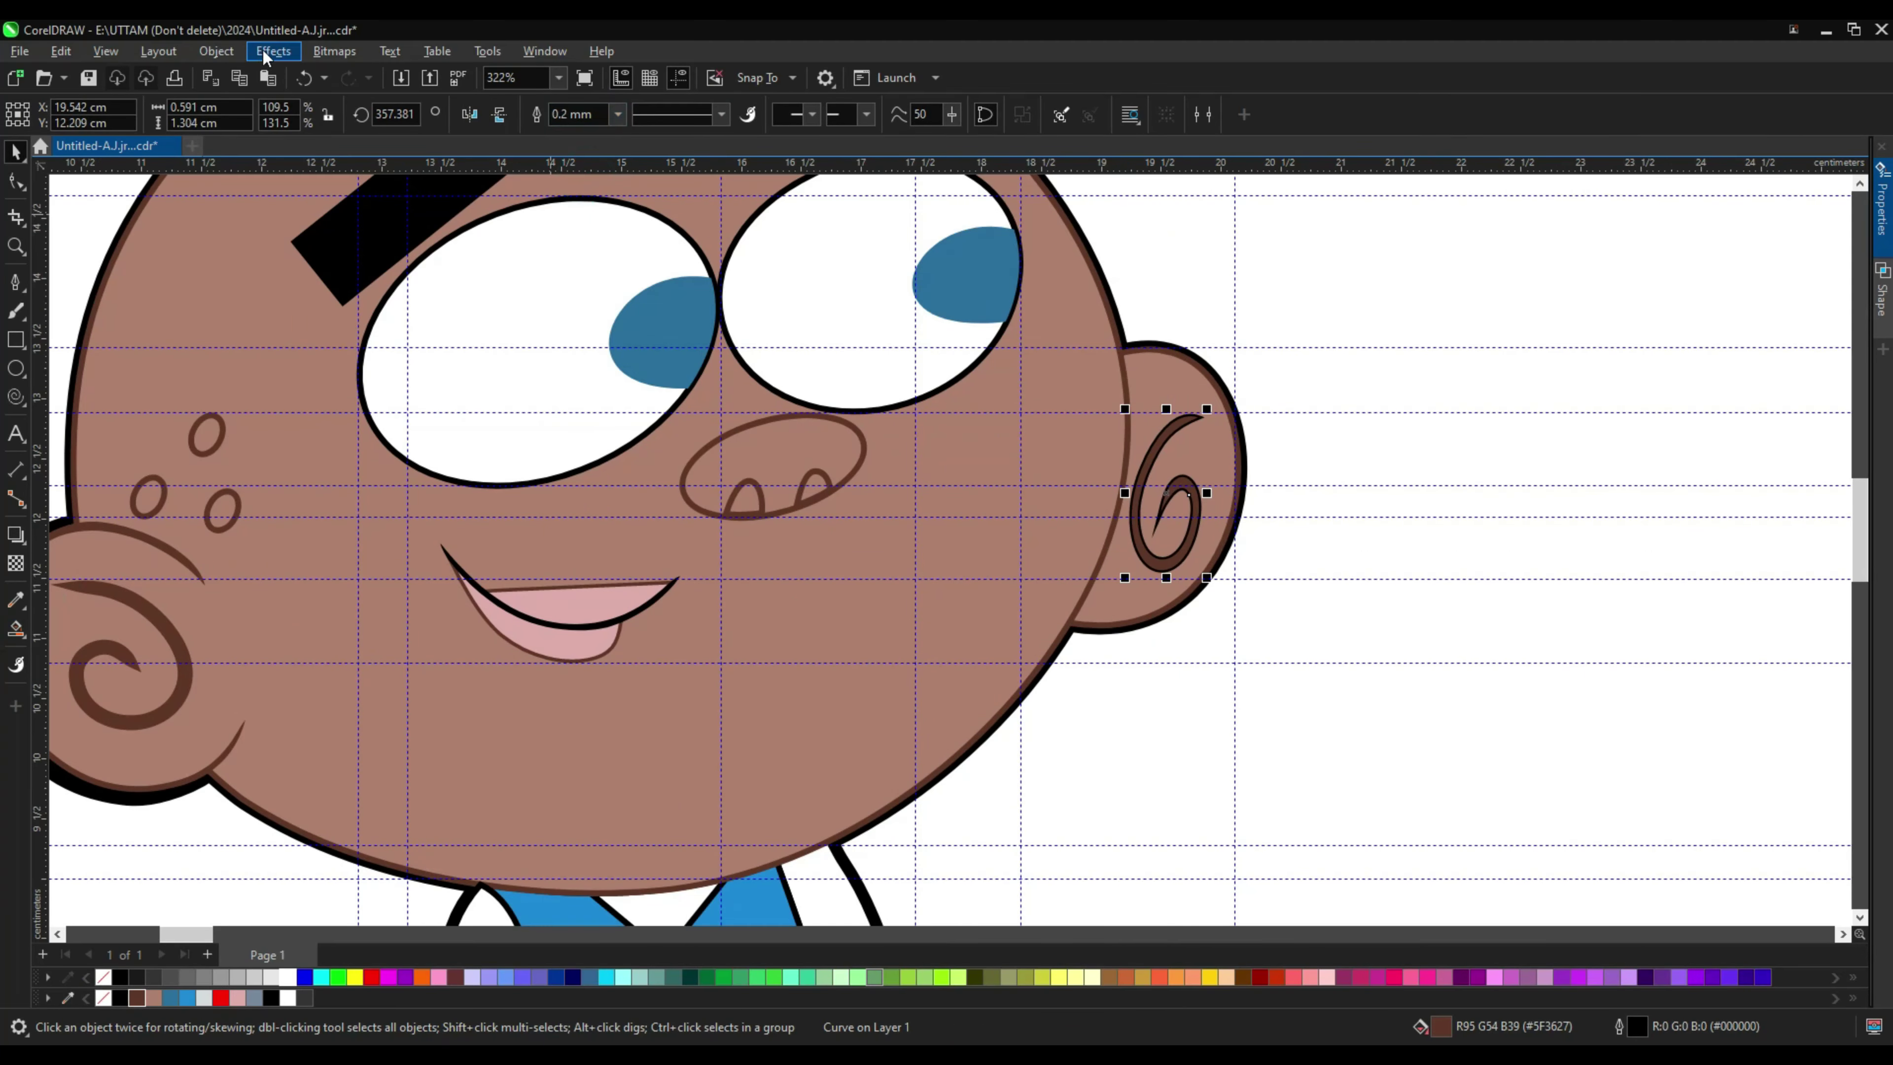
left_click(580, 114)
scroll(1205, 401, "up", 2)
scroll(876, 406, "down", 4)
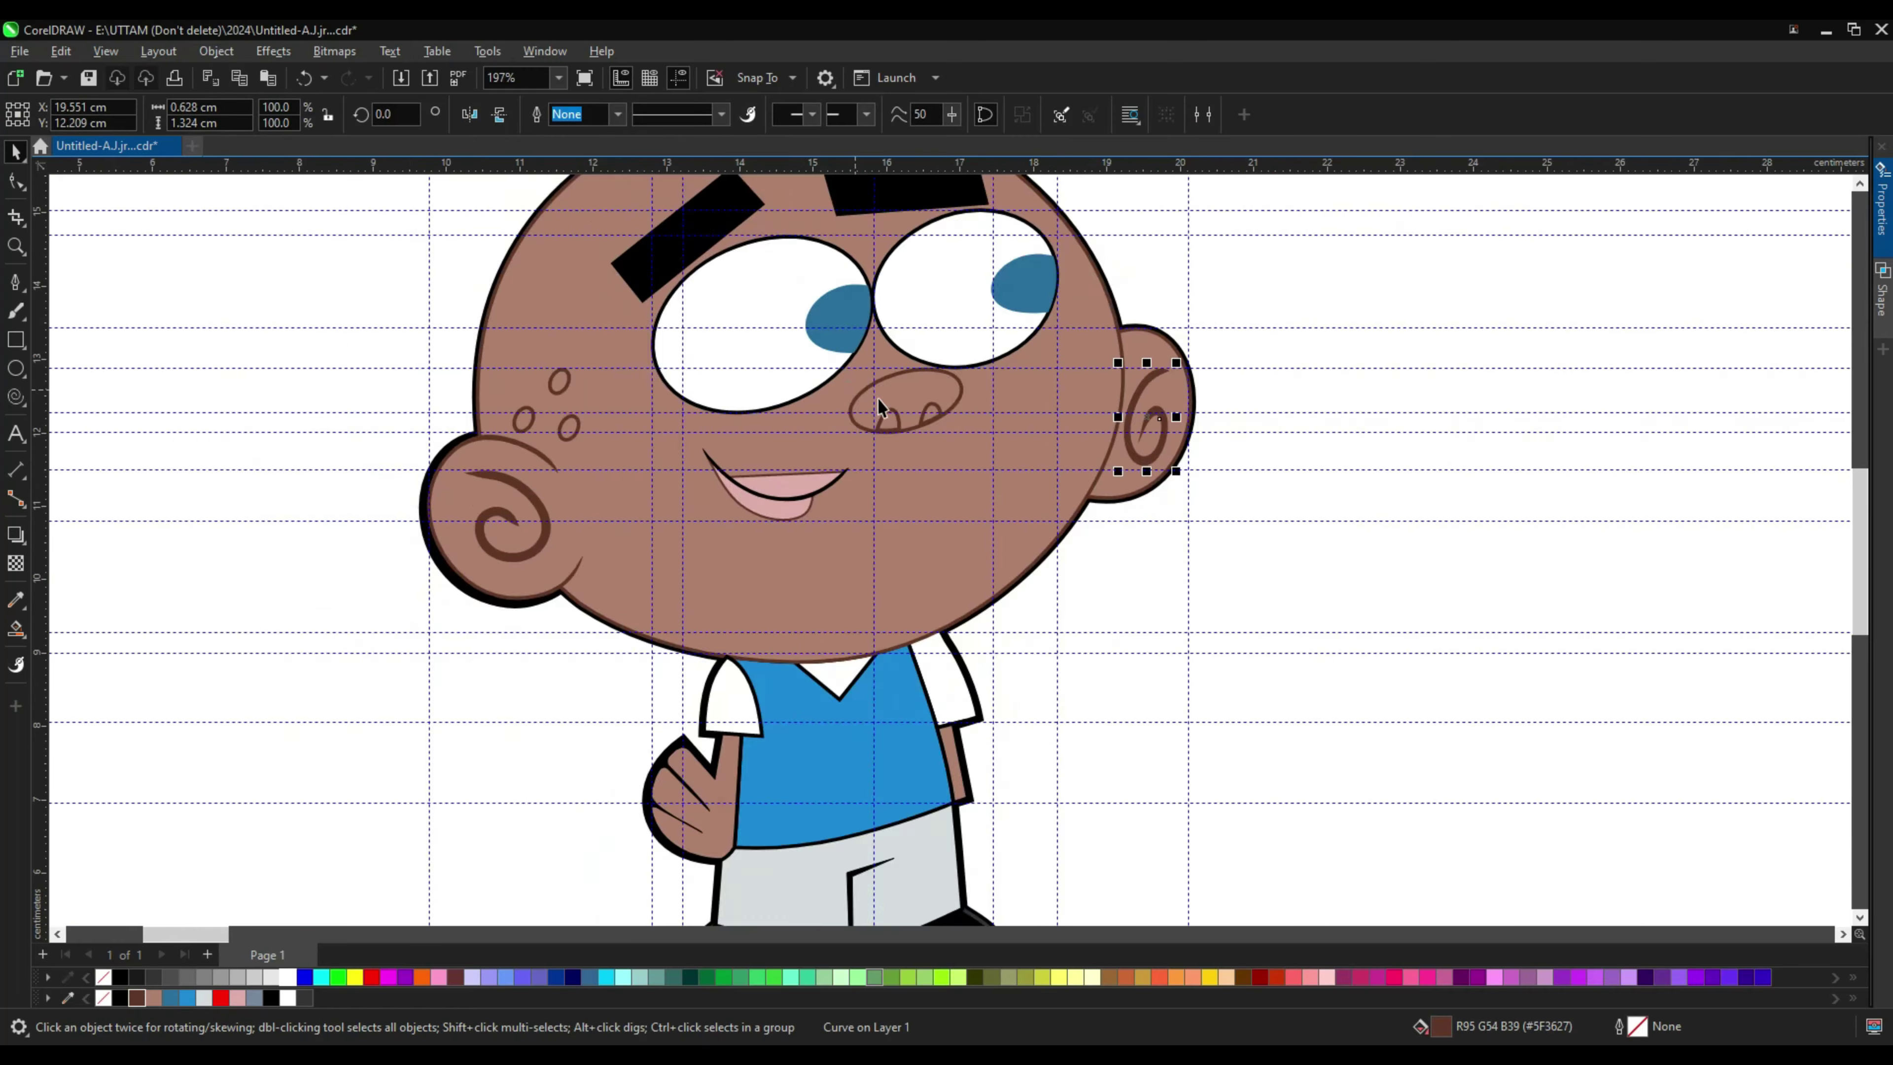
scroll(891, 410, "up", 8)
Step: Select the left and right nostrils, then the brown cuff on the right arm
left_click(919, 432)
left_click(1030, 403)
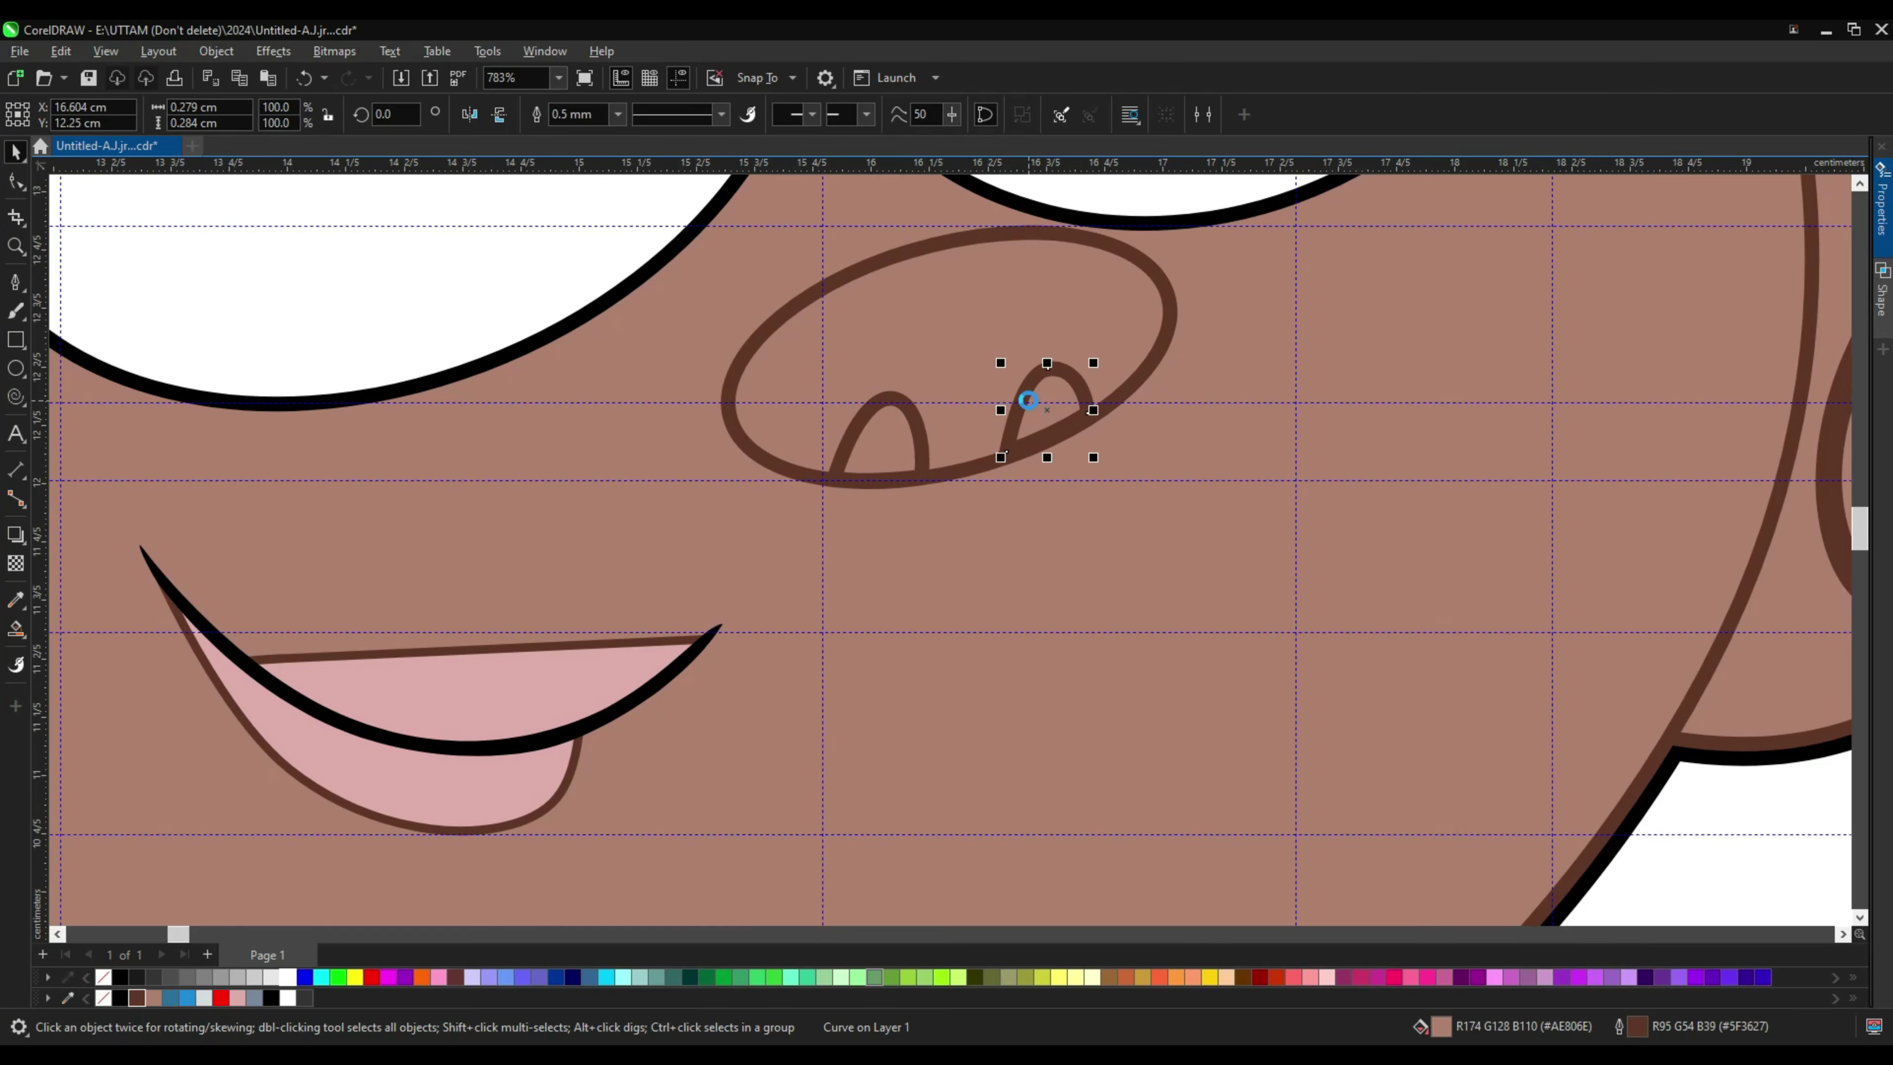
scroll(974, 401, "down", 3)
scroll(1021, 600, "up", 2)
left_click(1021, 601)
Step: Change the cuff and sleeve outlines to the dark brown eyedropped from the face
scroll(1021, 600, "down", 1)
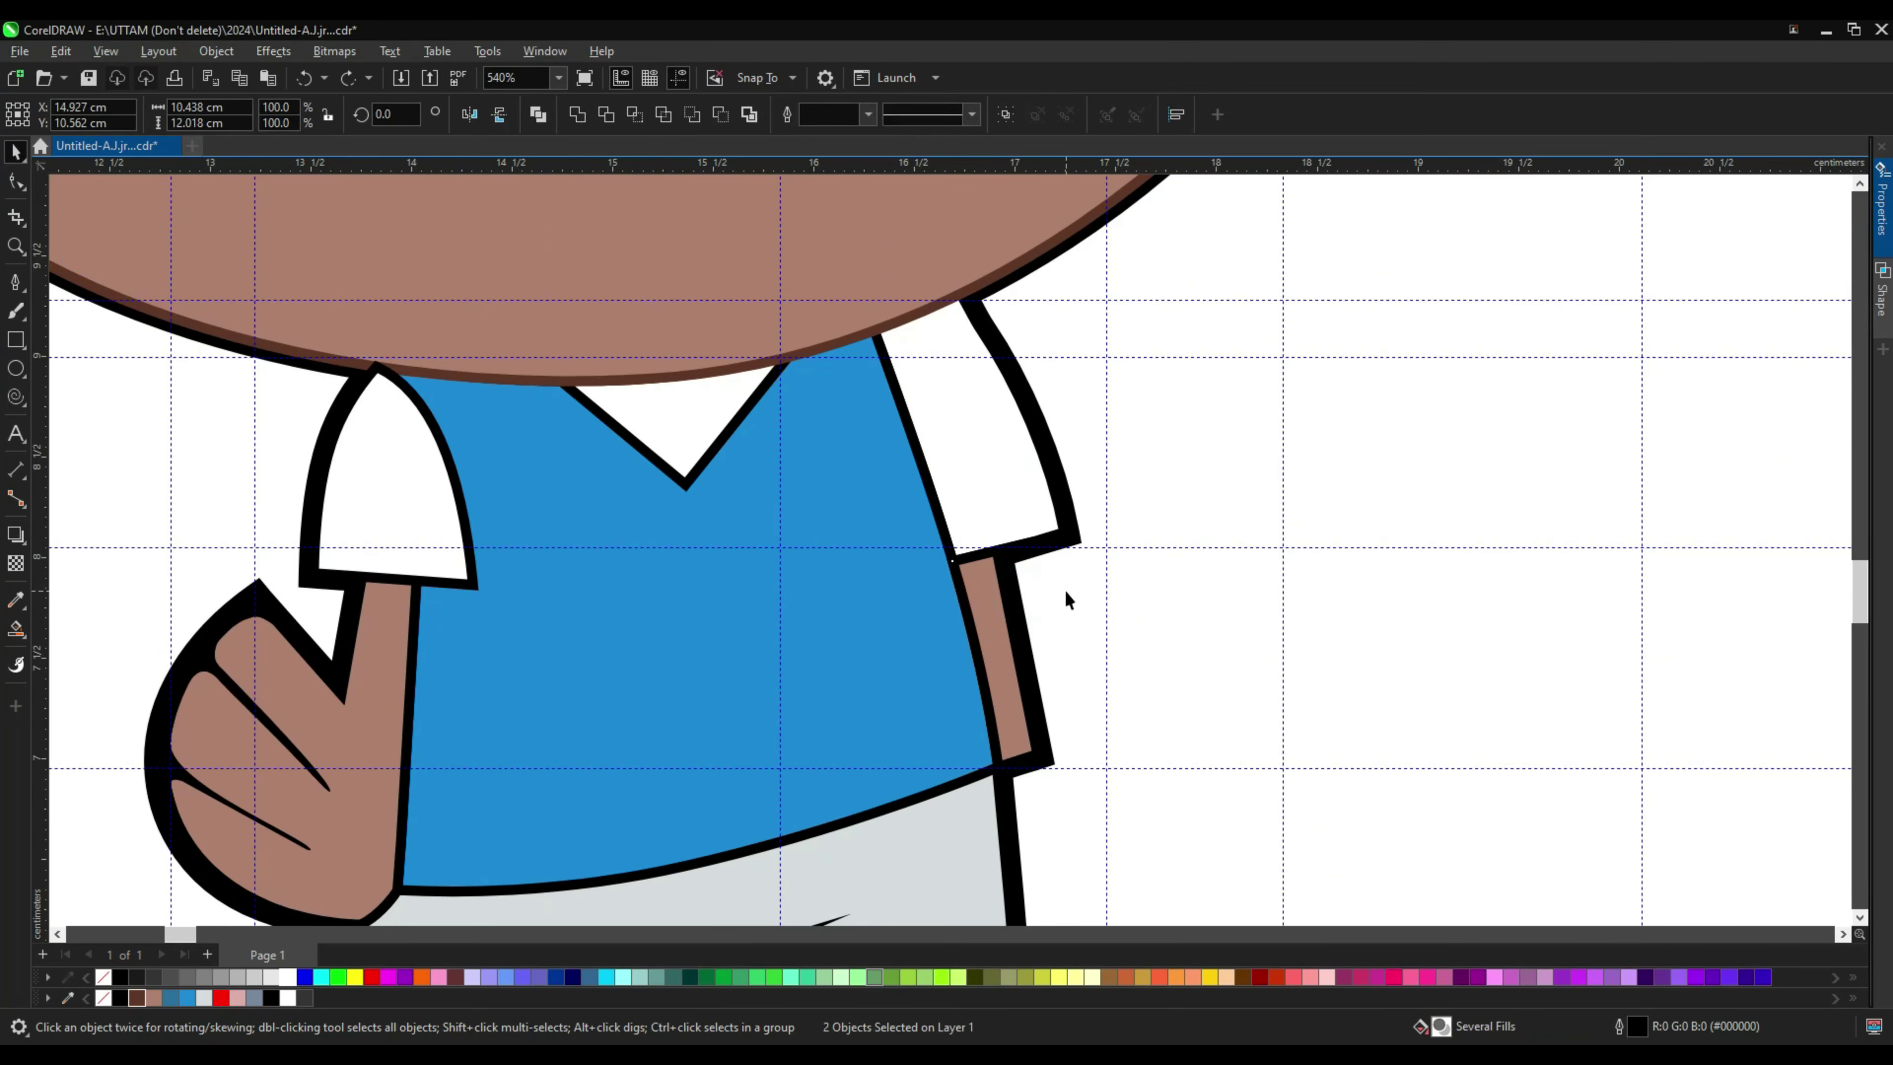
key("F10")
left_click(955, 474, "shift")
scroll(906, 582, "up", 8)
scroll(817, 280, "down", 6)
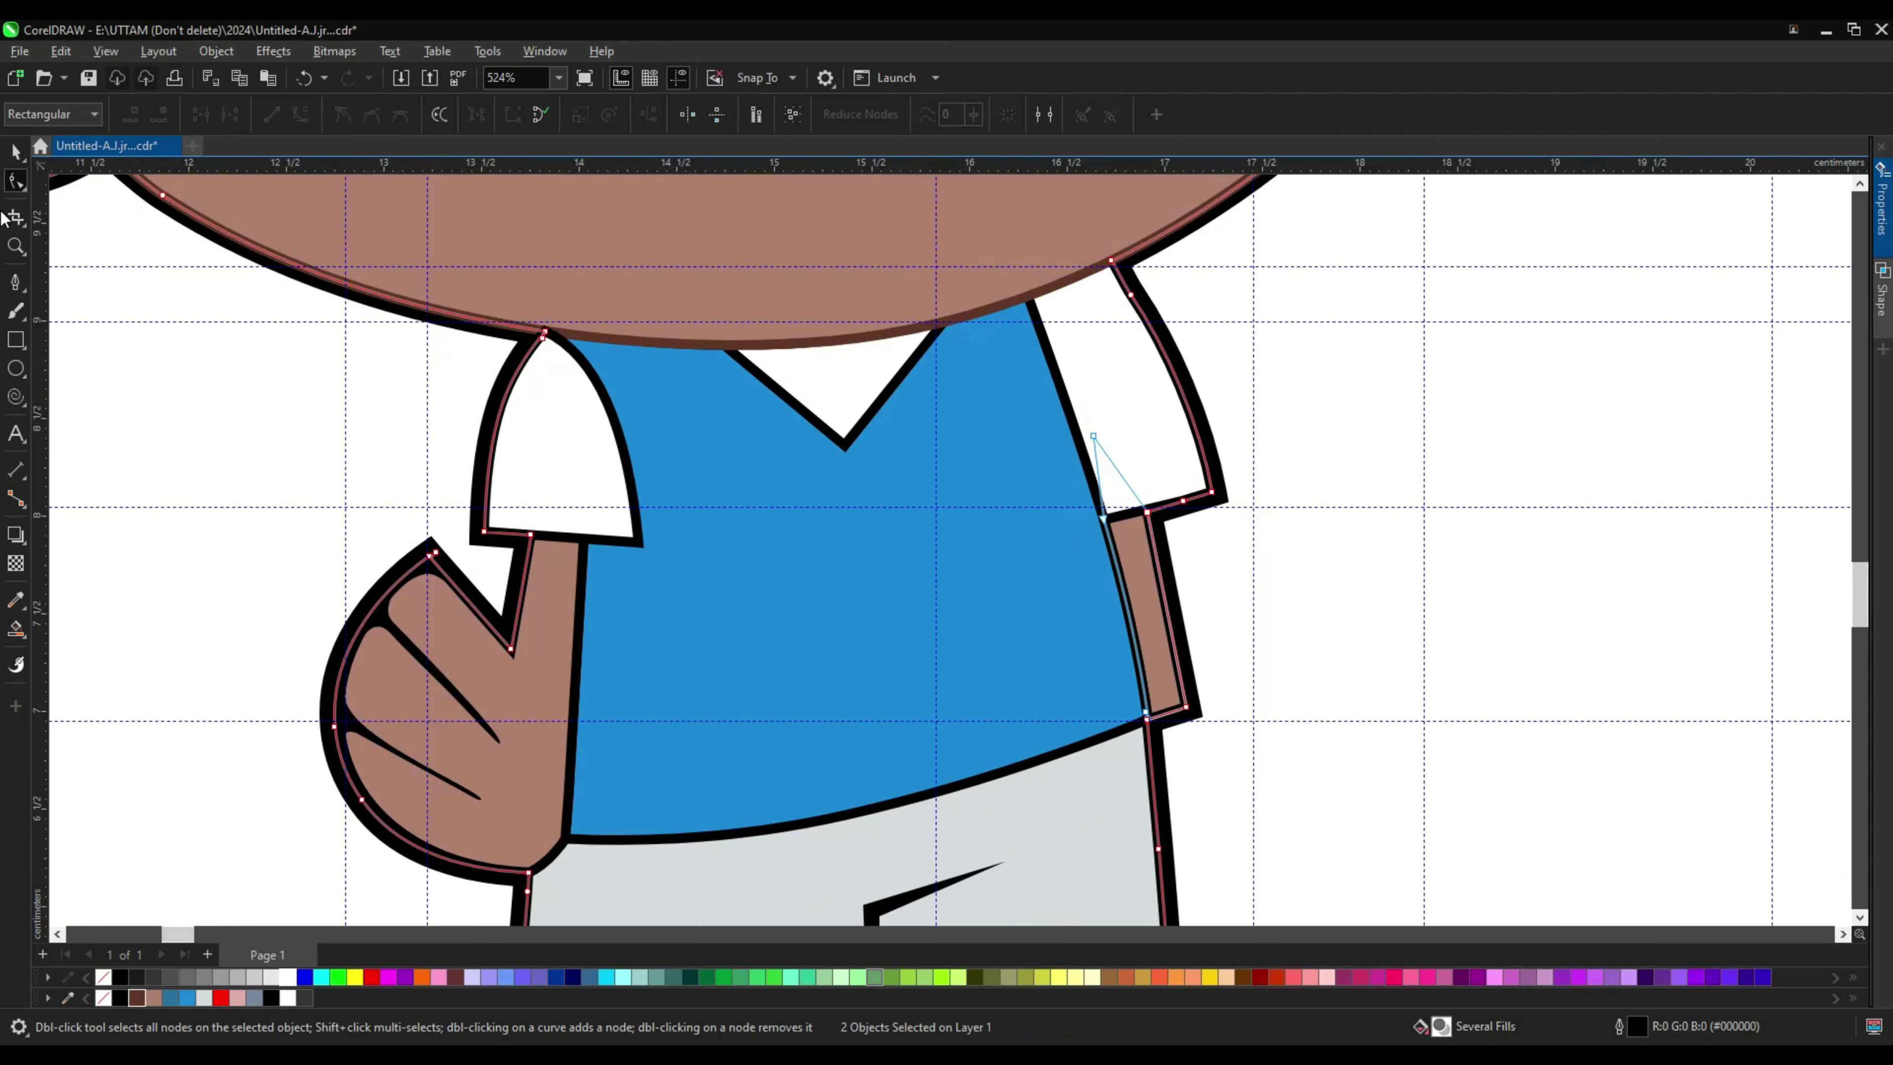
key("space")
key("F12")
left_click(1044, 377)
left_click(1172, 668)
left_click(566, 331)
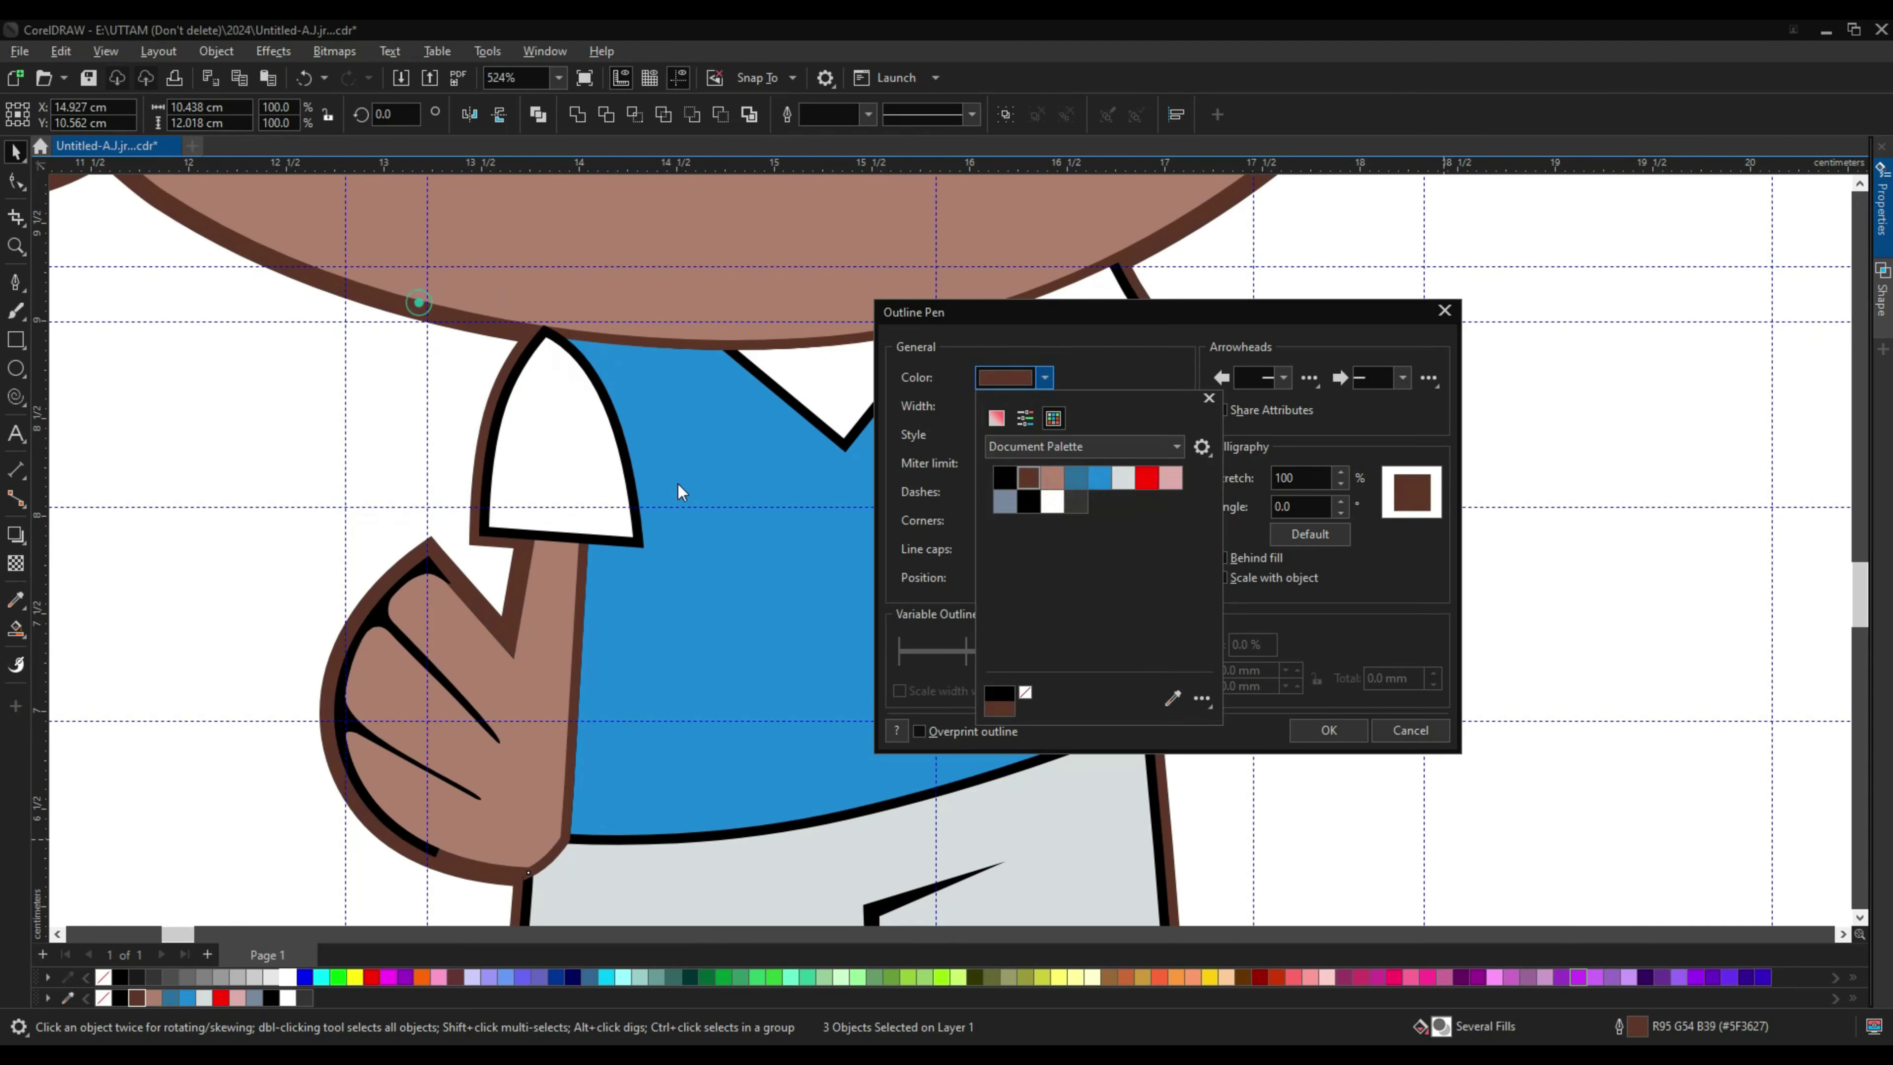
left_click(1329, 730)
Step: Give the hand and right arm cuff the same dark brown outline
left_click(359, 642)
left_click(413, 627)
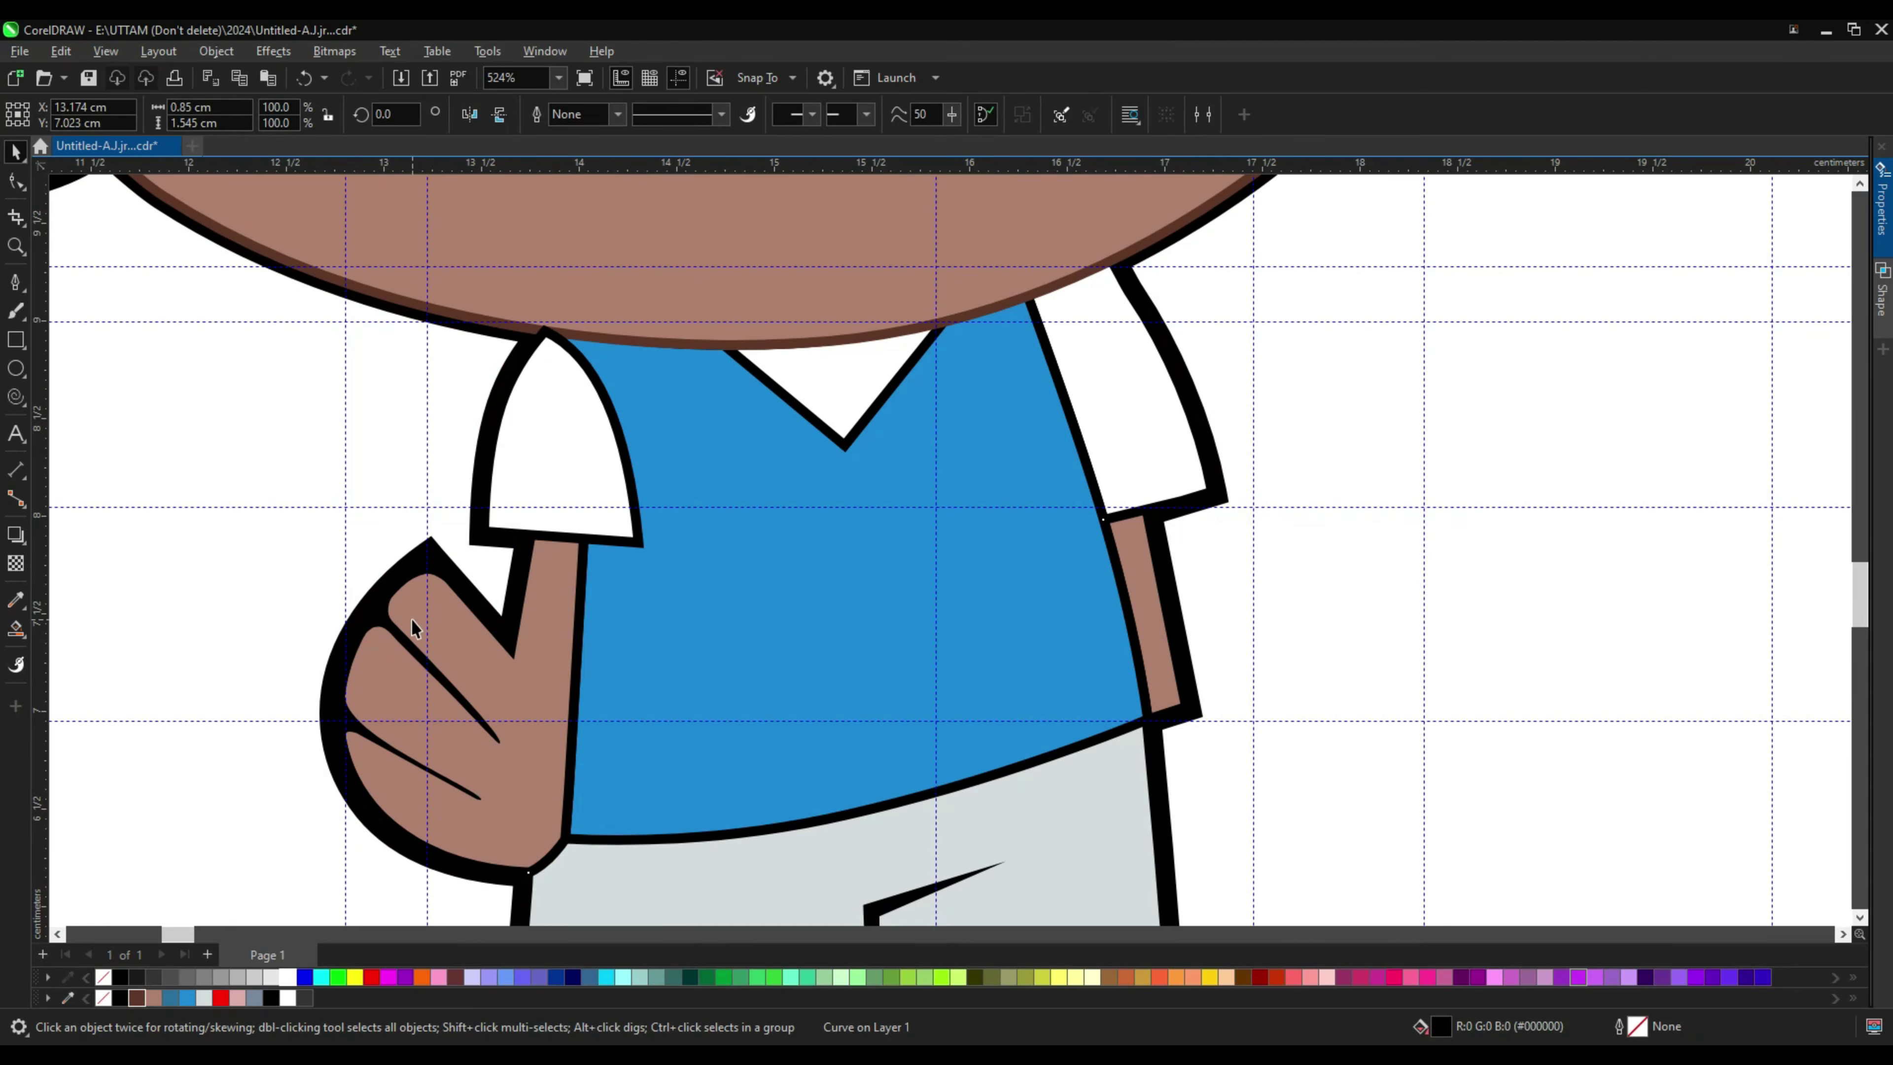
left_click(1148, 634, "shift")
left_click(980, 671)
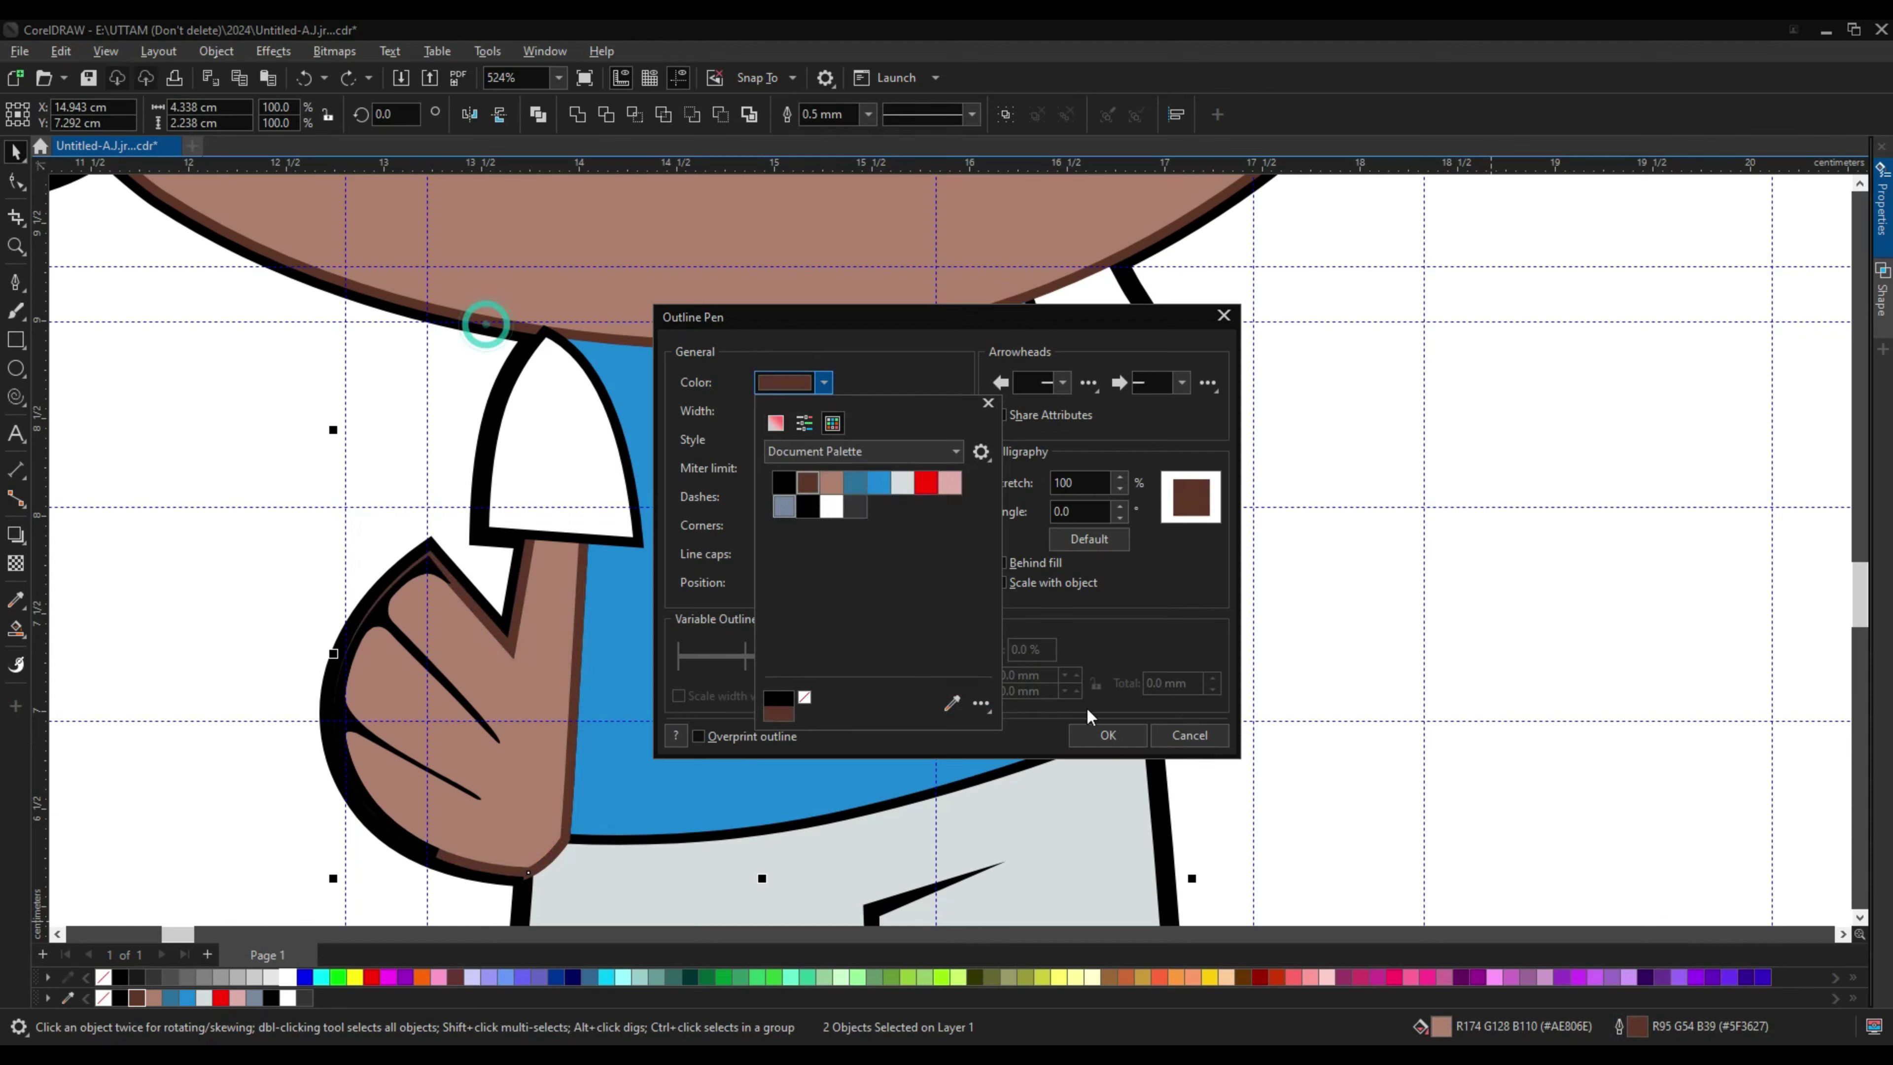
left_click(1107, 734)
left_click(16, 599)
left_click(464, 597)
key("space")
Step: Select the white sleeve and dismiss its context menu without changes
left_click(555, 432)
scroll(537, 418, "up", 2)
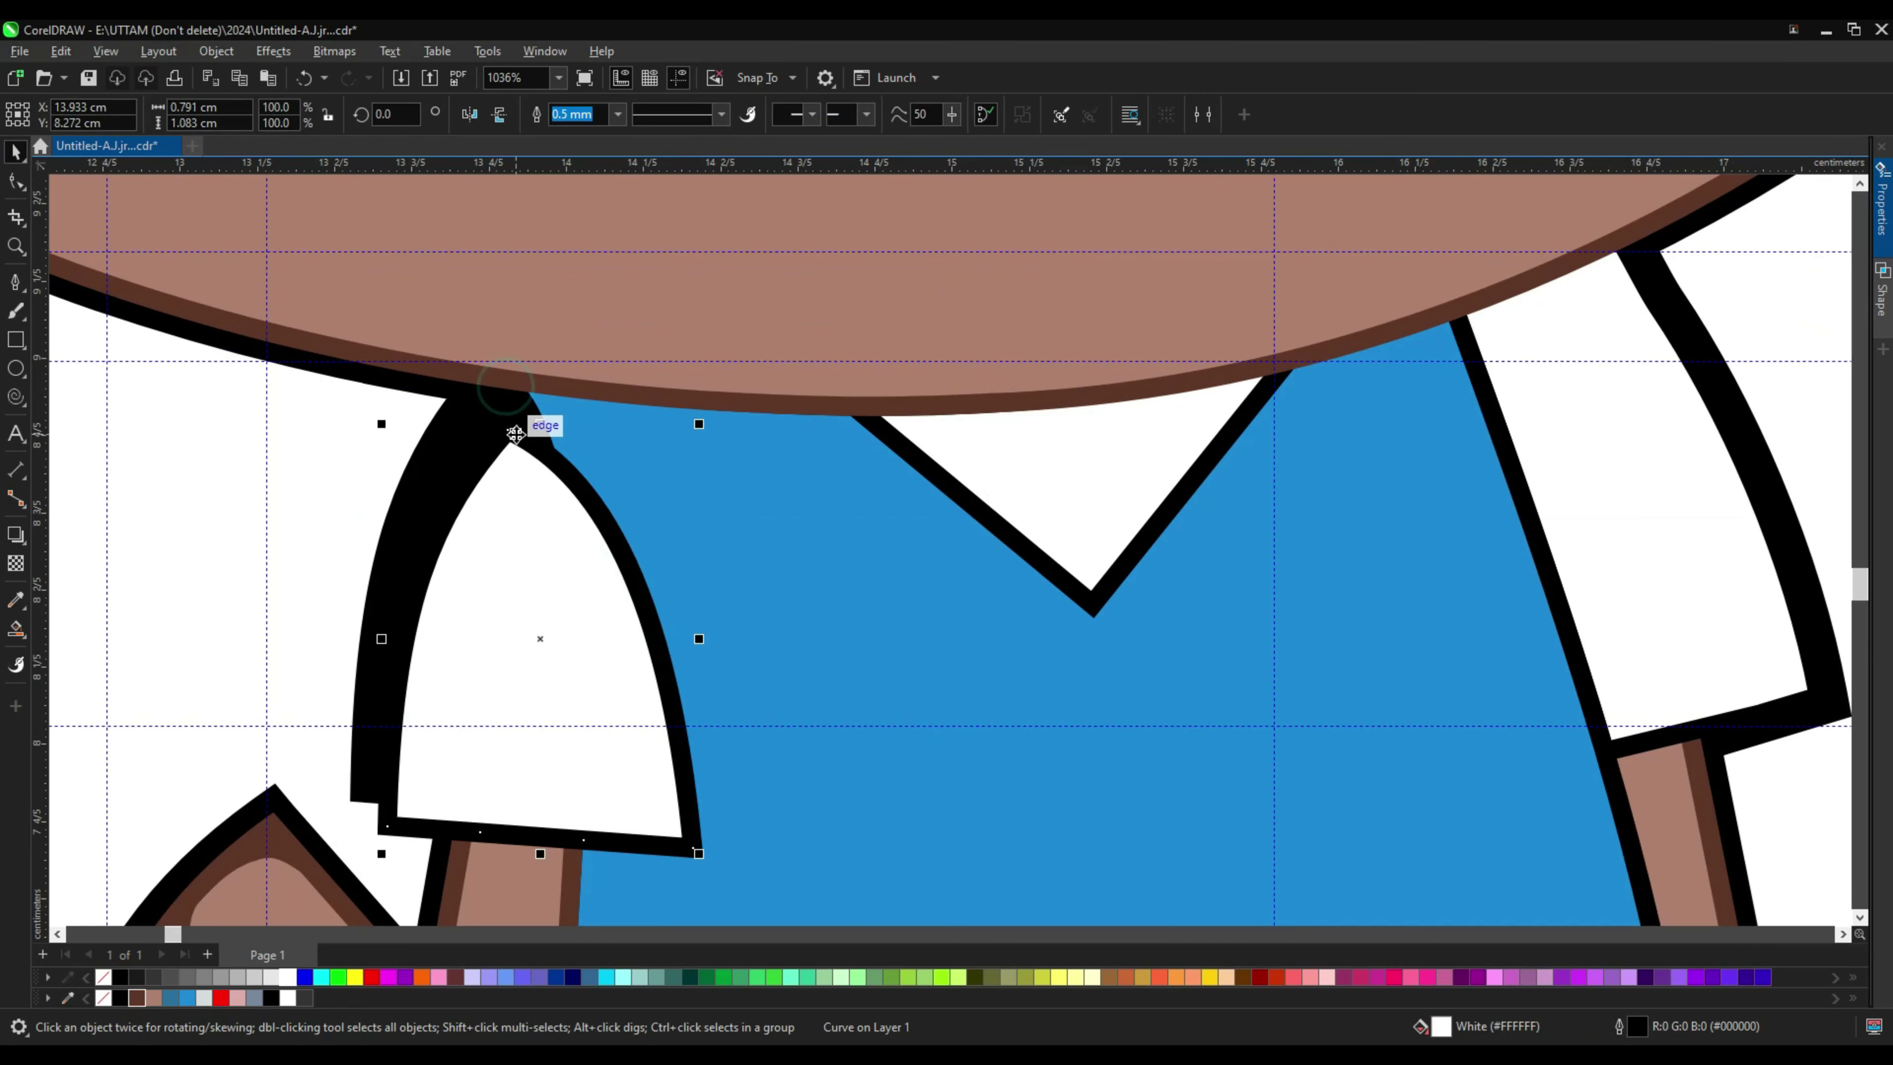
right_click(547, 395)
key("Escape")
scroll(305, 589, "down", 1)
scroll(752, 807, "down", 2)
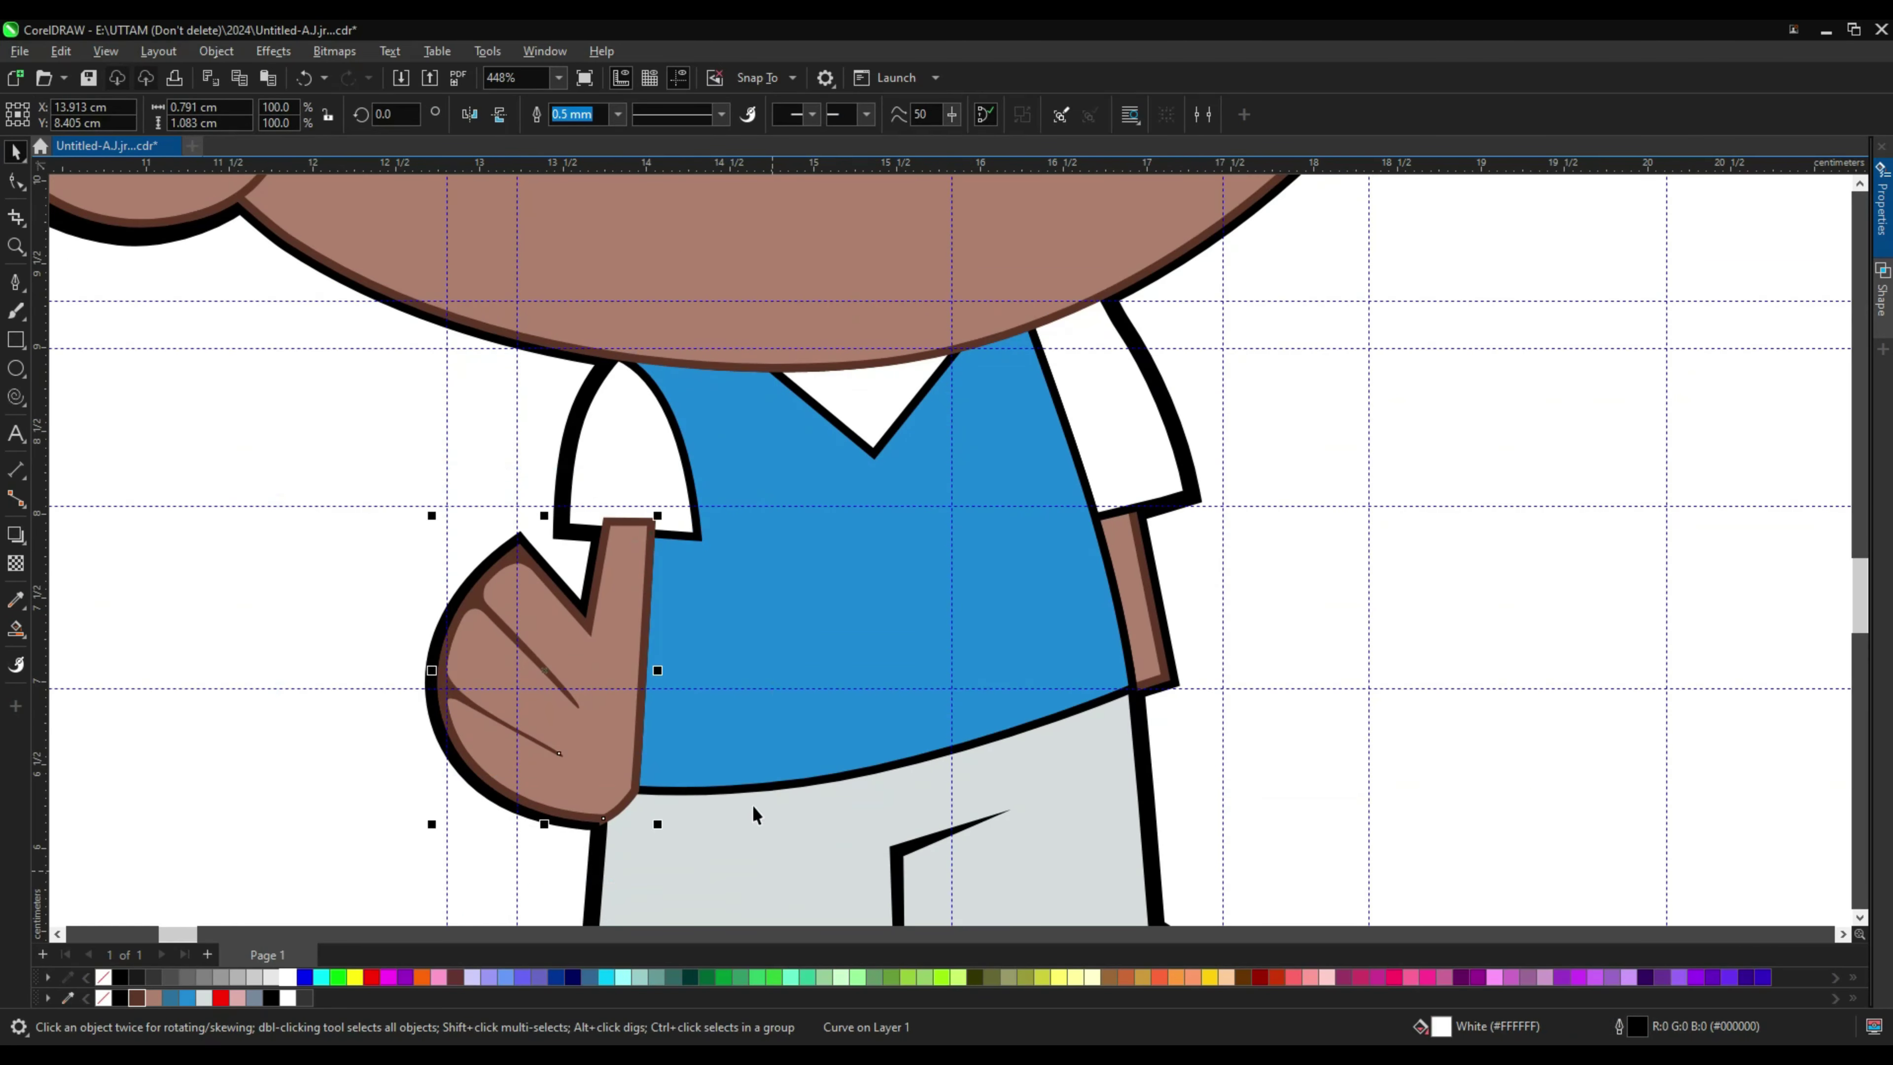
scroll(752, 807, "down", 2)
Step: Select the shirt and arm pieces together and choose an option from their context menu
left_click_drag(537, 880, 1170, 520)
scroll(968, 443, "up", 3)
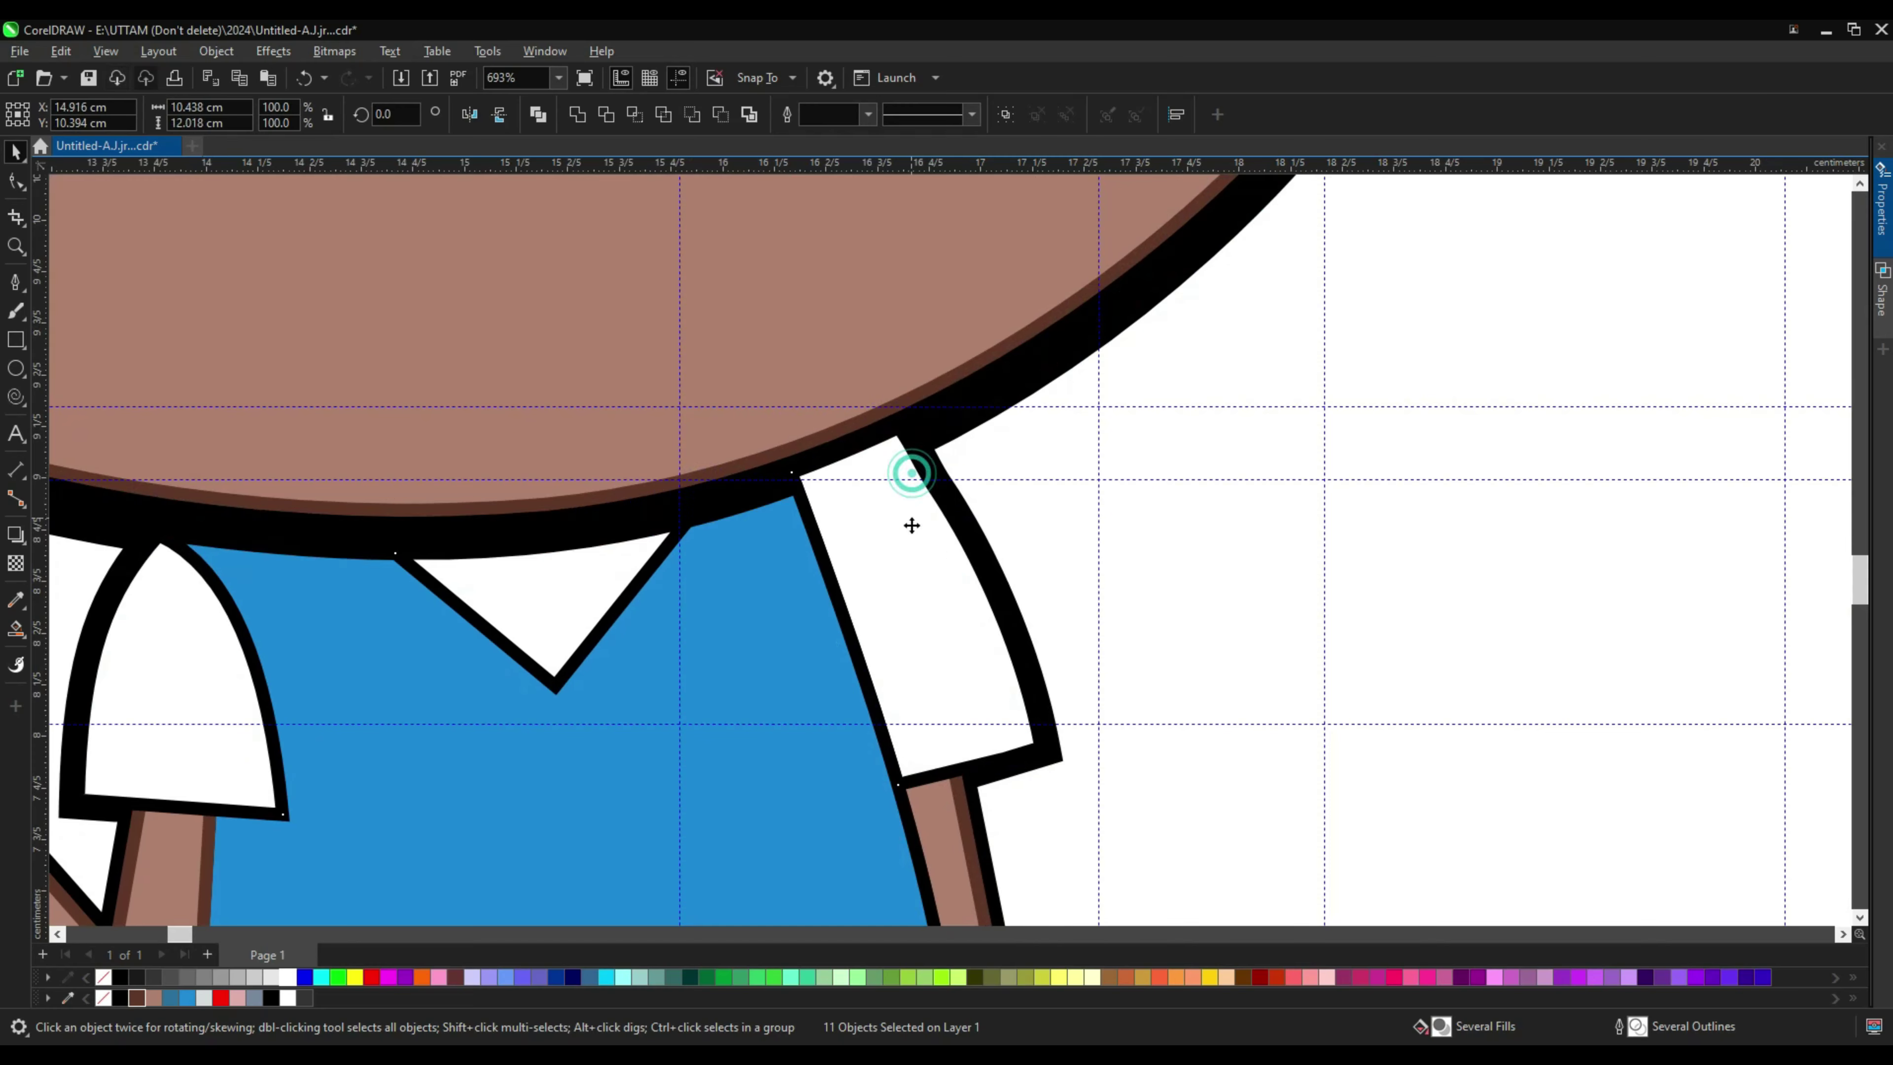
right_click(910, 471)
left_click(1224, 744)
scroll(1294, 480, "down", 2)
left_click(505, 412)
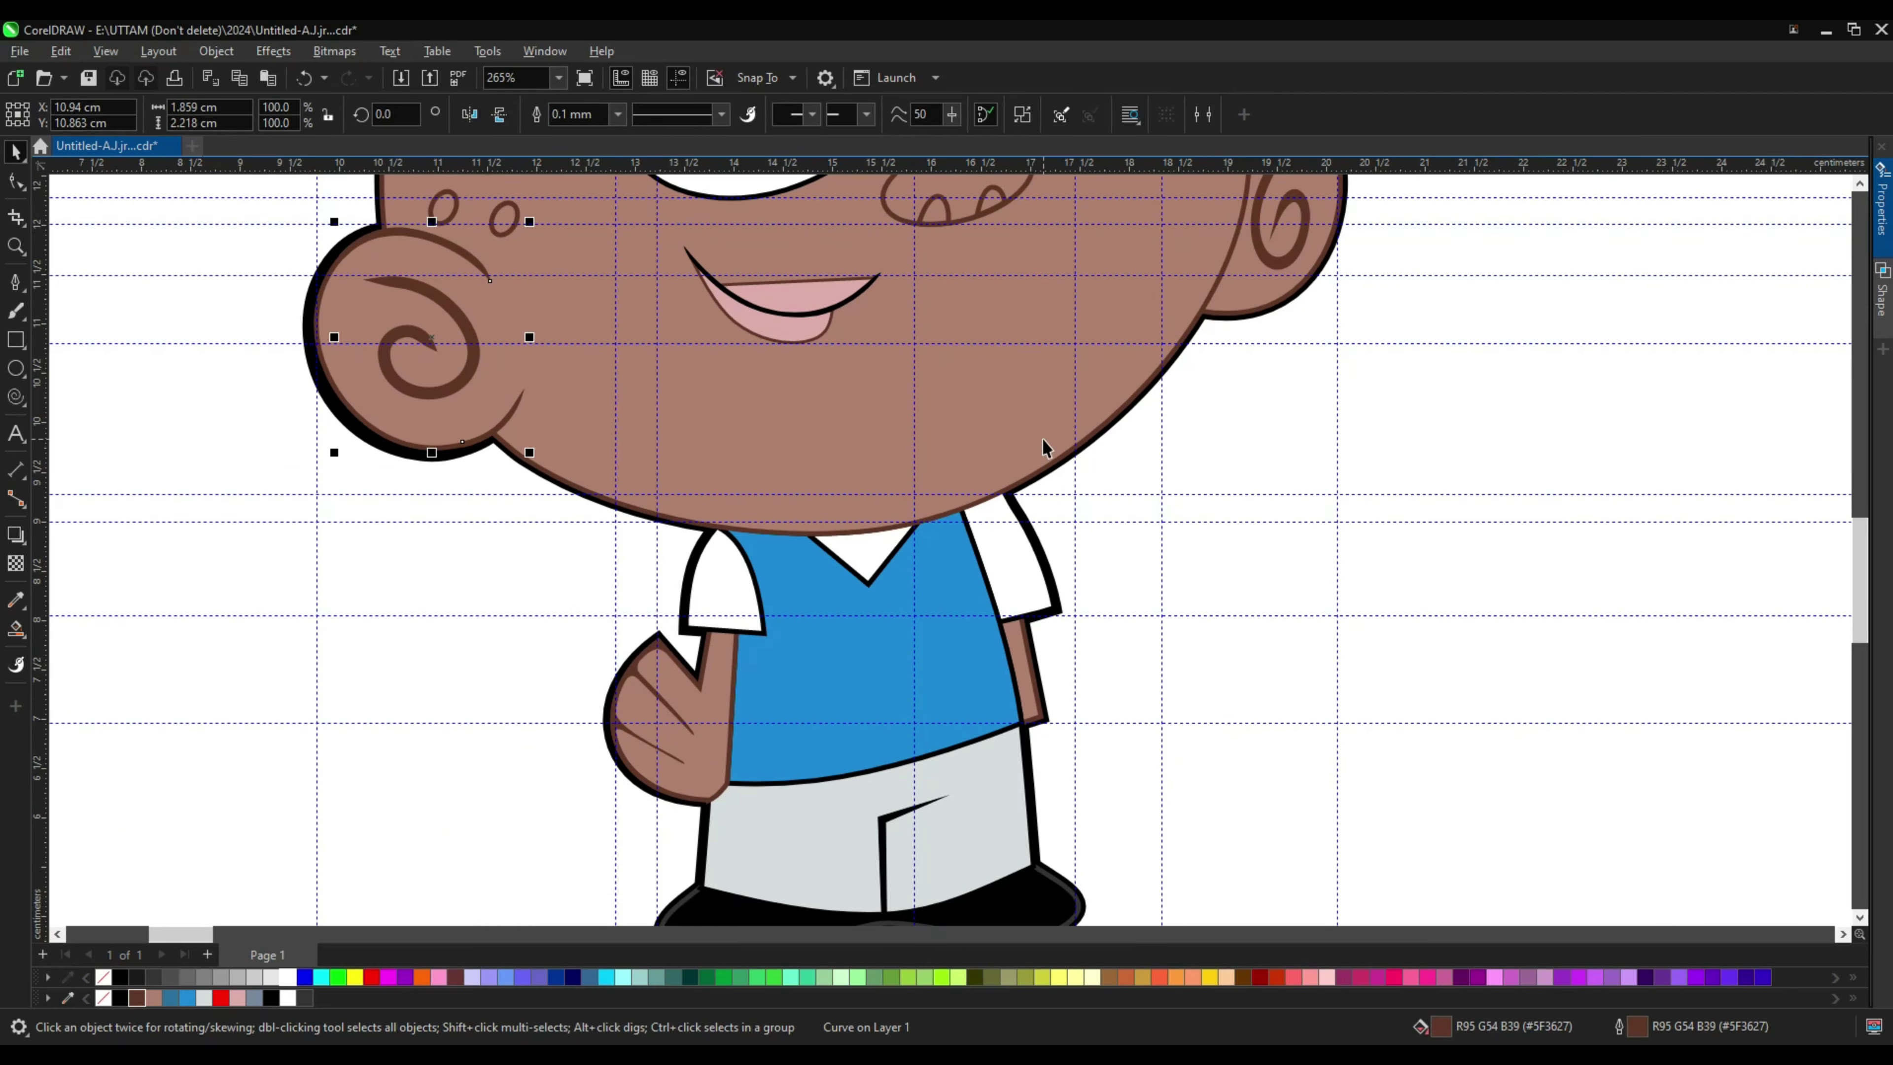
Step: Select the left eyebrow and inspect its nodes with the Shape tool
scroll(1042, 437, "down", 3)
scroll(969, 372, "down", 1)
left_click(872, 298)
scroll(872, 313, "up", 4)
scroll(537, 522, "up", 1)
key("F10")
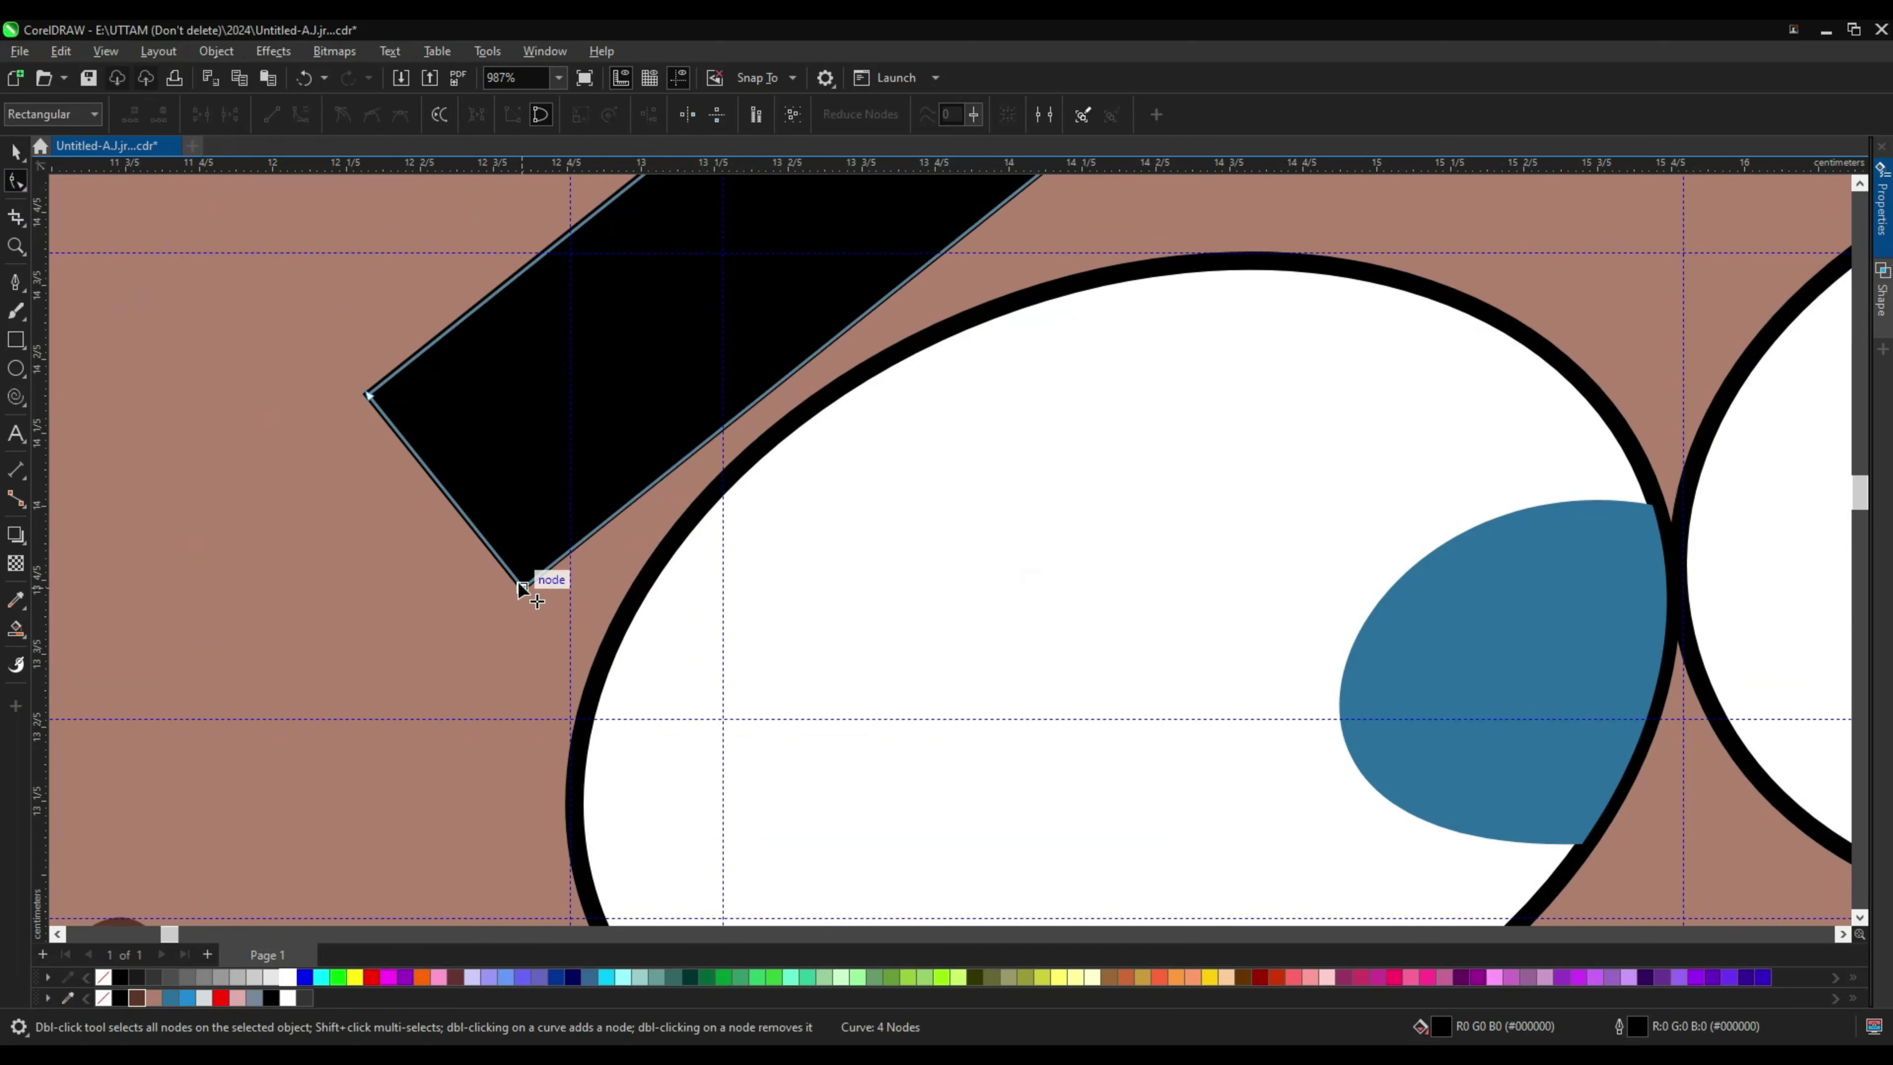
scroll(1035, 254, "down", 1)
scroll(1334, 283, "down", 1)
key("space")
scroll(964, 341, "down", 1)
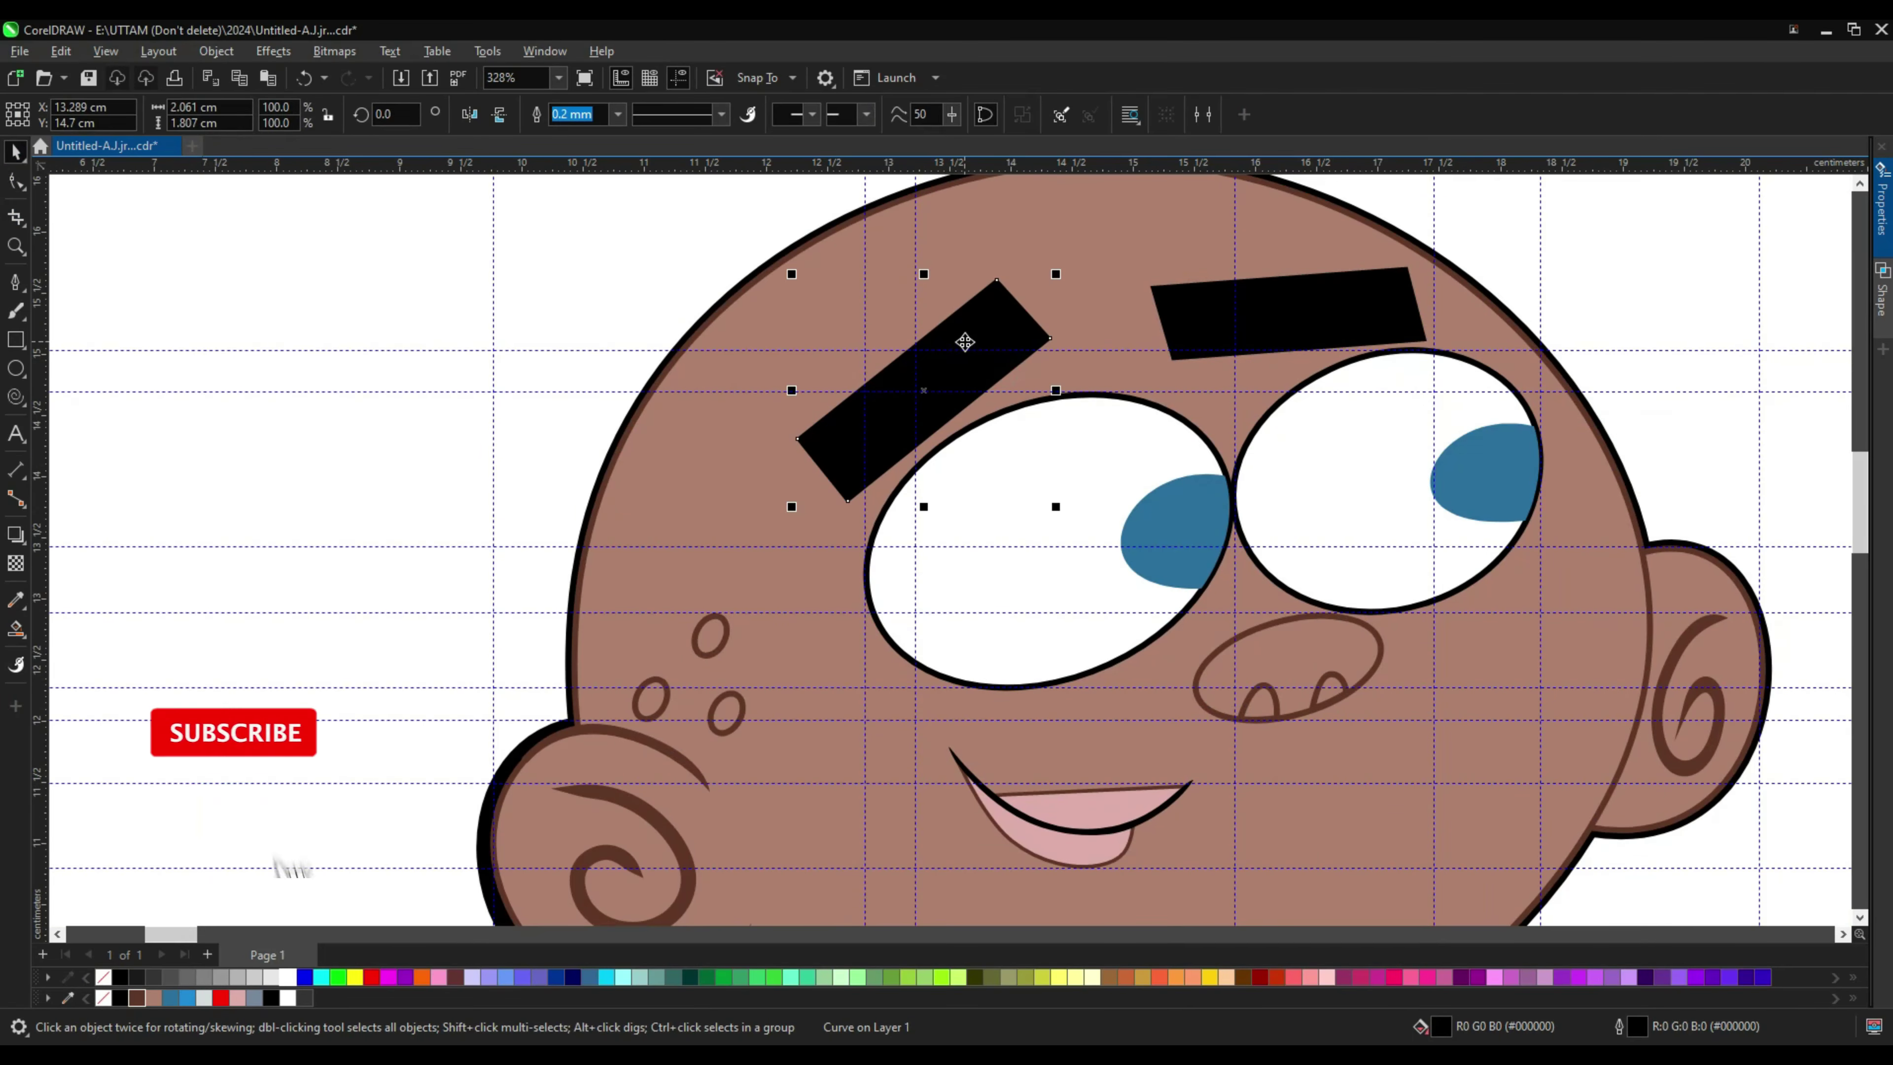
Step: Move an eyebrow copy onto the right eyebrow to compare, then check its nodes
left_click_drag(969, 341, 1347, 305)
scroll(1347, 305, "up", 2)
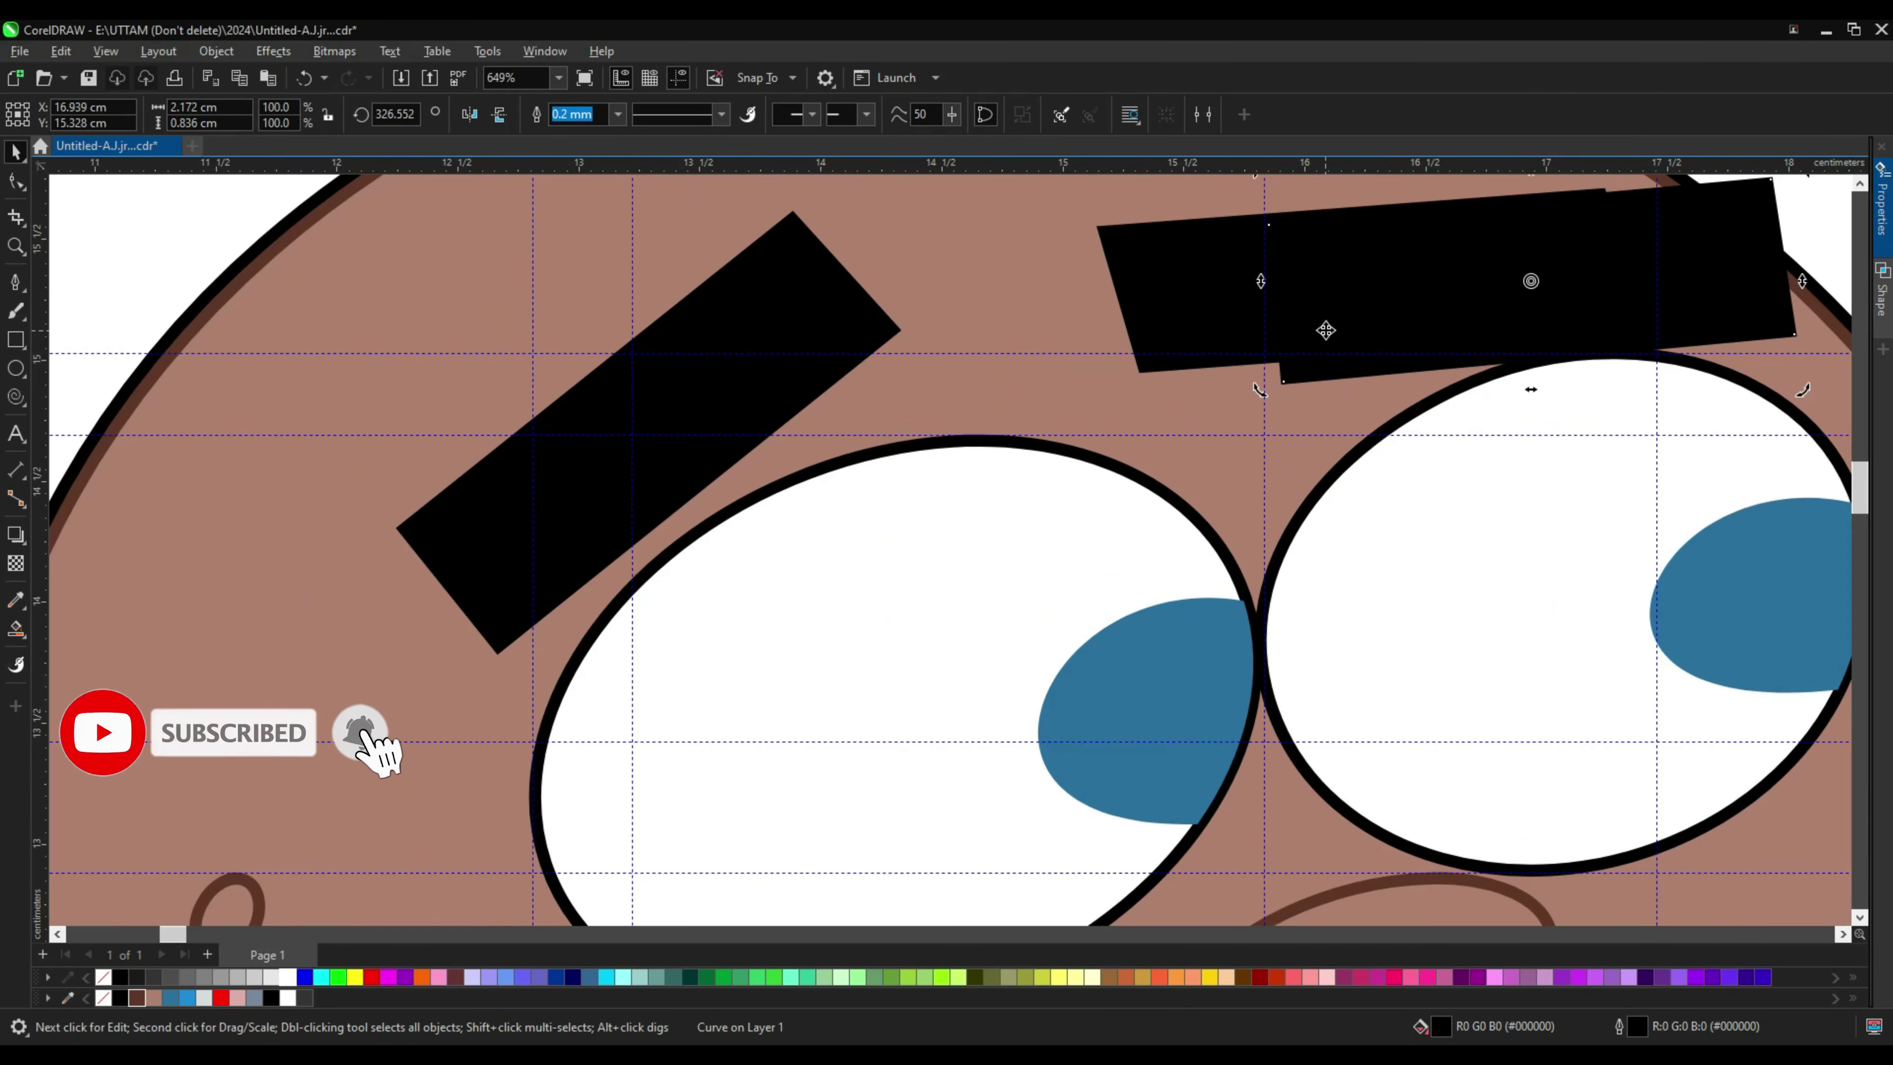
scroll(1347, 305, "up", 1)
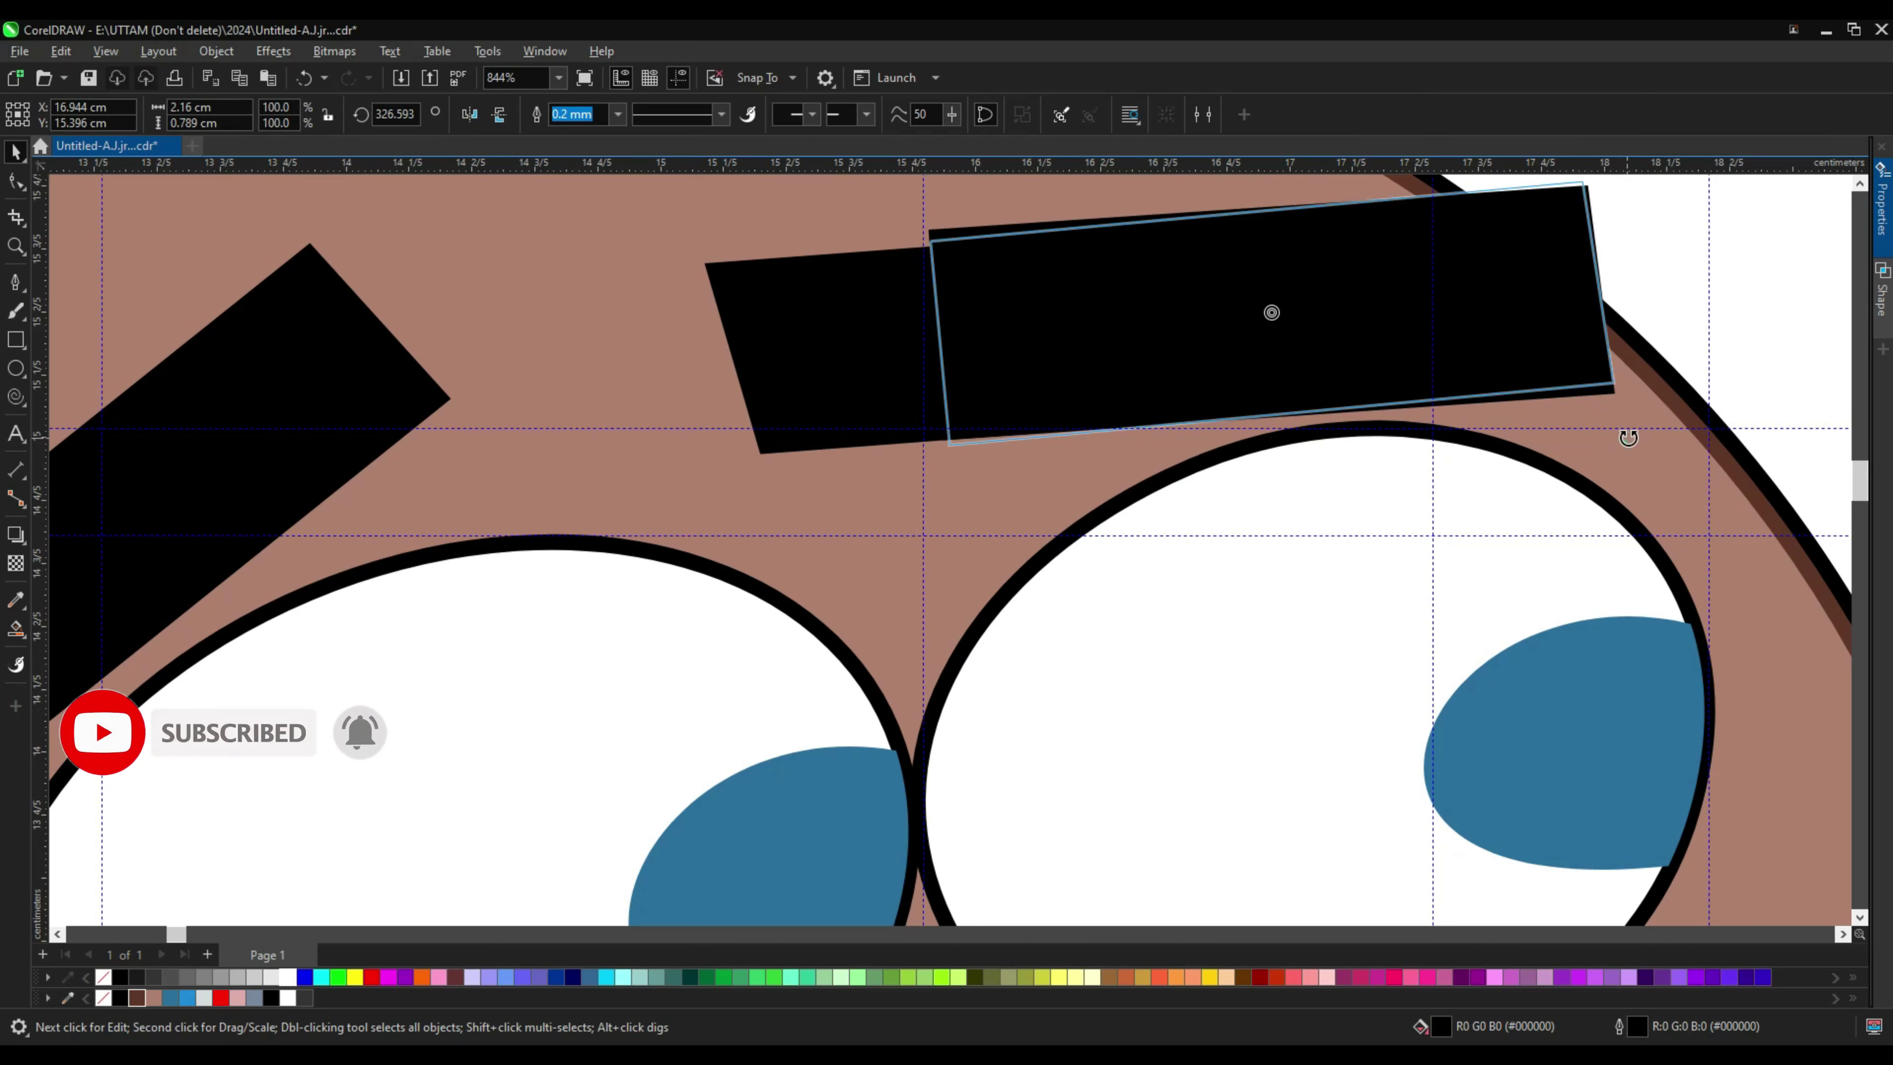
scroll(1631, 439, "up", 1)
mouse_move(1347, 305)
left_mouse_down()
mouse_move(1104, 346)
mouse_move(850, 347)
left_mouse_up()
key("F10")
scroll(655, 437, "down", 1)
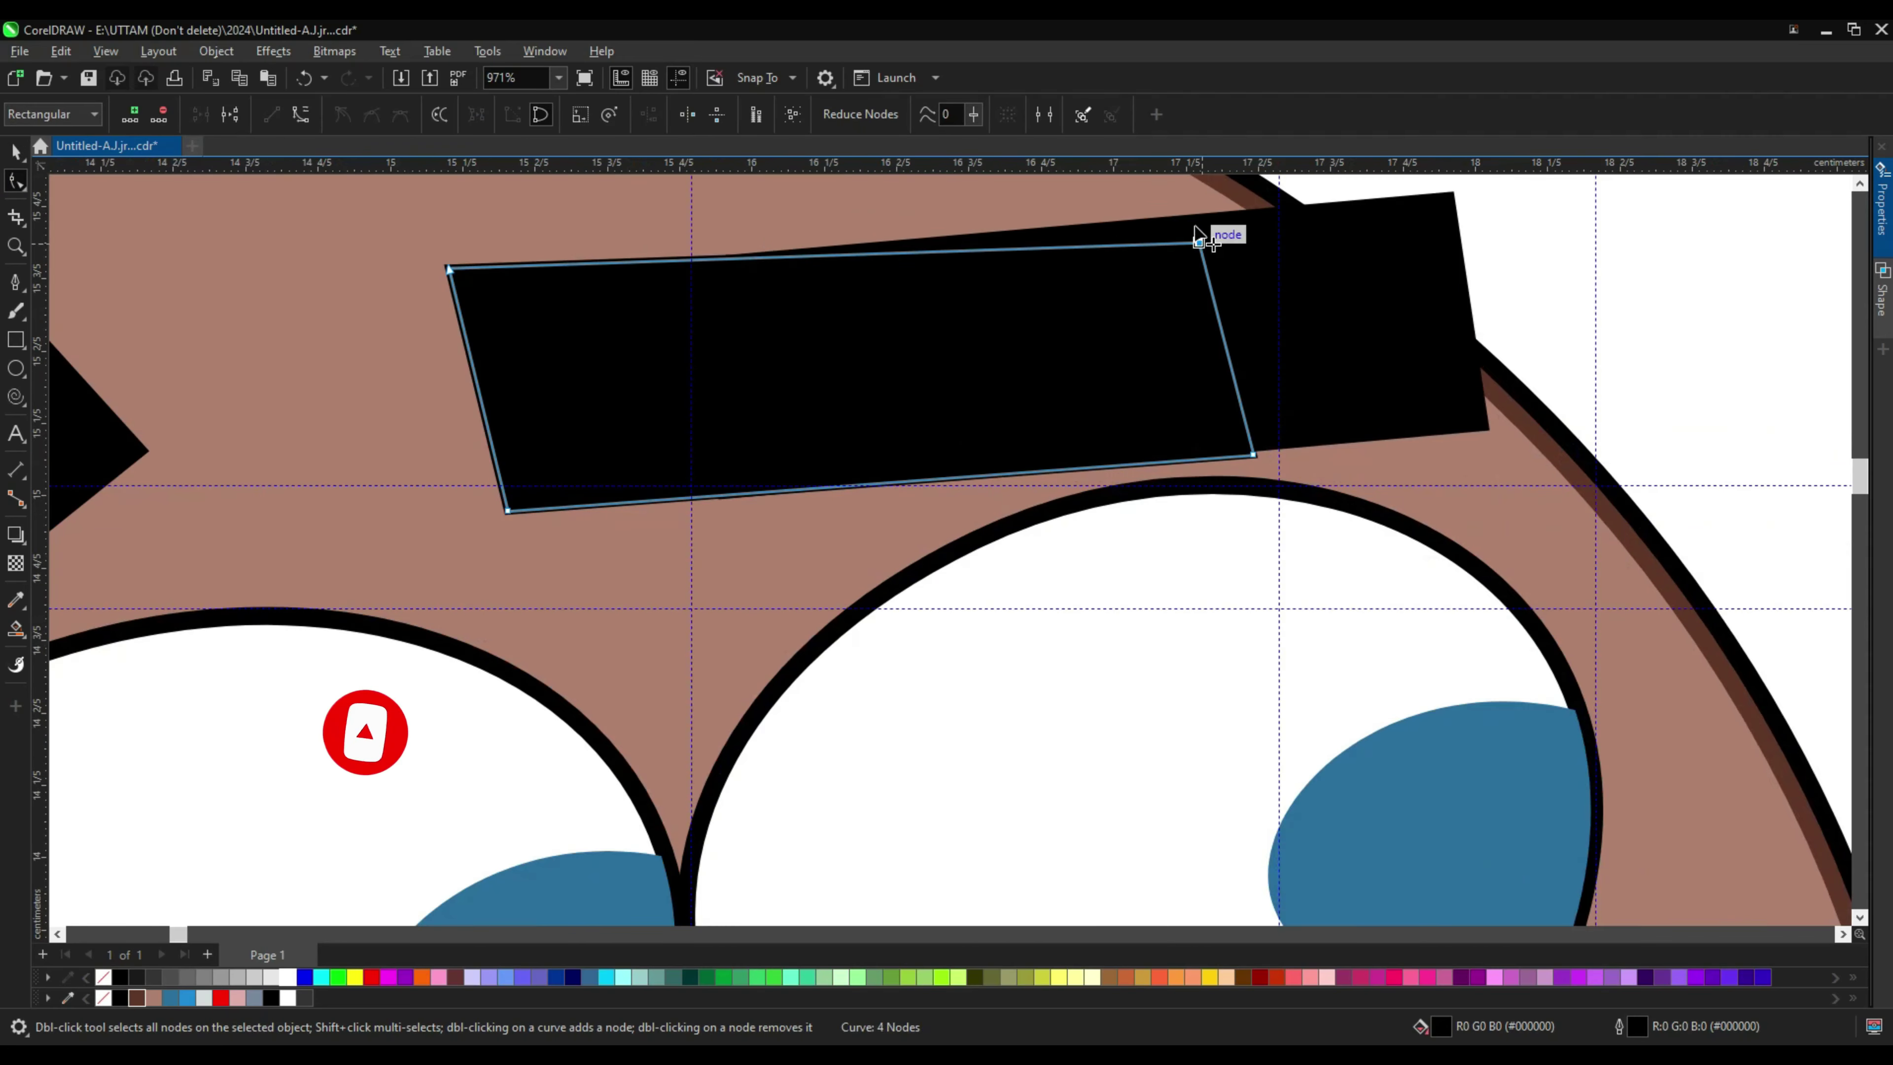
right_click(1373, 325)
scroll(1141, 318, "down", 2)
key("space")
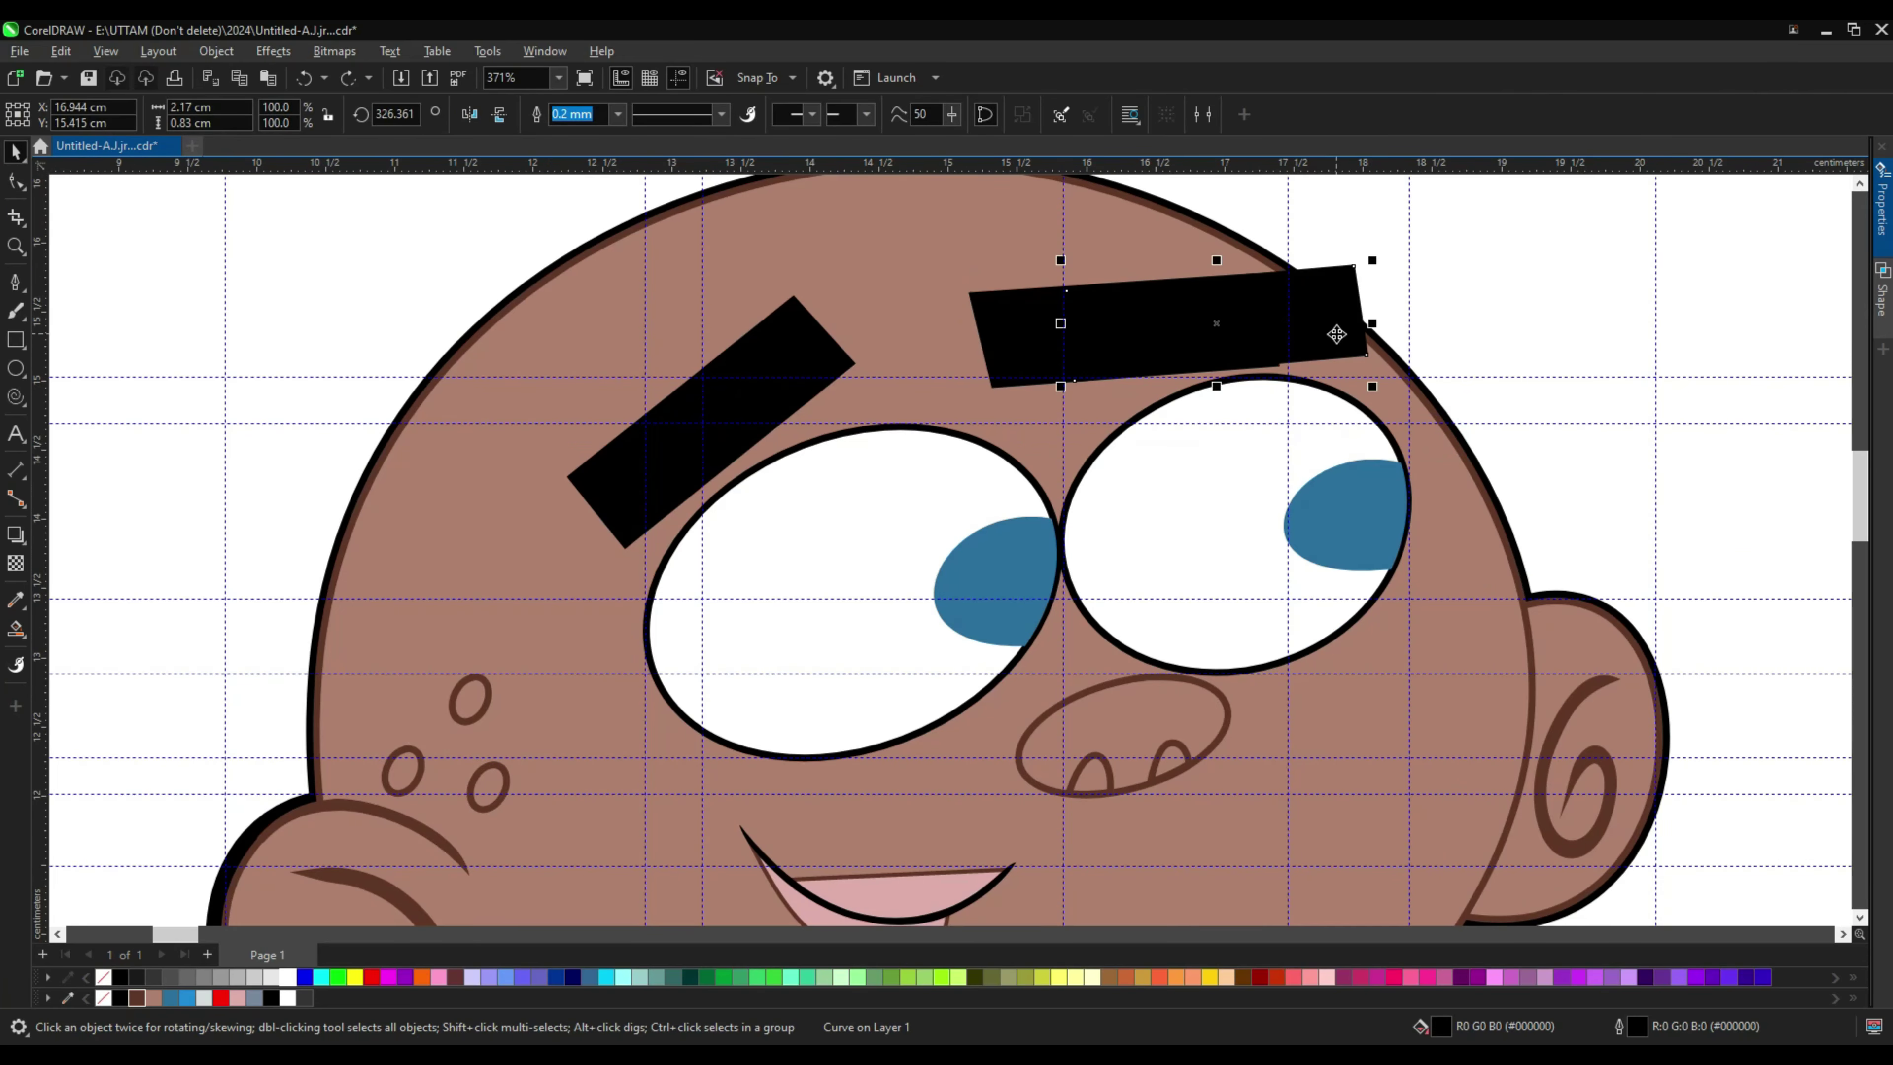
scroll(1203, 349, "up", 1)
Step: Inspect the nodes of the left and right eyebrows
left_click(549, 339)
key("F10")
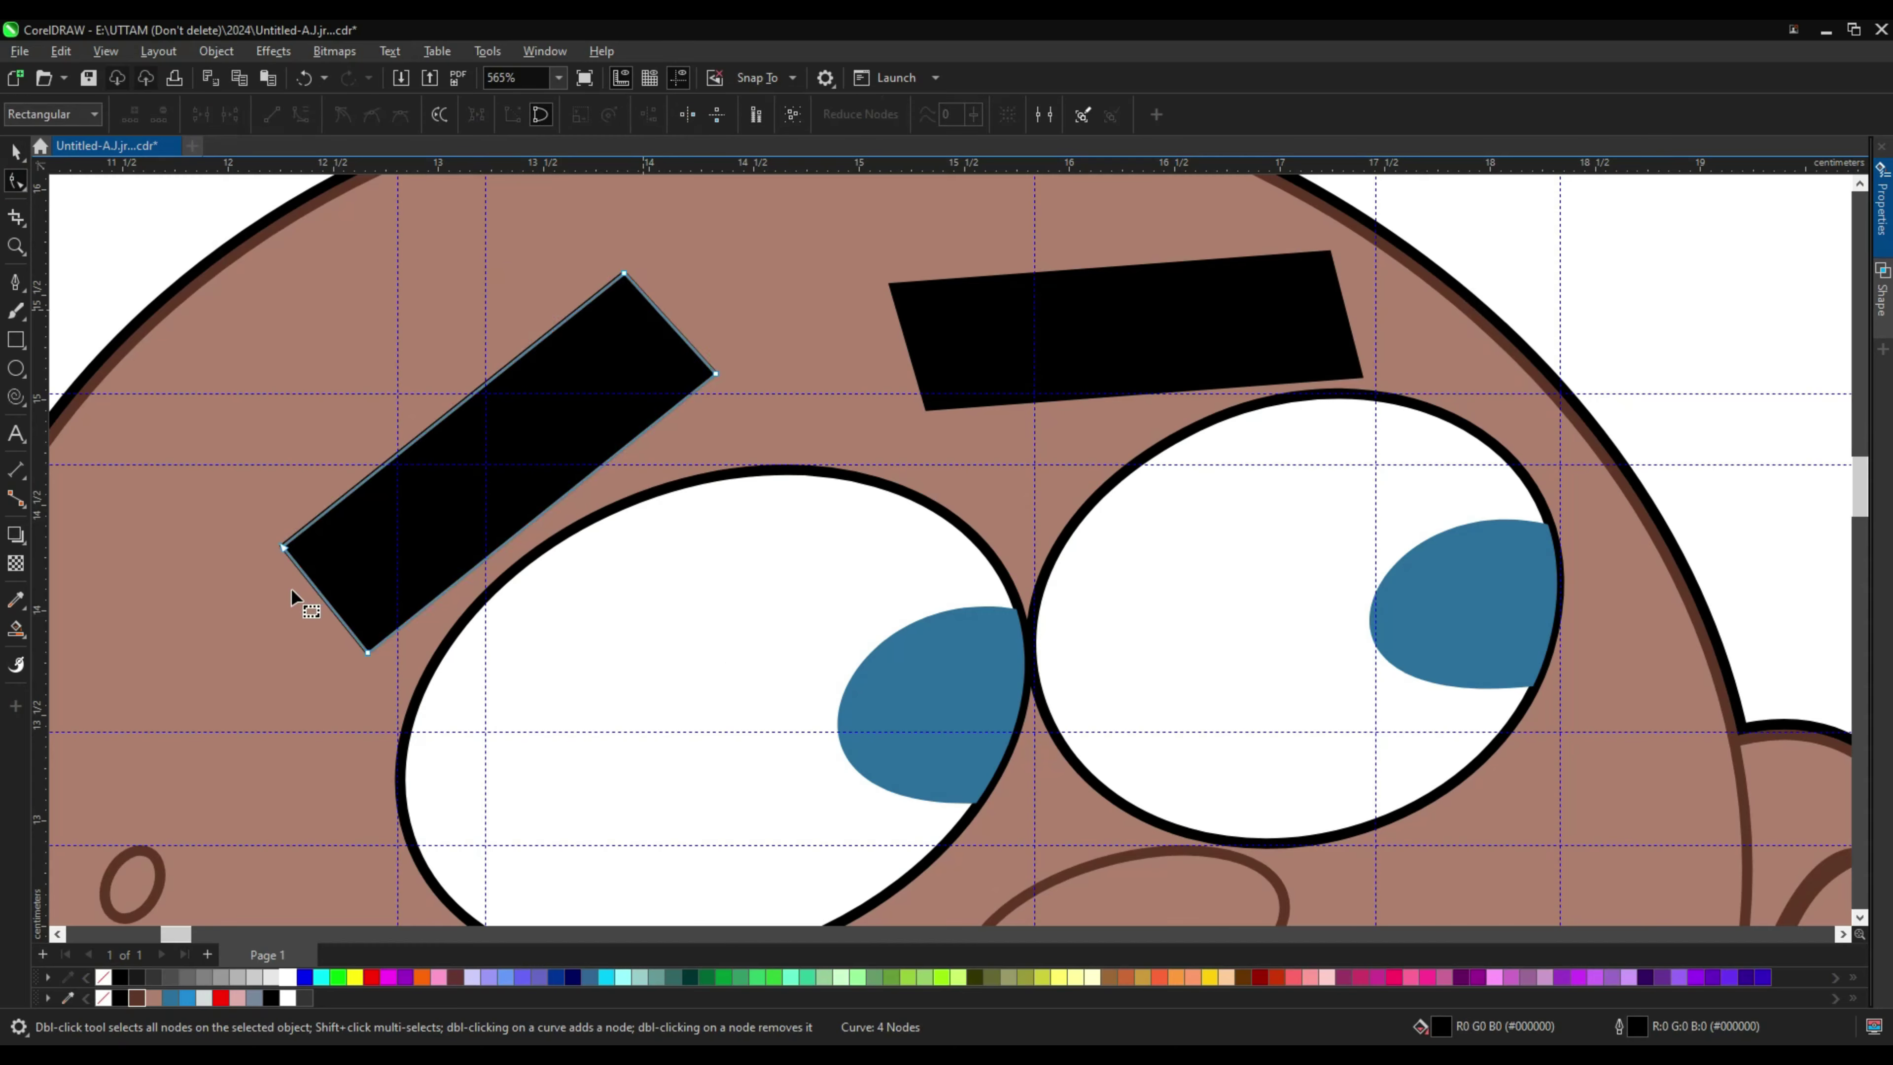
scroll(306, 585, "up", 1)
scroll(152, 296, "down", 1)
left_click(1267, 284)
scroll(1341, 298, "up", 1)
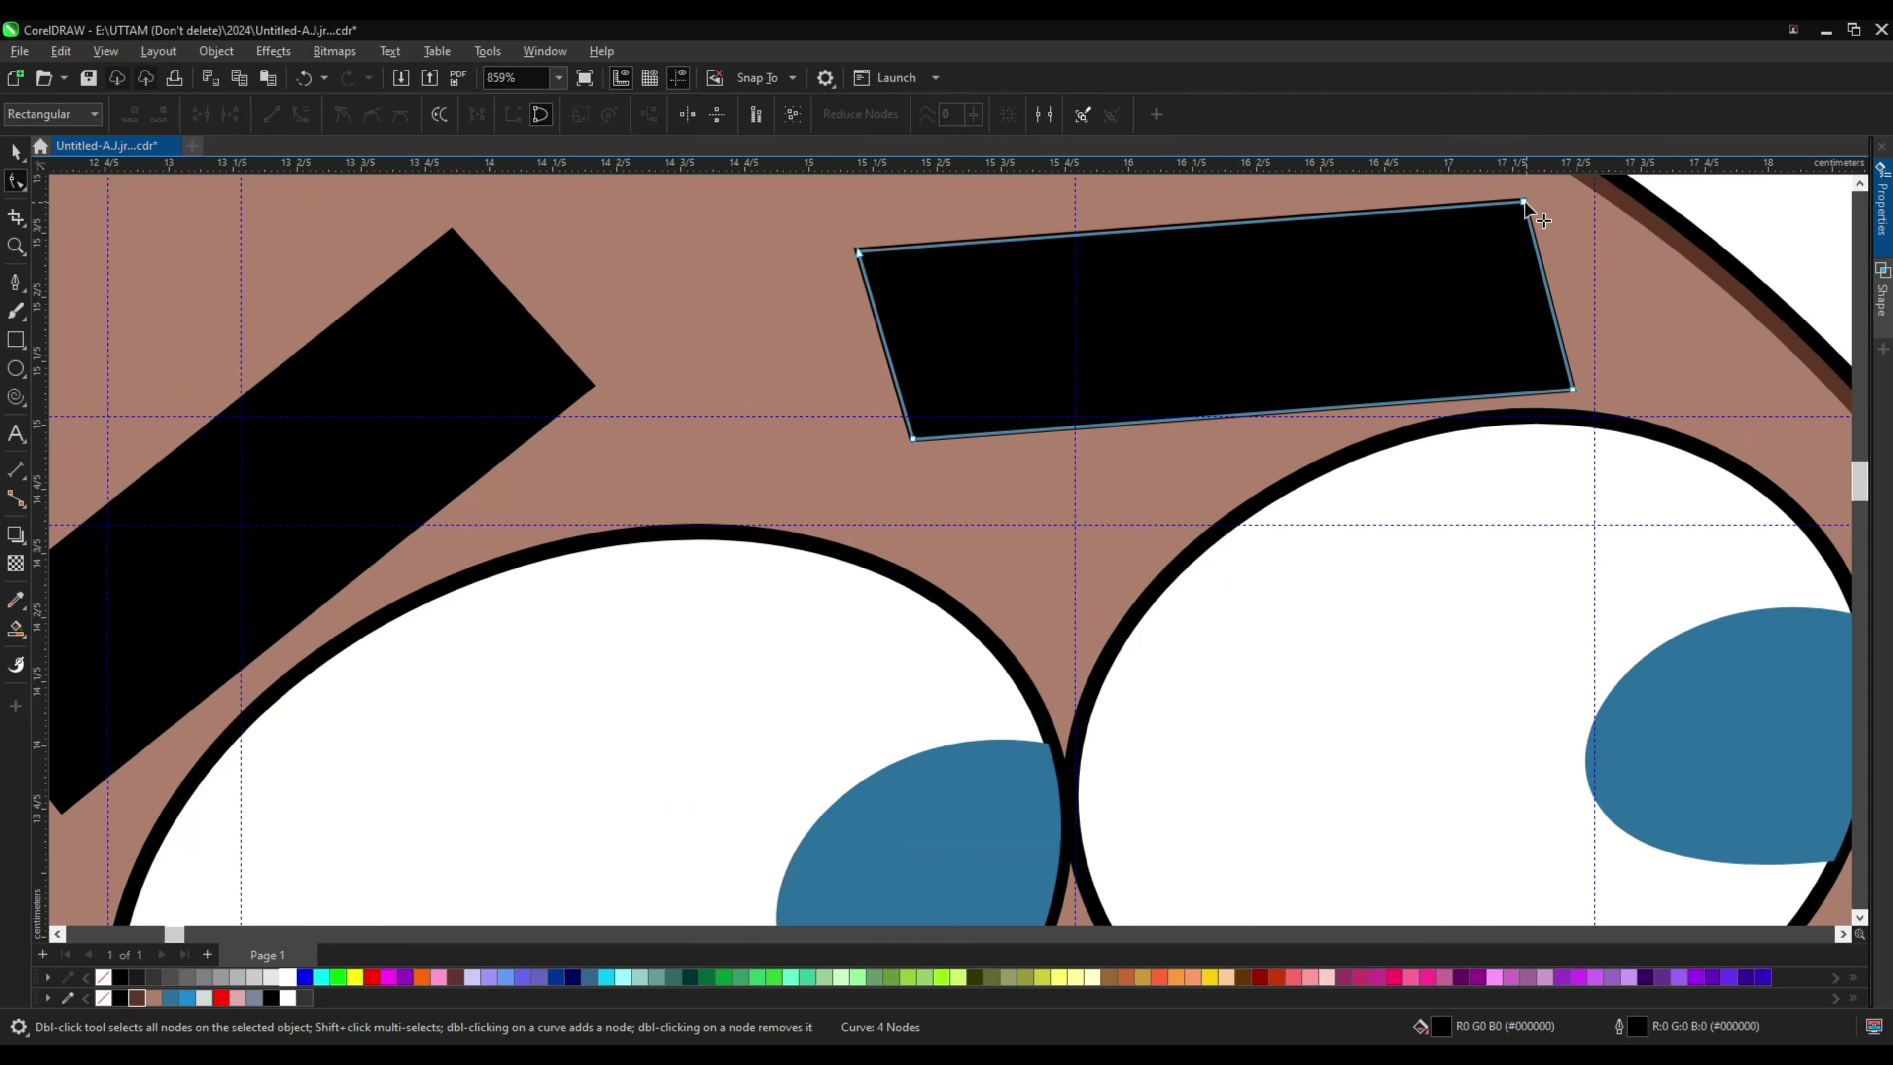
scroll(1479, 302, "down", 1)
scroll(1479, 302, "up", 1)
key("space")
scroll(1313, 363, "down", 2)
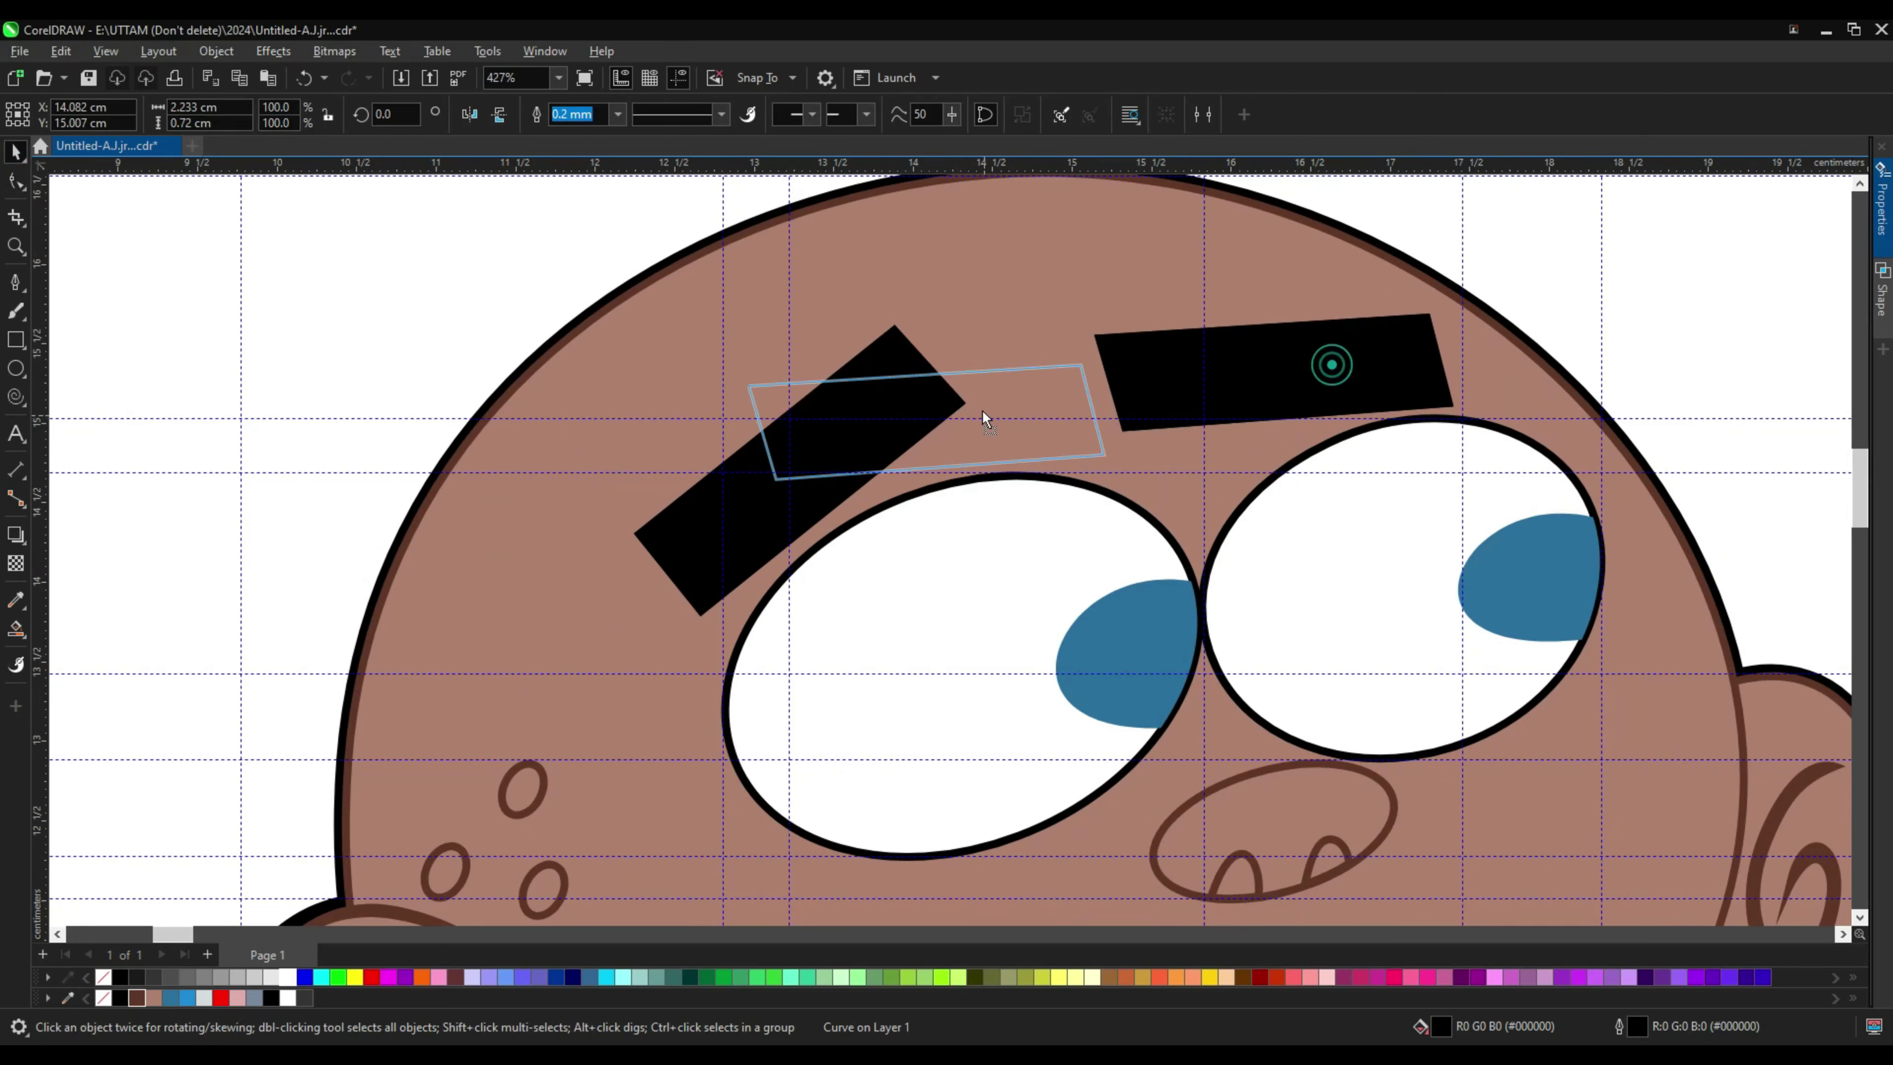
Step: Place a blue helper copy of the eyebrow over the left eyebrow
left_click_drag(824, 463, 985, 415)
left_click(170, 997)
scroll(759, 531, "up", 1)
key("Escape")
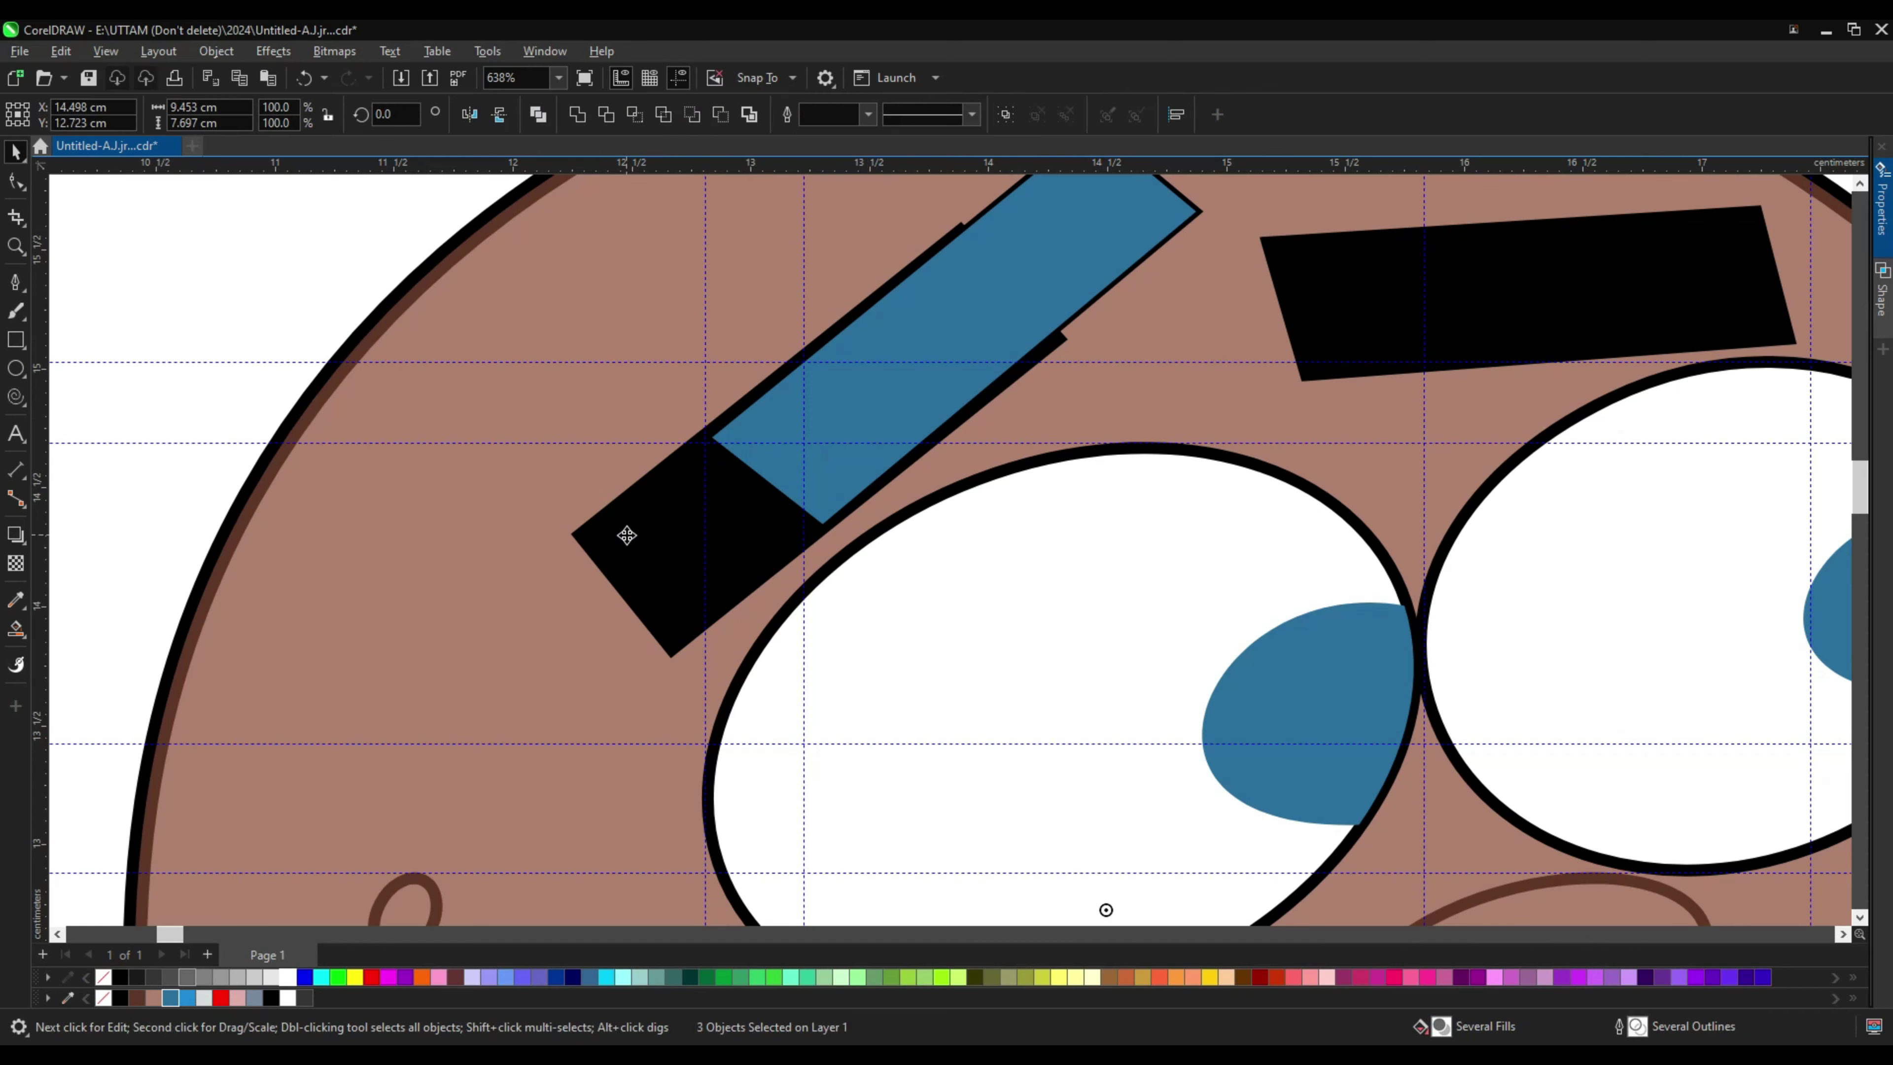
left_click(1449, 334)
left_click(352, 363)
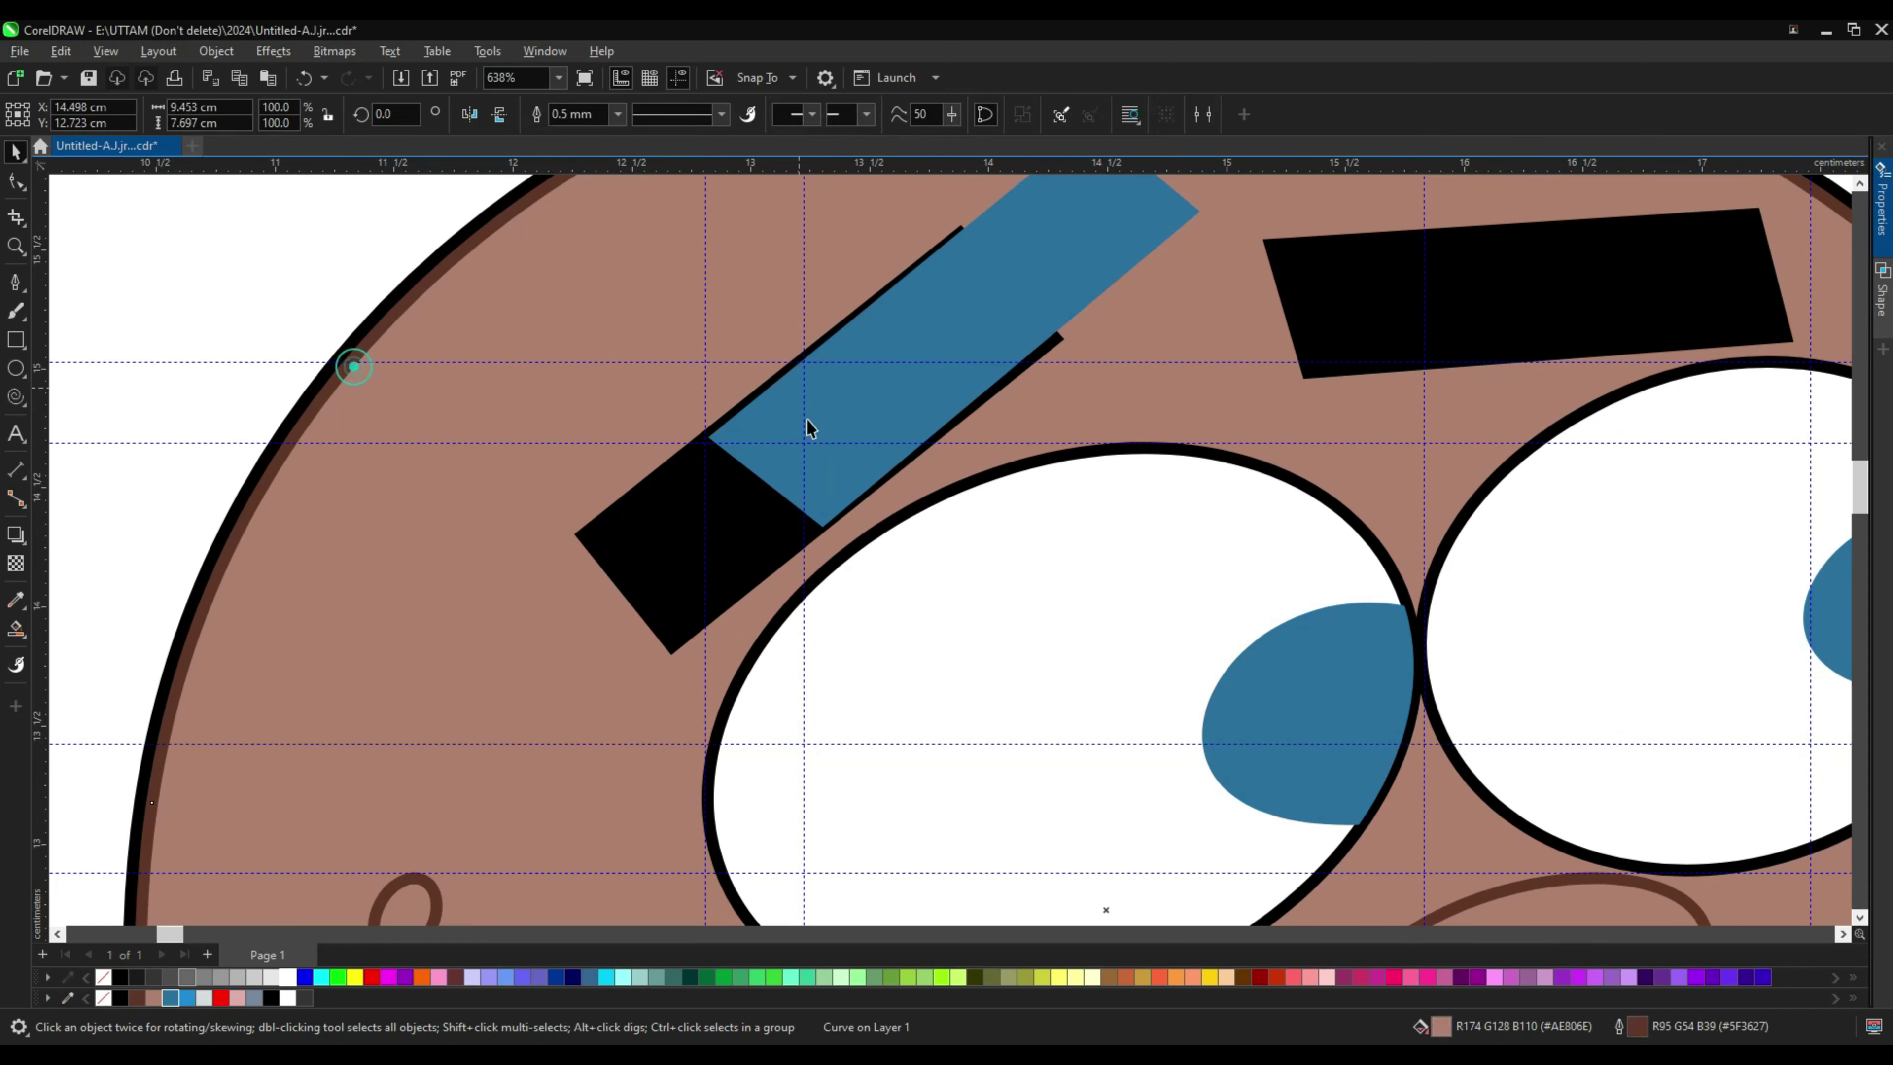
Step: Adjust the black left eyebrow's nodes against the blue helper
key("F10")
scroll(883, 402, "up", 1)
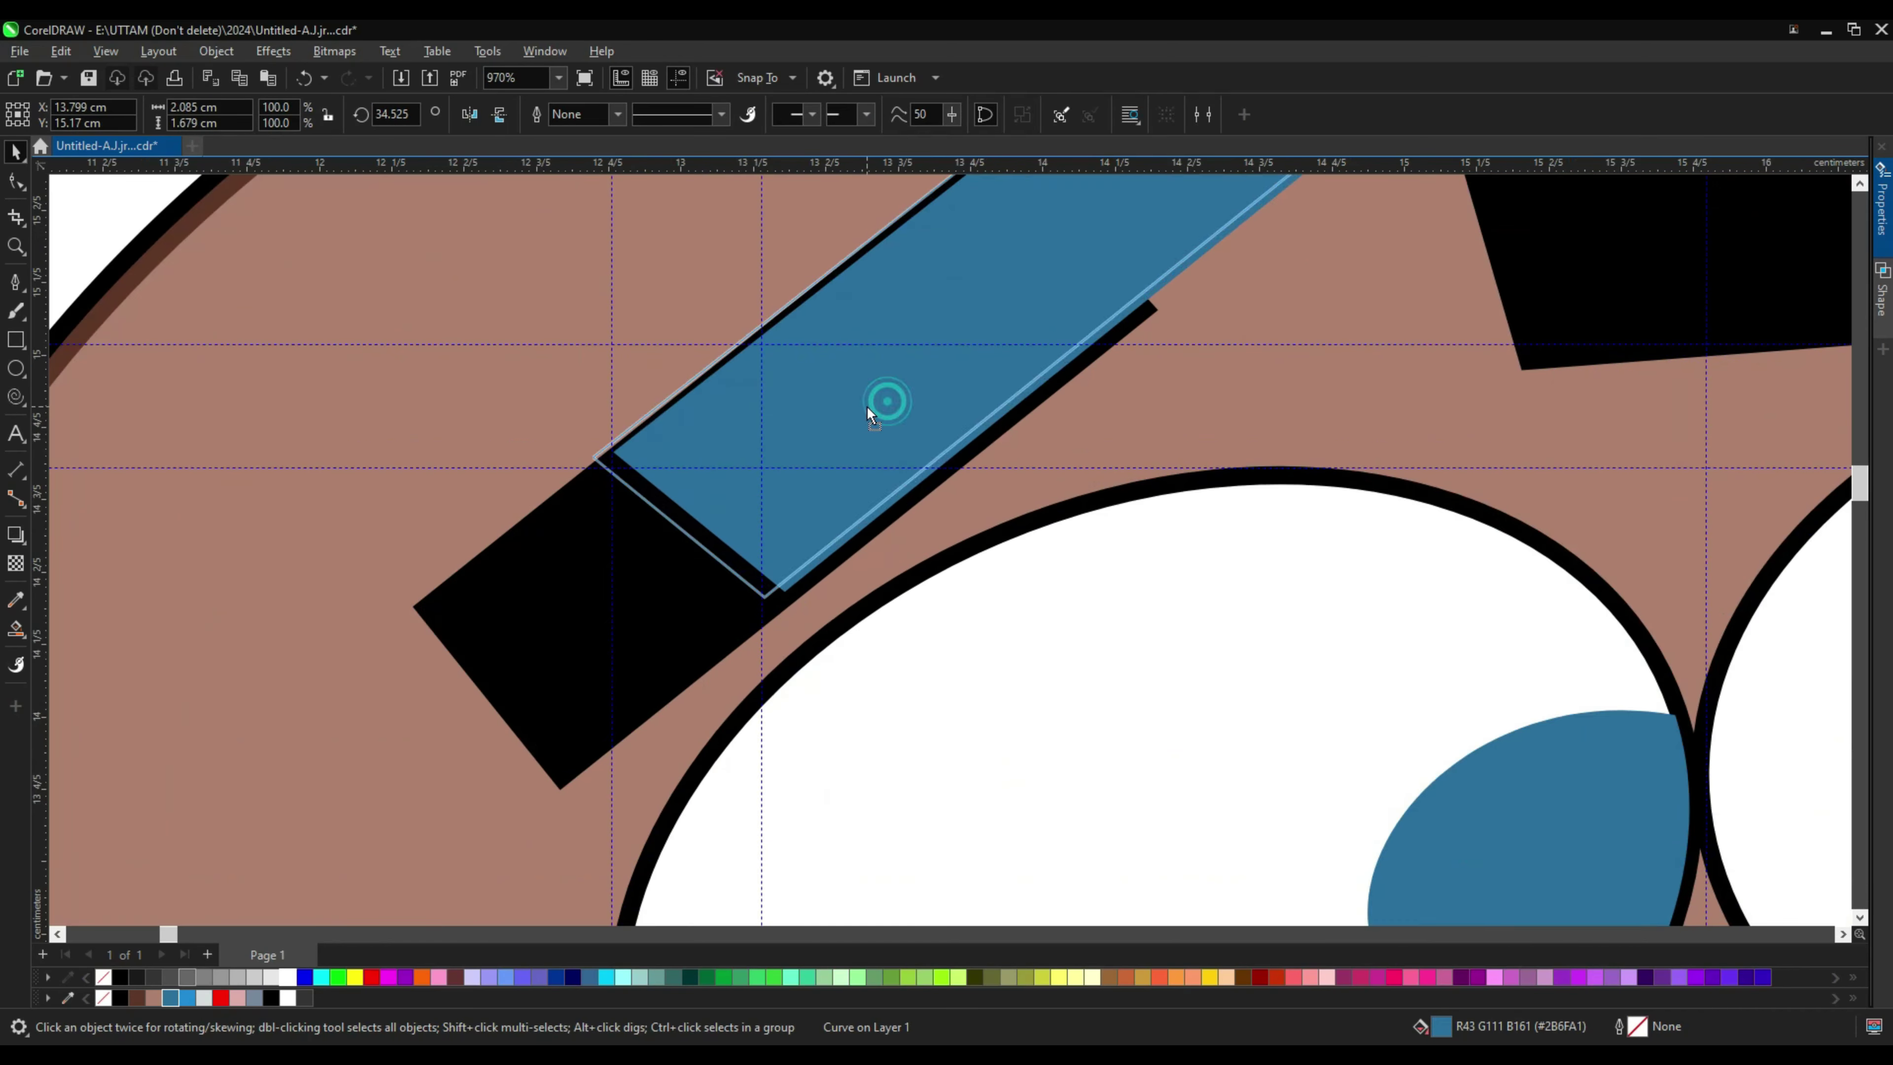
left_click(569, 723)
scroll(1064, 499, "down", 1)
key("space")
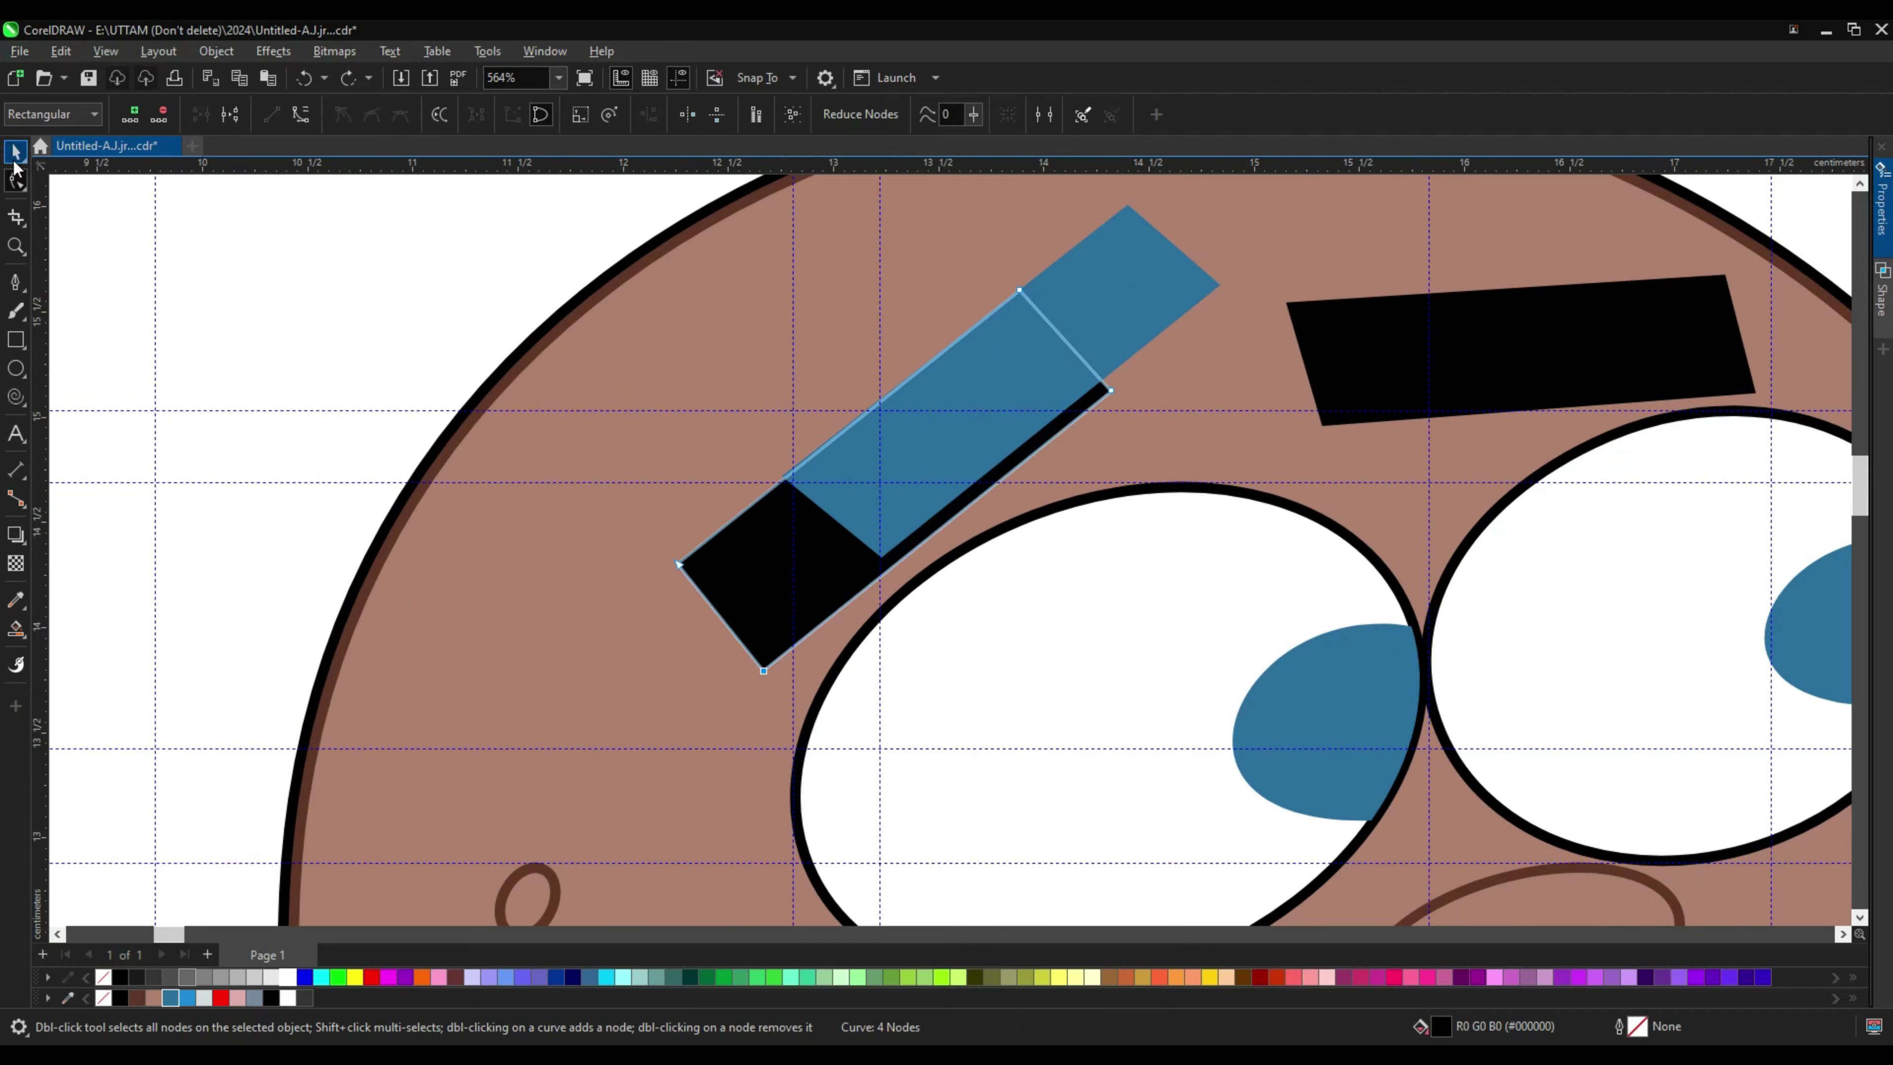
Step: Move a blue helper piece to the right eyebrow and rotate it along the brow
left_click(1168, 298)
scroll(1081, 308, "down", 1)
left_click_drag(1081, 308, 486, 317)
key("Delete")
left_click(946, 423)
left_click(1466, 317)
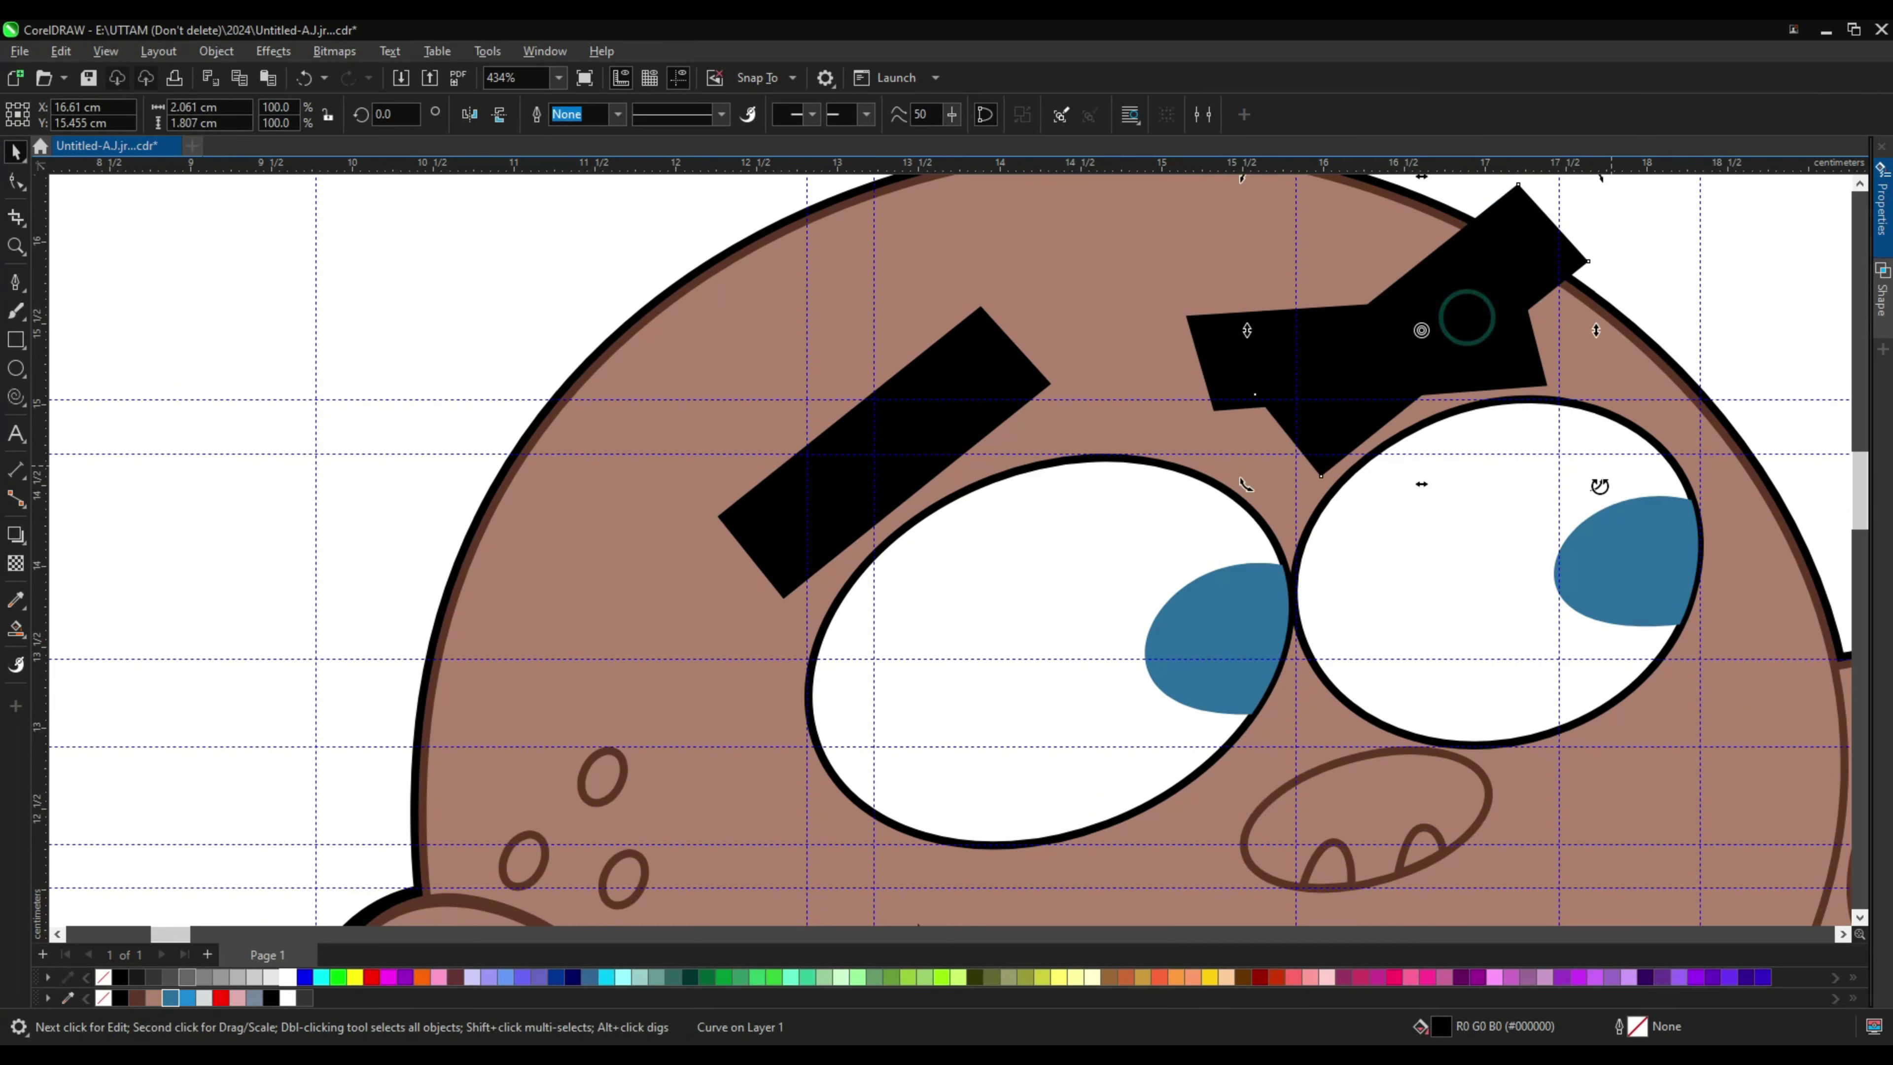
left_click_drag(1495, 559, 1495, 558)
left_click(170, 998)
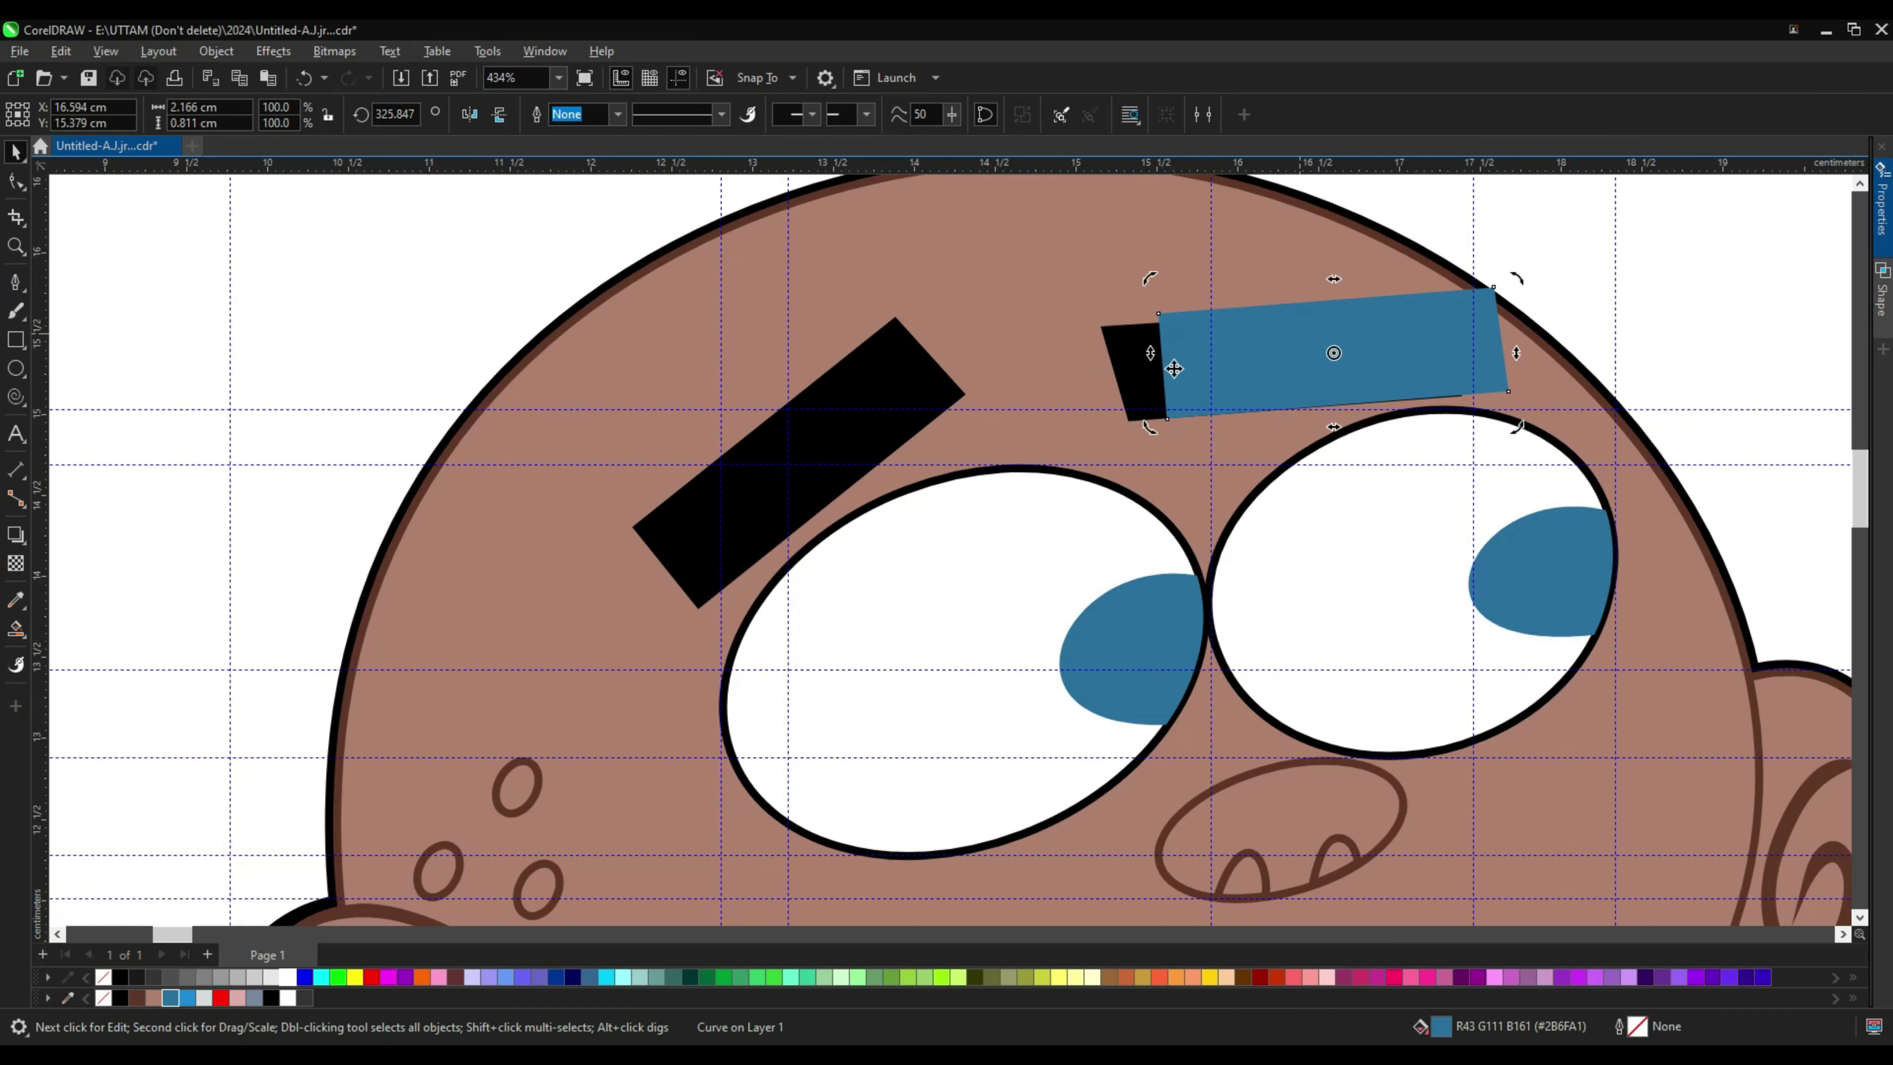
left_click(1145, 383)
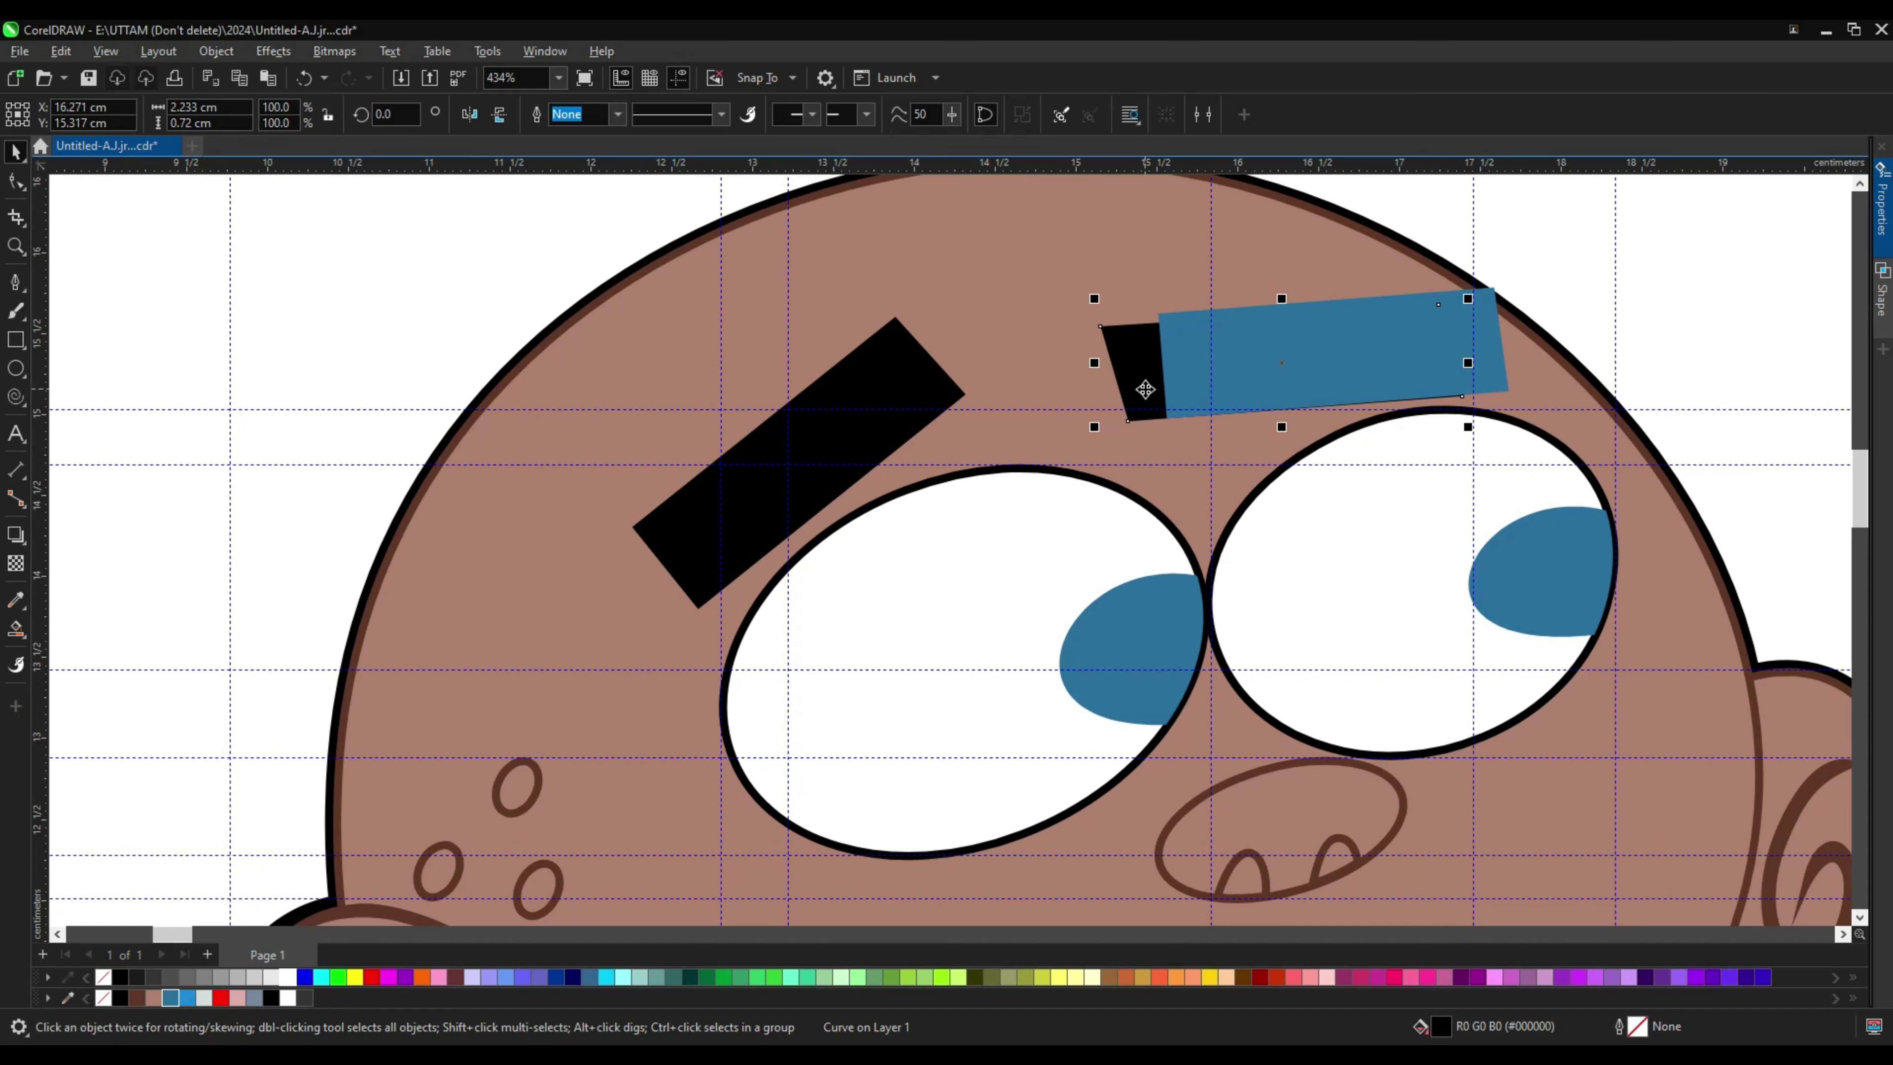
Step: Edit the right eyebrow's nodes, then delete the blue helper piece
key("F10")
scroll(1135, 325, "up", 1)
scroll(1073, 324, "up", 1)
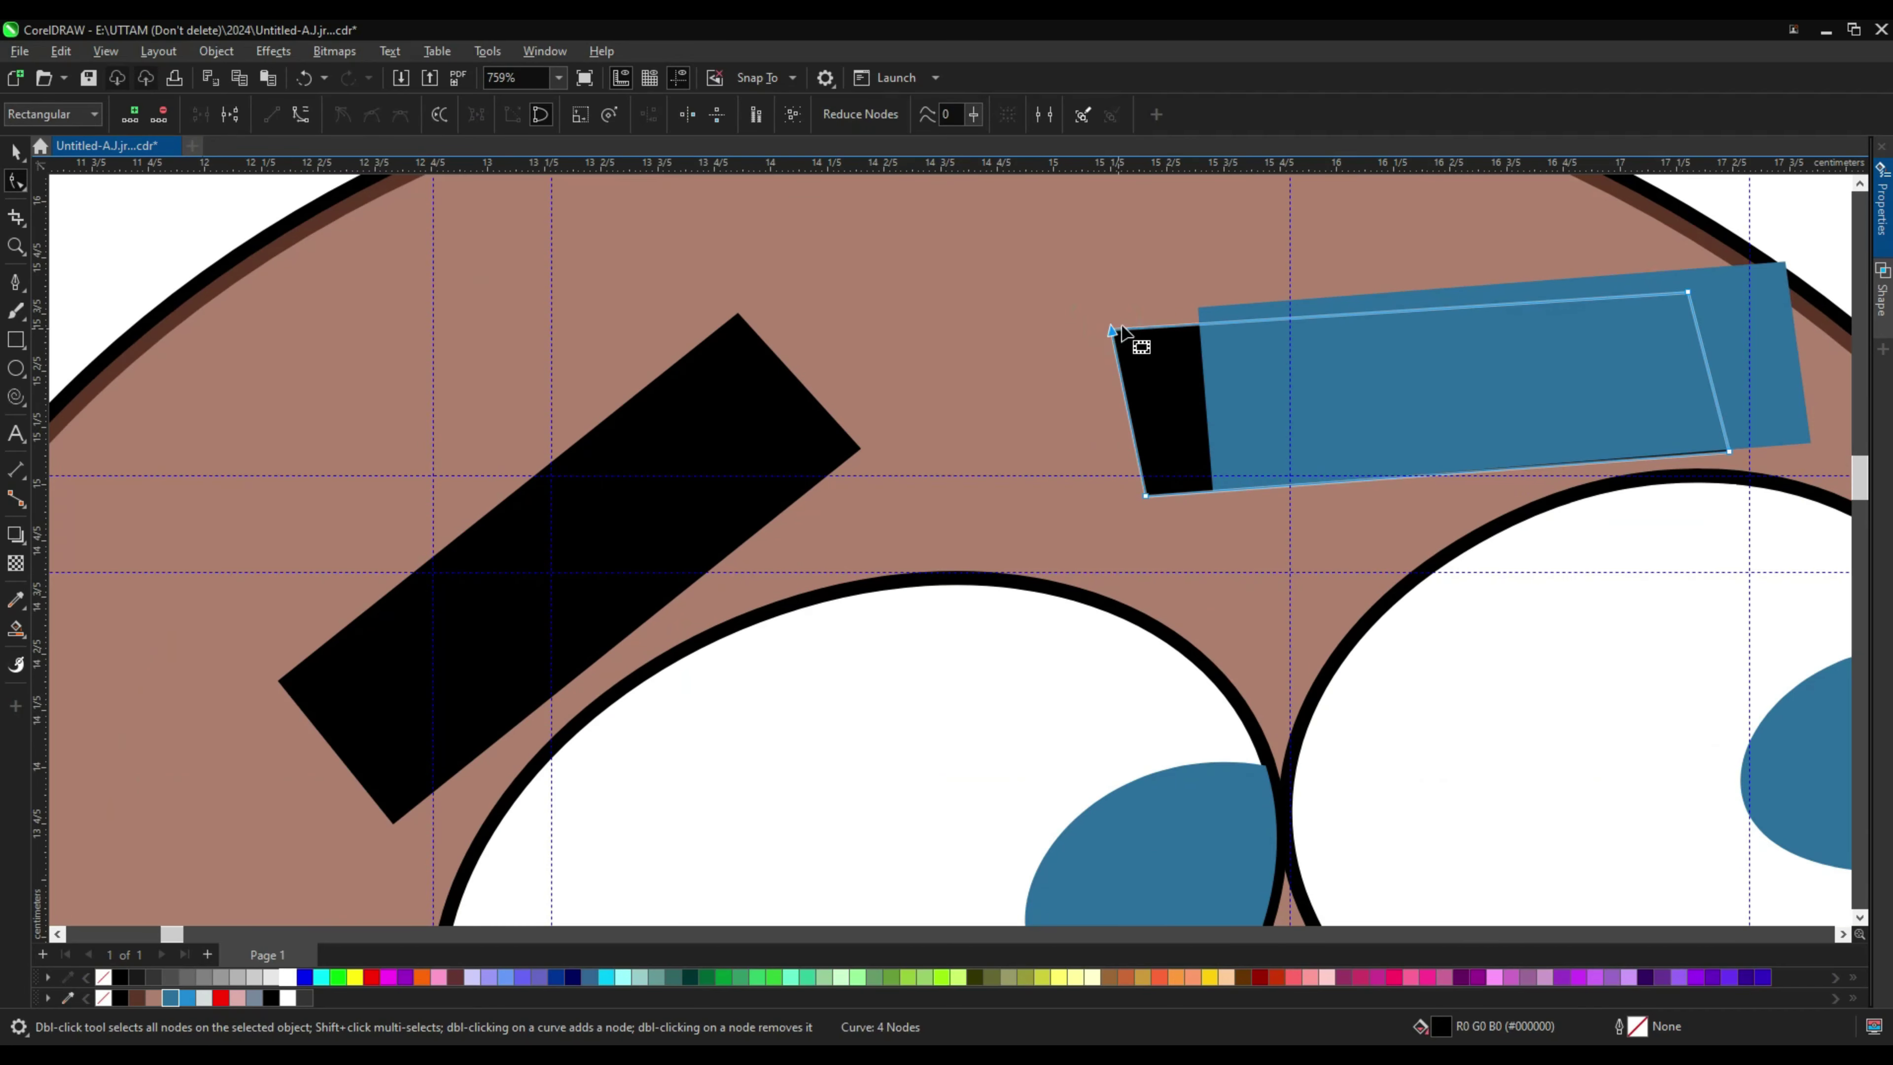
key("space")
left_click(1626, 326)
key("Delete")
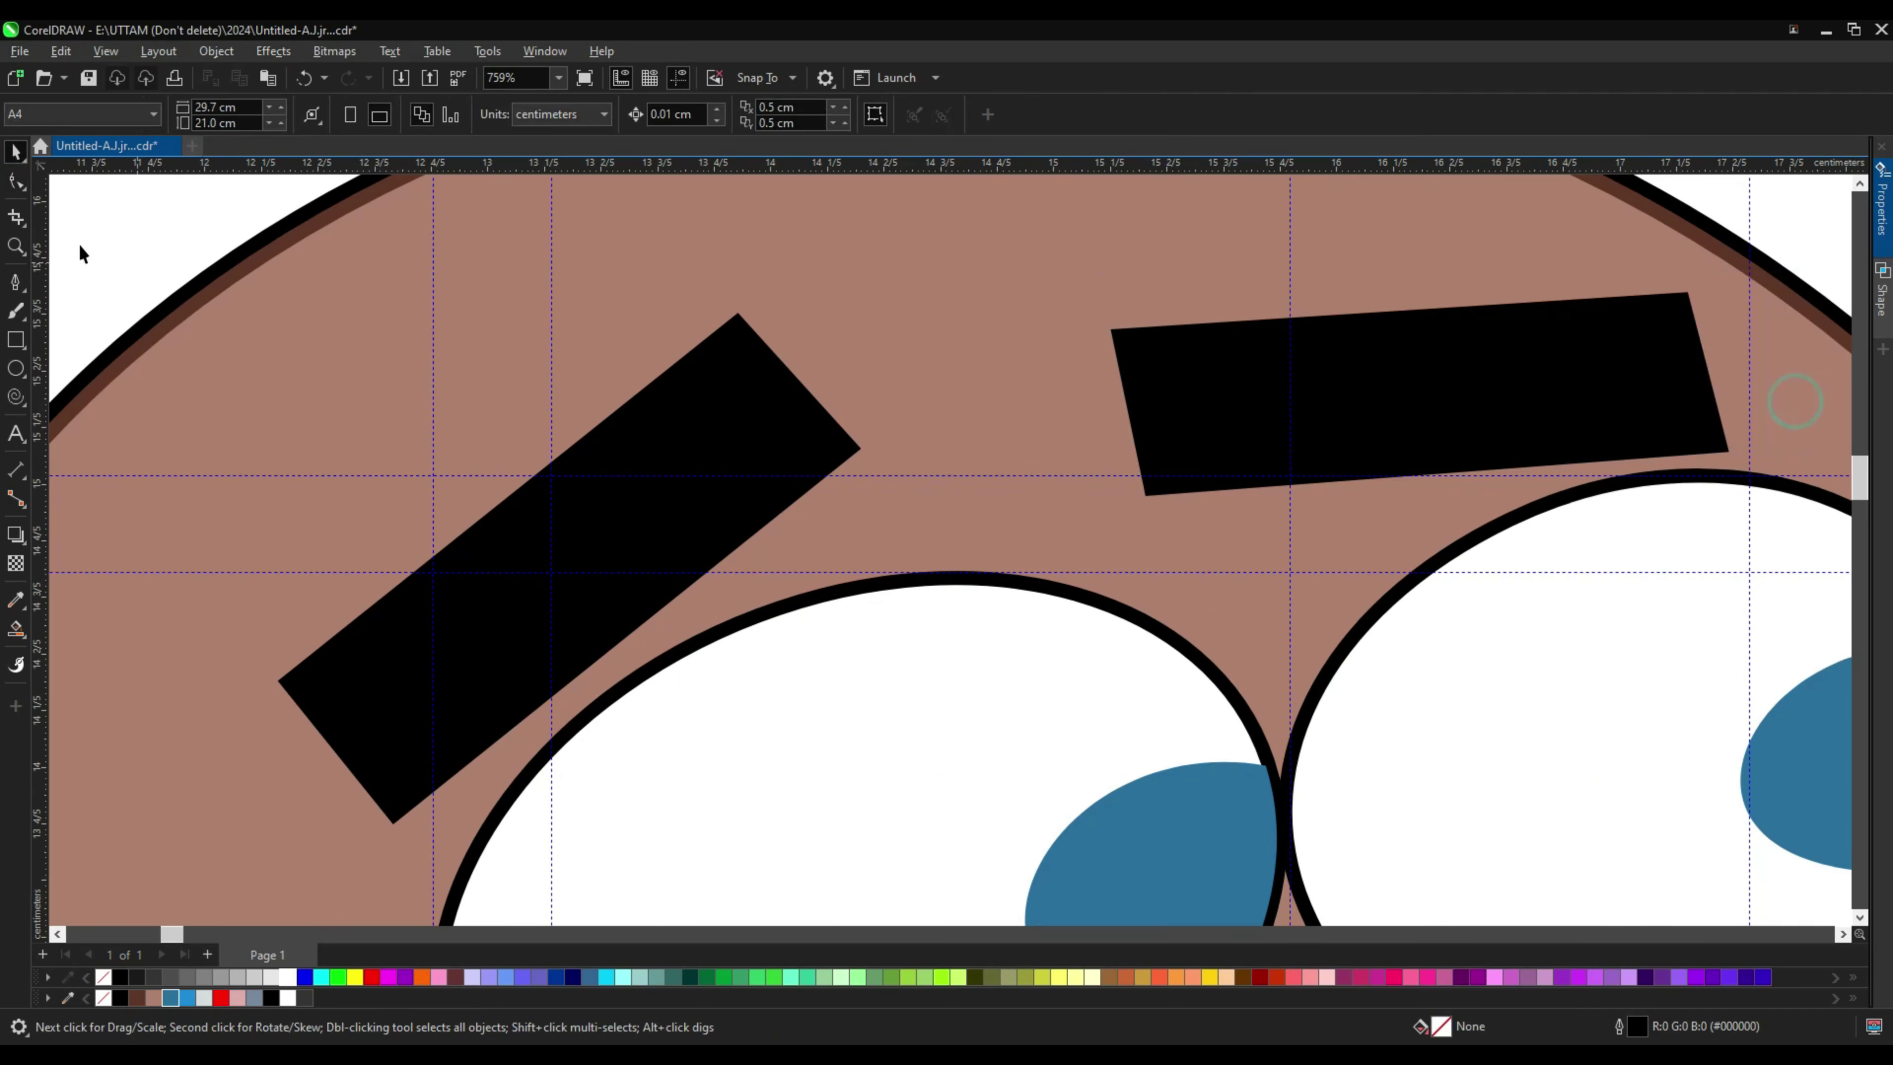
Step: Reshape the right eyebrow into a slanted, tapered four-node bar, then select the whole character
left_click(1445, 402)
scroll(1445, 402, "up", 1)
scroll(1098, 486, "down", 1)
scroll(1539, 384, "down", 3)
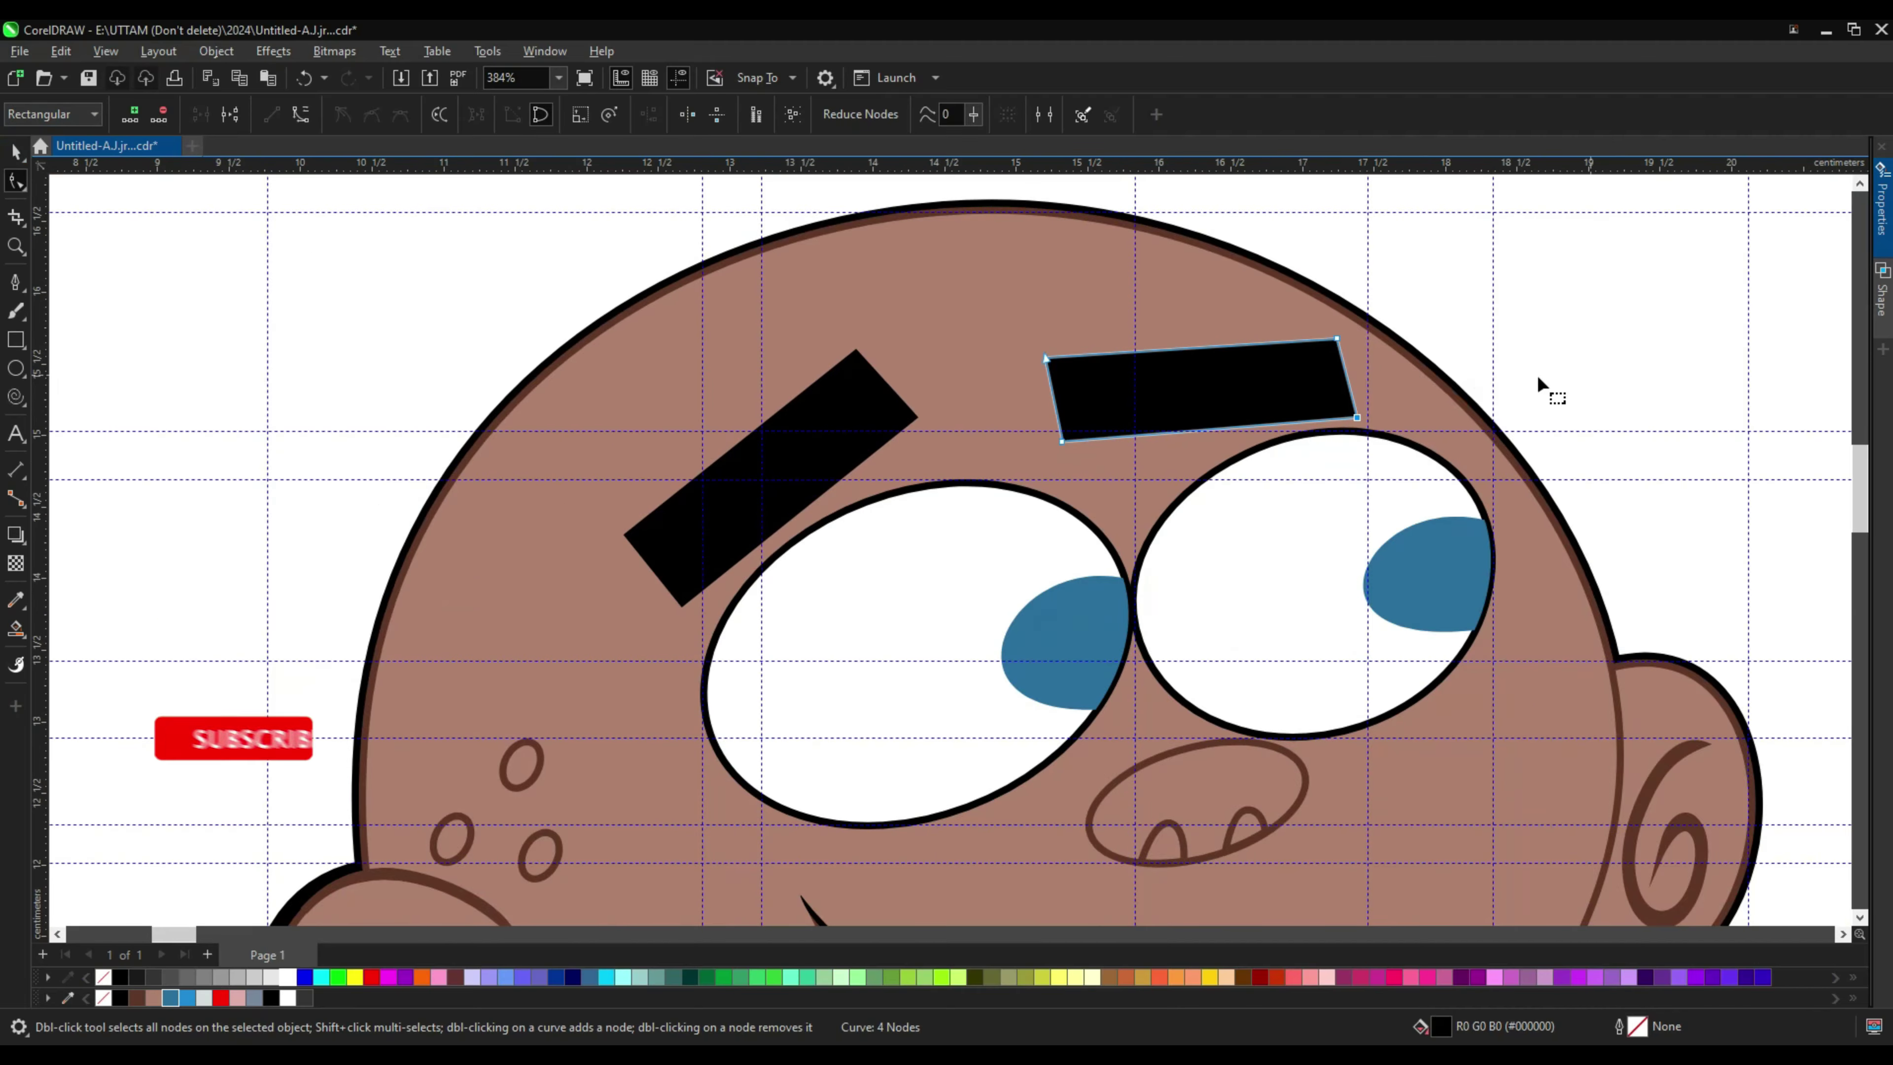
scroll(1417, 384, "up", 3)
scroll(693, 366, "down", 3)
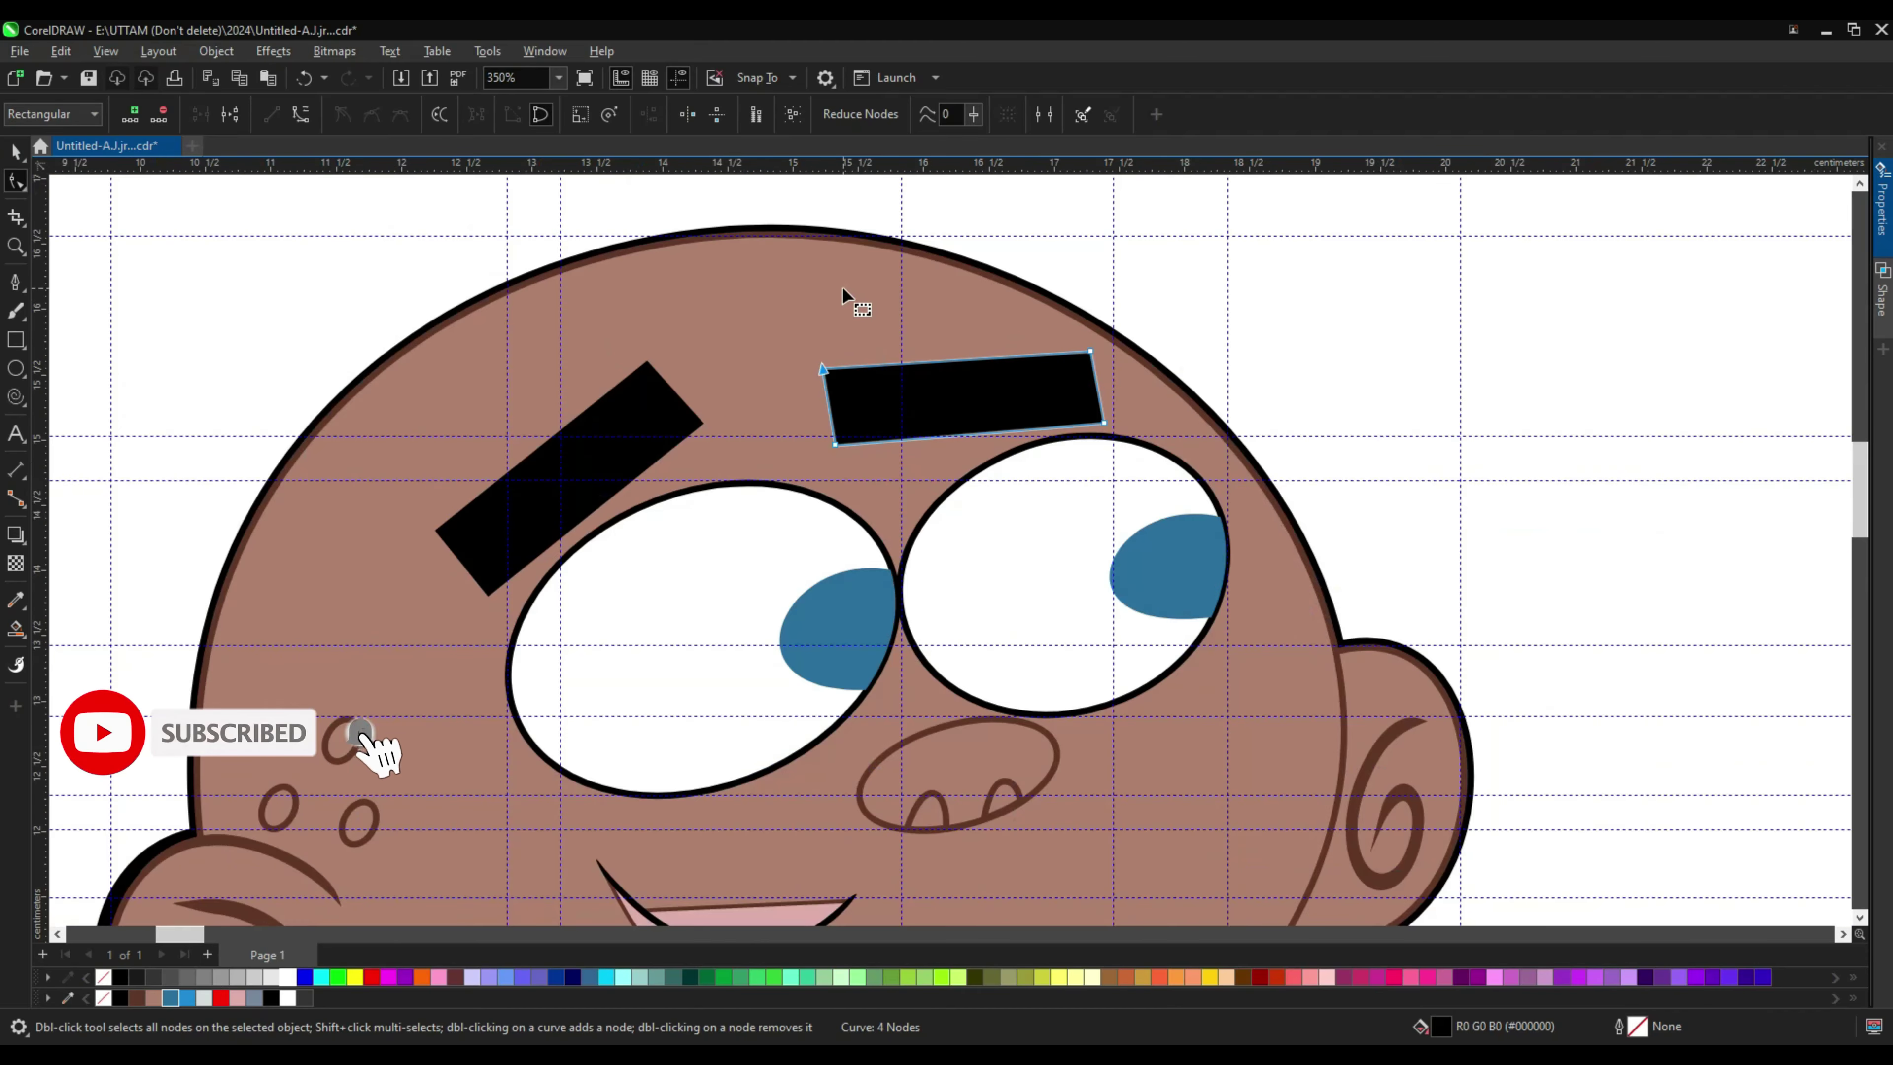
scroll(858, 304, "down", 3)
scroll(857, 304, "down", 2)
key("space")
key("ctrl+a")
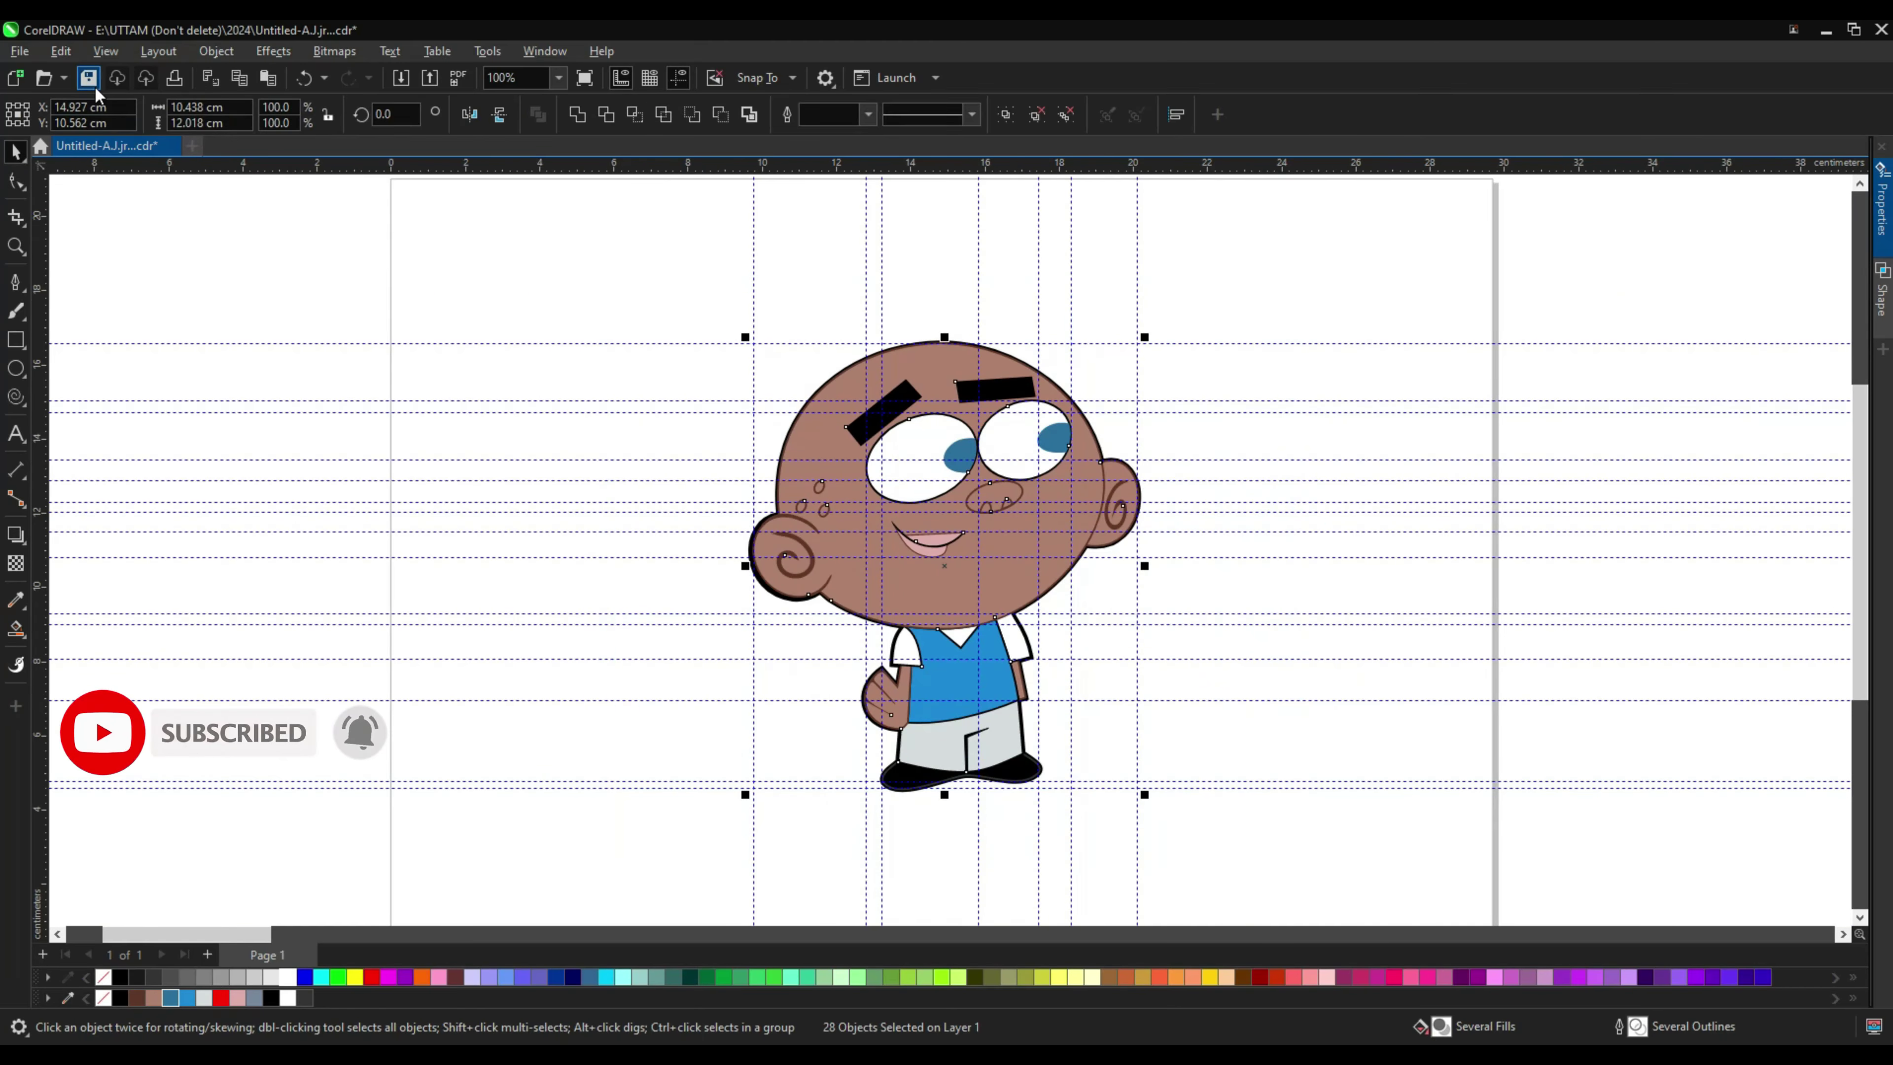
scroll(855, 575, "up", 2)
right_click(768, 597)
Step: Drag the ear outline's end node to taper it to a point at the head
key("Escape")
scroll(709, 455, "up", 3)
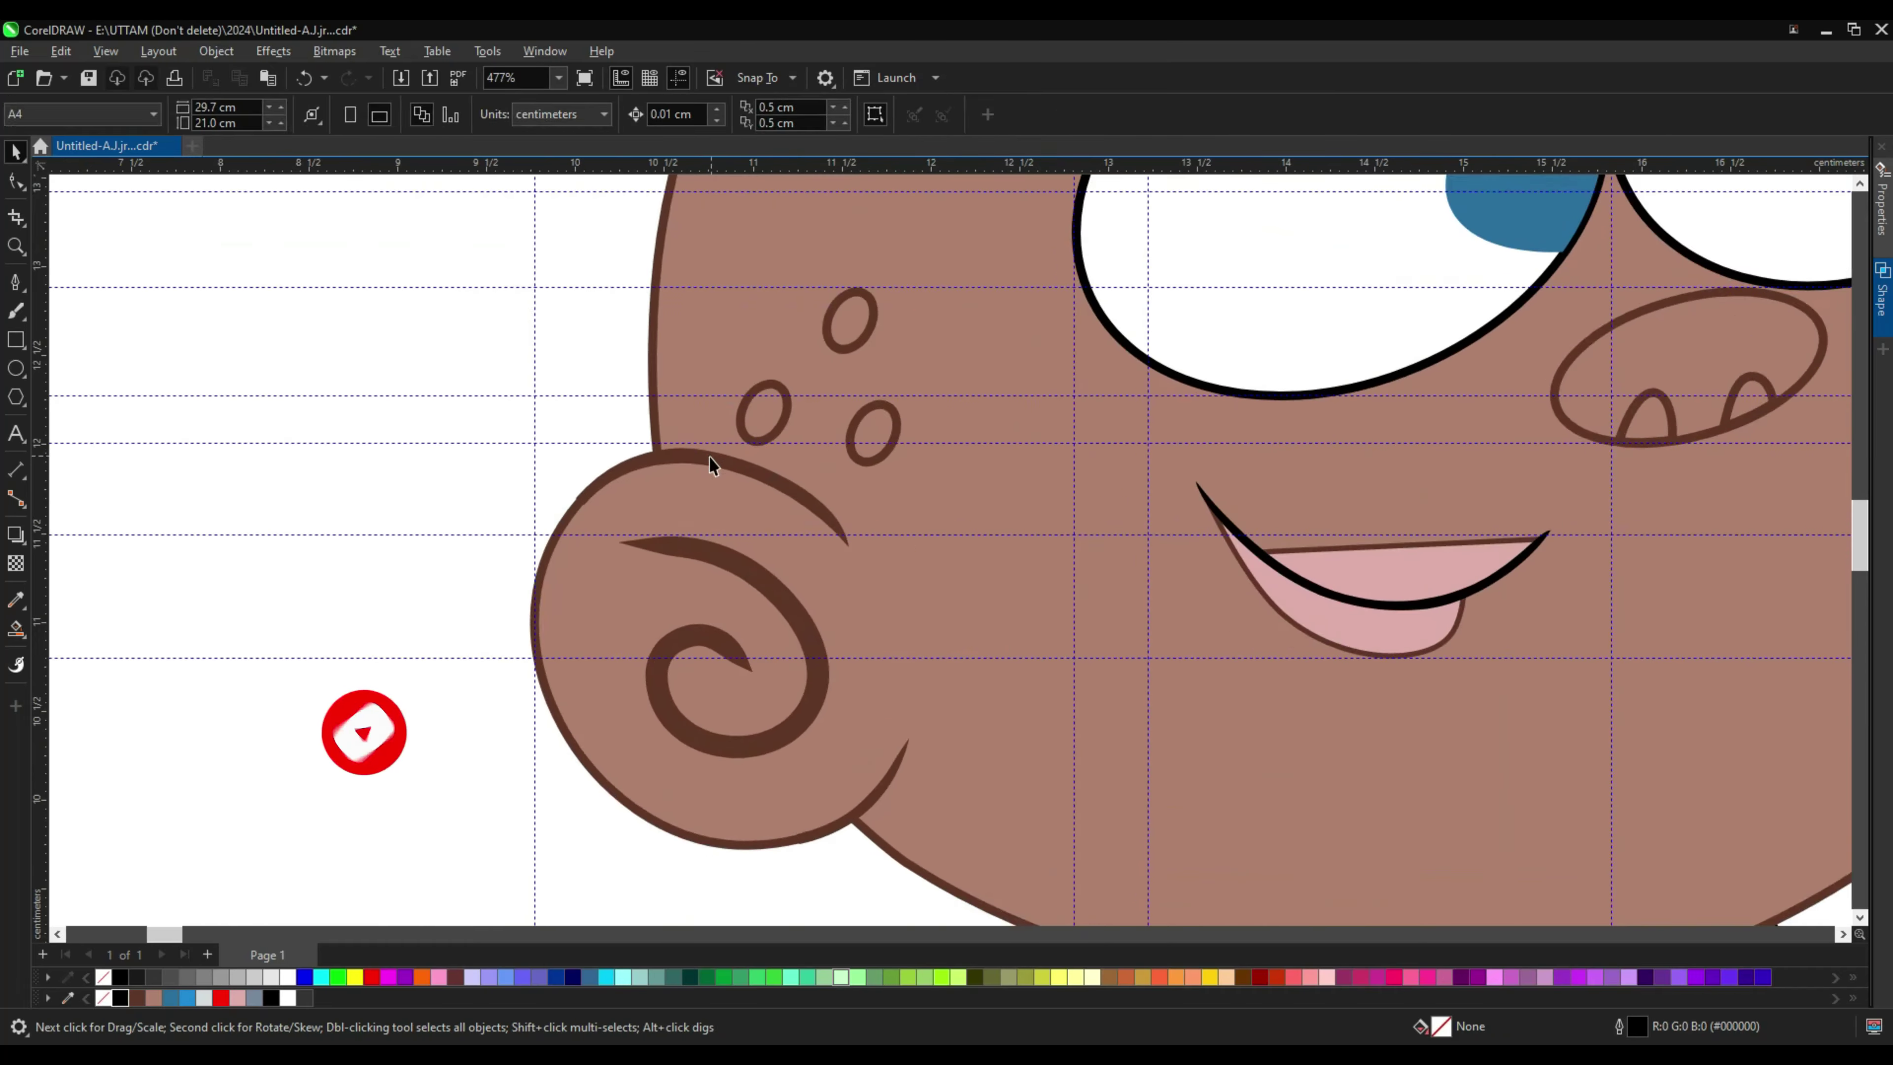
left_click(709, 457)
scroll(632, 439, "up", 4)
scroll(465, 499, "up", 2)
key("F10")
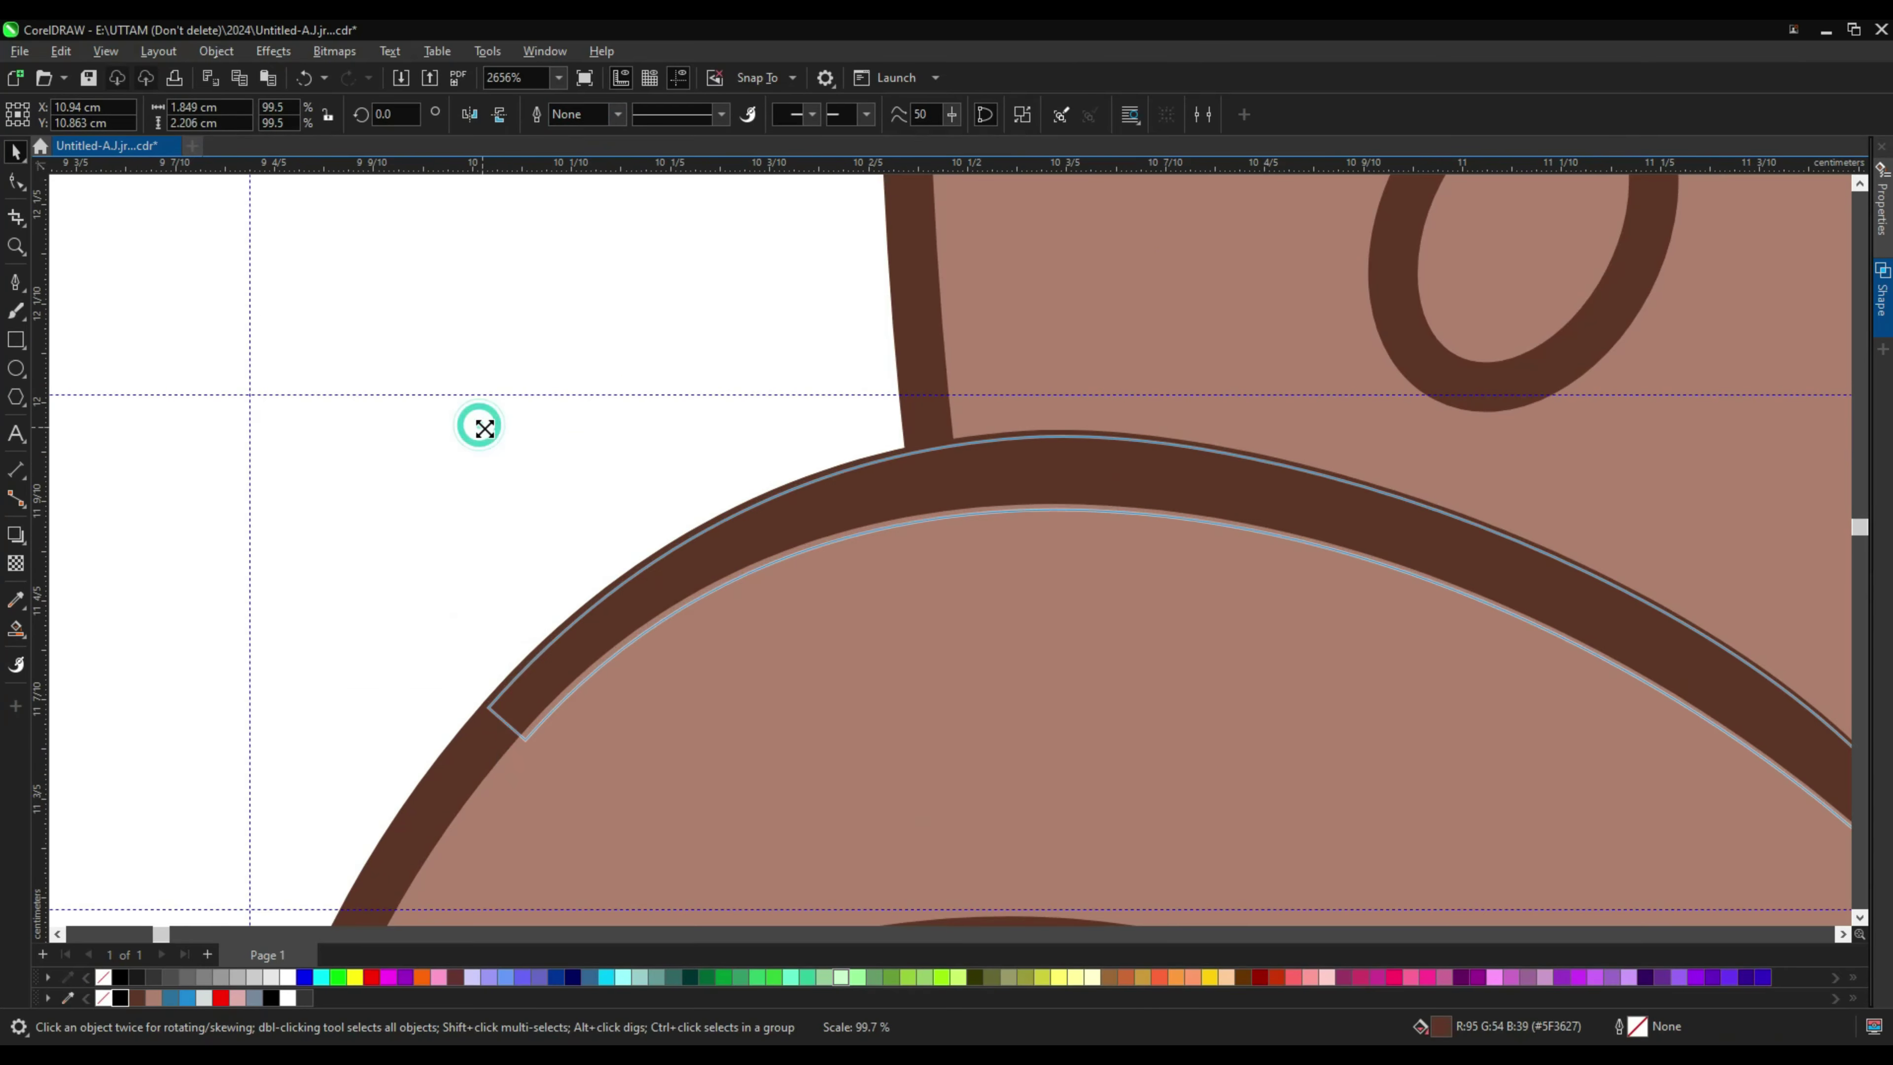
left_click(530, 704)
left_click(523, 727)
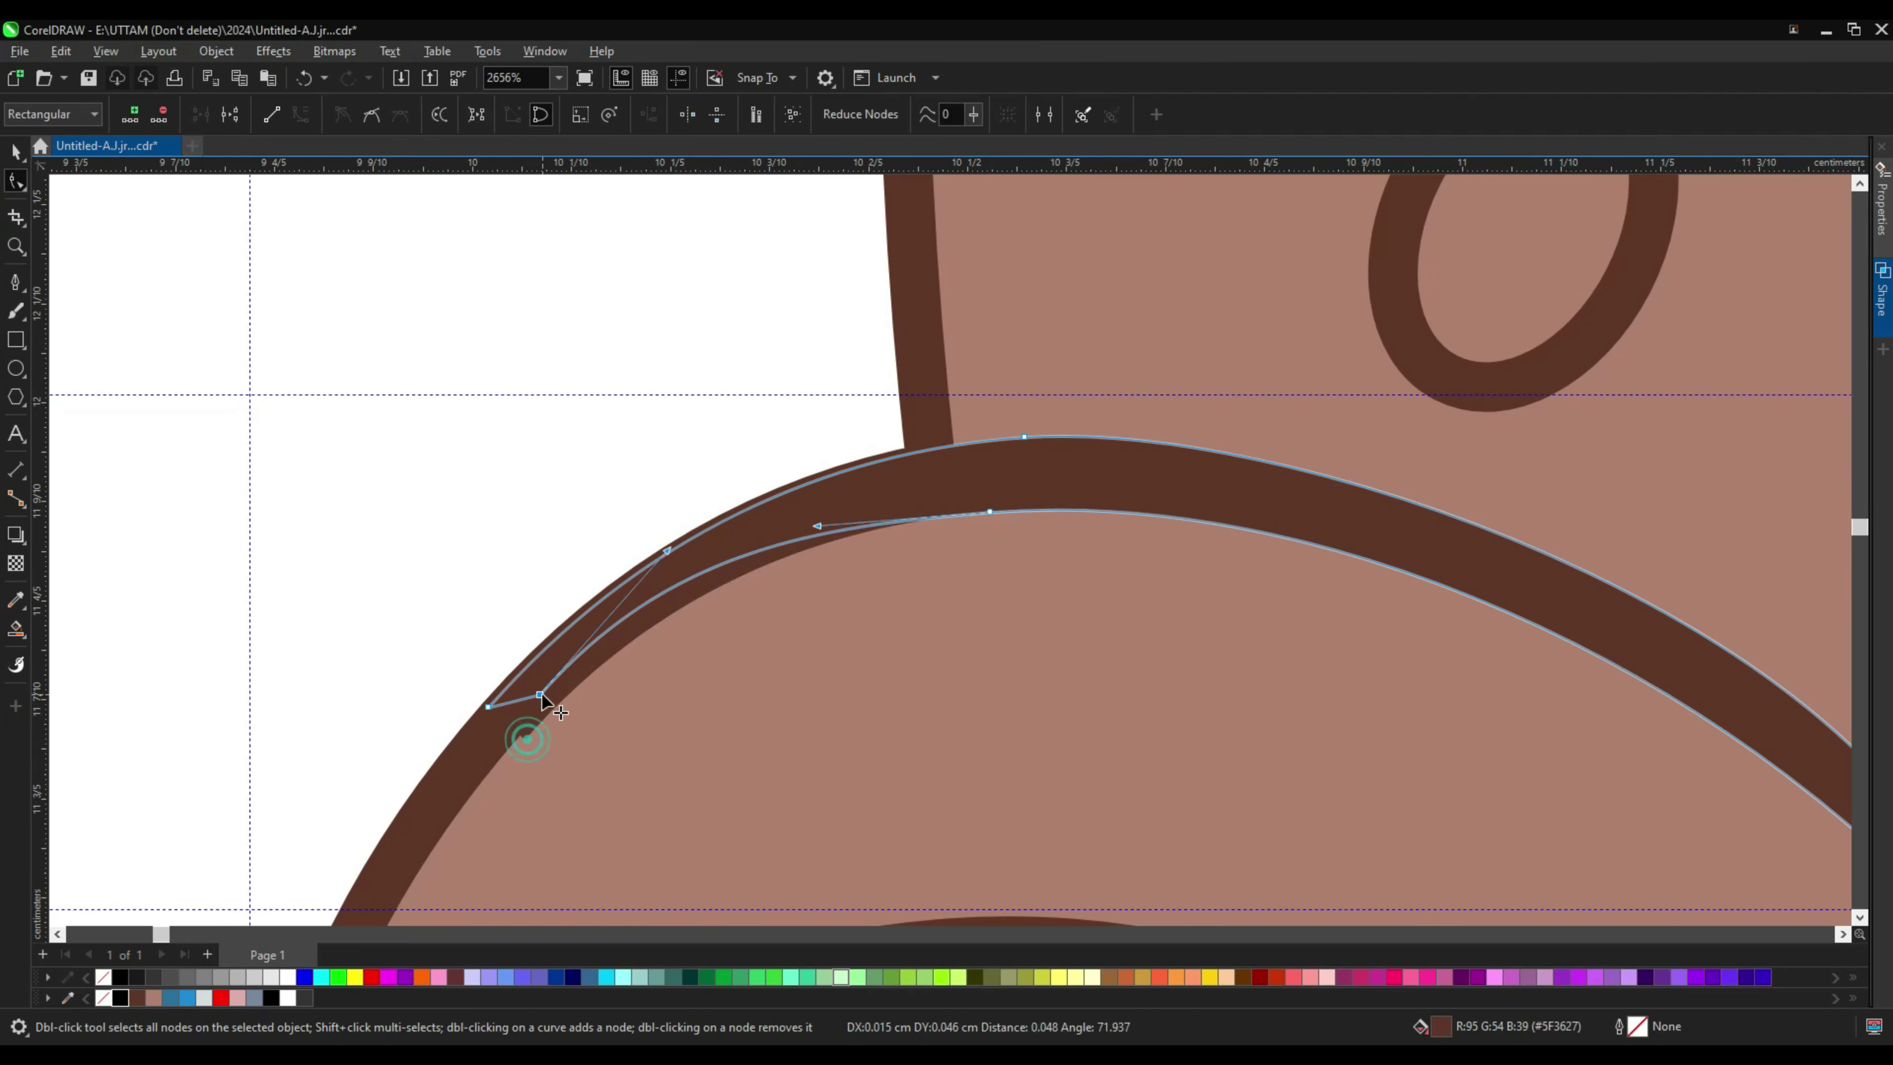
scroll(612, 546, "down", 3)
scroll(872, 895, "down", 3)
scroll(873, 897, "up", 8)
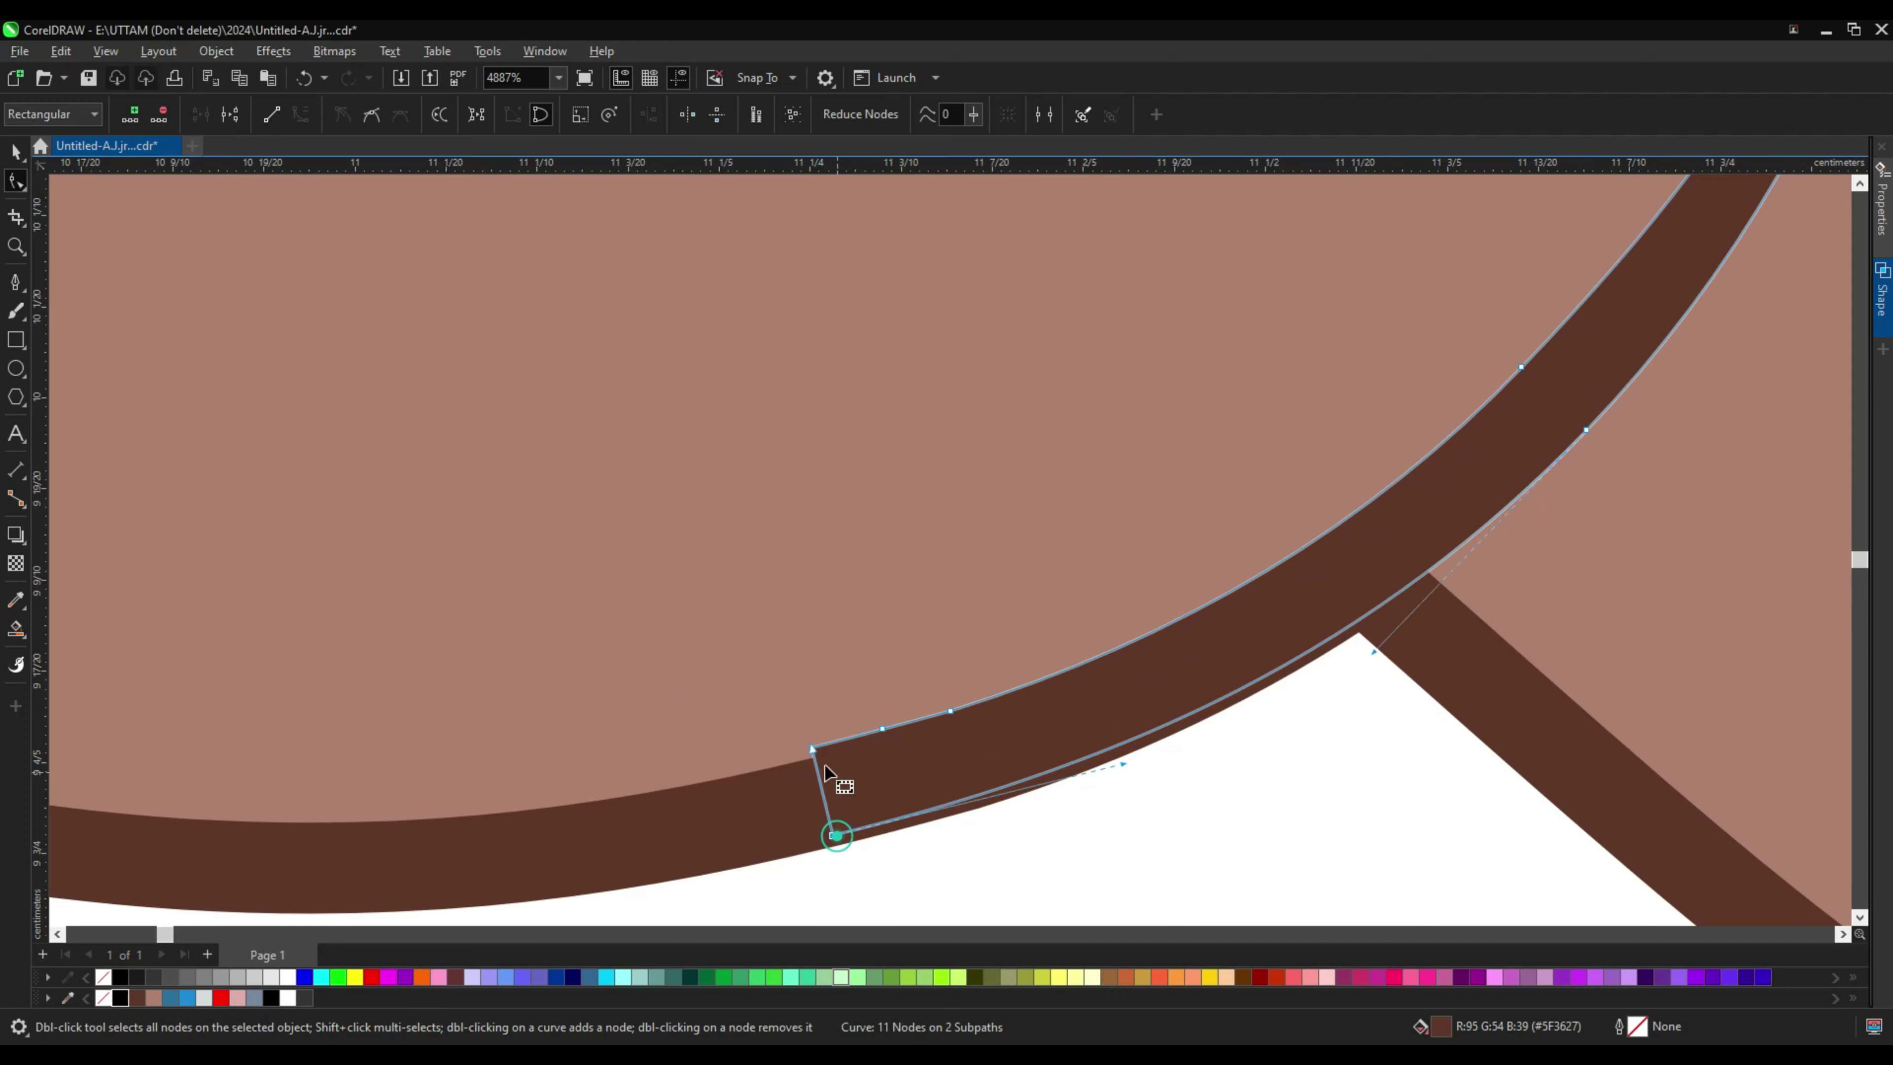
left_click_drag(912, 734, 1019, 697)
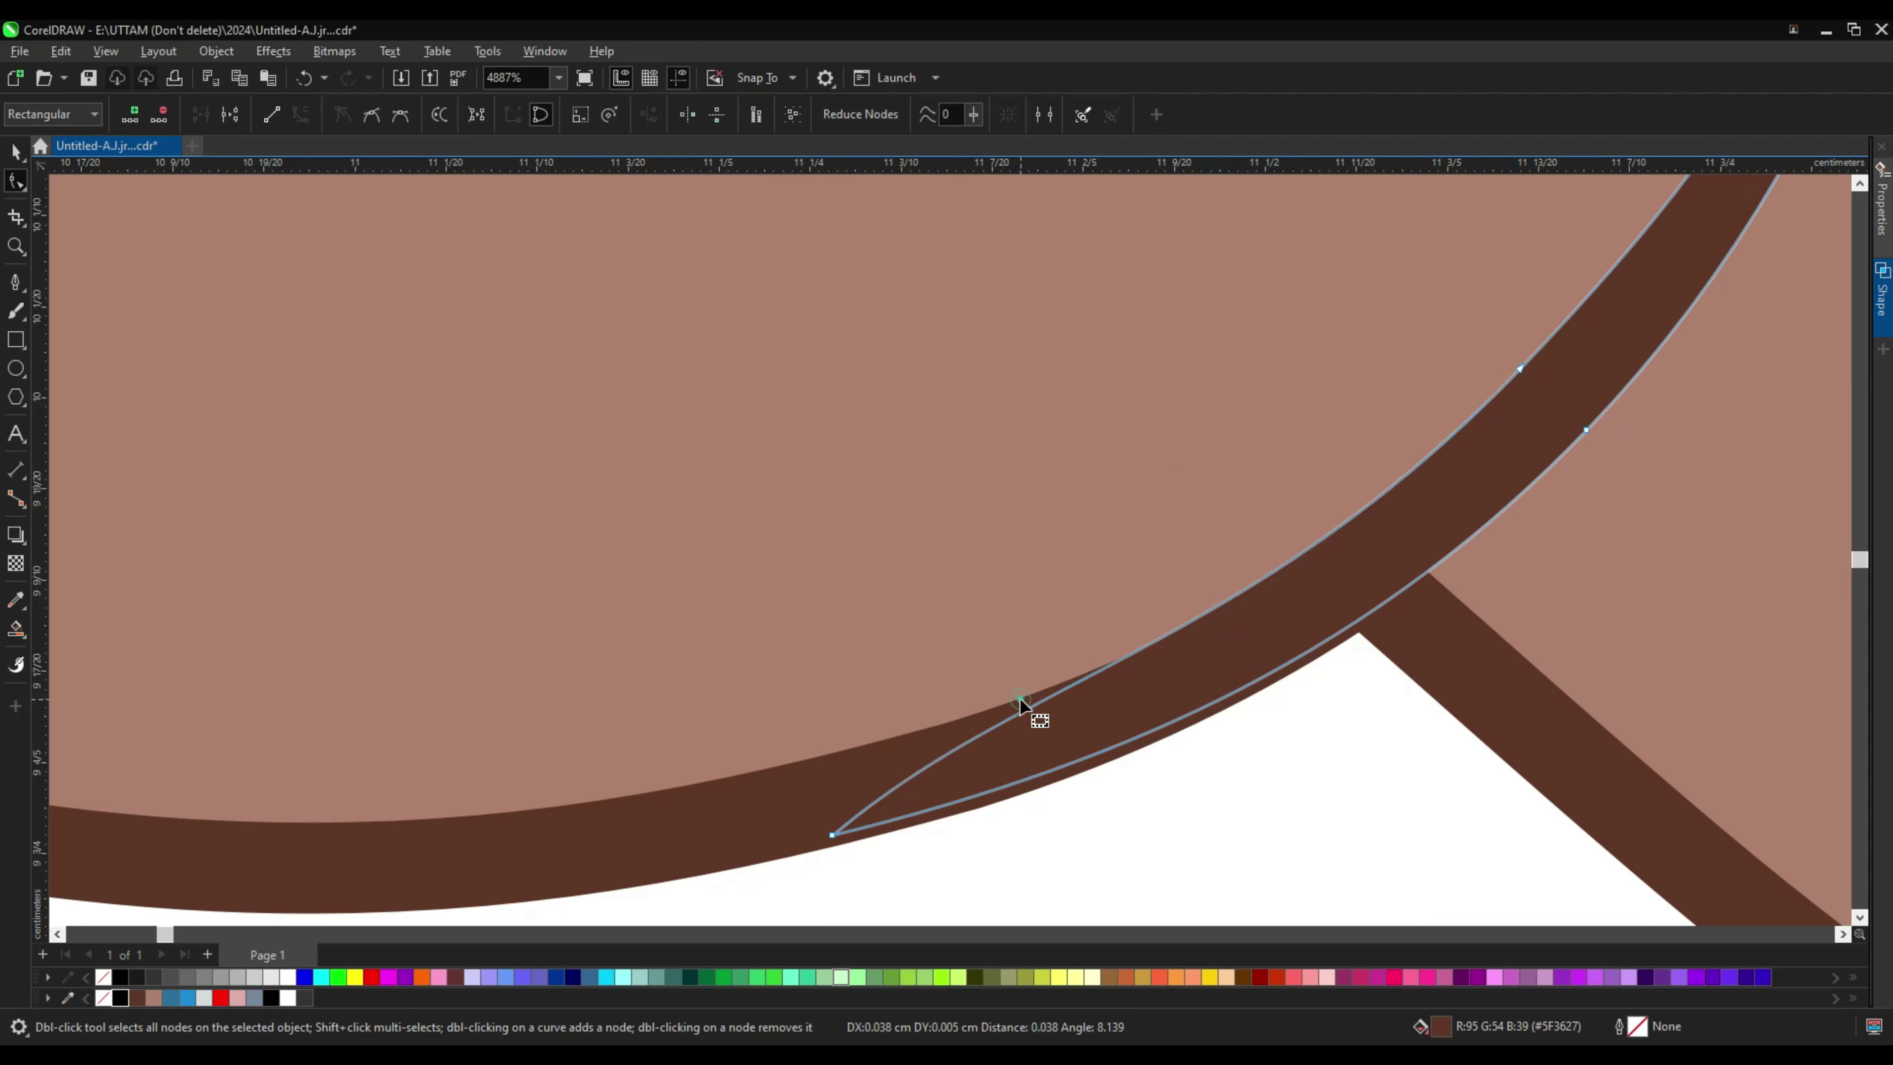
scroll(788, 777, "down", 4)
Step: Marquee-select all 26 parts of the head for Boundary shaping
left_click(788, 776)
scroll(788, 776, "down", 3)
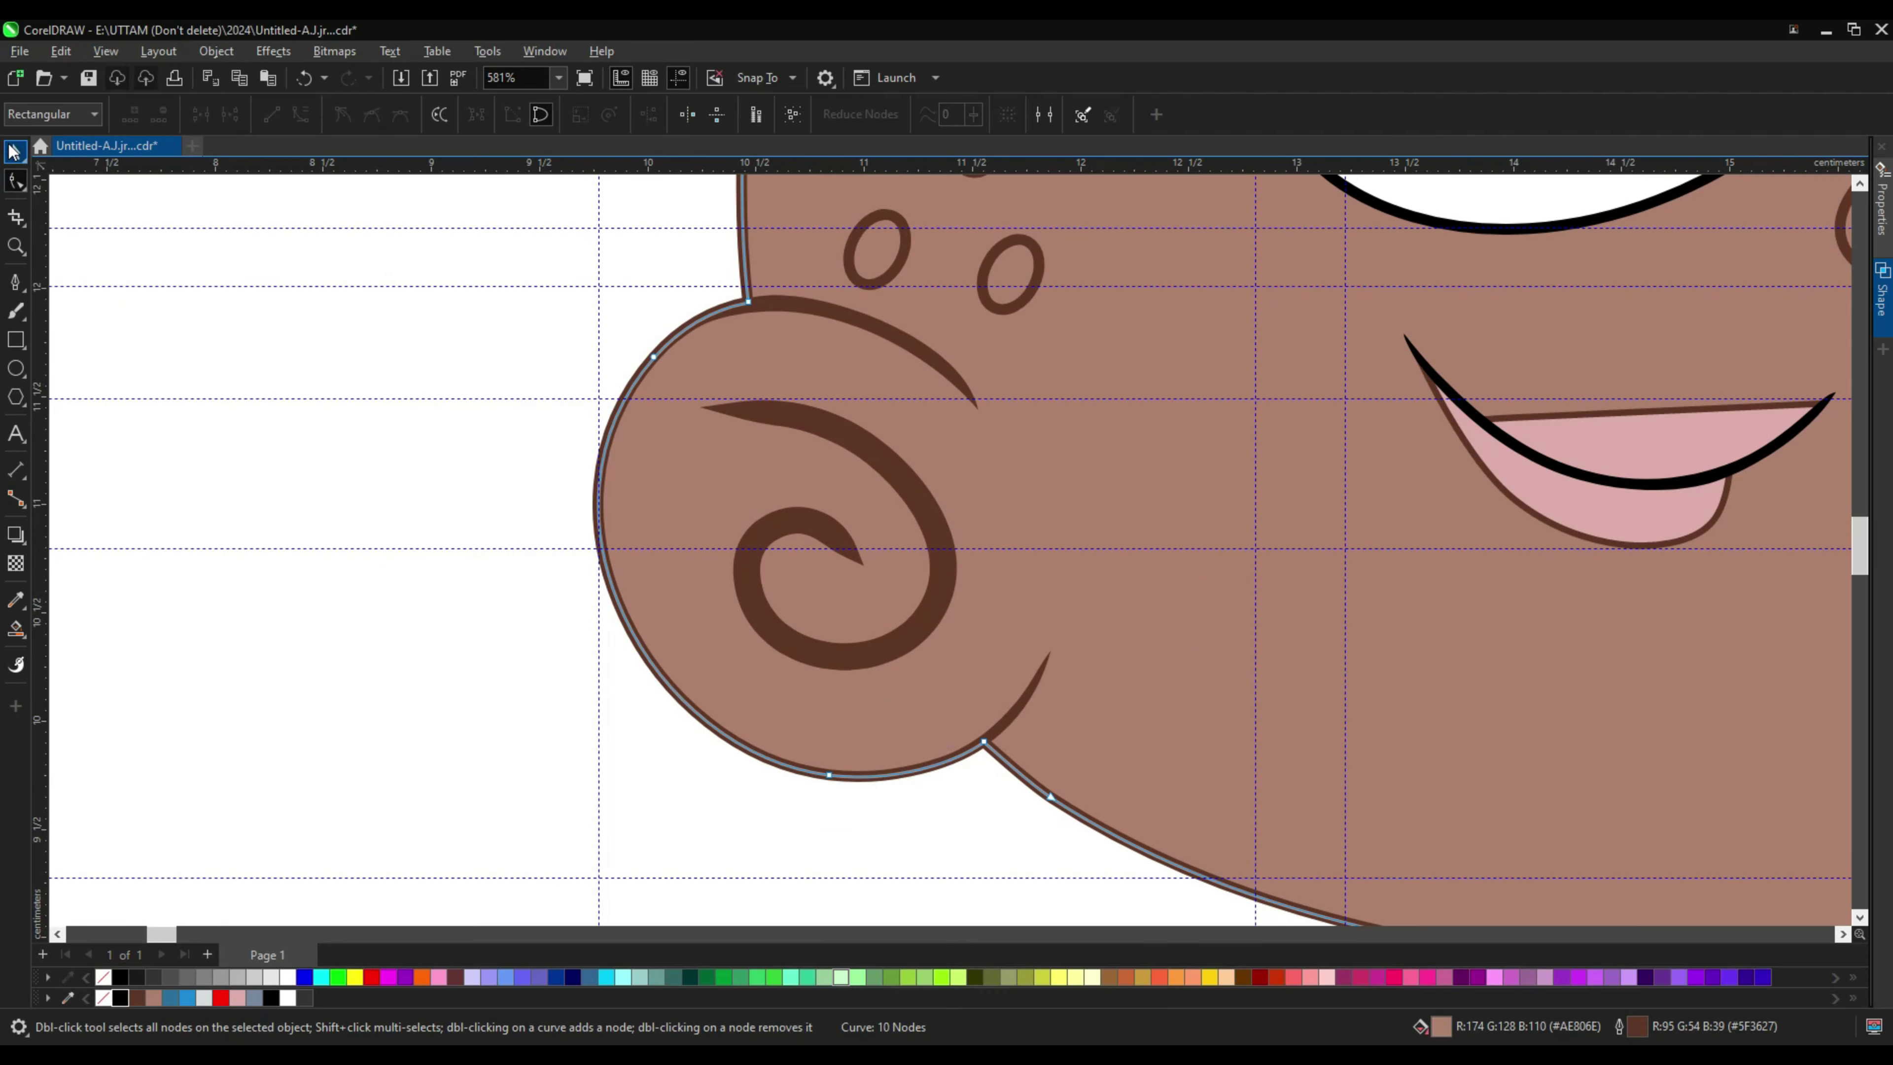
key("space")
scroll(423, 385, "down", 3)
left_click_drag(497, 287, 1184, 861)
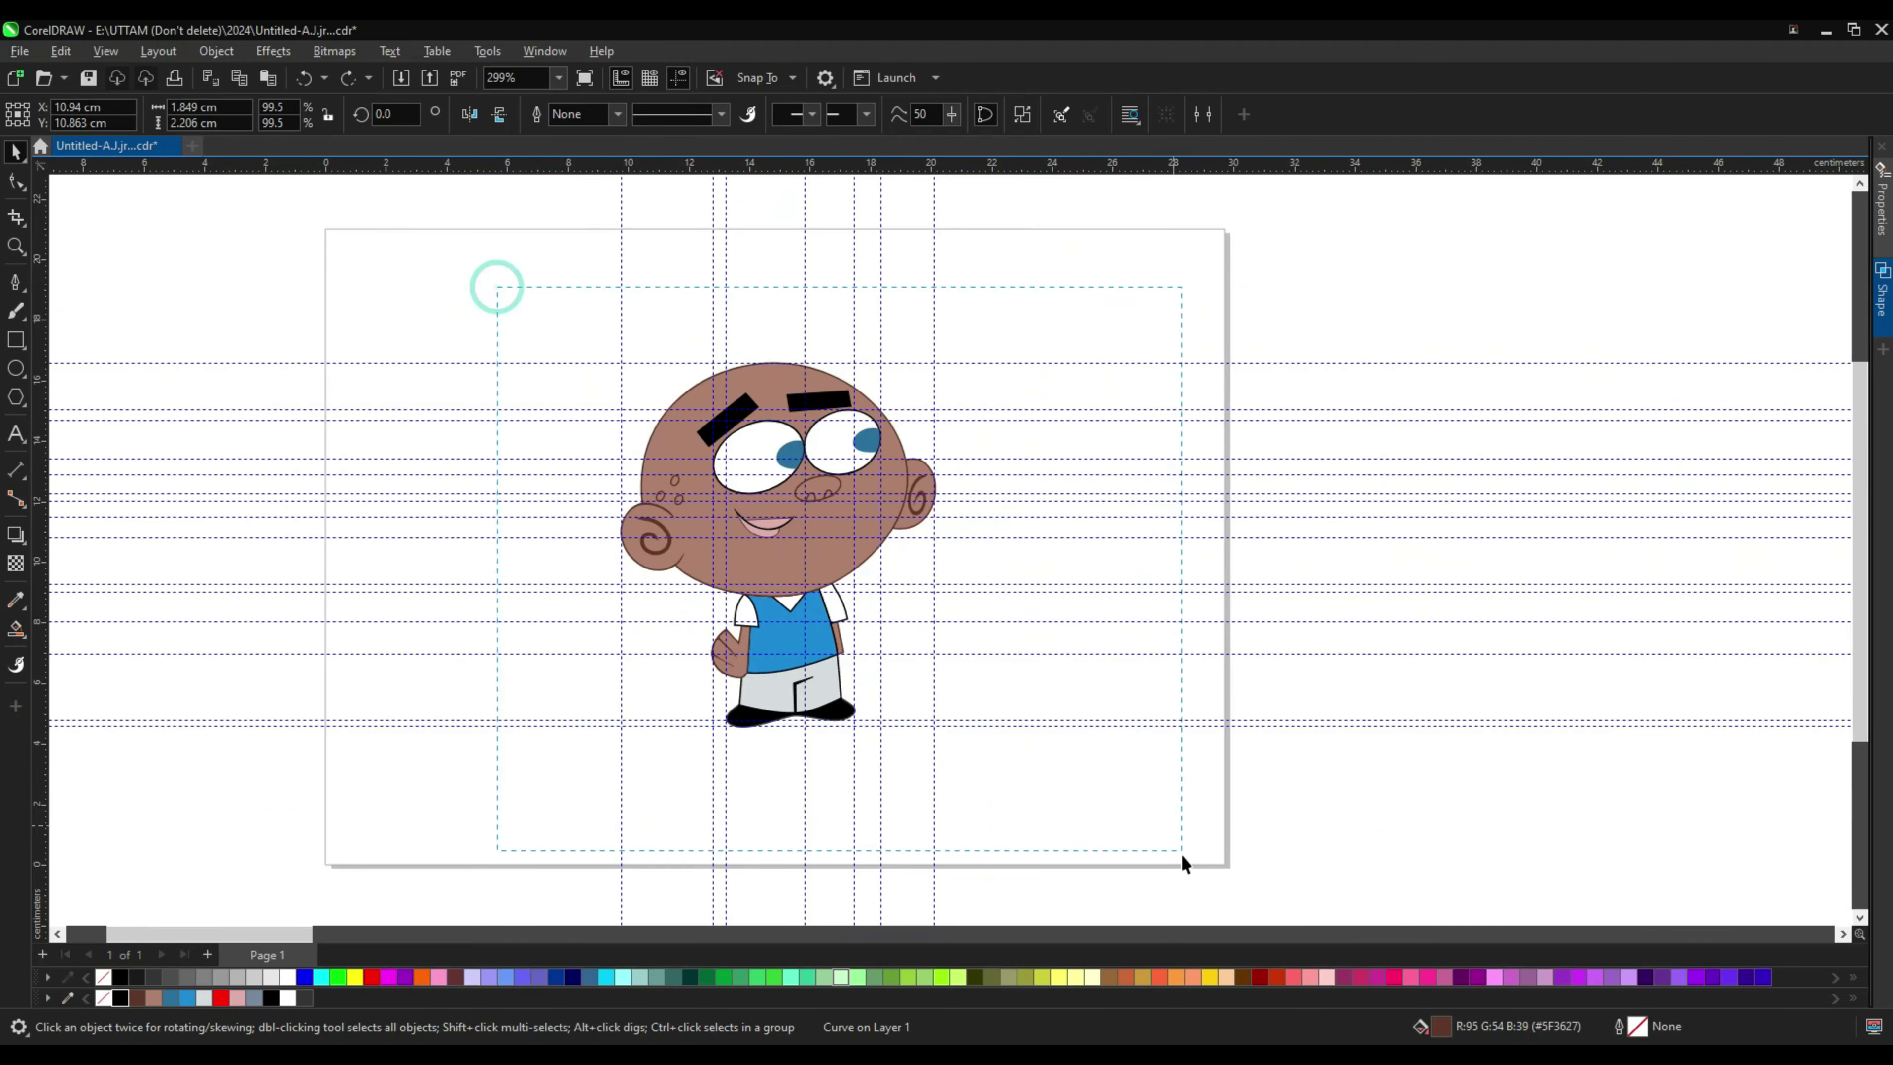
scroll(634, 423, "up", 3)
scroll(963, 621, "up", 1)
scroll(964, 621, "down", 1)
left_click(1882, 291)
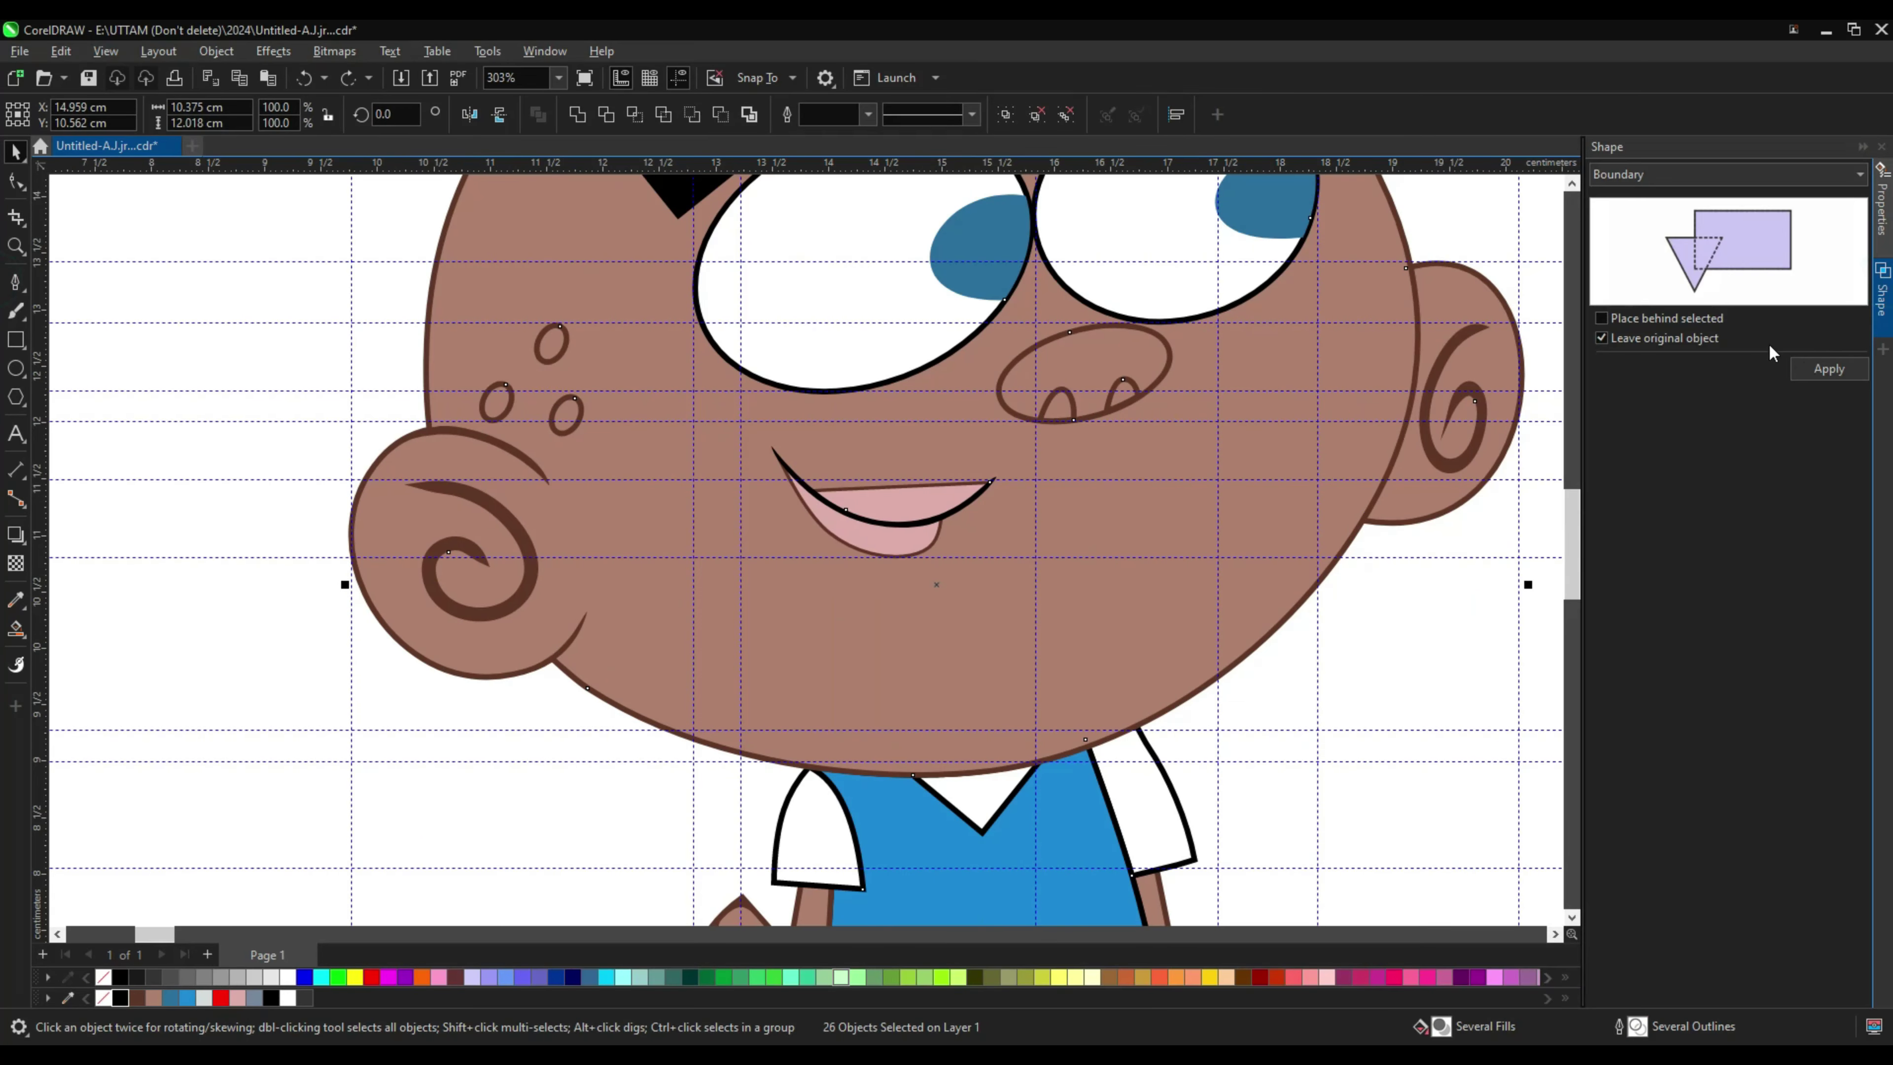
left_click(1829, 368)
left_click(1882, 290)
scroll(760, 532, "down", 1)
right_click(760, 532)
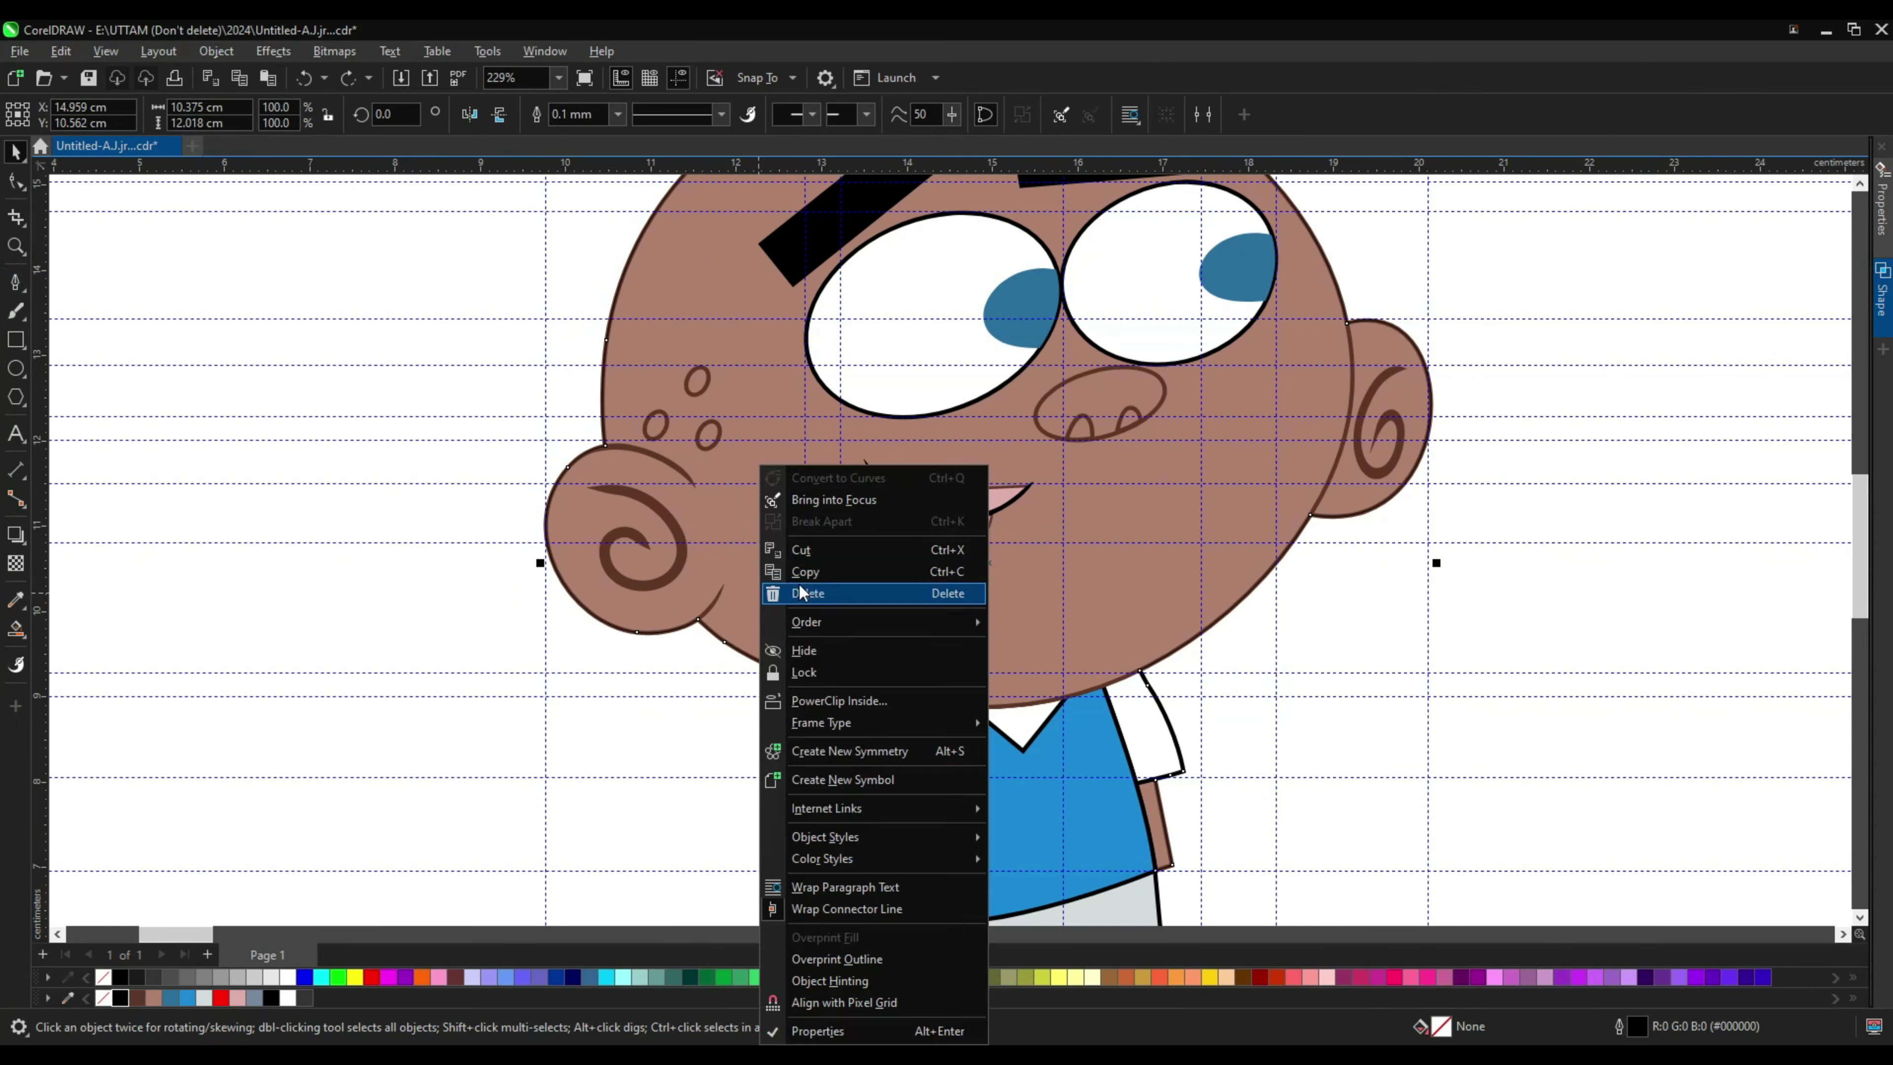
left_click(1082, 704)
left_click(617, 113)
left_click(586, 217)
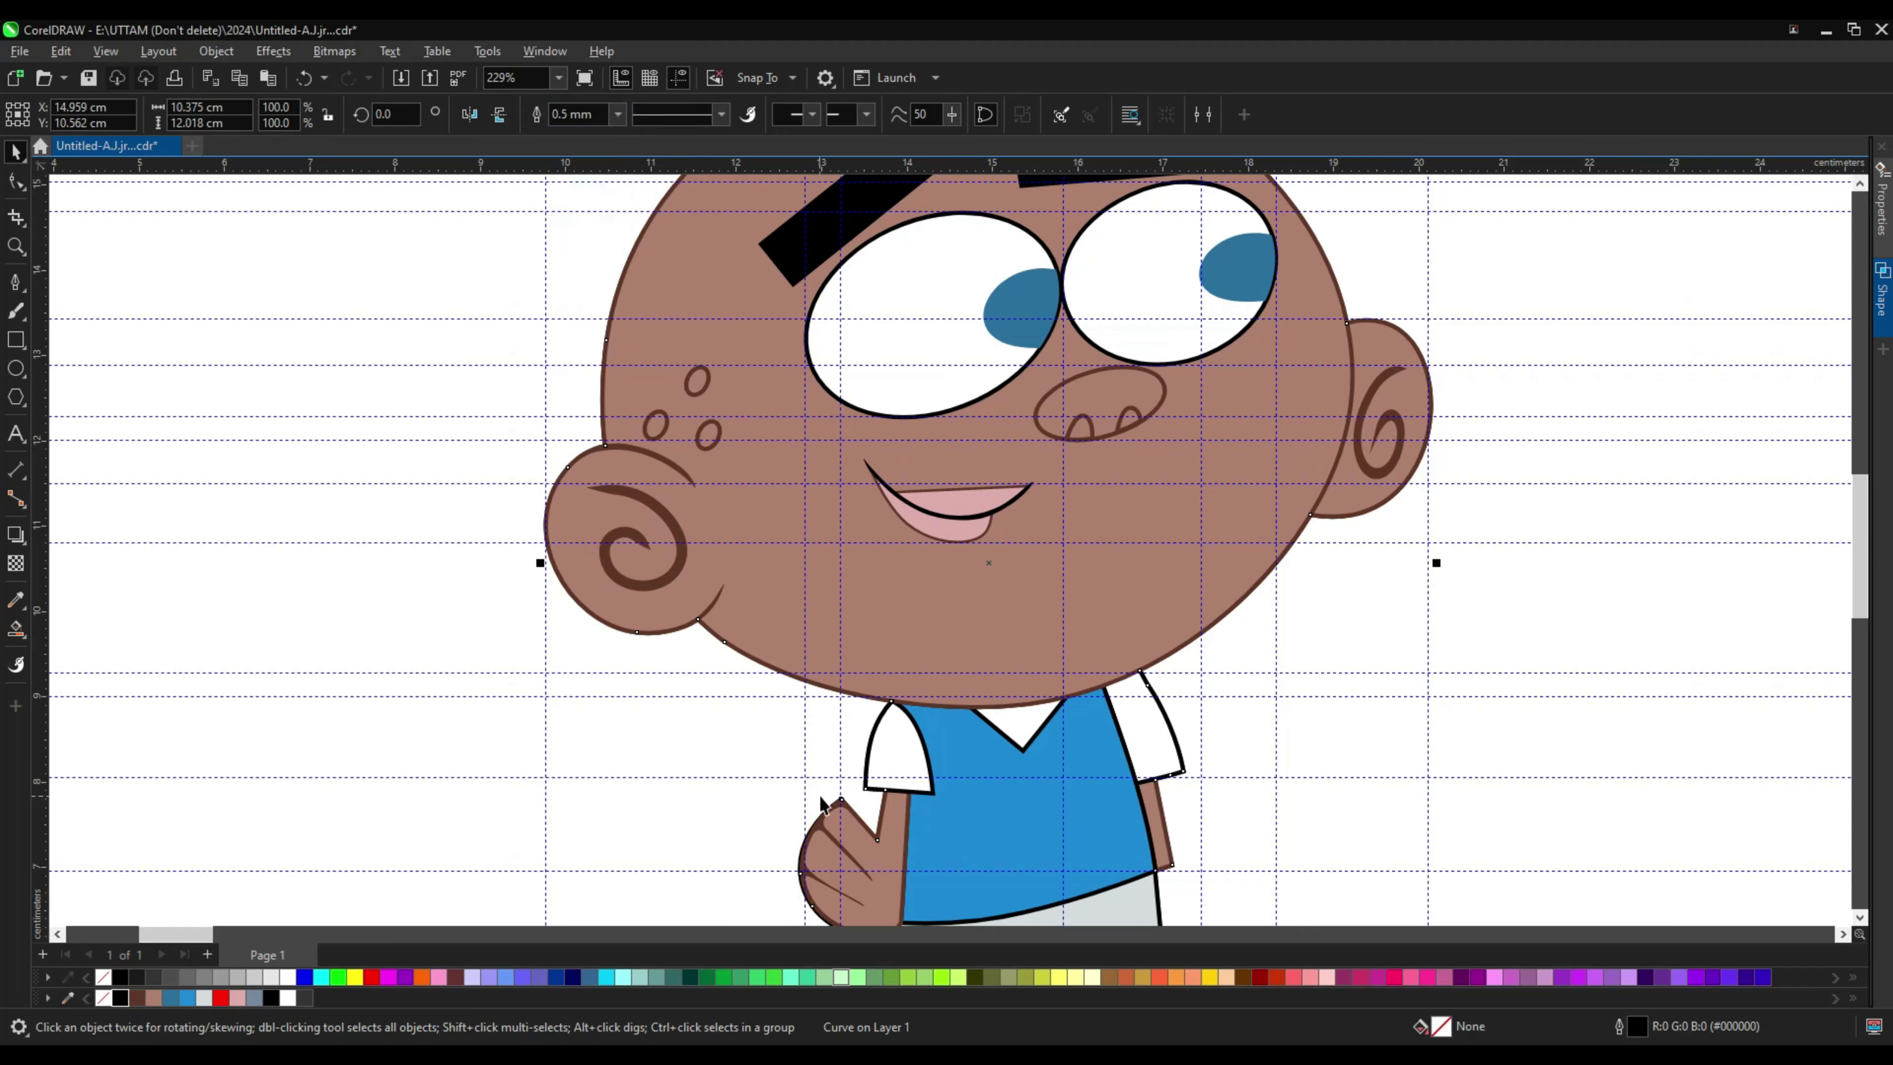
scroll(849, 753, "up", 2)
scroll(567, 537, "down", 1)
left_click(617, 113)
left_click(578, 238)
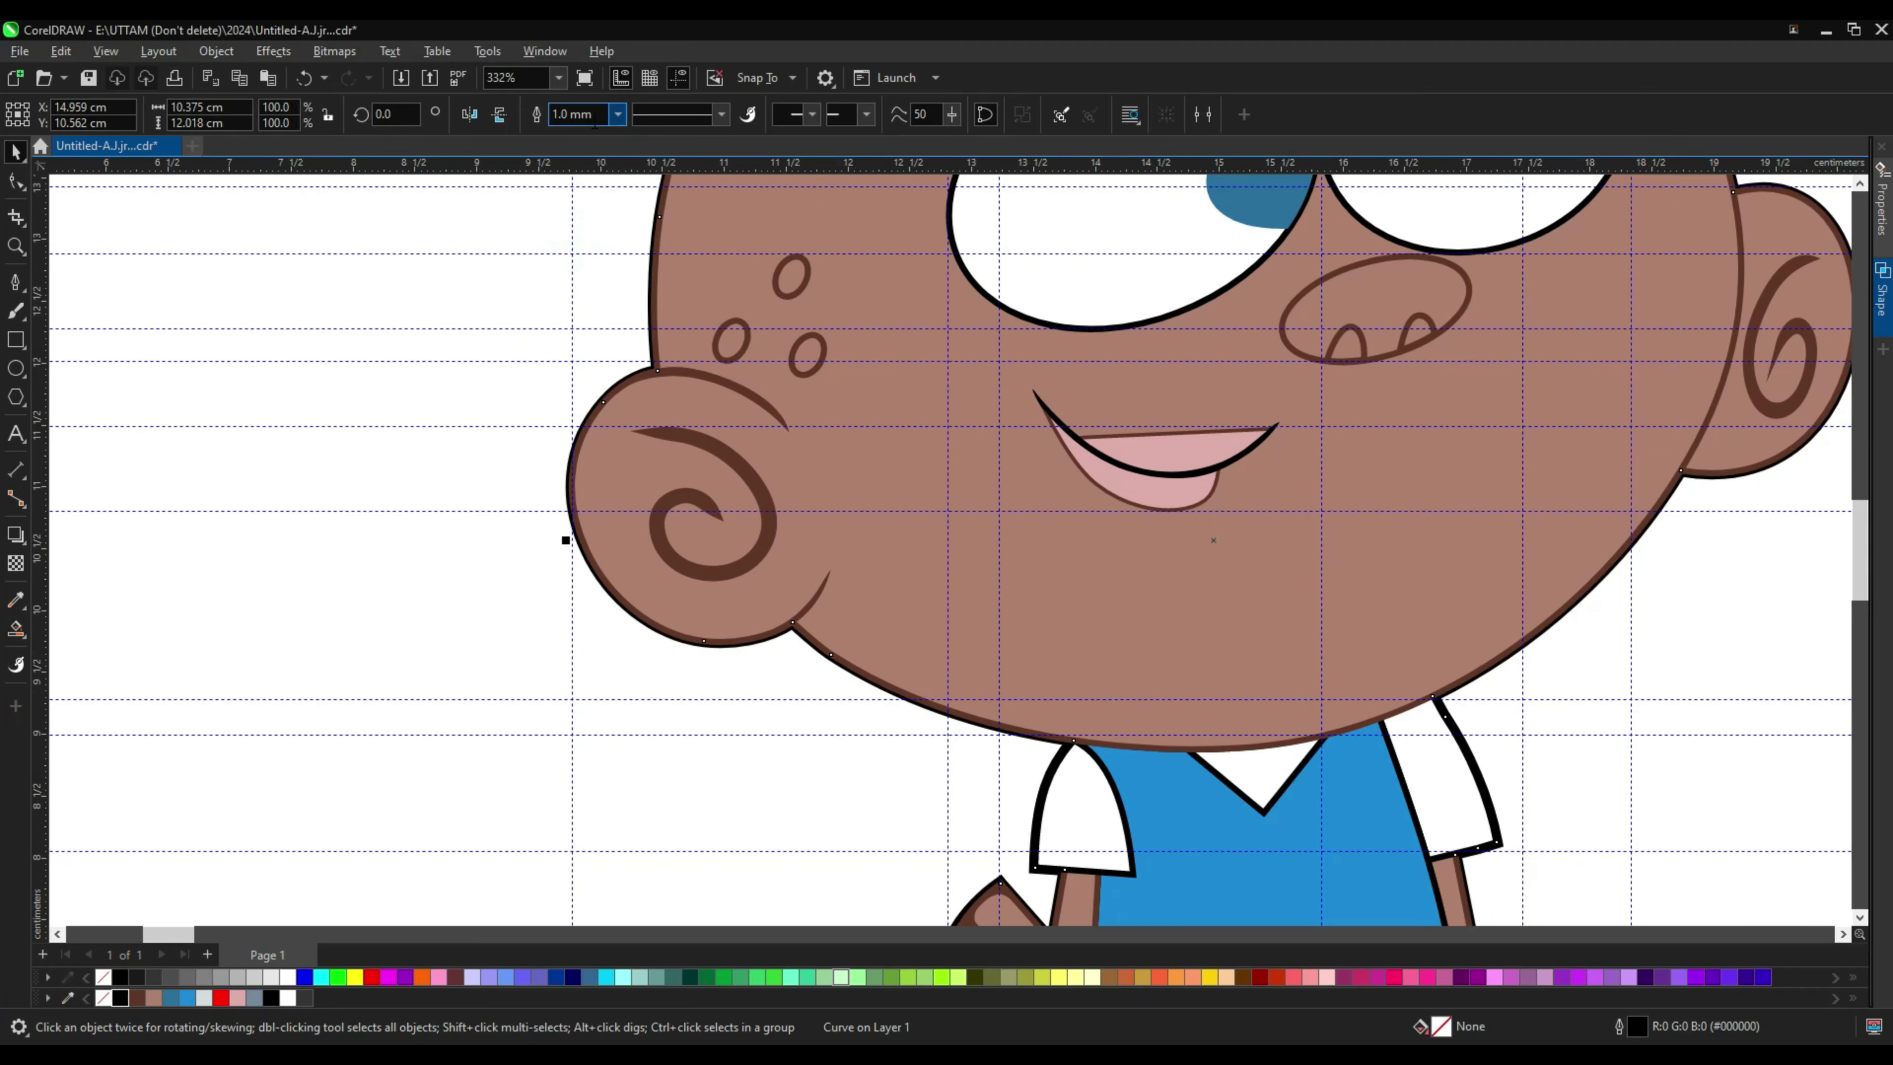
left_click(617, 114)
left_click(577, 246)
scroll(972, 550, "down", 2)
left_click(617, 114)
left_click(585, 258)
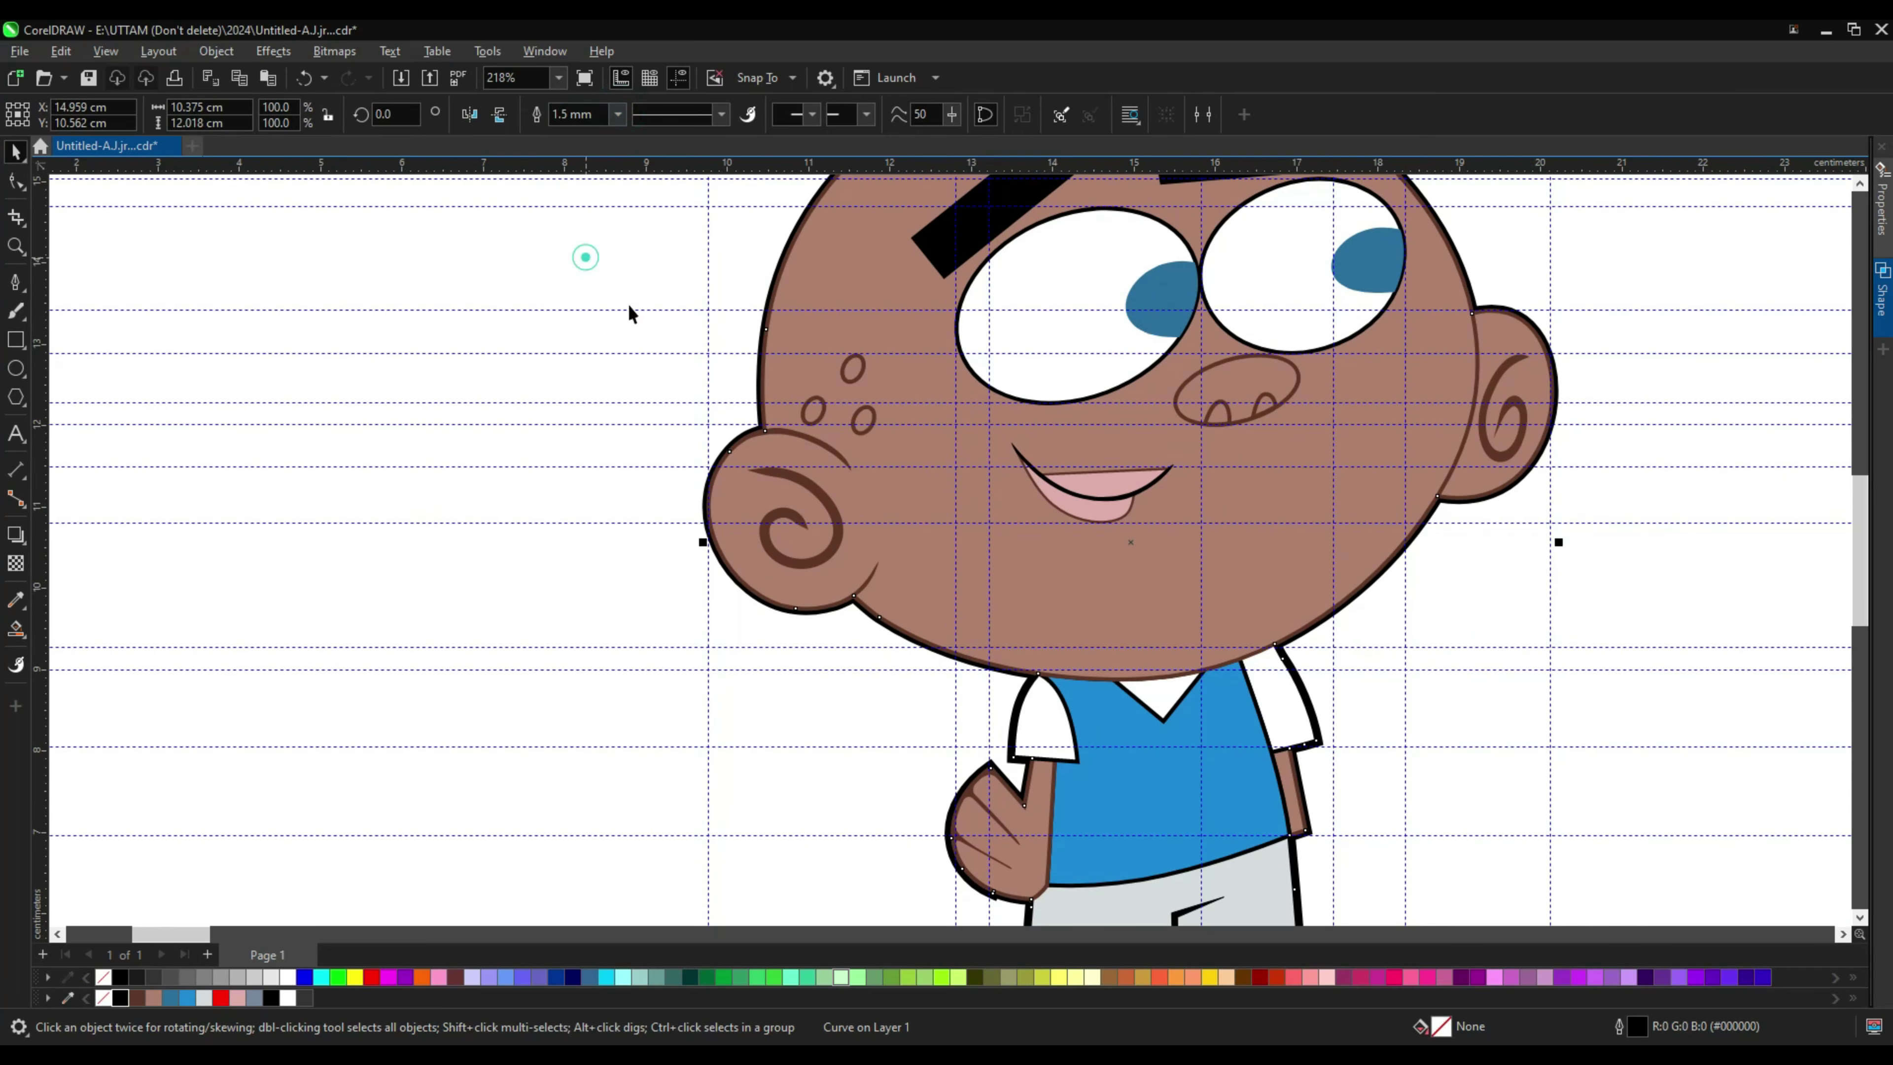
scroll(939, 602, "down", 1)
left_click(1428, 351)
scroll(777, 636, "down", 1)
key("ctrl+s")
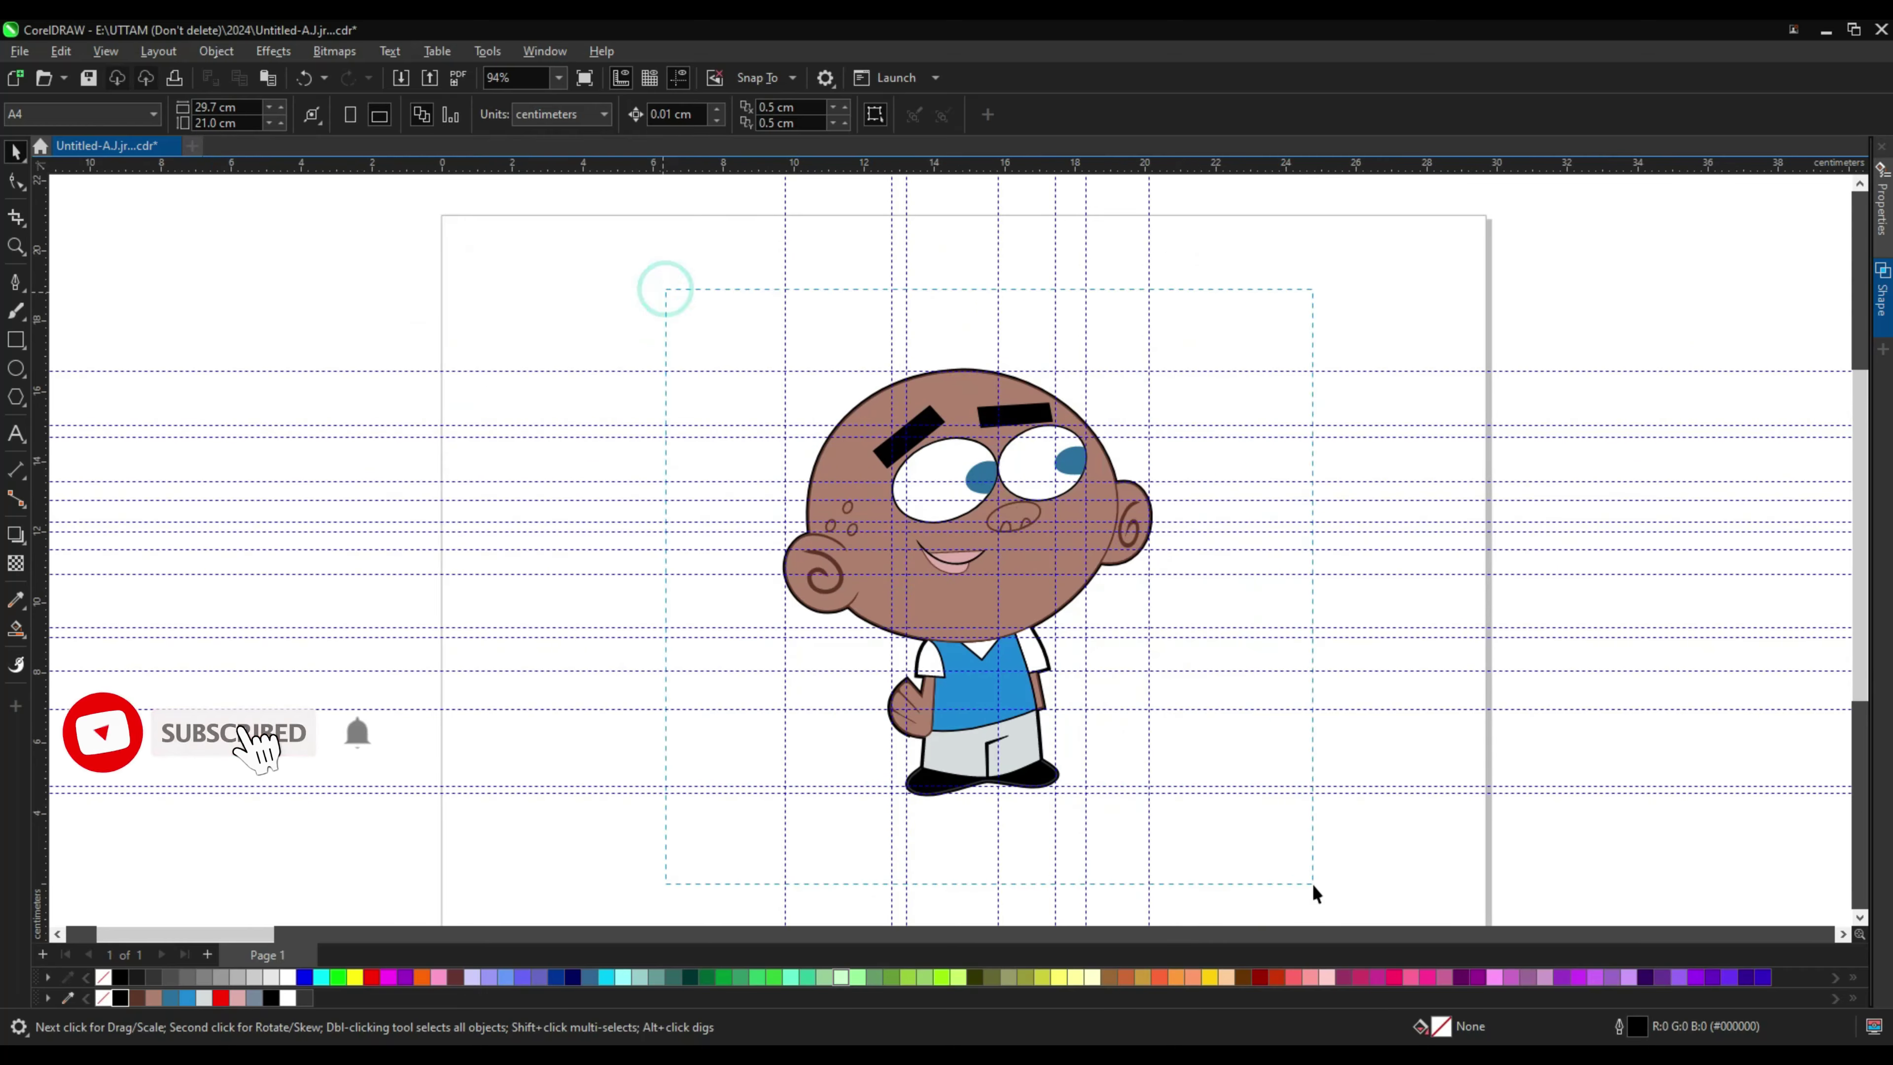
scroll(974, 427, "up", 2)
scroll(973, 420, "up", 2)
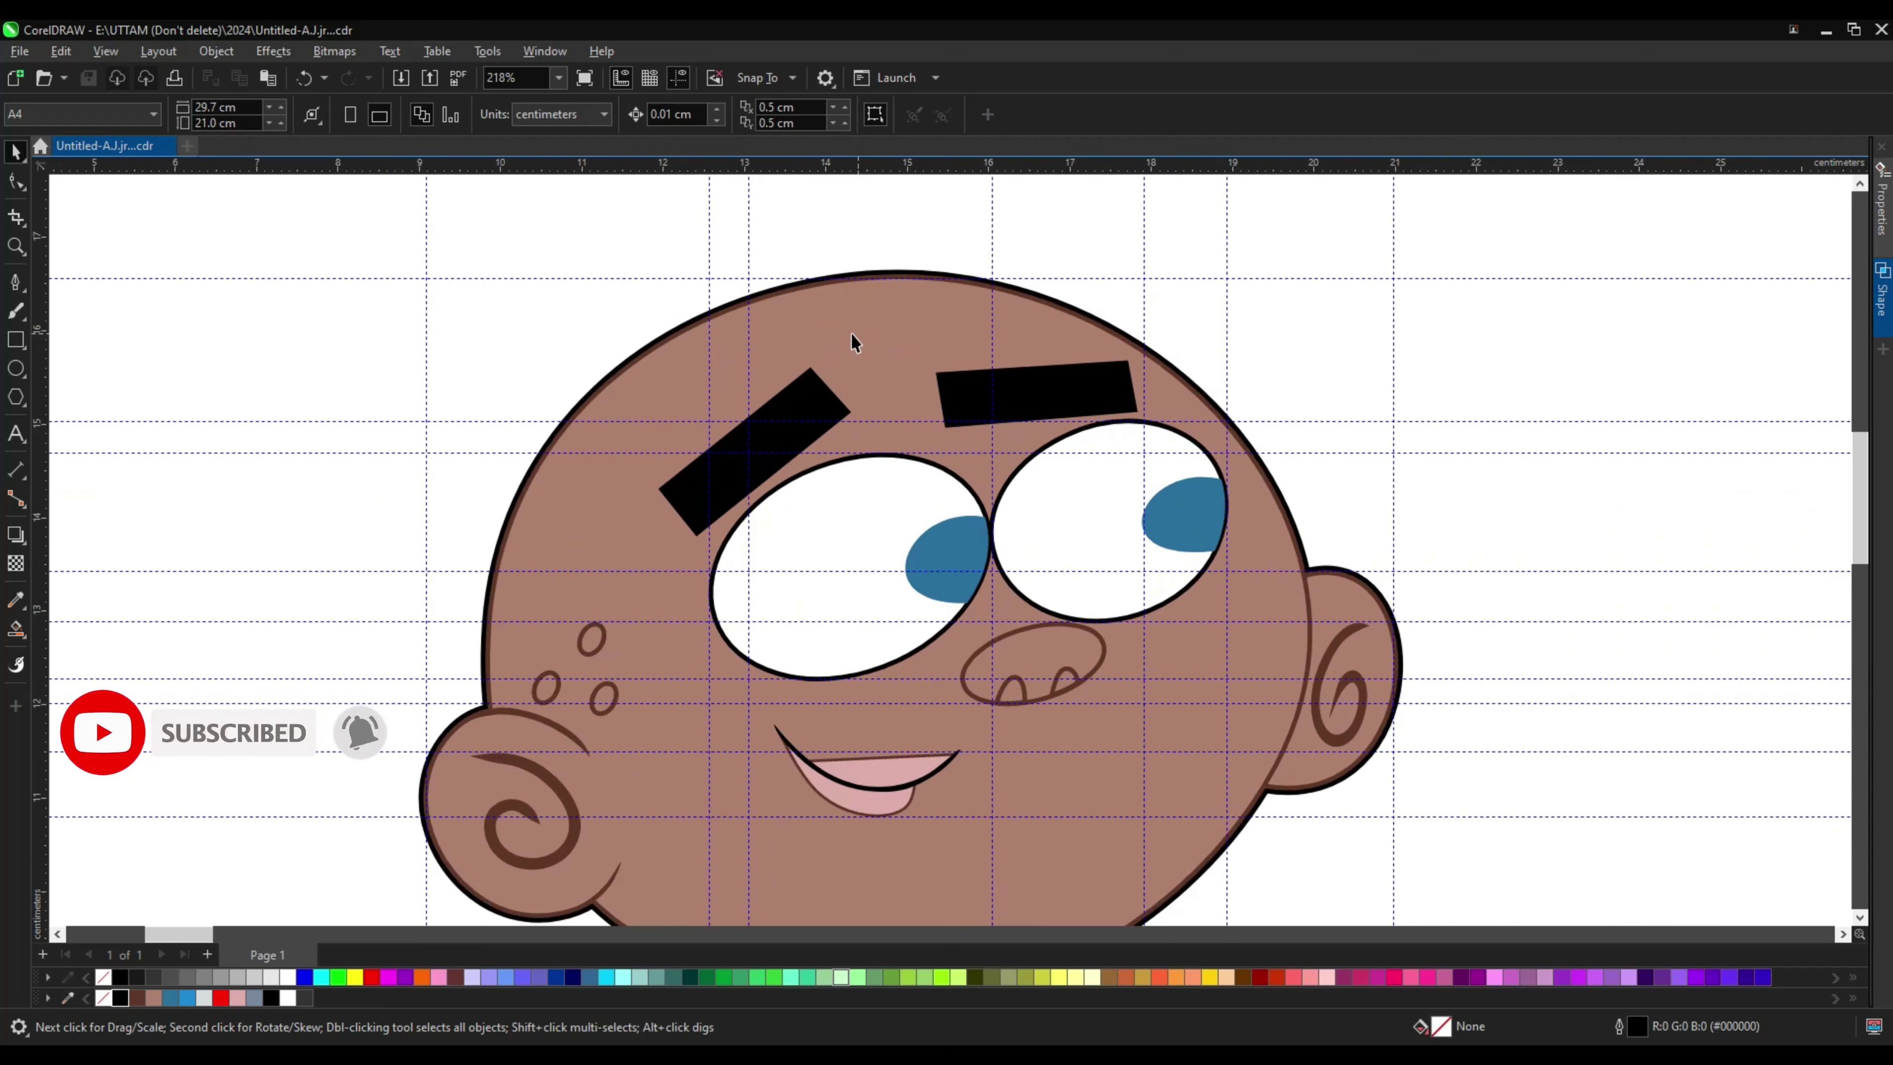
left_click_drag(1863, 498, 1882, 701)
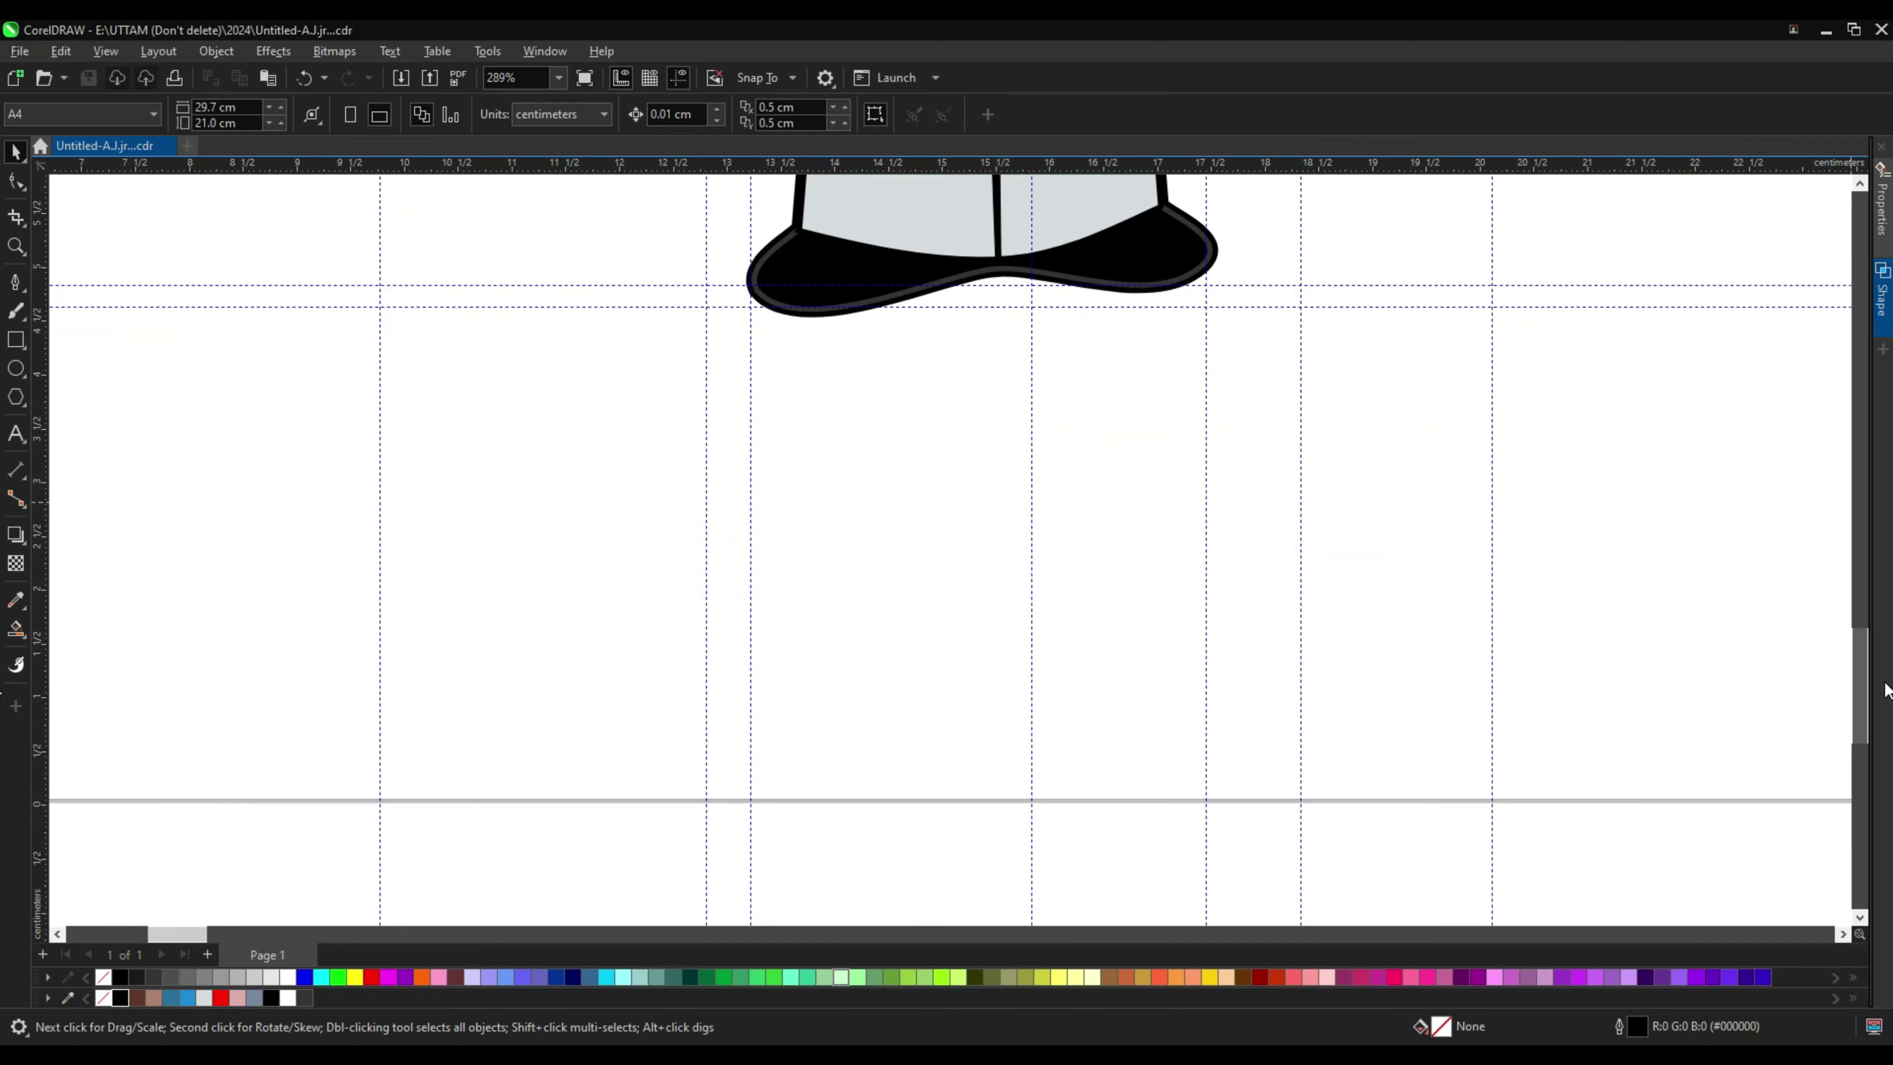
scroll(998, 692, "down", 3)
scroll(997, 693, "down", 2)
scroll(1041, 382, "up", 1)
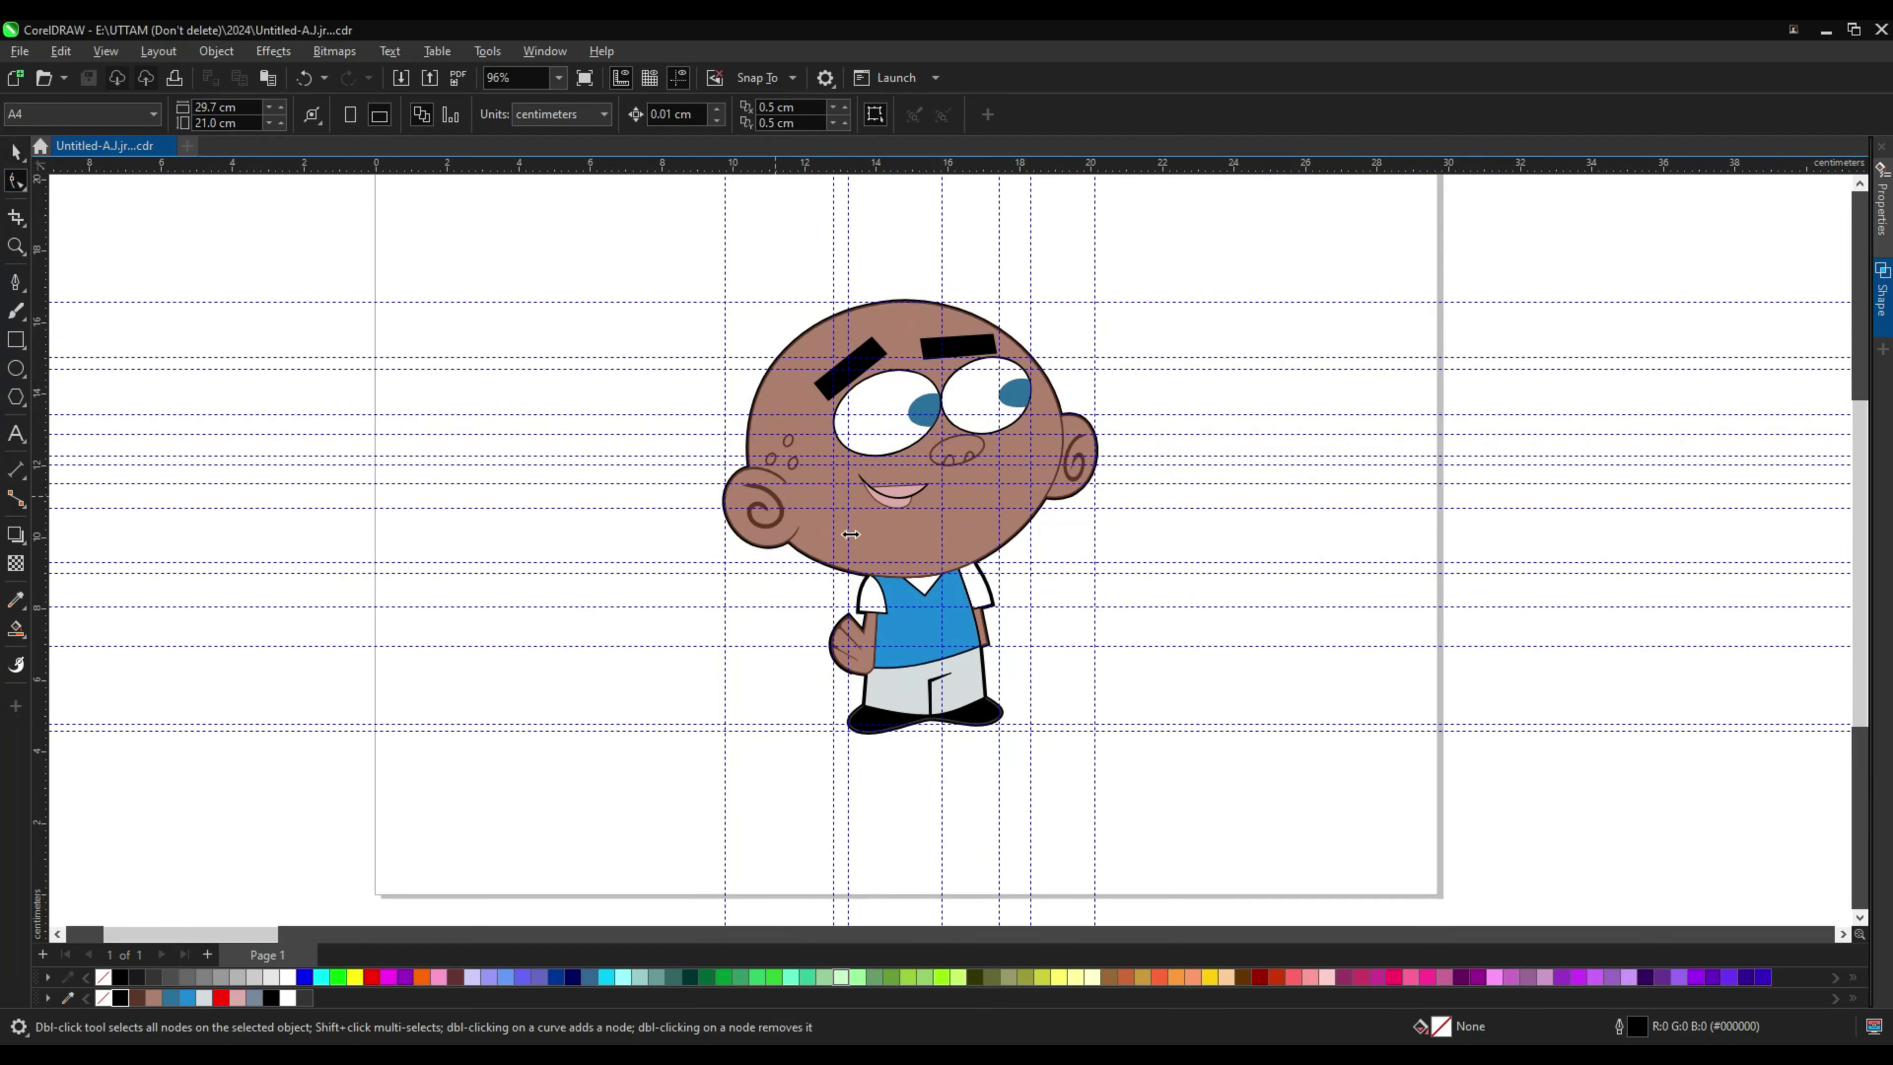
scroll(835, 663, "up", 2)
left_click(809, 686)
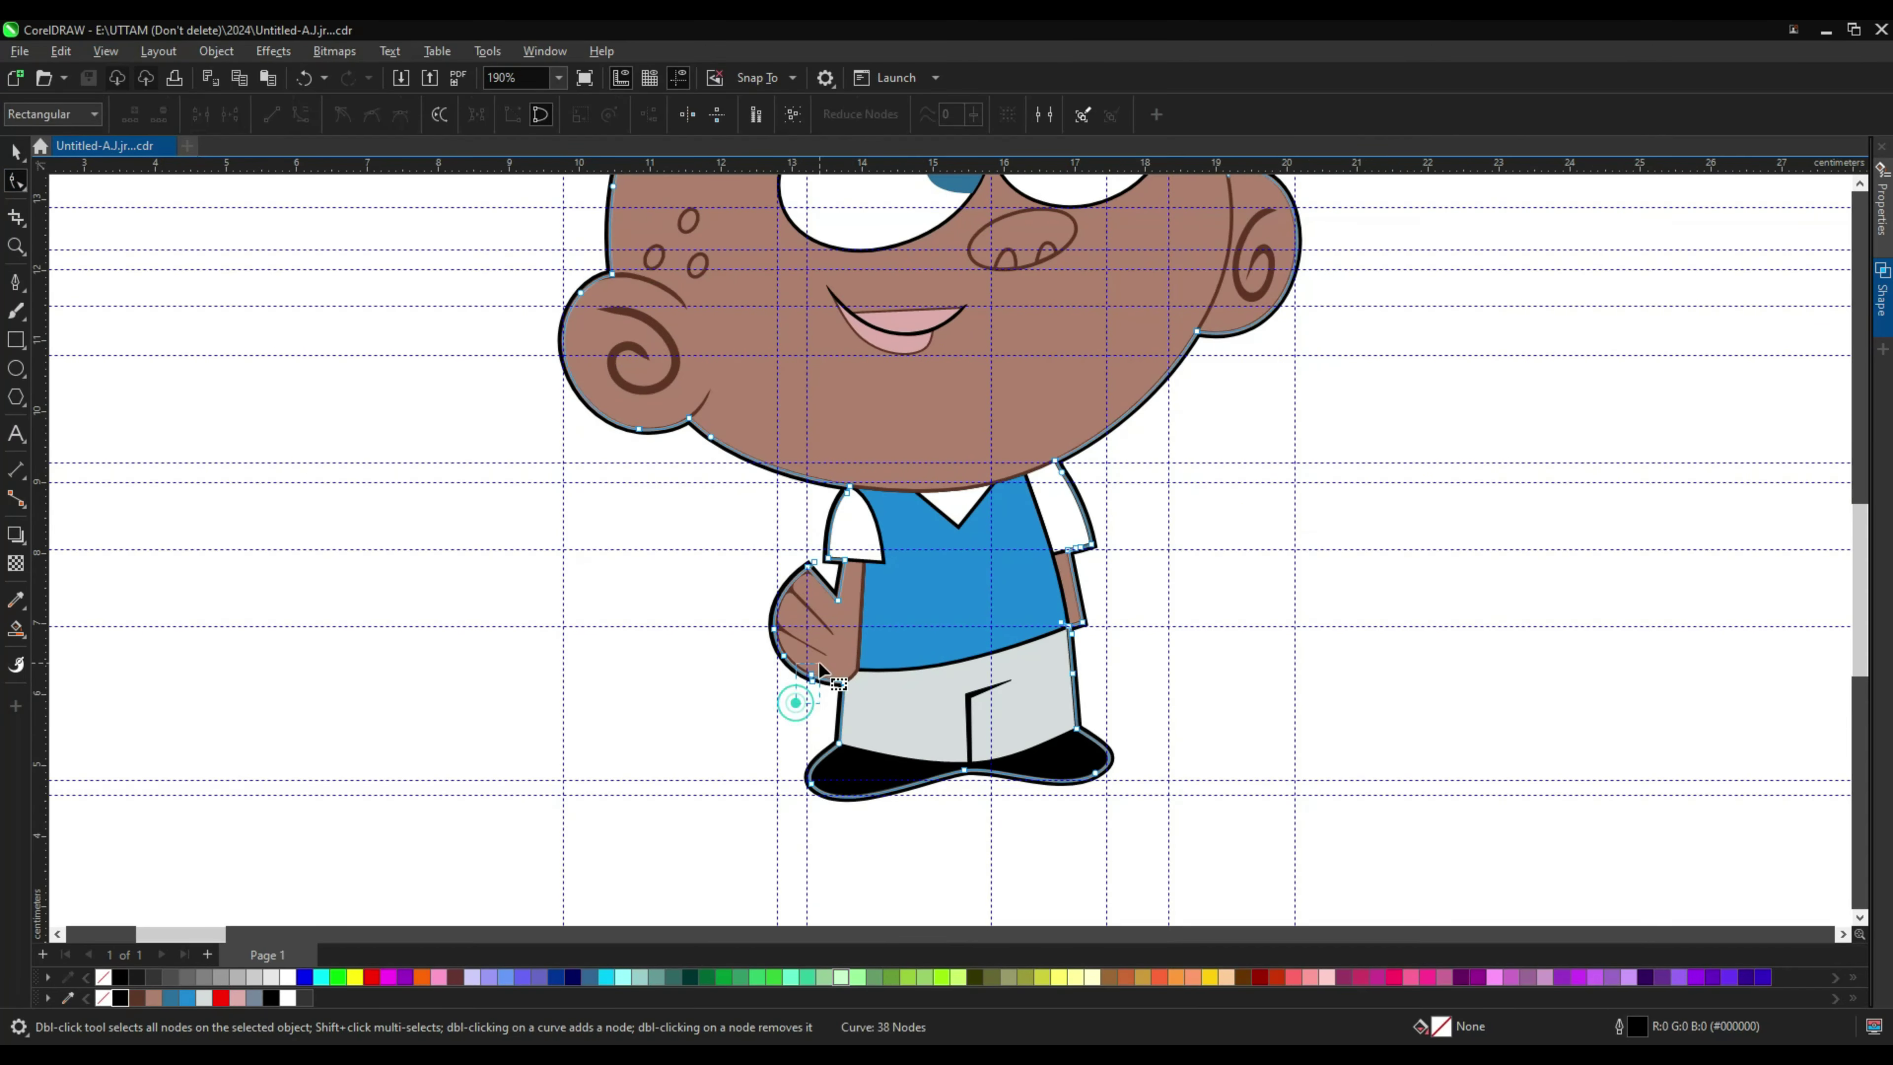
left_click(10, 147)
scroll(1276, 562, "down", 1)
scroll(1237, 689, "down", 1)
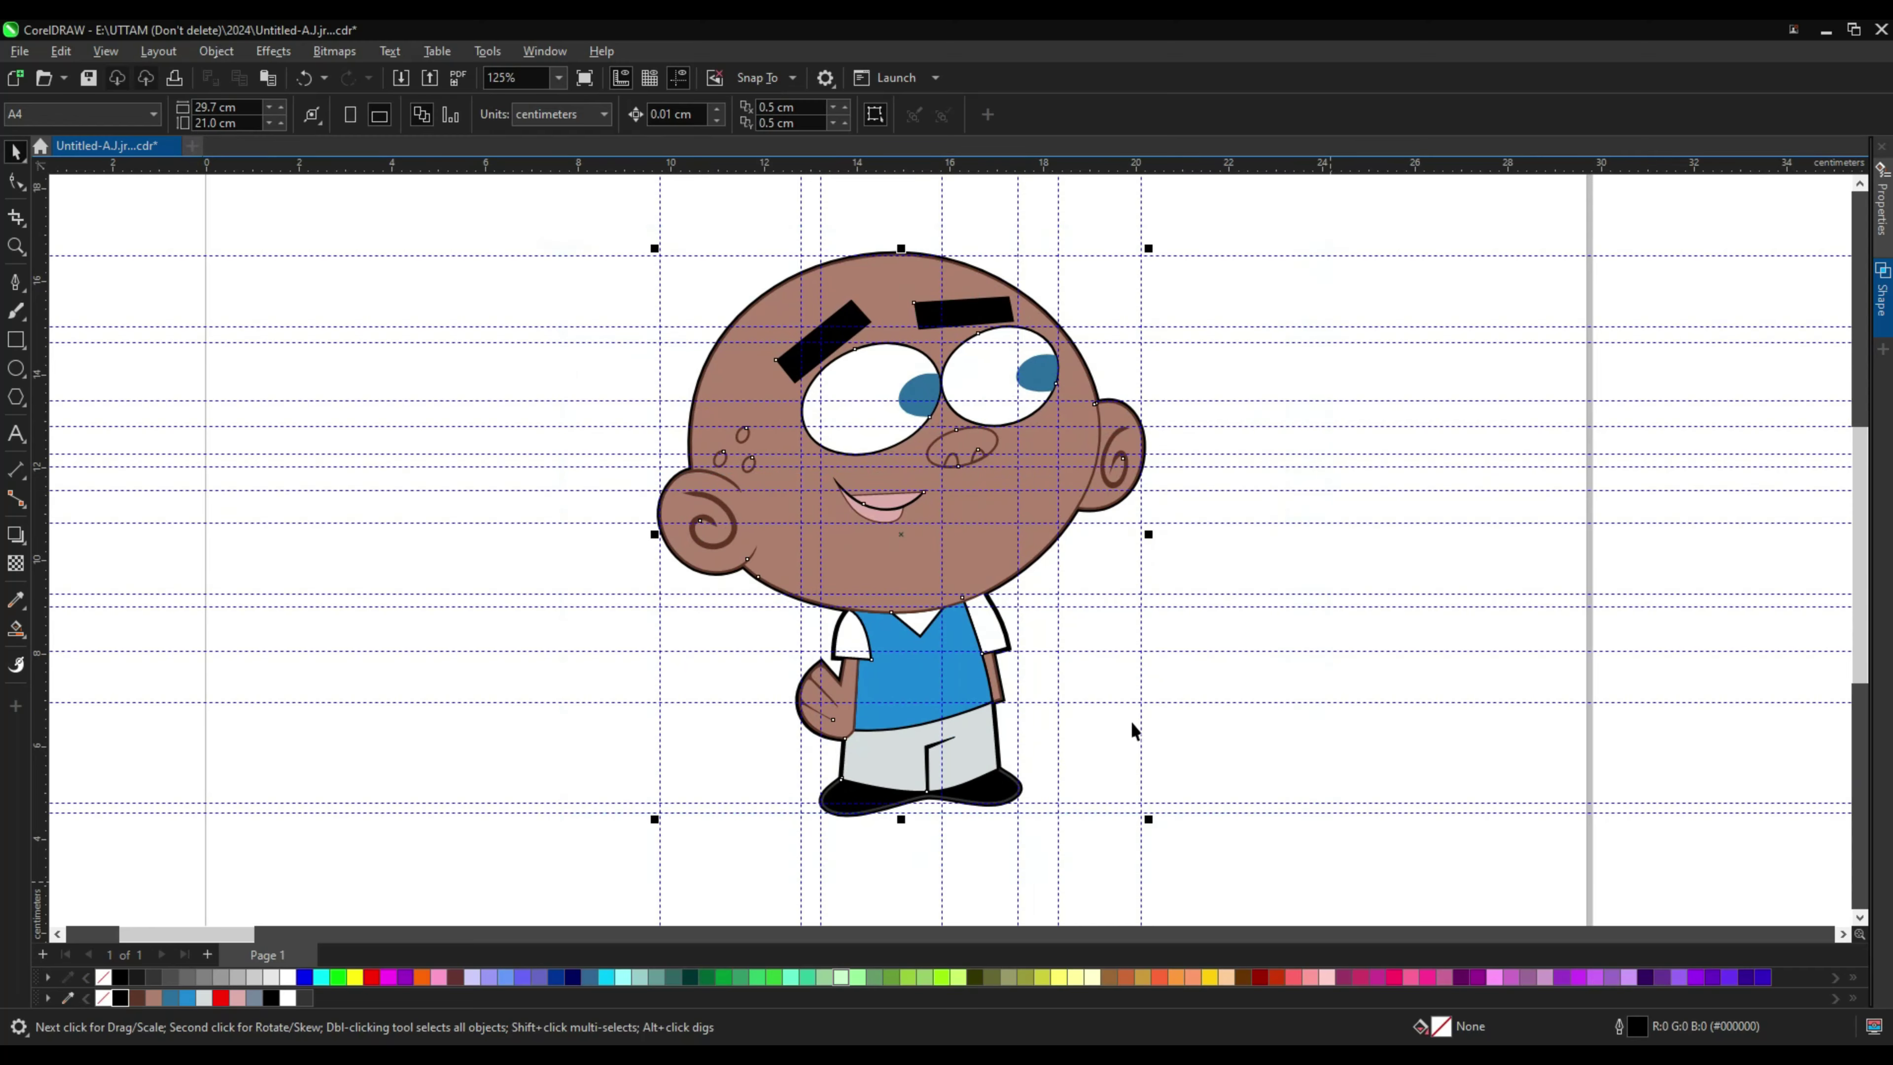
scroll(1133, 730, "up", 1)
Step: Add a Gaussian Blur and increase its radius on the character's black outline curve
left_click(216, 51)
left_click(273, 51)
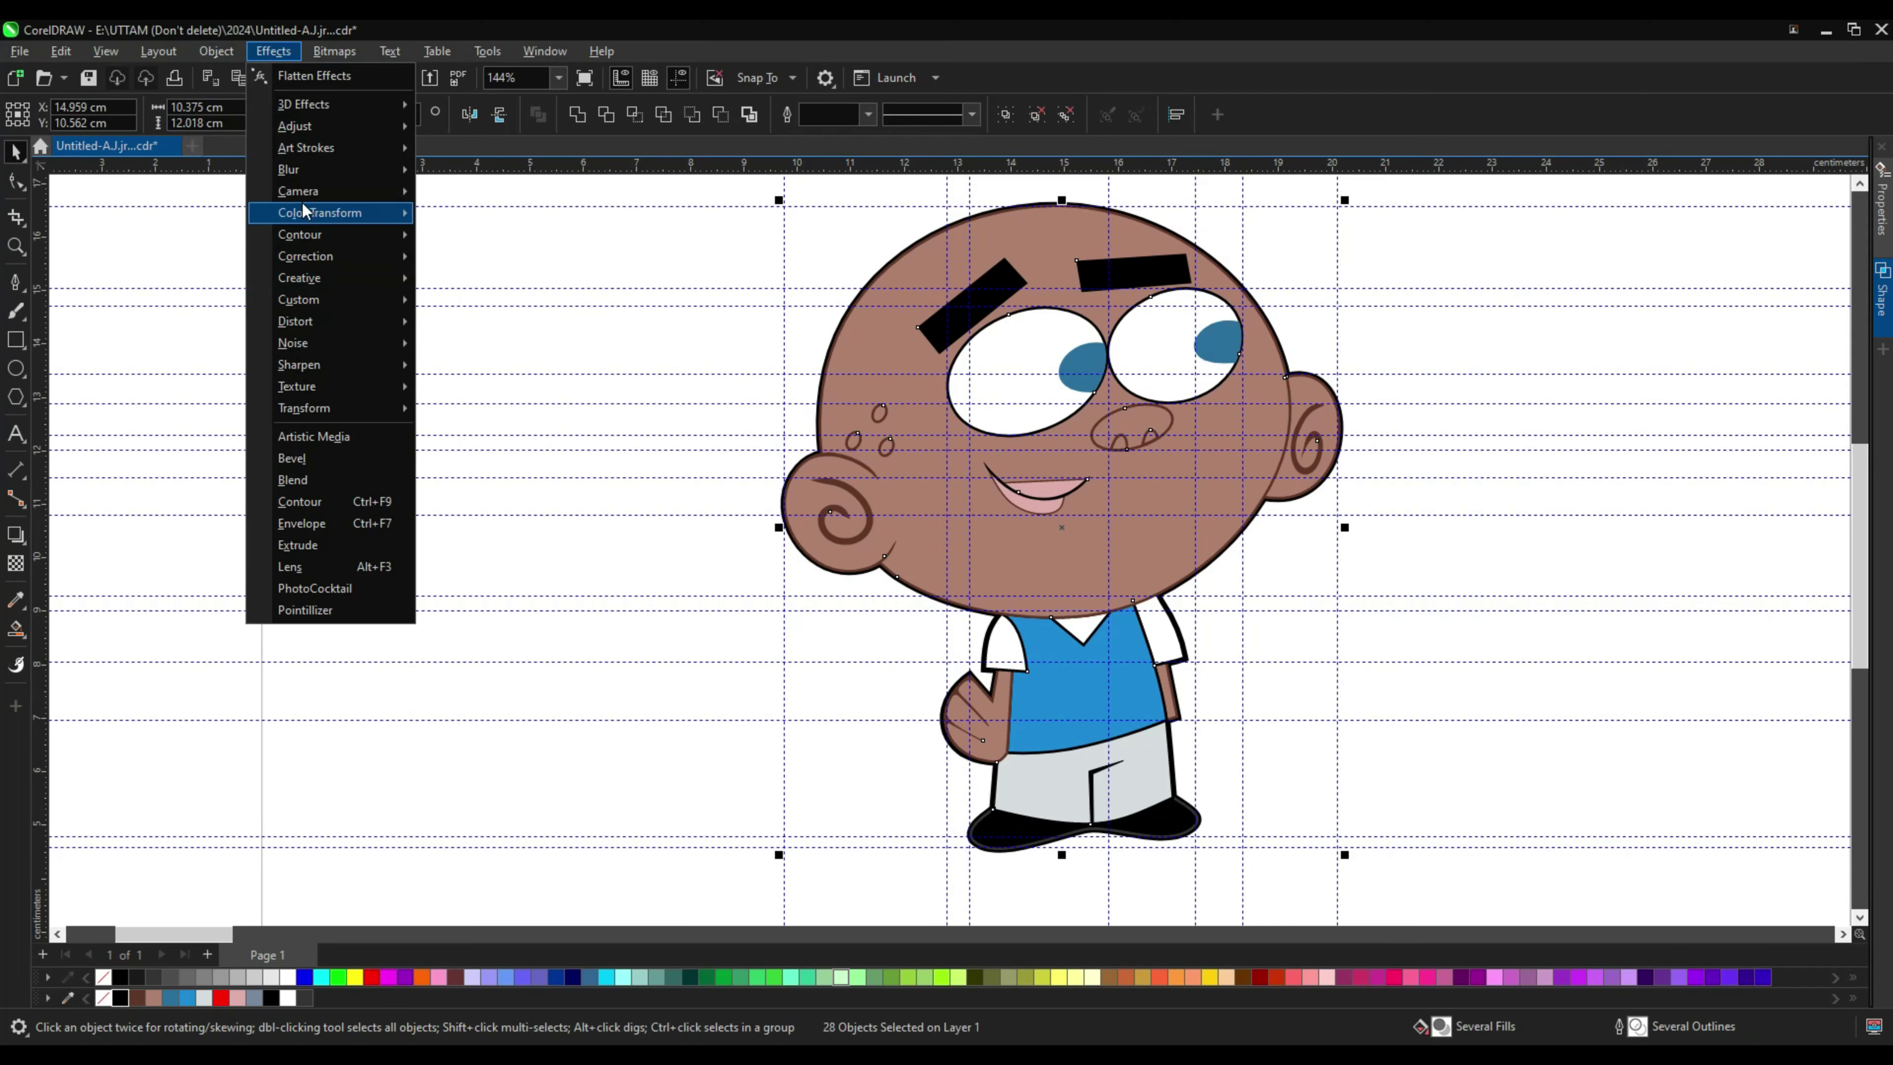
mouse_move(319, 211)
left_click(483, 243)
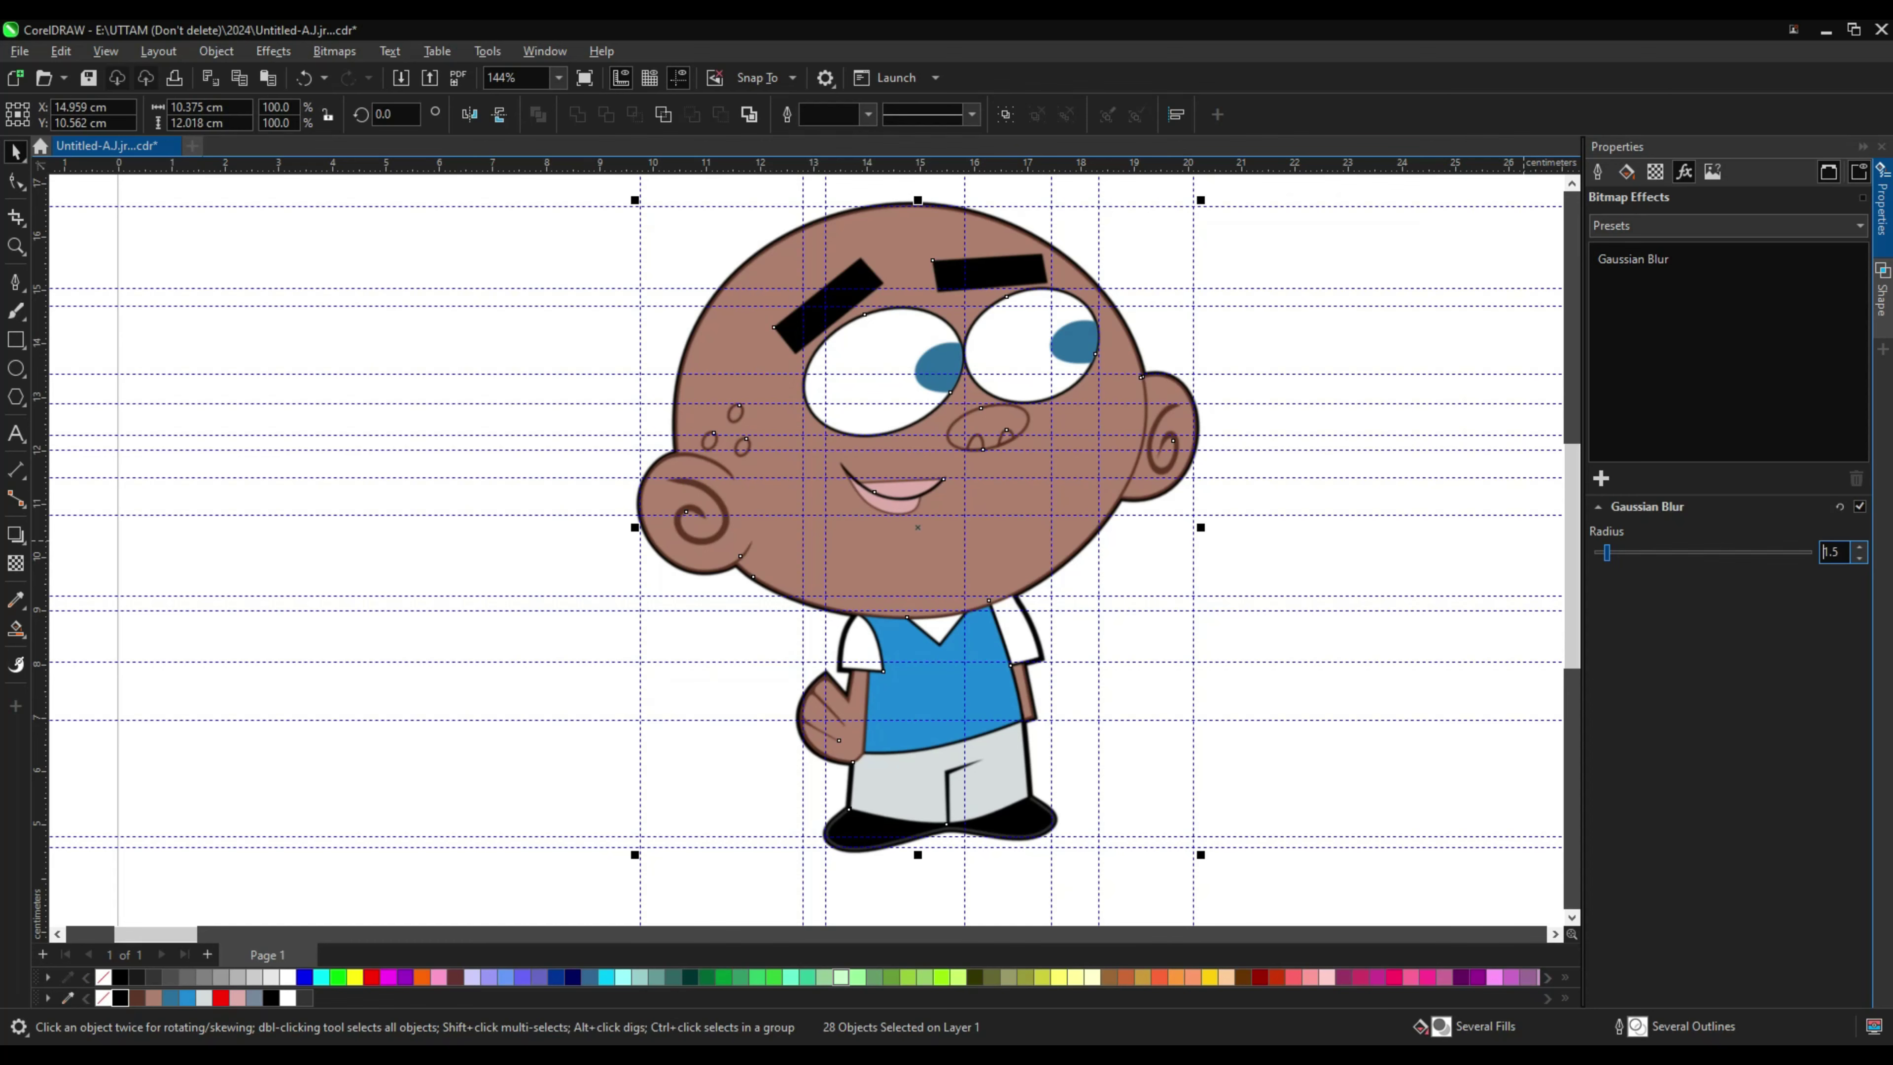
left_click(1326, 354)
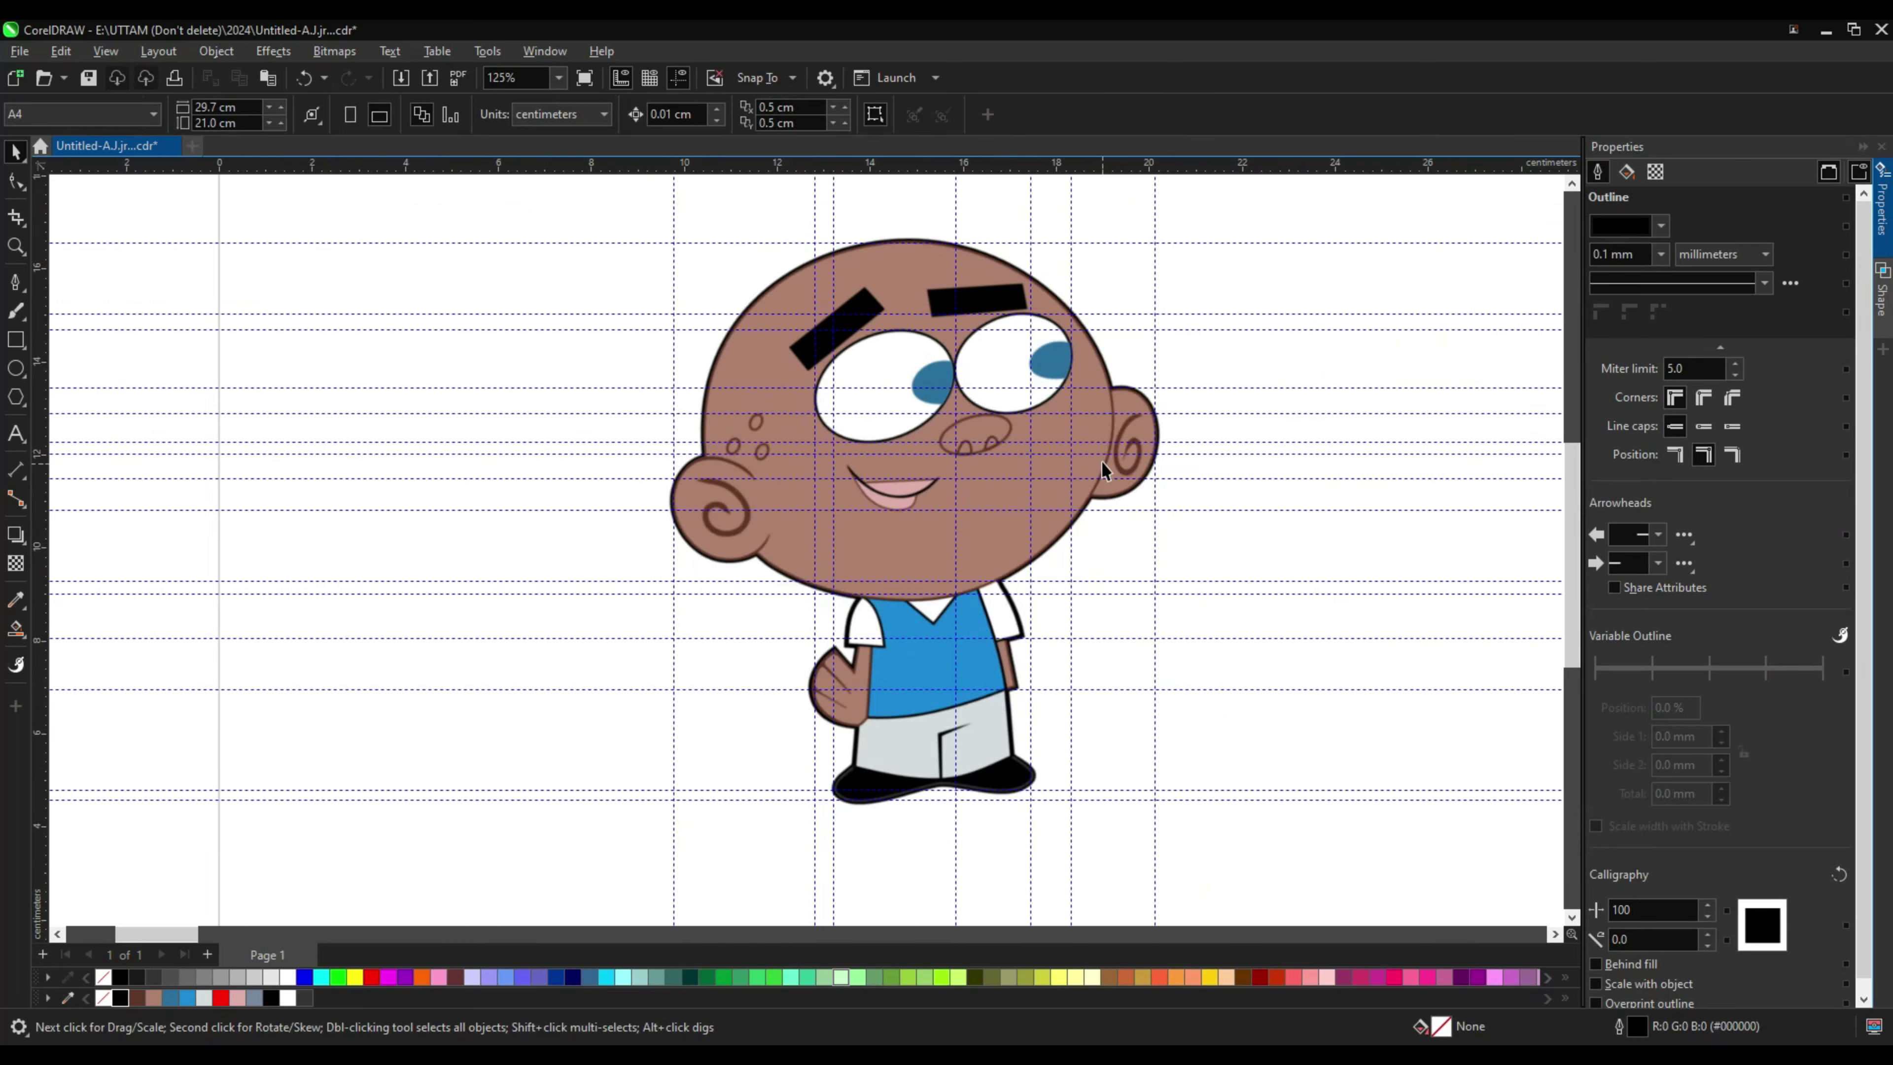
scroll(1101, 460, "up", 1)
left_click(982, 638)
left_click(1684, 172)
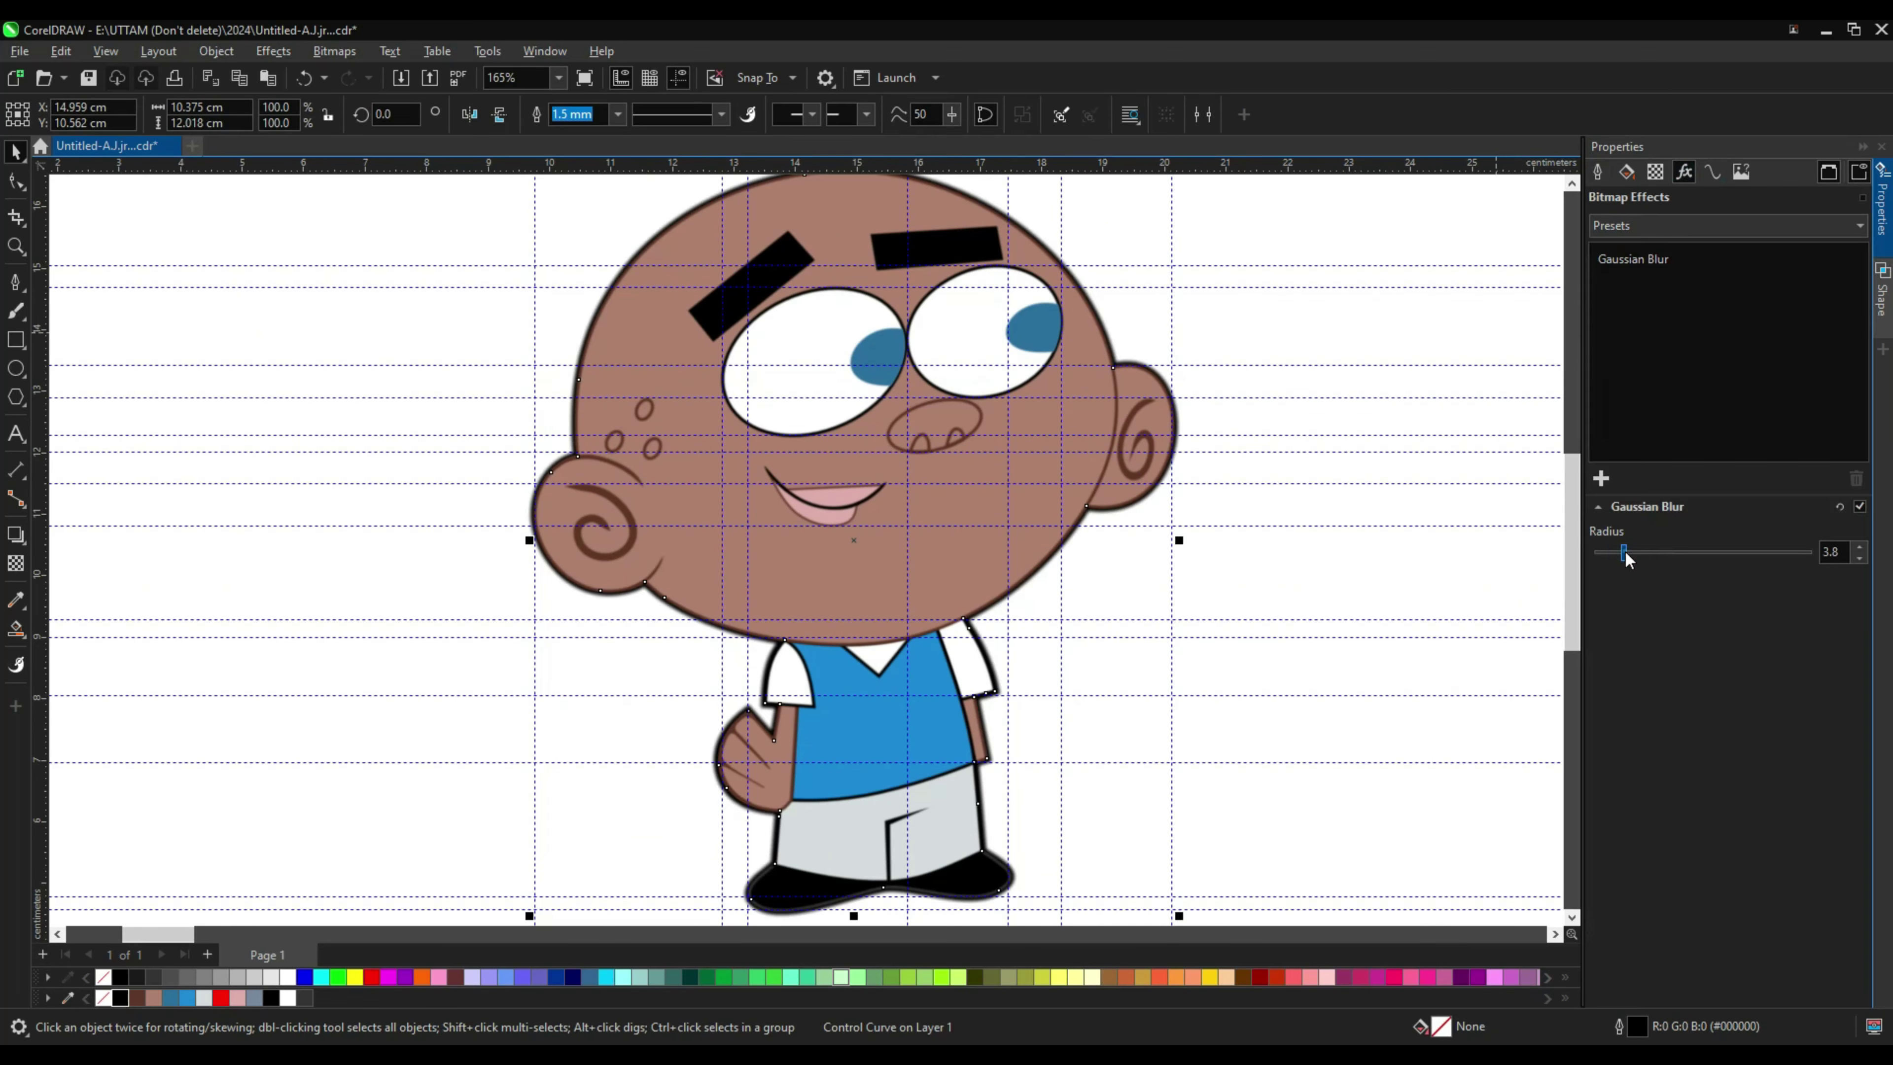
mouse_move(1626, 550)
left_mouse_down()
mouse_move(1644, 555)
mouse_move(1607, 553)
left_mouse_up()
Step: Apply and adjust a Gaussian Blur on the ear curls
left_click(1242, 576)
left_click(1138, 474)
left_click(1681, 171)
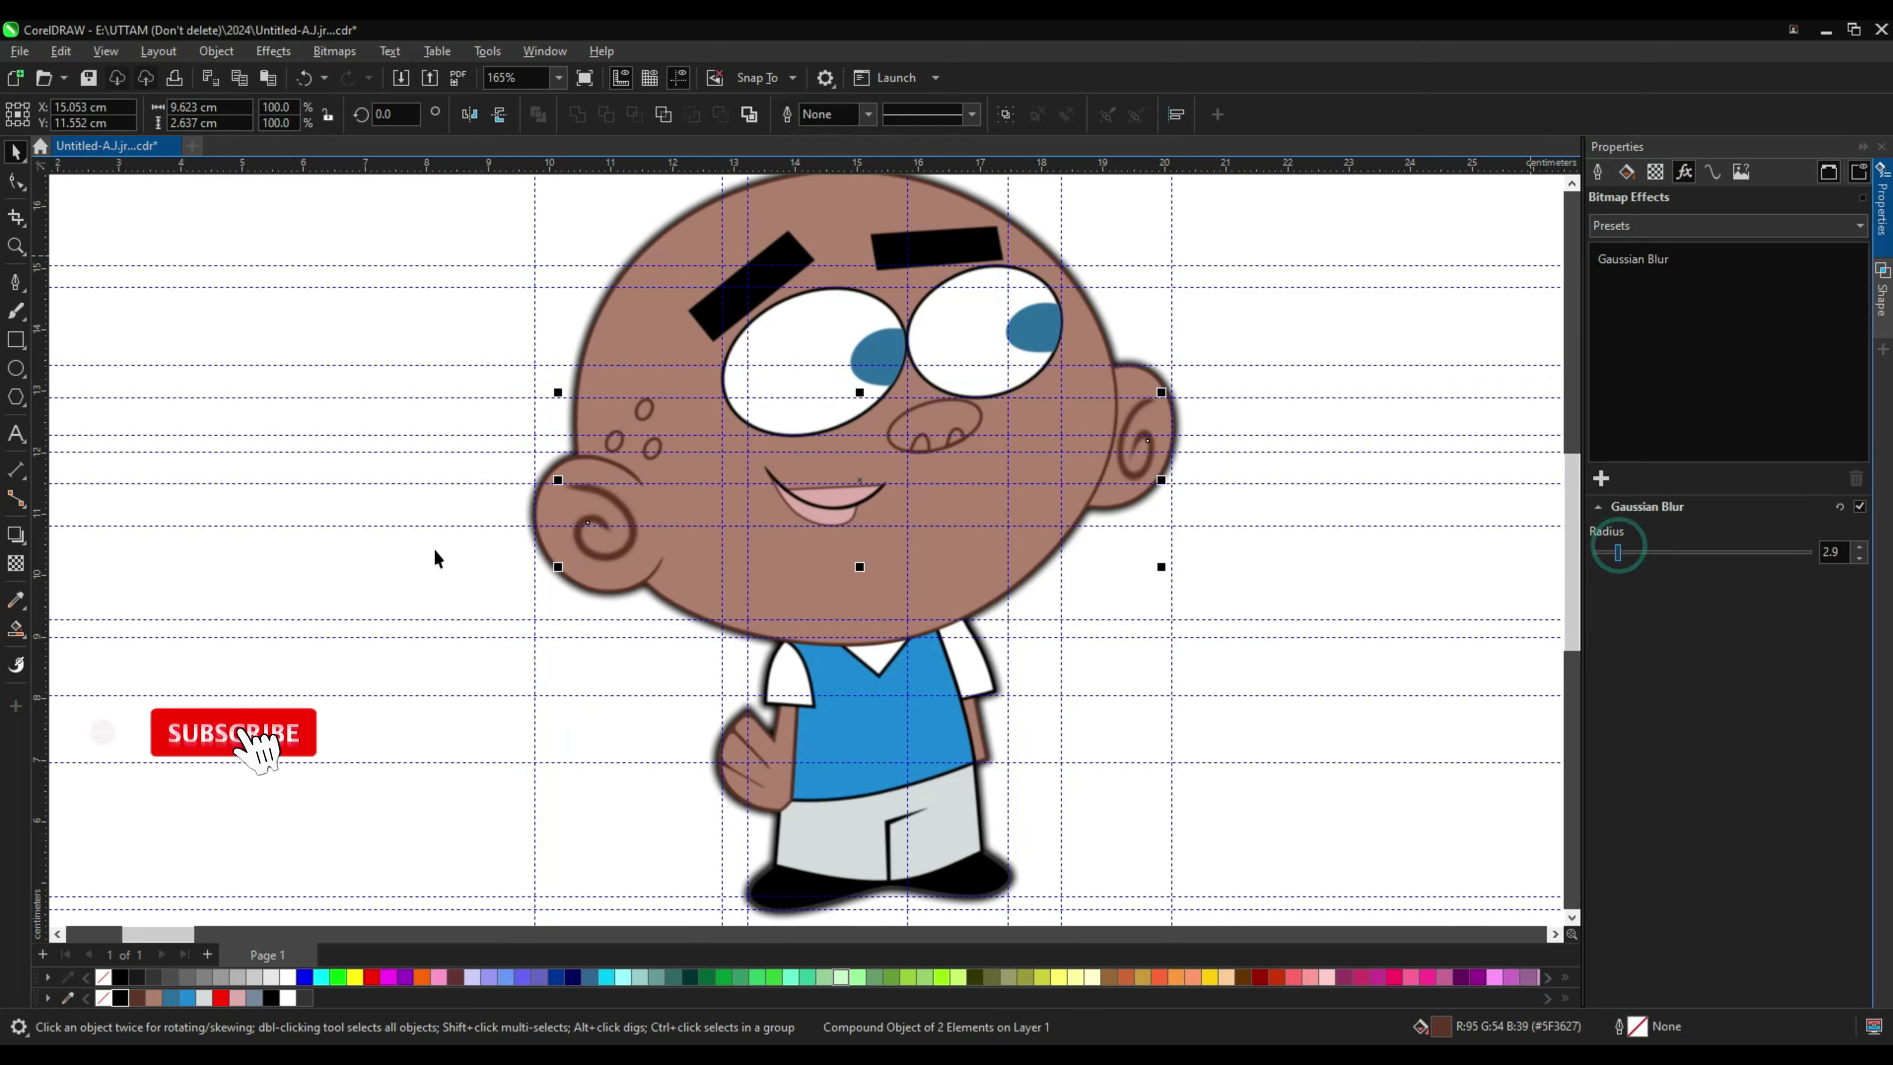
left_click(661, 565)
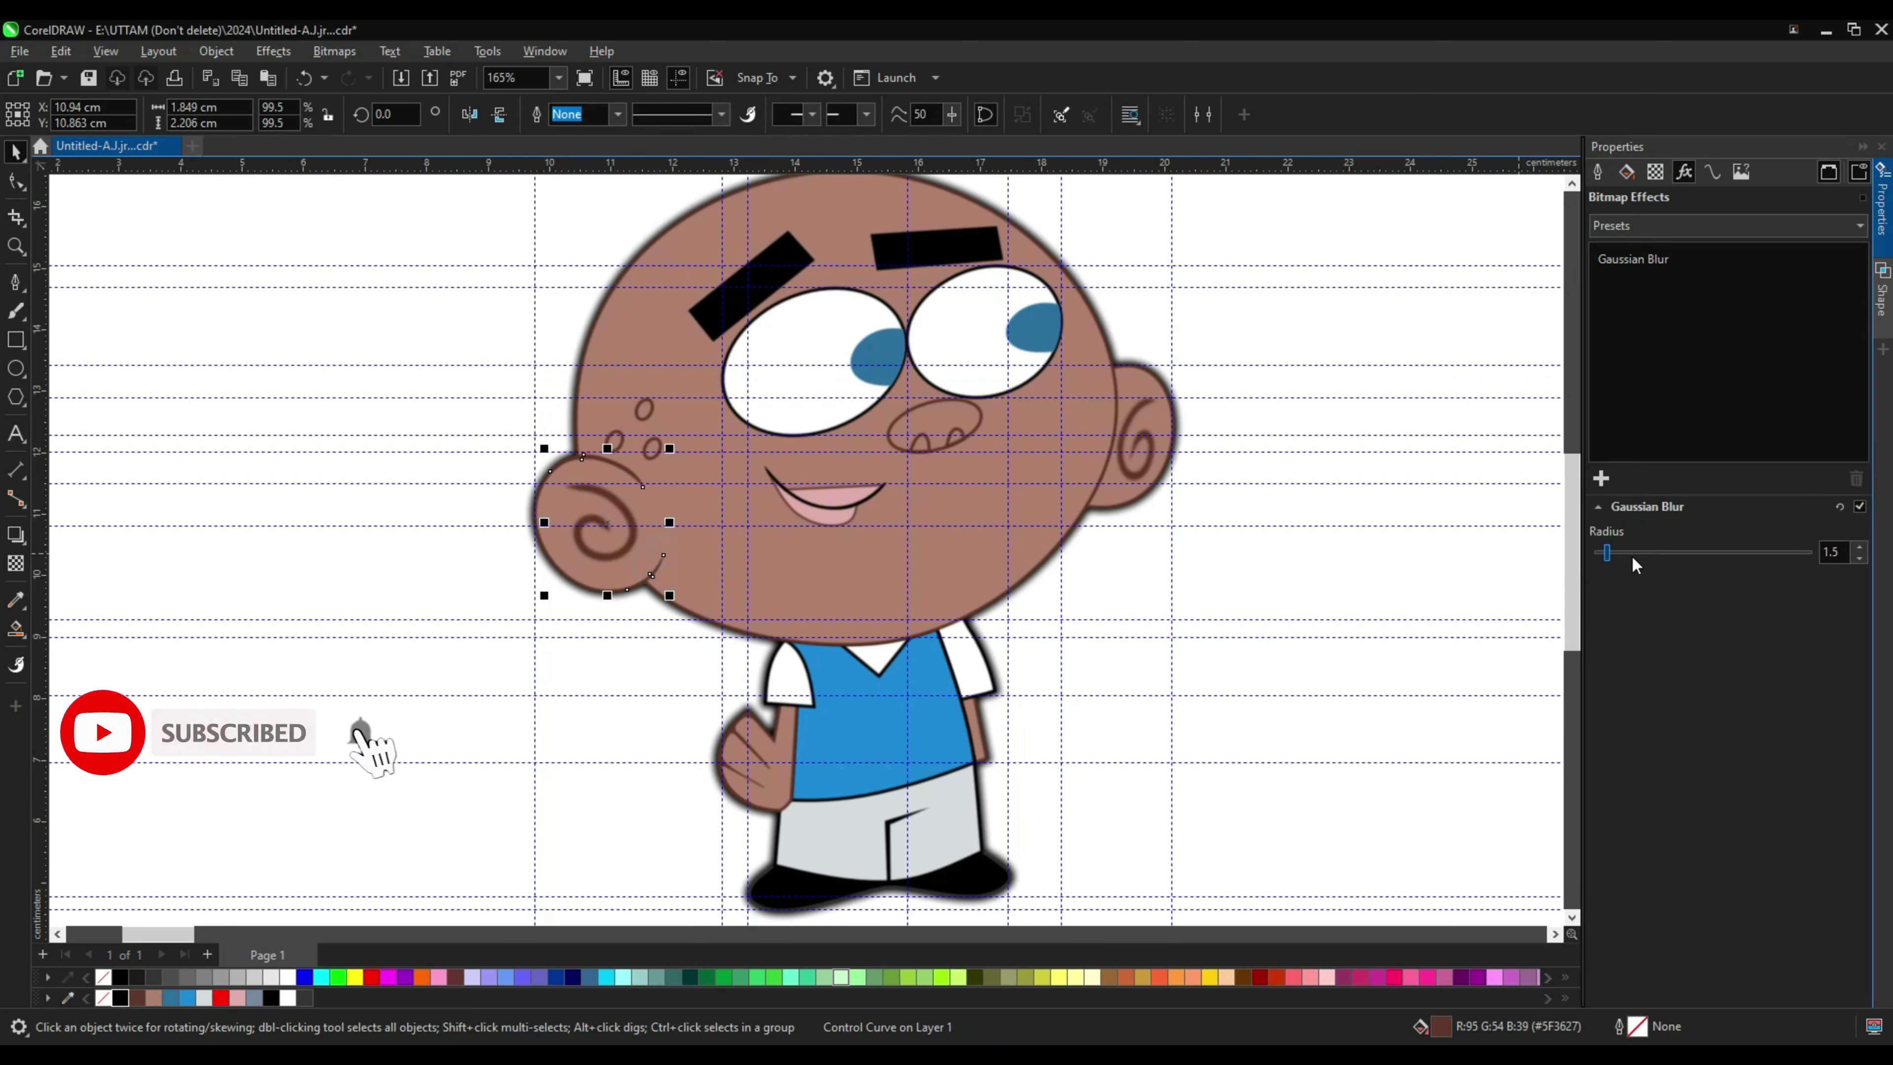
Step: Set the freckle outlines to 0.75 mm and review their Gaussian Blur
left_click(406, 352)
left_click(644, 409)
left_click(616, 114)
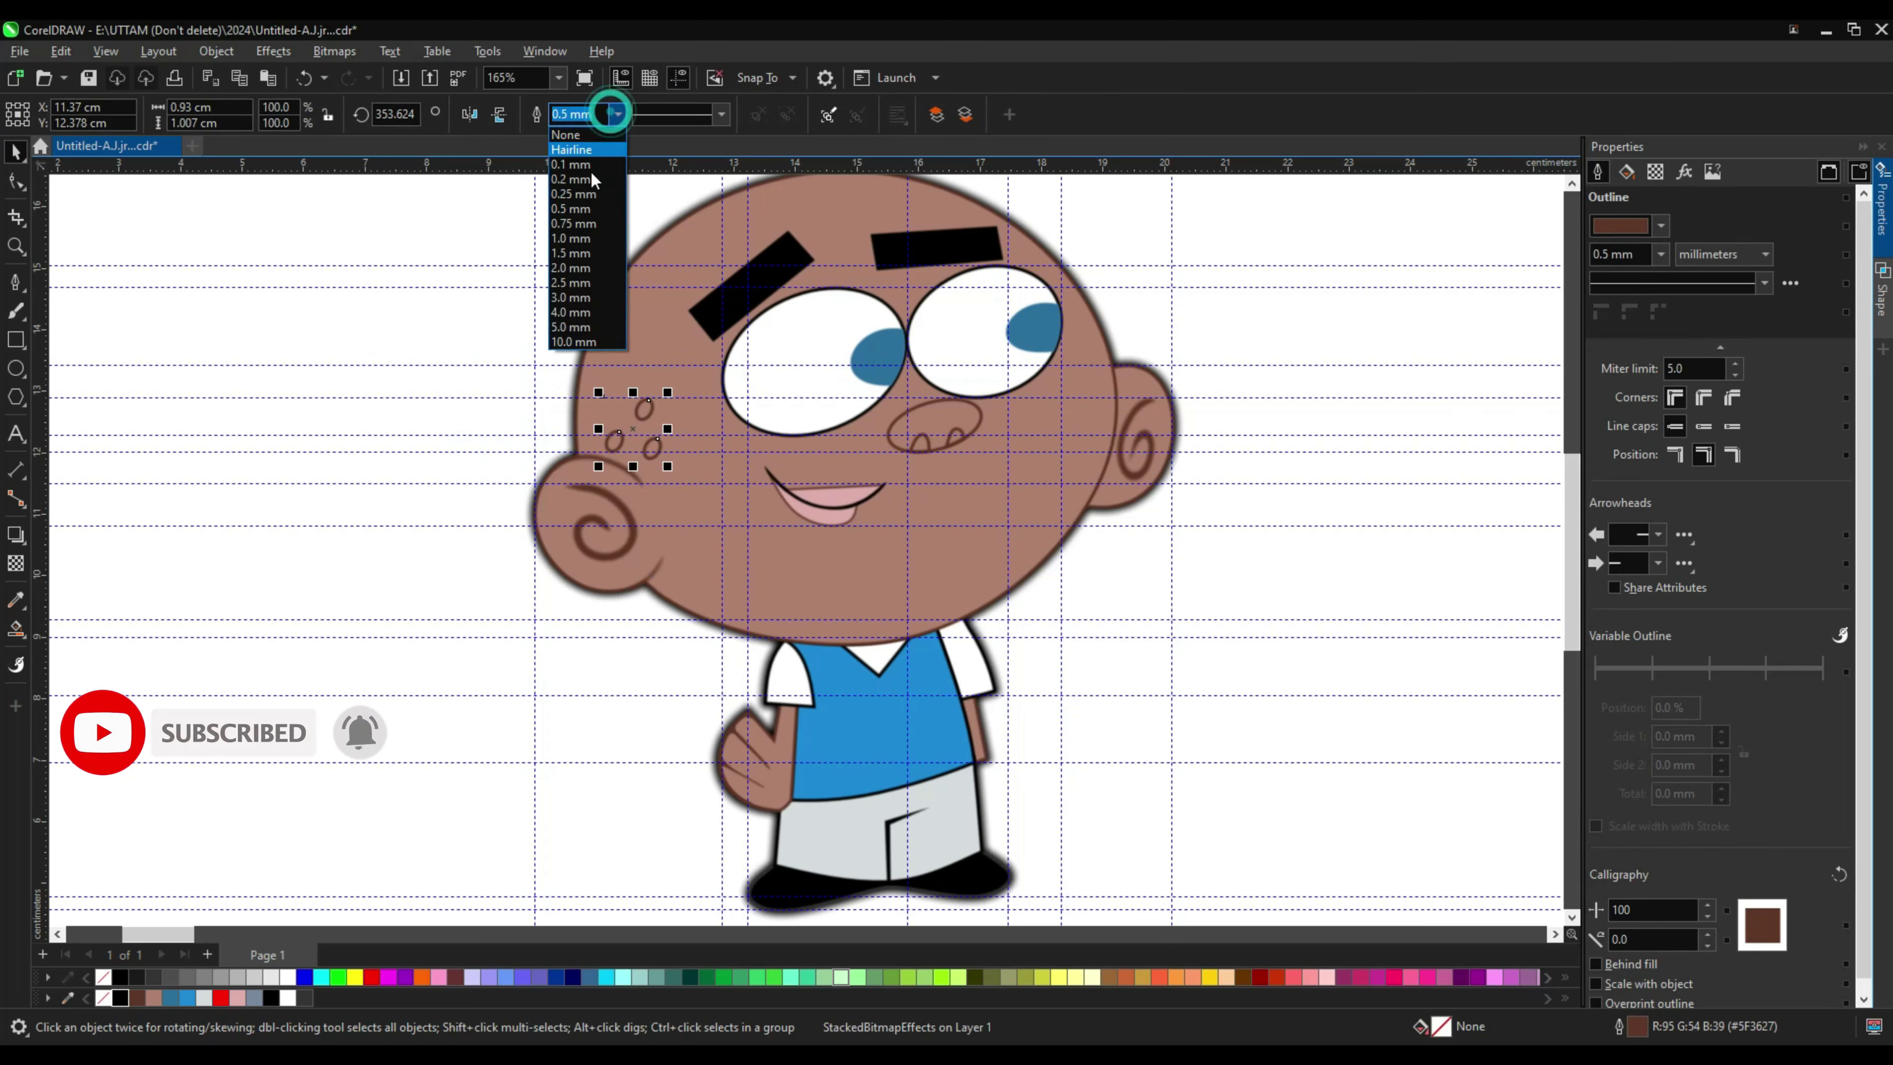
left_click(576, 222)
left_click(1683, 172)
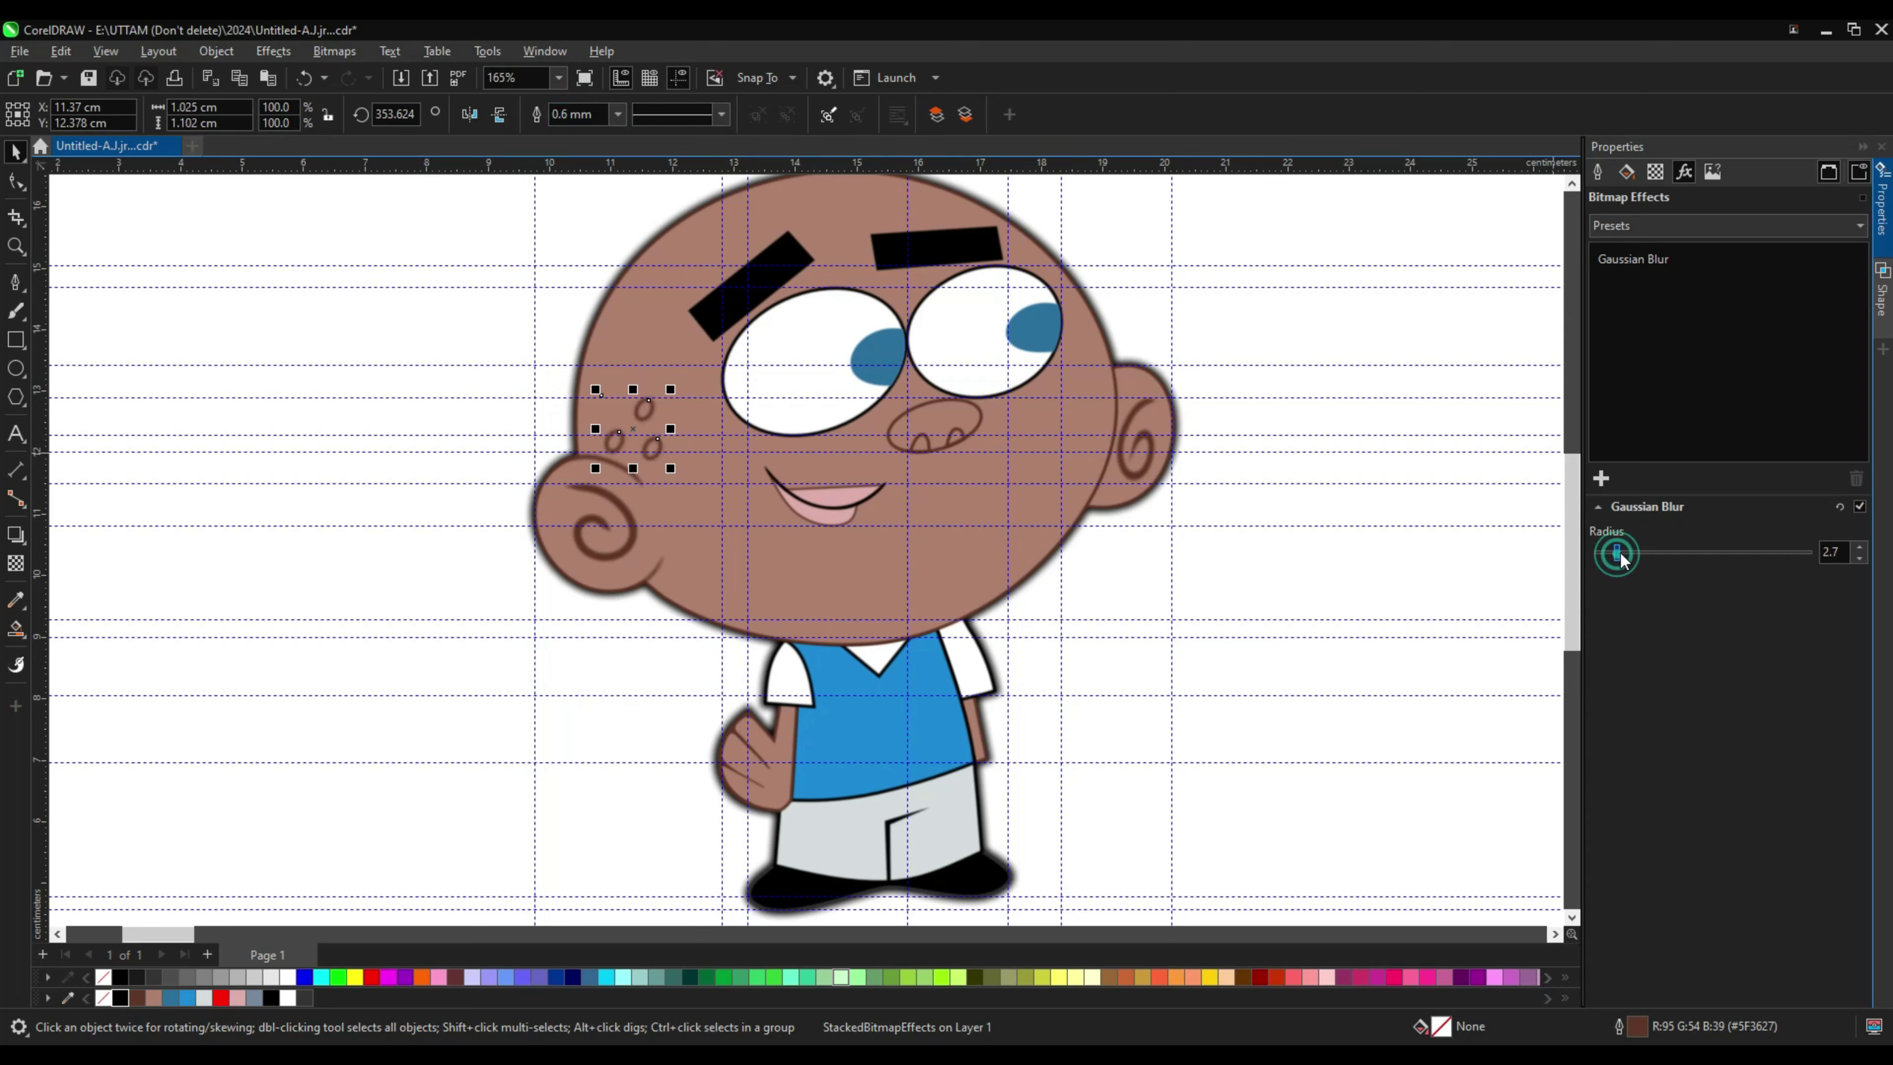
Step: Check the eye whites, pupils, mouth, eyebrows, shirt and lower body for blur
left_click(1265, 329)
left_click(950, 301)
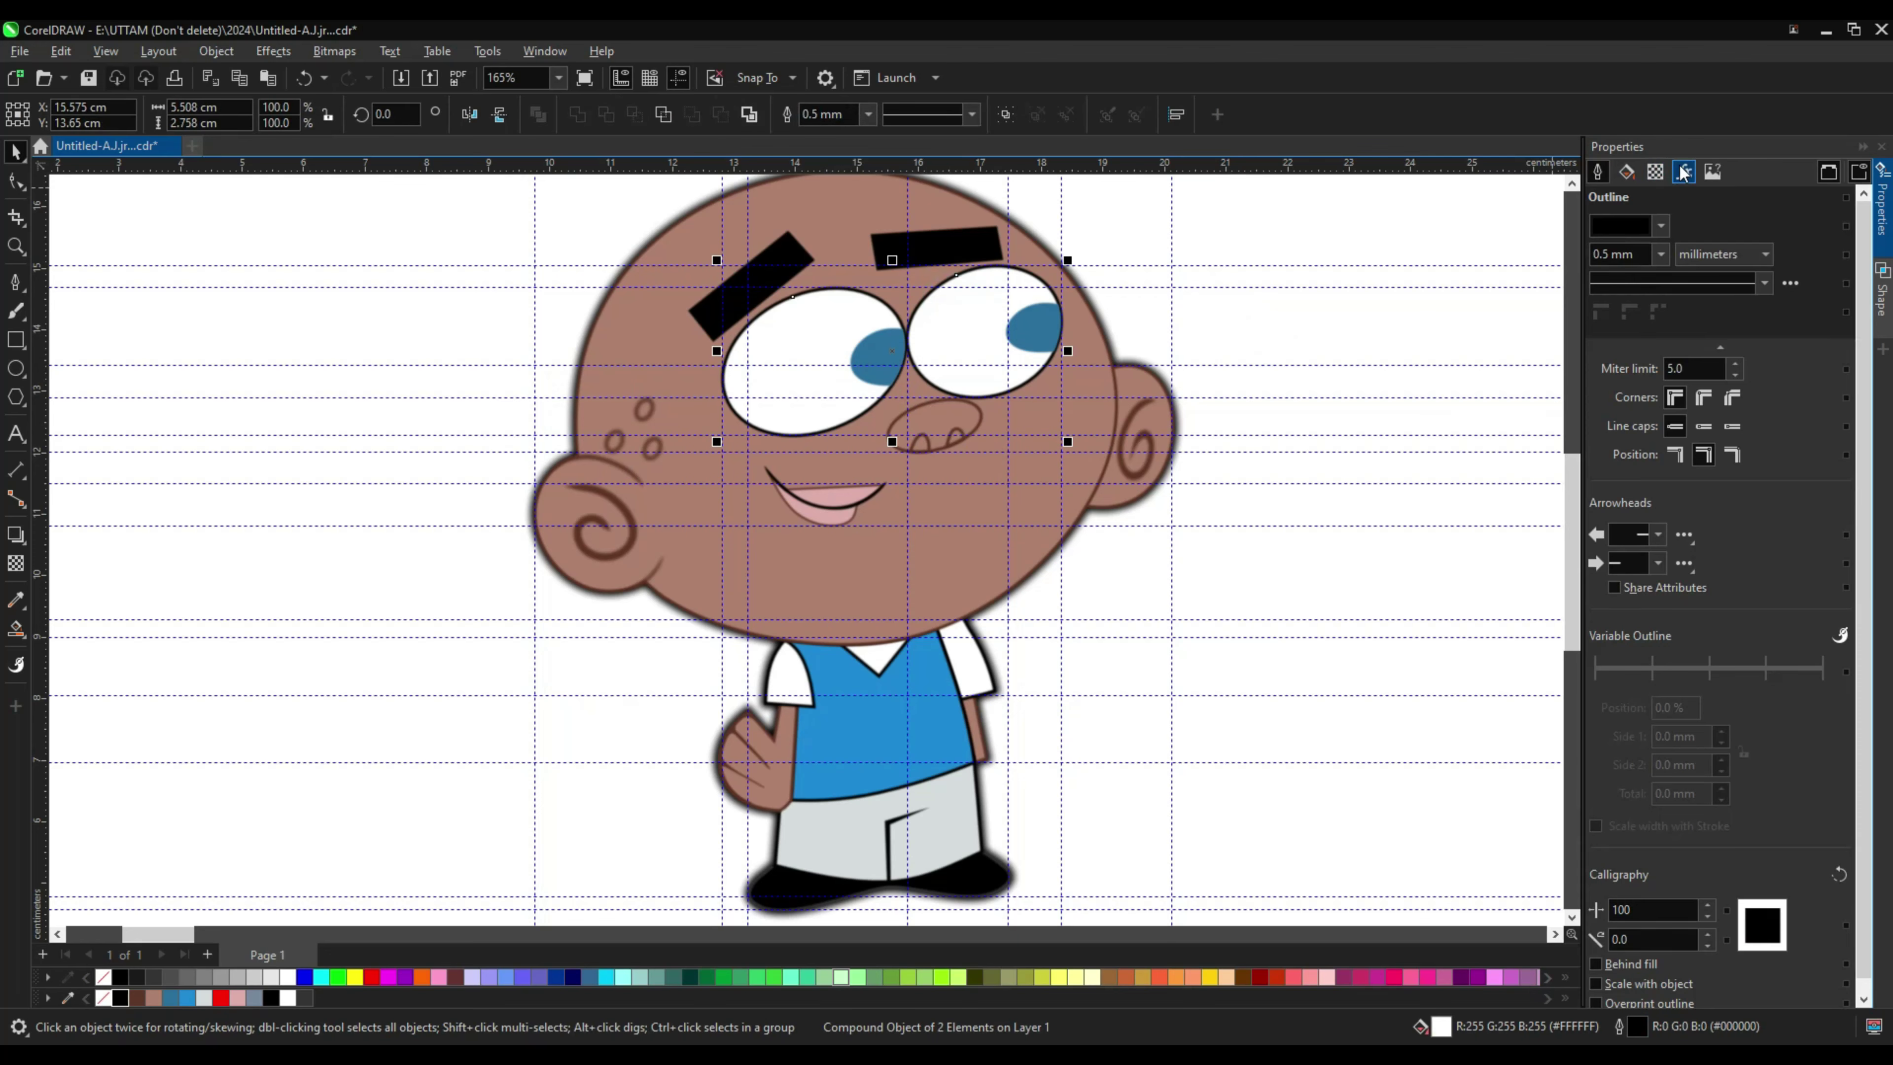
scroll(1423, 566, "down", 1)
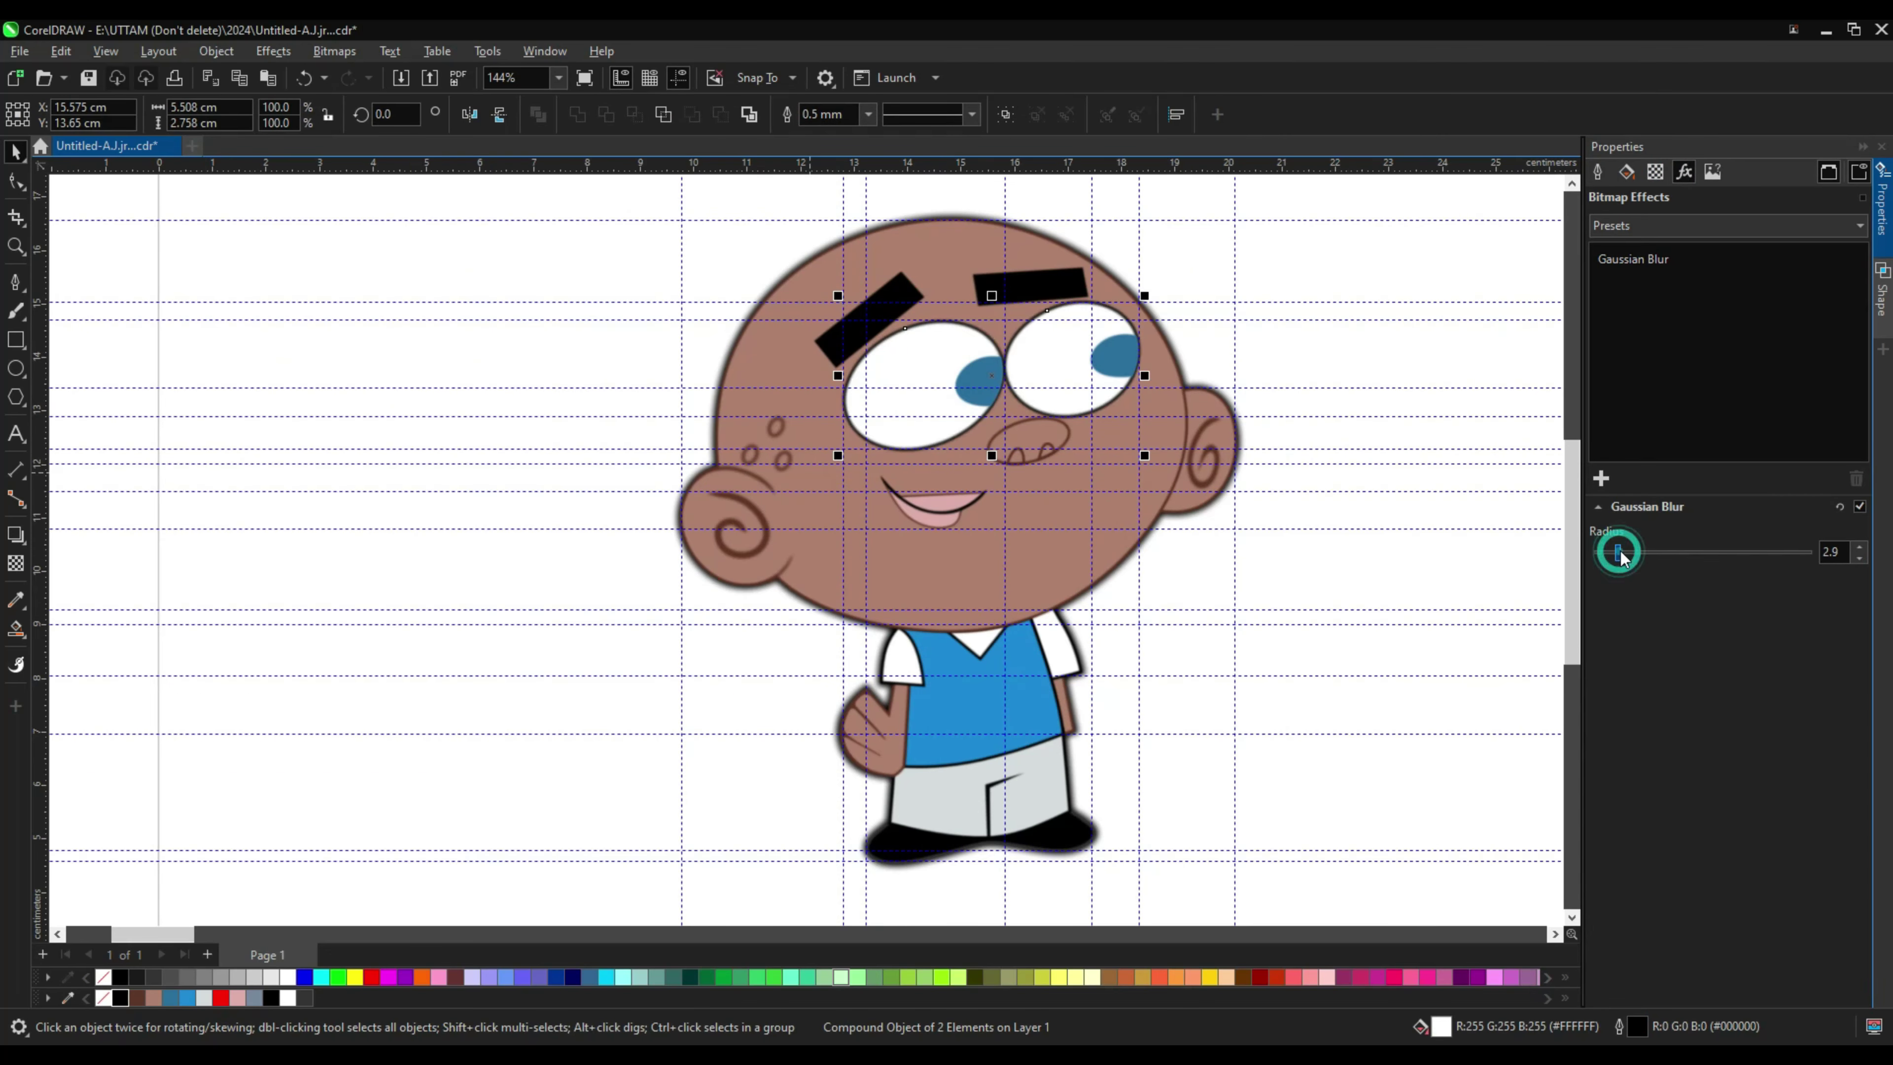
left_click(960, 372)
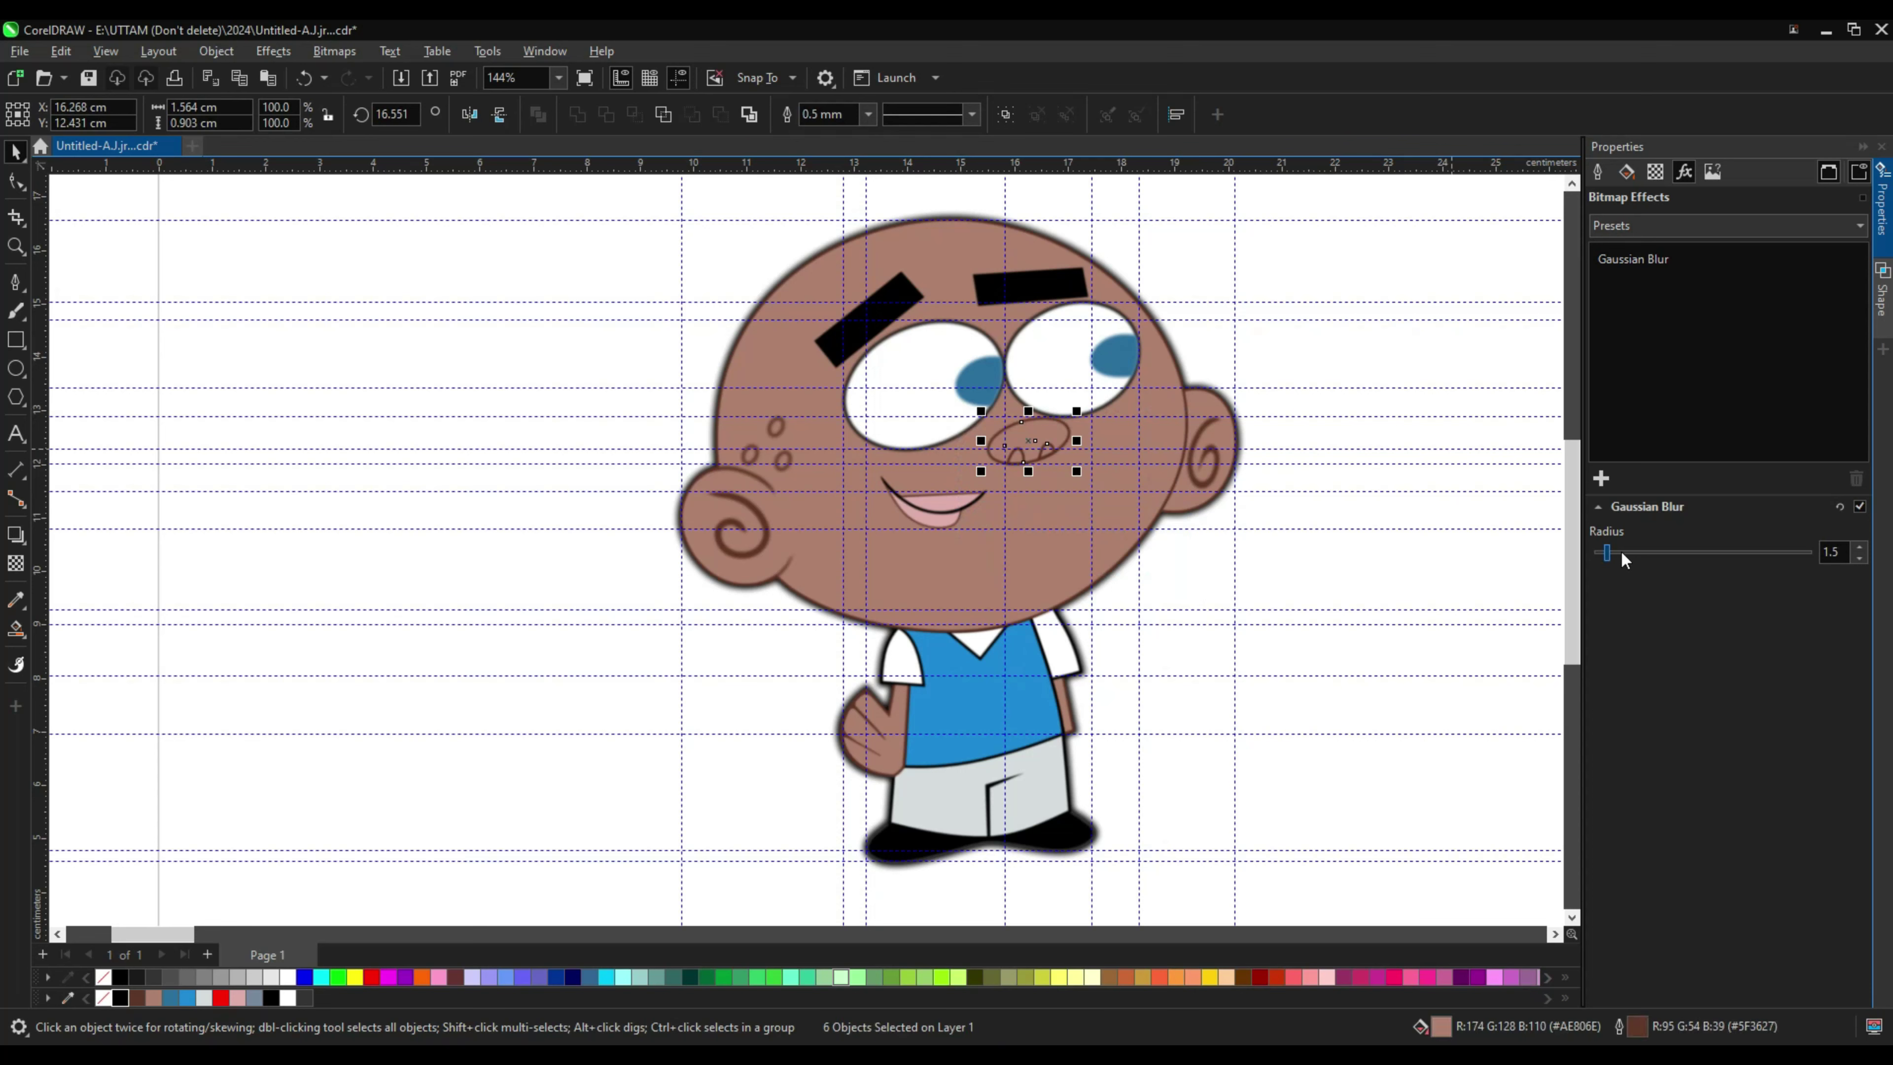
left_click(920, 531)
left_click(886, 294)
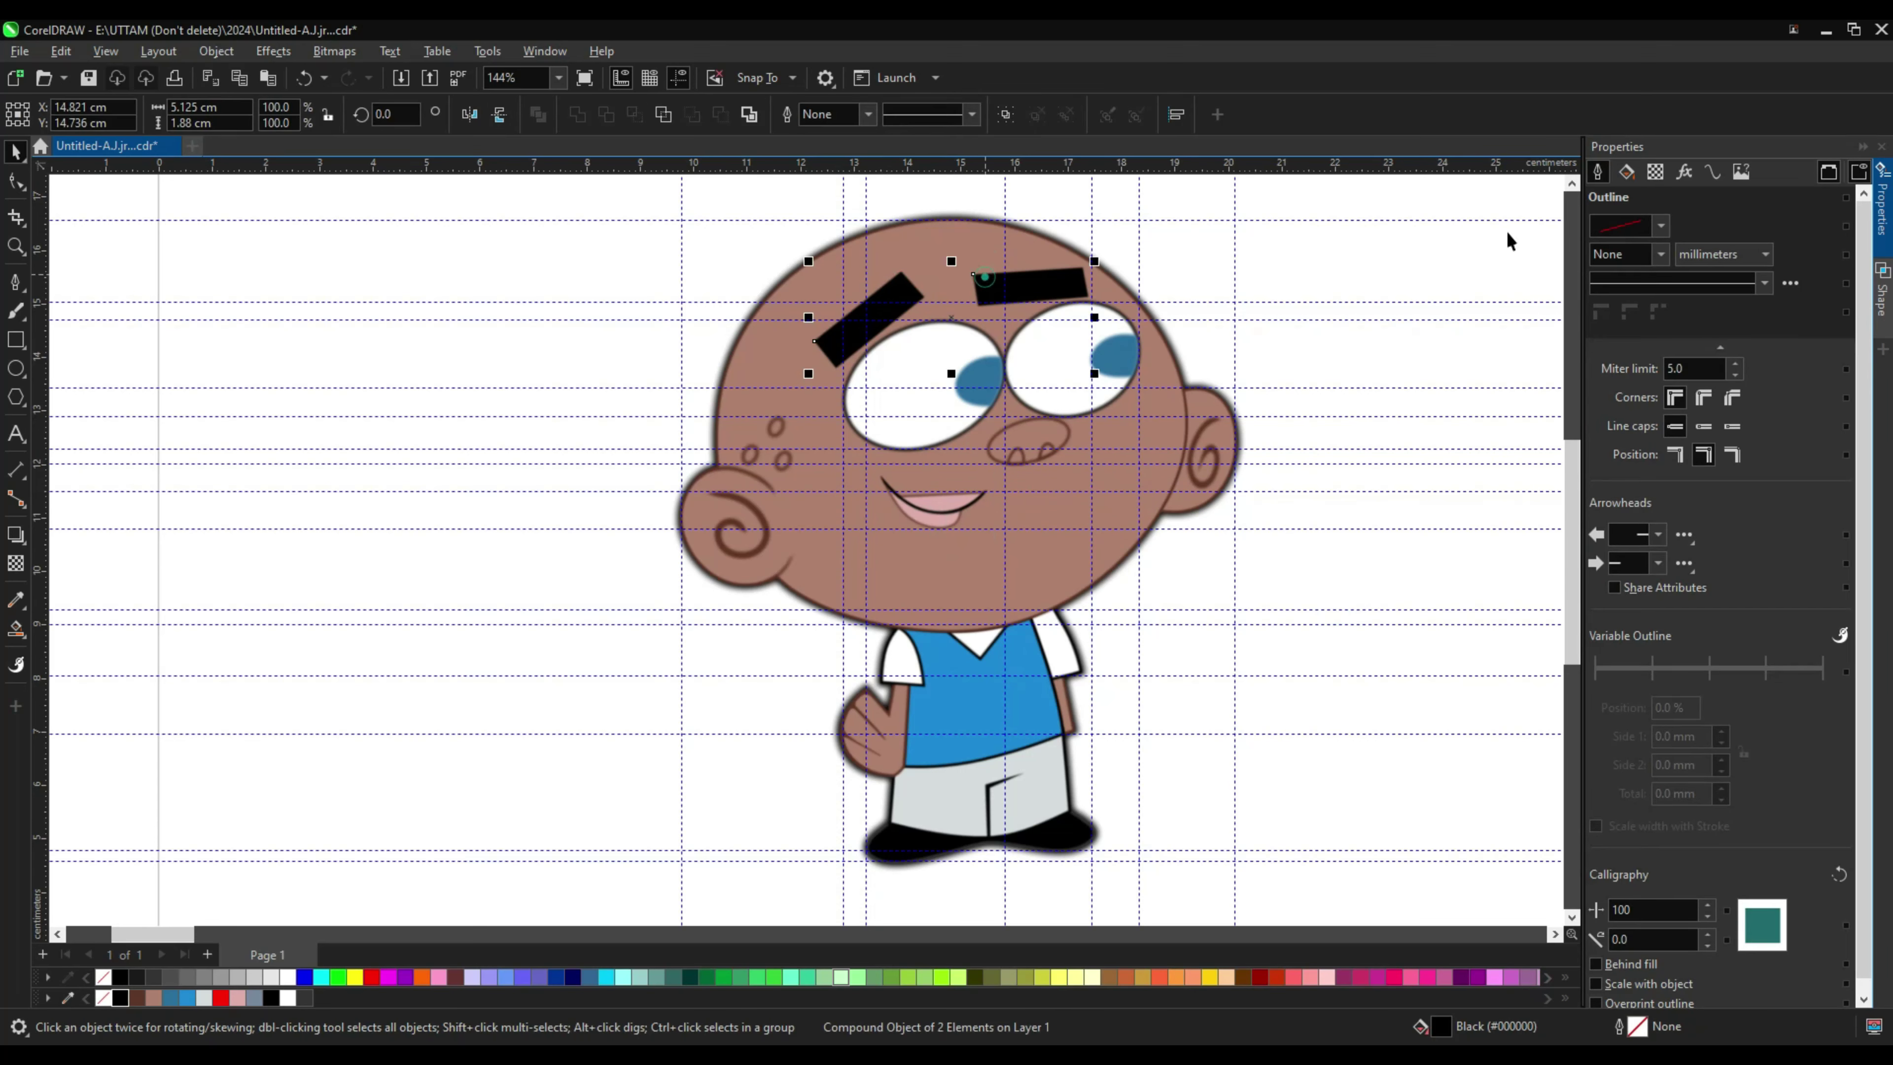
left_click(993, 730)
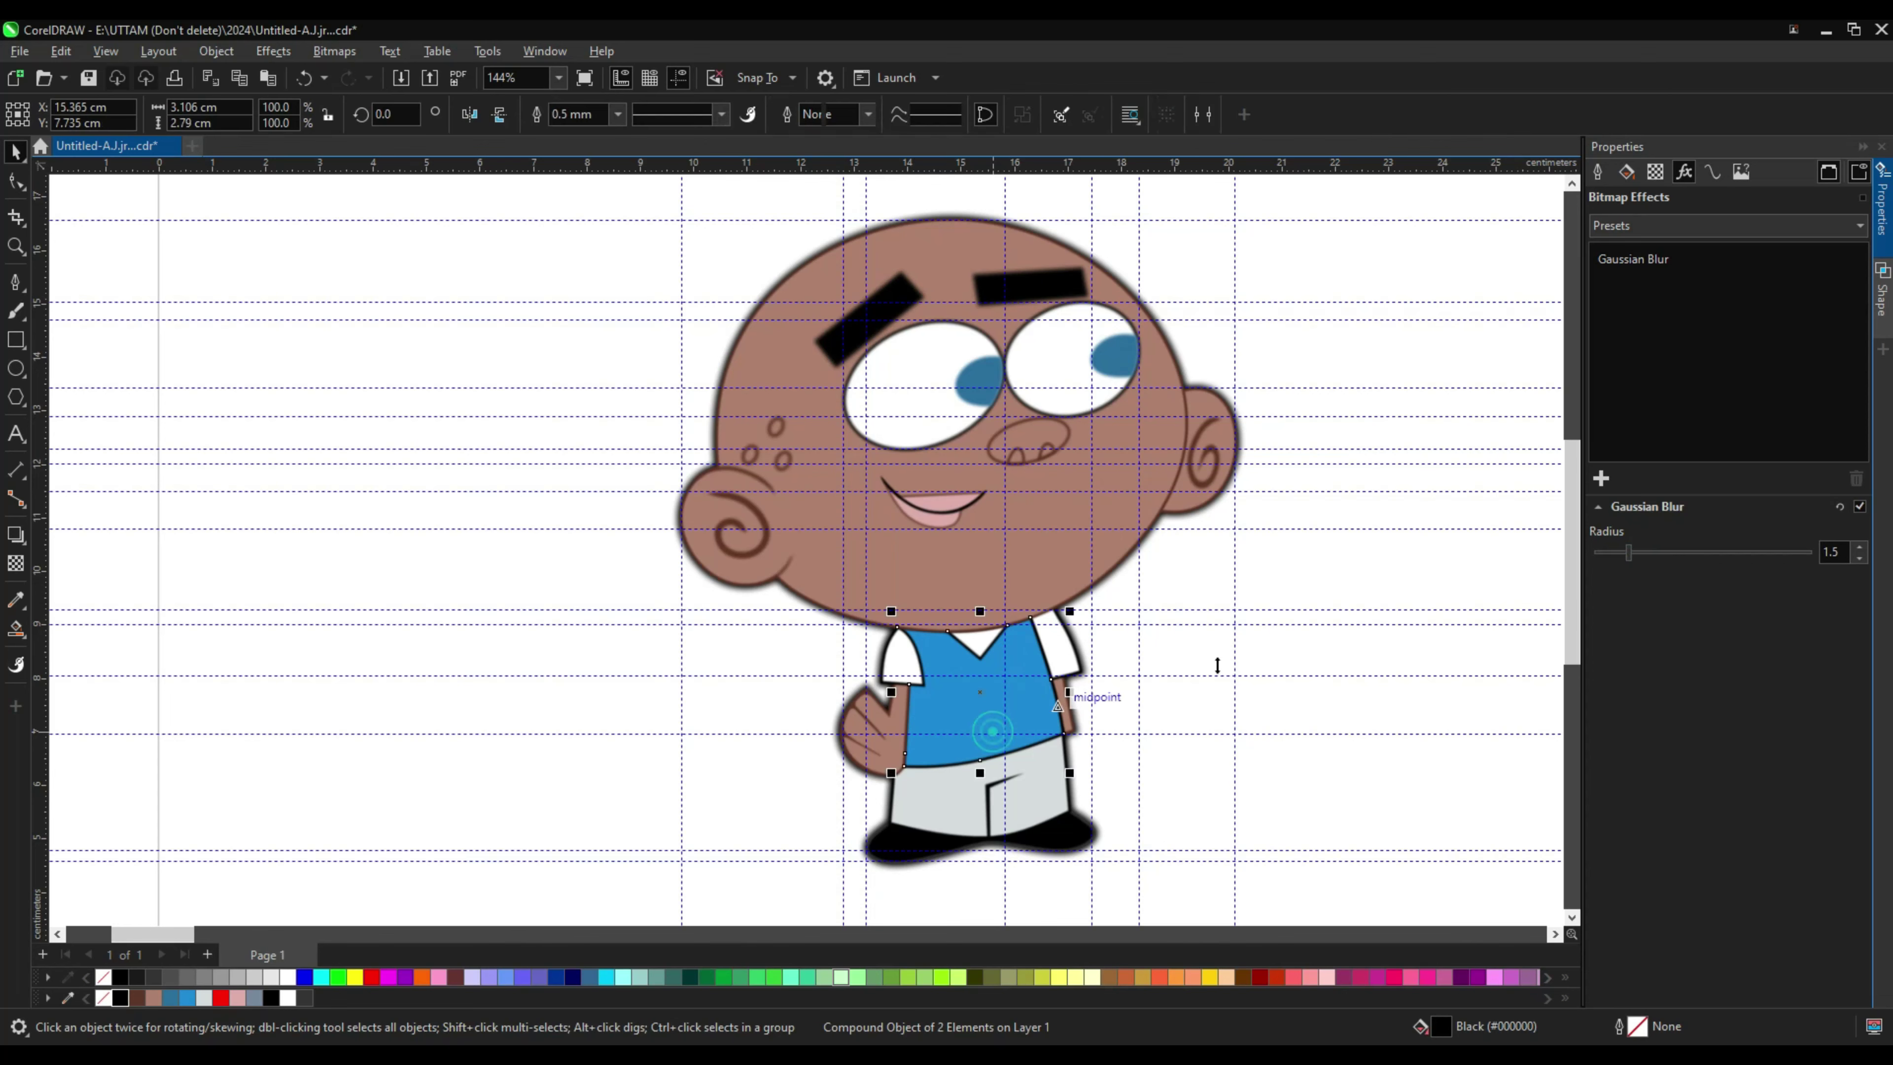
left_click(1031, 845)
scroll(1031, 845, "up", 2)
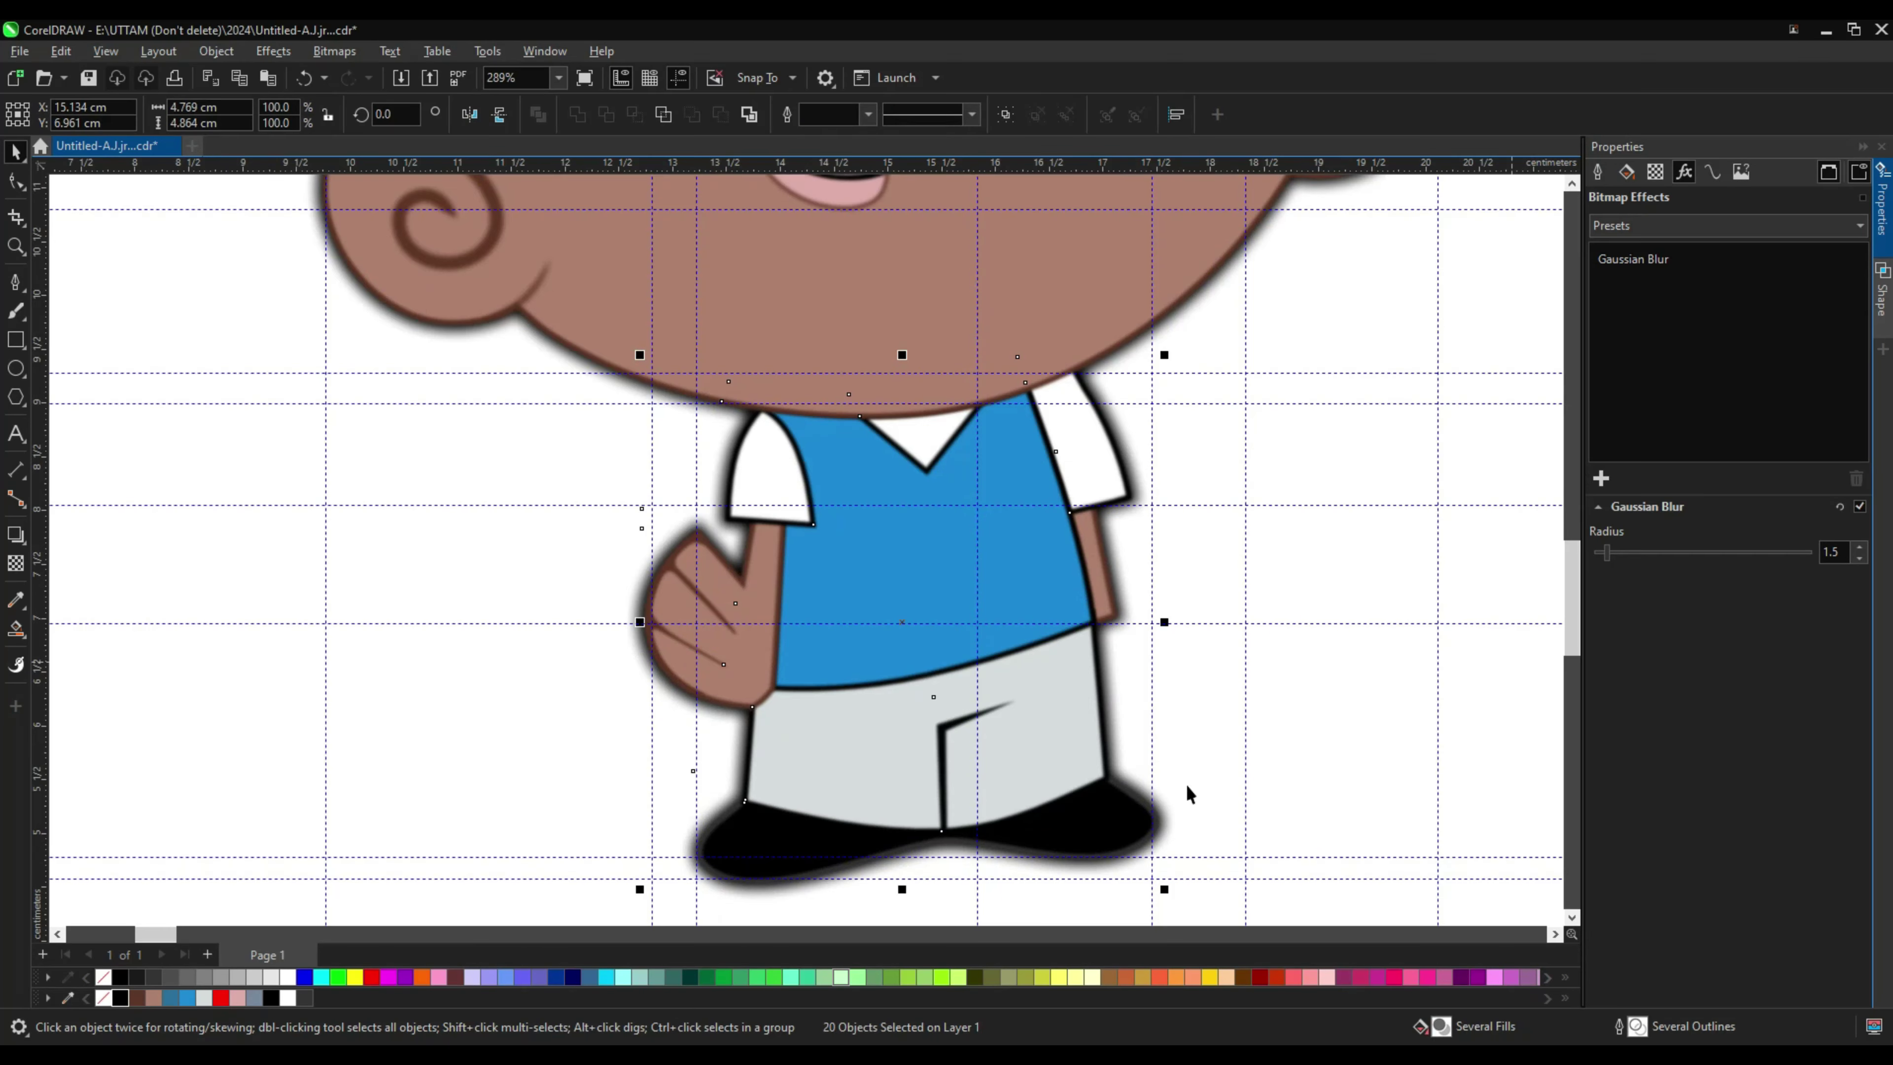
Step: Change the shoe outline curve's width
left_click(889, 844)
left_click(765, 845)
left_click(616, 114)
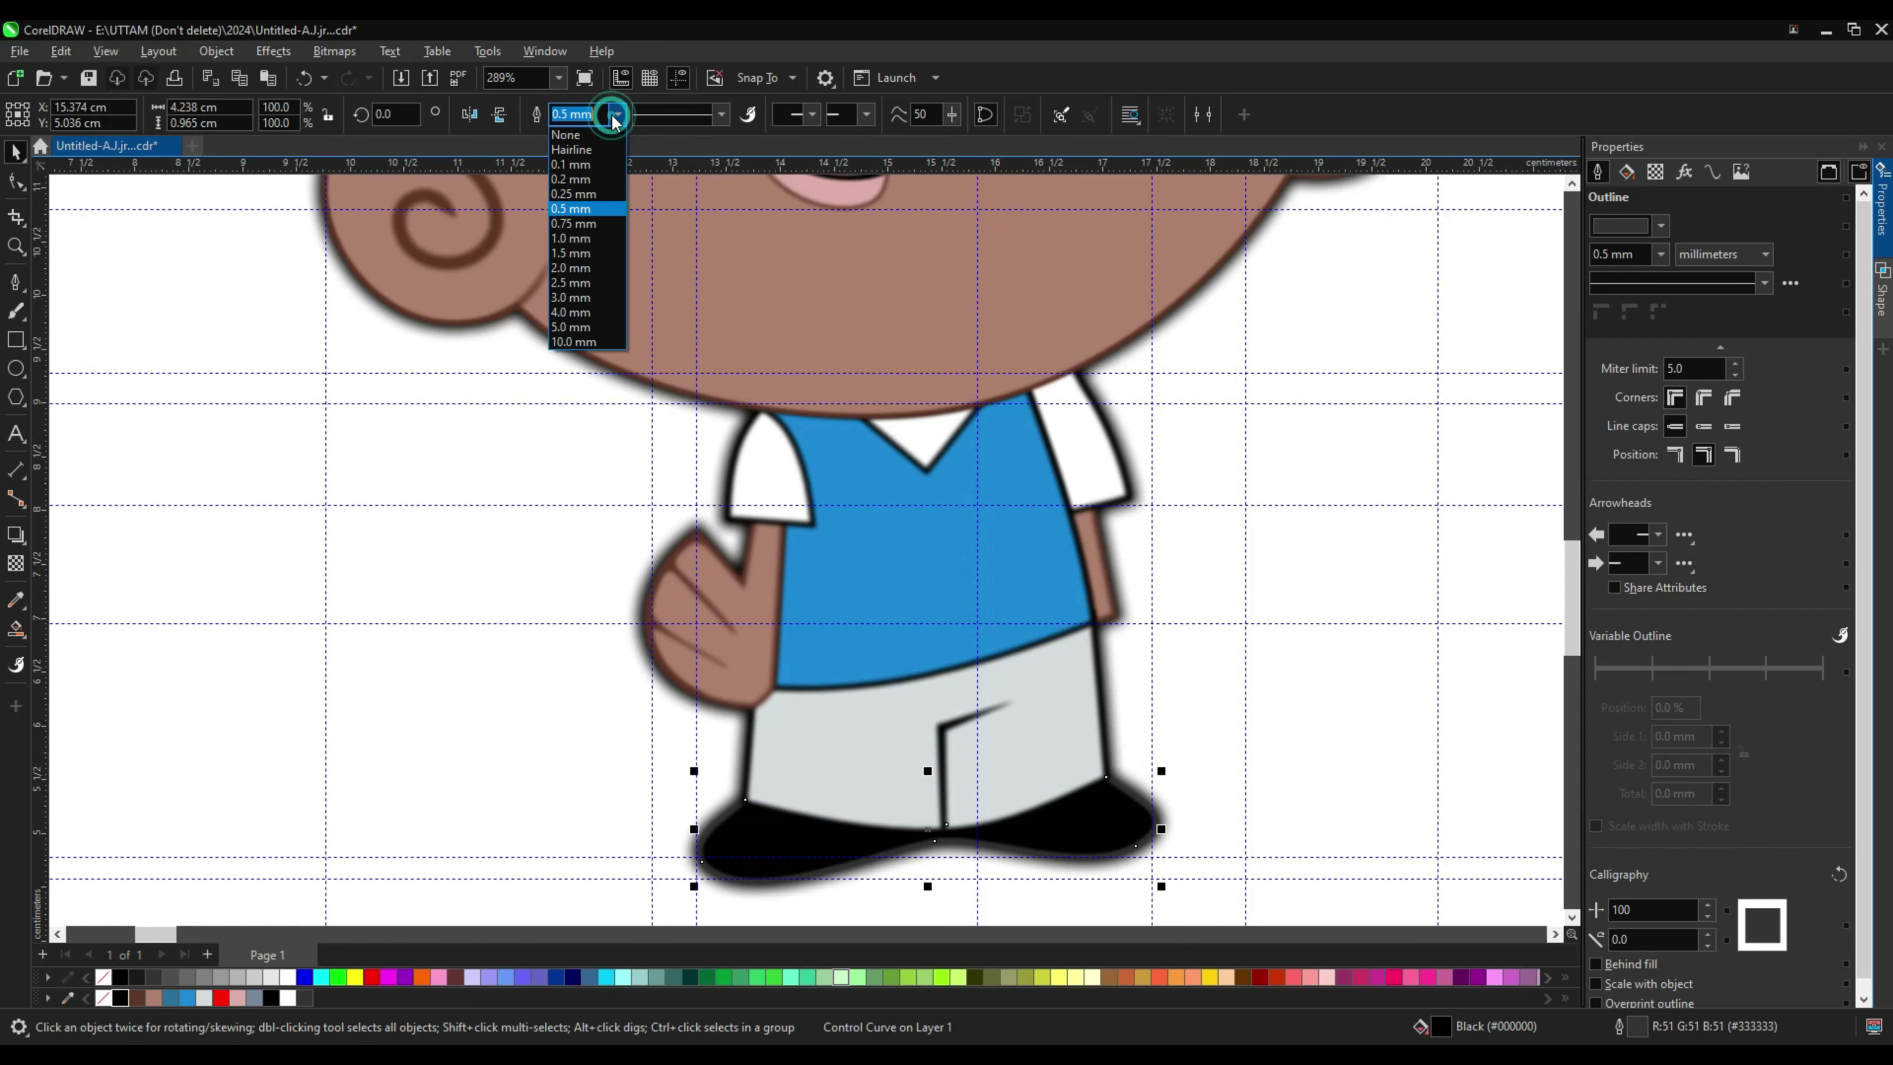
left_click(586, 213)
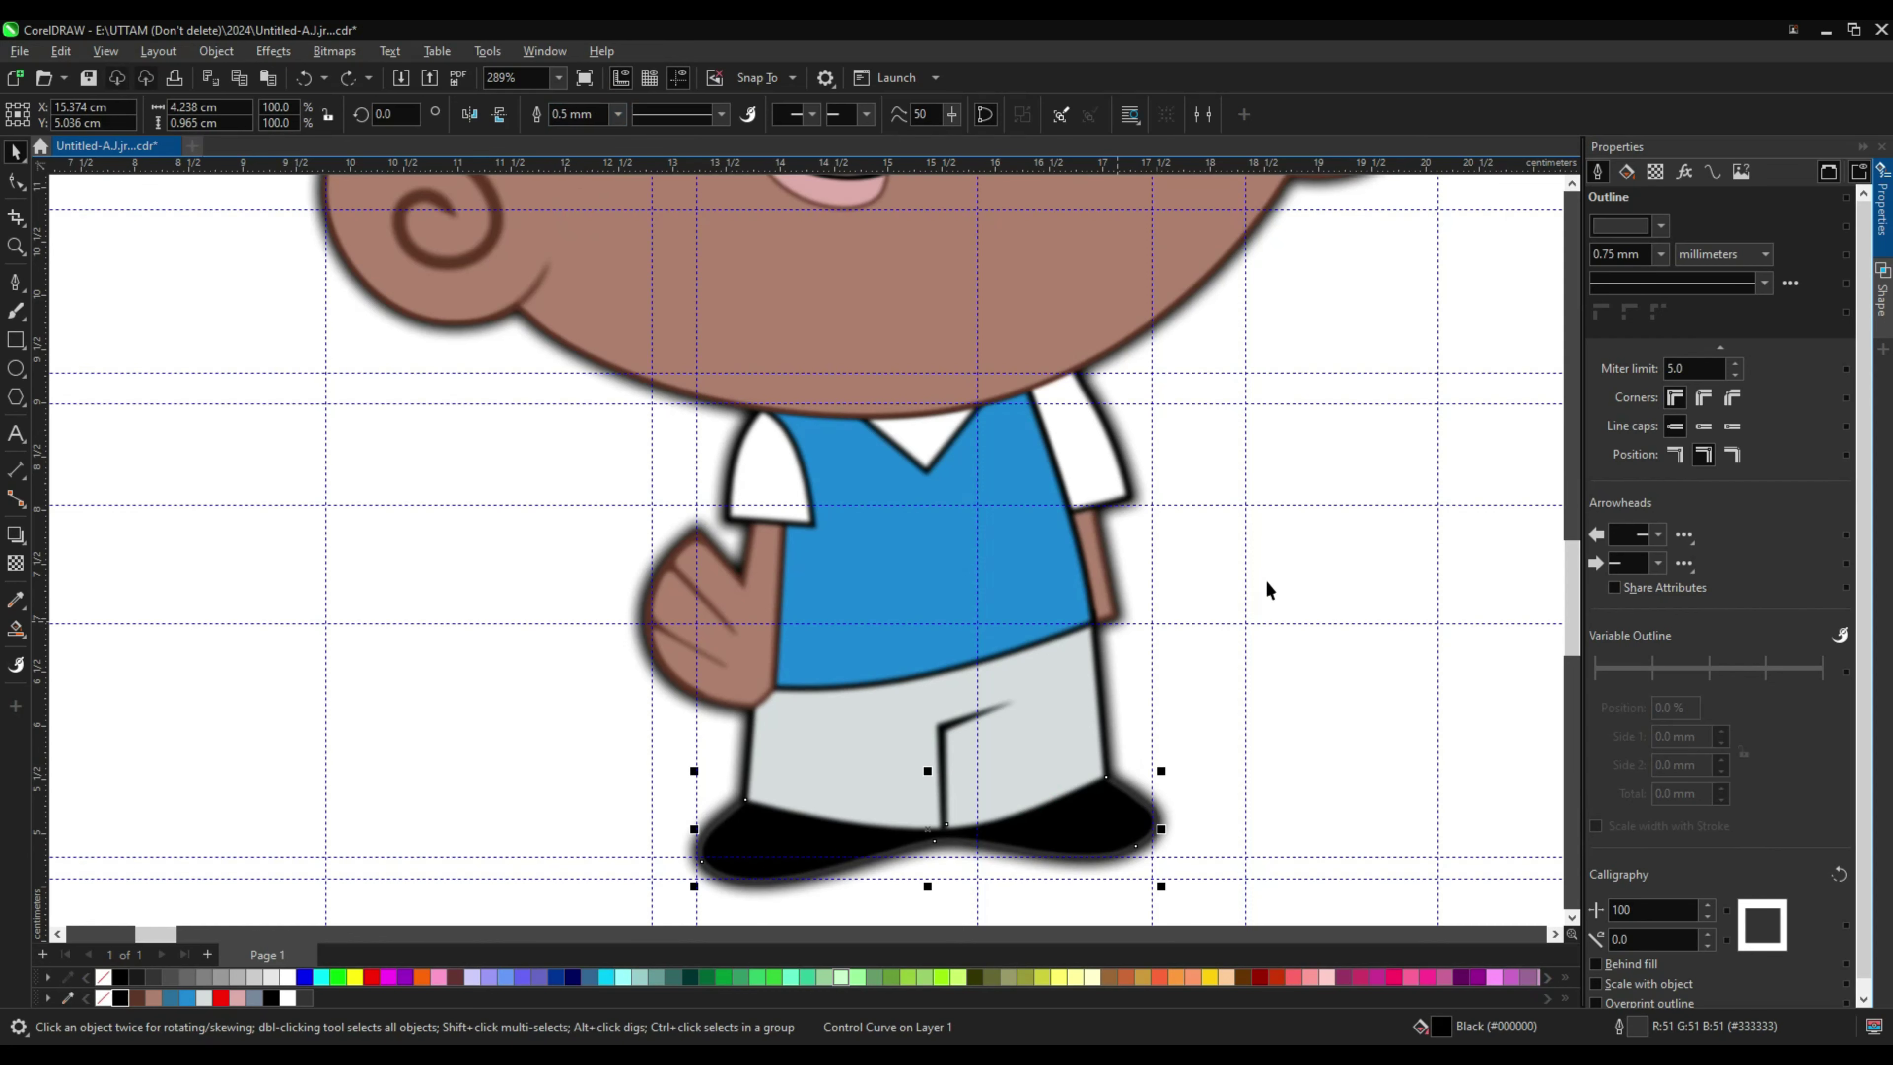
Step: Review the mouth curve's Gaussian Blur settings, then clear the selection
scroll(1269, 589, "down", 2)
scroll(907, 454, "up", 2)
scroll(907, 454, "up", 1)
left_click(907, 454)
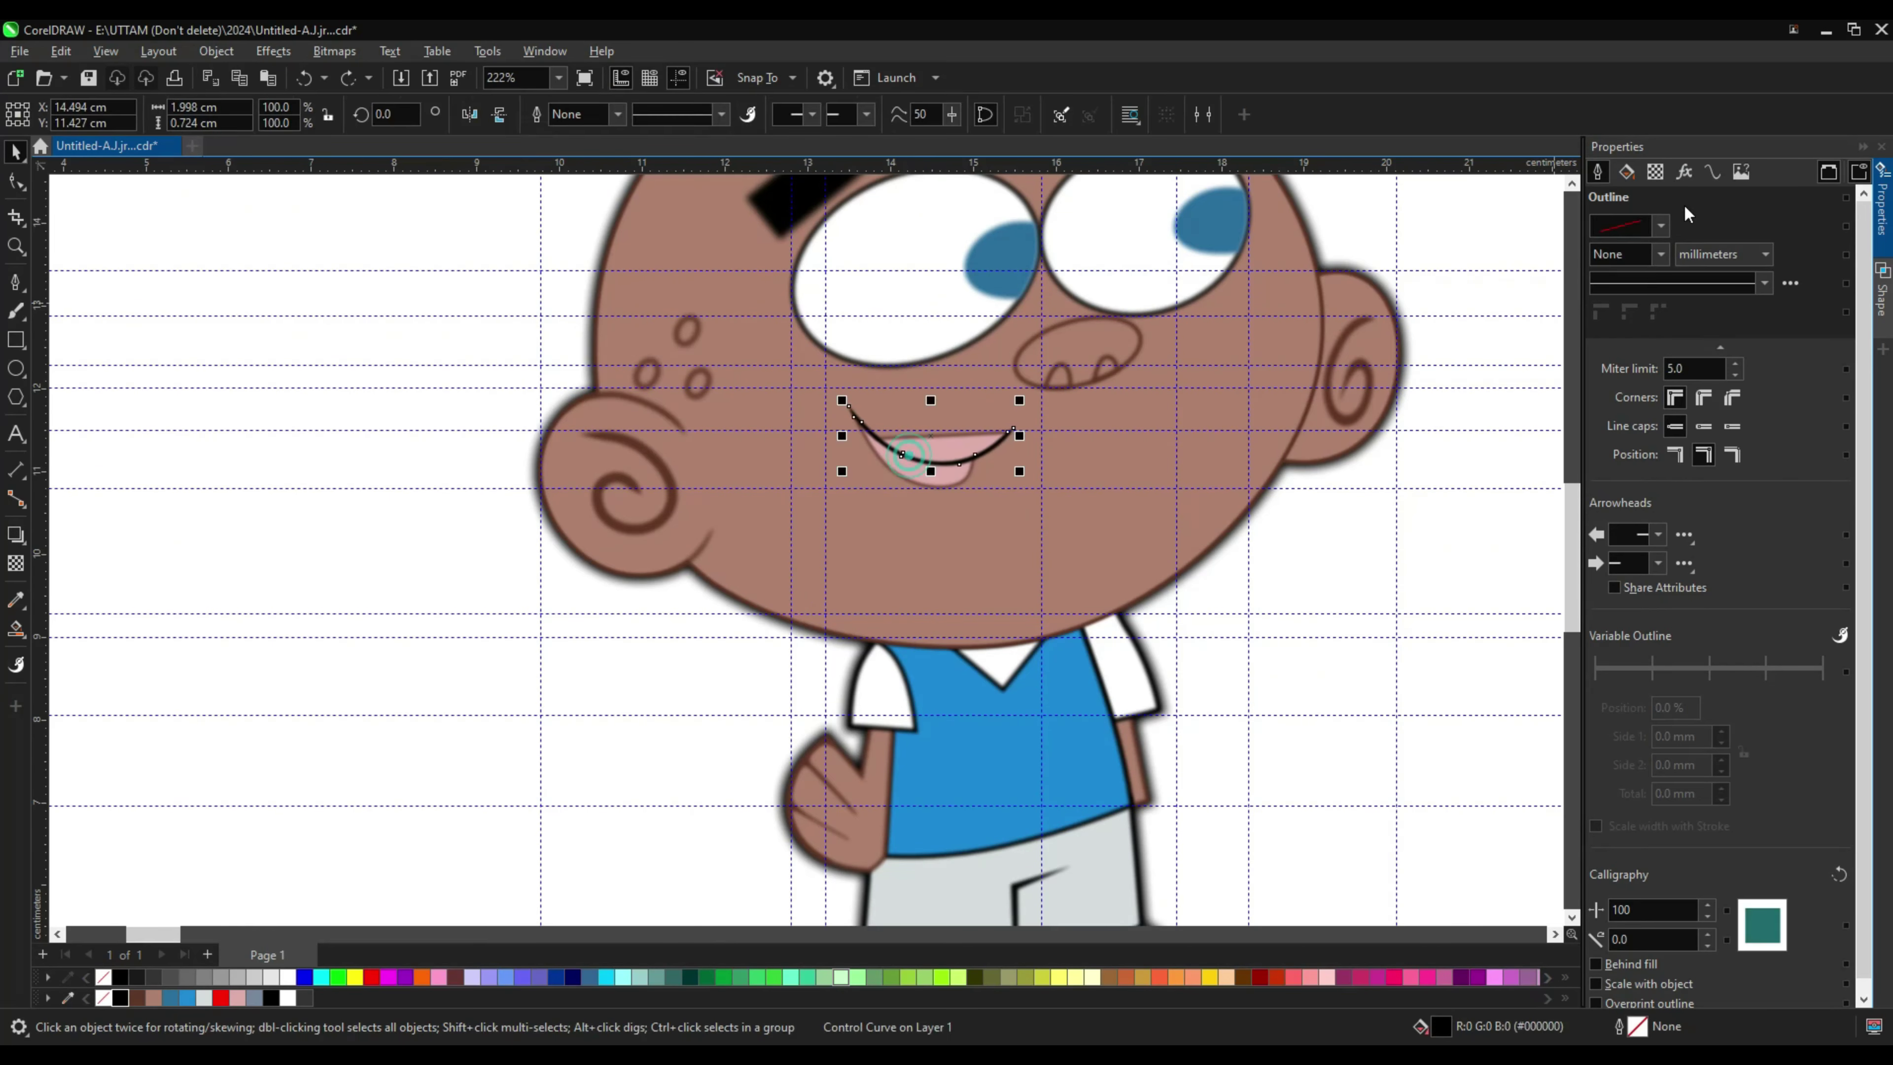
left_click(1683, 171)
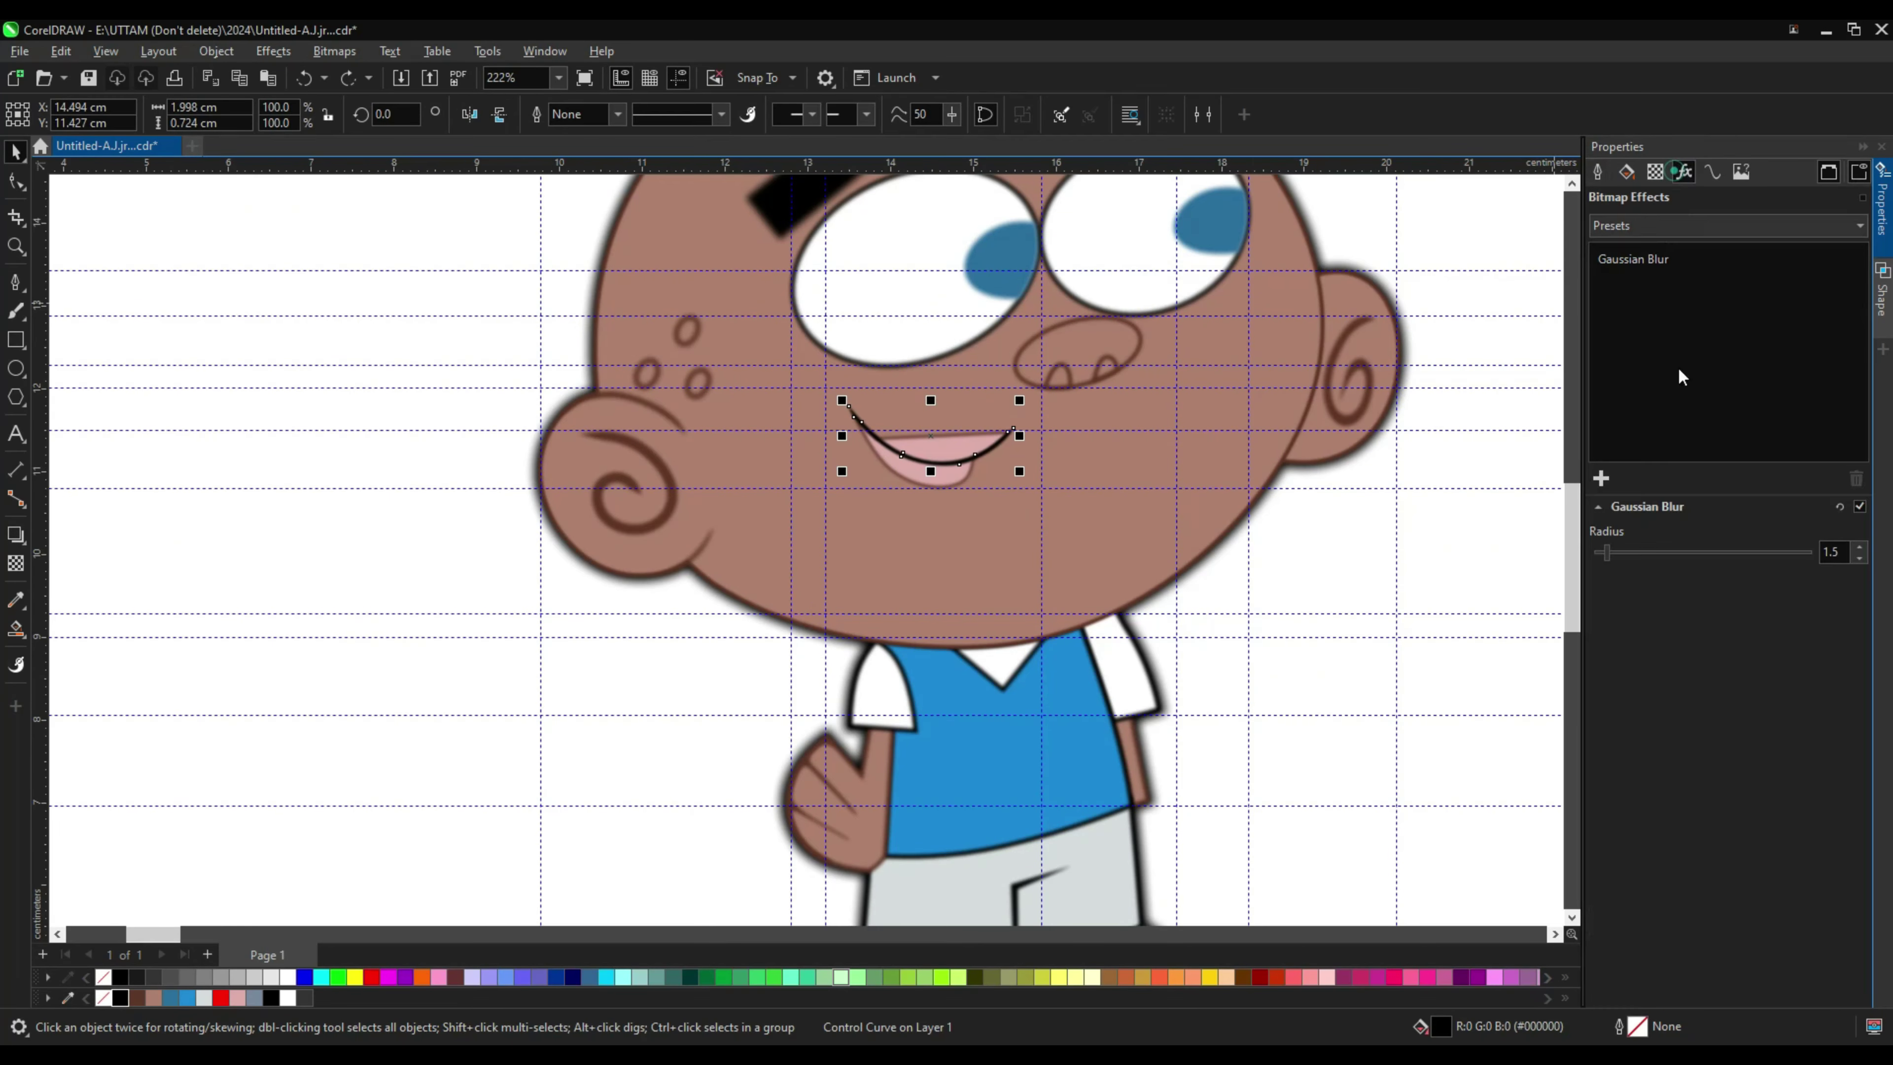
left_click(1421, 626)
scroll(954, 604, "down", 2)
left_click(1883, 291)
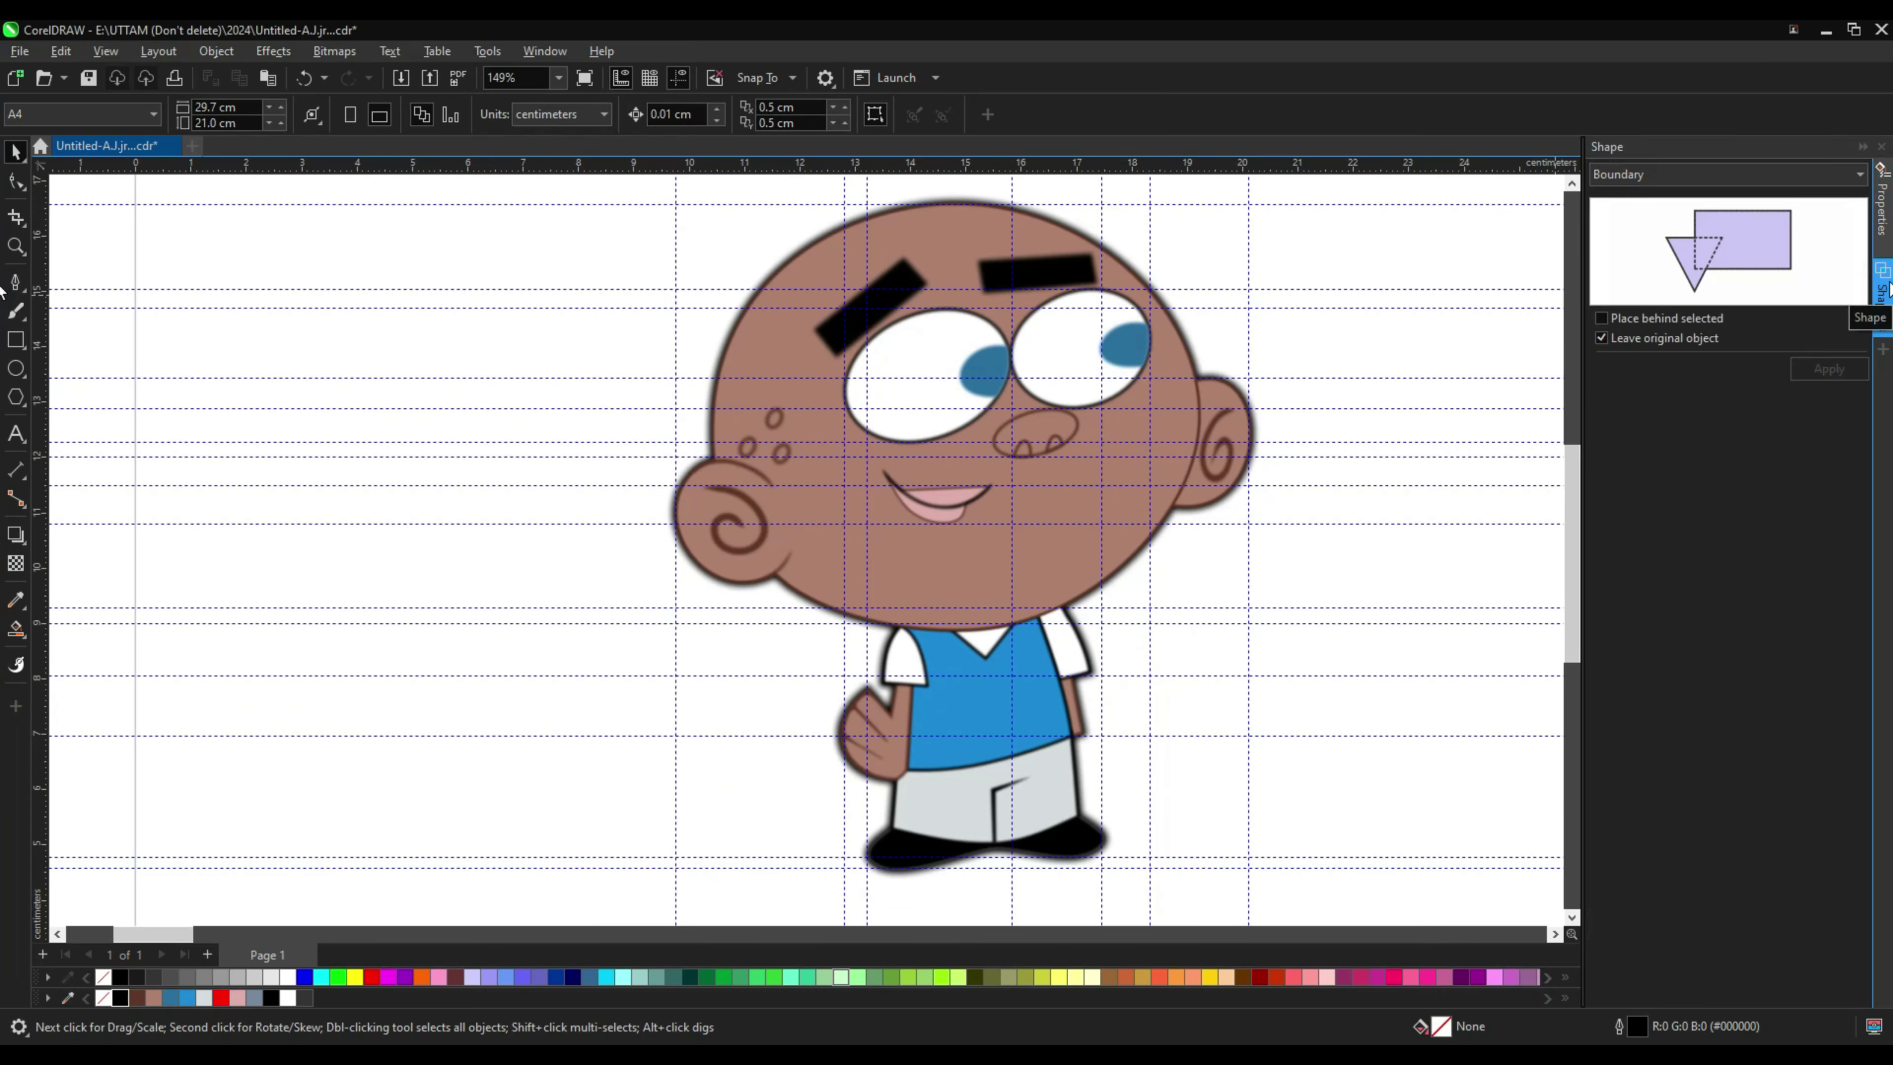
Step: Marquee-select all the boy character's parts and group them together
left_click(1889, 291)
left_click_drag(665, 278, 1320, 876)
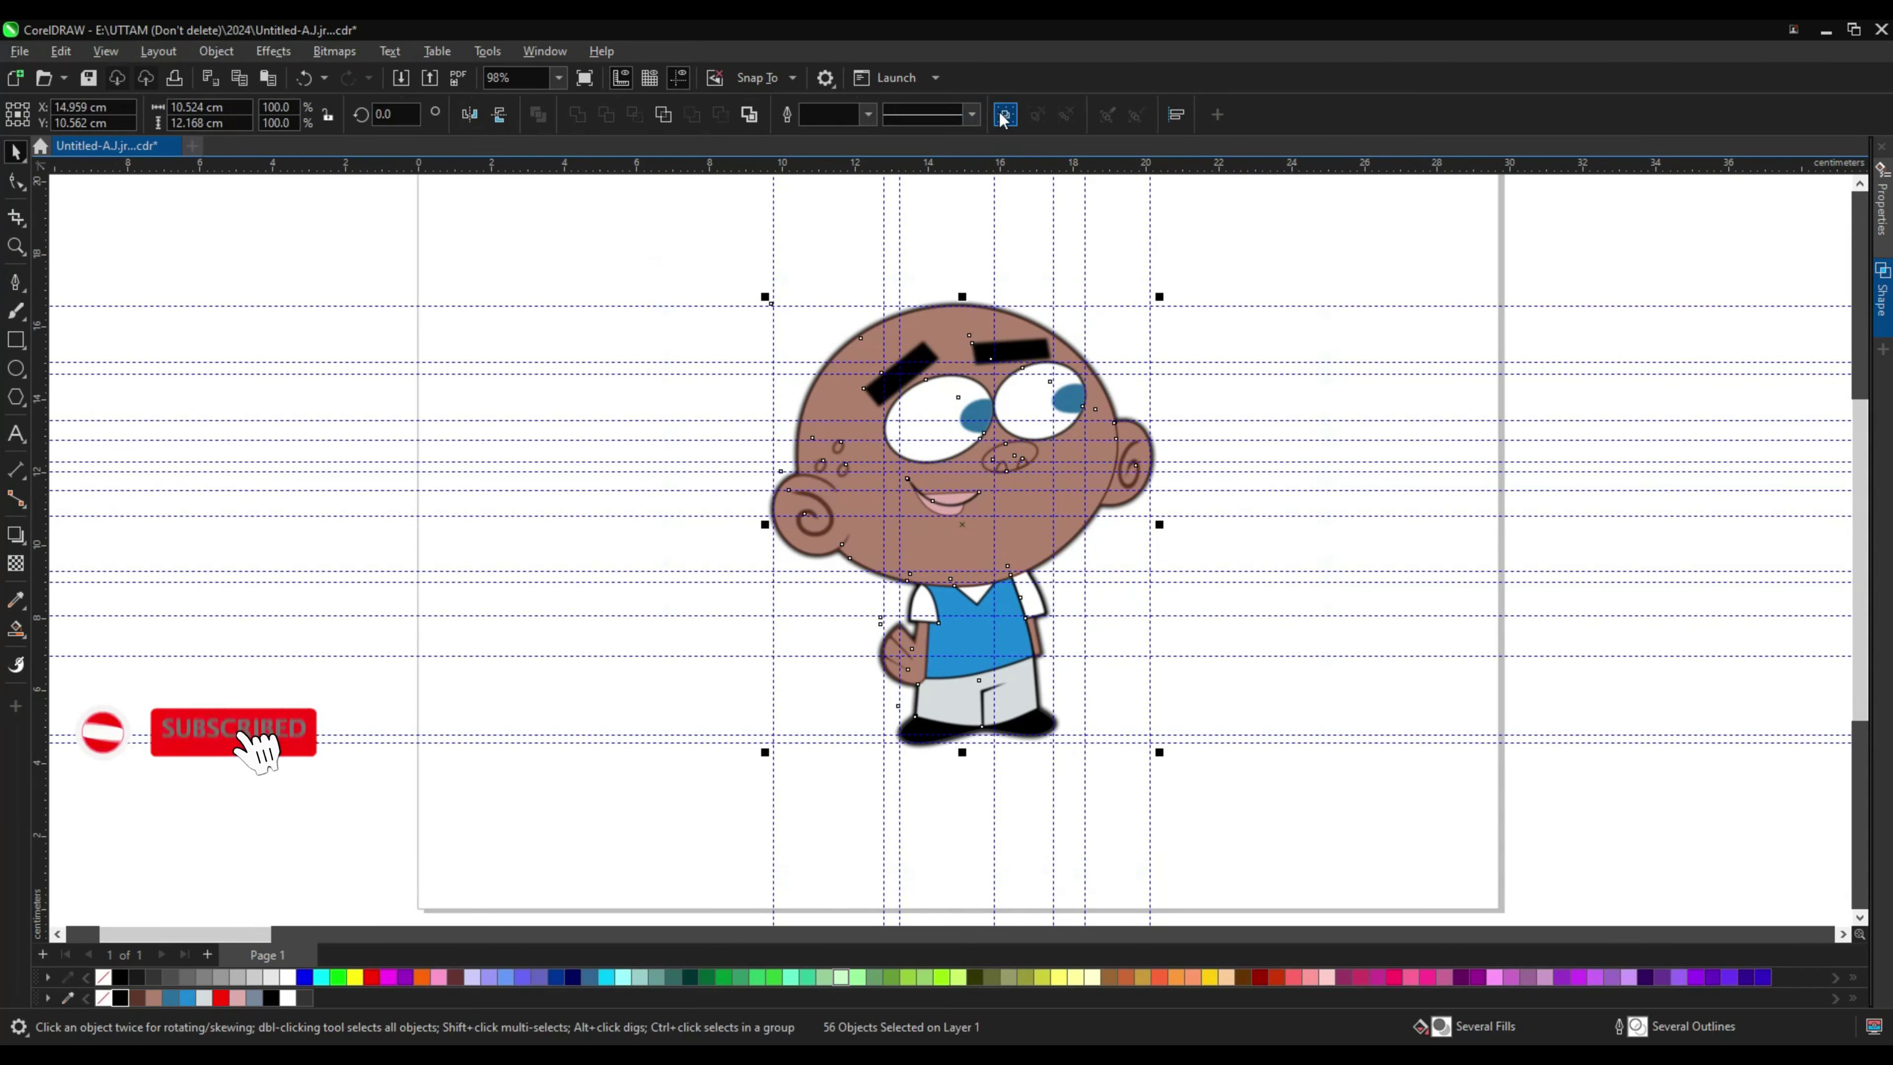
left_click(1212, 317)
scroll(844, 528, "up", 1)
scroll(845, 528, "down", 2)
left_click_drag(655, 266, 1290, 835)
left_click(1005, 115)
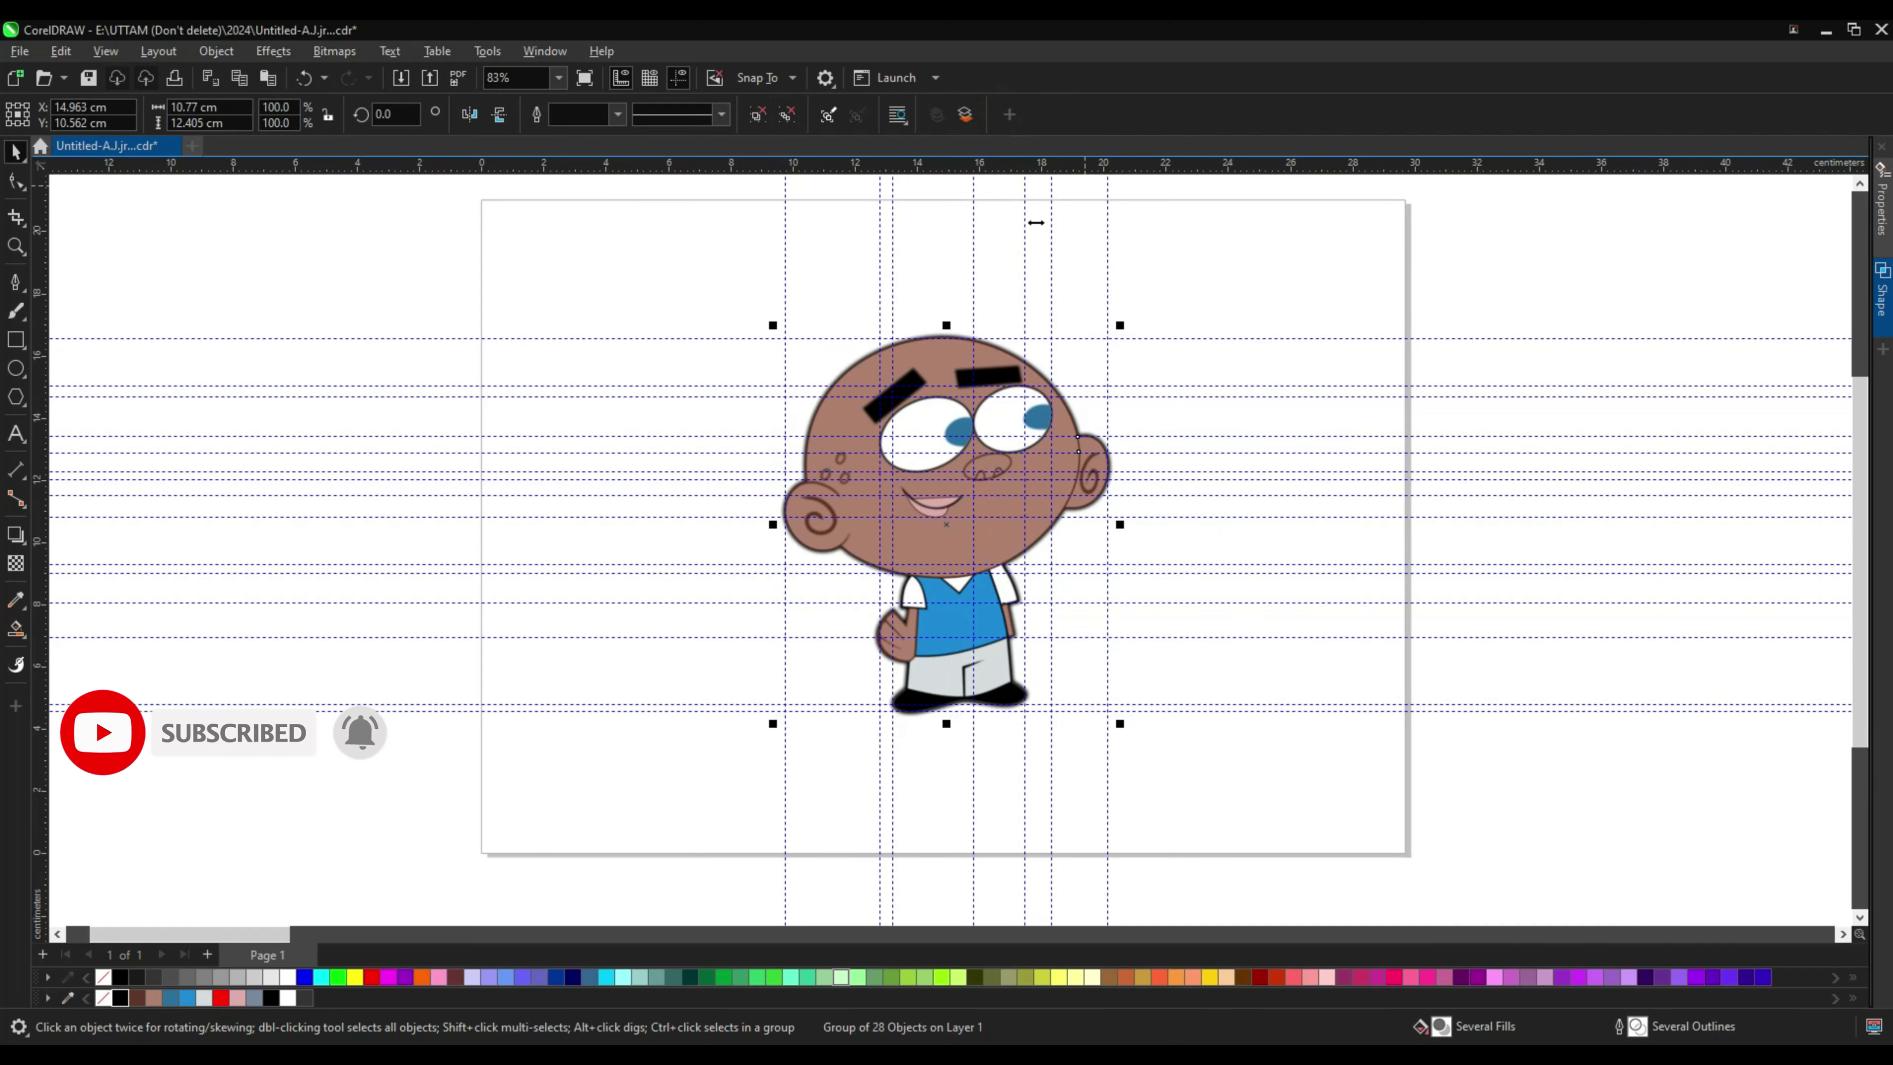
Step: Cast a flat drop shadow beneath the boy's feet
left_click(16, 533)
left_click_drag(947, 718, 946, 696)
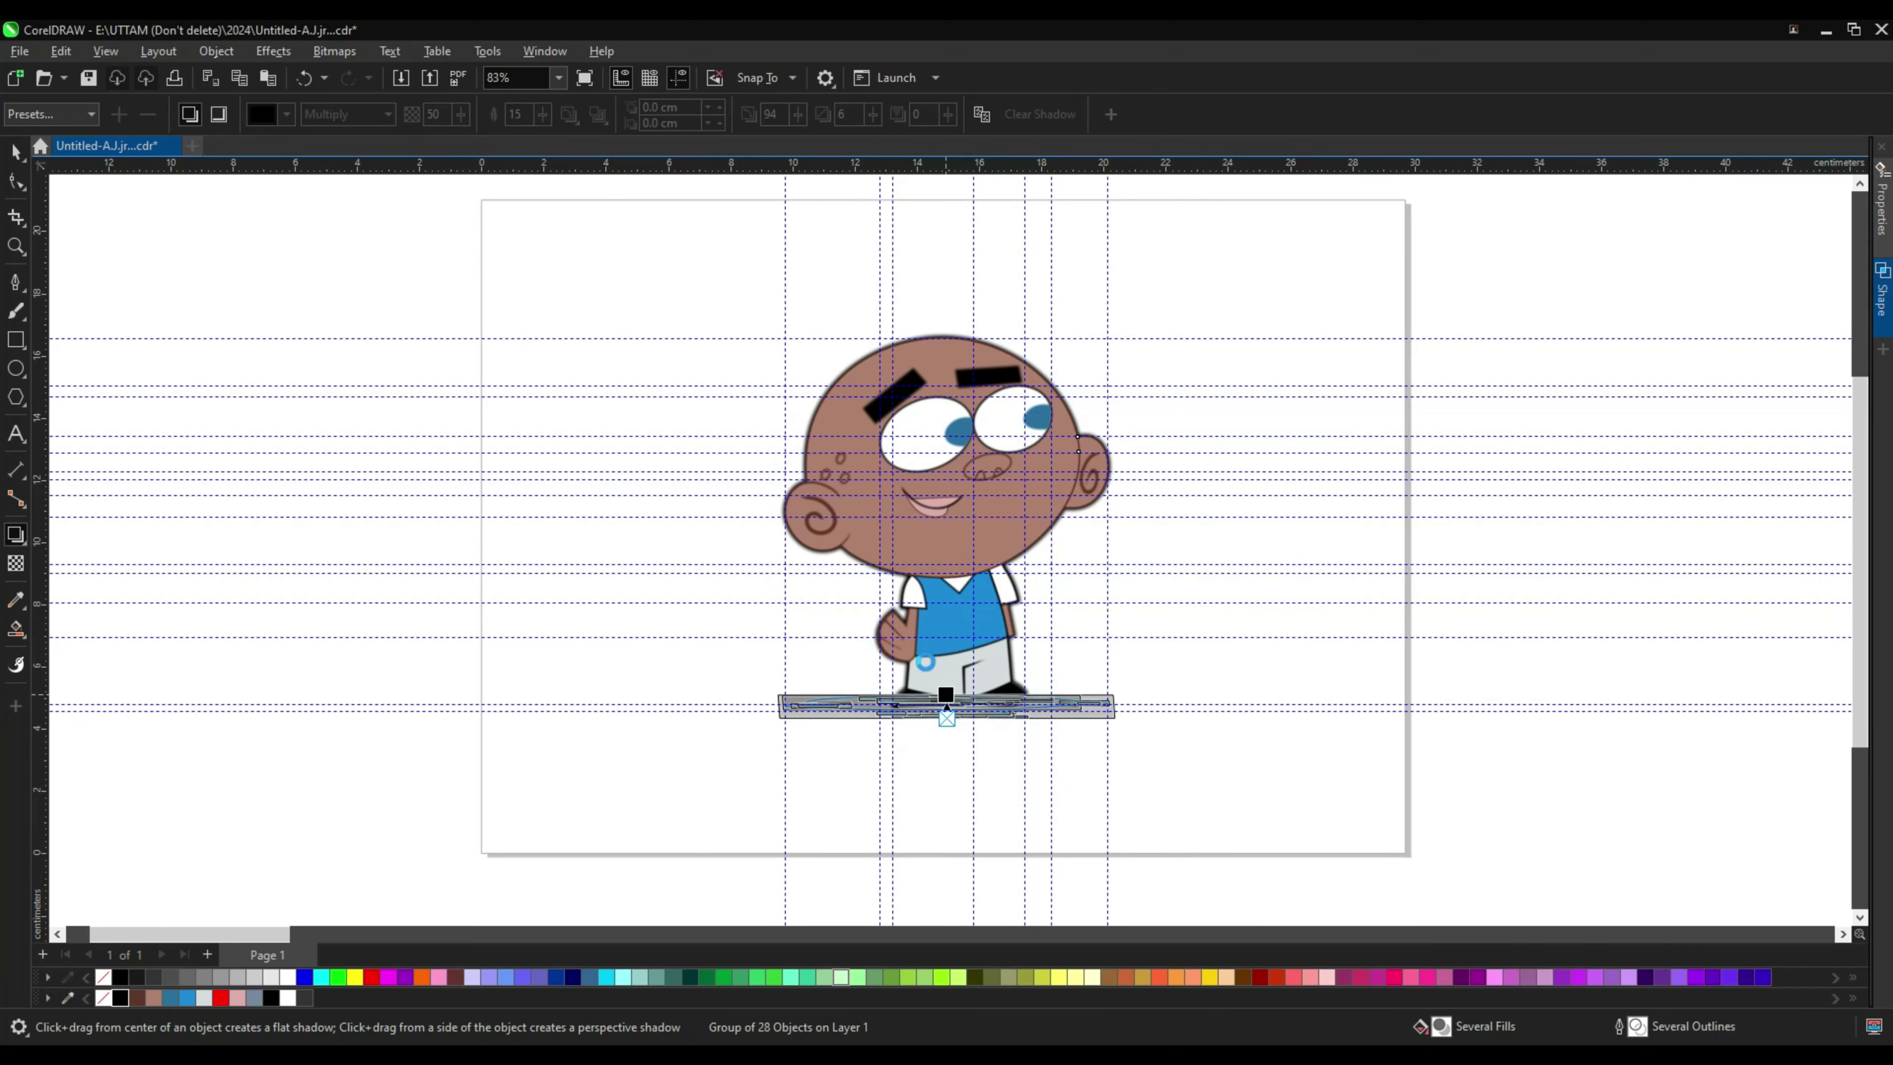
left_click(15, 153)
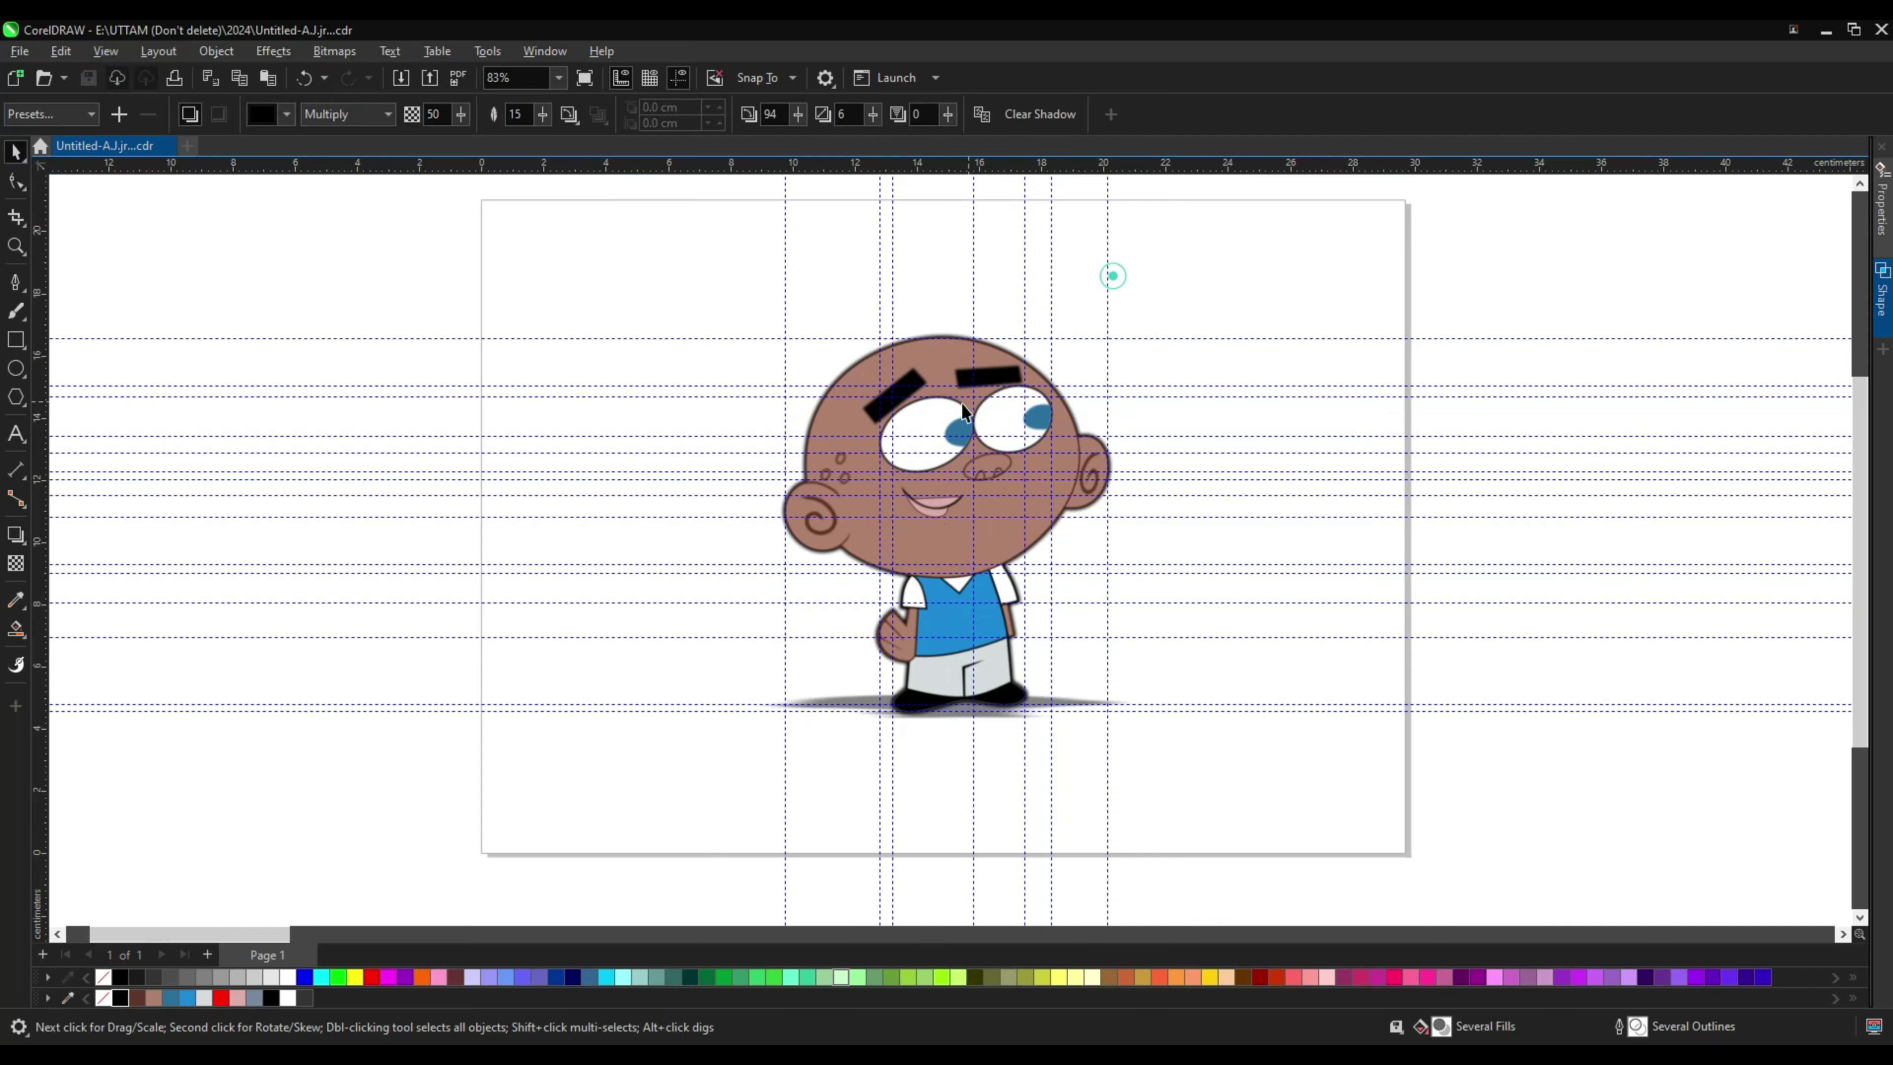
Step: Delete the guidelines below the boy's face
scroll(930, 371, "up", 3)
scroll(855, 364, "up", 2)
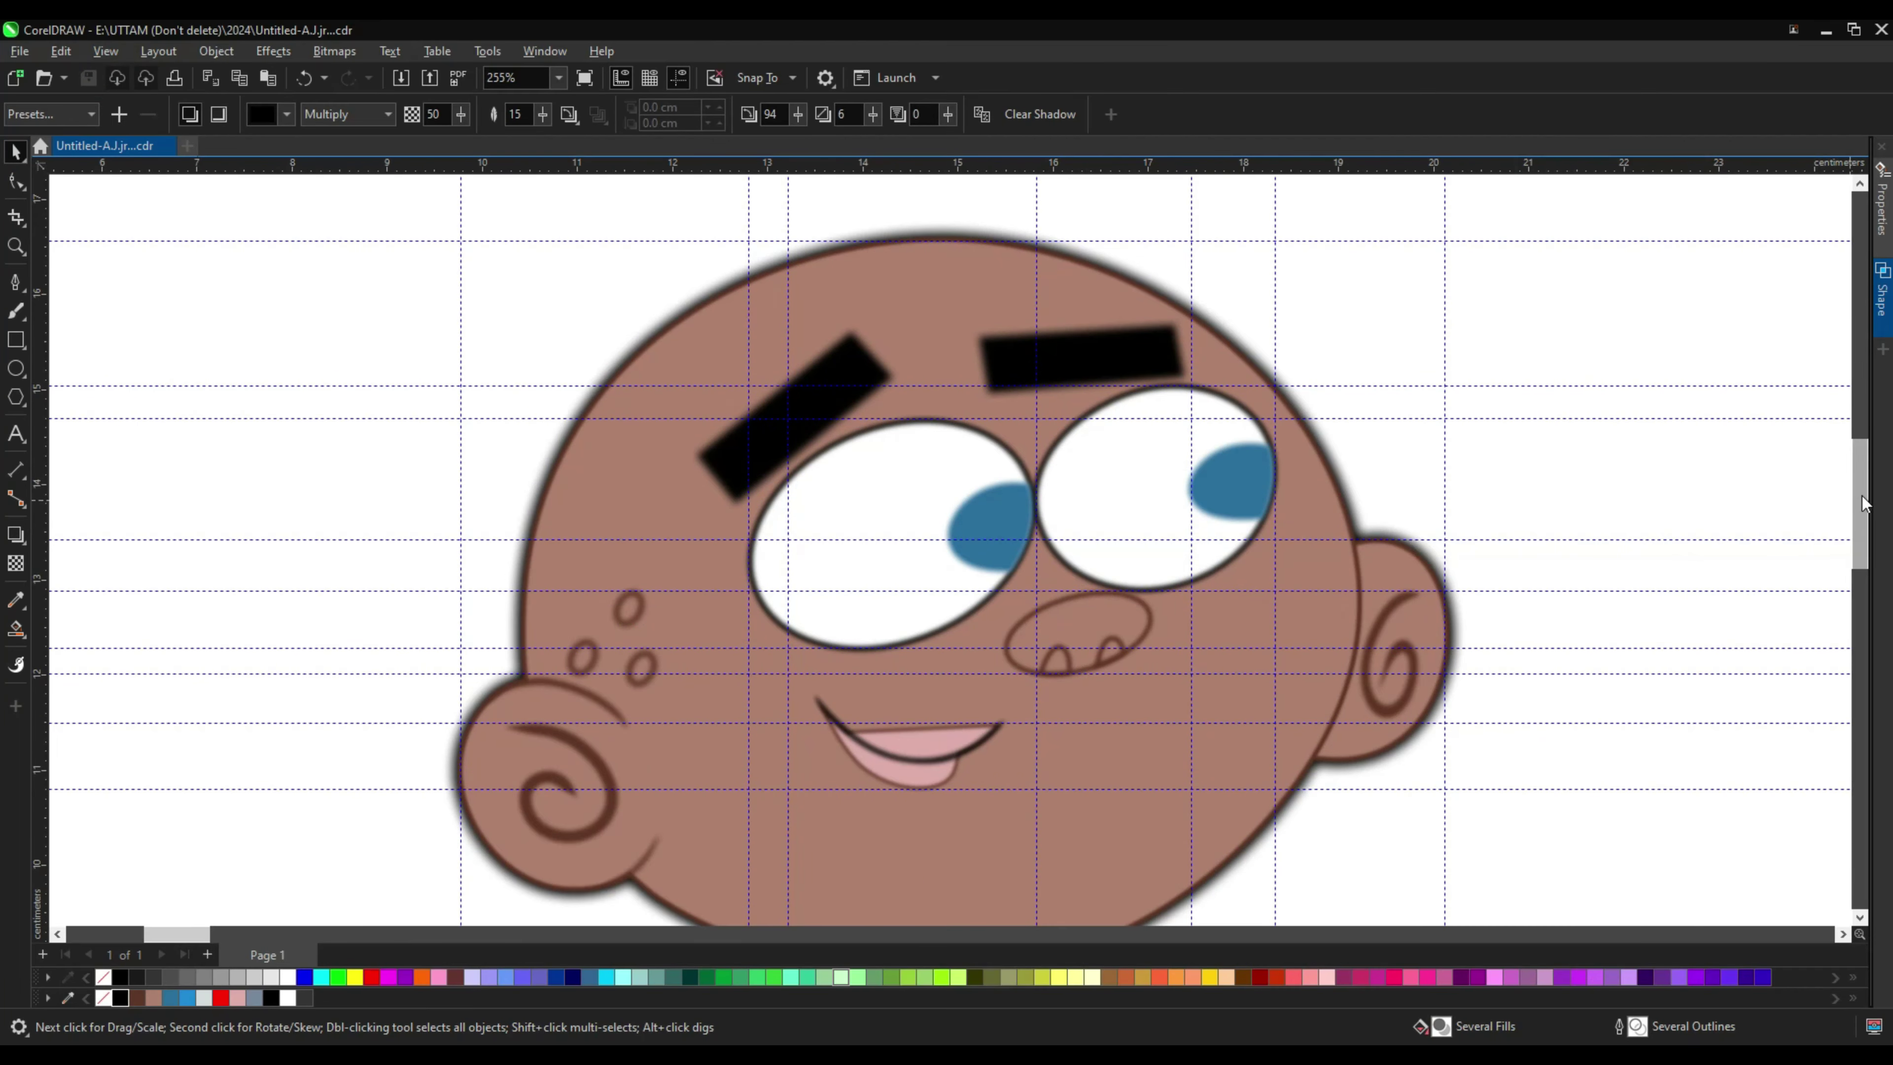
left_click_drag(1863, 503, 1864, 665)
scroll(997, 743, "down", 3)
scroll(1042, 465, "down", 1)
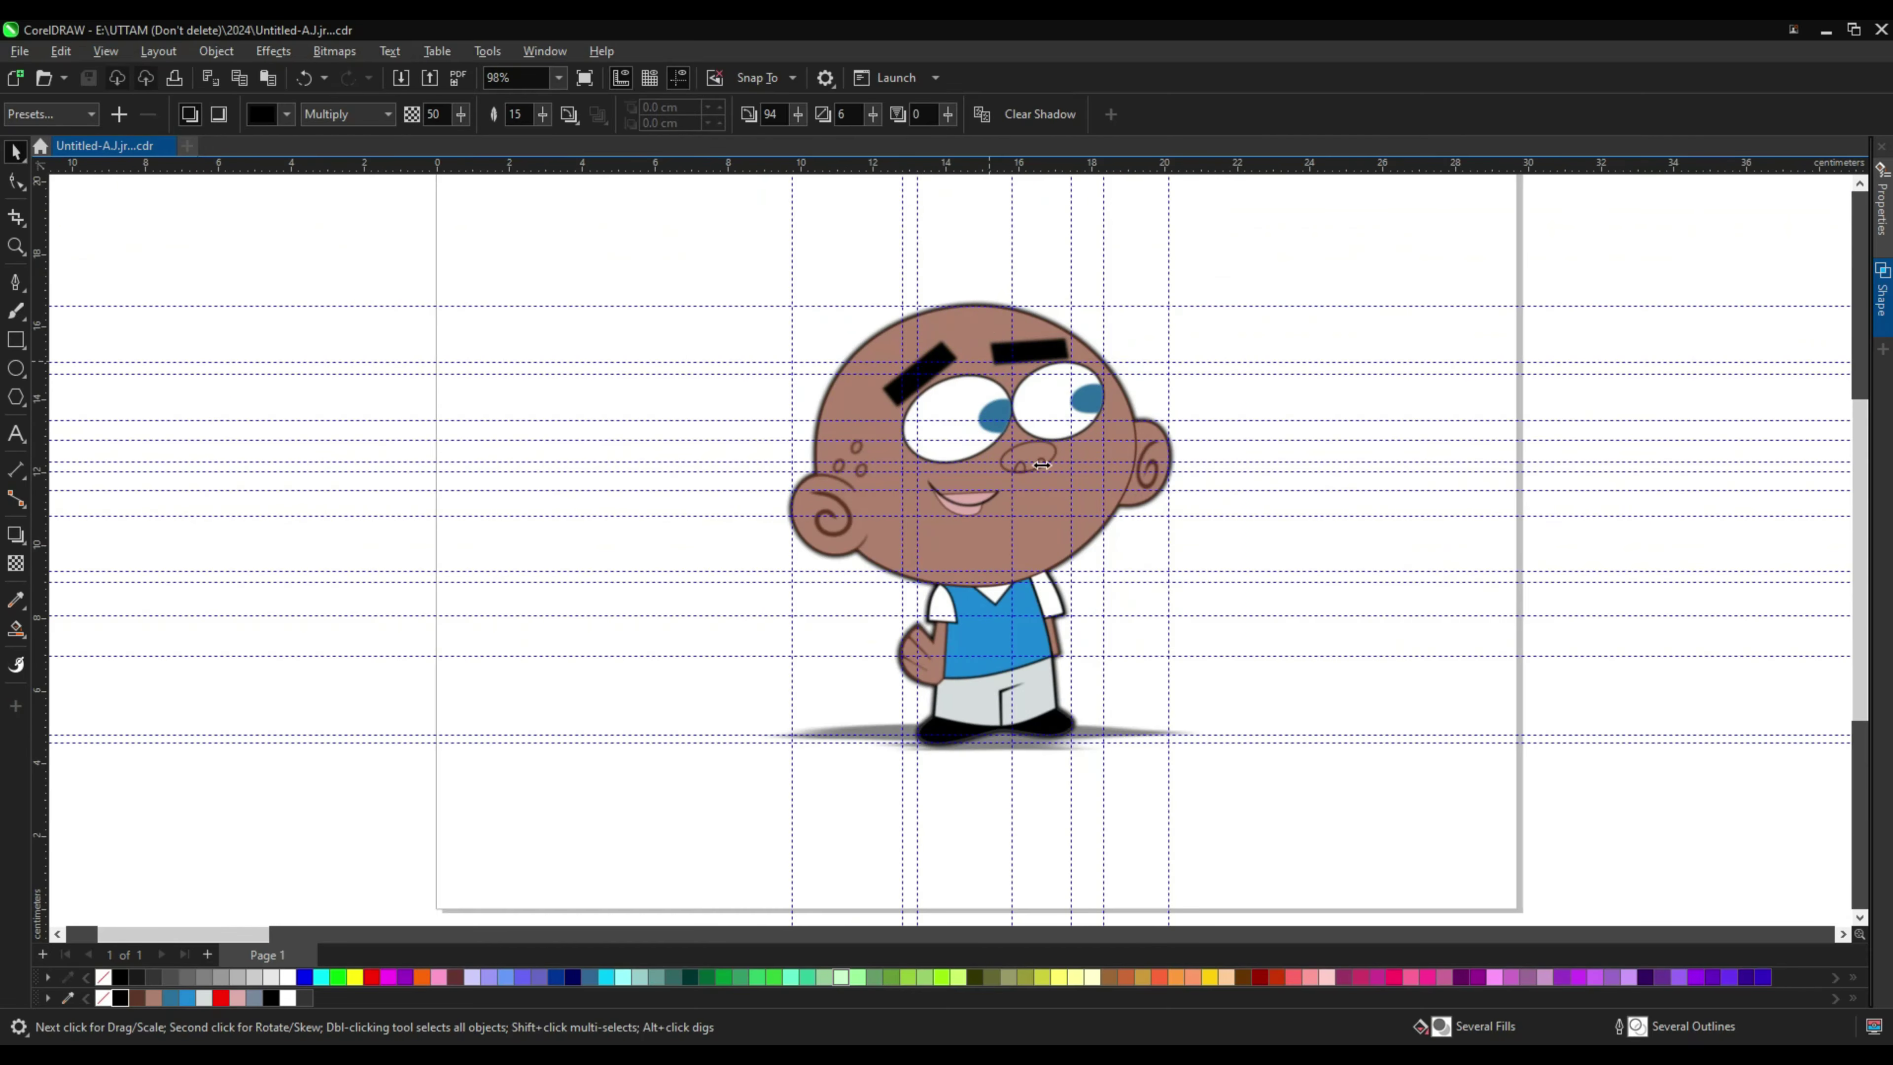
scroll(1042, 465, "up", 1)
left_click(1266, 813)
key("Delete")
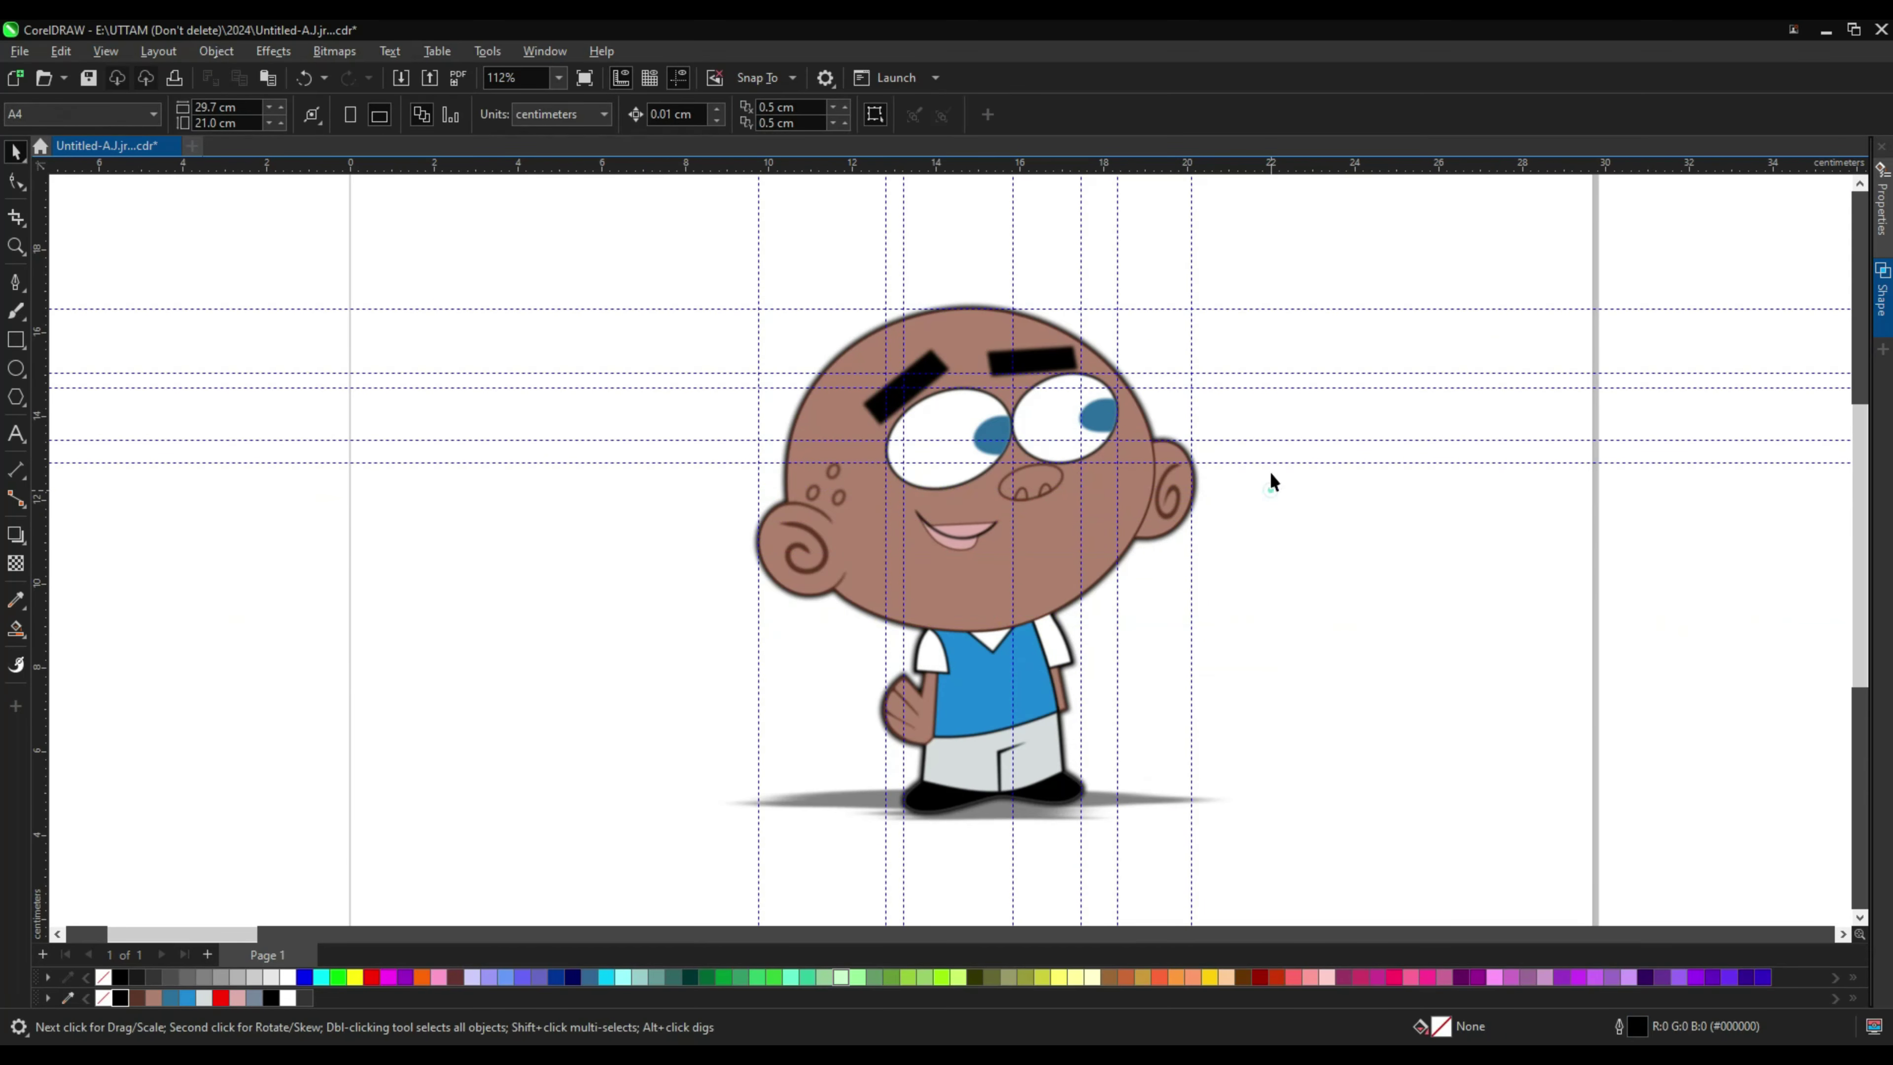